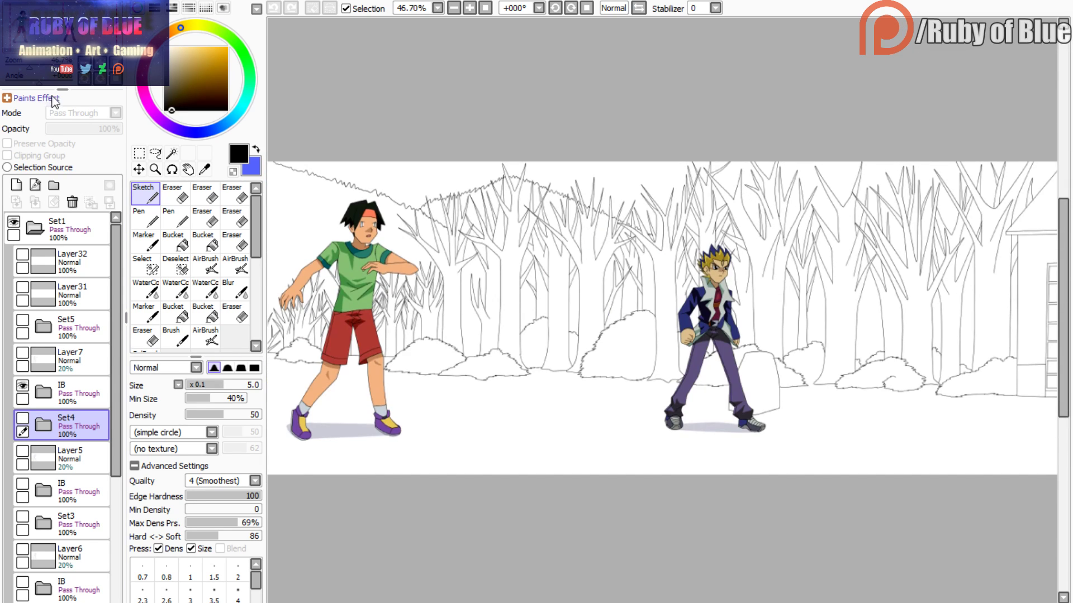
- Hide the Set1 folder, open the BG folder and add a new layer above Linework1
{"action": "left_click", "coordinate": [31, 235]}
{"action": "left_click", "coordinate": [14, 222]}
{"action": "left_click", "coordinate": [34, 261]}
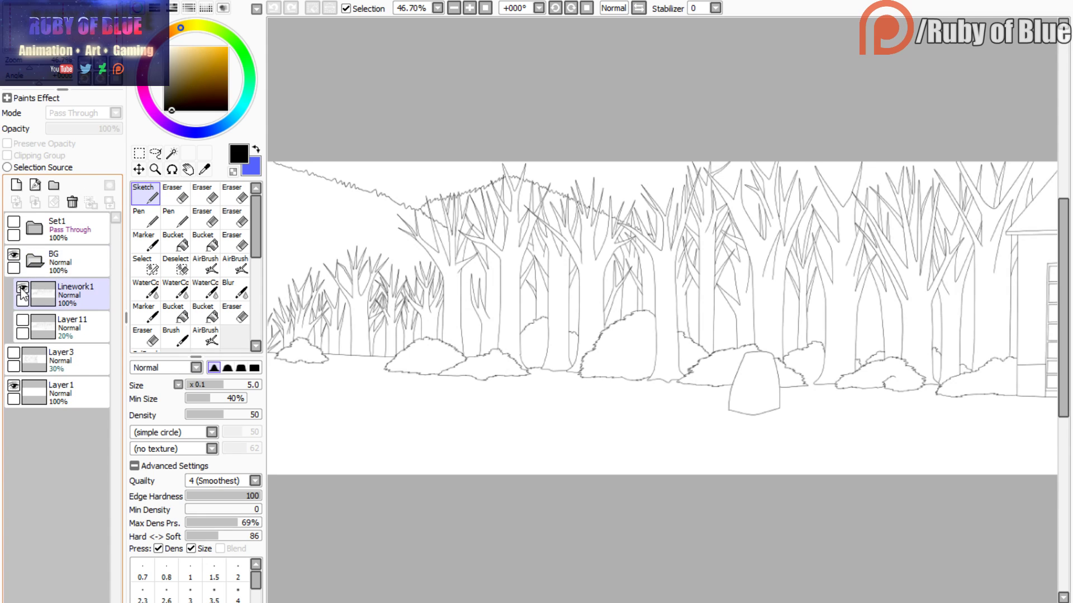
{"action": "left_click", "coordinate": [57, 288]}
{"action": "left_click", "coordinate": [15, 185]}
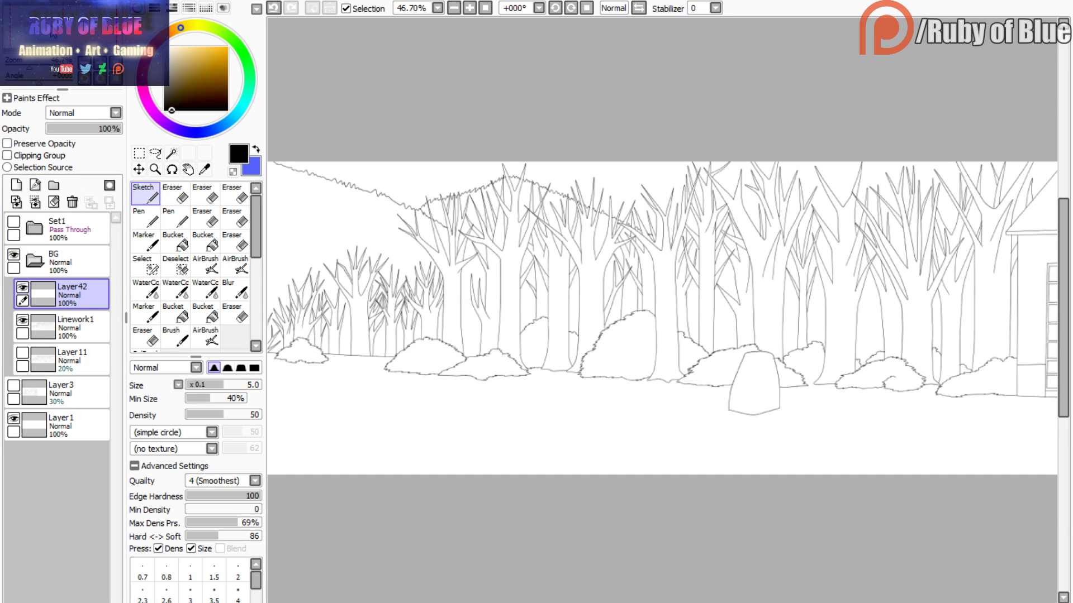
- Try a Magic Wand selection of the ground area on the new layer and clear it
{"action": "left_click_drag", "start_coordinate": [52, 34], "coordinate": [81, 40]}
{"action": "left_click_drag", "start_coordinate": [34, 67], "coordinate": [32, 67]}
{"action": "mouse_move", "coordinate": [80, 39]}
{"action": "left_mouse_down"}
{"action": "mouse_move", "coordinate": [99, 43]}
{"action": "mouse_move", "coordinate": [32, 42]}
{"action": "mouse_move", "coordinate": [31, 68]}
{"action": "mouse_move", "coordinate": [33, 40]}
{"action": "mouse_move", "coordinate": [58, 38]}
{"action": "mouse_move", "coordinate": [51, 67]}
{"action": "mouse_move", "coordinate": [66, 68]}
{"action": "left_mouse_up"}
{"action": "left_click", "coordinate": [21, 287]}
{"action": "left_click", "coordinate": [171, 153]}
{"action": "left_click", "coordinate": [334, 366]}
{"action": "left_click", "coordinate": [309, 9]}
{"action": "left_click", "coordinate": [117, 64]}
- Activate Layer1, change the drawing colour to white and make Linework1 the active layer
{"action": "left_click", "coordinate": [58, 423]}
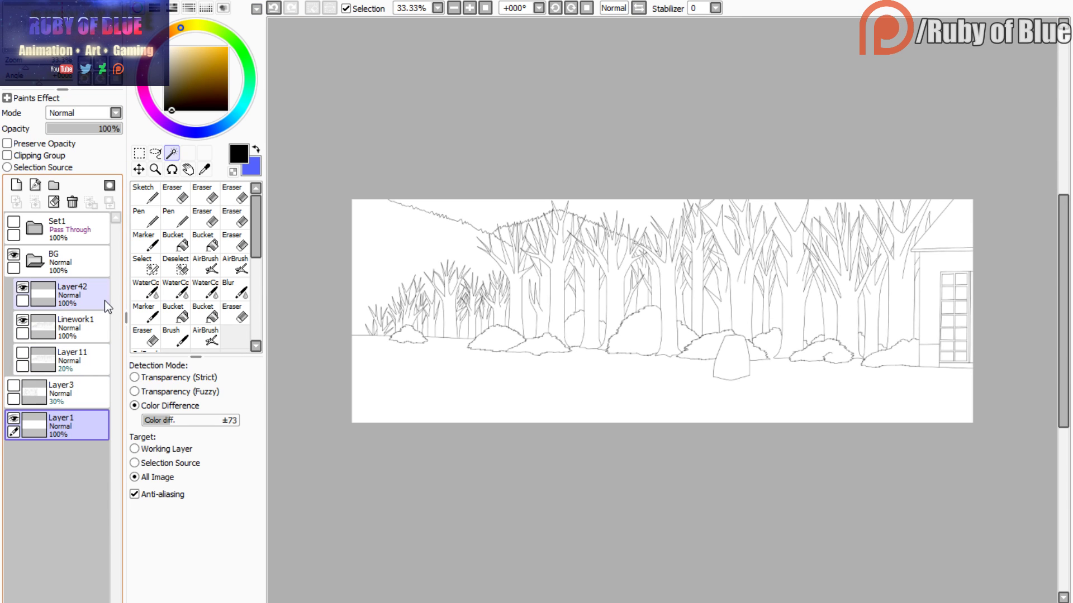
{"action": "left_click_drag", "start_coordinate": [217, 85], "coordinate": [117, 3]}
{"action": "left_click", "coordinate": [34, 323]}
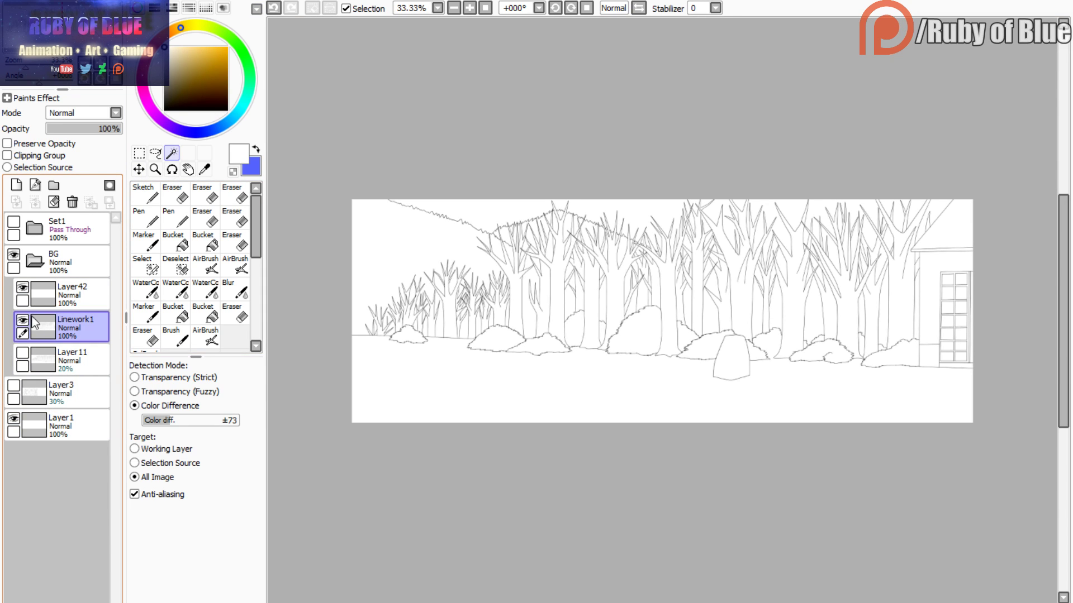
- Test a Magic Wand selection of the ground on Layer42 and clear the selection
{"action": "left_click", "coordinate": [50, 294]}
{"action": "left_click", "coordinate": [50, 33]}
{"action": "mouse_move", "coordinate": [25, 64]}
{"action": "left_mouse_down"}
{"action": "mouse_move", "coordinate": [32, 42]}
{"action": "mouse_move", "coordinate": [112, 52]}
{"action": "mouse_move", "coordinate": [101, 45]}
{"action": "left_mouse_up"}
{"action": "left_click", "coordinate": [377, 354]}
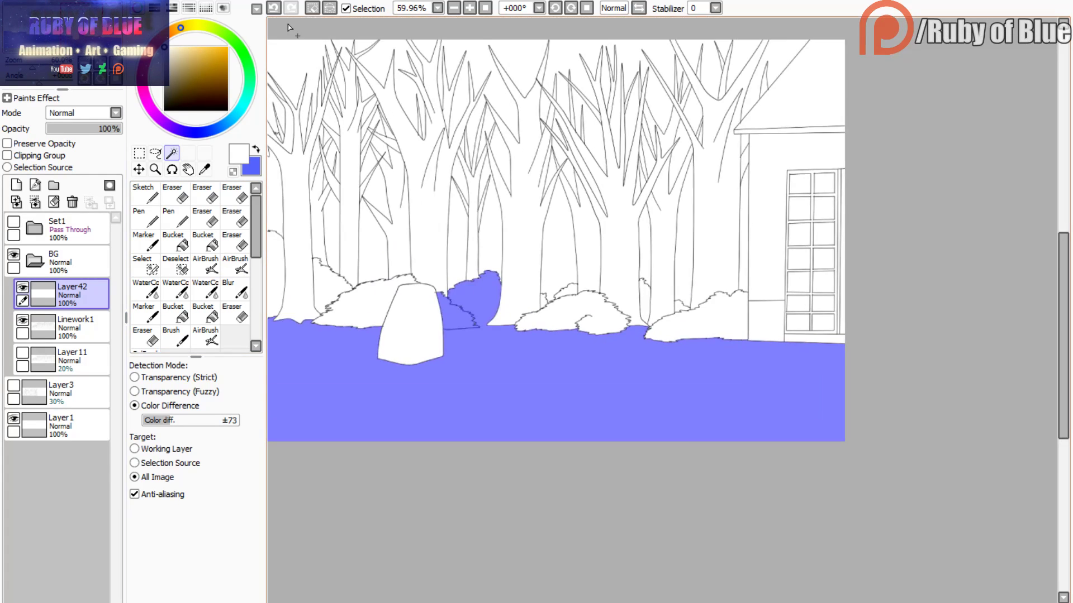
{"action": "left_click", "coordinate": [312, 8]}
- Draw a short black Pen line at size 2 across the outline gap between the bush behind the stump and the tree trunk
{"action": "left_click", "coordinate": [191, 91]}
{"action": "left_click_drag", "start_coordinate": [191, 91], "coordinate": [161, 113]}
{"action": "left_click_drag", "start_coordinate": [48, 39], "coordinate": [42, 39]}
{"action": "left_click_drag", "start_coordinate": [33, 65], "coordinate": [42, 33]}
{"action": "key", "text": "n"}
{"action": "left_click_drag", "start_coordinate": [376, 314], "coordinate": [479, 309]}
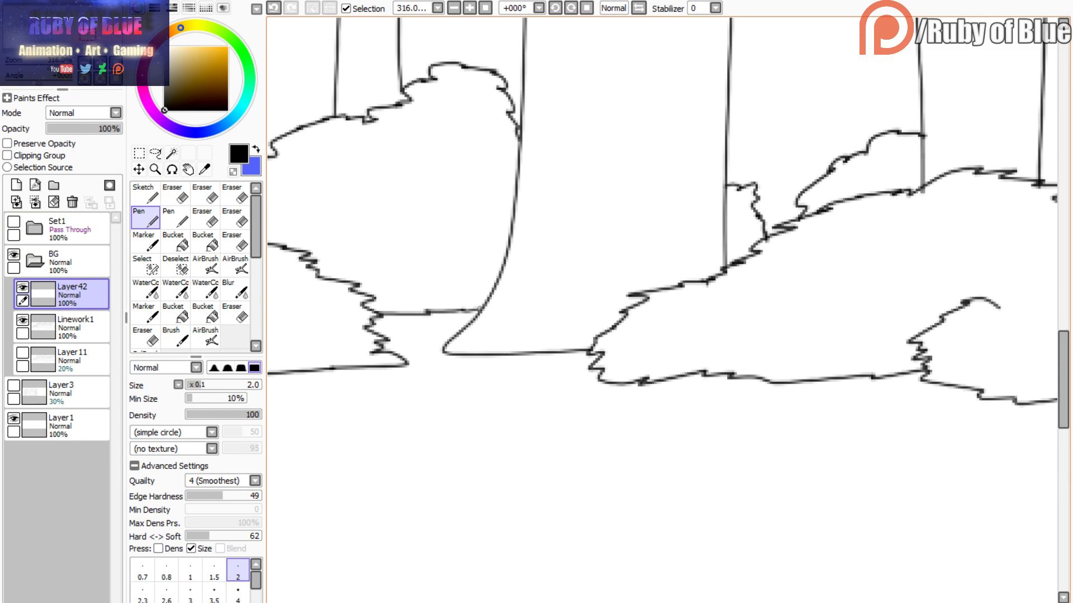
{"action": "mouse_move", "coordinate": [51, 65]}
{"action": "left_mouse_down"}
{"action": "mouse_move", "coordinate": [31, 65]}
{"action": "mouse_move", "coordinate": [49, 66]}
{"action": "left_mouse_up"}
{"action": "key", "text": "ctrl+z"}
{"action": "left_click_drag", "start_coordinate": [415, 334], "coordinate": [464, 330]}
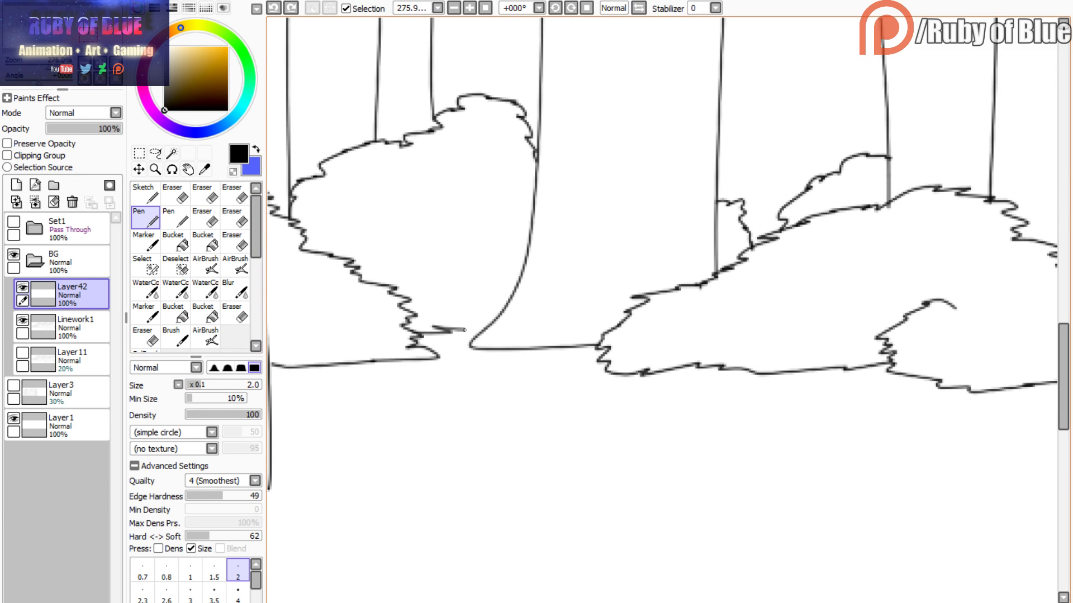
- Test the outline with a Magic Wand selection, clear it and extend the Pen line to meet the tree trunk
{"action": "mouse_move", "coordinate": [52, 66]}
{"action": "left_mouse_down"}
{"action": "mouse_move", "coordinate": [25, 66]}
{"action": "mouse_move", "coordinate": [98, 40]}
{"action": "mouse_move", "coordinate": [55, 43]}
{"action": "mouse_move", "coordinate": [48, 64]}
{"action": "left_mouse_up"}
{"action": "key", "text": "w"}
{"action": "left_click", "coordinate": [374, 344]}
{"action": "left_click", "coordinate": [312, 8]}
{"action": "left_click_drag", "start_coordinate": [69, 23], "coordinate": [64, 26]}
{"action": "left_click", "coordinate": [145, 217]}
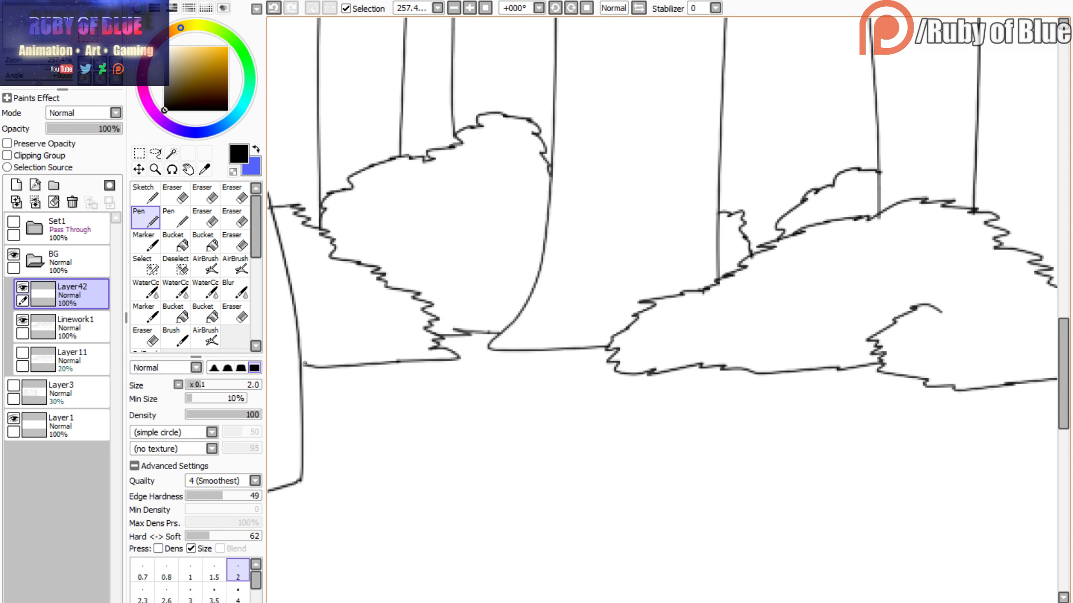
- Select the whole ground area below the bushes with the Magic Wand and switch to the watercolour brush
{"action": "left_click", "coordinate": [116, 62]}
{"action": "key", "text": "w"}
{"action": "left_click", "coordinate": [559, 391]}
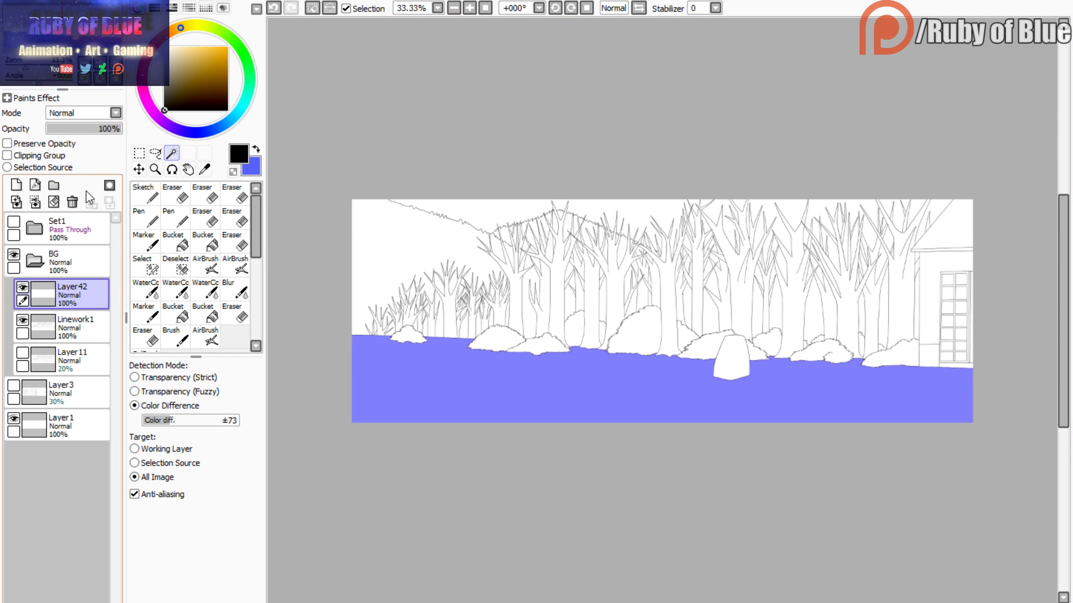
{"action": "left_click", "coordinate": [146, 289]}
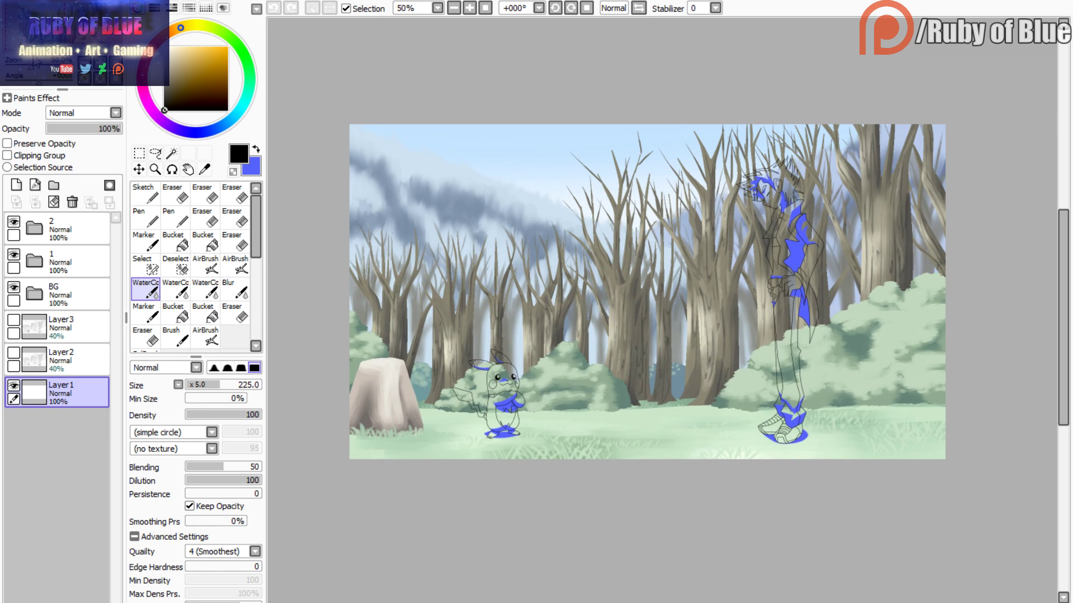
- In the painted forest reference drawing, hide folders 2 and 1 and sample the light green of the grass
{"action": "left_click_drag", "start_coordinate": [14, 222], "coordinate": [14, 255]}
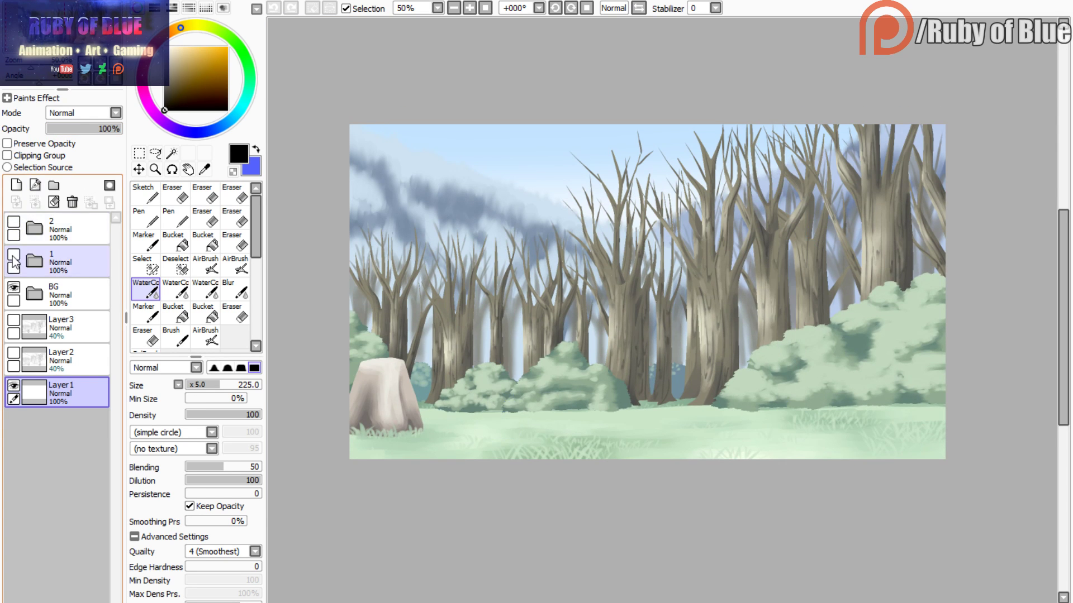
{"action": "mouse_move", "coordinate": [34, 55]}
{"action": "left_mouse_down"}
{"action": "mouse_move", "coordinate": [37, 64]}
{"action": "mouse_move", "coordinate": [43, 38]}
{"action": "left_mouse_up"}
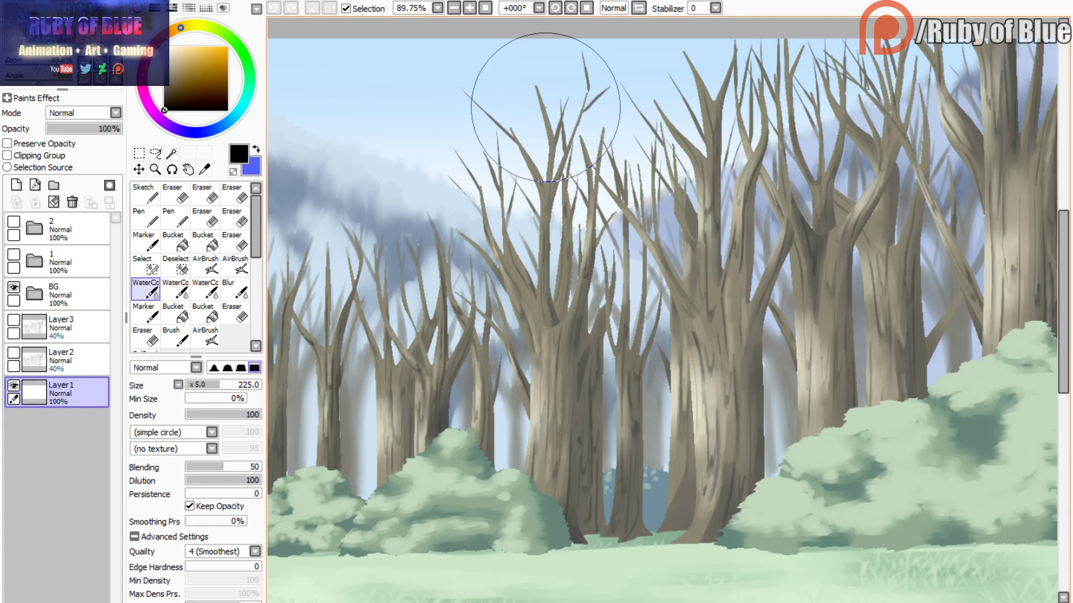
{"action": "left_click", "coordinate": [516, 81], "text": "alt"}
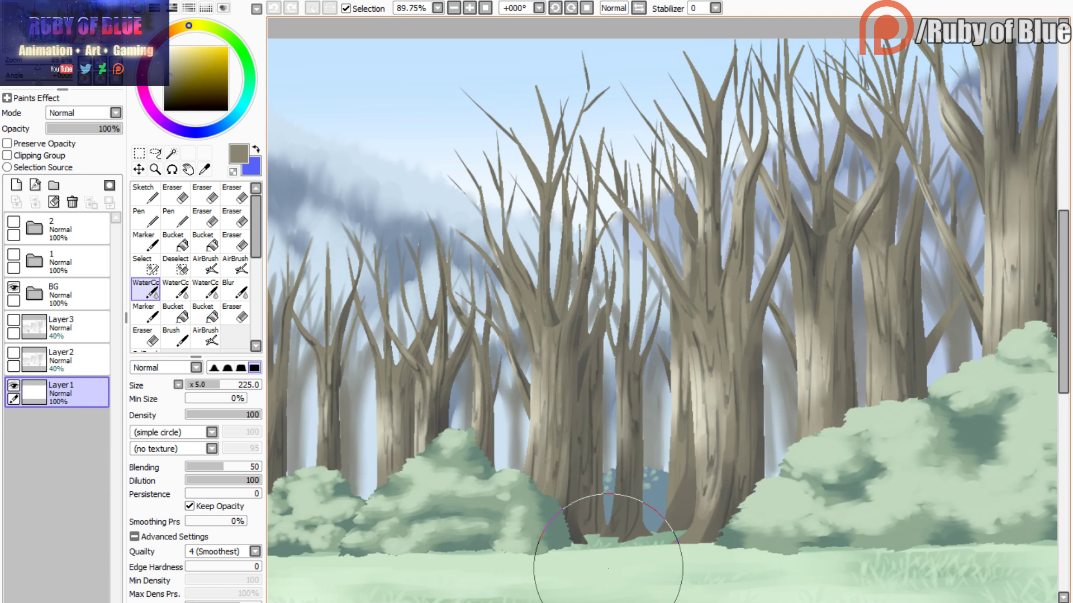
{"action": "left_click", "coordinate": [608, 568], "text": "alt"}
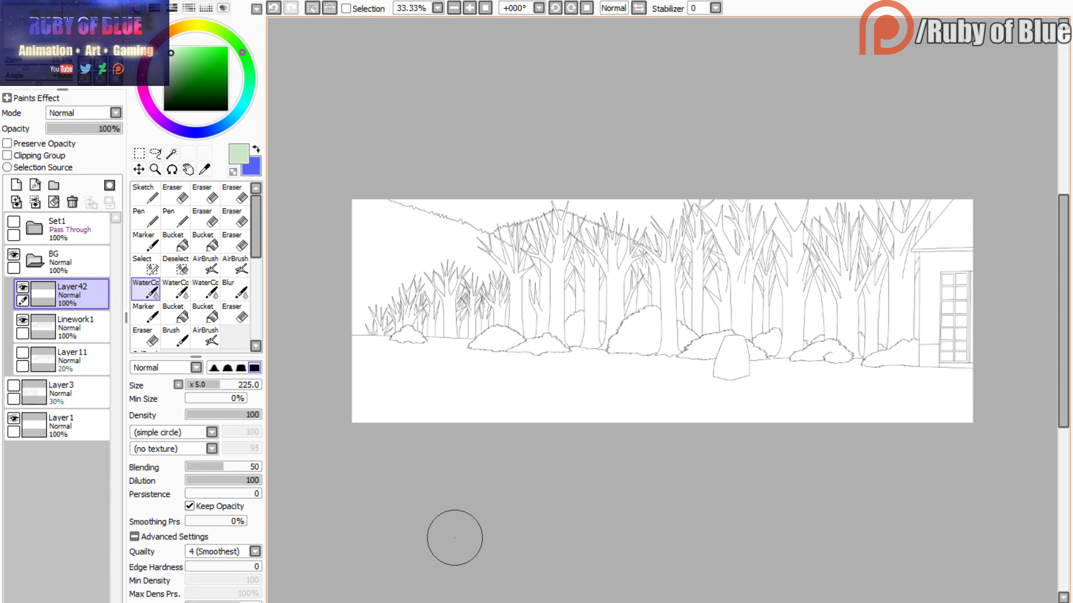
- Fill the selected ground on Layer42 with the sampled light green using the Marker at size 465 with no texture
{"action": "left_click", "coordinate": [145, 240]}
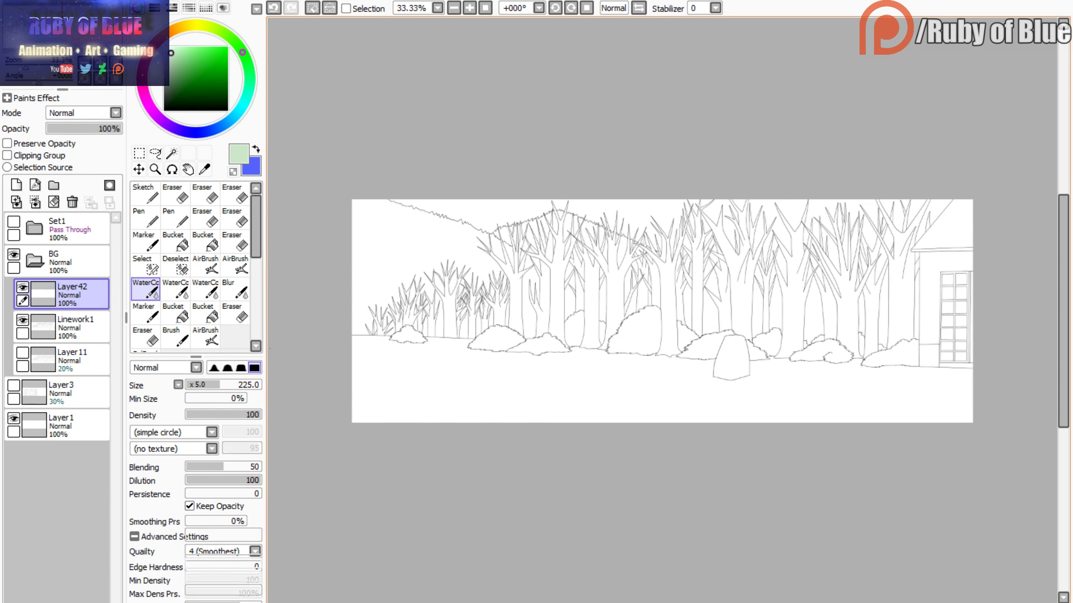
{"action": "left_click_drag", "start_coordinate": [403, 417], "coordinate": [372, 360]}
{"action": "left_click", "coordinate": [273, 8]}
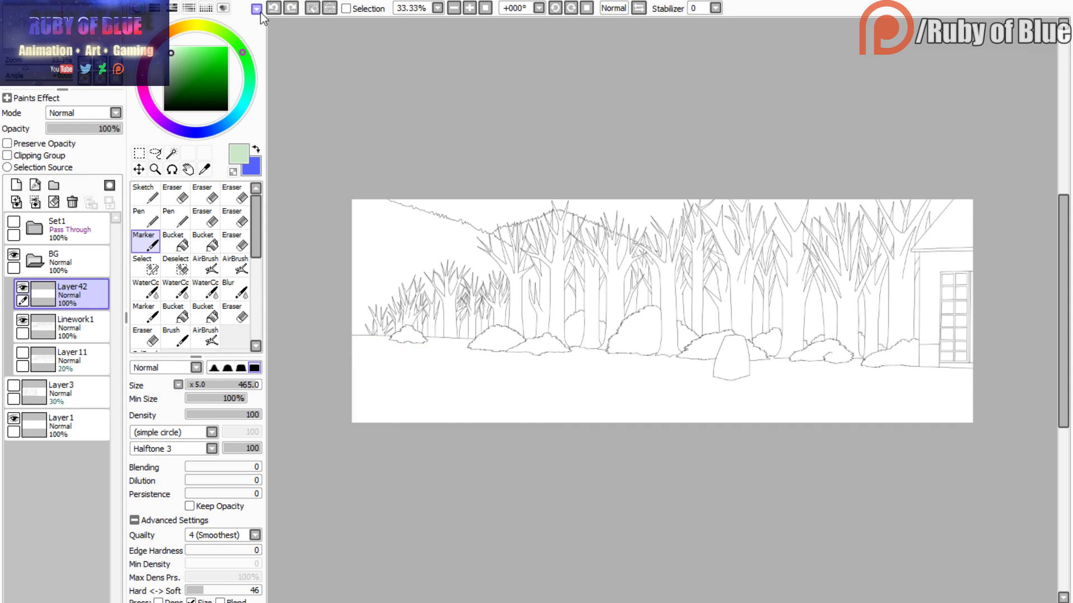
{"action": "left_click", "coordinate": [168, 449]}
{"action": "left_click", "coordinate": [152, 457]}
{"action": "mouse_move", "coordinate": [353, 446]}
{"action": "left_mouse_down"}
{"action": "mouse_move", "coordinate": [499, 502]}
{"action": "mouse_move", "coordinate": [513, 449]}
{"action": "mouse_move", "coordinate": [589, 440]}
{"action": "mouse_move", "coordinate": [586, 388]}
{"action": "mouse_move", "coordinate": [759, 437]}
{"action": "mouse_move", "coordinate": [900, 447]}
{"action": "mouse_move", "coordinate": [965, 416]}
{"action": "left_mouse_up"}
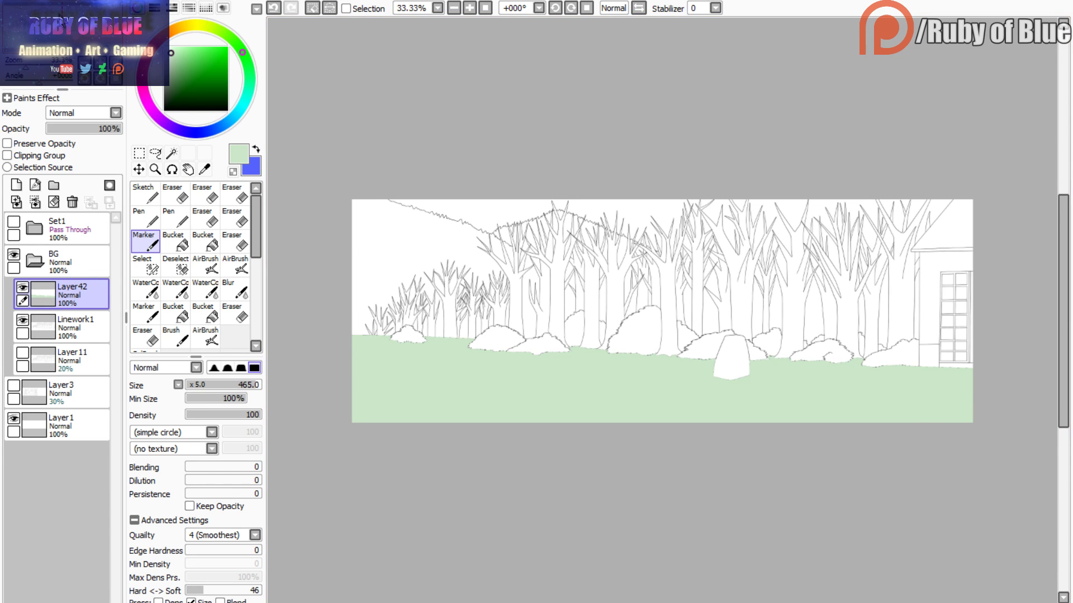
- Choose a darker bluish green and set the watercolour brush size to 70
{"action": "left_click_drag", "start_coordinate": [60, 15], "coordinate": [67, 38]}
{"action": "left_click", "coordinate": [249, 81]}
{"action": "left_click", "coordinate": [181, 73]}
{"action": "key", "text": "c"}
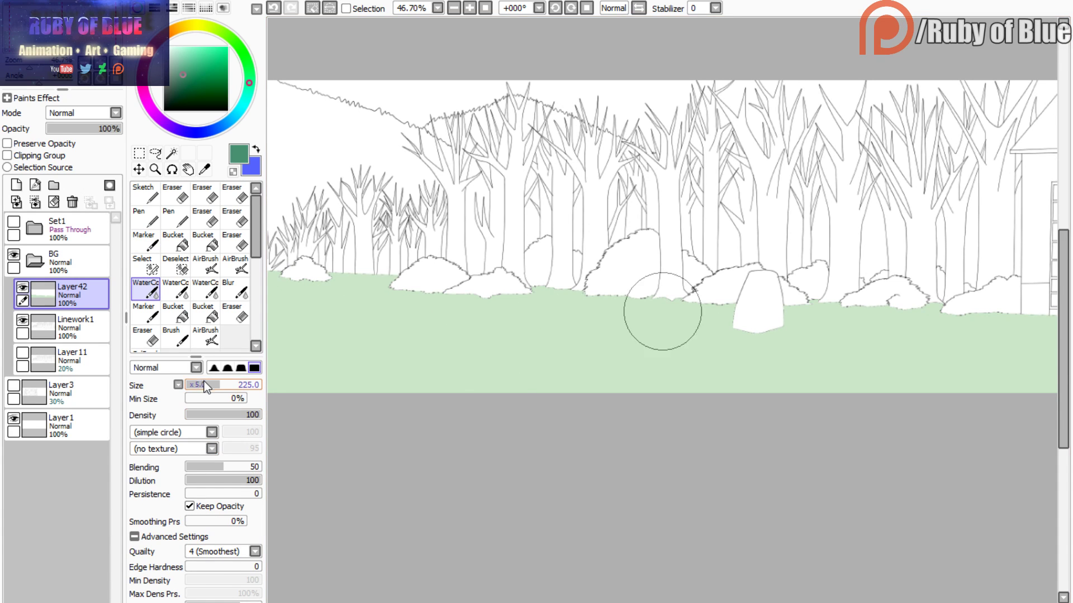
{"action": "left_click_drag", "start_coordinate": [205, 386], "coordinate": [196, 387]}
{"action": "key", "text": "c"}
{"action": "key", "text": "c"}
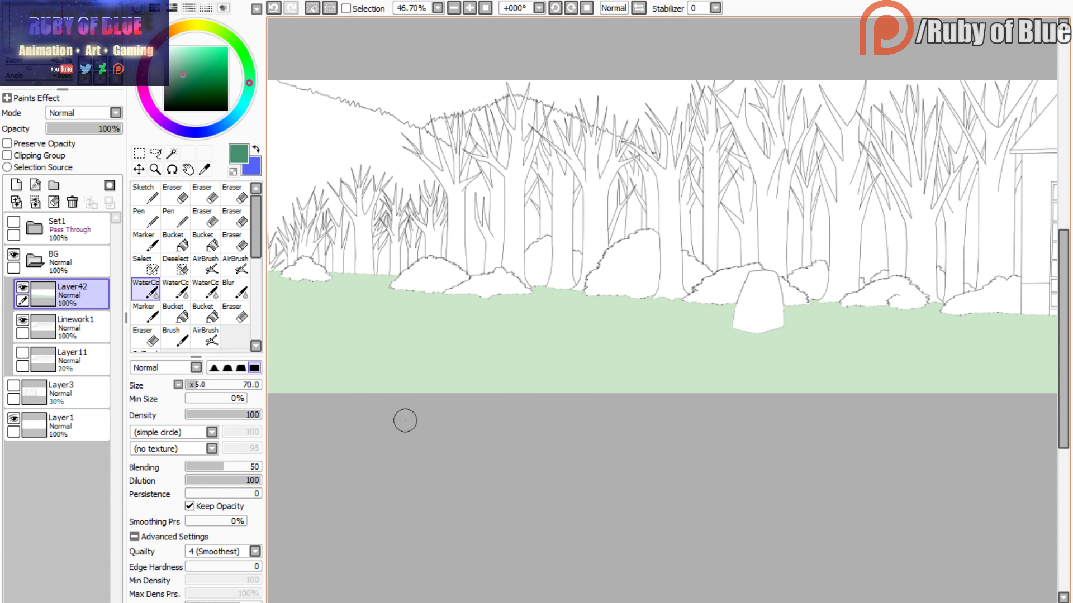
- Try dark green watercolour strokes across the lower middle of the ground and undo them
{"action": "mouse_move", "coordinate": [648, 364]}
{"action": "left_mouse_down"}
{"action": "mouse_move", "coordinate": [603, 366]}
{"action": "mouse_move", "coordinate": [660, 361]}
{"action": "mouse_move", "coordinate": [500, 363]}
{"action": "left_mouse_up"}
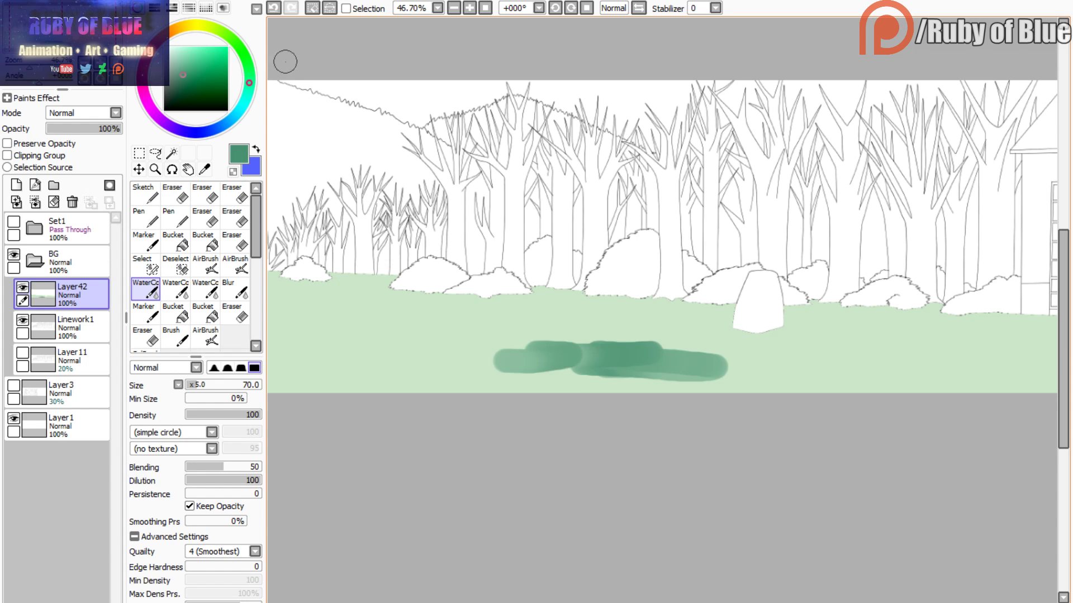
{"action": "left_click", "coordinate": [273, 8]}
{"action": "mouse_move", "coordinate": [636, 364]}
{"action": "left_mouse_down"}
{"action": "mouse_move", "coordinate": [435, 368]}
{"action": "mouse_move", "coordinate": [490, 367]}
{"action": "mouse_move", "coordinate": [480, 353]}
{"action": "mouse_move", "coordinate": [400, 333]}
{"action": "left_mouse_up"}
{"action": "left_click", "coordinate": [273, 8]}
{"action": "left_click", "coordinate": [274, 8]}
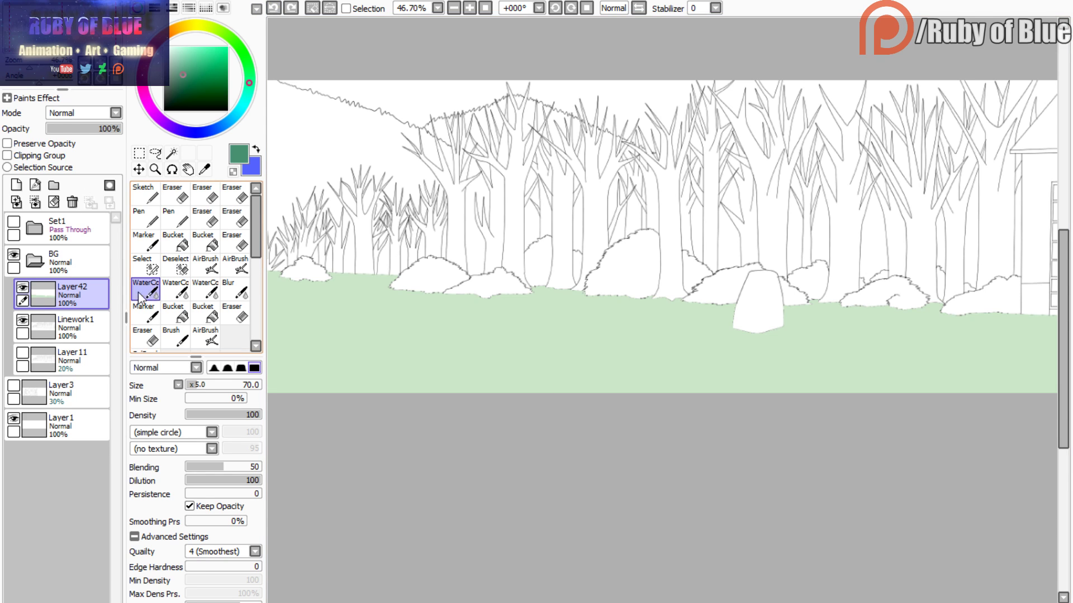
- Try dark green Marker strokes at size 32 on a new layer over the ground, and undo the strokes and the layer
{"action": "left_click", "coordinate": [205, 288]}
{"action": "left_click", "coordinate": [13, 191]}
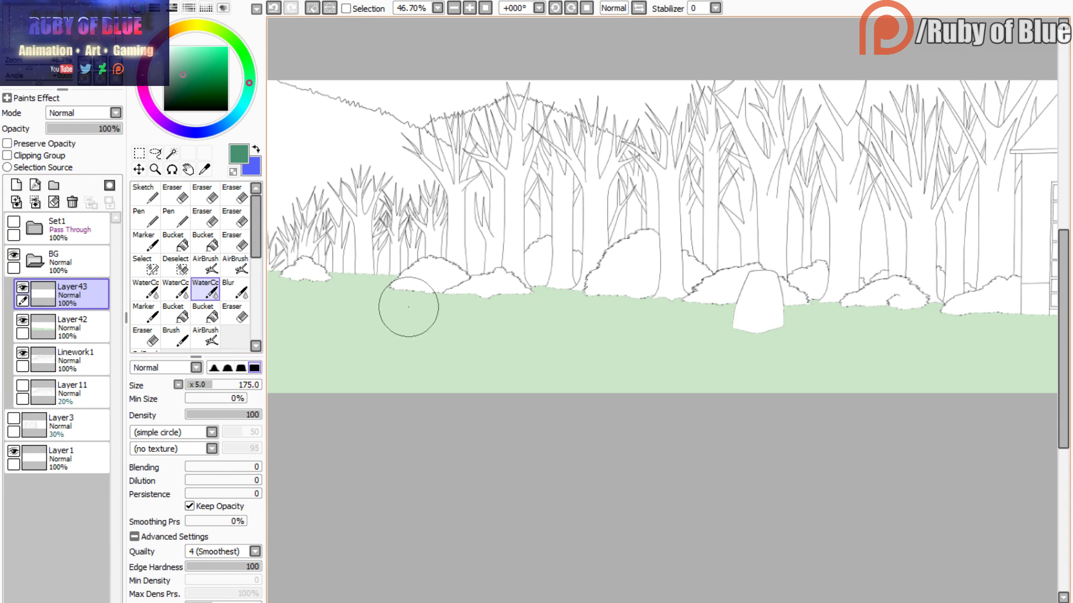
{"action": "key", "text": "m"}
{"action": "left_click_drag", "start_coordinate": [418, 323], "coordinate": [334, 348]}
{"action": "key", "text": "ctrl+z"}
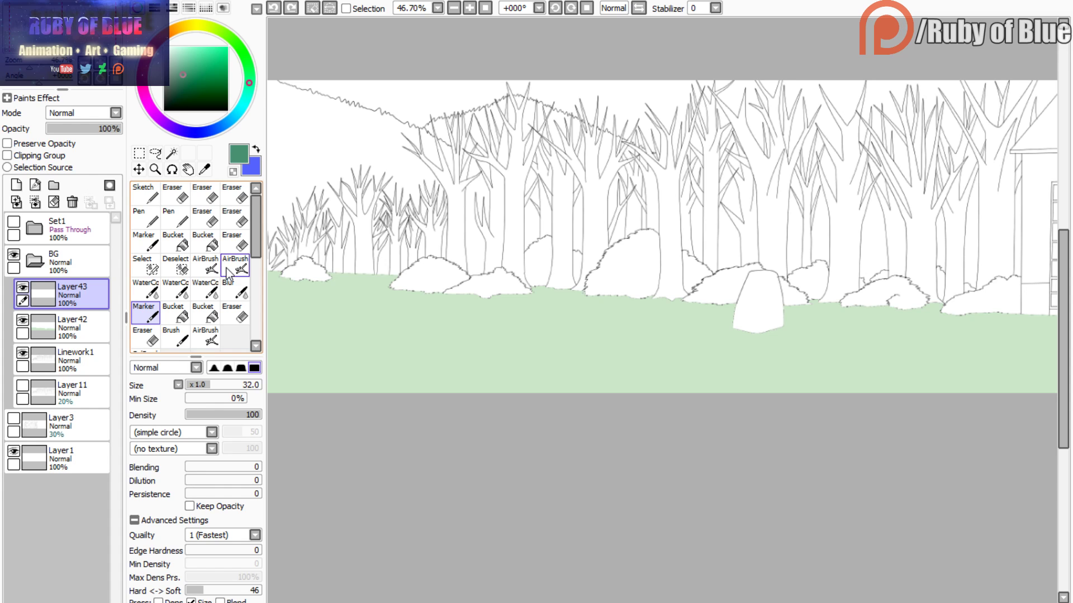
{"action": "left_click_drag", "start_coordinate": [78, 37], "coordinate": [76, 35]}
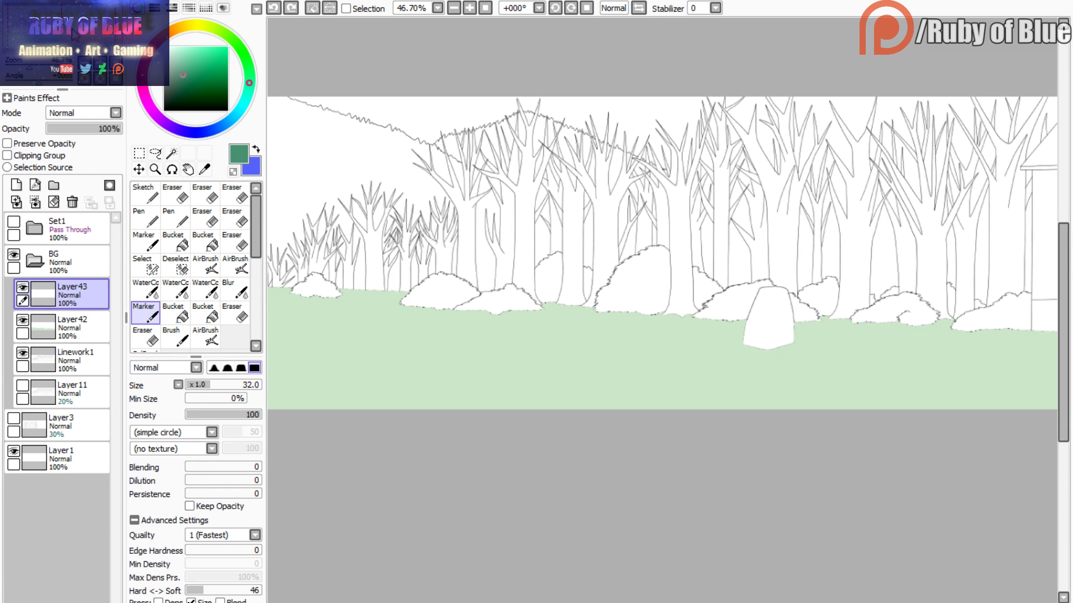
{"action": "mouse_move", "coordinate": [418, 349]}
{"action": "left_mouse_down"}
{"action": "mouse_move", "coordinate": [373, 369]}
{"action": "mouse_move", "coordinate": [314, 318]}
{"action": "left_mouse_up"}
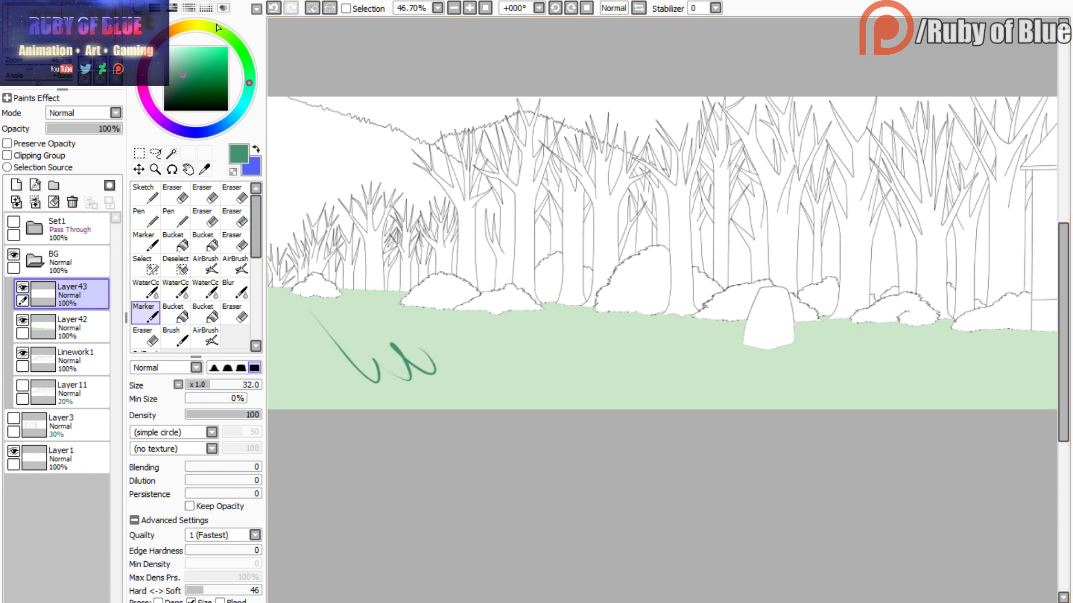
{"action": "key", "text": "ctrl+z"}
{"action": "key", "text": "ctrl+z"}
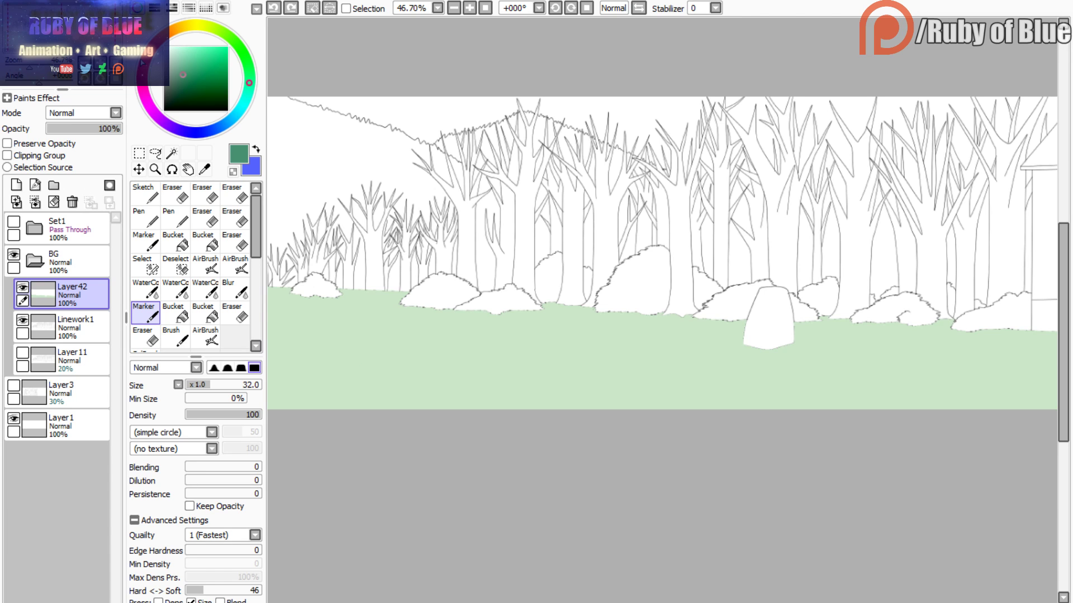
- Paint and blend a dark green shadow patch on the lower middle of the ground with the size 70 watercolour brush
{"action": "left_click_drag", "start_coordinate": [46, 37], "coordinate": [48, 41]}
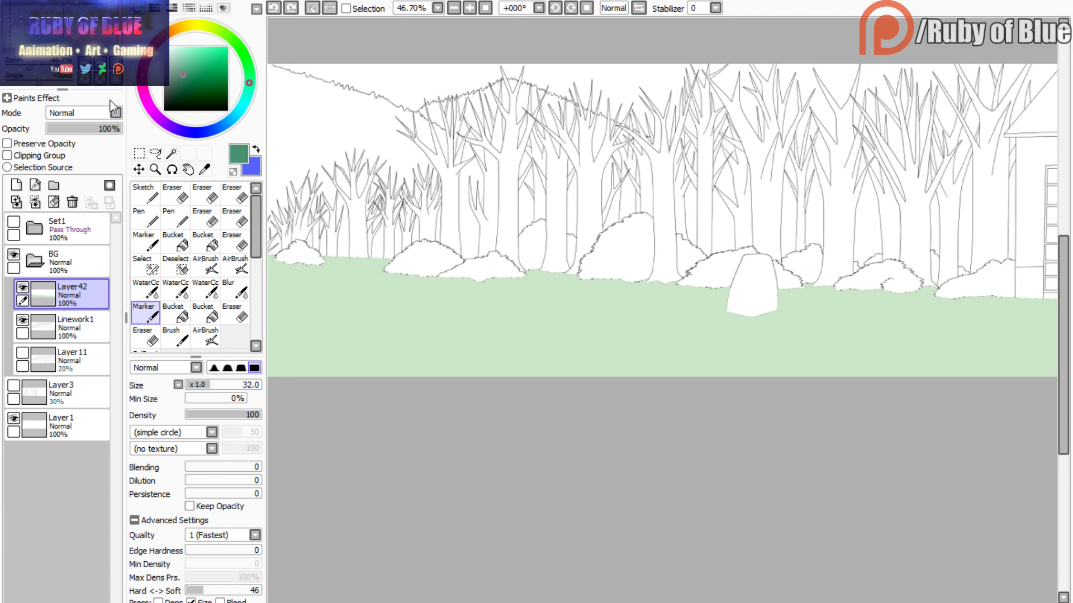
{"action": "left_click", "coordinate": [175, 290]}
{"action": "key", "text": "b"}
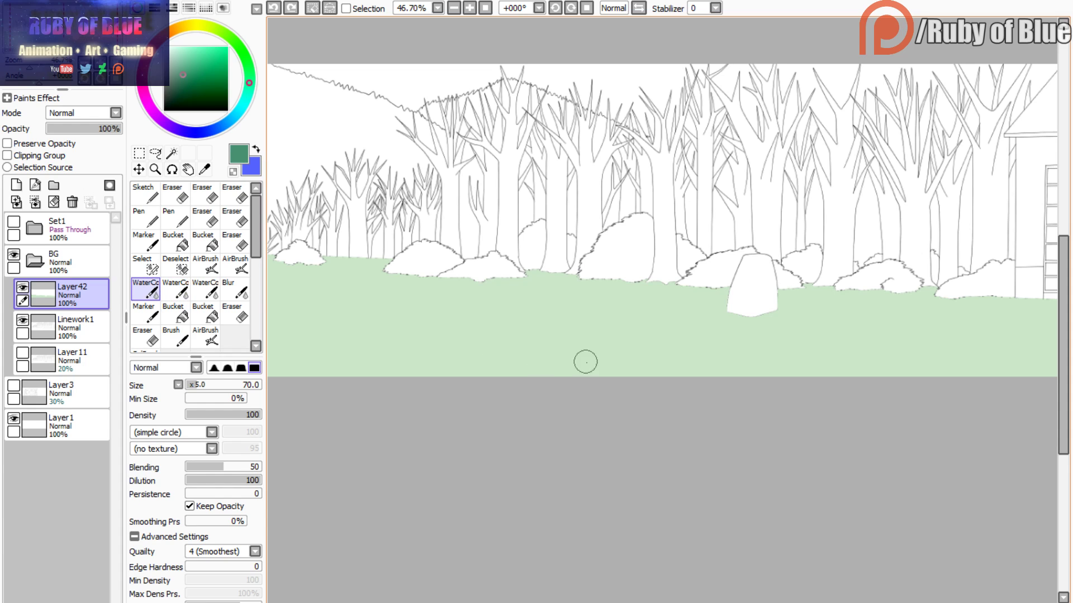
{"action": "mouse_move", "coordinate": [585, 361]}
{"action": "left_mouse_down"}
{"action": "mouse_move", "coordinate": [551, 360]}
{"action": "mouse_move", "coordinate": [656, 364]}
{"action": "mouse_move", "coordinate": [554, 352]}
{"action": "mouse_move", "coordinate": [489, 359]}
{"action": "mouse_move", "coordinate": [698, 363]}
{"action": "mouse_move", "coordinate": [633, 335]}
{"action": "mouse_move", "coordinate": [513, 344]}
{"action": "mouse_move", "coordinate": [472, 359]}
{"action": "mouse_move", "coordinate": [703, 368]}
{"action": "mouse_move", "coordinate": [662, 365]}
{"action": "mouse_move", "coordinate": [657, 350]}
{"action": "mouse_move", "coordinate": [592, 334]}
{"action": "mouse_move", "coordinate": [608, 323]}
{"action": "mouse_move", "coordinate": [527, 339]}
{"action": "mouse_move", "coordinate": [543, 347]}
{"action": "mouse_move", "coordinate": [508, 362]}
{"action": "mouse_move", "coordinate": [668, 368]}
{"action": "mouse_move", "coordinate": [610, 355]}
{"action": "mouse_move", "coordinate": [497, 362]}
{"action": "left_mouse_up"}
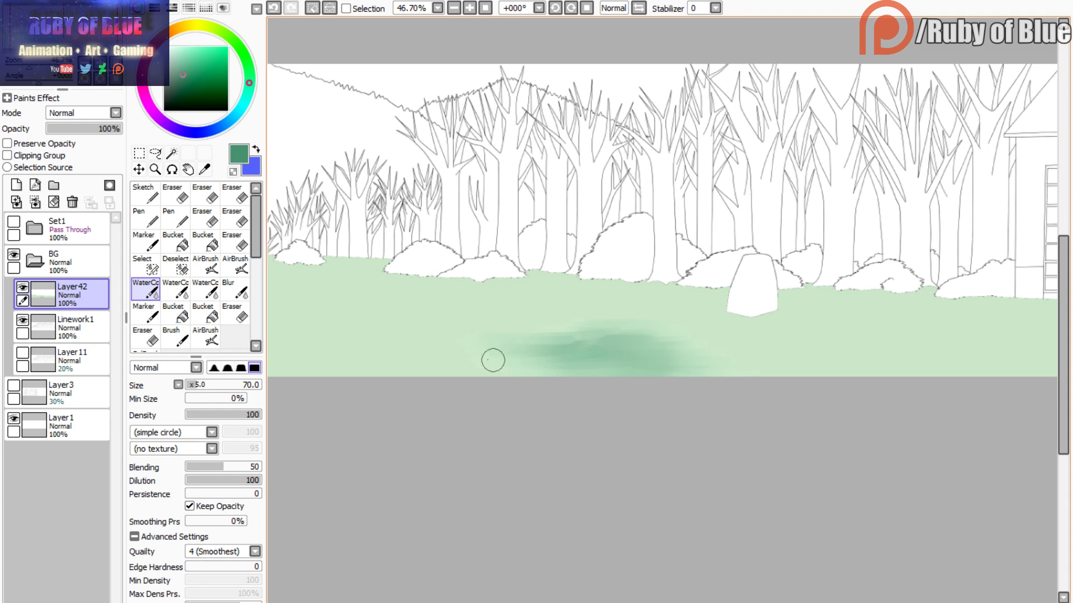
- Paint green shadow patches on the ground near the house at brush size 35 and soften them at size 70
{"action": "left_click_drag", "start_coordinate": [82, 38], "coordinate": [104, 42]}
{"action": "key", "text": "c"}
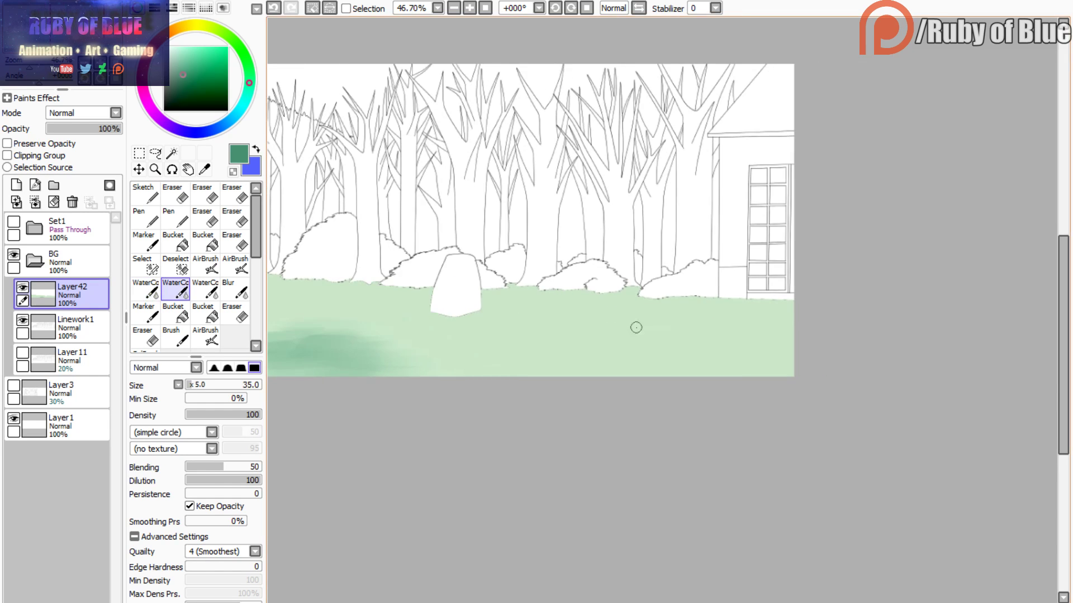
{"action": "mouse_move", "coordinate": [628, 333]}
{"action": "left_mouse_down"}
{"action": "mouse_move", "coordinate": [772, 367]}
{"action": "mouse_move", "coordinate": [617, 370]}
{"action": "mouse_move", "coordinate": [642, 373]}
{"action": "left_mouse_up"}
{"action": "mouse_move", "coordinate": [683, 343]}
{"action": "left_mouse_down"}
{"action": "mouse_move", "coordinate": [606, 326]}
{"action": "mouse_move", "coordinate": [564, 350]}
{"action": "left_mouse_up"}
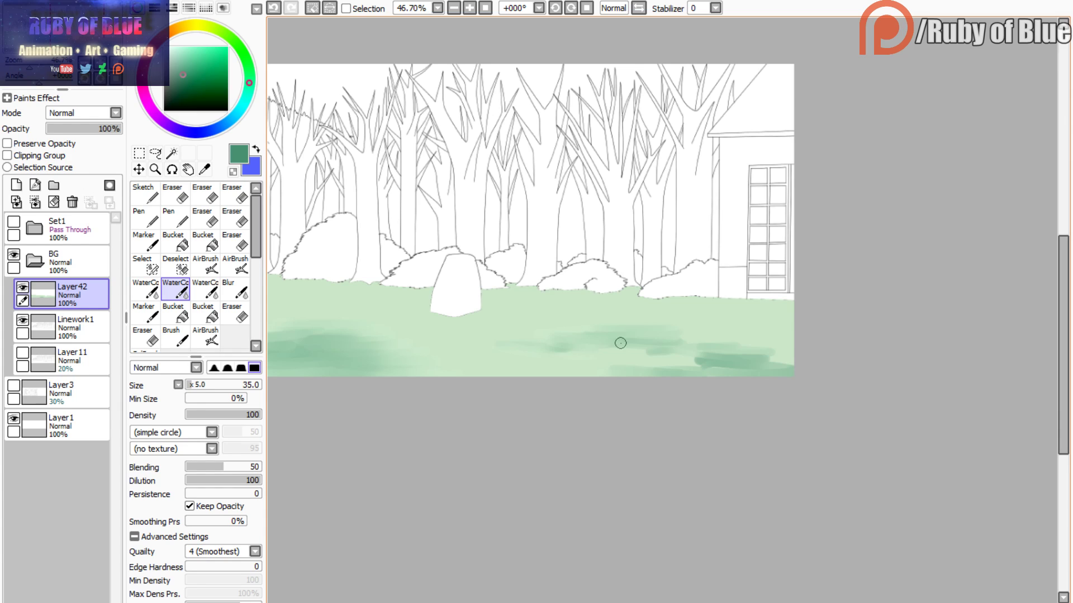
{"action": "mouse_move", "coordinate": [715, 304]}
{"action": "left_mouse_down"}
{"action": "mouse_move", "coordinate": [683, 303]}
{"action": "mouse_move", "coordinate": [707, 302]}
{"action": "left_mouse_up"}
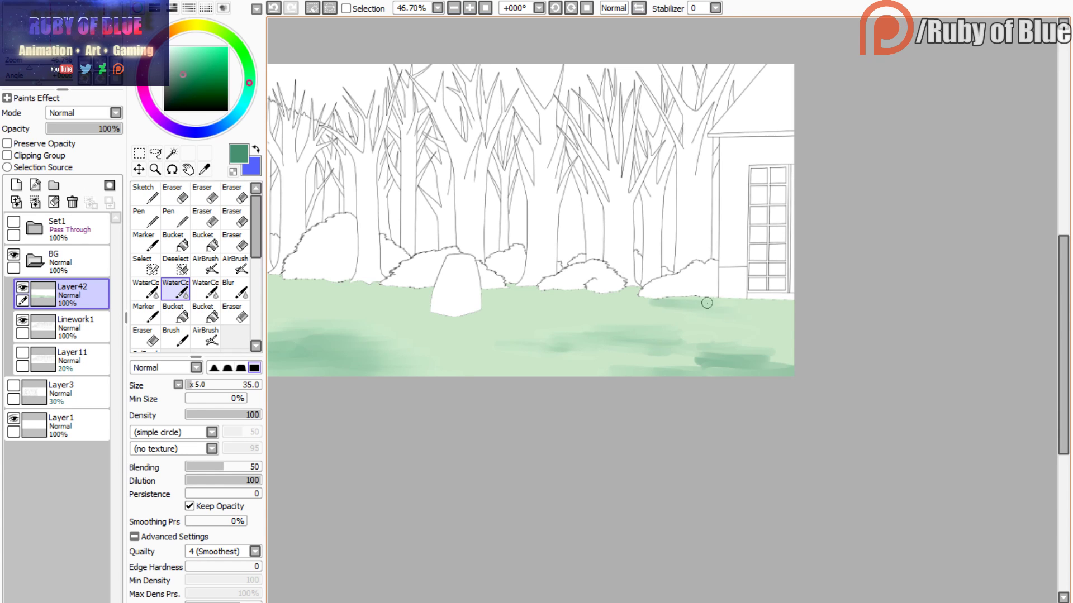
{"action": "key", "text": "c"}
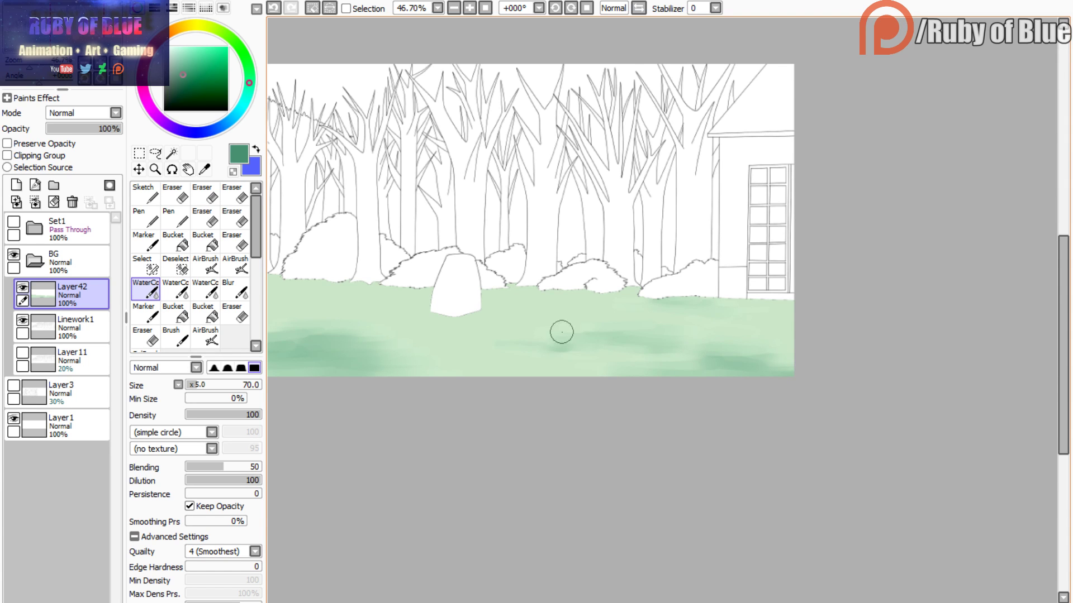
- Paint green shadow patches on the ground in the left part of the drawing, using watercolour brush sizes 35 and 70
{"action": "key", "text": "v"}
{"action": "left_click_drag", "start_coordinate": [55, 36], "coordinate": [24, 32]}
{"action": "left_click_drag", "start_coordinate": [603, 321], "coordinate": [567, 321]}
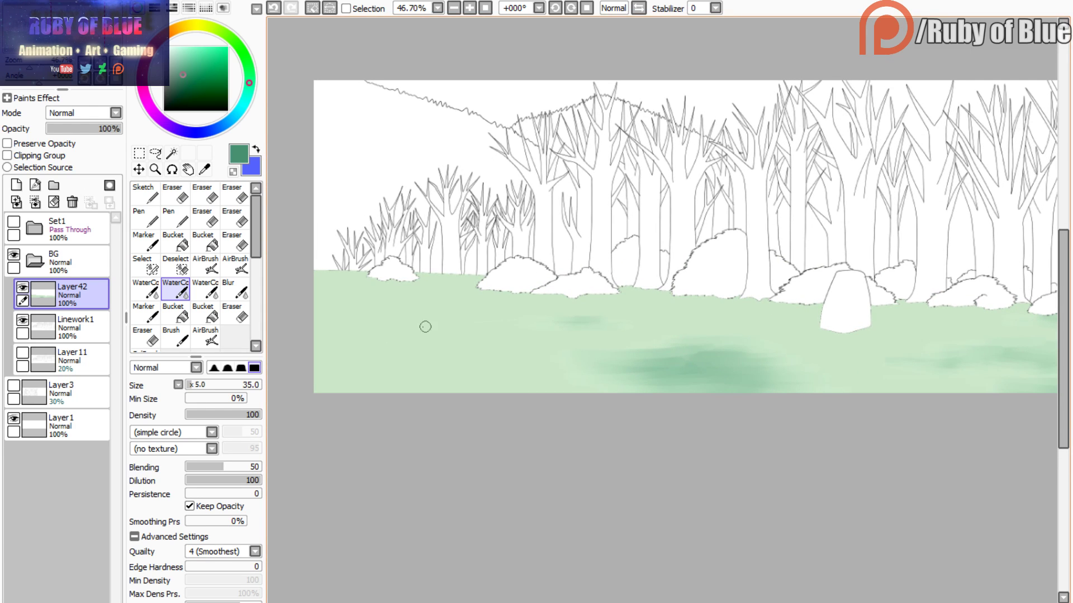
{"action": "key", "text": "c"}
{"action": "mouse_move", "coordinate": [390, 371]}
{"action": "left_mouse_down"}
{"action": "mouse_move", "coordinate": [452, 371]}
{"action": "mouse_move", "coordinate": [412, 376]}
{"action": "left_mouse_up"}
{"action": "mouse_move", "coordinate": [412, 376]}
{"action": "left_mouse_down"}
{"action": "mouse_move", "coordinate": [461, 389]}
{"action": "mouse_move", "coordinate": [443, 391]}
{"action": "mouse_move", "coordinate": [549, 386]}
{"action": "mouse_move", "coordinate": [411, 365]}
{"action": "mouse_move", "coordinate": [393, 340]}
{"action": "mouse_move", "coordinate": [342, 334]}
{"action": "mouse_move", "coordinate": [426, 334]}
{"action": "mouse_move", "coordinate": [315, 336]}
{"action": "mouse_move", "coordinate": [369, 351]}
{"action": "mouse_move", "coordinate": [453, 328]}
{"action": "left_mouse_up"}
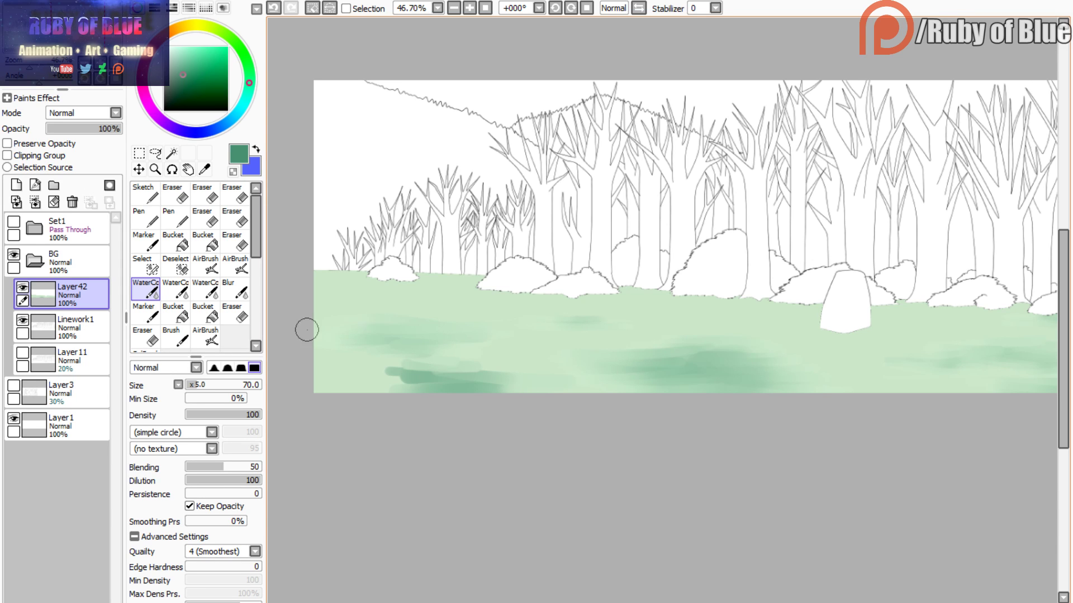
- Blend the dark patch at the ground's lower left with the size 70 watercolour brush and add small shadows near the left bushes at size 35
{"action": "mouse_move", "coordinate": [383, 376]}
{"action": "left_mouse_down"}
{"action": "mouse_move", "coordinate": [422, 386]}
{"action": "mouse_move", "coordinate": [390, 387]}
{"action": "mouse_move", "coordinate": [378, 367]}
{"action": "mouse_move", "coordinate": [501, 366]}
{"action": "mouse_move", "coordinate": [545, 380]}
{"action": "mouse_move", "coordinate": [394, 388]}
{"action": "mouse_move", "coordinate": [495, 376]}
{"action": "left_mouse_up"}
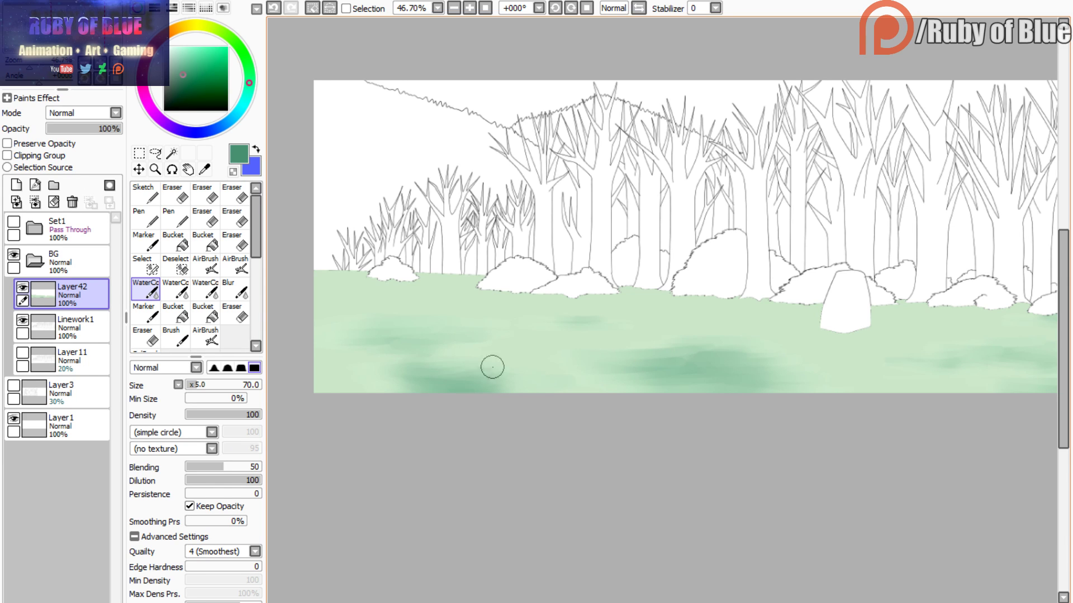
{"action": "key", "text": "c"}
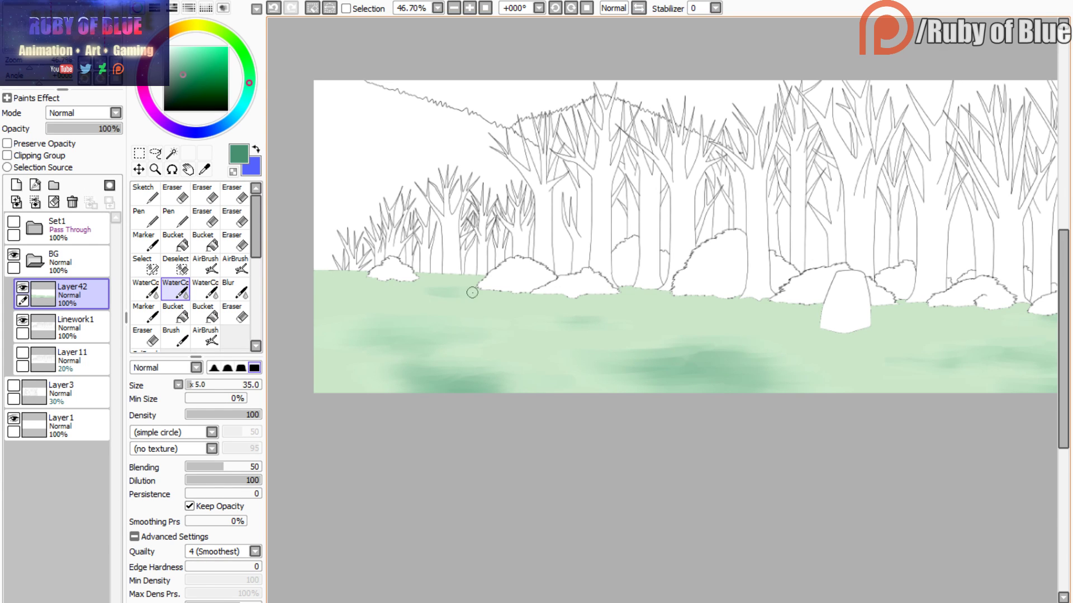
{"action": "left_click_drag", "start_coordinate": [473, 292], "coordinate": [472, 289]}
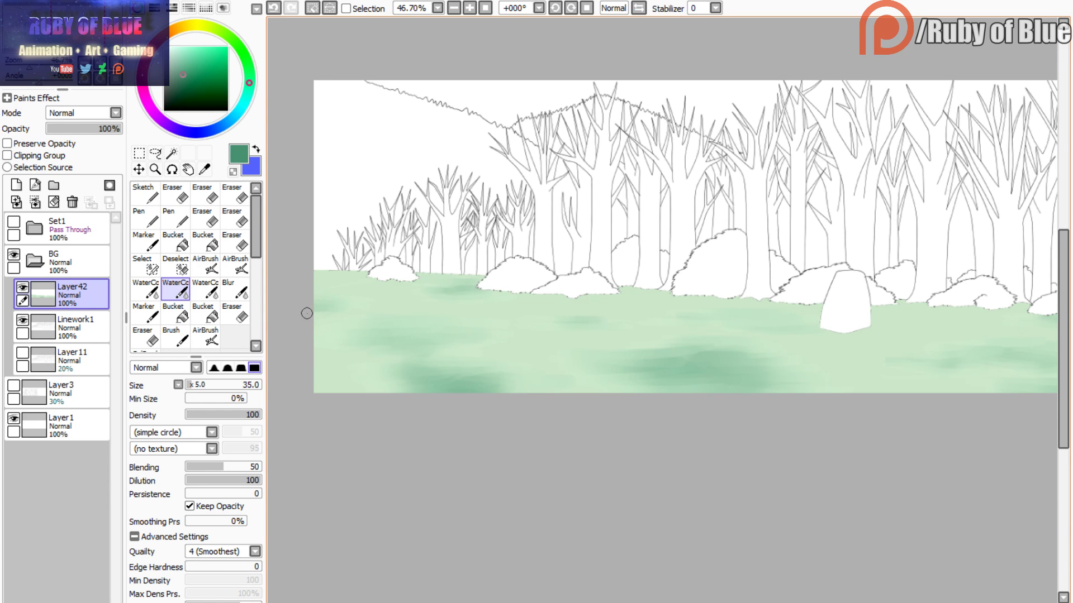
- Choose a pale yellow-white and paint soft highlights on the ground, blending with the watercolour brushes at sizes 35 and 70
{"action": "left_click", "coordinate": [217, 31]}
{"action": "left_click", "coordinate": [170, 42]}
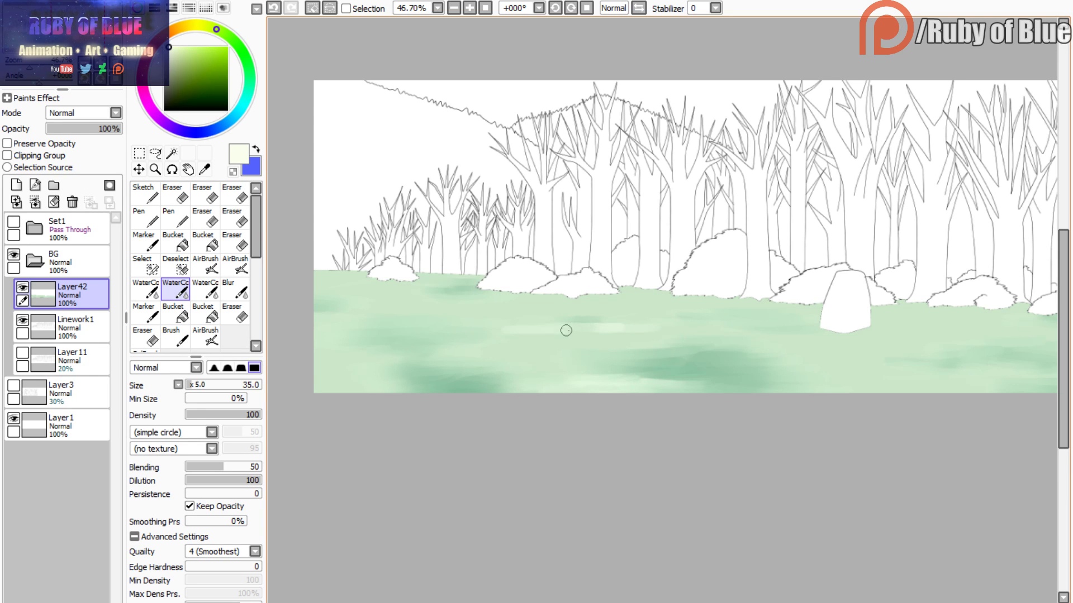
{"action": "key", "text": "c"}
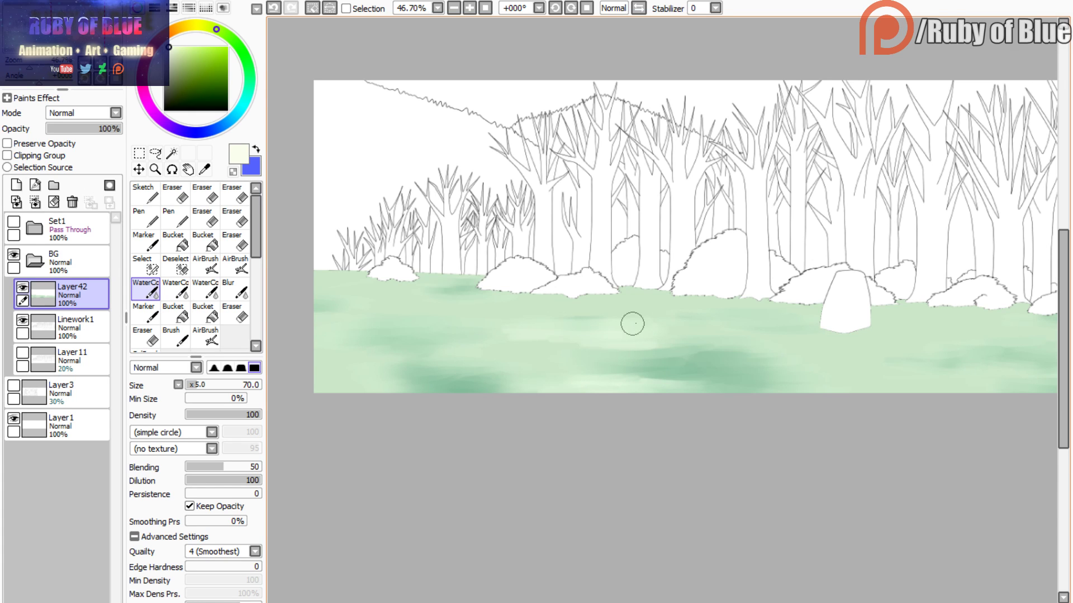
{"action": "key", "text": "c"}
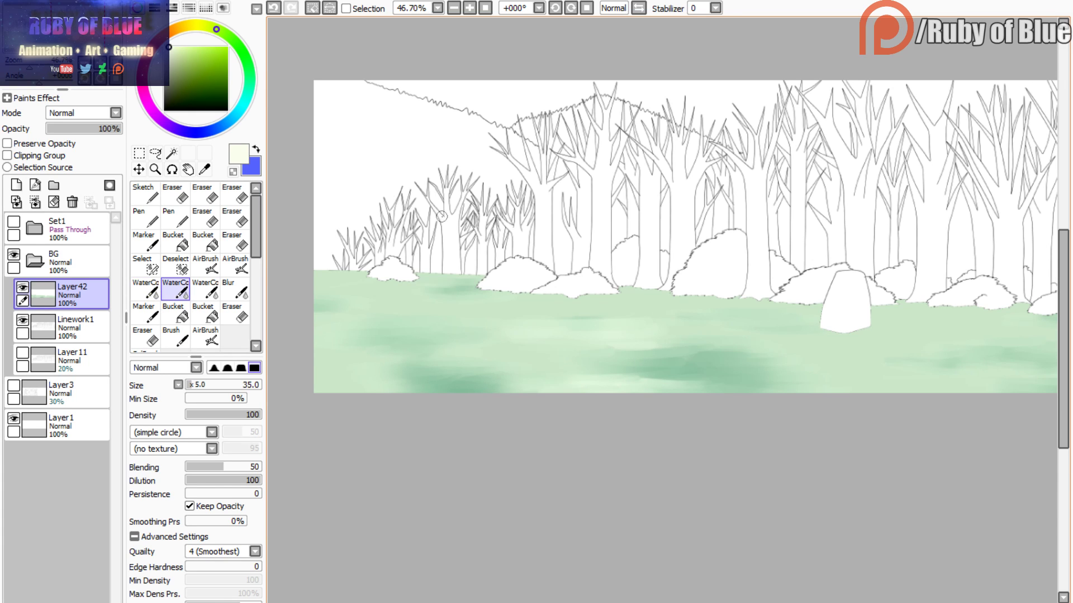
{"action": "key", "text": "c"}
{"action": "key", "text": "c"}
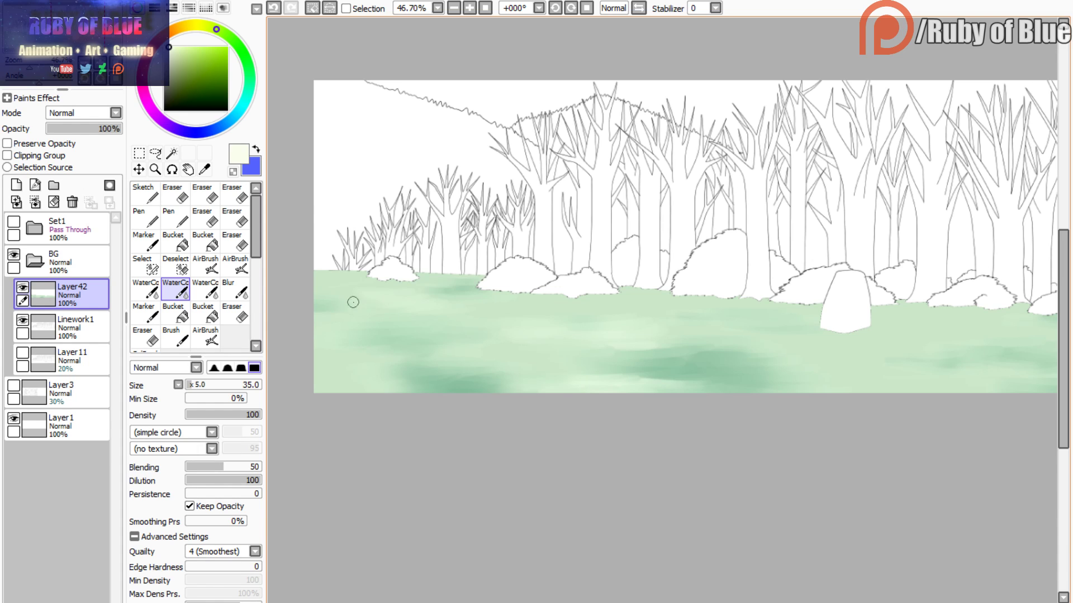
- Choose a muted dark green and paint size 35 shadows on the ground under the bushes and at the base of the standing stone
{"action": "left_click_drag", "start_coordinate": [794, 326], "coordinate": [624, 343]}
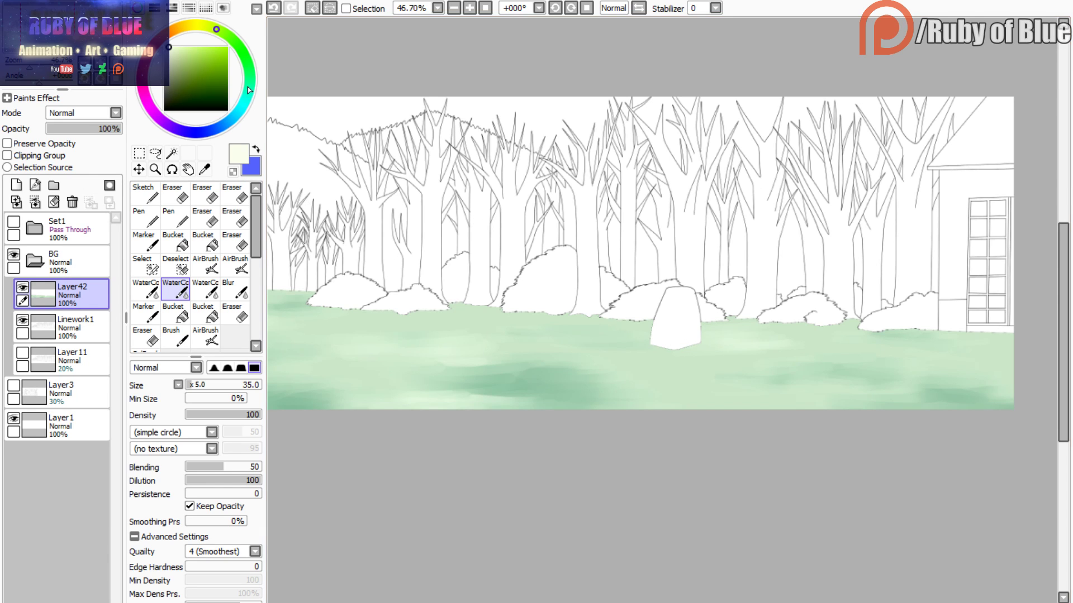
{"action": "left_click", "coordinate": [248, 86]}
{"action": "left_click", "coordinate": [183, 77]}
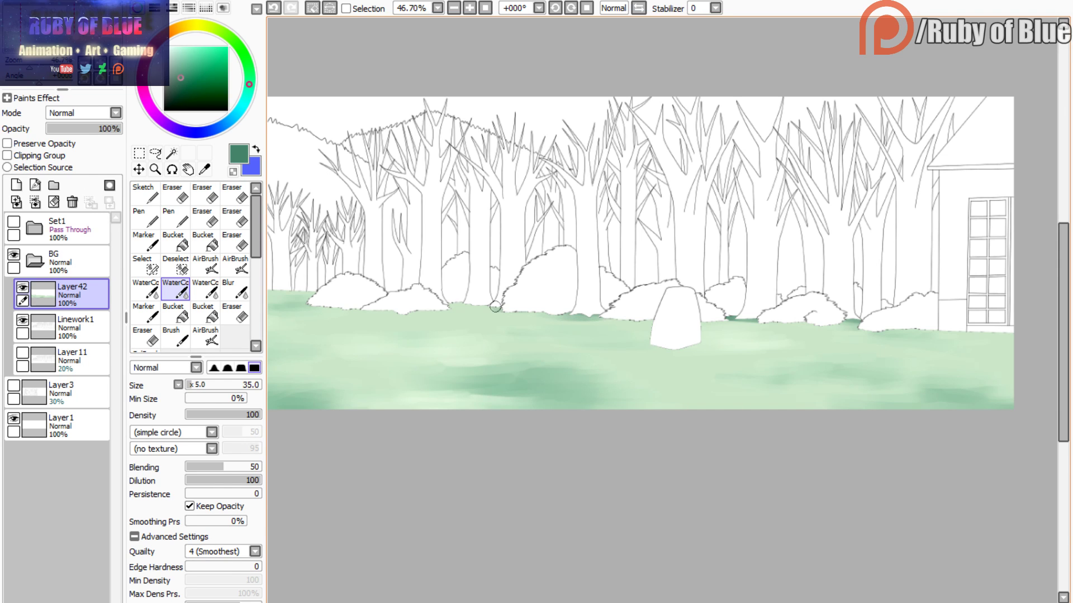
{"action": "left_click_drag", "start_coordinate": [495, 306], "coordinate": [500, 308]}
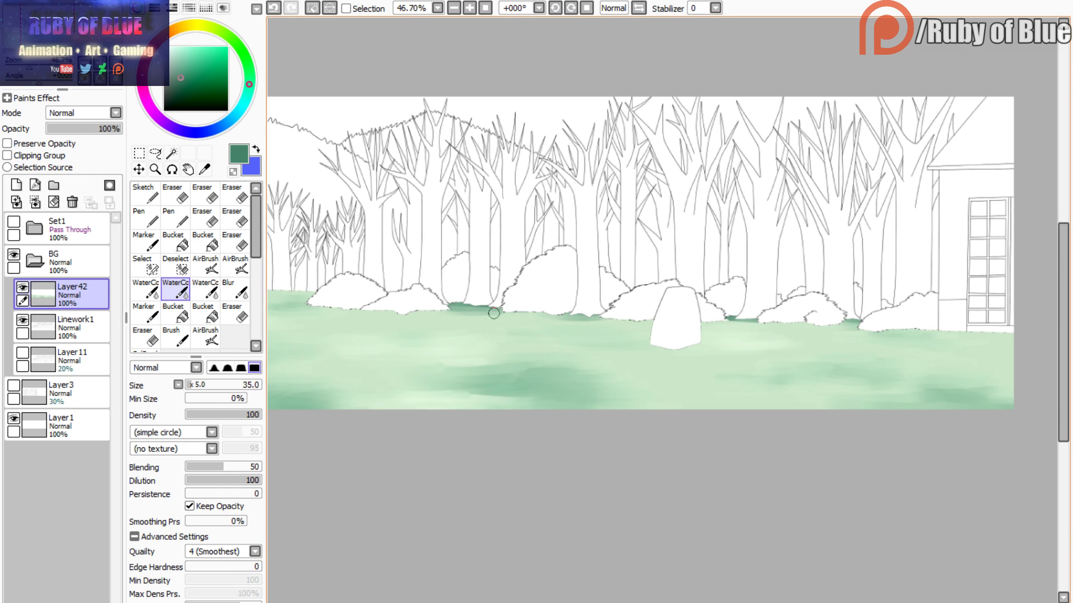
{"action": "left_click_drag", "start_coordinate": [503, 336], "coordinate": [580, 340]}
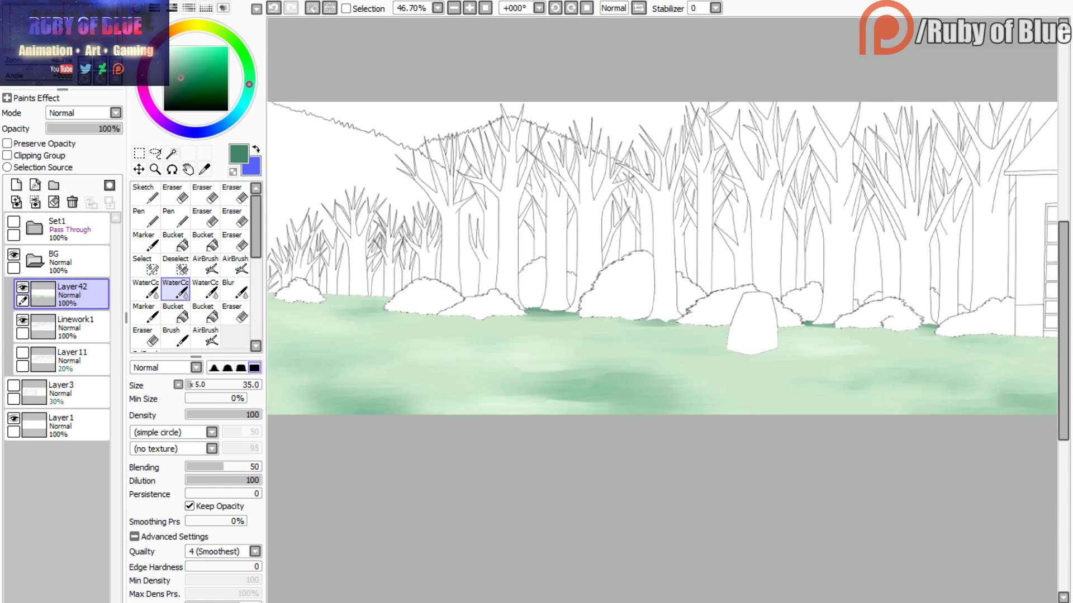
{"action": "left_click_drag", "start_coordinate": [614, 280], "coordinate": [681, 236]}
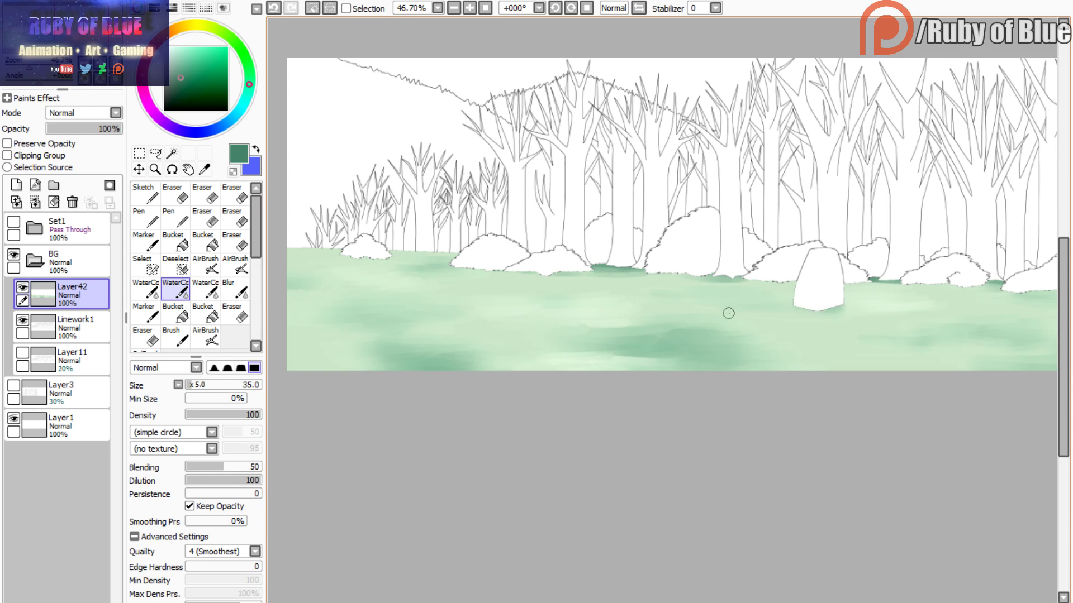
{"action": "left_click_drag", "start_coordinate": [783, 234], "coordinate": [443, 245]}
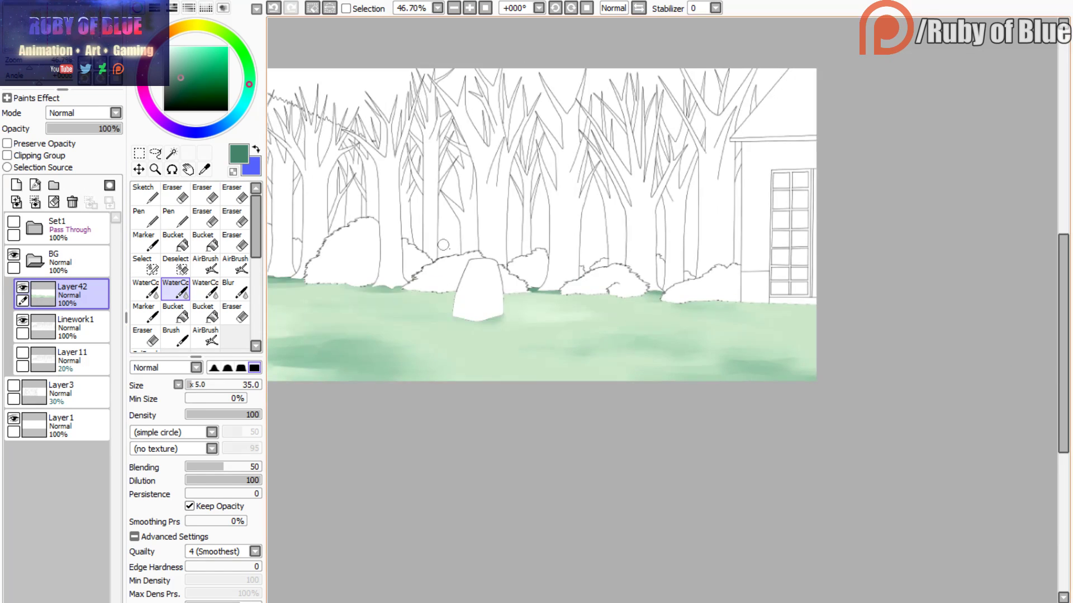
- Sample the ground's light green and paint grass blades over the dark patch below the house with the unblended watercolour brush at sizes 75 and 135
{"action": "right_click", "coordinate": [810, 319]}
{"action": "left_click", "coordinate": [206, 289]}
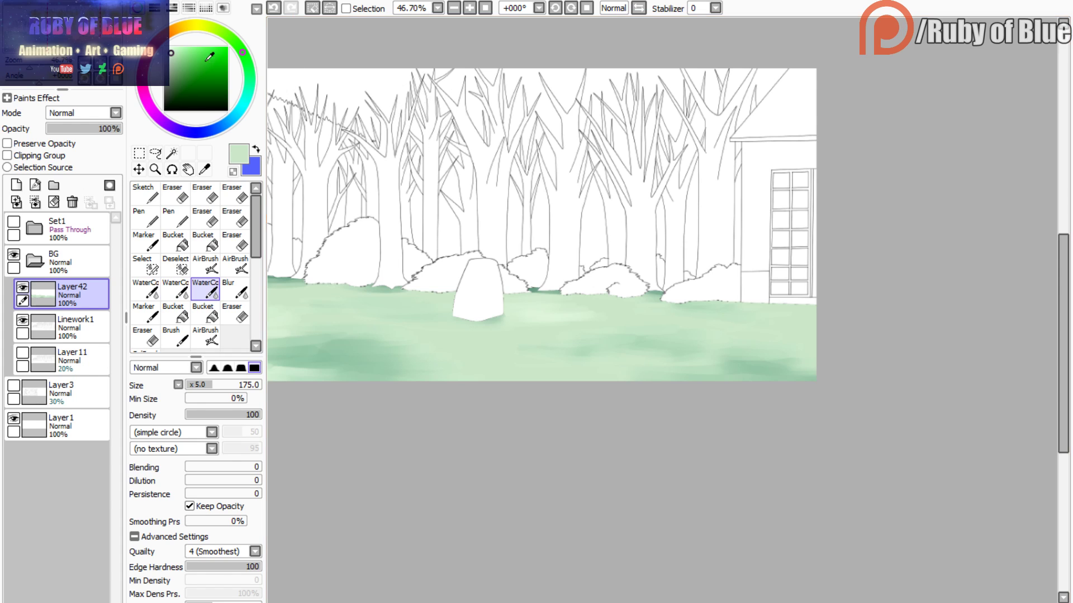
{"action": "left_click", "coordinate": [195, 385]}
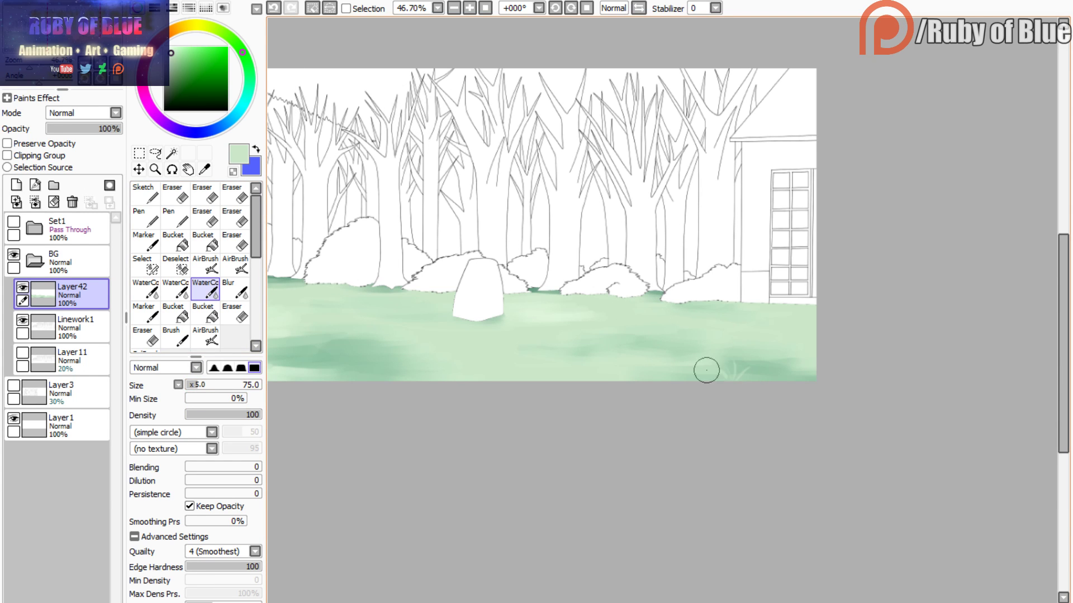
{"action": "left_click", "coordinate": [13, 222]}
{"action": "left_click", "coordinate": [14, 222]}
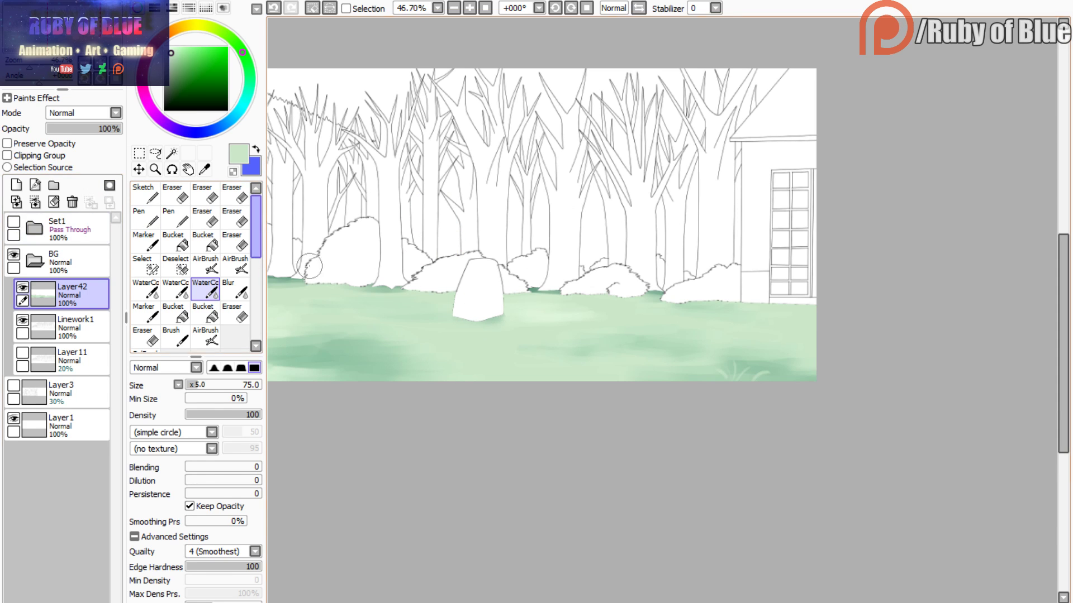
{"action": "left_click", "coordinate": [200, 389]}
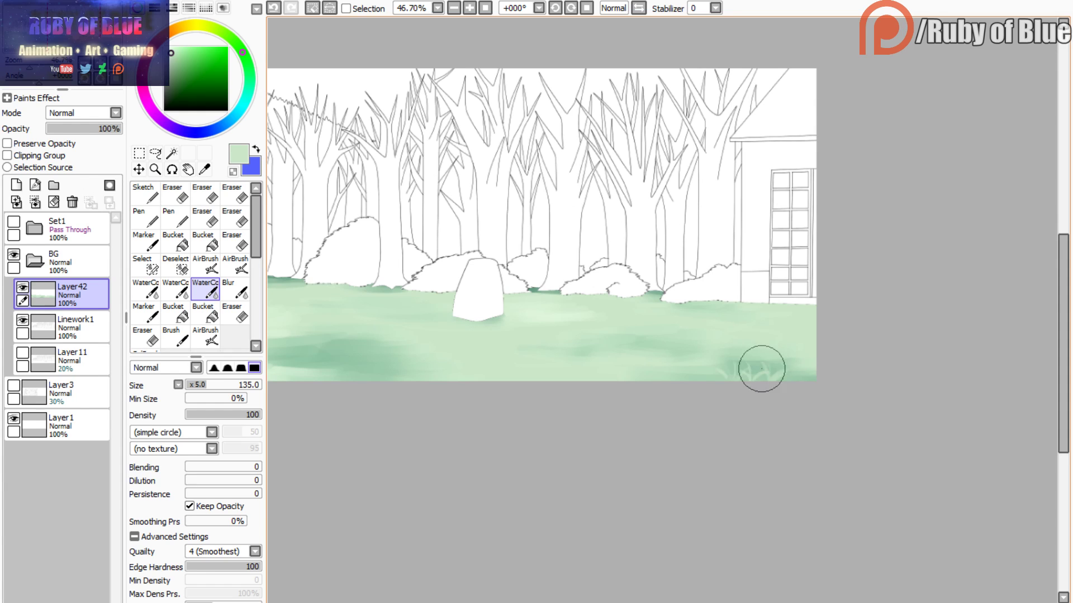
{"action": "mouse_move", "coordinate": [761, 369]}
{"action": "left_mouse_down"}
{"action": "mouse_move", "coordinate": [799, 371]}
{"action": "mouse_move", "coordinate": [783, 387]}
{"action": "mouse_move", "coordinate": [759, 367]}
{"action": "mouse_move", "coordinate": [808, 374]}
{"action": "mouse_move", "coordinate": [783, 362]}
{"action": "mouse_move", "coordinate": [771, 374]}
{"action": "mouse_move", "coordinate": [786, 359]}
{"action": "mouse_move", "coordinate": [747, 371]}
{"action": "mouse_move", "coordinate": [755, 354]}
{"action": "mouse_move", "coordinate": [737, 351]}
{"action": "mouse_move", "coordinate": [697, 371]}
{"action": "mouse_move", "coordinate": [757, 351]}
{"action": "left_mouse_up"}
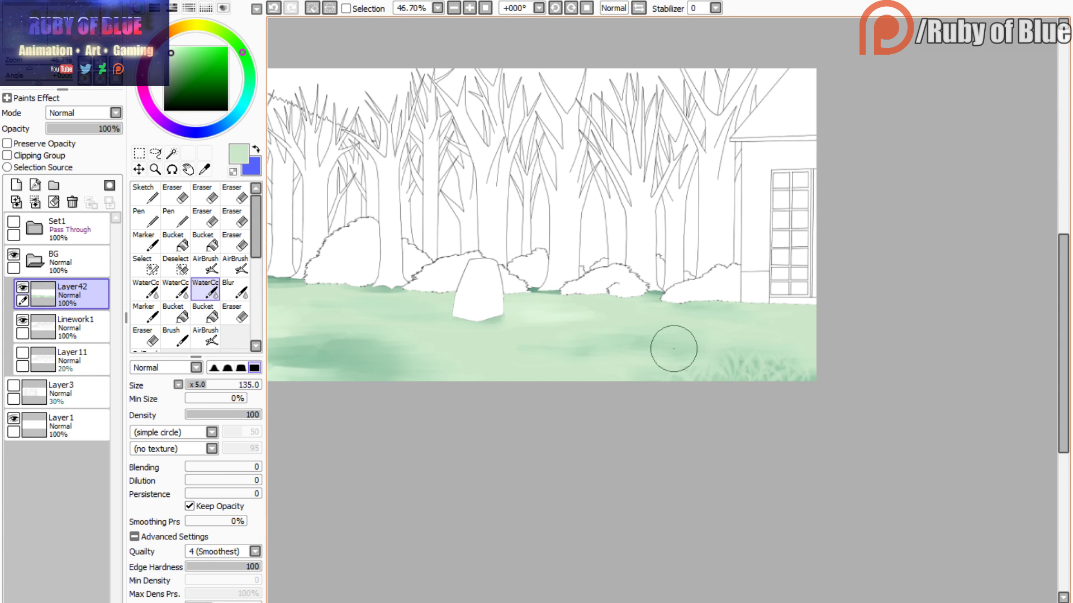
{"action": "left_click_drag", "start_coordinate": [674, 348], "coordinate": [682, 343]}
- Set the brush size to 95 and extend the light green grass blades across the ground between the house and the standing stone
{"action": "left_click", "coordinate": [200, 386]}
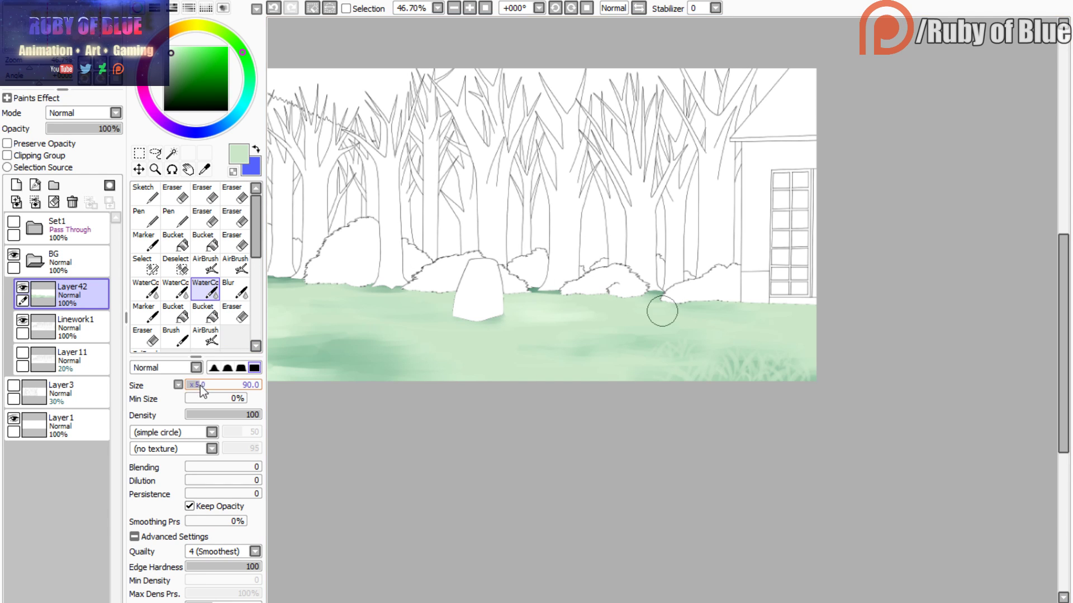
{"action": "left_click_drag", "start_coordinate": [200, 386], "coordinate": [201, 387]}
{"action": "mouse_move", "coordinate": [637, 351]}
{"action": "left_mouse_down"}
{"action": "mouse_move", "coordinate": [630, 341]}
{"action": "mouse_move", "coordinate": [640, 342]}
{"action": "mouse_move", "coordinate": [614, 344]}
{"action": "left_mouse_up"}
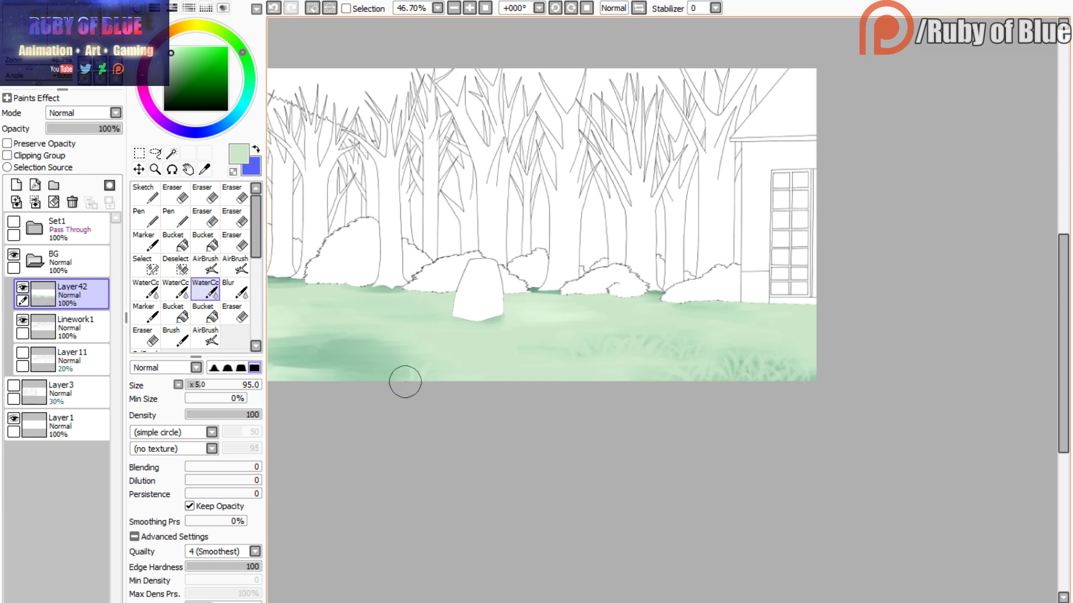
{"action": "mouse_move", "coordinate": [405, 383]}
{"action": "left_mouse_down"}
{"action": "mouse_move", "coordinate": [376, 380]}
{"action": "mouse_move", "coordinate": [413, 361]}
{"action": "left_mouse_up"}
- Paint light green grass blades at size 95 over the dark shadow patch in the lower middle of the ground
{"action": "left_click_drag", "start_coordinate": [280, 229], "coordinate": [499, 219]}
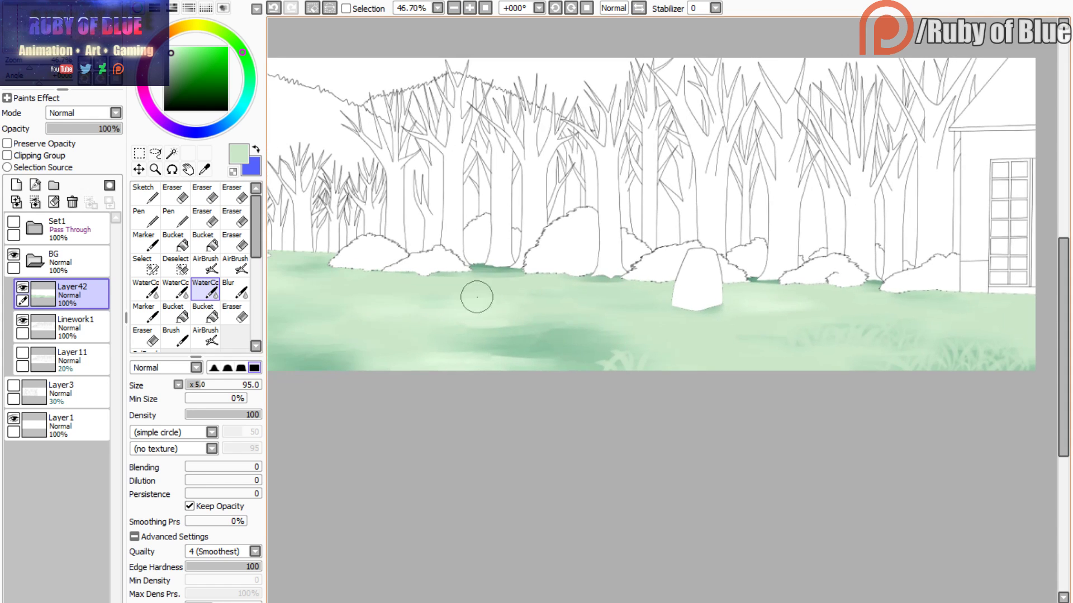
{"action": "mouse_move", "coordinate": [593, 375]}
{"action": "left_mouse_down"}
{"action": "mouse_move", "coordinate": [622, 359]}
{"action": "mouse_move", "coordinate": [615, 347]}
{"action": "mouse_move", "coordinate": [624, 358]}
{"action": "mouse_move", "coordinate": [589, 342]}
{"action": "mouse_move", "coordinate": [607, 340]}
{"action": "mouse_move", "coordinate": [553, 349]}
{"action": "mouse_move", "coordinate": [578, 343]}
{"action": "mouse_move", "coordinate": [565, 369]}
{"action": "mouse_move", "coordinate": [522, 356]}
{"action": "mouse_move", "coordinate": [526, 340]}
{"action": "mouse_move", "coordinate": [523, 350]}
{"action": "mouse_move", "coordinate": [498, 348]}
{"action": "mouse_move", "coordinate": [518, 337]}
{"action": "mouse_move", "coordinate": [512, 347]}
{"action": "mouse_move", "coordinate": [455, 340]}
{"action": "mouse_move", "coordinate": [489, 339]}
{"action": "mouse_move", "coordinate": [488, 330]}
{"action": "mouse_move", "coordinate": [503, 349]}
{"action": "mouse_move", "coordinate": [498, 340]}
{"action": "mouse_move", "coordinate": [555, 336]}
{"action": "mouse_move", "coordinate": [518, 338]}
{"action": "left_mouse_up"}
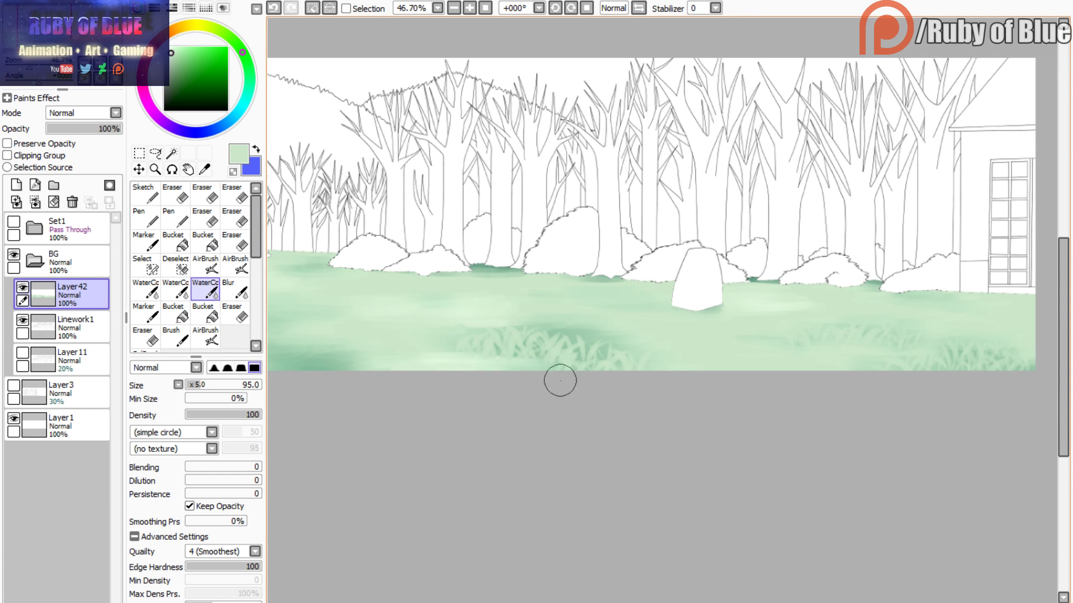
{"action": "mouse_move", "coordinate": [592, 357]}
{"action": "left_mouse_down"}
{"action": "mouse_move", "coordinate": [565, 327]}
{"action": "mouse_move", "coordinate": [554, 334]}
{"action": "mouse_move", "coordinate": [575, 330]}
{"action": "mouse_move", "coordinate": [546, 336]}
{"action": "mouse_move", "coordinate": [636, 338]}
{"action": "mouse_move", "coordinate": [608, 334]}
{"action": "left_mouse_up"}
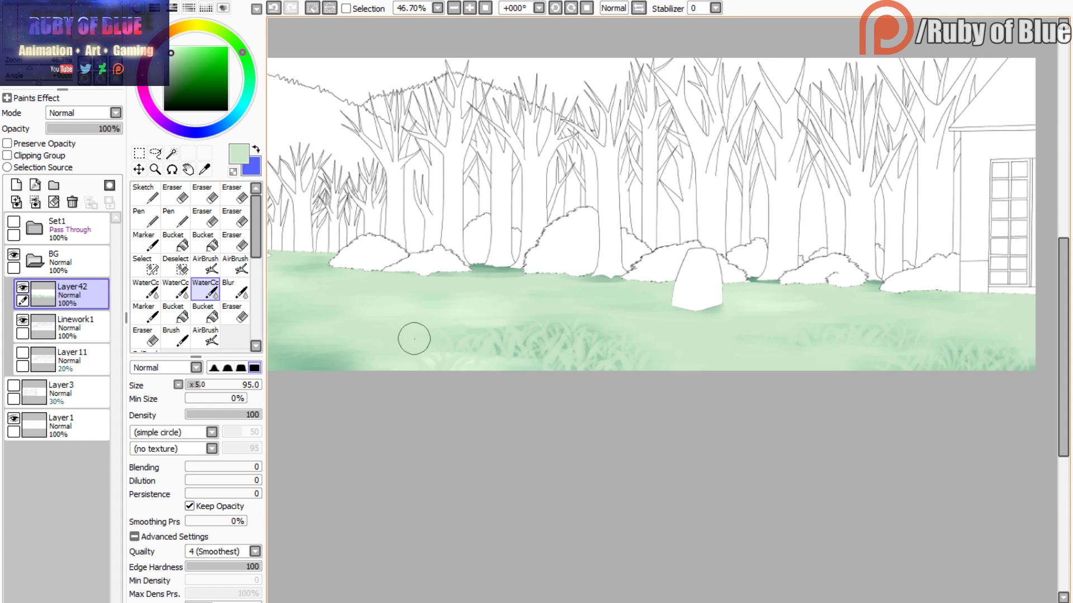
- Paint light green grass blades at size 95 over the shadow patches in the left part of the ground
{"action": "left_click_drag", "start_coordinate": [374, 319], "coordinate": [464, 320]}
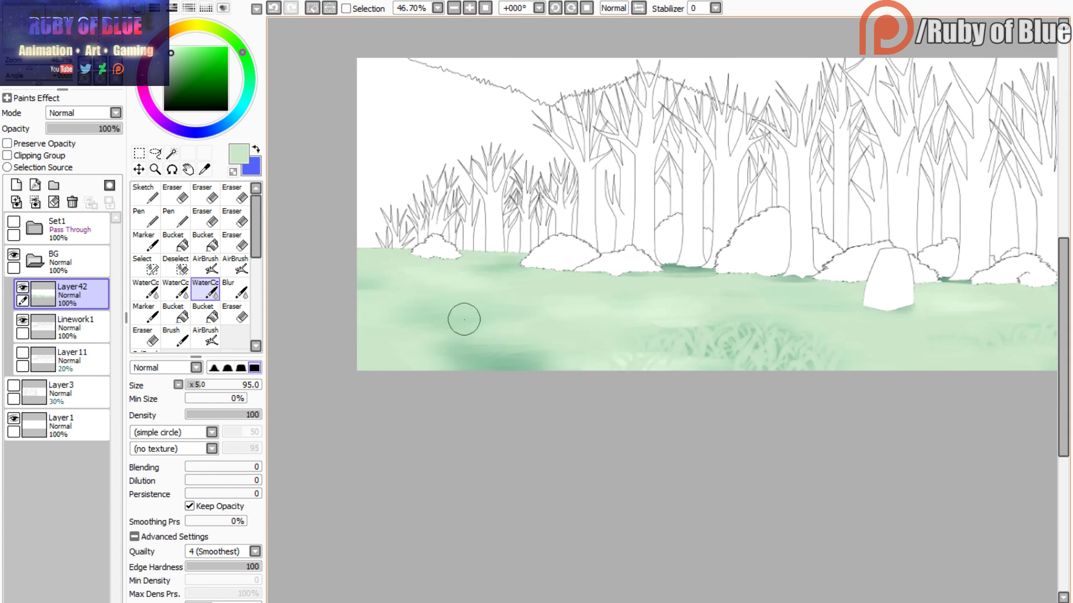
{"action": "left_click_drag", "start_coordinate": [508, 372], "coordinate": [484, 352]}
{"action": "mouse_move", "coordinate": [472, 371]}
{"action": "left_mouse_down"}
{"action": "mouse_move", "coordinate": [499, 355]}
{"action": "mouse_move", "coordinate": [456, 348]}
{"action": "mouse_move", "coordinate": [430, 364]}
{"action": "mouse_move", "coordinate": [470, 346]}
{"action": "left_mouse_up"}
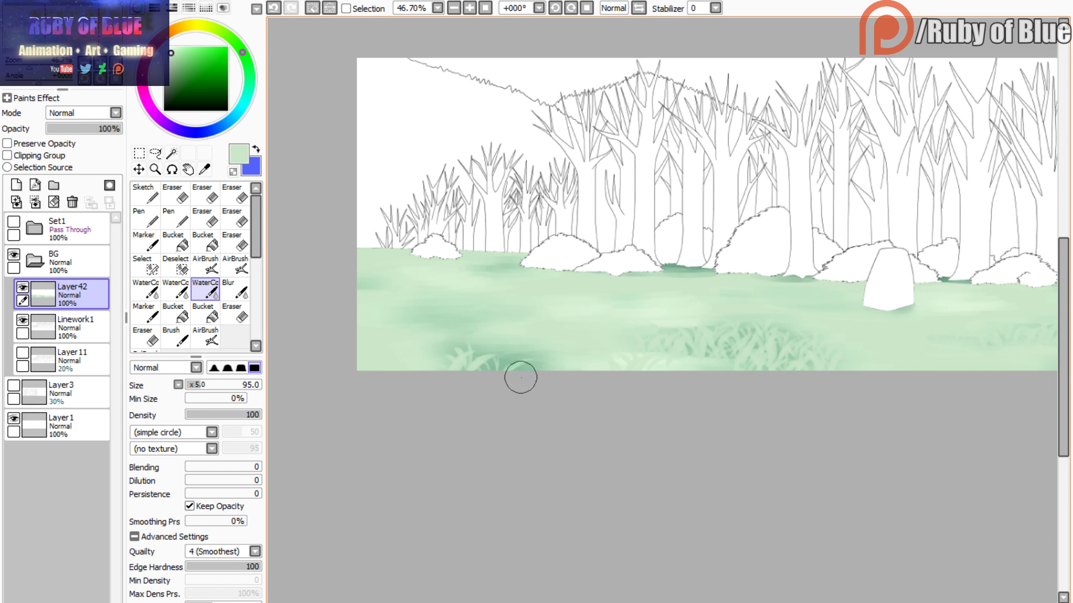
{"action": "mouse_move", "coordinate": [519, 371]}
{"action": "left_mouse_down"}
{"action": "mouse_move", "coordinate": [495, 365]}
{"action": "mouse_move", "coordinate": [532, 377]}
{"action": "mouse_move", "coordinate": [512, 352]}
{"action": "mouse_move", "coordinate": [539, 348]}
{"action": "mouse_move", "coordinate": [492, 338]}
{"action": "mouse_move", "coordinate": [476, 360]}
{"action": "mouse_move", "coordinate": [507, 347]}
{"action": "mouse_move", "coordinate": [501, 337]}
{"action": "mouse_move", "coordinate": [461, 354]}
{"action": "mouse_move", "coordinate": [481, 346]}
{"action": "mouse_move", "coordinate": [432, 341]}
{"action": "mouse_move", "coordinate": [438, 362]}
{"action": "mouse_move", "coordinate": [443, 333]}
{"action": "left_mouse_up"}
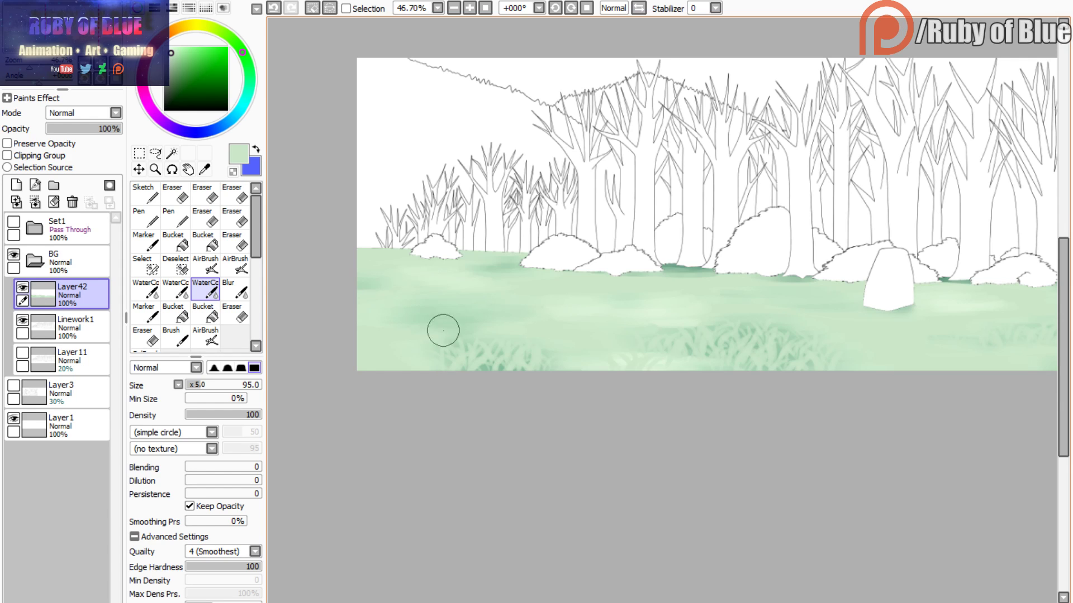
{"action": "mouse_move", "coordinate": [434, 334]}
{"action": "left_mouse_down"}
{"action": "mouse_move", "coordinate": [403, 325]}
{"action": "mouse_move", "coordinate": [468, 326]}
{"action": "mouse_move", "coordinate": [446, 332]}
{"action": "mouse_move", "coordinate": [495, 314]}
{"action": "mouse_move", "coordinate": [465, 320]}
{"action": "mouse_move", "coordinate": [487, 311]}
{"action": "mouse_move", "coordinate": [451, 309]}
{"action": "mouse_move", "coordinate": [463, 300]}
{"action": "mouse_move", "coordinate": [422, 319]}
{"action": "mouse_move", "coordinate": [450, 301]}
{"action": "mouse_move", "coordinate": [428, 301]}
{"action": "mouse_move", "coordinate": [494, 310]}
{"action": "left_mouse_up"}
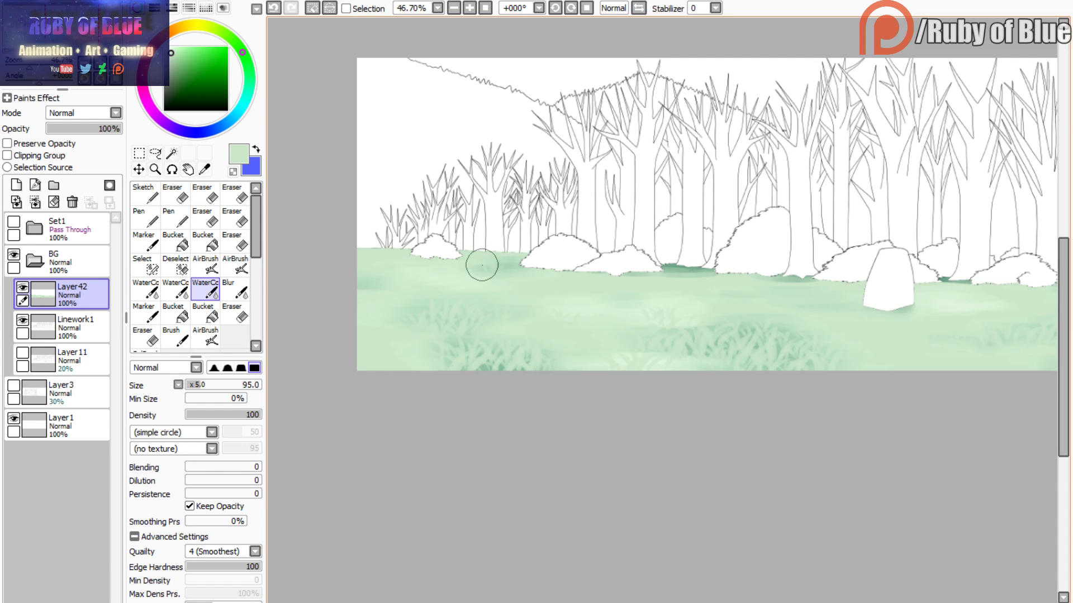
- Reduce the brush size to 50 and paint small light grass blades in the shadows along the bases of the bushes
{"action": "mouse_move", "coordinate": [701, 210]}
{"action": "left_mouse_down"}
{"action": "mouse_move", "coordinate": [596, 193]}
{"action": "mouse_move", "coordinate": [406, 198]}
{"action": "left_mouse_up"}
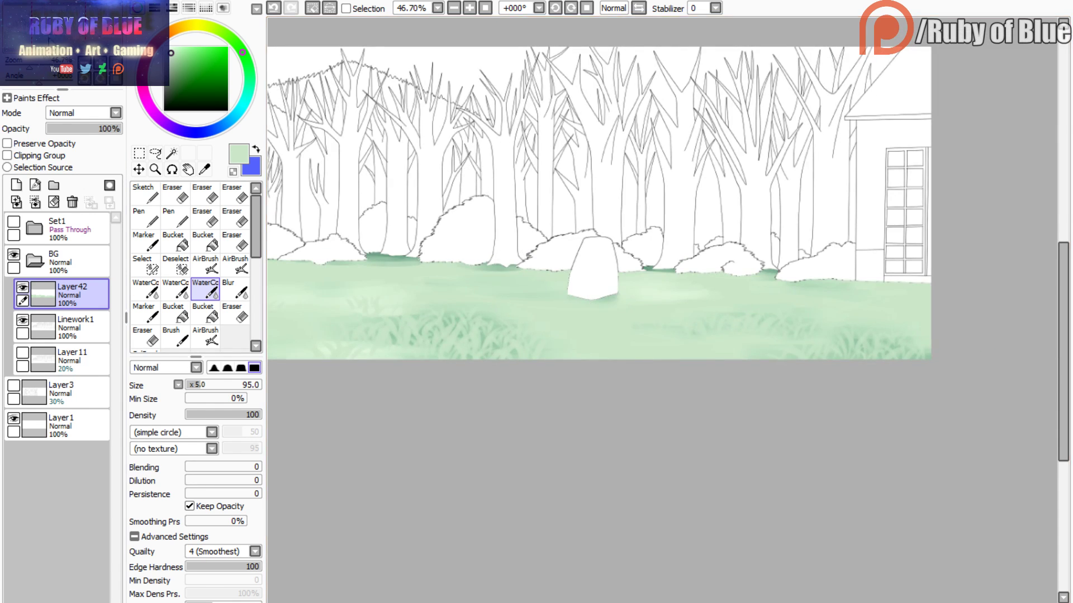
{"action": "mouse_move", "coordinate": [540, 298]}
{"action": "left_mouse_down"}
{"action": "mouse_move", "coordinate": [617, 311]}
{"action": "mouse_move", "coordinate": [581, 313]}
{"action": "left_mouse_up"}
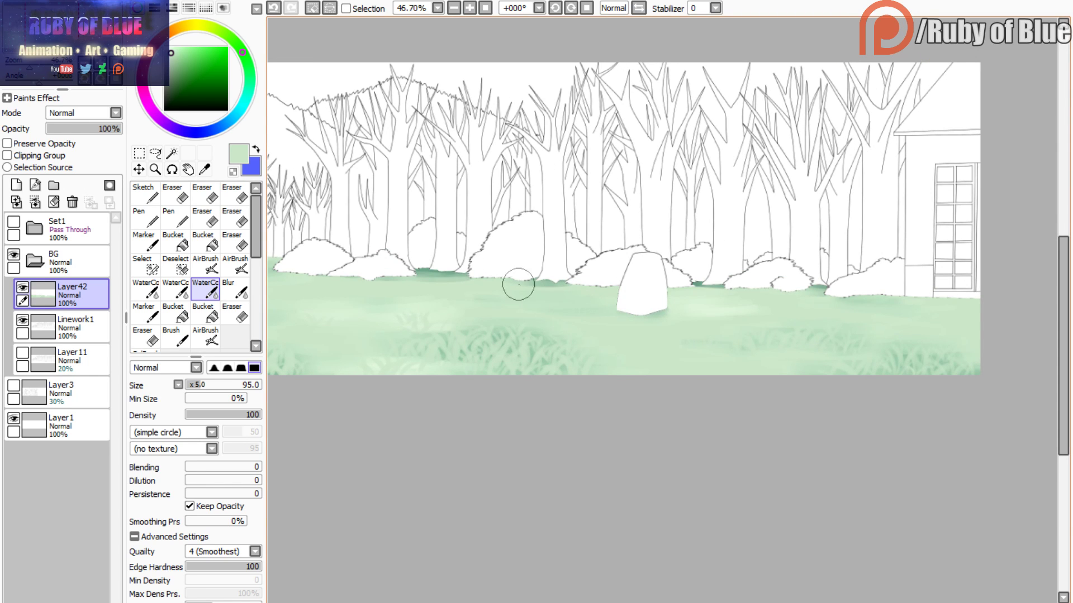
{"action": "key", "text": "bracketleft"}
{"action": "key", "text": "bracketleft"}
{"action": "key", "text": "bracketleft"}
{"action": "key", "text": "bracketleft"}
{"action": "mouse_move", "coordinate": [424, 296]}
{"action": "left_mouse_down"}
{"action": "mouse_move", "coordinate": [669, 313]}
{"action": "mouse_move", "coordinate": [704, 303]}
{"action": "left_mouse_up"}
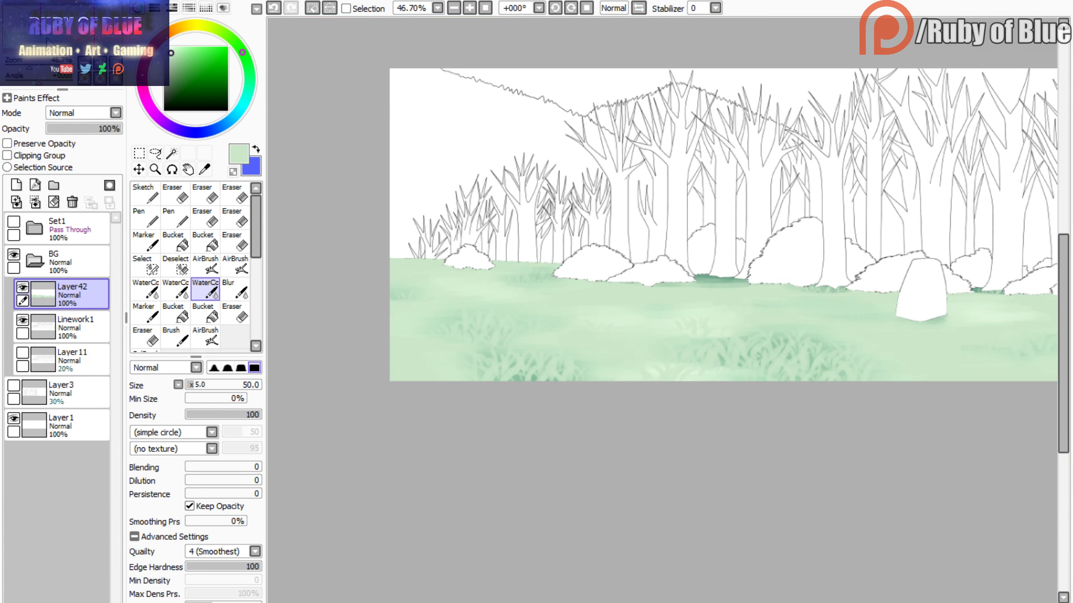
- Paint size 50 light green grass blades in the dark shadow beneath the trees and in the lower left grass patch
{"action": "left_click_drag", "start_coordinate": [29, 67], "coordinate": [34, 68]}
{"action": "left_click_drag", "start_coordinate": [740, 342], "coordinate": [727, 336]}
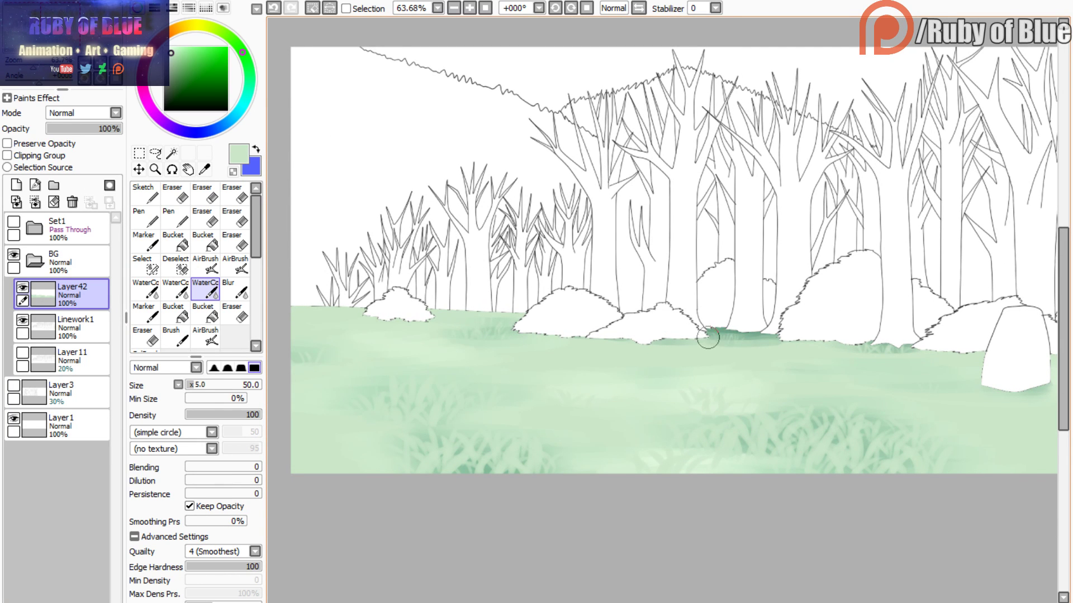
{"action": "left_click_drag", "start_coordinate": [742, 341], "coordinate": [769, 338]}
{"action": "left_click_drag", "start_coordinate": [716, 330], "coordinate": [750, 333]}
{"action": "left_click_drag", "start_coordinate": [441, 439], "coordinate": [413, 426]}
{"action": "left_click_drag", "start_coordinate": [462, 475], "coordinate": [477, 453]}
{"action": "left_click", "coordinate": [59, 35]}
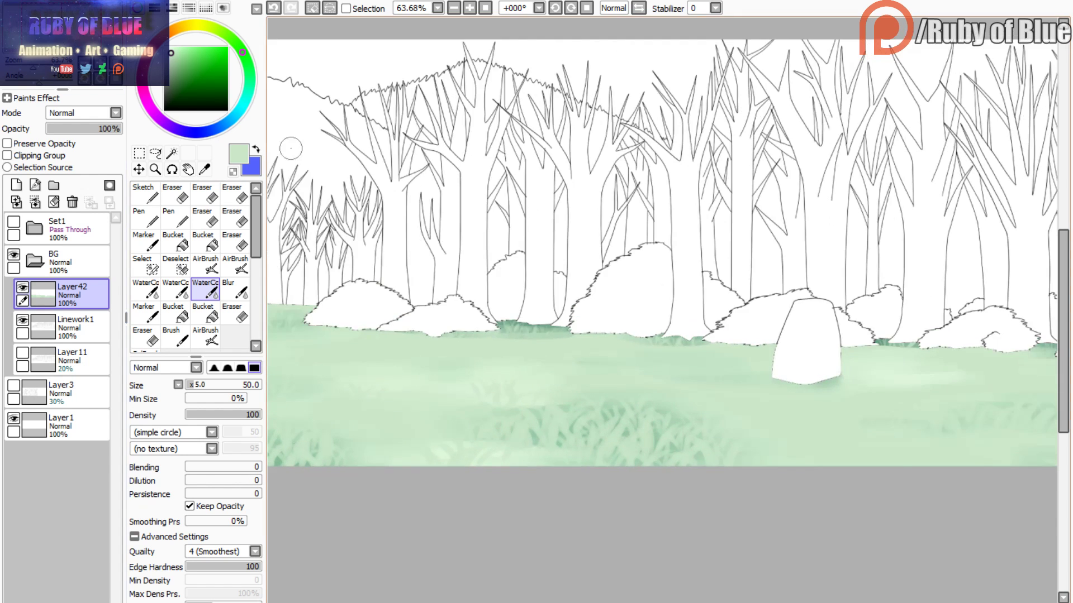
- Show the Set1 character layers over the painted ground to check the scene, and hide them again
{"action": "mouse_move", "coordinate": [33, 68]}
{"action": "left_mouse_down"}
{"action": "mouse_move", "coordinate": [21, 68]}
{"action": "mouse_move", "coordinate": [31, 67]}
{"action": "left_mouse_up"}
{"action": "left_click", "coordinate": [13, 222]}
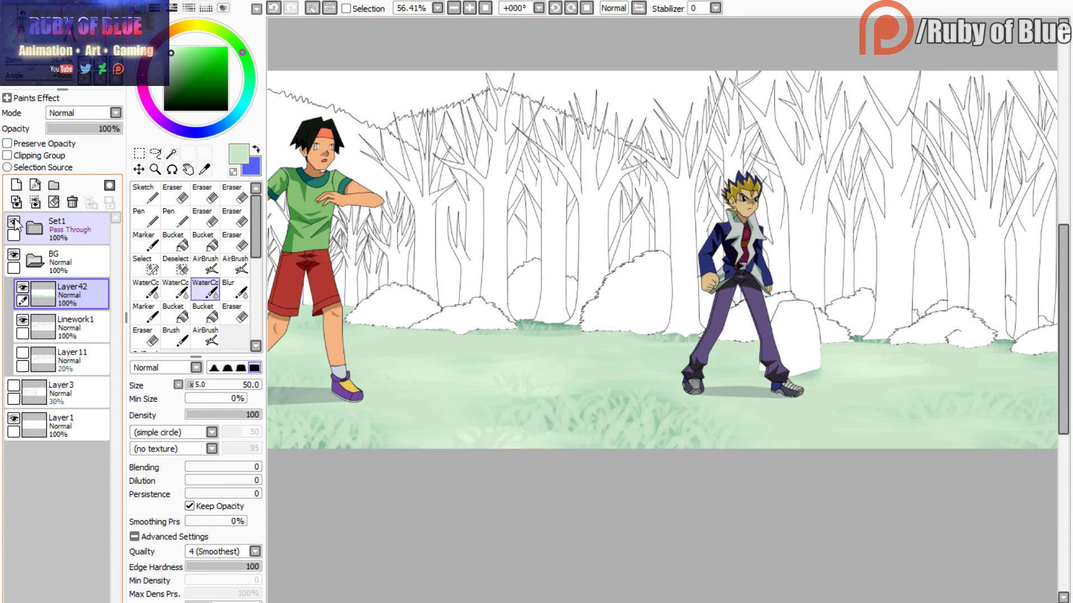
{"action": "left_click", "coordinate": [13, 222]}
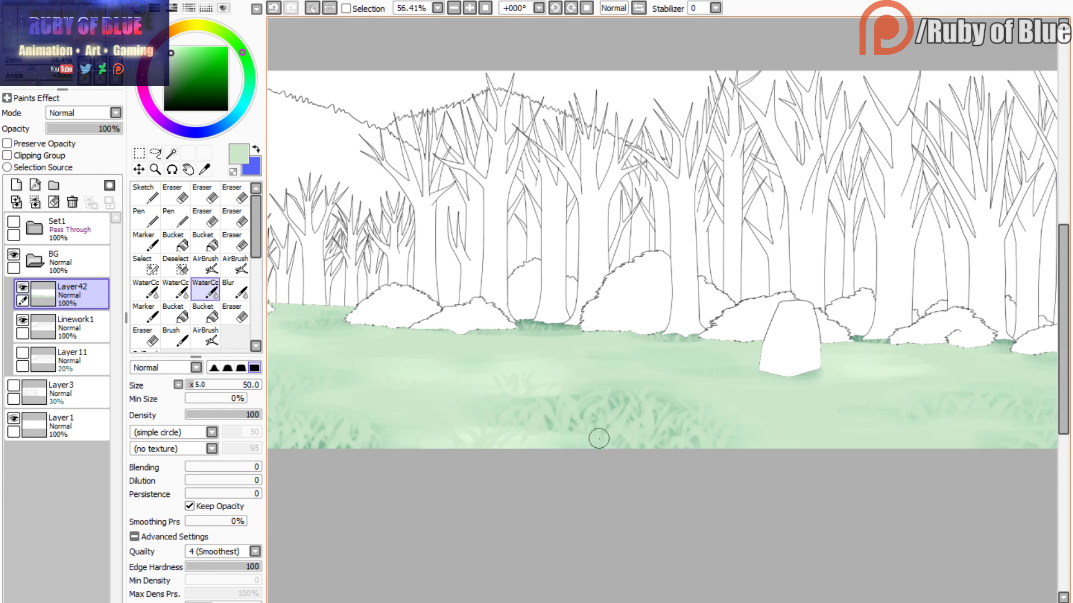
- Paint light green grass strokes at size 50 on the ground between the standing stone and the house
{"action": "mouse_move", "coordinate": [48, 28]}
{"action": "left_mouse_down"}
{"action": "mouse_move", "coordinate": [65, 36]}
{"action": "mouse_move", "coordinate": [47, 37]}
{"action": "left_mouse_up"}
{"action": "mouse_move", "coordinate": [653, 312]}
{"action": "left_mouse_down"}
{"action": "mouse_move", "coordinate": [808, 326]}
{"action": "mouse_move", "coordinate": [507, 305]}
{"action": "left_mouse_up"}
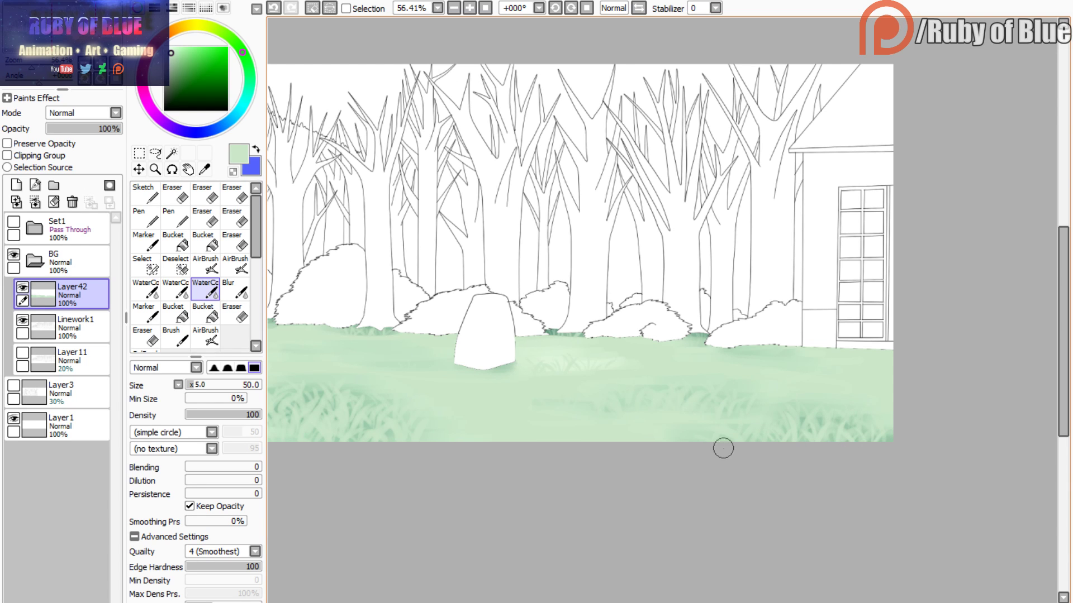
- Examine the painted ground along the whole scene, showing the Set1 characters over it briefly and hiding them again
{"action": "mouse_move", "coordinate": [474, 148]}
{"action": "left_mouse_down"}
{"action": "mouse_move", "coordinate": [759, 148]}
{"action": "mouse_move", "coordinate": [899, 88]}
{"action": "mouse_move", "coordinate": [1058, 129]}
{"action": "left_mouse_up"}
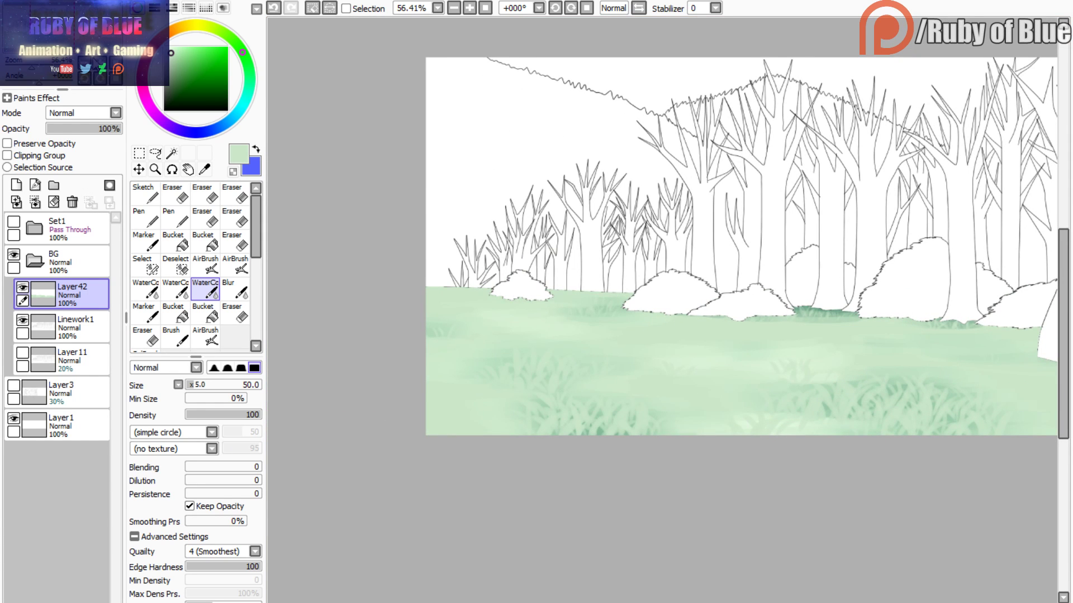
{"action": "mouse_move", "coordinate": [27, 41]}
{"action": "left_mouse_down"}
{"action": "mouse_move", "coordinate": [54, 30]}
{"action": "mouse_move", "coordinate": [43, 41]}
{"action": "mouse_move", "coordinate": [68, 41]}
{"action": "left_mouse_up"}
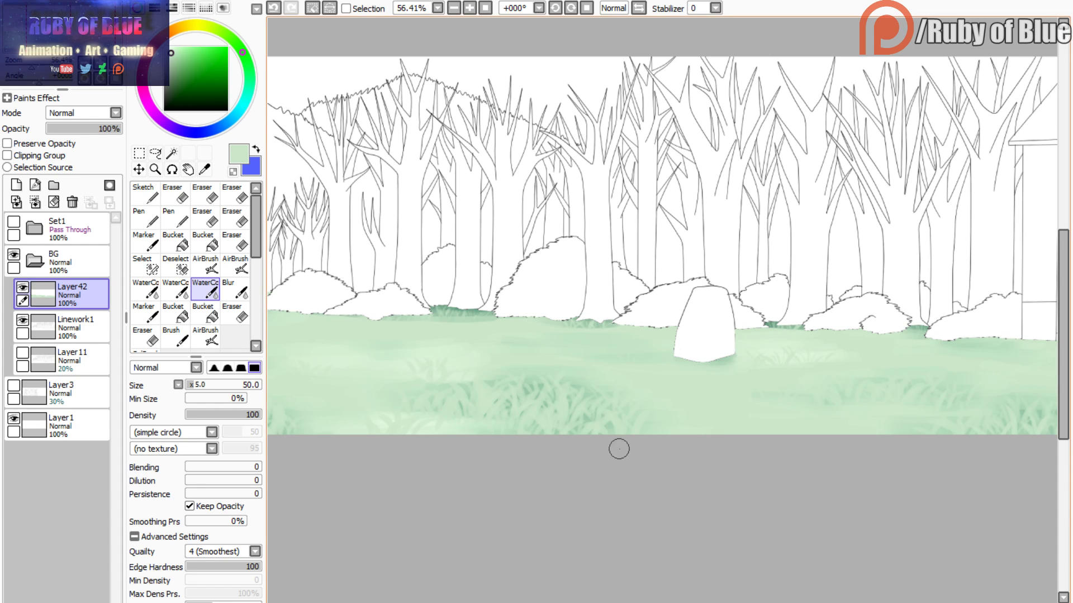
{"action": "left_click_drag", "start_coordinate": [47, 36], "coordinate": [32, 41]}
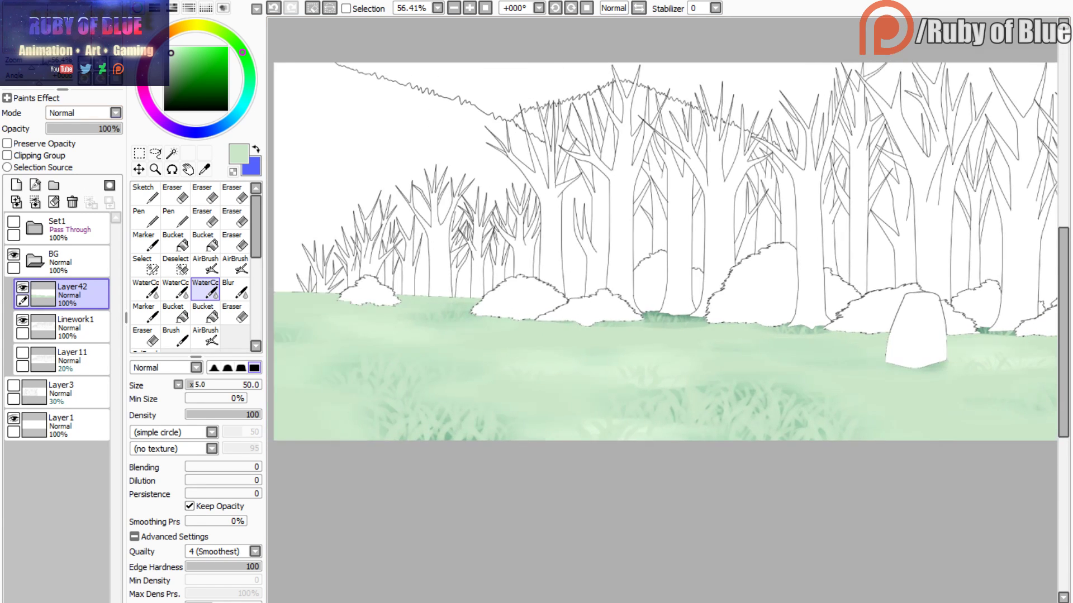
{"action": "left_click", "coordinate": [14, 223]}
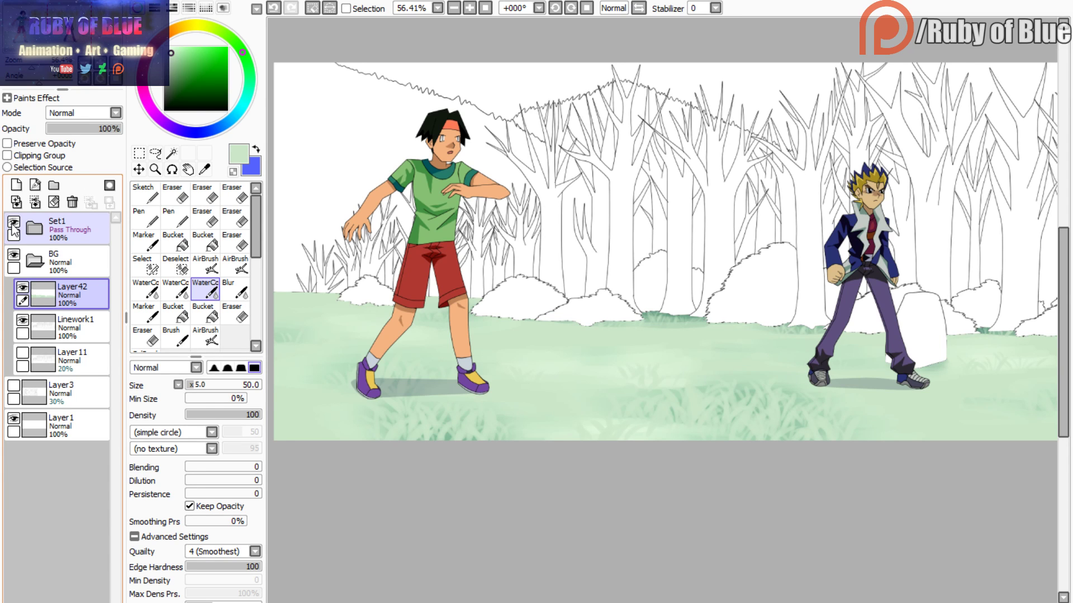
{"action": "left_click", "coordinate": [14, 223]}
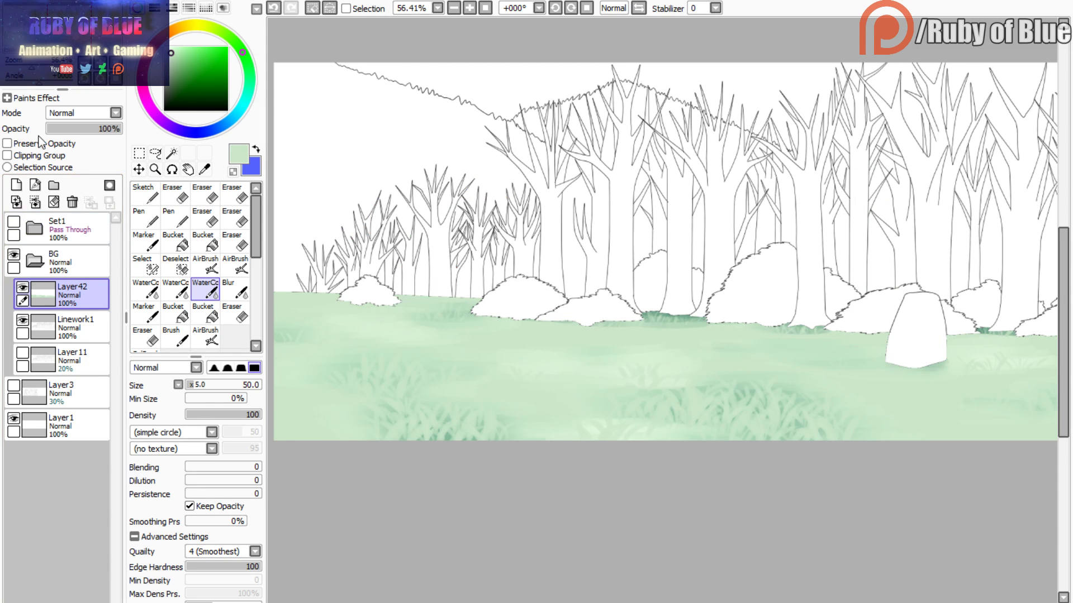
{"action": "left_click_drag", "start_coordinate": [47, 38], "coordinate": [53, 39]}
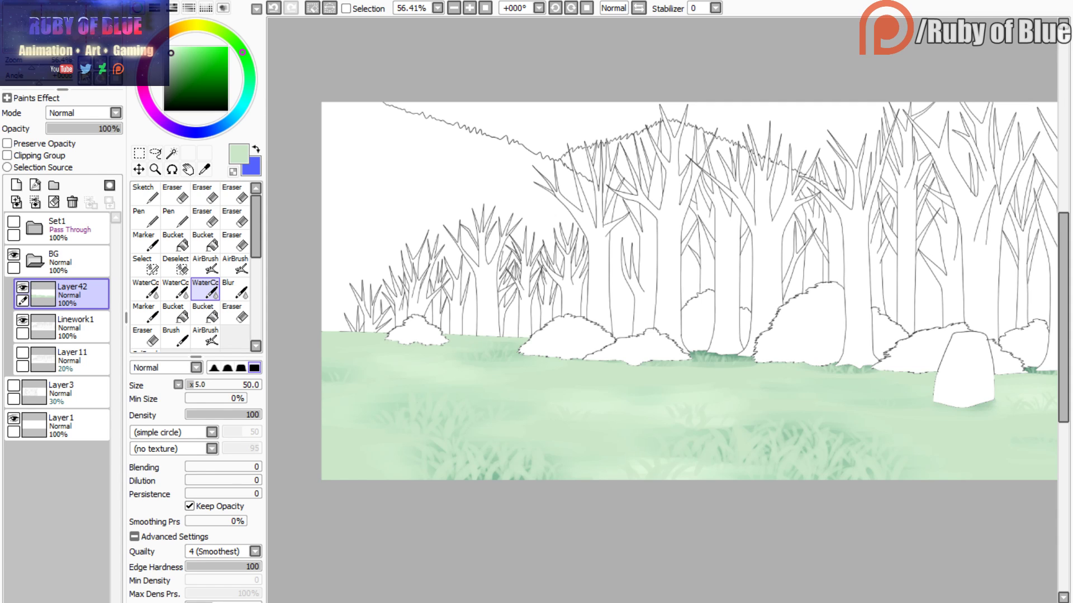
{"action": "left_click_drag", "start_coordinate": [61, 39], "coordinate": [75, 42]}
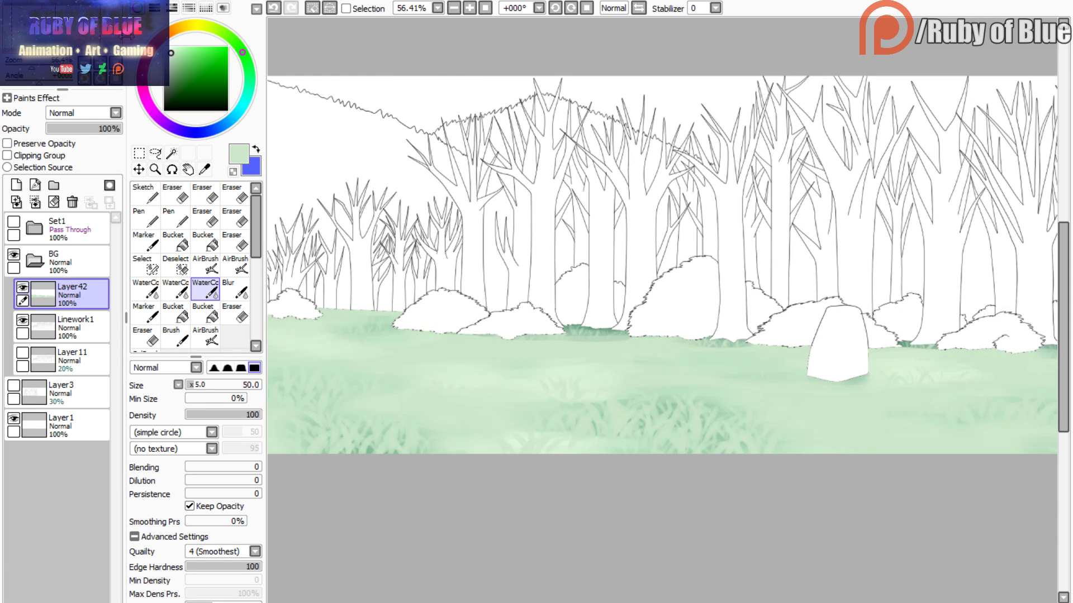
- Sample the dark green under the trees, paint a small grass tuft, and darken blades in the central foreground patch at brush size 105
{"action": "left_click", "coordinate": [608, 329], "text": "alt"}
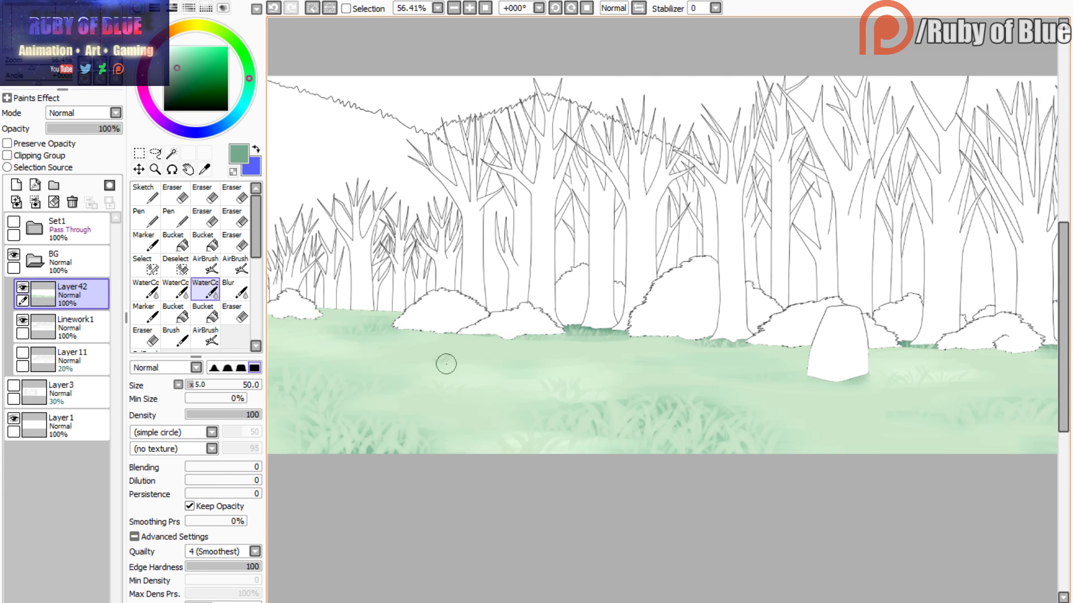
{"action": "left_click_drag", "start_coordinate": [67, 33], "coordinate": [50, 32]}
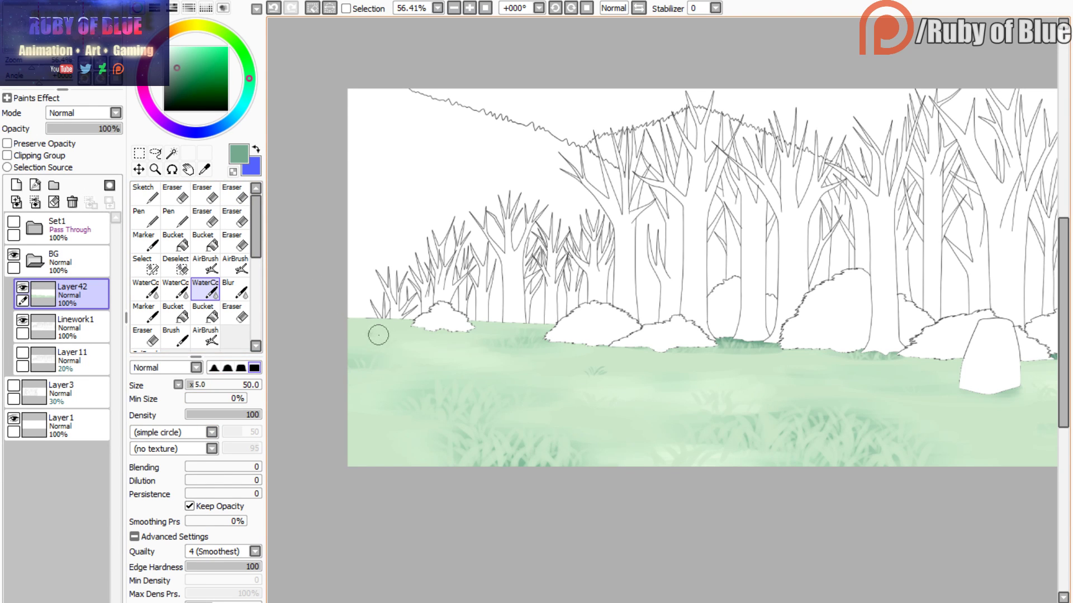
{"action": "left_click", "coordinate": [200, 385]}
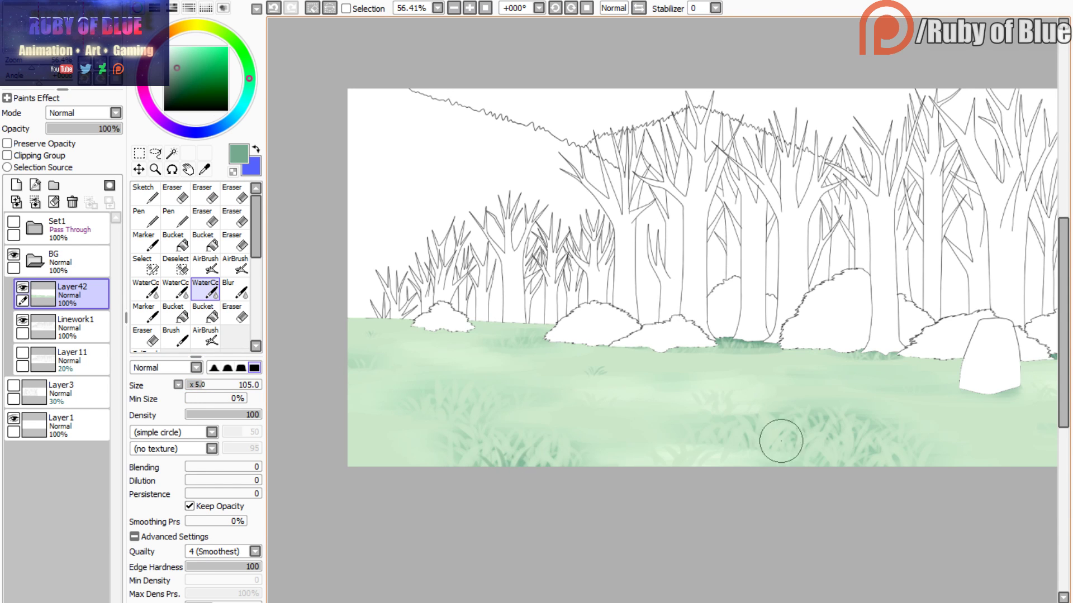
{"action": "left_click_drag", "start_coordinate": [782, 447], "coordinate": [774, 416]}
{"action": "mouse_move", "coordinate": [814, 462]}
{"action": "left_mouse_down"}
{"action": "mouse_move", "coordinate": [838, 455]}
{"action": "mouse_move", "coordinate": [838, 426]}
{"action": "left_mouse_up"}
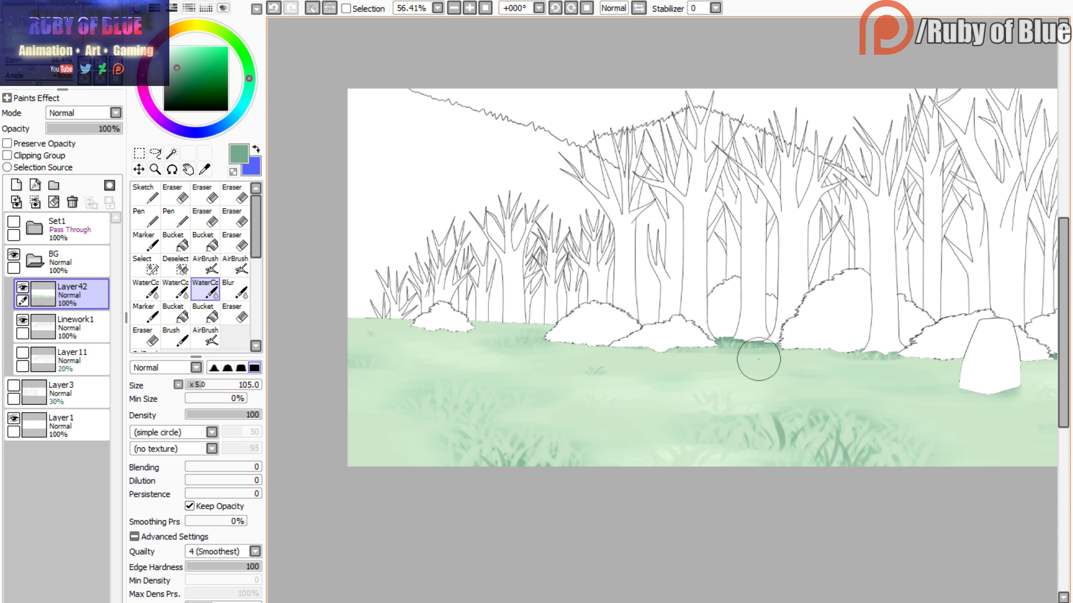
- Paint dark green grass tufts at size 105 in front of the standing stone and on the ground towards the house
{"action": "left_click_drag", "start_coordinate": [19, 33], "coordinate": [97, 34]}
{"action": "mouse_move", "coordinate": [476, 399]}
{"action": "left_mouse_down"}
{"action": "mouse_move", "coordinate": [474, 373]}
{"action": "mouse_move", "coordinate": [461, 392]}
{"action": "mouse_move", "coordinate": [500, 390]}
{"action": "mouse_move", "coordinate": [447, 391]}
{"action": "left_mouse_up"}
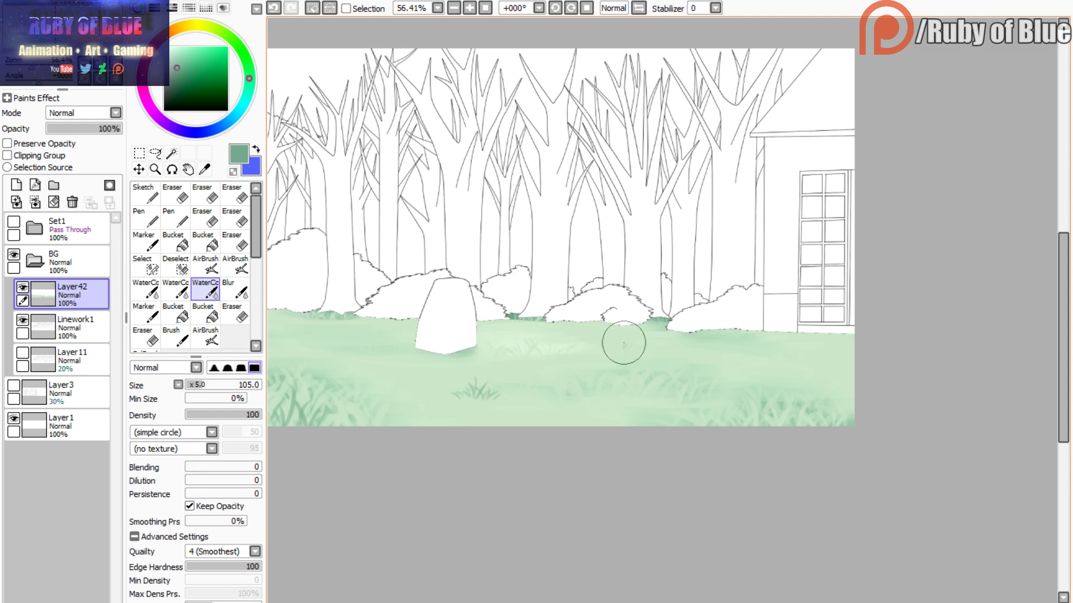
{"action": "mouse_move", "coordinate": [622, 350]}
{"action": "left_mouse_down"}
{"action": "mouse_move", "coordinate": [607, 345]}
{"action": "mouse_move", "coordinate": [631, 343]}
{"action": "left_mouse_up"}
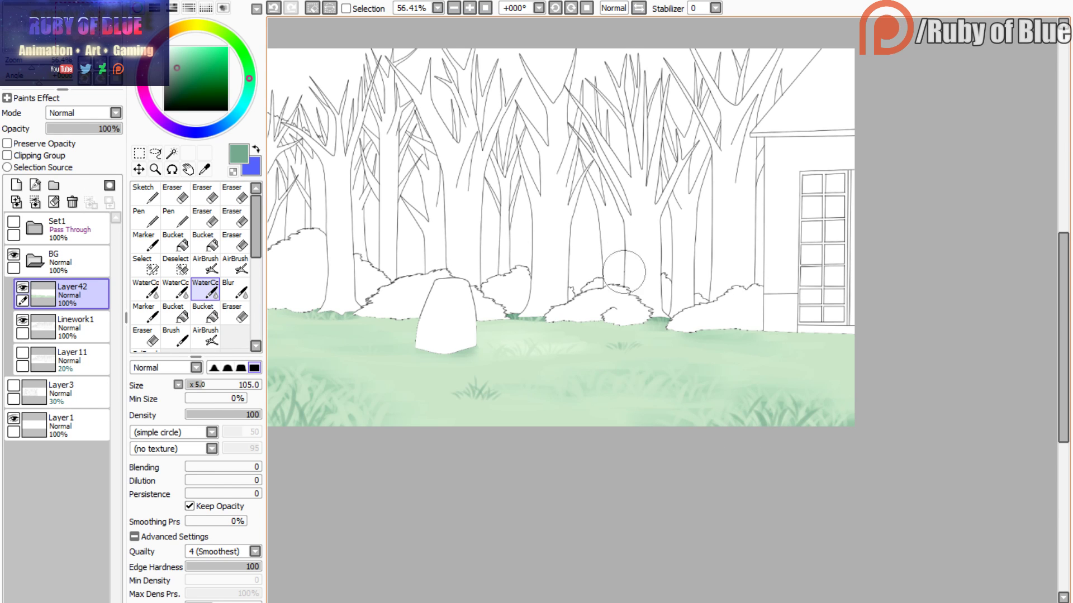
{"action": "left_click_drag", "start_coordinate": [661, 391], "coordinate": [667, 371]}
{"action": "mouse_move", "coordinate": [662, 390]}
{"action": "left_mouse_down"}
{"action": "mouse_move", "coordinate": [628, 363]}
{"action": "mouse_move", "coordinate": [636, 392]}
{"action": "mouse_move", "coordinate": [621, 387]}
{"action": "mouse_move", "coordinate": [642, 373]}
{"action": "mouse_move", "coordinate": [611, 388]}
{"action": "mouse_move", "coordinate": [635, 377]}
{"action": "left_mouse_up"}
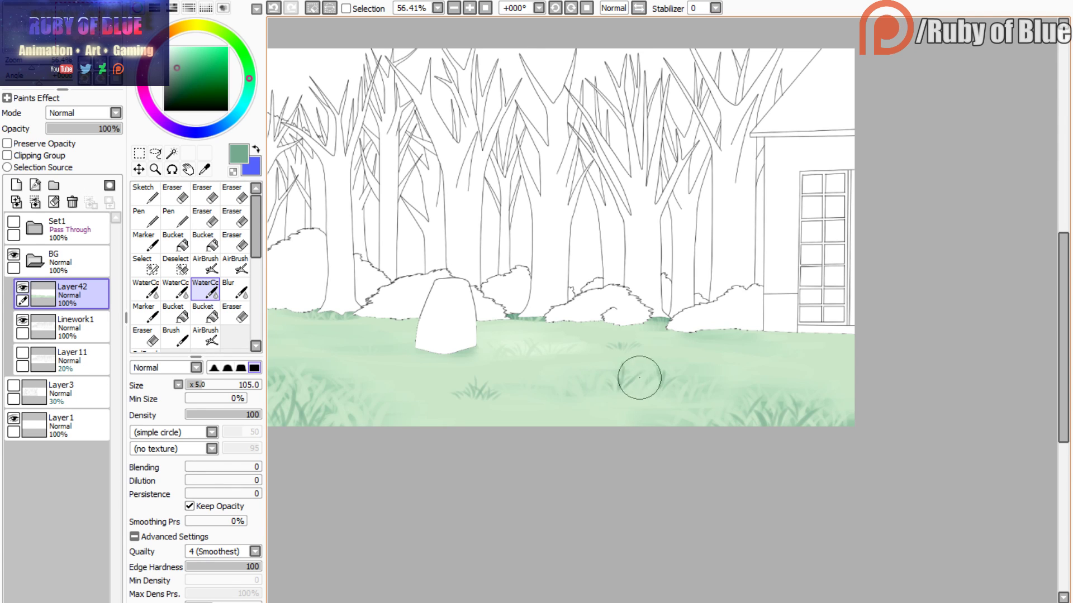
{"action": "left_click_drag", "start_coordinate": [726, 342], "coordinate": [709, 336]}
- Sample the light ground green, set the brush size to 75 and paint light blades over the dark foreground grass patch
{"action": "left_click", "coordinate": [433, 373], "text": "alt"}
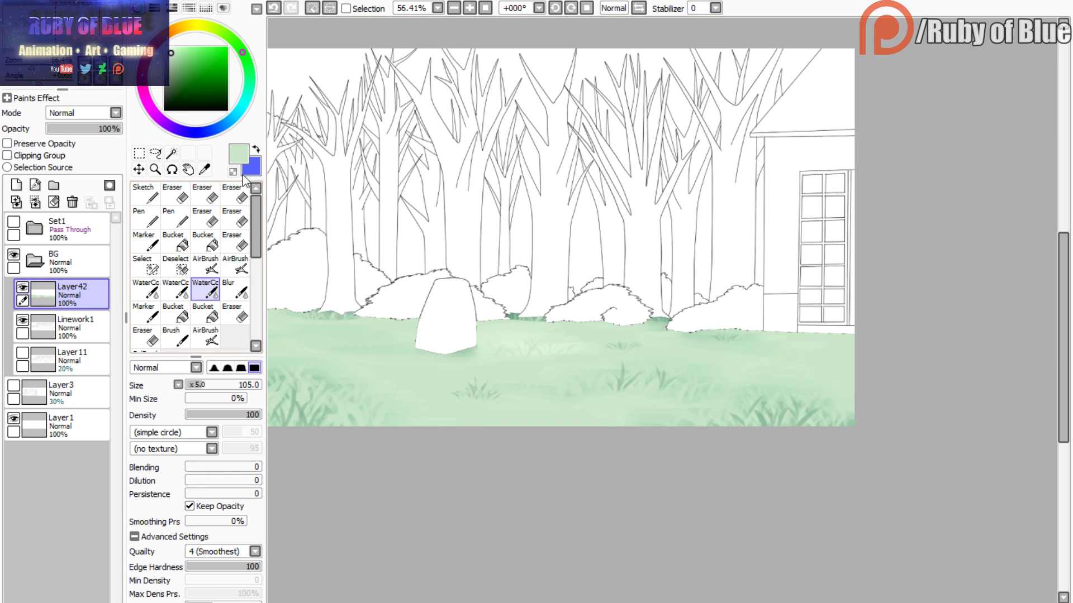
{"action": "left_click", "coordinate": [195, 384]}
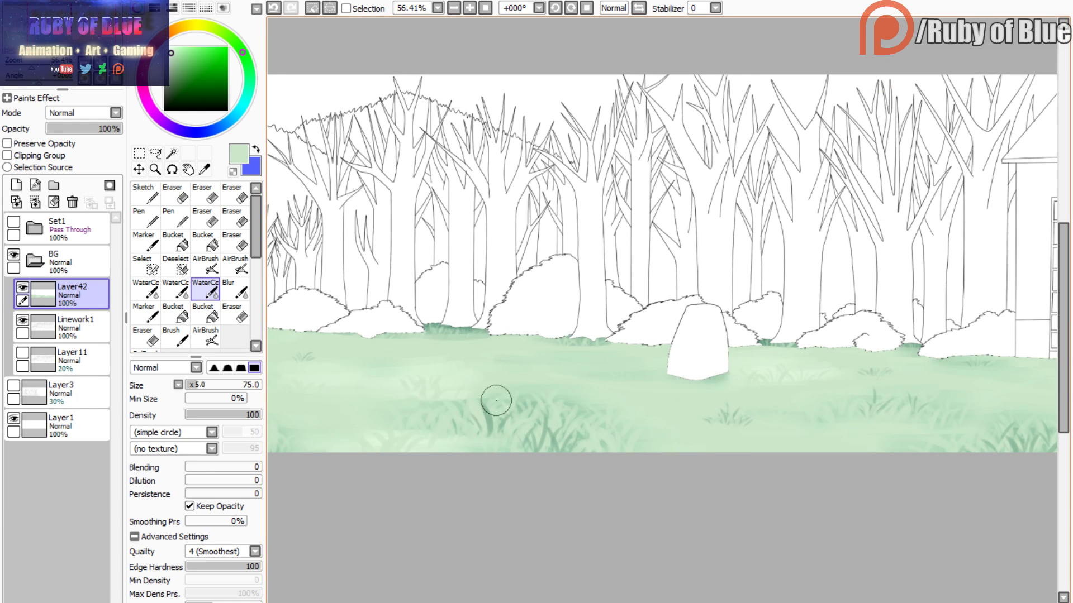
{"action": "mouse_move", "coordinate": [497, 401]}
{"action": "left_mouse_down"}
{"action": "mouse_move", "coordinate": [487, 434]}
{"action": "mouse_move", "coordinate": [509, 413]}
{"action": "mouse_move", "coordinate": [484, 431]}
{"action": "mouse_move", "coordinate": [450, 410]}
{"action": "mouse_move", "coordinate": [536, 449]}
{"action": "left_mouse_up"}
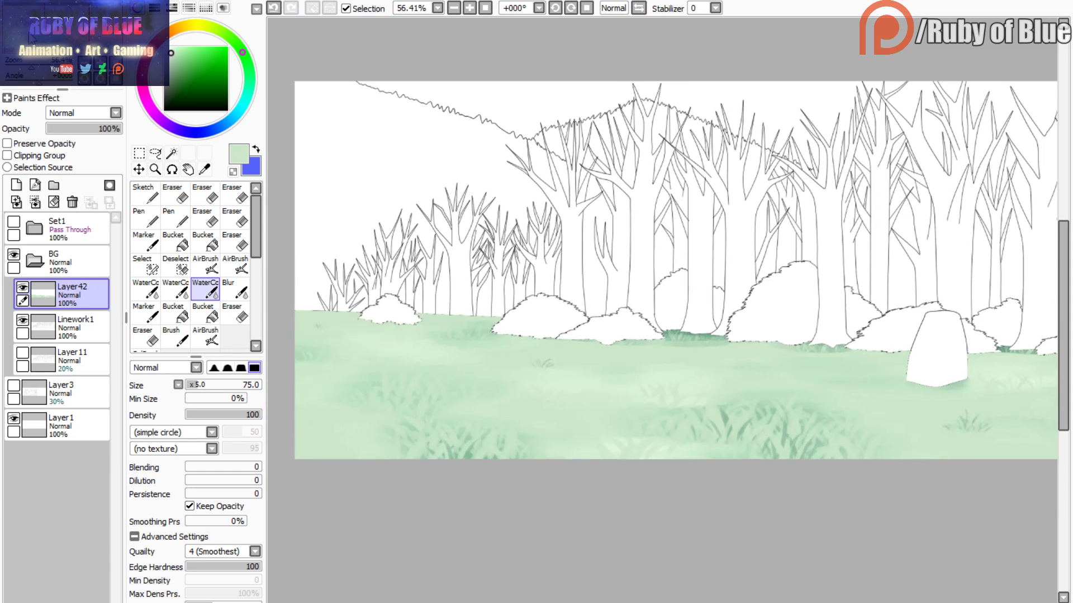
- Compare the ground with the finished forest painting in the other canvas and return to the line art
{"action": "left_click_drag", "start_coordinate": [30, 35], "coordinate": [28, 6]}
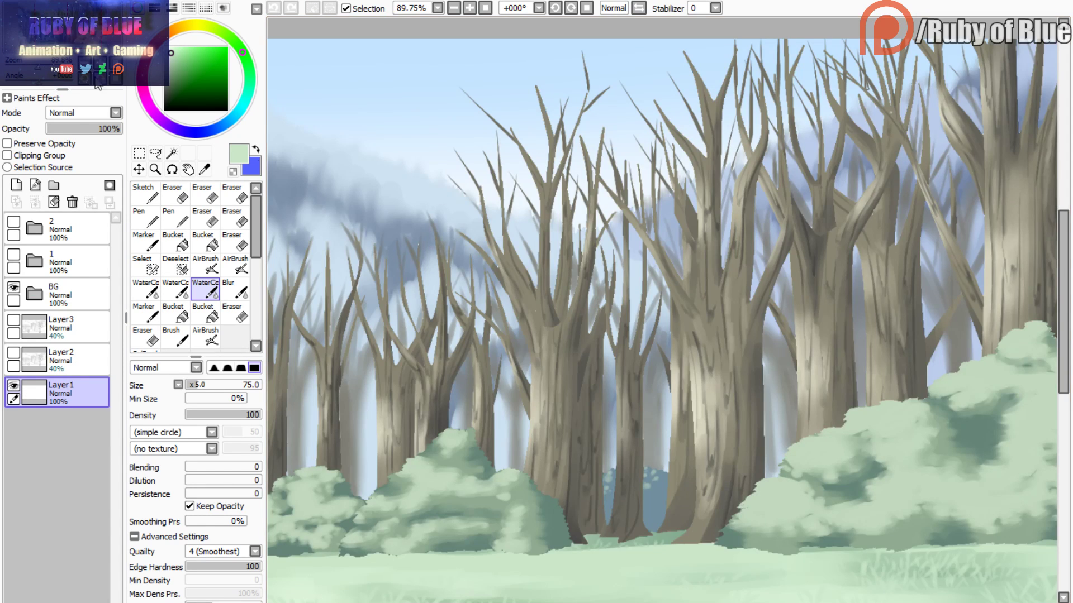
{"action": "left_click_drag", "start_coordinate": [38, 68], "coordinate": [32, 71]}
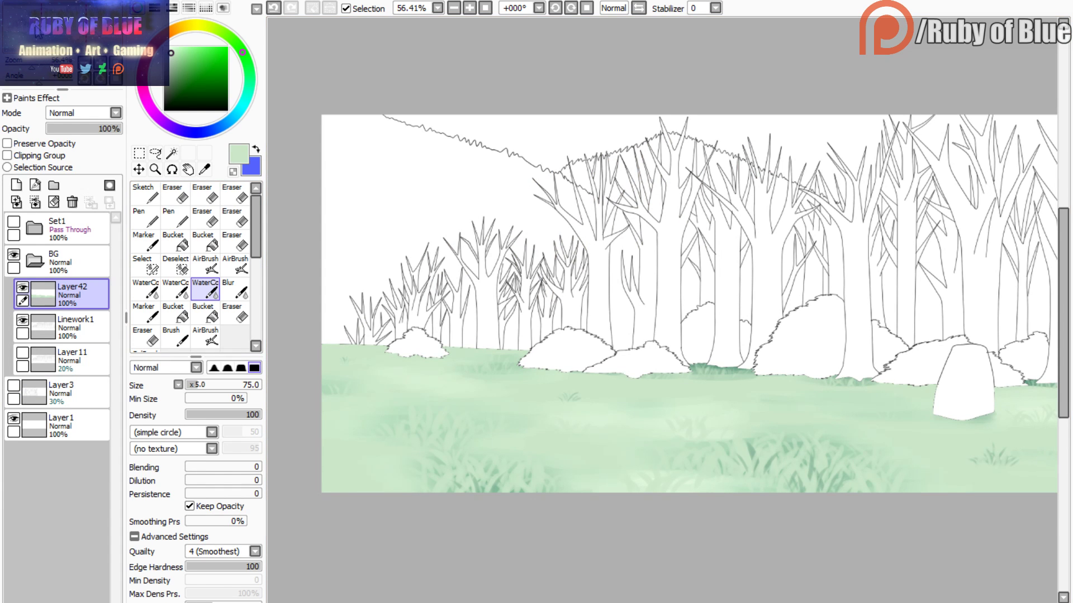
{"action": "left_click_drag", "start_coordinate": [31, 71], "coordinate": [42, 66]}
- Hide Layer42 and select the two trees at the far left of the forest with the magic wand
{"action": "left_click", "coordinate": [22, 287]}
{"action": "left_click_drag", "start_coordinate": [459, 257], "coordinate": [615, 289]}
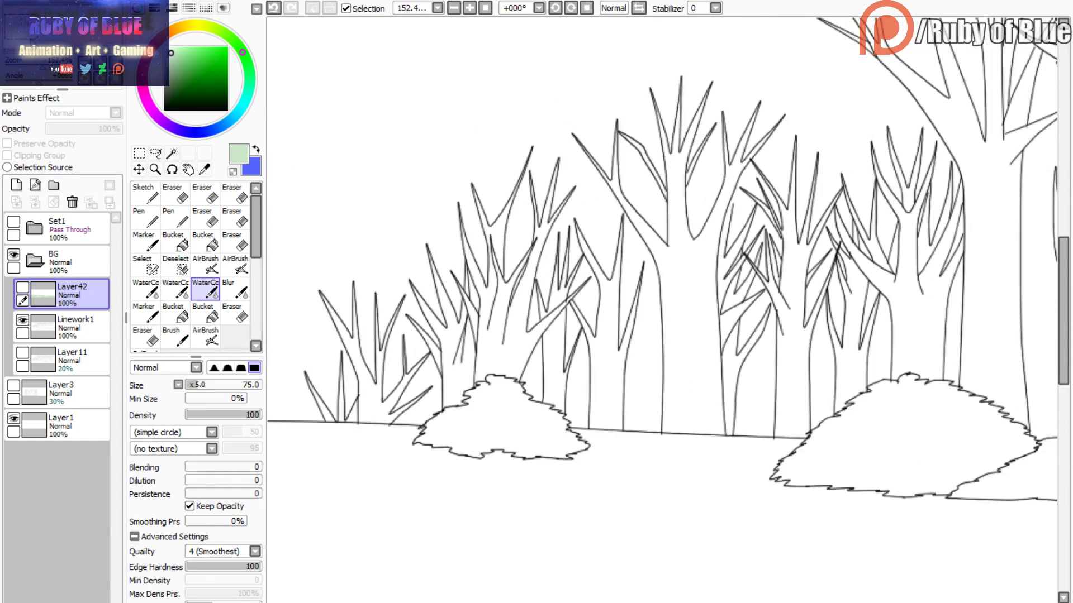
{"action": "left_click", "coordinate": [145, 266]}
{"action": "left_click", "coordinate": [172, 153]}
{"action": "left_click", "coordinate": [500, 364]}
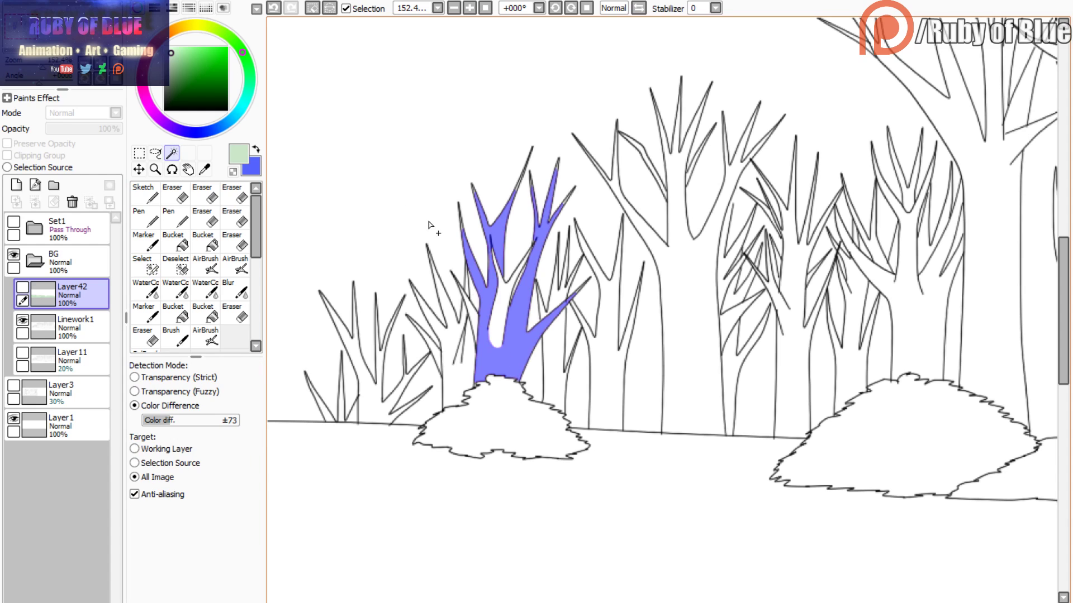
{"action": "left_click", "coordinate": [364, 404]}
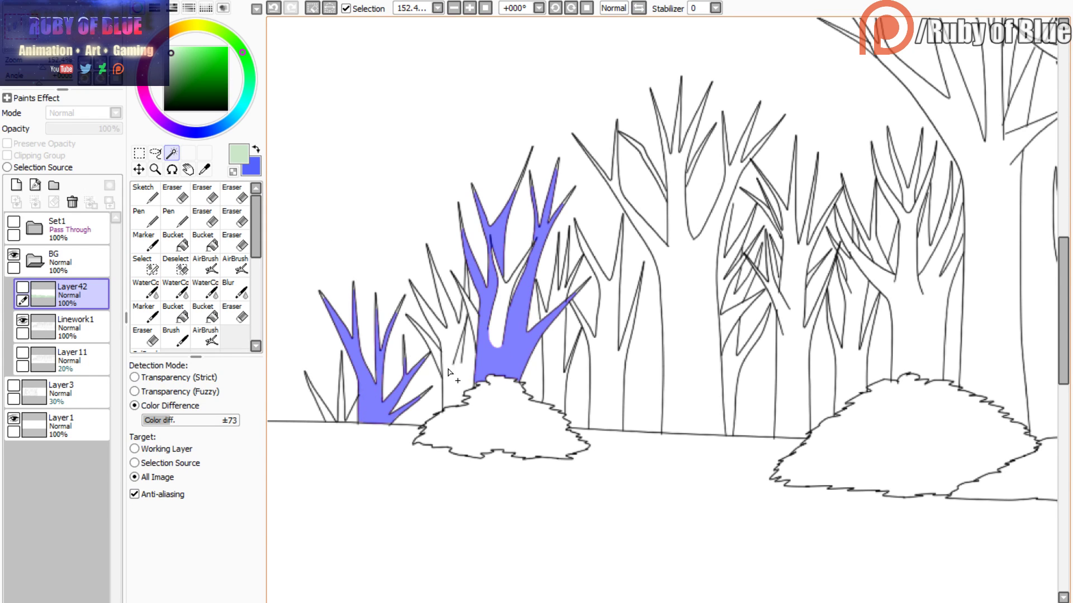
- Close the open outline of the thin branch between the two selected trees with the Select pen, and add the branch to the selection
{"action": "key", "text": "s"}
{"action": "left_click_drag", "start_coordinate": [453, 364], "coordinate": [461, 364]}
{"action": "key", "text": "w"}
{"action": "left_click", "coordinate": [459, 358]}
{"action": "key", "text": "s"}
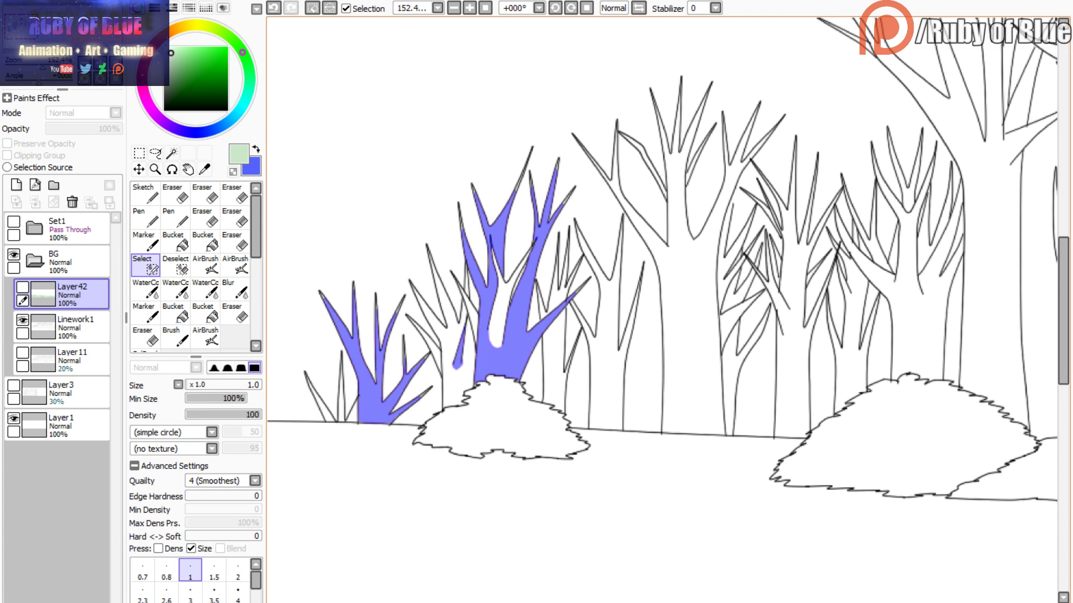
- Add the small tree and the tall tree beside it, including the tall tree's separate upper branch, to the selection
{"action": "key", "text": "w"}
{"action": "left_click", "coordinate": [580, 252]}
{"action": "left_click", "coordinate": [668, 280]}
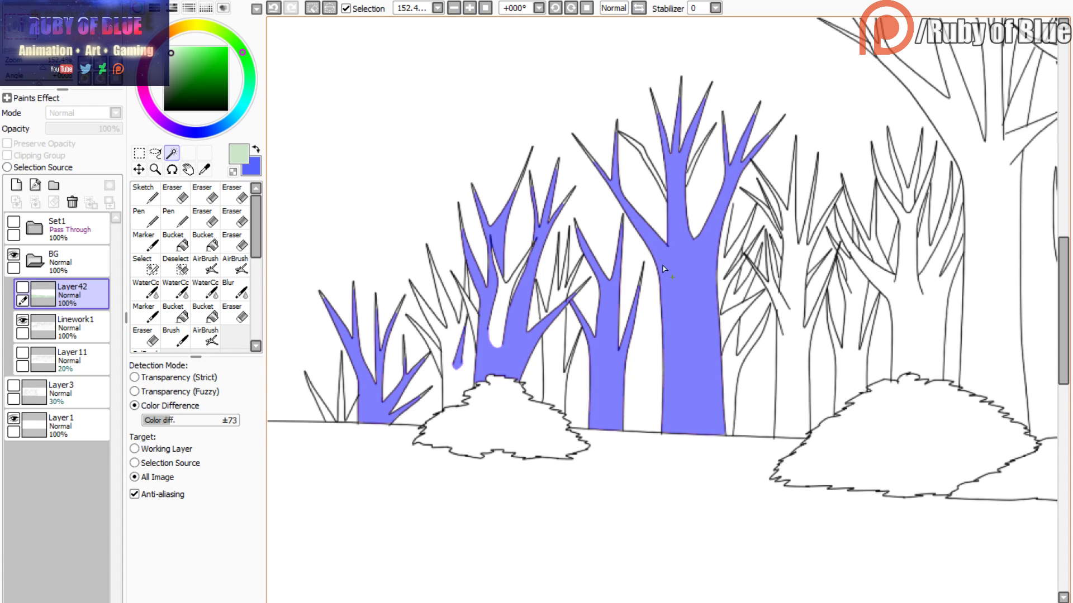
{"action": "left_click", "coordinate": [638, 146]}
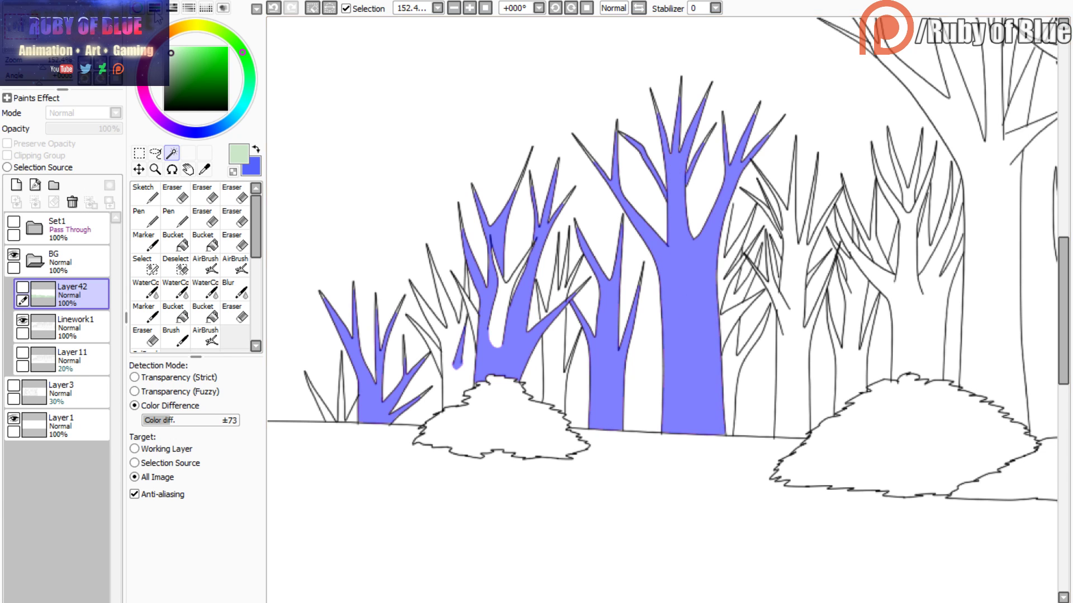
- Close the open outline of the tree behind the large bush with the Select pen, and add its trunk and upper branches to the selection
{"action": "left_click_drag", "start_coordinate": [838, 322], "coordinate": [497, 301]}
{"action": "scroll", "coordinate": [643, 319], "scroll_direction": "down", "scroll_amount": 10}
{"action": "scroll", "coordinate": [643, 320], "scroll_direction": "up", "scroll_amount": 4}
{"action": "left_click_drag", "start_coordinate": [693, 307], "coordinate": [631, 313]}
{"action": "scroll", "coordinate": [662, 310], "scroll_direction": "up", "scroll_amount": 1}
{"action": "left_click", "coordinate": [146, 265]}
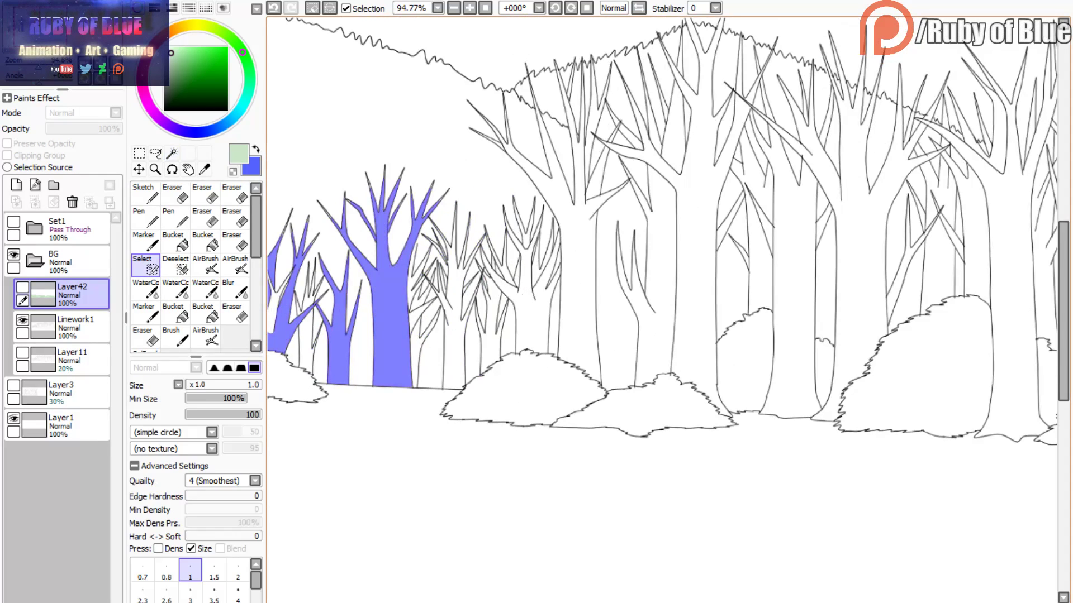
{"action": "key", "text": "w"}
{"action": "left_click", "coordinate": [535, 326]}
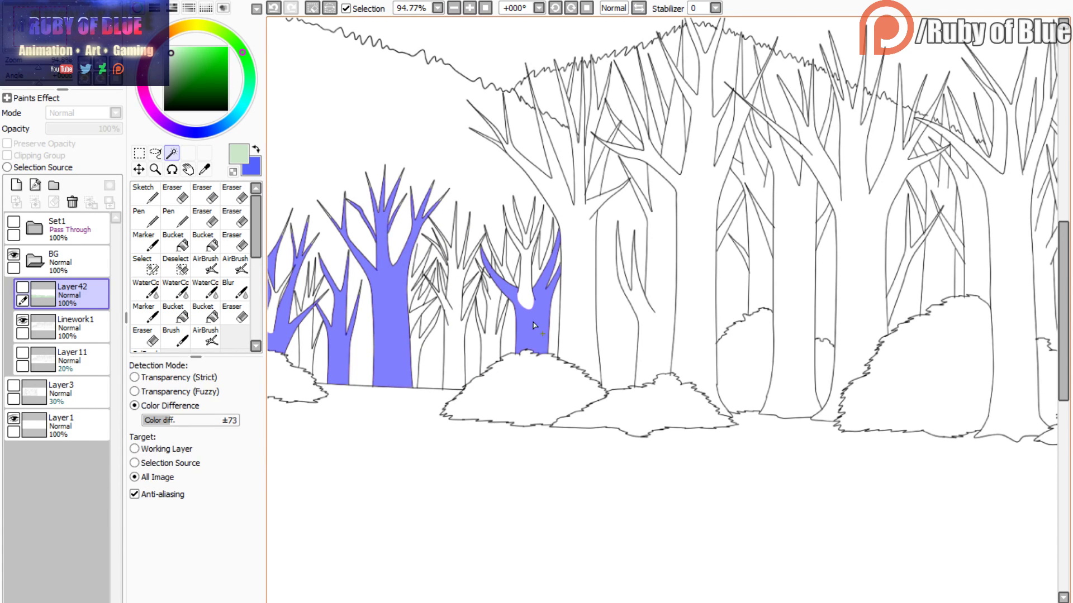
{"action": "key", "text": "a"}
{"action": "key", "text": "w"}
{"action": "left_click", "coordinate": [515, 282]}
- Seal the outline of the narrow tree beside the bush and add its trunk and branches to the selection
{"action": "left_click", "coordinate": [458, 348]}
{"action": "key", "text": "ctrl+z"}
{"action": "key", "text": "a"}
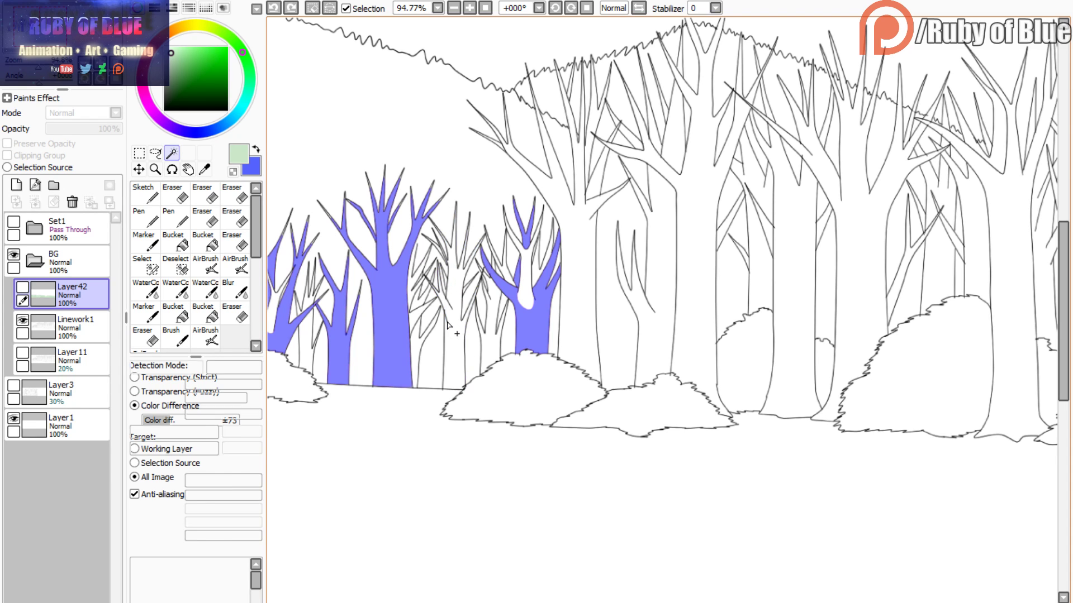
{"action": "key", "text": "w"}
{"action": "left_click", "coordinate": [446, 258]}
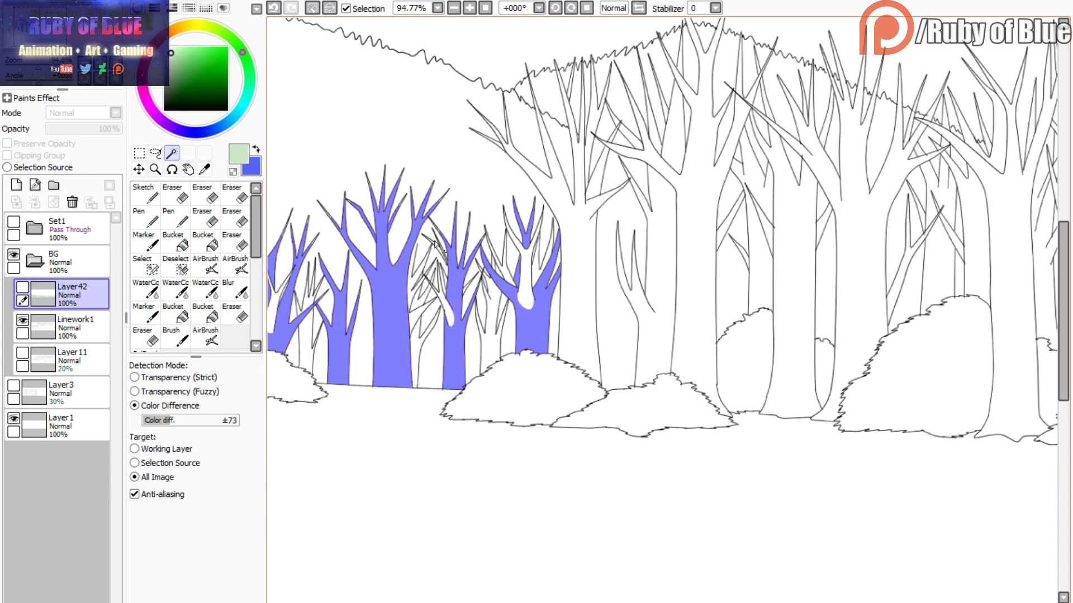
{"action": "left_click", "coordinate": [444, 256]}
{"action": "key", "text": "ctrl+z"}
{"action": "key", "text": "a"}
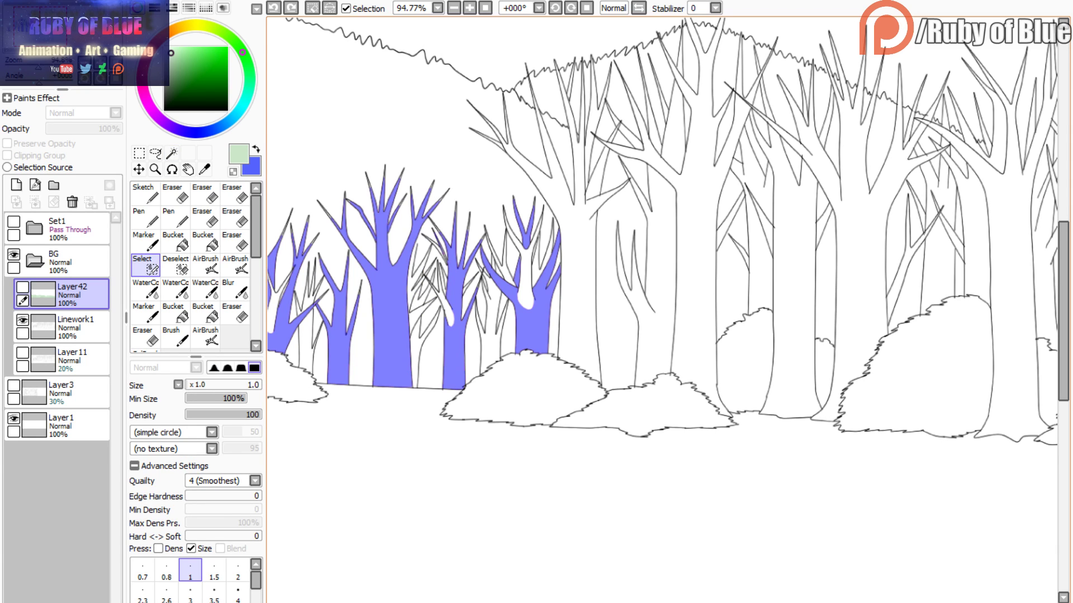
{"action": "left_click", "coordinate": [377, 137]}
{"action": "key", "text": "w"}
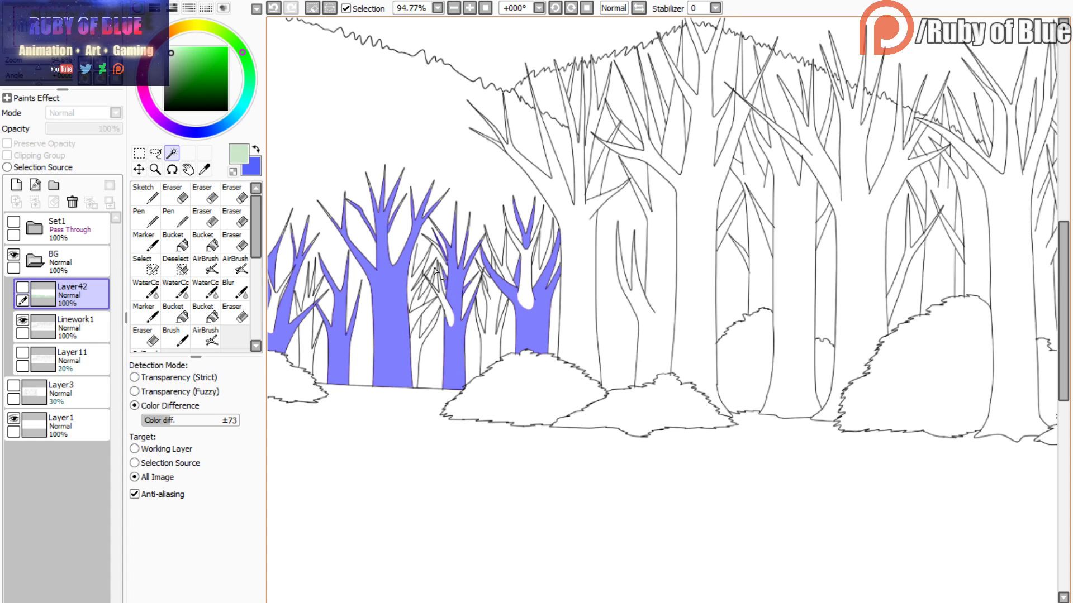
{"action": "left_click", "coordinate": [438, 251]}
{"action": "key", "text": "s"}
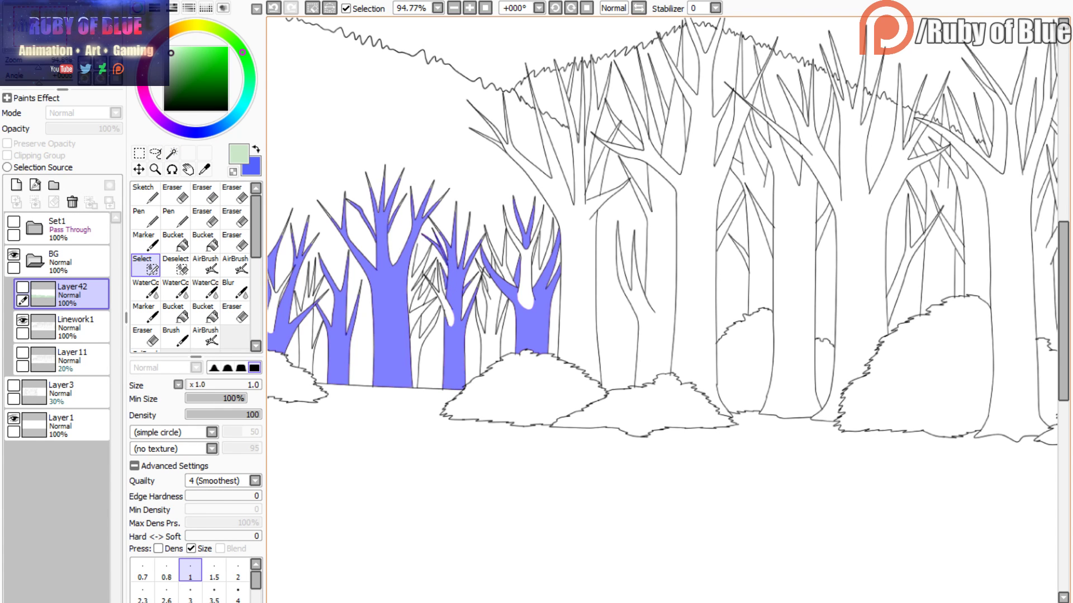
{"action": "key", "text": "ctrl+z"}
{"action": "left_click", "coordinate": [445, 238]}
- Add the large tree behind the bushes to the selection with the magic wand, including the branch area to the right of its trunk
{"action": "left_click_drag", "start_coordinate": [43, 22], "coordinate": [48, 21]}
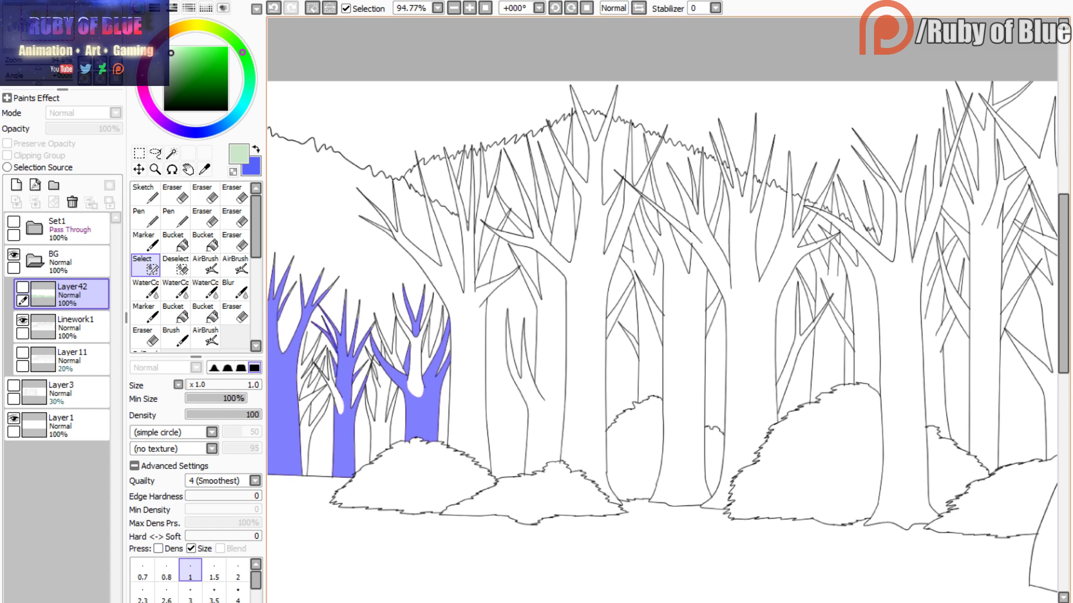
{"action": "key", "text": "ctrl+z"}
{"action": "mouse_move", "coordinate": [475, 308]}
{"action": "left_mouse_down"}
{"action": "mouse_move", "coordinate": [475, 291]}
{"action": "mouse_move", "coordinate": [479, 306]}
{"action": "left_mouse_up"}
{"action": "key", "text": "ctrl+z"}
{"action": "key", "text": "w"}
{"action": "left_click", "coordinate": [469, 311]}
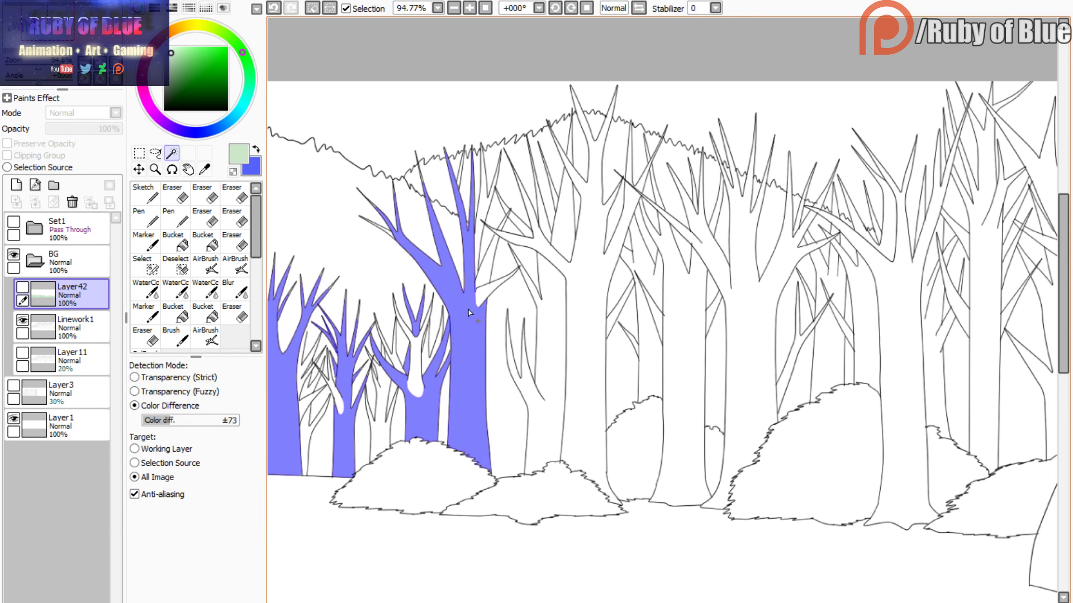
{"action": "left_click", "coordinate": [481, 281]}
{"action": "left_click", "coordinate": [481, 224]}
{"action": "key", "text": "ctrl+z"}
{"action": "key", "text": "ctrl+z"}
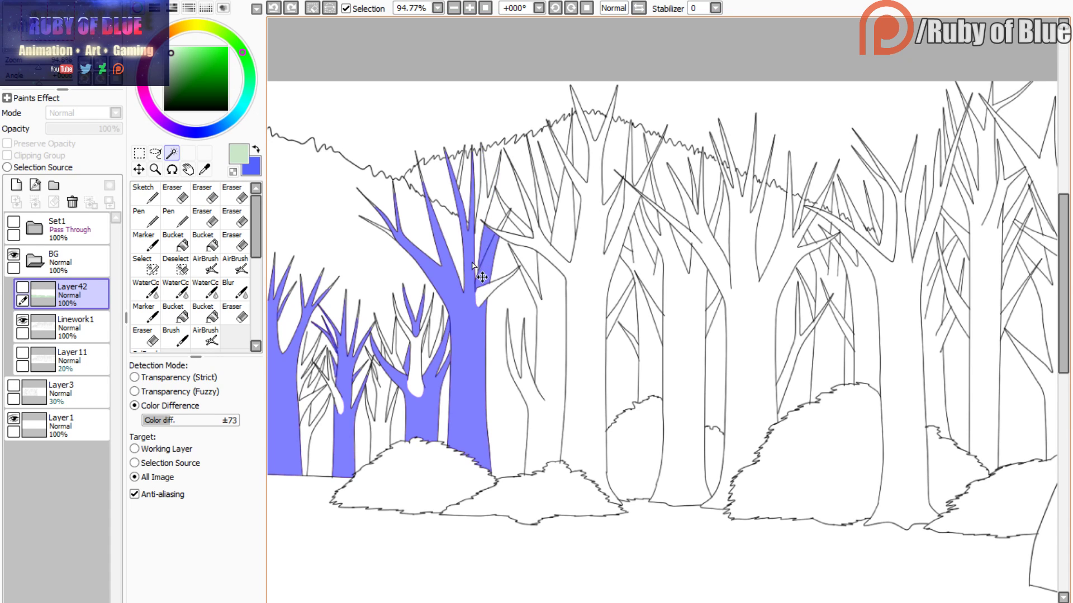
- Seal and reselect the large tree's upper branch, and add the neighbouring tall tree's trunk and branches to the selection
{"action": "key", "text": "s"}
{"action": "left_click", "coordinate": [477, 289]}
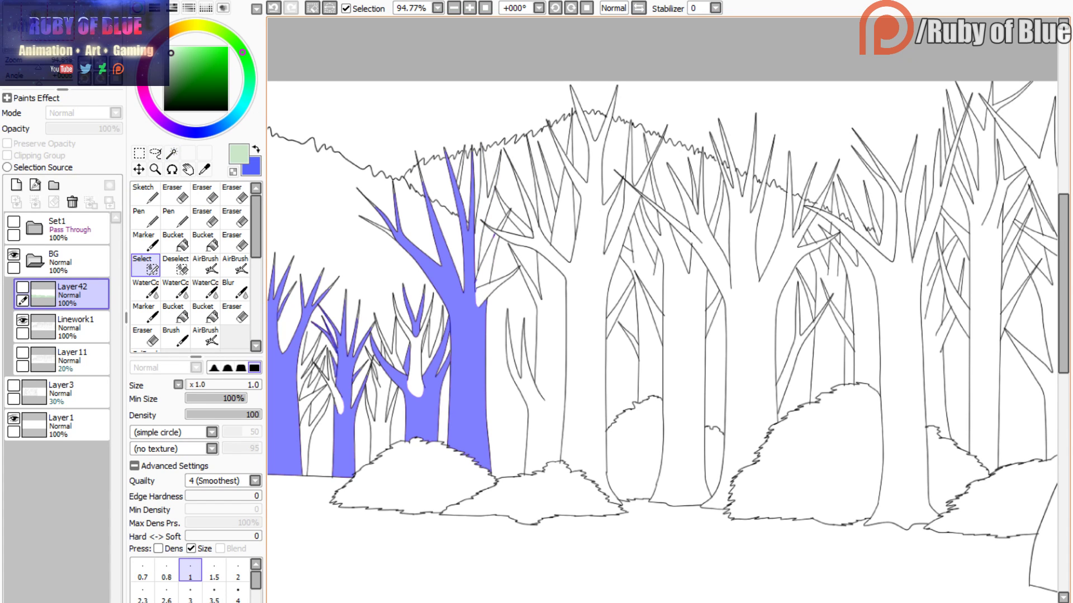
{"action": "key", "text": "w"}
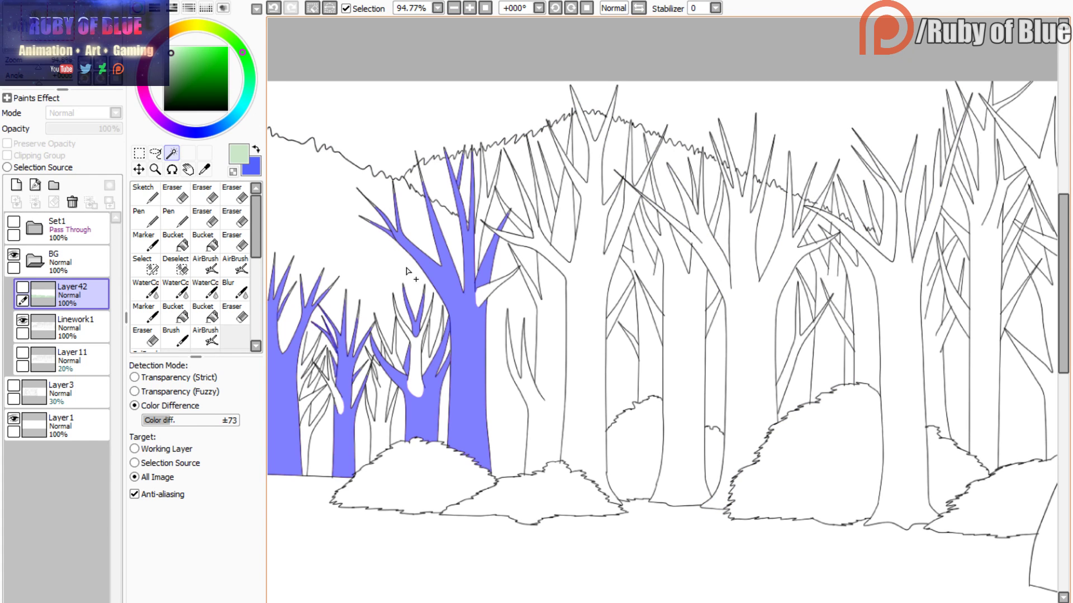
{"action": "left_click", "coordinate": [571, 323]}
{"action": "left_click", "coordinate": [627, 182]}
{"action": "left_click", "coordinate": [641, 173]}
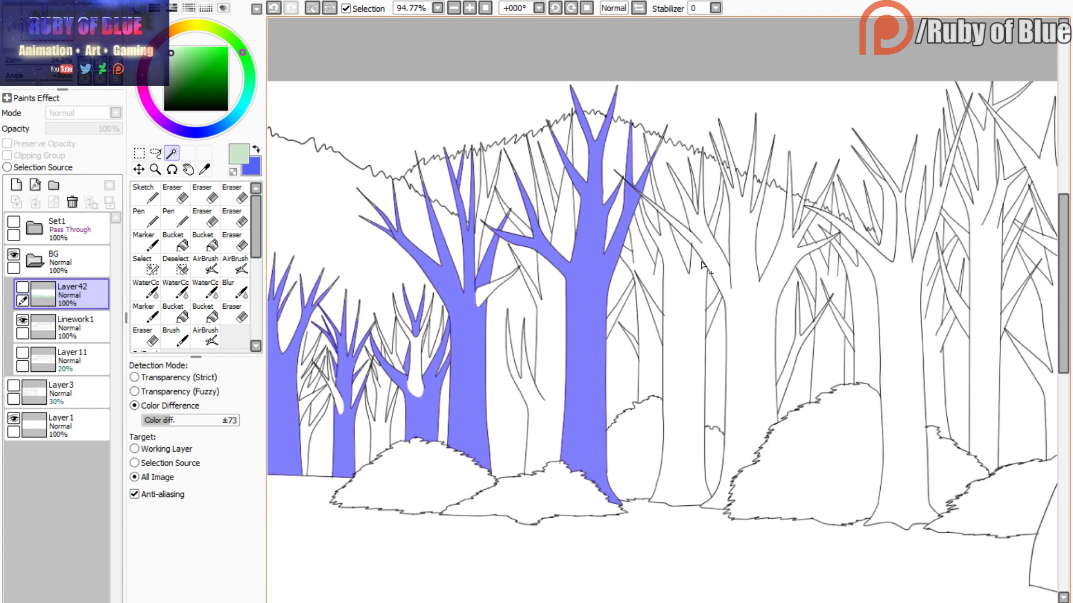
- Close off the fork of the next tree with a Select pen curve, try adding its trunk and side branches, and undo those additions
{"action": "key", "text": "s"}
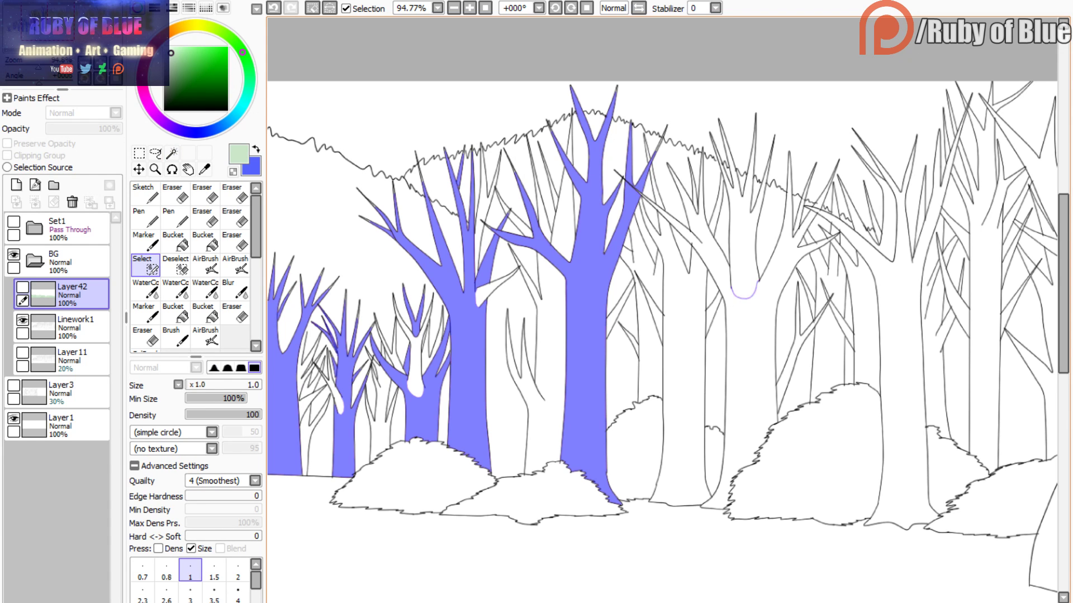
{"action": "key", "text": "w"}
{"action": "left_click", "coordinate": [740, 285]}
{"action": "left_click", "coordinate": [808, 209]}
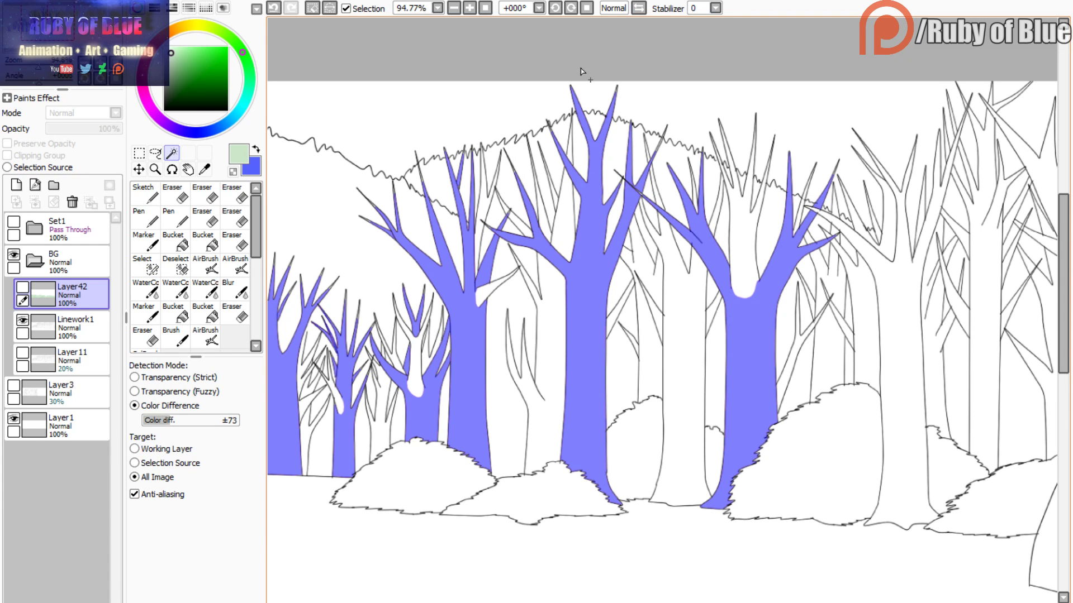
{"action": "left_click_drag", "start_coordinate": [34, 31], "coordinate": [47, 31]}
{"action": "key", "text": "s"}
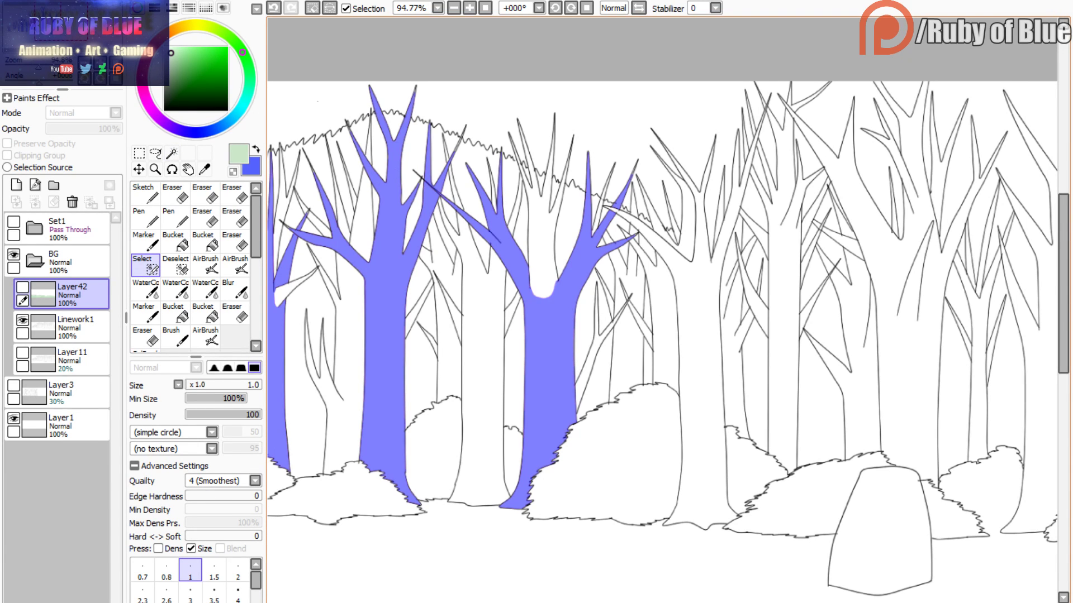
{"action": "key", "text": "ctrl+z"}
{"action": "key", "text": "ctrl+z"}
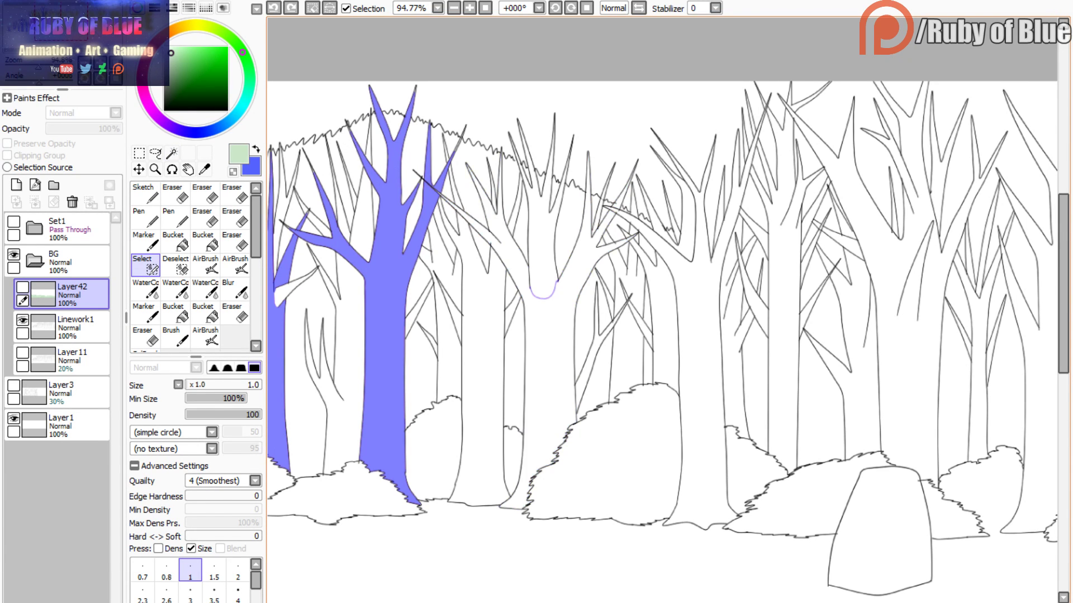
- Add the upper trunk above the curve and the tall tree beside the large bush to the selection
{"action": "key", "text": "w"}
{"action": "left_click", "coordinate": [546, 280]}
{"action": "key", "text": "s"}
{"action": "key", "text": "w"}
{"action": "left_click", "coordinate": [682, 299]}
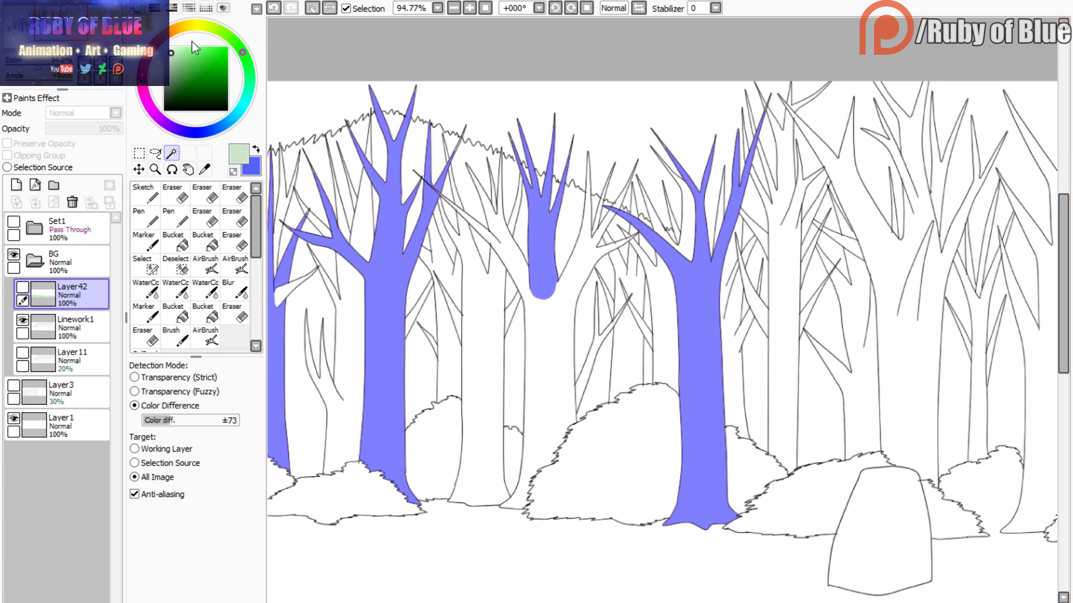
- Seal the outline of the large tree behind the stump with the Select pen and add its trunk and branches to the selection
{"action": "mouse_move", "coordinate": [69, 35]}
{"action": "left_mouse_down"}
{"action": "mouse_move", "coordinate": [92, 34]}
{"action": "mouse_move", "coordinate": [74, 40]}
{"action": "left_mouse_up"}
{"action": "key", "text": "s"}
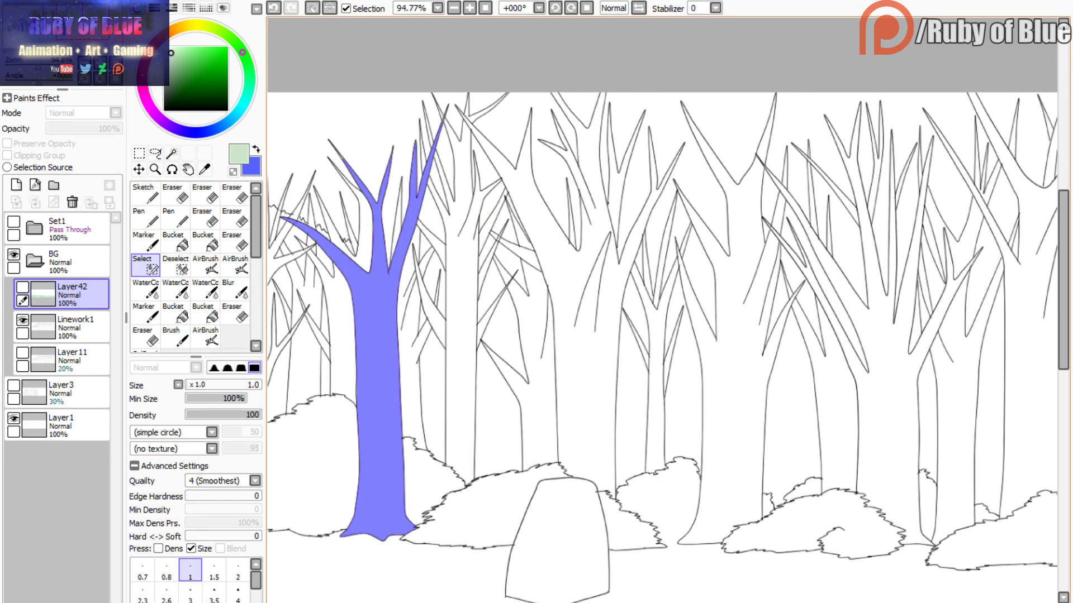
{"action": "key", "text": "ctrl+z"}
{"action": "key", "text": "w"}
{"action": "left_click", "coordinate": [588, 369]}
{"action": "key", "text": "ctrl+z"}
{"action": "key", "text": "s"}
{"action": "key", "text": "w"}
{"action": "left_click", "coordinate": [595, 194]}
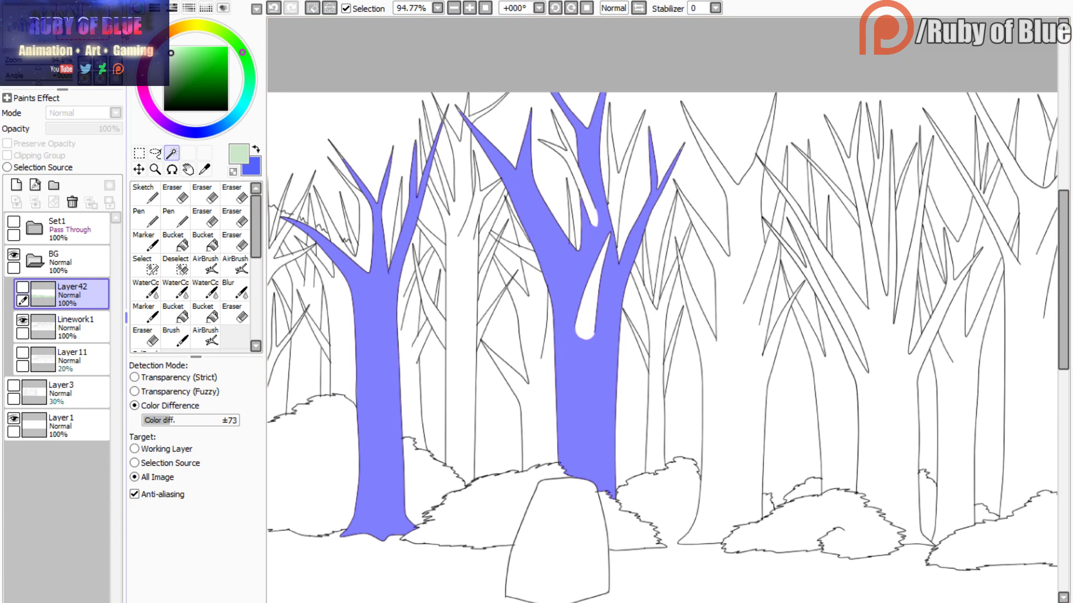
- Close the base of the small branch between the two large trees and add only that branch to the selection
{"action": "key", "text": "s"}
{"action": "left_click_drag", "start_coordinate": [461, 242], "coordinate": [472, 241]}
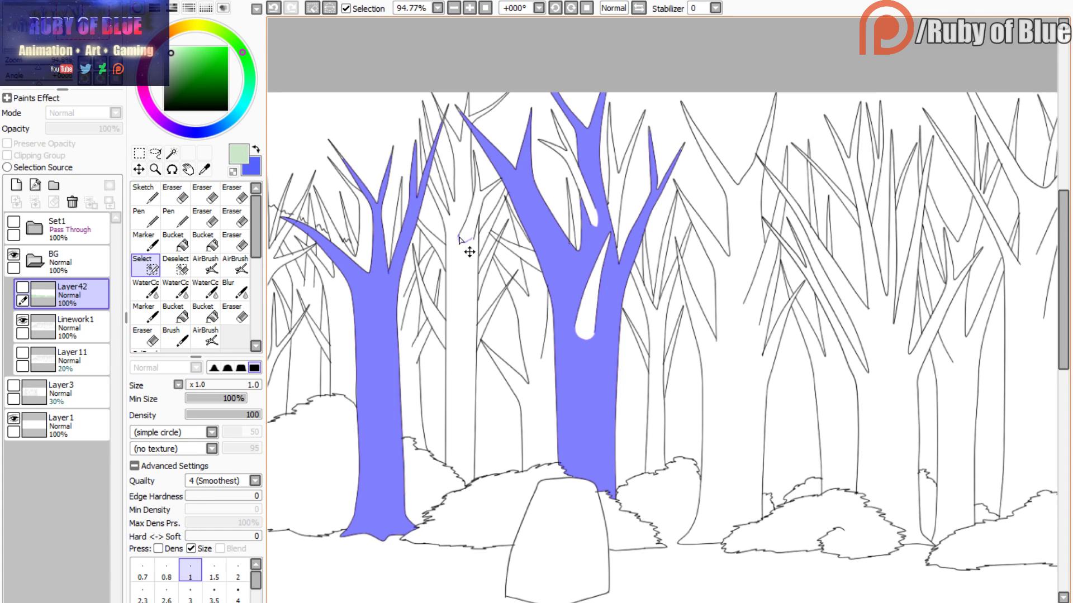
{"action": "key", "text": "ctrl+z"}
{"action": "key", "text": "w"}
{"action": "left_click", "coordinate": [458, 237]}
{"action": "key", "text": "ctrl+z"}
{"action": "key", "text": "s"}
{"action": "key", "text": "w"}
{"action": "left_click", "coordinate": [468, 235]}
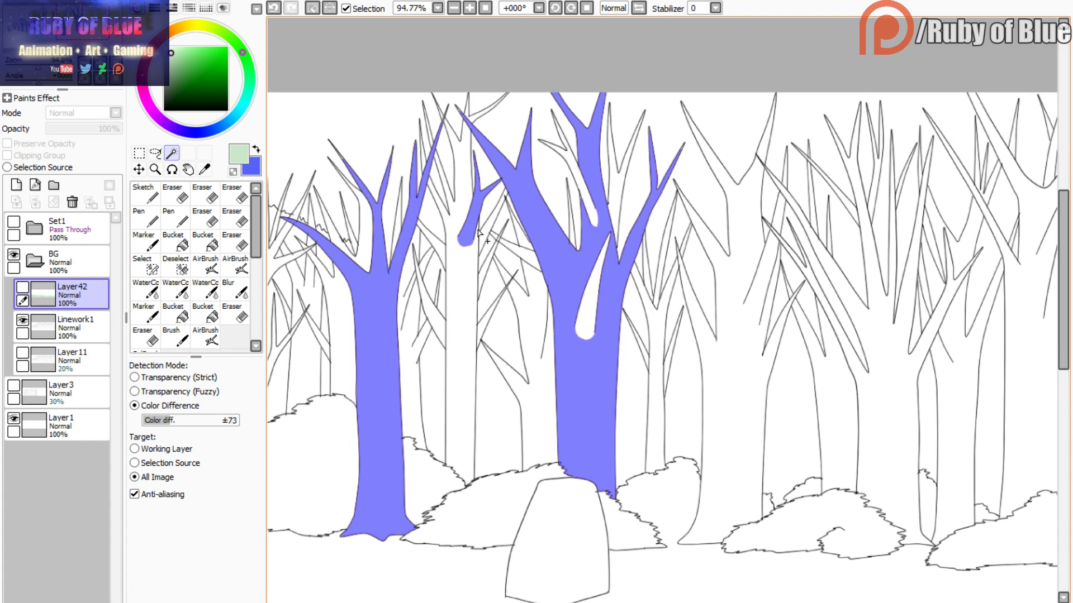
{"action": "left_click", "coordinate": [481, 313]}
{"action": "key", "text": "ctrl+z"}
- Seal the open branch of the tree between the stump and the spiral bush, and add its trunk and branches to the selection
{"action": "left_click_drag", "start_coordinate": [37, 38], "coordinate": [57, 26]}
{"action": "key", "text": "s"}
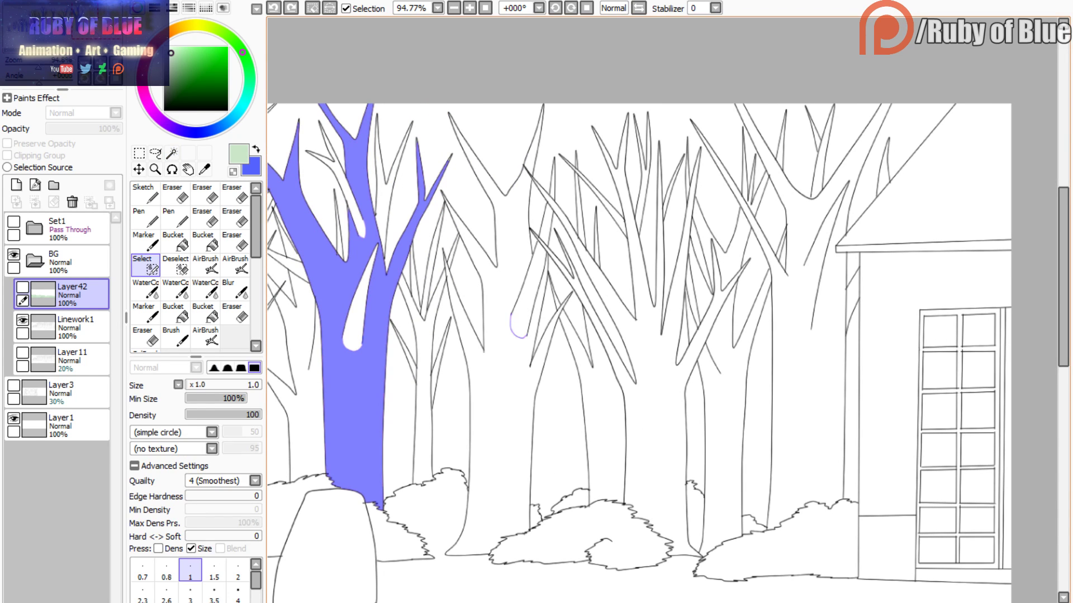
{"action": "key", "text": "w"}
{"action": "left_click", "coordinate": [513, 302]}
{"action": "left_click", "coordinate": [534, 140]}
{"action": "left_click", "coordinate": [548, 223]}
{"action": "key", "text": "ctrl+z"}
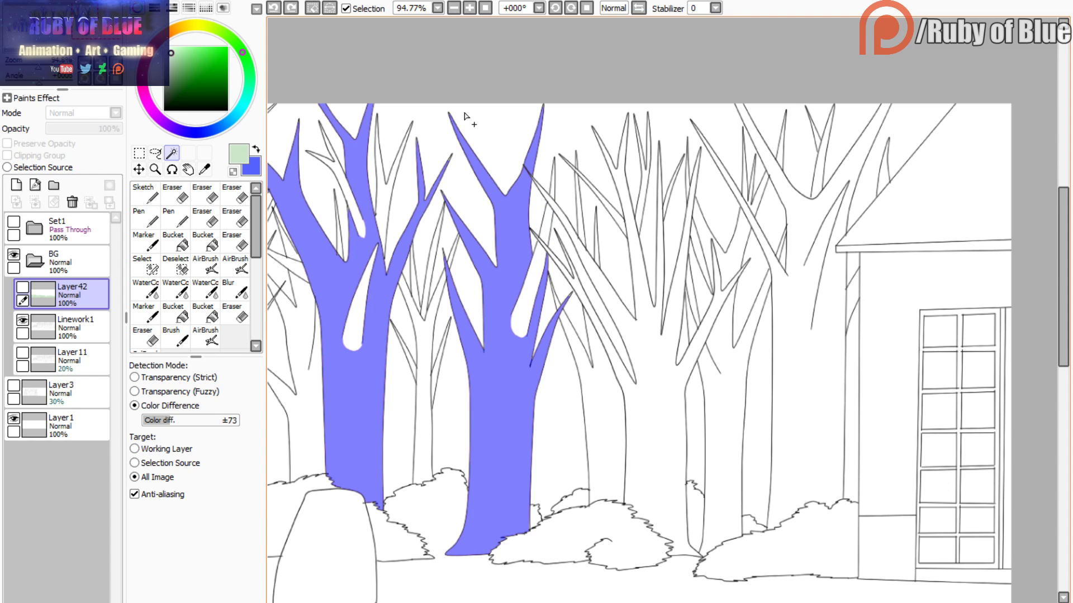
- Add the tree with crossing branches, and seal and add the tree beside the house to the selection
{"action": "left_click", "coordinate": [572, 283]}
{"action": "left_click_drag", "start_coordinate": [61, 34], "coordinate": [68, 31]}
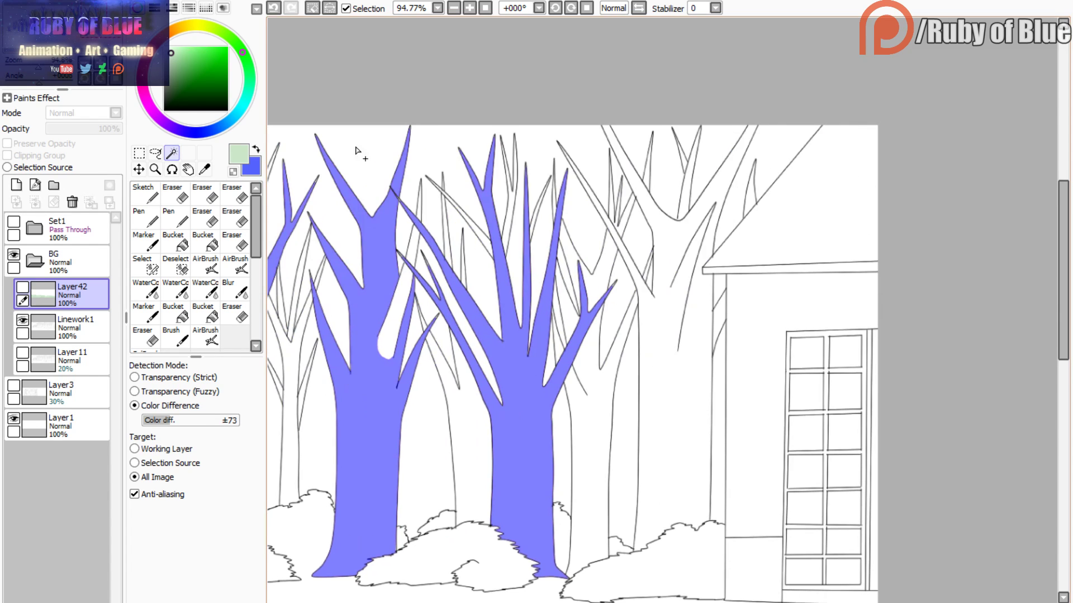
{"action": "key", "text": "s"}
{"action": "left_click_drag", "start_coordinate": [664, 308], "coordinate": [677, 352]}
{"action": "key", "text": "w"}
{"action": "left_click", "coordinate": [642, 277]}
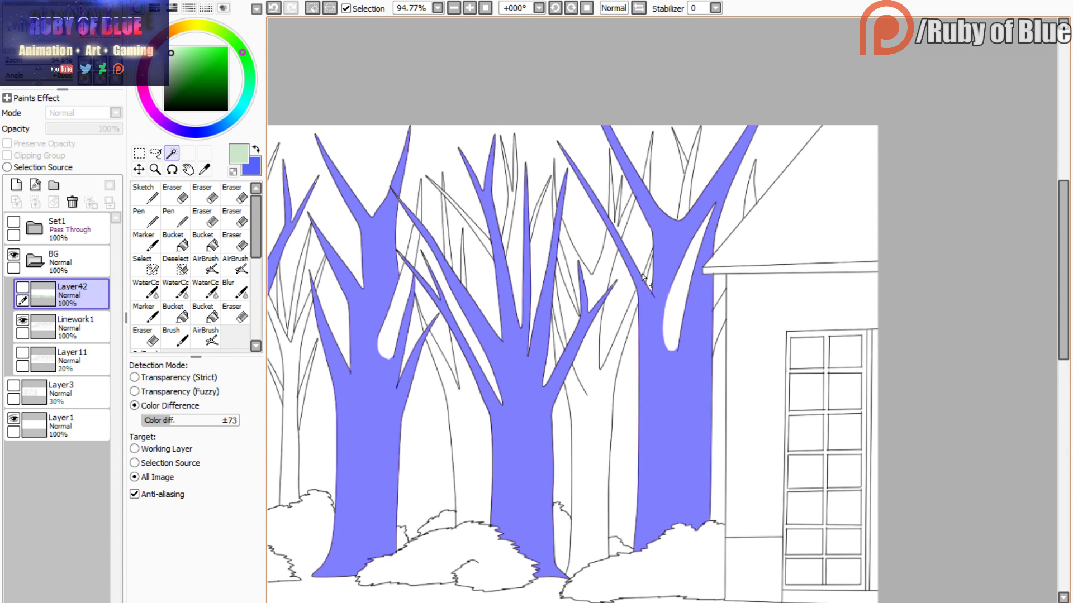
{"action": "left_click", "coordinate": [682, 200]}
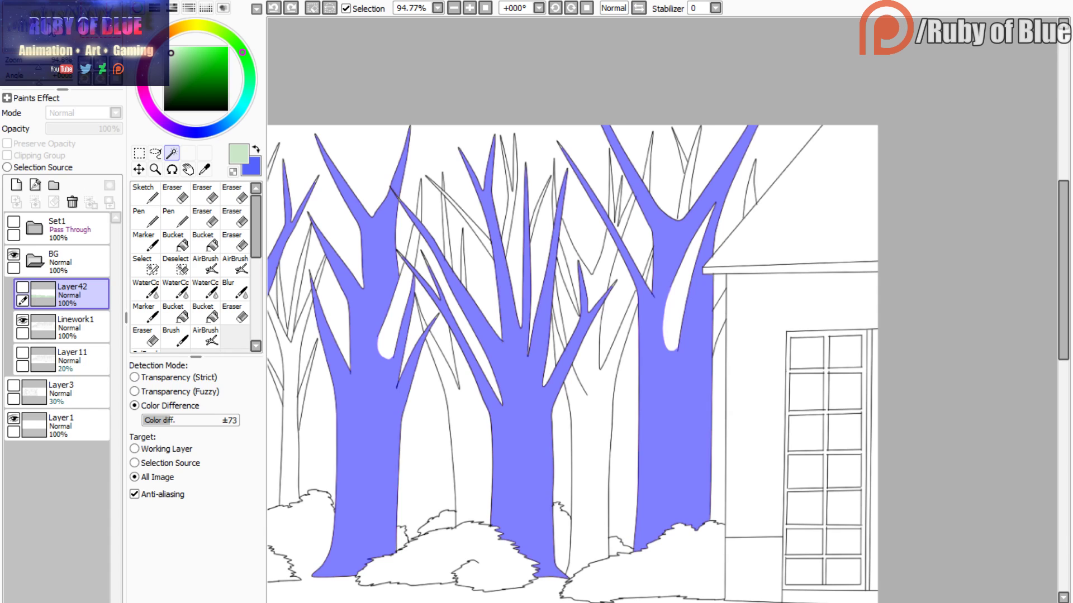
- Add the separate thin upper branches of the tree behind the spiral bush to the selection
{"action": "left_click", "coordinate": [530, 230]}
{"action": "left_click", "coordinate": [445, 200]}
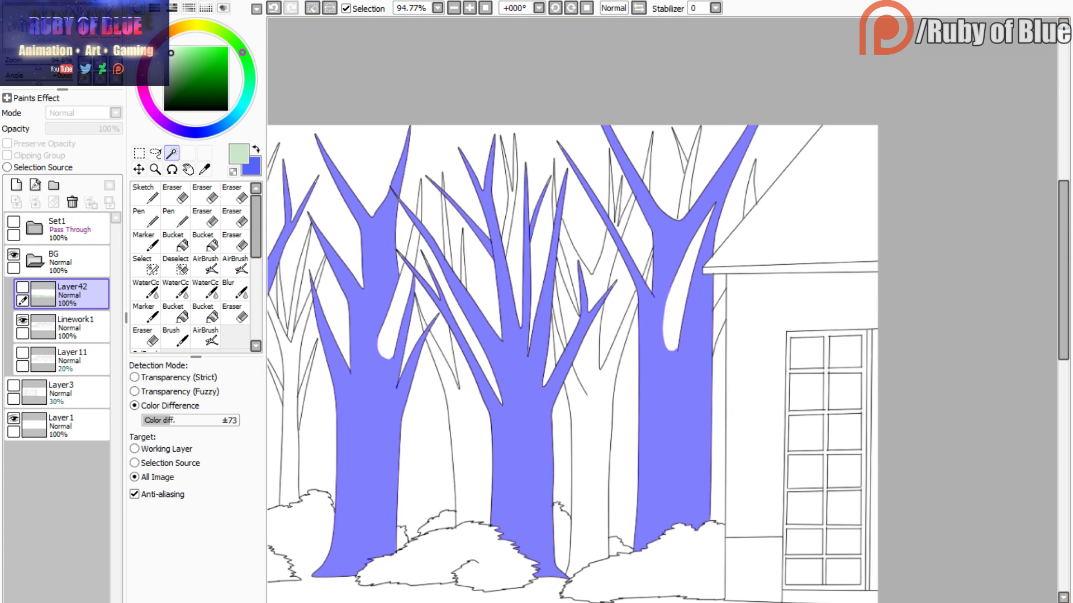
{"action": "left_click", "coordinate": [510, 222]}
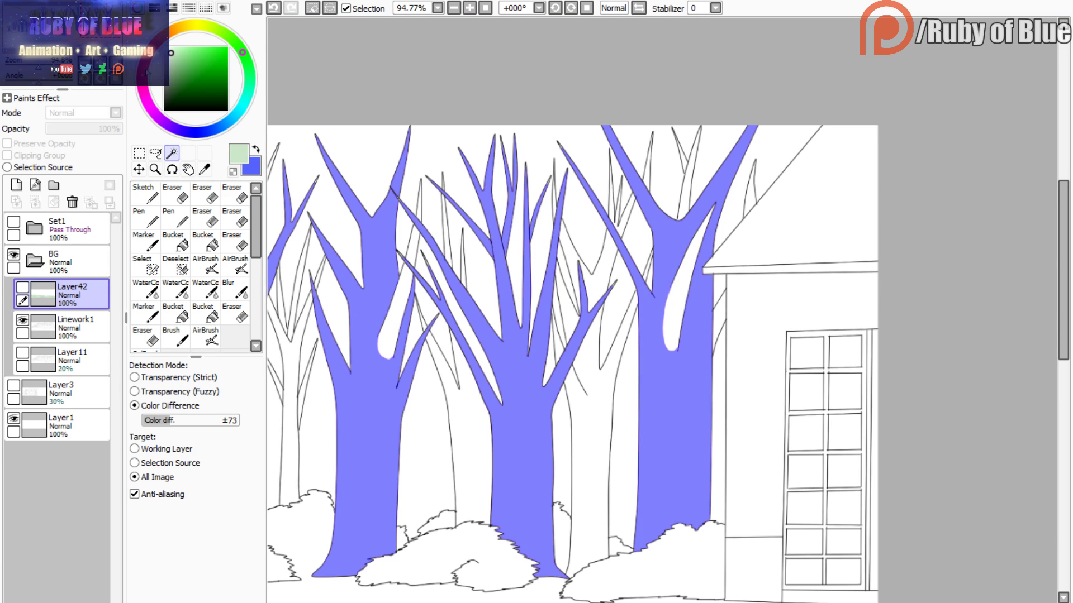
{"action": "left_click", "coordinate": [464, 282]}
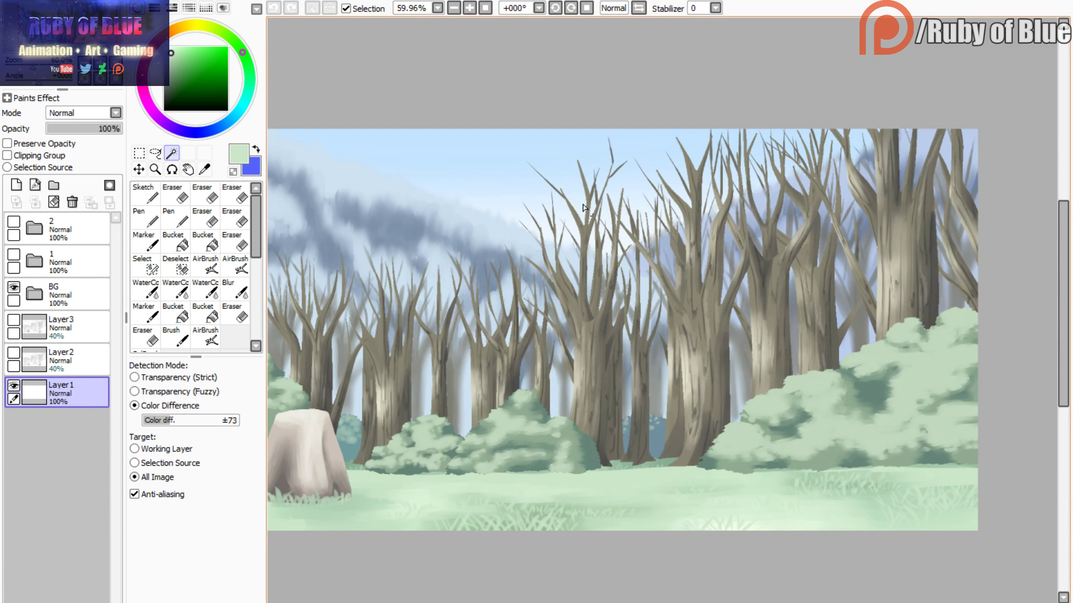
- Sample the grey-brown trunk colour from the painted reference scene and make Layer42 visible in the line art
{"action": "left_click", "coordinate": [584, 180], "text": "alt"}
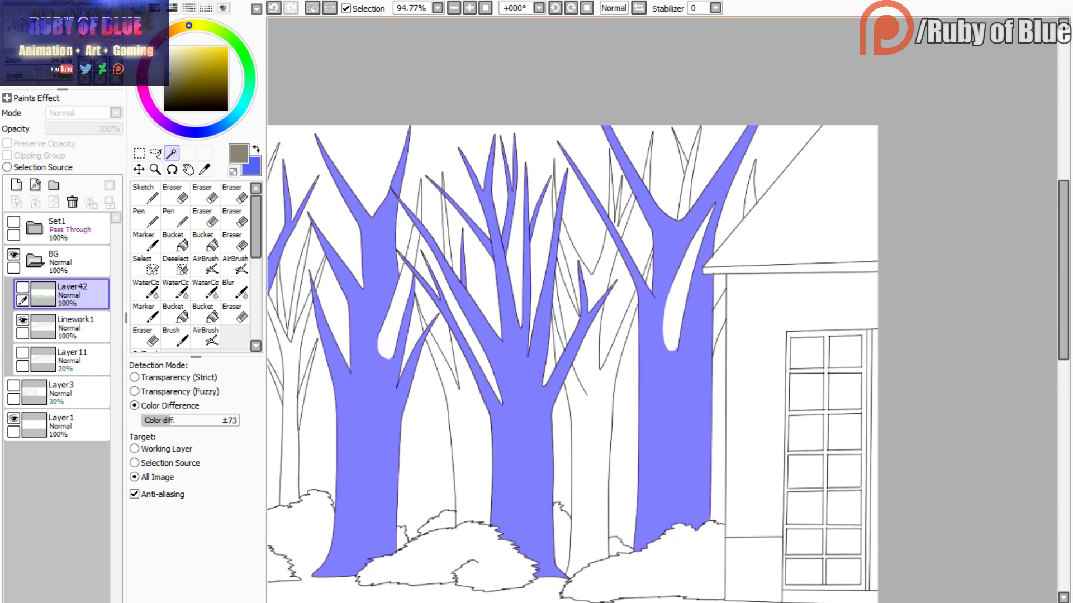
{"action": "key", "text": "Home"}
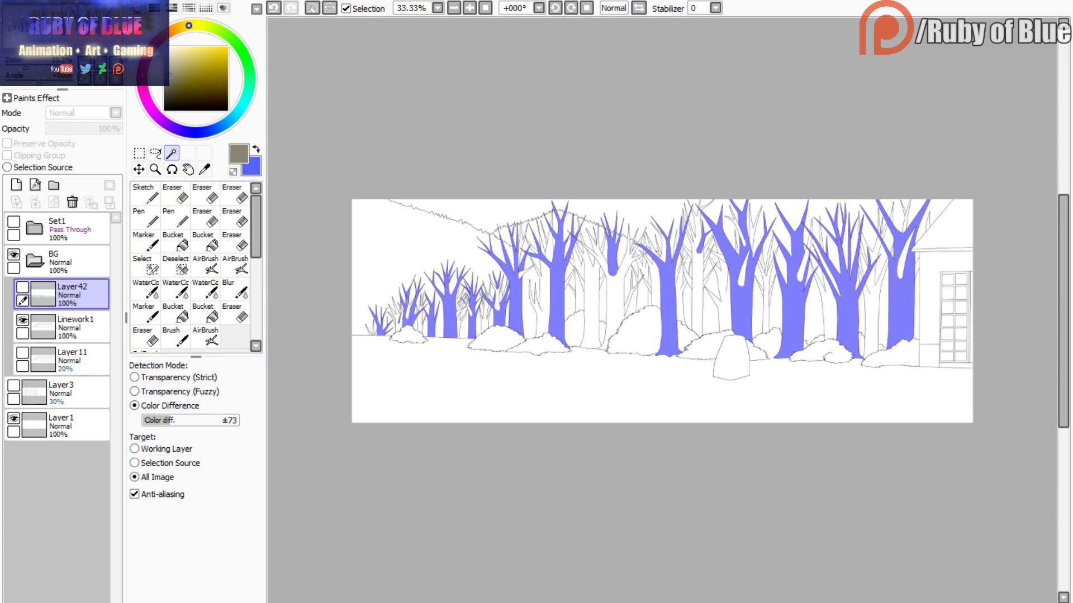
{"action": "left_click", "coordinate": [23, 288]}
- Fill all the selected trees with the sampled grey-brown using the Marker, and turn off the selection display
{"action": "left_click", "coordinate": [146, 240]}
{"action": "mouse_move", "coordinate": [371, 282]}
{"action": "left_mouse_down"}
{"action": "mouse_move", "coordinate": [567, 387]}
{"action": "mouse_move", "coordinate": [678, 352]}
{"action": "mouse_move", "coordinate": [697, 266]}
{"action": "mouse_move", "coordinate": [855, 353]}
{"action": "mouse_move", "coordinate": [923, 213]}
{"action": "left_mouse_up"}
{"action": "left_click", "coordinate": [346, 8]}
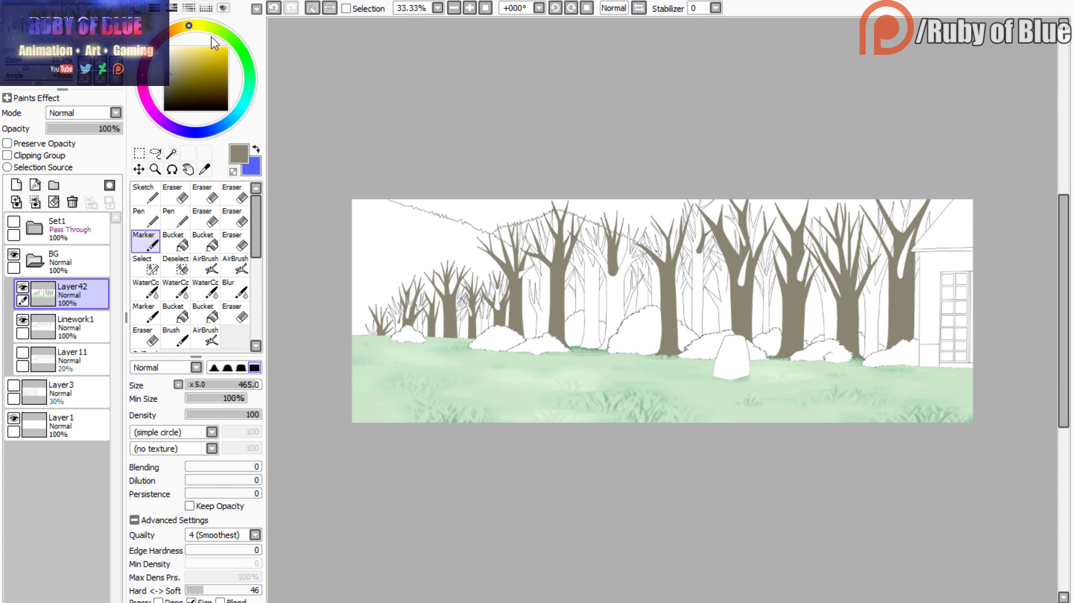
- Choose a dark grey as the shading colour and switch to the second watercolour brush
{"action": "left_click_drag", "start_coordinate": [62, 28], "coordinate": [31, 28]}
{"action": "left_click_drag", "start_coordinate": [26, 67], "coordinate": [38, 67]}
{"action": "left_click_drag", "start_coordinate": [171, 78], "coordinate": [150, 95]}
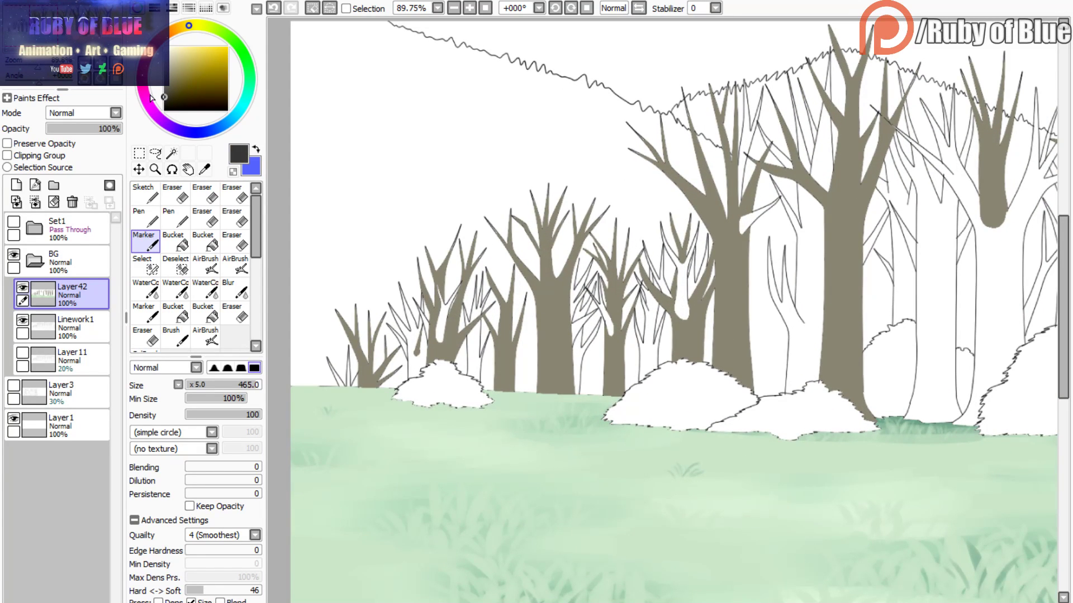
{"action": "left_click_drag", "start_coordinate": [30, 28], "coordinate": [30, 27]}
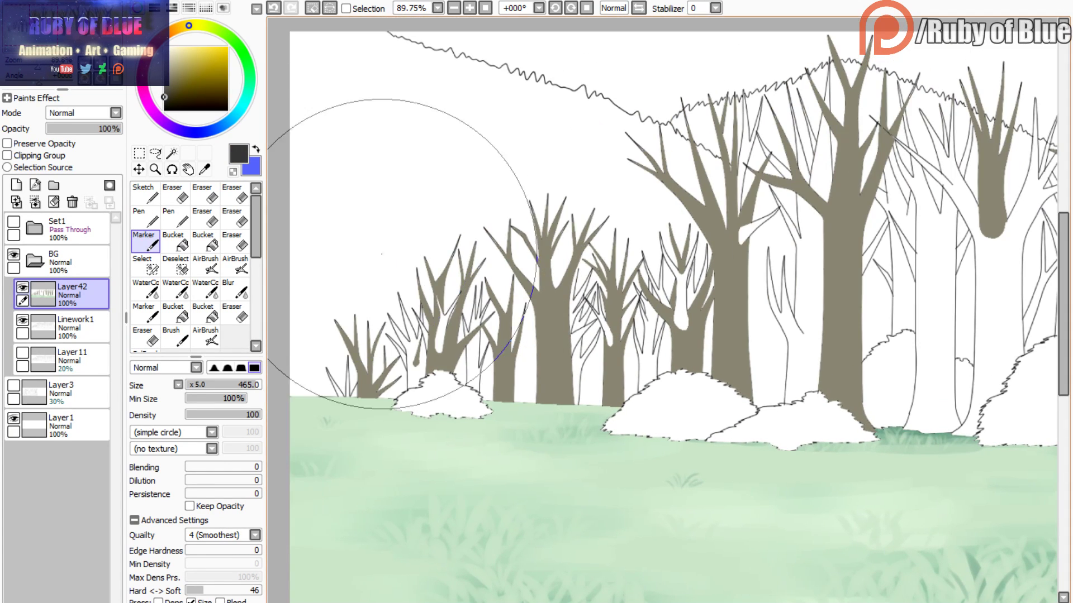
{"action": "left_click", "coordinate": [175, 288]}
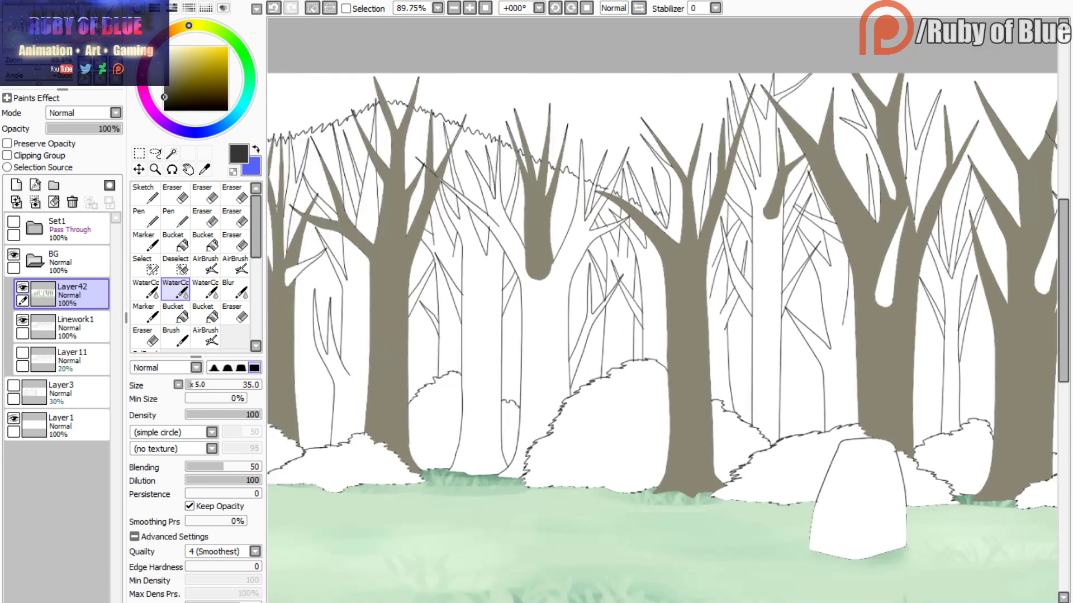
- Reduce the second watercolour brush to size 15 and set the first watercolour brush to size 30
{"action": "left_click_drag", "start_coordinate": [59, 28], "coordinate": [75, 26]}
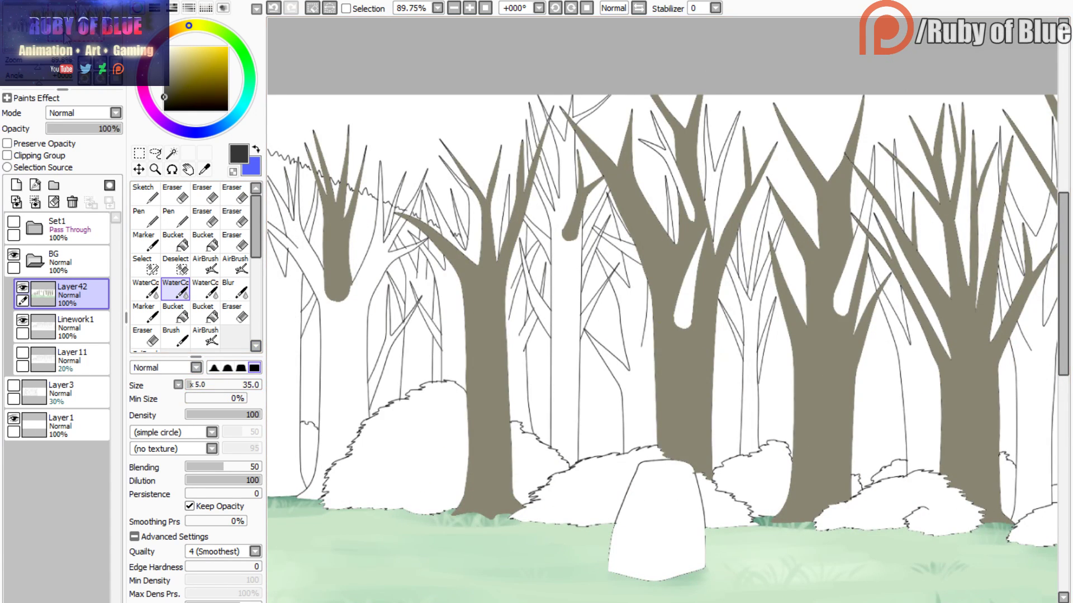
{"action": "left_click", "coordinate": [192, 385]}
{"action": "left_click", "coordinate": [190, 387]}
{"action": "left_click", "coordinate": [190, 387]}
{"action": "left_click", "coordinate": [189, 386]}
{"action": "key", "text": "c"}
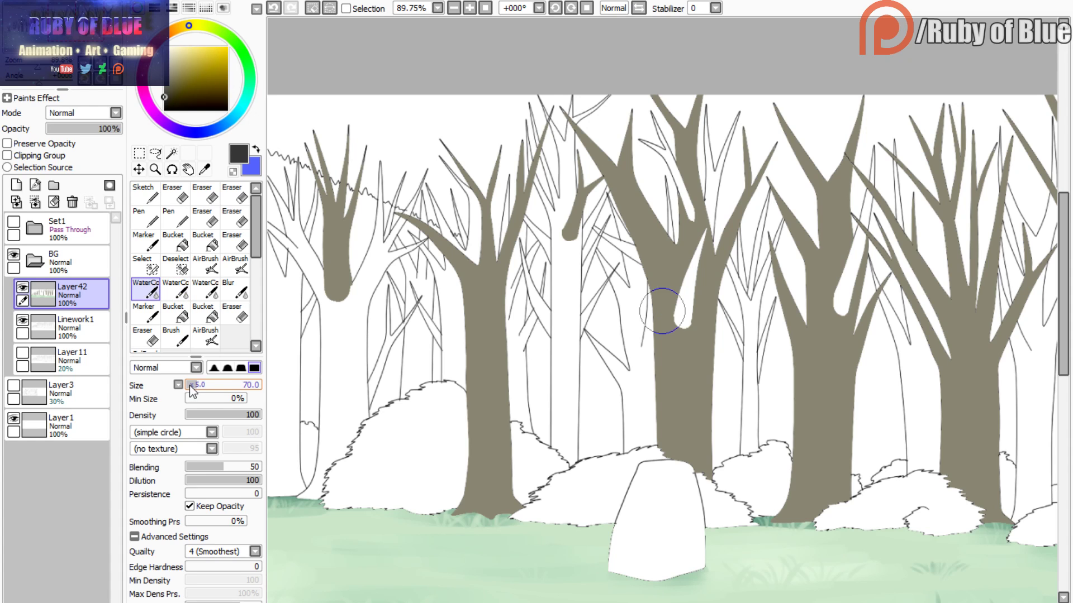
{"action": "left_click_drag", "start_coordinate": [189, 386], "coordinate": [191, 384]}
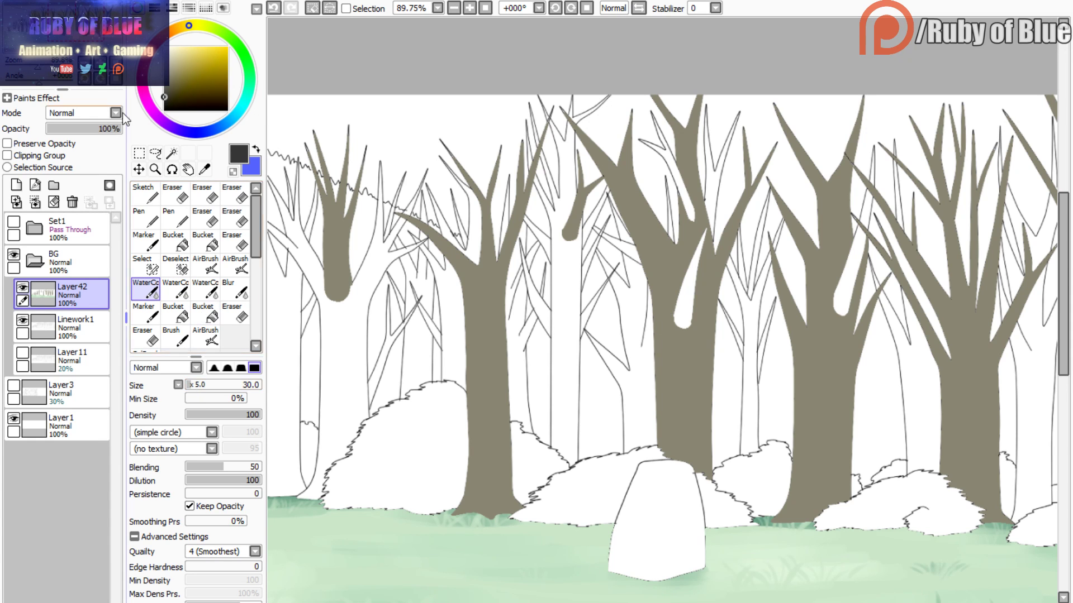
- Shade the shadow side of the tree behind the smallest bush in dark grey and blend it into the trunk with the watercolour brushes
{"action": "left_click_drag", "start_coordinate": [66, 27], "coordinate": [28, 28]}
{"action": "key", "text": "v"}
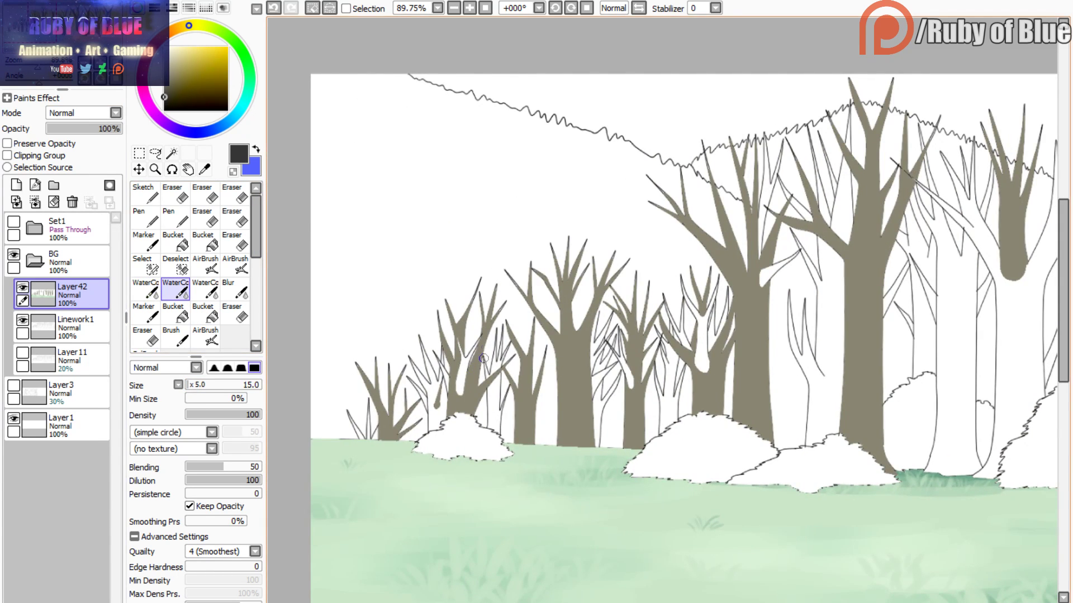
{"action": "mouse_move", "coordinate": [483, 358]}
{"action": "left_mouse_down"}
{"action": "mouse_move", "coordinate": [477, 395]}
{"action": "mouse_move", "coordinate": [479, 350]}
{"action": "mouse_move", "coordinate": [468, 375]}
{"action": "mouse_move", "coordinate": [481, 345]}
{"action": "mouse_move", "coordinate": [458, 408]}
{"action": "mouse_move", "coordinate": [468, 367]}
{"action": "mouse_move", "coordinate": [460, 392]}
{"action": "mouse_move", "coordinate": [470, 404]}
{"action": "mouse_move", "coordinate": [460, 381]}
{"action": "mouse_move", "coordinate": [399, 406]}
{"action": "mouse_move", "coordinate": [400, 429]}
{"action": "mouse_move", "coordinate": [444, 381]}
{"action": "left_mouse_up"}
{"action": "key", "text": "c"}
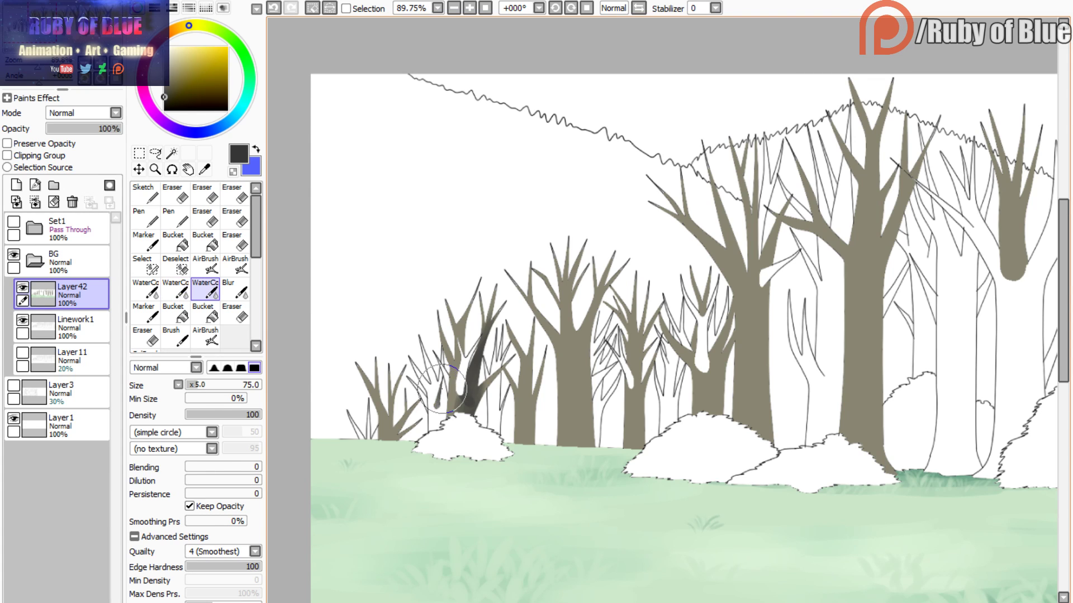
{"action": "key", "text": "c"}
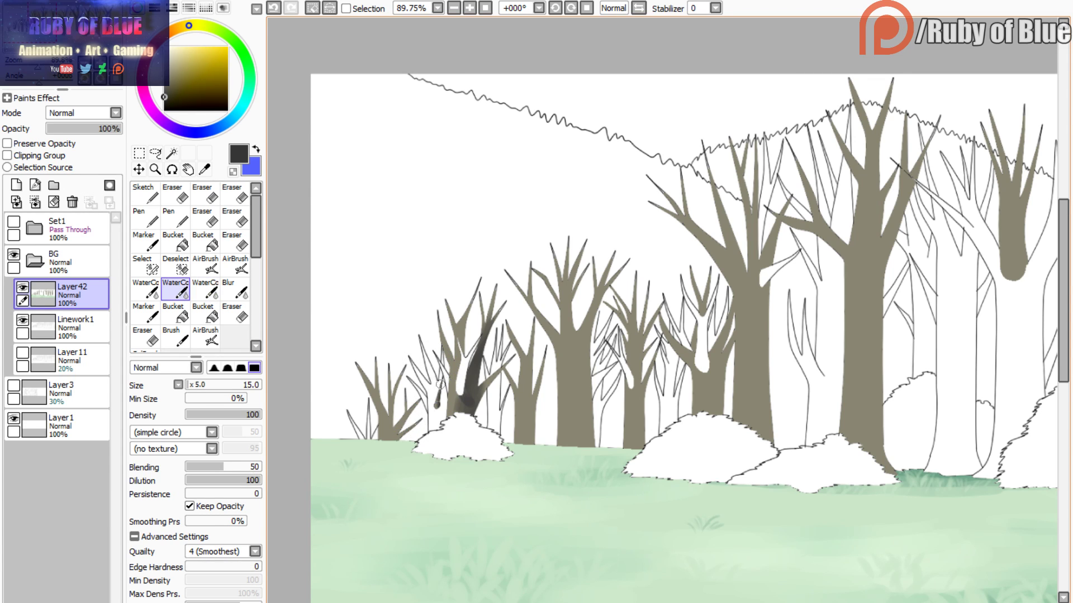
- Paint dark grey shadows along the trunks and branches of the smallest tree and the three trees before the double bush
{"action": "mouse_move", "coordinate": [409, 426]}
{"action": "left_mouse_down"}
{"action": "mouse_move", "coordinate": [394, 447]}
{"action": "mouse_move", "coordinate": [401, 423]}
{"action": "left_mouse_up"}
{"action": "mouse_move", "coordinate": [528, 354]}
{"action": "left_mouse_down"}
{"action": "mouse_move", "coordinate": [526, 425]}
{"action": "mouse_move", "coordinate": [530, 362]}
{"action": "mouse_move", "coordinate": [540, 360]}
{"action": "mouse_move", "coordinate": [521, 443]}
{"action": "mouse_move", "coordinate": [513, 342]}
{"action": "mouse_move", "coordinate": [528, 311]}
{"action": "mouse_move", "coordinate": [513, 375]}
{"action": "mouse_move", "coordinate": [499, 380]}
{"action": "mouse_move", "coordinate": [530, 370]}
{"action": "mouse_move", "coordinate": [530, 434]}
{"action": "mouse_move", "coordinate": [526, 366]}
{"action": "left_mouse_up"}
{"action": "mouse_move", "coordinate": [584, 305]}
{"action": "left_mouse_down"}
{"action": "mouse_move", "coordinate": [591, 441]}
{"action": "mouse_move", "coordinate": [596, 291]}
{"action": "mouse_move", "coordinate": [582, 388]}
{"action": "mouse_move", "coordinate": [570, 305]}
{"action": "mouse_move", "coordinate": [581, 258]}
{"action": "mouse_move", "coordinate": [572, 328]}
{"action": "left_mouse_up"}
{"action": "mouse_move", "coordinate": [643, 386]}
{"action": "left_mouse_down"}
{"action": "mouse_move", "coordinate": [642, 422]}
{"action": "mouse_move", "coordinate": [649, 369]}
{"action": "mouse_move", "coordinate": [640, 436]}
{"action": "mouse_move", "coordinate": [627, 374]}
{"action": "mouse_move", "coordinate": [640, 324]}
{"action": "mouse_move", "coordinate": [632, 421]}
{"action": "mouse_move", "coordinate": [643, 444]}
{"action": "mouse_move", "coordinate": [635, 321]}
{"action": "left_mouse_up"}
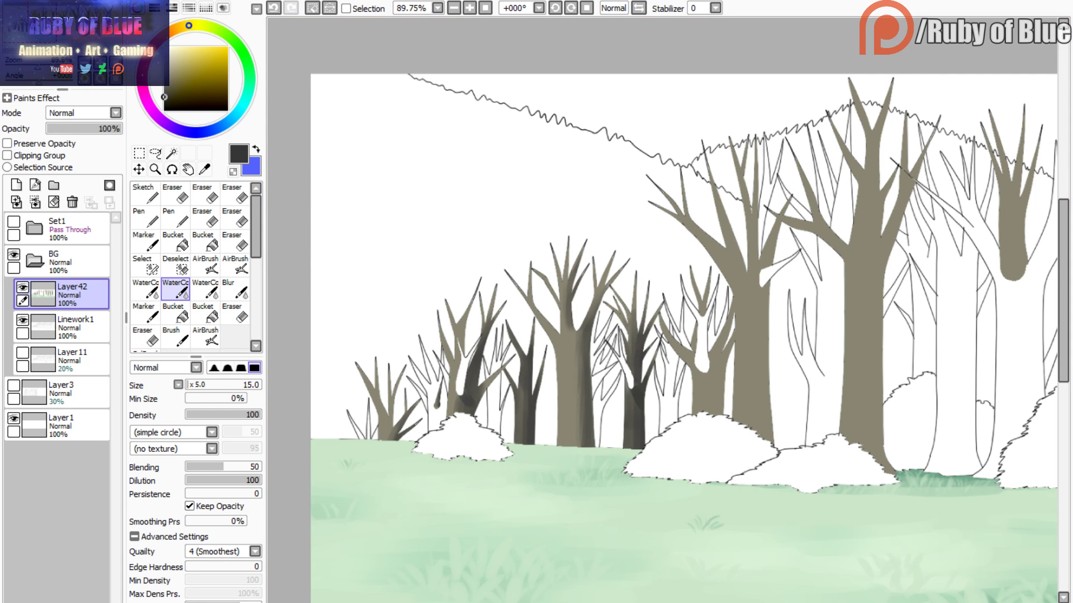
{"action": "left_click_drag", "start_coordinate": [49, 29], "coordinate": [59, 32]}
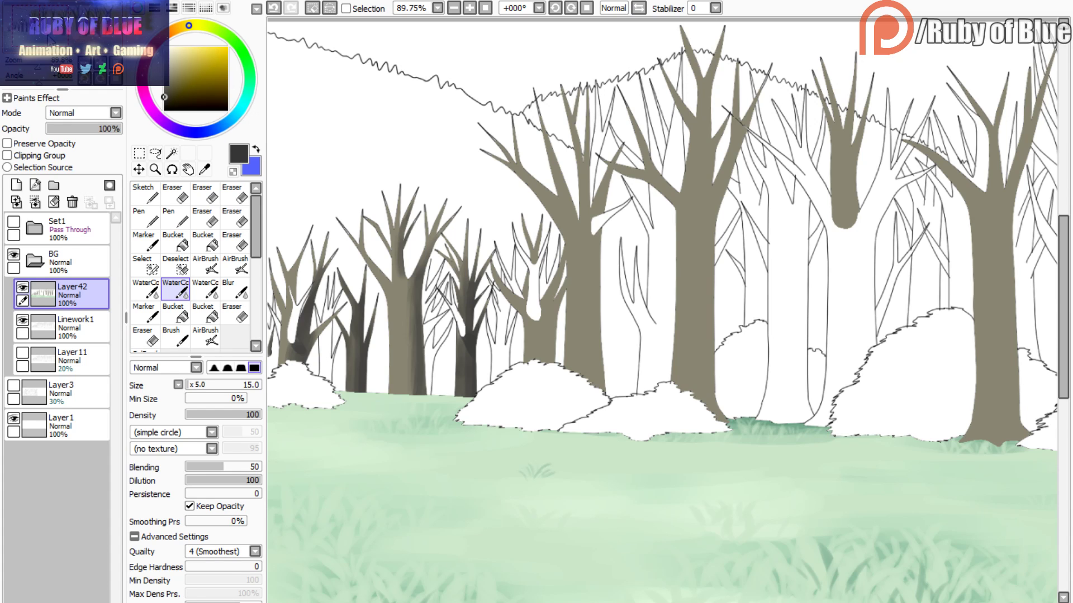
{"action": "left_click_drag", "start_coordinate": [37, 68], "coordinate": [39, 76]}
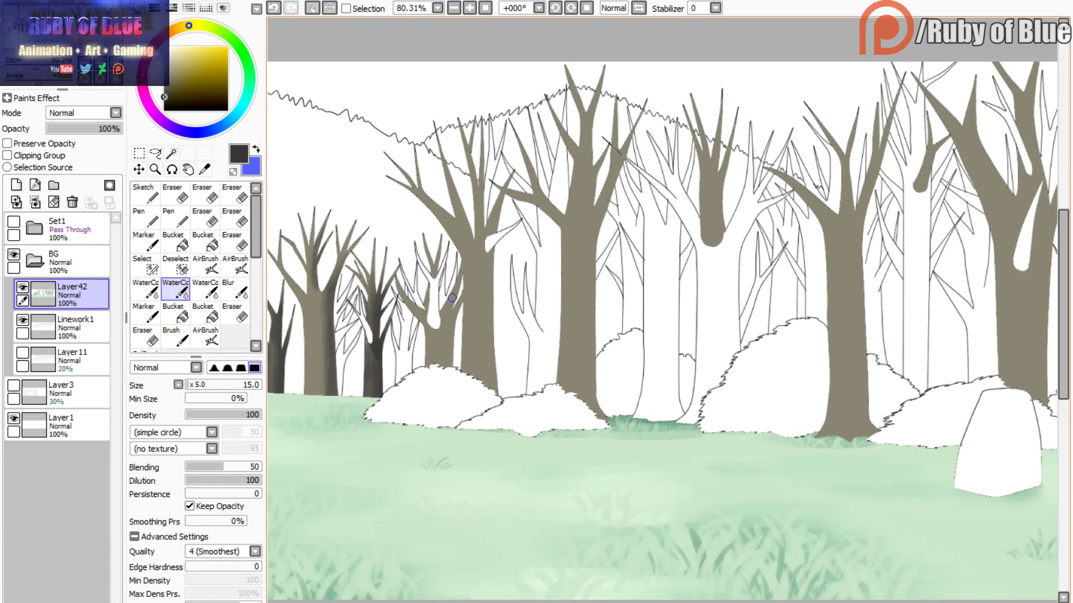
- Shade the shadow sides of the two trees behind the double bush in dark grey and blend the shadows into the trunks
{"action": "mouse_move", "coordinate": [452, 298]}
{"action": "left_mouse_down"}
{"action": "mouse_move", "coordinate": [454, 322]}
{"action": "mouse_move", "coordinate": [457, 278]}
{"action": "mouse_move", "coordinate": [443, 366]}
{"action": "mouse_move", "coordinate": [440, 336]}
{"action": "left_mouse_up"}
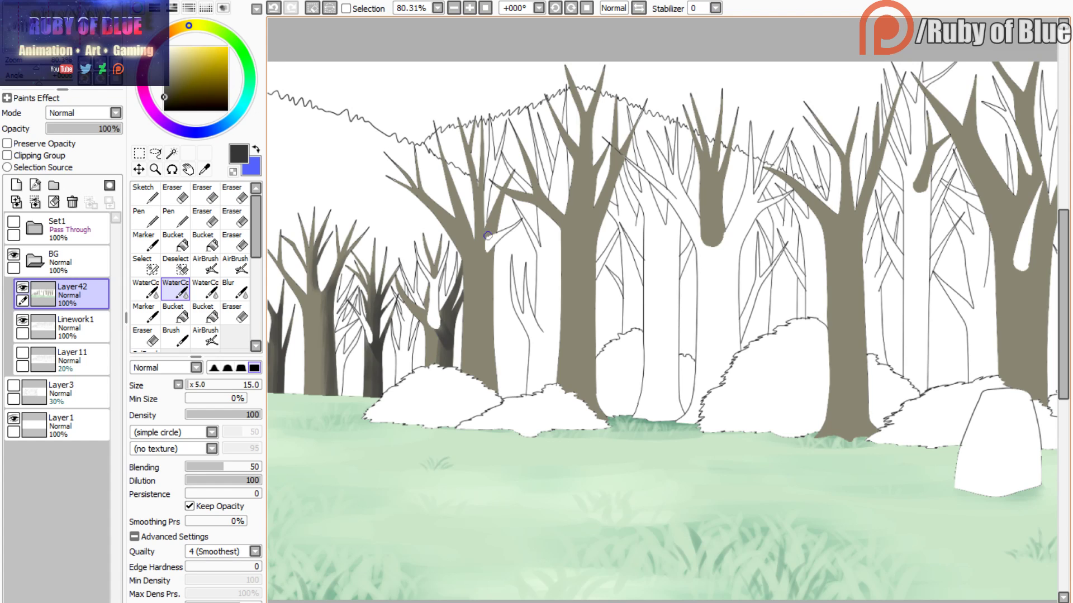
{"action": "mouse_move", "coordinate": [488, 236]}
{"action": "left_mouse_down"}
{"action": "mouse_move", "coordinate": [488, 390]}
{"action": "mouse_move", "coordinate": [491, 343]}
{"action": "mouse_move", "coordinate": [479, 373]}
{"action": "mouse_move", "coordinate": [504, 190]}
{"action": "mouse_move", "coordinate": [474, 395]}
{"action": "left_mouse_up"}
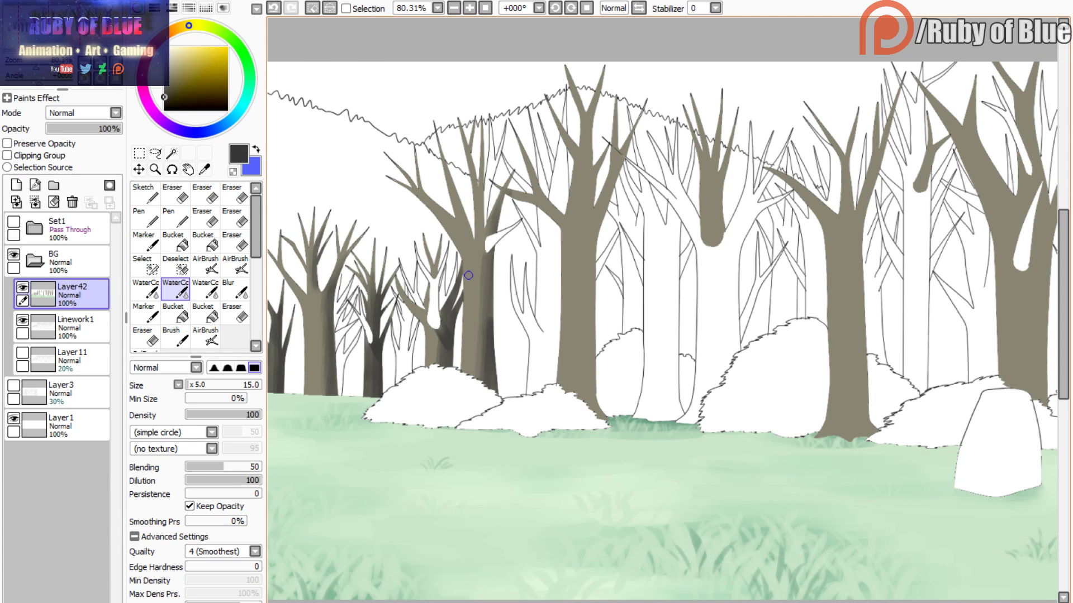
{"action": "key", "text": "c"}
{"action": "left_click_drag", "start_coordinate": [487, 249], "coordinate": [496, 264]}
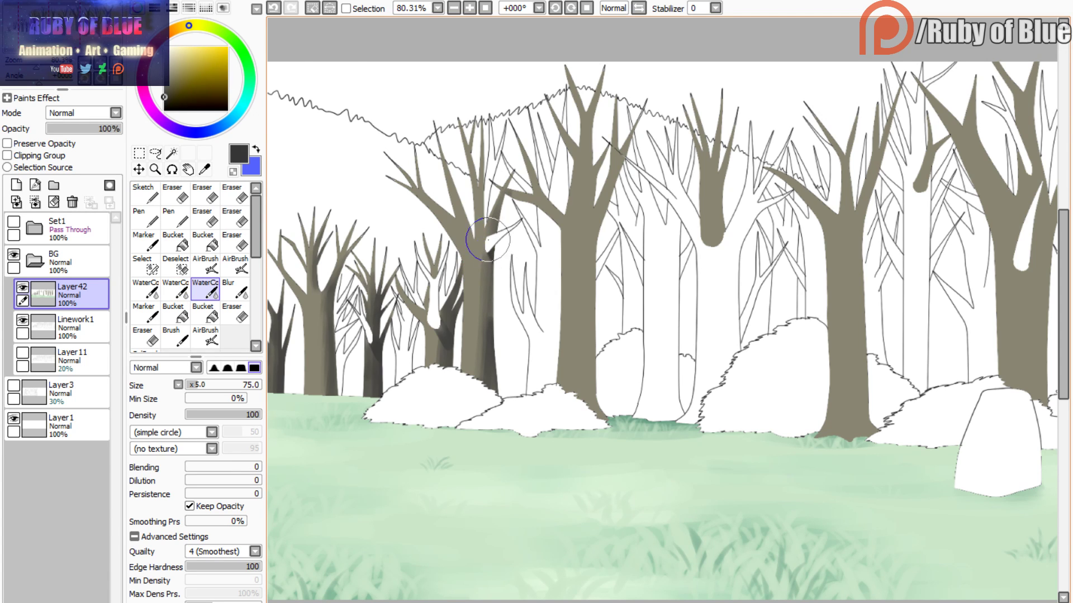
{"action": "key", "text": "c"}
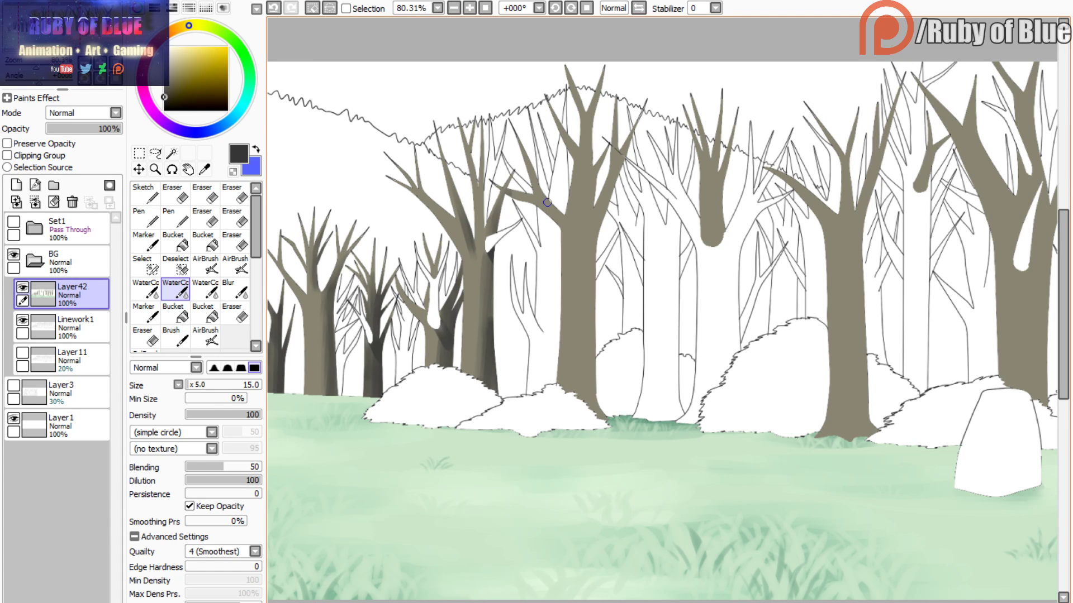
- Paint dark grey shadows down the trunk and along the forked branches of the large tree beside the double bush
{"action": "mouse_move", "coordinate": [608, 197]}
{"action": "left_mouse_down"}
{"action": "mouse_move", "coordinate": [587, 260]}
{"action": "mouse_move", "coordinate": [592, 405]}
{"action": "mouse_move", "coordinate": [587, 347]}
{"action": "left_mouse_up"}
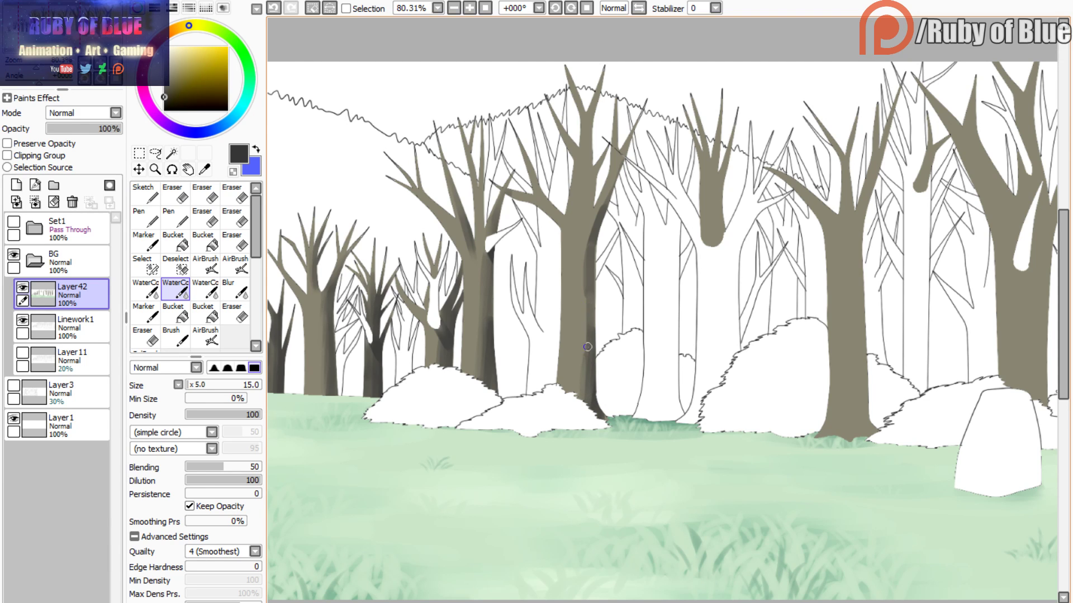
{"action": "left_click_drag", "start_coordinate": [581, 291], "coordinate": [611, 178]}
{"action": "mouse_move", "coordinate": [595, 280]}
{"action": "left_mouse_down"}
{"action": "mouse_move", "coordinate": [594, 316]}
{"action": "mouse_move", "coordinate": [592, 288]}
{"action": "left_mouse_up"}
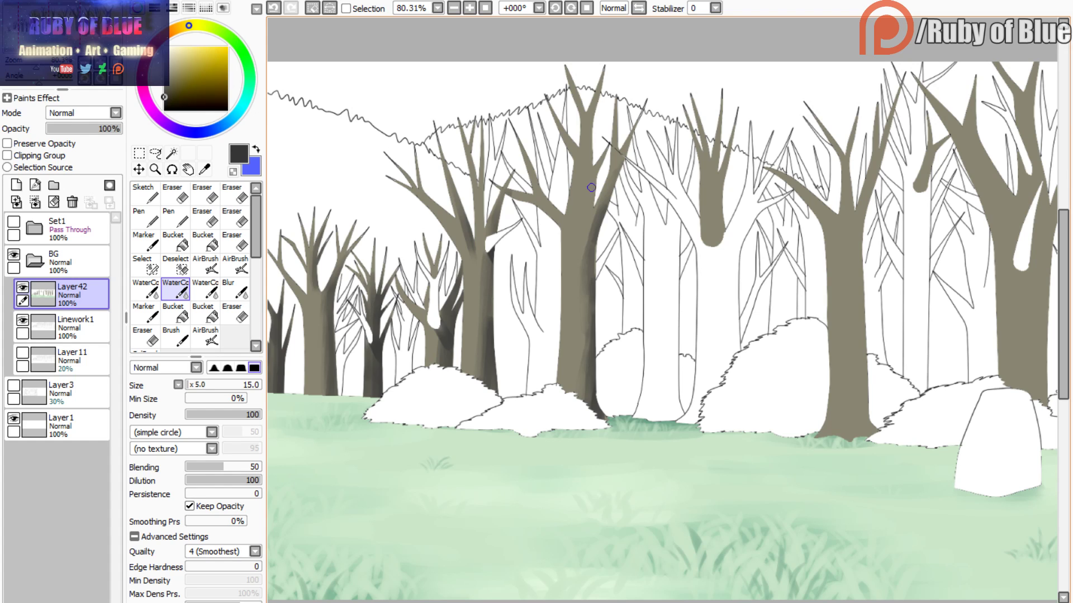
{"action": "mouse_move", "coordinate": [591, 188]}
{"action": "left_mouse_down"}
{"action": "mouse_move", "coordinate": [581, 238]}
{"action": "mouse_move", "coordinate": [591, 126]}
{"action": "mouse_move", "coordinate": [585, 200]}
{"action": "left_mouse_up"}
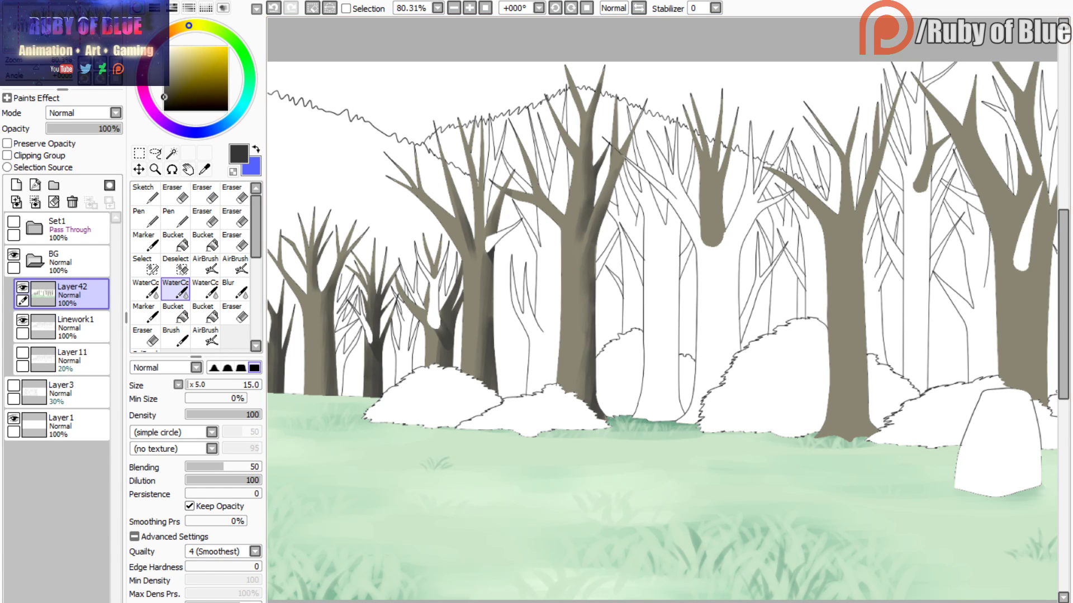
- Shade the shadow side of the short hanging trunk between the two large trees in dark grey
{"action": "left_click_drag", "start_coordinate": [782, 302], "coordinate": [546, 358]}
{"action": "mouse_move", "coordinate": [478, 209]}
{"action": "left_mouse_down"}
{"action": "mouse_move", "coordinate": [483, 236]}
{"action": "mouse_move", "coordinate": [488, 217]}
{"action": "mouse_move", "coordinate": [483, 277]}
{"action": "mouse_move", "coordinate": [486, 251]}
{"action": "left_mouse_up"}
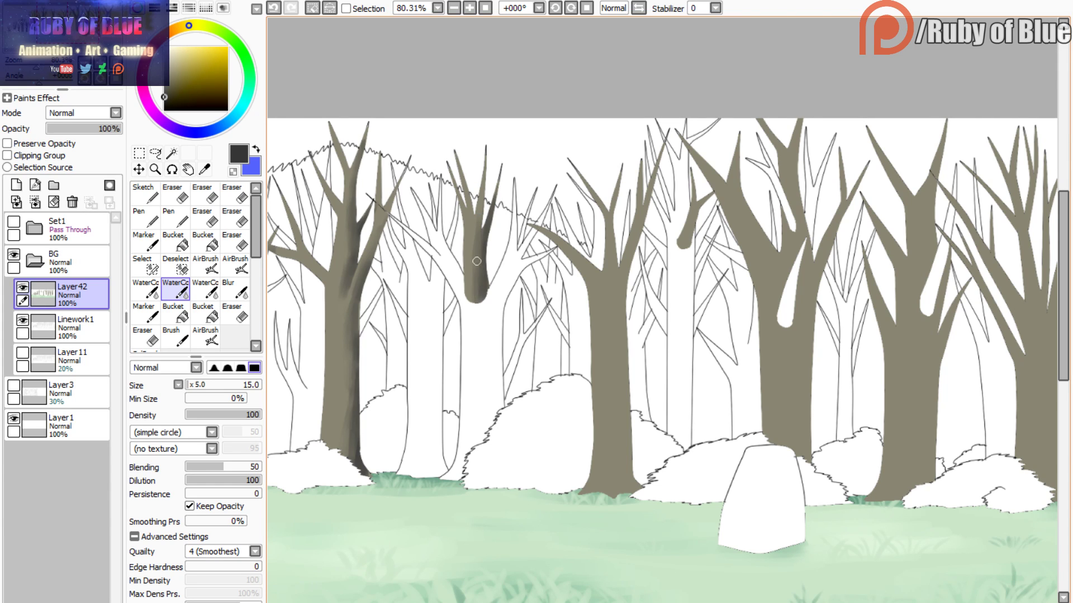
{"action": "left_click_drag", "start_coordinate": [477, 250], "coordinate": [483, 224]}
- Shade the trunk, roots and branches of the tree beside the large bush, plus the small hanging trunk next to it, in dark grey
{"action": "mouse_move", "coordinate": [648, 195]}
{"action": "left_mouse_down"}
{"action": "mouse_move", "coordinate": [629, 265]}
{"action": "mouse_move", "coordinate": [635, 240]}
{"action": "left_mouse_up"}
{"action": "key", "text": "c"}
{"action": "mouse_move", "coordinate": [628, 269]}
{"action": "left_mouse_down"}
{"action": "mouse_move", "coordinate": [629, 476]}
{"action": "mouse_move", "coordinate": [619, 418]}
{"action": "left_mouse_up"}
{"action": "key", "text": "v"}
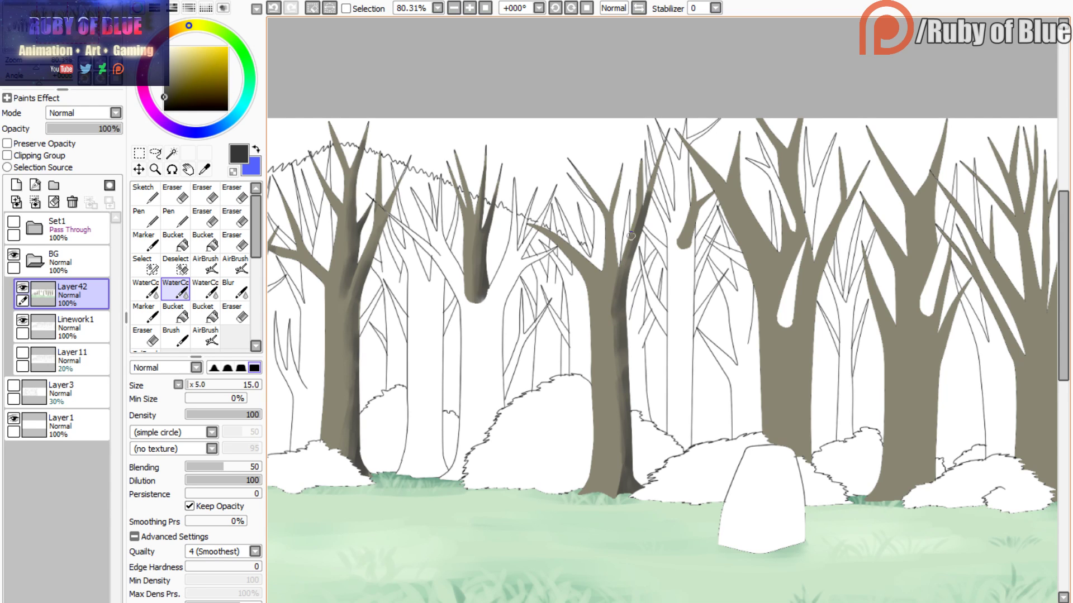
{"action": "left_click_drag", "start_coordinate": [631, 236], "coordinate": [642, 202]}
{"action": "left_click_drag", "start_coordinate": [614, 245], "coordinate": [613, 238]}
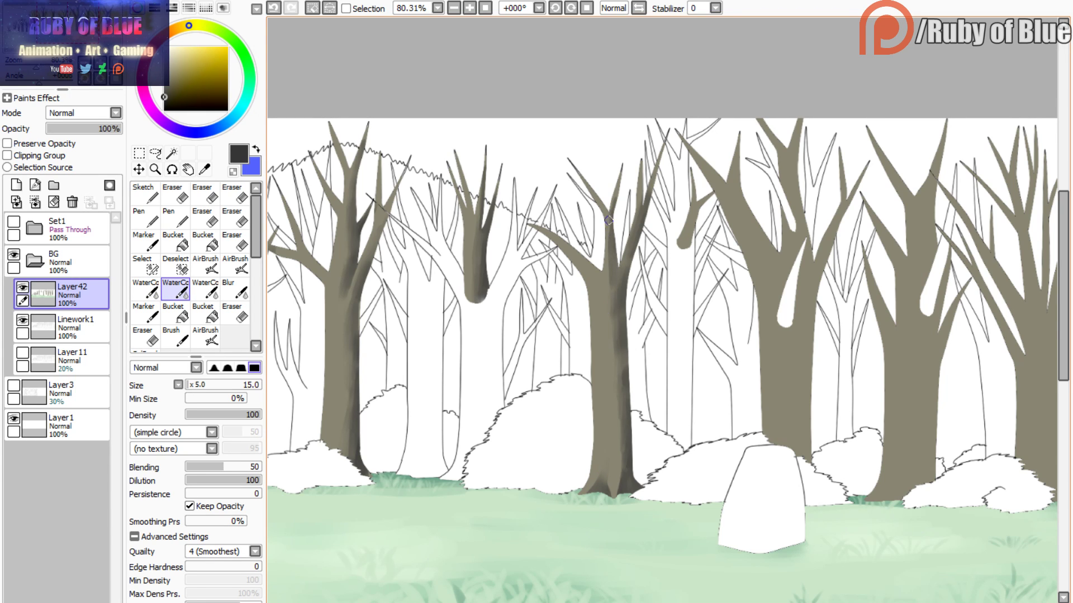
{"action": "left_click_drag", "start_coordinate": [692, 232], "coordinate": [700, 208]}
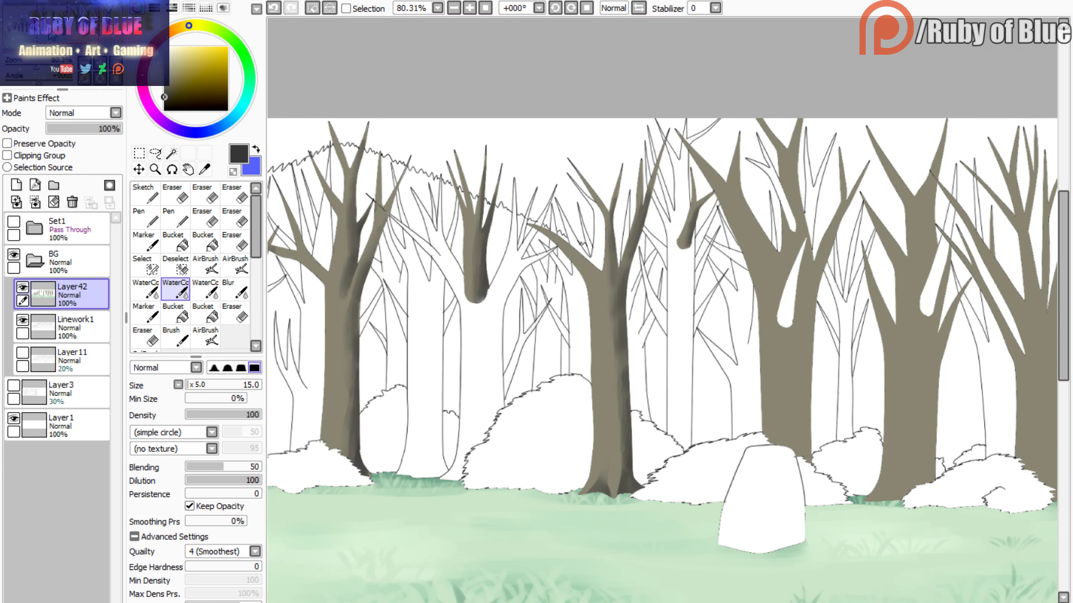
- Paint dark grey shadows below the opening and along the shadow side of the tree behind the standing stone
{"action": "left_click_drag", "start_coordinate": [52, 37], "coordinate": [77, 28]}
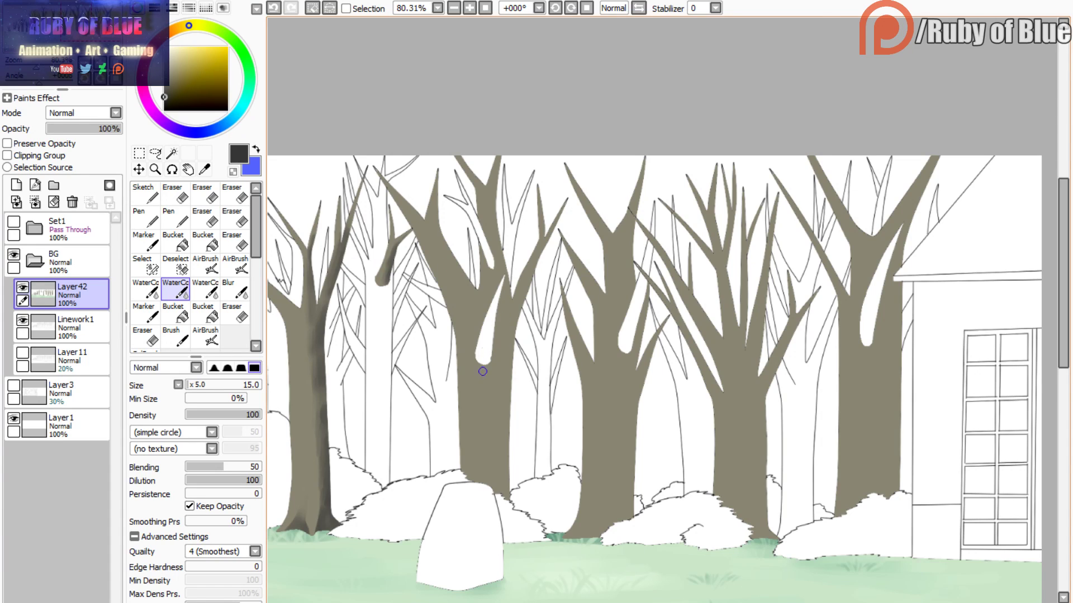
{"action": "left_click_drag", "start_coordinate": [484, 361], "coordinate": [502, 383]}
{"action": "mouse_move", "coordinate": [542, 256]}
{"action": "left_mouse_down"}
{"action": "mouse_move", "coordinate": [516, 323]}
{"action": "mouse_move", "coordinate": [504, 459]}
{"action": "mouse_move", "coordinate": [506, 336]}
{"action": "mouse_move", "coordinate": [544, 238]}
{"action": "left_mouse_up"}
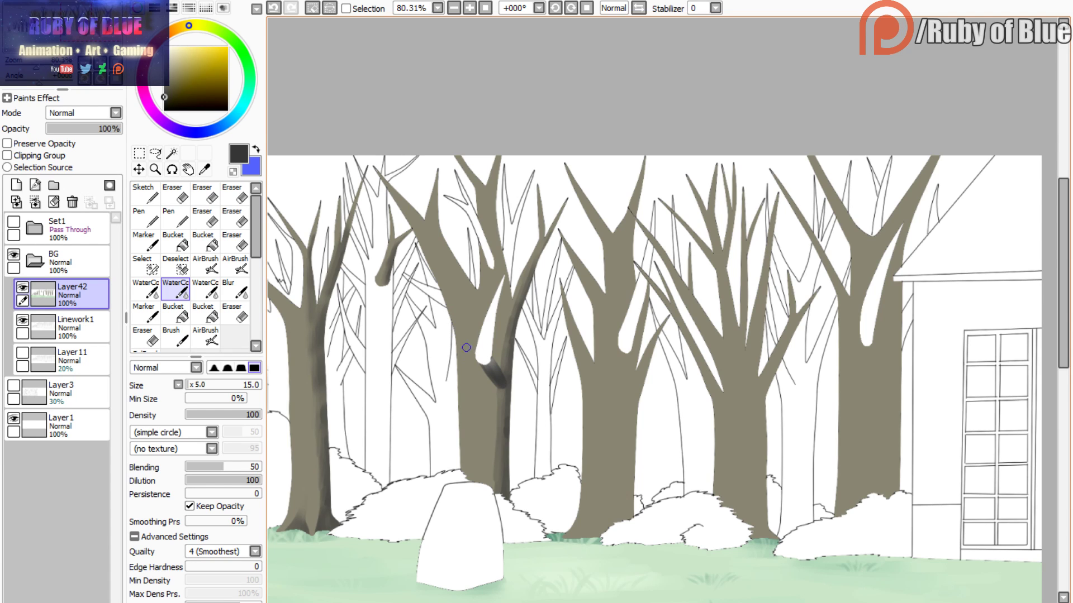
- Sample the trunk's grey-brown and soften the shadow below the opening of the tree behind the standing stone
{"action": "right_click", "coordinate": [470, 335]}
{"action": "key", "text": "c"}
{"action": "left_click_drag", "start_coordinate": [492, 362], "coordinate": [485, 354]}
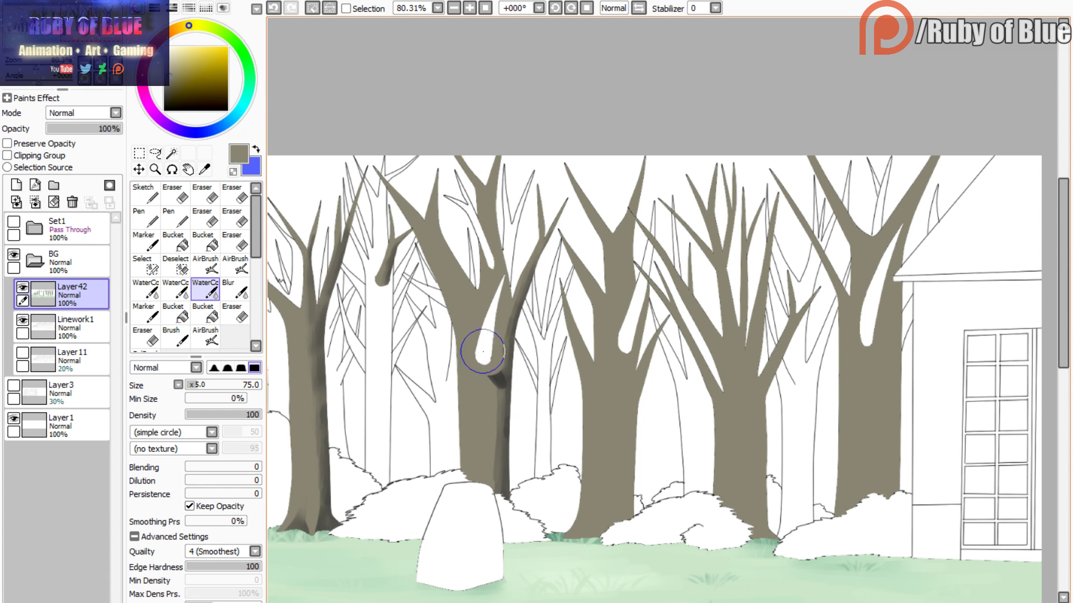
{"action": "left_click", "coordinate": [276, 10]}
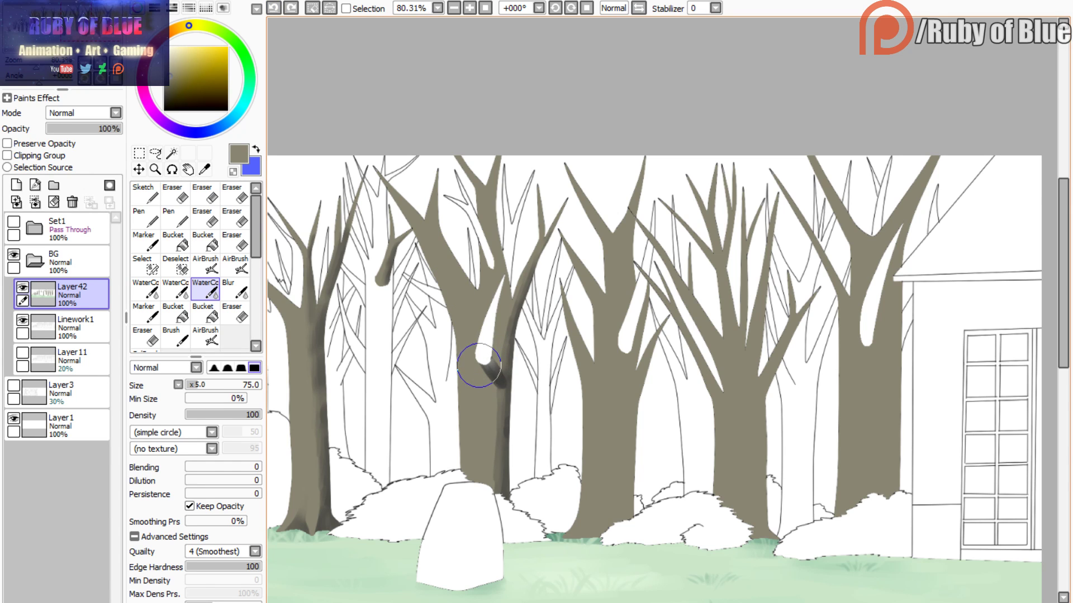
{"action": "left_click_drag", "start_coordinate": [482, 365], "coordinate": [480, 358]}
- Choose a slightly lighter dark grey and rework the shadow beneath the same tree's opening with the second and third watercolour brushes
{"action": "left_click_drag", "start_coordinate": [164, 96], "coordinate": [156, 93]}
{"action": "left_click", "coordinate": [175, 289]}
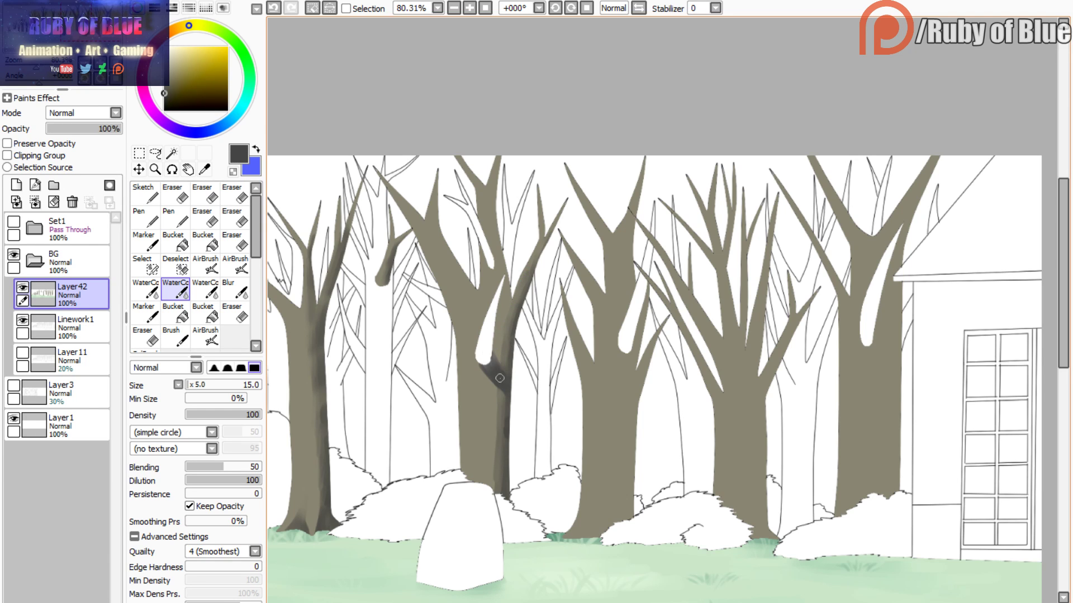
{"action": "left_click", "coordinate": [205, 289]}
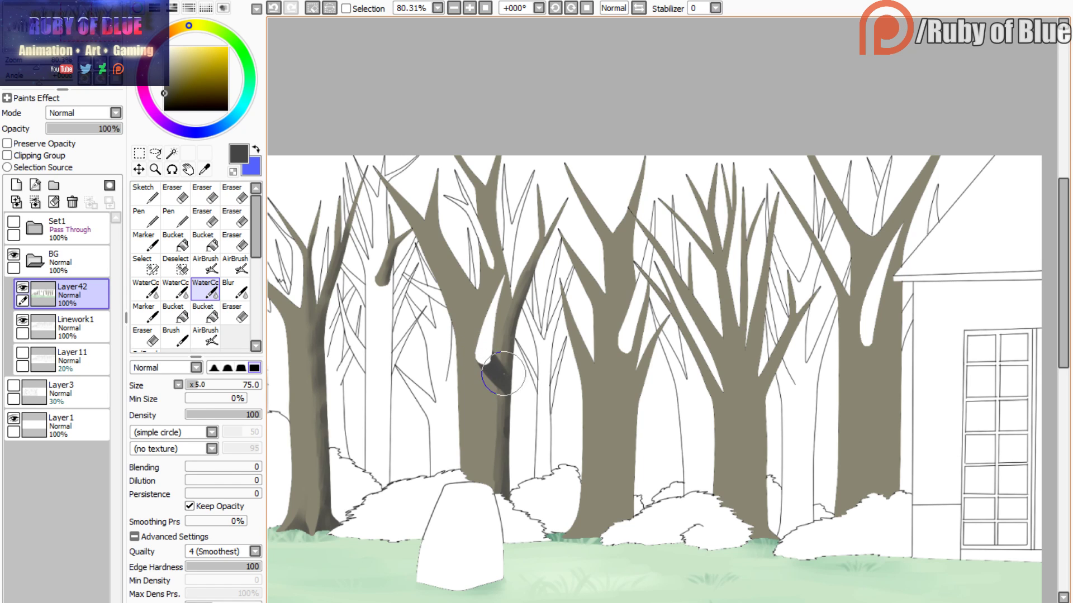
{"action": "key", "text": "c"}
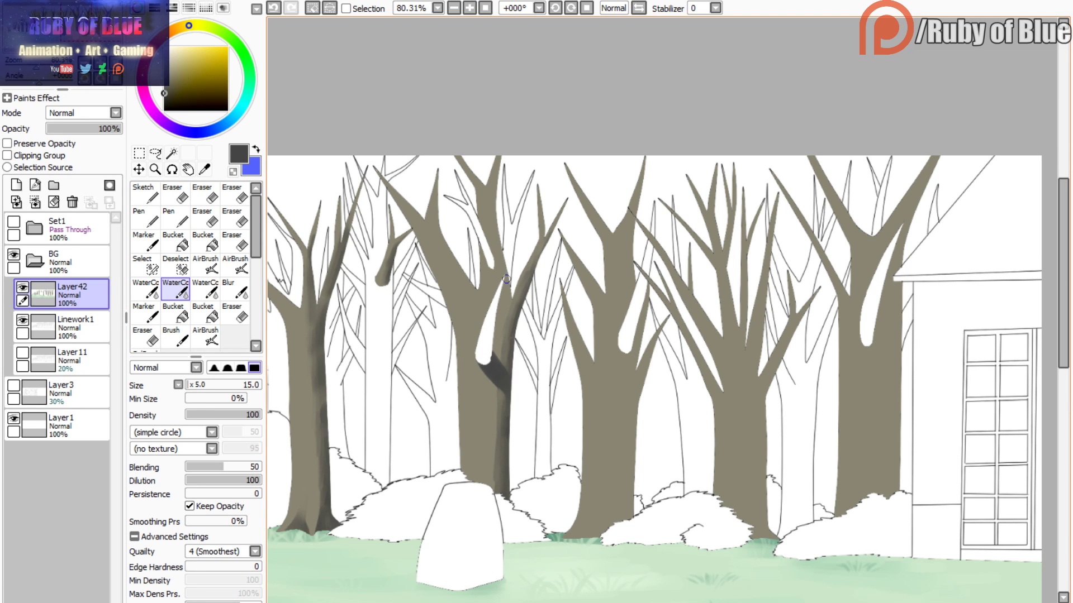
- Shade the upper middle branch and the thick outer branch of the tree behind the standing stone in dark grey
{"action": "mouse_move", "coordinate": [507, 279]}
{"action": "left_mouse_down"}
{"action": "mouse_move", "coordinate": [503, 312]}
{"action": "mouse_move", "coordinate": [501, 155]}
{"action": "mouse_move", "coordinate": [492, 194]}
{"action": "mouse_move", "coordinate": [498, 320]}
{"action": "mouse_move", "coordinate": [490, 262]}
{"action": "mouse_move", "coordinate": [506, 284]}
{"action": "left_mouse_up"}
{"action": "key", "text": "c"}
{"action": "key", "text": "c"}
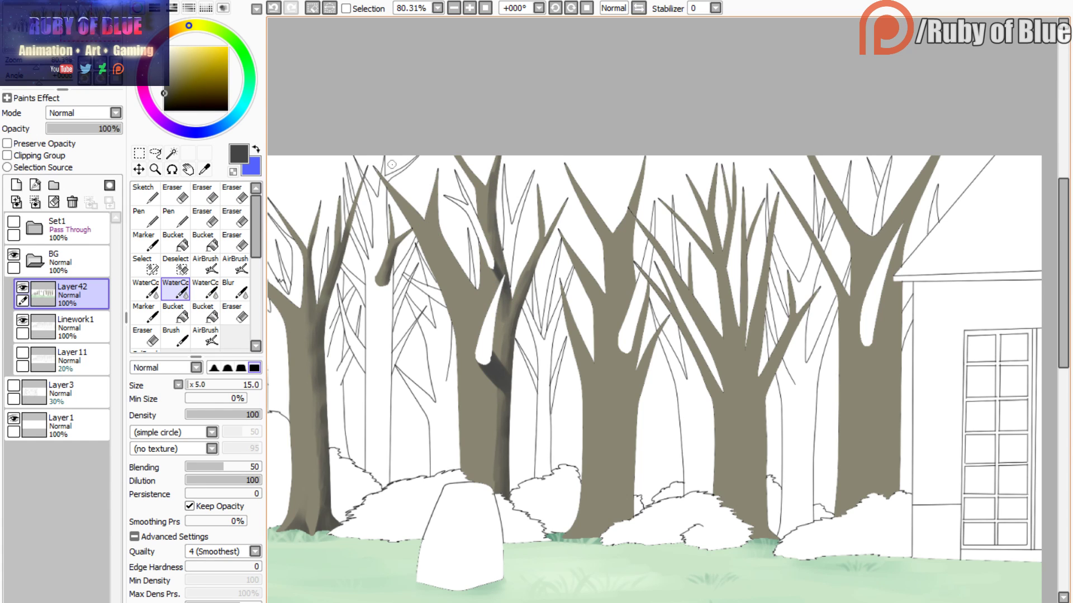
{"action": "left_click_drag", "start_coordinate": [48, 35], "coordinate": [52, 35]}
{"action": "mouse_move", "coordinate": [398, 211]}
{"action": "left_mouse_down"}
{"action": "mouse_move", "coordinate": [435, 311]}
{"action": "mouse_move", "coordinate": [428, 273]}
{"action": "left_mouse_up"}
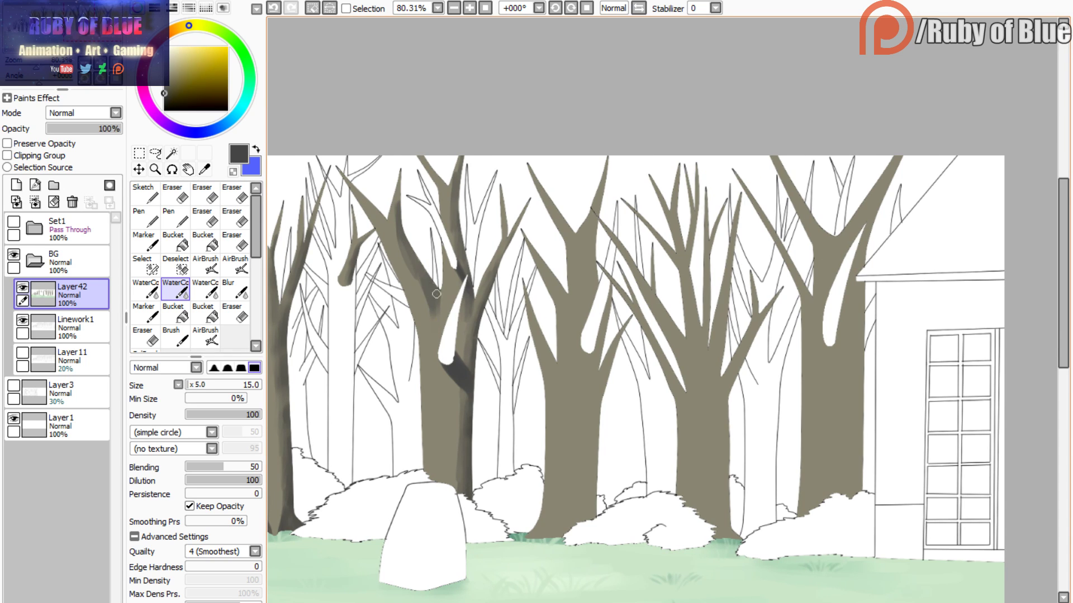
- Shade the trunk, base and side branch of the next tree towards the house in dark grey
{"action": "key", "text": "c"}
{"action": "mouse_move", "coordinate": [606, 221]}
{"action": "left_mouse_down"}
{"action": "mouse_move", "coordinate": [584, 529]}
{"action": "mouse_move", "coordinate": [570, 543]}
{"action": "mouse_move", "coordinate": [539, 540]}
{"action": "mouse_move", "coordinate": [574, 517]}
{"action": "mouse_move", "coordinate": [585, 347]}
{"action": "mouse_move", "coordinate": [596, 369]}
{"action": "left_mouse_up"}
{"action": "key", "text": "c"}
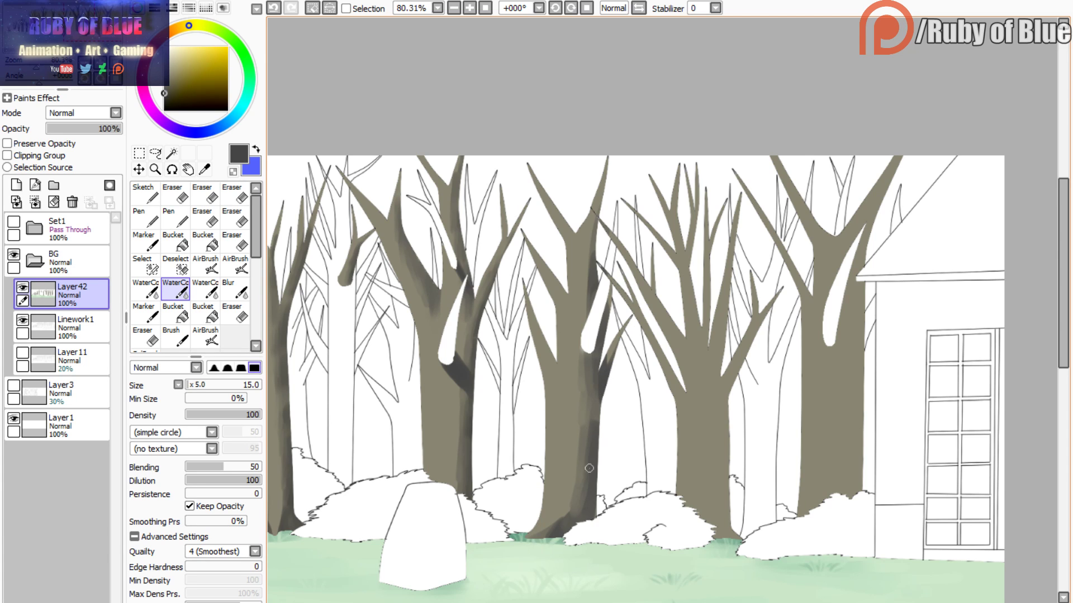
{"action": "key", "text": "c"}
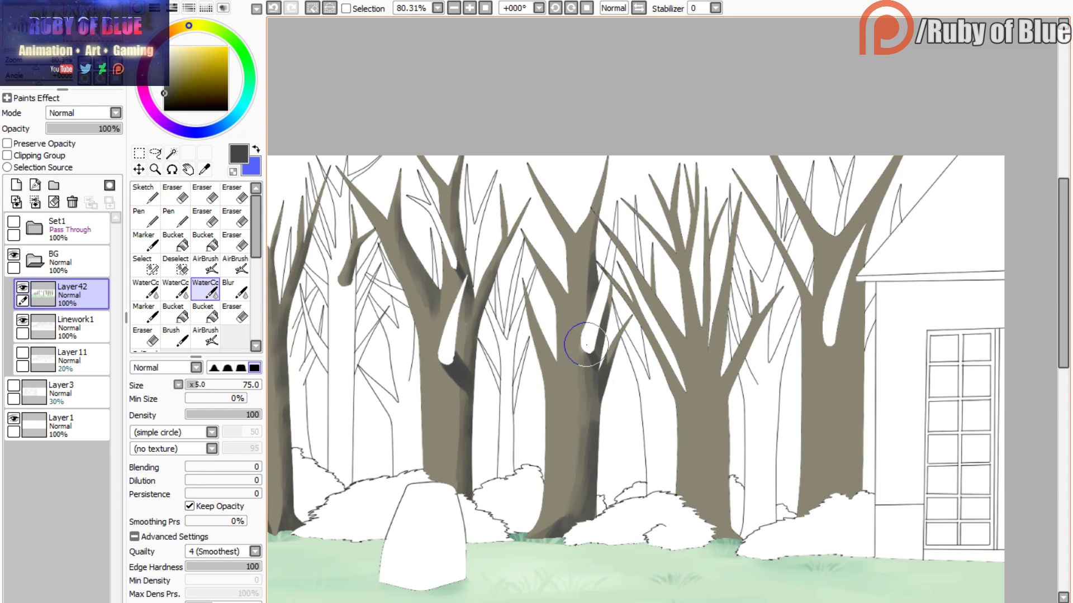
{"action": "key", "text": "c"}
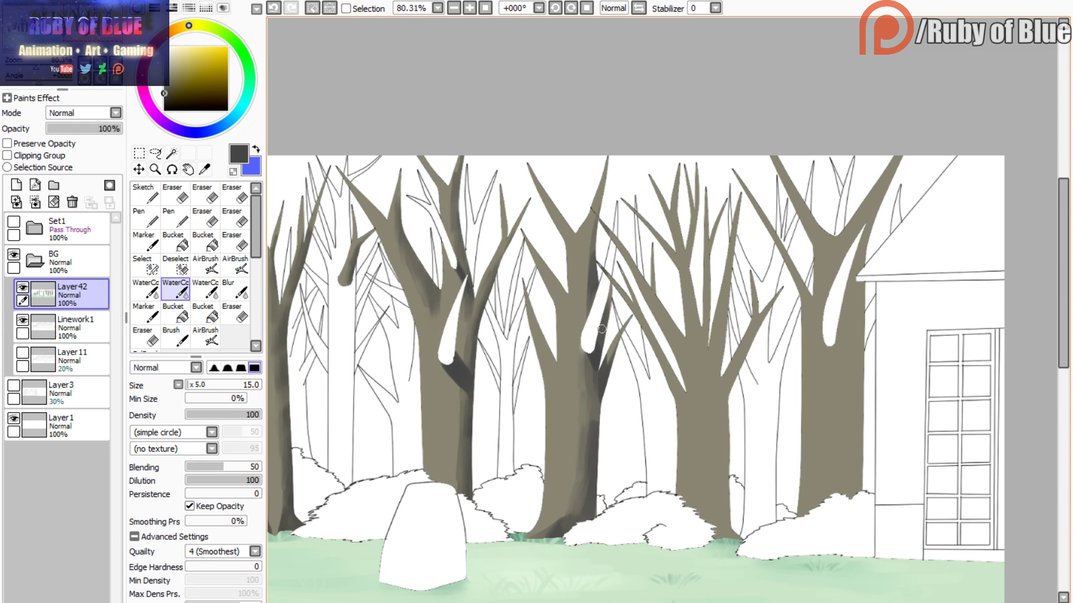
- Paint dark grey shadows on the upper fork and remaining branches of that same tree
{"action": "key", "text": "c"}
{"action": "key", "text": "c"}
{"action": "left_click_drag", "start_coordinate": [593, 225], "coordinate": [591, 232]}
{"action": "mouse_move", "coordinate": [558, 295]}
{"action": "left_mouse_down"}
{"action": "mouse_move", "coordinate": [563, 305]}
{"action": "mouse_move", "coordinate": [530, 241]}
{"action": "left_mouse_up"}
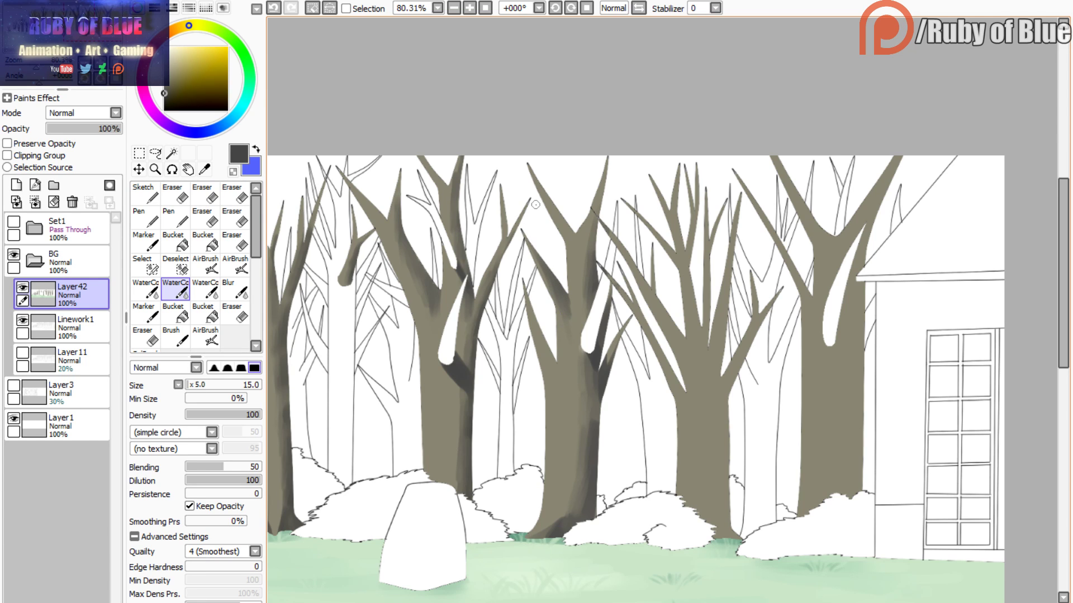
{"action": "key", "text": "c"}
{"action": "key", "text": "c"}
- Shade the trunk and base of the many-branched tree in dark grey with the first watercolour brush, undoing and repainting the first stroke
{"action": "key", "text": "c"}
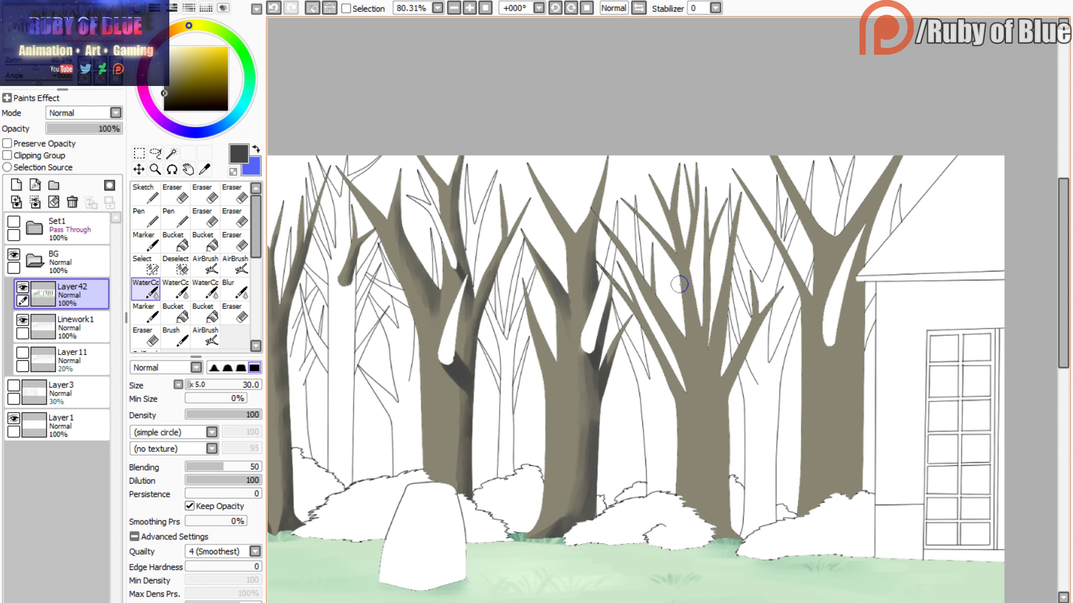
{"action": "mouse_move", "coordinate": [774, 294]}
{"action": "left_mouse_down"}
{"action": "mouse_move", "coordinate": [732, 371]}
{"action": "mouse_move", "coordinate": [720, 445]}
{"action": "mouse_move", "coordinate": [616, 444]}
{"action": "left_mouse_up"}
{"action": "key", "text": "ctrl+z"}
{"action": "mouse_move", "coordinate": [664, 311]}
{"action": "left_mouse_down"}
{"action": "mouse_move", "coordinate": [619, 420]}
{"action": "mouse_move", "coordinate": [620, 550]}
{"action": "mouse_move", "coordinate": [614, 426]}
{"action": "mouse_move", "coordinate": [655, 313]}
{"action": "mouse_move", "coordinate": [606, 407]}
{"action": "mouse_move", "coordinate": [603, 489]}
{"action": "left_mouse_up"}
{"action": "key", "text": "c"}
- Add dark grey shadows along the upper branches of the many-branched tree with the second watercolour brush
{"action": "mouse_move", "coordinate": [613, 357]}
{"action": "left_mouse_down"}
{"action": "mouse_move", "coordinate": [609, 397]}
{"action": "mouse_move", "coordinate": [637, 217]}
{"action": "left_mouse_up"}
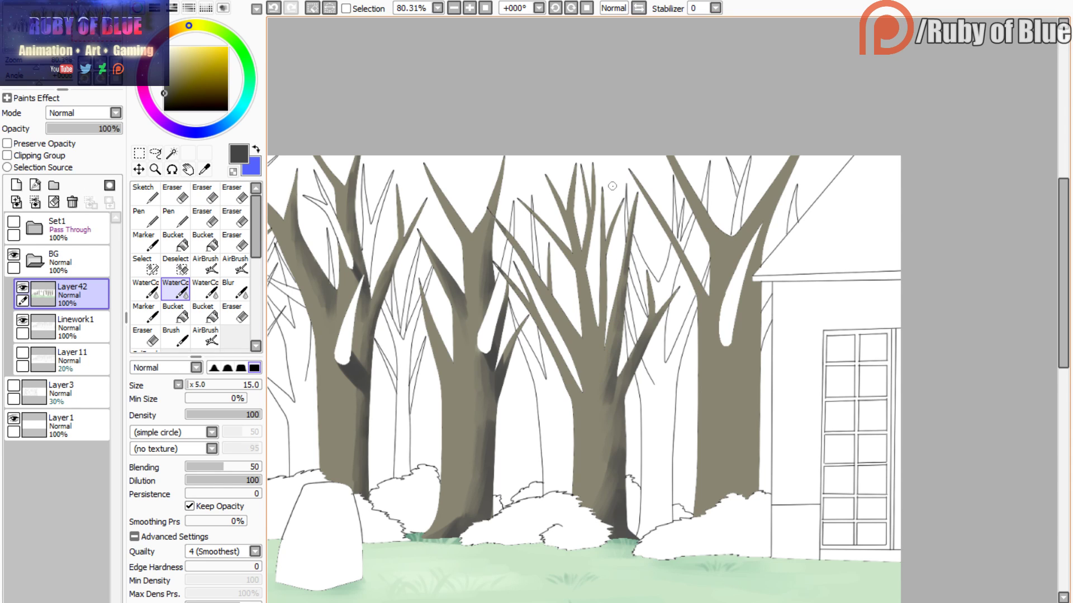
{"action": "mouse_move", "coordinate": [586, 229]}
{"action": "left_mouse_down"}
{"action": "mouse_move", "coordinate": [596, 368]}
{"action": "mouse_move", "coordinate": [606, 302]}
{"action": "mouse_move", "coordinate": [582, 237]}
{"action": "left_mouse_up"}
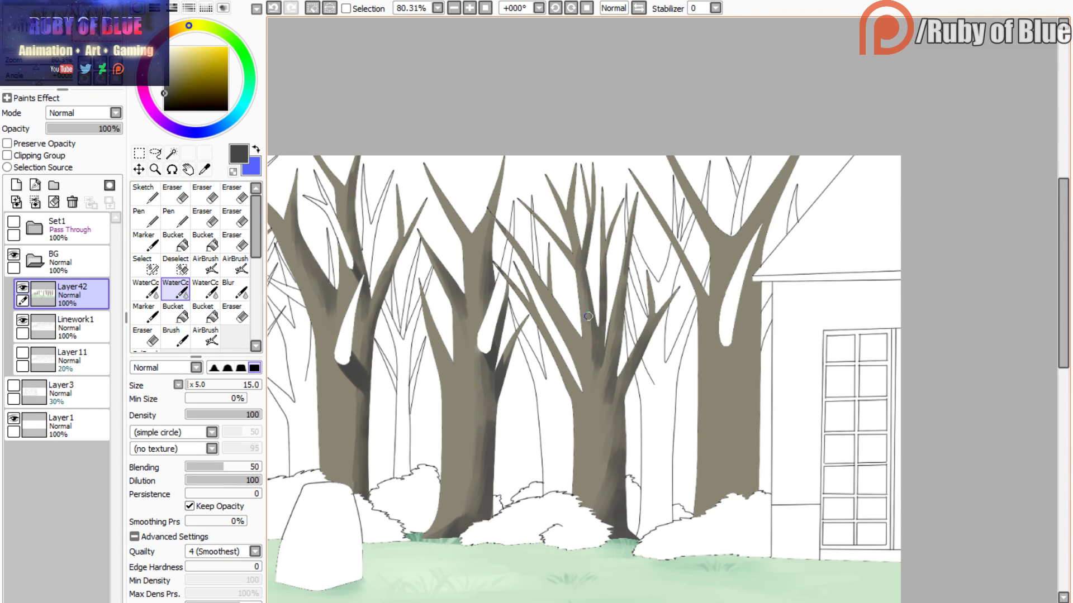
{"action": "left_click_drag", "start_coordinate": [577, 248], "coordinate": [576, 265]}
- Shade the tree nearest the house in dark grey along its trunk and outer branch, blending the shadow below its opening
{"action": "mouse_move", "coordinate": [725, 339]}
{"action": "left_mouse_down"}
{"action": "mouse_move", "coordinate": [746, 373]}
{"action": "mouse_move", "coordinate": [727, 320]}
{"action": "mouse_move", "coordinate": [751, 378]}
{"action": "left_mouse_up"}
{"action": "key", "text": "c"}
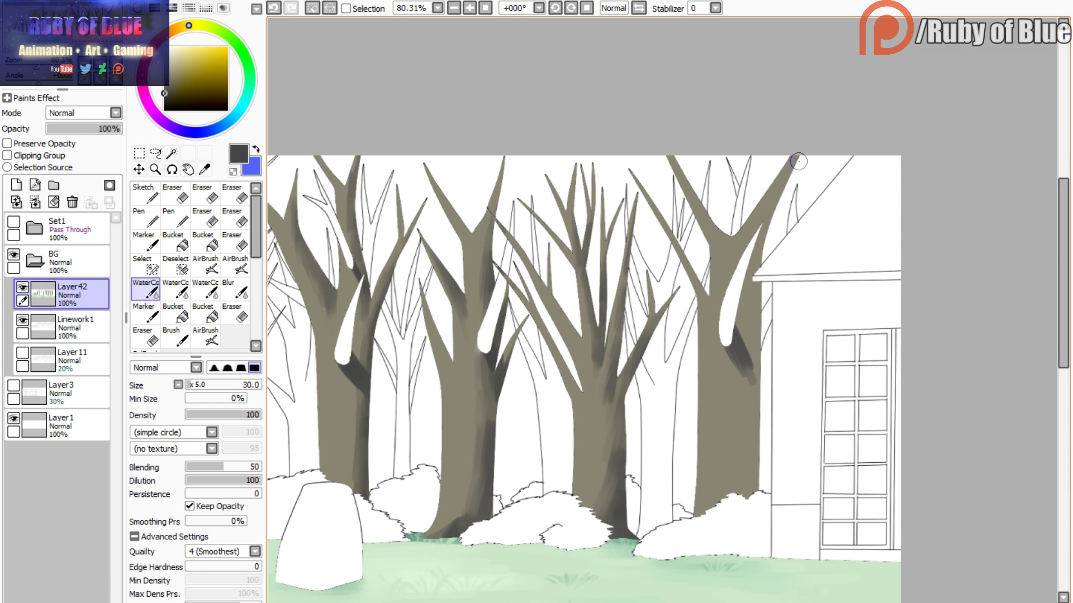
{"action": "mouse_move", "coordinate": [799, 162]}
{"action": "left_mouse_down"}
{"action": "mouse_move", "coordinate": [757, 263]}
{"action": "mouse_move", "coordinate": [751, 492]}
{"action": "mouse_move", "coordinate": [759, 350]}
{"action": "mouse_move", "coordinate": [734, 506]}
{"action": "mouse_move", "coordinate": [749, 258]}
{"action": "mouse_move", "coordinate": [777, 183]}
{"action": "mouse_move", "coordinate": [747, 253]}
{"action": "mouse_move", "coordinate": [738, 334]}
{"action": "left_mouse_up"}
{"action": "key", "text": "w"}
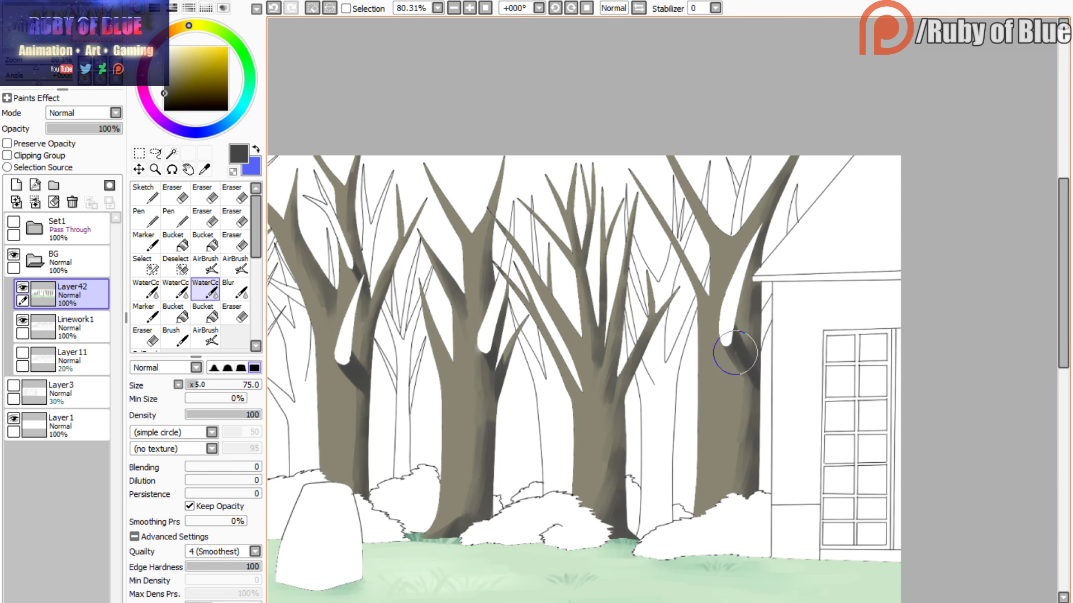
{"action": "key", "text": "w"}
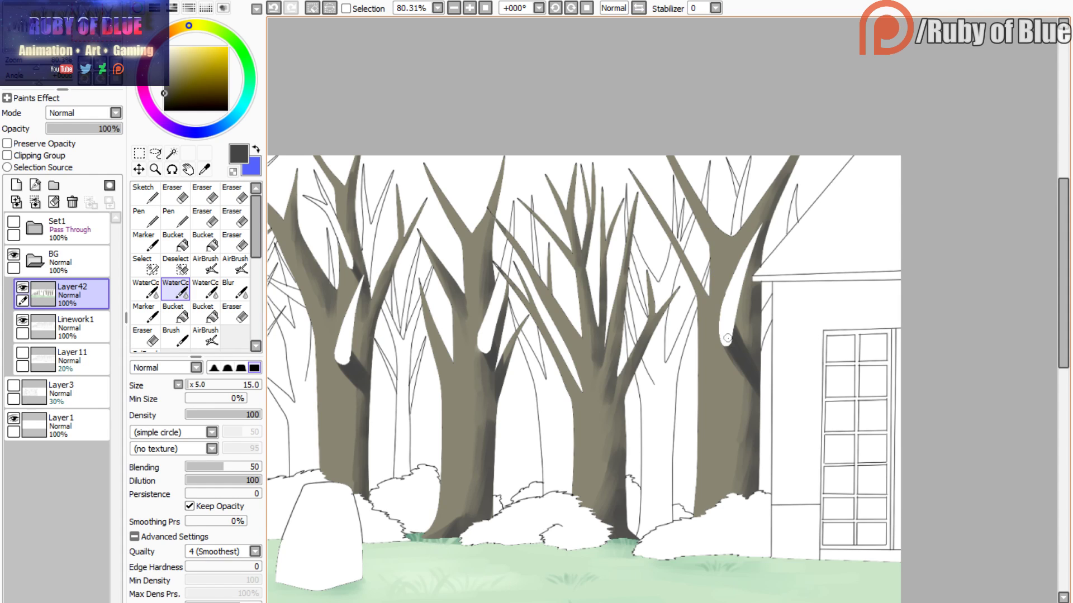
{"action": "key", "text": "w"}
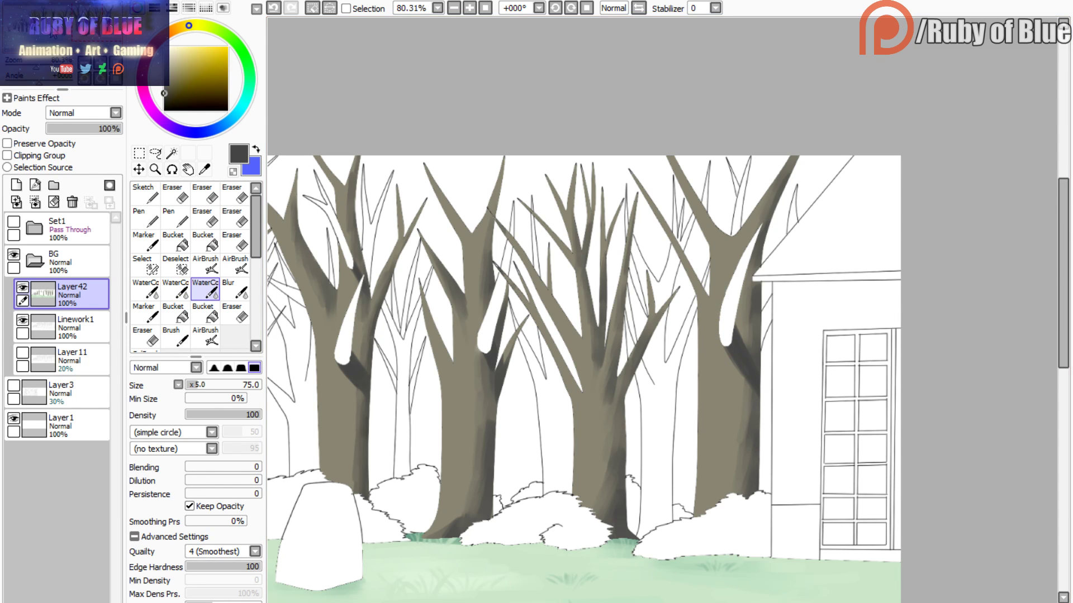
- Choose a light beige and paint a soft highlight on the trunk nearest the house with the first watercolour brush
{"action": "mouse_move", "coordinate": [61, 33]}
{"action": "left_mouse_down"}
{"action": "mouse_move", "coordinate": [47, 31]}
{"action": "mouse_move", "coordinate": [62, 34]}
{"action": "left_mouse_up"}
{"action": "left_click", "coordinate": [172, 55]}
{"action": "left_click_drag", "start_coordinate": [172, 56], "coordinate": [169, 55]}
{"action": "key", "text": "w"}
{"action": "mouse_move", "coordinate": [684, 395]}
{"action": "left_mouse_down"}
{"action": "mouse_move", "coordinate": [682, 430]}
{"action": "mouse_move", "coordinate": [691, 363]}
{"action": "mouse_move", "coordinate": [702, 428]}
{"action": "mouse_move", "coordinate": [704, 394]}
{"action": "mouse_move", "coordinate": [710, 408]}
{"action": "mouse_move", "coordinate": [704, 460]}
{"action": "mouse_move", "coordinate": [678, 405]}
{"action": "mouse_move", "coordinate": [703, 365]}
{"action": "left_mouse_up"}
{"action": "key", "text": "w"}
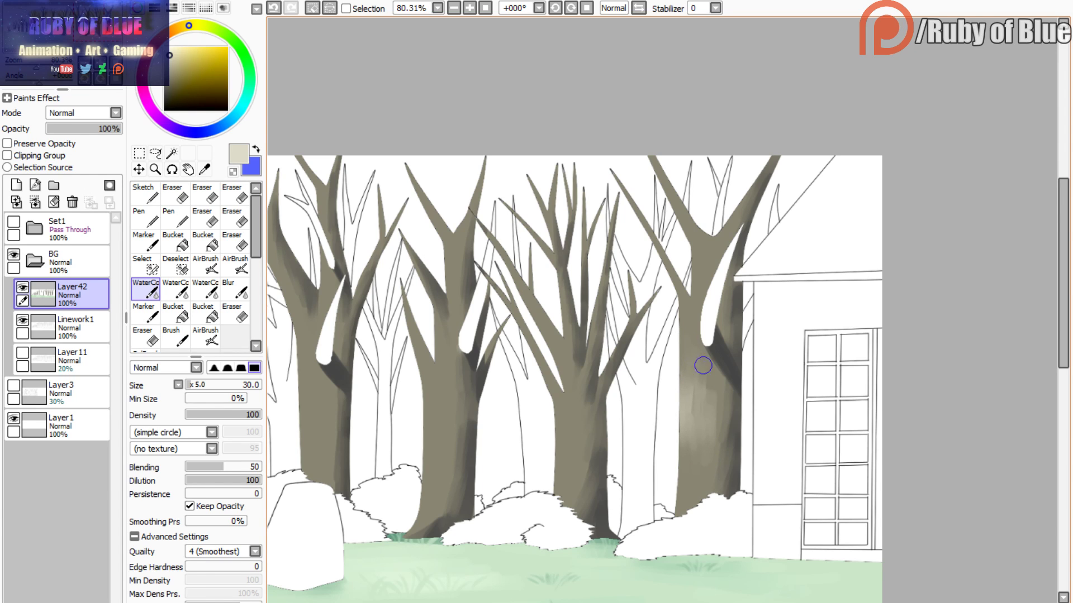
- Paint soft light beige highlights on the trunks of the many-branched tree, its neighbour and the tree behind the standing stone
{"action": "mouse_move", "coordinate": [555, 420]}
{"action": "left_mouse_down"}
{"action": "mouse_move", "coordinate": [566, 455]}
{"action": "mouse_move", "coordinate": [574, 423]}
{"action": "mouse_move", "coordinate": [577, 466]}
{"action": "mouse_move", "coordinate": [559, 400]}
{"action": "mouse_move", "coordinate": [563, 485]}
{"action": "left_mouse_up"}
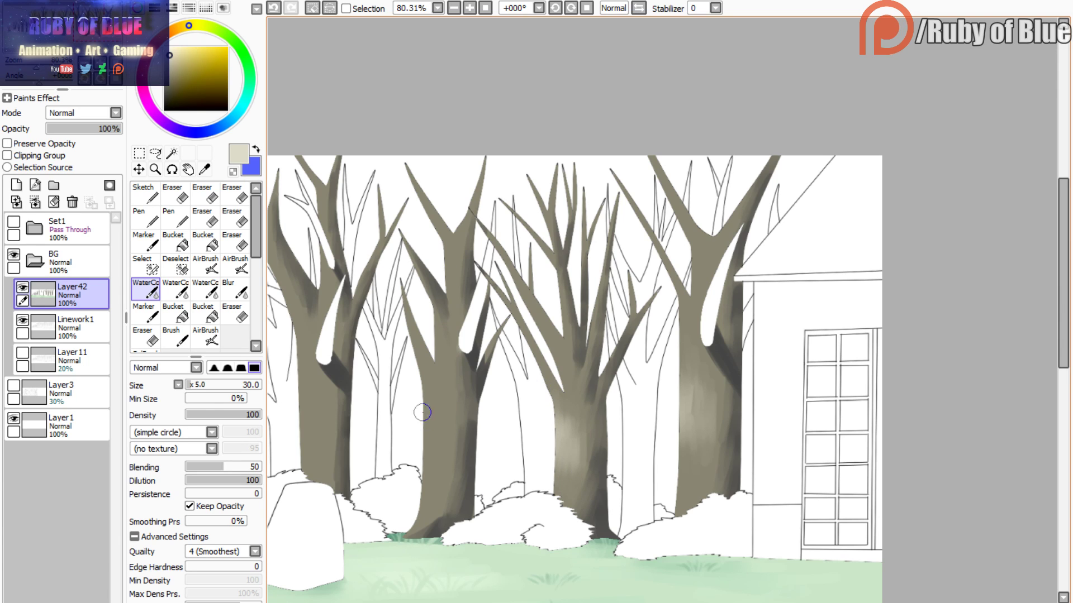
{"action": "mouse_move", "coordinate": [427, 406]}
{"action": "left_mouse_down"}
{"action": "mouse_move", "coordinate": [434, 453]}
{"action": "mouse_move", "coordinate": [444, 452]}
{"action": "mouse_move", "coordinate": [449, 379]}
{"action": "mouse_move", "coordinate": [424, 460]}
{"action": "mouse_move", "coordinate": [451, 436]}
{"action": "mouse_move", "coordinate": [451, 473]}
{"action": "left_mouse_up"}
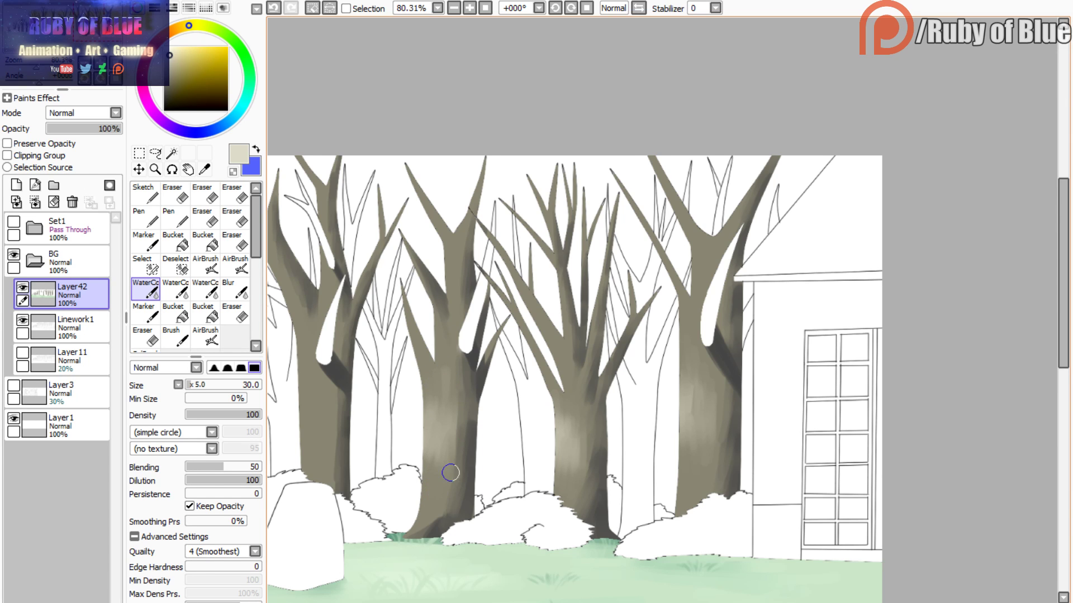
{"action": "scroll", "coordinate": [631, 542], "scroll_direction": "left", "scroll_amount": 5}
{"action": "mouse_move", "coordinate": [584, 380]}
{"action": "left_mouse_down"}
{"action": "mouse_move", "coordinate": [581, 417]}
{"action": "mouse_move", "coordinate": [596, 399]}
{"action": "mouse_move", "coordinate": [599, 442]}
{"action": "mouse_move", "coordinate": [580, 406]}
{"action": "mouse_move", "coordinate": [607, 418]}
{"action": "mouse_move", "coordinate": [578, 340]}
{"action": "left_mouse_up"}
{"action": "mouse_move", "coordinate": [409, 415]}
{"action": "left_mouse_down"}
{"action": "mouse_move", "coordinate": [410, 388]}
{"action": "mouse_move", "coordinate": [428, 439]}
{"action": "mouse_move", "coordinate": [421, 385]}
{"action": "mouse_move", "coordinate": [413, 437]}
{"action": "left_mouse_up"}
{"action": "scroll", "coordinate": [412, 437], "scroll_direction": "left", "scroll_amount": 6}
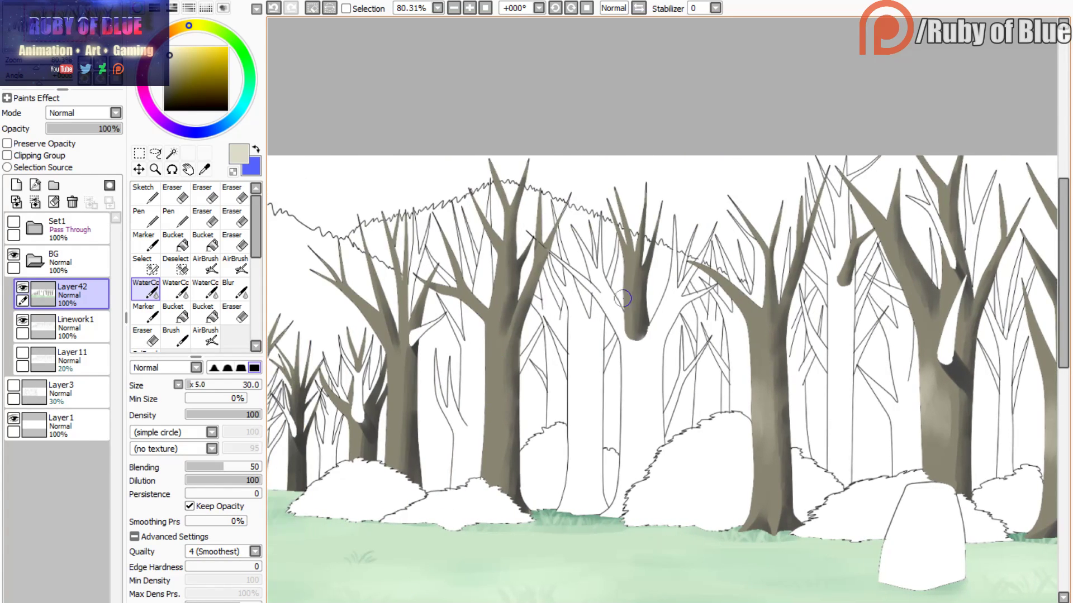
- Paint soft light beige highlights on the short unfinished trunk and the tall tree beside it with the watercolour brushes
{"action": "key", "text": "c"}
{"action": "left_click_drag", "start_coordinate": [626, 297], "coordinate": [631, 294]}
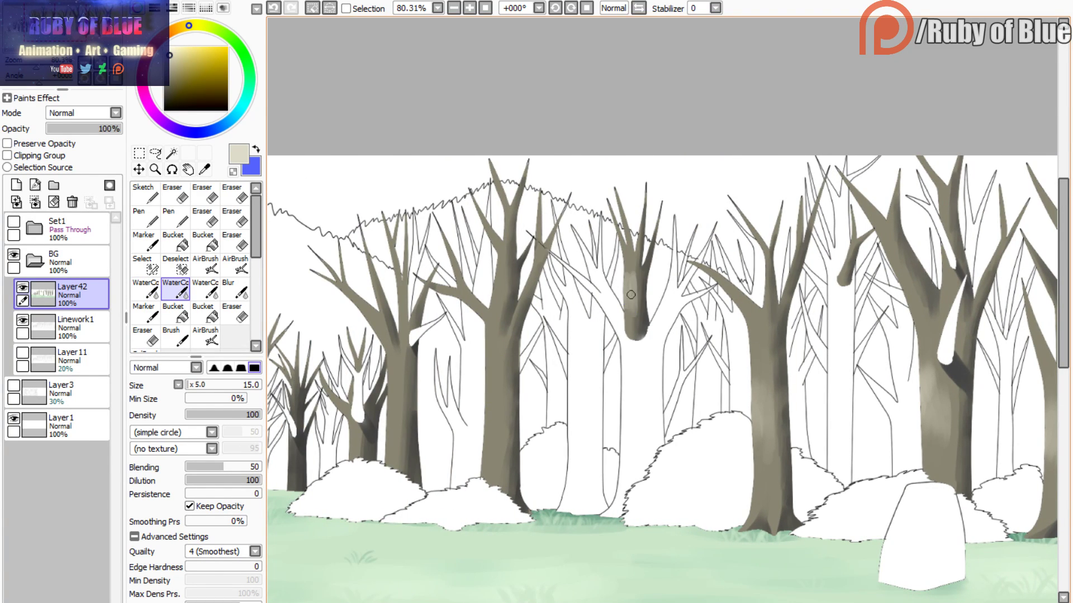
{"action": "key", "text": "c"}
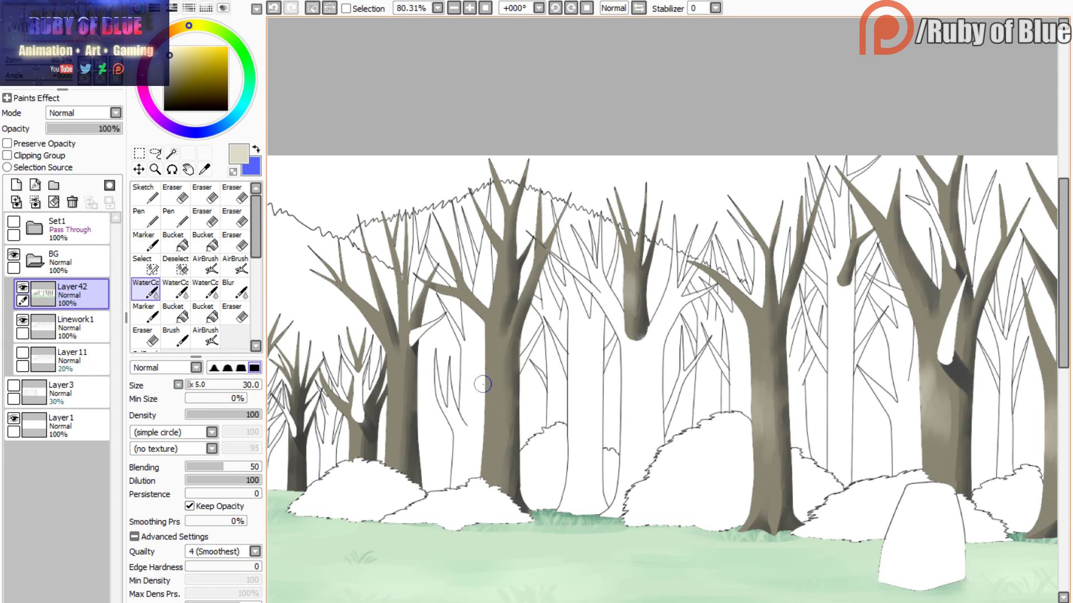
{"action": "mouse_move", "coordinate": [479, 383]}
{"action": "left_mouse_down"}
{"action": "mouse_move", "coordinate": [486, 414]}
{"action": "mouse_move", "coordinate": [494, 355]}
{"action": "mouse_move", "coordinate": [499, 447]}
{"action": "left_mouse_up"}
- Paint soft light beige highlights on the smaller trees toward the forest's far left, undoing a stray stroke
{"action": "left_click_drag", "start_coordinate": [557, 602], "coordinate": [515, 602]}
{"action": "key", "text": "c"}
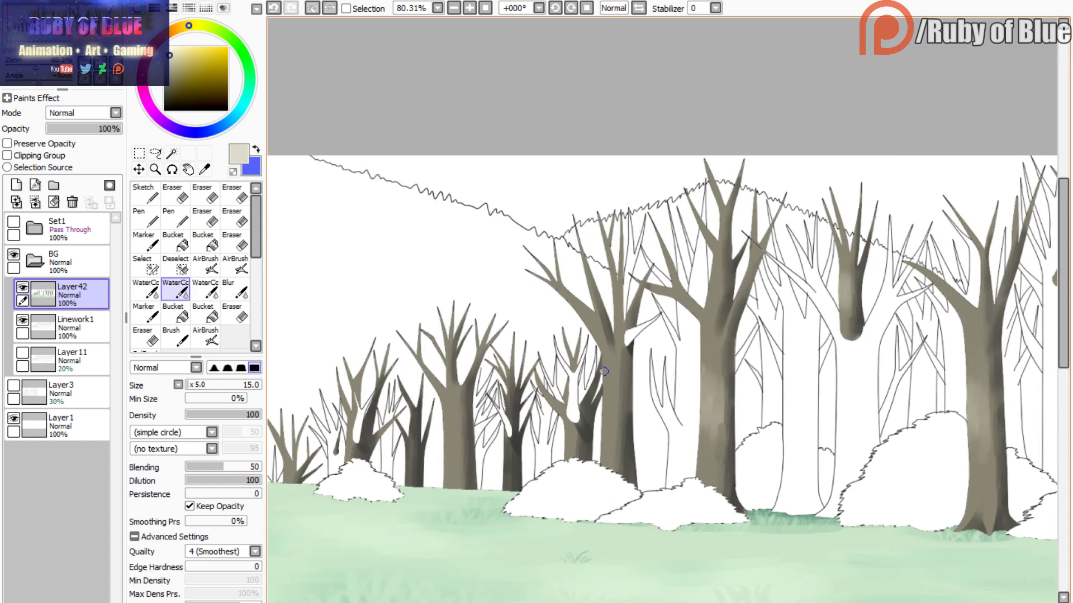
{"action": "mouse_move", "coordinate": [605, 372]}
{"action": "left_mouse_down"}
{"action": "mouse_move", "coordinate": [607, 423]}
{"action": "mouse_move", "coordinate": [608, 373]}
{"action": "mouse_move", "coordinate": [611, 410]}
{"action": "left_mouse_up"}
{"action": "left_click", "coordinate": [275, 8]}
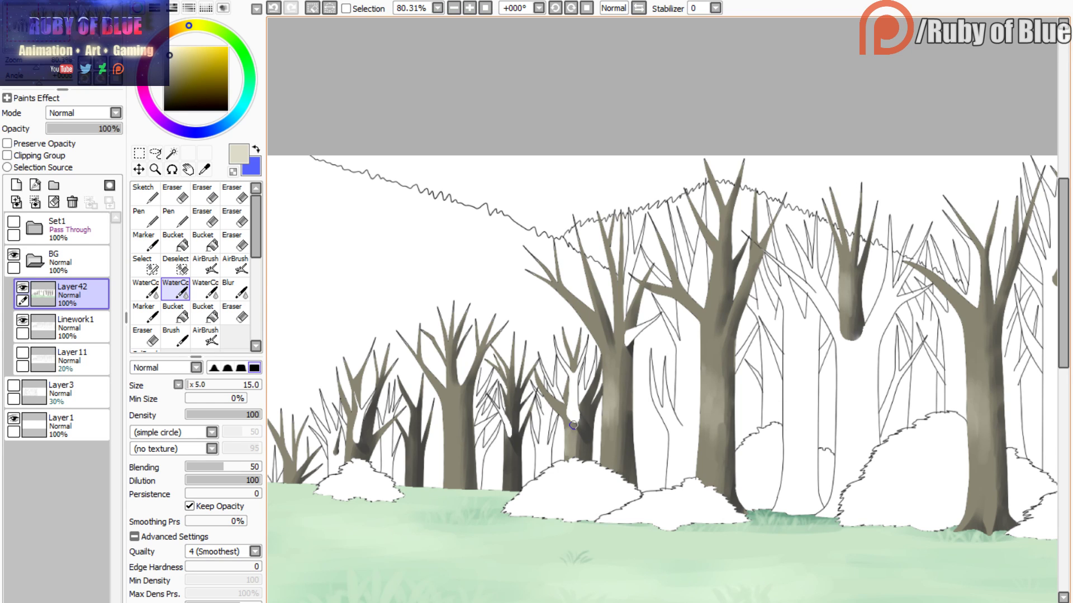
{"action": "key", "text": "ctrl+z"}
{"action": "left_click_drag", "start_coordinate": [569, 444], "coordinate": [565, 431]}
{"action": "mouse_move", "coordinate": [446, 462]}
{"action": "left_mouse_down"}
{"action": "mouse_move", "coordinate": [447, 424]}
{"action": "mouse_move", "coordinate": [454, 454]}
{"action": "mouse_move", "coordinate": [458, 432]}
{"action": "mouse_move", "coordinate": [446, 408]}
{"action": "left_mouse_up"}
{"action": "key", "text": "c"}
{"action": "key", "text": "c"}
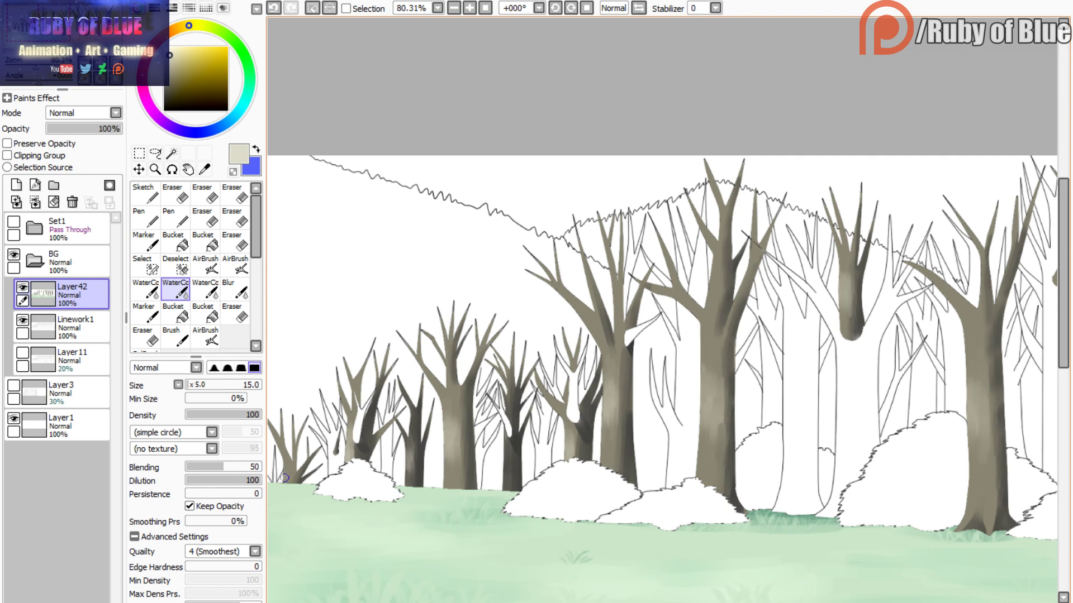
- Choose dark grey and paint bark lines down the tall tree's lower trunk with the third watercolour brush at size 60
{"action": "mouse_move", "coordinate": [515, 602]}
{"action": "left_mouse_down"}
{"action": "mouse_move", "coordinate": [444, 602]}
{"action": "mouse_move", "coordinate": [503, 602]}
{"action": "left_mouse_up"}
{"action": "left_click_drag", "start_coordinate": [174, 81], "coordinate": [144, 93]}
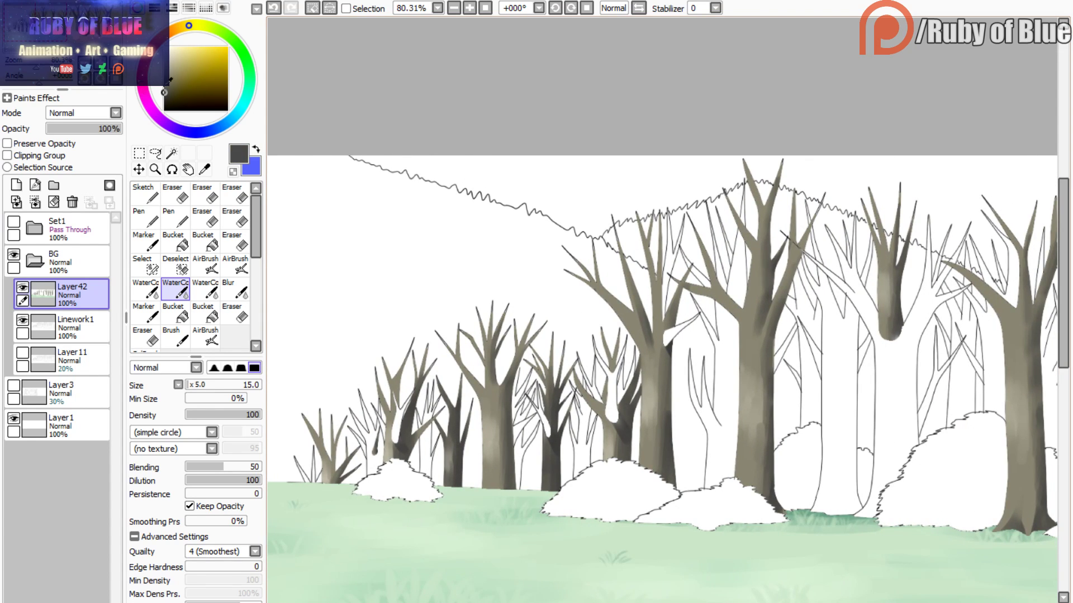
{"action": "key", "text": "v"}
{"action": "left_click_drag", "start_coordinate": [753, 335], "coordinate": [755, 414]}
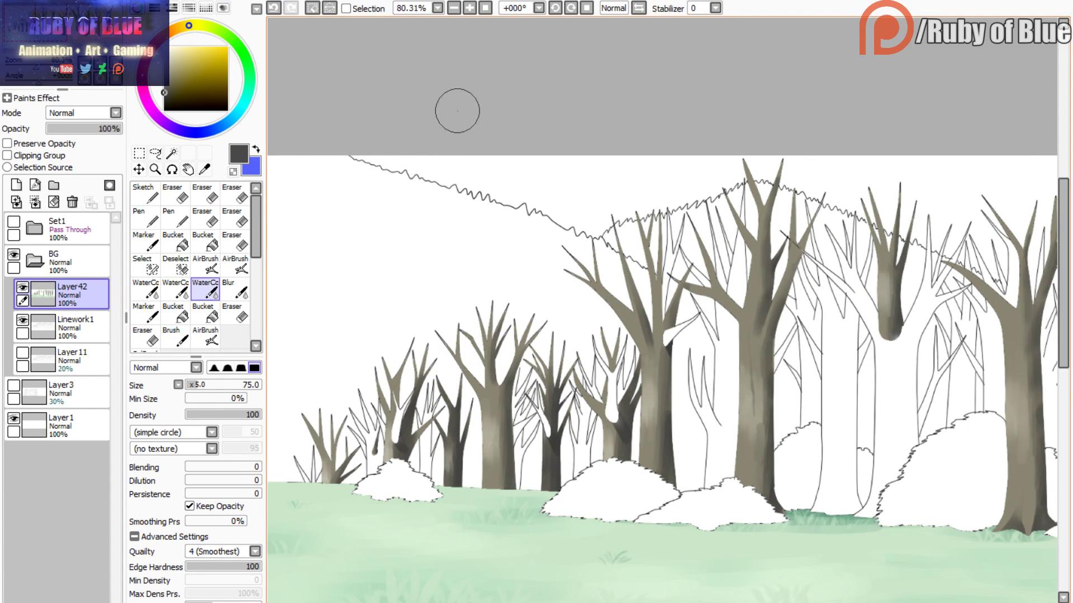
{"action": "left_click_drag", "start_coordinate": [198, 384], "coordinate": [195, 385]}
{"action": "left_click_drag", "start_coordinate": [750, 416], "coordinate": [755, 473]}
{"action": "left_click_drag", "start_coordinate": [762, 387], "coordinate": [758, 453]}
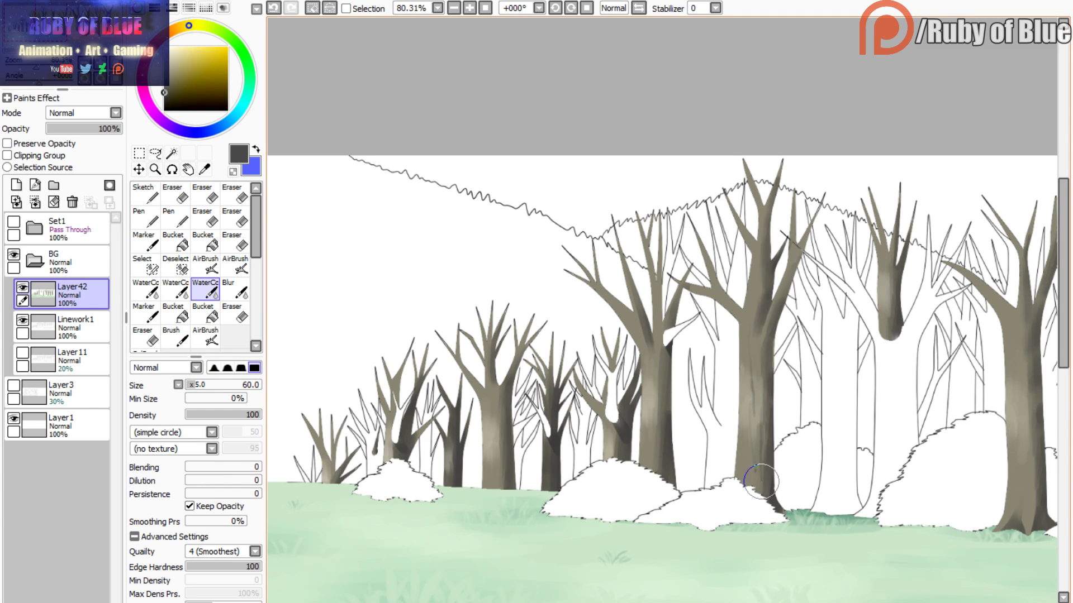
{"action": "left_click", "coordinate": [273, 8]}
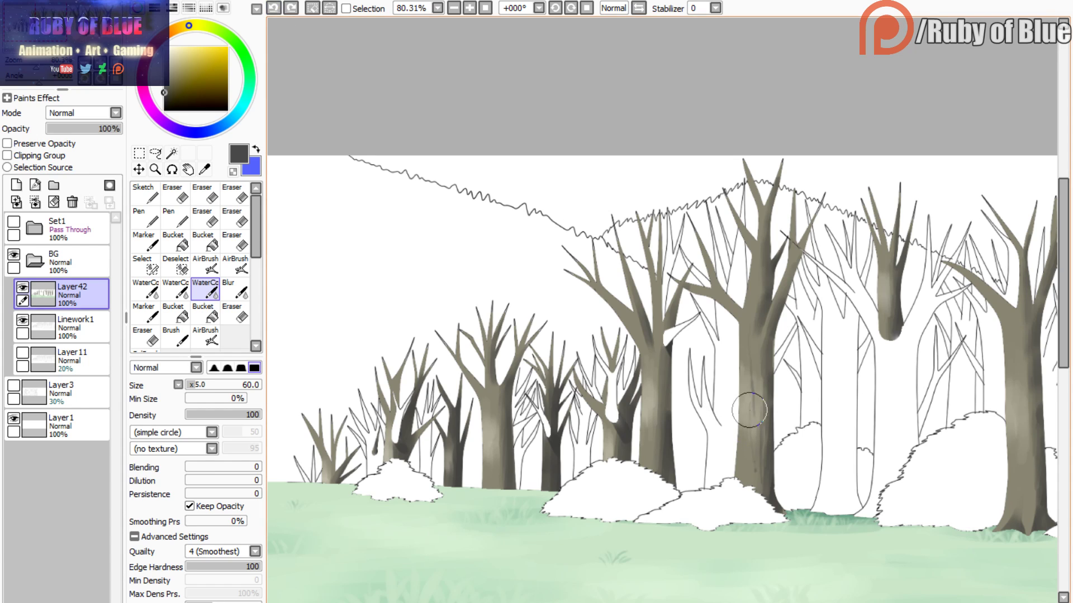
{"action": "left_click_drag", "start_coordinate": [749, 411], "coordinate": [752, 500]}
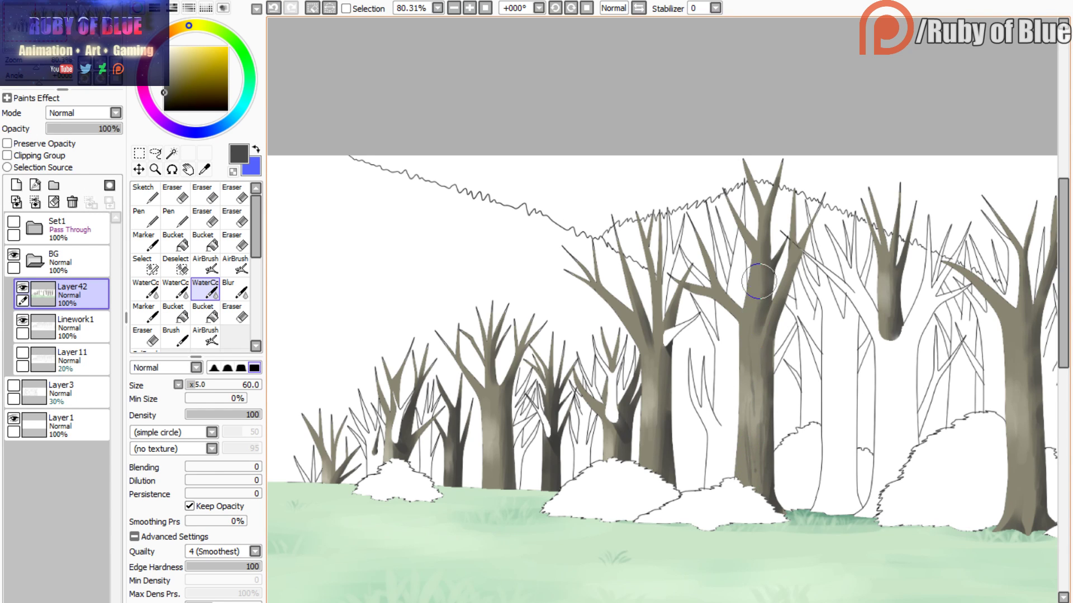
- Draw dark grey bark lines along the tall tree's upper trunk where its branches meet
{"action": "left_click_drag", "start_coordinate": [758, 276], "coordinate": [751, 385]}
{"action": "mouse_move", "coordinate": [781, 277]}
{"action": "left_mouse_down"}
{"action": "mouse_move", "coordinate": [771, 317]}
{"action": "mouse_move", "coordinate": [769, 369]}
{"action": "left_mouse_up"}
{"action": "left_click_drag", "start_coordinate": [760, 273], "coordinate": [751, 305]}
{"action": "left_click_drag", "start_coordinate": [763, 266], "coordinate": [759, 302]}
{"action": "left_click_drag", "start_coordinate": [764, 235], "coordinate": [747, 367]}
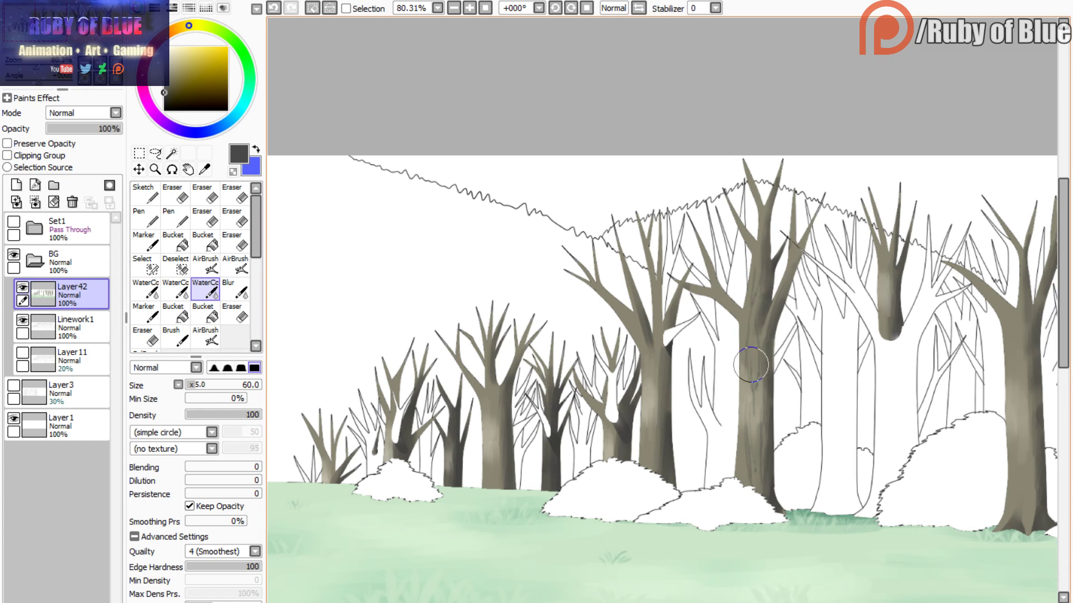
{"action": "left_click_drag", "start_coordinate": [754, 306], "coordinate": [758, 363]}
- Extend the bark lines along the tall tree's left-hand branches and down the full length of its trunk
{"action": "mouse_move", "coordinate": [707, 281]}
{"action": "left_mouse_down"}
{"action": "mouse_move", "coordinate": [745, 329]}
{"action": "mouse_move", "coordinate": [745, 307]}
{"action": "mouse_move", "coordinate": [739, 482]}
{"action": "left_mouse_up"}
{"action": "left_click_drag", "start_coordinate": [687, 289], "coordinate": [730, 304]}
{"action": "left_click_drag", "start_coordinate": [704, 251], "coordinate": [734, 299]}
{"action": "mouse_move", "coordinate": [759, 208]}
{"action": "left_mouse_down"}
{"action": "mouse_move", "coordinate": [763, 260]}
{"action": "mouse_move", "coordinate": [741, 220]}
{"action": "mouse_move", "coordinate": [761, 268]}
{"action": "mouse_move", "coordinate": [807, 230]}
{"action": "mouse_move", "coordinate": [791, 275]}
{"action": "mouse_move", "coordinate": [792, 232]}
{"action": "mouse_move", "coordinate": [759, 426]}
{"action": "mouse_move", "coordinate": [758, 512]}
{"action": "left_mouse_up"}
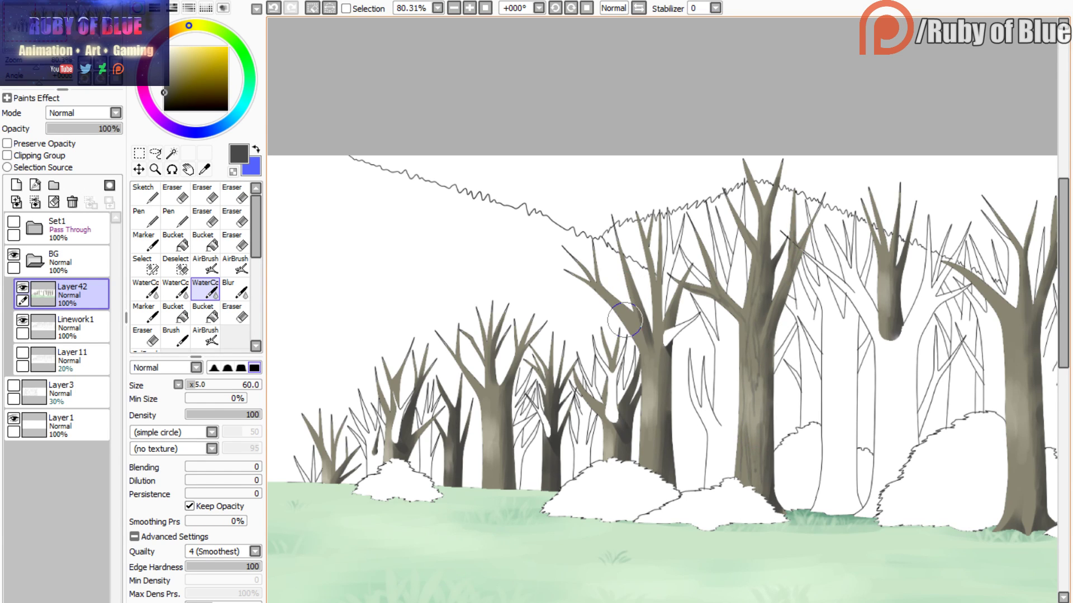
- Paint dark grey bark lines on the trunk and branches of the tree just left of the tall tree
{"action": "mouse_move", "coordinate": [648, 358]}
{"action": "left_mouse_down"}
{"action": "mouse_move", "coordinate": [656, 430]}
{"action": "mouse_move", "coordinate": [662, 376]}
{"action": "mouse_move", "coordinate": [661, 456]}
{"action": "left_mouse_up"}
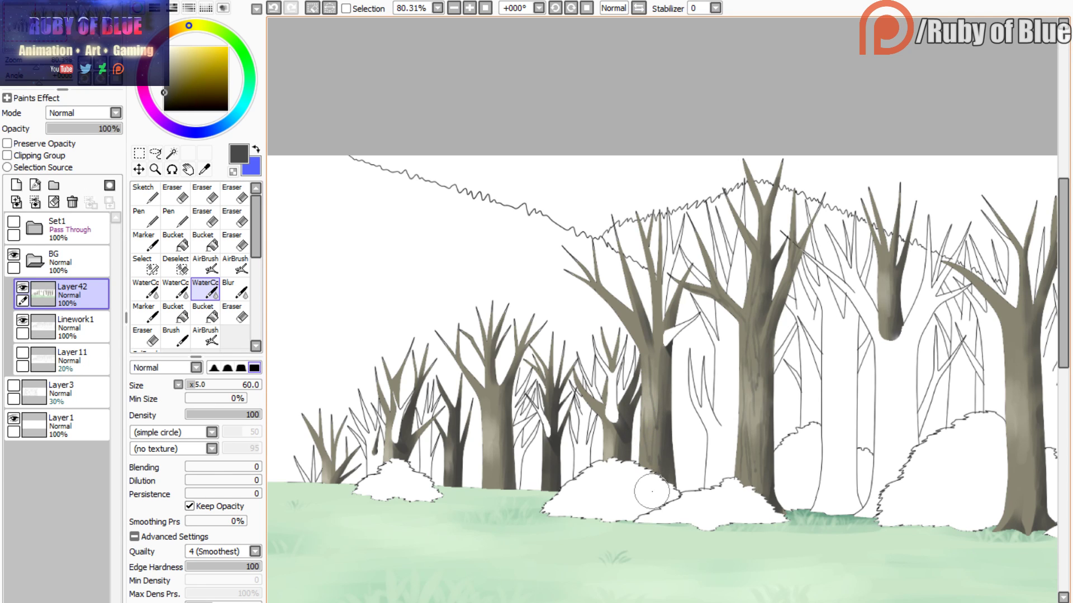
{"action": "key", "text": "c"}
{"action": "key", "text": "c"}
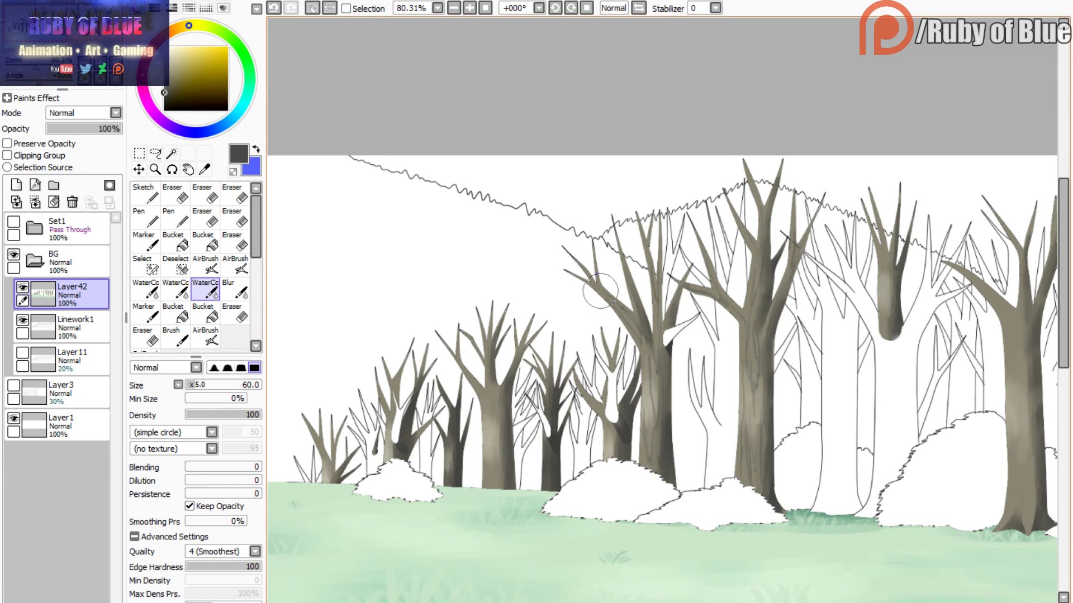
{"action": "key", "text": "c"}
{"action": "key", "text": "c"}
{"action": "left_click_drag", "start_coordinate": [644, 389], "coordinate": [653, 445]}
{"action": "left_click_drag", "start_coordinate": [642, 357], "coordinate": [650, 405]}
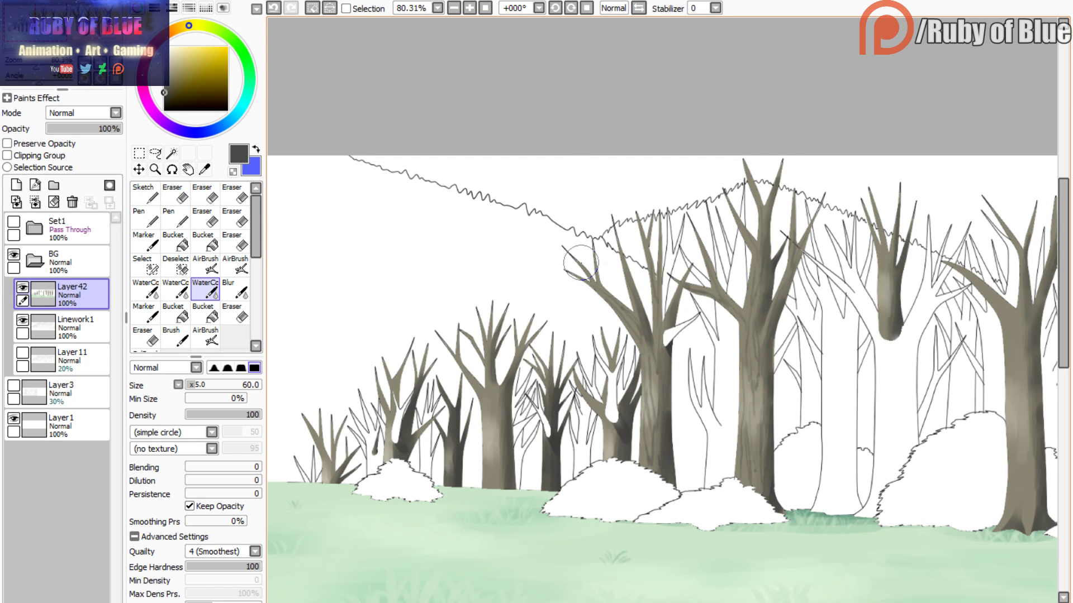
- Reduce the brush size to 35 and add blended bark lines to the wide small tree left of the bushes
{"action": "mouse_move", "coordinate": [589, 425]}
{"action": "left_mouse_down"}
{"action": "mouse_move", "coordinate": [608, 435]}
{"action": "mouse_move", "coordinate": [608, 461]}
{"action": "mouse_move", "coordinate": [615, 427]}
{"action": "mouse_move", "coordinate": [620, 453]}
{"action": "mouse_move", "coordinate": [633, 383]}
{"action": "mouse_move", "coordinate": [627, 424]}
{"action": "mouse_move", "coordinate": [580, 389]}
{"action": "mouse_move", "coordinate": [610, 434]}
{"action": "mouse_move", "coordinate": [602, 384]}
{"action": "mouse_move", "coordinate": [610, 428]}
{"action": "mouse_move", "coordinate": [593, 440]}
{"action": "mouse_move", "coordinate": [530, 412]}
{"action": "mouse_move", "coordinate": [548, 469]}
{"action": "mouse_move", "coordinate": [545, 365]}
{"action": "mouse_move", "coordinate": [546, 414]}
{"action": "mouse_move", "coordinate": [527, 389]}
{"action": "mouse_move", "coordinate": [486, 396]}
{"action": "mouse_move", "coordinate": [546, 451]}
{"action": "mouse_move", "coordinate": [485, 393]}
{"action": "mouse_move", "coordinate": [494, 461]}
{"action": "mouse_move", "coordinate": [499, 401]}
{"action": "mouse_move", "coordinate": [499, 458]}
{"action": "left_mouse_up"}
{"action": "key", "text": "bracketleft"}
{"action": "key", "text": "bracketleft"}
{"action": "key", "text": "bracketleft"}
{"action": "key", "text": "bracketleft"}
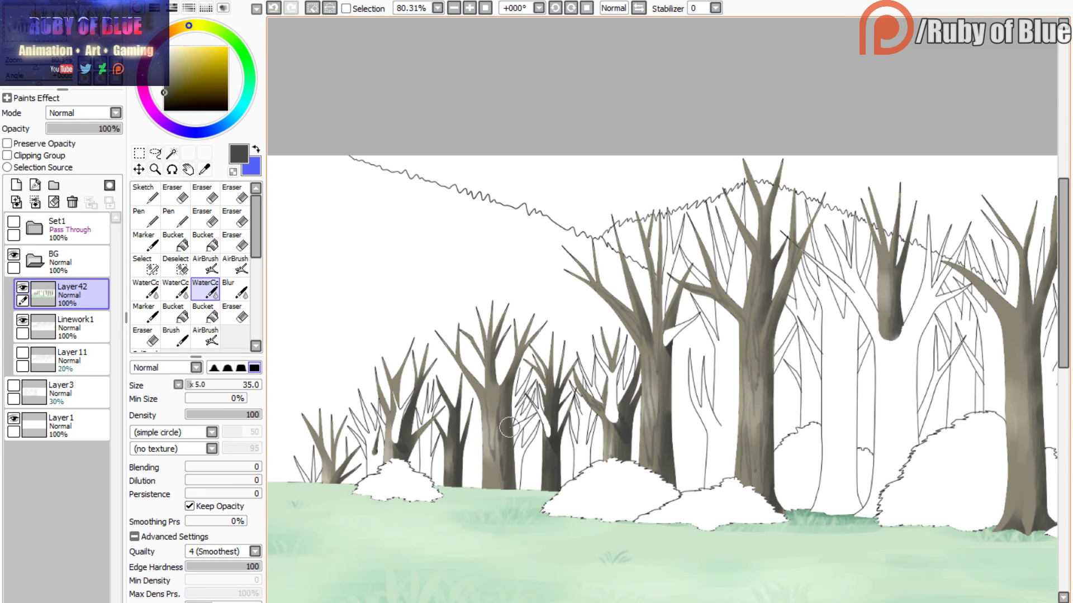
{"action": "mouse_move", "coordinate": [502, 418]}
{"action": "left_mouse_down"}
{"action": "mouse_move", "coordinate": [486, 444]}
{"action": "mouse_move", "coordinate": [490, 482]}
{"action": "mouse_move", "coordinate": [497, 452]}
{"action": "mouse_move", "coordinate": [495, 479]}
{"action": "left_mouse_up"}
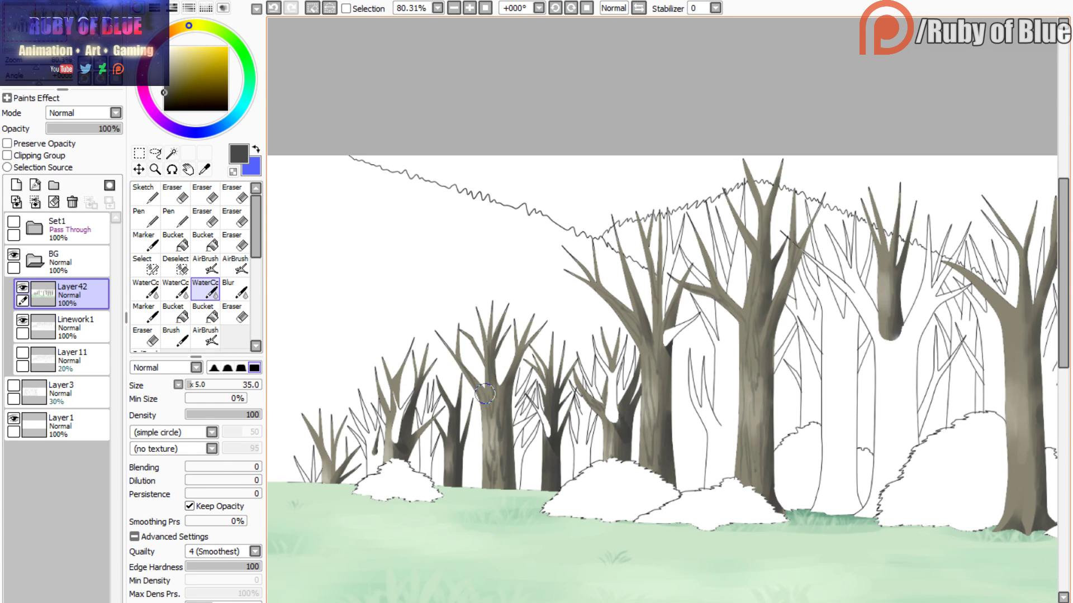
{"action": "key", "text": "c"}
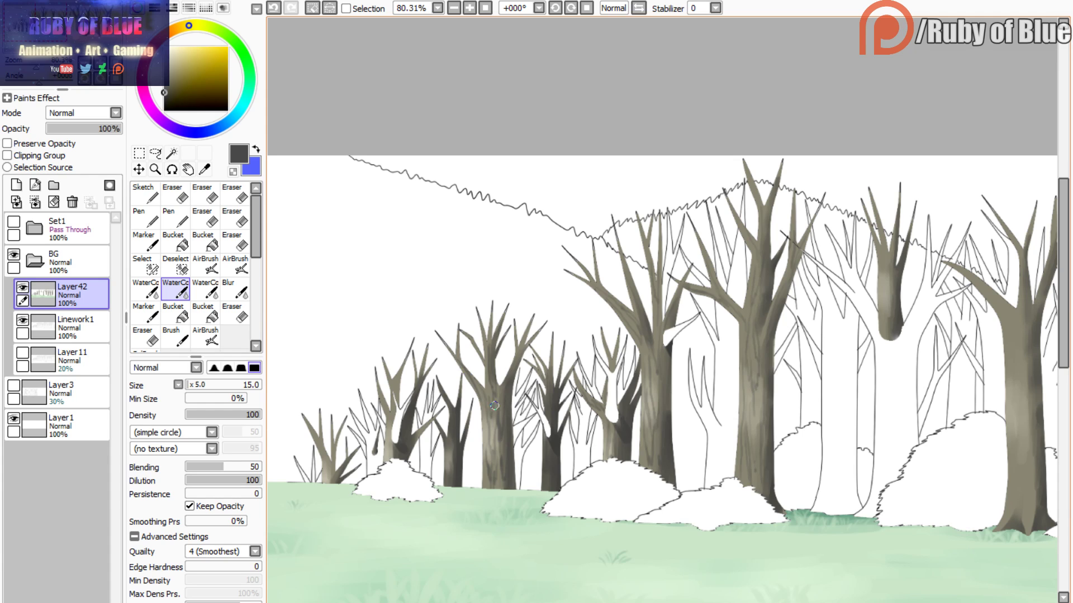
{"action": "key", "text": "c"}
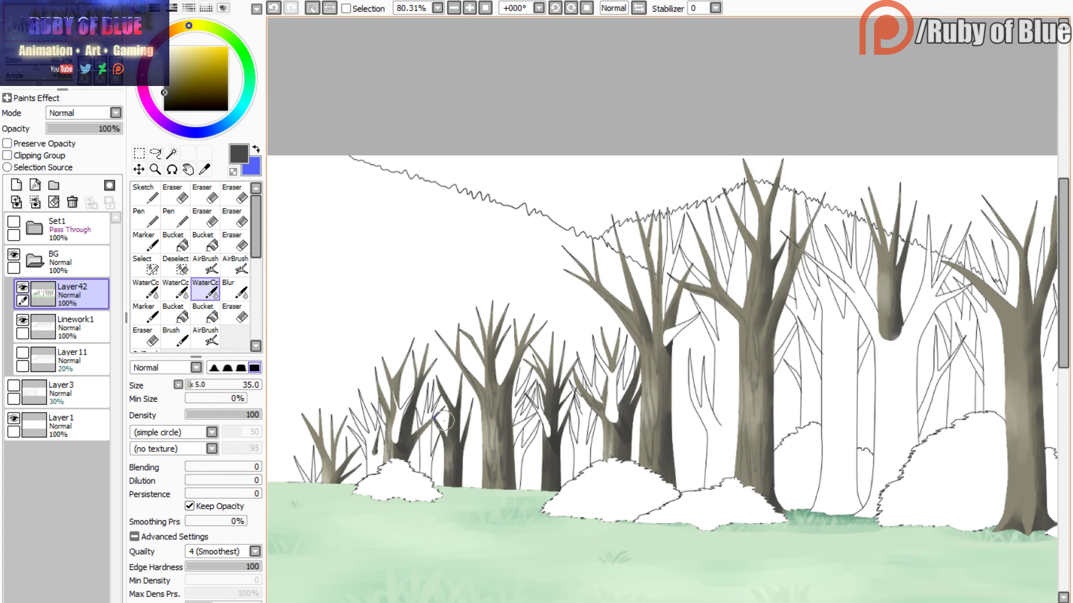
- Add dark grey bark lines to the thin dark tree and the leftmost small tree, touching up the taller neighbouring trunk
{"action": "mouse_move", "coordinate": [447, 458]}
{"action": "left_mouse_down"}
{"action": "mouse_move", "coordinate": [447, 469]}
{"action": "mouse_move", "coordinate": [449, 444]}
{"action": "mouse_move", "coordinate": [455, 473]}
{"action": "left_mouse_up"}
{"action": "mouse_move", "coordinate": [327, 465]}
{"action": "left_mouse_down"}
{"action": "mouse_move", "coordinate": [331, 489]}
{"action": "mouse_move", "coordinate": [311, 431]}
{"action": "left_mouse_up"}
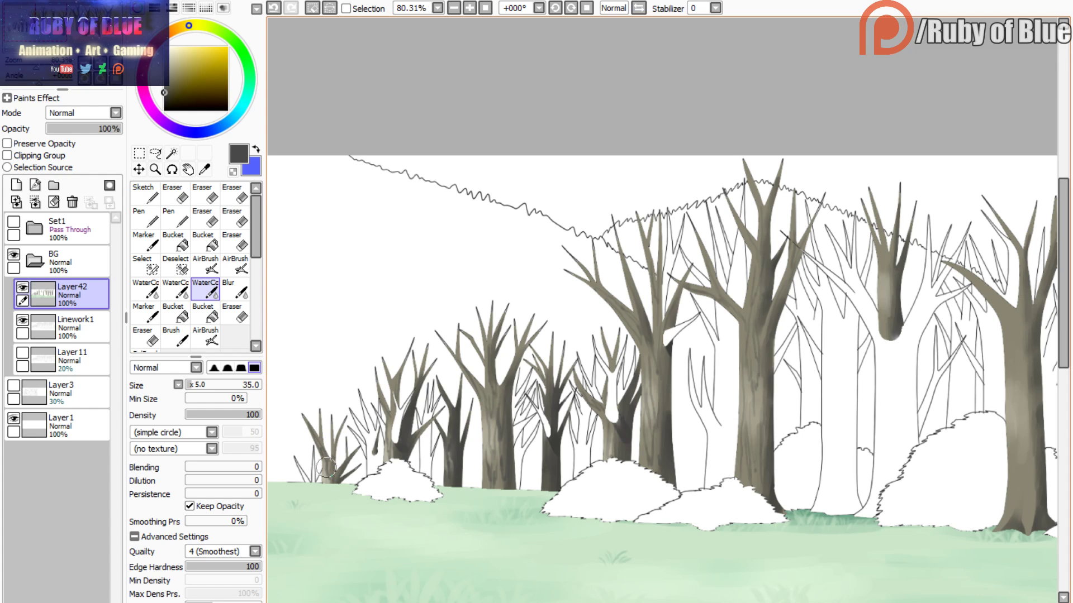
{"action": "left_click_drag", "start_coordinate": [648, 359], "coordinate": [656, 428]}
{"action": "mouse_move", "coordinate": [658, 373]}
{"action": "left_mouse_down"}
{"action": "mouse_move", "coordinate": [655, 482]}
{"action": "mouse_move", "coordinate": [661, 392]}
{"action": "mouse_move", "coordinate": [658, 416]}
{"action": "mouse_move", "coordinate": [649, 391]}
{"action": "left_mouse_up"}
- Paint dark grey bark lines on the short unfinished trunk and the flared-root tree beside the large bush
{"action": "mouse_move", "coordinate": [863, 272]}
{"action": "left_mouse_down"}
{"action": "mouse_move", "coordinate": [523, 244]}
{"action": "mouse_move", "coordinate": [547, 287]}
{"action": "mouse_move", "coordinate": [555, 249]}
{"action": "mouse_move", "coordinate": [548, 306]}
{"action": "mouse_move", "coordinate": [542, 257]}
{"action": "left_mouse_up"}
{"action": "mouse_move", "coordinate": [557, 195]}
{"action": "left_mouse_down"}
{"action": "mouse_move", "coordinate": [553, 229]}
{"action": "mouse_move", "coordinate": [565, 224]}
{"action": "left_mouse_up"}
{"action": "mouse_move", "coordinate": [667, 300]}
{"action": "left_mouse_down"}
{"action": "mouse_move", "coordinate": [680, 383]}
{"action": "mouse_move", "coordinate": [685, 324]}
{"action": "mouse_move", "coordinate": [675, 468]}
{"action": "mouse_move", "coordinate": [672, 372]}
{"action": "mouse_move", "coordinate": [695, 434]}
{"action": "mouse_move", "coordinate": [694, 418]}
{"action": "mouse_move", "coordinate": [689, 468]}
{"action": "mouse_move", "coordinate": [688, 437]}
{"action": "mouse_move", "coordinate": [681, 480]}
{"action": "mouse_move", "coordinate": [678, 470]}
{"action": "mouse_move", "coordinate": [660, 499]}
{"action": "mouse_move", "coordinate": [684, 498]}
{"action": "mouse_move", "coordinate": [695, 462]}
{"action": "left_mouse_up"}
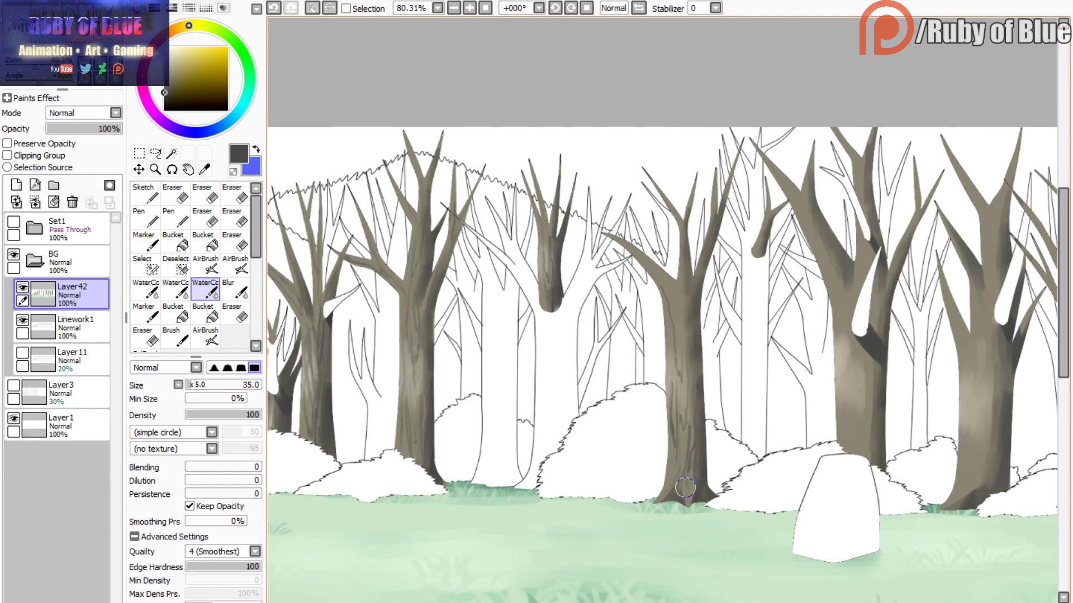
{"action": "mouse_move", "coordinate": [691, 312]}
{"action": "left_mouse_down"}
{"action": "mouse_move", "coordinate": [696, 377]}
{"action": "mouse_move", "coordinate": [682, 296]}
{"action": "mouse_move", "coordinate": [680, 356]}
{"action": "mouse_move", "coordinate": [684, 289]}
{"action": "mouse_move", "coordinate": [680, 305]}
{"action": "mouse_move", "coordinate": [659, 268]}
{"action": "mouse_move", "coordinate": [681, 312]}
{"action": "mouse_move", "coordinate": [681, 254]}
{"action": "mouse_move", "coordinate": [673, 314]}
{"action": "left_mouse_up"}
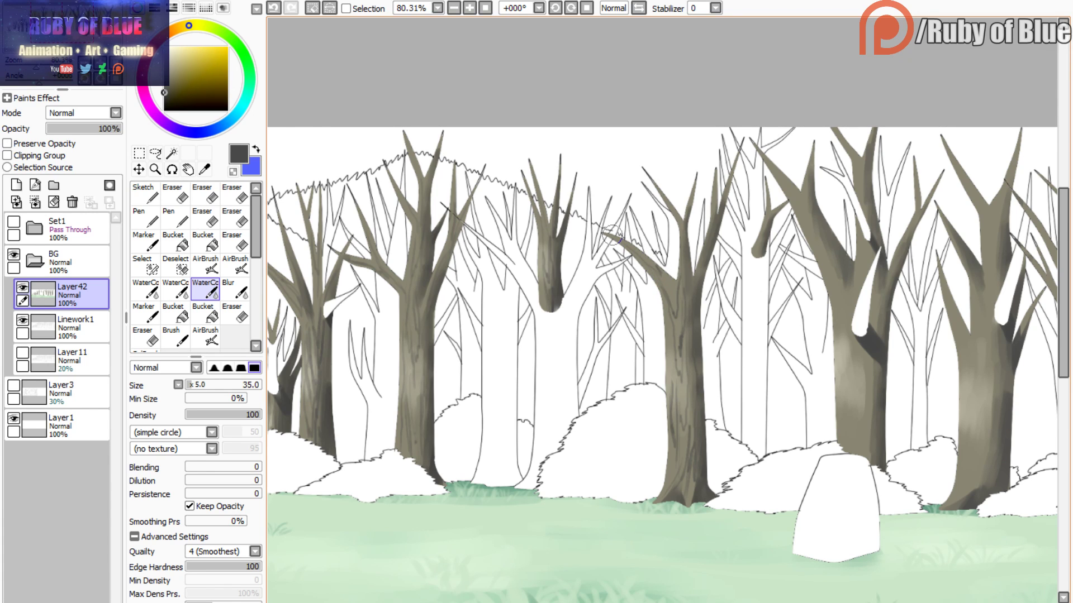
{"action": "mouse_move", "coordinate": [613, 235]}
{"action": "left_mouse_down"}
{"action": "mouse_move", "coordinate": [671, 288]}
{"action": "mouse_move", "coordinate": [669, 389]}
{"action": "left_mouse_up"}
{"action": "left_click_drag", "start_coordinate": [690, 275], "coordinate": [691, 284]}
{"action": "mouse_move", "coordinate": [691, 362]}
{"action": "left_mouse_down"}
{"action": "mouse_move", "coordinate": [666, 475]}
{"action": "mouse_move", "coordinate": [669, 433]}
{"action": "left_mouse_up"}
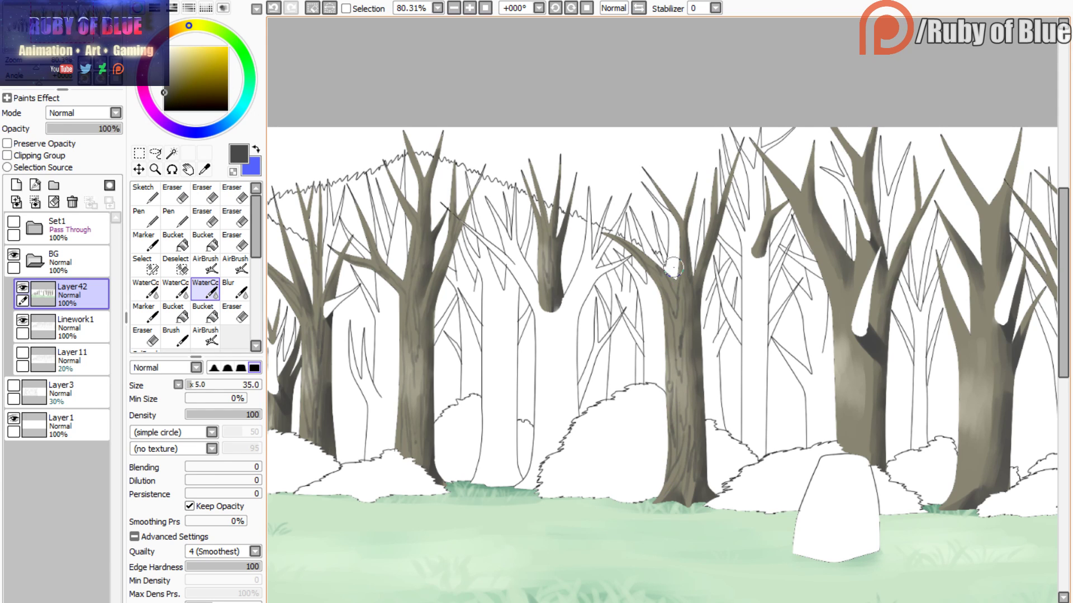
{"action": "key", "text": "w"}
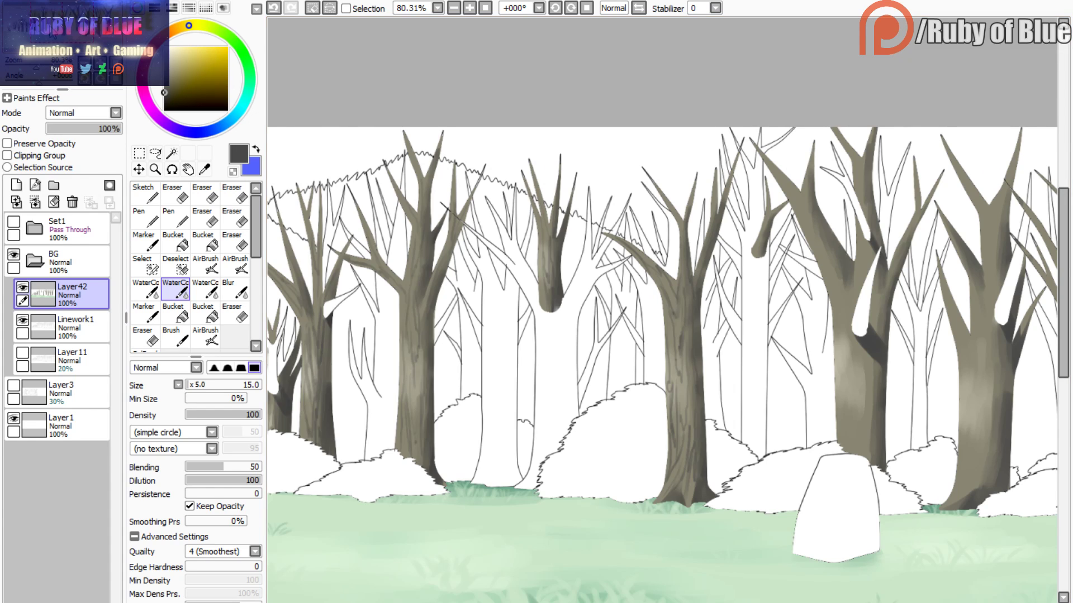
- Paint dark grey bark lines on the trunk of the tree behind the standing stone at brush size 35
{"action": "left_click_drag", "start_coordinate": [52, 33], "coordinate": [69, 33]}
{"action": "key", "text": "w"}
{"action": "mouse_move", "coordinate": [559, 210]}
{"action": "left_mouse_down"}
{"action": "mouse_move", "coordinate": [609, 322]}
{"action": "mouse_move", "coordinate": [623, 416]}
{"action": "mouse_move", "coordinate": [633, 389]}
{"action": "mouse_move", "coordinate": [630, 460]}
{"action": "mouse_move", "coordinate": [605, 382]}
{"action": "mouse_move", "coordinate": [610, 440]}
{"action": "left_mouse_up"}
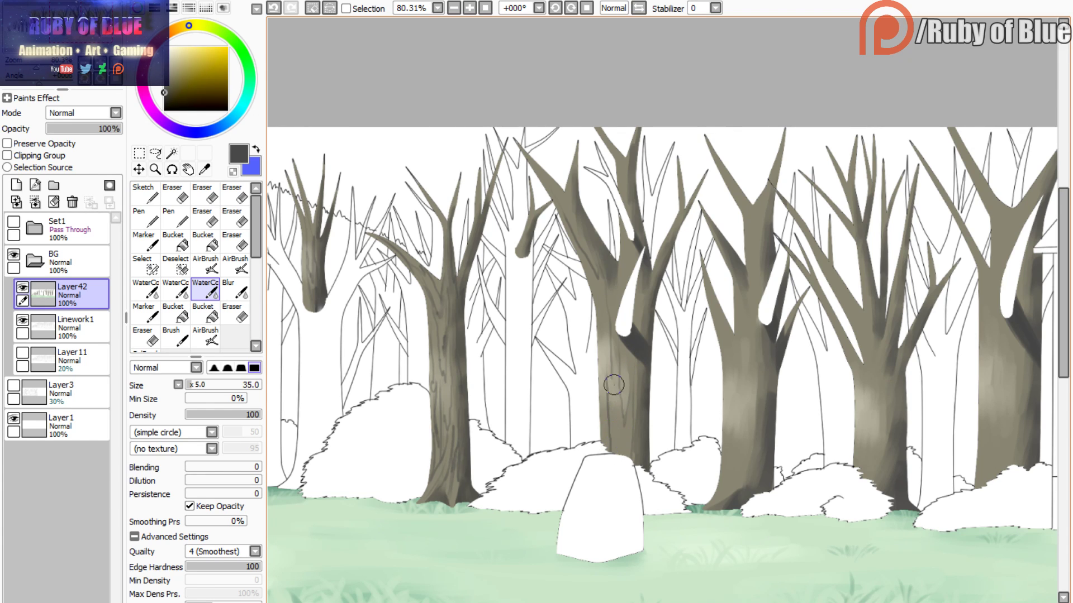
{"action": "key", "text": "w"}
{"action": "key", "text": "w"}
{"action": "left_click_drag", "start_coordinate": [625, 258], "coordinate": [632, 289]}
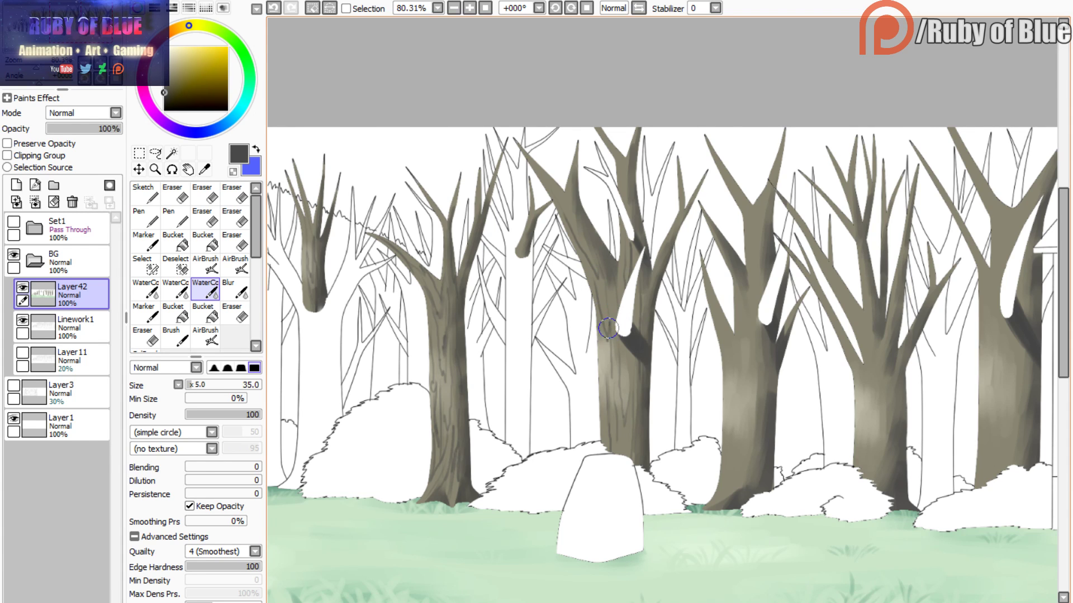
- Add bark lines to the forks and branches of the tree behind the standing stone, blending them with the second watercolour brush
{"action": "key", "text": "w"}
{"action": "key", "text": "w"}
{"action": "left_click_drag", "start_coordinate": [605, 270], "coordinate": [615, 298]}
{"action": "mouse_move", "coordinate": [594, 247]}
{"action": "left_mouse_down"}
{"action": "mouse_move", "coordinate": [615, 262]}
{"action": "mouse_move", "coordinate": [623, 243]}
{"action": "mouse_move", "coordinate": [624, 278]}
{"action": "left_mouse_up"}
{"action": "left_click_drag", "start_coordinate": [624, 223], "coordinate": [622, 274]}
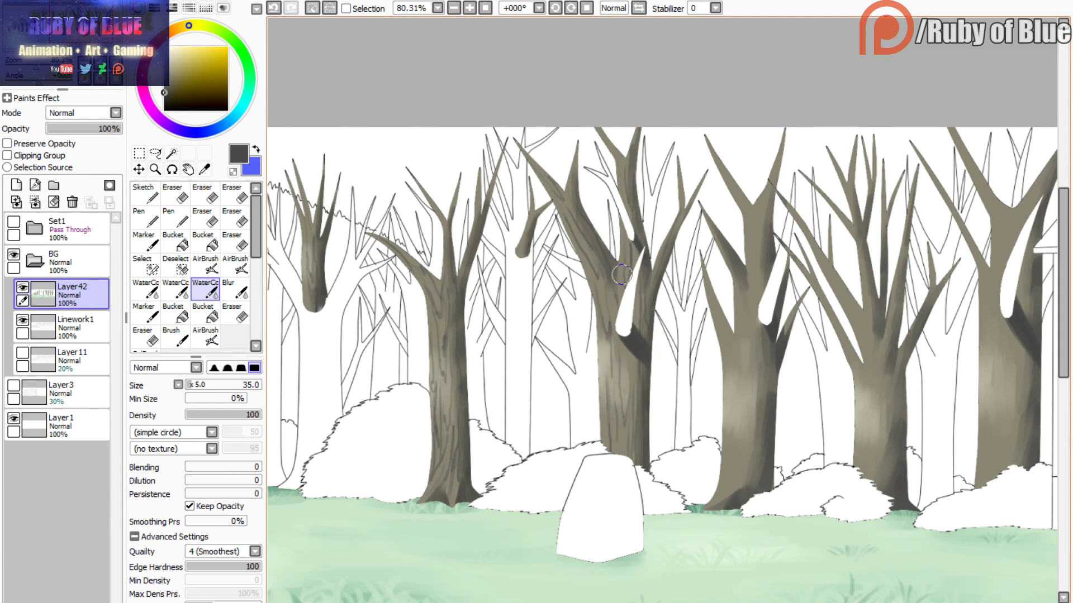
{"action": "left_click_drag", "start_coordinate": [630, 334], "coordinate": [637, 394]}
{"action": "key", "text": "c"}
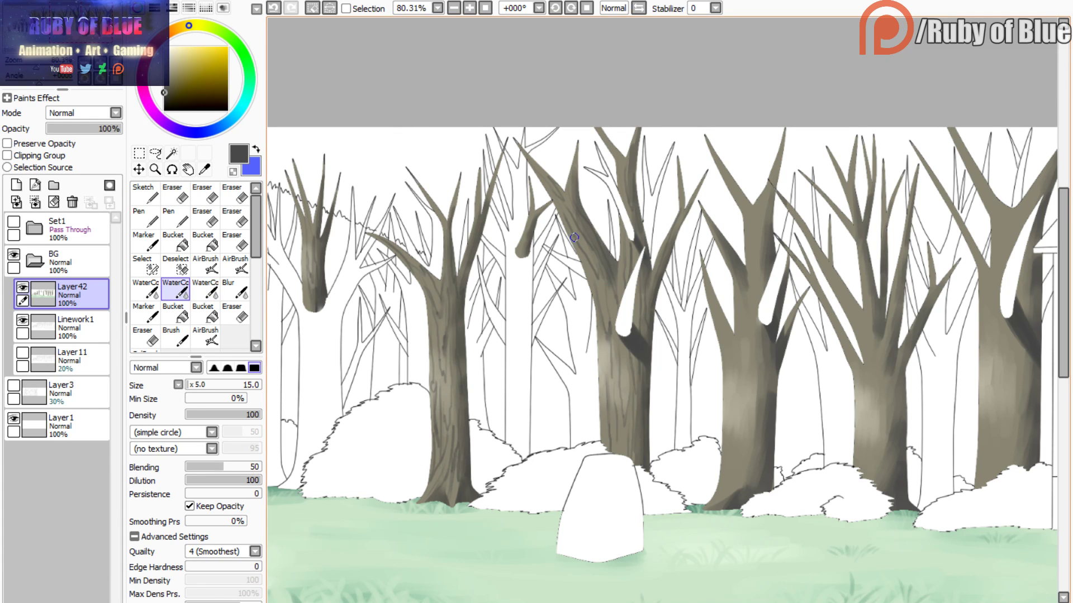
{"action": "key", "text": "c"}
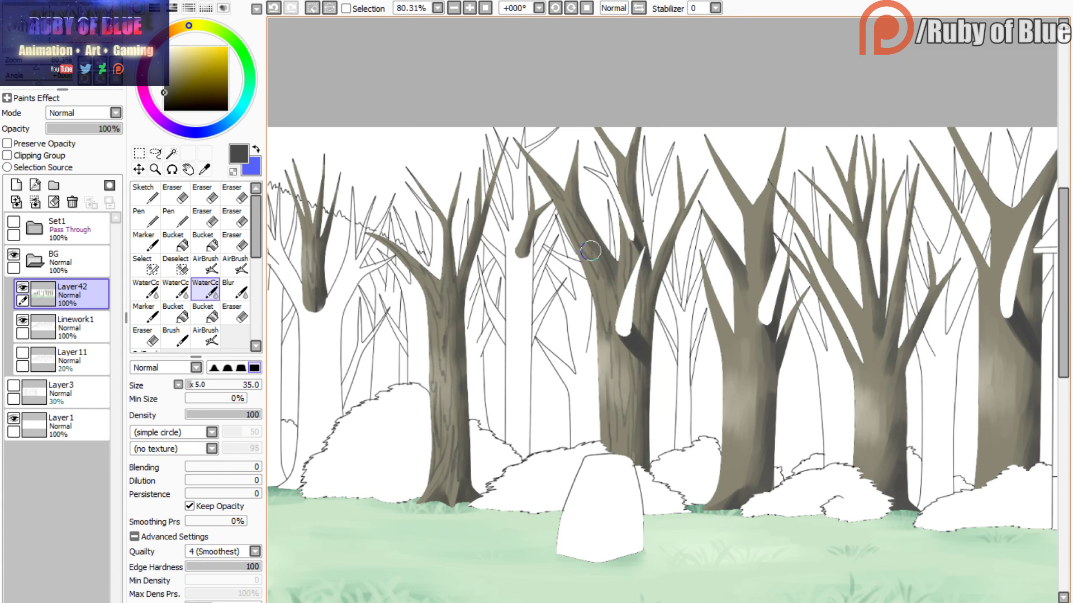
{"action": "key", "text": "c"}
{"action": "key", "text": "c"}
{"action": "key", "text": "c"}
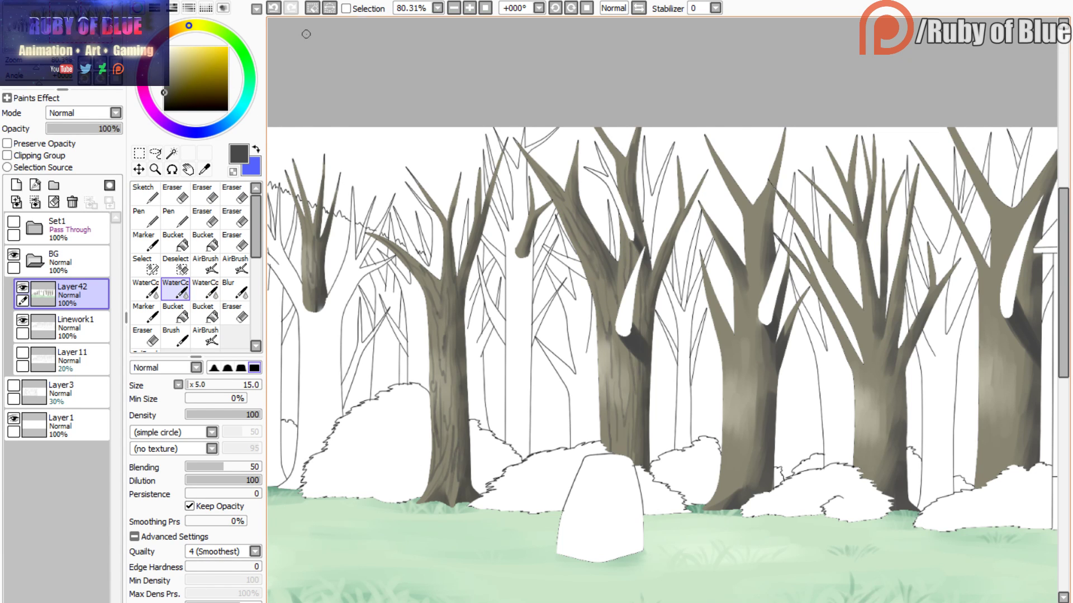
- Paint dark grey bark lines down the trunk of the tree just right of the standing stone
{"action": "mouse_move", "coordinate": [742, 288]}
{"action": "left_mouse_down"}
{"action": "mouse_move", "coordinate": [685, 269]}
{"action": "mouse_move", "coordinate": [460, 240]}
{"action": "mouse_move", "coordinate": [464, 355]}
{"action": "left_mouse_up"}
{"action": "key", "text": "c"}
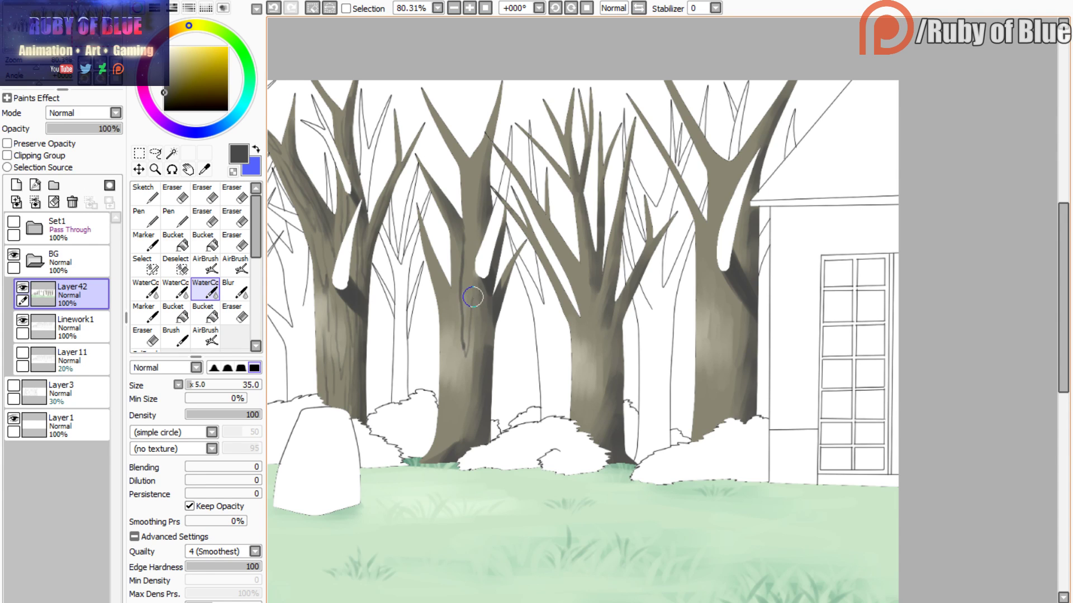
{"action": "left_click_drag", "start_coordinate": [473, 297], "coordinate": [474, 374]}
{"action": "left_click_drag", "start_coordinate": [445, 327], "coordinate": [453, 387]}
{"action": "left_click_drag", "start_coordinate": [454, 388], "coordinate": [460, 340]}
{"action": "mouse_move", "coordinate": [459, 347]}
{"action": "left_mouse_down"}
{"action": "mouse_move", "coordinate": [459, 395]}
{"action": "mouse_move", "coordinate": [438, 442]}
{"action": "mouse_move", "coordinate": [451, 422]}
{"action": "left_mouse_up"}
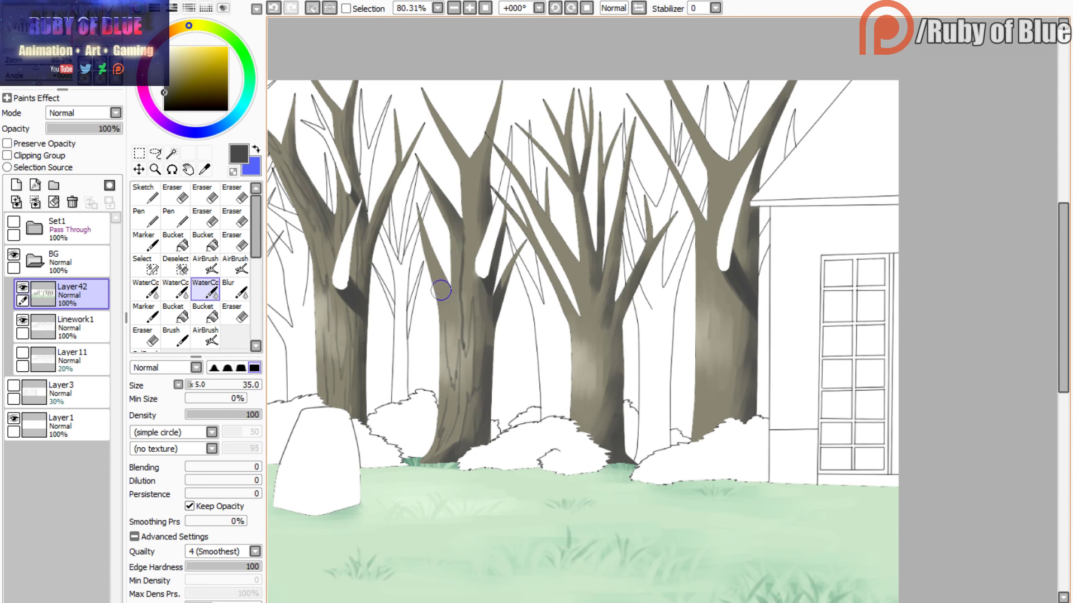
- Extend the bark lines into that tree's forks and upper branches, blending them with the second watercolour brush
{"action": "mouse_move", "coordinate": [451, 336]}
{"action": "left_mouse_down"}
{"action": "mouse_move", "coordinate": [419, 221]}
{"action": "mouse_move", "coordinate": [436, 283]}
{"action": "left_mouse_up"}
{"action": "mouse_move", "coordinate": [472, 161]}
{"action": "left_mouse_down"}
{"action": "mouse_move", "coordinate": [473, 252]}
{"action": "mouse_move", "coordinate": [475, 152]}
{"action": "mouse_move", "coordinate": [470, 178]}
{"action": "mouse_move", "coordinate": [490, 128]}
{"action": "mouse_move", "coordinate": [481, 180]}
{"action": "left_mouse_up"}
{"action": "left_click_drag", "start_coordinate": [432, 106], "coordinate": [464, 167]}
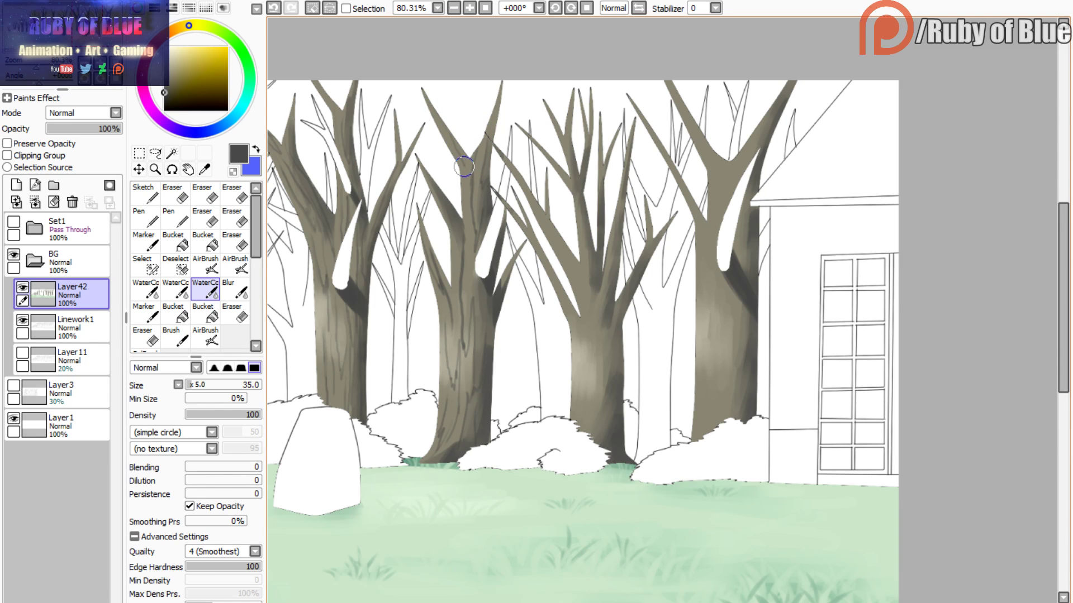
{"action": "mouse_move", "coordinate": [434, 113]}
{"action": "left_mouse_down"}
{"action": "mouse_move", "coordinate": [462, 174]}
{"action": "mouse_move", "coordinate": [468, 281]}
{"action": "left_mouse_up"}
{"action": "key", "text": "c"}
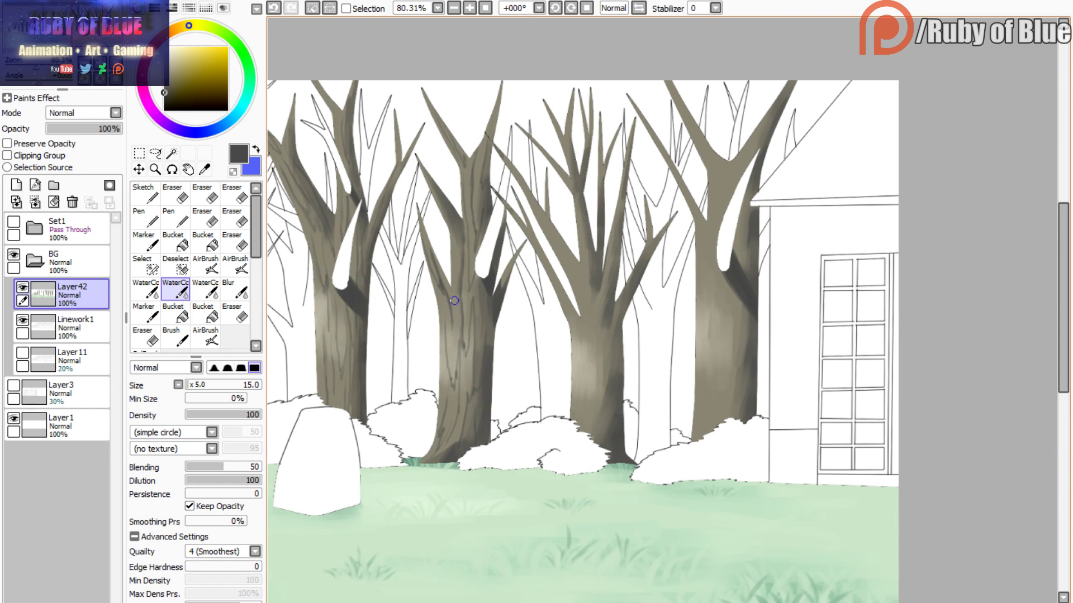
{"action": "key", "text": "c"}
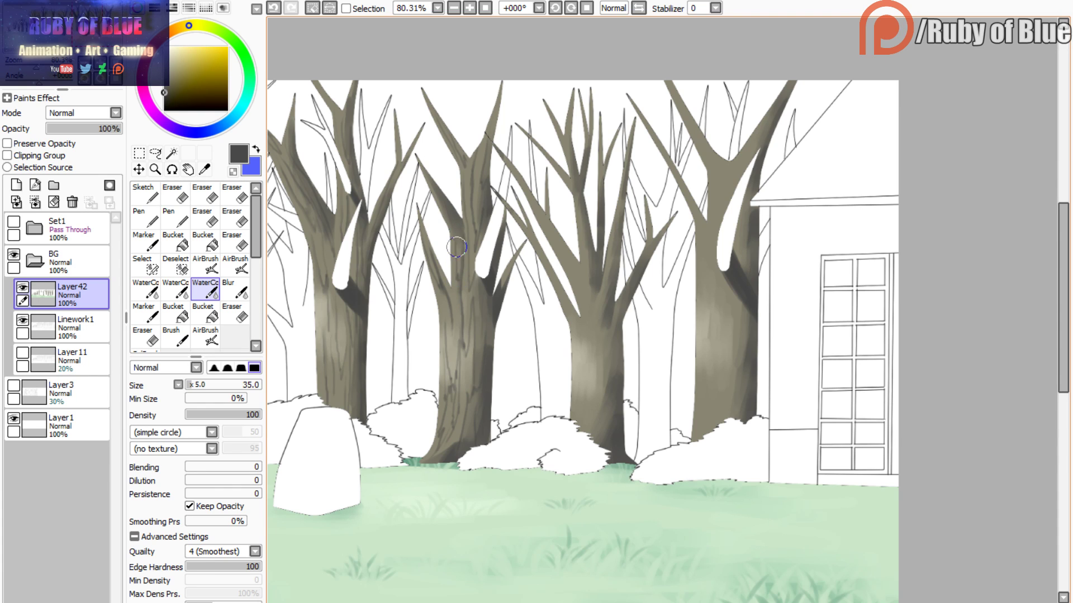
- Paint dark grey bark lines down the trunk of the second tree from the house at brush size 35
{"action": "left_click", "coordinate": [75, 25]}
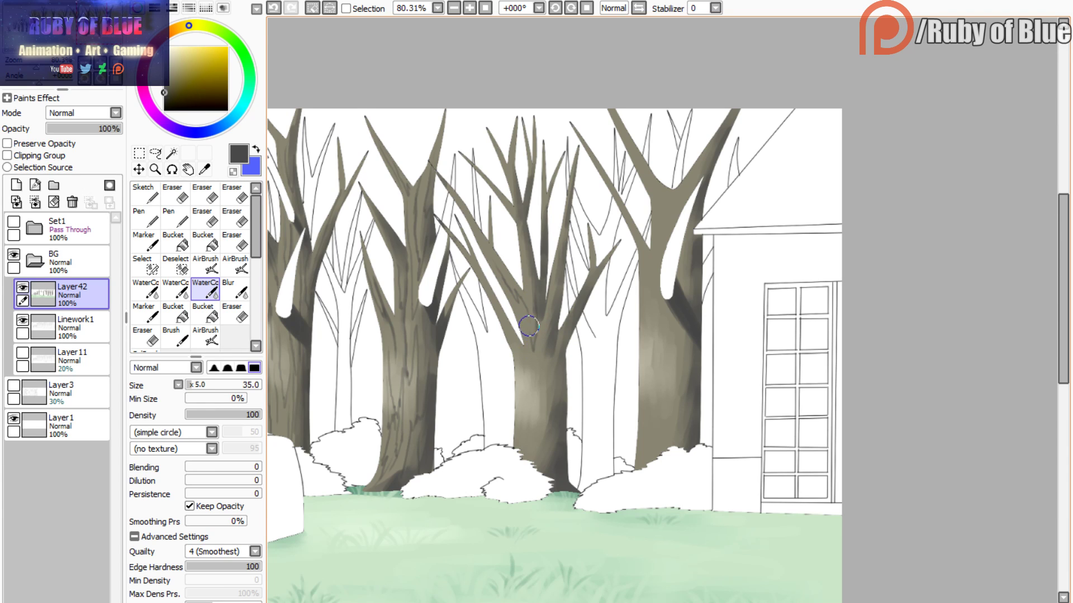
{"action": "mouse_move", "coordinate": [528, 368]}
{"action": "left_mouse_down"}
{"action": "mouse_move", "coordinate": [523, 410]}
{"action": "mouse_move", "coordinate": [521, 380]}
{"action": "mouse_move", "coordinate": [542, 438]}
{"action": "mouse_move", "coordinate": [545, 393]}
{"action": "mouse_move", "coordinate": [542, 458]}
{"action": "mouse_move", "coordinate": [532, 409]}
{"action": "mouse_move", "coordinate": [529, 475]}
{"action": "mouse_move", "coordinate": [550, 479]}
{"action": "mouse_move", "coordinate": [564, 344]}
{"action": "mouse_move", "coordinate": [561, 373]}
{"action": "left_mouse_up"}
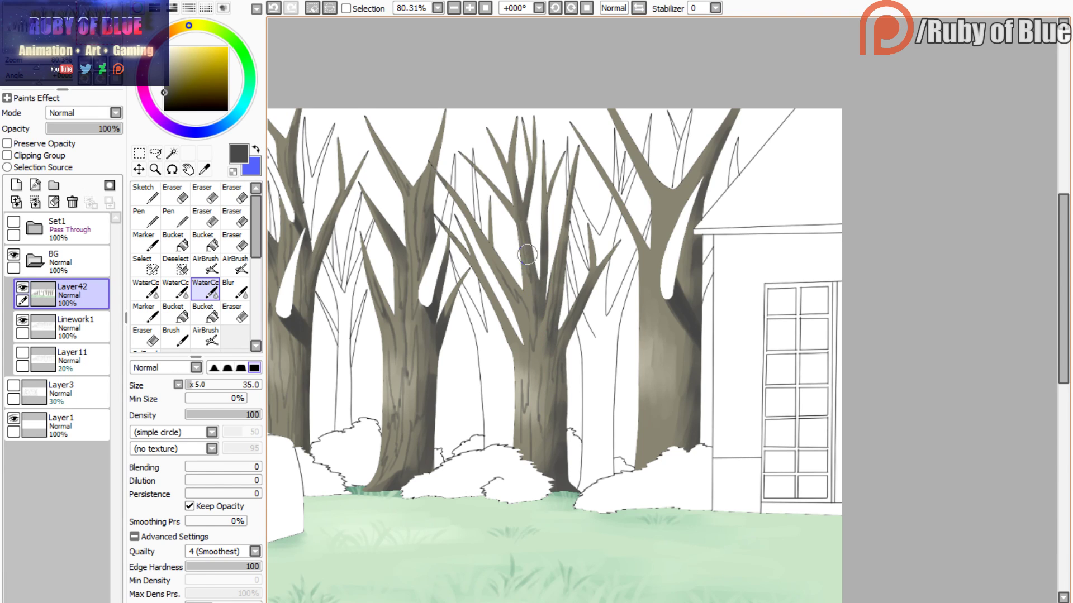
{"action": "key", "text": "c"}
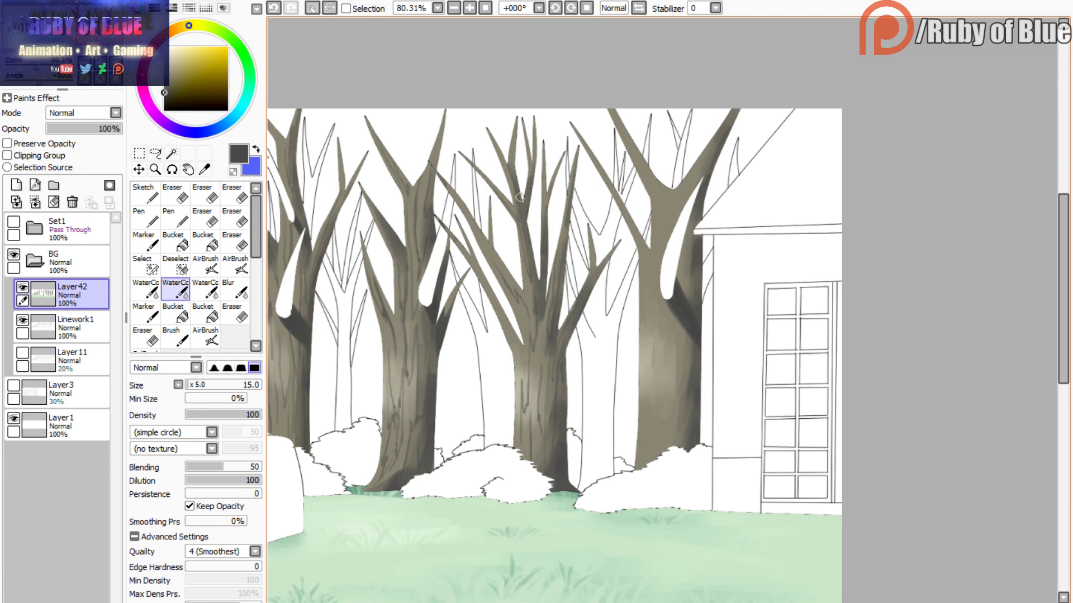
- Extend the bark lines into that tree's forks and upper branches, alternating with the second watercolour brush to blend them
{"action": "key", "text": "c"}
{"action": "mouse_move", "coordinate": [459, 205]}
{"action": "left_mouse_down"}
{"action": "mouse_move", "coordinate": [501, 264]}
{"action": "mouse_move", "coordinate": [471, 227]}
{"action": "mouse_move", "coordinate": [525, 346]}
{"action": "mouse_move", "coordinate": [527, 333]}
{"action": "mouse_move", "coordinate": [534, 397]}
{"action": "mouse_move", "coordinate": [539, 337]}
{"action": "mouse_move", "coordinate": [541, 370]}
{"action": "left_mouse_up"}
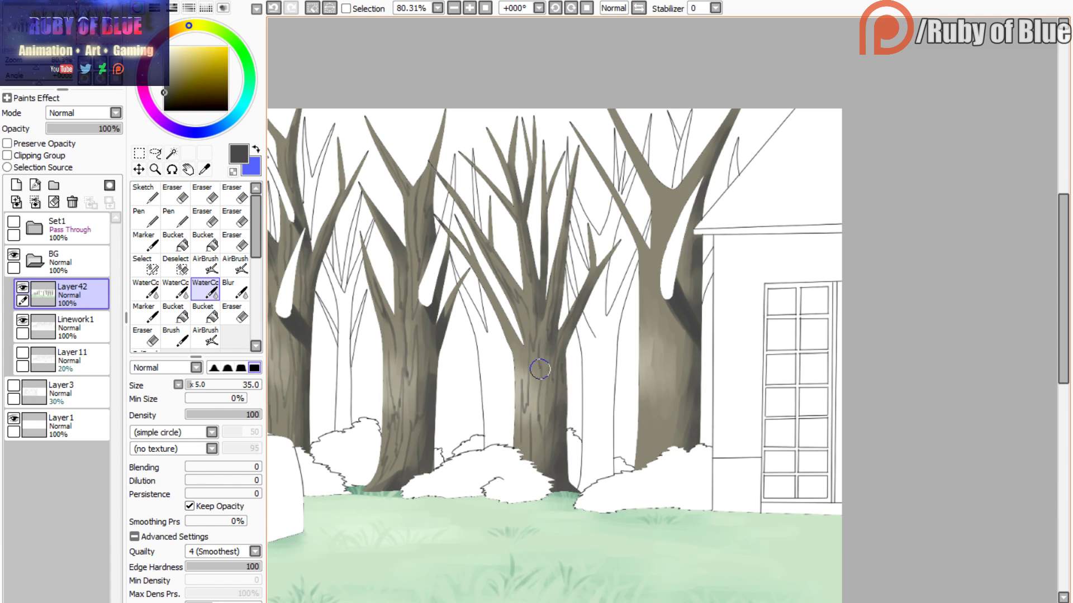
{"action": "key", "text": "c"}
{"action": "key", "text": "c"}
{"action": "mouse_move", "coordinate": [495, 310]}
{"action": "left_mouse_down"}
{"action": "mouse_move", "coordinate": [510, 344]}
{"action": "mouse_move", "coordinate": [457, 243]}
{"action": "mouse_move", "coordinate": [519, 346]}
{"action": "mouse_move", "coordinate": [525, 414]}
{"action": "left_mouse_up"}
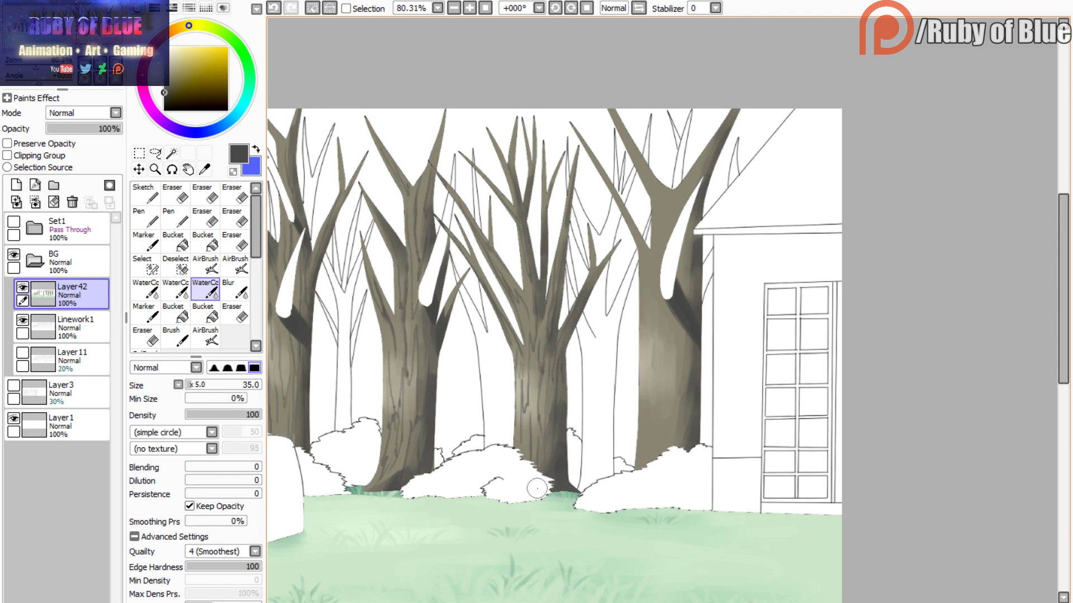
{"action": "key", "text": "c"}
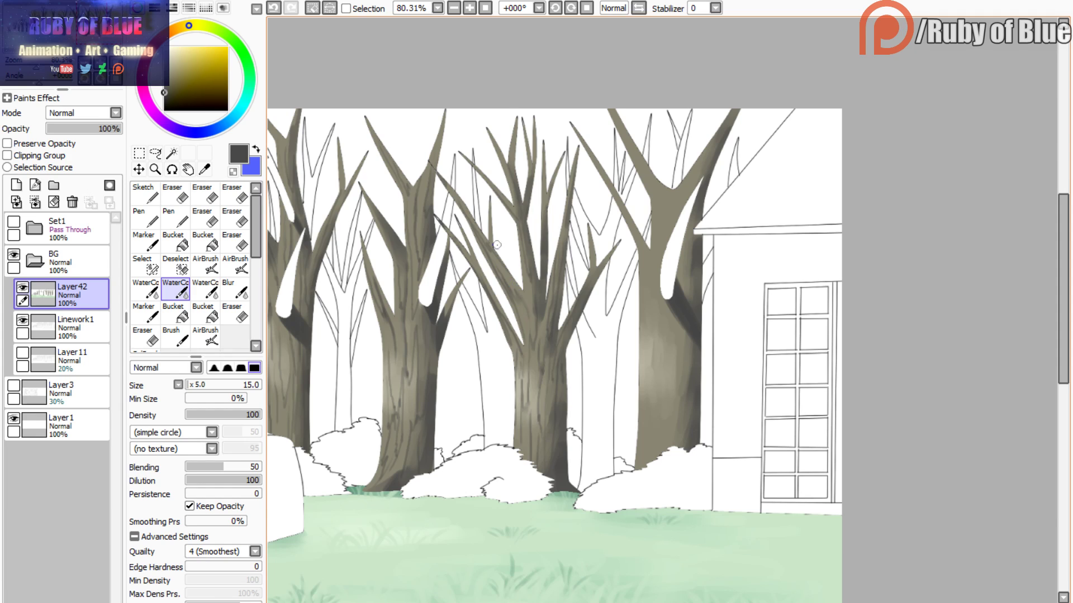
- Paint dark grey bark lines down the lower trunk of the tree beside the house at brush size 35
{"action": "key", "text": "c"}
{"action": "left_click_drag", "start_coordinate": [646, 271], "coordinate": [661, 394]}
{"action": "mouse_move", "coordinate": [670, 316]}
{"action": "left_mouse_down"}
{"action": "mouse_move", "coordinate": [665, 422]}
{"action": "mouse_move", "coordinate": [689, 328]}
{"action": "mouse_move", "coordinate": [672, 446]}
{"action": "left_mouse_up"}
{"action": "left_click_drag", "start_coordinate": [678, 389], "coordinate": [659, 435]}
{"action": "mouse_move", "coordinate": [645, 393]}
{"action": "left_mouse_down"}
{"action": "mouse_move", "coordinate": [645, 490]}
{"action": "mouse_move", "coordinate": [654, 418]}
{"action": "mouse_move", "coordinate": [660, 450]}
{"action": "left_mouse_up"}
{"action": "left_click_drag", "start_coordinate": [693, 248], "coordinate": [699, 360]}
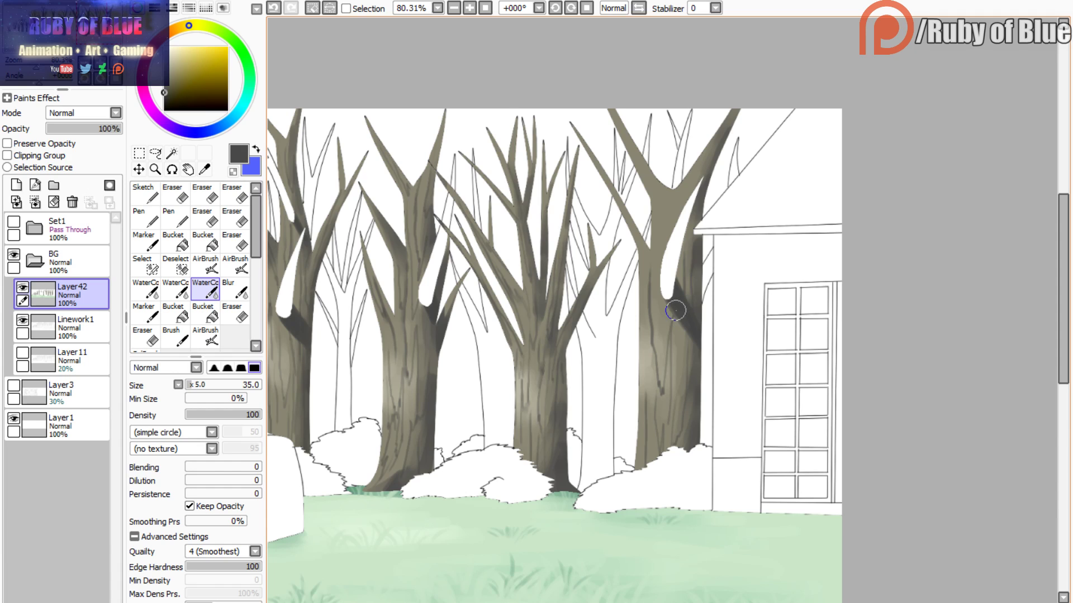
- Add bark lines to the upper trunk and middle of the tree beside the house, blending with the second watercolour brush
{"action": "mouse_move", "coordinate": [624, 134]}
{"action": "left_mouse_down"}
{"action": "mouse_move", "coordinate": [662, 239]}
{"action": "mouse_move", "coordinate": [717, 138]}
{"action": "mouse_move", "coordinate": [679, 213]}
{"action": "mouse_move", "coordinate": [676, 178]}
{"action": "mouse_move", "coordinate": [648, 259]}
{"action": "left_mouse_up"}
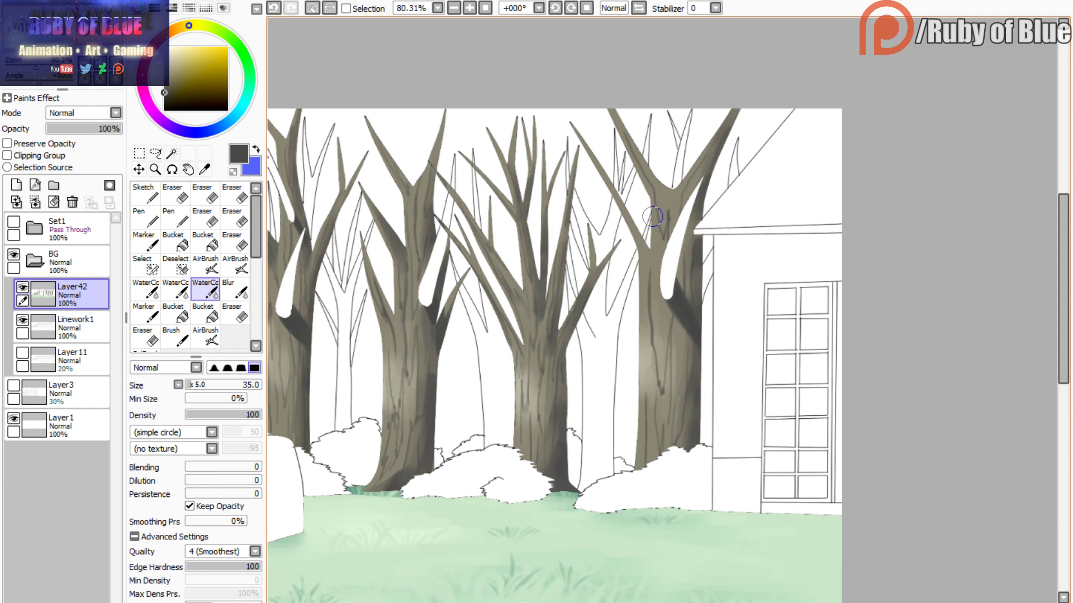
{"action": "mouse_move", "coordinate": [653, 216]}
{"action": "left_mouse_down"}
{"action": "mouse_move", "coordinate": [657, 276]}
{"action": "mouse_move", "coordinate": [622, 202]}
{"action": "mouse_move", "coordinate": [643, 258]}
{"action": "mouse_move", "coordinate": [641, 321]}
{"action": "left_mouse_up"}
{"action": "mouse_move", "coordinate": [657, 277]}
{"action": "left_mouse_down"}
{"action": "mouse_move", "coordinate": [655, 383]}
{"action": "mouse_move", "coordinate": [642, 347]}
{"action": "mouse_move", "coordinate": [652, 401]}
{"action": "left_mouse_up"}
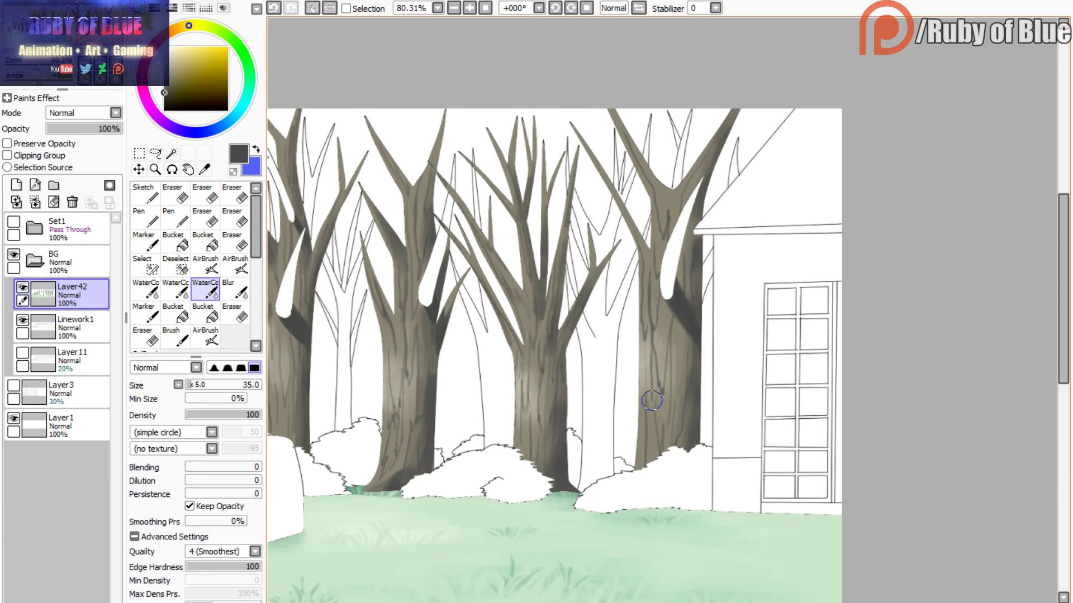
{"action": "left_click_drag", "start_coordinate": [682, 320], "coordinate": [685, 406]}
{"action": "key", "text": "c"}
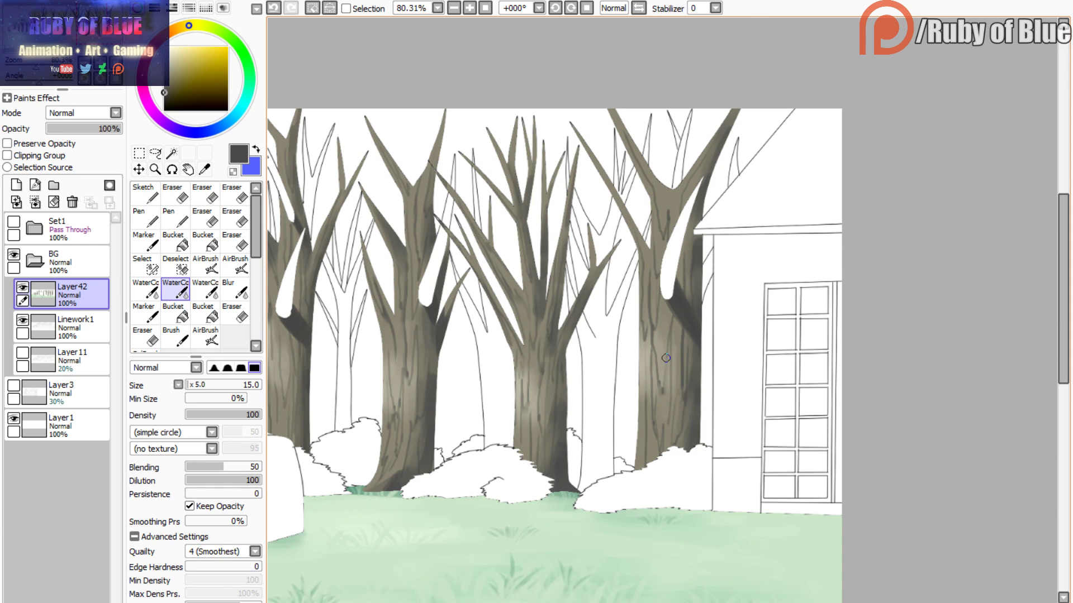
{"action": "key", "text": "c"}
- Detail the mid trunk and upper fork of the tree beside the house with more bark lines and blend them
{"action": "left_click_drag", "start_coordinate": [669, 329], "coordinate": [663, 391]}
{"action": "key", "text": "c"}
{"action": "key", "text": "c"}
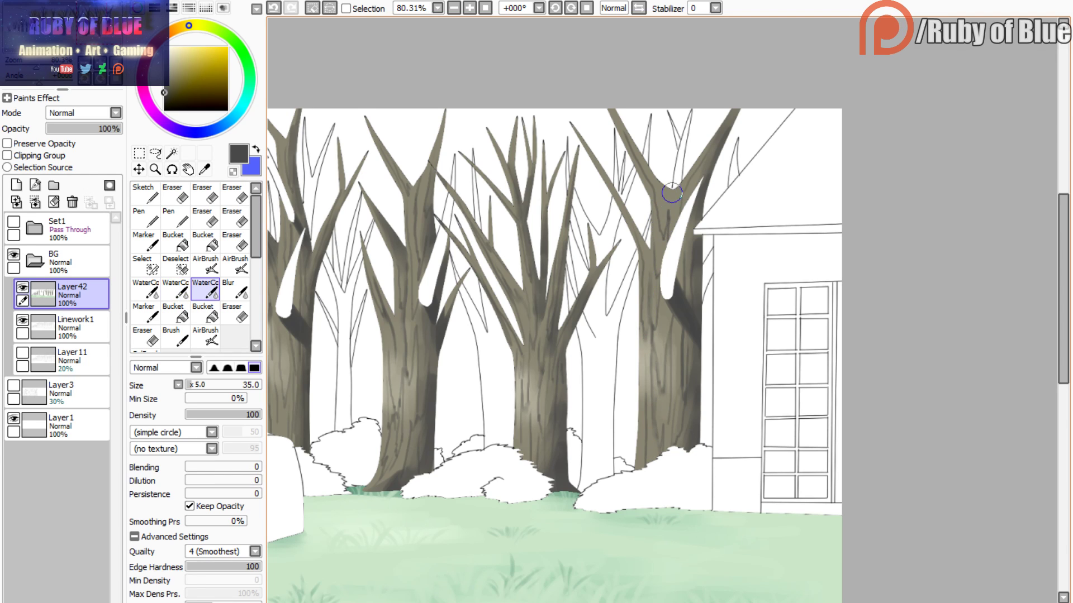
{"action": "mouse_move", "coordinate": [673, 211]}
{"action": "left_mouse_down"}
{"action": "mouse_move", "coordinate": [679, 181]}
{"action": "mouse_move", "coordinate": [662, 203]}
{"action": "mouse_move", "coordinate": [640, 144]}
{"action": "left_mouse_up"}
{"action": "key", "text": "c"}
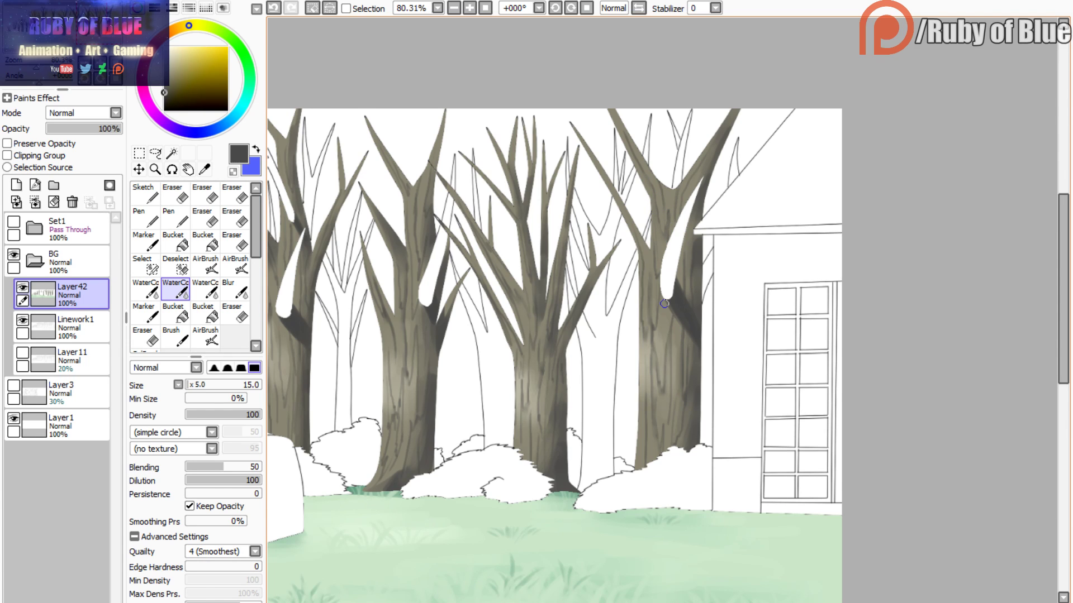
- Choose a light beige based on the trunk colour and paint highlight strokes between the bark lines of the tree beside the house
{"action": "left_click", "coordinate": [518, 386], "text": "alt"}
{"action": "left_click", "coordinate": [172, 56]}
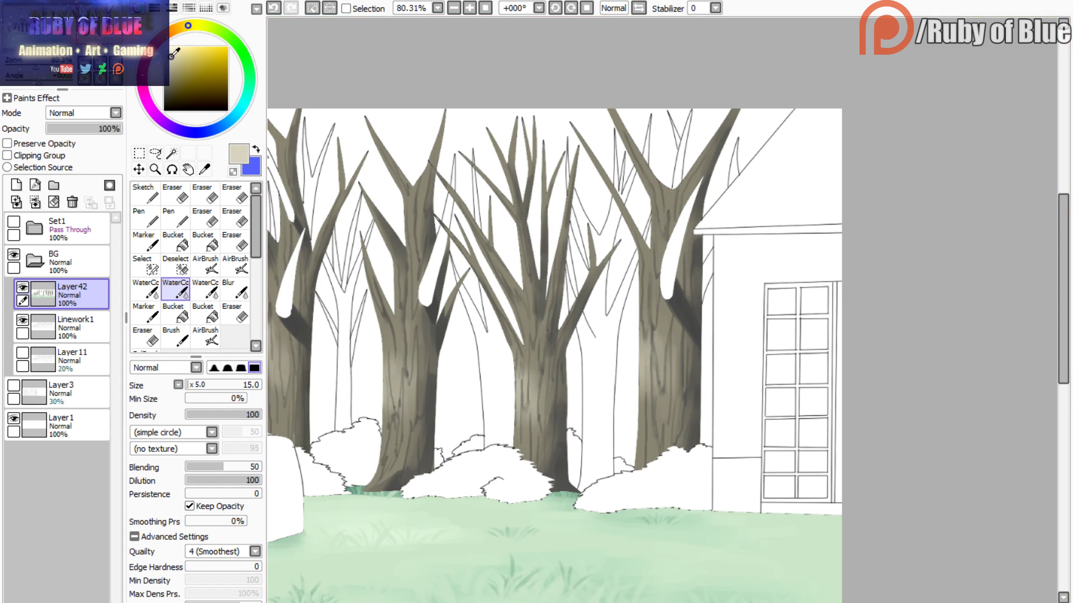
{"action": "key", "text": "c"}
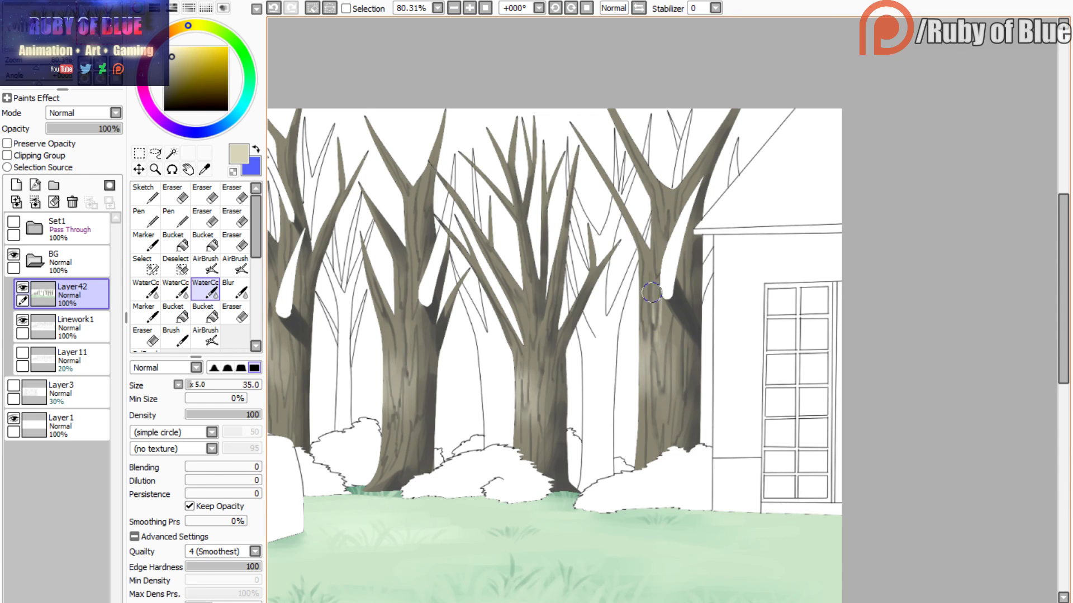
{"action": "mouse_move", "coordinate": [652, 292]}
{"action": "left_mouse_down"}
{"action": "mouse_move", "coordinate": [656, 246]}
{"action": "mouse_move", "coordinate": [658, 265]}
{"action": "left_mouse_up"}
{"action": "mouse_move", "coordinate": [671, 356]}
{"action": "left_mouse_down"}
{"action": "mouse_move", "coordinate": [660, 439]}
{"action": "mouse_move", "coordinate": [656, 428]}
{"action": "left_mouse_up"}
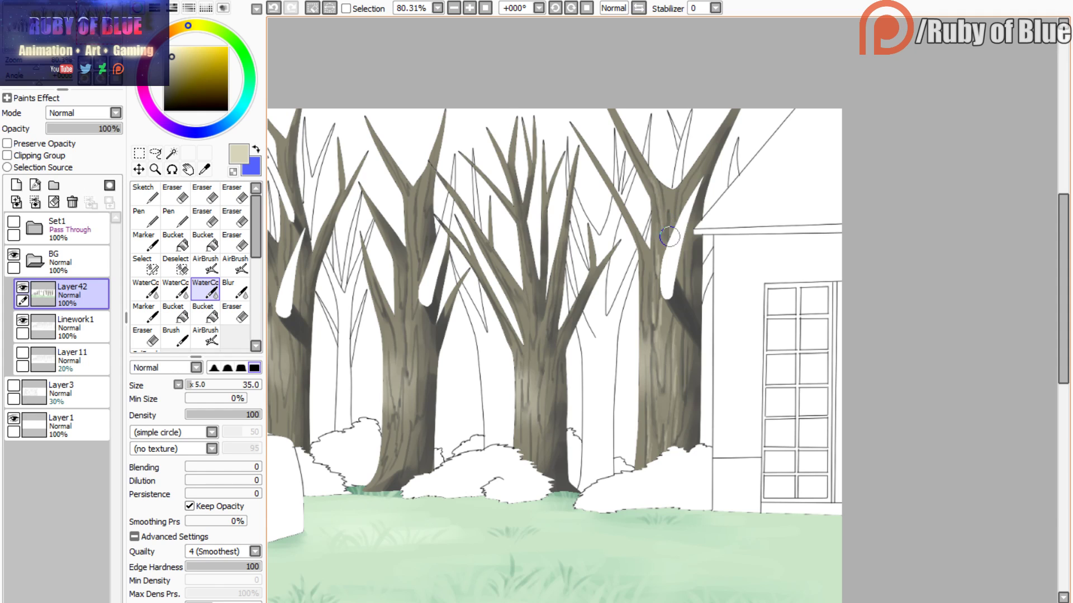
{"action": "mouse_move", "coordinate": [670, 232]}
{"action": "left_mouse_down"}
{"action": "mouse_move", "coordinate": [671, 211]}
{"action": "mouse_move", "coordinate": [686, 268]}
{"action": "left_mouse_up"}
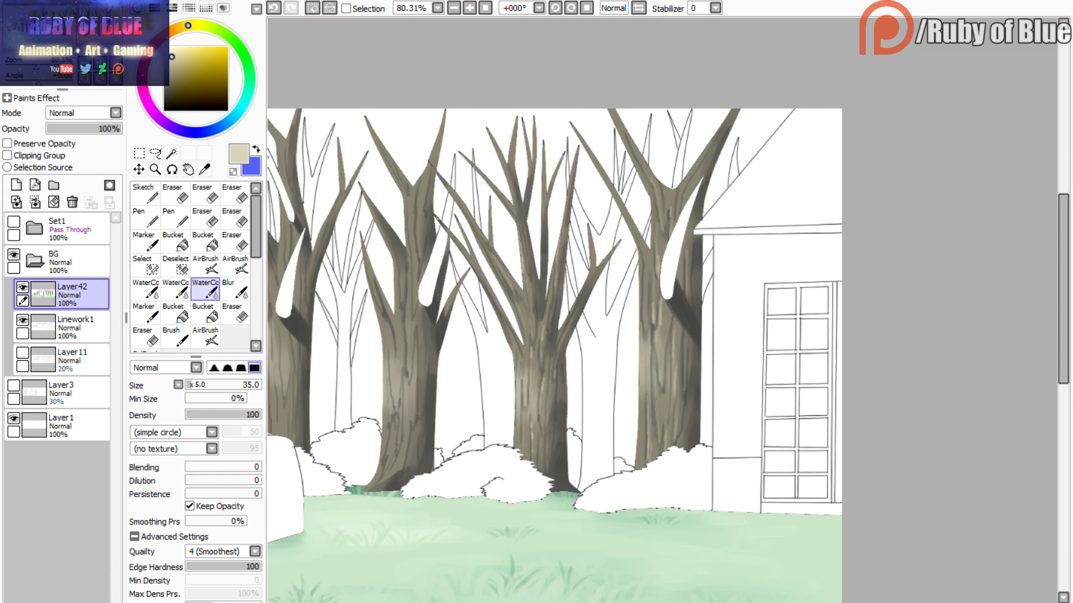
- Paint light beige highlight strokes along the trunk and fork of the tree just right of the standing stone
{"action": "scroll", "coordinate": [476, 188], "scroll_direction": "left", "scroll_amount": 3}
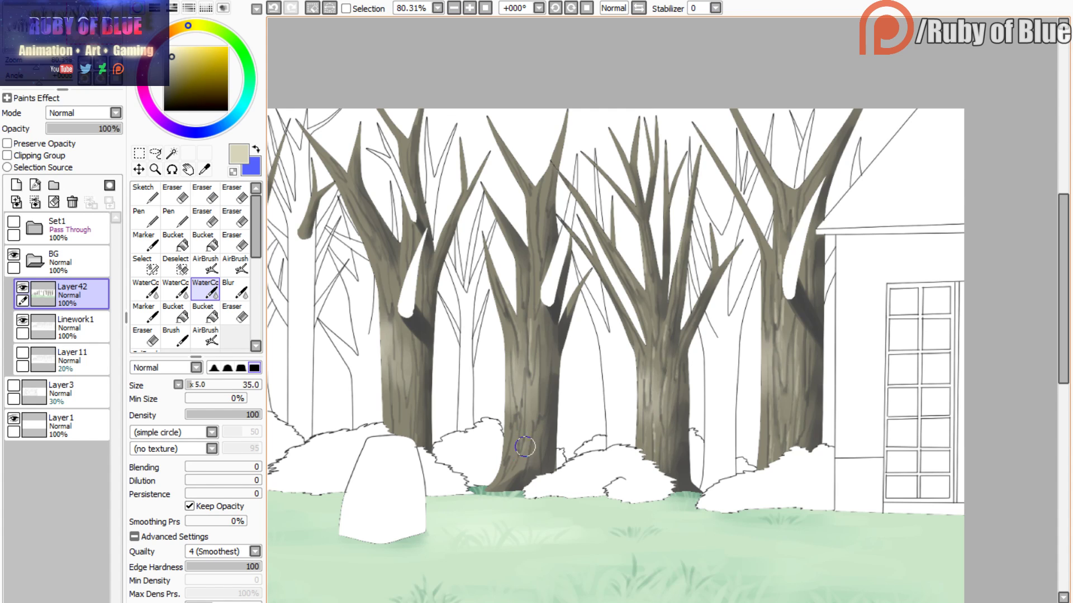
{"action": "left_click_drag", "start_coordinate": [525, 446], "coordinate": [510, 477]}
{"action": "left_click_drag", "start_coordinate": [542, 415], "coordinate": [543, 341]}
{"action": "left_click_drag", "start_coordinate": [542, 242], "coordinate": [535, 168]}
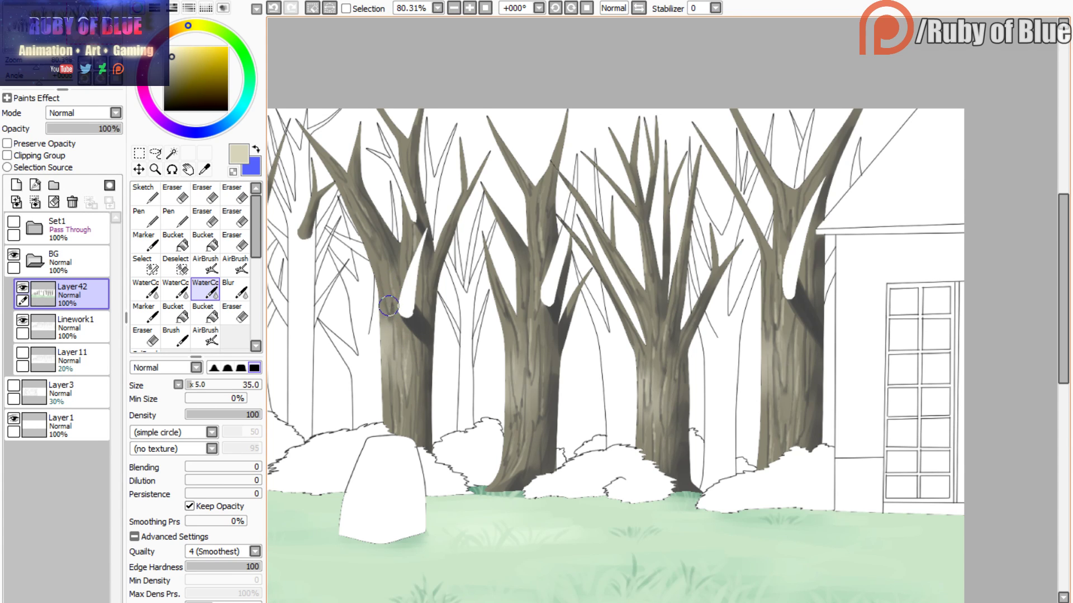
- Add light beige bark highlights to the foreground trees left of the standing stone
{"action": "scroll", "coordinate": [662, 313], "scroll_direction": "left", "scroll_amount": 5}
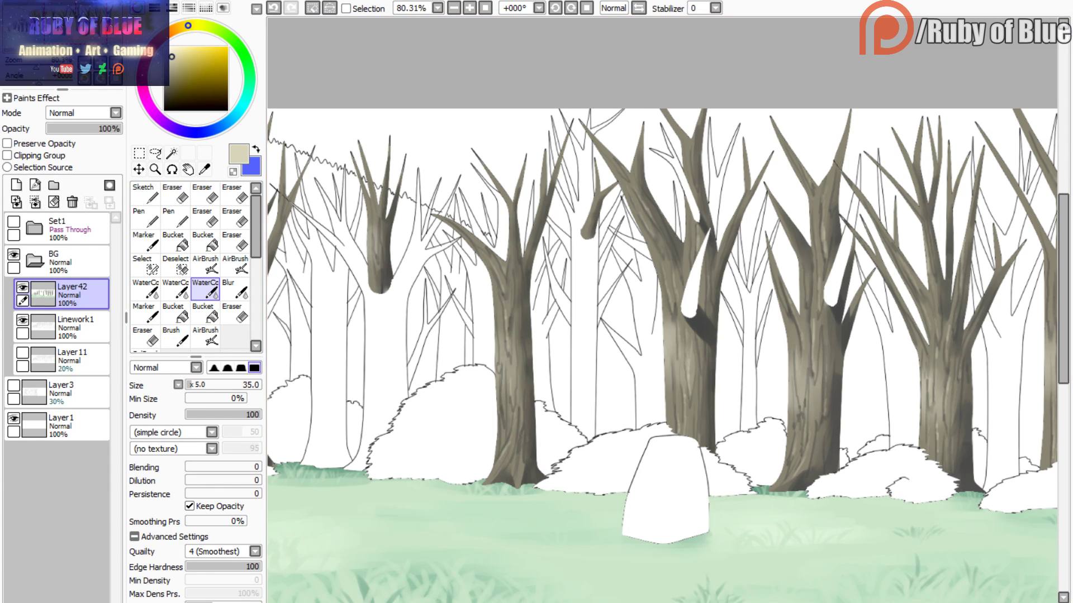
{"action": "left_click_drag", "start_coordinate": [378, 243], "coordinate": [509, 273]}
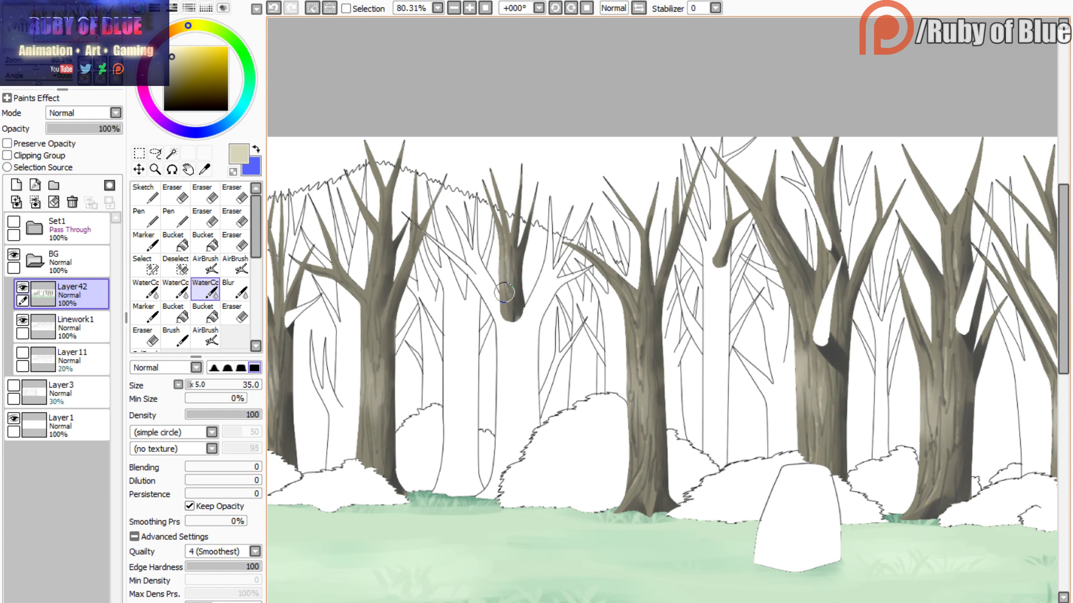
{"action": "left_click_drag", "start_coordinate": [503, 305], "coordinate": [721, 324]}
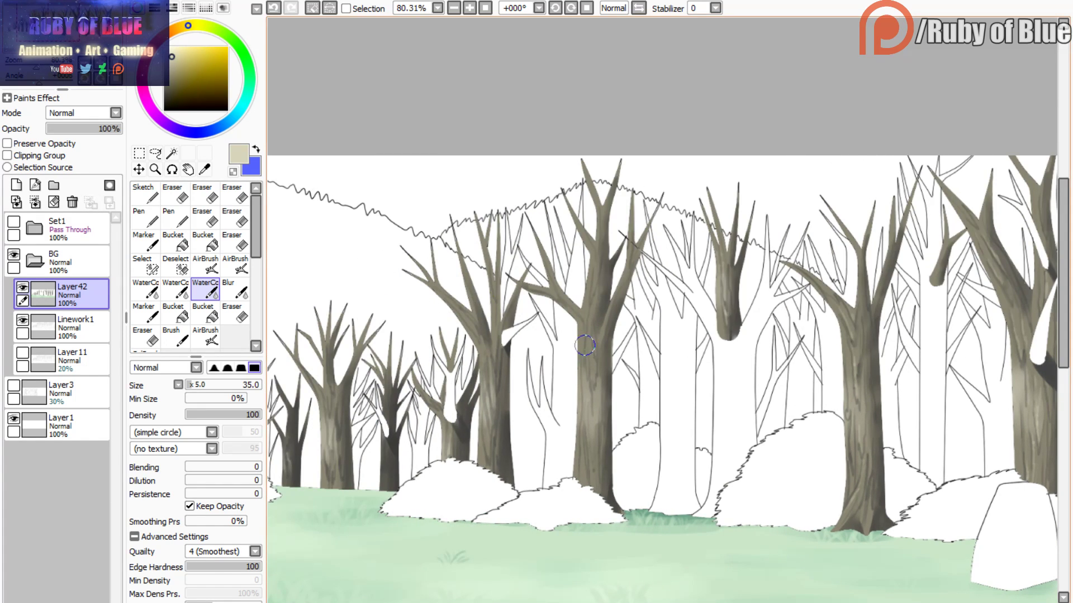
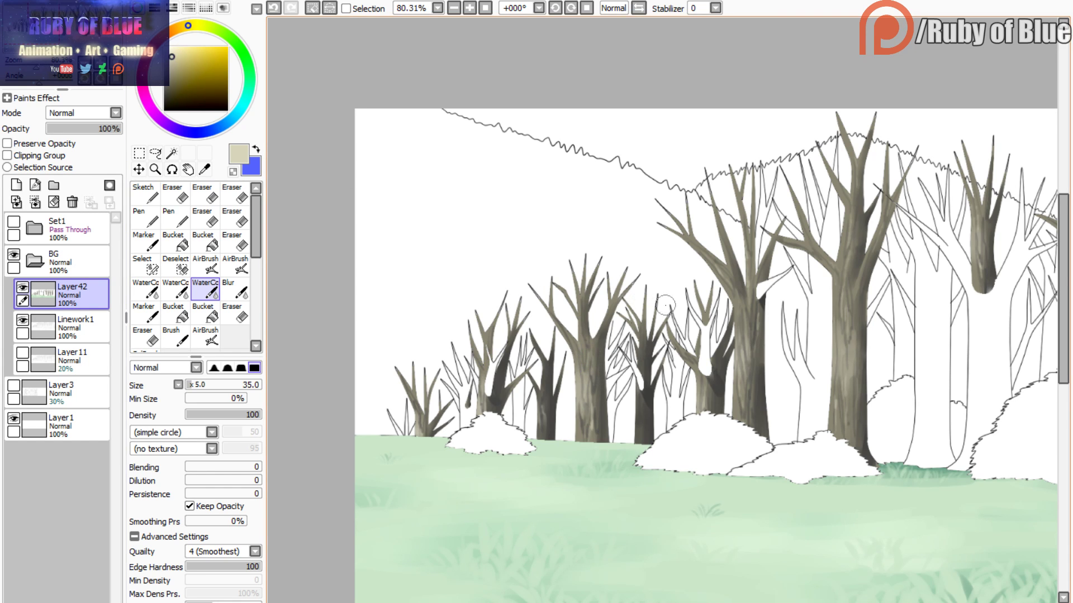
- Sample a dark grey from a shaded trunk, try a Magic Wand selection at the forest's left edge, and undo it
{"action": "right_click", "coordinate": [725, 363]}
{"action": "key", "text": "c"}
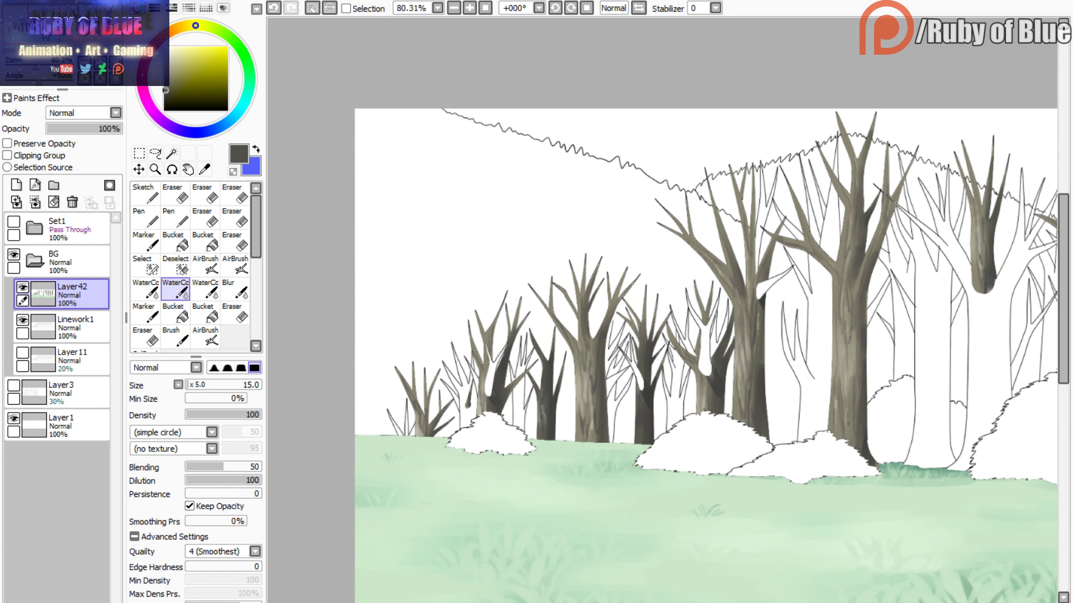
{"action": "mouse_move", "coordinate": [44, 31]}
{"action": "left_mouse_down"}
{"action": "mouse_move", "coordinate": [68, 24]}
{"action": "mouse_move", "coordinate": [48, 36]}
{"action": "mouse_move", "coordinate": [32, 5]}
{"action": "mouse_move", "coordinate": [50, 42]}
{"action": "mouse_move", "coordinate": [41, 48]}
{"action": "left_mouse_up"}
{"action": "left_click", "coordinate": [312, 9]}
{"action": "left_click", "coordinate": [42, 66]}
{"action": "left_click", "coordinate": [172, 153]}
{"action": "left_click", "coordinate": [401, 394]}
{"action": "key", "text": "ctrl+z"}
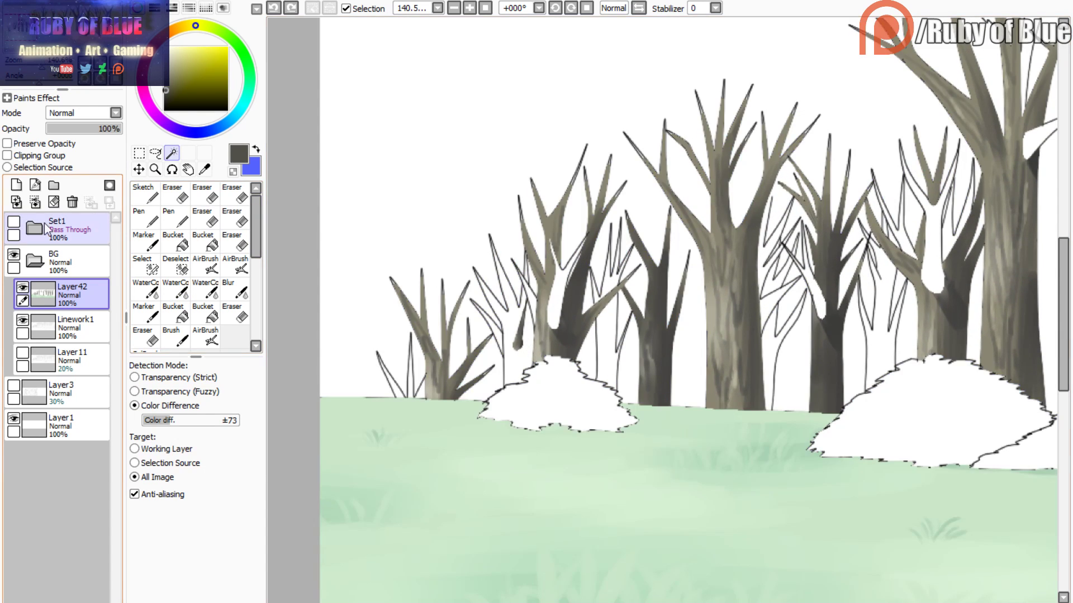
- Hide Layer42 and select the thin background branches at the far left edge of the forest with the Magic Wand
{"action": "left_click", "coordinate": [22, 287]}
{"action": "left_click", "coordinate": [394, 385]}
{"action": "left_click", "coordinate": [416, 374]}
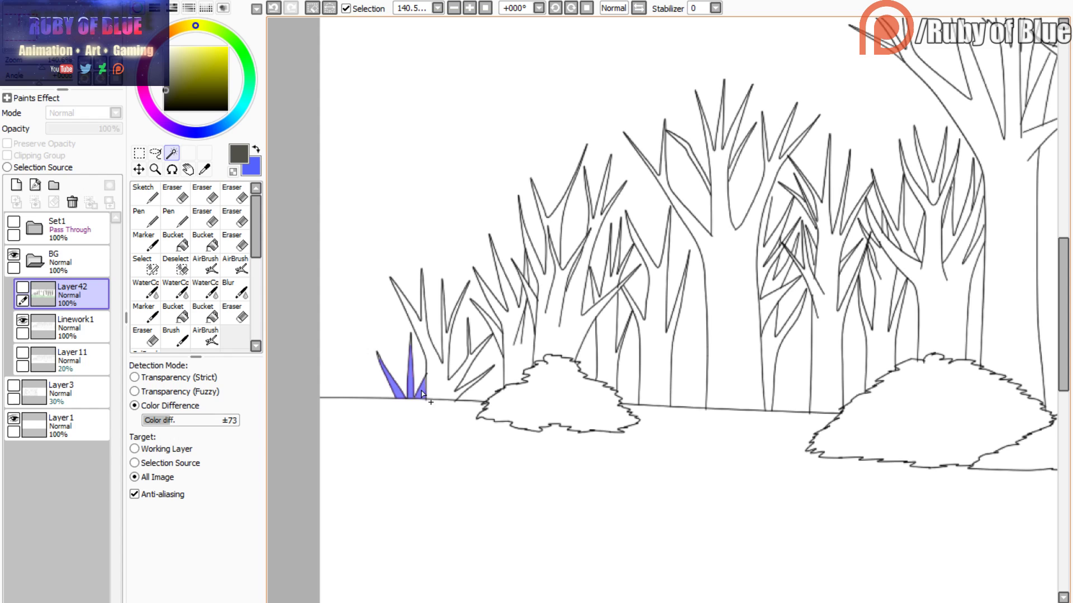
- Show Layer42 and add the background trees behind the forked tree at the small left bush to the selection
{"action": "left_click", "coordinate": [23, 287]}
{"action": "left_click", "coordinate": [22, 287]}
{"action": "left_click", "coordinate": [23, 288]}
{"action": "left_click", "coordinate": [556, 268]}
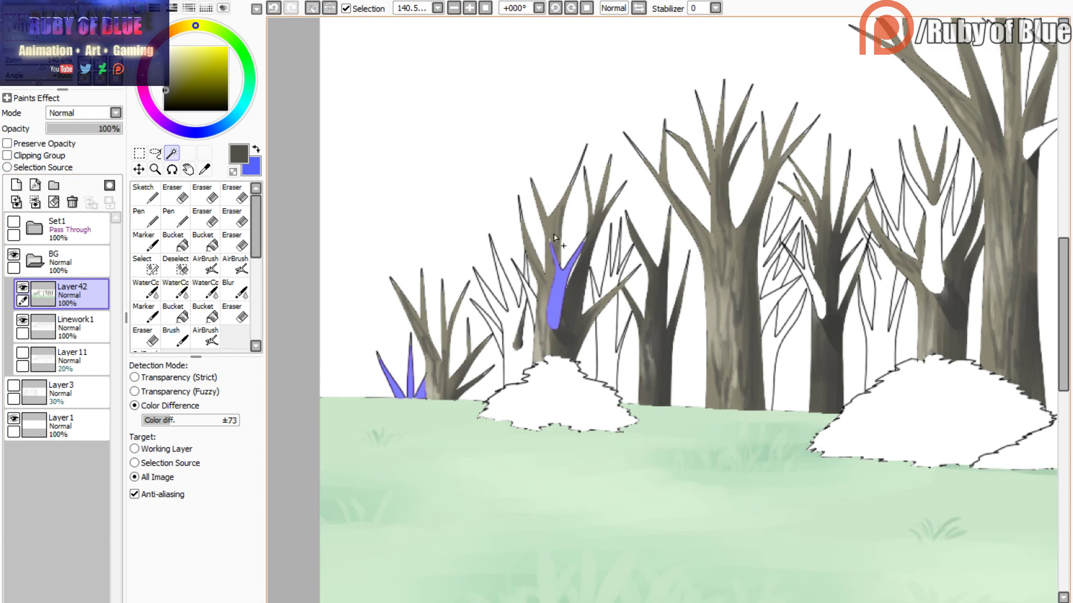
{"action": "left_click", "coordinate": [611, 327]}
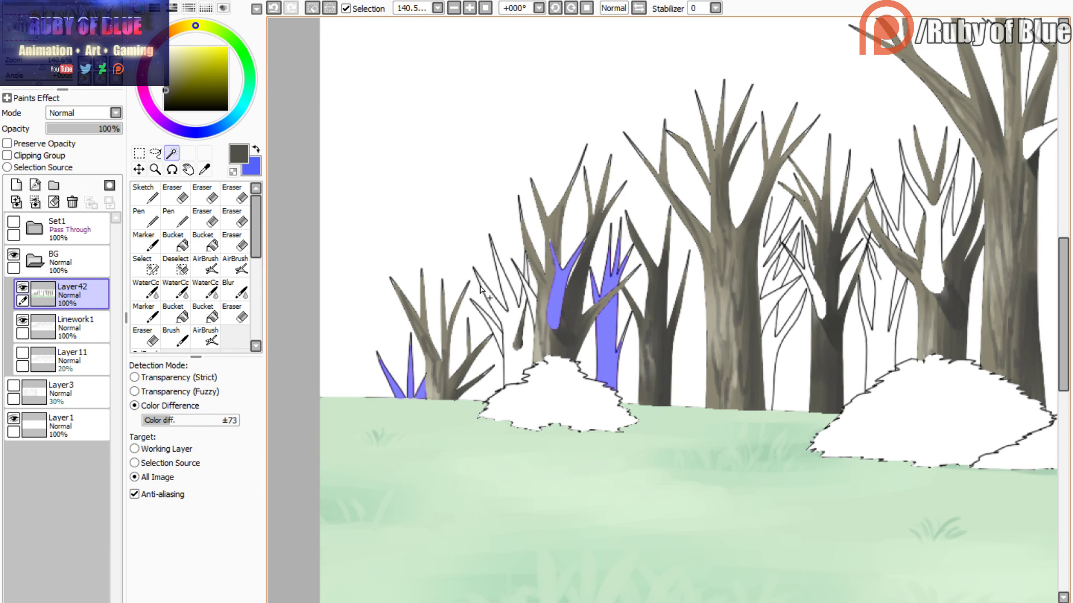
- Close the open stub outline with the 1 px Select brush, then add the background tree behind the small left bush to the selection
{"action": "left_click", "coordinate": [22, 287]}
{"action": "left_click", "coordinate": [511, 327]}
{"action": "key", "text": "ctrl+z"}
{"action": "key", "text": "s"}
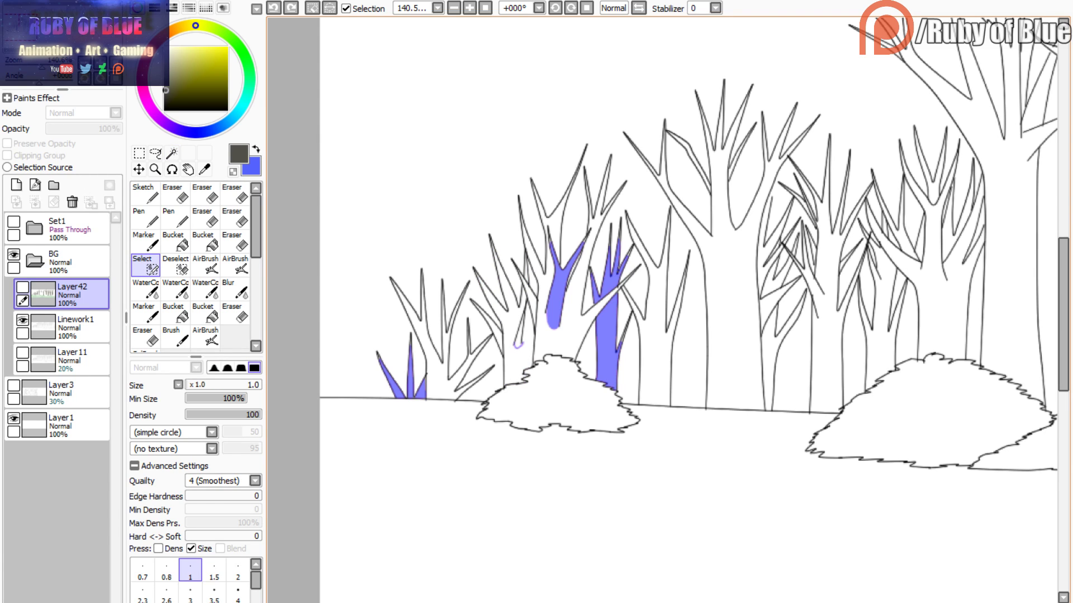
{"action": "key", "text": "w"}
{"action": "left_click", "coordinate": [525, 285]}
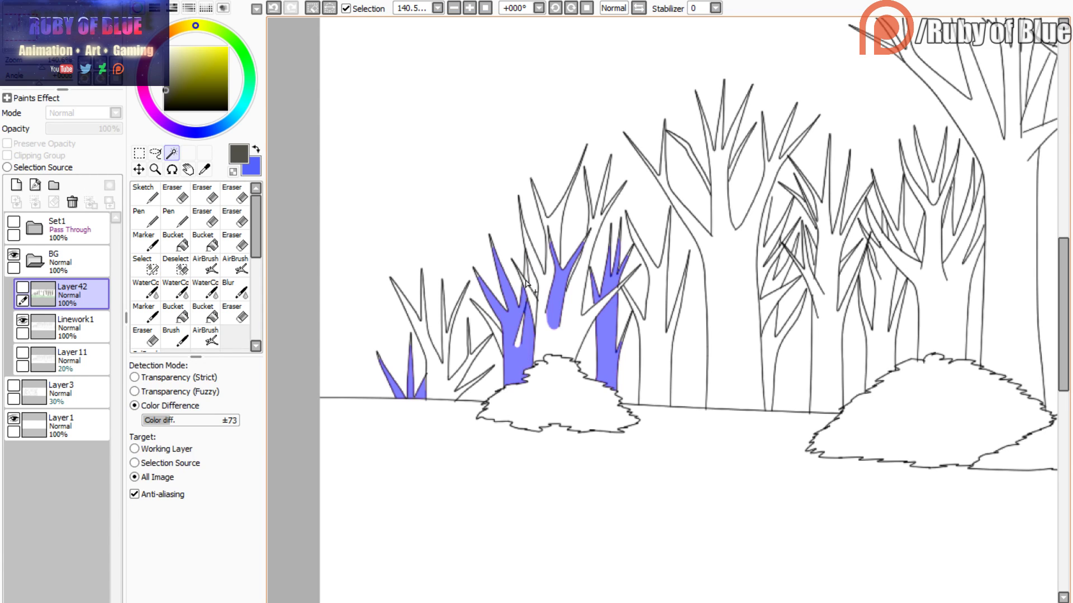
{"action": "left_click", "coordinate": [23, 287]}
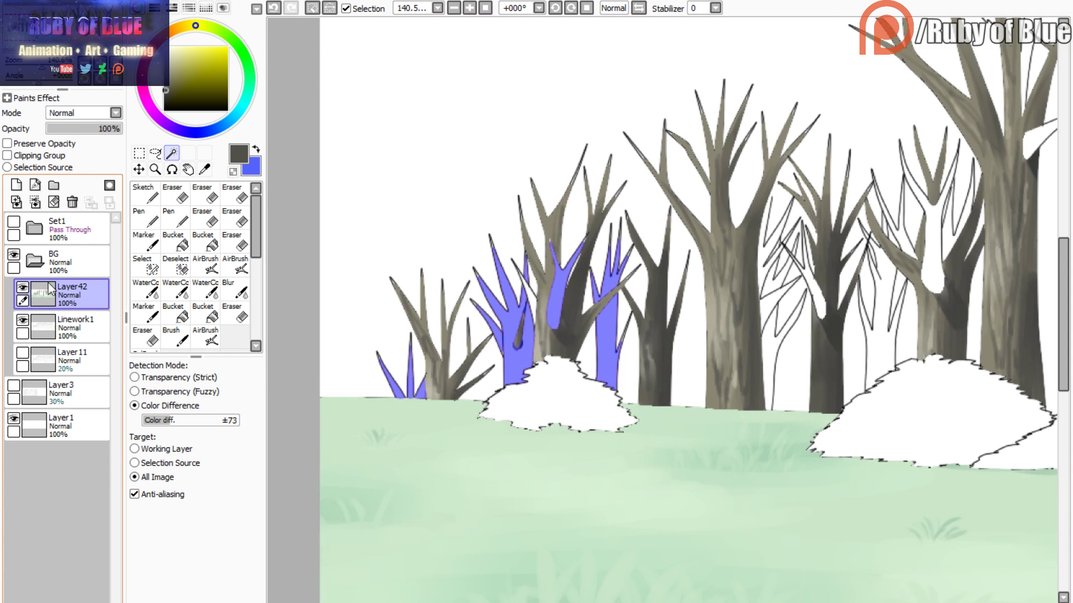
- Hide Layer42 and select the lower branch of the background tree just right of the wide trunk in the left grove
{"action": "scroll", "coordinate": [662, 310], "scroll_direction": "right", "scroll_amount": 5}
{"action": "left_click_drag", "start_coordinate": [59, 28], "coordinate": [67, 26]}
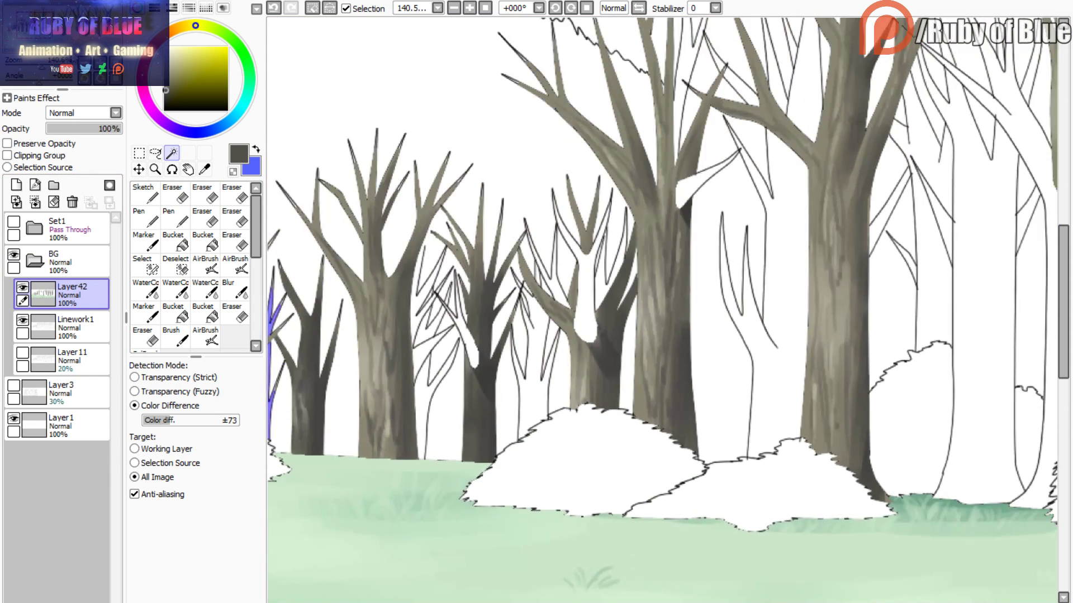
{"action": "left_click", "coordinate": [22, 287]}
{"action": "left_click", "coordinate": [418, 356]}
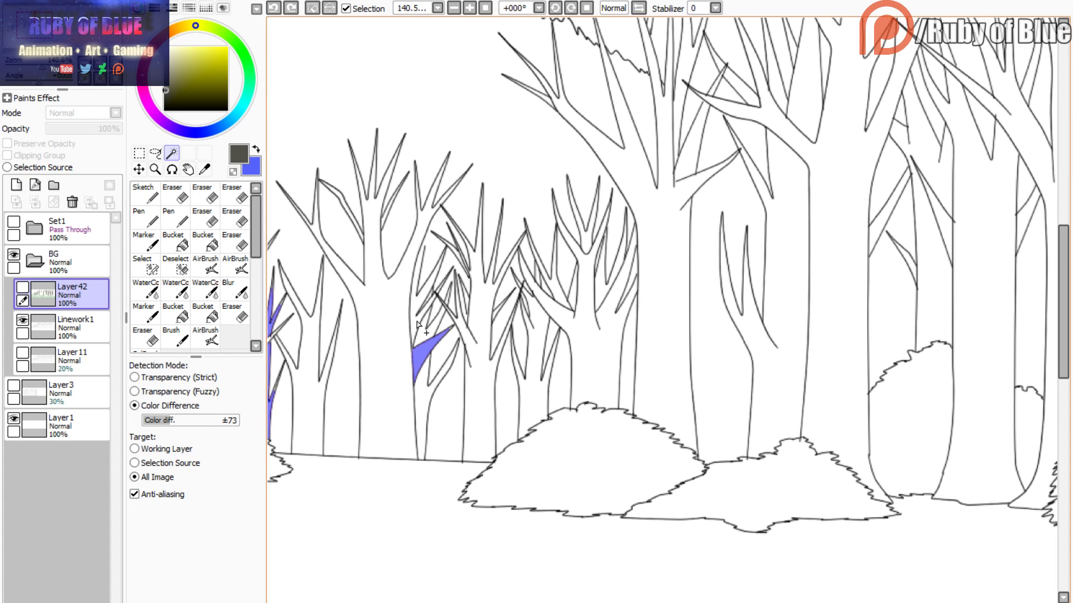
- Seal the gap in that background tree's outline with the 1 px Select brush and add its upper branches to the selection
{"action": "left_click", "coordinate": [436, 302]}
{"action": "key", "text": "ctrl+z"}
{"action": "left_click", "coordinate": [144, 264]}
{"action": "key", "text": "ctrl+y"}
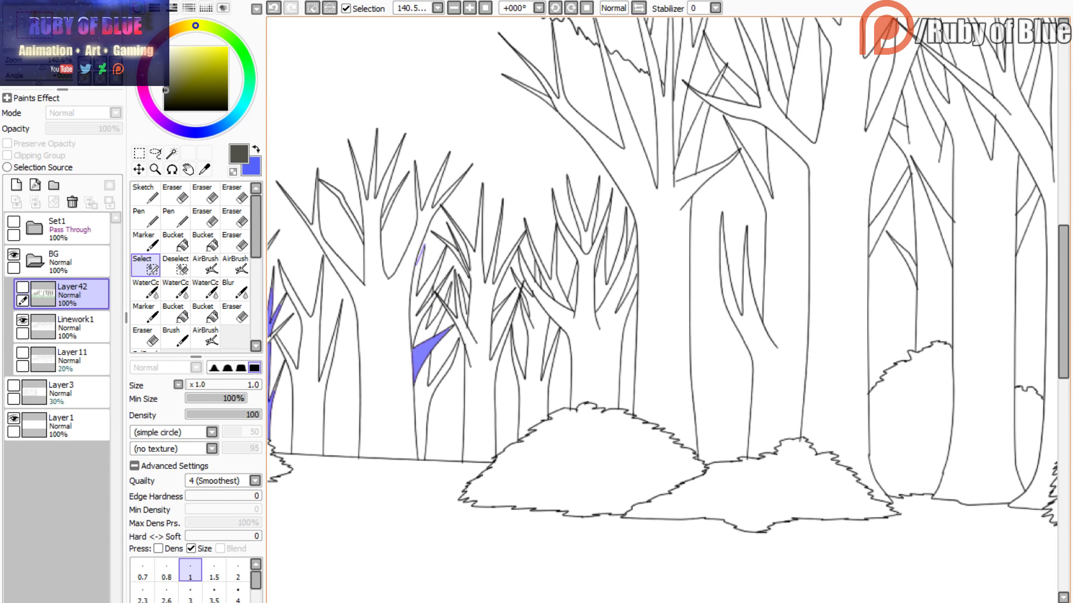
{"action": "key", "text": "w"}
{"action": "left_click", "coordinate": [22, 288]}
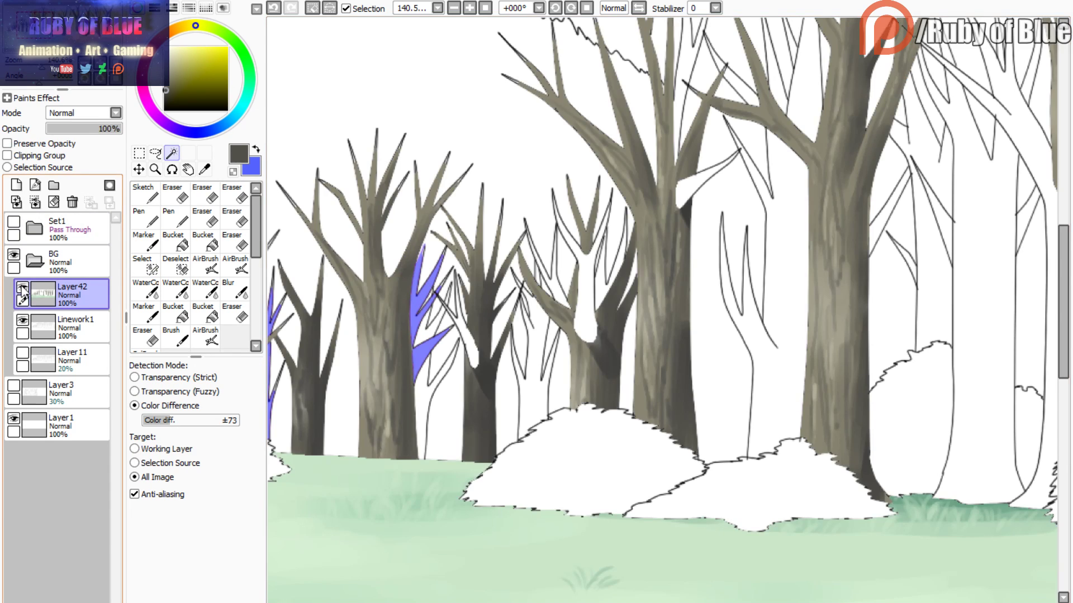
{"action": "left_click", "coordinate": [22, 288]}
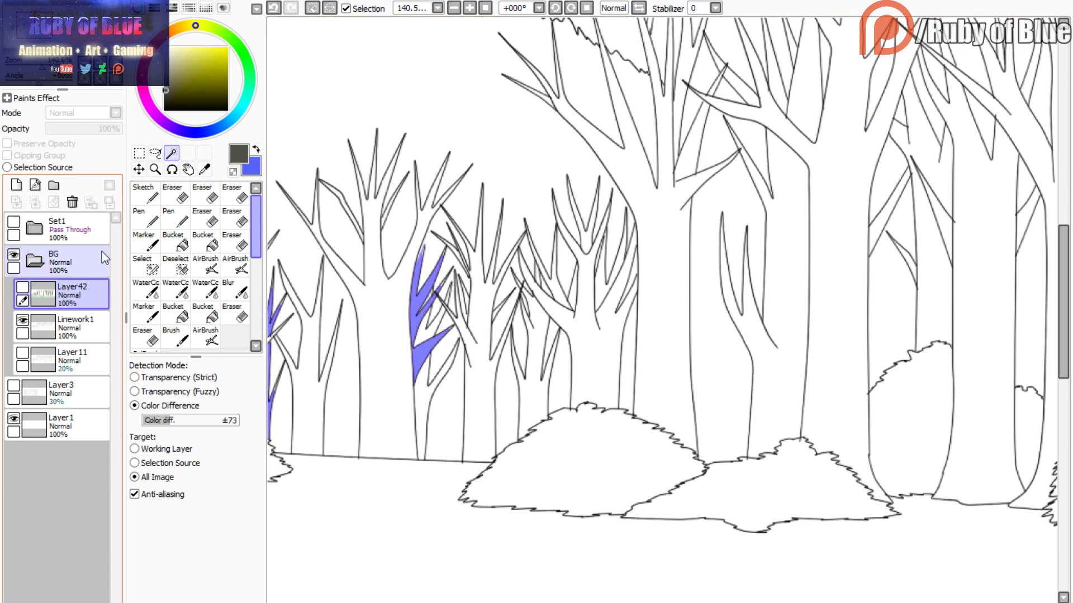
- Show Layer42 and add the angled branch of the dark left-grove tree and the forked branch above the left bush to the selection
{"action": "left_click", "coordinate": [23, 287]}
{"action": "left_click", "coordinate": [464, 335]}
{"action": "key", "text": "s"}
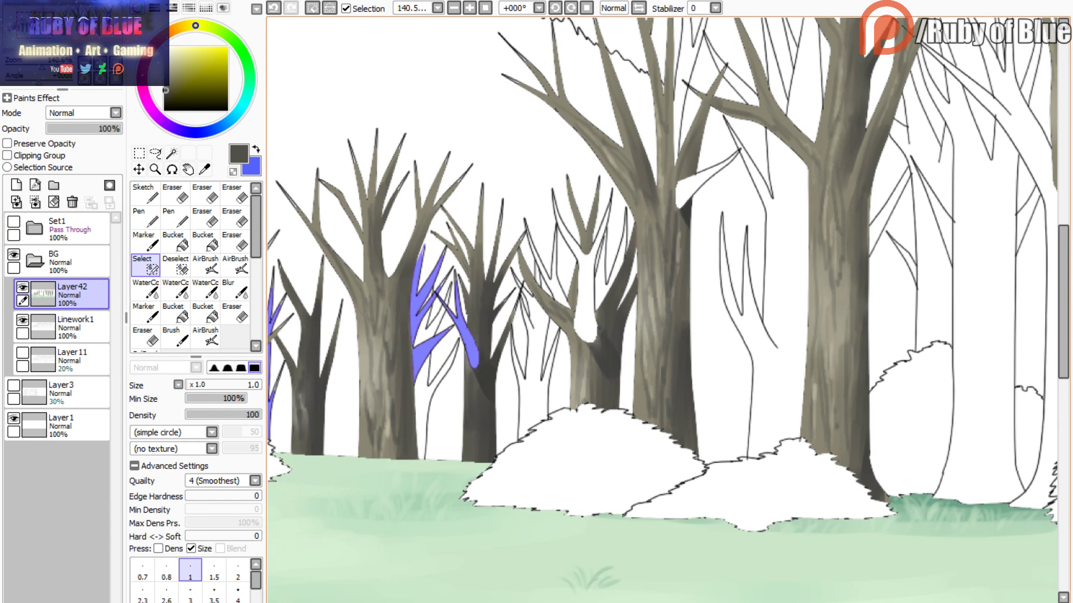
{"action": "key", "text": "w"}
{"action": "left_click", "coordinate": [556, 239]}
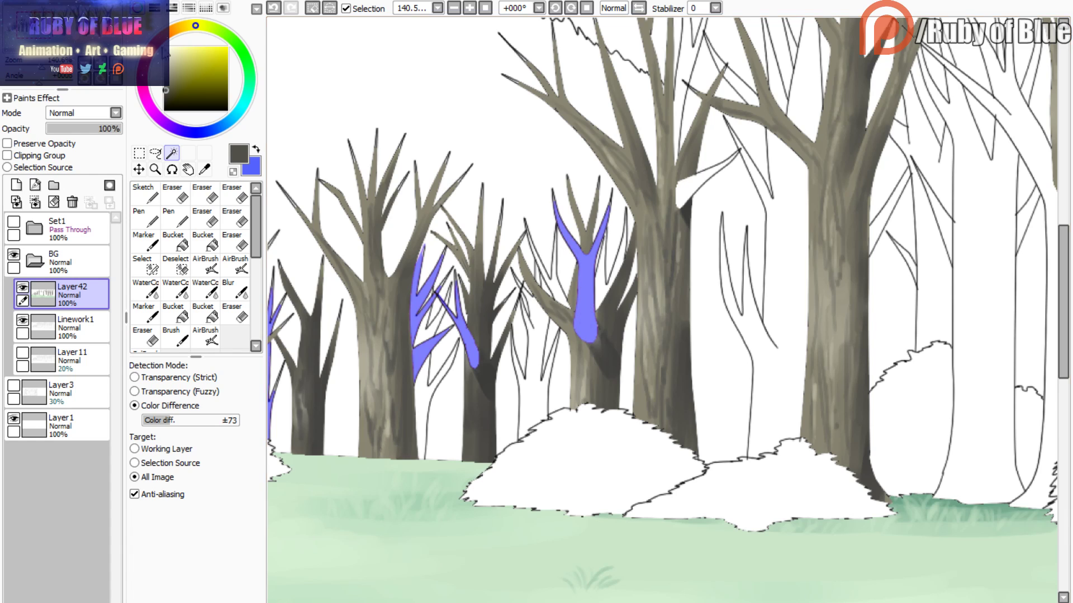
- Add the branch beside the tall trunk, the upright twig near the forked branch, and the slim tree behind the left bush to the selection
{"action": "left_click", "coordinate": [678, 193]}
{"action": "left_click", "coordinate": [605, 294]}
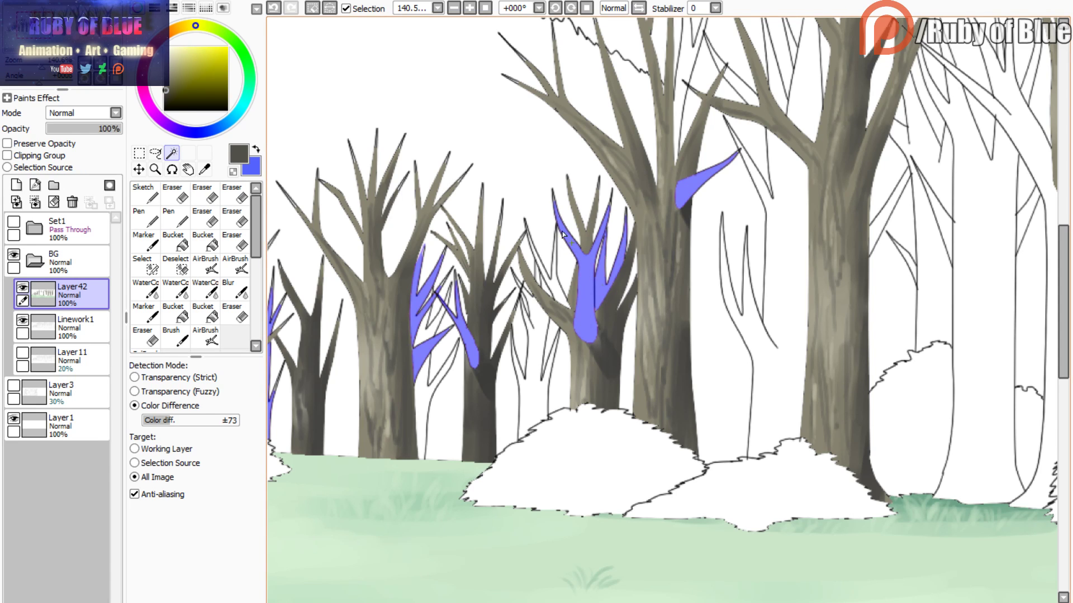
{"action": "left_click", "coordinate": [531, 352]}
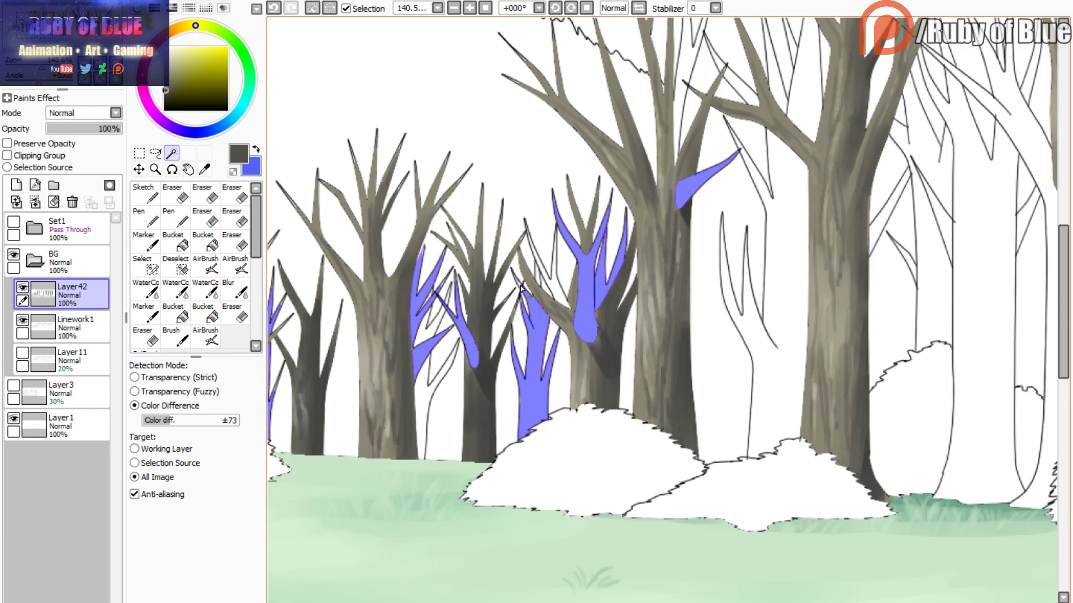
{"action": "left_click", "coordinate": [551, 295]}
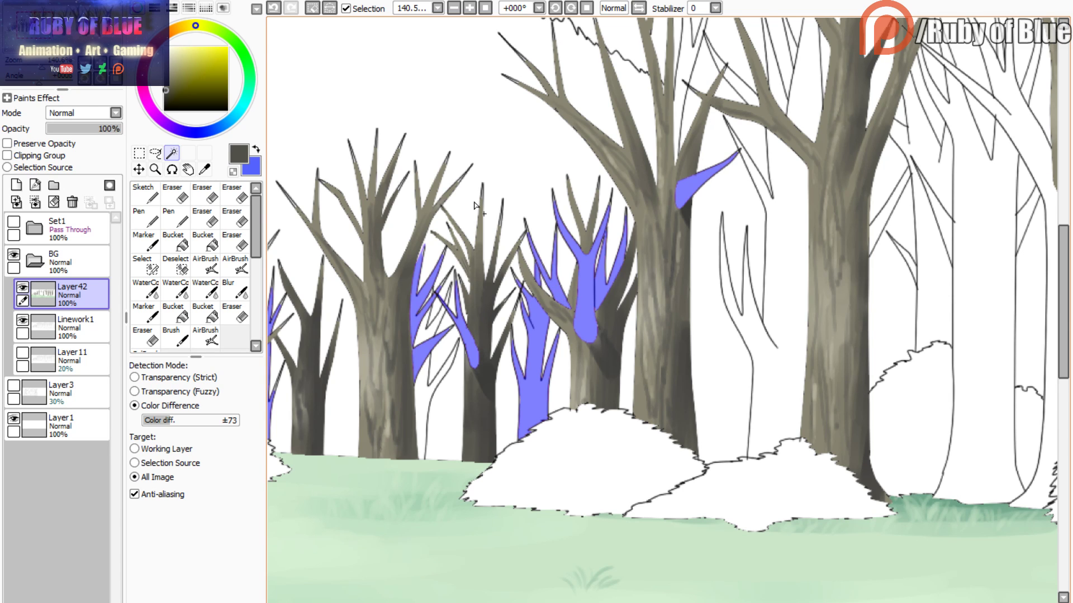
- Seal the low stub with the 1 px Select brush and add the background tree between the two large left trunks, with its upper branches
{"action": "left_click_drag", "start_coordinate": [61, 32], "coordinate": [68, 23]}
{"action": "left_click_drag", "start_coordinate": [42, 66], "coordinate": [40, 66]}
{"action": "left_click", "coordinate": [146, 265]}
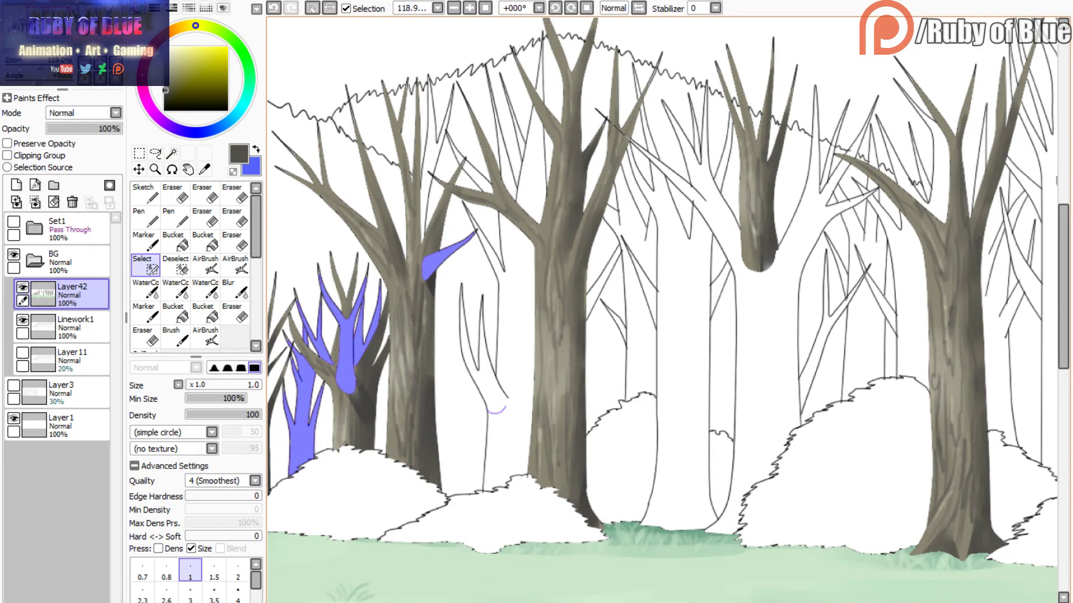
{"action": "key", "text": "w"}
{"action": "left_click", "coordinate": [509, 419]}
{"action": "left_click", "coordinate": [473, 182]}
{"action": "left_click", "coordinate": [527, 194]}
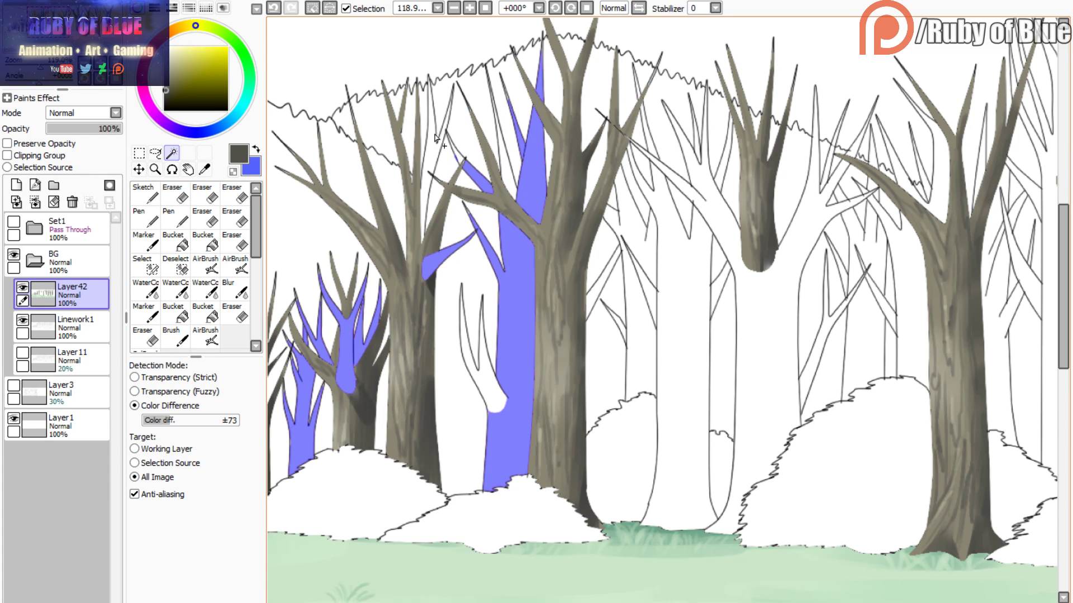
{"action": "left_click", "coordinate": [431, 151]}
- Add the wide background tree behind the central clearing and its side branches to the selection
{"action": "left_click", "coordinate": [671, 326]}
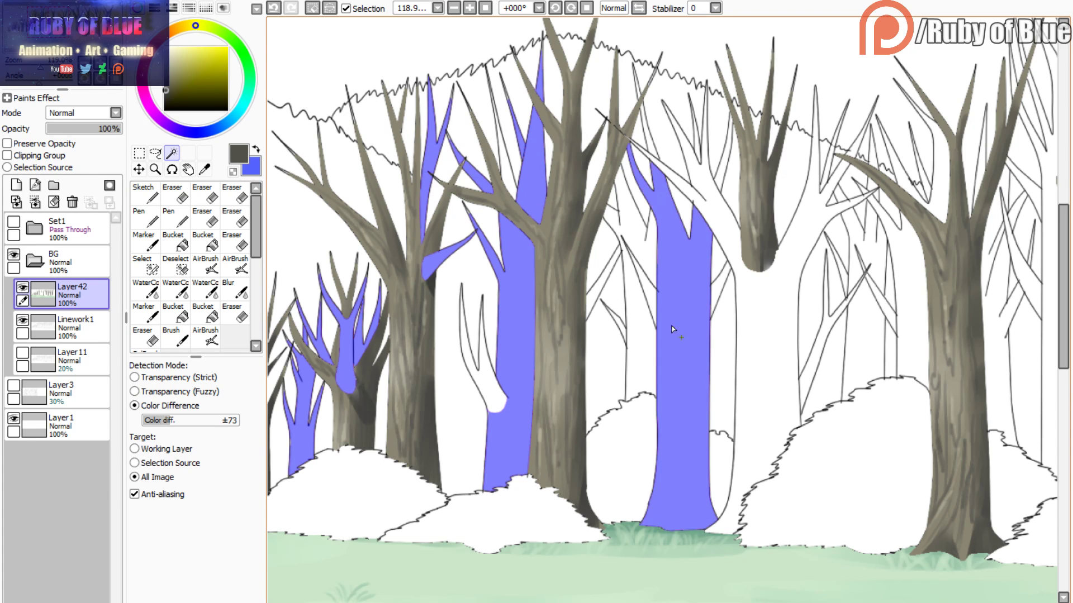
{"action": "left_click", "coordinate": [650, 146]}
{"action": "left_click", "coordinate": [696, 143]}
{"action": "left_click", "coordinate": [721, 169]}
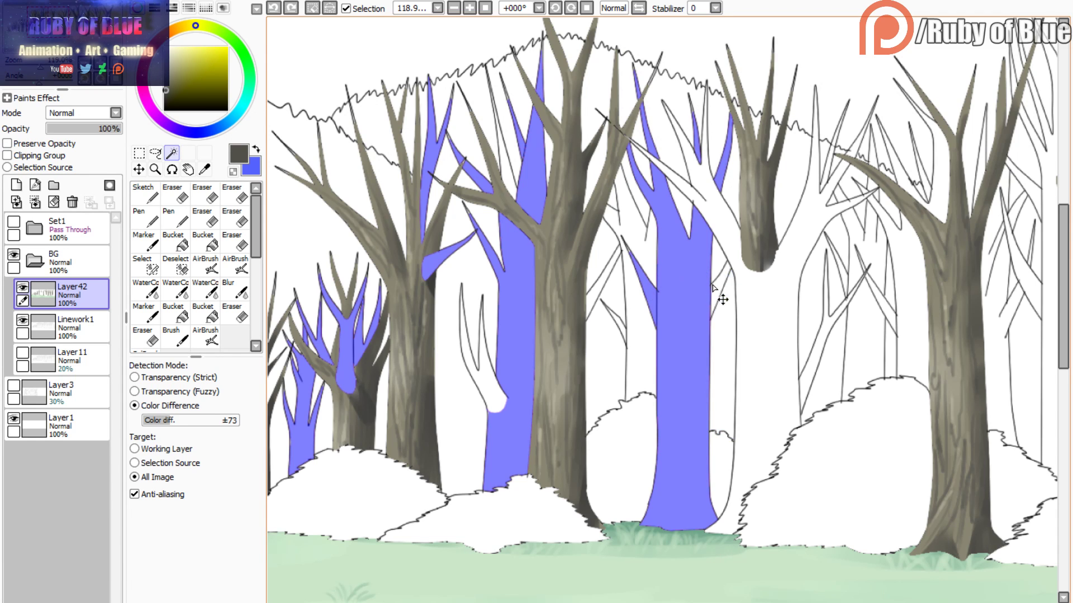
- Add the straight background tree behind the short hanging painted branch, including its upper and side branches, to the selection
{"action": "scroll", "coordinate": [688, 253], "scroll_direction": "right", "scroll_amount": 3}
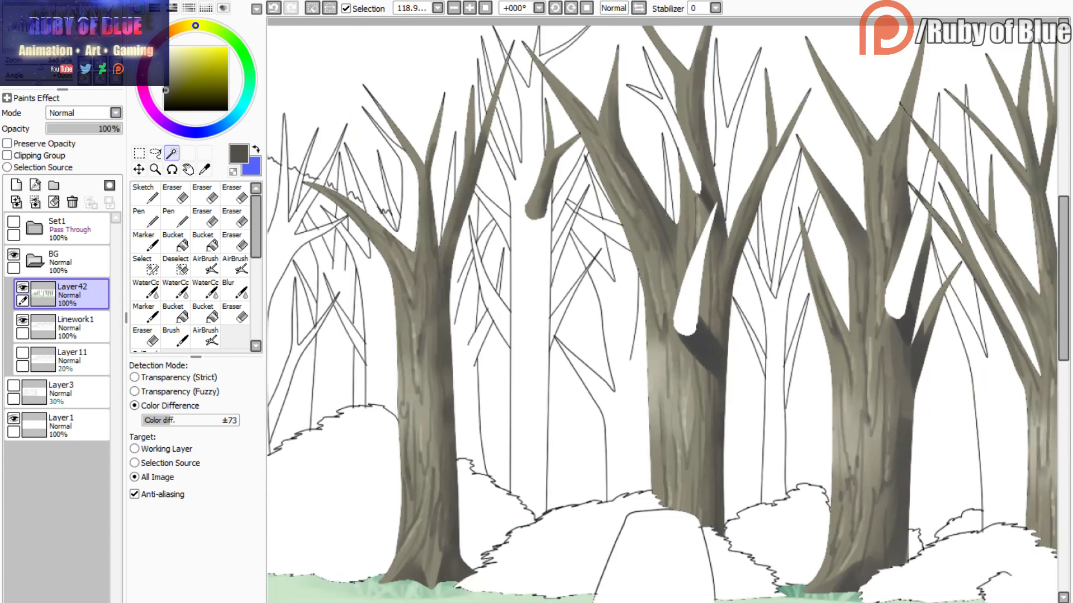
{"action": "left_click_drag", "start_coordinate": [40, 67], "coordinate": [39, 66]}
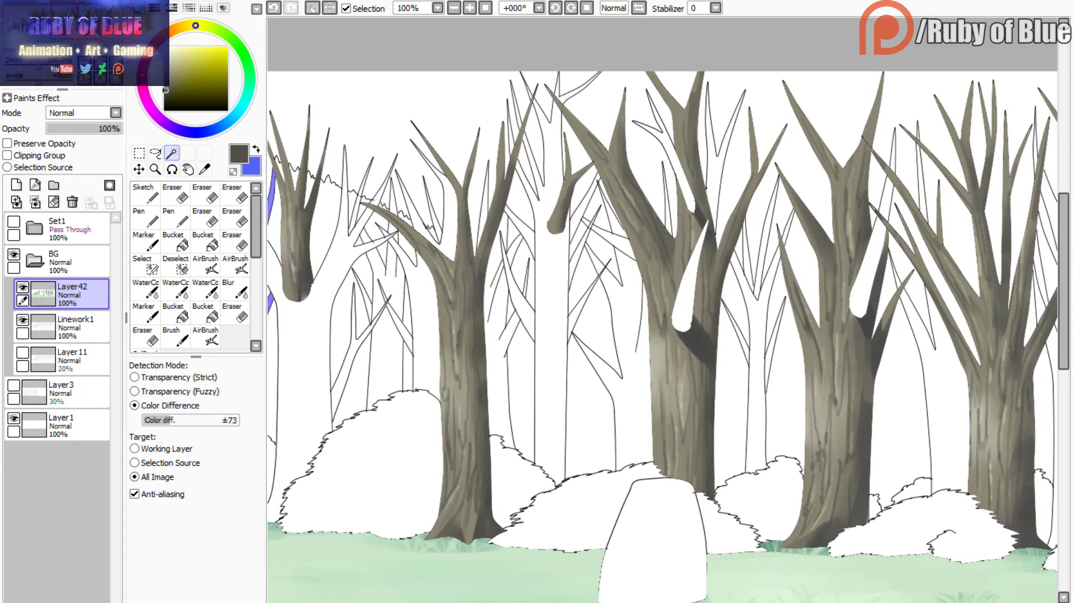
{"action": "left_click", "coordinate": [536, 311]}
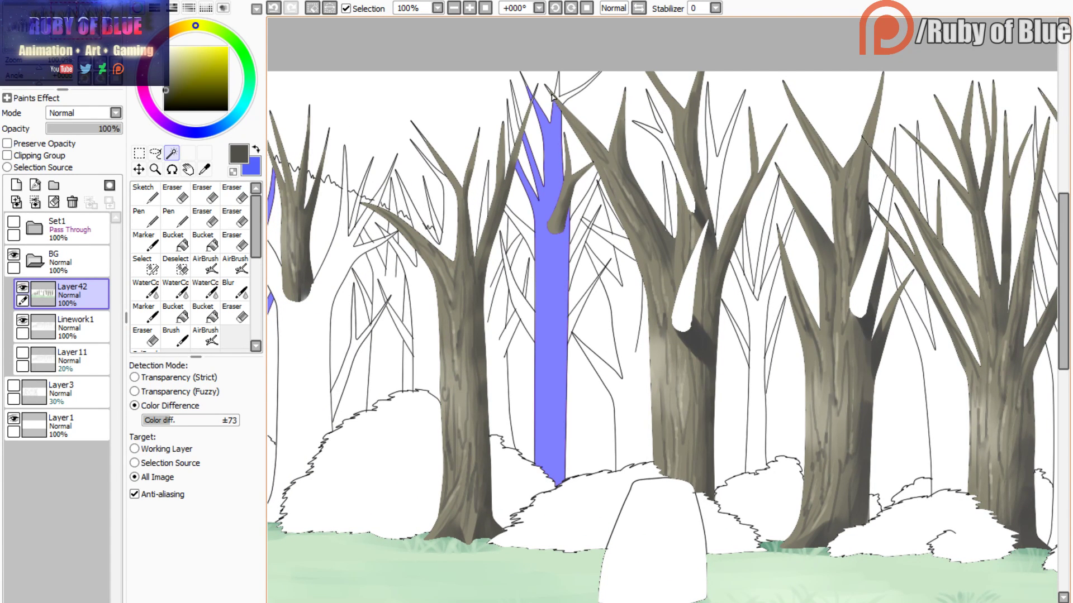
{"action": "left_click", "coordinate": [566, 104]}
{"action": "left_click", "coordinate": [571, 268]}
{"action": "left_click", "coordinate": [528, 243]}
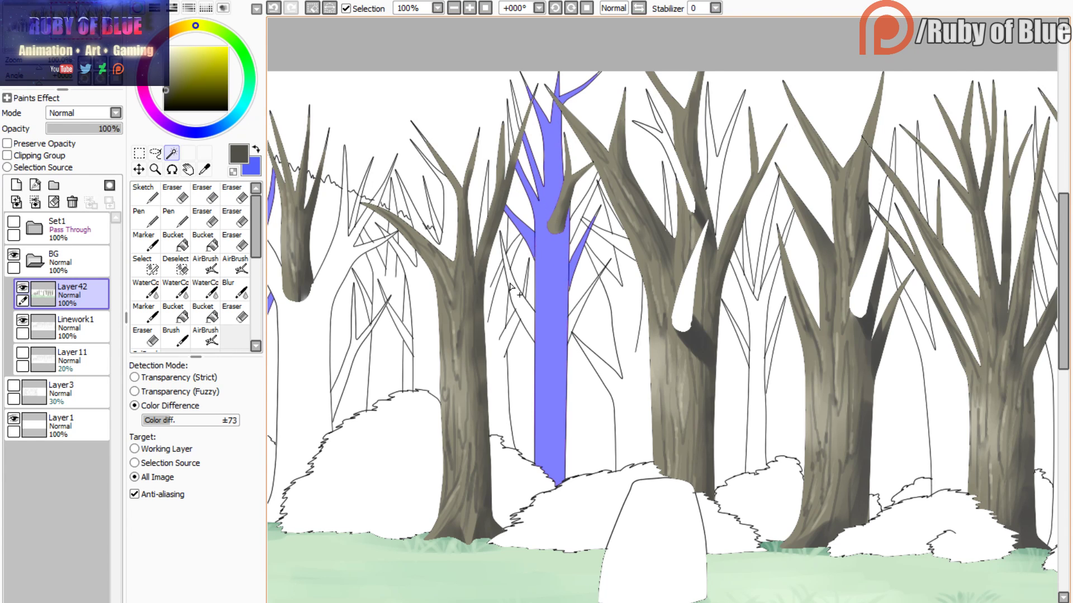
{"action": "left_click", "coordinate": [511, 286]}
{"action": "left_click", "coordinate": [570, 321]}
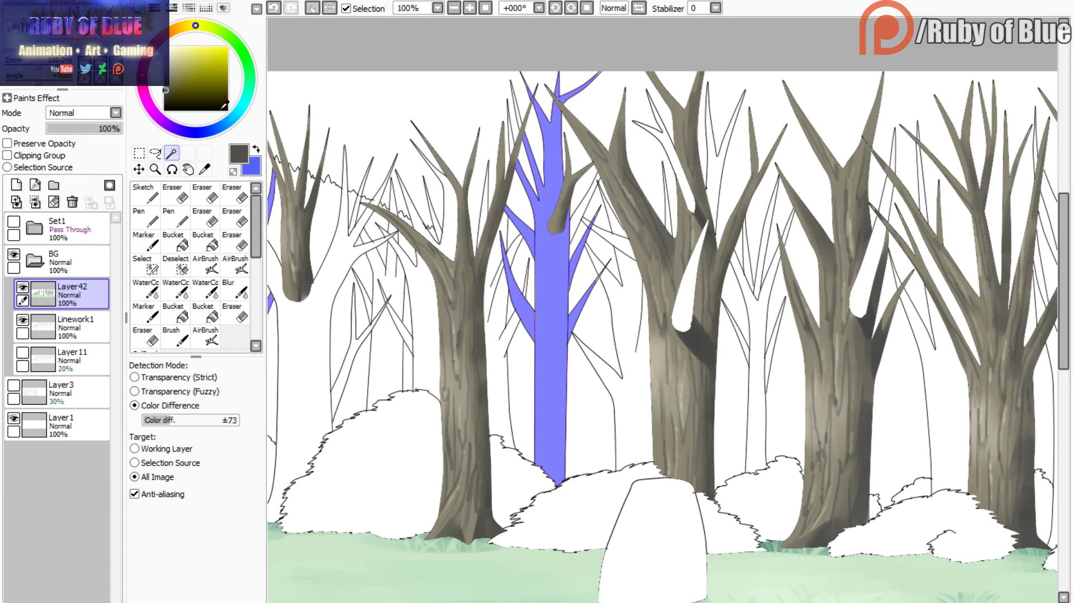
- Close off the thin branches just left of the straight background tree with the Select brush and add them to the selection
{"action": "left_click", "coordinate": [146, 266]}
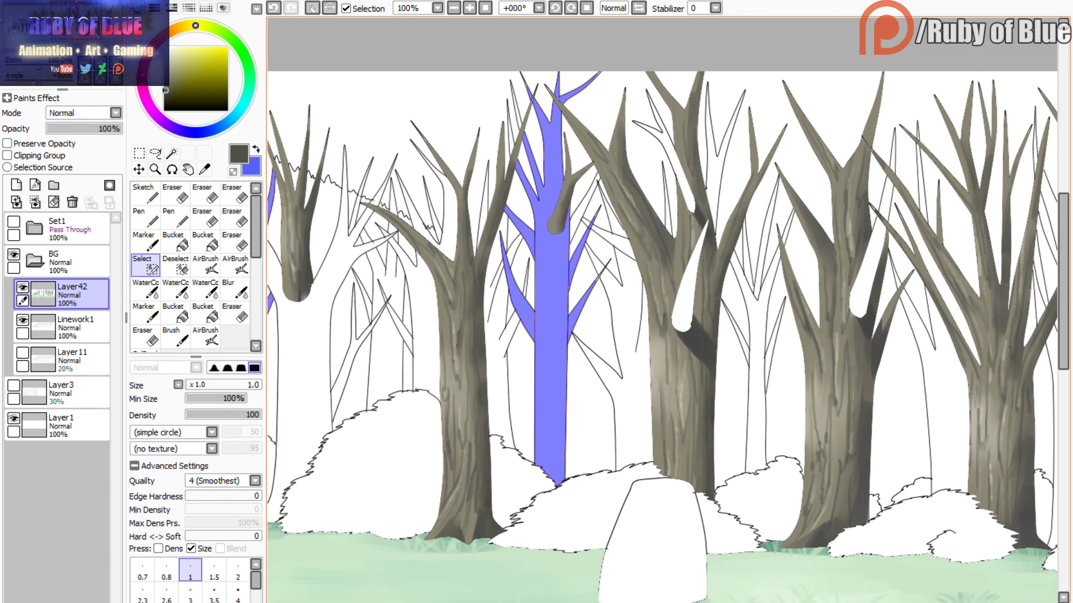
{"action": "key", "text": "ctrl+z"}
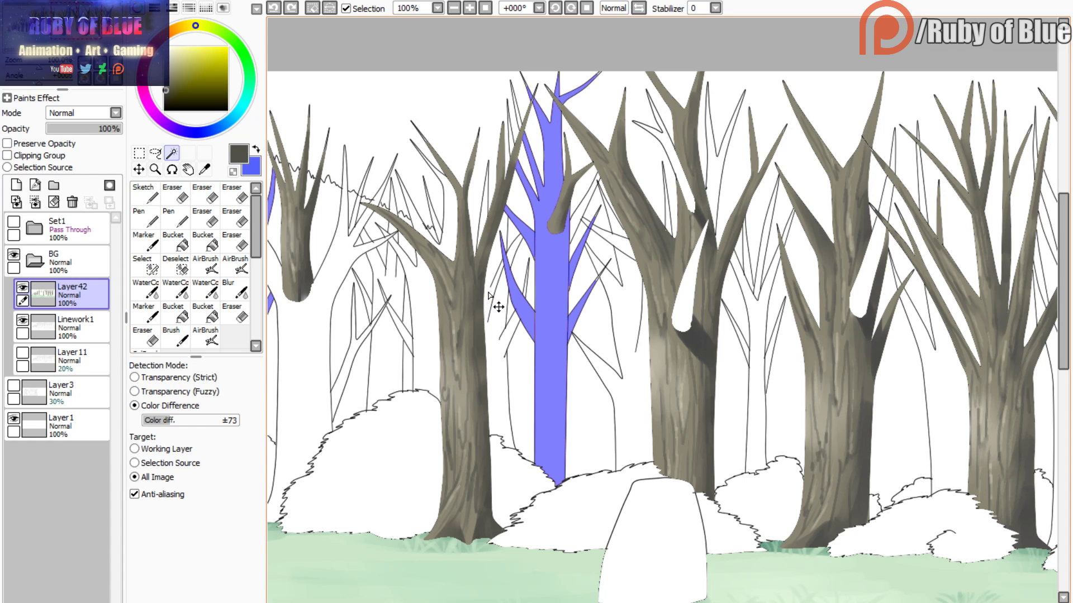
{"action": "left_click_drag", "start_coordinate": [502, 262], "coordinate": [485, 320]}
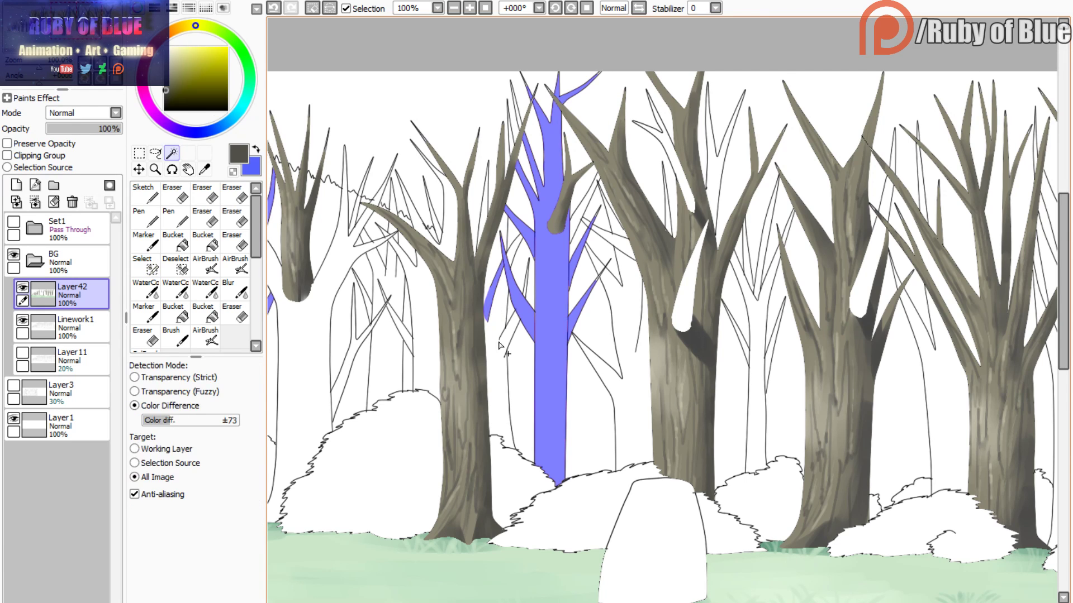
{"action": "key", "text": "w"}
{"action": "left_click", "coordinate": [515, 318]}
{"action": "key", "text": "s"}
- Add the unpainted branches crossing the large trunk behind the stone, hiding Layer42 to fill the sealed piece beside that trunk
{"action": "key", "text": "ctrl+z"}
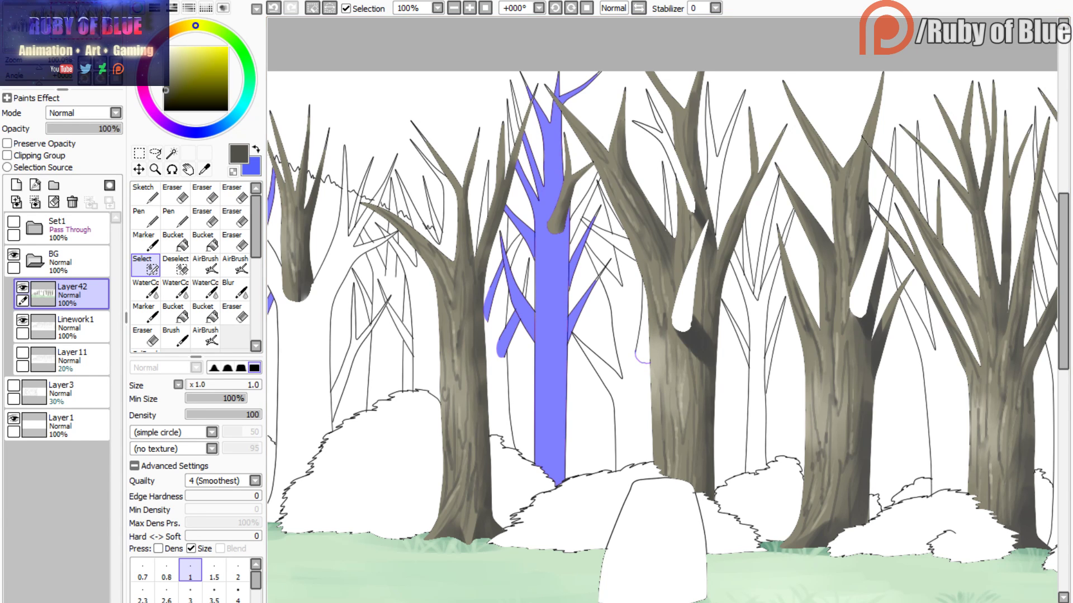
{"action": "left_click_drag", "start_coordinate": [679, 257], "coordinate": [596, 246]}
{"action": "key", "text": "w"}
{"action": "left_click", "coordinate": [605, 189]}
{"action": "left_click", "coordinate": [22, 287]}
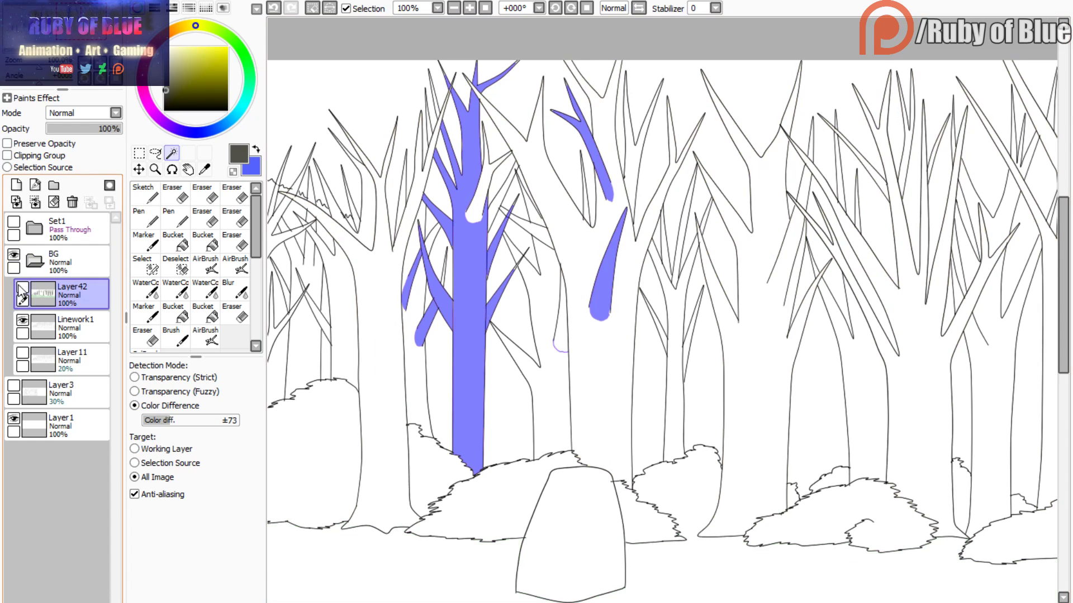
{"action": "left_click", "coordinate": [559, 330]}
- Show Layer42 again and add the thin side branches just left of the large trunk behind the stone to the selection
{"action": "key", "text": "a"}
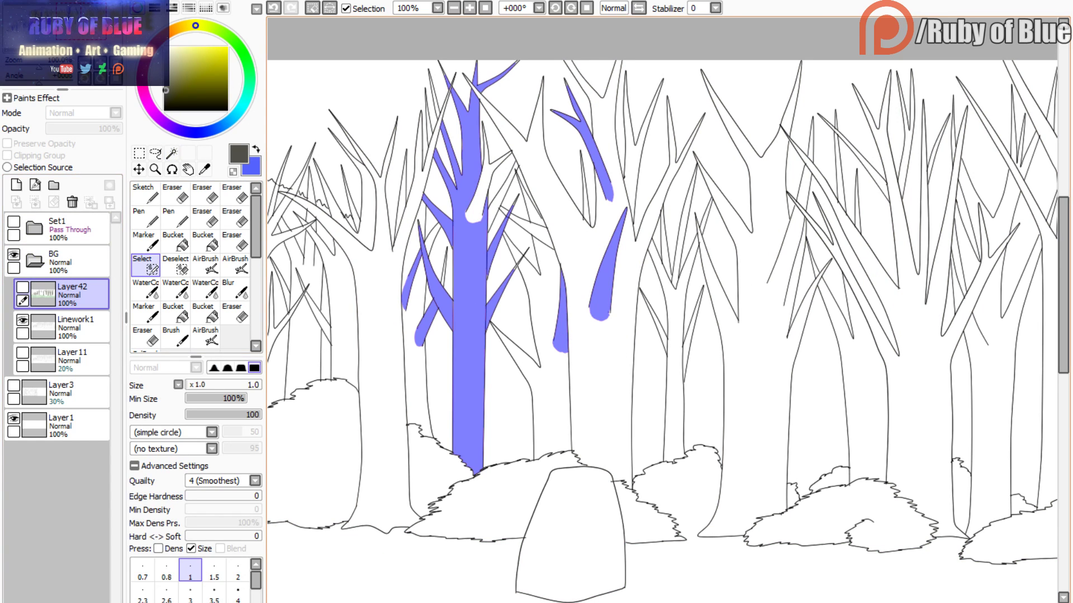
{"action": "left_click", "coordinate": [22, 288]}
{"action": "left_click", "coordinate": [22, 287]}
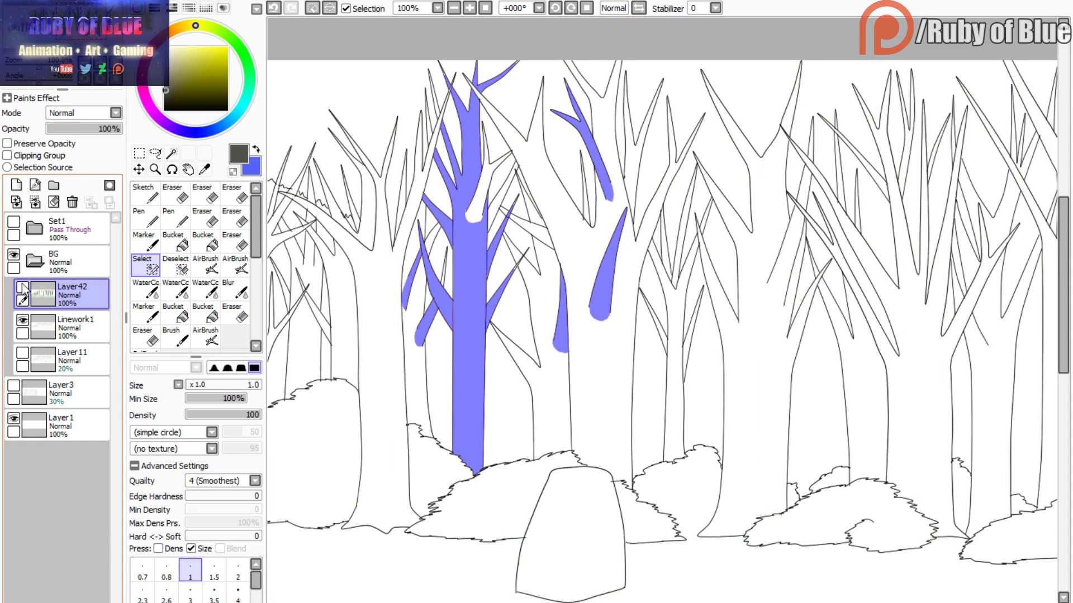
{"action": "left_click", "coordinate": [22, 288]}
{"action": "key", "text": "w"}
{"action": "left_click", "coordinate": [515, 227]}
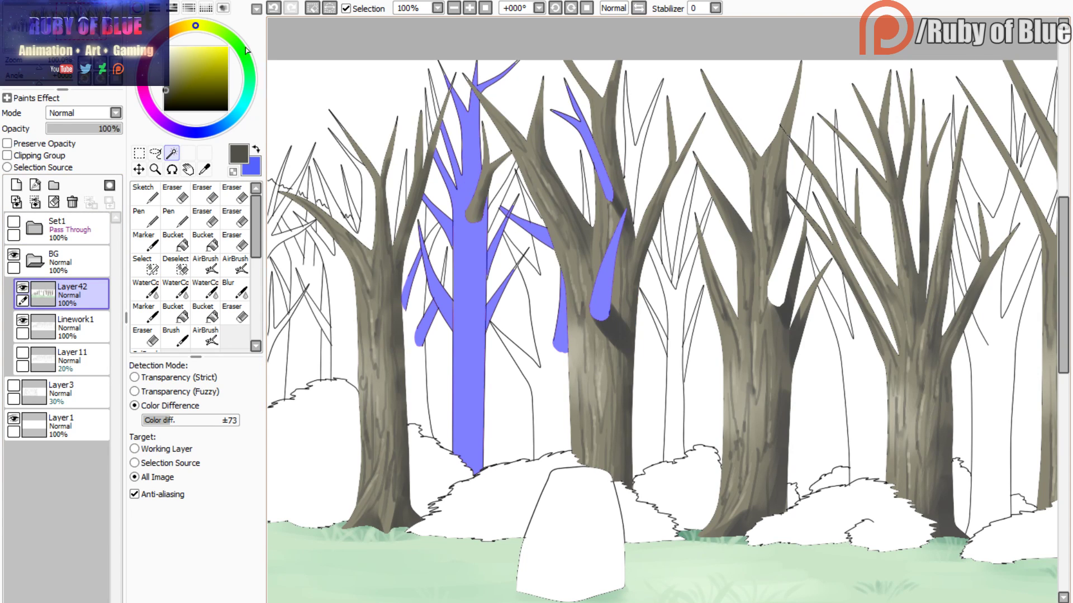
{"action": "left_click", "coordinate": [497, 213]}
- Add the rounded unpainted branch on the forked tree right of the stone to the selection, undoing the stray picks
{"action": "scroll", "coordinate": [662, 331], "scroll_direction": "right", "scroll_amount": 3}
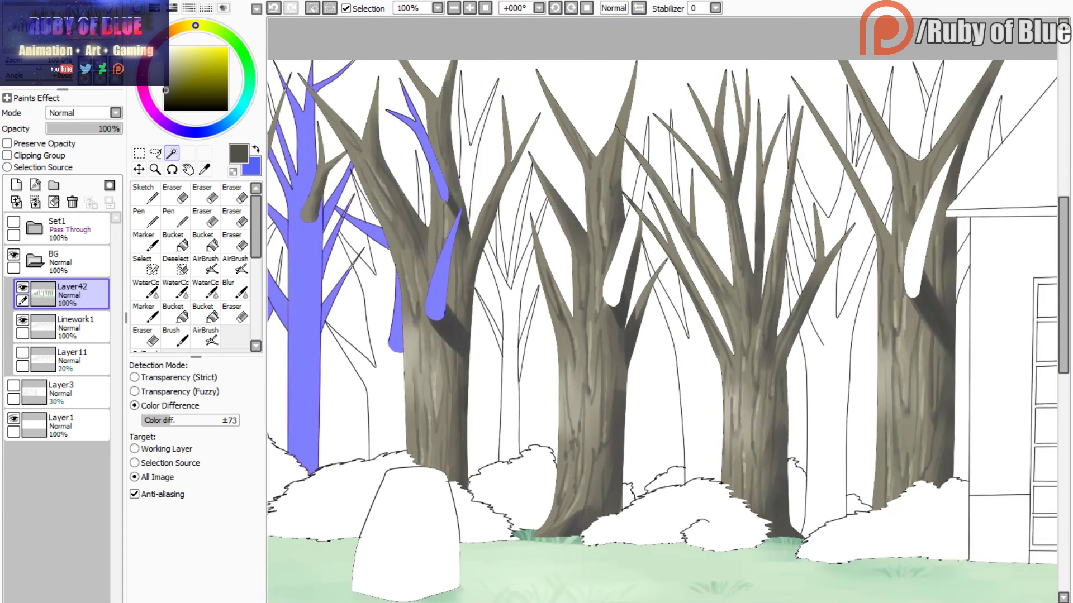
{"action": "left_click", "coordinate": [622, 249]}
{"action": "left_click", "coordinate": [636, 186]}
{"action": "left_click", "coordinate": [646, 141]}
{"action": "key", "text": "ctrl+z"}
{"action": "key", "text": "ctrl+z"}
{"action": "key", "text": "ctrl+z"}
{"action": "key", "text": "w"}
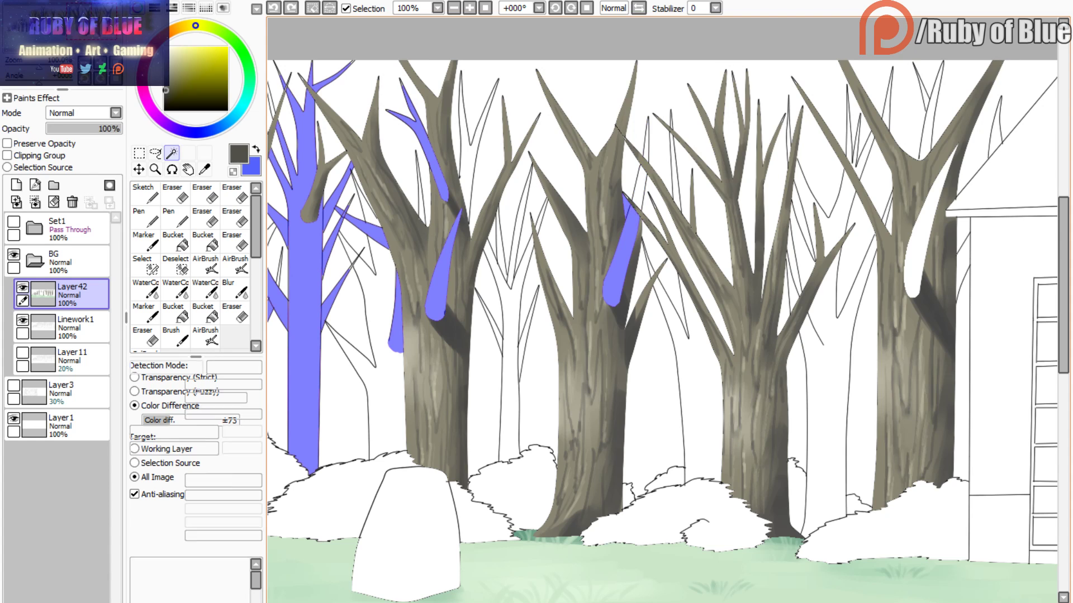
{"action": "key", "text": "w"}
- Undo the selection flooding the picture and extend the selected branch on the forked tree up to its tip
{"action": "left_click", "coordinate": [621, 262]}
{"action": "left_click", "coordinate": [637, 190]}
{"action": "left_click", "coordinate": [647, 141]}
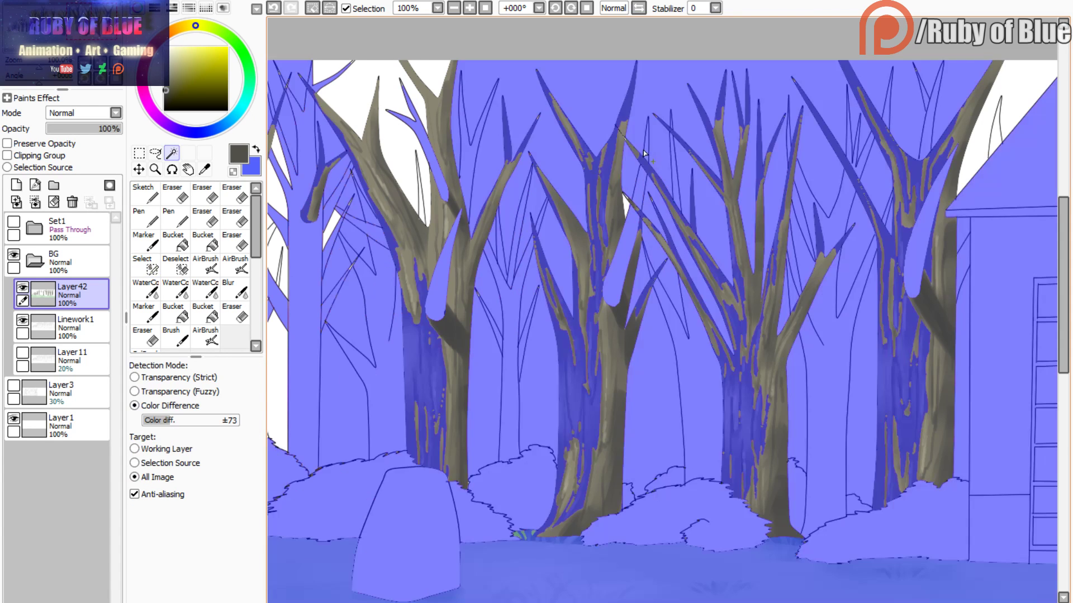
{"action": "left_click", "coordinate": [645, 154]}
{"action": "key", "text": "ctrl+z"}
{"action": "key", "text": "ctrl+z"}
{"action": "key", "text": "w"}
{"action": "key", "text": "w"}
{"action": "left_click", "coordinate": [637, 148]}
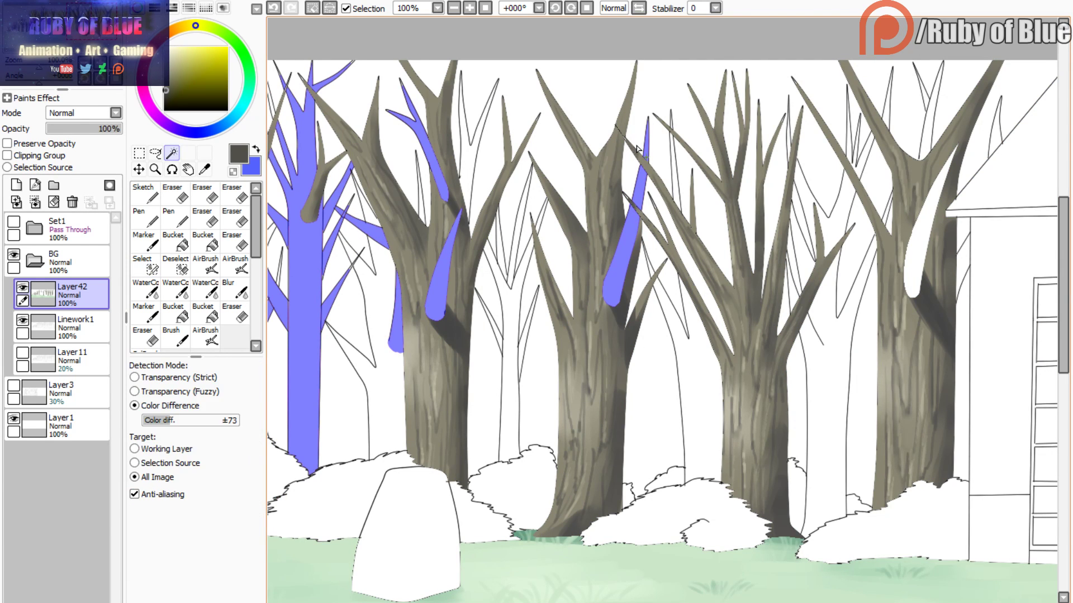
- Add the trunk and central upper branches of the slim background tree between the two large trunks right of the stone
{"action": "left_click", "coordinate": [508, 326]}
{"action": "left_click", "coordinate": [503, 237]}
{"action": "key", "text": "ctrl+z"}
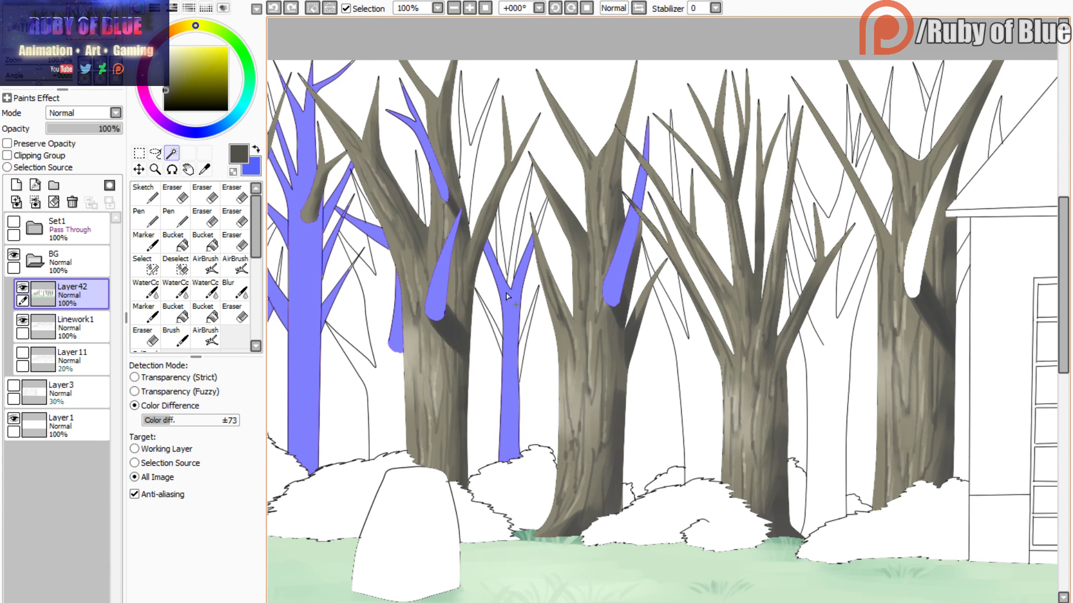
{"action": "left_click", "coordinate": [511, 272]}
{"action": "left_click", "coordinate": [506, 268]}
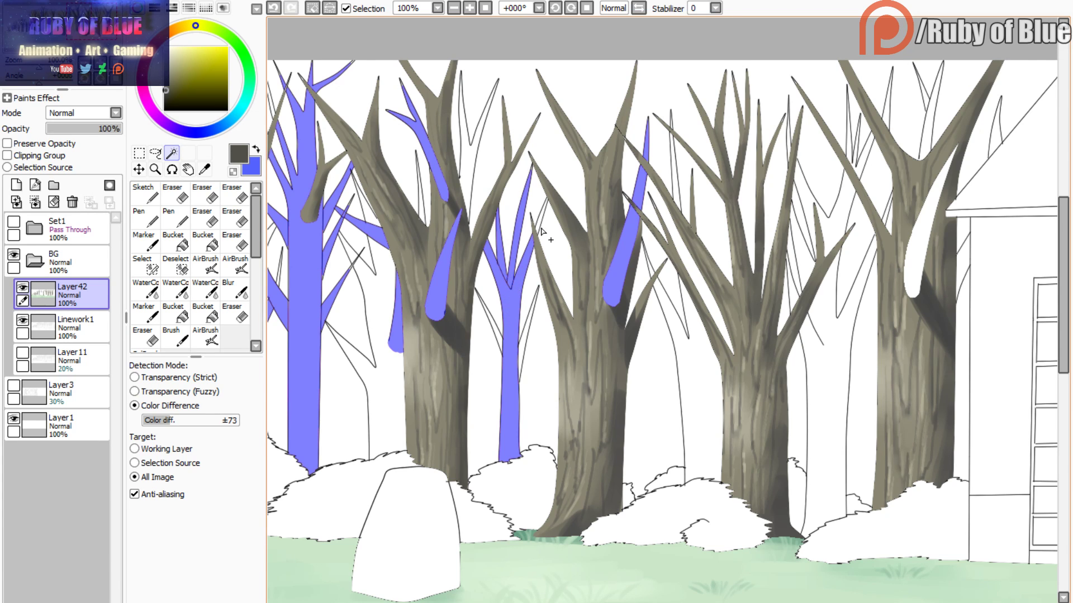
- Add the remaining outer and lower side branches of that slim background tree to the selection
{"action": "left_click", "coordinate": [543, 232]}
{"action": "left_click", "coordinate": [497, 326]}
{"action": "left_click", "coordinate": [531, 345]}
{"action": "key", "text": "ctrl+z"}
{"action": "left_click", "coordinate": [523, 338]}
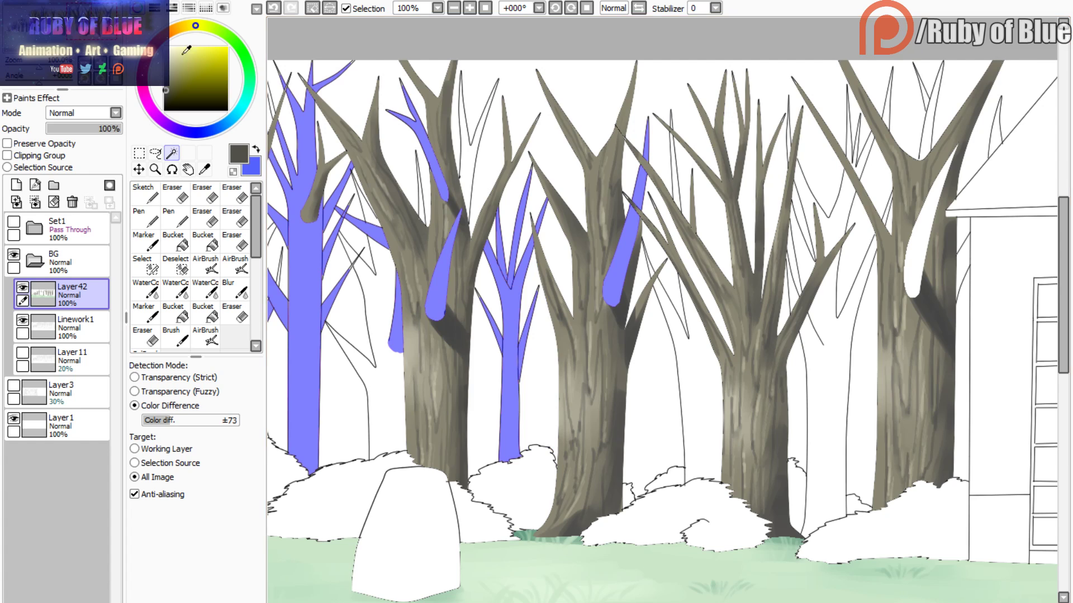
- Add the background tree behind the many-branched tree left of the house, including its long angled branch, and set the drawing colour to black
{"action": "scroll", "coordinate": [519, 335], "scroll_direction": "right", "scroll_amount": 4}
{"action": "left_click", "coordinate": [458, 336]}
{"action": "left_click", "coordinate": [432, 278]}
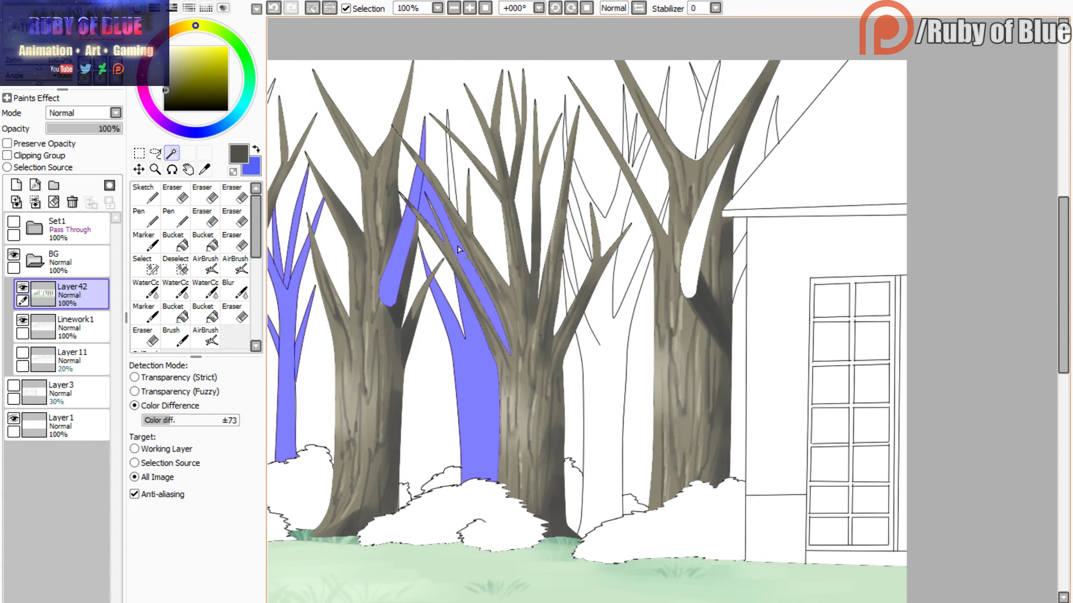
{"action": "key", "text": "ctrl+z"}
{"action": "left_click", "coordinate": [145, 266]}
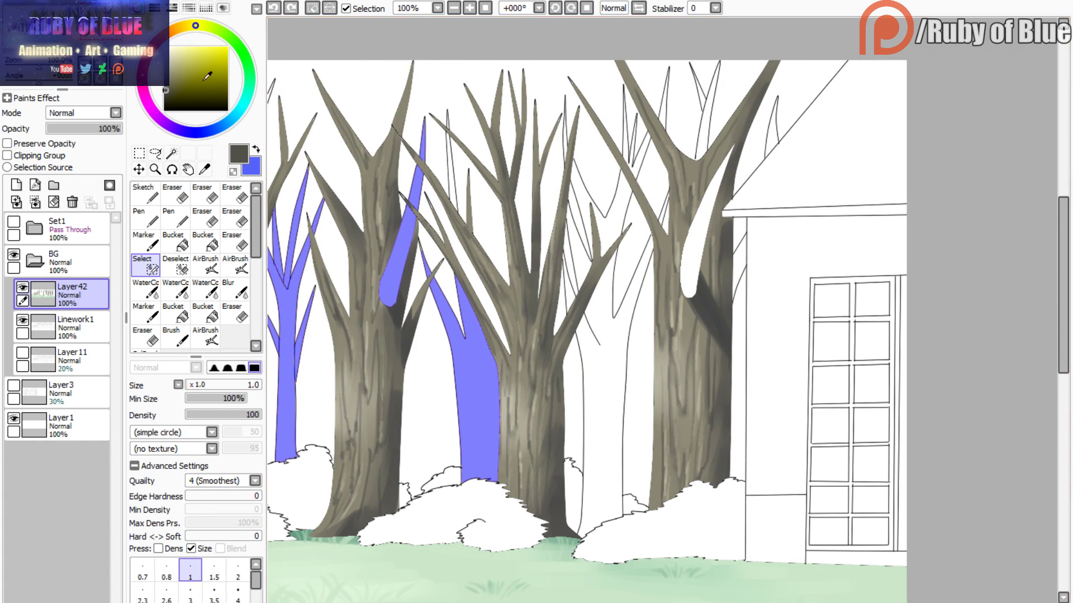
{"action": "left_click", "coordinate": [164, 110]}
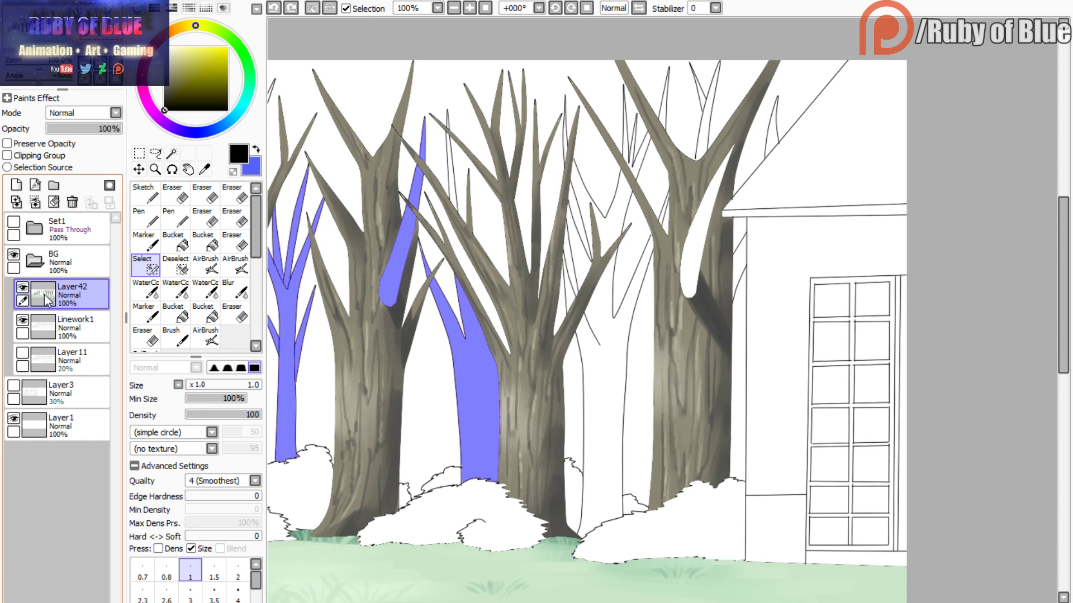
{"action": "left_click", "coordinate": [172, 153]}
{"action": "left_click", "coordinate": [463, 263]}
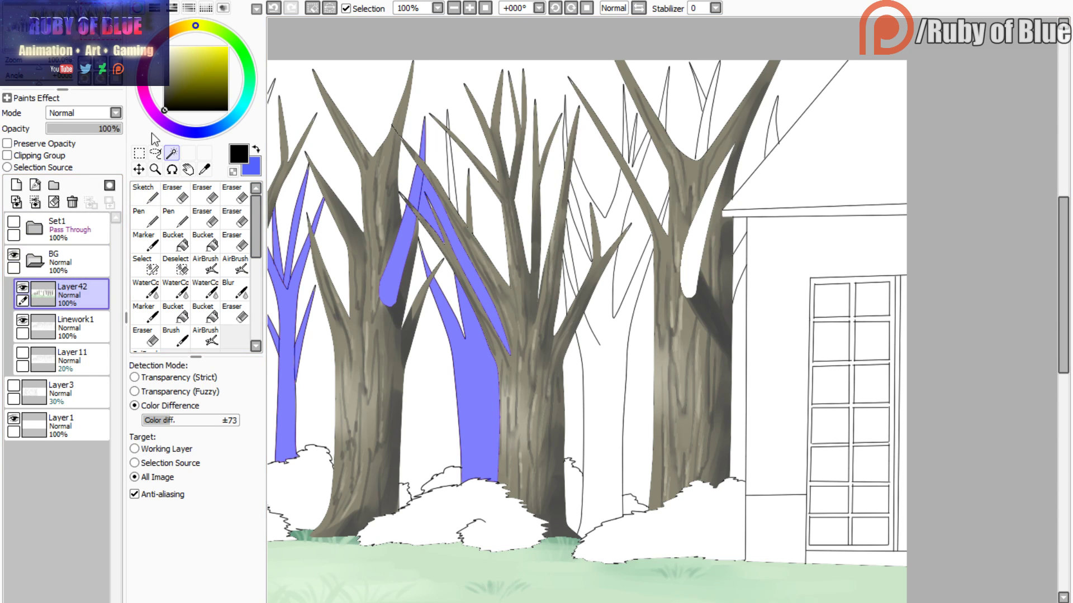
- Clear the stray selection patch between the crossing branches left of the many-branched tree with the Deselect brush on Layer42
{"action": "left_click", "coordinate": [76, 328]}
{"action": "left_click", "coordinate": [146, 217]}
{"action": "key", "text": "ctrl+h"}
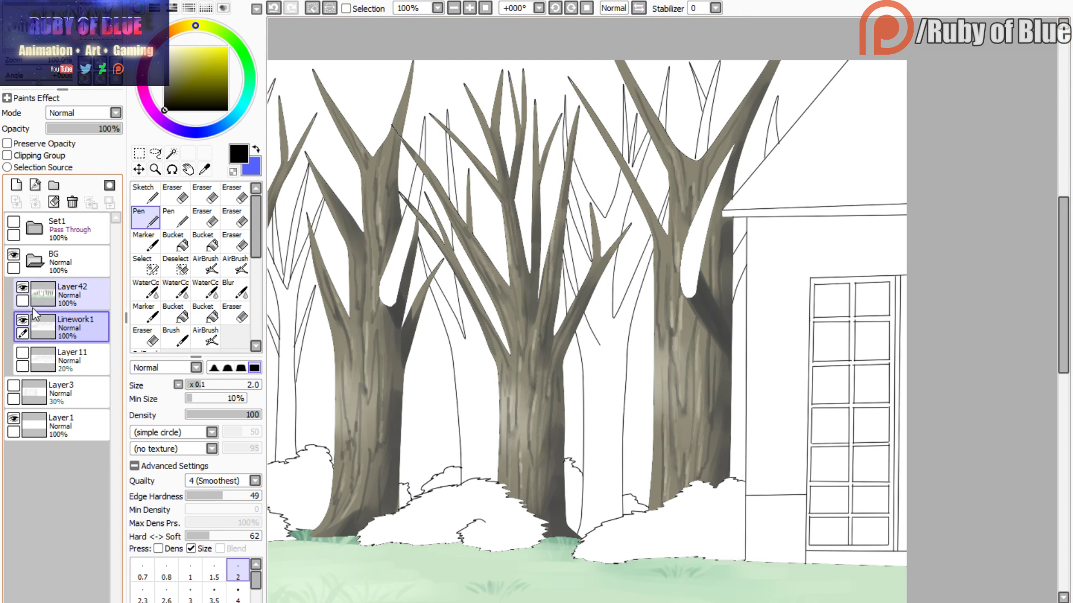
{"action": "left_click", "coordinate": [176, 265]}
{"action": "left_click", "coordinate": [53, 299]}
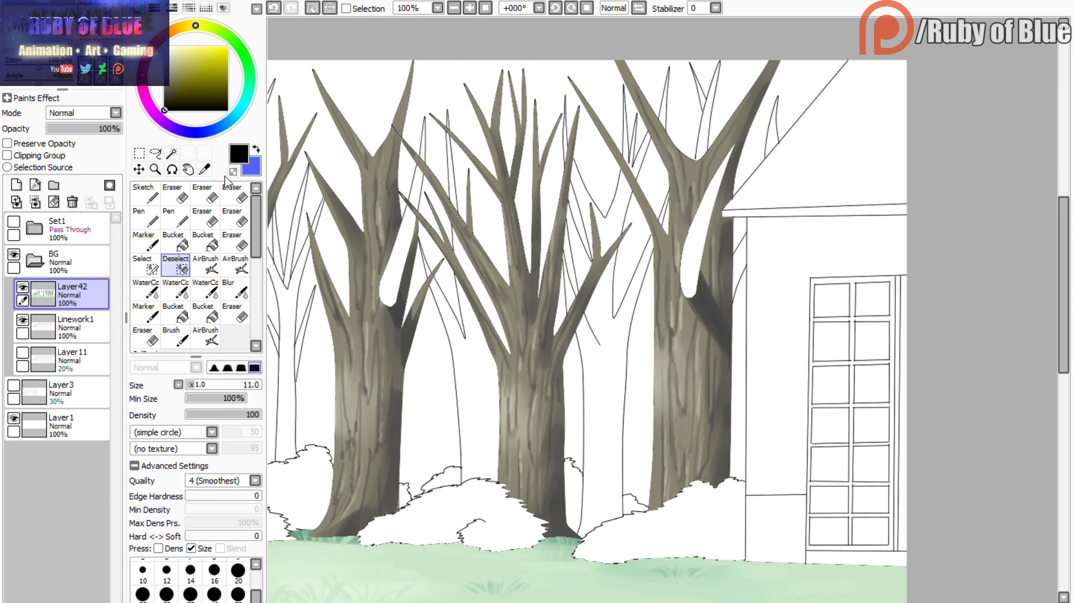
{"action": "mouse_move", "coordinate": [433, 223]}
{"action": "left_mouse_down"}
{"action": "mouse_move", "coordinate": [423, 184]}
{"action": "mouse_move", "coordinate": [448, 240]}
{"action": "left_mouse_up"}
{"action": "key", "text": "w"}
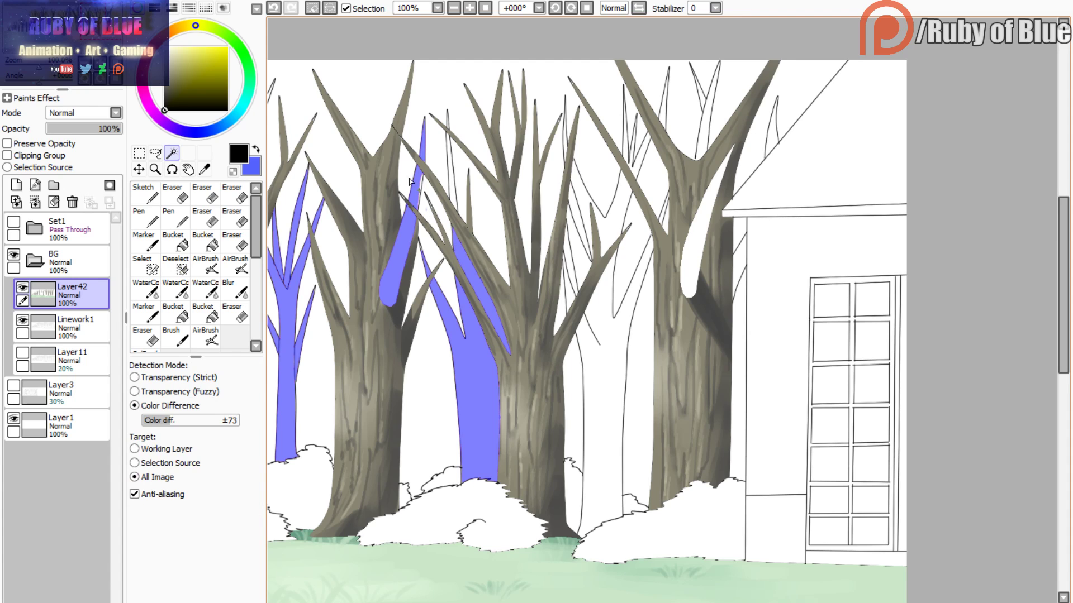
- Touch up the selection where the slanted branch beside the large trunk meets the crossing foreground branches
{"action": "key", "text": "ctrl+z"}
{"action": "key", "text": "s"}
{"action": "mouse_move", "coordinate": [419, 193]}
{"action": "left_mouse_down"}
{"action": "mouse_move", "coordinate": [422, 176]}
{"action": "mouse_move", "coordinate": [418, 207]}
{"action": "mouse_move", "coordinate": [422, 166]}
{"action": "left_mouse_up"}
{"action": "key", "text": "d"}
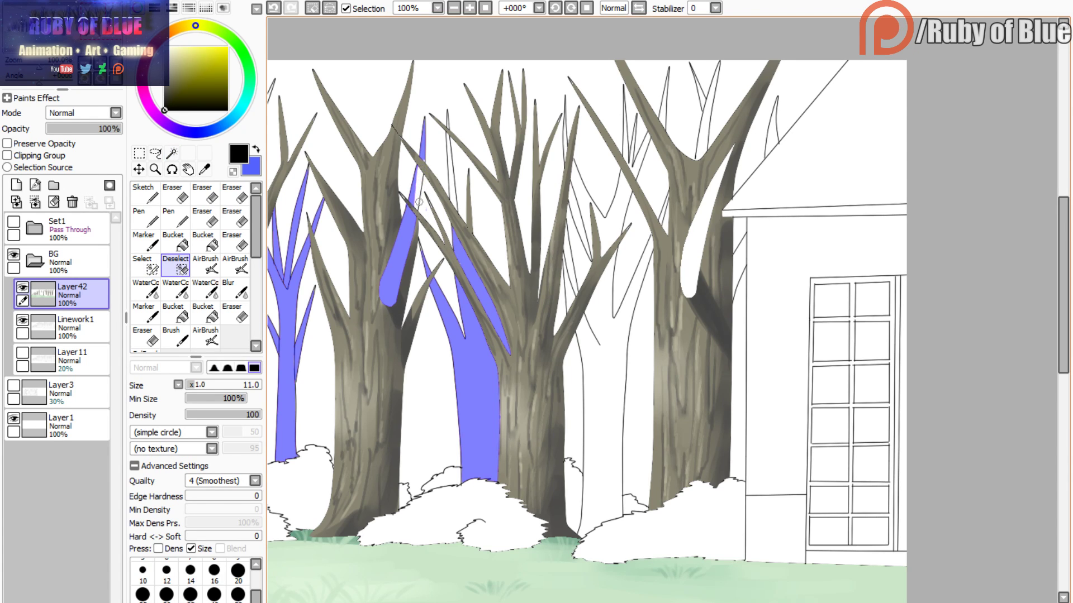
{"action": "key", "text": "w"}
{"action": "left_click", "coordinate": [420, 186]}
{"action": "key", "text": "s"}
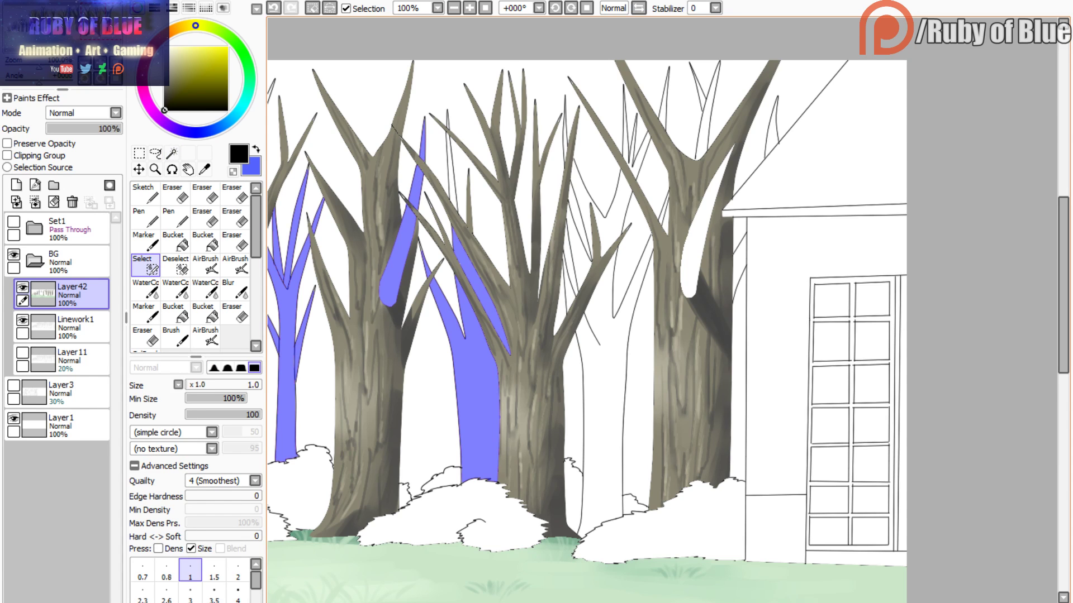
- Add the thin upright branch above the selected background tree behind the many-branched tree to the selection
{"action": "key", "text": "w"}
{"action": "left_click", "coordinate": [450, 168]}
{"action": "left_click", "coordinate": [455, 144]}
{"action": "key", "text": "ctrl+z"}
{"action": "left_click", "coordinate": [450, 124]}
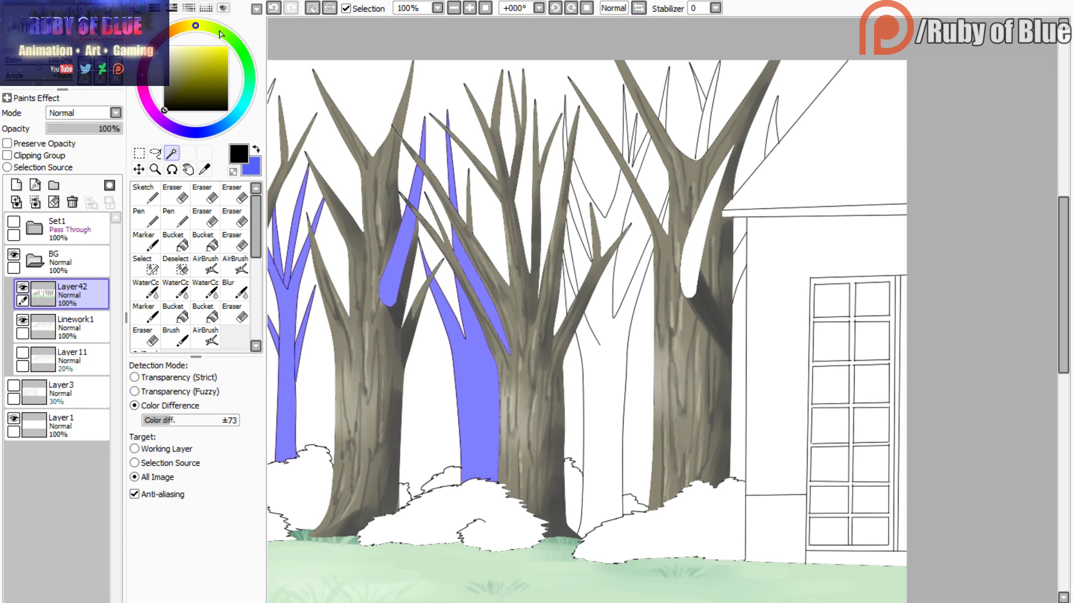
{"action": "left_click_drag", "start_coordinate": [25, 24], "coordinate": [30, 24]}
- Close off the open end of the lower branch and add the trunk of the background tree left of the house-side tree
{"action": "key", "text": "s"}
{"action": "key", "text": "ctrl+z"}
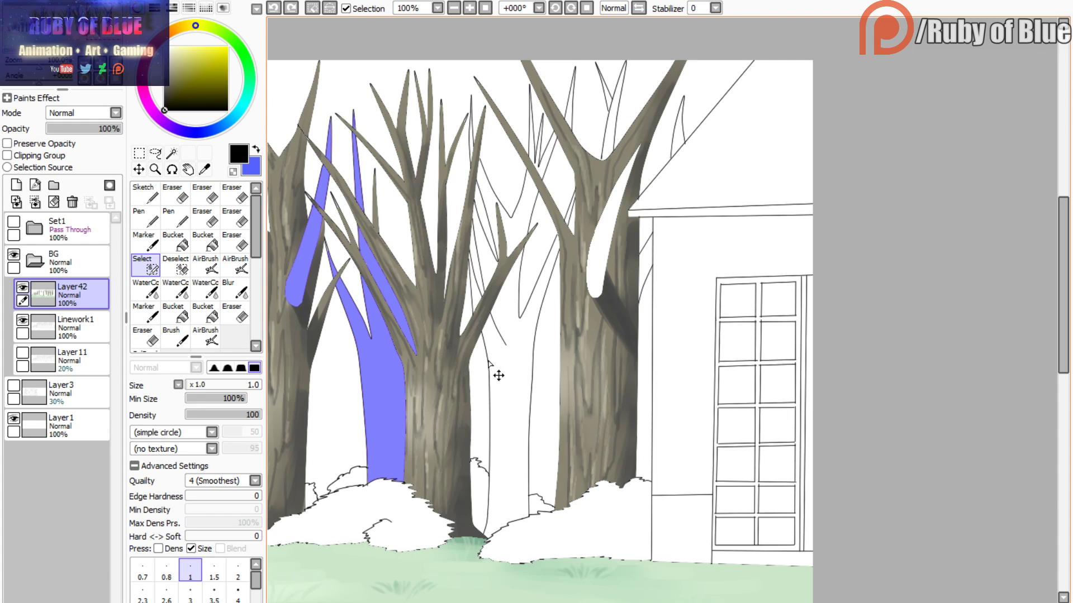
{"action": "key", "text": "w"}
{"action": "left_click", "coordinate": [497, 354]}
{"action": "key", "text": "ctrl+z"}
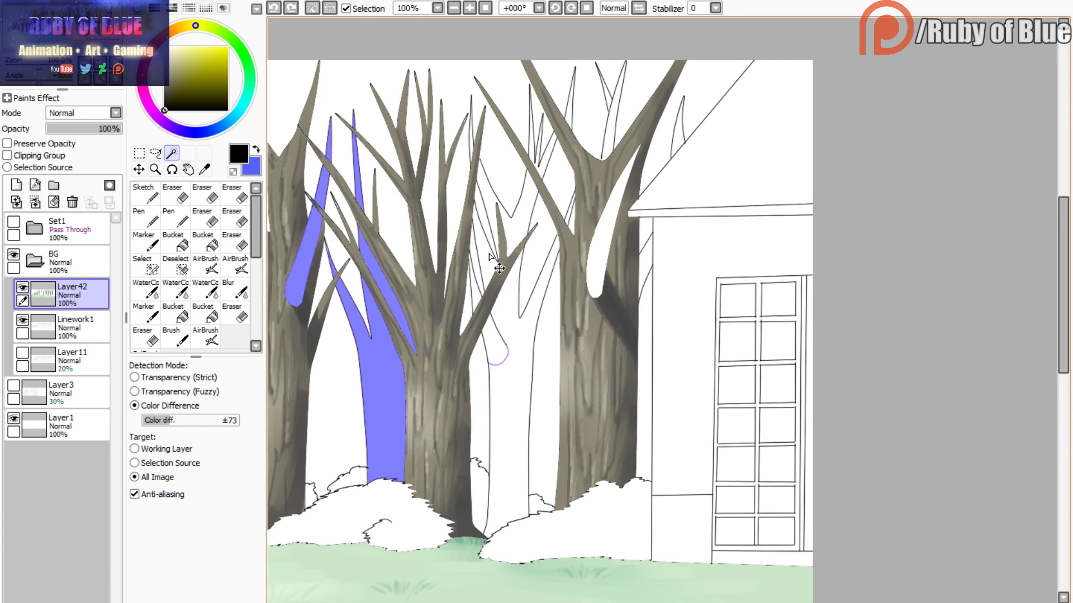
{"action": "key", "text": "s"}
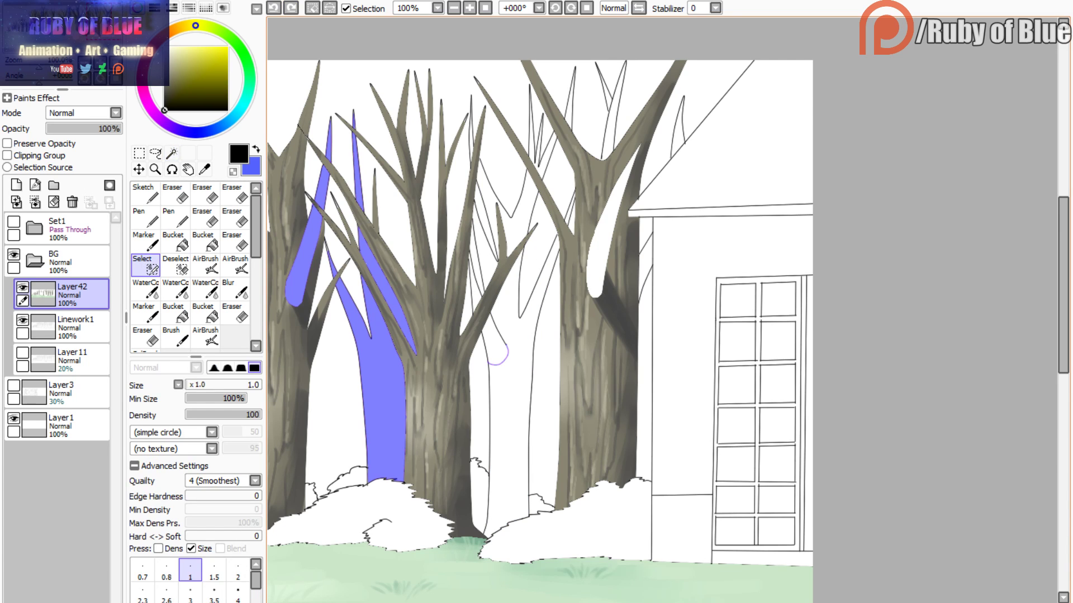
{"action": "key", "text": "w"}
{"action": "left_click", "coordinate": [500, 391]}
{"action": "left_click", "coordinate": [502, 222]}
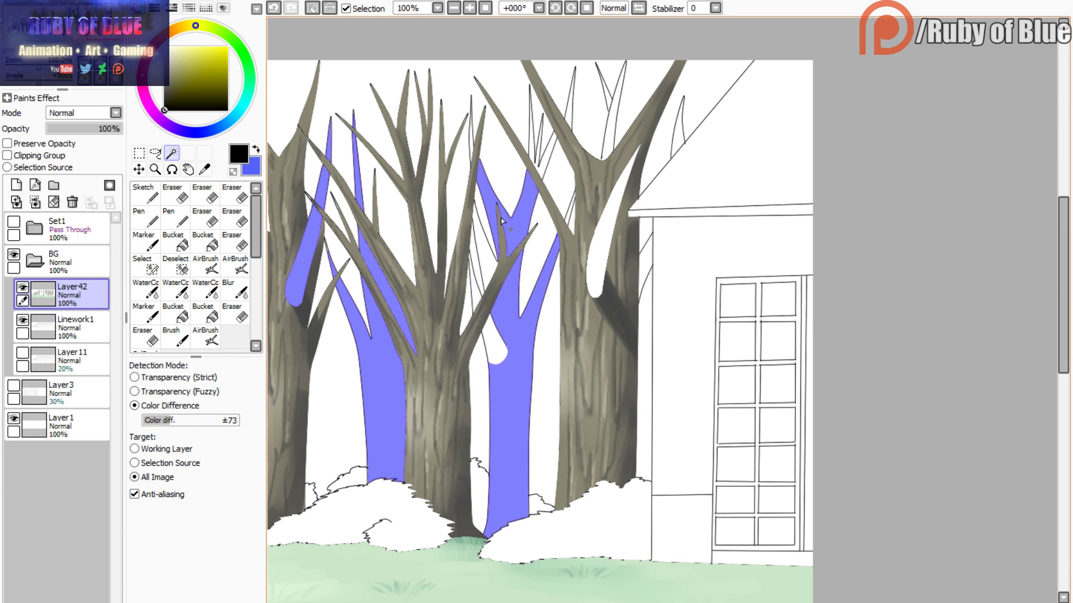
- Undo the last addition and add the outer upper branches of that same background tree to the selection
{"action": "key", "text": "ctrl+z"}
{"action": "left_click", "coordinate": [472, 144]}
{"action": "left_click", "coordinate": [550, 144]}
{"action": "left_click", "coordinate": [569, 119]}
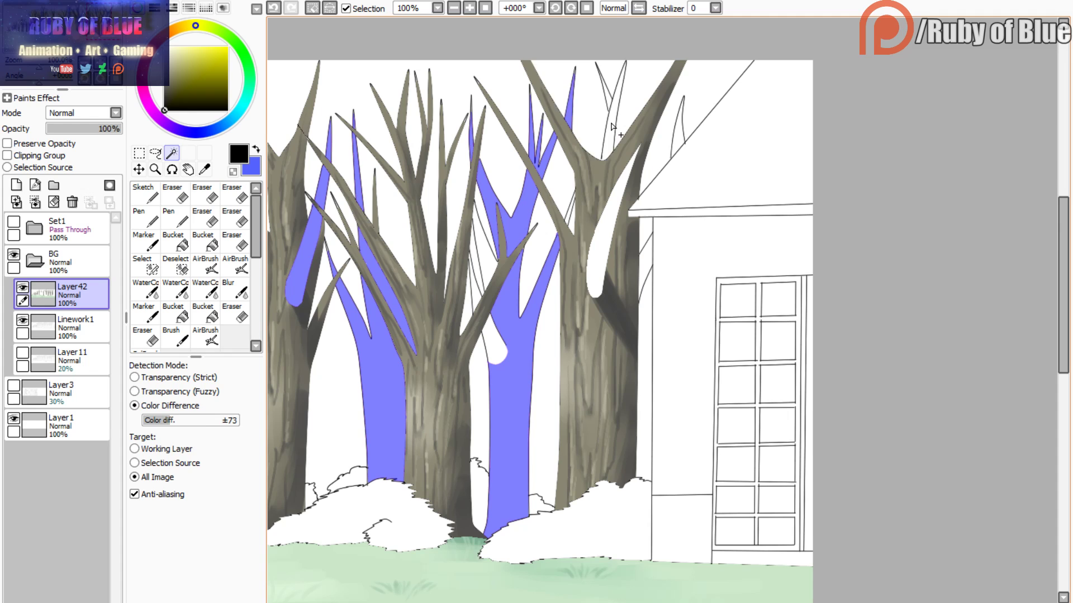
- Add the thin branches showing through the fork of the house-side tree and that tree's unpainted front branch
{"action": "key", "text": "s"}
{"action": "key", "text": "w"}
{"action": "left_click", "coordinate": [608, 93]}
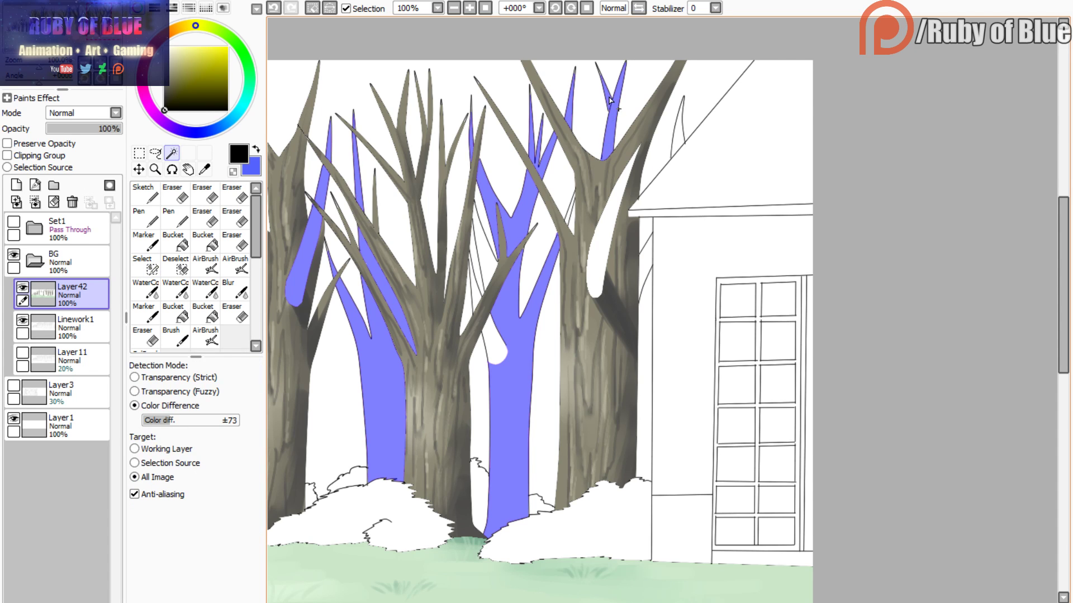
{"action": "left_click", "coordinate": [613, 222]}
- Add the branch tip above the roof line and the tree sliver beside the house wall to the selection
{"action": "left_click", "coordinate": [674, 141]}
{"action": "key", "text": "ctrl+z"}
{"action": "key", "text": "s"}
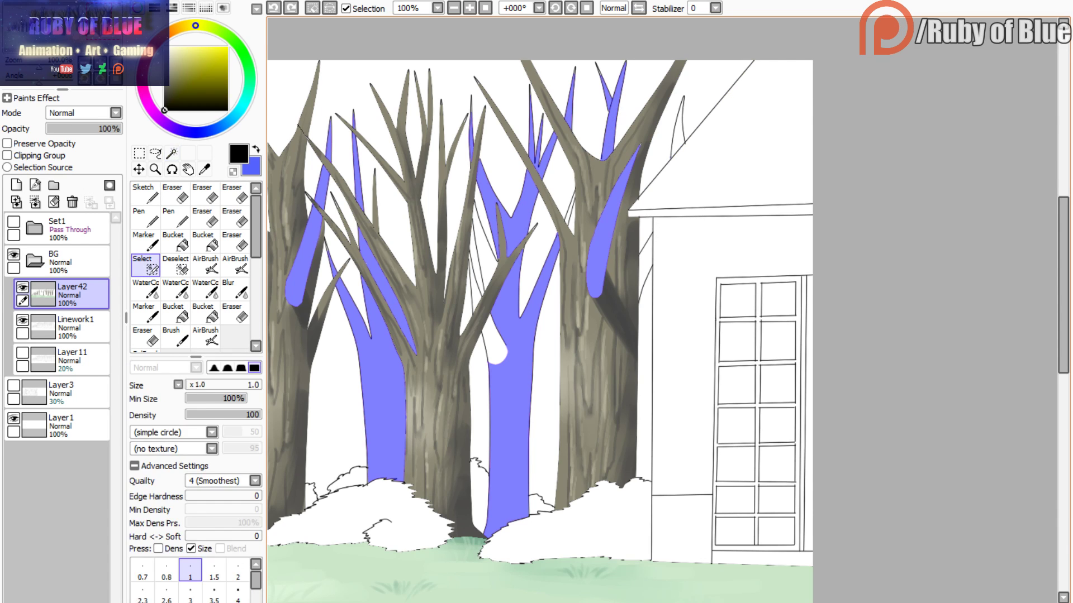
{"action": "key", "text": "w"}
{"action": "left_click", "coordinate": [678, 134]}
{"action": "left_click", "coordinate": [644, 259]}
{"action": "key", "text": "s"}
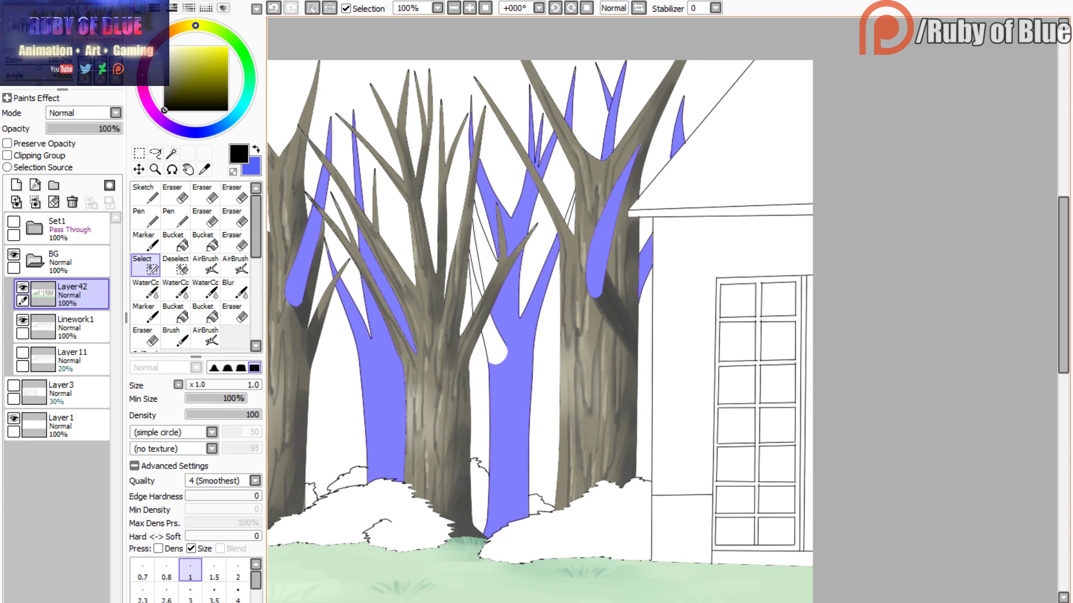
- Add the leftover branch sliver at the left side of the background tree's fork to the selection
{"action": "key", "text": "d"}
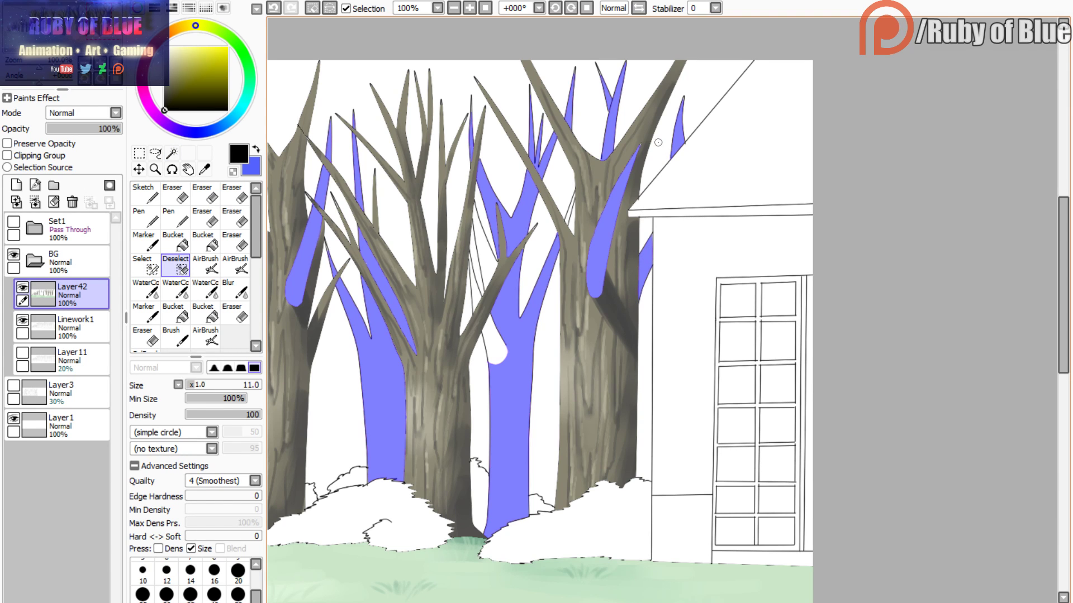
{"action": "key", "text": "w"}
{"action": "left_click", "coordinate": [494, 256]}
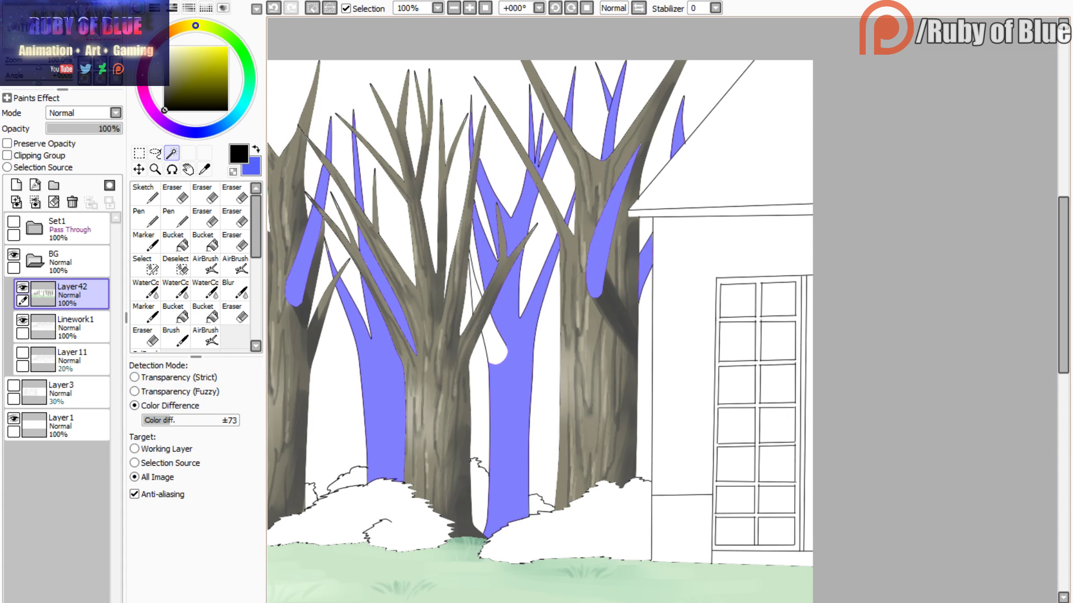
- Sample the grey-brown of the painted trees and fill all selected background trees with a size 465 Marker, hiding the selection outline
{"action": "left_click", "coordinate": [375, 207], "text": "alt"}
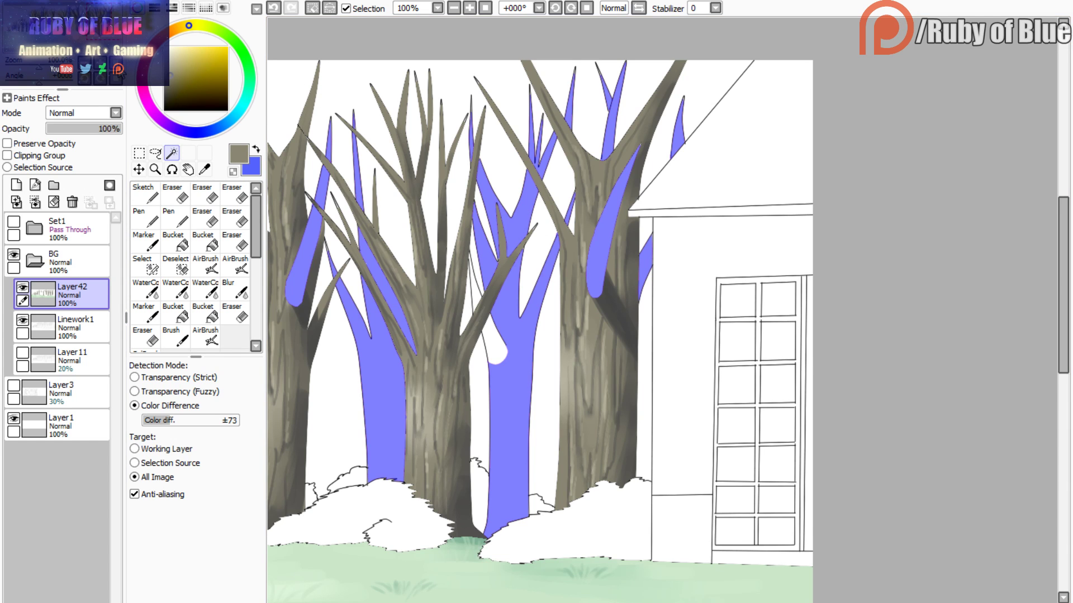
{"action": "key", "text": "b"}
{"action": "left_click", "coordinate": [118, 69]}
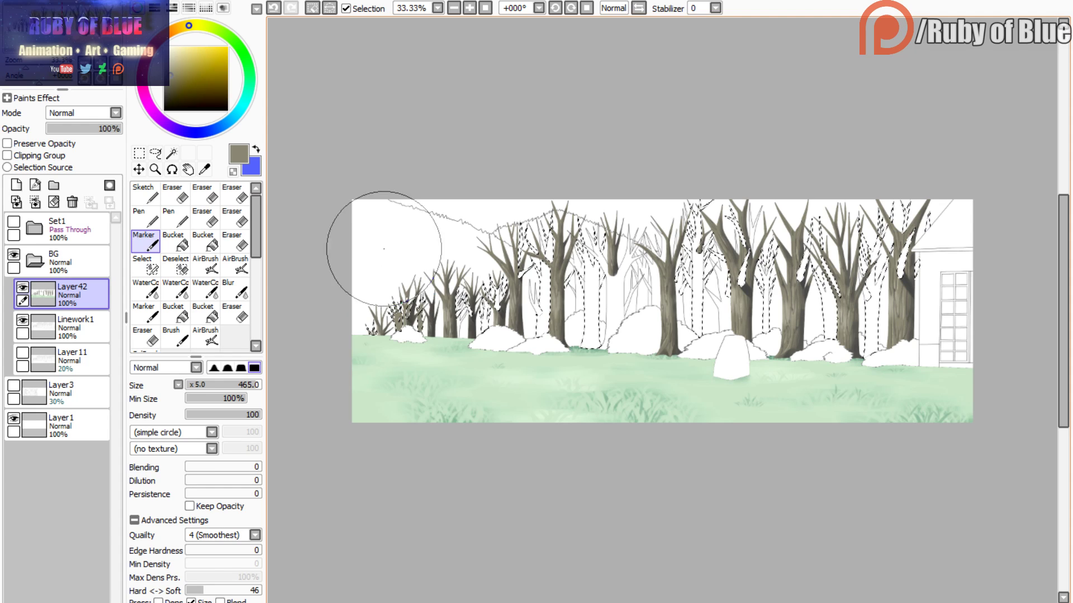
{"action": "left_click", "coordinate": [346, 8]}
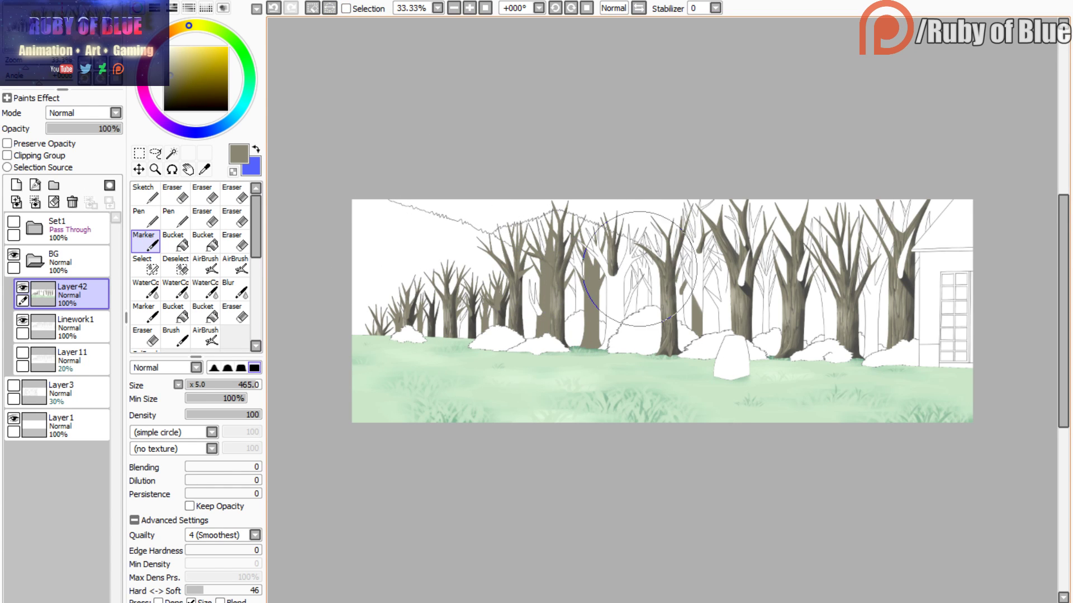
{"action": "mouse_move", "coordinate": [639, 269]}
{"action": "left_mouse_down"}
{"action": "mouse_move", "coordinate": [658, 208]}
{"action": "mouse_move", "coordinate": [694, 185]}
{"action": "mouse_move", "coordinate": [759, 190]}
{"action": "mouse_move", "coordinate": [831, 168]}
{"action": "mouse_move", "coordinate": [904, 201]}
{"action": "mouse_move", "coordinate": [947, 207]}
{"action": "left_mouse_up"}
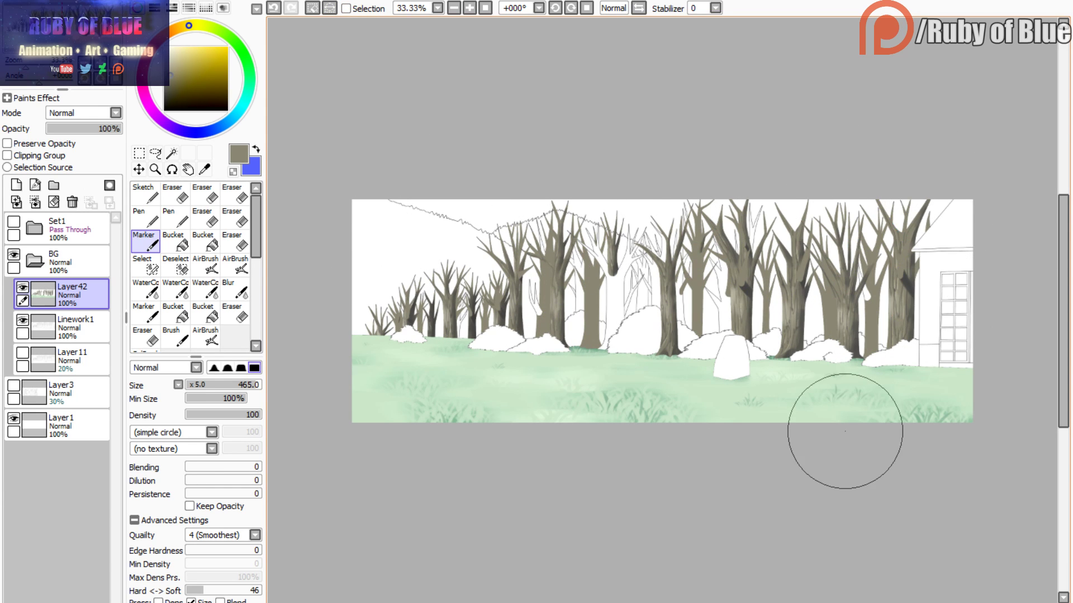
{"action": "mouse_move", "coordinate": [845, 431]}
{"action": "left_mouse_down"}
{"action": "mouse_move", "coordinate": [717, 459]}
{"action": "mouse_move", "coordinate": [736, 131]}
{"action": "mouse_move", "coordinate": [434, 191]}
{"action": "left_mouse_up"}
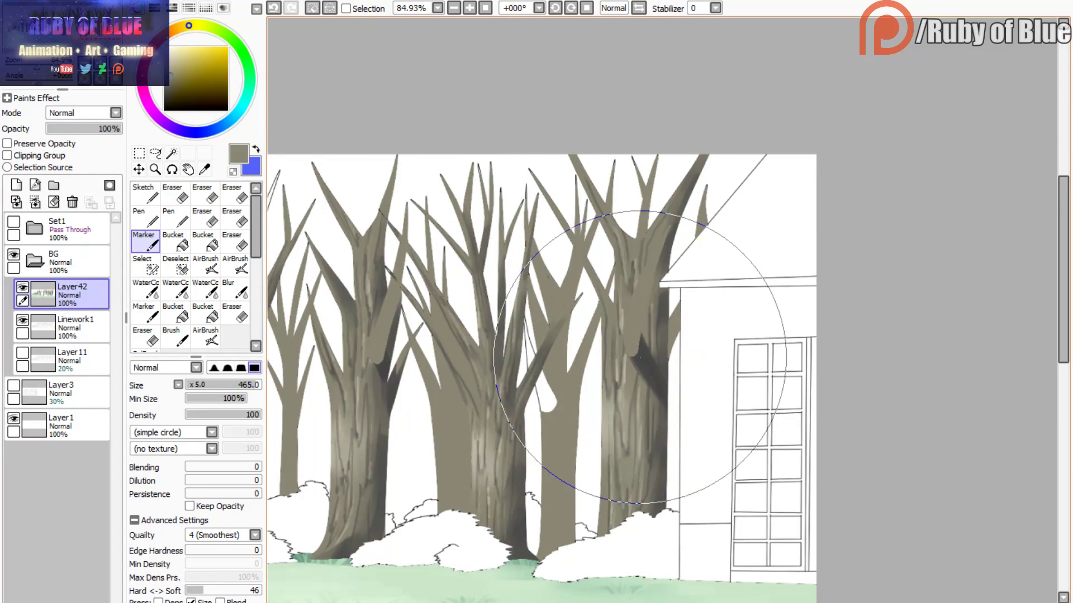
- Choose dark grey, show the selection again and shade the small background tree behind the leftmost bush with the watercolour brushes
{"action": "left_click", "coordinate": [165, 91]}
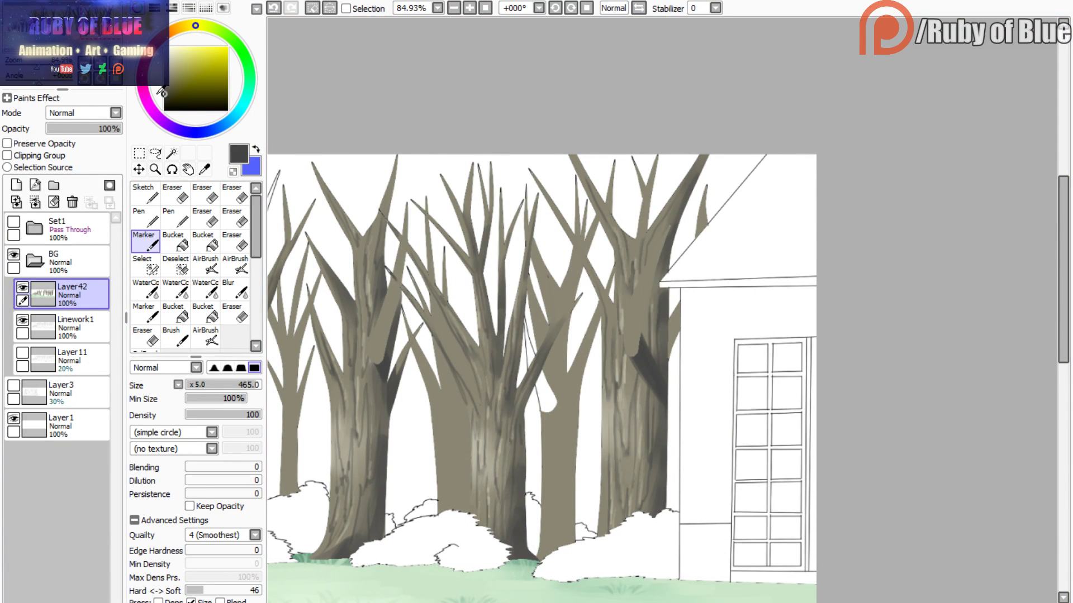
{"action": "left_click", "coordinate": [346, 8]}
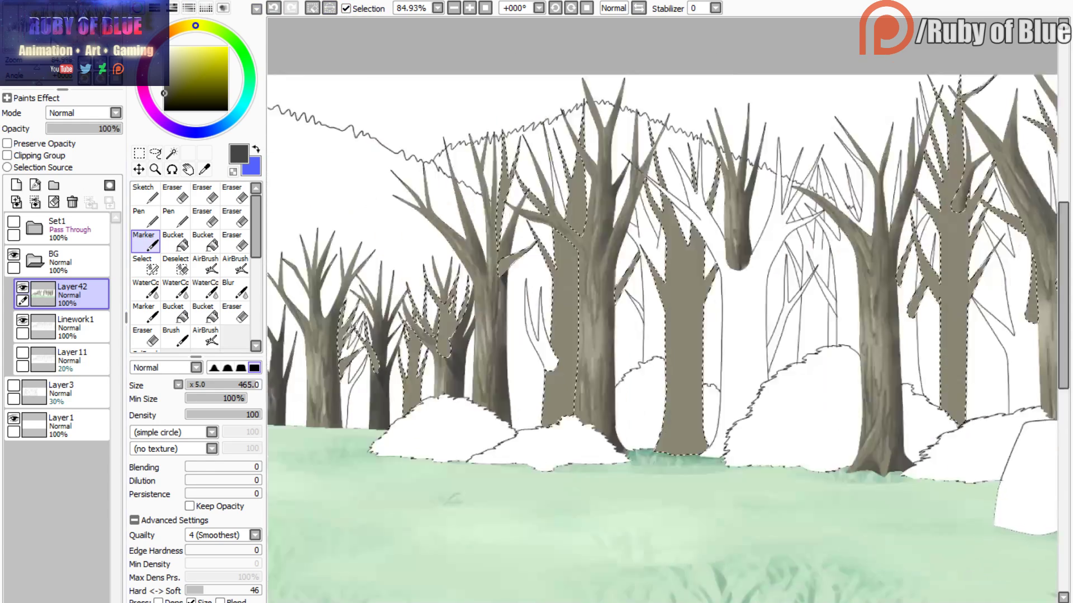
{"action": "left_click_drag", "start_coordinate": [475, 347], "coordinate": [854, 325]}
{"action": "left_click_drag", "start_coordinate": [782, 391], "coordinate": [782, 243]}
{"action": "left_click_drag", "start_coordinate": [782, 243], "coordinate": [689, 204]}
{"action": "left_click", "coordinate": [175, 289]}
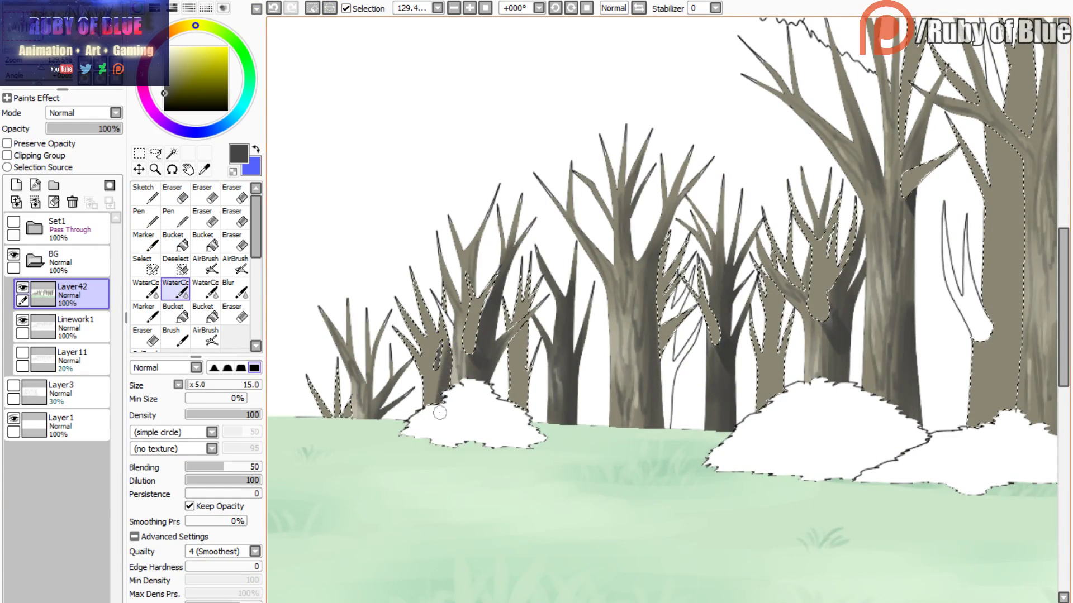
{"action": "left_click_drag", "start_coordinate": [439, 403], "coordinate": [434, 412]}
{"action": "left_click", "coordinate": [205, 290]}
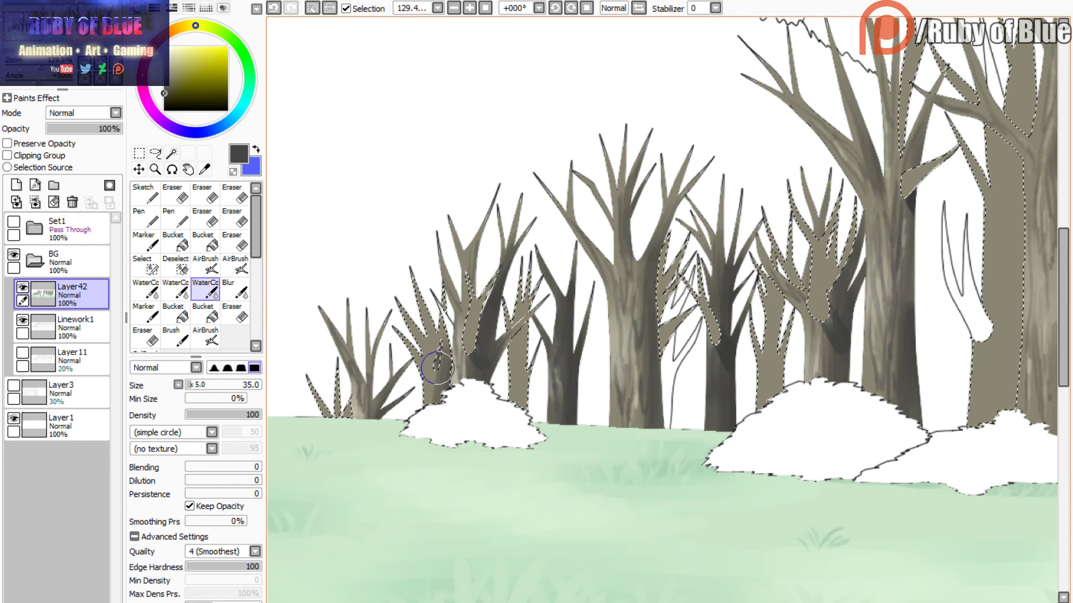
{"action": "mouse_move", "coordinate": [440, 364]}
{"action": "left_mouse_down"}
{"action": "mouse_move", "coordinate": [434, 375]}
{"action": "mouse_move", "coordinate": [441, 361]}
{"action": "left_mouse_up"}
- Shade the slim background trunk right of the leftmost bush and the branches beside it with the size 15 watercolour brush
{"action": "left_click", "coordinate": [176, 289]}
{"action": "mouse_move", "coordinate": [529, 311]}
{"action": "left_mouse_down"}
{"action": "mouse_move", "coordinate": [527, 393]}
{"action": "mouse_move", "coordinate": [525, 337]}
{"action": "mouse_move", "coordinate": [521, 384]}
{"action": "left_mouse_up"}
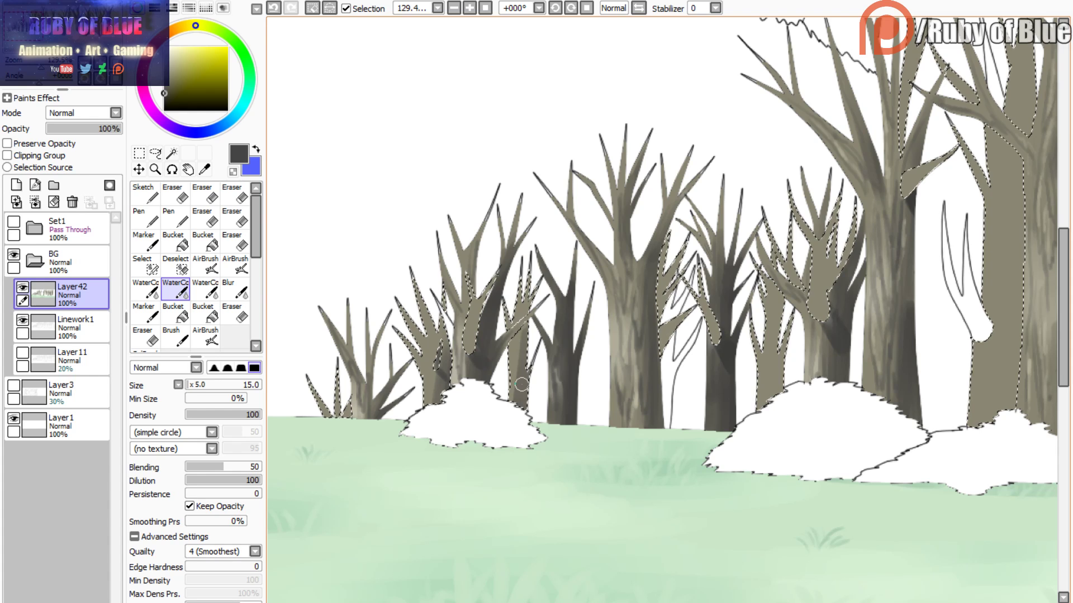
{"action": "mouse_move", "coordinate": [528, 284]}
{"action": "left_mouse_down"}
{"action": "mouse_move", "coordinate": [518, 341]}
{"action": "mouse_move", "coordinate": [519, 318]}
{"action": "left_mouse_up"}
{"action": "mouse_move", "coordinate": [508, 361]}
{"action": "left_mouse_down"}
{"action": "mouse_move", "coordinate": [522, 353]}
{"action": "mouse_move", "coordinate": [525, 404]}
{"action": "left_mouse_up"}
{"action": "left_click_drag", "start_coordinate": [525, 338], "coordinate": [515, 395]}
{"action": "left_click_drag", "start_coordinate": [482, 298], "coordinate": [472, 352]}
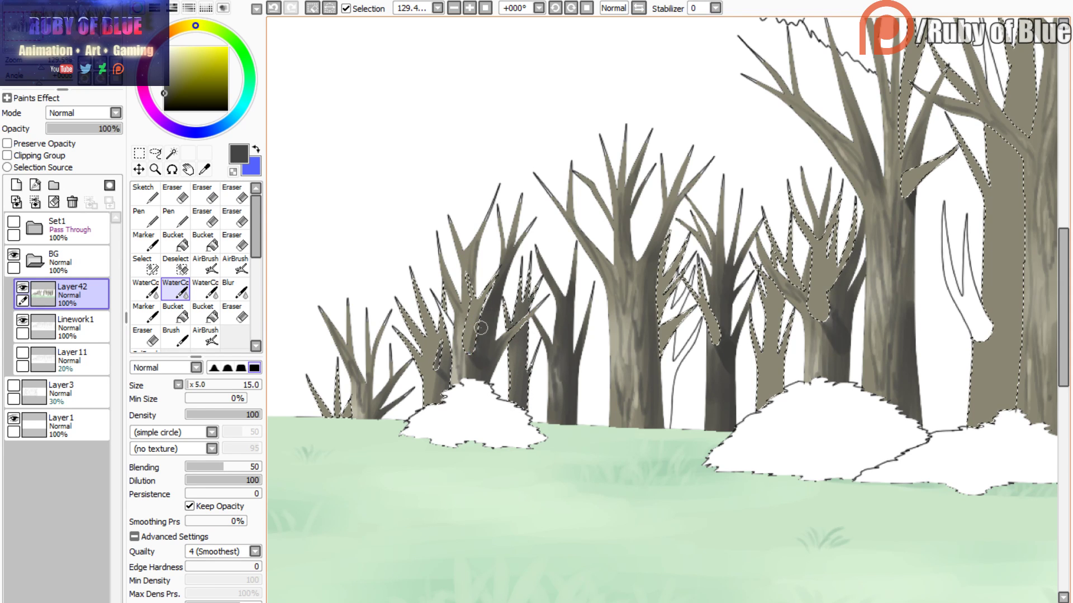
{"action": "left_click_drag", "start_coordinate": [495, 282], "coordinate": [478, 349]}
{"action": "left_click_drag", "start_coordinate": [481, 310], "coordinate": [474, 346]}
- Shade the background branch crossing the dark slim trunk and the small side branches of the larger tree to its left
{"action": "scroll", "coordinate": [477, 335], "scroll_direction": "up", "scroll_amount": 2}
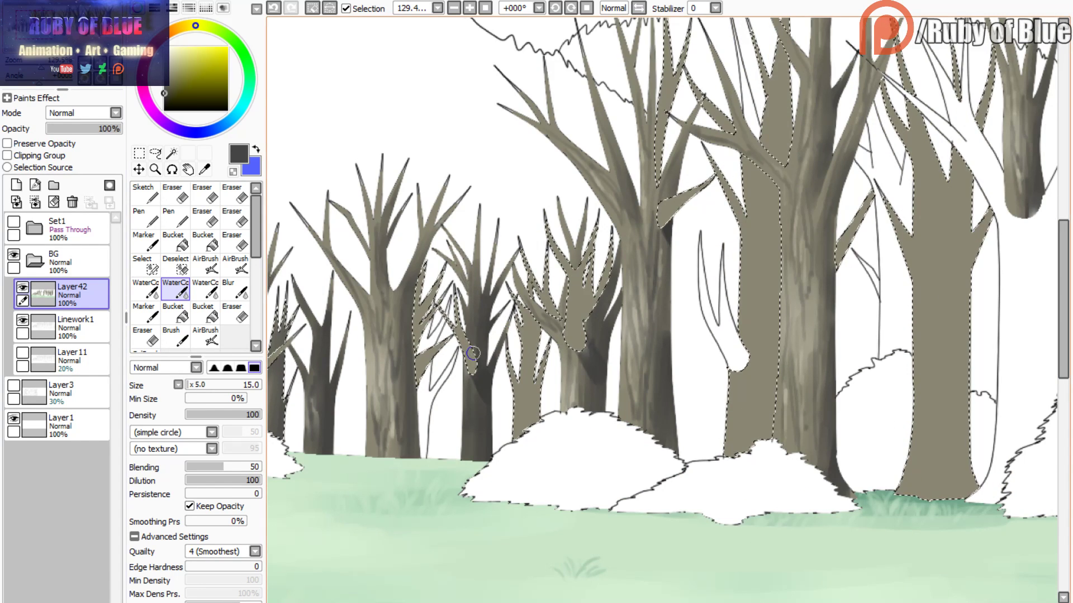
{"action": "left_click_drag", "start_coordinate": [457, 327], "coordinate": [480, 366]}
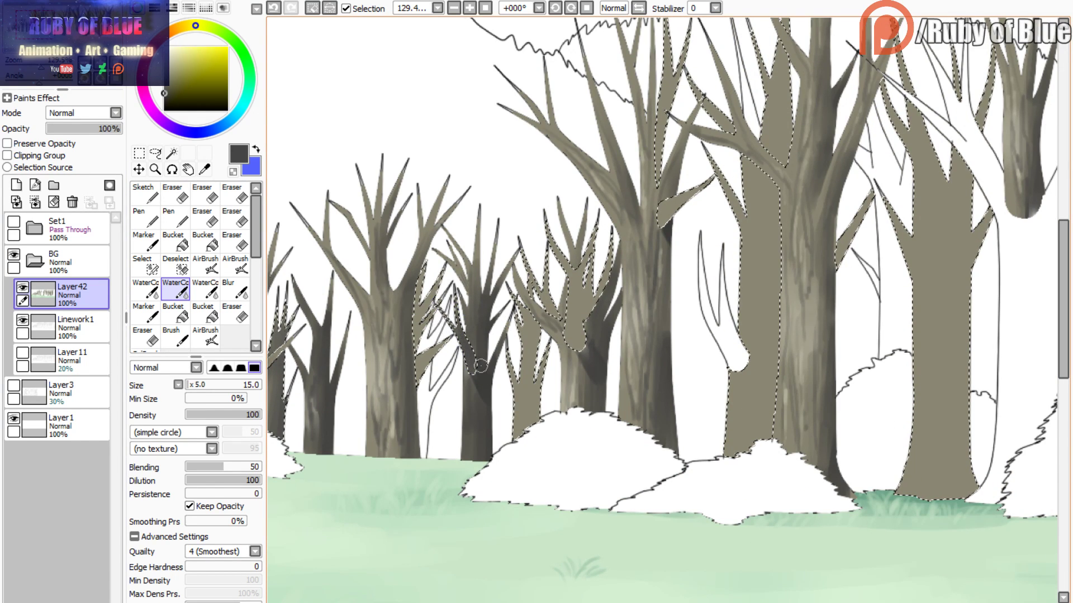
{"action": "mouse_move", "coordinate": [453, 318]}
{"action": "left_mouse_down"}
{"action": "mouse_move", "coordinate": [483, 357]}
{"action": "mouse_move", "coordinate": [426, 364]}
{"action": "mouse_move", "coordinate": [420, 379]}
{"action": "left_mouse_up"}
{"action": "left_click_drag", "start_coordinate": [439, 347], "coordinate": [423, 369]}
{"action": "mouse_move", "coordinate": [431, 314]}
{"action": "left_mouse_down"}
{"action": "mouse_move", "coordinate": [441, 286]}
{"action": "mouse_move", "coordinate": [415, 342]}
{"action": "left_mouse_up"}
{"action": "left_click_drag", "start_coordinate": [440, 279], "coordinate": [417, 335]}
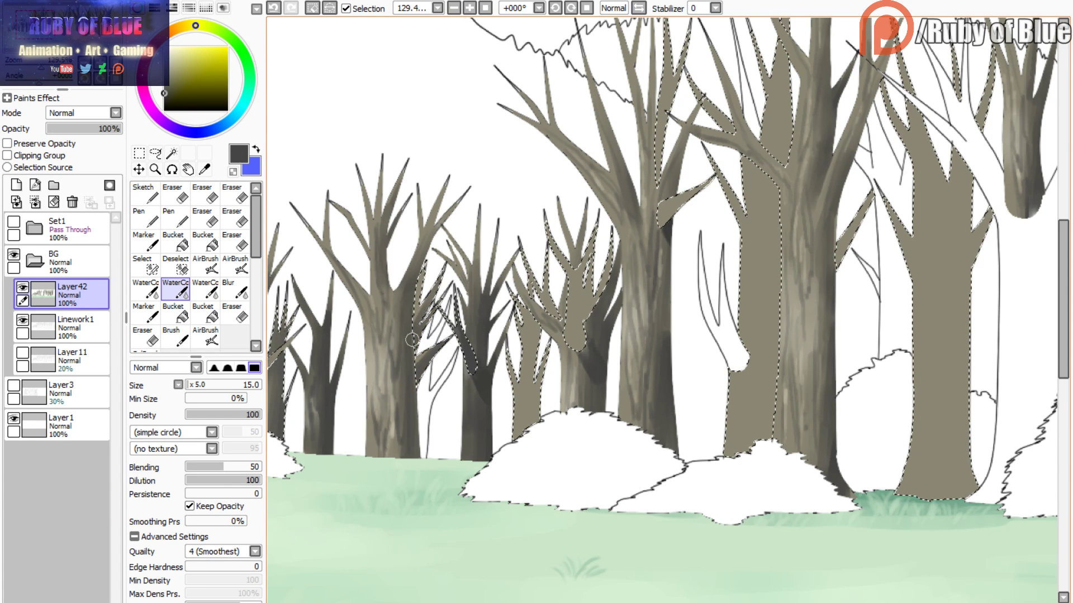
- Shade the slim background trunk at the left edge of the next bush and the branches of the neighbouring many-branched tree
{"action": "left_click_drag", "start_coordinate": [539, 318], "coordinate": [531, 410]}
{"action": "mouse_move", "coordinate": [545, 347]}
{"action": "left_mouse_down"}
{"action": "mouse_move", "coordinate": [539, 427]}
{"action": "mouse_move", "coordinate": [522, 390]}
{"action": "mouse_move", "coordinate": [528, 425]}
{"action": "left_mouse_up"}
{"action": "mouse_move", "coordinate": [585, 255]}
{"action": "left_mouse_down"}
{"action": "mouse_move", "coordinate": [581, 351]}
{"action": "mouse_move", "coordinate": [575, 325]}
{"action": "left_mouse_up"}
{"action": "left_click_drag", "start_coordinate": [611, 279], "coordinate": [594, 310]}
{"action": "left_click_drag", "start_coordinate": [621, 251], "coordinate": [594, 307]}
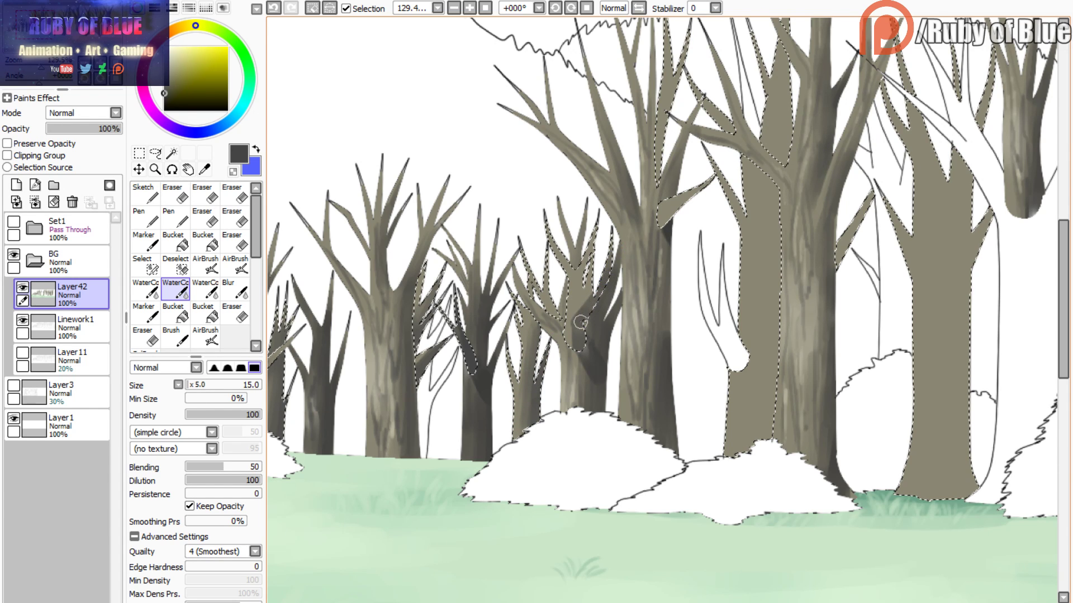
- Undo the last shading on the small many-branched tree behind the bush and reshade its left and right branches in dark grey
{"action": "left_click_drag", "start_coordinate": [591, 258], "coordinate": [576, 310]}
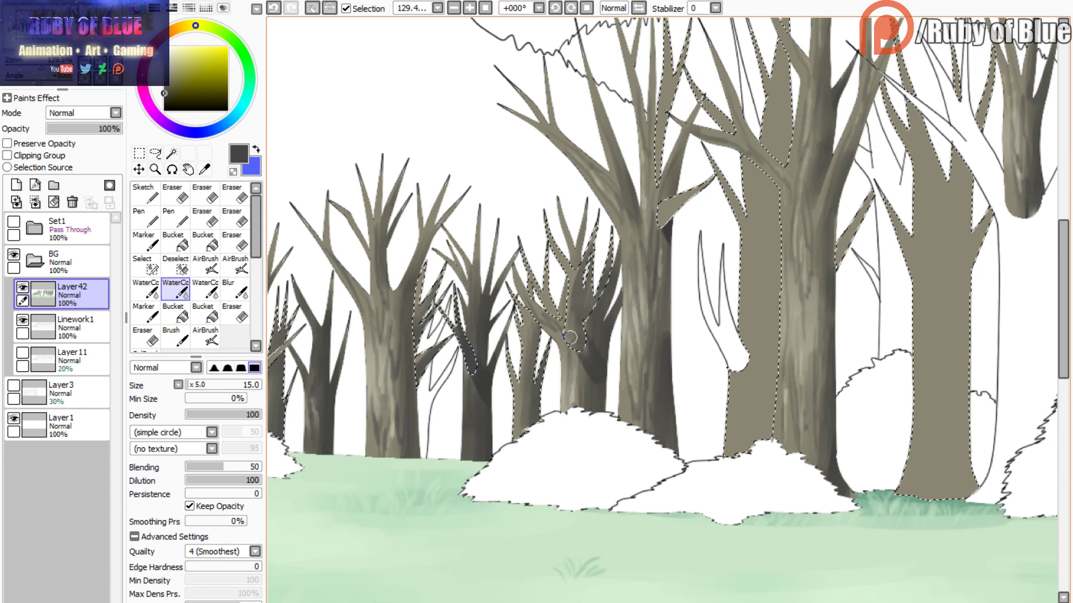
{"action": "key", "text": "ctrl+z"}
{"action": "left_click_drag", "start_coordinate": [525, 254], "coordinate": [550, 302]}
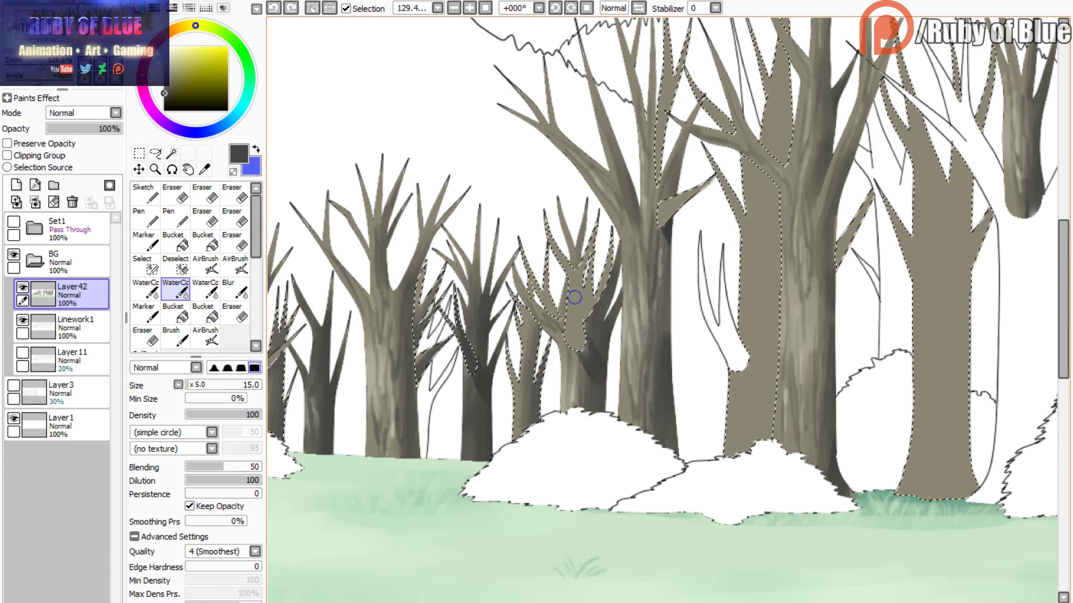
{"action": "mouse_move", "coordinate": [586, 267]}
{"action": "left_mouse_down"}
{"action": "mouse_move", "coordinate": [581, 361]}
{"action": "mouse_move", "coordinate": [578, 300]}
{"action": "mouse_move", "coordinate": [599, 246]}
{"action": "mouse_move", "coordinate": [577, 265]}
{"action": "mouse_move", "coordinate": [571, 334]}
{"action": "mouse_move", "coordinate": [590, 318]}
{"action": "mouse_move", "coordinate": [620, 247]}
{"action": "mouse_move", "coordinate": [586, 287]}
{"action": "left_mouse_up"}
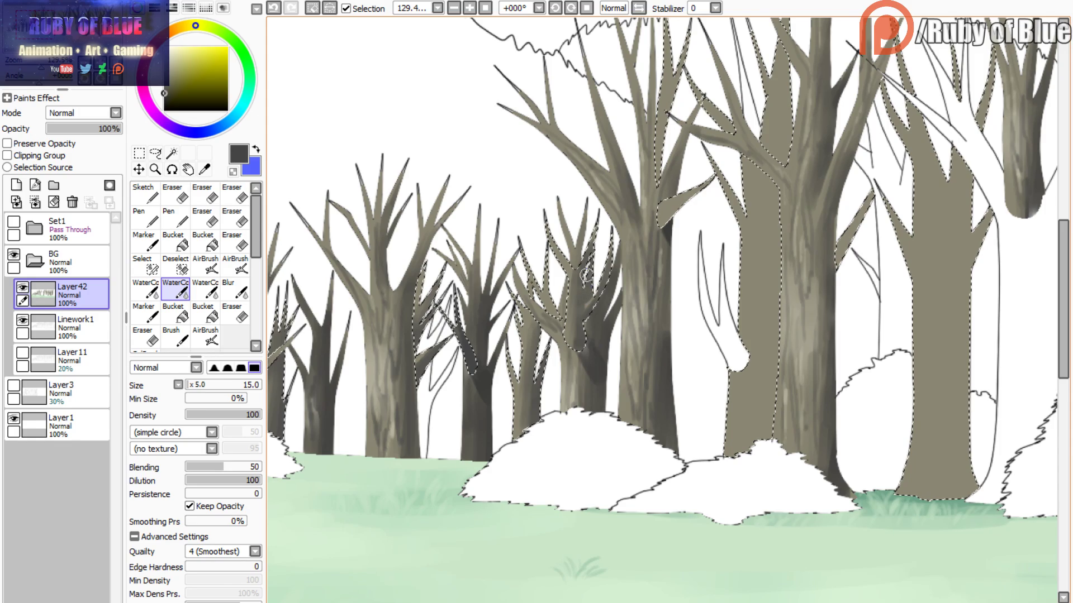
{"action": "scroll", "coordinate": [590, 288], "scroll_direction": "down", "scroll_amount": 3}
{"action": "scroll", "coordinate": [311, 48], "scroll_direction": "up", "scroll_amount": 3}
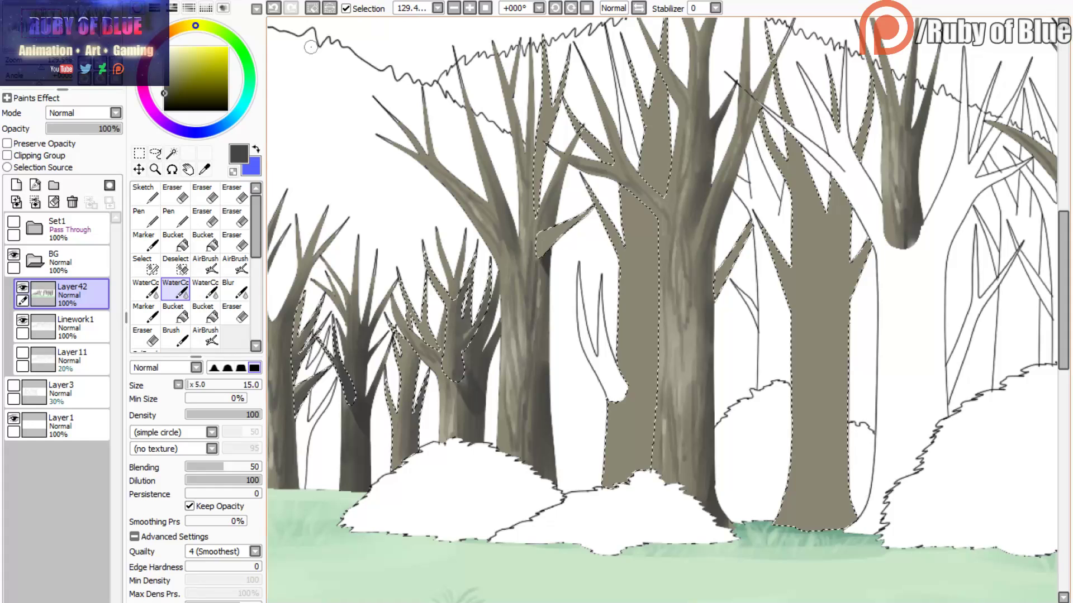
- Shade the large tree's right side branch and the thin background branches above it with the size 35 and 15 watercolour brushes
{"action": "left_click", "coordinate": [205, 289]}
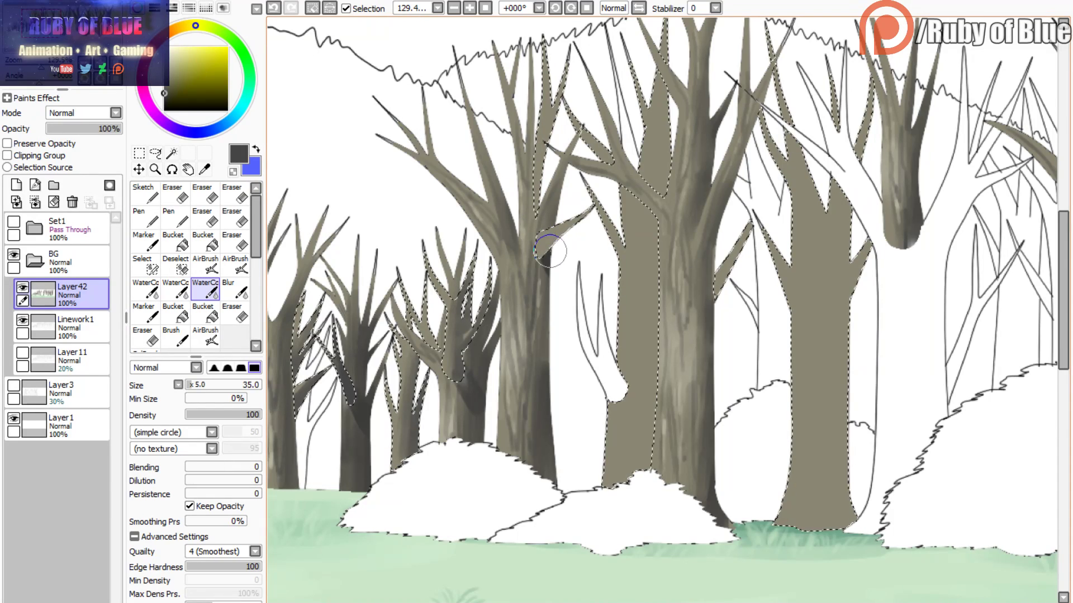
{"action": "mouse_move", "coordinate": [545, 263]}
{"action": "left_mouse_down"}
{"action": "mouse_move", "coordinate": [539, 245]}
{"action": "mouse_move", "coordinate": [575, 218]}
{"action": "mouse_move", "coordinate": [534, 248]}
{"action": "left_mouse_up"}
{"action": "key", "text": "c"}
{"action": "mouse_move", "coordinate": [560, 87]}
{"action": "left_mouse_down"}
{"action": "mouse_move", "coordinate": [537, 216]}
{"action": "mouse_move", "coordinate": [586, 146]}
{"action": "mouse_move", "coordinate": [542, 199]}
{"action": "left_mouse_up"}
{"action": "left_click_drag", "start_coordinate": [545, 151], "coordinate": [533, 210]}
{"action": "mouse_move", "coordinate": [564, 98]}
{"action": "left_mouse_down"}
{"action": "mouse_move", "coordinate": [545, 150]}
{"action": "mouse_move", "coordinate": [561, 105]}
{"action": "mouse_move", "coordinate": [584, 135]}
{"action": "left_mouse_up"}
{"action": "left_click_drag", "start_coordinate": [583, 176], "coordinate": [589, 195]}
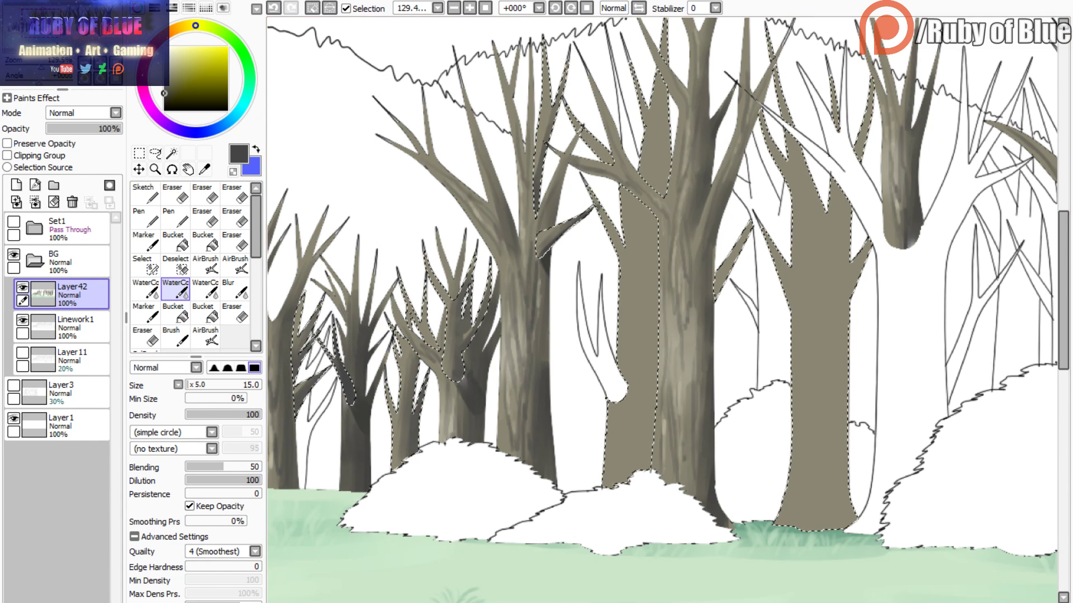
- Shade the right side of the wide background trunk behind the next large tree with the size 30 watercolour brush
{"action": "scroll", "coordinate": [583, 136], "scroll_direction": "down", "scroll_amount": 2}
{"action": "scroll", "coordinate": [570, 168], "scroll_direction": "up", "scroll_amount": 1}
{"action": "key", "text": "b"}
{"action": "left_click_drag", "start_coordinate": [598, 120], "coordinate": [592, 178]}
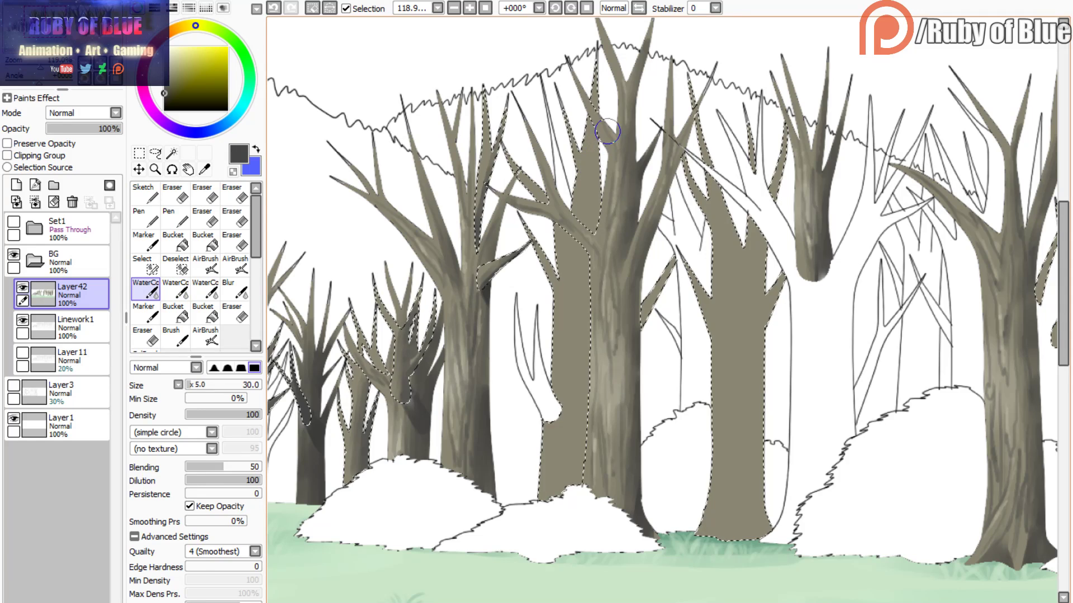
{"action": "mouse_move", "coordinate": [612, 79]}
{"action": "left_mouse_down"}
{"action": "mouse_move", "coordinate": [587, 246]}
{"action": "mouse_move", "coordinate": [584, 474]}
{"action": "left_mouse_up"}
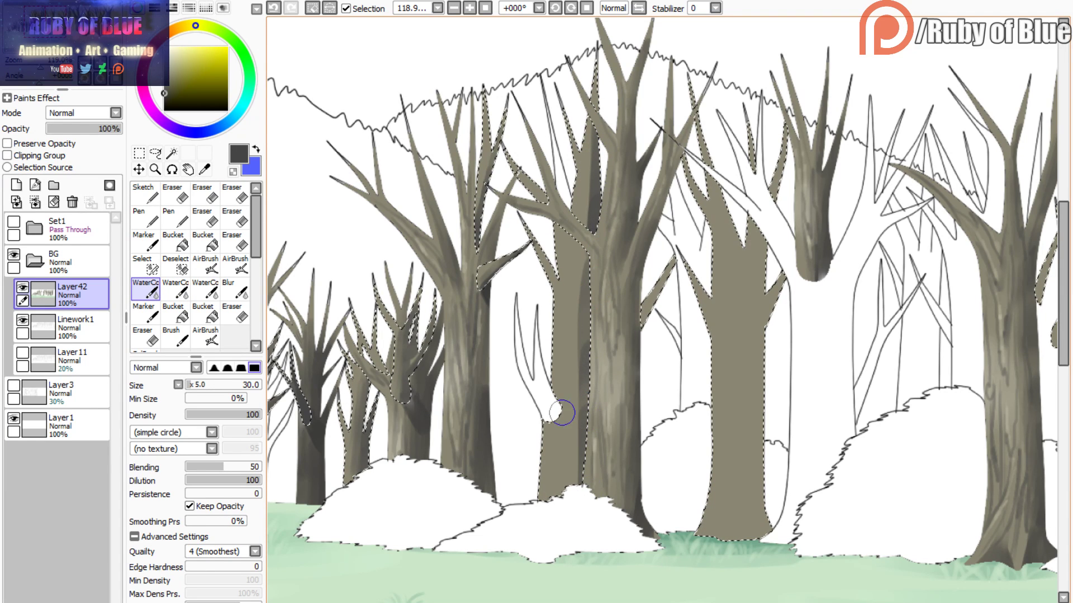
- Paint a dark diagonal shadow below the trunk's broken branch at size 35, then soften the trunk and branch shading at size 15
{"action": "key", "text": "c"}
{"action": "mouse_move", "coordinate": [554, 420]}
{"action": "left_mouse_down"}
{"action": "mouse_move", "coordinate": [582, 442]}
{"action": "mouse_move", "coordinate": [566, 418]}
{"action": "mouse_move", "coordinate": [546, 414]}
{"action": "left_mouse_up"}
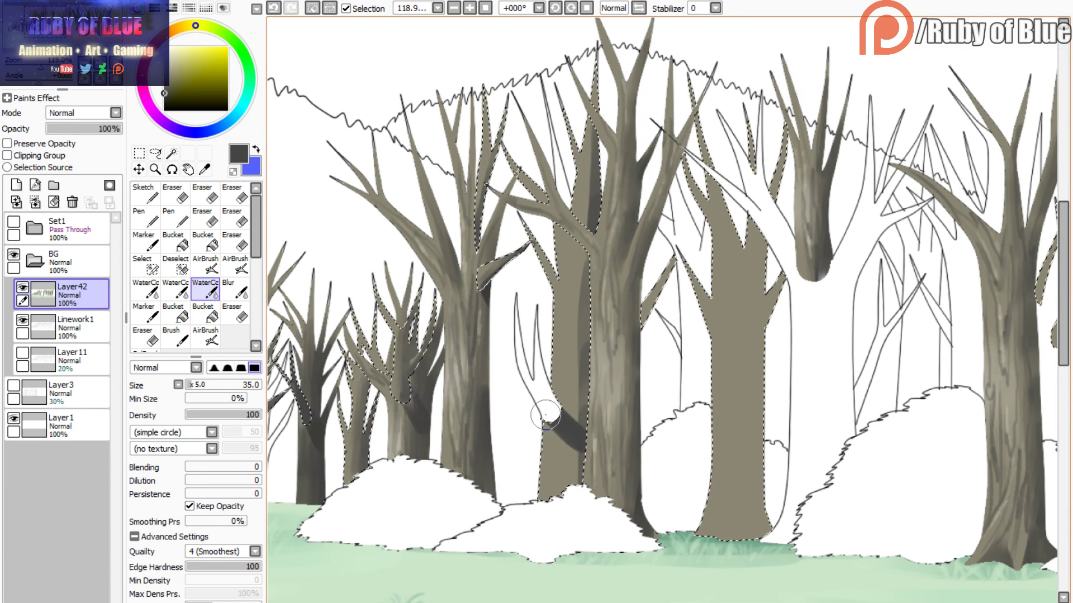
{"action": "key", "text": "c"}
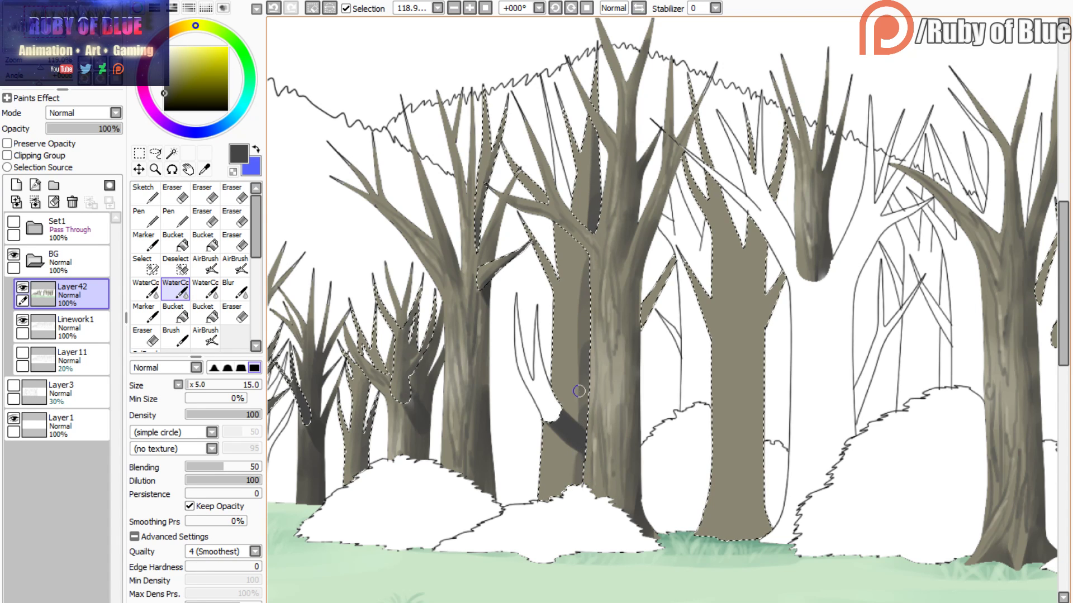
{"action": "mouse_move", "coordinate": [579, 447]}
{"action": "left_mouse_down"}
{"action": "mouse_move", "coordinate": [578, 280]}
{"action": "mouse_move", "coordinate": [595, 118]}
{"action": "left_mouse_up"}
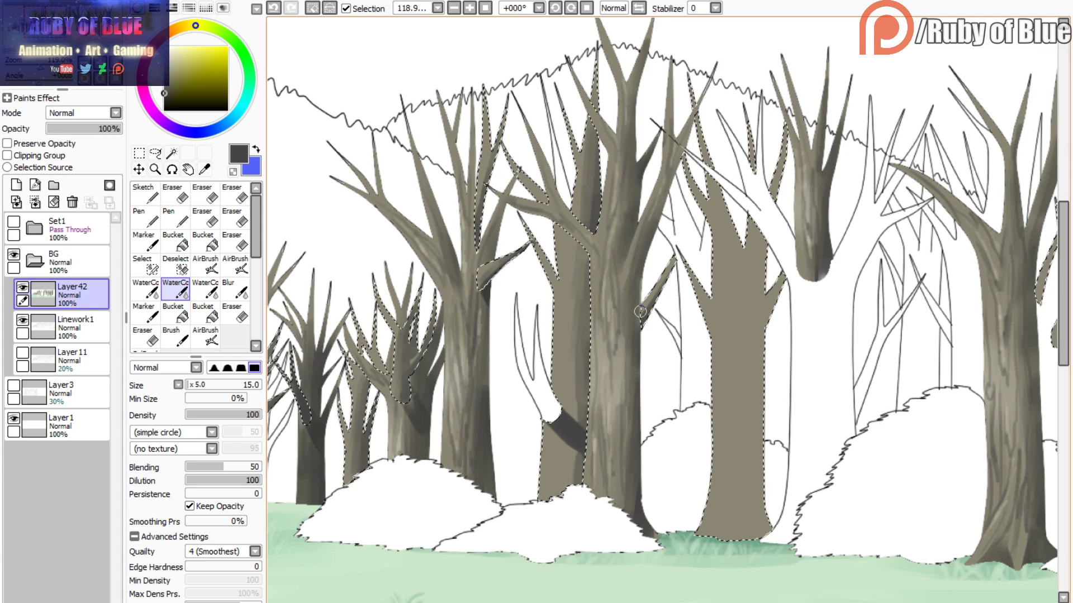
{"action": "left_click_drag", "start_coordinate": [488, 166], "coordinate": [482, 210]}
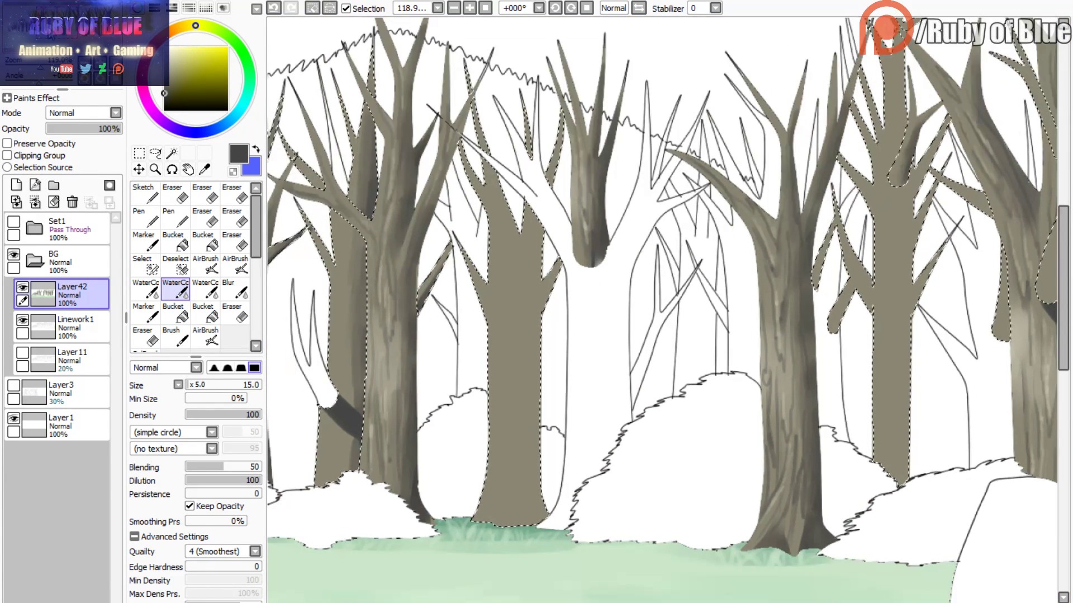
- Shade the right side, base and branches of the background tree standing in the grass, using the size 30 and 15 watercolour brushes
{"action": "left_click", "coordinate": [145, 289]}
{"action": "mouse_move", "coordinate": [538, 209]}
{"action": "left_mouse_down"}
{"action": "mouse_move", "coordinate": [528, 299]}
{"action": "mouse_move", "coordinate": [532, 529]}
{"action": "mouse_move", "coordinate": [517, 546]}
{"action": "mouse_move", "coordinate": [485, 524]}
{"action": "left_mouse_up"}
{"action": "key", "text": "c"}
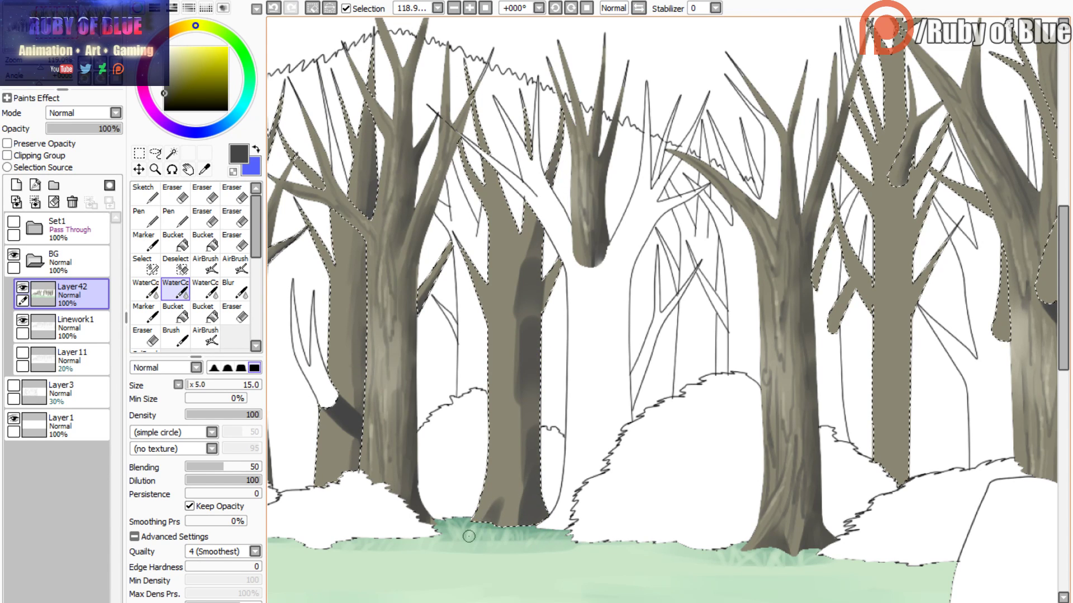
{"action": "key", "text": "c"}
{"action": "mouse_move", "coordinate": [492, 503]}
{"action": "left_mouse_down"}
{"action": "mouse_move", "coordinate": [521, 431]}
{"action": "mouse_move", "coordinate": [526, 488]}
{"action": "mouse_move", "coordinate": [515, 308]}
{"action": "mouse_move", "coordinate": [525, 258]}
{"action": "left_mouse_up"}
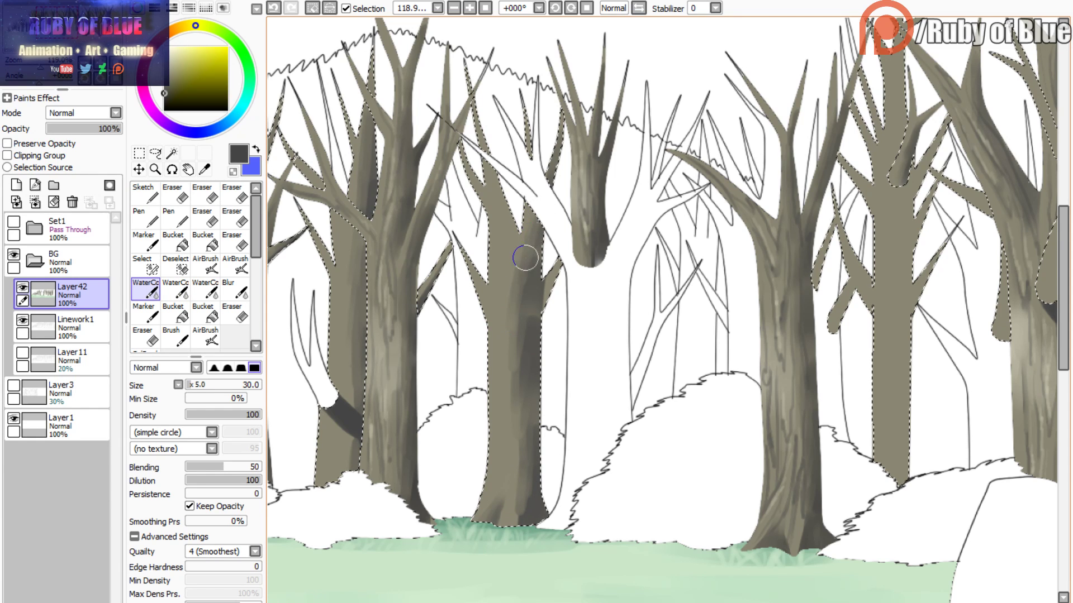
{"action": "key", "text": "c"}
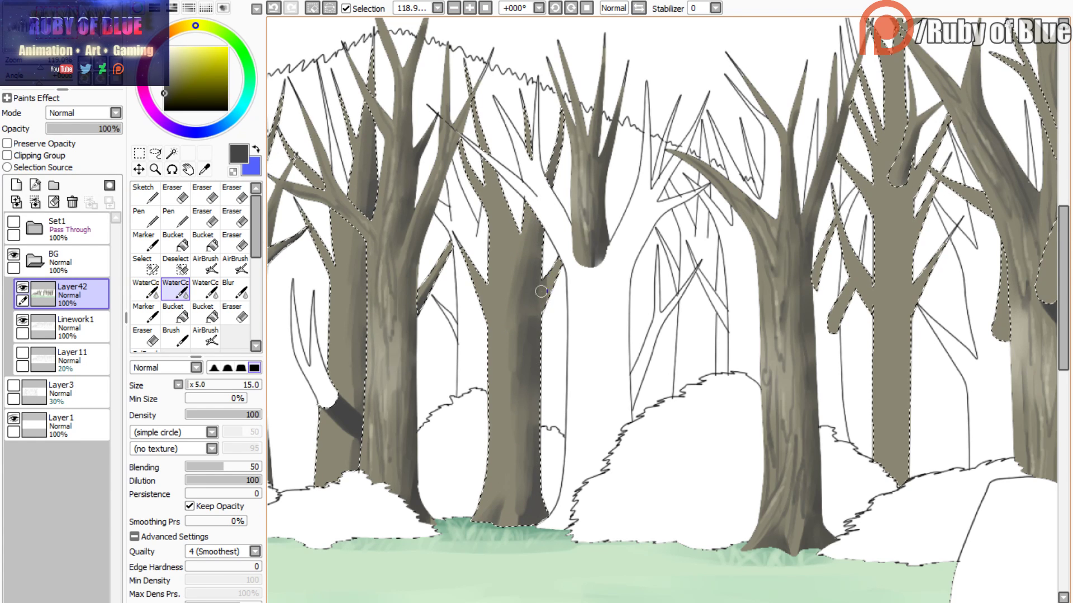
{"action": "mouse_move", "coordinate": [546, 313]}
{"action": "left_mouse_down"}
{"action": "mouse_move", "coordinate": [544, 290]}
{"action": "mouse_move", "coordinate": [548, 313]}
{"action": "left_mouse_up"}
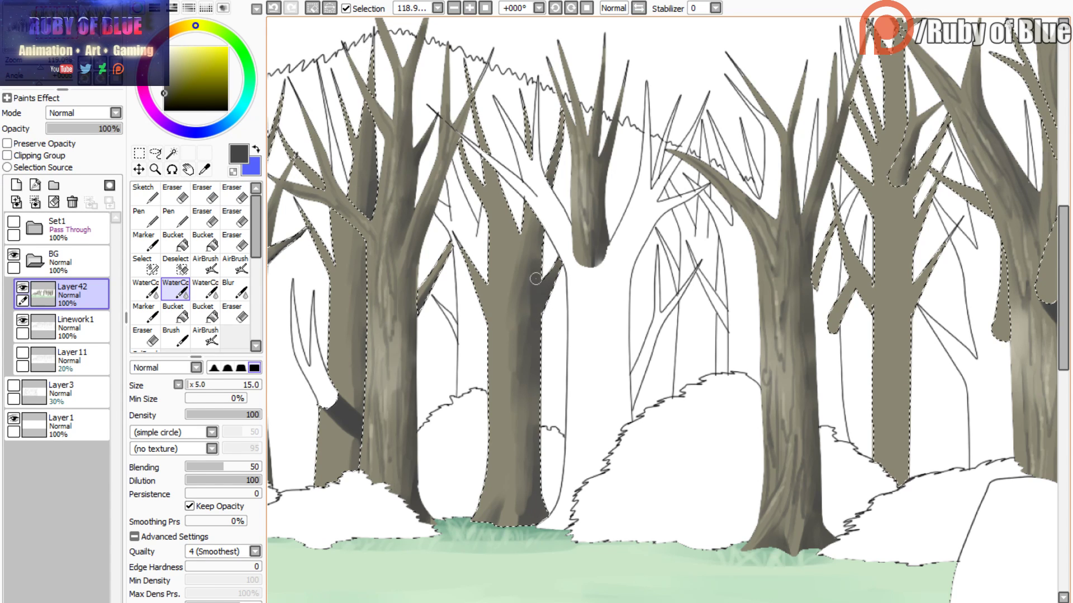
{"action": "left_click_drag", "start_coordinate": [505, 215], "coordinate": [512, 237]}
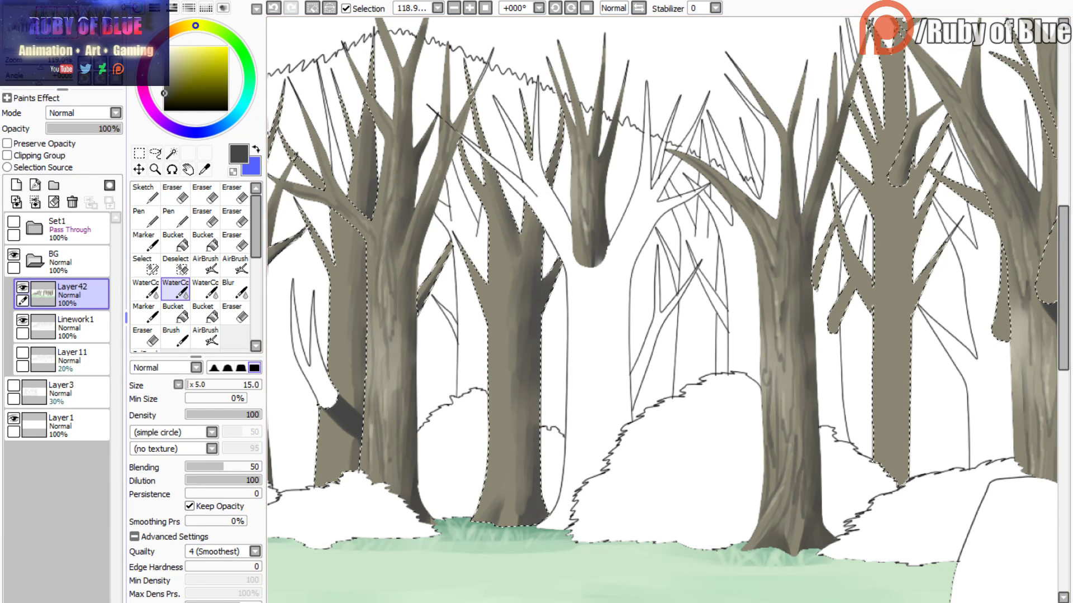
- Shade the right side of the tall slim background trunk at size 30 and its right branches at size 15
{"action": "left_click_drag", "start_coordinate": [59, 22], "coordinate": [75, 20]}
{"action": "left_click_drag", "start_coordinate": [40, 63], "coordinate": [41, 64]}
{"action": "left_click_drag", "start_coordinate": [572, 25], "coordinate": [577, 244]}
{"action": "key", "text": "c"}
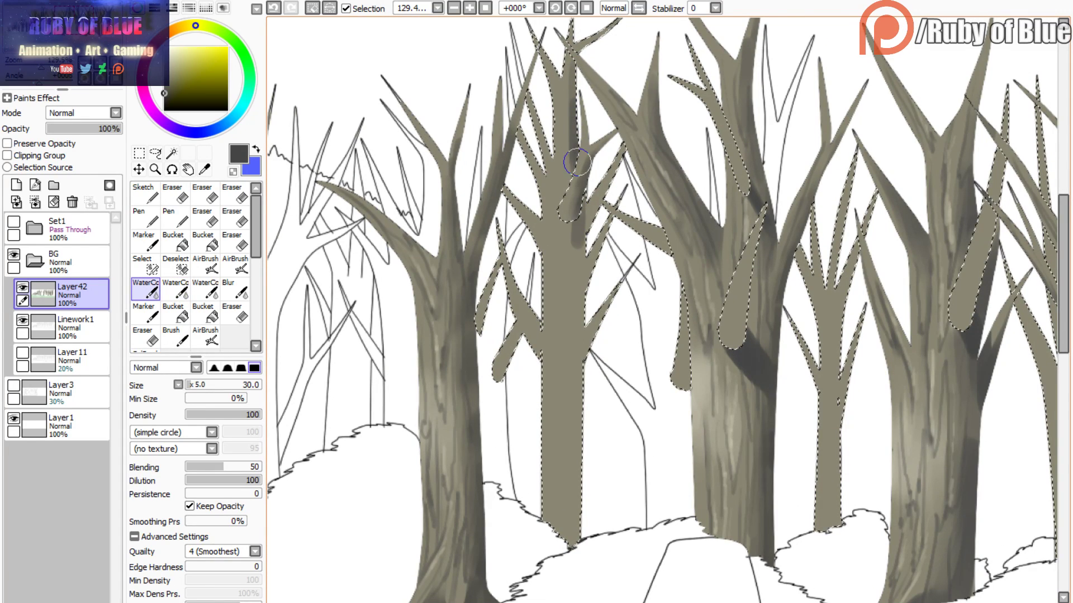
{"action": "mouse_move", "coordinate": [575, 159]}
{"action": "left_mouse_down"}
{"action": "mouse_move", "coordinate": [580, 514]}
{"action": "mouse_move", "coordinate": [553, 550]}
{"action": "mouse_move", "coordinate": [569, 348]}
{"action": "mouse_move", "coordinate": [568, 35]}
{"action": "mouse_move", "coordinate": [556, 407]}
{"action": "mouse_move", "coordinate": [568, 503]}
{"action": "mouse_move", "coordinate": [577, 420]}
{"action": "left_mouse_up"}
{"action": "key", "text": "c"}
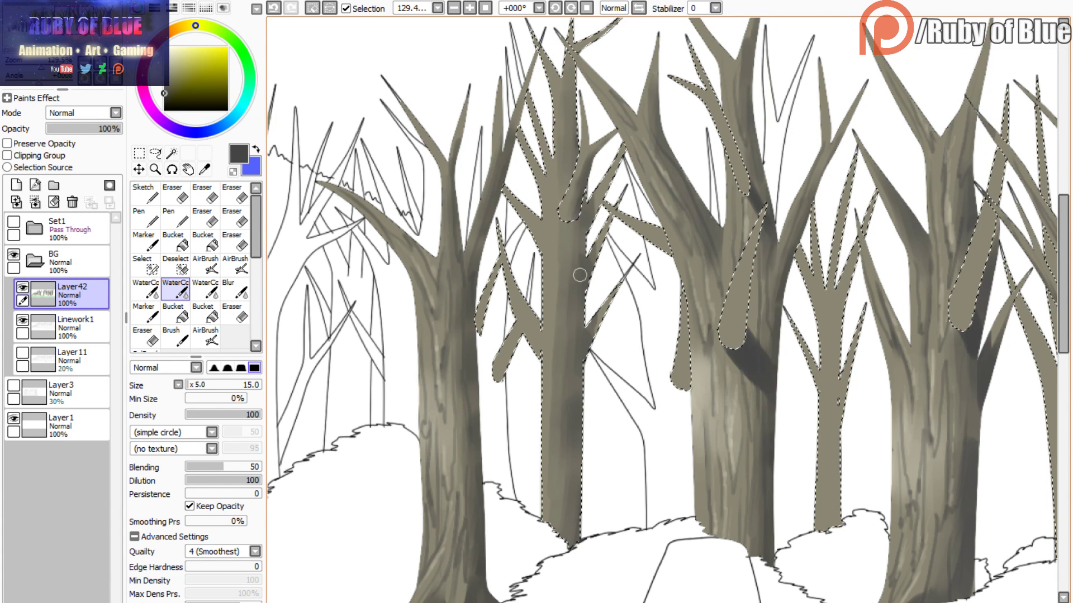
{"action": "mouse_move", "coordinate": [598, 206]}
{"action": "left_mouse_down"}
{"action": "mouse_move", "coordinate": [609, 191]}
{"action": "mouse_move", "coordinate": [595, 262]}
{"action": "mouse_move", "coordinate": [616, 309]}
{"action": "left_mouse_up"}
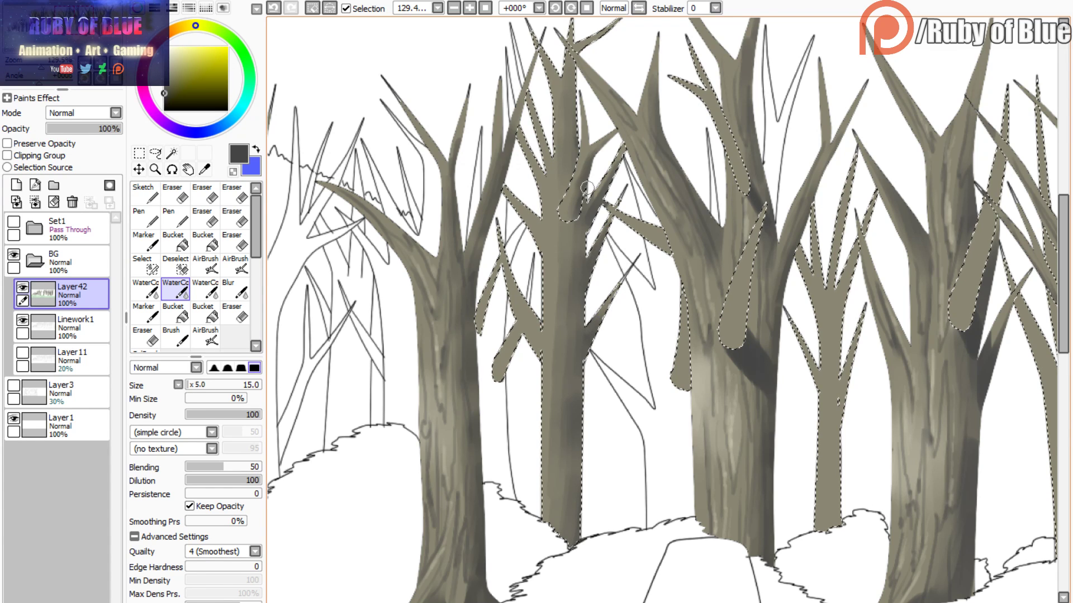
- Undo the last stroke and shade the short rounded branch and the neighbouring branch left of the slim trunk in dark grey
{"action": "mouse_move", "coordinate": [519, 336]}
{"action": "left_mouse_down"}
{"action": "mouse_move", "coordinate": [504, 369]}
{"action": "mouse_move", "coordinate": [519, 336]}
{"action": "mouse_move", "coordinate": [510, 355]}
{"action": "left_mouse_up"}
{"action": "left_click", "coordinate": [274, 9]}
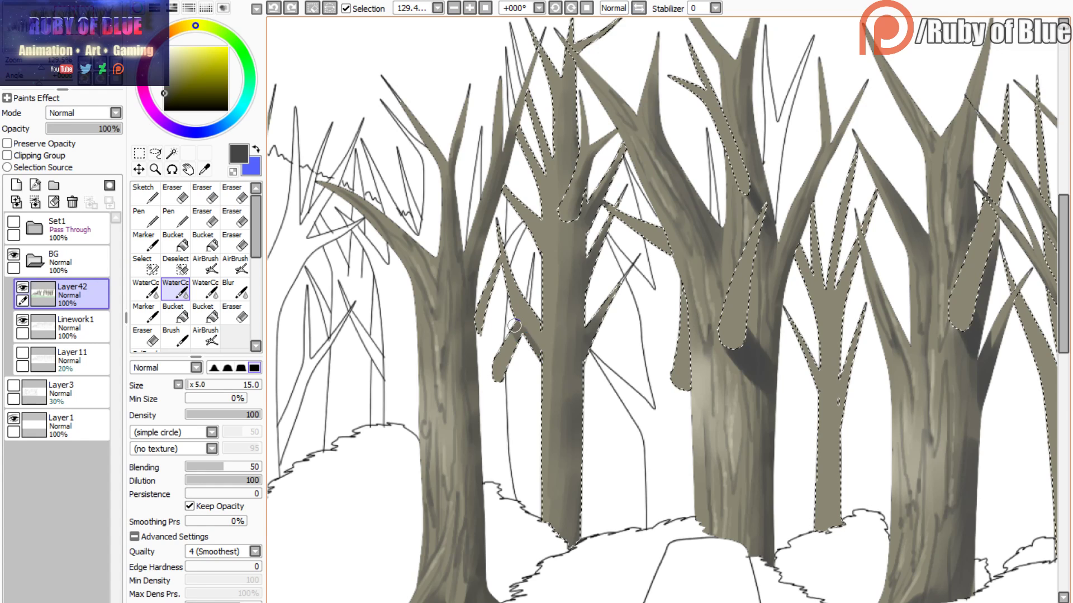
{"action": "mouse_move", "coordinate": [518, 329]}
{"action": "left_mouse_down"}
{"action": "mouse_move", "coordinate": [500, 363]}
{"action": "mouse_move", "coordinate": [493, 261]}
{"action": "mouse_move", "coordinate": [483, 301]}
{"action": "left_mouse_up"}
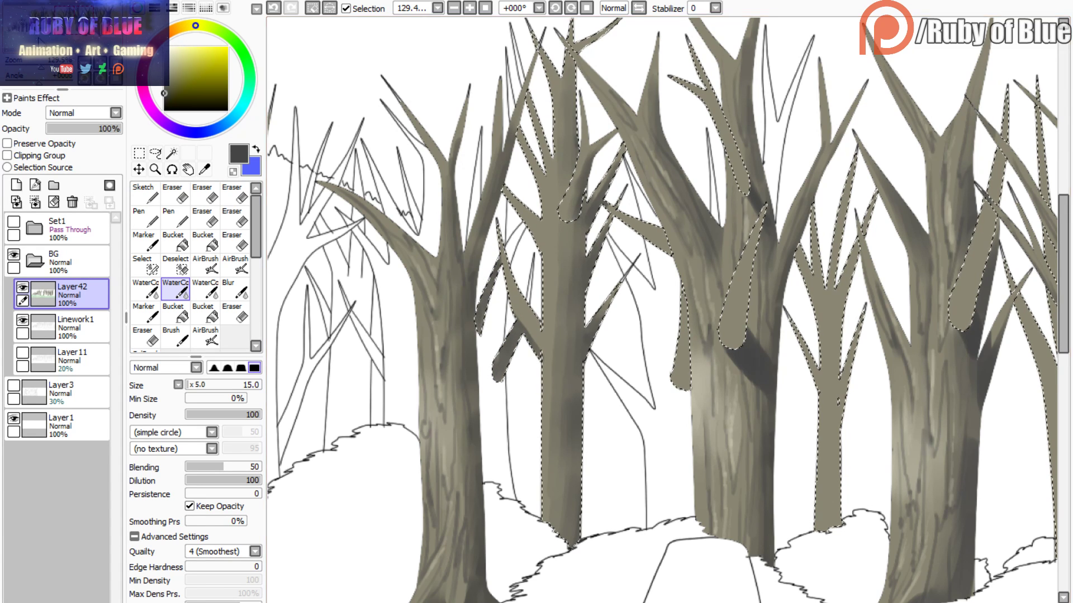
- Shade the rounded broken branch on the front of the next large tree in dark grey with the size 35 watercolour brush
{"action": "left_click_drag", "start_coordinate": [756, 204], "coordinate": [544, 188]}
{"action": "key", "text": "c"}
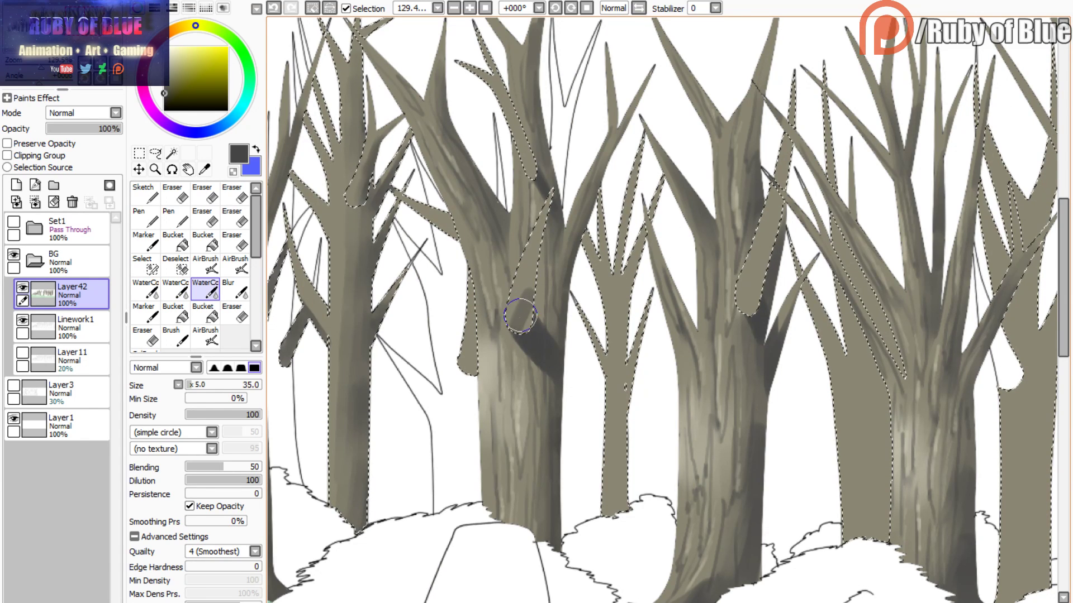
{"action": "mouse_move", "coordinate": [521, 315]}
{"action": "left_mouse_down"}
{"action": "mouse_move", "coordinate": [548, 217]}
{"action": "mouse_move", "coordinate": [532, 248]}
{"action": "left_mouse_up"}
{"action": "key", "text": "c"}
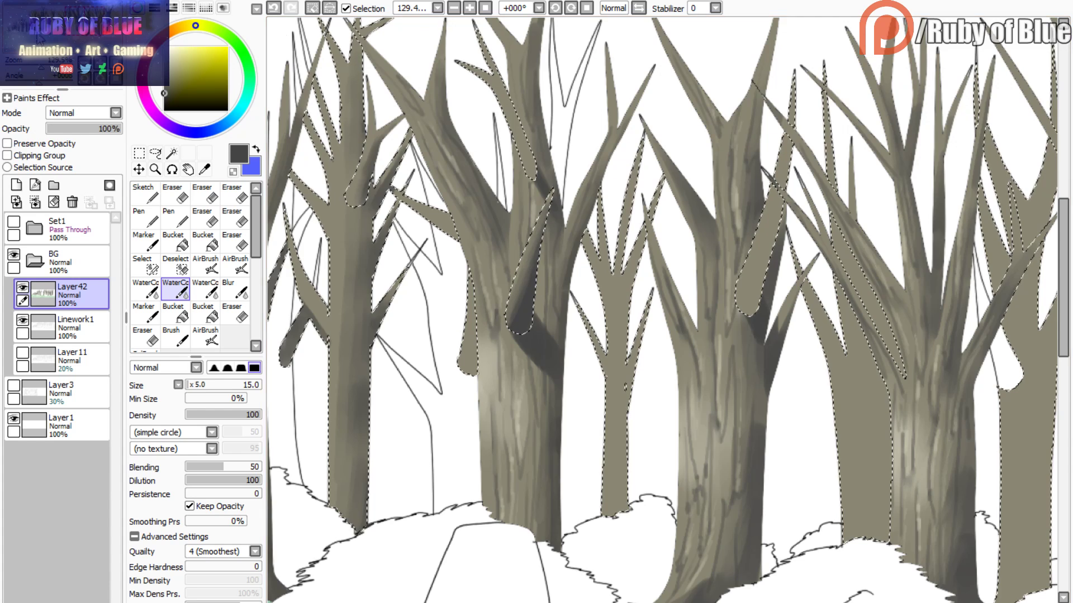
- Shade and blend the same large tree's upper-left branch and its low left side branch in dark grey
{"action": "scroll", "coordinate": [473, 160], "scroll_direction": "up", "scroll_amount": 3}
{"action": "key", "text": "c"}
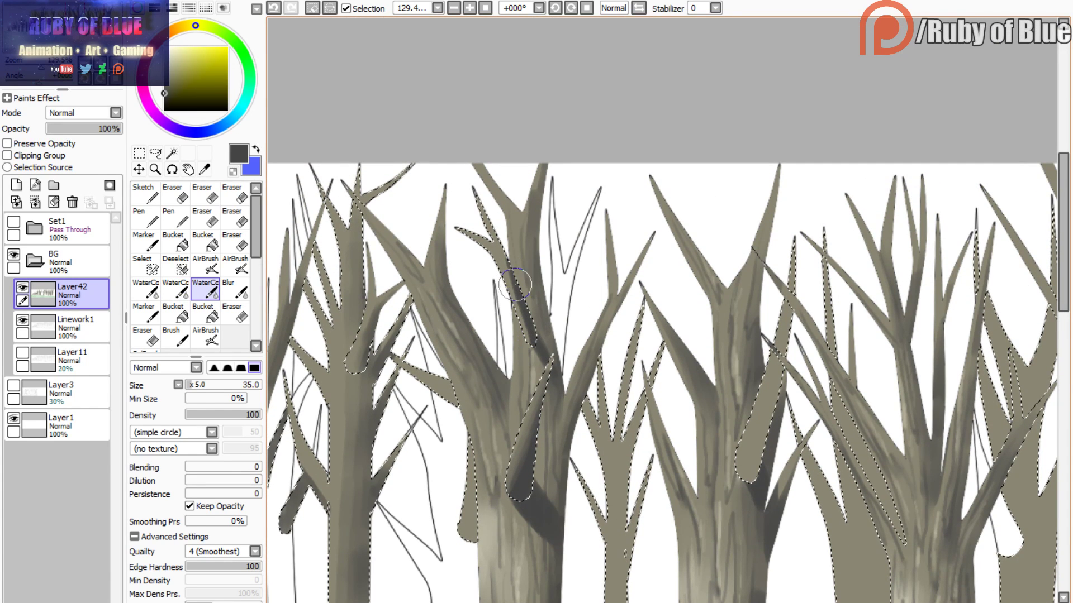
{"action": "key", "text": "c"}
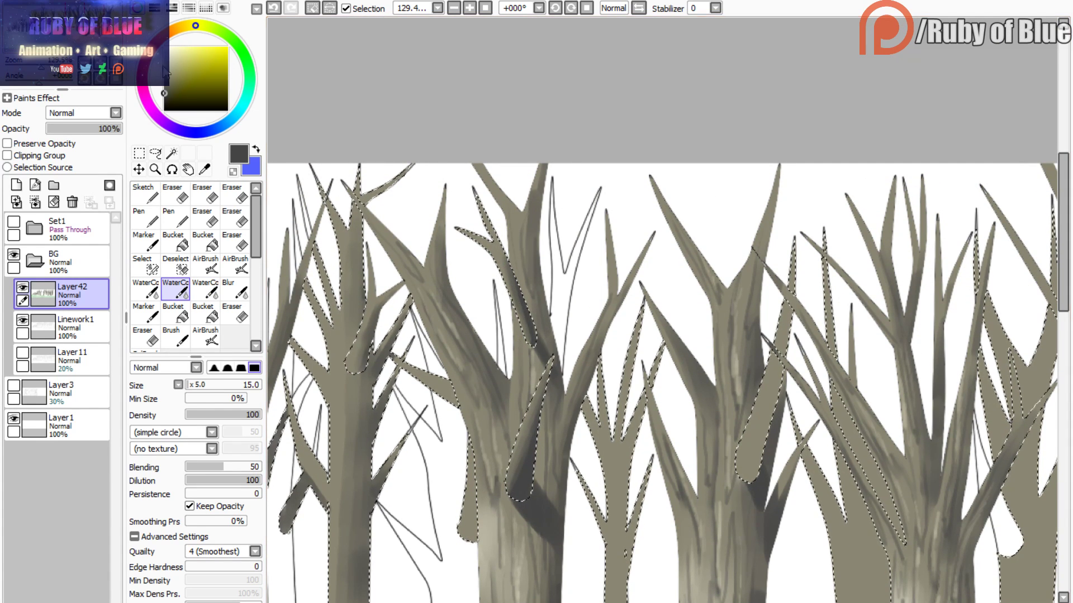
{"action": "key", "text": "c"}
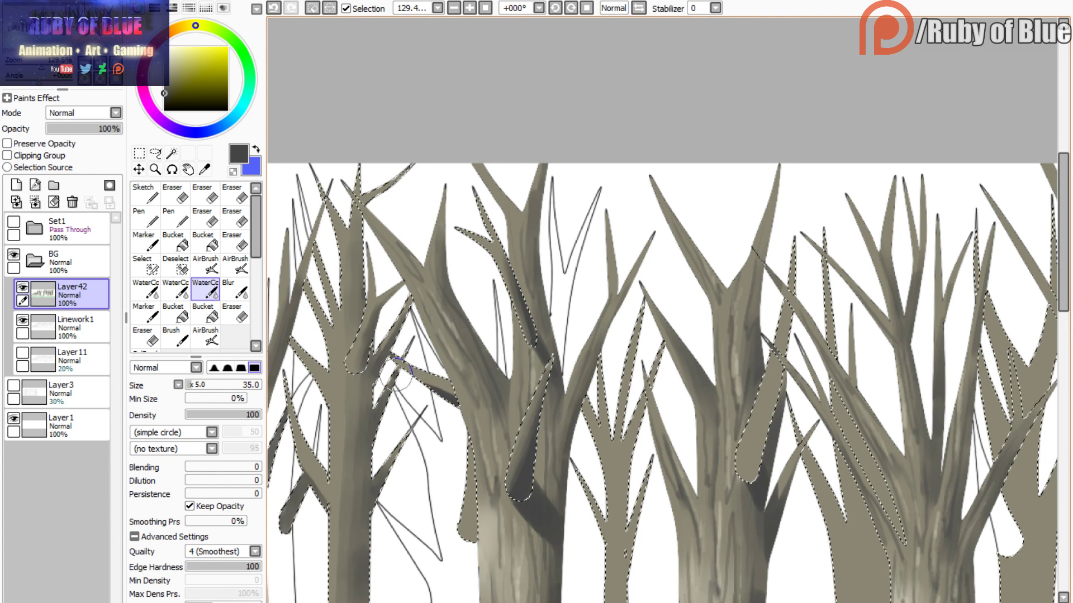
{"action": "key", "text": "c"}
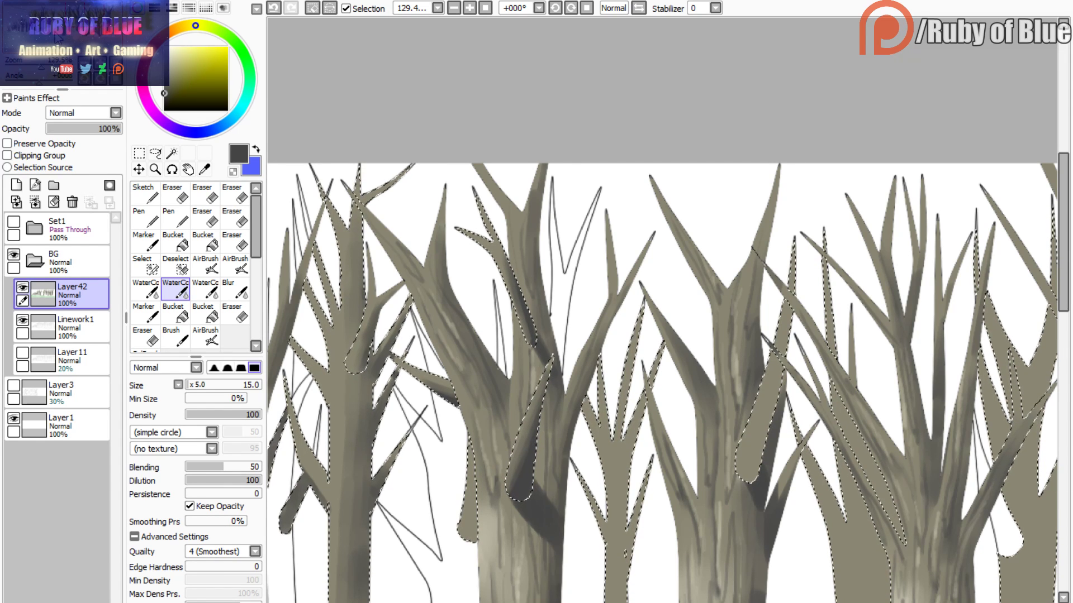
- Shade the slim background tree's trunk and right branches at size 30, then blend the trunk at size 15
{"action": "left_click_drag", "start_coordinate": [49, 32], "coordinate": [50, 33]}
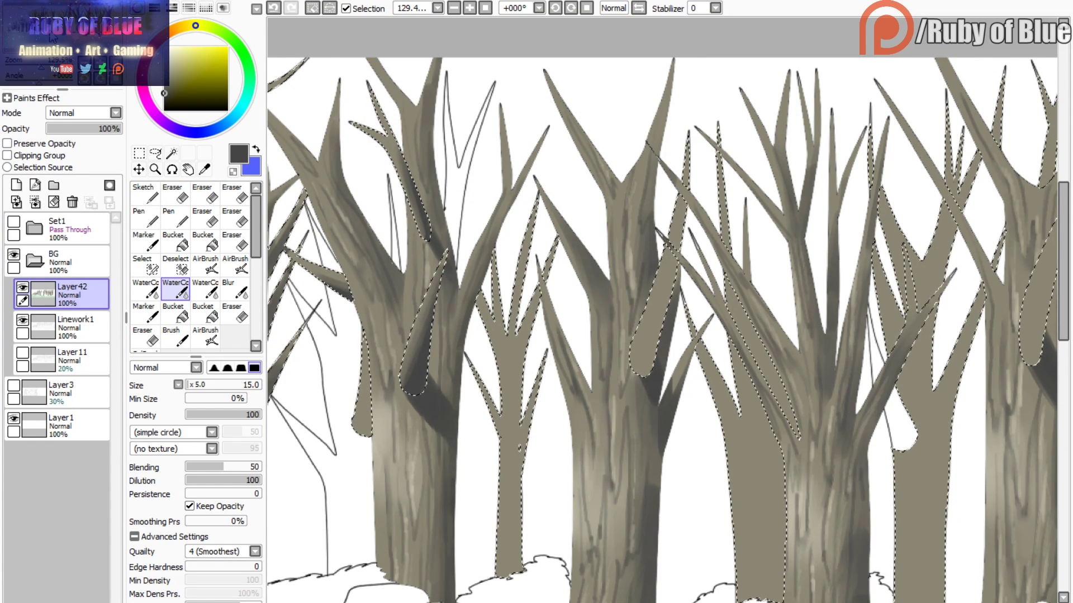
{"action": "left_click", "coordinate": [52, 35]}
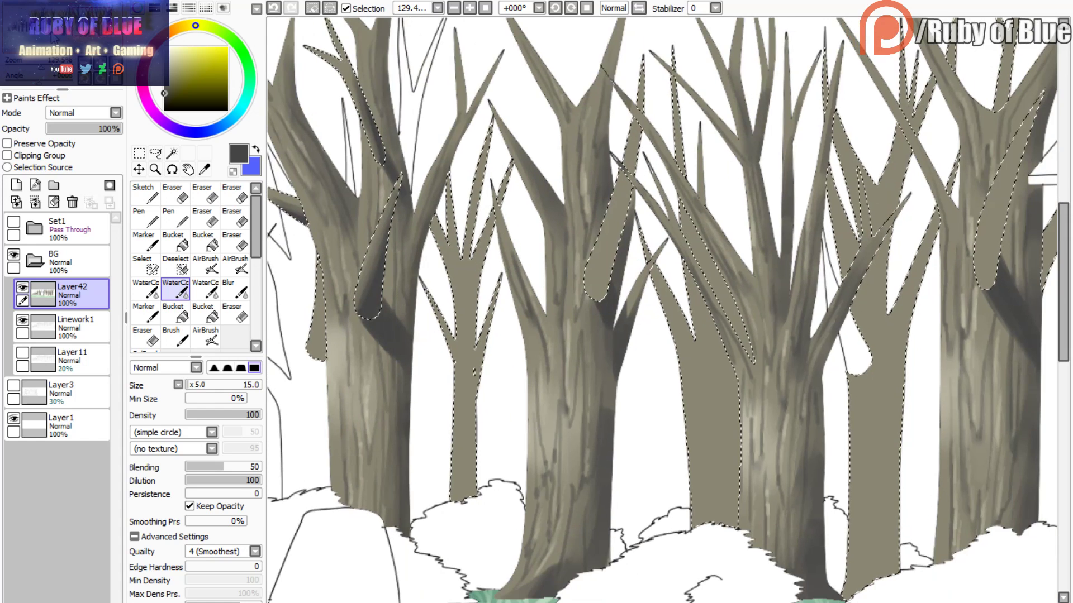
{"action": "left_click", "coordinate": [205, 289]}
{"action": "key", "text": "c"}
{"action": "key", "text": "c"}
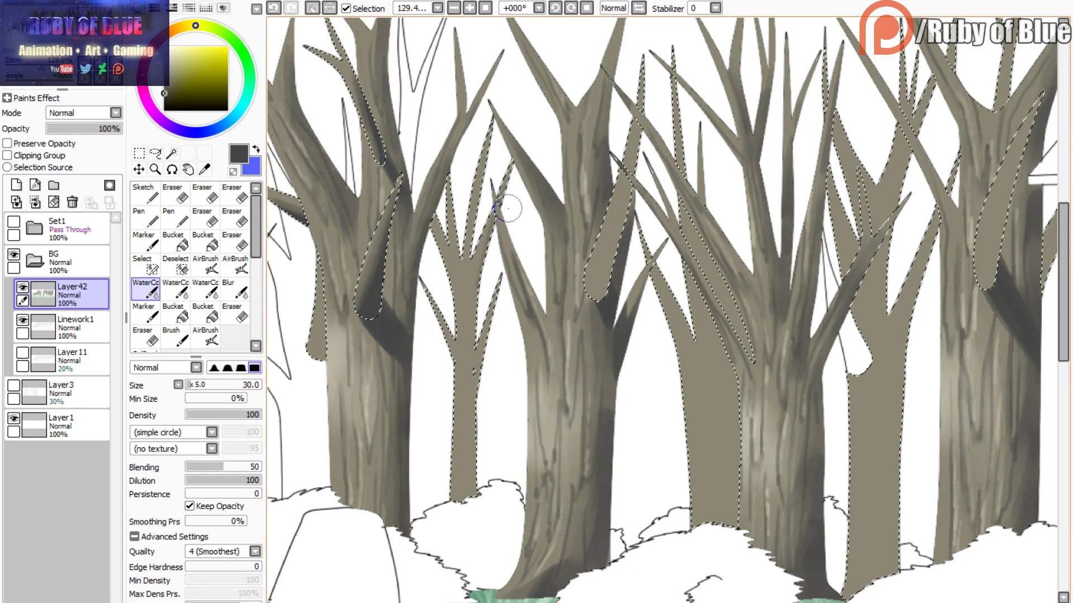
{"action": "mouse_move", "coordinate": [488, 254]}
{"action": "left_mouse_down"}
{"action": "mouse_move", "coordinate": [477, 302]}
{"action": "mouse_move", "coordinate": [479, 476]}
{"action": "mouse_move", "coordinate": [467, 417]}
{"action": "left_mouse_up"}
{"action": "key", "text": "c"}
{"action": "left_click_drag", "start_coordinate": [463, 365], "coordinate": [470, 286]}
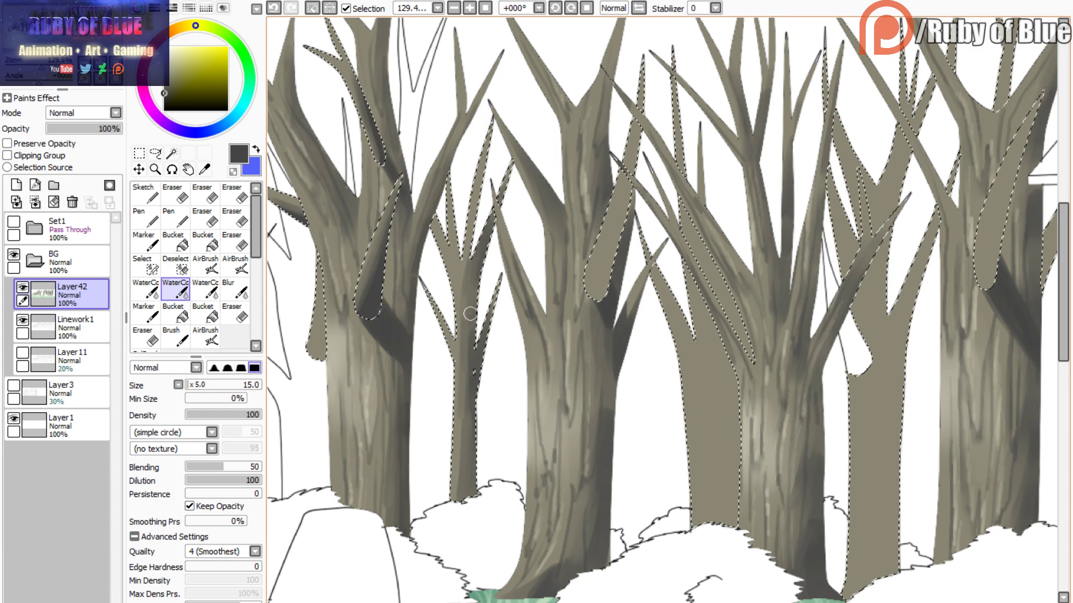
- Add dark grey shading to the slim background tree's upper branches at size 35 and soften it at size 15
{"action": "key", "text": "c"}
{"action": "key", "text": "c"}
{"action": "key", "text": "c"}
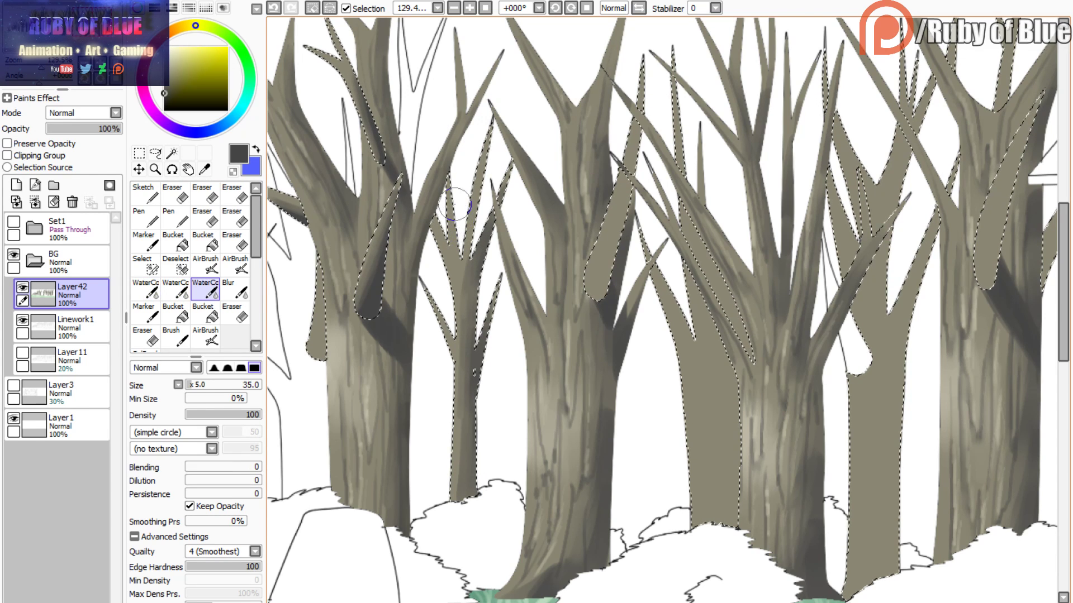
{"action": "mouse_move", "coordinate": [456, 204]}
{"action": "left_mouse_down"}
{"action": "mouse_move", "coordinate": [458, 224]}
{"action": "mouse_move", "coordinate": [468, 190]}
{"action": "mouse_move", "coordinate": [467, 271]}
{"action": "mouse_move", "coordinate": [474, 217]}
{"action": "left_mouse_up"}
{"action": "key", "text": "c"}
{"action": "key", "text": "c"}
{"action": "key", "text": "c"}
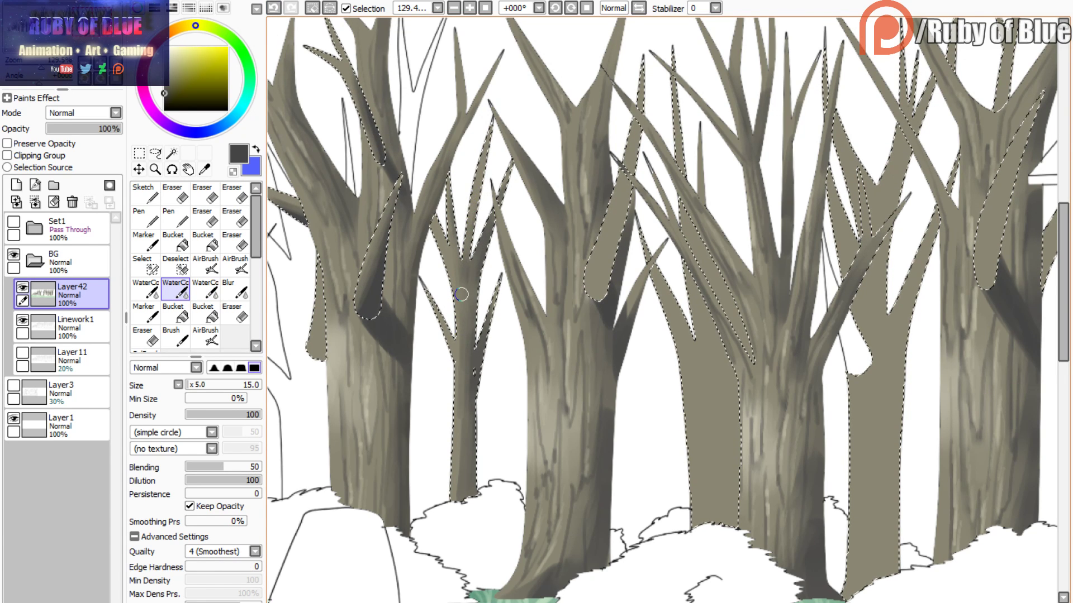
- Shade the right side of the long rounded branch on the next large tree at size 35 and blend it along its length
{"action": "left_click_drag", "start_coordinate": [480, 295], "coordinate": [389, 310]}
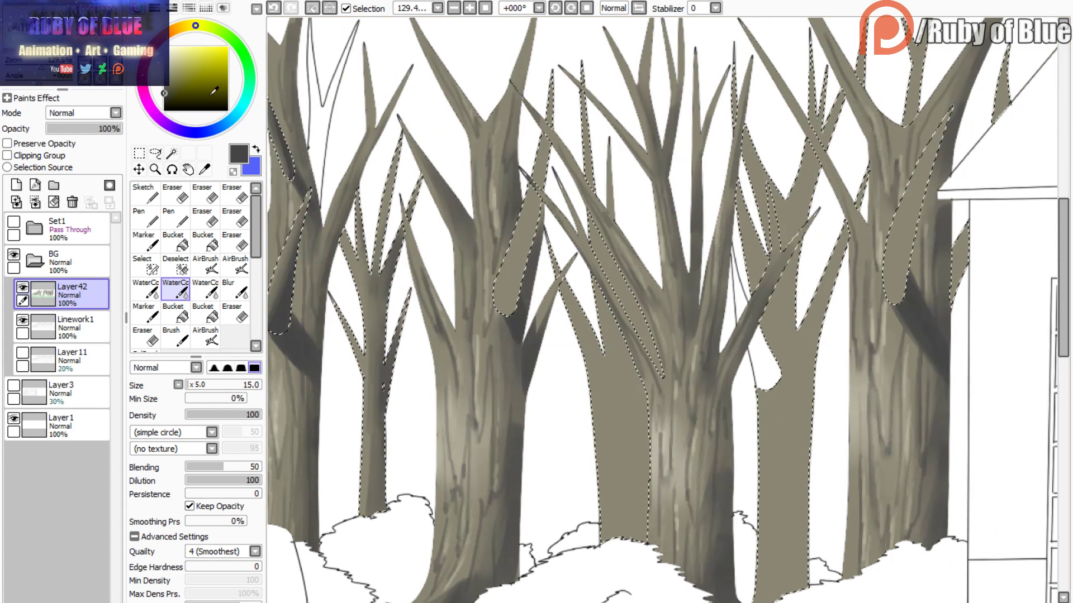
{"action": "key", "text": "c"}
{"action": "mouse_move", "coordinate": [543, 185]}
{"action": "left_mouse_down"}
{"action": "mouse_move", "coordinate": [549, 129]}
{"action": "mouse_move", "coordinate": [532, 263]}
{"action": "mouse_move", "coordinate": [510, 313]}
{"action": "mouse_move", "coordinate": [558, 100]}
{"action": "left_mouse_up"}
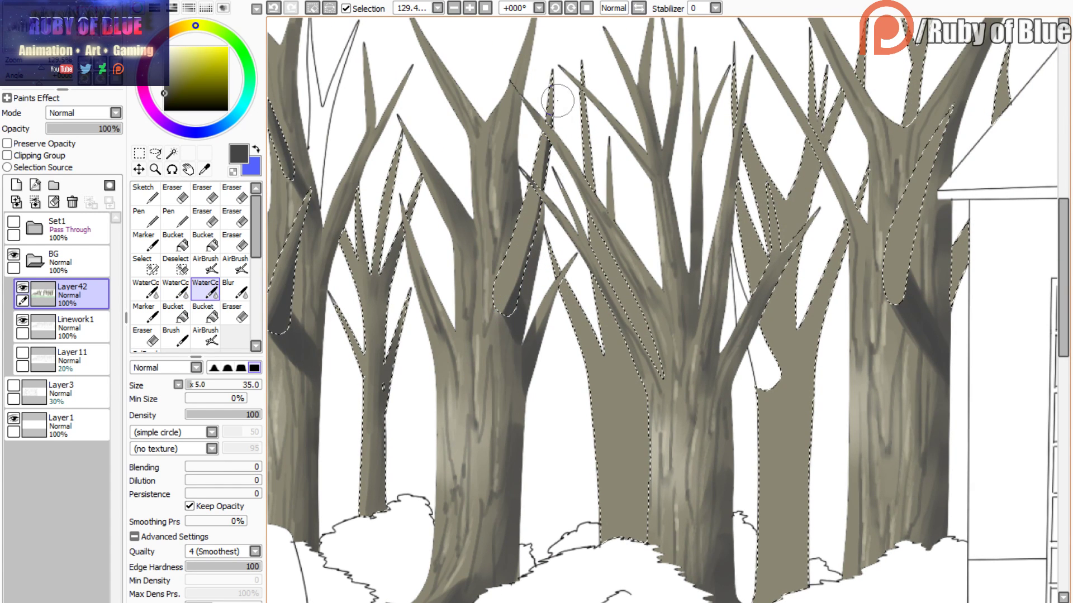
{"action": "key", "text": "v"}
{"action": "left_click_drag", "start_coordinate": [535, 237], "coordinate": [550, 81]}
{"action": "left_click_drag", "start_coordinate": [526, 238], "coordinate": [517, 280]}
{"action": "key", "text": "c"}
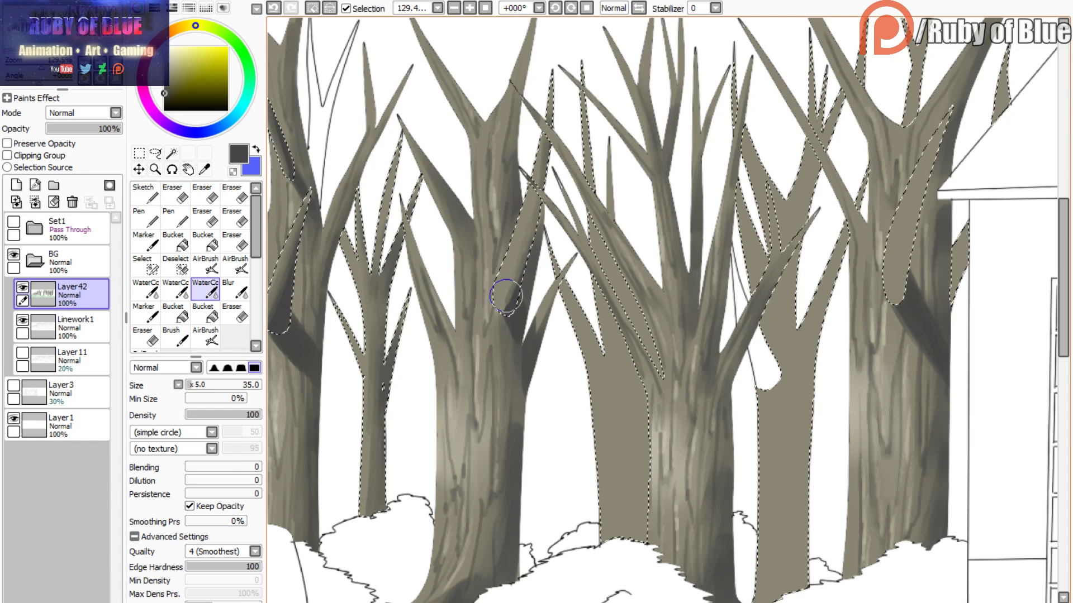
- Shade the right side of the wide background trunk behind the many-branched tree in dark grey
{"action": "left_click_drag", "start_coordinate": [42, 67], "coordinate": [60, 34]}
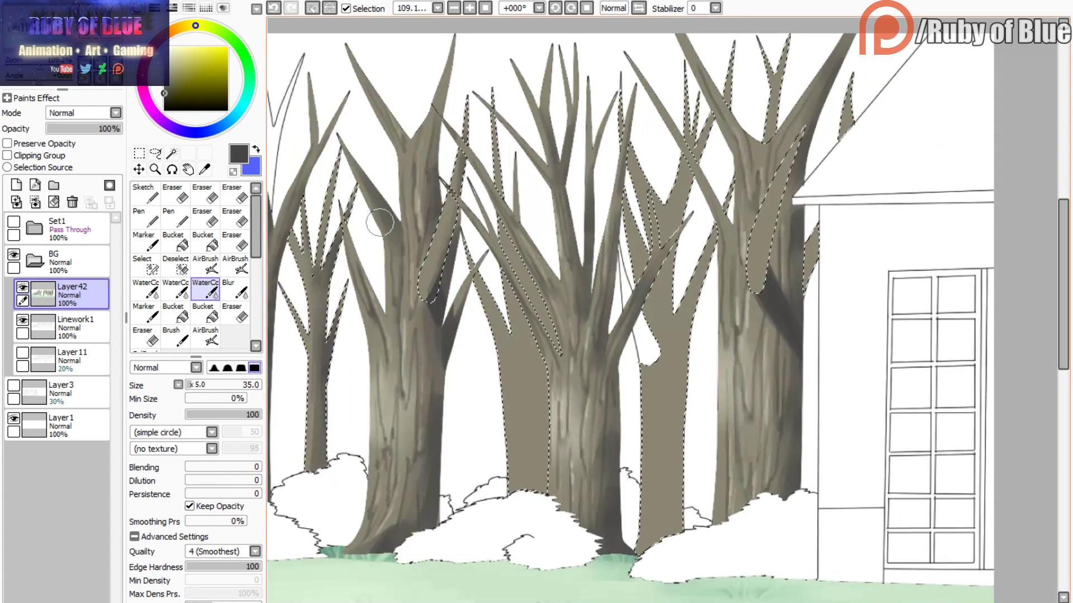
{"action": "key", "text": "v"}
{"action": "key", "text": "b"}
{"action": "mouse_move", "coordinate": [546, 316]}
{"action": "left_mouse_down"}
{"action": "mouse_move", "coordinate": [545, 490]}
{"action": "mouse_move", "coordinate": [532, 496]}
{"action": "mouse_move", "coordinate": [536, 297]}
{"action": "mouse_move", "coordinate": [522, 219]}
{"action": "mouse_move", "coordinate": [536, 482]}
{"action": "left_mouse_up"}
{"action": "key", "text": "v"}
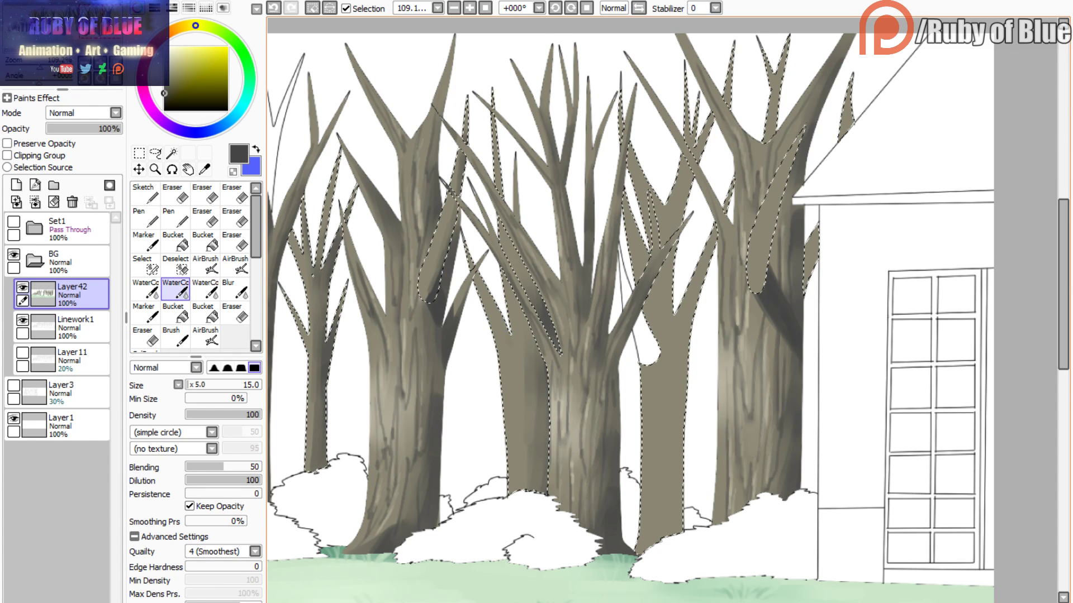
- Shade the left branch of the wide background trunk behind the many-branched tree in dark grey
{"action": "key", "text": "b"}
{"action": "left_click_drag", "start_coordinate": [510, 341], "coordinate": [474, 251]}
{"action": "key", "text": "v"}
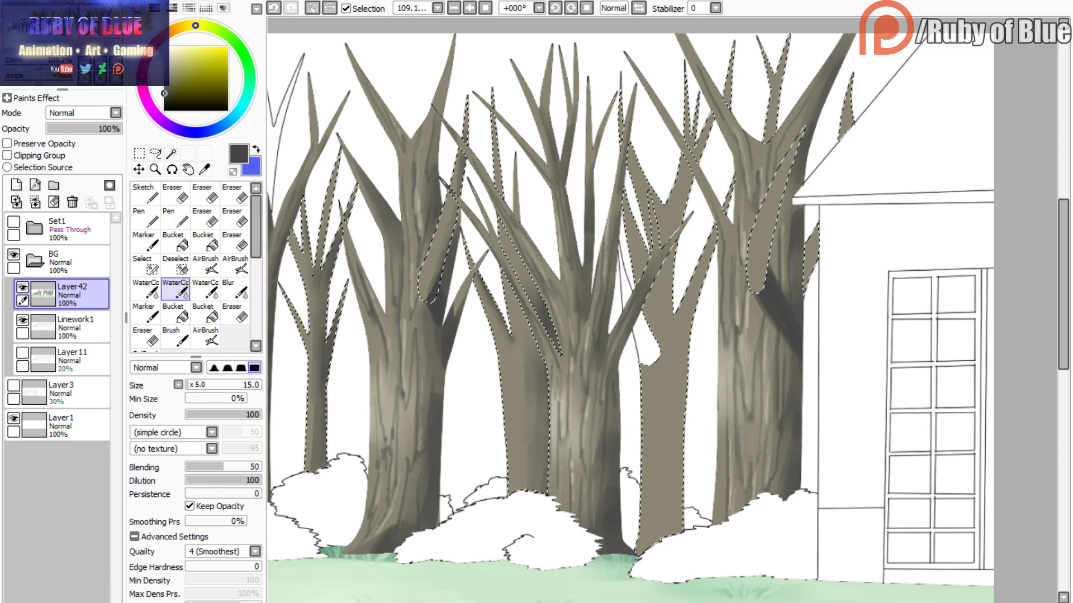
- Clear the selection and shade the branches and trunk edges of the background tree between the two large trees at size 30
{"action": "left_click", "coordinate": [53, 44]}
{"action": "key", "text": "c"}
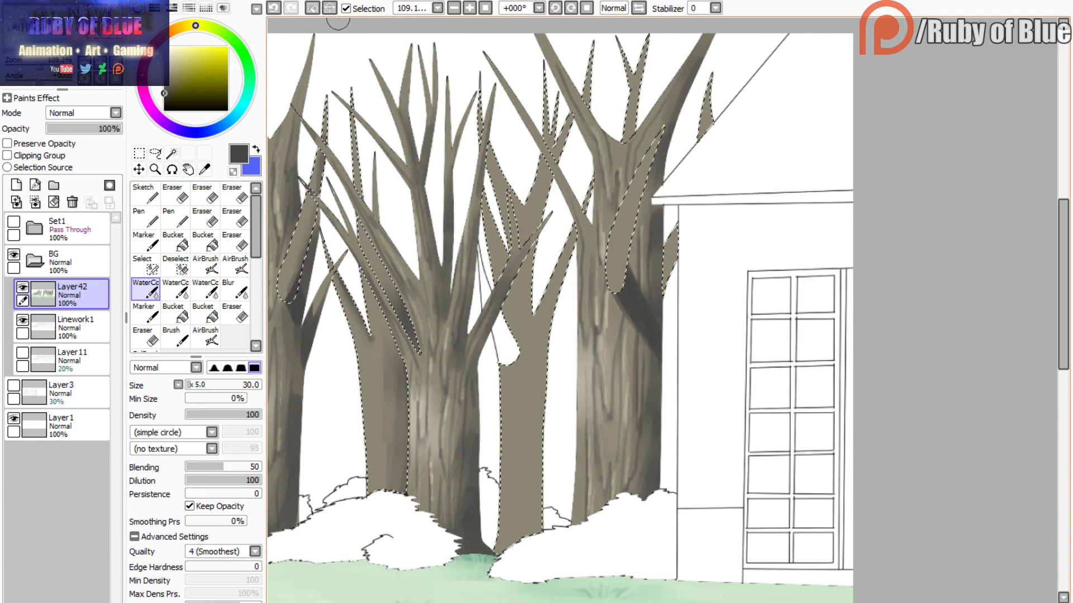
{"action": "key", "text": "ctrl+d"}
{"action": "mouse_move", "coordinate": [560, 161]}
{"action": "left_mouse_down"}
{"action": "mouse_move", "coordinate": [575, 131]}
{"action": "mouse_move", "coordinate": [535, 255]}
{"action": "mouse_move", "coordinate": [533, 322]}
{"action": "mouse_move", "coordinate": [529, 220]}
{"action": "mouse_move", "coordinate": [572, 116]}
{"action": "left_mouse_up"}
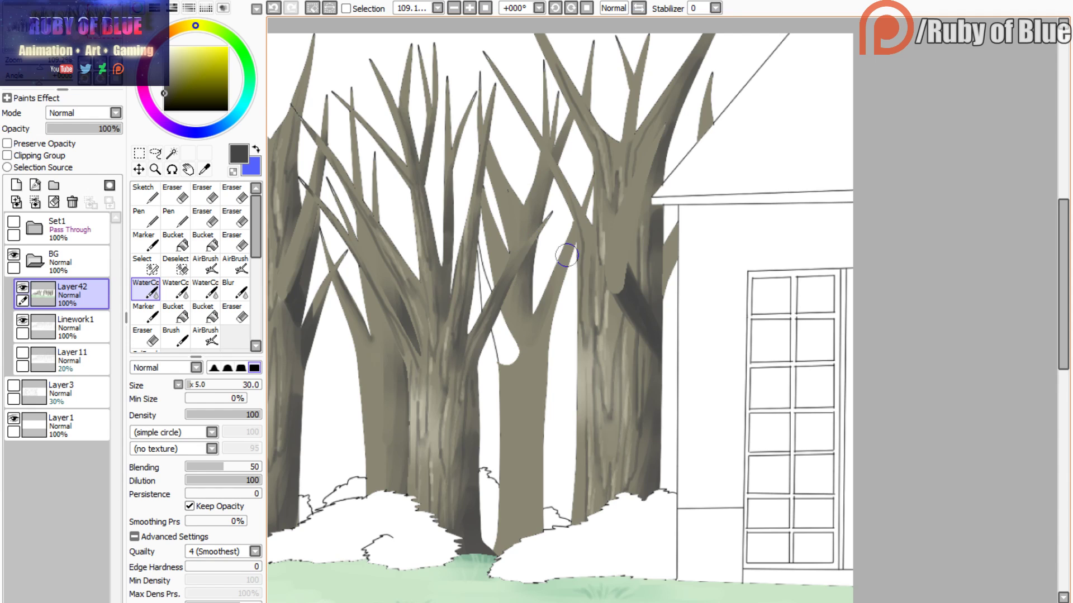
{"action": "mouse_move", "coordinate": [566, 255]}
{"action": "left_mouse_down"}
{"action": "mouse_move", "coordinate": [575, 235]}
{"action": "mouse_move", "coordinate": [545, 336]}
{"action": "mouse_move", "coordinate": [540, 537]}
{"action": "mouse_move", "coordinate": [546, 335]}
{"action": "left_mouse_up"}
{"action": "mouse_move", "coordinate": [519, 526]}
{"action": "left_mouse_down"}
{"action": "mouse_move", "coordinate": [532, 429]}
{"action": "mouse_move", "coordinate": [513, 536]}
{"action": "mouse_move", "coordinate": [489, 517]}
{"action": "mouse_move", "coordinate": [490, 538]}
{"action": "mouse_move", "coordinate": [498, 480]}
{"action": "mouse_move", "coordinate": [498, 525]}
{"action": "mouse_move", "coordinate": [500, 476]}
{"action": "mouse_move", "coordinate": [505, 519]}
{"action": "mouse_move", "coordinate": [539, 373]}
{"action": "left_mouse_up"}
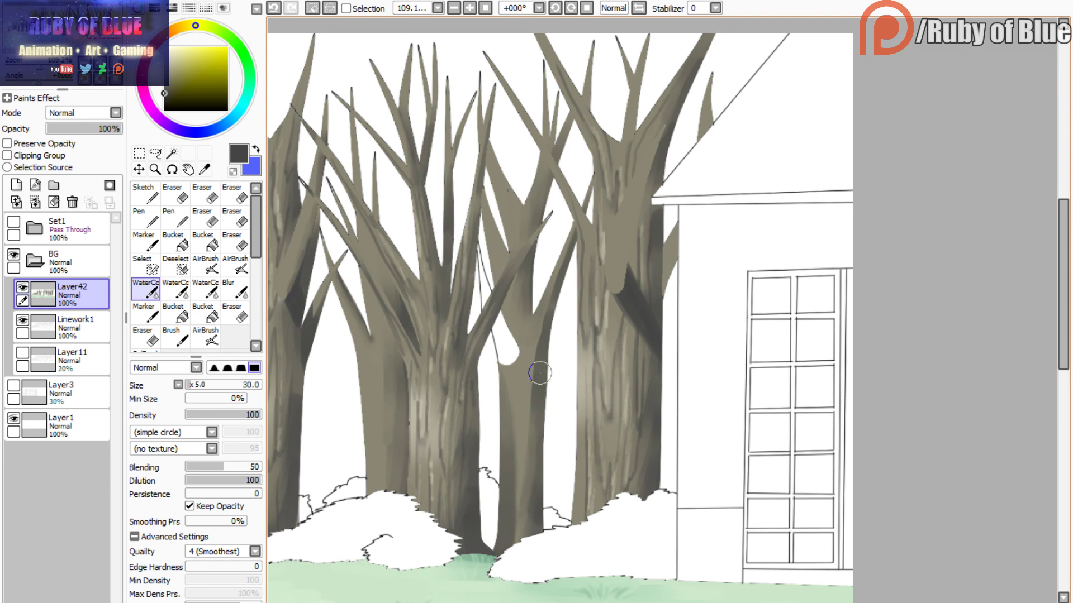
{"action": "key", "text": "c"}
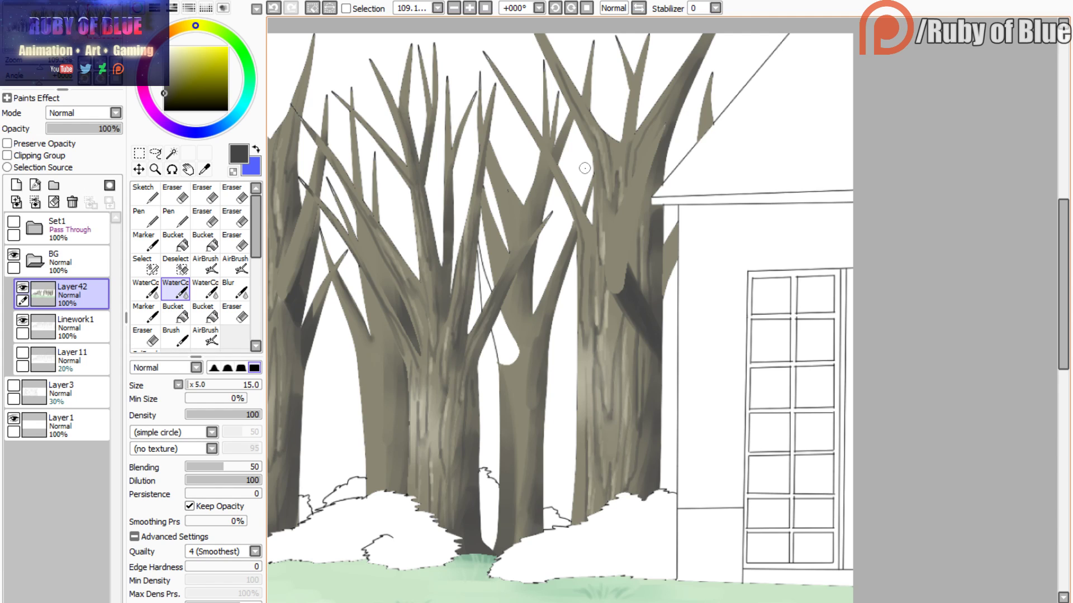
- Paint a diagonal dark grey shadow across that trunk below the rounded white gap at size 35, and undo the last size 15 blending stroke
{"action": "key", "text": "c"}
{"action": "key", "text": "v"}
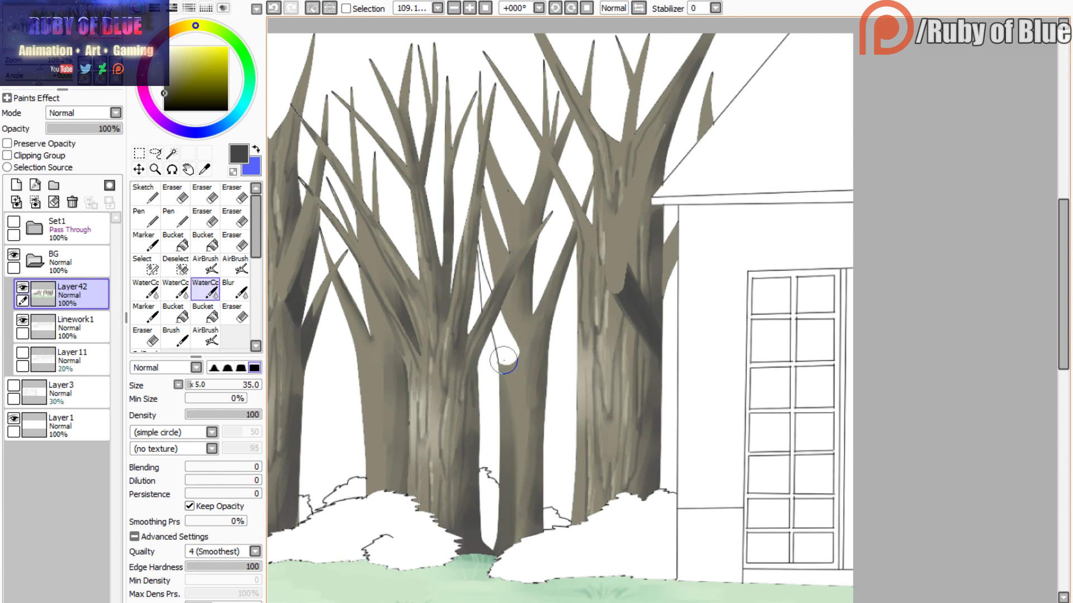
{"action": "key", "text": "c"}
{"action": "mouse_move", "coordinate": [506, 363]}
{"action": "left_mouse_down"}
{"action": "mouse_move", "coordinate": [542, 399]}
{"action": "mouse_move", "coordinate": [504, 346]}
{"action": "mouse_move", "coordinate": [520, 360]}
{"action": "left_mouse_up"}
{"action": "key", "text": "v"}
{"action": "key", "text": "c"}
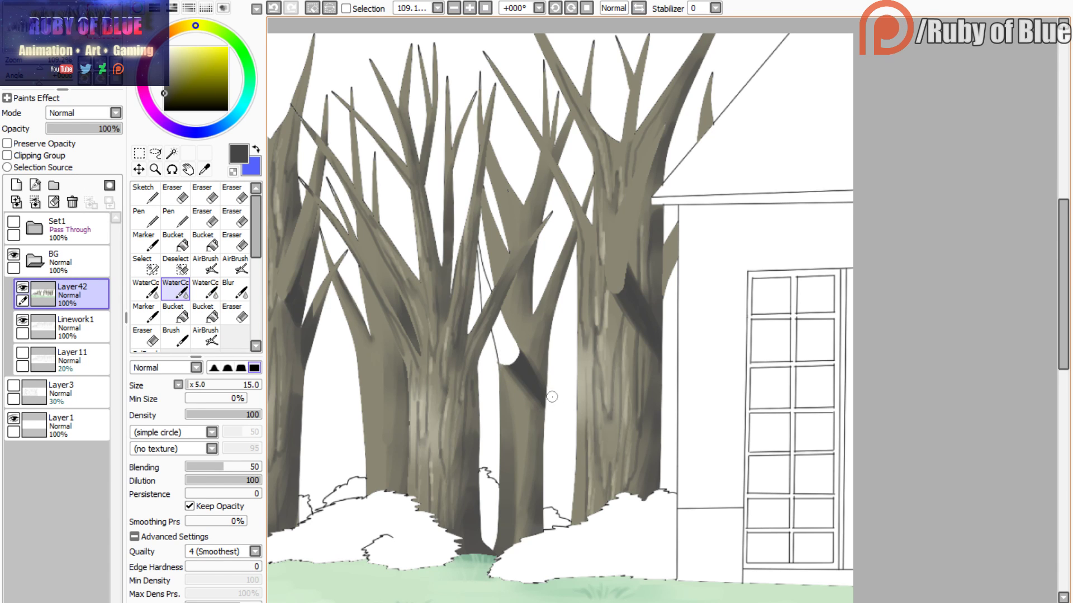
{"action": "left_click", "coordinate": [272, 8]}
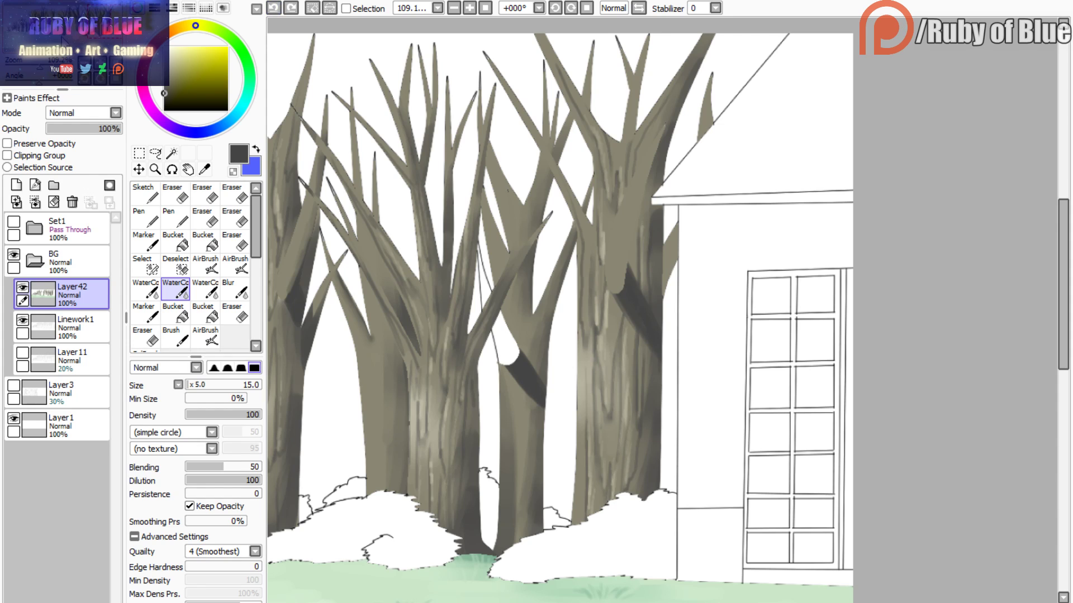
- Shade the long rounded branch on the large tree beside the house in dark grey at size 35
{"action": "key", "text": "v"}
{"action": "left_click_drag", "start_coordinate": [618, 294], "coordinate": [667, 135]}
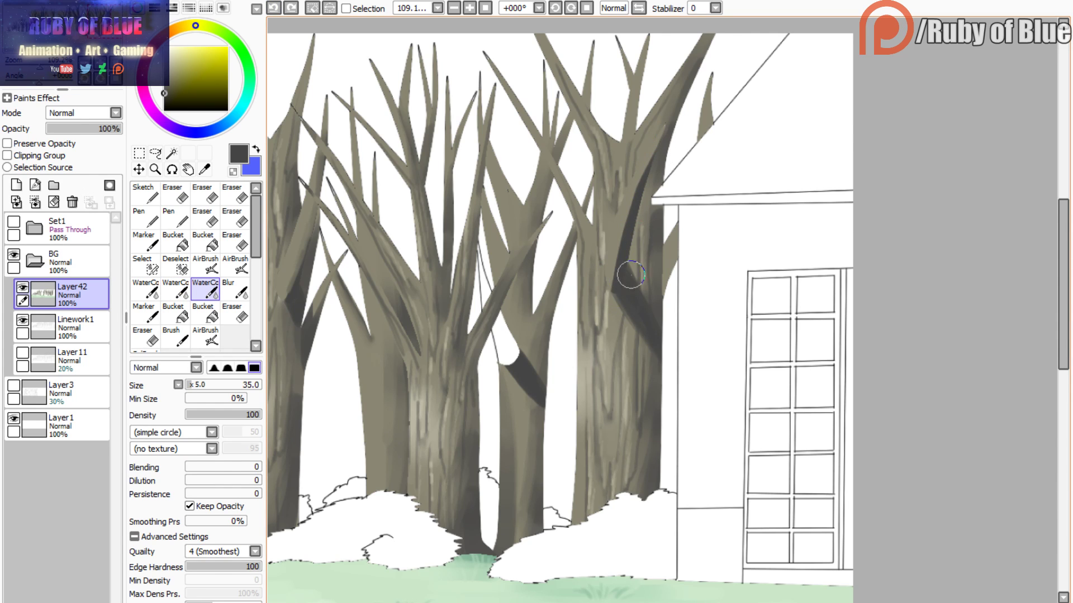
- Blend the dark shadow beneath the diagonal branch into the trunk of the large tree beside the house
{"action": "key", "text": "c"}
{"action": "mouse_move", "coordinate": [621, 288]}
{"action": "left_mouse_down"}
{"action": "mouse_move", "coordinate": [616, 254]}
{"action": "mouse_move", "coordinate": [636, 183]}
{"action": "left_mouse_up"}
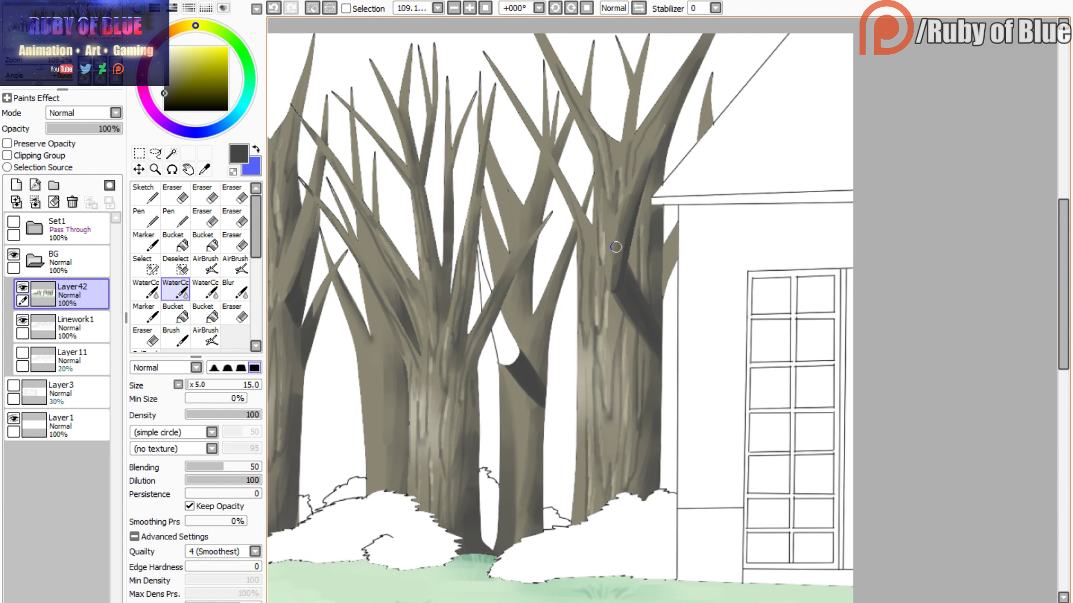
{"action": "key", "text": "v"}
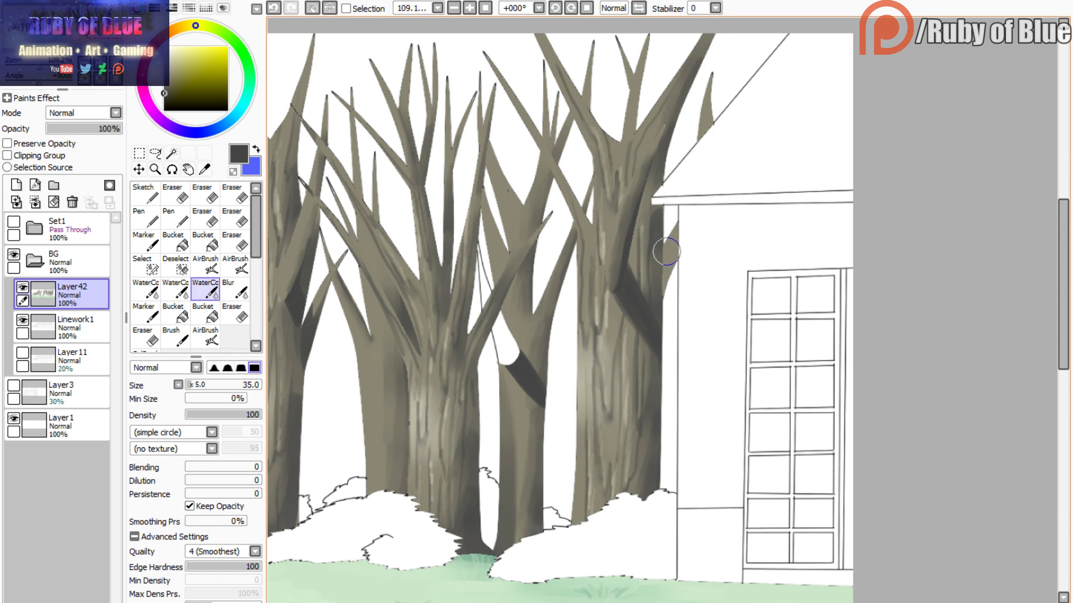
- Paint a dark shadow over the small branch showing between the large tree and the house wall
{"action": "key", "text": "c"}
{"action": "key", "text": "v"}
{"action": "key", "text": "x"}
{"action": "mouse_move", "coordinate": [663, 287]}
{"action": "left_mouse_down"}
{"action": "mouse_move", "coordinate": [671, 243]}
{"action": "mouse_move", "coordinate": [663, 272]}
{"action": "left_mouse_up"}
{"action": "key", "text": "v"}
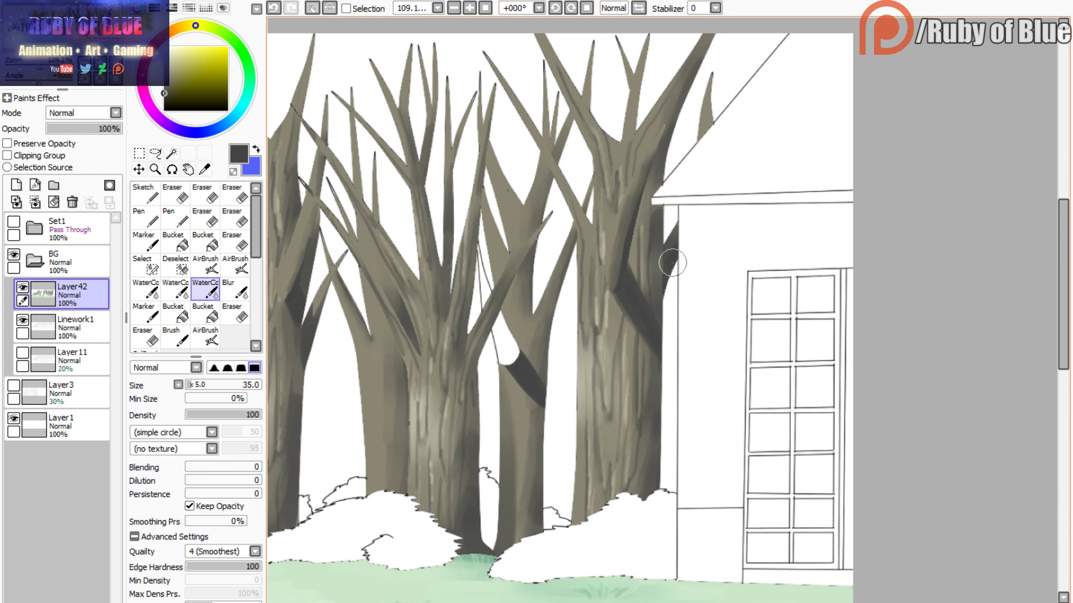
- Blend shading into the upper fork of the tree beside the house and the branches of the neighbouring rear tree
{"action": "key", "text": "x"}
{"action": "key", "text": "c"}
{"action": "left_click_drag", "start_coordinate": [631, 156], "coordinate": [641, 84]}
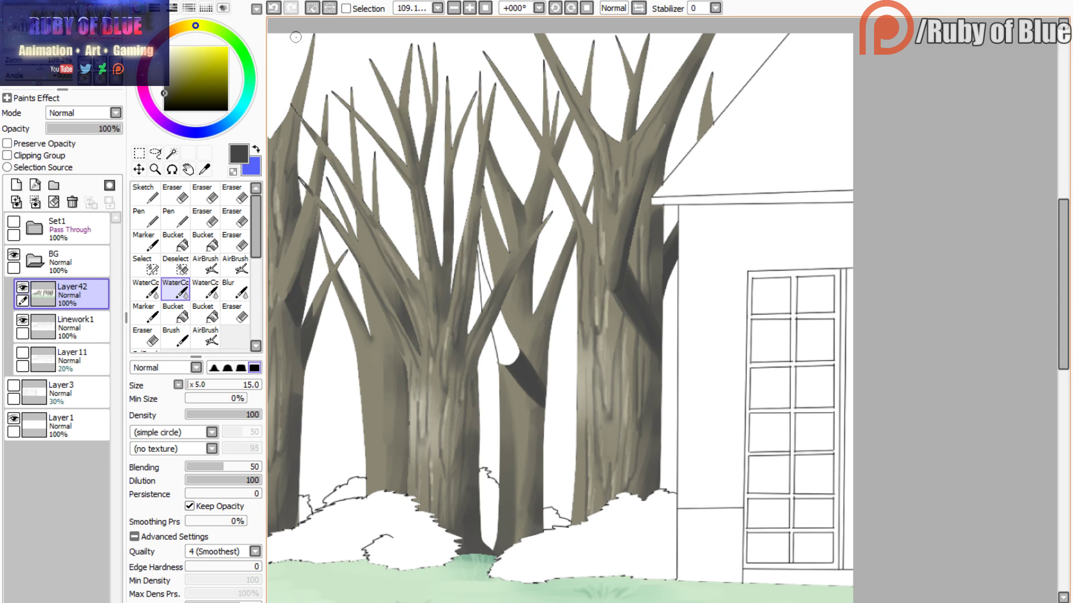
{"action": "left_click_drag", "start_coordinate": [492, 213], "coordinate": [484, 193]}
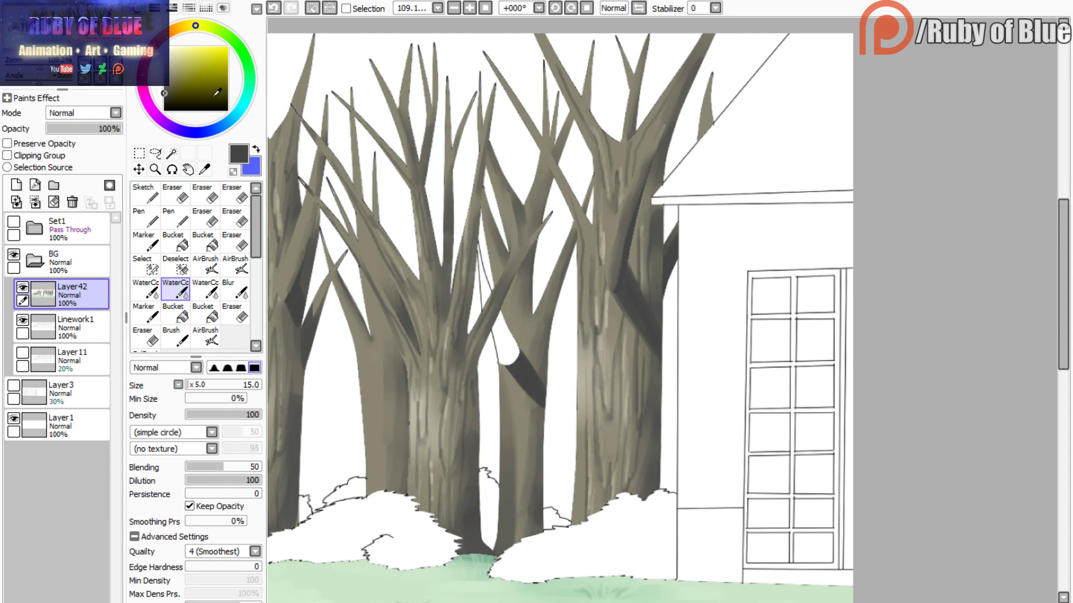
{"action": "left_click_drag", "start_coordinate": [51, 35], "coordinate": [45, 35]}
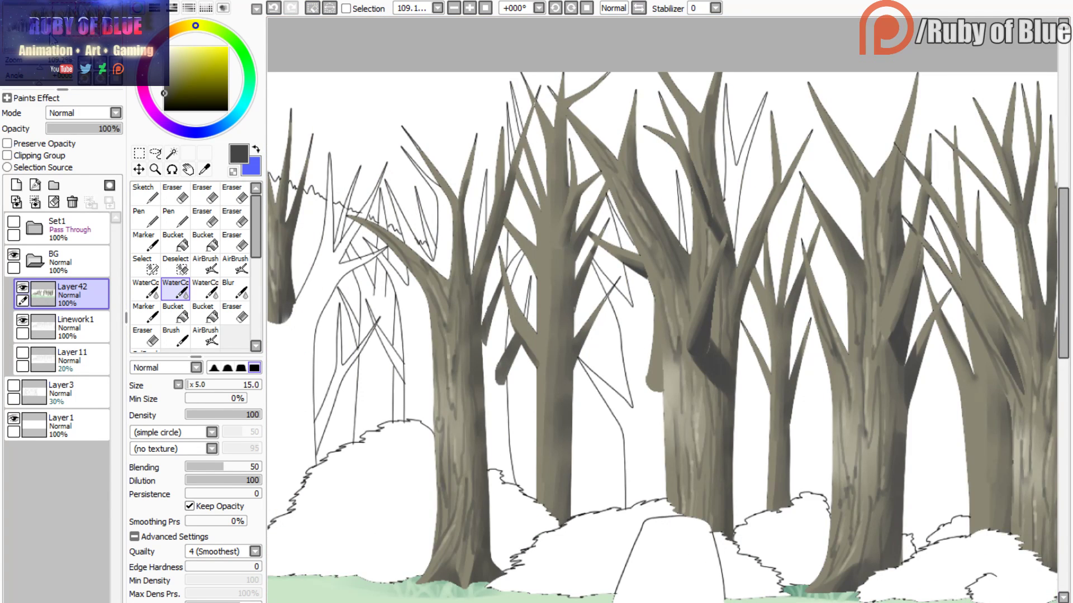
{"action": "left_click_drag", "start_coordinate": [187, 57], "coordinate": [173, 50]}
{"action": "left_click_drag", "start_coordinate": [51, 39], "coordinate": [26, 39]}
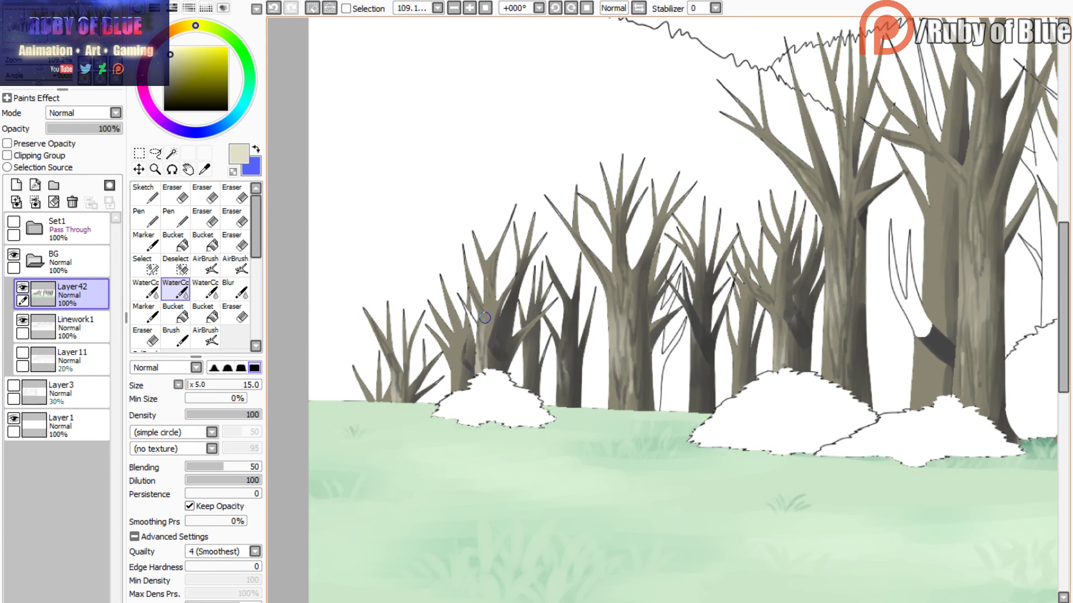
- Display the selection outline and brush a soft pale highlight onto the rear trunk above the uncoloured cut limb in the left woods
{"action": "left_click", "coordinate": [346, 8]}
{"action": "key", "text": "ctrl+z"}
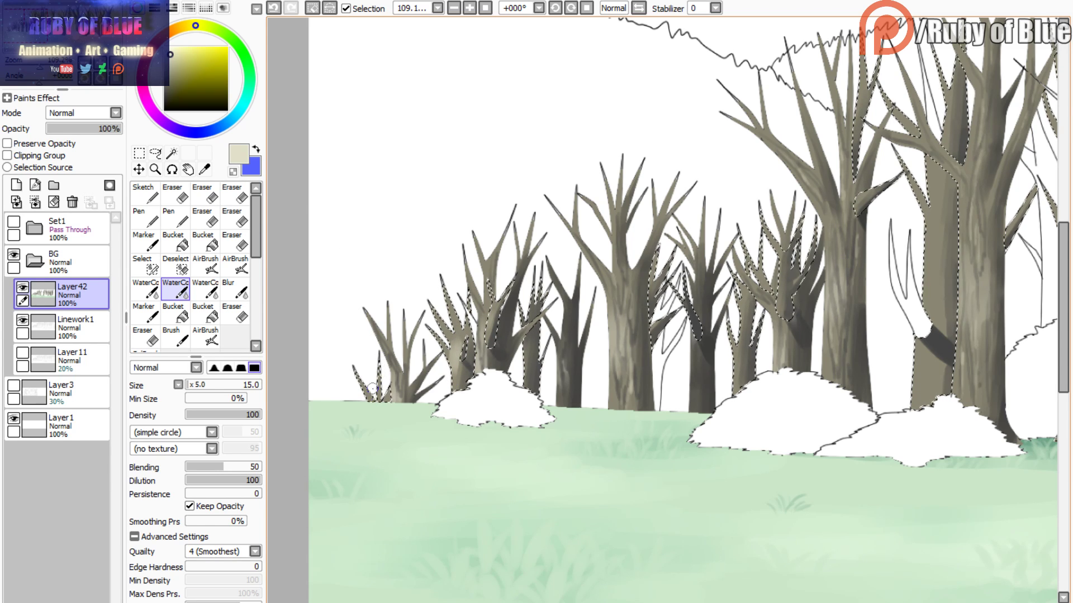
{"action": "left_click_drag", "start_coordinate": [566, 216], "coordinate": [413, 190]}
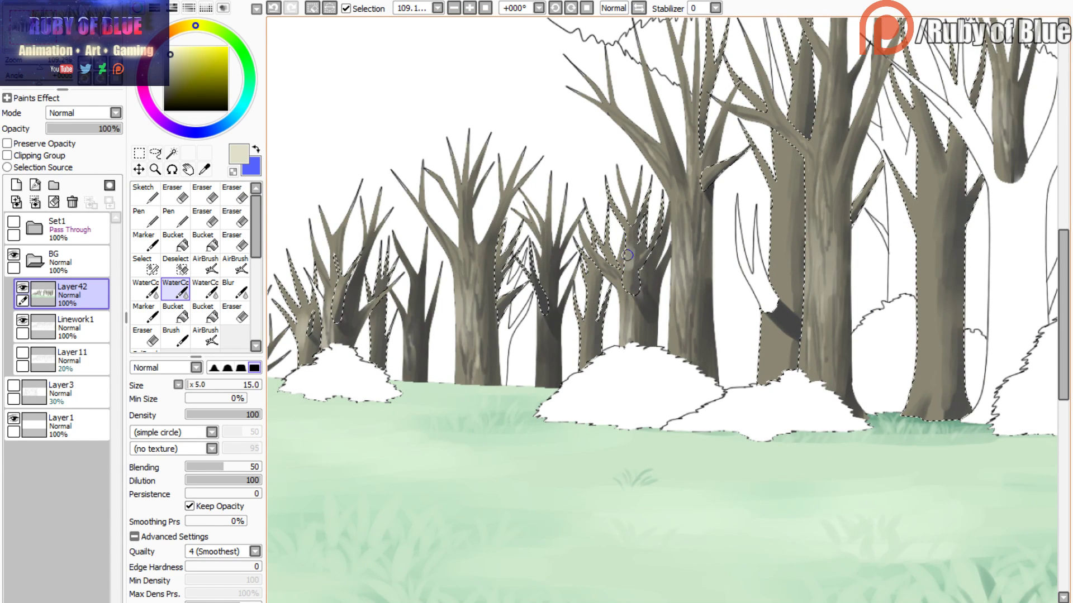
{"action": "mouse_move", "coordinate": [768, 243]}
{"action": "left_mouse_down"}
{"action": "mouse_move", "coordinate": [551, 333]}
{"action": "mouse_move", "coordinate": [554, 370]}
{"action": "left_mouse_up"}
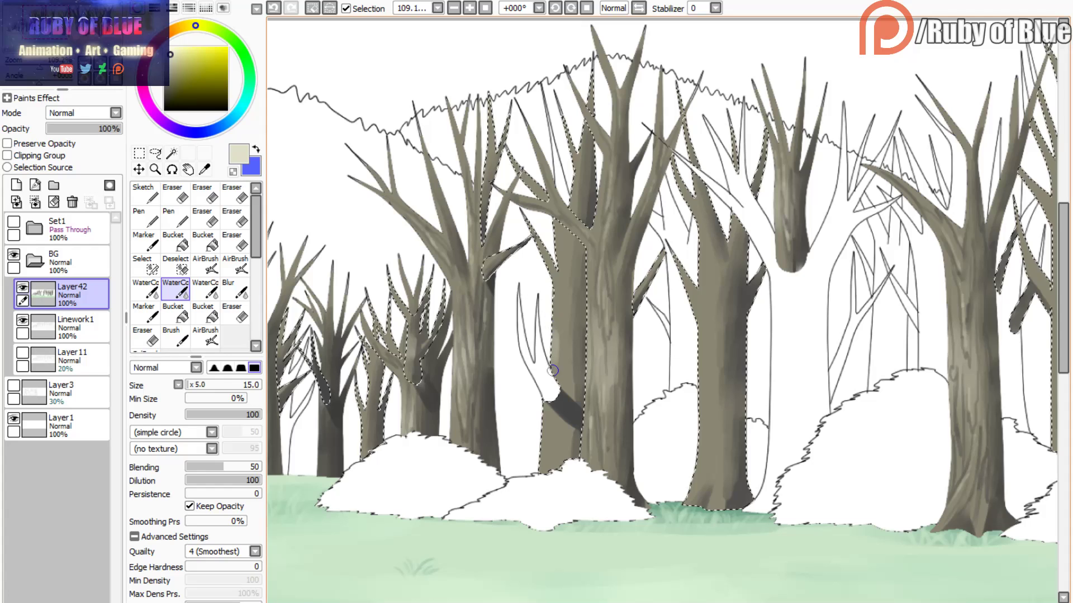
{"action": "key", "text": "c"}
{"action": "mouse_move", "coordinate": [560, 330]}
{"action": "left_mouse_down"}
{"action": "mouse_move", "coordinate": [562, 359]}
{"action": "mouse_move", "coordinate": [567, 339]}
{"action": "mouse_move", "coordinate": [572, 348]}
{"action": "mouse_move", "coordinate": [558, 330]}
{"action": "mouse_move", "coordinate": [562, 378]}
{"action": "mouse_move", "coordinate": [578, 326]}
{"action": "left_mouse_up"}
{"action": "key", "text": "c"}
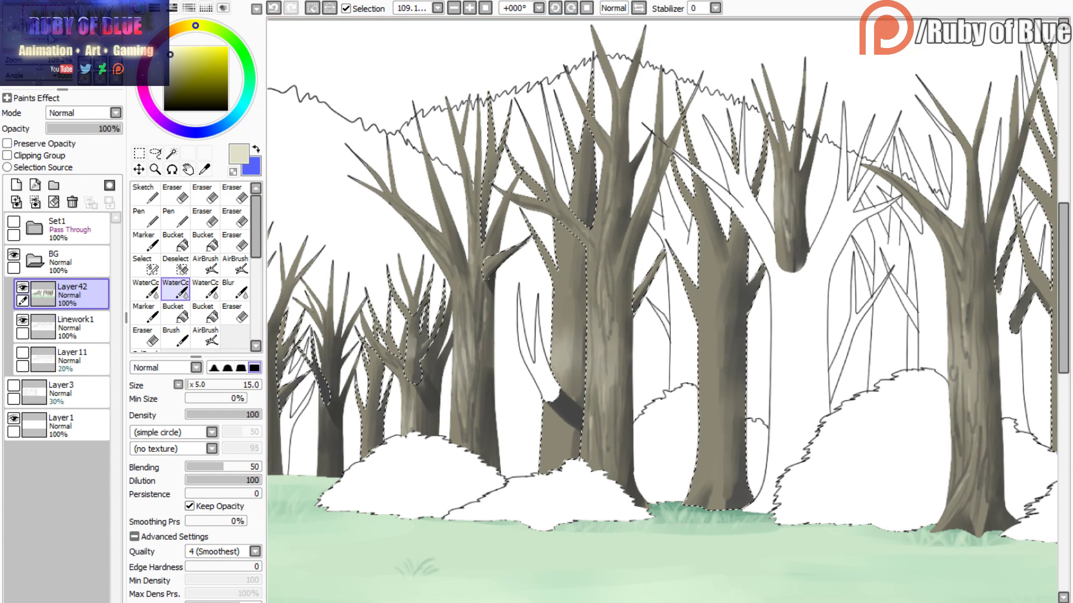
- Brush pale highlights down the trunks of the next two selected rear trees towards the middle of the forest
{"action": "left_click_drag", "start_coordinate": [50, 40], "coordinate": [62, 40]}
{"action": "key", "text": "c"}
{"action": "mouse_move", "coordinate": [472, 328]}
{"action": "left_mouse_down"}
{"action": "mouse_move", "coordinate": [481, 340]}
{"action": "mouse_move", "coordinate": [487, 328]}
{"action": "mouse_move", "coordinate": [477, 308]}
{"action": "mouse_move", "coordinate": [483, 374]}
{"action": "mouse_move", "coordinate": [490, 337]}
{"action": "left_mouse_up"}
{"action": "left_click_drag", "start_coordinate": [49, 42], "coordinate": [66, 39]}
{"action": "key", "text": "v"}
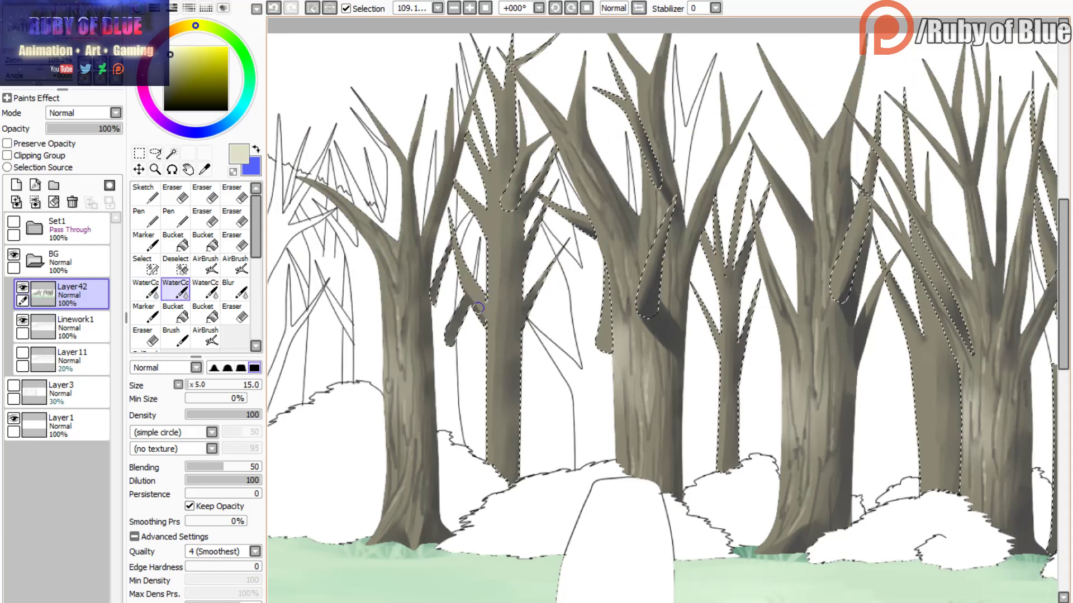
{"action": "mouse_move", "coordinate": [460, 280]}
{"action": "left_mouse_down"}
{"action": "mouse_move", "coordinate": [481, 290]}
{"action": "mouse_move", "coordinate": [492, 347]}
{"action": "mouse_move", "coordinate": [498, 290]}
{"action": "mouse_move", "coordinate": [505, 308]}
{"action": "left_mouse_up"}
{"action": "left_click_drag", "start_coordinate": [503, 264], "coordinate": [498, 342]}
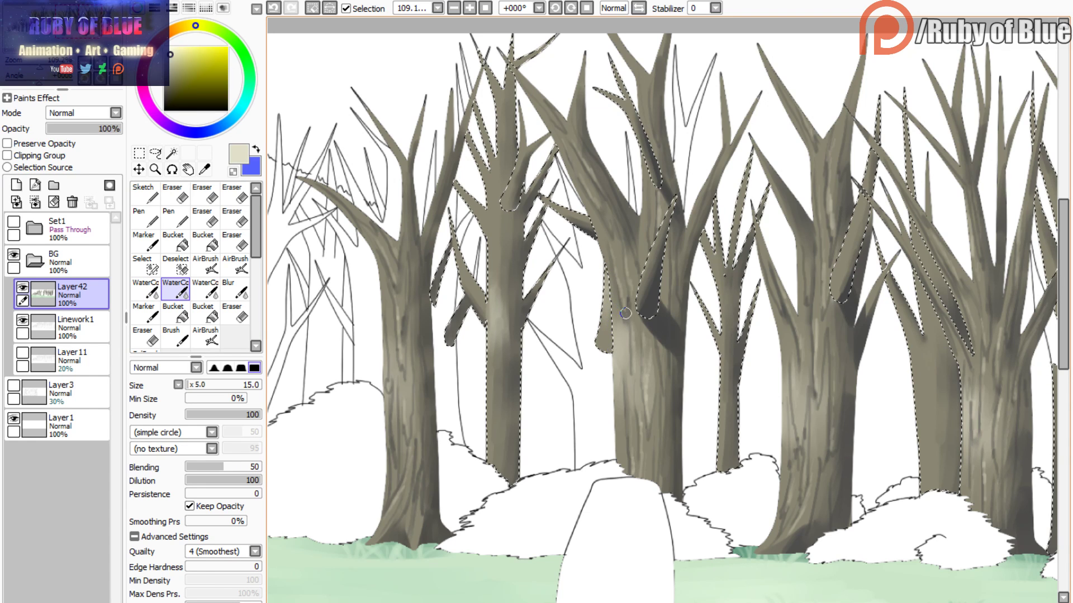
- Paint a pale highlight down the thin rear tree's trunk, replacing the first stroke with a new one
{"action": "left_click_drag", "start_coordinate": [727, 313], "coordinate": [725, 365]}
{"action": "key", "text": "ctrl+z"}
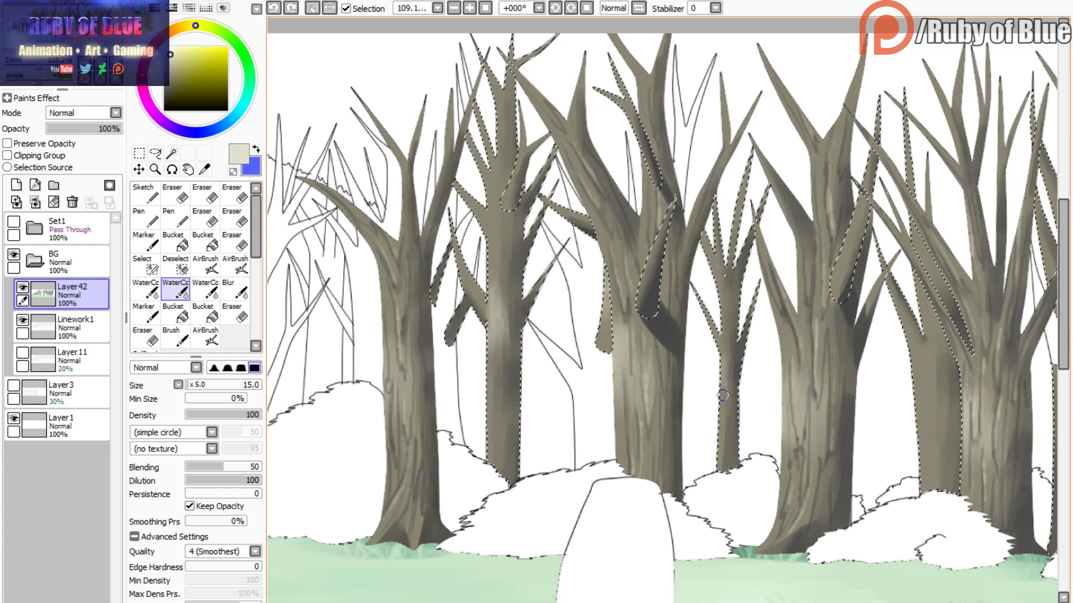
{"action": "left_click_drag", "start_coordinate": [722, 395], "coordinate": [719, 417]}
- Add blended pale highlights to the trunks and branches of the two selected rear trees nearest the house
{"action": "left_click_drag", "start_coordinate": [671, 602], "coordinate": [789, 602]}
{"action": "left_click", "coordinate": [145, 289]}
{"action": "mouse_move", "coordinate": [525, 348]}
{"action": "left_mouse_down"}
{"action": "mouse_move", "coordinate": [510, 374]}
{"action": "mouse_move", "coordinate": [504, 365]}
{"action": "mouse_move", "coordinate": [499, 397]}
{"action": "mouse_move", "coordinate": [514, 388]}
{"action": "mouse_move", "coordinate": [524, 347]}
{"action": "mouse_move", "coordinate": [517, 427]}
{"action": "mouse_move", "coordinate": [532, 393]}
{"action": "left_mouse_up"}
{"action": "key", "text": "c"}
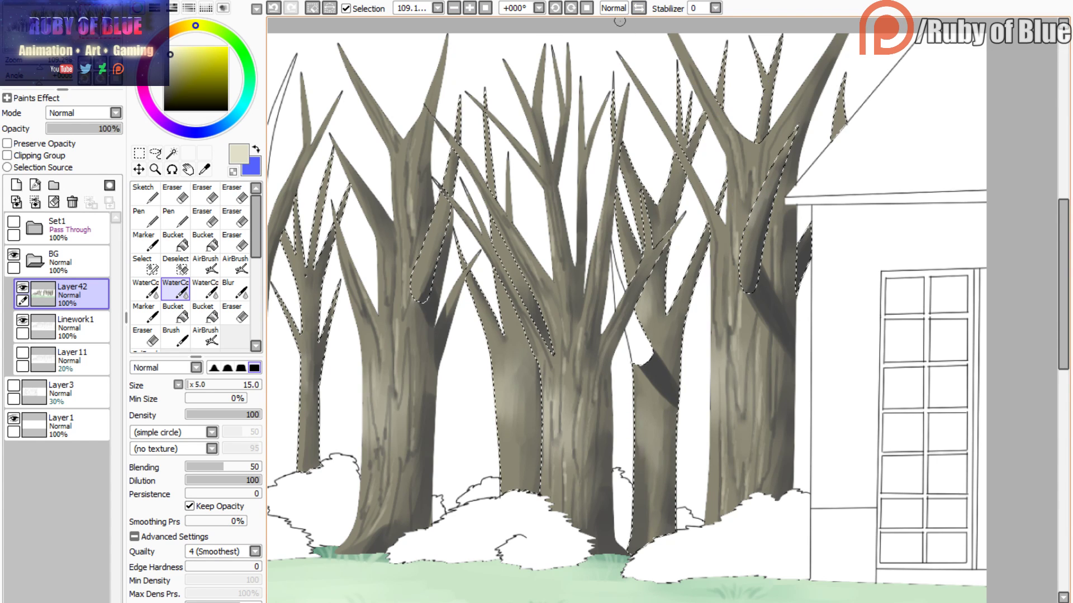
{"action": "left_click", "coordinate": [312, 8]}
{"action": "left_click", "coordinate": [273, 11]}
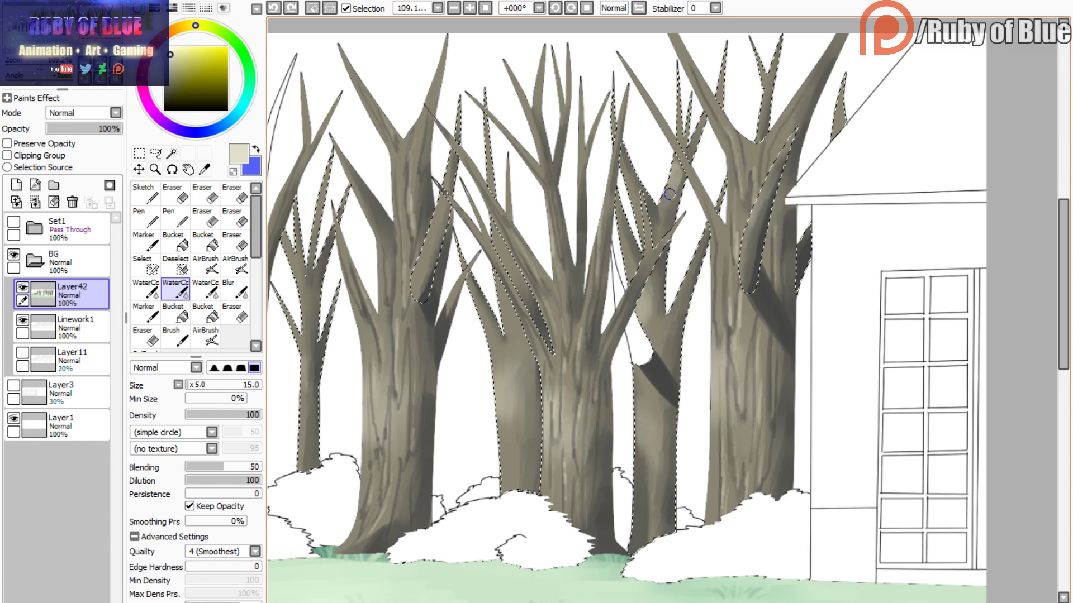
{"action": "key", "text": "ctrl+y"}
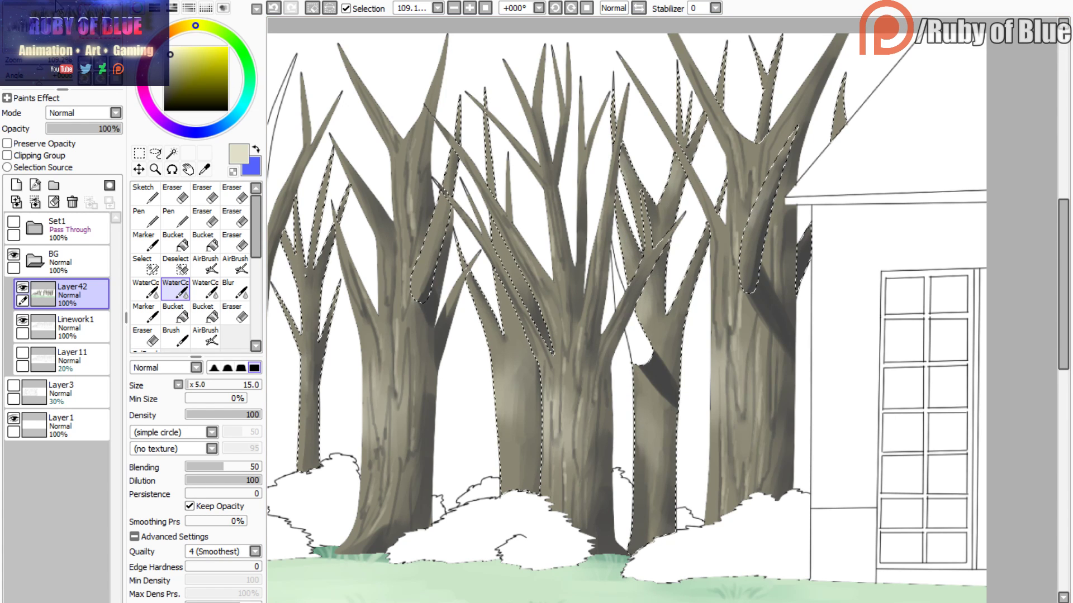
- Switch to a dark grey colour and shade the small selected rear trees at the far left of the forest
{"action": "left_click_drag", "start_coordinate": [42, 64], "coordinate": [39, 66]}
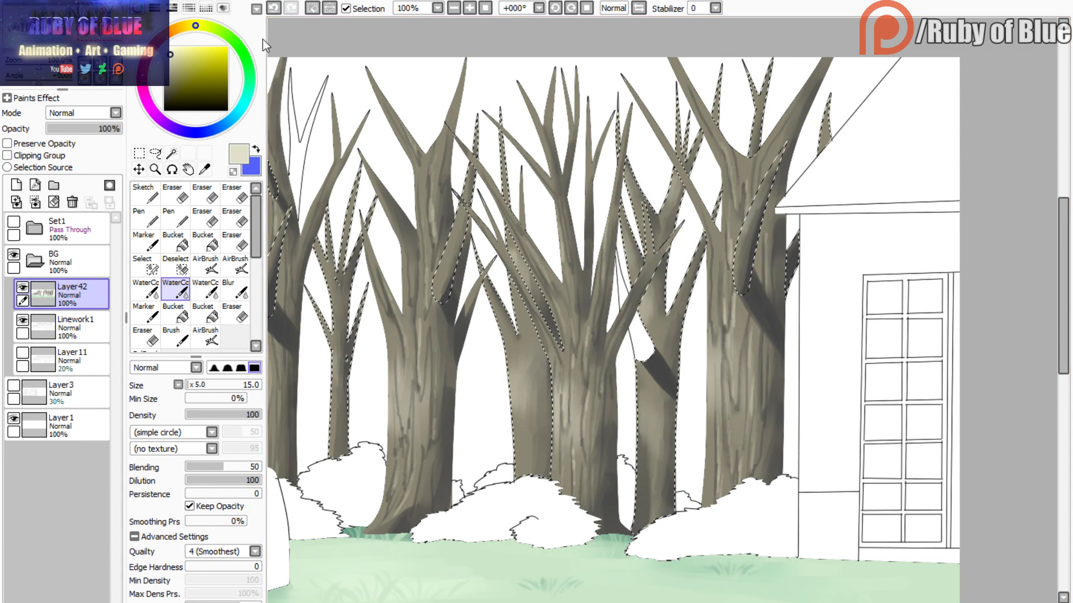
{"action": "mouse_move", "coordinate": [46, 38]}
{"action": "left_mouse_down"}
{"action": "mouse_move", "coordinate": [61, 43]}
{"action": "mouse_move", "coordinate": [29, 41]}
{"action": "left_mouse_up"}
{"action": "left_click_drag", "start_coordinate": [172, 85], "coordinate": [141, 96]}
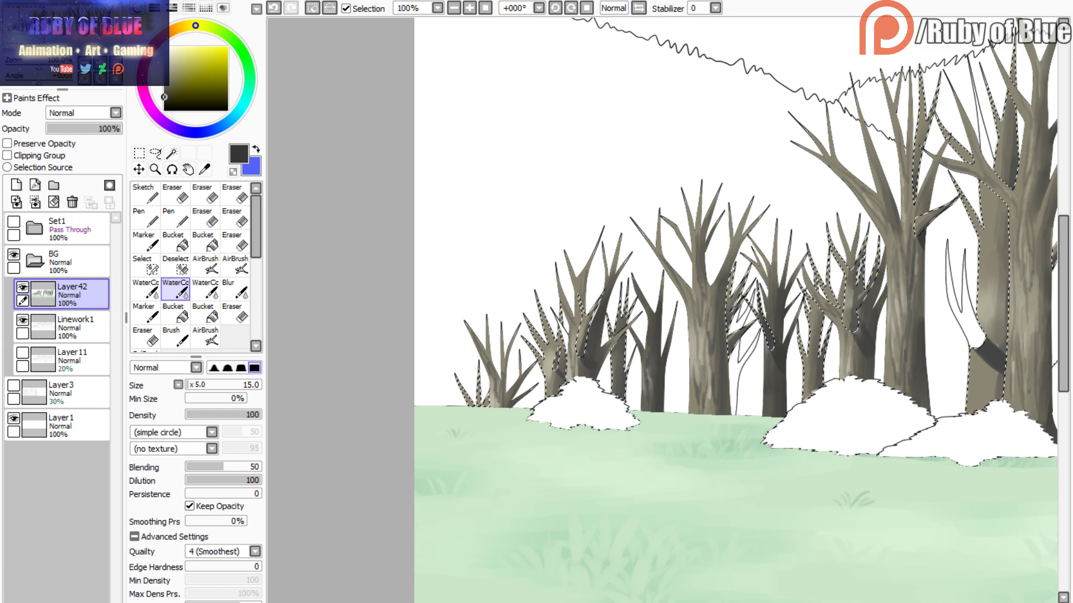
{"action": "scroll", "coordinate": [662, 310], "scroll_direction": "up", "scroll_amount": 4}
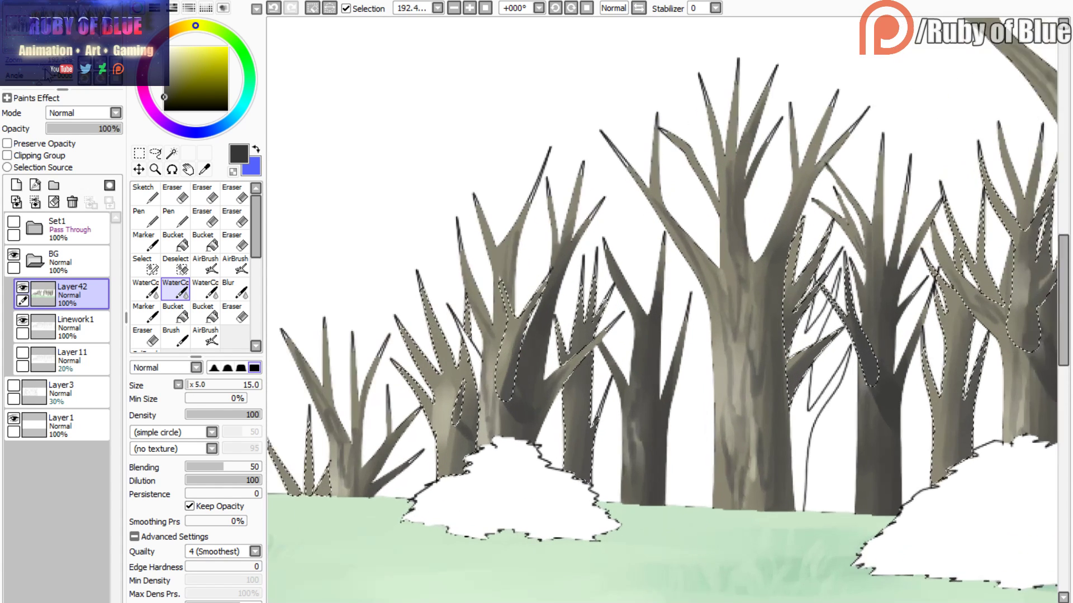
{"action": "mouse_move", "coordinate": [398, 392]}
{"action": "left_mouse_down"}
{"action": "mouse_move", "coordinate": [399, 243]}
{"action": "mouse_move", "coordinate": [420, 293]}
{"action": "mouse_move", "coordinate": [442, 263]}
{"action": "mouse_move", "coordinate": [450, 285]}
{"action": "mouse_move", "coordinate": [438, 311]}
{"action": "mouse_move", "coordinate": [474, 256]}
{"action": "mouse_move", "coordinate": [433, 313]}
{"action": "mouse_move", "coordinate": [428, 301]}
{"action": "mouse_move", "coordinate": [430, 282]}
{"action": "mouse_move", "coordinate": [461, 386]}
{"action": "mouse_move", "coordinate": [449, 300]}
{"action": "mouse_move", "coordinate": [396, 229]}
{"action": "mouse_move", "coordinate": [441, 340]}
{"action": "mouse_move", "coordinate": [450, 412]}
{"action": "mouse_move", "coordinate": [467, 239]}
{"action": "mouse_move", "coordinate": [491, 363]}
{"action": "left_mouse_up"}
{"action": "key", "text": "c"}
{"action": "mouse_move", "coordinate": [592, 347]}
{"action": "left_mouse_down"}
{"action": "mouse_move", "coordinate": [597, 301]}
{"action": "mouse_move", "coordinate": [593, 399]}
{"action": "mouse_move", "coordinate": [595, 287]}
{"action": "left_mouse_up"}
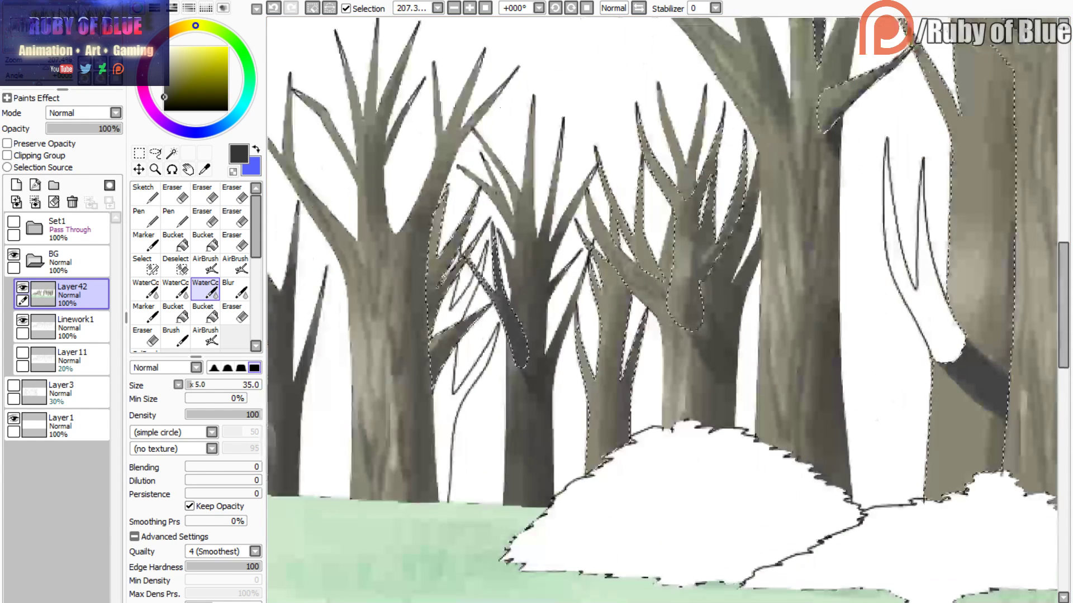
- Darken the small rear trees behind the left bushes, setting the watercolor brush size to 25 for the last strokes
{"action": "mouse_move", "coordinate": [575, 327]}
{"action": "left_mouse_down"}
{"action": "mouse_move", "coordinate": [342, 304]}
{"action": "mouse_move", "coordinate": [600, 327]}
{"action": "mouse_move", "coordinate": [481, 317]}
{"action": "mouse_move", "coordinate": [555, 332]}
{"action": "mouse_move", "coordinate": [557, 423]}
{"action": "left_mouse_up"}
{"action": "scroll", "coordinate": [600, 315], "scroll_direction": "down", "scroll_amount": 3}
{"action": "mouse_move", "coordinate": [553, 351]}
{"action": "left_mouse_down"}
{"action": "mouse_move", "coordinate": [552, 429]}
{"action": "mouse_move", "coordinate": [555, 311]}
{"action": "mouse_move", "coordinate": [564, 335]}
{"action": "left_mouse_up"}
{"action": "left_click_drag", "start_coordinate": [606, 274], "coordinate": [601, 321]}
{"action": "left_click", "coordinate": [191, 385]}
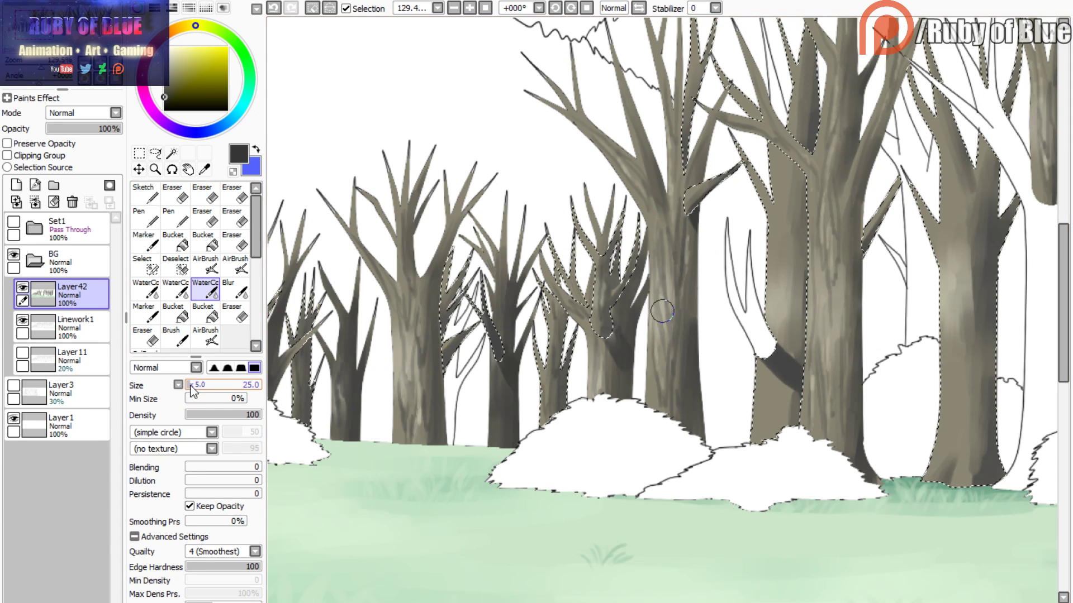
{"action": "left_click_drag", "start_coordinate": [610, 245], "coordinate": [600, 269]}
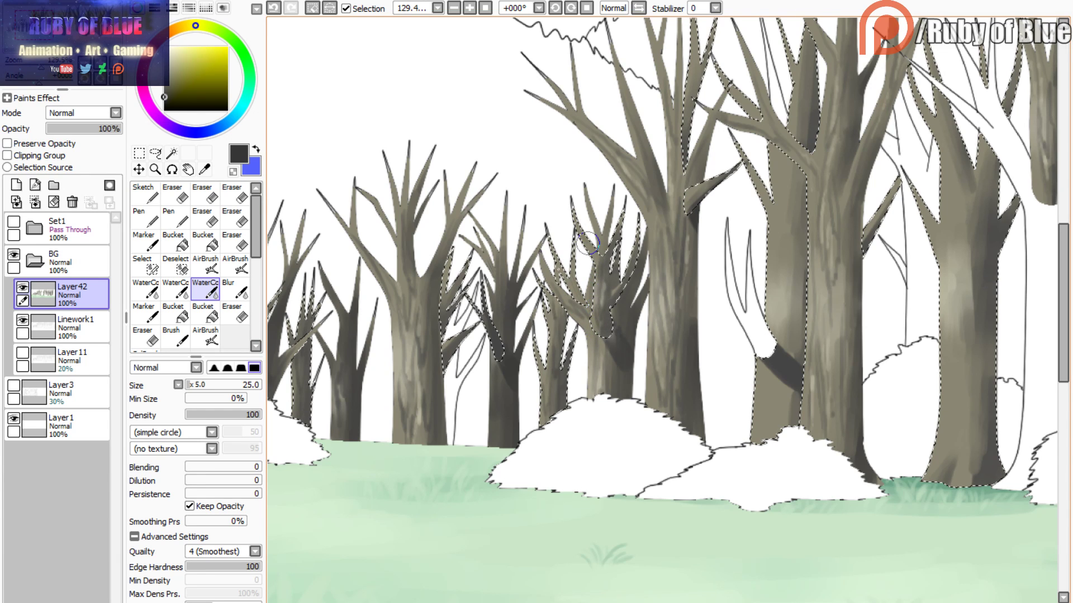
- Paint and blend dark vertical bark lines on the rear trunk with the cut limb, above and below its shadow
{"action": "mouse_move", "coordinate": [783, 169]}
{"action": "left_mouse_down"}
{"action": "mouse_move", "coordinate": [782, 257]}
{"action": "mouse_move", "coordinate": [790, 297]}
{"action": "mouse_move", "coordinate": [794, 232]}
{"action": "mouse_move", "coordinate": [802, 319]}
{"action": "mouse_move", "coordinate": [801, 331]}
{"action": "mouse_move", "coordinate": [787, 313]}
{"action": "mouse_move", "coordinate": [782, 329]}
{"action": "mouse_move", "coordinate": [790, 391]}
{"action": "left_mouse_up"}
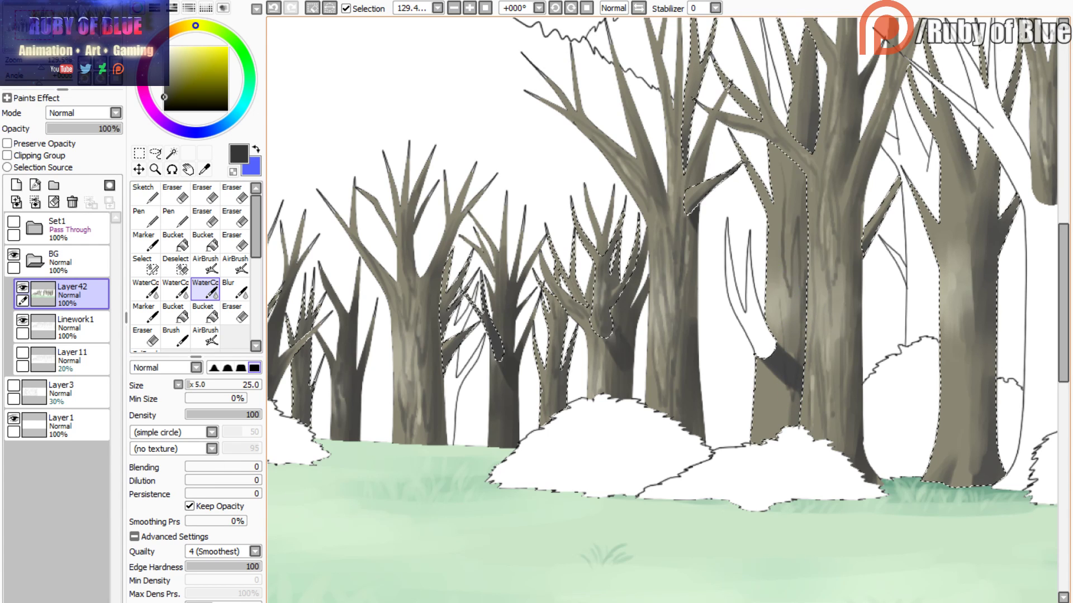
{"action": "key", "text": "c"}
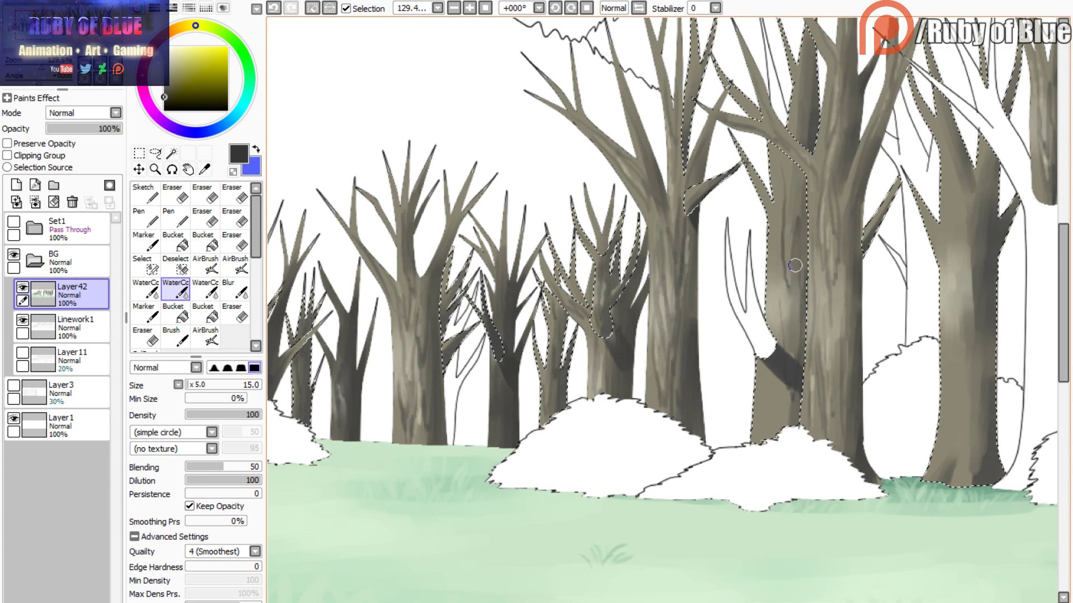
{"action": "key", "text": "c"}
{"action": "key", "text": "c"}
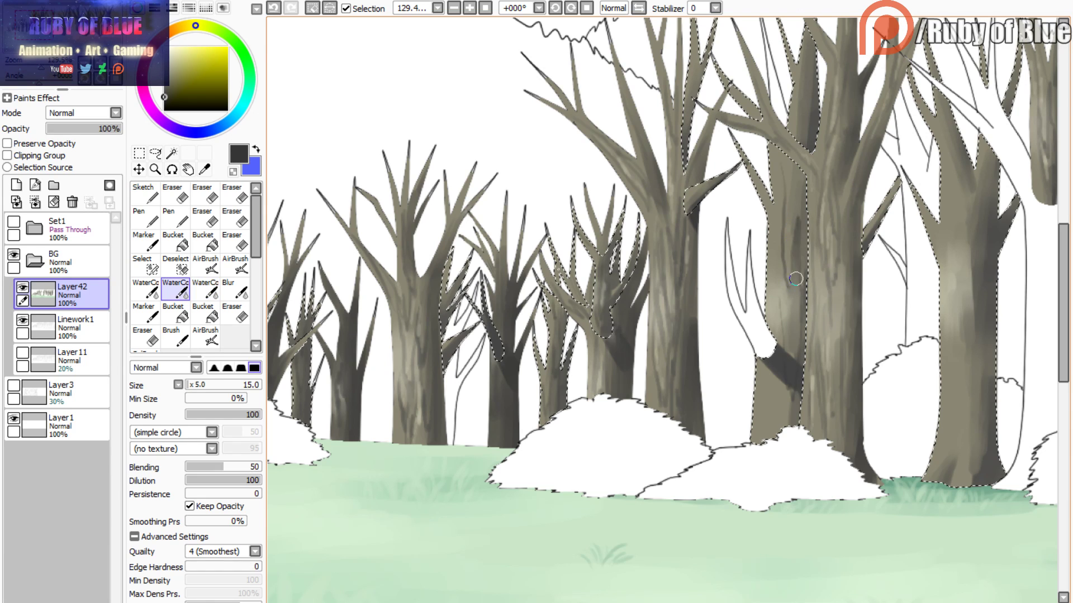
{"action": "key", "text": "c"}
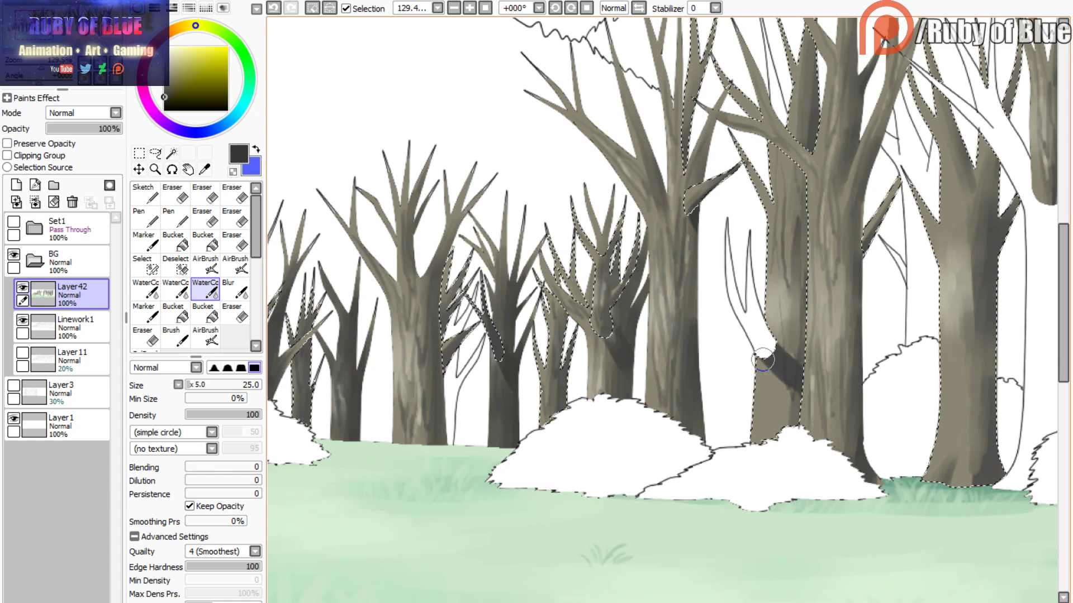
{"action": "mouse_move", "coordinate": [776, 400]}
{"action": "left_mouse_down"}
{"action": "mouse_move", "coordinate": [780, 244]}
{"action": "mouse_move", "coordinate": [790, 325]}
{"action": "left_mouse_up"}
{"action": "key", "text": "c"}
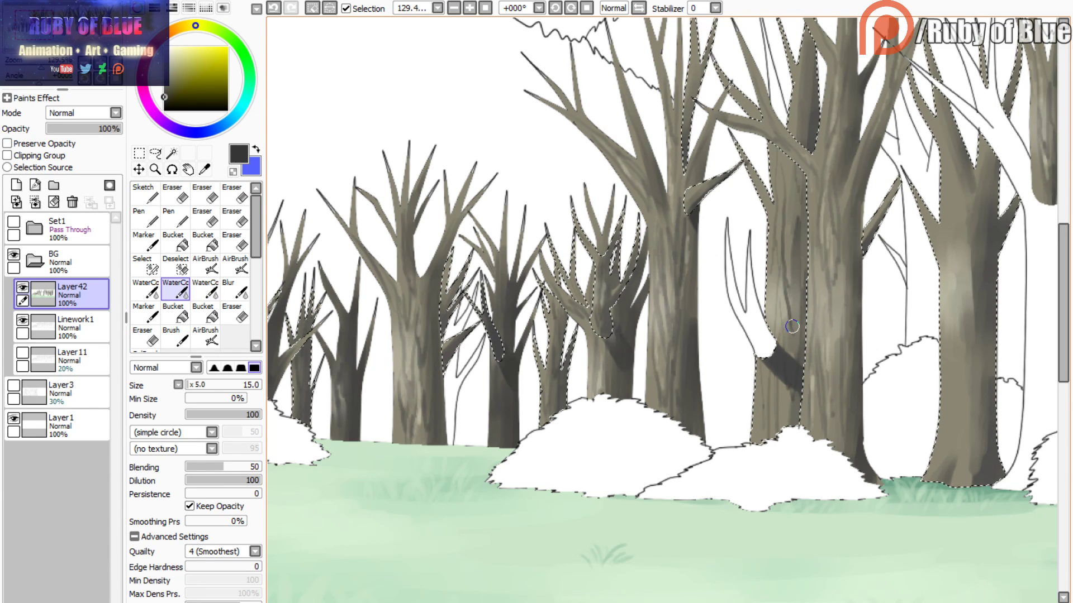
- Paint dark bark lines down the trunk of the rear tree standing in the dark green grass patch, using brush size 25
{"action": "left_click_drag", "start_coordinate": [782, 196], "coordinate": [464, 283]}
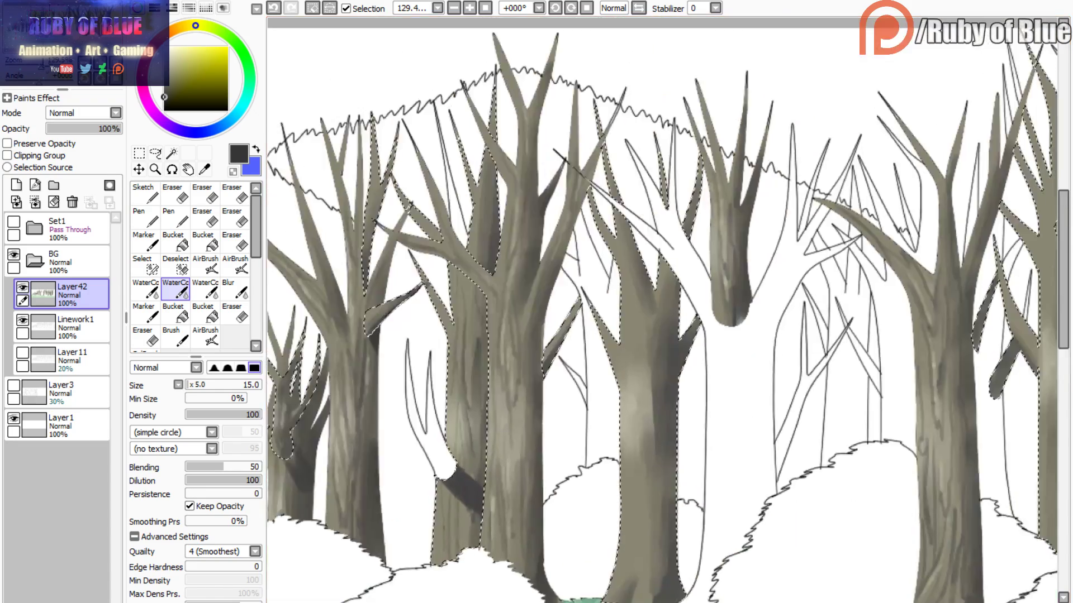
{"action": "scroll", "coordinate": [659, 335], "scroll_direction": "down", "scroll_amount": 4}
{"action": "scroll", "coordinate": [659, 330], "scroll_direction": "up", "scroll_amount": 4}
{"action": "left_click_drag", "start_coordinate": [556, 278], "coordinate": [462, 216]}
{"action": "key", "text": "v"}
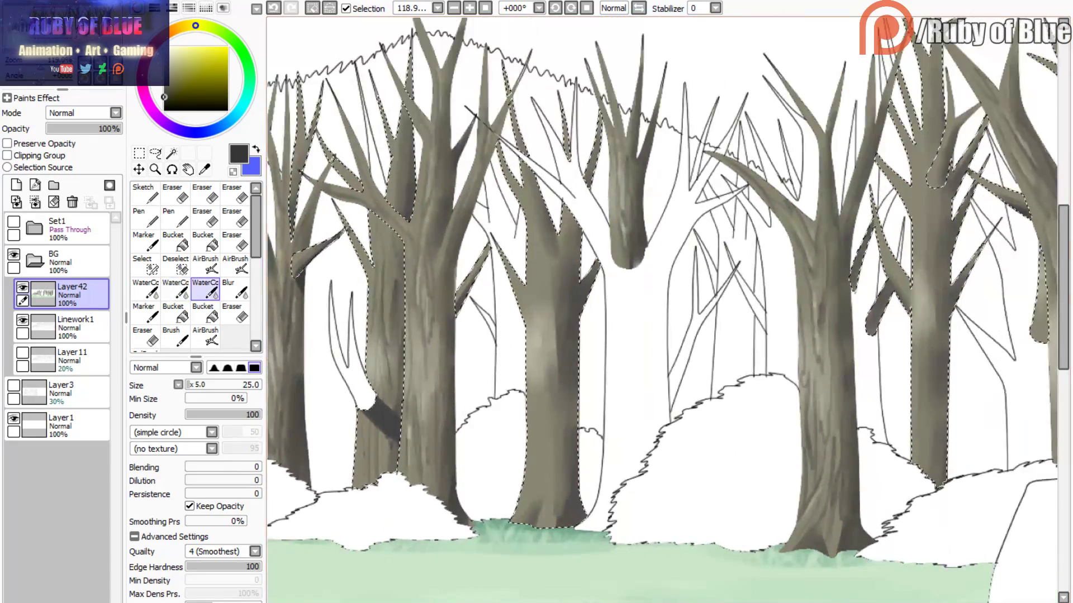
{"action": "mouse_move", "coordinate": [312, 172]}
{"action": "left_mouse_down"}
{"action": "mouse_move", "coordinate": [587, 179]}
{"action": "mouse_move", "coordinate": [573, 168]}
{"action": "mouse_move", "coordinate": [603, 244]}
{"action": "mouse_move", "coordinate": [616, 162]}
{"action": "left_mouse_up"}
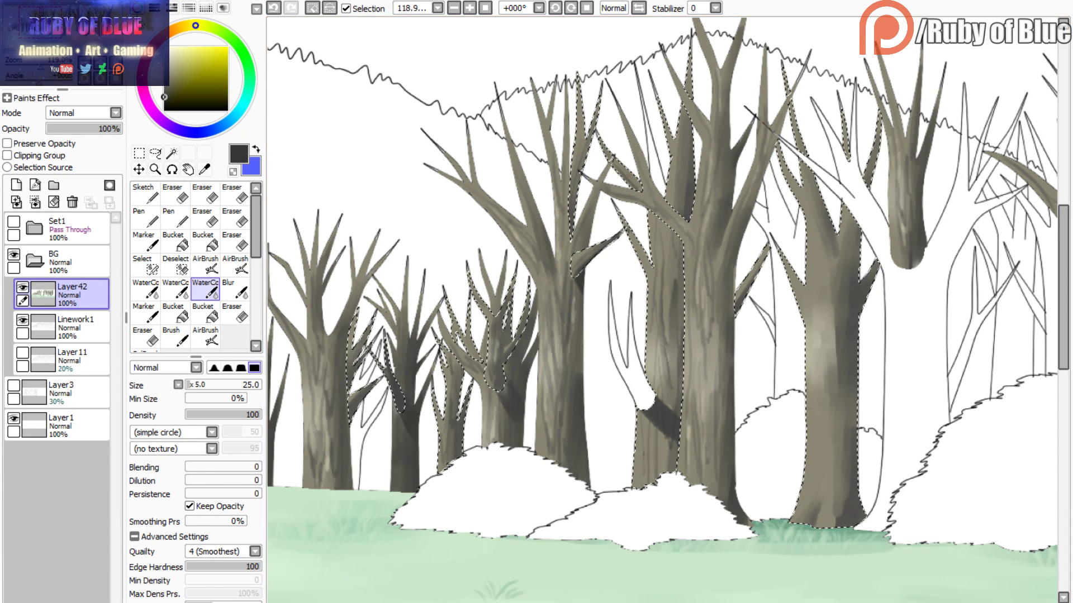
{"action": "left_click_drag", "start_coordinate": [667, 224], "coordinate": [709, 195]}
{"action": "mouse_move", "coordinate": [419, 341]}
{"action": "left_mouse_down"}
{"action": "mouse_move", "coordinate": [389, 296]}
{"action": "mouse_move", "coordinate": [382, 328]}
{"action": "left_mouse_up"}
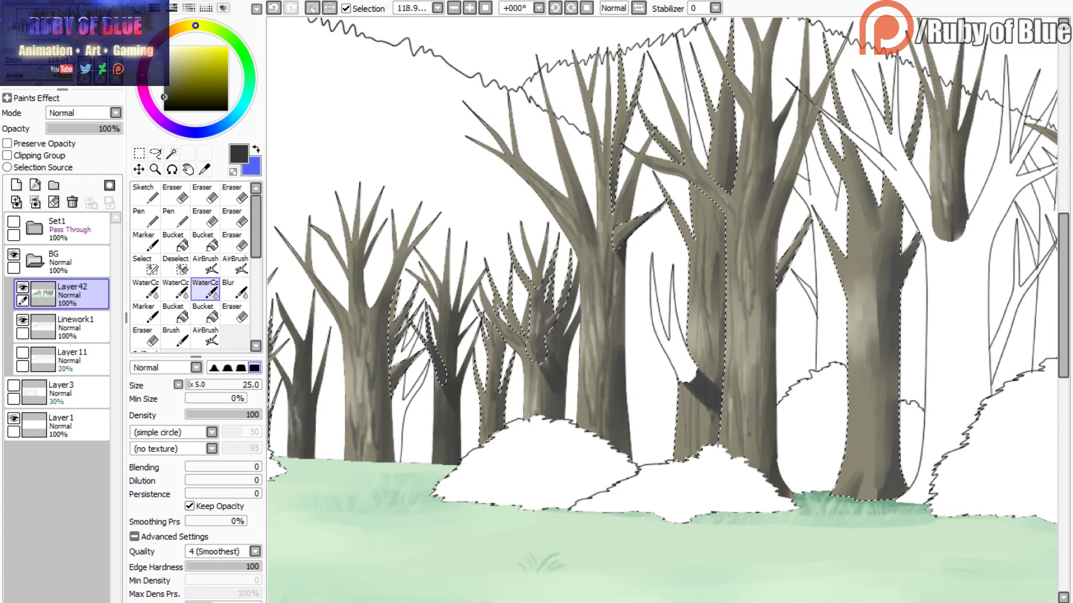
{"action": "left_click_drag", "start_coordinate": [665, 207], "coordinate": [402, 206]}
{"action": "left_click_drag", "start_coordinate": [553, 215], "coordinate": [441, 215]}
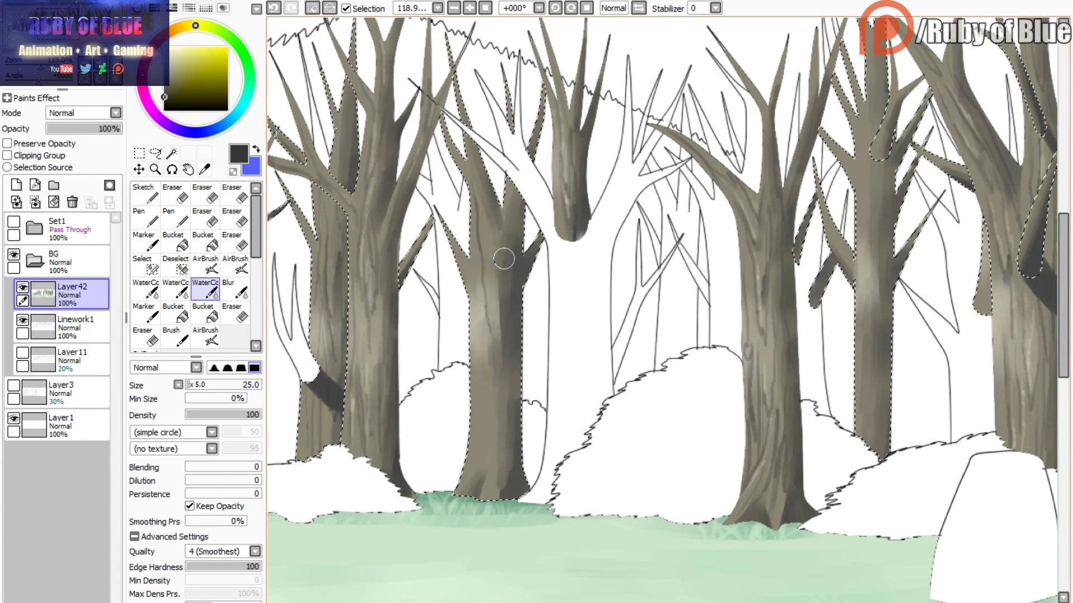
{"action": "left_click_drag", "start_coordinate": [503, 258], "coordinate": [502, 360]}
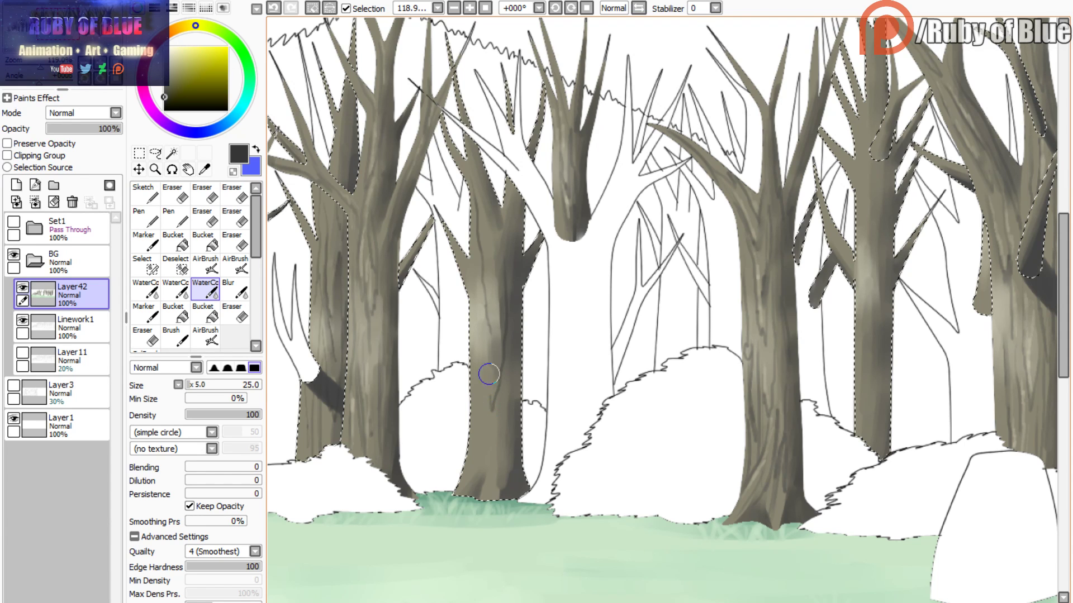
{"action": "left_click_drag", "start_coordinate": [483, 312], "coordinate": [482, 430]}
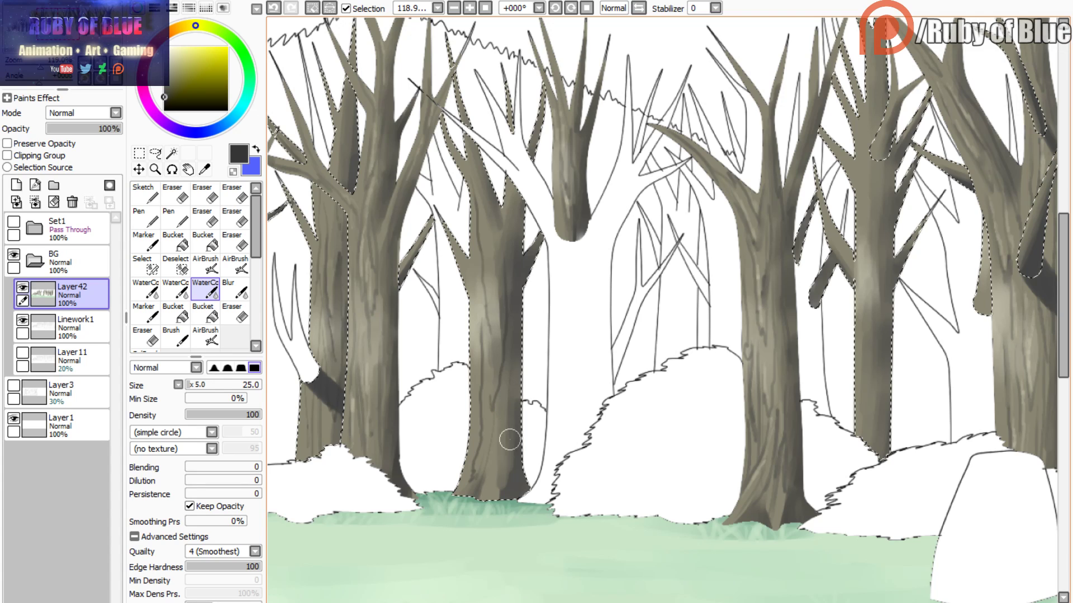
- Add more dark bark lines across the middle and shaded edge of the rear trunk in the dark green grass patch
{"action": "left_click_drag", "start_coordinate": [516, 328], "coordinate": [508, 362]}
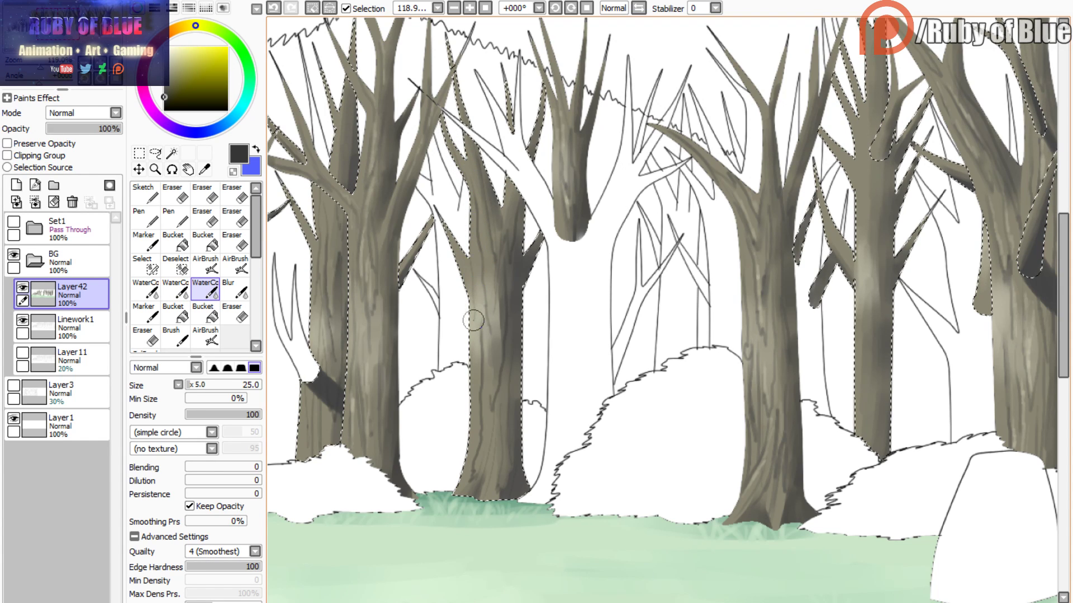
{"action": "mouse_move", "coordinate": [473, 320]}
{"action": "left_mouse_down"}
{"action": "mouse_move", "coordinate": [476, 270]}
{"action": "mouse_move", "coordinate": [488, 393]}
{"action": "mouse_move", "coordinate": [496, 364]}
{"action": "mouse_move", "coordinate": [486, 406]}
{"action": "left_mouse_up"}
{"action": "key", "text": "c"}
{"action": "key", "text": "c"}
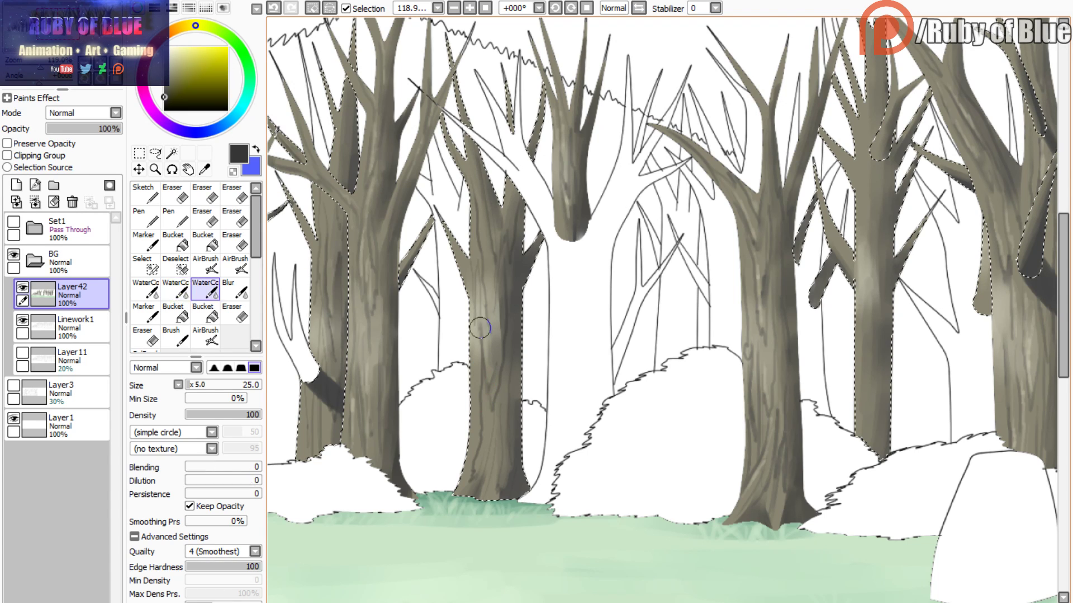
{"action": "key", "text": "c"}
{"action": "key", "text": "c"}
- Extend the bark lines up to that tree's branch fork and soften them with the size 15 blending watercolor brush
{"action": "mouse_move", "coordinate": [474, 350]}
{"action": "left_mouse_down"}
{"action": "mouse_move", "coordinate": [472, 240]}
{"action": "mouse_move", "coordinate": [470, 367]}
{"action": "mouse_move", "coordinate": [486, 384]}
{"action": "mouse_move", "coordinate": [514, 318]}
{"action": "mouse_move", "coordinate": [518, 401]}
{"action": "mouse_move", "coordinate": [524, 177]}
{"action": "mouse_move", "coordinate": [511, 179]}
{"action": "mouse_move", "coordinate": [514, 165]}
{"action": "mouse_move", "coordinate": [507, 213]}
{"action": "mouse_move", "coordinate": [512, 199]}
{"action": "mouse_move", "coordinate": [467, 138]}
{"action": "mouse_move", "coordinate": [472, 166]}
{"action": "left_mouse_up"}
{"action": "key", "text": "x"}
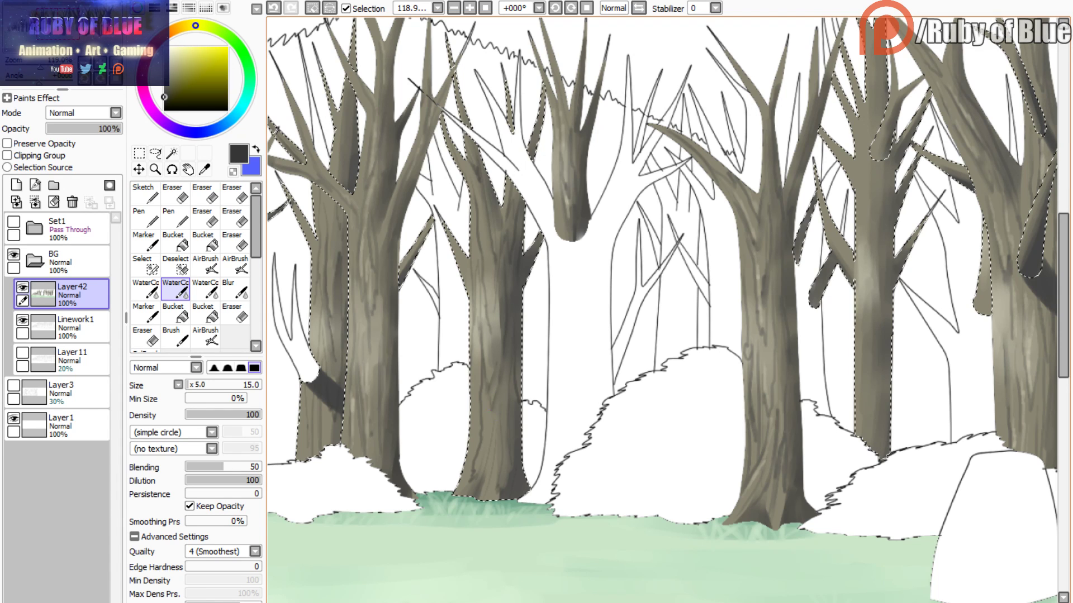
{"action": "key", "text": "c"}
{"action": "key", "text": "c"}
{"action": "key", "text": "c"}
{"action": "key", "text": "c"}
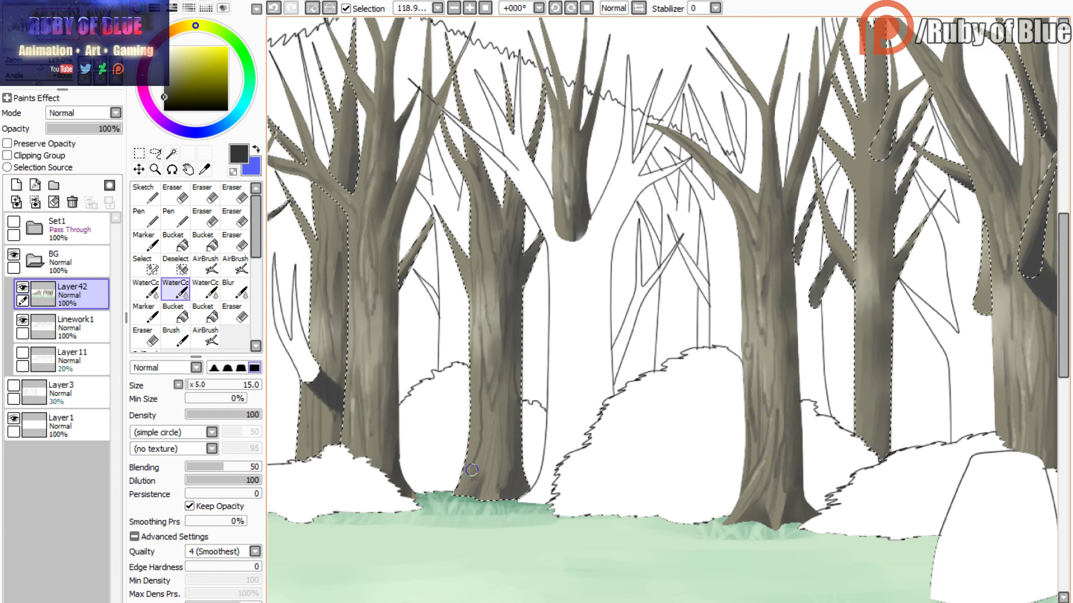
{"action": "key", "text": "c"}
- Paint dark bark lines on the lower trunk of the slim rear tree behind the bush beside the blank stone
{"action": "mouse_move", "coordinate": [782, 279]}
{"action": "left_mouse_down"}
{"action": "mouse_move", "coordinate": [529, 322]}
{"action": "mouse_move", "coordinate": [517, 308]}
{"action": "left_mouse_up"}
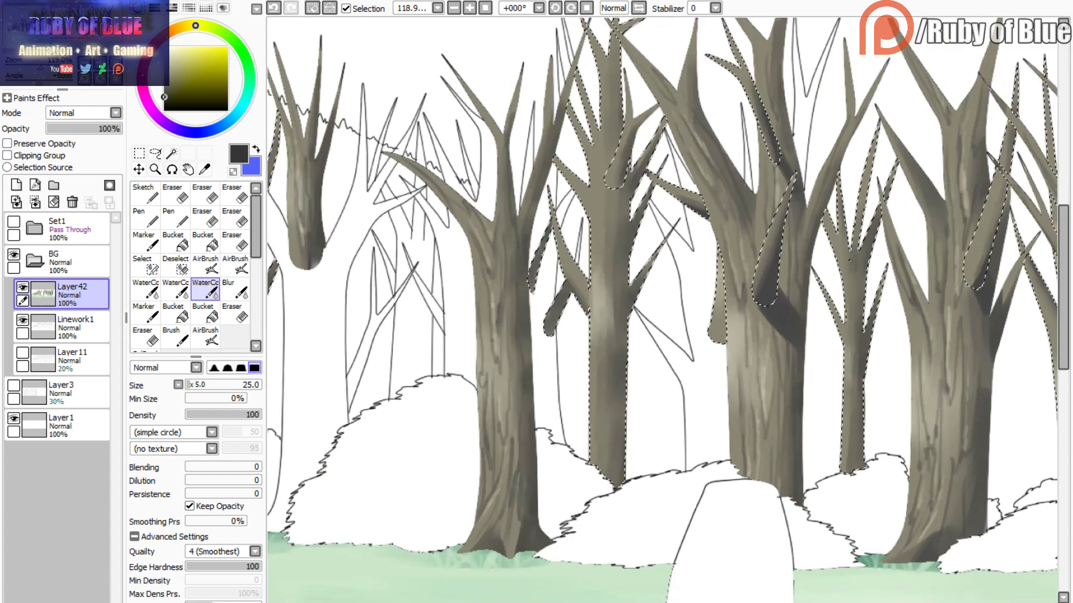
{"action": "scroll", "coordinate": [475, 211], "scroll_direction": "down", "scroll_amount": 3}
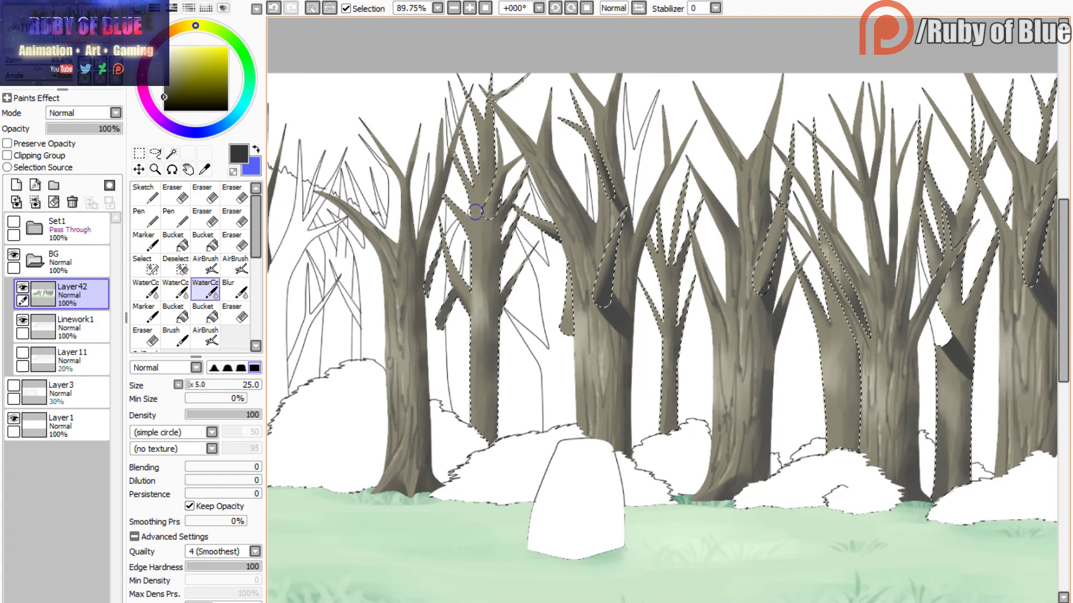
{"action": "left_click_drag", "start_coordinate": [487, 305], "coordinate": [487, 311]}
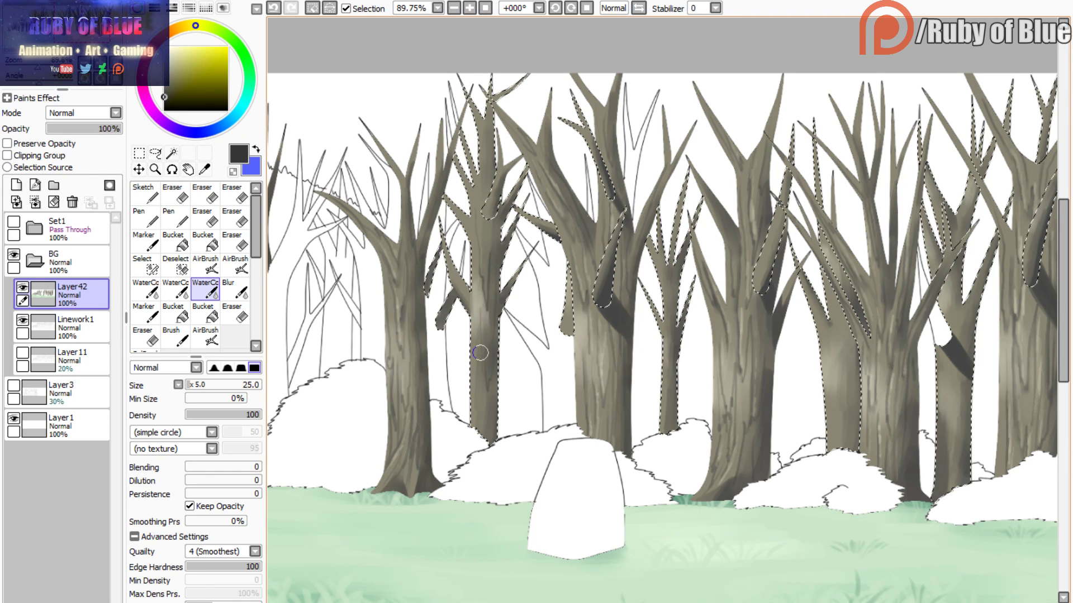
{"action": "left_click_drag", "start_coordinate": [480, 353], "coordinate": [478, 397]}
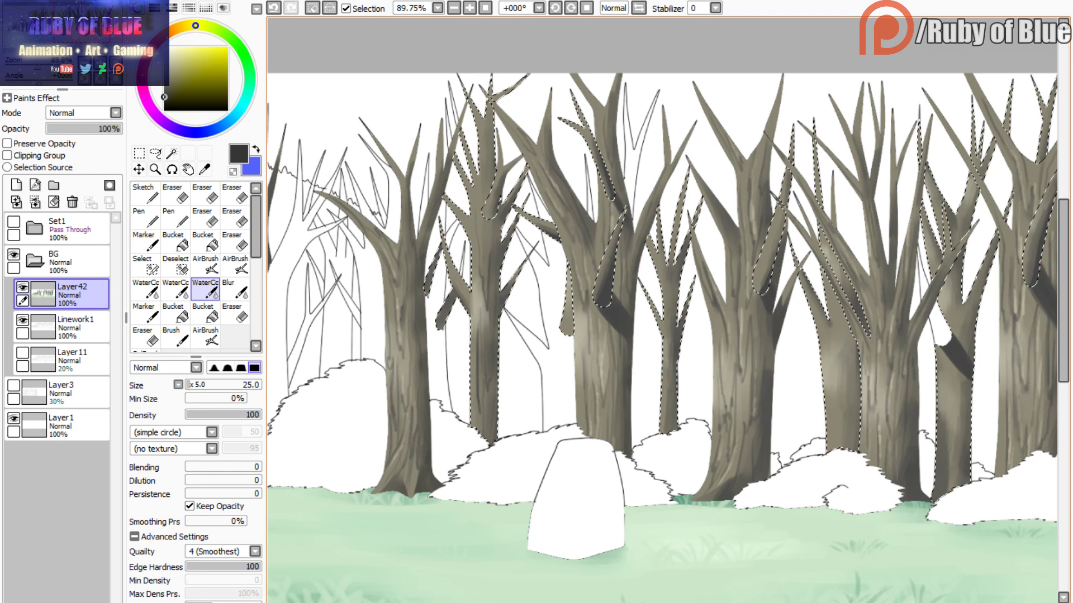
{"action": "key", "text": "c"}
{"action": "key", "text": "v"}
- Continue the bark lines up the same slim tree's upper trunk and branch forks, alternating painting and blending brushes
{"action": "mouse_move", "coordinate": [474, 289]}
{"action": "left_mouse_down"}
{"action": "mouse_move", "coordinate": [471, 242]}
{"action": "mouse_move", "coordinate": [481, 286]}
{"action": "left_mouse_up"}
{"action": "key", "text": "c"}
{"action": "key", "text": "v"}
{"action": "key", "text": "c"}
{"action": "key", "text": "v"}
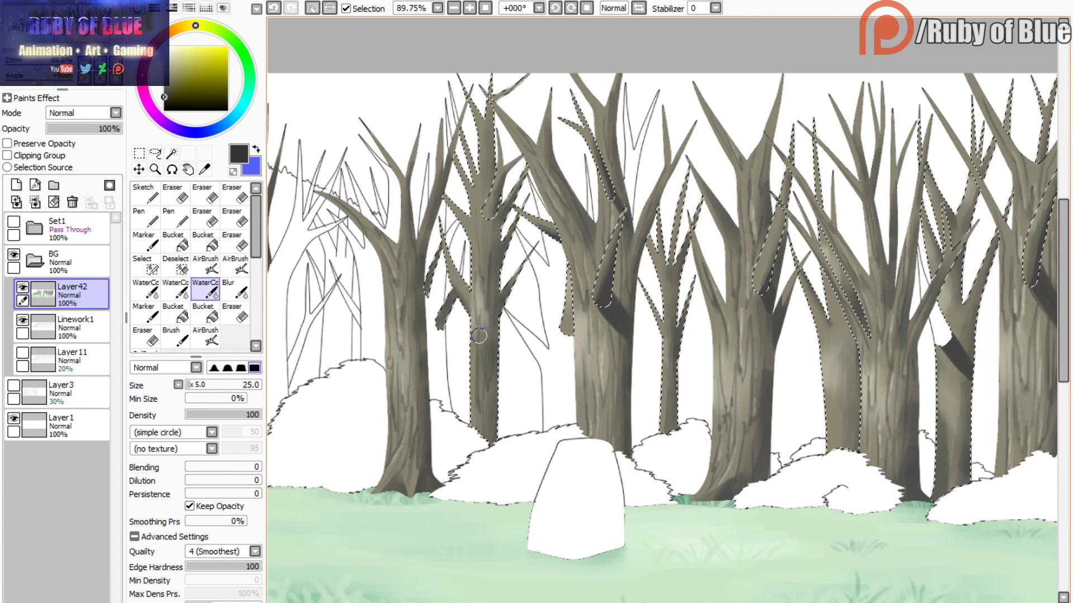
{"action": "mouse_move", "coordinate": [486, 140]}
{"action": "left_mouse_down"}
{"action": "mouse_move", "coordinate": [474, 101]}
{"action": "mouse_move", "coordinate": [484, 166]}
{"action": "mouse_move", "coordinate": [490, 93]}
{"action": "mouse_move", "coordinate": [489, 224]}
{"action": "mouse_move", "coordinate": [481, 152]}
{"action": "left_mouse_up"}
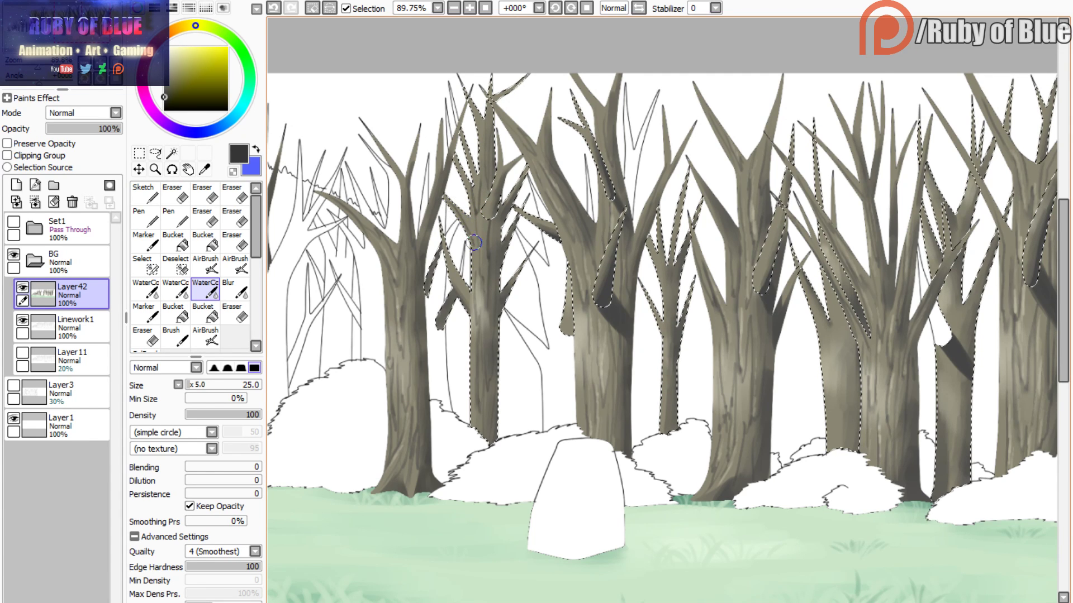
{"action": "key", "text": "c"}
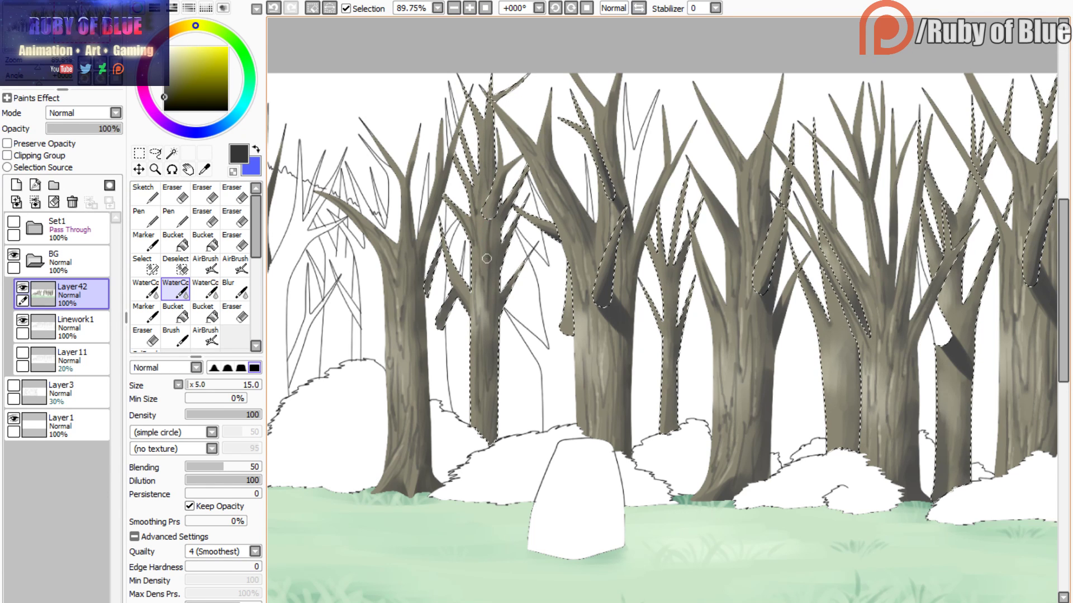
{"action": "key", "text": "c"}
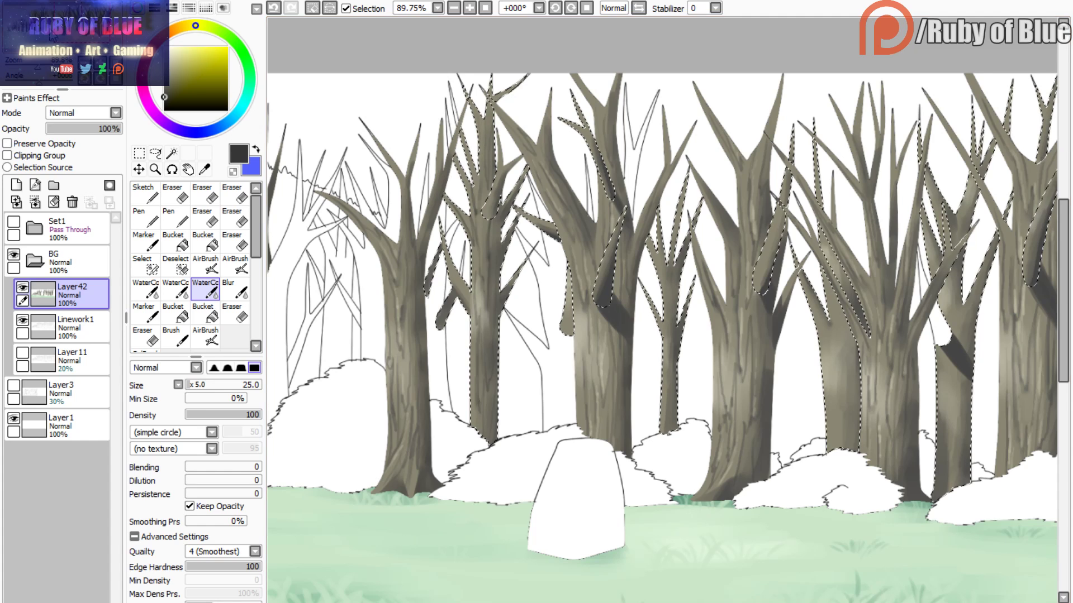
- Paint and blend dark bark lines on the thin rear tree between the two large trunks, from its base to its branches
{"action": "scroll", "coordinate": [662, 335], "scroll_direction": "right", "scroll_amount": 3}
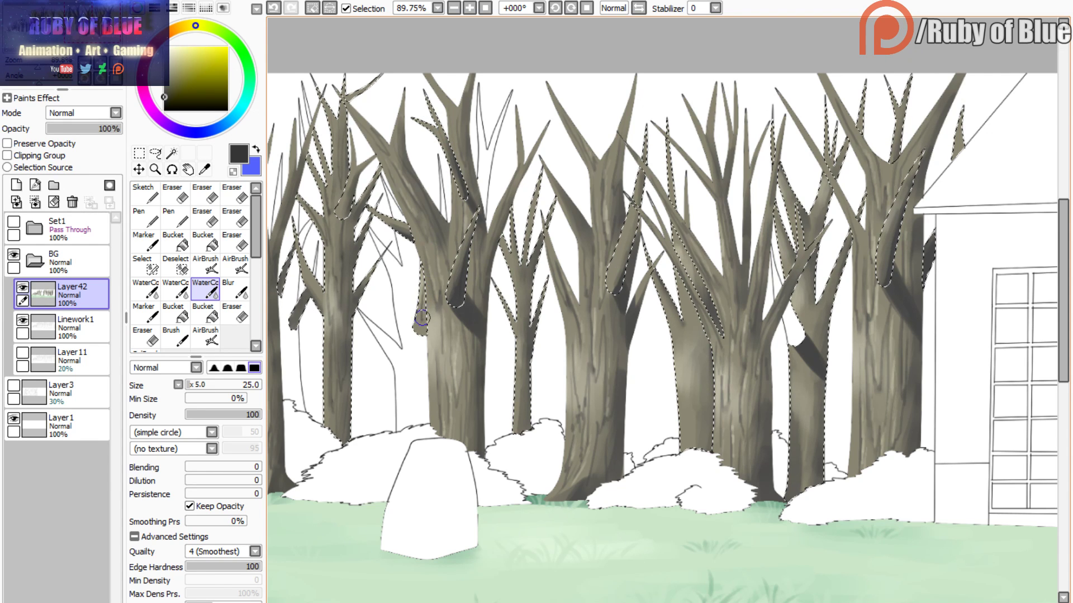
{"action": "left_click_drag", "start_coordinate": [506, 296], "coordinate": [512, 267]}
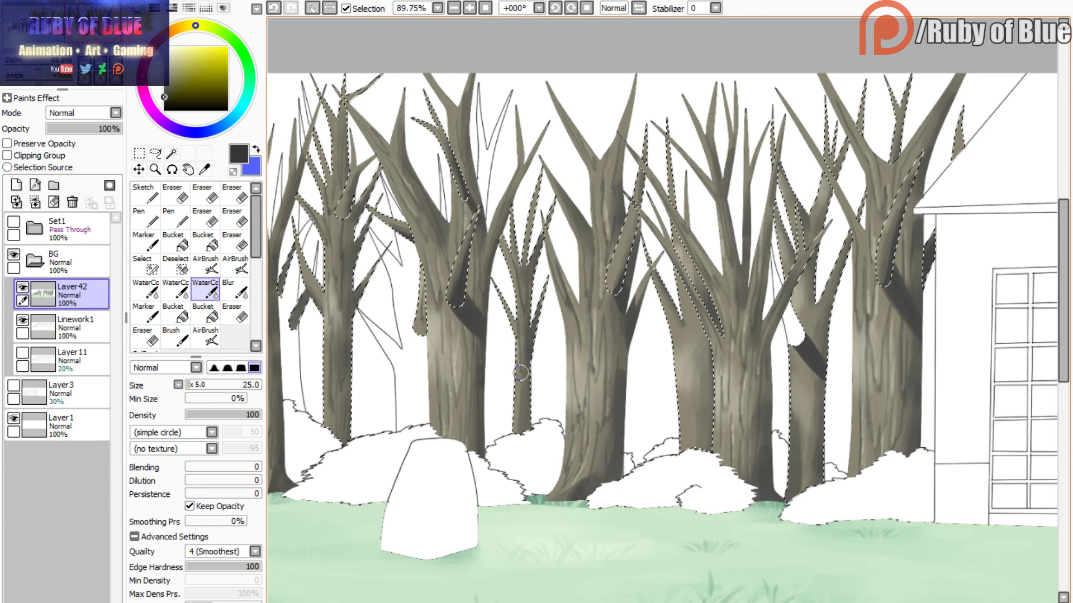
{"action": "left_click_drag", "start_coordinate": [525, 402], "coordinate": [522, 406]}
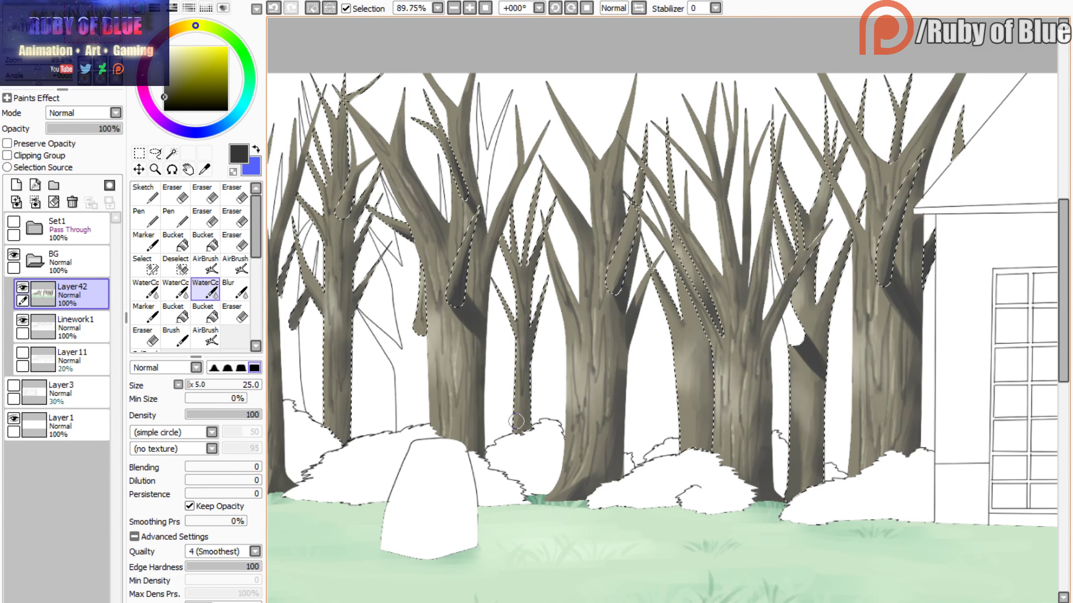
{"action": "key", "text": "c"}
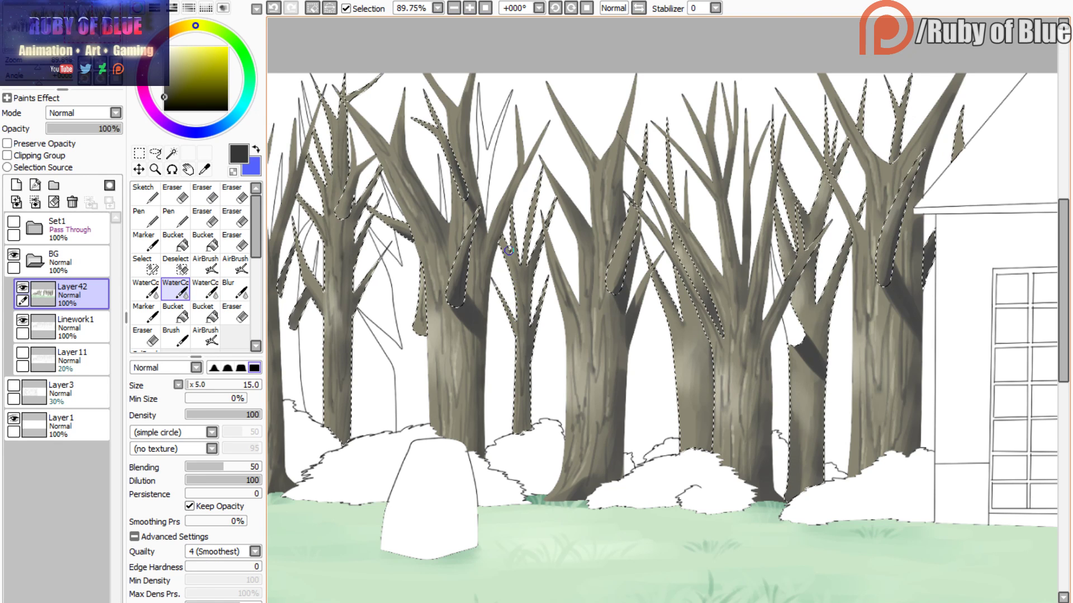
{"action": "key", "text": "v"}
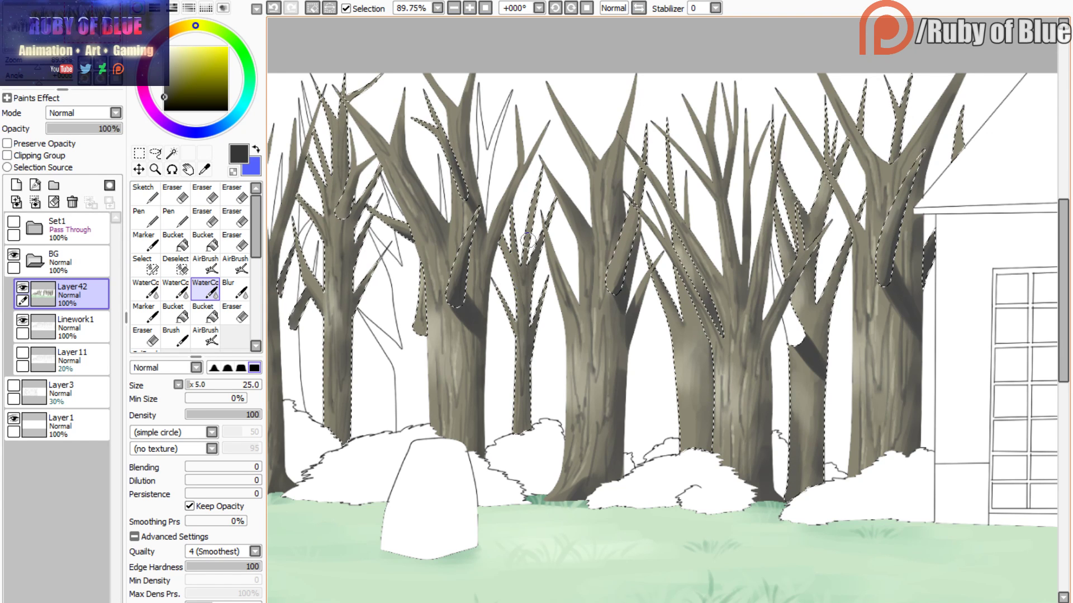
{"action": "left_click_drag", "start_coordinate": [520, 269], "coordinate": [503, 240]}
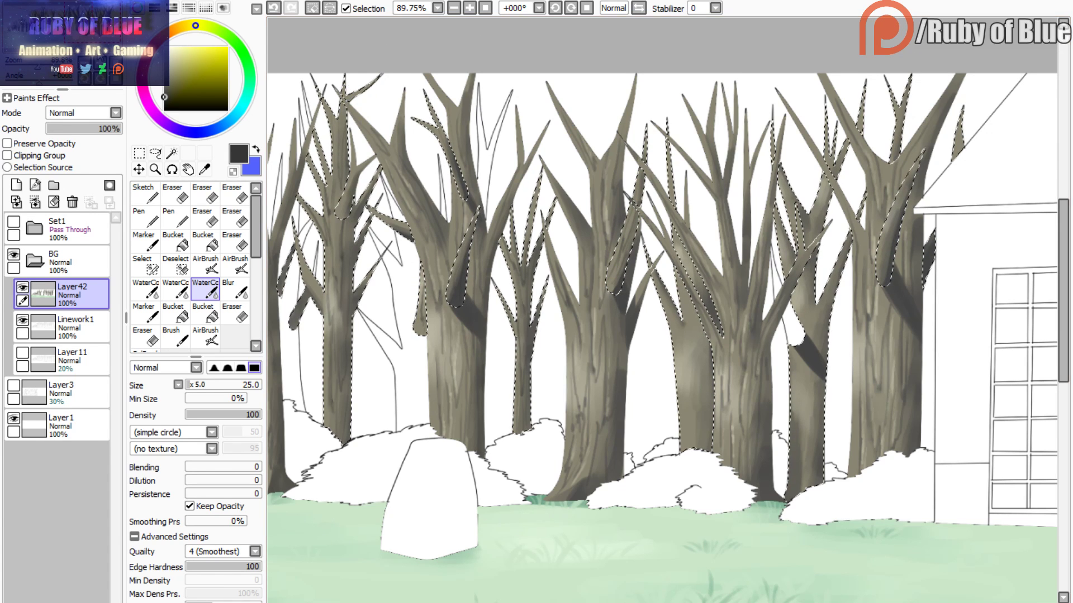
- Touch up the bark at the branch forks of the rear trees in the left half of the forest, painting and blending
{"action": "left_click_drag", "start_coordinate": [281, 92], "coordinate": [513, 112]}
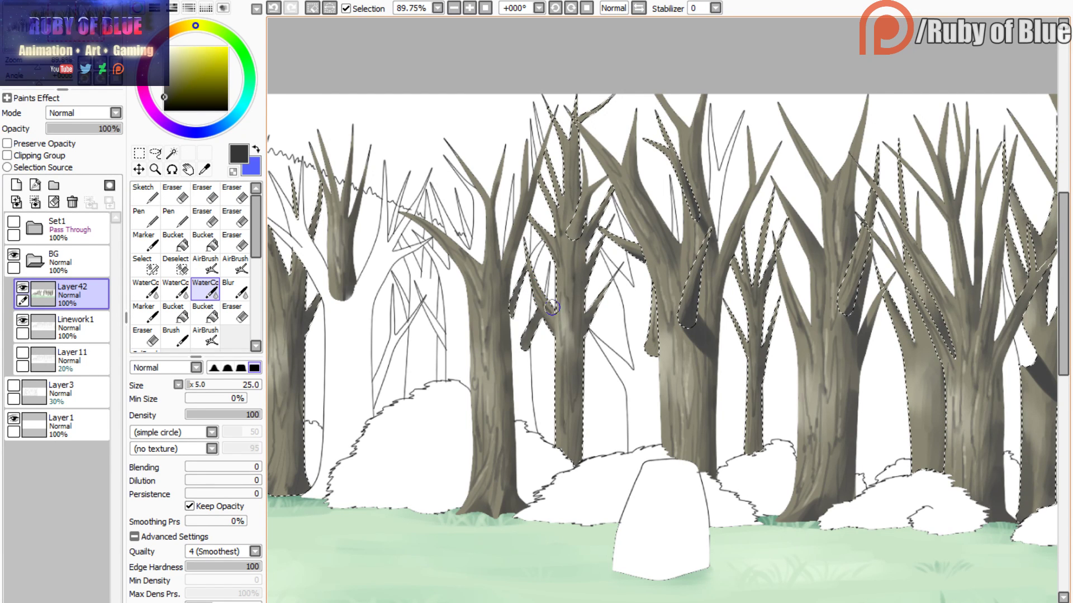
{"action": "key", "text": "c"}
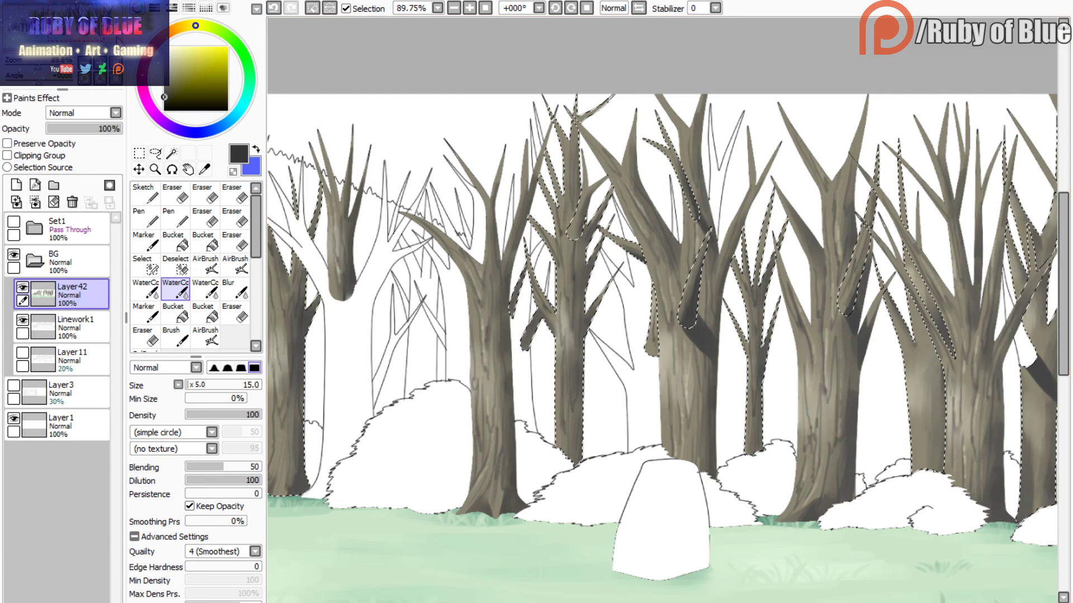
{"action": "left_click_drag", "start_coordinate": [66, 41], "coordinate": [43, 39]}
{"action": "left_click", "coordinate": [205, 289]}
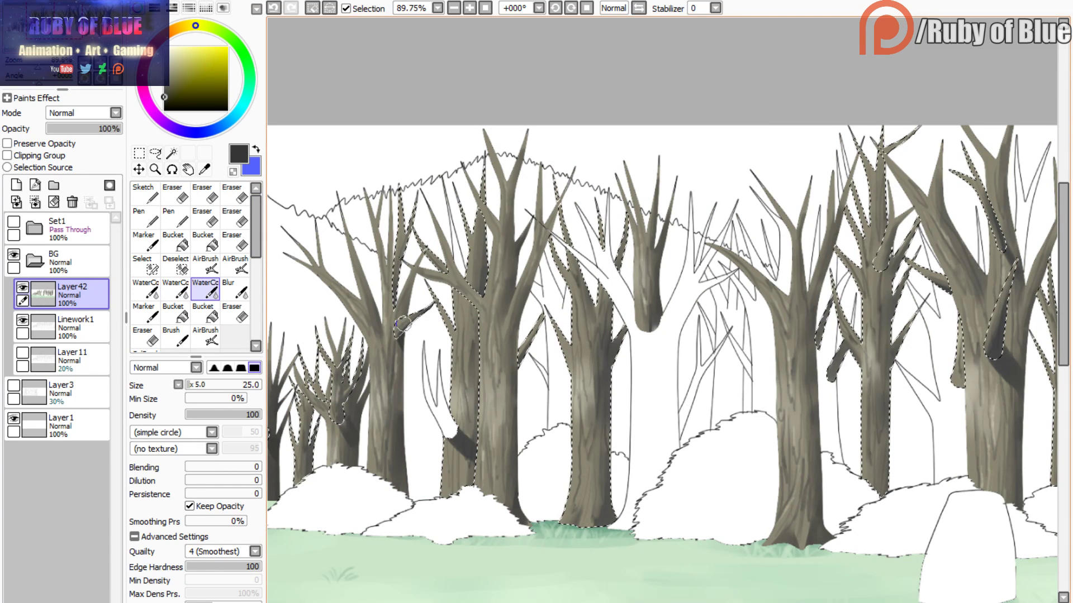
{"action": "key", "text": "c"}
{"action": "key", "text": "c"}
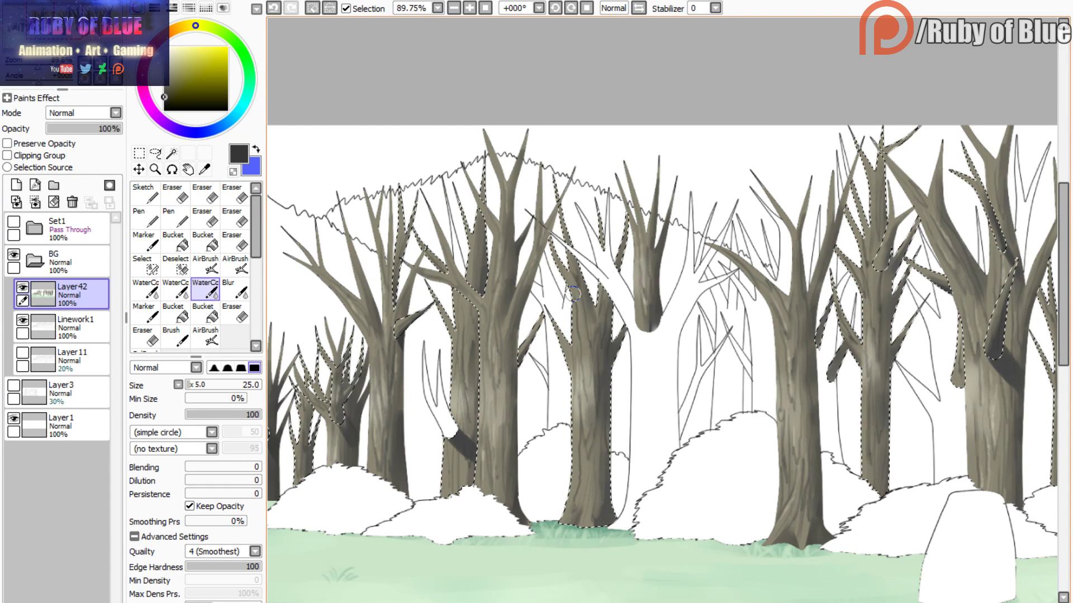
{"action": "key", "text": "c"}
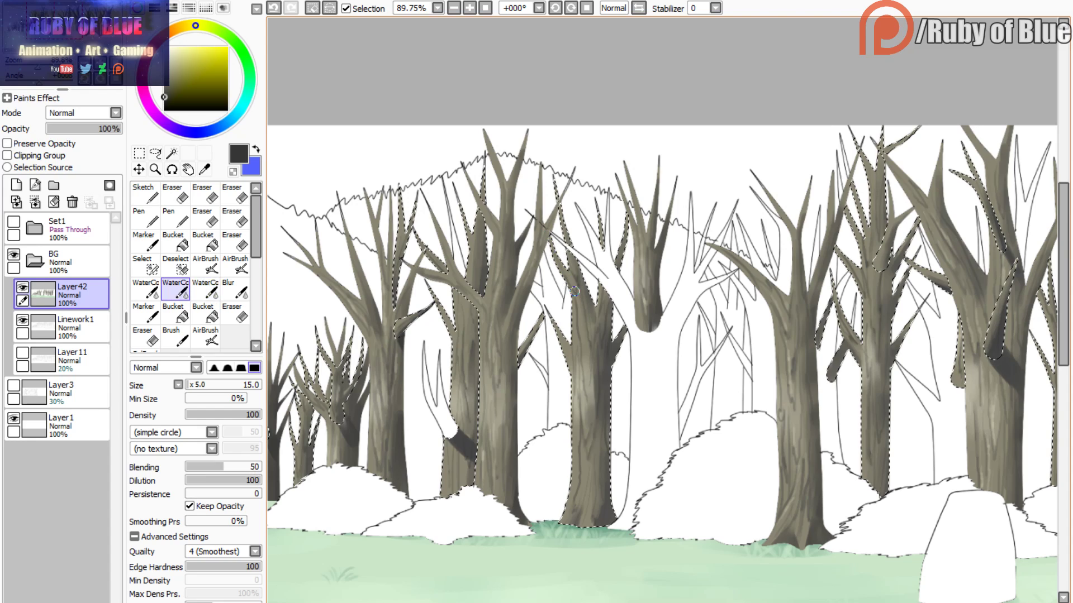
{"action": "key", "text": "c"}
- Paint dark vertical bark lines with brush size 25 on the rear trunk partly hidden by the many-branched tree near the house
{"action": "left_click_drag", "start_coordinate": [44, 39], "coordinate": [95, 41]}
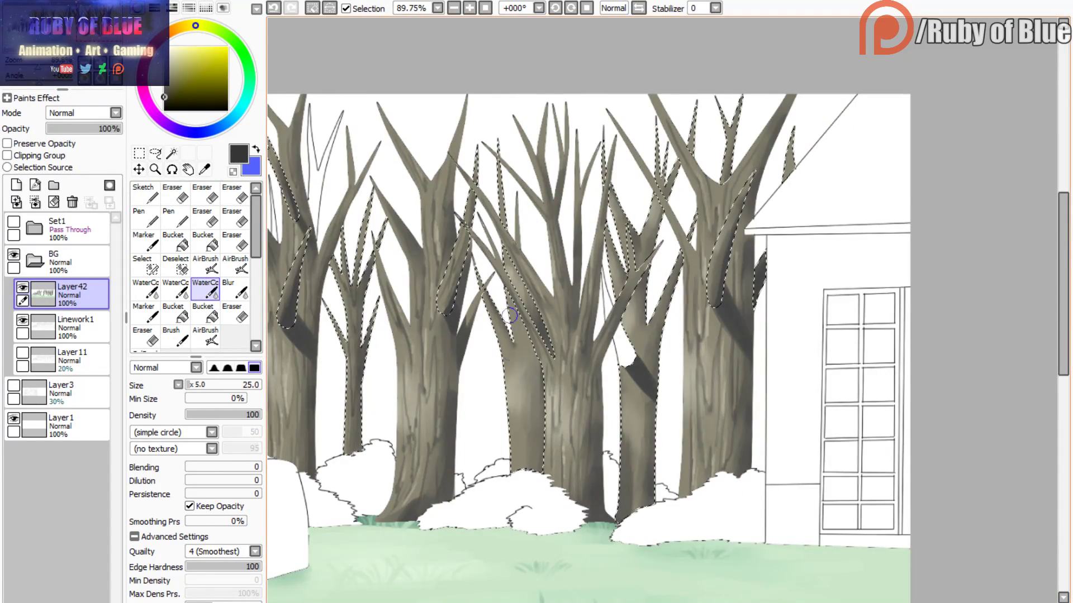
{"action": "mouse_move", "coordinate": [514, 376]}
{"action": "left_mouse_down"}
{"action": "mouse_move", "coordinate": [522, 411]}
{"action": "mouse_move", "coordinate": [529, 406]}
{"action": "left_mouse_up"}
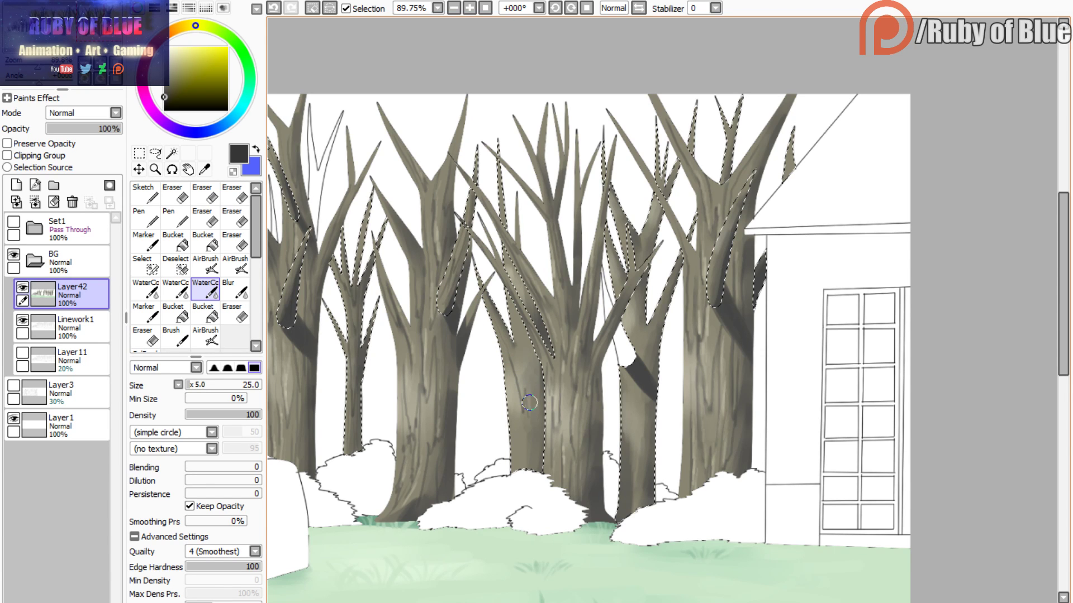
{"action": "mouse_move", "coordinate": [537, 360]}
{"action": "left_mouse_down"}
{"action": "mouse_move", "coordinate": [525, 456]}
{"action": "mouse_move", "coordinate": [527, 445]}
{"action": "left_mouse_up"}
{"action": "mouse_move", "coordinate": [510, 390]}
{"action": "left_mouse_down"}
{"action": "mouse_move", "coordinate": [514, 437]}
{"action": "mouse_move", "coordinate": [510, 396]}
{"action": "mouse_move", "coordinate": [540, 465]}
{"action": "mouse_move", "coordinate": [533, 471]}
{"action": "left_mouse_up"}
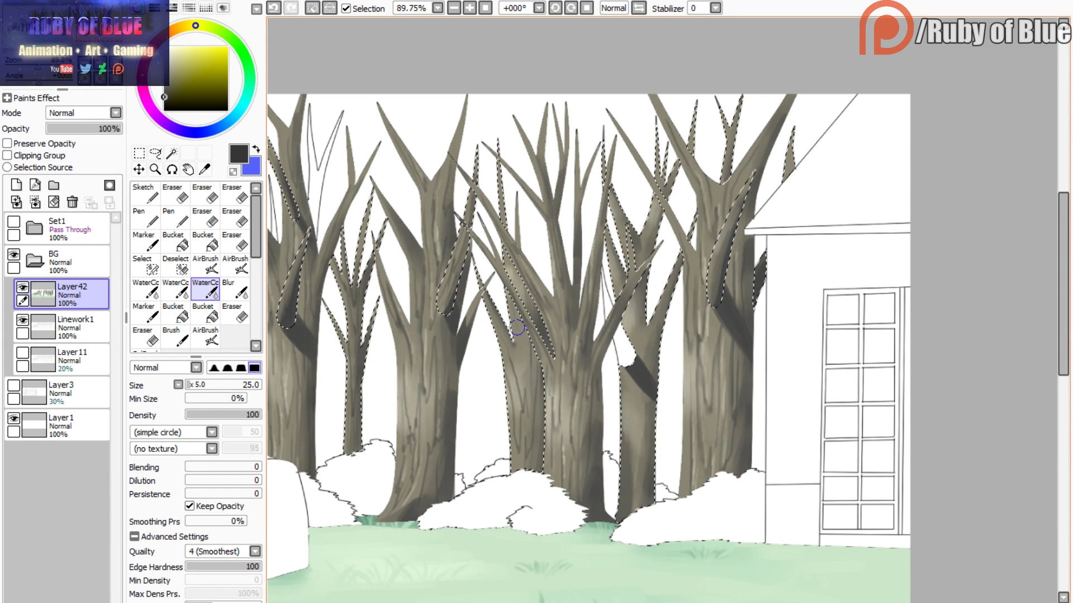
{"action": "left_click_drag", "start_coordinate": [517, 334], "coordinate": [524, 386]}
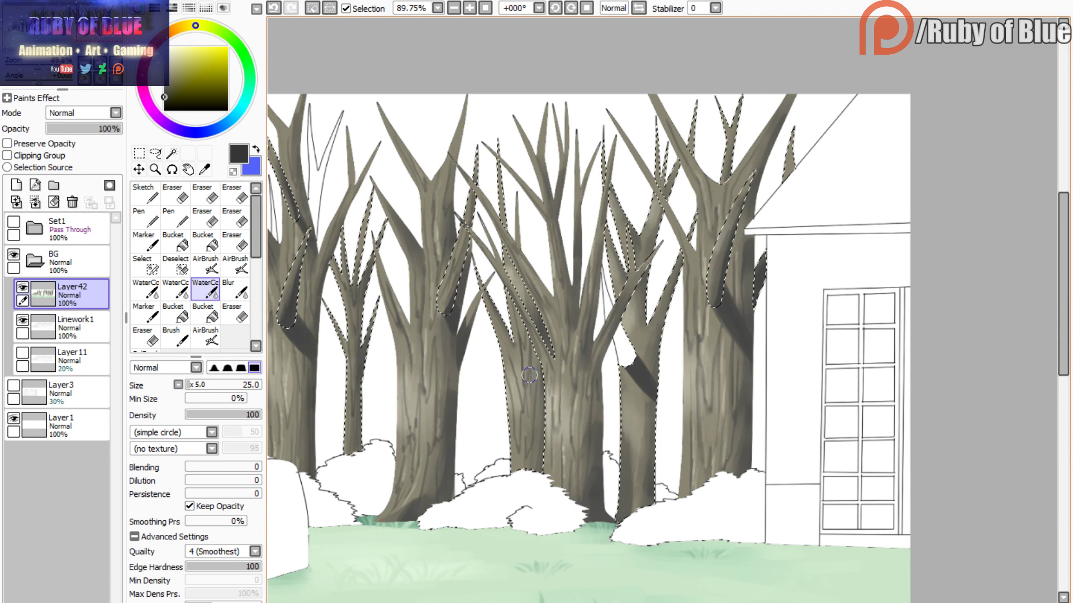
- Refine and soften that partly hidden trunk's bark lines up into its branches, using the size 15 blending brush
{"action": "key", "text": "c"}
{"action": "key", "text": "c"}
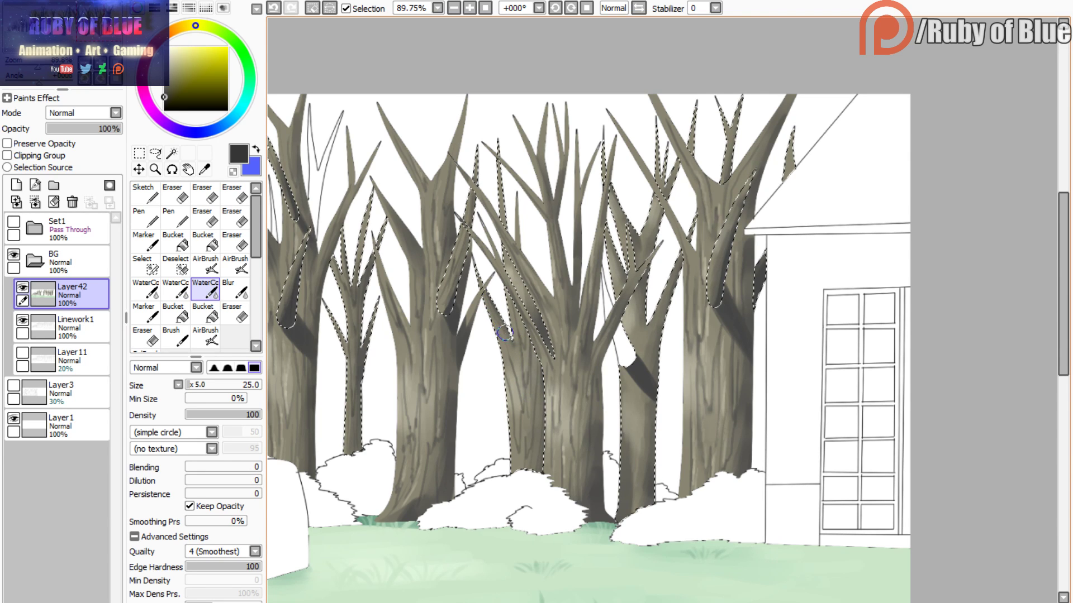
{"action": "key", "text": "c"}
{"action": "key", "text": "c"}
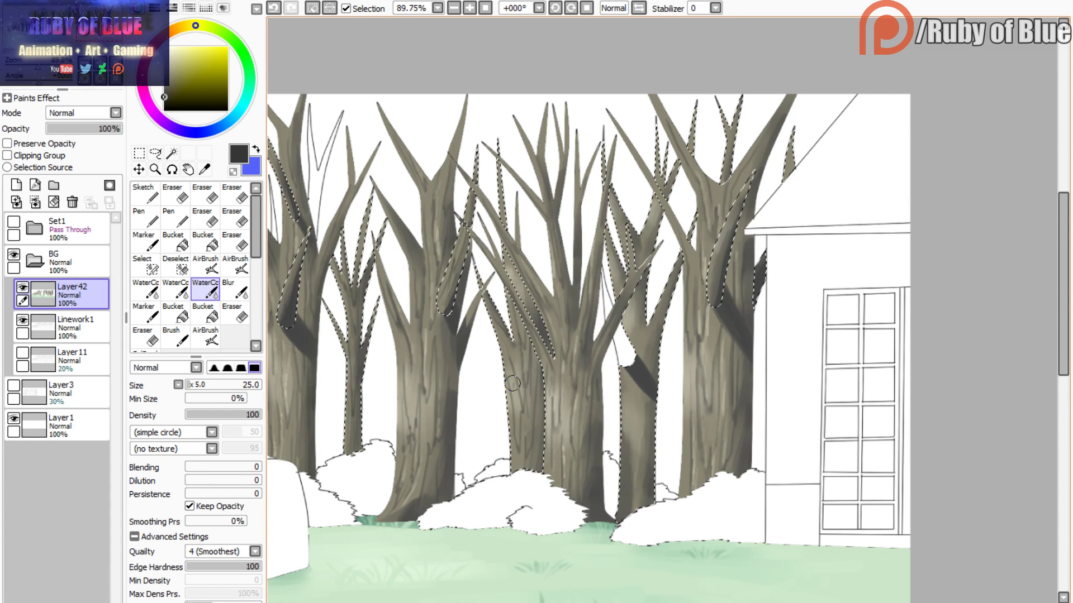
{"action": "key", "text": "c"}
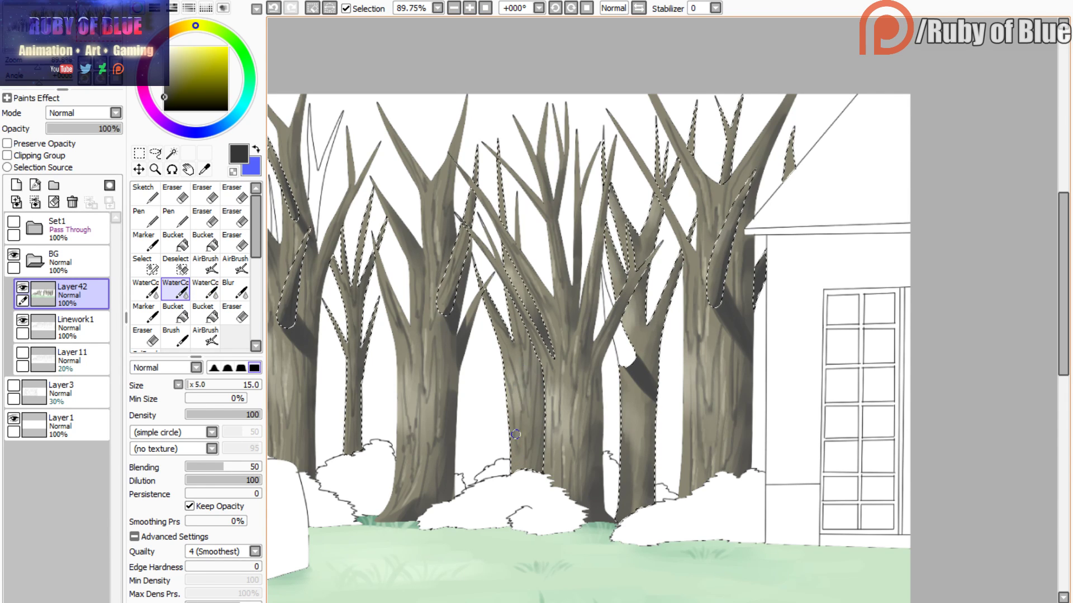
{"action": "key", "text": "c"}
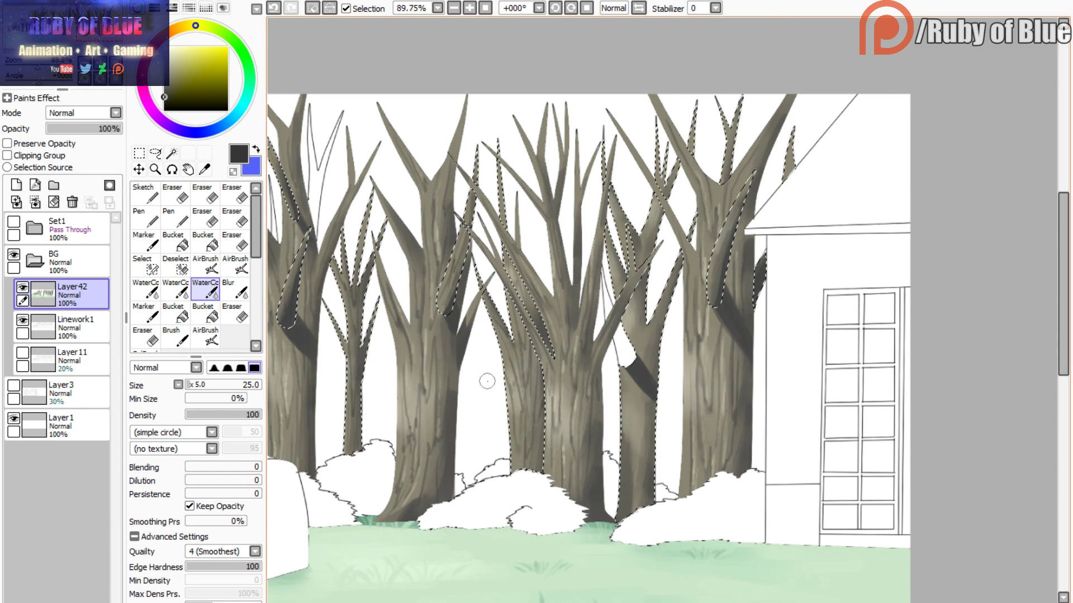
{"action": "key", "text": "c"}
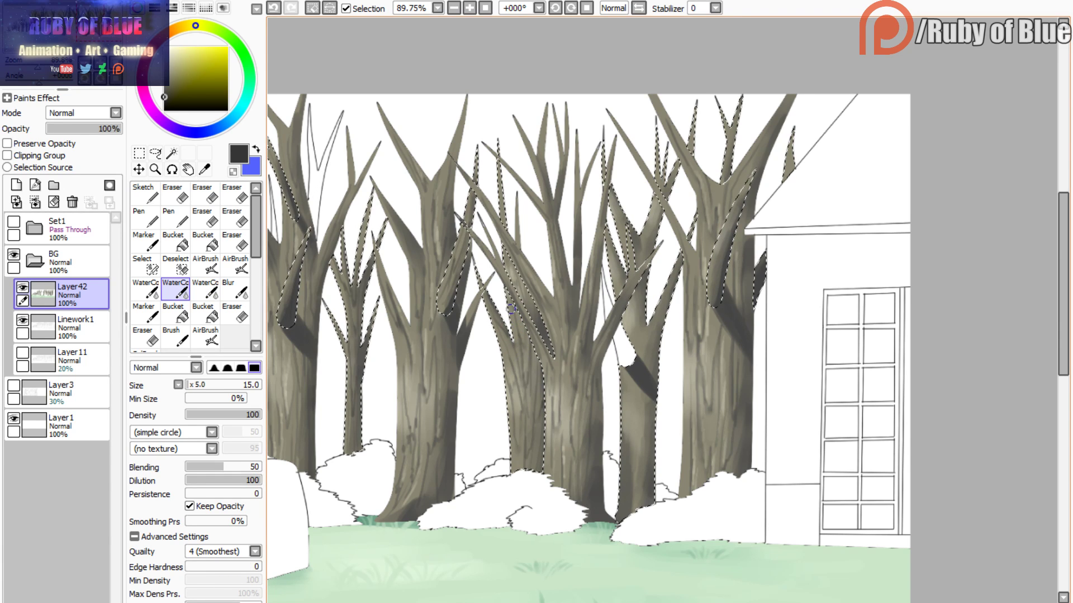
- Paint dark bark lines with brush size 25 down the rear trunk with the cut limb near the house
{"action": "left_click", "coordinate": [205, 290]}
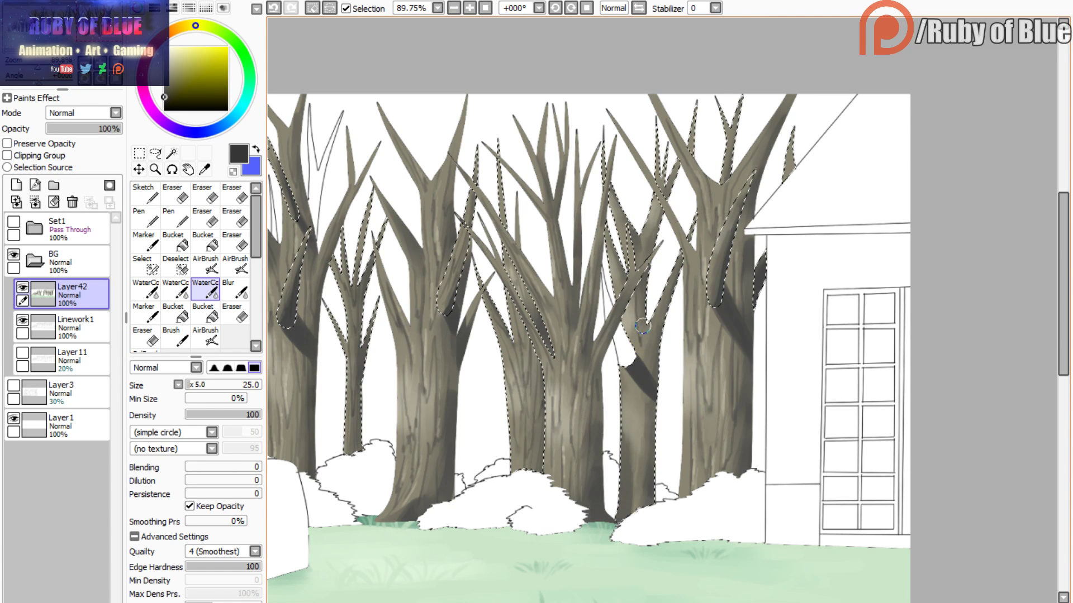
{"action": "left_click_drag", "start_coordinate": [643, 325], "coordinate": [633, 482]}
{"action": "mouse_move", "coordinate": [632, 412]}
{"action": "left_mouse_down"}
{"action": "mouse_move", "coordinate": [626, 444]}
{"action": "mouse_move", "coordinate": [641, 517]}
{"action": "mouse_move", "coordinate": [617, 524]}
{"action": "left_mouse_up"}
{"action": "left_click_drag", "start_coordinate": [626, 462], "coordinate": [631, 489]}
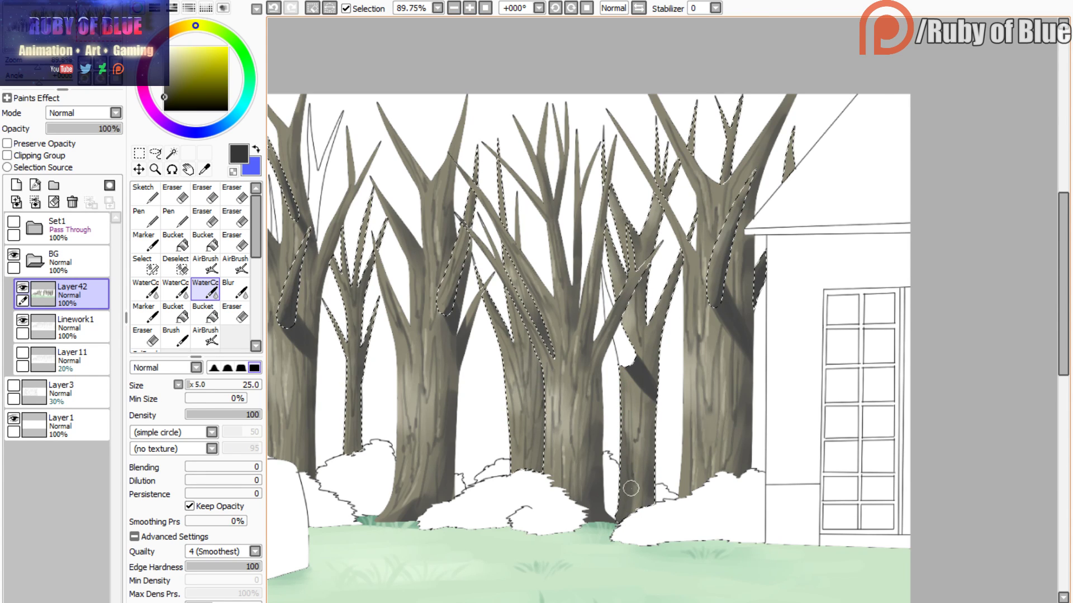
{"action": "left_click_drag", "start_coordinate": [646, 402], "coordinate": [643, 448]}
- Add dark bark lines to the upper trunk, fork and branches of the cut-limb tree near the house
{"action": "left_click_drag", "start_coordinate": [666, 297], "coordinate": [649, 358]}
{"action": "left_click_drag", "start_coordinate": [629, 293], "coordinate": [630, 346]}
{"action": "left_click_drag", "start_coordinate": [609, 228], "coordinate": [625, 336]}
{"action": "mouse_move", "coordinate": [632, 239]}
{"action": "left_mouse_down"}
{"action": "mouse_move", "coordinate": [653, 217]}
{"action": "mouse_move", "coordinate": [643, 267]}
{"action": "mouse_move", "coordinate": [662, 199]}
{"action": "mouse_move", "coordinate": [640, 261]}
{"action": "mouse_move", "coordinate": [607, 191]}
{"action": "left_mouse_up"}
{"action": "mouse_move", "coordinate": [623, 231]}
{"action": "left_mouse_down"}
{"action": "mouse_move", "coordinate": [638, 259]}
{"action": "mouse_move", "coordinate": [618, 226]}
{"action": "left_mouse_up"}
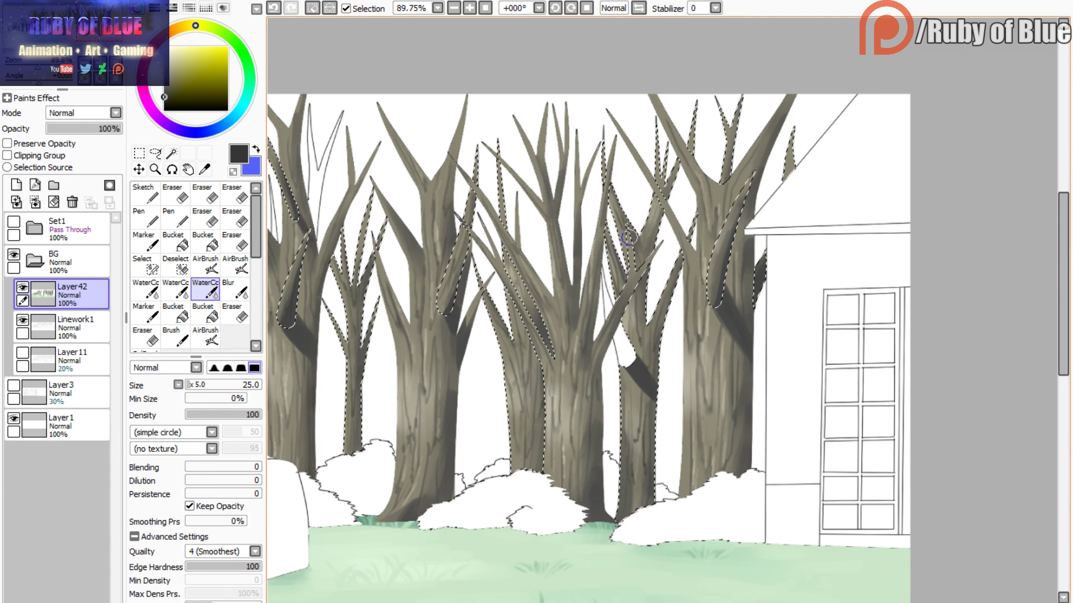
- Paint dark bark strokes with brush size 25 along the cut-limb tree's upper branches and touch up its cut stub near the house
{"action": "mouse_move", "coordinate": [662, 152]}
{"action": "left_mouse_down"}
{"action": "mouse_move", "coordinate": [647, 227]}
{"action": "mouse_move", "coordinate": [613, 270]}
{"action": "mouse_move", "coordinate": [611, 241]}
{"action": "left_mouse_up"}
{"action": "key", "text": "c"}
{"action": "key", "text": "c"}
{"action": "left_click_drag", "start_coordinate": [46, 37], "coordinate": [67, 36]}
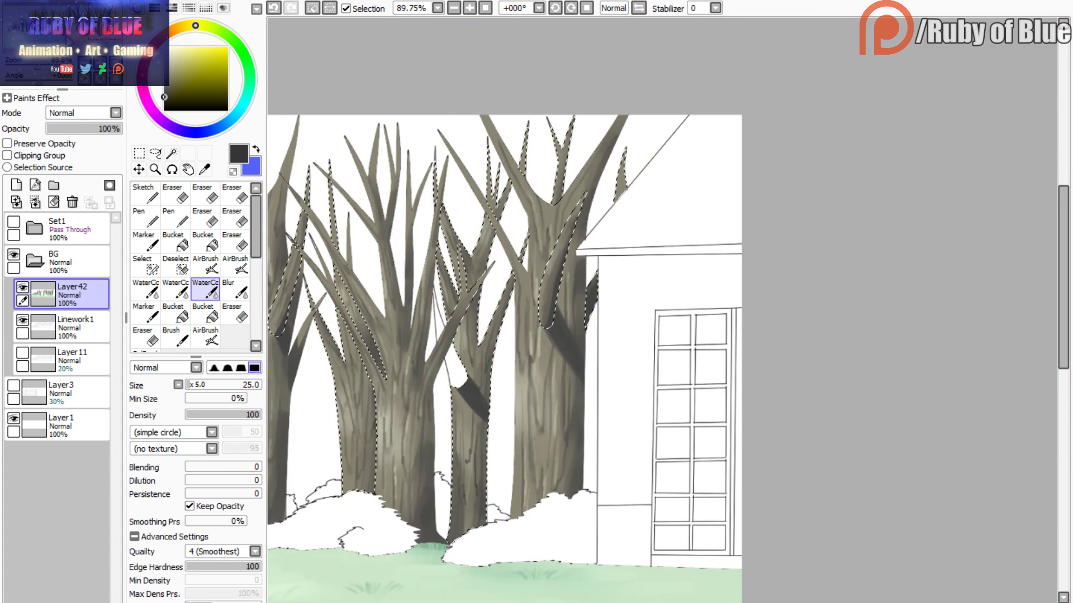
{"action": "mouse_move", "coordinate": [464, 382]}
{"action": "left_mouse_down"}
{"action": "mouse_move", "coordinate": [445, 393]}
{"action": "mouse_move", "coordinate": [457, 389]}
{"action": "left_mouse_up"}
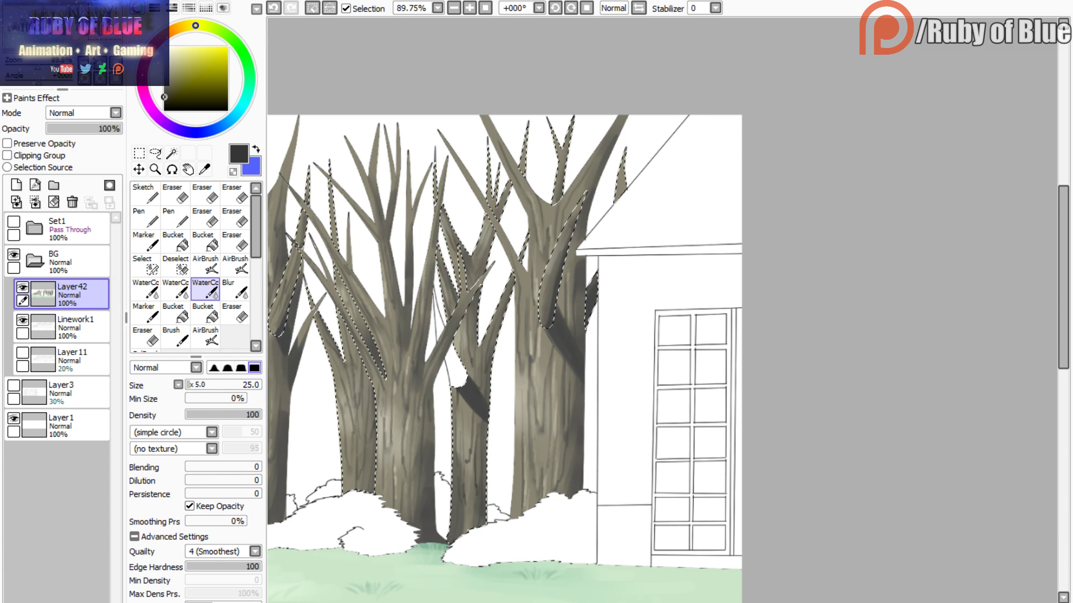
- Paint dark grey bark lines with brush size 25 on the rear branch crossing the trunk beside the house and choose the size 15 blending brush
{"action": "left_click", "coordinate": [388, 175], "text": "alt"}
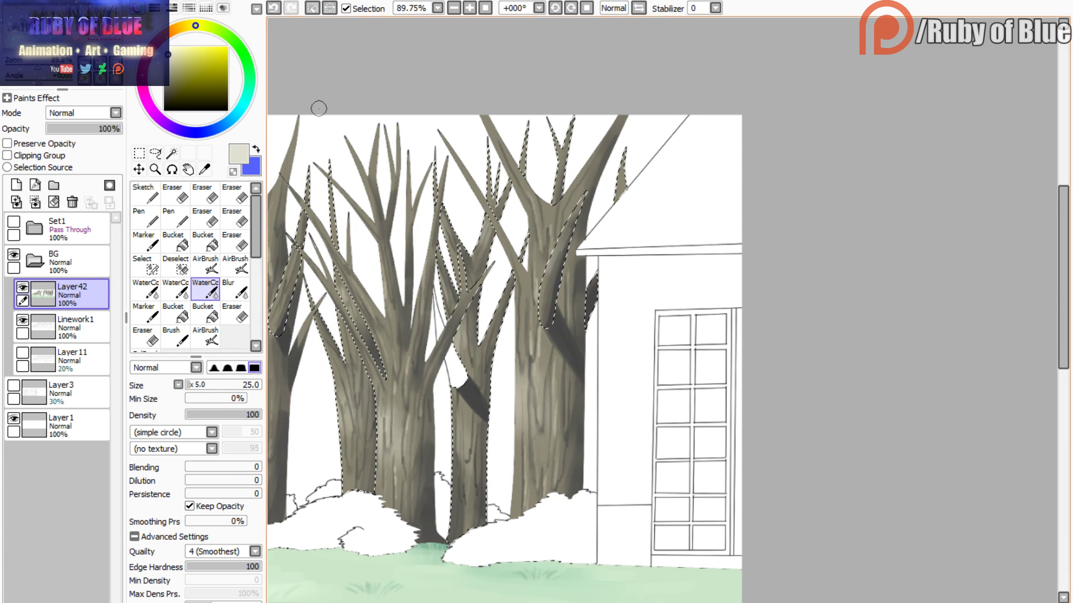
{"action": "left_click", "coordinate": [164, 97]}
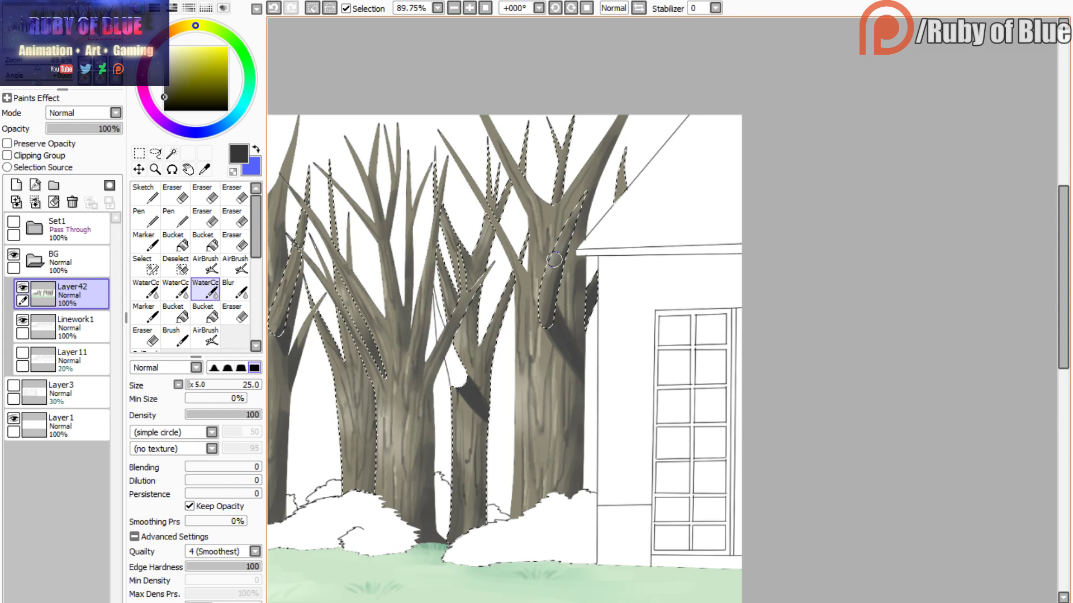
{"action": "left_click_drag", "start_coordinate": [556, 283], "coordinate": [546, 316]}
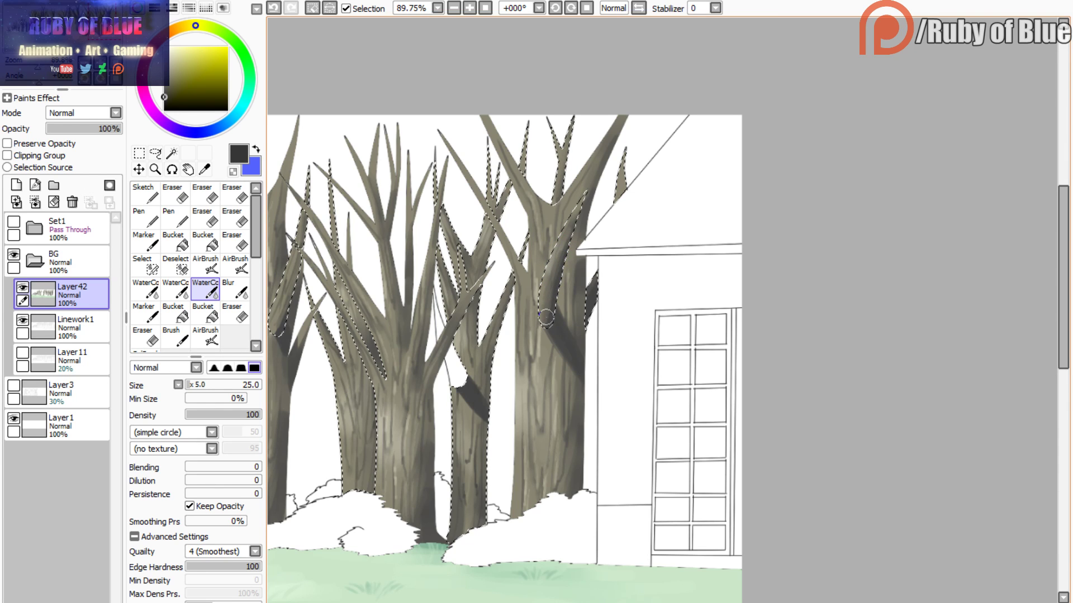
{"action": "left_click_drag", "start_coordinate": [545, 275], "coordinate": [542, 297]}
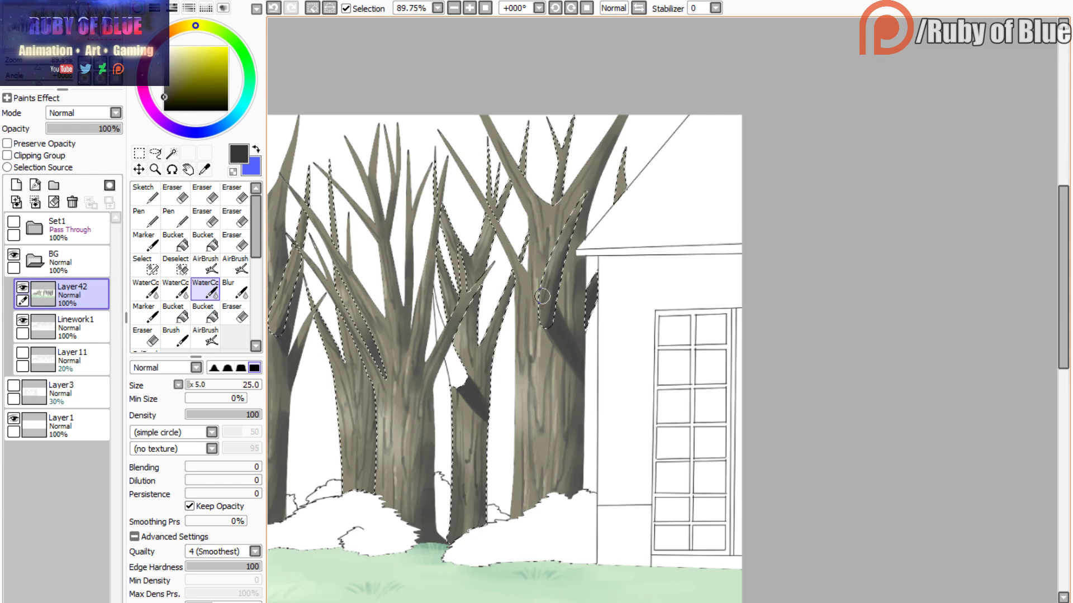
{"action": "left_click", "coordinate": [176, 289]}
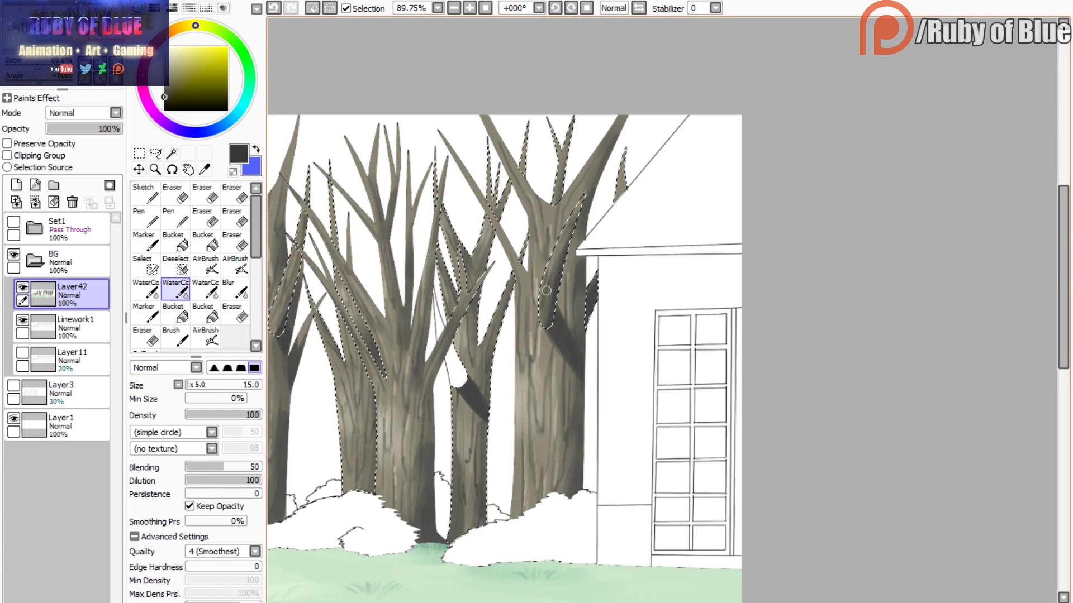
- Pick a pale grey, compare the trees with the selection off, and highlight the selected rear branch crossing the wide central trunk
{"action": "left_click", "coordinate": [169, 55]}
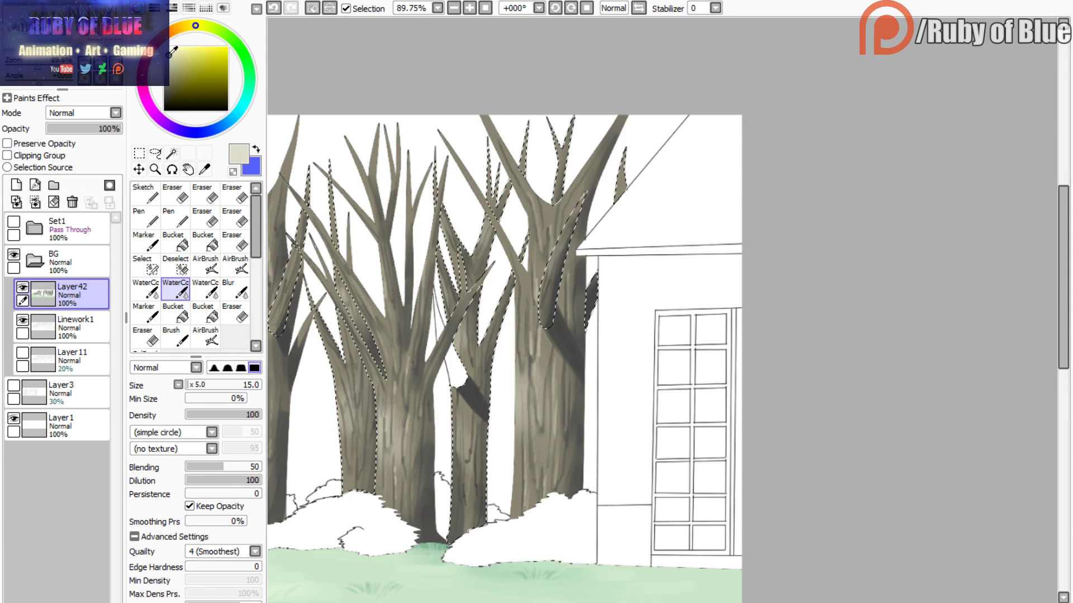
{"action": "key", "text": "c"}
{"action": "left_click", "coordinate": [347, 12]}
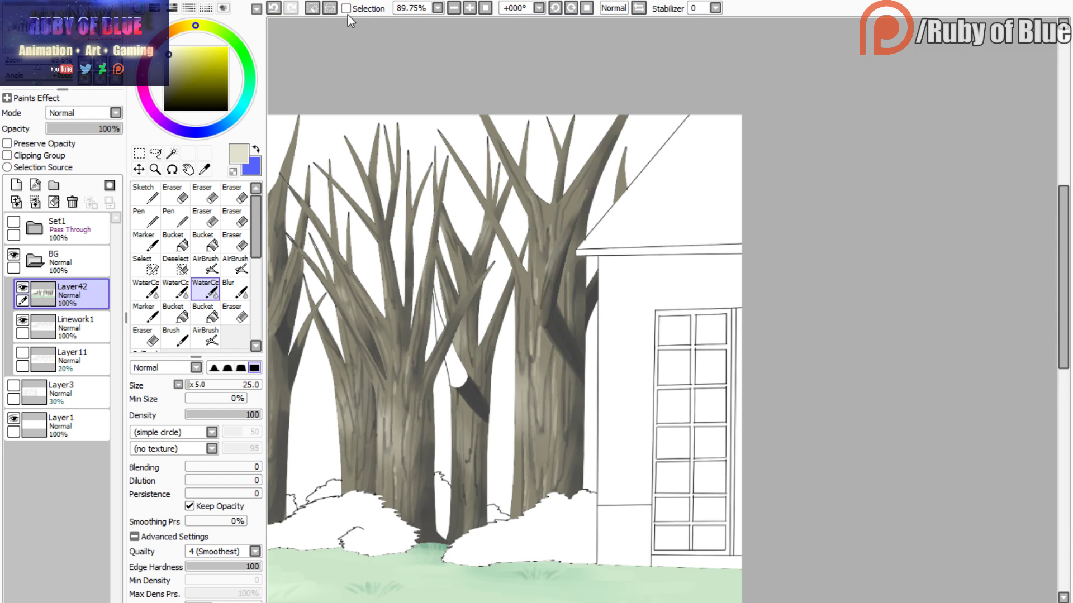
{"action": "left_click", "coordinate": [347, 11]}
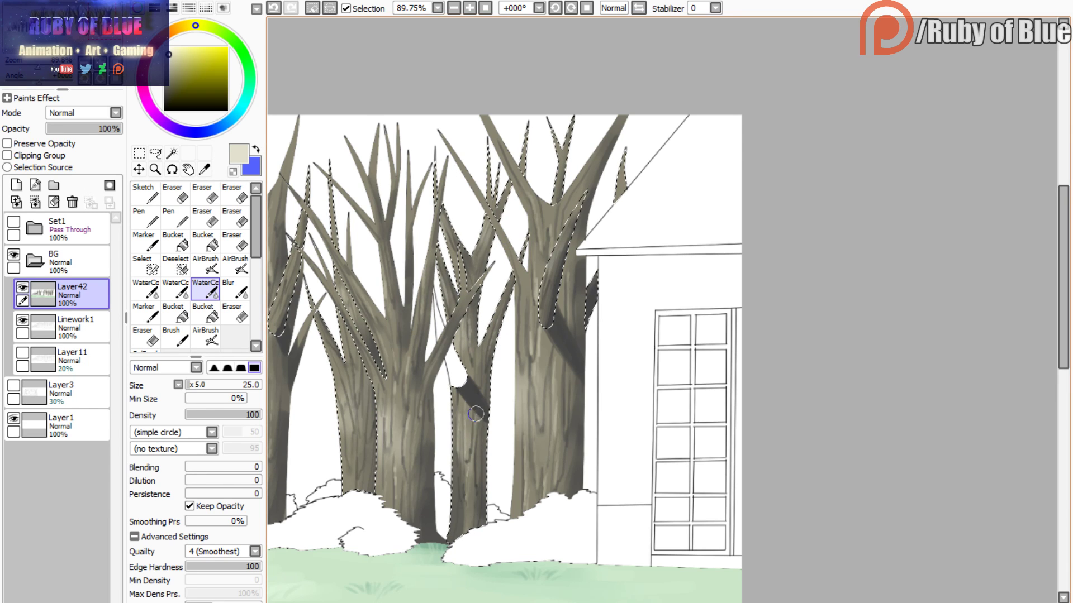
{"action": "left_click_drag", "start_coordinate": [172, 93], "coordinate": [158, 97]}
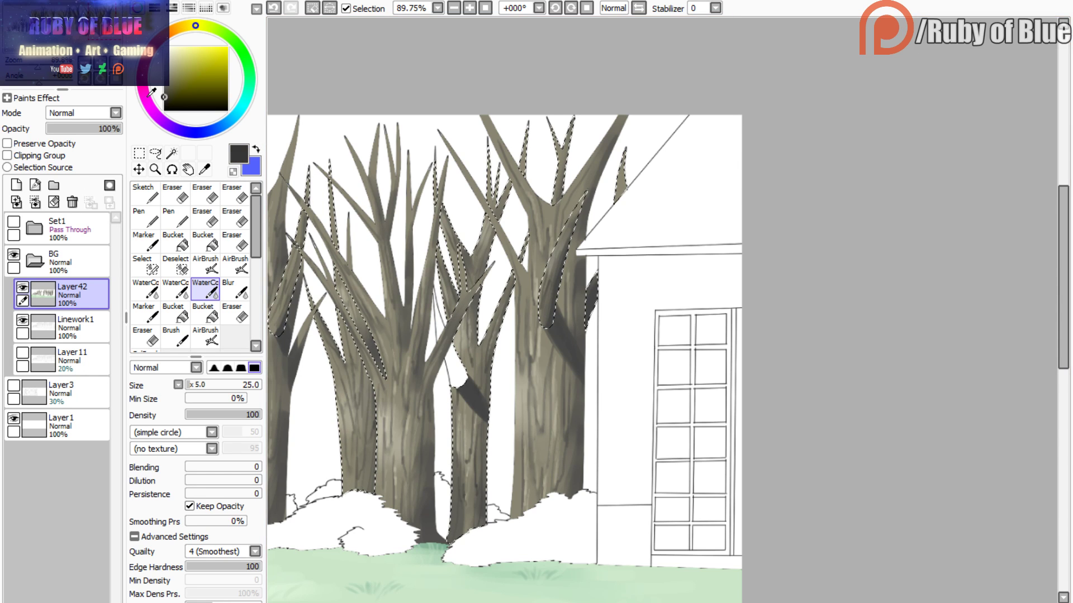
{"action": "left_click", "coordinate": [171, 55]}
{"action": "mouse_move", "coordinate": [466, 257]}
{"action": "left_mouse_down"}
{"action": "mouse_move", "coordinate": [742, 163]}
{"action": "mouse_move", "coordinate": [793, 183]}
{"action": "left_mouse_up"}
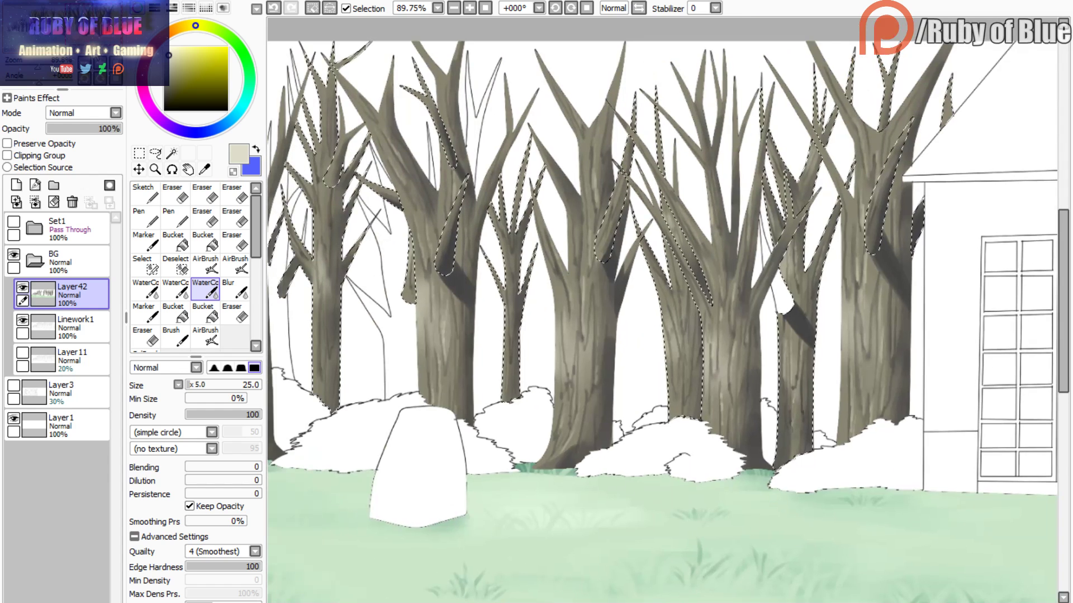
{"action": "mouse_move", "coordinate": [604, 223]}
{"action": "left_mouse_down"}
{"action": "mouse_move", "coordinate": [619, 193]}
{"action": "mouse_move", "coordinate": [614, 205]}
{"action": "left_mouse_up"}
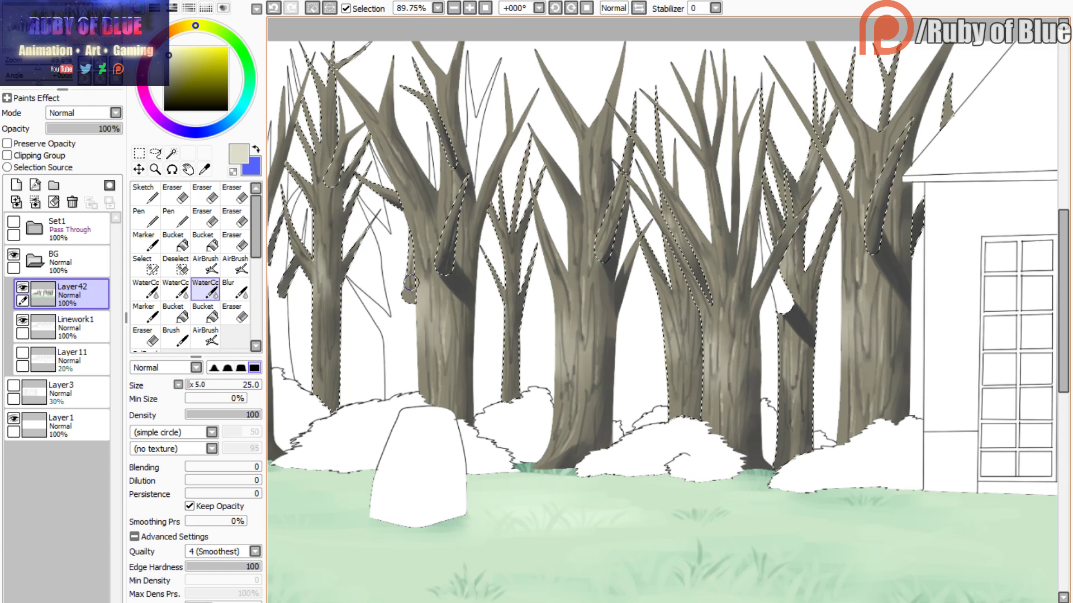
- Paint pale grey bark highlights with brush size 25 down the rear trunk that stands in the dark grass beside the big bushes
{"action": "left_click_drag", "start_coordinate": [472, 268], "coordinate": [883, 310]}
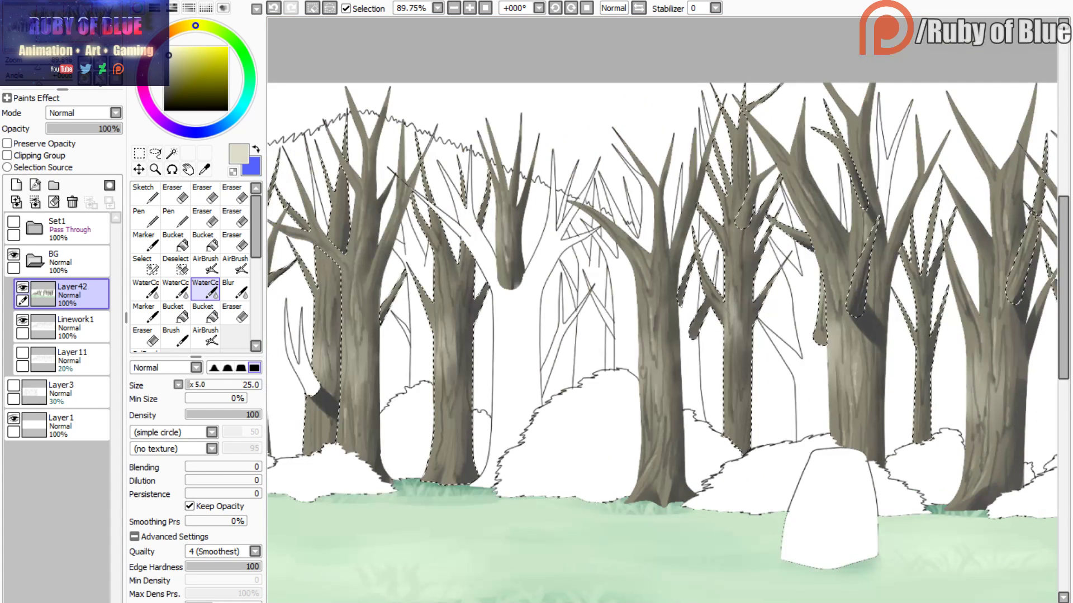
{"action": "mouse_move", "coordinate": [437, 280]}
{"action": "left_mouse_down"}
{"action": "mouse_move", "coordinate": [439, 257]}
{"action": "mouse_move", "coordinate": [442, 332]}
{"action": "mouse_move", "coordinate": [445, 303]}
{"action": "left_mouse_up"}
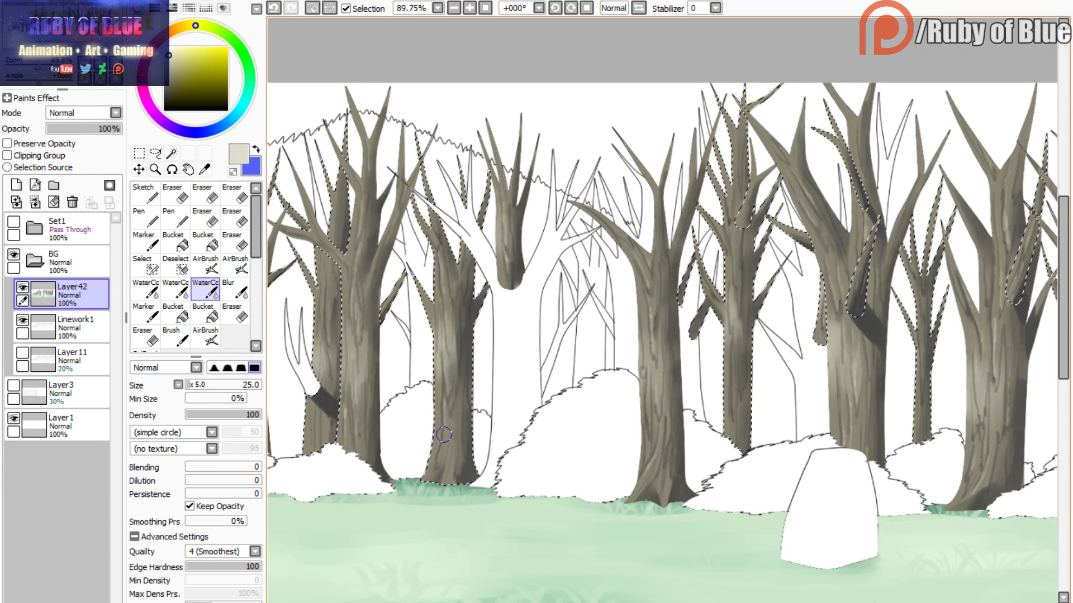
{"action": "left_click_drag", "start_coordinate": [449, 429], "coordinate": [460, 388]}
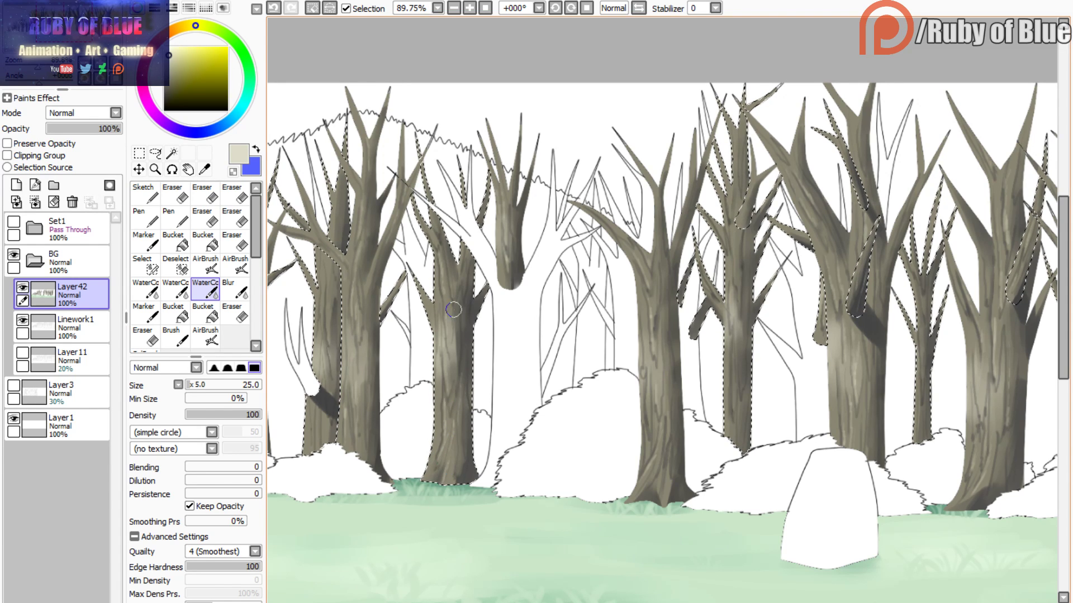
- Set the brush colour to dark grey and clear the selection of the rear trees
{"action": "left_click_drag", "start_coordinate": [445, 264], "coordinate": [627, 281]}
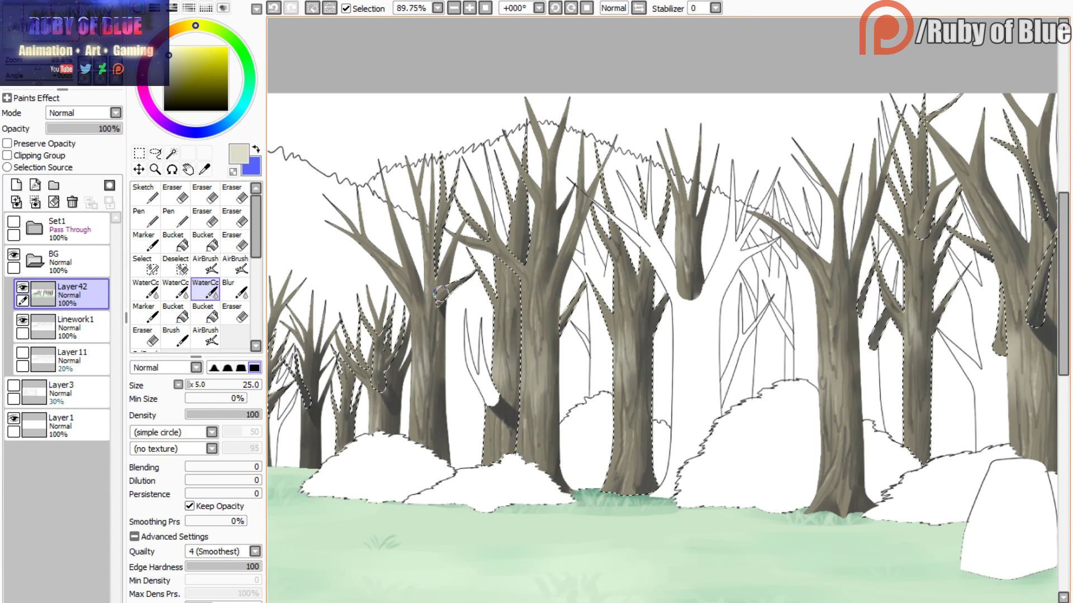
{"action": "left_click_drag", "start_coordinate": [442, 295], "coordinate": [622, 273]}
{"action": "left_click_drag", "start_coordinate": [380, 280], "coordinate": [508, 270]}
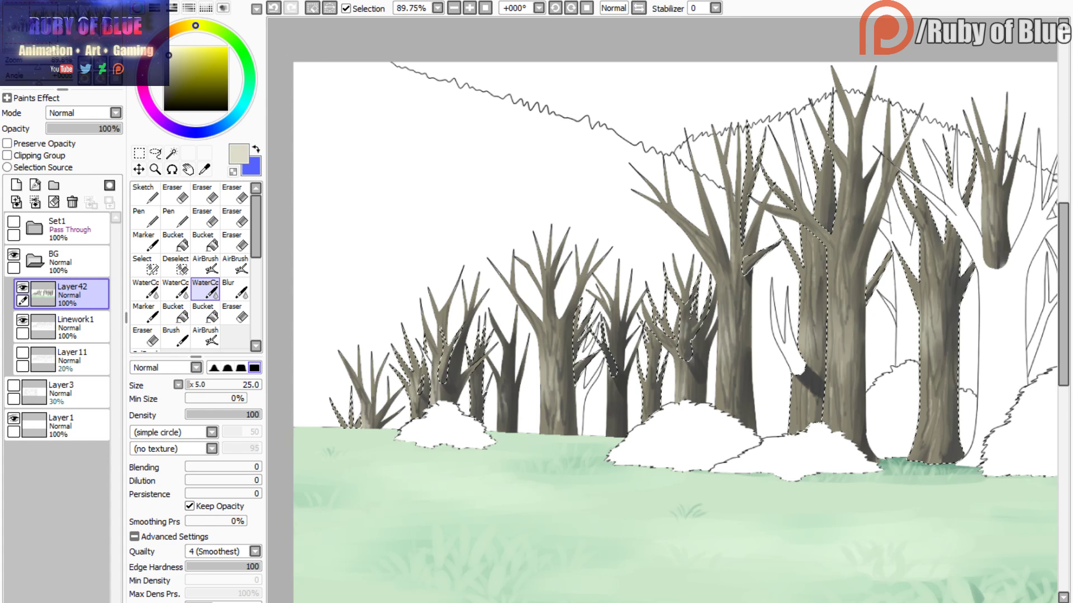
{"action": "left_click_drag", "start_coordinate": [752, 313], "coordinate": [572, 313]}
{"action": "left_click_drag", "start_coordinate": [838, 313], "coordinate": [520, 324]}
{"action": "left_click_drag", "start_coordinate": [201, 77], "coordinate": [164, 94]}
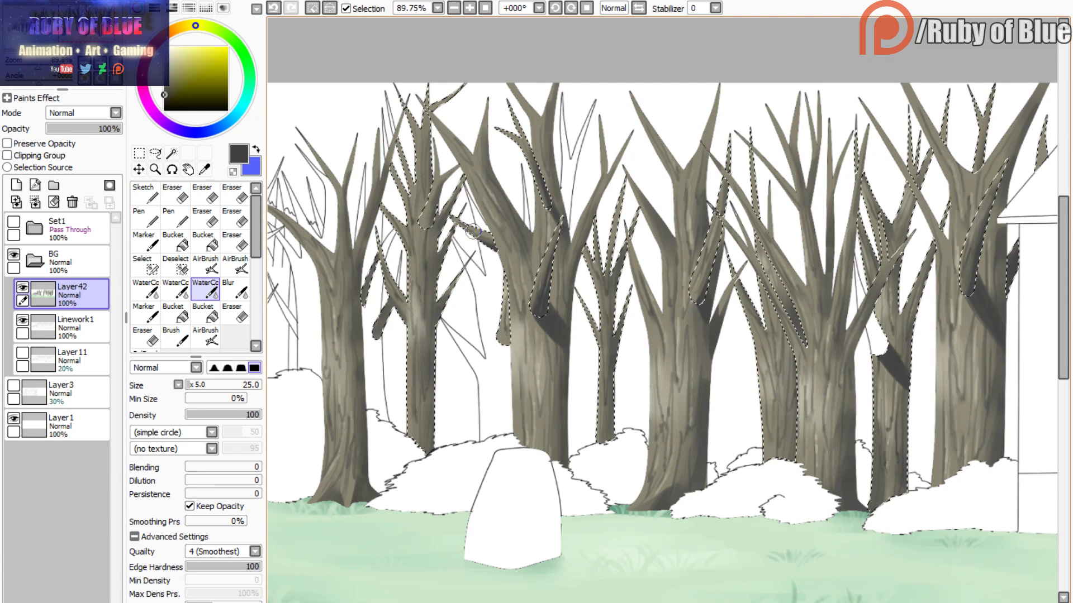
{"action": "left_click_drag", "start_coordinate": [759, 245], "coordinate": [423, 276]}
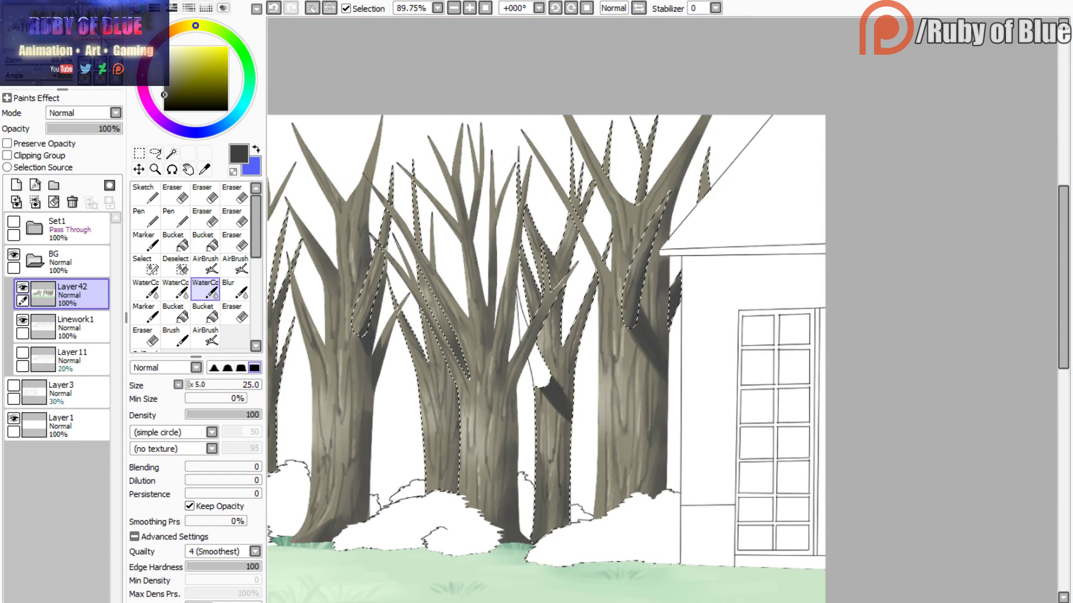
{"action": "left_click", "coordinate": [312, 9]}
- Hide Layer42, magic-wand select the narrow unpainted tree among the small distant trees, and show the layer again
{"action": "left_click_drag", "start_coordinate": [391, 335], "coordinate": [842, 270]}
{"action": "left_click_drag", "start_coordinate": [447, 279], "coordinate": [824, 320]}
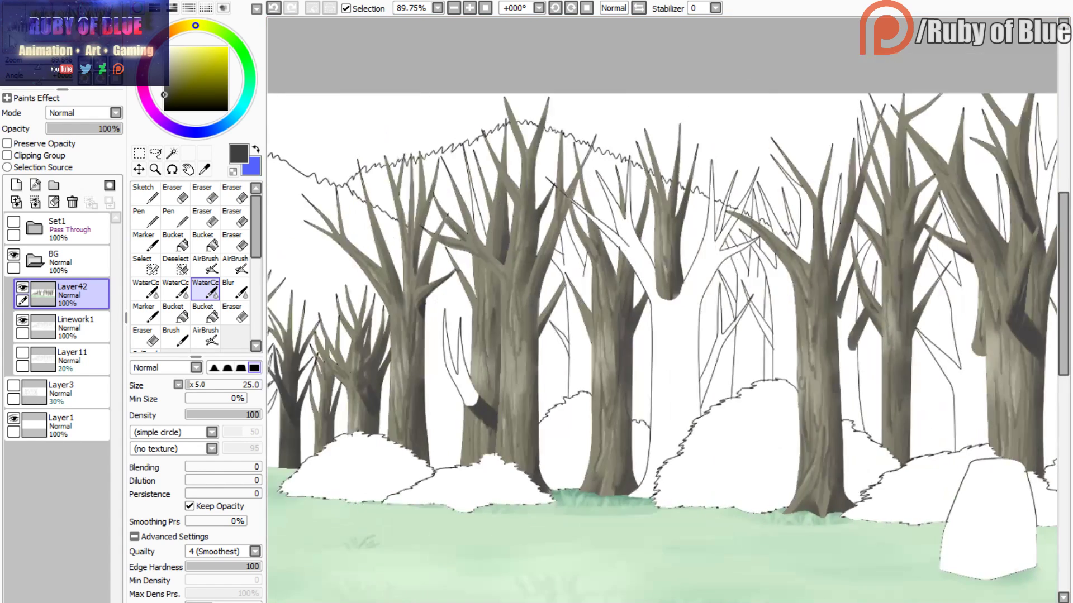
{"action": "left_click_drag", "start_coordinate": [458, 313], "coordinate": [780, 294]}
{"action": "left_click_drag", "start_coordinate": [464, 313], "coordinate": [368, 293]}
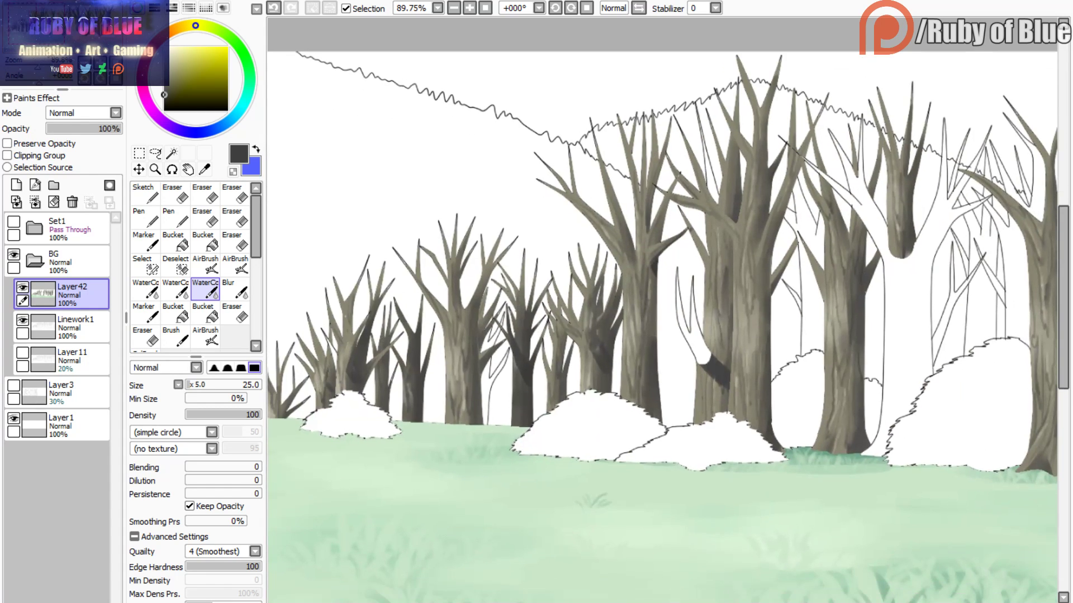
{"action": "key", "text": "w"}
{"action": "left_click", "coordinate": [453, 298]}
{"action": "key", "text": "ctrl+d"}
{"action": "left_click", "coordinate": [22, 287]}
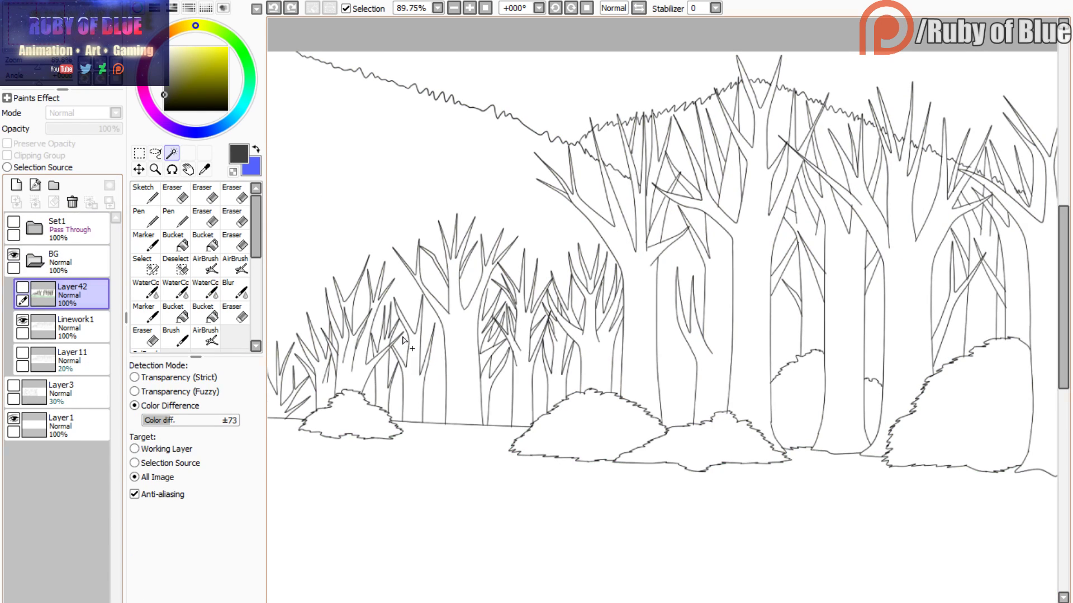
{"action": "left_click", "coordinate": [486, 385]}
{"action": "left_click", "coordinate": [494, 338], "text": "shift"}
{"action": "left_click_drag", "start_coordinate": [503, 327], "coordinate": [444, 306]}
{"action": "left_click", "coordinate": [22, 287]}
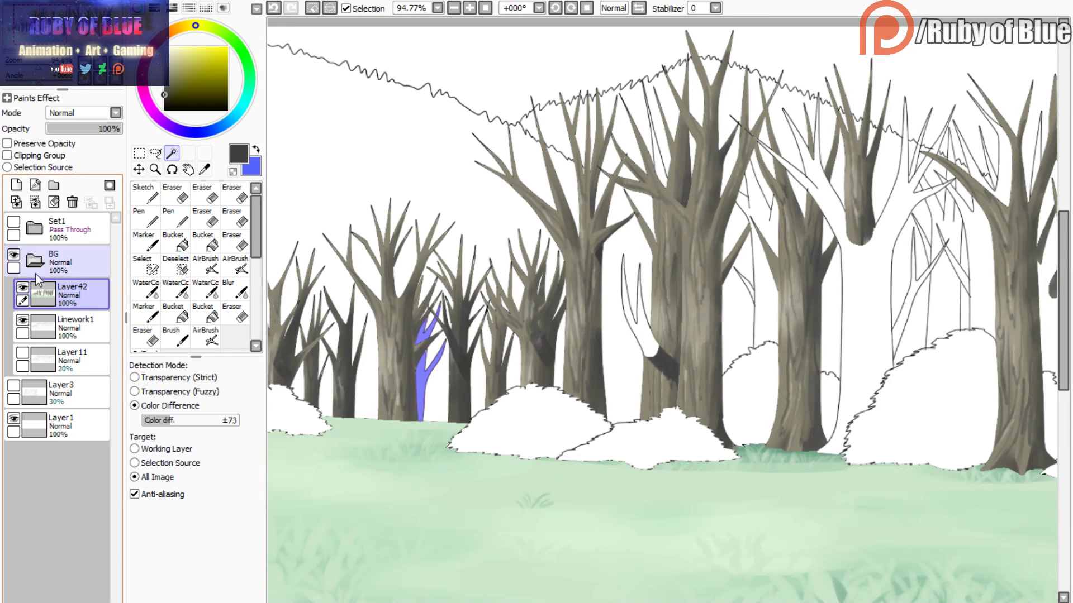
- Add the white cut limb and the unpainted trunk behind its neighbour to the selection, closing the outline gap with the size 1 Select pen
{"action": "left_click_drag", "start_coordinate": [547, 322], "coordinate": [415, 321]}
{"action": "left_click", "coordinate": [503, 322]}
{"action": "left_click_drag", "start_coordinate": [626, 258], "coordinate": [391, 313]}
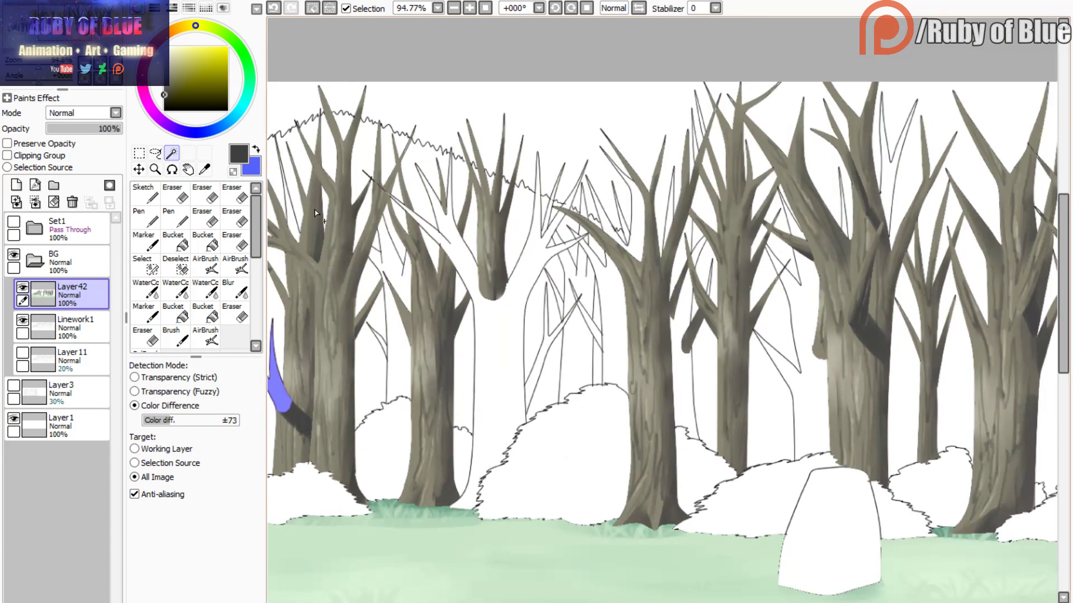
{"action": "left_click", "coordinate": [394, 313]}
{"action": "key", "text": "ctrl+z"}
{"action": "key", "text": "s"}
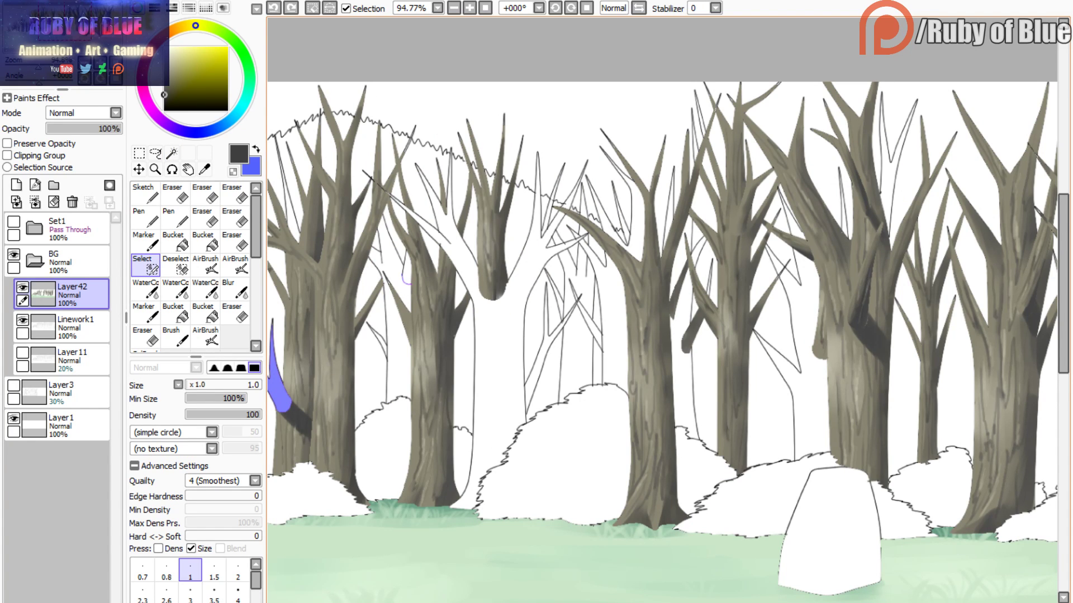
{"action": "left_click_drag", "start_coordinate": [402, 273], "coordinate": [412, 284]}
{"action": "key", "text": "w"}
{"action": "left_click", "coordinate": [397, 280]}
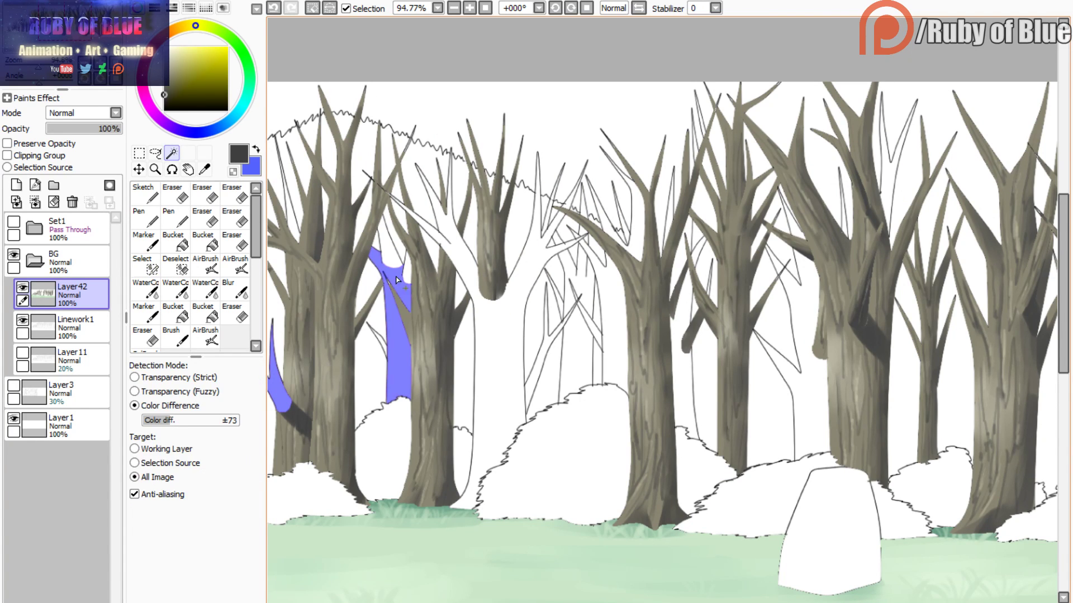
{"action": "key", "text": "s"}
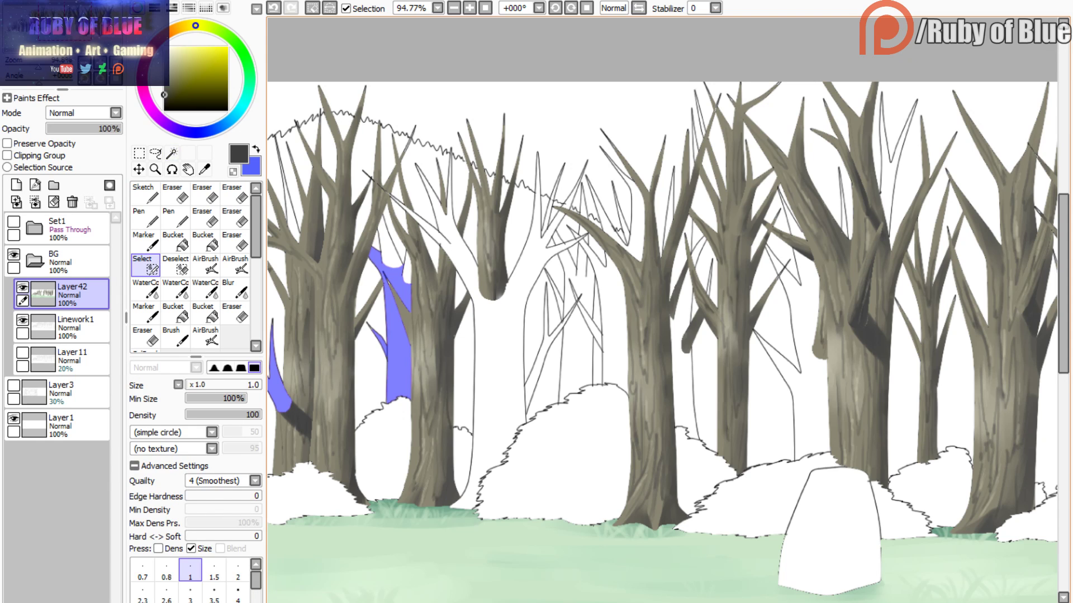
- Add the large unpainted tree below the floating trunk top, the trunk behind the curved front tree and the small forked branch to the selection
{"action": "key", "text": "w"}
{"action": "left_click", "coordinate": [454, 250]}
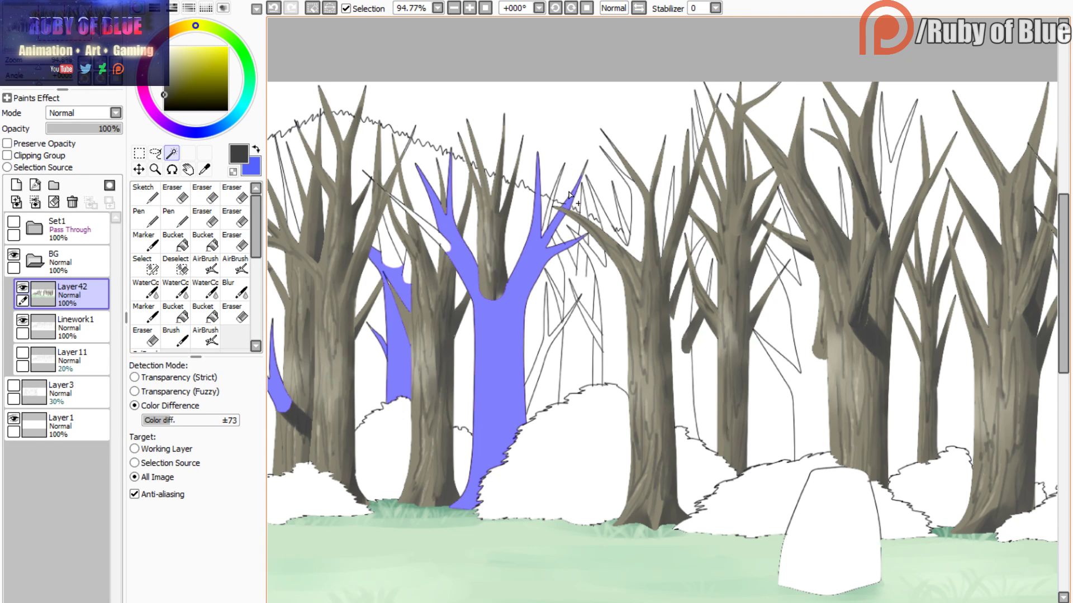
{"action": "left_click_drag", "start_coordinate": [488, 230], "coordinate": [335, 231]}
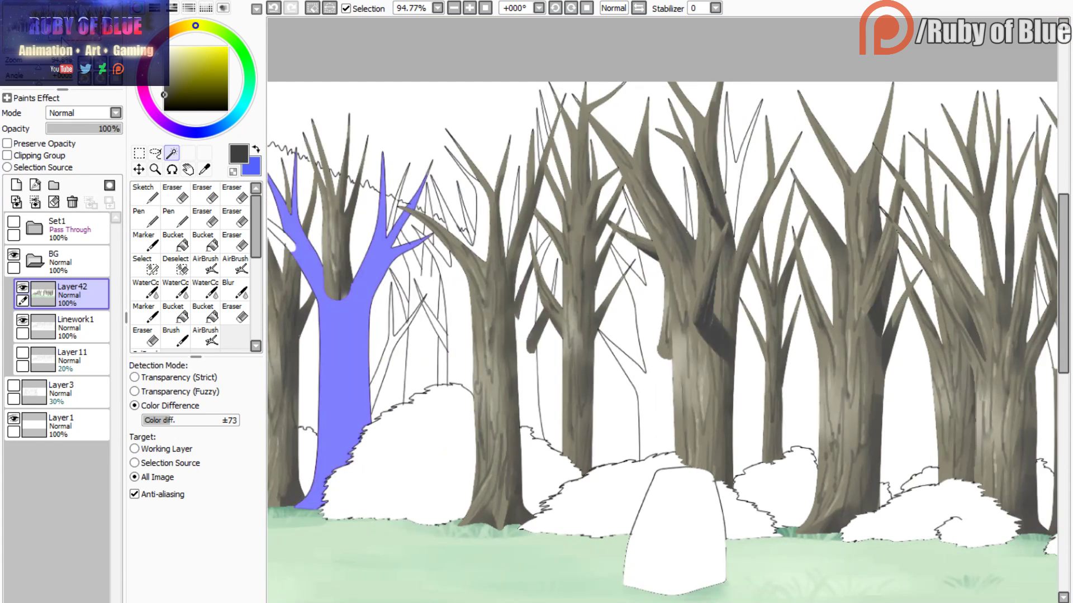
{"action": "left_click", "coordinate": [454, 327]}
{"action": "left_click", "coordinate": [453, 230]}
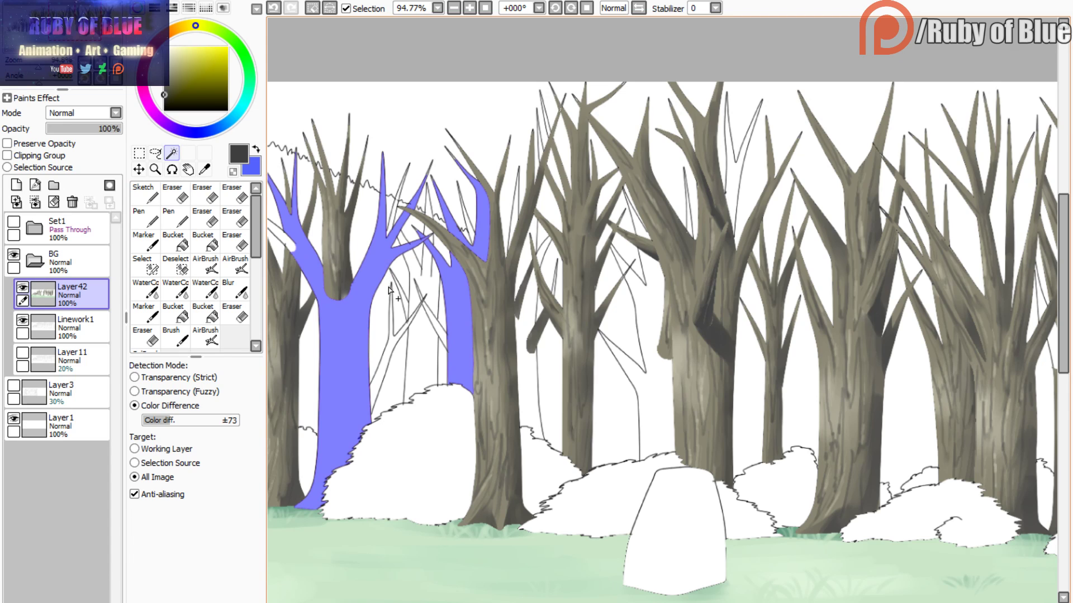
{"action": "left_click", "coordinate": [382, 366]}
- Add the unpainted trunk and branches behind the curved front tree and the trunk beside the tree behind the stone to the selection
{"action": "key", "text": "s"}
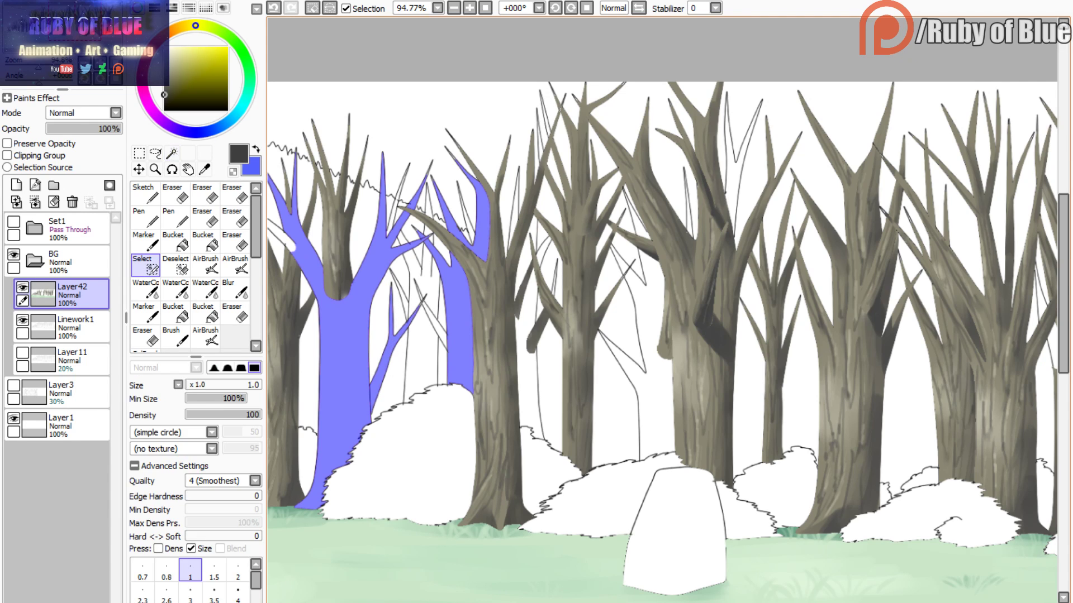
{"action": "key", "text": "w"}
{"action": "left_click", "coordinate": [470, 239]}
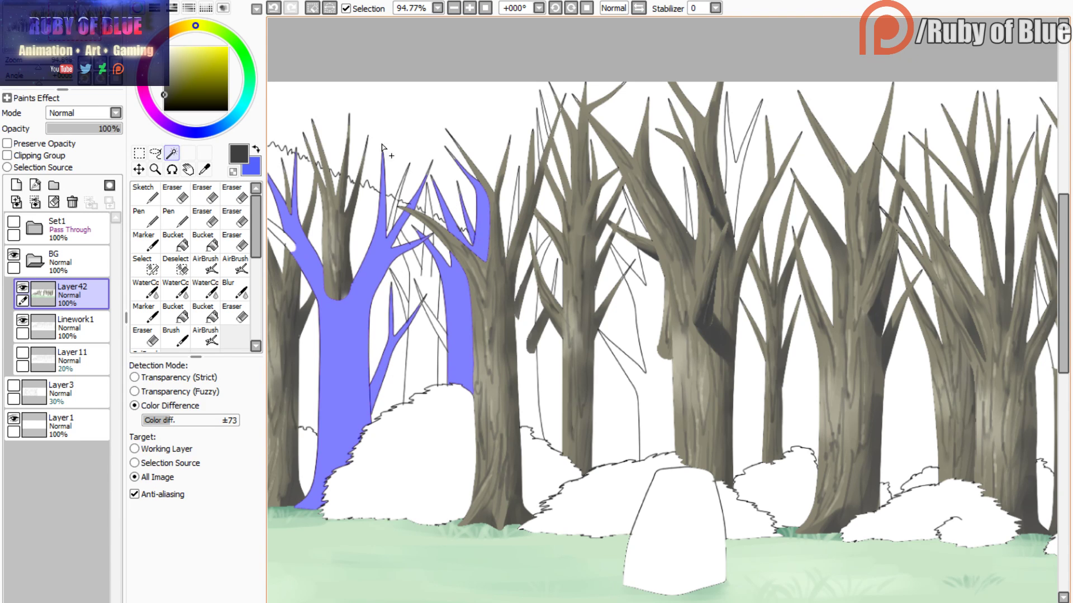
{"action": "left_click", "coordinate": [531, 310]}
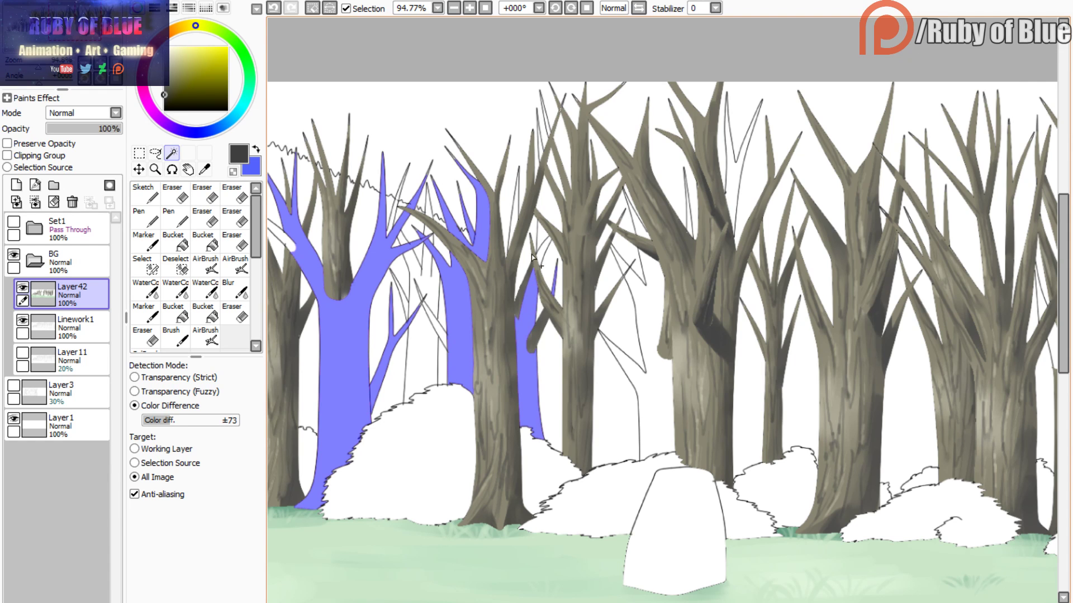
{"action": "left_click", "coordinate": [547, 251]}
{"action": "left_click", "coordinate": [513, 221]}
{"action": "left_click_drag", "start_coordinate": [452, 108], "coordinate": [364, 129]}
{"action": "left_click", "coordinate": [559, 377]}
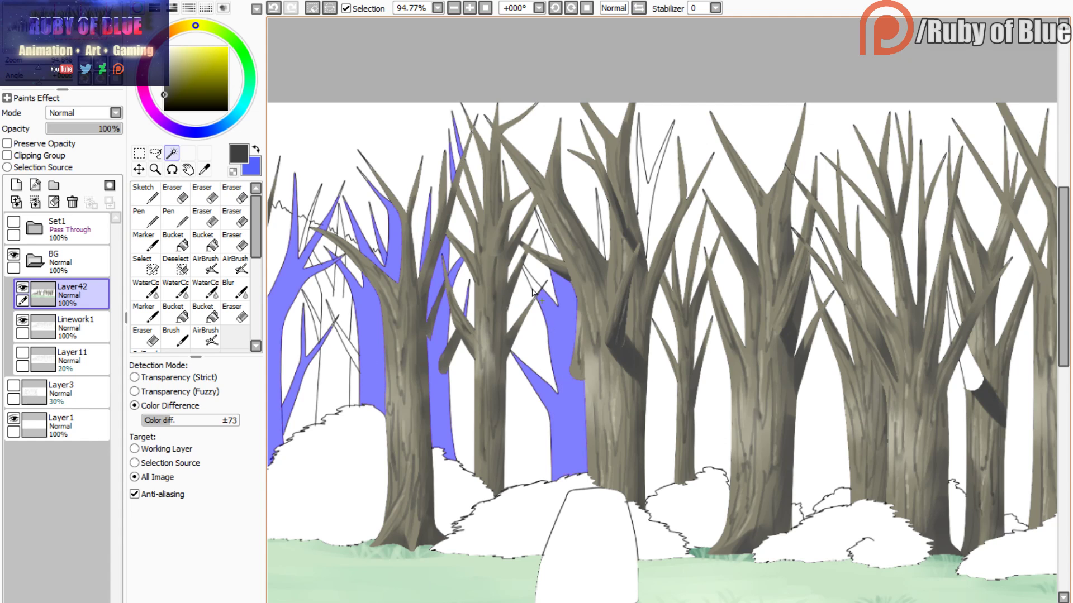
- Add the trunk and branch pieces around the tree behind the stone and the white cut limb nearer the house to the selection
{"action": "left_click", "coordinate": [532, 284]}
{"action": "left_click", "coordinate": [602, 250]}
{"action": "left_click", "coordinate": [643, 209]}
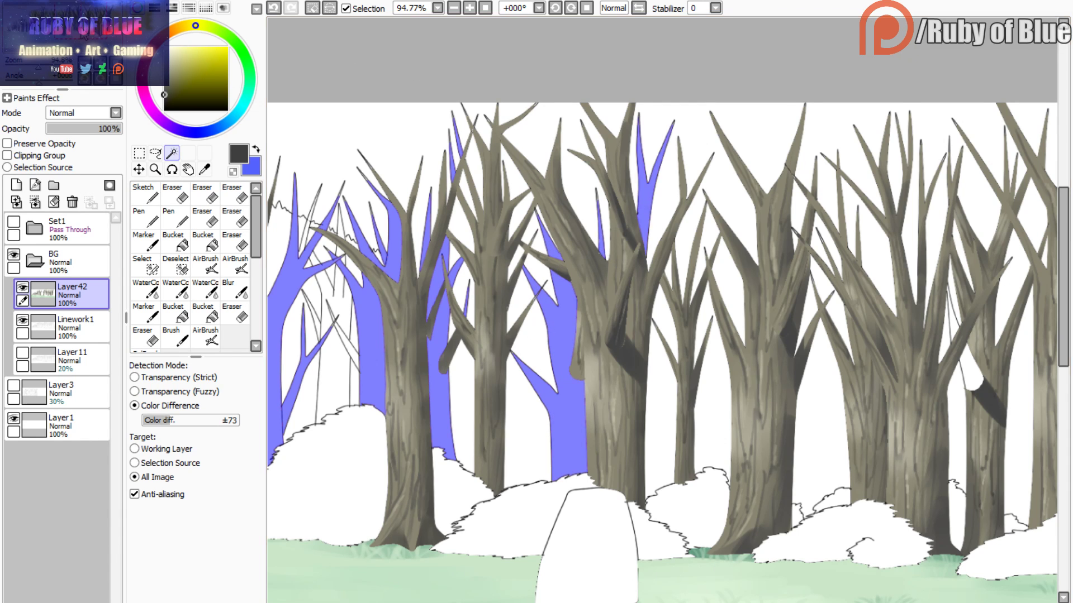
{"action": "left_click_drag", "start_coordinate": [838, 224], "coordinate": [504, 190]}
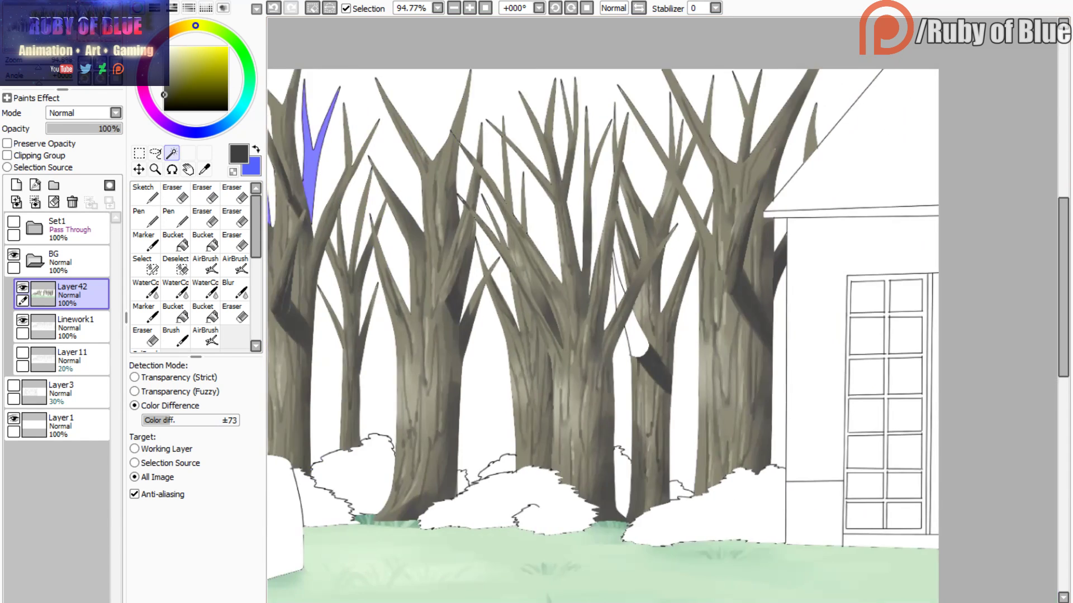
{"action": "left_click", "coordinate": [622, 299]}
{"action": "left_click_drag", "start_coordinate": [604, 299], "coordinate": [915, 288]}
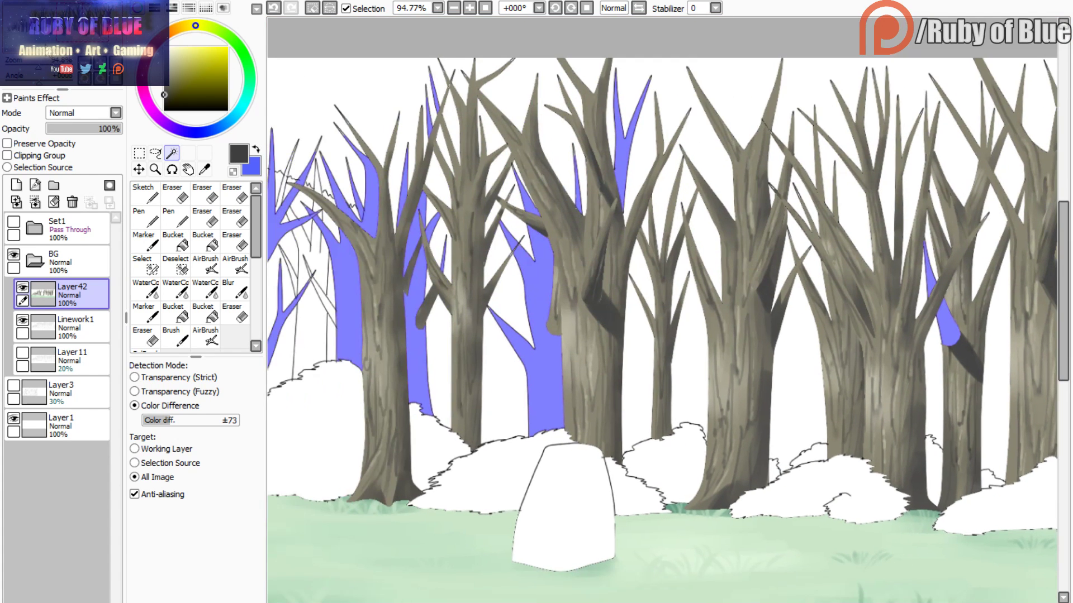
- Magic-wand the remaining branch pieces of the large unpainted tree and the thin branch behind the tall front tree into the selection
{"action": "mouse_move", "coordinate": [47, 43]}
{"action": "left_mouse_down"}
{"action": "mouse_move", "coordinate": [68, 45]}
{"action": "mouse_move", "coordinate": [43, 51]}
{"action": "mouse_move", "coordinate": [59, 54]}
{"action": "mouse_move", "coordinate": [39, 55]}
{"action": "mouse_move", "coordinate": [37, 68]}
{"action": "mouse_move", "coordinate": [40, 47]}
{"action": "mouse_move", "coordinate": [34, 68]}
{"action": "mouse_move", "coordinate": [66, 37]}
{"action": "left_mouse_up"}
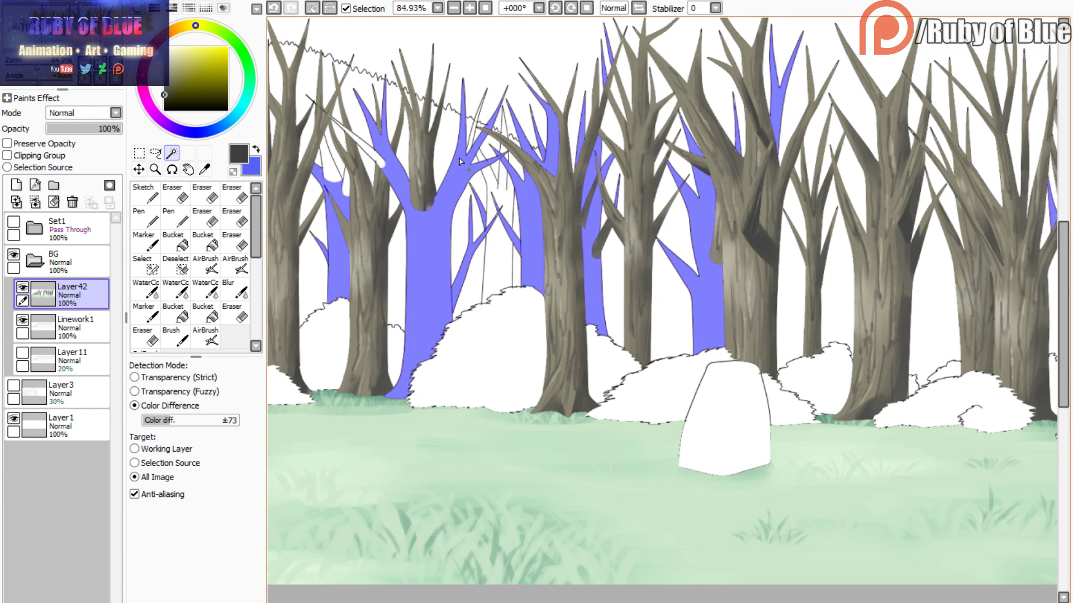
{"action": "key", "text": "s"}
{"action": "key", "text": "w"}
{"action": "left_click", "coordinate": [473, 129]}
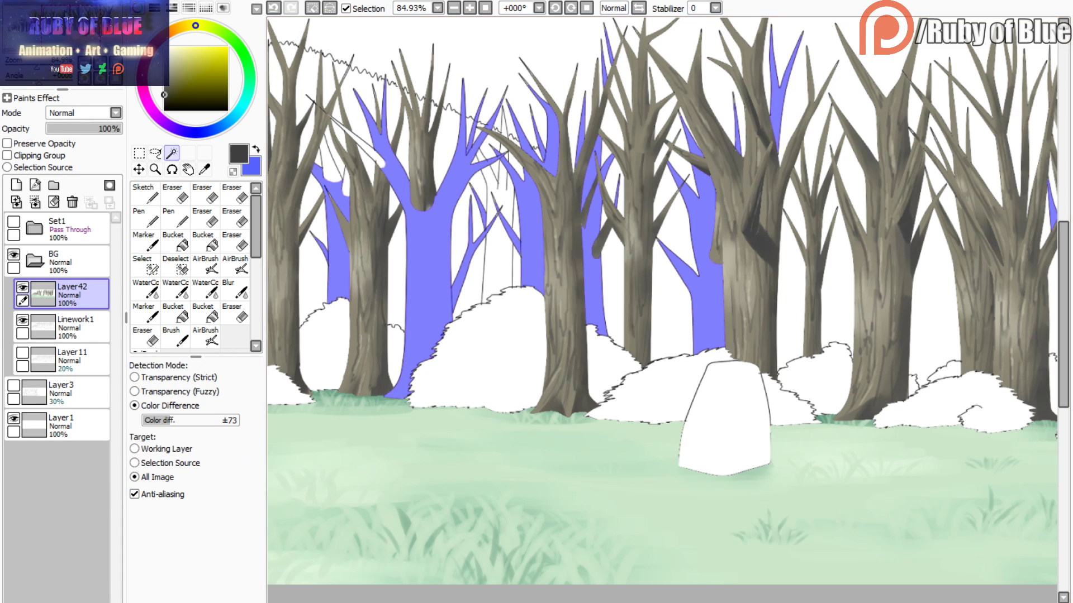
{"action": "left_click_drag", "start_coordinate": [475, 167], "coordinate": [695, 187]}
{"action": "left_click", "coordinate": [463, 158]}
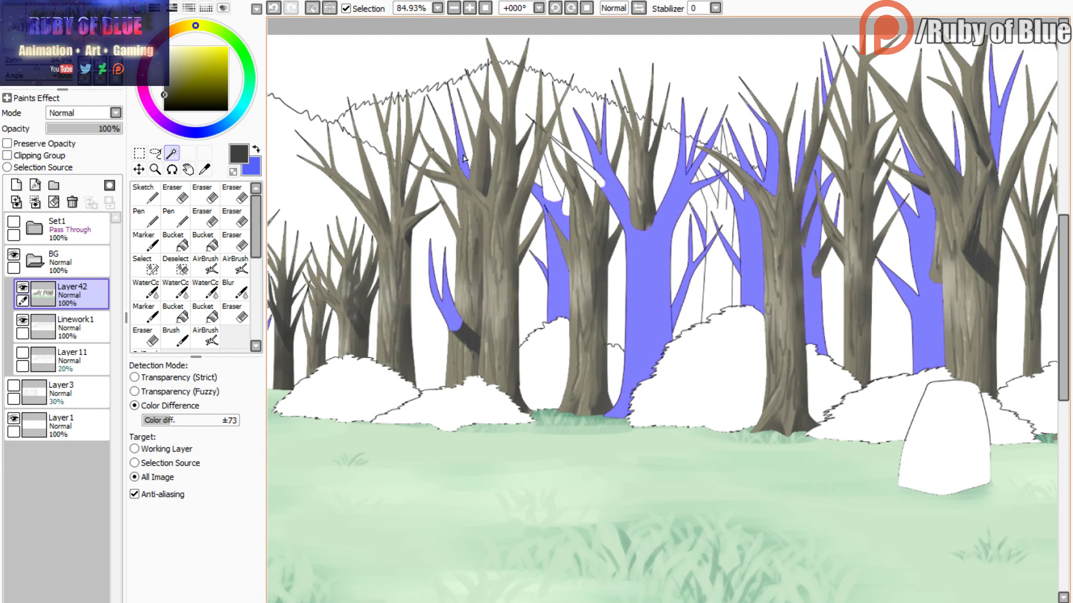
{"action": "left_click_drag", "start_coordinate": [463, 159], "coordinate": [692, 149]}
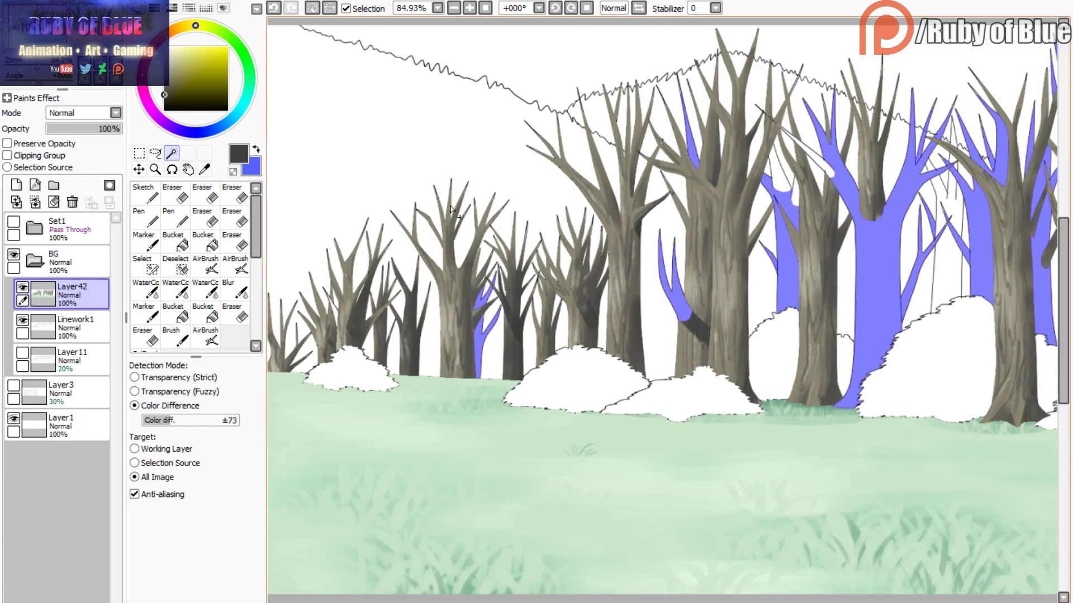
- Sample the grey-brown bark colour and fill all the selected trees with the size 465 Marker
{"action": "right_click", "coordinate": [544, 140]}
{"action": "left_click", "coordinate": [52, 35]}
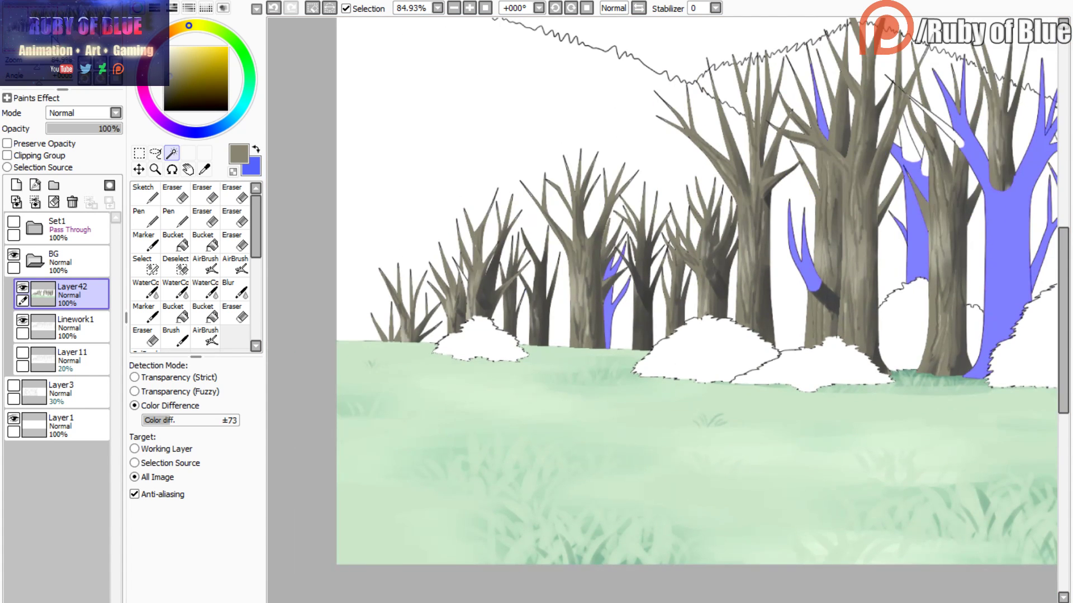
{"action": "left_click_drag", "start_coordinate": [52, 37], "coordinate": [63, 35]}
{"action": "left_click", "coordinate": [145, 241]}
{"action": "mouse_move", "coordinate": [465, 311]}
{"action": "left_mouse_down"}
{"action": "mouse_move", "coordinate": [487, 241]}
{"action": "mouse_move", "coordinate": [801, 297]}
{"action": "mouse_move", "coordinate": [998, 285]}
{"action": "left_mouse_up"}
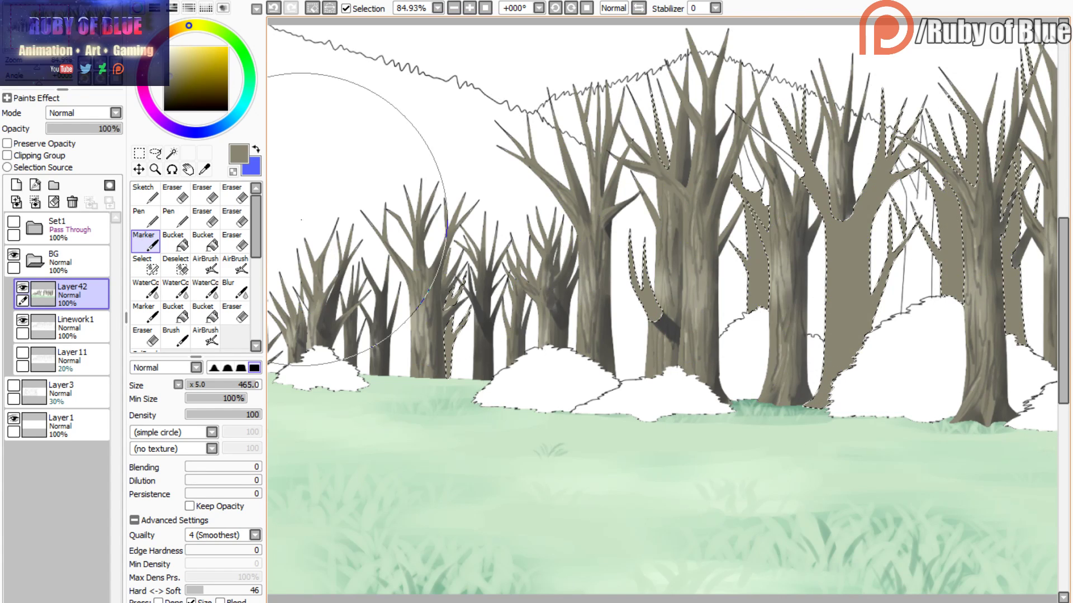
{"action": "left_click", "coordinate": [93, 33]}
{"action": "left_click_drag", "start_coordinate": [93, 33], "coordinate": [102, 34]}
{"action": "mouse_move", "coordinate": [525, 242]}
{"action": "left_mouse_down"}
{"action": "mouse_move", "coordinate": [557, 100]}
{"action": "mouse_move", "coordinate": [893, 213]}
{"action": "left_mouse_up"}
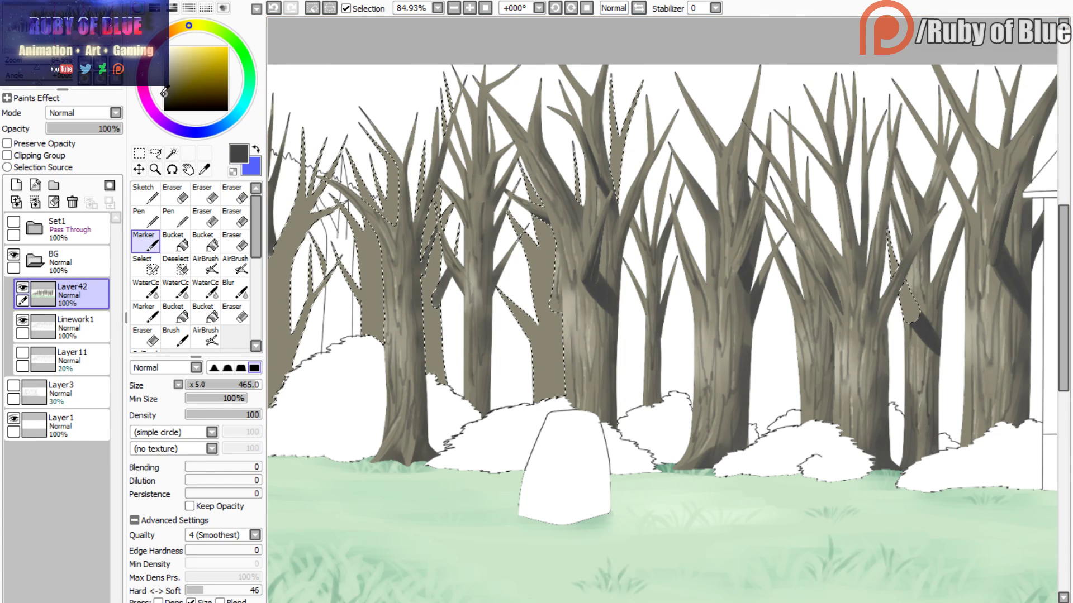
- Choose dark grey and shade the narrow tree among the small distant trees with the size 15 watercolour brush
{"action": "left_click", "coordinate": [163, 95]}
{"action": "left_click", "coordinate": [145, 289]}
{"action": "left_click_drag", "start_coordinate": [83, 28], "coordinate": [35, 35]}
{"action": "left_click", "coordinate": [145, 241]}
{"action": "left_click", "coordinate": [175, 289]}
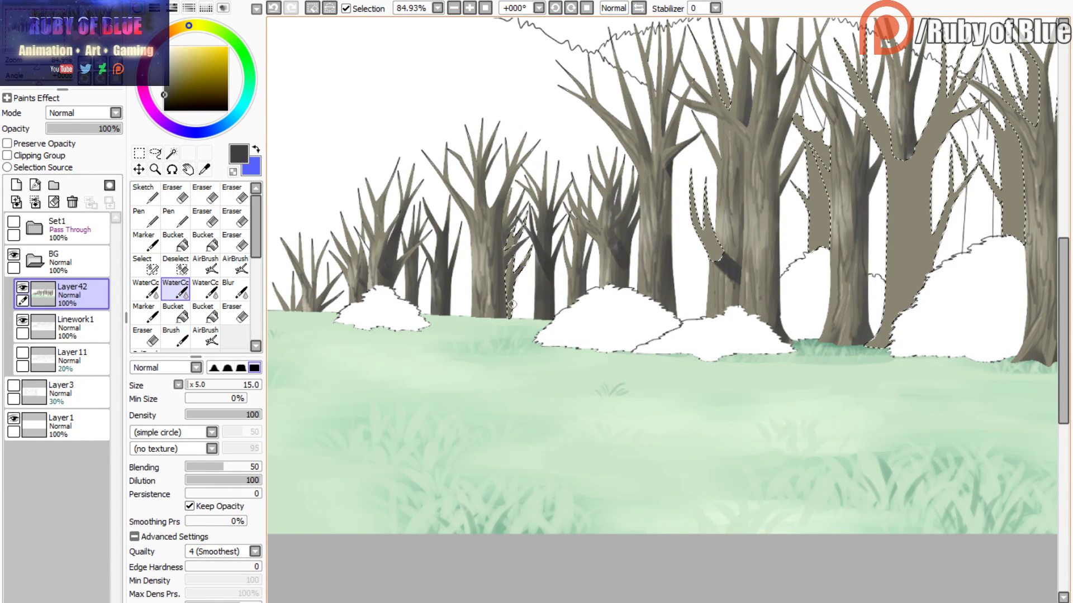
{"action": "left_click_drag", "start_coordinate": [512, 304], "coordinate": [510, 246]}
{"action": "mouse_move", "coordinate": [512, 289]}
{"action": "left_mouse_down"}
{"action": "mouse_move", "coordinate": [509, 321]}
{"action": "mouse_move", "coordinate": [510, 272]}
{"action": "left_mouse_up"}
- Shade the curved cut limb and the trunk behind its neighbour with size 15 and 30 watercolour brushes, and hide the selection outline
{"action": "mouse_move", "coordinate": [712, 221]}
{"action": "left_mouse_down"}
{"action": "mouse_move", "coordinate": [471, 240]}
{"action": "mouse_move", "coordinate": [475, 271]}
{"action": "mouse_move", "coordinate": [468, 238]}
{"action": "mouse_move", "coordinate": [479, 260]}
{"action": "left_mouse_up"}
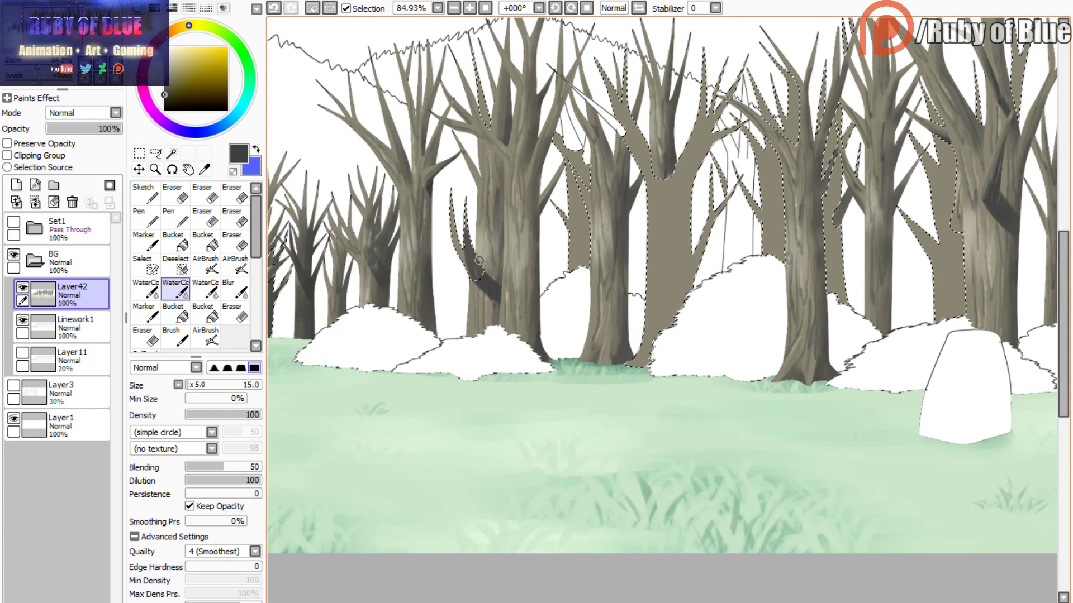
{"action": "left_click", "coordinate": [146, 290]}
{"action": "mouse_move", "coordinate": [586, 201]}
{"action": "left_mouse_down"}
{"action": "mouse_move", "coordinate": [590, 254]}
{"action": "mouse_move", "coordinate": [586, 199]}
{"action": "mouse_move", "coordinate": [577, 272]}
{"action": "mouse_move", "coordinate": [576, 186]}
{"action": "left_mouse_up"}
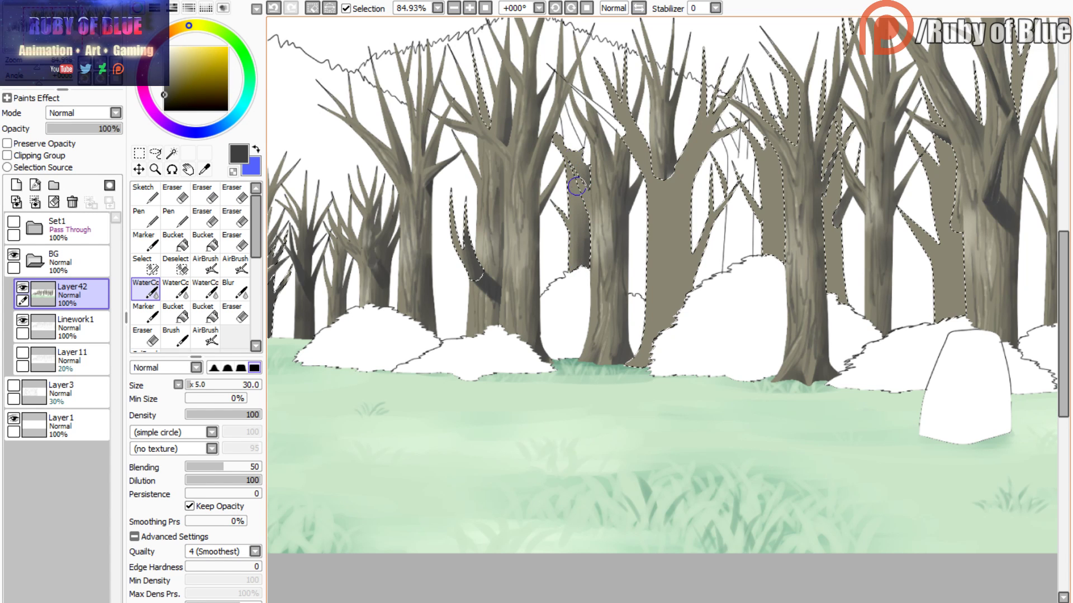
{"action": "key", "text": "c"}
{"action": "left_click_drag", "start_coordinate": [554, 120], "coordinate": [414, 210]}
{"action": "left_click", "coordinate": [347, 9]}
- Shade the branches, the thin side tree and the fork shadow of the large flat-coloured tree with the size 15 watercolour brush
{"action": "mouse_move", "coordinate": [570, 242]}
{"action": "left_mouse_down"}
{"action": "mouse_move", "coordinate": [549, 264]}
{"action": "mouse_move", "coordinate": [551, 400]}
{"action": "mouse_move", "coordinate": [542, 397]}
{"action": "mouse_move", "coordinate": [546, 265]}
{"action": "left_mouse_up"}
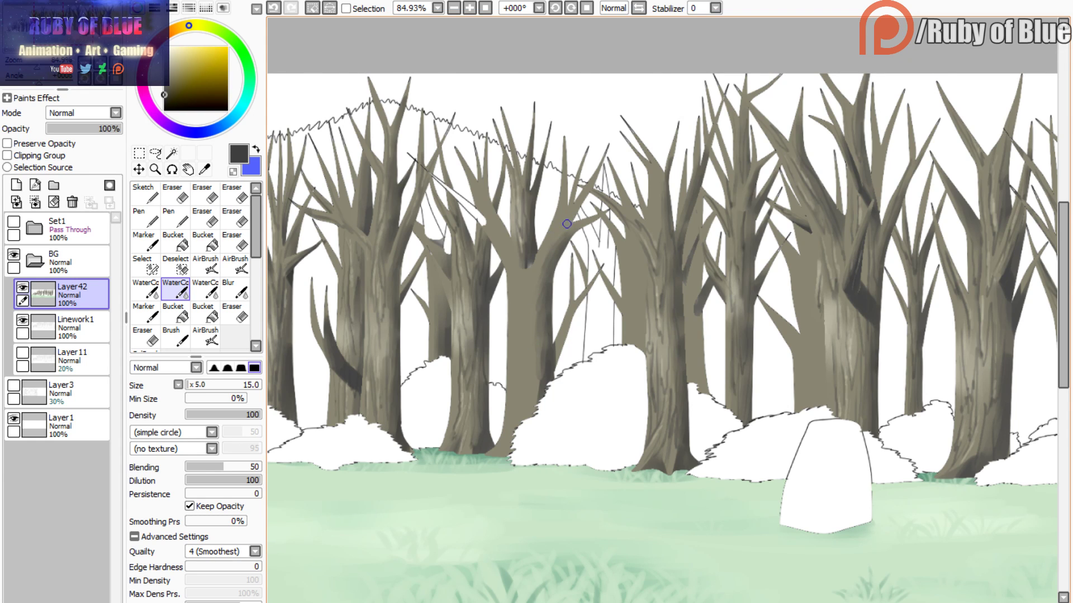
{"action": "mouse_move", "coordinate": [566, 224]}
{"action": "left_mouse_down"}
{"action": "mouse_move", "coordinate": [559, 234]}
{"action": "mouse_move", "coordinate": [575, 214]}
{"action": "left_mouse_up"}
{"action": "mouse_move", "coordinate": [555, 337]}
{"action": "left_mouse_down"}
{"action": "mouse_move", "coordinate": [555, 363]}
{"action": "mouse_move", "coordinate": [596, 279]}
{"action": "left_mouse_up"}
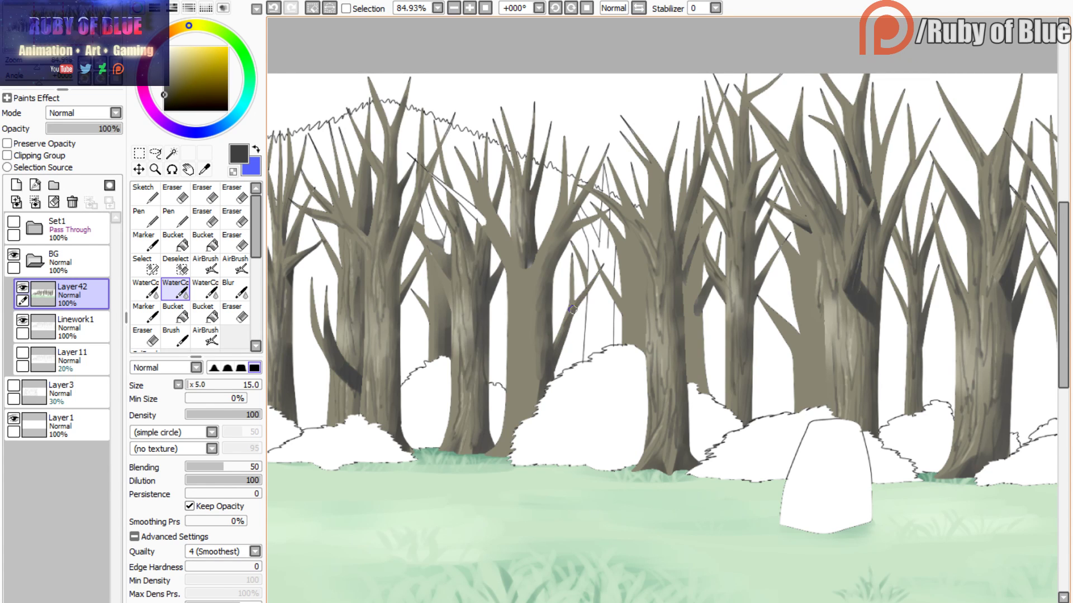
{"action": "left_click_drag", "start_coordinate": [515, 248], "coordinate": [488, 178]}
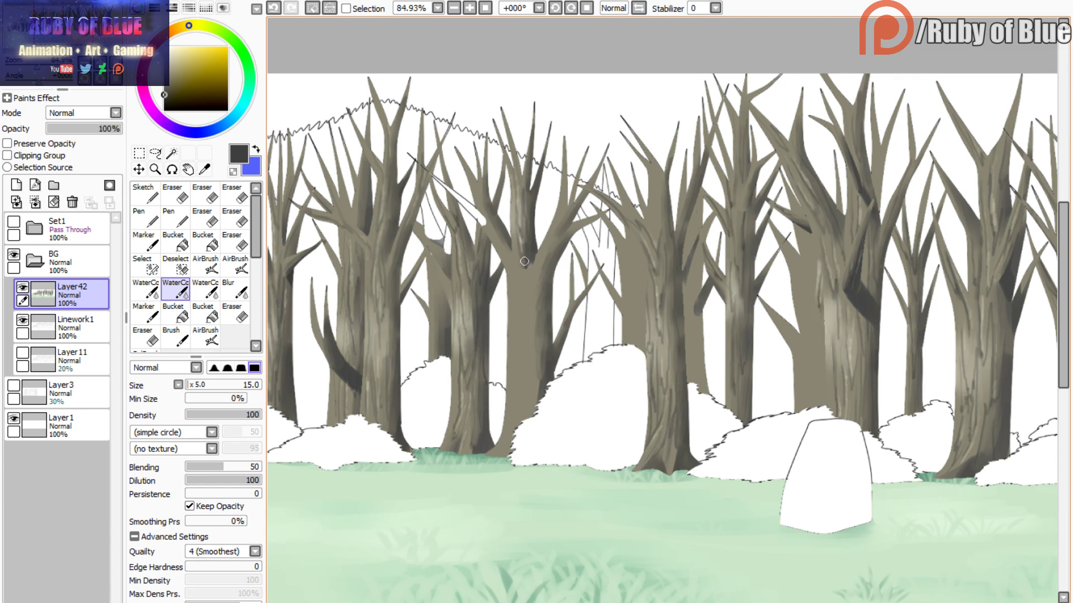
{"action": "mouse_move", "coordinate": [522, 263]}
{"action": "left_mouse_down"}
{"action": "mouse_move", "coordinate": [552, 274]}
{"action": "mouse_move", "coordinate": [528, 252]}
{"action": "mouse_move", "coordinate": [553, 278]}
{"action": "left_mouse_up"}
{"action": "left_click", "coordinate": [268, 8]}
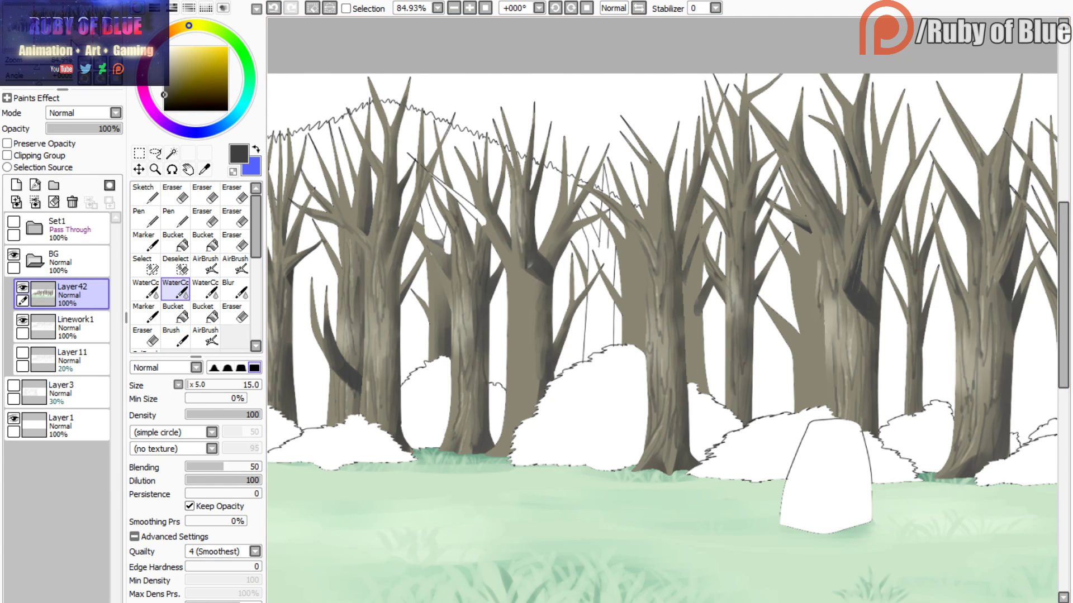
- Soften the shading on the broken trunk top and shade the trunk on the large tree's side of the curved front tree
{"action": "left_click", "coordinate": [205, 290]}
{"action": "left_click_drag", "start_coordinate": [446, 243], "coordinate": [441, 233]}
{"action": "left_click_drag", "start_coordinate": [479, 133], "coordinate": [339, 163]}
{"action": "key", "text": "c"}
{"action": "left_click_drag", "start_coordinate": [510, 308], "coordinate": [501, 386]}
{"action": "left_click_drag", "start_coordinate": [506, 347], "coordinate": [494, 382]}
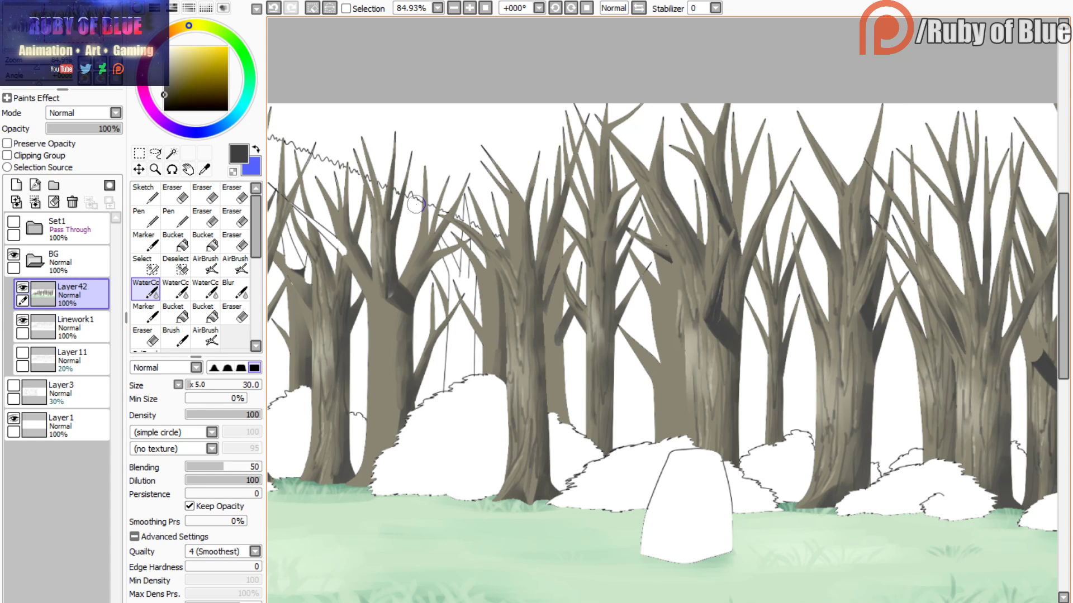
- Darken the trunk between the curved front tree and its neighbour towards the stone with the size 30 watercolour brush
{"action": "key", "text": "c"}
{"action": "key", "text": "c"}
{"action": "left_click_drag", "start_coordinate": [566, 254], "coordinate": [560, 416]}
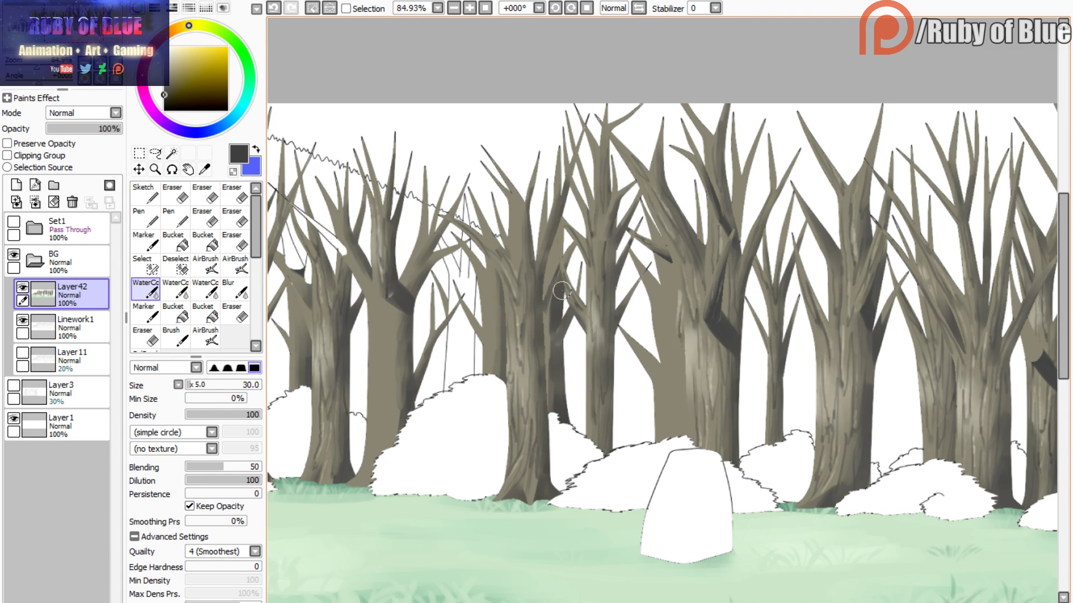
{"action": "key", "text": "c"}
{"action": "mouse_move", "coordinate": [561, 277]}
{"action": "left_mouse_down"}
{"action": "mouse_move", "coordinate": [553, 235]}
{"action": "mouse_move", "coordinate": [547, 404]}
{"action": "left_mouse_up"}
{"action": "key", "text": "c"}
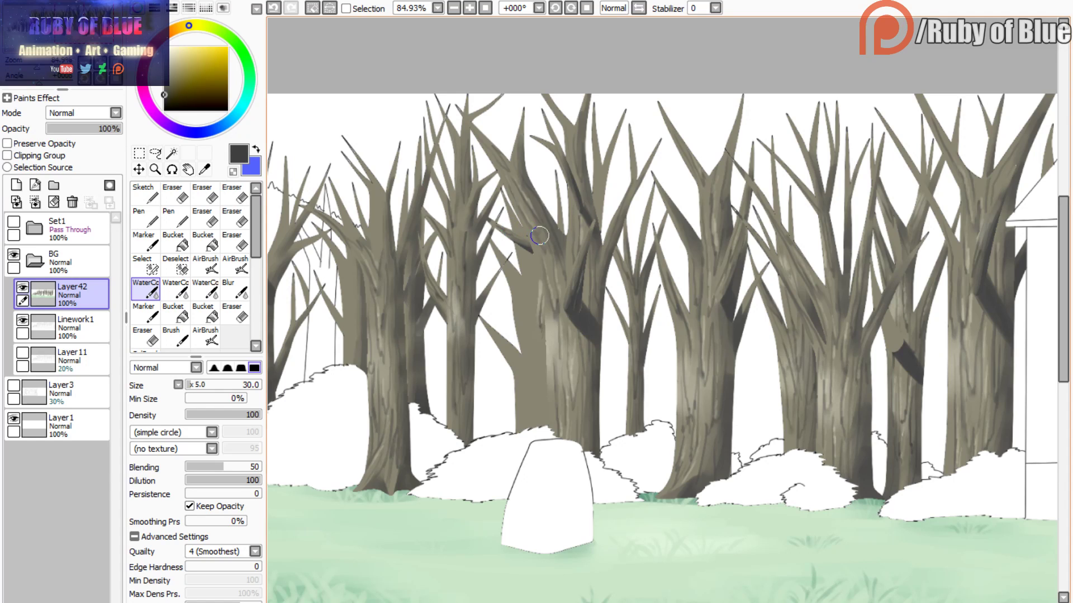
- Shade the upper trunk and branches of the flat-coloured tree behind the stone, redoing the last stroke with the size 15 watercolour brush
{"action": "mouse_move", "coordinate": [537, 229]}
{"action": "left_mouse_down"}
{"action": "mouse_move", "coordinate": [554, 427]}
{"action": "mouse_move", "coordinate": [539, 417]}
{"action": "mouse_move", "coordinate": [527, 240]}
{"action": "left_mouse_up"}
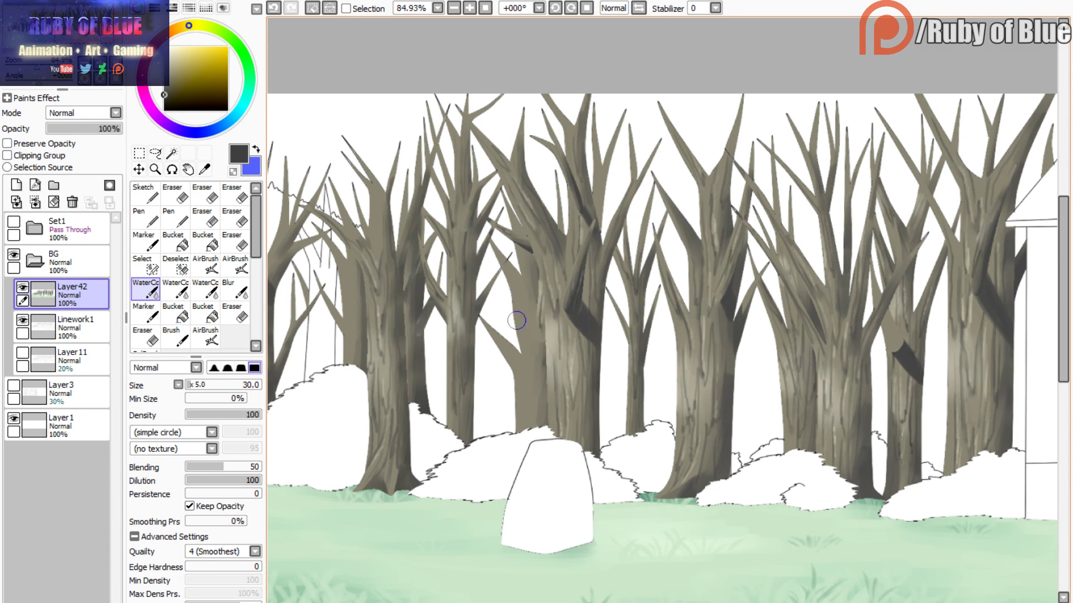
{"action": "key", "text": "v"}
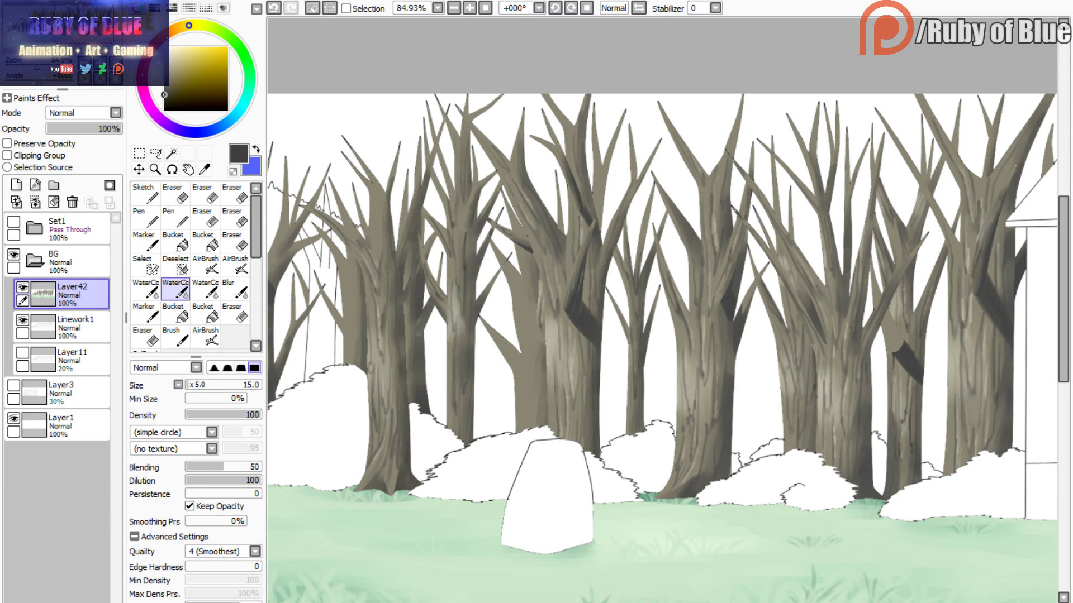
{"action": "key", "text": "ctrl+z"}
{"action": "mouse_move", "coordinate": [512, 204]}
{"action": "left_mouse_down"}
{"action": "mouse_move", "coordinate": [507, 273]}
{"action": "mouse_move", "coordinate": [526, 304]}
{"action": "left_mouse_up"}
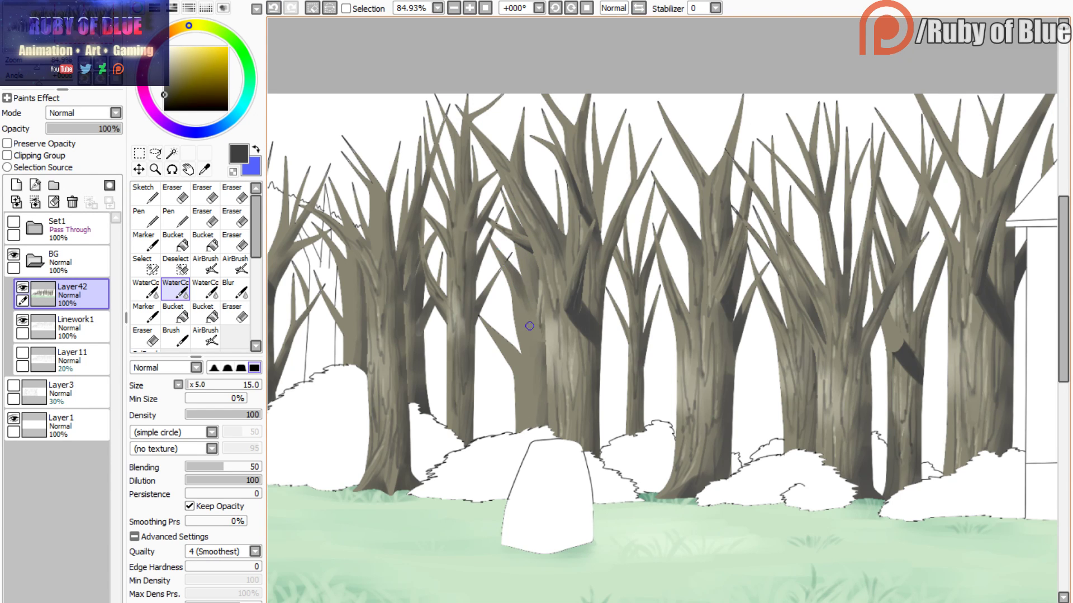
- Shade the forked branch above the stone tree and the cut limb behind the trees near the house
{"action": "left_click_drag", "start_coordinate": [612, 167], "coordinate": [600, 224]}
{"action": "mouse_move", "coordinate": [618, 134]}
{"action": "left_mouse_down"}
{"action": "mouse_move", "coordinate": [600, 209]}
{"action": "mouse_move", "coordinate": [599, 196]}
{"action": "left_mouse_up"}
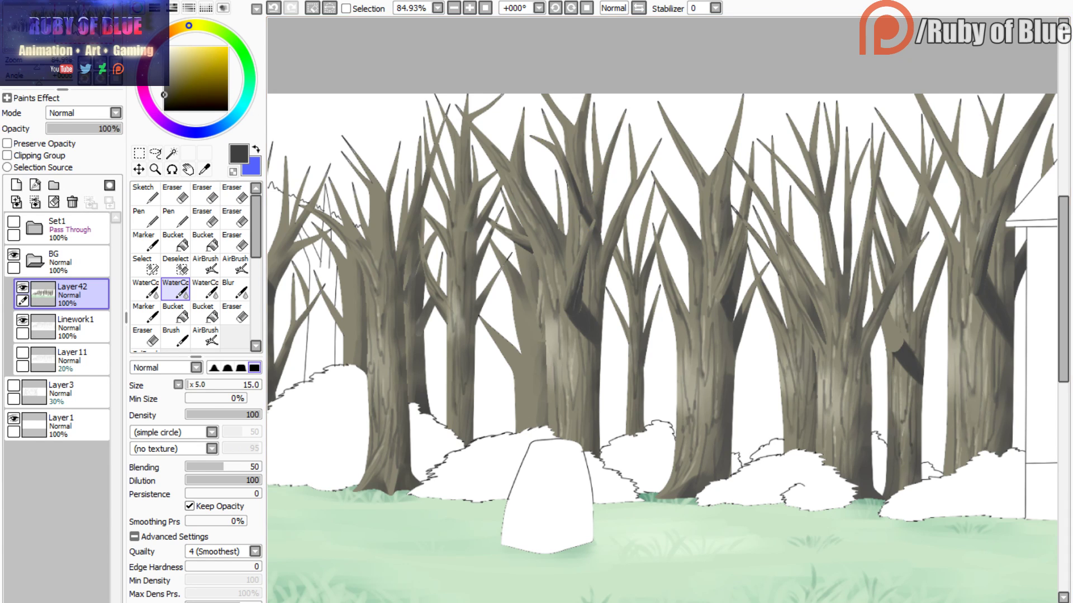
{"action": "mouse_move", "coordinate": [819, 278]}
{"action": "left_mouse_down"}
{"action": "mouse_move", "coordinate": [607, 262]}
{"action": "mouse_move", "coordinate": [490, 268]}
{"action": "left_mouse_up"}
{"action": "mouse_move", "coordinate": [563, 321]}
{"action": "left_mouse_down"}
{"action": "mouse_move", "coordinate": [570, 338]}
{"action": "mouse_move", "coordinate": [549, 279]}
{"action": "left_mouse_up"}
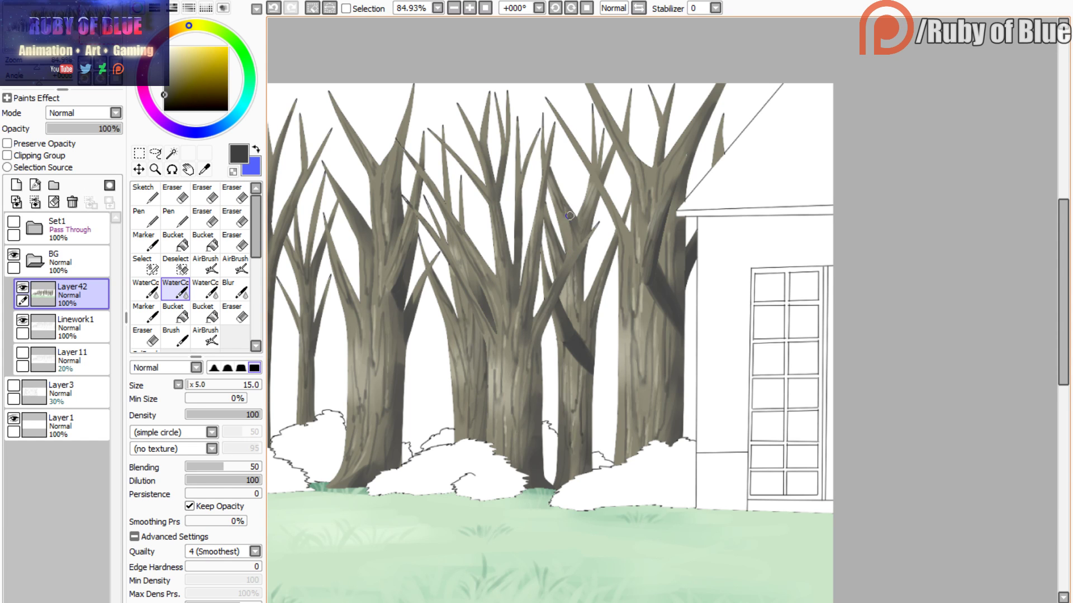
- Choose a light grey and highlight the short trunk behind the large tree's neighbour with the size 15 watercolour brush
{"action": "left_click_drag", "start_coordinate": [503, 336], "coordinate": [991, 364]}
{"action": "left_click_drag", "start_coordinate": [559, 347], "coordinate": [708, 337]}
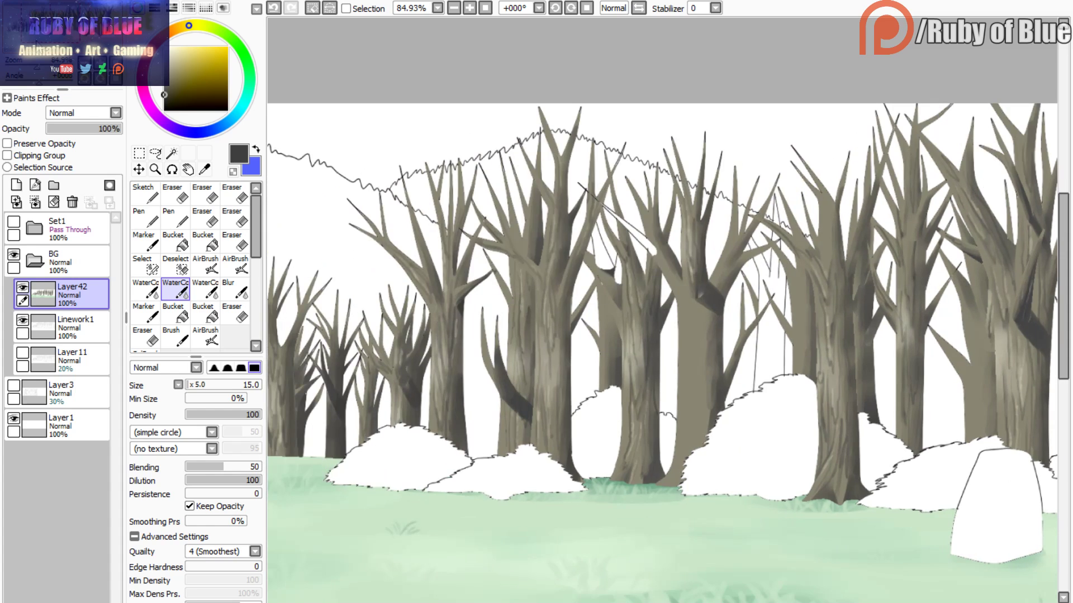
{"action": "left_click_drag", "start_coordinate": [558, 346], "coordinate": [704, 288]}
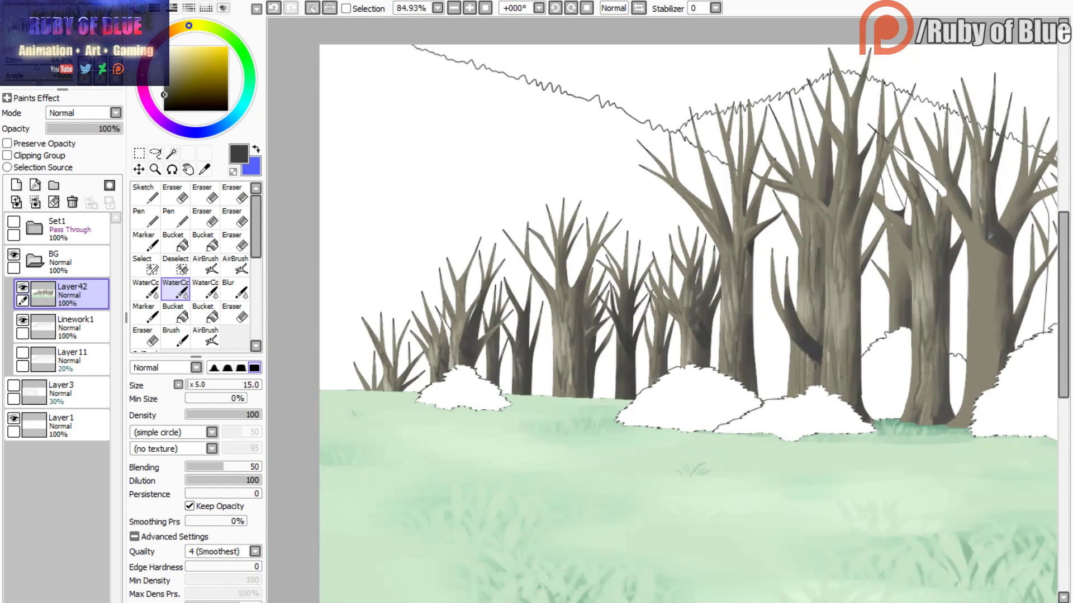
{"action": "left_click_drag", "start_coordinate": [31, 28], "coordinate": [33, 30]}
{"action": "left_click_drag", "start_coordinate": [37, 68], "coordinate": [88, 34]}
{"action": "left_click_drag", "start_coordinate": [169, 59], "coordinate": [169, 54]}
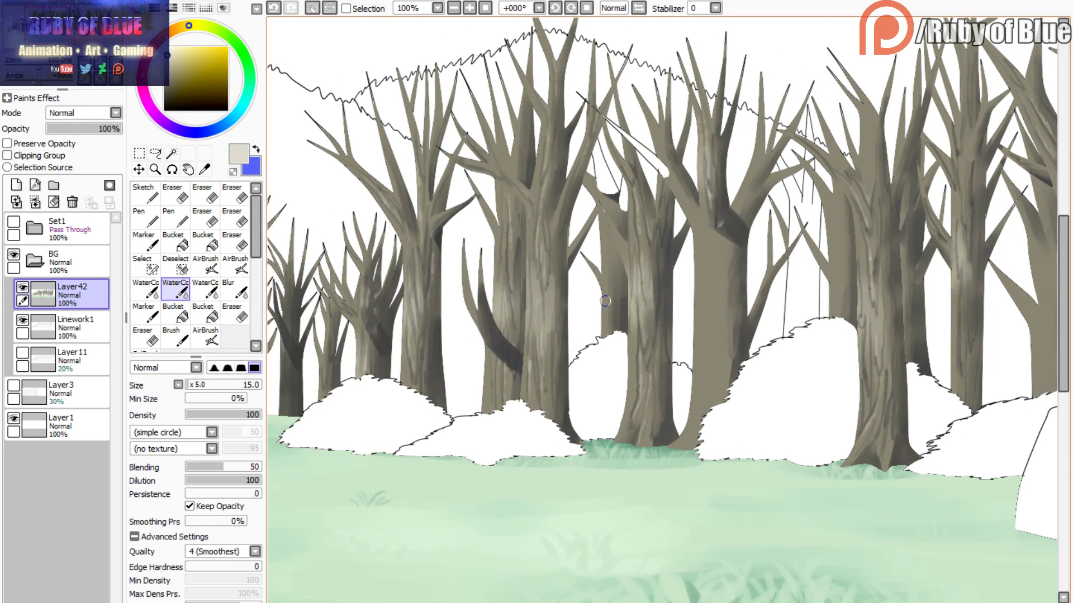
{"action": "mouse_move", "coordinate": [605, 301]}
{"action": "left_mouse_down"}
{"action": "mouse_move", "coordinate": [606, 282]}
{"action": "mouse_move", "coordinate": [620, 293]}
{"action": "mouse_move", "coordinate": [621, 274]}
{"action": "mouse_move", "coordinate": [613, 278]}
{"action": "mouse_move", "coordinate": [621, 305]}
{"action": "left_mouse_up"}
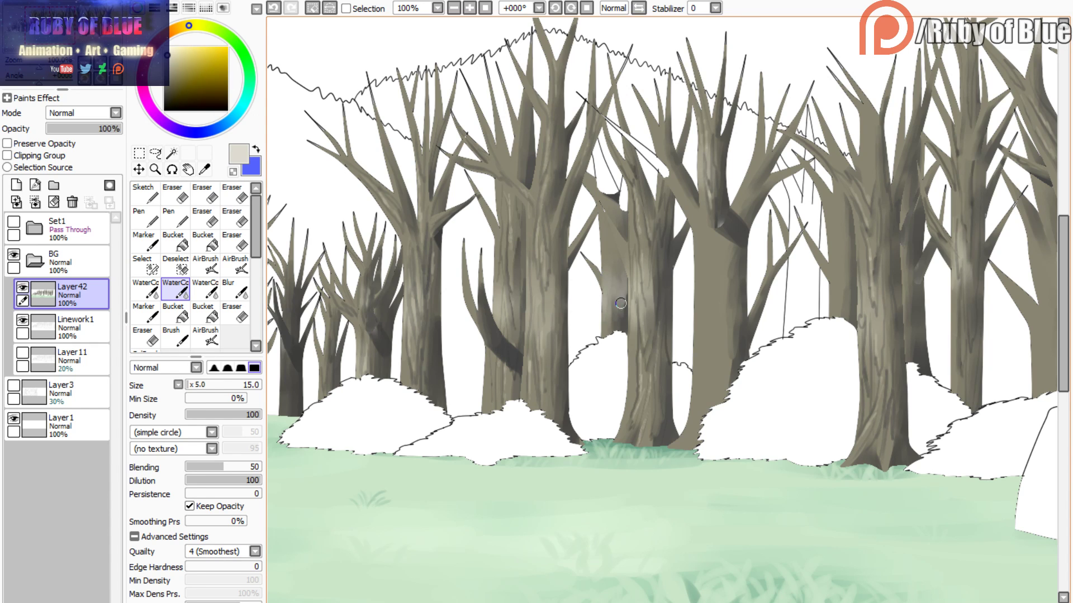
- Paint a soft light grey highlight down the middle of the large tree's trunk below the fork shadow
{"action": "left_click_drag", "start_coordinate": [695, 300], "coordinate": [698, 338]}
{"action": "key", "text": "c"}
{"action": "mouse_move", "coordinate": [701, 298]}
{"action": "left_mouse_down"}
{"action": "mouse_move", "coordinate": [705, 320]}
{"action": "mouse_move", "coordinate": [711, 303]}
{"action": "mouse_move", "coordinate": [716, 313]}
{"action": "mouse_move", "coordinate": [701, 280]}
{"action": "mouse_move", "coordinate": [703, 334]}
{"action": "left_mouse_up"}
{"action": "key", "text": "v"}
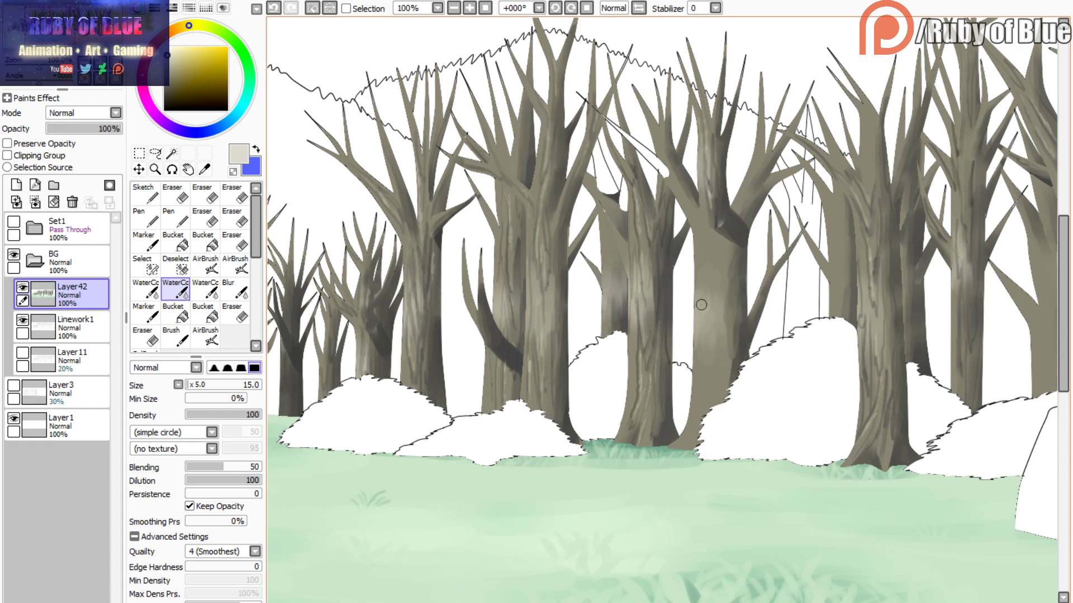
- Undo the last stroke, and highlight the trunk behind the curved front tree and the trunk behind the stone in light grey
{"action": "left_click_drag", "start_coordinate": [466, 67], "coordinate": [190, 59]}
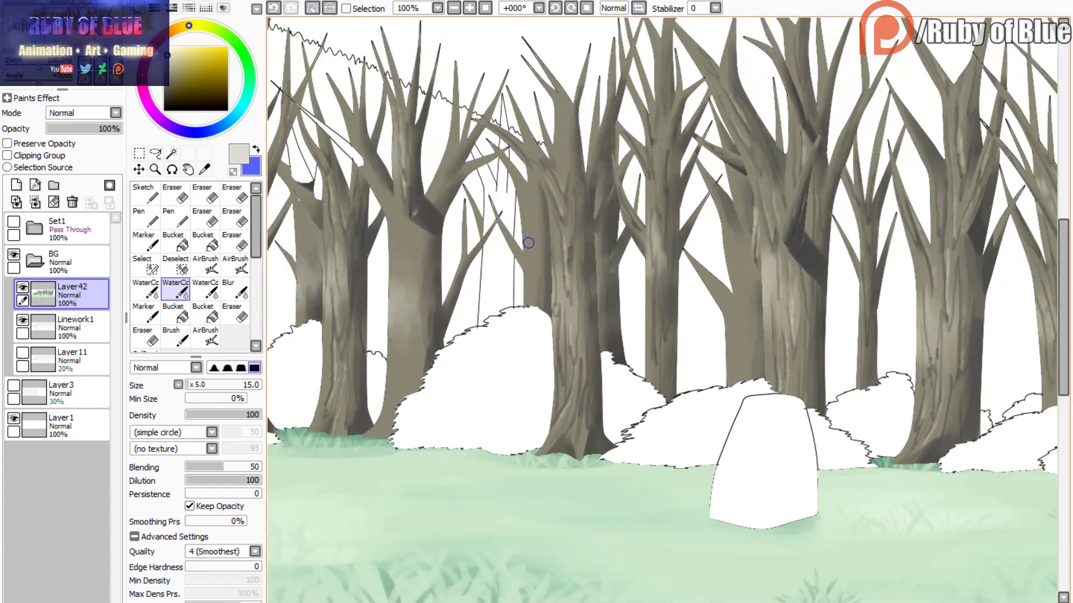
{"action": "key", "text": "ctrl+z"}
{"action": "key", "text": "v"}
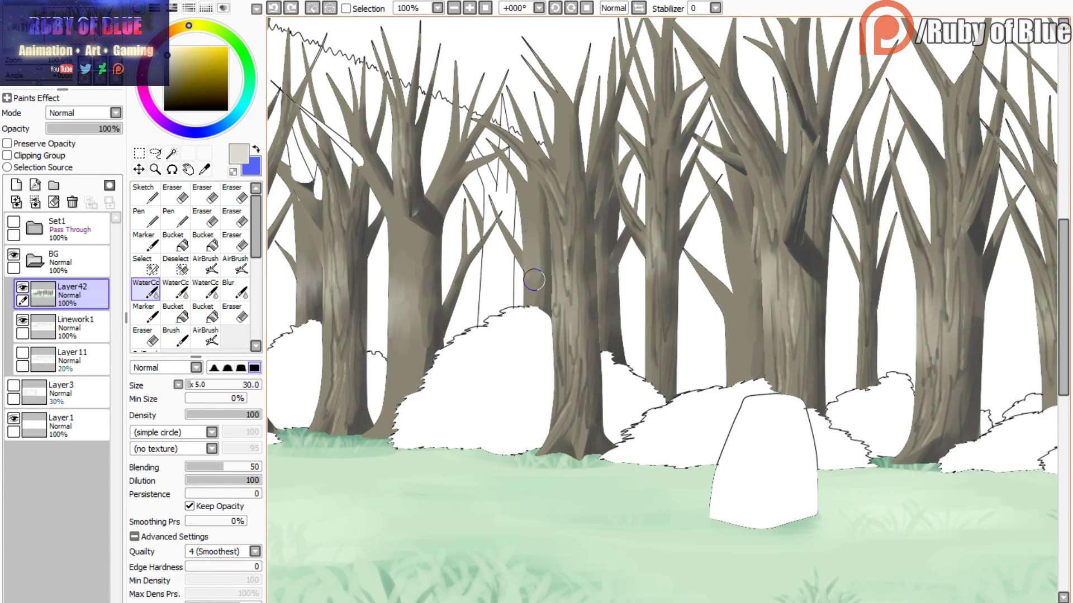
{"action": "mouse_move", "coordinate": [533, 280]}
{"action": "left_mouse_down"}
{"action": "mouse_move", "coordinate": [531, 240]}
{"action": "mouse_move", "coordinate": [532, 290]}
{"action": "mouse_move", "coordinate": [548, 249]}
{"action": "mouse_move", "coordinate": [529, 223]}
{"action": "mouse_move", "coordinate": [537, 295]}
{"action": "mouse_move", "coordinate": [528, 229]}
{"action": "mouse_move", "coordinate": [533, 236]}
{"action": "left_mouse_up"}
{"action": "key", "text": "b"}
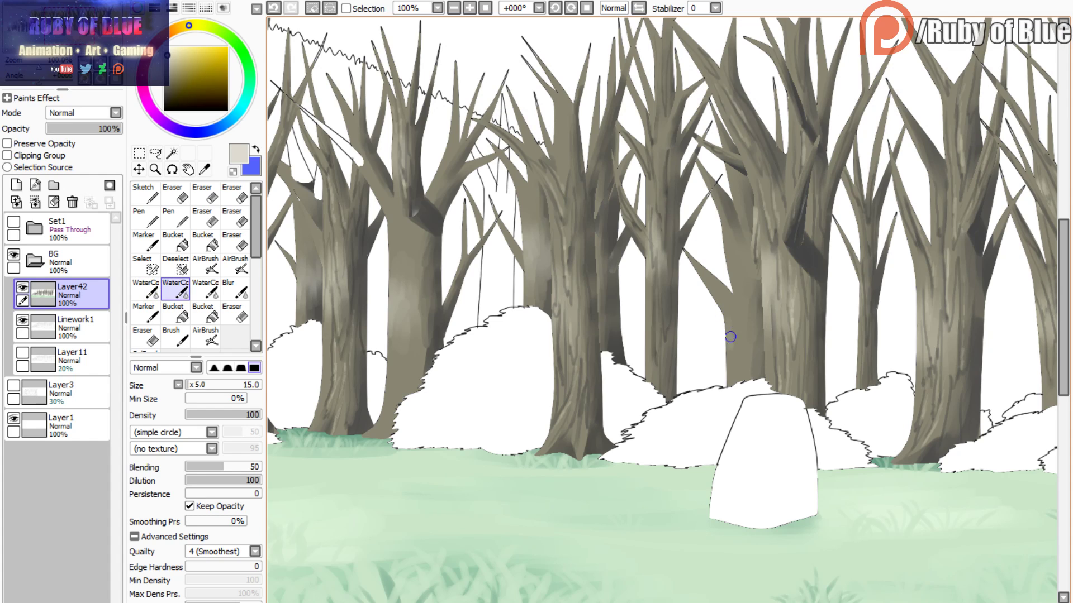
{"action": "mouse_move", "coordinate": [730, 337]}
{"action": "left_mouse_down"}
{"action": "mouse_move", "coordinate": [740, 296]}
{"action": "mouse_move", "coordinate": [746, 310]}
{"action": "mouse_move", "coordinate": [758, 296]}
{"action": "mouse_move", "coordinate": [749, 334]}
{"action": "mouse_move", "coordinate": [729, 251]}
{"action": "mouse_move", "coordinate": [751, 335]}
{"action": "mouse_move", "coordinate": [739, 315]}
{"action": "left_mouse_up"}
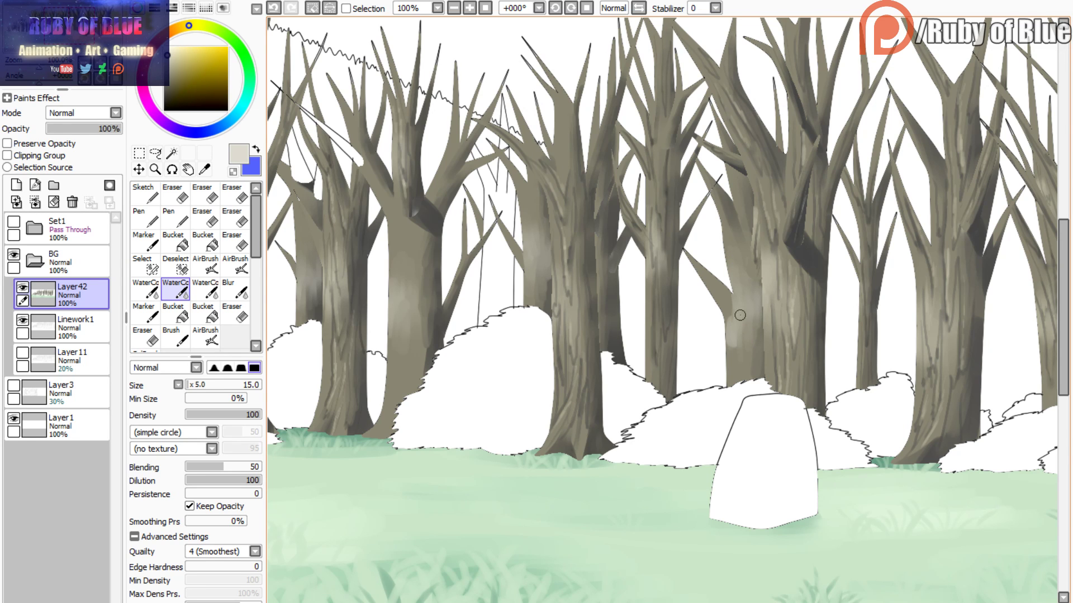
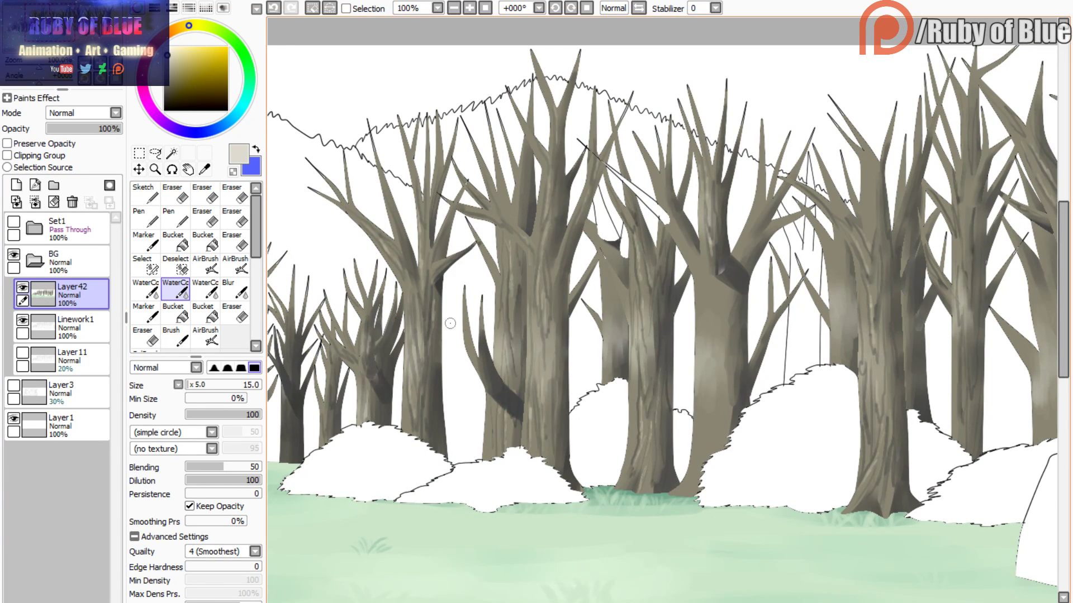
- Add light grey highlights to the curved bare branch and the upper limbs of the trunk behind the large tree
{"action": "left_click_drag", "start_coordinate": [463, 343], "coordinate": [475, 352]}
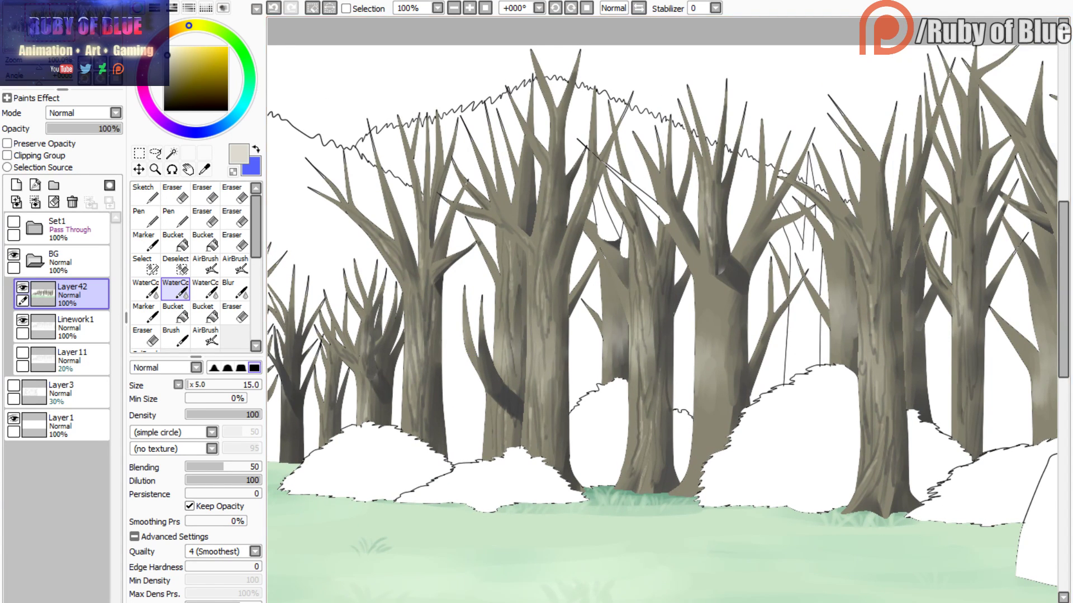
{"action": "left_click_drag", "start_coordinate": [496, 176], "coordinate": [503, 208]}
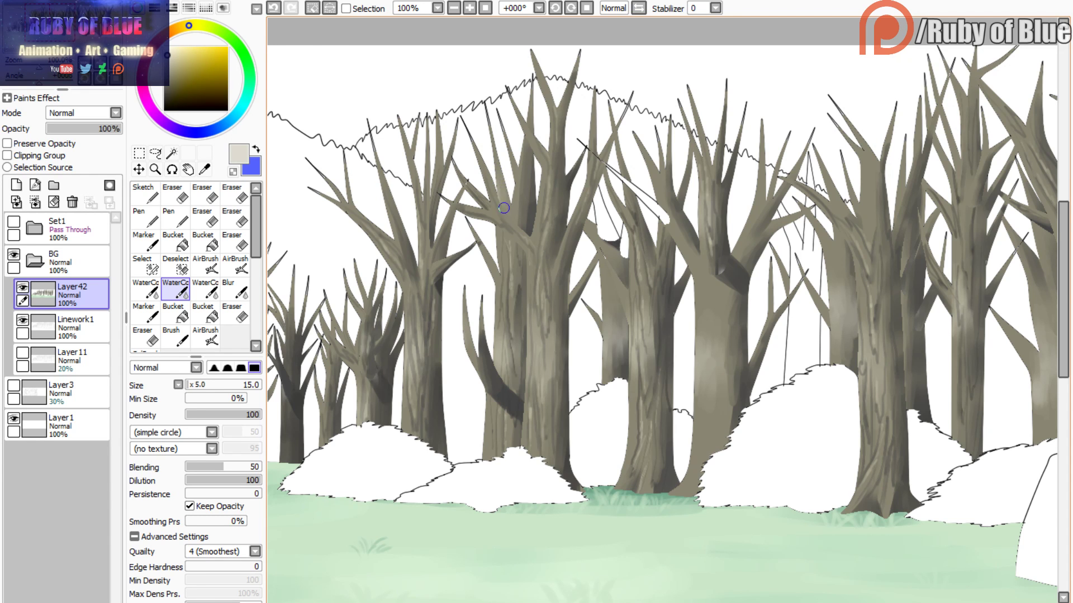
{"action": "left_click_drag", "start_coordinate": [922, 324], "coordinate": [393, 300]}
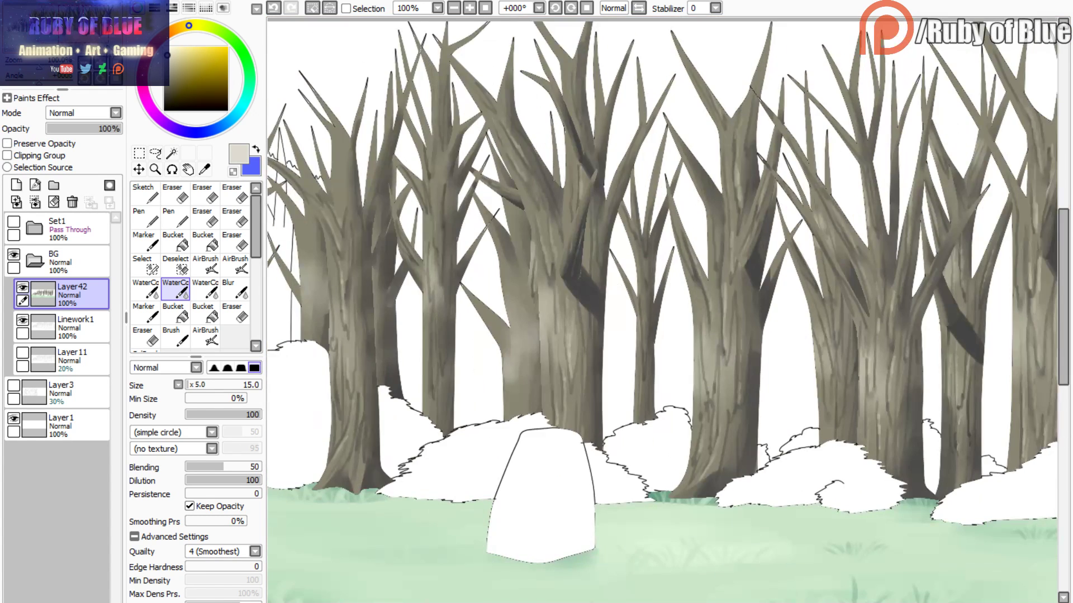
{"action": "left_click_drag", "start_coordinate": [103, 24], "coordinate": [92, 37]}
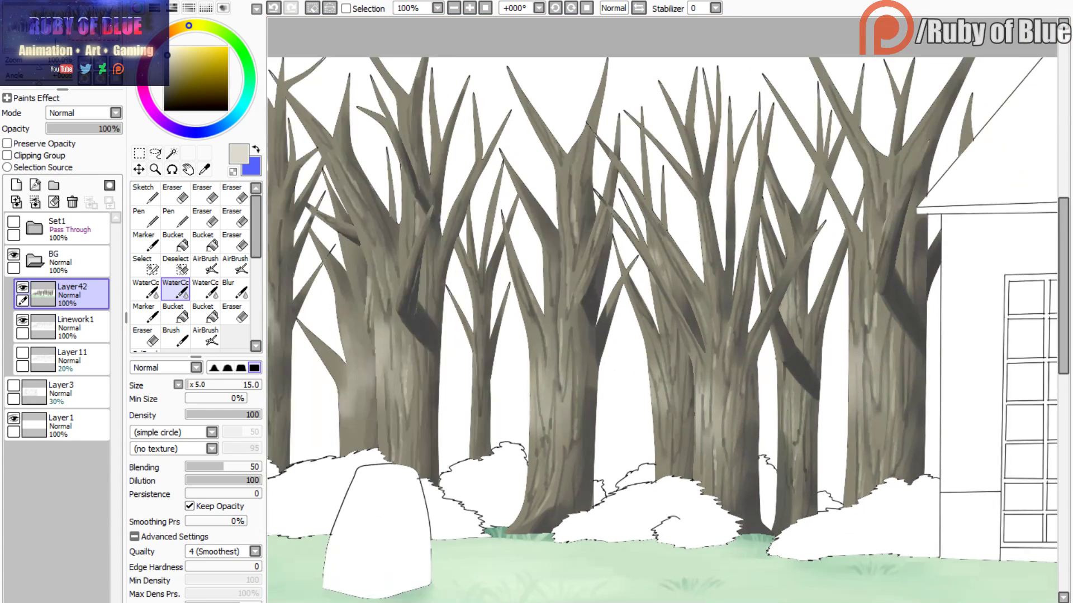
- Show the selection outline, choose a dark grey and paint bark on the cut limb near the house with the size 25 watercolour brush
{"action": "left_click", "coordinate": [347, 9]}
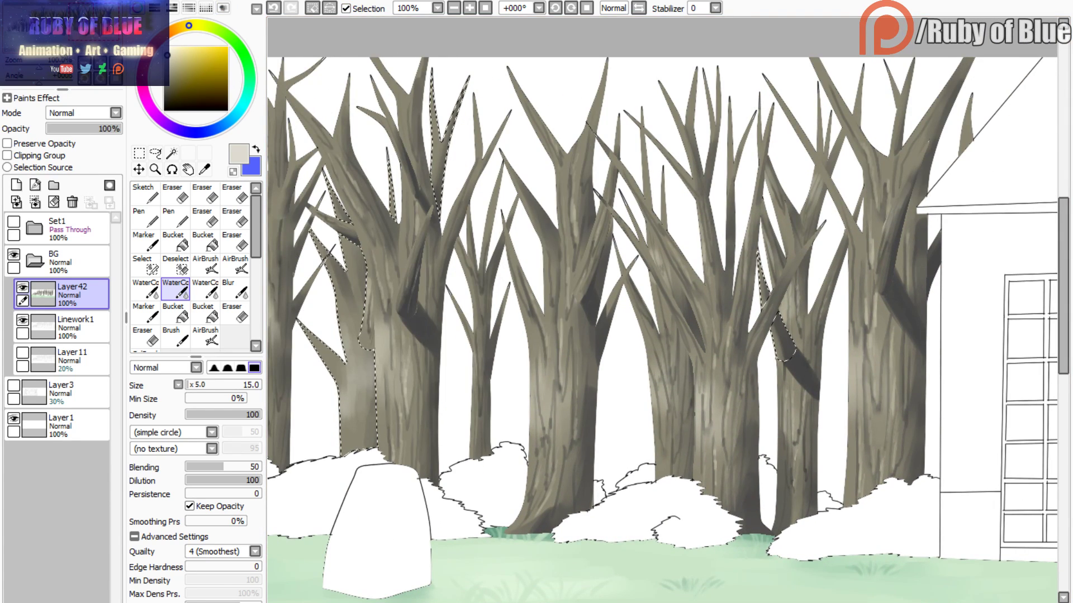
{"action": "left_click_drag", "start_coordinate": [759, 297], "coordinate": [619, 275]}
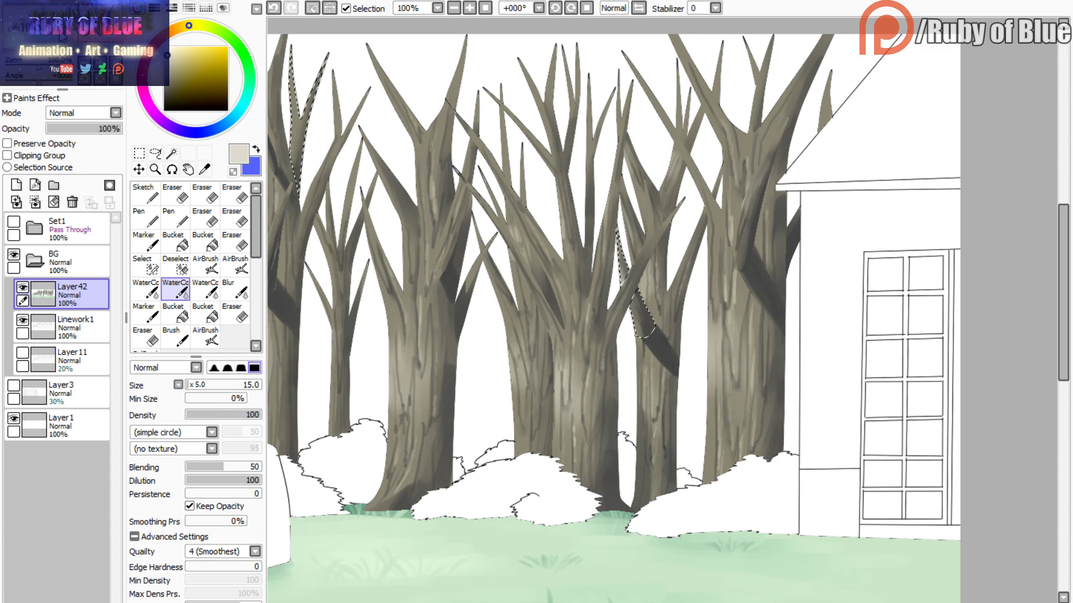
{"action": "left_click_drag", "start_coordinate": [51, 36], "coordinate": [41, 36]}
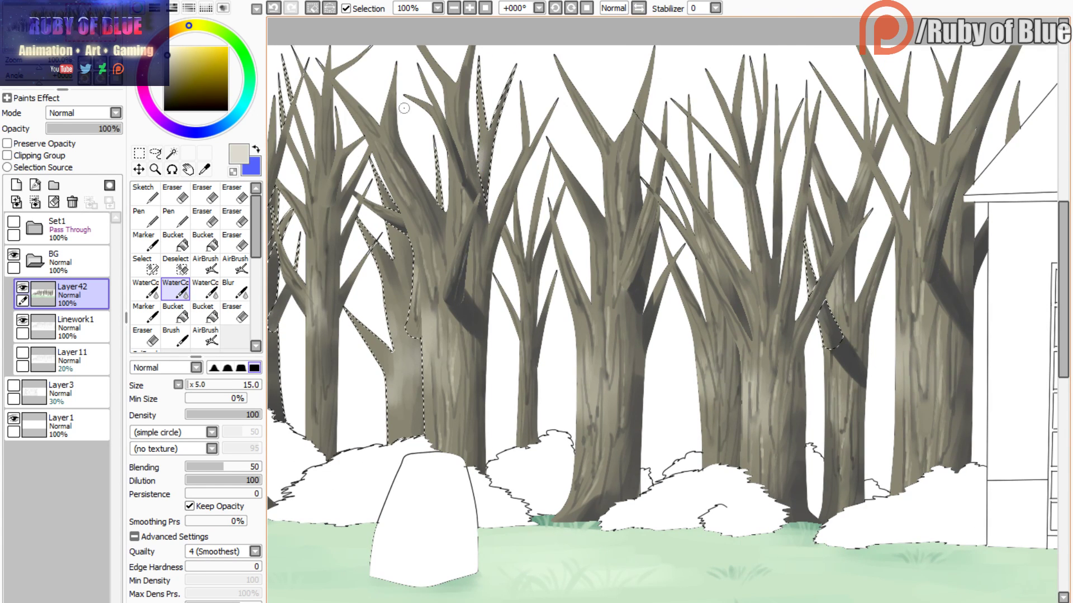
{"action": "left_click", "coordinate": [171, 89]}
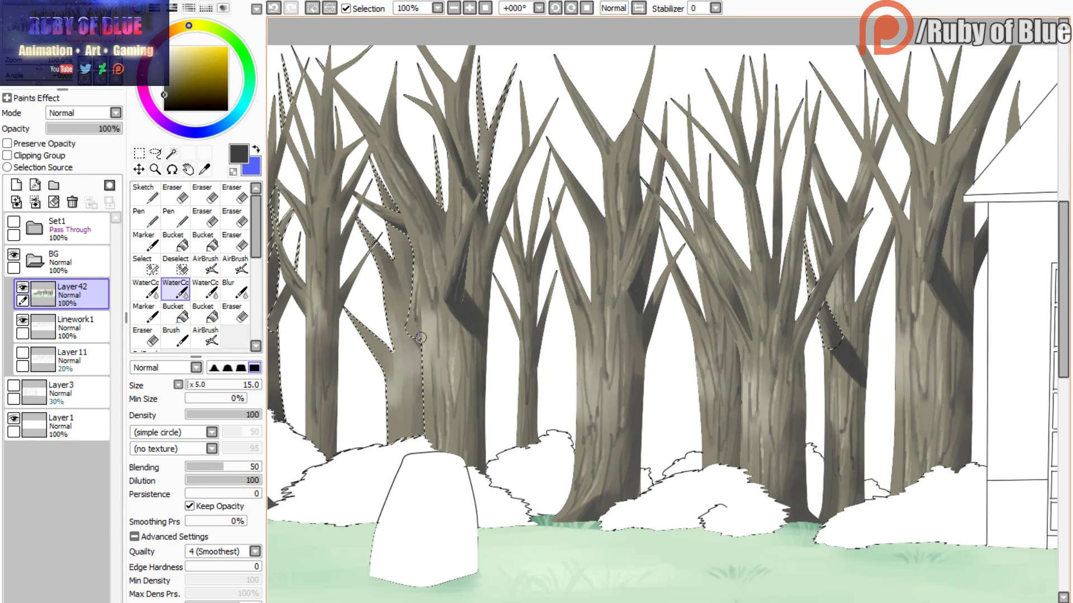
{"action": "key", "text": "ctrl+z"}
{"action": "left_click", "coordinate": [205, 289]}
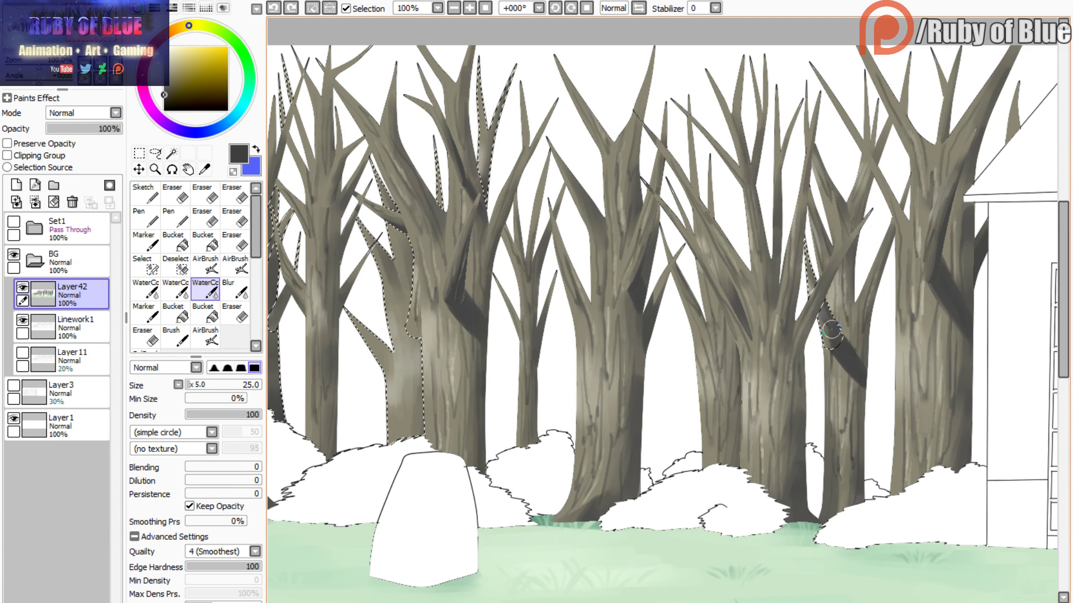
{"action": "left_click_drag", "start_coordinate": [832, 330], "coordinate": [835, 335]}
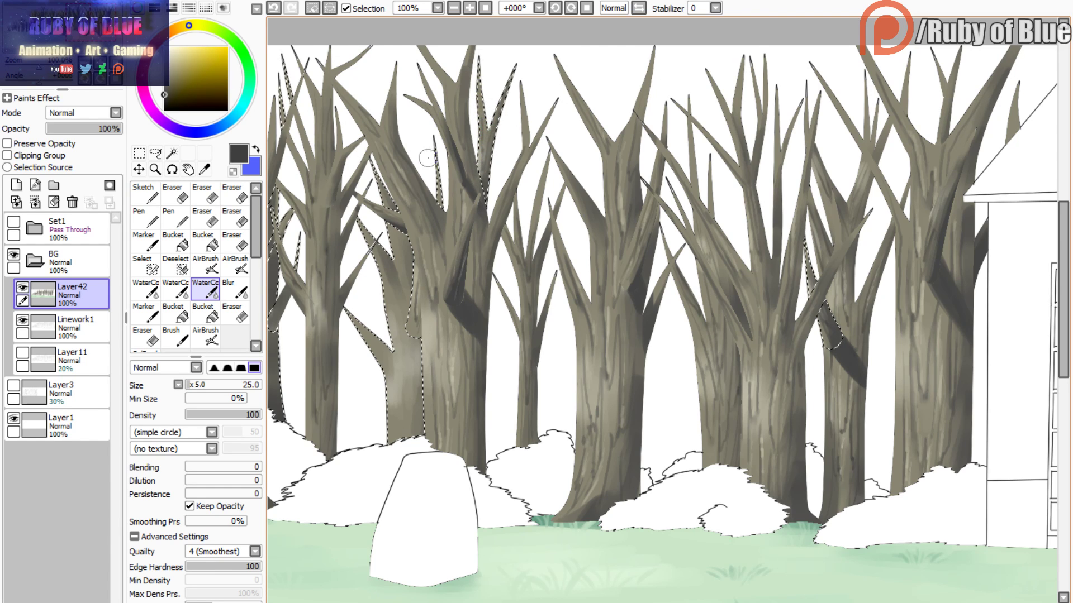
- Draw dark grey bark lines down the lower trunk behind the stone, undoing and redrawing unwanted strokes
{"action": "mouse_move", "coordinate": [380, 185]}
{"action": "left_mouse_down"}
{"action": "mouse_move", "coordinate": [413, 280]}
{"action": "mouse_move", "coordinate": [368, 236]}
{"action": "mouse_move", "coordinate": [397, 325]}
{"action": "mouse_move", "coordinate": [403, 259]}
{"action": "mouse_move", "coordinate": [397, 453]}
{"action": "left_mouse_up"}
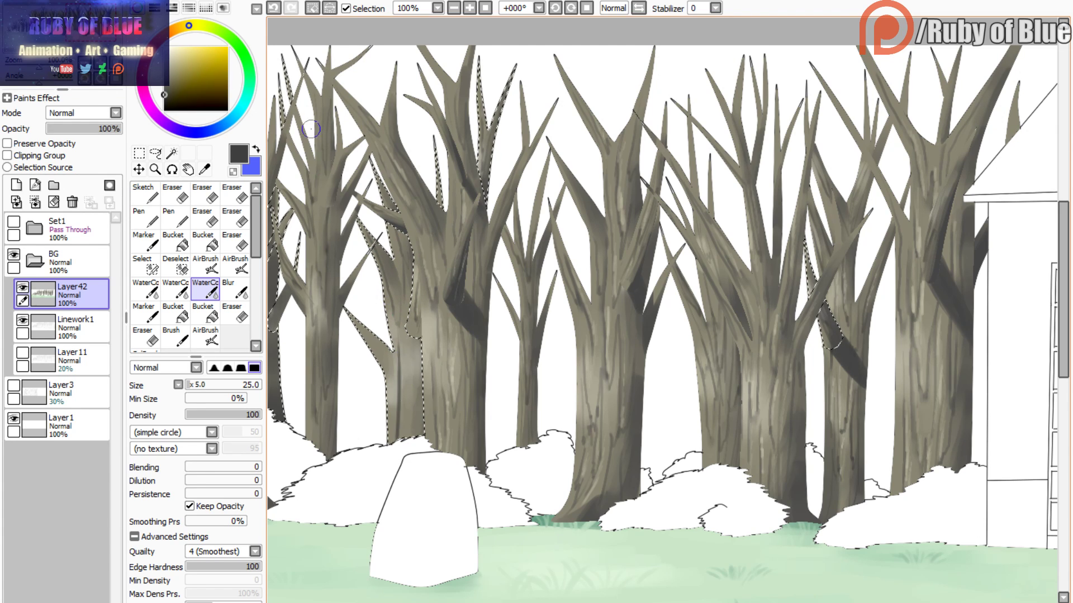
{"action": "key", "text": "ctrl+z"}
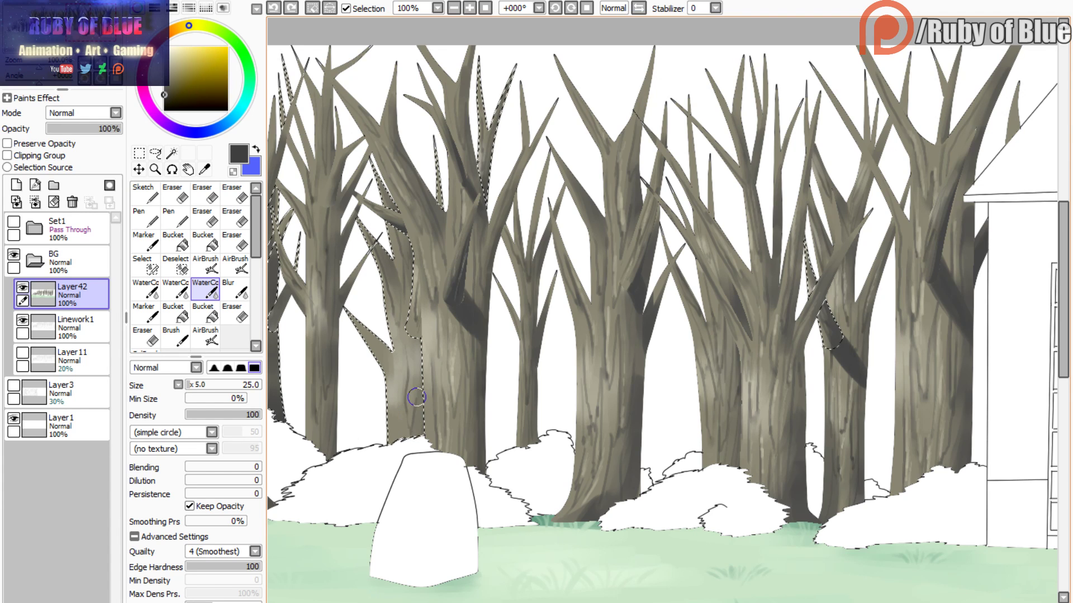
{"action": "left_click_drag", "start_coordinate": [416, 397], "coordinate": [414, 437]}
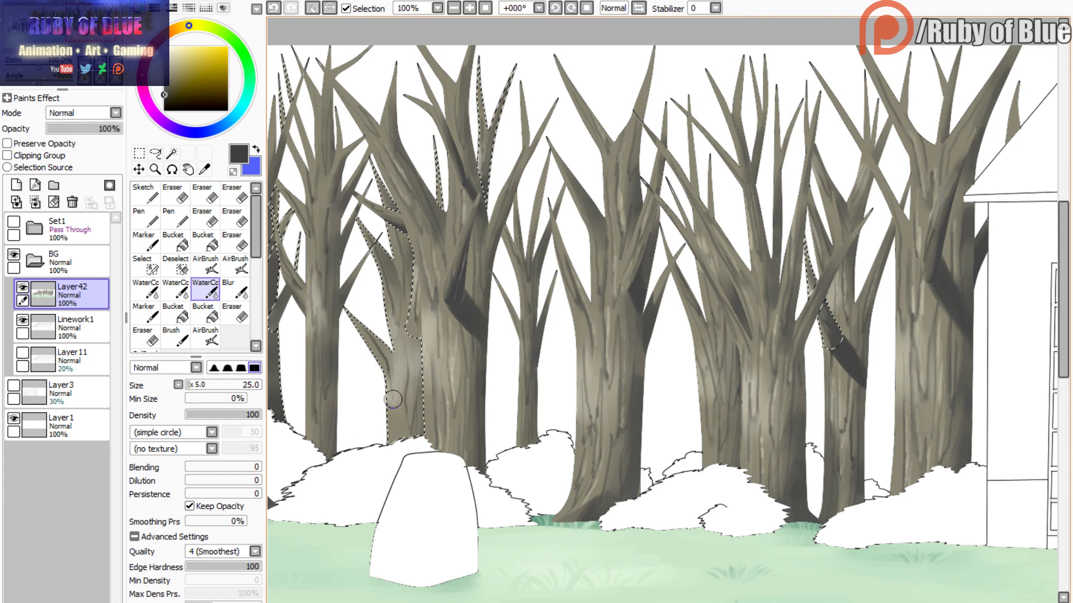
{"action": "mouse_move", "coordinate": [393, 400]}
{"action": "left_mouse_down"}
{"action": "mouse_move", "coordinate": [401, 360]}
{"action": "mouse_move", "coordinate": [390, 443]}
{"action": "left_mouse_up"}
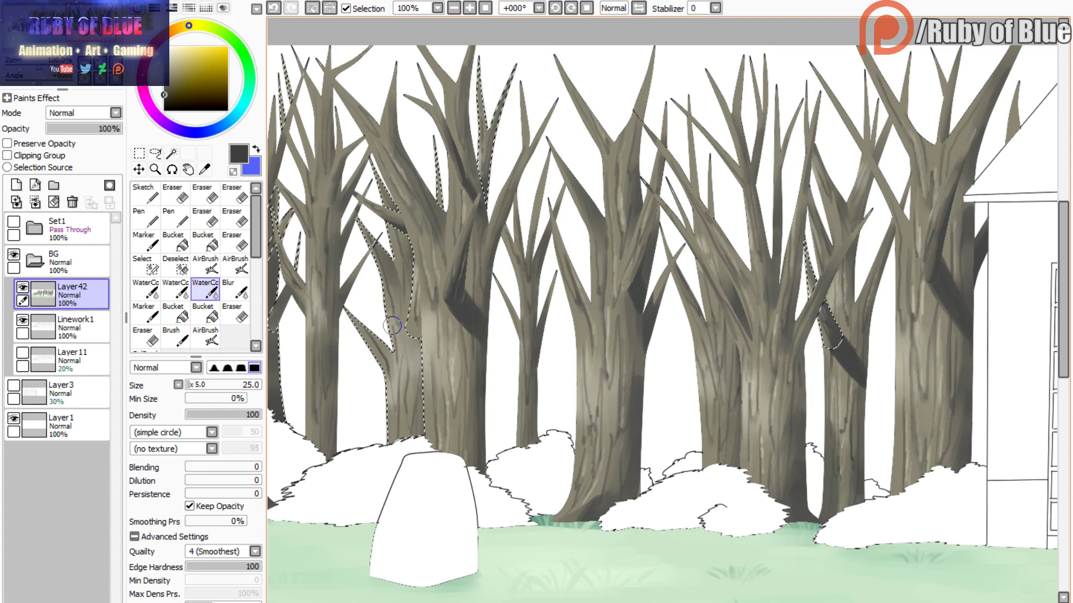
{"action": "key", "text": "ctrl+z"}
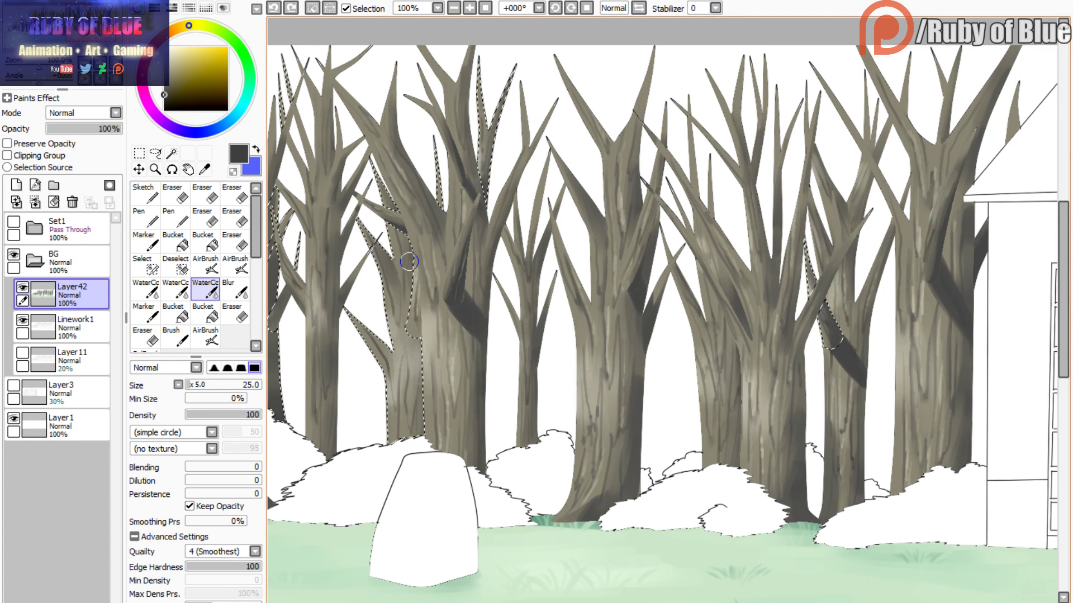
{"action": "left_click_drag", "start_coordinate": [401, 325], "coordinate": [408, 347]}
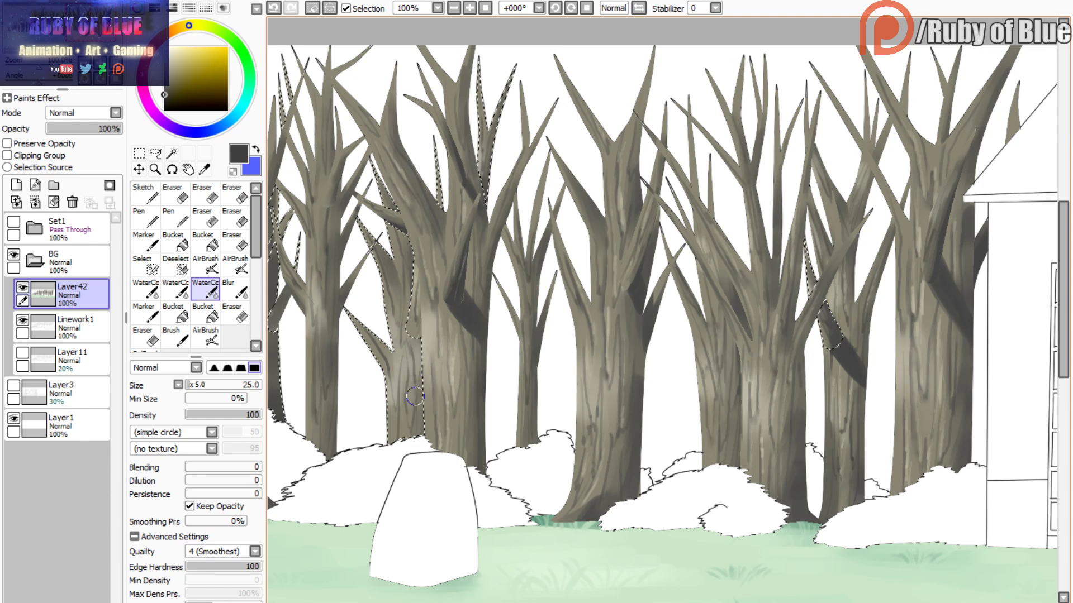
- Add bark lines to the side branch and upper trunk of the tree behind the stone, blending them with the size 15 watercolour brush
{"action": "key", "text": "c"}
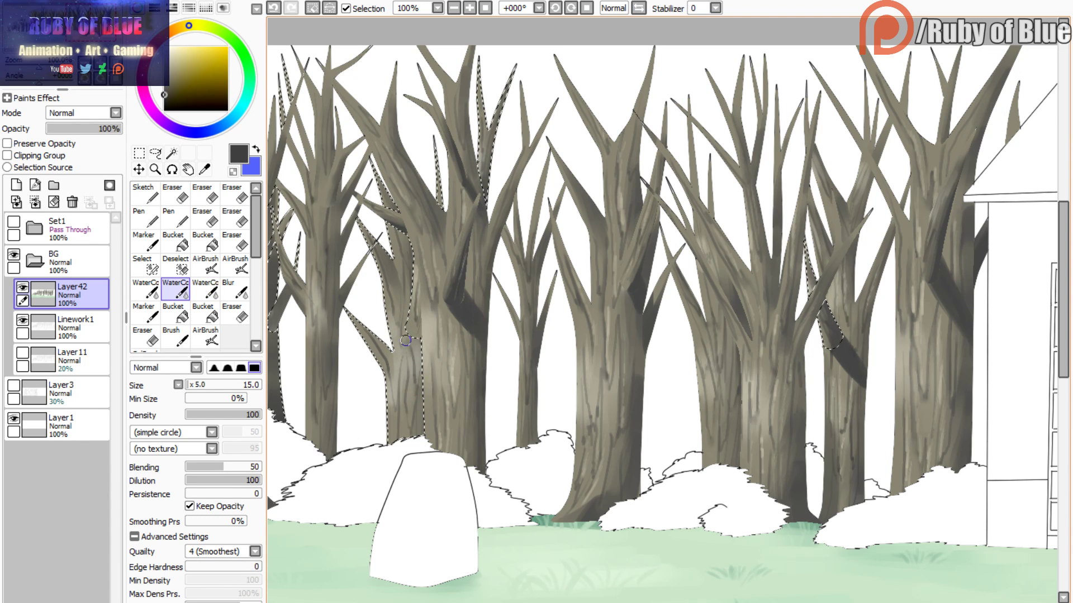
{"action": "key", "text": "c"}
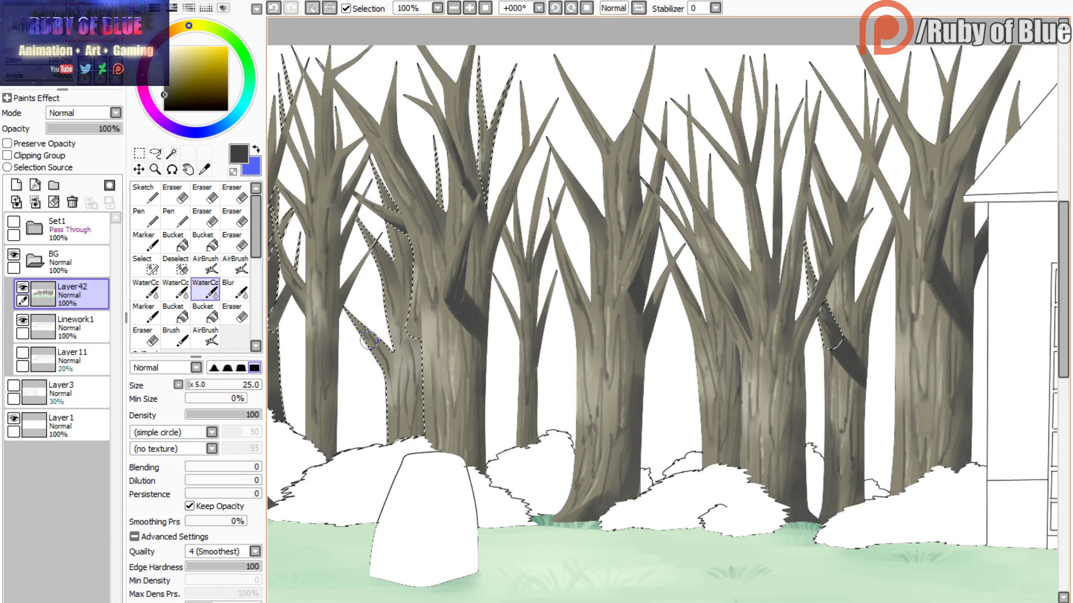
{"action": "key", "text": "c"}
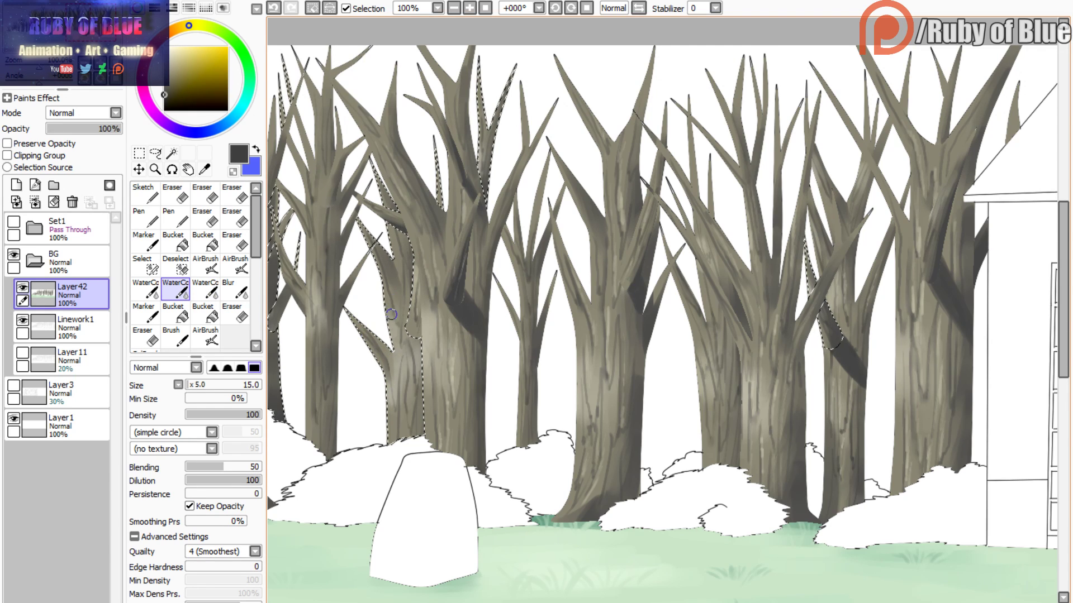
{"action": "key", "text": "c"}
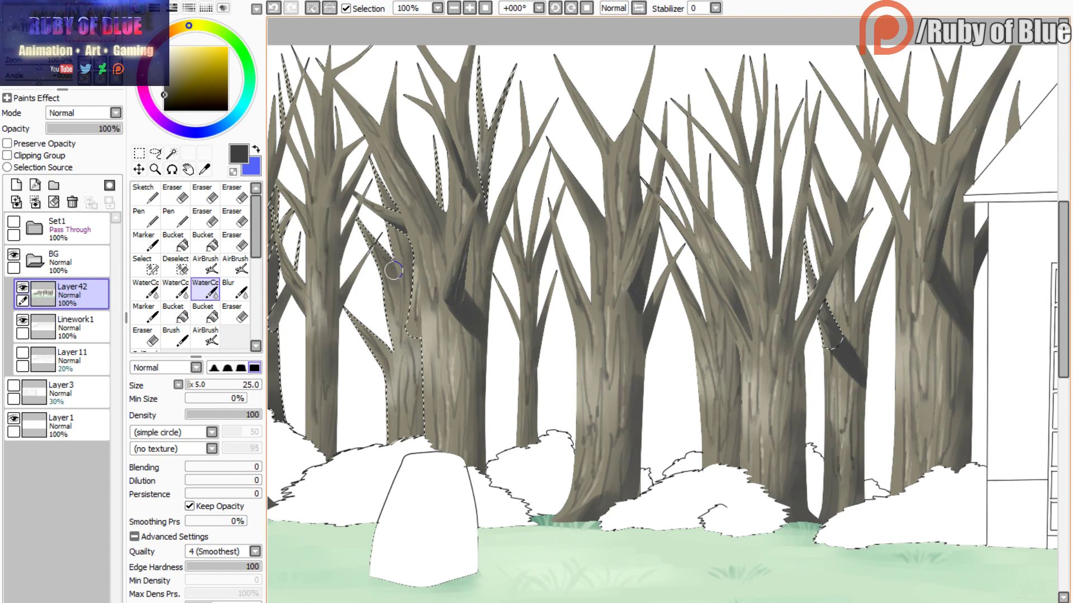
{"action": "key", "text": "c"}
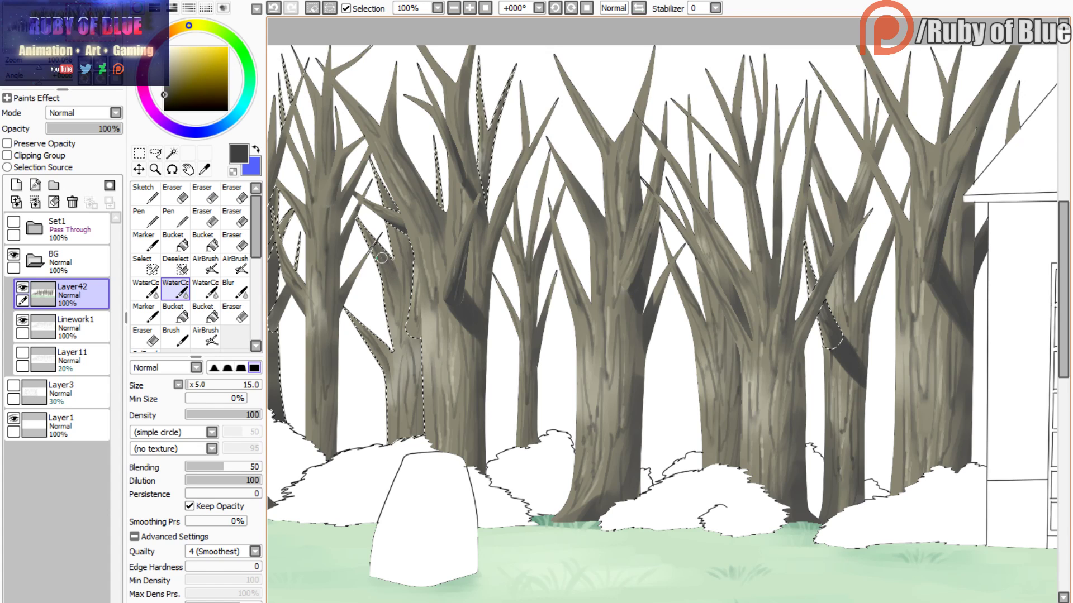
{"action": "key", "text": "c"}
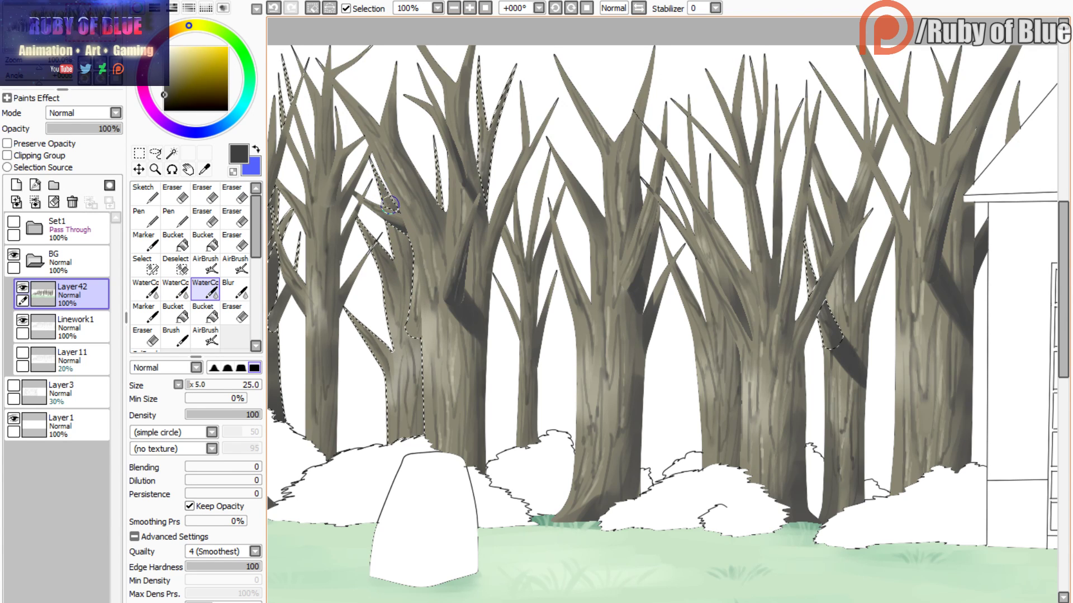
{"action": "left_click_drag", "start_coordinate": [394, 220], "coordinate": [401, 243]}
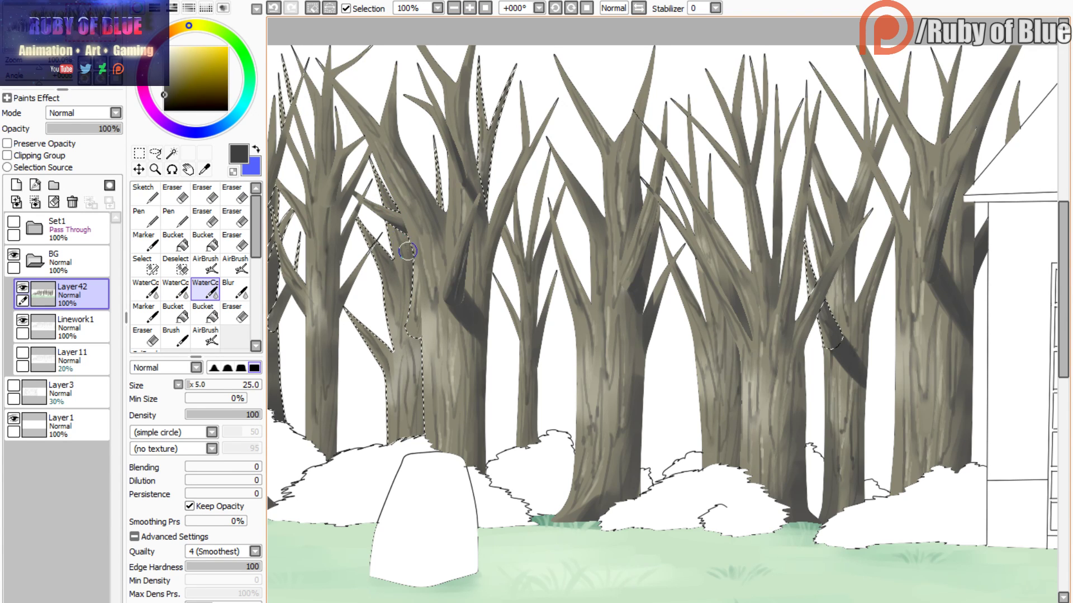
- Draw dark bark lines on the trunk behind the curved front tree, redoing one stroke and blending with the size 15 brush
{"action": "left_click_drag", "start_coordinate": [309, 132], "coordinate": [579, 121]}
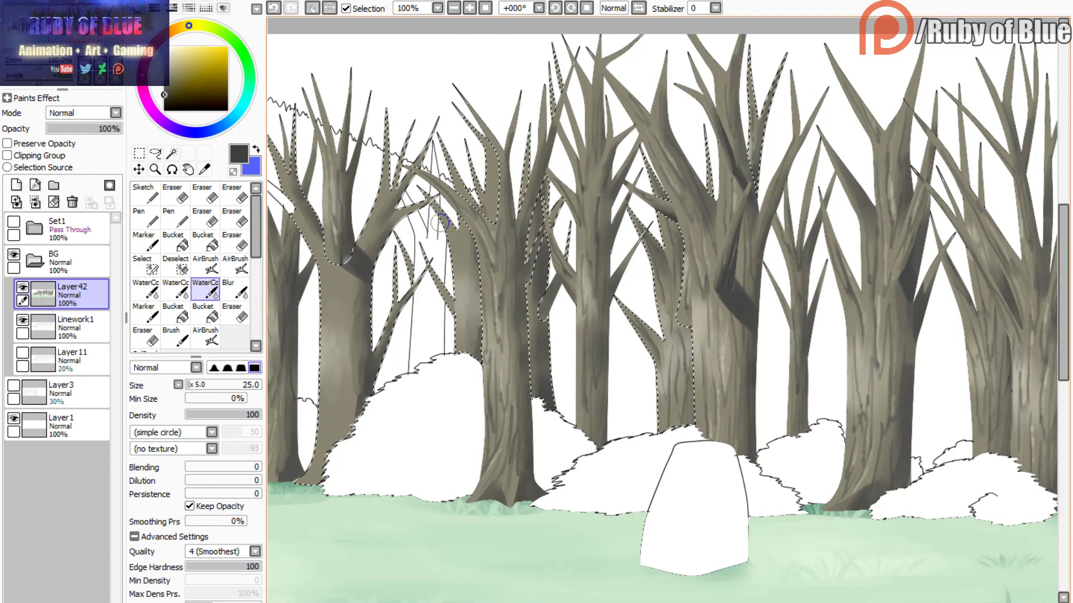
{"action": "mouse_move", "coordinate": [462, 221]}
{"action": "left_mouse_down"}
{"action": "mouse_move", "coordinate": [467, 324]}
{"action": "mouse_move", "coordinate": [475, 269]}
{"action": "mouse_move", "coordinate": [473, 357]}
{"action": "left_mouse_up"}
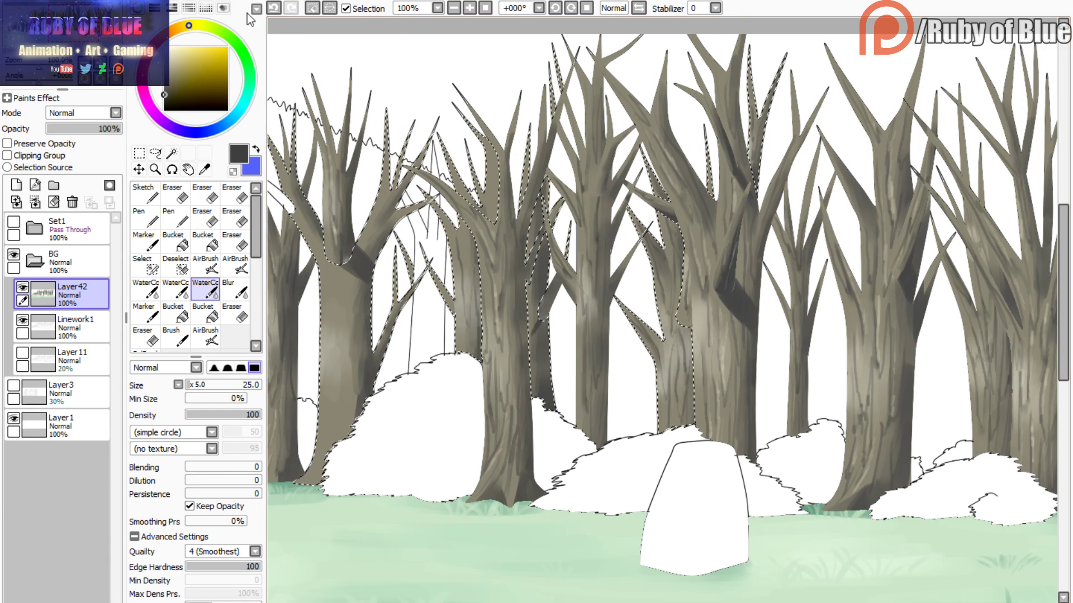
{"action": "key", "text": "ctrl+z"}
{"action": "left_click_drag", "start_coordinate": [463, 337], "coordinate": [473, 318]}
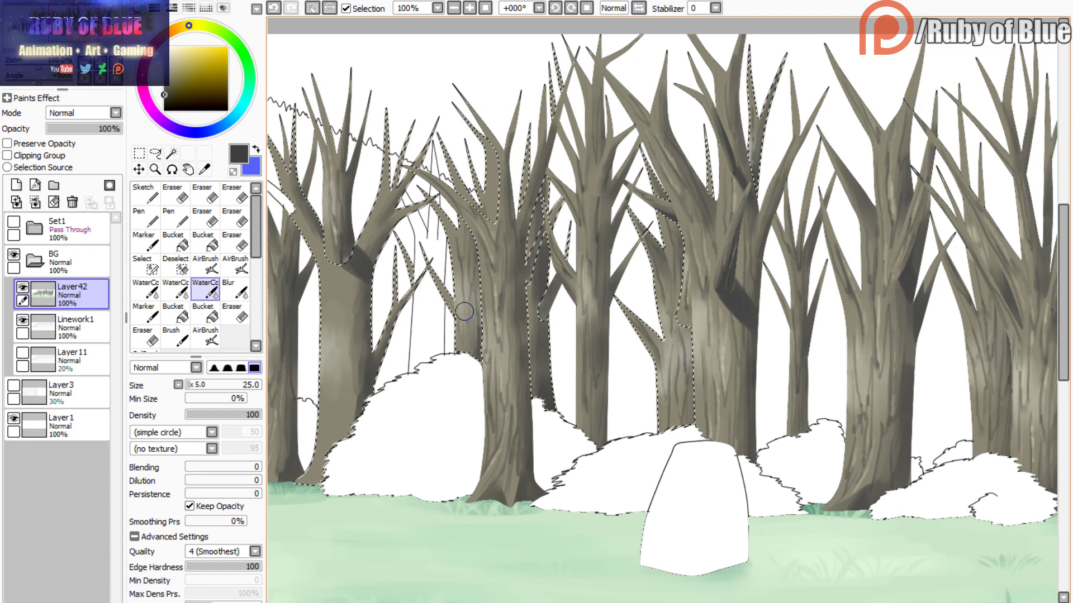
{"action": "key", "text": "c"}
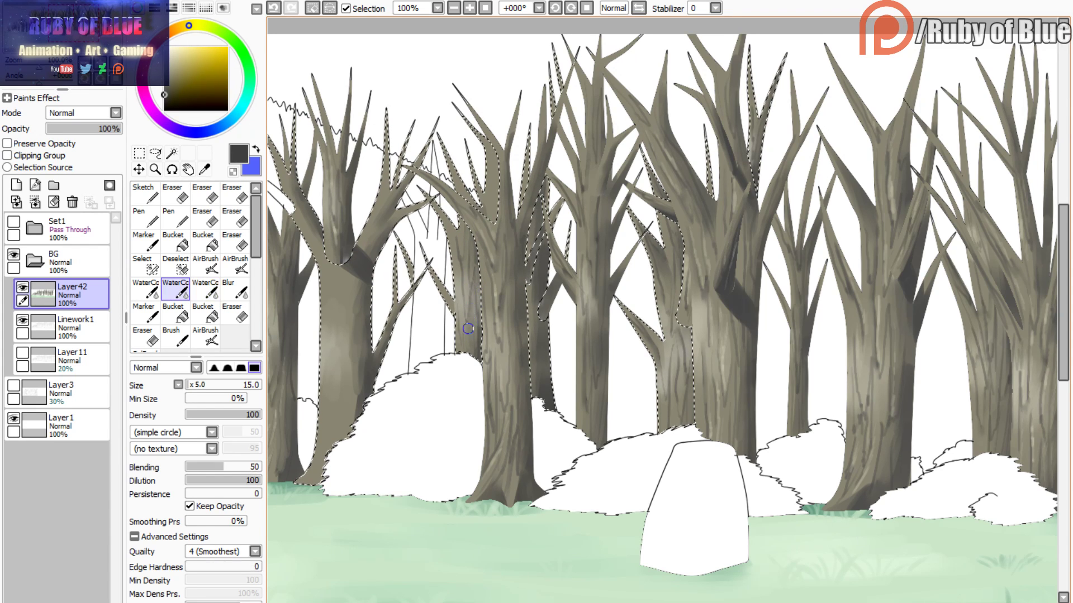
{"action": "key", "text": "c"}
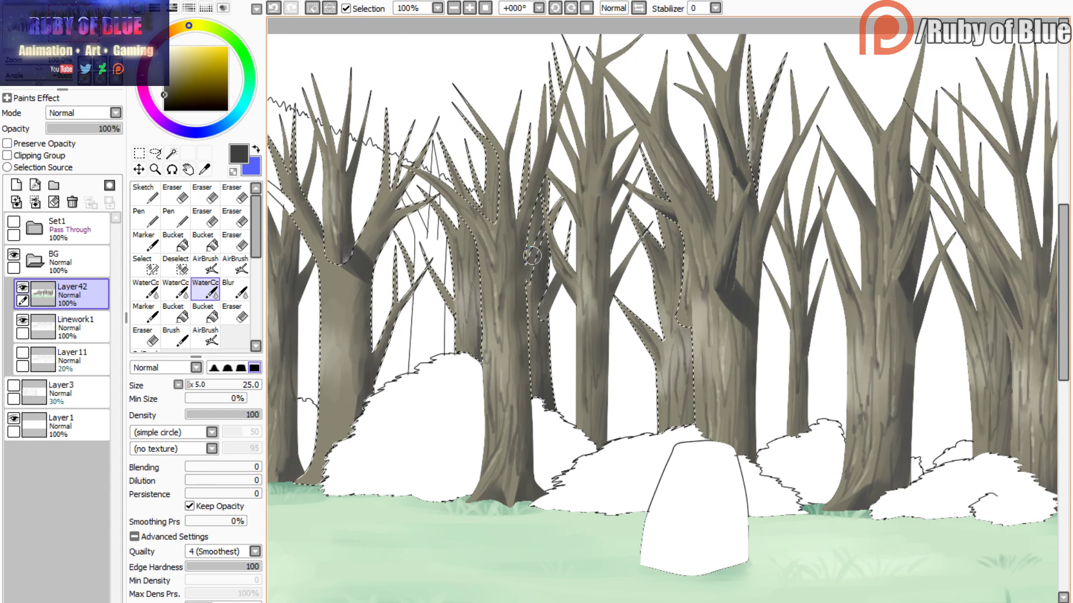
- Paint dark grey bark lines down the large forked tree's trunk to its base with the size 25 watercolour brush
{"action": "left_click_drag", "start_coordinate": [487, 154], "coordinate": [605, 188]}
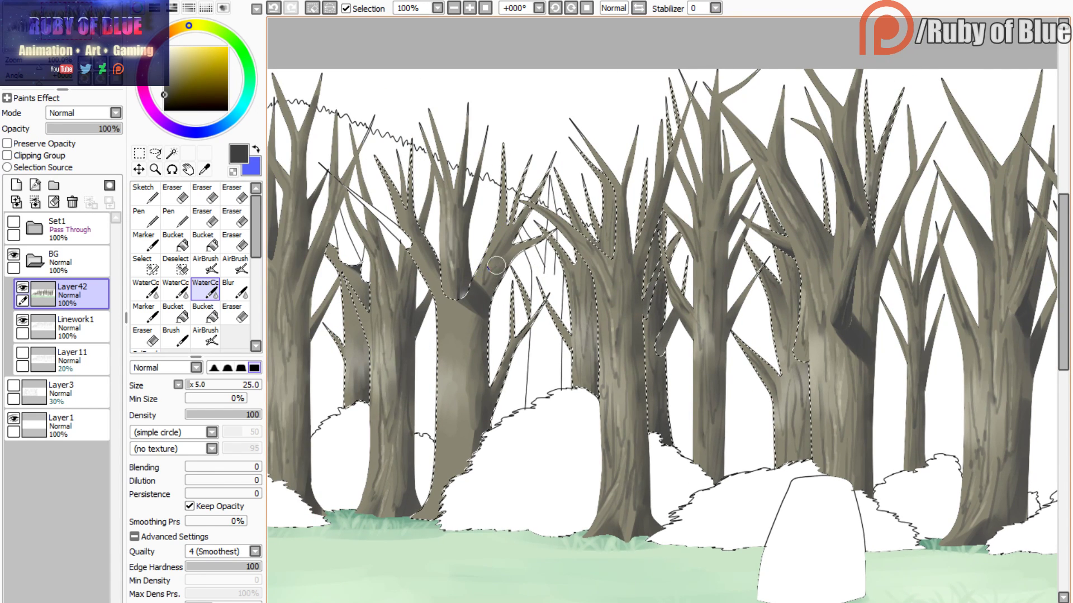
{"action": "left_click_drag", "start_coordinate": [451, 320], "coordinate": [459, 428]}
{"action": "mouse_move", "coordinate": [472, 357]}
{"action": "left_mouse_down"}
{"action": "mouse_move", "coordinate": [470, 448]}
{"action": "mouse_move", "coordinate": [465, 406]}
{"action": "mouse_move", "coordinate": [446, 459]}
{"action": "mouse_move", "coordinate": [443, 416]}
{"action": "mouse_move", "coordinate": [435, 499]}
{"action": "mouse_move", "coordinate": [451, 470]}
{"action": "mouse_move", "coordinate": [421, 518]}
{"action": "left_mouse_up"}
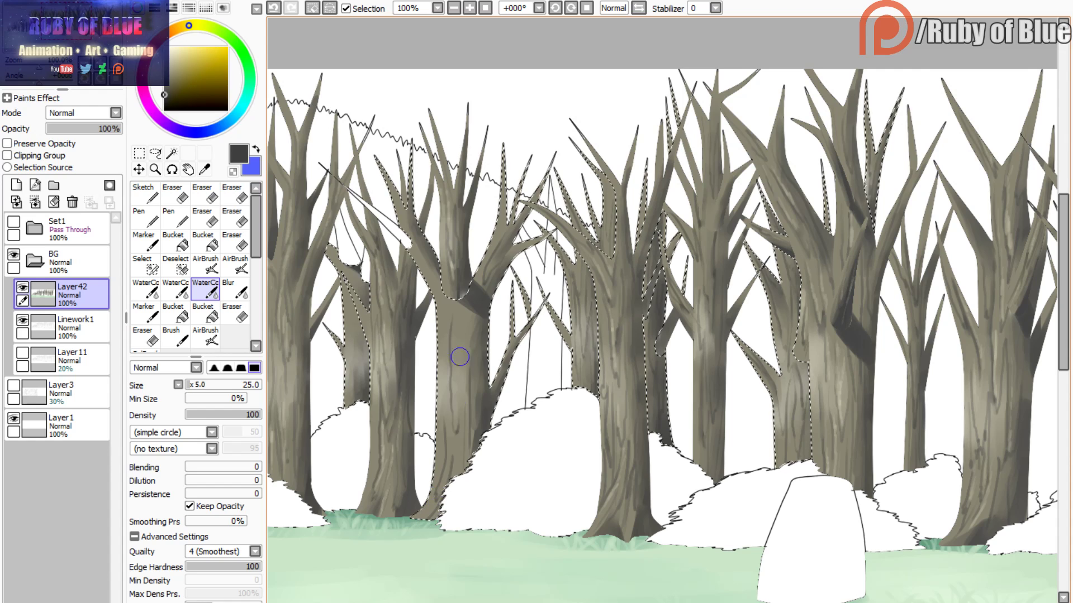
{"action": "left_click_drag", "start_coordinate": [463, 354], "coordinate": [464, 373]}
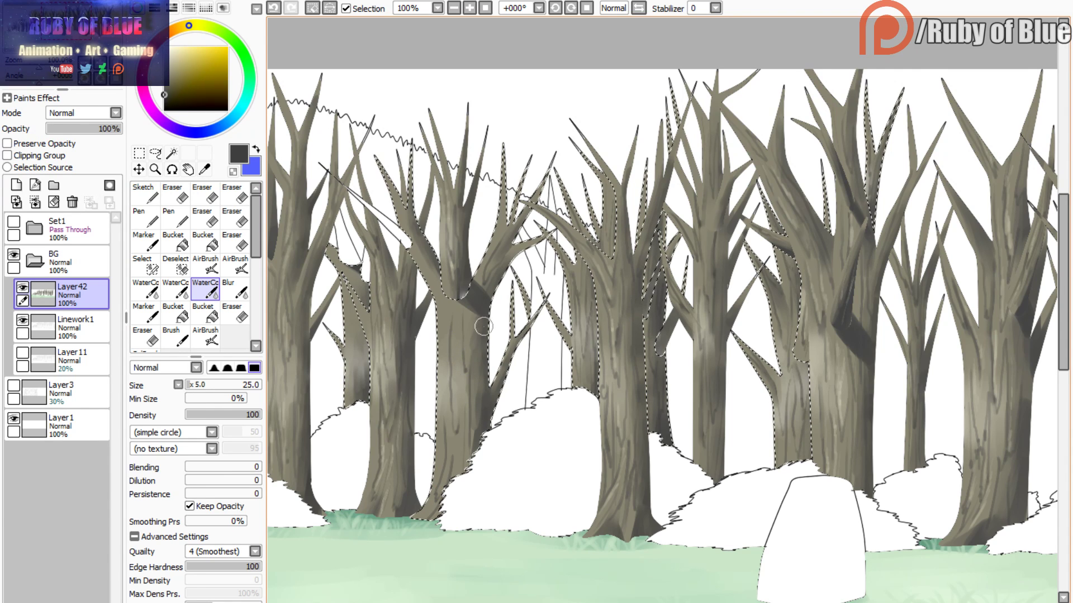
- Add more bark lines below the large tree's fork shadow and on its outer limb, undoing and redrawing one trunk stroke
{"action": "left_click_drag", "start_coordinate": [483, 326], "coordinate": [482, 389]}
{"action": "left_click_drag", "start_coordinate": [451, 317], "coordinate": [454, 353]}
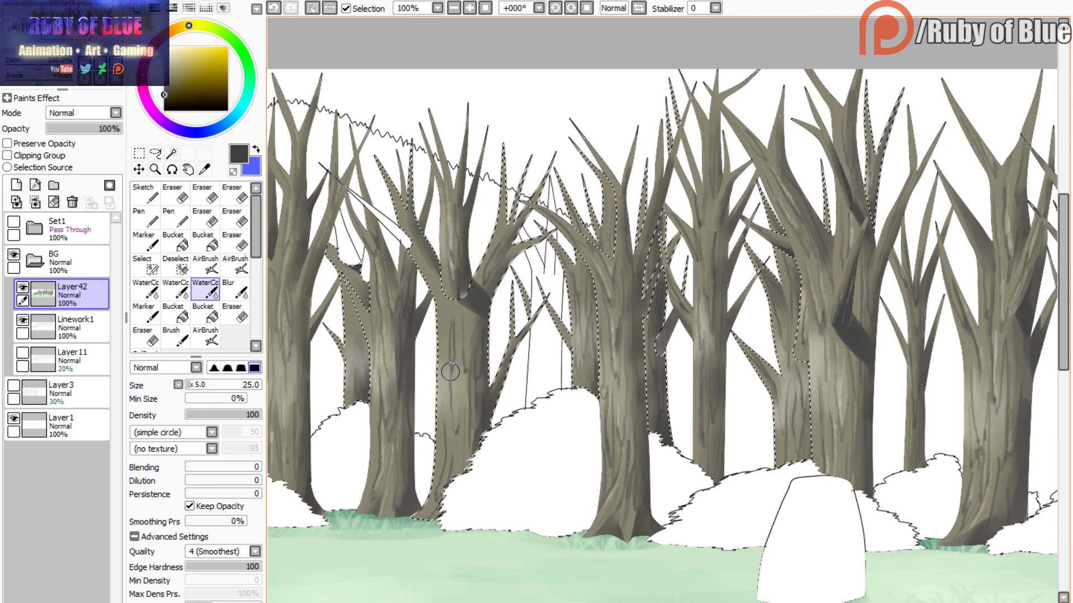
{"action": "key", "text": "ctrl+z"}
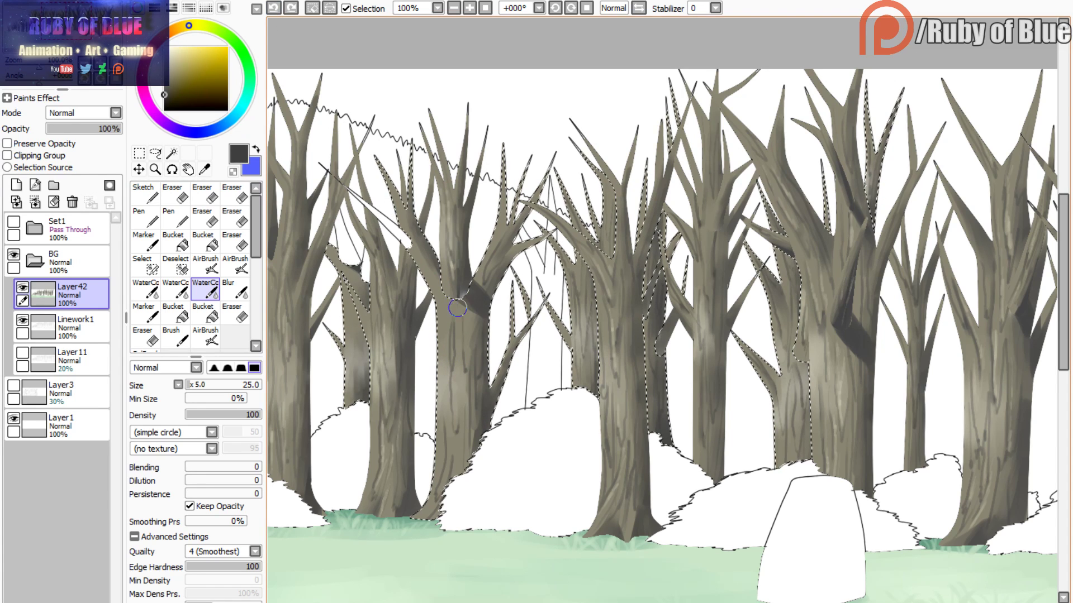
{"action": "mouse_move", "coordinate": [458, 305]}
{"action": "left_mouse_down"}
{"action": "mouse_move", "coordinate": [461, 331]}
{"action": "mouse_move", "coordinate": [458, 297]}
{"action": "mouse_move", "coordinate": [459, 338]}
{"action": "mouse_move", "coordinate": [454, 300]}
{"action": "mouse_move", "coordinate": [445, 353]}
{"action": "mouse_move", "coordinate": [440, 330]}
{"action": "mouse_move", "coordinate": [447, 394]}
{"action": "left_mouse_up"}
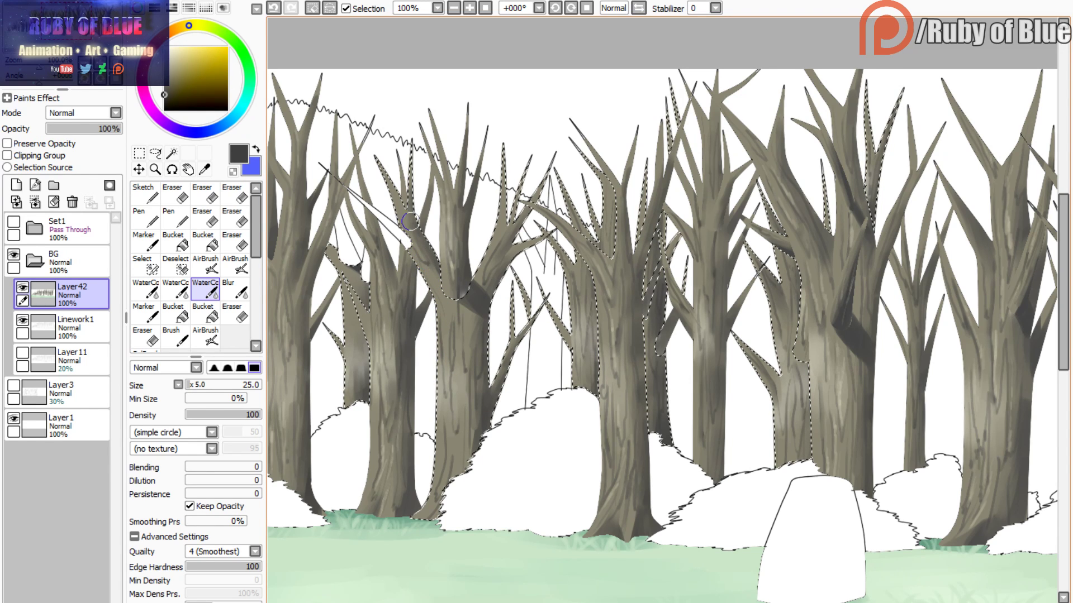
{"action": "mouse_move", "coordinate": [416, 238]}
{"action": "left_mouse_down"}
{"action": "mouse_move", "coordinate": [429, 276]}
{"action": "mouse_move", "coordinate": [424, 263]}
{"action": "left_mouse_up"}
{"action": "key", "text": "c"}
{"action": "key", "text": "v"}
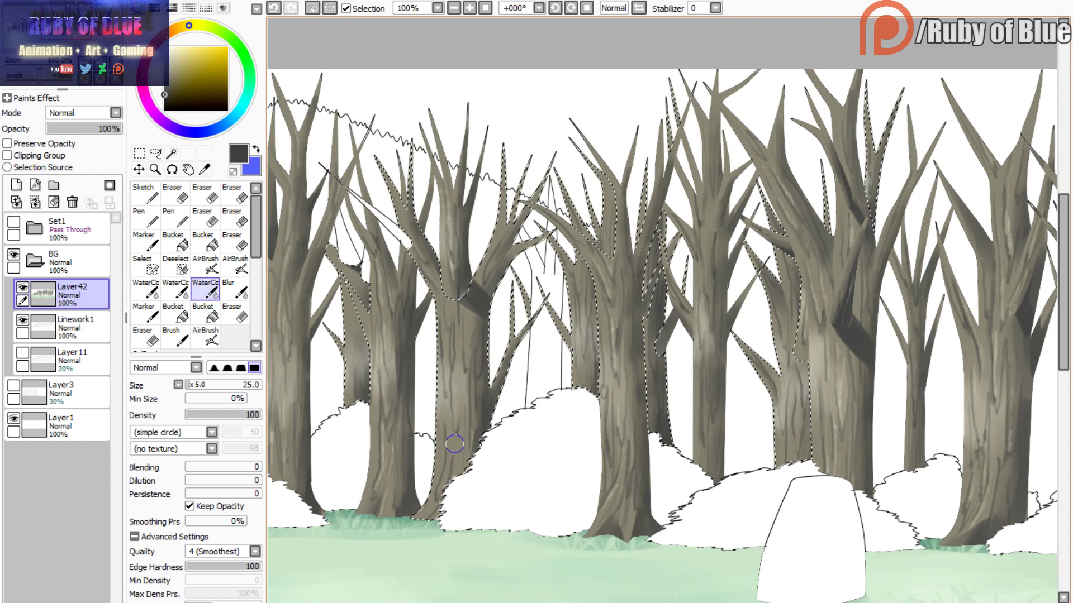
- Draw dark grey bark lines down the lower trunk of the tree beside the large bush, blending with the size 15 watercolour brush
{"action": "mouse_move", "coordinate": [456, 435]}
{"action": "left_mouse_down"}
{"action": "mouse_move", "coordinate": [444, 406]}
{"action": "mouse_move", "coordinate": [459, 429]}
{"action": "mouse_move", "coordinate": [456, 466]}
{"action": "left_mouse_up"}
{"action": "key", "text": "c"}
{"action": "key", "text": "v"}
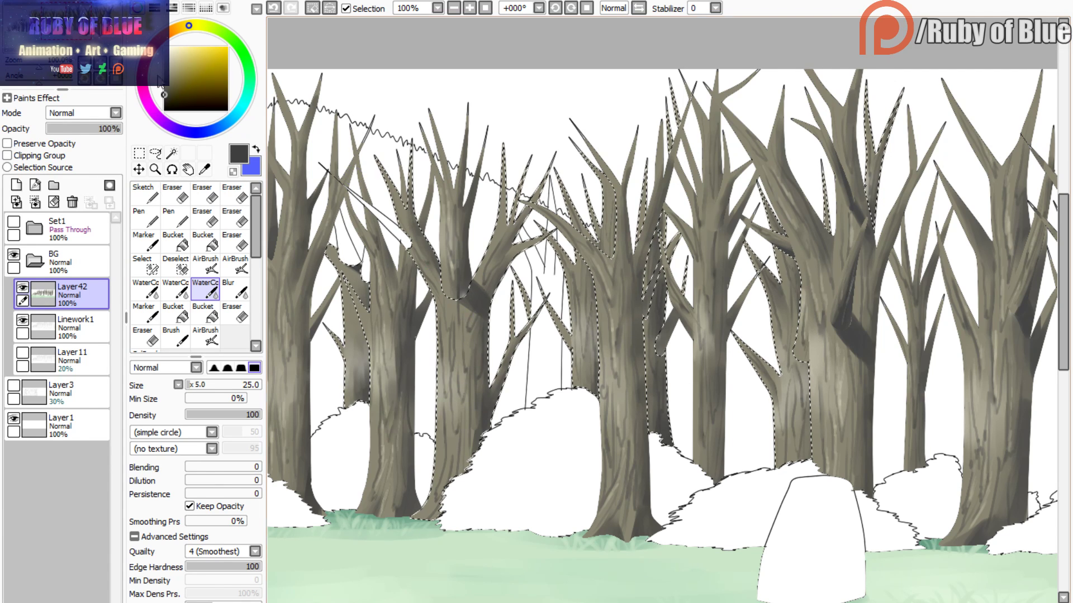
{"action": "left_click_drag", "start_coordinate": [43, 37], "coordinate": [30, 35]}
{"action": "left_click", "coordinate": [175, 289]}
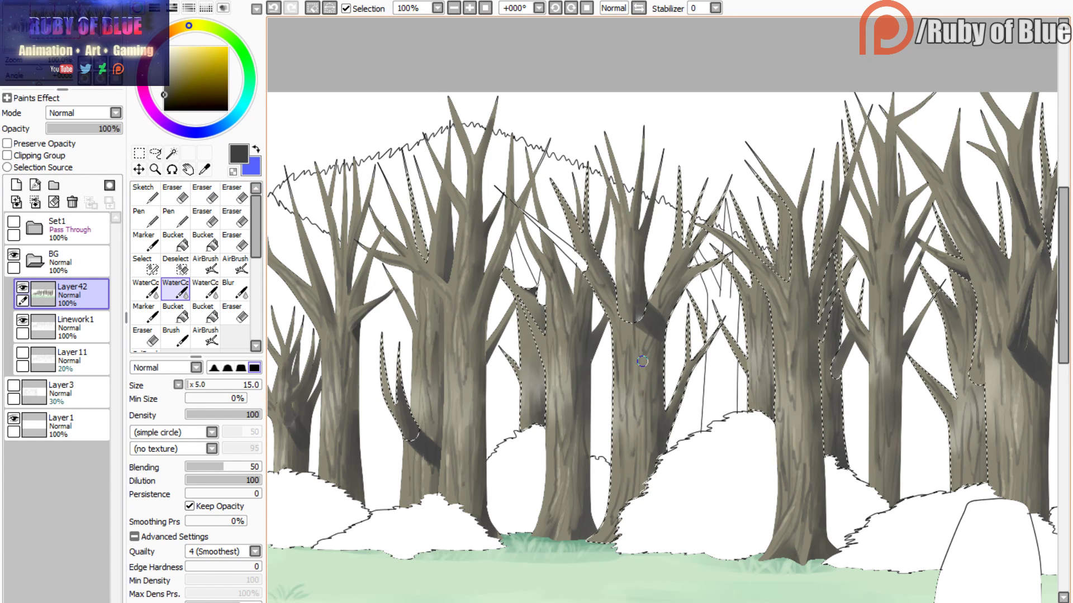
- Add size 25 watercolour bark lines to the narrow half-hidden trunk and its upper limb, then blend with the size 15 brush
{"action": "left_click", "coordinate": [205, 289]}
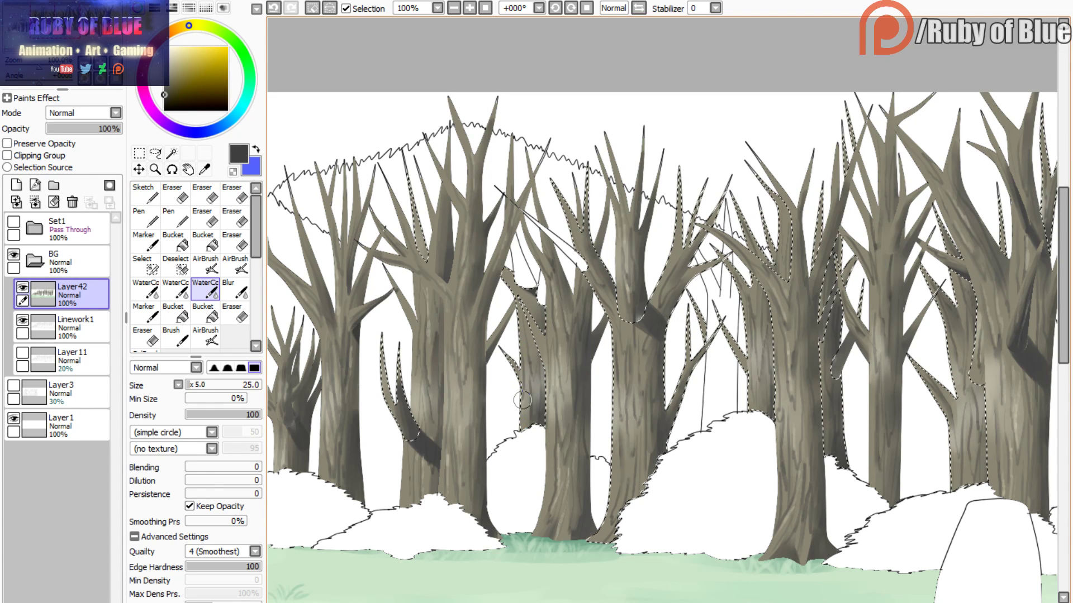
{"action": "left_click_drag", "start_coordinate": [527, 383], "coordinate": [532, 343]}
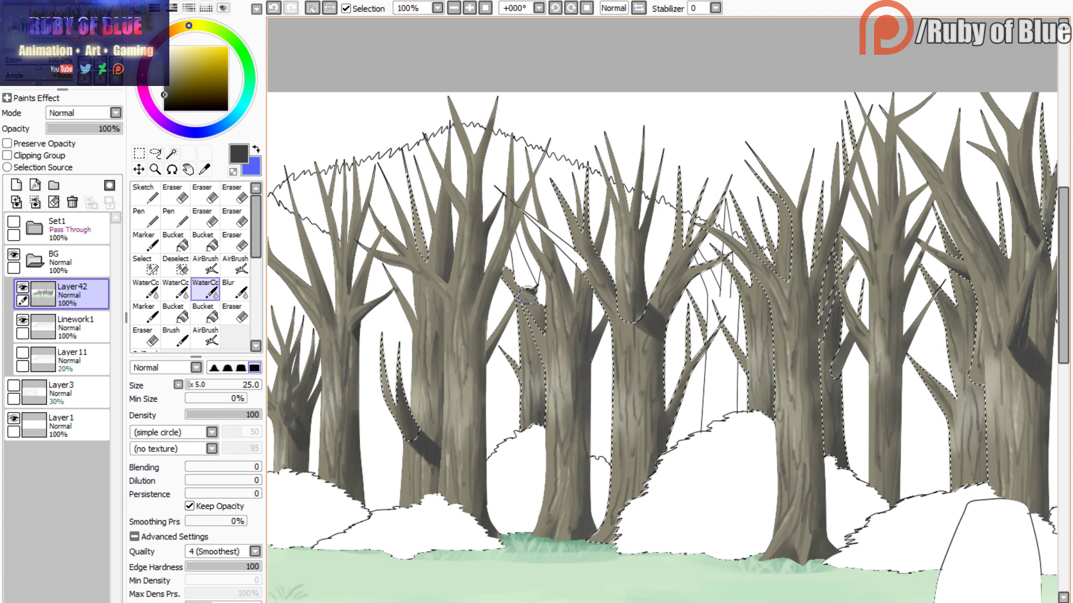
{"action": "mouse_move", "coordinate": [527, 296]}
{"action": "left_mouse_down"}
{"action": "mouse_move", "coordinate": [534, 303]}
{"action": "mouse_move", "coordinate": [508, 276]}
{"action": "left_mouse_up"}
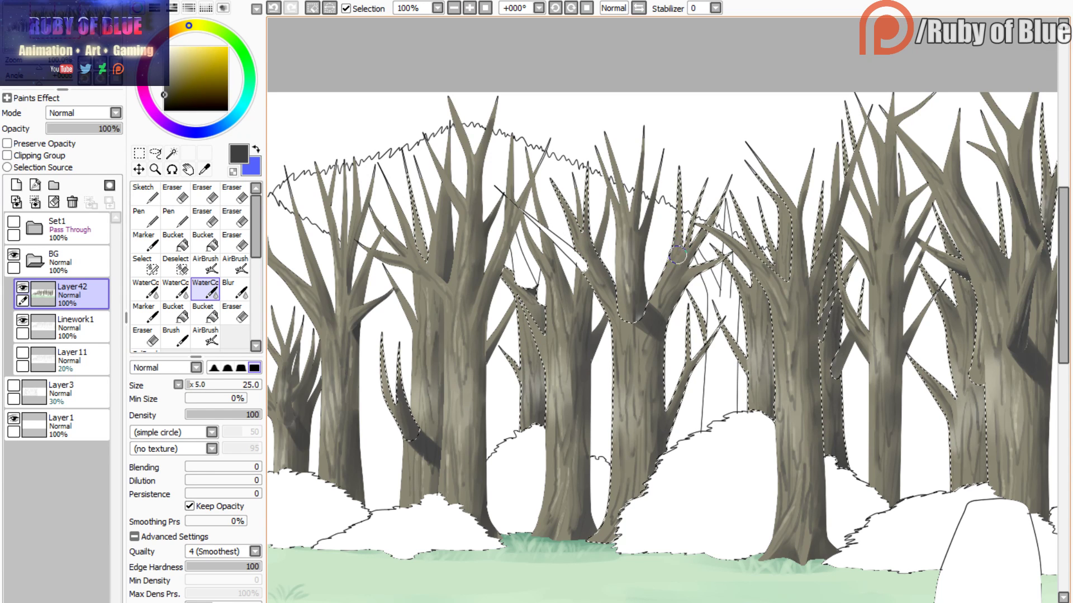
{"action": "key", "text": "w"}
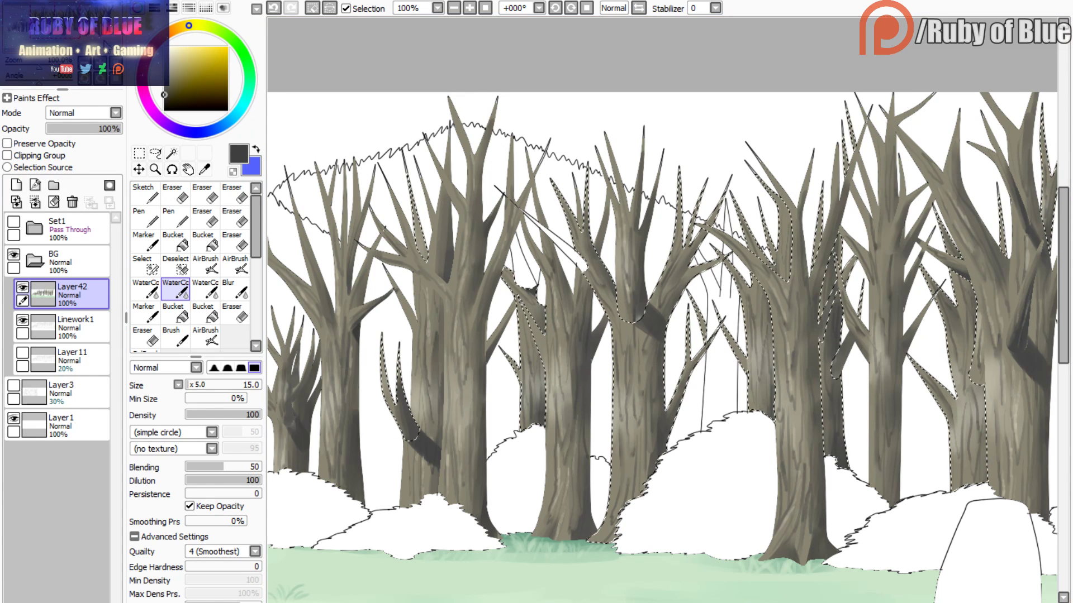
{"action": "left_click", "coordinate": [205, 290]}
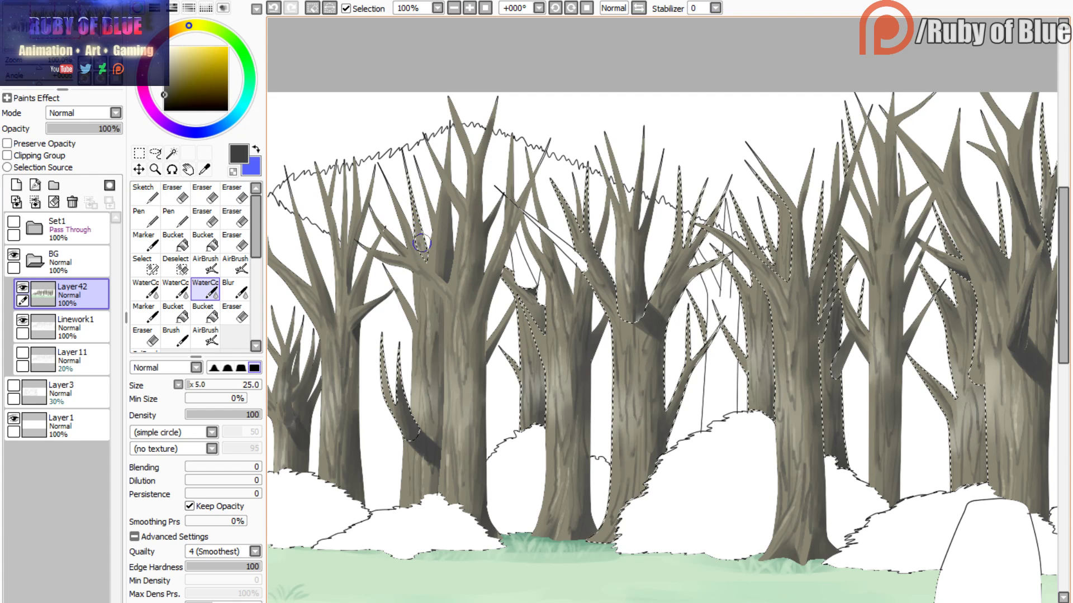
- Inspect the bark texture across the forest from the small far trees to the house, checking it with the selection outline hidden
{"action": "left_click_drag", "start_coordinate": [403, 269], "coordinate": [637, 197]}
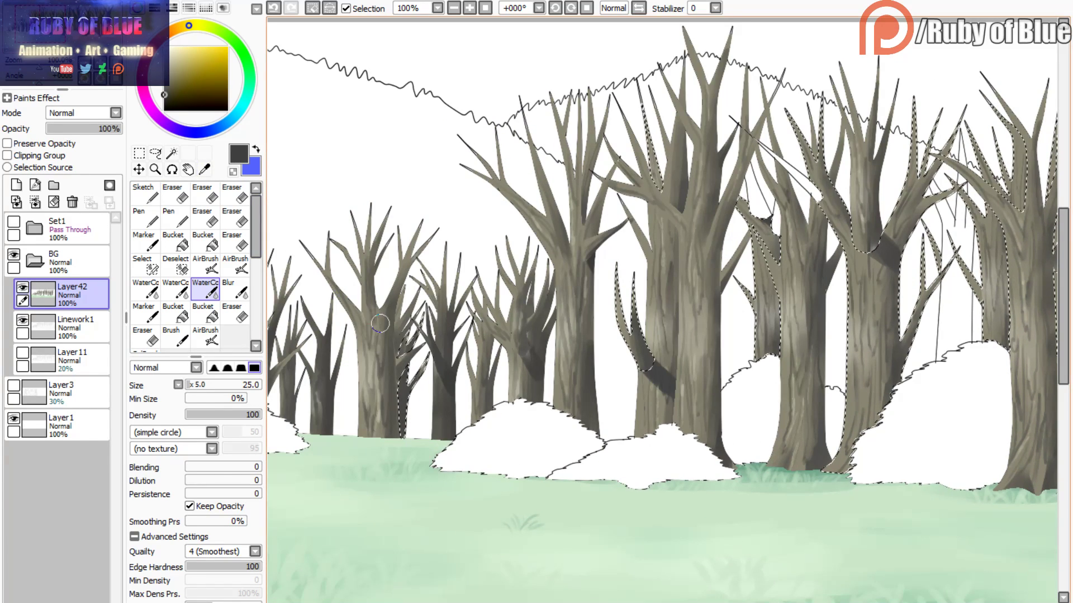
{"action": "left_click_drag", "start_coordinate": [380, 323], "coordinate": [581, 334]}
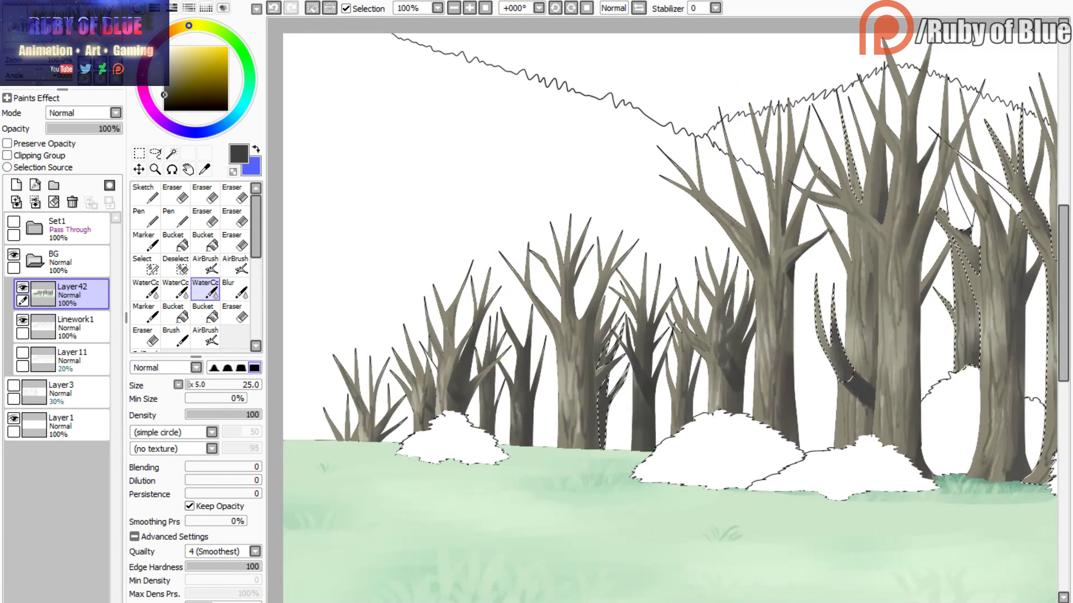
{"action": "left_click_drag", "start_coordinate": [833, 207], "coordinate": [386, 240]}
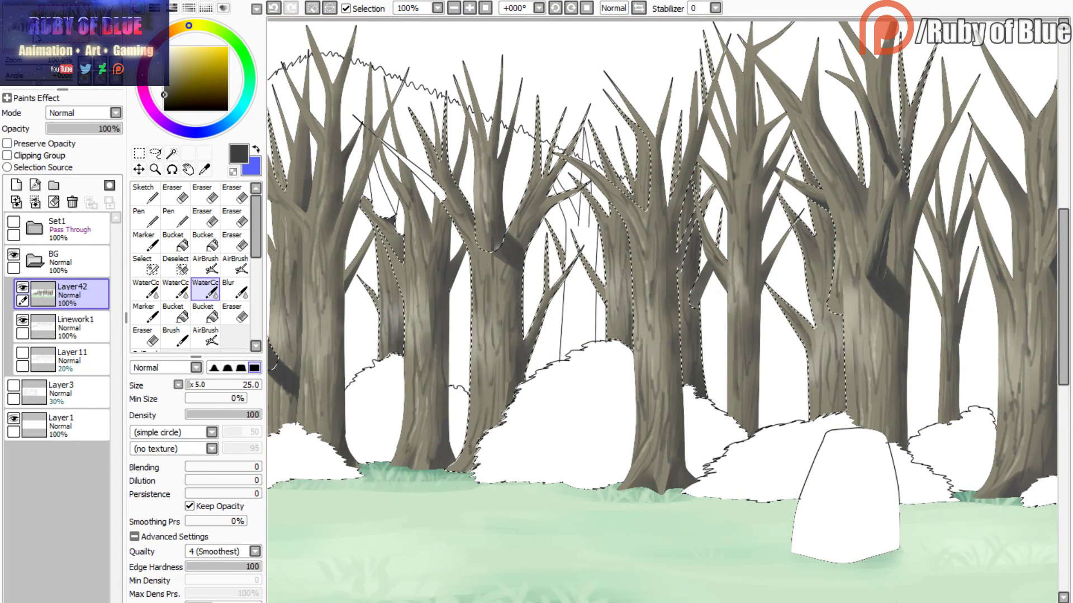
{"action": "left_click_drag", "start_coordinate": [581, 263], "coordinate": [439, 273]}
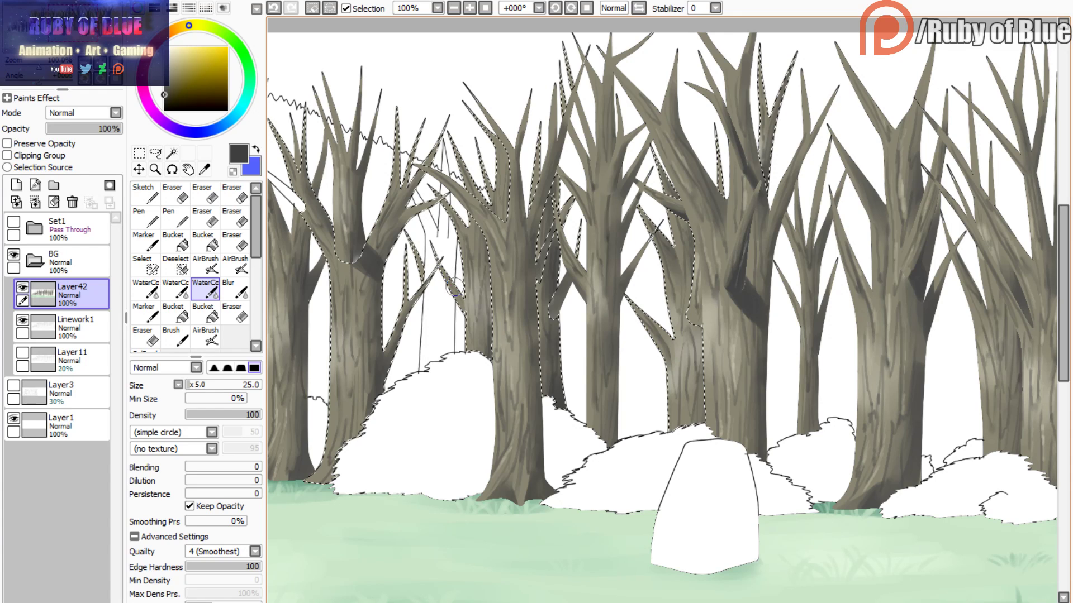
{"action": "left_click", "coordinate": [346, 9]}
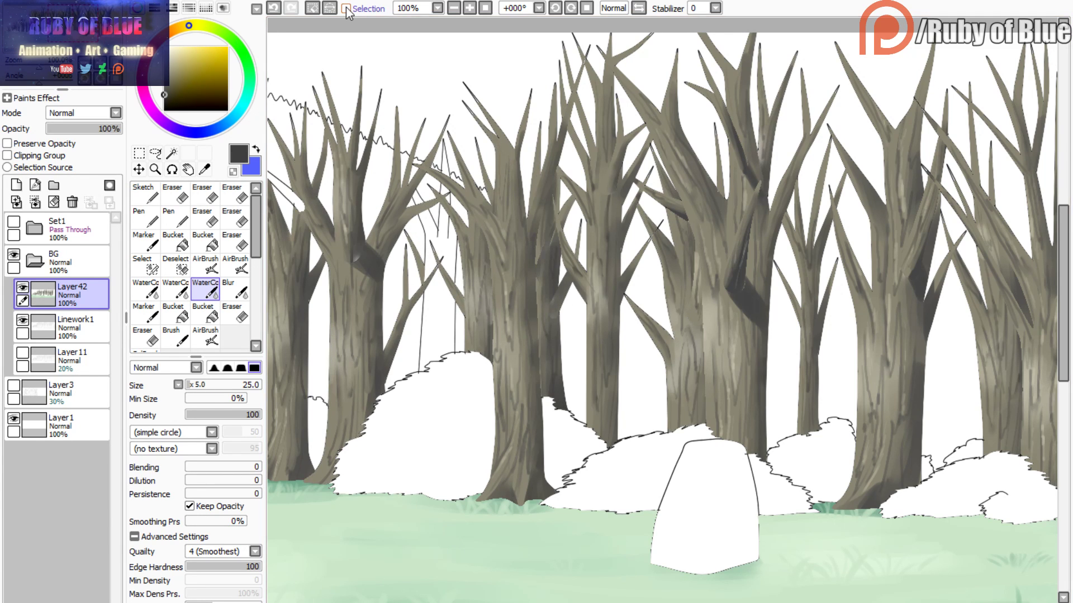
{"action": "left_click", "coordinate": [346, 9]}
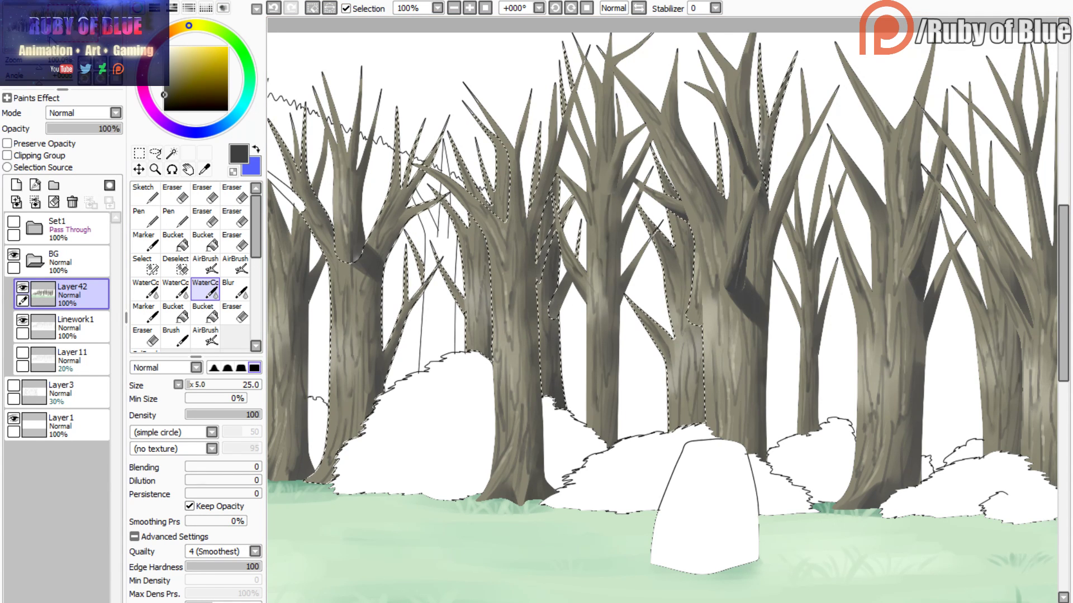
{"action": "left_click_drag", "start_coordinate": [643, 251], "coordinate": [459, 307]}
{"action": "left_click", "coordinate": [102, 20]}
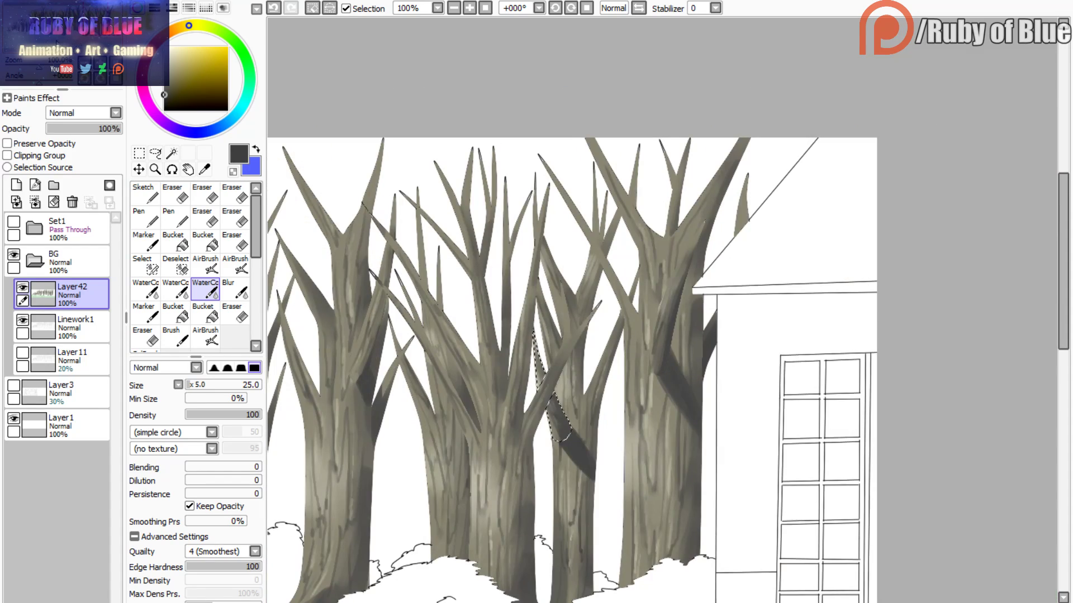
{"action": "left_click", "coordinate": [65, 27]}
{"action": "mouse_move", "coordinate": [65, 29]}
{"action": "left_mouse_down"}
{"action": "mouse_move", "coordinate": [27, 25]}
{"action": "mouse_move", "coordinate": [78, 38]}
{"action": "left_mouse_up"}
- Replace the current selection with the unpainted slanting branch and the blank slivers above the half-hidden trunk, using the Magic Wand
{"action": "left_click", "coordinate": [312, 7]}
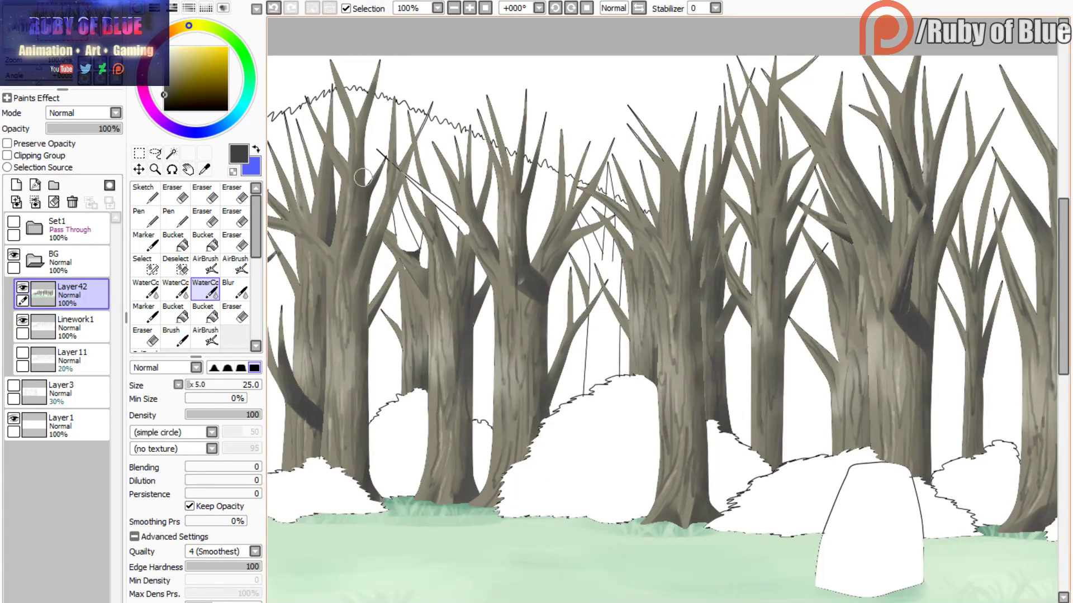
{"action": "key", "text": "w"}
{"action": "left_click", "coordinate": [396, 178]}
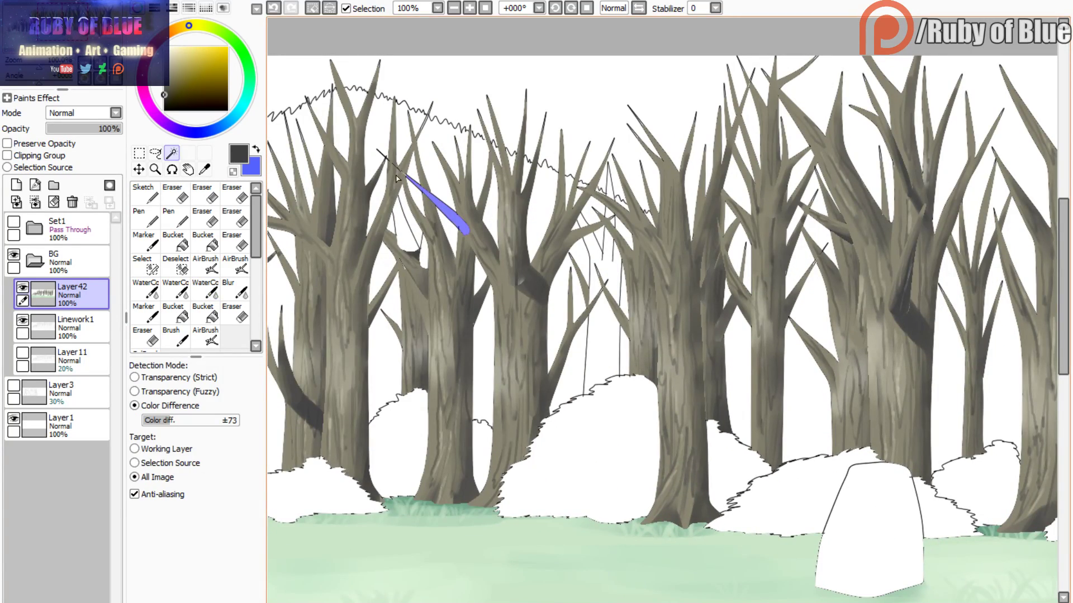
{"action": "left_click", "coordinate": [423, 253]}
{"action": "left_click_drag", "start_coordinate": [41, 33], "coordinate": [46, 33]}
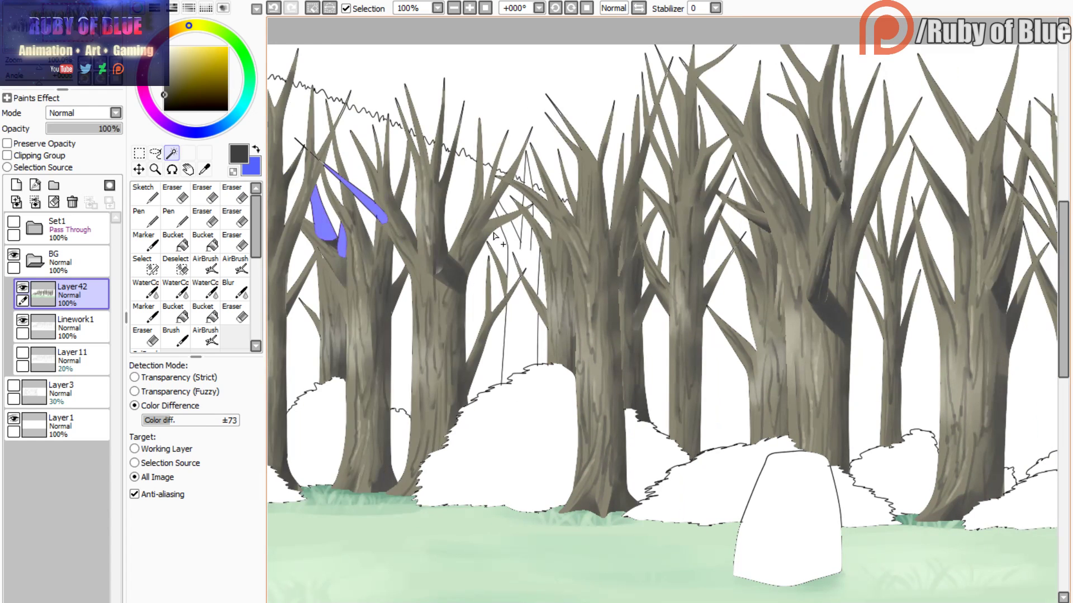
- Add the unpainted distant tree above the large bush to the selection, including its trunk and branch sections
{"action": "left_click", "coordinate": [146, 265]}
{"action": "key", "text": "w"}
{"action": "left_click", "coordinate": [524, 263]}
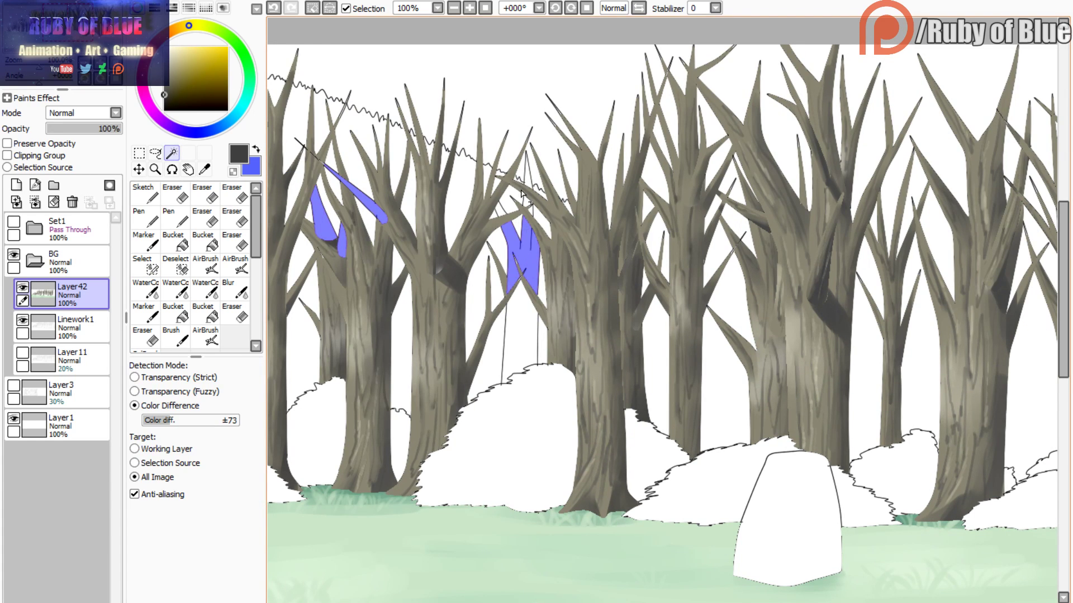
{"action": "left_click", "coordinate": [529, 184]}
{"action": "left_click", "coordinate": [503, 214]}
{"action": "left_click", "coordinate": [517, 313]}
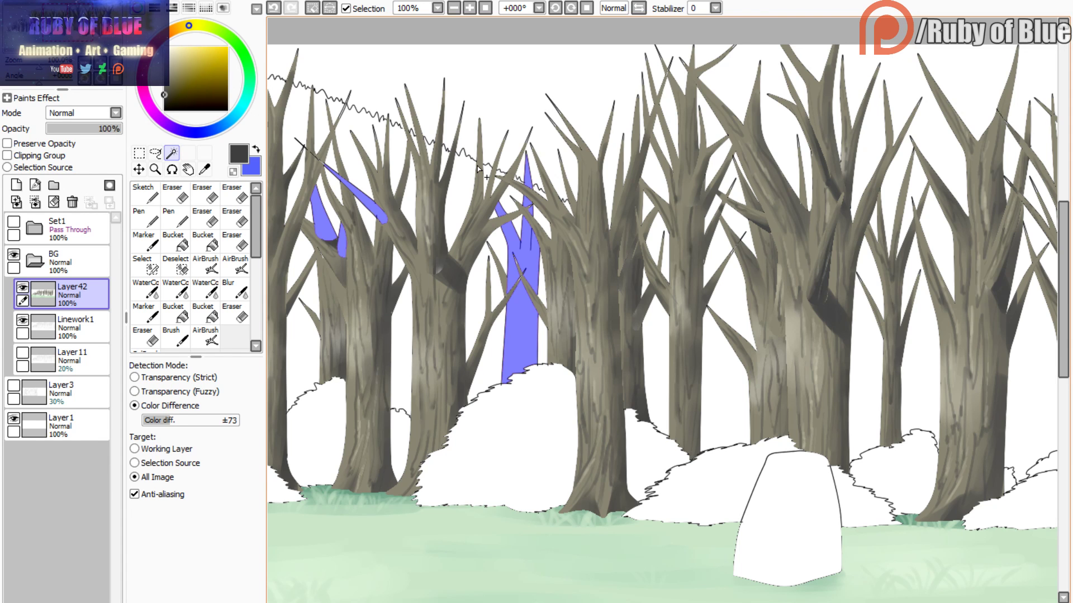
- Check the linework beneath the paint layer and fill the selected areas with the sampled brown bark colour using the size 465 marker
{"action": "left_click", "coordinate": [22, 288]}
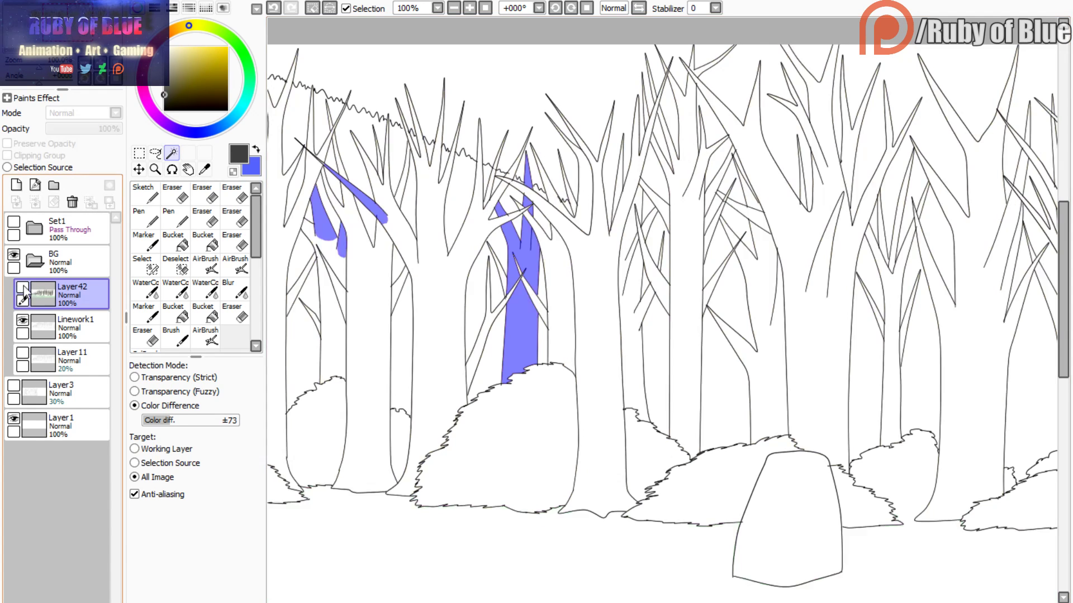
{"action": "left_click", "coordinate": [22, 288]}
{"action": "right_click", "coordinate": [313, 110]}
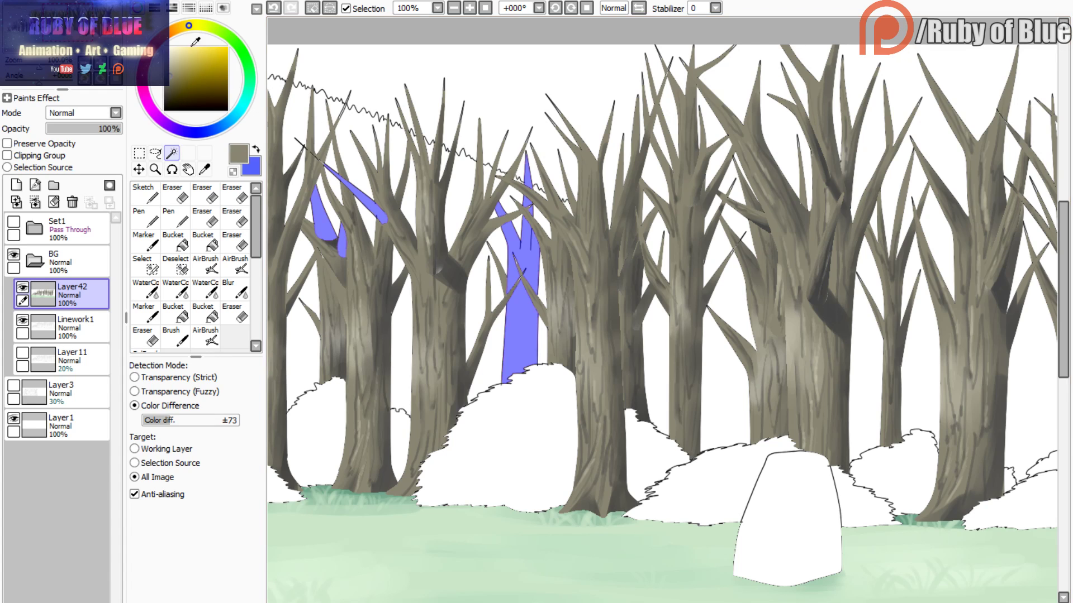
{"action": "key", "text": "m"}
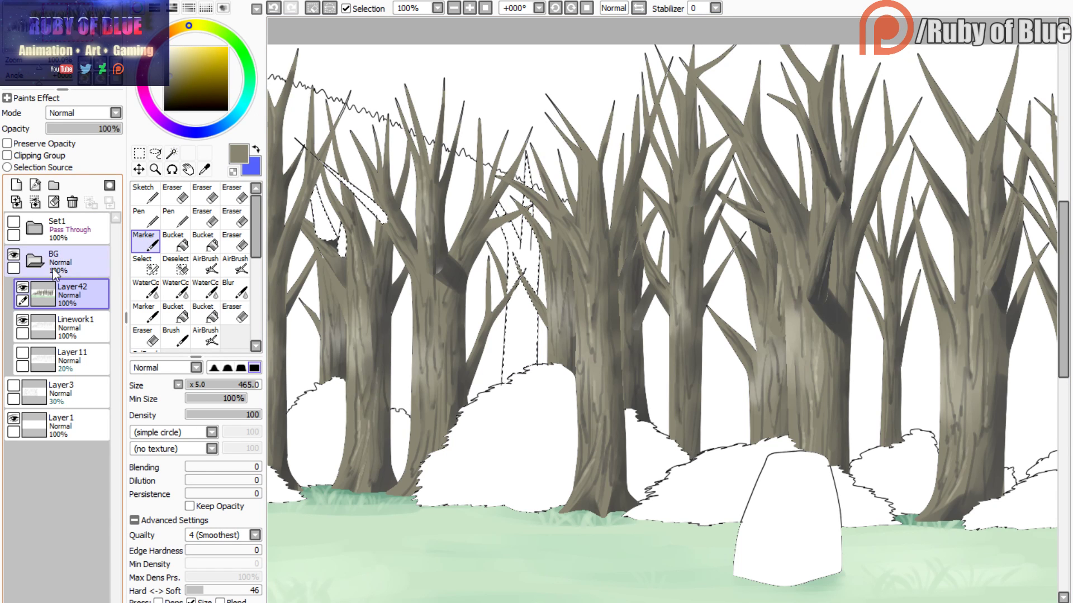
{"action": "left_click_drag", "start_coordinate": [419, 192], "coordinate": [525, 234]}
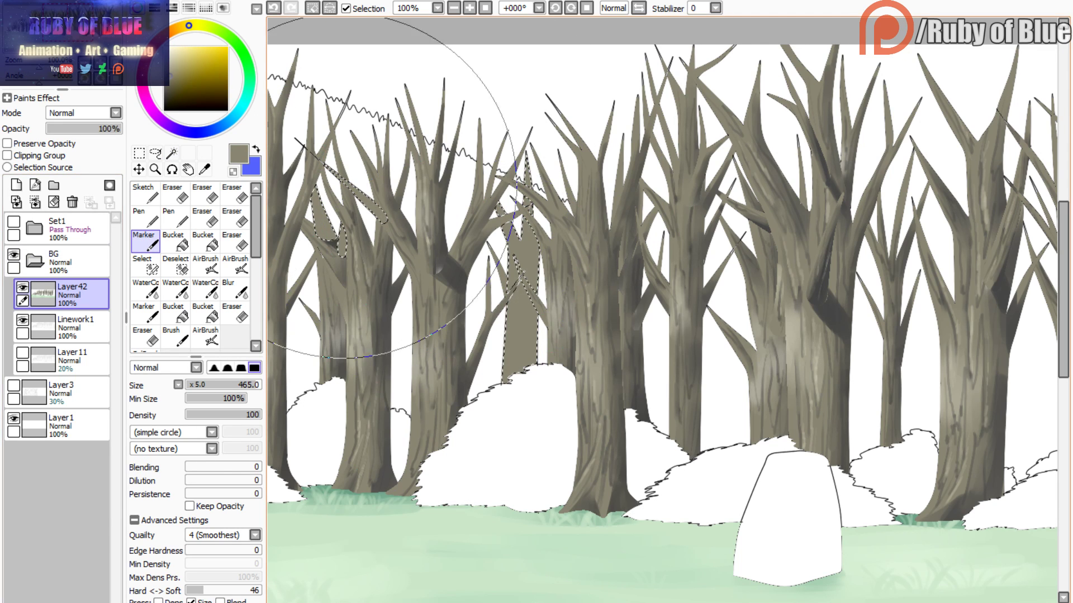
- Hide the selection outline and shade the newly filled limb of the half-hidden trunk with a dark tone sampled from nearby bark
{"action": "left_click", "coordinate": [348, 9]}
{"action": "key", "text": "c"}
{"action": "right_click", "coordinate": [437, 267]}
{"action": "right_click", "coordinate": [454, 271]}
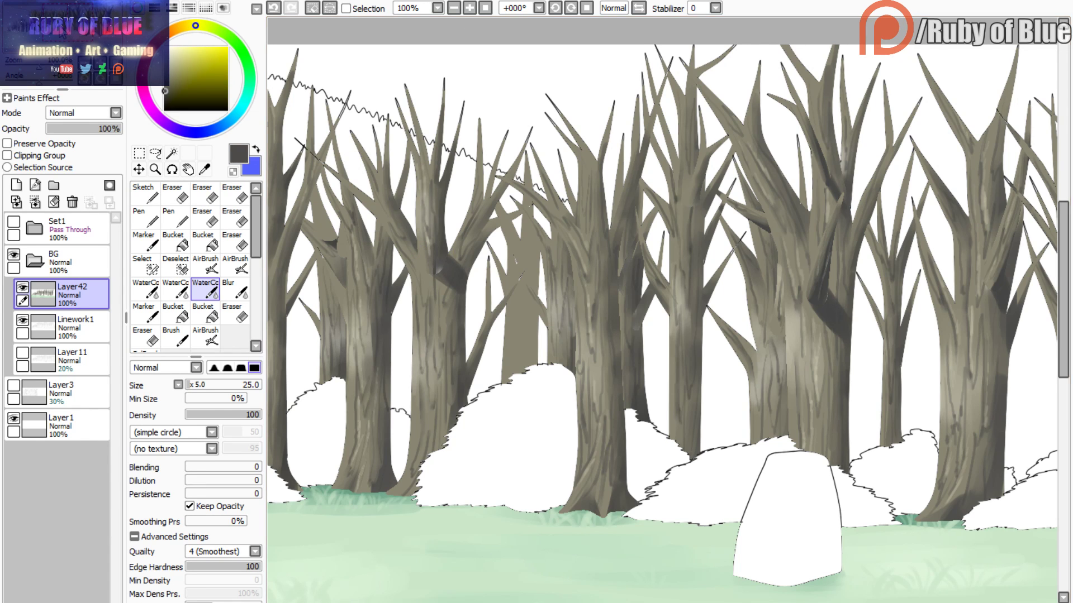
{"action": "left_click_drag", "start_coordinate": [54, 34], "coordinate": [52, 35]}
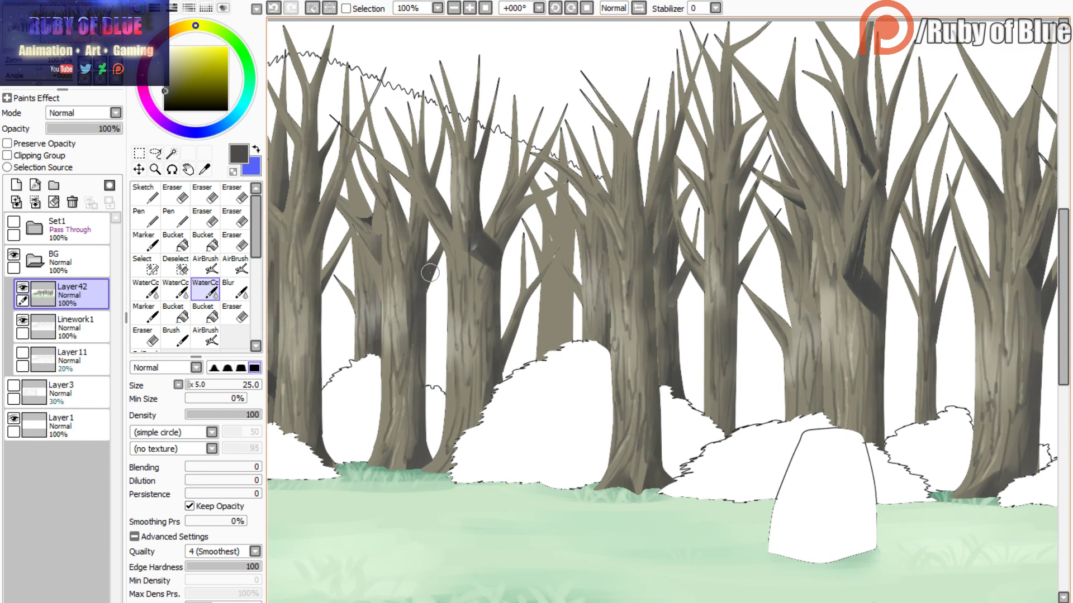
{"action": "right_click", "coordinate": [417, 259]}
{"action": "key", "text": "c"}
{"action": "mouse_move", "coordinate": [361, 196]}
{"action": "left_mouse_down"}
{"action": "mouse_move", "coordinate": [367, 224]}
{"action": "mouse_move", "coordinate": [352, 167]}
{"action": "mouse_move", "coordinate": [364, 208]}
{"action": "left_mouse_up"}
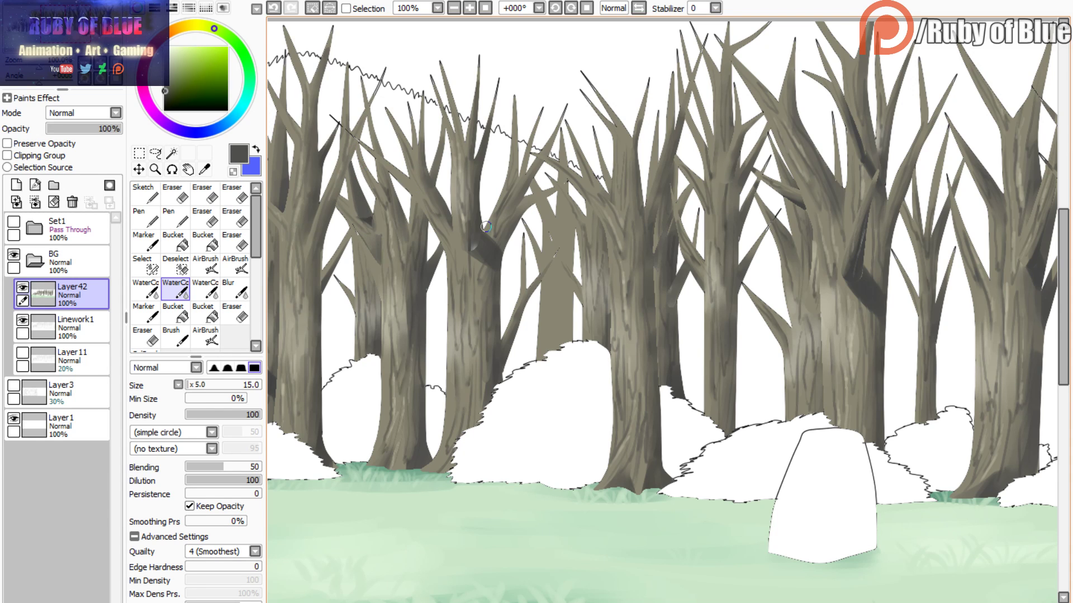
- Shade the right side of the distant tree's trunk above the large bush with the size 30 watercolour brush and blend it
{"action": "key", "text": "c"}
{"action": "left_click_drag", "start_coordinate": [579, 208], "coordinate": [568, 344]}
{"action": "left_click_drag", "start_coordinate": [573, 218], "coordinate": [575, 286]}
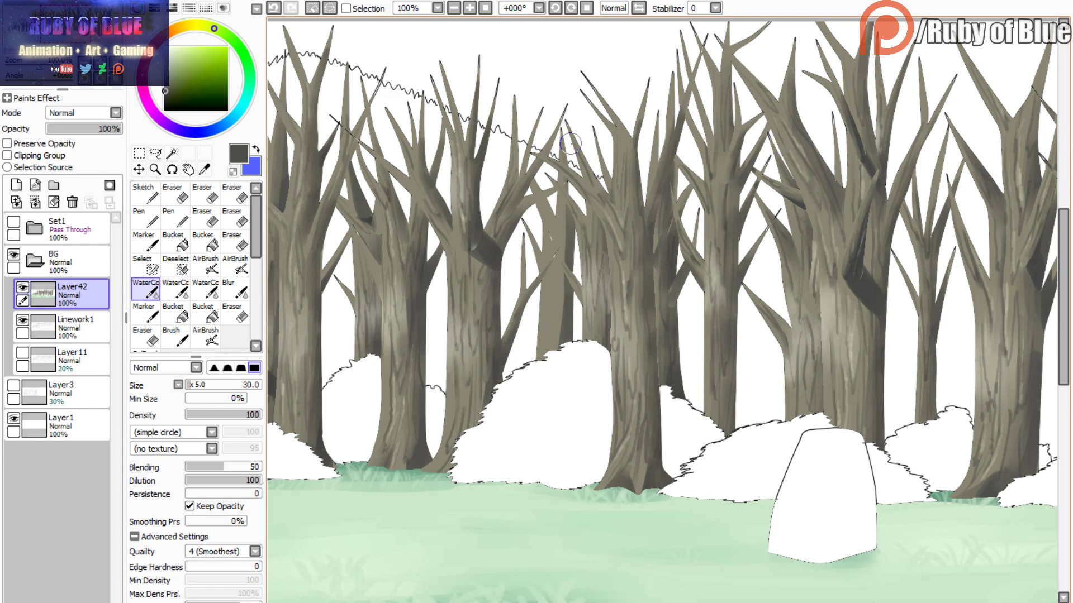
{"action": "left_click_drag", "start_coordinate": [576, 218], "coordinate": [567, 358]}
{"action": "key", "text": "c"}
{"action": "key", "text": "c"}
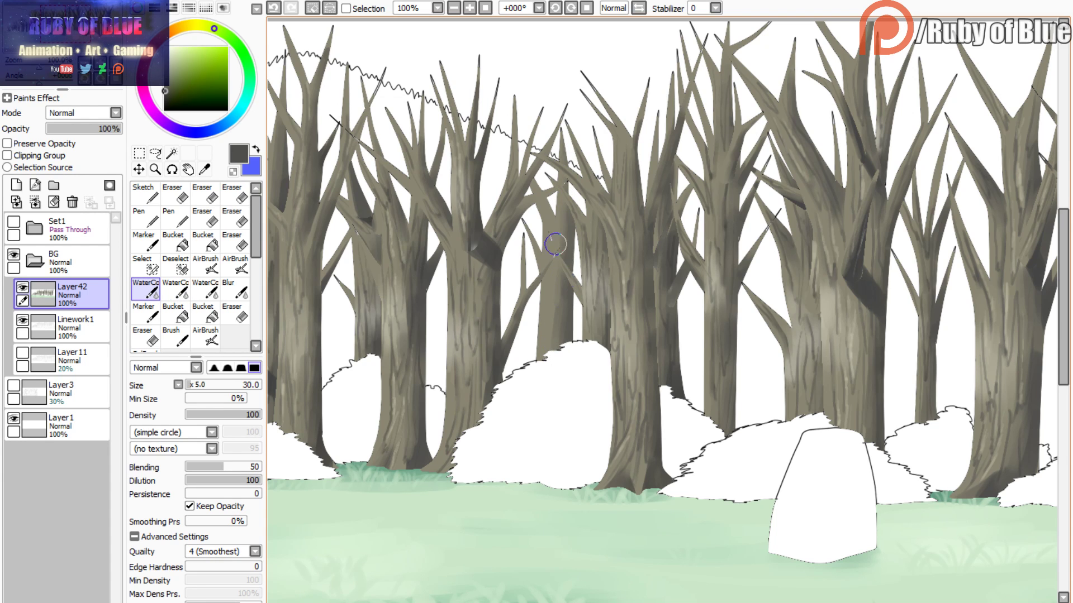
{"action": "key", "text": "c"}
{"action": "left_click", "coordinate": [346, 8]}
{"action": "left_click", "coordinate": [346, 9]}
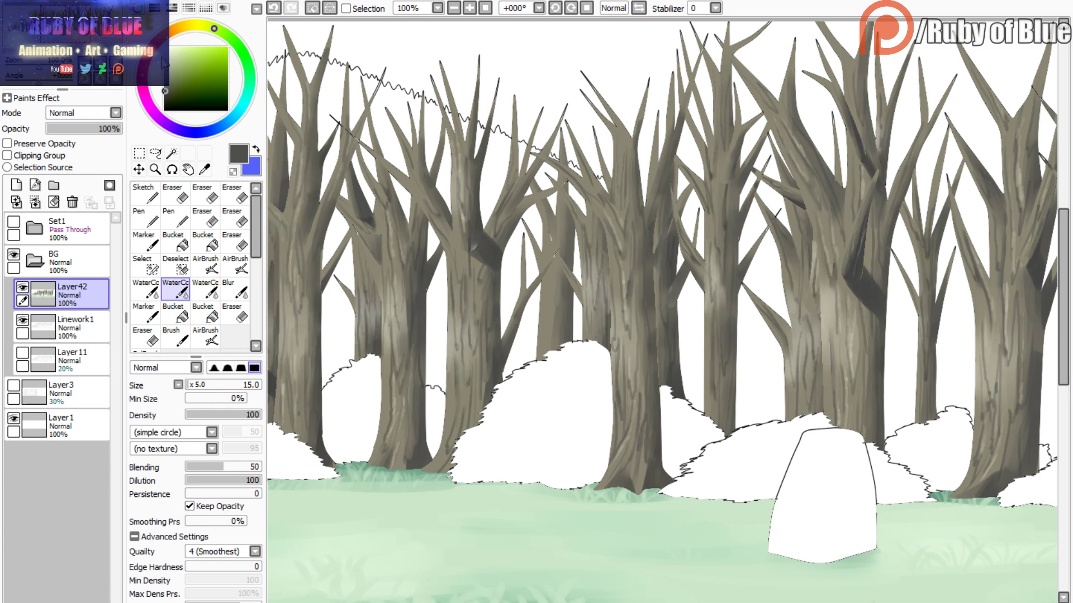
- Pick a pale beige and highlight the distant tree's trunk, blending the strokes with the size 15 watercolour brush
{"action": "key", "text": "c"}
{"action": "left_click_drag", "start_coordinate": [166, 88], "coordinate": [170, 56]}
{"action": "left_click", "coordinate": [189, 25]}
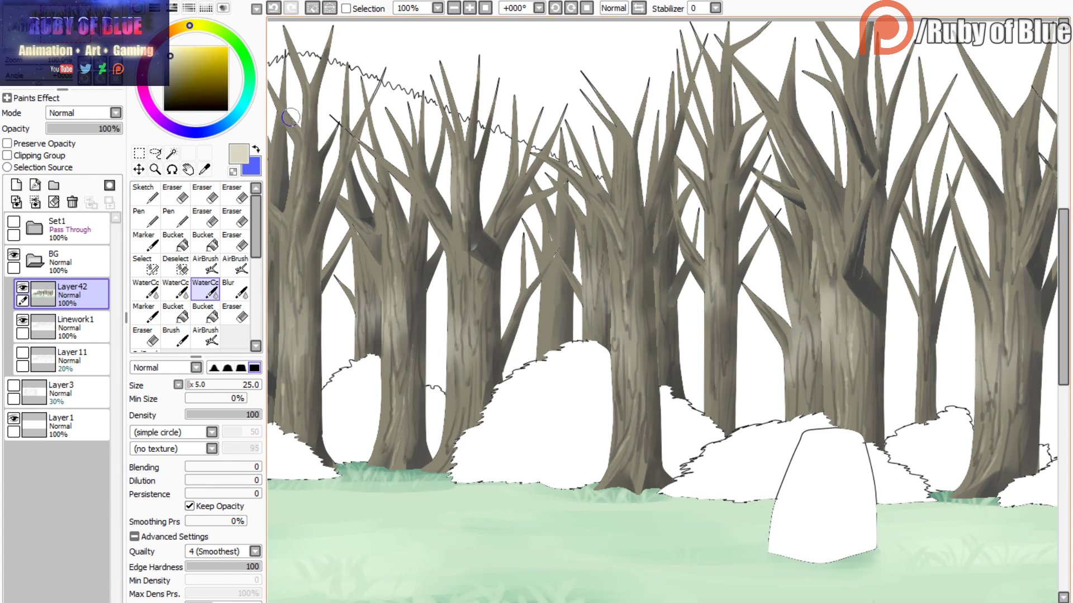
{"action": "key", "text": "c"}
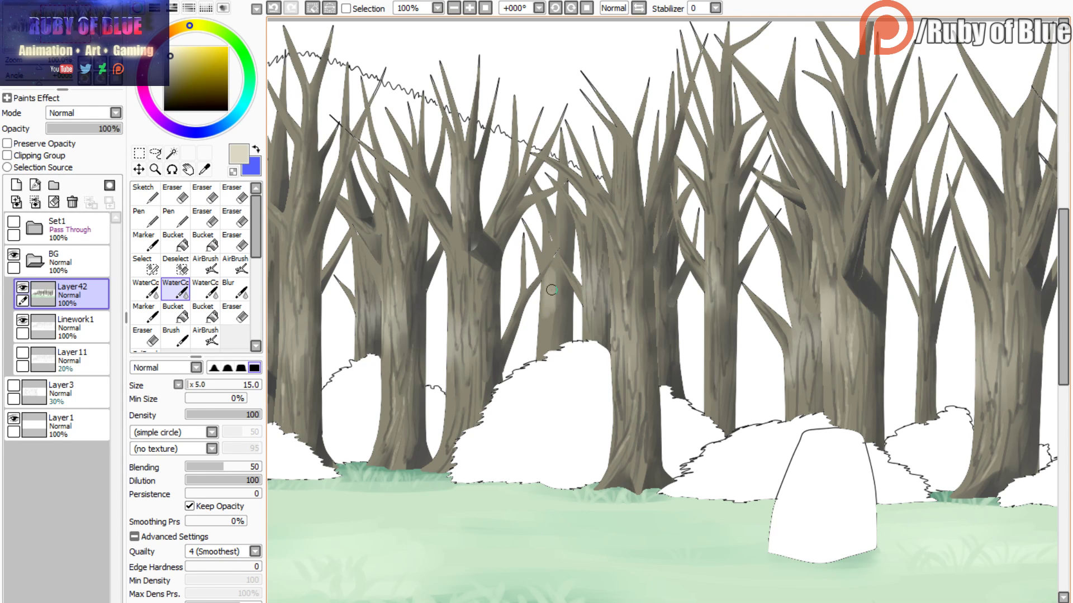
{"action": "mouse_move", "coordinate": [552, 290]}
{"action": "left_mouse_down"}
{"action": "mouse_move", "coordinate": [557, 314]}
{"action": "mouse_move", "coordinate": [544, 250]}
{"action": "mouse_move", "coordinate": [551, 335]}
{"action": "mouse_move", "coordinate": [557, 285]}
{"action": "left_mouse_up"}
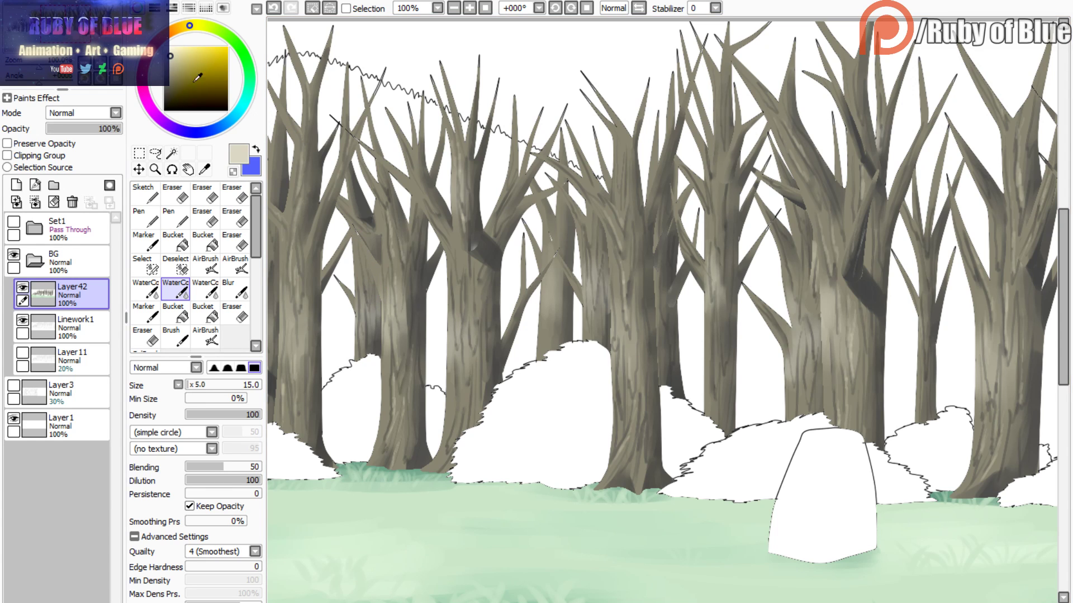
- Pick a dark grey and draw bark lines up the distant tree's trunk with the size 25 watercolour brush
{"action": "left_click_drag", "start_coordinate": [196, 77], "coordinate": [163, 96]}
{"action": "key", "text": "c"}
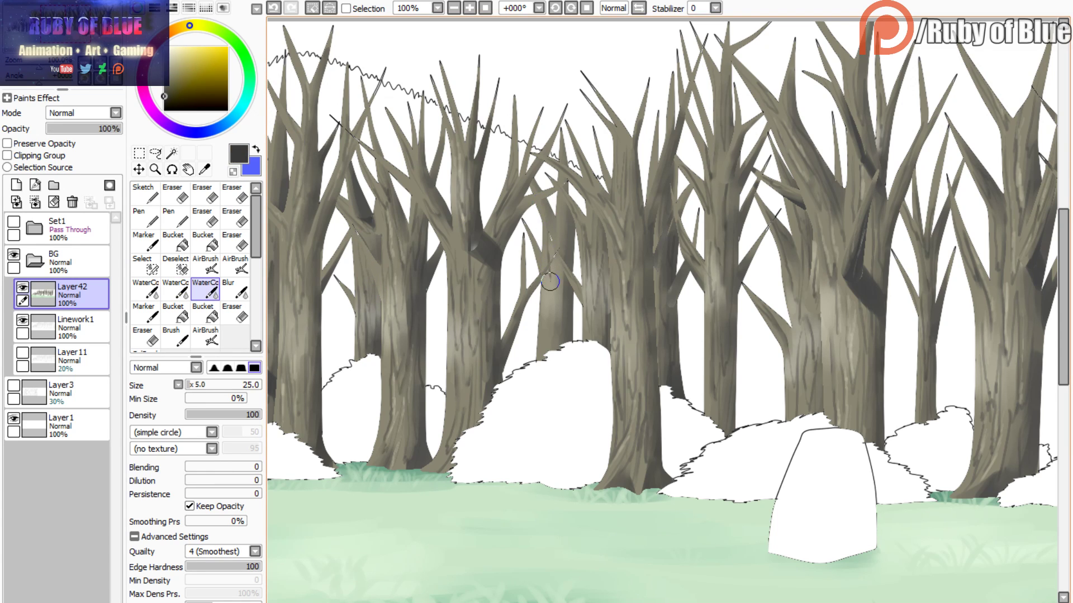
{"action": "mouse_move", "coordinate": [550, 282]}
{"action": "left_mouse_down"}
{"action": "mouse_move", "coordinate": [558, 305]}
{"action": "mouse_move", "coordinate": [562, 263]}
{"action": "mouse_move", "coordinate": [553, 359]}
{"action": "mouse_move", "coordinate": [545, 281]}
{"action": "mouse_move", "coordinate": [546, 373]}
{"action": "mouse_move", "coordinate": [561, 170]}
{"action": "mouse_move", "coordinate": [566, 279]}
{"action": "mouse_move", "coordinate": [535, 191]}
{"action": "mouse_move", "coordinate": [552, 243]}
{"action": "mouse_move", "coordinate": [552, 211]}
{"action": "mouse_move", "coordinate": [556, 271]}
{"action": "mouse_move", "coordinate": [556, 217]}
{"action": "mouse_move", "coordinate": [552, 280]}
{"action": "mouse_move", "coordinate": [553, 239]}
{"action": "left_mouse_up"}
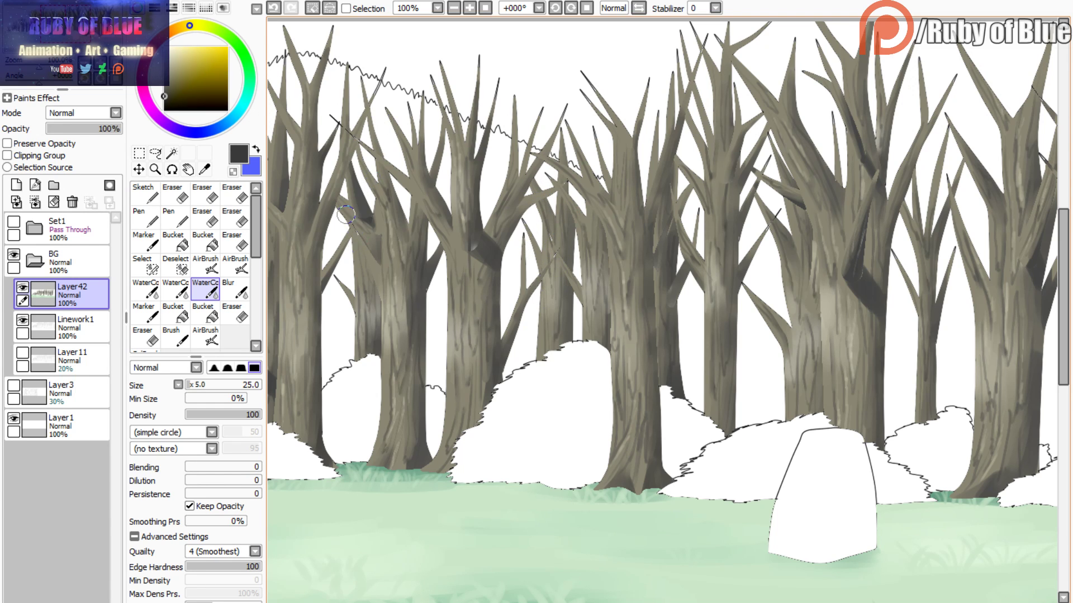
- Add dark grey bark lines to the newly filled limb of the half-hidden trunk and the slanting branch beside it
{"action": "mouse_move", "coordinate": [346, 214]}
{"action": "left_mouse_down"}
{"action": "mouse_move", "coordinate": [360, 261]}
{"action": "mouse_move", "coordinate": [384, 278]}
{"action": "left_mouse_up"}
{"action": "left_click_drag", "start_coordinate": [351, 191], "coordinate": [363, 226]}
{"action": "mouse_move", "coordinate": [404, 178]}
{"action": "left_mouse_down"}
{"action": "mouse_move", "coordinate": [412, 187]}
{"action": "mouse_move", "coordinate": [391, 165]}
{"action": "mouse_move", "coordinate": [400, 175]}
{"action": "left_mouse_up"}
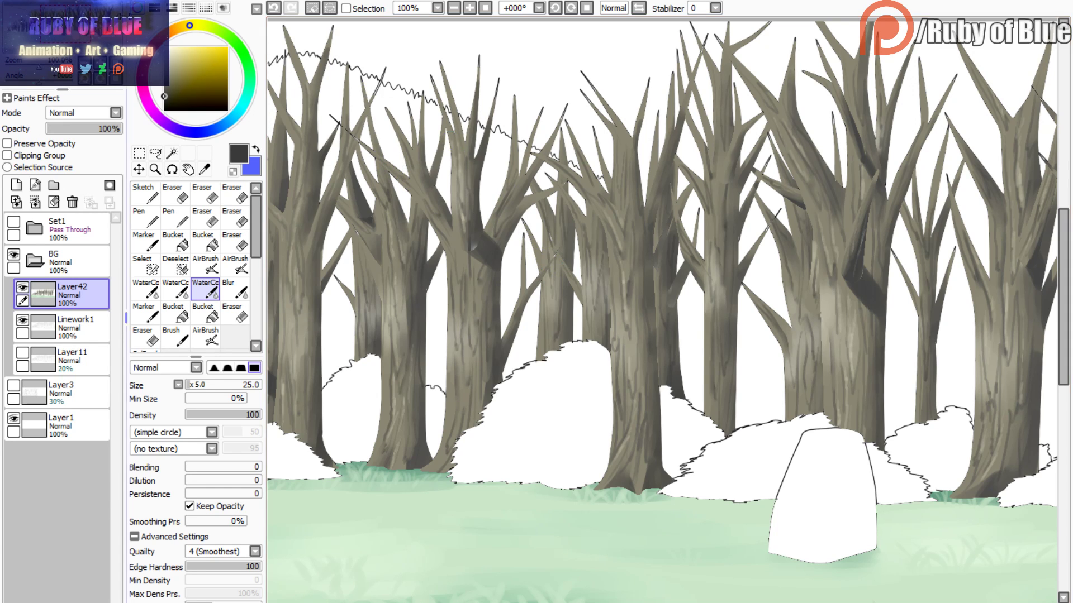
- Look over all the background trees, from the distant forest edge to the house, for missed shading or bark lines
{"action": "left_click", "coordinate": [68, 14]}
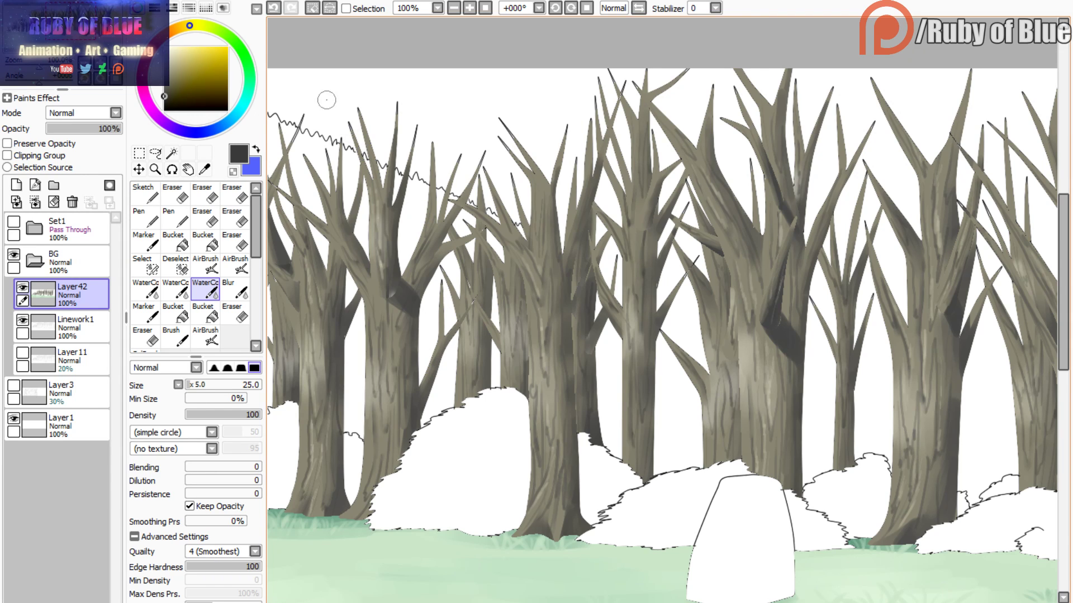
{"action": "left_click", "coordinate": [314, 9]}
{"action": "left_click_drag", "start_coordinate": [59, 38], "coordinate": [27, 3]}
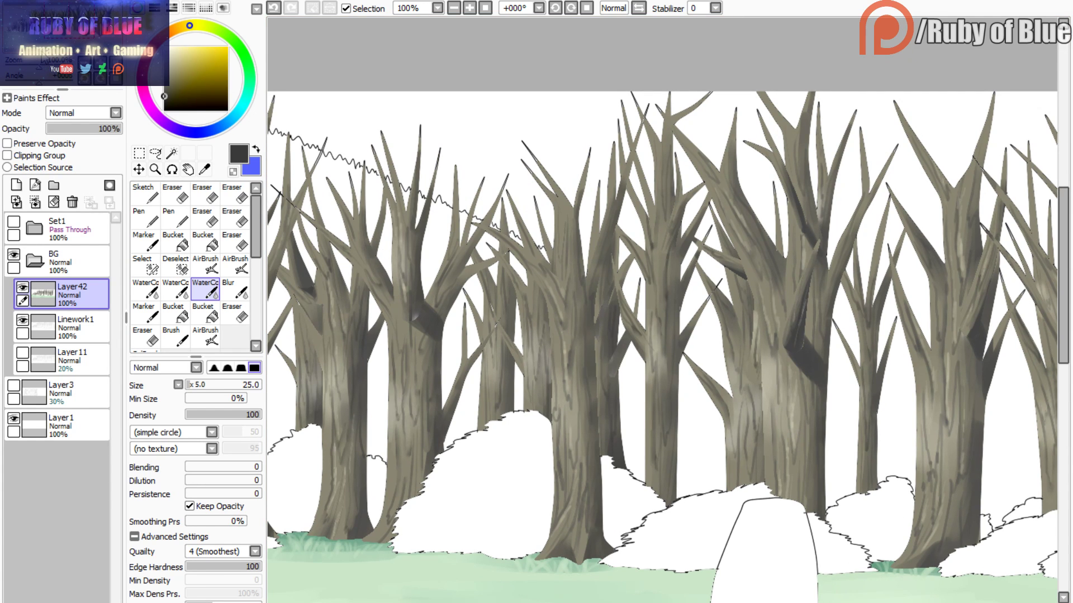
{"action": "left_click_drag", "start_coordinate": [52, 40], "coordinate": [51, 45]}
{"action": "left_click_drag", "start_coordinate": [39, 67], "coordinate": [90, 38]}
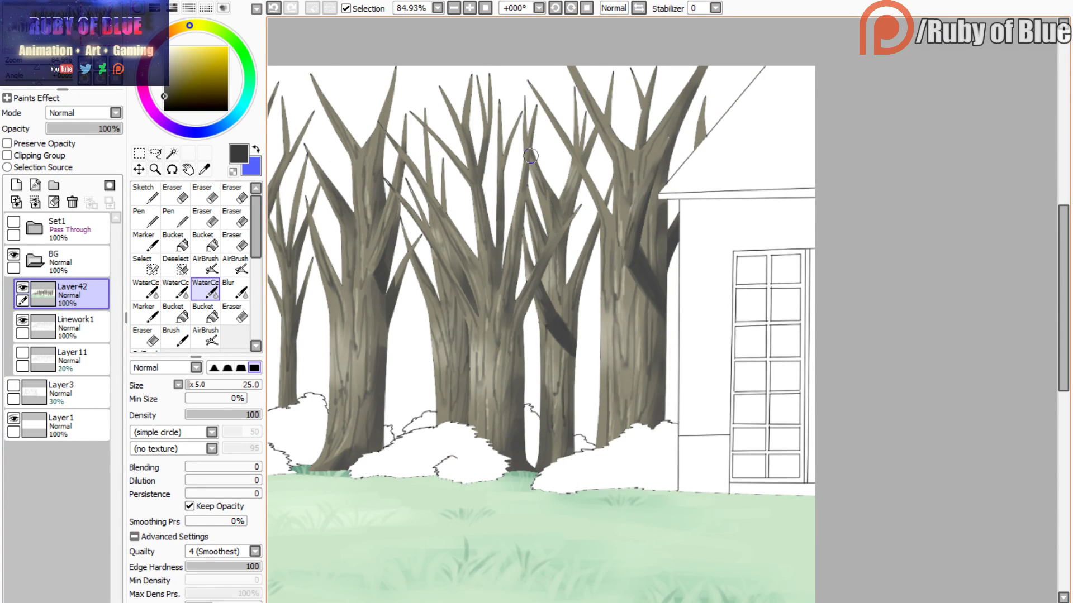
{"action": "left_click_drag", "start_coordinate": [70, 28], "coordinate": [35, 24]}
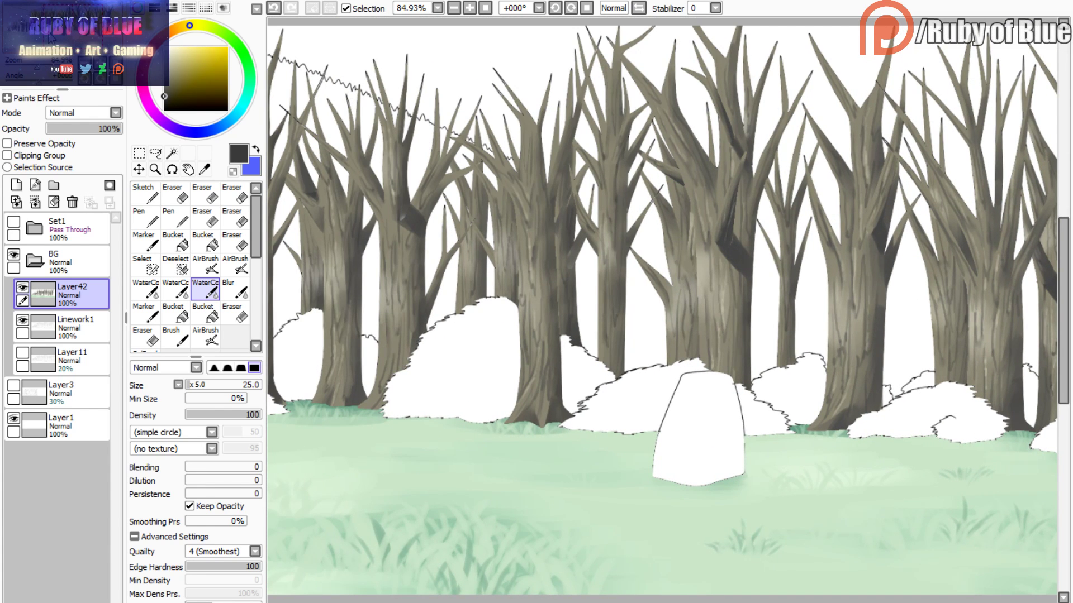
{"action": "left_click_drag", "start_coordinate": [35, 24], "coordinate": [48, 54]}
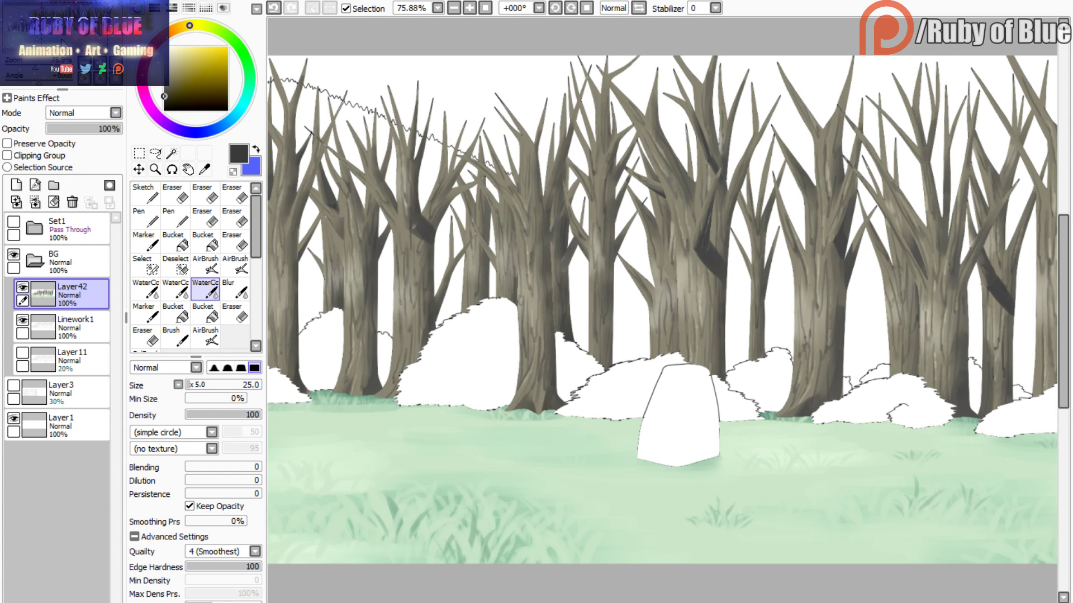
{"action": "mouse_move", "coordinate": [52, 32]}
{"action": "left_mouse_down"}
{"action": "mouse_move", "coordinate": [38, 38]}
{"action": "mouse_move", "coordinate": [61, 37]}
{"action": "left_mouse_up"}
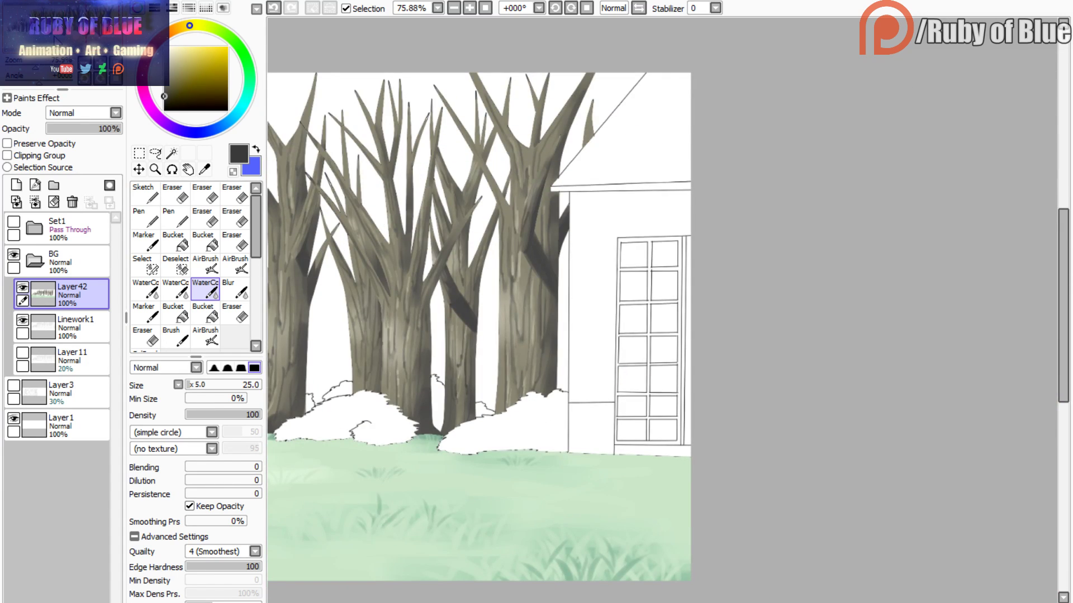
{"action": "mouse_move", "coordinate": [61, 36]}
{"action": "left_mouse_down"}
{"action": "mouse_move", "coordinate": [42, 40]}
{"action": "mouse_move", "coordinate": [48, 31]}
{"action": "left_mouse_up"}
- Hide Layer42 and select the distant mountain area with the Magic Wand, sealing the leaking outline with the Select pen
{"action": "left_click", "coordinate": [22, 287]}
{"action": "left_click", "coordinate": [172, 153]}
{"action": "left_click", "coordinate": [314, 229]}
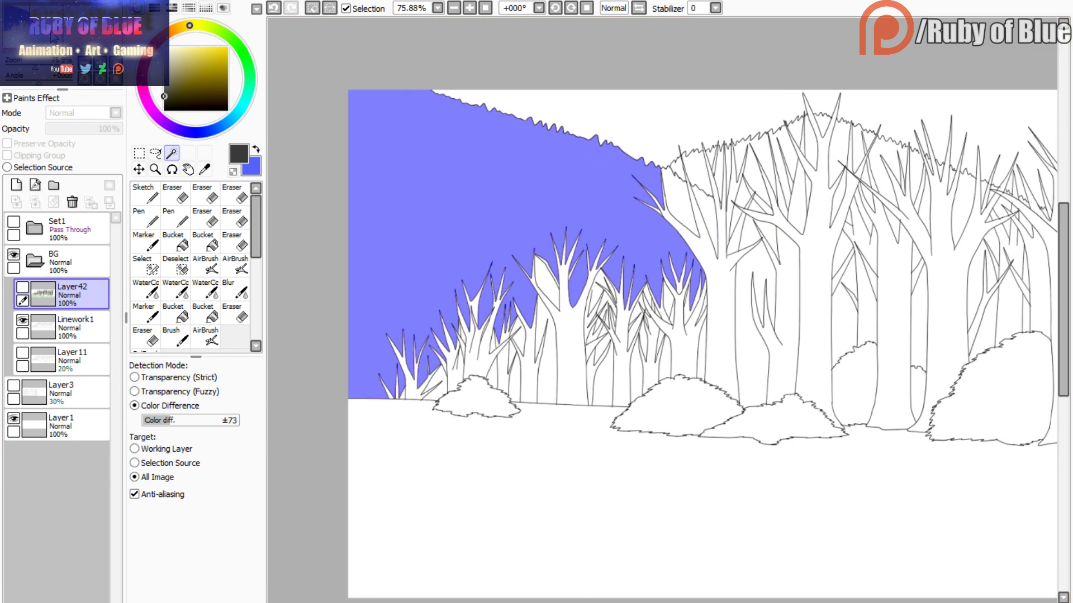
{"action": "left_click", "coordinate": [645, 209]}
{"action": "left_click", "coordinate": [659, 208]}
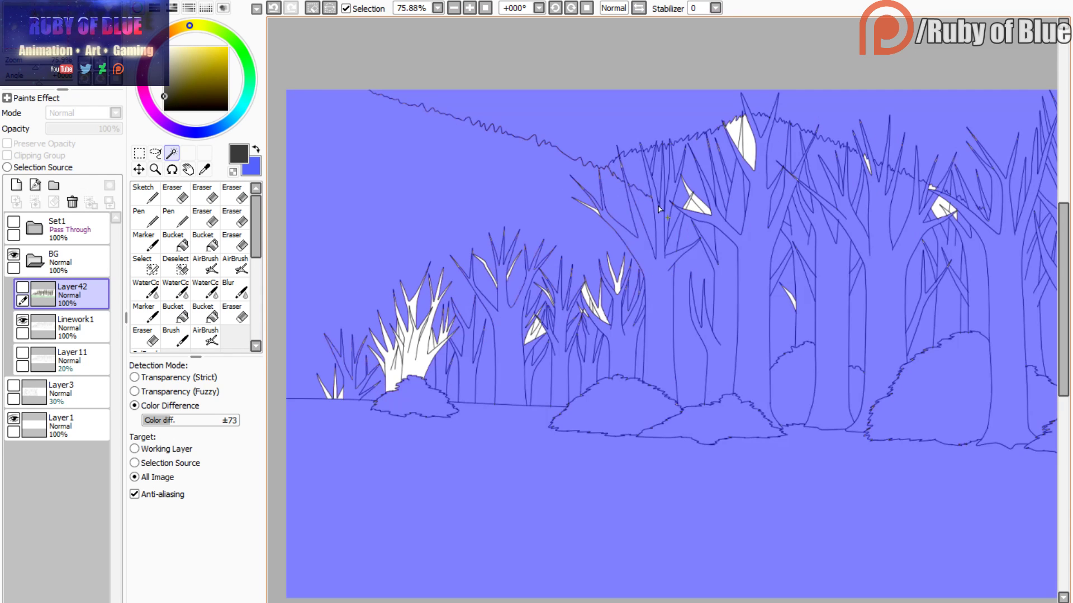
{"action": "key", "text": "ctrl+z"}
{"action": "key", "text": "a"}
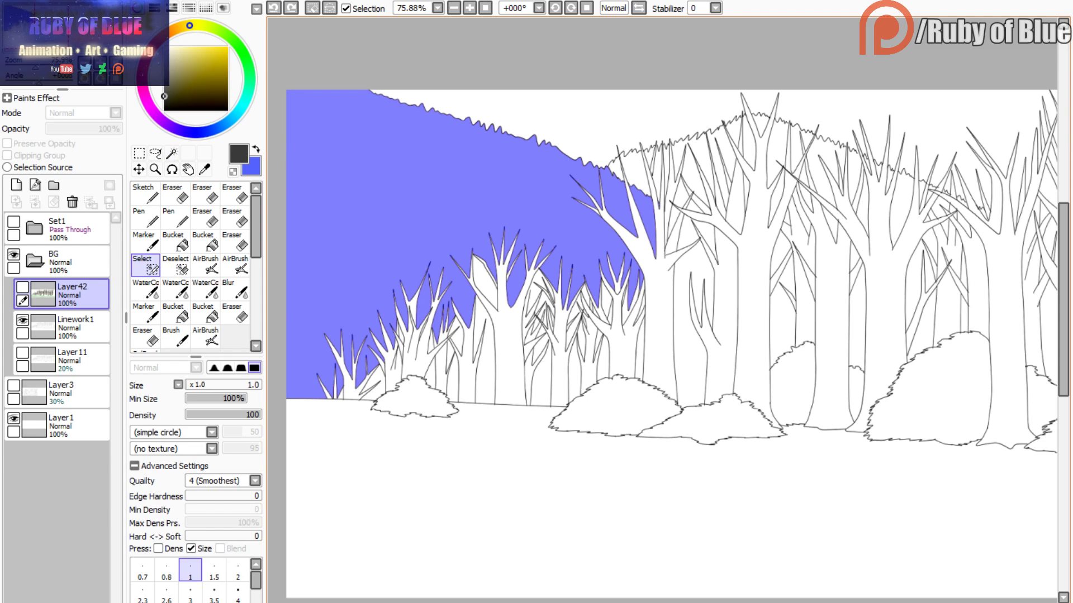
{"action": "key", "text": "w"}
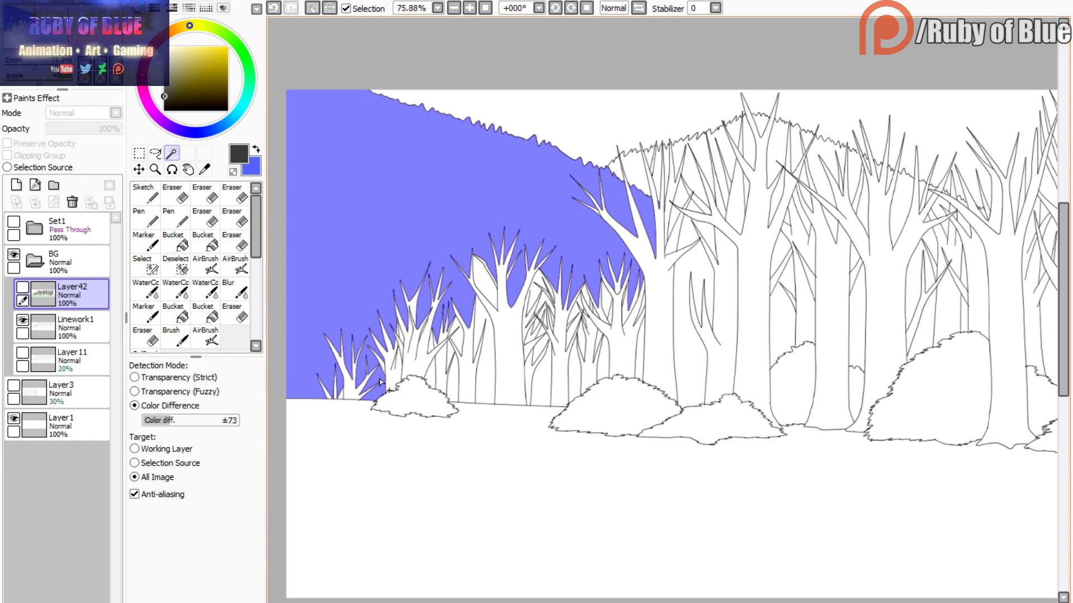
- Add the background gaps between the trunks and branches of the smallest distant trees to the Magic Wand selection
{"action": "left_click", "coordinate": [429, 381]}
{"action": "left_click", "coordinate": [437, 349]}
{"action": "left_click", "coordinate": [436, 344]}
{"action": "left_click", "coordinate": [452, 353]}
{"action": "left_click", "coordinate": [455, 364]}
{"action": "left_click", "coordinate": [484, 352]}
{"action": "left_click", "coordinate": [485, 282]}
{"action": "left_click", "coordinate": [533, 305]}
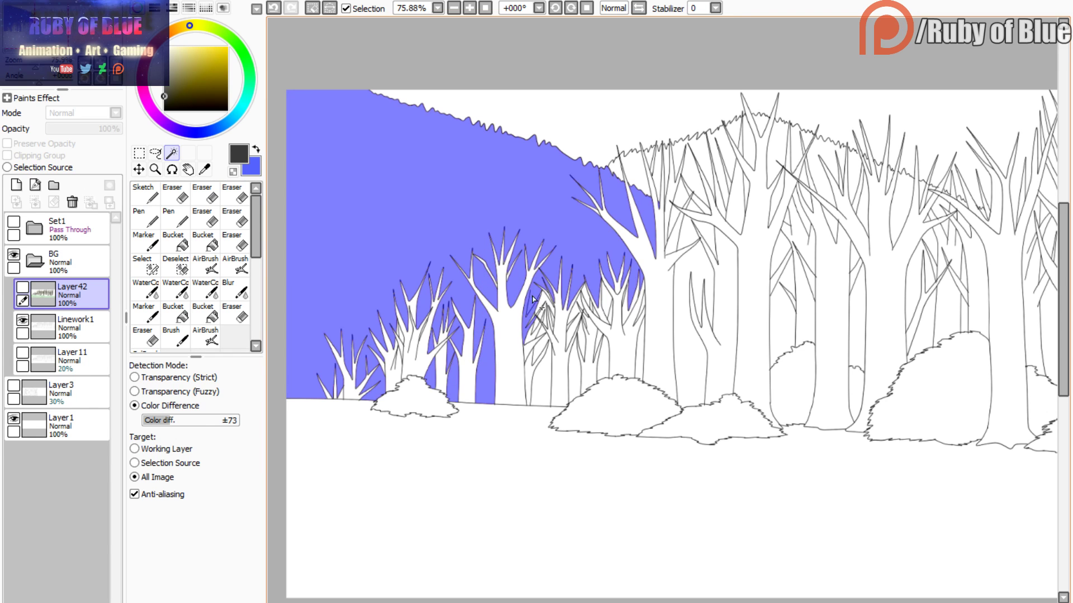
- Undo the last selection change and add the background gaps around the mid-distance trees up to the large trunk
{"action": "key", "text": "ctrl+z"}
{"action": "key", "text": "s"}
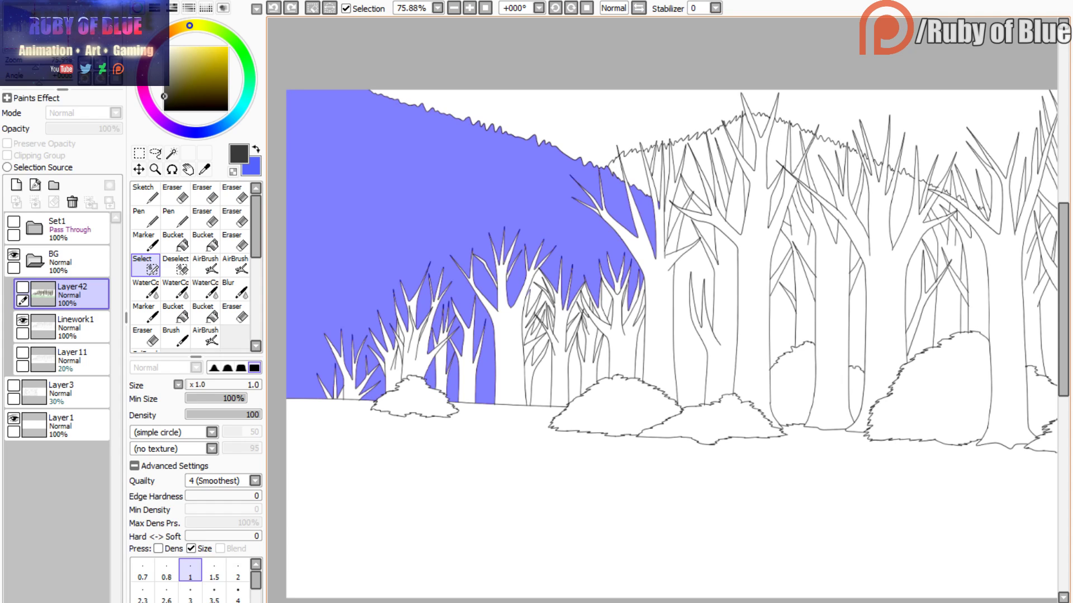
{"action": "key", "text": "w"}
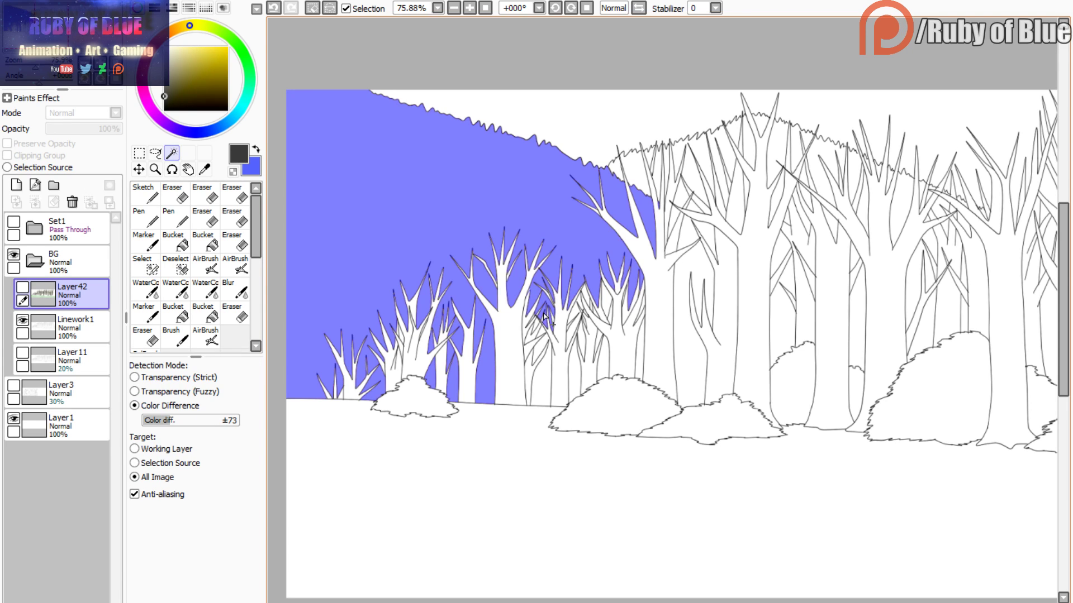
{"action": "left_click", "coordinate": [542, 351]}
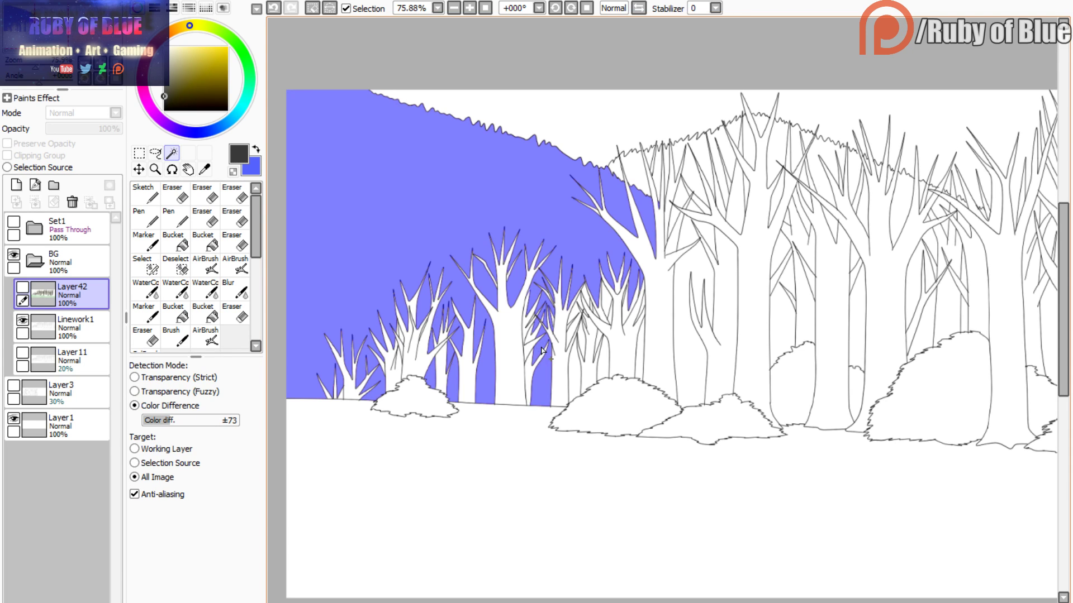
{"action": "left_click", "coordinate": [576, 345]}
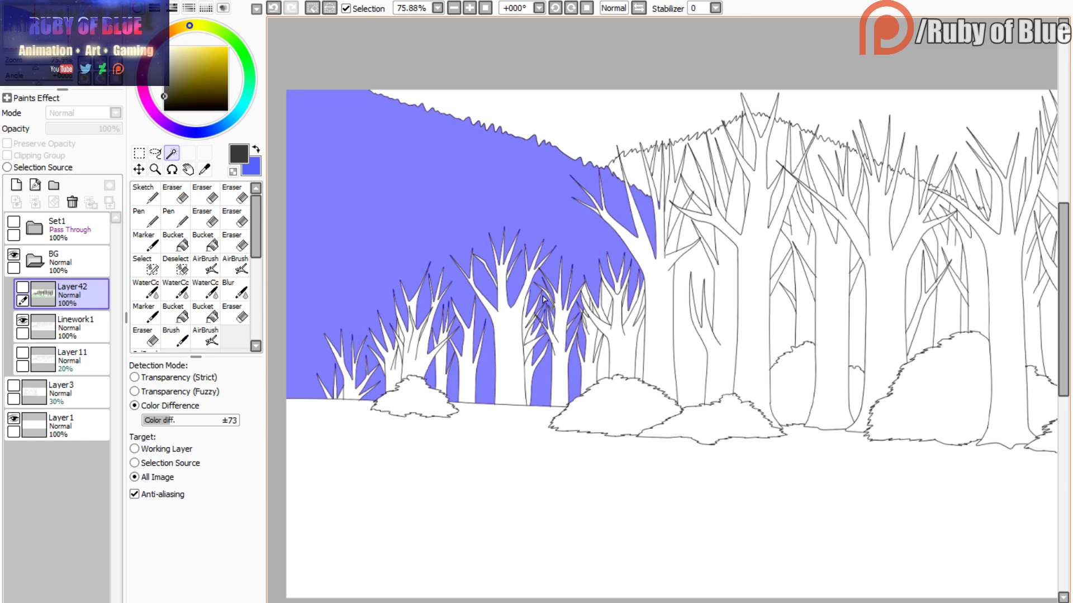
{"action": "left_click", "coordinate": [604, 358]}
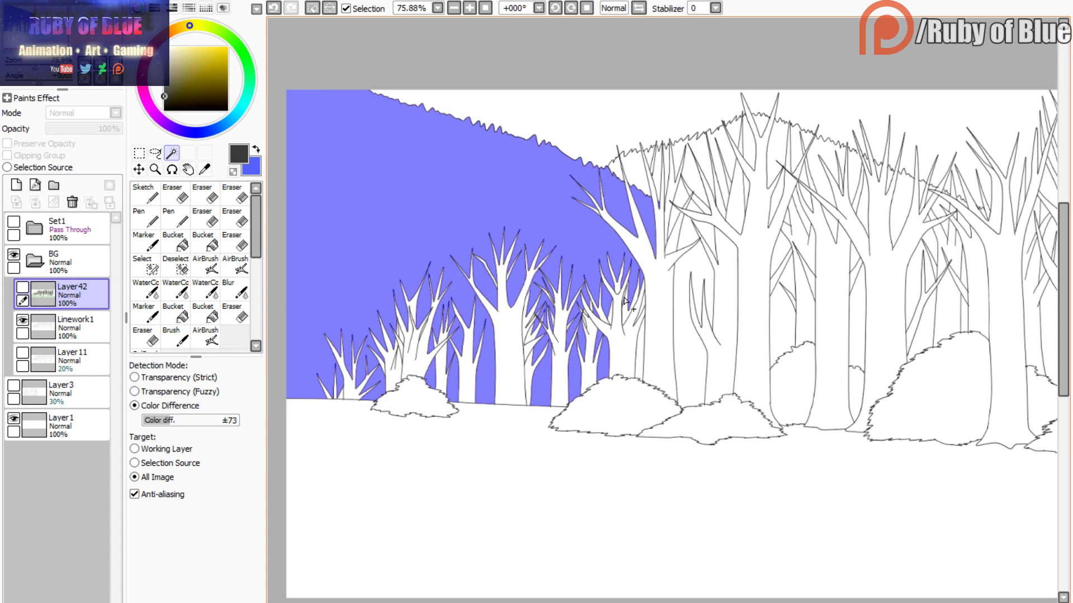
{"action": "left_click", "coordinate": [624, 301]}
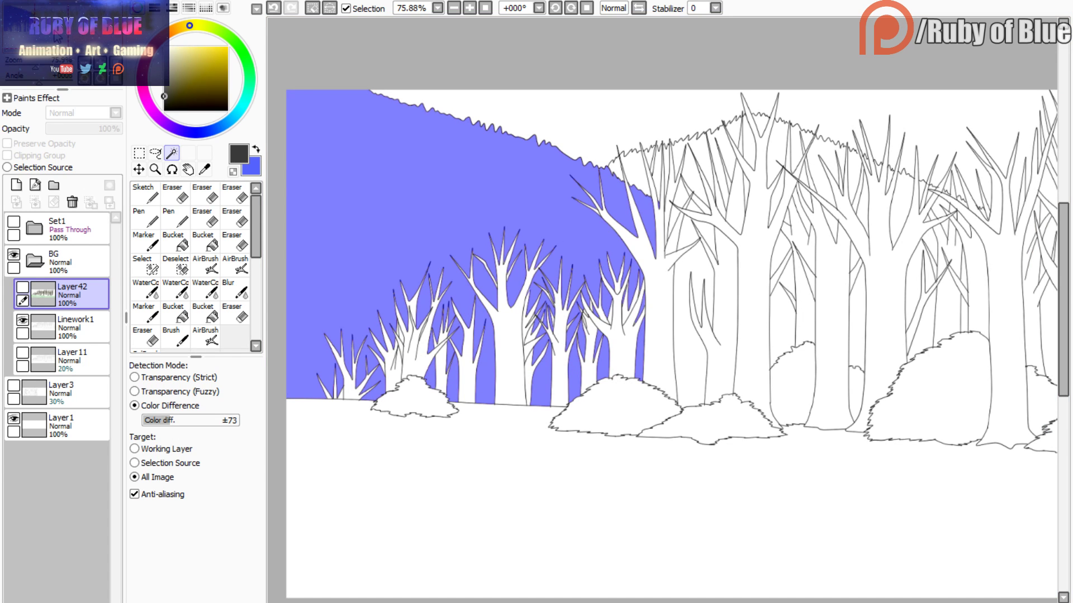
- Add the mountain gaps around the first large tree's branches and trunk to the selection, undoing leaks and sealing outlines with the Select pen
{"action": "mouse_move", "coordinate": [45, 42]}
{"action": "left_mouse_down"}
{"action": "mouse_move", "coordinate": [72, 35]}
{"action": "mouse_move", "coordinate": [44, 39]}
{"action": "left_mouse_up"}
{"action": "left_click", "coordinate": [525, 219]}
{"action": "key", "text": "ctrl+z"}
{"action": "left_click", "coordinate": [146, 266]}
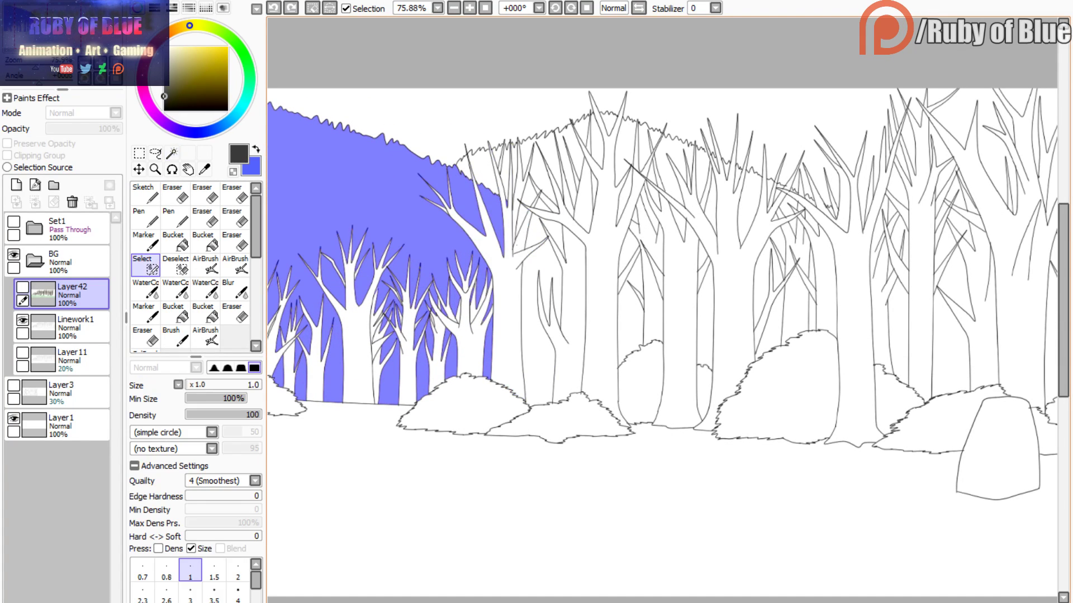
{"action": "key", "text": "w"}
{"action": "left_click", "coordinate": [521, 211]}
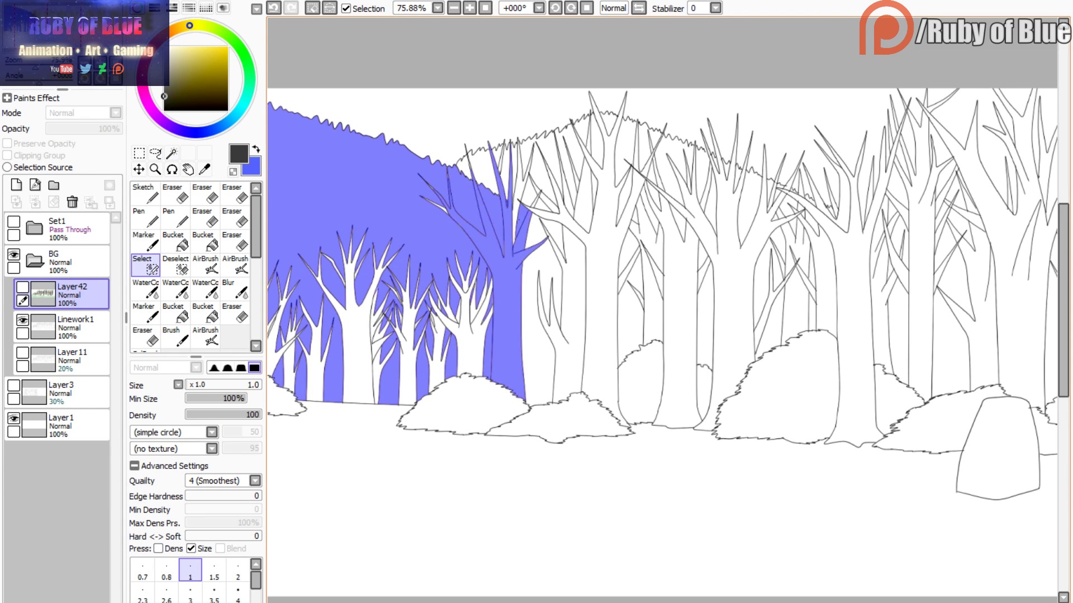
{"action": "key", "text": "ctrl+z"}
{"action": "key", "text": "w"}
{"action": "left_click", "coordinate": [524, 217]}
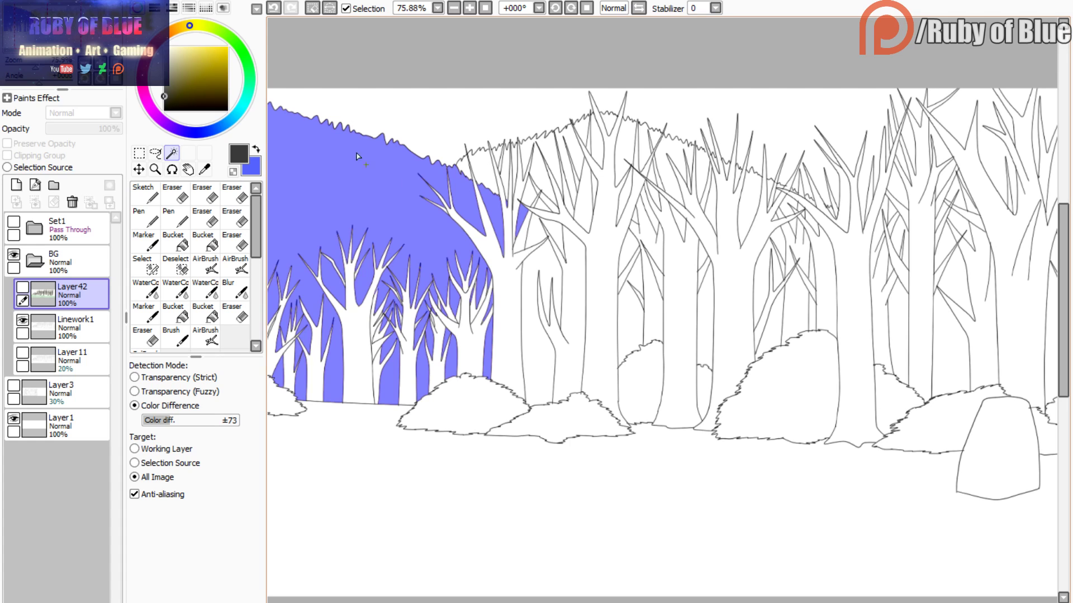
{"action": "left_click", "coordinate": [534, 260]}
{"action": "left_click", "coordinate": [628, 258]}
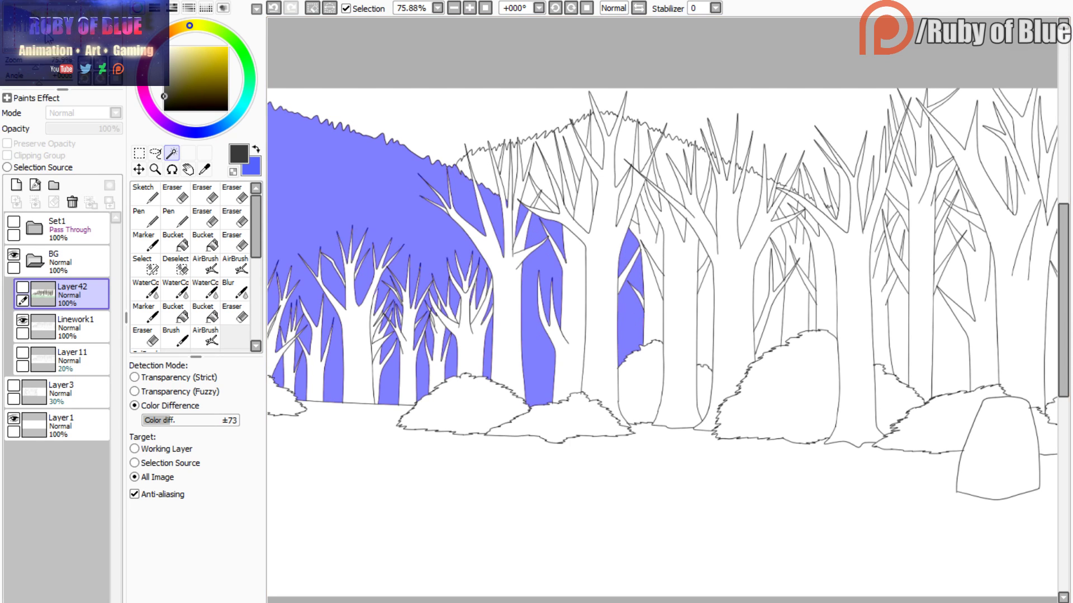
- Switch to the finished forest painting and sample the pale blue of its distant mountain
{"action": "left_click_drag", "start_coordinate": [46, 35], "coordinate": [43, 36]}
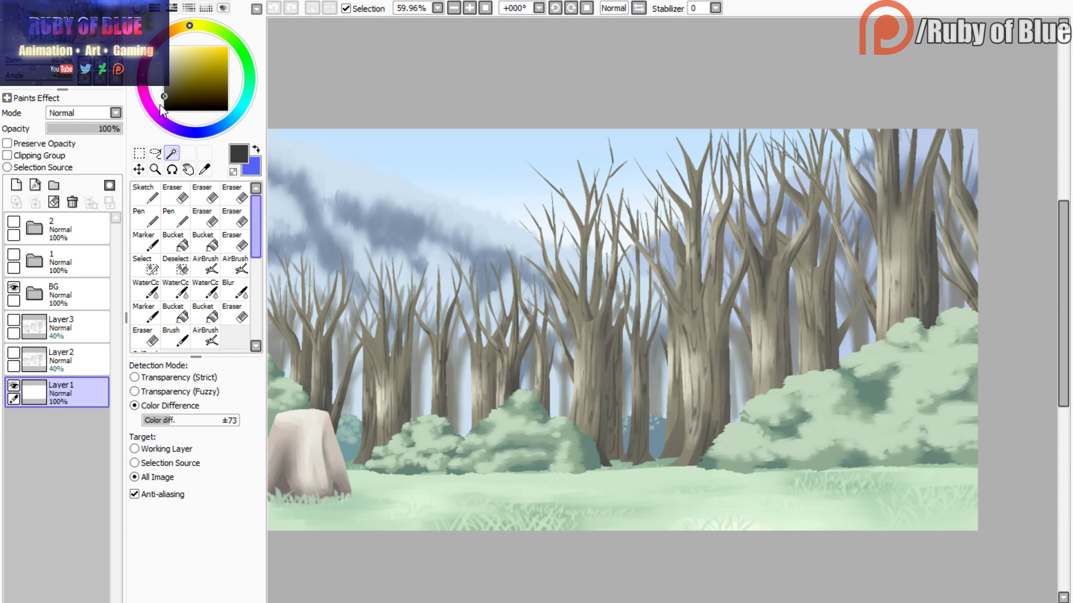
{"action": "left_click_drag", "start_coordinate": [67, 52], "coordinate": [58, 50]}
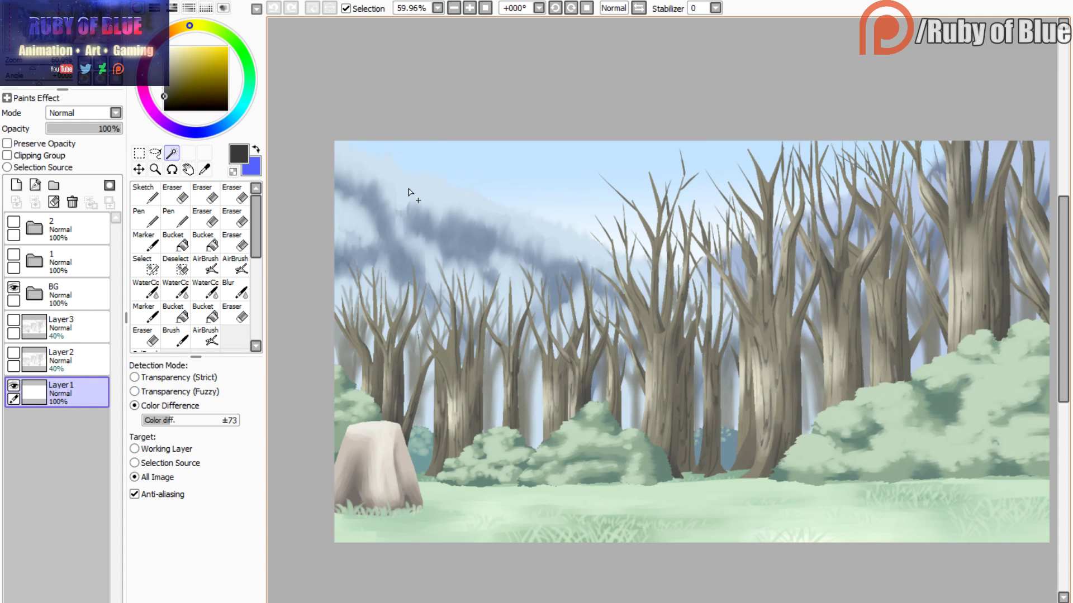
{"action": "left_click", "coordinate": [391, 173], "text": "alt"}
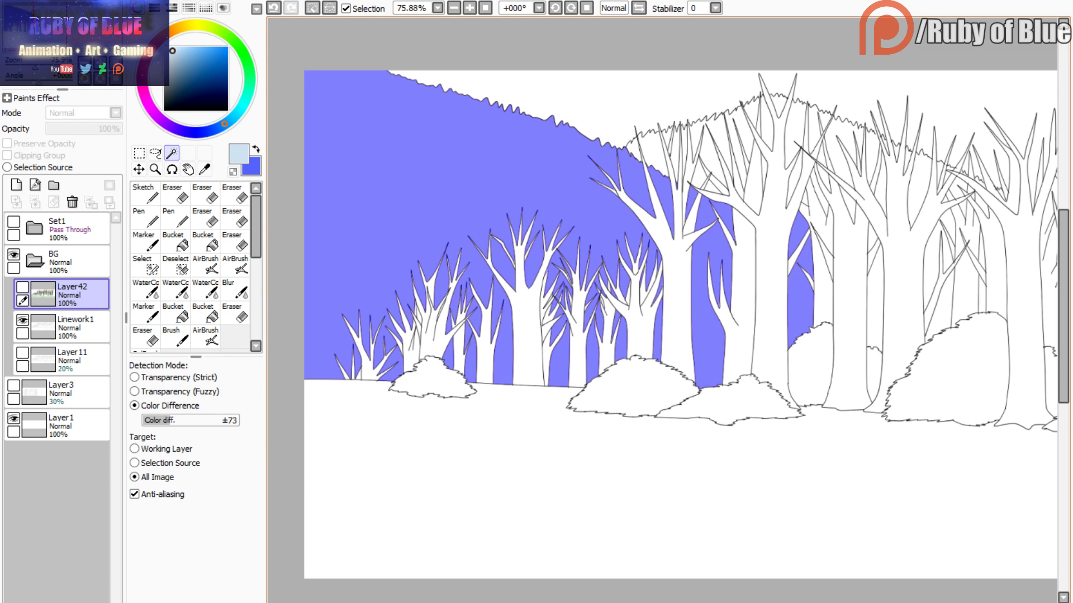
- Show Layer42 and fill the whole selected mountain area with pale blue using the size 465 Marker
{"action": "left_click", "coordinate": [22, 288]}
{"action": "left_click", "coordinate": [145, 241]}
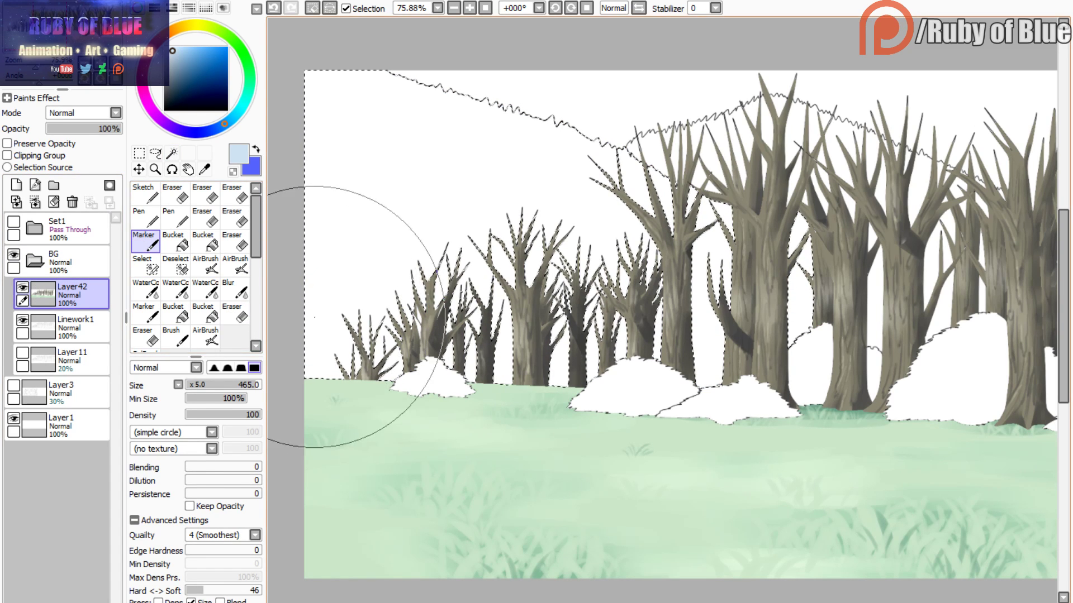
{"action": "mouse_move", "coordinate": [314, 317]}
{"action": "left_mouse_down"}
{"action": "mouse_move", "coordinate": [359, 96]}
{"action": "mouse_move", "coordinate": [395, 275]}
{"action": "mouse_move", "coordinate": [551, 395]}
{"action": "mouse_move", "coordinate": [454, 299]}
{"action": "left_mouse_up"}
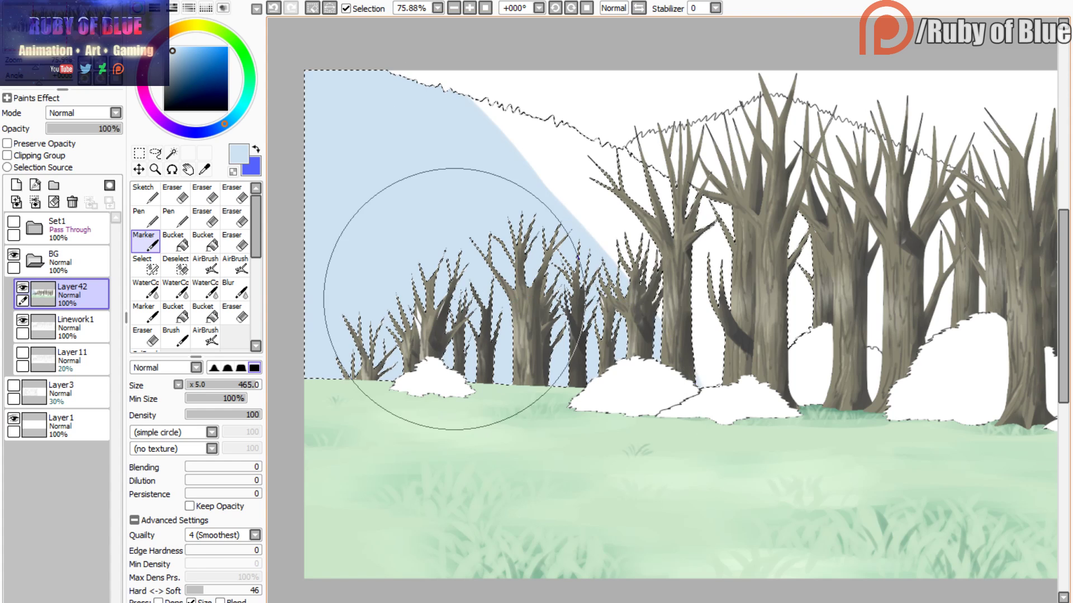
{"action": "left_click", "coordinate": [23, 287]}
{"action": "key", "text": "w"}
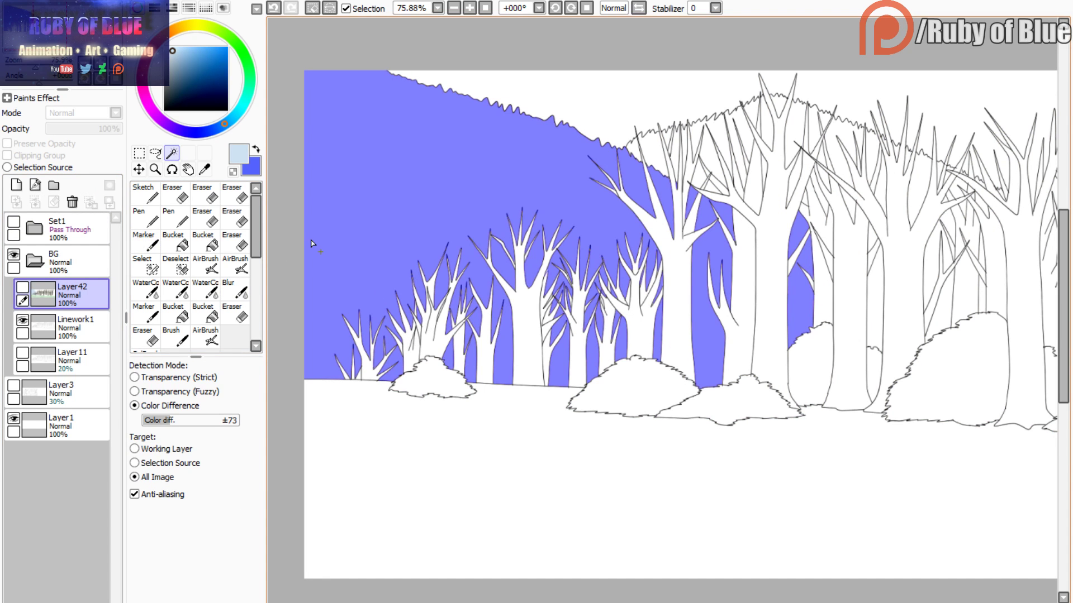
{"action": "left_click", "coordinate": [23, 287]}
{"action": "key", "text": "b"}
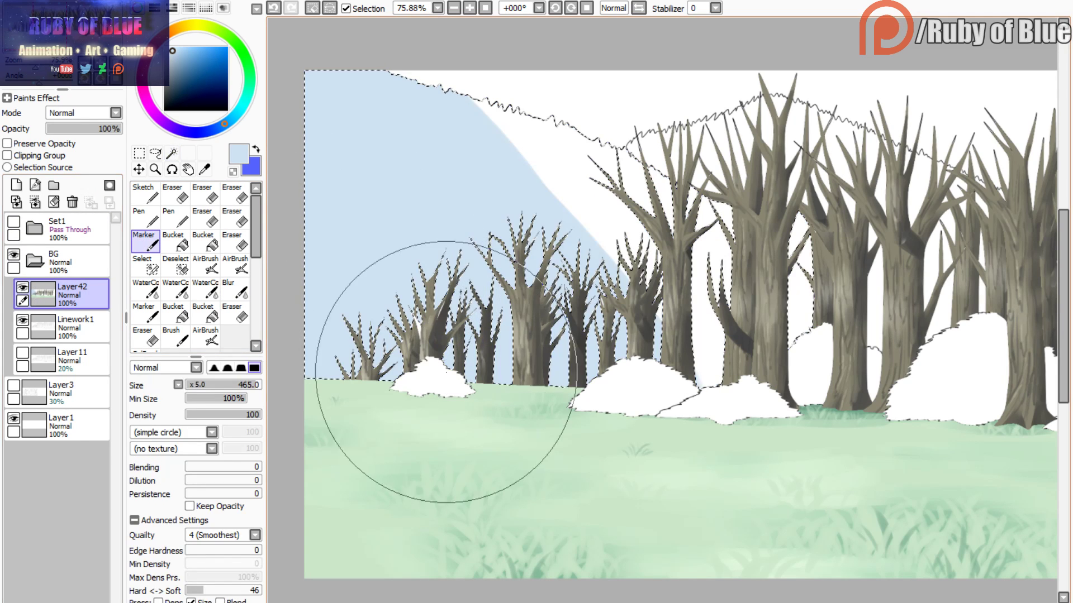
{"action": "mouse_move", "coordinate": [485, 313]}
{"action": "left_mouse_down"}
{"action": "mouse_move", "coordinate": [413, 139]}
{"action": "mouse_move", "coordinate": [814, 359]}
{"action": "mouse_move", "coordinate": [826, 384]}
{"action": "left_mouse_up"}
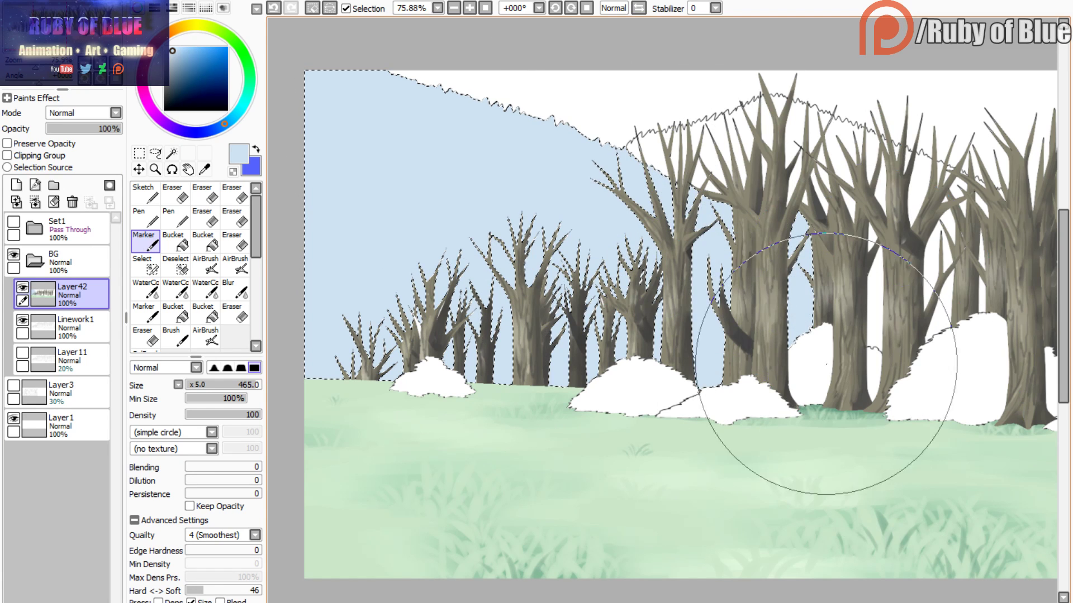
- Hide the selection outline and paint grey-blue shading across the mountain and between the trunks with the size 65 watercolour brush
{"action": "left_click", "coordinate": [346, 9]}
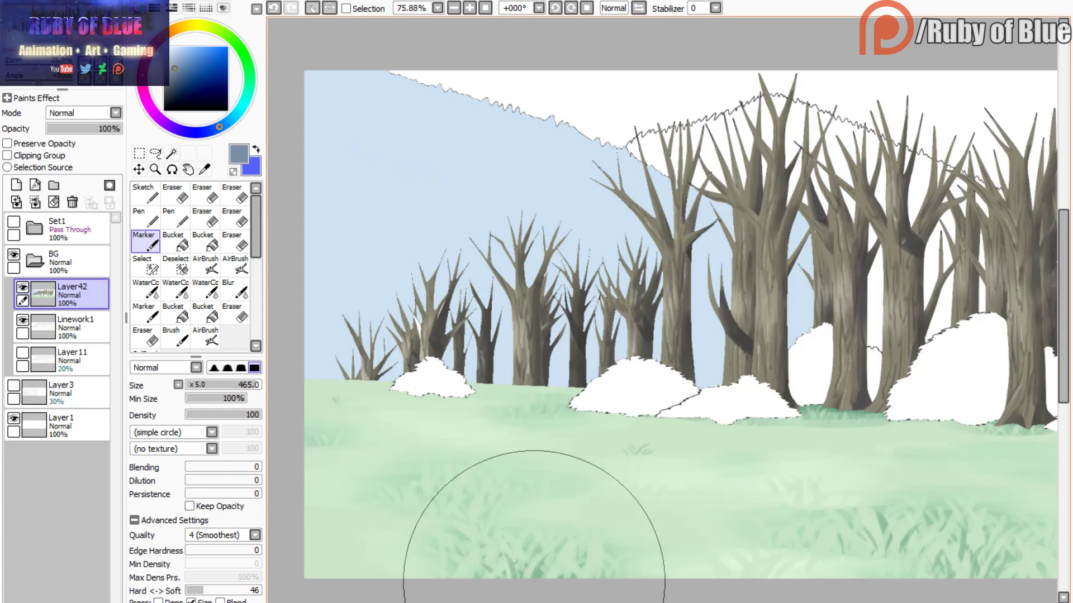
{"action": "left_click", "coordinate": [145, 289]}
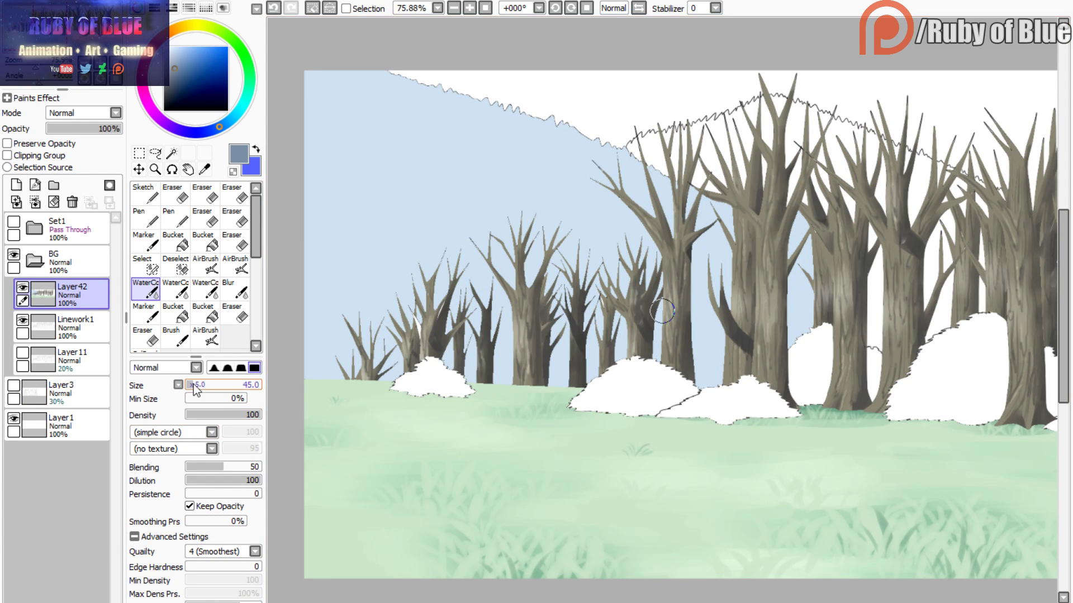
{"action": "key", "text": "c"}
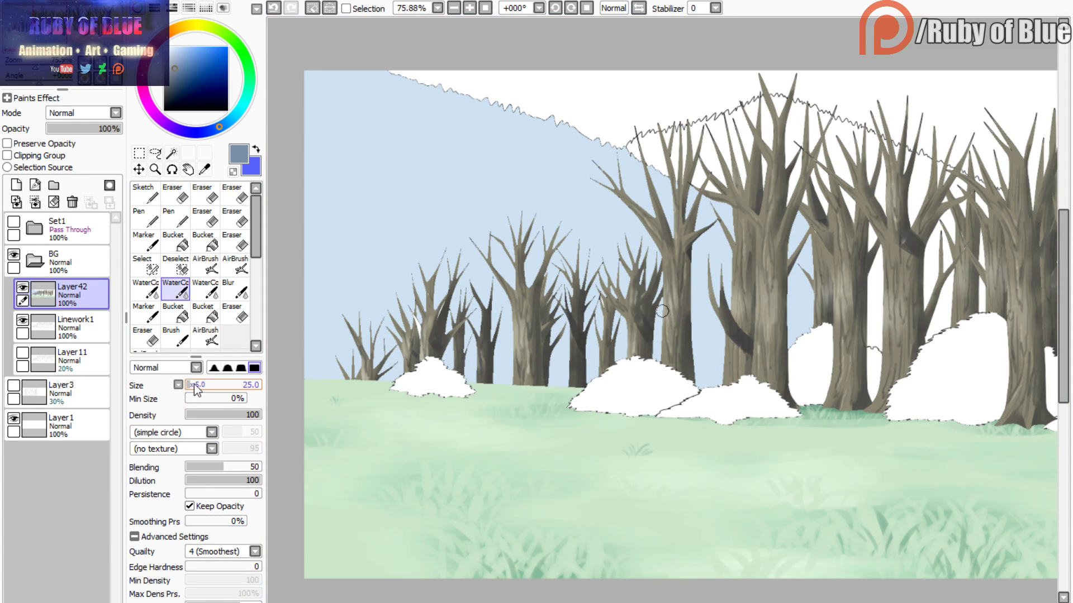
{"action": "left_click", "coordinate": [145, 290]}
{"action": "mouse_move", "coordinate": [368, 190]}
{"action": "left_mouse_down"}
{"action": "mouse_move", "coordinate": [355, 221]}
{"action": "mouse_move", "coordinate": [335, 228]}
{"action": "mouse_move", "coordinate": [314, 188]}
{"action": "mouse_move", "coordinate": [386, 171]}
{"action": "mouse_move", "coordinate": [398, 184]}
{"action": "mouse_move", "coordinate": [387, 238]}
{"action": "mouse_move", "coordinate": [405, 209]}
{"action": "mouse_move", "coordinate": [431, 223]}
{"action": "mouse_move", "coordinate": [468, 297]}
{"action": "mouse_move", "coordinate": [506, 288]}
{"action": "mouse_move", "coordinate": [531, 338]}
{"action": "mouse_move", "coordinate": [568, 363]}
{"action": "mouse_move", "coordinate": [585, 350]}
{"action": "mouse_move", "coordinate": [612, 383]}
{"action": "mouse_move", "coordinate": [638, 319]}
{"action": "mouse_move", "coordinate": [657, 303]}
{"action": "mouse_move", "coordinate": [677, 308]}
{"action": "mouse_move", "coordinate": [717, 355]}
{"action": "mouse_move", "coordinate": [746, 335]}
{"action": "mouse_move", "coordinate": [759, 365]}
{"action": "mouse_move", "coordinate": [651, 243]}
{"action": "mouse_move", "coordinate": [685, 261]}
{"action": "mouse_move", "coordinate": [699, 337]}
{"action": "mouse_move", "coordinate": [682, 352]}
{"action": "mouse_move", "coordinate": [610, 345]}
{"action": "mouse_move", "coordinate": [522, 262]}
{"action": "left_mouse_up"}
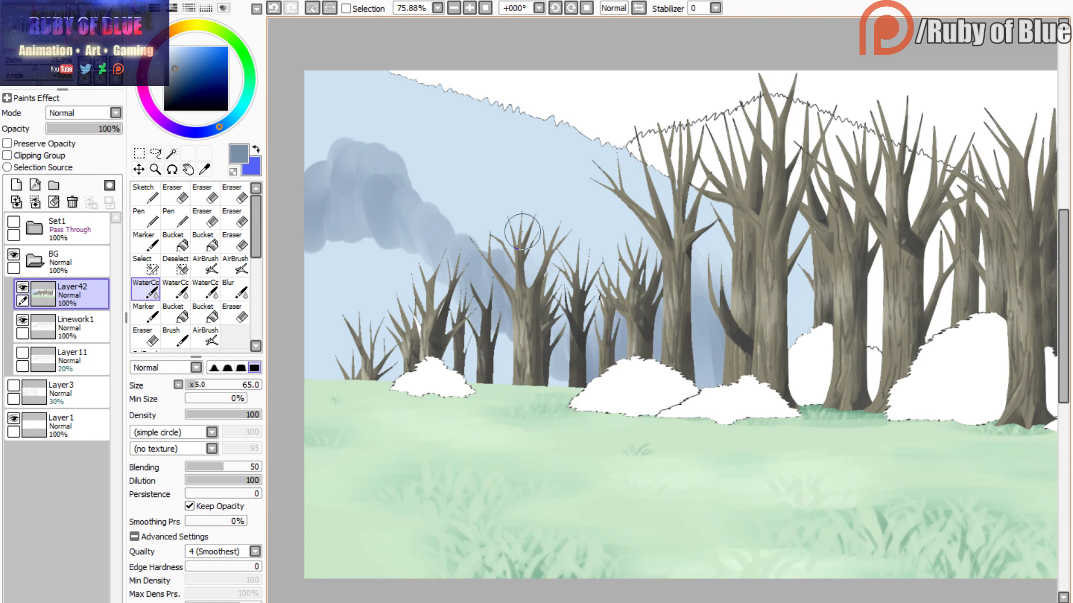
- Select the missed white gap between the distant tree's branches above the bush with the Magic Wand
{"action": "left_click_drag", "start_coordinate": [35, 66], "coordinate": [55, 66]}
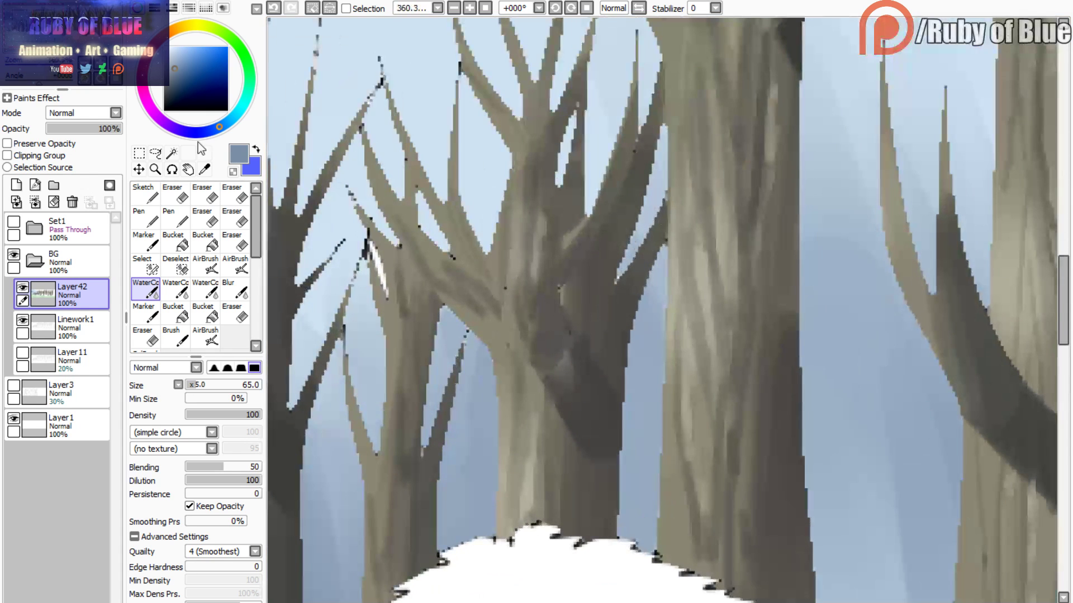
{"action": "left_click", "coordinate": [172, 152]}
{"action": "left_click", "coordinate": [374, 263]}
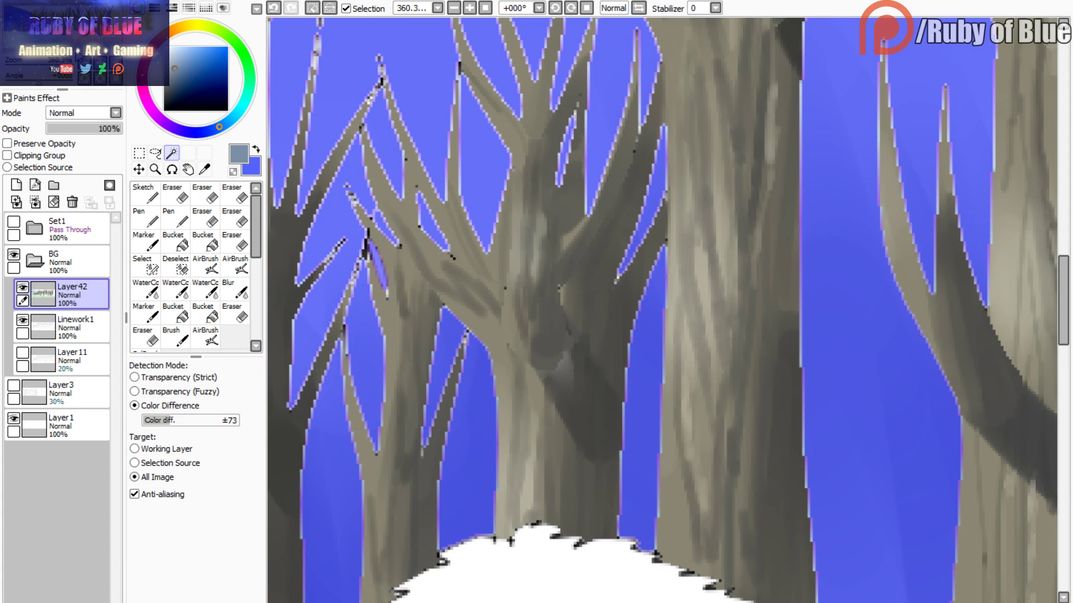
- Extend grey-blue shading across the mountain's upper slope and blend it downward with the size 65 watercolour brush
{"action": "mouse_move", "coordinate": [58, 38]}
{"action": "left_mouse_down"}
{"action": "mouse_move", "coordinate": [42, 39]}
{"action": "mouse_move", "coordinate": [19, 66]}
{"action": "mouse_move", "coordinate": [37, 67]}
{"action": "mouse_move", "coordinate": [40, 41]}
{"action": "left_mouse_up"}
{"action": "left_click", "coordinate": [145, 289]}
{"action": "mouse_move", "coordinate": [525, 184]}
{"action": "left_mouse_down"}
{"action": "mouse_move", "coordinate": [575, 232]}
{"action": "mouse_move", "coordinate": [478, 91]}
{"action": "mouse_move", "coordinate": [489, 113]}
{"action": "mouse_move", "coordinate": [484, 179]}
{"action": "mouse_move", "coordinate": [442, 96]}
{"action": "mouse_move", "coordinate": [416, 185]}
{"action": "left_mouse_up"}
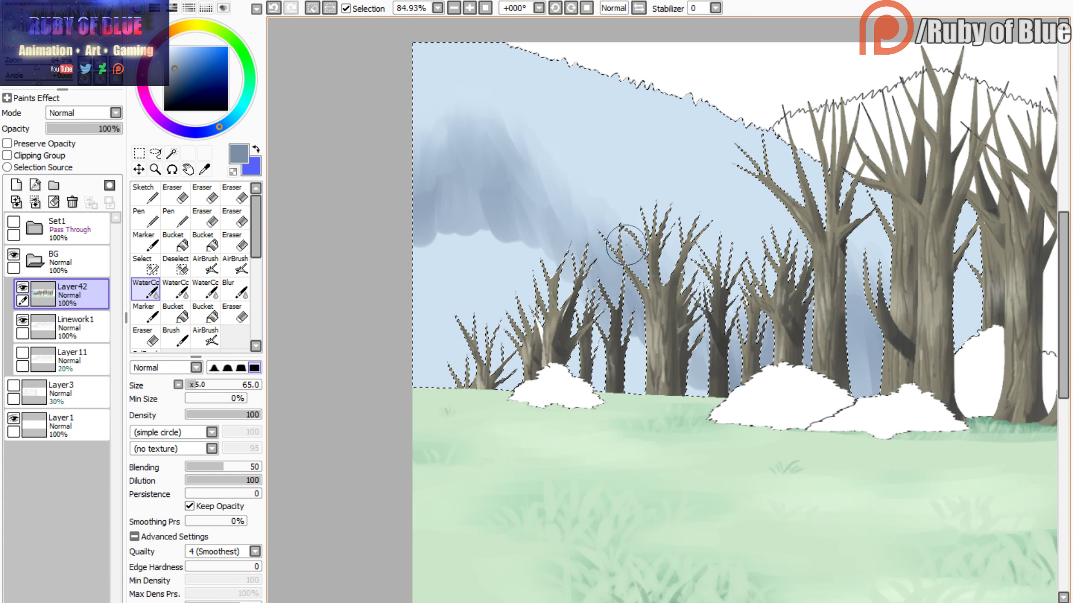
{"action": "mouse_move", "coordinate": [643, 160]}
{"action": "left_mouse_down"}
{"action": "mouse_move", "coordinate": [592, 128]}
{"action": "mouse_move", "coordinate": [565, 183]}
{"action": "mouse_move", "coordinate": [532, 204]}
{"action": "mouse_move", "coordinate": [554, 207]}
{"action": "mouse_move", "coordinate": [524, 203]}
{"action": "mouse_move", "coordinate": [566, 199]}
{"action": "mouse_move", "coordinate": [550, 163]}
{"action": "mouse_move", "coordinate": [567, 193]}
{"action": "mouse_move", "coordinate": [548, 189]}
{"action": "mouse_move", "coordinate": [576, 193]}
{"action": "mouse_move", "coordinate": [604, 172]}
{"action": "mouse_move", "coordinate": [672, 159]}
{"action": "mouse_move", "coordinate": [732, 202]}
{"action": "mouse_move", "coordinate": [729, 184]}
{"action": "mouse_move", "coordinate": [758, 242]}
{"action": "mouse_move", "coordinate": [725, 197]}
{"action": "mouse_move", "coordinate": [749, 202]}
{"action": "left_mouse_up"}
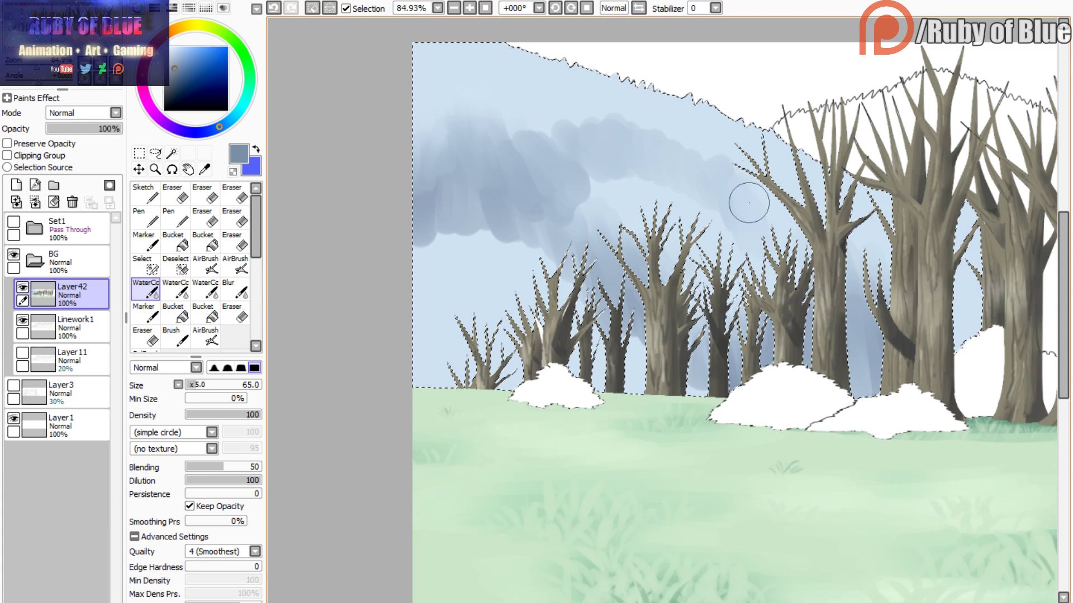
{"action": "mouse_move", "coordinate": [679, 146]}
{"action": "left_mouse_down"}
{"action": "mouse_move", "coordinate": [624, 130]}
{"action": "mouse_move", "coordinate": [568, 78]}
{"action": "mouse_move", "coordinate": [543, 102]}
{"action": "mouse_move", "coordinate": [539, 168]}
{"action": "mouse_move", "coordinate": [523, 182]}
{"action": "mouse_move", "coordinate": [560, 186]}
{"action": "mouse_move", "coordinate": [581, 172]}
{"action": "mouse_move", "coordinate": [546, 162]}
{"action": "left_mouse_up"}
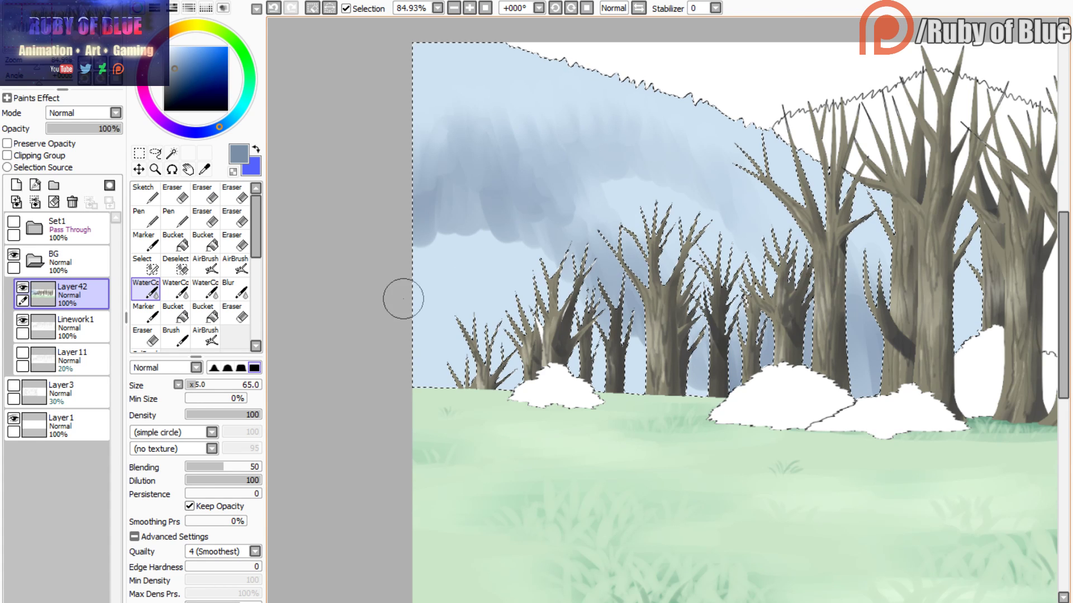
{"action": "mouse_move", "coordinate": [460, 235]}
{"action": "left_mouse_down"}
{"action": "mouse_move", "coordinate": [500, 233]}
{"action": "mouse_move", "coordinate": [570, 289]}
{"action": "mouse_move", "coordinate": [547, 303]}
{"action": "left_mouse_up"}
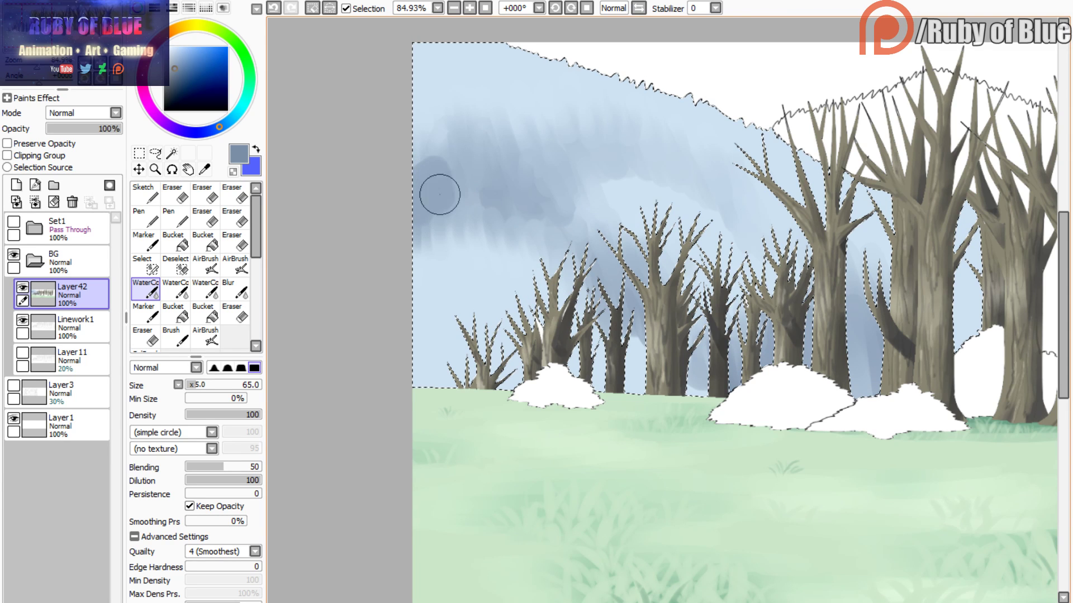
- Soften the mountain's dark patch and deepen the grey-blue shading between the trunks and along its lower left base
{"action": "mouse_move", "coordinate": [438, 191]}
{"action": "left_mouse_down"}
{"action": "mouse_move", "coordinate": [460, 150]}
{"action": "mouse_move", "coordinate": [487, 180]}
{"action": "mouse_move", "coordinate": [514, 159]}
{"action": "mouse_move", "coordinate": [589, 252]}
{"action": "mouse_move", "coordinate": [595, 225]}
{"action": "mouse_move", "coordinate": [614, 251]}
{"action": "mouse_move", "coordinate": [621, 307]}
{"action": "left_mouse_up"}
{"action": "mouse_move", "coordinate": [688, 353]}
{"action": "left_mouse_down"}
{"action": "mouse_move", "coordinate": [555, 152]}
{"action": "mouse_move", "coordinate": [543, 190]}
{"action": "mouse_move", "coordinate": [487, 108]}
{"action": "mouse_move", "coordinate": [462, 110]}
{"action": "mouse_move", "coordinate": [447, 160]}
{"action": "mouse_move", "coordinate": [424, 179]}
{"action": "mouse_move", "coordinate": [424, 143]}
{"action": "mouse_move", "coordinate": [445, 119]}
{"action": "mouse_move", "coordinate": [429, 135]}
{"action": "left_mouse_up"}
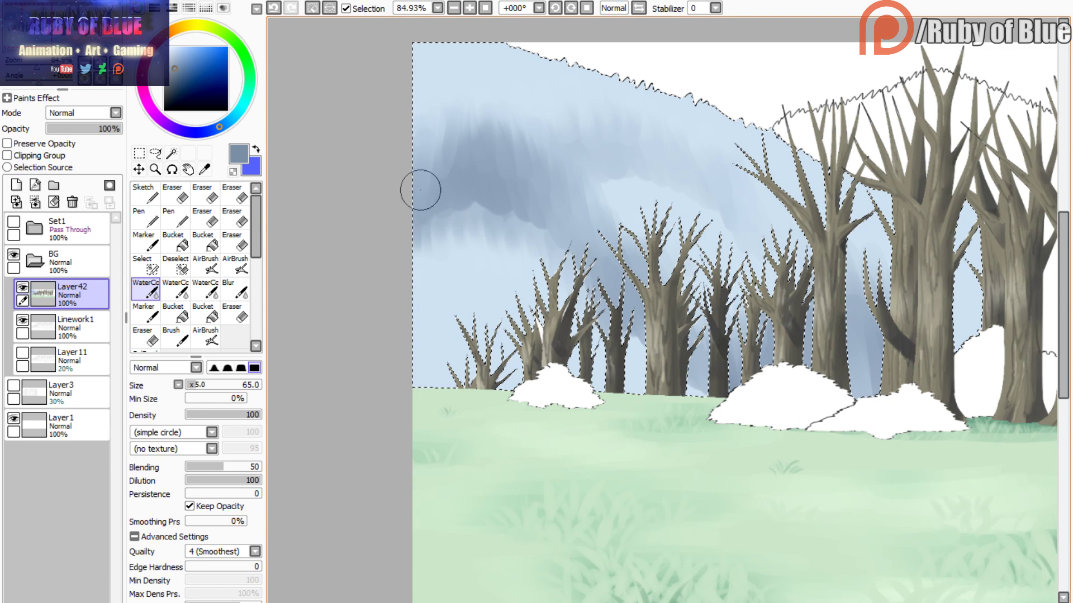
{"action": "mouse_move", "coordinate": [455, 208]}
{"action": "left_mouse_down"}
{"action": "mouse_move", "coordinate": [511, 193]}
{"action": "mouse_move", "coordinate": [607, 293]}
{"action": "left_mouse_up"}
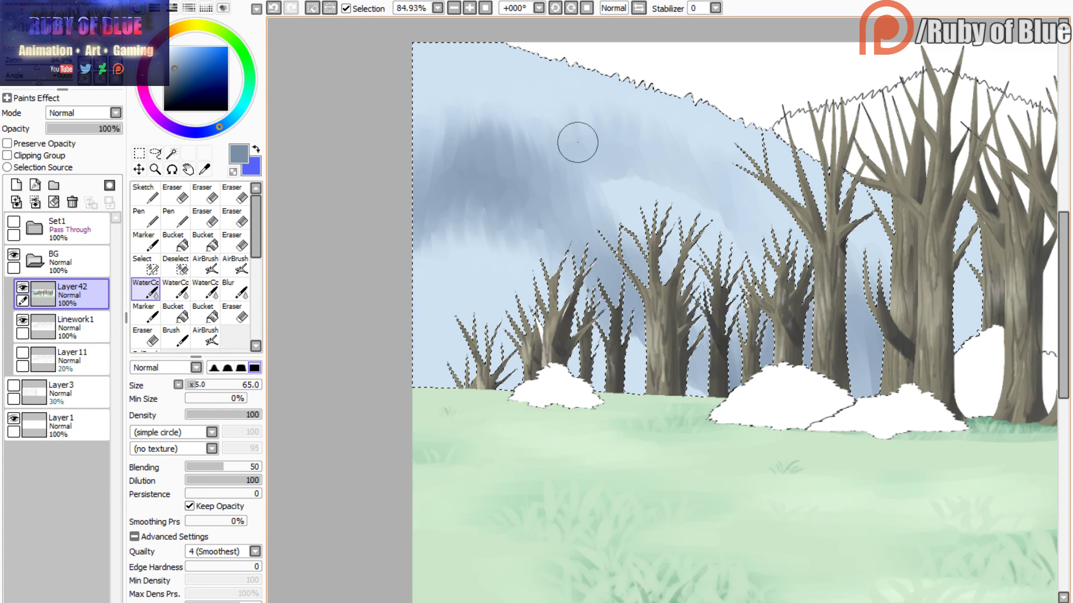
{"action": "mouse_move", "coordinate": [577, 142]}
{"action": "left_mouse_down"}
{"action": "mouse_move", "coordinate": [593, 166]}
{"action": "mouse_move", "coordinate": [618, 157]}
{"action": "mouse_move", "coordinate": [751, 221]}
{"action": "mouse_move", "coordinate": [773, 275]}
{"action": "mouse_move", "coordinate": [804, 191]}
{"action": "mouse_move", "coordinate": [851, 315]}
{"action": "mouse_move", "coordinate": [794, 245]}
{"action": "mouse_move", "coordinate": [806, 171]}
{"action": "mouse_move", "coordinate": [833, 199]}
{"action": "mouse_move", "coordinate": [797, 198]}
{"action": "mouse_move", "coordinate": [776, 235]}
{"action": "mouse_move", "coordinate": [733, 215]}
{"action": "mouse_move", "coordinate": [760, 239]}
{"action": "mouse_move", "coordinate": [749, 258]}
{"action": "mouse_move", "coordinate": [760, 306]}
{"action": "mouse_move", "coordinate": [750, 283]}
{"action": "mouse_move", "coordinate": [721, 361]}
{"action": "mouse_move", "coordinate": [758, 341]}
{"action": "left_mouse_up"}
{"action": "mouse_move", "coordinate": [774, 246]}
{"action": "left_mouse_down"}
{"action": "mouse_move", "coordinate": [729, 254]}
{"action": "mouse_move", "coordinate": [859, 287]}
{"action": "mouse_move", "coordinate": [866, 321]}
{"action": "mouse_move", "coordinate": [848, 235]}
{"action": "mouse_move", "coordinate": [855, 244]}
{"action": "left_mouse_up"}
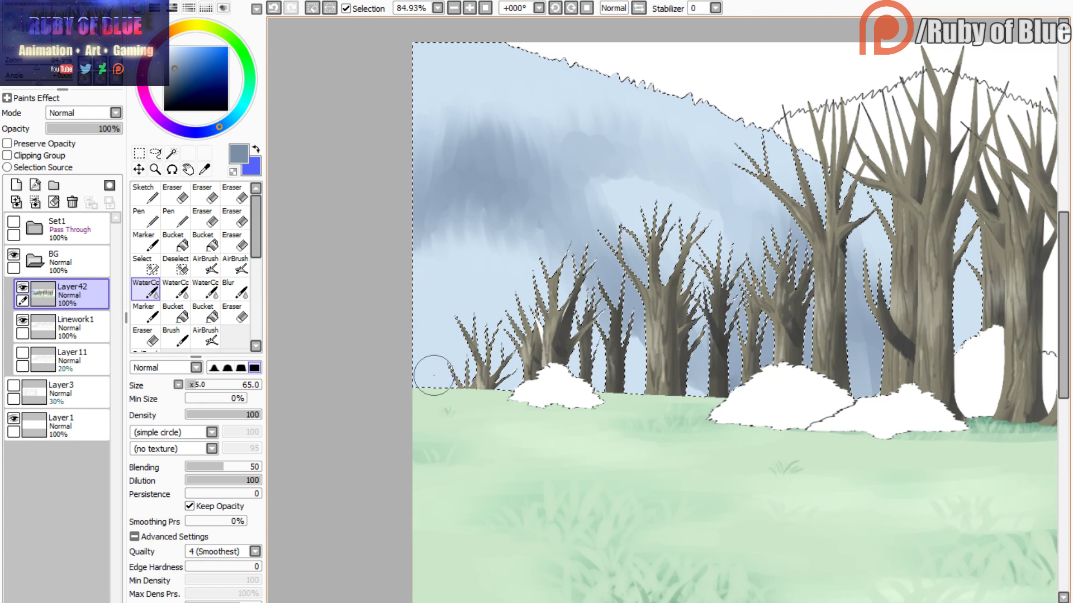
{"action": "left_click_drag", "start_coordinate": [619, 337], "coordinate": [652, 371]}
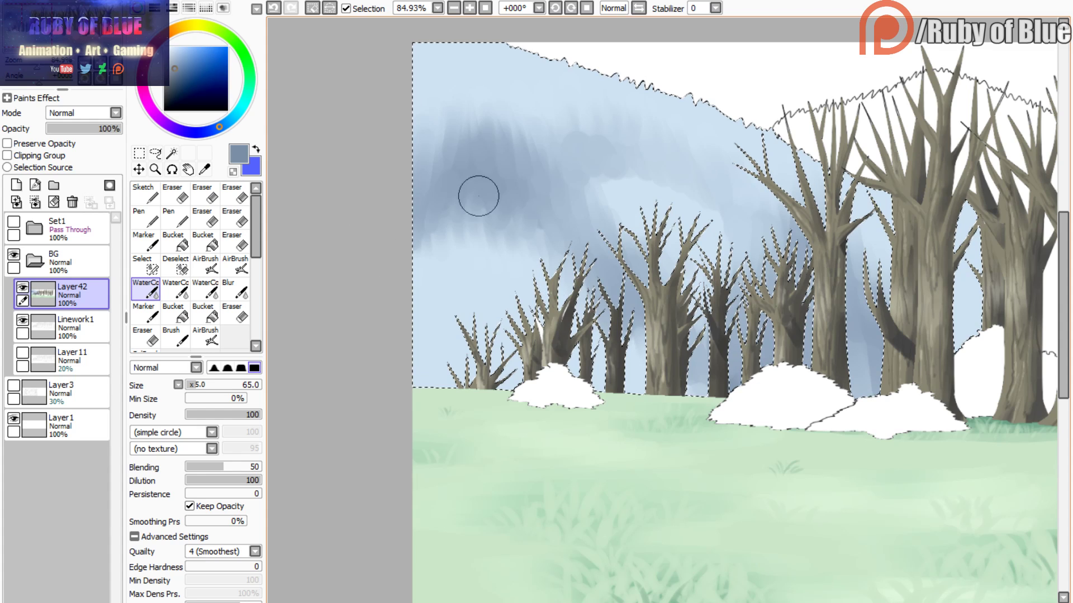
{"action": "mouse_move", "coordinate": [410, 349]}
{"action": "left_mouse_down"}
{"action": "mouse_move", "coordinate": [424, 318]}
{"action": "mouse_move", "coordinate": [453, 364]}
{"action": "mouse_move", "coordinate": [524, 381]}
{"action": "mouse_move", "coordinate": [475, 296]}
{"action": "mouse_move", "coordinate": [433, 330]}
{"action": "mouse_move", "coordinate": [417, 314]}
{"action": "mouse_move", "coordinate": [463, 305]}
{"action": "left_mouse_up"}
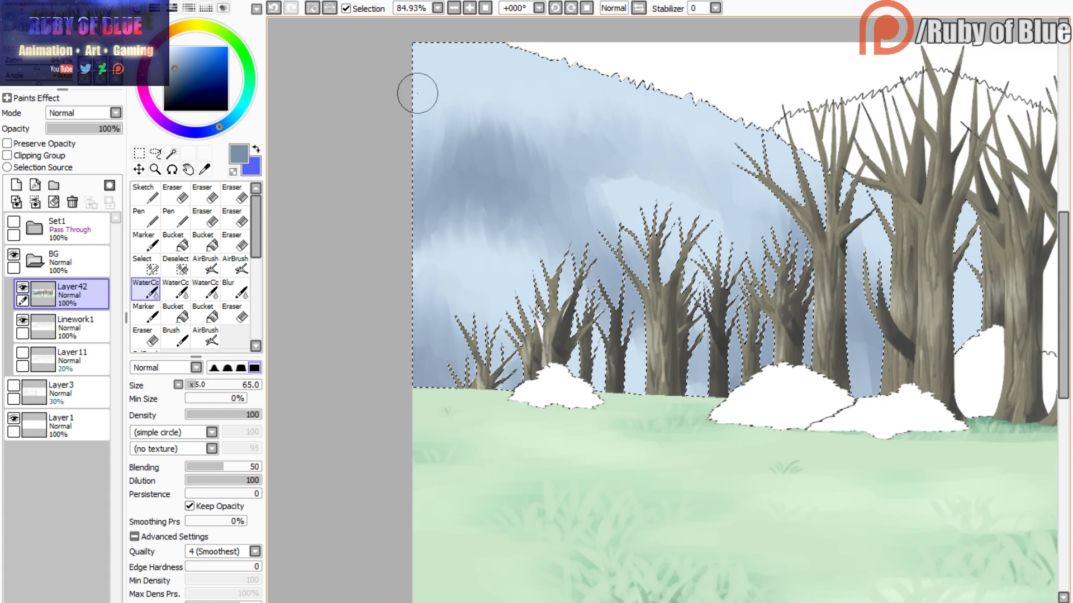
- Paint a grey-blue ridge near the mountain's upper left with the size 25 watercolour brush and blend it with the size 65 one
{"action": "left_click", "coordinate": [176, 289]}
{"action": "left_click_drag", "start_coordinate": [471, 67], "coordinate": [504, 104]}
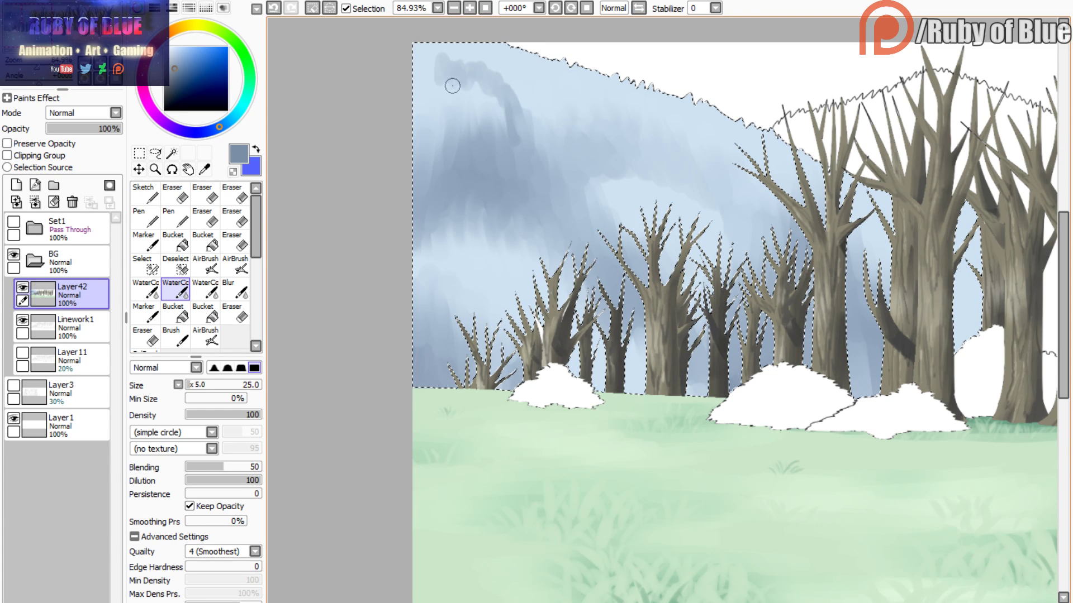
{"action": "key", "text": "c"}
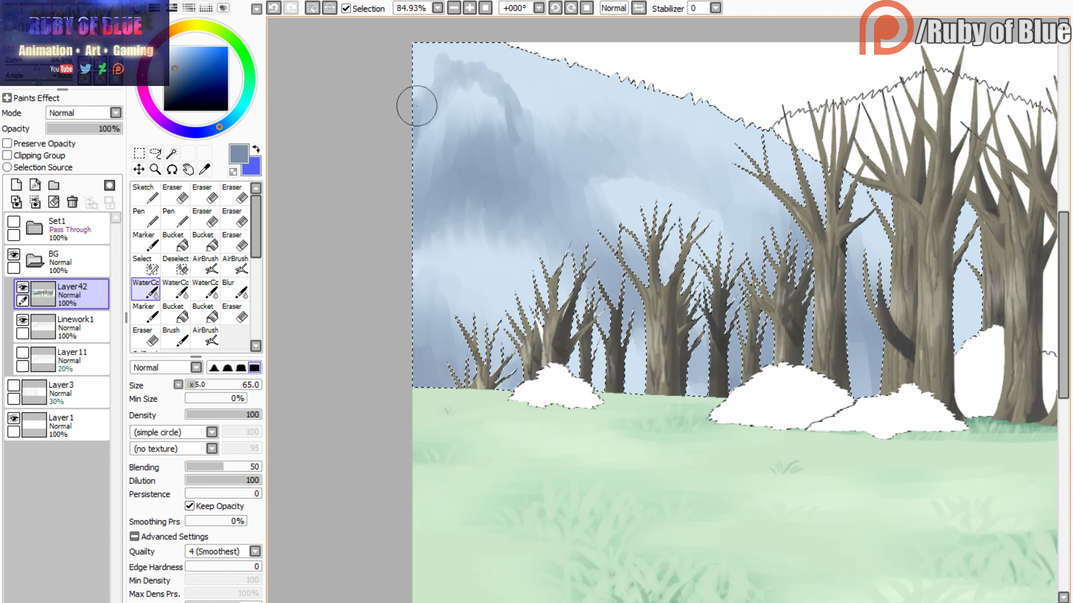
{"action": "mouse_move", "coordinate": [419, 100]}
{"action": "left_mouse_down"}
{"action": "mouse_move", "coordinate": [450, 46]}
{"action": "mouse_move", "coordinate": [529, 107]}
{"action": "mouse_move", "coordinate": [516, 68]}
{"action": "left_mouse_up"}
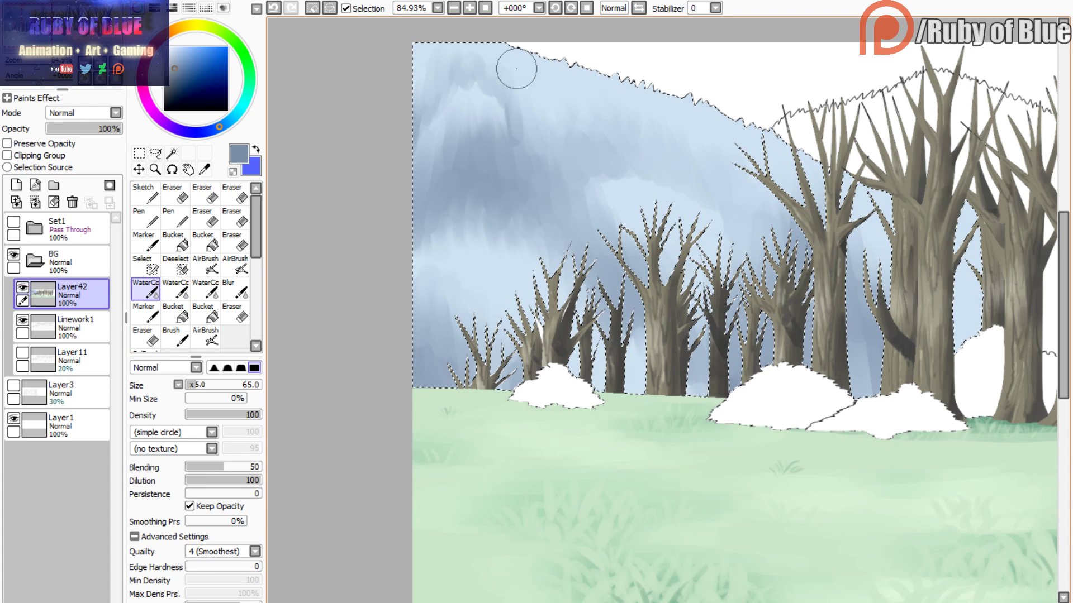
{"action": "mouse_move", "coordinate": [516, 139]}
{"action": "left_mouse_down"}
{"action": "mouse_move", "coordinate": [480, 66]}
{"action": "mouse_move", "coordinate": [455, 108]}
{"action": "mouse_move", "coordinate": [423, 118]}
{"action": "left_mouse_up"}
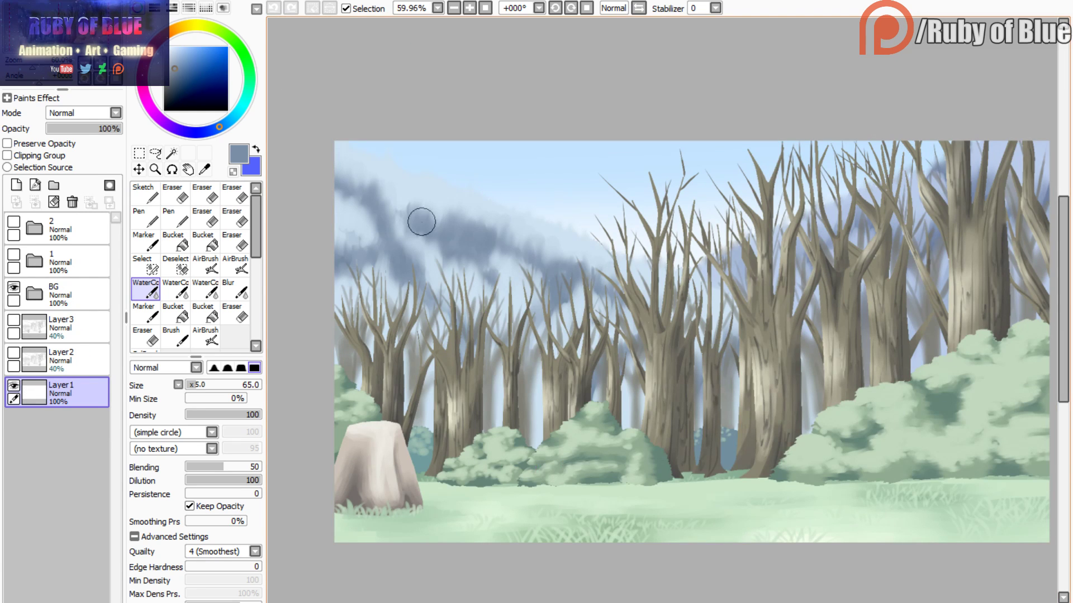
- Sample pale blue from the finished painting's mountain and paint light treetops below the dark patch with the size 25 non-blending watercolour brush
{"action": "left_click", "coordinate": [356, 164], "text": "alt"}
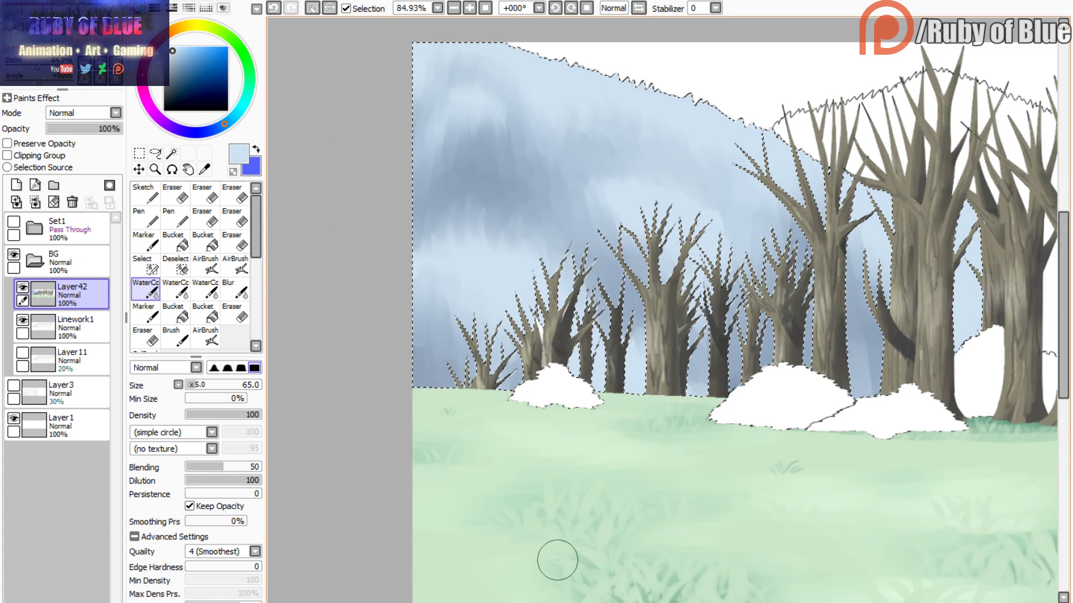
{"action": "left_click", "coordinate": [205, 289]}
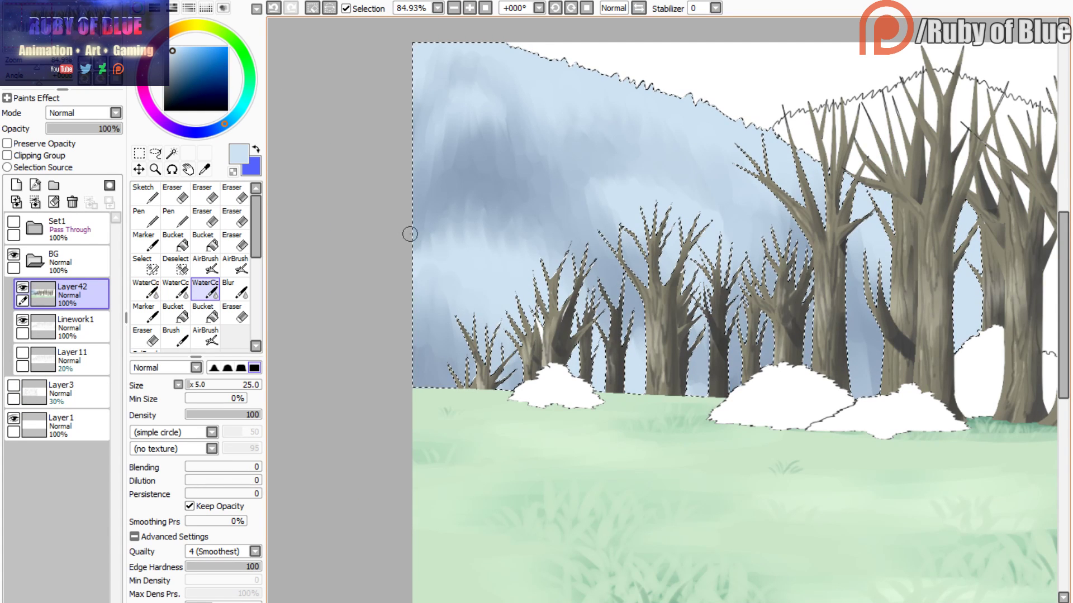
{"action": "left_click_drag", "start_coordinate": [191, 383], "coordinate": [196, 385]}
{"action": "mouse_move", "coordinate": [427, 219]}
{"action": "left_mouse_down"}
{"action": "mouse_move", "coordinate": [414, 250]}
{"action": "mouse_move", "coordinate": [424, 233]}
{"action": "mouse_move", "coordinate": [429, 257]}
{"action": "mouse_move", "coordinate": [450, 255]}
{"action": "mouse_move", "coordinate": [469, 203]}
{"action": "mouse_move", "coordinate": [464, 226]}
{"action": "mouse_move", "coordinate": [479, 222]}
{"action": "mouse_move", "coordinate": [486, 249]}
{"action": "mouse_move", "coordinate": [502, 237]}
{"action": "mouse_move", "coordinate": [519, 256]}
{"action": "mouse_move", "coordinate": [528, 217]}
{"action": "left_mouse_up"}
- Sample the mountain's grey-blue and dab foliage shadows across the pale lower left area with the size 25 blending watercolour brush
{"action": "right_click", "coordinate": [490, 176]}
{"action": "key", "text": "c"}
{"action": "mouse_move", "coordinate": [456, 306]}
{"action": "left_mouse_down"}
{"action": "mouse_move", "coordinate": [485, 277]}
{"action": "mouse_move", "coordinate": [523, 308]}
{"action": "left_mouse_up"}
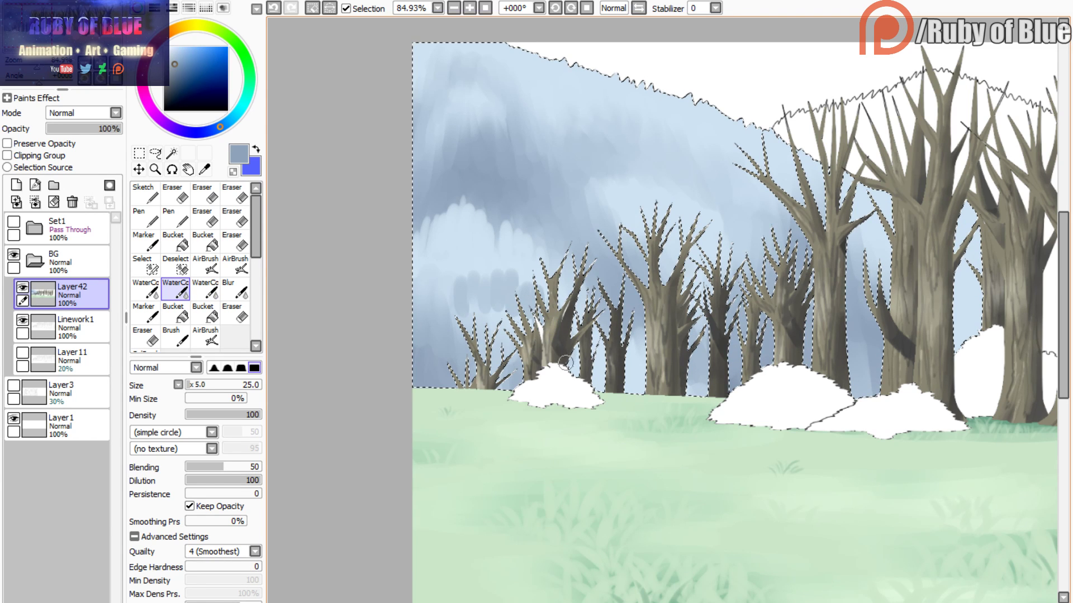
{"action": "mouse_move", "coordinate": [456, 302]}
{"action": "left_mouse_down"}
{"action": "mouse_move", "coordinate": [447, 266]}
{"action": "mouse_move", "coordinate": [431, 292]}
{"action": "mouse_move", "coordinate": [421, 276]}
{"action": "left_mouse_up"}
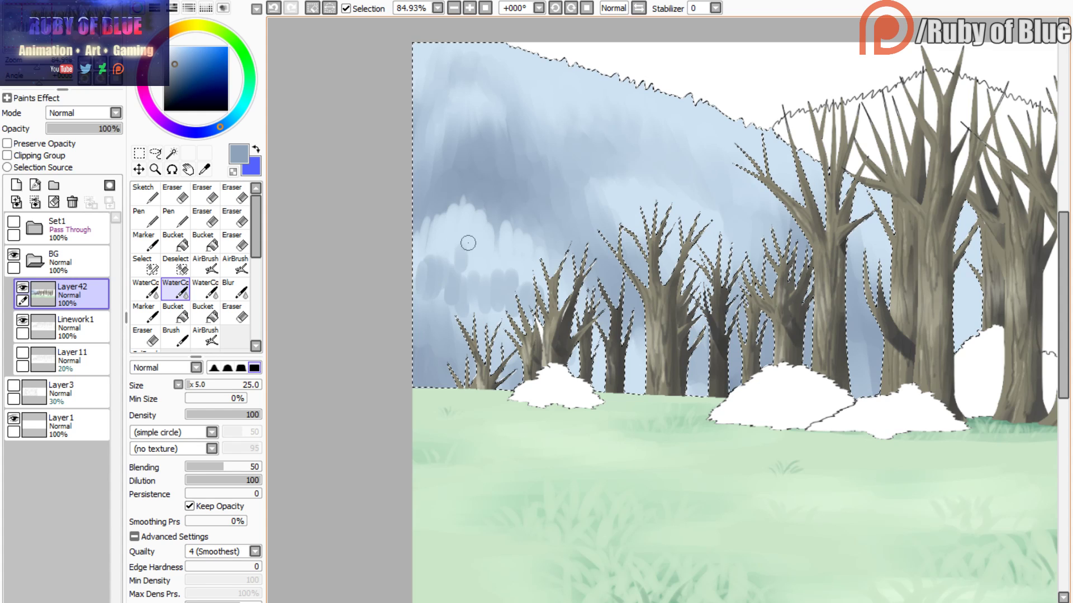
{"action": "mouse_move", "coordinate": [468, 243]}
{"action": "left_mouse_down"}
{"action": "mouse_move", "coordinate": [486, 229]}
{"action": "mouse_move", "coordinate": [525, 254]}
{"action": "left_mouse_up"}
- Dab grey-blue foliage clumps along the mountain's upper slope and around its upper left ridge with the size 25 watercolour brush
{"action": "mouse_move", "coordinate": [548, 126]}
{"action": "left_mouse_down"}
{"action": "mouse_move", "coordinate": [548, 101]}
{"action": "mouse_move", "coordinate": [593, 113]}
{"action": "left_mouse_up"}
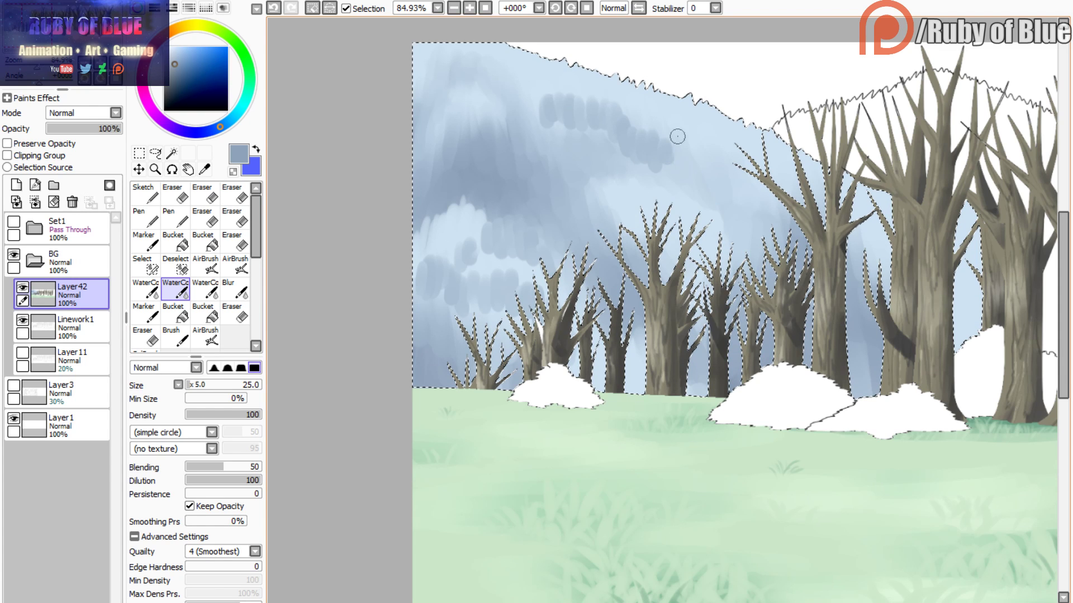
{"action": "mouse_move", "coordinate": [677, 136]}
{"action": "left_mouse_down"}
{"action": "mouse_move", "coordinate": [718, 184]}
{"action": "mouse_move", "coordinate": [726, 171]}
{"action": "mouse_move", "coordinate": [759, 236]}
{"action": "mouse_move", "coordinate": [687, 144]}
{"action": "left_mouse_up"}
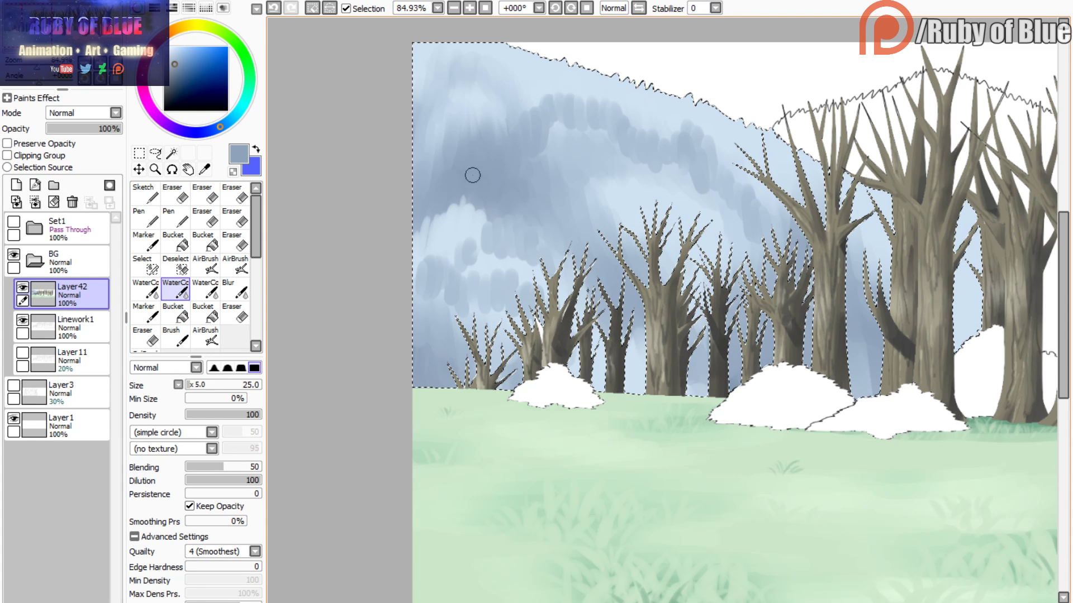
{"action": "left_click_drag", "start_coordinate": [430, 110], "coordinate": [421, 122]}
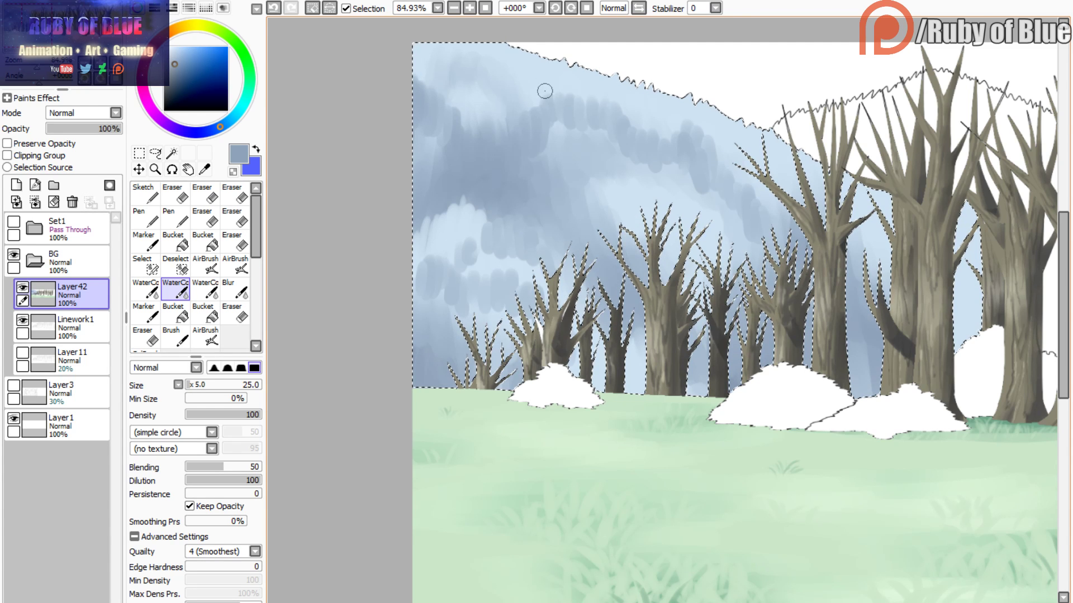
{"action": "left_click_drag", "start_coordinate": [543, 76], "coordinate": [527, 83]}
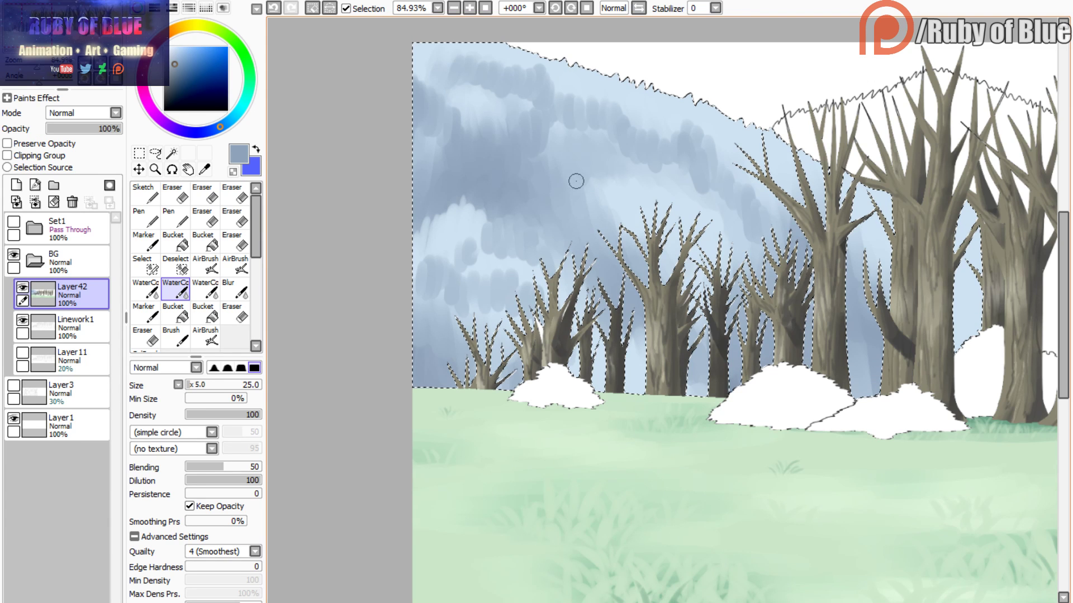
- Add grey-blue foliage dabs to the mountain's middle, behind the distant branches and between the trunks
{"action": "mouse_move", "coordinate": [570, 177]}
{"action": "left_mouse_down"}
{"action": "mouse_move", "coordinate": [609, 154]}
{"action": "mouse_move", "coordinate": [572, 226]}
{"action": "left_mouse_up"}
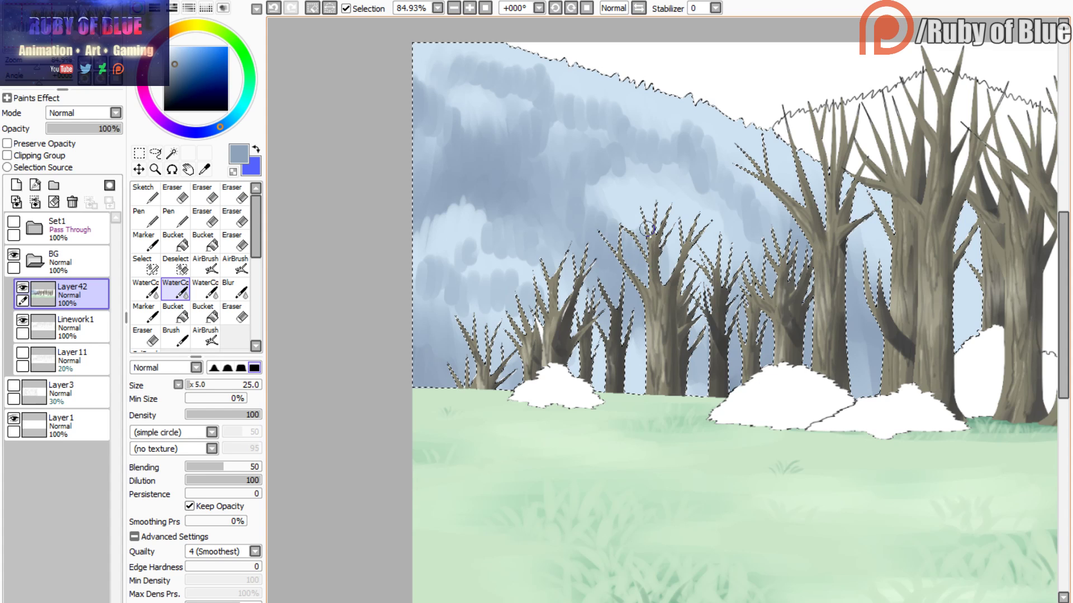
{"action": "left_click_drag", "start_coordinate": [646, 229], "coordinate": [645, 188]}
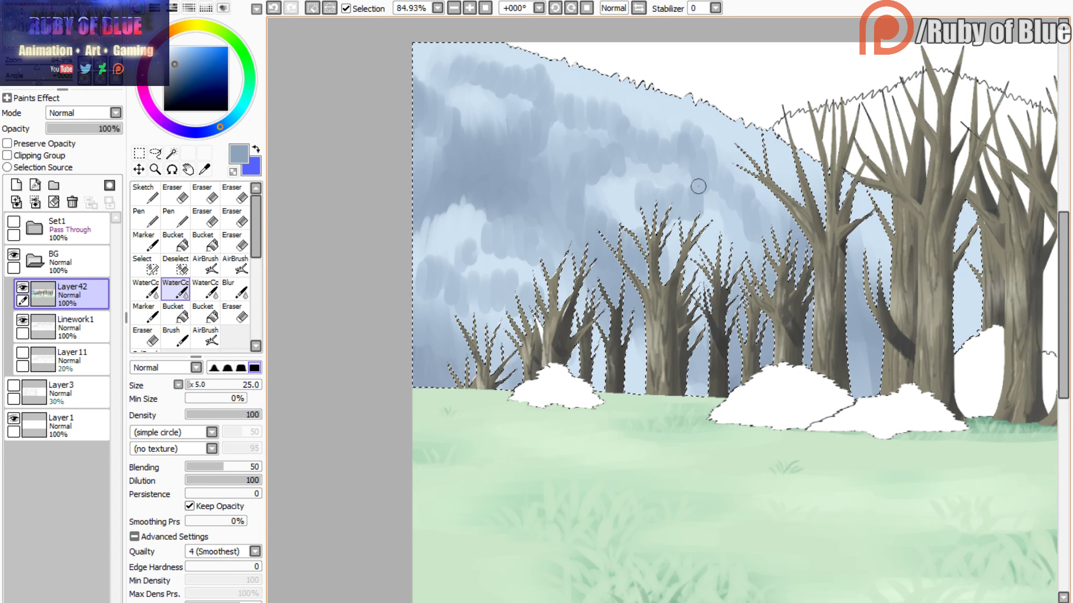
{"action": "mouse_move", "coordinate": [790, 162]}
{"action": "left_mouse_down"}
{"action": "mouse_move", "coordinate": [757, 152]}
{"action": "mouse_move", "coordinate": [731, 188]}
{"action": "left_mouse_up"}
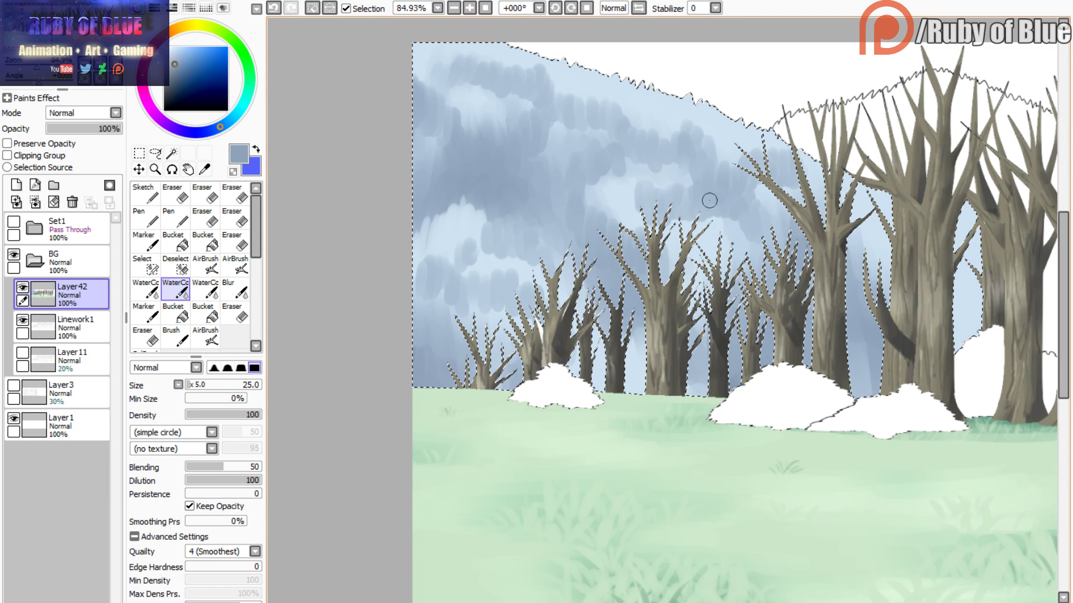
{"action": "left_click_drag", "start_coordinate": [882, 215], "coordinate": [857, 257]}
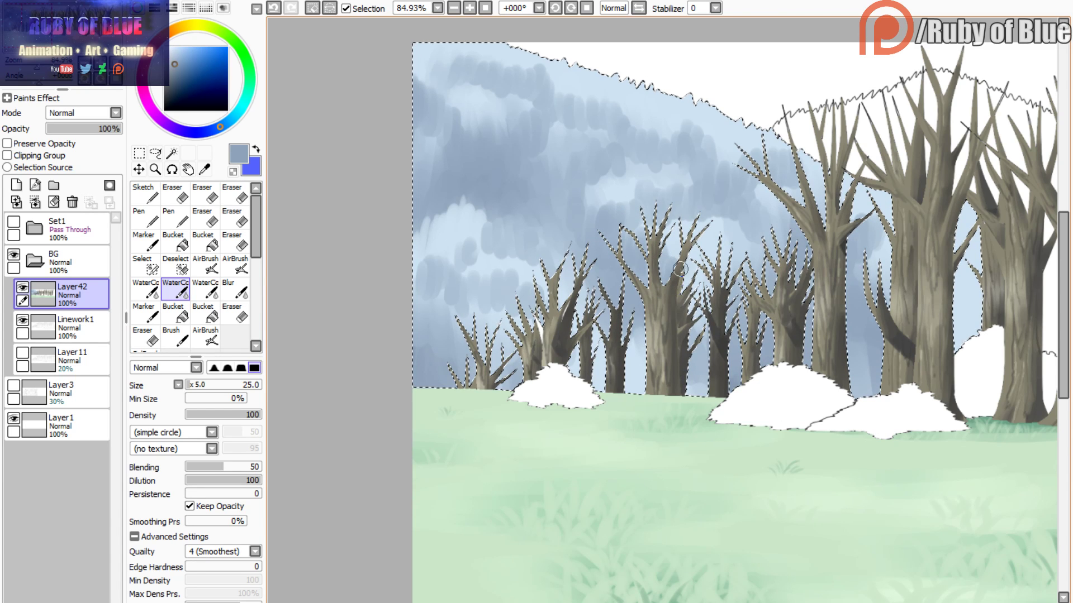
{"action": "left_click_drag", "start_coordinate": [680, 269], "coordinate": [702, 283]}
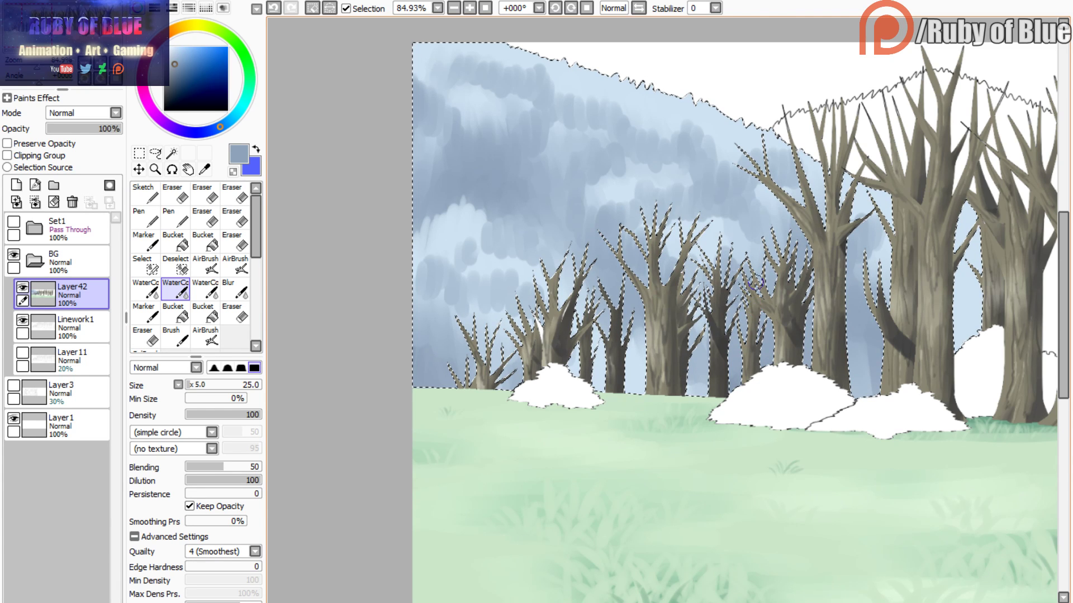
{"action": "mouse_move", "coordinate": [582, 337]}
{"action": "left_mouse_down"}
{"action": "mouse_move", "coordinate": [619, 377]}
{"action": "mouse_move", "coordinate": [639, 353]}
{"action": "mouse_move", "coordinate": [624, 375]}
{"action": "left_mouse_up"}
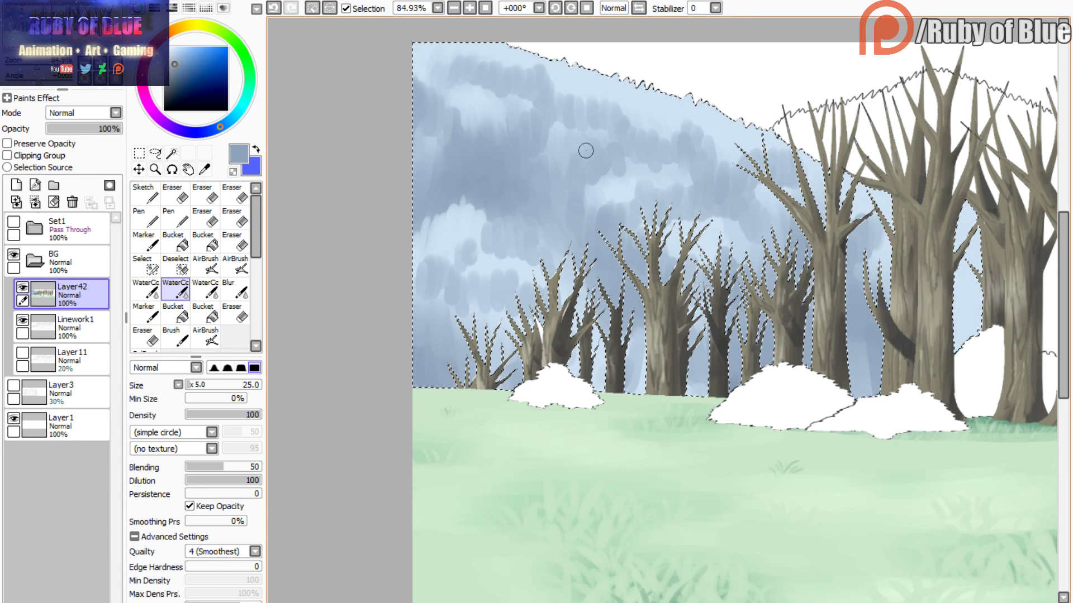
- Sample the mountain's pale blue, dab light foliage highlights over the shaded slope, and hide the selection outline
{"action": "left_click", "coordinate": [611, 71], "text": "alt"}
{"action": "left_click", "coordinate": [346, 8]}
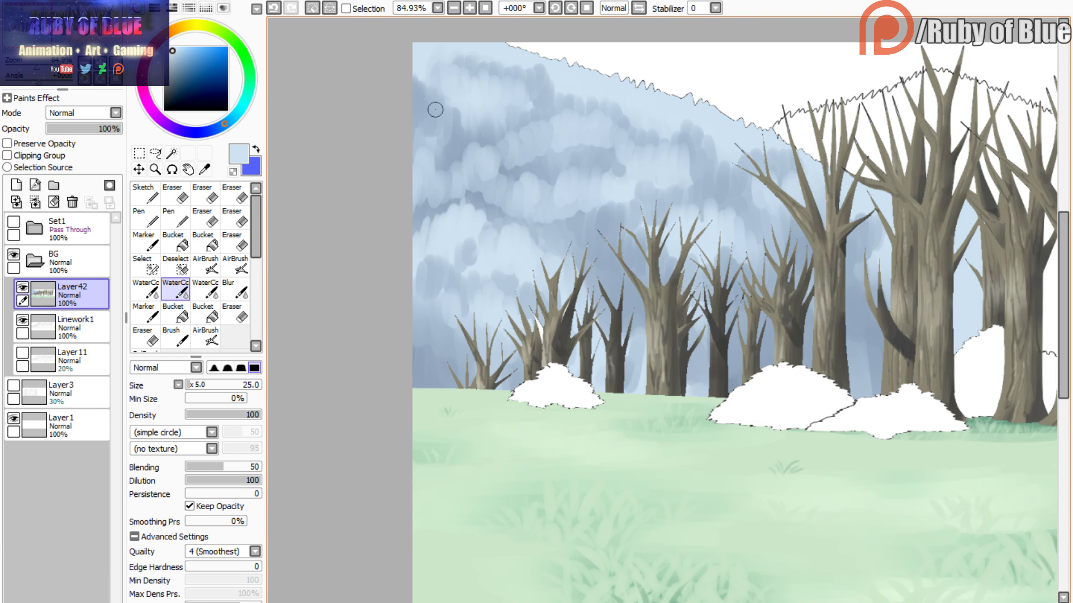
{"action": "key", "text": "c"}
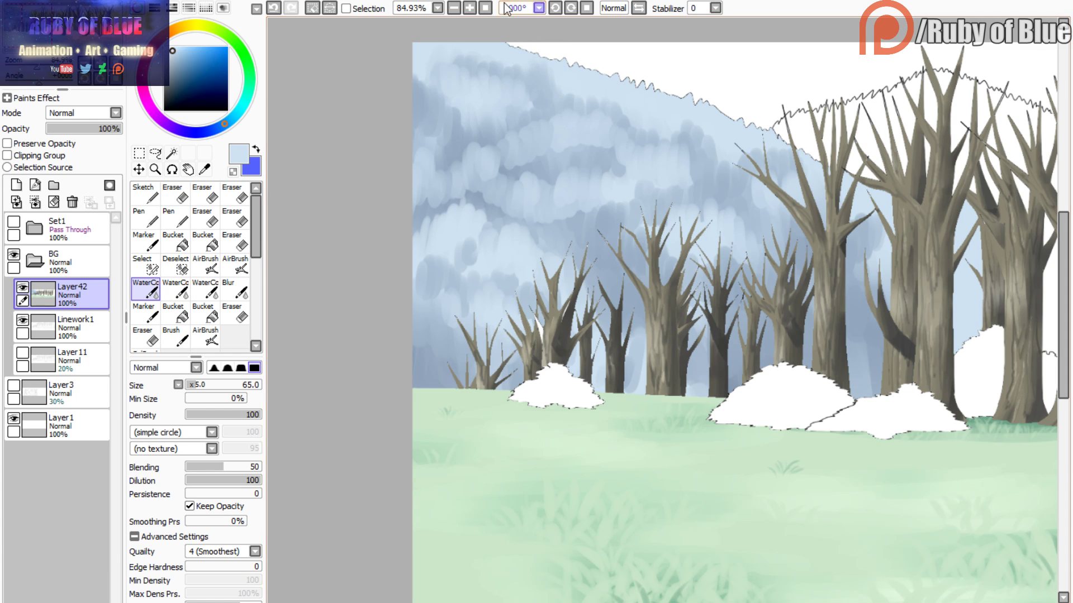
{"action": "key", "text": "c"}
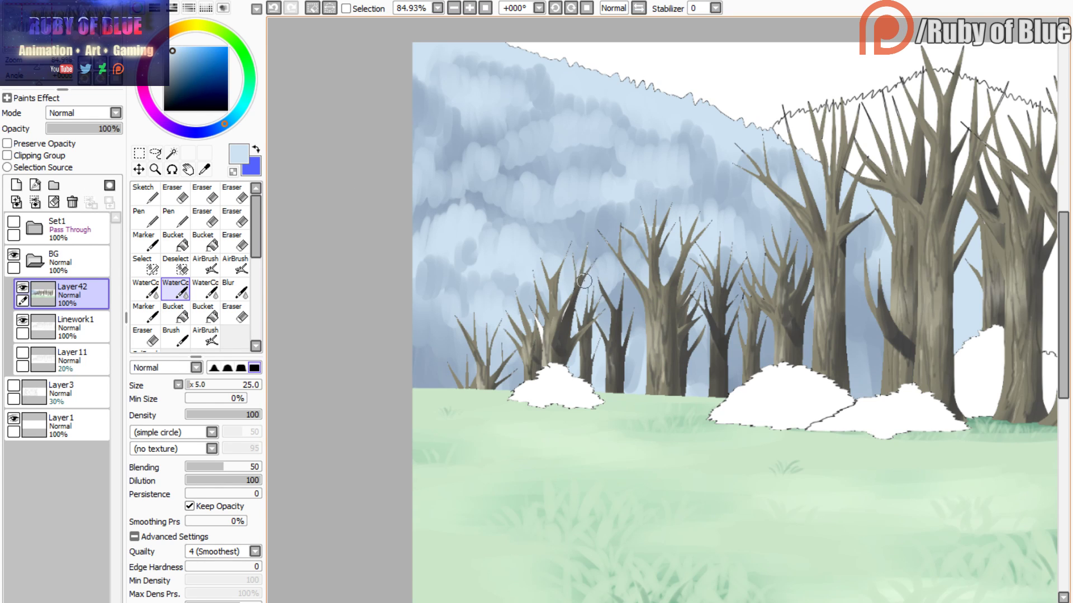
- Paint pale blue foliage dabs at the mountain's base and between the trunks, alternating the size 65 and 25 watercolour brushes
{"action": "key", "text": "c"}
{"action": "key", "text": "c"}
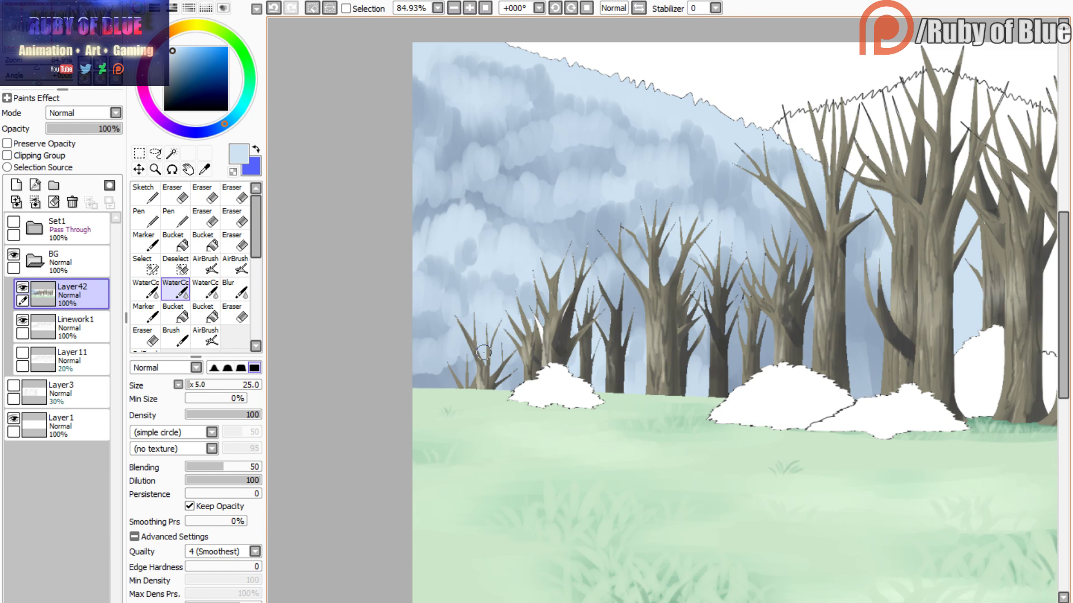
{"action": "key", "text": "c"}
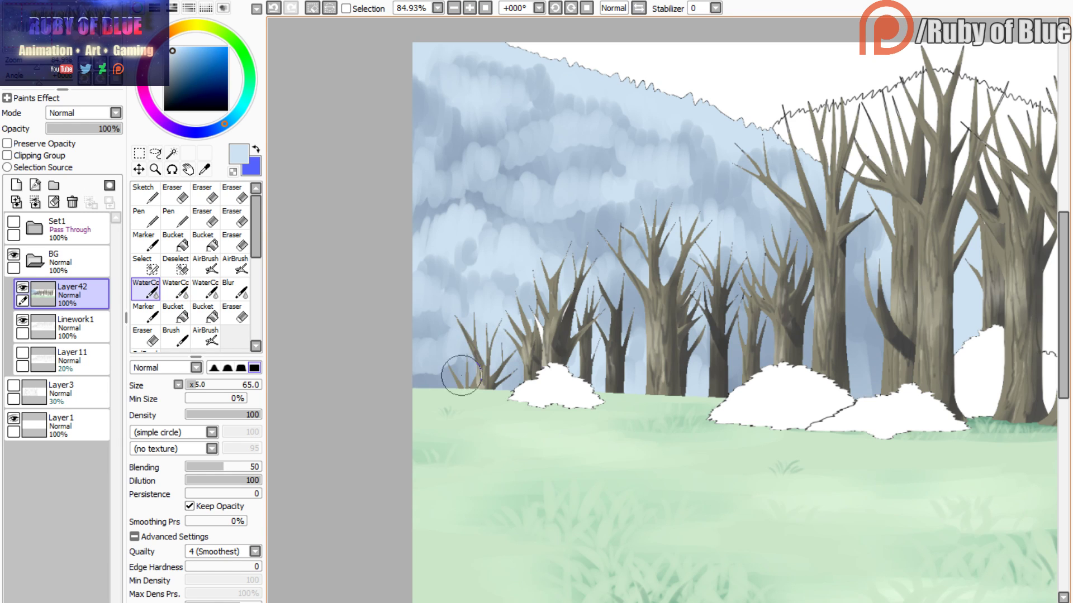
{"action": "key", "text": "c"}
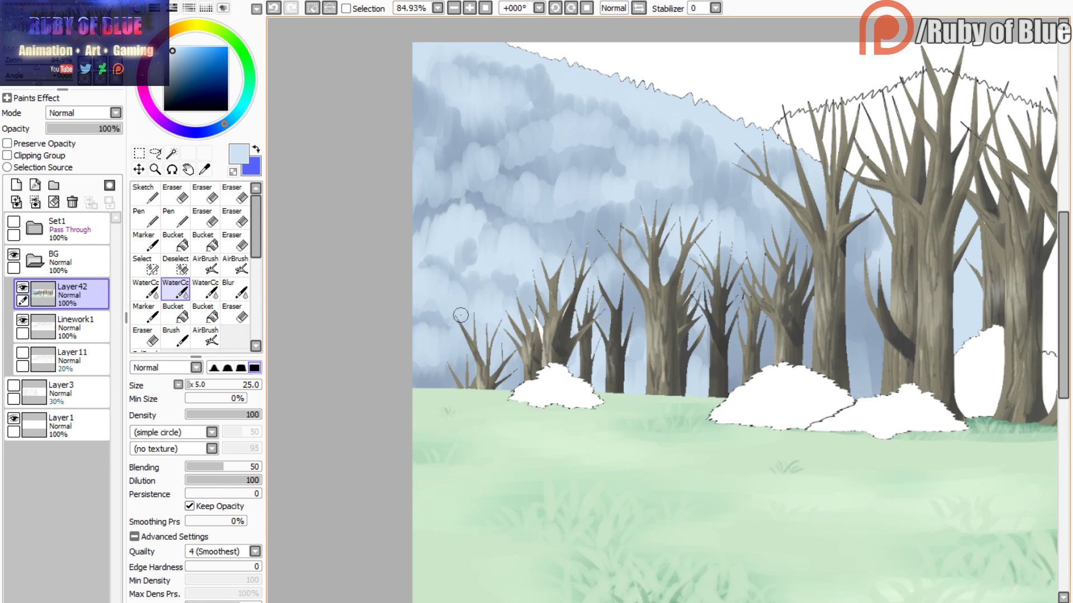
{"action": "key", "text": "c"}
{"action": "key", "text": "c"}
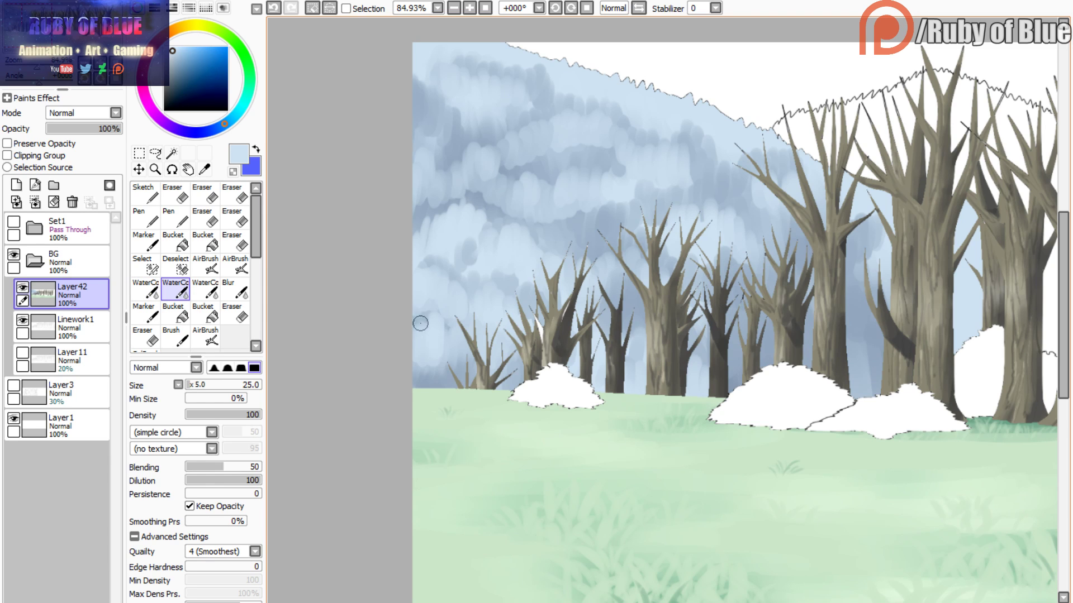
{"action": "key", "text": "c"}
{"action": "key", "text": "c"}
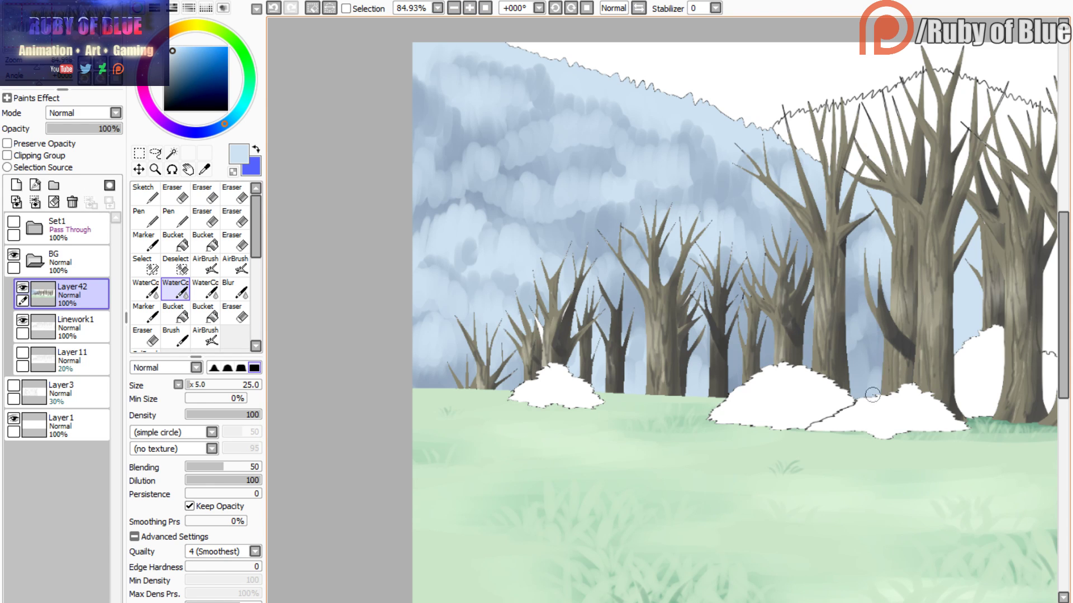
- Dab pale blue foliage highlights over the mountain's upper and middle slope with the size 80 watercolour brush
{"action": "key", "text": "c"}
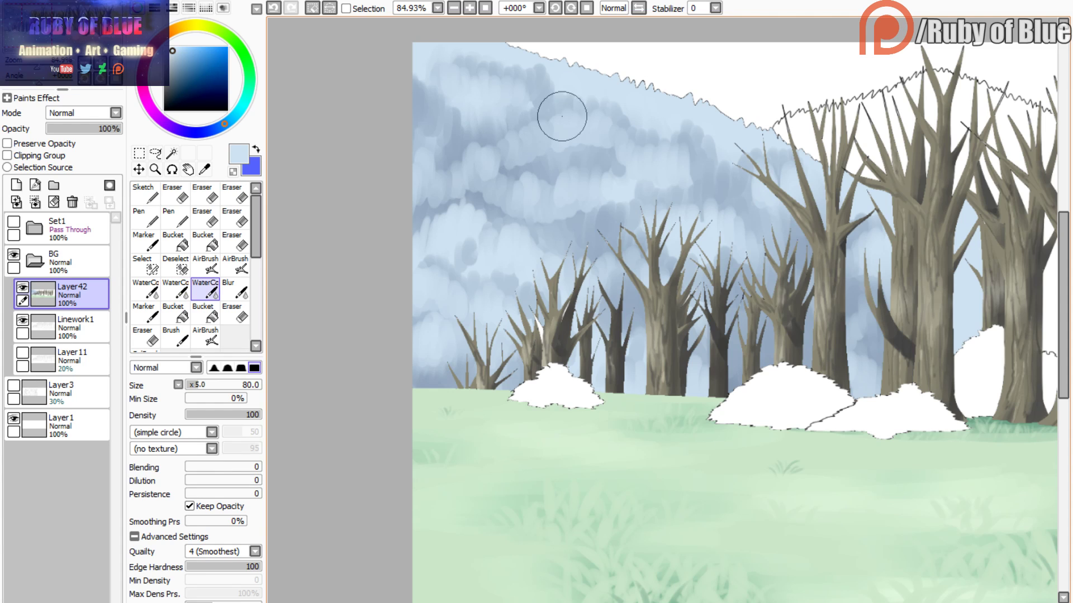
{"action": "left_click_drag", "start_coordinate": [563, 115], "coordinate": [516, 156]}
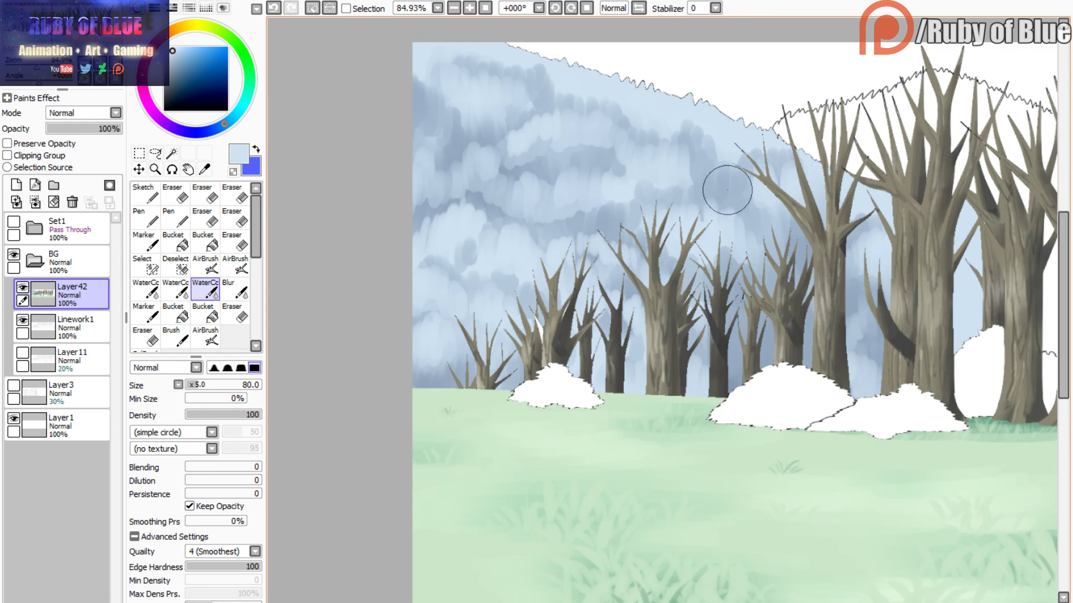
{"action": "mouse_move", "coordinate": [725, 195]}
{"action": "left_mouse_down"}
{"action": "mouse_move", "coordinate": [755, 173]}
{"action": "mouse_move", "coordinate": [738, 191]}
{"action": "left_mouse_up"}
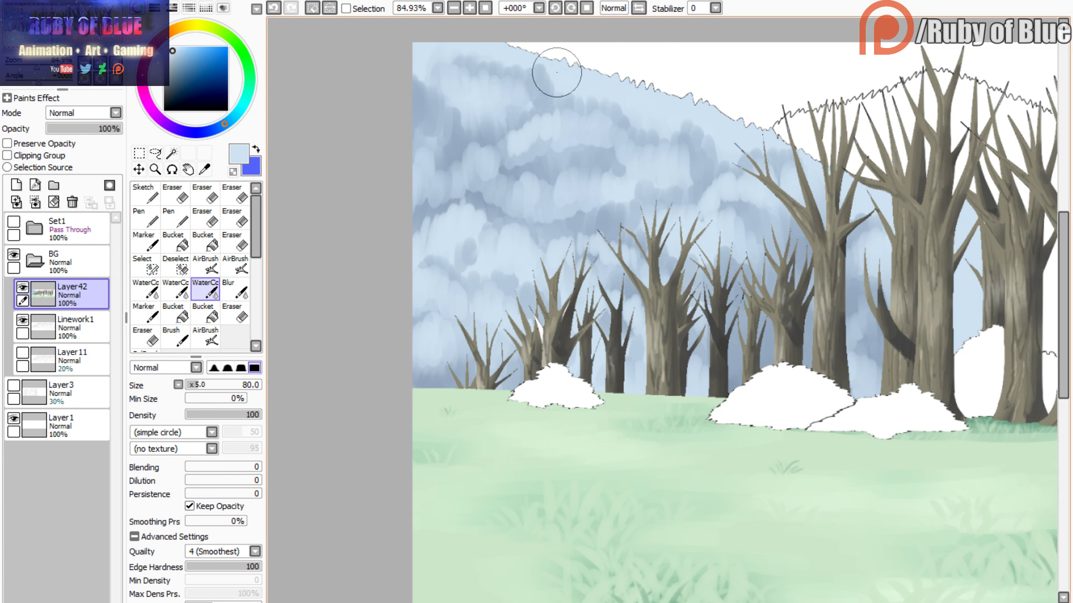
{"action": "mouse_move", "coordinate": [644, 150]}
{"action": "left_mouse_down"}
{"action": "mouse_move", "coordinate": [633, 151]}
{"action": "mouse_move", "coordinate": [642, 165]}
{"action": "mouse_move", "coordinate": [656, 166]}
{"action": "left_mouse_up"}
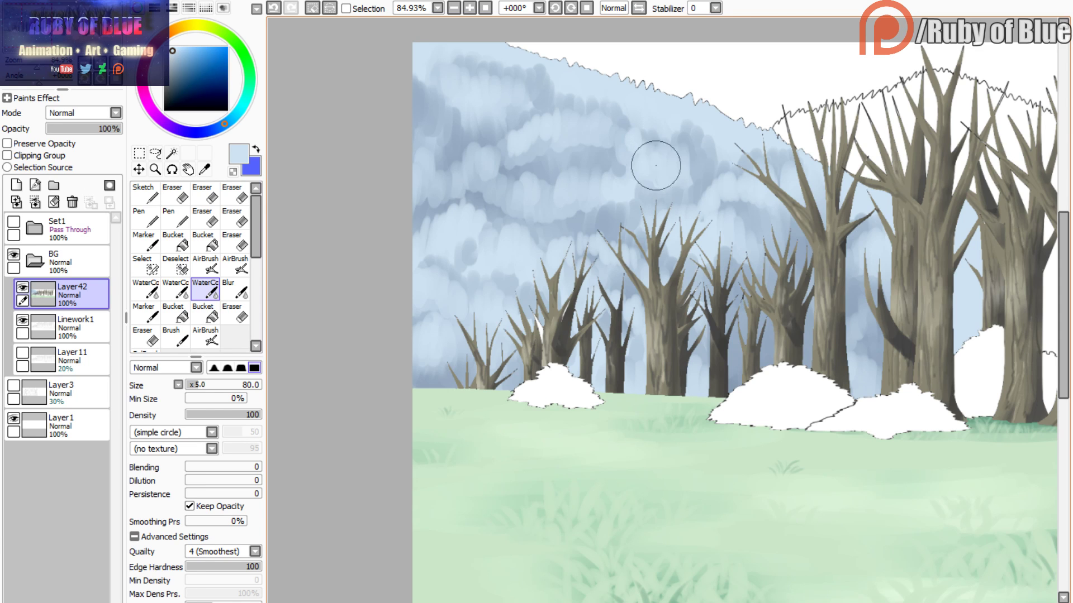
{"action": "left_click_drag", "start_coordinate": [690, 203], "coordinate": [667, 219]}
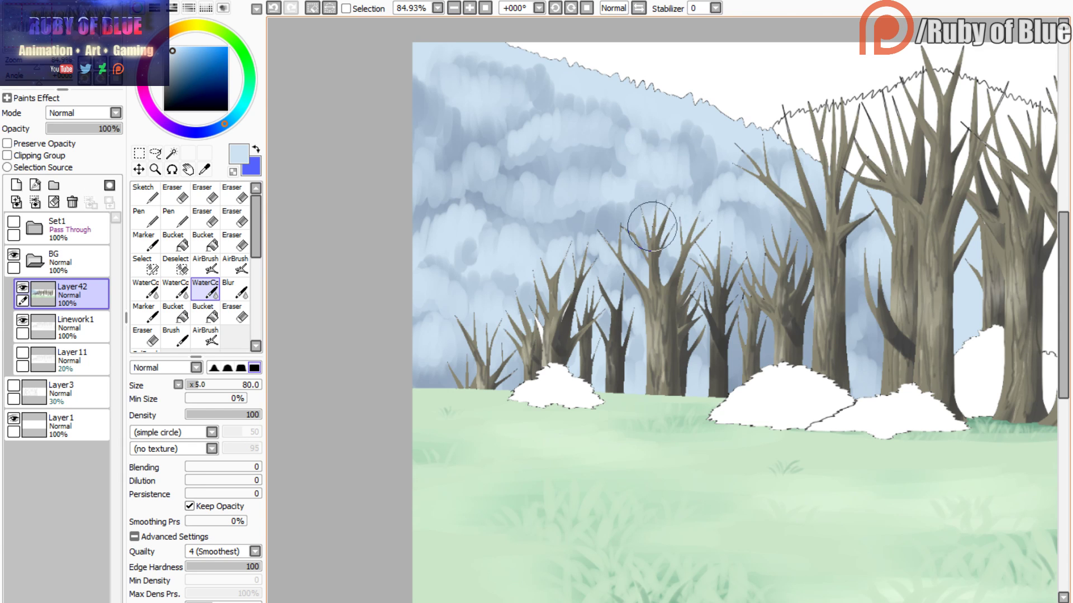
{"action": "mouse_move", "coordinate": [644, 148]}
{"action": "left_mouse_down"}
{"action": "mouse_move", "coordinate": [621, 141]}
{"action": "mouse_move", "coordinate": [627, 179]}
{"action": "mouse_move", "coordinate": [591, 161]}
{"action": "mouse_move", "coordinate": [538, 166]}
{"action": "left_mouse_up"}
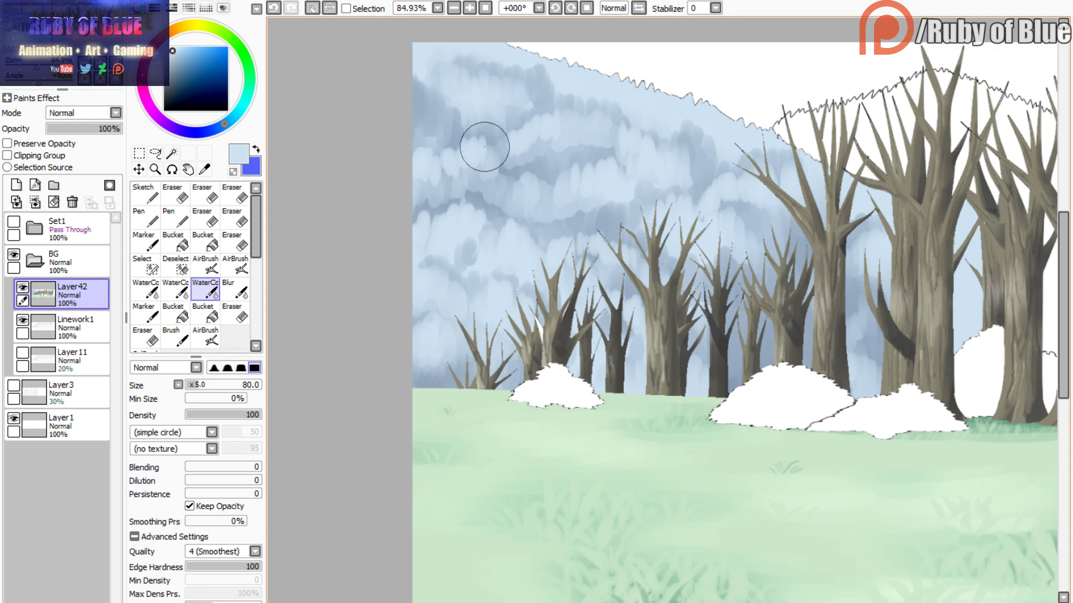
- Break up the shading on the mountain's left side and beside the tall tree's branches with pale blue foliage dabs
{"action": "left_click_drag", "start_coordinate": [488, 142], "coordinate": [489, 156]}
{"action": "left_click_drag", "start_coordinate": [494, 143], "coordinate": [505, 181]}
{"action": "left_click_drag", "start_coordinate": [509, 180], "coordinate": [520, 209]}
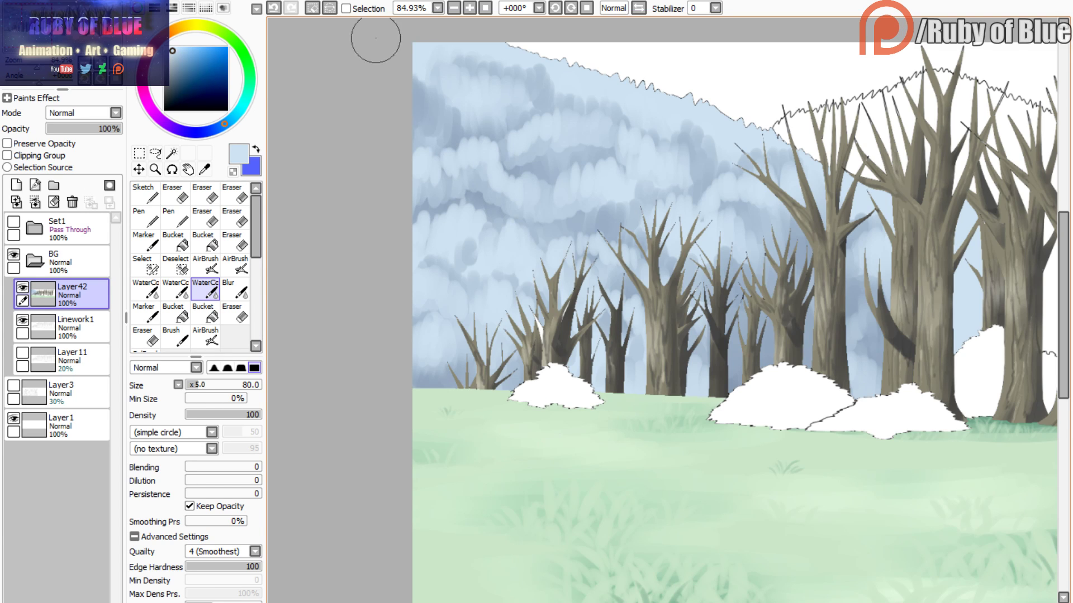
{"action": "left_click_drag", "start_coordinate": [474, 261], "coordinate": [473, 276]}
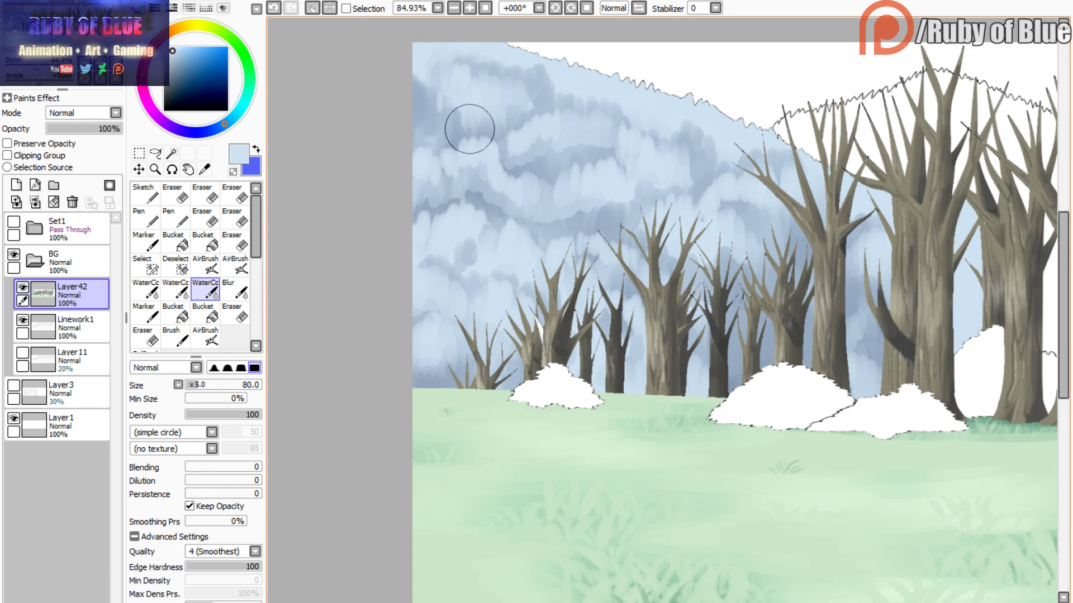
{"action": "mouse_move", "coordinate": [469, 129]}
{"action": "left_mouse_down"}
{"action": "mouse_move", "coordinate": [441, 142]}
{"action": "mouse_move", "coordinate": [441, 116]}
{"action": "mouse_move", "coordinate": [434, 137]}
{"action": "mouse_move", "coordinate": [414, 111]}
{"action": "mouse_move", "coordinate": [449, 134]}
{"action": "left_mouse_up"}
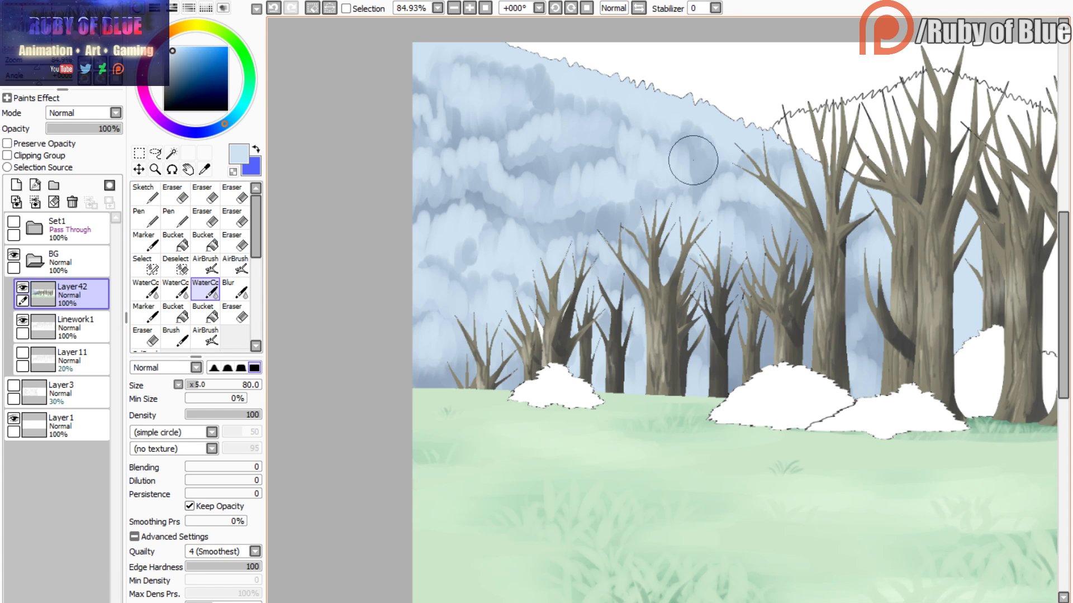
{"action": "mouse_move", "coordinate": [693, 161]}
{"action": "left_mouse_down"}
{"action": "mouse_move", "coordinate": [687, 175]}
{"action": "mouse_move", "coordinate": [713, 208]}
{"action": "left_mouse_up"}
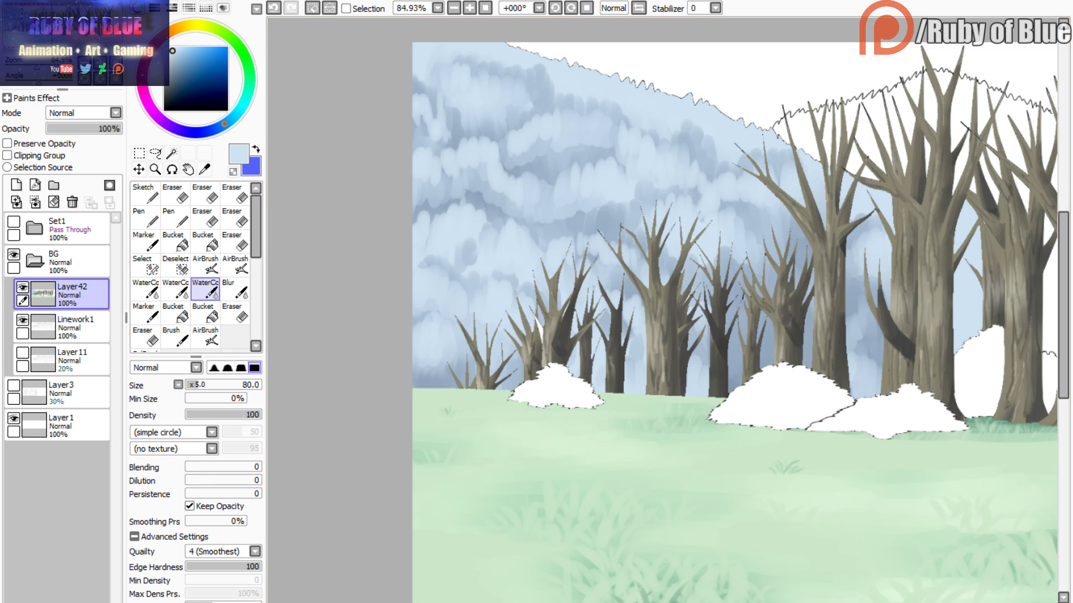
- Sample a medium blue and dab foliage clumps below the ridge and between the trunks, undoing the last dab
{"action": "left_click", "coordinate": [544, 178], "text": "alt"}
{"action": "mouse_move", "coordinate": [531, 86]}
{"action": "left_mouse_down"}
{"action": "mouse_move", "coordinate": [446, 30]}
{"action": "mouse_move", "coordinate": [484, 71]}
{"action": "mouse_move", "coordinate": [558, 86]}
{"action": "mouse_move", "coordinate": [585, 117]}
{"action": "mouse_move", "coordinate": [627, 125]}
{"action": "mouse_move", "coordinate": [625, 105]}
{"action": "mouse_move", "coordinate": [632, 125]}
{"action": "mouse_move", "coordinate": [672, 127]}
{"action": "mouse_move", "coordinate": [679, 149]}
{"action": "mouse_move", "coordinate": [716, 153]}
{"action": "mouse_move", "coordinate": [720, 142]}
{"action": "mouse_move", "coordinate": [724, 170]}
{"action": "mouse_move", "coordinate": [745, 158]}
{"action": "mouse_move", "coordinate": [715, 127]}
{"action": "left_mouse_up"}
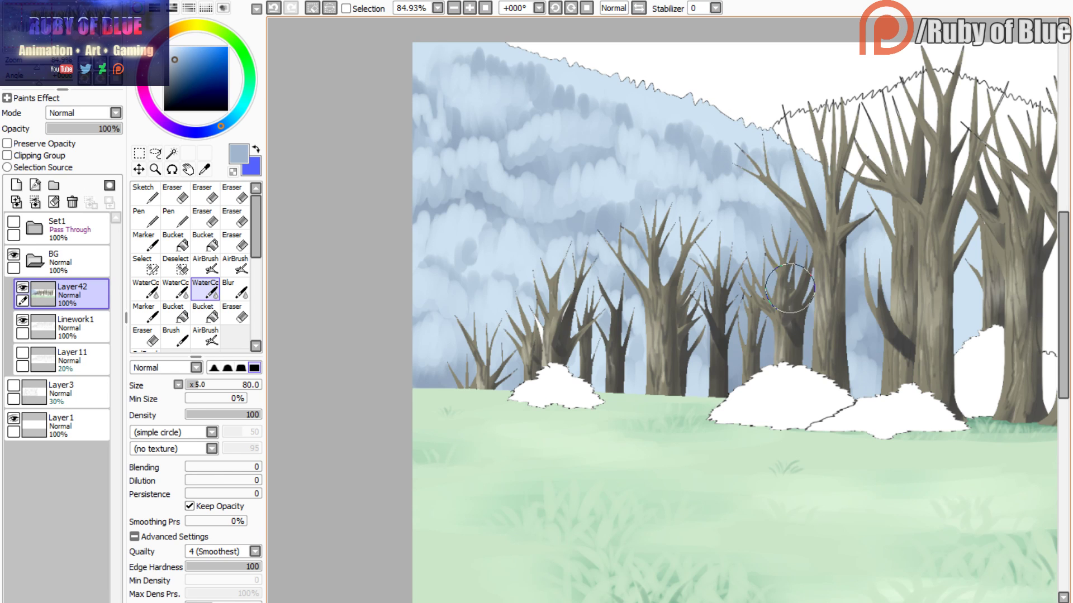
{"action": "mouse_move", "coordinate": [844, 290]}
{"action": "left_mouse_down"}
{"action": "mouse_move", "coordinate": [862, 276]}
{"action": "mouse_move", "coordinate": [863, 299]}
{"action": "mouse_move", "coordinate": [883, 268]}
{"action": "left_mouse_up"}
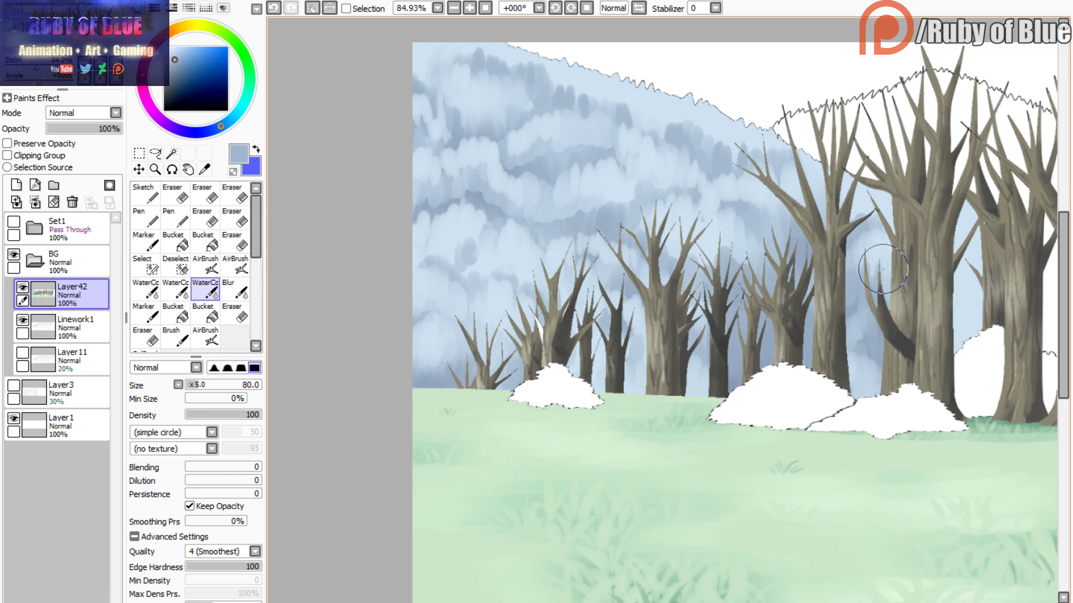
{"action": "left_click", "coordinate": [273, 8]}
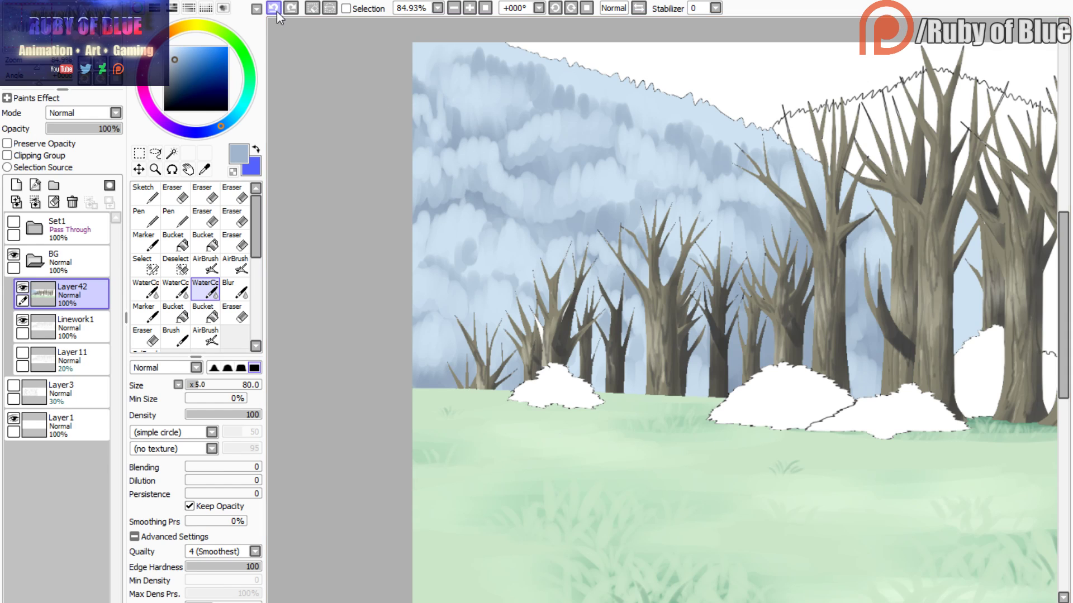
- Sample a darker grey-blue from the mountain and dab shaded foliage clumps across its middle and upper slope
{"action": "left_click", "coordinate": [476, 197], "text": "alt"}
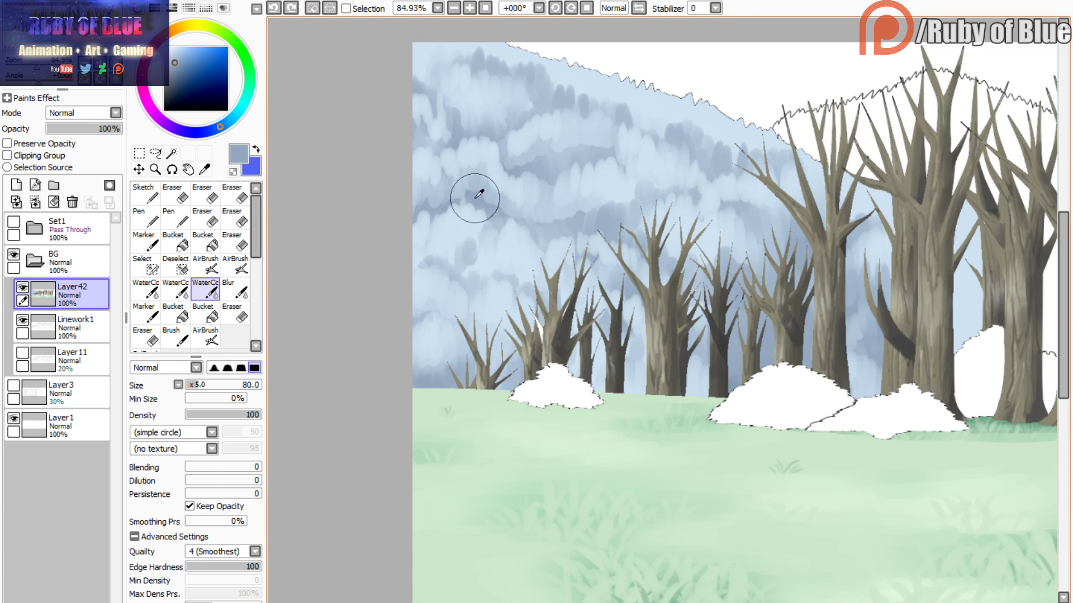
{"action": "mouse_move", "coordinate": [481, 183]}
{"action": "left_mouse_down"}
{"action": "mouse_move", "coordinate": [500, 216]}
{"action": "mouse_move", "coordinate": [547, 230]}
{"action": "mouse_move", "coordinate": [564, 223]}
{"action": "mouse_move", "coordinate": [556, 210]}
{"action": "mouse_move", "coordinate": [558, 228]}
{"action": "mouse_move", "coordinate": [570, 227]}
{"action": "mouse_move", "coordinate": [620, 186]}
{"action": "mouse_move", "coordinate": [610, 211]}
{"action": "mouse_move", "coordinate": [629, 215]}
{"action": "mouse_move", "coordinate": [617, 197]}
{"action": "left_mouse_up"}
{"action": "left_click", "coordinate": [276, 10]}
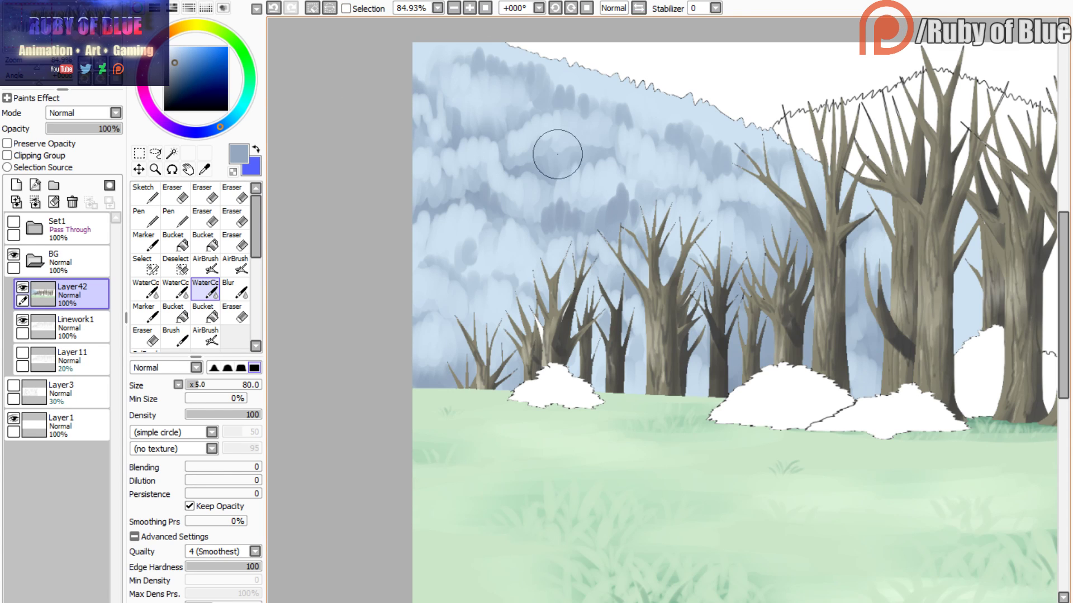
{"action": "mouse_move", "coordinate": [555, 149]}
{"action": "left_mouse_down"}
{"action": "mouse_move", "coordinate": [565, 159]}
{"action": "mouse_move", "coordinate": [551, 167]}
{"action": "mouse_move", "coordinate": [529, 158]}
{"action": "mouse_move", "coordinate": [588, 142]}
{"action": "mouse_move", "coordinate": [606, 182]}
{"action": "mouse_move", "coordinate": [615, 186]}
{"action": "mouse_move", "coordinate": [623, 163]}
{"action": "mouse_move", "coordinate": [642, 186]}
{"action": "mouse_move", "coordinate": [663, 185]}
{"action": "mouse_move", "coordinate": [632, 216]}
{"action": "mouse_move", "coordinate": [618, 163]}
{"action": "mouse_move", "coordinate": [575, 110]}
{"action": "left_mouse_up"}
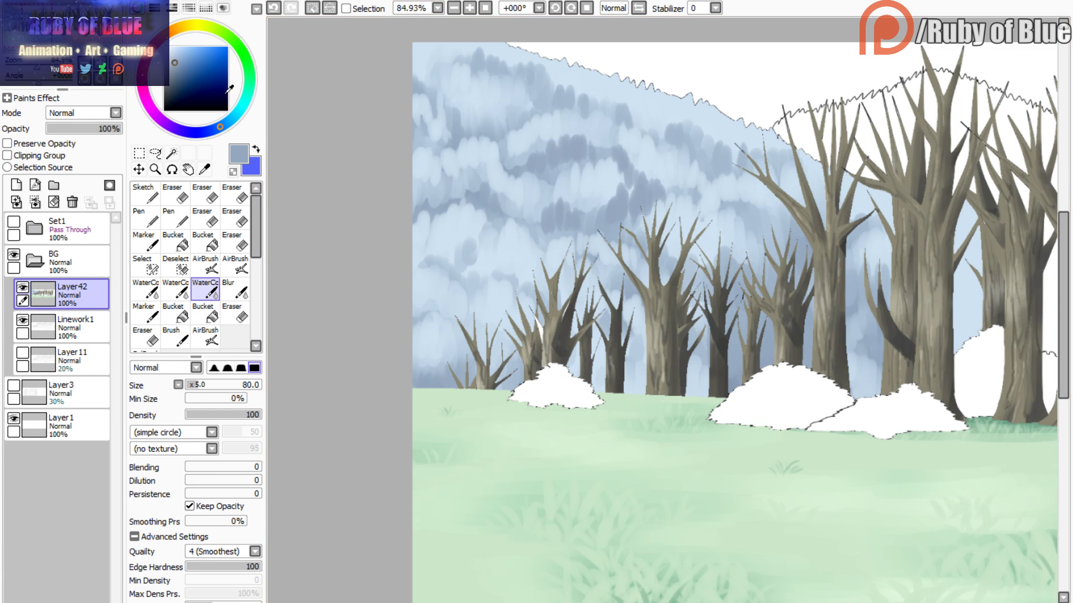
- Add small grey-blue foliage dabs just below the mountain's ridge line
{"action": "left_click_drag", "start_coordinate": [61, 25], "coordinate": [66, 26]}
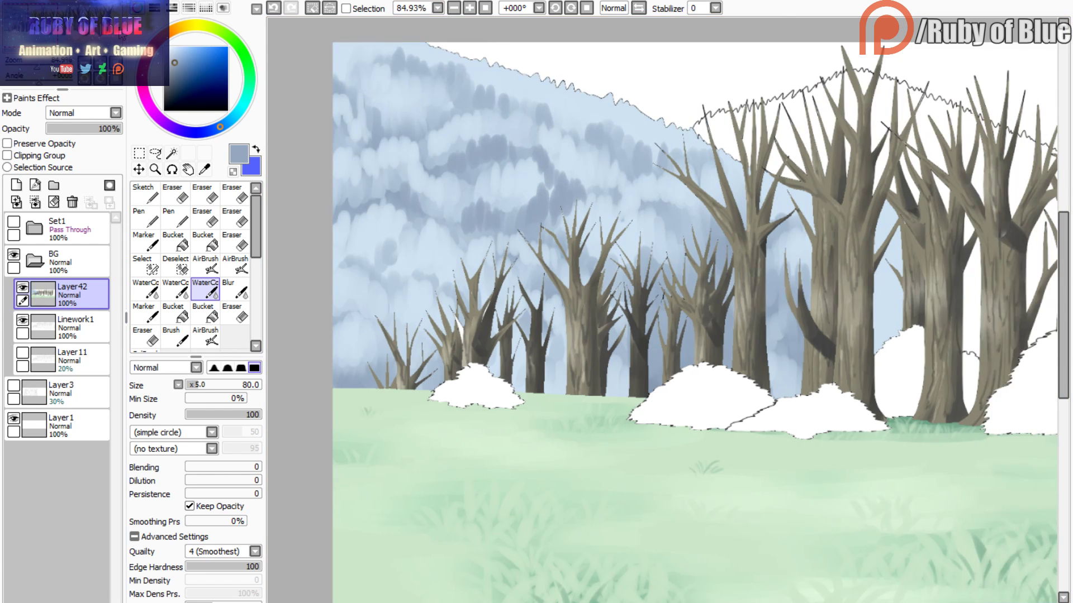
{"action": "left_click_drag", "start_coordinate": [528, 82], "coordinate": [552, 94]}
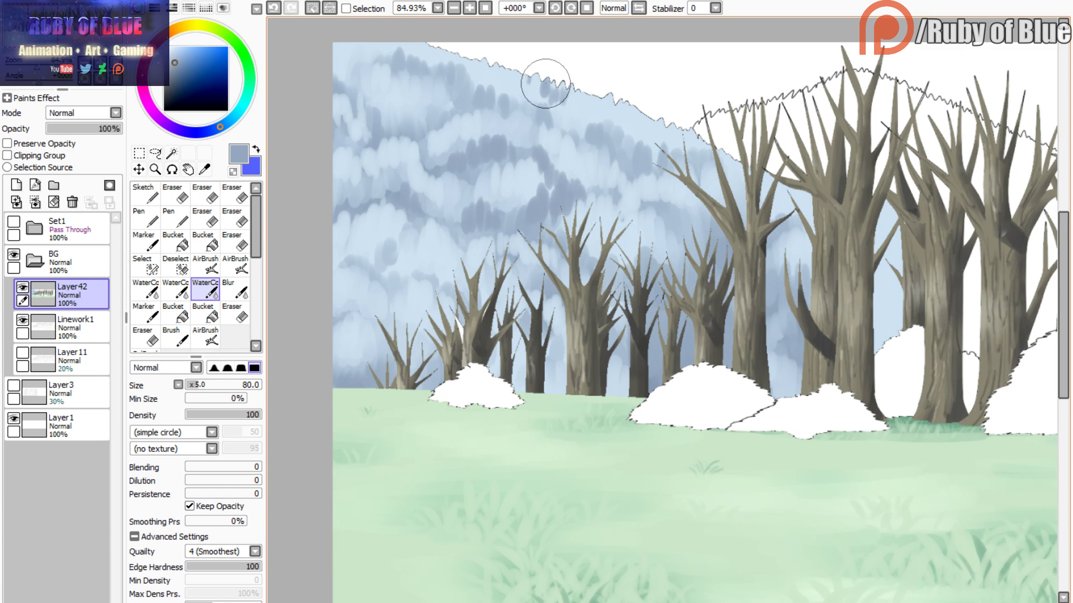
{"action": "mouse_move", "coordinate": [532, 90]}
{"action": "left_mouse_down"}
{"action": "mouse_move", "coordinate": [556, 93]}
{"action": "mouse_move", "coordinate": [582, 92]}
{"action": "mouse_move", "coordinate": [604, 125]}
{"action": "left_mouse_up"}
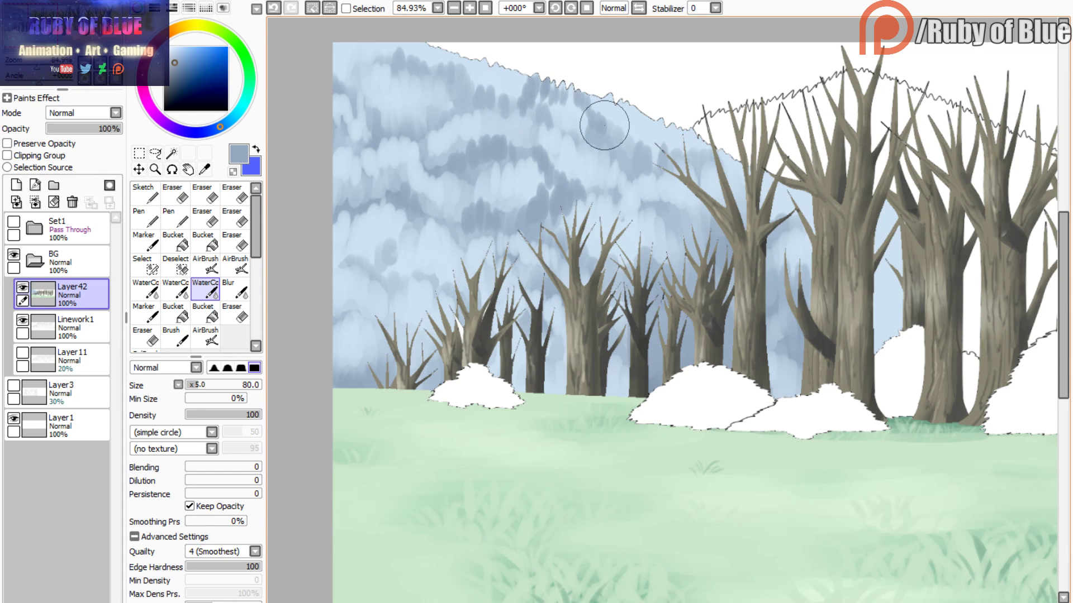
- Sample the pale blue at the ridge and dab highlights over the dark clumps on the upper right slope
{"action": "left_click", "coordinate": [433, 50], "text": "alt"}
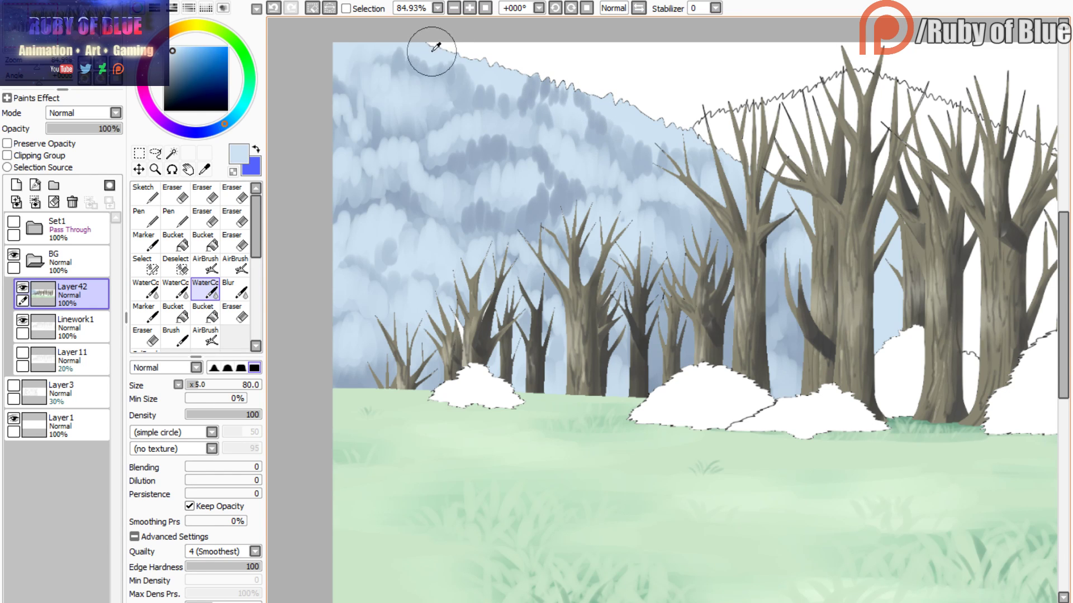
{"action": "mouse_move", "coordinate": [575, 119]}
{"action": "left_mouse_down"}
{"action": "mouse_move", "coordinate": [550, 75]}
{"action": "mouse_move", "coordinate": [542, 101]}
{"action": "mouse_move", "coordinate": [539, 72]}
{"action": "mouse_move", "coordinate": [531, 103]}
{"action": "mouse_move", "coordinate": [549, 79]}
{"action": "mouse_move", "coordinate": [546, 119]}
{"action": "mouse_move", "coordinate": [532, 98]}
{"action": "mouse_move", "coordinate": [520, 112]}
{"action": "mouse_move", "coordinate": [533, 88]}
{"action": "mouse_move", "coordinate": [558, 96]}
{"action": "mouse_move", "coordinate": [614, 143]}
{"action": "mouse_move", "coordinate": [634, 184]}
{"action": "mouse_move", "coordinate": [612, 125]}
{"action": "mouse_move", "coordinate": [620, 148]}
{"action": "left_mouse_up"}
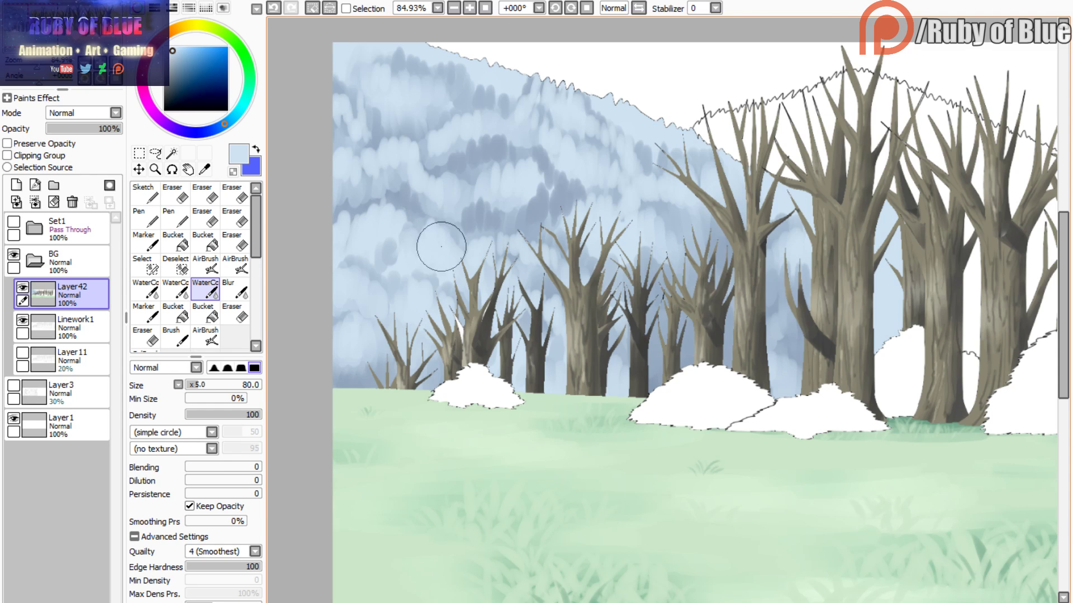
{"action": "key", "text": "c"}
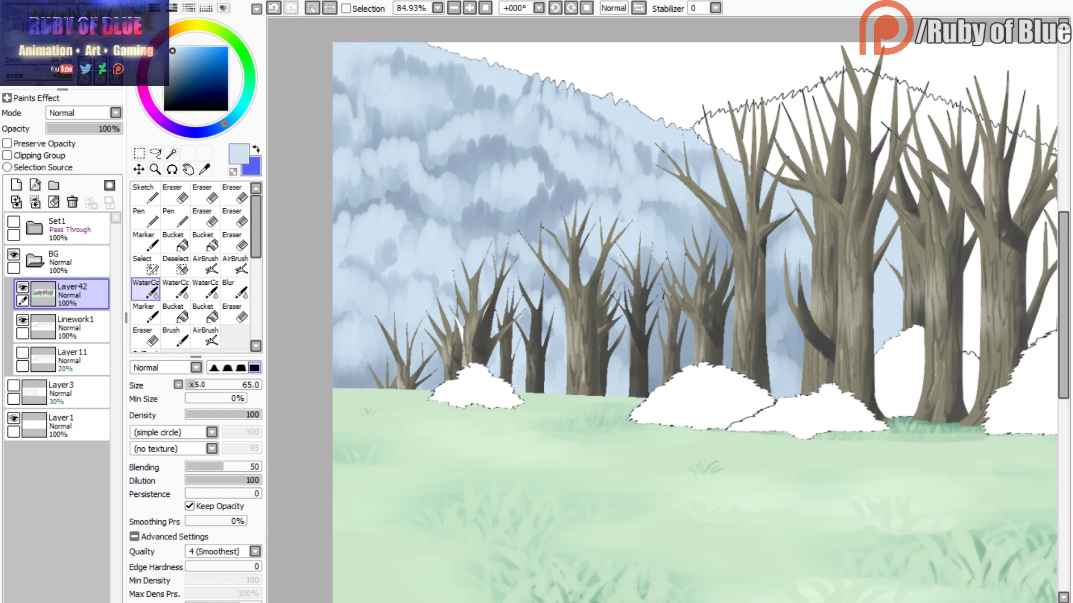
{"action": "key", "text": "c"}
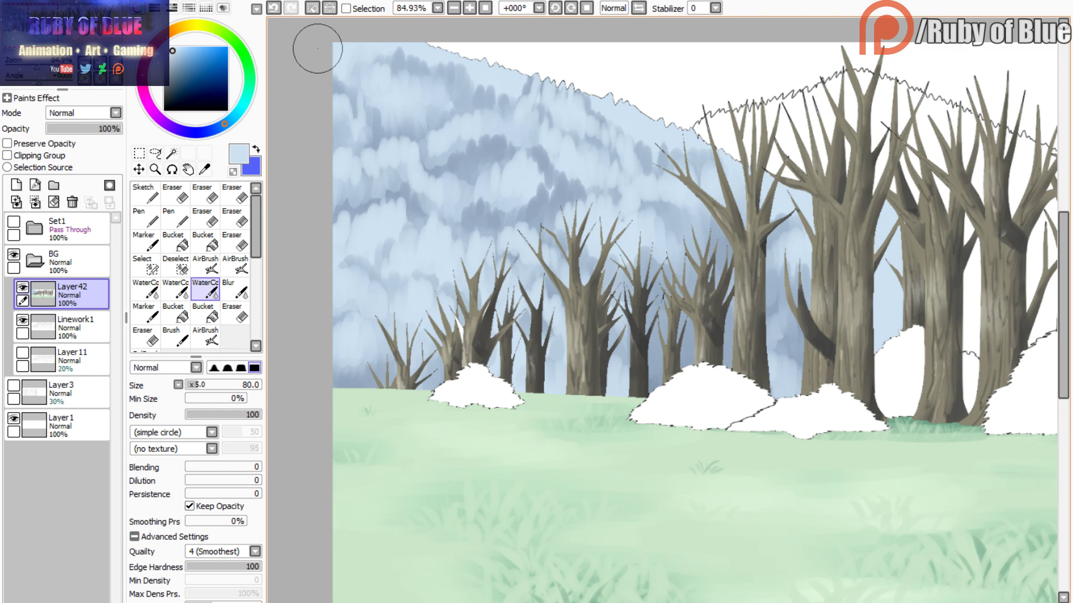
- Sample a soft light blue from the left slope and dab it between the shaded clumps there
{"action": "right_click", "coordinate": [388, 175]}
{"action": "mouse_move", "coordinate": [388, 158]}
{"action": "left_mouse_down"}
{"action": "mouse_move", "coordinate": [373, 189]}
{"action": "mouse_move", "coordinate": [369, 162]}
{"action": "mouse_move", "coordinate": [344, 188]}
{"action": "mouse_move", "coordinate": [335, 183]}
{"action": "mouse_move", "coordinate": [407, 166]}
{"action": "mouse_move", "coordinate": [443, 213]}
{"action": "left_mouse_up"}
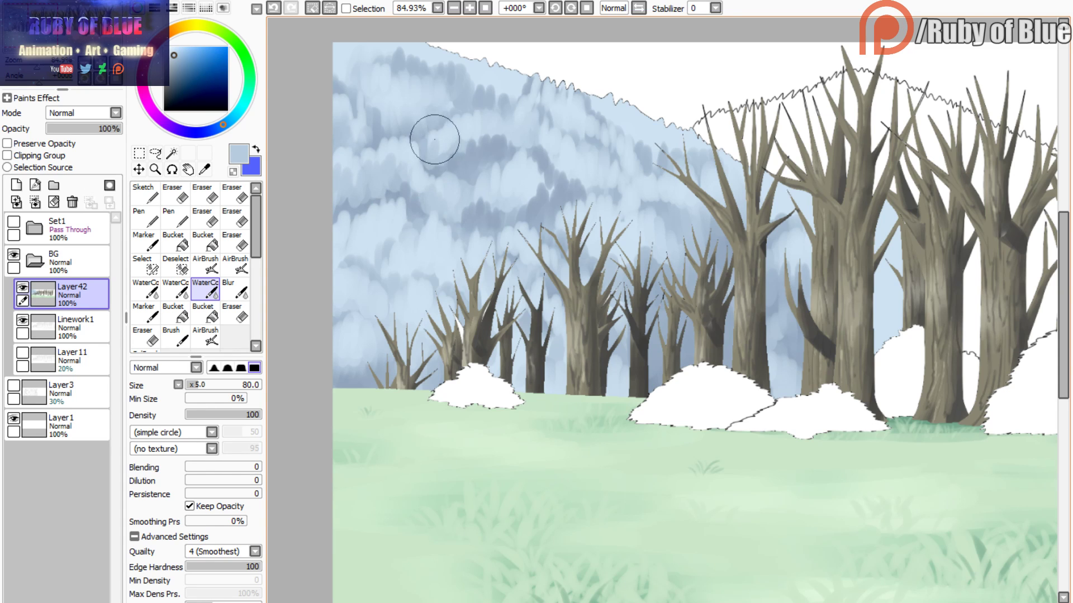
{"action": "left_click_drag", "start_coordinate": [436, 138], "coordinate": [441, 153]}
{"action": "left_click_drag", "start_coordinate": [444, 135], "coordinate": [455, 149]}
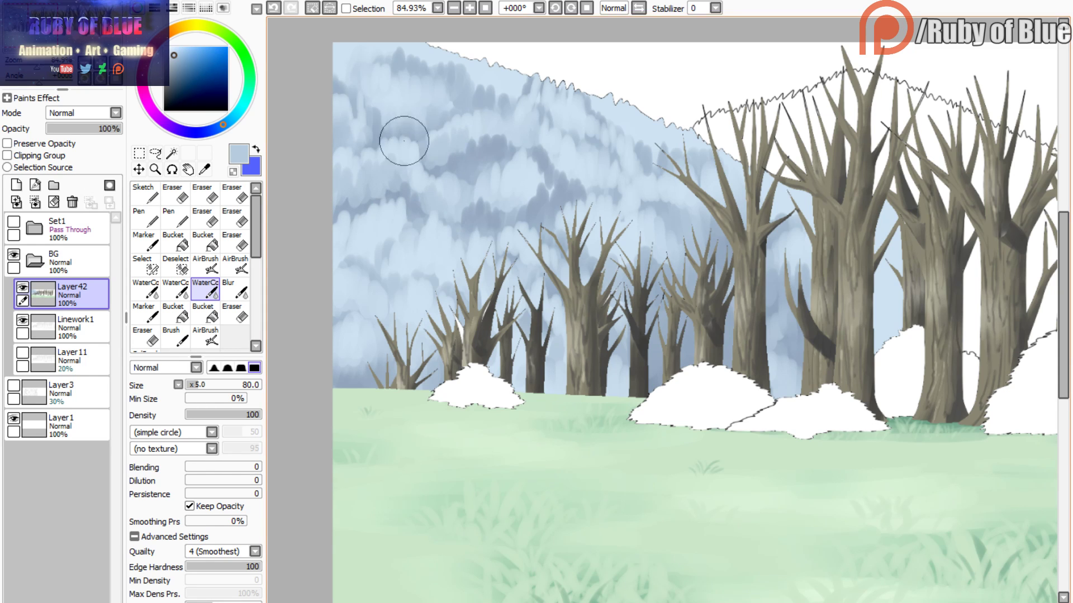
- Sample mid-tone blues and dab foliage clumps on the mountain just above and between the small trees' branches
{"action": "mouse_move", "coordinate": [37, 62]}
{"action": "left_mouse_down"}
{"action": "mouse_move", "coordinate": [25, 62]}
{"action": "mouse_move", "coordinate": [37, 64]}
{"action": "left_mouse_up"}
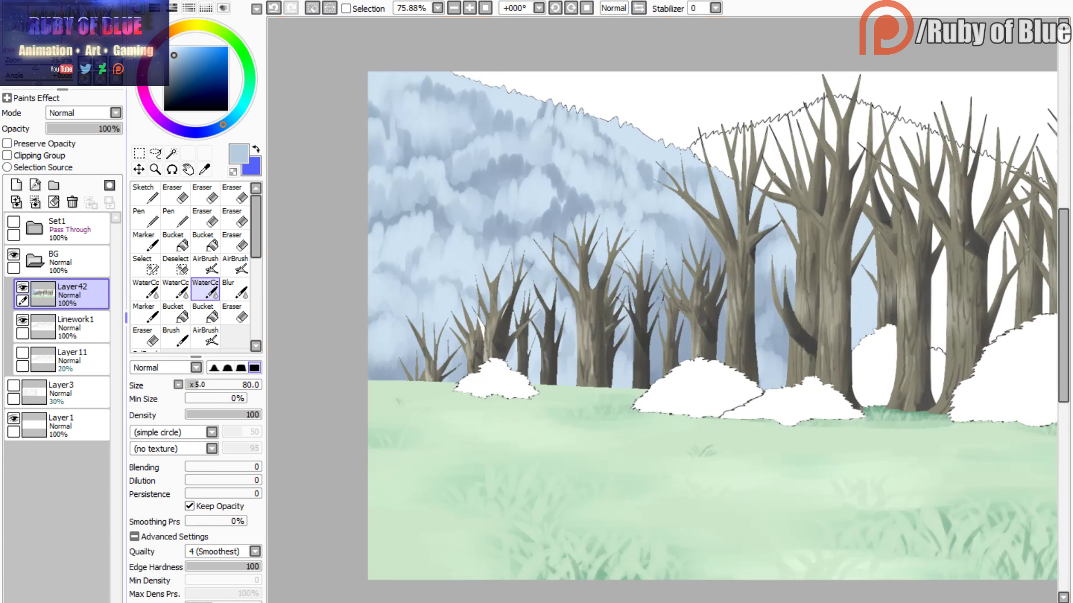
{"action": "left_click_drag", "start_coordinate": [565, 217], "coordinate": [568, 230]}
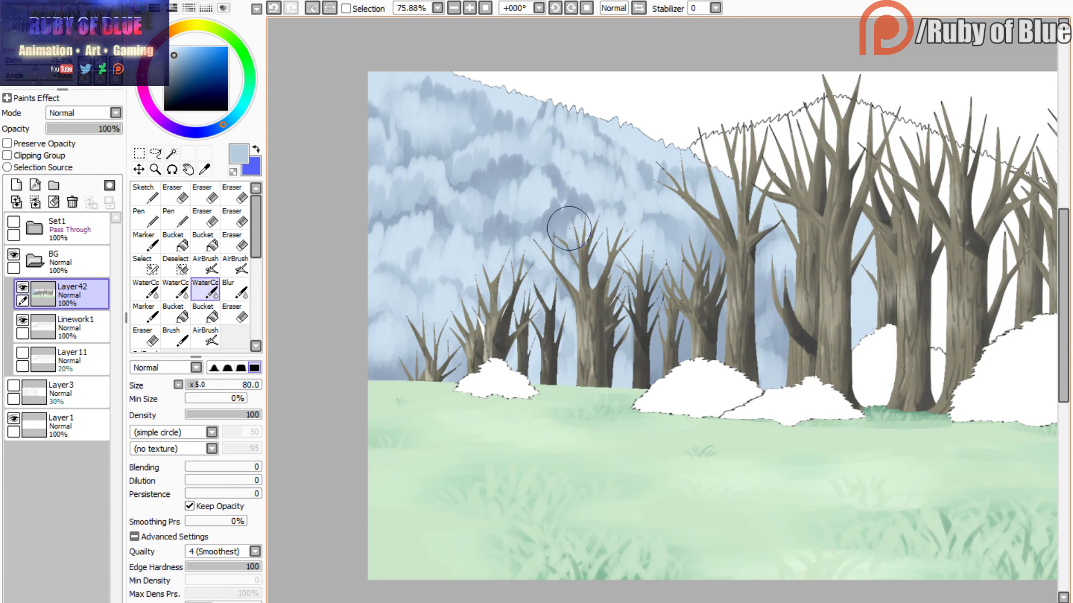
{"action": "right_click", "coordinate": [566, 224]}
{"action": "right_click", "coordinate": [559, 235]}
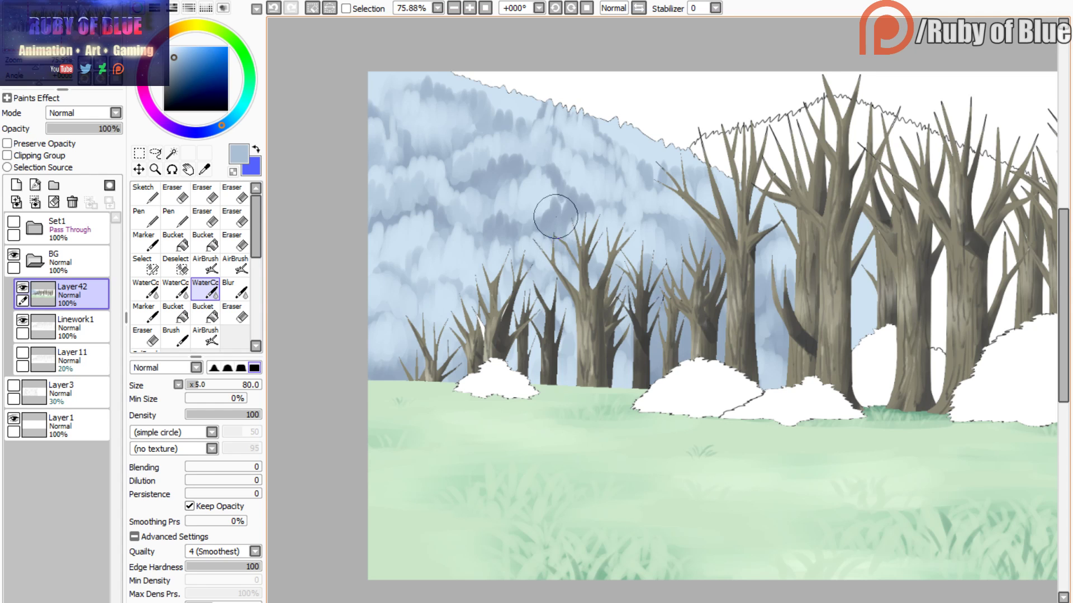
{"action": "mouse_move", "coordinate": [564, 204]}
{"action": "left_mouse_down"}
{"action": "mouse_move", "coordinate": [528, 204]}
{"action": "mouse_move", "coordinate": [500, 218]}
{"action": "mouse_move", "coordinate": [524, 201]}
{"action": "mouse_move", "coordinate": [530, 210]}
{"action": "mouse_move", "coordinate": [533, 196]}
{"action": "mouse_move", "coordinate": [518, 232]}
{"action": "left_mouse_up"}
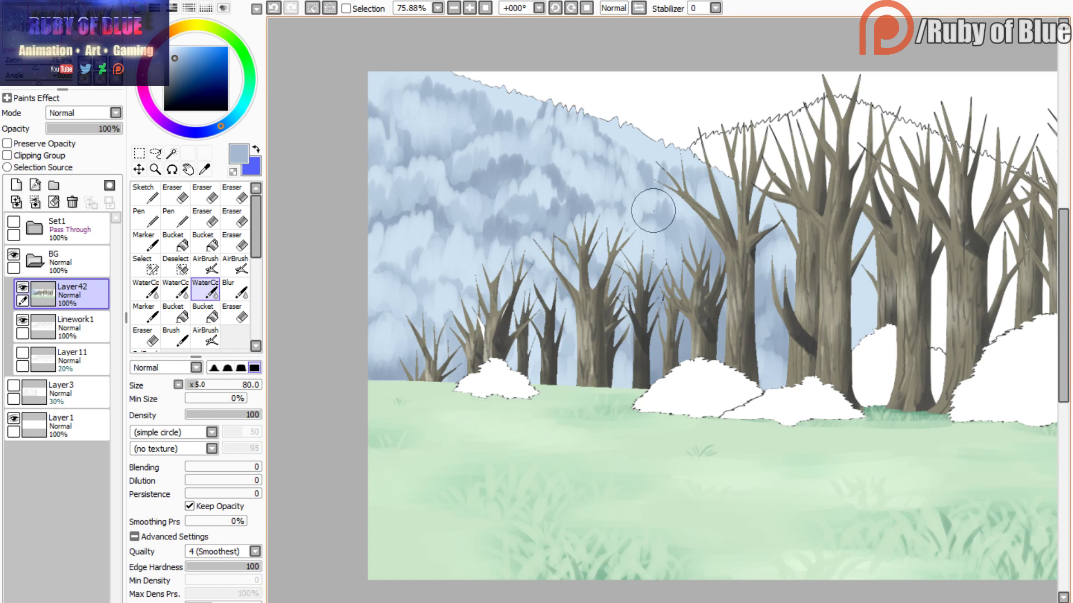
{"action": "mouse_move", "coordinate": [667, 210]}
{"action": "left_mouse_down"}
{"action": "mouse_move", "coordinate": [678, 236]}
{"action": "mouse_move", "coordinate": [684, 213]}
{"action": "mouse_move", "coordinate": [690, 219]}
{"action": "mouse_move", "coordinate": [700, 250]}
{"action": "left_mouse_up"}
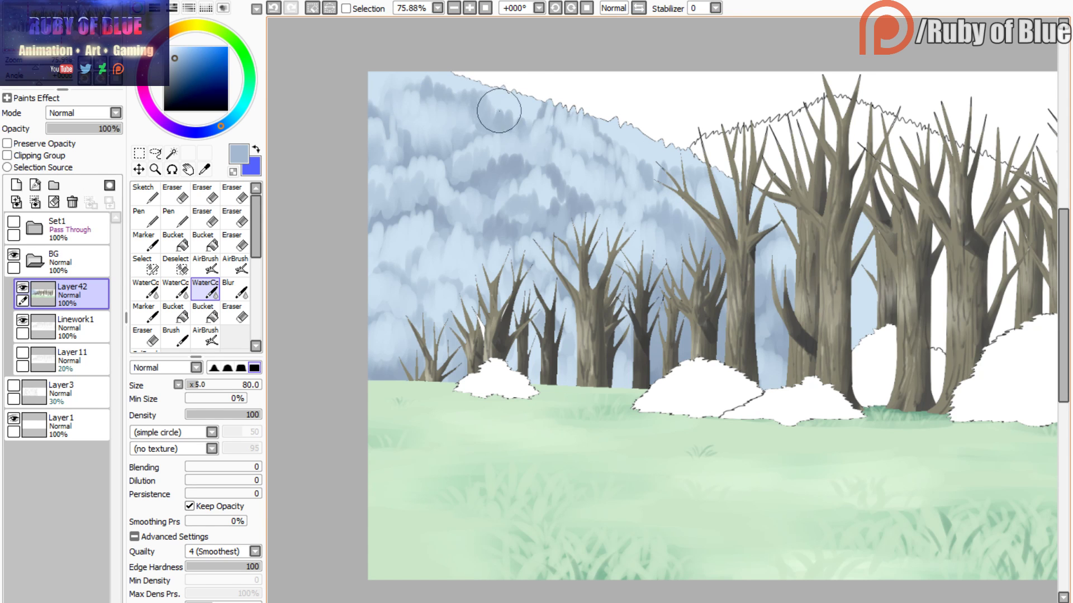
- Sample the pale blue near the ridge and dab highlights over the clumps just beneath it
{"action": "left_click", "coordinate": [611, 129], "text": "alt"}
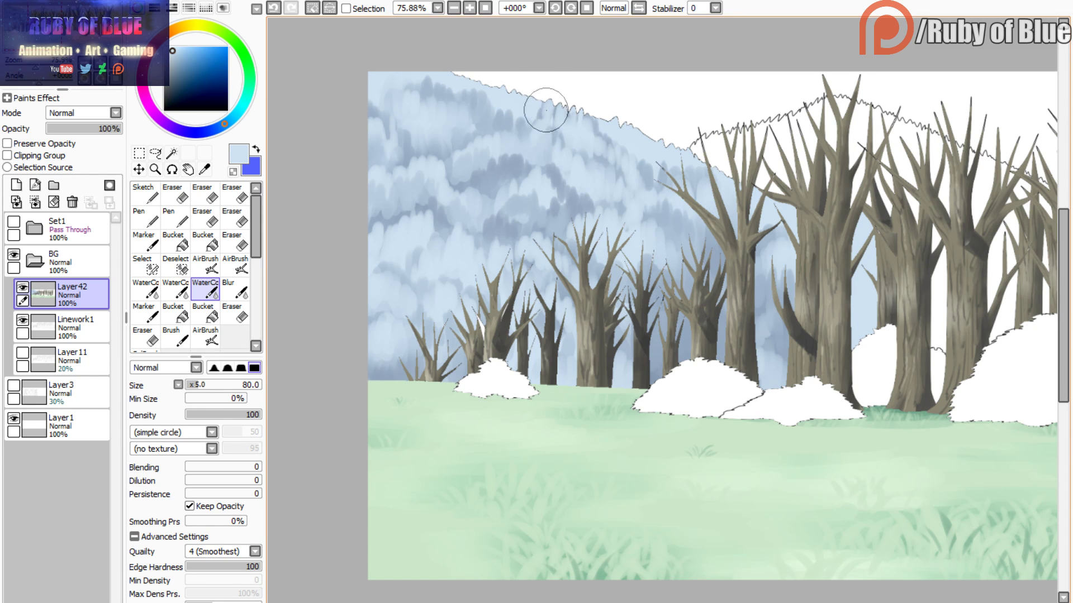
{"action": "left_click_drag", "start_coordinate": [583, 114], "coordinate": [596, 131]}
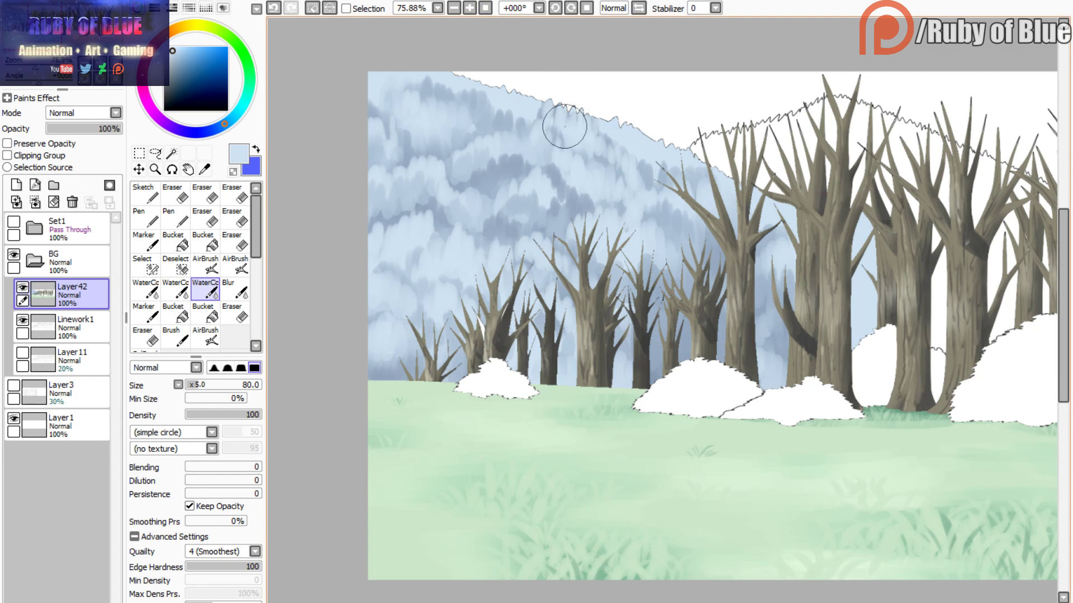
{"action": "left_click_drag", "start_coordinate": [553, 114], "coordinate": [549, 127]}
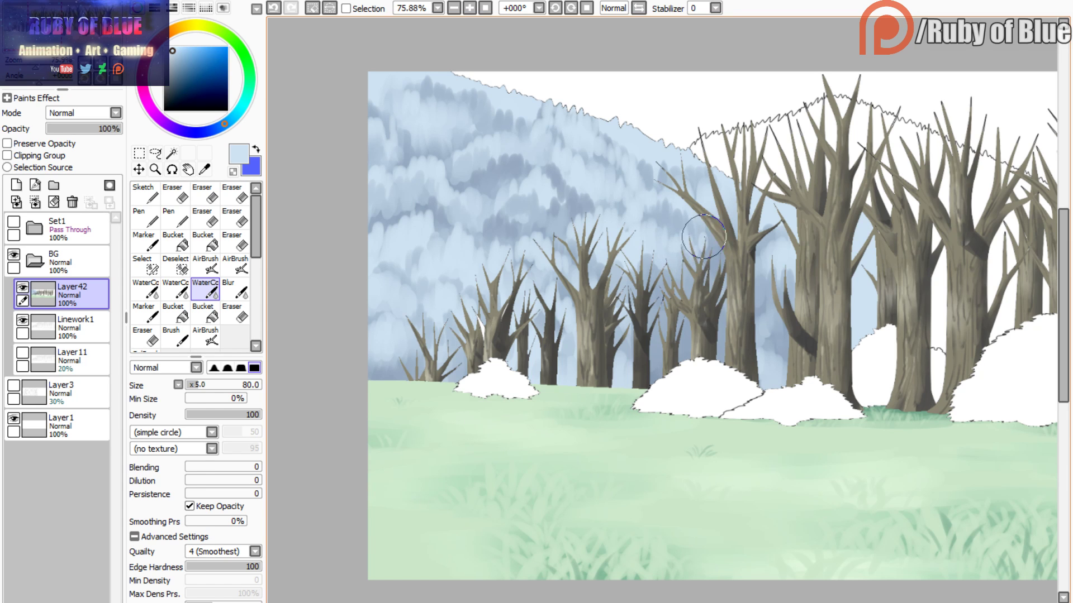
- Sample light and mid-tone blues and dab foliage shading on the mountain visible between the large tree trunks
{"action": "key", "text": "c"}
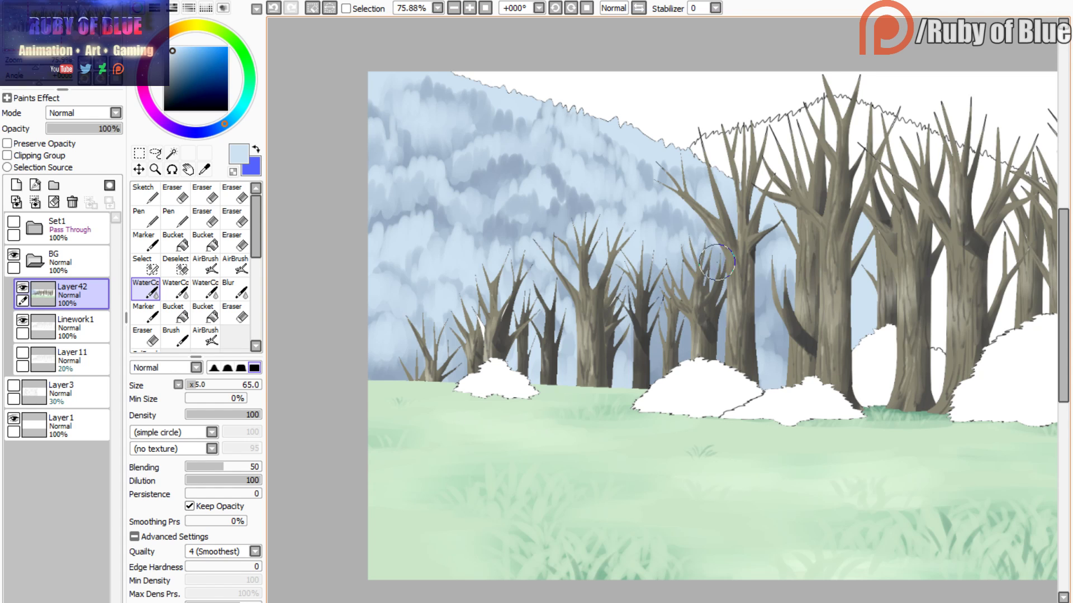
{"action": "right_click", "coordinate": [772, 254]}
{"action": "key", "text": "v"}
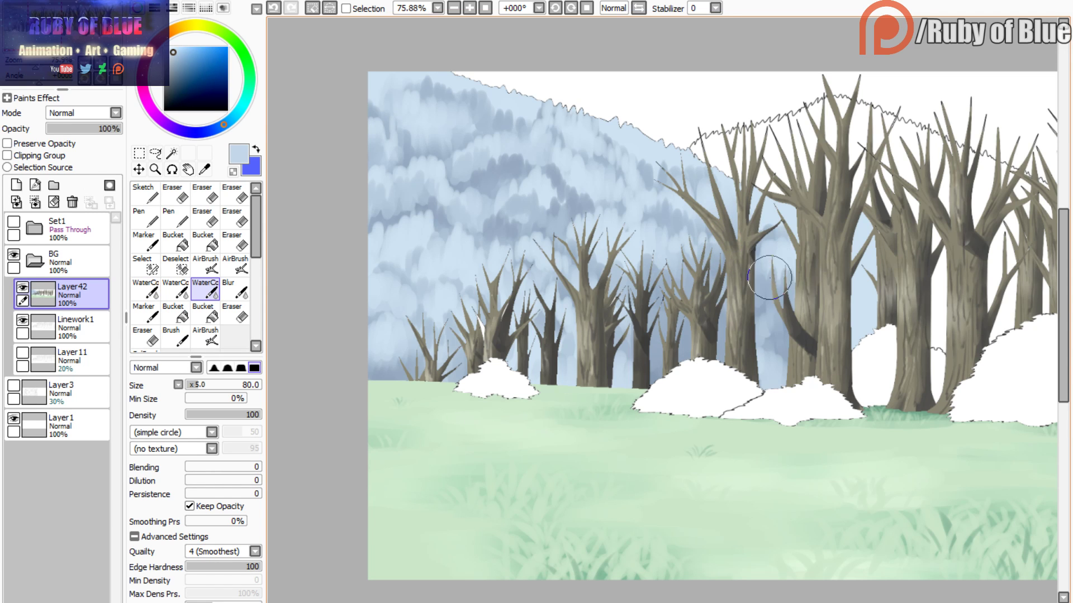
{"action": "right_click", "coordinate": [758, 329]}
{"action": "left_click_drag", "start_coordinate": [761, 318], "coordinate": [780, 311]}
{"action": "key", "text": "c"}
{"action": "key", "text": "v"}
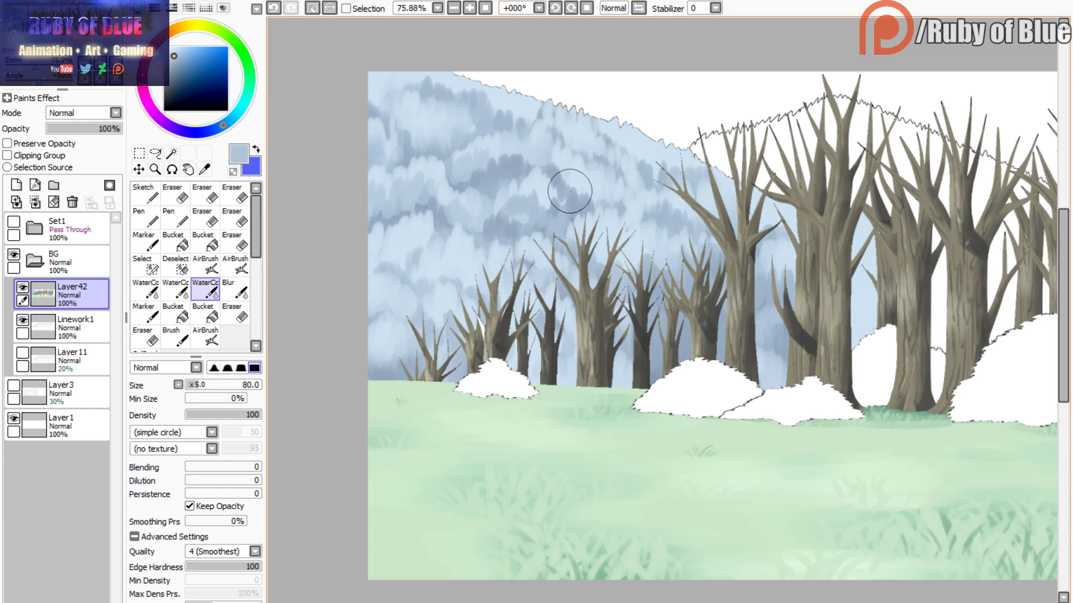
- Sample mid-tone and pale blues from the middle slope and dab foliage clumps just above the small trees
{"action": "key", "text": "c"}
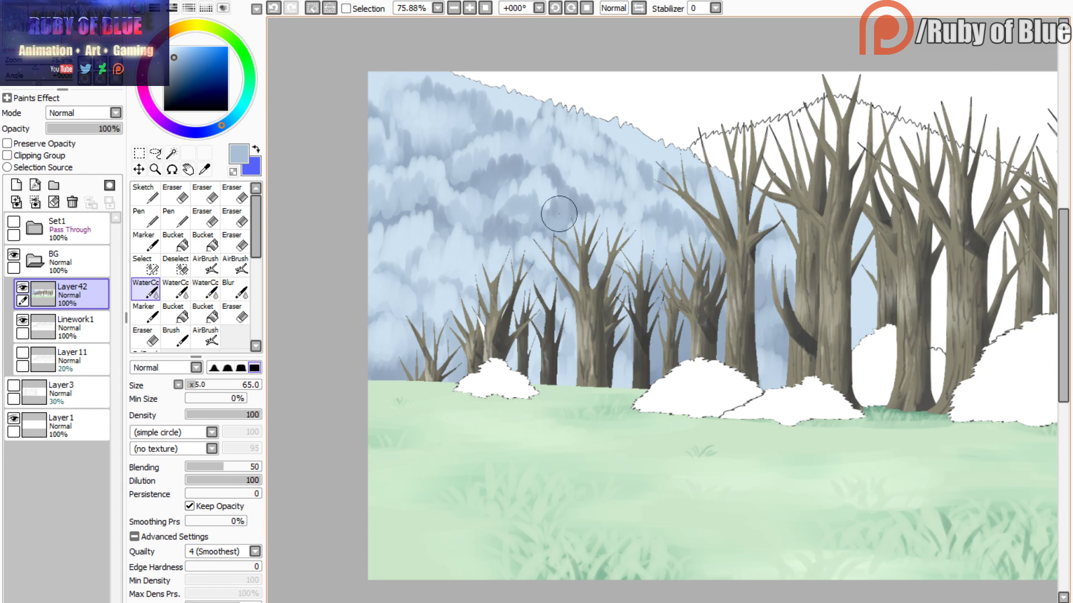
{"action": "right_click", "coordinate": [529, 170]}
{"action": "key", "text": "v"}
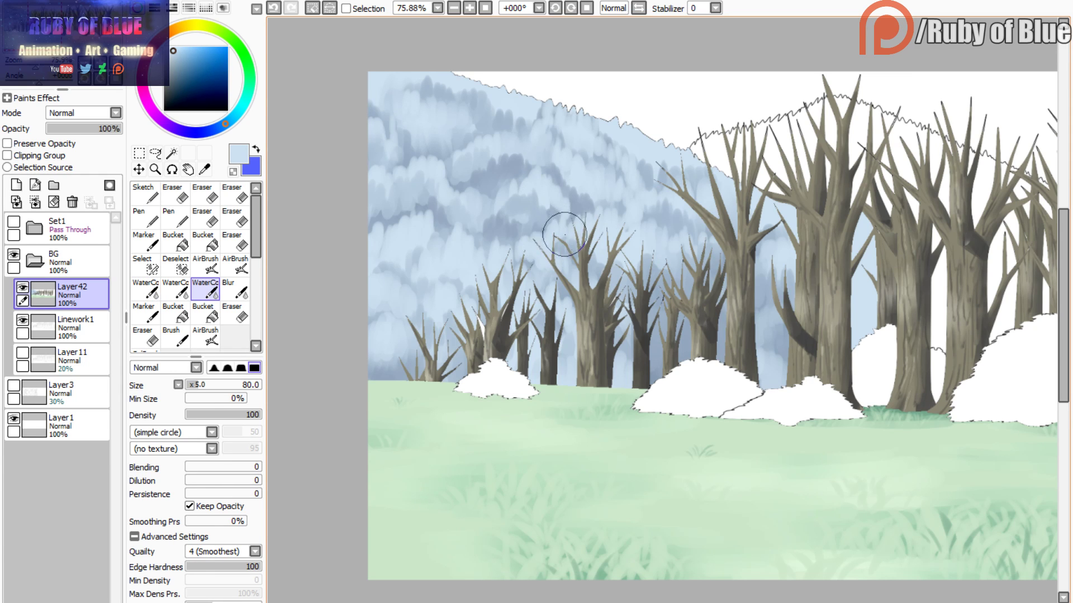
{"action": "right_click", "coordinate": [543, 203]}
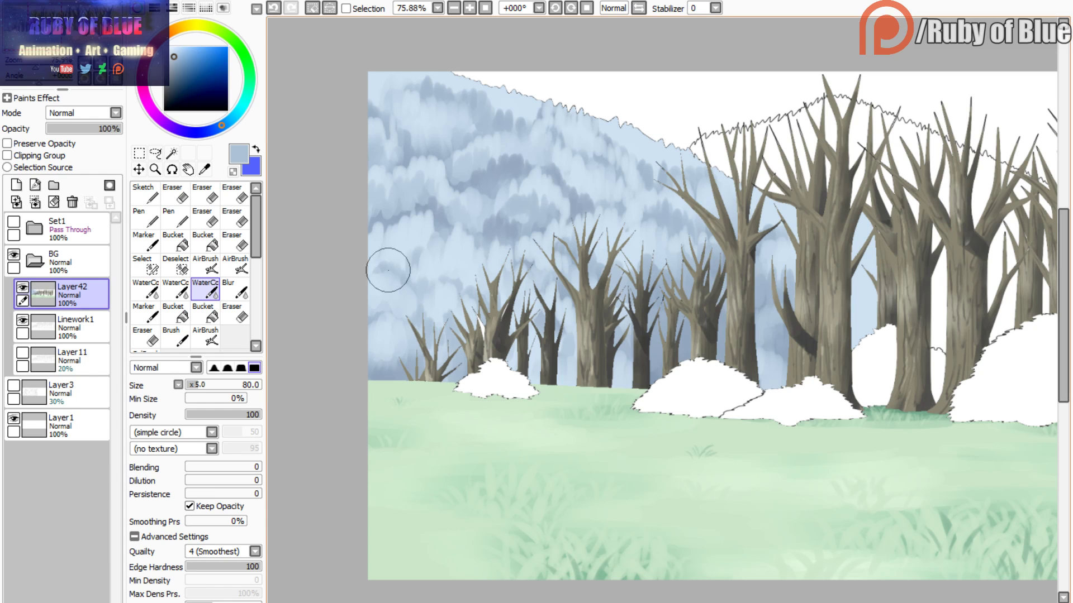
- Dab and blend mid-tone blue clumps on the mountain's lower left slope above the leftmost small trees
{"action": "mouse_move", "coordinate": [388, 270]}
{"action": "left_mouse_down"}
{"action": "mouse_move", "coordinate": [404, 263]}
{"action": "mouse_move", "coordinate": [383, 251]}
{"action": "mouse_move", "coordinate": [396, 261]}
{"action": "left_mouse_up"}
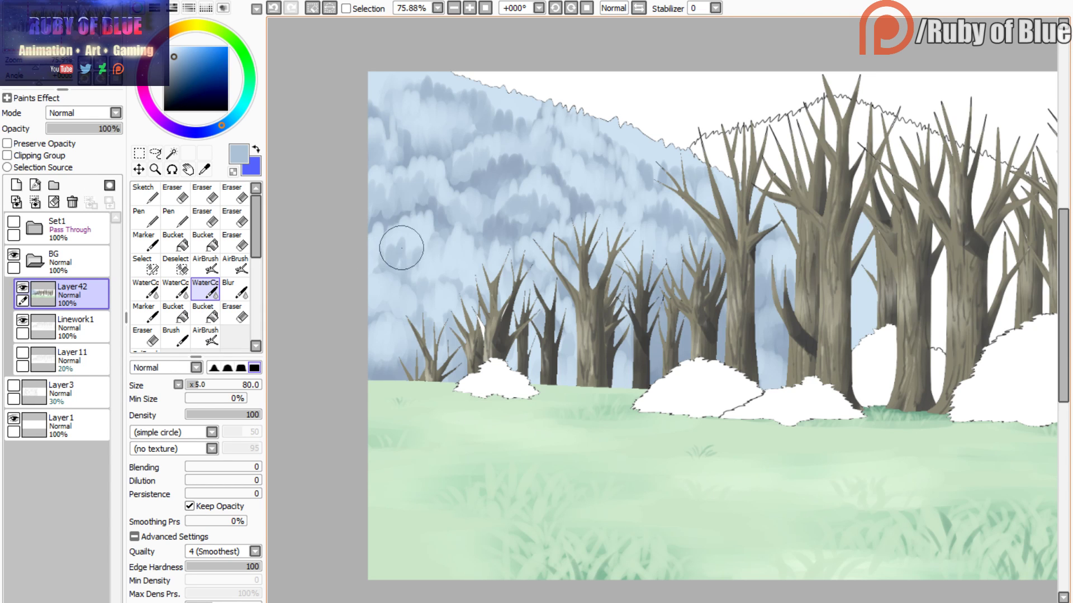
{"action": "key", "text": "c"}
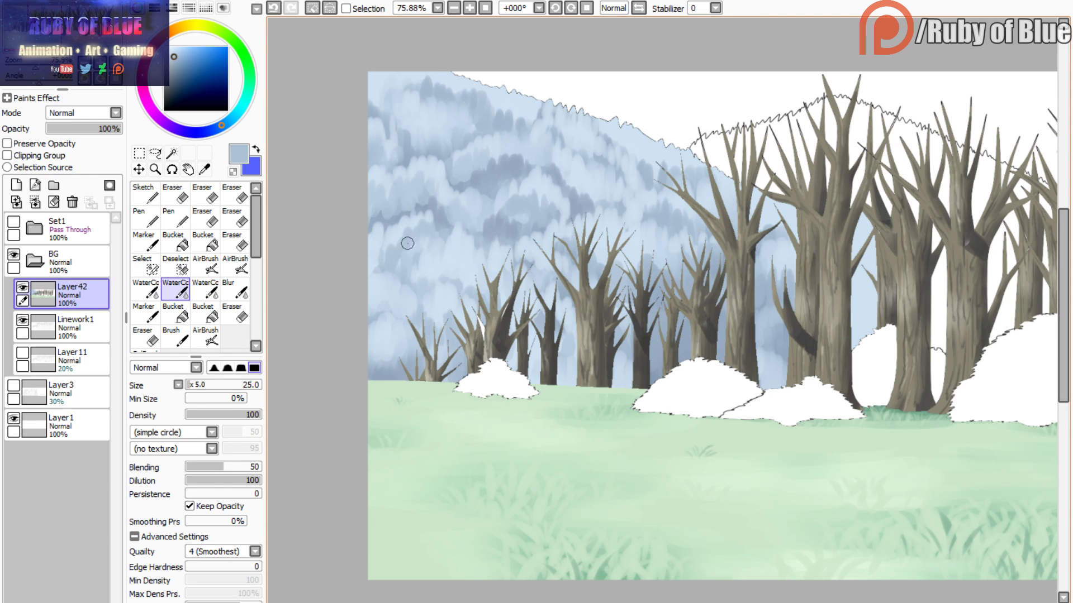
{"action": "key", "text": "v"}
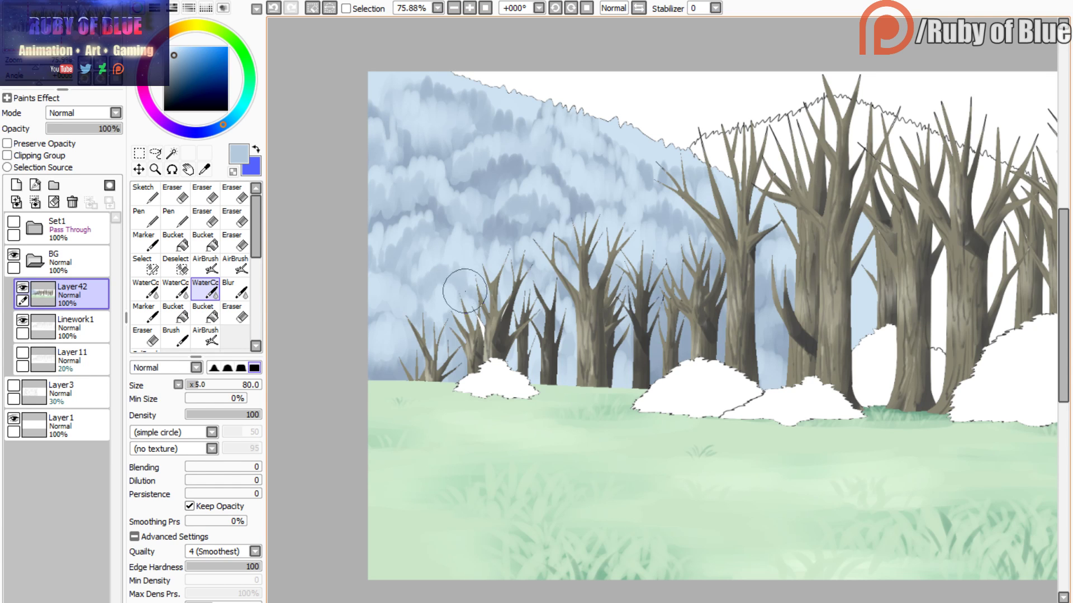
{"action": "left_click", "coordinate": [447, 280], "text": "alt"}
{"action": "left_click_drag", "start_coordinate": [445, 273], "coordinate": [429, 305]}
{"action": "left_click_drag", "start_coordinate": [425, 287], "coordinate": [423, 300]}
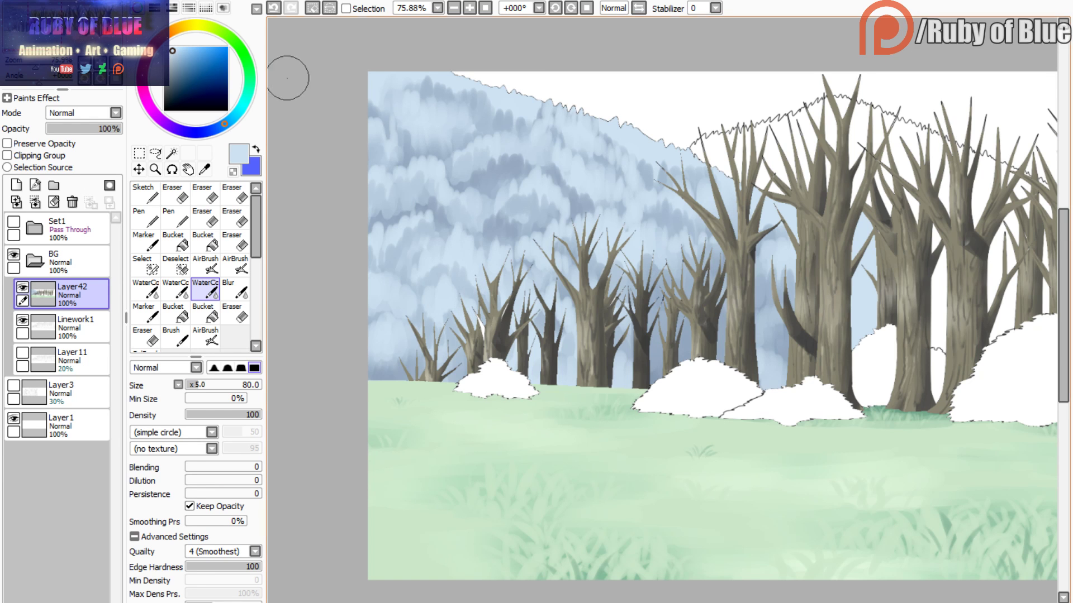
- Airbrush a soft white and pale blue haze over the mountain's base behind the trees, using sizes 465 and 200
{"action": "left_click_drag", "start_coordinate": [33, 63], "coordinate": [31, 60]}
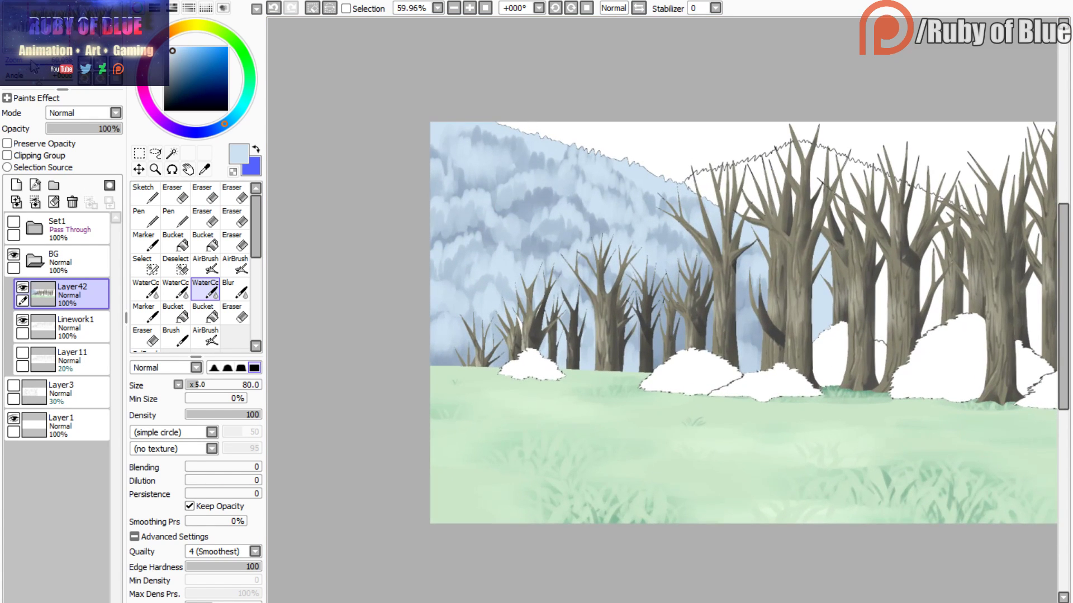
{"action": "left_click", "coordinate": [205, 336]}
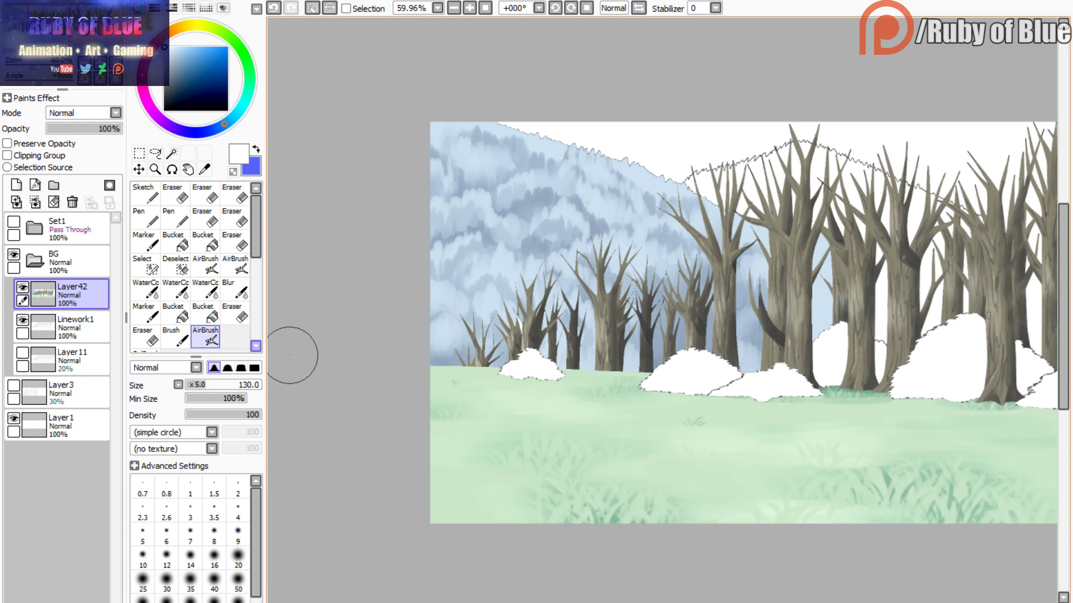
{"action": "left_click_drag", "start_coordinate": [223, 388], "coordinate": [245, 381]}
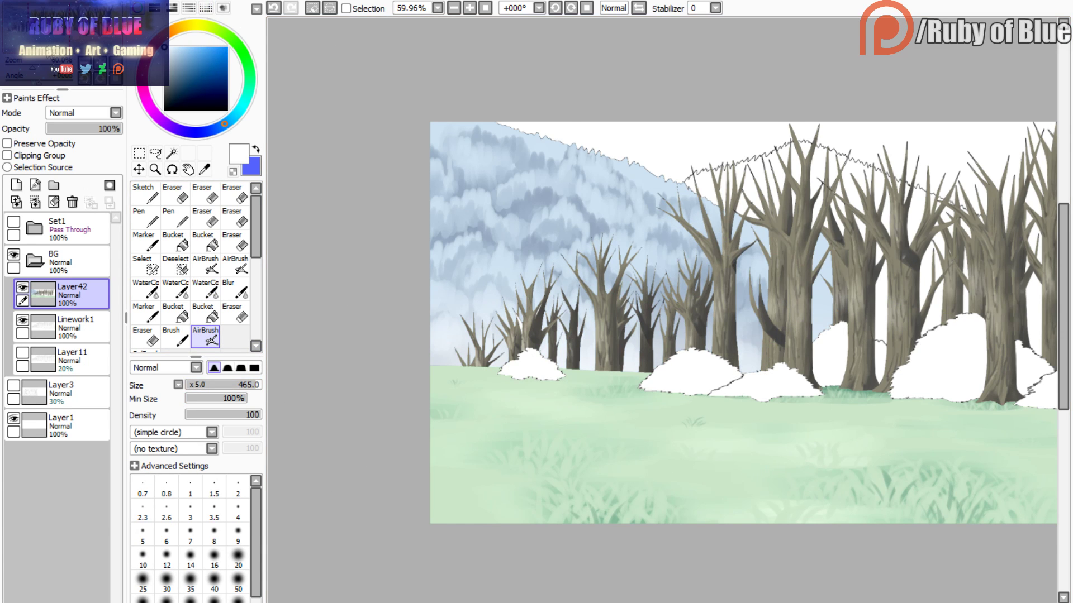
{"action": "left_click_drag", "start_coordinate": [214, 381], "coordinate": [216, 384]}
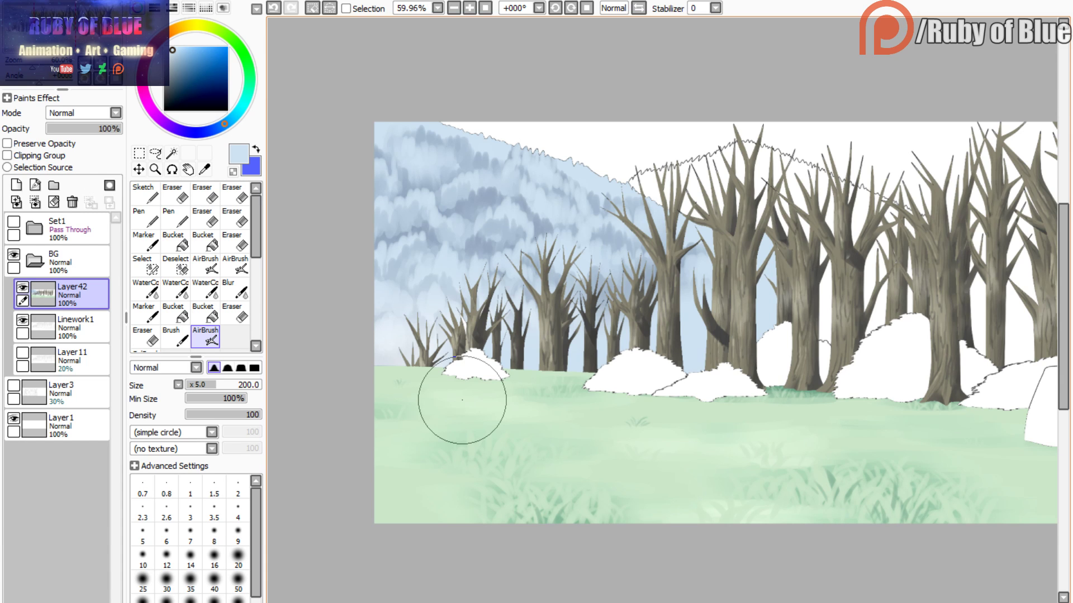
{"action": "left_click", "coordinate": [26, 30]}
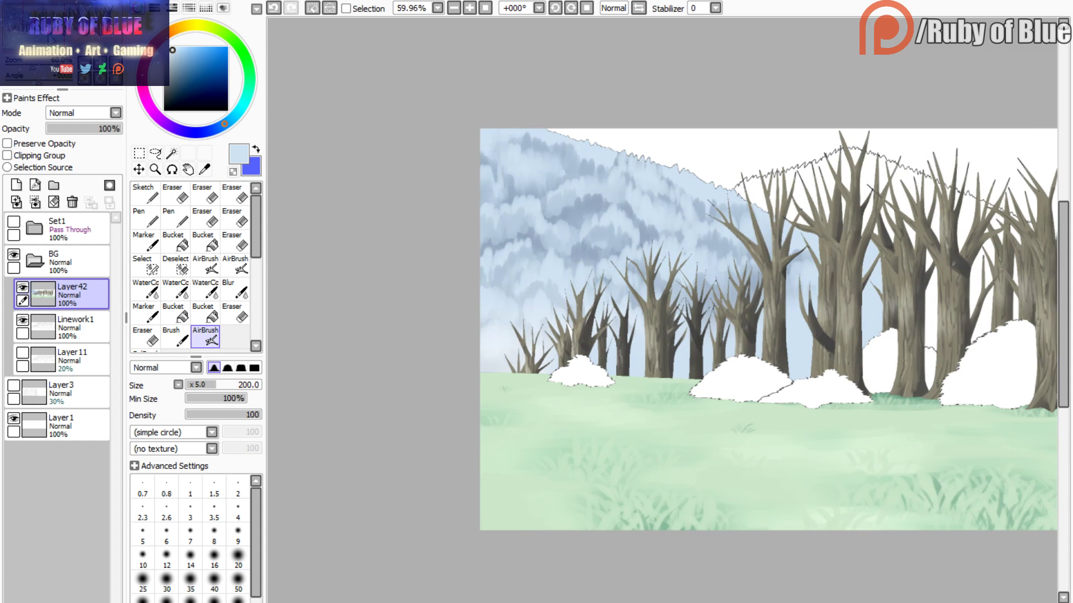
{"action": "left_click_drag", "start_coordinate": [33, 66], "coordinate": [38, 65]}
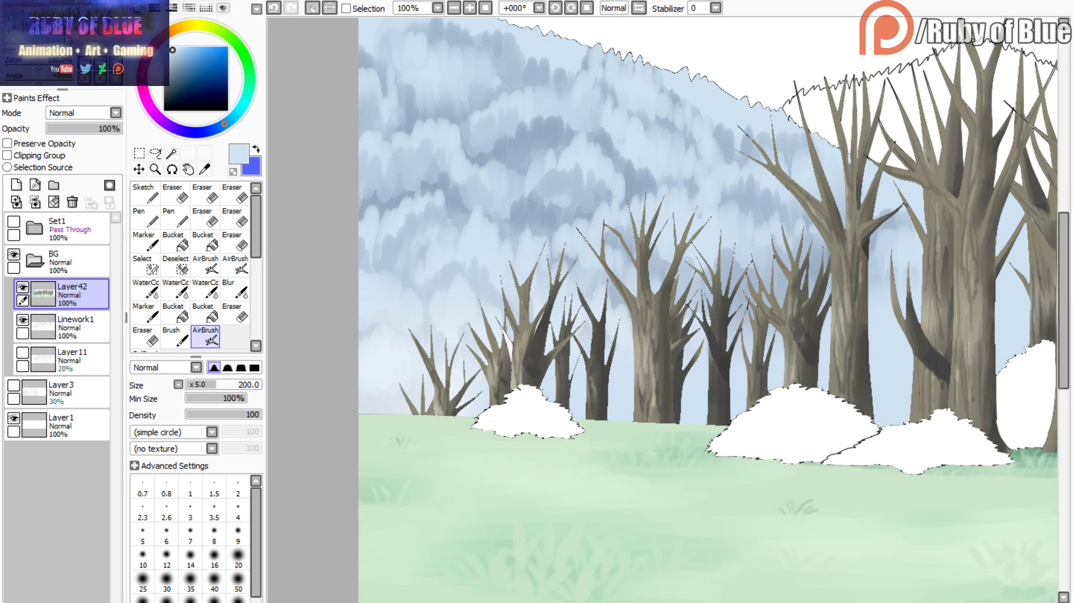
{"action": "left_click_drag", "start_coordinate": [39, 66], "coordinate": [41, 66]}
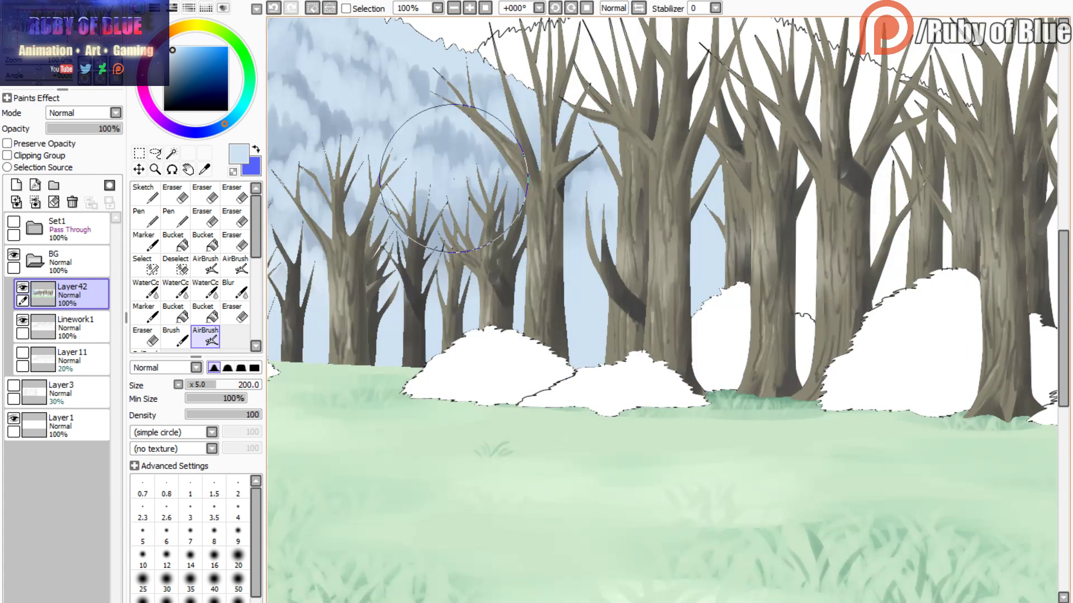
- Sample dark grey from a trunk and paint a faded, branching background tree between the large trees with watercolour brushes sized 25 and 15
{"action": "left_click", "coordinate": [559, 191], "text": "alt"}
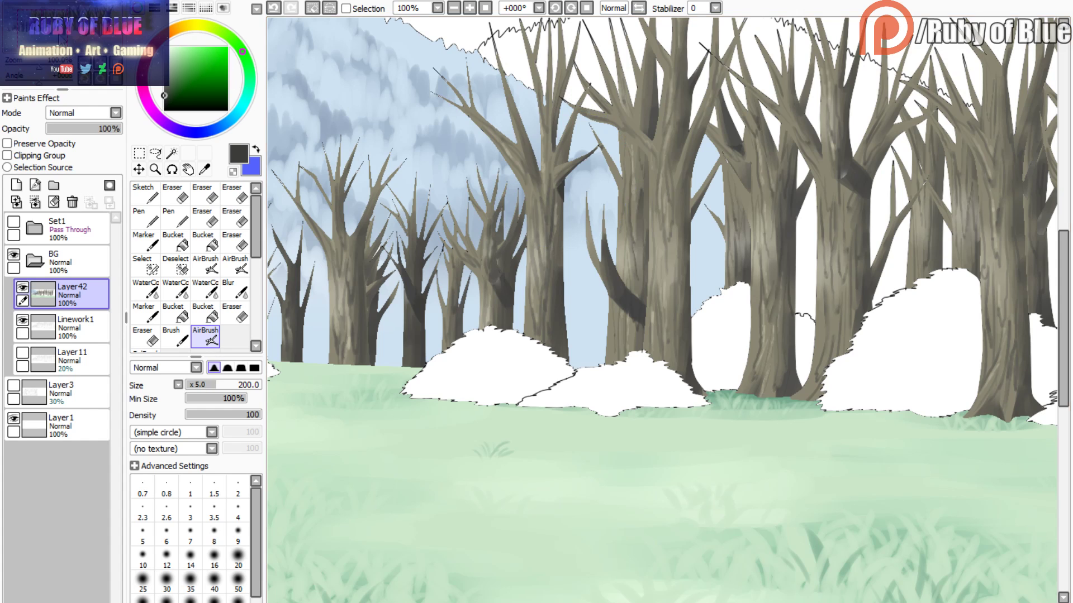
{"action": "scroll", "coordinate": [559, 191], "scroll_direction": "up", "scroll_amount": 3}
{"action": "scroll", "coordinate": [663, 311], "scroll_direction": "down", "scroll_amount": 2}
{"action": "scroll", "coordinate": [663, 311], "scroll_direction": "left", "scroll_amount": 3}
{"action": "left_click", "coordinate": [145, 287]}
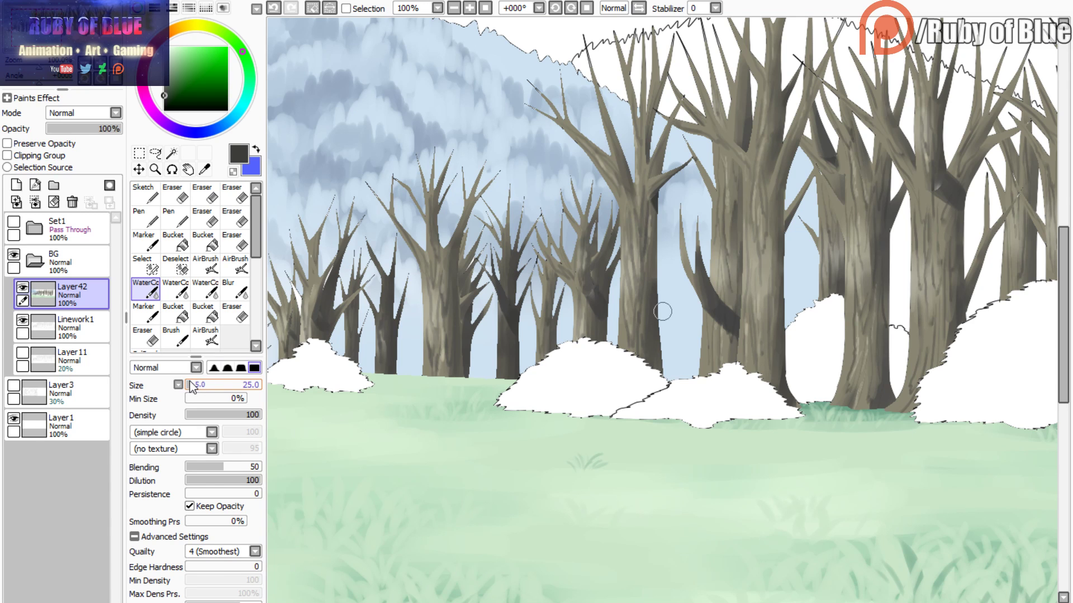
{"action": "key", "text": "2"}
{"action": "key", "text": "c"}
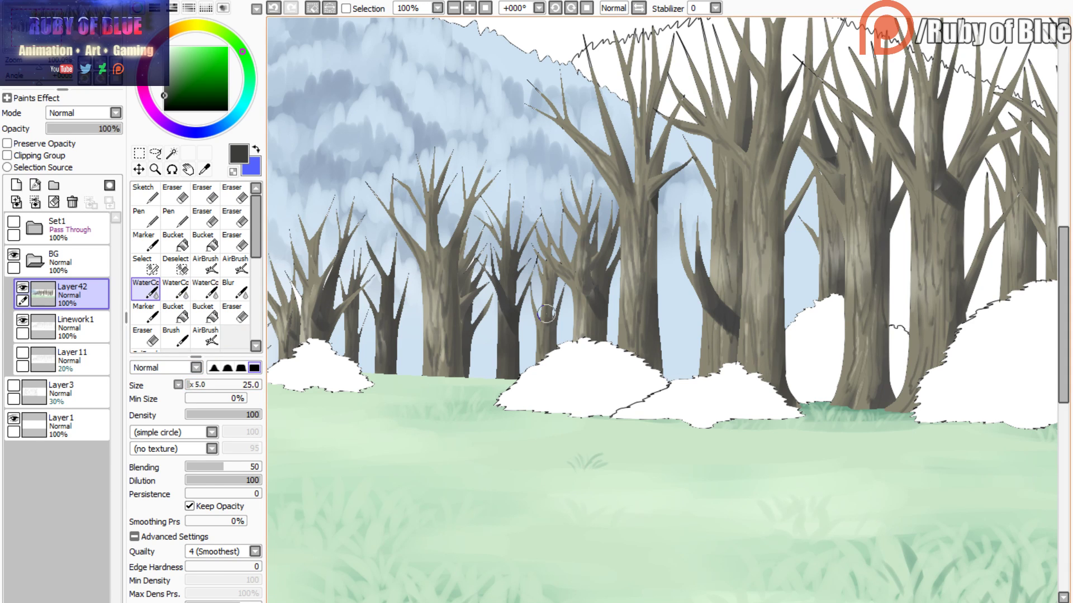
{"action": "mouse_move", "coordinate": [701, 223]}
{"action": "left_mouse_down"}
{"action": "mouse_move", "coordinate": [706, 343]}
{"action": "mouse_move", "coordinate": [699, 236]}
{"action": "mouse_move", "coordinate": [689, 411]}
{"action": "mouse_move", "coordinate": [696, 204]}
{"action": "mouse_move", "coordinate": [693, 391]}
{"action": "left_mouse_up"}
{"action": "key", "text": "2"}
{"action": "mouse_move", "coordinate": [670, 231]}
{"action": "left_mouse_down"}
{"action": "mouse_move", "coordinate": [699, 304]}
{"action": "mouse_move", "coordinate": [657, 232]}
{"action": "mouse_move", "coordinate": [687, 234]}
{"action": "mouse_move", "coordinate": [661, 171]}
{"action": "mouse_move", "coordinate": [666, 150]}
{"action": "mouse_move", "coordinate": [690, 174]}
{"action": "left_mouse_up"}
{"action": "left_click", "coordinate": [273, 8]}
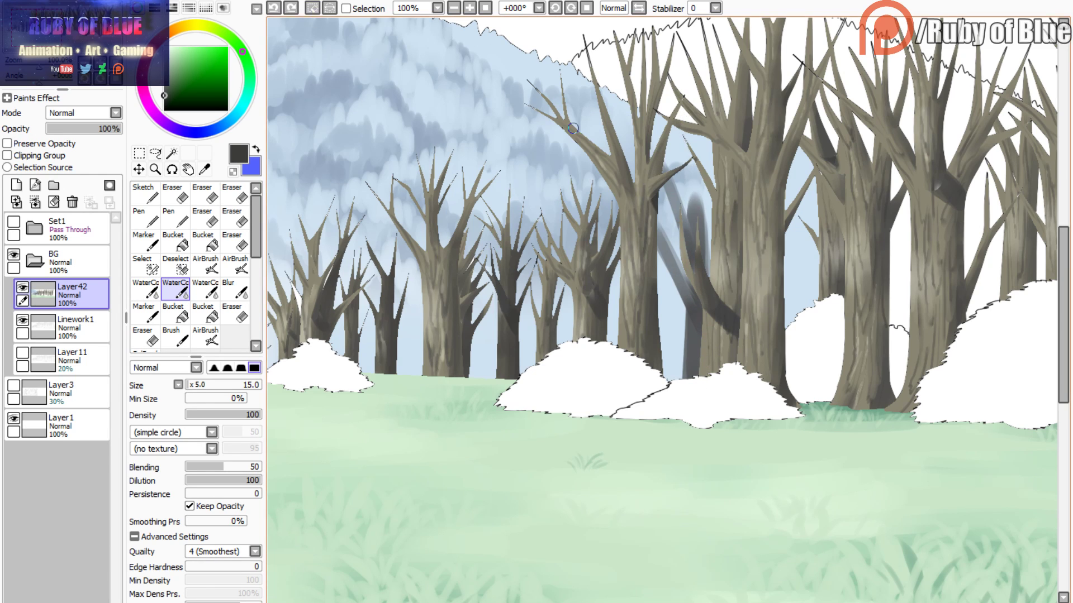
{"action": "left_click_drag", "start_coordinate": [686, 133], "coordinate": [694, 180]}
- Paint a second faded dark trunk with branches in the gap behind the two large trees further right
{"action": "mouse_move", "coordinate": [778, 184]}
{"action": "left_mouse_down"}
{"action": "mouse_move", "coordinate": [805, 324]}
{"action": "mouse_move", "coordinate": [790, 173]}
{"action": "mouse_move", "coordinate": [807, 310]}
{"action": "mouse_move", "coordinate": [825, 209]}
{"action": "mouse_move", "coordinate": [791, 300]}
{"action": "left_mouse_up"}
{"action": "key", "text": "c"}
{"action": "key", "text": "c"}
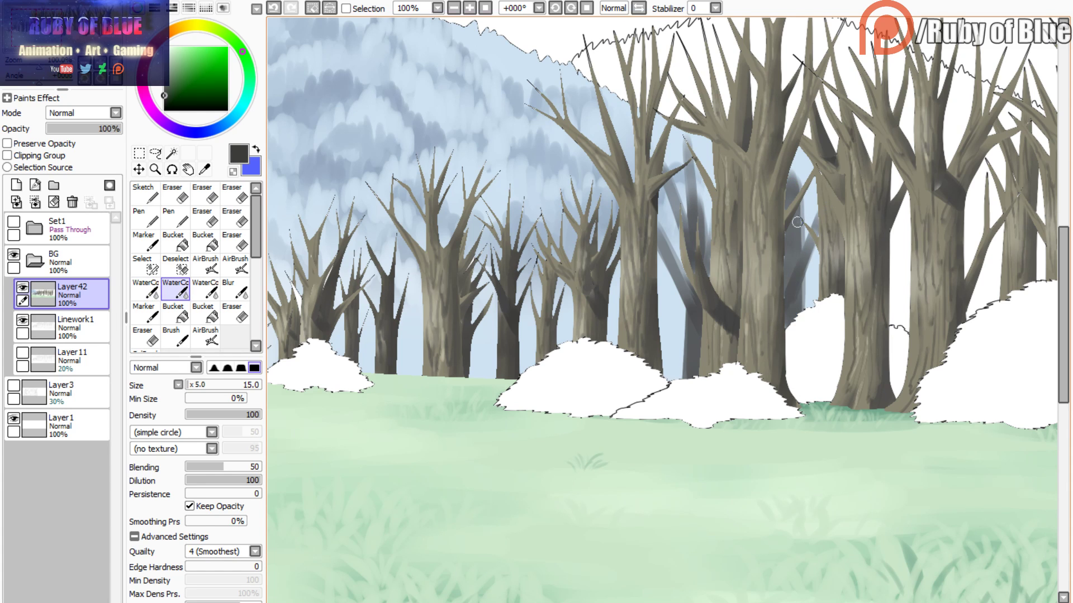
{"action": "left_click_drag", "start_coordinate": [796, 219], "coordinate": [794, 319]}
{"action": "key", "text": "c"}
{"action": "key", "text": "c"}
{"action": "mouse_move", "coordinate": [805, 179]}
{"action": "left_mouse_down"}
{"action": "mouse_move", "coordinate": [790, 262]}
{"action": "mouse_move", "coordinate": [799, 144]}
{"action": "mouse_move", "coordinate": [792, 194]}
{"action": "left_mouse_up"}
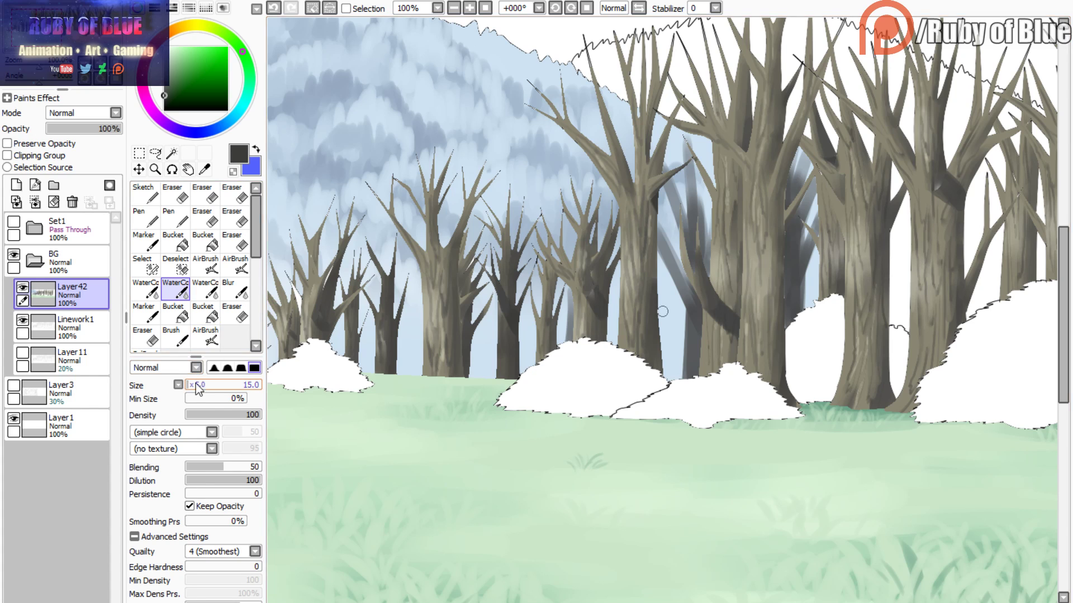
- Reduce the two watercolour brushes to sizes 10 and 5 and paint thin faded trunks between the small middle trees
{"action": "left_click", "coordinate": [146, 289]}
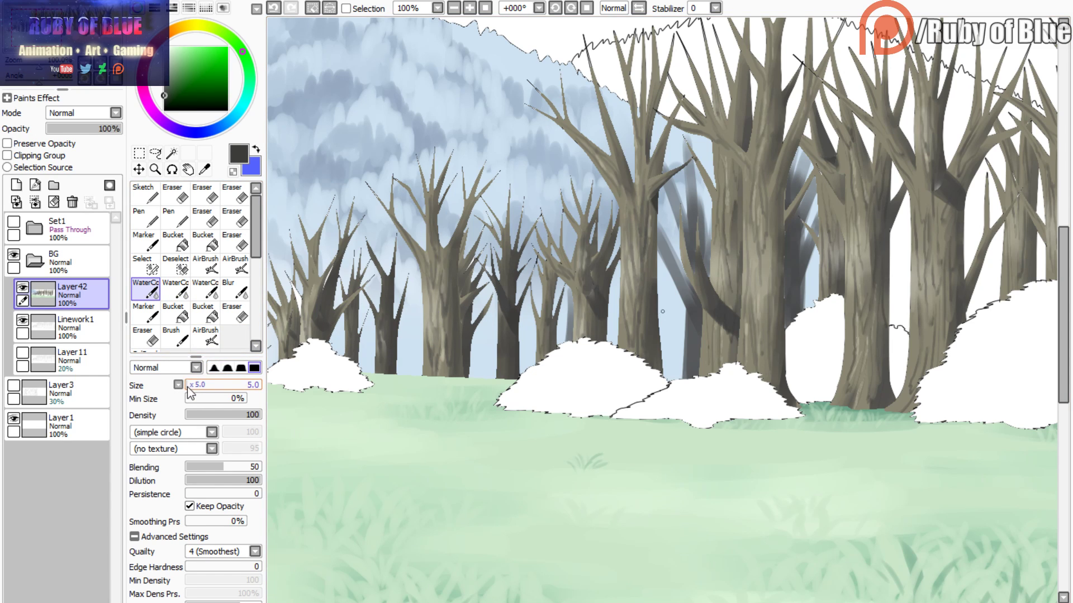
{"action": "key", "text": "c"}
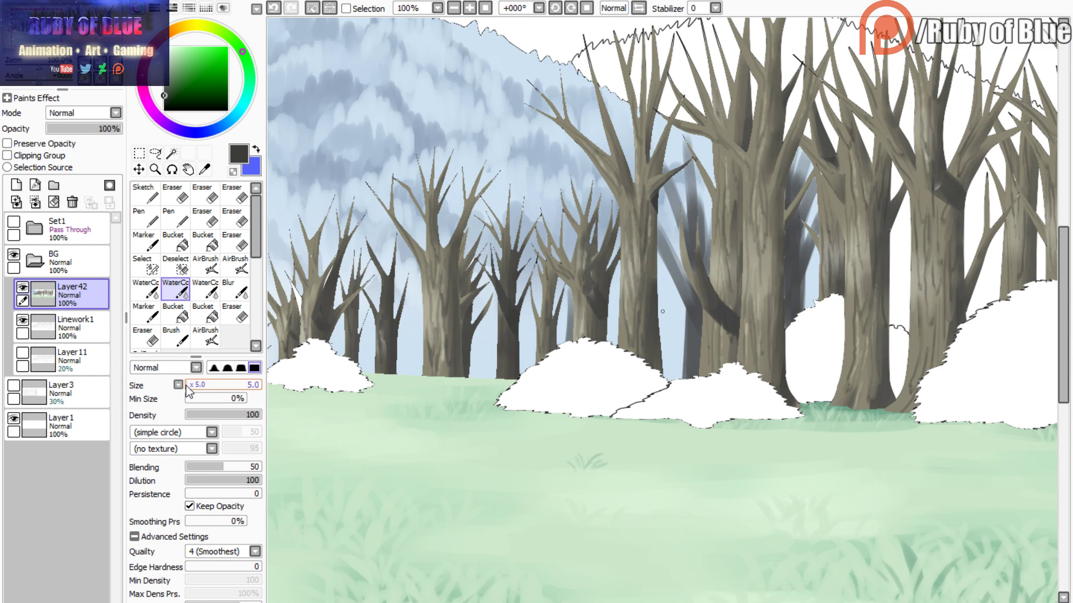
{"action": "key", "text": "v"}
{"action": "left_click_drag", "start_coordinate": [417, 310], "coordinate": [416, 360]}
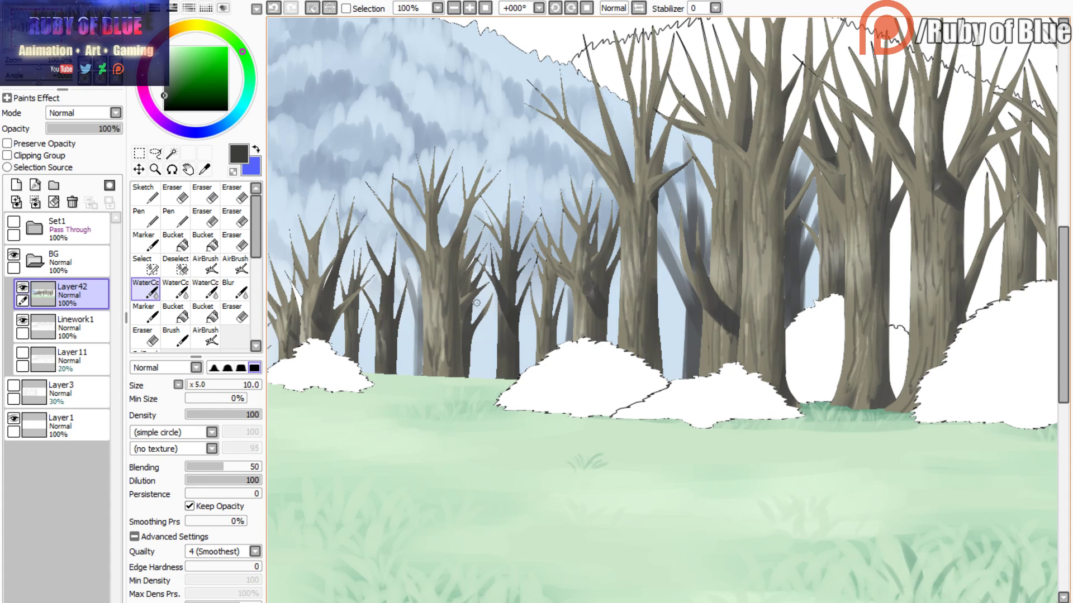
{"action": "mouse_move", "coordinate": [489, 304]}
{"action": "left_mouse_down"}
{"action": "mouse_move", "coordinate": [486, 402]}
{"action": "mouse_move", "coordinate": [484, 378]}
{"action": "left_mouse_up"}
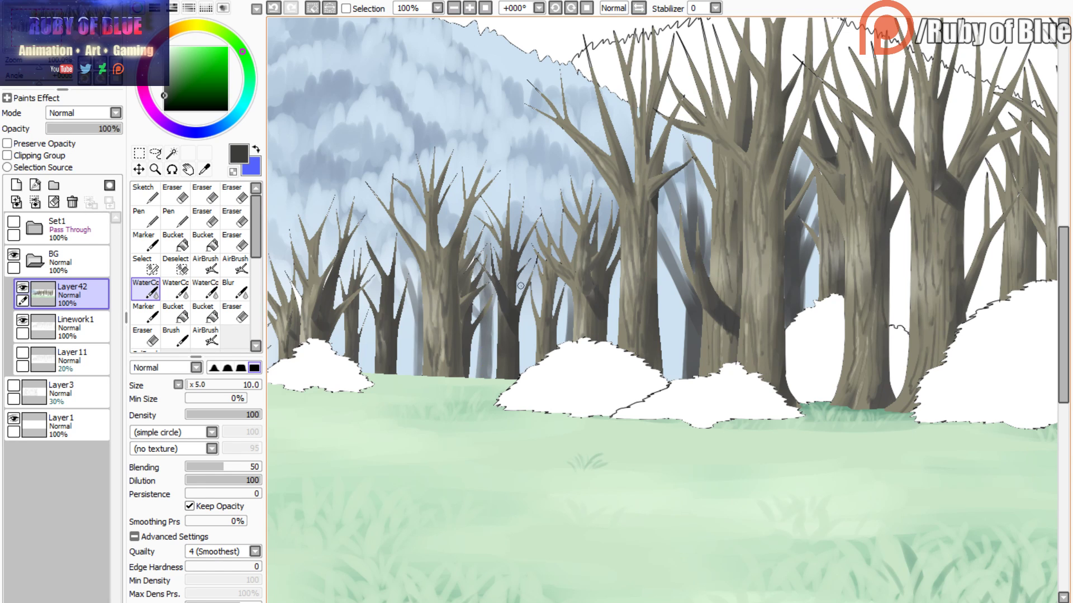
{"action": "left_click_drag", "start_coordinate": [533, 299], "coordinate": [532, 366]}
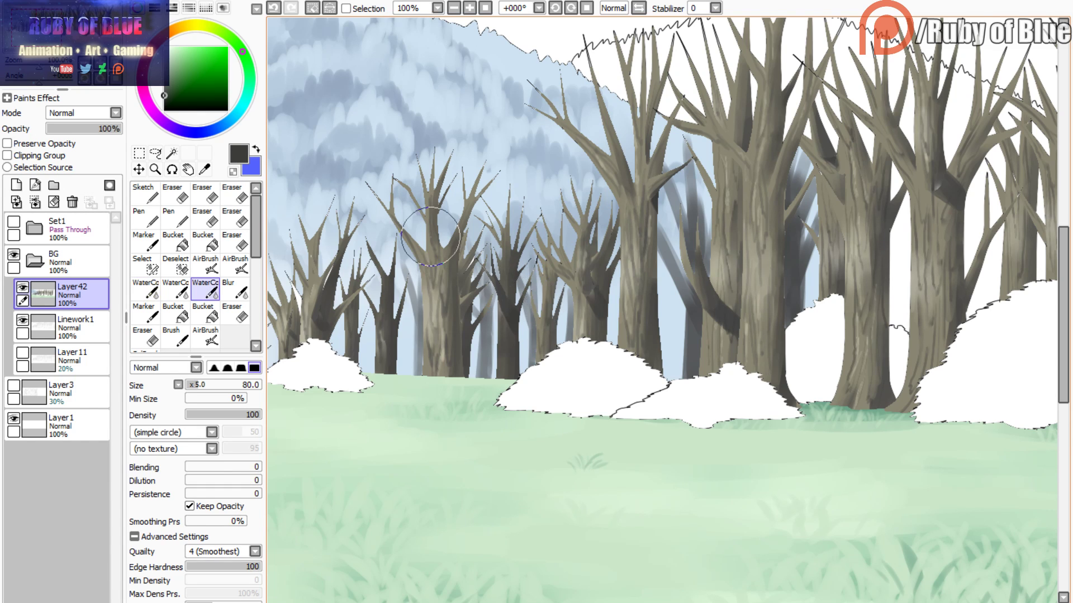
- Add thin faded trunks and fine branches on both sides of the large tree behind the middle bushes
{"action": "left_click", "coordinate": [175, 289]}
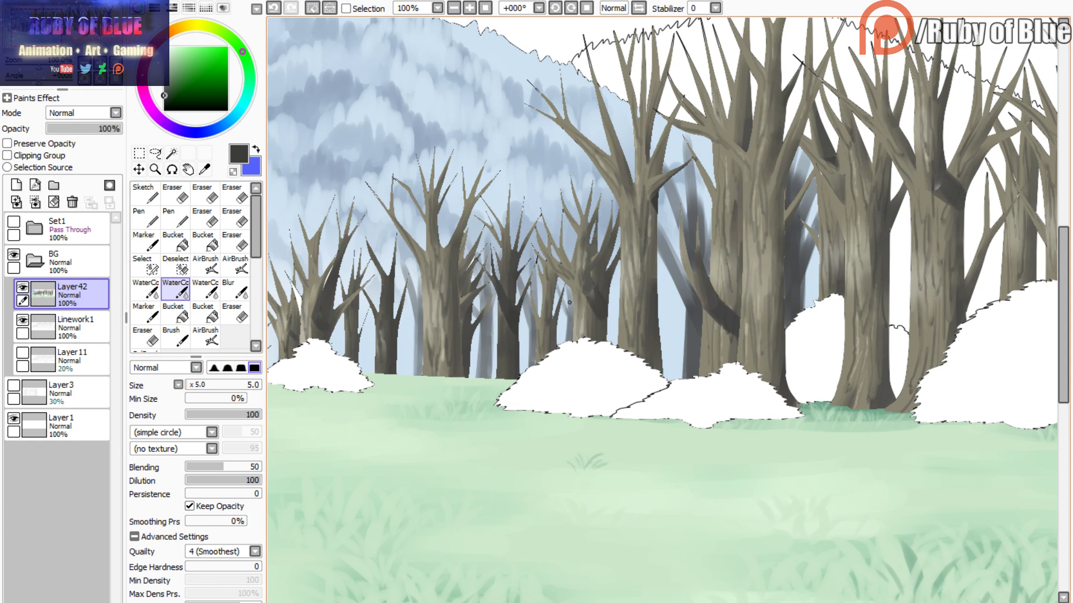
{"action": "key", "text": "c"}
{"action": "left_click_drag", "start_coordinate": [619, 275], "coordinate": [616, 352]}
{"action": "mouse_move", "coordinate": [660, 321]}
{"action": "left_mouse_down"}
{"action": "mouse_move", "coordinate": [664, 369]}
{"action": "mouse_move", "coordinate": [659, 262]}
{"action": "mouse_move", "coordinate": [667, 329]}
{"action": "left_mouse_up"}
{"action": "key", "text": "c"}
{"action": "mouse_move", "coordinate": [671, 209]}
{"action": "left_mouse_down"}
{"action": "mouse_move", "coordinate": [672, 264]}
{"action": "mouse_move", "coordinate": [664, 246]}
{"action": "left_mouse_up"}
{"action": "key", "text": "c"}
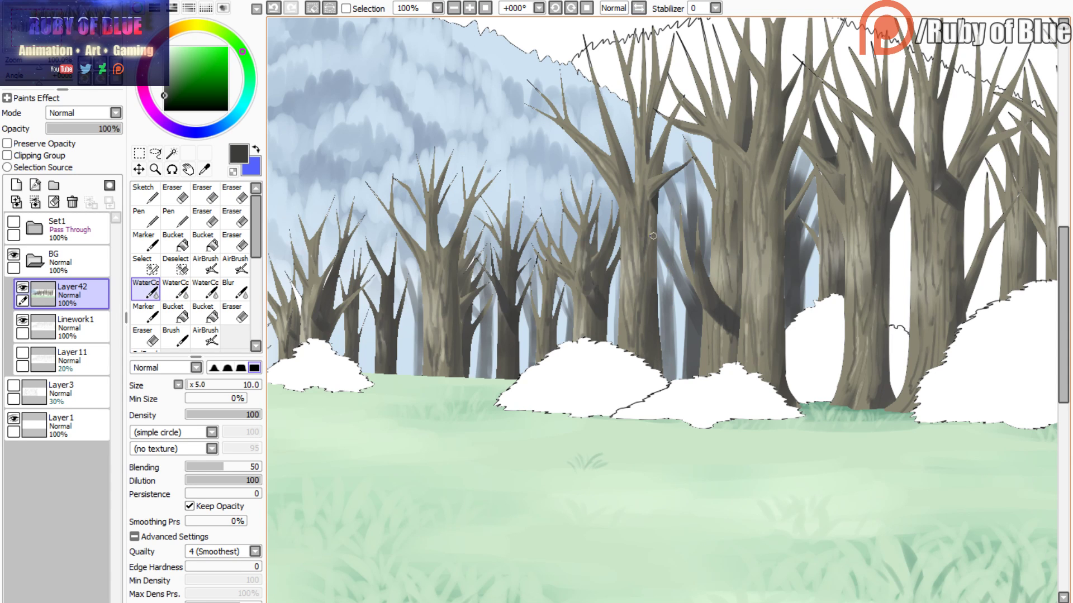
{"action": "key", "text": "c"}
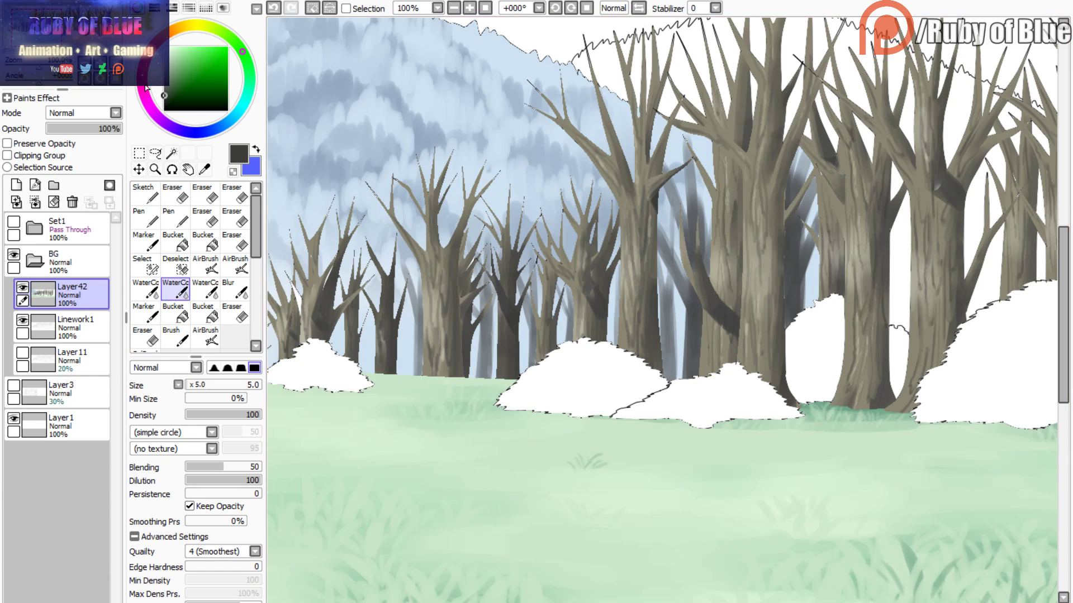
- Paint a thin faded trunk with a fine branch between the two small trees right of the leftmost bush
{"action": "left_click_drag", "start_coordinate": [36, 28], "coordinate": [26, 27]}
{"action": "mouse_move", "coordinate": [544, 329]}
{"action": "left_mouse_down"}
{"action": "mouse_move", "coordinate": [545, 395]}
{"action": "mouse_move", "coordinate": [547, 385]}
{"action": "left_mouse_up"}
{"action": "key", "text": "c"}
{"action": "key", "text": "c"}
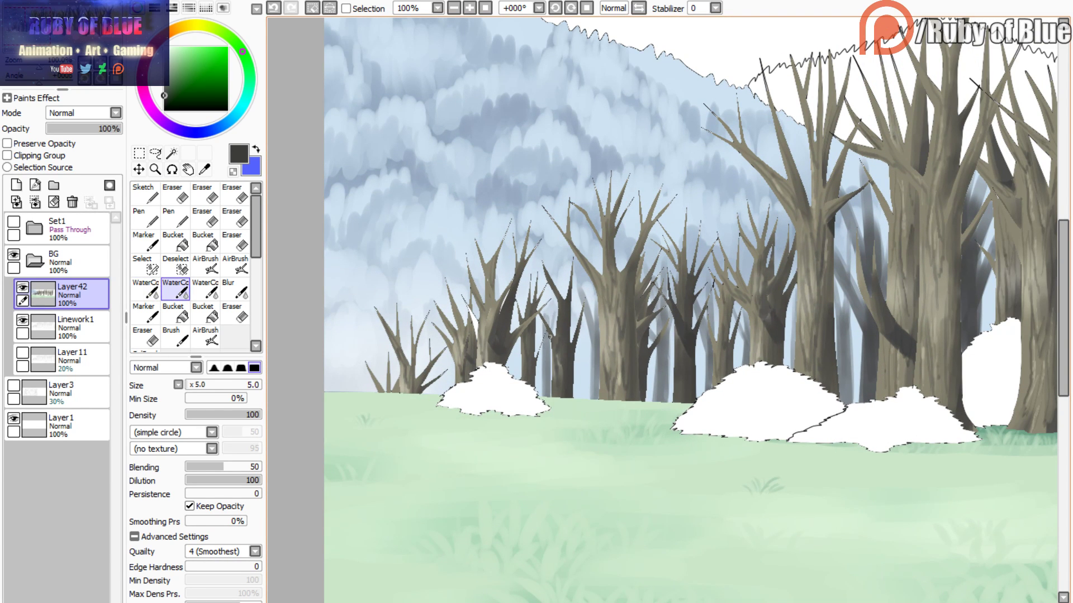
{"action": "mouse_move", "coordinate": [550, 289]}
{"action": "left_mouse_down"}
{"action": "mouse_move", "coordinate": [550, 367]}
{"action": "mouse_move", "coordinate": [551, 290]}
{"action": "left_mouse_up"}
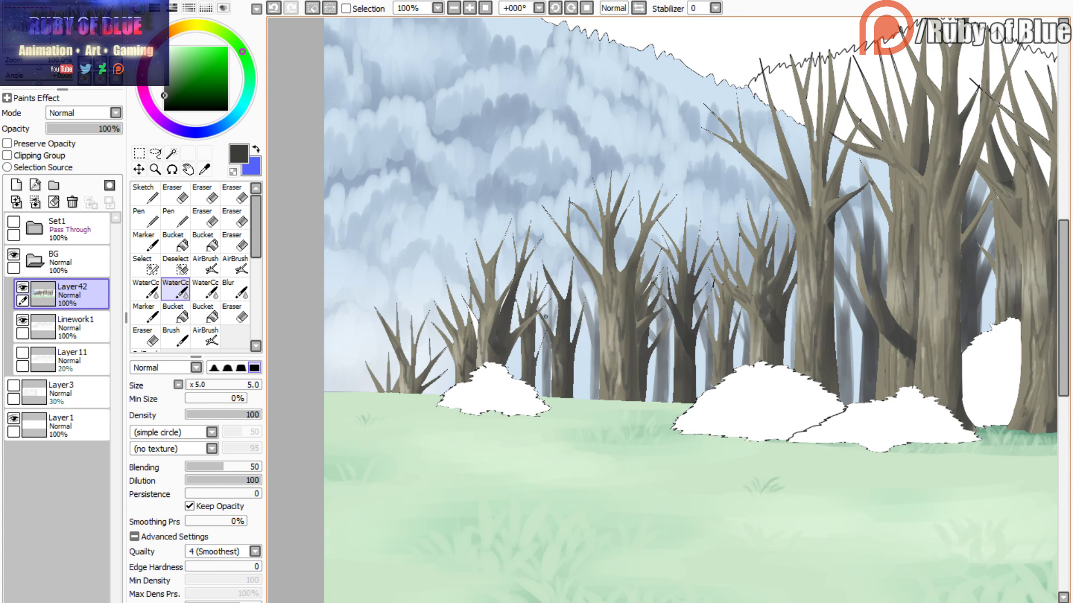
- Paint another faded trunk with fine branches between the small dark tree and the wider tree to its right
{"action": "key", "text": "c"}
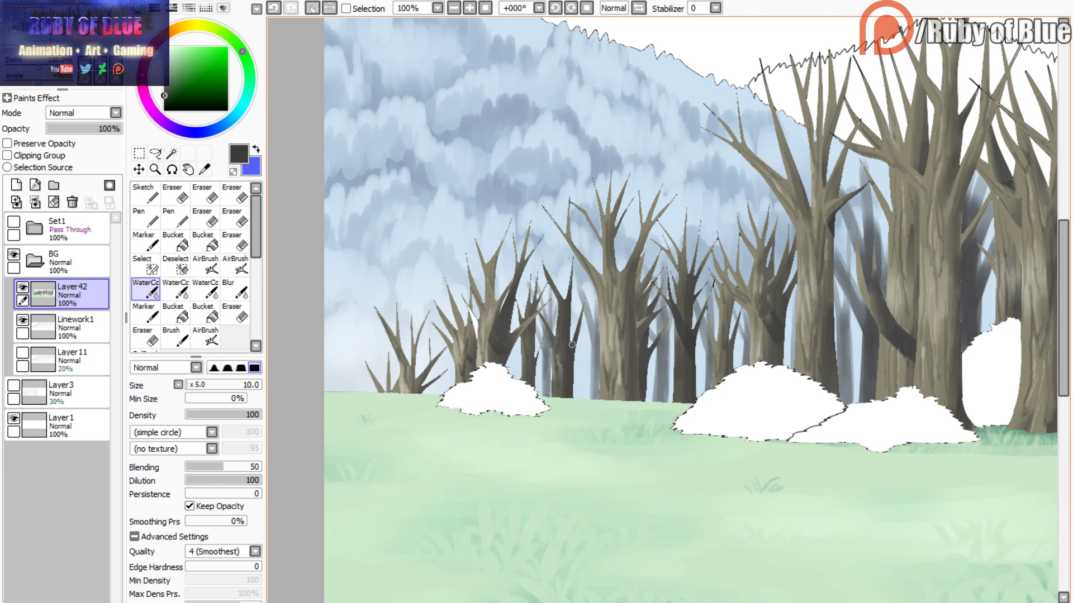
{"action": "left_click_drag", "start_coordinate": [574, 342], "coordinate": [575, 399]}
{"action": "mouse_move", "coordinate": [577, 338]}
{"action": "left_mouse_down"}
{"action": "mouse_move", "coordinate": [577, 401]}
{"action": "mouse_move", "coordinate": [577, 358]}
{"action": "left_mouse_up"}
{"action": "key", "text": "c"}
{"action": "mouse_move", "coordinate": [578, 330]}
{"action": "left_mouse_down"}
{"action": "mouse_move", "coordinate": [577, 294]}
{"action": "mouse_move", "coordinate": [591, 337]}
{"action": "left_mouse_up"}
{"action": "key", "text": "c"}
{"action": "mouse_move", "coordinate": [582, 277]}
{"action": "left_mouse_down"}
{"action": "mouse_move", "coordinate": [594, 329]}
{"action": "mouse_move", "coordinate": [571, 315]}
{"action": "left_mouse_up"}
{"action": "key", "text": "c"}
{"action": "key", "text": "c"}
{"action": "key", "text": "c"}
{"action": "key", "text": "c"}
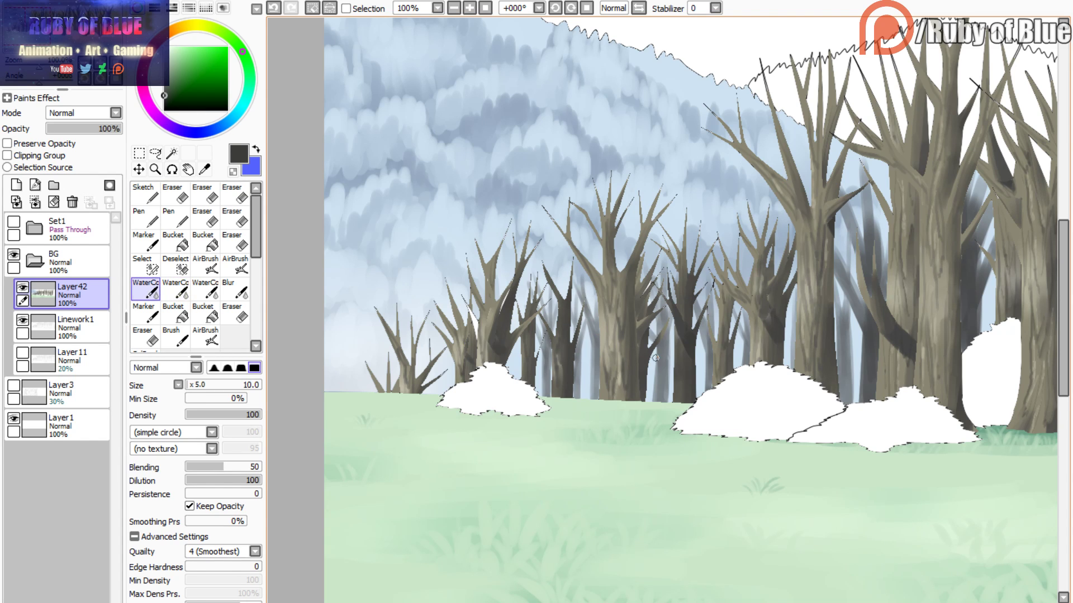
- Touch up the faded trunk beside the wide tree and paint thin faded trunks and branches left of the leftmost bush
{"action": "mouse_move", "coordinate": [655, 358]}
{"action": "left_mouse_down"}
{"action": "mouse_move", "coordinate": [651, 400]}
{"action": "mouse_move", "coordinate": [650, 347]}
{"action": "left_mouse_up"}
{"action": "mouse_move", "coordinate": [441, 399]}
{"action": "left_mouse_down"}
{"action": "mouse_move", "coordinate": [440, 383]}
{"action": "mouse_move", "coordinate": [441, 392]}
{"action": "left_mouse_up"}
{"action": "key", "text": "c"}
{"action": "key", "text": "c"}
{"action": "left_click_drag", "start_coordinate": [450, 350], "coordinate": [435, 394]}
{"action": "left_click_drag", "start_coordinate": [416, 363], "coordinate": [434, 393]}
{"action": "key", "text": "c"}
{"action": "left_click_drag", "start_coordinate": [427, 343], "coordinate": [439, 391]}
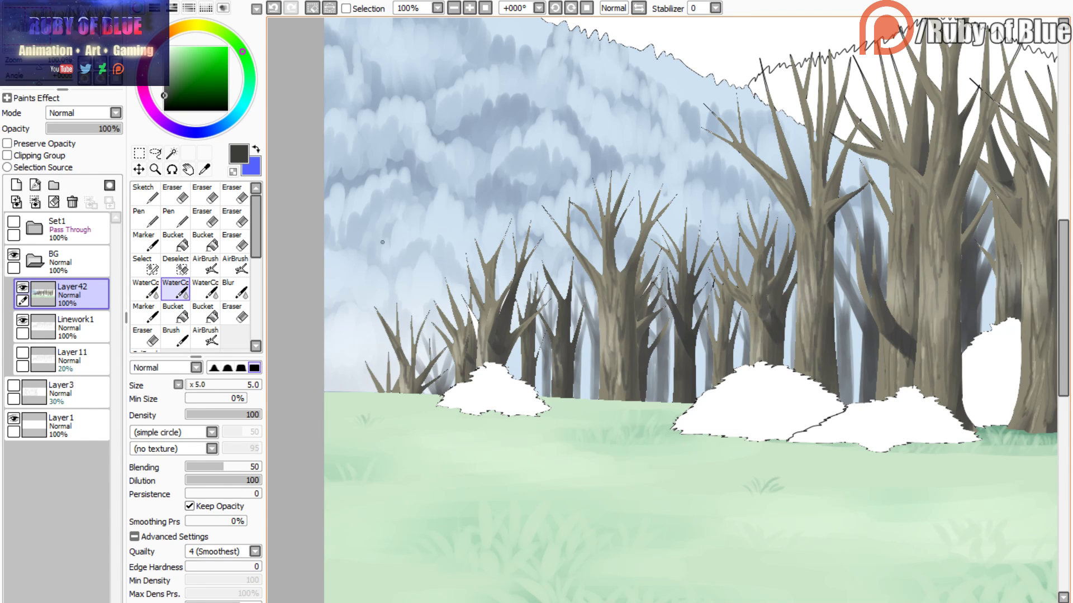
- Paint a thin faded trunk with fine branches just right of the tree behind the leftmost bush
{"action": "key", "text": "c"}
{"action": "mouse_move", "coordinate": [508, 377]}
{"action": "left_mouse_down"}
{"action": "mouse_move", "coordinate": [514, 340]}
{"action": "mouse_move", "coordinate": [519, 380]}
{"action": "mouse_move", "coordinate": [513, 342]}
{"action": "left_mouse_up"}
{"action": "key", "text": "c"}
{"action": "key", "text": "c"}
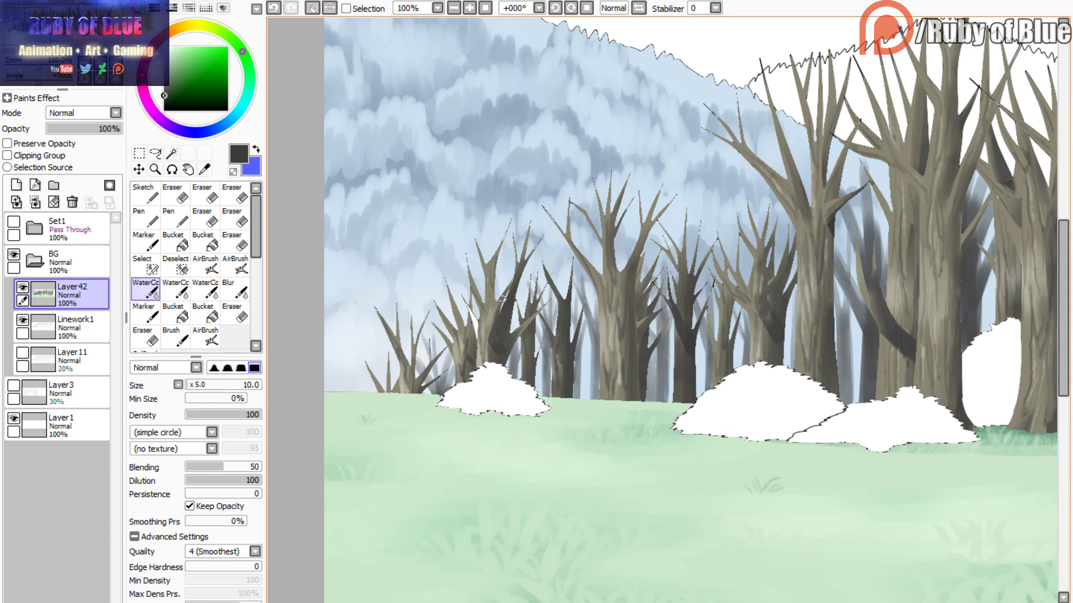
{"action": "key", "text": "c"}
{"action": "left_click_drag", "start_coordinate": [524, 292], "coordinate": [513, 340]}
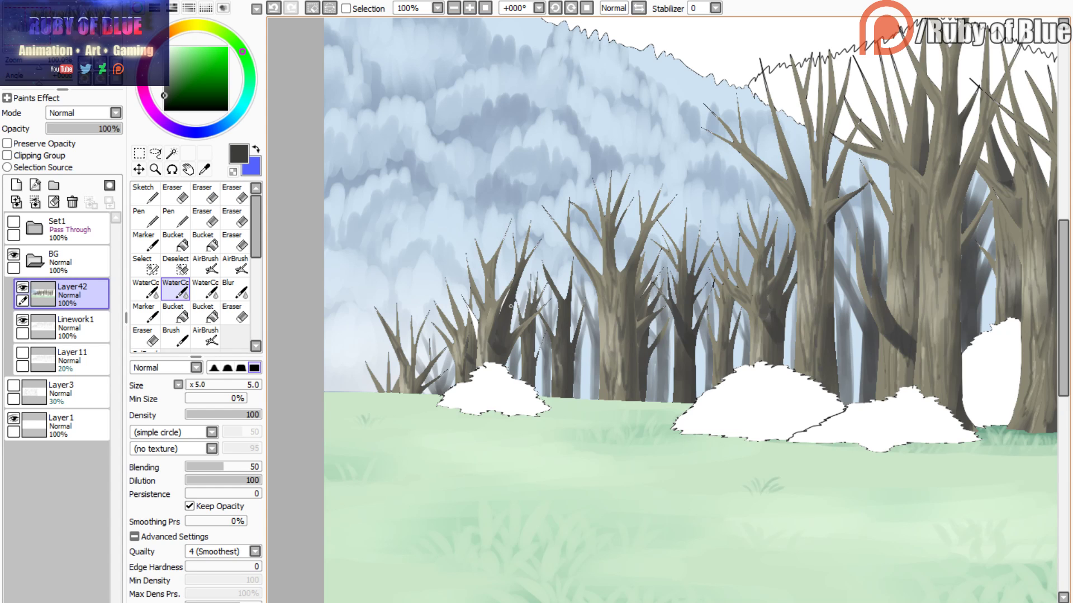
{"action": "left_click_drag", "start_coordinate": [524, 282], "coordinate": [519, 315]}
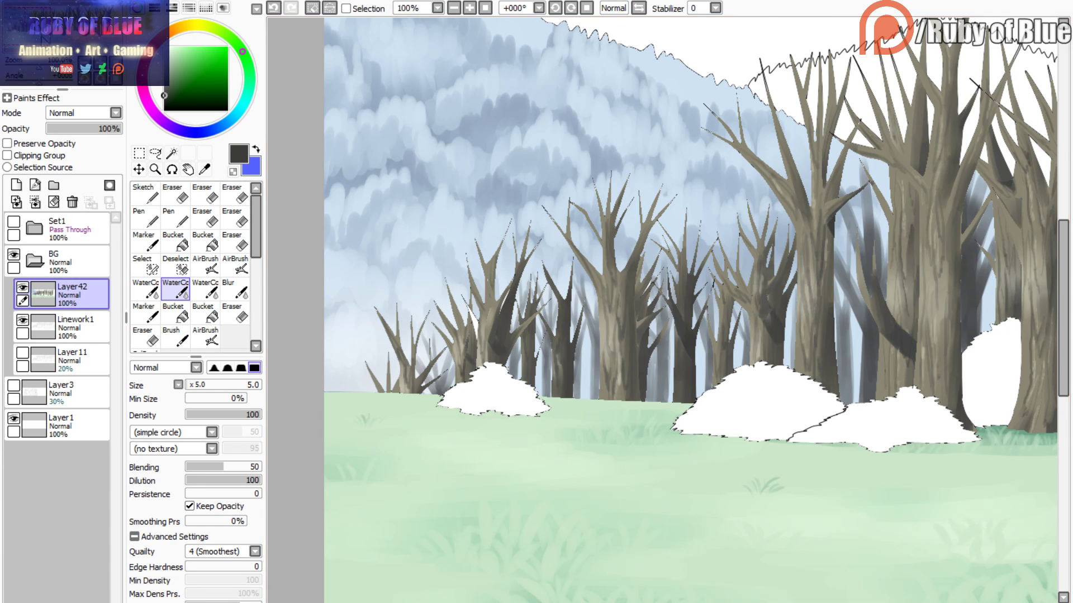
- Paint a narrow faded trunk along the edge of the tall tree behind the middle bushes
{"action": "left_click_drag", "start_coordinate": [750, 345], "coordinate": [493, 323]}
{"action": "key", "text": "c"}
{"action": "left_click_drag", "start_coordinate": [535, 262], "coordinate": [536, 345]}
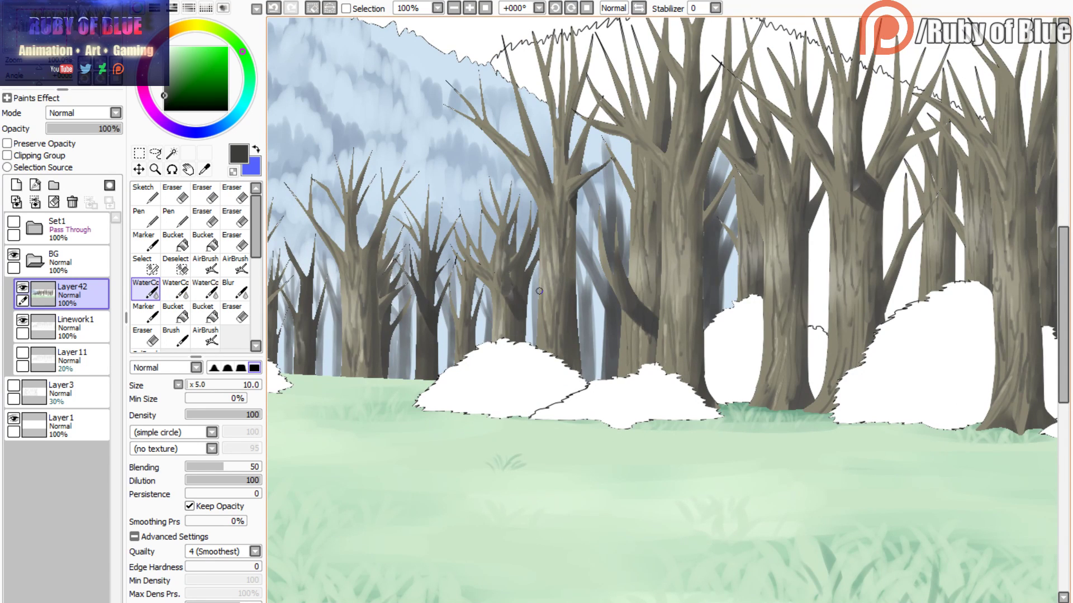
{"action": "key", "text": "c"}
{"action": "key", "text": "c"}
{"action": "left_click_drag", "start_coordinate": [535, 298], "coordinate": [535, 346]}
{"action": "key", "text": "c"}
{"action": "key", "text": "c"}
{"action": "left_click_drag", "start_coordinate": [536, 231], "coordinate": [538, 284]}
- Add fine faded branches around the wide middle tree, the leftmost trees and the tall tree with the size 5 watercolour brush
{"action": "left_click_drag", "start_coordinate": [69, 43], "coordinate": [62, 66]}
{"action": "left_click", "coordinate": [176, 289]}
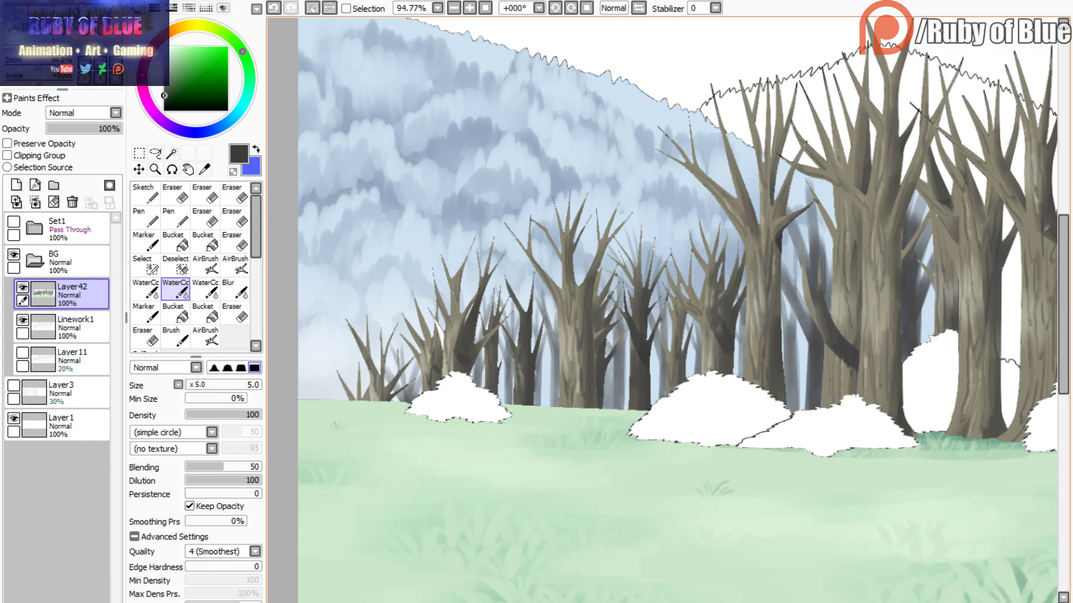
{"action": "mouse_move", "coordinate": [581, 260]}
{"action": "left_mouse_down"}
{"action": "mouse_move", "coordinate": [589, 285]}
{"action": "mouse_move", "coordinate": [609, 254]}
{"action": "mouse_move", "coordinate": [619, 259]}
{"action": "mouse_move", "coordinate": [578, 349]}
{"action": "mouse_move", "coordinate": [581, 271]}
{"action": "mouse_move", "coordinate": [546, 264]}
{"action": "mouse_move", "coordinate": [568, 316]}
{"action": "left_mouse_up"}
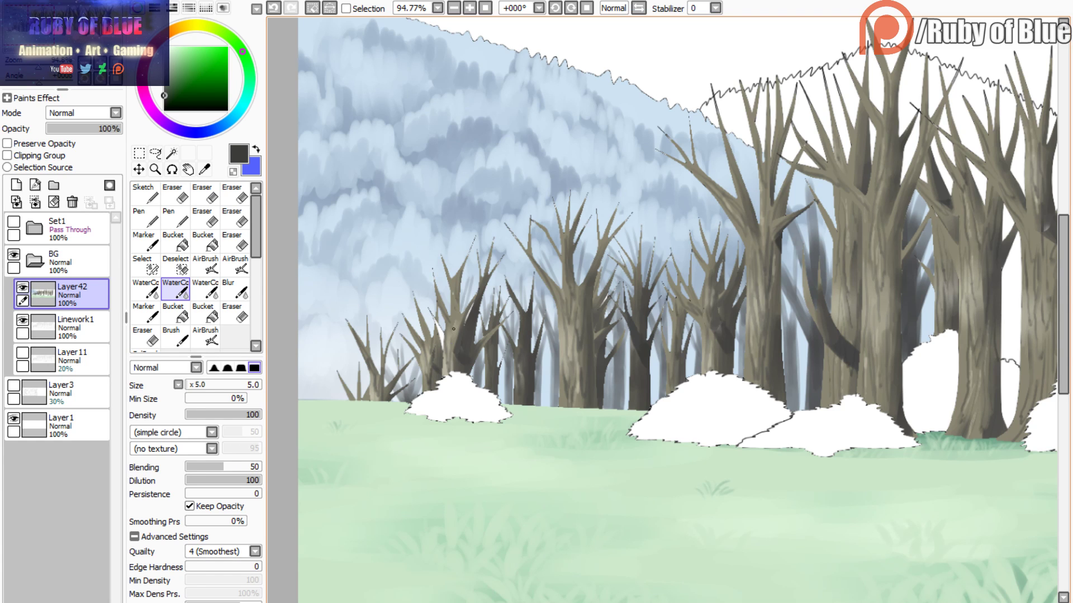
{"action": "mouse_move", "coordinate": [465, 272]}
{"action": "left_mouse_down"}
{"action": "mouse_move", "coordinate": [470, 300]}
{"action": "mouse_move", "coordinate": [421, 340]}
{"action": "left_mouse_up"}
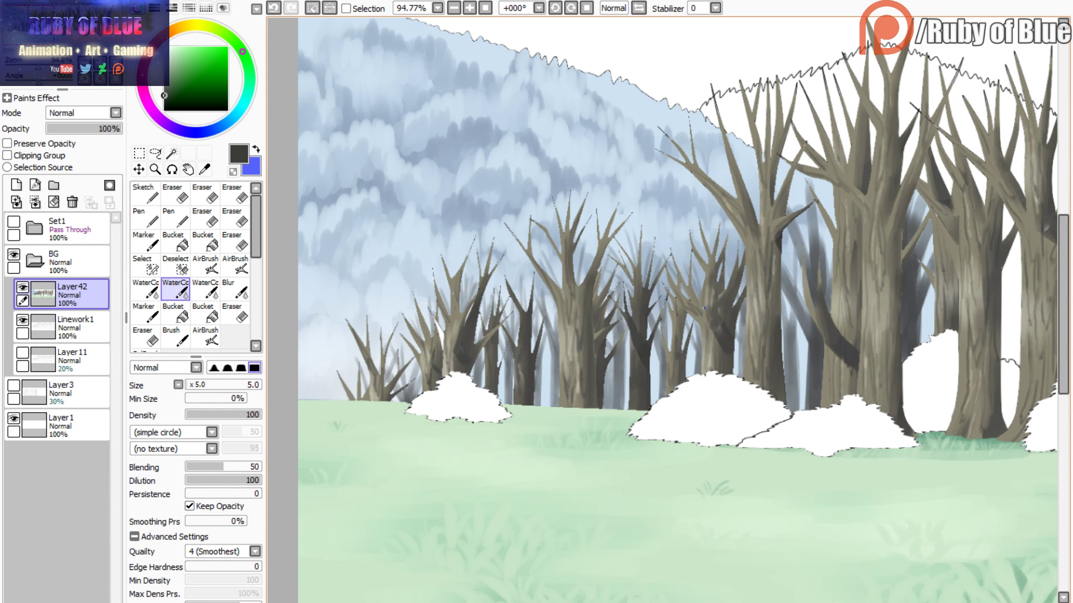
{"action": "left_click_drag", "start_coordinate": [735, 252], "coordinate": [727, 289]}
- Switch to the size 80 watercolour brush with blending and dilution at 0
{"action": "left_click_drag", "start_coordinate": [56, 58], "coordinate": [57, 60]}
{"action": "left_click", "coordinate": [205, 290]}
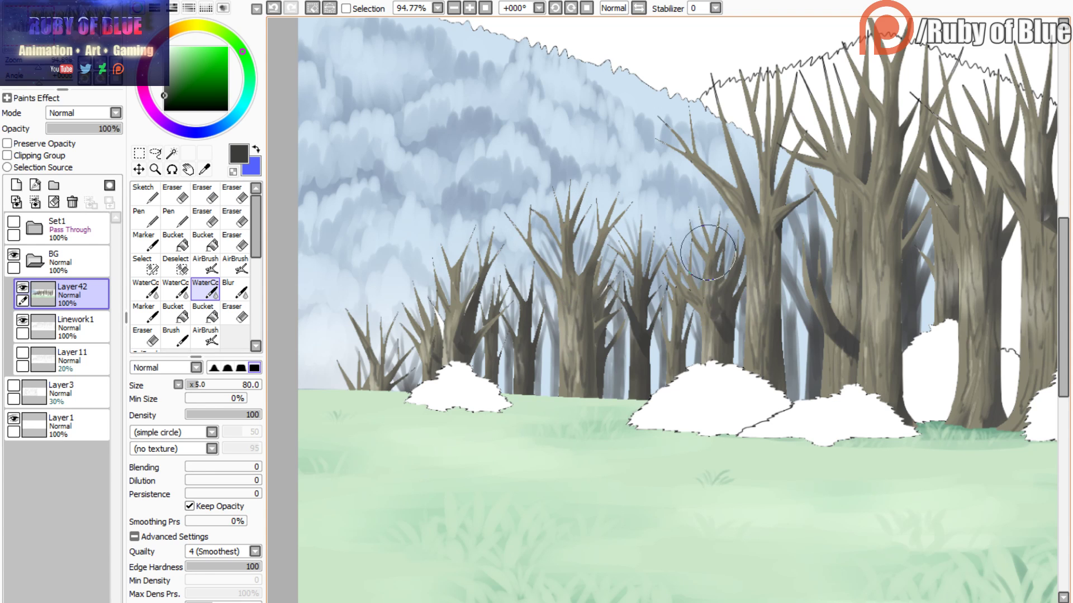
- Sample the grey-brown bark colour and paint faint distant branches behind the small trees in front of the blue hillside
{"action": "left_click", "coordinate": [703, 230], "text": "alt"}
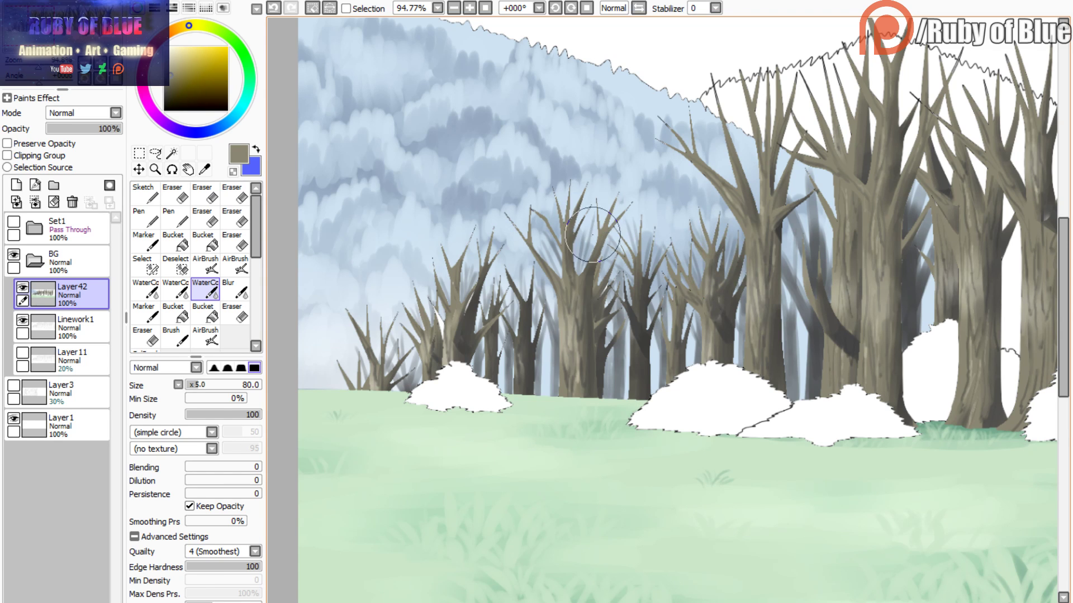
{"action": "left_click_drag", "start_coordinate": [596, 216], "coordinate": [597, 235]}
{"action": "left_click", "coordinate": [277, 8]}
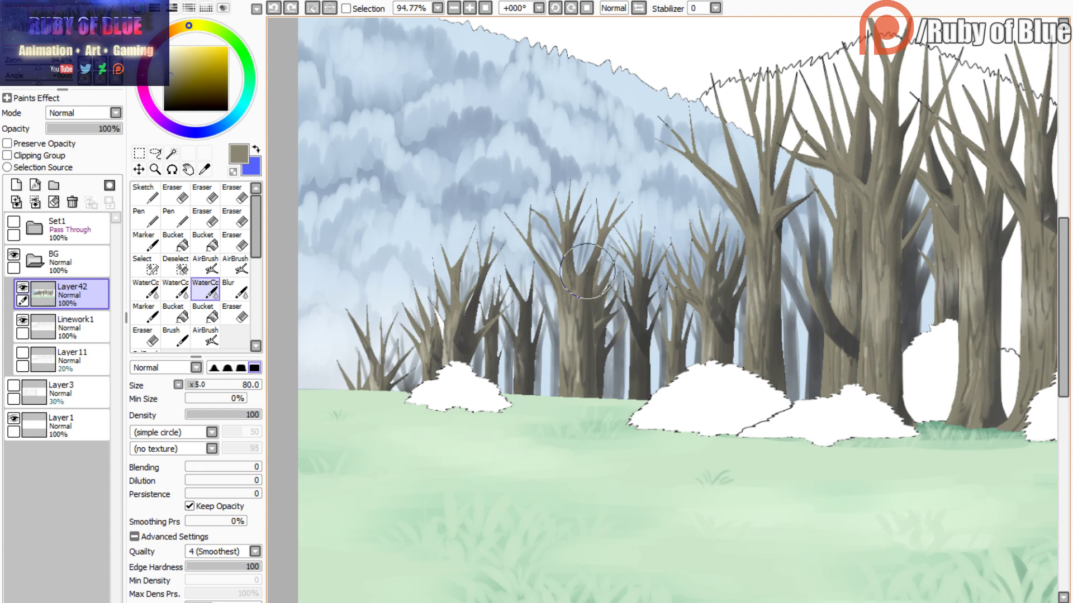
{"action": "left_click_drag", "start_coordinate": [586, 271], "coordinate": [575, 215]}
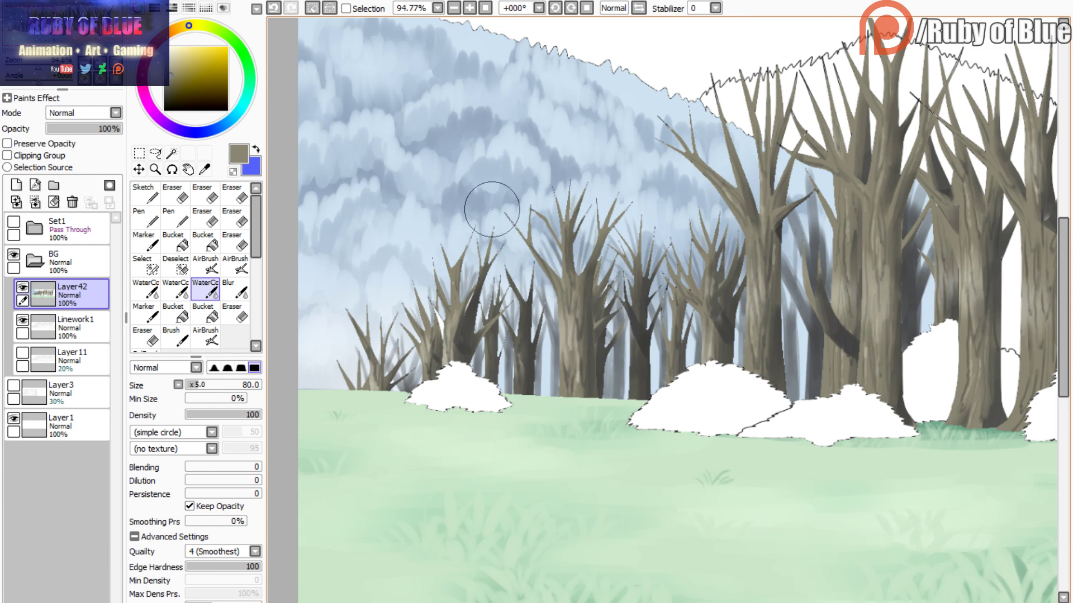
{"action": "left_click_drag", "start_coordinate": [483, 263], "coordinate": [476, 224]}
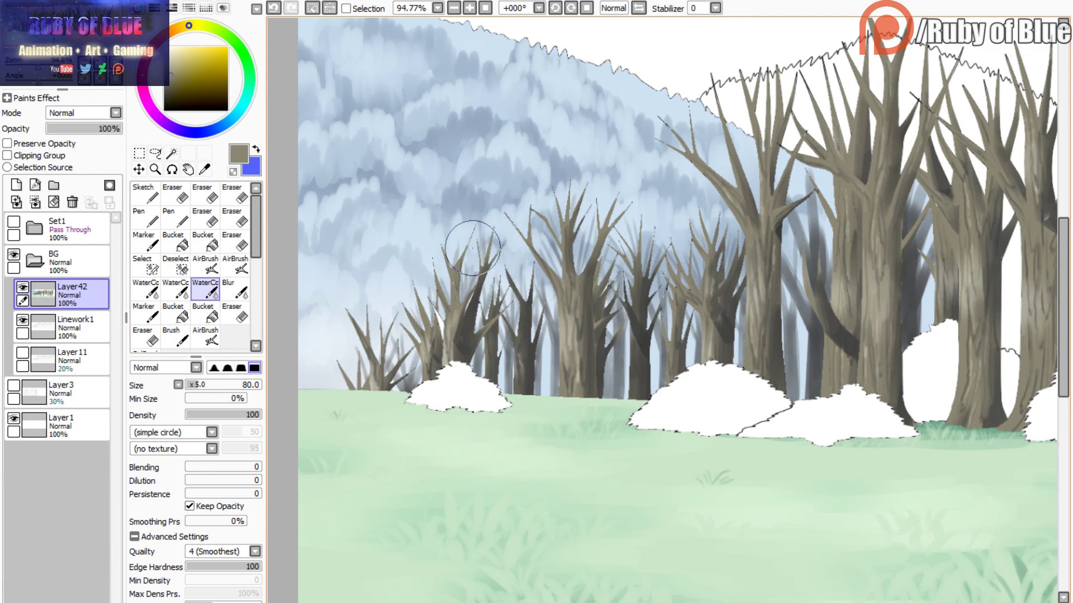
- Set the brush size to 50 and paint faint branches behind the leftmost small trees
{"action": "left_click", "coordinate": [192, 384]}
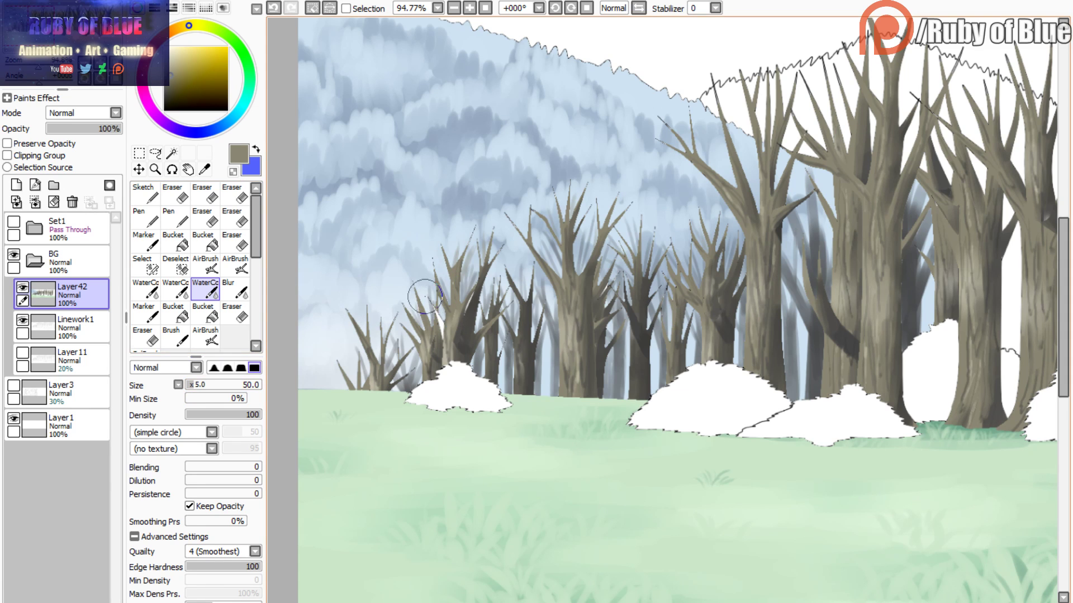
{"action": "mouse_move", "coordinate": [425, 296]}
{"action": "left_mouse_down"}
{"action": "mouse_move", "coordinate": [428, 326]}
{"action": "mouse_move", "coordinate": [406, 289]}
{"action": "mouse_move", "coordinate": [418, 296]}
{"action": "mouse_move", "coordinate": [433, 276]}
{"action": "left_mouse_up"}
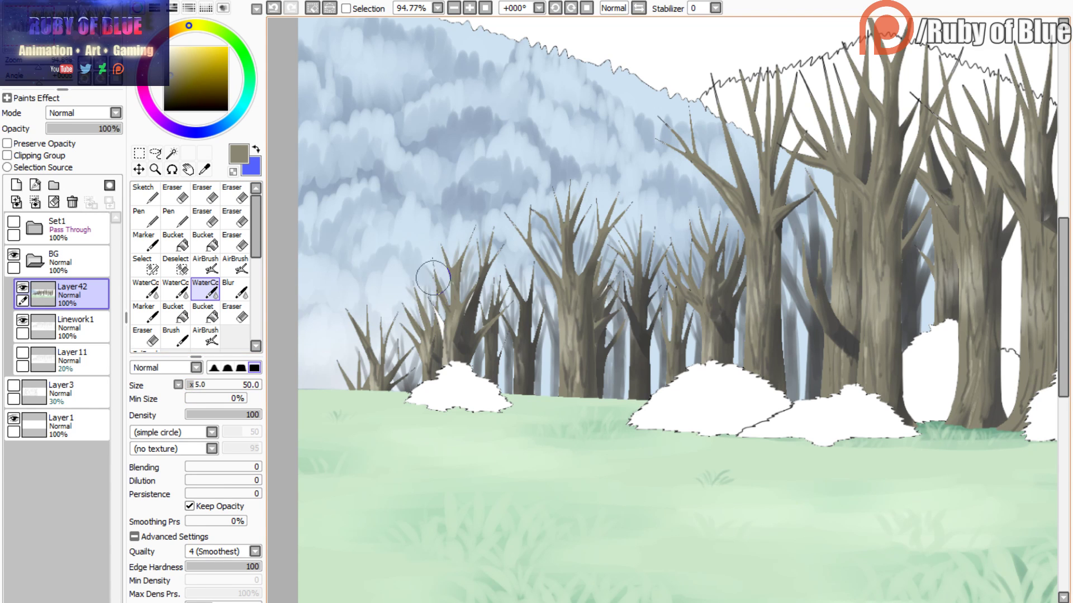
{"action": "mouse_move", "coordinate": [367, 305]}
{"action": "left_mouse_down"}
{"action": "mouse_move", "coordinate": [384, 340]}
{"action": "mouse_move", "coordinate": [359, 304]}
{"action": "mouse_move", "coordinate": [357, 324]}
{"action": "mouse_move", "coordinate": [366, 307]}
{"action": "left_mouse_up"}
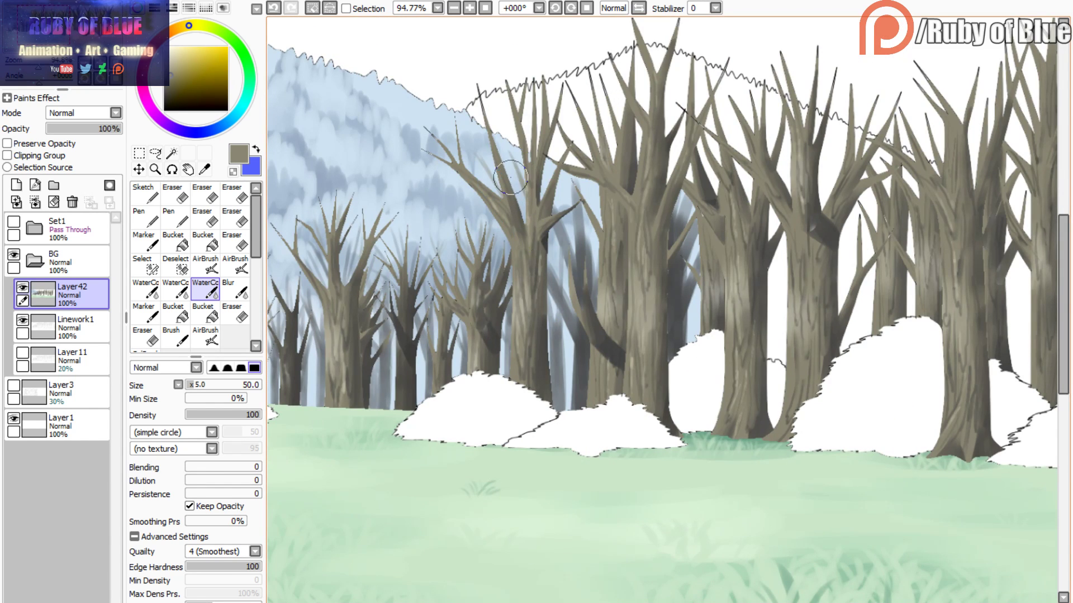
- Paint faint brown branches behind the tall tree overlapping the blue hillside's edge, undoing the last stroke
{"action": "mouse_move", "coordinate": [510, 178]}
{"action": "left_mouse_down"}
{"action": "mouse_move", "coordinate": [479, 183]}
{"action": "mouse_move", "coordinate": [448, 137]}
{"action": "mouse_move", "coordinate": [520, 173]}
{"action": "mouse_move", "coordinate": [523, 192]}
{"action": "mouse_move", "coordinate": [466, 121]}
{"action": "mouse_move", "coordinate": [474, 157]}
{"action": "mouse_move", "coordinate": [422, 145]}
{"action": "mouse_move", "coordinate": [472, 180]}
{"action": "mouse_move", "coordinate": [403, 149]}
{"action": "mouse_move", "coordinate": [484, 195]}
{"action": "mouse_move", "coordinate": [497, 178]}
{"action": "mouse_move", "coordinate": [582, 201]}
{"action": "mouse_move", "coordinate": [587, 172]}
{"action": "mouse_move", "coordinate": [580, 205]}
{"action": "mouse_move", "coordinate": [598, 221]}
{"action": "left_mouse_up"}
{"action": "key", "text": "c"}
{"action": "key", "text": "c"}
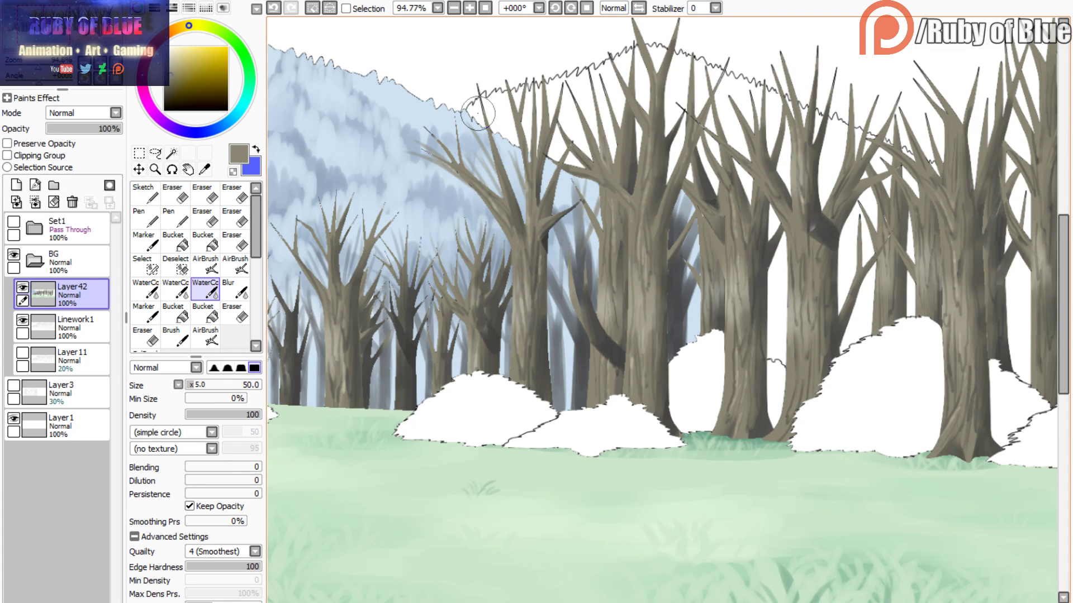
{"action": "left_click", "coordinate": [274, 8]}
- Sample a blue-grey tone and paint hazy distant branches in the gap between the tall trunks
{"action": "right_click", "coordinate": [575, 217]}
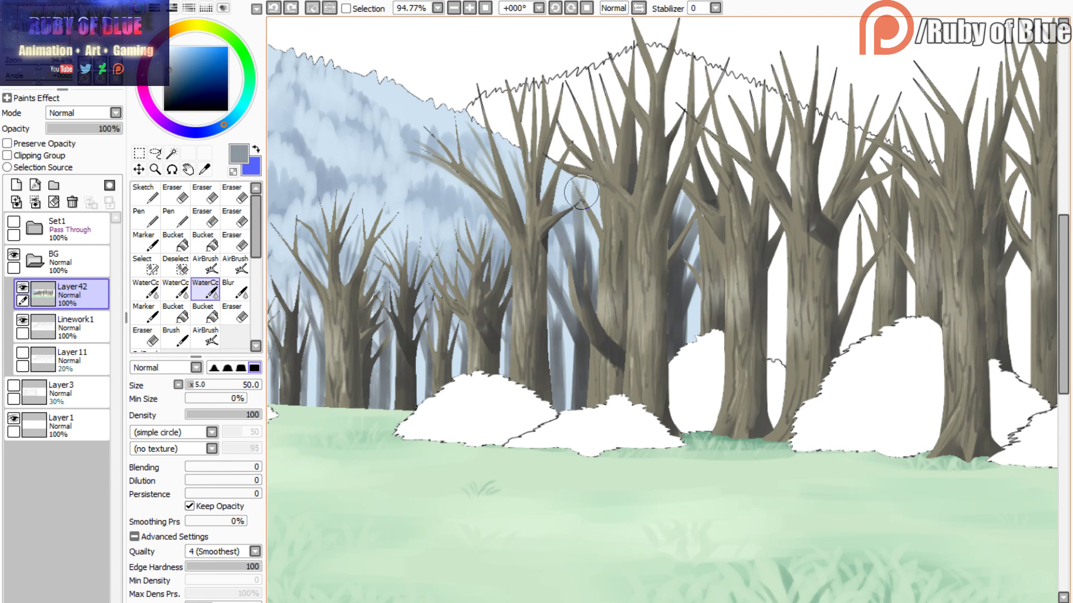
{"action": "left_click_drag", "start_coordinate": [588, 204], "coordinate": [583, 254]}
{"action": "left_click_drag", "start_coordinate": [559, 206], "coordinate": [562, 248]}
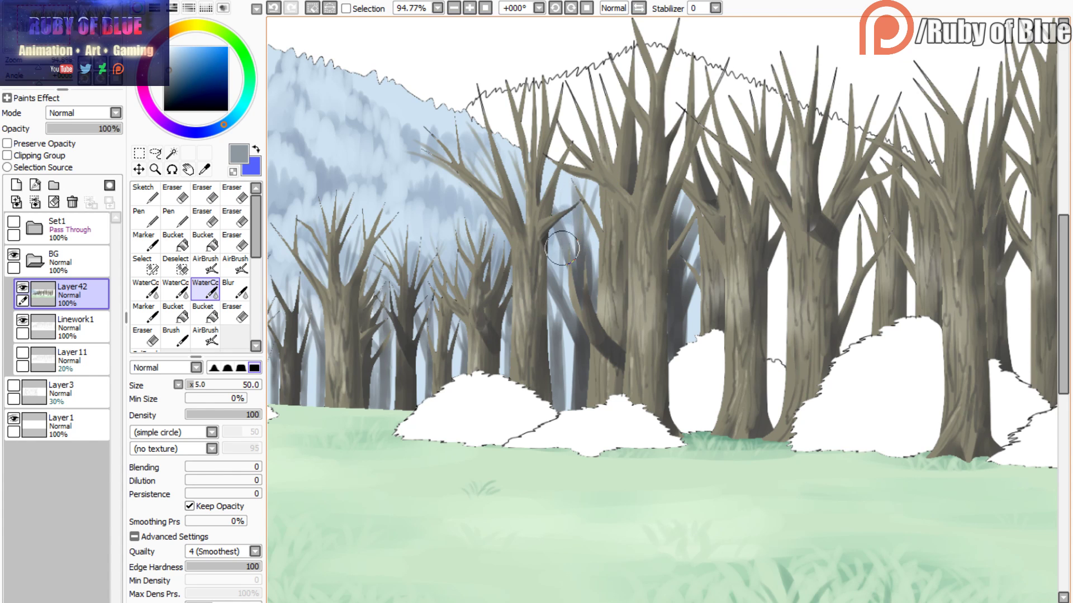
{"action": "left_click_drag", "start_coordinate": [559, 193], "coordinate": [568, 262]}
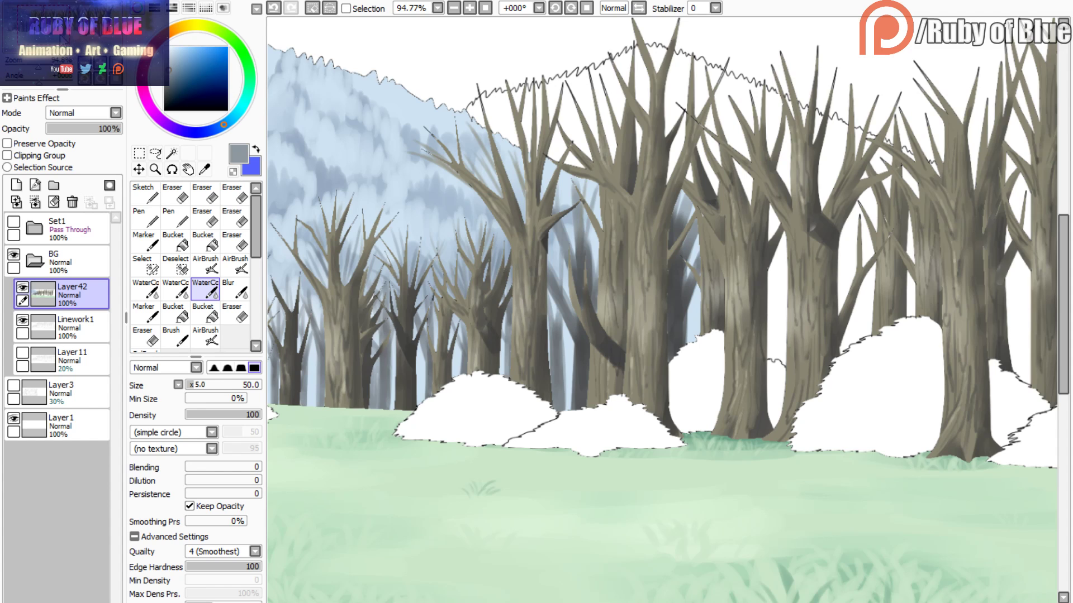
- Undo the last stroke, switch to dark grey and paint dim branches behind the small distant trees
{"action": "left_click_drag", "start_coordinate": [63, 39], "coordinate": [32, 40]}
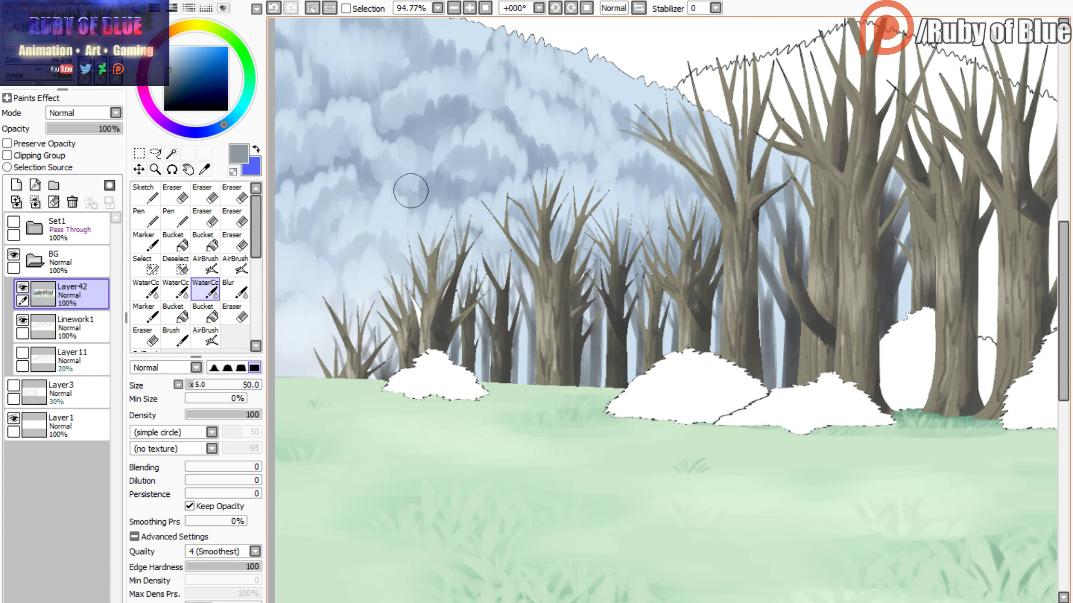
{"action": "key", "text": "ctrl+z"}
{"action": "left_click", "coordinate": [164, 93]}
{"action": "mouse_move", "coordinate": [516, 275]}
{"action": "left_mouse_down"}
{"action": "mouse_move", "coordinate": [503, 313]}
{"action": "mouse_move", "coordinate": [508, 246]}
{"action": "mouse_move", "coordinate": [488, 257]}
{"action": "left_mouse_up"}
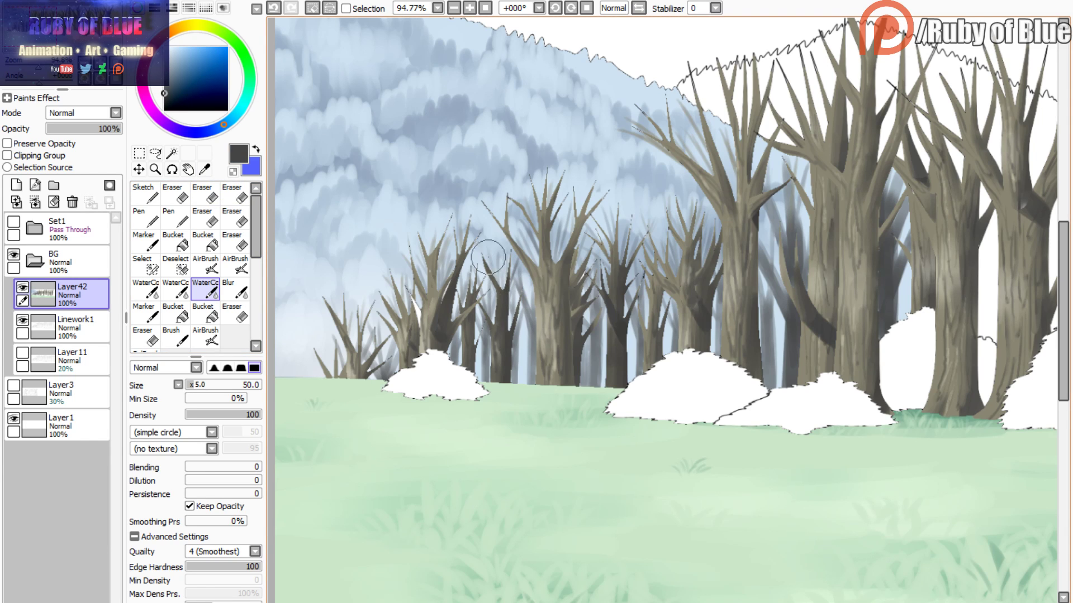
{"action": "mouse_move", "coordinate": [620, 250]}
{"action": "left_mouse_down"}
{"action": "mouse_move", "coordinate": [640, 225]}
{"action": "mouse_move", "coordinate": [623, 263]}
{"action": "mouse_move", "coordinate": [626, 208]}
{"action": "mouse_move", "coordinate": [616, 246]}
{"action": "left_mouse_up"}
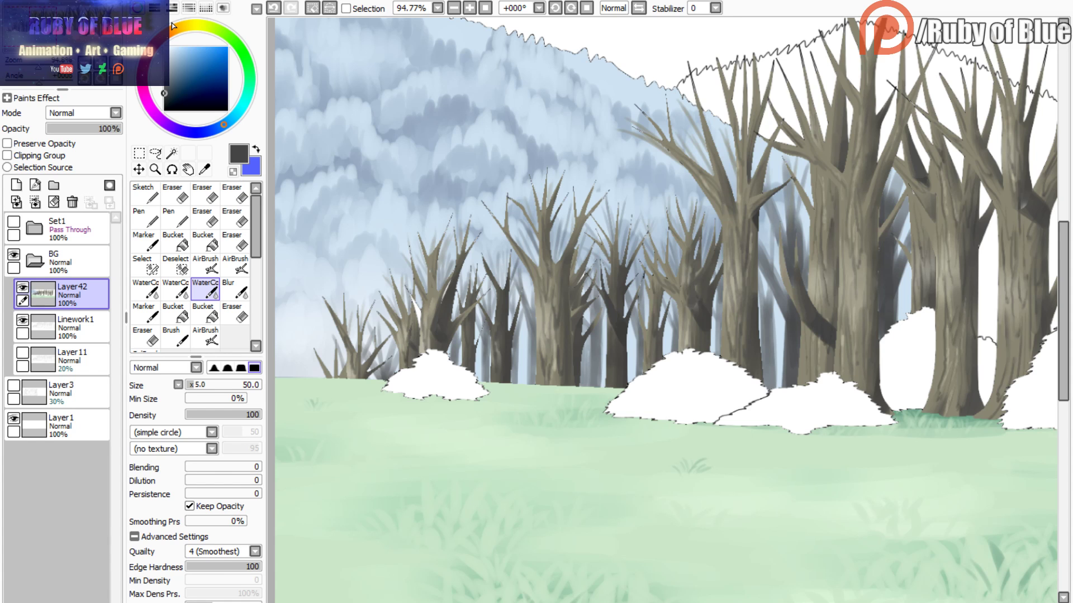
{"action": "left_click_drag", "start_coordinate": [70, 29], "coordinate": [83, 25]}
{"action": "left_click_drag", "start_coordinate": [38, 68], "coordinate": [37, 67]}
{"action": "left_click_drag", "start_coordinate": [439, 209], "coordinate": [516, 244]}
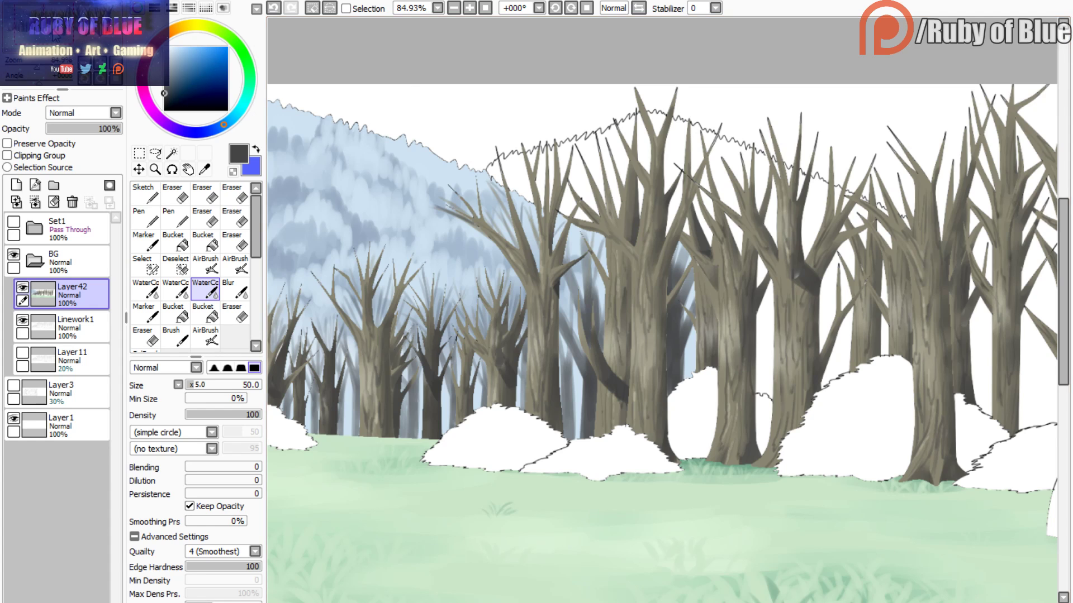
- Turn on the selection display, clear a trial Magic Wand selection of the unpainted hill and hide Layer42
{"action": "mouse_move", "coordinate": [47, 35]}
{"action": "left_mouse_down"}
{"action": "mouse_move", "coordinate": [31, 37]}
{"action": "mouse_move", "coordinate": [67, 45]}
{"action": "left_mouse_up"}
{"action": "left_click", "coordinate": [346, 8]}
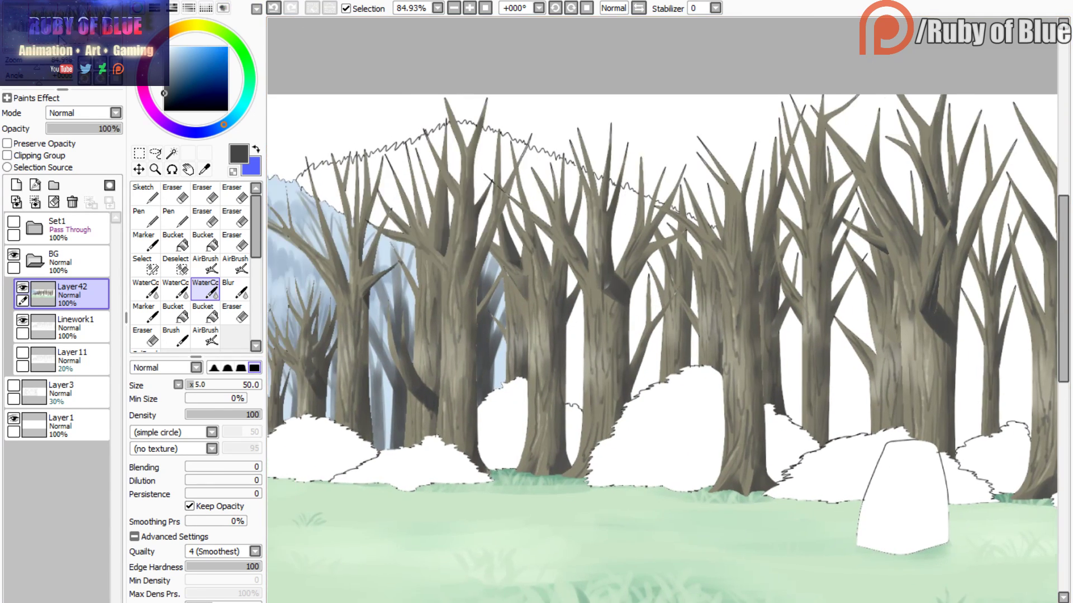
{"action": "left_click", "coordinate": [171, 153]}
{"action": "left_click", "coordinate": [375, 167]}
{"action": "key", "text": "ctrl+d"}
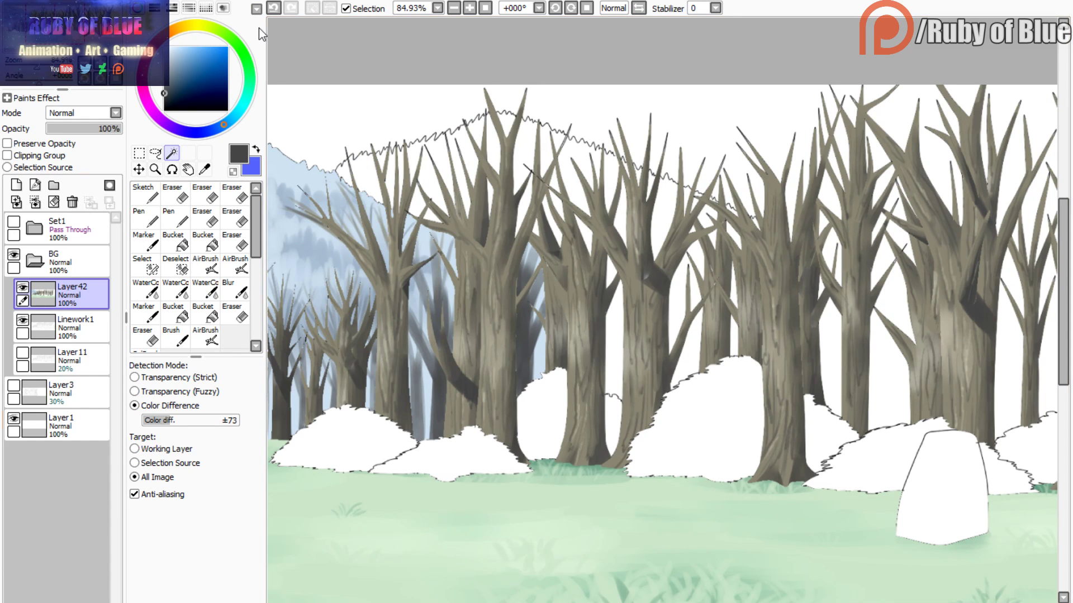
{"action": "left_click", "coordinate": [22, 287]}
- Select the second hill's areas between the branches on its left slope with the Magic Wand
{"action": "left_click", "coordinate": [345, 170]}
{"action": "left_click", "coordinate": [368, 184]}
{"action": "left_click", "coordinate": [384, 159]}
{"action": "left_click", "coordinate": [393, 174]}
{"action": "key", "text": "ctrl+z"}
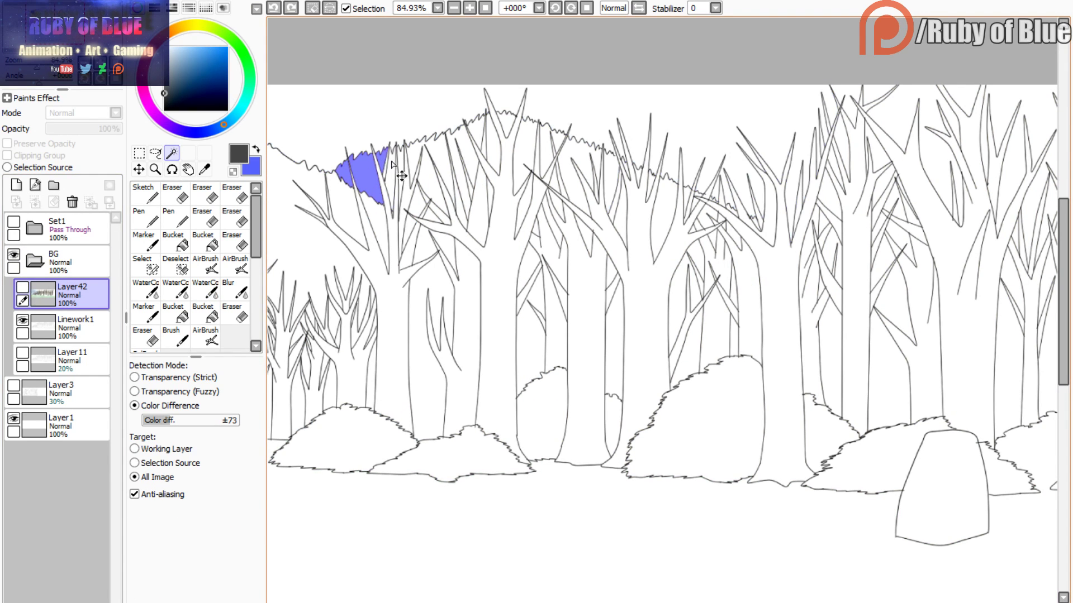
{"action": "key", "text": "a"}
{"action": "key", "text": "w"}
{"action": "left_click", "coordinate": [414, 150]}
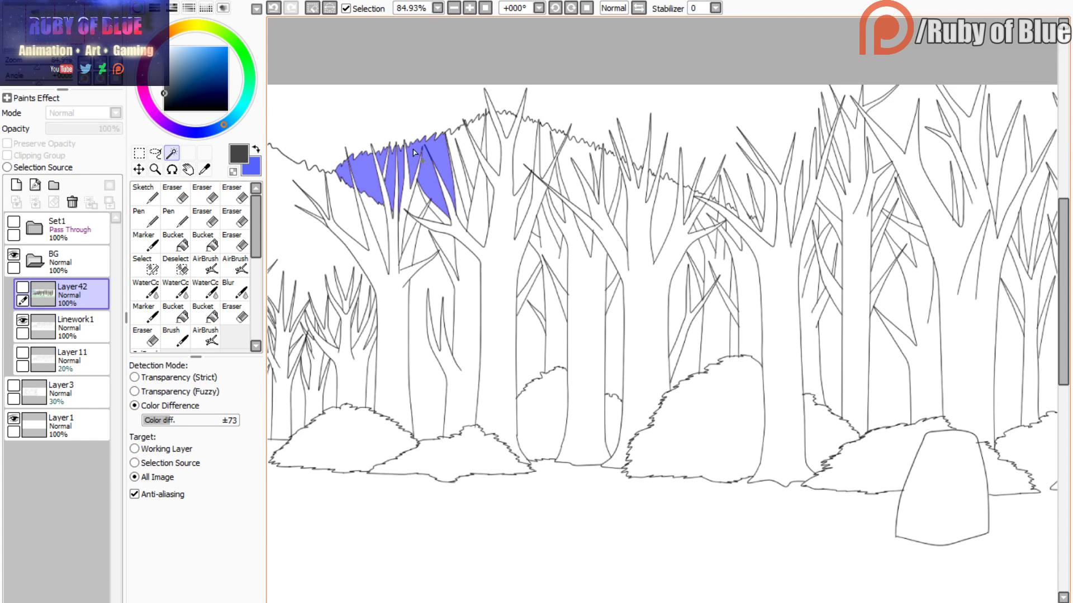
- Add the hill areas between the branches around the peak and just right of it to the selection
{"action": "left_click", "coordinate": [460, 140]}
{"action": "left_click", "coordinate": [475, 131]}
{"action": "left_click", "coordinate": [490, 130]}
{"action": "left_click", "coordinate": [506, 126]}
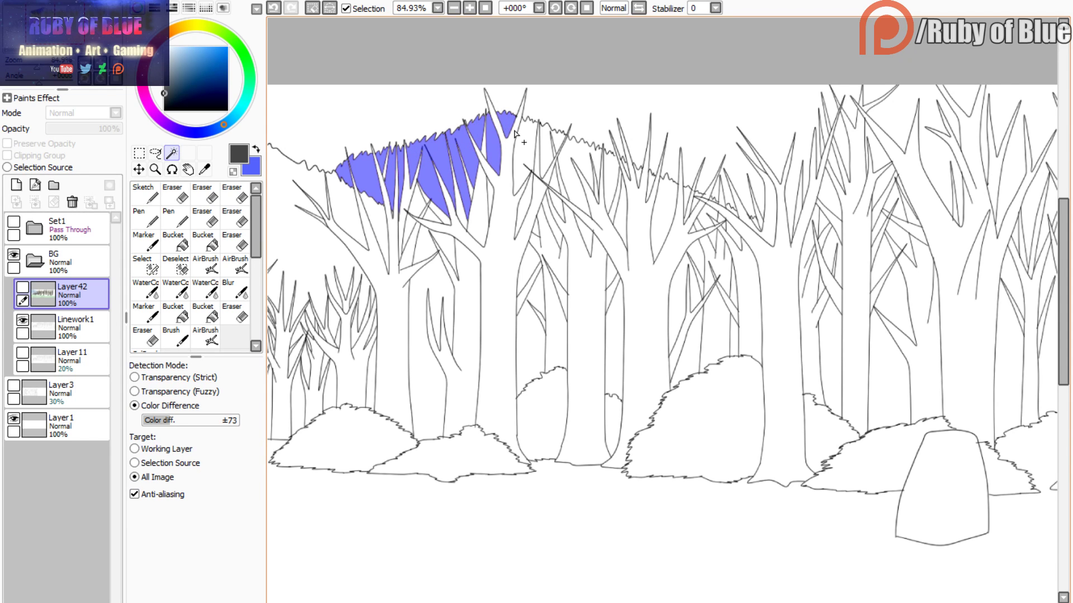
{"action": "left_click", "coordinate": [529, 143]}
{"action": "left_click", "coordinate": [546, 147]}
{"action": "left_click", "coordinate": [571, 157]}
- Bridge the open outline by the branches on the hill's right slope with the size 1 Select brush, undoing selections that spill over
{"action": "left_click", "coordinate": [614, 167]}
{"action": "key", "text": "ctrl+z"}
{"action": "key", "text": "s"}
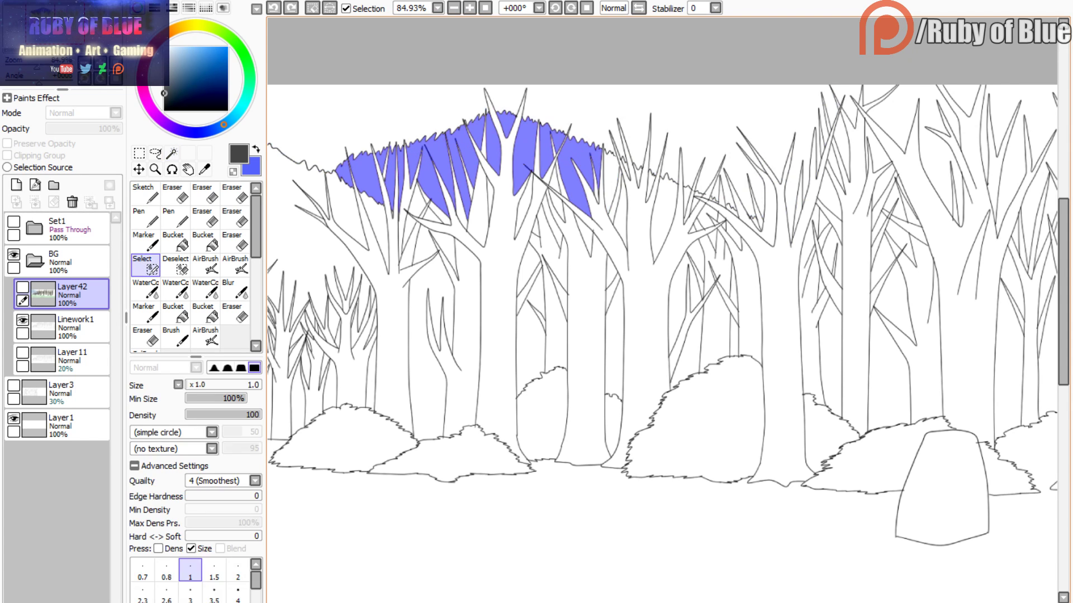
{"action": "left_click_drag", "start_coordinate": [614, 154], "coordinate": [619, 157]}
{"action": "key", "text": "w"}
{"action": "left_click", "coordinate": [614, 168]}
{"action": "key", "text": "ctrl+z"}
{"action": "key", "text": "s"}
{"action": "key", "text": "w"}
- Add the hill slivers between the branches down the right slope to the selection, undoing the accidental selection of the tree
{"action": "left_click", "coordinate": [610, 162]}
{"action": "left_click", "coordinate": [627, 174]}
{"action": "left_click", "coordinate": [648, 184]}
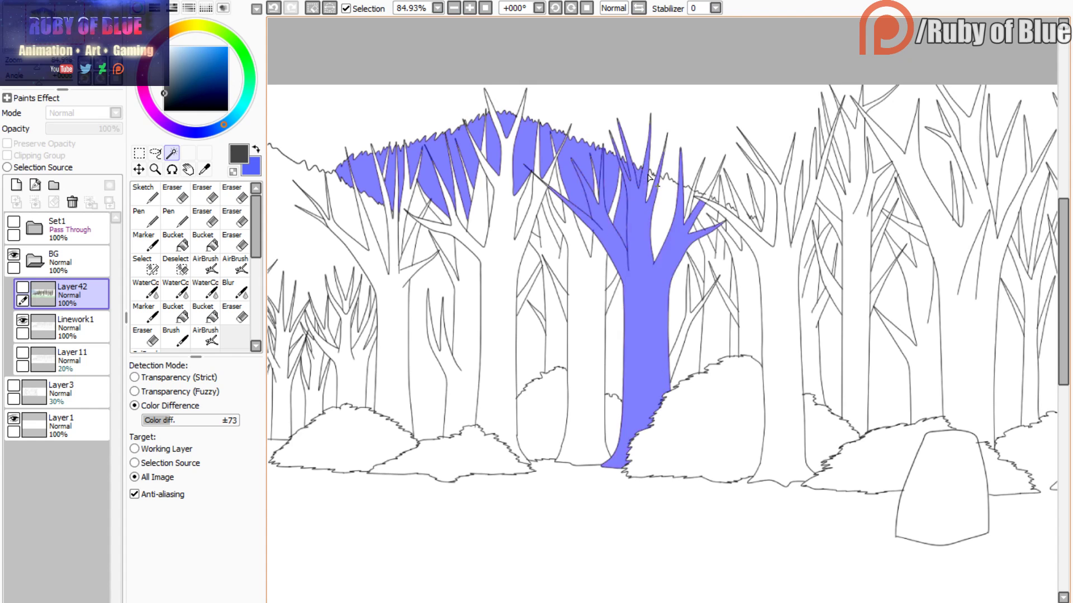
{"action": "key", "text": "ctrl+z"}
{"action": "left_click", "coordinate": [668, 188]}
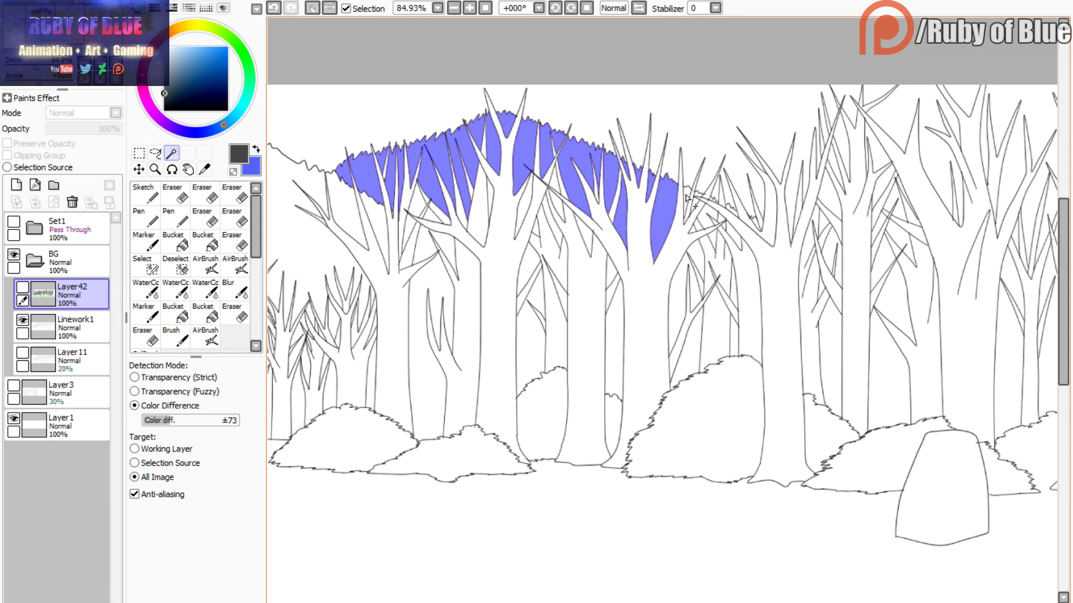
{"action": "left_click", "coordinate": [708, 211]}
{"action": "left_click", "coordinate": [711, 200]}
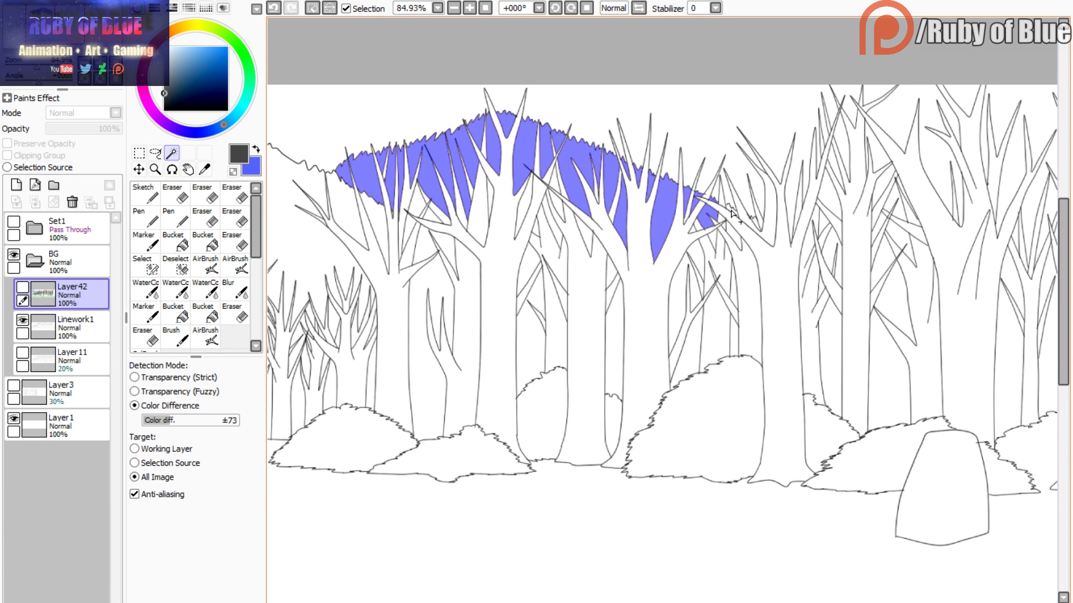
- Undo the last selection, compare with the painted Layer42 and add the remaining areas at the right slope's lower end
{"action": "key", "text": "ctrl+z"}
{"action": "left_click", "coordinate": [23, 287]}
{"action": "left_click", "coordinate": [22, 287]}
{"action": "left_click", "coordinate": [22, 287]}
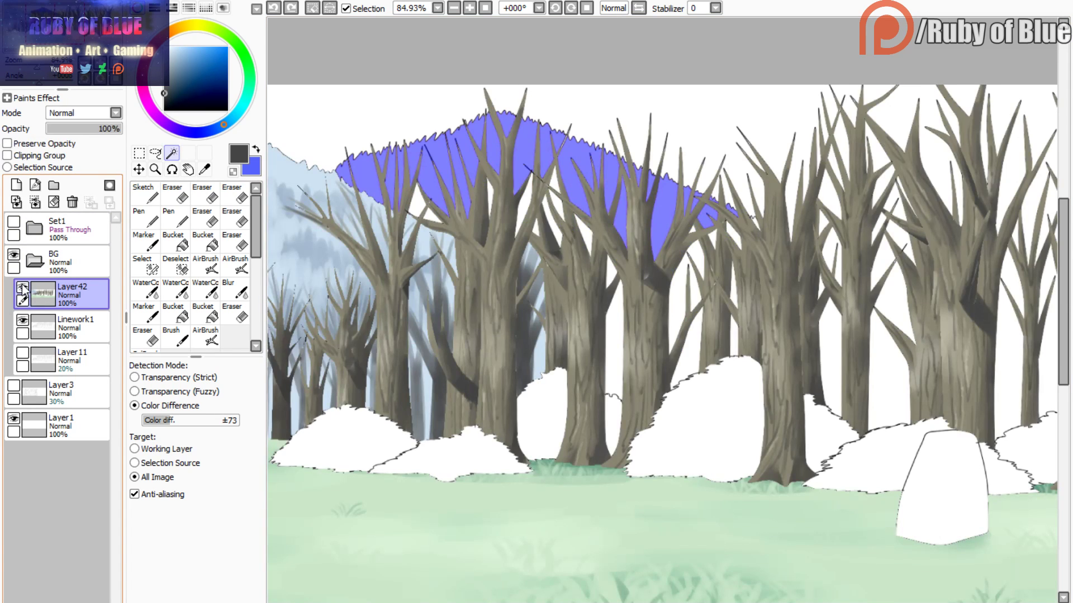
{"action": "left_click", "coordinate": [22, 287]}
{"action": "left_click", "coordinate": [735, 240]}
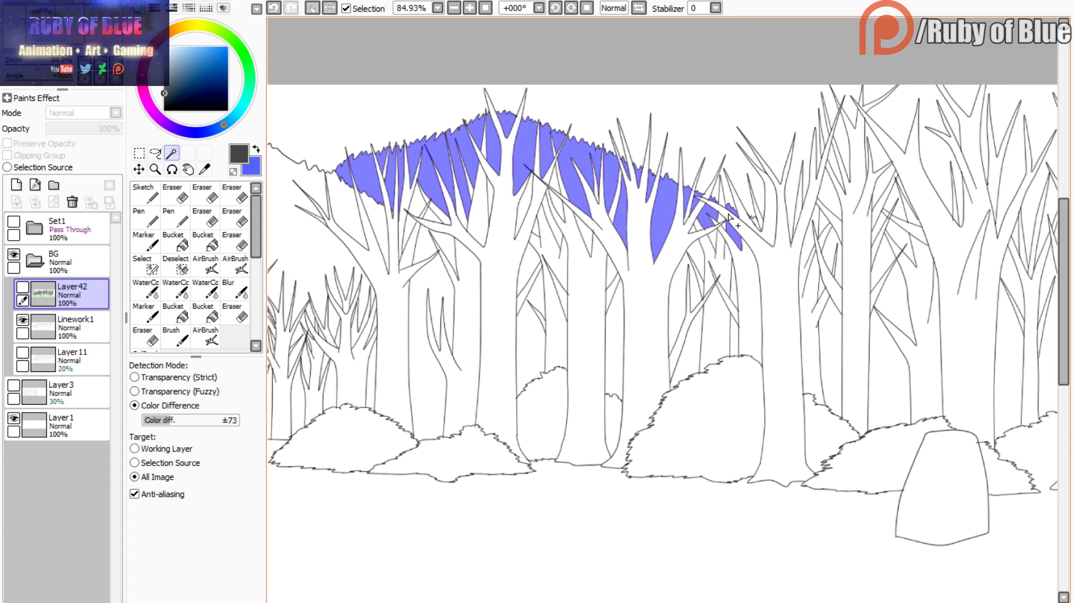
{"action": "left_click", "coordinate": [755, 224]}
- Add the background gaps between the thin trunks above the large bush to the selection
{"action": "left_click", "coordinate": [687, 270]}
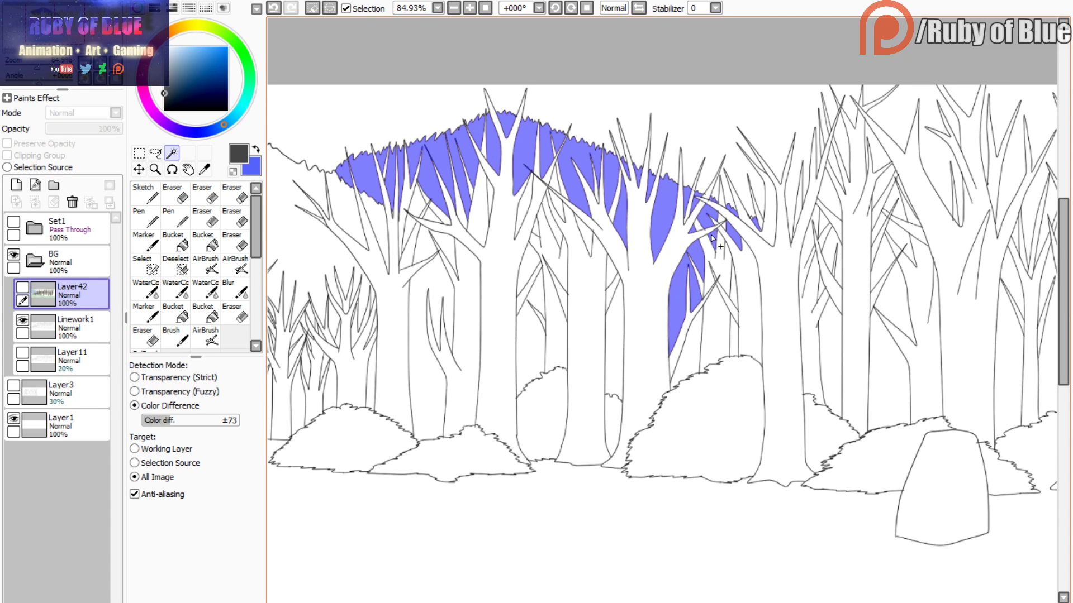
{"action": "left_click", "coordinate": [727, 330]}
{"action": "left_click", "coordinate": [694, 362]}
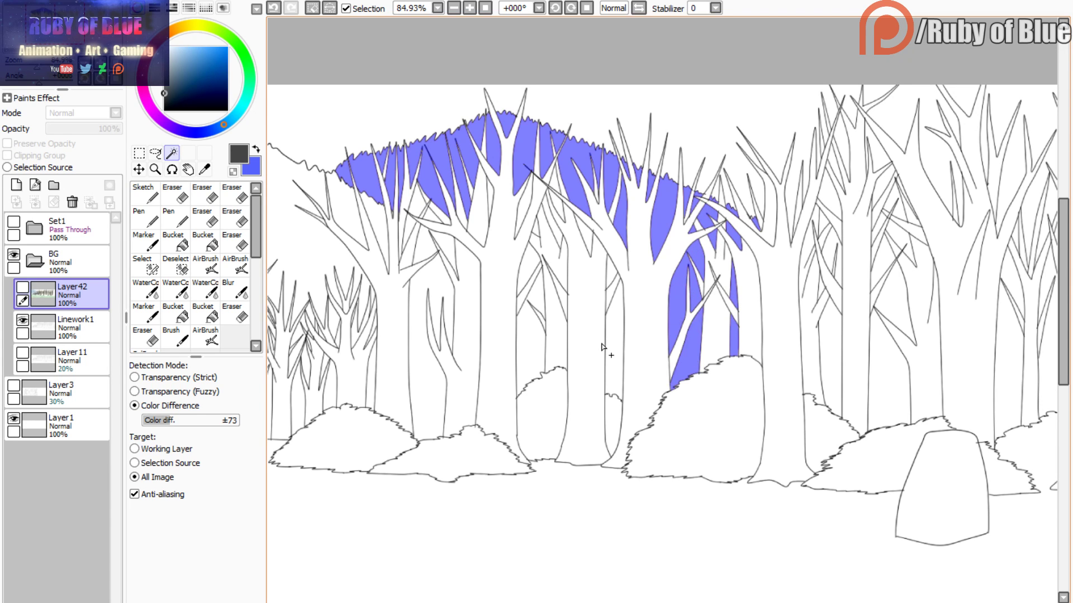
- Add the background gaps on both sides of the middle trunk, down to the bushes, to the selection
{"action": "left_click", "coordinate": [609, 324]}
{"action": "left_click", "coordinate": [611, 274]}
{"action": "left_click", "coordinate": [582, 235]}
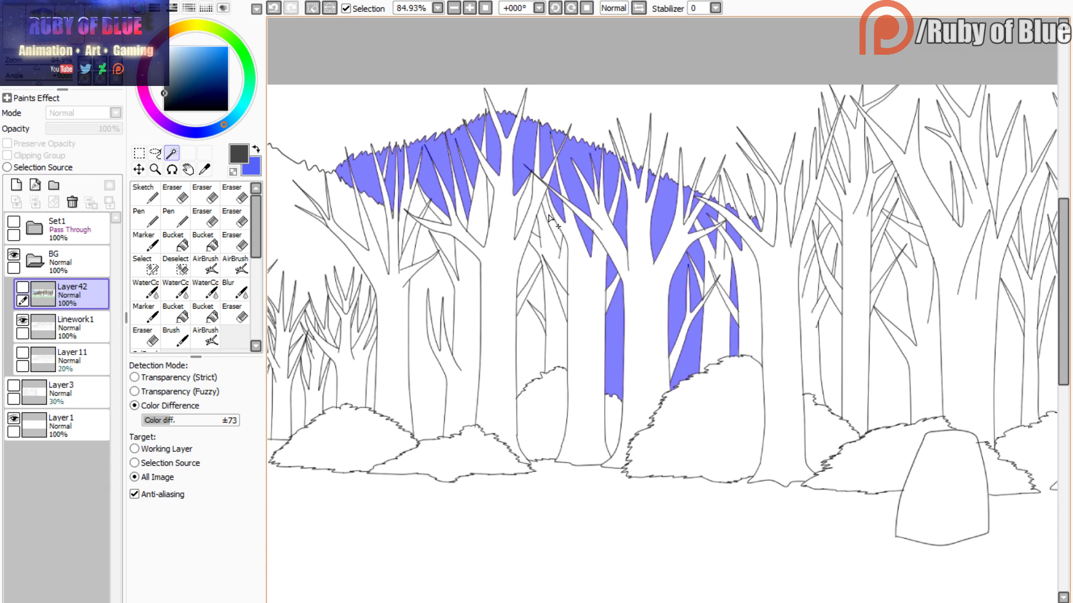
{"action": "left_click", "coordinate": [540, 291]}
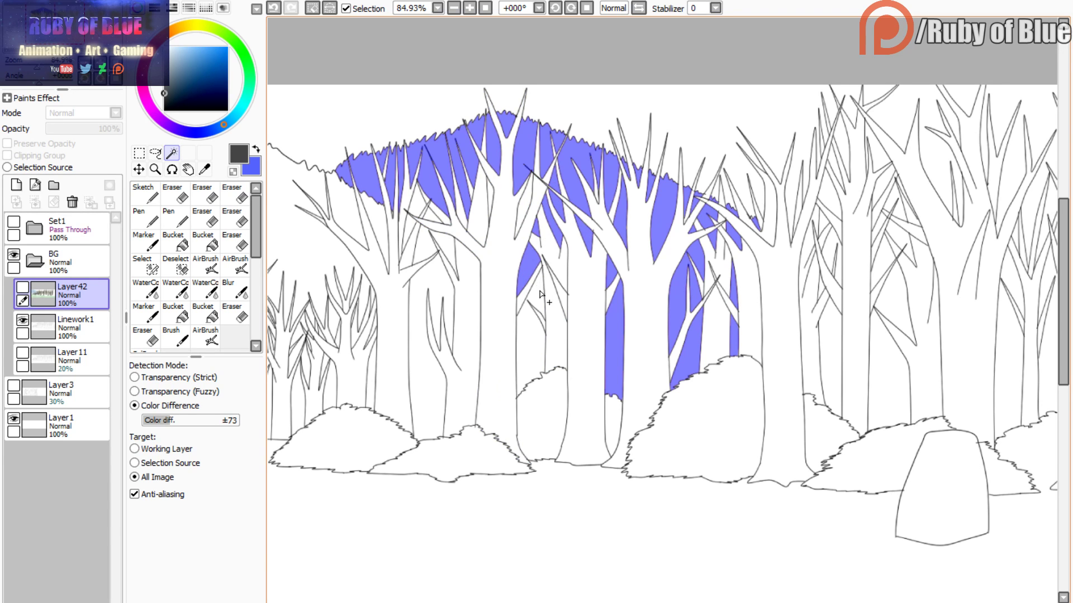
{"action": "left_click", "coordinate": [529, 319]}
{"action": "left_click", "coordinate": [528, 199]}
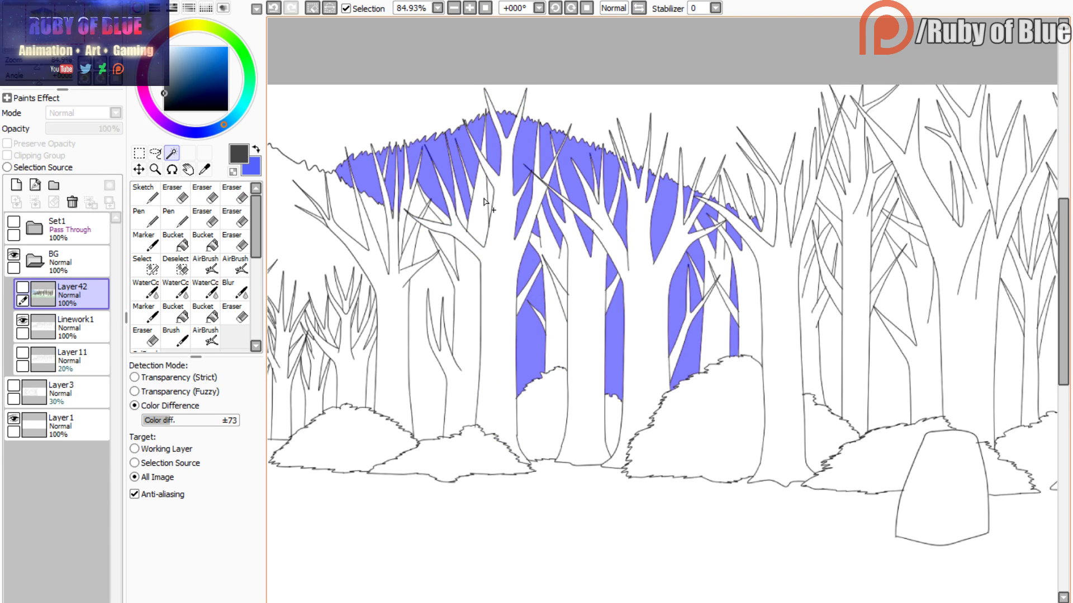
- Add the gaps beneath the tall tree's low branches on the hill's left side, undoing the unwanted last selection
{"action": "left_click", "coordinate": [429, 234]}
{"action": "left_click", "coordinate": [394, 228]}
{"action": "key", "text": "ctrl+z"}
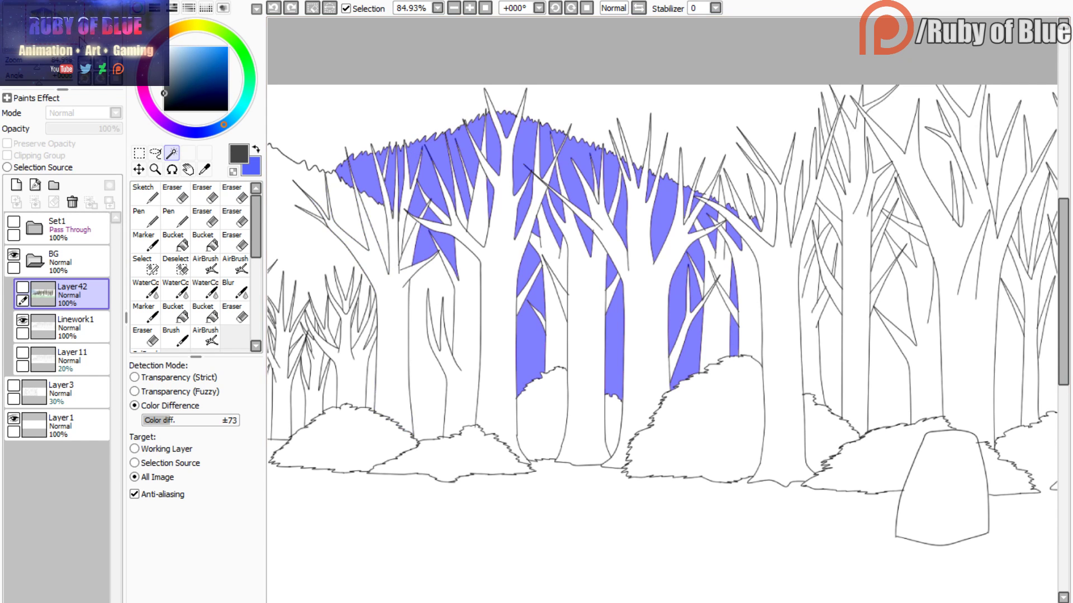
- Show Layer42, remove the selected part over the already painted background below the hill's left slope with the Deselect brush, and hide the layer
{"action": "left_click", "coordinate": [22, 287]}
{"action": "left_click", "coordinate": [22, 287]}
{"action": "left_click", "coordinate": [22, 288]}
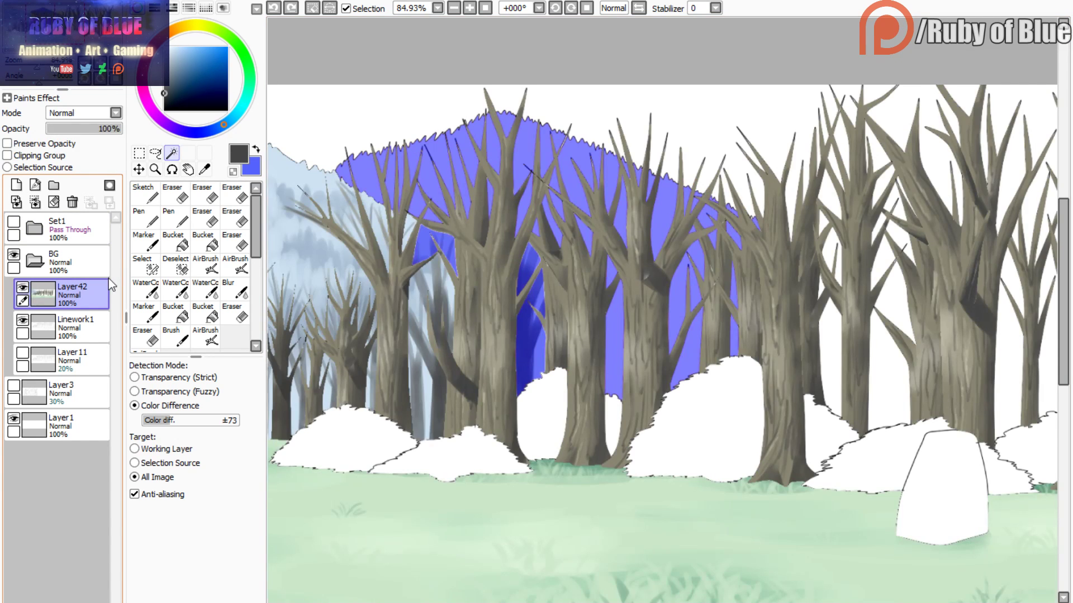
{"action": "left_click", "coordinate": [175, 263]}
{"action": "left_click_drag", "start_coordinate": [417, 229], "coordinate": [412, 265]}
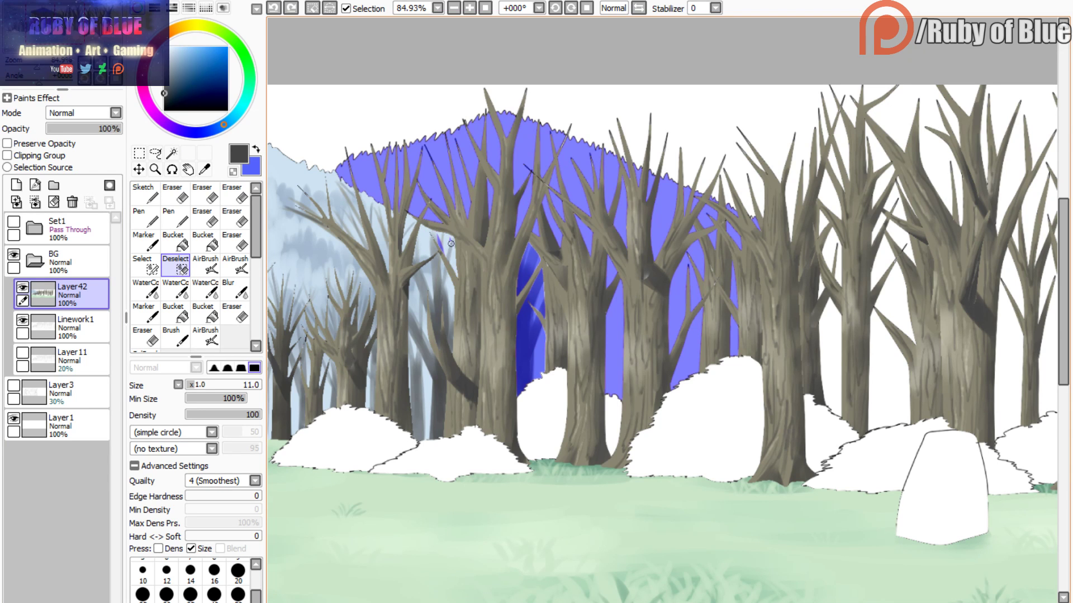
{"action": "left_click", "coordinate": [22, 288]}
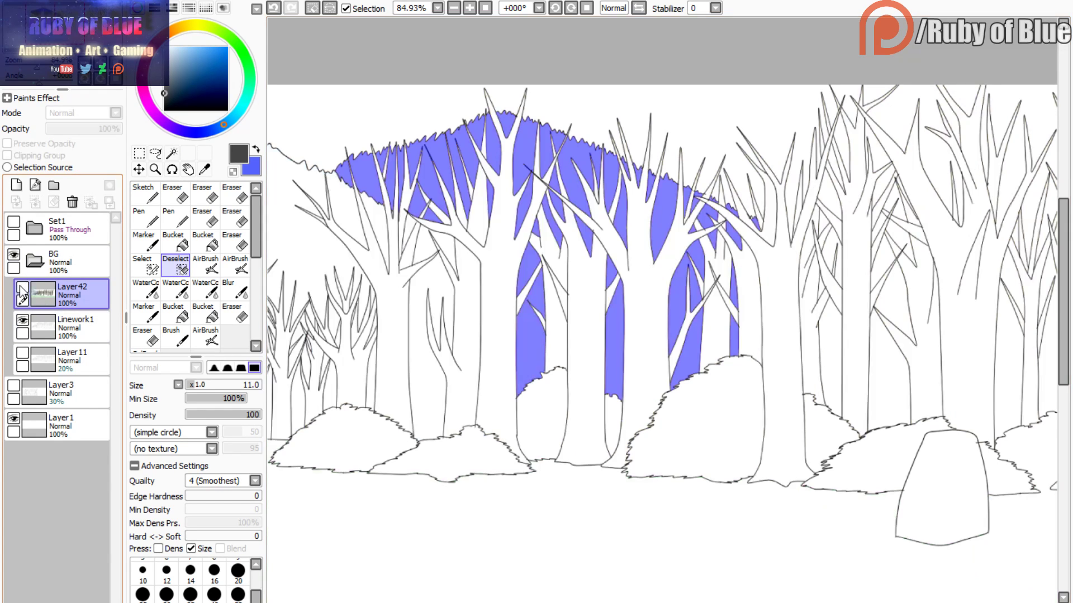
- Show Layer42 and remove the selected gap over the painted background beneath the hill's left slope, with the Deselect brush at size 37
{"action": "left_click", "coordinate": [22, 288]}
{"action": "mouse_move", "coordinate": [528, 244]}
{"action": "left_mouse_down"}
{"action": "mouse_move", "coordinate": [545, 295]}
{"action": "mouse_move", "coordinate": [540, 358]}
{"action": "mouse_move", "coordinate": [523, 386]}
{"action": "left_mouse_up"}
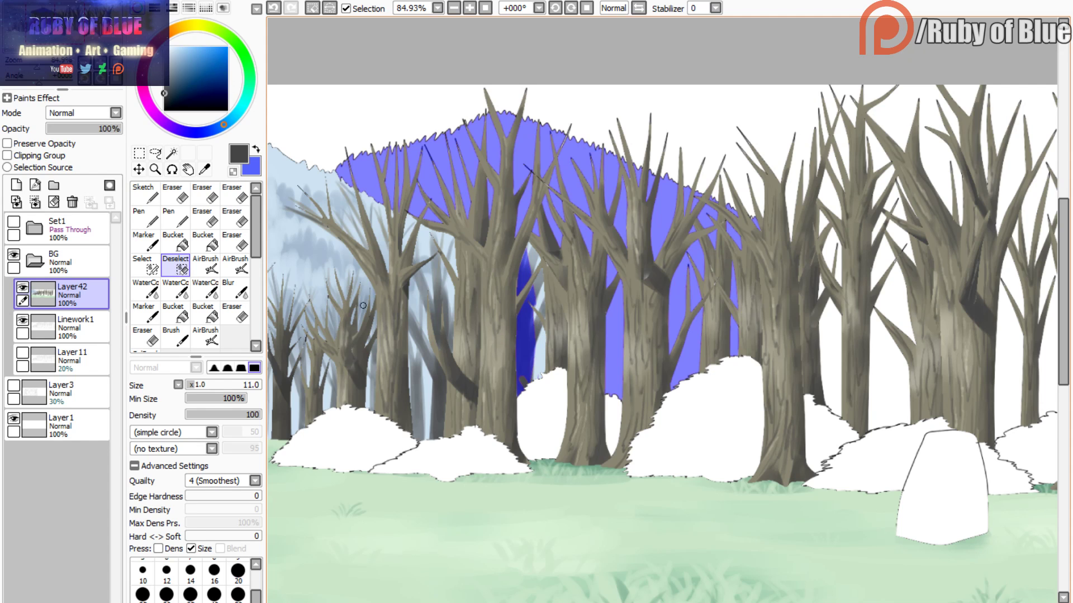
{"action": "left_click_drag", "start_coordinate": [190, 386], "coordinate": [201, 386]}
{"action": "left_click_drag", "start_coordinate": [532, 324], "coordinate": [526, 265]}
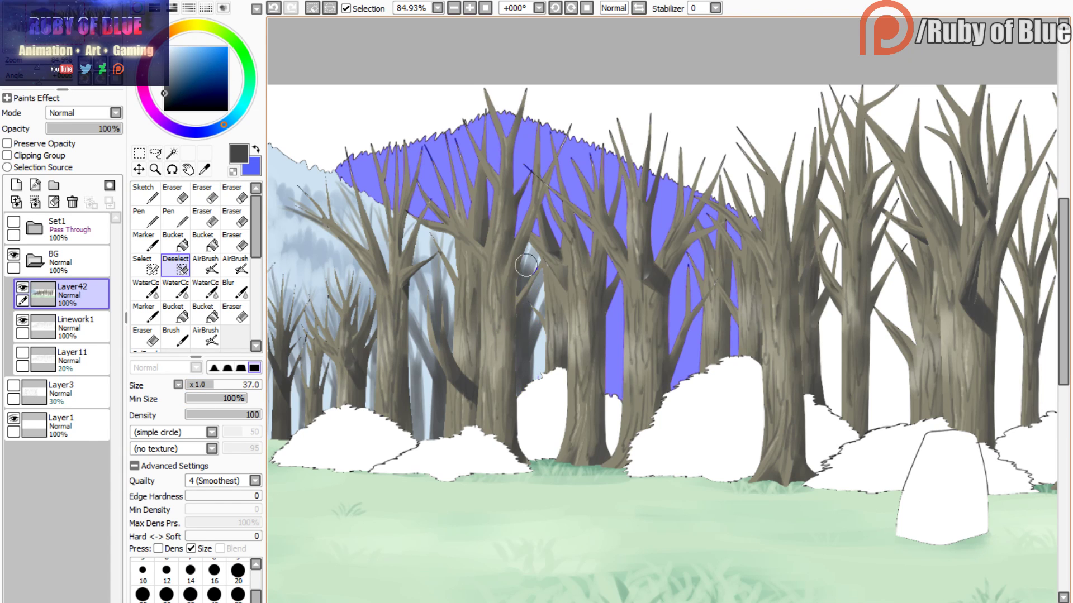
{"action": "left_click_drag", "start_coordinate": [726, 312], "coordinate": [506, 323]}
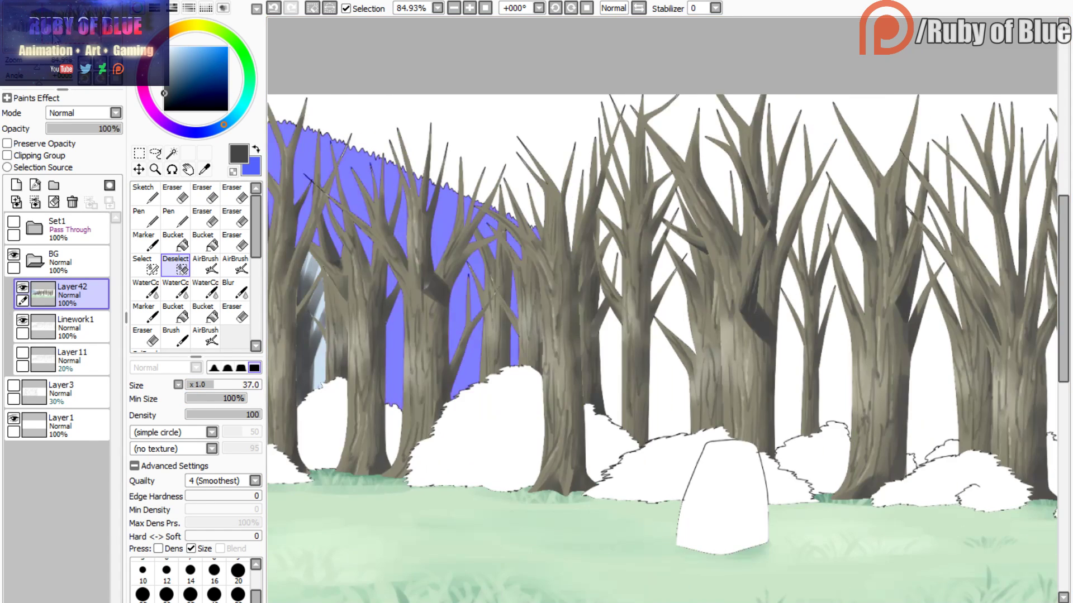
{"action": "mouse_move", "coordinate": [37, 67]}
{"action": "left_mouse_down"}
{"action": "mouse_move", "coordinate": [28, 68]}
{"action": "mouse_move", "coordinate": [37, 68]}
{"action": "left_mouse_up"}
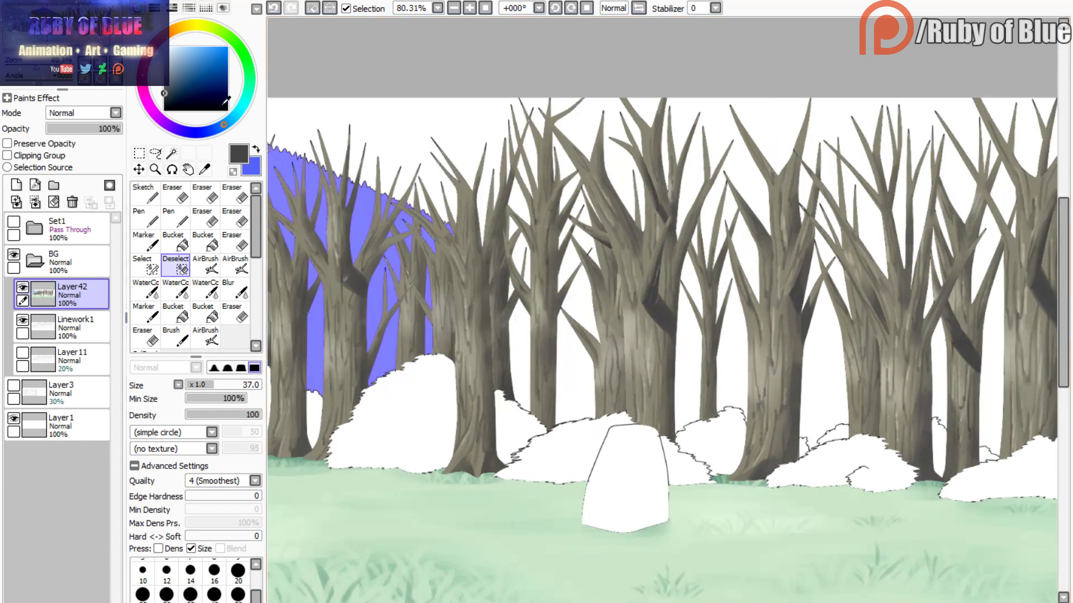
{"action": "key", "text": "w"}
{"action": "left_click", "coordinate": [523, 332]}
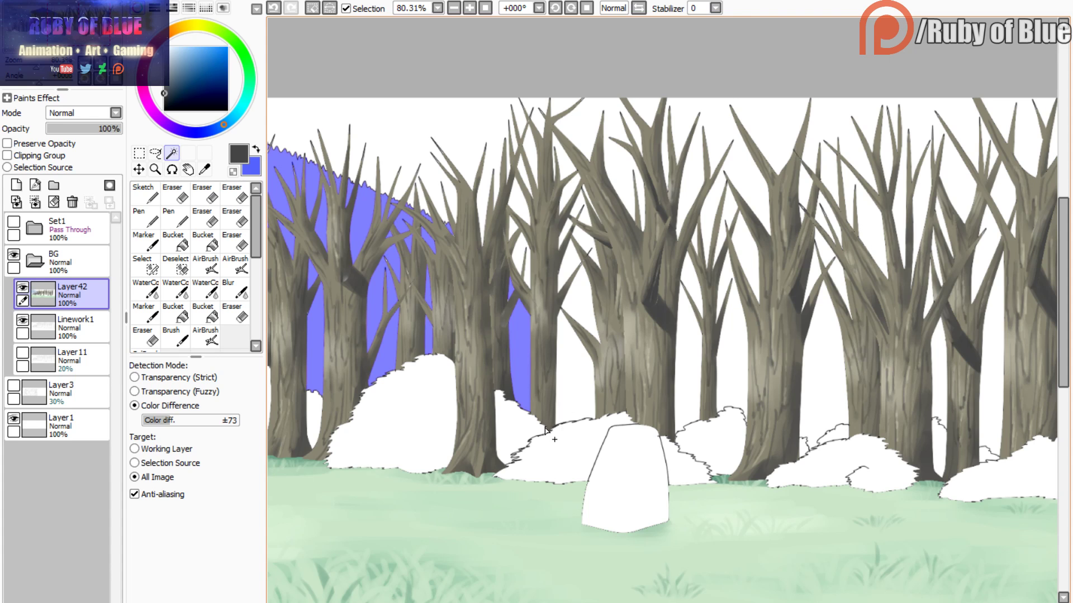
{"action": "left_click", "coordinate": [570, 384]}
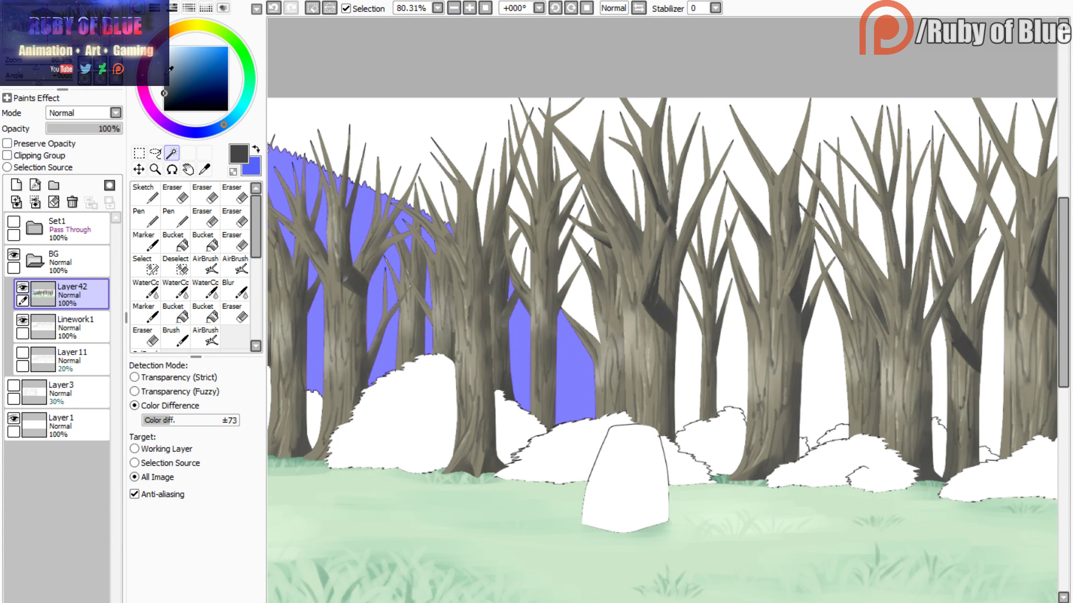
{"action": "key", "text": "ctrl+z"}
{"action": "key", "text": "ctrl+z"}
- Fill the selected second hill with the light blue sampled from the finished reference painting, using the Marker at size 465
{"action": "left_click_drag", "start_coordinate": [49, 33], "coordinate": [48, 35]}
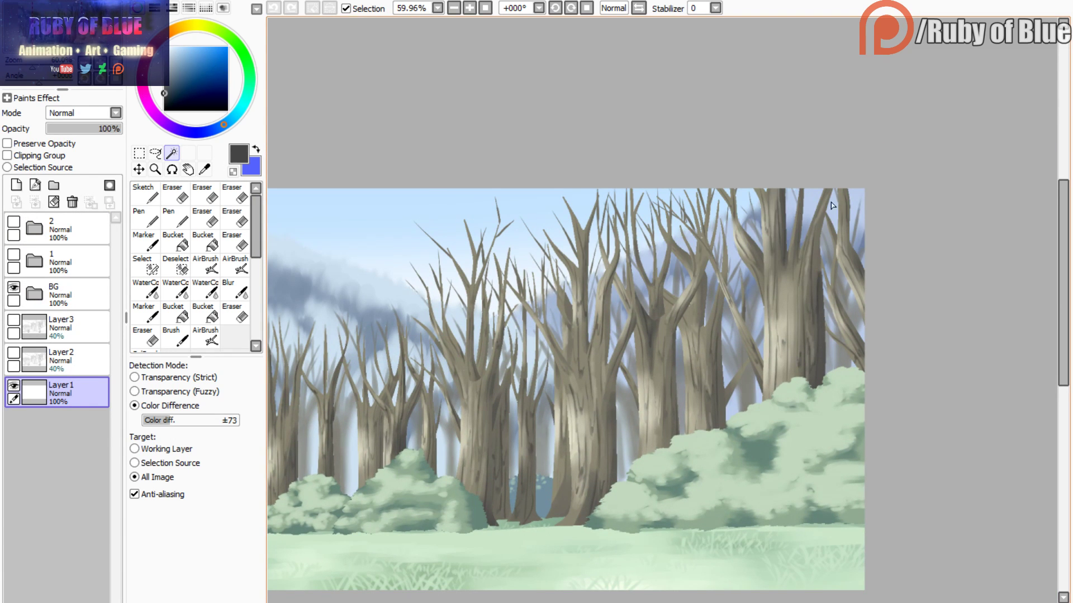
{"action": "left_click", "coordinate": [855, 196], "text": "alt"}
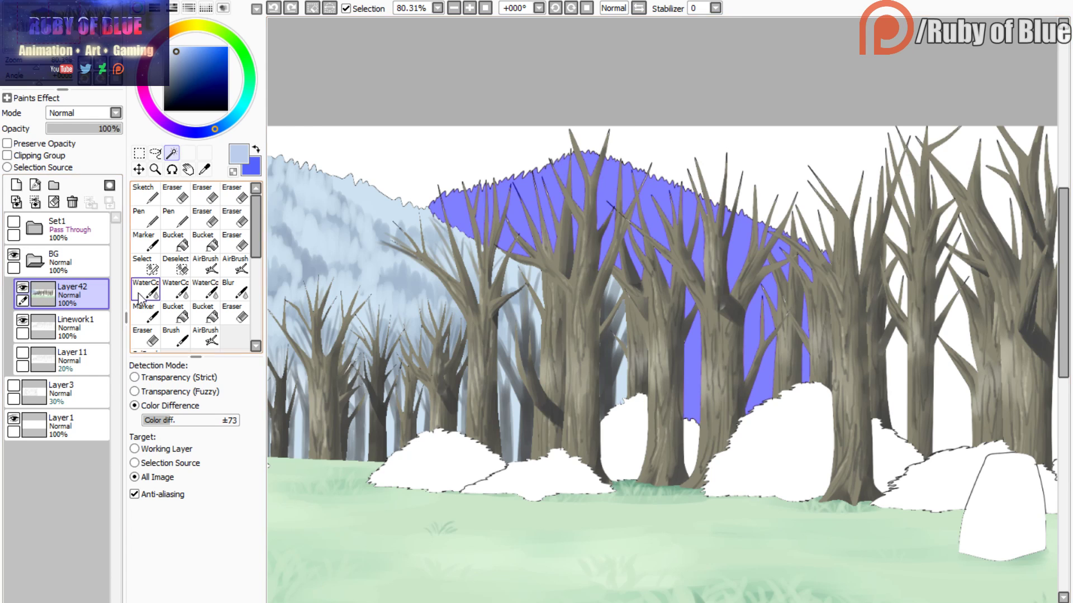
{"action": "left_click", "coordinate": [143, 240]}
{"action": "mouse_move", "coordinate": [486, 216]}
{"action": "left_mouse_down"}
{"action": "mouse_move", "coordinate": [742, 384]}
{"action": "mouse_move", "coordinate": [477, 129]}
{"action": "left_mouse_up"}
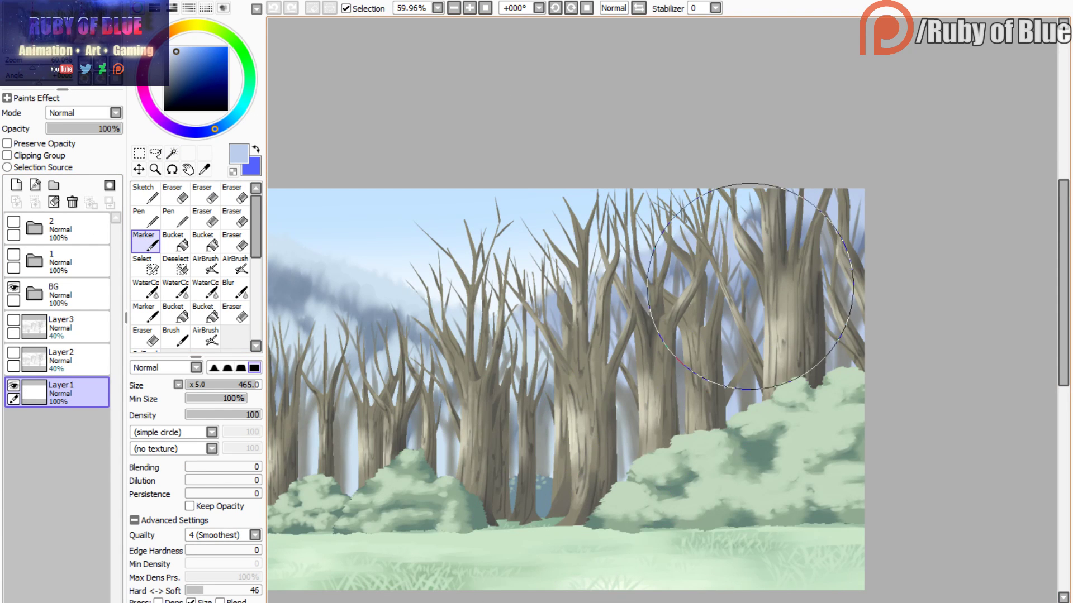
- Shade the second hill between the trunks with the darker blue-grey from the reference painting, using the WaterColor brush at size 30
{"action": "left_click", "coordinate": [759, 217], "text": "alt"}
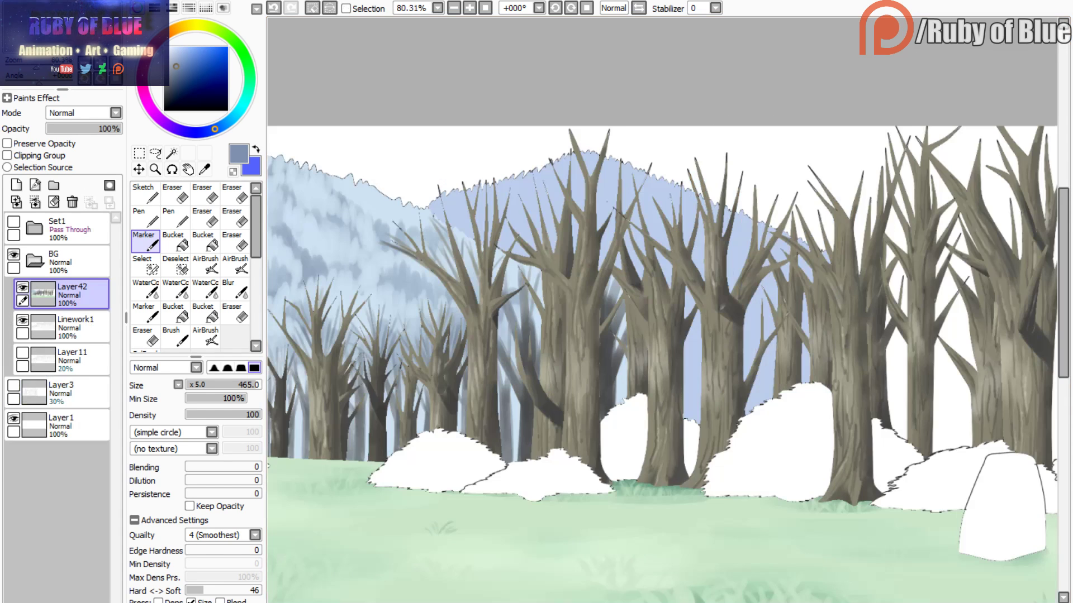
{"action": "left_click", "coordinate": [145, 289]}
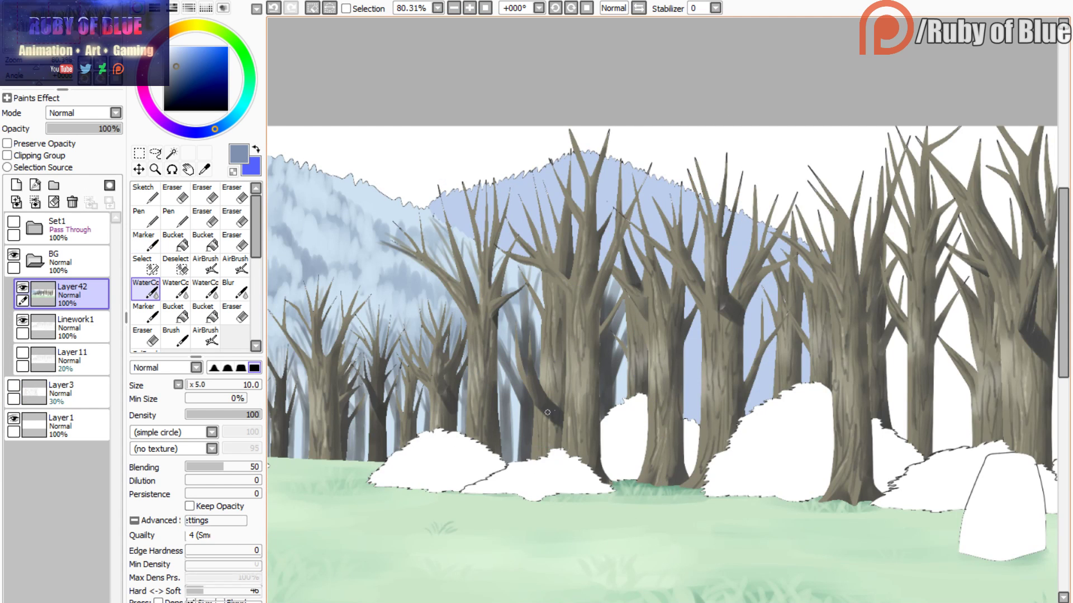
{"action": "left_click", "coordinate": [189, 384]}
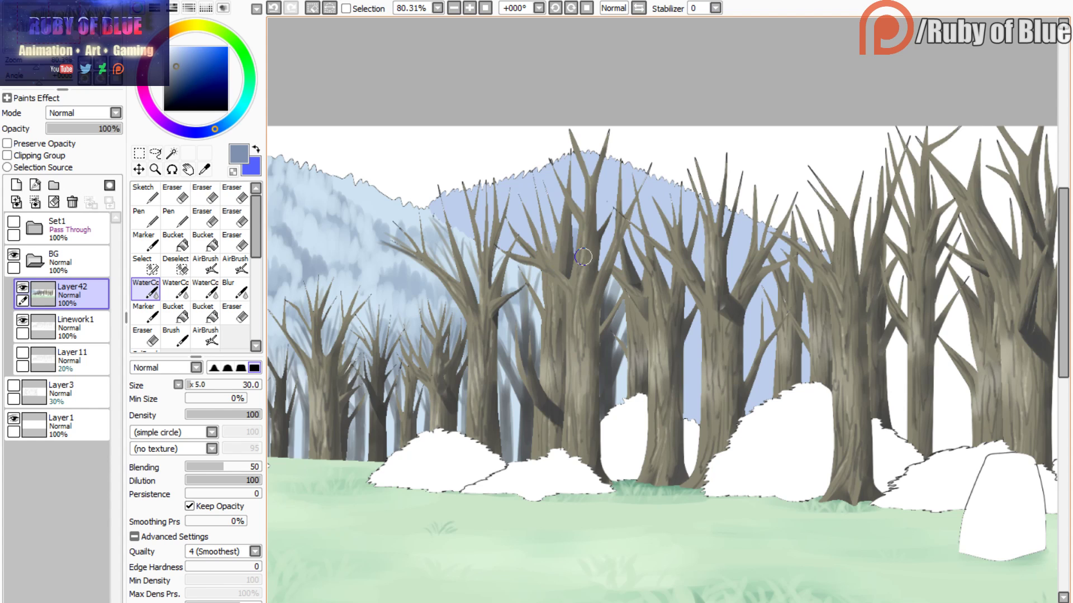
{"action": "mouse_move", "coordinate": [583, 257]}
{"action": "left_mouse_down"}
{"action": "mouse_move", "coordinate": [608, 228]}
{"action": "mouse_move", "coordinate": [639, 253]}
{"action": "mouse_move", "coordinate": [650, 226]}
{"action": "mouse_move", "coordinate": [666, 268]}
{"action": "mouse_move", "coordinate": [684, 245]}
{"action": "mouse_move", "coordinate": [695, 288]}
{"action": "mouse_move", "coordinate": [698, 261]}
{"action": "mouse_move", "coordinate": [684, 264]}
{"action": "mouse_move", "coordinate": [649, 208]}
{"action": "mouse_move", "coordinate": [632, 225]}
{"action": "mouse_move", "coordinate": [614, 208]}
{"action": "left_mouse_up"}
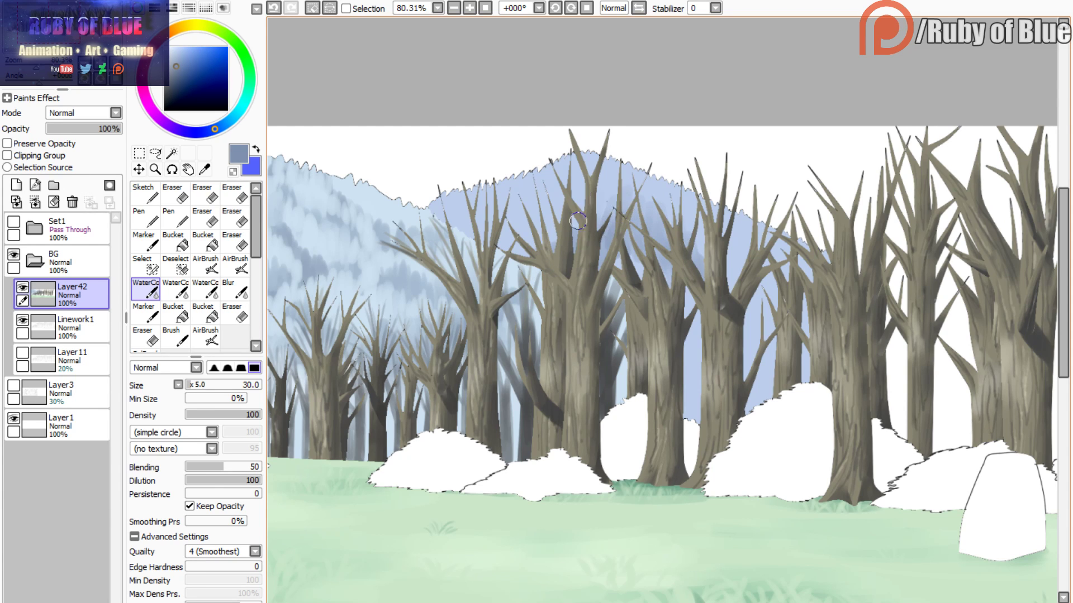
{"action": "mouse_move", "coordinate": [690, 357]}
{"action": "left_mouse_down"}
{"action": "mouse_move", "coordinate": [688, 393]}
{"action": "mouse_move", "coordinate": [743, 310]}
{"action": "mouse_move", "coordinate": [799, 386]}
{"action": "mouse_move", "coordinate": [809, 354]}
{"action": "left_mouse_up"}
{"action": "left_click_drag", "start_coordinate": [763, 286], "coordinate": [730, 325]}
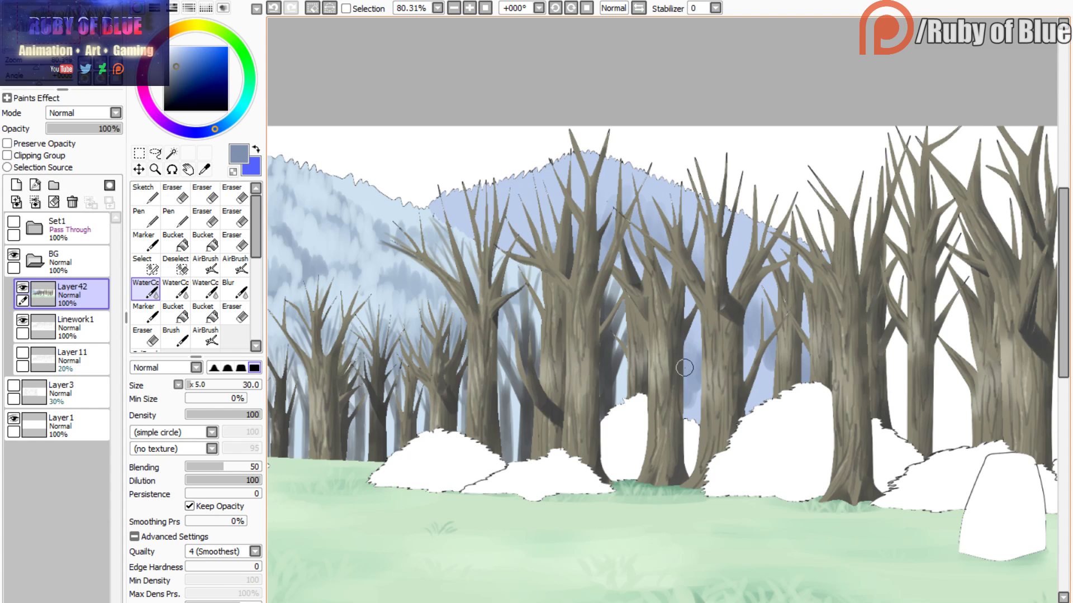
{"action": "mouse_move", "coordinate": [684, 368]}
{"action": "left_mouse_down"}
{"action": "mouse_move", "coordinate": [684, 392]}
{"action": "mouse_move", "coordinate": [701, 372]}
{"action": "left_mouse_up"}
- Soften and build up the shading below the second hill's crest, alternating the size 15 and size 30 WaterColor brushes
{"action": "key", "text": "c"}
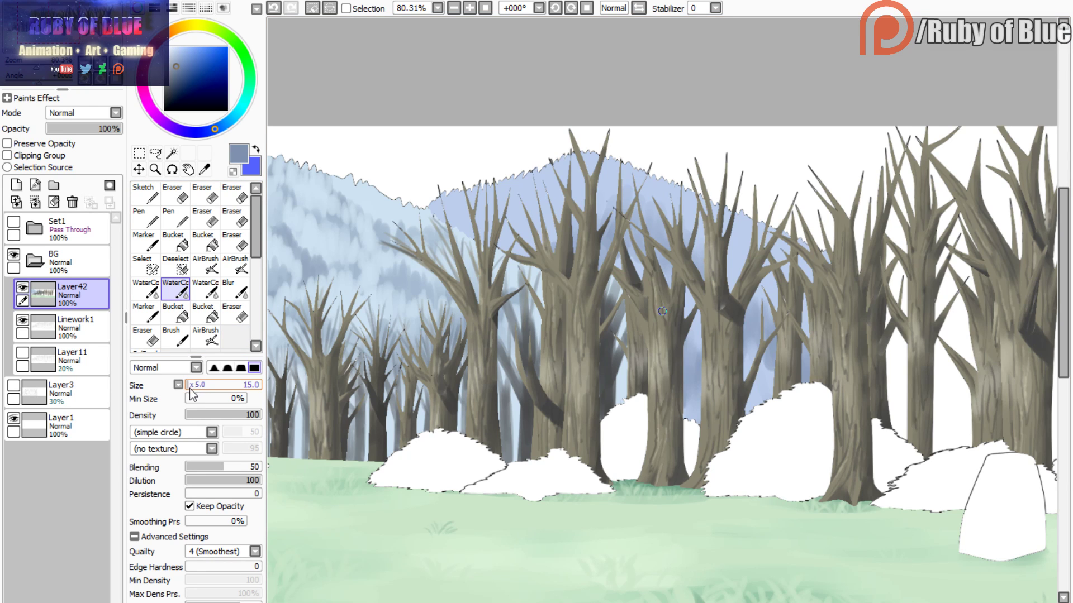
{"action": "left_click_drag", "start_coordinate": [483, 239], "coordinate": [518, 221]}
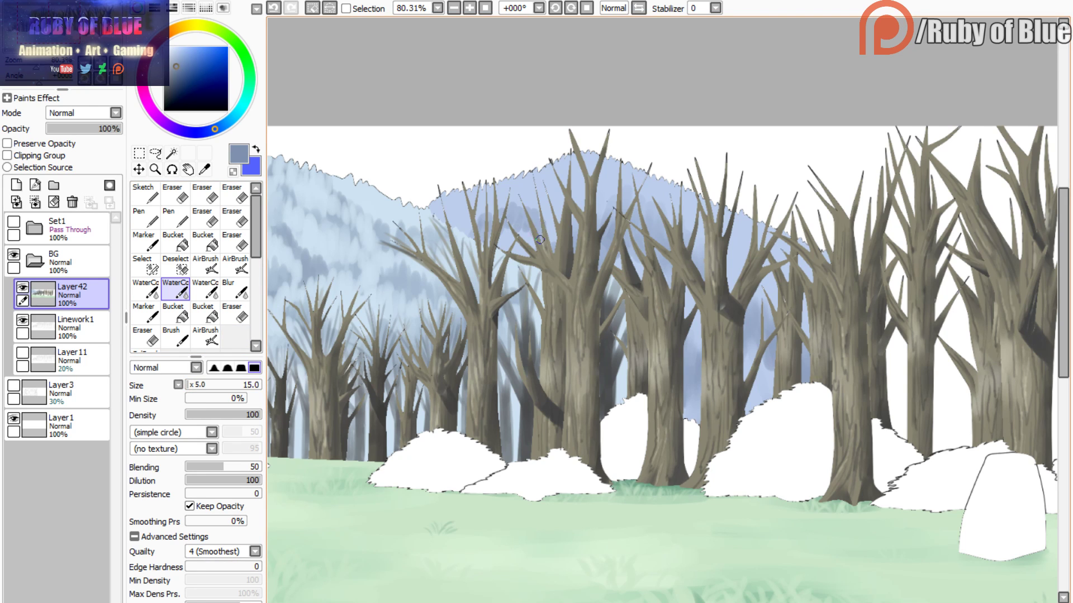
{"action": "key", "text": "c"}
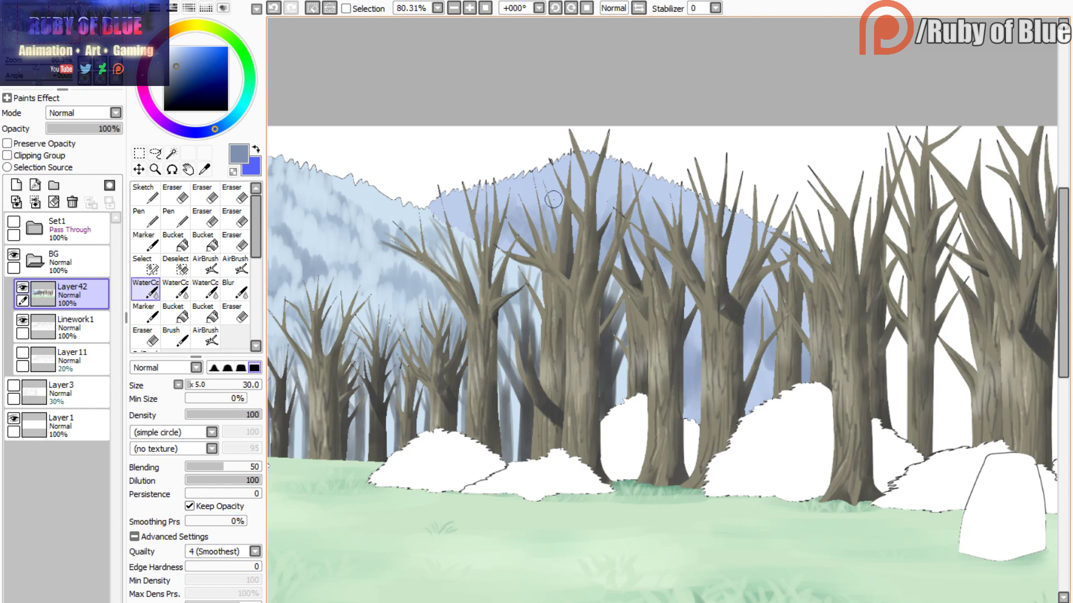
{"action": "key", "text": "c"}
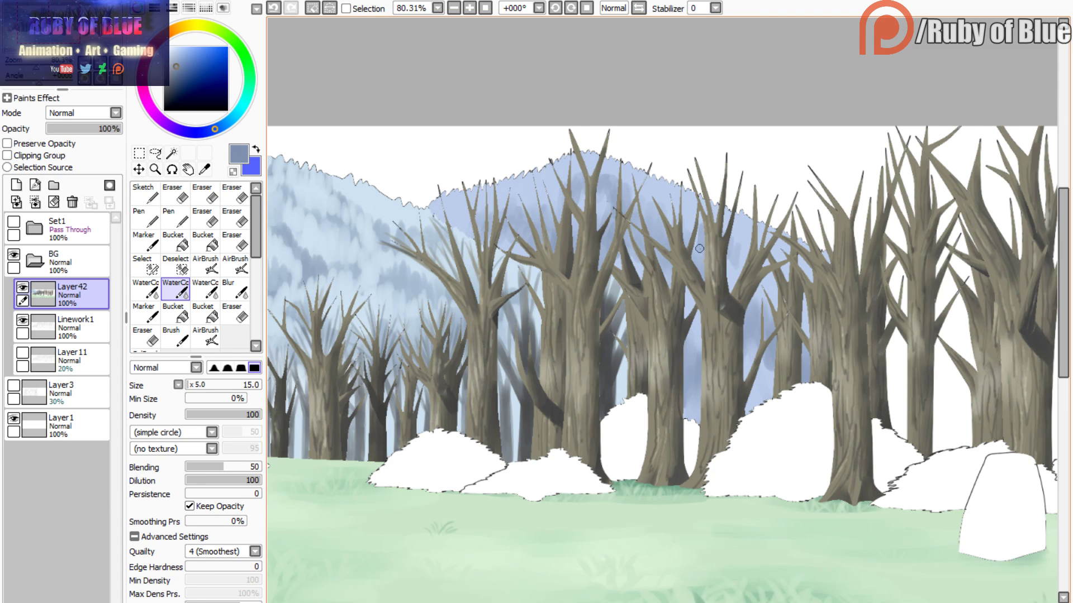
{"action": "left_click_drag", "start_coordinate": [730, 239], "coordinate": [741, 267]}
{"action": "key", "text": "c"}
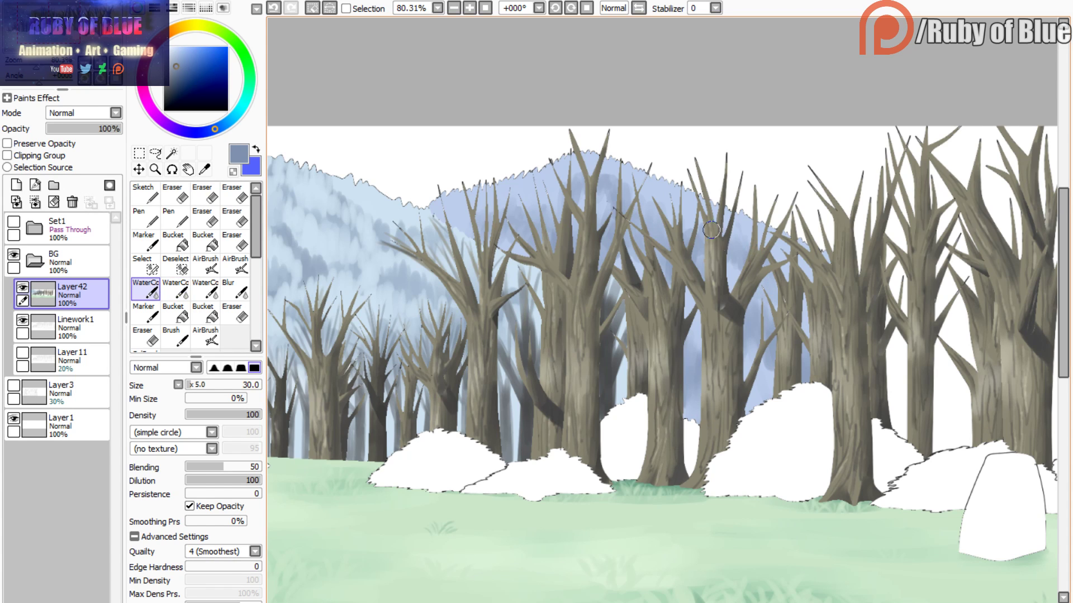
{"action": "key", "text": "c"}
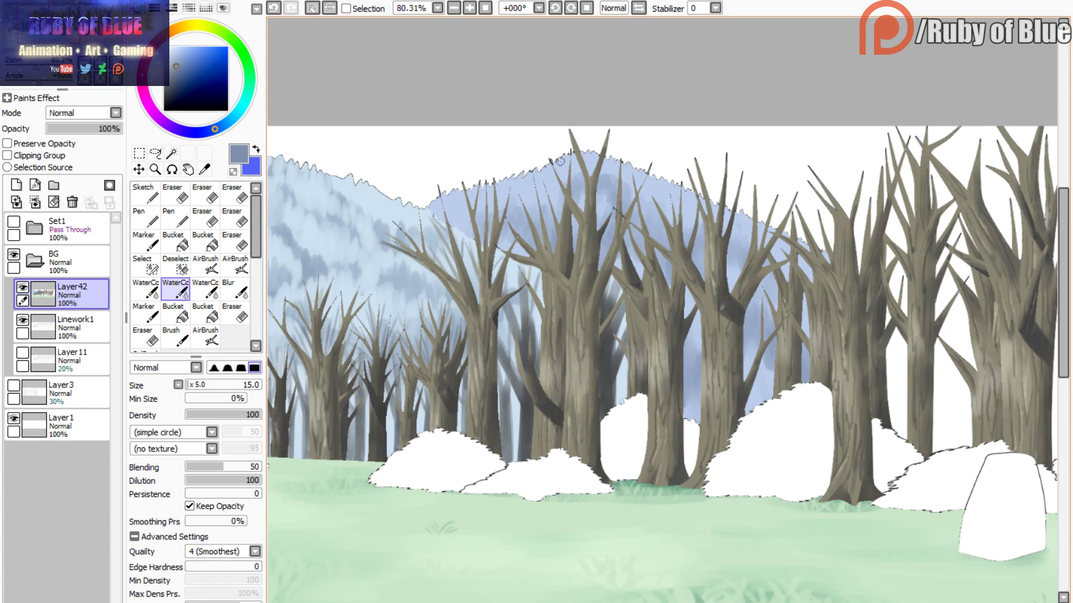
{"action": "key", "text": "c"}
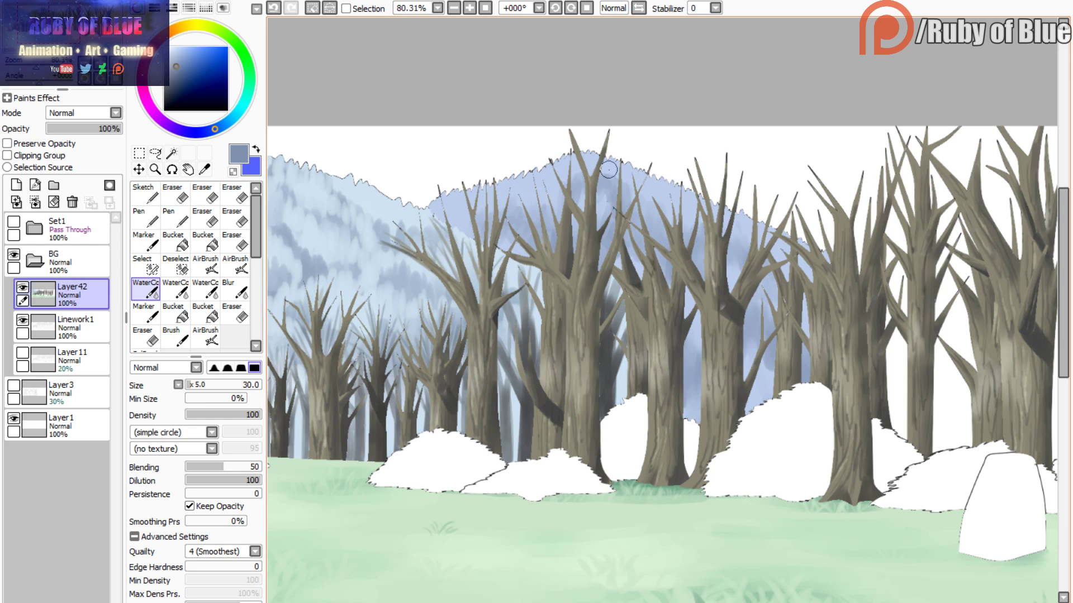
- Paint light-blue and medium-blue foliage texture around the second hill's crest with the hard-edged WaterColor brush at size 50
{"action": "right_click", "coordinate": [566, 158]}
{"action": "key", "text": "c"}
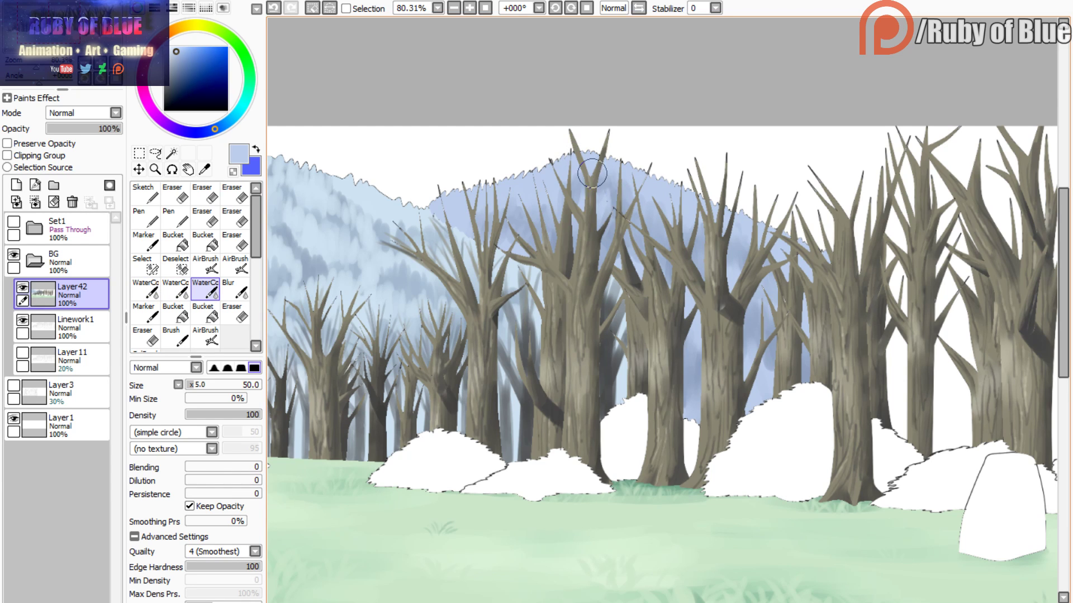
{"action": "mouse_move", "coordinate": [604, 186]}
{"action": "left_mouse_down"}
{"action": "mouse_move", "coordinate": [596, 209]}
{"action": "mouse_move", "coordinate": [575, 211]}
{"action": "mouse_move", "coordinate": [571, 182]}
{"action": "mouse_move", "coordinate": [537, 243]}
{"action": "left_mouse_up"}
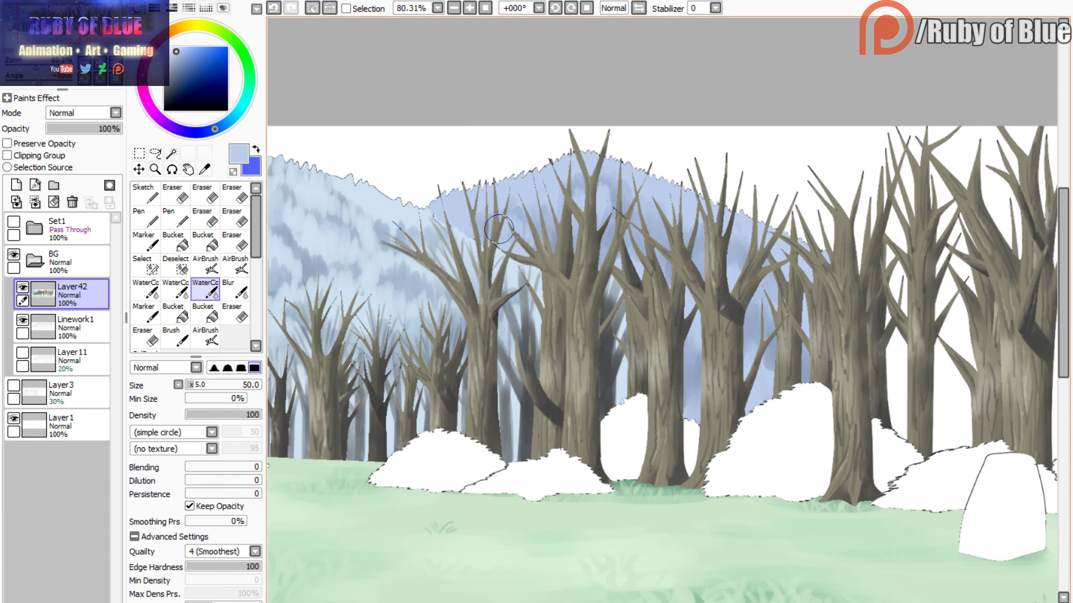
{"action": "left_click", "coordinate": [614, 197], "text": "alt"}
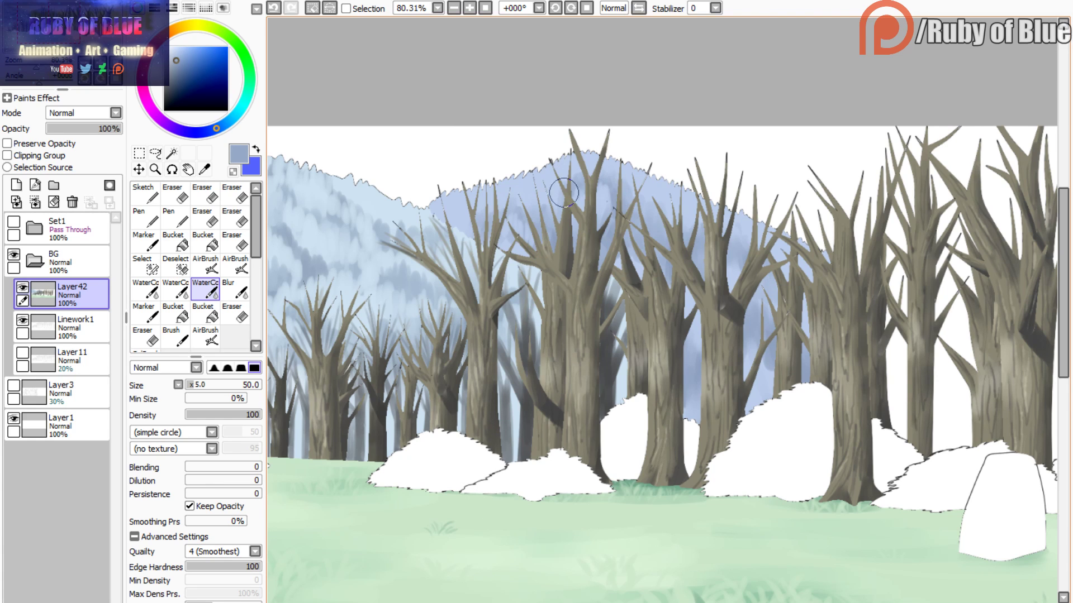
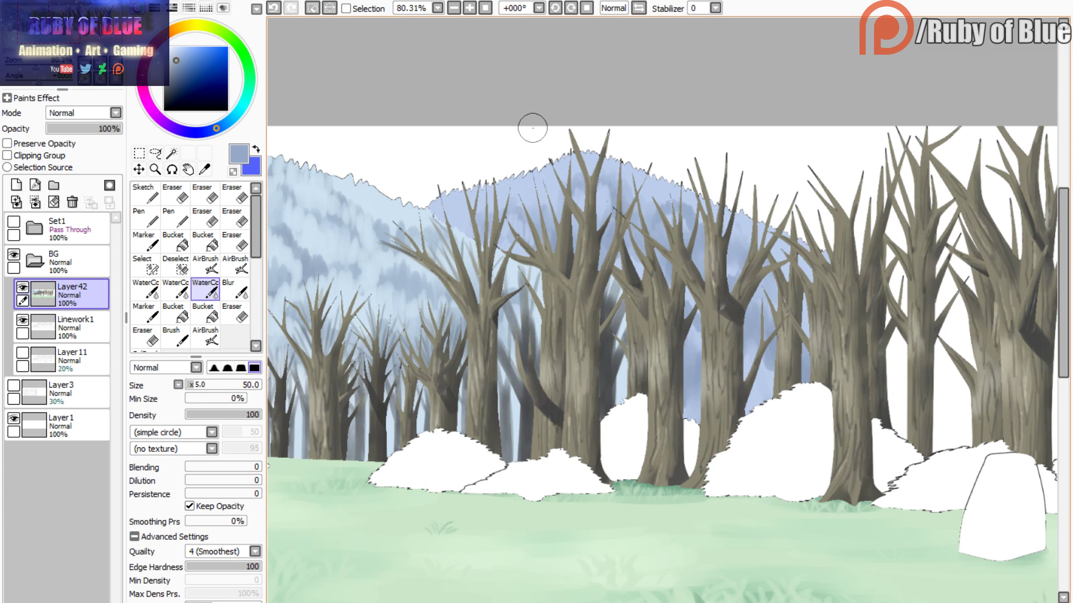
- Add light-blue highlights sampled from the hill's crest between the trunks, and soften the lower gap with the size 15 WaterColor brush
{"action": "left_click", "coordinate": [588, 154], "text": "alt"}
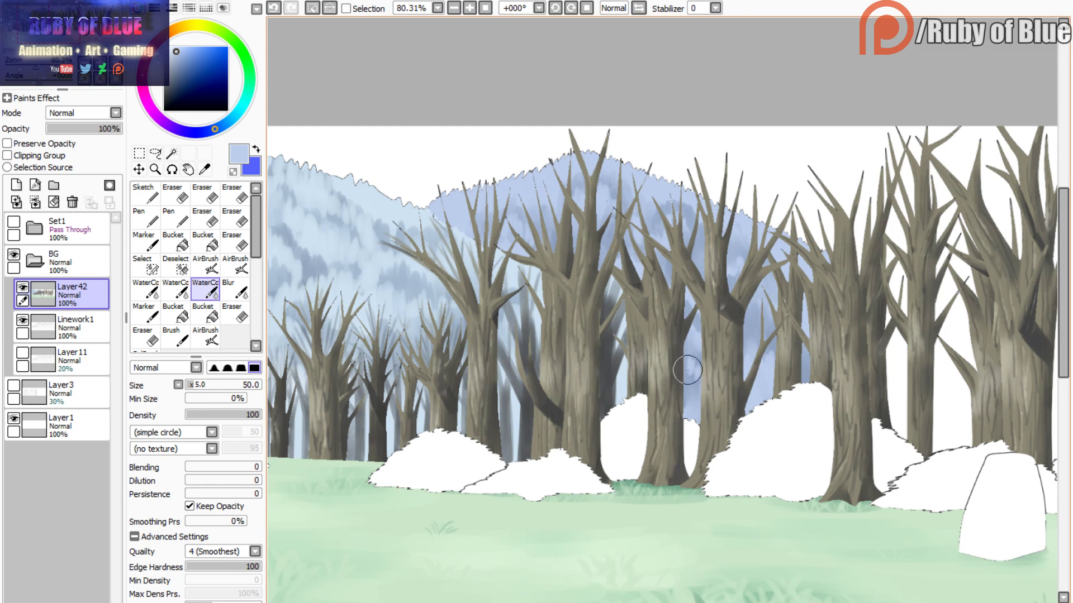
{"action": "key", "text": "w"}
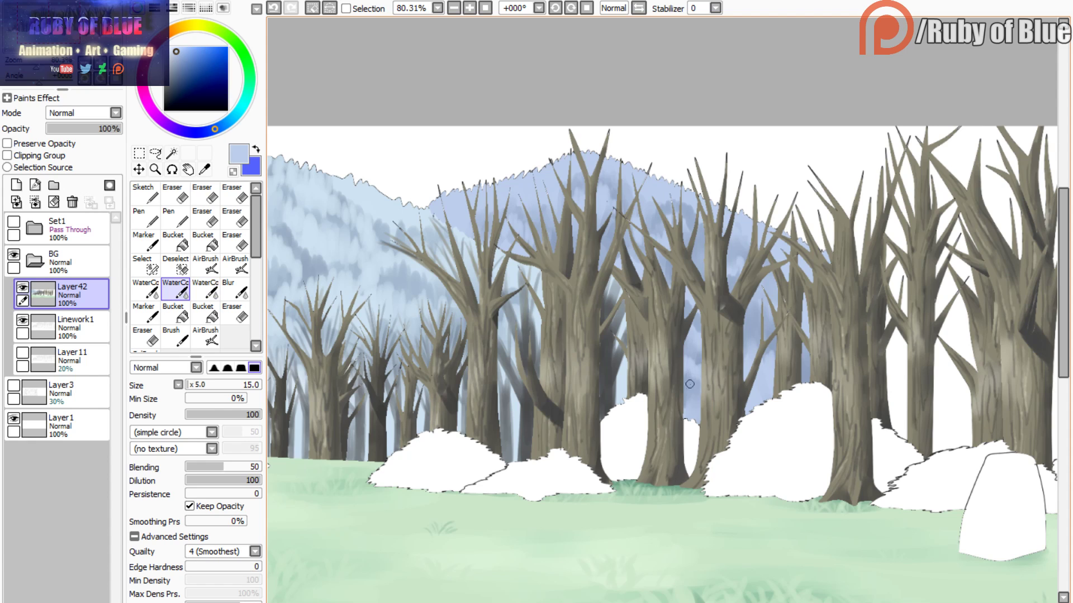
{"action": "key", "text": "c"}
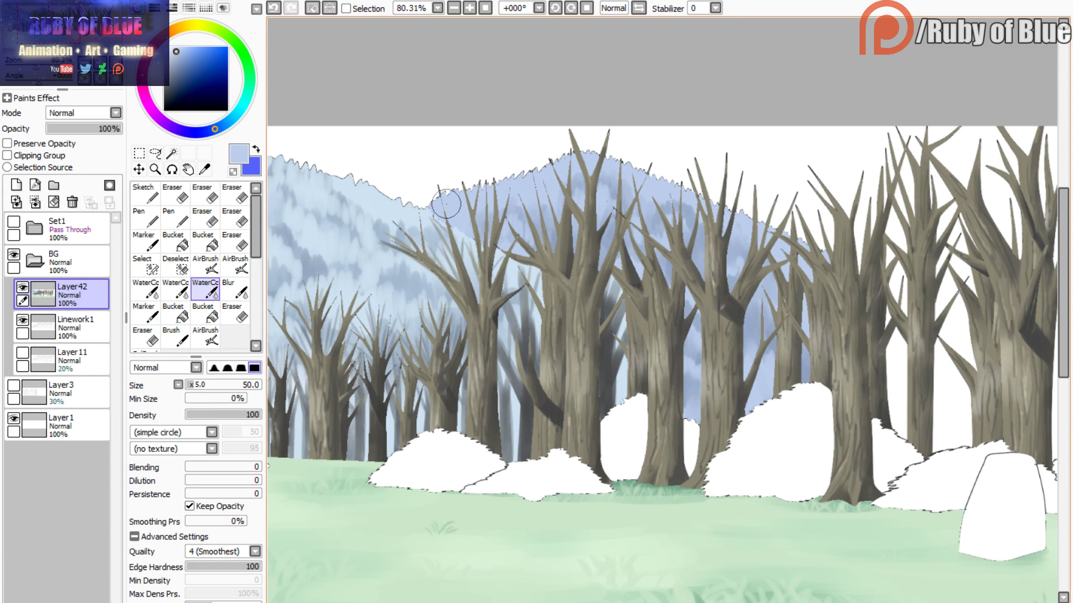
- Paint medium-blue foliage shadows across the second hill to its left edge and break them up with light blue sampled from the hill
{"action": "right_click", "coordinate": [615, 188]}
{"action": "mouse_move", "coordinate": [599, 210]}
{"action": "left_mouse_down"}
{"action": "mouse_move", "coordinate": [665, 266]}
{"action": "mouse_move", "coordinate": [725, 279]}
{"action": "mouse_move", "coordinate": [730, 261]}
{"action": "mouse_move", "coordinate": [733, 287]}
{"action": "mouse_move", "coordinate": [758, 315]}
{"action": "mouse_move", "coordinate": [775, 304]}
{"action": "mouse_move", "coordinate": [800, 347]}
{"action": "left_mouse_up"}
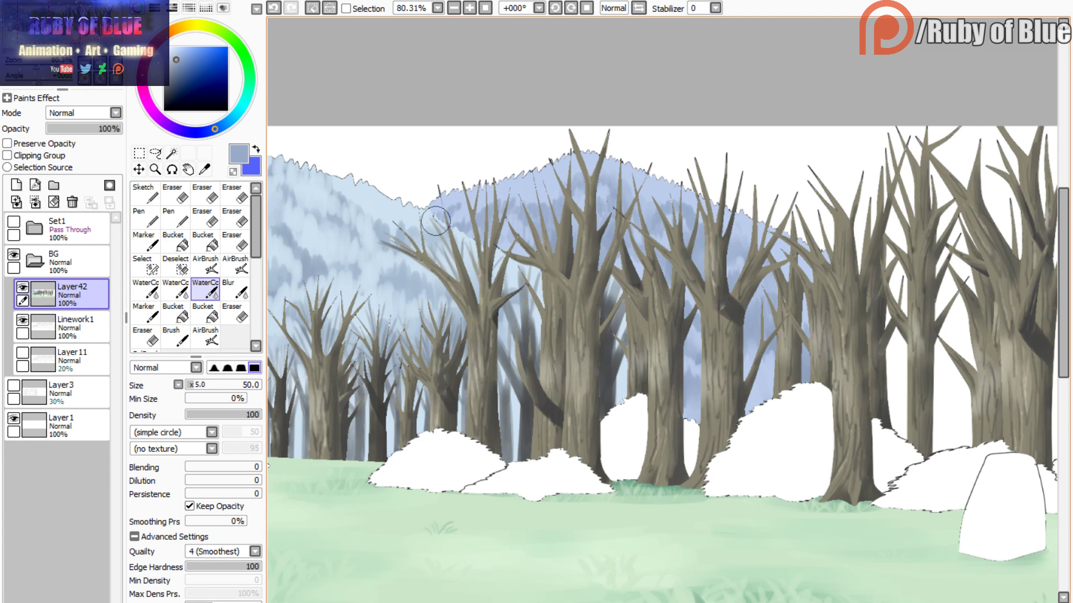
{"action": "left_click", "coordinate": [530, 189], "text": "alt"}
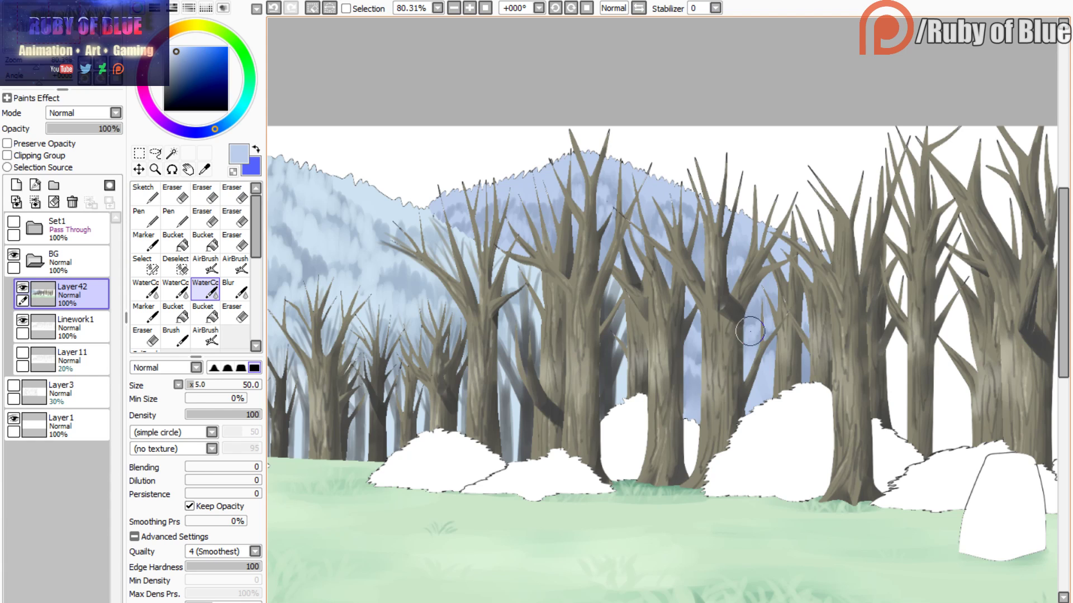
- Touch up the foliage below the second hill's crest between the trunks with light and medium blue sampled from the hill
{"action": "key", "text": "c"}
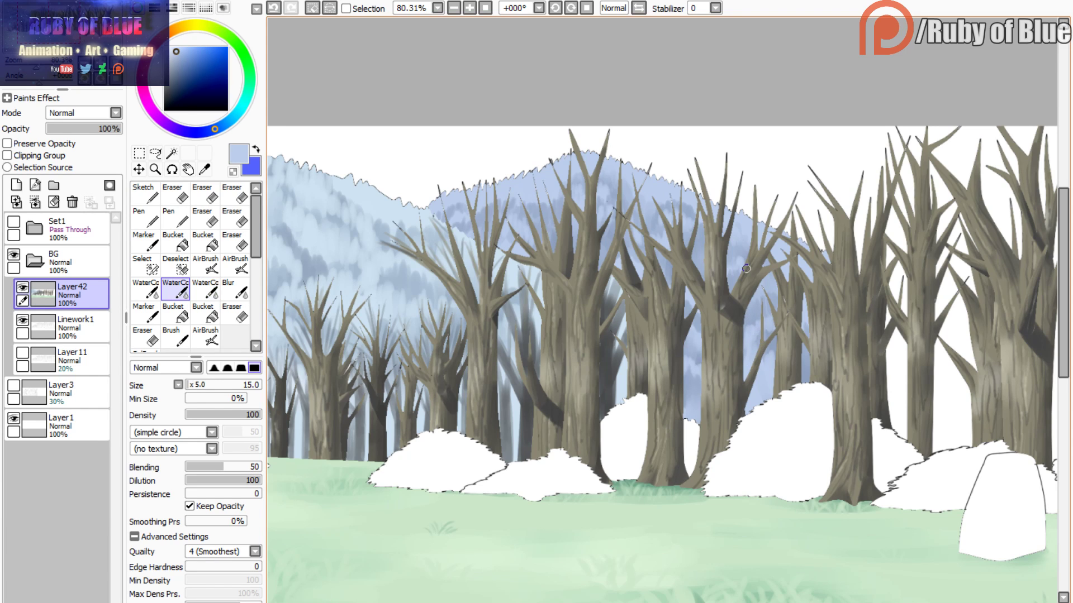
{"action": "key", "text": "c"}
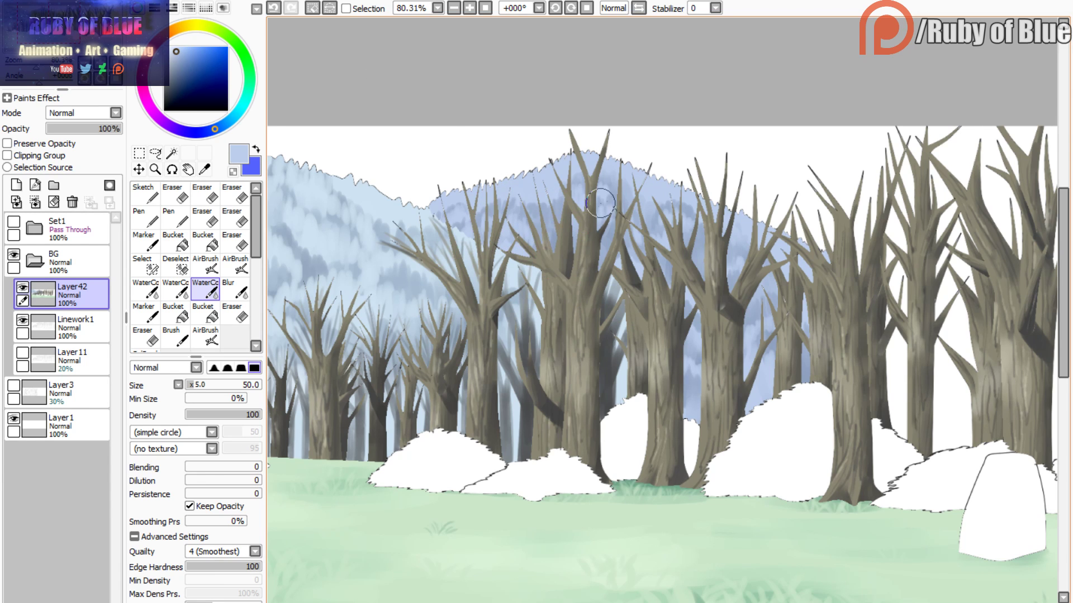
{"action": "left_click_drag", "start_coordinate": [616, 187], "coordinate": [638, 207]}
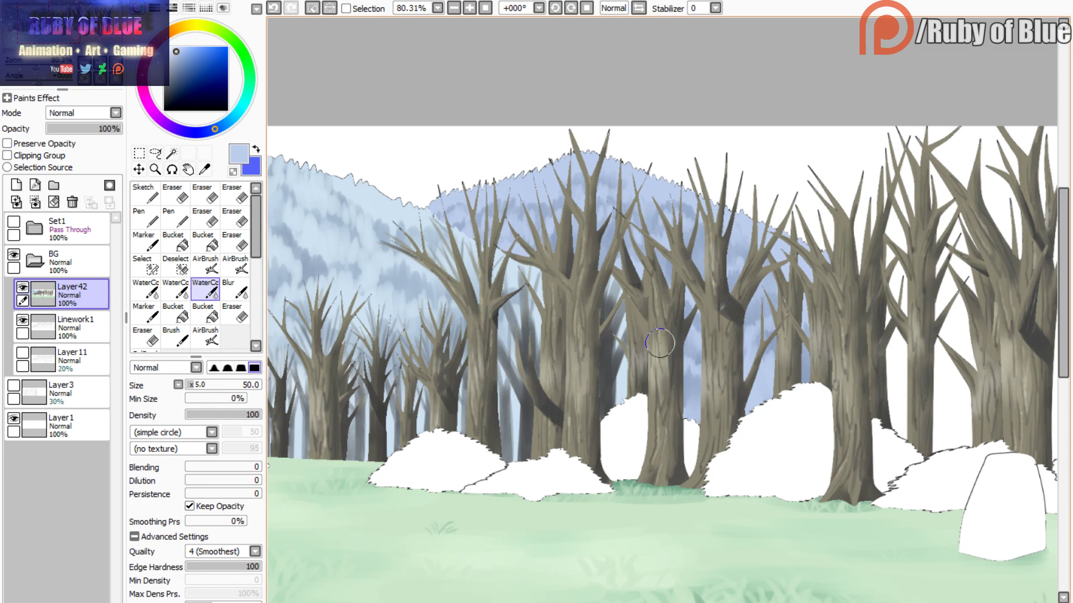
{"action": "left_click", "coordinate": [678, 189], "text": "alt"}
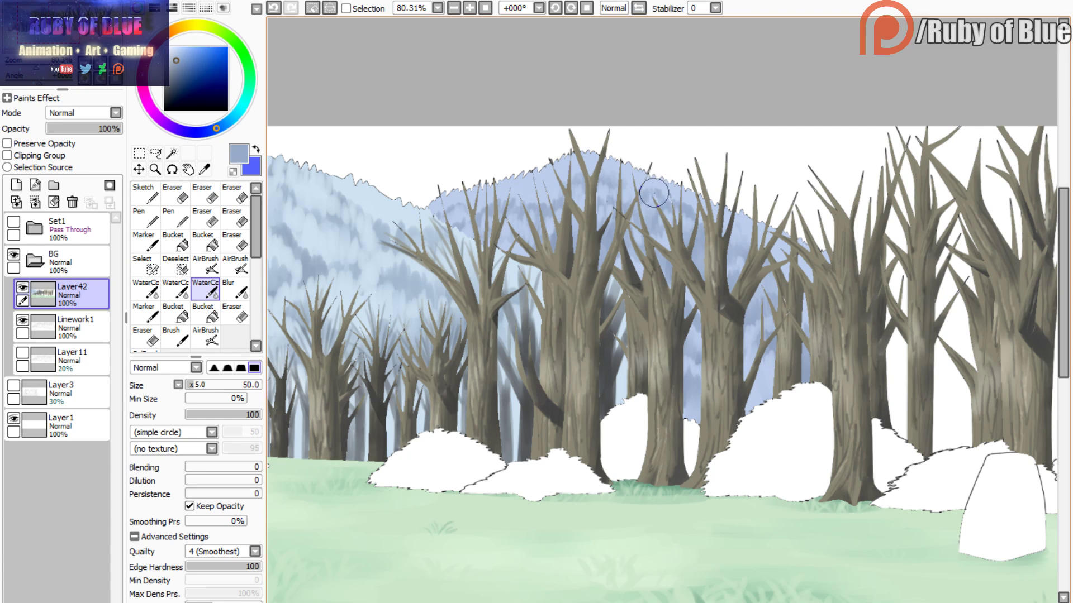
{"action": "left_click", "coordinate": [653, 193], "text": "alt"}
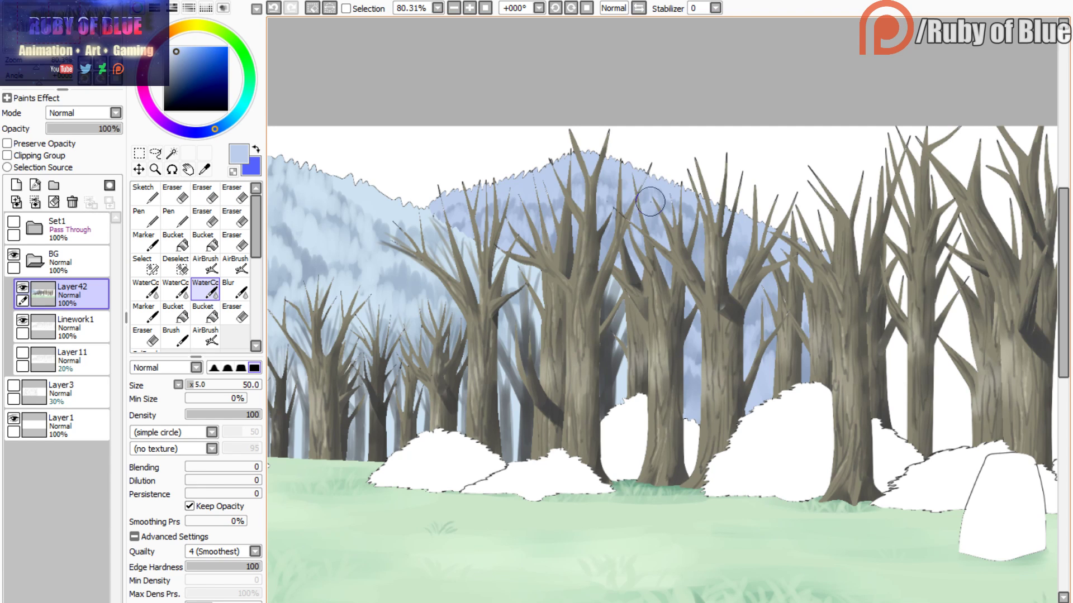
{"action": "left_click", "coordinate": [176, 289]}
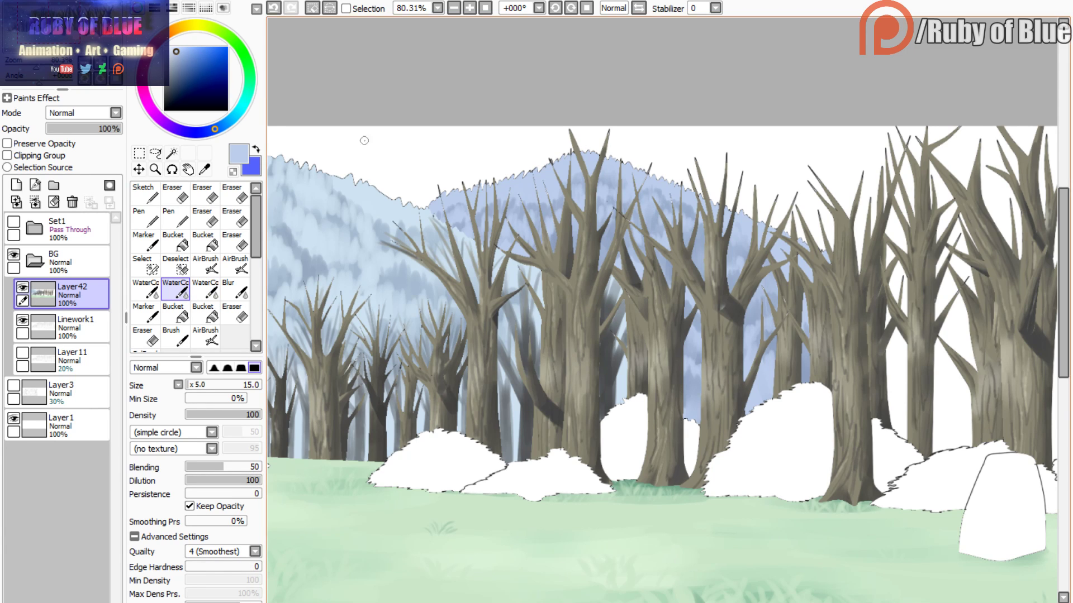
- Airbrush pale blue sampled from the first hill over the selected second hill's lower part at size 200, fading it towards the ground
{"action": "left_click_drag", "start_coordinate": [36, 66], "coordinate": [35, 64]}
{"action": "left_click", "coordinate": [273, 8]}
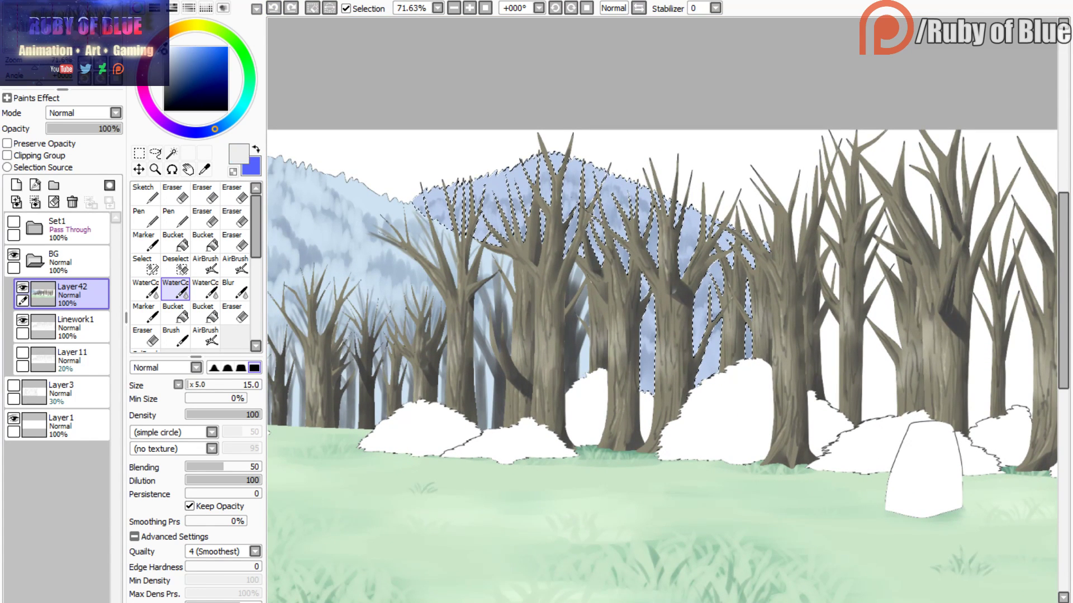
{"action": "left_click", "coordinate": [163, 47]}
{"action": "left_click", "coordinate": [205, 338]}
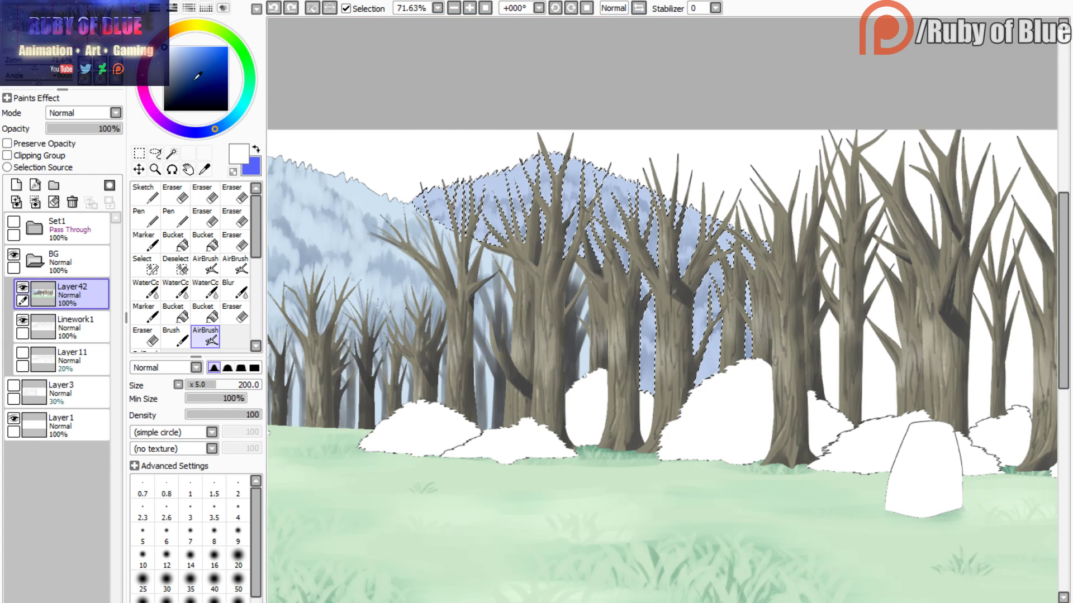
{"action": "left_click", "coordinate": [374, 193], "text": "alt"}
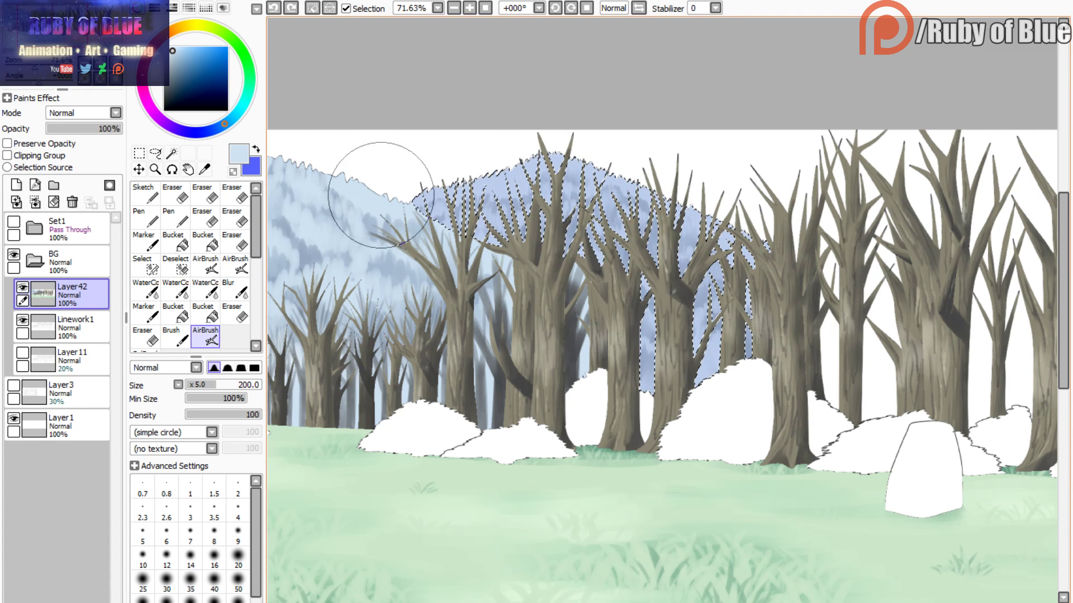
{"action": "mouse_move", "coordinate": [770, 364]}
{"action": "left_mouse_down"}
{"action": "mouse_move", "coordinate": [650, 346]}
{"action": "mouse_move", "coordinate": [771, 304]}
{"action": "mouse_move", "coordinate": [622, 313]}
{"action": "mouse_move", "coordinate": [781, 301]}
{"action": "mouse_move", "coordinate": [726, 263]}
{"action": "left_mouse_up"}
- Hide the selection outline and paint a distant trunk in the gap above the large bush in sampled dark grey, using size 25 and 10 WaterColor brushes
{"action": "left_click", "coordinate": [506, 377], "text": "alt"}
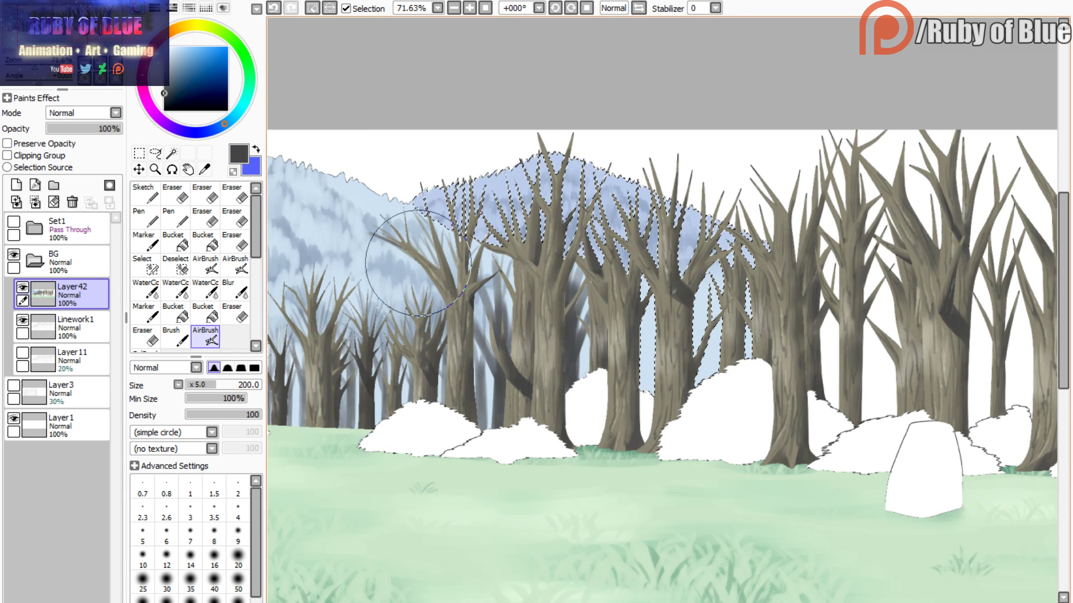
{"action": "left_click", "coordinate": [346, 8]}
{"action": "key", "text": "c"}
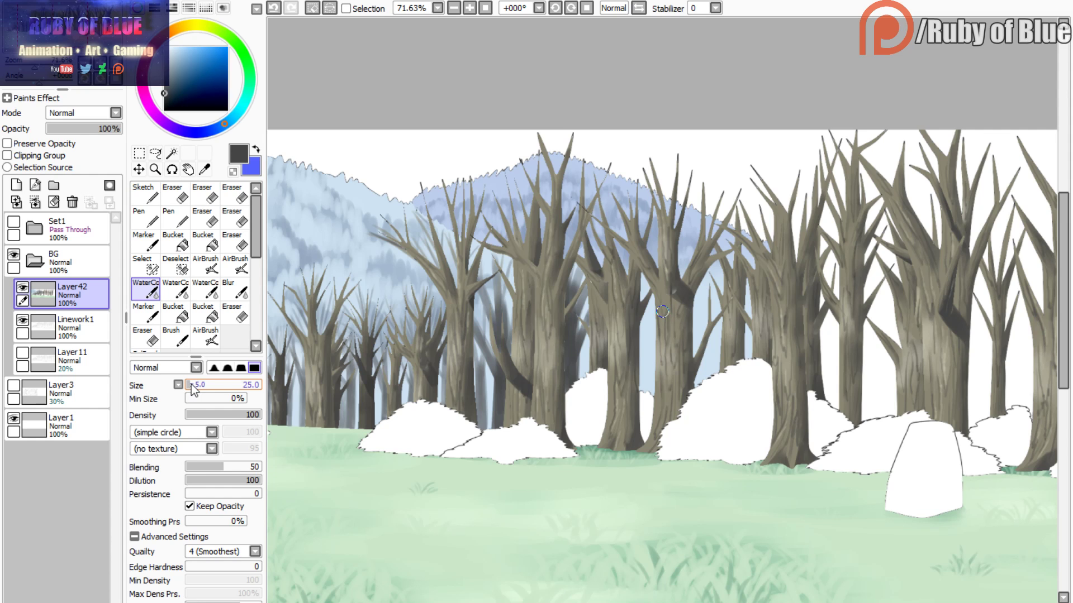
{"action": "key", "text": "c"}
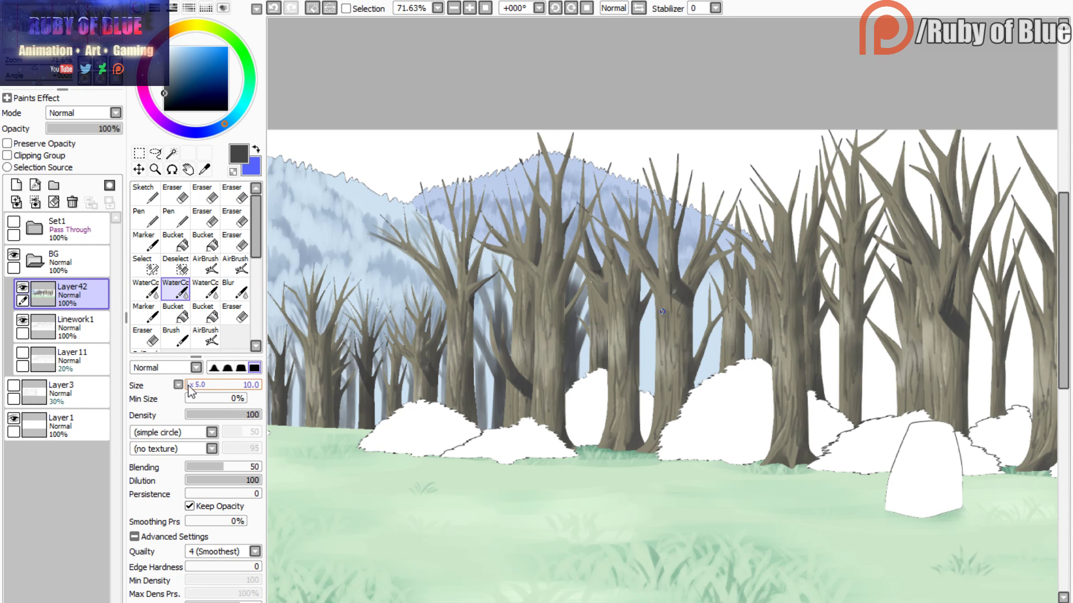
{"action": "left_click_drag", "start_coordinate": [35, 67], "coordinate": [40, 67]}
{"action": "left_click_drag", "start_coordinate": [47, 45], "coordinate": [52, 45]}
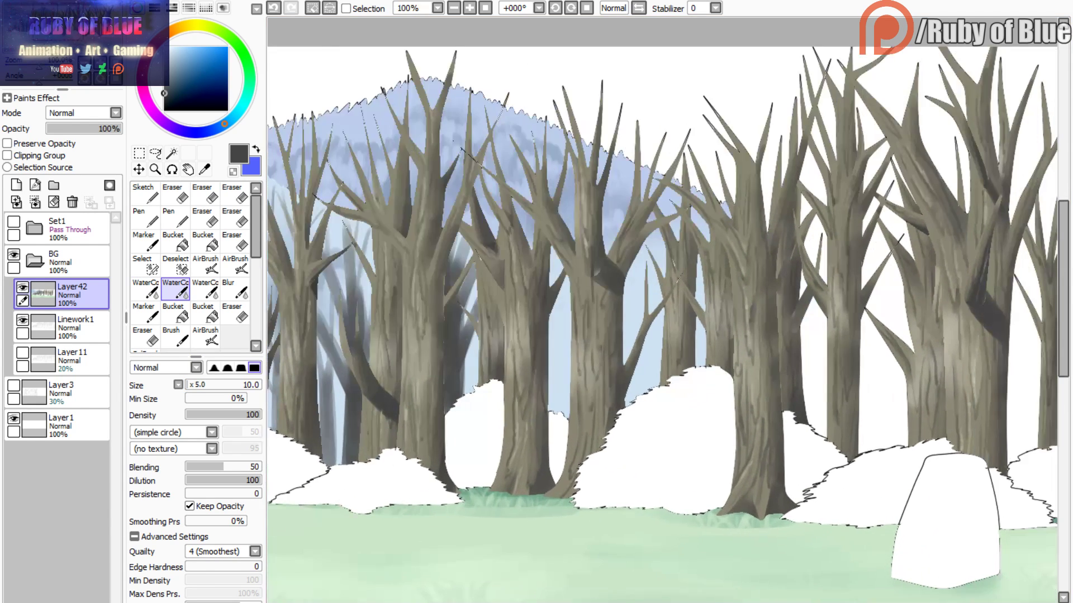
{"action": "key", "text": "c"}
{"action": "left_click_drag", "start_coordinate": [640, 295], "coordinate": [641, 396]}
{"action": "left_click_drag", "start_coordinate": [643, 317], "coordinate": [641, 429]}
{"action": "left_click_drag", "start_coordinate": [649, 296], "coordinate": [643, 385]}
{"action": "key", "text": "c"}
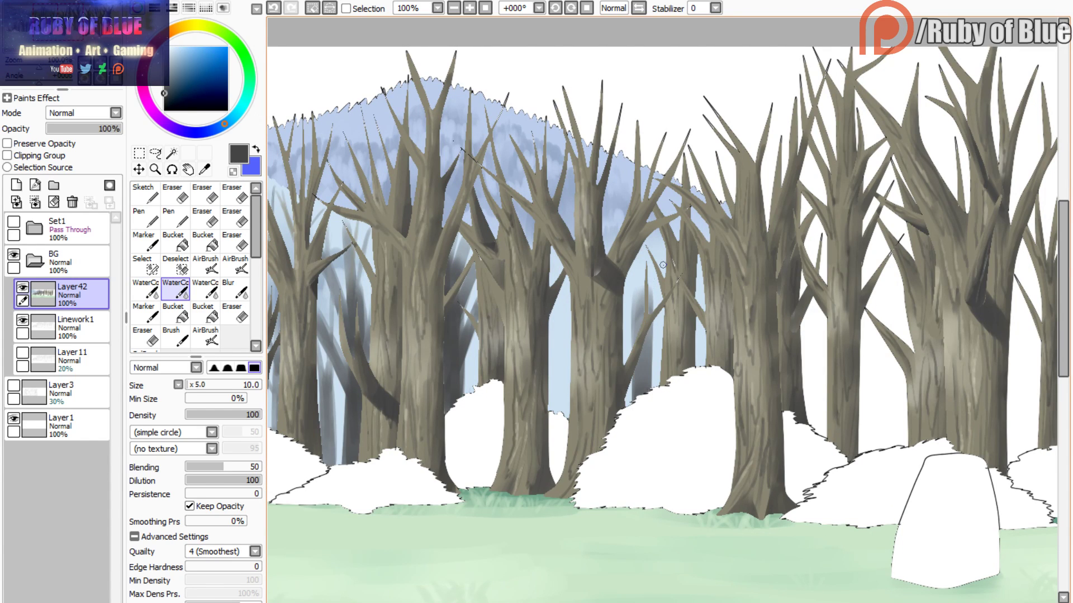
{"action": "mouse_move", "coordinate": [654, 309]}
{"action": "left_mouse_down"}
{"action": "mouse_move", "coordinate": [637, 362]}
{"action": "mouse_move", "coordinate": [642, 245]}
{"action": "mouse_move", "coordinate": [644, 346]}
{"action": "left_mouse_up"}
- Extend the distant trunk upward and add faint branches against the hill, alternating the size 25 and size 10 WaterColor brushes
{"action": "key", "text": "c"}
{"action": "left_click_drag", "start_coordinate": [647, 241], "coordinate": [634, 324]}
{"action": "key", "text": "c"}
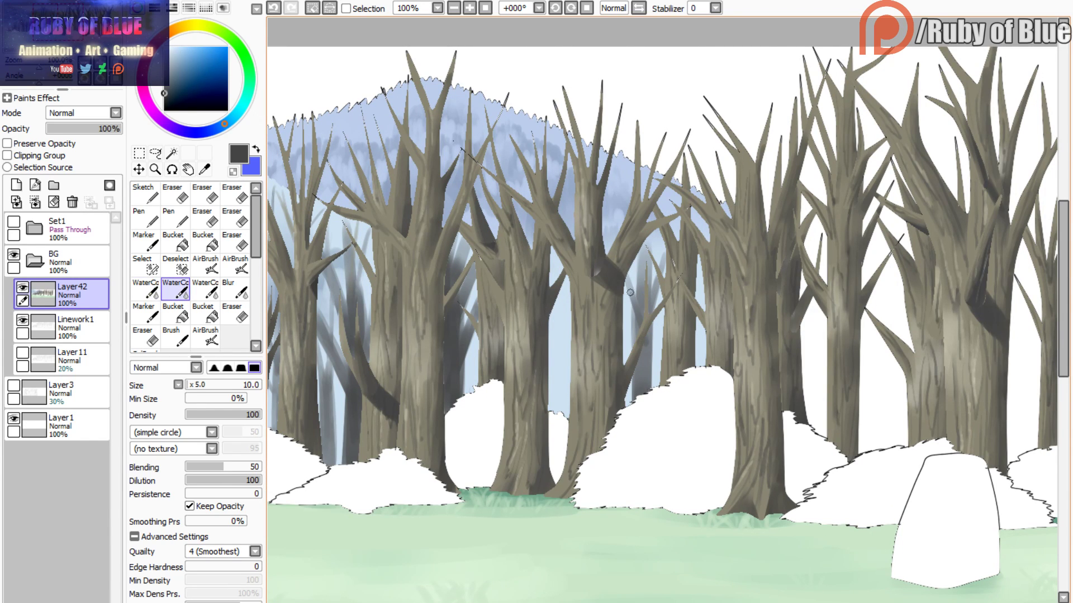
{"action": "key", "text": "c"}
{"action": "left_click_drag", "start_coordinate": [603, 223], "coordinate": [612, 242]}
{"action": "key", "text": "c"}
{"action": "key", "text": "c"}
{"action": "key", "text": "c"}
{"action": "left_click_drag", "start_coordinate": [617, 195], "coordinate": [640, 278]}
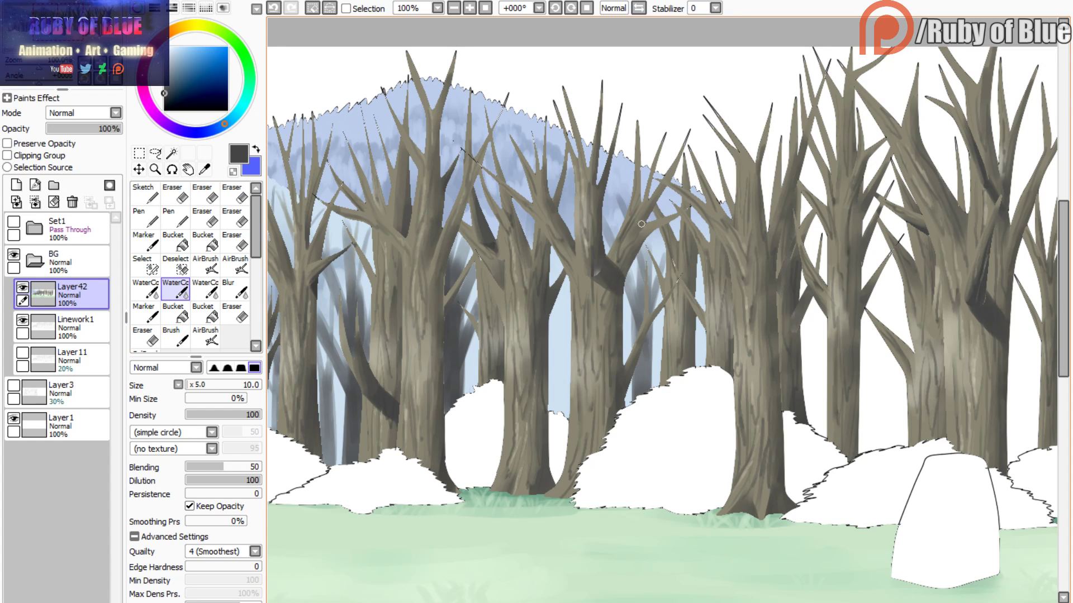
{"action": "mouse_move", "coordinate": [643, 223]}
{"action": "left_mouse_down"}
{"action": "mouse_move", "coordinate": [642, 300]}
{"action": "mouse_move", "coordinate": [649, 286]}
{"action": "left_mouse_up"}
{"action": "left_click_drag", "start_coordinate": [677, 206], "coordinate": [653, 307]}
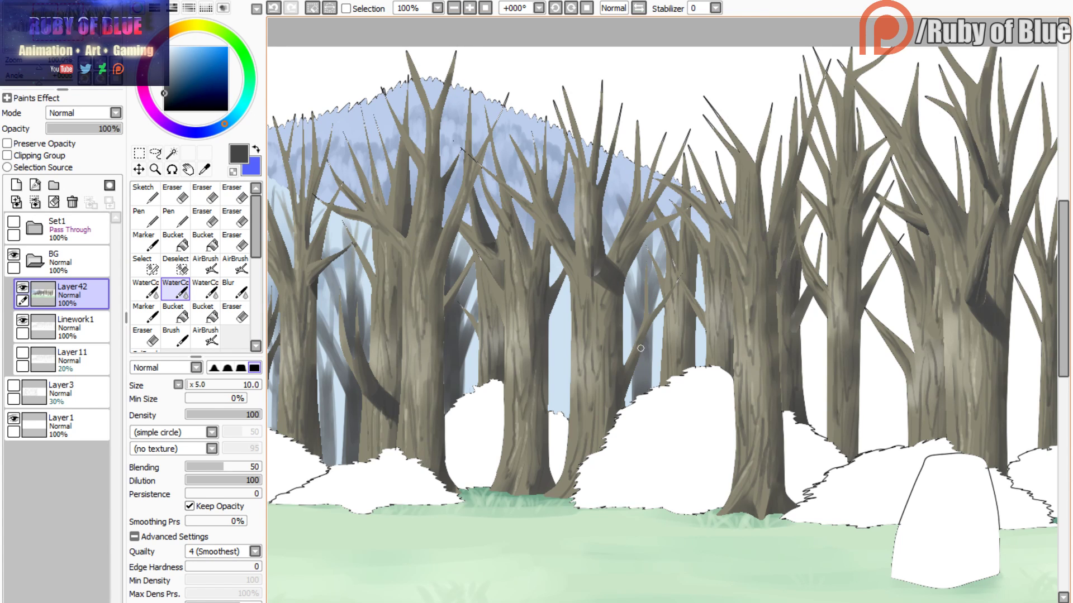
- Darken the lower part of the distant trunk down to the large bush with vertical WaterColor strokes
{"action": "key", "text": "c"}
{"action": "left_click_drag", "start_coordinate": [639, 363], "coordinate": [639, 377]}
{"action": "left_click_drag", "start_coordinate": [642, 330], "coordinate": [643, 390]}
{"action": "key", "text": "c"}
- Paint and blend a second distant trunk with faint upper branches in the narrow gap between the two large trees beside the bush
{"action": "key", "text": "c"}
{"action": "left_click_drag", "start_coordinate": [562, 318], "coordinate": [563, 388]}
{"action": "left_click_drag", "start_coordinate": [563, 331], "coordinate": [569, 410]}
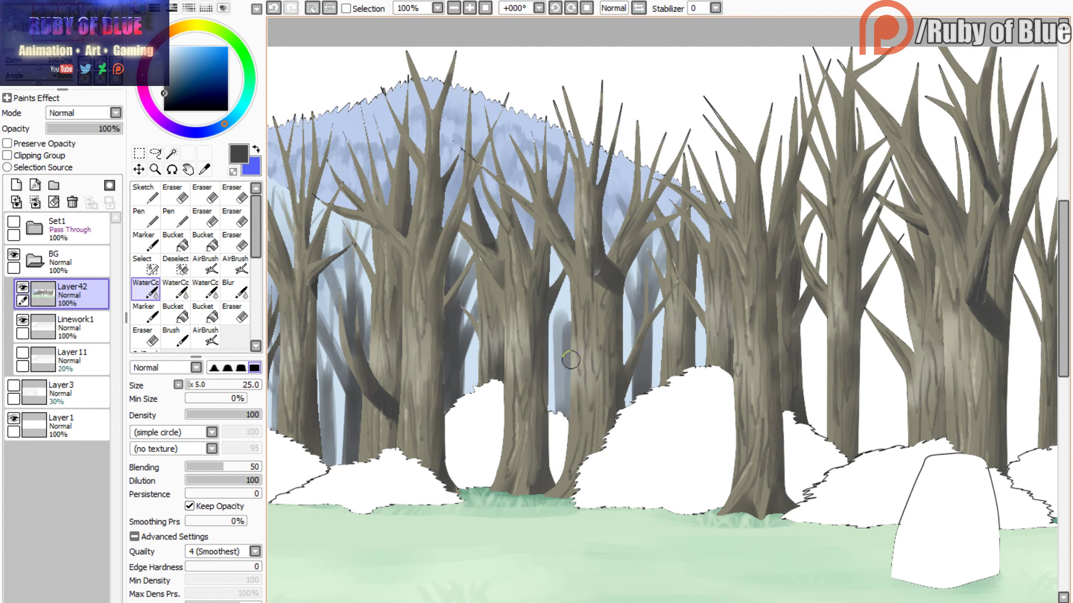
{"action": "left_click_drag", "start_coordinate": [570, 359], "coordinate": [569, 409]}
{"action": "mouse_move", "coordinate": [565, 300]}
{"action": "left_mouse_down"}
{"action": "mouse_move", "coordinate": [563, 413]}
{"action": "mouse_move", "coordinate": [556, 405]}
{"action": "left_mouse_up"}
{"action": "key", "text": "c"}
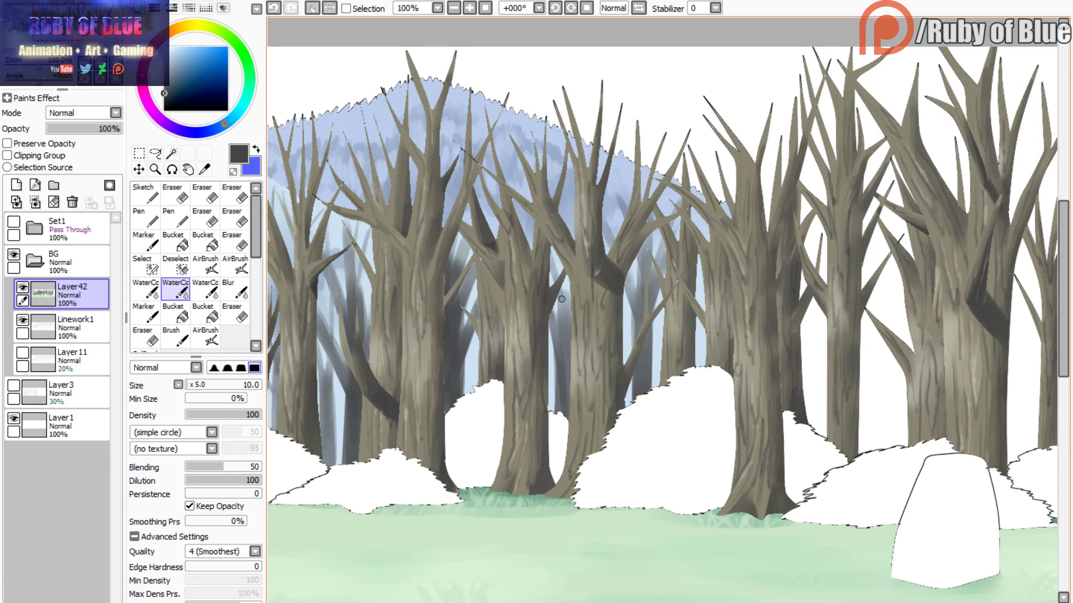
{"action": "left_click_drag", "start_coordinate": [561, 299], "coordinate": [568, 325]}
{"action": "mouse_move", "coordinate": [569, 199]}
{"action": "left_mouse_down"}
{"action": "mouse_move", "coordinate": [572, 241]}
{"action": "mouse_move", "coordinate": [555, 196]}
{"action": "left_mouse_up"}
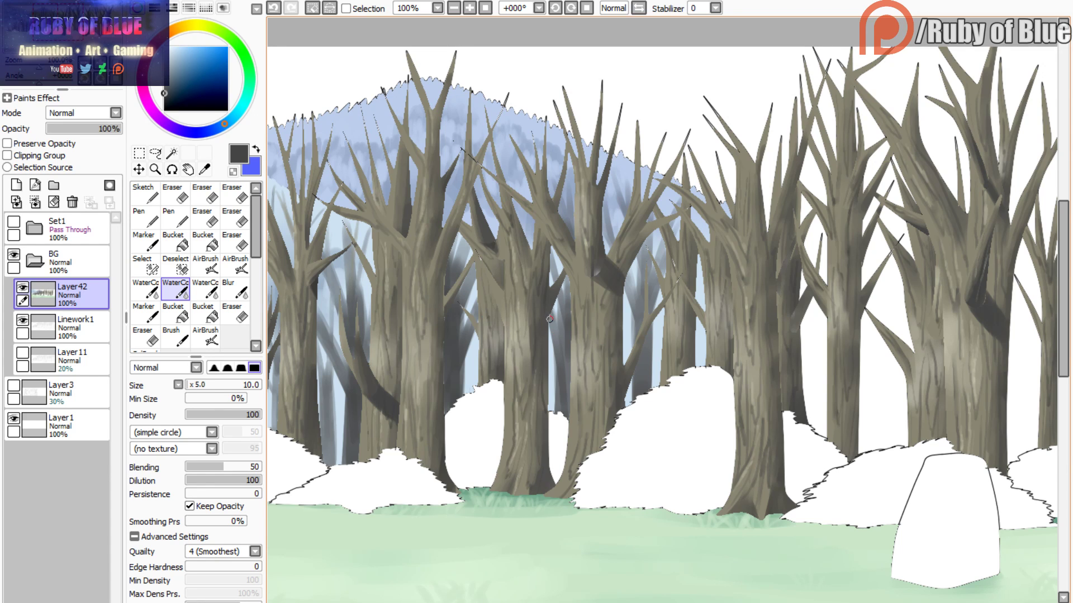
{"action": "key", "text": "c"}
{"action": "left_click_drag", "start_coordinate": [560, 327], "coordinate": [563, 406]}
- Add distant trunk shading in the gap beside the small tree near the hill's right end, and clear the selection
{"action": "key", "text": "c"}
{"action": "left_click_drag", "start_coordinate": [696, 271], "coordinate": [696, 378]}
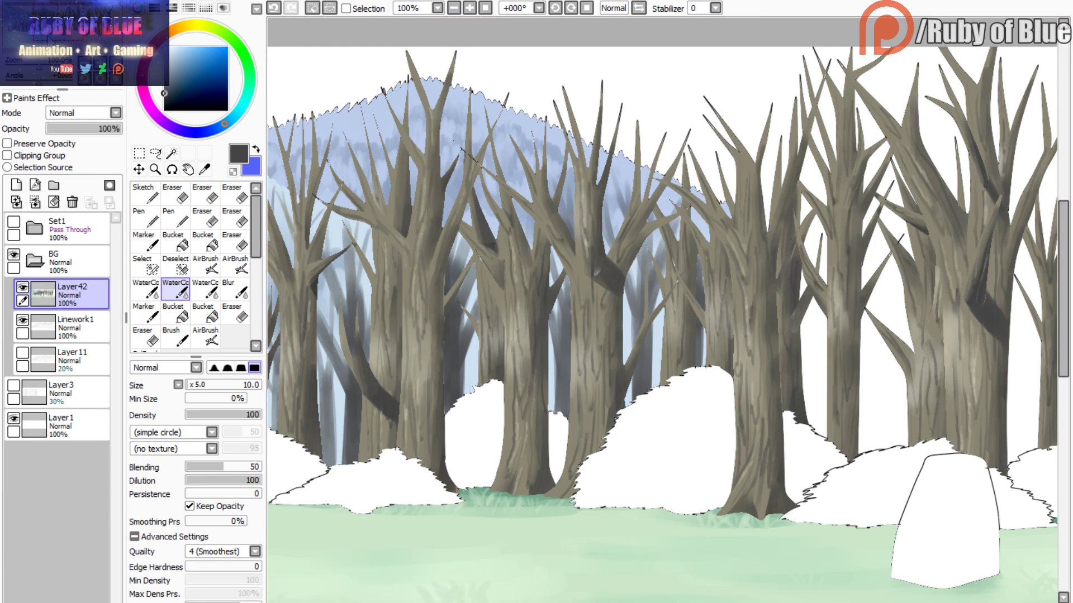
{"action": "left_click_drag", "start_coordinate": [737, 324], "coordinate": [585, 313]}
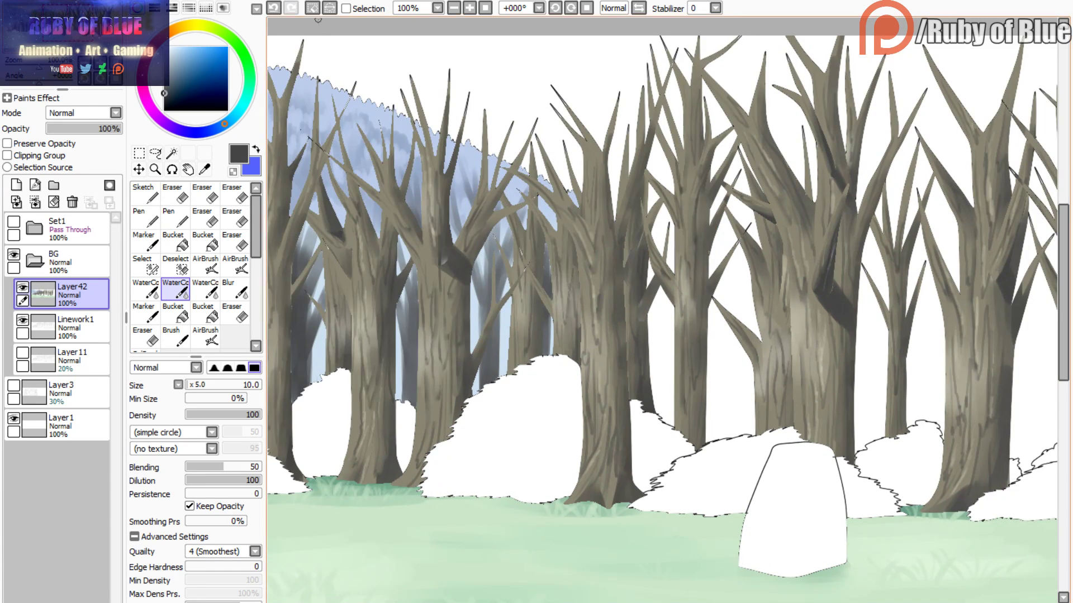
{"action": "left_click", "coordinate": [313, 8]}
- Select the unpainted branch gap on the small tree behind the leftmost bush with the Magic Wand, hiding Layer42 while selecting
{"action": "left_click_drag", "start_coordinate": [39, 65], "coordinate": [47, 31]}
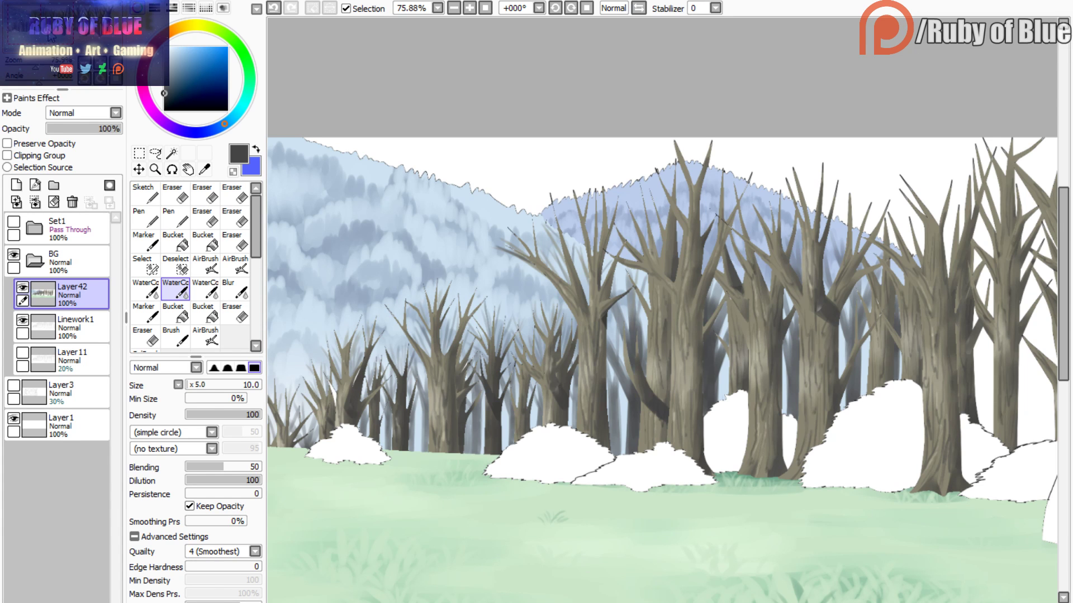
{"action": "mouse_move", "coordinate": [50, 33]}
{"action": "left_mouse_down"}
{"action": "mouse_move", "coordinate": [107, 34]}
{"action": "mouse_move", "coordinate": [52, 38]}
{"action": "mouse_move", "coordinate": [75, 35]}
{"action": "mouse_move", "coordinate": [34, 63]}
{"action": "mouse_move", "coordinate": [63, 39]}
{"action": "mouse_move", "coordinate": [12, 44]}
{"action": "mouse_move", "coordinate": [26, 43]}
{"action": "mouse_move", "coordinate": [42, 67]}
{"action": "left_mouse_up"}
{"action": "left_click_drag", "start_coordinate": [44, 41], "coordinate": [44, 43]}
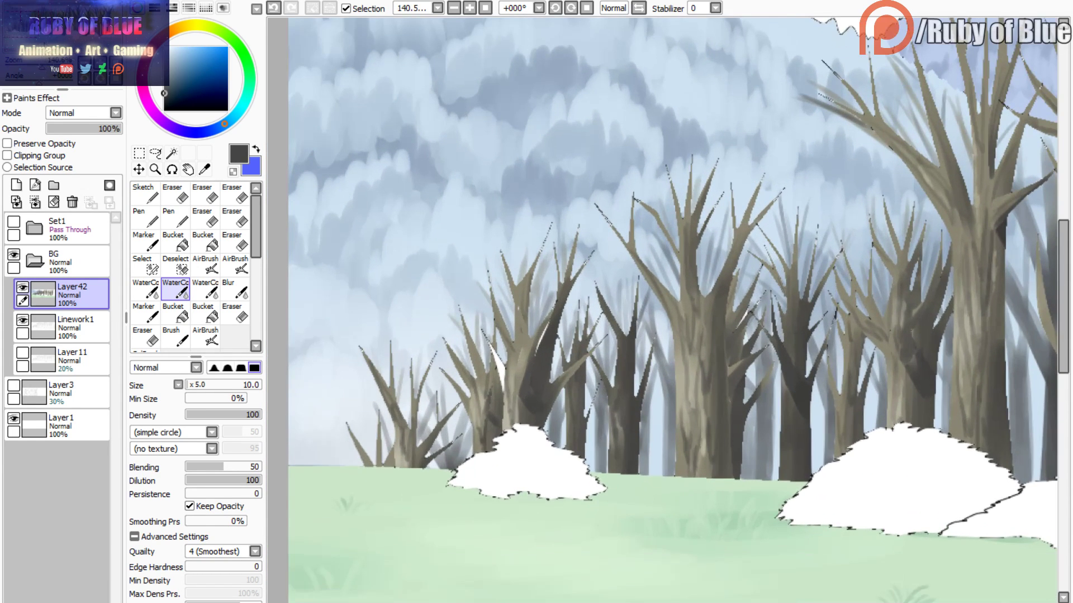
{"action": "key", "text": "w"}
{"action": "left_click", "coordinate": [488, 350]}
{"action": "key", "text": "ctrl+d"}
{"action": "left_click", "coordinate": [23, 287]}
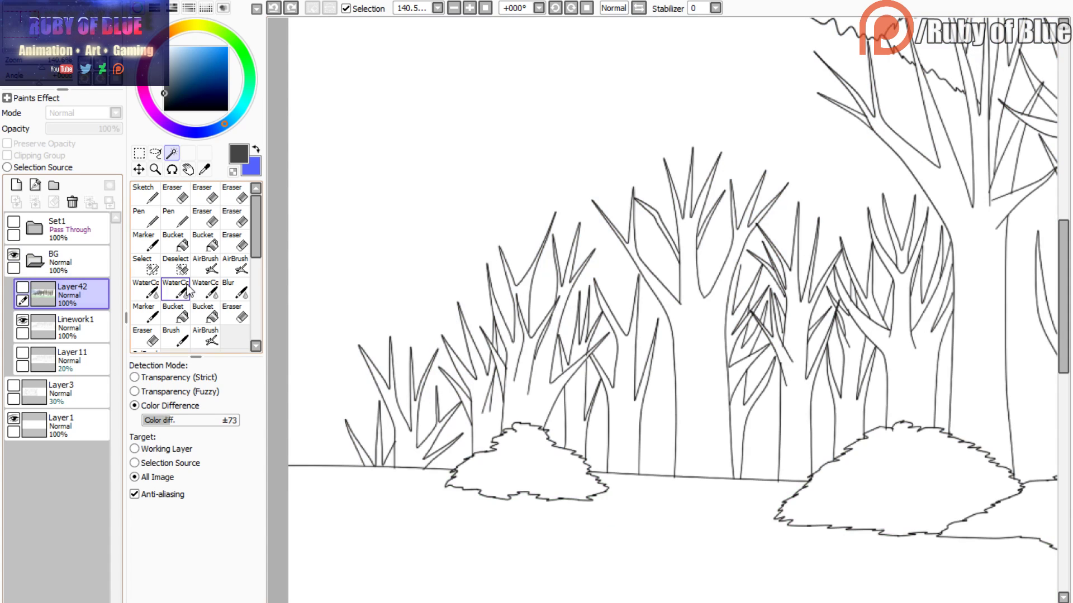
{"action": "left_click", "coordinate": [496, 361]}
{"action": "key", "text": "a"}
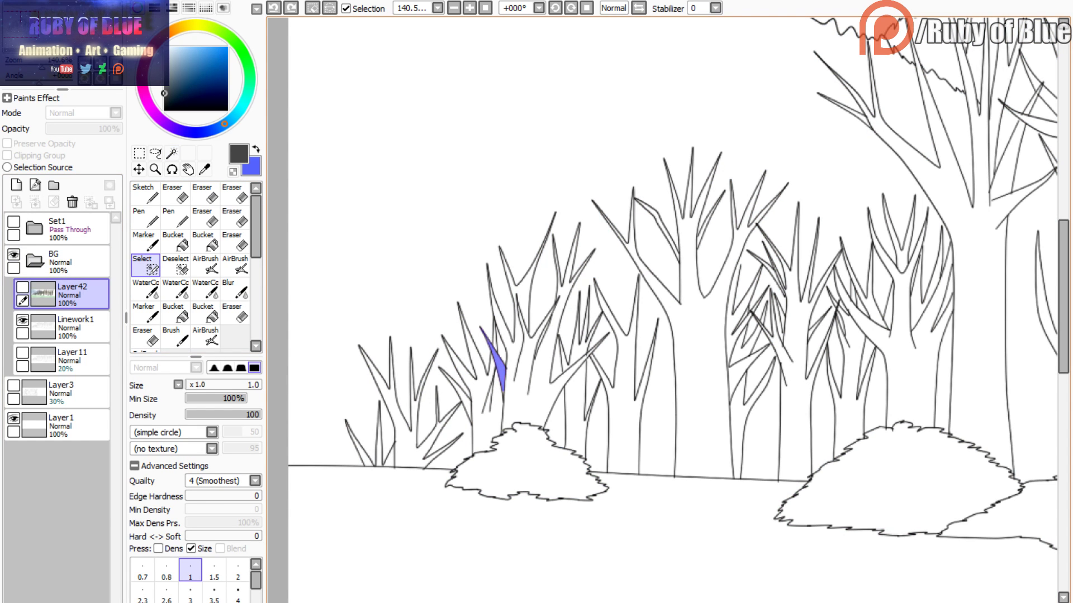
{"action": "left_click", "coordinate": [22, 287]}
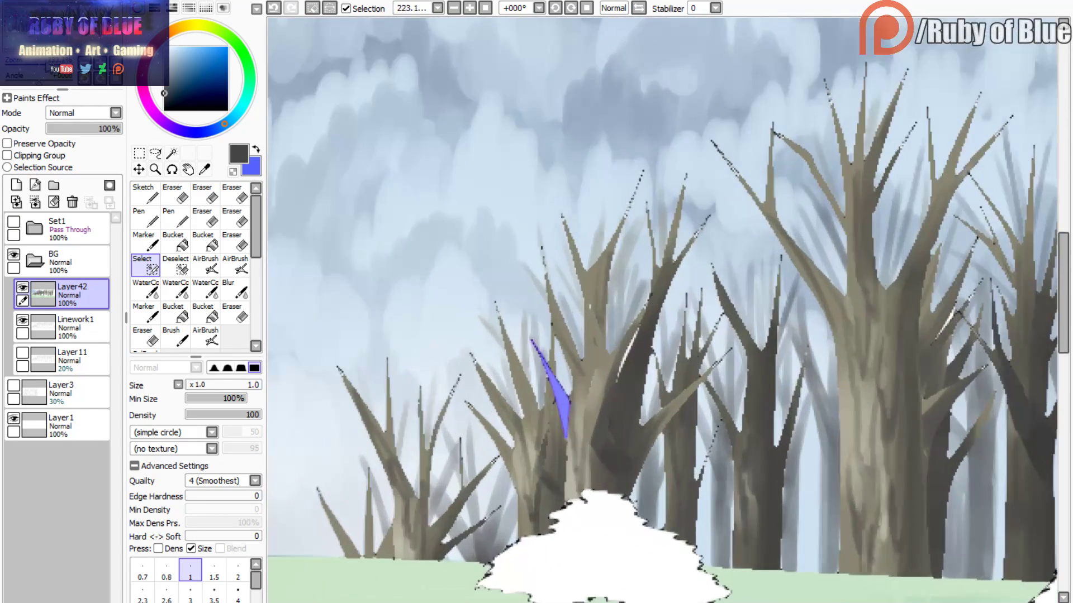
- Fill the selected branch gap on the Linework1 layer with sampled grey-brown using the size 32 Marker, and clear the selection
{"action": "left_click", "coordinate": [93, 35]}
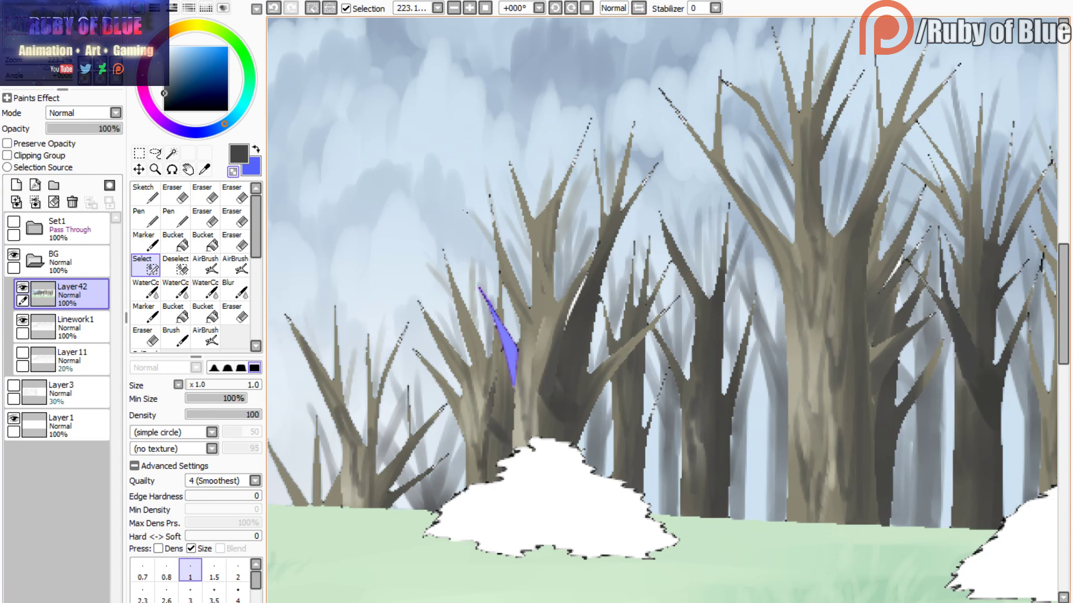
{"action": "left_click", "coordinate": [75, 325]}
{"action": "left_click", "coordinate": [144, 312]}
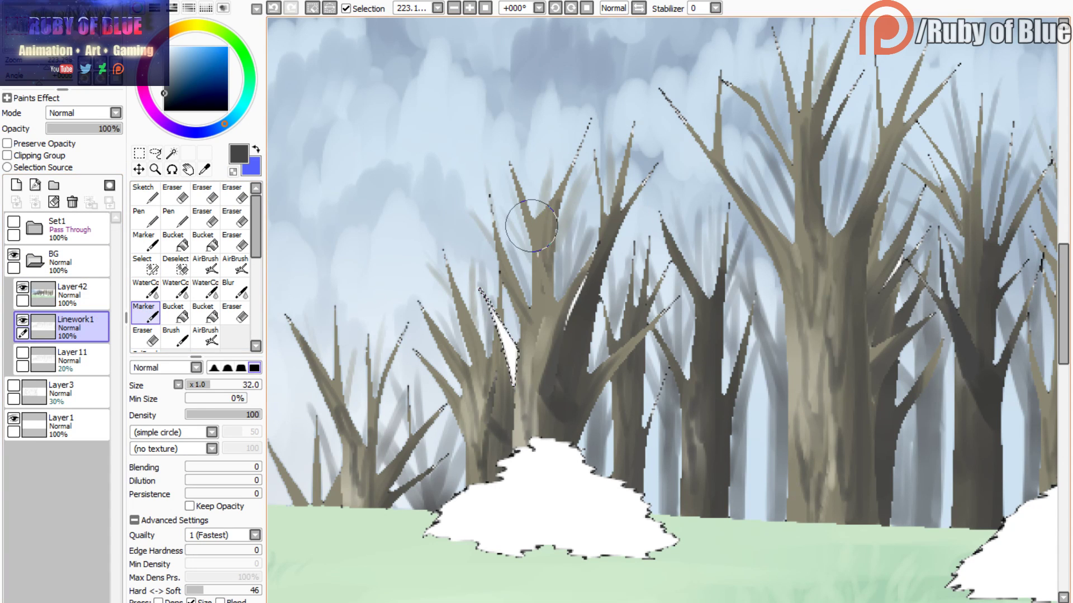
{"action": "left_click", "coordinate": [503, 276], "text": "alt"}
{"action": "left_click_drag", "start_coordinate": [497, 299], "coordinate": [499, 342]}
{"action": "left_click", "coordinate": [312, 7]}
- Inspect the tree line for remaining gaps and compare the whole painting with the Linework1 layer hidden and shown
{"action": "left_click", "coordinate": [66, 24]}
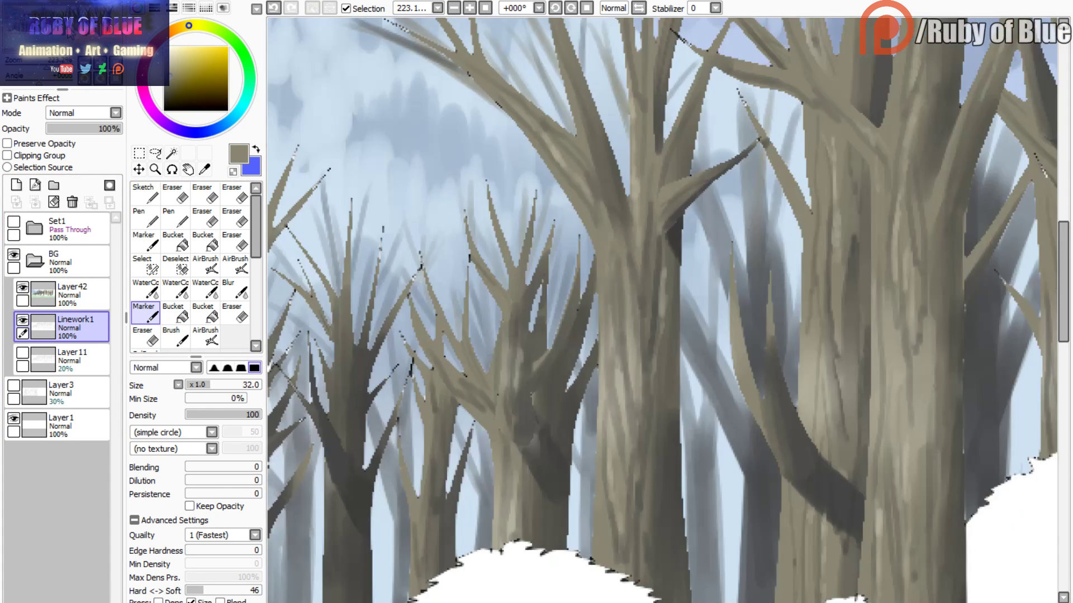
{"action": "mouse_move", "coordinate": [46, 67]}
{"action": "left_mouse_down"}
{"action": "mouse_move", "coordinate": [33, 66]}
{"action": "mouse_move", "coordinate": [56, 44]}
{"action": "left_mouse_up"}
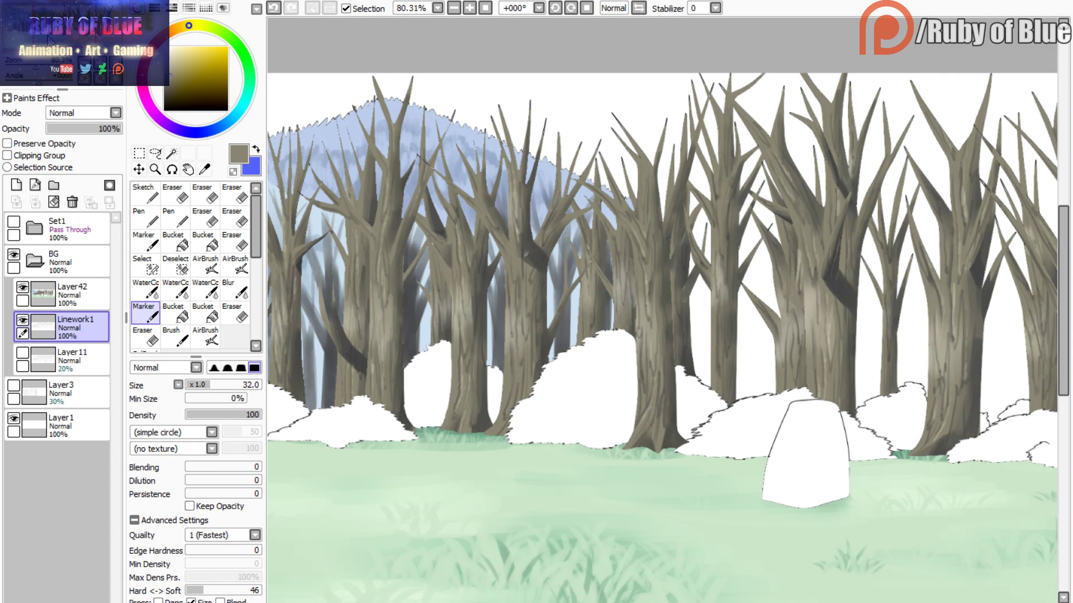
{"action": "mouse_move", "coordinate": [45, 38]}
{"action": "left_mouse_down"}
{"action": "mouse_move", "coordinate": [73, 37]}
{"action": "mouse_move", "coordinate": [39, 37]}
{"action": "mouse_move", "coordinate": [70, 38]}
{"action": "mouse_move", "coordinate": [38, 67]}
{"action": "mouse_move", "coordinate": [50, 46]}
{"action": "left_mouse_up"}
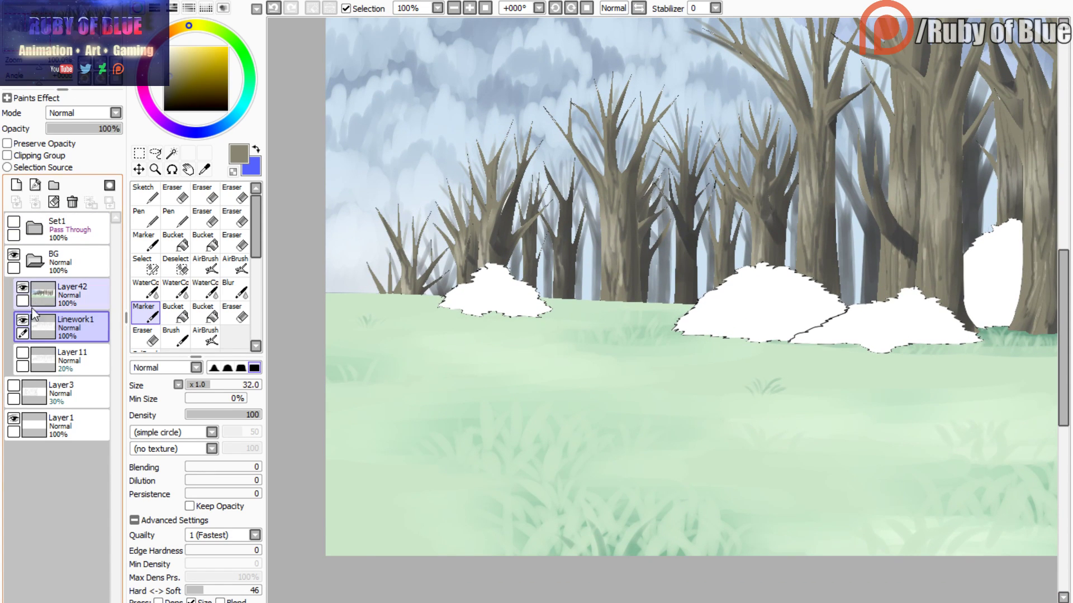
{"action": "left_click", "coordinate": [36, 324]}
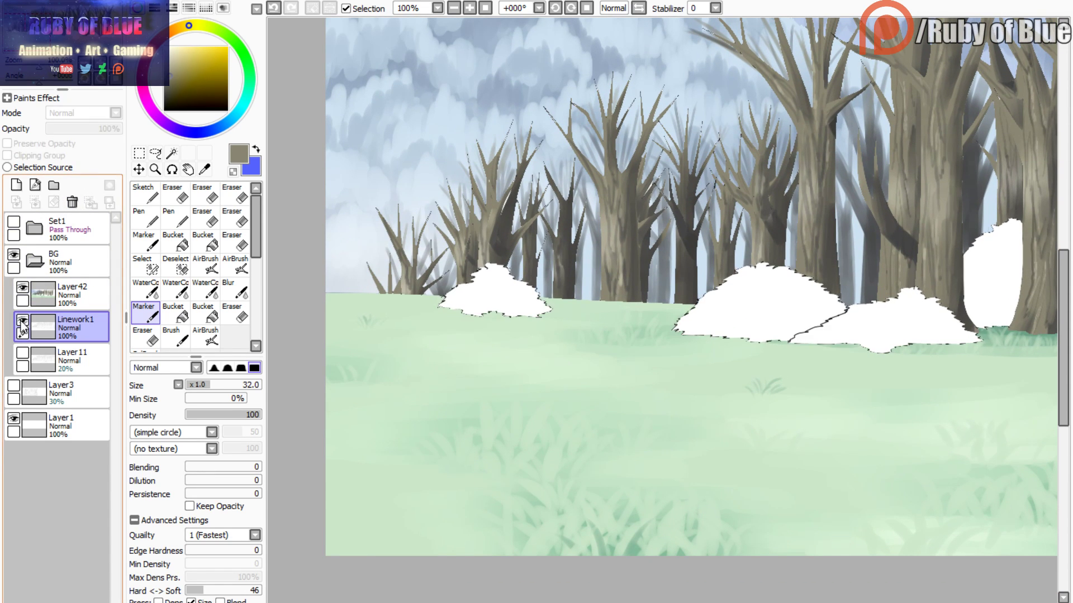
{"action": "key", "text": "Home"}
{"action": "left_click", "coordinate": [22, 319]}
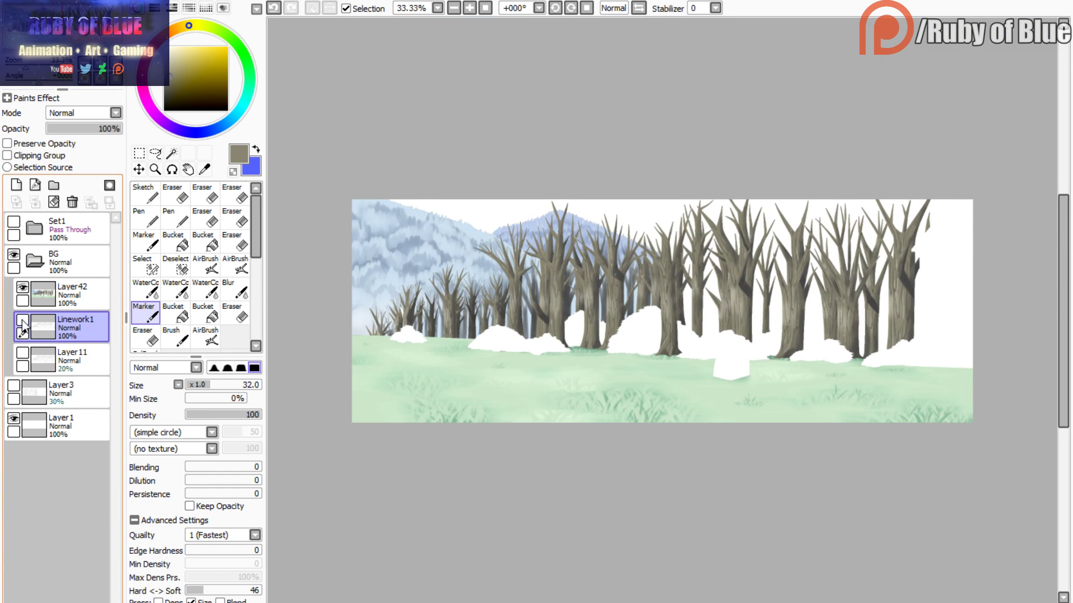
{"action": "left_click", "coordinate": [21, 319]}
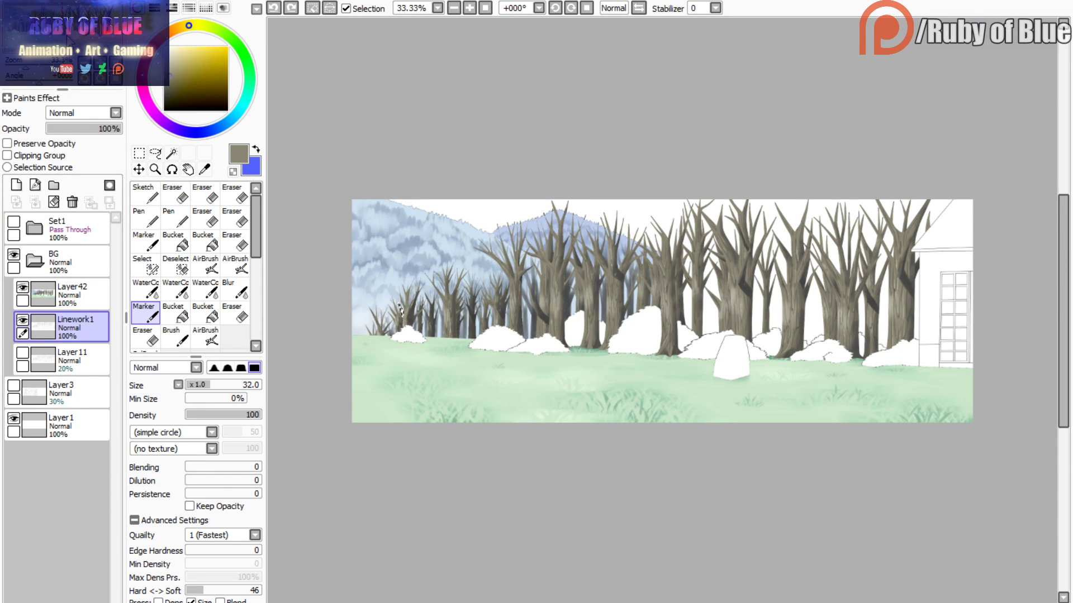
- Fill the remaining branch gap behind the leftmost bush with grey-brown on Layer42, and clear the selection
{"action": "left_click_drag", "start_coordinate": [28, 60], "coordinate": [42, 68]}
{"action": "left_click_drag", "start_coordinate": [60, 38], "coordinate": [36, 41]}
{"action": "left_click", "coordinate": [71, 291]}
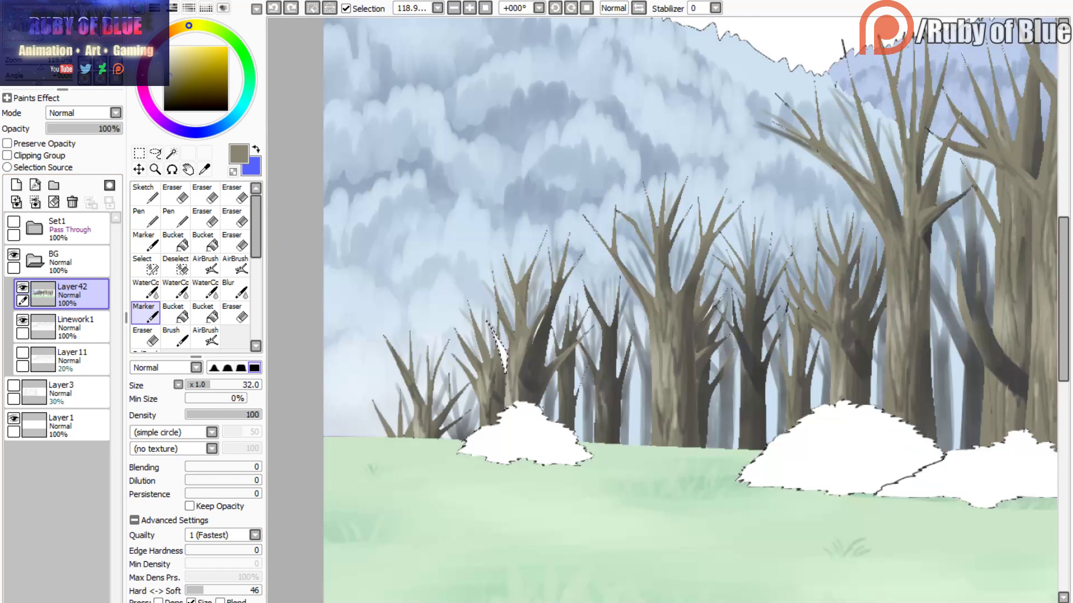
{"action": "key", "text": "ctrl+d"}
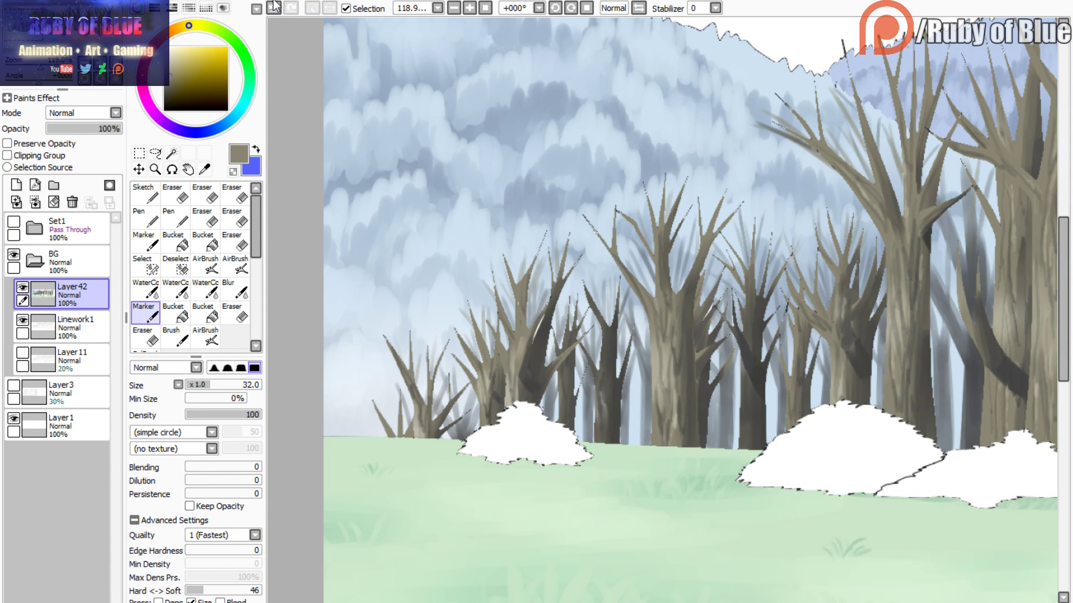
- Hide Layer42 and select the leftmost bush and the next bush along the tree line with the Magic Wand
{"action": "left_click_drag", "start_coordinate": [42, 68], "coordinate": [38, 69]}
{"action": "left_click", "coordinate": [40, 43]}
{"action": "left_click", "coordinate": [22, 288]}
{"action": "key", "text": "w"}
{"action": "left_click", "coordinate": [394, 314]}
{"action": "left_click", "coordinate": [66, 39]}
{"action": "left_click", "coordinate": [23, 288]}
{"action": "left_click", "coordinate": [22, 288]}
{"action": "left_click", "coordinate": [416, 326]}
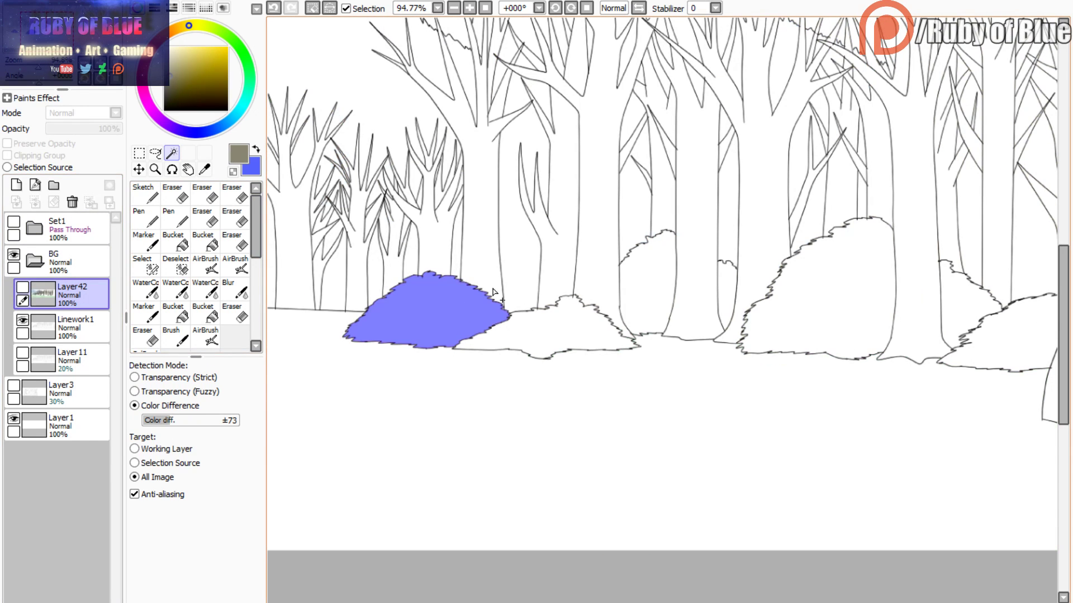
- Add the bush sections between the trunks, the large bush and its part beyond the trunk to the selection
{"action": "left_click", "coordinate": [633, 297]}
{"action": "left_click", "coordinate": [723, 287]}
{"action": "left_click", "coordinate": [84, 26]}
{"action": "left_click", "coordinate": [512, 297]}
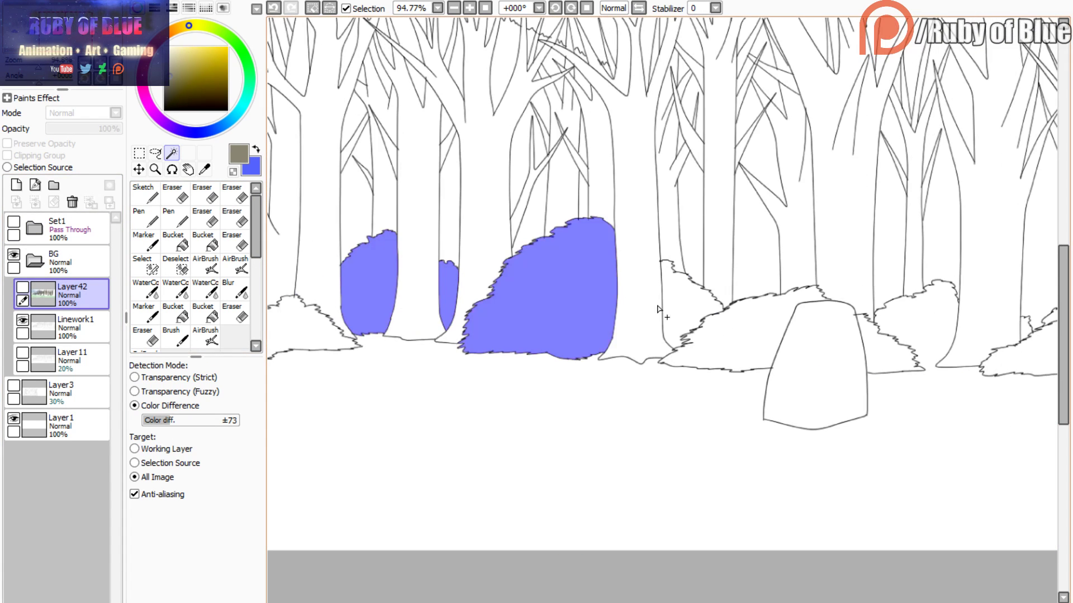
{"action": "left_click", "coordinate": [666, 311]}
- Show Layer42 and add the bush between the rounded stone and the next trunk to the selection, undoing any stray pick
{"action": "left_click", "coordinate": [77, 26]}
{"action": "left_click", "coordinate": [22, 288]}
{"action": "left_click", "coordinate": [22, 288]}
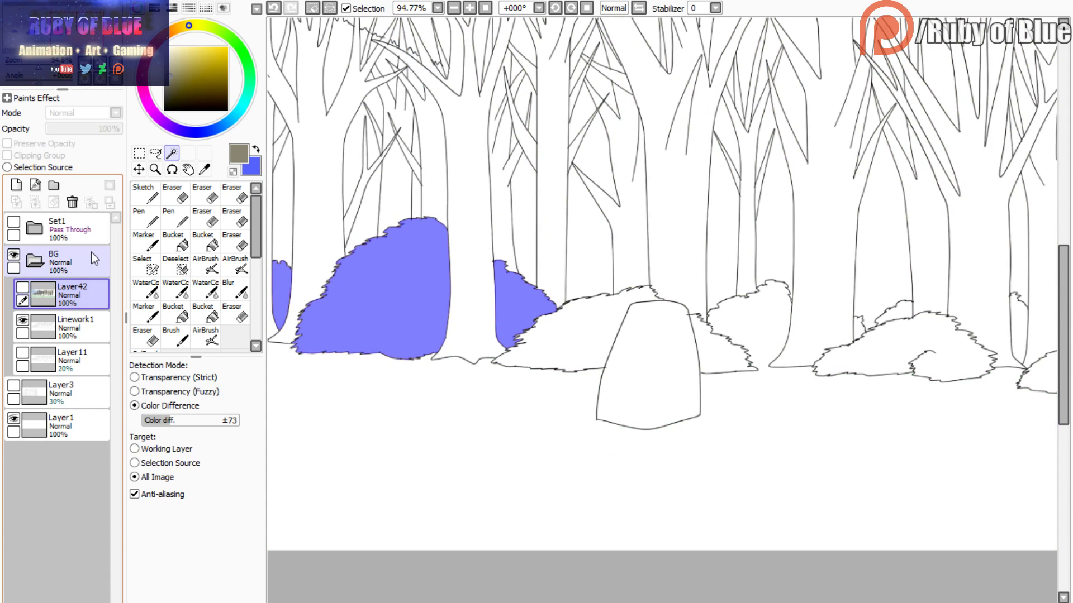
{"action": "left_click", "coordinate": [22, 287]}
{"action": "left_click", "coordinate": [23, 287]}
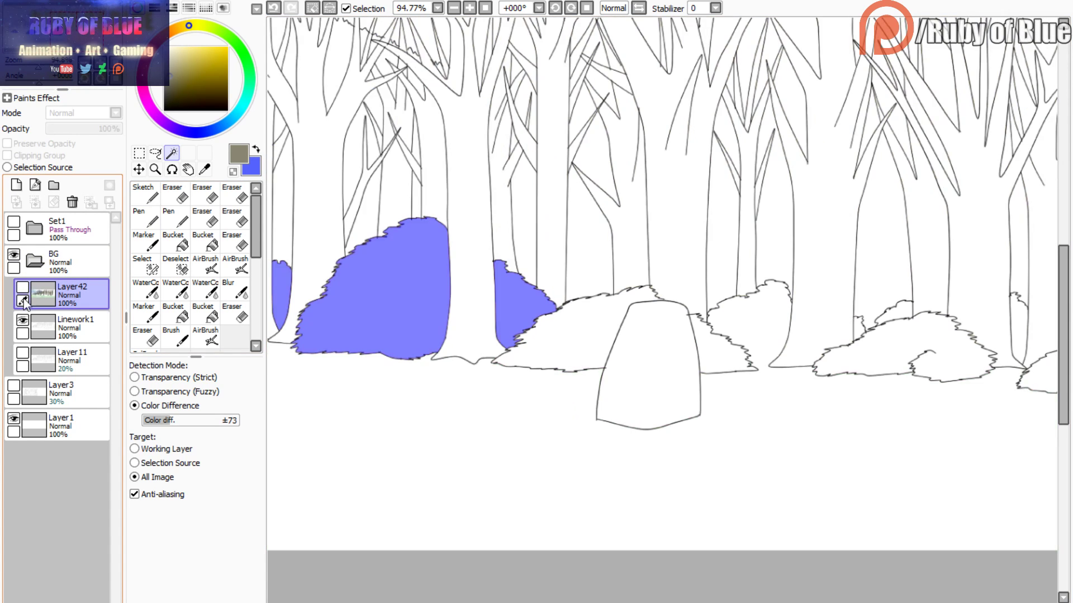
{"action": "left_click", "coordinate": [22, 288]}
{"action": "left_click", "coordinate": [78, 26]}
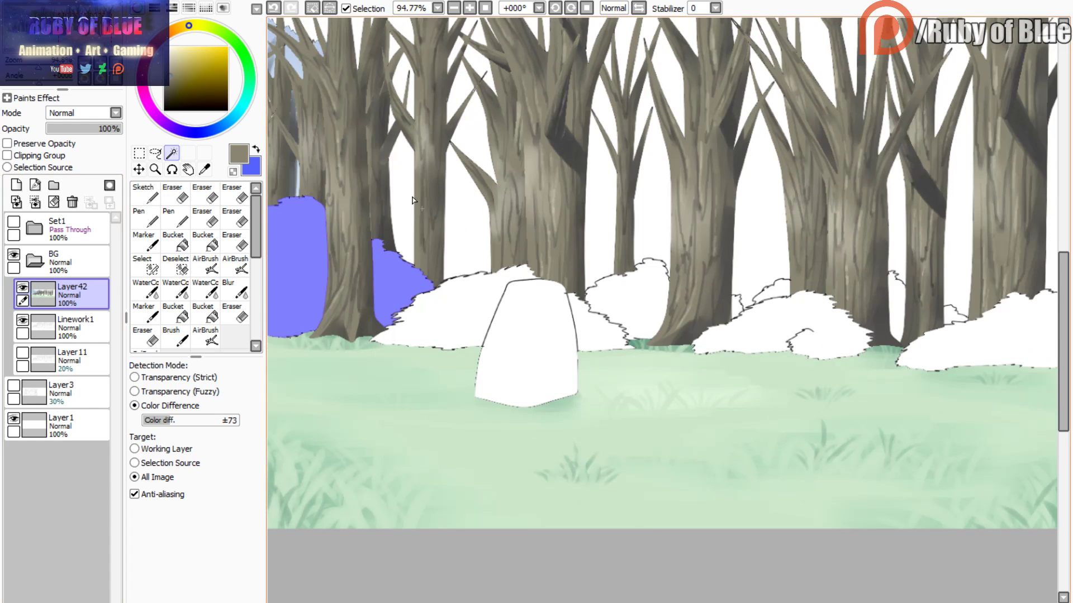
{"action": "left_click", "coordinate": [594, 284]}
{"action": "left_click", "coordinate": [730, 340]}
{"action": "key", "text": "ctrl+z"}
- Hide Layer42 and add the low bush with the inner curl, beyond the stone, to the Magic Wand selection
{"action": "left_click", "coordinate": [90, 28]}
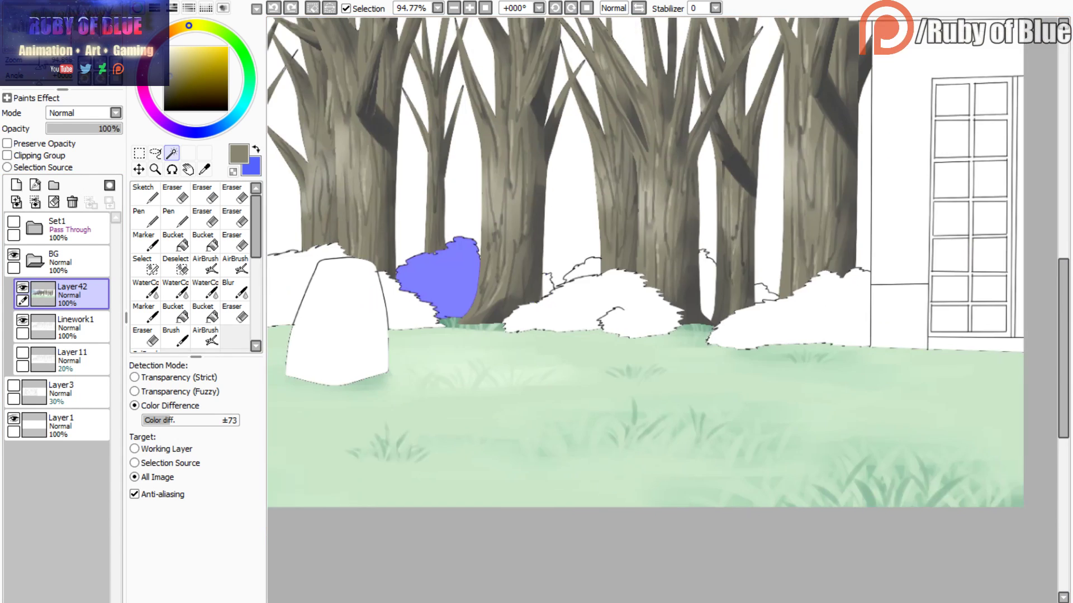
{"action": "left_click_drag", "start_coordinate": [38, 67], "coordinate": [42, 68]}
{"action": "left_click", "coordinate": [23, 288]}
{"action": "left_click", "coordinate": [460, 295]}
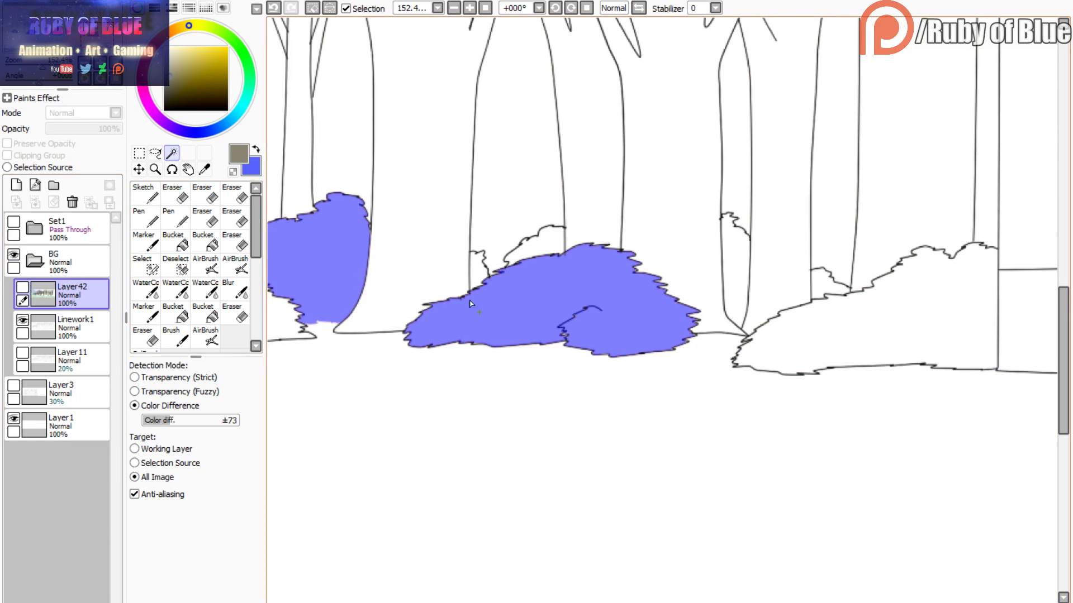
{"action": "left_click", "coordinate": [146, 265]}
{"action": "left_click", "coordinate": [172, 153]}
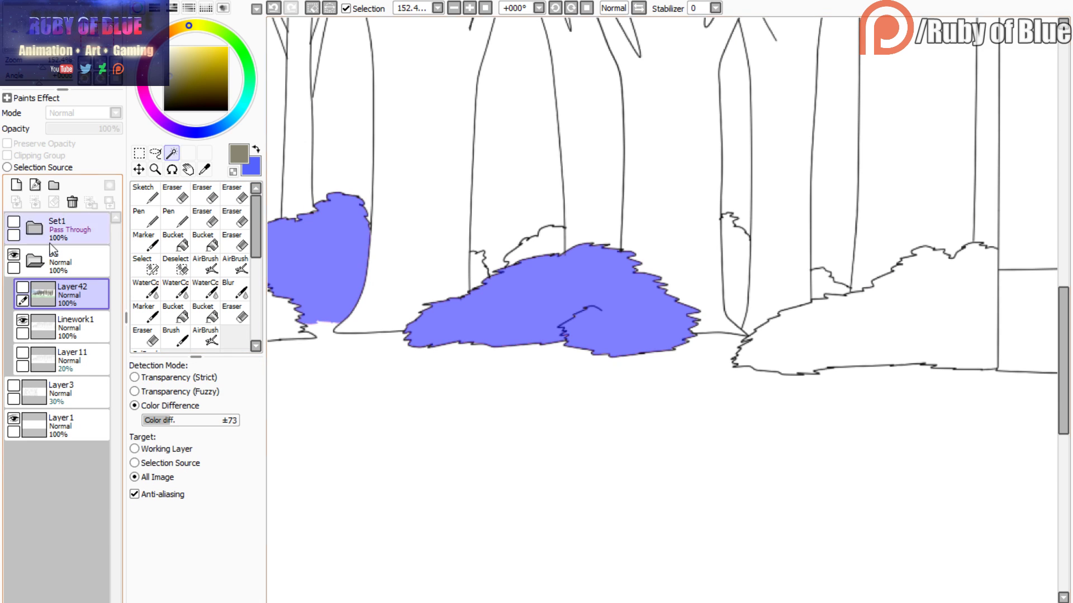
- Add the rightmost bush beside the house wall to the selection and show Layer42 again
{"action": "left_click", "coordinate": [23, 288]}
{"action": "left_click", "coordinate": [114, 29]}
{"action": "left_click", "coordinate": [22, 288]}
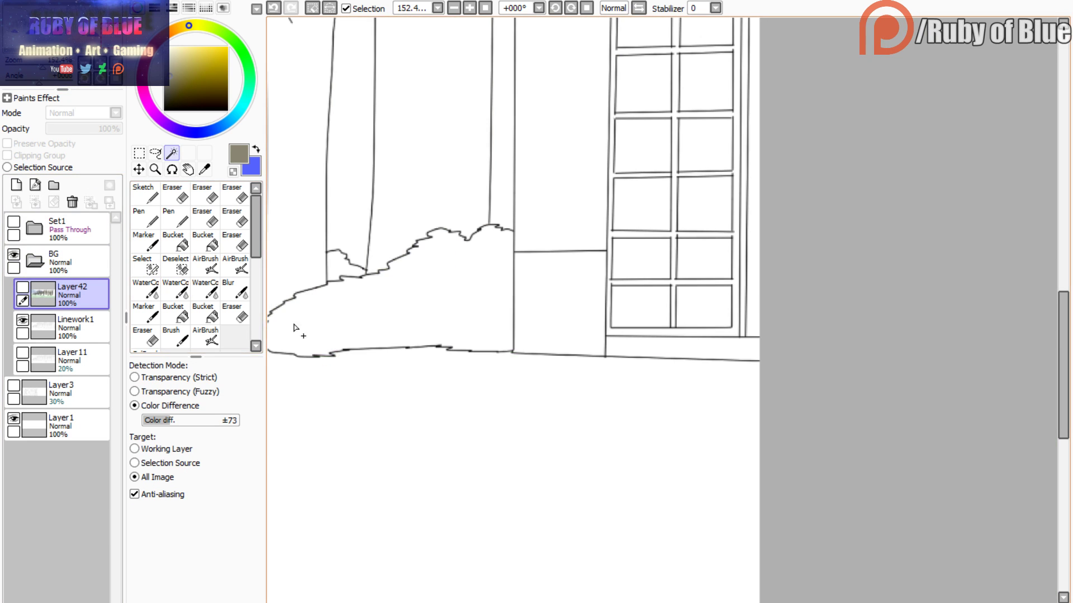
{"action": "left_click", "coordinate": [293, 267]}
{"action": "left_click_drag", "start_coordinate": [47, 61], "coordinate": [43, 71]}
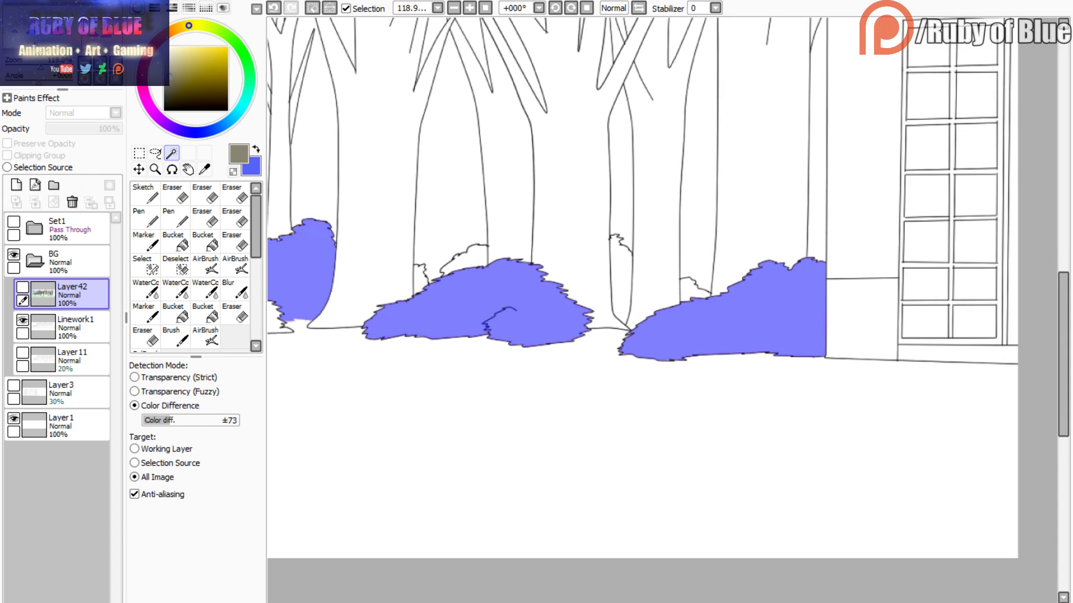
{"action": "left_click", "coordinate": [22, 287]}
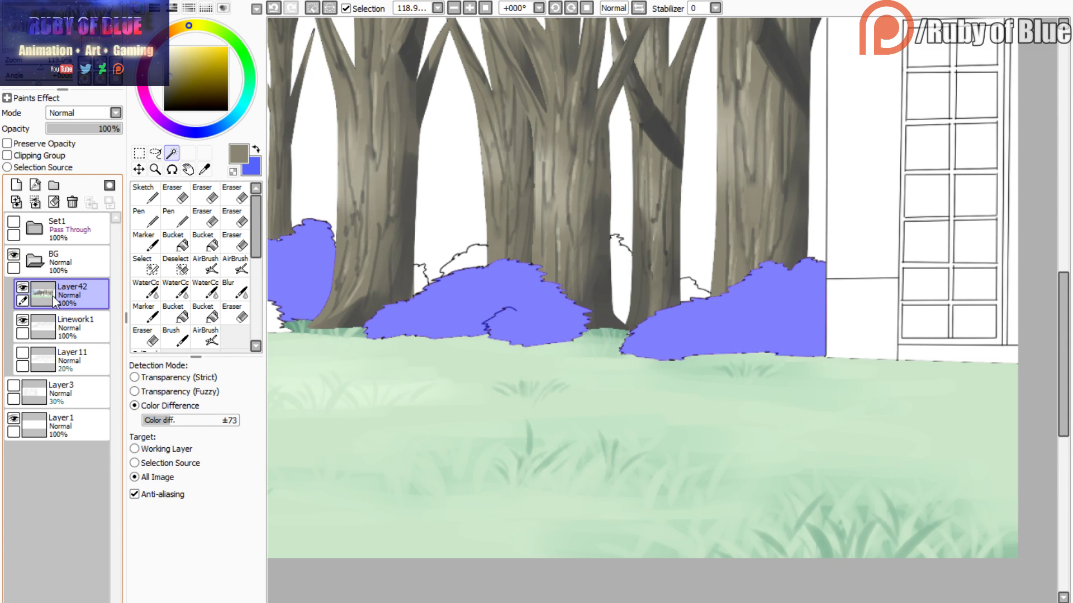
- Sample the dark green bush shadow from the finished reference painting and return to the panorama
{"action": "mouse_move", "coordinate": [66, 43]}
{"action": "left_mouse_down"}
{"action": "mouse_move", "coordinate": [37, 67]}
{"action": "mouse_move", "coordinate": [62, 44]}
{"action": "left_mouse_up"}
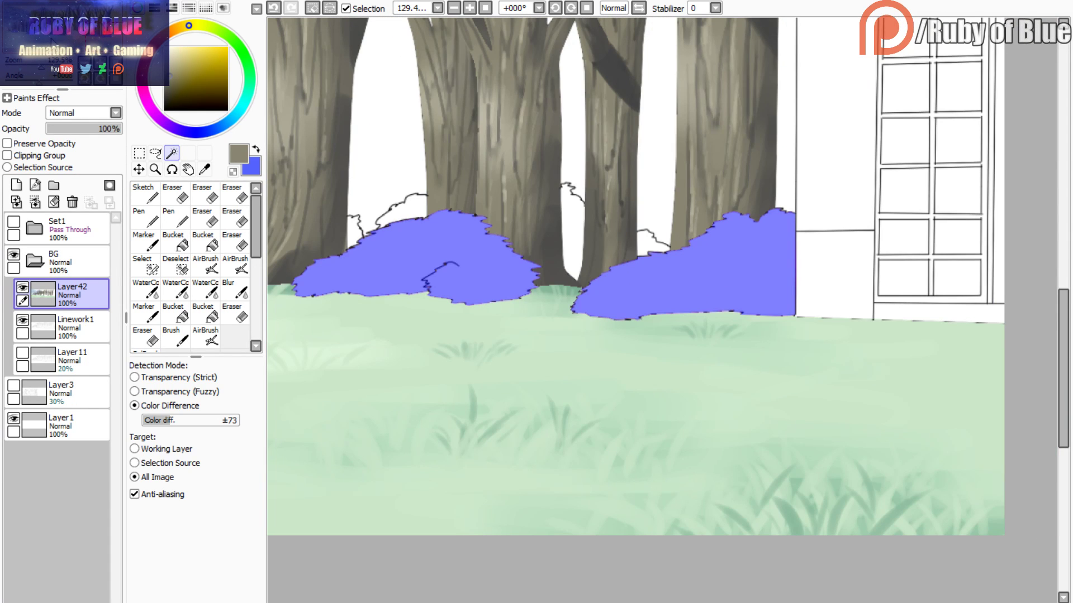
{"action": "left_click", "coordinate": [446, 602]}
{"action": "left_click", "coordinate": [544, 602]}
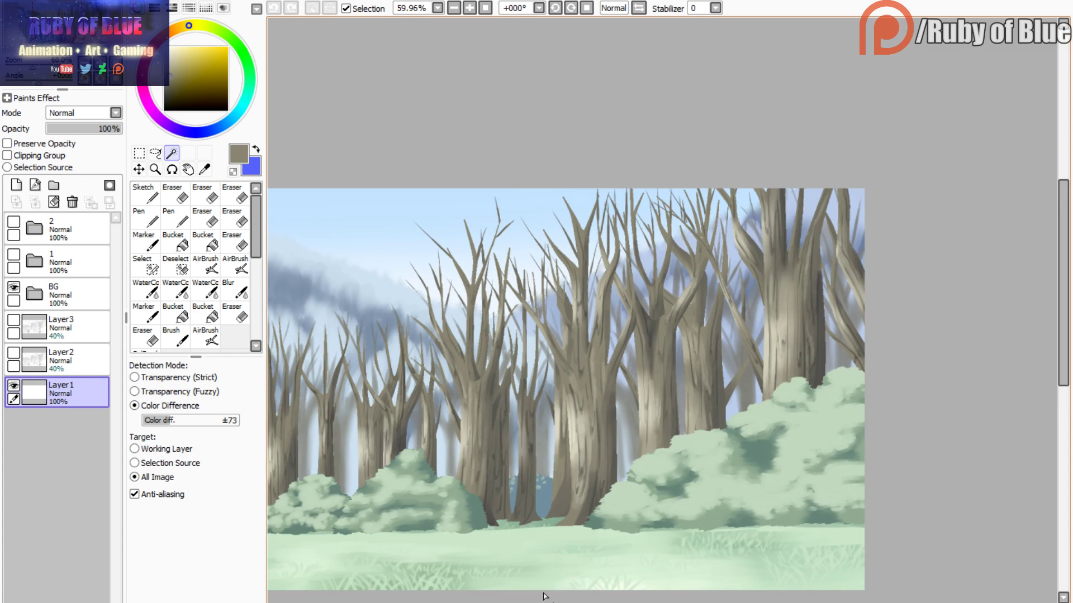
{"action": "left_click", "coordinate": [760, 450], "text": "alt"}
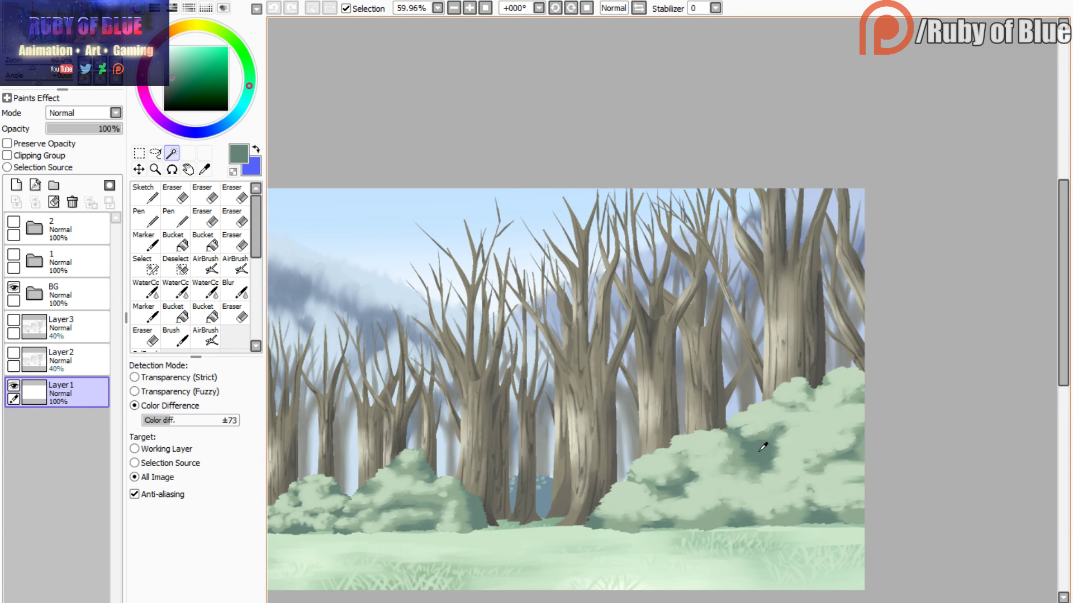
{"action": "left_click", "coordinate": [347, 602]}
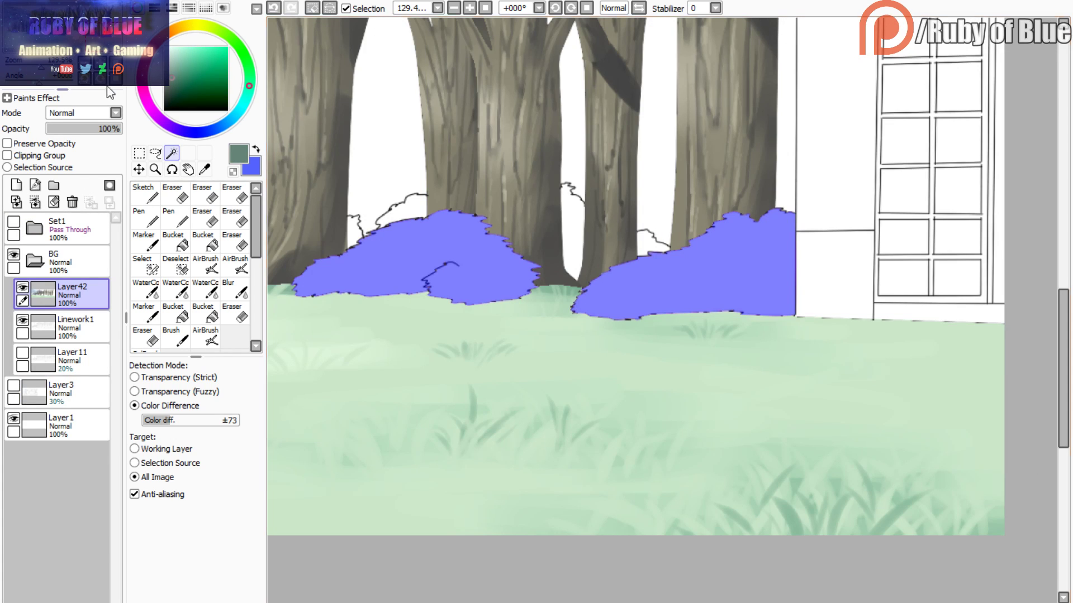
- Fill the selected bushes with the dark green using the size 465 Marker, and sample the reference painting's mid green
{"action": "left_click", "coordinate": [125, 69]}
{"action": "left_click", "coordinate": [143, 241]}
{"action": "mouse_move", "coordinate": [307, 253]}
{"action": "left_mouse_down"}
{"action": "mouse_move", "coordinate": [491, 391]}
{"action": "mouse_move", "coordinate": [700, 379]}
{"action": "mouse_move", "coordinate": [910, 347]}
{"action": "left_mouse_up"}
{"action": "left_click", "coordinate": [506, 601]}
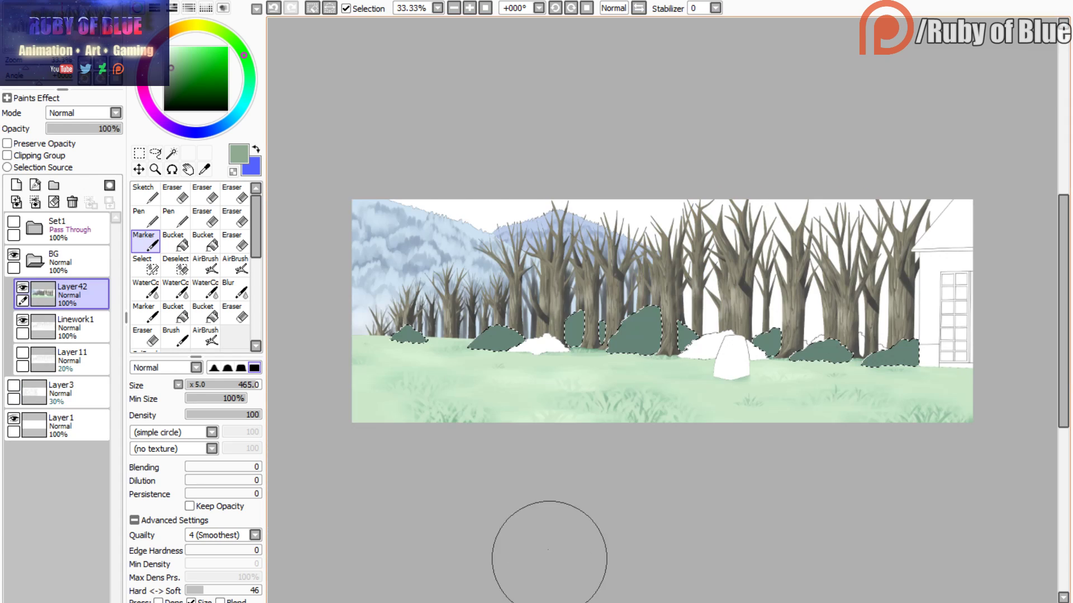
- Hide the selection outline and paint mid-green leaf clumps on the leftmost bush with the size 50 WaterColor brush
{"action": "key", "text": "c"}
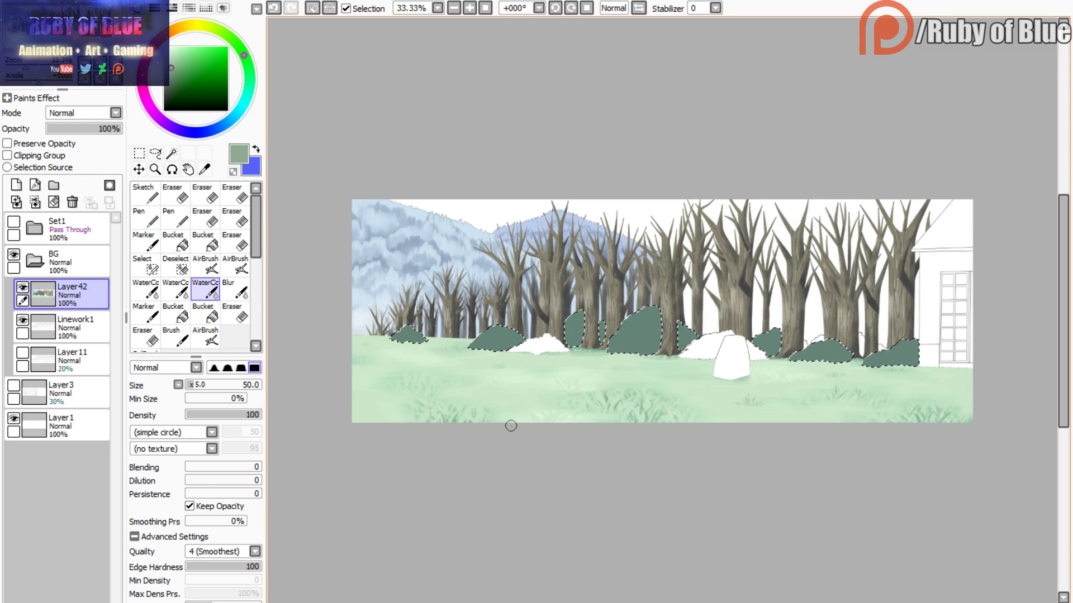
{"action": "left_click", "coordinate": [346, 9]}
{"action": "left_click_drag", "start_coordinate": [62, 28], "coordinate": [45, 33]}
{"action": "left_click_drag", "start_coordinate": [25, 68], "coordinate": [40, 67]}
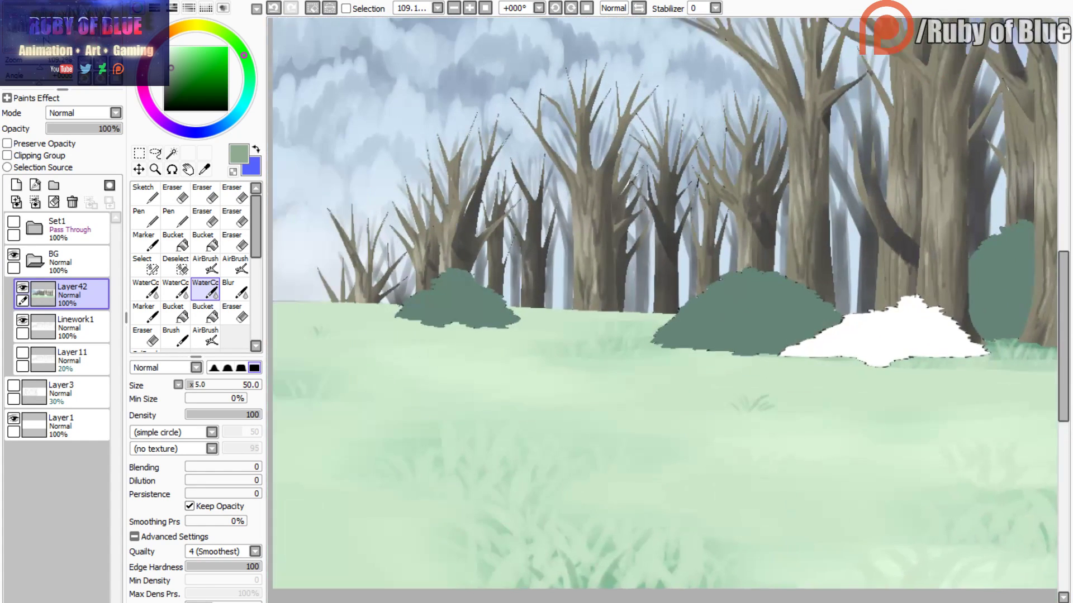
{"action": "left_click_drag", "start_coordinate": [380, 267], "coordinate": [393, 242]}
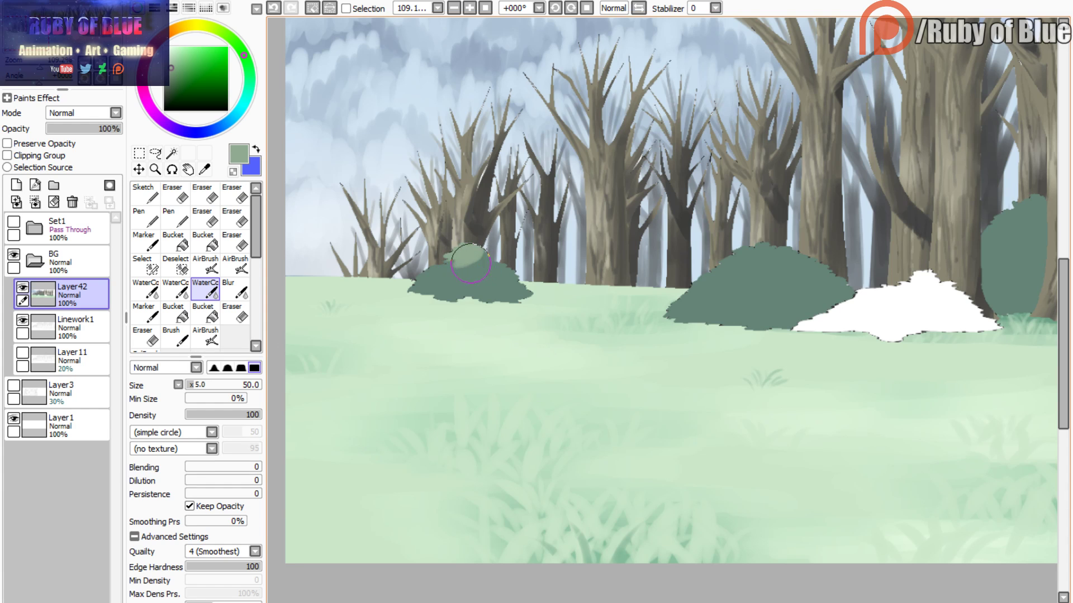
{"action": "mouse_move", "coordinate": [512, 275]}
{"action": "left_mouse_down"}
{"action": "mouse_move", "coordinate": [488, 297]}
{"action": "mouse_move", "coordinate": [497, 303]}
{"action": "mouse_move", "coordinate": [490, 289]}
{"action": "mouse_move", "coordinate": [507, 281]}
{"action": "mouse_move", "coordinate": [443, 298]}
{"action": "mouse_move", "coordinate": [480, 272]}
{"action": "mouse_move", "coordinate": [441, 282]}
{"action": "left_mouse_up"}
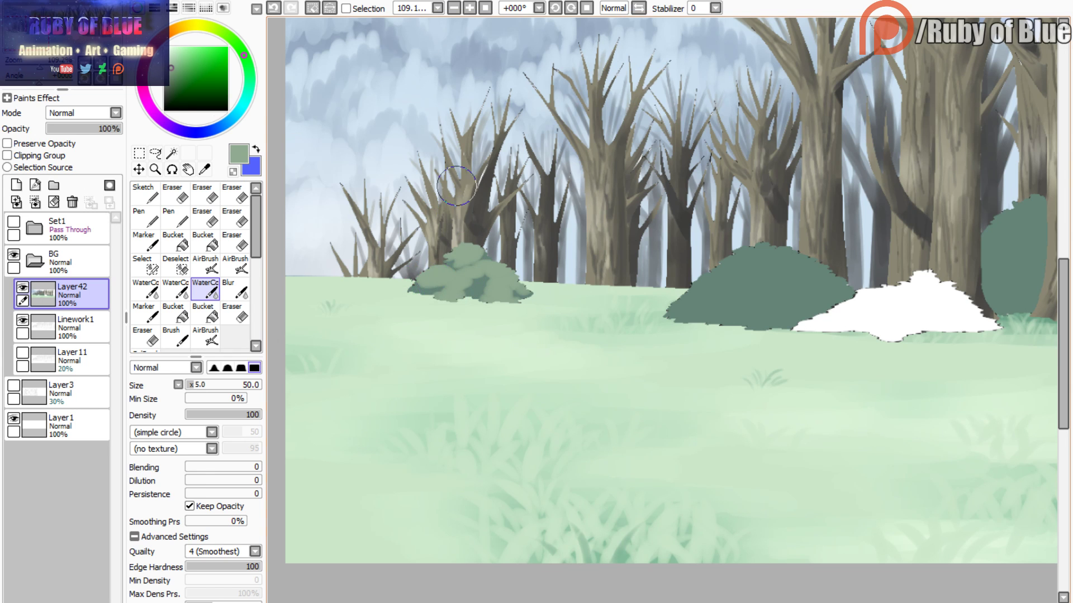
- Paint mid-green leaf clumps on the second bush from the left and on the bush sections between the trunks
{"action": "left_click_drag", "start_coordinate": [40, 37], "coordinate": [68, 39]}
{"action": "mouse_move", "coordinate": [446, 232]}
{"action": "left_mouse_down"}
{"action": "mouse_move", "coordinate": [413, 242]}
{"action": "mouse_move", "coordinate": [498, 253]}
{"action": "mouse_move", "coordinate": [496, 264]}
{"action": "mouse_move", "coordinate": [441, 267]}
{"action": "mouse_move", "coordinate": [407, 256]}
{"action": "mouse_move", "coordinate": [457, 253]}
{"action": "mouse_move", "coordinate": [436, 263]}
{"action": "mouse_move", "coordinate": [474, 275]}
{"action": "mouse_move", "coordinate": [455, 285]}
{"action": "mouse_move", "coordinate": [486, 255]}
{"action": "mouse_move", "coordinate": [474, 277]}
{"action": "mouse_move", "coordinate": [498, 280]}
{"action": "mouse_move", "coordinate": [457, 296]}
{"action": "left_mouse_up"}
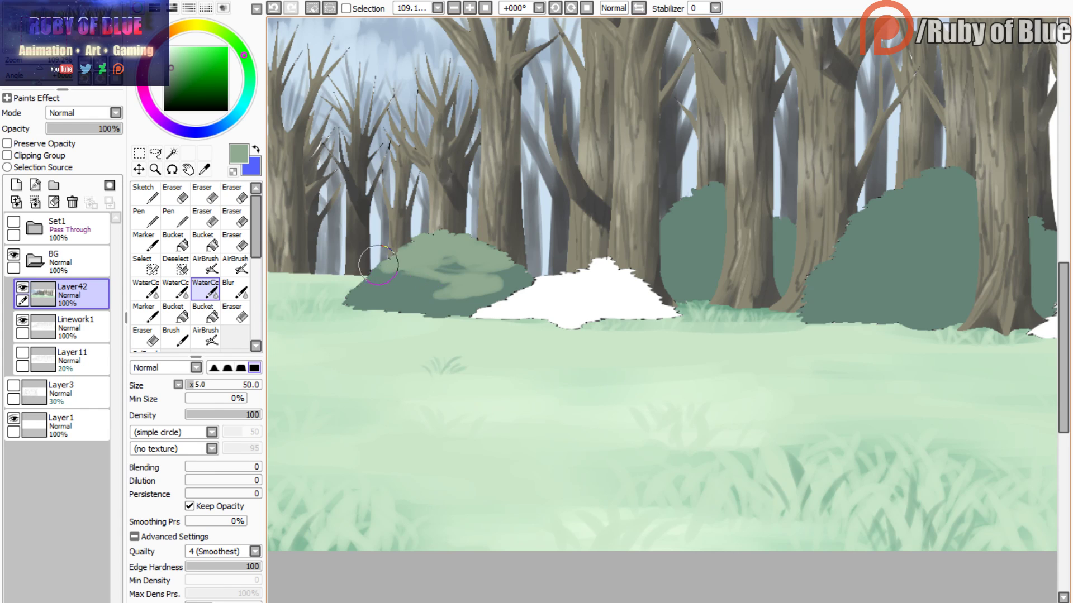
{"action": "mouse_move", "coordinate": [378, 264]}
{"action": "left_mouse_down"}
{"action": "mouse_move", "coordinate": [353, 285]}
{"action": "mouse_move", "coordinate": [422, 315]}
{"action": "mouse_move", "coordinate": [444, 309]}
{"action": "mouse_move", "coordinate": [410, 292]}
{"action": "mouse_move", "coordinate": [418, 277]}
{"action": "mouse_move", "coordinate": [391, 269]}
{"action": "mouse_move", "coordinate": [518, 285]}
{"action": "mouse_move", "coordinate": [491, 308]}
{"action": "left_mouse_up"}
{"action": "left_click_drag", "start_coordinate": [57, 38], "coordinate": [51, 43]}
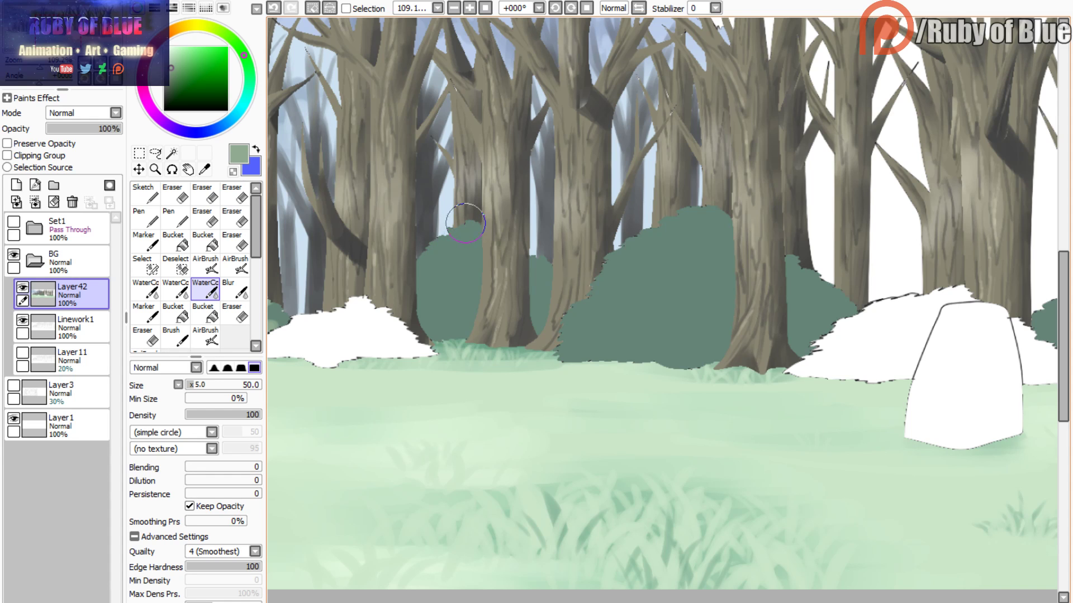
{"action": "mouse_move", "coordinate": [465, 223]}
{"action": "left_mouse_down"}
{"action": "mouse_move", "coordinate": [447, 250]}
{"action": "mouse_move", "coordinate": [470, 255]}
{"action": "mouse_move", "coordinate": [454, 243]}
{"action": "mouse_move", "coordinate": [467, 240]}
{"action": "mouse_move", "coordinate": [461, 254]}
{"action": "mouse_move", "coordinate": [483, 279]}
{"action": "mouse_move", "coordinate": [441, 313]}
{"action": "left_mouse_up"}
{"action": "mouse_move", "coordinate": [501, 273]}
{"action": "left_mouse_down"}
{"action": "mouse_move", "coordinate": [542, 259]}
{"action": "mouse_move", "coordinate": [535, 271]}
{"action": "mouse_move", "coordinate": [548, 295]}
{"action": "left_mouse_up"}
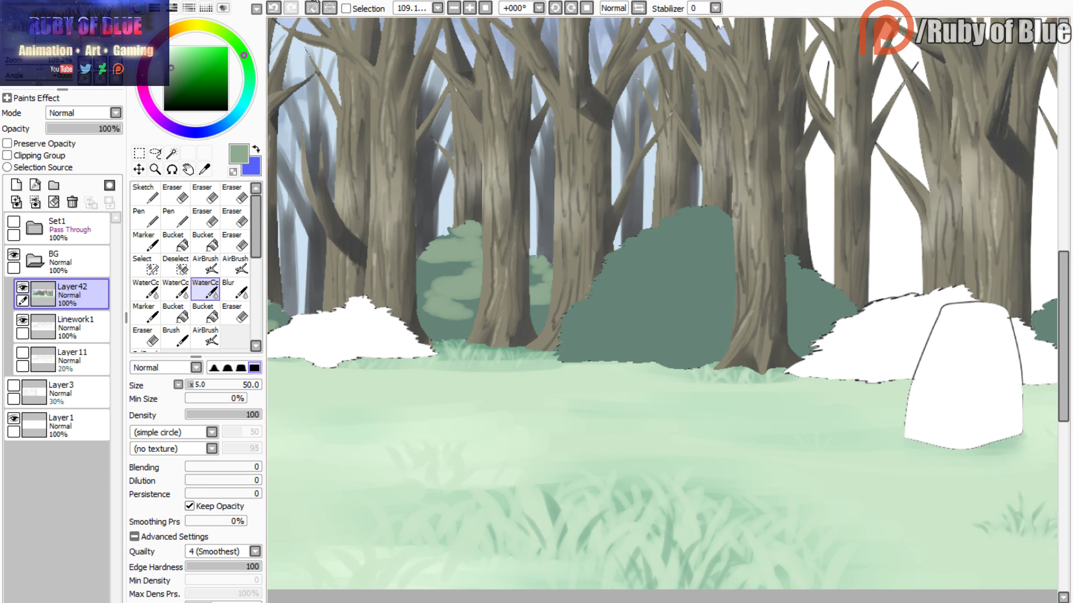
- Paint mid-green leaf clumps across the large bush and its part on the other side of the trunk
{"action": "left_click_drag", "start_coordinate": [63, 33], "coordinate": [73, 32]}
{"action": "mouse_move", "coordinate": [531, 212]}
{"action": "left_mouse_down"}
{"action": "mouse_move", "coordinate": [509, 207]}
{"action": "mouse_move", "coordinate": [548, 231]}
{"action": "mouse_move", "coordinate": [470, 242]}
{"action": "mouse_move", "coordinate": [516, 229]}
{"action": "mouse_move", "coordinate": [501, 222]}
{"action": "mouse_move", "coordinate": [514, 245]}
{"action": "left_mouse_up"}
{"action": "mouse_move", "coordinate": [528, 358]}
{"action": "left_mouse_down"}
{"action": "mouse_move", "coordinate": [505, 353]}
{"action": "mouse_move", "coordinate": [528, 353]}
{"action": "mouse_move", "coordinate": [517, 323]}
{"action": "mouse_move", "coordinate": [560, 320]}
{"action": "mouse_move", "coordinate": [474, 304]}
{"action": "mouse_move", "coordinate": [410, 308]}
{"action": "mouse_move", "coordinate": [414, 321]}
{"action": "mouse_move", "coordinate": [436, 323]}
{"action": "mouse_move", "coordinate": [414, 337]}
{"action": "mouse_move", "coordinate": [457, 332]}
{"action": "left_mouse_up"}
{"action": "mouse_move", "coordinate": [439, 271]}
{"action": "left_mouse_down"}
{"action": "mouse_move", "coordinate": [495, 280]}
{"action": "mouse_move", "coordinate": [521, 300]}
{"action": "mouse_move", "coordinate": [512, 305]}
{"action": "mouse_move", "coordinate": [442, 255]}
{"action": "mouse_move", "coordinate": [565, 274]}
{"action": "mouse_move", "coordinate": [551, 289]}
{"action": "mouse_move", "coordinate": [605, 265]}
{"action": "mouse_move", "coordinate": [622, 271]}
{"action": "mouse_move", "coordinate": [622, 258]}
{"action": "mouse_move", "coordinate": [612, 269]}
{"action": "mouse_move", "coordinate": [632, 302]}
{"action": "mouse_move", "coordinate": [636, 311]}
{"action": "left_mouse_up"}
{"action": "mouse_move", "coordinate": [527, 264]}
{"action": "left_mouse_down"}
{"action": "mouse_move", "coordinate": [514, 289]}
{"action": "mouse_move", "coordinate": [450, 289]}
{"action": "left_mouse_up"}
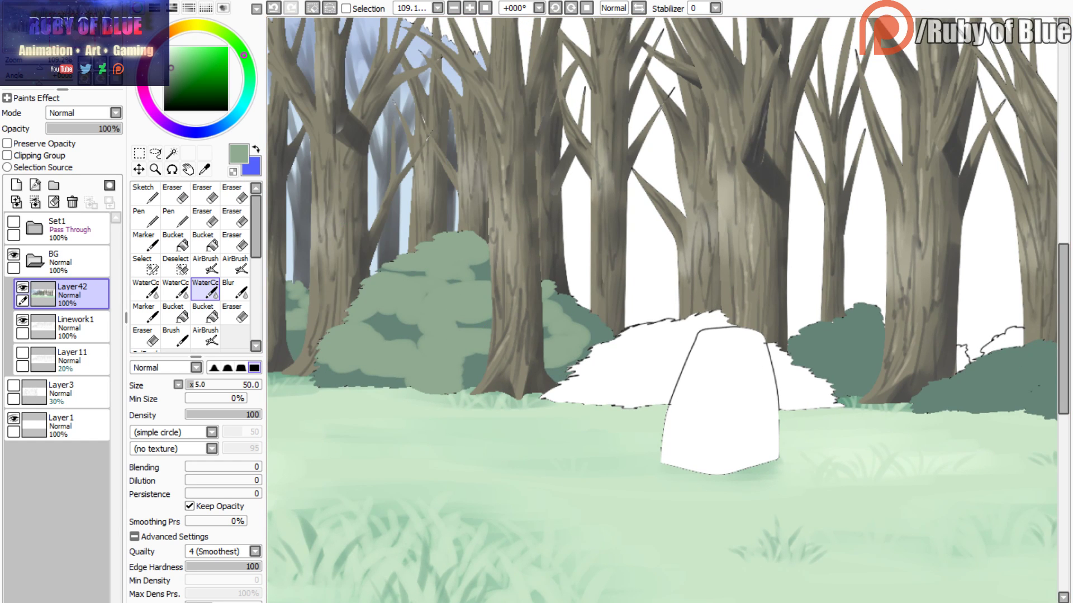
- Paint mid-green leaf clumps on the bush right of the rounded stone and on the low bush beyond the trunk
{"action": "left_click_drag", "start_coordinate": [792, 296], "coordinate": [383, 271]}
{"action": "mouse_move", "coordinate": [452, 277]}
{"action": "left_mouse_down"}
{"action": "mouse_move", "coordinate": [461, 282]}
{"action": "mouse_move", "coordinate": [412, 303]}
{"action": "mouse_move", "coordinate": [438, 302]}
{"action": "mouse_move", "coordinate": [427, 316]}
{"action": "mouse_move", "coordinate": [467, 339]}
{"action": "mouse_move", "coordinate": [375, 331]}
{"action": "mouse_move", "coordinate": [386, 339]}
{"action": "left_mouse_up"}
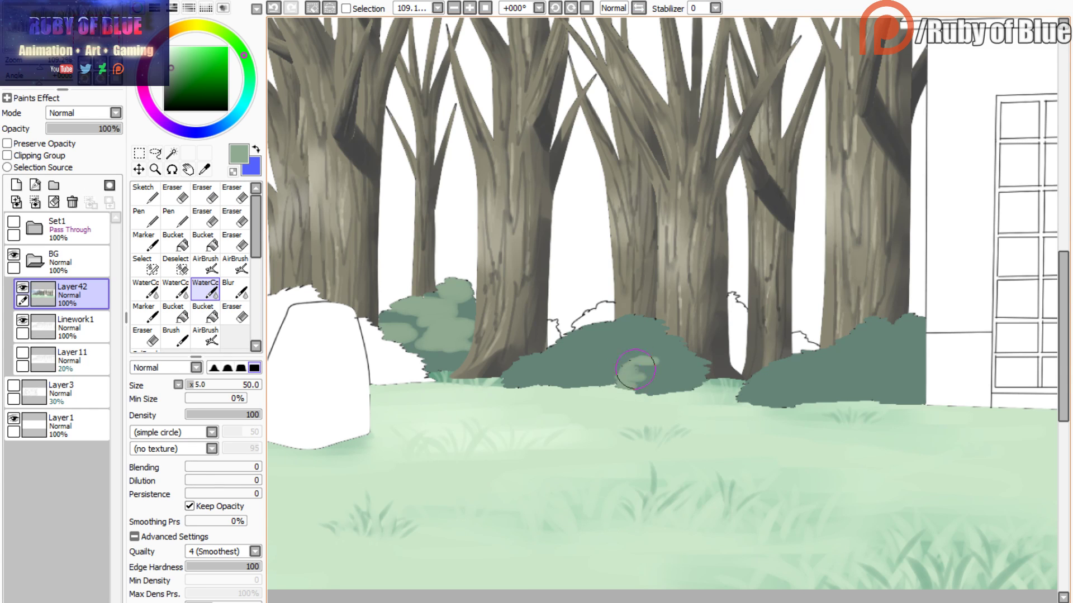
{"action": "left_click_drag", "start_coordinate": [640, 373], "coordinate": [637, 370]}
{"action": "left_click_drag", "start_coordinate": [619, 310], "coordinate": [672, 324]}
{"action": "mouse_move", "coordinate": [593, 325]}
{"action": "left_mouse_down"}
{"action": "mouse_move", "coordinate": [615, 356]}
{"action": "mouse_move", "coordinate": [557, 348]}
{"action": "mouse_move", "coordinate": [516, 367]}
{"action": "mouse_move", "coordinate": [552, 366]}
{"action": "mouse_move", "coordinate": [542, 375]}
{"action": "mouse_move", "coordinate": [604, 365]}
{"action": "mouse_move", "coordinate": [560, 342]}
{"action": "left_mouse_up"}
{"action": "mouse_move", "coordinate": [668, 343]}
{"action": "left_mouse_down"}
{"action": "mouse_move", "coordinate": [644, 347]}
{"action": "mouse_move", "coordinate": [686, 366]}
{"action": "left_mouse_up"}
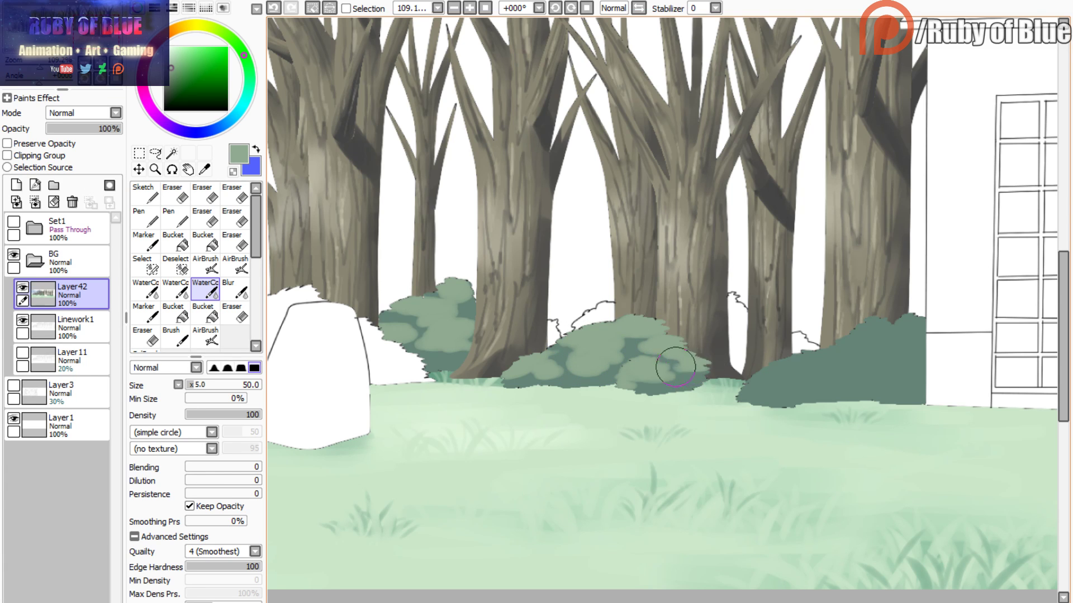
- Paint mid-green leaf clumps over the rightmost bush beside the house wall, leaving dark green shadows between them
{"action": "left_click_drag", "start_coordinate": [67, 34], "coordinate": [63, 32]}
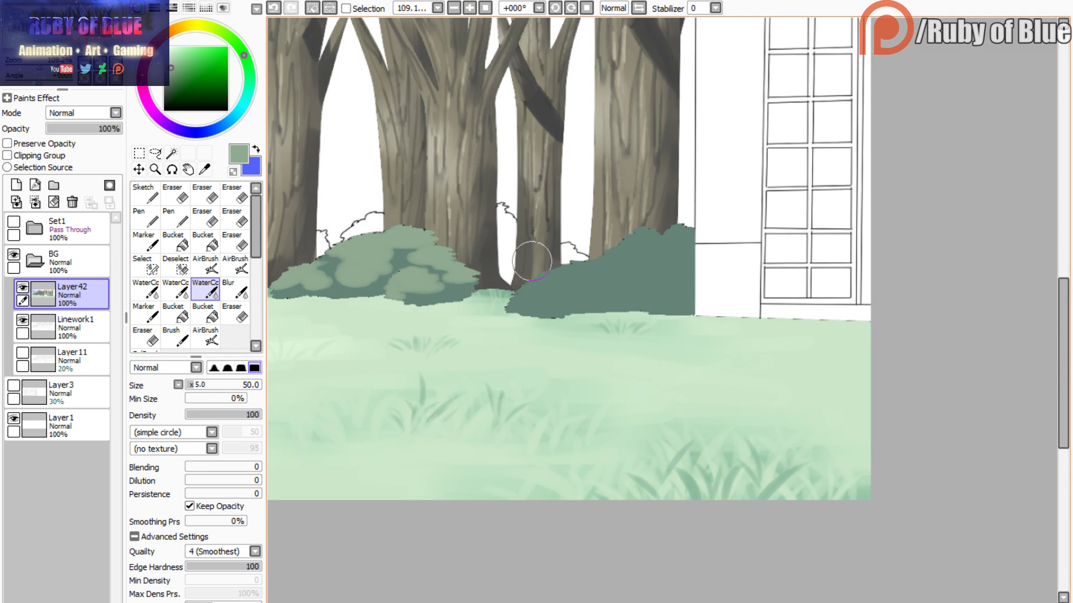
{"action": "mouse_move", "coordinate": [635, 232]}
{"action": "left_mouse_down"}
{"action": "mouse_move", "coordinate": [609, 248]}
{"action": "mouse_move", "coordinate": [671, 227]}
{"action": "mouse_move", "coordinate": [663, 257]}
{"action": "left_mouse_up"}
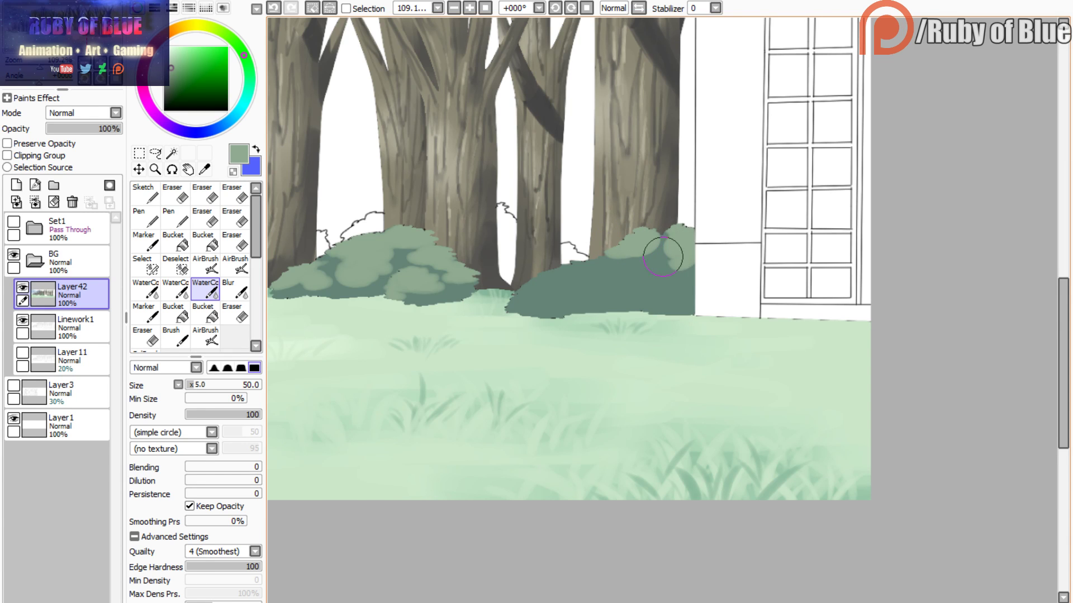
{"action": "mouse_move", "coordinate": [547, 270]}
{"action": "left_mouse_down"}
{"action": "mouse_move", "coordinate": [524, 291]}
{"action": "mouse_move", "coordinate": [550, 285]}
{"action": "mouse_move", "coordinate": [543, 275]}
{"action": "mouse_move", "coordinate": [558, 268]}
{"action": "mouse_move", "coordinate": [590, 279]}
{"action": "mouse_move", "coordinate": [608, 259]}
{"action": "mouse_move", "coordinate": [663, 270]}
{"action": "mouse_move", "coordinate": [654, 267]}
{"action": "mouse_move", "coordinate": [648, 285]}
{"action": "mouse_move", "coordinate": [672, 312]}
{"action": "mouse_move", "coordinate": [691, 312]}
{"action": "mouse_move", "coordinate": [665, 268]}
{"action": "left_mouse_up"}
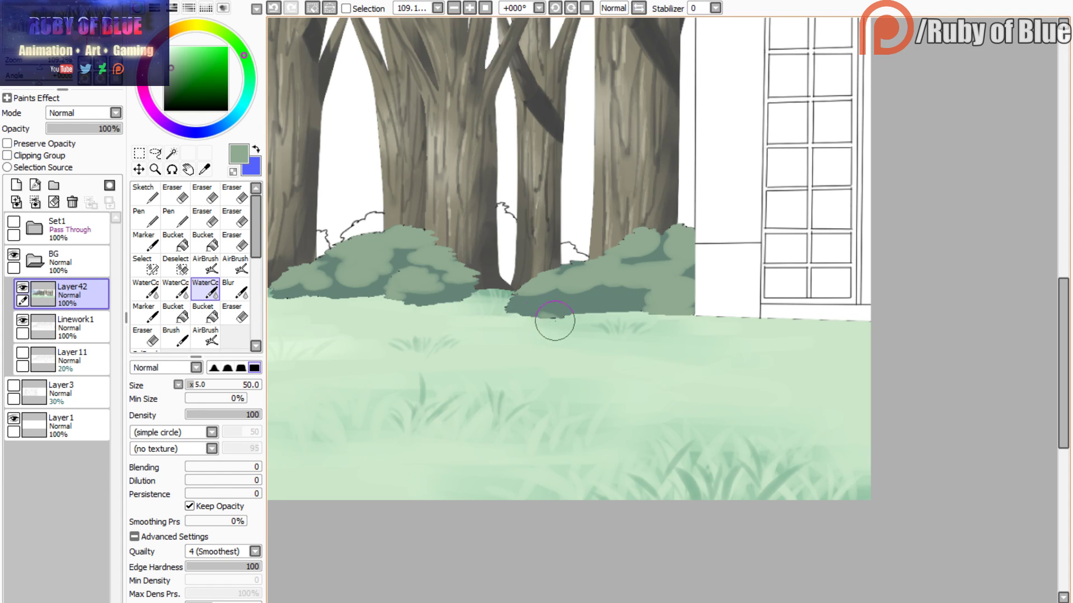
{"action": "mouse_move", "coordinate": [555, 321]}
{"action": "left_mouse_down"}
{"action": "mouse_move", "coordinate": [564, 299]}
{"action": "mouse_move", "coordinate": [608, 276]}
{"action": "left_mouse_up"}
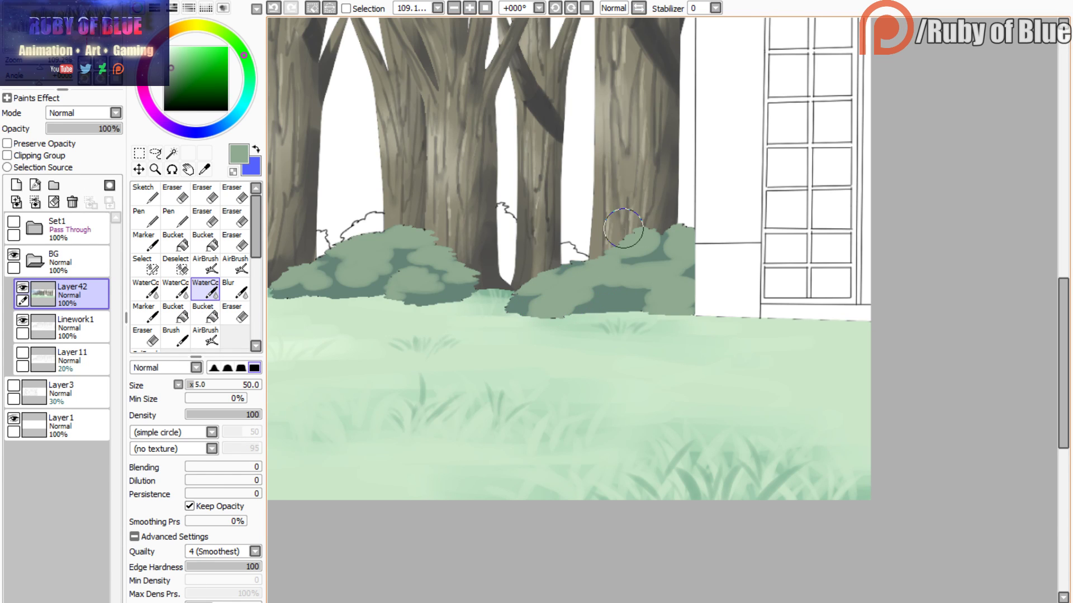
{"action": "mouse_move", "coordinate": [623, 228]}
{"action": "left_mouse_down"}
{"action": "mouse_move", "coordinate": [511, 256]}
{"action": "mouse_move", "coordinate": [604, 272]}
{"action": "left_mouse_up"}
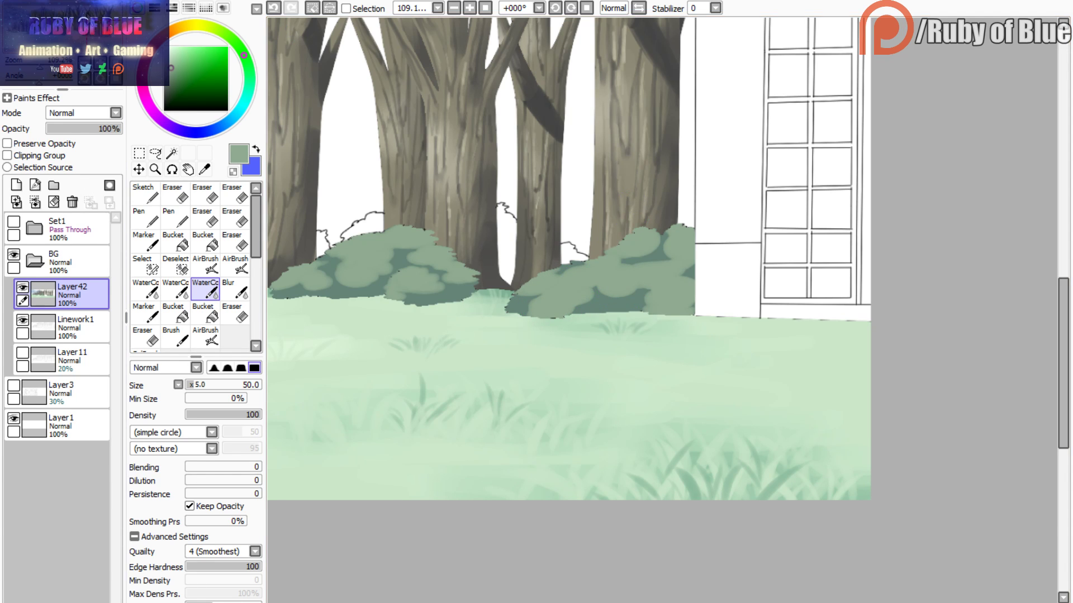
{"action": "mouse_move", "coordinate": [637, 289]}
{"action": "left_mouse_down"}
{"action": "mouse_move", "coordinate": [656, 253]}
{"action": "mouse_move", "coordinate": [618, 267]}
{"action": "mouse_move", "coordinate": [642, 271]}
{"action": "left_mouse_up"}
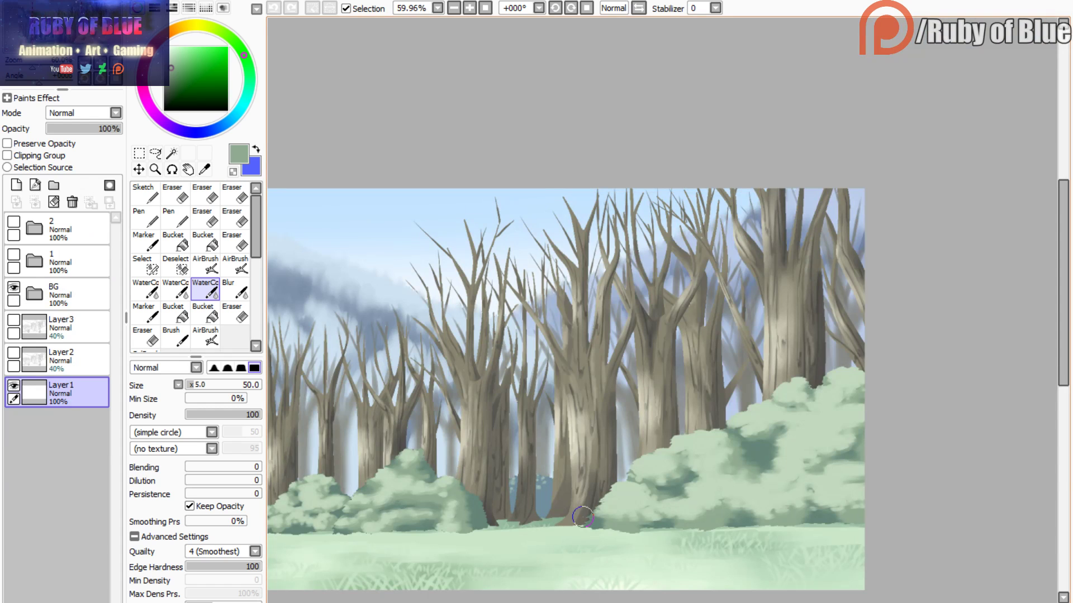
- Sample the pale green from the reference painting's bushes and paint leaf highlights on the leftmost and second bushes
{"action": "left_click", "coordinate": [762, 408], "text": "alt"}
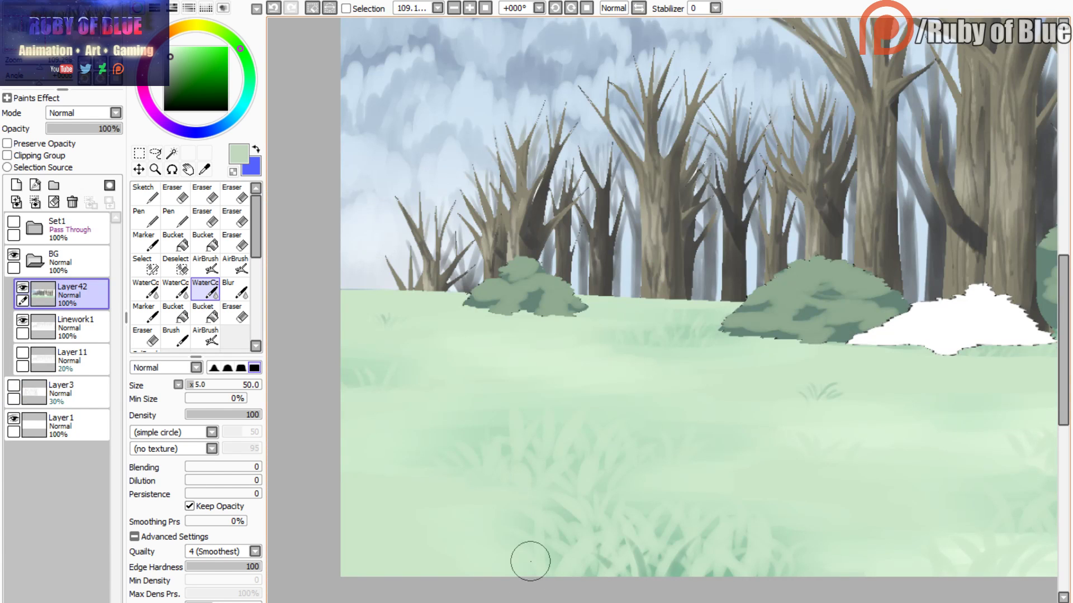
{"action": "mouse_move", "coordinate": [528, 255]}
{"action": "left_mouse_down"}
{"action": "mouse_move", "coordinate": [502, 265]}
{"action": "mouse_move", "coordinate": [561, 290]}
{"action": "mouse_move", "coordinate": [488, 281]}
{"action": "mouse_move", "coordinate": [476, 291]}
{"action": "mouse_move", "coordinate": [542, 310]}
{"action": "mouse_move", "coordinate": [563, 308]}
{"action": "mouse_move", "coordinate": [573, 286]}
{"action": "left_mouse_up"}
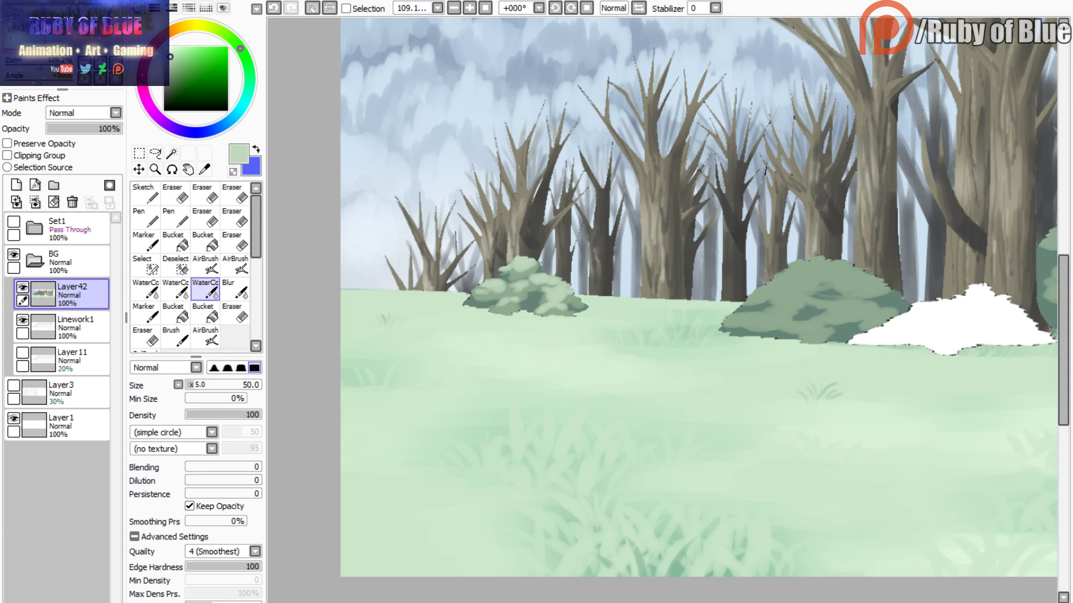
{"action": "left_click_drag", "start_coordinate": [827, 302], "coordinate": [532, 340]}
{"action": "mouse_move", "coordinate": [523, 300]}
{"action": "left_mouse_down"}
{"action": "mouse_move", "coordinate": [568, 307]}
{"action": "mouse_move", "coordinate": [509, 304]}
{"action": "mouse_move", "coordinate": [501, 312]}
{"action": "mouse_move", "coordinate": [513, 325]}
{"action": "mouse_move", "coordinate": [546, 307]}
{"action": "mouse_move", "coordinate": [560, 322]}
{"action": "mouse_move", "coordinate": [481, 315]}
{"action": "mouse_move", "coordinate": [469, 330]}
{"action": "mouse_move", "coordinate": [609, 342]}
{"action": "left_mouse_up"}
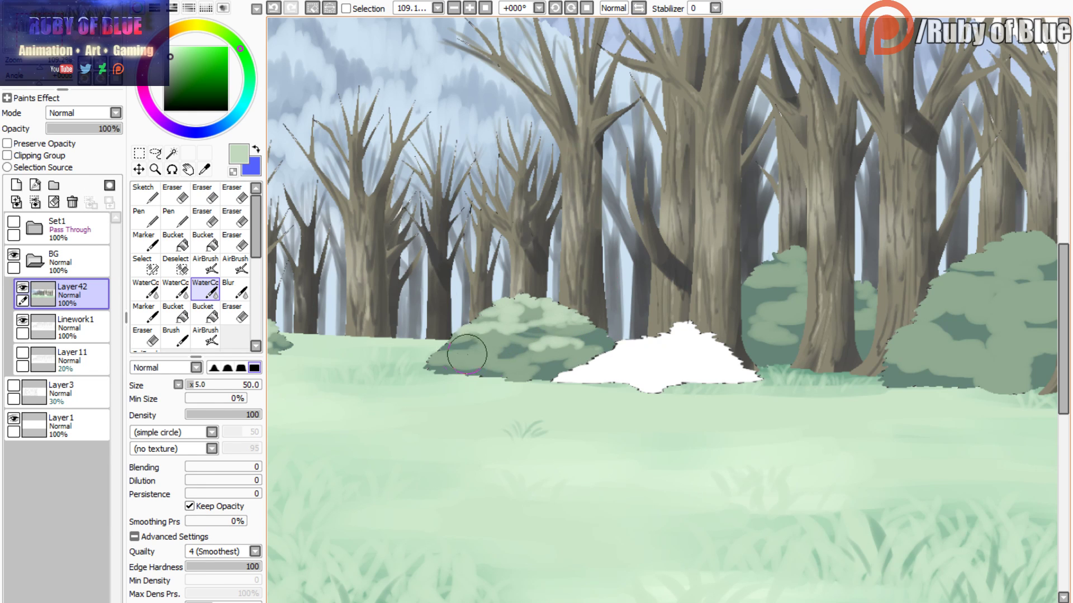
{"action": "left_click_drag", "start_coordinate": [438, 355], "coordinate": [476, 343]}
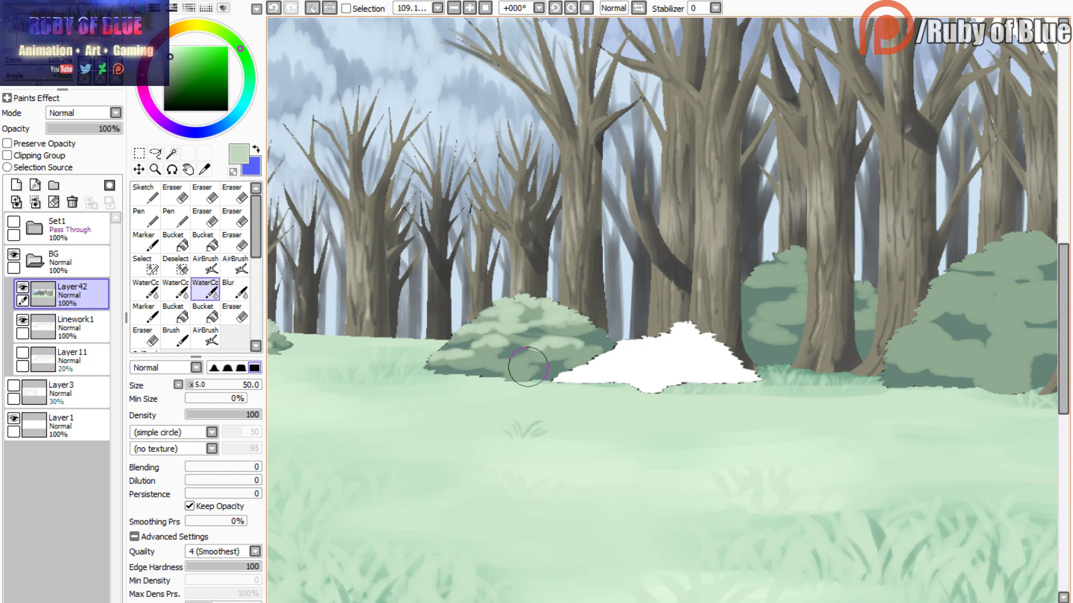
{"action": "mouse_move", "coordinate": [527, 367]}
{"action": "left_mouse_down"}
{"action": "mouse_move", "coordinate": [515, 358]}
{"action": "mouse_move", "coordinate": [511, 366]}
{"action": "mouse_move", "coordinate": [596, 349]}
{"action": "mouse_move", "coordinate": [554, 346]}
{"action": "left_mouse_up"}
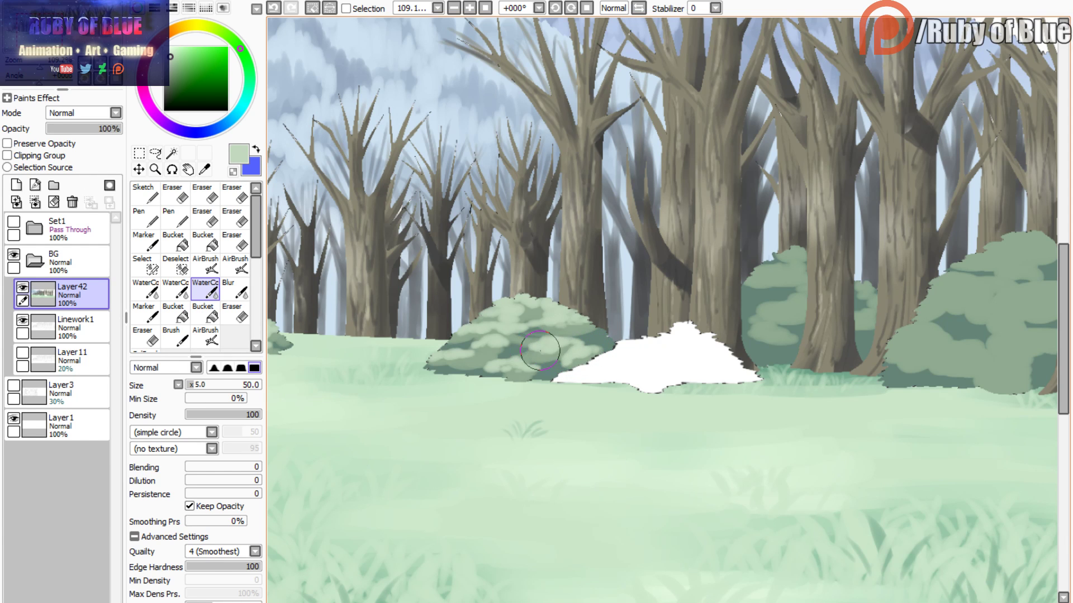
{"action": "mouse_move", "coordinate": [484, 348]}
{"action": "left_mouse_down"}
{"action": "mouse_move", "coordinate": [472, 340]}
{"action": "mouse_move", "coordinate": [489, 364]}
{"action": "left_mouse_up"}
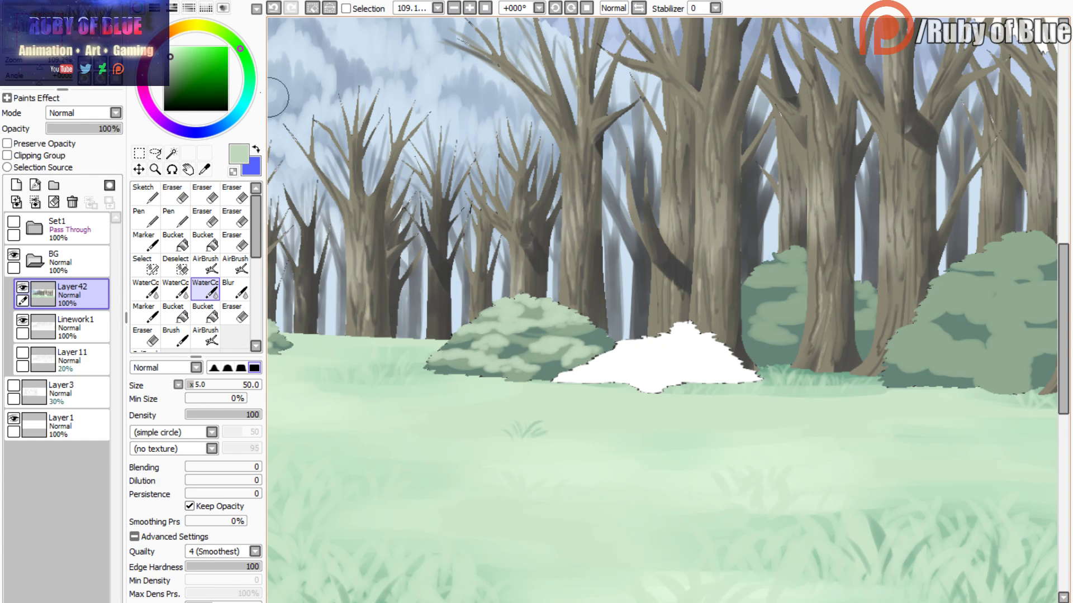
- Paint pale green leaf highlights on the bush between the trunks and over the clumps of the large bush
{"action": "left_click_drag", "start_coordinate": [41, 30], "coordinate": [51, 31]}
{"action": "mouse_move", "coordinate": [527, 245]}
{"action": "left_mouse_down"}
{"action": "mouse_move", "coordinate": [538, 258]}
{"action": "mouse_move", "coordinate": [498, 263]}
{"action": "mouse_move", "coordinate": [541, 267]}
{"action": "mouse_move", "coordinate": [525, 273]}
{"action": "mouse_move", "coordinate": [533, 303]}
{"action": "left_mouse_up"}
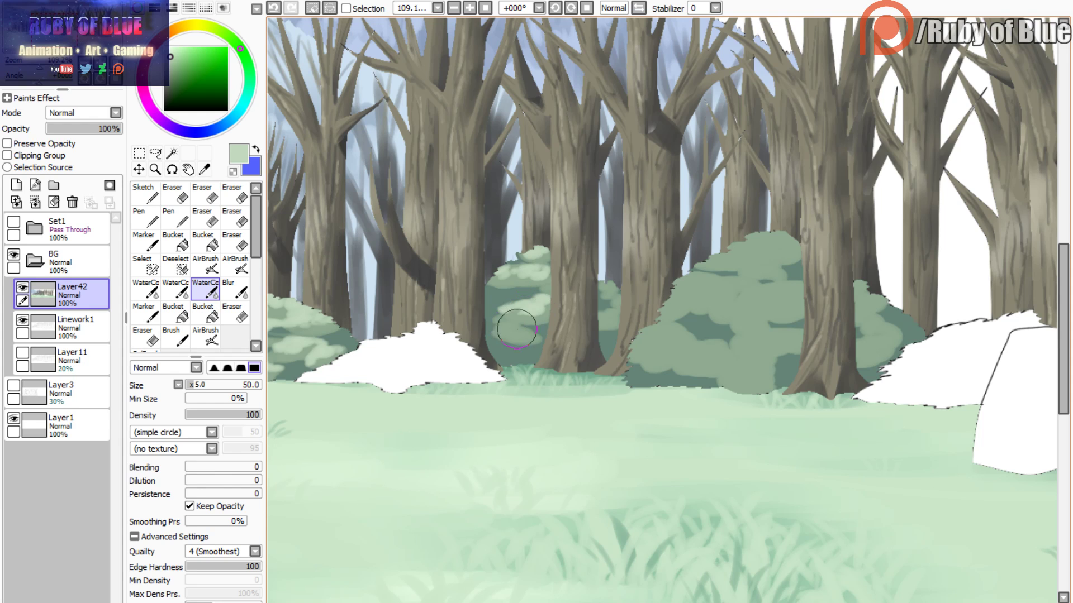
{"action": "mouse_move", "coordinate": [517, 329]}
{"action": "left_mouse_down"}
{"action": "mouse_move", "coordinate": [503, 329]}
{"action": "mouse_move", "coordinate": [513, 326]}
{"action": "left_mouse_up"}
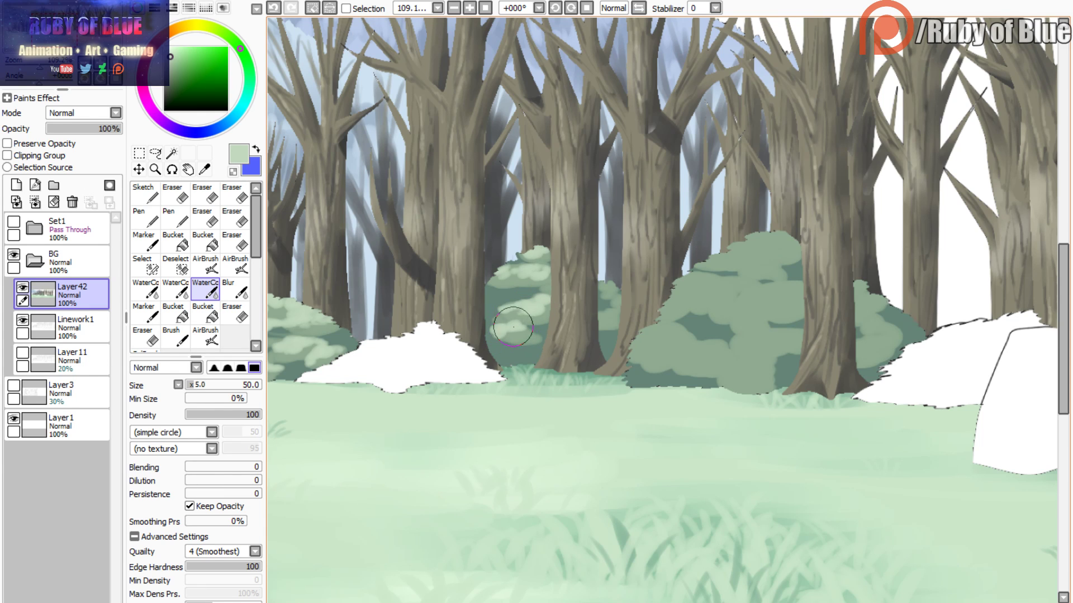
{"action": "mouse_move", "coordinate": [754, 232]}
{"action": "left_mouse_down"}
{"action": "mouse_move", "coordinate": [795, 248]}
{"action": "mouse_move", "coordinate": [717, 248]}
{"action": "mouse_move", "coordinate": [728, 245]}
{"action": "mouse_move", "coordinate": [765, 255]}
{"action": "mouse_move", "coordinate": [708, 262]}
{"action": "mouse_move", "coordinate": [772, 252]}
{"action": "mouse_move", "coordinate": [751, 247]}
{"action": "mouse_move", "coordinate": [745, 283]}
{"action": "mouse_move", "coordinate": [725, 282]}
{"action": "mouse_move", "coordinate": [770, 289]}
{"action": "mouse_move", "coordinate": [763, 300]}
{"action": "mouse_move", "coordinate": [764, 290]}
{"action": "mouse_move", "coordinate": [796, 287]}
{"action": "mouse_move", "coordinate": [784, 306]}
{"action": "mouse_move", "coordinate": [731, 305]}
{"action": "mouse_move", "coordinate": [687, 275]}
{"action": "mouse_move", "coordinate": [708, 289]}
{"action": "mouse_move", "coordinate": [681, 287]}
{"action": "mouse_move", "coordinate": [659, 309]}
{"action": "mouse_move", "coordinate": [666, 294]}
{"action": "mouse_move", "coordinate": [693, 298]}
{"action": "mouse_move", "coordinate": [743, 344]}
{"action": "mouse_move", "coordinate": [727, 350]}
{"action": "mouse_move", "coordinate": [739, 356]}
{"action": "mouse_move", "coordinate": [747, 331]}
{"action": "mouse_move", "coordinate": [796, 332]}
{"action": "mouse_move", "coordinate": [769, 341]}
{"action": "mouse_move", "coordinate": [746, 318]}
{"action": "mouse_move", "coordinate": [731, 368]}
{"action": "mouse_move", "coordinate": [721, 366]}
{"action": "mouse_move", "coordinate": [752, 350]}
{"action": "mouse_move", "coordinate": [639, 333]}
{"action": "mouse_move", "coordinate": [689, 328]}
{"action": "mouse_move", "coordinate": [687, 313]}
{"action": "mouse_move", "coordinate": [676, 347]}
{"action": "mouse_move", "coordinate": [703, 344]}
{"action": "mouse_move", "coordinate": [666, 354]}
{"action": "mouse_move", "coordinate": [639, 336]}
{"action": "mouse_move", "coordinate": [646, 343]}
{"action": "mouse_move", "coordinate": [762, 299]}
{"action": "mouse_move", "coordinate": [734, 371]}
{"action": "mouse_move", "coordinate": [865, 314]}
{"action": "mouse_move", "coordinate": [792, 290]}
{"action": "mouse_move", "coordinate": [771, 305]}
{"action": "mouse_move", "coordinate": [793, 307]}
{"action": "mouse_move", "coordinate": [754, 314]}
{"action": "mouse_move", "coordinate": [794, 305]}
{"action": "mouse_move", "coordinate": [738, 254]}
{"action": "mouse_move", "coordinate": [716, 272]}
{"action": "mouse_move", "coordinate": [767, 266]}
{"action": "mouse_move", "coordinate": [775, 249]}
{"action": "mouse_move", "coordinate": [800, 255]}
{"action": "mouse_move", "coordinate": [785, 275]}
{"action": "mouse_move", "coordinate": [719, 287]}
{"action": "mouse_move", "coordinate": [709, 302]}
{"action": "mouse_move", "coordinate": [679, 282]}
{"action": "mouse_move", "coordinate": [687, 308]}
{"action": "mouse_move", "coordinate": [671, 316]}
{"action": "mouse_move", "coordinate": [709, 355]}
{"action": "mouse_move", "coordinate": [685, 366]}
{"action": "mouse_move", "coordinate": [663, 351]}
{"action": "mouse_move", "coordinate": [624, 356]}
{"action": "left_mouse_up"}
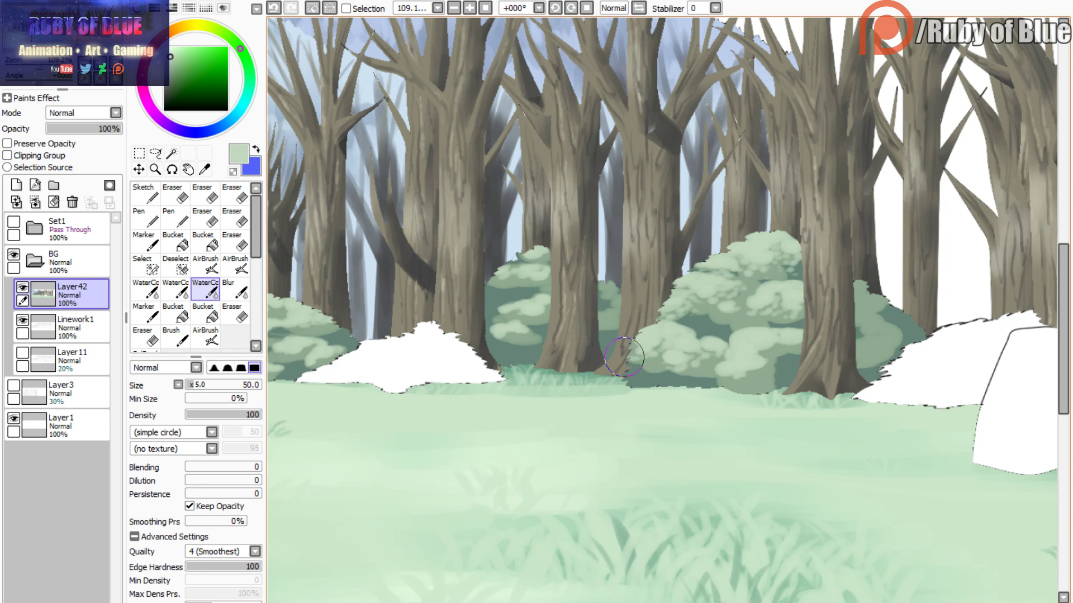
{"action": "mouse_move", "coordinate": [758, 362]}
{"action": "left_mouse_down"}
{"action": "mouse_move", "coordinate": [804, 345]}
{"action": "mouse_move", "coordinate": [752, 374]}
{"action": "mouse_move", "coordinate": [765, 374]}
{"action": "mouse_move", "coordinate": [723, 376]}
{"action": "mouse_move", "coordinate": [751, 379]}
{"action": "left_mouse_up"}
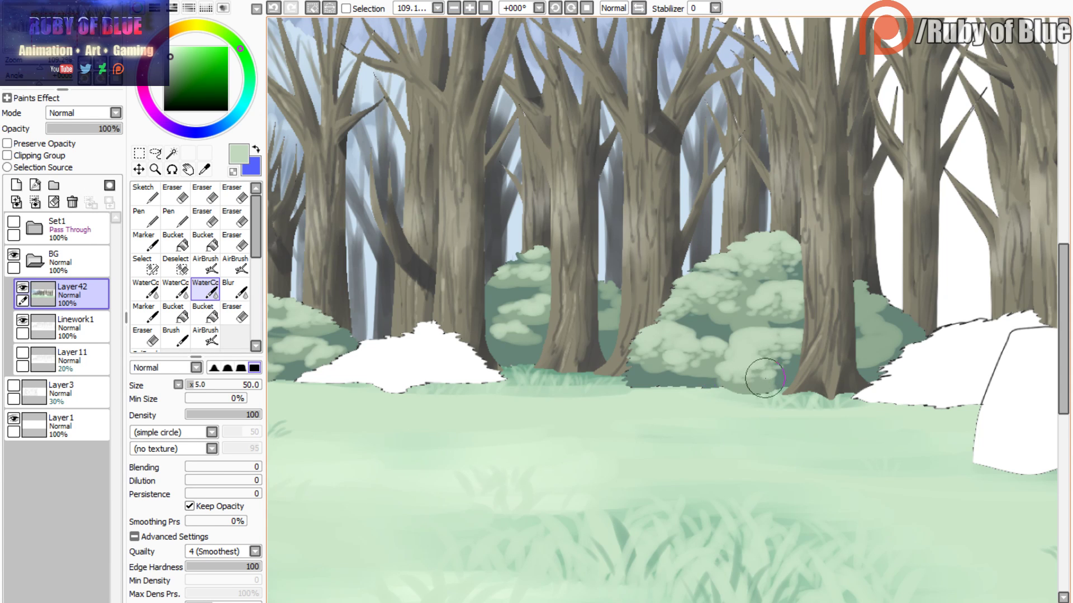
{"action": "mouse_move", "coordinate": [849, 299]}
{"action": "left_mouse_down"}
{"action": "mouse_move", "coordinate": [860, 341]}
{"action": "mouse_move", "coordinate": [875, 335]}
{"action": "mouse_move", "coordinate": [864, 354]}
{"action": "mouse_move", "coordinate": [877, 344]}
{"action": "mouse_move", "coordinate": [867, 347]}
{"action": "mouse_move", "coordinate": [856, 300]}
{"action": "mouse_move", "coordinate": [857, 318]}
{"action": "left_mouse_up"}
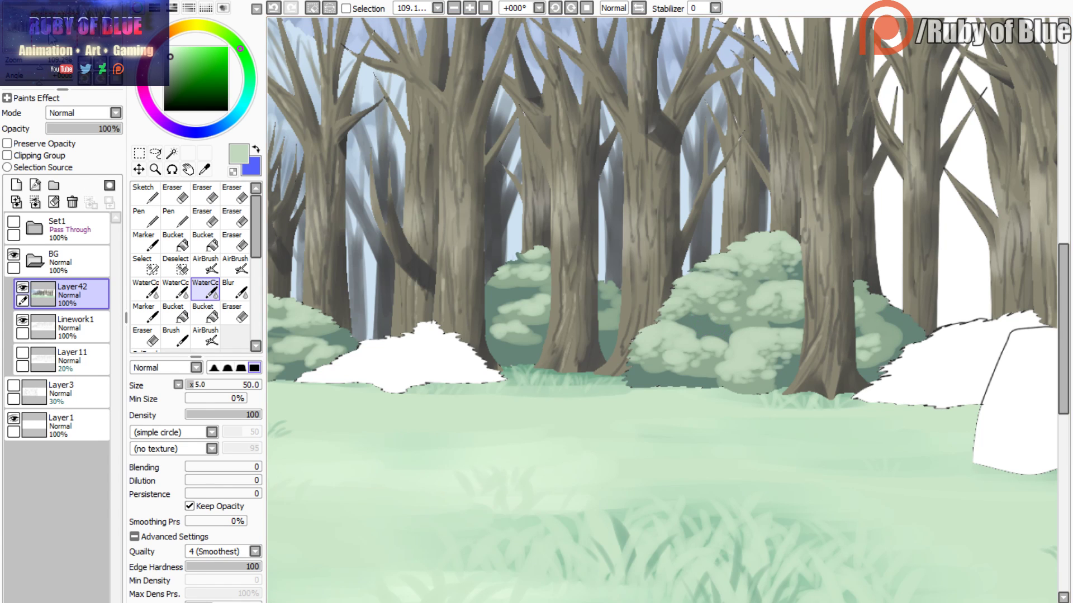
- Soften the leaf clump edges along the row of bushes with the size 25 blending watercolor brush
{"action": "left_click_drag", "start_coordinate": [39, 67], "coordinate": [39, 74]}
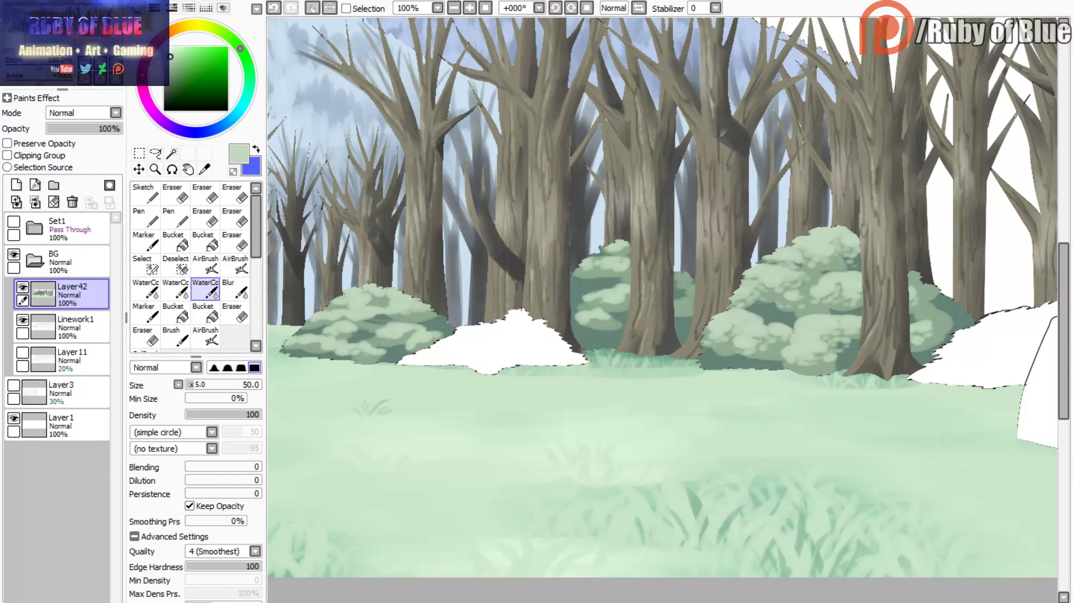
{"action": "left_click_drag", "start_coordinate": [51, 35], "coordinate": [43, 27]}
{"action": "key", "text": "c"}
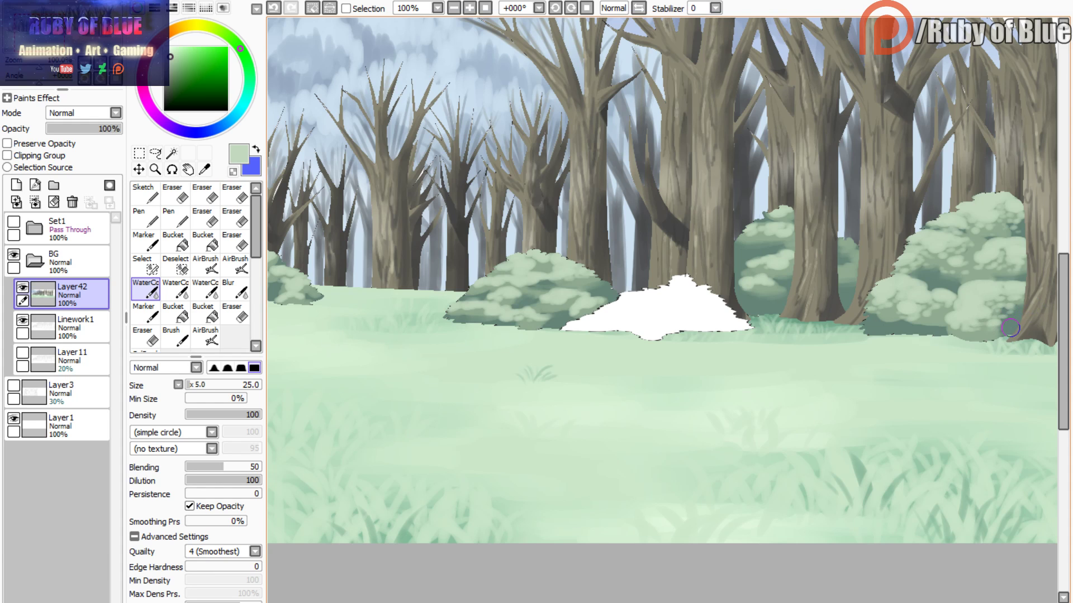
{"action": "key", "text": "Left"}
{"action": "key", "text": "Left"}
{"action": "key", "text": "Left"}
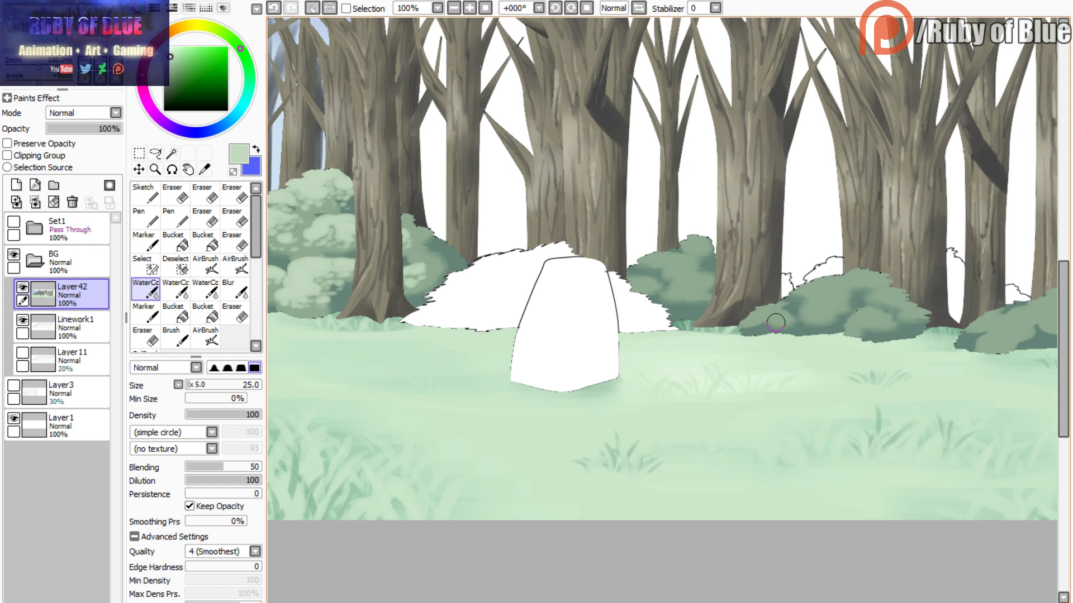
{"action": "scroll", "coordinate": [730, 453], "scroll_direction": "right", "scroll_amount": 6}
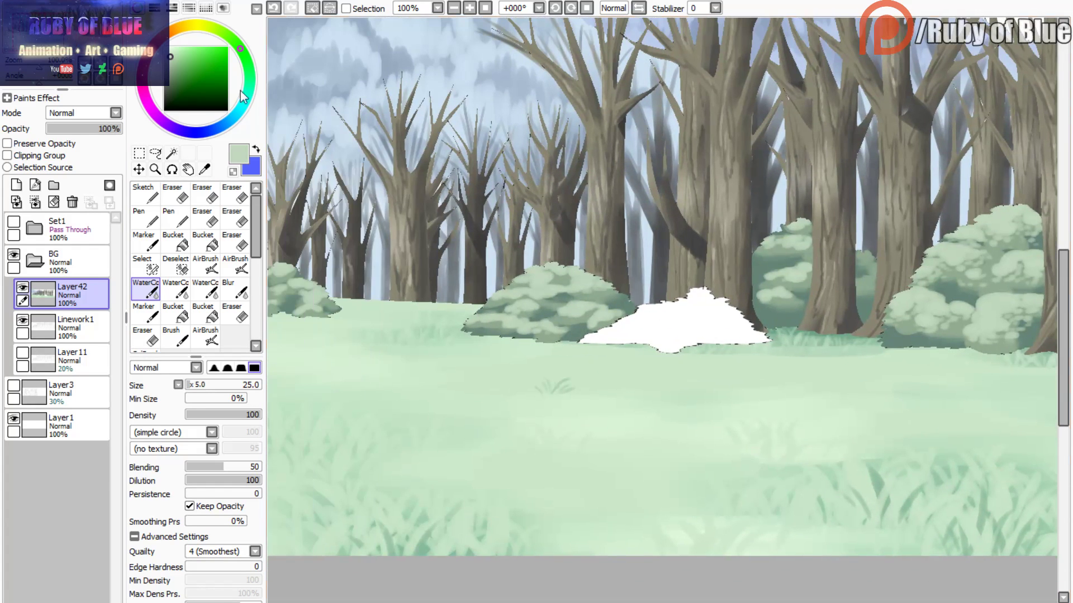
- Refine the pale green leaf highlights on the second and leftmost bushes with the size 10 and size 50 watercolor brushes
{"action": "left_click", "coordinate": [175, 289]}
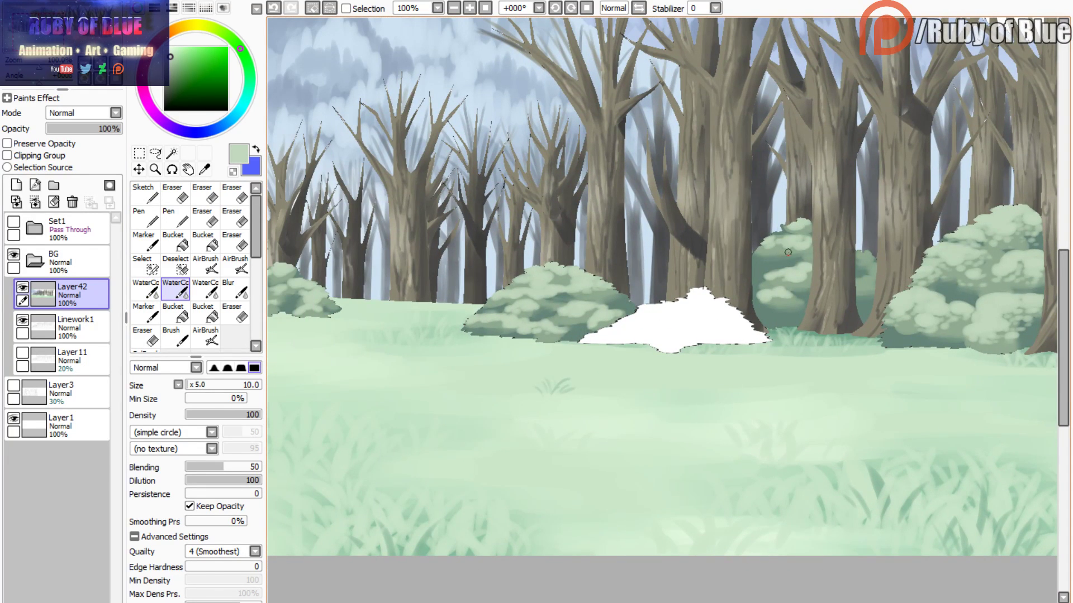
{"action": "key", "text": "c"}
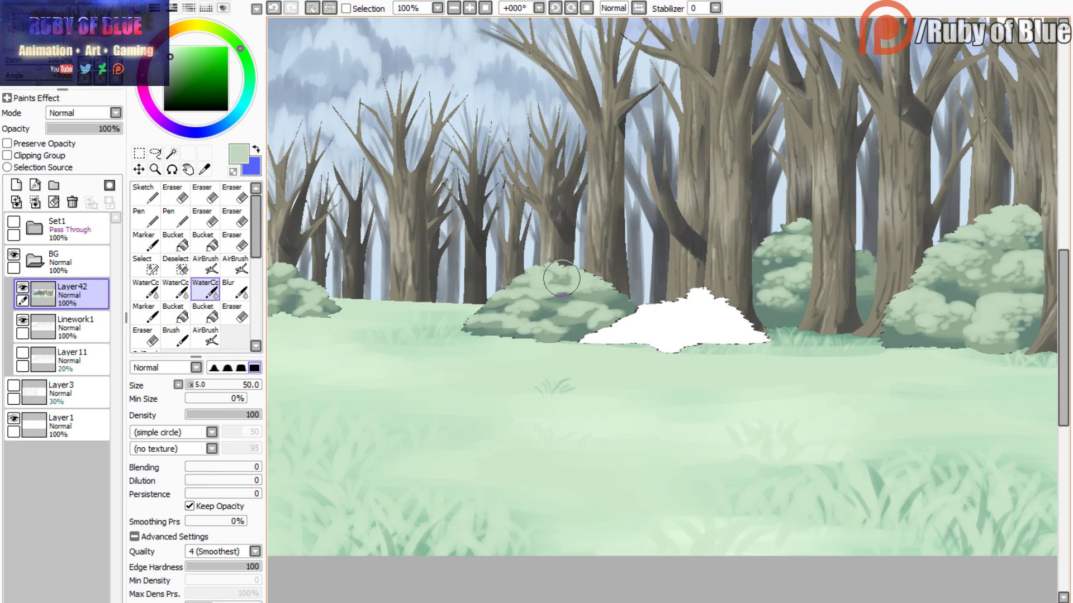
{"action": "mouse_move", "coordinate": [551, 286]}
{"action": "left_mouse_down"}
{"action": "mouse_move", "coordinate": [531, 317]}
{"action": "mouse_move", "coordinate": [519, 299]}
{"action": "mouse_move", "coordinate": [487, 302]}
{"action": "mouse_move", "coordinate": [499, 325]}
{"action": "mouse_move", "coordinate": [475, 324]}
{"action": "mouse_move", "coordinate": [555, 336]}
{"action": "mouse_move", "coordinate": [573, 318]}
{"action": "mouse_move", "coordinate": [555, 317]}
{"action": "mouse_move", "coordinate": [587, 312]}
{"action": "mouse_move", "coordinate": [576, 324]}
{"action": "mouse_move", "coordinate": [605, 311]}
{"action": "left_mouse_up"}
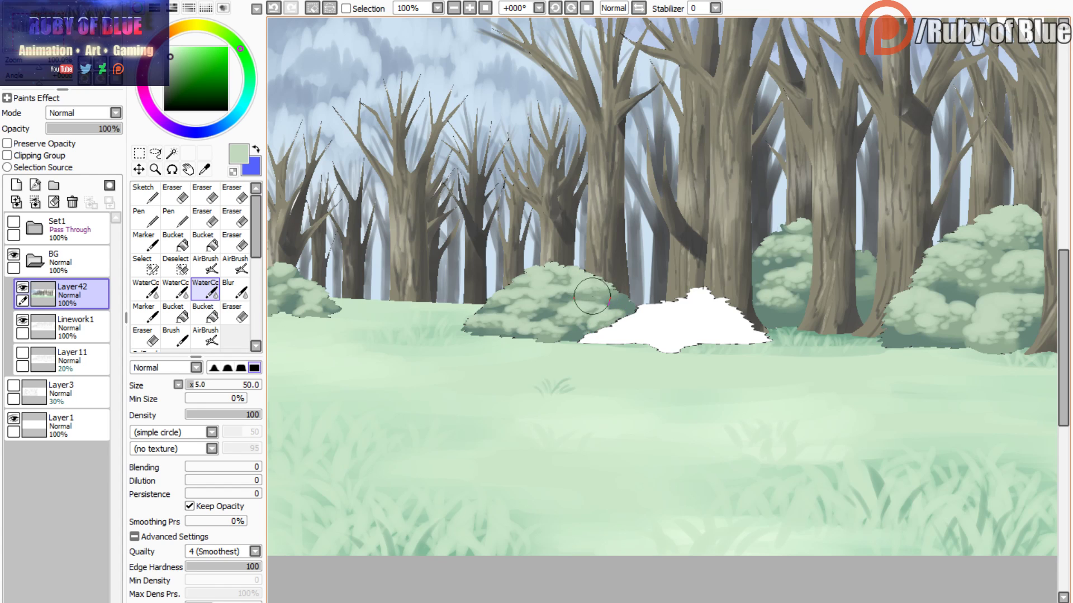
{"action": "left_click_drag", "start_coordinate": [470, 184], "coordinate": [705, 185]}
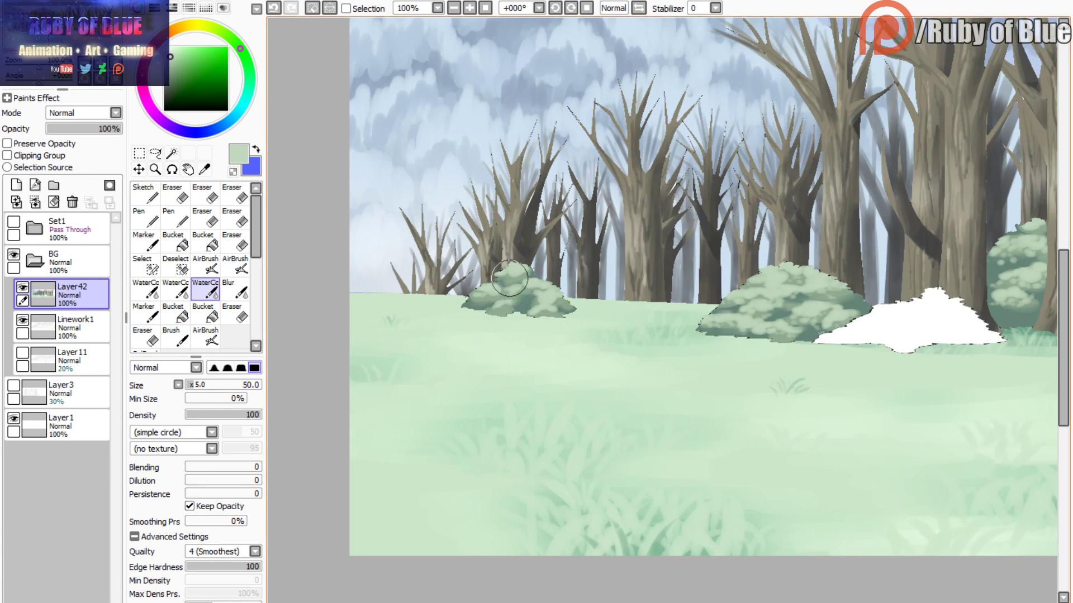
{"action": "mouse_move", "coordinate": [524, 276]}
{"action": "left_mouse_down"}
{"action": "mouse_move", "coordinate": [524, 305]}
{"action": "mouse_move", "coordinate": [508, 297]}
{"action": "mouse_move", "coordinate": [489, 311]}
{"action": "mouse_move", "coordinate": [498, 296]}
{"action": "mouse_move", "coordinate": [468, 295]}
{"action": "left_mouse_up"}
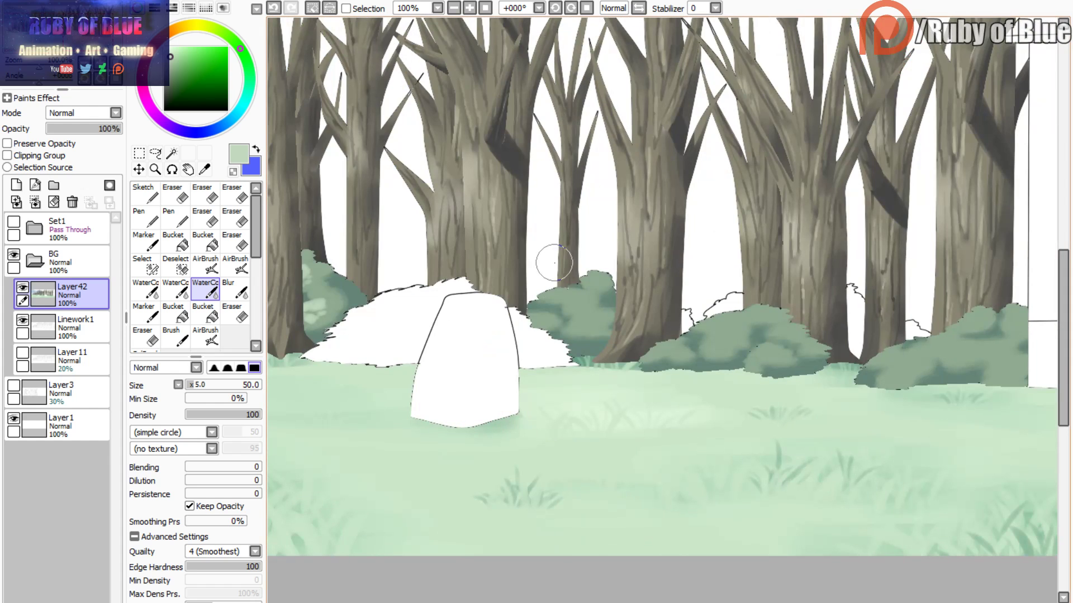
- Paint pale green leaf highlights on the bush just right of the rounded stone
{"action": "mouse_move", "coordinate": [554, 262]}
{"action": "left_mouse_down"}
{"action": "mouse_move", "coordinate": [599, 272]}
{"action": "mouse_move", "coordinate": [572, 296]}
{"action": "left_mouse_up"}
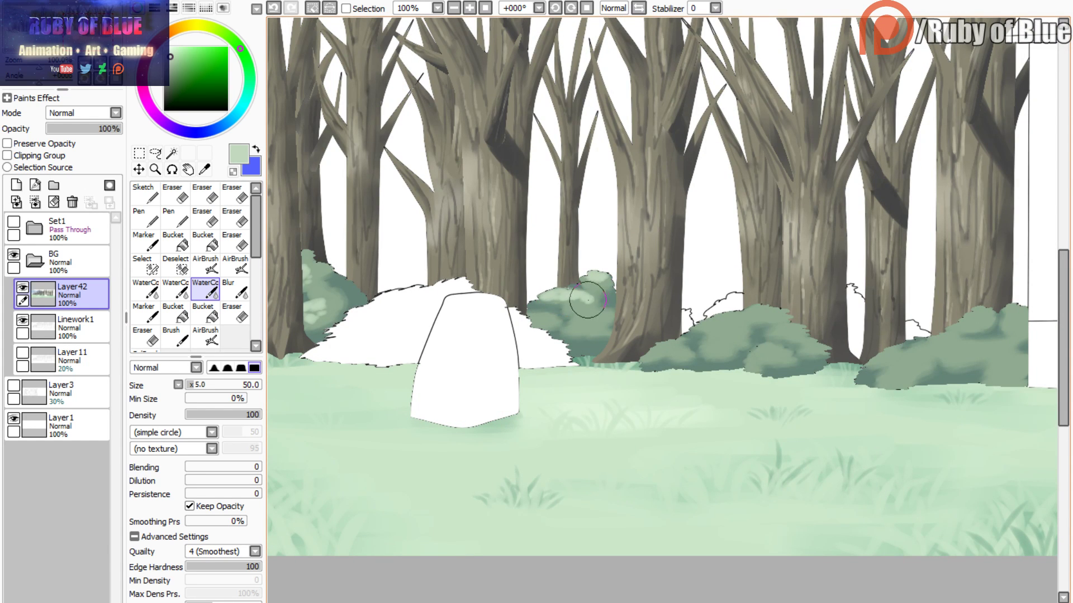
{"action": "mouse_move", "coordinate": [590, 316]}
{"action": "left_mouse_down"}
{"action": "mouse_move", "coordinate": [570, 328]}
{"action": "mouse_move", "coordinate": [596, 328]}
{"action": "mouse_move", "coordinate": [548, 319]}
{"action": "mouse_move", "coordinate": [565, 303]}
{"action": "mouse_move", "coordinate": [526, 317]}
{"action": "left_mouse_up"}
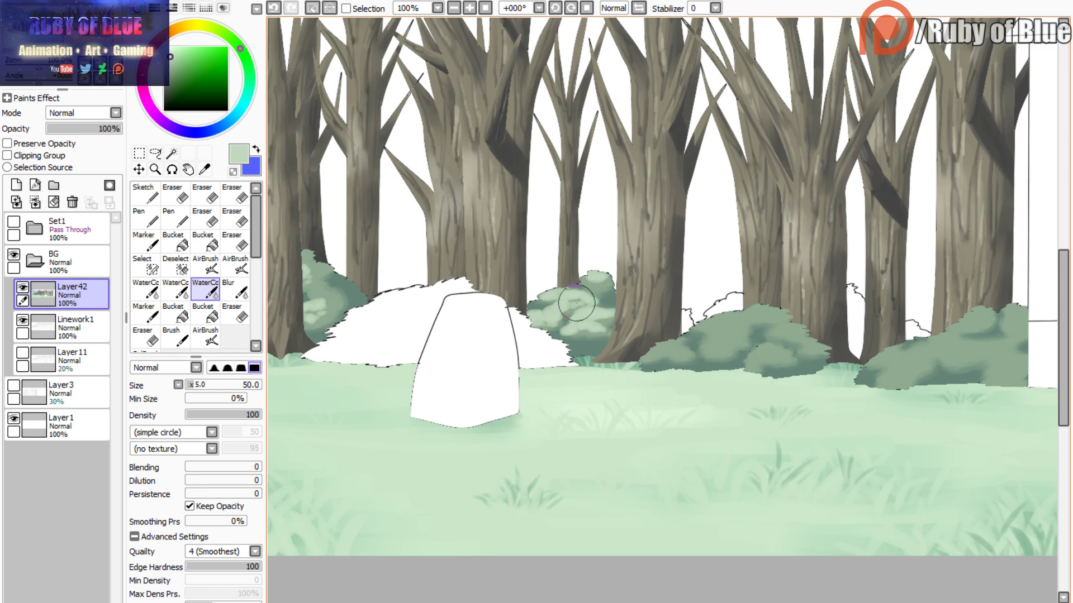
{"action": "mouse_move", "coordinate": [591, 282]}
{"action": "left_mouse_down"}
{"action": "mouse_move", "coordinate": [583, 276]}
{"action": "mouse_move", "coordinate": [599, 279]}
{"action": "mouse_move", "coordinate": [605, 301]}
{"action": "mouse_move", "coordinate": [602, 287]}
{"action": "left_mouse_up"}
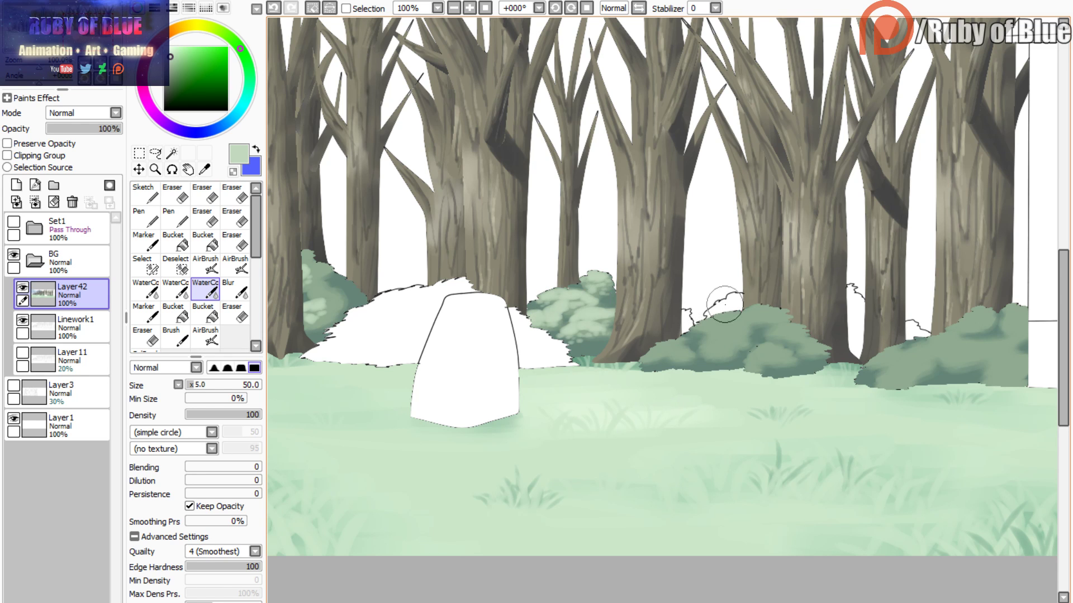
- Paint pale green leaf highlights over the low bush beyond the trunk, keeping darker green between the clumps
{"action": "left_click_drag", "start_coordinate": [636, 190], "coordinate": [412, 178]}
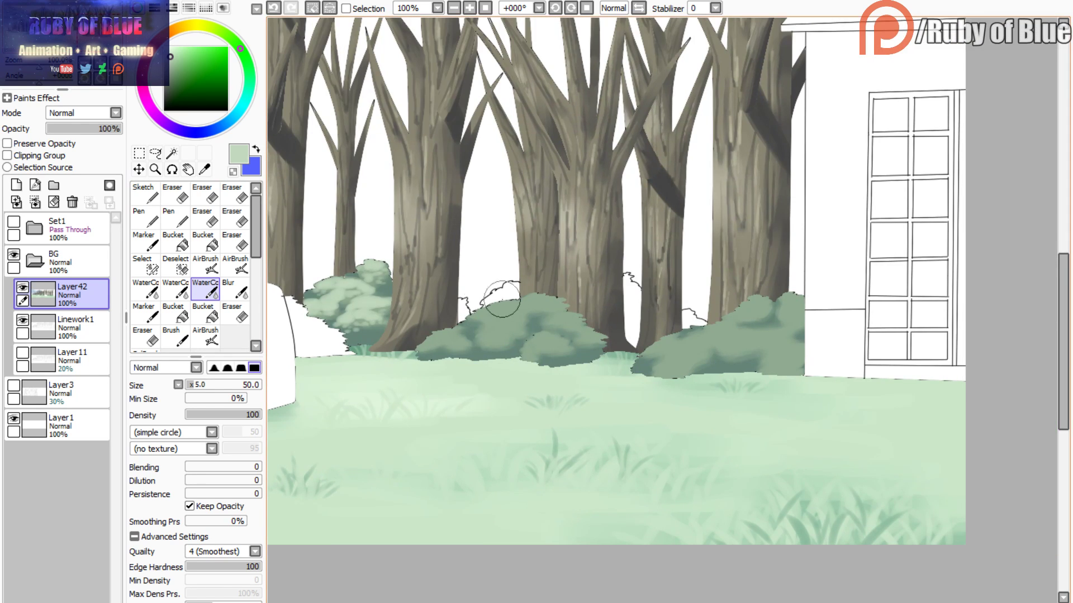
{"action": "mouse_move", "coordinate": [501, 299]}
{"action": "left_mouse_down"}
{"action": "mouse_move", "coordinate": [477, 314]}
{"action": "mouse_move", "coordinate": [483, 335]}
{"action": "mouse_move", "coordinate": [514, 321]}
{"action": "mouse_move", "coordinate": [518, 303]}
{"action": "mouse_move", "coordinate": [550, 302]}
{"action": "mouse_move", "coordinate": [559, 310]}
{"action": "mouse_move", "coordinate": [549, 319]}
{"action": "mouse_move", "coordinate": [573, 320]}
{"action": "mouse_move", "coordinate": [525, 346]}
{"action": "mouse_move", "coordinate": [543, 332]}
{"action": "mouse_move", "coordinate": [571, 330]}
{"action": "left_mouse_up"}
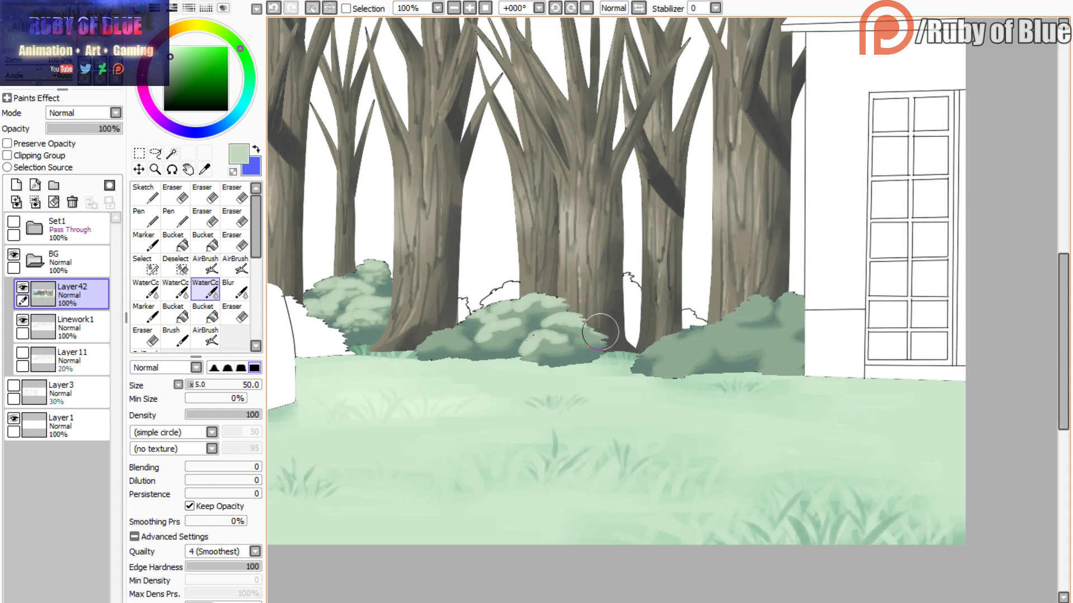
{"action": "mouse_move", "coordinate": [452, 344]}
{"action": "left_mouse_down"}
{"action": "mouse_move", "coordinate": [427, 340]}
{"action": "mouse_move", "coordinate": [458, 340]}
{"action": "mouse_move", "coordinate": [459, 326]}
{"action": "mouse_move", "coordinate": [427, 347]}
{"action": "mouse_move", "coordinate": [464, 343]}
{"action": "mouse_move", "coordinate": [429, 352]}
{"action": "mouse_move", "coordinate": [475, 319]}
{"action": "mouse_move", "coordinate": [475, 343]}
{"action": "mouse_move", "coordinate": [515, 329]}
{"action": "mouse_move", "coordinate": [506, 342]}
{"action": "mouse_move", "coordinate": [496, 344]}
{"action": "mouse_move", "coordinate": [500, 319]}
{"action": "mouse_move", "coordinate": [538, 303]}
{"action": "mouse_move", "coordinate": [537, 313]}
{"action": "mouse_move", "coordinate": [556, 310]}
{"action": "mouse_move", "coordinate": [533, 323]}
{"action": "mouse_move", "coordinate": [571, 328]}
{"action": "mouse_move", "coordinate": [575, 344]}
{"action": "mouse_move", "coordinate": [599, 341]}
{"action": "mouse_move", "coordinate": [540, 347]}
{"action": "left_mouse_up"}
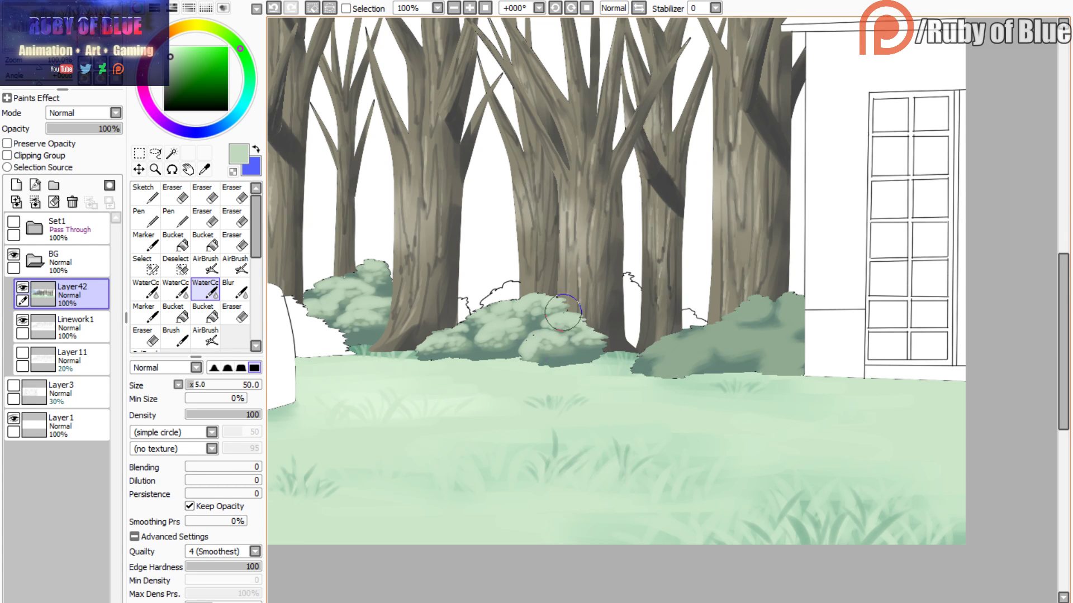
- Paint pale green leaf highlights over the rightmost bush beside the house wall with the size 50 watercolor brush
{"action": "left_click", "coordinate": [54, 42]}
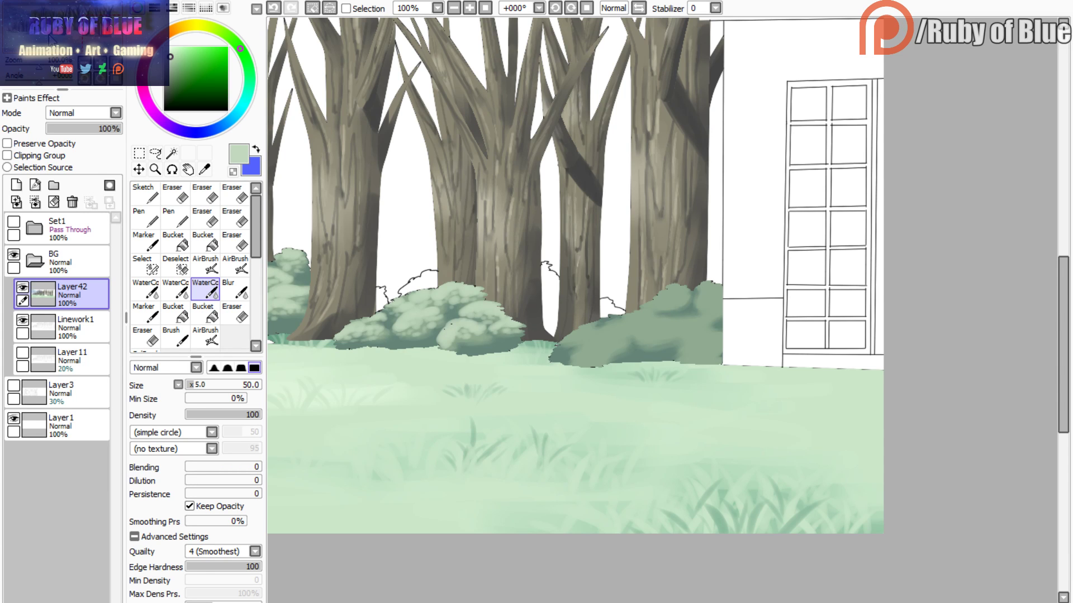
{"action": "key", "text": "c"}
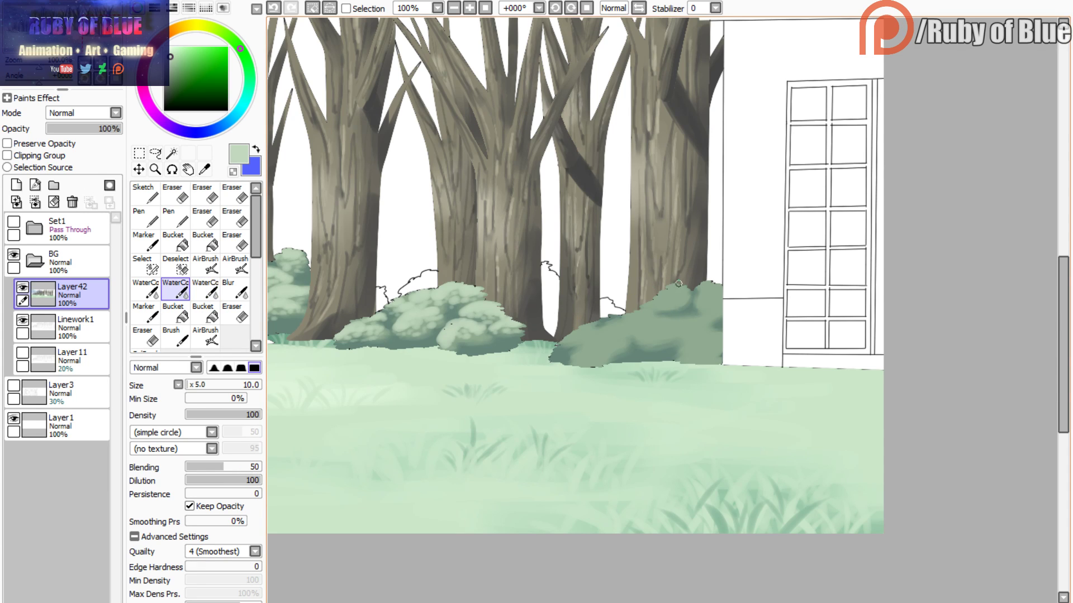
{"action": "key", "text": "c"}
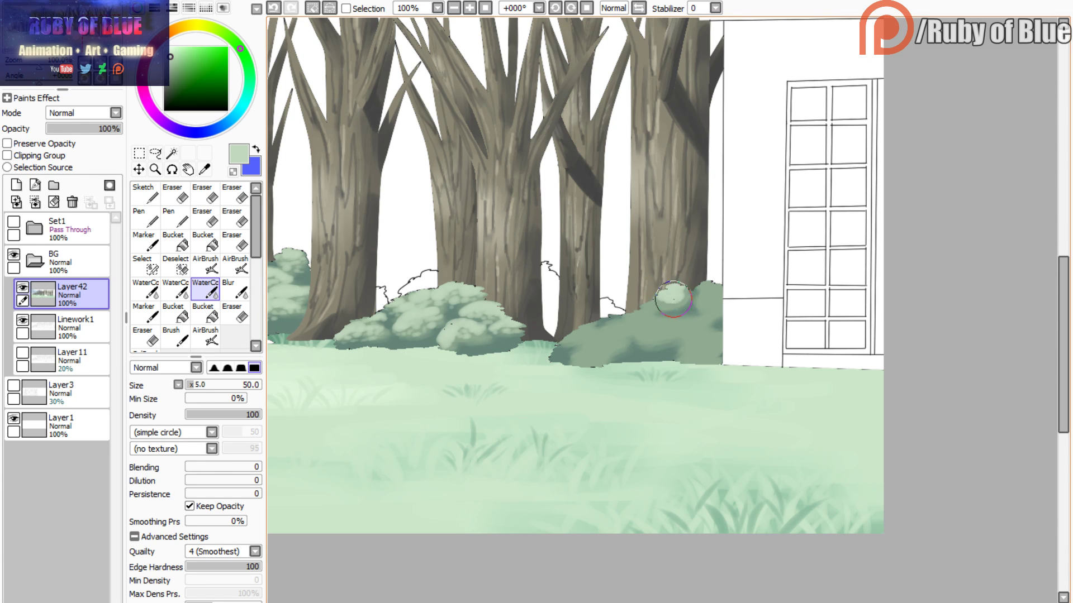
{"action": "left_click_drag", "start_coordinate": [673, 299], "coordinate": [643, 310]}
{"action": "mouse_move", "coordinate": [702, 285]}
{"action": "left_mouse_down"}
{"action": "mouse_move", "coordinate": [703, 316]}
{"action": "mouse_move", "coordinate": [663, 323]}
{"action": "mouse_move", "coordinate": [677, 326]}
{"action": "mouse_move", "coordinate": [637, 325]}
{"action": "mouse_move", "coordinate": [646, 338]}
{"action": "mouse_move", "coordinate": [712, 332]}
{"action": "mouse_move", "coordinate": [695, 355]}
{"action": "left_mouse_up"}
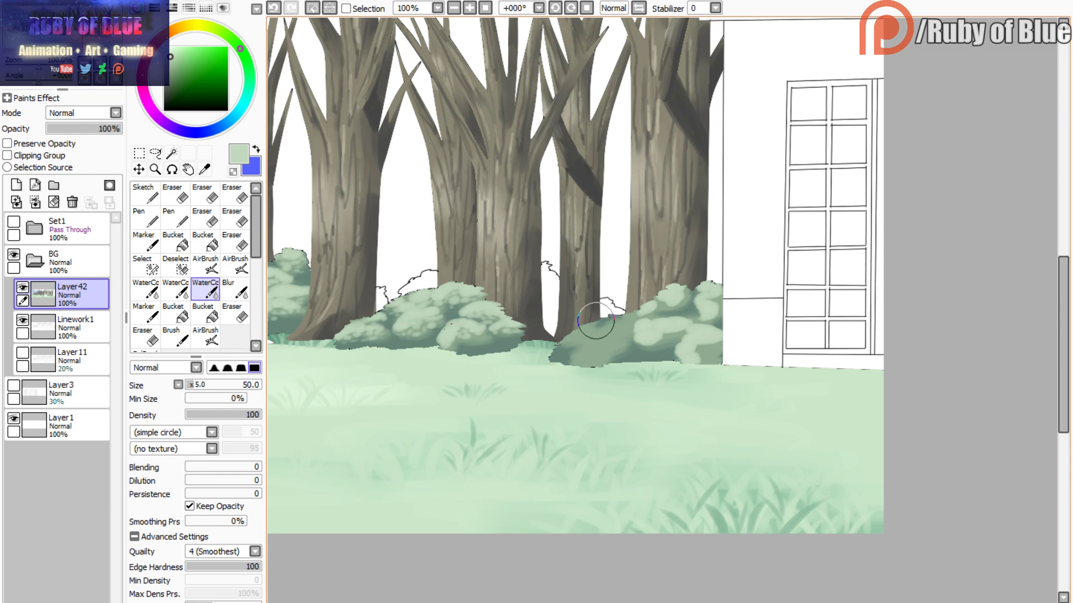
{"action": "mouse_move", "coordinate": [595, 321]}
{"action": "left_mouse_down"}
{"action": "mouse_move", "coordinate": [631, 316]}
{"action": "mouse_move", "coordinate": [599, 328]}
{"action": "mouse_move", "coordinate": [585, 360]}
{"action": "mouse_move", "coordinate": [596, 341]}
{"action": "mouse_move", "coordinate": [584, 322]}
{"action": "mouse_move", "coordinate": [611, 316]}
{"action": "mouse_move", "coordinate": [559, 348]}
{"action": "mouse_move", "coordinate": [626, 327]}
{"action": "left_mouse_up"}
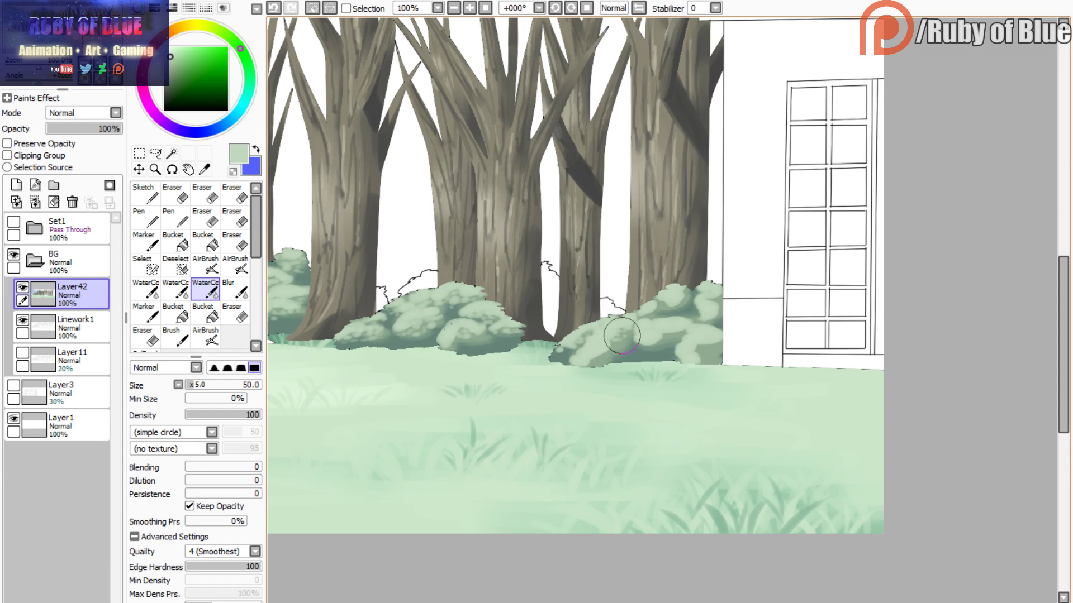
{"action": "mouse_move", "coordinate": [608, 353]}
{"action": "left_mouse_down"}
{"action": "mouse_move", "coordinate": [584, 363]}
{"action": "mouse_move", "coordinate": [640, 340]}
{"action": "mouse_move", "coordinate": [631, 335]}
{"action": "mouse_move", "coordinate": [644, 346]}
{"action": "mouse_move", "coordinate": [680, 333]}
{"action": "mouse_move", "coordinate": [662, 345]}
{"action": "mouse_move", "coordinate": [713, 343]}
{"action": "mouse_move", "coordinate": [700, 359]}
{"action": "mouse_move", "coordinate": [711, 308]}
{"action": "mouse_move", "coordinate": [710, 322]}
{"action": "mouse_move", "coordinate": [722, 304]}
{"action": "mouse_move", "coordinate": [683, 287]}
{"action": "mouse_move", "coordinate": [686, 303]}
{"action": "mouse_move", "coordinate": [653, 296]}
{"action": "left_mouse_up"}
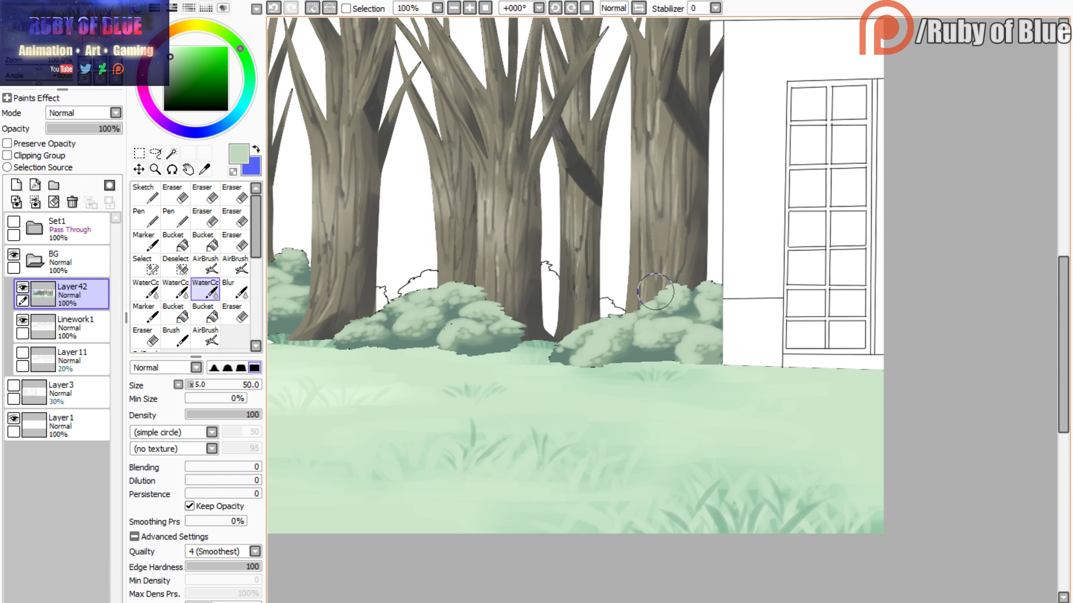
- Clear the bush selection and check the highlighted bushes in the whole painting
{"action": "key", "text": "ctrl+d"}
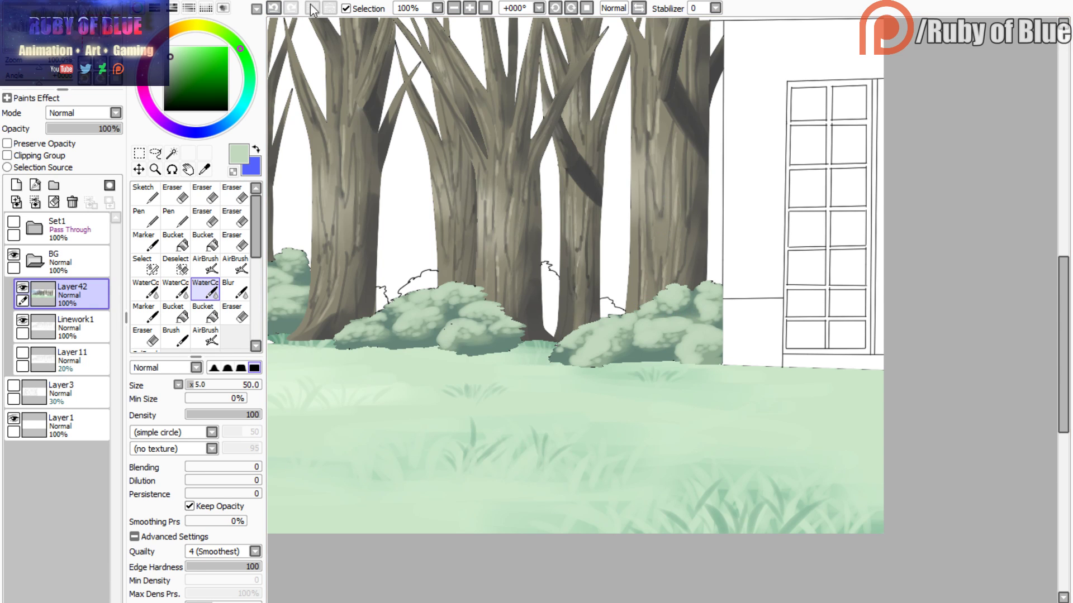
{"action": "key", "text": "ctrl+minus"}
{"action": "key", "text": "ctrl+minus"}
{"action": "key", "text": "ctrl+minus"}
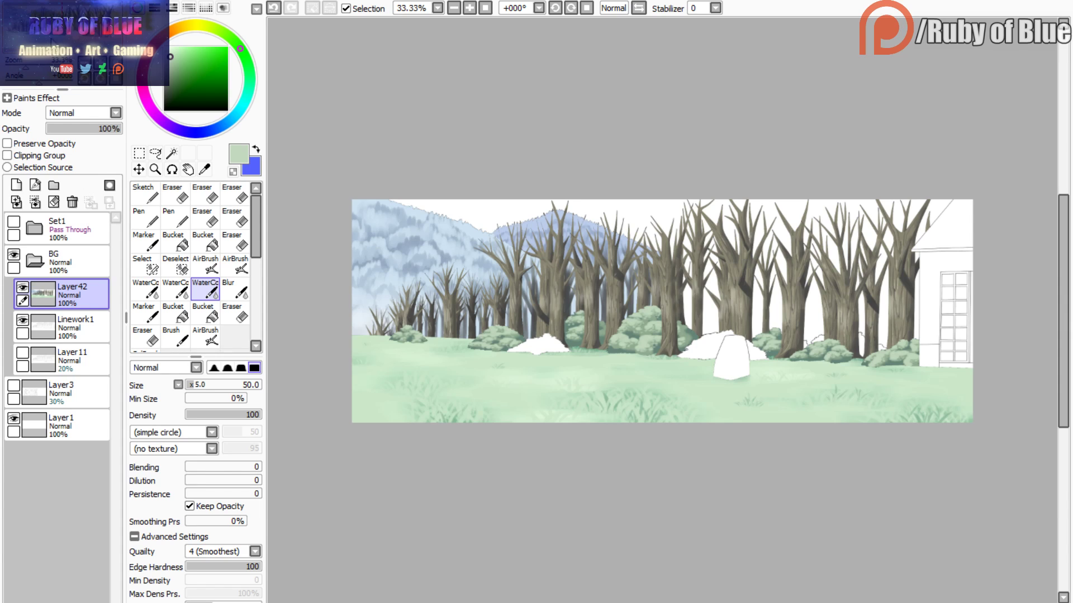
{"action": "scroll", "coordinate": [755, 356], "scroll_direction": "up", "scroll_amount": 5}
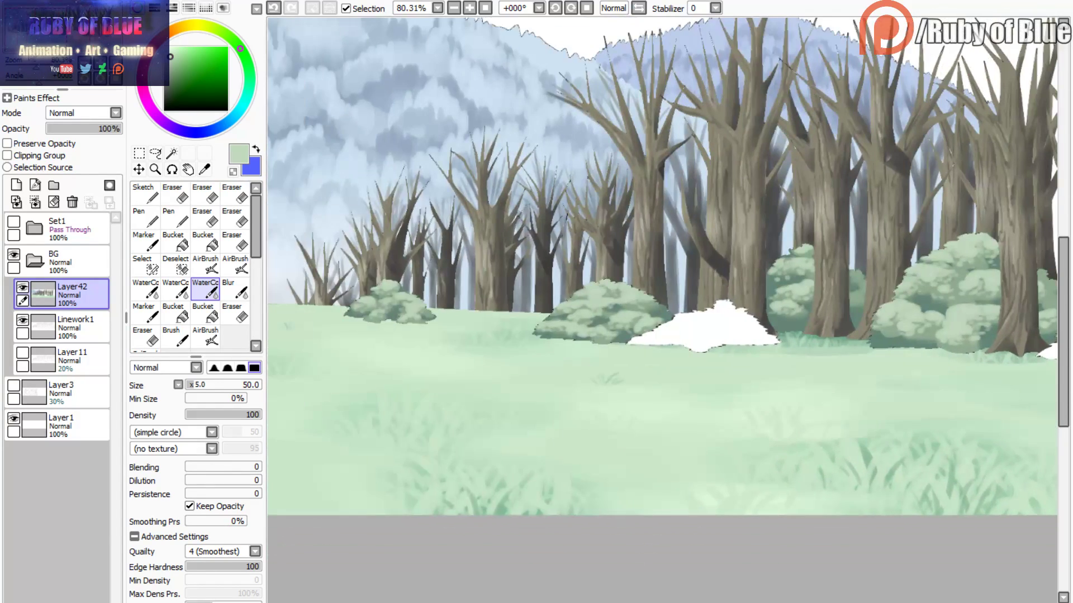
- Hide Layer42 and select the unpainted low bush left of the largest bush with the Magic Wand
{"action": "key", "text": "w"}
{"action": "left_click", "coordinate": [22, 288]}
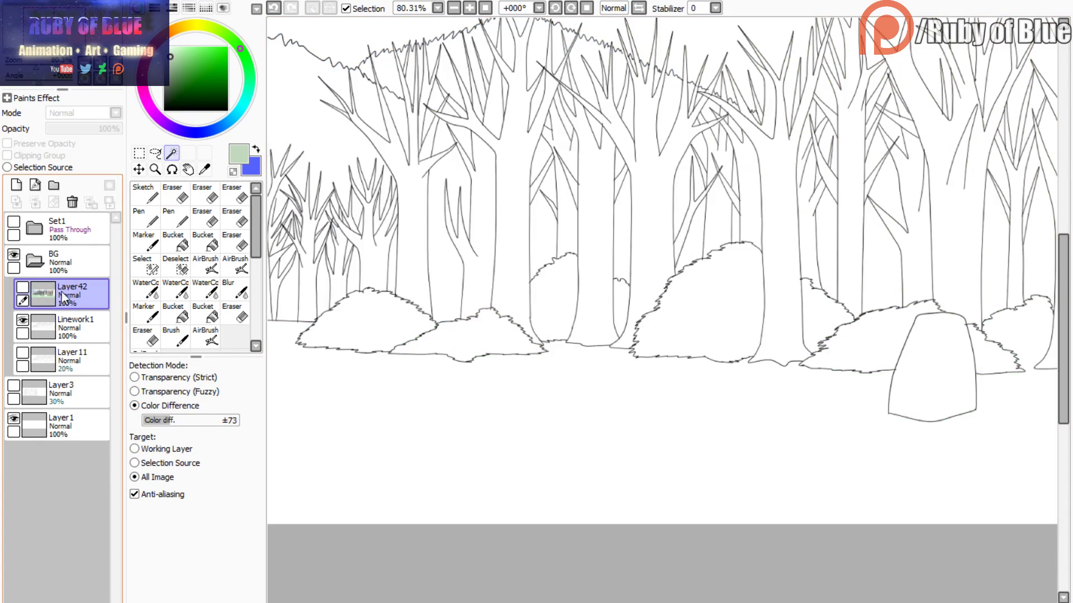
{"action": "left_click", "coordinate": [472, 337]}
- Add both visible parts of the bush behind the rounded stone to the selection, undoing the selection that spills into the ground
{"action": "left_click_drag", "start_coordinate": [726, 346], "coordinate": [461, 318]}
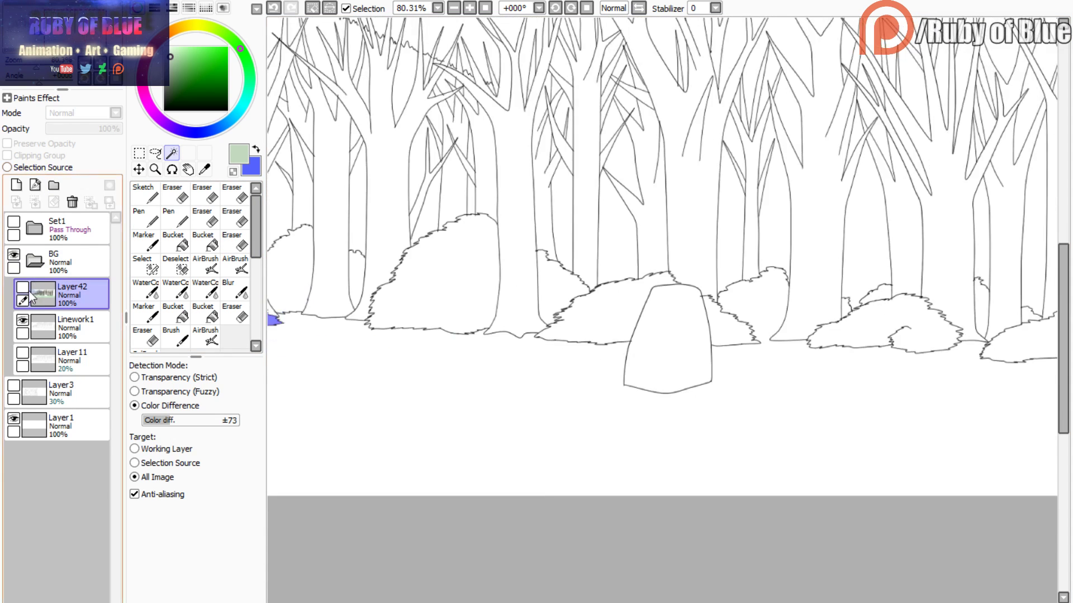
{"action": "left_click", "coordinate": [22, 288]}
{"action": "left_click", "coordinate": [22, 287]}
{"action": "left_click", "coordinate": [622, 320]}
{"action": "left_click", "coordinate": [624, 350]}
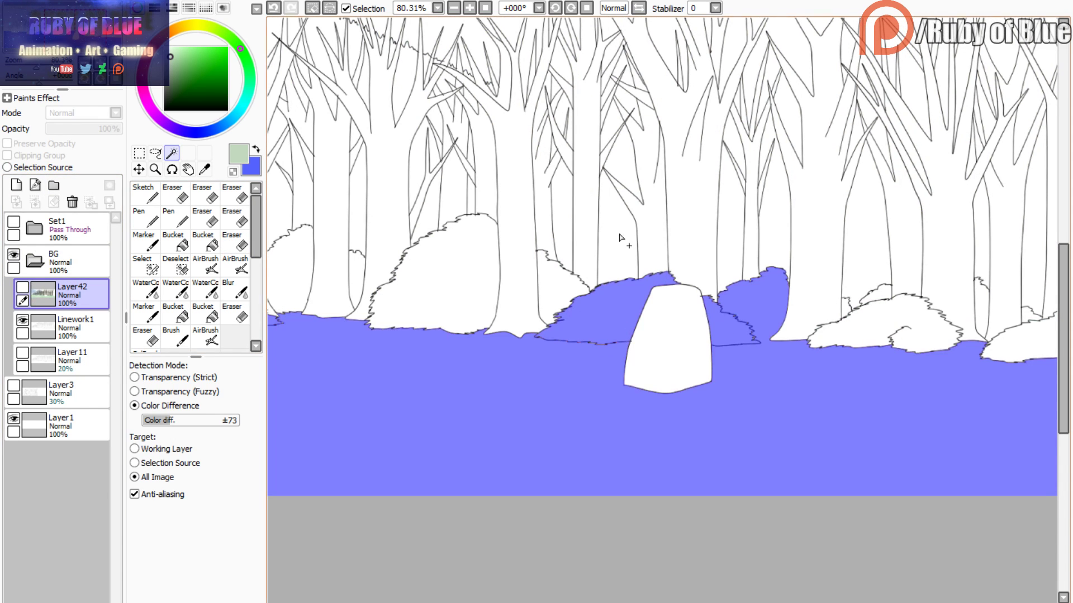
{"action": "scroll", "coordinate": [620, 240], "scroll_direction": "up", "scroll_amount": 4}
{"action": "key", "text": "ctrl+z"}
{"action": "key", "text": "s"}
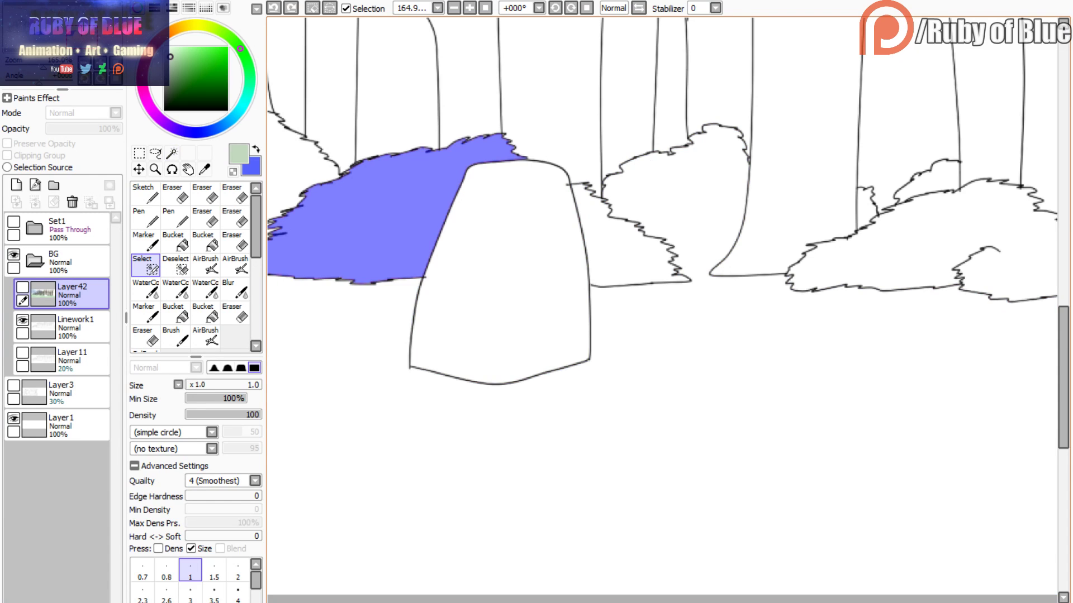
{"action": "key", "text": "w"}
{"action": "left_click", "coordinate": [615, 252]}
- Add the four small bush pieces between the trunks near the house to the Magic Wand selection
{"action": "scroll", "coordinate": [615, 251], "scroll_direction": "down", "scroll_amount": 3}
{"action": "scroll", "coordinate": [615, 252], "scroll_direction": "up", "scroll_amount": 1}
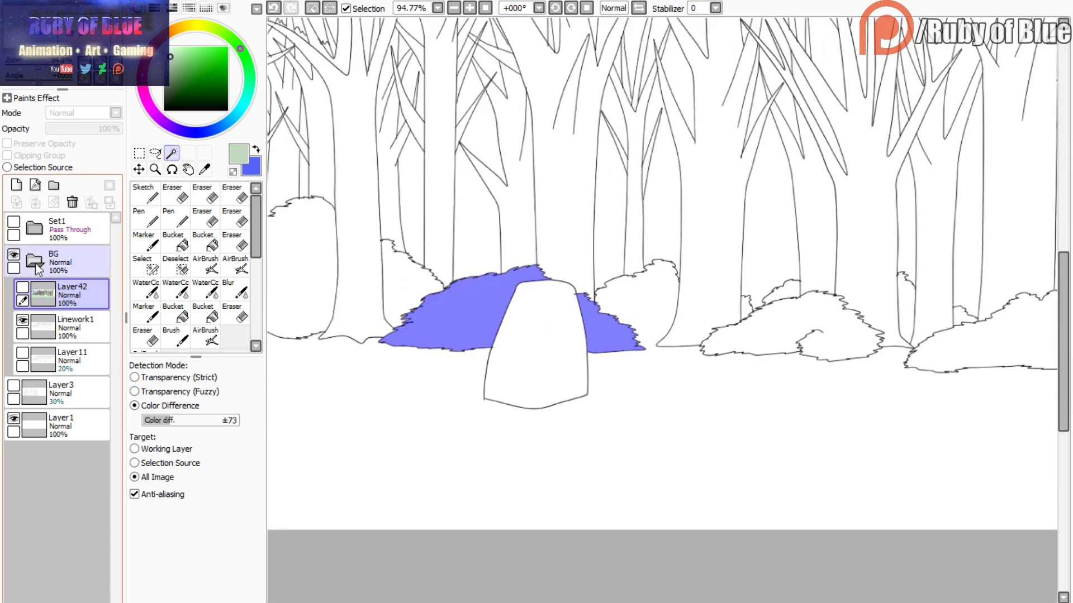
{"action": "left_click", "coordinate": [22, 287]}
{"action": "left_click", "coordinate": [23, 287]}
{"action": "scroll", "coordinate": [44, 286], "scroll_direction": "right", "scroll_amount": 3}
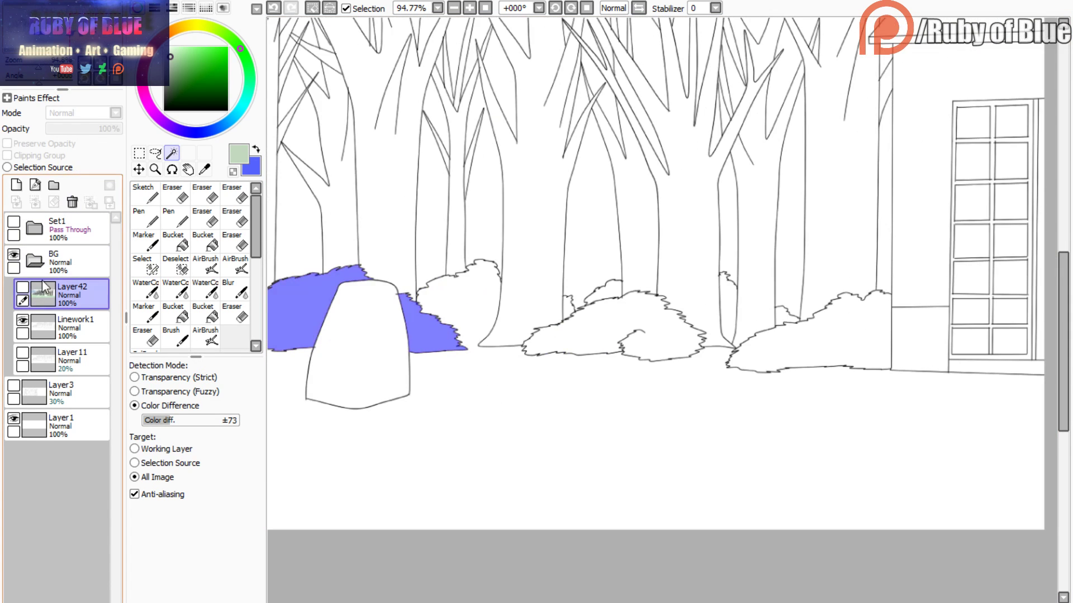
{"action": "left_click", "coordinate": [22, 287]}
{"action": "left_click", "coordinate": [22, 287]}
{"action": "left_click", "coordinate": [569, 307]}
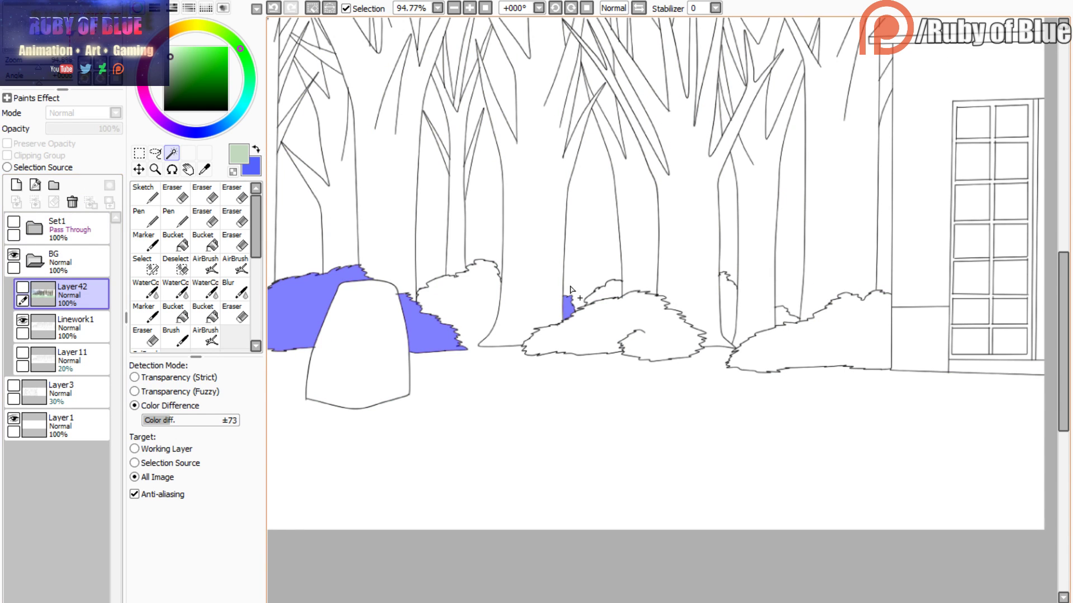
{"action": "left_click", "coordinate": [607, 291]}
{"action": "left_click", "coordinate": [728, 307]}
{"action": "left_click", "coordinate": [787, 317]}
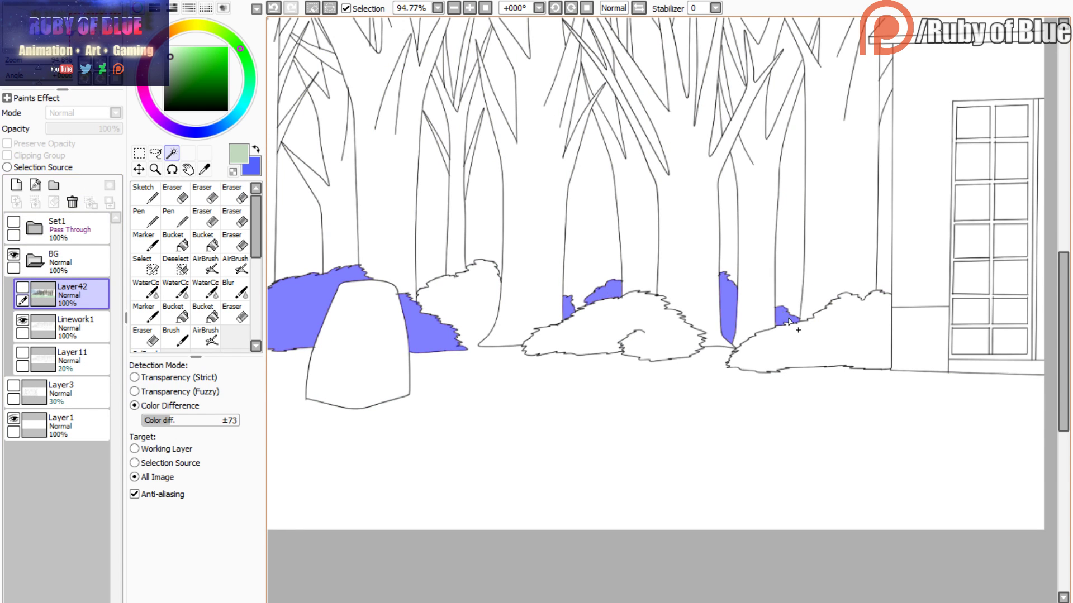
- Show Layer42 and fill the selected bushes with dark green sampled from the painted bush shadows, using the size 465 Marker
{"action": "left_click", "coordinate": [23, 288]}
{"action": "left_click", "coordinate": [145, 313]}
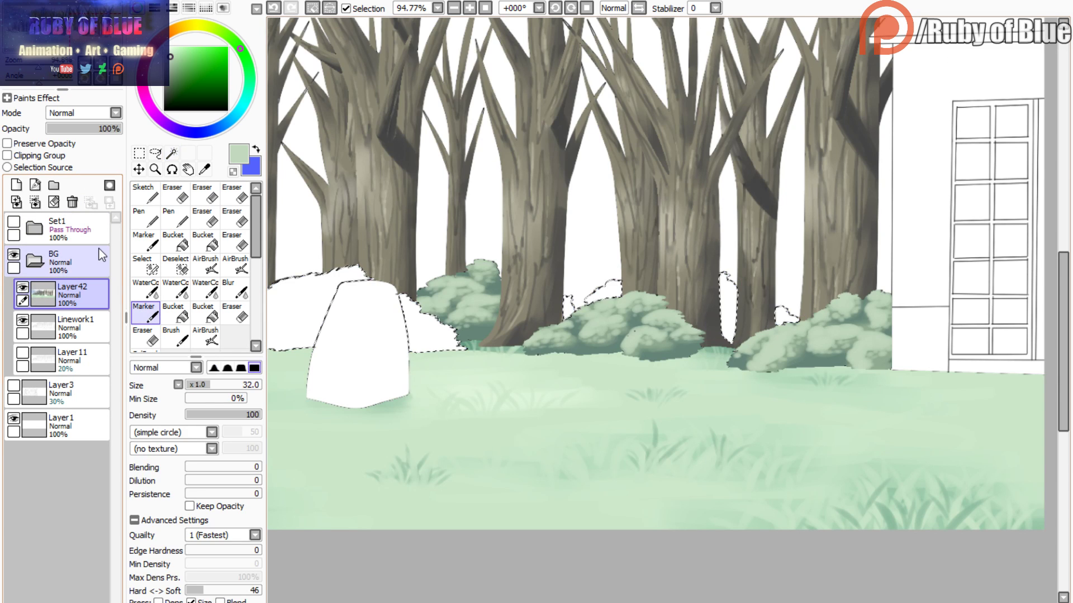
{"action": "right_click", "coordinate": [686, 344]}
{"action": "left_click", "coordinate": [115, 62]}
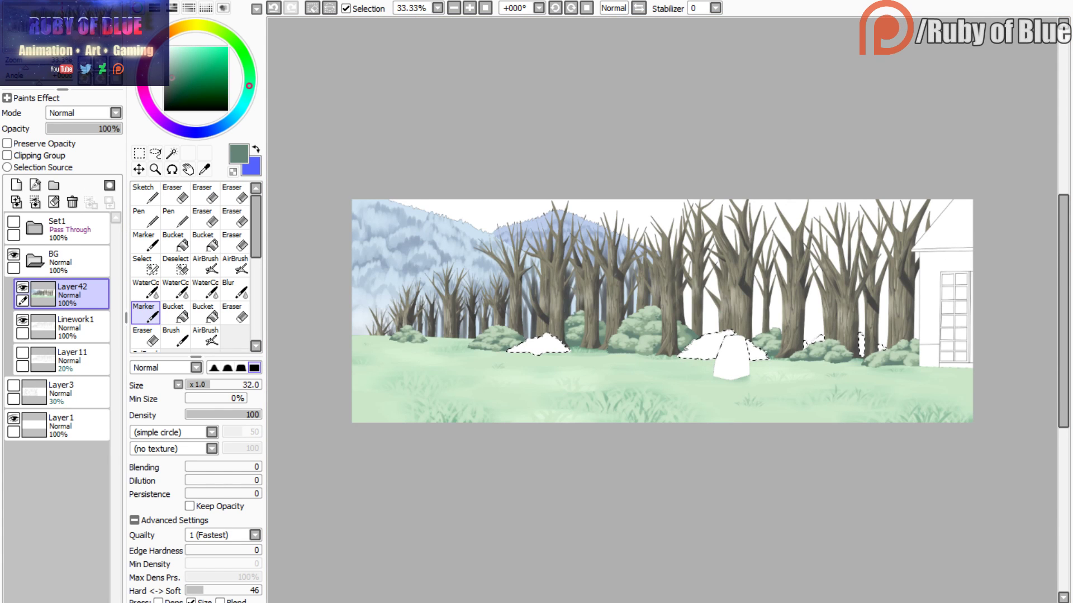
{"action": "left_click", "coordinate": [146, 243]}
{"action": "mouse_move", "coordinate": [537, 362]}
{"action": "left_mouse_down"}
{"action": "mouse_move", "coordinate": [637, 375]}
{"action": "mouse_move", "coordinate": [827, 299]}
{"action": "left_mouse_up"}
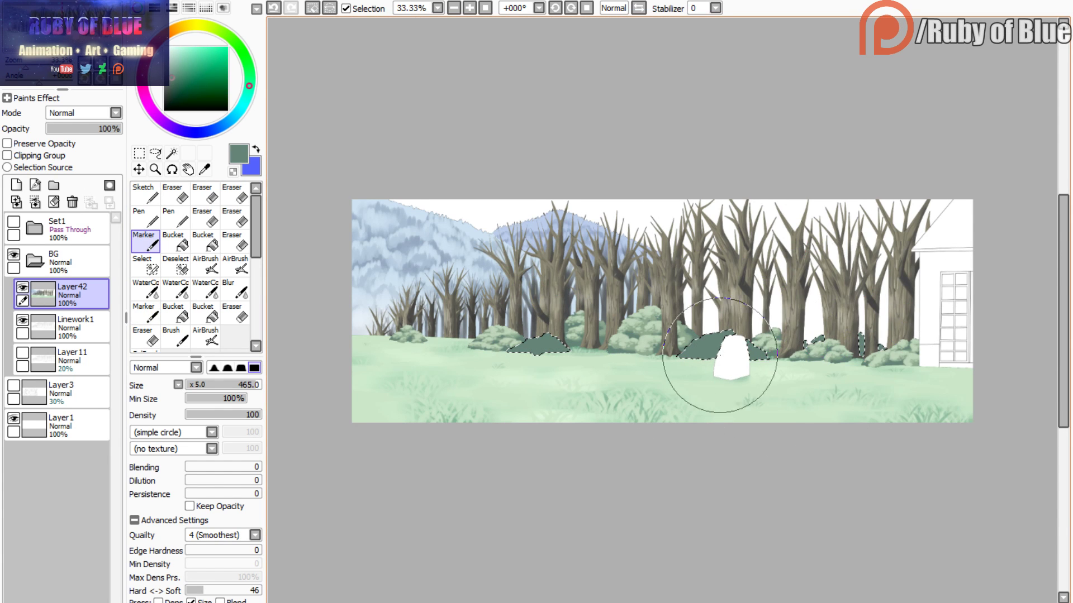
- Paint mid-green leaf clumps over the low dark bush left of the largest bush with the size 50 watercolor brush
{"action": "left_click", "coordinate": [346, 9]}
{"action": "left_click_drag", "start_coordinate": [25, 60], "coordinate": [42, 72]}
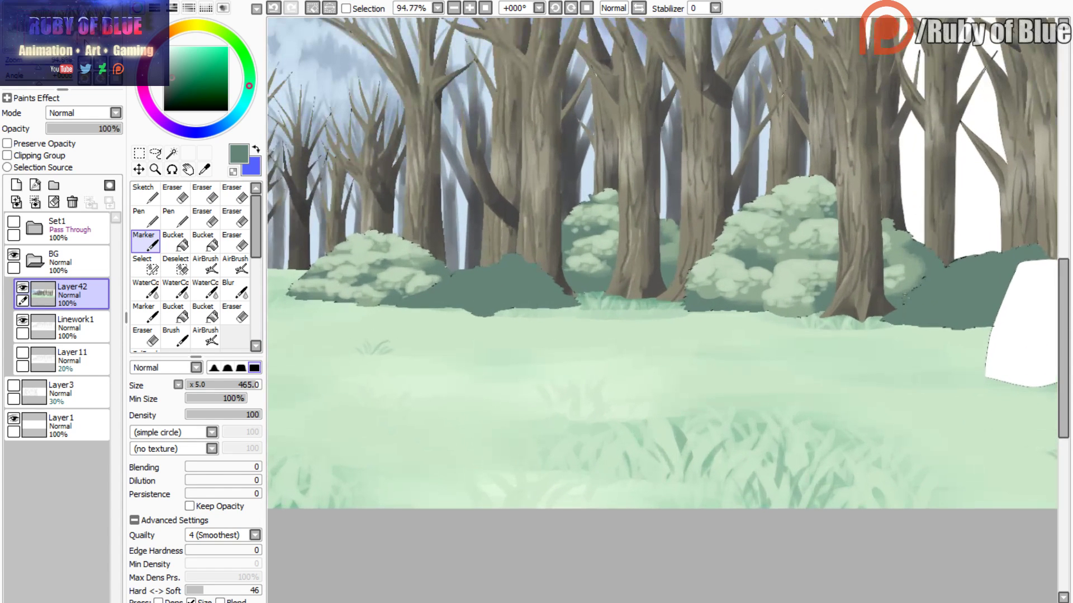
{"action": "right_click", "coordinate": [712, 289]}
{"action": "left_click", "coordinate": [205, 290]}
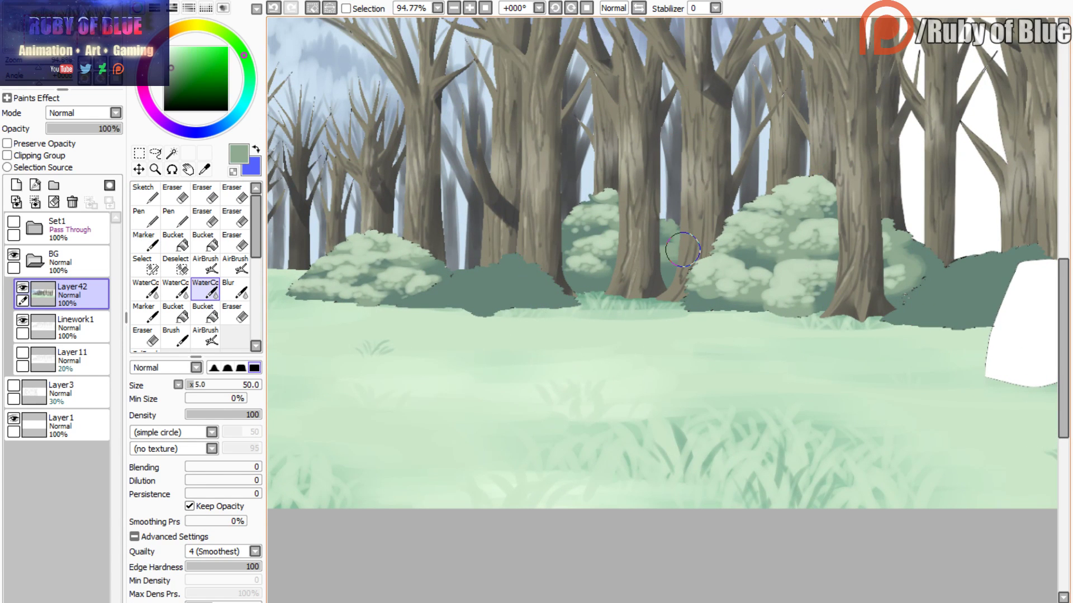
{"action": "scroll", "coordinate": [662, 262], "scroll_direction": "left", "scroll_amount": 3}
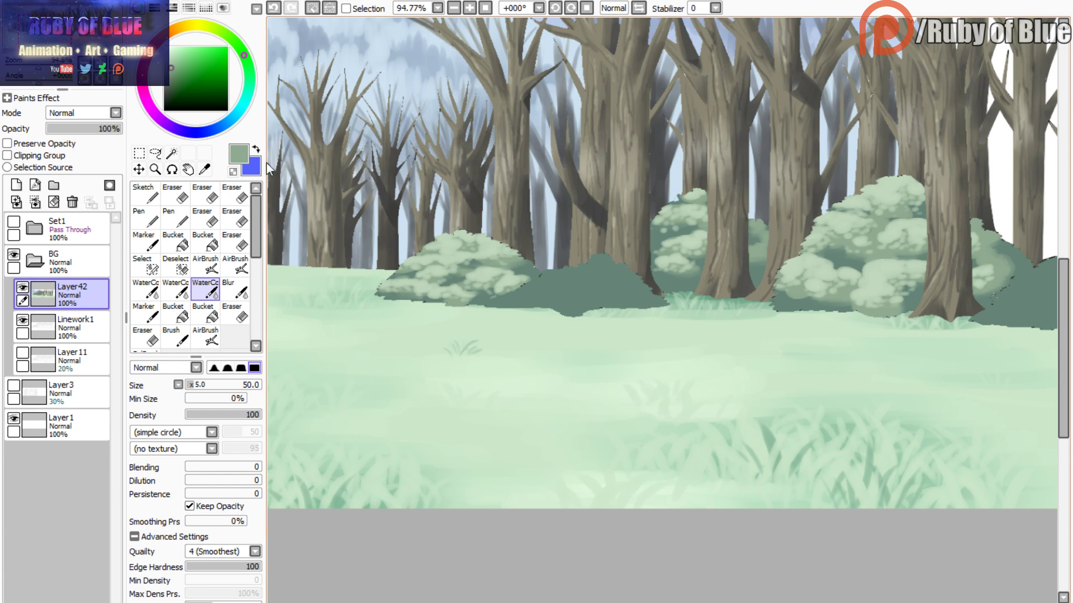
{"action": "left_click", "coordinate": [346, 9]}
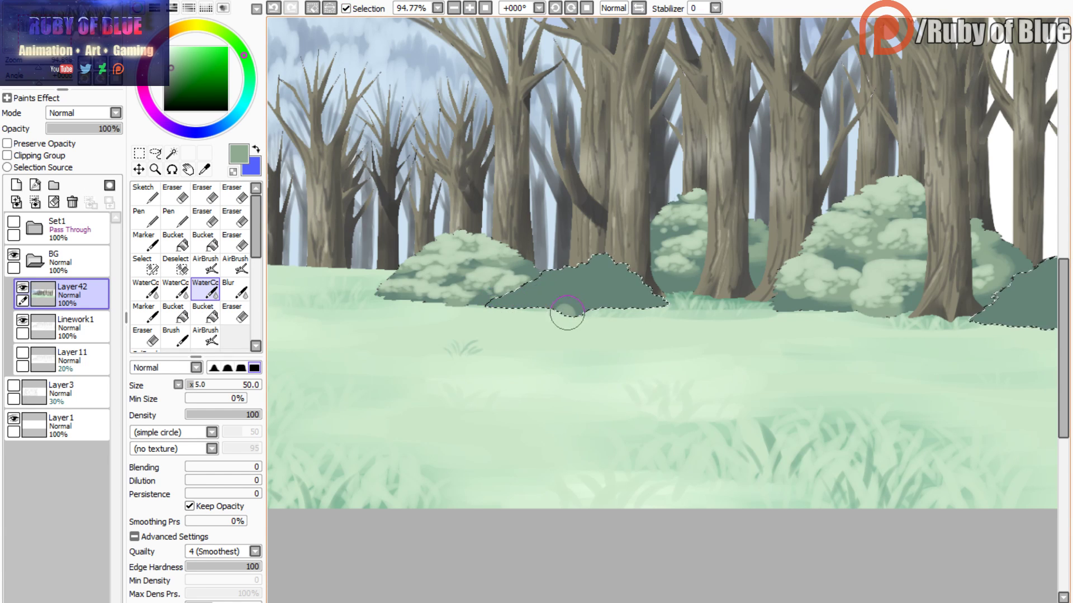
{"action": "mouse_move", "coordinate": [576, 283]}
{"action": "left_mouse_down"}
{"action": "mouse_move", "coordinate": [606, 257]}
{"action": "mouse_move", "coordinate": [597, 283]}
{"action": "mouse_move", "coordinate": [552, 266]}
{"action": "mouse_move", "coordinate": [545, 271]}
{"action": "mouse_move", "coordinate": [561, 272]}
{"action": "mouse_move", "coordinate": [512, 289]}
{"action": "left_mouse_up"}
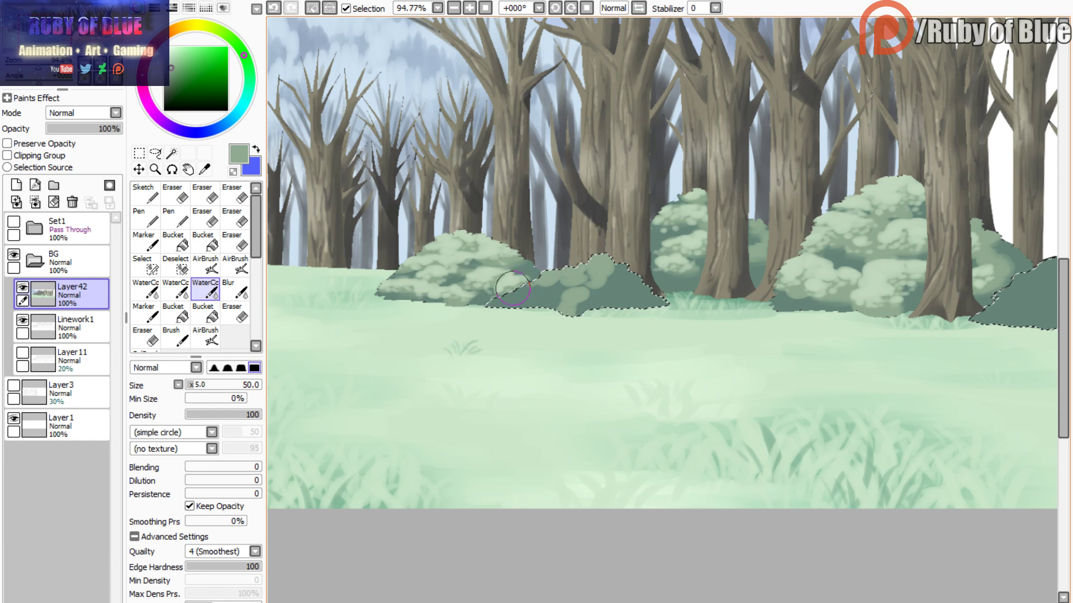
{"action": "left_click", "coordinate": [346, 8]}
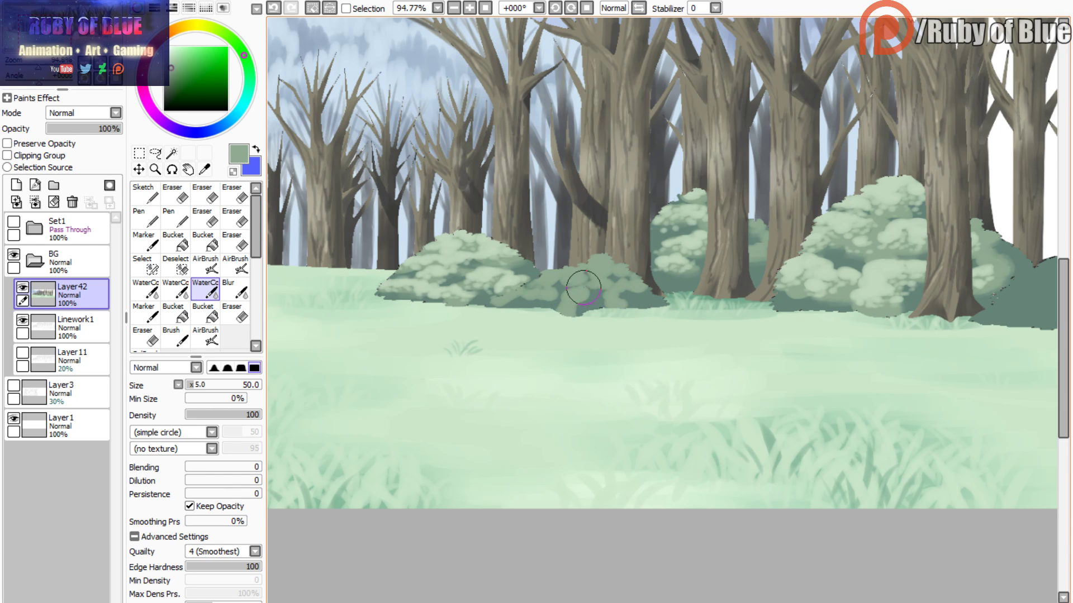
- Paint mid-green leaf clumps on the bush behind the rounded stone, covering both sides of the stone
{"action": "mouse_move", "coordinate": [907, 268]}
{"action": "left_mouse_down"}
{"action": "mouse_move", "coordinate": [707, 278]}
{"action": "mouse_move", "coordinate": [383, 268]}
{"action": "left_mouse_up"}
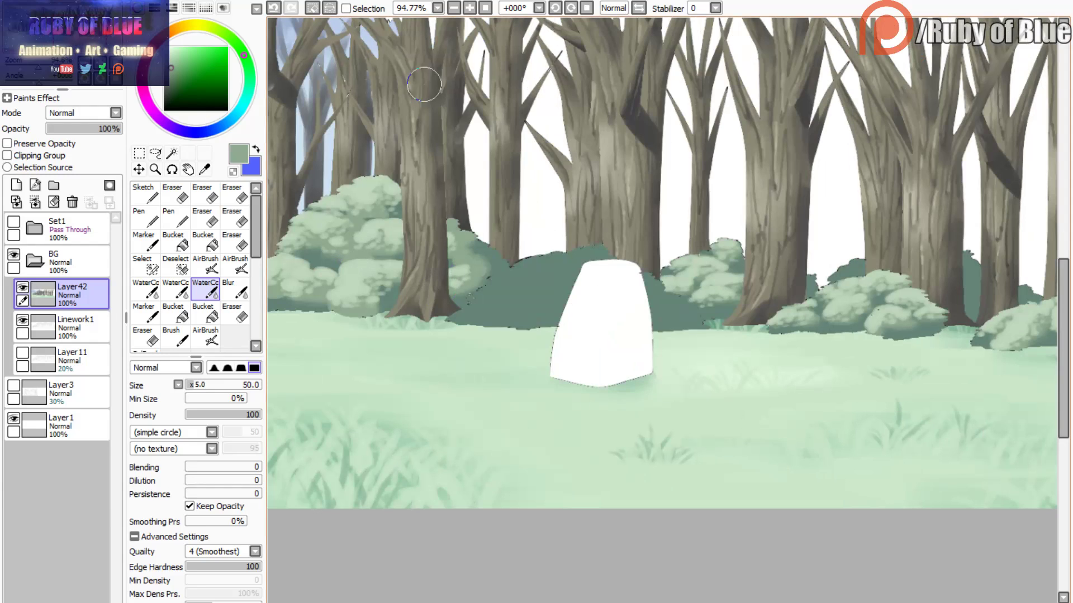
{"action": "left_click", "coordinate": [464, 319]}
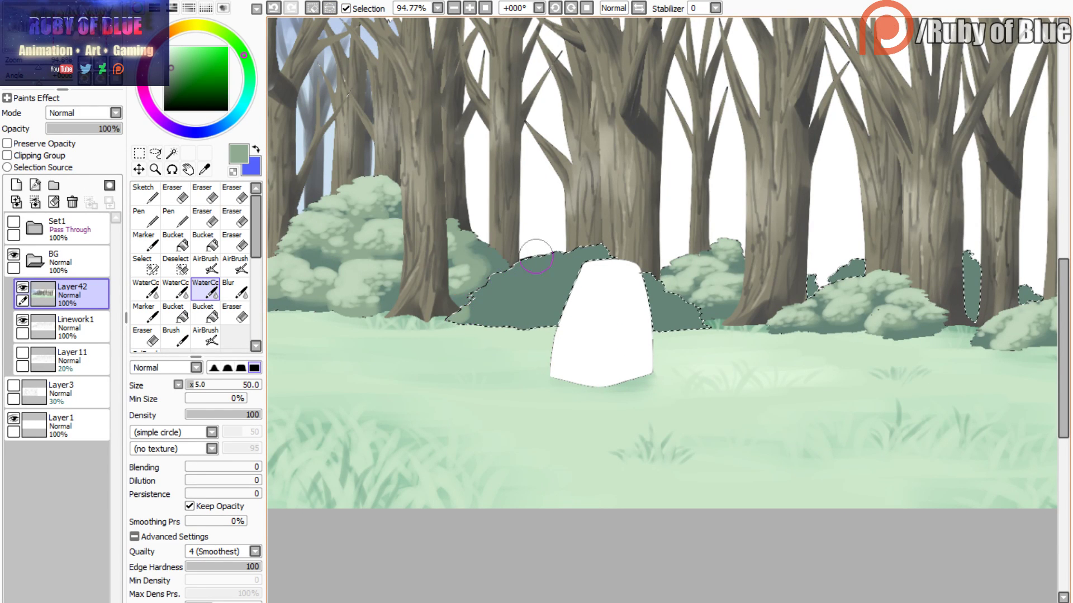
{"action": "mouse_move", "coordinate": [535, 256]}
{"action": "left_mouse_down"}
{"action": "mouse_move", "coordinate": [593, 252]}
{"action": "mouse_move", "coordinate": [580, 262]}
{"action": "mouse_move", "coordinate": [534, 258]}
{"action": "mouse_move", "coordinate": [558, 276]}
{"action": "mouse_move", "coordinate": [504, 267]}
{"action": "mouse_move", "coordinate": [489, 277]}
{"action": "mouse_move", "coordinate": [526, 263]}
{"action": "mouse_move", "coordinate": [500, 286]}
{"action": "mouse_move", "coordinate": [523, 325]}
{"action": "mouse_move", "coordinate": [526, 305]}
{"action": "mouse_move", "coordinate": [566, 299]}
{"action": "mouse_move", "coordinate": [478, 302]}
{"action": "mouse_move", "coordinate": [467, 283]}
{"action": "left_mouse_up"}
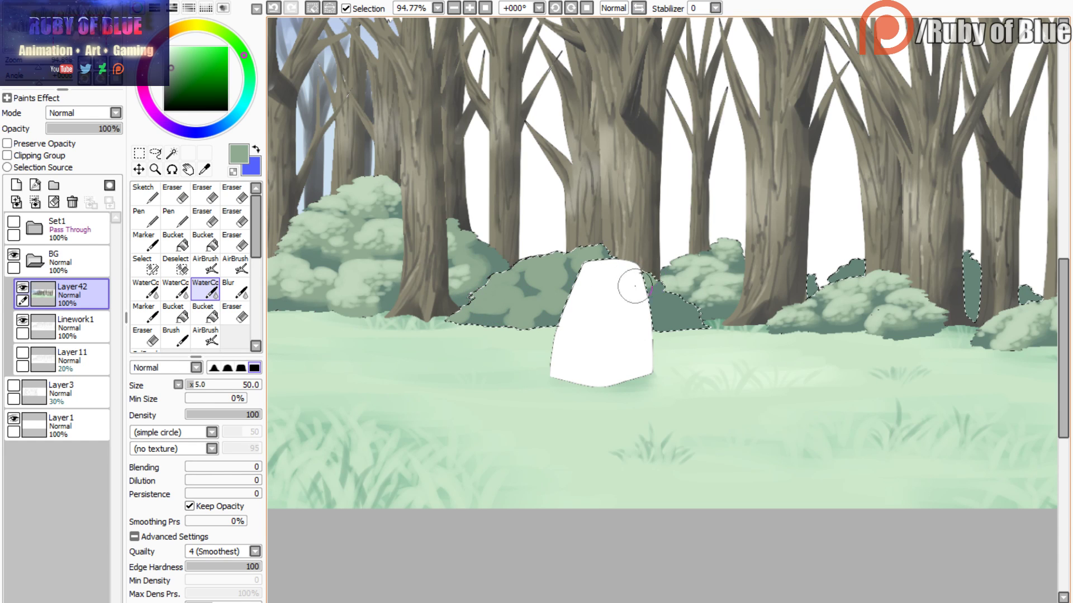
{"action": "left_click_drag", "start_coordinate": [635, 286], "coordinate": [666, 305]}
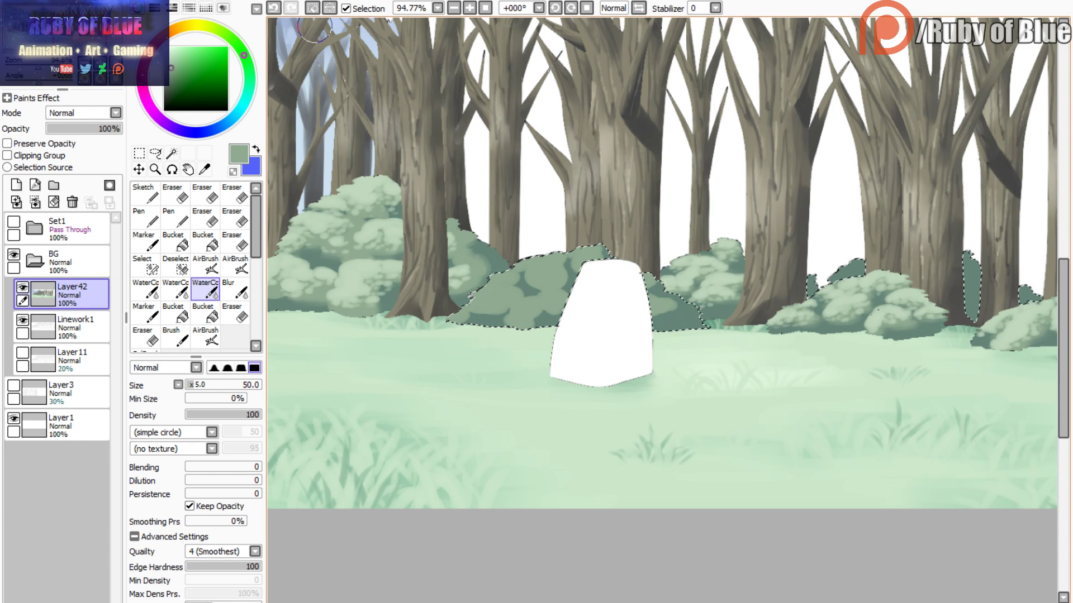
- Soften the clump edges on the low bush left of the largest bush with the size 25 and 10 watercolor brushes
{"action": "left_click", "coordinate": [145, 289]}
{"action": "mouse_move", "coordinate": [559, 335]}
{"action": "left_mouse_down"}
{"action": "mouse_move", "coordinate": [738, 335]}
{"action": "mouse_move", "coordinate": [402, 336]}
{"action": "mouse_move", "coordinate": [765, 332]}
{"action": "mouse_move", "coordinate": [1039, 363]}
{"action": "left_mouse_up"}
{"action": "left_click", "coordinate": [176, 289]}
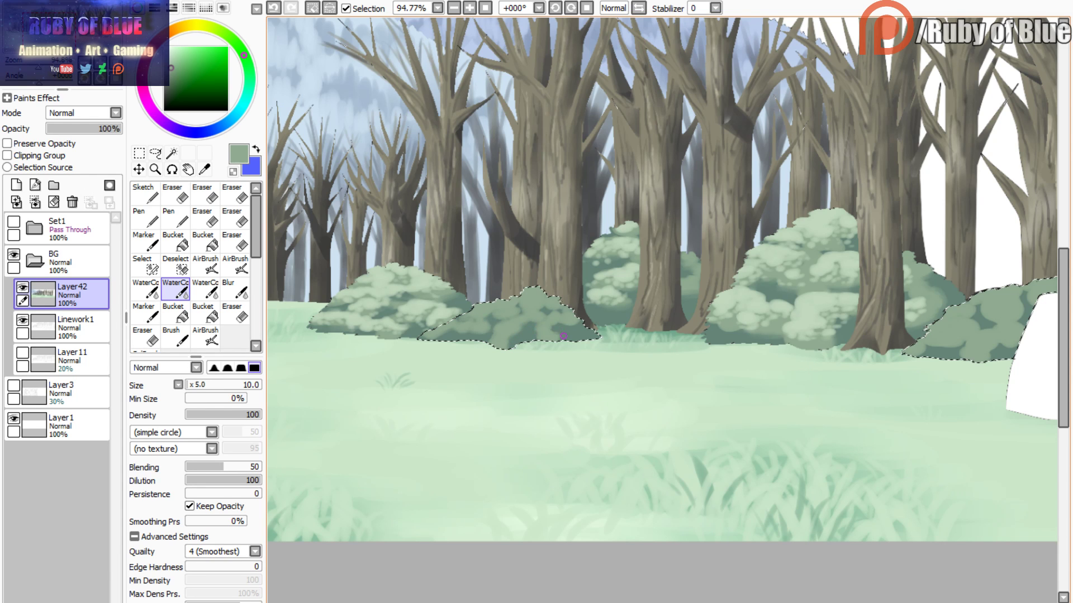
- Blend the mid-green clumps on the bush behind the rounded stone with the size 25 and 10 watercolor brushes
{"action": "left_click_drag", "start_coordinate": [894, 313], "coordinate": [295, 313]}
{"action": "left_click", "coordinate": [146, 289]}
{"action": "left_click_drag", "start_coordinate": [407, 310], "coordinate": [496, 299]}
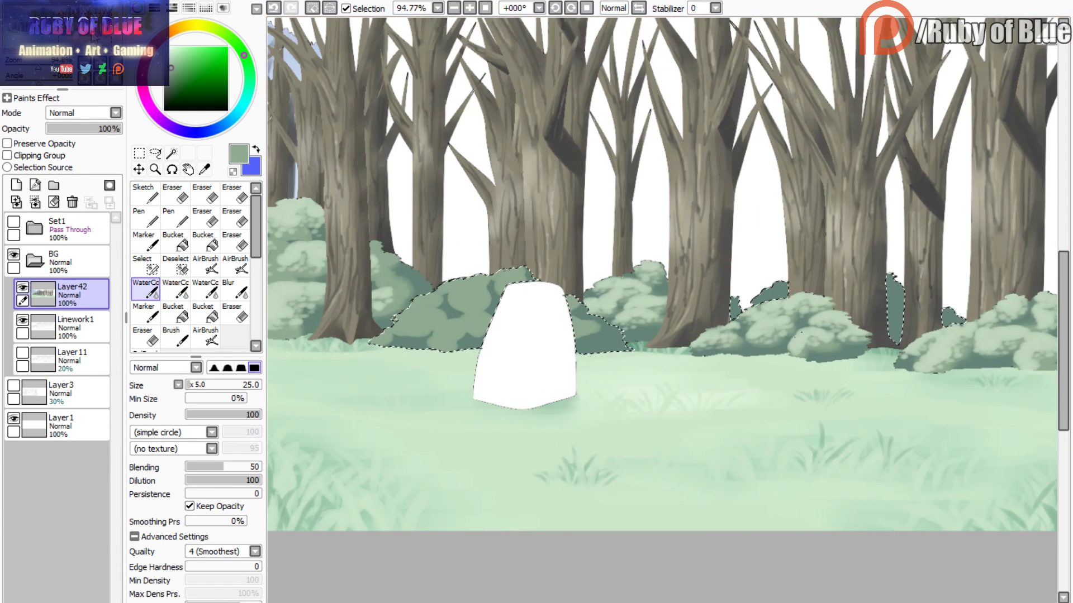
{"action": "left_click", "coordinate": [176, 289]}
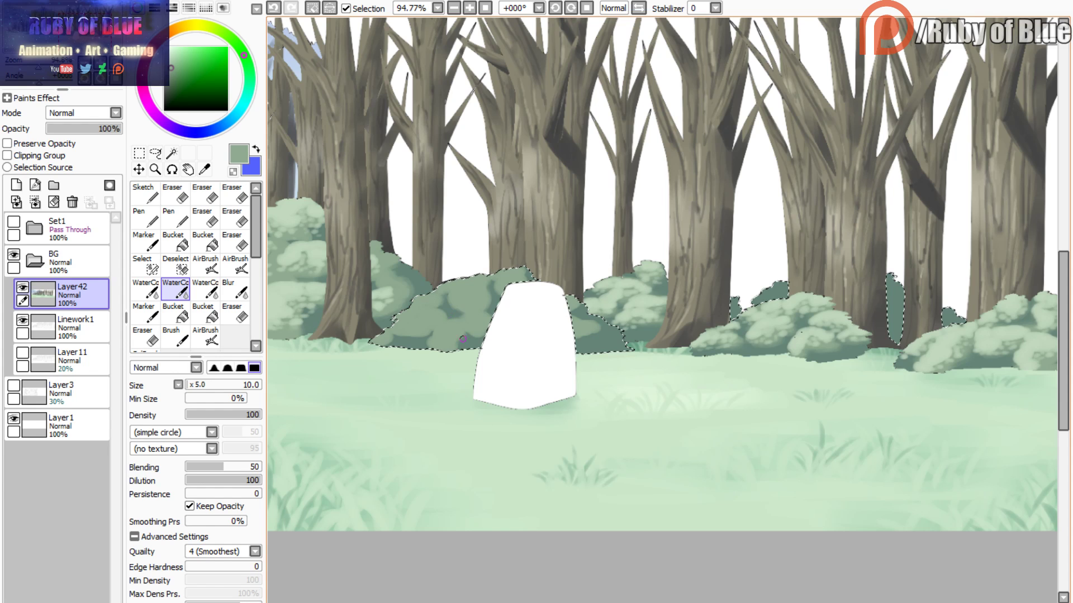
{"action": "key", "text": "c"}
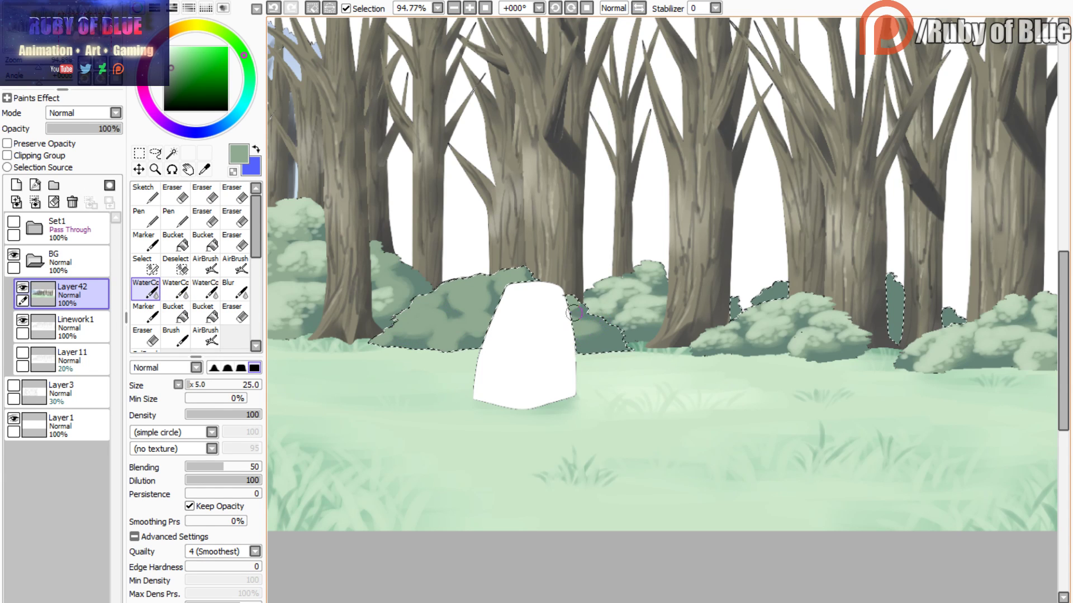
- Paint pale green leaf highlights over the bush behind the stone with the size 50 watercolor brush, using green sampled from the neighbouring bush
{"action": "left_click", "coordinate": [205, 289]}
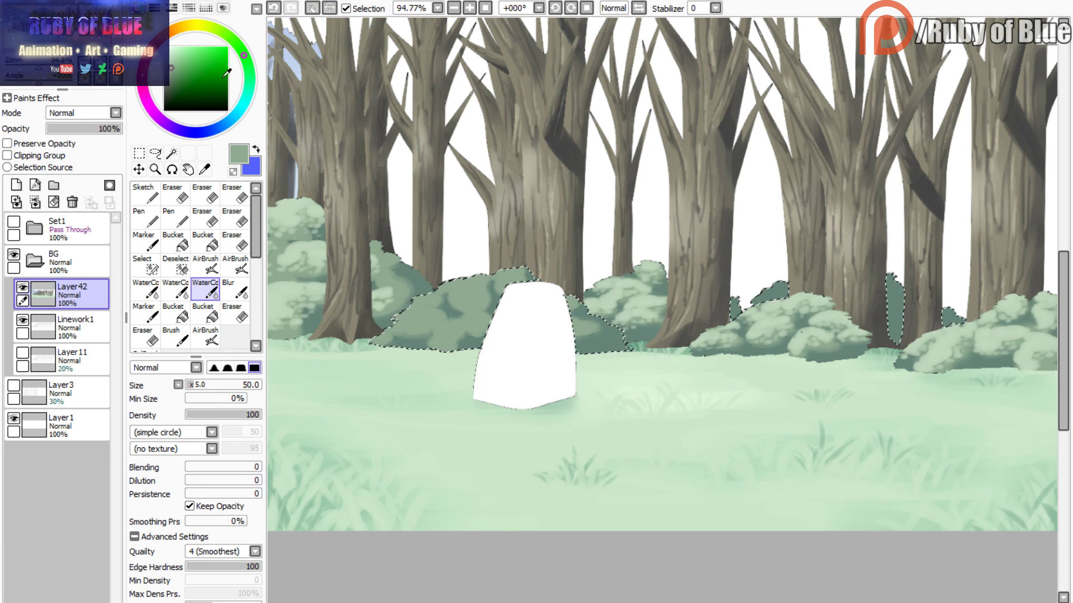
{"action": "left_click", "coordinate": [610, 286], "text": "alt"}
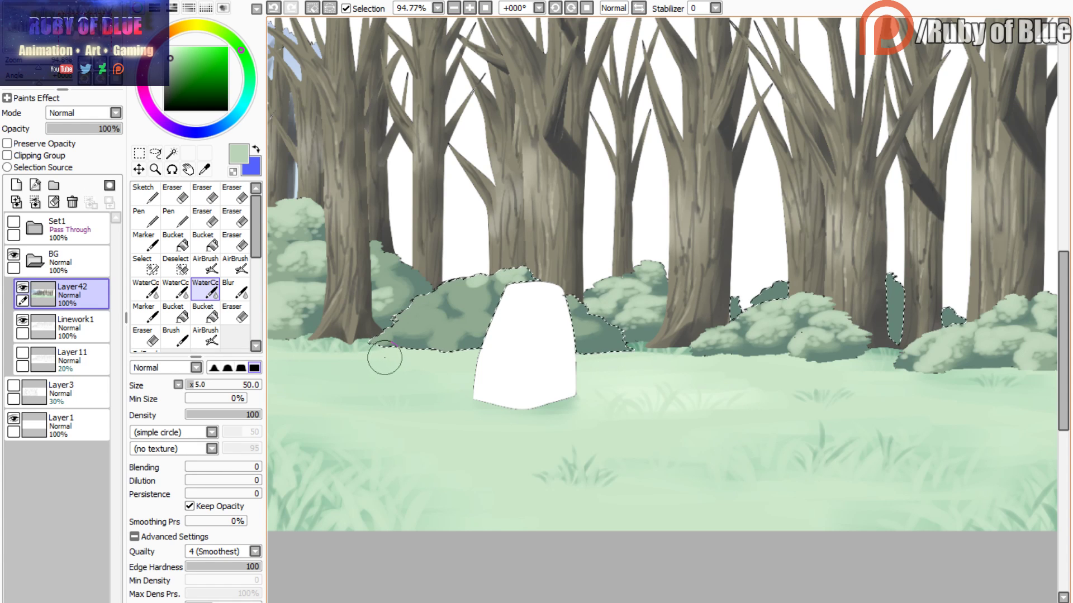
{"action": "left_click", "coordinate": [346, 9]}
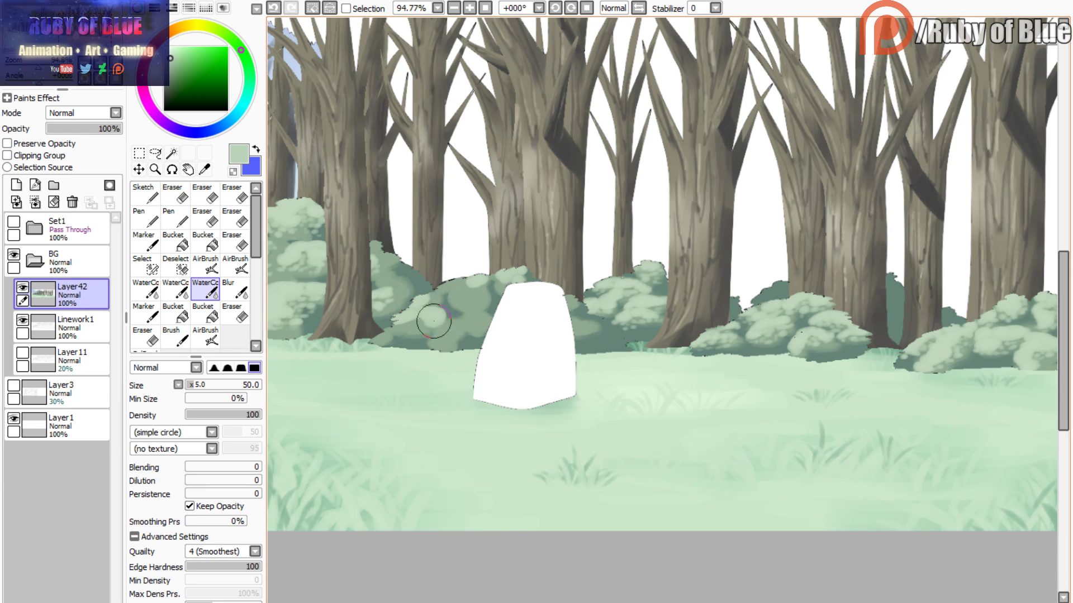
{"action": "mouse_move", "coordinate": [440, 342]}
{"action": "left_mouse_down"}
{"action": "mouse_move", "coordinate": [484, 315]}
{"action": "mouse_move", "coordinate": [465, 290]}
{"action": "mouse_move", "coordinate": [453, 300]}
{"action": "mouse_move", "coordinate": [476, 291]}
{"action": "mouse_move", "coordinate": [458, 278]}
{"action": "mouse_move", "coordinate": [379, 337]}
{"action": "mouse_move", "coordinate": [472, 289]}
{"action": "left_mouse_up"}
{"action": "left_click_drag", "start_coordinate": [553, 298], "coordinate": [568, 297]}
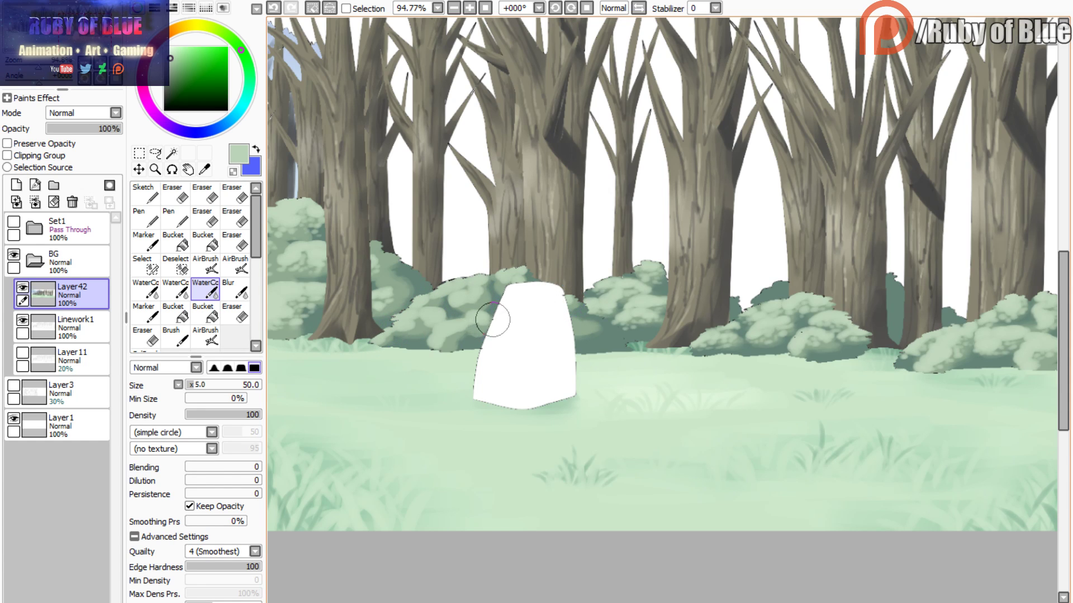
{"action": "mouse_move", "coordinate": [480, 327]}
{"action": "left_mouse_down"}
{"action": "mouse_move", "coordinate": [441, 348]}
{"action": "mouse_move", "coordinate": [489, 276]}
{"action": "mouse_move", "coordinate": [427, 303]}
{"action": "mouse_move", "coordinate": [444, 302]}
{"action": "mouse_move", "coordinate": [418, 332]}
{"action": "mouse_move", "coordinate": [415, 321]}
{"action": "mouse_move", "coordinate": [430, 327]}
{"action": "mouse_move", "coordinate": [383, 343]}
{"action": "left_mouse_up"}
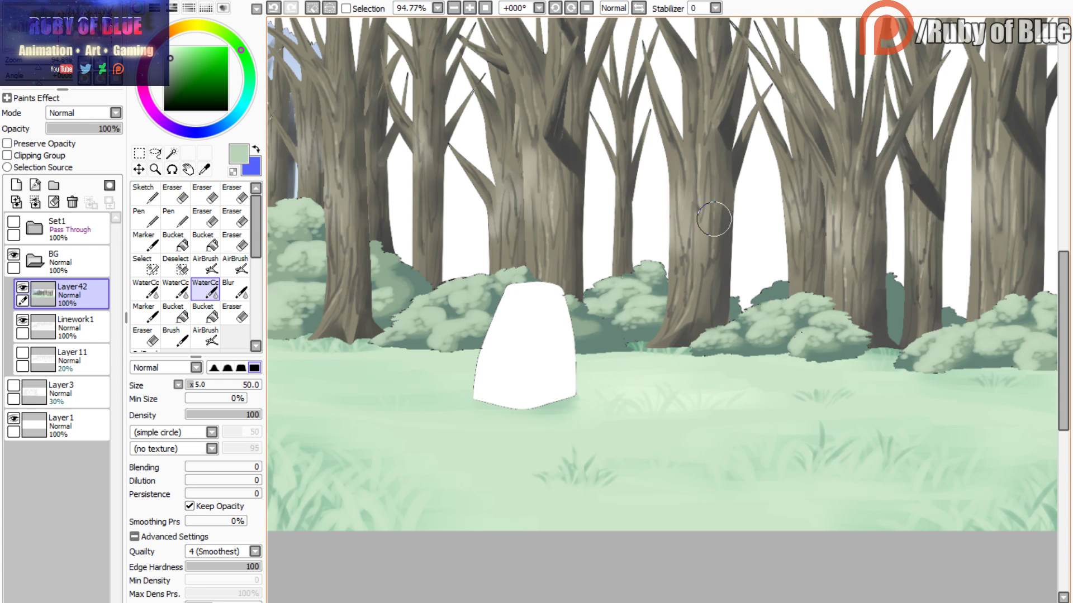
- Clear the selection and review the painted bushes from the stone to the house wall
{"action": "left_click_drag", "start_coordinate": [83, 33], "coordinate": [97, 32]}
{"action": "left_click", "coordinate": [311, 9]}
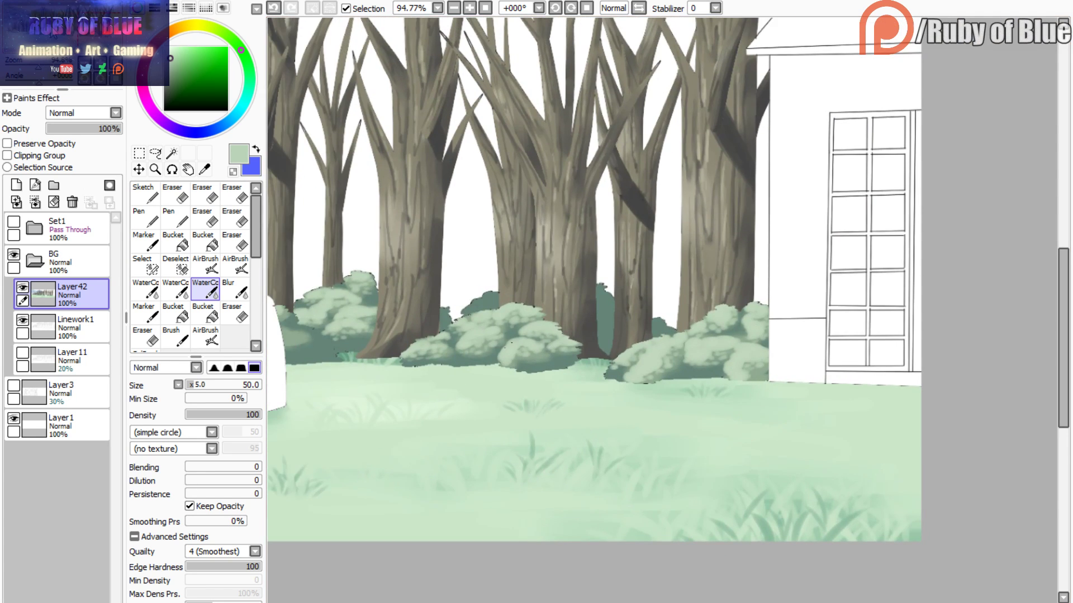
{"action": "mouse_move", "coordinate": [38, 67]}
{"action": "left_mouse_down"}
{"action": "mouse_move", "coordinate": [23, 60]}
{"action": "mouse_move", "coordinate": [33, 66]}
{"action": "left_mouse_up"}
{"action": "left_click_drag", "start_coordinate": [96, 35], "coordinate": [89, 36]}
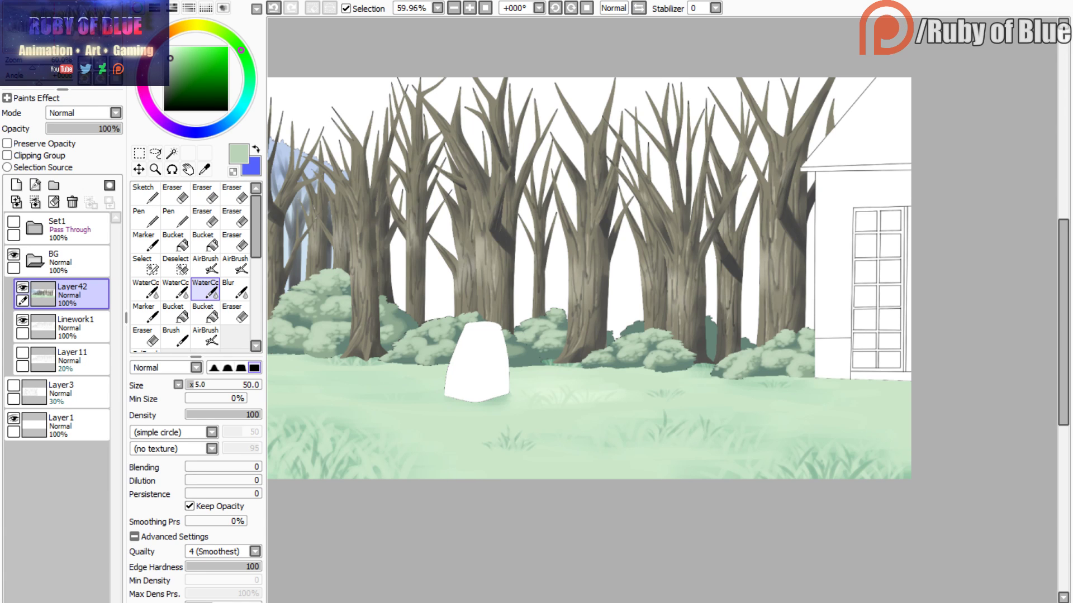
{"action": "left_click_drag", "start_coordinate": [87, 34], "coordinate": [71, 28]}
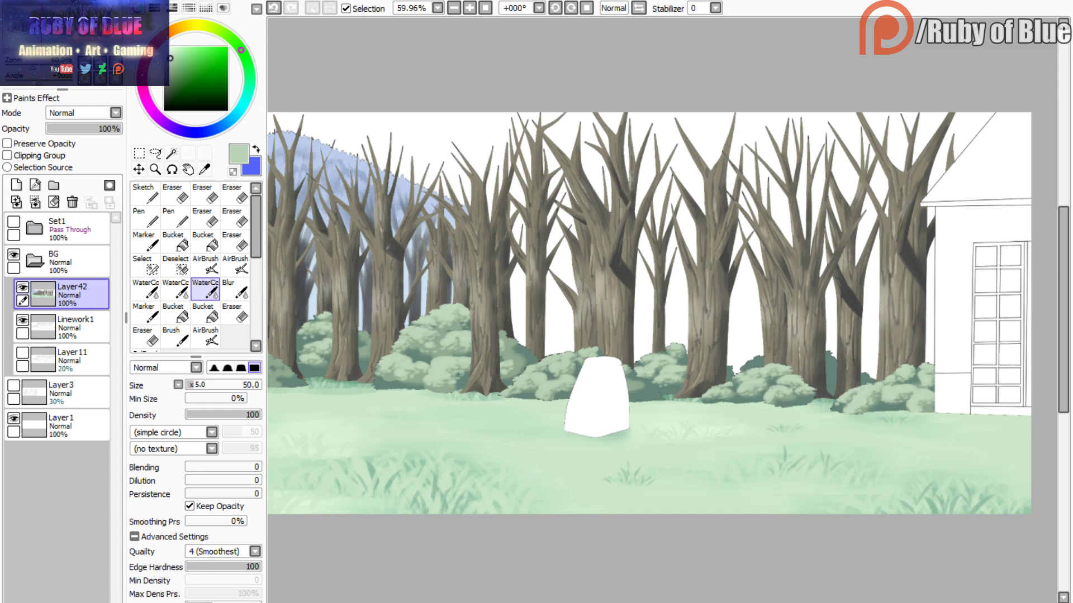
- Hide Layer42, select the rounded stone with the Magic Wand, and show the layer again
{"action": "left_click_drag", "start_coordinate": [614, 335], "coordinate": [528, 341]}
{"action": "left_click", "coordinate": [22, 287]}
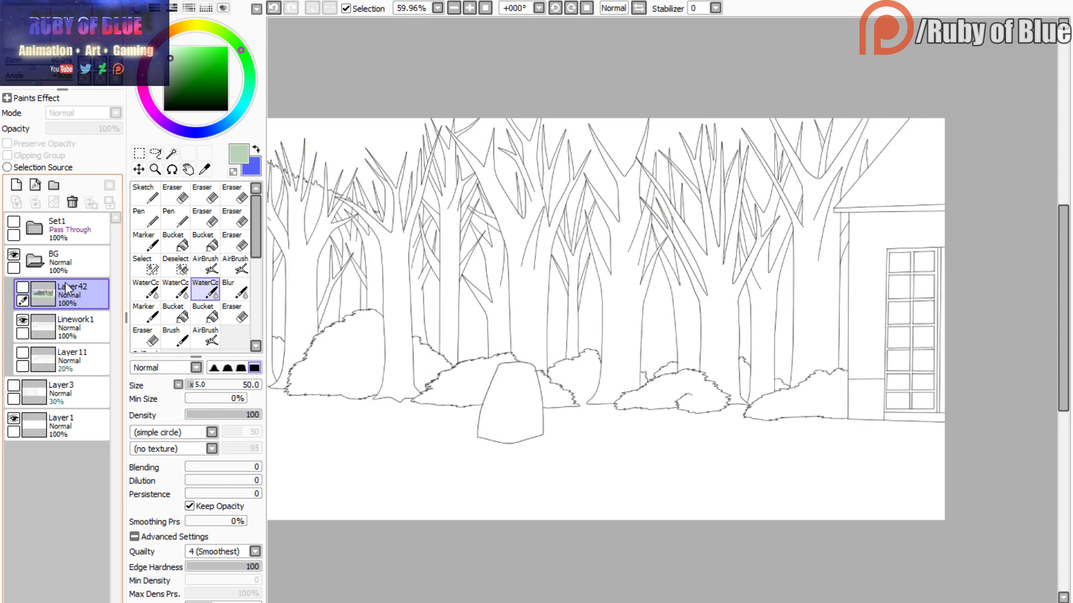
{"action": "left_click", "coordinate": [171, 153]}
{"action": "left_click", "coordinate": [509, 403]}
{"action": "left_click", "coordinate": [23, 287]}
{"action": "left_click_drag", "start_coordinate": [42, 37], "coordinate": [58, 36]}
{"action": "left_click_drag", "start_coordinate": [32, 68], "coordinate": [59, 36]}
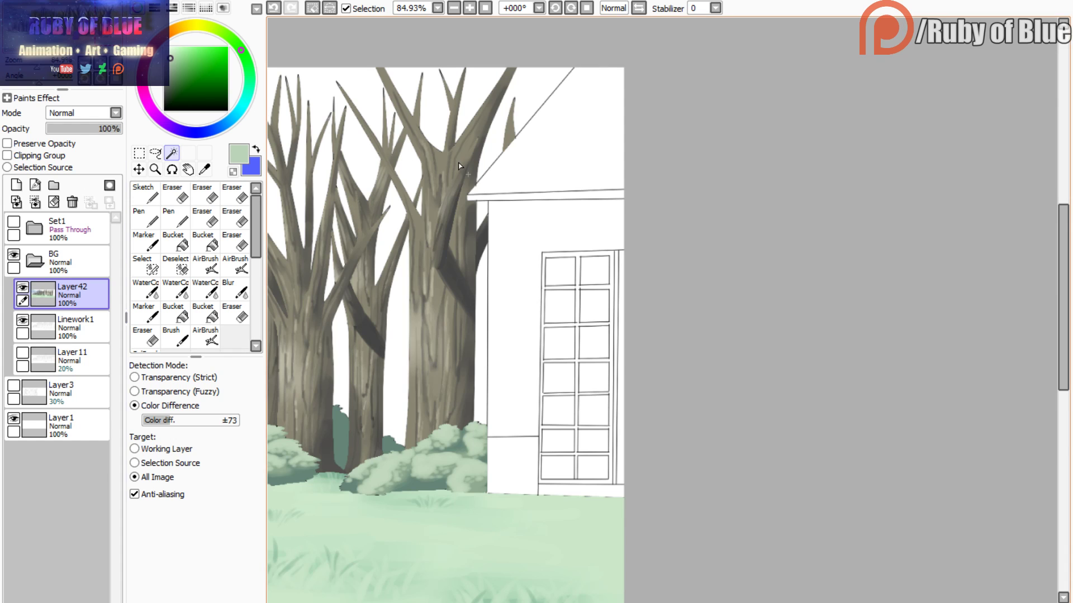
{"action": "left_click", "coordinate": [23, 287]}
{"action": "left_click", "coordinate": [550, 142]}
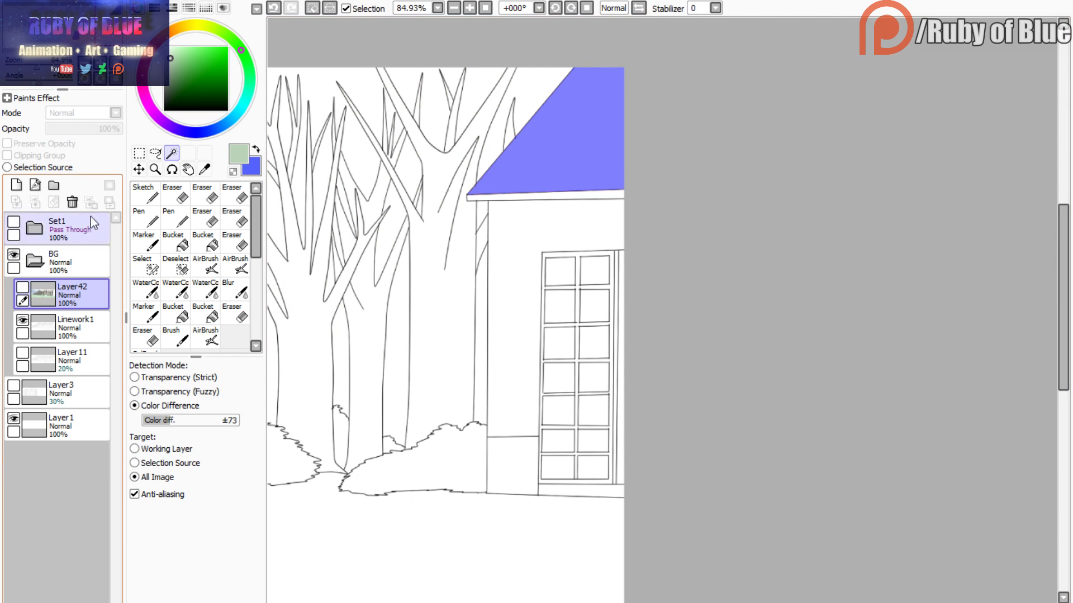
{"action": "left_click", "coordinate": [273, 8]}
{"action": "left_click_drag", "start_coordinate": [112, 32], "coordinate": [88, 36]}
{"action": "left_click", "coordinate": [22, 287]}
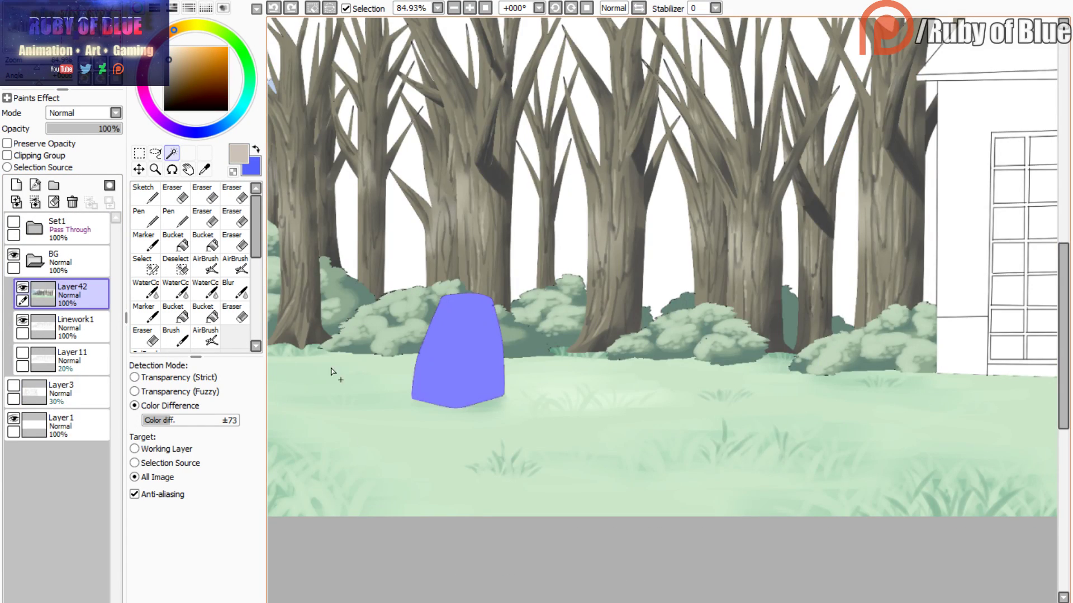
- Fill the selected stone with beige using the size 465 Marker, and sample a dark grey-brown from the reference painting's stone
{"action": "left_click", "coordinate": [458, 352]}
{"action": "left_click_drag", "start_coordinate": [458, 352], "coordinate": [430, 335]}
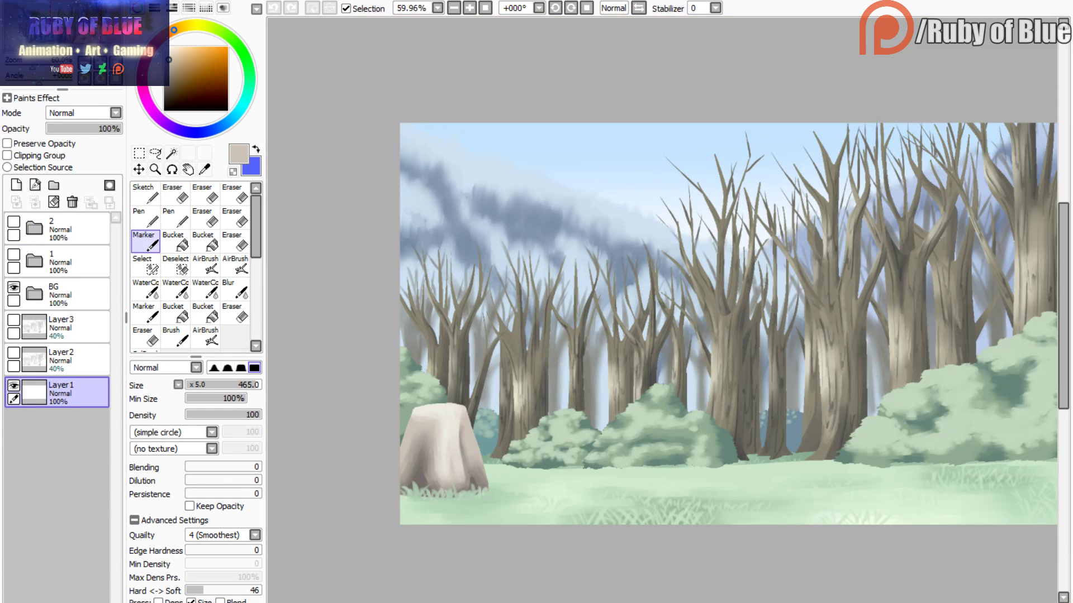
{"action": "left_click", "coordinate": [497, 425], "text": "alt"}
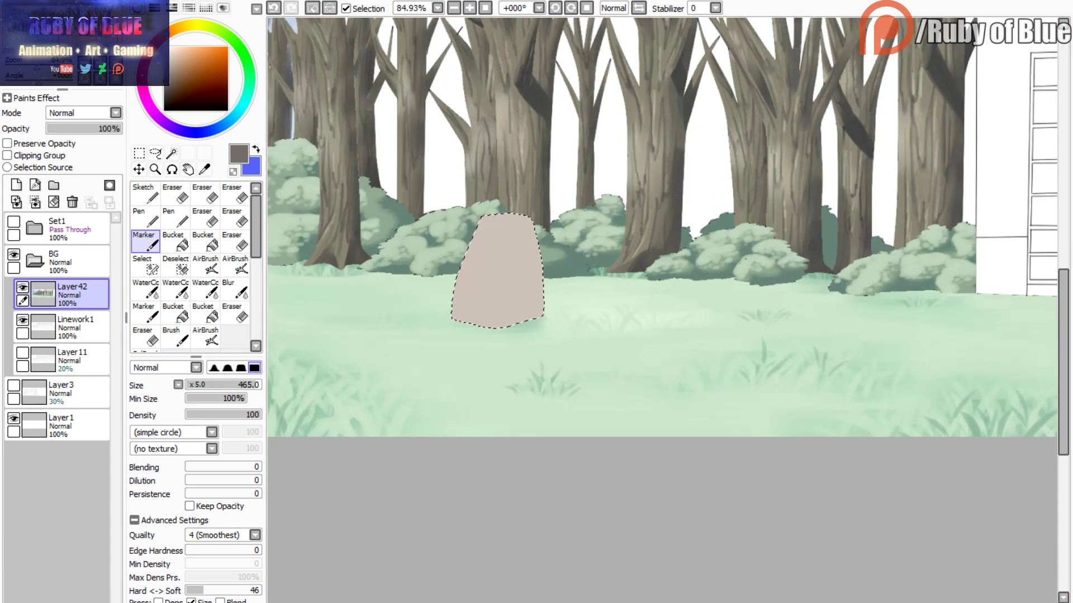
- Clear the selection and paint diagonal grey-brown shadows down the stone's right and lower sides with the size 25 watercolor brush
{"action": "scroll", "coordinate": [662, 310], "scroll_direction": "up", "scroll_amount": 2}
{"action": "left_click_drag", "start_coordinate": [503, 268], "coordinate": [571, 310]}
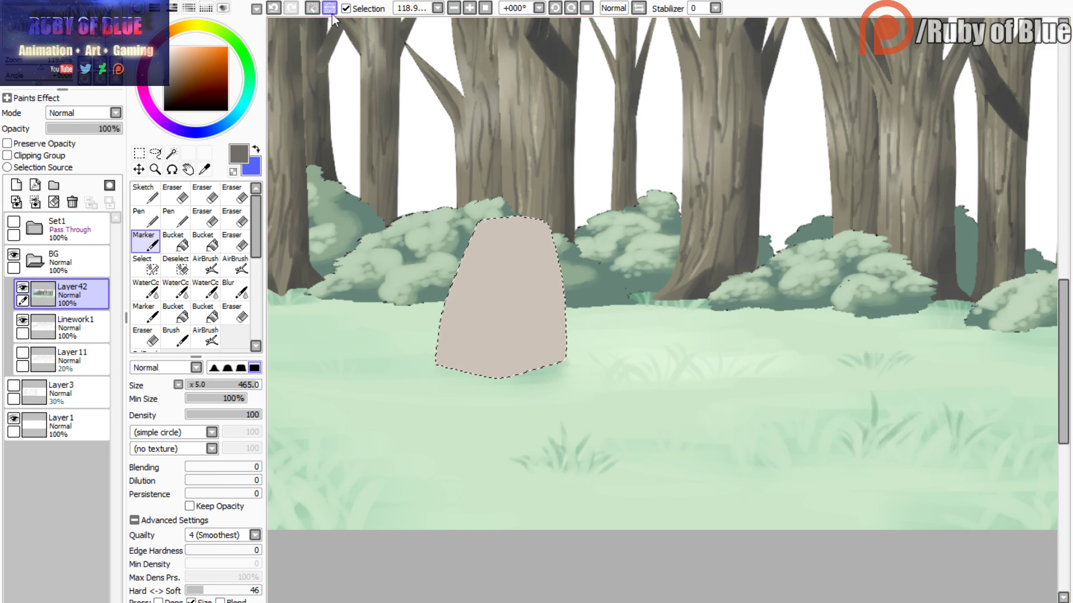
{"action": "key", "text": "ctrl+d"}
{"action": "key", "text": "c"}
{"action": "mouse_move", "coordinate": [519, 359]}
{"action": "left_mouse_down"}
{"action": "mouse_move", "coordinate": [536, 275]}
{"action": "mouse_move", "coordinate": [542, 373]}
{"action": "mouse_move", "coordinate": [550, 346]}
{"action": "mouse_move", "coordinate": [537, 299]}
{"action": "mouse_move", "coordinate": [502, 391]}
{"action": "mouse_move", "coordinate": [543, 248]}
{"action": "mouse_move", "coordinate": [556, 350]}
{"action": "mouse_move", "coordinate": [557, 291]}
{"action": "mouse_move", "coordinate": [542, 255]}
{"action": "mouse_move", "coordinate": [526, 263]}
{"action": "mouse_move", "coordinate": [497, 338]}
{"action": "mouse_move", "coordinate": [450, 382]}
{"action": "mouse_move", "coordinate": [521, 289]}
{"action": "mouse_move", "coordinate": [497, 317]}
{"action": "left_mouse_up"}
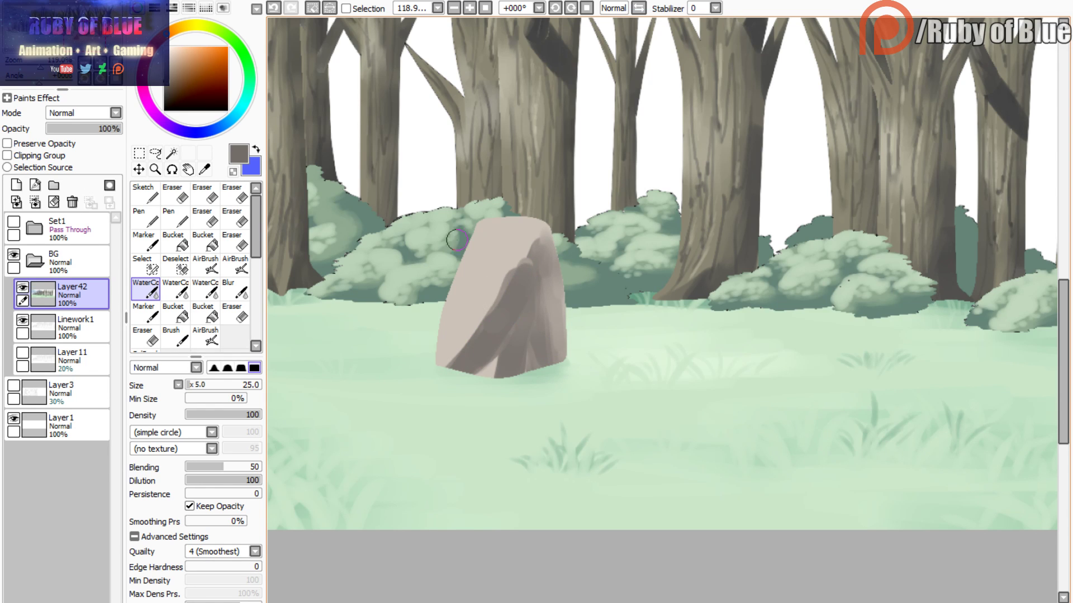
{"action": "left_click", "coordinate": [274, 8]}
{"action": "left_click", "coordinate": [290, 7]}
{"action": "mouse_move", "coordinate": [511, 277]}
{"action": "left_mouse_down"}
{"action": "mouse_move", "coordinate": [481, 326]}
{"action": "mouse_move", "coordinate": [498, 249]}
{"action": "mouse_move", "coordinate": [468, 328]}
{"action": "mouse_move", "coordinate": [502, 229]}
{"action": "mouse_move", "coordinate": [462, 339]}
{"action": "mouse_move", "coordinate": [435, 361]}
{"action": "mouse_move", "coordinate": [475, 268]}
{"action": "mouse_move", "coordinate": [504, 266]}
{"action": "mouse_move", "coordinate": [534, 232]}
{"action": "mouse_move", "coordinate": [515, 261]}
{"action": "mouse_move", "coordinate": [536, 255]}
{"action": "mouse_move", "coordinate": [540, 235]}
{"action": "mouse_move", "coordinate": [499, 311]}
{"action": "mouse_move", "coordinate": [546, 221]}
{"action": "mouse_move", "coordinate": [467, 368]}
{"action": "left_mouse_up"}
- Sample the stone's light beige and soften the shadow edges with the size 50 watercolor brush
{"action": "left_click", "coordinate": [468, 254], "text": "alt"}
{"action": "key", "text": "w"}
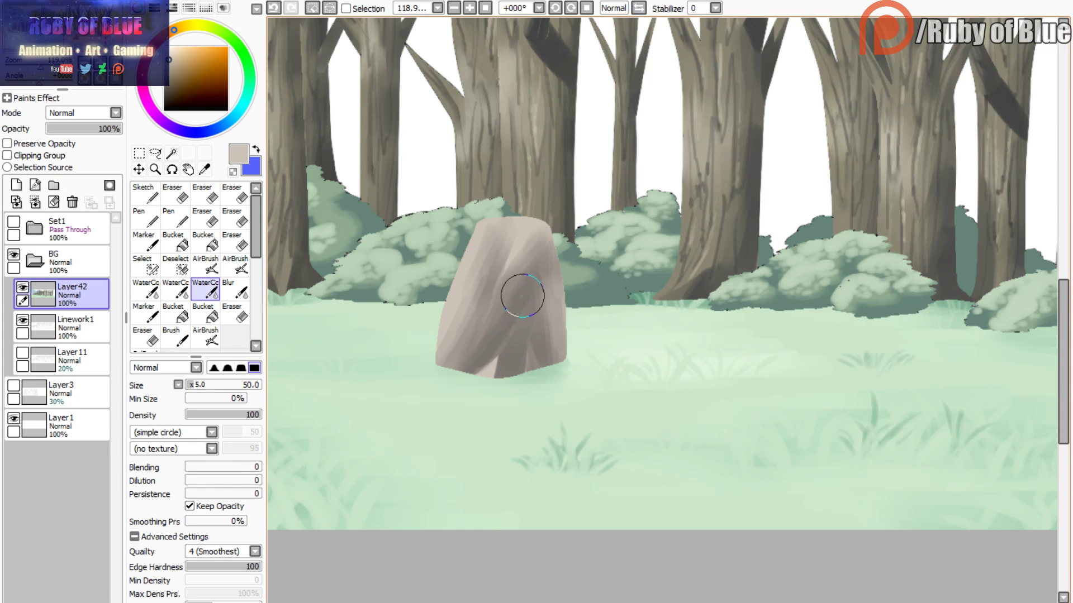
{"action": "mouse_move", "coordinate": [522, 292]}
{"action": "left_mouse_down"}
{"action": "mouse_move", "coordinate": [471, 382]}
{"action": "mouse_move", "coordinate": [503, 334]}
{"action": "mouse_move", "coordinate": [487, 376]}
{"action": "mouse_move", "coordinate": [528, 274]}
{"action": "mouse_move", "coordinate": [513, 308]}
{"action": "mouse_move", "coordinate": [524, 241]}
{"action": "mouse_move", "coordinate": [506, 326]}
{"action": "mouse_move", "coordinate": [523, 244]}
{"action": "mouse_move", "coordinate": [480, 323]}
{"action": "mouse_move", "coordinate": [510, 251]}
{"action": "mouse_move", "coordinate": [515, 200]}
{"action": "mouse_move", "coordinate": [493, 284]}
{"action": "mouse_move", "coordinate": [515, 198]}
{"action": "mouse_move", "coordinate": [495, 273]}
{"action": "mouse_move", "coordinate": [489, 149]}
{"action": "mouse_move", "coordinate": [490, 187]}
{"action": "left_mouse_up"}
- Paint a light beige ridge from the stone's base up toward its top with the size 25 watercolor brush
{"action": "key", "text": "c"}
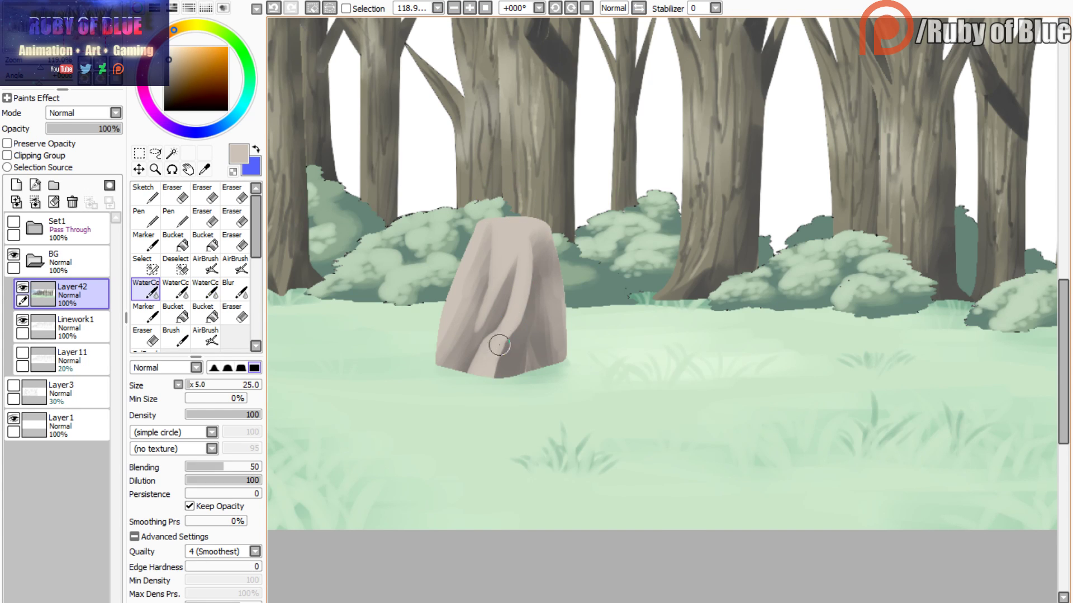
{"action": "left_click_drag", "start_coordinate": [491, 380], "coordinate": [510, 333]}
{"action": "left_click_drag", "start_coordinate": [492, 369], "coordinate": [523, 273]}
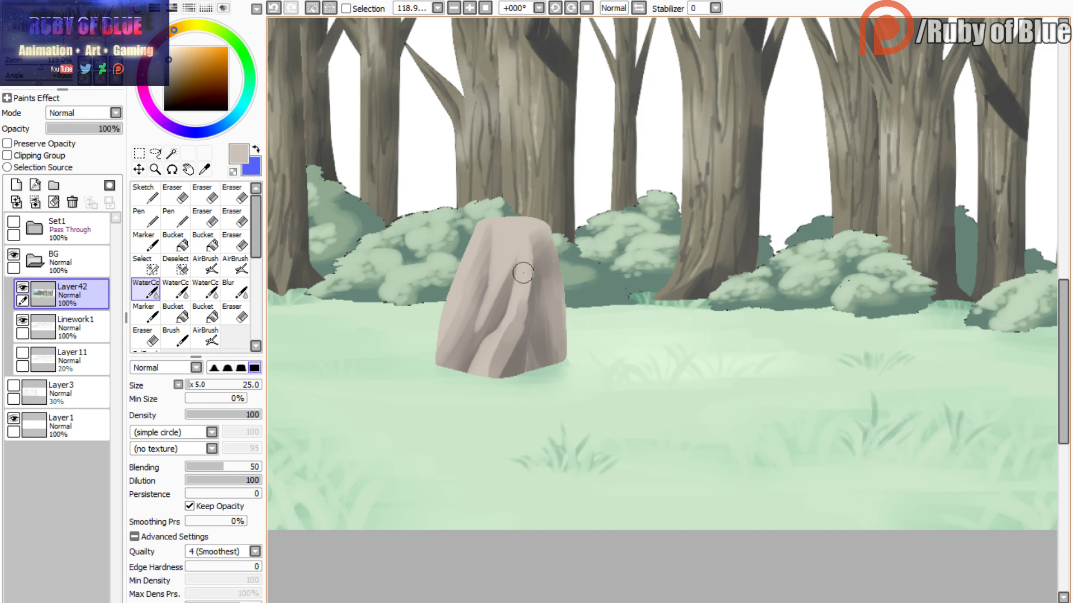
{"action": "left_click", "coordinate": [273, 8]}
{"action": "left_click", "coordinate": [273, 8]}
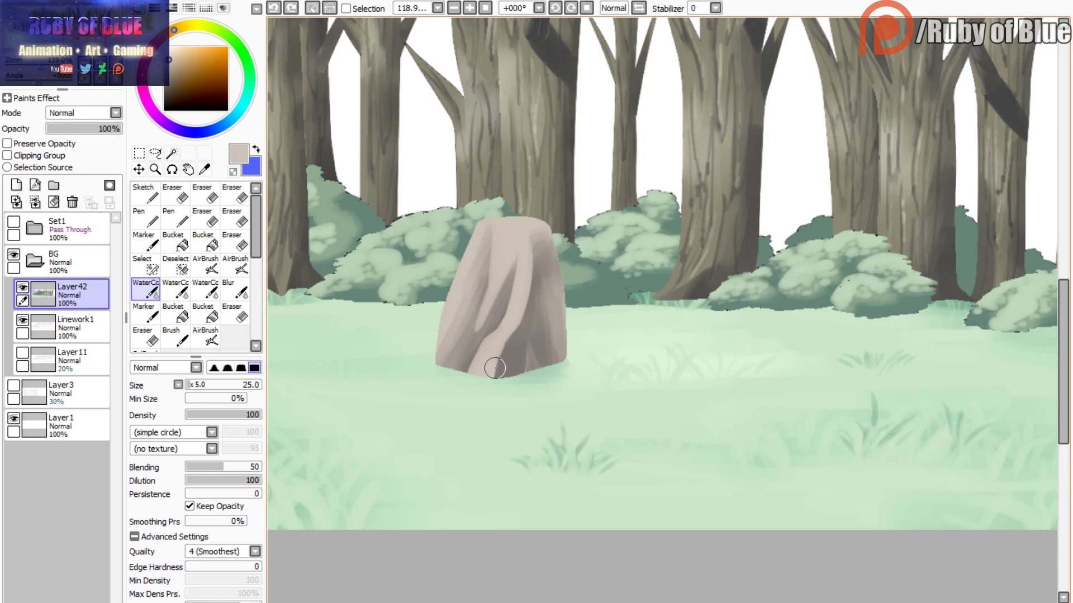
{"action": "mouse_move", "coordinate": [494, 375]}
{"action": "left_mouse_down"}
{"action": "mouse_move", "coordinate": [530, 292]}
{"action": "mouse_move", "coordinate": [532, 237]}
{"action": "left_mouse_up"}
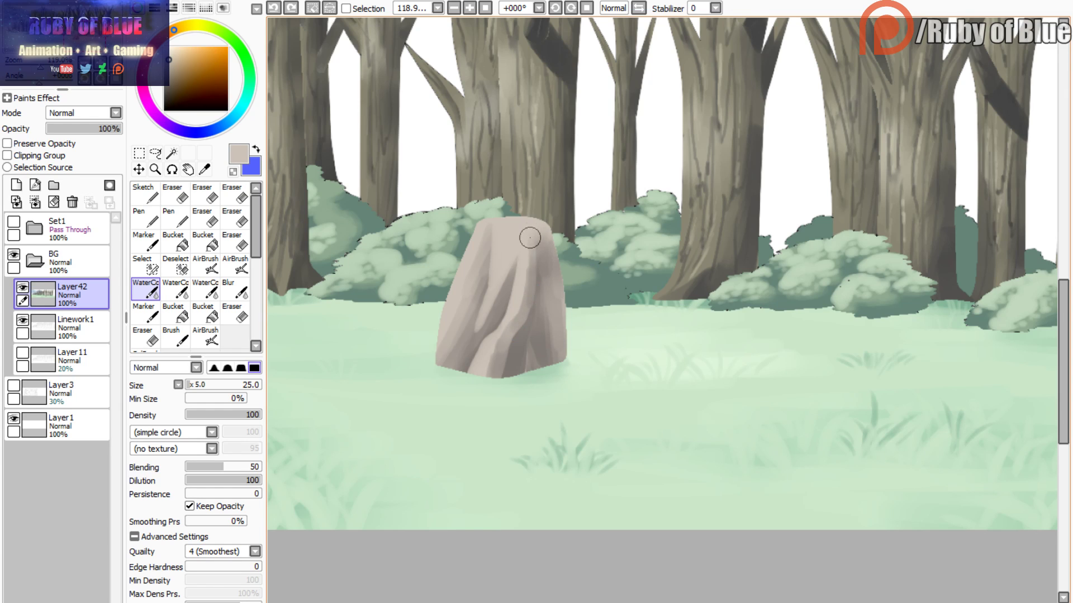
{"action": "mouse_move", "coordinate": [535, 293]}
{"action": "left_mouse_down"}
{"action": "mouse_move", "coordinate": [533, 255]}
{"action": "mouse_move", "coordinate": [521, 308]}
{"action": "mouse_move", "coordinate": [525, 300]}
{"action": "mouse_move", "coordinate": [487, 377]}
{"action": "mouse_move", "coordinate": [493, 361]}
{"action": "mouse_move", "coordinate": [493, 389]}
{"action": "mouse_move", "coordinate": [517, 318]}
{"action": "mouse_move", "coordinate": [521, 246]}
{"action": "left_mouse_up"}
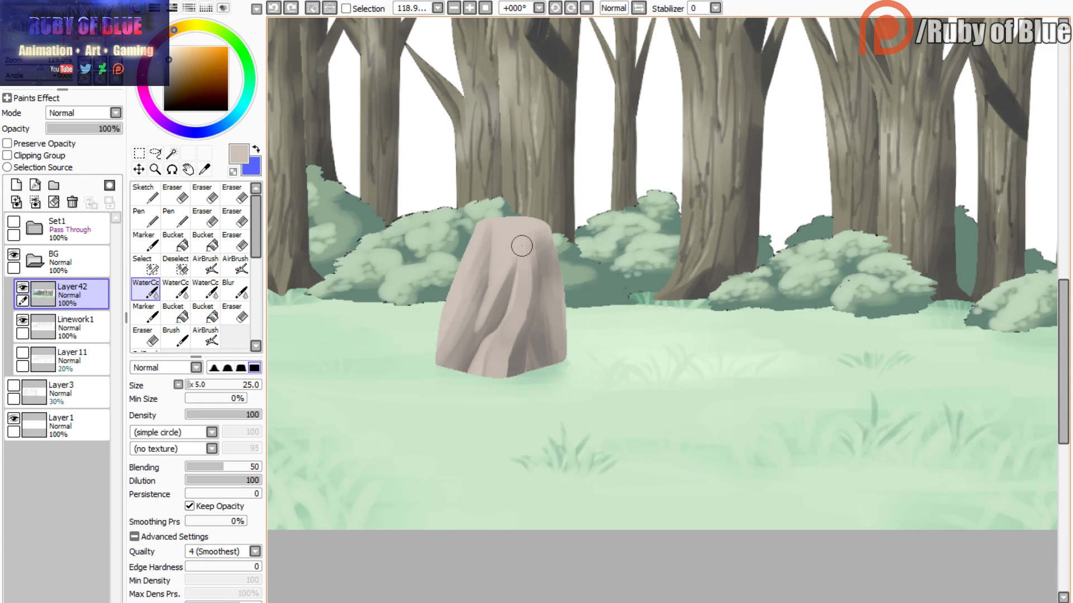
{"action": "mouse_move", "coordinate": [505, 334]}
{"action": "left_mouse_down"}
{"action": "mouse_move", "coordinate": [484, 380]}
{"action": "mouse_move", "coordinate": [500, 336]}
{"action": "mouse_move", "coordinate": [497, 364]}
{"action": "mouse_move", "coordinate": [508, 363]}
{"action": "mouse_move", "coordinate": [529, 274]}
{"action": "mouse_move", "coordinate": [507, 387]}
{"action": "mouse_move", "coordinate": [531, 282]}
{"action": "mouse_move", "coordinate": [513, 376]}
{"action": "mouse_move", "coordinate": [535, 321]}
{"action": "mouse_move", "coordinate": [528, 385]}
{"action": "left_mouse_up"}
- Blend the folds on the stone's lower right and left faces, alternating the size 50 and size 25 watercolor brushes
{"action": "key", "text": "c"}
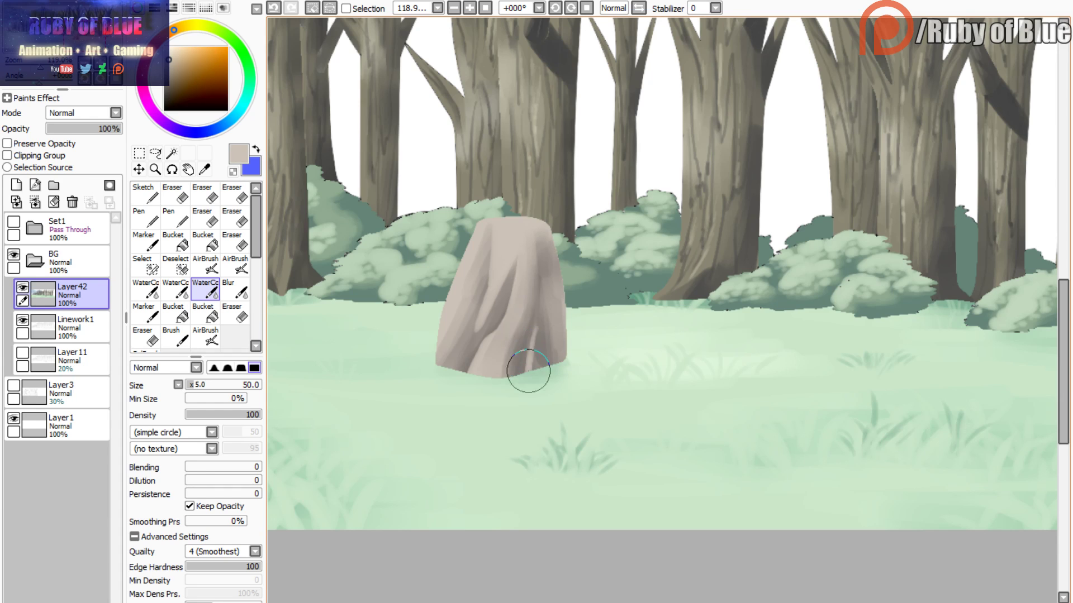
{"action": "left_click_drag", "start_coordinate": [538, 318], "coordinate": [531, 399]}
{"action": "key", "text": "c"}
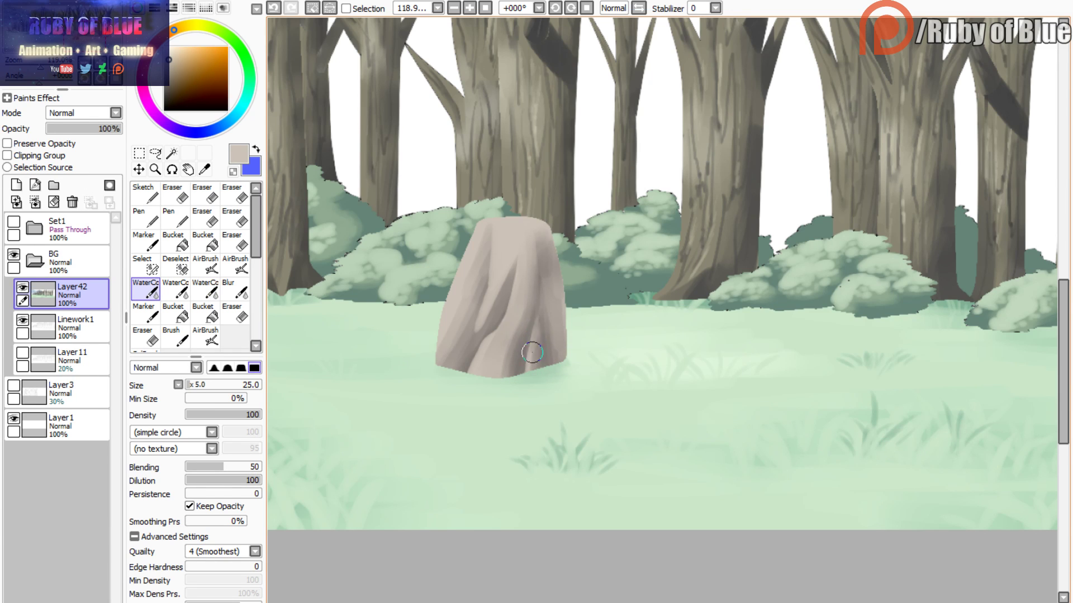
{"action": "key", "text": "c"}
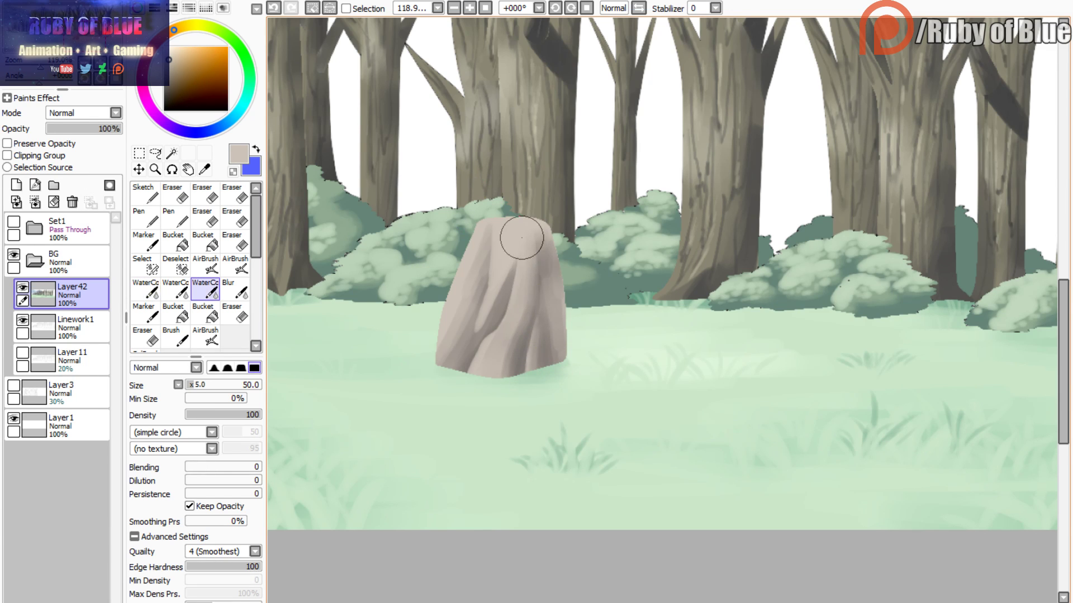
{"action": "key", "text": "c"}
{"action": "key", "text": "c"}
{"action": "mouse_move", "coordinate": [557, 285]}
{"action": "left_mouse_down"}
{"action": "mouse_move", "coordinate": [553, 299]}
{"action": "mouse_move", "coordinate": [548, 283]}
{"action": "mouse_move", "coordinate": [550, 324]}
{"action": "mouse_move", "coordinate": [546, 254]}
{"action": "mouse_move", "coordinate": [550, 331]}
{"action": "left_mouse_up"}
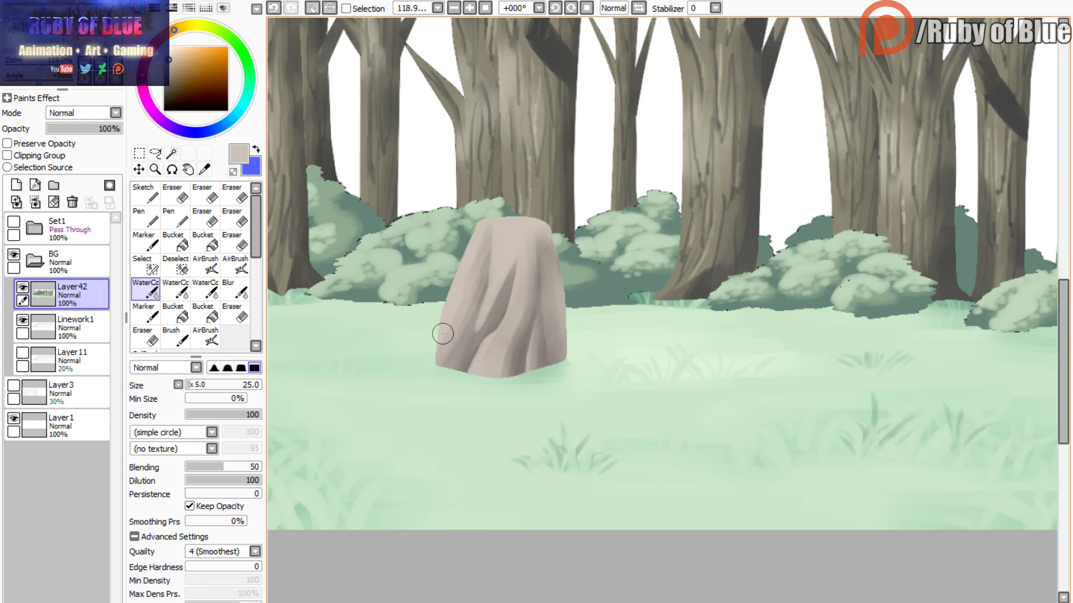
{"action": "mouse_move", "coordinate": [504, 264]}
{"action": "left_mouse_down"}
{"action": "mouse_move", "coordinate": [500, 295]}
{"action": "mouse_move", "coordinate": [464, 341]}
{"action": "mouse_move", "coordinate": [493, 227]}
{"action": "mouse_move", "coordinate": [445, 350]}
{"action": "mouse_move", "coordinate": [466, 314]}
{"action": "left_mouse_up"}
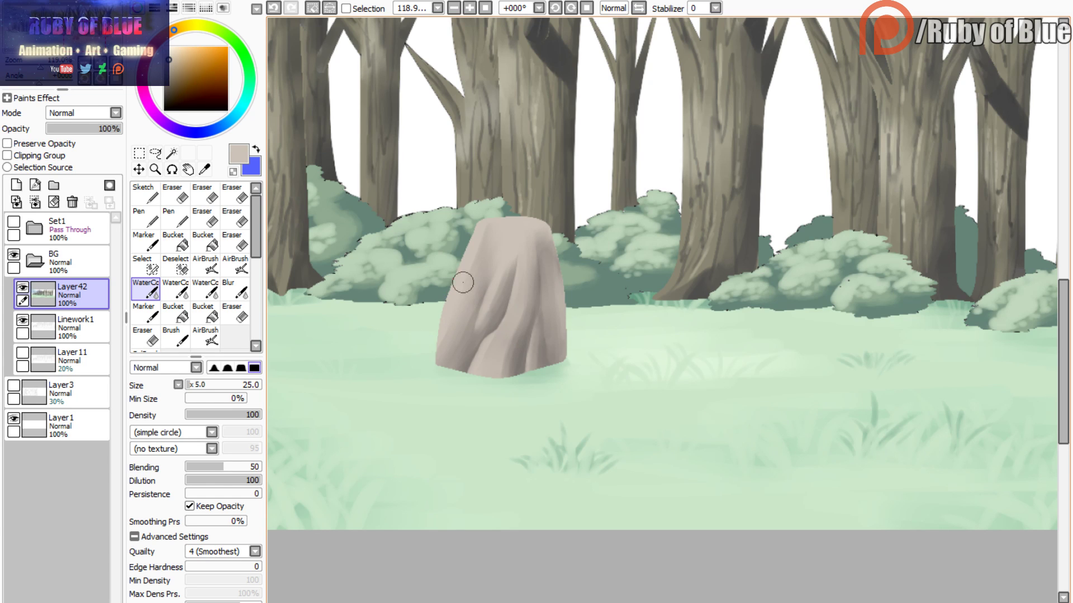
- Sample the stone's grey-brown shadow and refine the shading on its left face with the size 10, 25 and 50 watercolor brushes
{"action": "right_click", "coordinate": [472, 356]}
{"action": "key", "text": "c"}
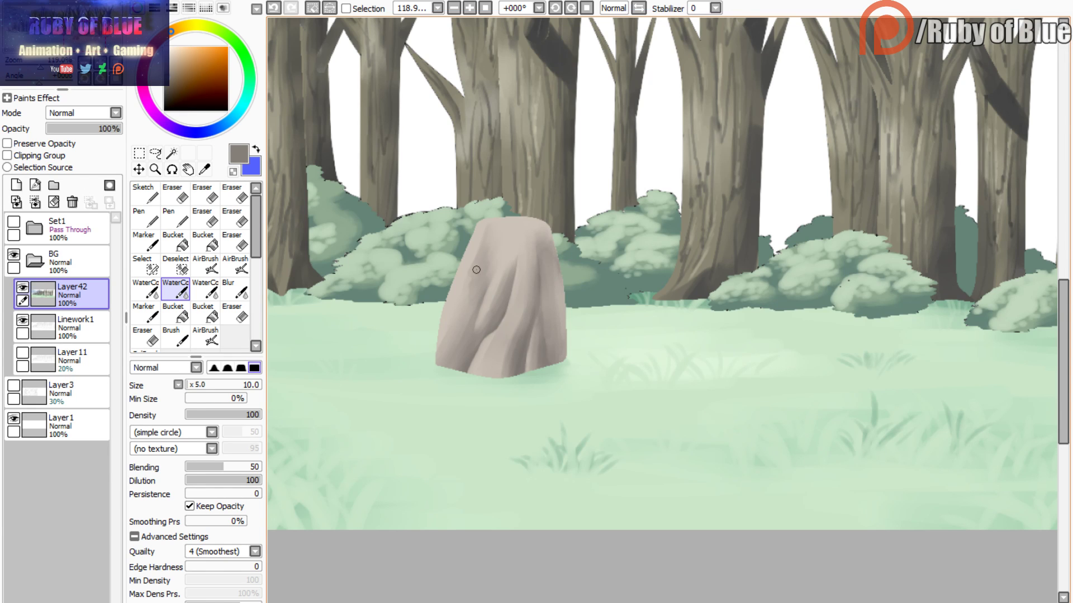
{"action": "key", "text": "c"}
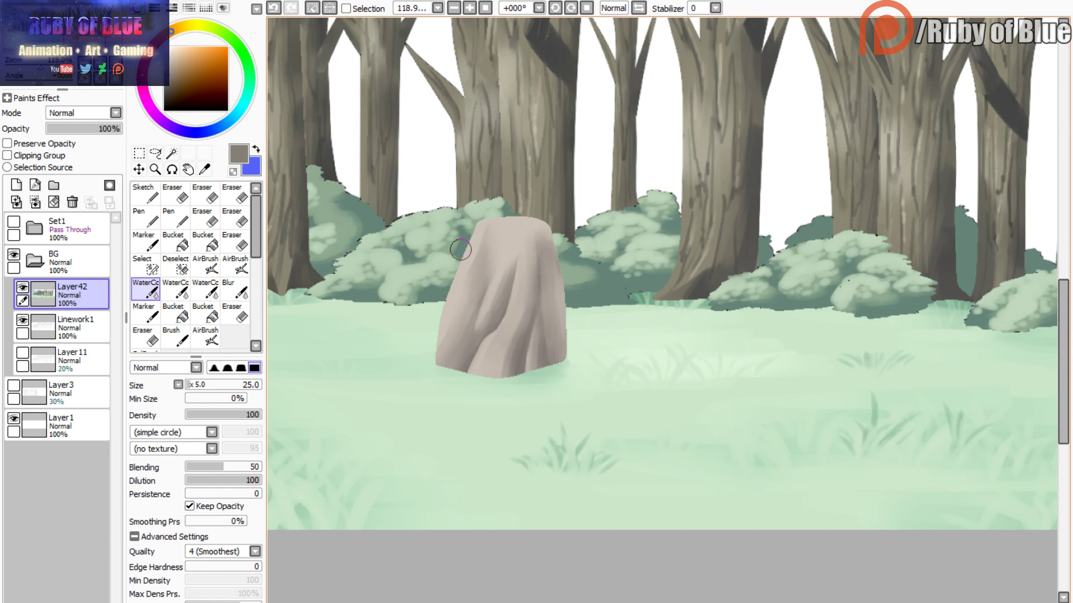
{"action": "key", "text": "c"}
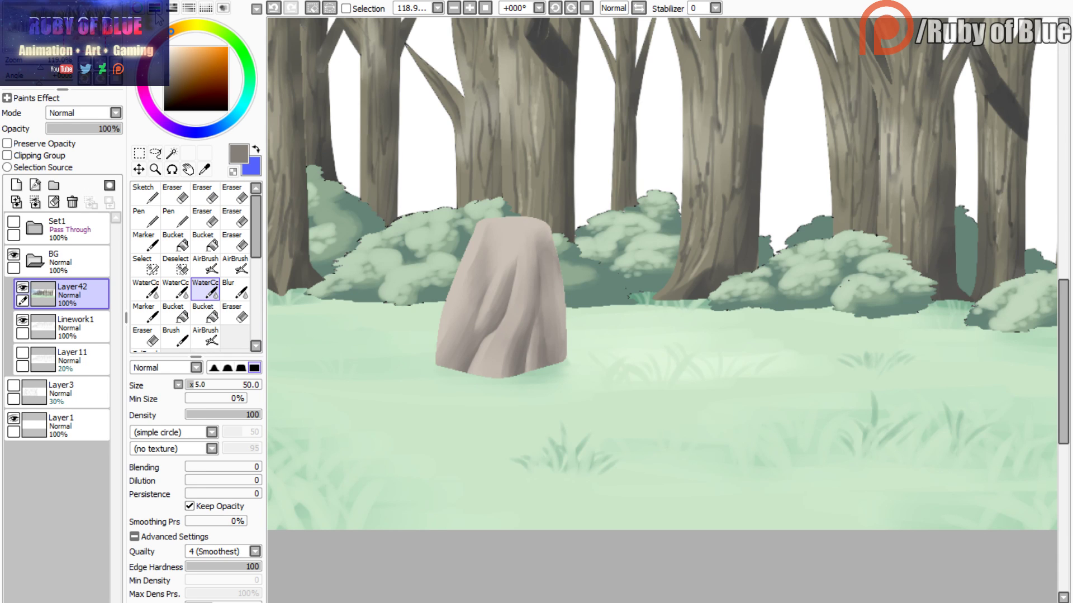
- Choose a pale cream color and paint highlights over the stone's flat top and along its ridges with the watercolor brushes
{"action": "left_click", "coordinate": [165, 46]}
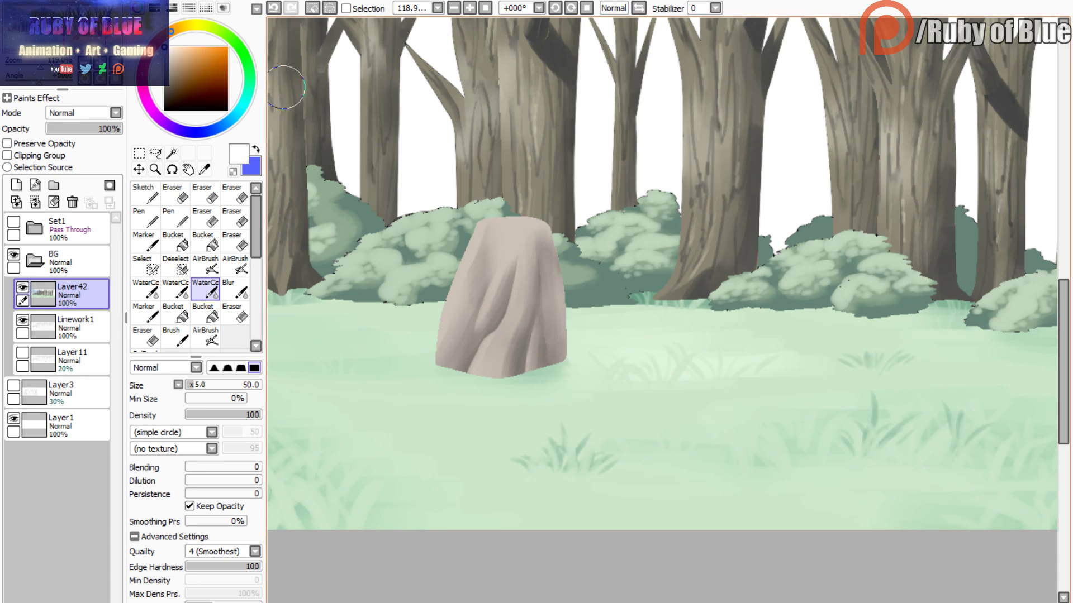
{"action": "mouse_move", "coordinate": [171, 32]}
{"action": "left_mouse_down"}
{"action": "mouse_move", "coordinate": [194, 26]}
{"action": "mouse_move", "coordinate": [183, 27]}
{"action": "left_mouse_up"}
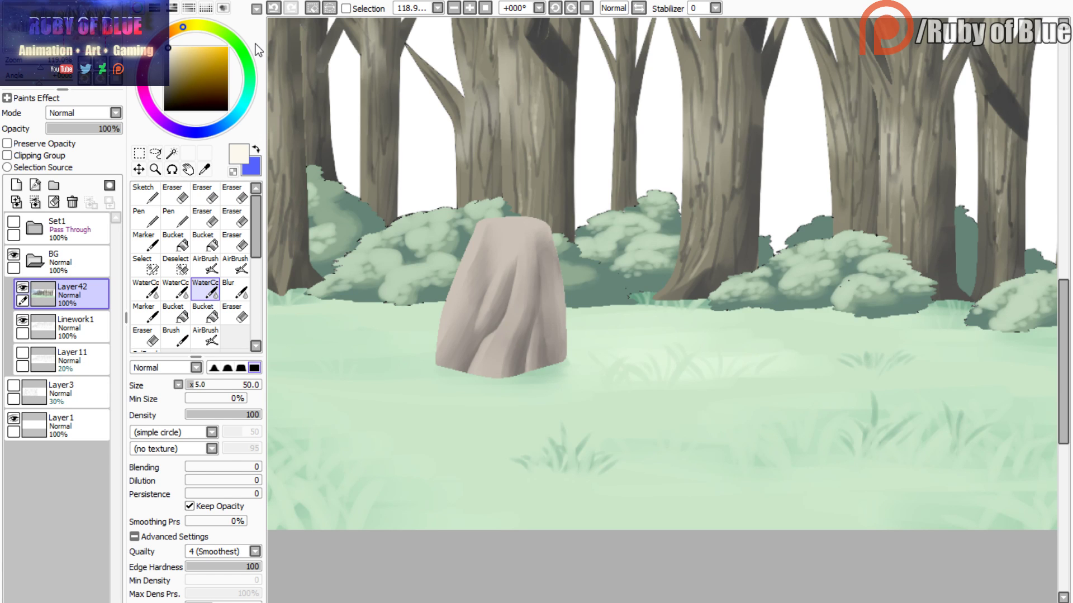
{"action": "key", "text": "c"}
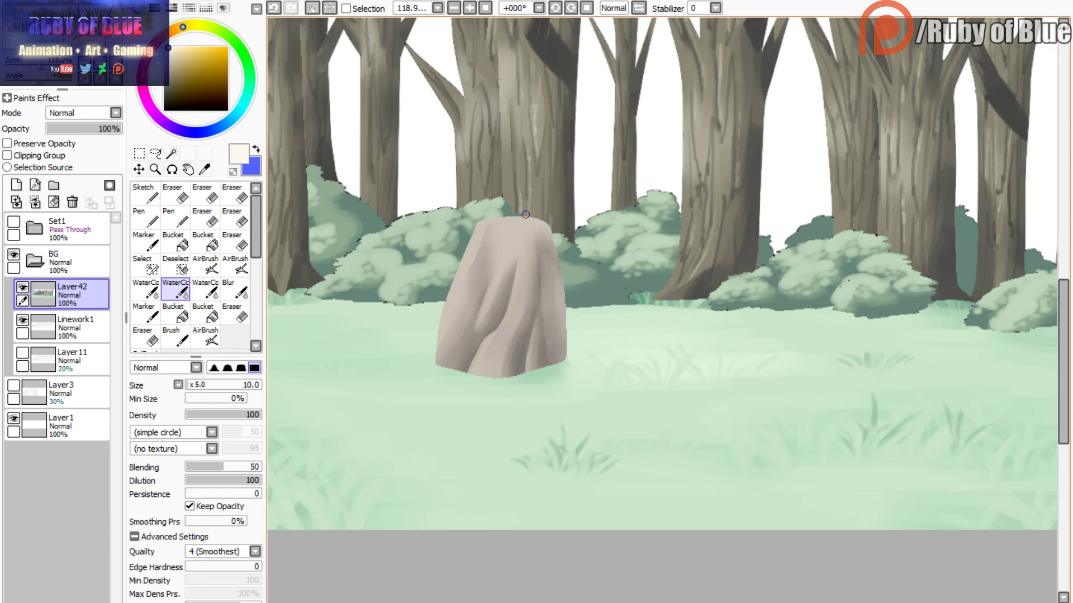
{"action": "key", "text": "c"}
{"action": "mouse_move", "coordinate": [528, 215]}
{"action": "left_mouse_down"}
{"action": "mouse_move", "coordinate": [474, 220]}
{"action": "mouse_move", "coordinate": [526, 220]}
{"action": "mouse_move", "coordinate": [502, 219]}
{"action": "left_mouse_up"}
{"action": "key", "text": "c"}
{"action": "mouse_move", "coordinate": [491, 343]}
{"action": "left_mouse_down"}
{"action": "mouse_move", "coordinate": [519, 317]}
{"action": "mouse_move", "coordinate": [475, 363]}
{"action": "mouse_move", "coordinate": [512, 327]}
{"action": "mouse_move", "coordinate": [512, 294]}
{"action": "mouse_move", "coordinate": [495, 272]}
{"action": "mouse_move", "coordinate": [478, 316]}
{"action": "mouse_move", "coordinate": [501, 271]}
{"action": "mouse_move", "coordinate": [484, 311]}
{"action": "mouse_move", "coordinate": [496, 283]}
{"action": "mouse_move", "coordinate": [484, 306]}
{"action": "mouse_move", "coordinate": [502, 283]}
{"action": "left_mouse_up"}
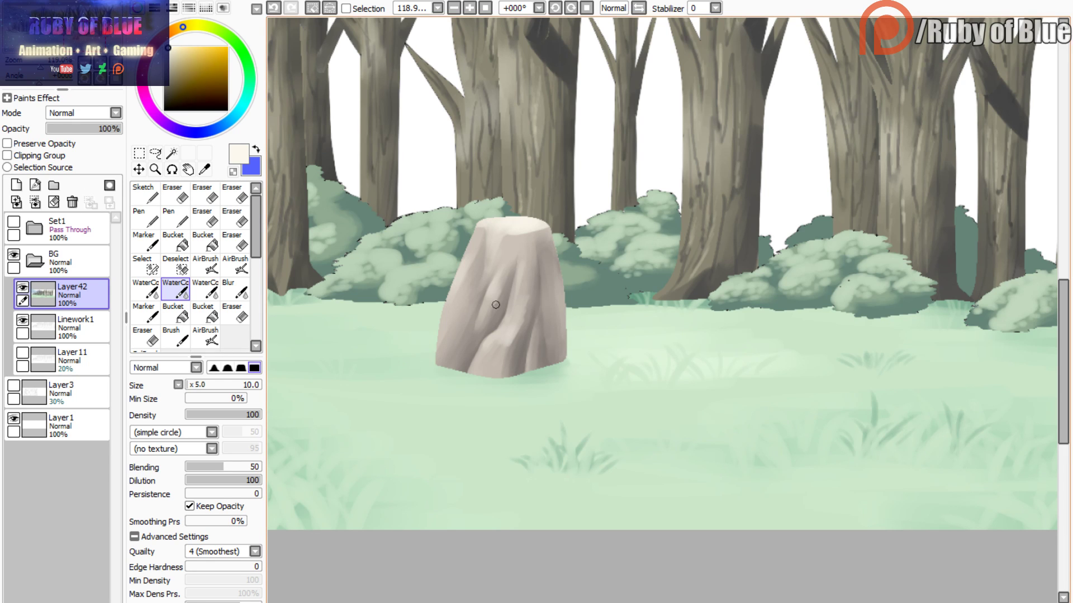
- Sharpen the stone's creases and lower folds with the size 10 watercolor brush, using beige and grey-brown sampled from the stone
{"action": "left_click", "coordinate": [517, 251], "text": "alt"}
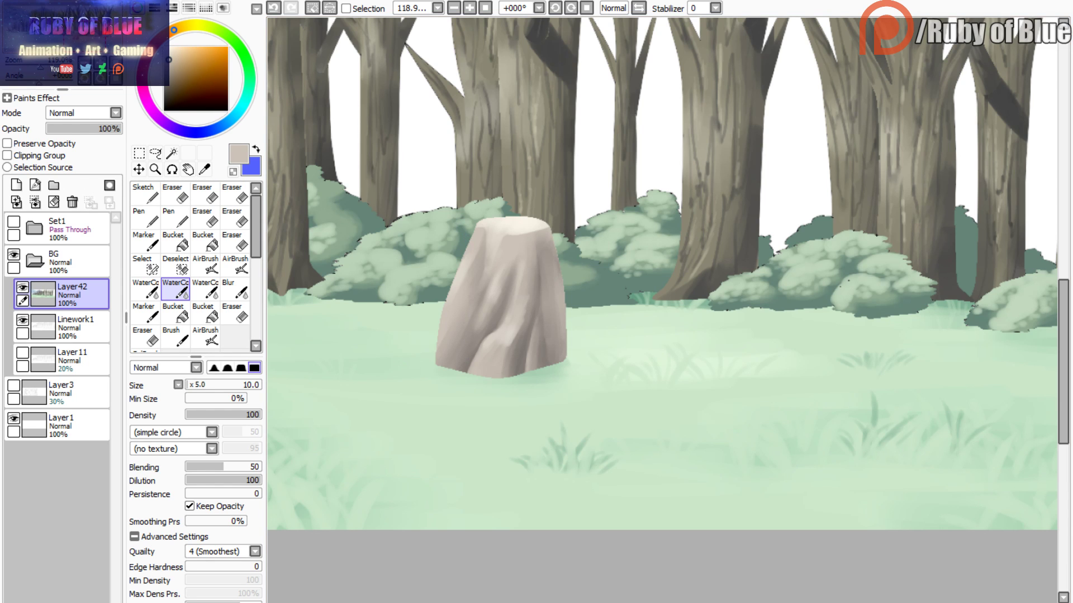
{"action": "mouse_move", "coordinate": [60, 36]}
{"action": "left_mouse_down"}
{"action": "mouse_move", "coordinate": [39, 68]}
{"action": "mouse_move", "coordinate": [50, 39]}
{"action": "left_mouse_up"}
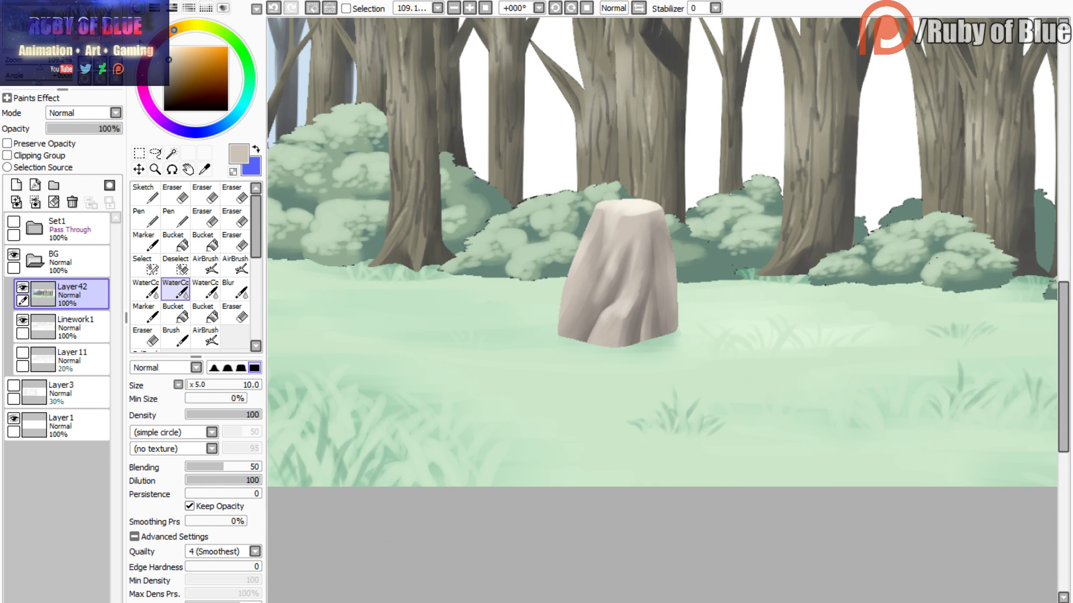
{"action": "left_click", "coordinate": [581, 330], "text": "alt"}
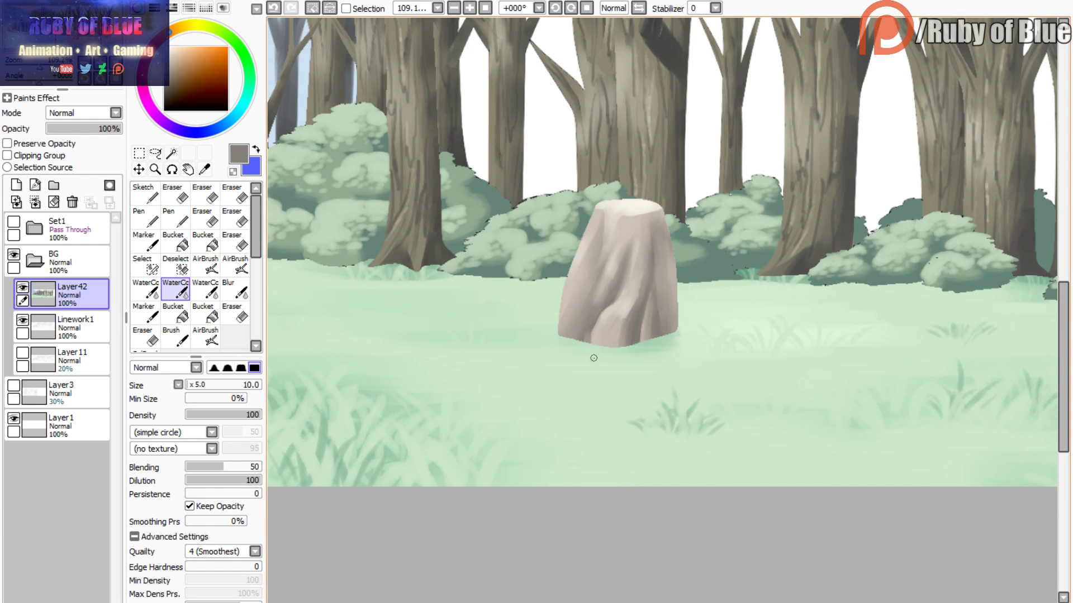
{"action": "mouse_move", "coordinate": [595, 344]}
{"action": "left_mouse_down"}
{"action": "mouse_move", "coordinate": [594, 341]}
{"action": "mouse_move", "coordinate": [597, 314]}
{"action": "mouse_move", "coordinate": [586, 333]}
{"action": "mouse_move", "coordinate": [612, 279]}
{"action": "mouse_move", "coordinate": [597, 336]}
{"action": "mouse_move", "coordinate": [600, 306]}
{"action": "mouse_move", "coordinate": [589, 320]}
{"action": "mouse_move", "coordinate": [618, 270]}
{"action": "mouse_move", "coordinate": [584, 319]}
{"action": "mouse_move", "coordinate": [627, 257]}
{"action": "mouse_move", "coordinate": [596, 308]}
{"action": "left_mouse_up"}
{"action": "left_click", "coordinate": [615, 296], "text": "alt"}
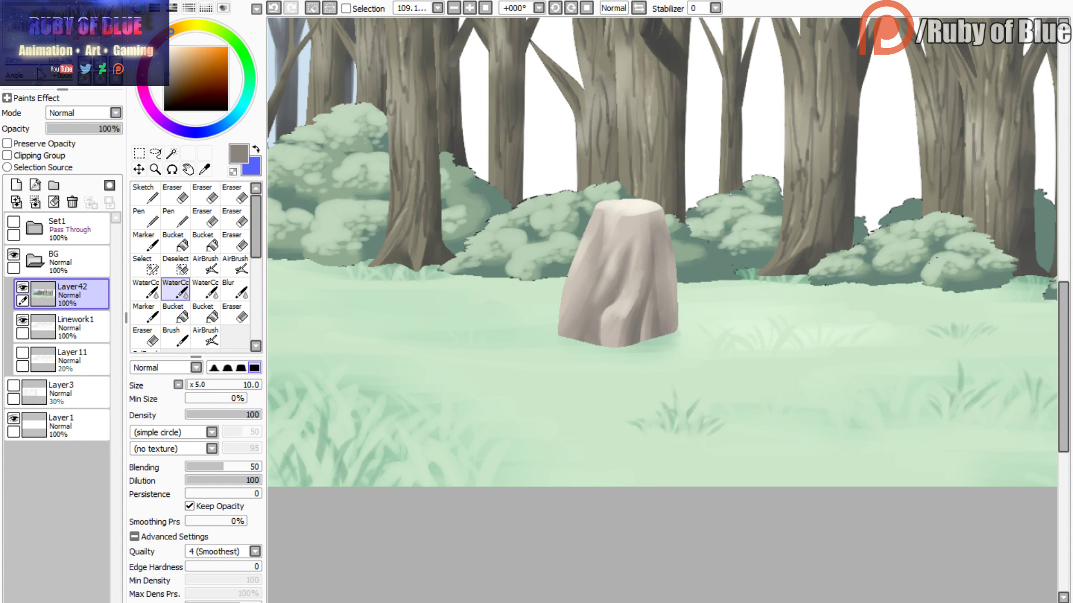
- Hide Layer42 and select the house roof in the linework with the Magic Wand
{"action": "left_click_drag", "start_coordinate": [39, 69], "coordinate": [41, 43]}
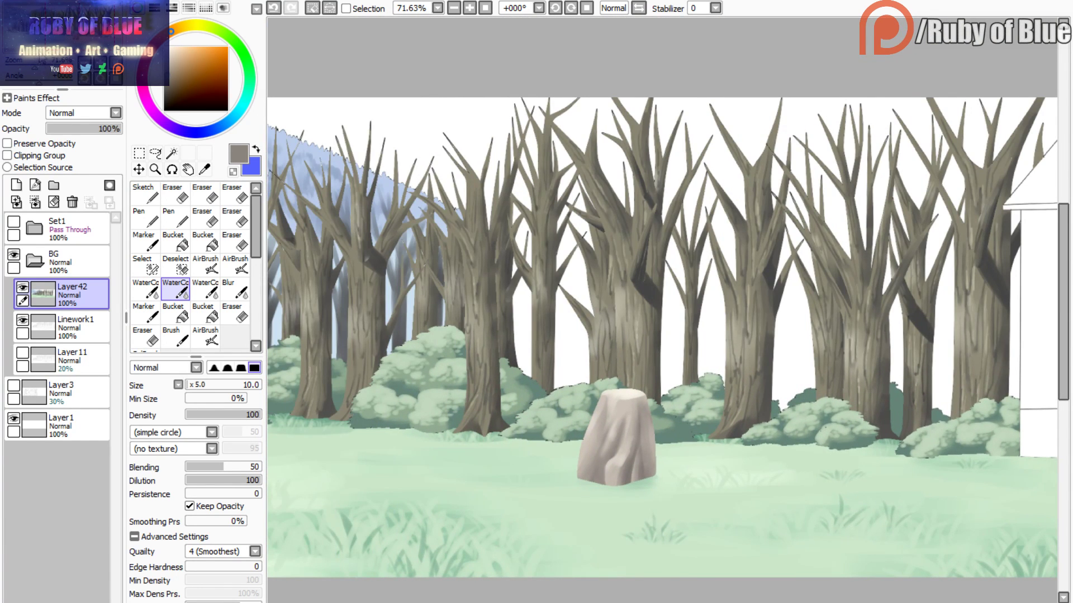
{"action": "left_click_drag", "start_coordinate": [48, 37], "coordinate": [51, 37]}
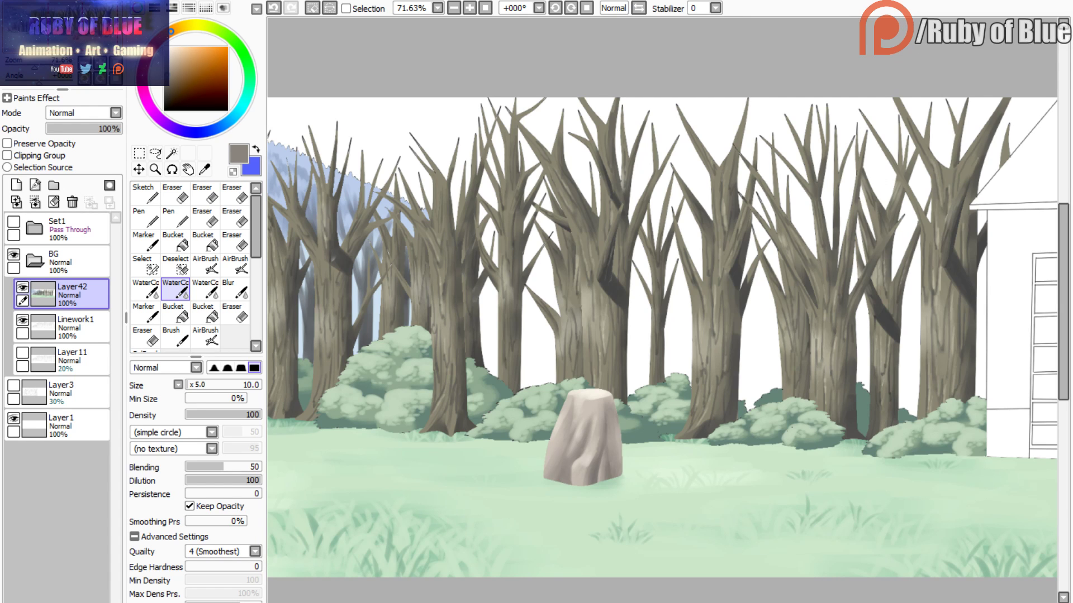
{"action": "left_click_drag", "start_coordinate": [54, 33], "coordinate": [37, 64]}
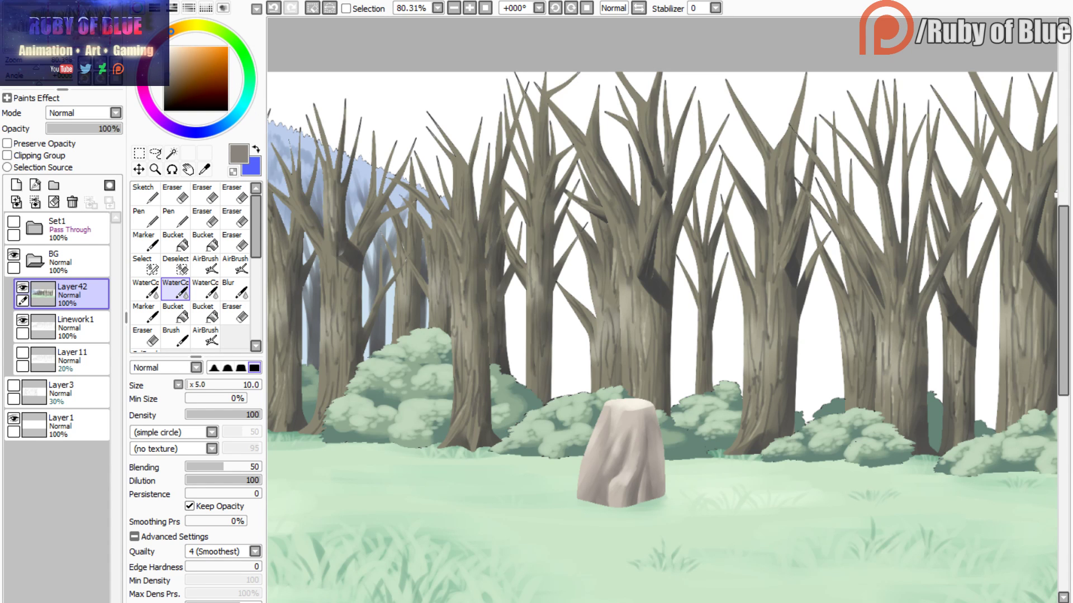
{"action": "left_click_drag", "start_coordinate": [49, 33], "coordinate": [35, 65]}
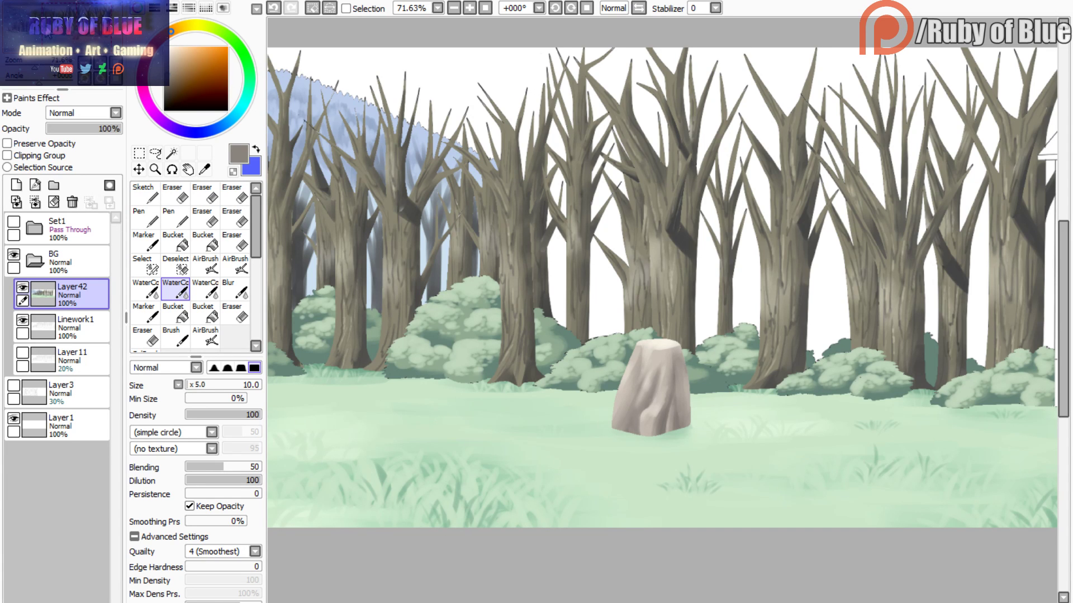
{"action": "mouse_move", "coordinate": [48, 37]}
{"action": "left_mouse_down"}
{"action": "mouse_move", "coordinate": [28, 36]}
{"action": "mouse_move", "coordinate": [74, 38]}
{"action": "mouse_move", "coordinate": [49, 34]}
{"action": "left_mouse_up"}
{"action": "left_click", "coordinate": [36, 67]}
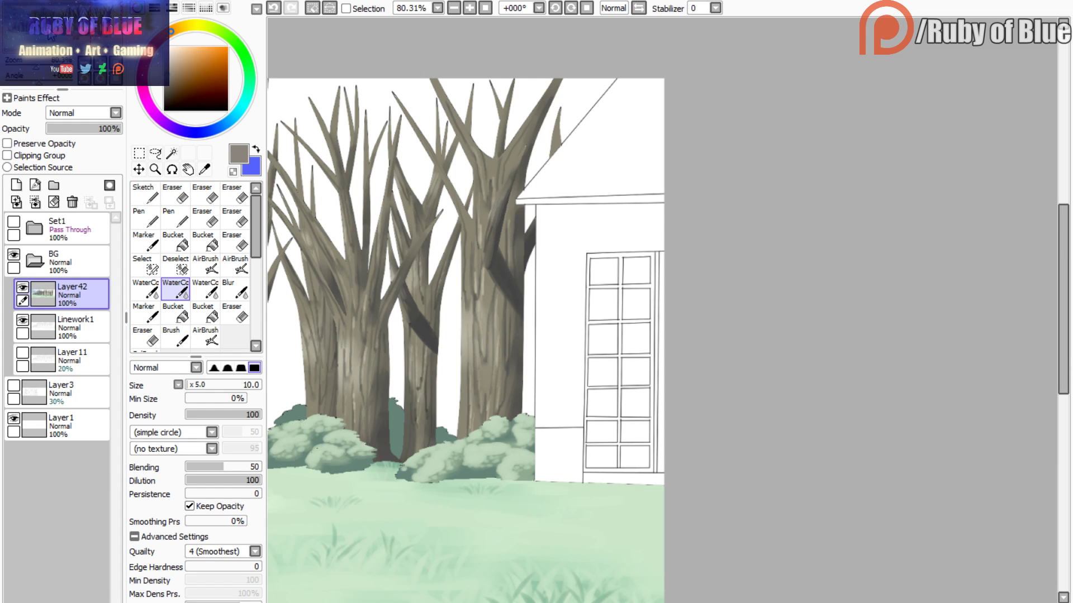
{"action": "left_click", "coordinate": [22, 287]}
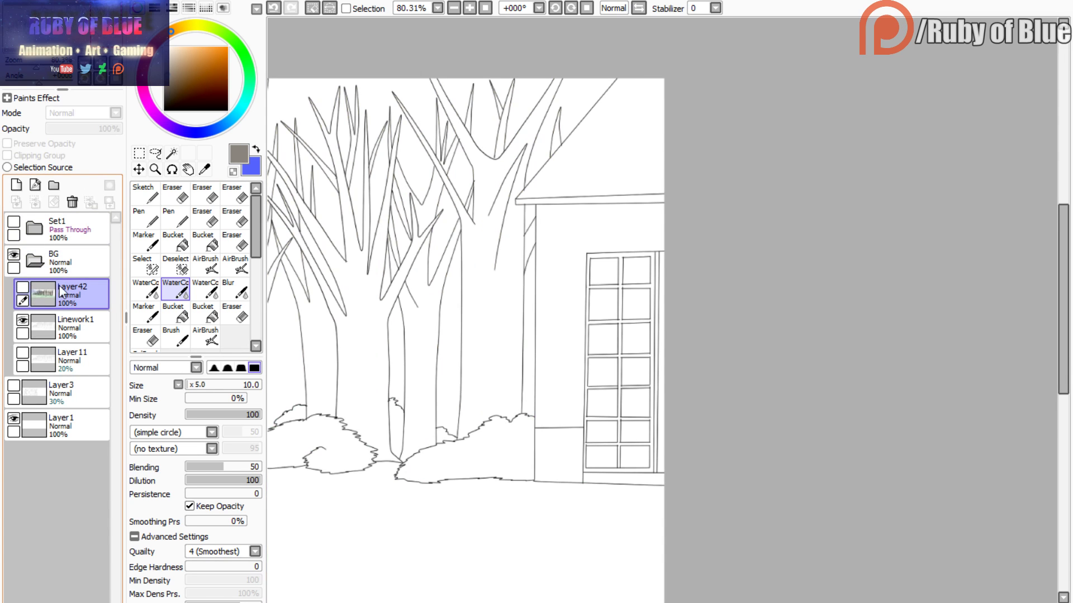
{"action": "left_click", "coordinate": [172, 153]}
{"action": "left_click", "coordinate": [561, 158]}
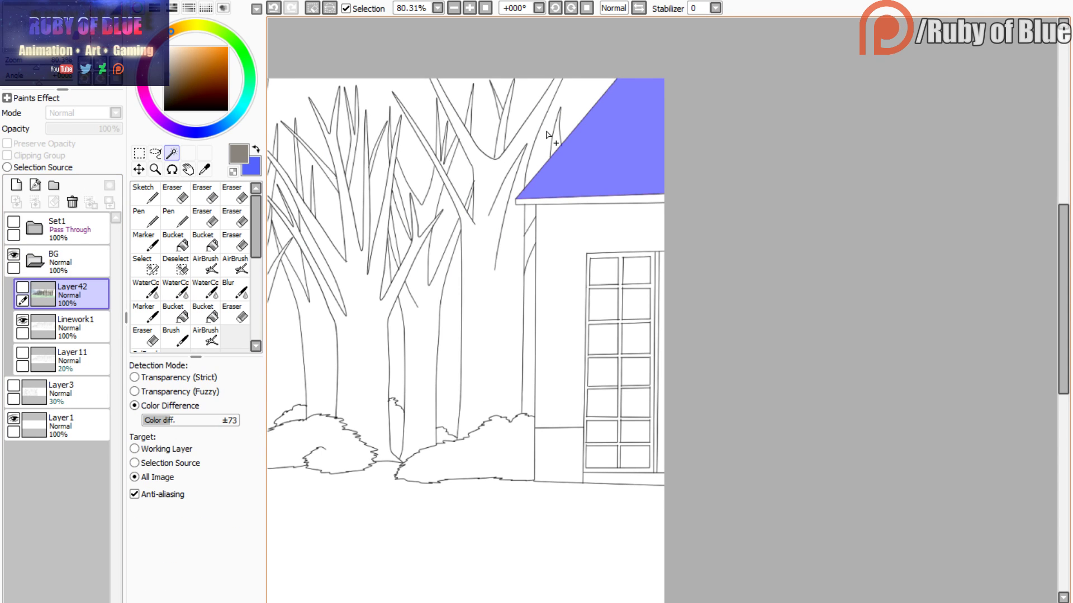
- Sample the pink roof color from the reference painting, fill the selected roof on Layer42 with the Marker, and hide the selection outline
{"action": "left_click", "coordinate": [23, 287]}
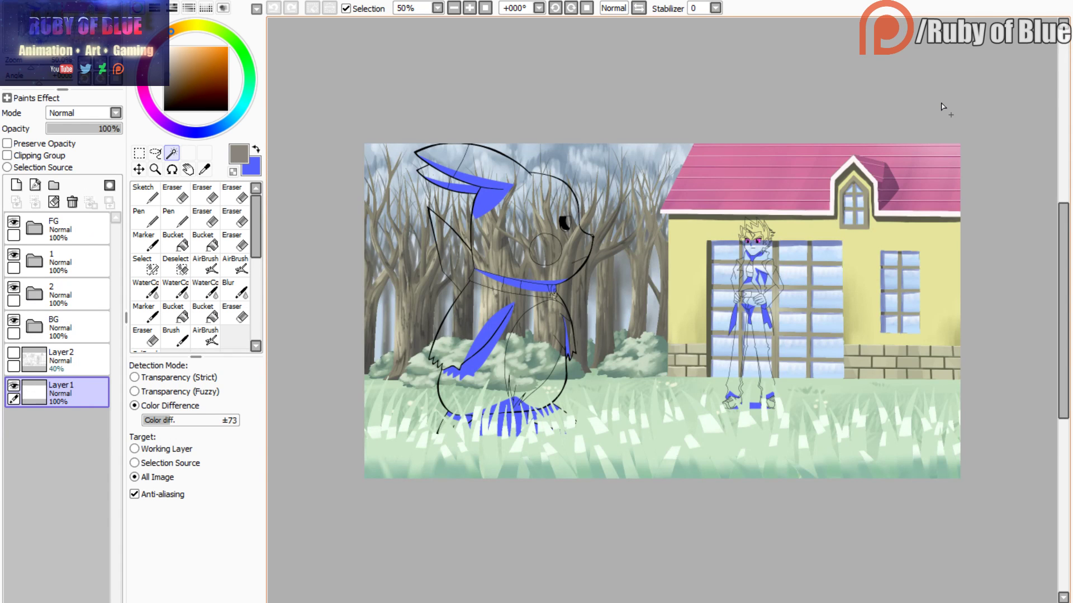
{"action": "left_click_drag", "start_coordinate": [33, 60], "coordinate": [38, 63]}
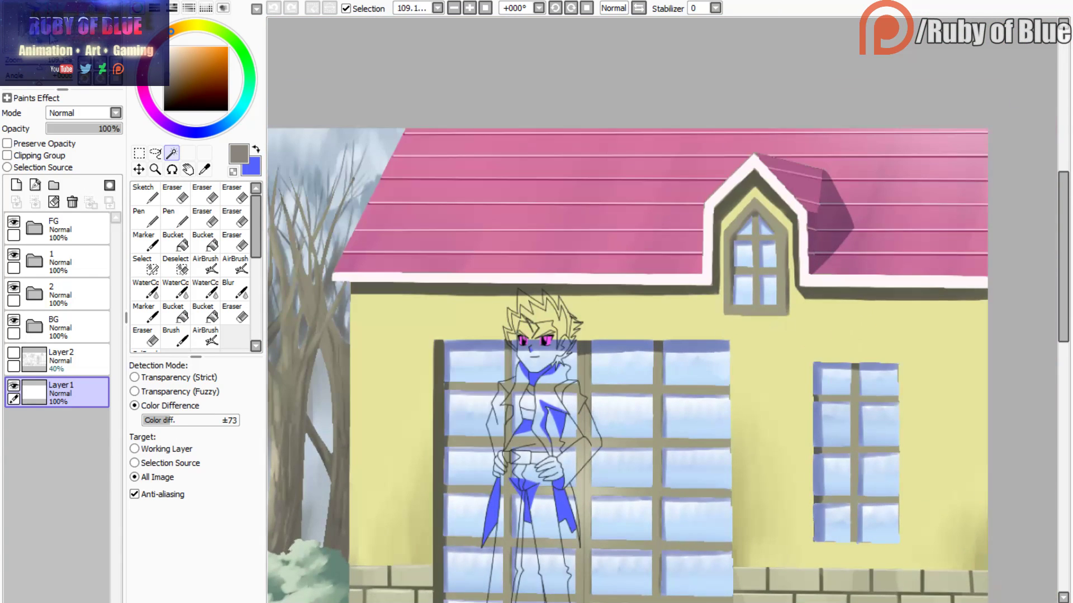
{"action": "left_click", "coordinate": [406, 139], "text": "alt"}
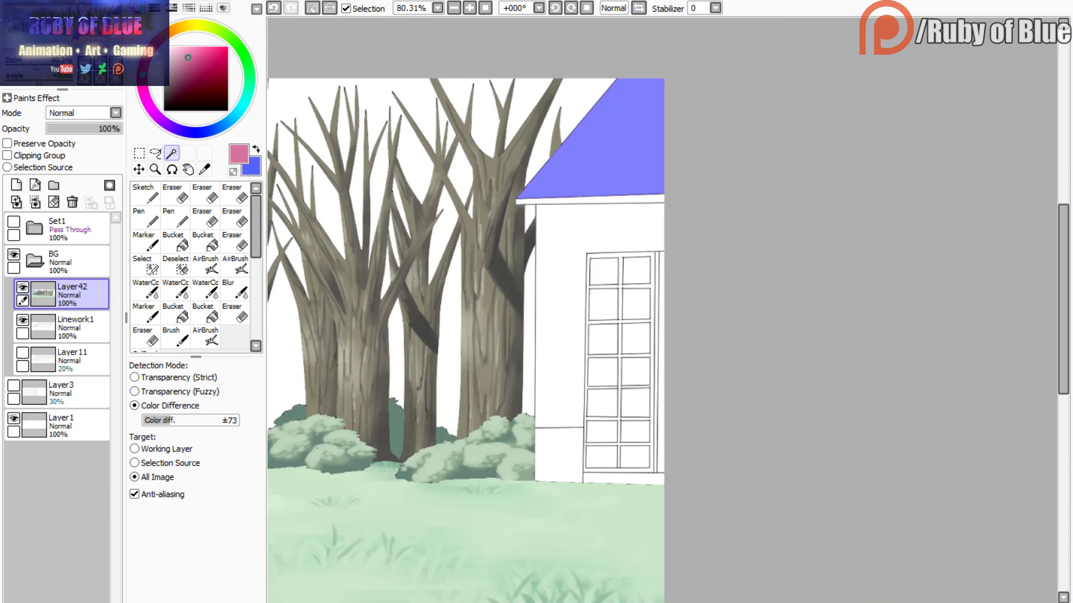
{"action": "left_click", "coordinate": [23, 288]}
{"action": "left_click", "coordinate": [23, 288]}
{"action": "left_click", "coordinate": [23, 289]}
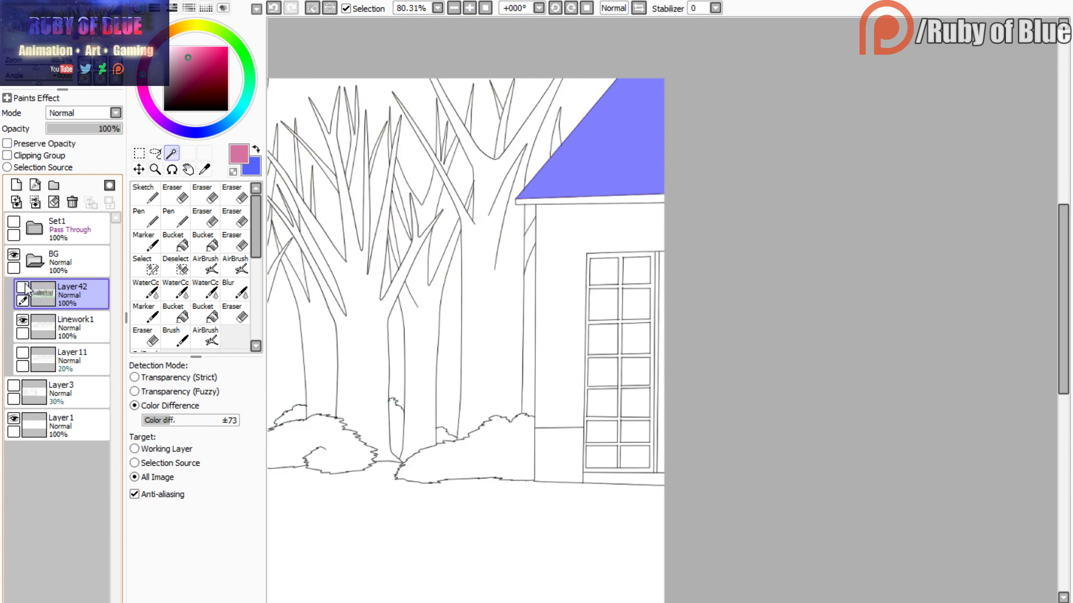
{"action": "left_click", "coordinate": [24, 289]}
{"action": "key", "text": "b"}
{"action": "left_click_drag", "start_coordinate": [559, 179], "coordinate": [609, 63]}
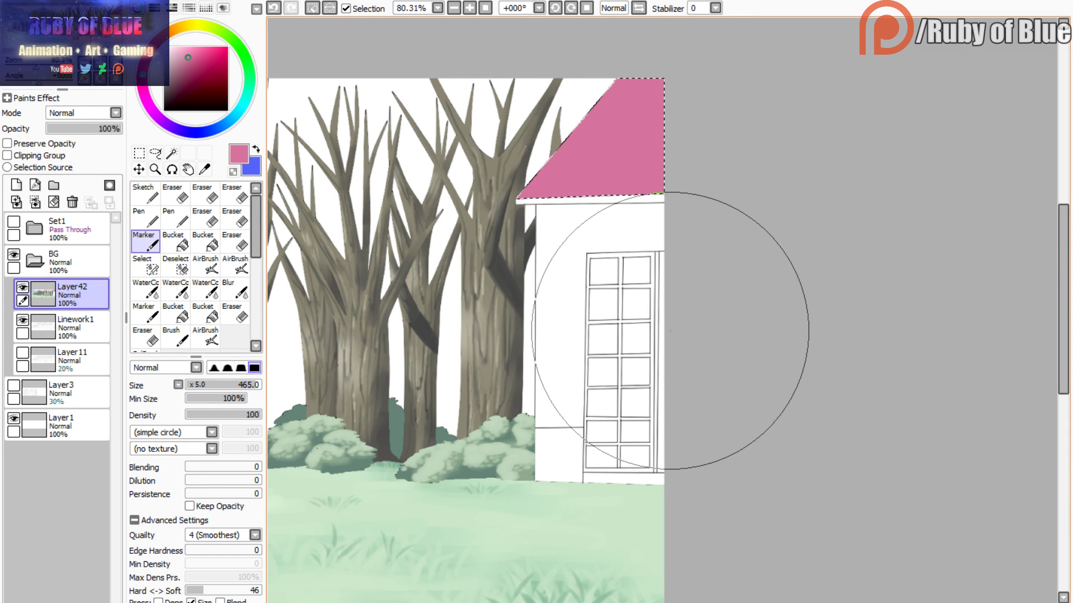
{"action": "left_click", "coordinate": [346, 9]}
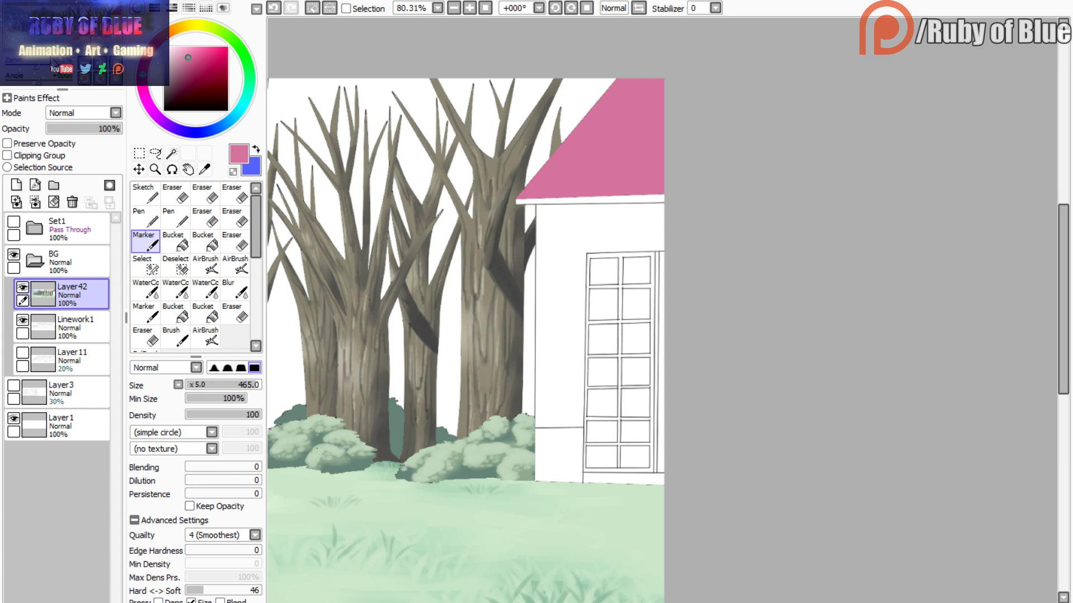
- Choose a dark magenta suited to the reference roof's seams and add a new linework layer above Layer42
{"action": "mouse_move", "coordinate": [53, 62]}
{"action": "left_mouse_down"}
{"action": "mouse_move", "coordinate": [34, 69]}
{"action": "mouse_move", "coordinate": [41, 63]}
{"action": "left_mouse_up"}
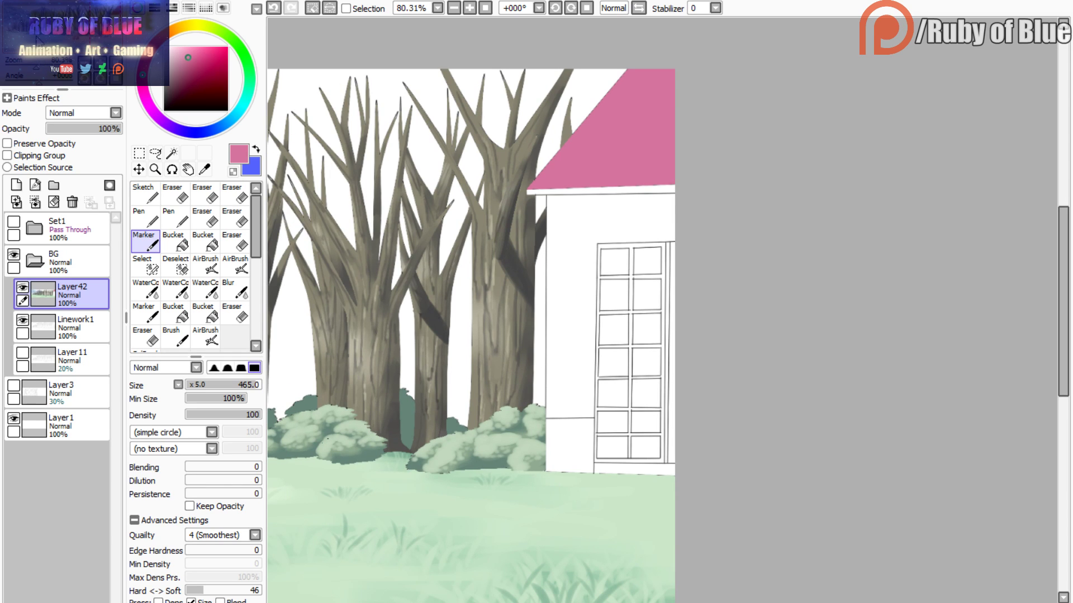
{"action": "mouse_move", "coordinate": [55, 33]}
{"action": "left_mouse_down"}
{"action": "mouse_move", "coordinate": [37, 68]}
{"action": "mouse_move", "coordinate": [47, 41]}
{"action": "left_mouse_up"}
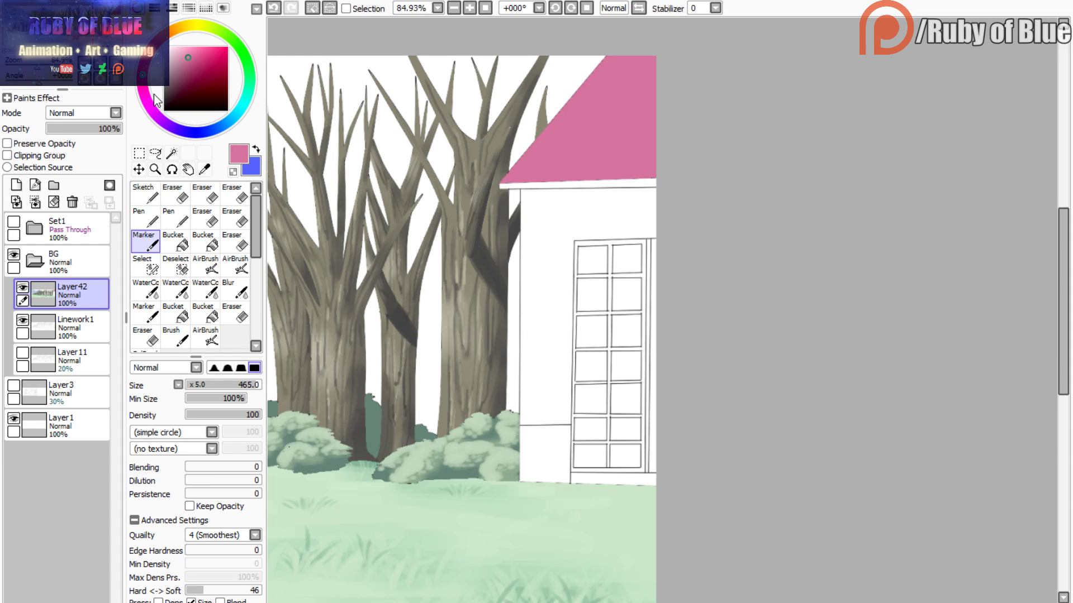
{"action": "left_click", "coordinate": [182, 81]}
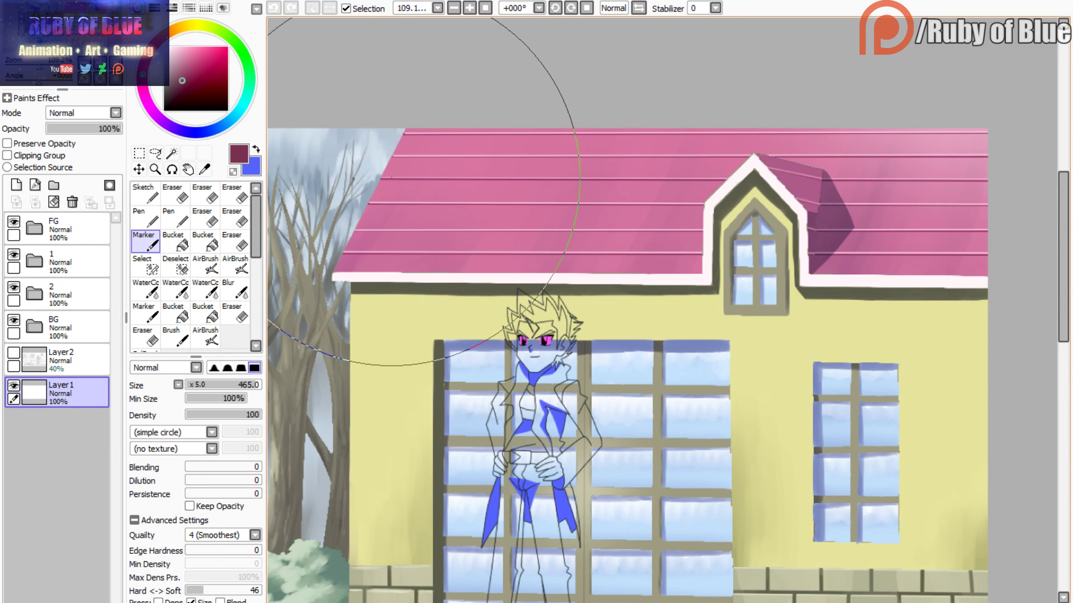
{"action": "right_click", "coordinate": [383, 180]}
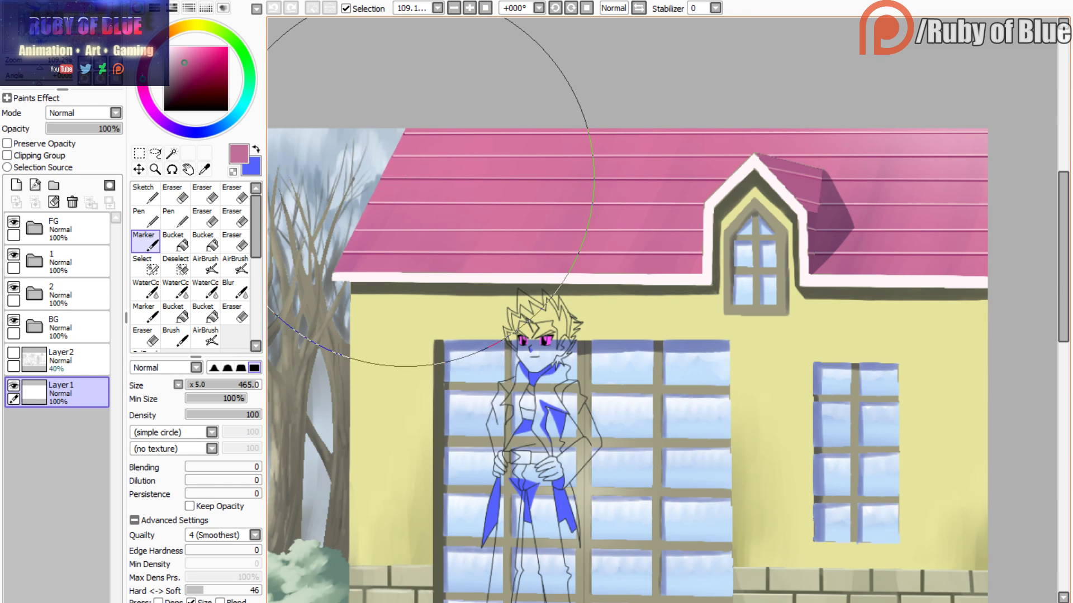
{"action": "right_click", "coordinate": [404, 179]}
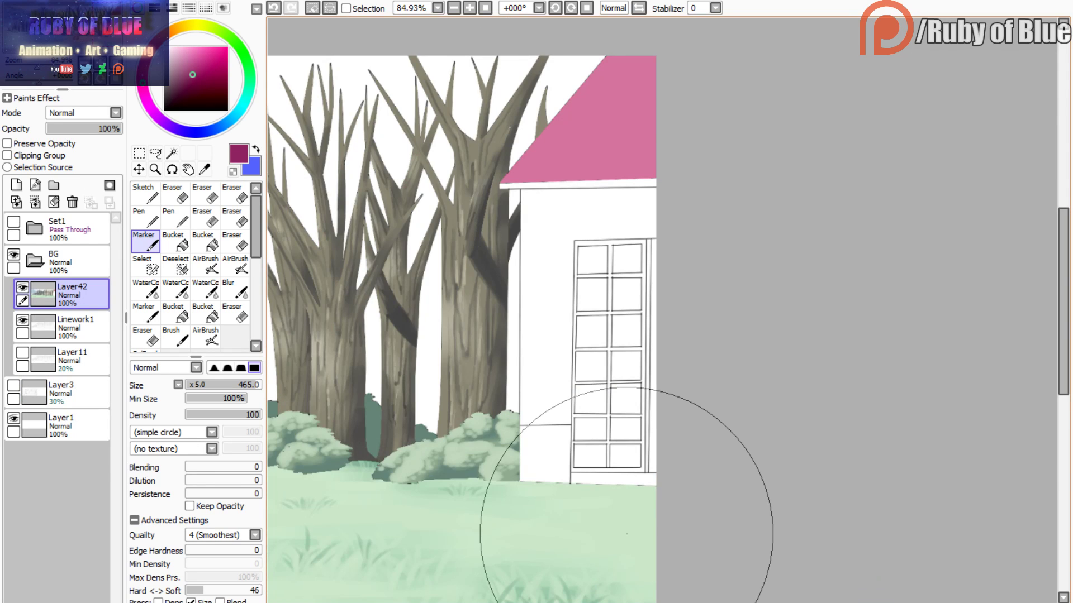
{"action": "left_click", "coordinate": [139, 152]}
{"action": "left_click", "coordinate": [109, 185]}
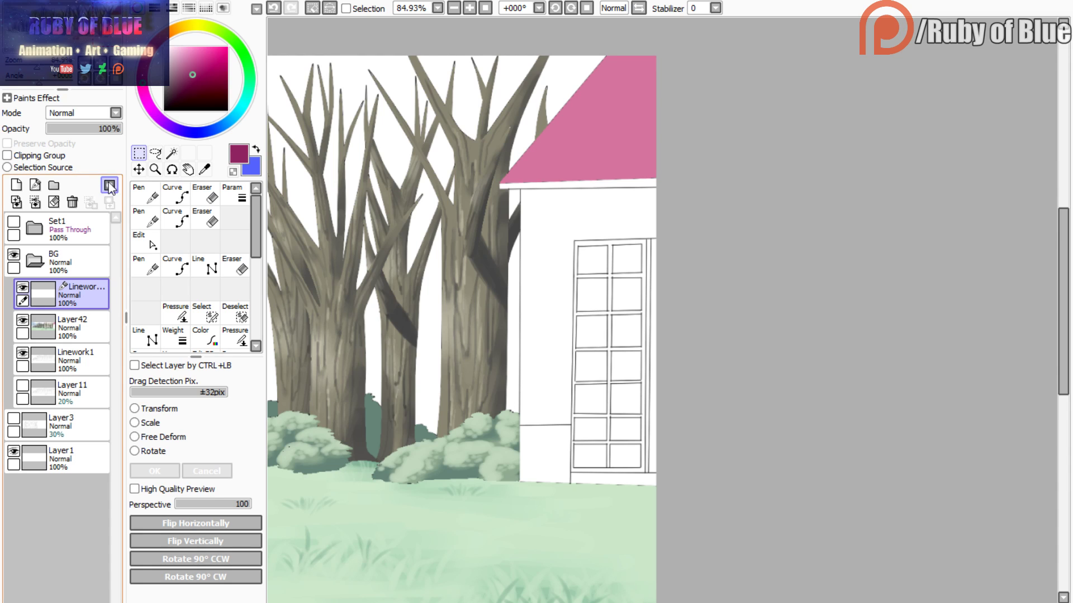
- Draw the two lower dark magenta seam lines across the house roof with the size 1 Line tool
{"action": "left_click_drag", "start_coordinate": [62, 32], "coordinate": [62, 29]}
{"action": "left_click_drag", "start_coordinate": [37, 66], "coordinate": [39, 64]}
{"action": "left_click", "coordinate": [175, 266]}
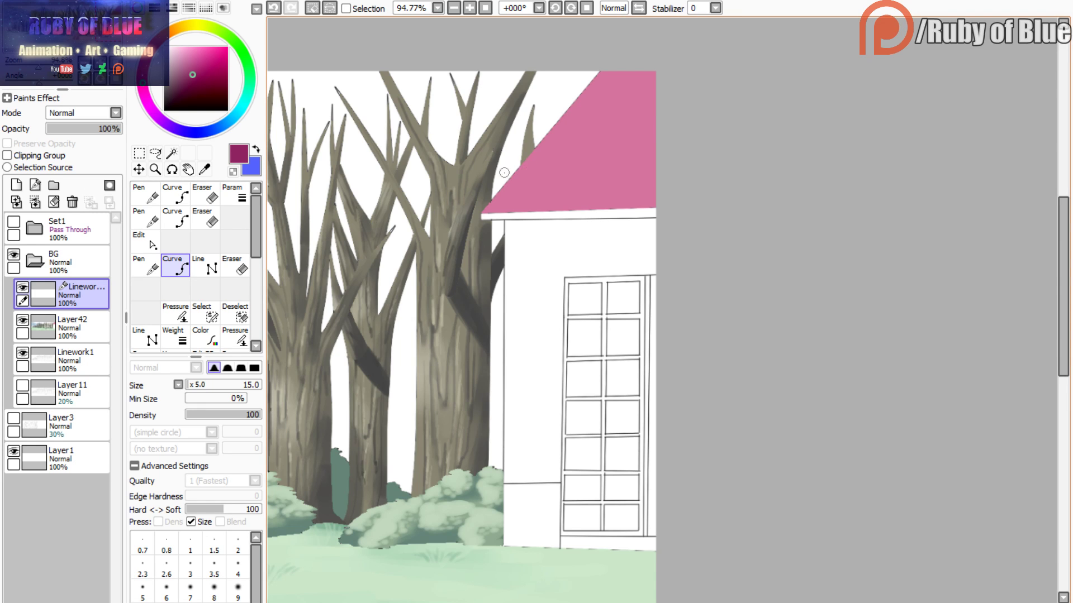
{"action": "left_click", "coordinate": [188, 386]}
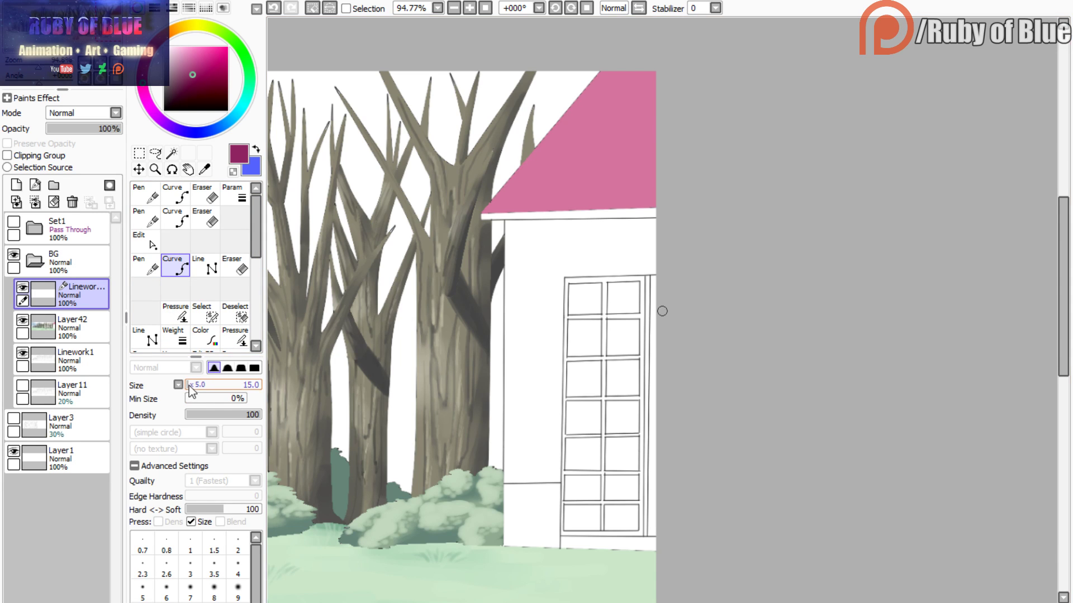
{"action": "left_click", "coordinate": [208, 267]}
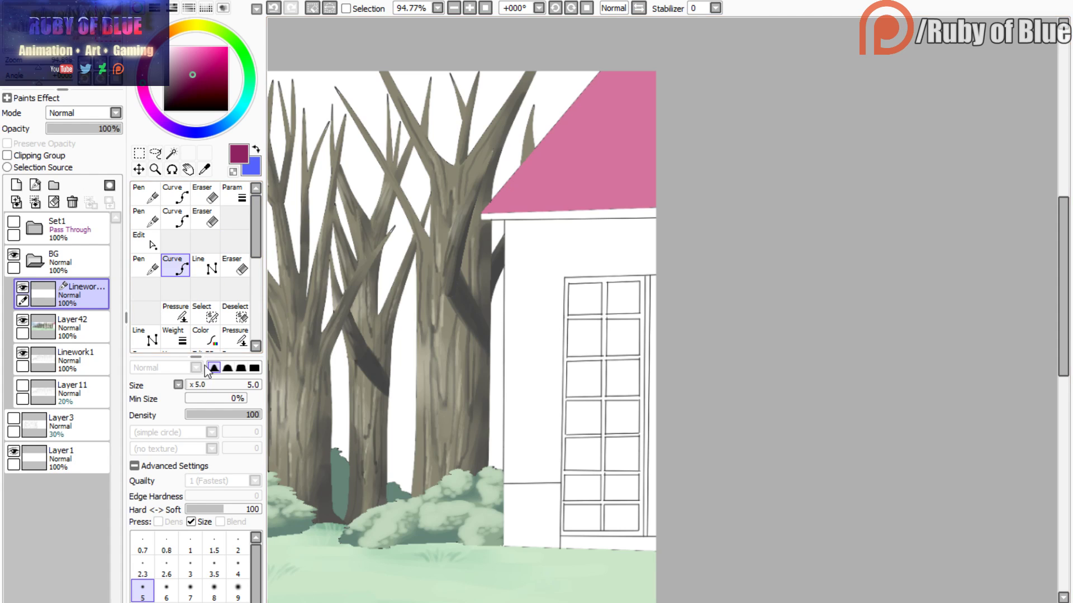
{"action": "left_click", "coordinate": [561, 177]}
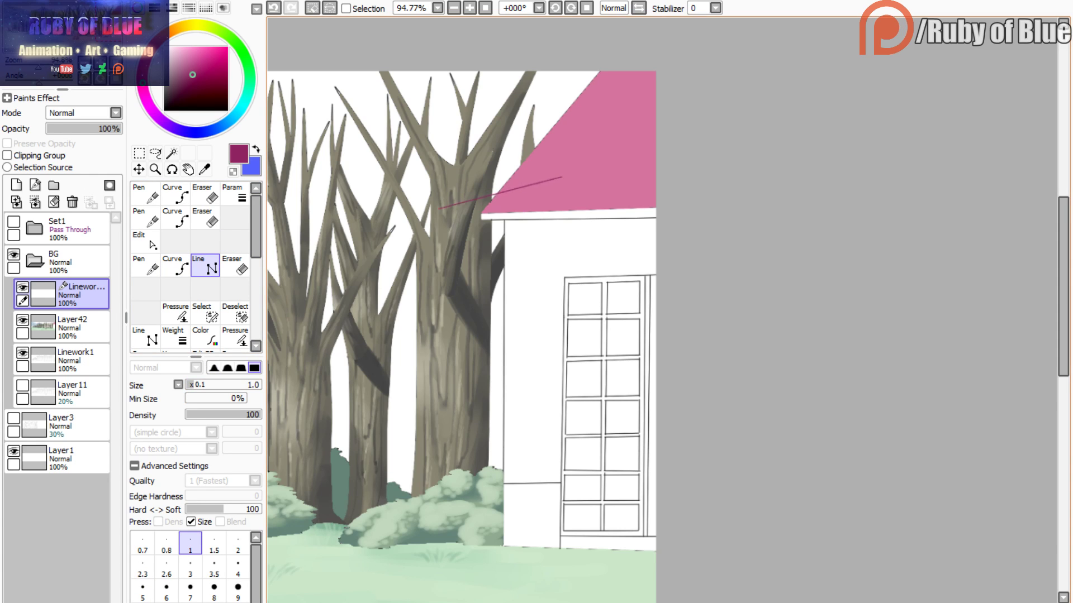
{"action": "left_click", "coordinate": [147, 266]}
{"action": "left_click", "coordinate": [204, 266]}
{"action": "left_click", "coordinate": [502, 190]}
{"action": "double_click", "coordinate": [659, 185]}
{"action": "double_click", "coordinate": [658, 152]}
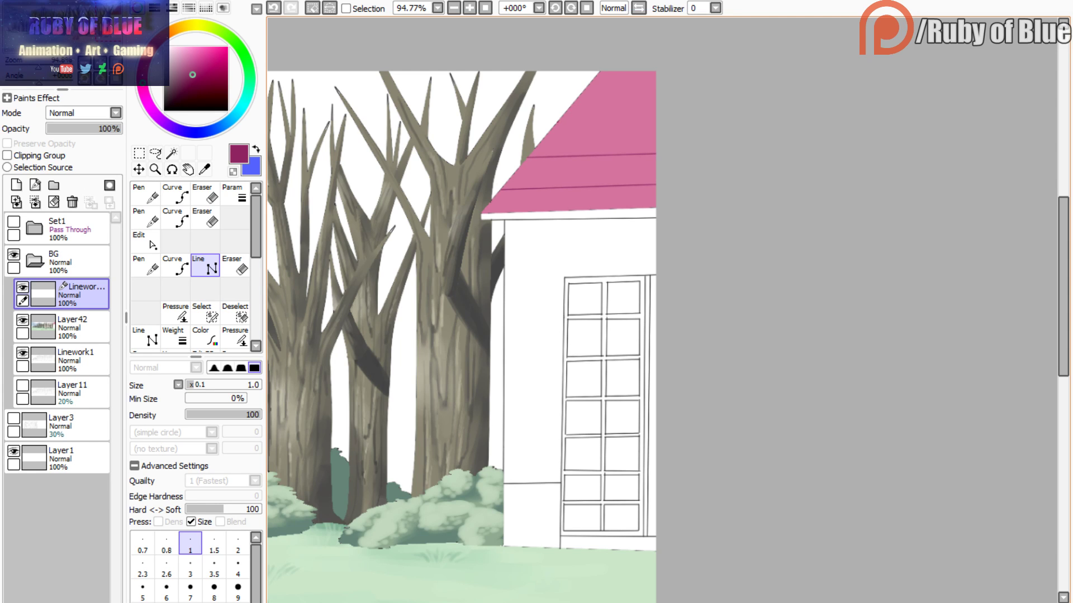
- Draw the two upper seam lines across the roof and adjust both endpoints of the topmost one
{"action": "left_click", "coordinate": [556, 122]}
{"action": "double_click", "coordinate": [658, 118]}
{"action": "left_click", "coordinate": [588, 88]}
{"action": "double_click", "coordinate": [658, 83]}
{"action": "left_click_drag", "start_coordinate": [589, 86], "coordinate": [585, 89]}
{"action": "left_click_drag", "start_coordinate": [660, 84], "coordinate": [660, 87]}
- Move the endpoints of the roof's seam lines so they follow the roof slope at even spacing
{"action": "left_click_drag", "start_coordinate": [500, 190], "coordinate": [504, 184]}
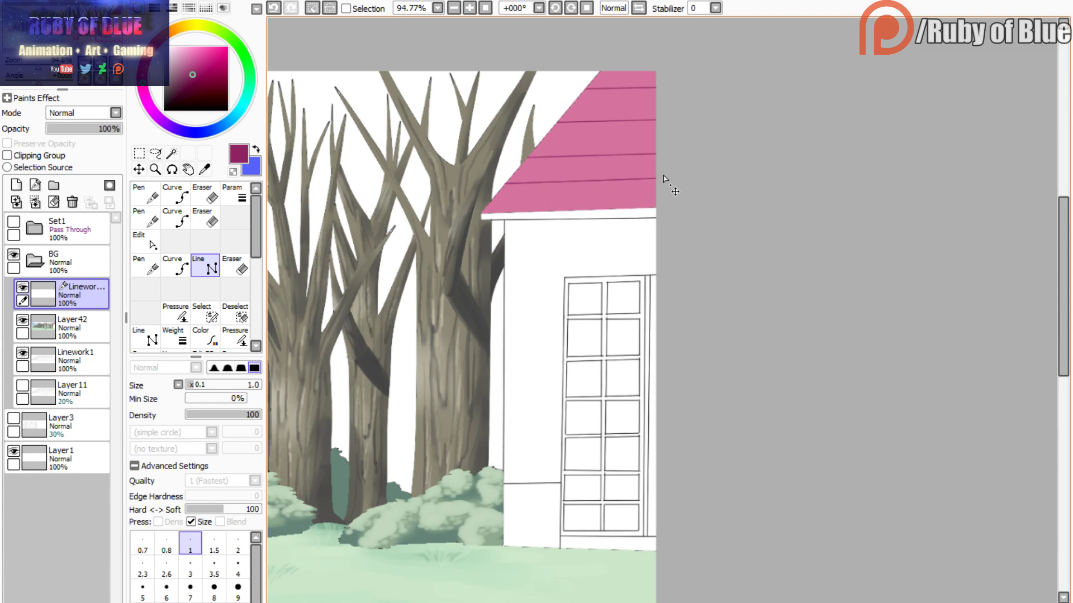
{"action": "left_click_drag", "start_coordinate": [664, 154], "coordinate": [662, 144]}
{"action": "left_click_drag", "start_coordinate": [526, 158], "coordinate": [535, 148]}
{"action": "left_click_drag", "start_coordinate": [658, 119], "coordinate": [658, 113]}
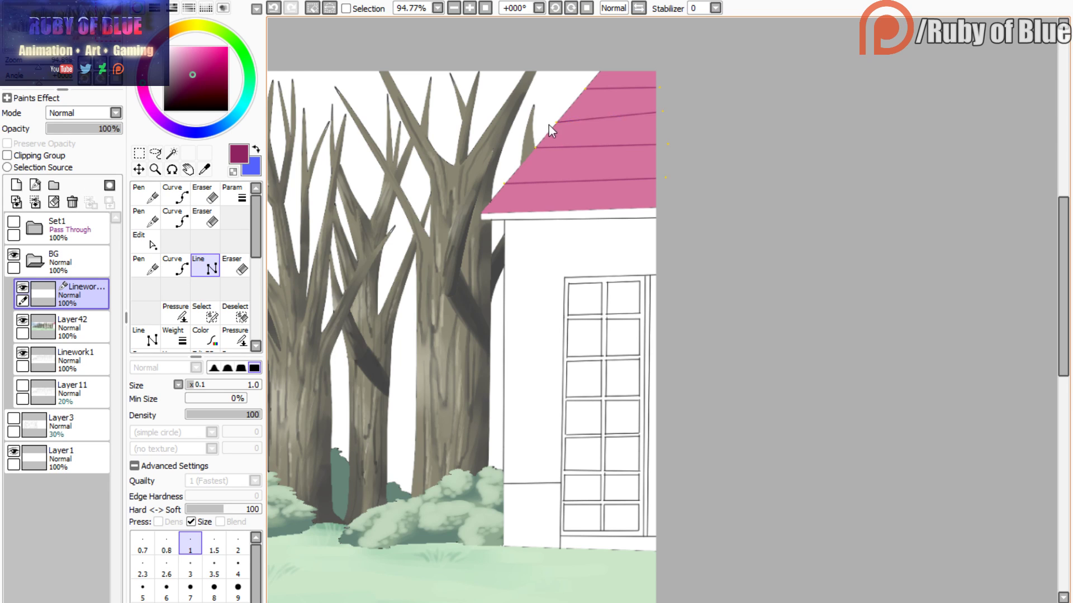
{"action": "left_click_drag", "start_coordinate": [557, 122], "coordinate": [588, 85]}
{"action": "left_click_drag", "start_coordinate": [659, 87], "coordinate": [661, 82]}
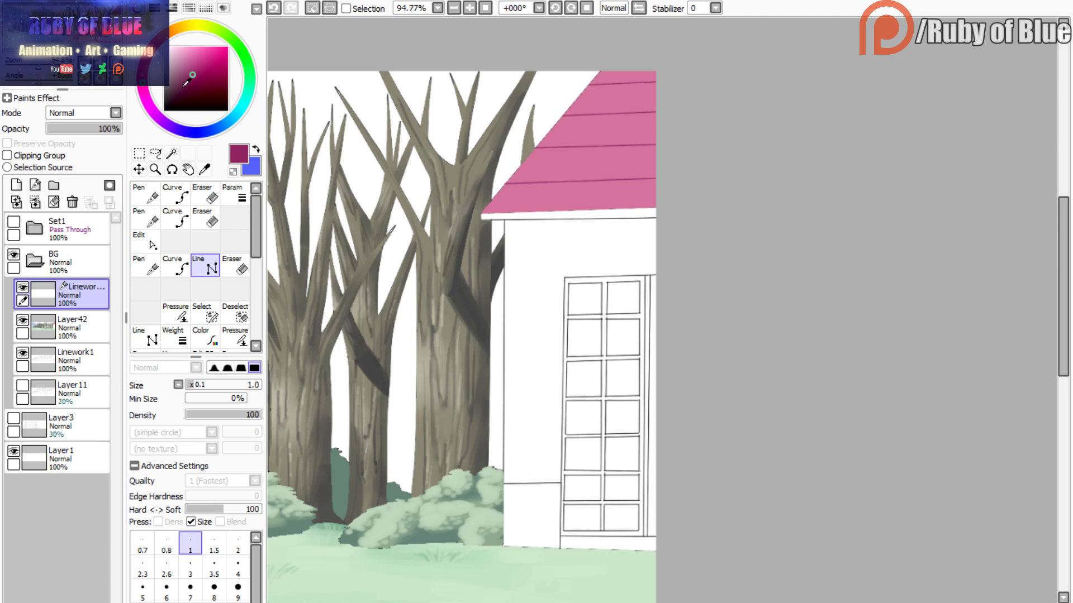
{"action": "key", "text": "ctrl"}
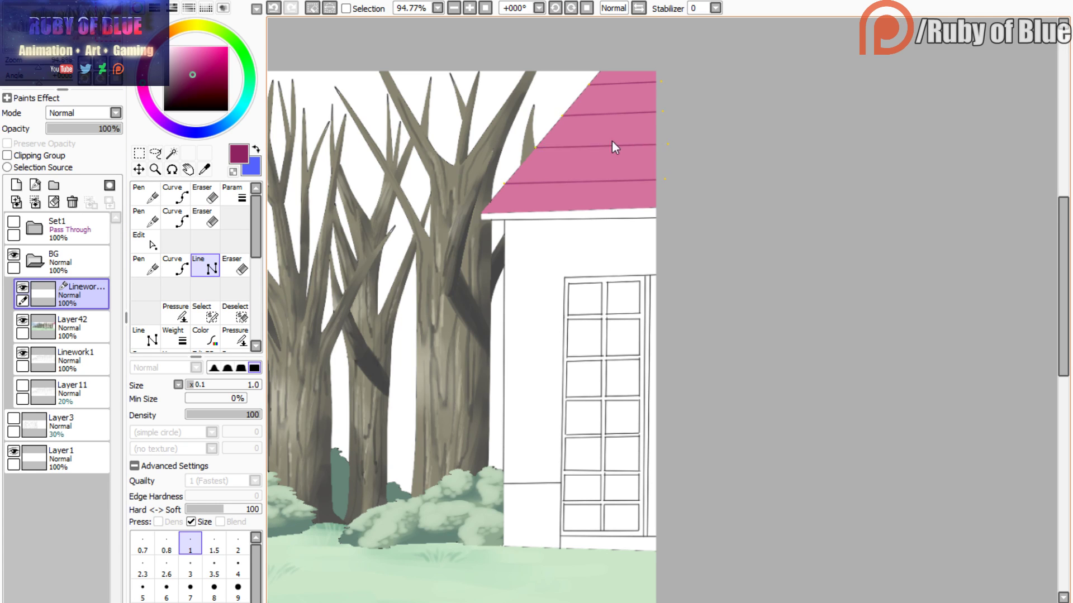
{"action": "left_click_drag", "start_coordinate": [528, 149], "coordinate": [670, 147]}
{"action": "left_click_drag", "start_coordinate": [562, 116], "coordinate": [560, 120]}
{"action": "left_click_drag", "start_coordinate": [662, 111], "coordinate": [641, 84]}
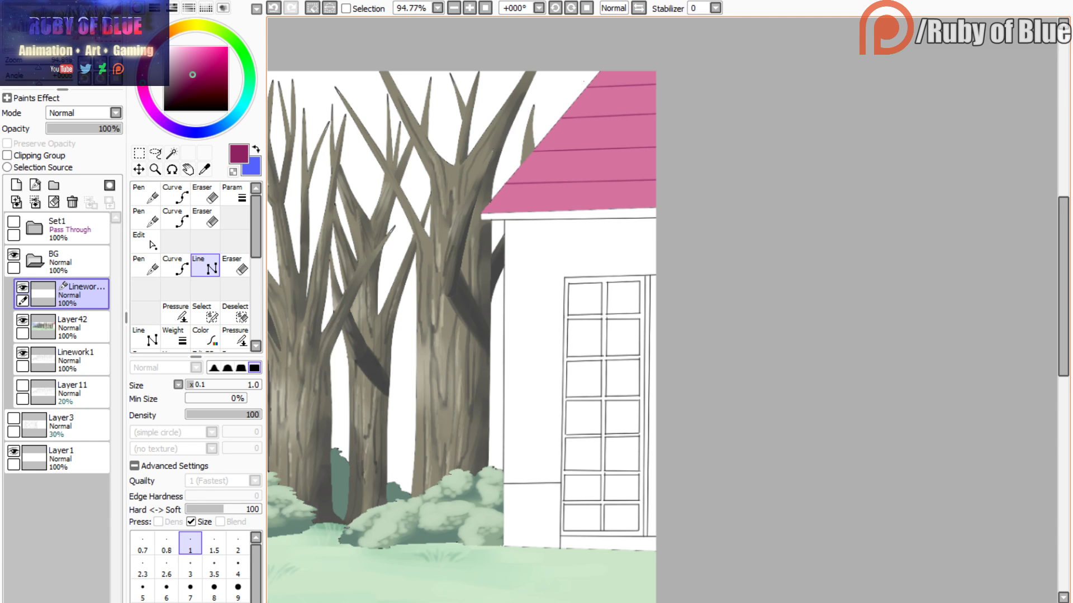
- Redraw the lowest roof seam line from the sloping edge to just past the canvas border
{"action": "key", "text": "ctrl+z"}
{"action": "left_click", "coordinate": [503, 183]}
{"action": "double_click", "coordinate": [667, 179]}
{"action": "key", "text": "ctrl+z"}
{"action": "left_click", "coordinate": [506, 183]}
{"action": "double_click", "coordinate": [667, 179]}
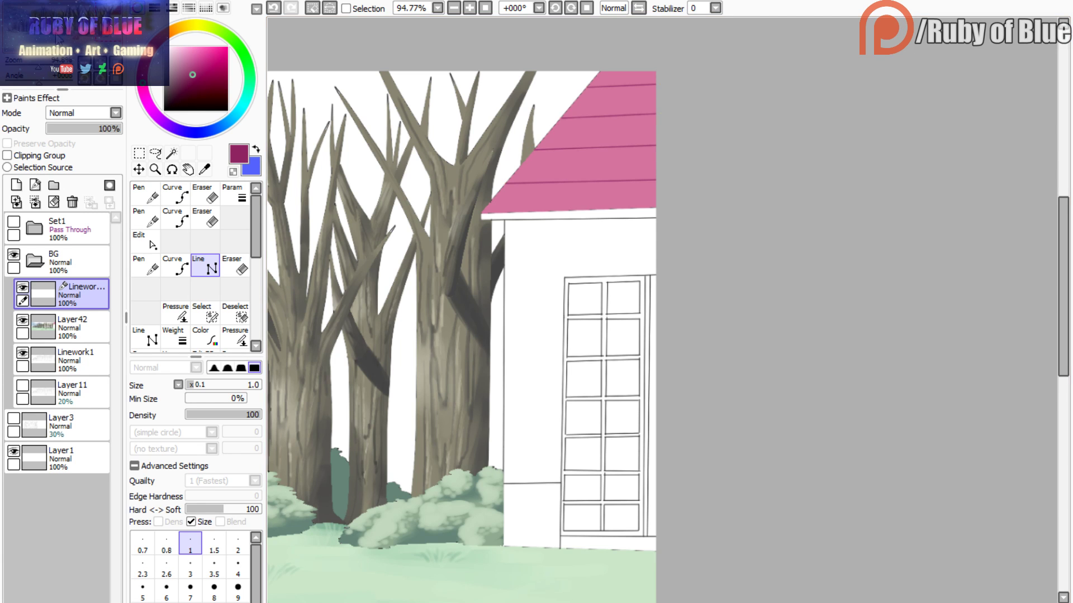
- Choose a pale pink and draw highlight lines along the four roof seams with the size 1 Line tool
{"action": "mouse_move", "coordinate": [56, 35]}
{"action": "left_mouse_down"}
{"action": "mouse_move", "coordinate": [41, 66]}
{"action": "mouse_move", "coordinate": [59, 36]}
{"action": "left_mouse_up"}
{"action": "left_click", "coordinate": [179, 46]}
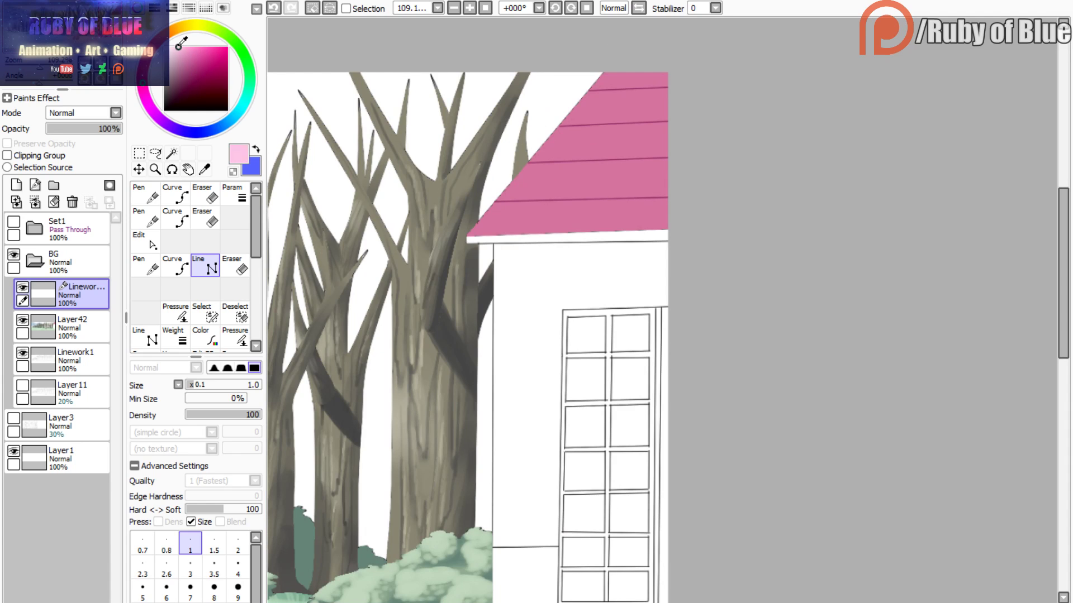
{"action": "left_click_drag", "start_coordinate": [178, 47], "coordinate": [172, 47]}
{"action": "key", "text": "c"}
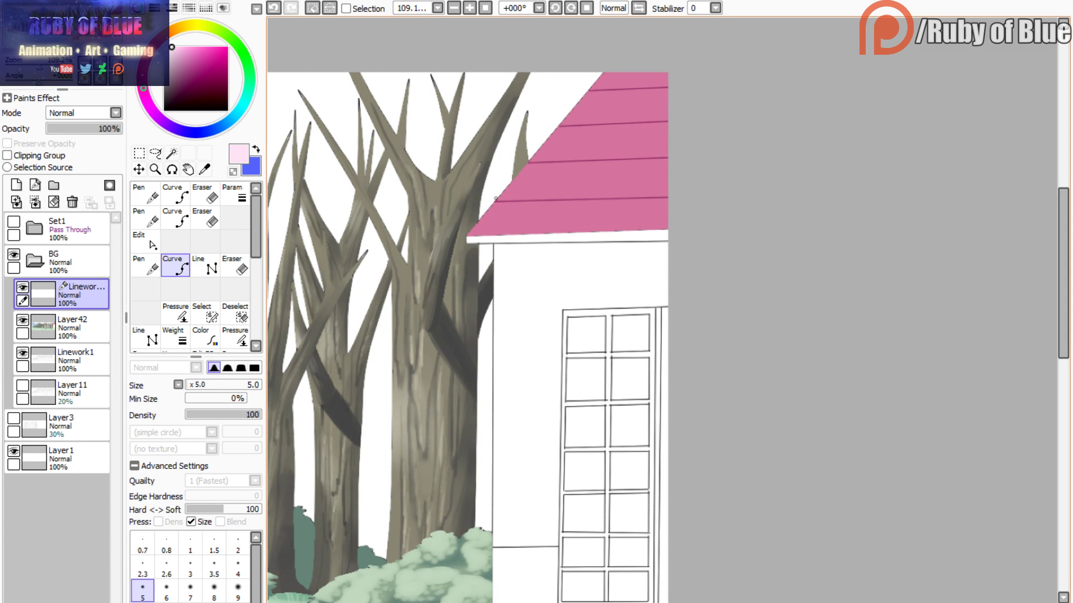
{"action": "key", "text": "l"}
{"action": "left_click", "coordinate": [495, 201]}
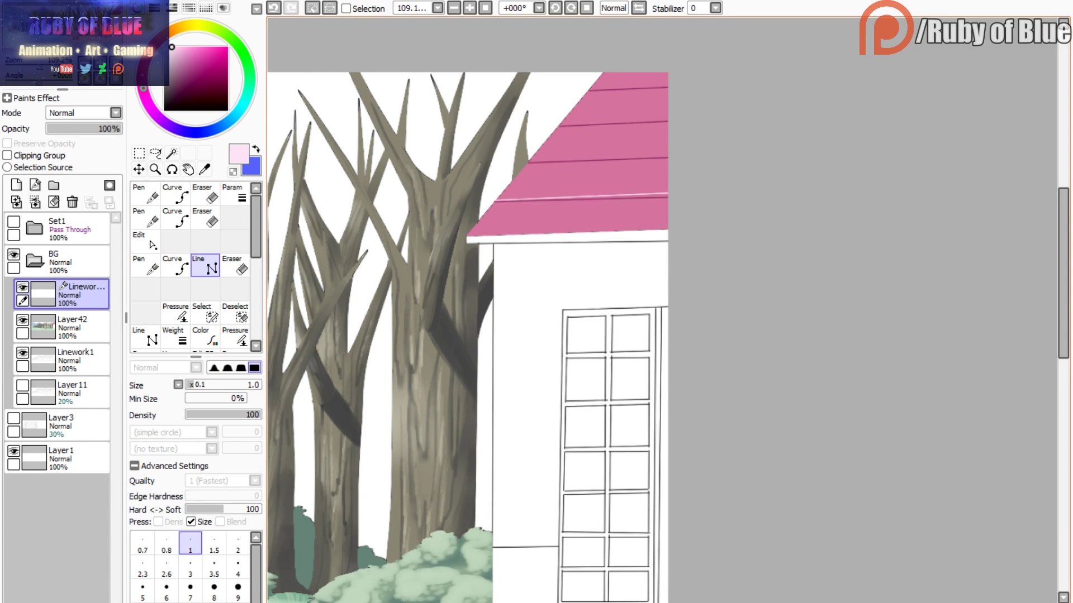
{"action": "double_click", "coordinate": [669, 196]}
{"action": "left_click", "coordinate": [530, 161]}
{"action": "double_click", "coordinate": [673, 157]}
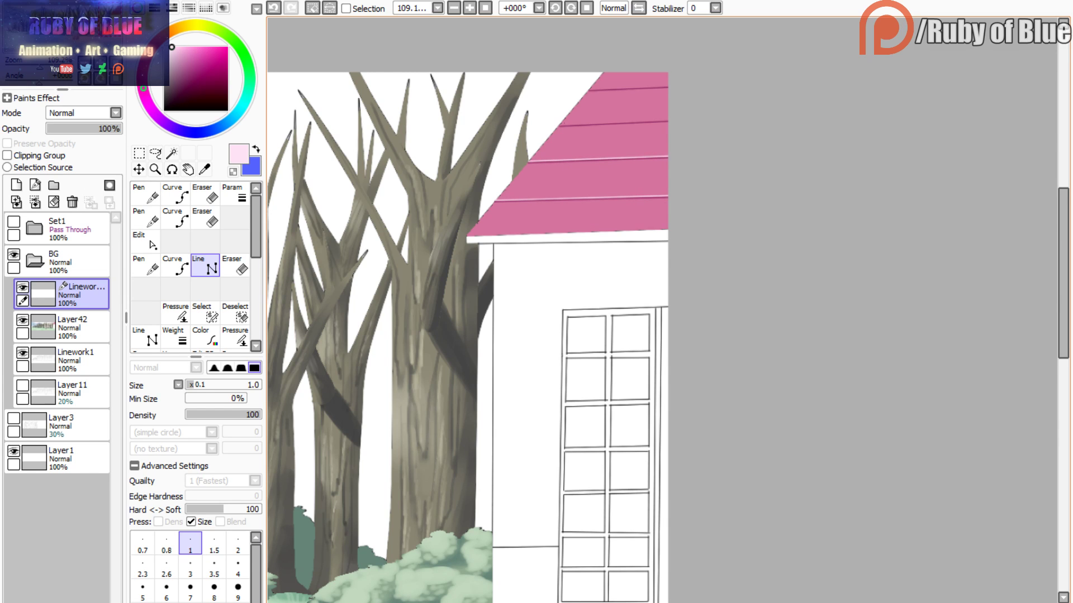
{"action": "left_click", "coordinate": [559, 124]}
{"action": "double_click", "coordinate": [676, 118]}
{"action": "double_click", "coordinate": [679, 86]}
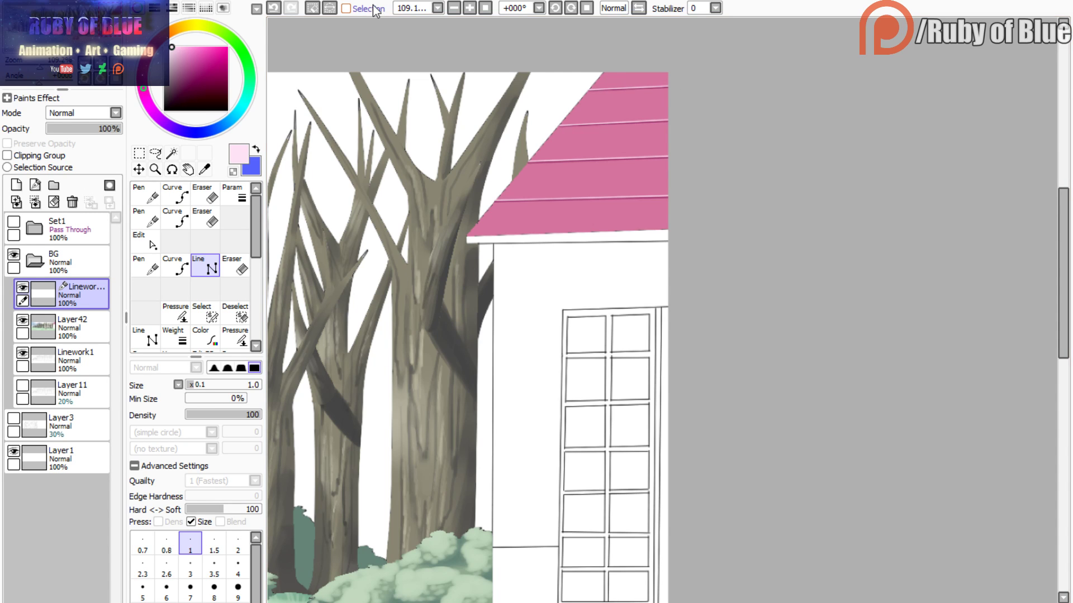
- Reselect the roof shape from the base linework with the Magic Wand, keep all layers shown, and make Layer42 active
{"action": "left_click", "coordinate": [22, 287]}
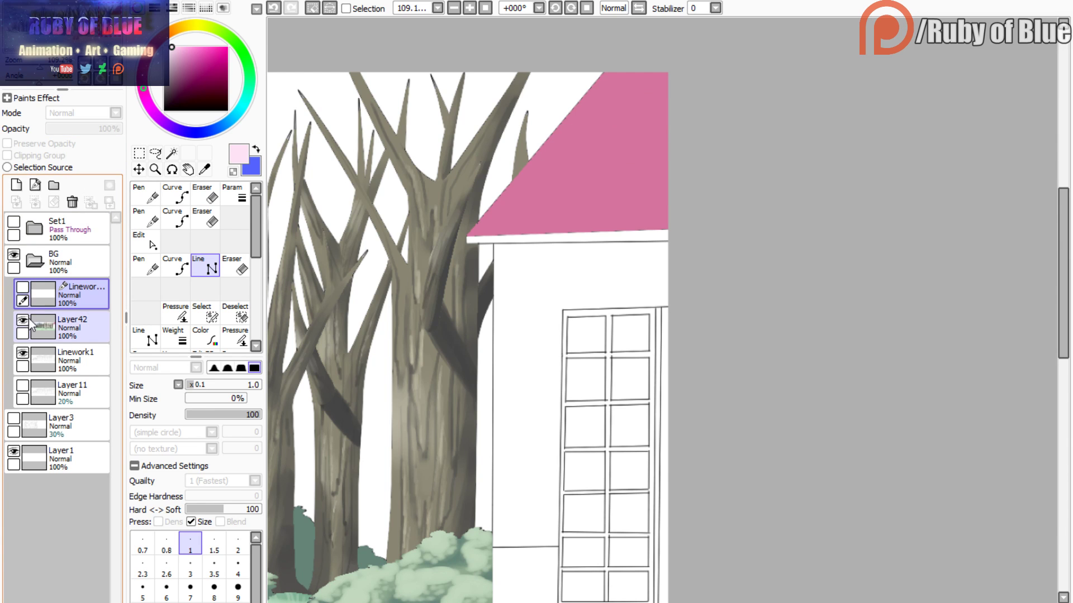
{"action": "left_click", "coordinate": [23, 320]}
{"action": "left_click", "coordinate": [172, 153]}
{"action": "left_click", "coordinate": [491, 168]}
{"action": "left_click", "coordinate": [23, 320]}
{"action": "left_click", "coordinate": [22, 287]}
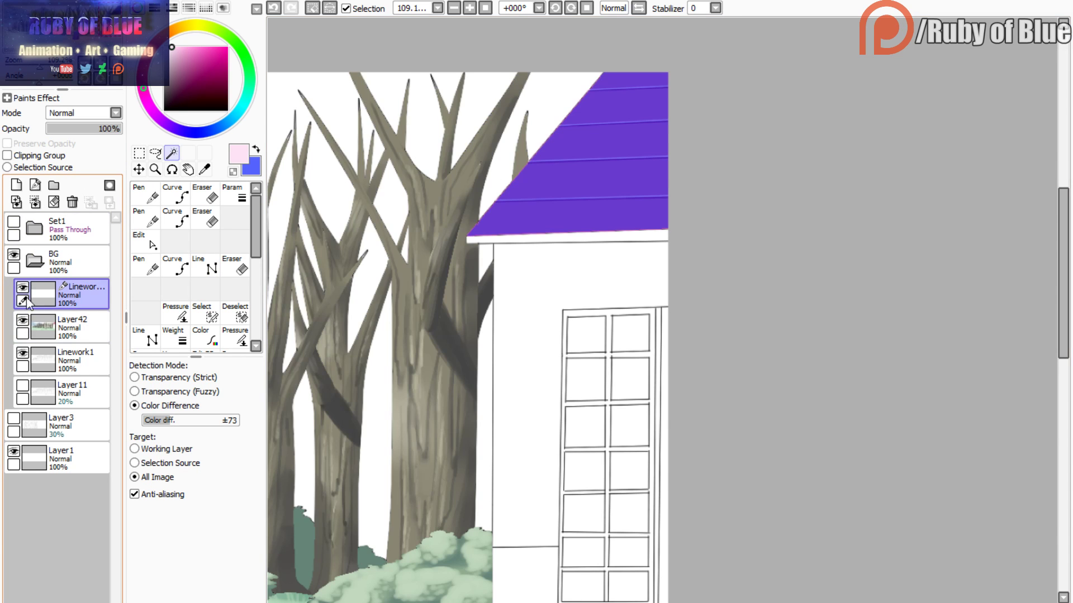
{"action": "left_click", "coordinate": [45, 322]}
- Choose a dark plum color, hide the selection outline, and shade the roof's lower left with the watercolor brush at sizes 75 and 100
{"action": "key", "text": "c"}
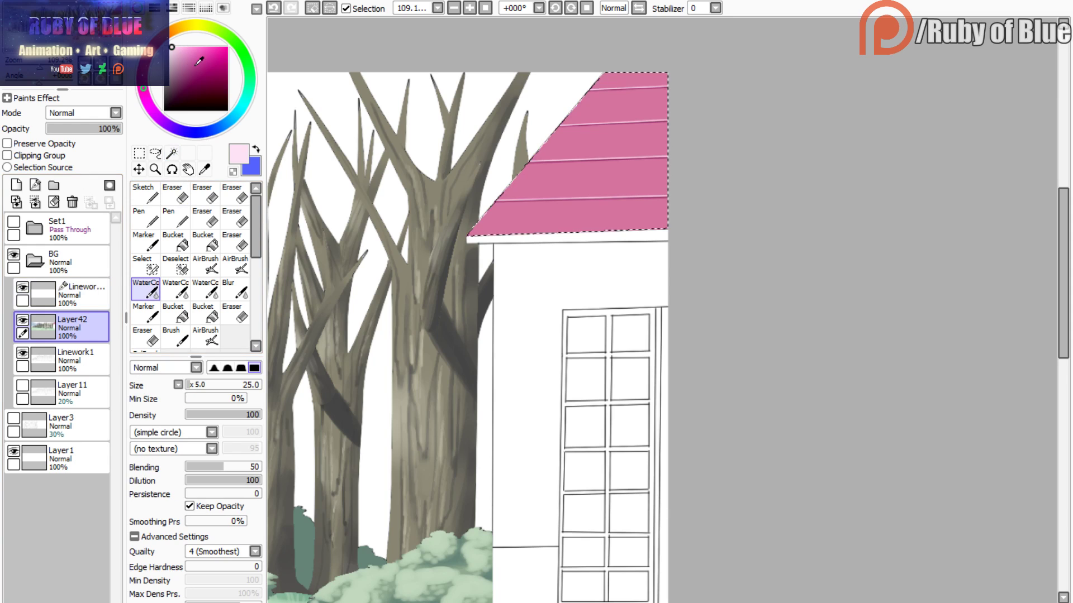
{"action": "left_click_drag", "start_coordinate": [179, 87], "coordinate": [177, 76]}
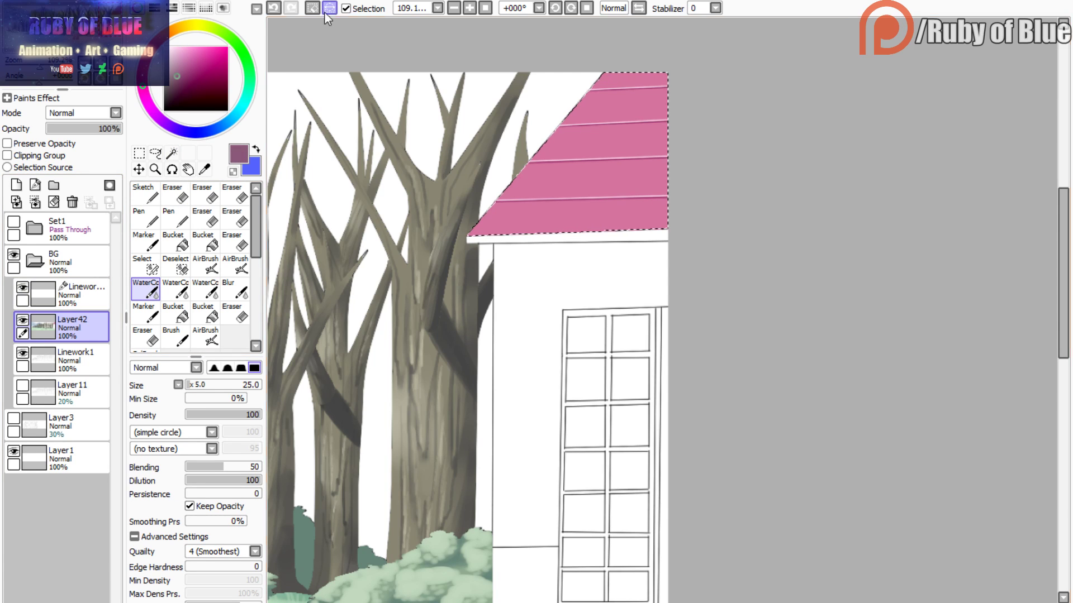
{"action": "left_click", "coordinate": [345, 8]}
{"action": "left_click_drag", "start_coordinate": [179, 75], "coordinate": [183, 80]}
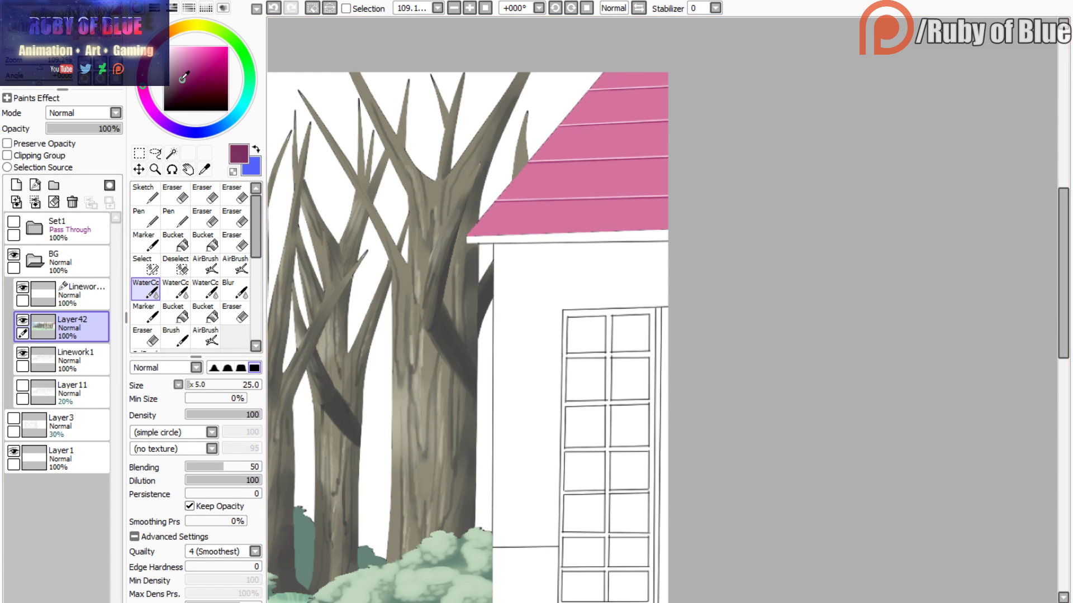
{"action": "left_click", "coordinate": [202, 385]}
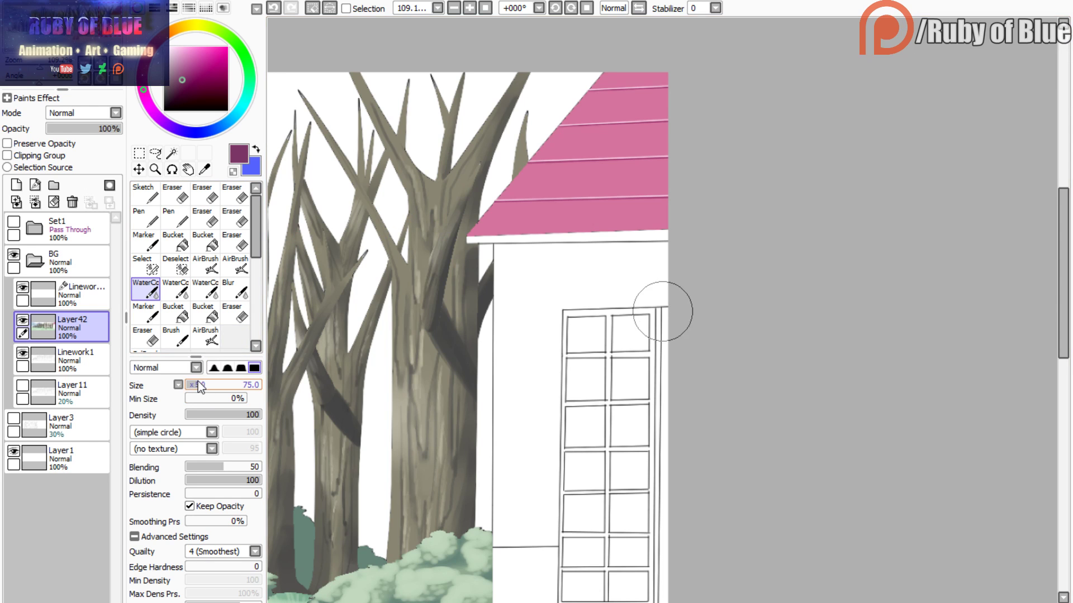
{"action": "mouse_move", "coordinate": [492, 234]}
{"action": "left_mouse_down"}
{"action": "mouse_move", "coordinate": [531, 240]}
{"action": "mouse_move", "coordinate": [670, 119]}
{"action": "mouse_move", "coordinate": [677, 168]}
{"action": "mouse_move", "coordinate": [658, 216]}
{"action": "mouse_move", "coordinate": [576, 196]}
{"action": "mouse_move", "coordinate": [491, 241]}
{"action": "left_mouse_up"}
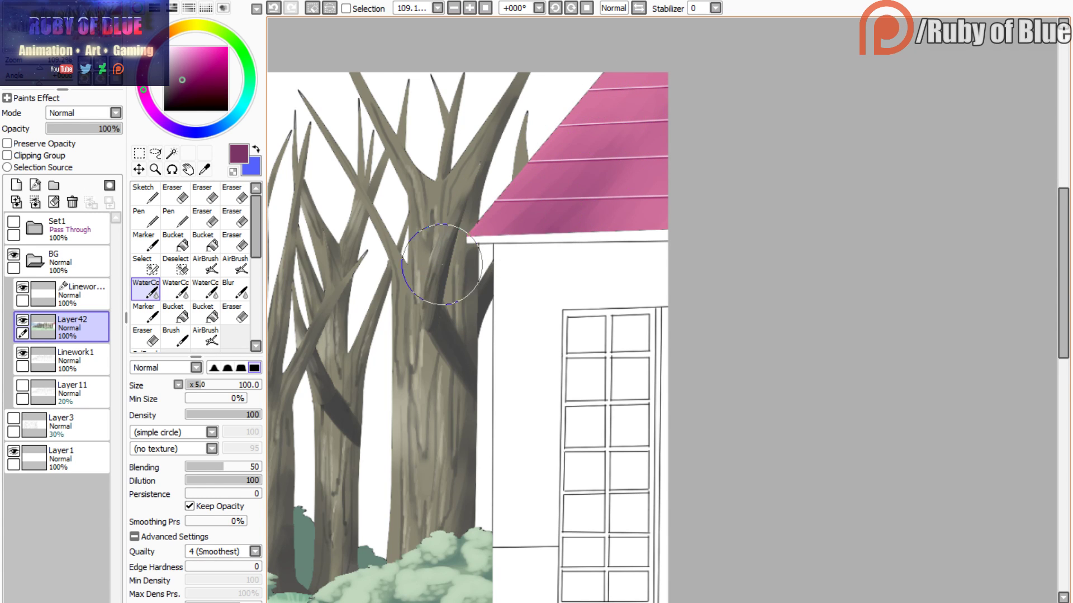
- Clear the roof selection and merge the roof's linework layer down into Layer42
{"action": "left_click", "coordinate": [312, 8]}
{"action": "left_click", "coordinate": [78, 295]}
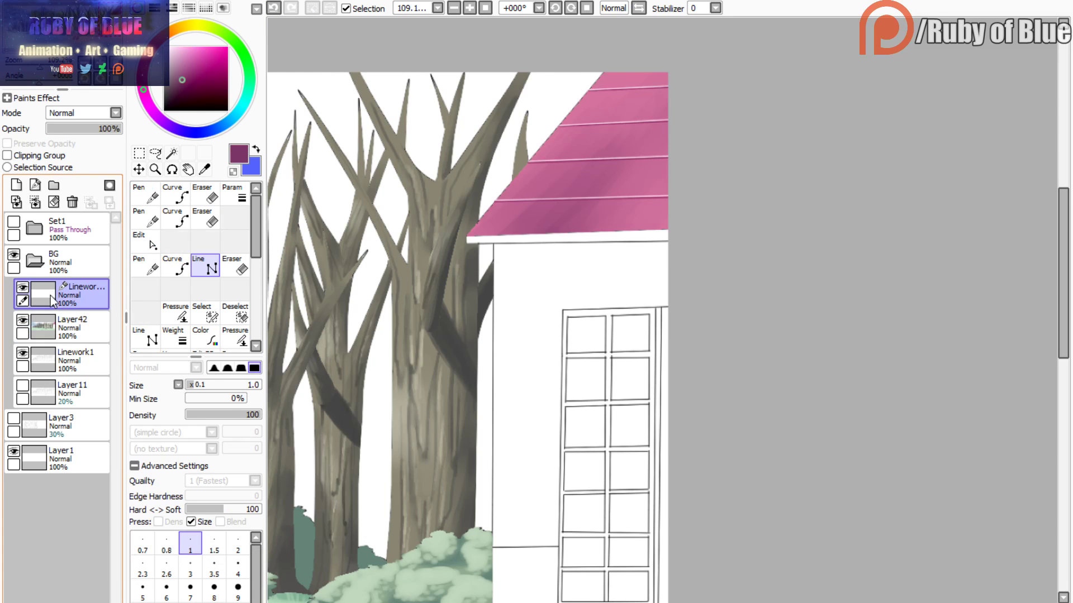
{"action": "left_click", "coordinate": [35, 203]}
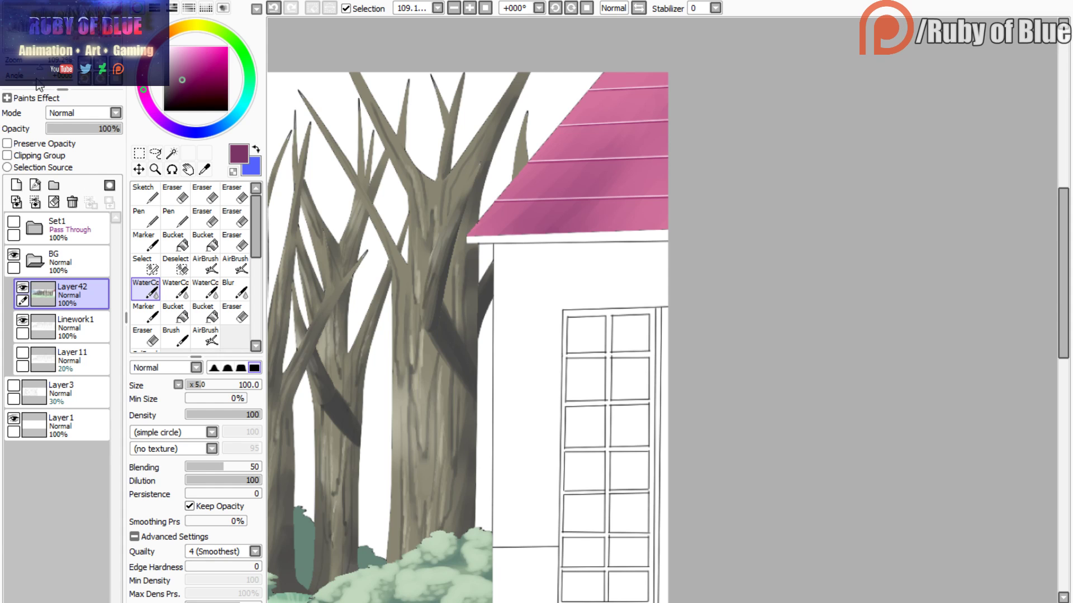
- Select the wall area around the paned door from the base linework with the Magic Wand, then show Layer42 again
{"action": "left_click_drag", "start_coordinate": [40, 58], "coordinate": [39, 63]}
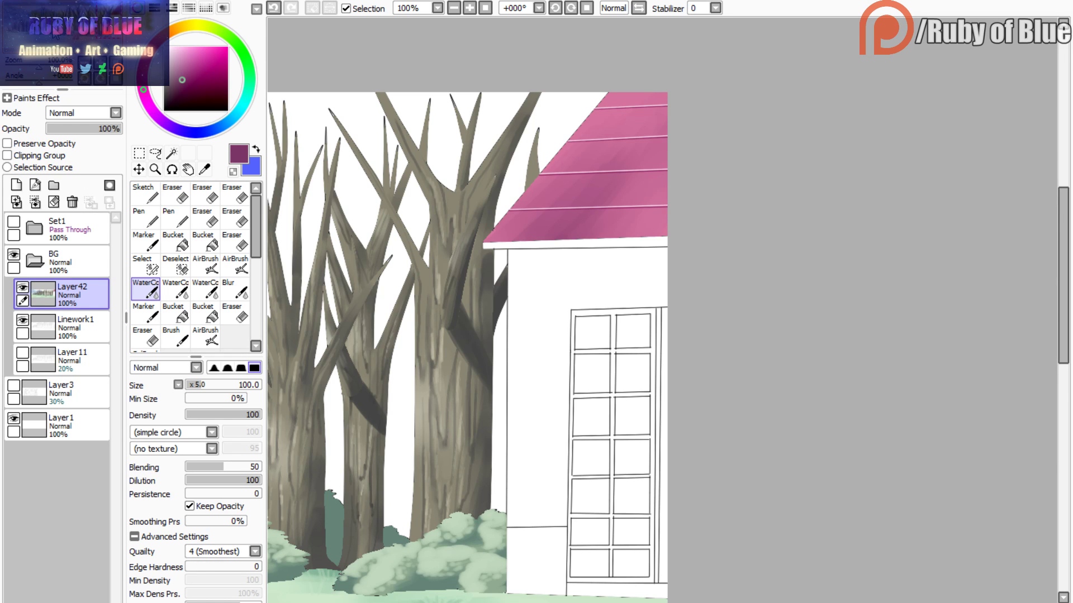
{"action": "left_click_drag", "start_coordinate": [39, 63], "coordinate": [49, 65]}
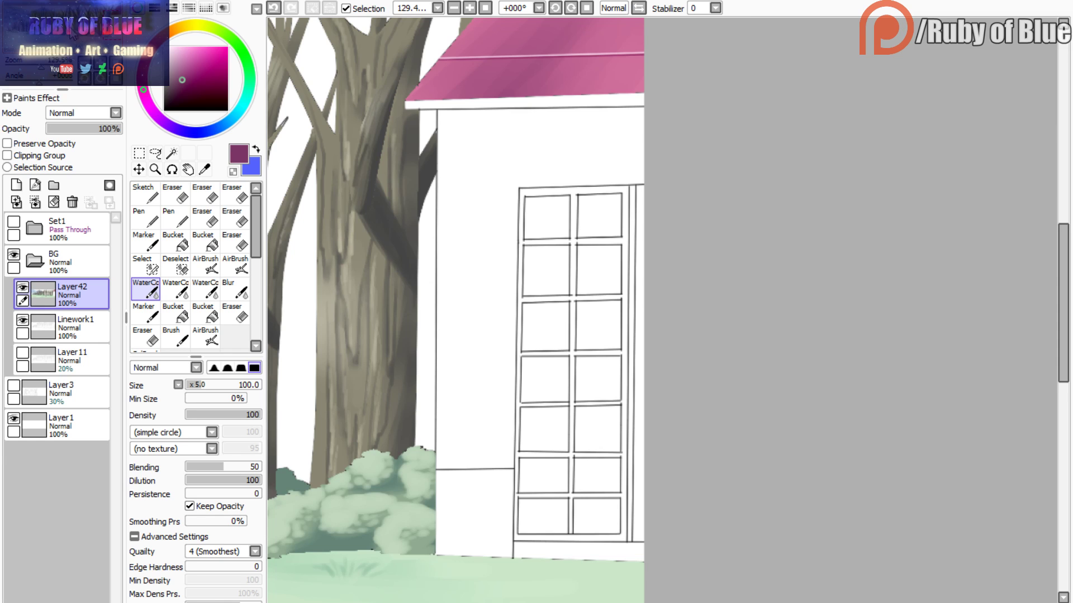
{"action": "left_click_drag", "start_coordinate": [49, 65], "coordinate": [49, 65]}
{"action": "left_click", "coordinate": [22, 288]}
{"action": "key", "text": "w"}
{"action": "left_click", "coordinate": [450, 286]}
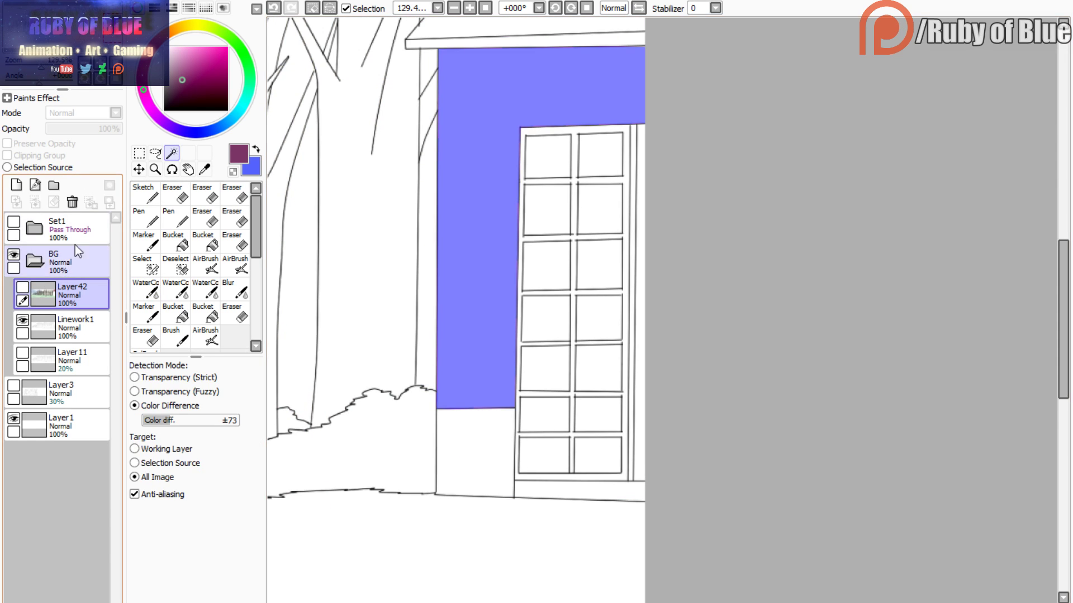
{"action": "left_click", "coordinate": [23, 287]}
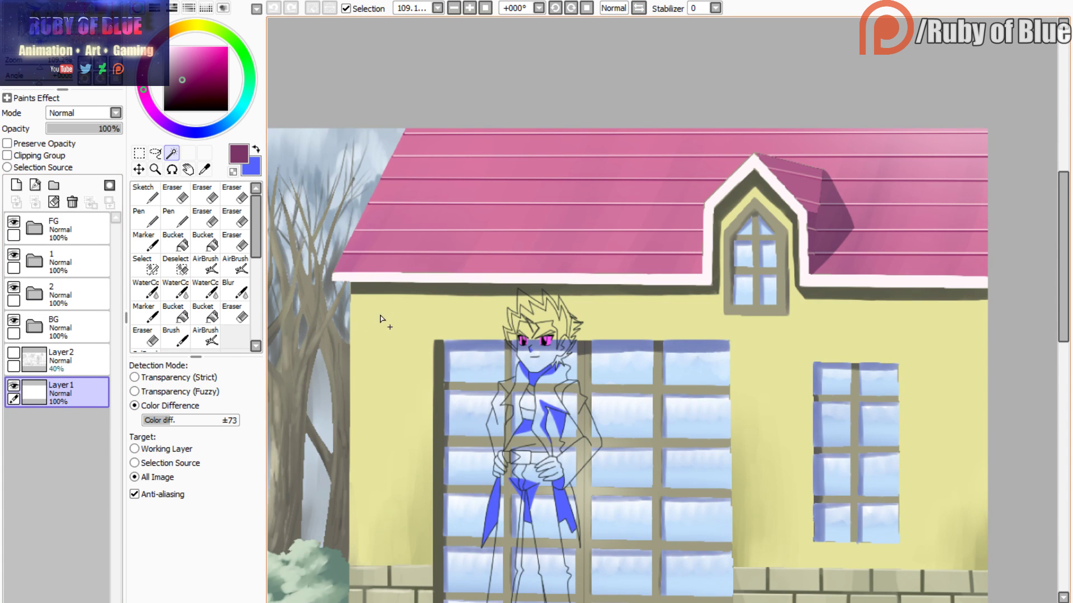
- Sample the wall's pale yellow from the reference painting and fill the selected wall with the size 465 Marker
{"action": "left_click", "coordinate": [373, 305], "text": "alt"}
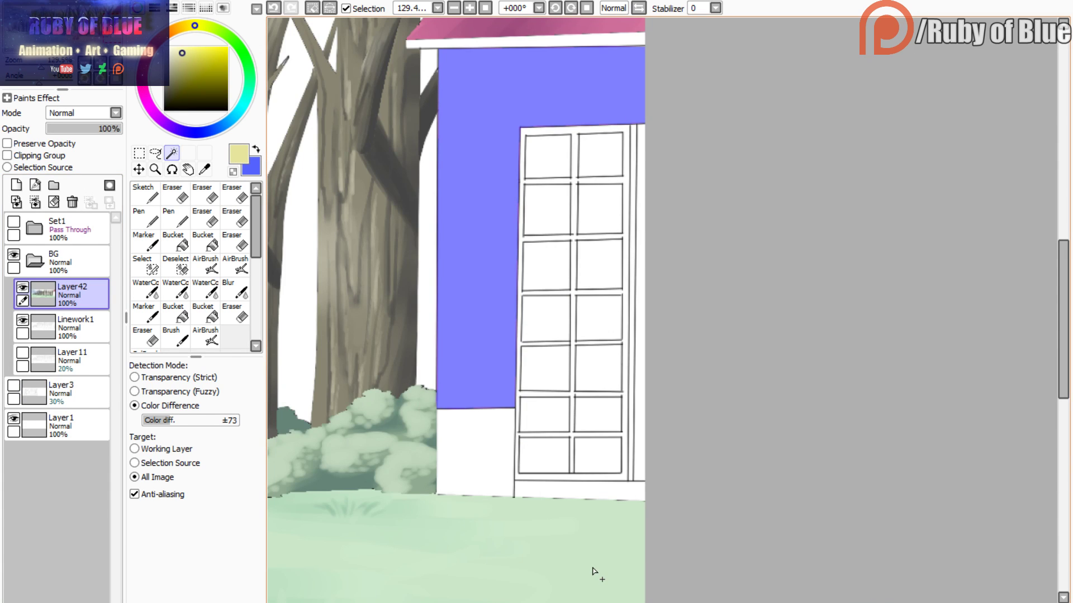
{"action": "mouse_move", "coordinate": [593, 558]}
{"action": "left_mouse_down"}
{"action": "mouse_move", "coordinate": [515, 602]}
{"action": "mouse_move", "coordinate": [531, 602]}
{"action": "left_mouse_up"}
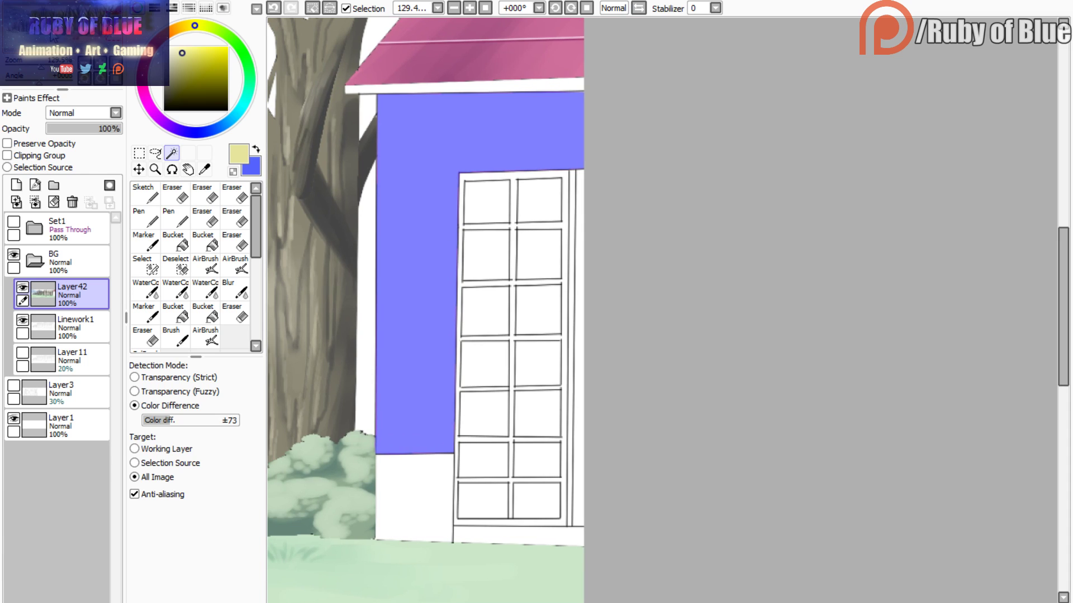
{"action": "left_click", "coordinate": [145, 241]}
{"action": "mouse_move", "coordinate": [430, 95]}
{"action": "left_mouse_down"}
{"action": "mouse_move", "coordinate": [465, 93]}
{"action": "mouse_move", "coordinate": [435, 494]}
{"action": "left_mouse_up"}
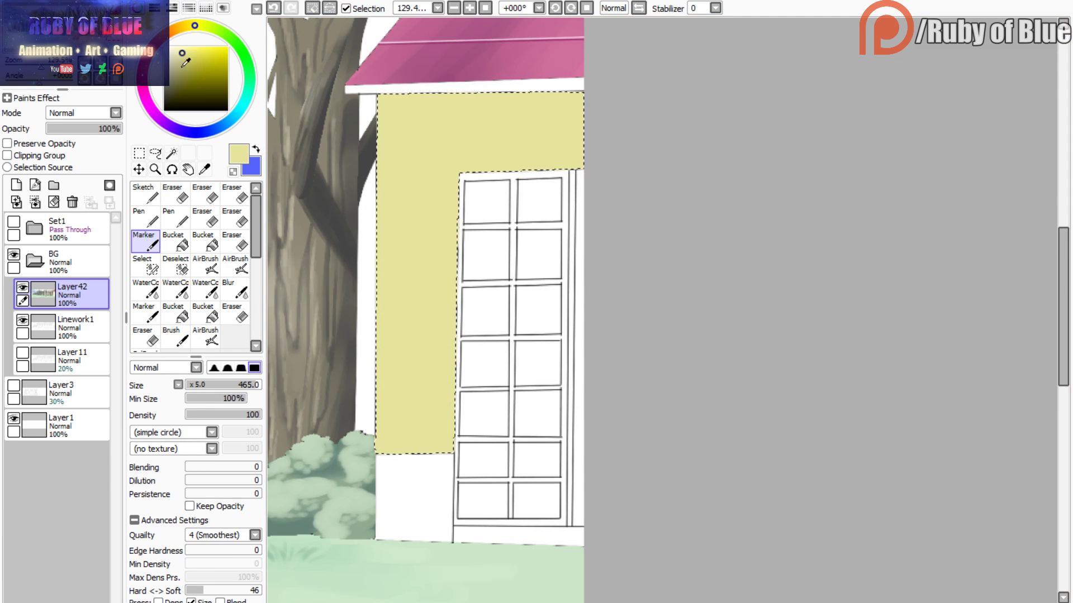
- Choose a golden brown and shade the lower part of the wall with the watercolor brush at size 100
{"action": "left_click_drag", "start_coordinate": [181, 56], "coordinate": [191, 73]}
{"action": "left_click_drag", "start_coordinate": [194, 25], "coordinate": [180, 27]}
{"action": "left_click", "coordinate": [146, 285]}
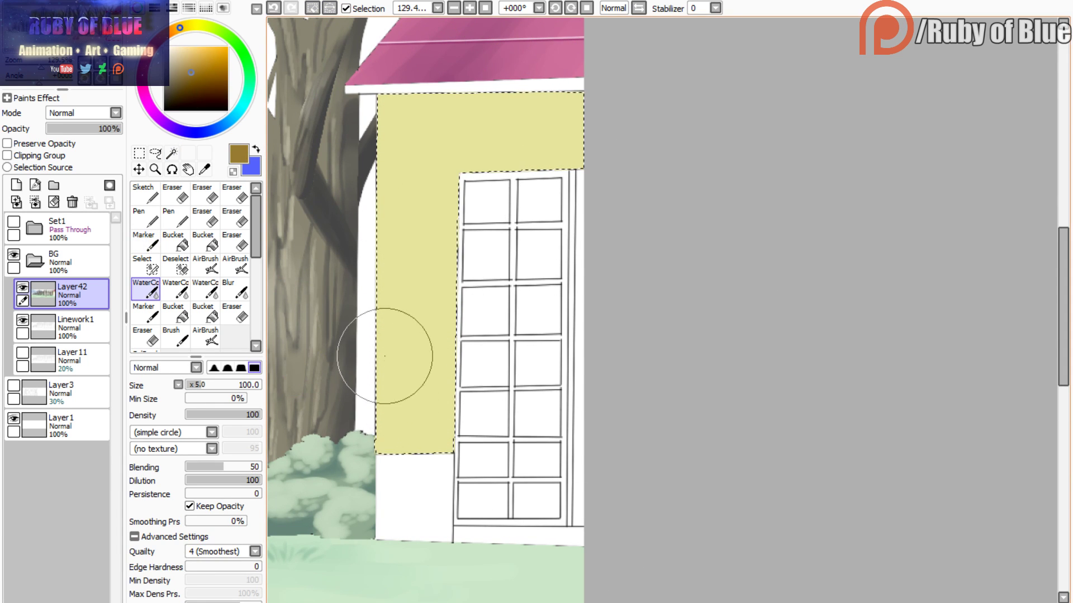
{"action": "mouse_move", "coordinate": [385, 352]}
{"action": "left_mouse_down"}
{"action": "mouse_move", "coordinate": [399, 404]}
{"action": "mouse_move", "coordinate": [417, 399]}
{"action": "mouse_move", "coordinate": [461, 325]}
{"action": "mouse_move", "coordinate": [460, 389]}
{"action": "mouse_move", "coordinate": [457, 226]}
{"action": "mouse_move", "coordinate": [422, 405]}
{"action": "mouse_move", "coordinate": [378, 356]}
{"action": "mouse_move", "coordinate": [431, 258]}
{"action": "left_mouse_up"}
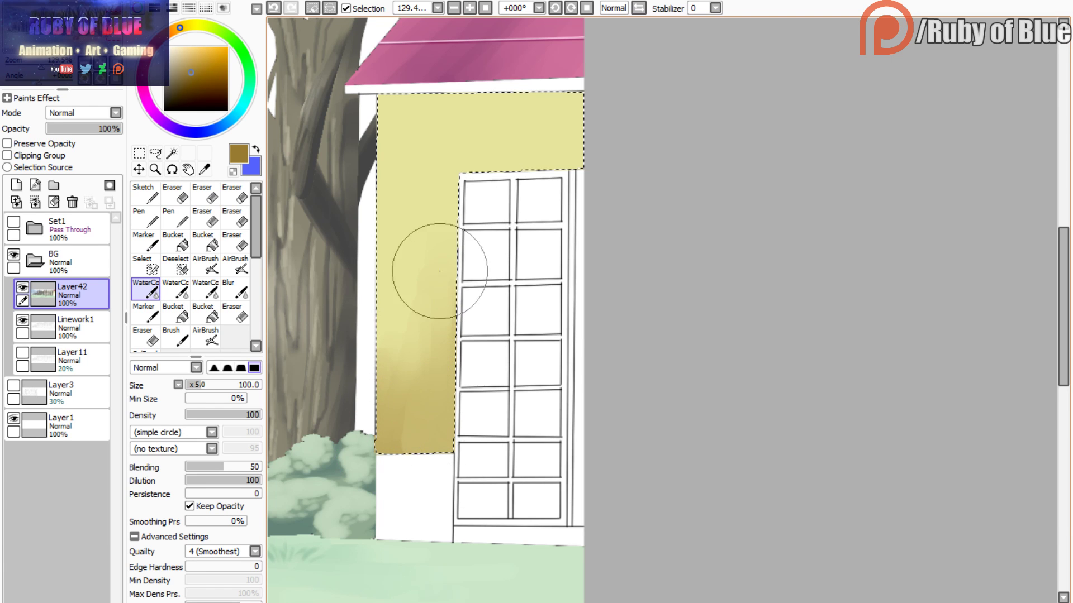
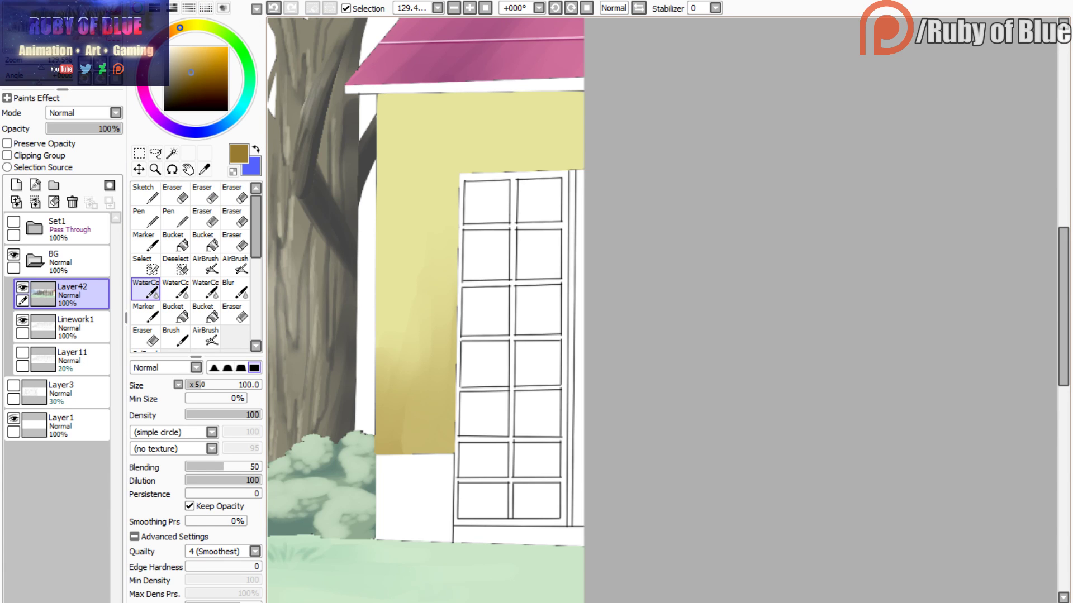
- Restore the wall selection, airbrush a white highlight above the door at size 295, and deselect
{"action": "left_click", "coordinate": [275, 8]}
{"action": "left_click_drag", "start_coordinate": [190, 75], "coordinate": [165, 47]}
{"action": "left_click", "coordinate": [205, 335]}
{"action": "left_click_drag", "start_coordinate": [205, 385], "coordinate": [230, 384]}
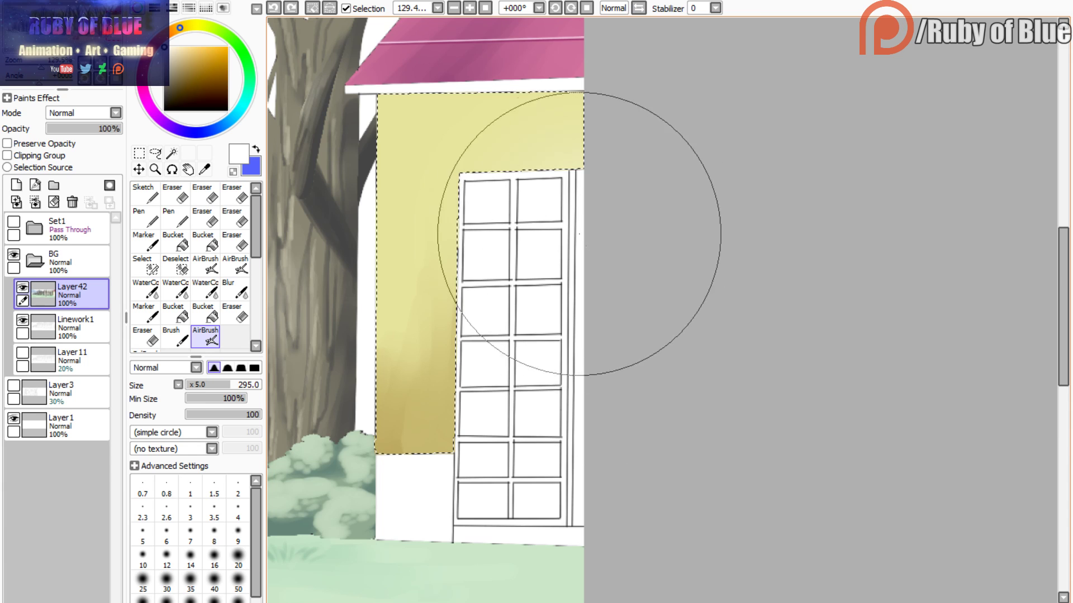
{"action": "left_click_drag", "start_coordinate": [579, 234], "coordinate": [525, 235]}
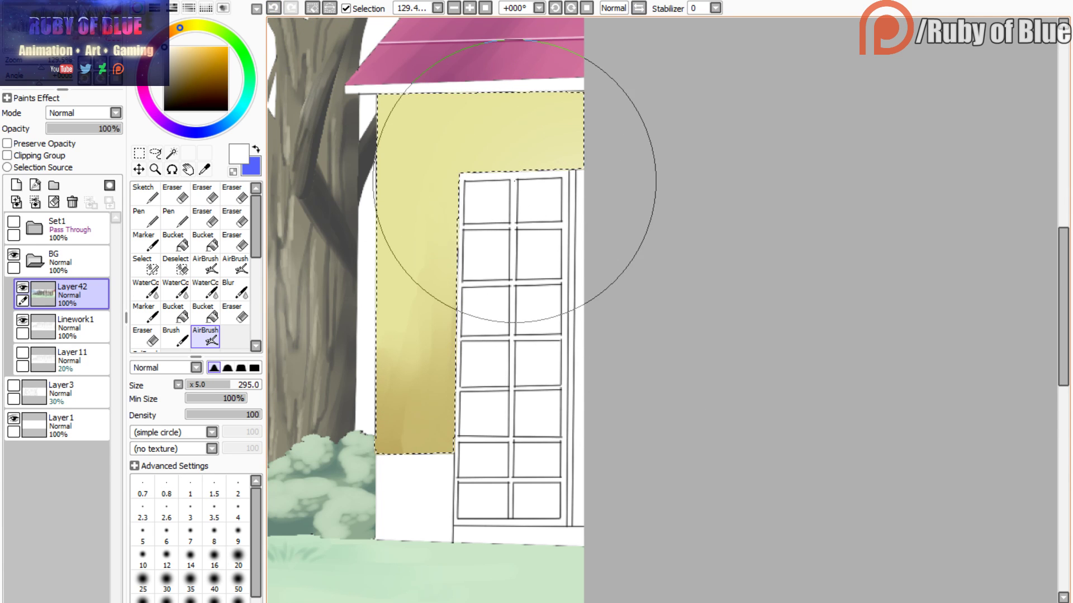
{"action": "key", "text": "ctrl+d"}
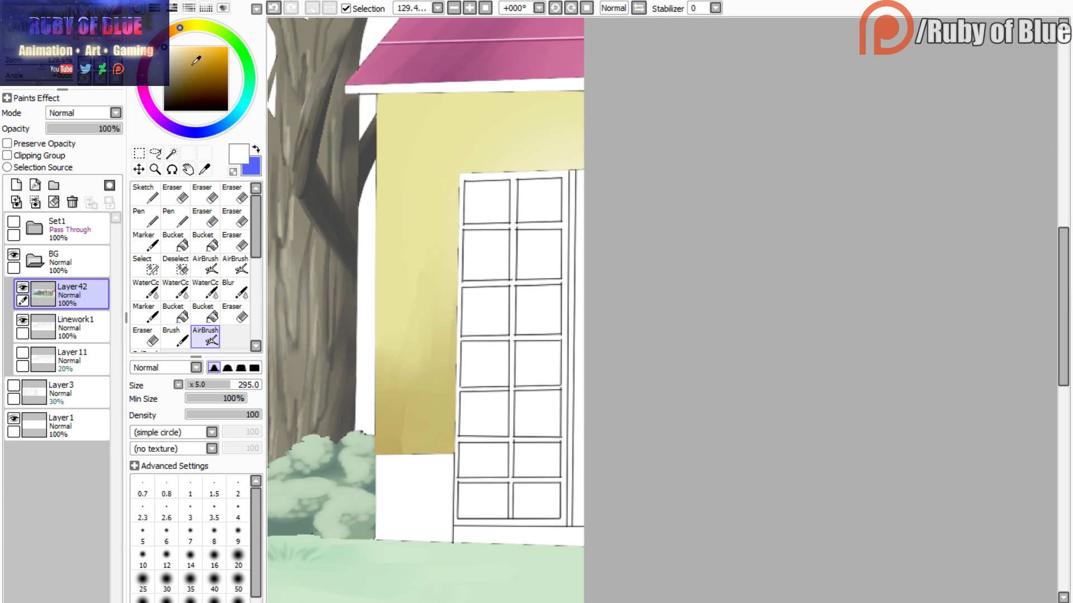
- Choose a dark brown and paint thin vertical cracks on the wall beside the door with the size 10 watercolor brush
{"action": "left_click_drag", "start_coordinate": [186, 83], "coordinate": [195, 81]}
{"action": "key", "text": "c"}
{"action": "left_click_drag", "start_coordinate": [415, 217], "coordinate": [443, 390]}
{"action": "key", "text": "c"}
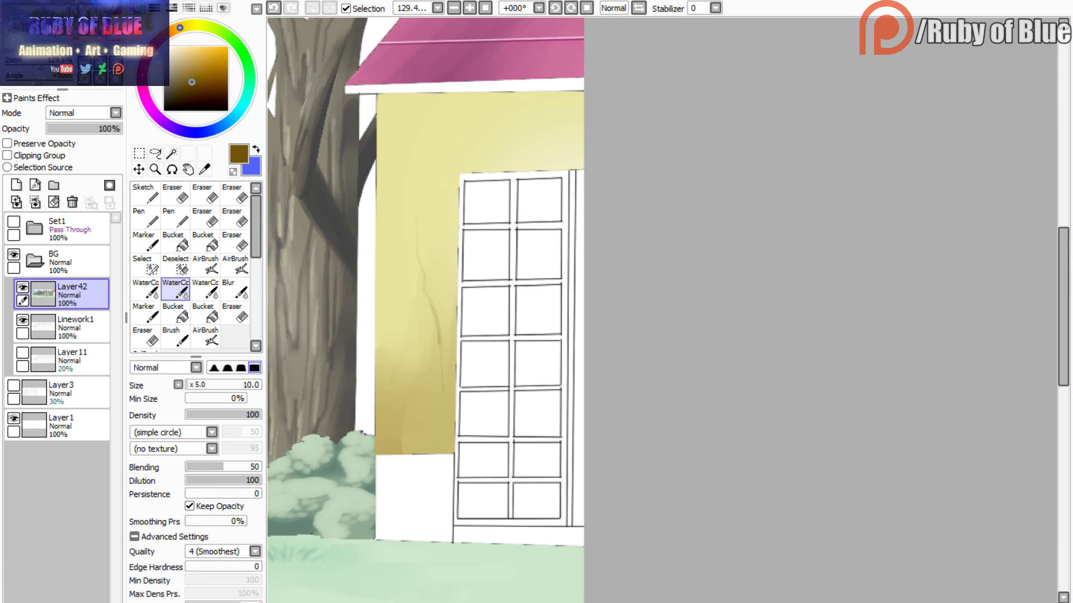
- Select the eave trim under the roof and fill it with the off-white sampled from the reference, using the Marker
{"action": "left_click_drag", "start_coordinate": [37, 66], "coordinate": [41, 50]}
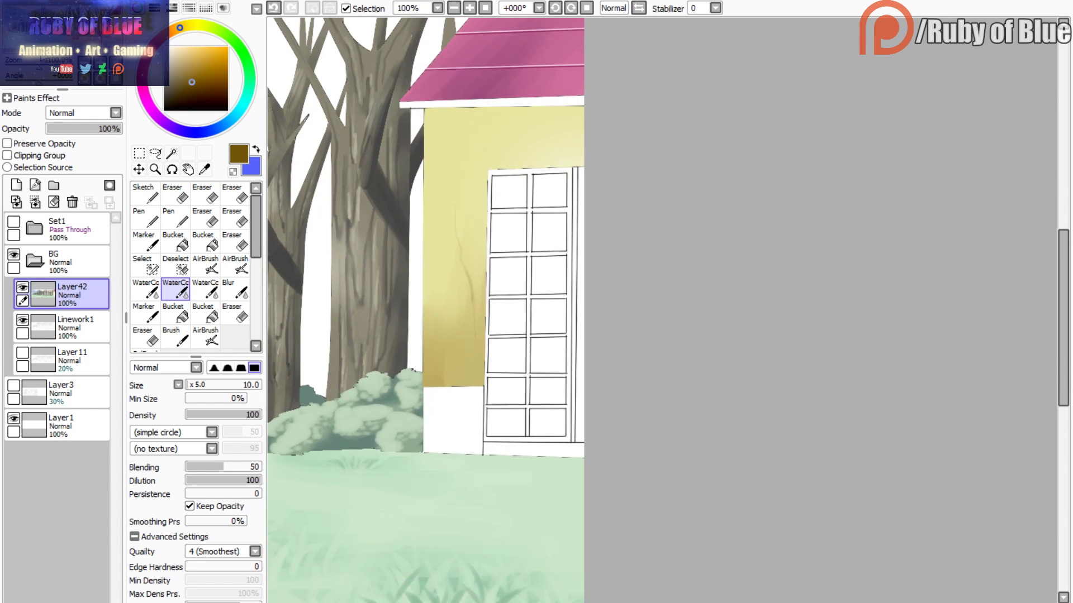
{"action": "left_click", "coordinate": [23, 287]}
{"action": "key", "text": "w"}
{"action": "left_click", "coordinate": [403, 106]}
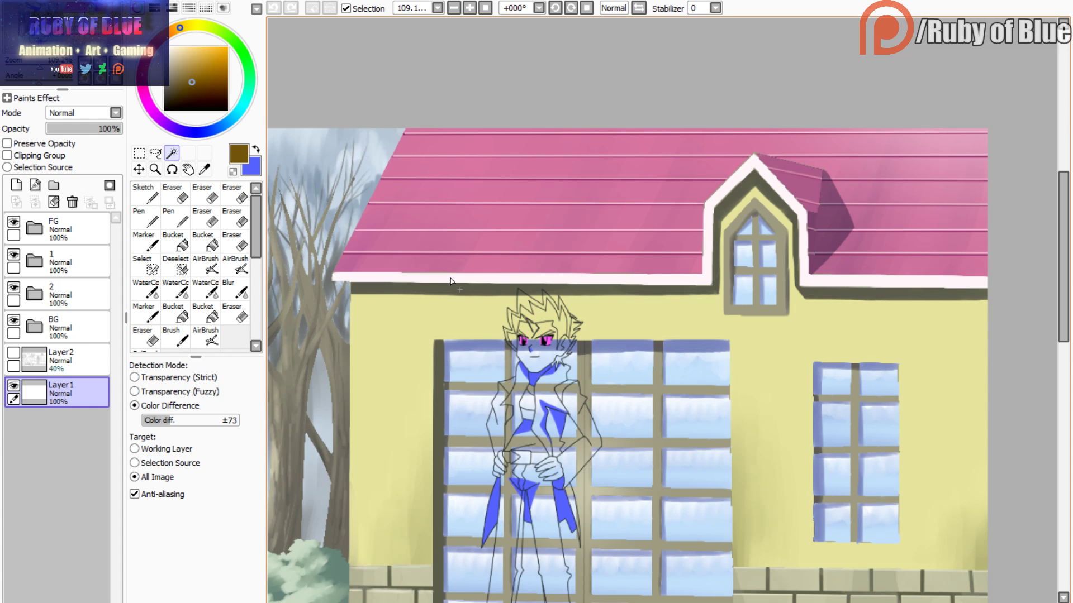
{"action": "left_click", "coordinate": [450, 281], "text": "alt"}
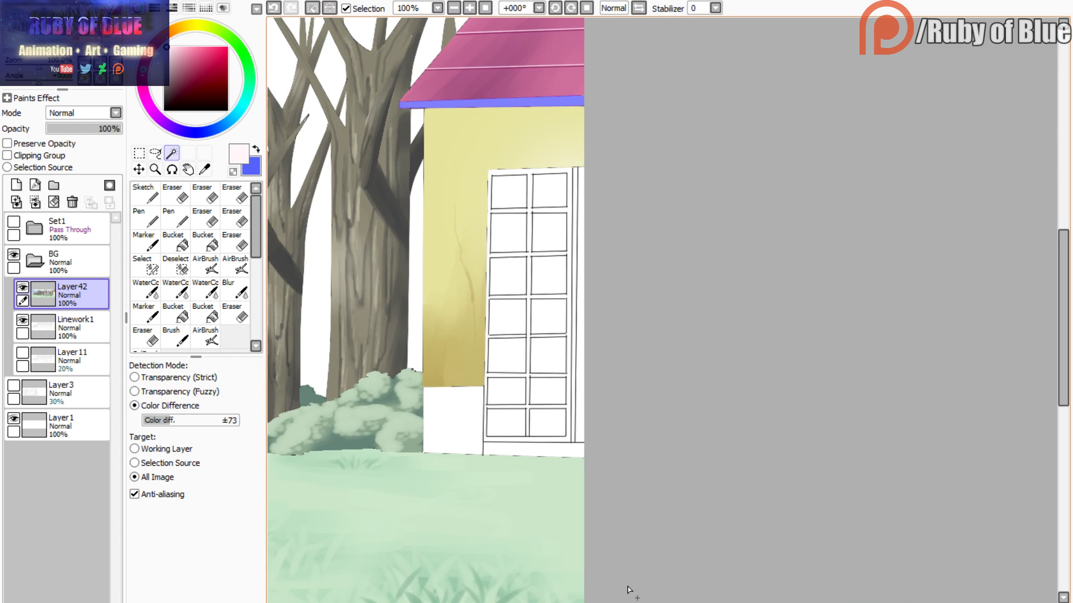
{"action": "key", "text": "b"}
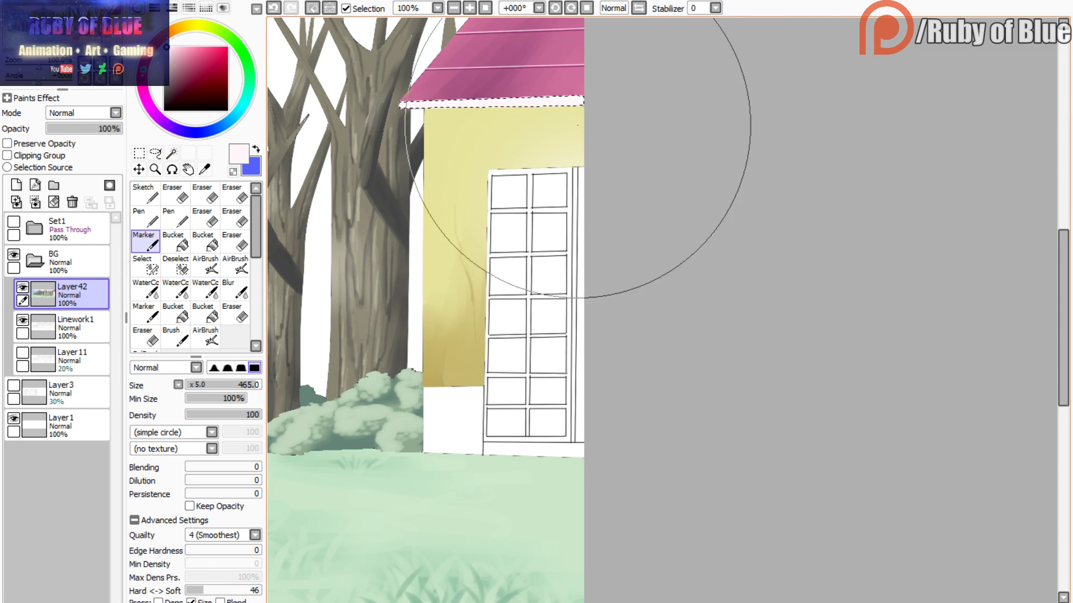
{"action": "key", "text": "w"}
{"action": "left_click", "coordinate": [317, 9]}
- Select the foundation block below the yellow wall, fill it with grayish olive using the size 465 Marker, and hide the selection outline
{"action": "left_click", "coordinate": [22, 288]}
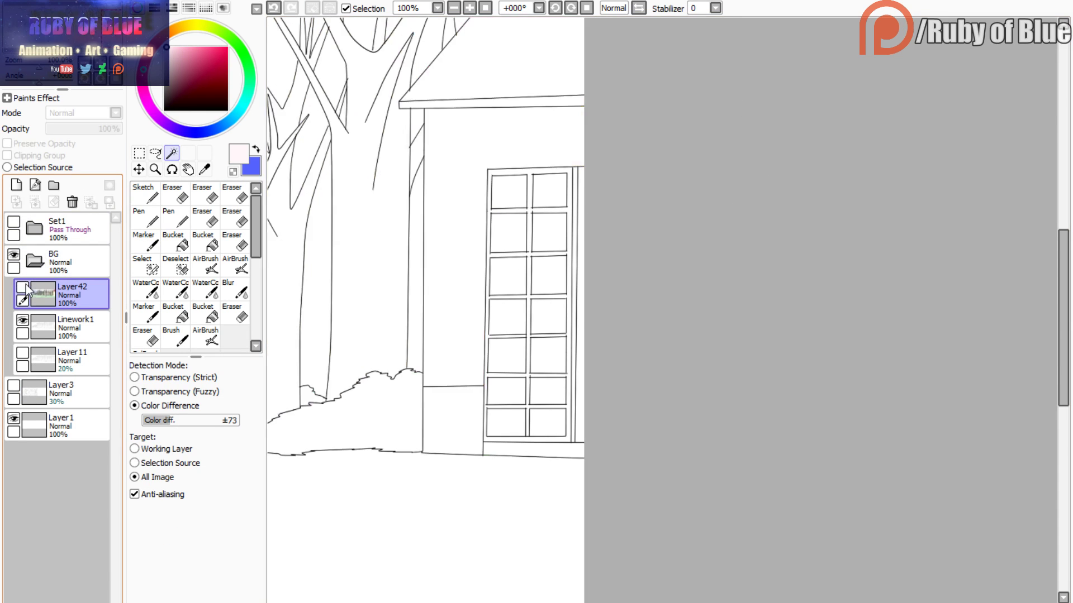
{"action": "left_click", "coordinate": [440, 439]}
{"action": "left_click", "coordinate": [23, 287]}
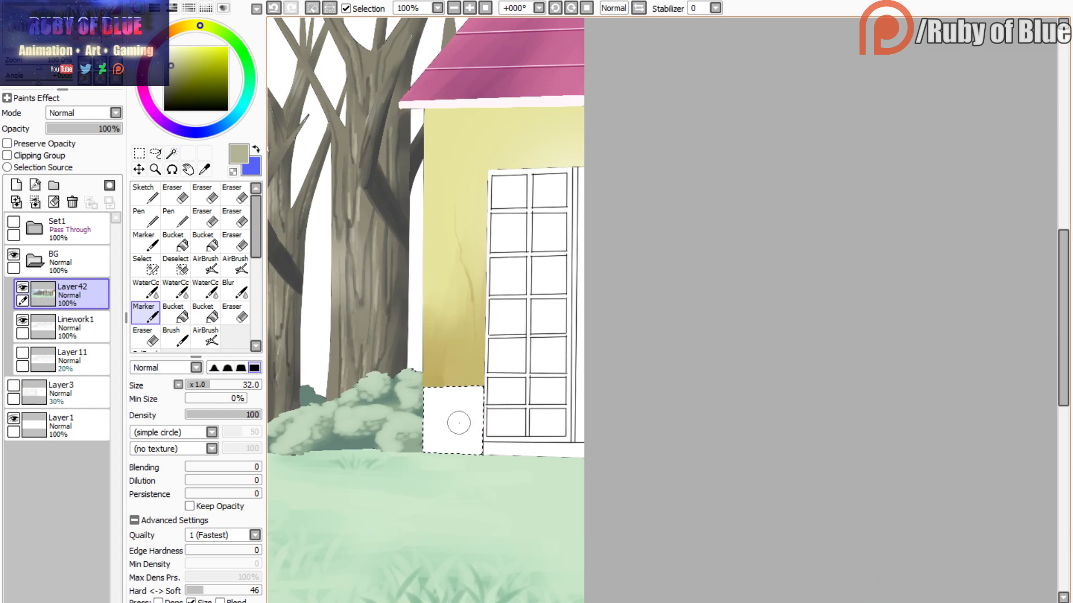
{"action": "left_click", "coordinate": [428, 401]}
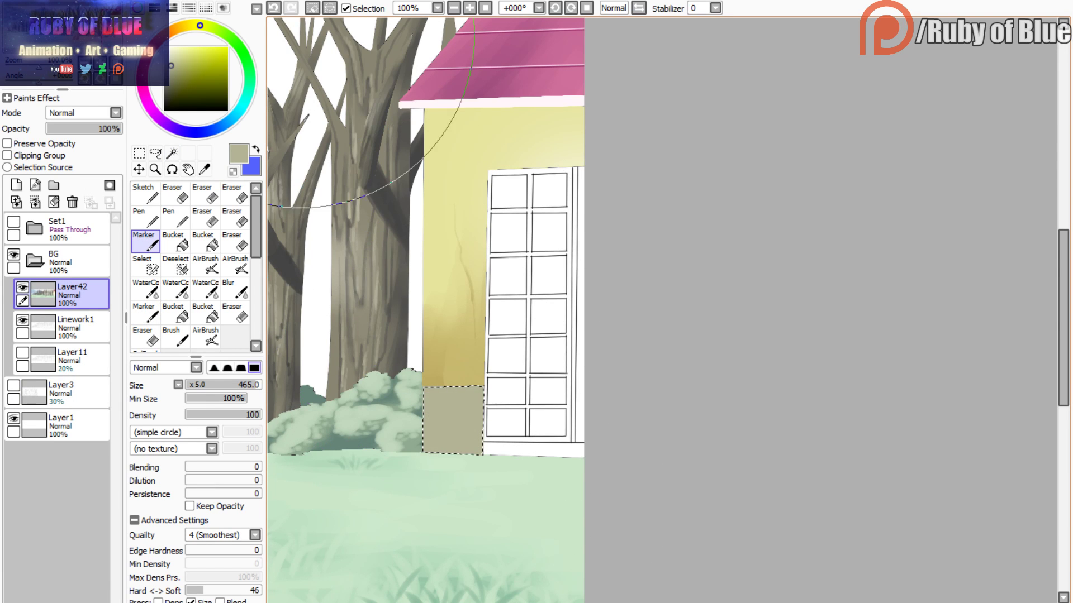
{"action": "left_click", "coordinate": [346, 9]}
- Add a new linework layer above Layer42 and choose a dark brown line color for the foundation's seams
{"action": "left_click_drag", "start_coordinate": [458, 335], "coordinate": [587, 261]}
{"action": "scroll", "coordinate": [587, 285], "scroll_direction": "up", "scroll_amount": 8}
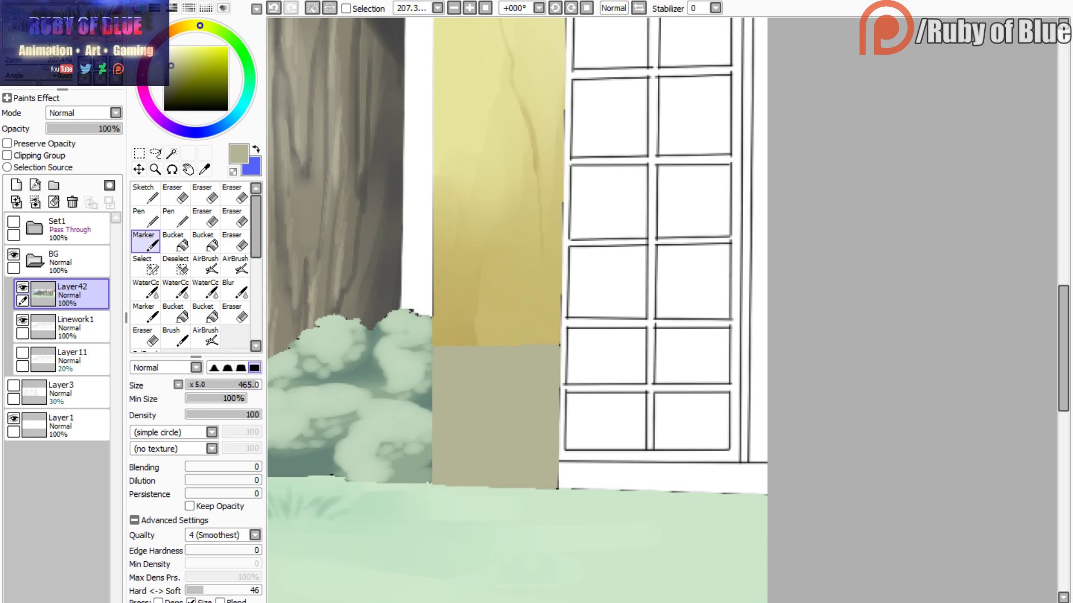
{"action": "left_click", "coordinate": [34, 186]}
{"action": "left_click", "coordinate": [180, 27]}
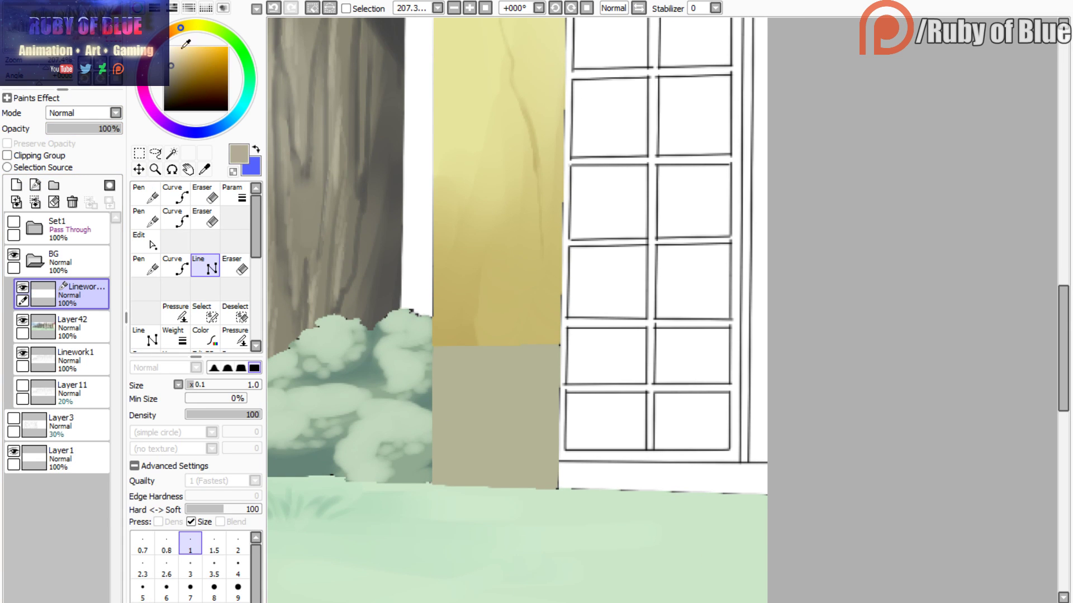
{"action": "left_click", "coordinate": [178, 87]}
{"action": "left_click", "coordinate": [176, 86]}
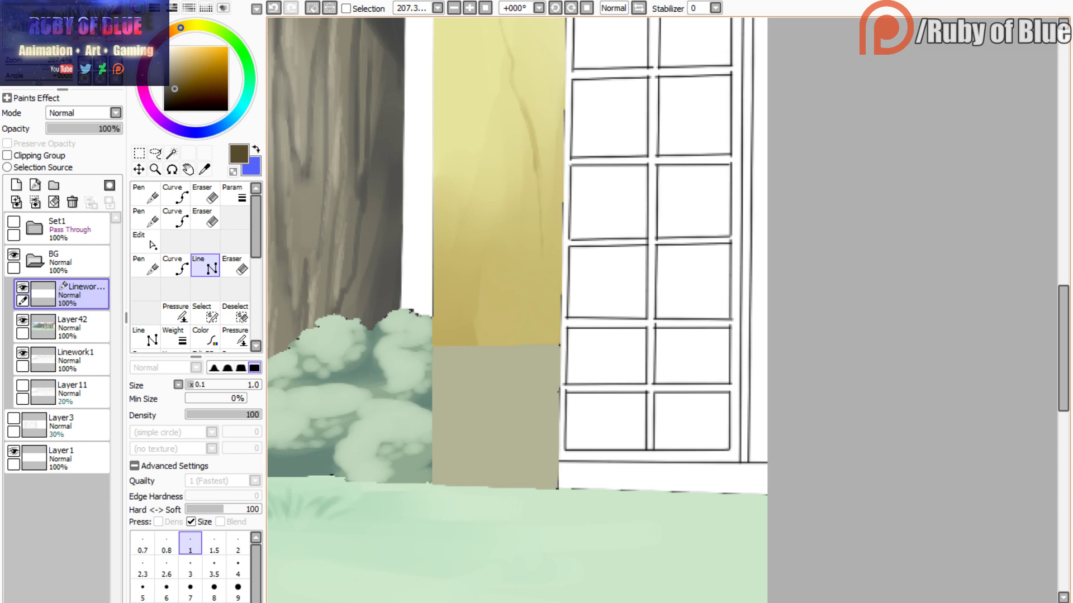
{"action": "left_click", "coordinate": [559, 383]}
{"action": "left_click", "coordinate": [175, 265]}
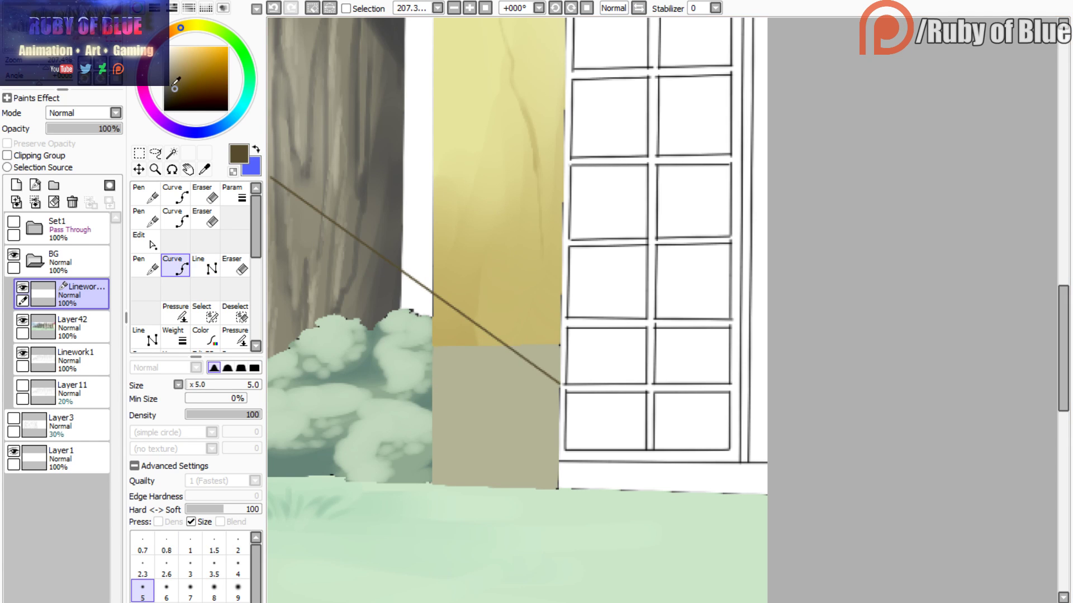
{"action": "left_click", "coordinate": [179, 76]}
{"action": "key", "text": "n"}
{"action": "key", "text": "l"}
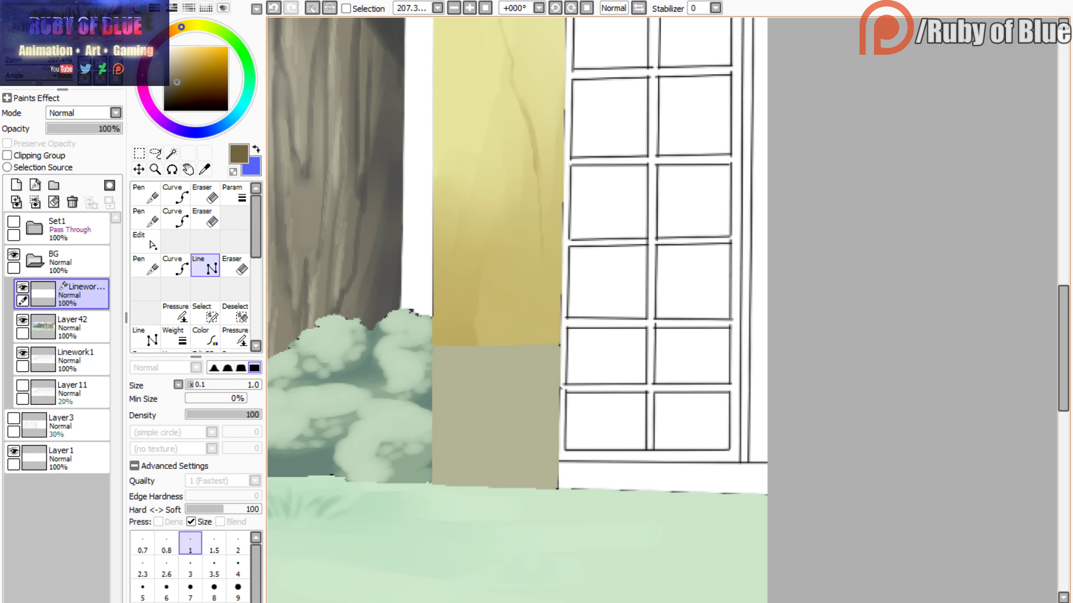
- Choose a dark olive line color and set the Line tool's size to 1.7
{"action": "left_click", "coordinate": [195, 30]}
{"action": "left_click", "coordinate": [173, 86]}
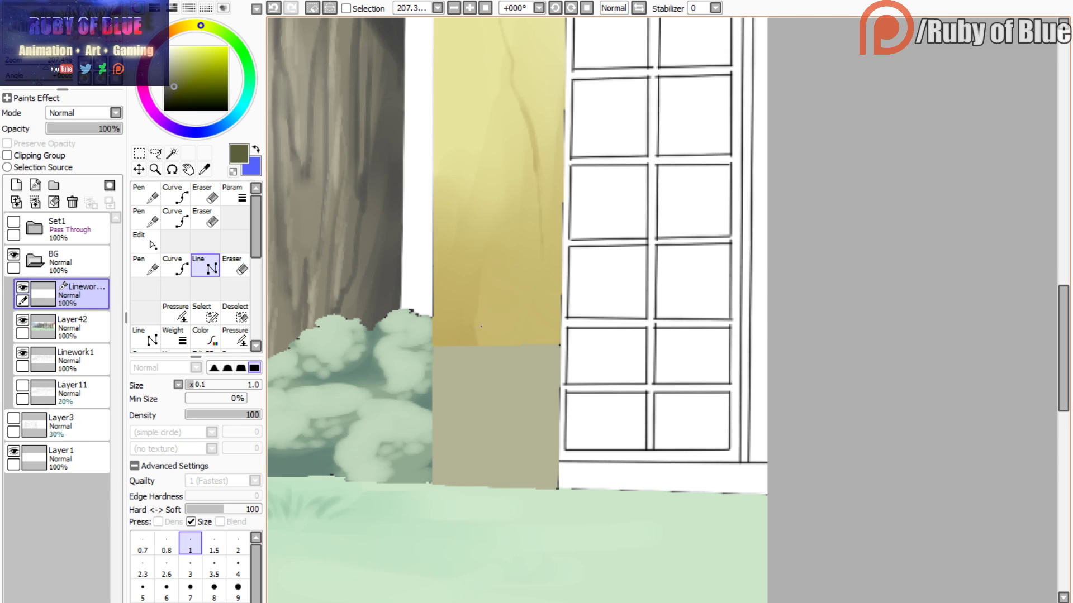
{"action": "mouse_move", "coordinate": [530, 389]}
{"action": "left_mouse_down"}
{"action": "mouse_move", "coordinate": [430, 391]}
{"action": "mouse_move", "coordinate": [271, 296]}
{"action": "left_mouse_up"}
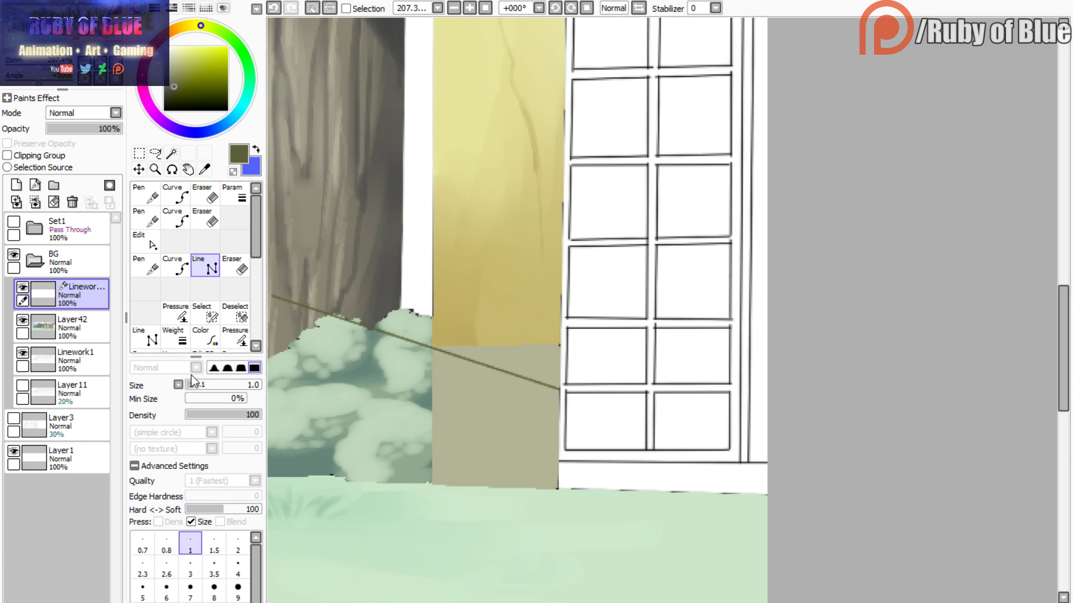
{"action": "left_click", "coordinate": [201, 392]}
{"action": "key", "text": "ctrl+z"}
- Draw two horizontal seams across the foundation block and a vertical brick joint in both the upper and lower rows
{"action": "left_click_drag", "start_coordinate": [559, 387], "coordinate": [433, 389]}
{"action": "double_click", "coordinate": [434, 388]}
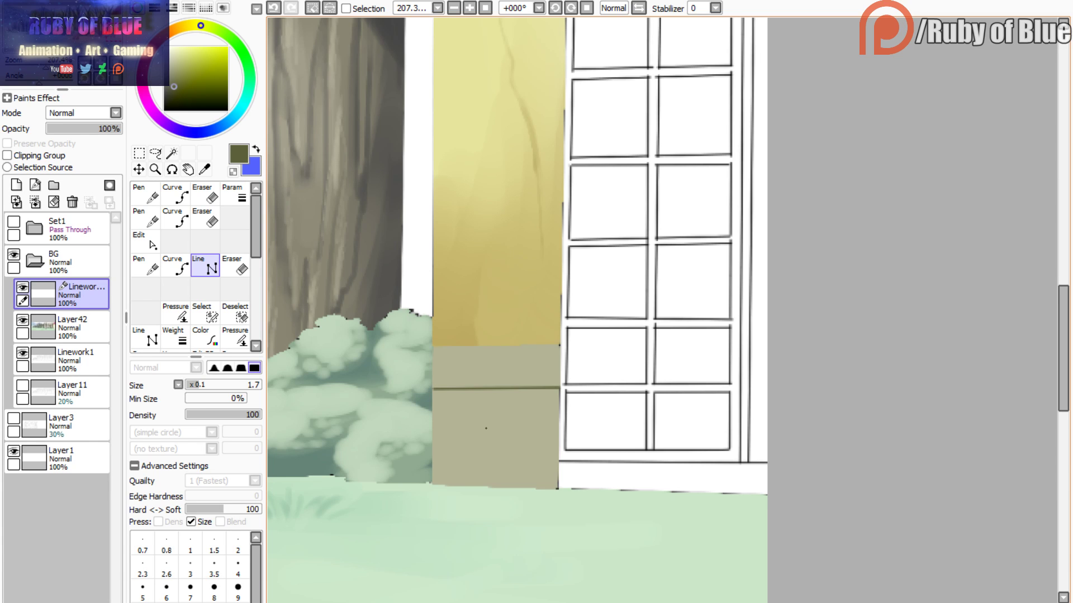
{"action": "left_click_drag", "start_coordinate": [557, 442], "coordinate": [431, 439]}
{"action": "double_click", "coordinate": [428, 445]}
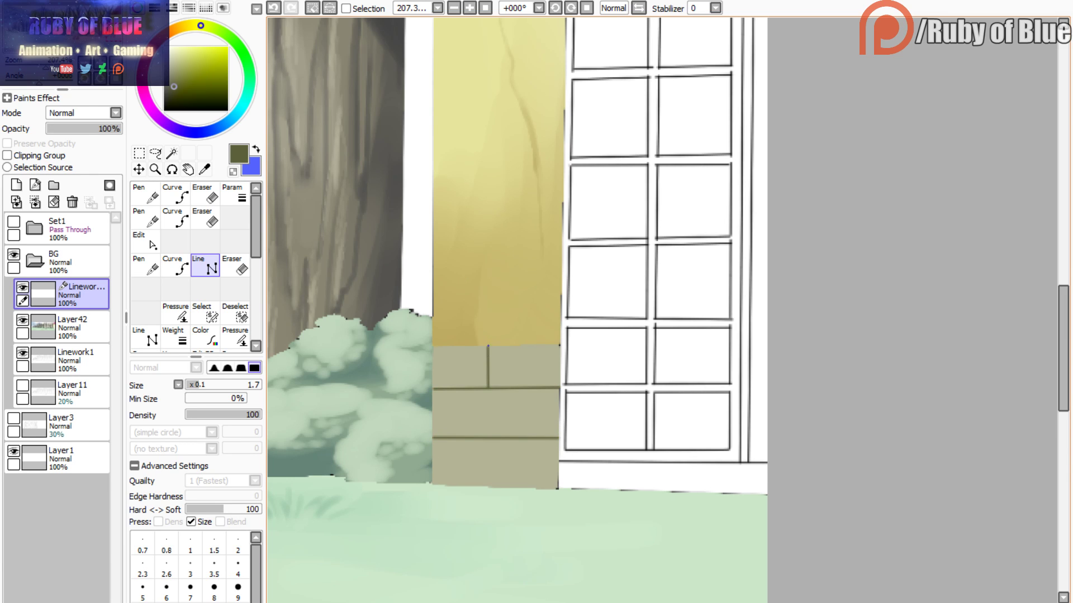
{"action": "left_click_drag", "start_coordinate": [487, 442], "coordinate": [486, 490]}
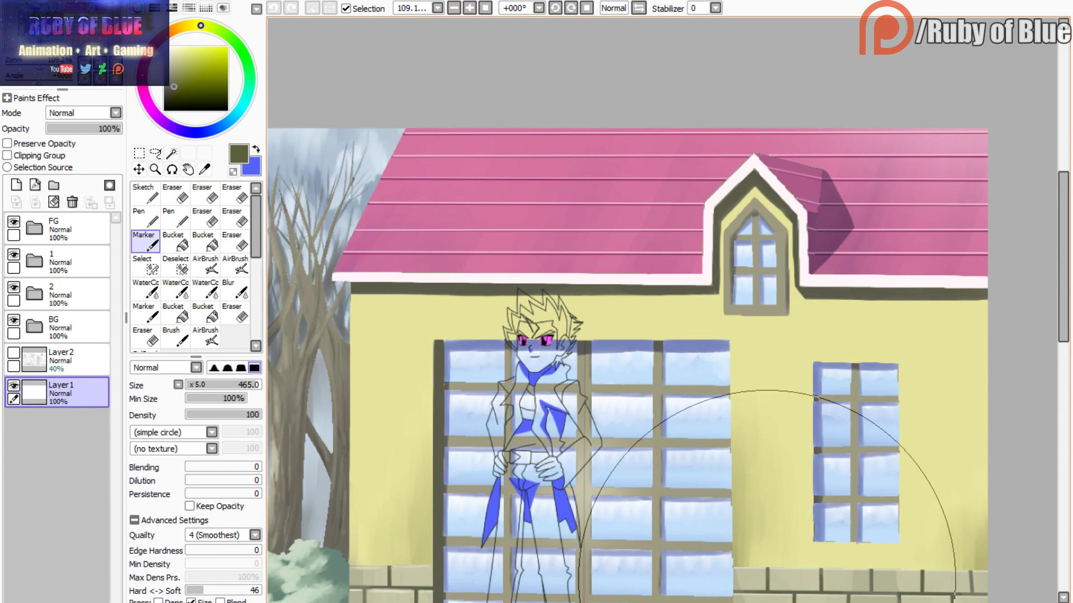
- Sample a grayish olive from the reference's brick foundation and recolor the brick seam lines with the Color tool
{"action": "right_click", "coordinate": [768, 578]}
{"action": "key", "text": "b"}
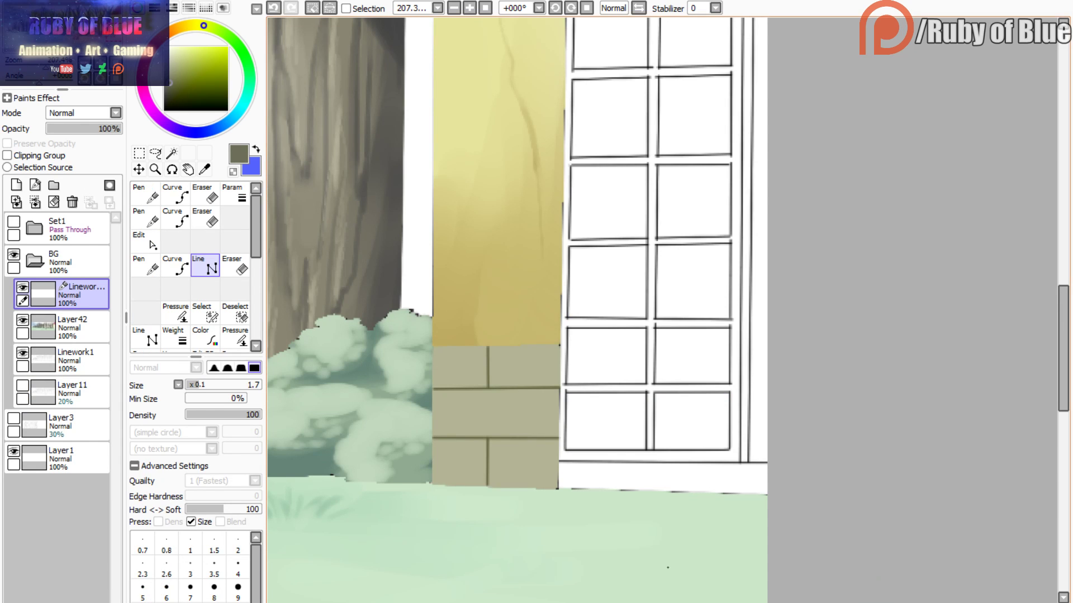
{"action": "left_click", "coordinate": [206, 337]}
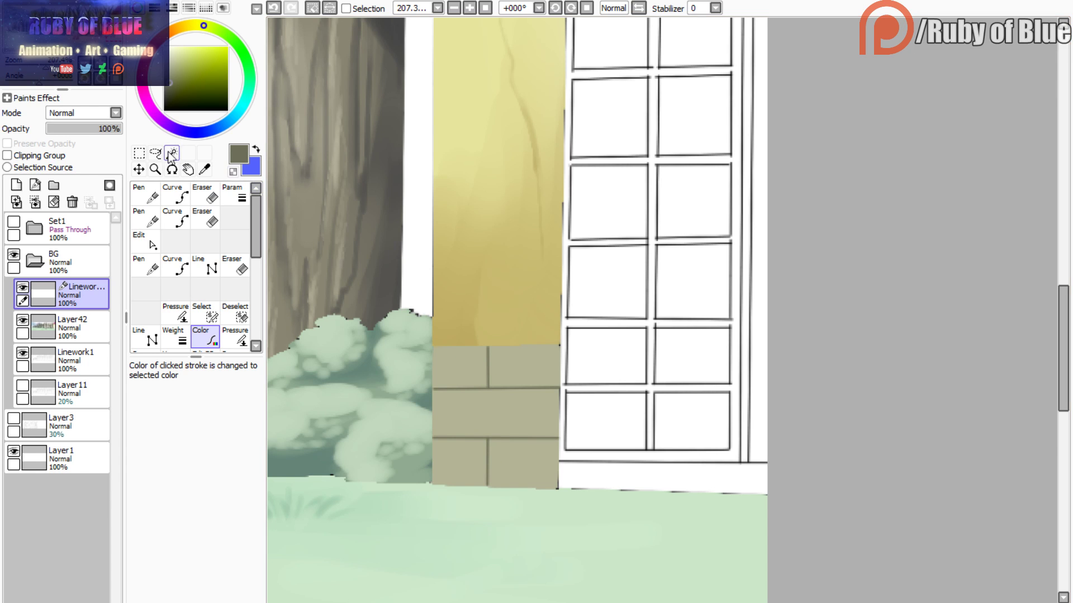
- Thicken the foundation's upper brick seams with the Param tool, using a hard edge shape and size 2.6
{"action": "left_click", "coordinate": [234, 193]}
{"action": "left_click_drag", "start_coordinate": [433, 387], "coordinate": [445, 394]}
{"action": "key", "text": "ctrl+z"}
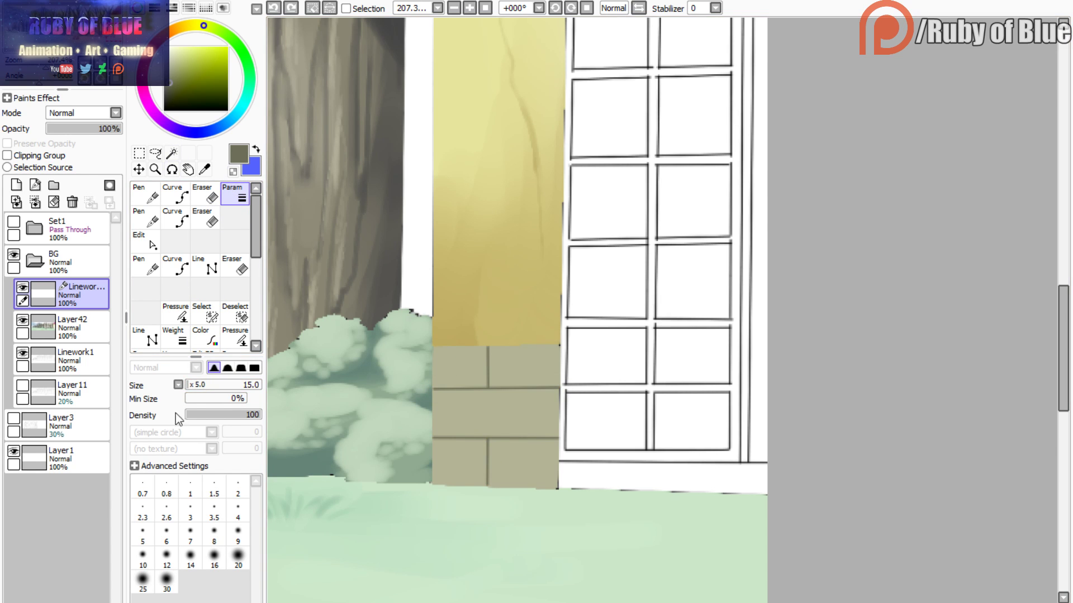
{"action": "left_click", "coordinate": [254, 368]}
{"action": "key", "text": "bracketleft"}
{"action": "key", "text": "bracketleft"}
{"action": "key", "text": "bracketleft"}
{"action": "key", "text": "bracketleft"}
{"action": "key", "text": "bracketleft"}
{"action": "key", "text": "bracketleft"}
{"action": "key", "text": "bracketleft"}
{"action": "key", "text": "bracketleft"}
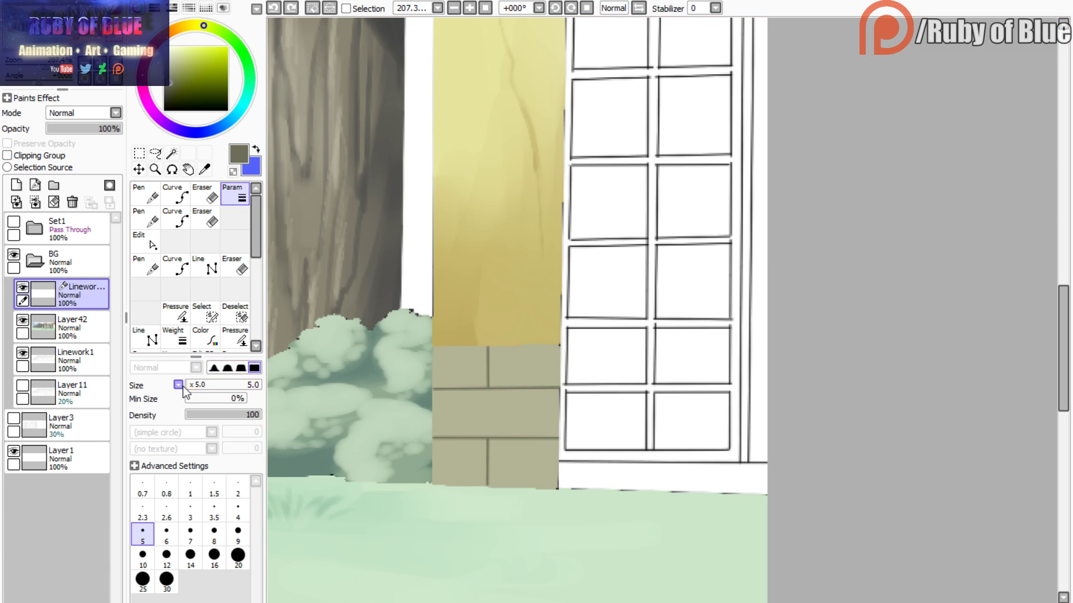
{"action": "left_click", "coordinate": [178, 385]}
{"action": "left_click", "coordinate": [193, 396]}
{"action": "left_click", "coordinate": [206, 386]}
{"action": "left_click", "coordinate": [449, 389]}
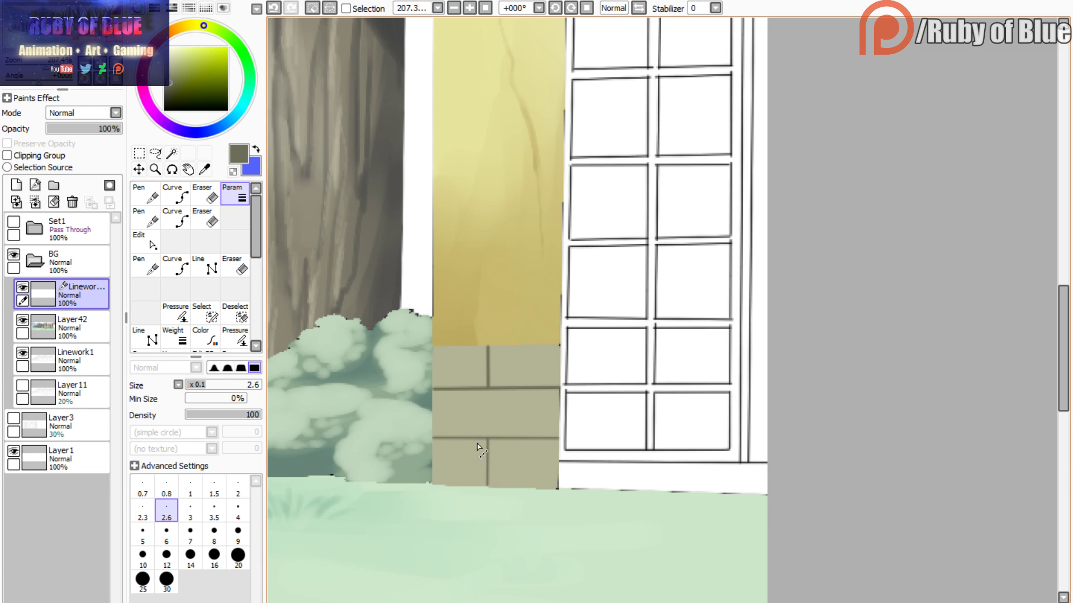
- Draw two vertical joints in the middle brick row with the Line tool at size 1.7 and merge the seam linework into Layer42
{"action": "left_click", "coordinate": [205, 265]}
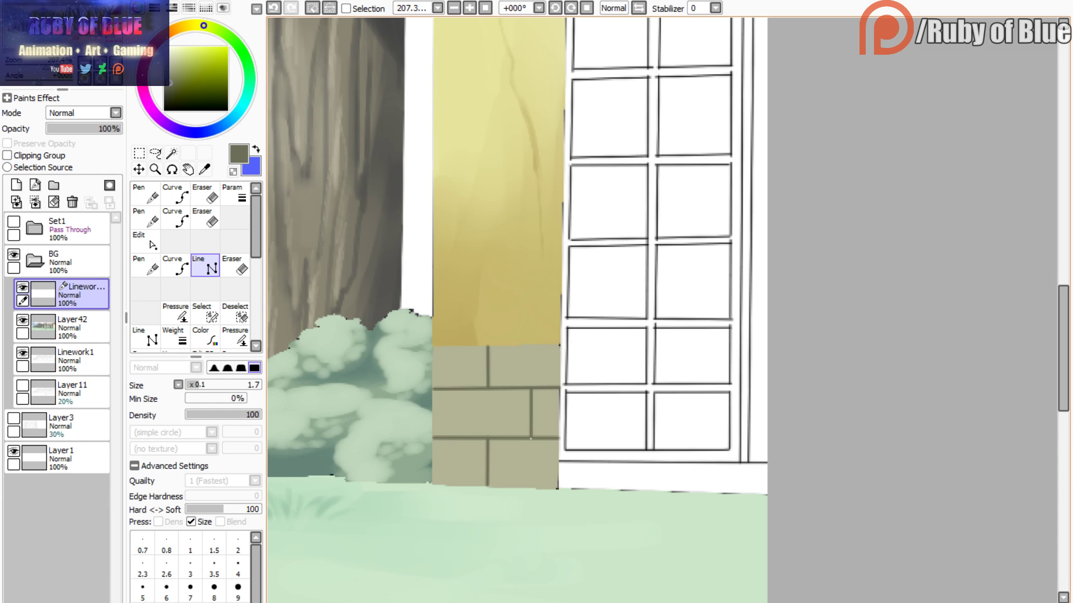
{"action": "left_click", "coordinate": [147, 265]}
{"action": "left_click", "coordinate": [205, 266]}
{"action": "left_click_drag", "start_coordinate": [529, 389], "coordinate": [526, 440]}
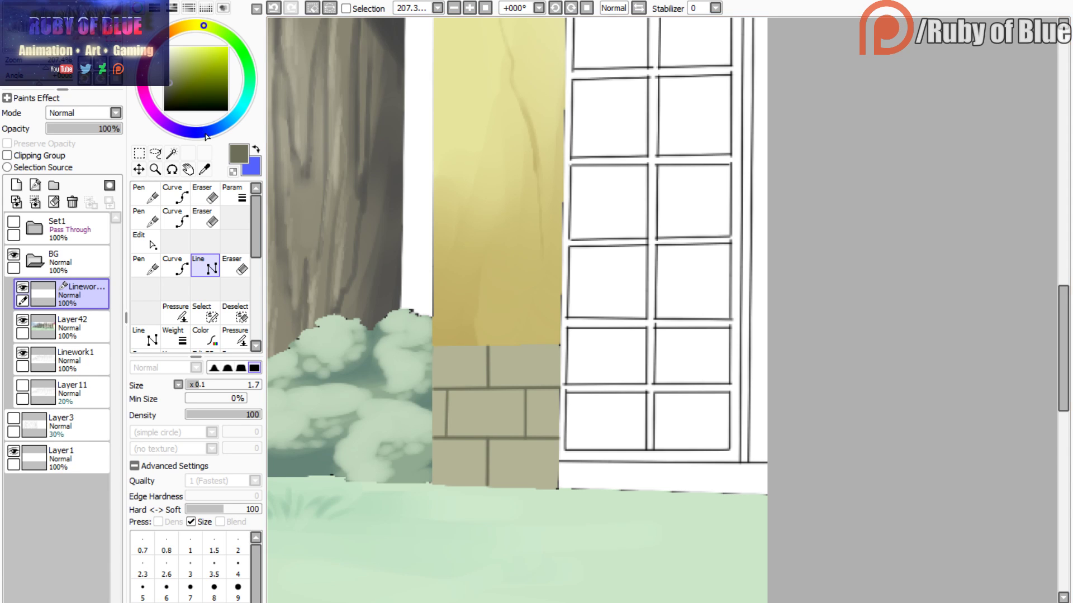
{"action": "left_click", "coordinate": [72, 202]}
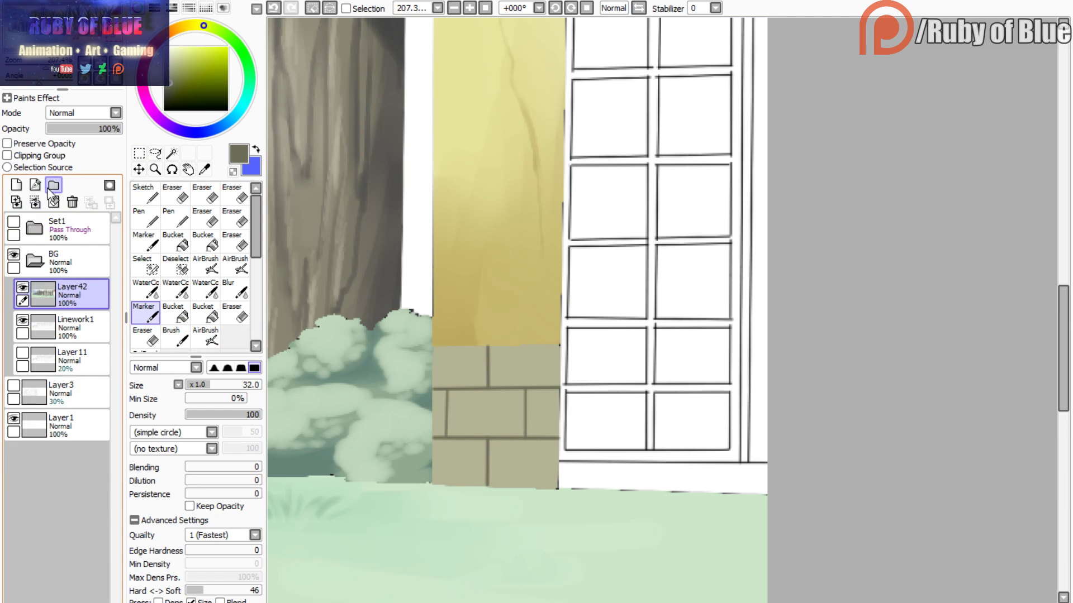
- Choose a very pale cream and highlight the upper edge of the top brick row with the watercolor brush at size 50
{"action": "left_click", "coordinate": [458, 359], "text": "alt"}
{"action": "left_click", "coordinate": [169, 47]}
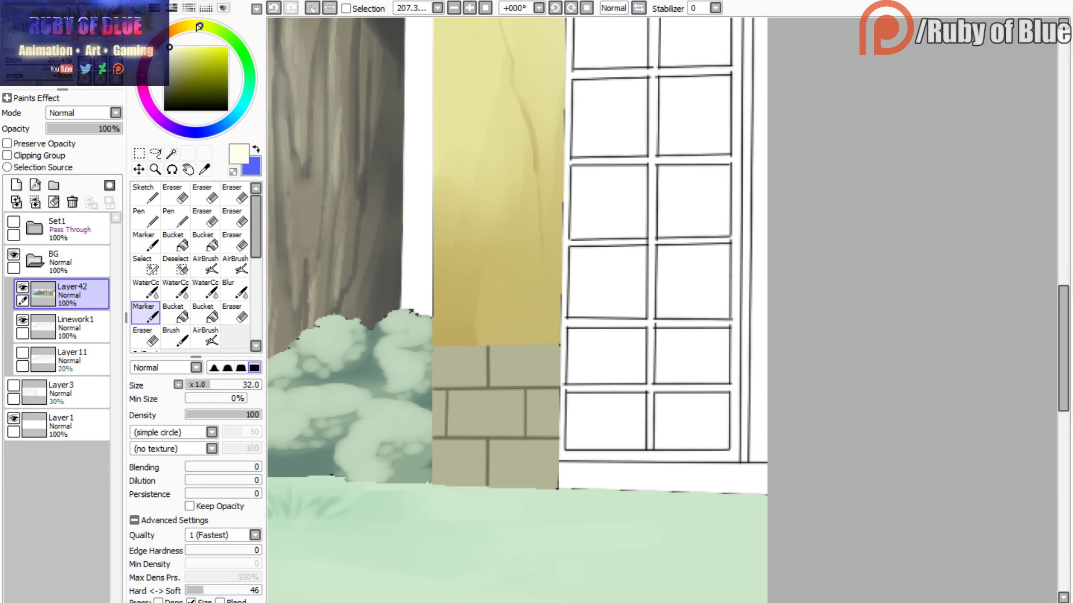
{"action": "key", "text": "c"}
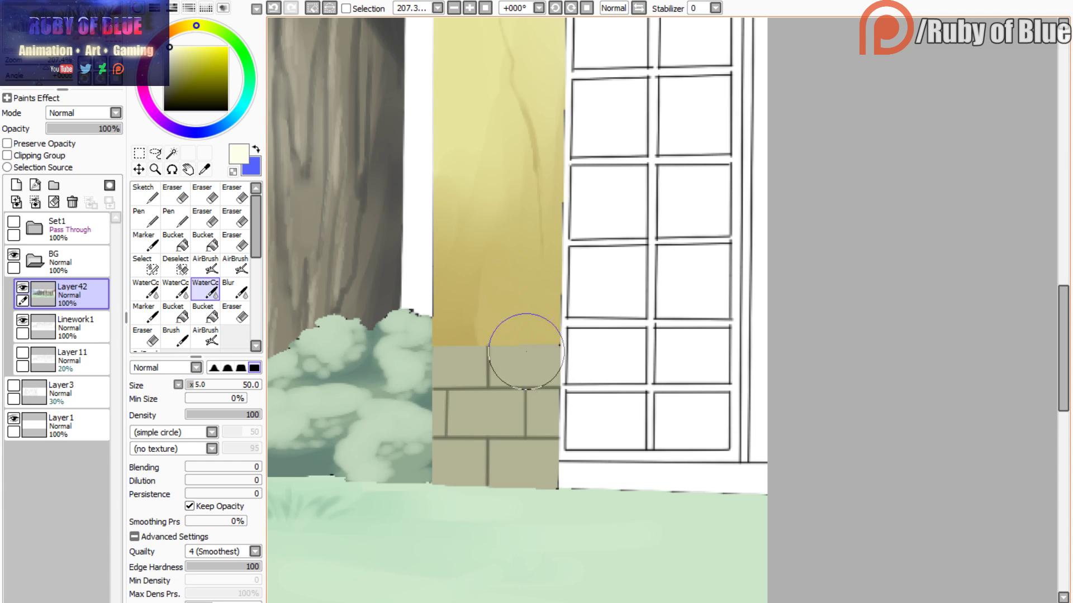
{"action": "mouse_move", "coordinate": [492, 348]}
{"action": "left_mouse_down"}
{"action": "mouse_move", "coordinate": [558, 345]}
{"action": "mouse_move", "coordinate": [443, 348]}
{"action": "left_mouse_up"}
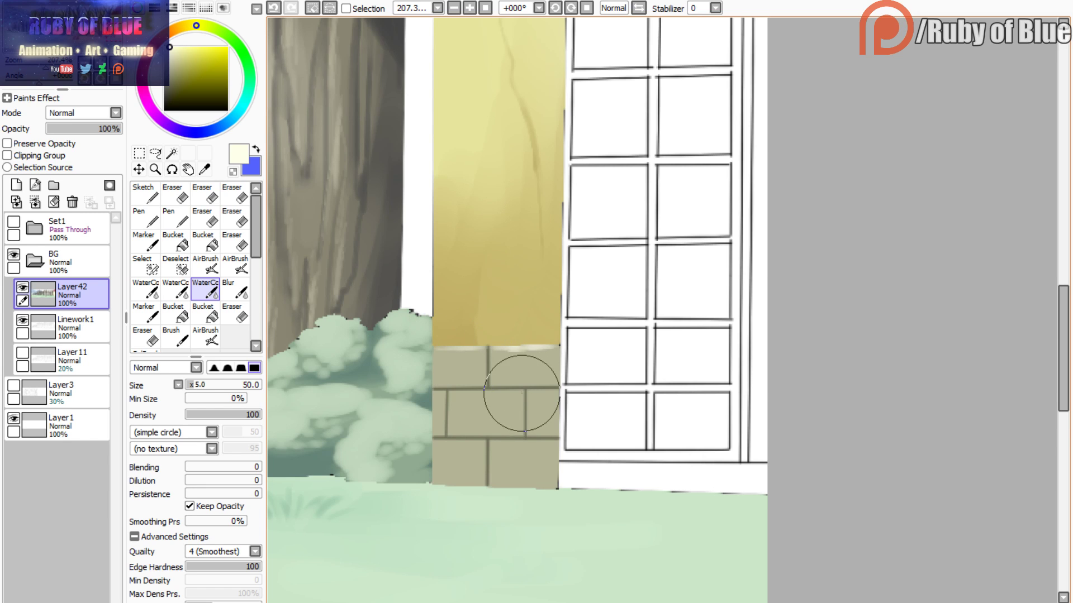
{"action": "left_click_drag", "start_coordinate": [510, 390], "coordinate": [478, 391]}
{"action": "left_click", "coordinate": [273, 8]}
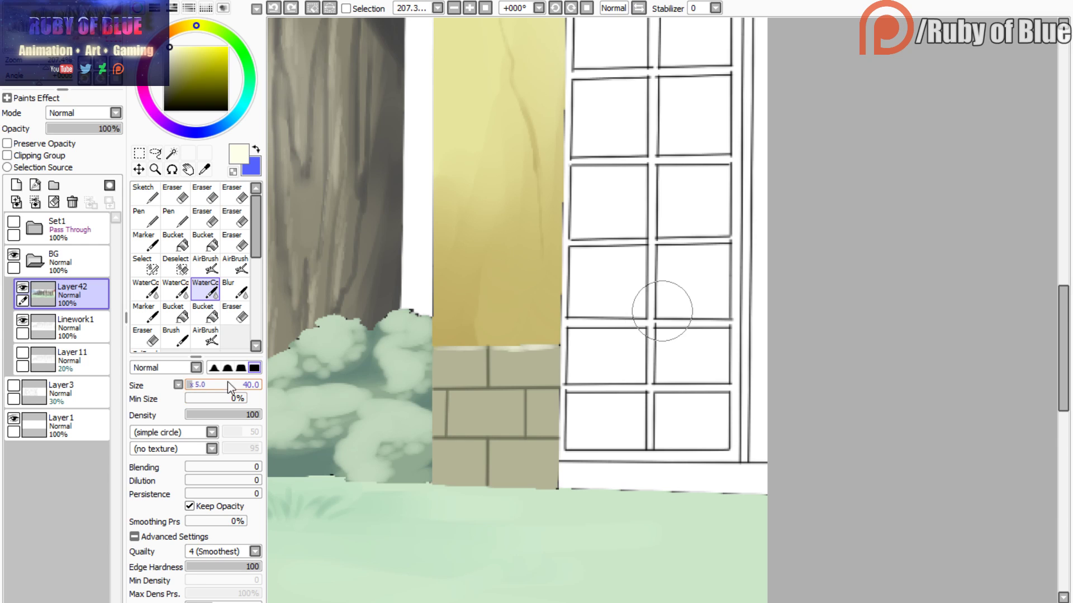
{"action": "key", "text": "bracketleft"}
{"action": "left_click_drag", "start_coordinate": [515, 389], "coordinate": [493, 390]}
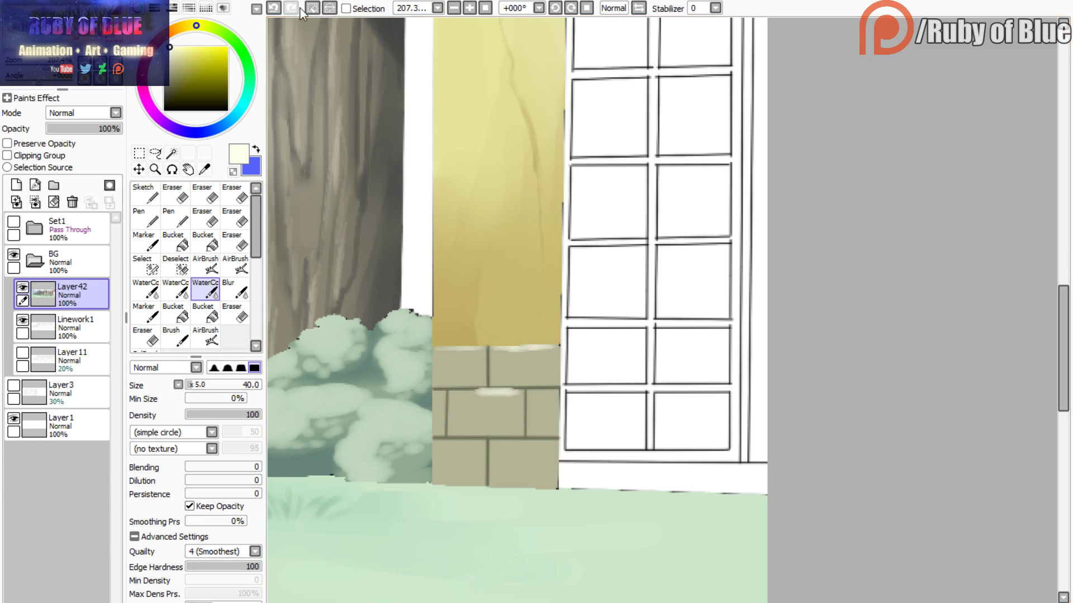
{"action": "left_click", "coordinate": [274, 9]}
- Highlight the upper edges of the middle and bottom brick rows at brush size 25 and sample the bricks' grayish olive
{"action": "key", "text": "bracketleft"}
{"action": "key", "text": "bracketleft"}
{"action": "key", "text": "bracketleft"}
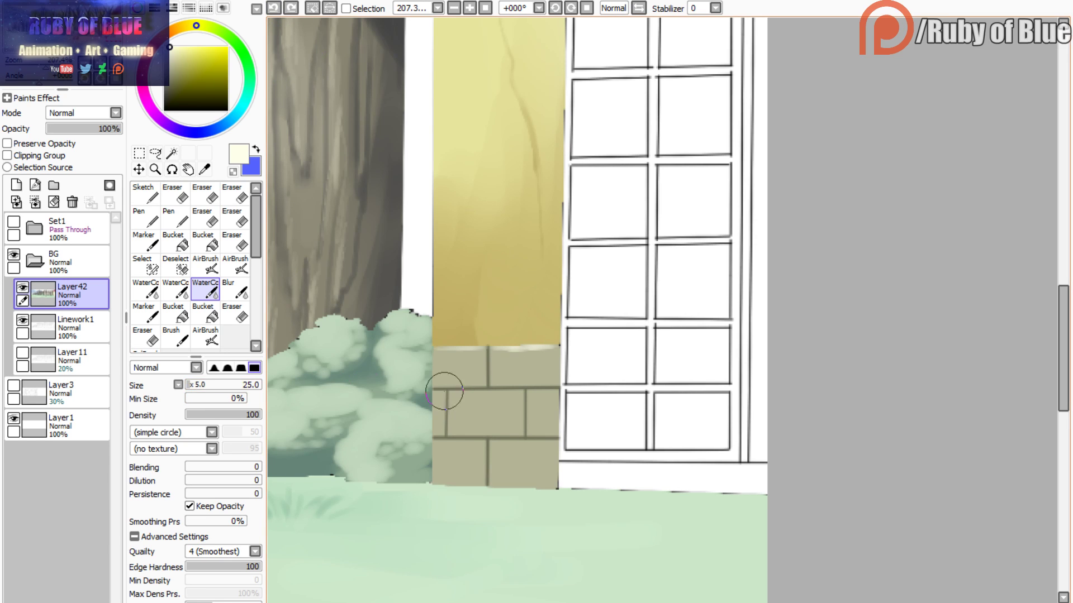
{"action": "left_click_drag", "start_coordinate": [519, 391], "coordinate": [452, 393]}
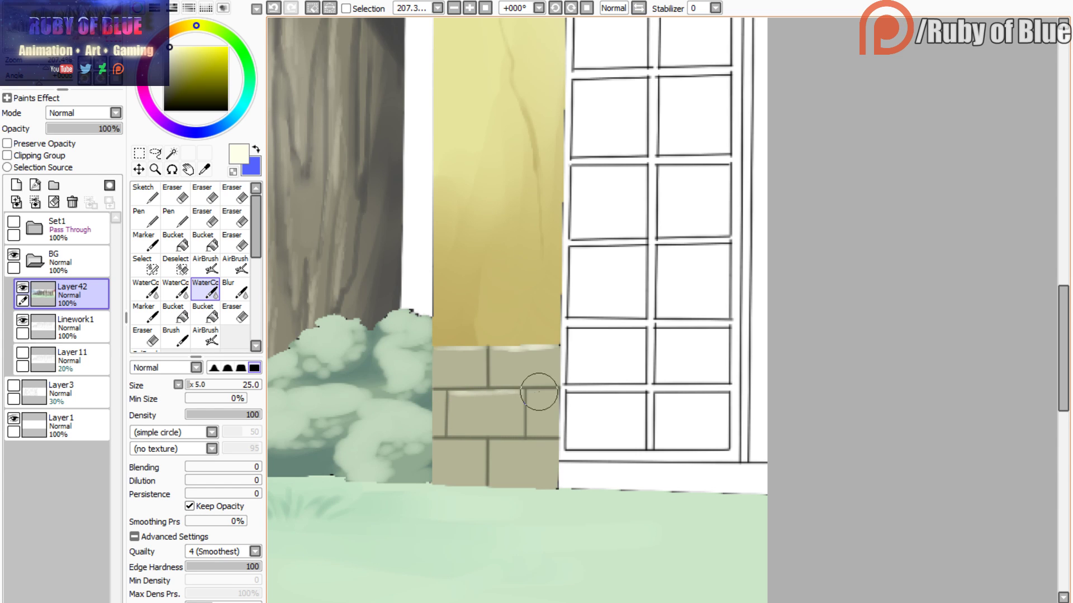
{"action": "left_click_drag", "start_coordinate": [531, 391], "coordinate": [555, 391]}
{"action": "left_click_drag", "start_coordinate": [556, 443], "coordinate": [491, 441]}
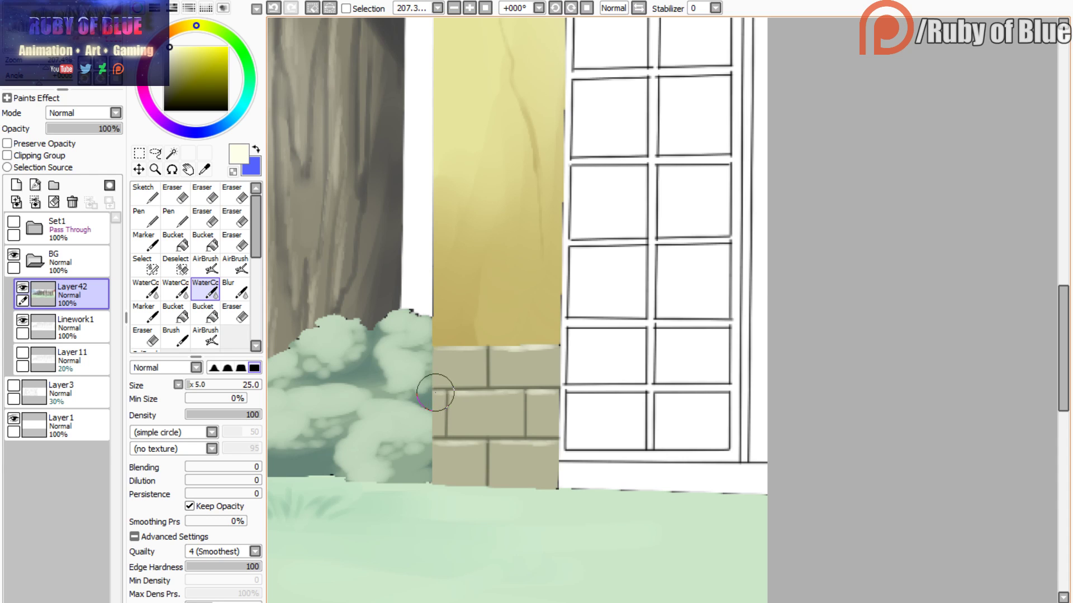
{"action": "left_click", "coordinate": [527, 460], "text": "alt"}
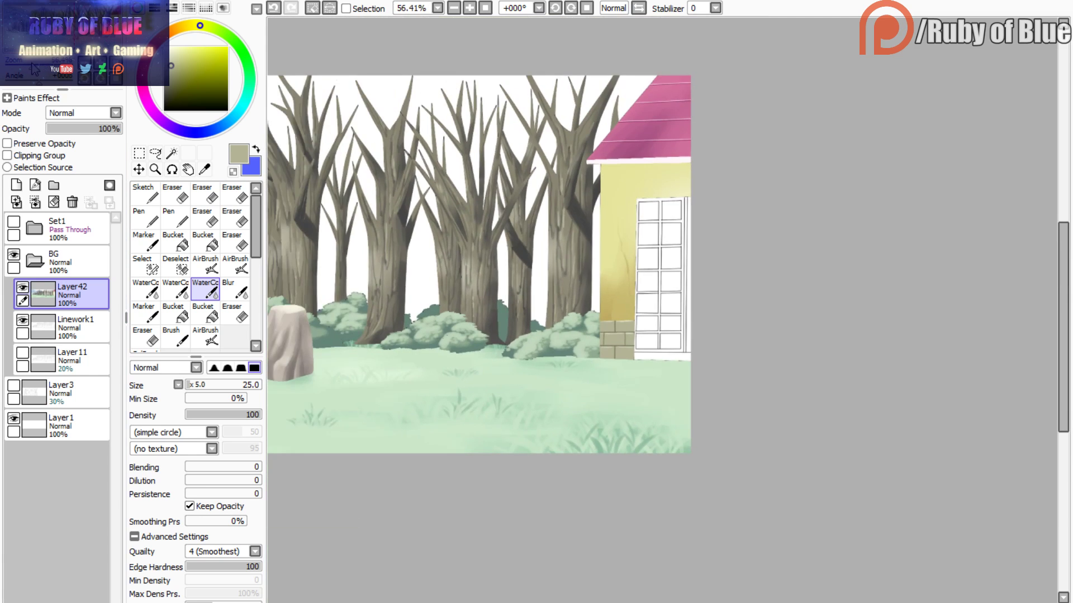
{"action": "mouse_move", "coordinate": [47, 69]}
{"action": "left_mouse_down"}
{"action": "mouse_move", "coordinate": [38, 71]}
{"action": "mouse_move", "coordinate": [47, 68]}
{"action": "left_mouse_up"}
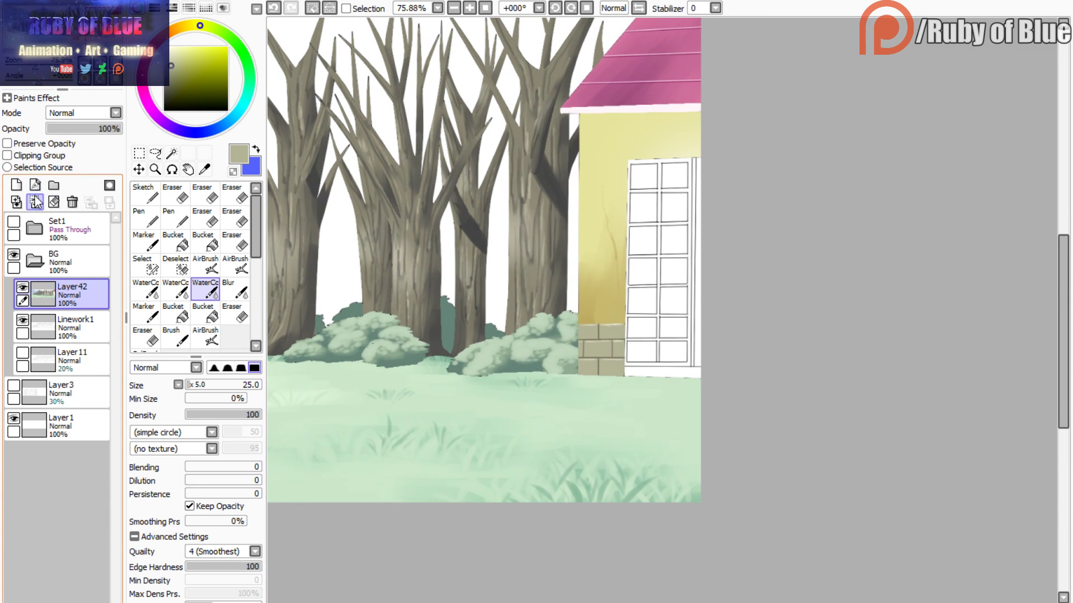
{"action": "left_click", "coordinate": [35, 202]}
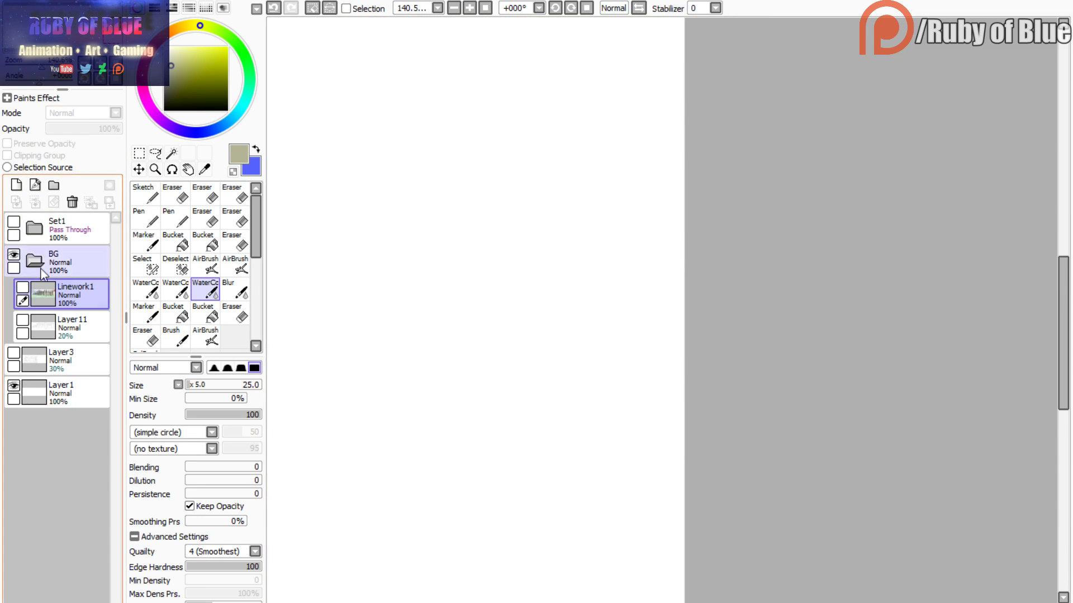
{"action": "key", "text": "ctrl+z"}
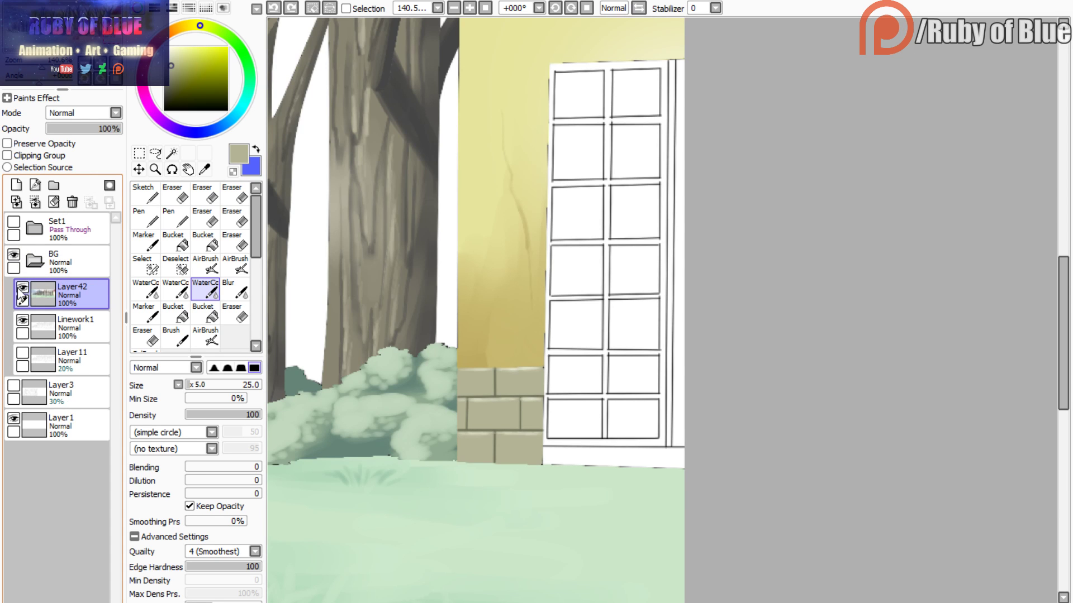
- Hide Layer42 and touch up the glass door's frame lines on Linework1 with the black Pen at size 2.0
{"action": "left_click", "coordinate": [23, 287]}
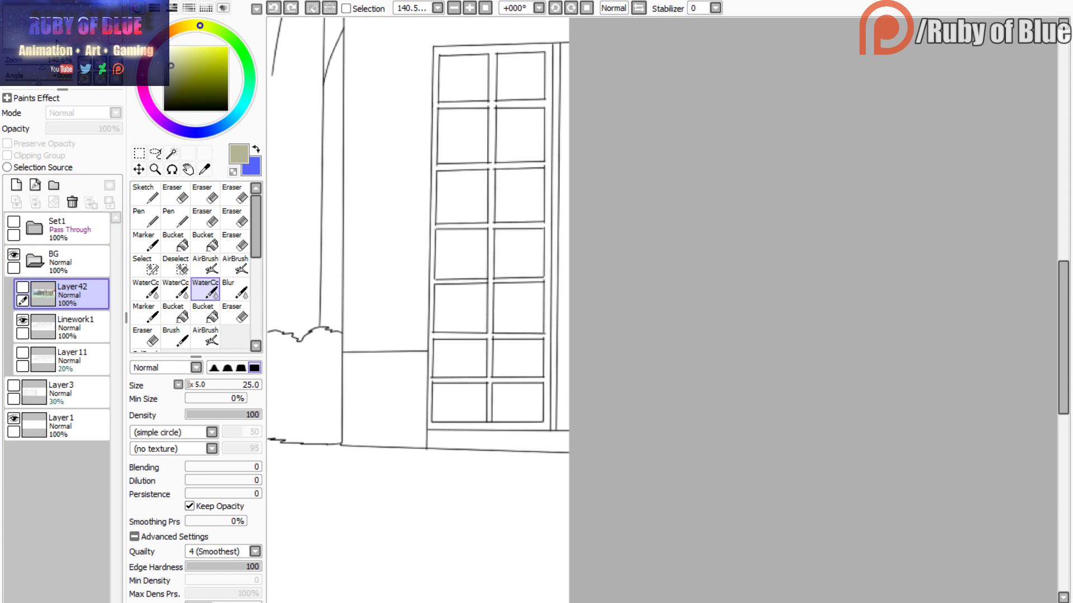
{"action": "left_click", "coordinate": [72, 327]}
{"action": "scroll", "coordinate": [323, 211], "scroll_direction": "up", "scroll_amount": 2}
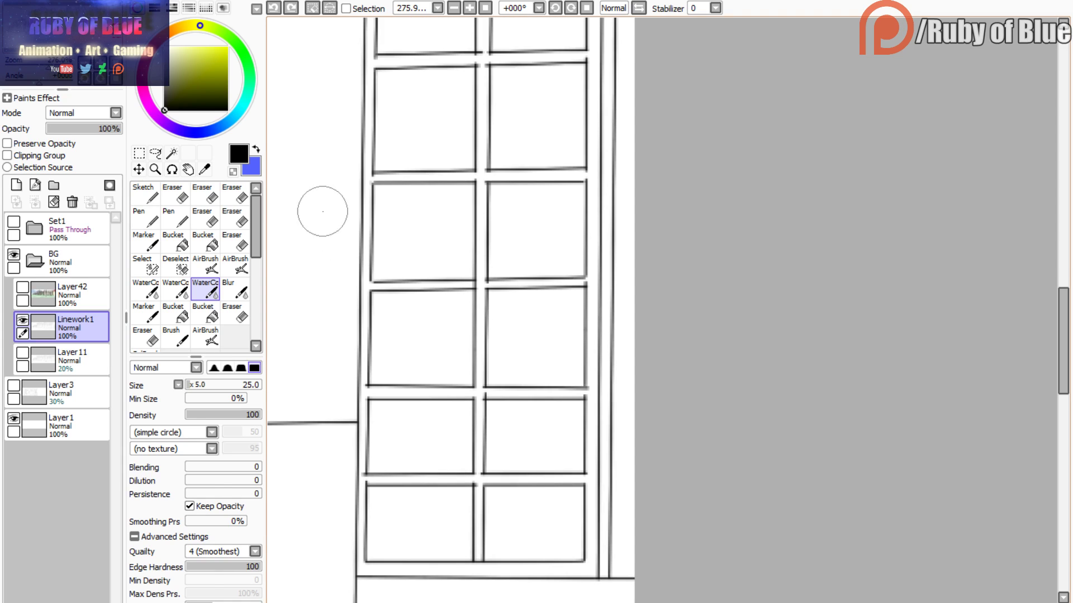
{"action": "key", "text": "n"}
{"action": "left_click_drag", "start_coordinate": [372, 279], "coordinate": [371, 184]}
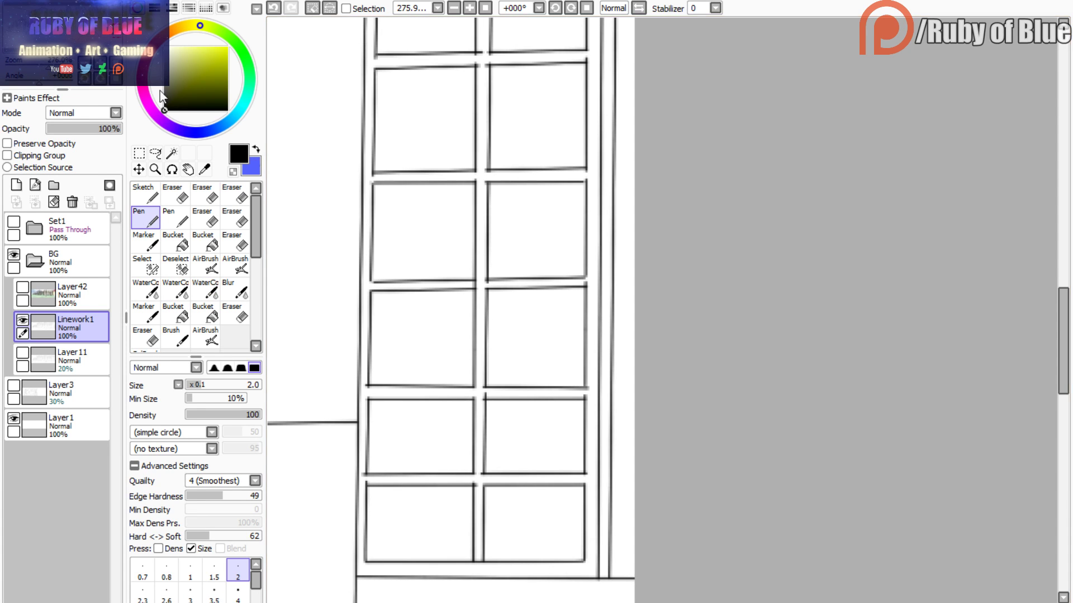
{"action": "mouse_move", "coordinate": [48, 66]}
{"action": "left_mouse_down"}
{"action": "mouse_move", "coordinate": [51, 22]}
{"action": "mouse_move", "coordinate": [50, 42]}
{"action": "left_mouse_up"}
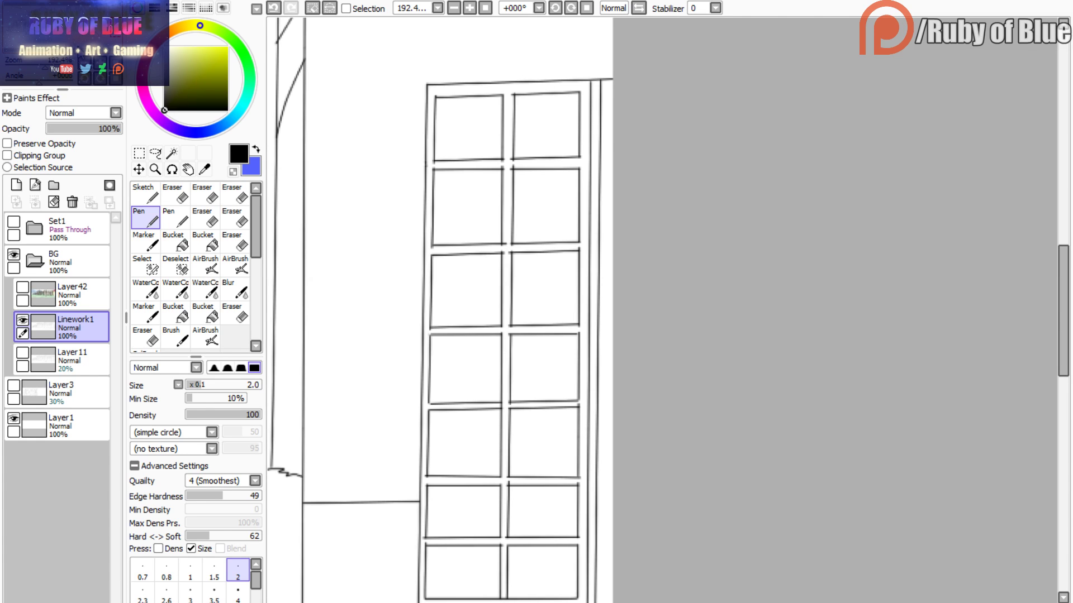
{"action": "left_click_drag", "start_coordinate": [55, 27], "coordinate": [56, 28]}
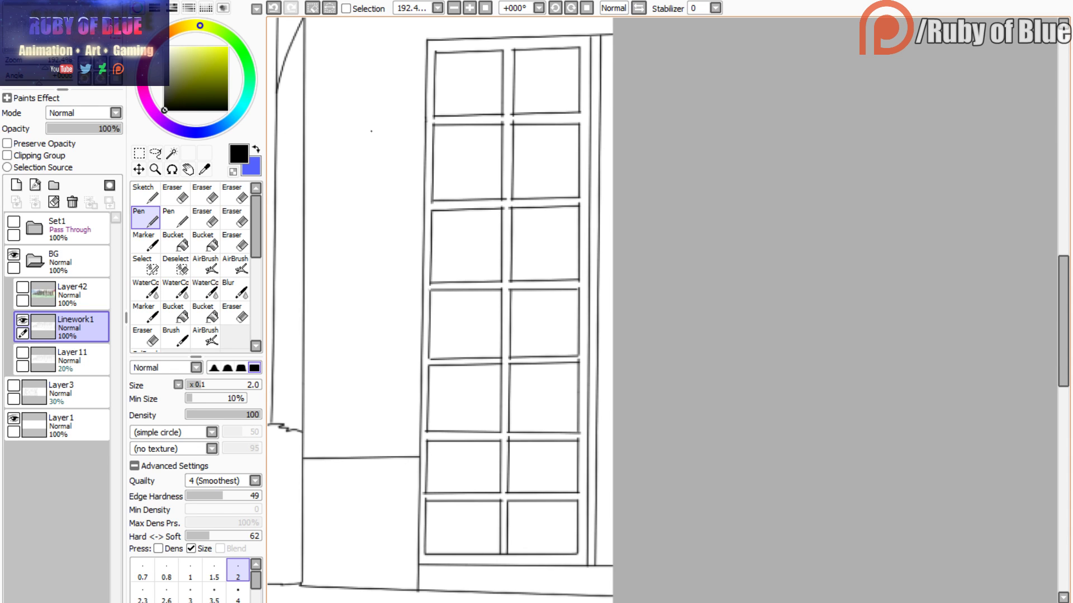
- Close the gaps in the door frame's outer outline with the Pen and select the frame and its crossbars with the Magic Wand
{"action": "left_click", "coordinate": [312, 8]}
{"action": "key", "text": "w"}
{"action": "left_click", "coordinate": [423, 257]}
{"action": "left_click", "coordinate": [309, 9]}
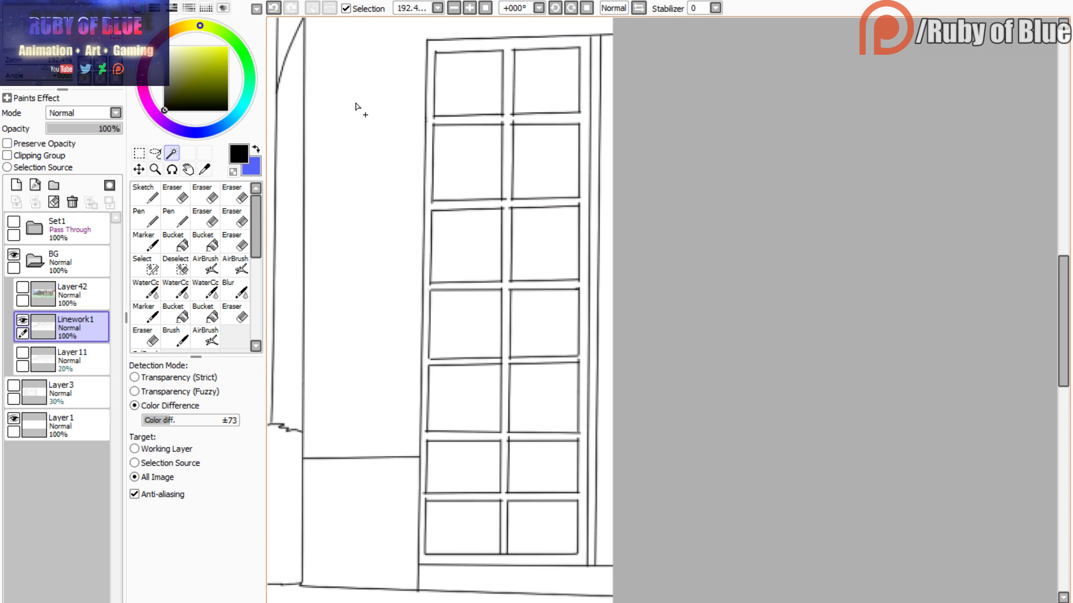
{"action": "key", "text": "n"}
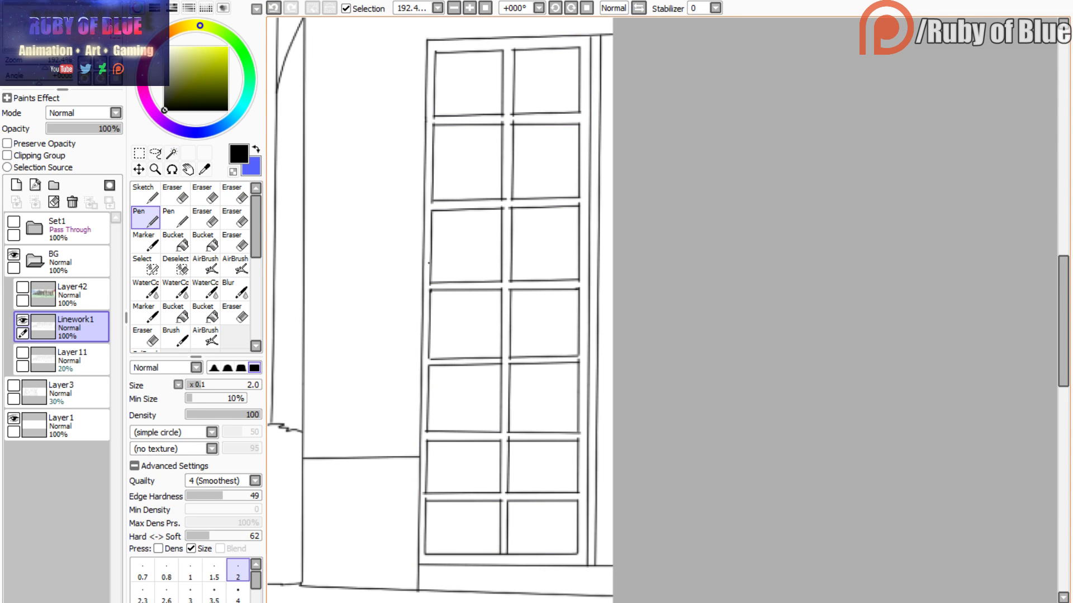
{"action": "key", "text": "w"}
{"action": "left_click", "coordinate": [428, 264]}
{"action": "key", "text": "n"}
{"action": "key", "text": "w"}
{"action": "left_click", "coordinate": [425, 354]}
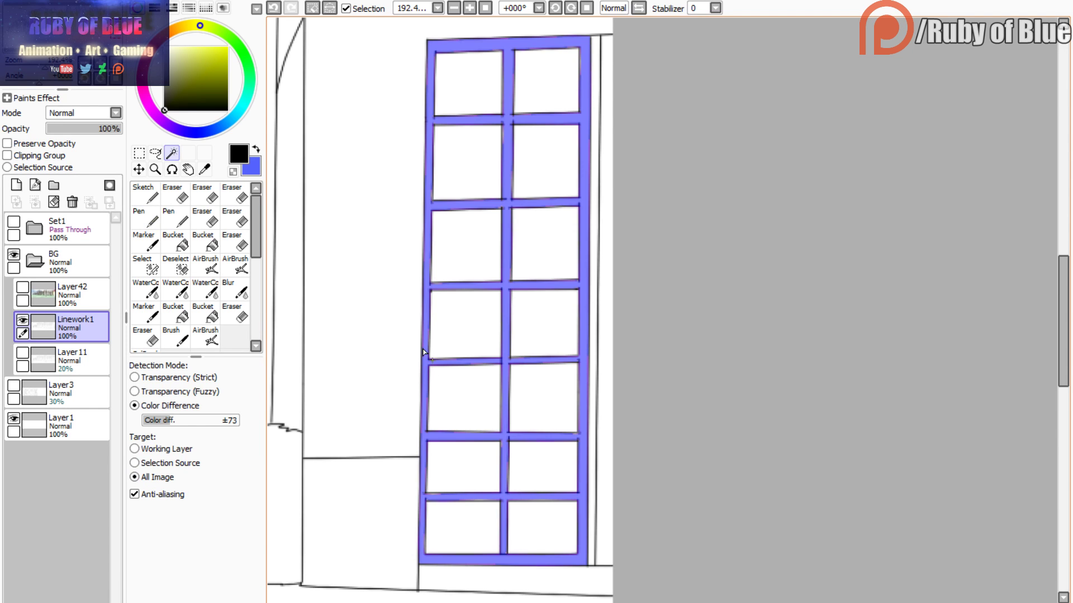
- Show Layer42, sample the grayish olive of the reference's door frame and fill the selected frame with the Marker at size 465
{"action": "left_click_drag", "start_coordinate": [46, 63], "coordinate": [44, 66]}
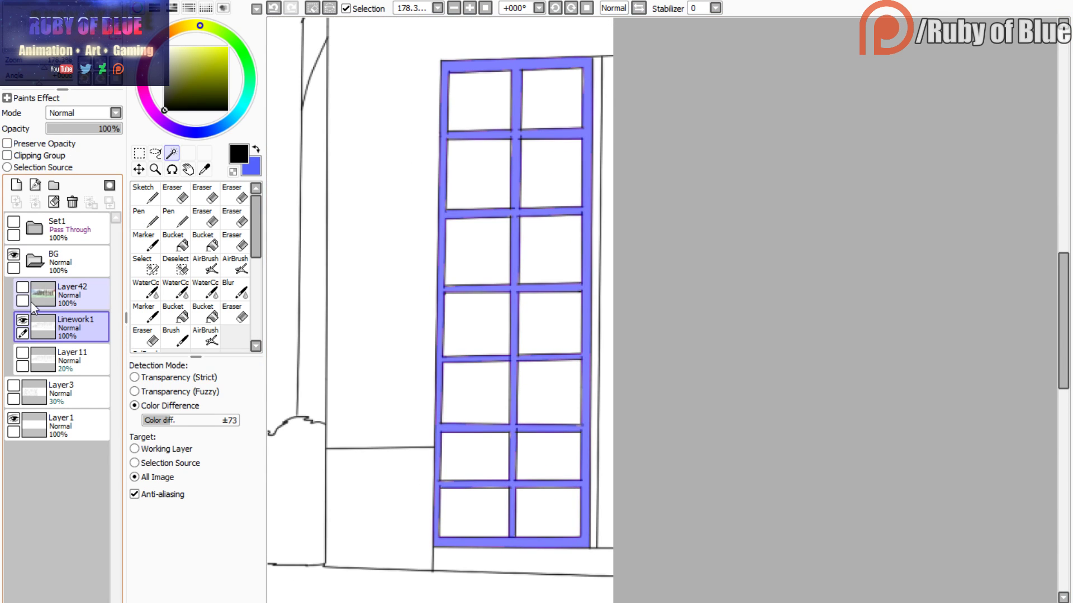
{"action": "left_click", "coordinate": [22, 287]}
{"action": "left_click", "coordinate": [46, 290]}
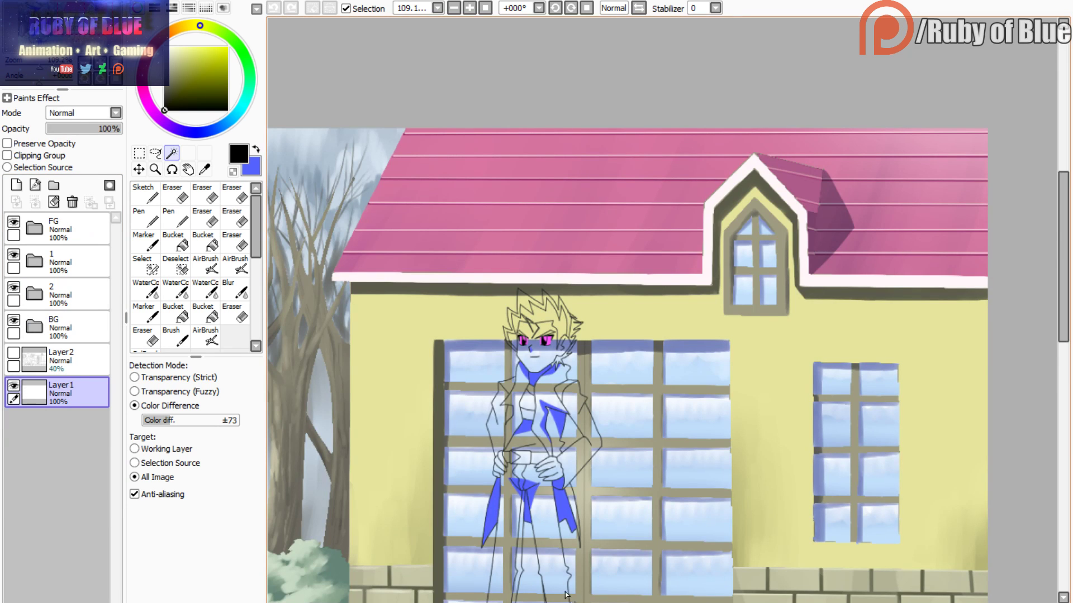
{"action": "left_click", "coordinate": [451, 391], "text": "alt"}
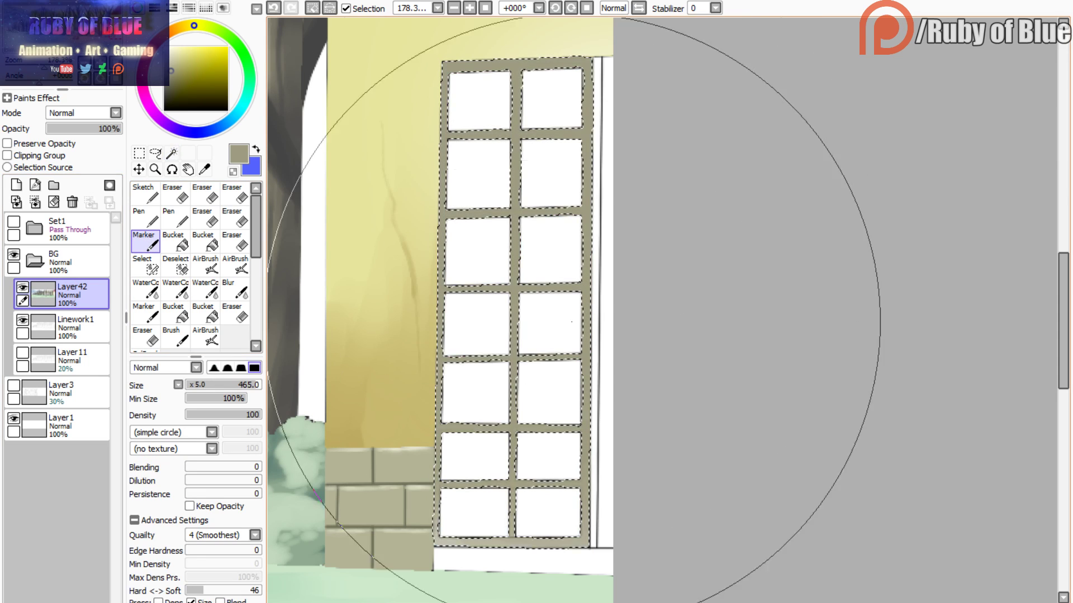
- Lighten the upper part of the door frame with a pale olive AirBrush at size 295 and clear the selection
{"action": "left_click", "coordinate": [345, 8]}
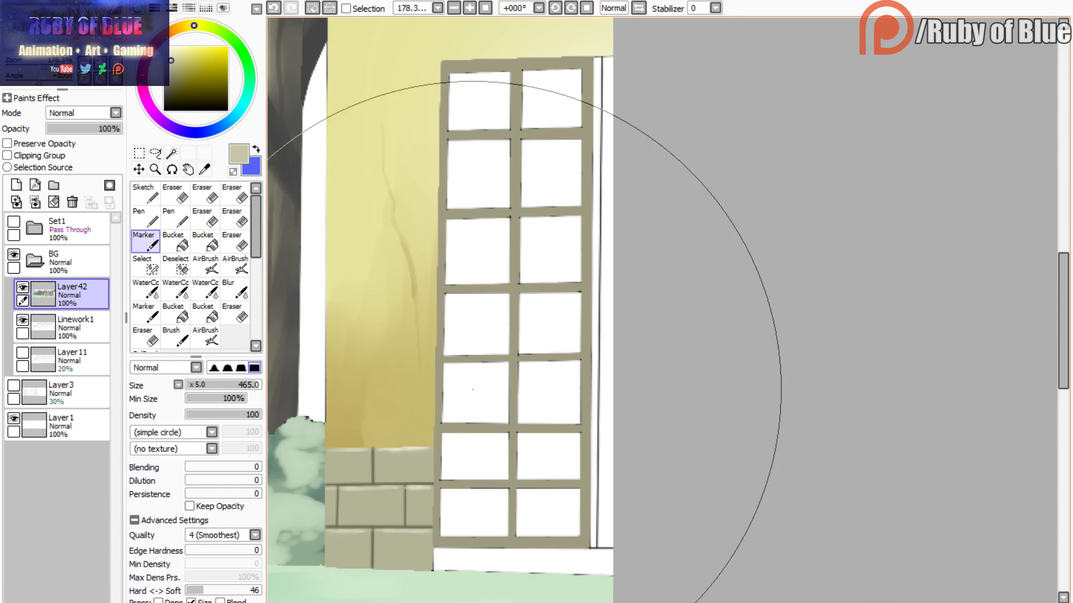
{"action": "left_click", "coordinate": [205, 336]}
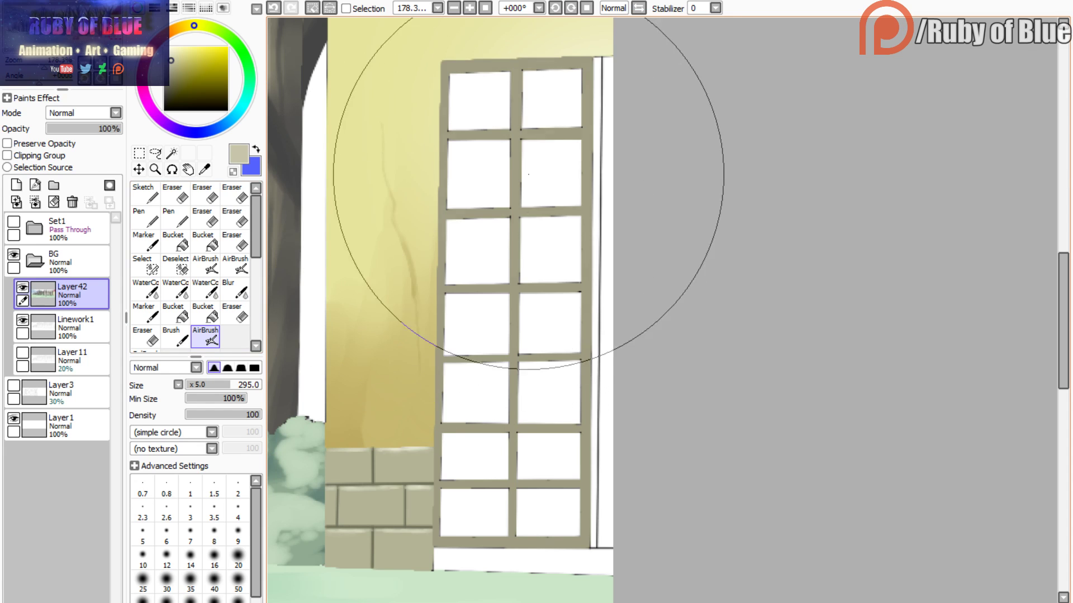
{"action": "left_click", "coordinate": [314, 9]}
- Select the narrow strip beside the door frame from the linework and fill it dark gray on Layer42 with the Marker at size 465
{"action": "left_click", "coordinate": [22, 287]}
{"action": "left_click", "coordinate": [22, 287]}
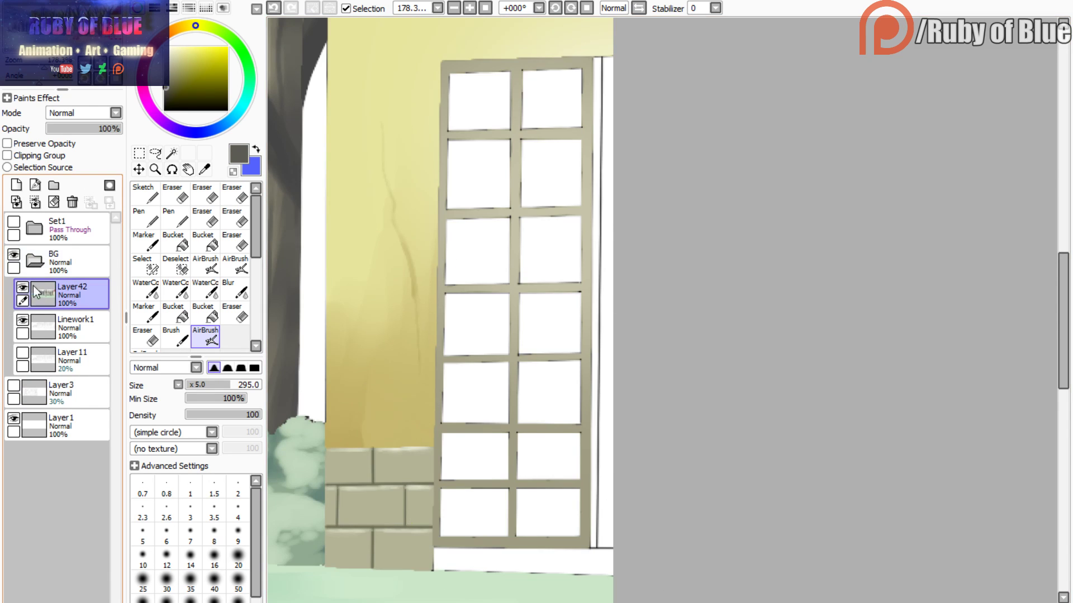
{"action": "left_click", "coordinate": [22, 288]}
{"action": "key", "text": "w"}
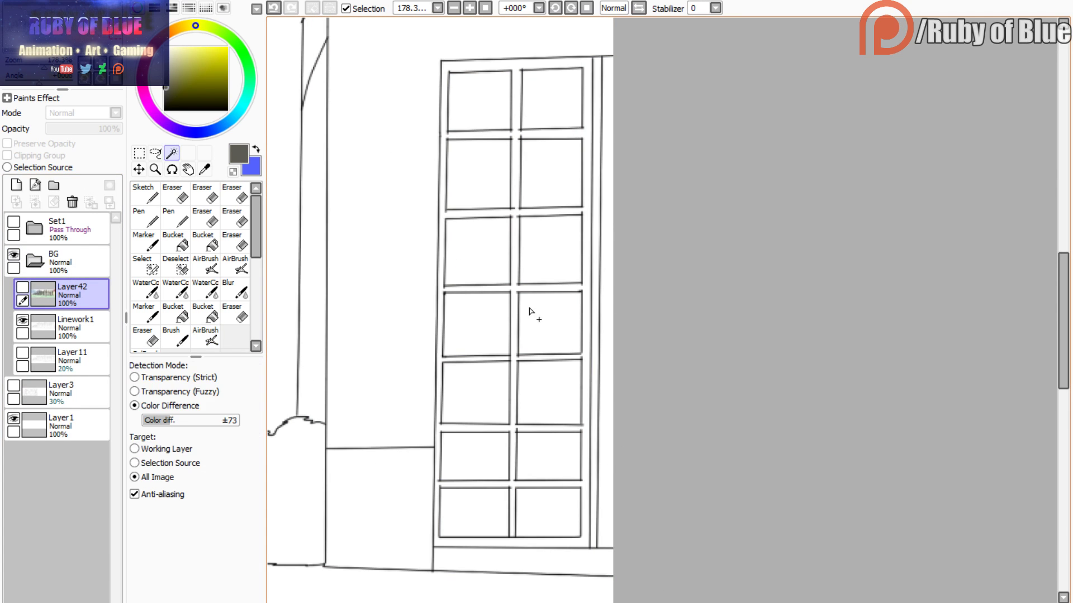
{"action": "left_click", "coordinate": [597, 282]}
{"action": "left_click", "coordinate": [23, 288]}
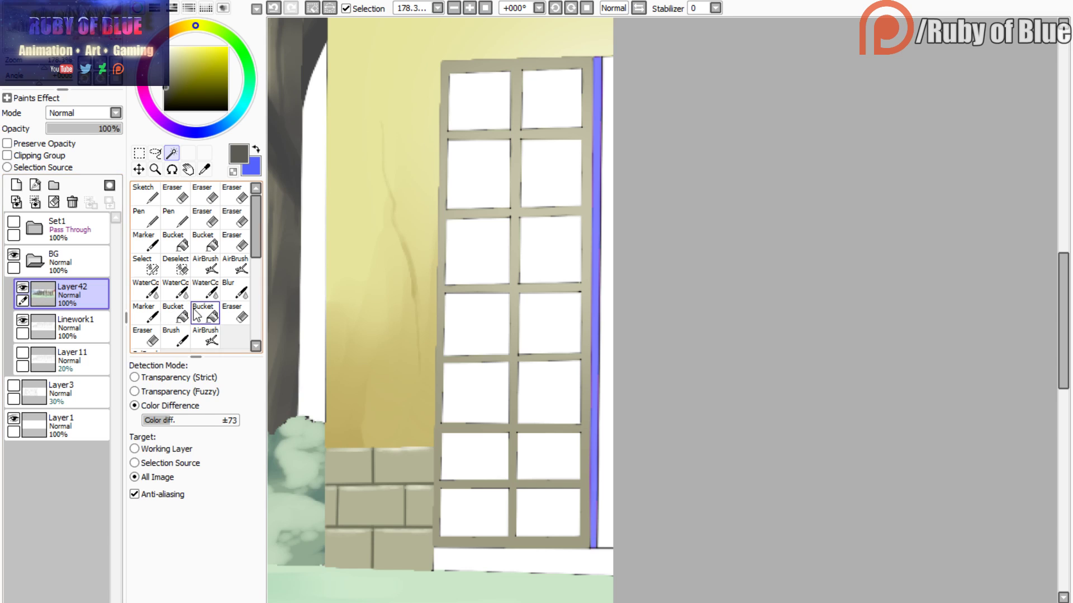
{"action": "left_click", "coordinate": [144, 241]}
{"action": "left_click_drag", "start_coordinate": [590, 75], "coordinate": [621, 478]}
{"action": "left_click", "coordinate": [313, 9]}
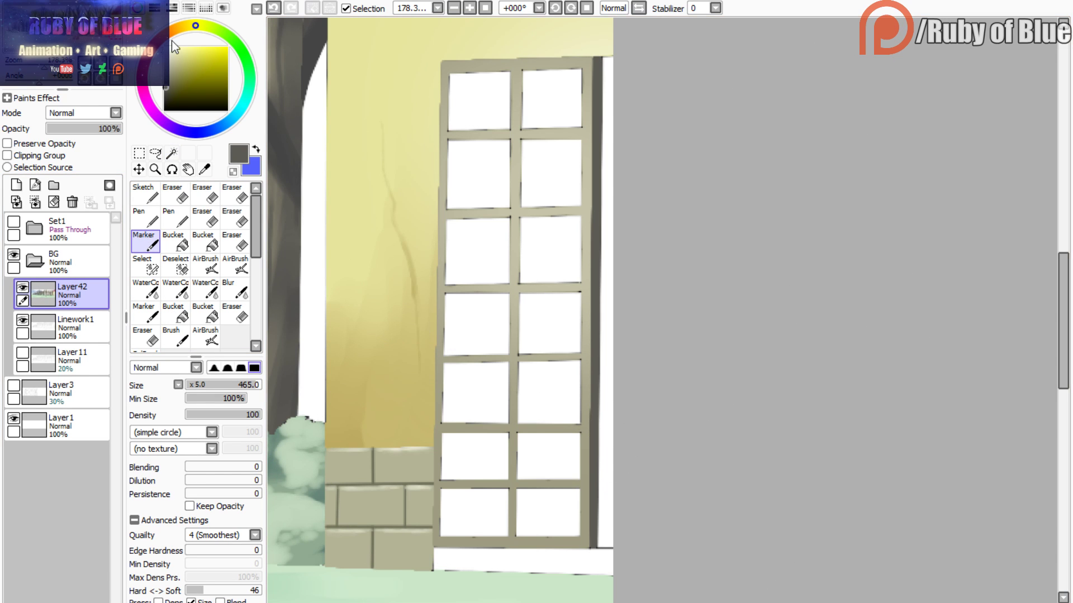
- Select the door frame from the linework and paint dark gray shading along its top and side edges on Layer42 with the WaterColor brush at size 25
{"action": "left_click", "coordinate": [22, 288]}
{"action": "key", "text": "w"}
{"action": "left_click", "coordinate": [455, 66]}
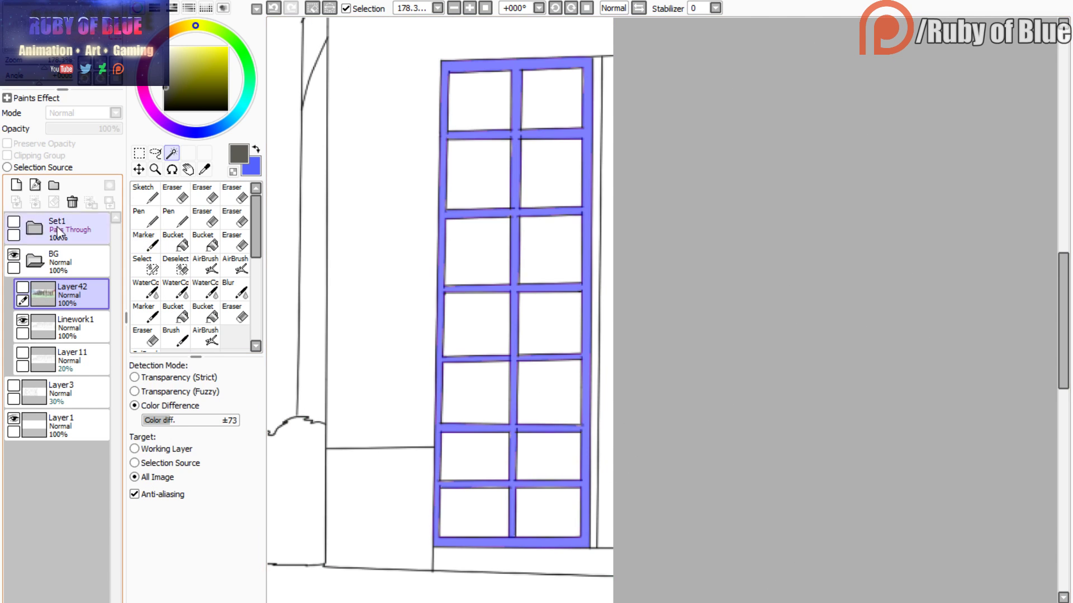
{"action": "left_click", "coordinate": [23, 287]}
{"action": "left_click", "coordinate": [205, 289]}
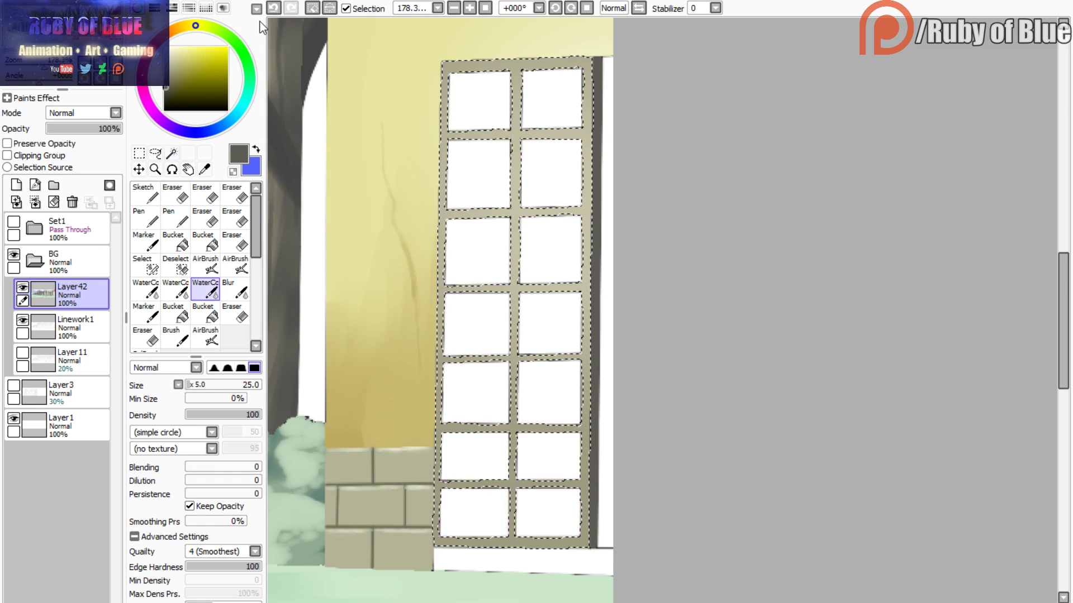
{"action": "left_click", "coordinate": [346, 8]}
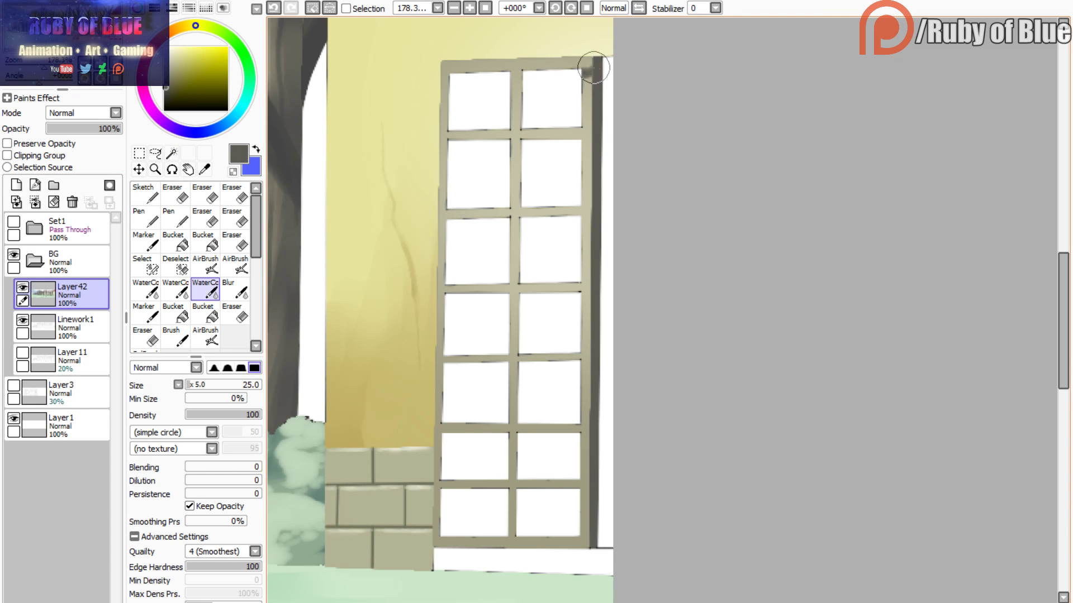
{"action": "mouse_move", "coordinate": [594, 67]}
{"action": "left_mouse_down"}
{"action": "mouse_move", "coordinate": [490, 75]}
{"action": "mouse_move", "coordinate": [614, 59]}
{"action": "mouse_move", "coordinate": [477, 63]}
{"action": "mouse_move", "coordinate": [505, 55]}
{"action": "mouse_move", "coordinate": [495, 53]}
{"action": "mouse_move", "coordinate": [440, 70]}
{"action": "mouse_move", "coordinate": [445, 57]}
{"action": "mouse_move", "coordinate": [441, 451]}
{"action": "left_mouse_up"}
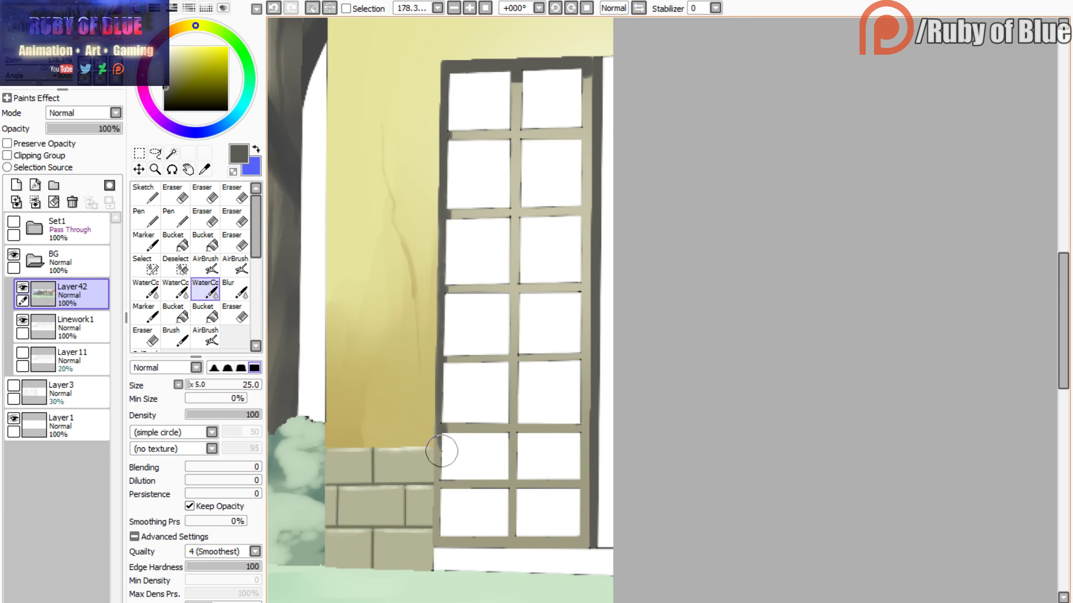
{"action": "left_click_drag", "start_coordinate": [440, 406], "coordinate": [432, 540]}
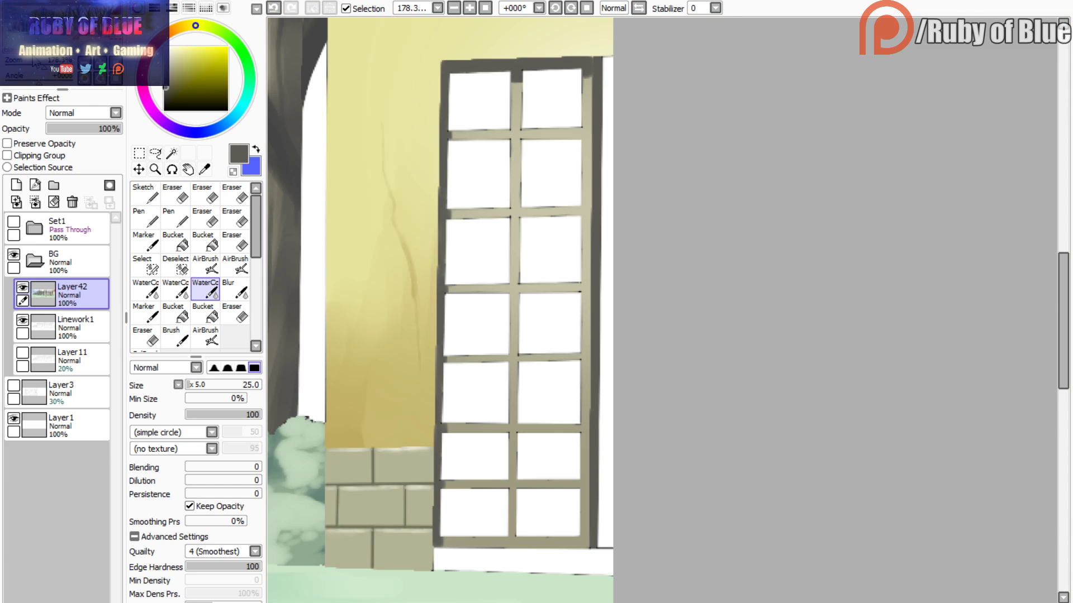
- Hide Layer42 and select all fourteen glass panes of the door from the linework with the Magic Wand
{"action": "left_click", "coordinate": [23, 288]}
{"action": "left_click", "coordinate": [172, 153]}
{"action": "left_click", "coordinate": [478, 174]}
{"action": "left_click", "coordinate": [476, 251]}
{"action": "left_click", "coordinate": [535, 253]}
{"action": "left_click", "coordinate": [551, 173]}
{"action": "left_click", "coordinate": [550, 98]}
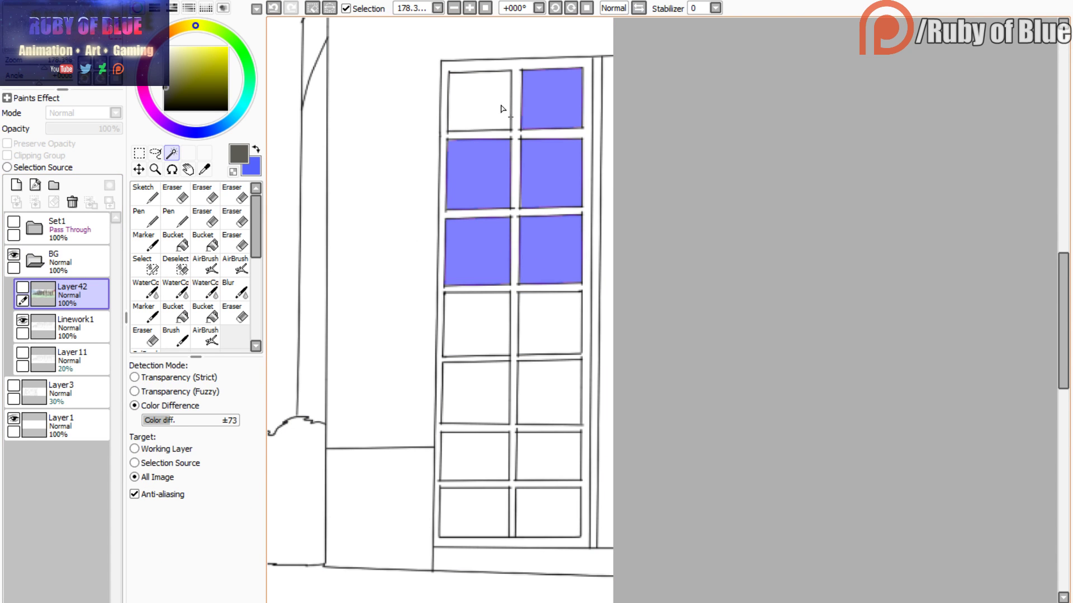
{"action": "left_click", "coordinate": [479, 100]}
{"action": "left_click", "coordinate": [476, 324]}
{"action": "left_click", "coordinate": [550, 324]}
{"action": "left_click", "coordinate": [552, 386]}
{"action": "left_click", "coordinate": [476, 394]}
{"action": "left_click", "coordinate": [547, 456]}
{"action": "left_click", "coordinate": [531, 490]}
{"action": "left_click", "coordinate": [479, 492]}
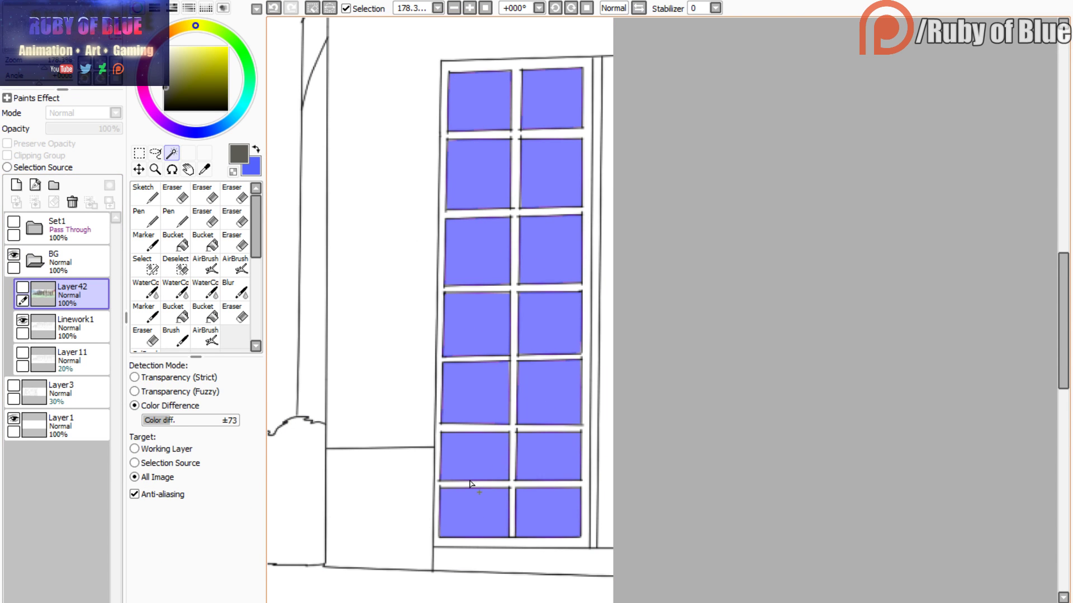
- Show Layer42, sample the light blue of the reference's window glass and fill the selected panes with the Marker at size 465
{"action": "left_click", "coordinate": [22, 287]}
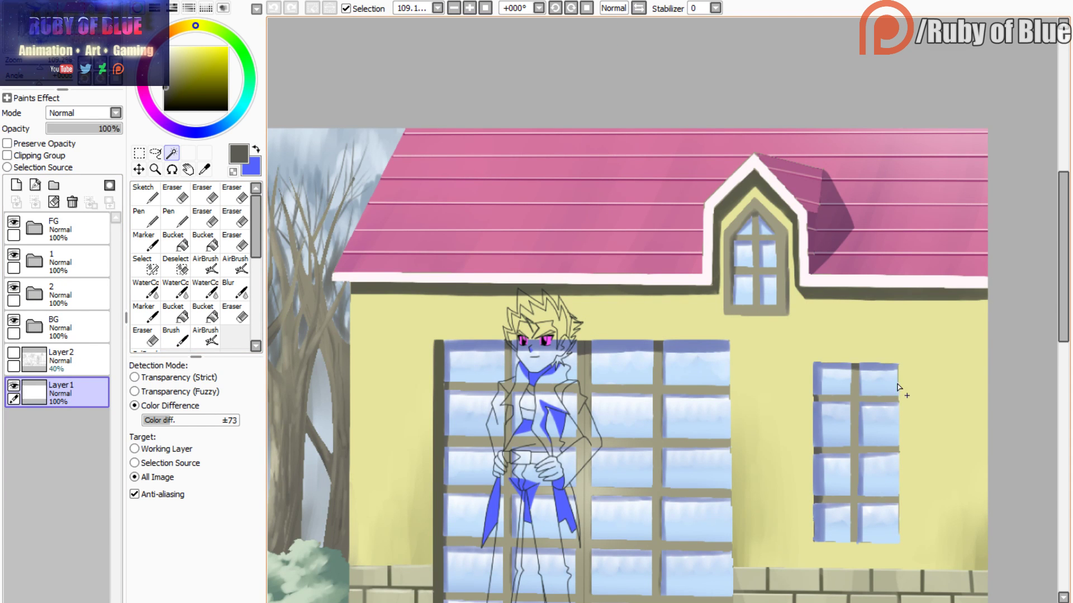
{"action": "left_click", "coordinate": [897, 387], "text": "alt"}
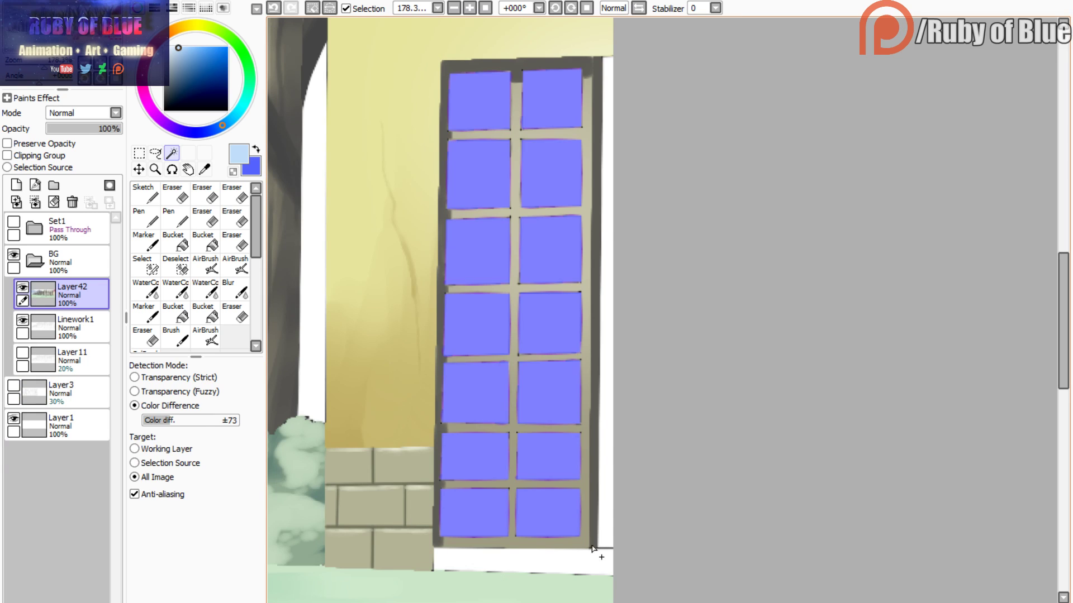
{"action": "left_click", "coordinate": [145, 241]}
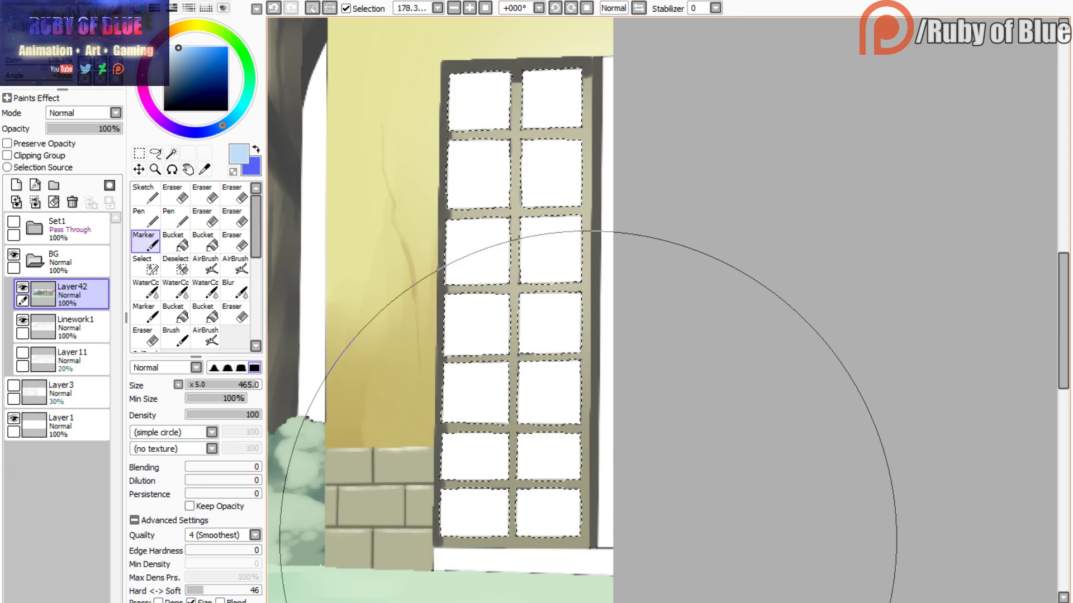
{"action": "left_click_drag", "start_coordinate": [671, 311], "coordinate": [475, 79]}
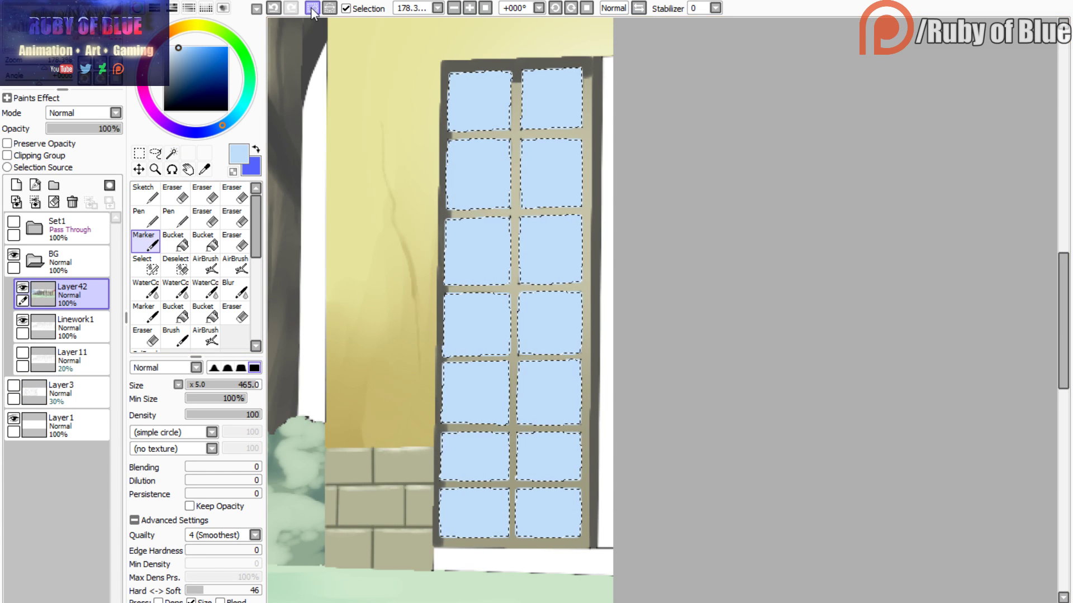
- Hide the selection outline, set the paint color to white and shift the hue to blue
{"action": "left_click", "coordinate": [345, 8]}
{"action": "left_click_drag", "start_coordinate": [190, 70], "coordinate": [161, 44]}
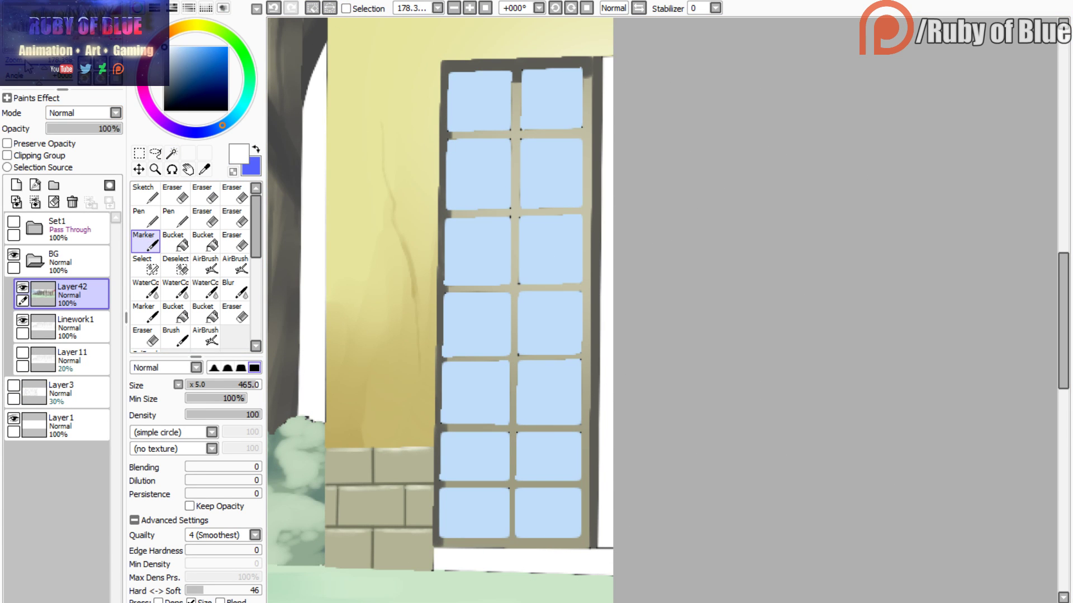
{"action": "left_click_drag", "start_coordinate": [33, 66], "coordinate": [43, 72]}
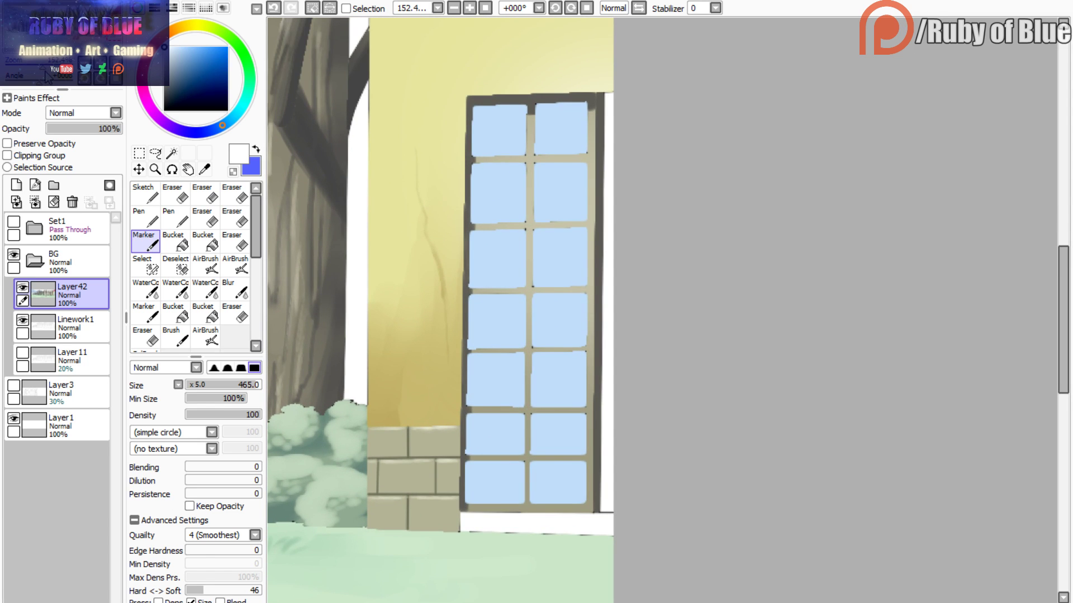
{"action": "left_click", "coordinate": [202, 136]}
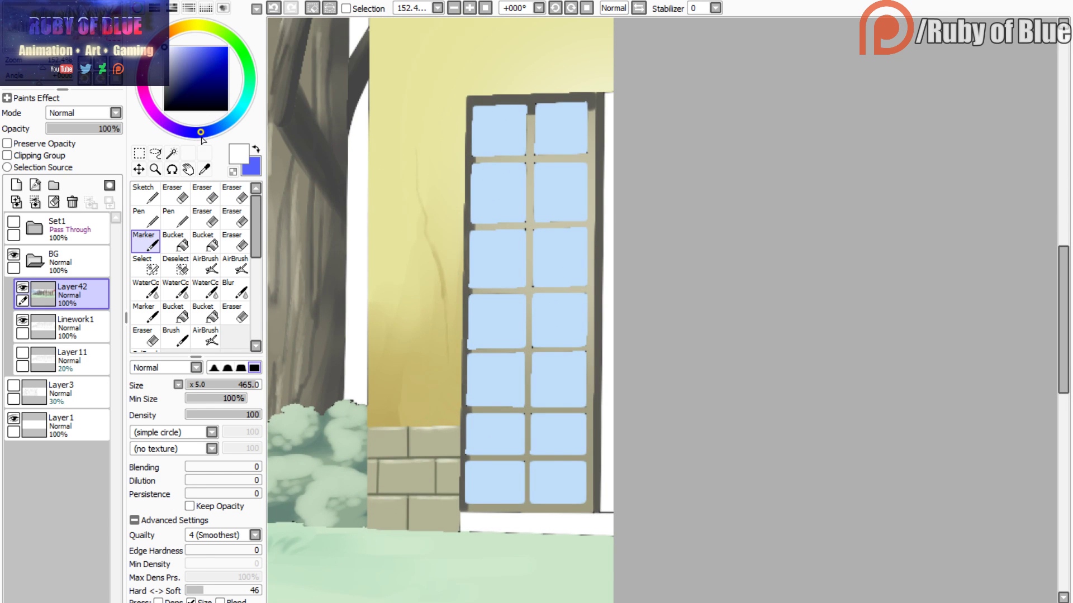
- Paint a muted grayish-blue shadow band across the upper part of every window pane with the size 25 watercolor brush
{"action": "left_click_drag", "start_coordinate": [179, 70], "coordinate": [180, 68]}
{"action": "left_click", "coordinate": [179, 60]}
{"action": "key", "text": "c"}
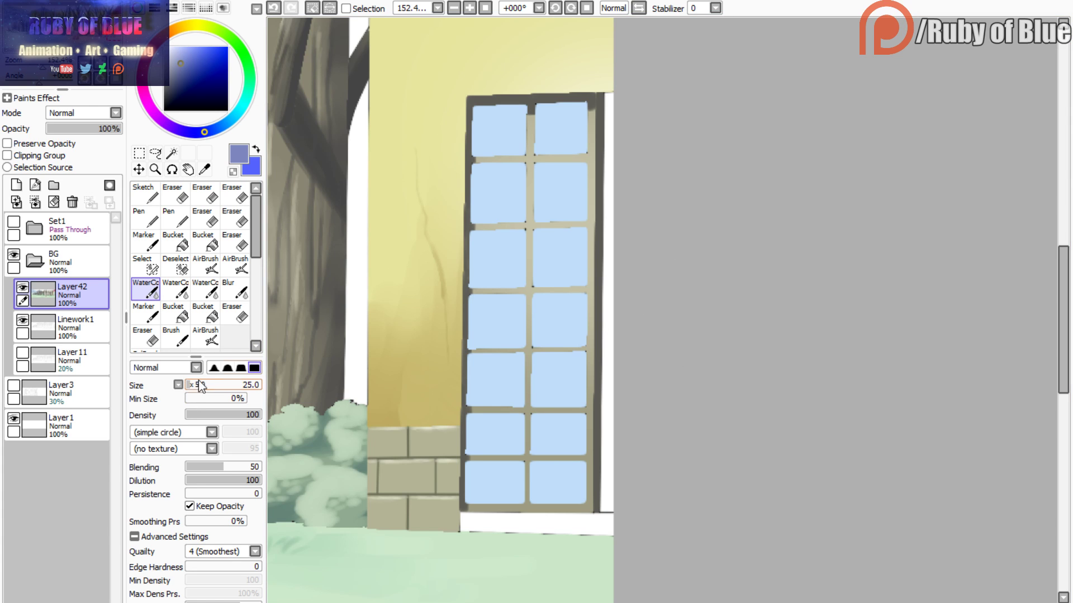
{"action": "mouse_move", "coordinate": [476, 121]}
{"action": "left_mouse_down"}
{"action": "mouse_move", "coordinate": [514, 92]}
{"action": "mouse_move", "coordinate": [530, 132]}
{"action": "mouse_move", "coordinate": [541, 109]}
{"action": "mouse_move", "coordinate": [582, 111]}
{"action": "left_mouse_up"}
{"action": "key", "text": "c"}
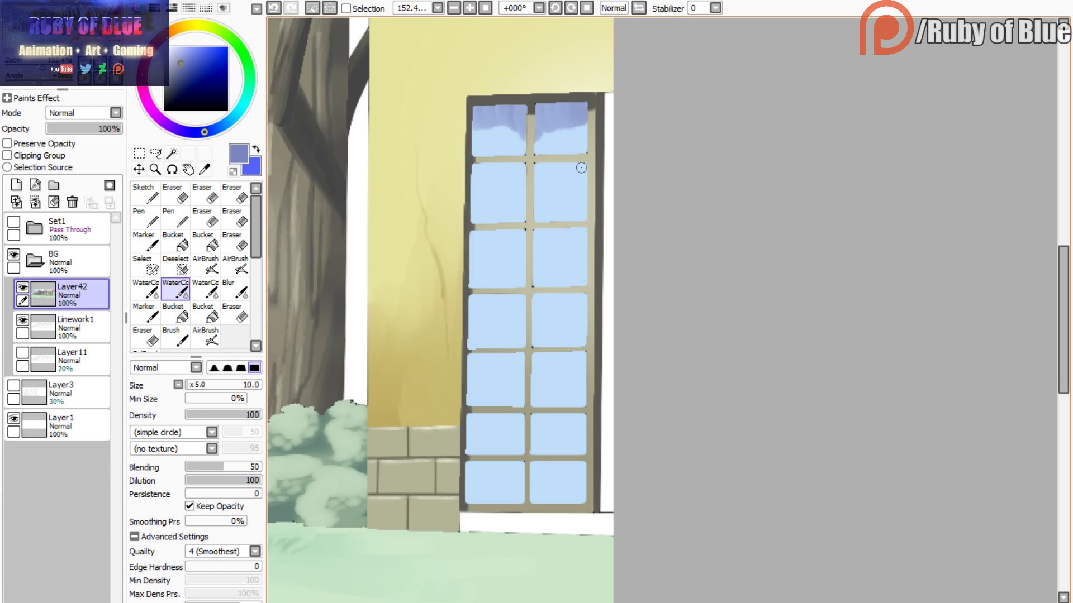
{"action": "key", "text": "c"}
{"action": "left_click_drag", "start_coordinate": [596, 170], "coordinate": [565, 172]}
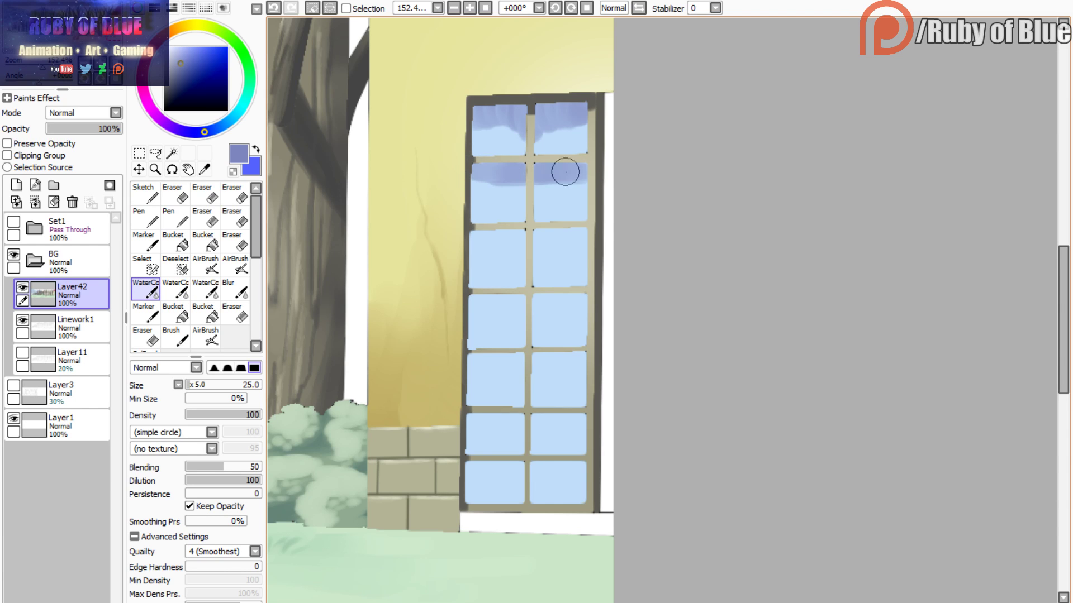
{"action": "mouse_move", "coordinate": [574, 231]}
{"action": "left_mouse_down"}
{"action": "mouse_move", "coordinate": [509, 239]}
{"action": "mouse_move", "coordinate": [543, 242]}
{"action": "mouse_move", "coordinate": [503, 252]}
{"action": "left_mouse_up"}
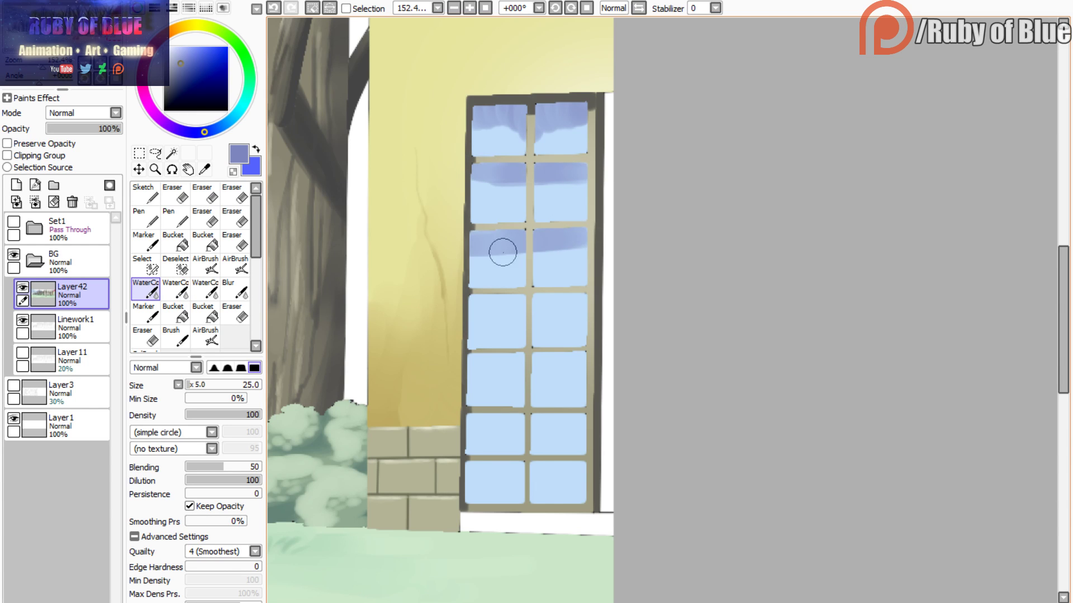
{"action": "left_click_drag", "start_coordinate": [584, 302], "coordinate": [476, 306]}
{"action": "mouse_move", "coordinate": [587, 357]}
{"action": "left_mouse_down"}
{"action": "mouse_move", "coordinate": [513, 364]}
{"action": "mouse_move", "coordinate": [594, 361]}
{"action": "mouse_move", "coordinate": [468, 363]}
{"action": "mouse_move", "coordinate": [542, 364]}
{"action": "mouse_move", "coordinate": [517, 378]}
{"action": "left_mouse_up"}
{"action": "mouse_move", "coordinate": [584, 414]}
{"action": "left_mouse_down"}
{"action": "mouse_move", "coordinate": [561, 424]}
{"action": "mouse_move", "coordinate": [582, 424]}
{"action": "mouse_move", "coordinate": [468, 424]}
{"action": "left_mouse_up"}
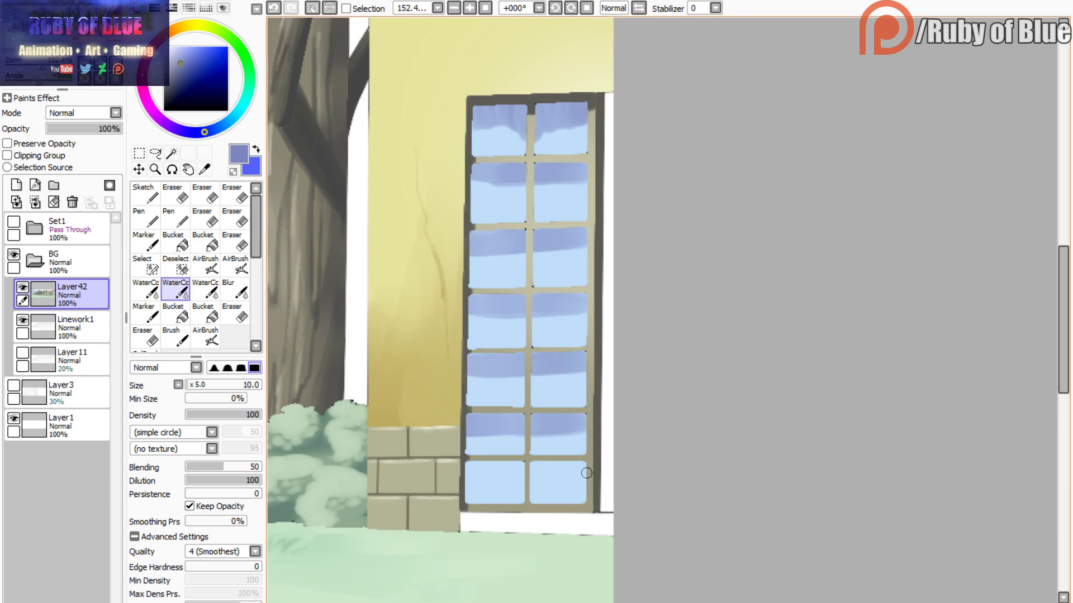
{"action": "left_click_drag", "start_coordinate": [584, 469], "coordinate": [470, 474]}
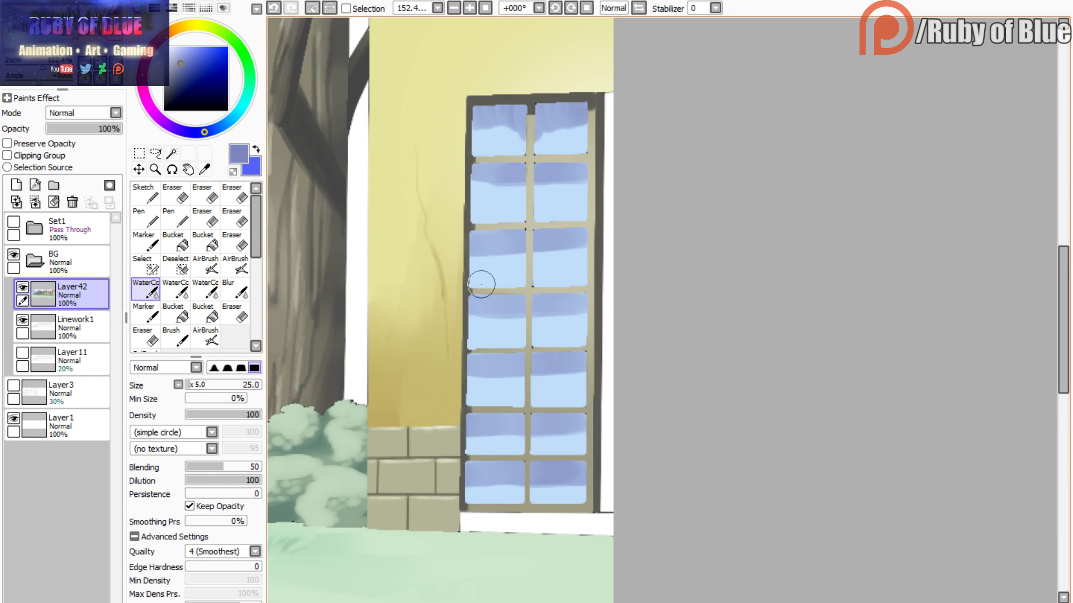
- Blend the shadow bands in all window panes downward into soft vertical streaks with the watercolor brush
{"action": "mouse_move", "coordinate": [479, 197]}
{"action": "left_mouse_down"}
{"action": "mouse_move", "coordinate": [499, 175]}
{"action": "mouse_move", "coordinate": [512, 197]}
{"action": "mouse_move", "coordinate": [537, 173]}
{"action": "mouse_move", "coordinate": [558, 191]}
{"action": "mouse_move", "coordinate": [583, 166]}
{"action": "mouse_move", "coordinate": [582, 256]}
{"action": "mouse_move", "coordinate": [572, 232]}
{"action": "mouse_move", "coordinate": [563, 255]}
{"action": "mouse_move", "coordinate": [546, 240]}
{"action": "mouse_move", "coordinate": [532, 263]}
{"action": "mouse_move", "coordinate": [507, 244]}
{"action": "mouse_move", "coordinate": [494, 270]}
{"action": "mouse_move", "coordinate": [468, 245]}
{"action": "left_mouse_up"}
{"action": "mouse_move", "coordinate": [471, 324]}
{"action": "left_mouse_down"}
{"action": "mouse_move", "coordinate": [518, 312]}
{"action": "mouse_move", "coordinate": [529, 325]}
{"action": "mouse_move", "coordinate": [542, 305]}
{"action": "mouse_move", "coordinate": [588, 310]}
{"action": "mouse_move", "coordinate": [581, 374]}
{"action": "mouse_move", "coordinate": [568, 385]}
{"action": "mouse_move", "coordinate": [561, 362]}
{"action": "mouse_move", "coordinate": [539, 373]}
{"action": "mouse_move", "coordinate": [525, 361]}
{"action": "mouse_move", "coordinate": [512, 385]}
{"action": "mouse_move", "coordinate": [505, 369]}
{"action": "mouse_move", "coordinate": [461, 379]}
{"action": "left_mouse_up"}
{"action": "mouse_move", "coordinate": [472, 427]}
{"action": "left_mouse_down"}
{"action": "mouse_move", "coordinate": [514, 428]}
{"action": "mouse_move", "coordinate": [585, 427]}
{"action": "left_mouse_up"}
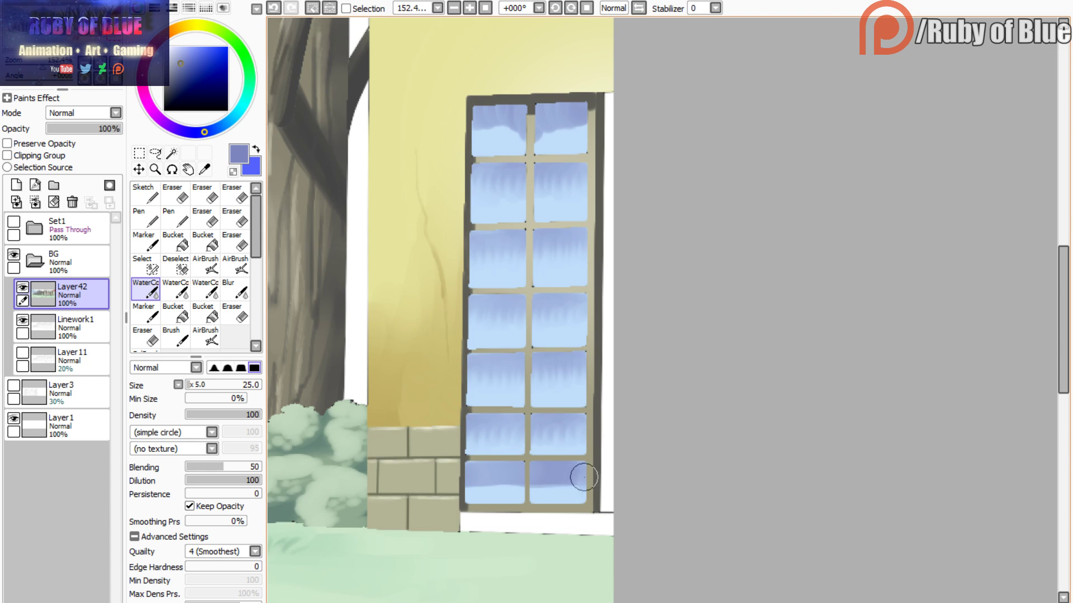
{"action": "mouse_move", "coordinate": [584, 477]}
{"action": "left_mouse_down"}
{"action": "mouse_move", "coordinate": [574, 497]}
{"action": "mouse_move", "coordinate": [555, 472]}
{"action": "mouse_move", "coordinate": [542, 503]}
{"action": "mouse_move", "coordinate": [532, 480]}
{"action": "mouse_move", "coordinate": [515, 496]}
{"action": "mouse_move", "coordinate": [506, 473]}
{"action": "mouse_move", "coordinate": [479, 487]}
{"action": "mouse_move", "coordinate": [519, 481]}
{"action": "left_mouse_up"}
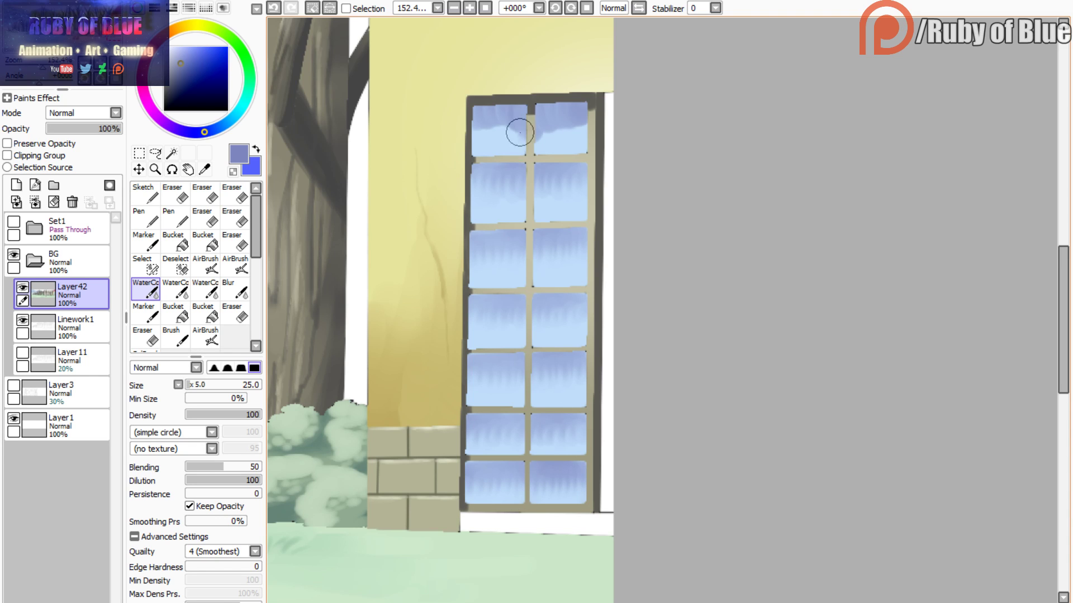
{"action": "mouse_move", "coordinate": [519, 132]}
{"action": "left_mouse_down"}
{"action": "mouse_move", "coordinate": [503, 125]}
{"action": "mouse_move", "coordinate": [485, 143]}
{"action": "left_mouse_up"}
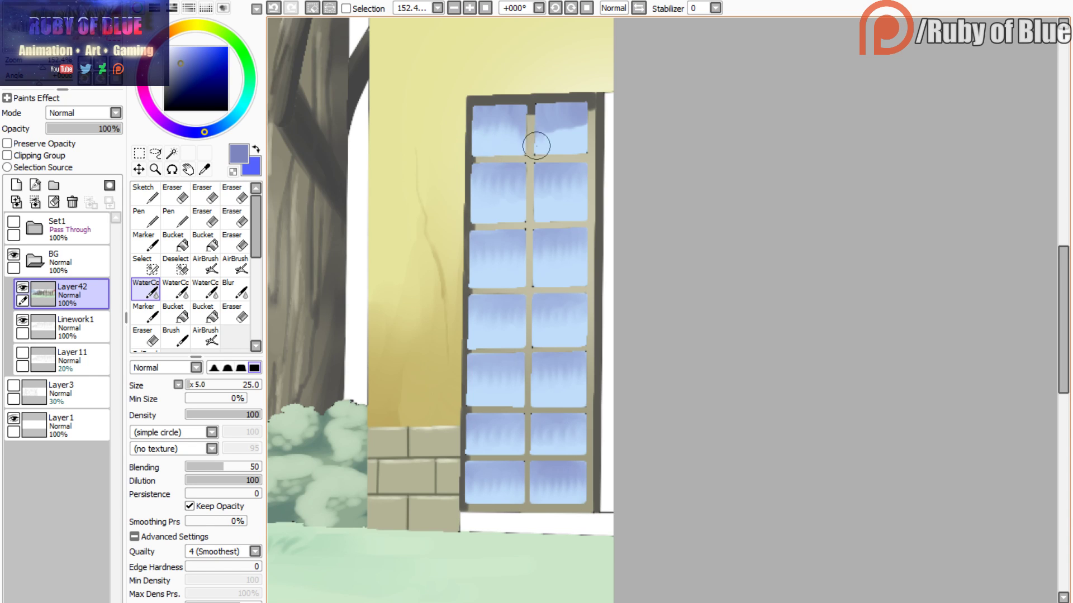
{"action": "mouse_move", "coordinate": [553, 117]}
{"action": "left_mouse_down"}
{"action": "mouse_move", "coordinate": [570, 125]}
{"action": "mouse_move", "coordinate": [588, 114]}
{"action": "left_mouse_up"}
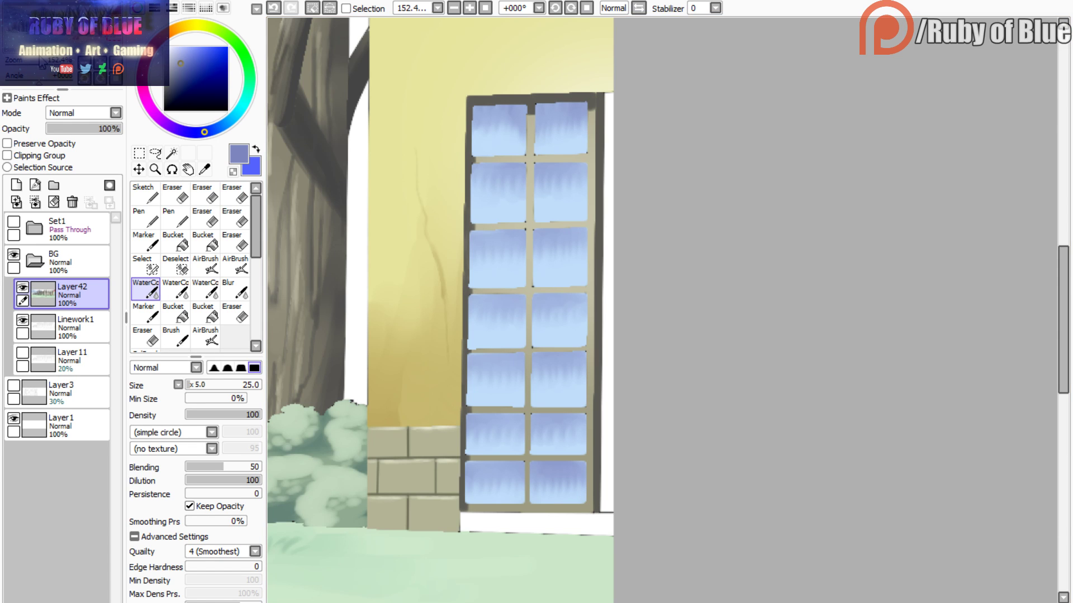
- Airbrush a soft white glow at size 370 over the window panes, strongest in the upper rows and fading downward
{"action": "left_click_drag", "start_coordinate": [182, 69], "coordinate": [115, 37]}
{"action": "left_click", "coordinate": [205, 337]}
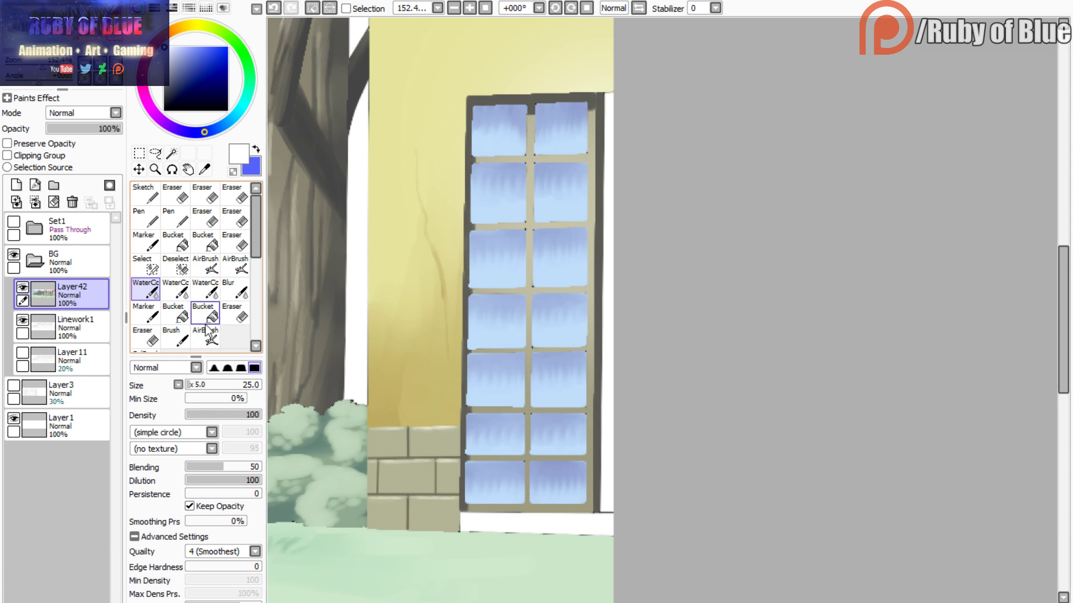
{"action": "left_click_drag", "start_coordinate": [211, 385], "coordinate": [241, 386]}
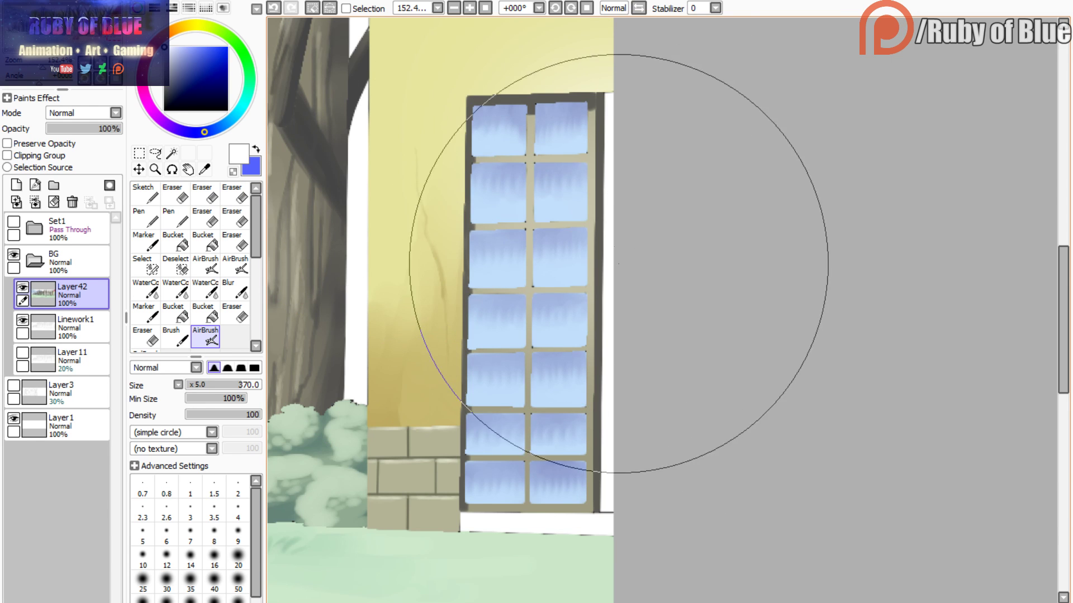
{"action": "mouse_move", "coordinate": [616, 192]}
{"action": "left_mouse_down"}
{"action": "mouse_move", "coordinate": [599, 163]}
{"action": "mouse_move", "coordinate": [621, 329]}
{"action": "left_mouse_up"}
{"action": "key", "text": "ctrl+z"}
{"action": "mouse_move", "coordinate": [492, 167]}
{"action": "left_mouse_down"}
{"action": "mouse_move", "coordinate": [611, 280]}
{"action": "mouse_move", "coordinate": [575, 337]}
{"action": "left_mouse_up"}
- Select the white sill strip beneath the window from the linework, fill it with light beige on Layer42, and clear the selection
{"action": "mouse_move", "coordinate": [45, 60]}
{"action": "left_mouse_down"}
{"action": "mouse_move", "coordinate": [25, 63]}
{"action": "mouse_move", "coordinate": [44, 74]}
{"action": "left_mouse_up"}
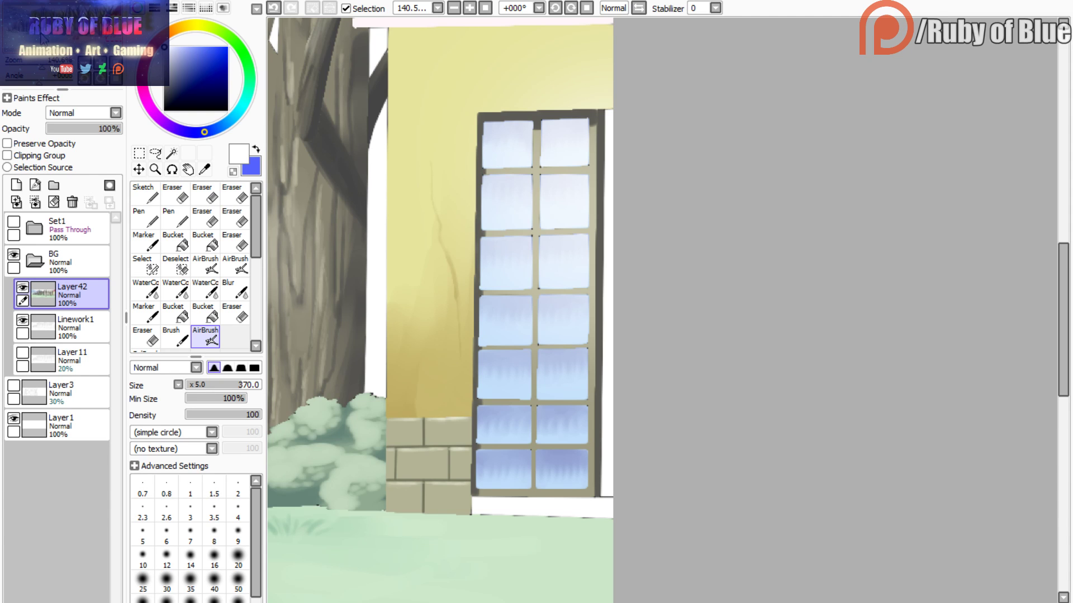
{"action": "left_click", "coordinate": [23, 287]}
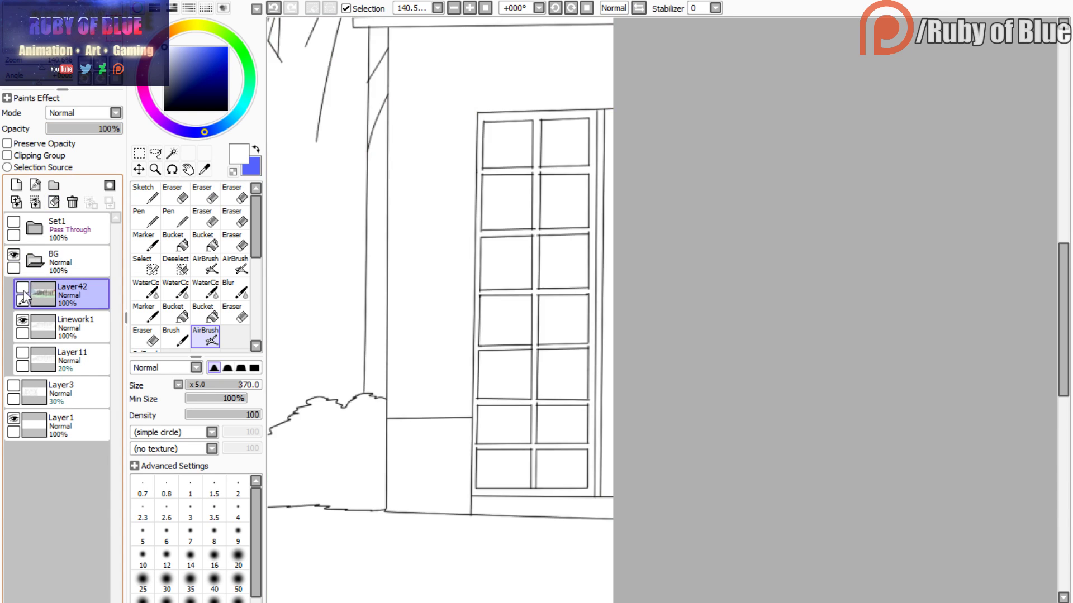
{"action": "key", "text": "w"}
{"action": "left_click", "coordinate": [478, 509]}
{"action": "left_click", "coordinate": [22, 287]}
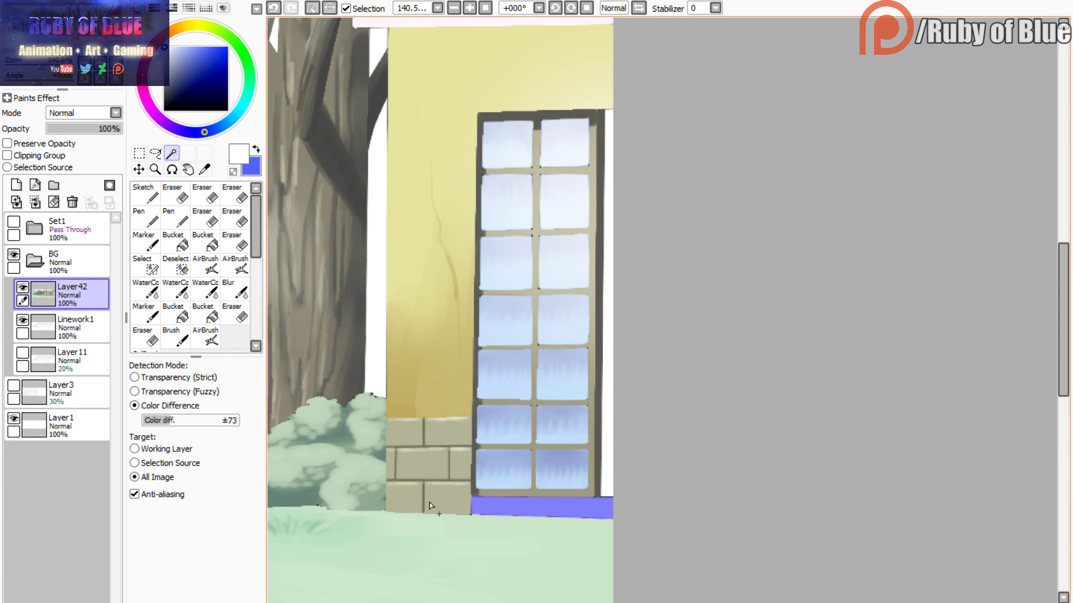
{"action": "left_click", "coordinate": [442, 496], "text": "alt"}
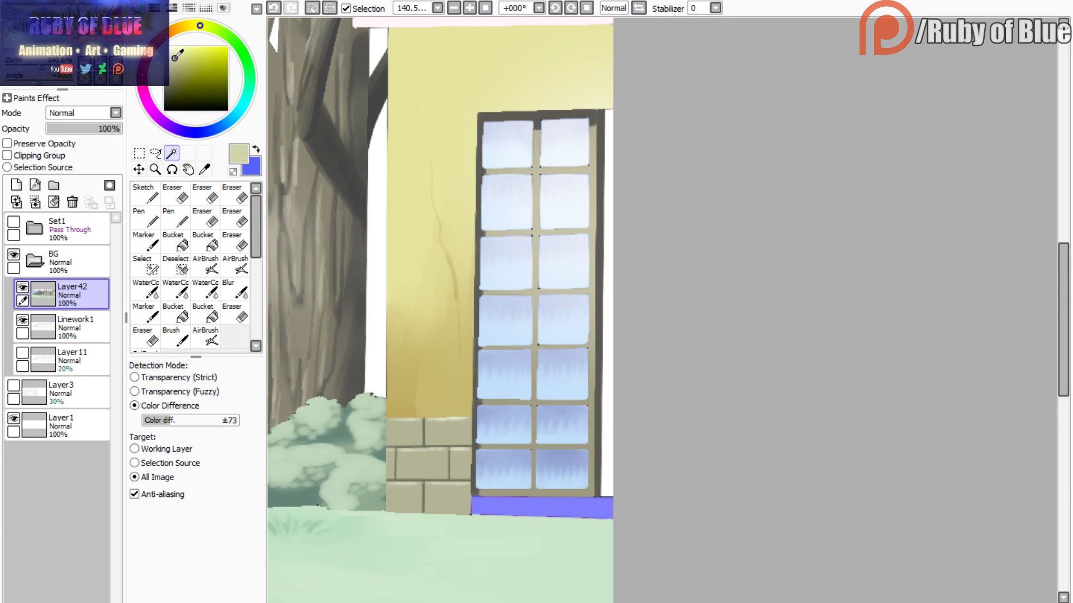
{"action": "left_click", "coordinate": [146, 241]}
{"action": "left_click", "coordinate": [524, 500]}
{"action": "left_click_drag", "start_coordinate": [177, 60], "coordinate": [171, 58]}
{"action": "left_click", "coordinate": [588, 447]}
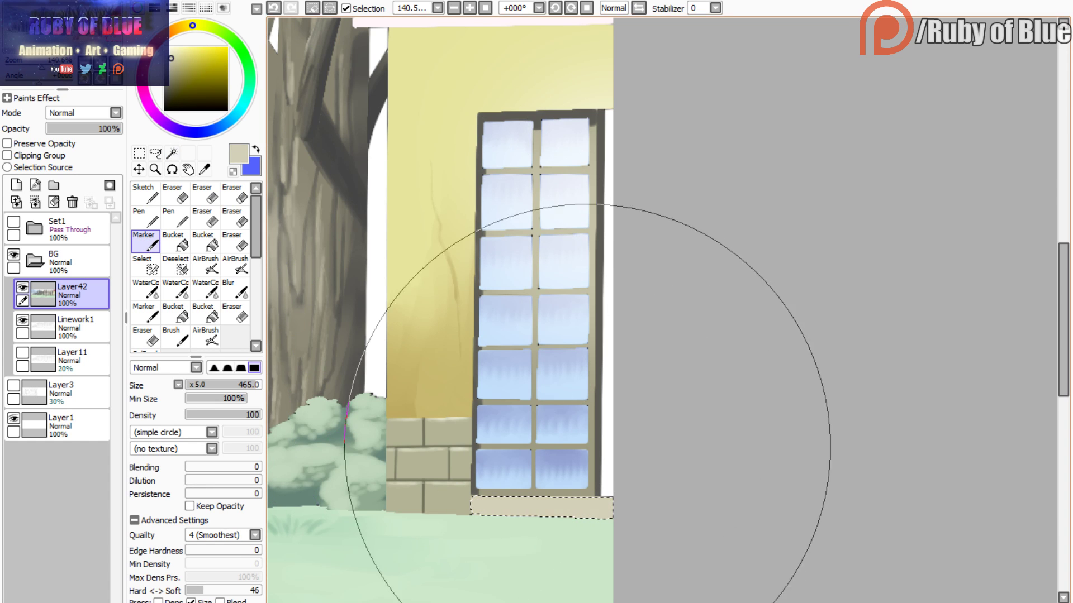
{"action": "left_click", "coordinate": [311, 9]}
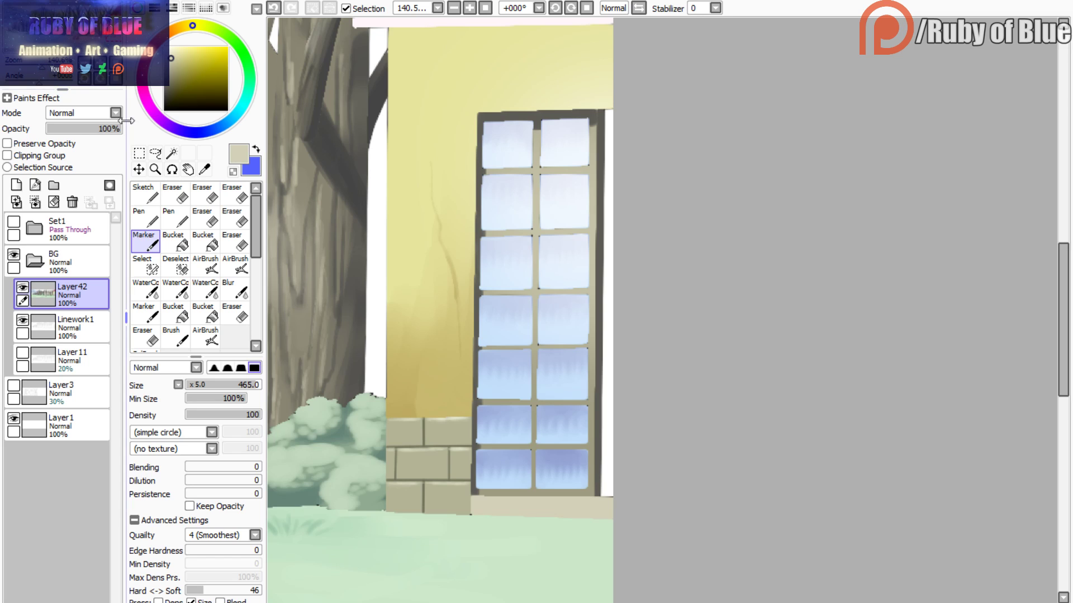
- Select the narrow vertical strip beside the window frame at the canvas edge and fill it with dark slate blue
{"action": "left_click", "coordinate": [22, 287]}
{"action": "key", "text": "w"}
{"action": "left_click", "coordinate": [607, 302]}
{"action": "left_click", "coordinate": [22, 287]}
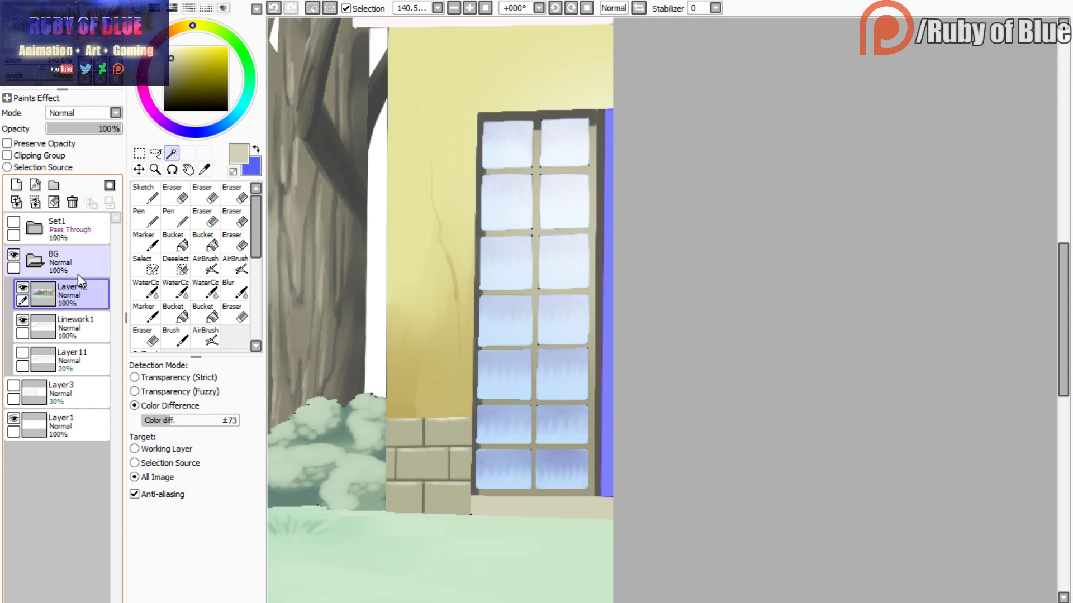
{"action": "left_click", "coordinate": [144, 313]}
{"action": "left_click_drag", "start_coordinate": [199, 135], "coordinate": [204, 139]}
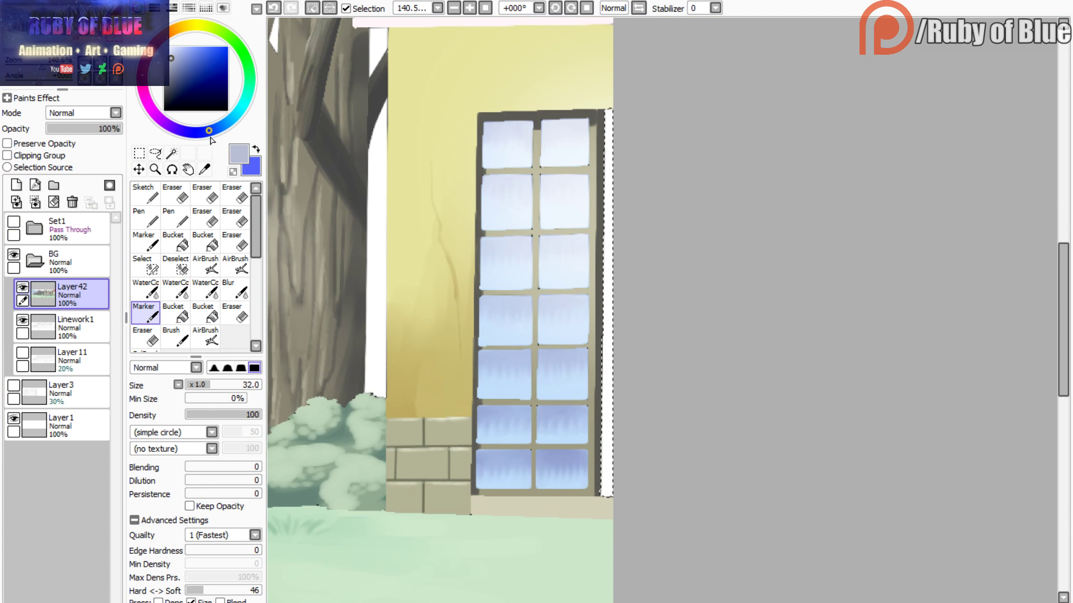
{"action": "left_click_drag", "start_coordinate": [182, 71], "coordinate": [180, 74]}
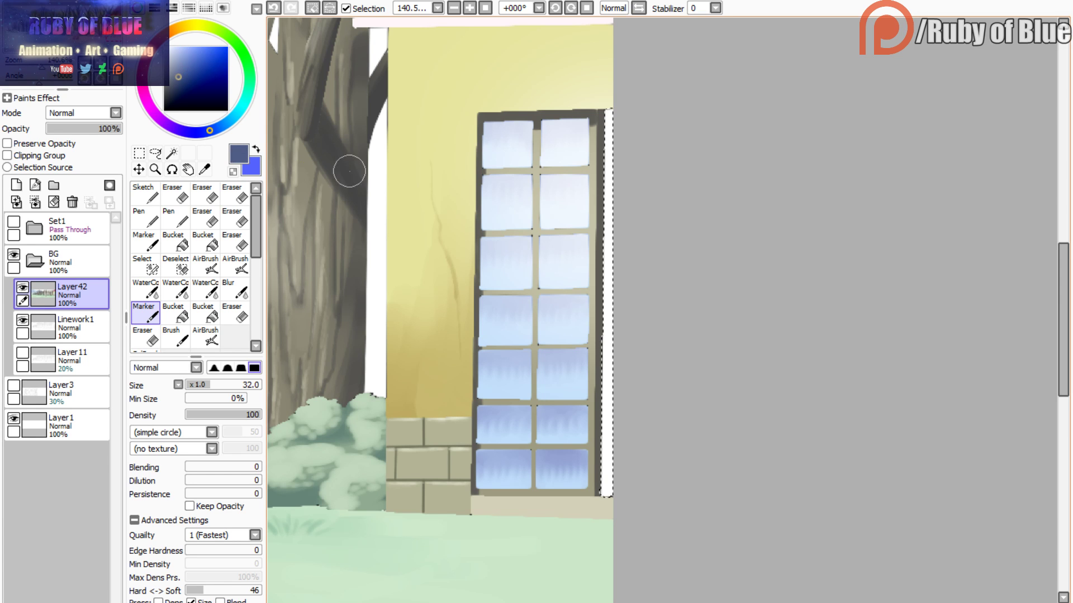
{"action": "left_click_drag", "start_coordinate": [598, 73], "coordinate": [562, 383]}
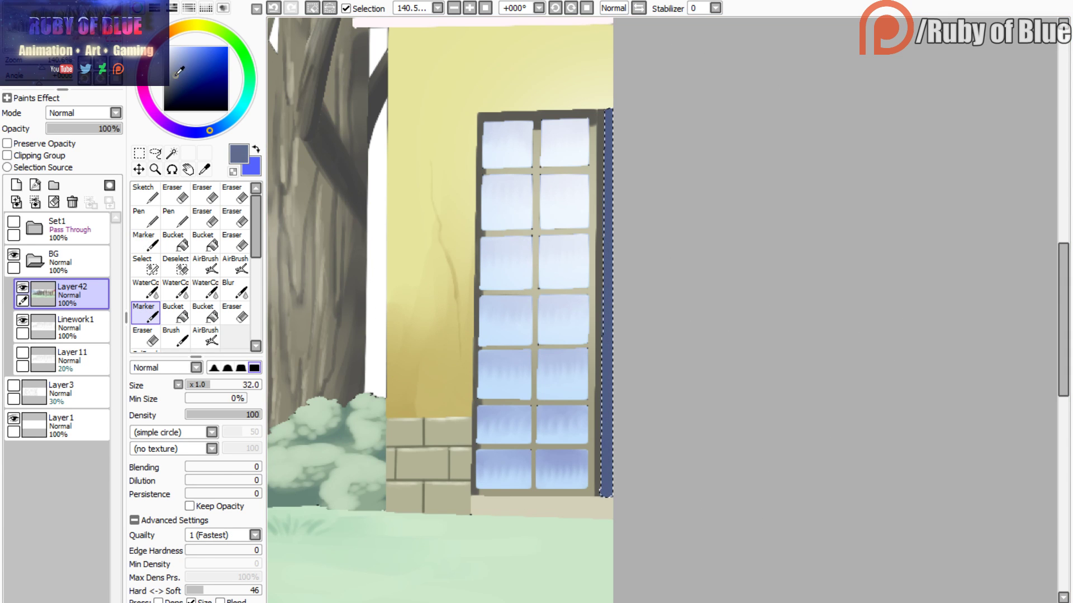
- Airbrush a pale yellow highlight at size 95 onto the upper part of the slate-blue strip, and clear the selection
{"action": "key", "text": "m"}
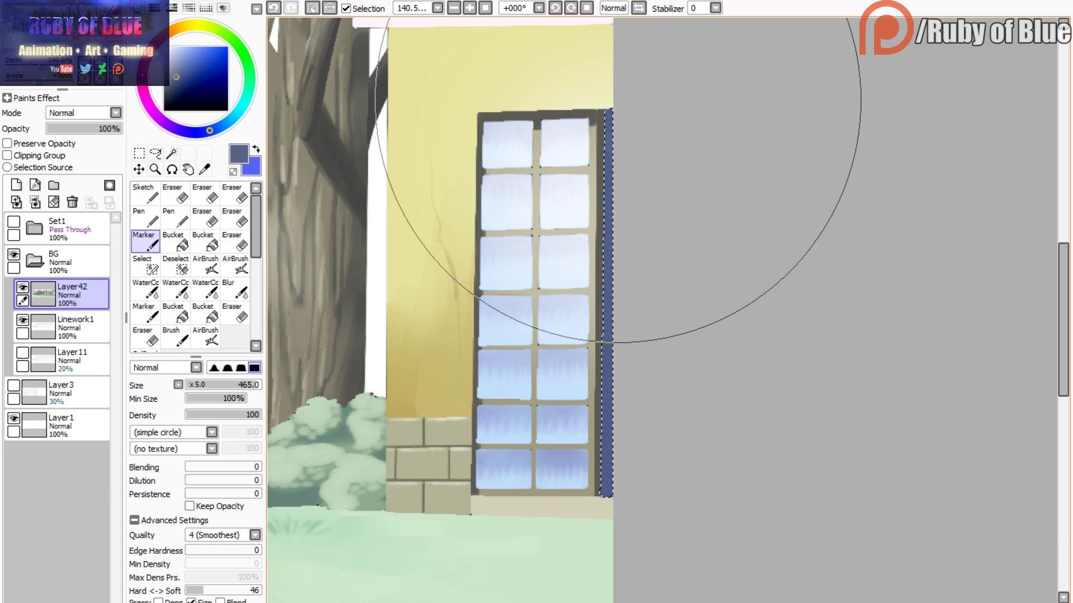
{"action": "left_click", "coordinate": [190, 25]}
{"action": "left_click_drag", "start_coordinate": [180, 51], "coordinate": [173, 47]}
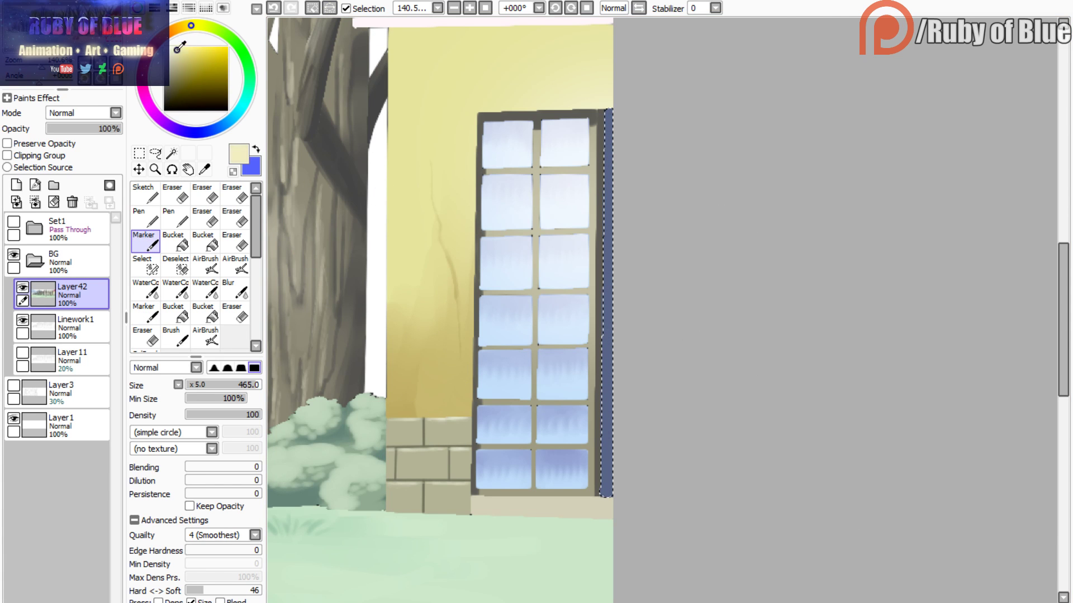
{"action": "left_click", "coordinate": [205, 337]}
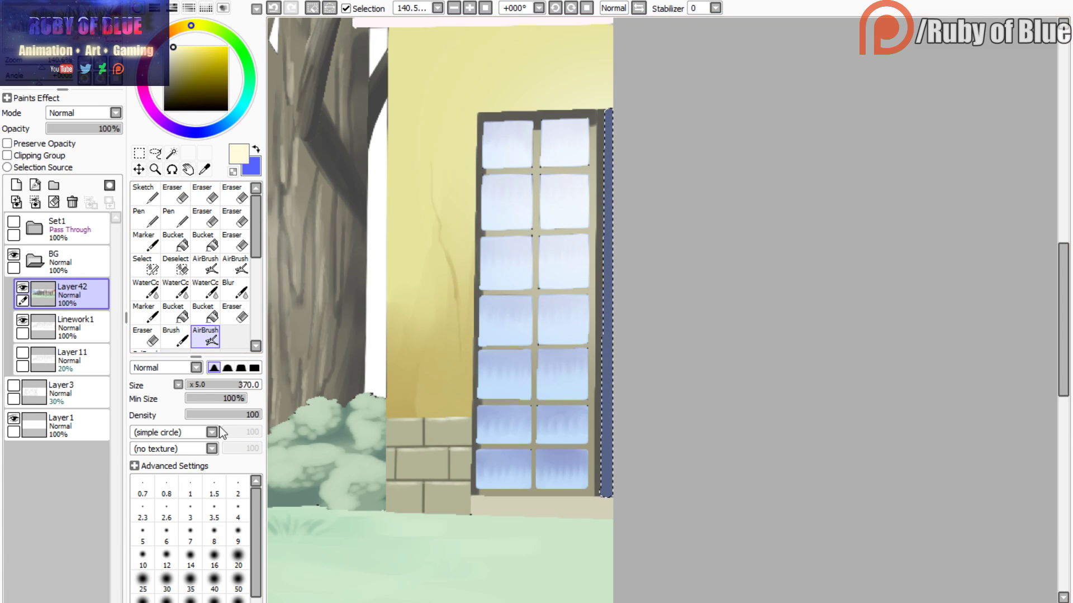
{"action": "left_click_drag", "start_coordinate": [235, 384], "coordinate": [202, 384]}
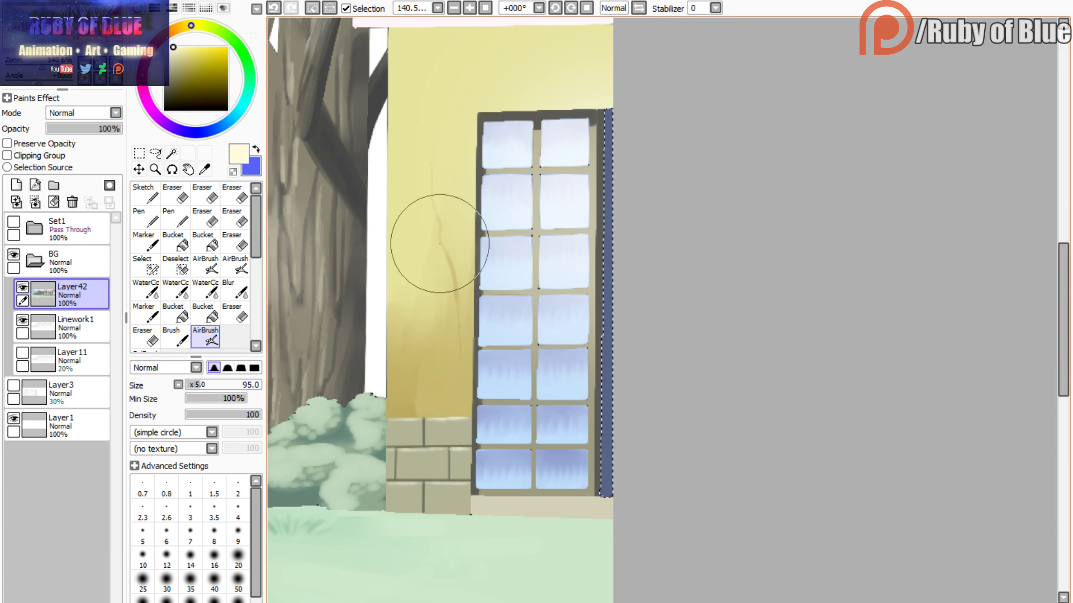
{"action": "left_click", "coordinate": [312, 8]}
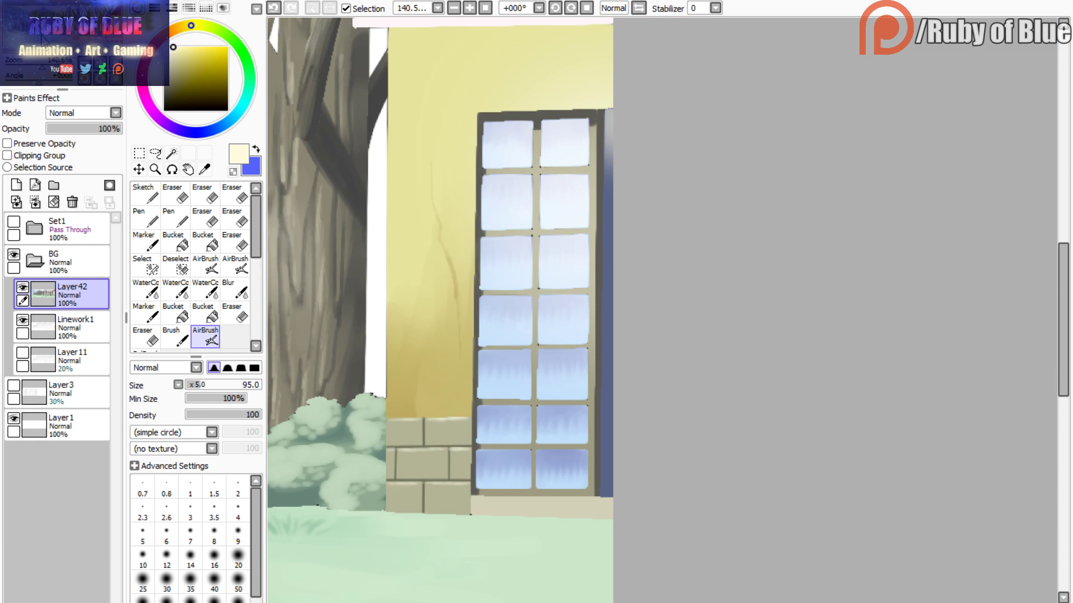
{"action": "left_click", "coordinate": [273, 8]}
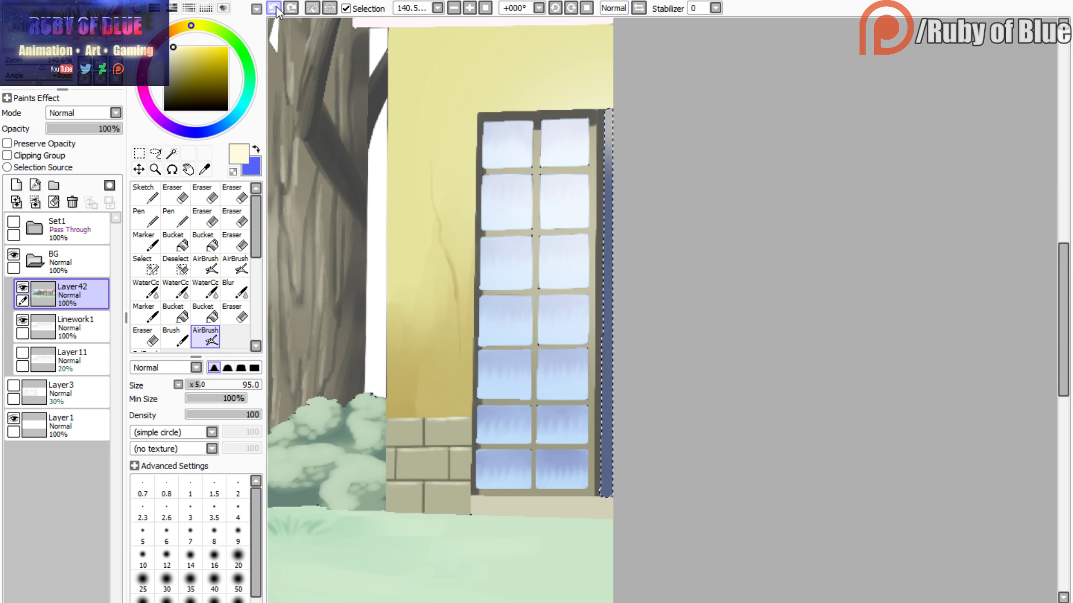
{"action": "left_click", "coordinate": [278, 7]}
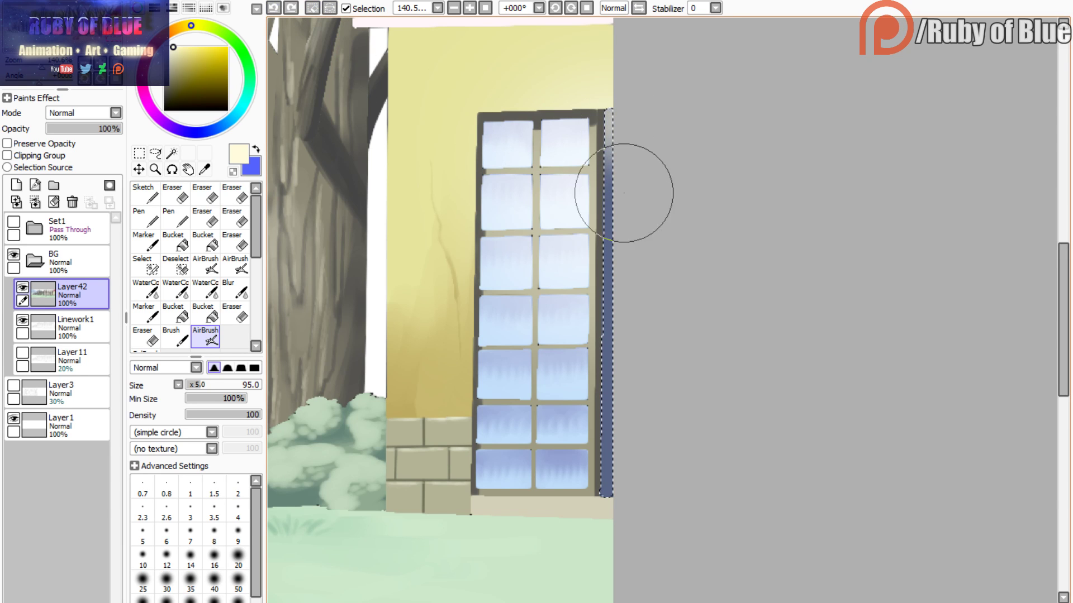
{"action": "left_click_drag", "start_coordinate": [627, 194], "coordinate": [610, 132]}
{"action": "left_click", "coordinate": [314, 7]}
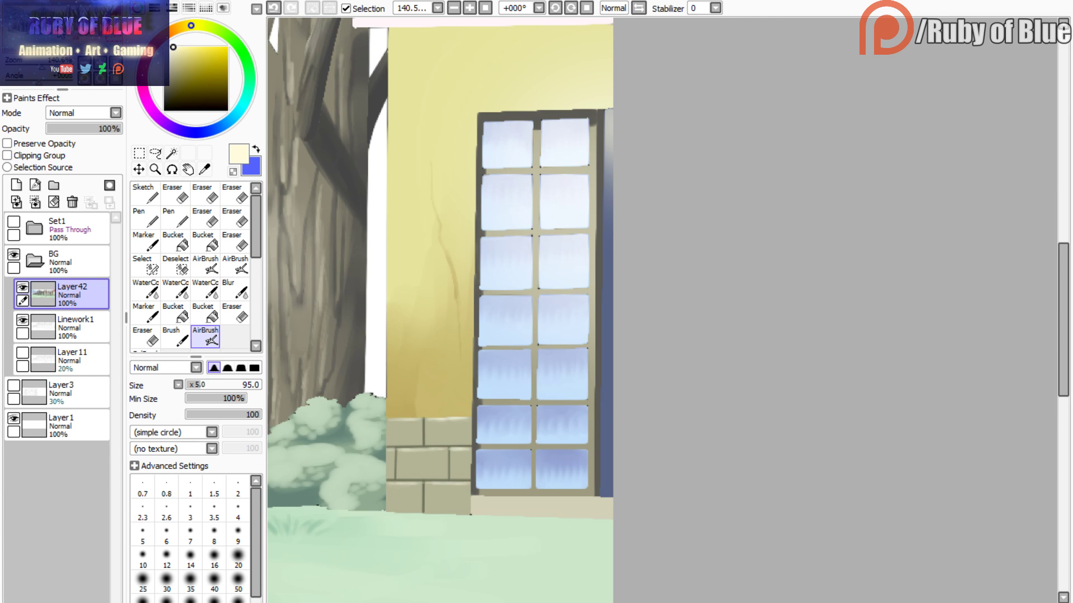
- Try to select the sky above the mountains and trees from the linework with Layer42 hidden
{"action": "mouse_move", "coordinate": [55, 35]}
{"action": "left_mouse_down"}
{"action": "mouse_move", "coordinate": [38, 66]}
{"action": "mouse_move", "coordinate": [44, 37]}
{"action": "left_mouse_up"}
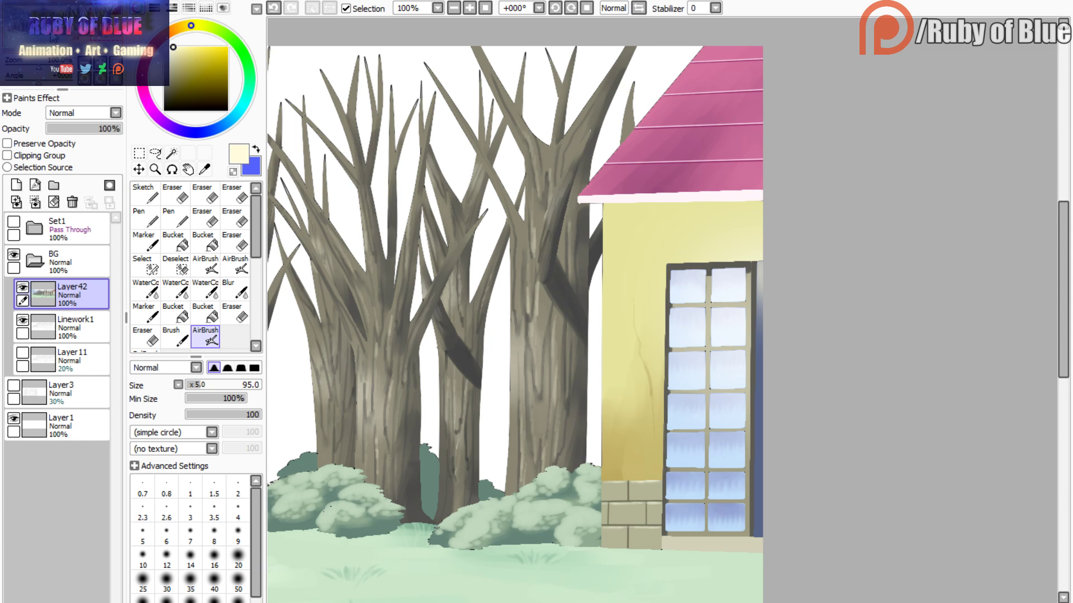
{"action": "left_click_drag", "start_coordinate": [50, 33], "coordinate": [37, 59]}
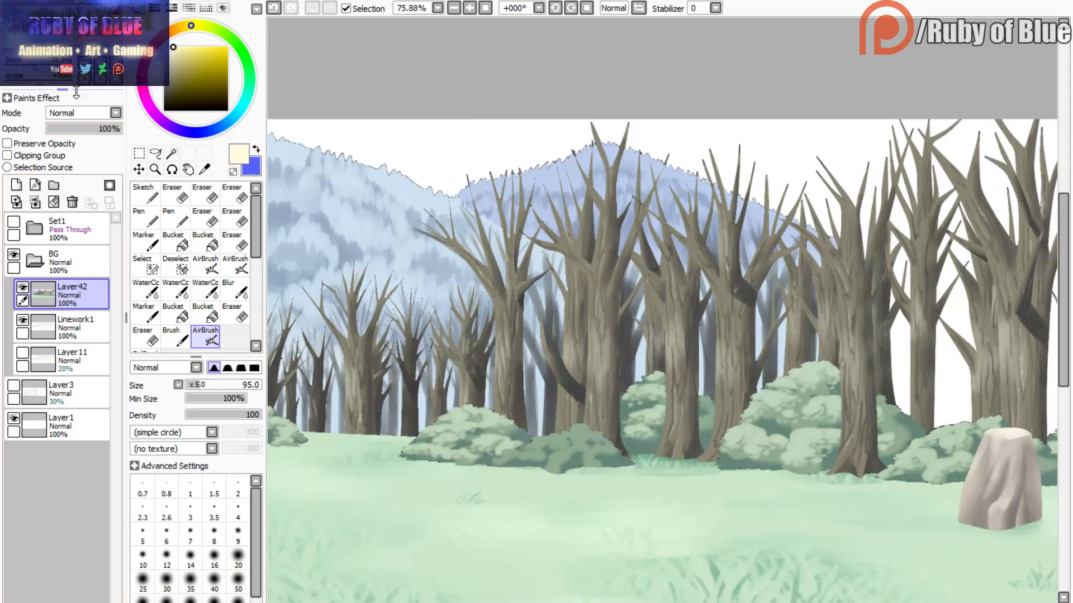
{"action": "left_click", "coordinate": [22, 288]}
{"action": "left_click", "coordinate": [171, 152]}
{"action": "left_click", "coordinate": [339, 139]}
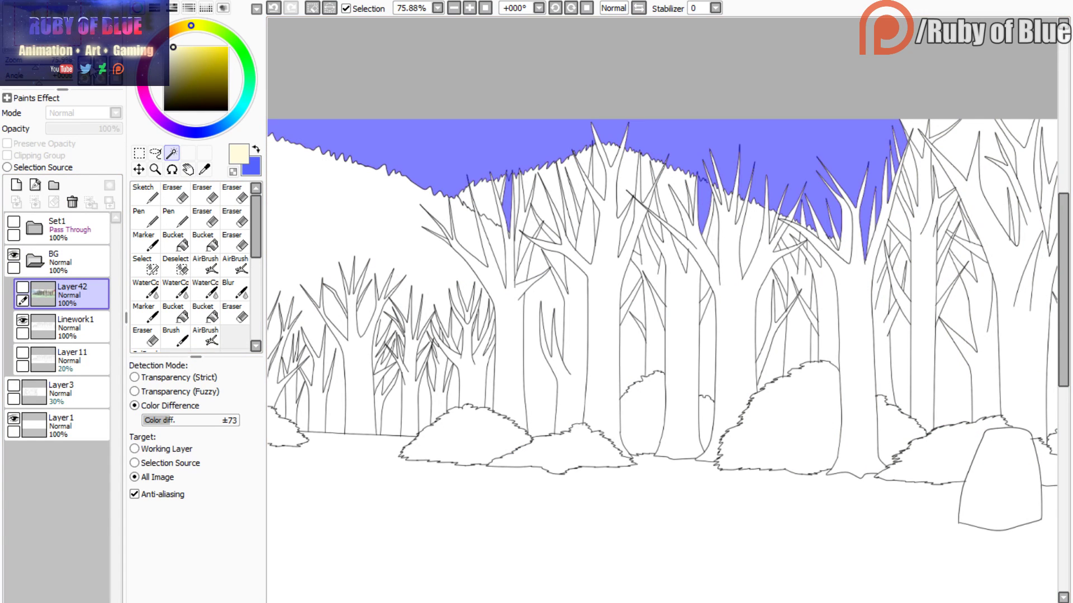
{"action": "left_click", "coordinate": [312, 8]}
{"action": "key", "text": "a"}
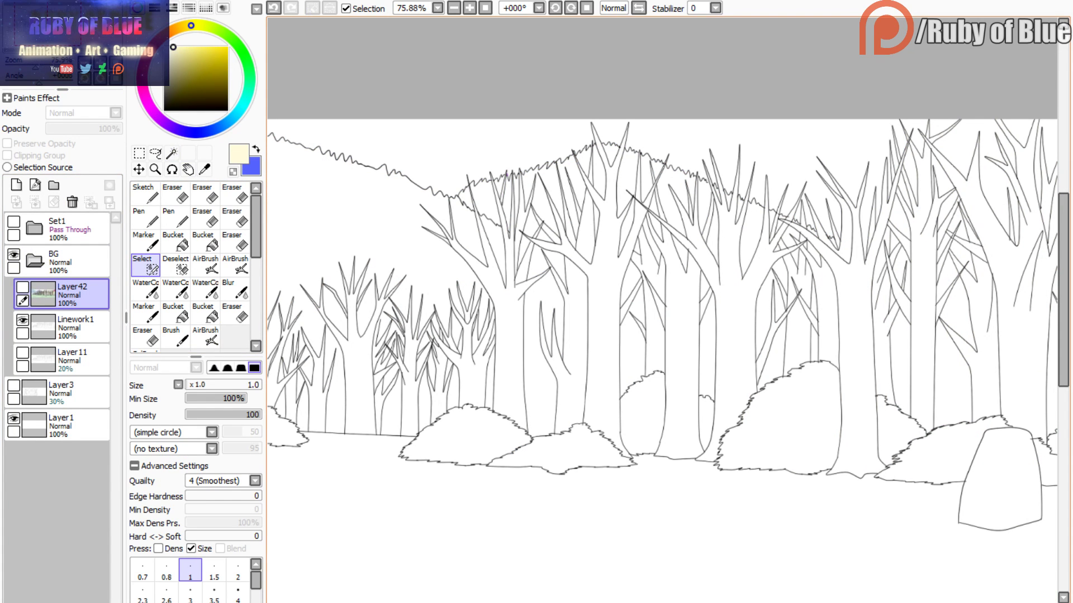
{"action": "left_click", "coordinate": [507, 174]}
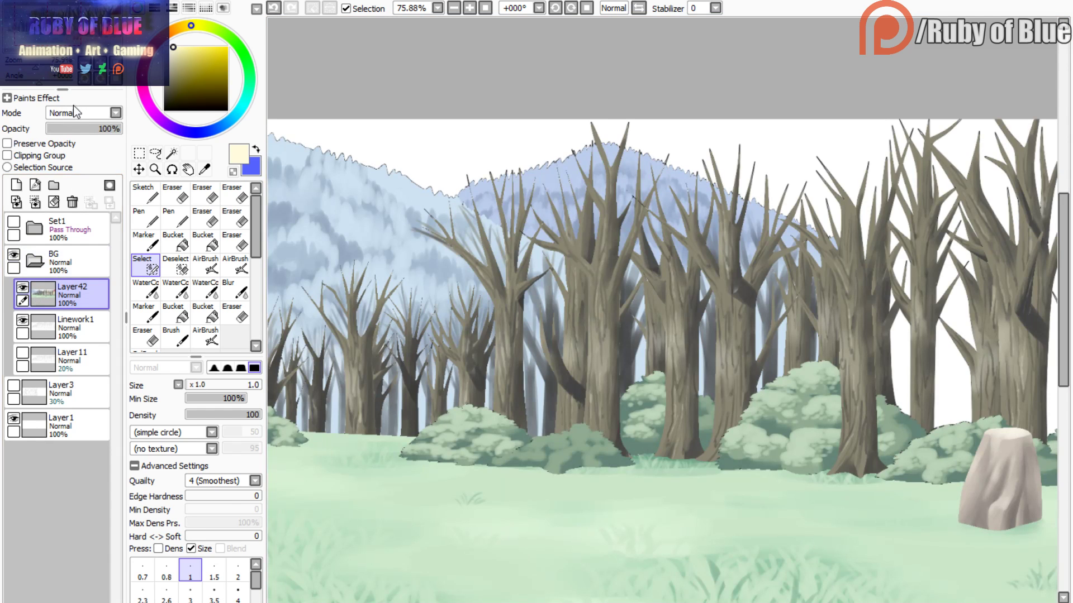
- Hide Linework1, add a new layer beneath Layer42, and fill it with greyish brown sampled from a tree trunk
{"action": "left_click", "coordinate": [25, 330]}
{"action": "left_click", "coordinate": [23, 321]}
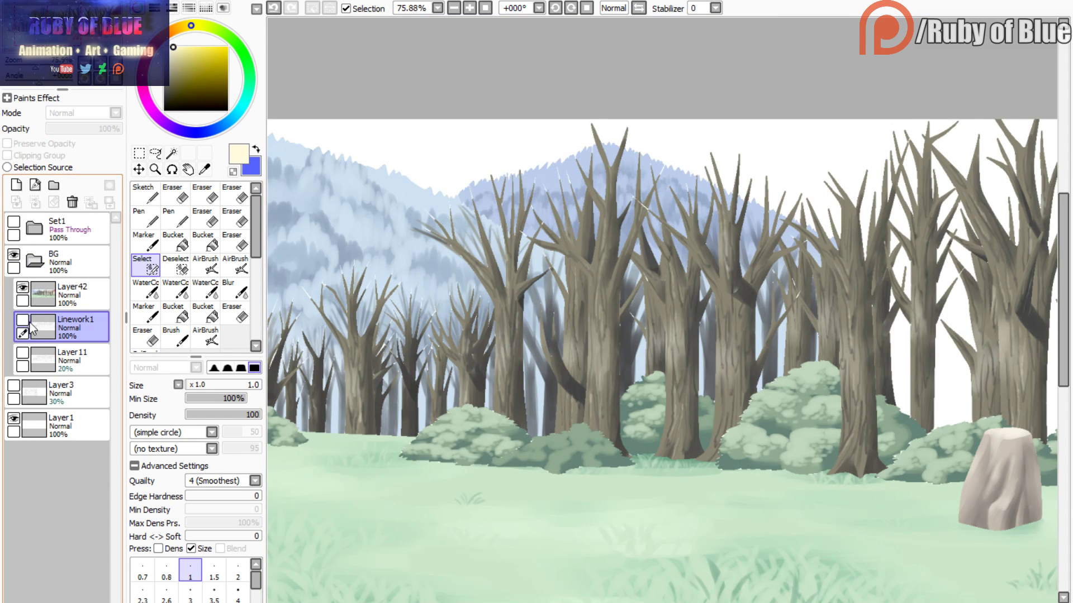
{"action": "left_click", "coordinate": [17, 185]}
{"action": "scroll", "coordinate": [693, 309], "scroll_direction": "down", "scroll_amount": 3}
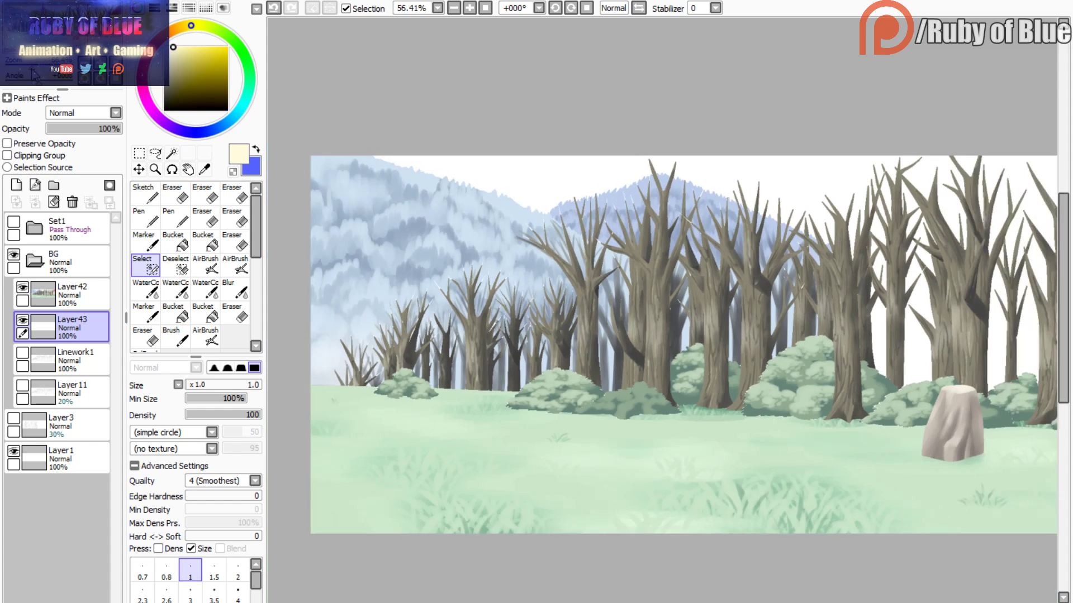
{"action": "scroll", "coordinate": [536, 363], "scroll_direction": "up", "scroll_amount": 4}
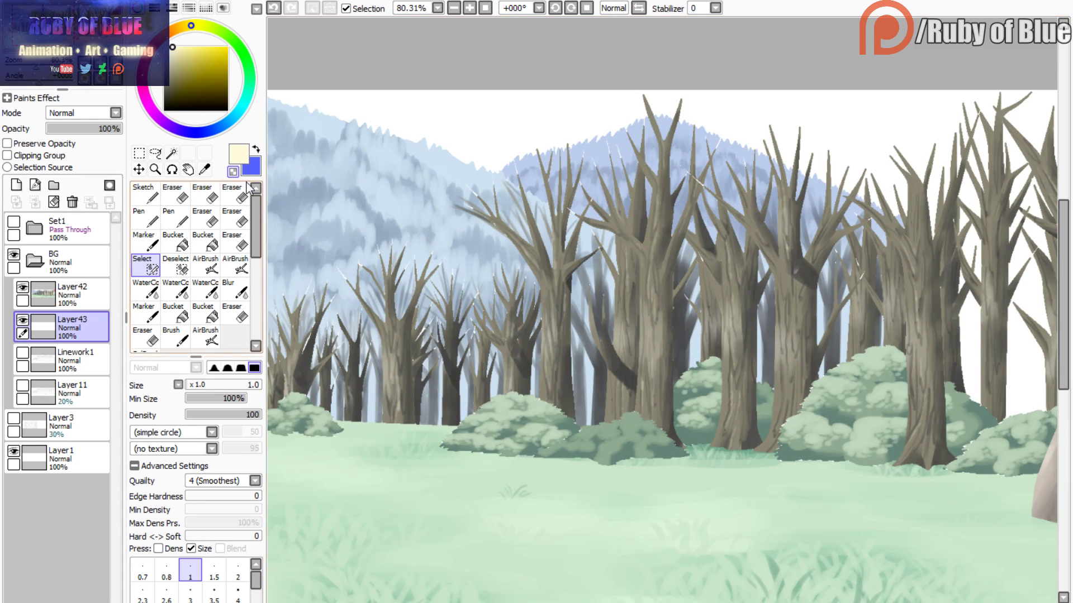
{"action": "left_click", "coordinate": [148, 314]}
{"action": "right_click", "coordinate": [410, 314]}
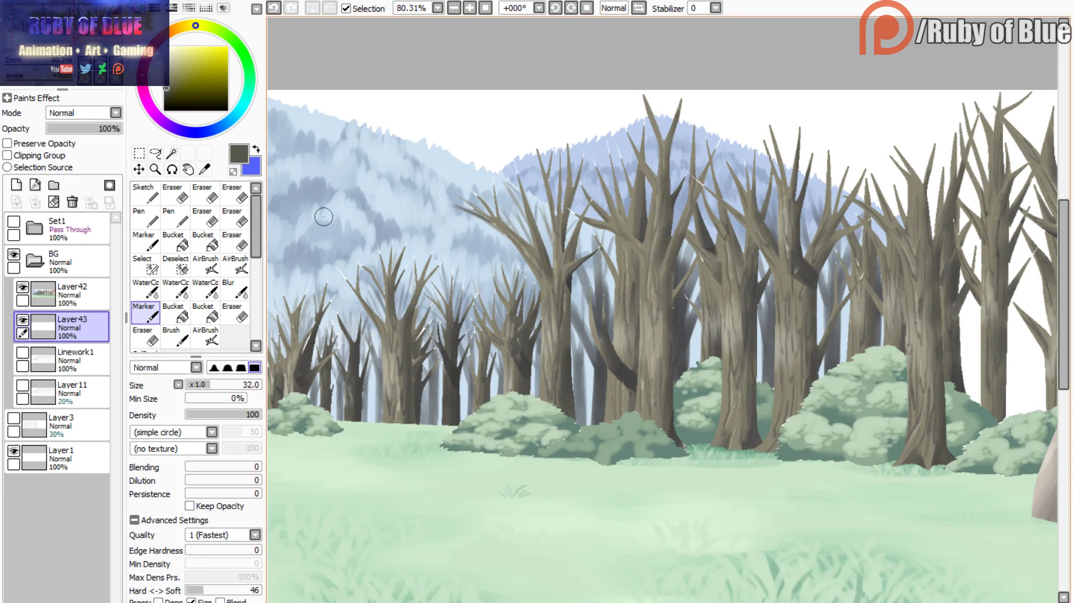
{"action": "right_click", "coordinate": [438, 305]}
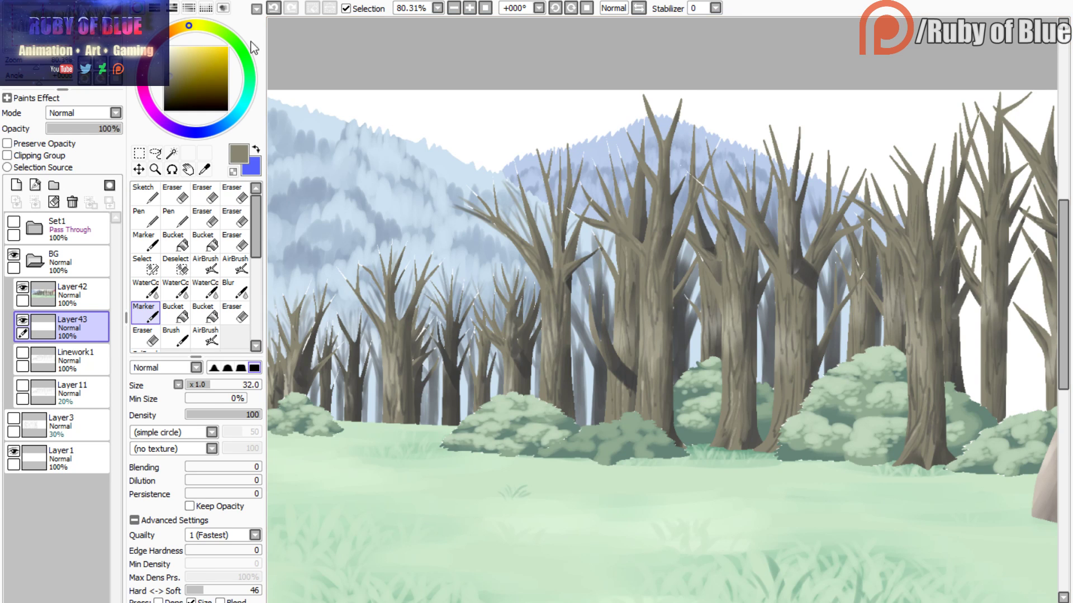
{"action": "key", "text": "ctrl+f"}
- Erase the brown fill from the sky and mountains on Layer43 with a size 240 eraser
{"action": "mouse_move", "coordinate": [75, 34]}
{"action": "left_mouse_down"}
{"action": "mouse_move", "coordinate": [61, 34]}
{"action": "mouse_move", "coordinate": [116, 35]}
{"action": "mouse_move", "coordinate": [69, 36]}
{"action": "mouse_move", "coordinate": [93, 36]}
{"action": "left_mouse_up"}
{"action": "right_click", "coordinate": [458, 239]}
{"action": "mouse_move", "coordinate": [37, 61]}
{"action": "left_mouse_down"}
{"action": "mouse_move", "coordinate": [28, 63]}
{"action": "mouse_move", "coordinate": [34, 33]}
{"action": "left_mouse_up"}
{"action": "left_click", "coordinate": [234, 241]}
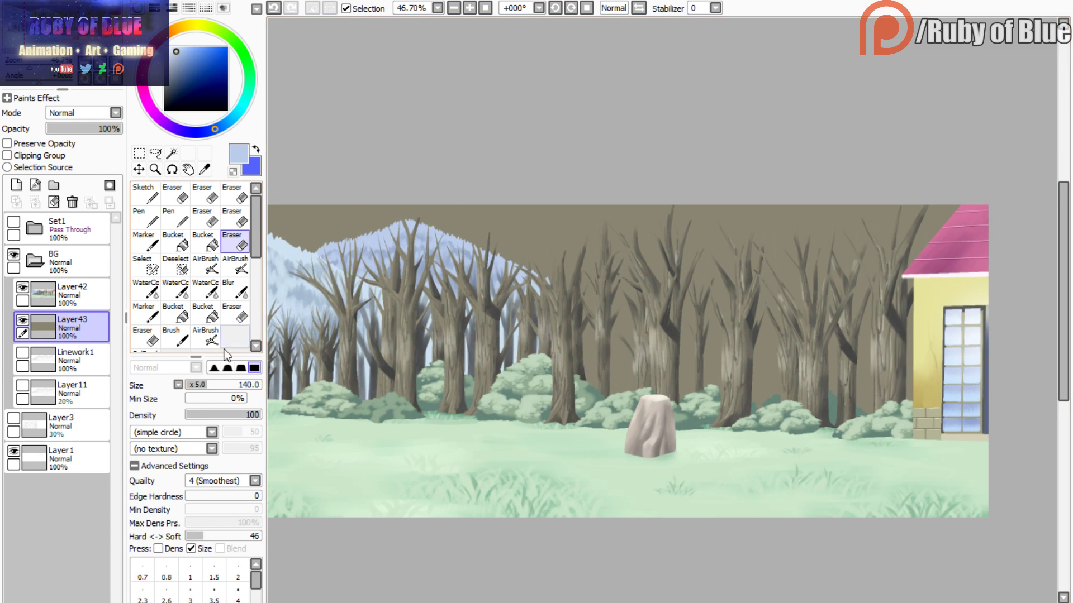
{"action": "left_click_drag", "start_coordinate": [216, 385], "coordinate": [223, 385]}
{"action": "mouse_move", "coordinate": [503, 235]}
{"action": "left_mouse_down"}
{"action": "mouse_move", "coordinate": [582, 185]}
{"action": "mouse_move", "coordinate": [743, 426]}
{"action": "mouse_move", "coordinate": [770, 278]}
{"action": "mouse_move", "coordinate": [822, 180]}
{"action": "mouse_move", "coordinate": [948, 351]}
{"action": "mouse_move", "coordinate": [961, 198]}
{"action": "left_mouse_up"}
{"action": "mouse_move", "coordinate": [423, 164]}
{"action": "left_mouse_down"}
{"action": "mouse_move", "coordinate": [473, 232]}
{"action": "mouse_move", "coordinate": [358, 166]}
{"action": "left_mouse_up"}
{"action": "left_click_drag", "start_coordinate": [308, 137], "coordinate": [445, 116]}
{"action": "mouse_move", "coordinate": [464, 167]}
{"action": "left_mouse_down"}
{"action": "mouse_move", "coordinate": [436, 218]}
{"action": "mouse_move", "coordinate": [343, 179]}
{"action": "mouse_move", "coordinate": [304, 188]}
{"action": "left_mouse_up"}
{"action": "left_click_drag", "start_coordinate": [55, 33], "coordinate": [44, 33]}
{"action": "mouse_move", "coordinate": [30, 67]}
{"action": "left_mouse_down"}
{"action": "mouse_move", "coordinate": [45, 68]}
{"action": "mouse_move", "coordinate": [42, 32]}
{"action": "mouse_move", "coordinate": [43, 71]}
{"action": "left_mouse_up"}
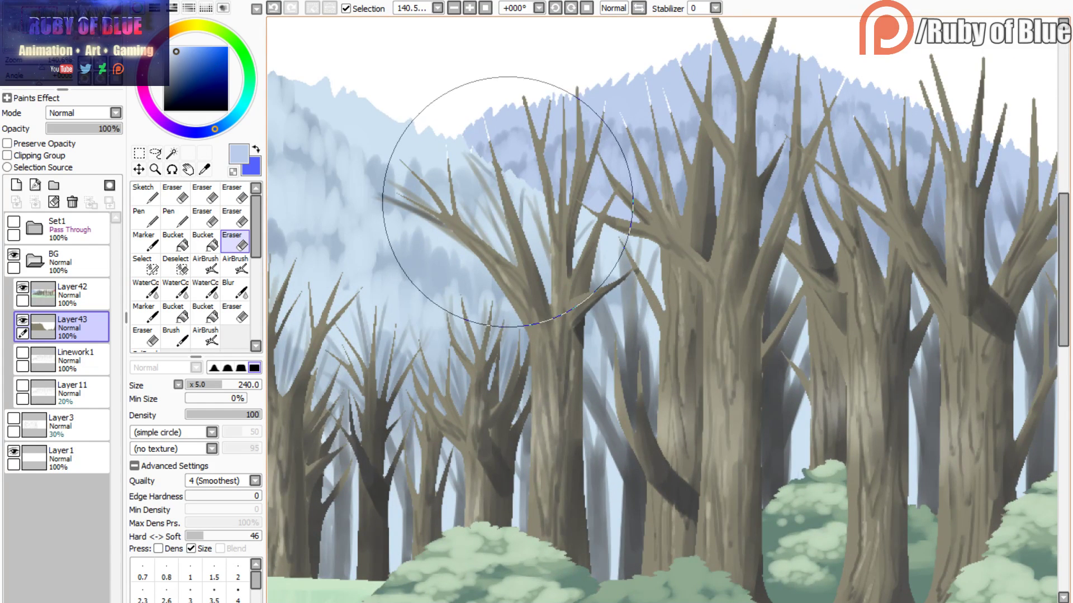
- Paint sampled bark brown over the white slivers on the branch tips in front of the mountains with the size 32 Marker
{"action": "right_click", "coordinate": [508, 200]}
{"action": "key", "text": "b"}
{"action": "mouse_move", "coordinate": [484, 119]}
{"action": "left_mouse_down"}
{"action": "mouse_move", "coordinate": [493, 161]}
{"action": "mouse_move", "coordinate": [452, 171]}
{"action": "mouse_move", "coordinate": [470, 162]}
{"action": "mouse_move", "coordinate": [445, 163]}
{"action": "mouse_move", "coordinate": [460, 156]}
{"action": "mouse_move", "coordinate": [469, 172]}
{"action": "mouse_move", "coordinate": [486, 136]}
{"action": "mouse_move", "coordinate": [508, 141]}
{"action": "left_mouse_up"}
{"action": "key", "text": "ctrl+z"}
{"action": "scroll", "coordinate": [445, 162], "scroll_direction": "up", "scroll_amount": 3}
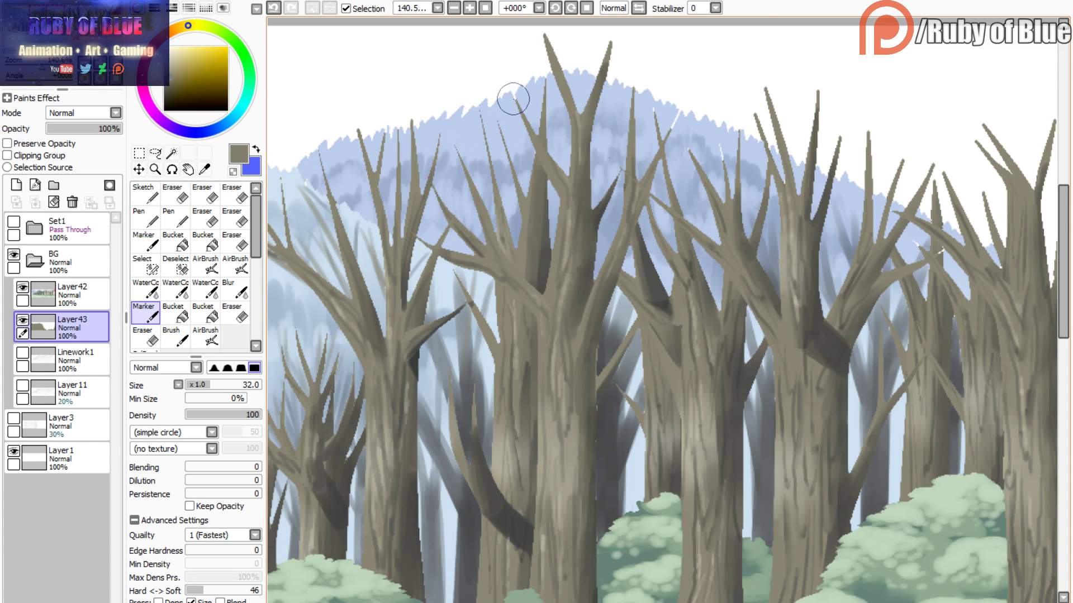
{"action": "left_click_drag", "start_coordinate": [679, 112], "coordinate": [669, 129]}
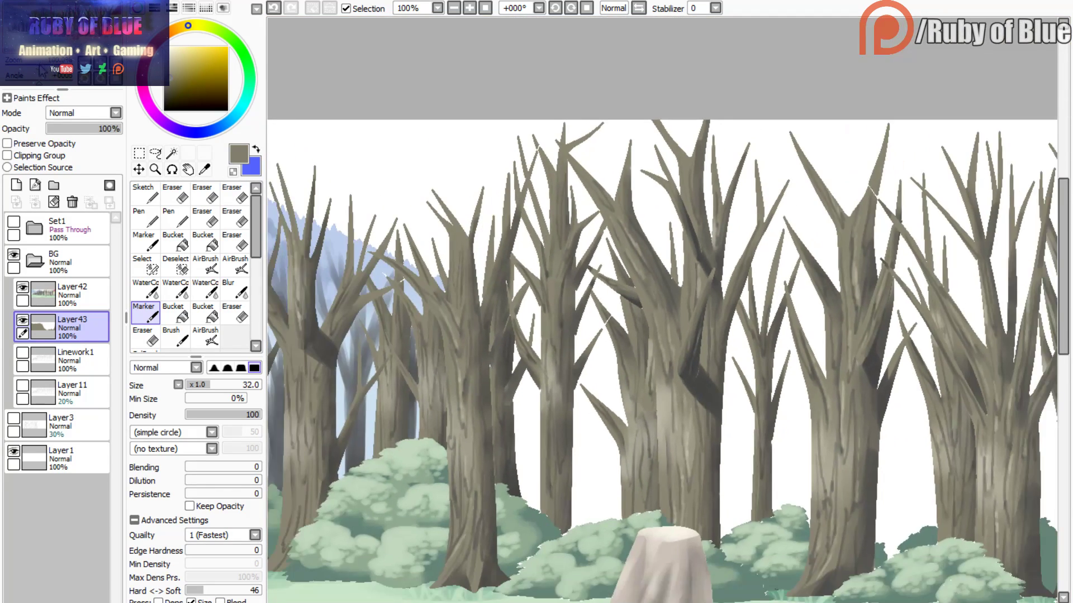
- Cover the white gaps on the branches of the trees behind the stump with bark brown on Layer43
{"action": "left_click_drag", "start_coordinate": [39, 66], "coordinate": [40, 66]}
{"action": "left_click_drag", "start_coordinate": [72, 51], "coordinate": [72, 55]}
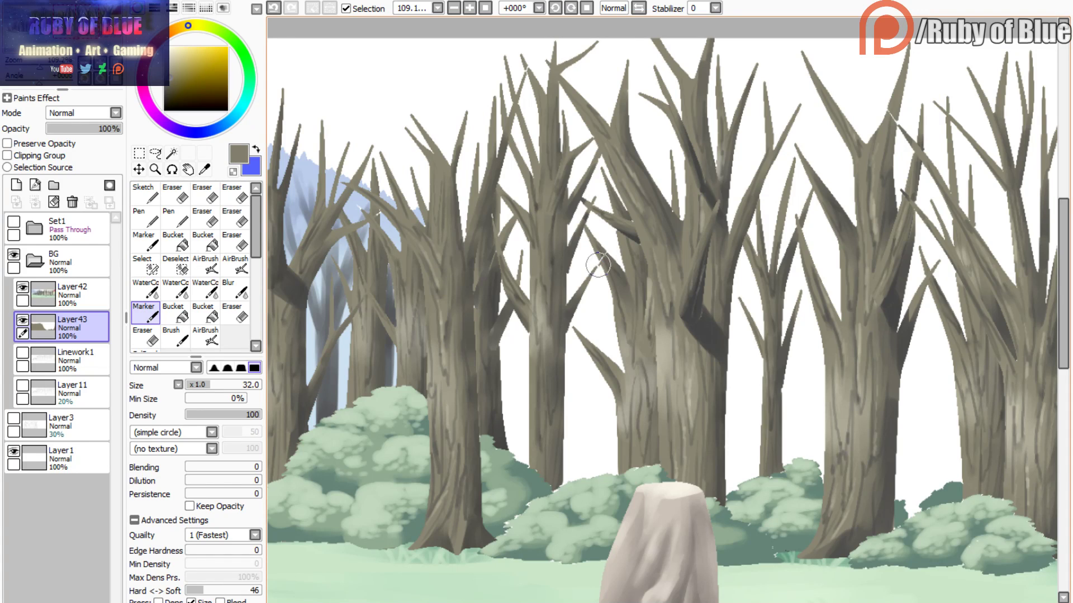
{"action": "key", "text": "ctrl+z"}
{"action": "mouse_move", "coordinate": [604, 256]}
{"action": "left_mouse_down"}
{"action": "mouse_move", "coordinate": [628, 228]}
{"action": "mouse_move", "coordinate": [636, 248]}
{"action": "left_mouse_up"}
{"action": "left_click_drag", "start_coordinate": [898, 72], "coordinate": [308, 161]}
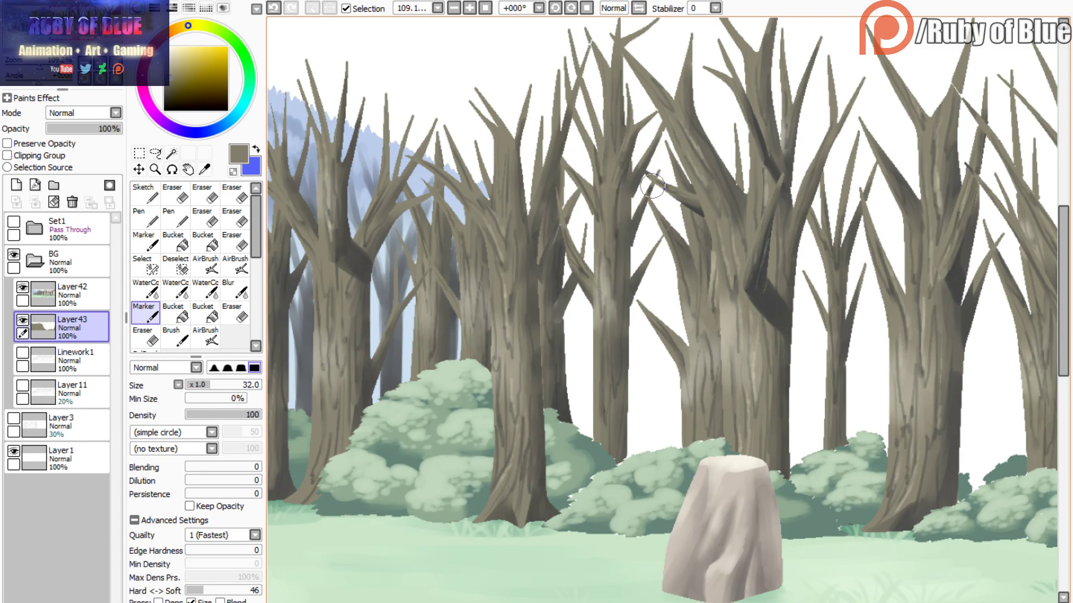
{"action": "key", "text": "ctrl+z"}
{"action": "key", "text": "ctrl+z"}
{"action": "mouse_move", "coordinate": [656, 179]}
{"action": "left_mouse_down"}
{"action": "mouse_move", "coordinate": [644, 201]}
{"action": "mouse_move", "coordinate": [666, 156]}
{"action": "left_mouse_up"}
{"action": "left_click_drag", "start_coordinate": [585, 233], "coordinate": [589, 211]}
{"action": "key", "text": "ctrl+z"}
{"action": "left_click_drag", "start_coordinate": [583, 250], "coordinate": [588, 211]}
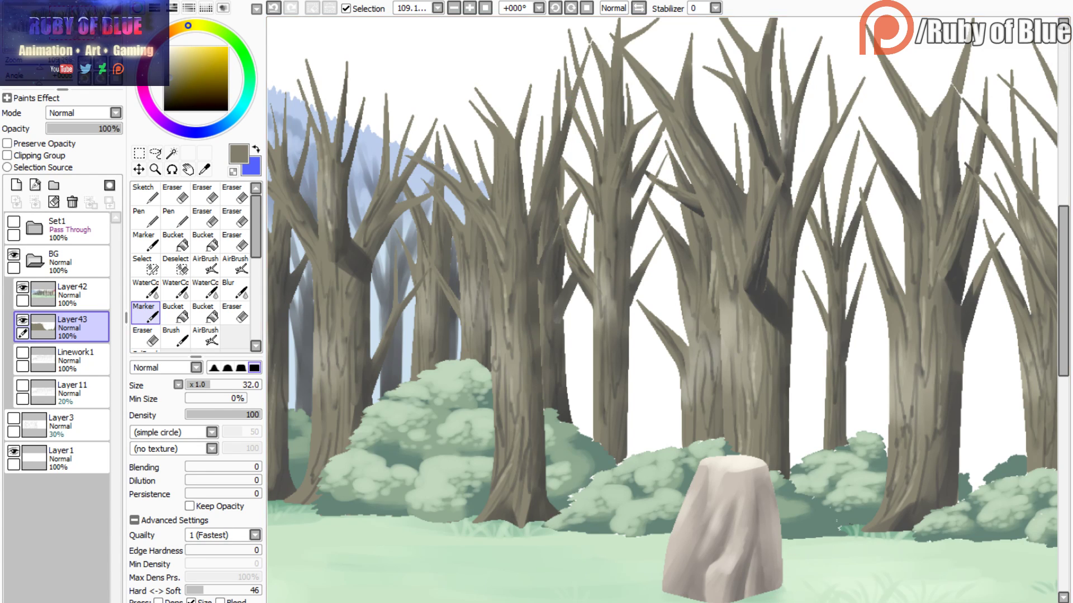
- Fill the tall, thin branch that reaches the canvas's upper edge with a bark brown Marker stroke
{"action": "scroll", "coordinate": [462, 180], "scroll_direction": "up", "scroll_amount": 3}
{"action": "mouse_move", "coordinate": [434, 191]}
{"action": "left_mouse_down"}
{"action": "mouse_move", "coordinate": [444, 166]}
{"action": "mouse_move", "coordinate": [432, 194]}
{"action": "mouse_move", "coordinate": [414, 166]}
{"action": "left_mouse_up"}
{"action": "key", "text": "ctrl+z"}
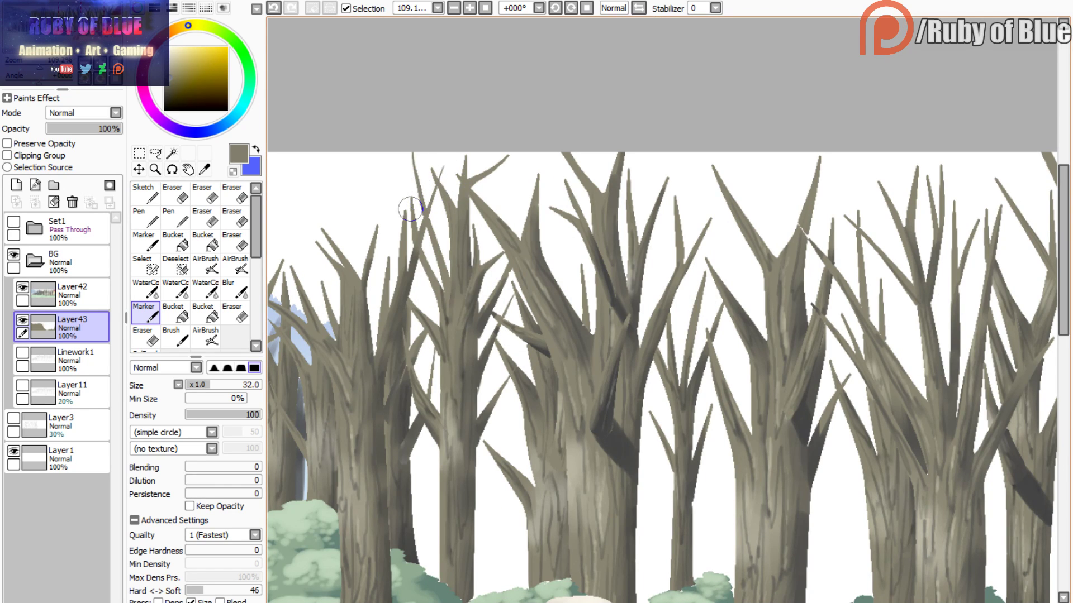
{"action": "left_click_drag", "start_coordinate": [420, 208], "coordinate": [413, 155]}
- Check the branches against Linework1, merge Layer42 down into Layer43, and hide the linework
{"action": "left_click", "coordinate": [34, 361]}
{"action": "left_click", "coordinate": [22, 353]}
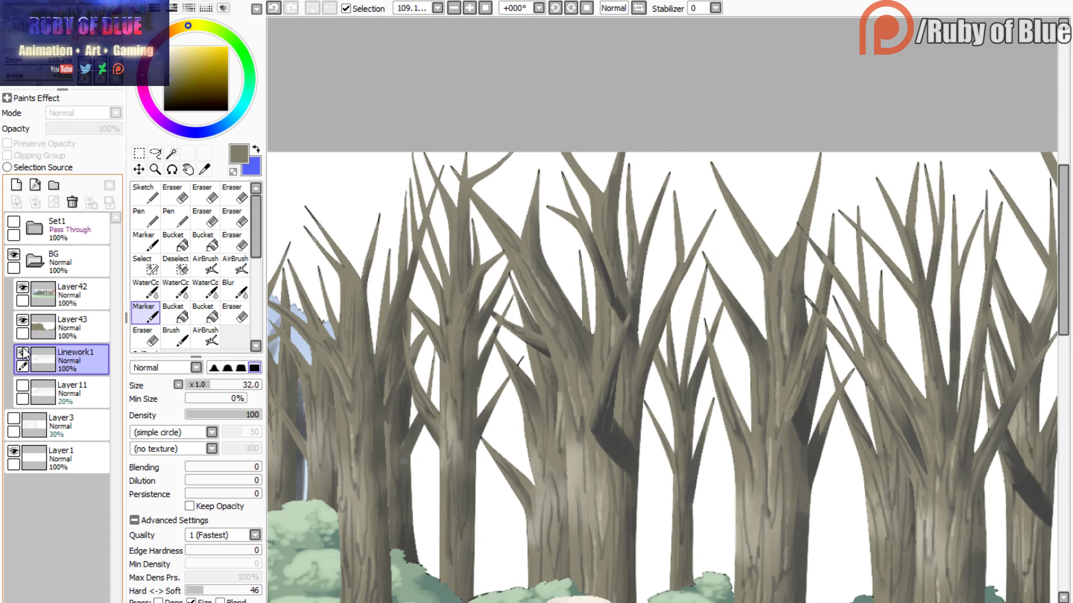
{"action": "left_click", "coordinate": [23, 353]}
{"action": "left_click", "coordinate": [22, 353]}
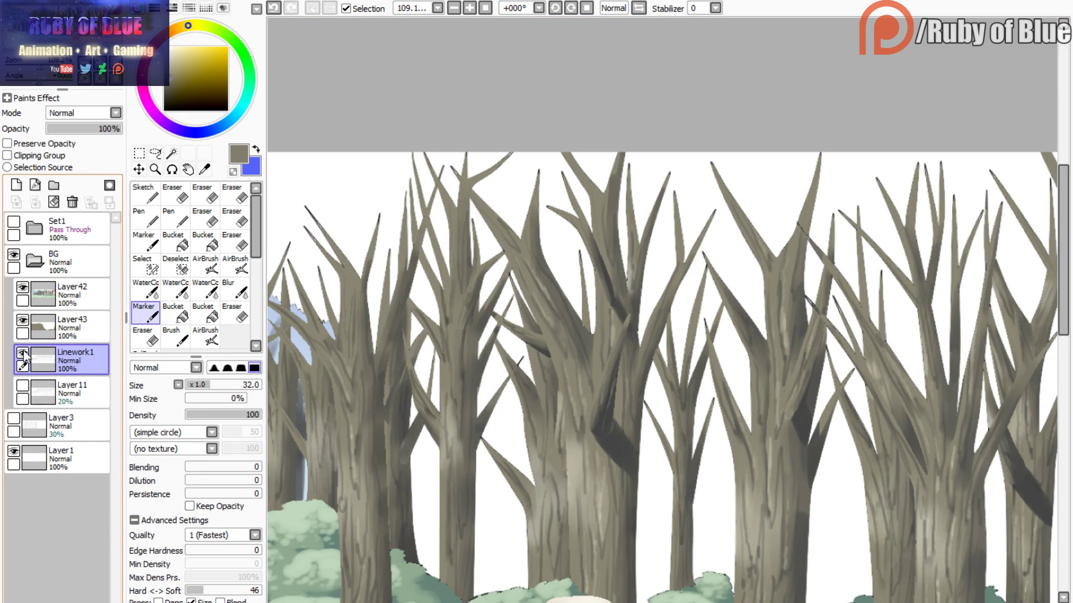
{"action": "left_click", "coordinate": [44, 297]}
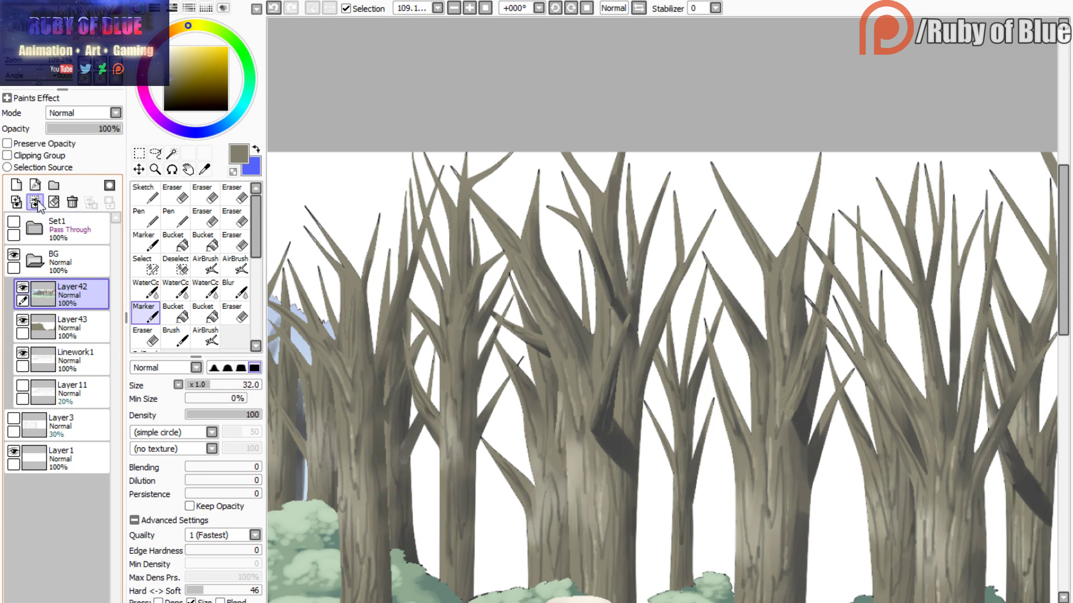
{"action": "left_click", "coordinate": [37, 201]}
{"action": "left_click_drag", "start_coordinate": [41, 67], "coordinate": [37, 67]}
{"action": "left_click_drag", "start_coordinate": [68, 24], "coordinate": [61, 24]}
{"action": "left_click", "coordinate": [22, 320]}
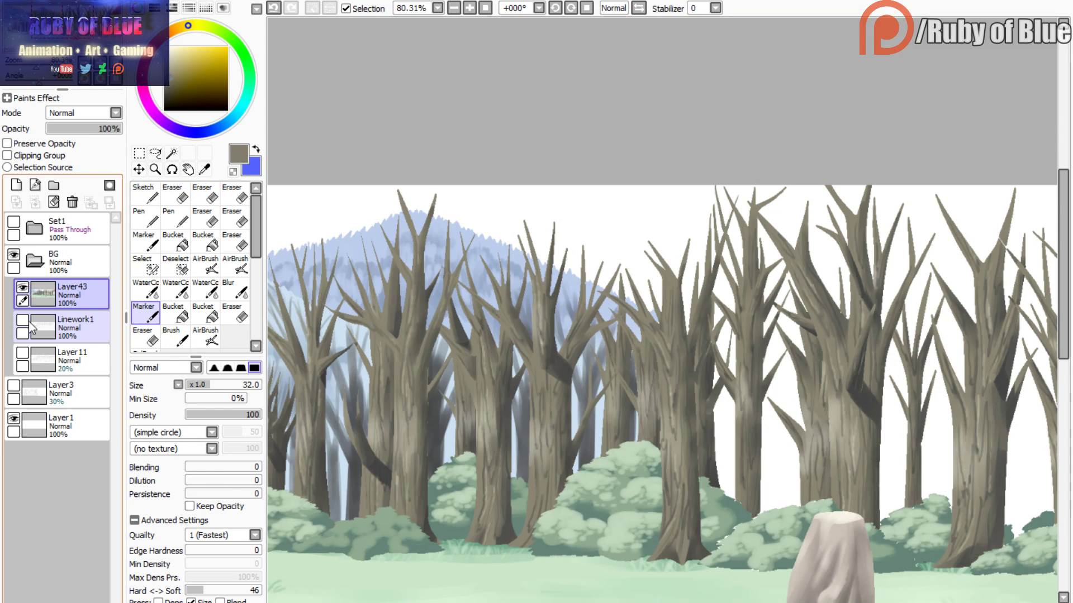
{"action": "left_click", "coordinate": [171, 153]}
{"action": "left_click", "coordinate": [350, 204]}
{"action": "left_click", "coordinate": [23, 321]}
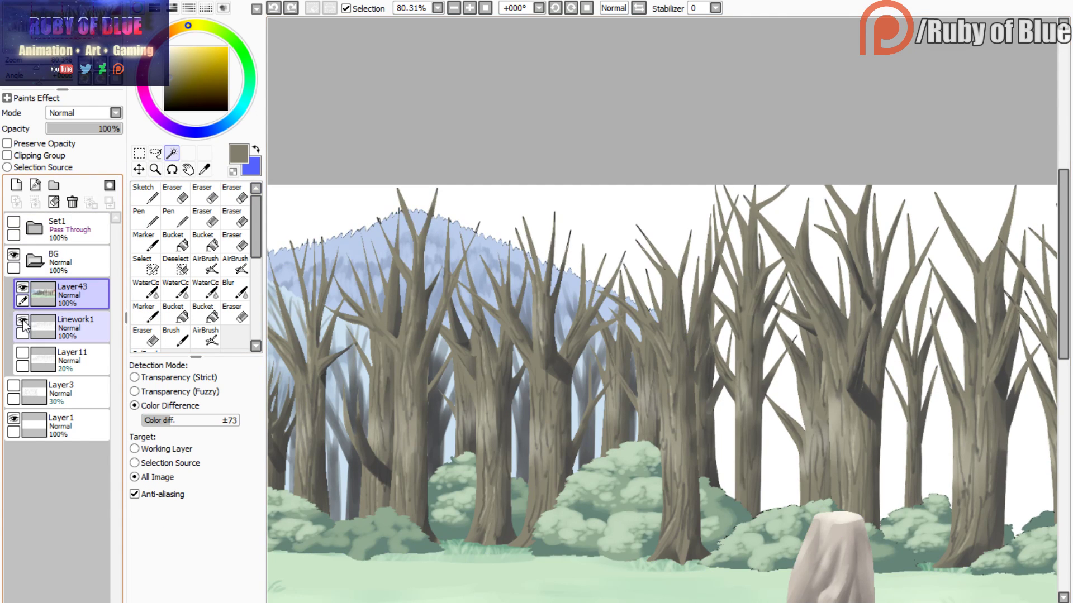
{"action": "left_click", "coordinate": [310, 218]}
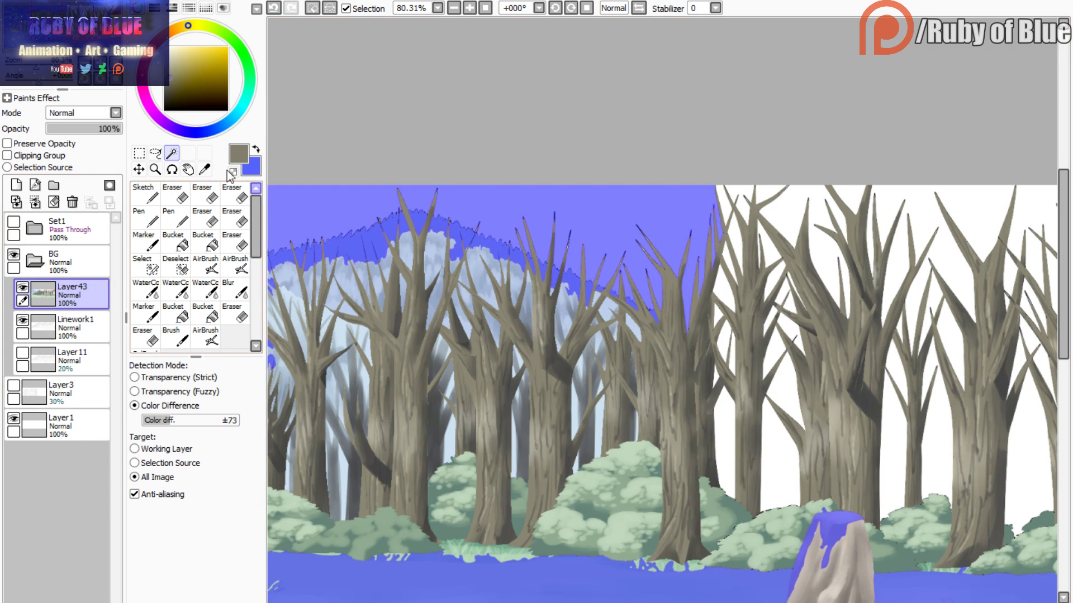
{"action": "left_click", "coordinate": [314, 7]}
- Hide Layer43 and try to select the sky from the linework, closing a ridge gap with the Select pen
{"action": "left_click", "coordinate": [23, 288]}
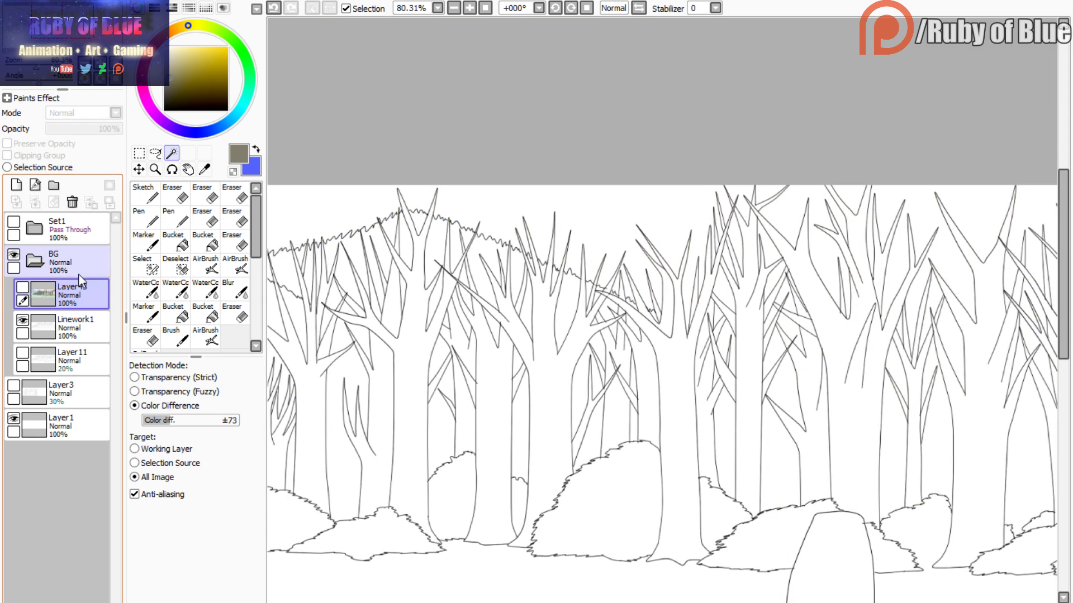
{"action": "left_click", "coordinate": [299, 202]}
{"action": "left_click_drag", "start_coordinate": [64, 37], "coordinate": [32, 42]}
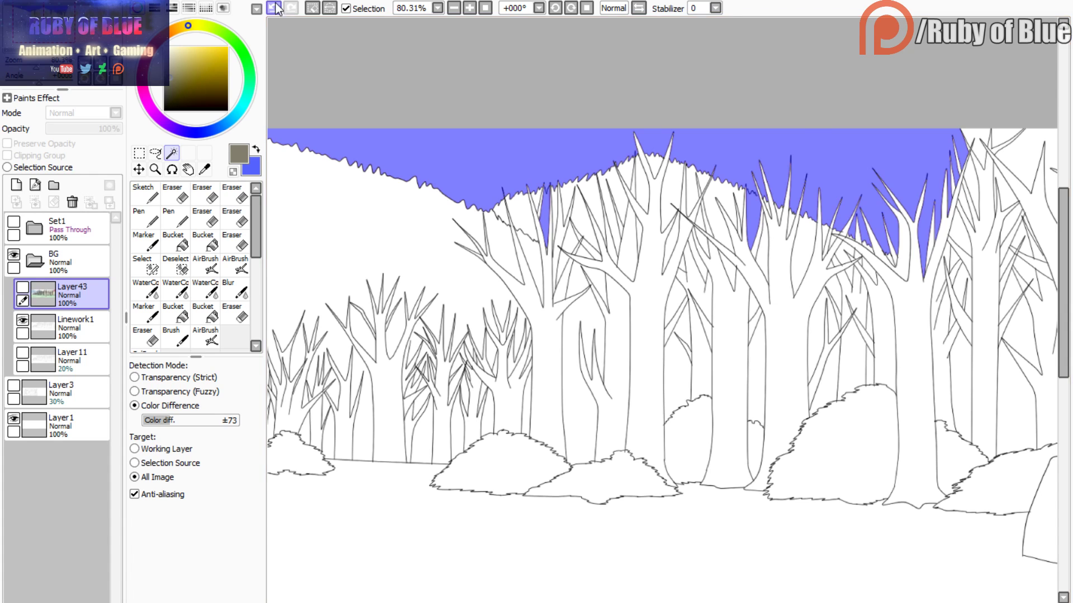
{"action": "left_click", "coordinate": [312, 9]}
{"action": "left_click", "coordinate": [145, 266]}
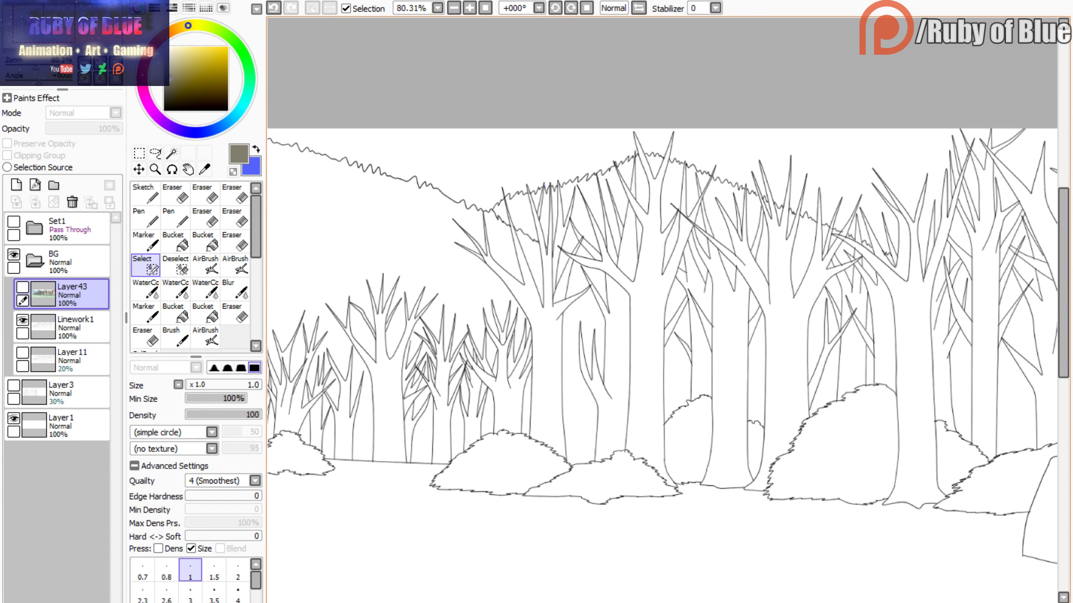
{"action": "left_click", "coordinate": [171, 153]}
{"action": "left_click", "coordinate": [391, 146]}
{"action": "left_click", "coordinate": [63, 20]}
{"action": "left_click", "coordinate": [274, 8]}
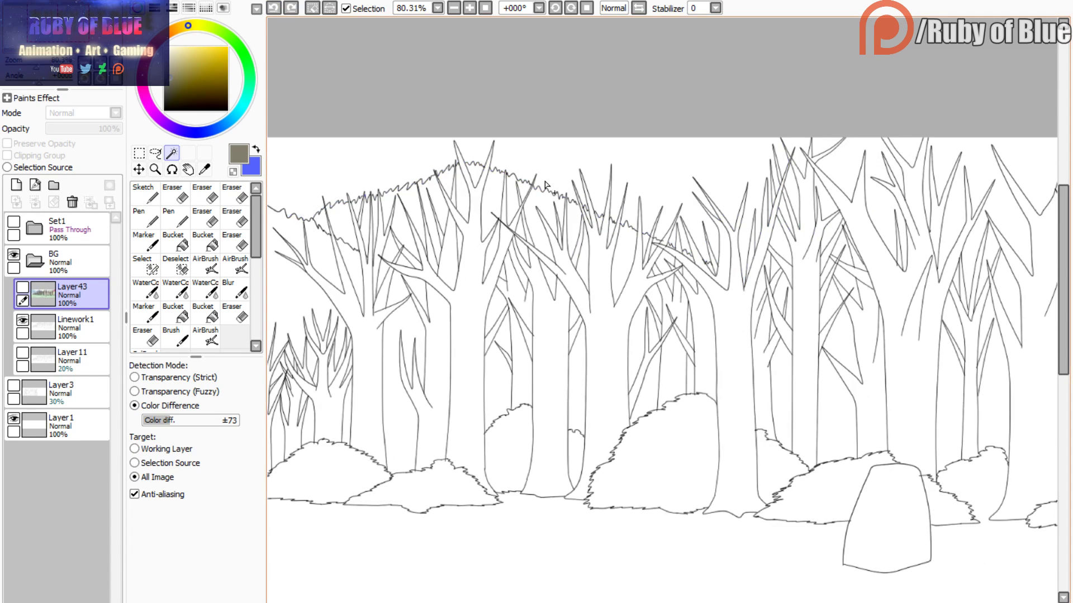
- Close the remaining gaps in the mountain ridge outline with the Select pen and select the sky above it with the Magic Wand
{"action": "left_click", "coordinate": [145, 266]}
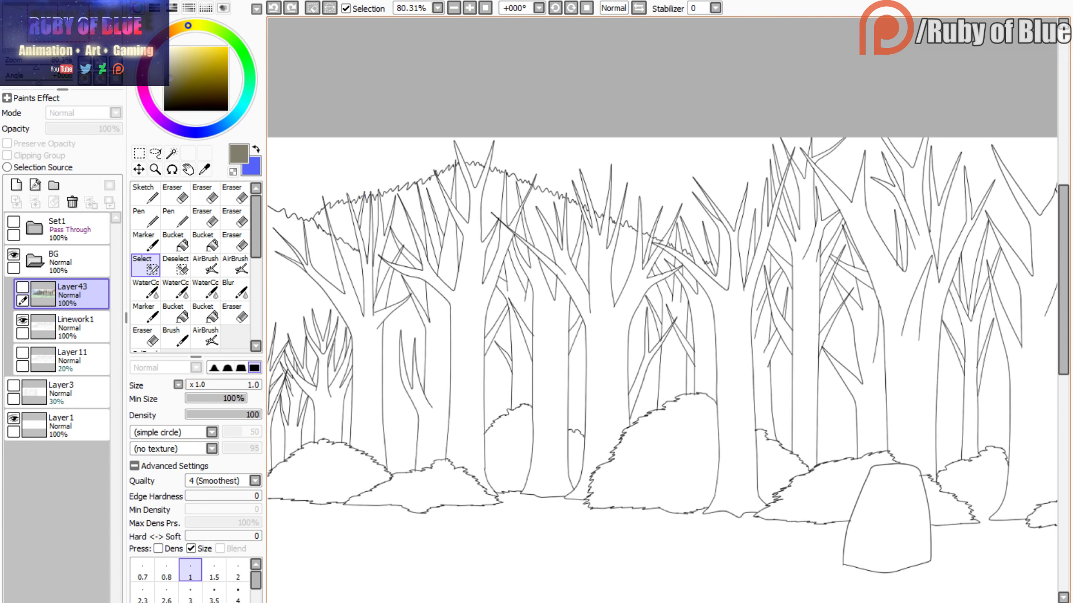
{"action": "left_click", "coordinate": [171, 153]}
{"action": "left_click", "coordinate": [511, 151]}
{"action": "left_click", "coordinate": [273, 8]}
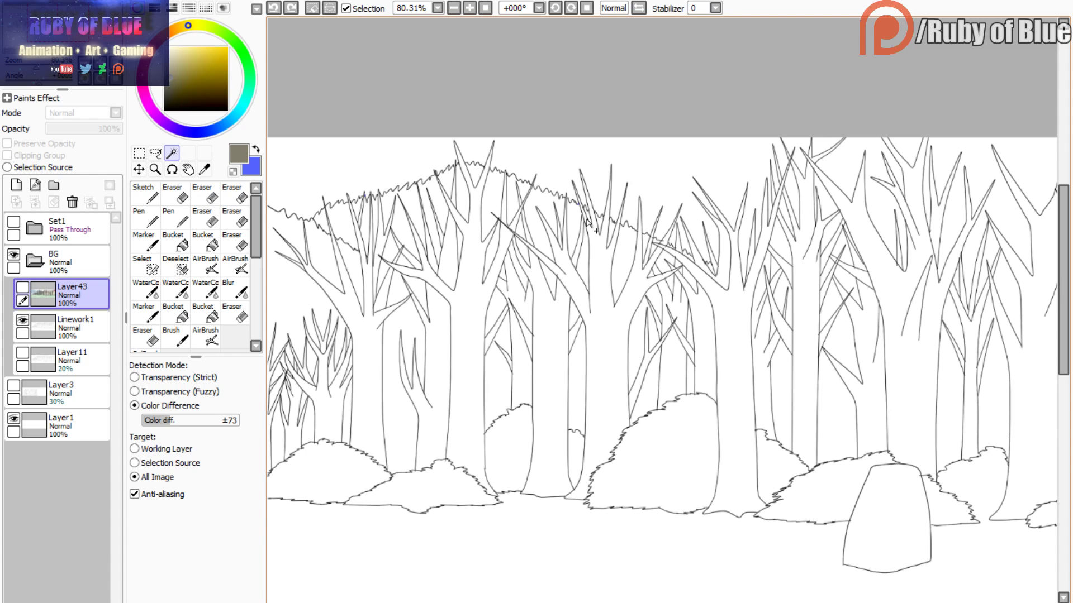
{"action": "key", "text": "s"}
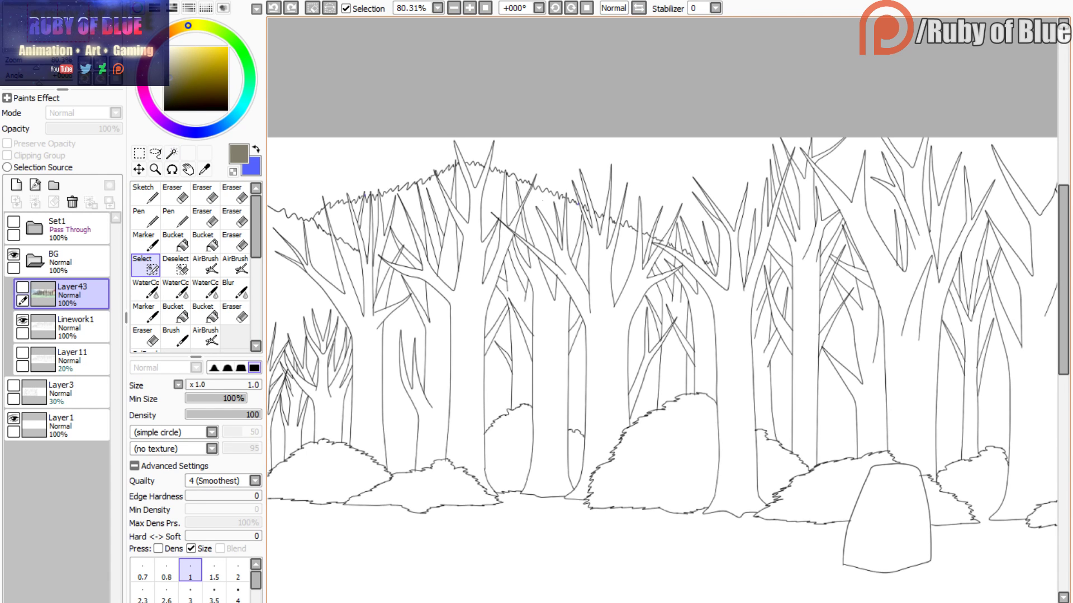
{"action": "key", "text": "w"}
{"action": "left_click", "coordinate": [565, 180]}
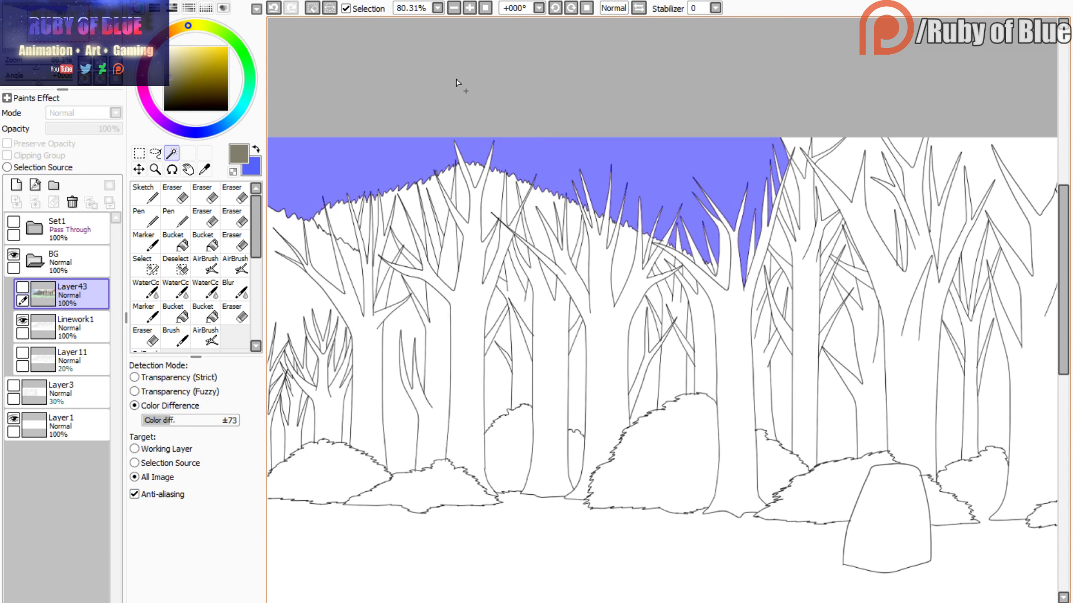
- Add the sky areas between the upper branches of the trees right of the mountains to the selection
{"action": "left_click_drag", "start_coordinate": [792, 153], "coordinate": [471, 134]}
{"action": "left_click", "coordinate": [472, 135]}
{"action": "left_click", "coordinate": [503, 128]}
{"action": "left_click", "coordinate": [531, 148]}
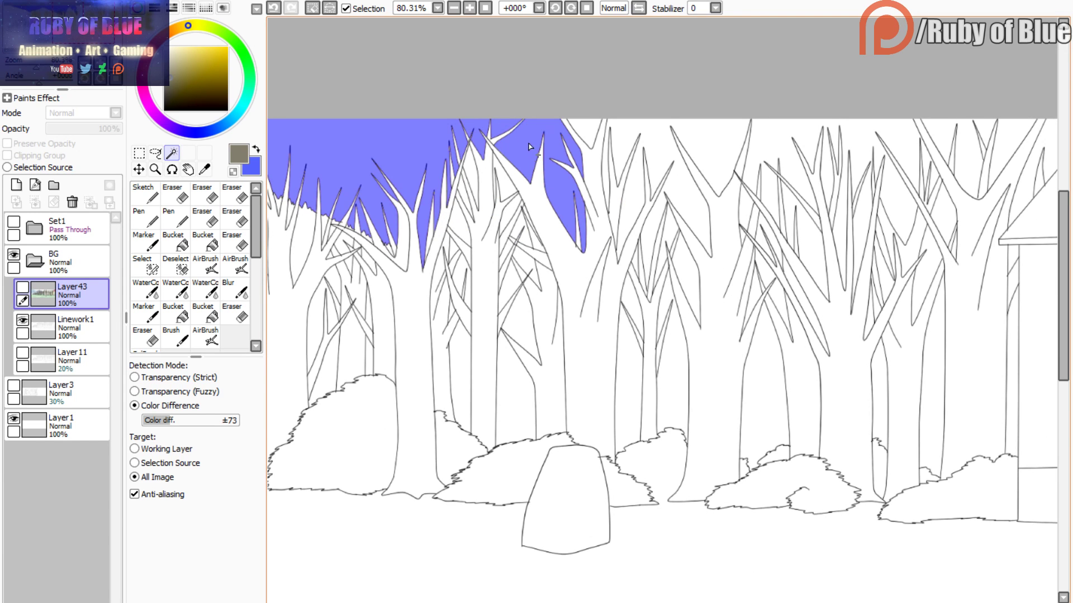
{"action": "left_click", "coordinate": [575, 133]}
{"action": "left_click", "coordinate": [611, 133]}
{"action": "left_click", "coordinate": [787, 138]}
- Seal the open branch line near the house with the Select pen and add the sky around that tree to the selection
{"action": "left_click", "coordinate": [948, 143]}
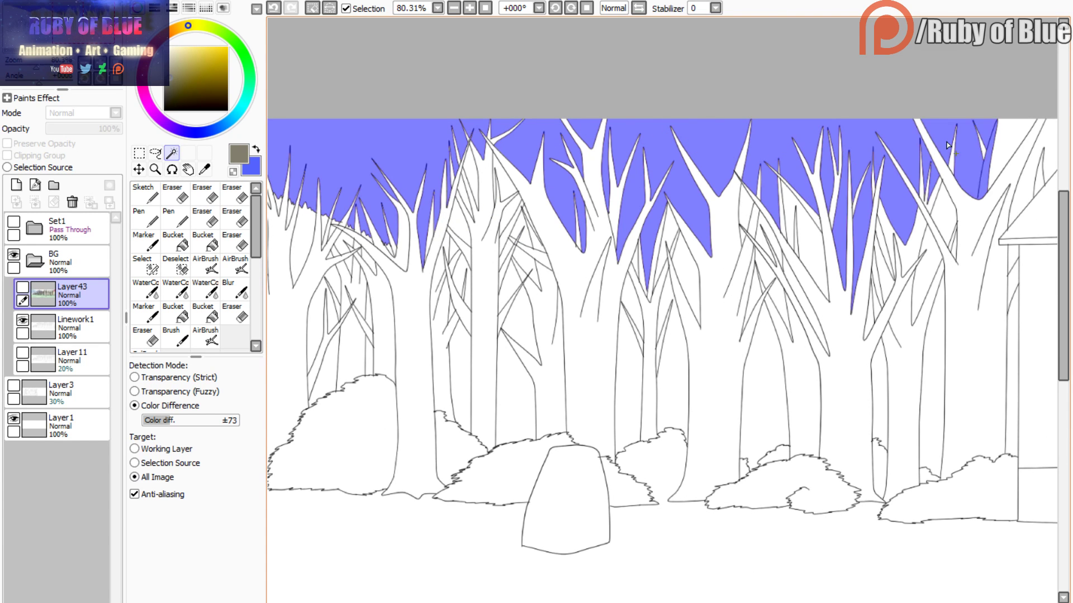
{"action": "key", "text": "ctrl+z"}
{"action": "key", "text": "m"}
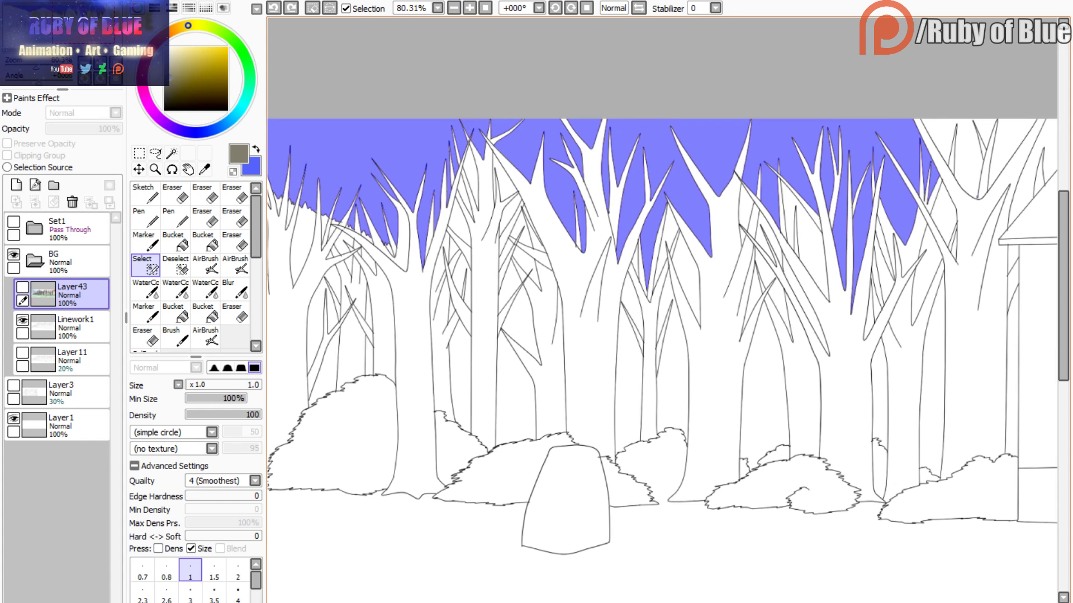
{"action": "key", "text": "w"}
{"action": "left_click", "coordinate": [983, 147]}
{"action": "left_click", "coordinate": [1016, 144]}
{"action": "left_click", "coordinate": [1049, 147]}
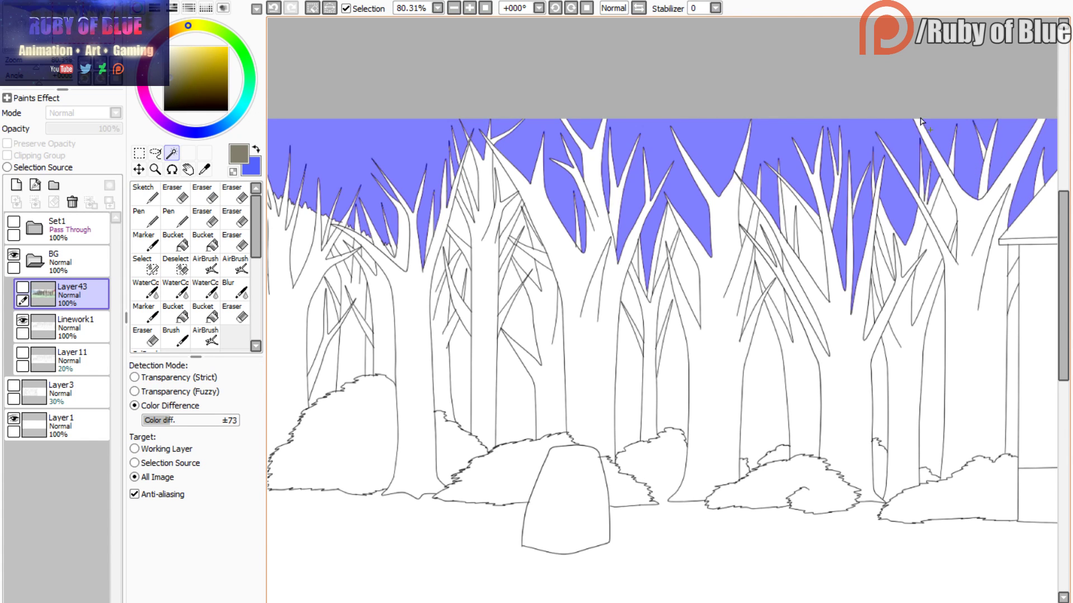
- Add the gaps among the branches and beside the trunk of the tree left of the stump to the selection
{"action": "left_click_drag", "start_coordinate": [88, 28], "coordinate": [89, 29]}
{"action": "left_click", "coordinate": [458, 161]}
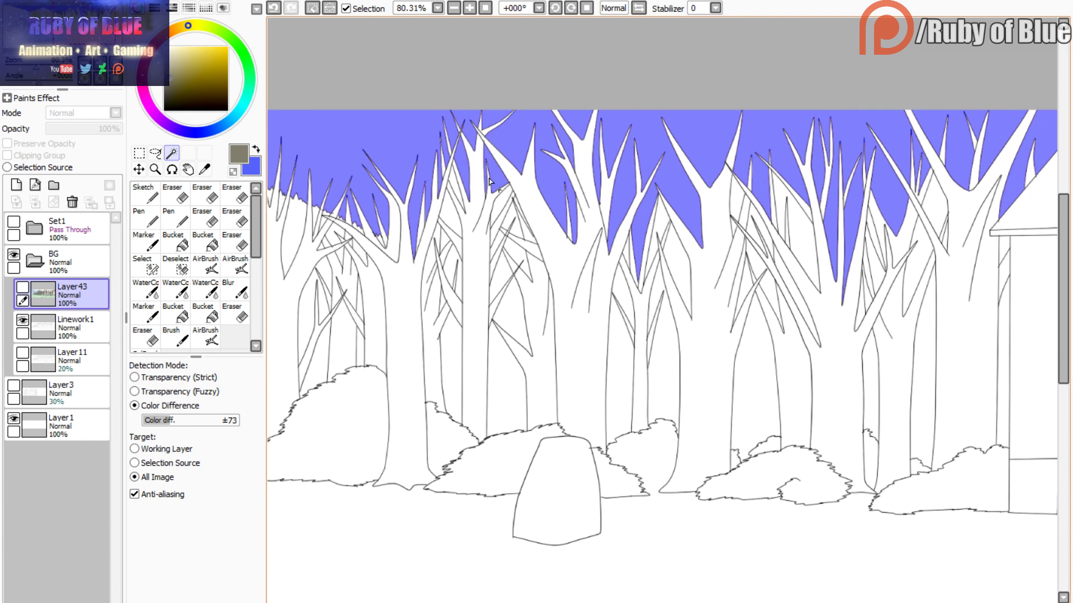
{"action": "left_click", "coordinate": [500, 208]}
{"action": "left_click", "coordinate": [515, 214]}
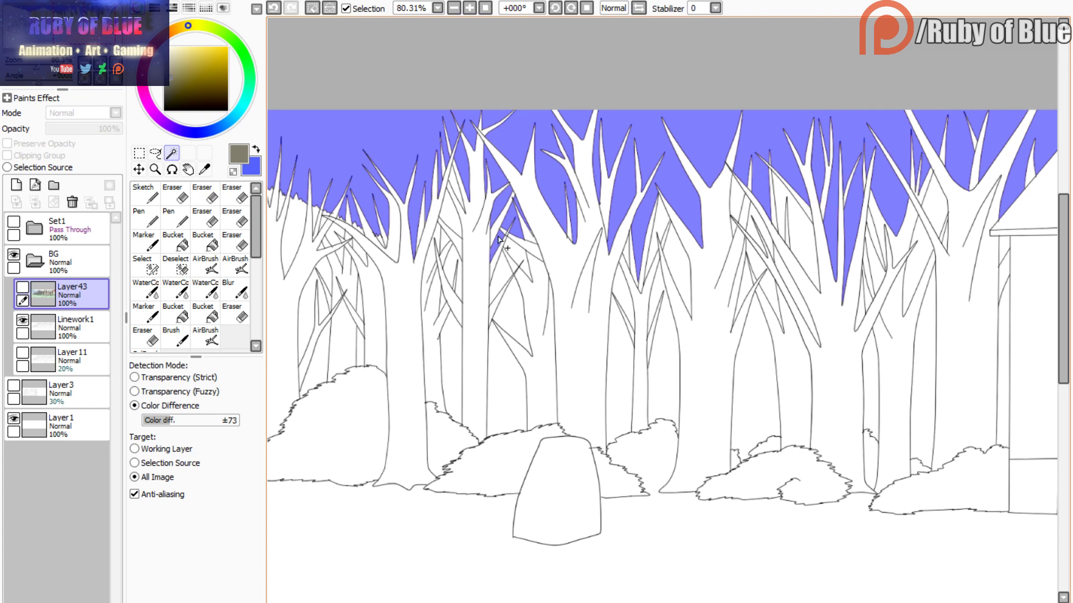
{"action": "left_click", "coordinate": [499, 271]}
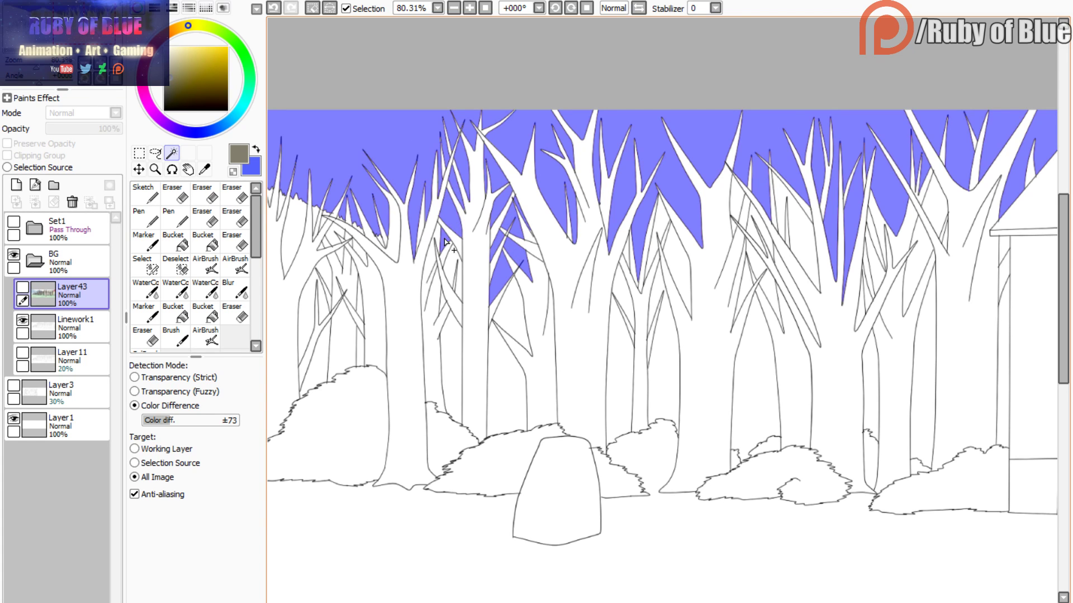
{"action": "left_click", "coordinate": [447, 313]}
{"action": "left_click", "coordinate": [501, 360]}
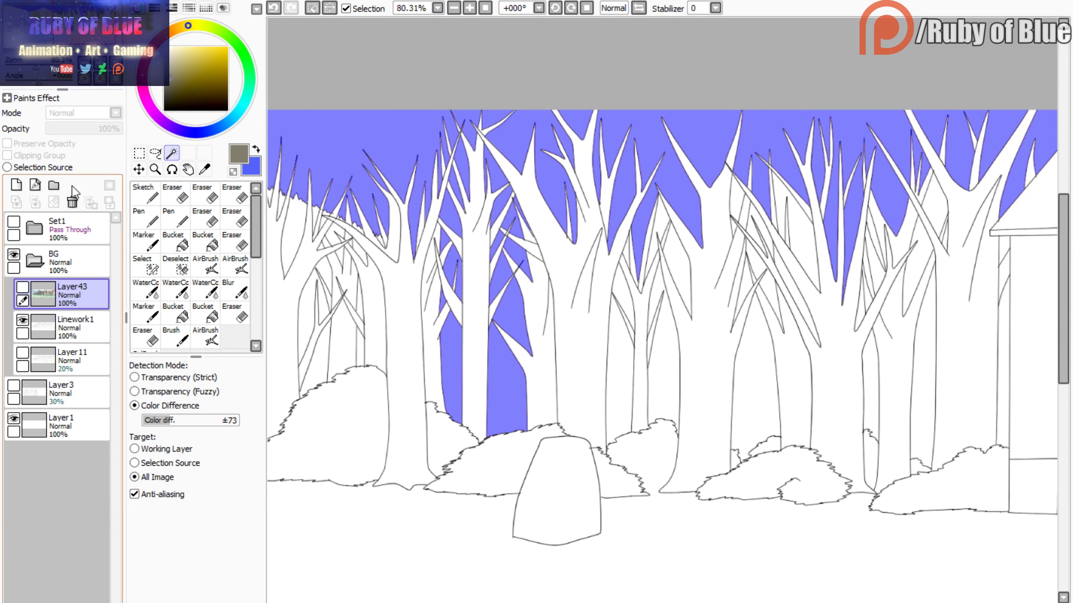
- Compare against the painted layer, hide it again, and add the sky gaps around the thin tree right of the stump to the selection
{"action": "left_click", "coordinate": [23, 288]}
{"action": "left_click", "coordinate": [22, 287]}
{"action": "left_click", "coordinate": [22, 287]}
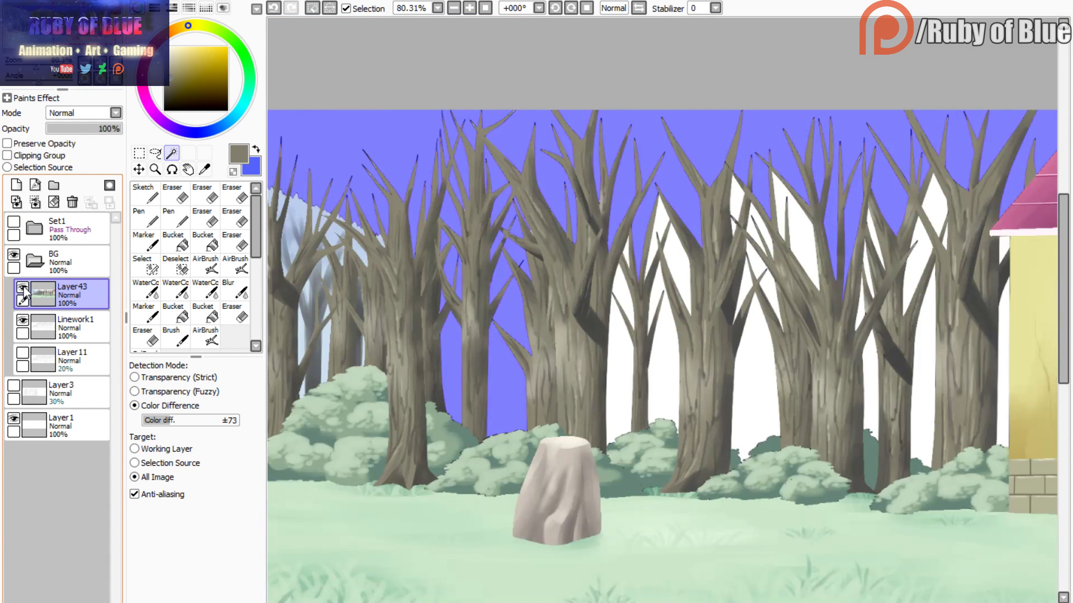
{"action": "mouse_move", "coordinate": [80, 35]}
{"action": "left_mouse_down"}
{"action": "mouse_move", "coordinate": [31, 33]}
{"action": "mouse_move", "coordinate": [87, 40]}
{"action": "left_mouse_up"}
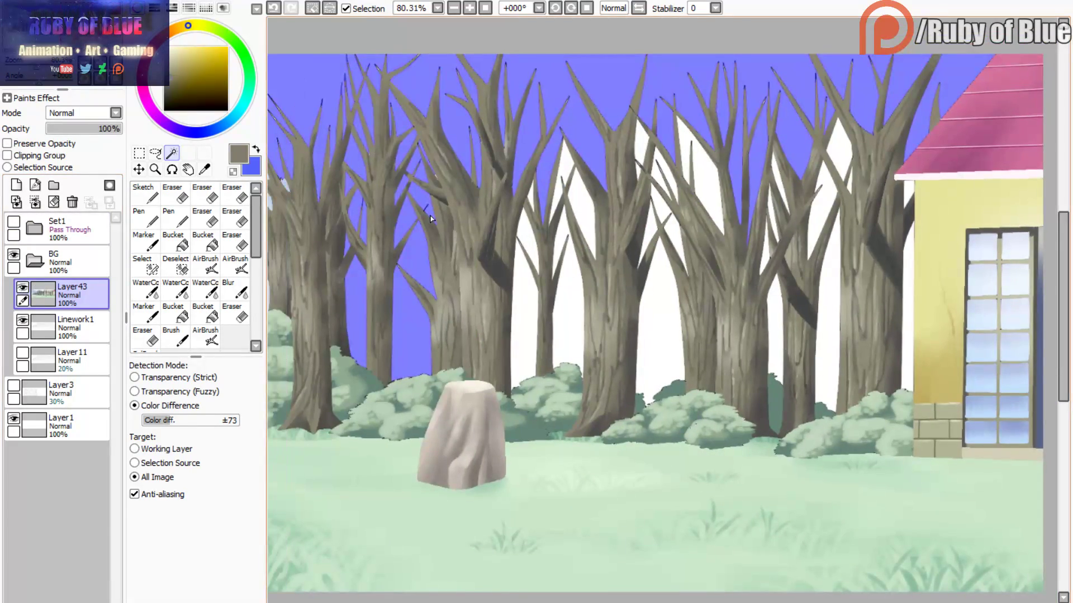
{"action": "left_click_drag", "start_coordinate": [430, 219], "coordinate": [383, 219]}
{"action": "left_click", "coordinate": [23, 287]}
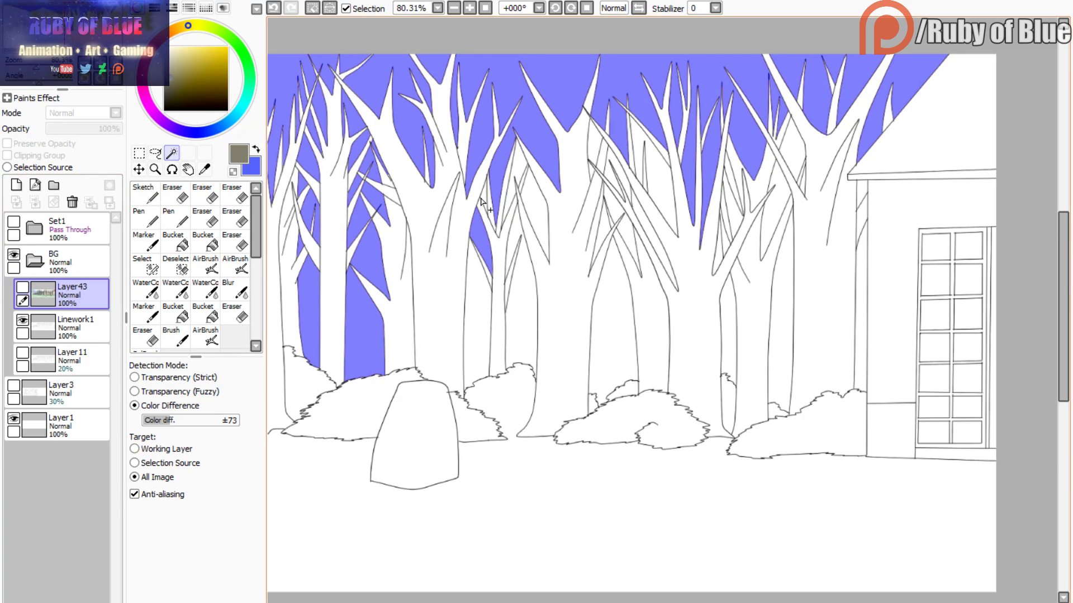
{"action": "left_click", "coordinate": [478, 290]}
{"action": "left_click", "coordinate": [515, 230]}
{"action": "left_click", "coordinate": [525, 174]}
{"action": "left_click", "coordinate": [539, 210]}
- Undo the selection that spills into the neighbouring trunk, seal the open branch line with the Select pen, and add the adjacent sky gap
{"action": "left_click", "coordinate": [596, 169]}
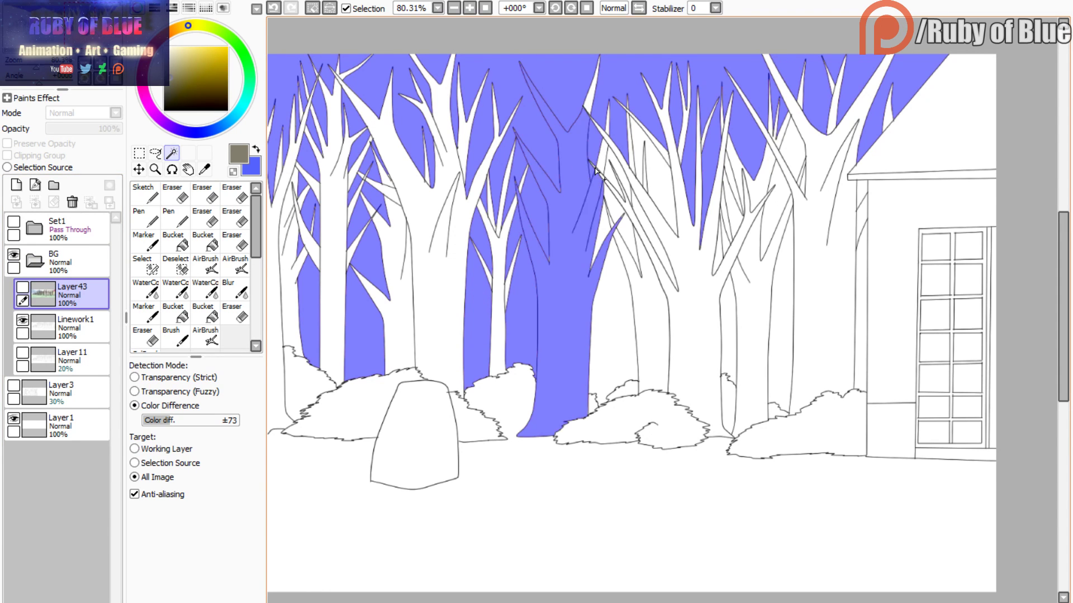
{"action": "key", "text": "ctrl+z"}
{"action": "left_click", "coordinate": [598, 171]}
{"action": "key", "text": "ctrl+z"}
{"action": "key", "text": "s"}
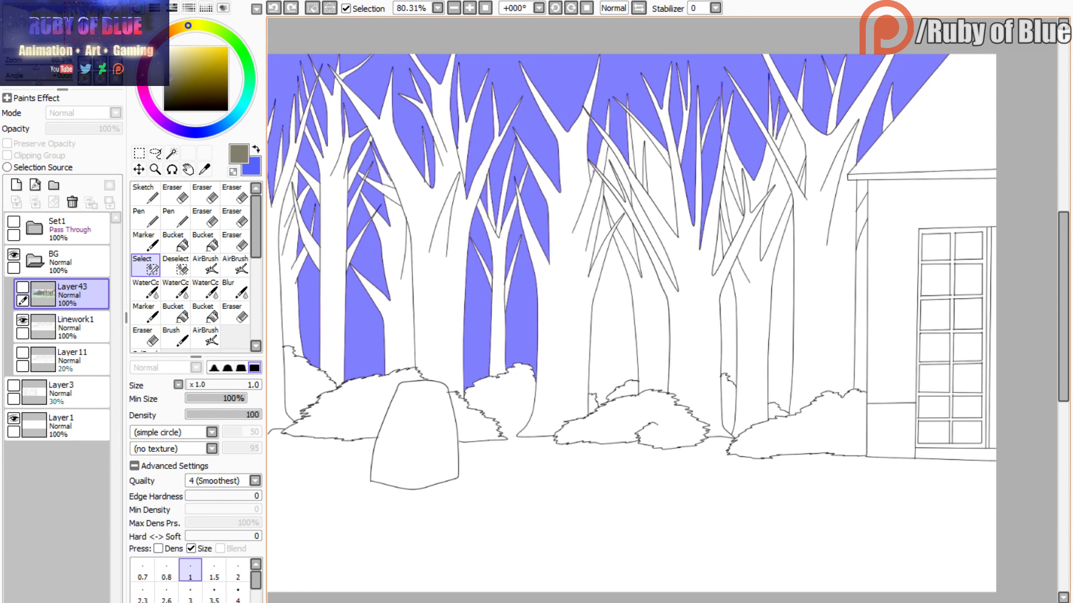
{"action": "key", "text": "w"}
{"action": "left_click", "coordinate": [611, 268]}
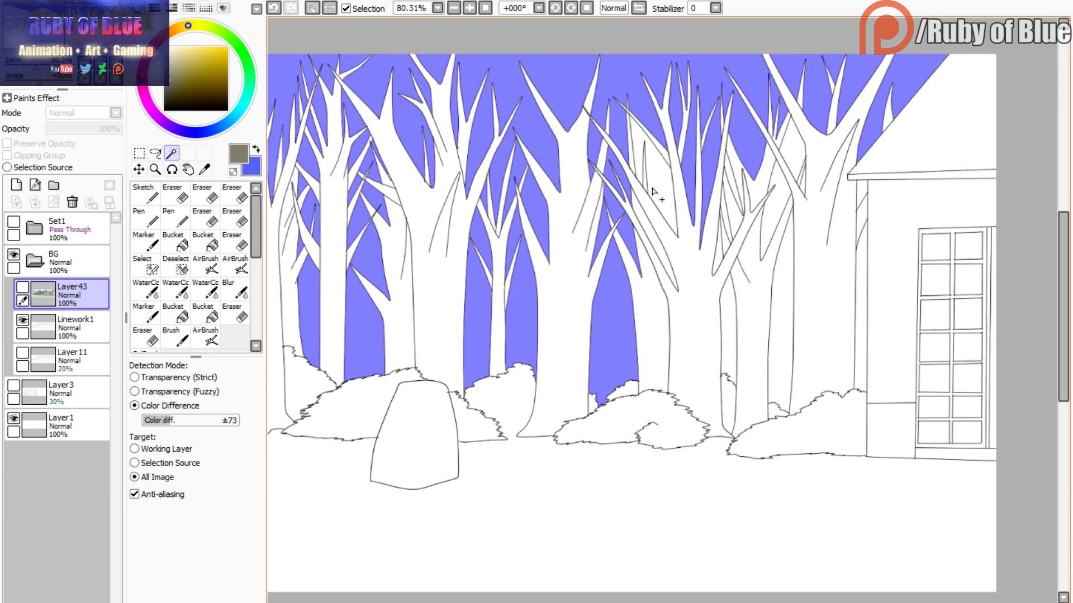
- Add the narrow sky gaps beneath and between the crossing branches of the tree second from the house to the selection
{"action": "left_click", "coordinate": [720, 267]}
{"action": "left_click", "coordinate": [725, 283]}
{"action": "left_click", "coordinate": [726, 209]}
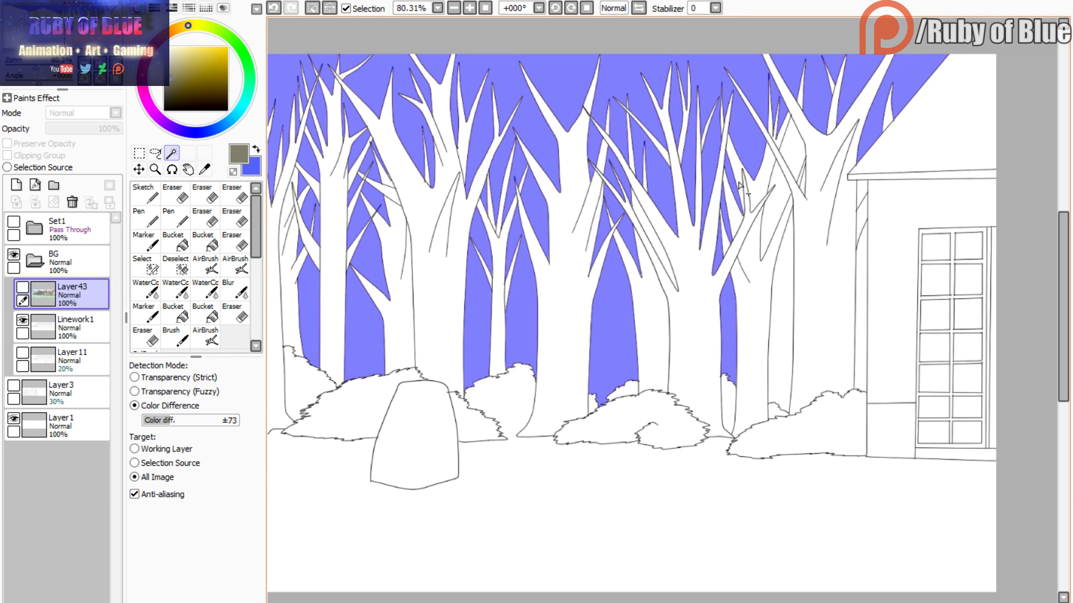
- Undo the spilled selection, close the branch gap with the Select pen, and select the sky left of the last trunk and along the house wall
{"action": "left_click", "coordinate": [778, 194]}
{"action": "left_click", "coordinate": [804, 180]}
{"action": "key", "text": "ctrl+z"}
{"action": "key", "text": "ctrl+z"}
{"action": "key", "text": "s"}
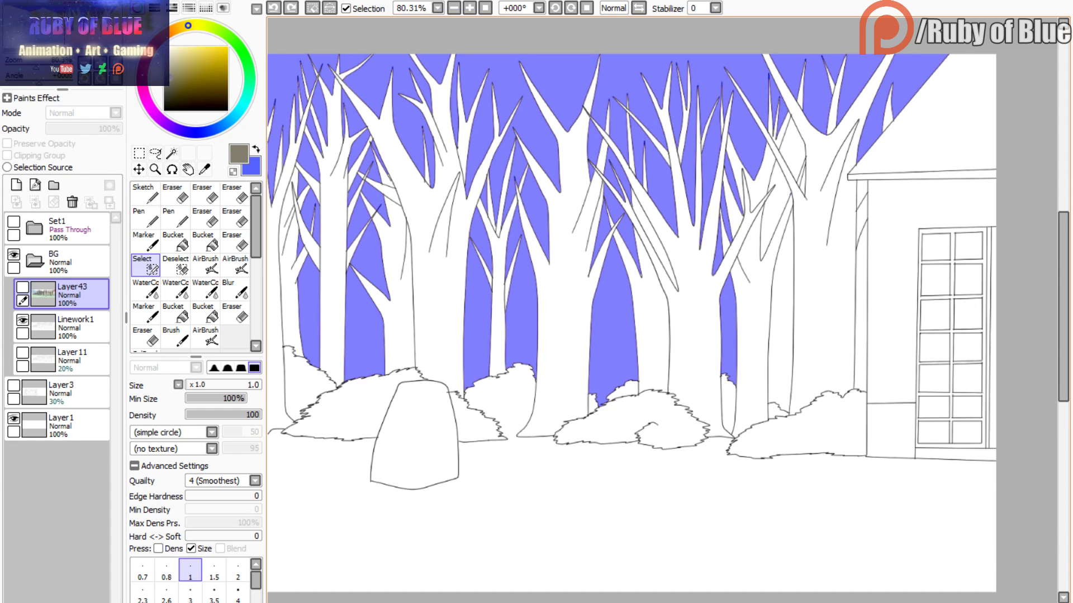
{"action": "key", "text": "w"}
{"action": "left_click", "coordinate": [791, 246]}
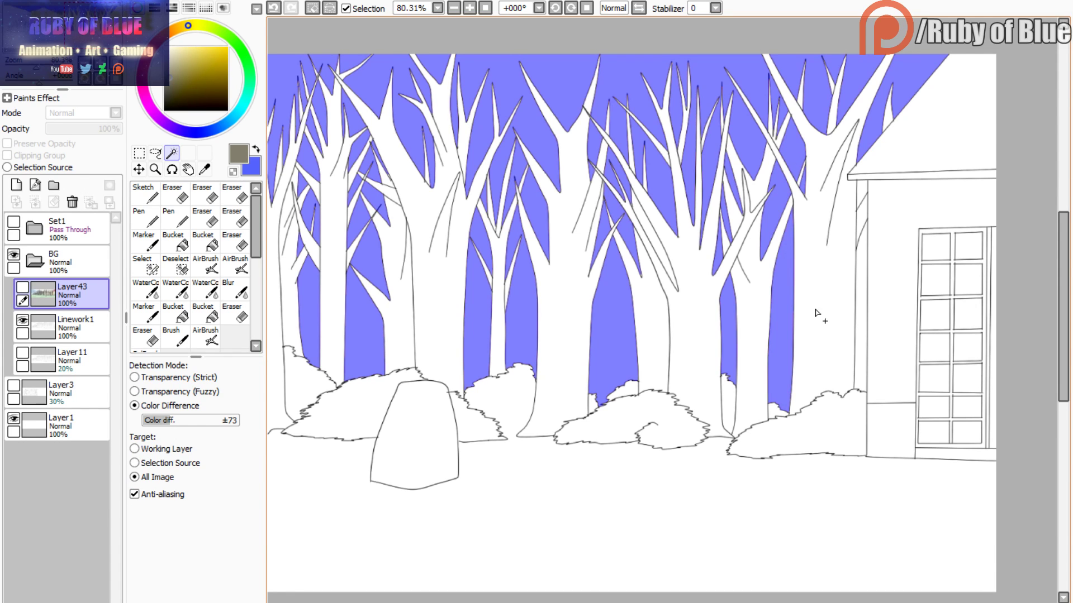
{"action": "left_click", "coordinate": [861, 230]}
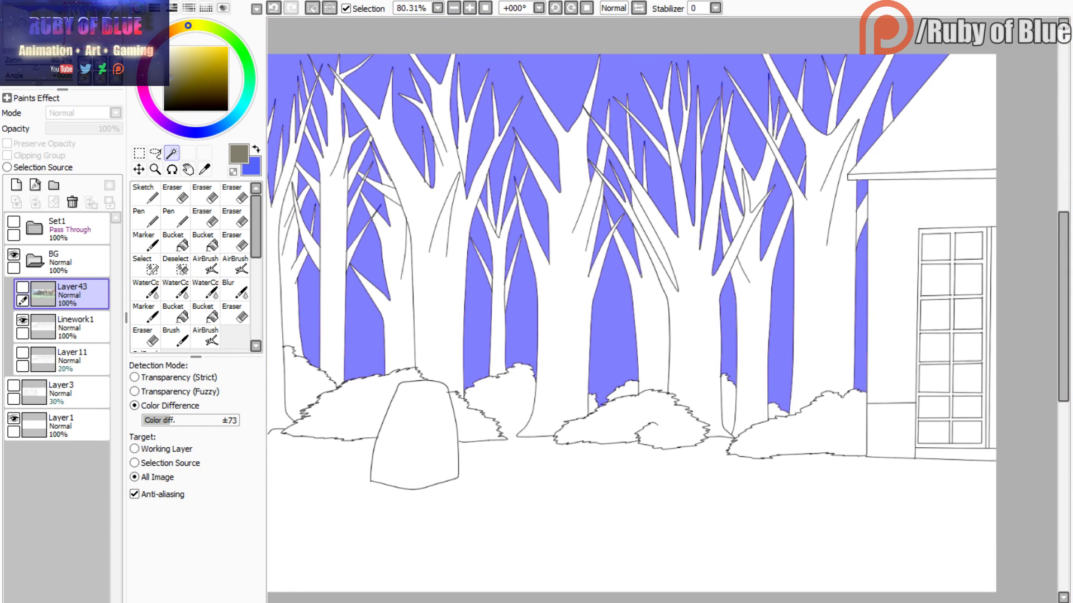
- Show the painted layer again and sample the light blue sky colour from the finished forest background image
{"action": "left_click_drag", "start_coordinate": [62, 46], "coordinate": [48, 44]}
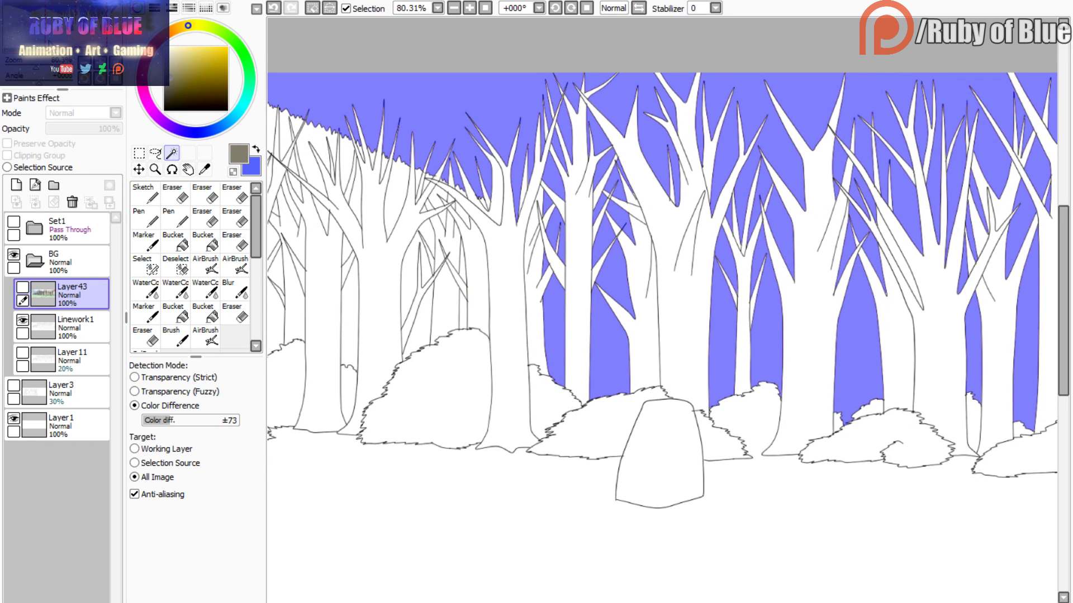
{"action": "left_click", "coordinate": [22, 287]}
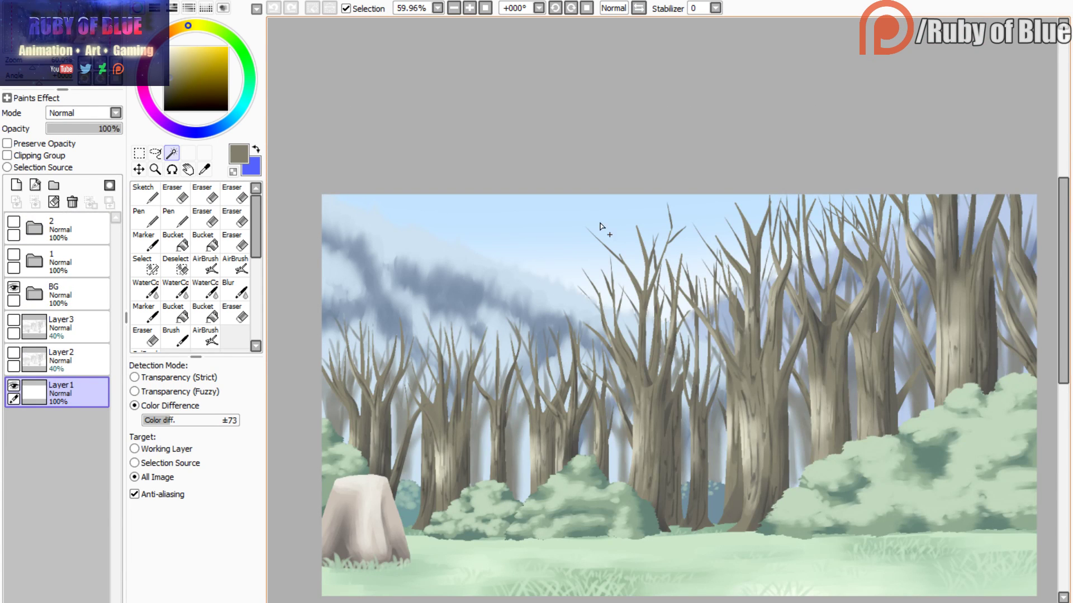
{"action": "right_click", "coordinate": [625, 208]}
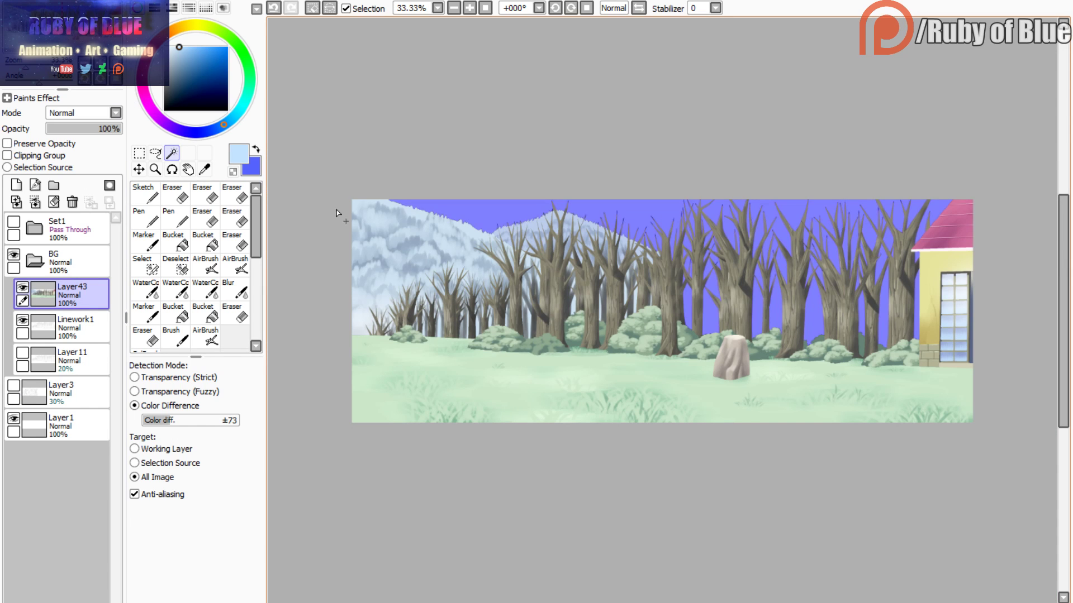
- Paint the selected sky light blue with the Marker on a new layer directly above the linework, and clear the selection
{"action": "left_click", "coordinate": [145, 242]}
{"action": "left_click_drag", "start_coordinate": [380, 193], "coordinate": [500, 232]}
{"action": "left_click", "coordinate": [273, 8]}
{"action": "left_click", "coordinate": [76, 327]}
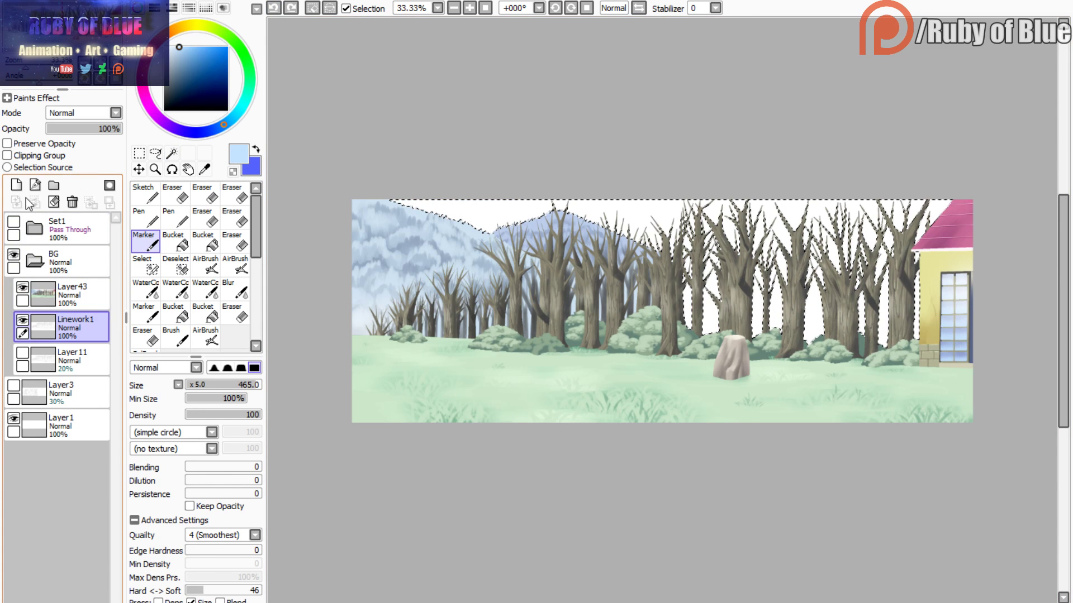
{"action": "left_click", "coordinate": [16, 185]}
{"action": "mouse_move", "coordinate": [395, 173]}
{"action": "left_mouse_down"}
{"action": "mouse_move", "coordinate": [424, 214]}
{"action": "mouse_move", "coordinate": [625, 252]}
{"action": "mouse_move", "coordinate": [748, 349]}
{"action": "mouse_move", "coordinate": [832, 366]}
{"action": "mouse_move", "coordinate": [885, 286]}
{"action": "mouse_move", "coordinate": [953, 222]}
{"action": "left_mouse_up"}
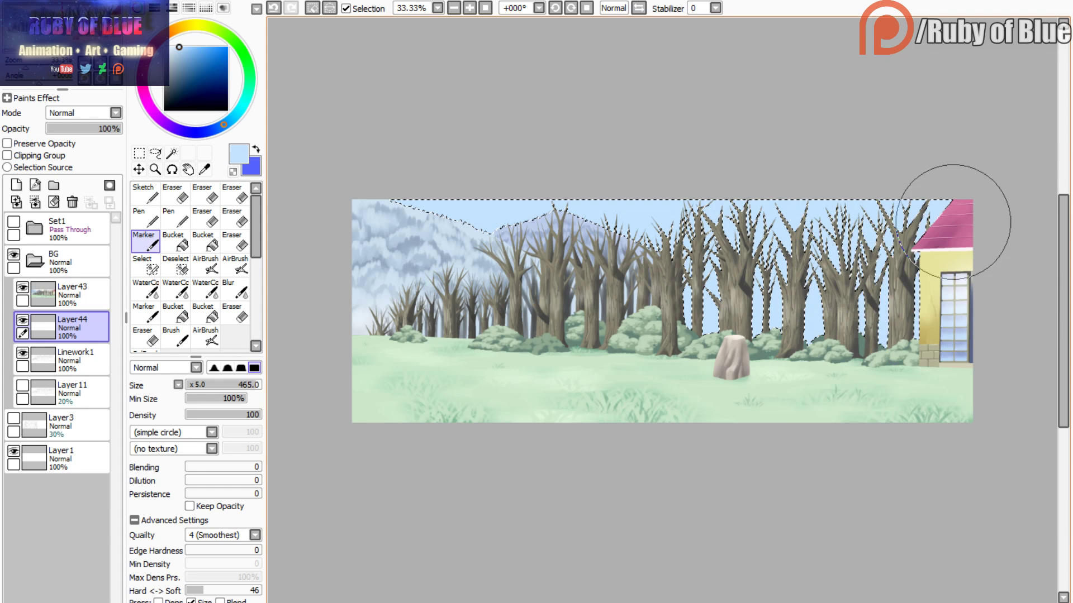
{"action": "key", "text": "ctrl+d"}
{"action": "scroll", "coordinate": [664, 330], "scroll_direction": "up", "scroll_amount": 1}
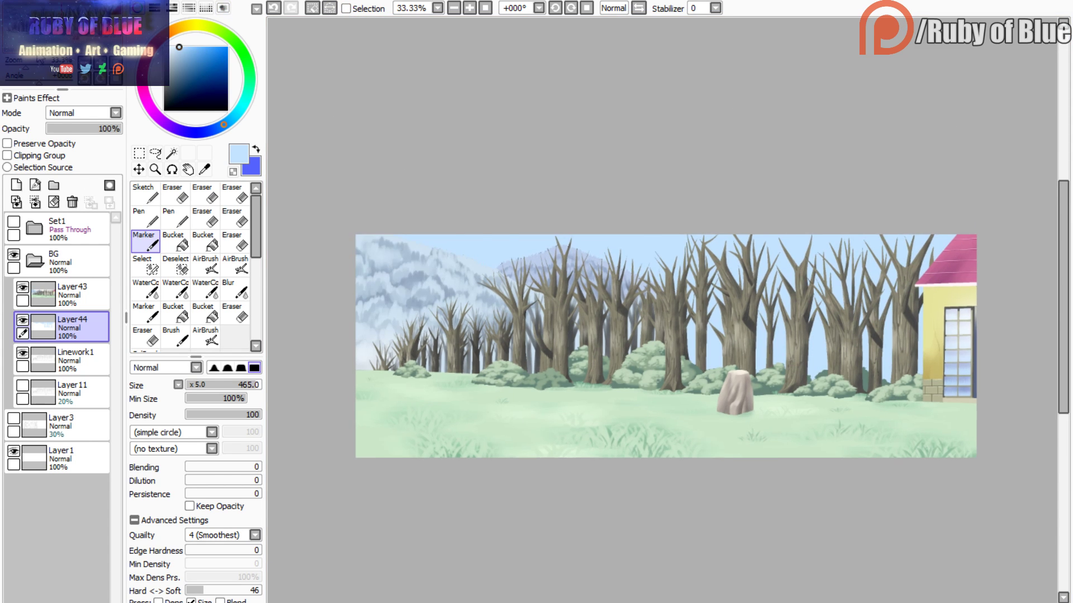
- Airbrush a soft white glow across the sky behind the trees with a brush size of 455
{"action": "mouse_move", "coordinate": [23, 61]}
{"action": "left_mouse_down"}
{"action": "mouse_move", "coordinate": [34, 69]}
{"action": "mouse_move", "coordinate": [48, 35]}
{"action": "left_mouse_up"}
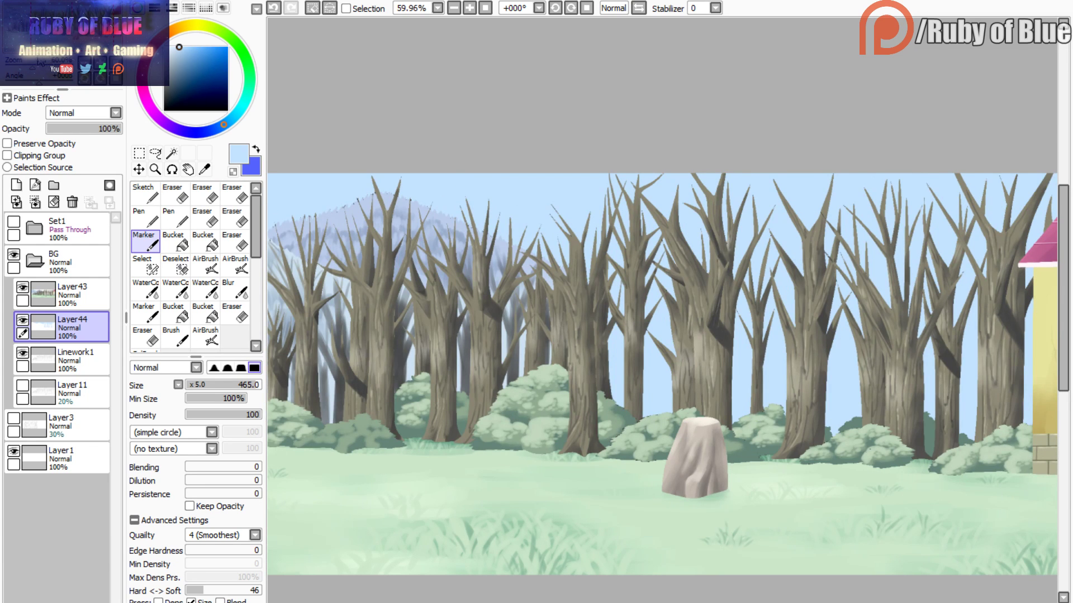
{"action": "mouse_move", "coordinate": [39, 59]}
{"action": "left_mouse_down"}
{"action": "mouse_move", "coordinate": [46, 48]}
{"action": "mouse_move", "coordinate": [34, 66]}
{"action": "left_mouse_up"}
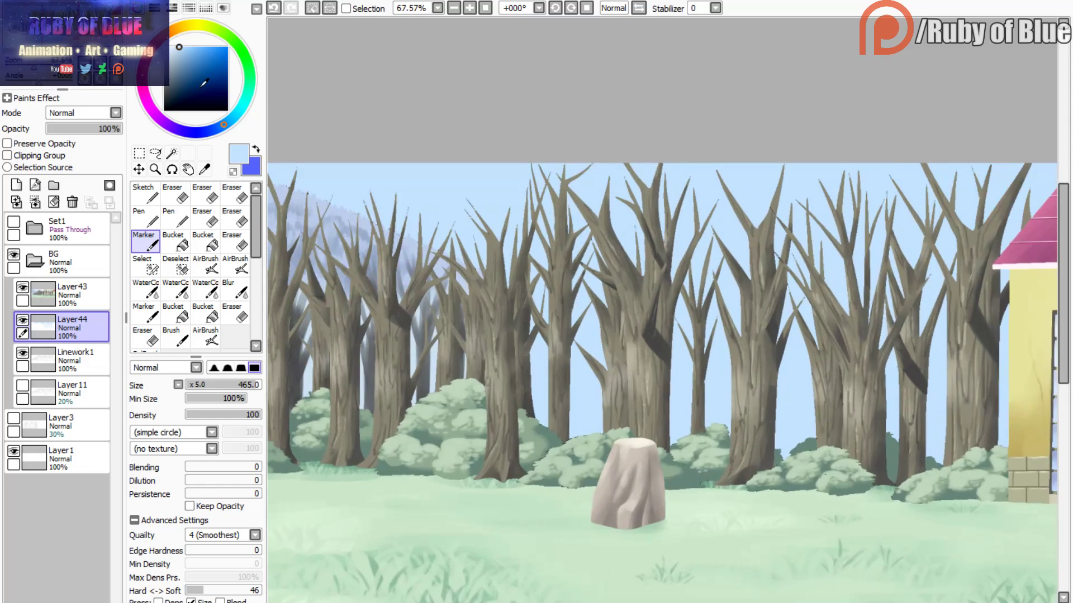
{"action": "left_click", "coordinate": [164, 47]}
{"action": "left_click", "coordinate": [205, 337]}
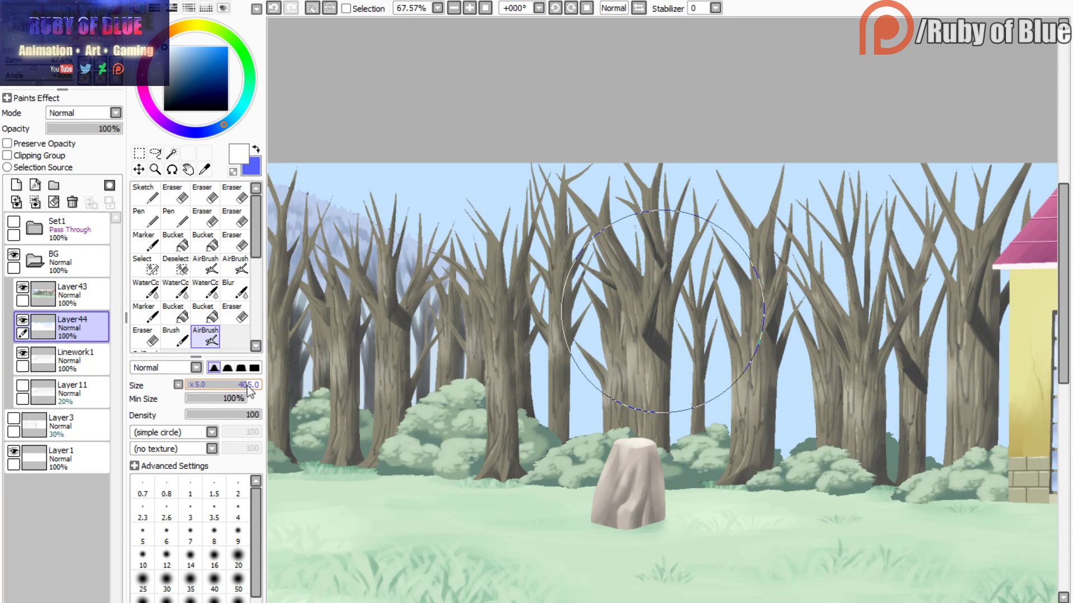
{"action": "left_click_drag", "start_coordinate": [247, 385], "coordinate": [254, 386]}
{"action": "left_click", "coordinate": [117, 63]}
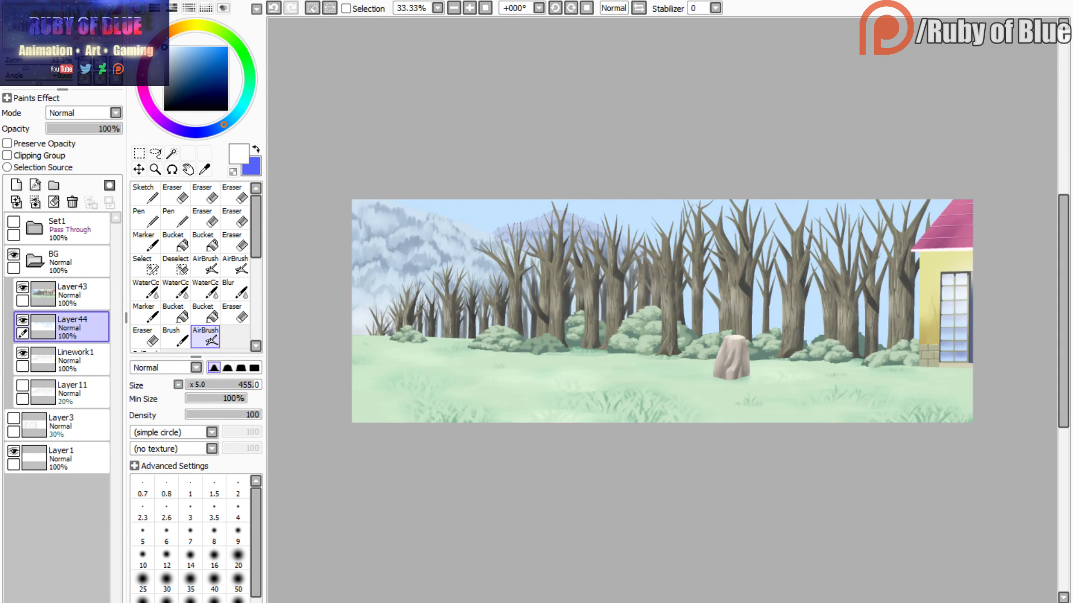
{"action": "left_click", "coordinate": [28, 64]}
{"action": "left_click_drag", "start_coordinate": [30, 47], "coordinate": [35, 47]}
{"action": "left_click_drag", "start_coordinate": [359, 237], "coordinate": [871, 246]}
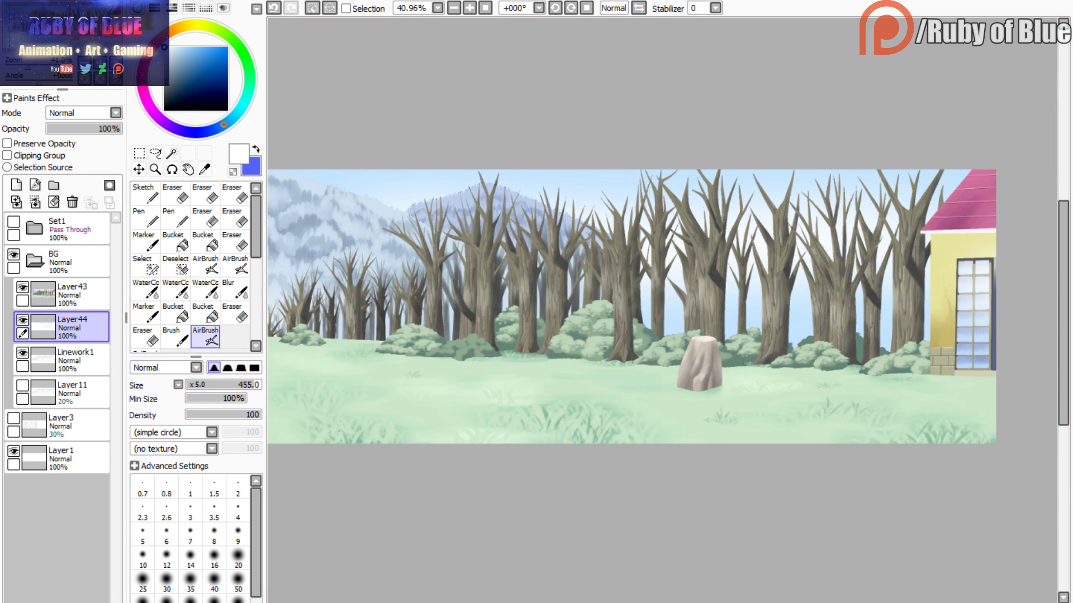
- Sample the light blue of the sky and airbrush it over the lower sky between the trees from the stump to the house
{"action": "left_click", "coordinate": [29, 63]}
{"action": "mouse_move", "coordinate": [33, 63]}
{"action": "left_mouse_down"}
{"action": "mouse_move", "coordinate": [42, 39]}
{"action": "mouse_move", "coordinate": [61, 37]}
{"action": "left_mouse_up"}
{"action": "right_click", "coordinate": [531, 377]}
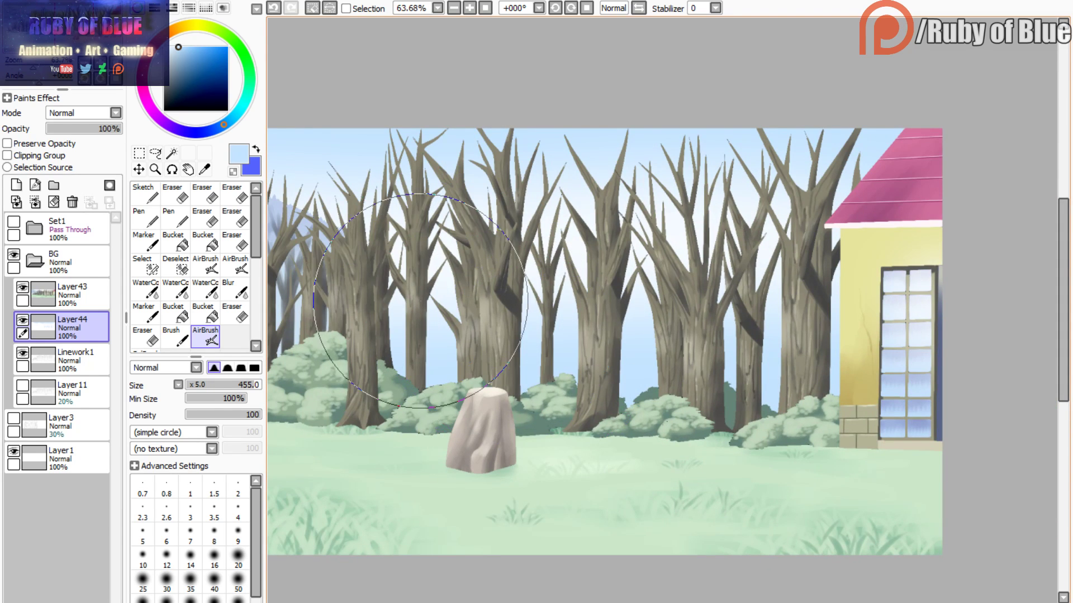
{"action": "mouse_move", "coordinate": [419, 300]}
{"action": "left_mouse_down"}
{"action": "mouse_move", "coordinate": [692, 323]}
{"action": "mouse_move", "coordinate": [842, 311]}
{"action": "mouse_move", "coordinate": [324, 312]}
{"action": "mouse_move", "coordinate": [479, 327]}
{"action": "mouse_move", "coordinate": [789, 313]}
{"action": "mouse_move", "coordinate": [767, 318]}
{"action": "mouse_move", "coordinate": [410, 311]}
{"action": "mouse_move", "coordinate": [830, 269]}
{"action": "left_mouse_up"}
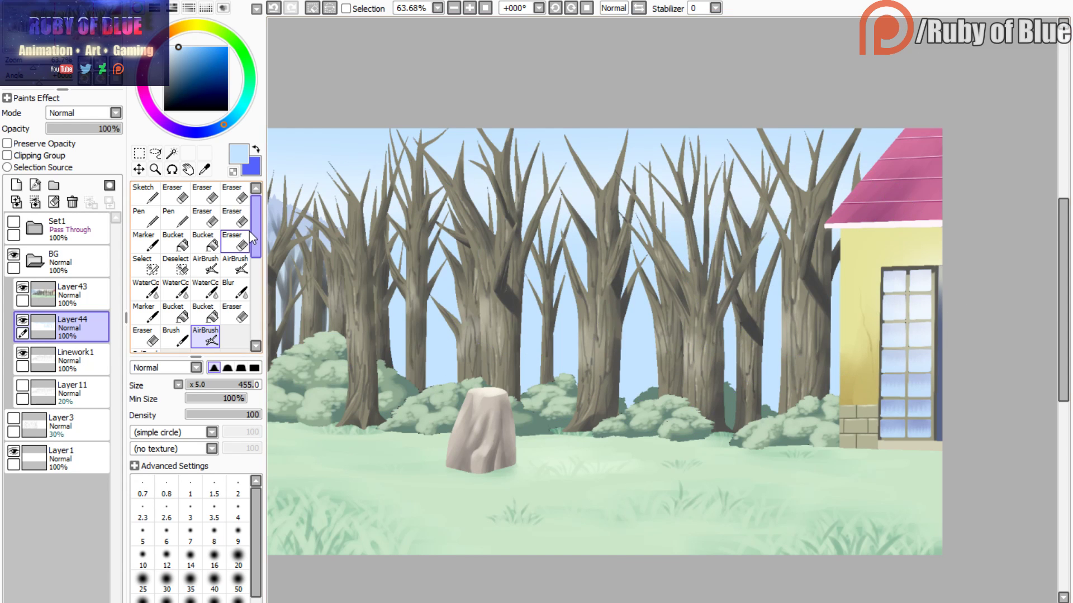
- Sample a dark grey from the trees and paint a distant trunk with branches between the two large trees right of the stump using the watercolor brushes
{"action": "mouse_move", "coordinate": [63, 36]}
{"action": "left_mouse_down"}
{"action": "mouse_move", "coordinate": [45, 34]}
{"action": "mouse_move", "coordinate": [61, 36]}
{"action": "mouse_move", "coordinate": [37, 69]}
{"action": "mouse_move", "coordinate": [62, 45]}
{"action": "left_mouse_up"}
{"action": "right_click", "coordinate": [466, 293]}
{"action": "left_click", "coordinate": [146, 290]}
{"action": "mouse_move", "coordinate": [561, 308]}
{"action": "left_mouse_down"}
{"action": "mouse_move", "coordinate": [565, 403]}
{"action": "mouse_move", "coordinate": [570, 289]}
{"action": "mouse_move", "coordinate": [565, 420]}
{"action": "mouse_move", "coordinate": [558, 270]}
{"action": "mouse_move", "coordinate": [563, 330]}
{"action": "mouse_move", "coordinate": [575, 255]}
{"action": "left_mouse_up"}
{"action": "left_click", "coordinate": [176, 289]}
{"action": "mouse_move", "coordinate": [571, 337]}
{"action": "left_mouse_down"}
{"action": "mouse_move", "coordinate": [576, 219]}
{"action": "mouse_move", "coordinate": [572, 339]}
{"action": "left_mouse_up"}
{"action": "left_click_drag", "start_coordinate": [542, 194], "coordinate": [566, 279]}
{"action": "mouse_move", "coordinate": [531, 244]}
{"action": "left_mouse_down"}
{"action": "mouse_move", "coordinate": [562, 326]}
{"action": "mouse_move", "coordinate": [534, 245]}
{"action": "left_mouse_up"}
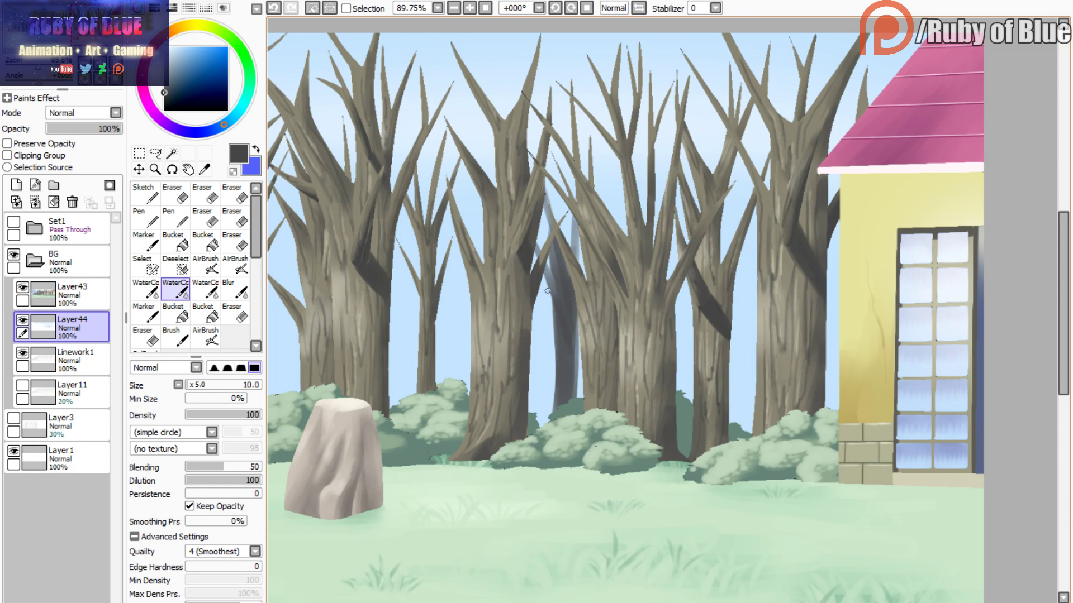
- Paint a hazy distant trunk left of the tree beside the house with the size 25 watercolor brush
{"action": "left_click", "coordinate": [146, 290]}
{"action": "mouse_move", "coordinate": [746, 286]}
{"action": "left_mouse_down"}
{"action": "mouse_move", "coordinate": [743, 433]}
{"action": "mouse_move", "coordinate": [747, 285]}
{"action": "left_mouse_up"}
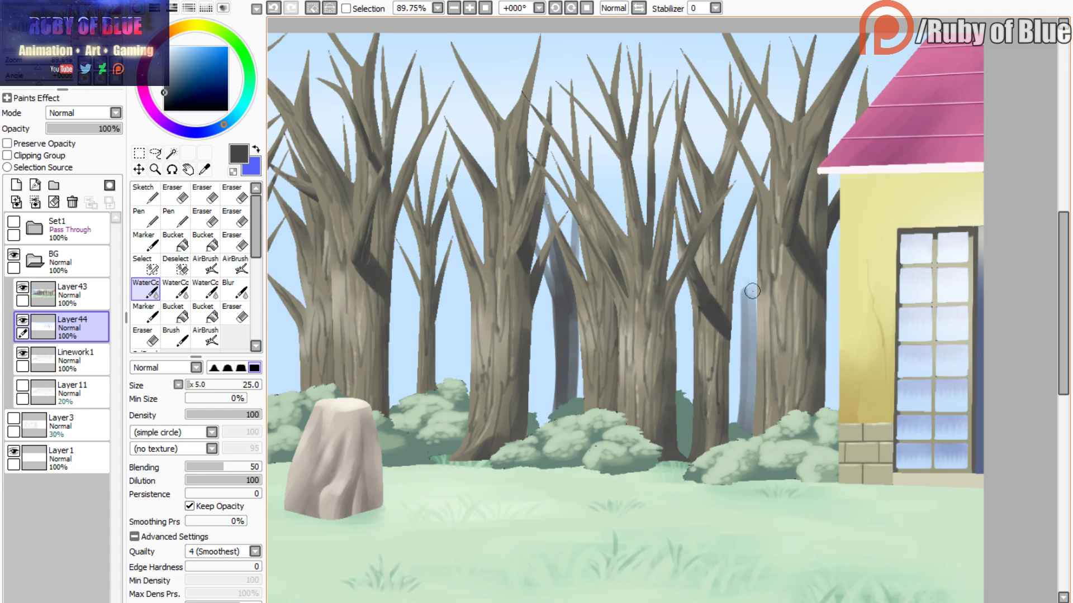
{"action": "left_click_drag", "start_coordinate": [752, 402], "coordinate": [750, 261]}
{"action": "left_click_drag", "start_coordinate": [754, 433], "coordinate": [754, 382]}
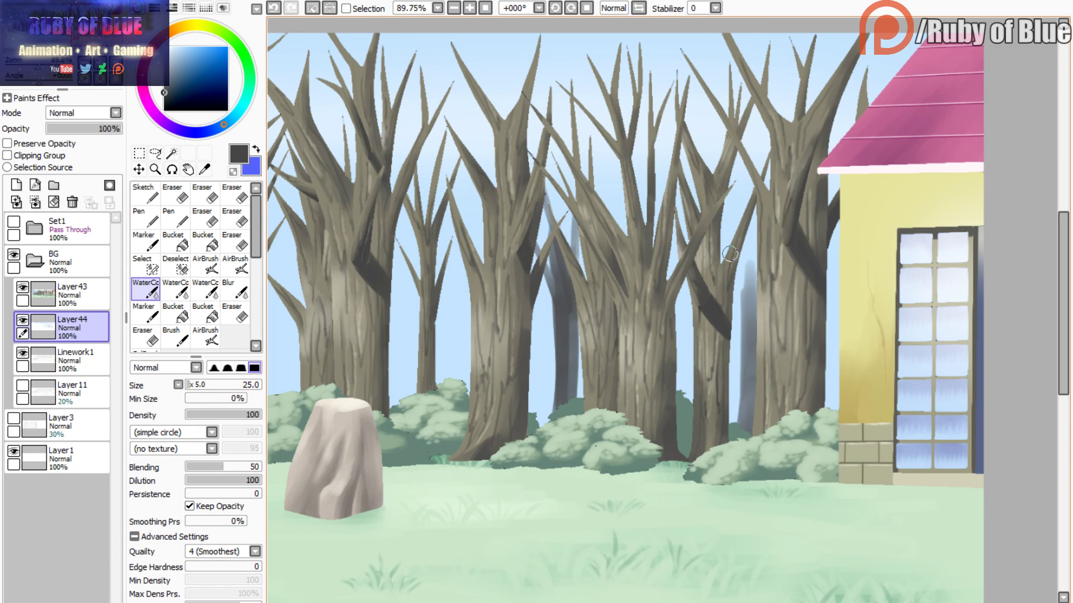
{"action": "mouse_move", "coordinate": [722, 248]}
{"action": "left_mouse_down"}
{"action": "mouse_move", "coordinate": [749, 327]}
{"action": "mouse_move", "coordinate": [723, 260]}
{"action": "left_mouse_up"}
- Add thin upper branches to the hazy trunk left of the tree beside the house with the size 10 watercolor brush
{"action": "left_click", "coordinate": [175, 289]}
{"action": "left_click_drag", "start_coordinate": [738, 205], "coordinate": [750, 330]}
{"action": "mouse_move", "coordinate": [750, 285]}
{"action": "left_mouse_down"}
{"action": "mouse_move", "coordinate": [749, 185]}
{"action": "mouse_move", "coordinate": [747, 439]}
{"action": "mouse_move", "coordinate": [717, 211]}
{"action": "mouse_move", "coordinate": [749, 282]}
{"action": "left_mouse_up"}
{"action": "left_click", "coordinate": [145, 289]}
{"action": "left_click", "coordinate": [175, 289]}
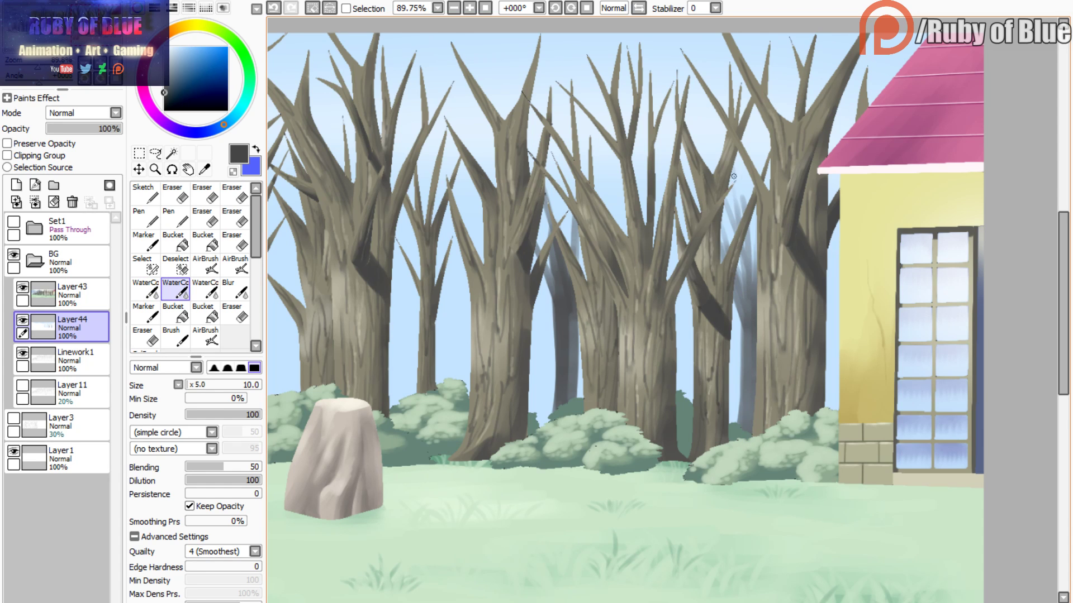
{"action": "left_click_drag", "start_coordinate": [734, 177], "coordinate": [749, 250]}
{"action": "left_click_drag", "start_coordinate": [753, 207], "coordinate": [754, 280]}
{"action": "left_click_drag", "start_coordinate": [745, 230], "coordinate": [747, 321]}
{"action": "key", "text": "c"}
{"action": "key", "text": "c"}
{"action": "left_click_drag", "start_coordinate": [752, 255], "coordinate": [758, 289]}
- Paint a faint distant trunk in the narrow gap along the house wall with the size 25 watercolor brush
{"action": "key", "text": "c"}
{"action": "left_click_drag", "start_coordinate": [829, 274], "coordinate": [835, 410]}
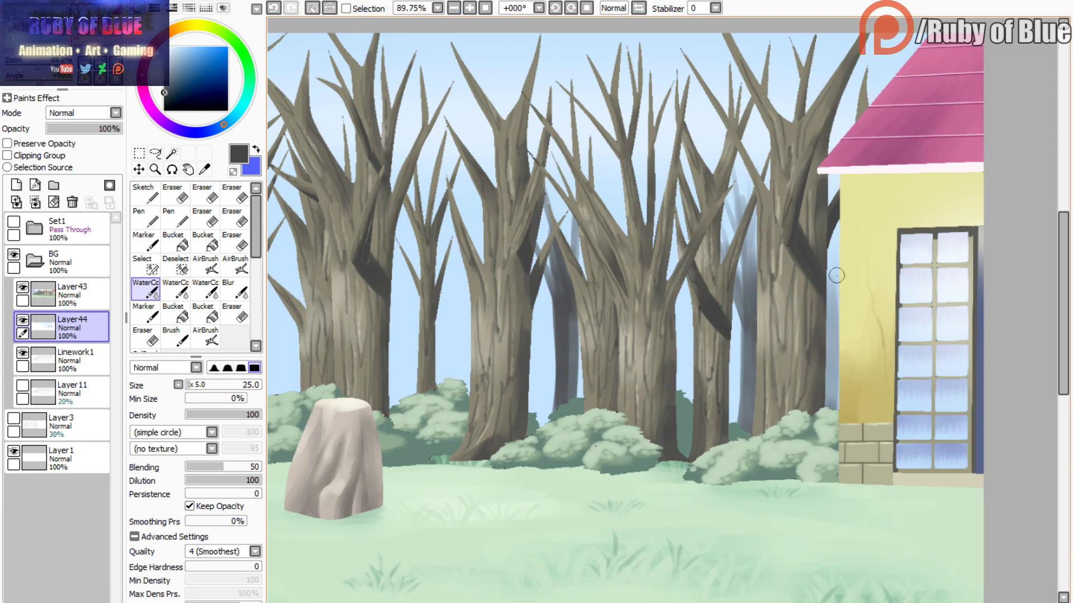
{"action": "left_click_drag", "start_coordinate": [836, 245], "coordinate": [829, 411]}
{"action": "left_click_drag", "start_coordinate": [835, 226], "coordinate": [840, 419]}
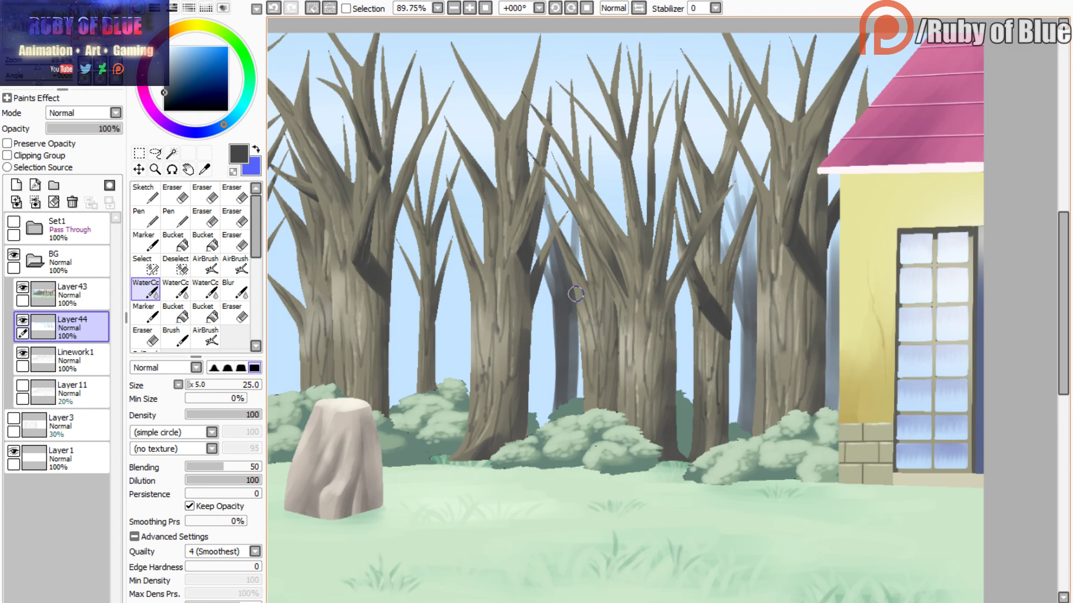
- Paint a second faint trunk beside the dark distant one right of the stump and deepen the dark trunk's lower part
{"action": "left_click_drag", "start_coordinate": [532, 310], "coordinate": [541, 427]}
{"action": "left_click_drag", "start_coordinate": [540, 292], "coordinate": [543, 433]}
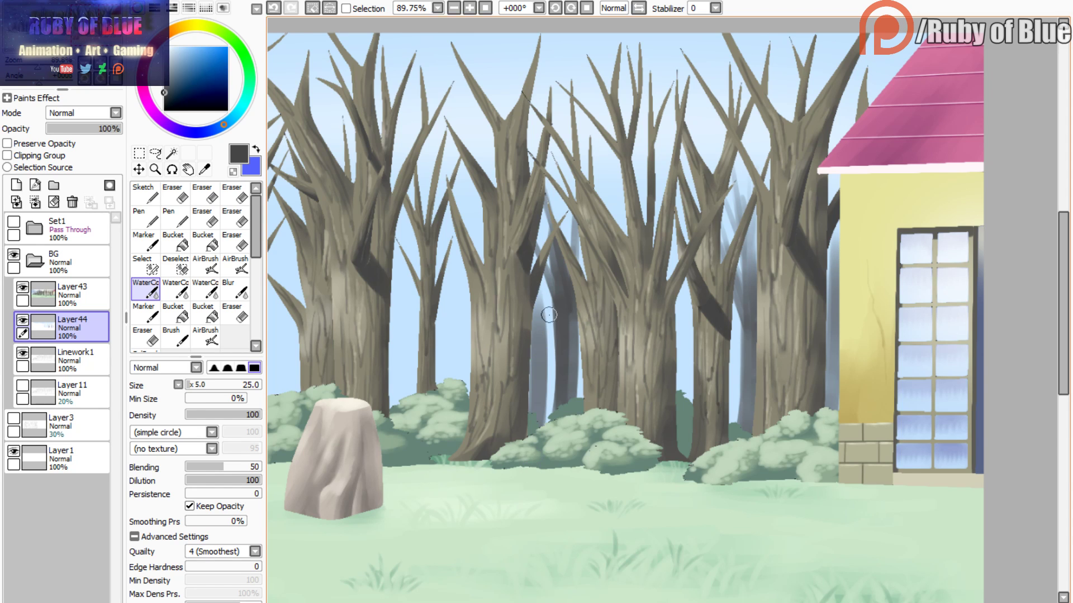
{"action": "left_click_drag", "start_coordinate": [571, 302], "coordinate": [575, 401]}
{"action": "mouse_move", "coordinate": [574, 332]}
{"action": "left_mouse_down"}
{"action": "mouse_move", "coordinate": [568, 440]}
{"action": "mouse_move", "coordinate": [559, 414]}
{"action": "mouse_move", "coordinate": [552, 438]}
{"action": "left_mouse_up"}
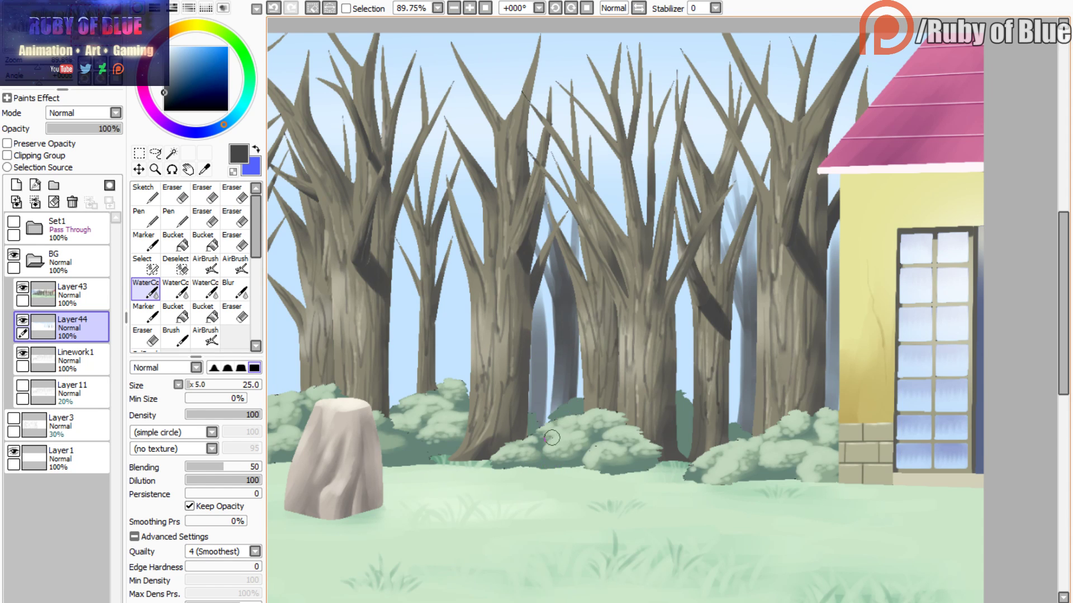
- Paint a hazy trunk with an upper branch in the gap between the two large trees left of the house's nearest tree
{"action": "mouse_move", "coordinate": [671, 295]}
{"action": "left_mouse_down"}
{"action": "mouse_move", "coordinate": [674, 447]}
{"action": "mouse_move", "coordinate": [683, 289]}
{"action": "mouse_move", "coordinate": [687, 400]}
{"action": "left_mouse_up"}
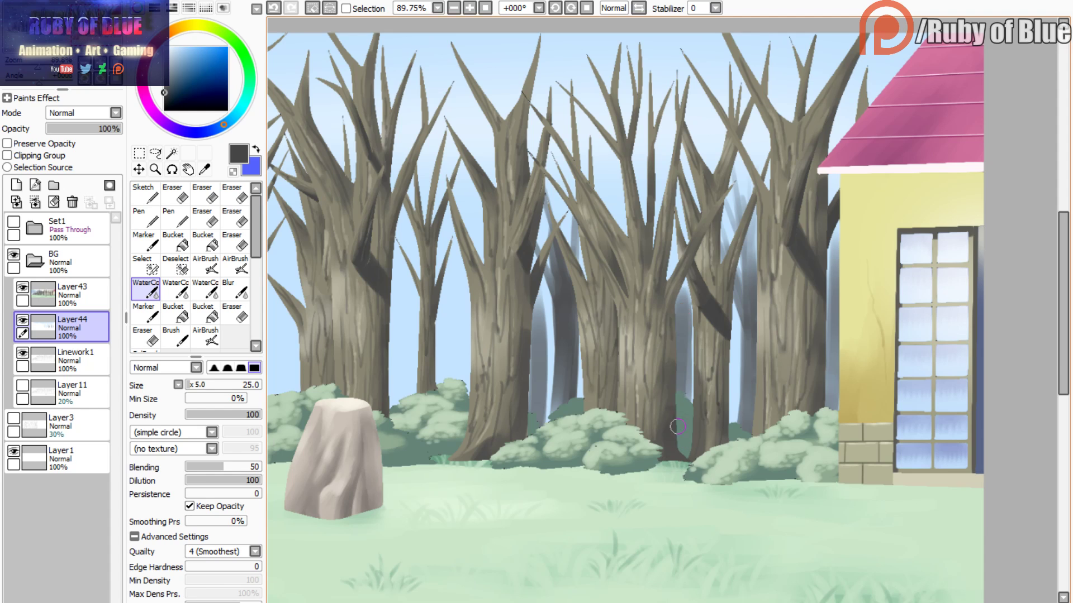
{"action": "left_click_drag", "start_coordinate": [677, 352], "coordinate": [682, 396]}
{"action": "left_click_drag", "start_coordinate": [682, 282], "coordinate": [677, 334]}
{"action": "left_click_drag", "start_coordinate": [700, 252], "coordinate": [680, 323]}
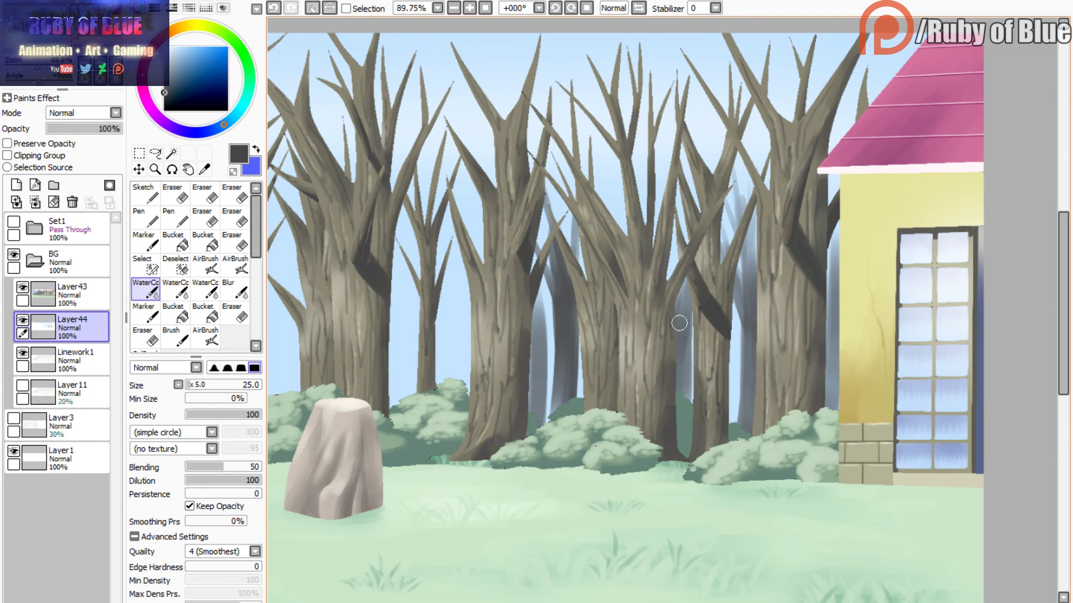
{"action": "mouse_move", "coordinate": [659, 197]}
{"action": "left_mouse_down"}
{"action": "mouse_move", "coordinate": [675, 327]}
{"action": "mouse_move", "coordinate": [665, 213]}
{"action": "mouse_move", "coordinate": [675, 248]}
{"action": "left_mouse_up"}
{"action": "left_click_drag", "start_coordinate": [681, 295], "coordinate": [683, 416]}
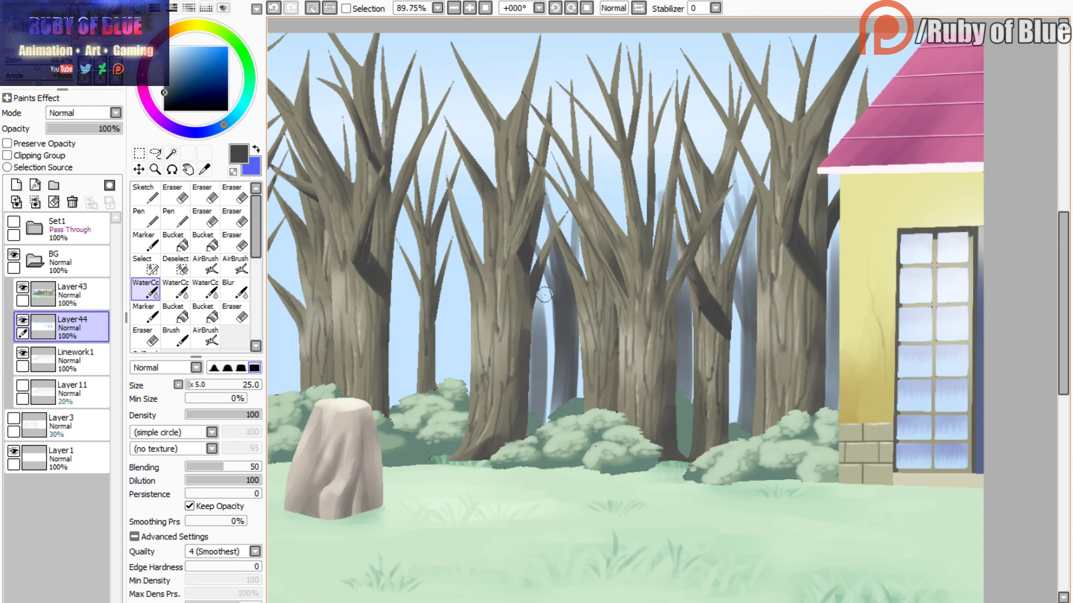
- Refine the faint trunk beside the dark distant tree right of the stump with the size 10 watercolor brush
{"action": "key", "text": "c"}
{"action": "key", "text": "c"}
{"action": "key", "text": "c"}
{"action": "left_click_drag", "start_coordinate": [546, 307], "coordinate": [543, 345]}
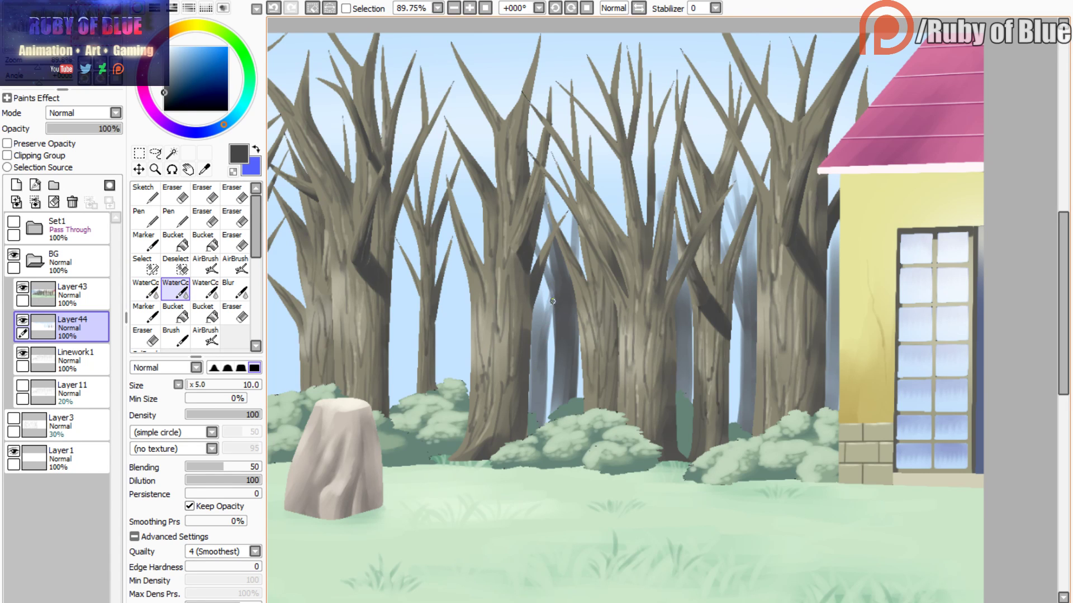
- Touch up the pale distant trunk just right of the large tree right of the stump with the watercolor brushes
{"action": "key", "text": "c"}
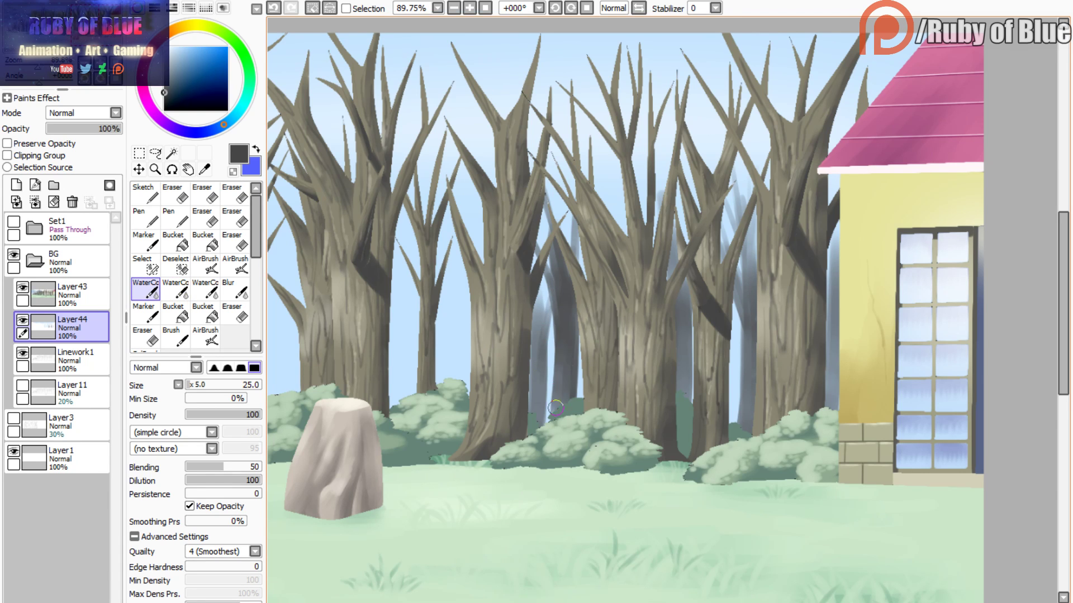
{"action": "key", "text": "c"}
{"action": "key", "text": "c"}
{"action": "key", "text": "c"}
{"action": "left_click_drag", "start_coordinate": [541, 288], "coordinate": [537, 329]}
- Paint a hazy distant trunk in the gap between the slender tree and the large tree right of the stump
{"action": "key", "text": "c"}
{"action": "mouse_move", "coordinate": [457, 276]}
{"action": "left_mouse_down"}
{"action": "mouse_move", "coordinate": [459, 388]}
{"action": "mouse_move", "coordinate": [462, 267]}
{"action": "mouse_move", "coordinate": [460, 350]}
{"action": "mouse_move", "coordinate": [447, 271]}
{"action": "mouse_move", "coordinate": [459, 369]}
{"action": "left_mouse_up"}
{"action": "left_click_drag", "start_coordinate": [436, 252], "coordinate": [453, 360]}
{"action": "key", "text": "c"}
{"action": "left_click_drag", "start_coordinate": [440, 257], "coordinate": [456, 349]}
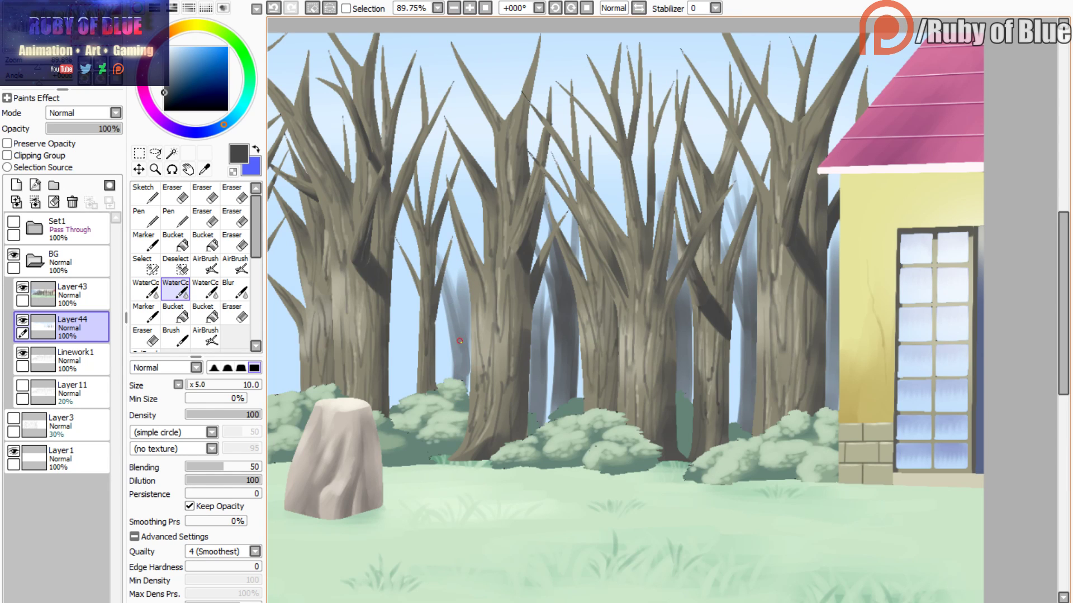
{"action": "left_click_drag", "start_coordinate": [448, 227], "coordinate": [456, 414]}
{"action": "key", "text": "c"}
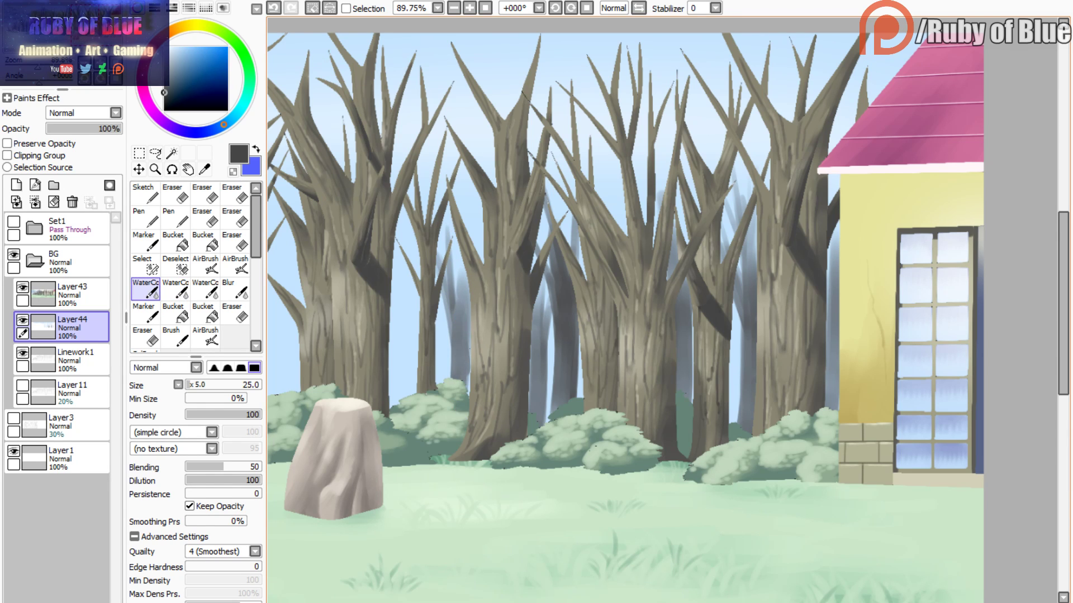
- Add faint upper limbs to the hazy trunk beside the large tree right of the stump with the size 10 watercolor brush
{"action": "key", "text": "c"}
{"action": "key", "text": "c"}
{"action": "key", "text": "c"}
{"action": "key", "text": "c"}
{"action": "left_click_drag", "start_coordinate": [480, 203], "coordinate": [464, 304]}
{"action": "left_click_drag", "start_coordinate": [476, 206], "coordinate": [462, 324]}
{"action": "key", "text": "c"}
{"action": "left_click_drag", "start_coordinate": [466, 192], "coordinate": [463, 229]}
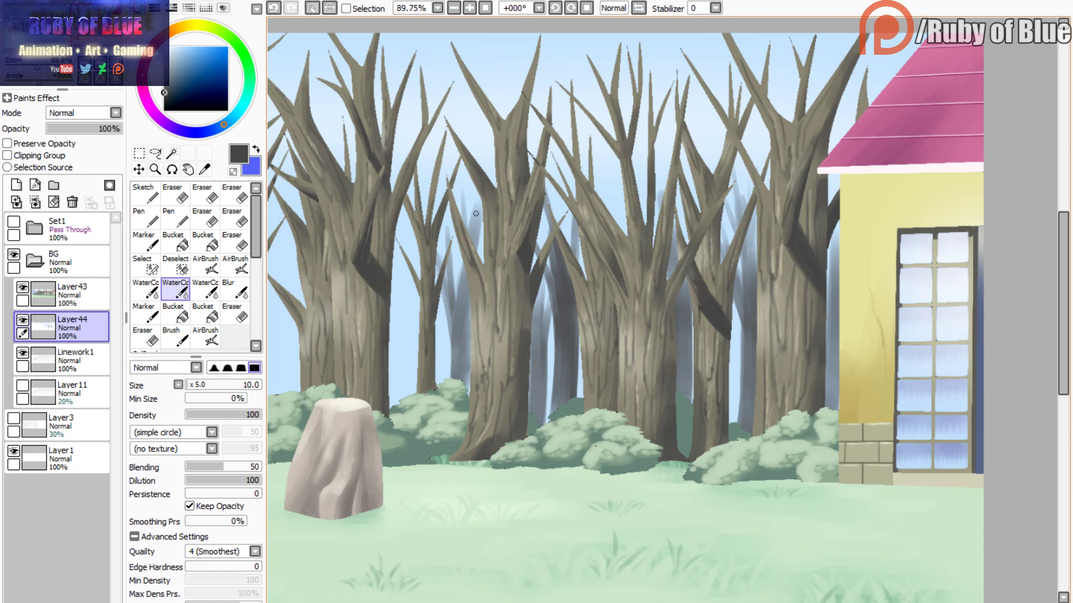
{"action": "key", "text": "c"}
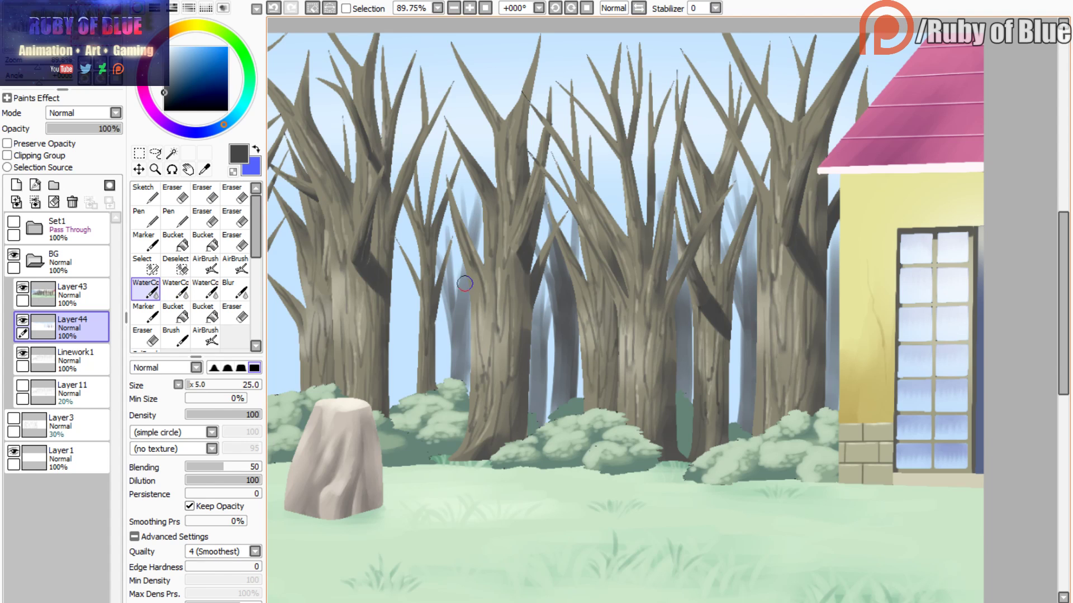
{"action": "key", "text": "c"}
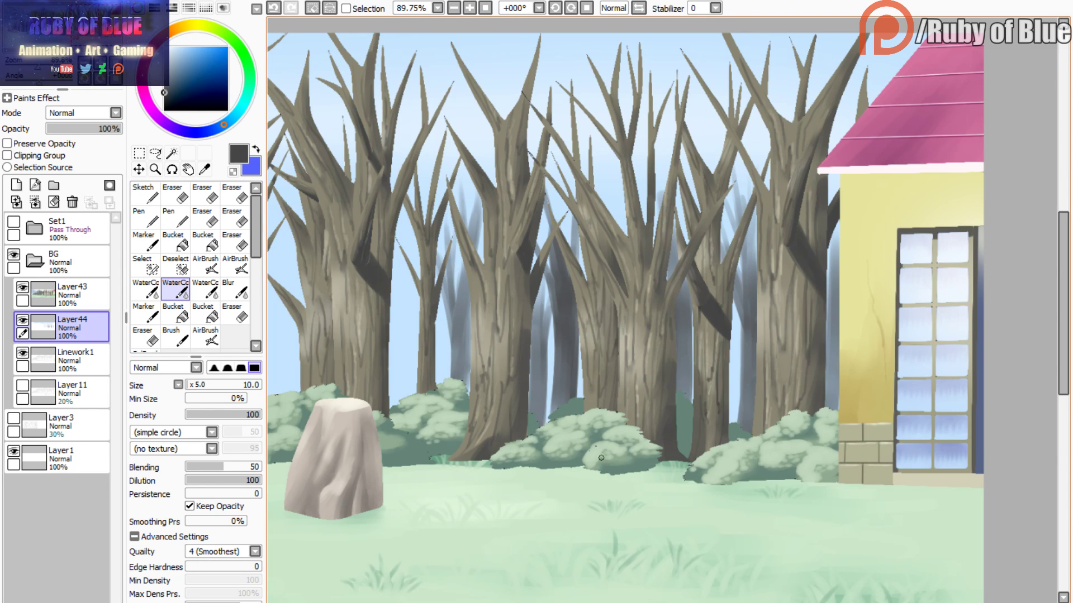
- Paint a hazy trunk between the large tree behind the stump and the slender tree with the size 25 watercolor brush
{"action": "left_click_drag", "start_coordinate": [601, 457], "coordinate": [785, 458]}
{"action": "key", "text": "c"}
{"action": "mouse_move", "coordinate": [589, 276]}
{"action": "left_mouse_down"}
{"action": "mouse_move", "coordinate": [588, 399]}
{"action": "mouse_move", "coordinate": [600, 296]}
{"action": "mouse_move", "coordinate": [599, 369]}
{"action": "mouse_move", "coordinate": [598, 341]}
{"action": "left_mouse_up"}
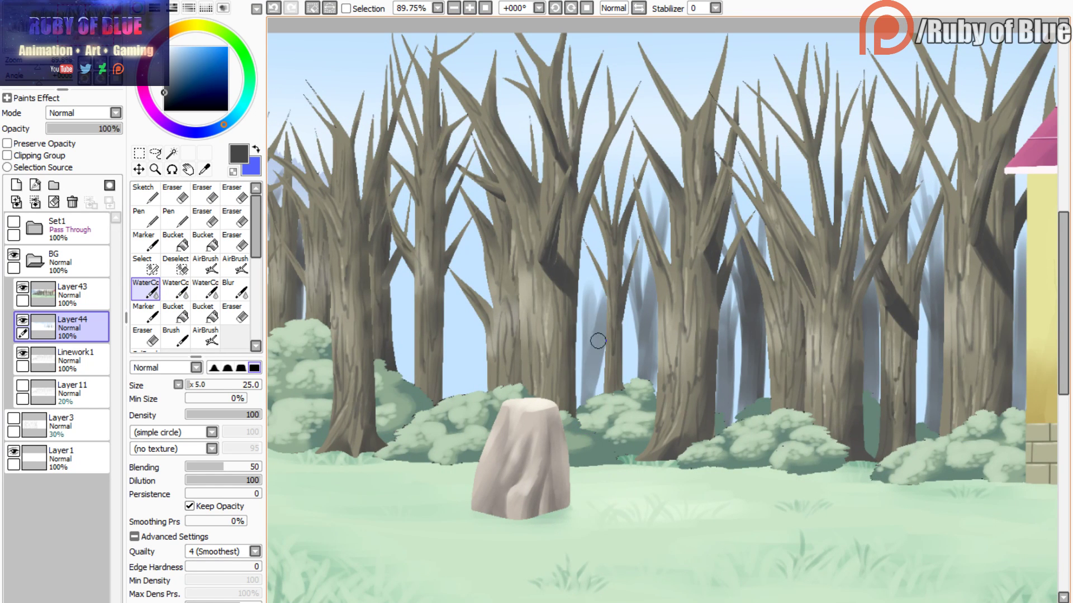
{"action": "left_click_drag", "start_coordinate": [609, 299], "coordinate": [589, 399]}
{"action": "mouse_move", "coordinate": [592, 246]}
{"action": "left_mouse_down"}
{"action": "mouse_move", "coordinate": [590, 393]}
{"action": "mouse_move", "coordinate": [593, 217]}
{"action": "mouse_move", "coordinate": [593, 360]}
{"action": "mouse_move", "coordinate": [581, 410]}
{"action": "left_mouse_up"}
{"action": "key", "text": "c"}
{"action": "key", "text": "c"}
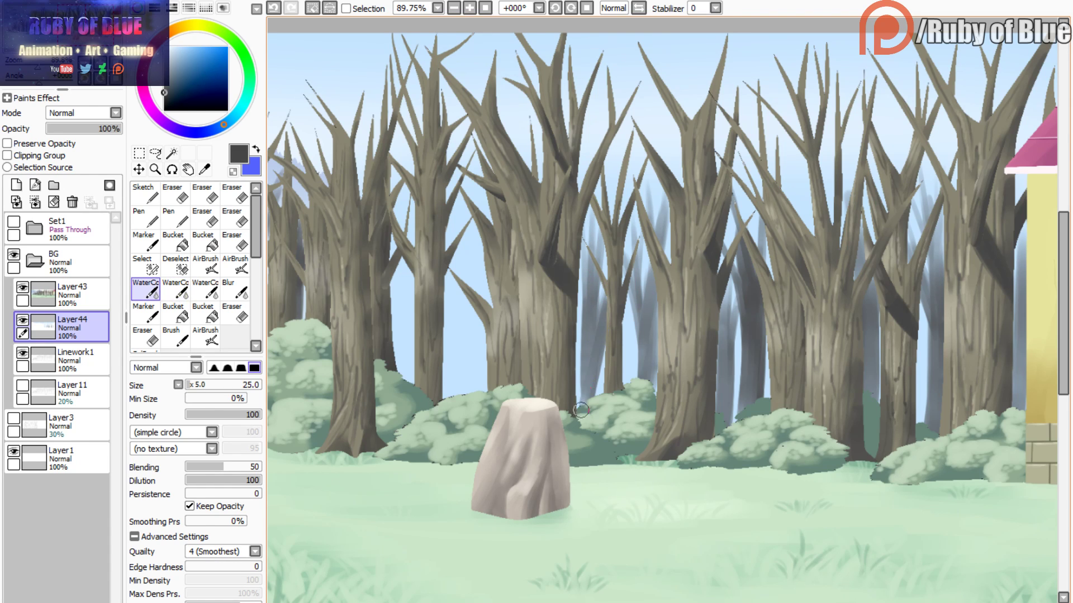
- Paint a hazy trunk with forked upper branches against the left side of the large tree behind the stump, redoing one stroke
{"action": "key", "text": "c"}
{"action": "key", "text": "c"}
{"action": "mouse_move", "coordinate": [478, 252]}
{"action": "left_mouse_down"}
{"action": "mouse_move", "coordinate": [467, 456]}
{"action": "mouse_move", "coordinate": [478, 238]}
{"action": "mouse_move", "coordinate": [483, 362]}
{"action": "left_mouse_up"}
{"action": "key", "text": "c"}
{"action": "key", "text": "c"}
{"action": "left_click_drag", "start_coordinate": [455, 256], "coordinate": [479, 350]}
{"action": "left_click", "coordinate": [275, 14]}
{"action": "key", "text": "c"}
{"action": "left_click_drag", "start_coordinate": [460, 289], "coordinate": [478, 348]}
{"action": "key", "text": "c"}
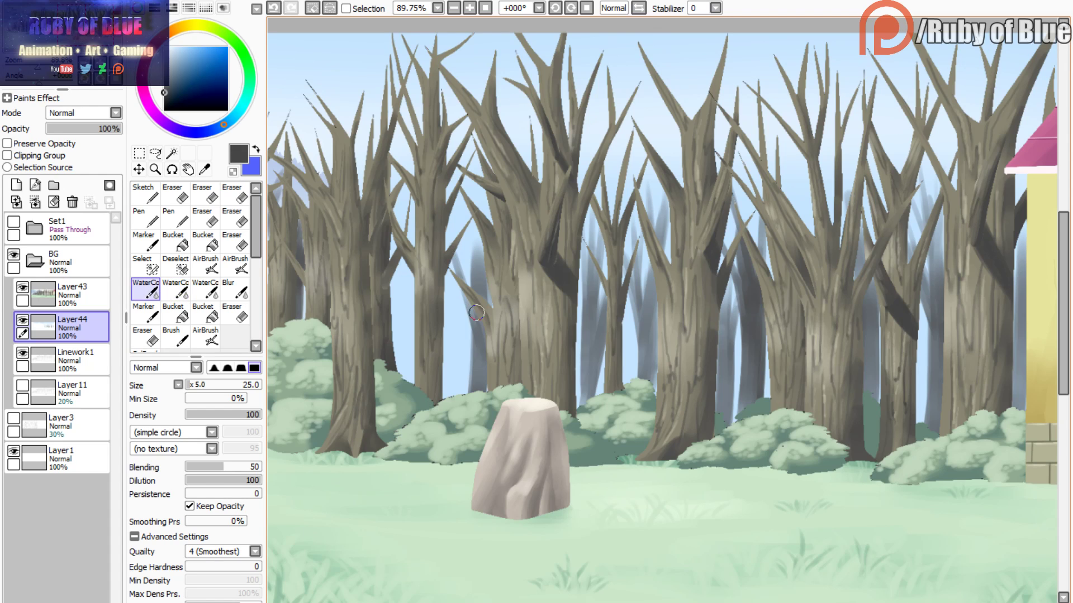
{"action": "key", "text": "c"}
{"action": "left_click_drag", "start_coordinate": [463, 211], "coordinate": [475, 290]}
{"action": "left_click_drag", "start_coordinate": [481, 229], "coordinate": [481, 342]}
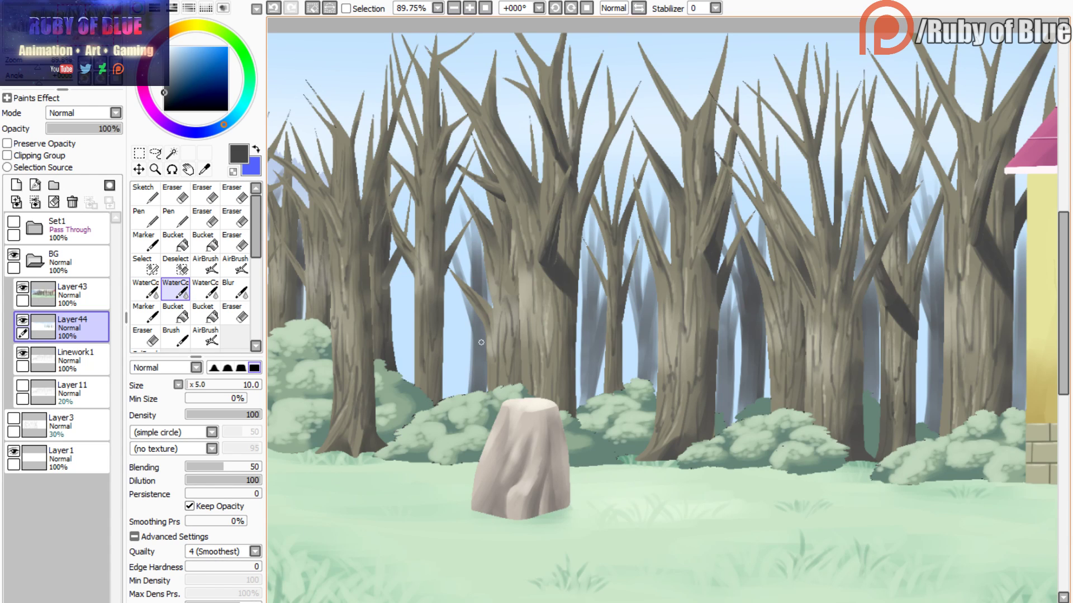
{"action": "left_click_drag", "start_coordinate": [460, 289], "coordinate": [474, 358]}
- Paint a narrow faint trunk directly right of the slender tree, thinning it towards the top
{"action": "key", "text": "c"}
{"action": "left_click_drag", "start_coordinate": [618, 312], "coordinate": [626, 381]}
{"action": "left_click_drag", "start_coordinate": [623, 288], "coordinate": [625, 355]}
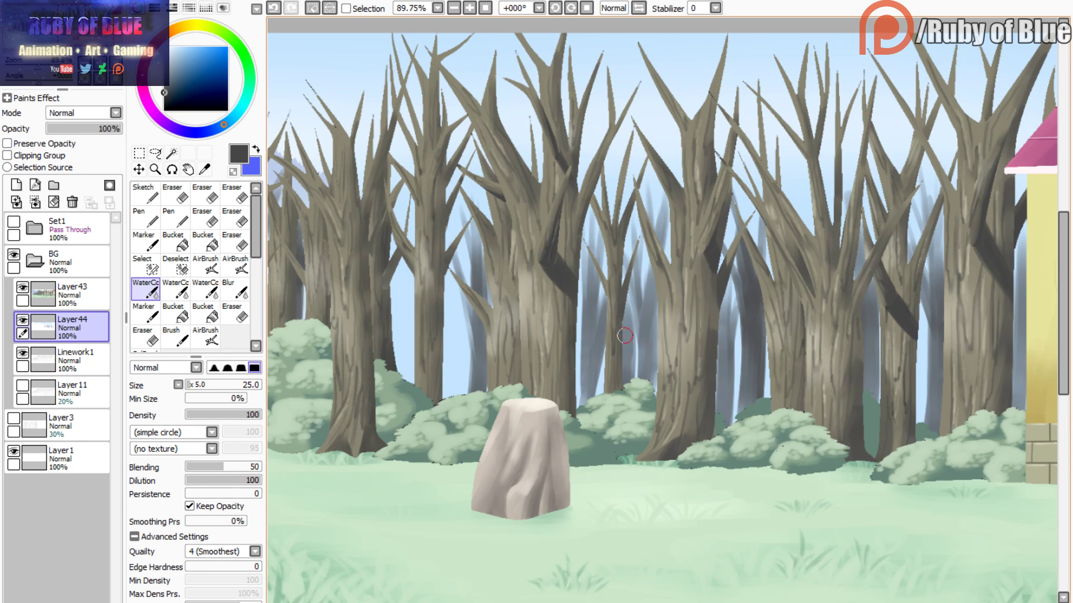
{"action": "key", "text": "c"}
{"action": "left_click_drag", "start_coordinate": [626, 229], "coordinate": [624, 323]}
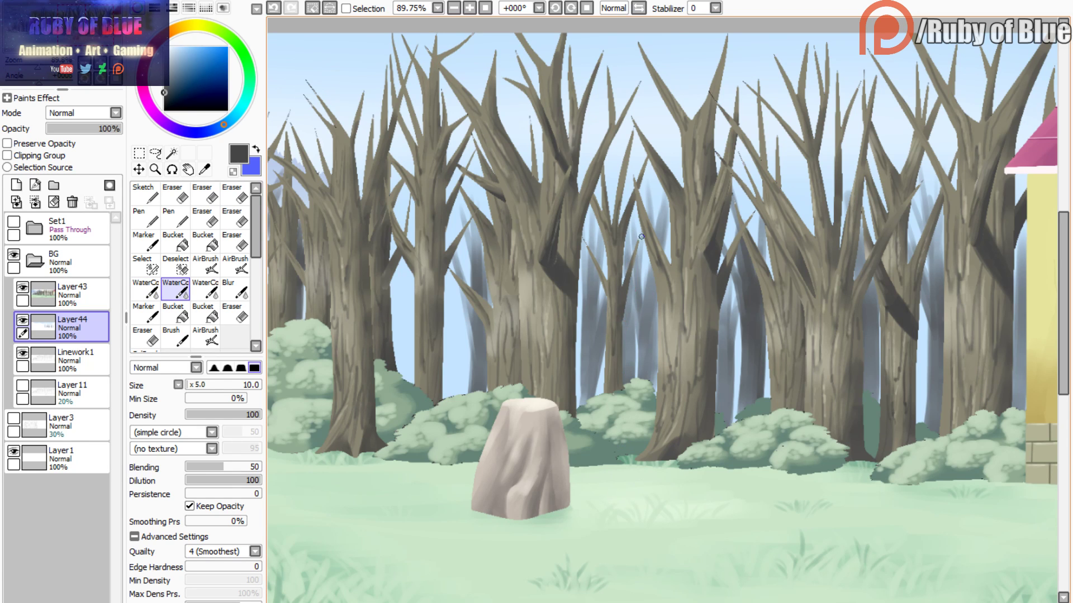
- Paint a hazy trunk with thin upper branches along the left side of the tall tree left of the stump
{"action": "key", "text": "c"}
{"action": "mouse_move", "coordinate": [405, 267]}
{"action": "left_mouse_down"}
{"action": "mouse_move", "coordinate": [409, 398]}
{"action": "mouse_move", "coordinate": [416, 336]}
{"action": "left_mouse_up"}
{"action": "key", "text": "c"}
{"action": "mouse_move", "coordinate": [393, 245]}
{"action": "left_mouse_down"}
{"action": "mouse_move", "coordinate": [408, 336]}
{"action": "mouse_move", "coordinate": [411, 279]}
{"action": "left_mouse_up"}
{"action": "key", "text": "c"}
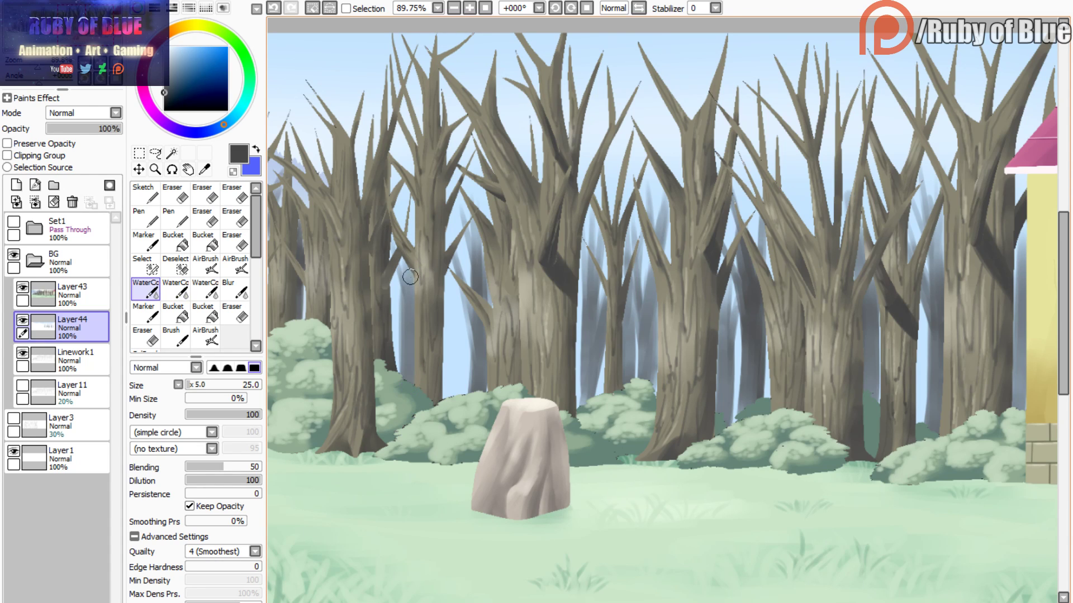
{"action": "key", "text": "c"}
{"action": "left_click_drag", "start_coordinate": [396, 172], "coordinate": [401, 212]}
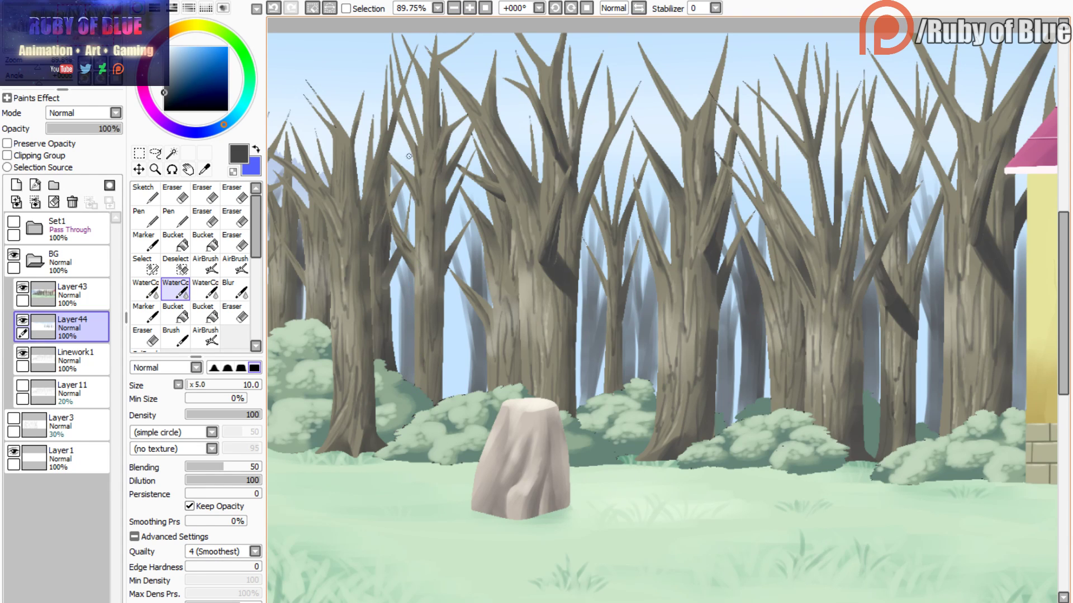
{"action": "left_click_drag", "start_coordinate": [409, 157], "coordinate": [414, 253]}
{"action": "left_click_drag", "start_coordinate": [404, 136], "coordinate": [414, 215]}
{"action": "left_click_drag", "start_coordinate": [389, 136], "coordinate": [415, 249]}
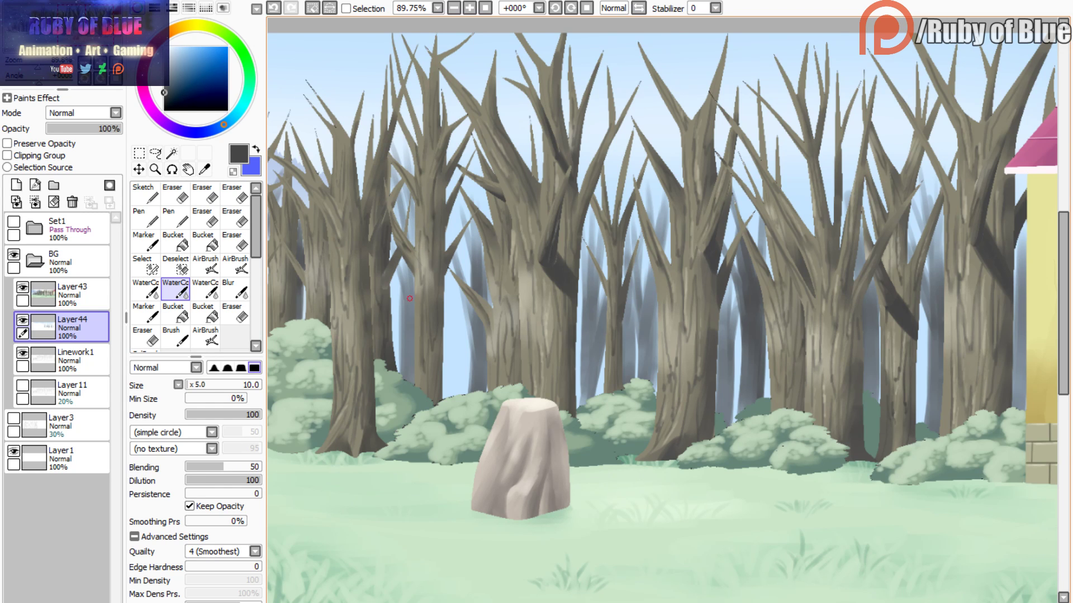
- Paint a hazy trunk with an upper limb along the right side of the tall tree left of the stump
{"action": "key", "text": "c"}
{"action": "left_click_drag", "start_coordinate": [451, 288], "coordinate": [446, 419]}
{"action": "key", "text": "c"}
{"action": "key", "text": "c"}
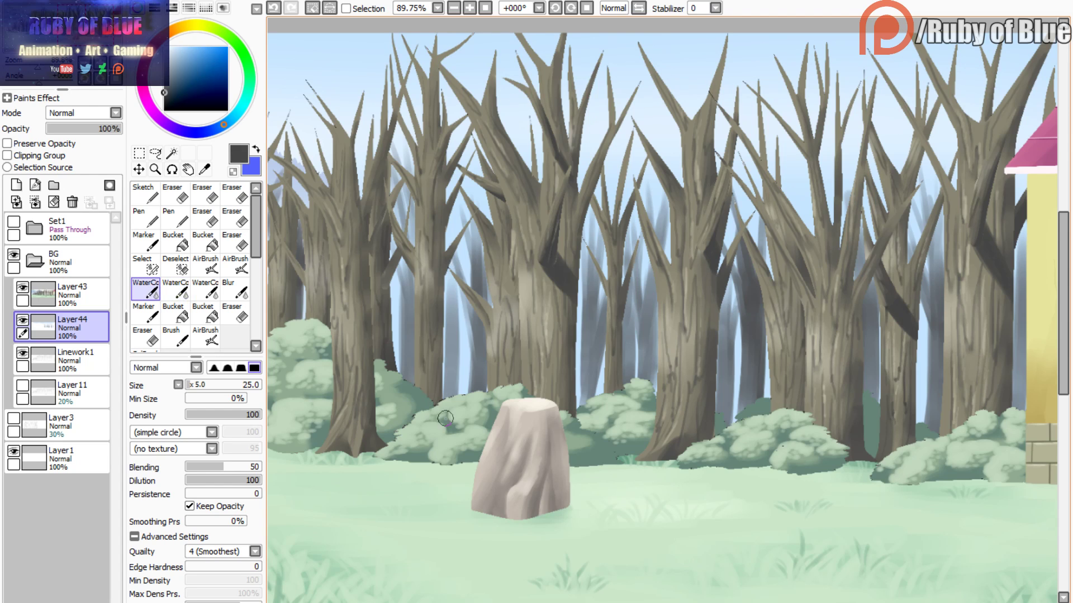
{"action": "key", "text": "c"}
{"action": "left_click_drag", "start_coordinate": [454, 288], "coordinate": [461, 363]}
{"action": "key", "text": "c"}
{"action": "left_click_drag", "start_coordinate": [453, 287], "coordinate": [455, 383]}
{"action": "key", "text": "c"}
{"action": "left_click_drag", "start_coordinate": [461, 238], "coordinate": [454, 307]}
{"action": "left_click_drag", "start_coordinate": [457, 193], "coordinate": [445, 328]}
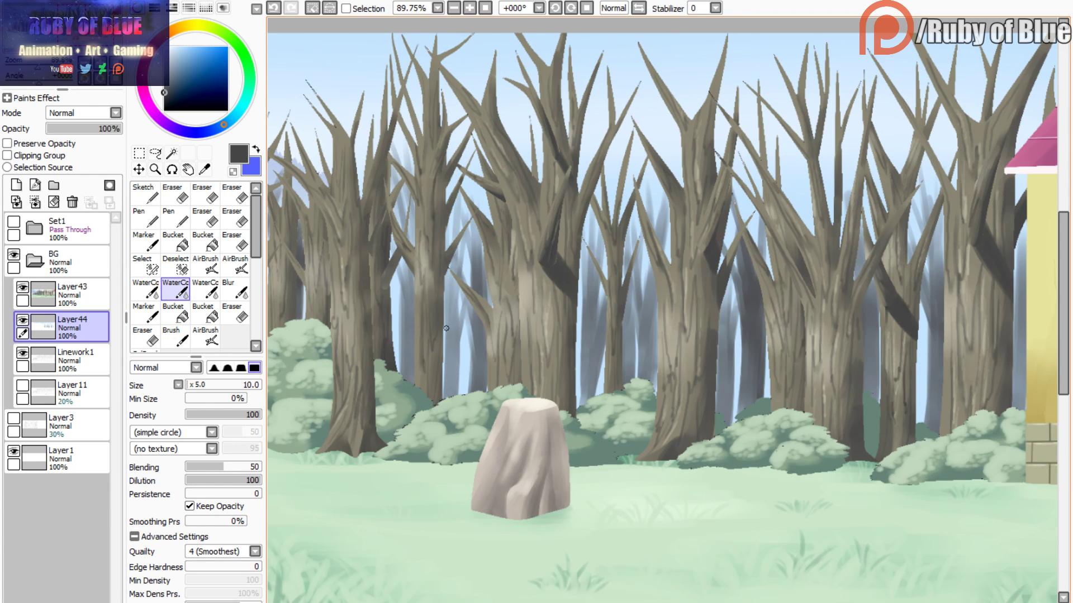
{"action": "key", "text": "c"}
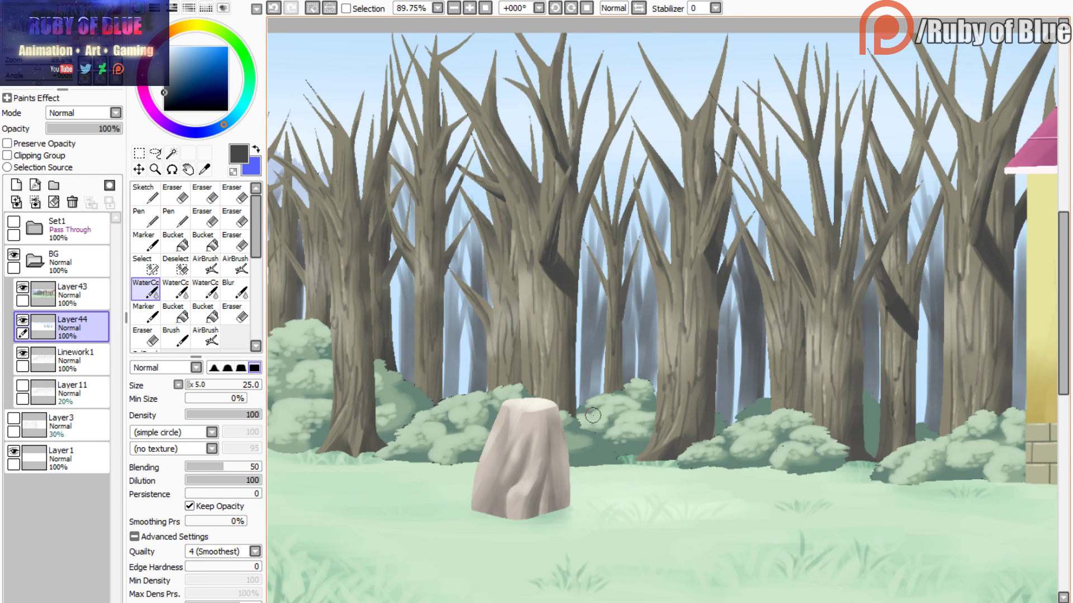
- Deepen the hazy trunks on both sides of the tall tree left of the stump
{"action": "left_click_drag", "start_coordinate": [524, 249], "coordinate": [777, 230]}
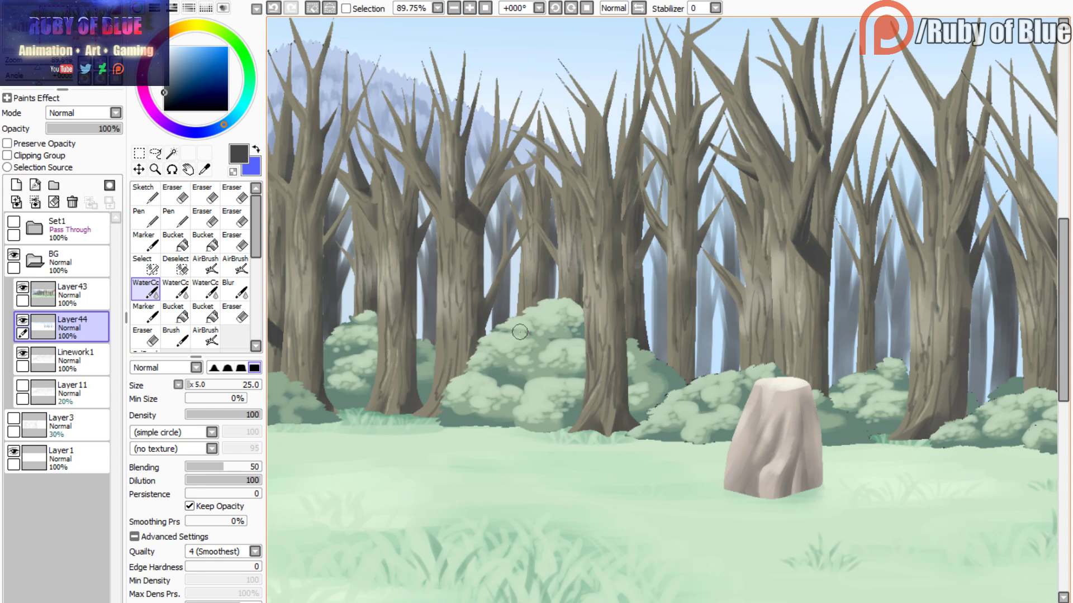
{"action": "left_click_drag", "start_coordinate": [688, 309], "coordinate": [531, 340]}
{"action": "left_click_drag", "start_coordinate": [544, 304], "coordinate": [544, 402]}
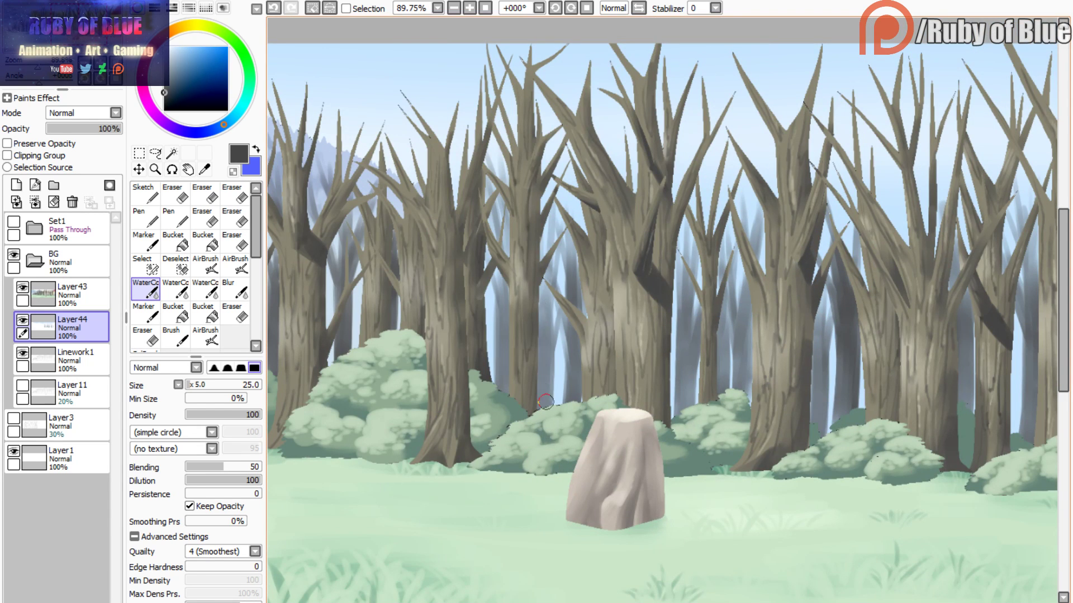
{"action": "key", "text": "c"}
{"action": "left_click_drag", "start_coordinate": [550, 216], "coordinate": [544, 312]}
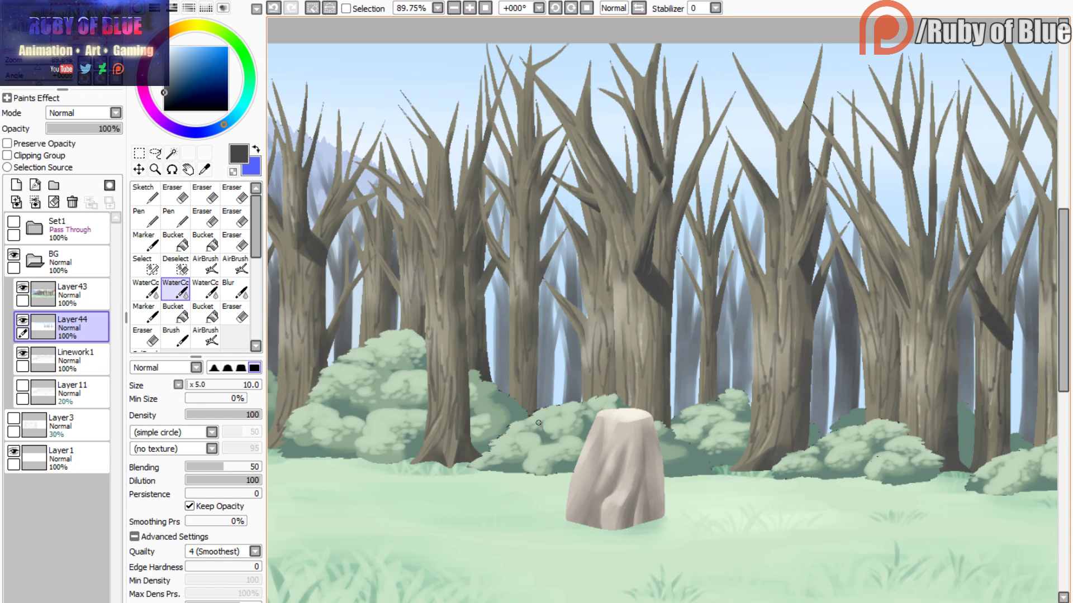
{"action": "key", "text": "c"}
{"action": "left_click_drag", "start_coordinate": [481, 280], "coordinate": [483, 385]}
{"action": "left_click_drag", "start_coordinate": [489, 298], "coordinate": [490, 374]}
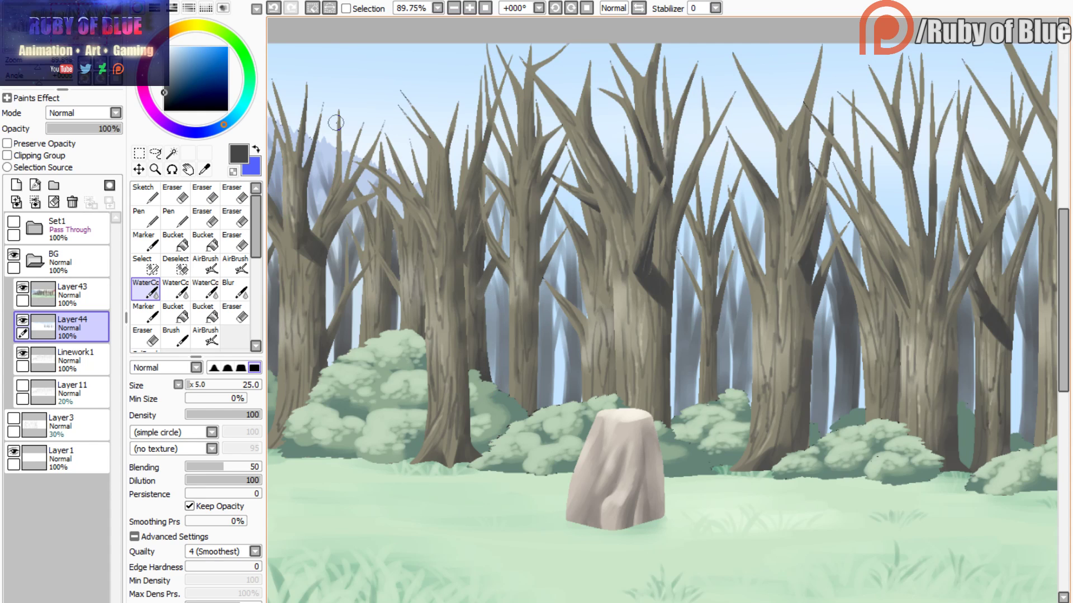
- Darken the hazy trunk between the large tree behind the stump and the slender tree, then refine its upper part at size 10
{"action": "mouse_move", "coordinate": [646, 327]}
{"action": "left_mouse_down"}
{"action": "mouse_move", "coordinate": [541, 295]}
{"action": "mouse_move", "coordinate": [564, 386]}
{"action": "left_mouse_up"}
{"action": "left_click_drag", "start_coordinate": [566, 320], "coordinate": [565, 375]}
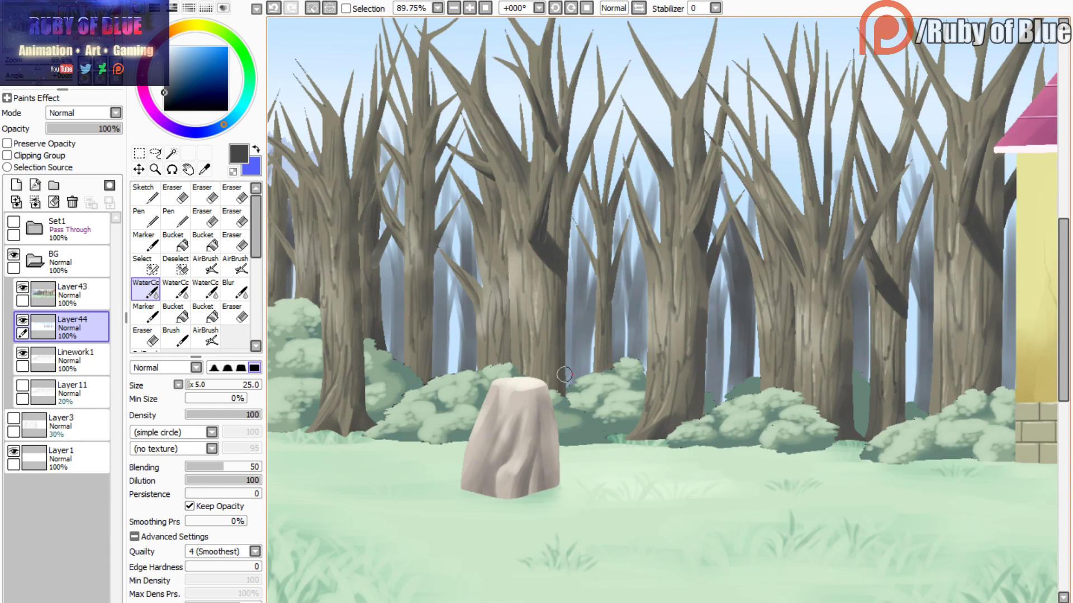
{"action": "mouse_move", "coordinate": [577, 282]}
{"action": "left_mouse_down"}
{"action": "mouse_move", "coordinate": [579, 385]}
{"action": "mouse_move", "coordinate": [584, 363]}
{"action": "left_mouse_up"}
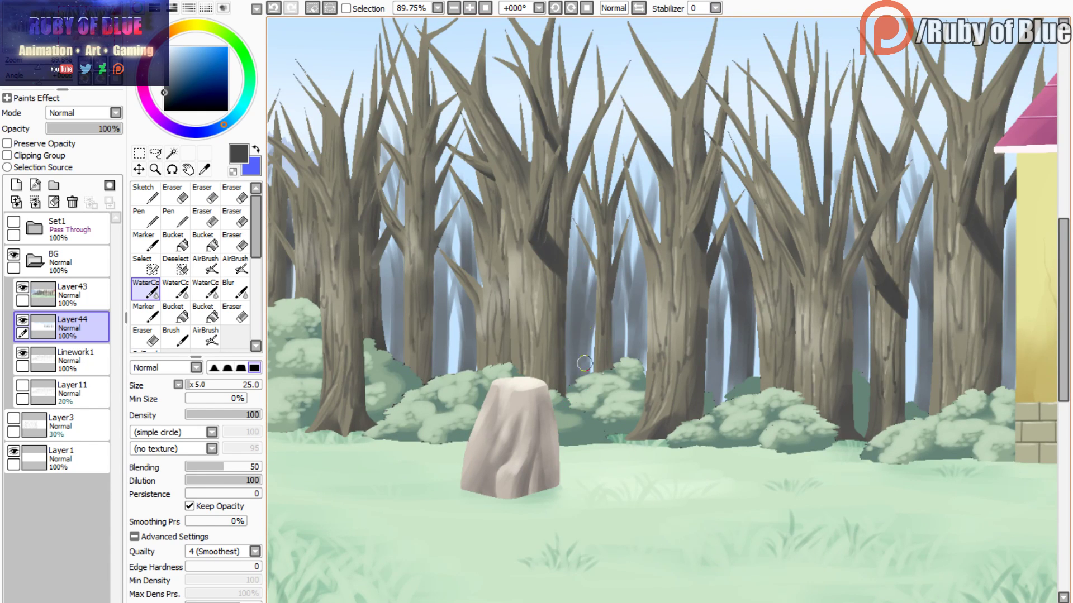
{"action": "left_click_drag", "start_coordinate": [593, 299], "coordinate": [578, 391]}
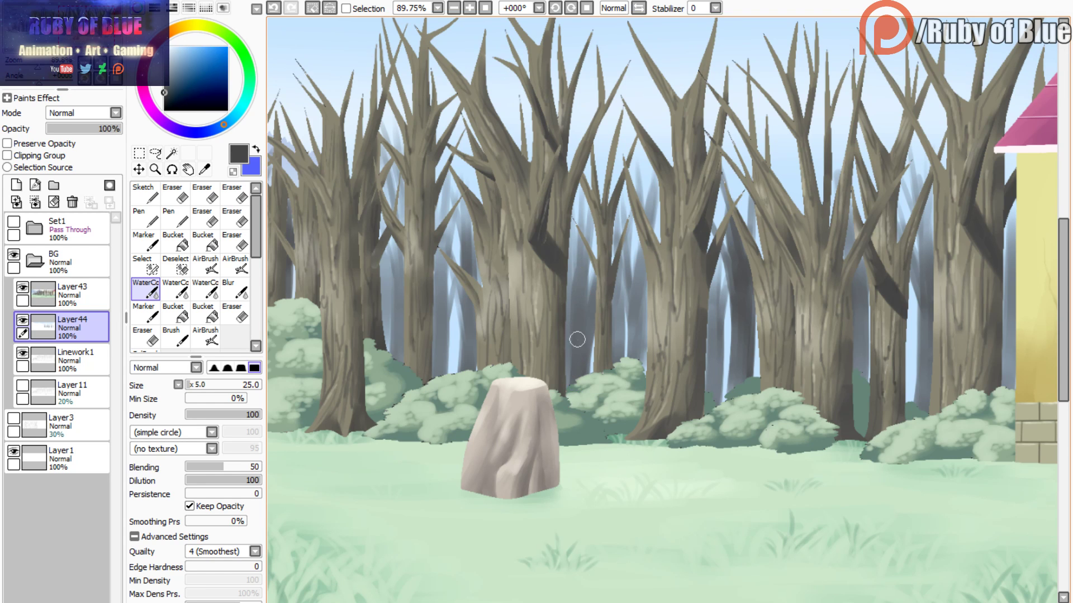
{"action": "key", "text": "2"}
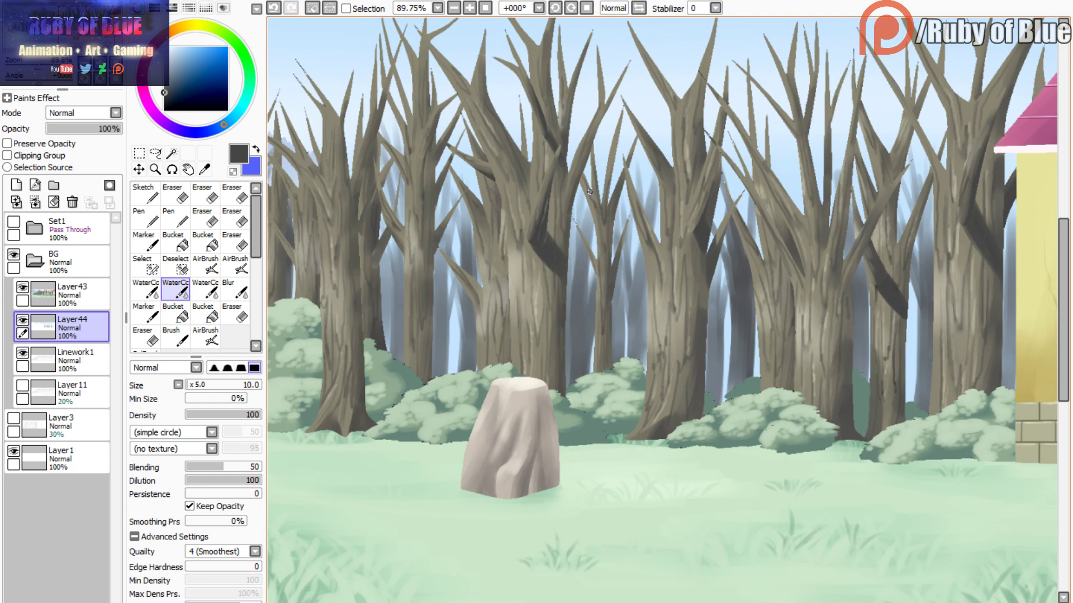
{"action": "left_click_drag", "start_coordinate": [573, 294], "coordinate": [576, 229]}
- Deepen the hazy trunk in the gap left of the house's nearest tree with the size 25 watercolor brush
{"action": "scroll", "coordinate": [662, 306], "scroll_direction": "down", "scroll_amount": 4}
{"action": "scroll", "coordinate": [663, 305], "scroll_direction": "up", "scroll_amount": 4}
{"action": "mouse_move", "coordinate": [852, 287]}
{"action": "left_mouse_down"}
{"action": "mouse_move", "coordinate": [579, 287]}
{"action": "mouse_move", "coordinate": [633, 328]}
{"action": "mouse_move", "coordinate": [635, 296]}
{"action": "mouse_move", "coordinate": [634, 391]}
{"action": "mouse_move", "coordinate": [638, 292]}
{"action": "left_mouse_up"}
{"action": "key", "text": "1"}
{"action": "mouse_move", "coordinate": [637, 392]}
{"action": "left_mouse_down"}
{"action": "mouse_move", "coordinate": [646, 439]}
{"action": "mouse_move", "coordinate": [659, 296]}
{"action": "left_mouse_up"}
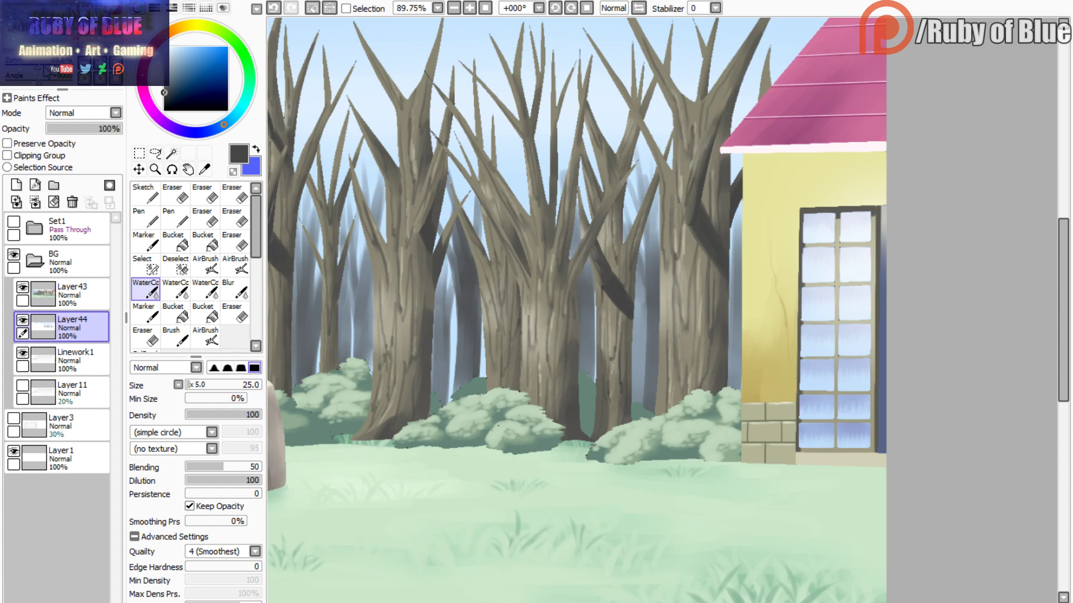
- Add faint distant branches between the upper limbs of the trees left of the house with the size 10 watercolor brush
{"action": "left_click_drag", "start_coordinate": [44, 67], "coordinate": [37, 73]}
{"action": "mouse_move", "coordinate": [459, 227]}
{"action": "left_mouse_down"}
{"action": "mouse_move", "coordinate": [693, 210]}
{"action": "mouse_move", "coordinate": [608, 236]}
{"action": "mouse_move", "coordinate": [552, 218]}
{"action": "left_mouse_up"}
{"action": "key", "text": "c"}
{"action": "left_click_drag", "start_coordinate": [654, 139], "coordinate": [654, 184]}
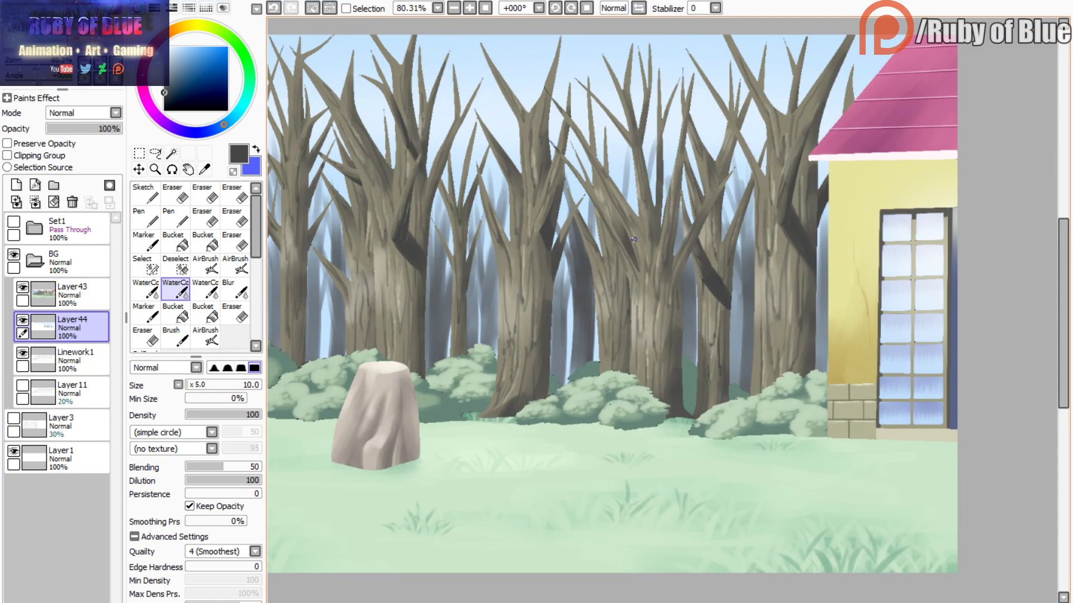
{"action": "left_click_drag", "start_coordinate": [615, 145], "coordinate": [617, 194]}
{"action": "left_click_drag", "start_coordinate": [569, 162], "coordinate": [587, 223]}
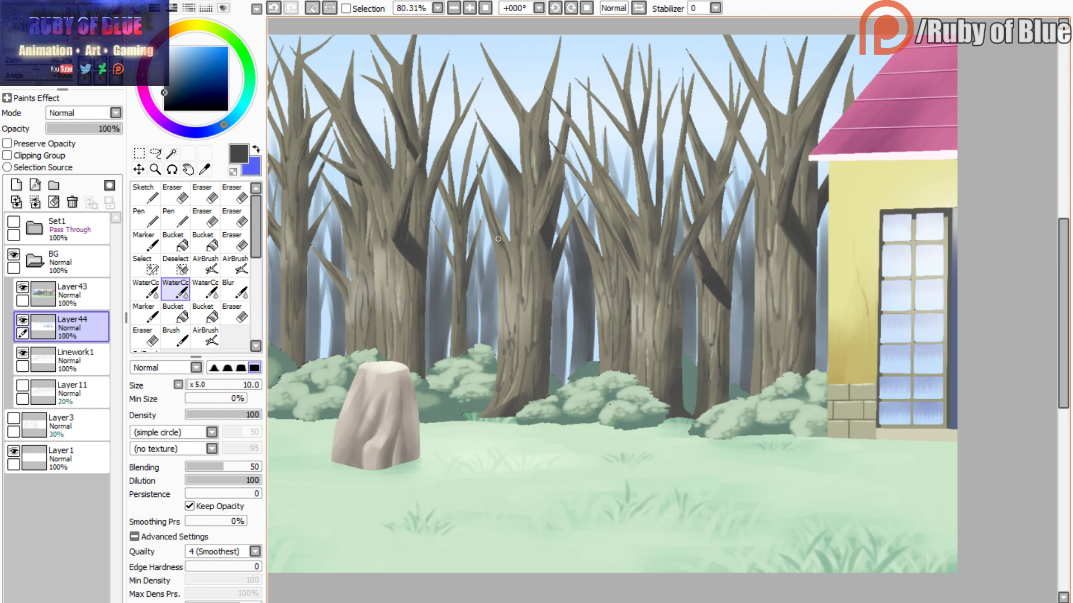
- Add faint distant branches around the slender tree's top and between the two tall trees left of the stump
{"action": "left_click_drag", "start_coordinate": [469, 157], "coordinate": [480, 195]}
{"action": "left_click_drag", "start_coordinate": [454, 154], "coordinate": [460, 191]}
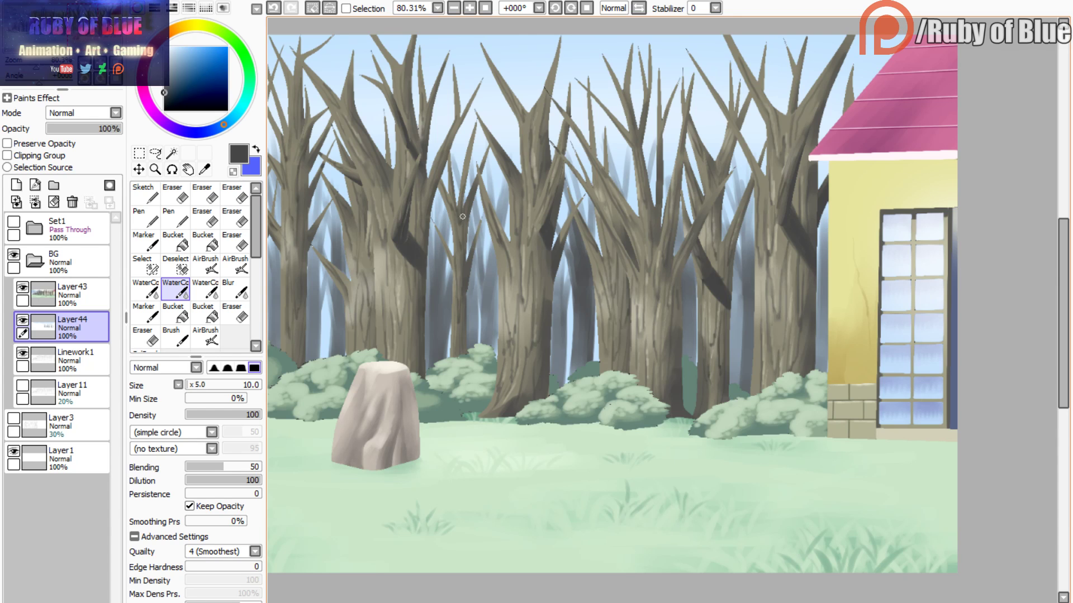
{"action": "left_click_drag", "start_coordinate": [106, 39], "coordinate": [60, 34]}
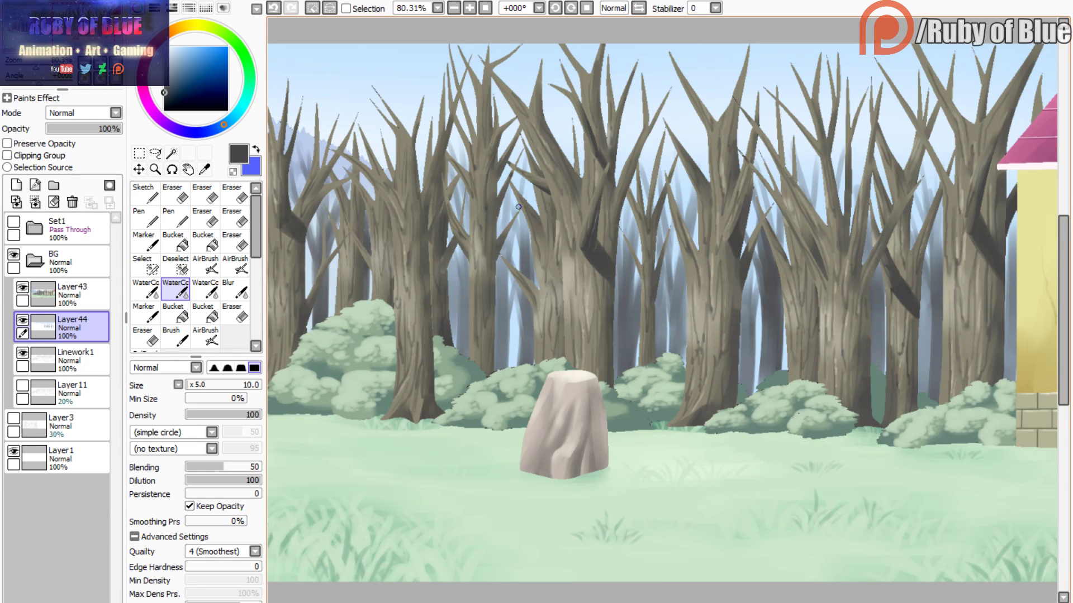
{"action": "left_click_drag", "start_coordinate": [518, 134], "coordinate": [502, 234]}
{"action": "left_click_drag", "start_coordinate": [532, 184], "coordinate": [525, 290]}
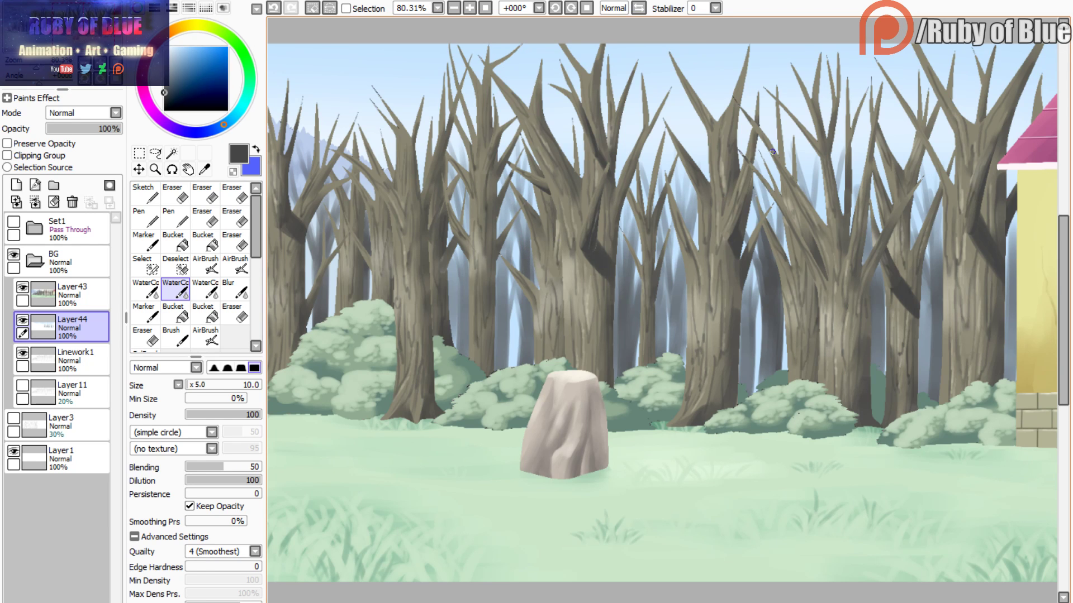
- Paint more faint branches into the sky gaps among the treetops from the stump to the trees near the house
{"action": "left_click_drag", "start_coordinate": [772, 154], "coordinate": [764, 212]}
{"action": "mouse_move", "coordinate": [867, 157]}
{"action": "left_mouse_down"}
{"action": "mouse_move", "coordinate": [876, 232]}
{"action": "mouse_move", "coordinate": [883, 184]}
{"action": "mouse_move", "coordinate": [934, 234]}
{"action": "left_mouse_up"}
{"action": "mouse_move", "coordinate": [927, 157]}
{"action": "left_mouse_down"}
{"action": "mouse_move", "coordinate": [937, 210]}
{"action": "mouse_move", "coordinate": [909, 234]}
{"action": "mouse_move", "coordinate": [758, 216]}
{"action": "left_mouse_up"}
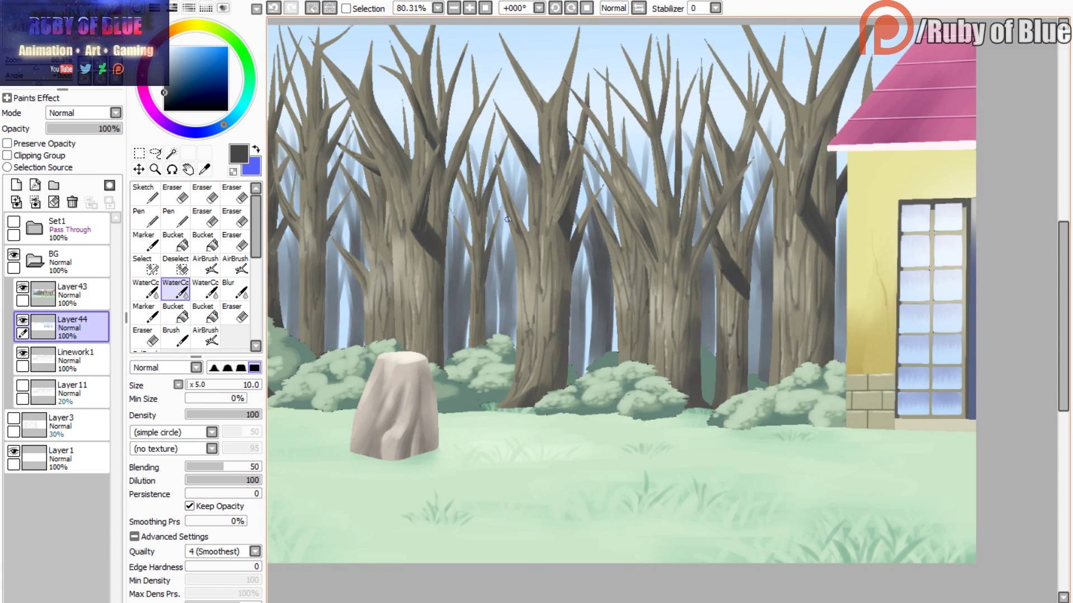
{"action": "mouse_move", "coordinate": [532, 121]}
{"action": "left_mouse_down"}
{"action": "mouse_move", "coordinate": [528, 153]}
{"action": "mouse_move", "coordinate": [517, 92]}
{"action": "mouse_move", "coordinate": [450, 165]}
{"action": "left_mouse_up"}
{"action": "left_click_drag", "start_coordinate": [459, 120], "coordinate": [454, 146]}
{"action": "mouse_move", "coordinate": [377, 86]}
{"action": "left_mouse_down"}
{"action": "mouse_move", "coordinate": [391, 147]}
{"action": "mouse_move", "coordinate": [409, 158]}
{"action": "left_mouse_up"}
- Paint faint distant branches between the treetops from the middle tree cluster across to the house roof
{"action": "left_click_drag", "start_coordinate": [634, 119], "coordinate": [639, 182]}
{"action": "mouse_move", "coordinate": [675, 115]}
{"action": "left_mouse_down"}
{"action": "mouse_move", "coordinate": [669, 197]}
{"action": "mouse_move", "coordinate": [684, 204]}
{"action": "left_mouse_up"}
{"action": "left_click_drag", "start_coordinate": [720, 89], "coordinate": [735, 150]}
{"action": "left_click_drag", "start_coordinate": [799, 52], "coordinate": [785, 100]}
{"action": "left_click_drag", "start_coordinate": [847, 27], "coordinate": [818, 94]}
{"action": "mouse_move", "coordinate": [793, 28]}
{"action": "left_mouse_down"}
{"action": "mouse_move", "coordinate": [809, 92]}
{"action": "mouse_move", "coordinate": [843, 126]}
{"action": "left_mouse_up"}
{"action": "left_click_drag", "start_coordinate": [852, 83], "coordinate": [838, 133]}
{"action": "left_click_drag", "start_coordinate": [703, 292], "coordinate": [1035, 356]}
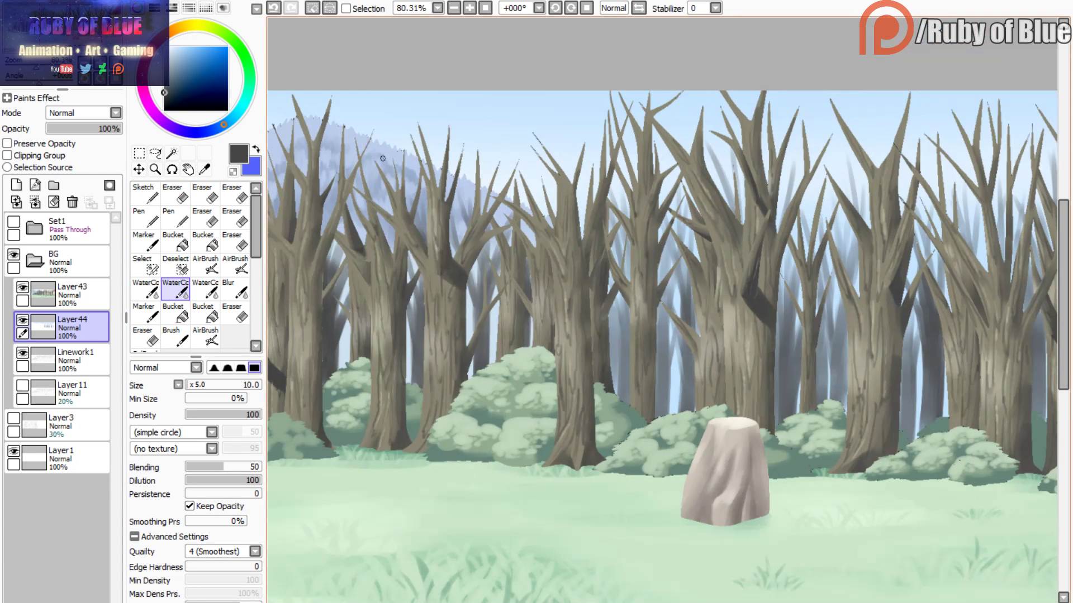
{"action": "left_click_drag", "start_coordinate": [518, 159], "coordinate": [547, 215]}
{"action": "left_click", "coordinate": [275, 9]}
{"action": "left_click", "coordinate": [274, 9]}
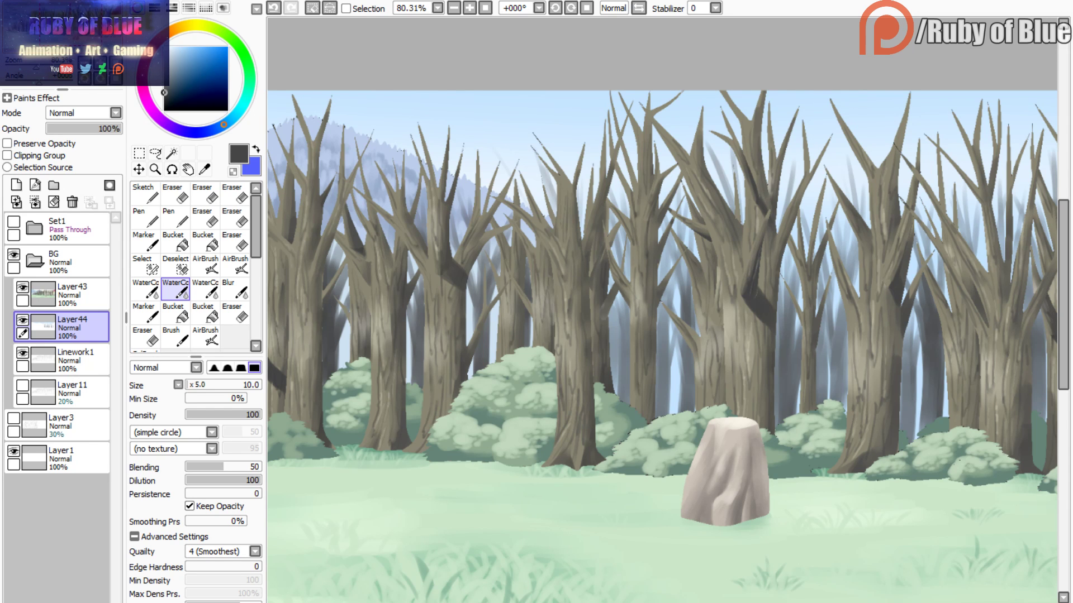
- Paint faint distant branches around the top of the tree just right of the stump with the size 25 watercolor brush
{"action": "left_click_drag", "start_coordinate": [45, 36], "coordinate": [77, 34]}
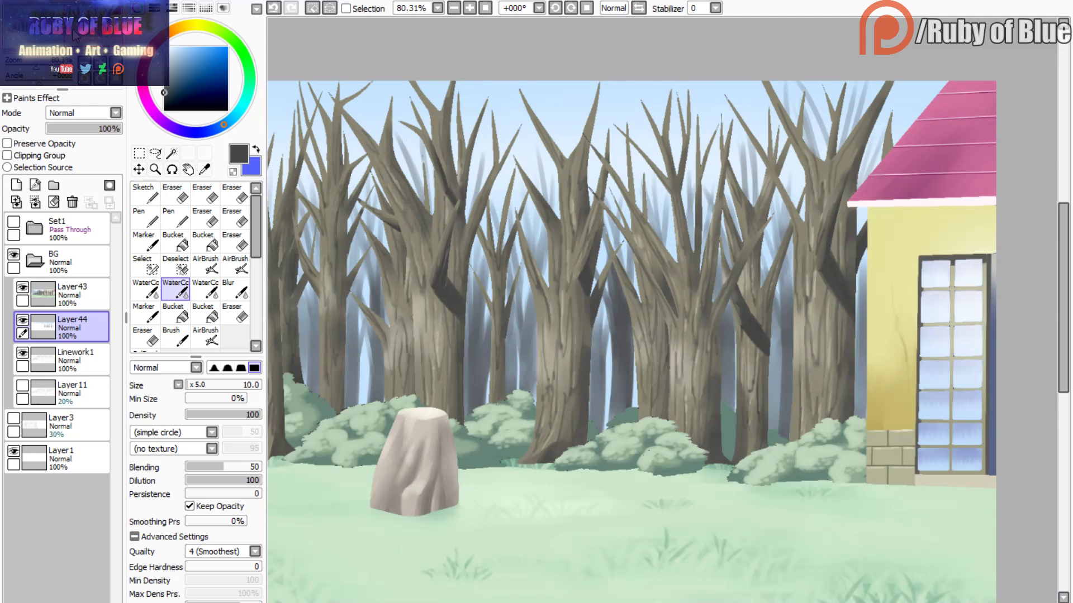
{"action": "left_click", "coordinate": [205, 289]}
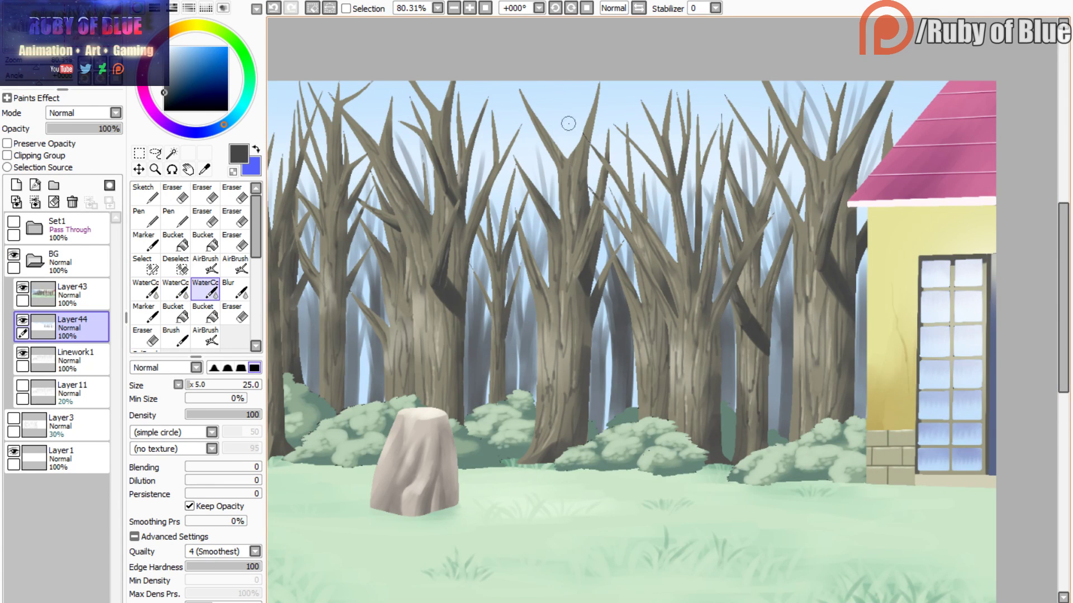
{"action": "left_click_drag", "start_coordinate": [565, 105], "coordinate": [570, 216]}
{"action": "left_click_drag", "start_coordinate": [503, 102], "coordinate": [543, 148]}
{"action": "left_click", "coordinate": [274, 8]}
{"action": "left_click_drag", "start_coordinate": [510, 101], "coordinate": [552, 148]}
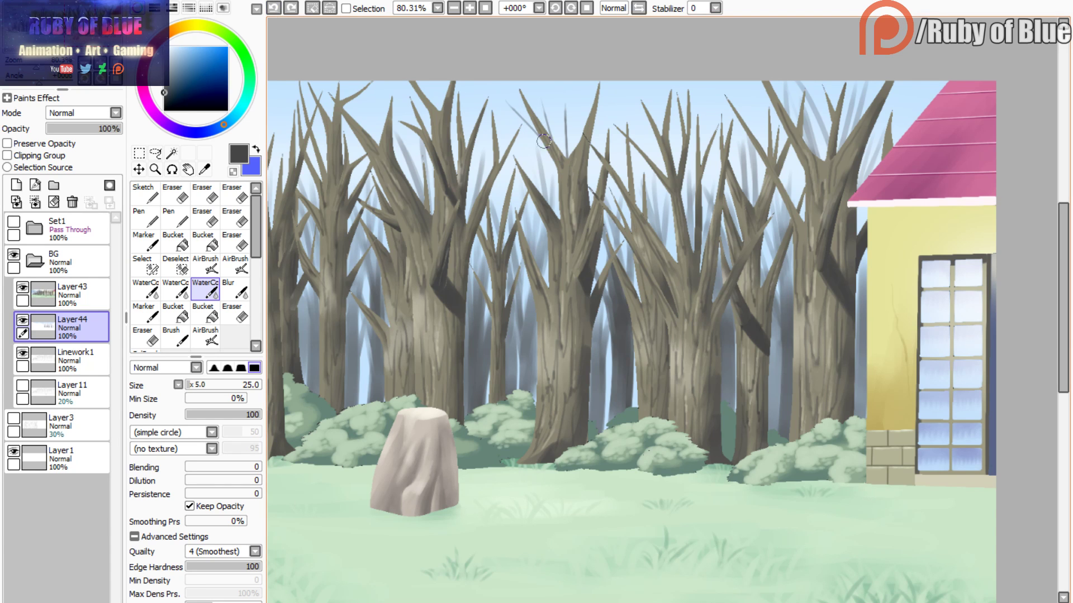
{"action": "left_click_drag", "start_coordinate": [613, 88], "coordinate": [575, 169]}
{"action": "left_click_drag", "start_coordinate": [637, 116], "coordinate": [667, 175]}
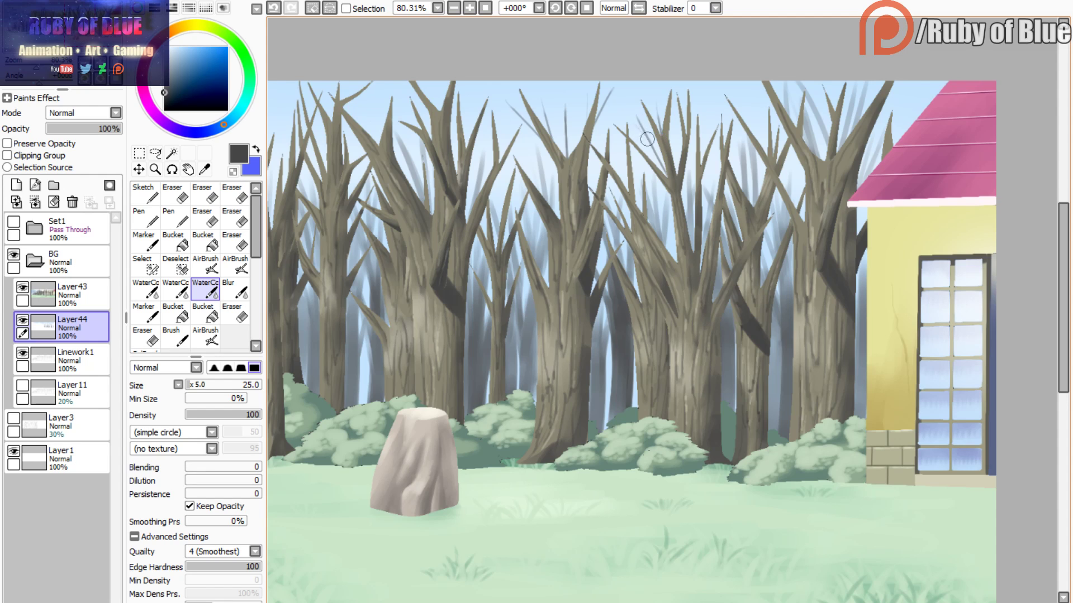
- Add more faint branches in the sky gaps beside the tree right of the stump, undoing the strokes that do not fit
{"action": "left_click_drag", "start_coordinate": [730, 105], "coordinate": [777, 190]}
{"action": "key", "text": "ctrl+z"}
{"action": "left_click_drag", "start_coordinate": [738, 103], "coordinate": [713, 92]}
{"action": "key", "text": "ctrl+z"}
{"action": "left_click", "coordinate": [273, 8]}
{"action": "mouse_move", "coordinate": [626, 133]}
{"action": "left_mouse_down"}
{"action": "mouse_move", "coordinate": [604, 114]}
{"action": "mouse_move", "coordinate": [635, 143]}
{"action": "mouse_move", "coordinate": [609, 121]}
{"action": "mouse_move", "coordinate": [625, 116]}
{"action": "mouse_move", "coordinate": [625, 136]}
{"action": "mouse_move", "coordinate": [632, 115]}
{"action": "mouse_move", "coordinate": [628, 160]}
{"action": "left_mouse_up"}
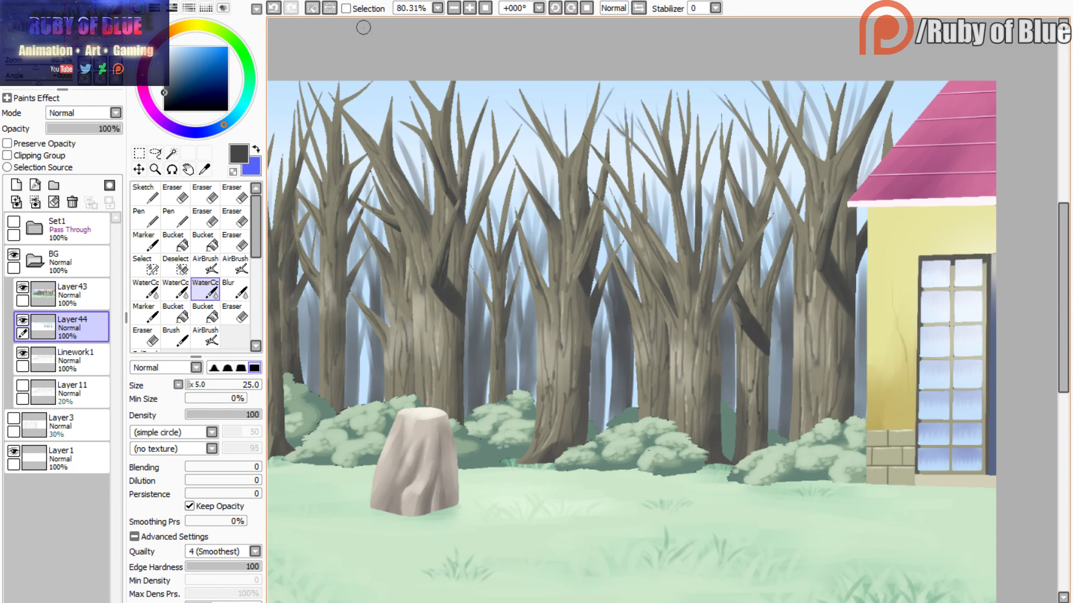
{"action": "key", "text": "ctrl+z"}
{"action": "mouse_move", "coordinate": [635, 119]}
{"action": "left_mouse_down"}
{"action": "mouse_move", "coordinate": [627, 146]}
{"action": "mouse_move", "coordinate": [605, 136]}
{"action": "mouse_move", "coordinate": [610, 108]}
{"action": "mouse_move", "coordinate": [603, 150]}
{"action": "left_mouse_up"}
{"action": "mouse_move", "coordinate": [491, 96]}
{"action": "left_mouse_down"}
{"action": "mouse_move", "coordinate": [497, 128]}
{"action": "mouse_move", "coordinate": [519, 135]}
{"action": "left_mouse_up"}
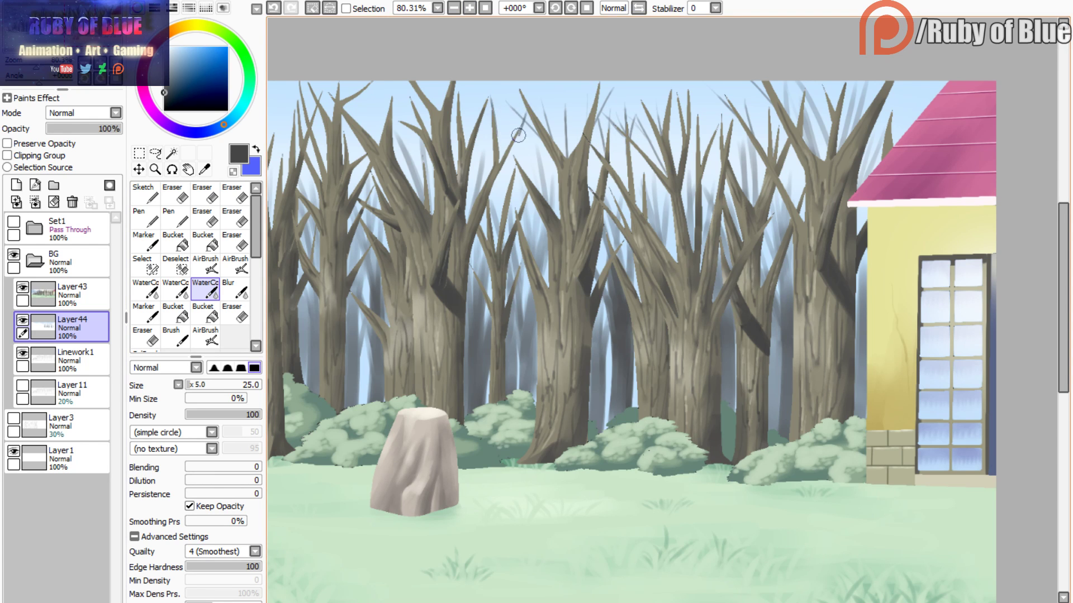
{"action": "left_click", "coordinate": [271, 9]}
{"action": "mouse_move", "coordinate": [524, 115]}
{"action": "left_mouse_down"}
{"action": "mouse_move", "coordinate": [505, 154]}
{"action": "mouse_move", "coordinate": [511, 124]}
{"action": "mouse_move", "coordinate": [506, 151]}
{"action": "mouse_move", "coordinate": [529, 195]}
{"action": "left_mouse_up"}
- Clear the selection and hide the Linework1 layer
{"action": "left_click_drag", "start_coordinate": [87, 33], "coordinate": [58, 26]}
{"action": "mouse_move", "coordinate": [36, 66]}
{"action": "left_mouse_down"}
{"action": "mouse_move", "coordinate": [22, 63]}
{"action": "mouse_move", "coordinate": [36, 66]}
{"action": "left_mouse_up"}
{"action": "left_click", "coordinate": [312, 9]}
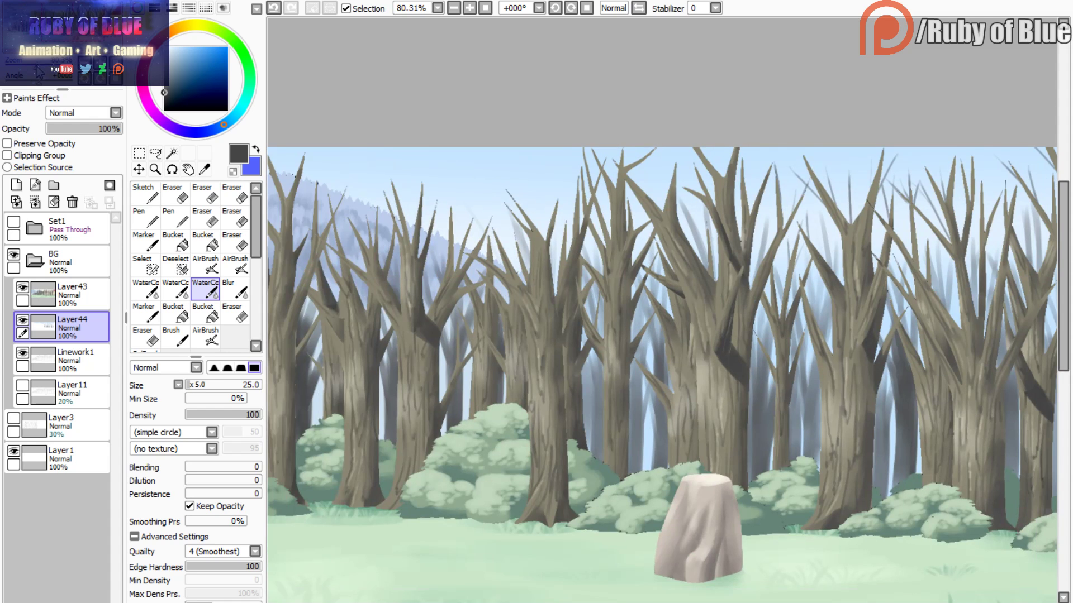
{"action": "left_click_drag", "start_coordinate": [60, 26], "coordinate": [67, 27]}
{"action": "left_click", "coordinate": [23, 353]}
- Compare the painting with Layer43 and Layer44 switched off and on, checking the gaps between the trees and beside the house
{"action": "left_click", "coordinate": [33, 297]}
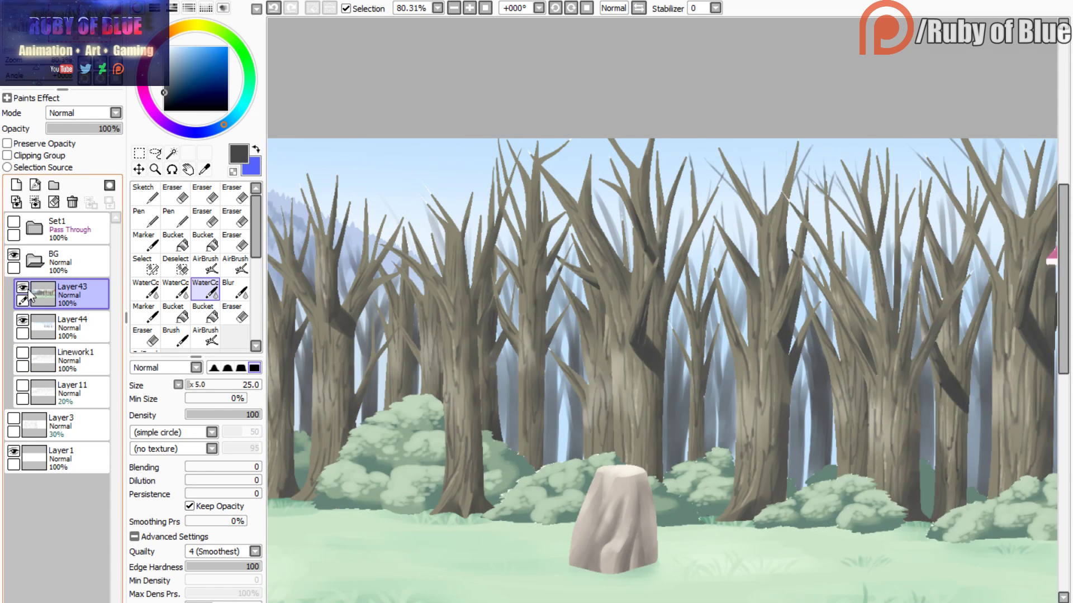
{"action": "left_click", "coordinate": [22, 287]}
{"action": "left_click", "coordinate": [23, 287]}
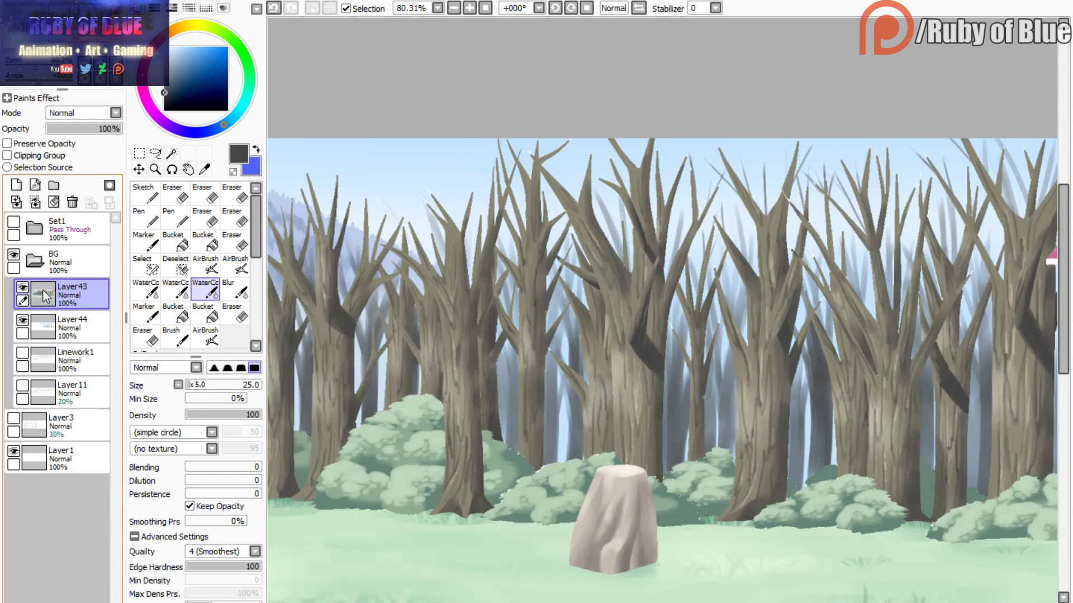
{"action": "left_click", "coordinate": [22, 320]}
{"action": "left_click", "coordinate": [22, 321]}
{"action": "left_click", "coordinate": [23, 321]}
{"action": "left_click", "coordinate": [22, 321]}
{"action": "left_click", "coordinate": [22, 320]}
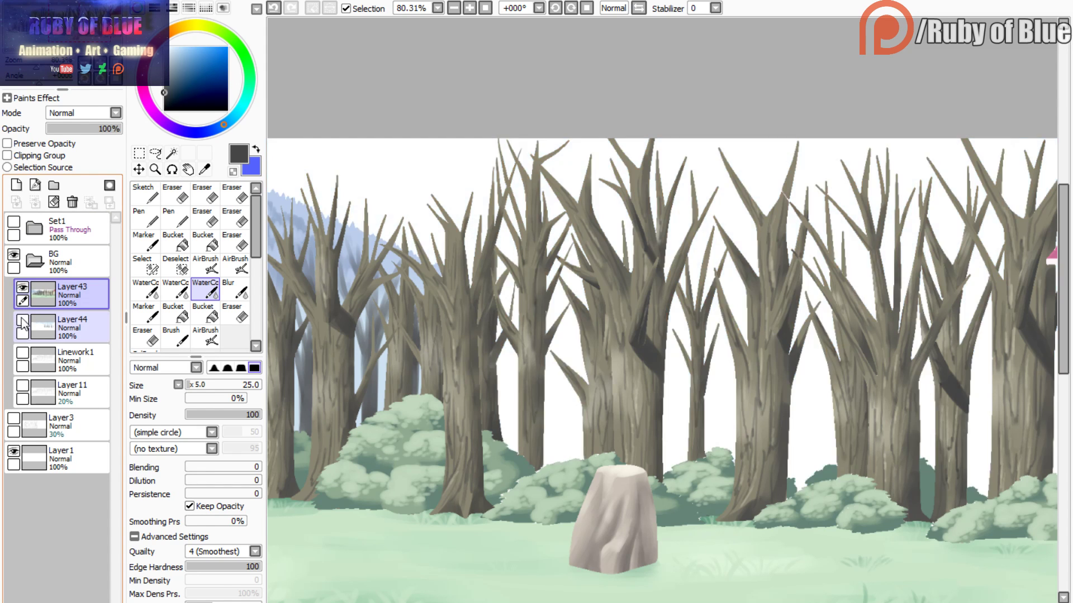
{"action": "left_click", "coordinate": [23, 321]}
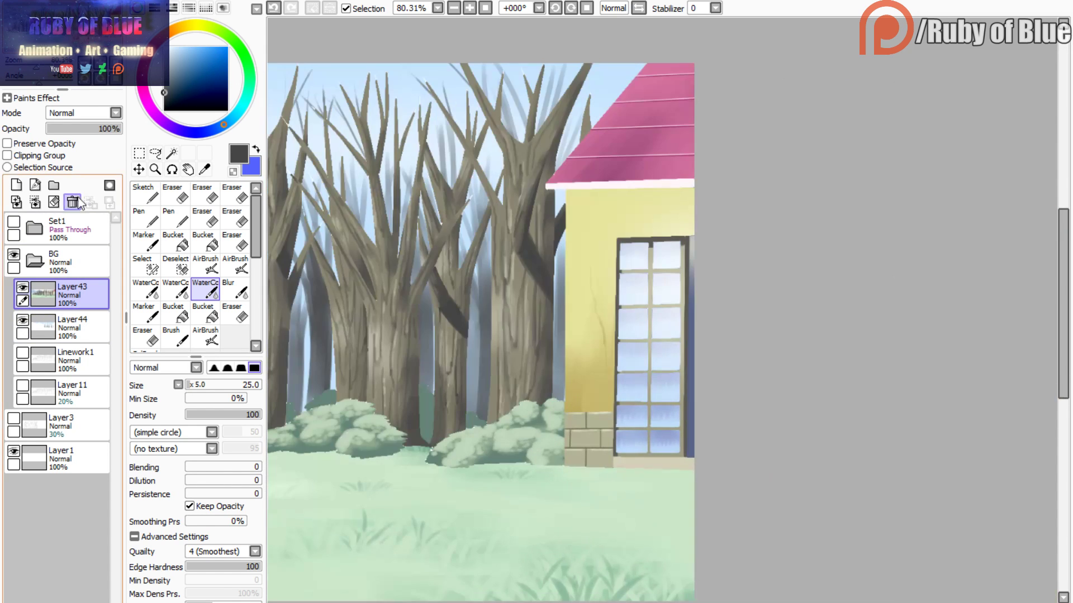
{"action": "left_click", "coordinate": [23, 320]}
{"action": "left_click", "coordinate": [22, 321]}
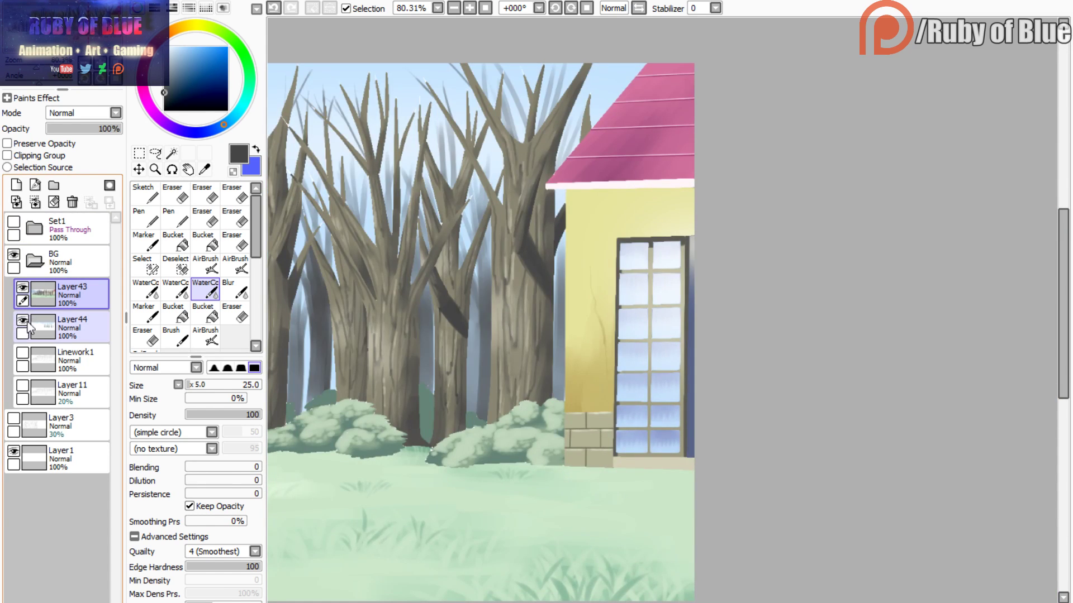
{"action": "left_click_drag", "start_coordinate": [23, 321], "coordinate": [23, 293]}
{"action": "left_click", "coordinate": [22, 321]}
{"action": "left_click", "coordinate": [23, 321]}
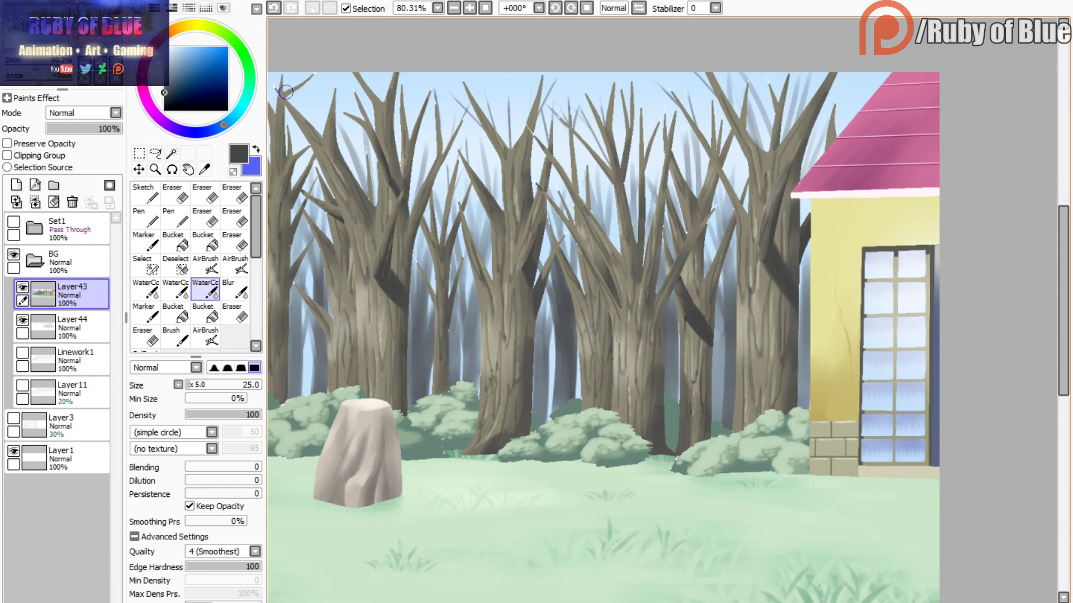
- Sample the brown of the tree bark and try a size 465 Marker stroke across the sky on Layer44
{"action": "right_click", "coordinate": [289, 105]}
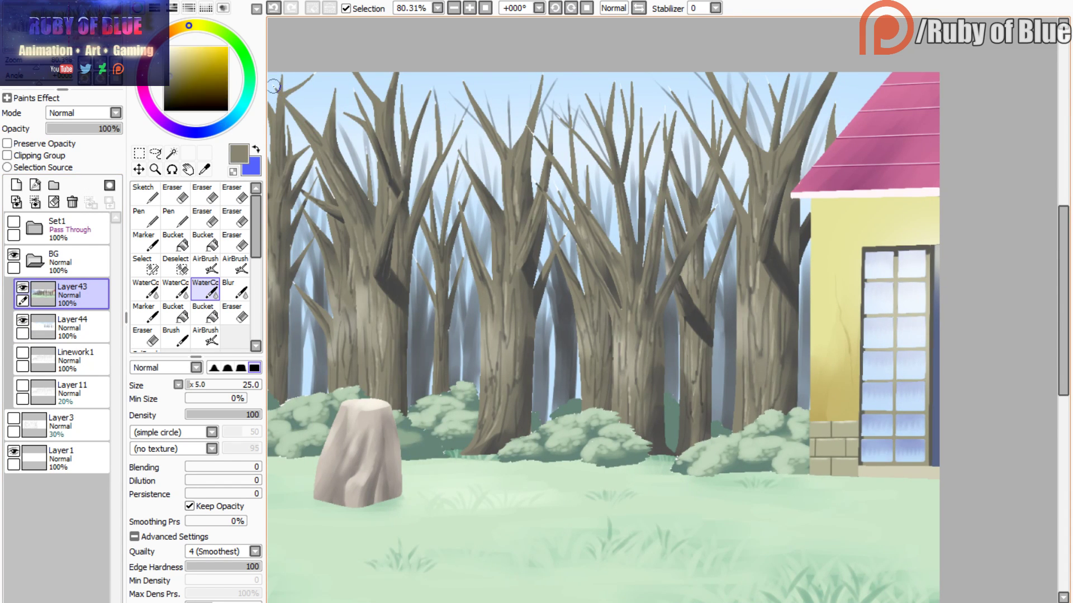
{"action": "key", "text": "Home"}
{"action": "left_click", "coordinate": [67, 327]}
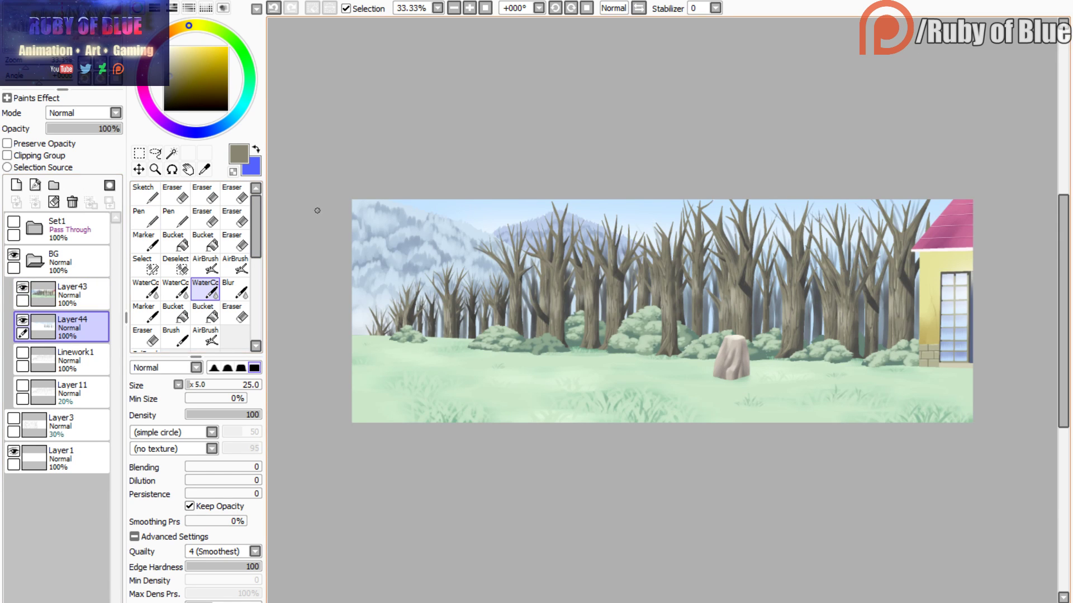
{"action": "key", "text": "m"}
{"action": "left_click_drag", "start_coordinate": [391, 180], "coordinate": [448, 196]}
{"action": "left_click", "coordinate": [272, 7]}
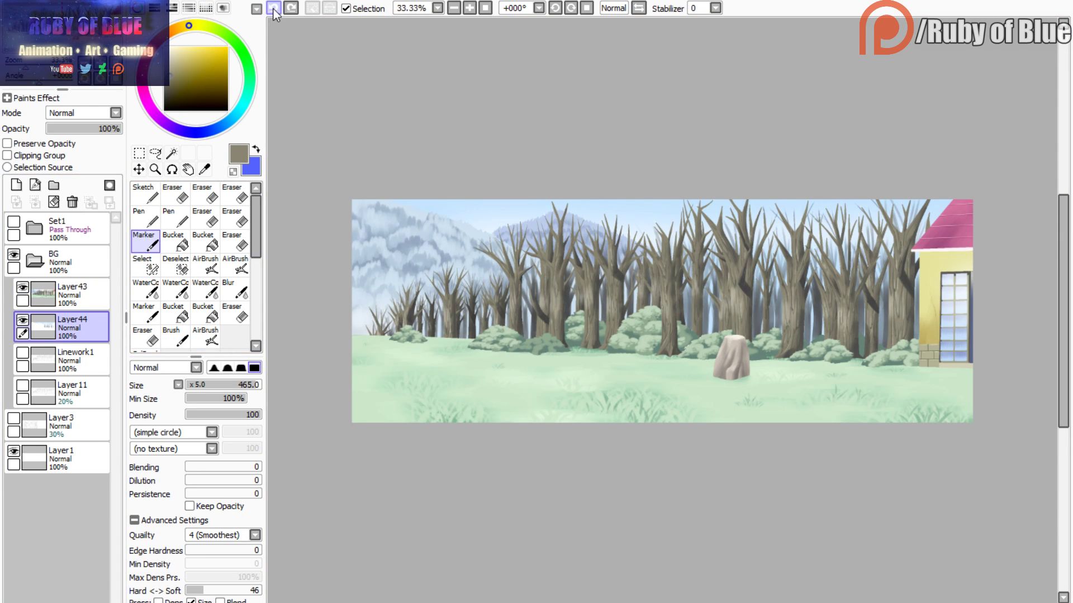
- Merge Layer43 down into Layer44 and add a new layer directly above Linework1
{"action": "left_click", "coordinate": [63, 299]}
{"action": "left_click", "coordinate": [34, 202]}
{"action": "left_click", "coordinate": [66, 329]}
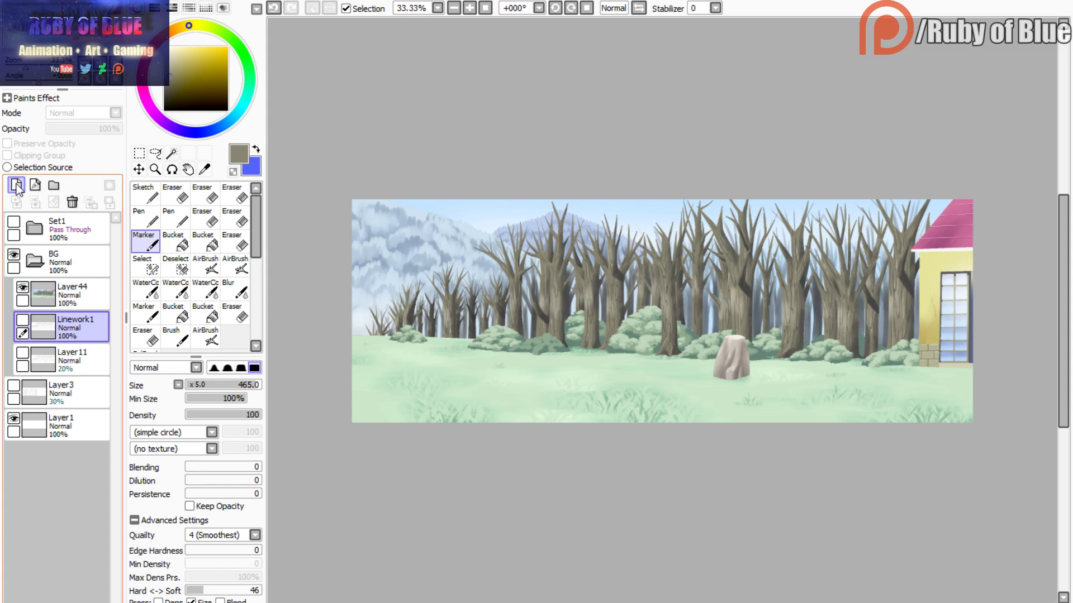
{"action": "left_click", "coordinate": [17, 185]}
- Underpaint the trees with bark brown on Layer45 using the size 465 Marker to fill the pale gaps along their edges
{"action": "scroll", "coordinate": [662, 310], "scroll_direction": "up", "scroll_amount": 5}
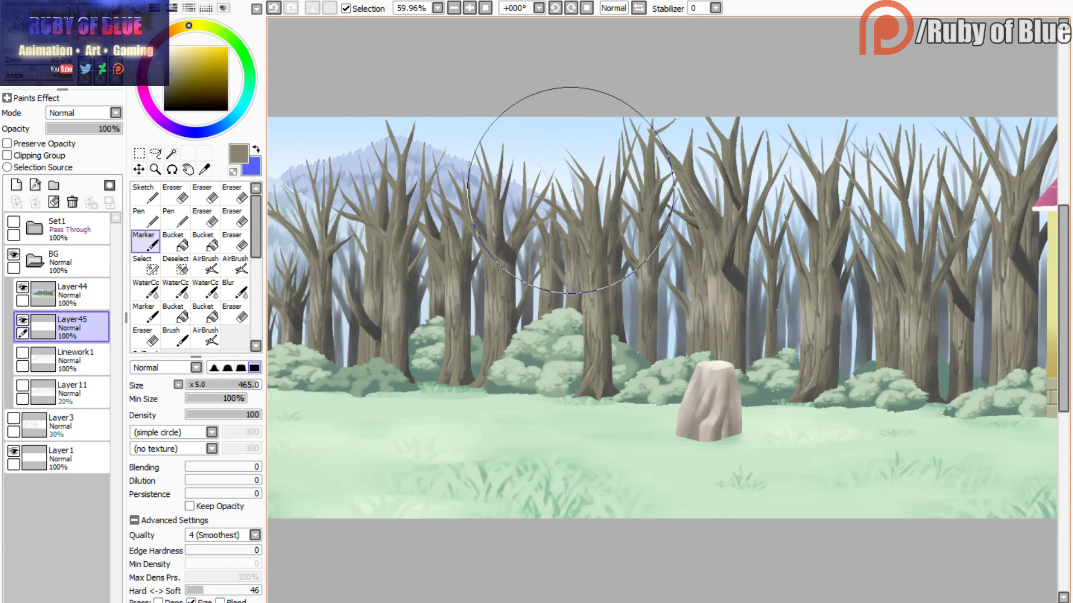
{"action": "left_click_drag", "start_coordinate": [996, 187], "coordinate": [863, 160]}
{"action": "mouse_move", "coordinate": [606, 62]}
{"action": "left_mouse_down"}
{"action": "mouse_move", "coordinate": [381, 153]}
{"action": "mouse_move", "coordinate": [734, 149]}
{"action": "mouse_move", "coordinate": [338, 197]}
{"action": "left_mouse_up"}
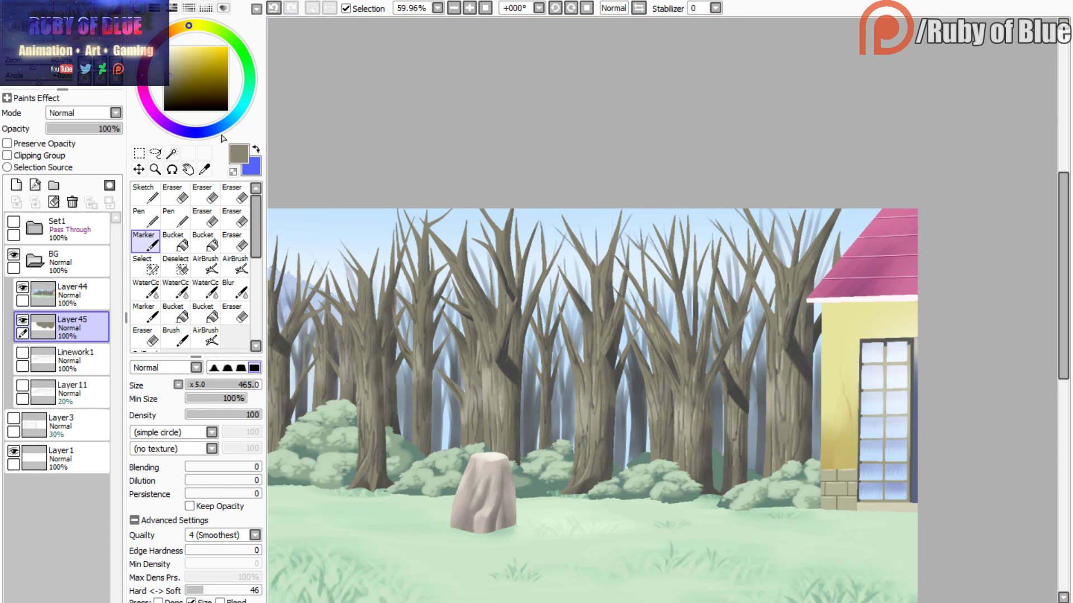
{"action": "mouse_move", "coordinate": [45, 54]}
{"action": "left_mouse_down"}
{"action": "mouse_move", "coordinate": [68, 56]}
{"action": "mouse_move", "coordinate": [43, 54]}
{"action": "left_mouse_up"}
{"action": "left_click", "coordinate": [39, 68]}
- Sample the house's tan and the bushes' dark green, and use them to underpaint the house and bushes on Layer45
{"action": "right_click", "coordinate": [658, 324]}
{"action": "mouse_move", "coordinate": [659, 326]}
{"action": "left_mouse_down"}
{"action": "mouse_move", "coordinate": [706, 461]}
{"action": "mouse_move", "coordinate": [703, 435]}
{"action": "mouse_move", "coordinate": [597, 294]}
{"action": "left_mouse_up"}
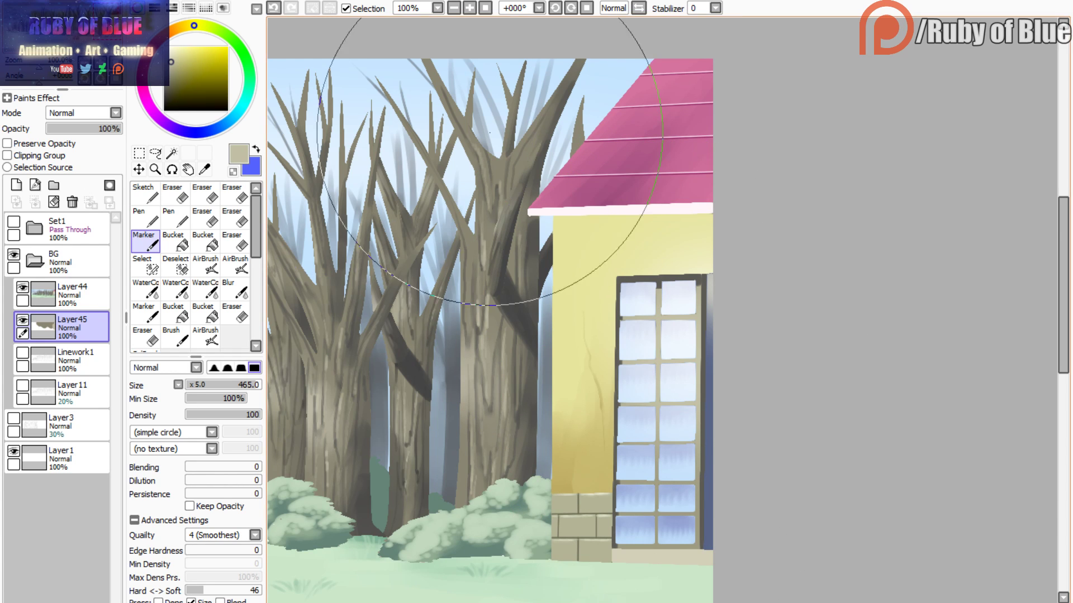
{"action": "key", "text": "ctrl+z"}
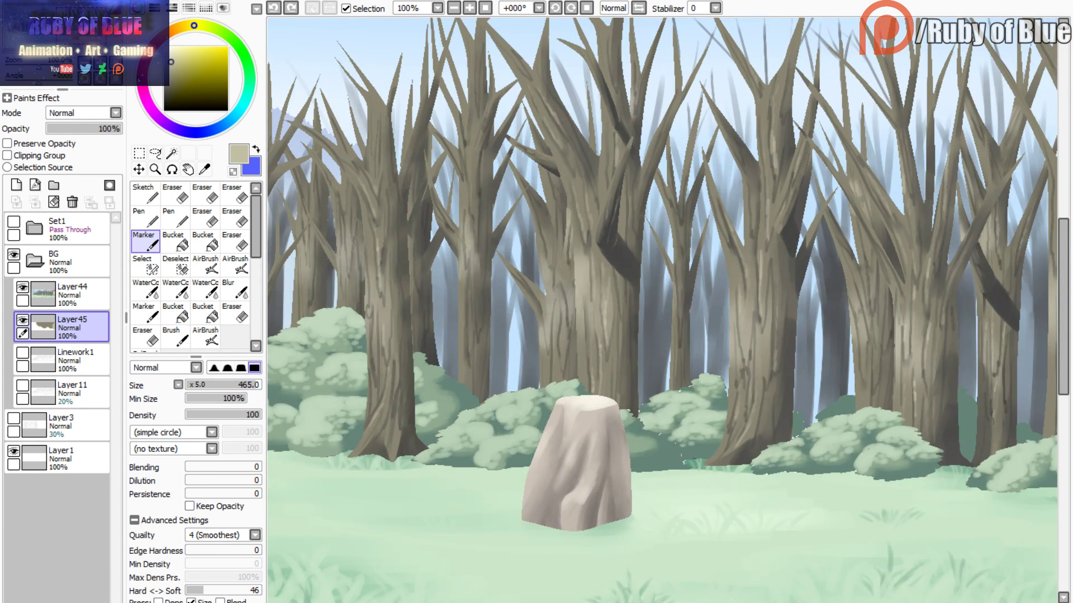
{"action": "right_click", "coordinate": [665, 453]}
{"action": "left_click_drag", "start_coordinate": [664, 453], "coordinate": [765, 495]}
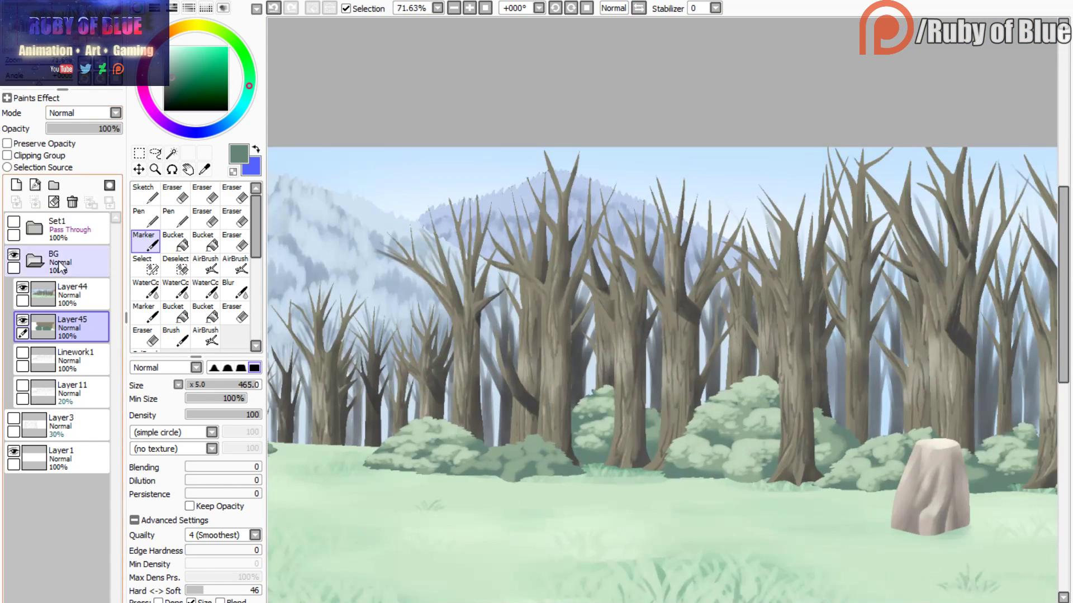
- Try to merge Layer44 down into Layer45
{"action": "left_click", "coordinate": [71, 294]}
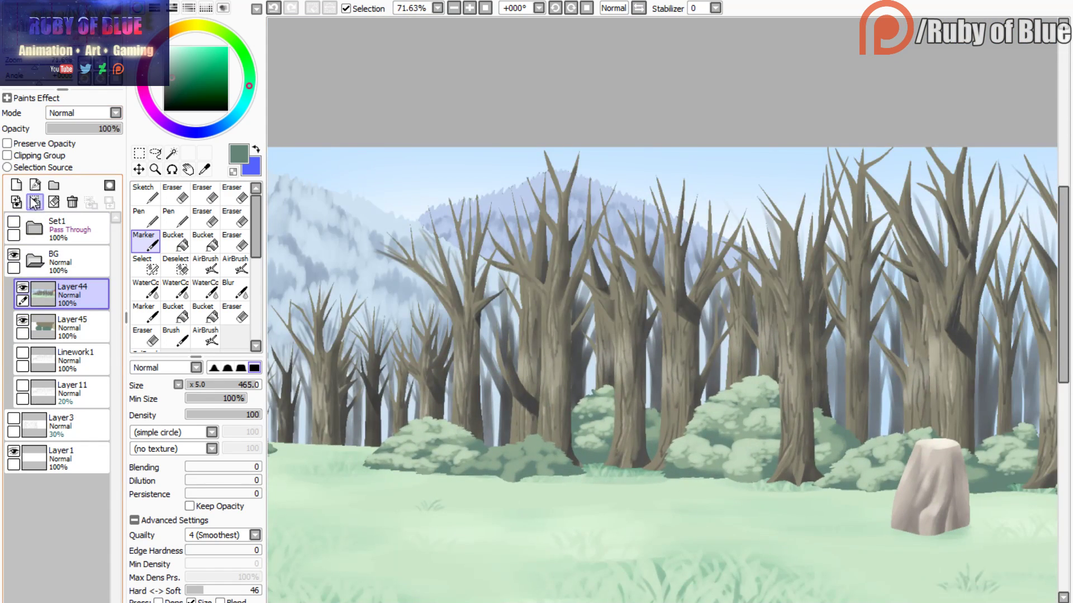
{"action": "left_click", "coordinate": [34, 202]}
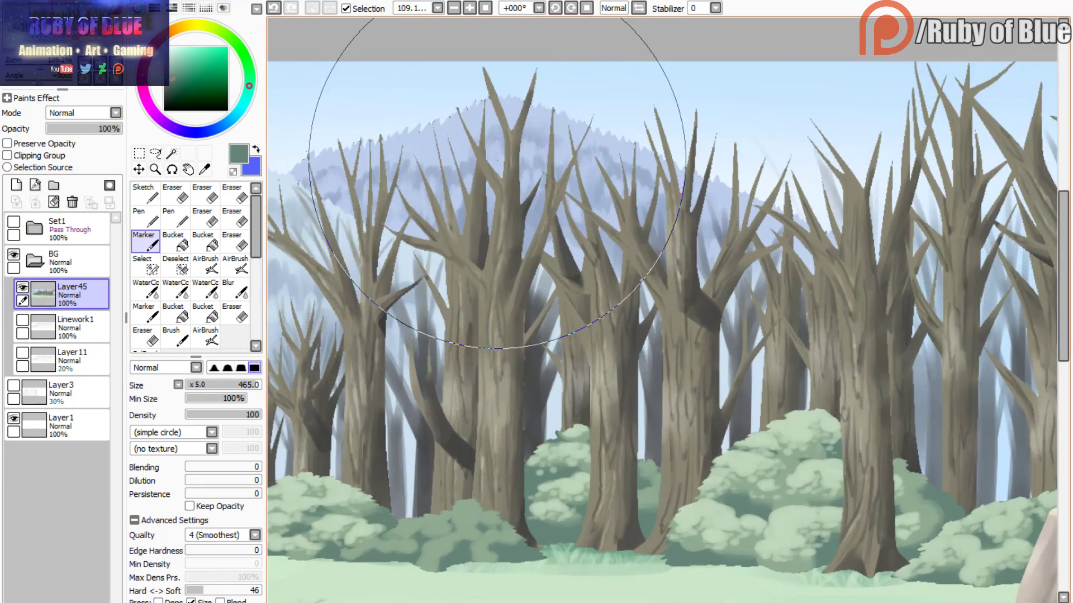
{"action": "left_click", "coordinate": [486, 155], "text": "alt"}
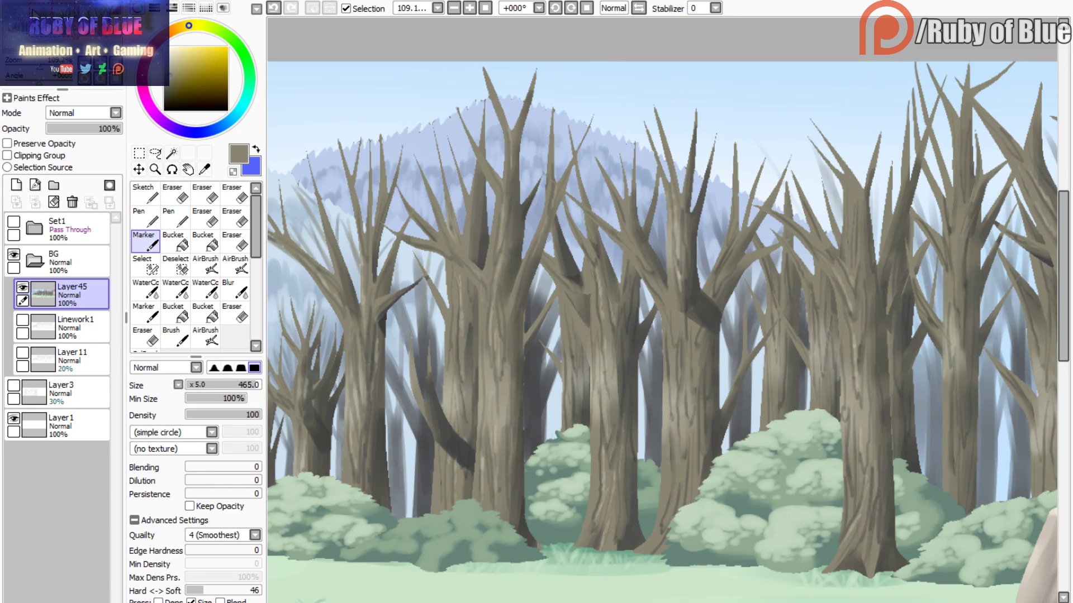
{"action": "key", "text": "c"}
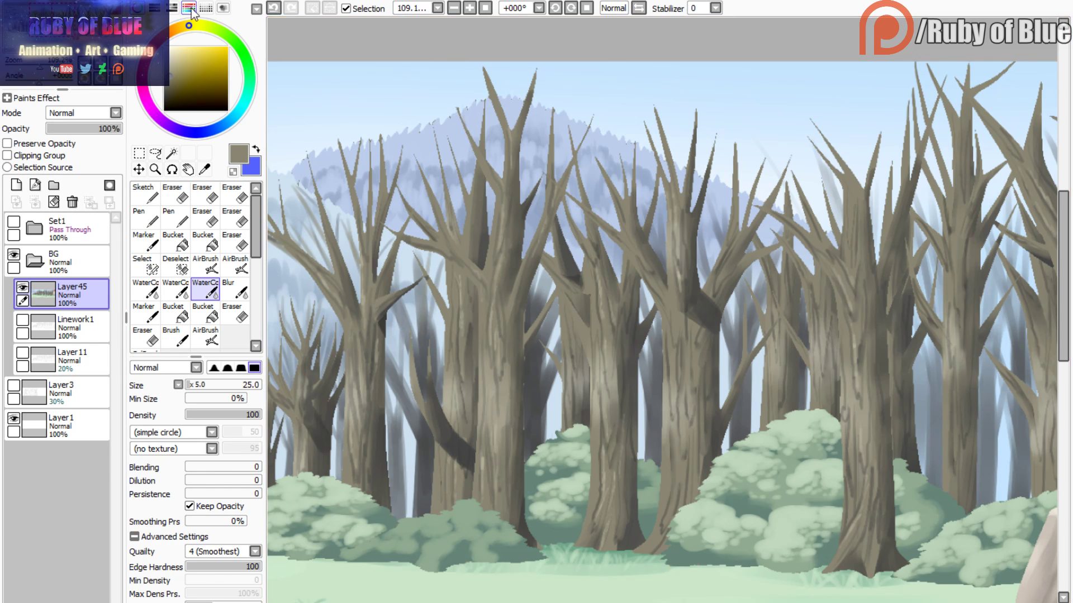
{"action": "left_click", "coordinate": [273, 8]}
- Sample the distant mountain's light blue and paint it along the ridge on Layer45 with the size 32 Marker
{"action": "left_click", "coordinate": [409, 140], "text": "alt"}
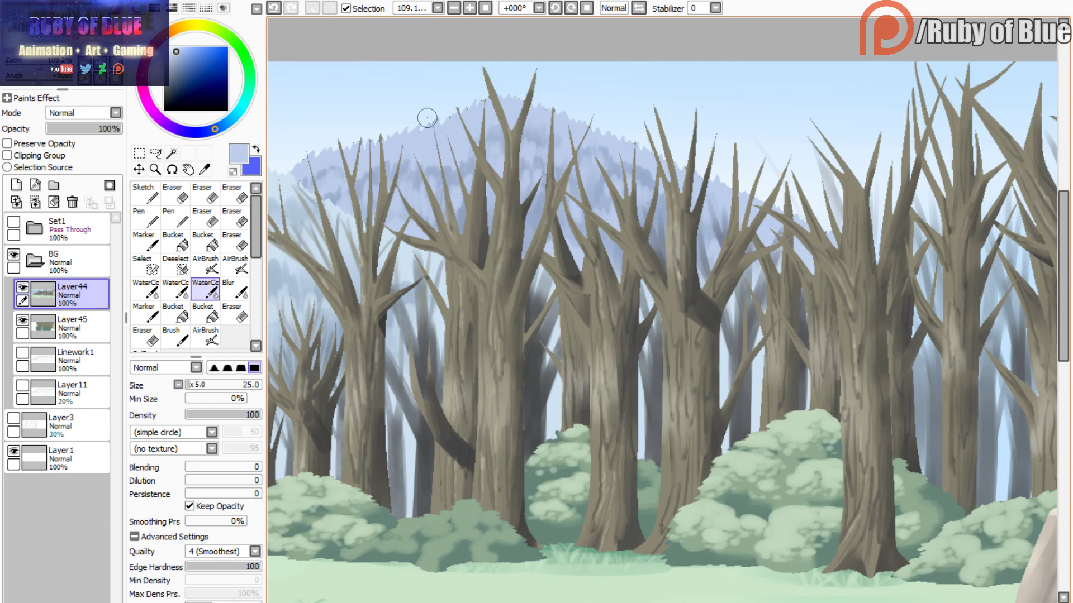
{"action": "key", "text": "v"}
{"action": "mouse_move", "coordinate": [419, 122]}
{"action": "left_mouse_down"}
{"action": "mouse_move", "coordinate": [410, 104]}
{"action": "mouse_move", "coordinate": [487, 93]}
{"action": "left_mouse_up"}
{"action": "key", "text": "ctrl+z"}
{"action": "left_click", "coordinate": [92, 324]}
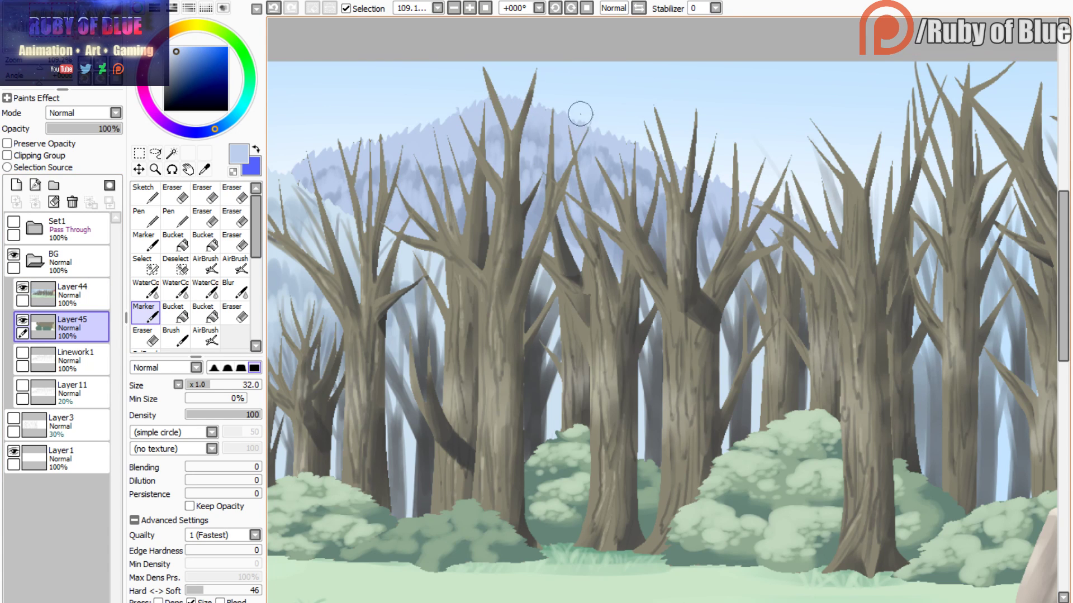
{"action": "key", "text": "ctrl+z"}
{"action": "left_click_drag", "start_coordinate": [586, 132], "coordinate": [555, 110]}
{"action": "left_click_drag", "start_coordinate": [347, 135], "coordinate": [540, 172]}
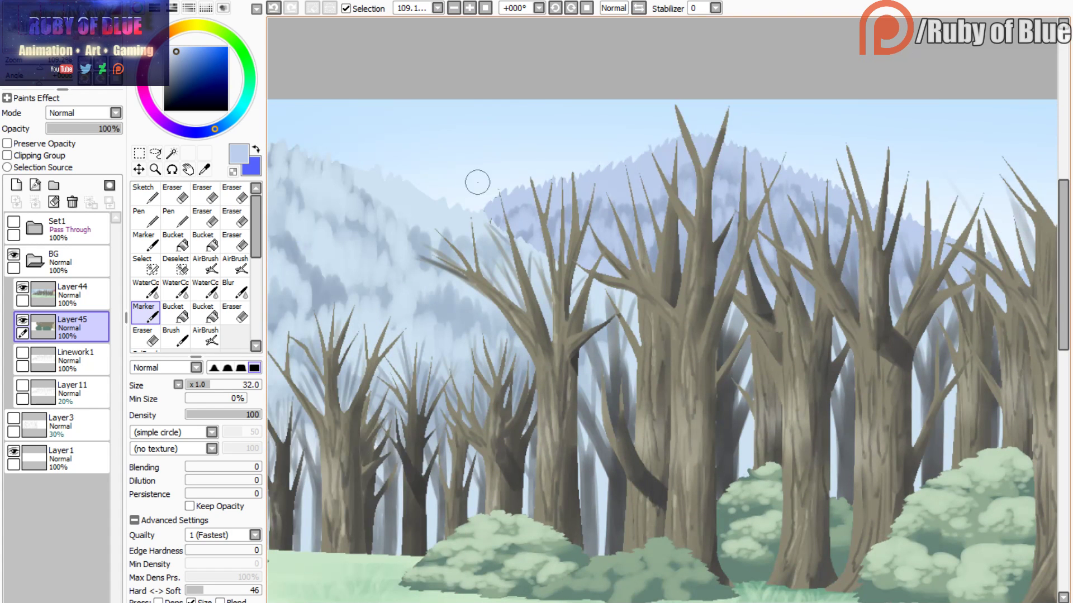
- Merge Layer44 down into Layer45
{"action": "mouse_move", "coordinate": [63, 33]}
{"action": "left_mouse_down"}
{"action": "mouse_move", "coordinate": [46, 32]}
{"action": "mouse_move", "coordinate": [71, 33]}
{"action": "mouse_move", "coordinate": [39, 62]}
{"action": "left_mouse_up"}
{"action": "left_click_drag", "start_coordinate": [41, 40], "coordinate": [49, 40]}
{"action": "left_click", "coordinate": [71, 291]}
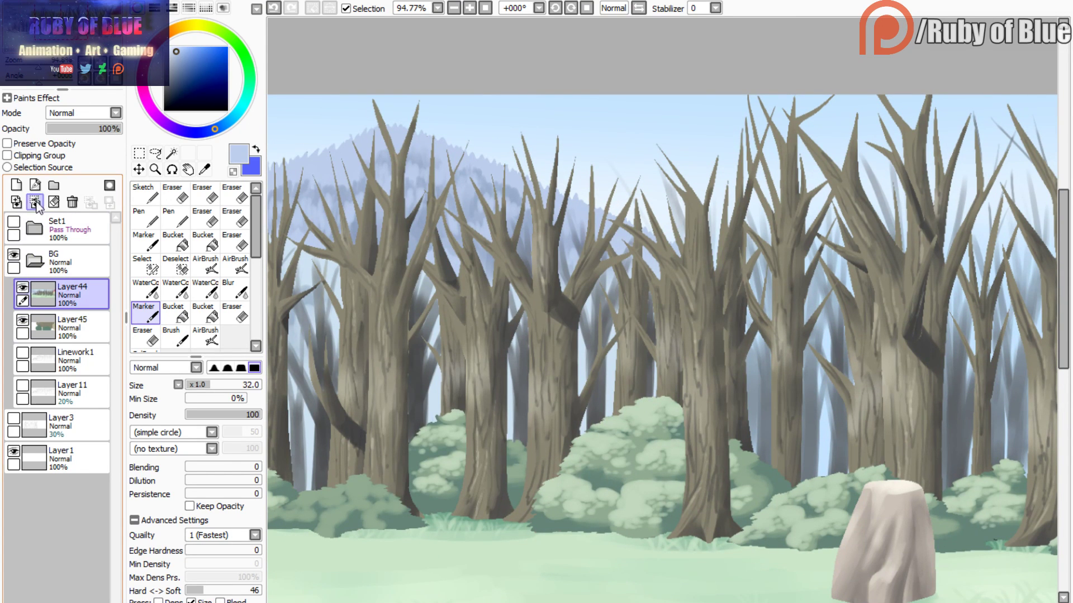
{"action": "left_click", "coordinate": [35, 202]}
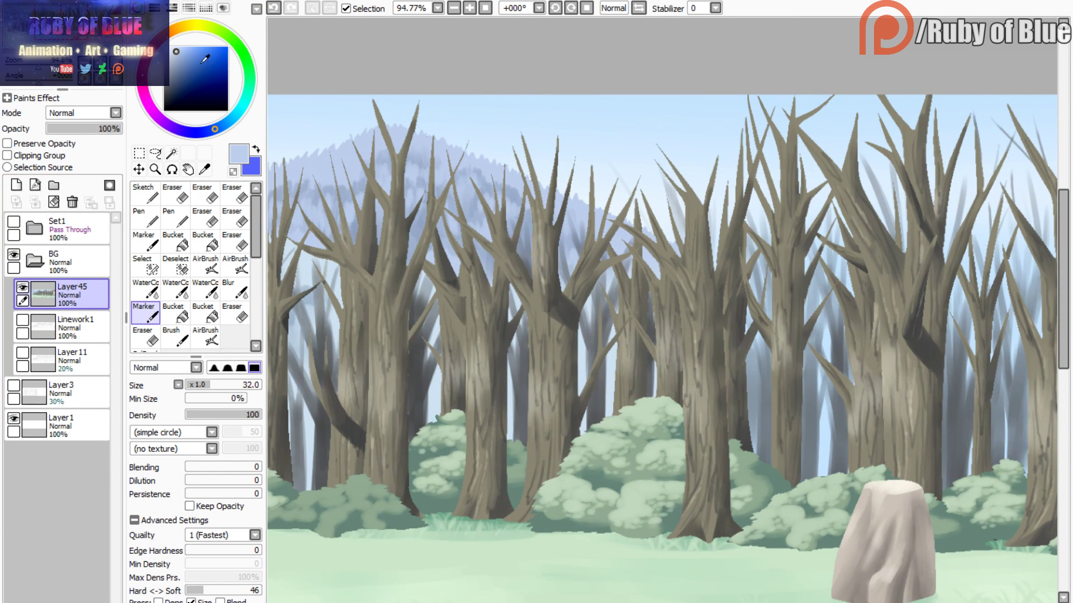
- Add thin bark-brown branches to the tall tree in front of the mountain with the size 25 watercolor brush
{"action": "left_click", "coordinate": [373, 177], "text": "alt"}
{"action": "key", "text": "c"}
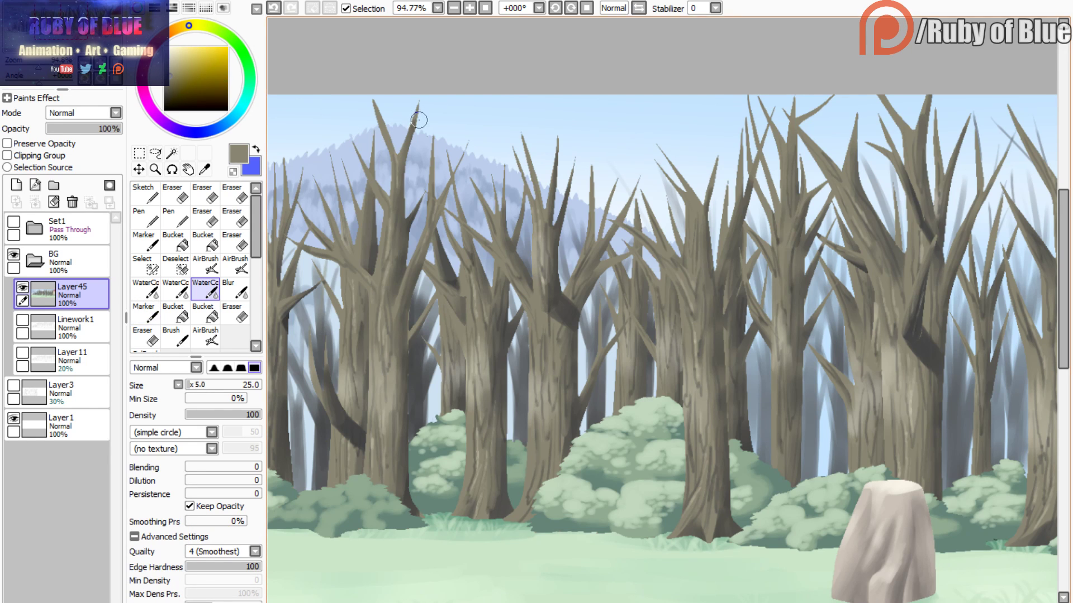
{"action": "left_click_drag", "start_coordinate": [427, 107], "coordinate": [414, 133]}
{"action": "left_click_drag", "start_coordinate": [361, 99], "coordinate": [388, 139]}
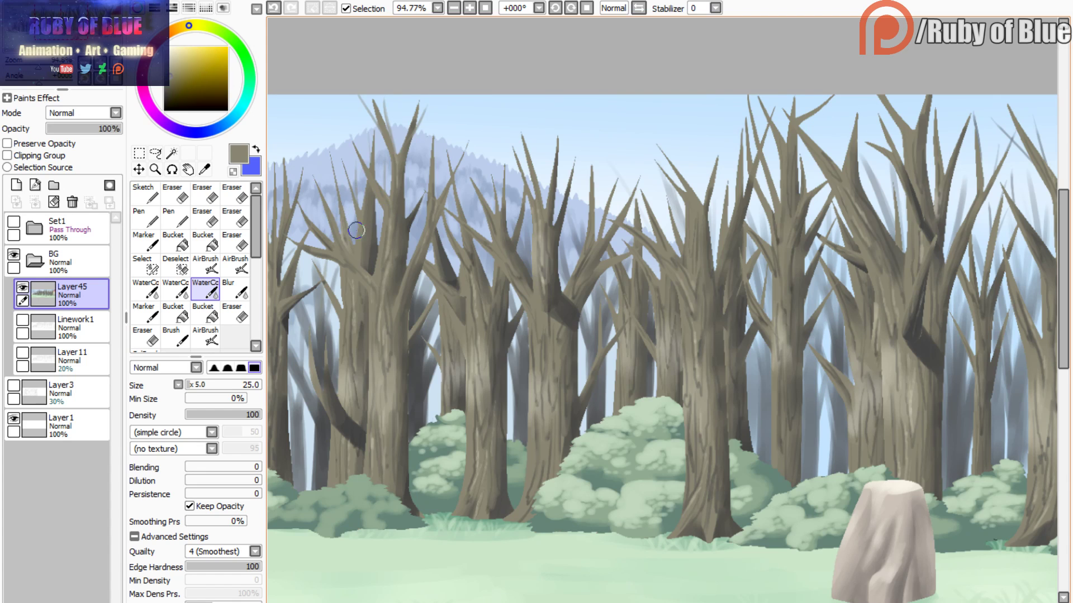
{"action": "left_click_drag", "start_coordinate": [342, 186], "coordinate": [348, 227]}
{"action": "left_click_drag", "start_coordinate": [309, 182], "coordinate": [344, 246]}
- Add thin bark-brown branches to the treetops along the purple mountain's lower slope with the size 25 watercolor brush
{"action": "left_click_drag", "start_coordinate": [491, 253], "coordinate": [490, 295]}
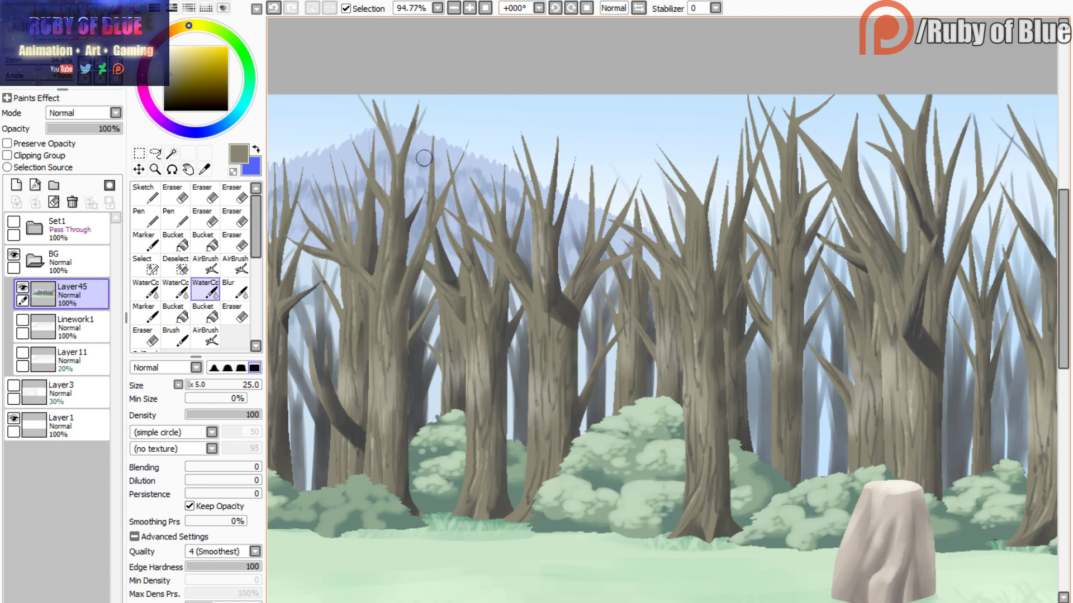
{"action": "key", "text": "ctrl+z"}
{"action": "key", "text": "ctrl+y"}
{"action": "mouse_move", "coordinate": [606, 183]}
{"action": "left_mouse_down"}
{"action": "mouse_move", "coordinate": [593, 254]}
{"action": "mouse_move", "coordinate": [609, 171]}
{"action": "mouse_move", "coordinate": [606, 204]}
{"action": "left_mouse_up"}
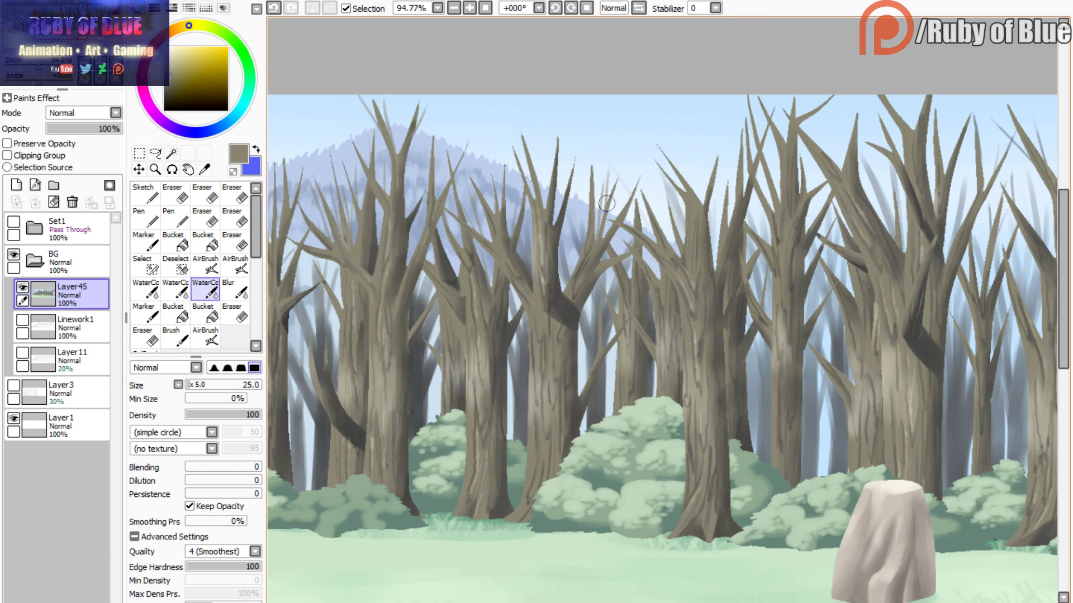
{"action": "mouse_move", "coordinate": [615, 164]}
{"action": "left_mouse_down"}
{"action": "mouse_move", "coordinate": [643, 226]}
{"action": "mouse_move", "coordinate": [622, 181]}
{"action": "mouse_move", "coordinate": [641, 223]}
{"action": "mouse_move", "coordinate": [640, 180]}
{"action": "mouse_move", "coordinate": [642, 205]}
{"action": "mouse_move", "coordinate": [645, 146]}
{"action": "left_mouse_up"}
{"action": "left_click_drag", "start_coordinate": [676, 185], "coordinate": [647, 144]}
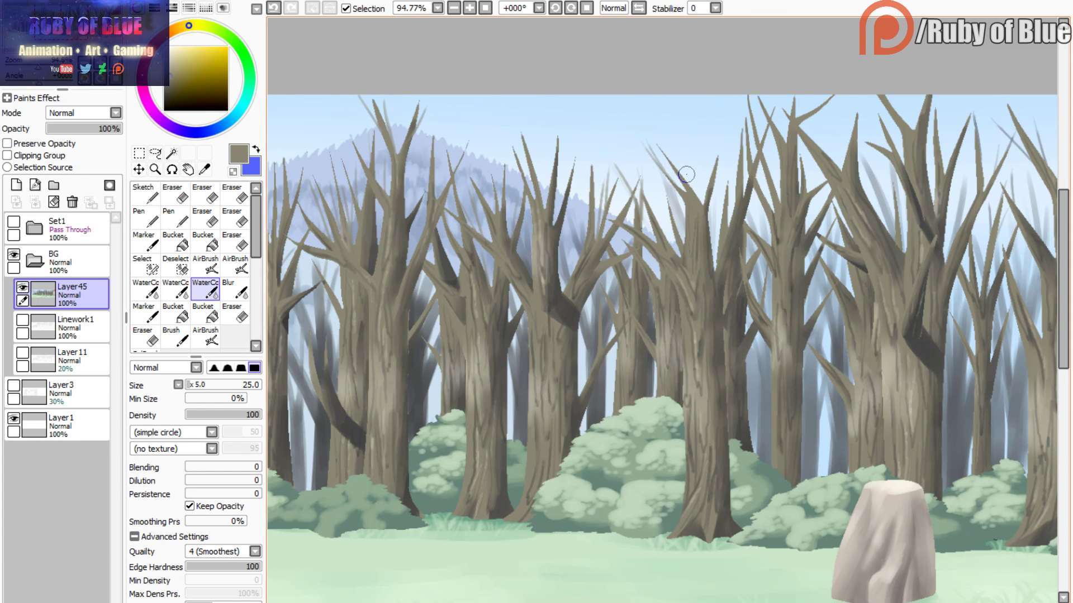
- Paint thin tapering branches on the crowns of the two tall trees between the purple mountain and the stump
{"action": "left_click_drag", "start_coordinate": [709, 193], "coordinate": [718, 134]}
{"action": "left_click_drag", "start_coordinate": [670, 165], "coordinate": [640, 122]}
{"action": "left_click_drag", "start_coordinate": [669, 167], "coordinate": [648, 133]}
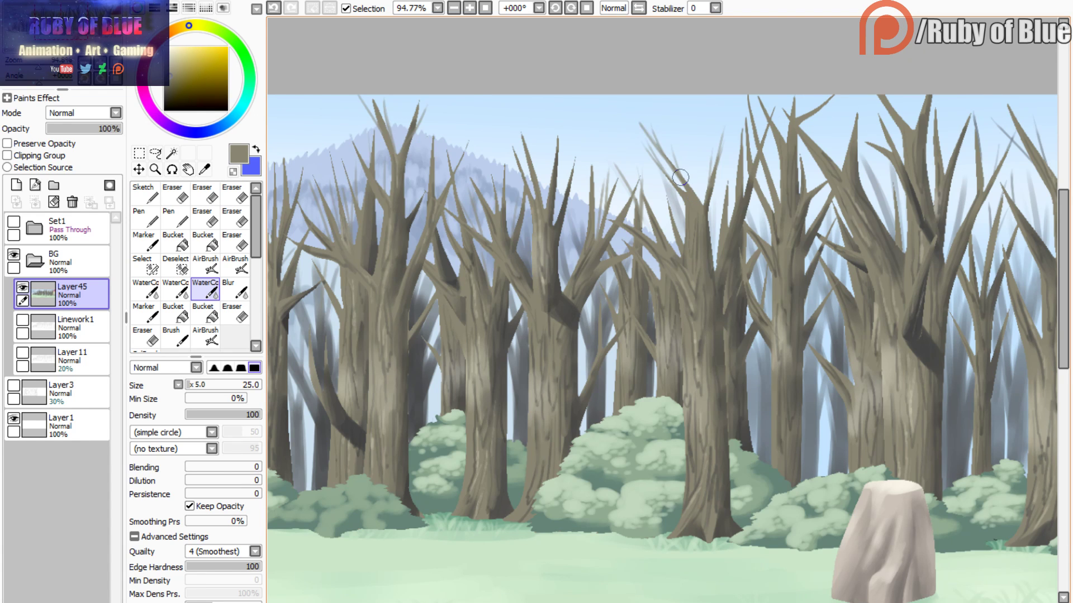
{"action": "left_click_drag", "start_coordinate": [680, 176], "coordinate": [661, 123]}
{"action": "mouse_move", "coordinate": [728, 173]}
{"action": "left_mouse_down"}
{"action": "mouse_move", "coordinate": [726, 132]}
{"action": "mouse_move", "coordinate": [739, 139]}
{"action": "mouse_move", "coordinate": [743, 108]}
{"action": "mouse_move", "coordinate": [741, 150]}
{"action": "mouse_move", "coordinate": [759, 96]}
{"action": "left_mouse_up"}
{"action": "left_click_drag", "start_coordinate": [784, 145], "coordinate": [792, 100]}
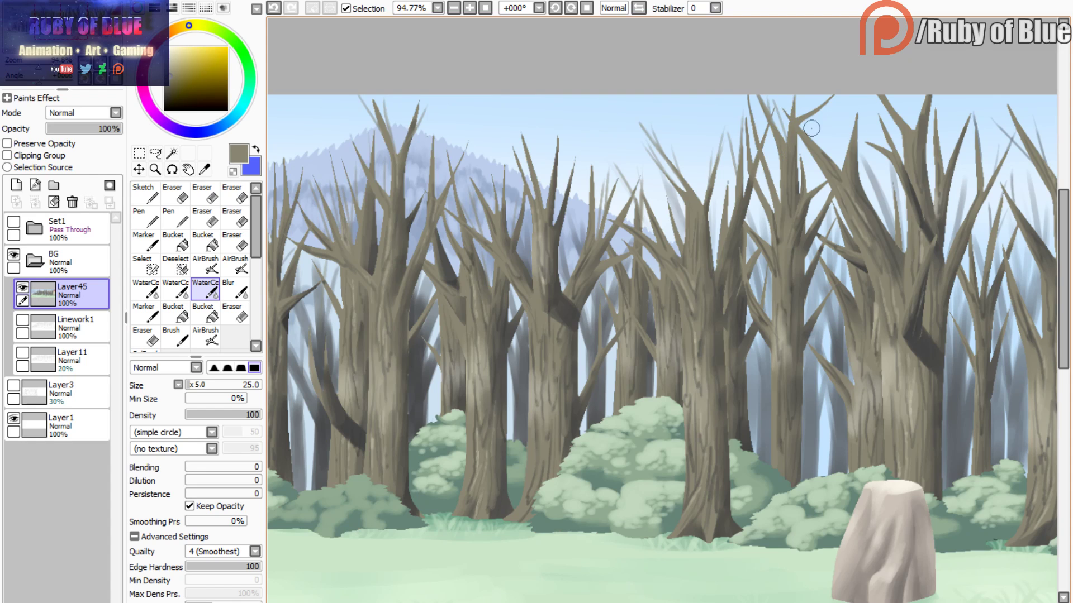
- Try extra branches on the wide forked tree behind the stump and undo the last strokes
{"action": "left_click_drag", "start_coordinate": [850, 140], "coordinate": [849, 98]}
{"action": "left_click_drag", "start_coordinate": [888, 131], "coordinate": [867, 101]}
{"action": "mouse_move", "coordinate": [895, 152]}
{"action": "left_mouse_down"}
{"action": "mouse_move", "coordinate": [875, 101]}
{"action": "mouse_move", "coordinate": [861, 122]}
{"action": "mouse_move", "coordinate": [875, 147]}
{"action": "left_mouse_up"}
{"action": "left_click_drag", "start_coordinate": [75, 28], "coordinate": [85, 27]}
{"action": "left_click", "coordinate": [274, 8]}
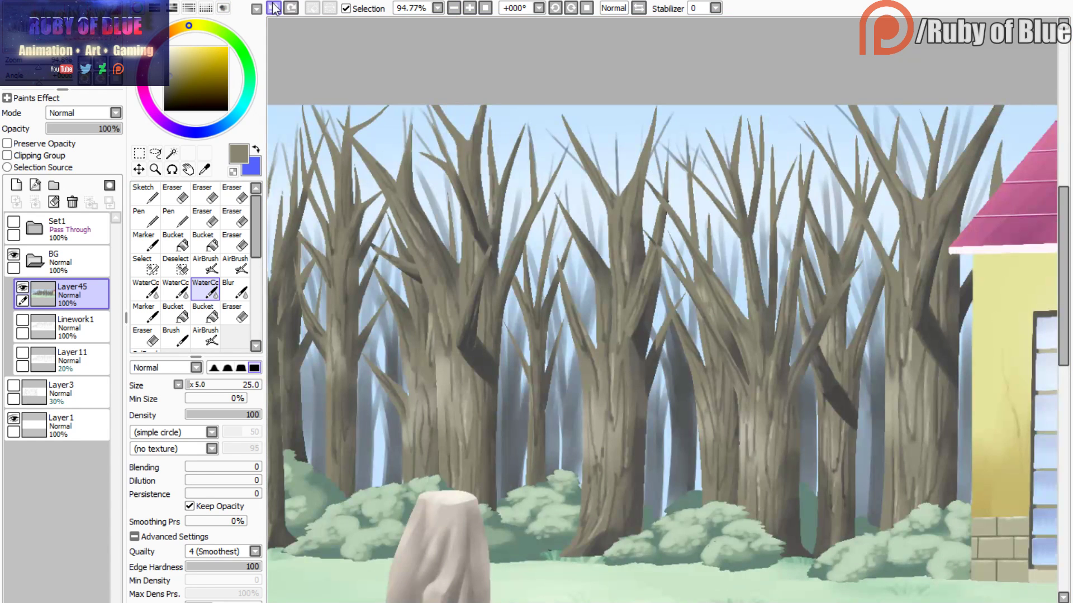
{"action": "left_click_drag", "start_coordinate": [413, 148], "coordinate": [439, 160]}
{"action": "key", "text": "ctrl+z"}
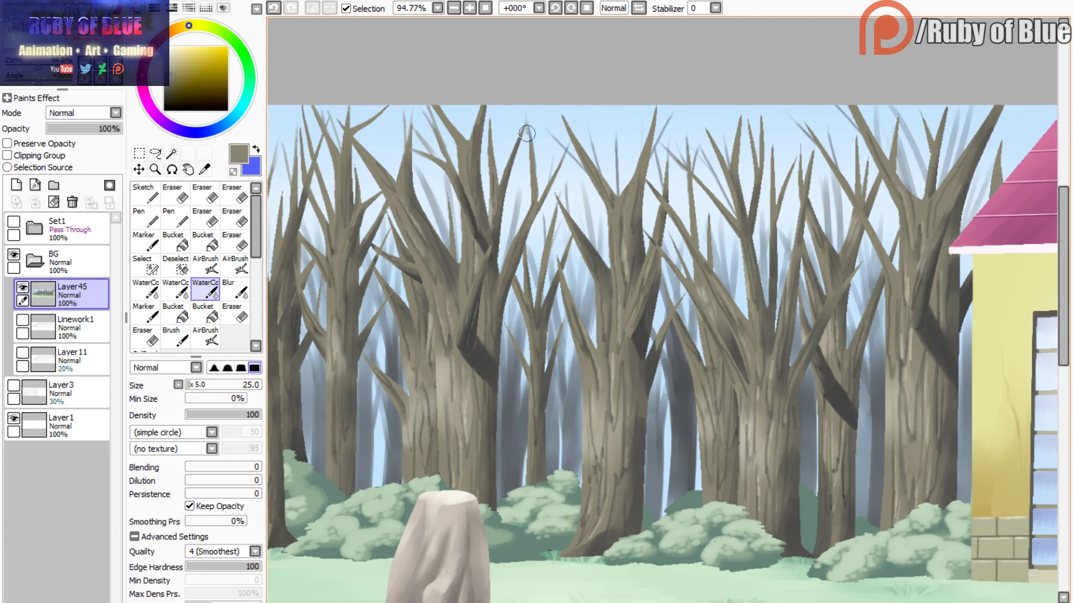
{"action": "key", "text": "ctrl+z"}
- Add thin branches reaching into the sky on the treetops between the stump and the house
{"action": "mouse_move", "coordinate": [526, 122]}
{"action": "left_mouse_down"}
{"action": "mouse_move", "coordinate": [519, 132]}
{"action": "mouse_move", "coordinate": [560, 105]}
{"action": "left_mouse_up"}
{"action": "left_click_drag", "start_coordinate": [738, 125], "coordinate": [744, 97]}
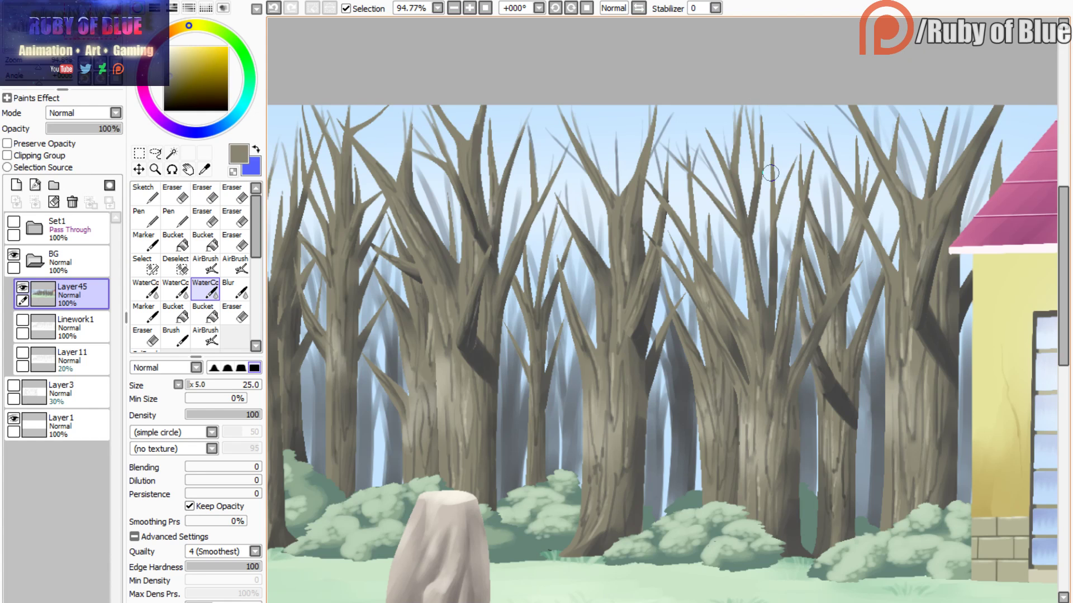
{"action": "mouse_move", "coordinate": [772, 138]}
{"action": "left_mouse_down"}
{"action": "mouse_move", "coordinate": [796, 159]}
{"action": "mouse_move", "coordinate": [780, 191]}
{"action": "mouse_move", "coordinate": [805, 144]}
{"action": "mouse_move", "coordinate": [807, 174]}
{"action": "mouse_move", "coordinate": [802, 125]}
{"action": "mouse_move", "coordinate": [828, 146]}
{"action": "mouse_move", "coordinate": [857, 145]}
{"action": "left_mouse_up"}
{"action": "mouse_move", "coordinate": [864, 183]}
{"action": "left_mouse_down"}
{"action": "mouse_move", "coordinate": [868, 150]}
{"action": "mouse_move", "coordinate": [896, 138]}
{"action": "mouse_move", "coordinate": [901, 105]}
{"action": "mouse_move", "coordinate": [929, 142]}
{"action": "left_mouse_up"}
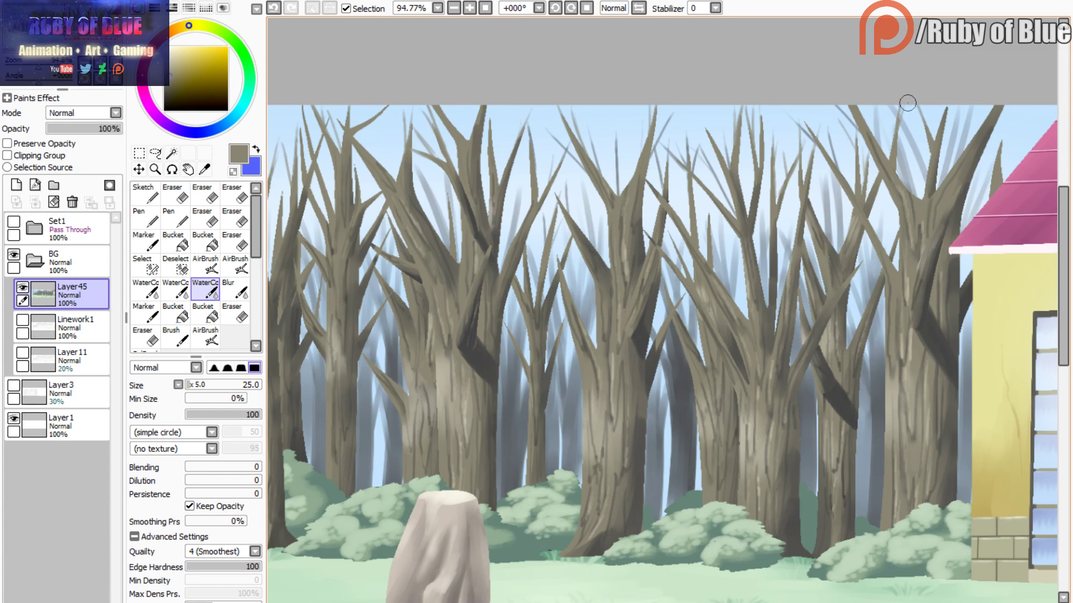
{"action": "left_click_drag", "start_coordinate": [908, 103], "coordinate": [928, 120]}
{"action": "mouse_move", "coordinate": [1000, 125]}
{"action": "left_mouse_down"}
{"action": "mouse_move", "coordinate": [995, 166]}
{"action": "mouse_move", "coordinate": [1013, 115]}
{"action": "left_mouse_up"}
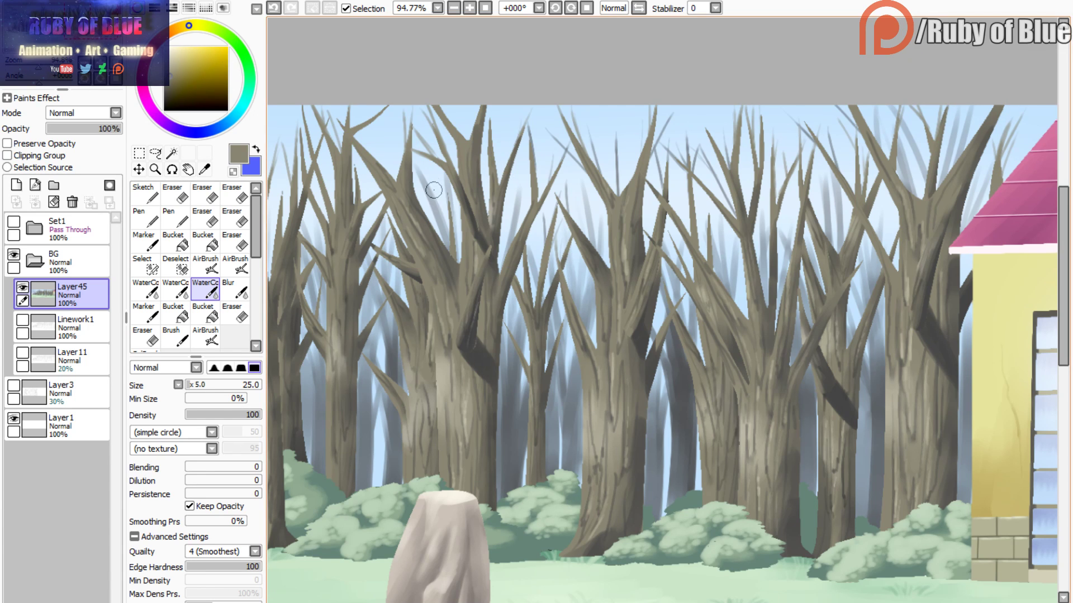
{"action": "left_click_drag", "start_coordinate": [434, 190], "coordinate": [451, 211]}
{"action": "mouse_move", "coordinate": [382, 150]}
{"action": "left_mouse_down"}
{"action": "mouse_move", "coordinate": [370, 131]}
{"action": "mouse_move", "coordinate": [385, 168]}
{"action": "left_mouse_up"}
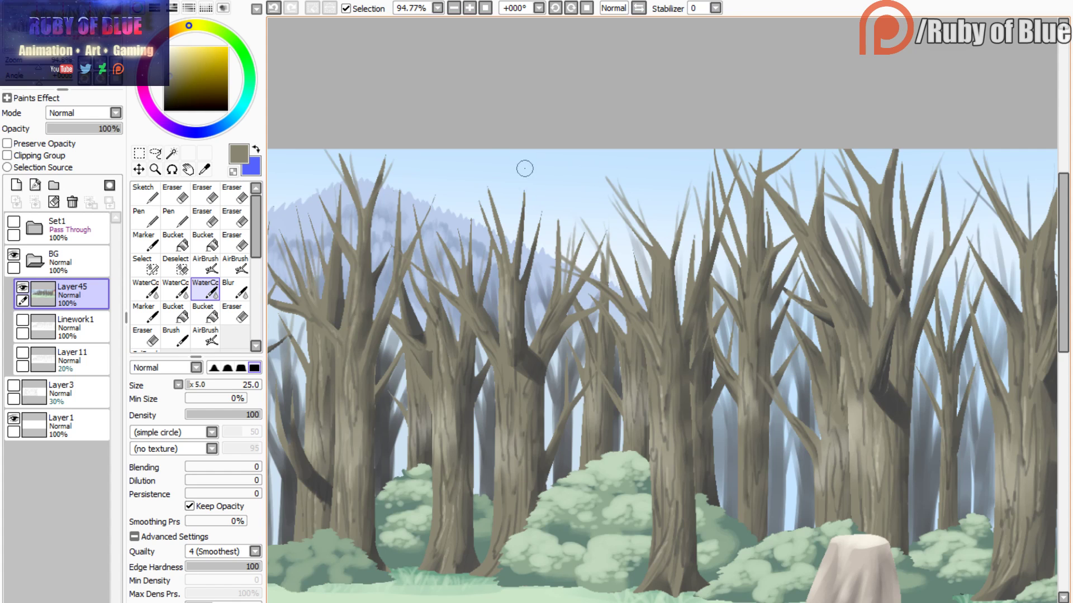
- Paint more fine branches on the trees overlapping the purple mountain's descending ridge
{"action": "mouse_move", "coordinate": [525, 169]}
{"action": "left_mouse_down"}
{"action": "mouse_move", "coordinate": [524, 219]}
{"action": "mouse_move", "coordinate": [522, 202]}
{"action": "mouse_move", "coordinate": [488, 214]}
{"action": "left_mouse_up"}
{"action": "left_click_drag", "start_coordinate": [502, 187], "coordinate": [499, 244]}
{"action": "left_click_drag", "start_coordinate": [479, 158], "coordinate": [495, 219]}
{"action": "mouse_move", "coordinate": [546, 195]}
{"action": "left_mouse_down"}
{"action": "mouse_move", "coordinate": [538, 233]}
{"action": "mouse_move", "coordinate": [535, 221]}
{"action": "mouse_move", "coordinate": [556, 200]}
{"action": "mouse_move", "coordinate": [547, 210]}
{"action": "mouse_move", "coordinate": [564, 229]}
{"action": "mouse_move", "coordinate": [562, 262]}
{"action": "left_mouse_up"}
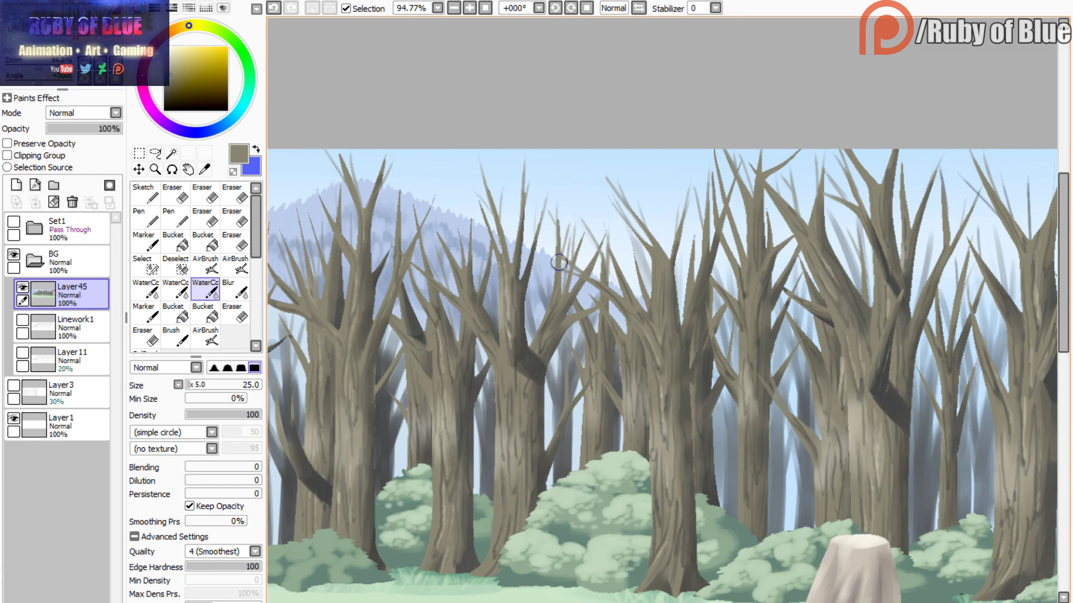
- Add short branches inside the fork of the large tree behind the stump
{"action": "left_click_drag", "start_coordinate": [38, 67], "coordinate": [34, 68]}
{"action": "left_click_drag", "start_coordinate": [34, 39], "coordinate": [37, 67]}
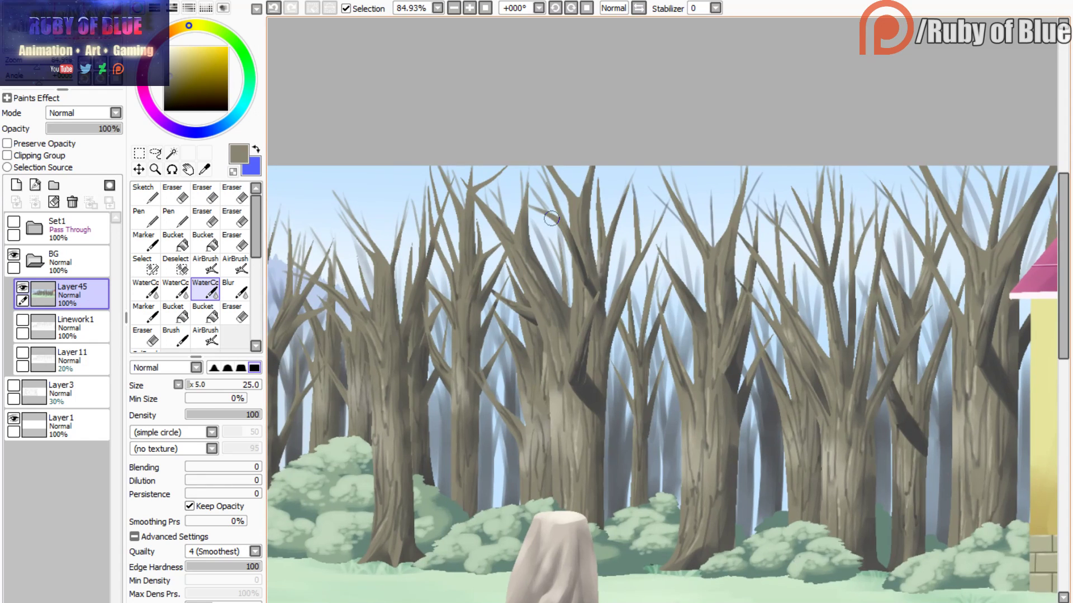
{"action": "mouse_move", "coordinate": [569, 191]}
{"action": "left_mouse_down"}
{"action": "mouse_move", "coordinate": [604, 183]}
{"action": "mouse_move", "coordinate": [600, 208]}
{"action": "left_mouse_up"}
{"action": "left_click_drag", "start_coordinate": [597, 168], "coordinate": [600, 198]}
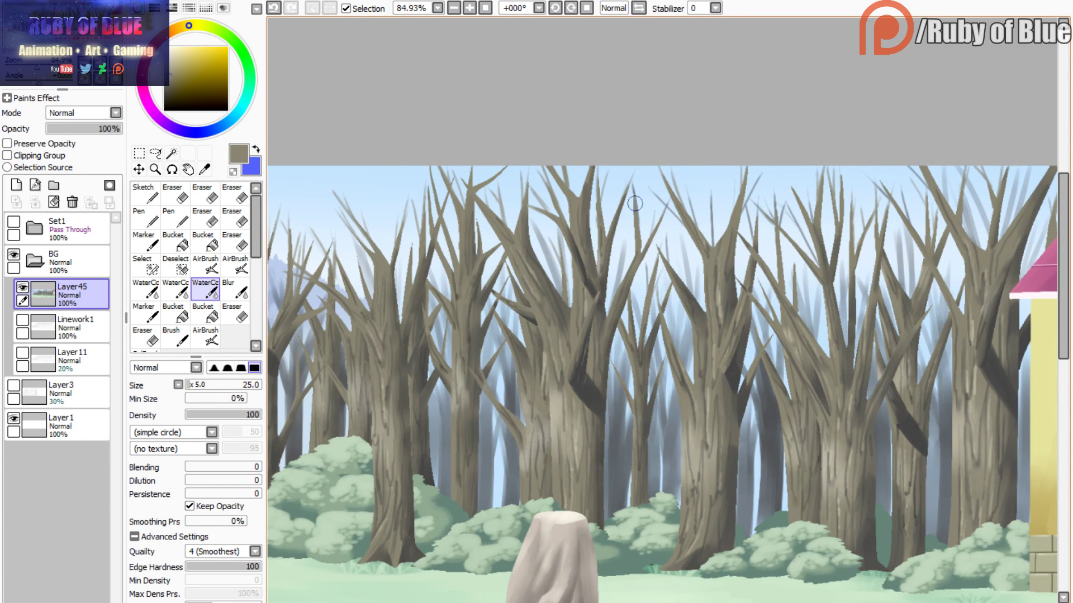
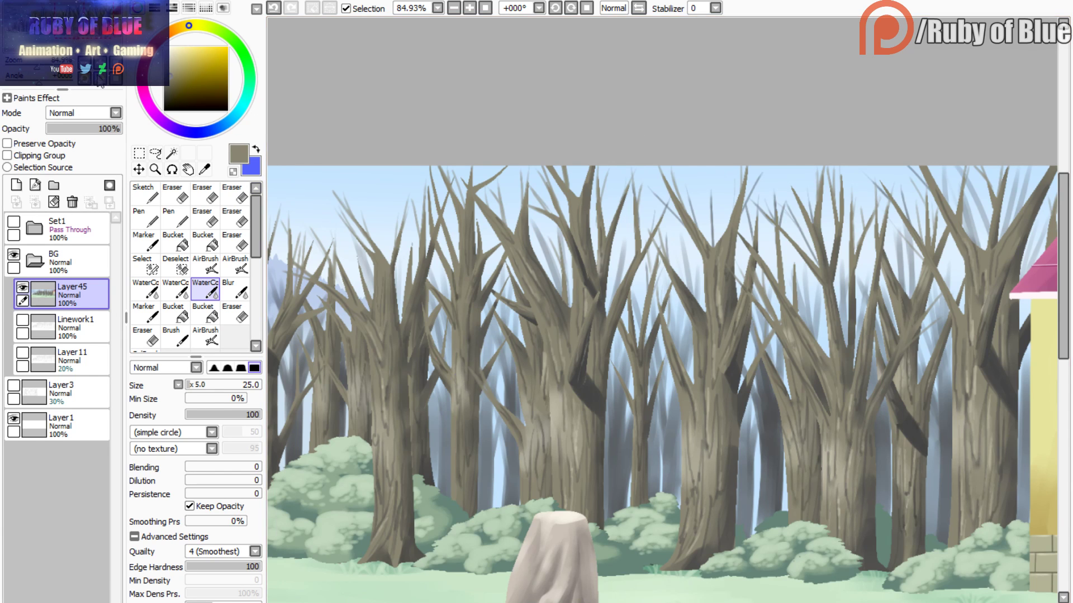
- Add thin upward branches to the group of trees standing in front of the purple mountain
{"action": "left_click_drag", "start_coordinate": [37, 67], "coordinate": [38, 67]}
{"action": "left_click_drag", "start_coordinate": [64, 29], "coordinate": [33, 28]}
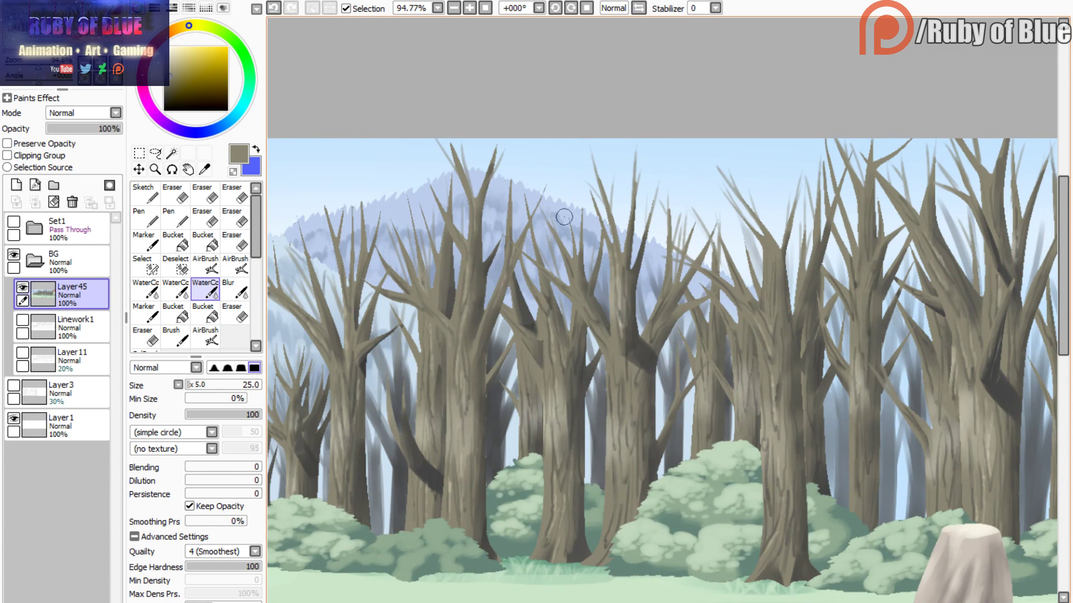
{"action": "mouse_move", "coordinate": [578, 243]}
{"action": "left_mouse_down"}
{"action": "mouse_move", "coordinate": [563, 191]}
{"action": "mouse_move", "coordinate": [578, 206]}
{"action": "mouse_move", "coordinate": [578, 250]}
{"action": "mouse_move", "coordinate": [572, 193]}
{"action": "mouse_move", "coordinate": [579, 239]}
{"action": "left_mouse_up"}
{"action": "mouse_move", "coordinate": [576, 163]}
{"action": "left_mouse_down"}
{"action": "mouse_move", "coordinate": [612, 241]}
{"action": "mouse_move", "coordinate": [592, 185]}
{"action": "left_mouse_up"}
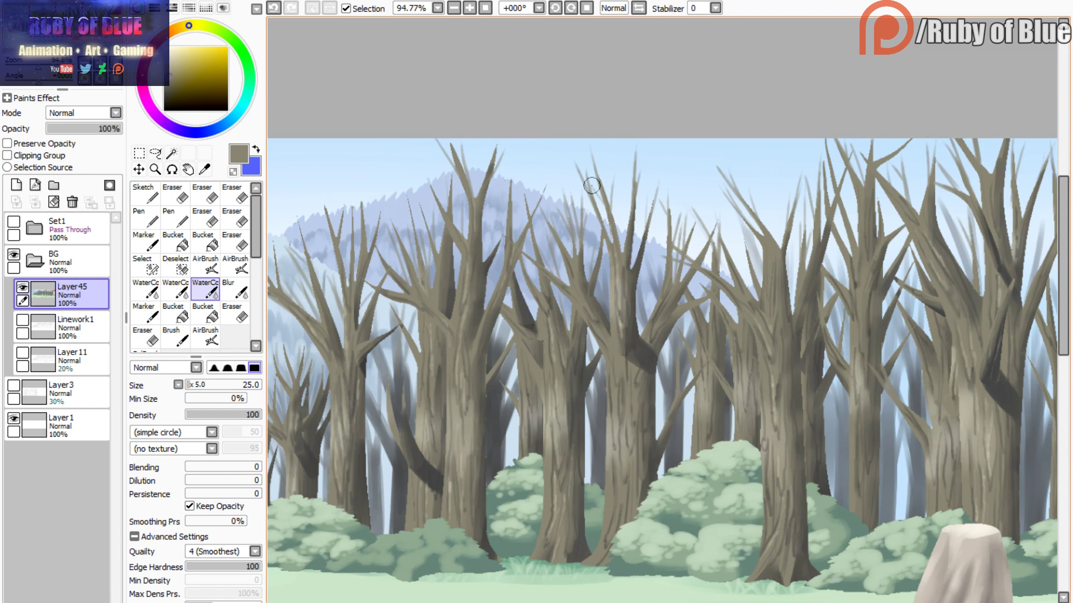
{"action": "left_click_drag", "start_coordinate": [323, 190], "coordinate": [333, 247]}
{"action": "mouse_move", "coordinate": [350, 208]}
{"action": "left_mouse_down"}
{"action": "mouse_move", "coordinate": [353, 263]}
{"action": "mouse_move", "coordinate": [359, 191]}
{"action": "mouse_move", "coordinate": [364, 254]}
{"action": "left_mouse_up"}
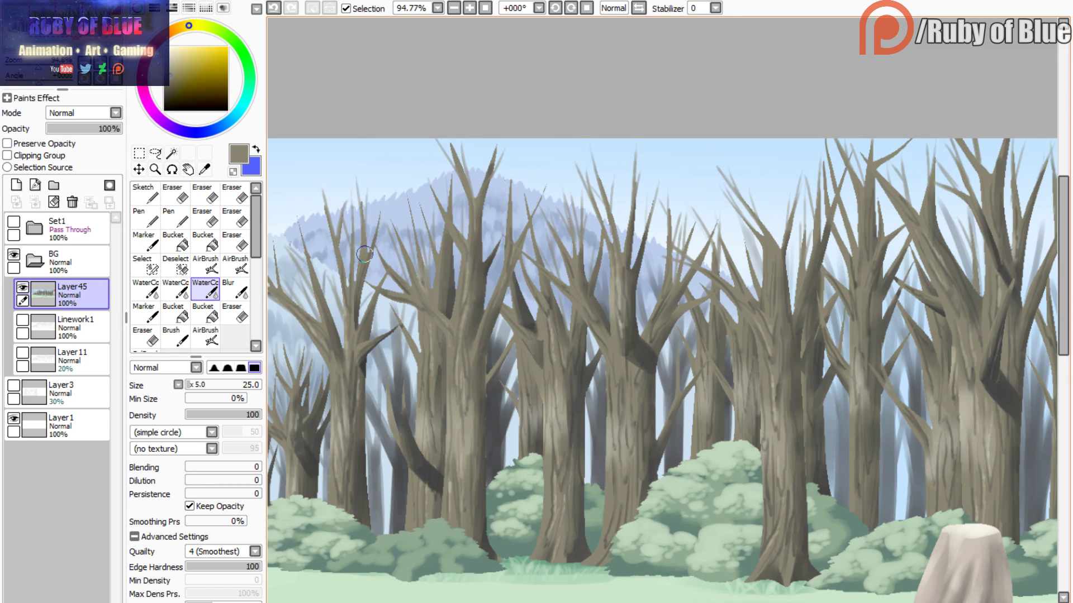
{"action": "mouse_move", "coordinate": [385, 188]}
{"action": "left_mouse_down"}
{"action": "mouse_move", "coordinate": [383, 226]}
{"action": "mouse_move", "coordinate": [388, 216]}
{"action": "mouse_move", "coordinate": [406, 253]}
{"action": "mouse_move", "coordinate": [414, 212]}
{"action": "mouse_move", "coordinate": [418, 256]}
{"action": "left_mouse_up"}
{"action": "mouse_move", "coordinate": [419, 197]}
{"action": "left_mouse_down"}
{"action": "mouse_move", "coordinate": [434, 252]}
{"action": "mouse_move", "coordinate": [425, 241]}
{"action": "left_mouse_up"}
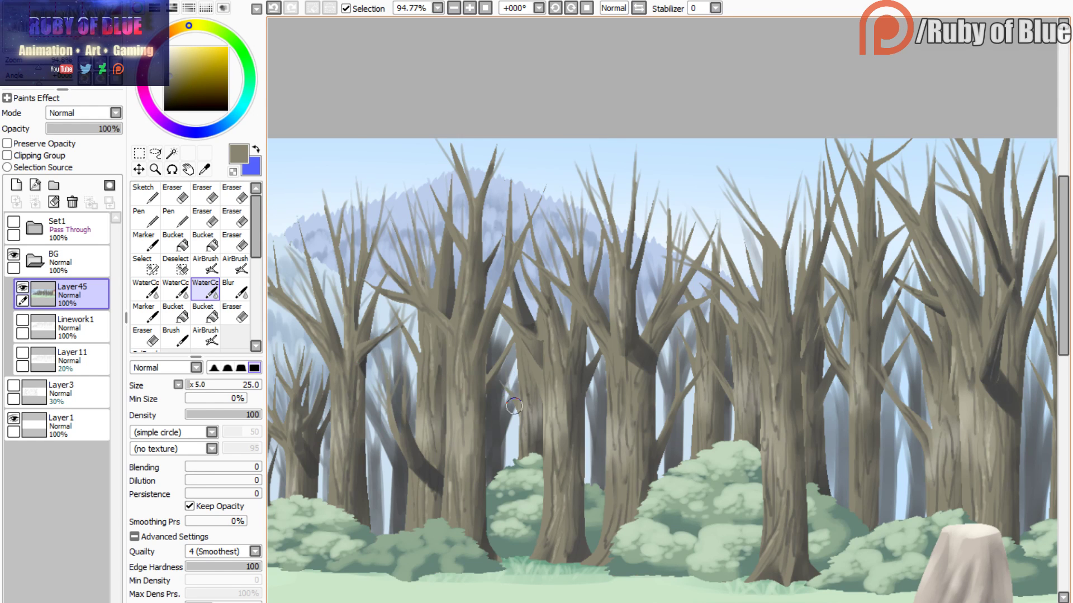
{"action": "key", "text": "ctrl+z"}
{"action": "key", "text": "ctrl+y"}
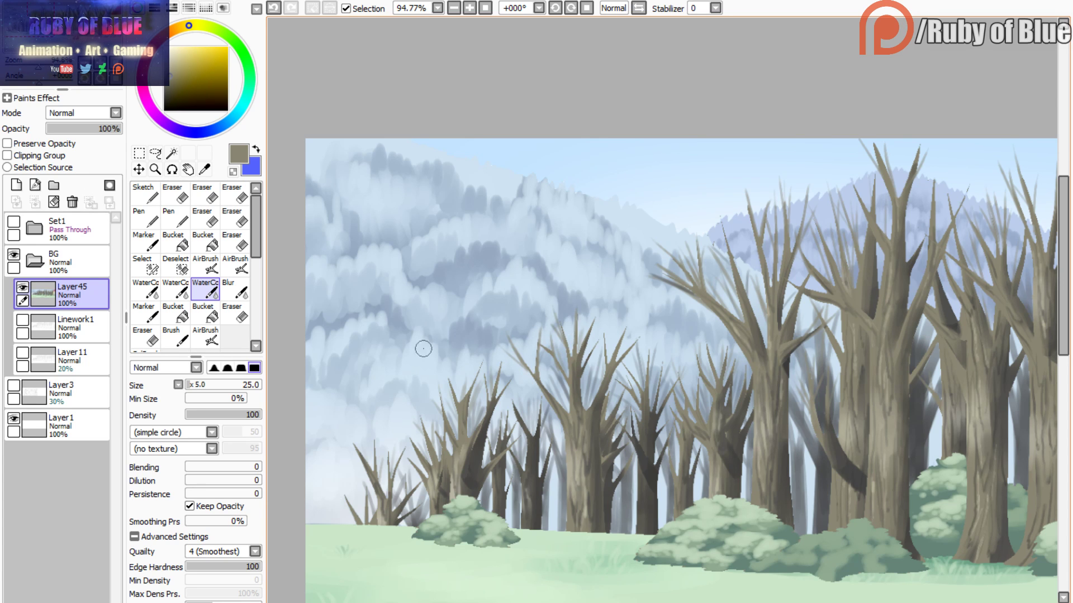
- Reduce the watercolor brush to size 10 and add fine twigs to the small trees below the snowy mountain
{"action": "key", "text": "bracketleft"}
{"action": "key", "text": "bracketleft"}
{"action": "key", "text": "bracketleft"}
{"action": "key", "text": "bracketleft"}
{"action": "key", "text": "bracketleft"}
{"action": "left_click_drag", "start_coordinate": [614, 356], "coordinate": [642, 332]}
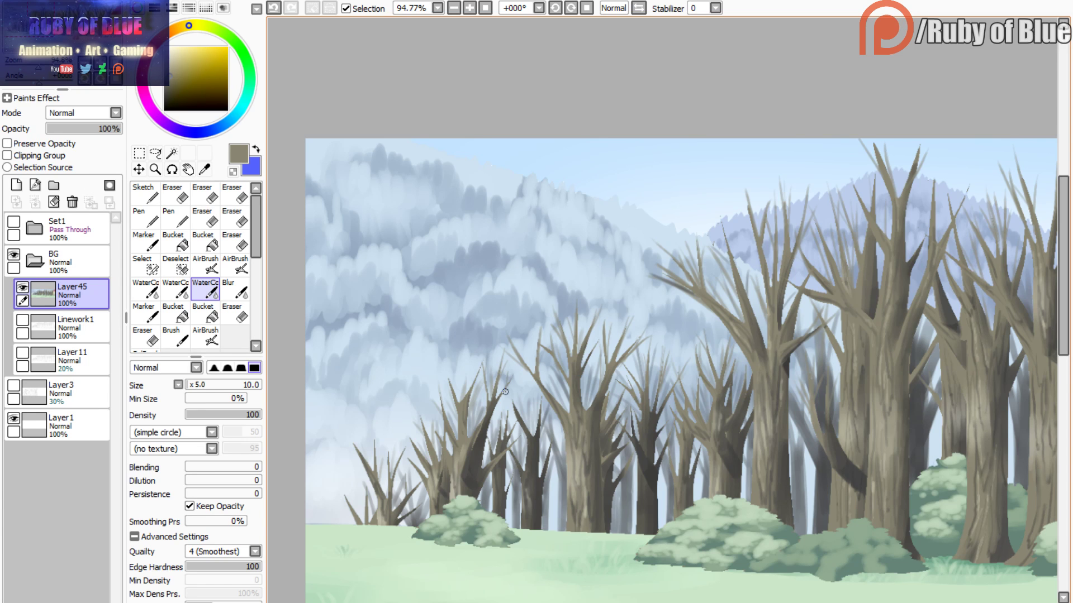
{"action": "mouse_move", "coordinate": [373, 431]}
{"action": "left_mouse_down"}
{"action": "mouse_move", "coordinate": [374, 459]}
{"action": "mouse_move", "coordinate": [375, 430]}
{"action": "mouse_move", "coordinate": [374, 455]}
{"action": "mouse_move", "coordinate": [350, 438]}
{"action": "mouse_move", "coordinate": [365, 465]}
{"action": "mouse_move", "coordinate": [337, 420]}
{"action": "left_mouse_up"}
{"action": "mouse_move", "coordinate": [344, 483]}
{"action": "left_mouse_down"}
{"action": "mouse_move", "coordinate": [352, 512]}
{"action": "mouse_move", "coordinate": [330, 482]}
{"action": "left_mouse_up"}
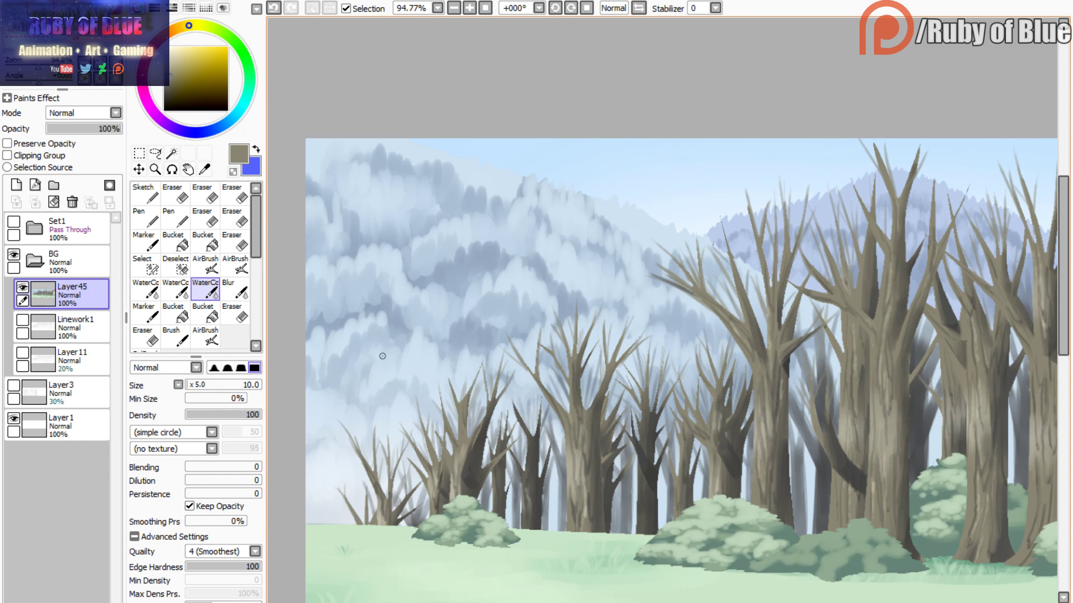
- Sample the ground's light green and paint small grass blades over the base of the stump with the size 10 brush
{"action": "left_click", "coordinate": [55, 40]}
{"action": "left_click_drag", "start_coordinate": [55, 41], "coordinate": [58, 40]}
{"action": "mouse_move", "coordinate": [38, 67]}
{"action": "left_mouse_down"}
{"action": "mouse_move", "coordinate": [50, 43]}
{"action": "mouse_move", "coordinate": [75, 54]}
{"action": "mouse_move", "coordinate": [37, 67]}
{"action": "left_mouse_up"}
{"action": "left_click_drag", "start_coordinate": [59, 47], "coordinate": [65, 52]}
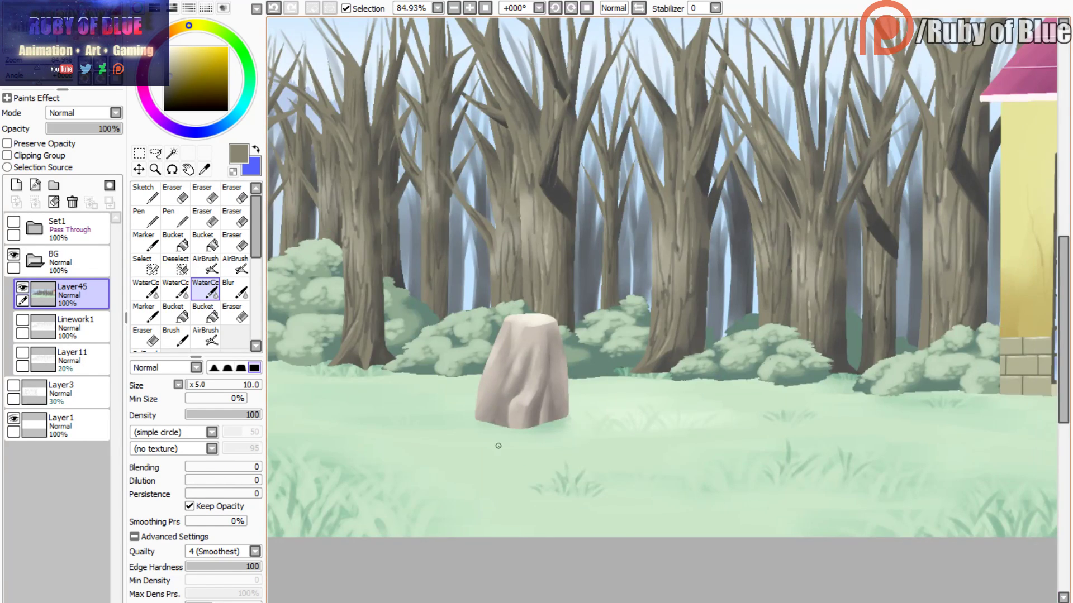
{"action": "left_click", "coordinate": [499, 446], "text": "alt"}
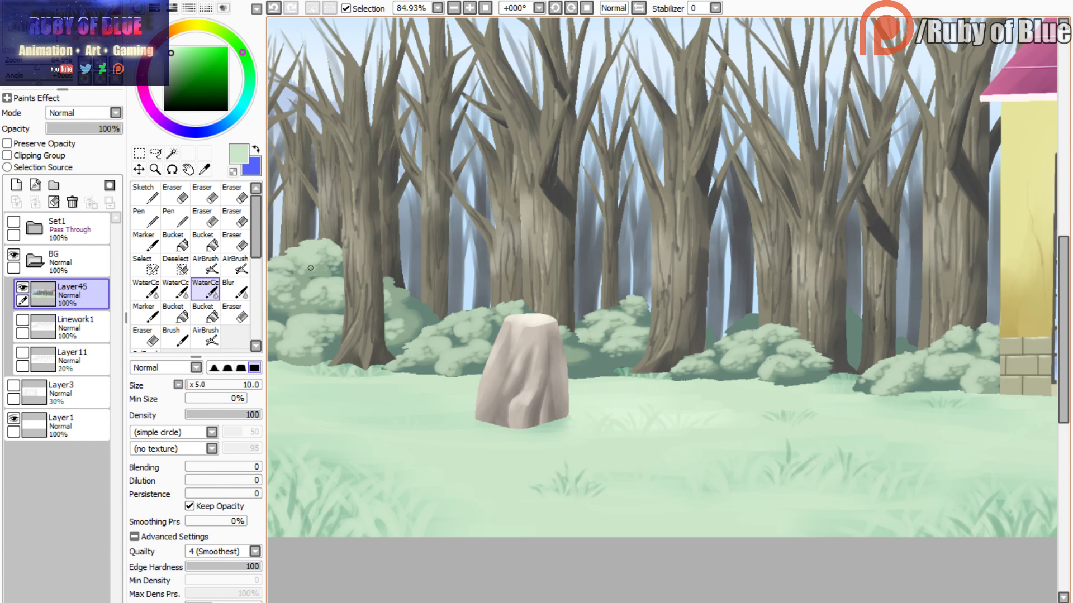
{"action": "left_click", "coordinate": [193, 385]}
{"action": "left_click_drag", "start_coordinate": [520, 430], "coordinate": [524, 412]}
{"action": "left_click", "coordinate": [195, 385]}
{"action": "mouse_move", "coordinate": [496, 419]}
{"action": "left_mouse_down"}
{"action": "mouse_move", "coordinate": [524, 429]}
{"action": "mouse_move", "coordinate": [522, 414]}
{"action": "mouse_move", "coordinate": [530, 434]}
{"action": "mouse_move", "coordinate": [564, 413]}
{"action": "left_mouse_up"}
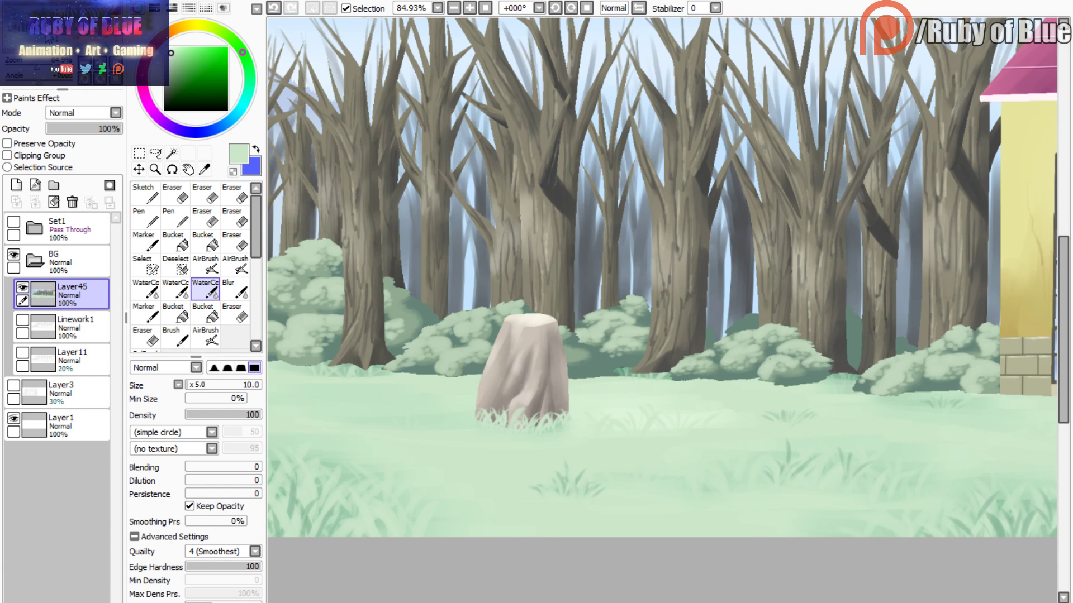
- Paint small light-green grass blades along the foot of the bushes and trees on both sides of the stump
{"action": "left_click_drag", "start_coordinate": [47, 36], "coordinate": [37, 74]}
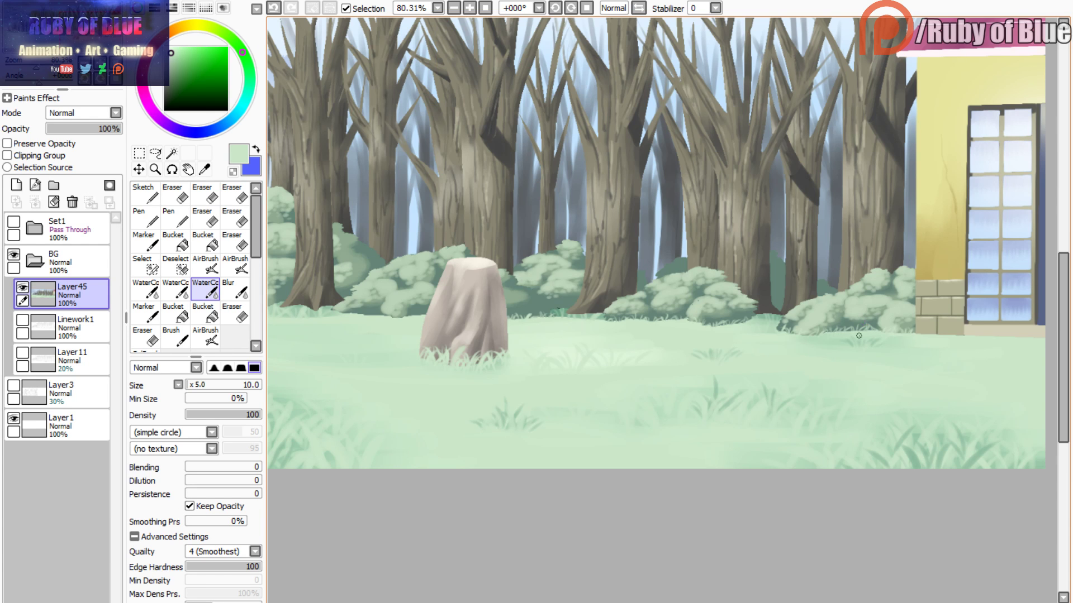
{"action": "left_click", "coordinate": [66, 25]}
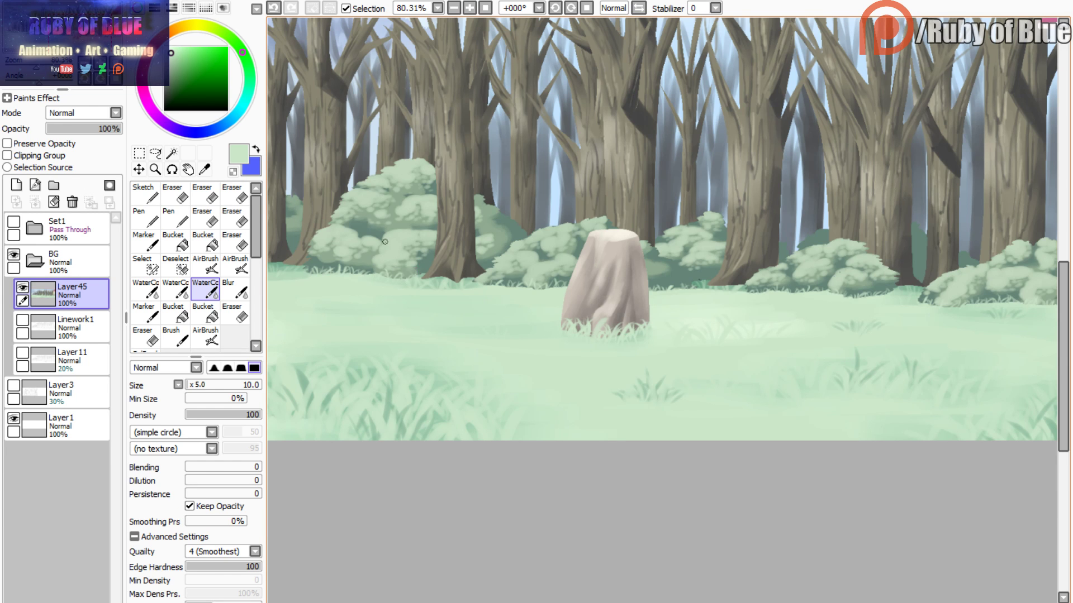
- Paint light-green leaf clumps on the darker unshaded bush with the watercolor brush at size 40
{"action": "left_click_drag", "start_coordinate": [99, 37], "coordinate": [80, 35]}
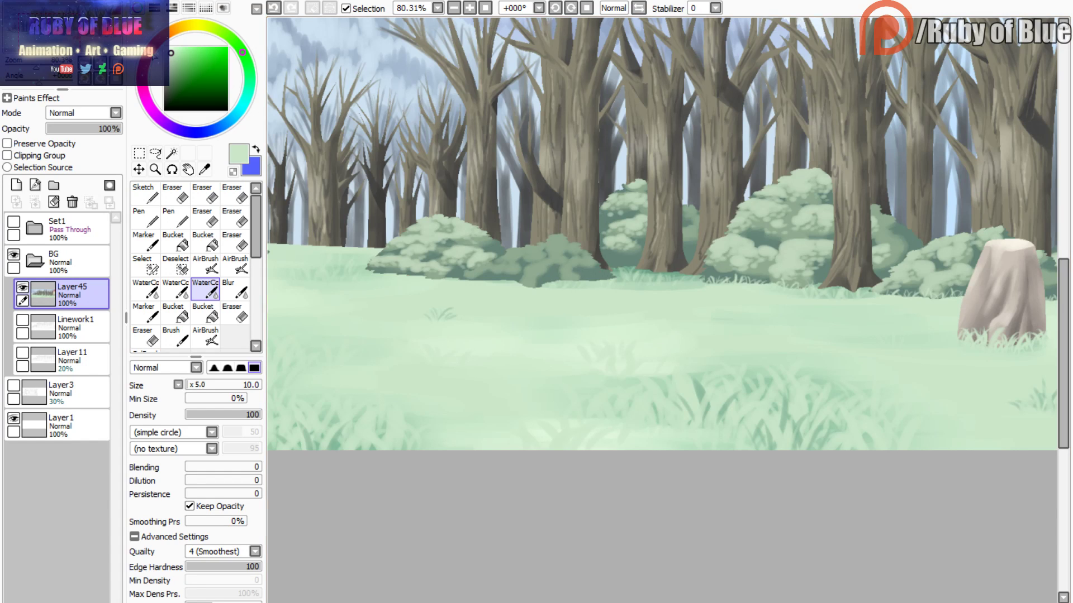
{"action": "left_click", "coordinate": [193, 386]}
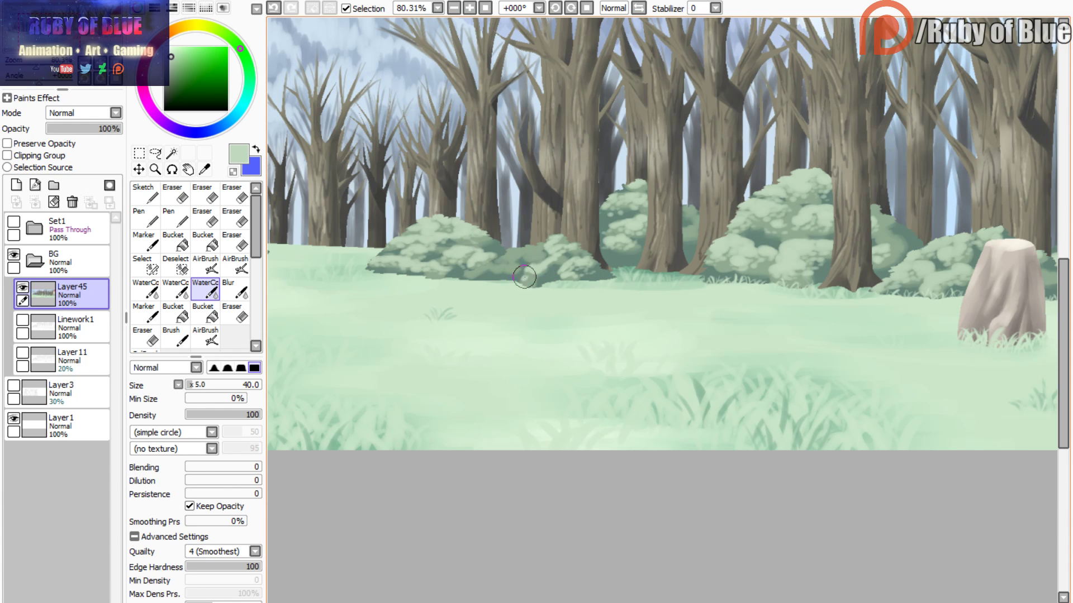
{"action": "left_click_drag", "start_coordinate": [529, 275], "coordinate": [524, 281]}
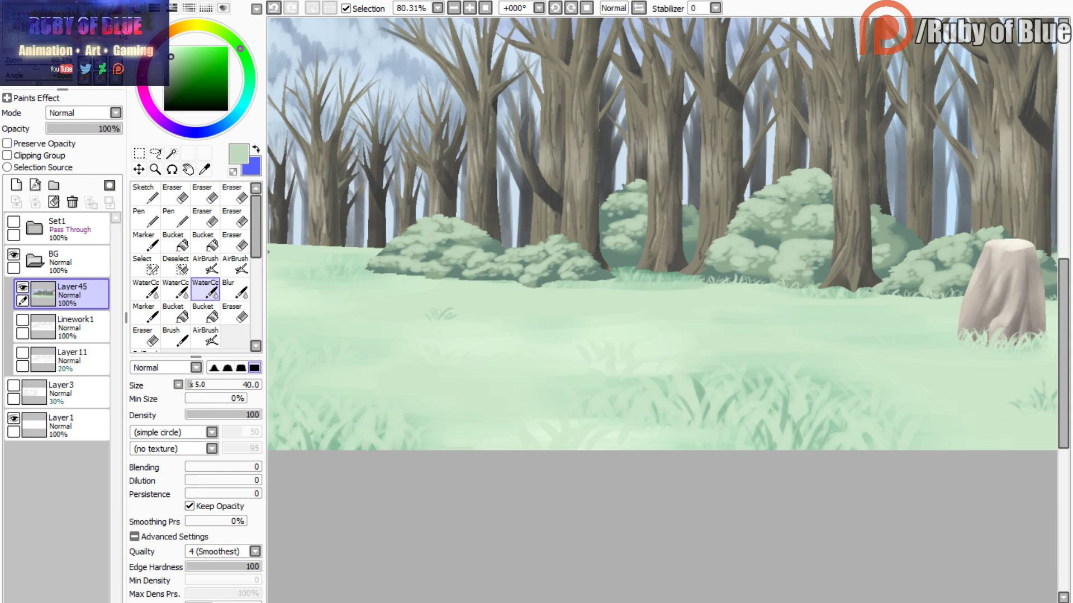
- Sample the ground's light green and paint grass blades along the house's brick base and doorstep with the brush at size 25
{"action": "left_click_drag", "start_coordinate": [47, 41], "coordinate": [37, 73]}
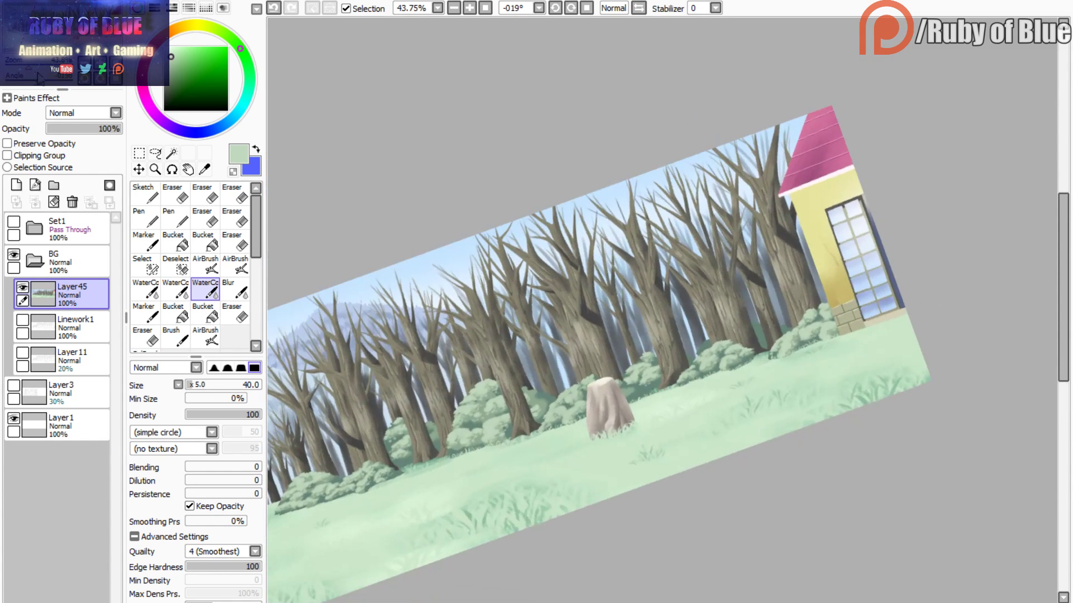
{"action": "left_click", "coordinate": [115, 77]}
{"action": "left_click_drag", "start_coordinate": [51, 37], "coordinate": [79, 44]}
{"action": "left_click_drag", "start_coordinate": [30, 67], "coordinate": [42, 62]}
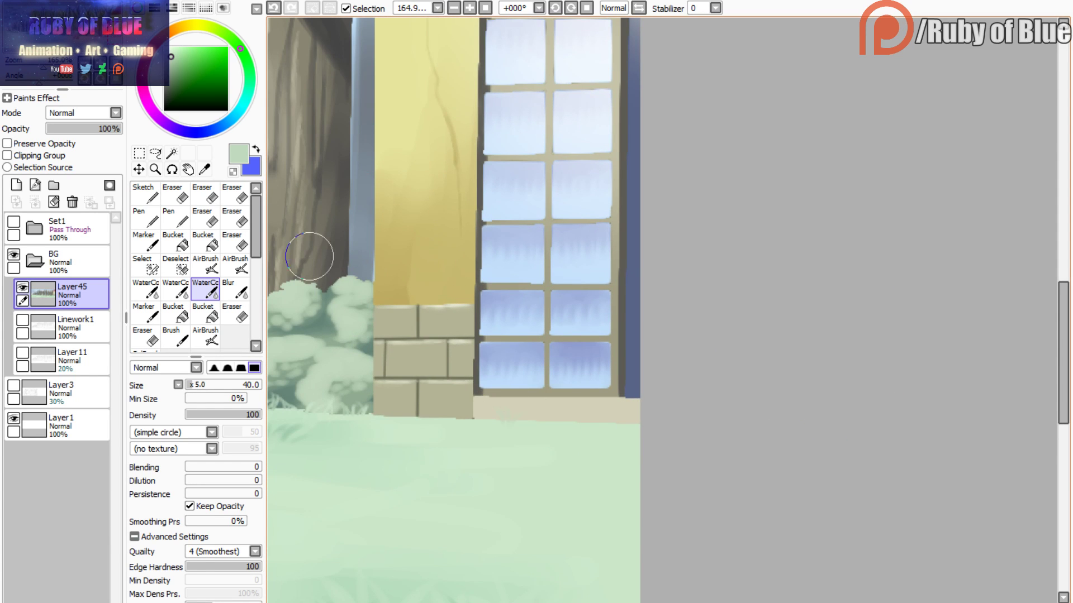
{"action": "key", "text": "bracketleft"}
{"action": "key", "text": "bracketleft"}
{"action": "key", "text": "bracketleft"}
{"action": "key", "text": "ctrl+z"}
{"action": "left_click", "coordinate": [481, 426], "text": "alt"}
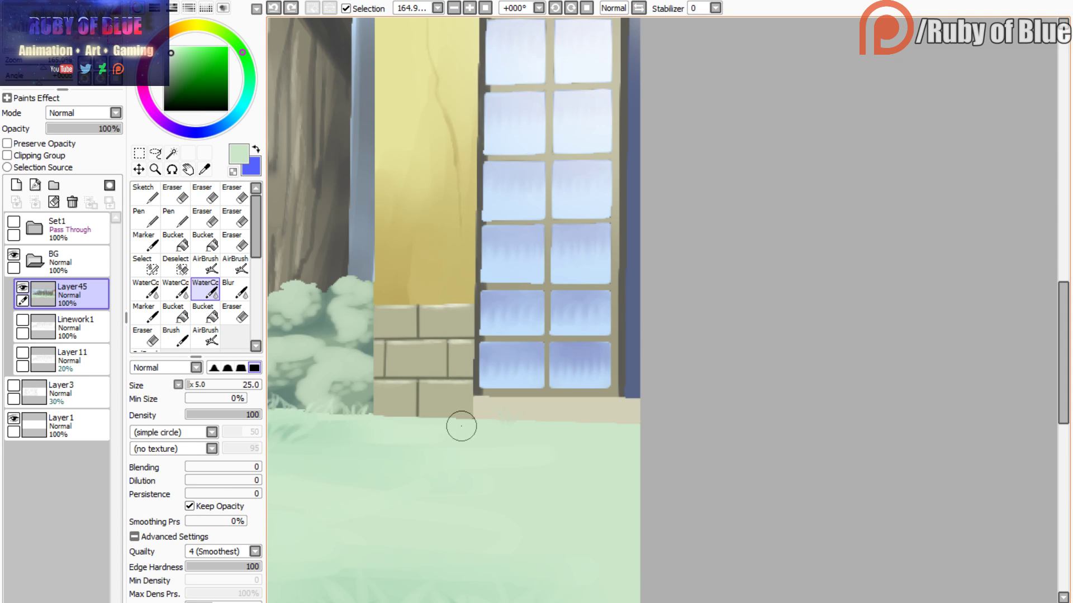
{"action": "mouse_move", "coordinate": [462, 427]}
{"action": "left_mouse_down"}
{"action": "mouse_move", "coordinate": [451, 410]}
{"action": "mouse_move", "coordinate": [427, 426]}
{"action": "left_mouse_up"}
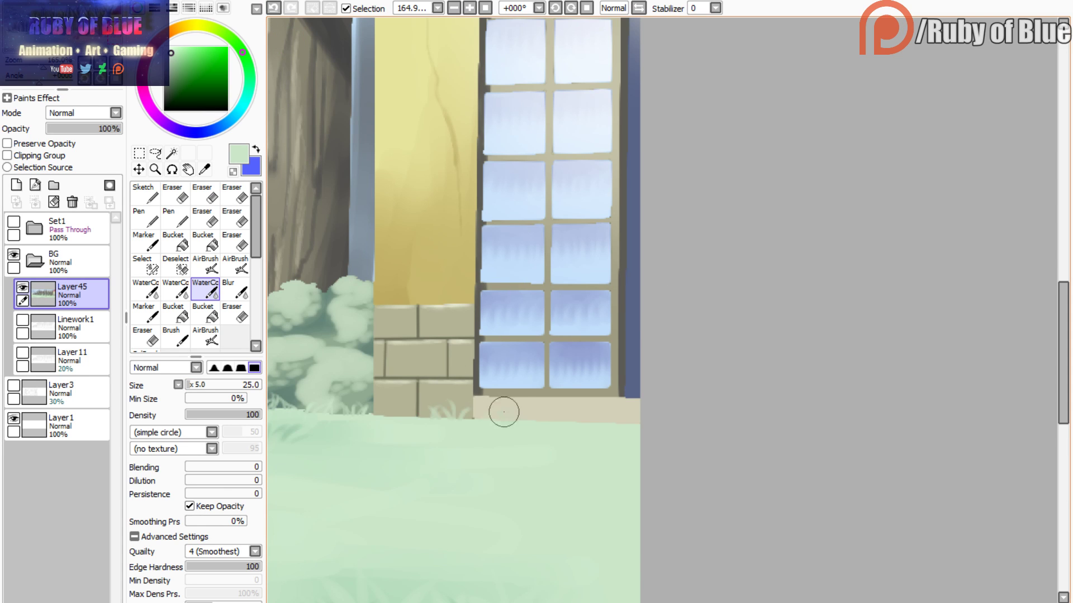
{"action": "mouse_move", "coordinate": [504, 412]}
{"action": "left_mouse_down"}
{"action": "mouse_move", "coordinate": [544, 421]}
{"action": "mouse_move", "coordinate": [540, 429]}
{"action": "mouse_move", "coordinate": [569, 418]}
{"action": "mouse_move", "coordinate": [620, 426]}
{"action": "left_mouse_up"}
{"action": "mouse_move", "coordinate": [419, 424]}
{"action": "left_mouse_down"}
{"action": "mouse_move", "coordinate": [443, 407]}
{"action": "mouse_move", "coordinate": [474, 421]}
{"action": "left_mouse_up"}
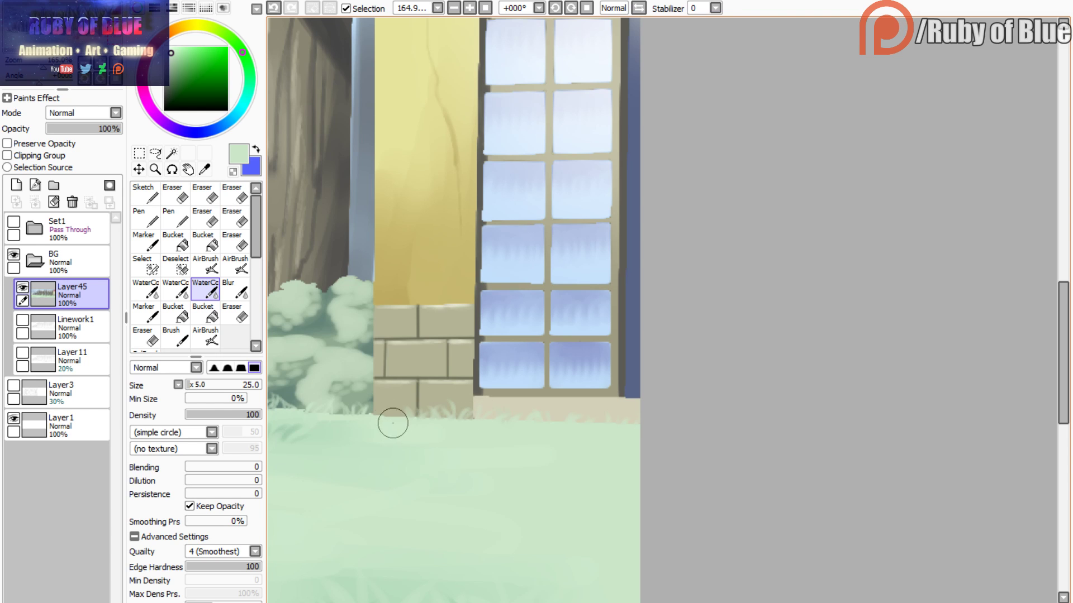
- Paint the last light-green grass blades at the corner where the house's brick base meets the bush
{"action": "mouse_move", "coordinate": [393, 423]}
{"action": "left_mouse_down"}
{"action": "mouse_move", "coordinate": [385, 409]}
{"action": "mouse_move", "coordinate": [369, 414]}
{"action": "left_mouse_up"}
{"action": "left_click_drag", "start_coordinate": [35, 64], "coordinate": [32, 67]}
{"action": "left_click", "coordinate": [115, 64]}
{"action": "left_click_drag", "start_coordinate": [39, 82], "coordinate": [28, 71]}
{"action": "left_click", "coordinate": [114, 79]}
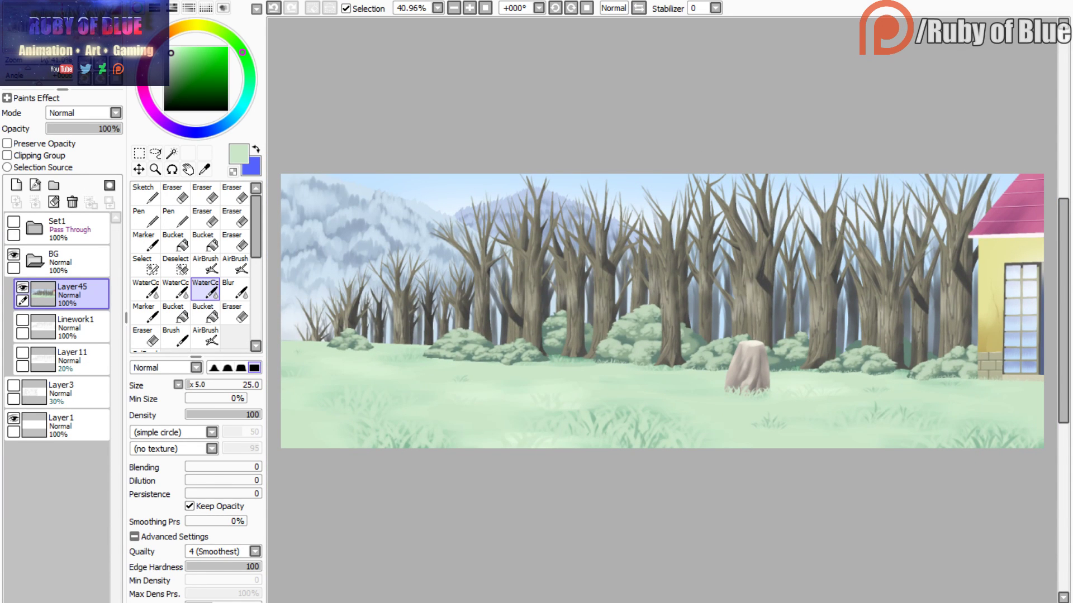
- Collapse the BG folder and show the Set1 characters over the finished background
{"action": "left_click", "coordinate": [34, 261]}
{"action": "left_click", "coordinate": [13, 223]}
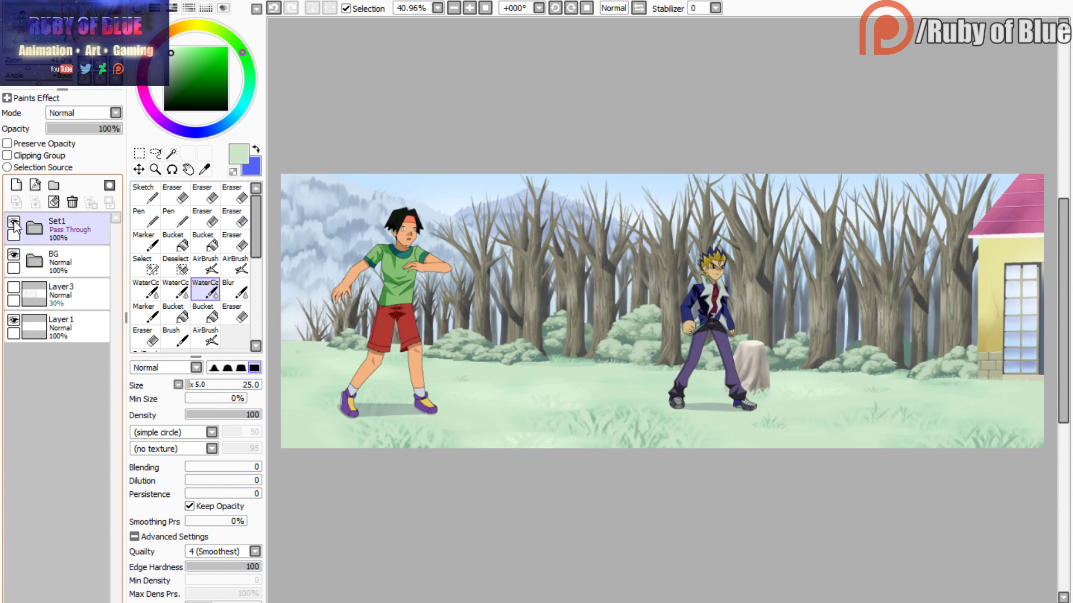
{"action": "left_click", "coordinate": [13, 224]}
{"action": "left_click", "coordinate": [13, 223]}
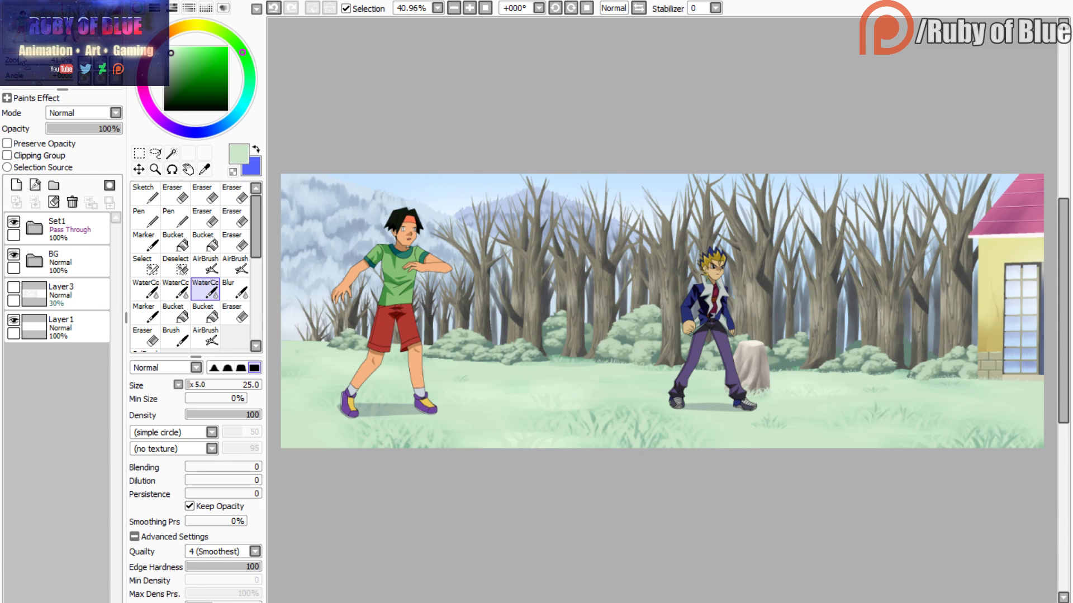
- Copy the whole painted layer from the BG folder and paste it into the BG folder of the Pikachu scene file
{"action": "left_click", "coordinate": [34, 260]}
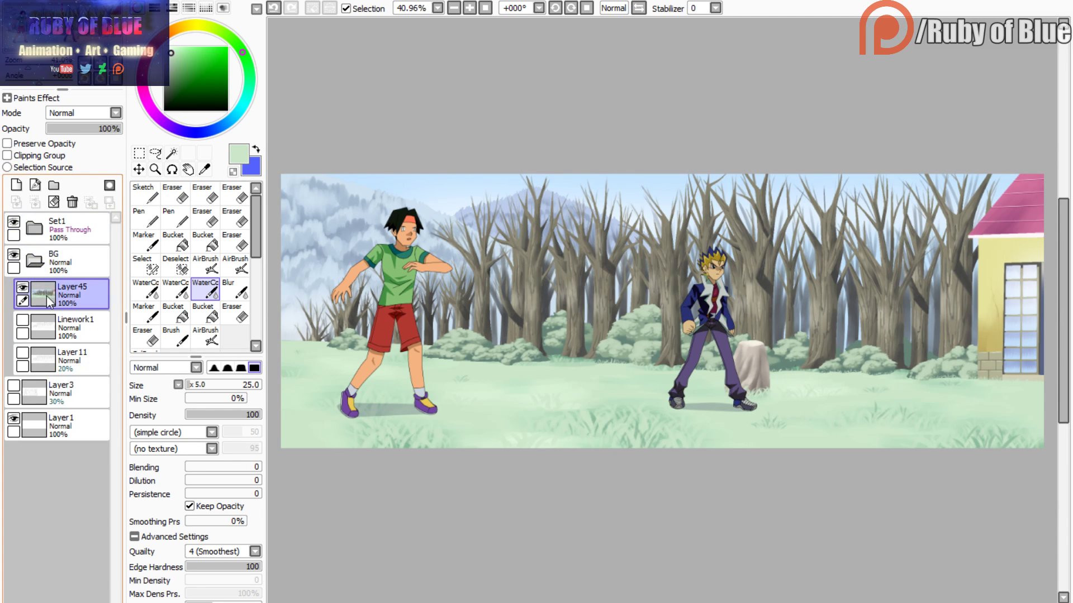
{"action": "key", "text": "ctrl+a"}
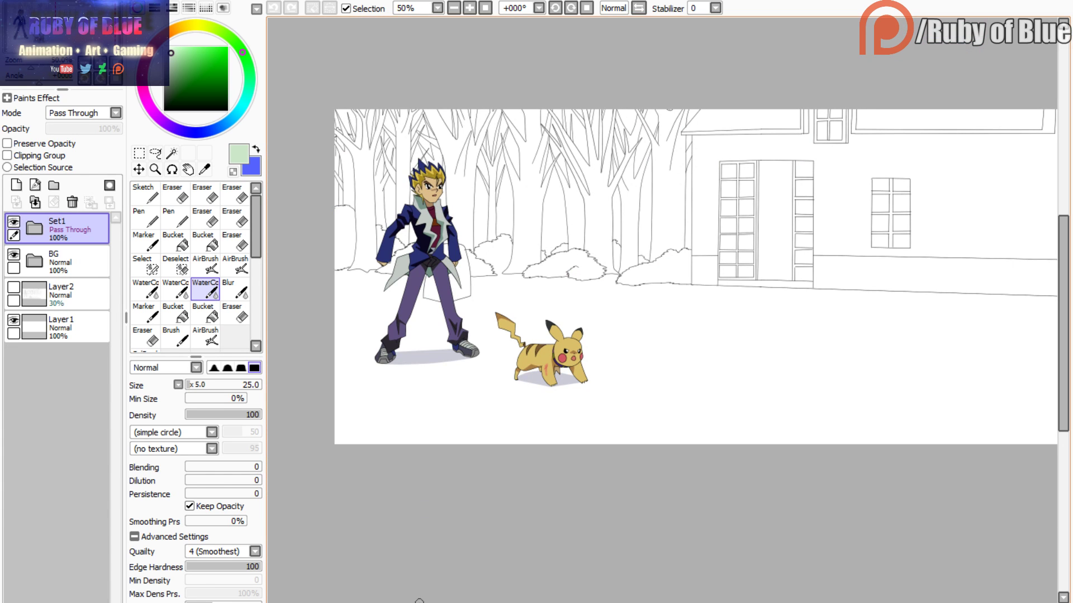
{"action": "left_click", "coordinate": [14, 255]}
{"action": "left_click", "coordinate": [32, 261]}
{"action": "left_click", "coordinate": [14, 255]}
{"action": "key", "text": "ctrl+v"}
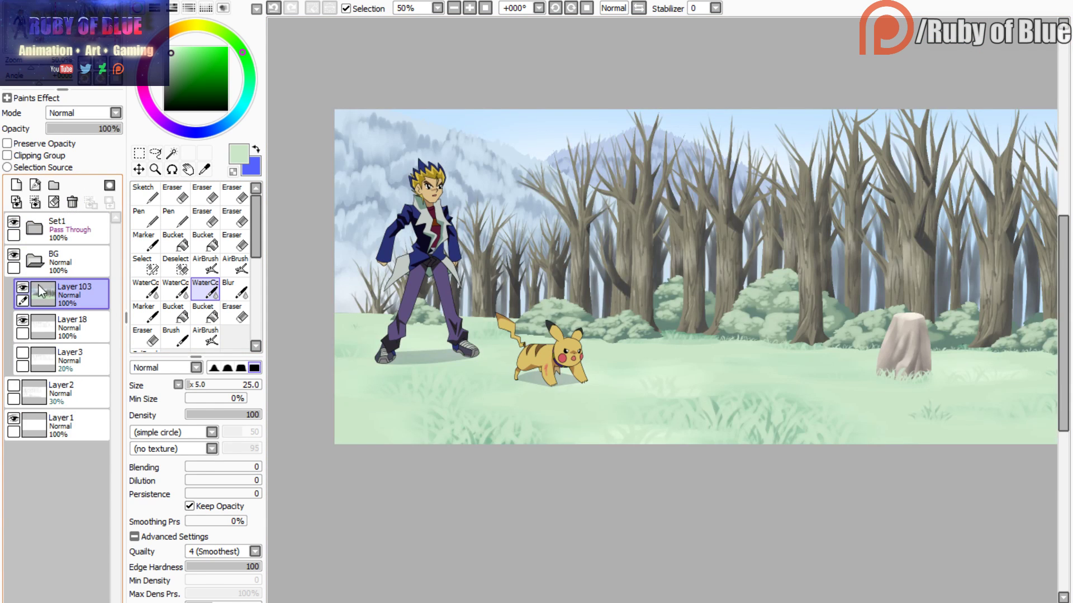
- Move the pasted background so its house overlaps the line art's house, apply it, and set the layer's opacity to 54%
{"action": "left_click", "coordinate": [135, 424]}
{"action": "left_click_drag", "start_coordinate": [527, 381], "coordinate": [181, 341]}
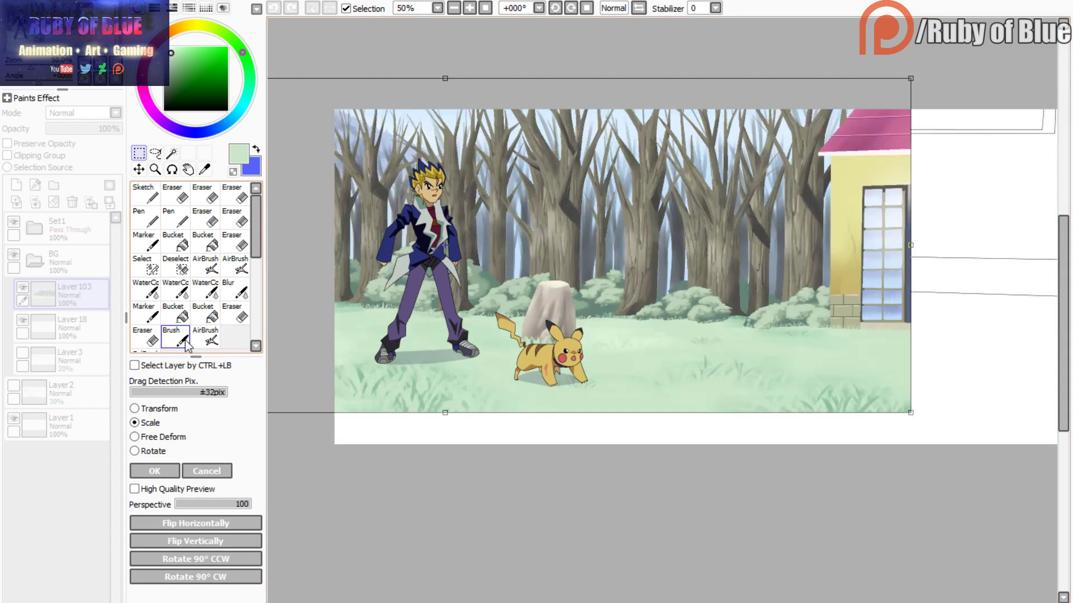
{"action": "left_click_drag", "start_coordinate": [573, 337], "coordinate": [394, 365]}
{"action": "left_click_drag", "start_coordinate": [518, 391], "coordinate": [547, 321]}
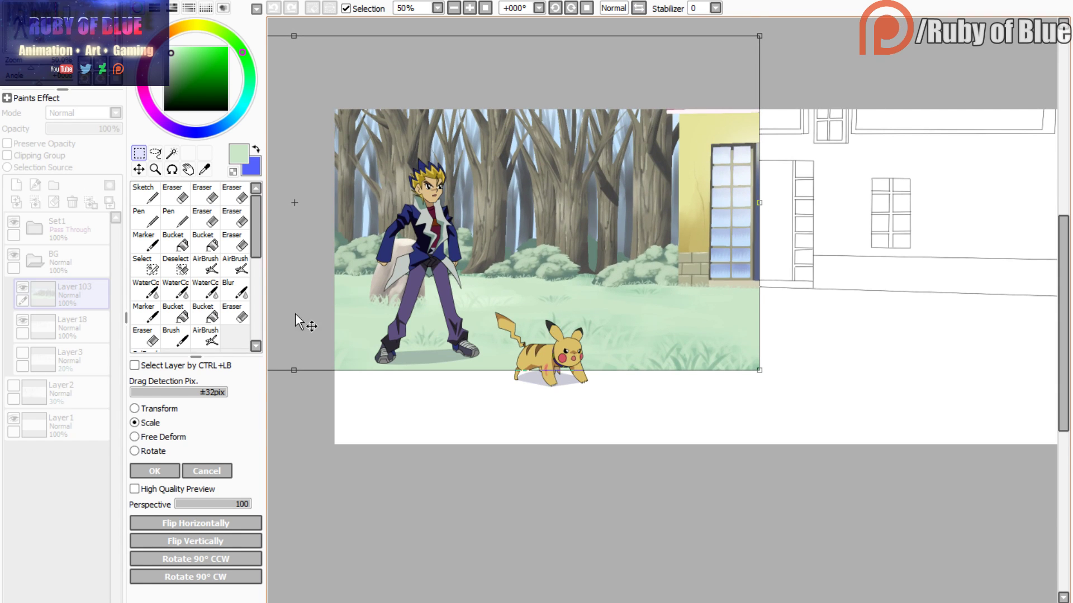
{"action": "left_click", "coordinate": [161, 472]}
{"action": "mouse_move", "coordinate": [83, 130]}
{"action": "left_mouse_down"}
{"action": "mouse_move", "coordinate": [64, 130]}
{"action": "mouse_move", "coordinate": [87, 130]}
{"action": "left_mouse_up"}
{"action": "left_click", "coordinate": [134, 423]}
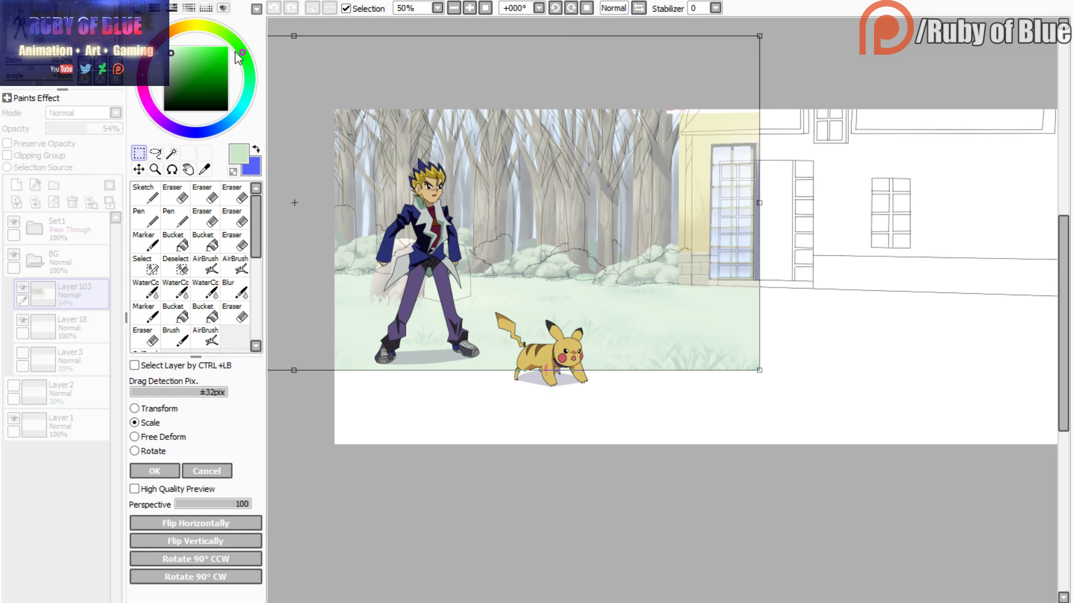
{"action": "mouse_move", "coordinate": [754, 46]}
{"action": "left_mouse_down"}
{"action": "mouse_move", "coordinate": [699, 92]}
{"action": "mouse_move", "coordinate": [756, 59]}
{"action": "left_mouse_up"}
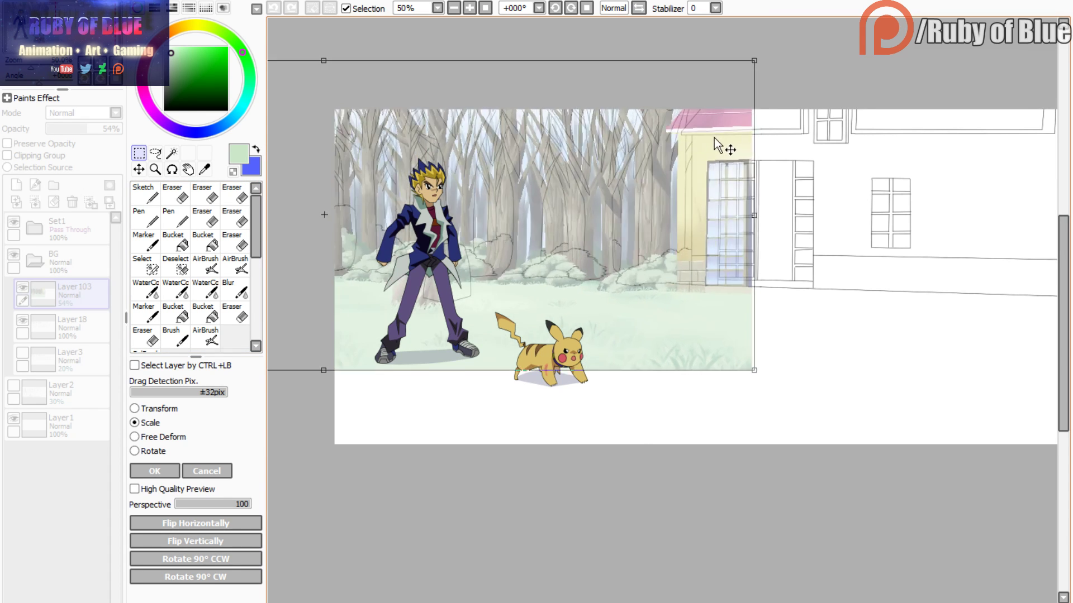
{"action": "left_click_drag", "start_coordinate": [721, 143], "coordinate": [639, 137]}
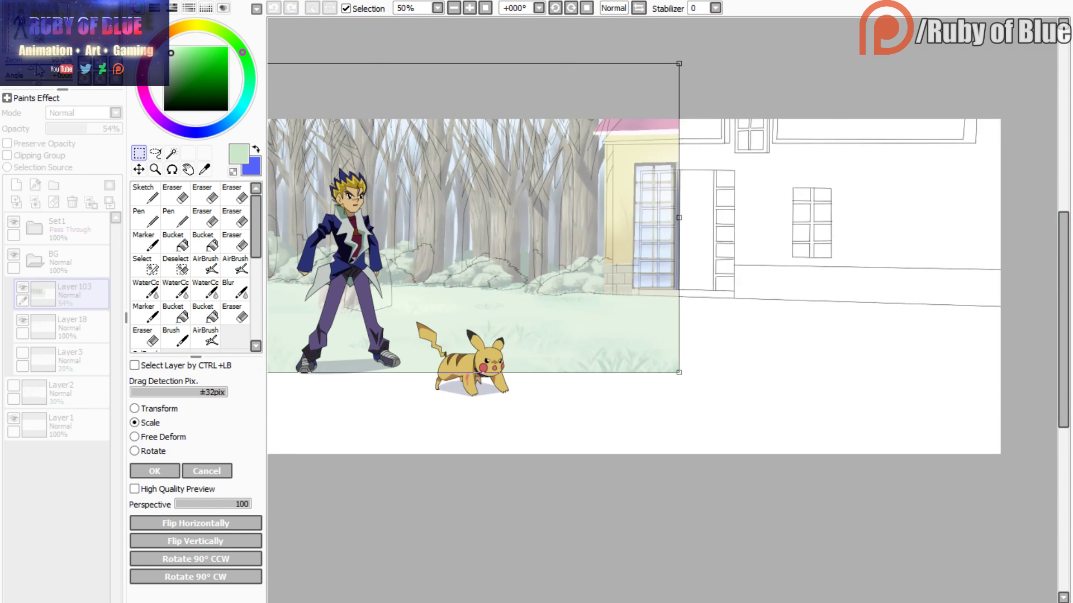
{"action": "scroll", "coordinate": [661, 309], "scroll_direction": "up", "scroll_amount": 8}
{"action": "left_click_drag", "start_coordinate": [387, 206], "coordinate": [344, 559]}
{"action": "left_click_drag", "start_coordinate": [61, 21], "coordinate": [46, 15]}
{"action": "left_click_drag", "start_coordinate": [46, 64], "coordinate": [116, 32]}
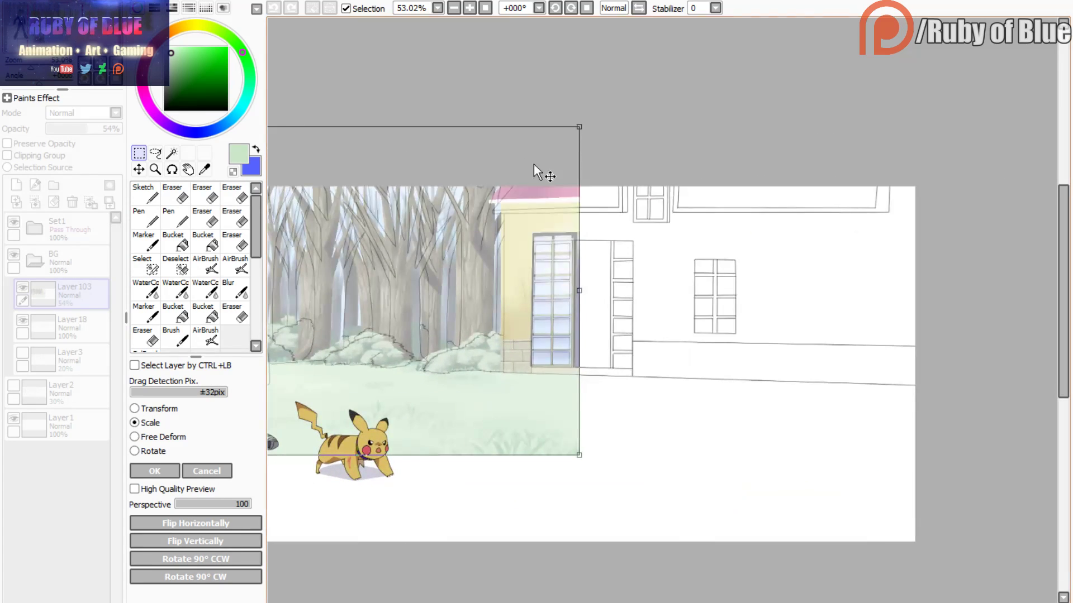
{"action": "left_click_drag", "start_coordinate": [579, 128], "coordinate": [555, 143]}
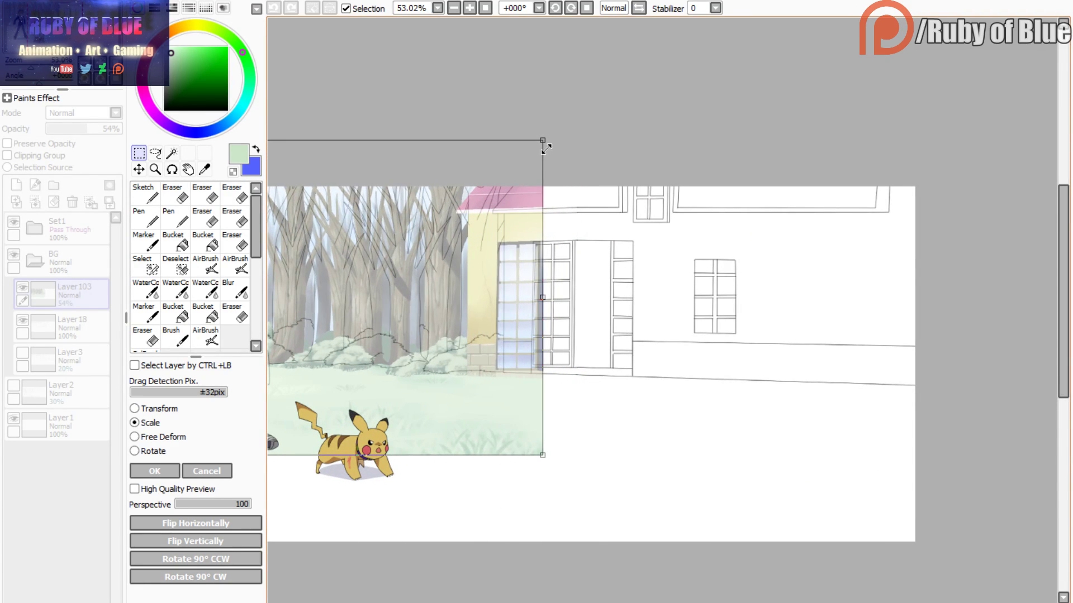
{"action": "left_click_drag", "start_coordinate": [511, 226], "coordinate": [531, 224]}
{"action": "left_click_drag", "start_coordinate": [571, 142], "coordinate": [510, 162]}
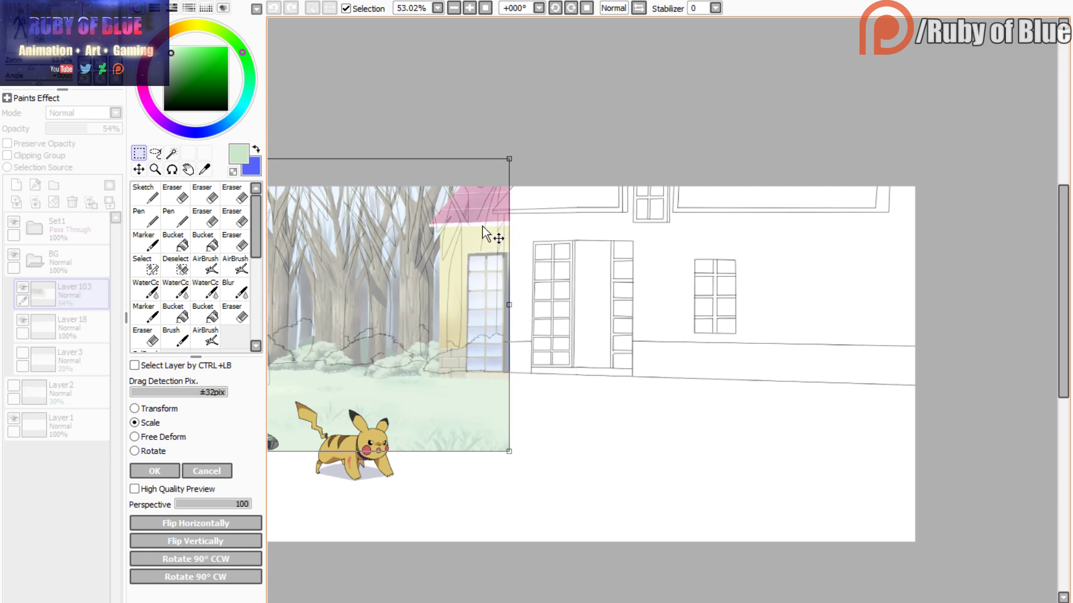
{"action": "left_click_drag", "start_coordinate": [476, 241], "coordinate": [537, 240]}
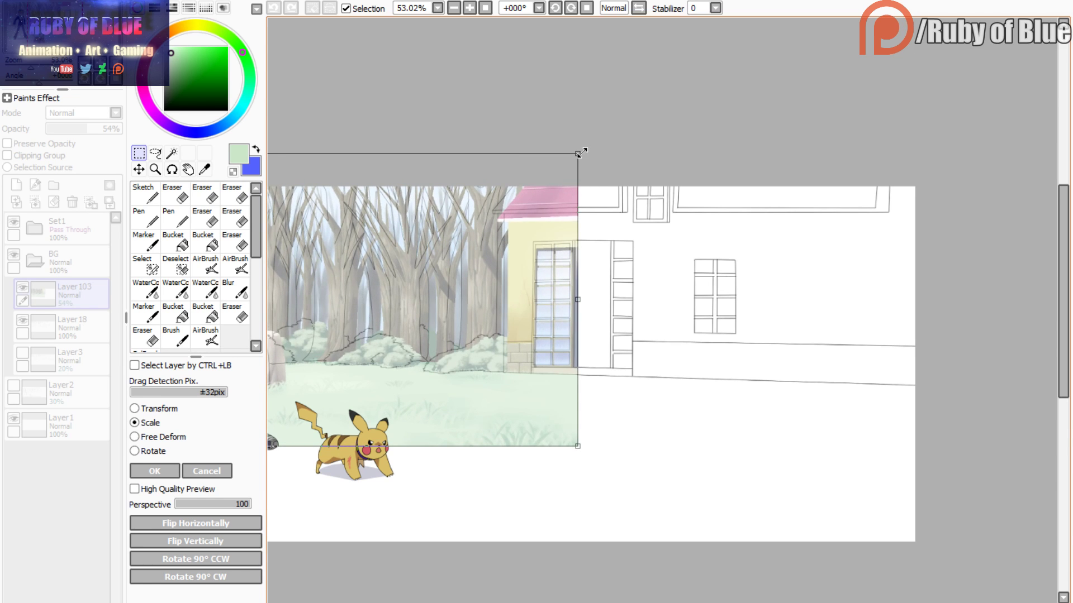
{"action": "left_click_drag", "start_coordinate": [579, 153], "coordinate": [604, 142]}
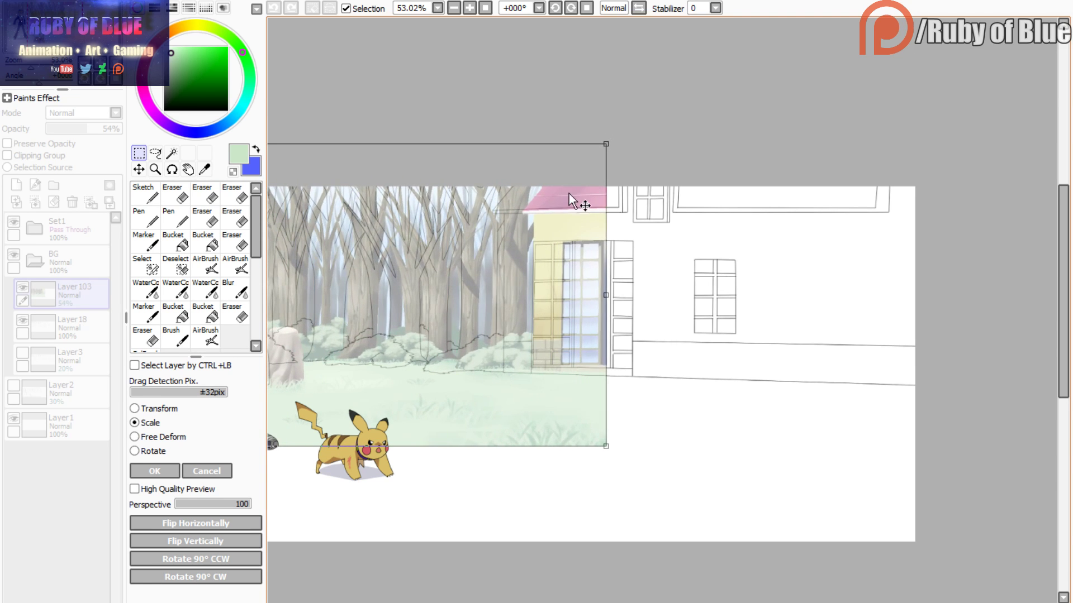
{"action": "left_click_drag", "start_coordinate": [527, 228], "coordinate": [502, 233]}
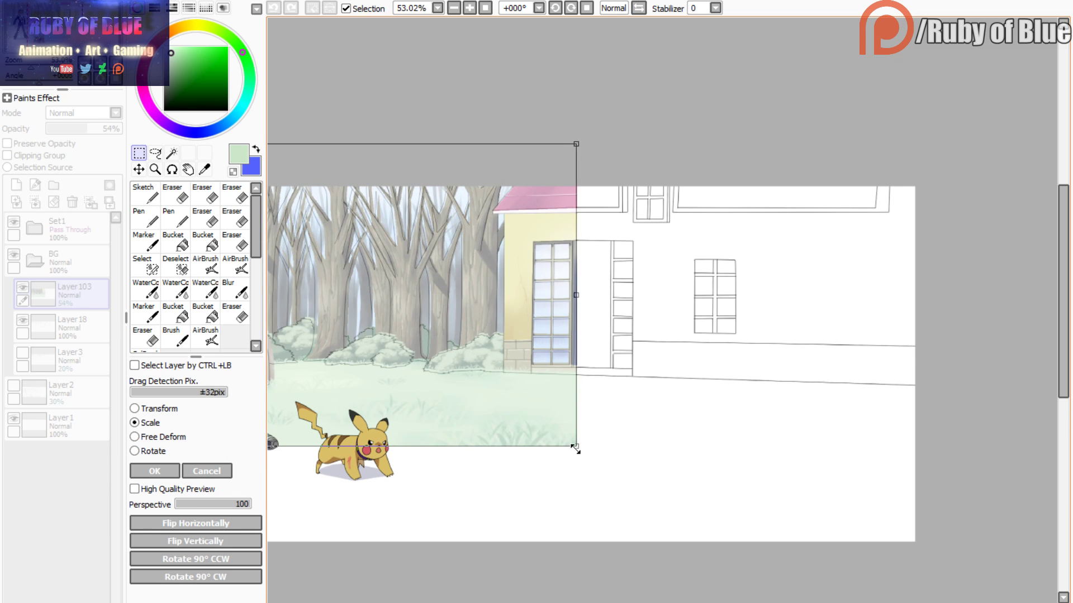
{"action": "left_click_drag", "start_coordinate": [574, 445], "coordinate": [587, 461]}
{"action": "left_click", "coordinate": [202, 471]}
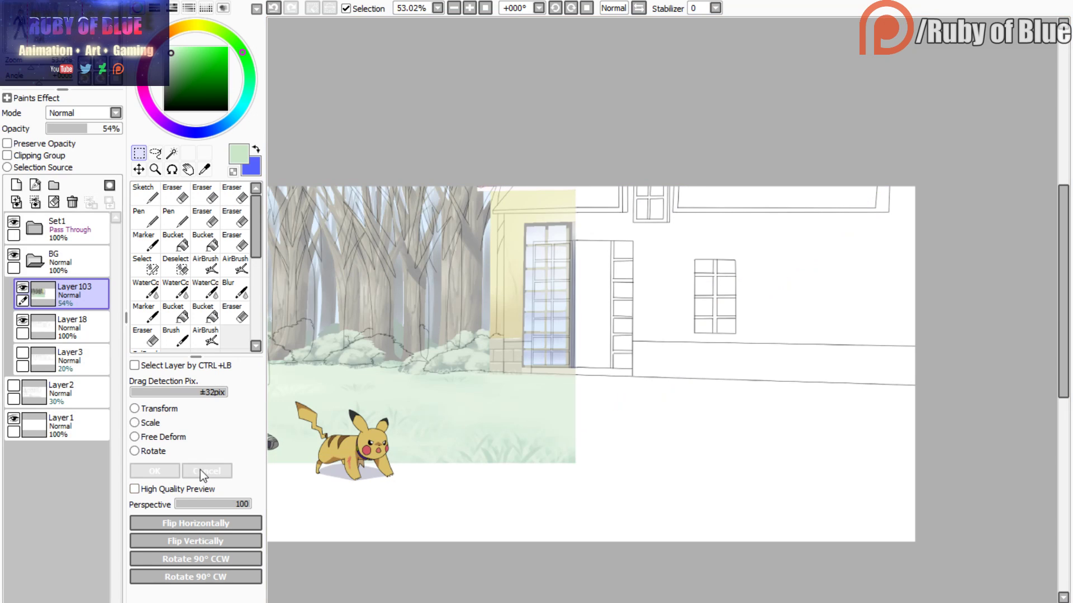
- Scale down the pasted background and position it so its glass door panel and roof edge match the house line art
{"action": "left_click", "coordinate": [138, 423]}
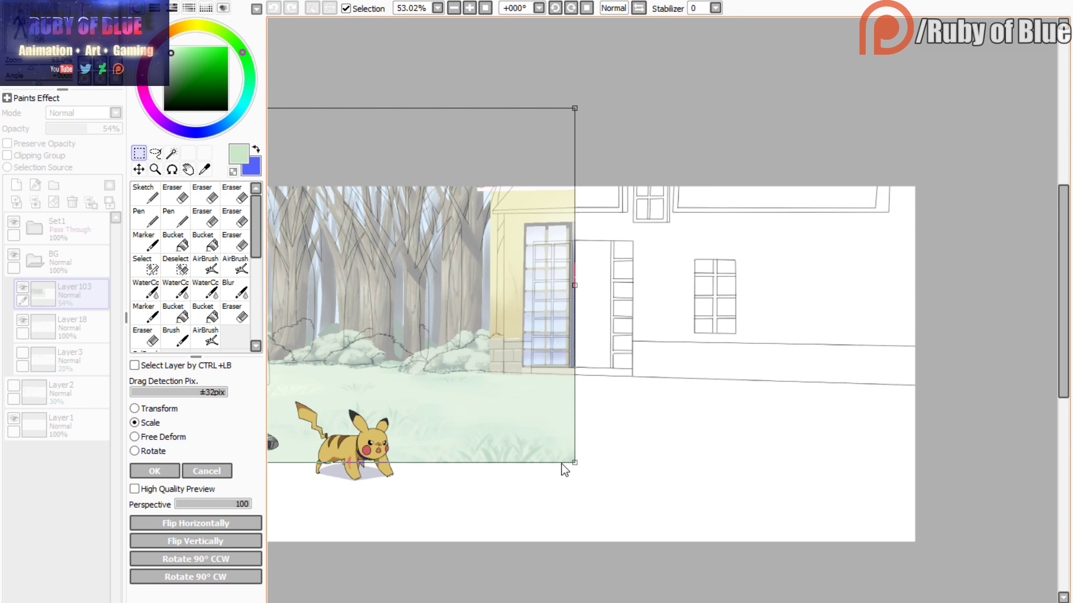
{"action": "left_click_drag", "start_coordinate": [571, 459], "coordinate": [544, 439]}
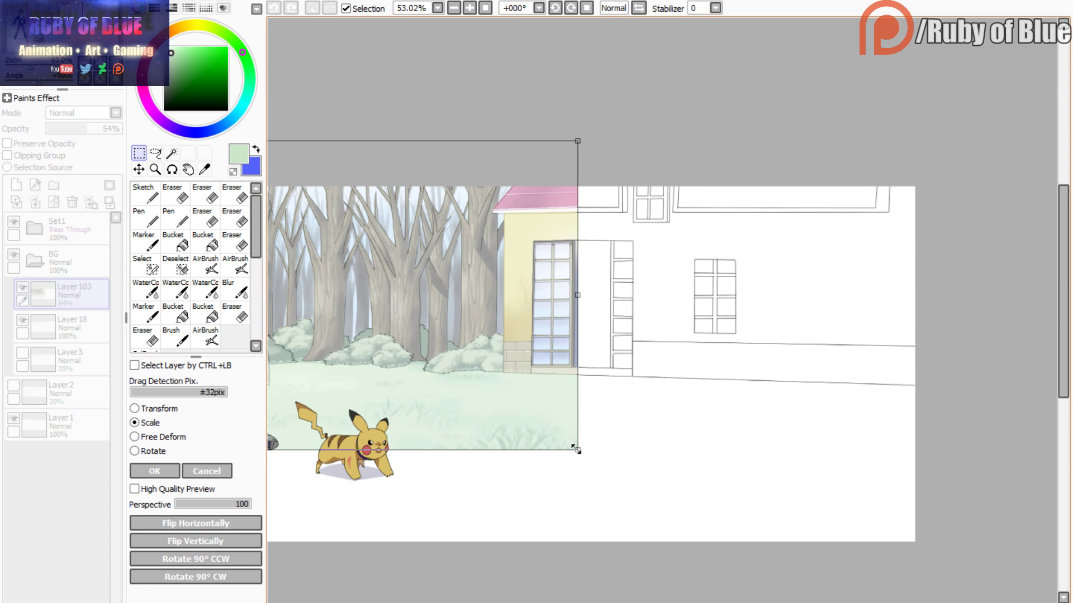
{"action": "left_click_drag", "start_coordinate": [576, 449], "coordinate": [545, 442]}
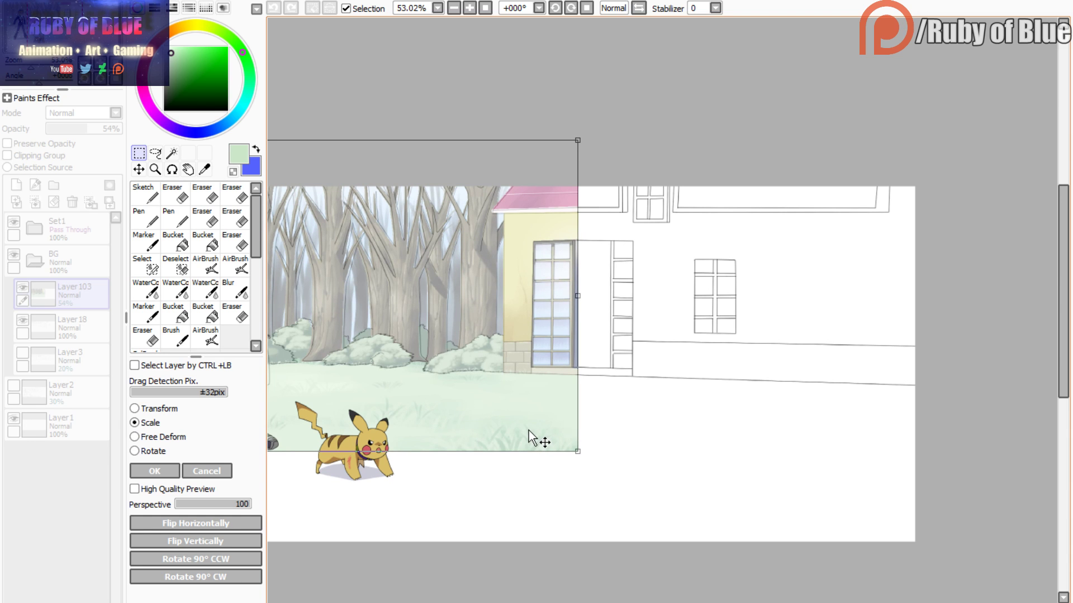
- Nudge the pasted background until its brick base and window panes line up with the line art
{"action": "scroll", "coordinate": [527, 427], "scroll_direction": "up", "scroll_amount": 8}
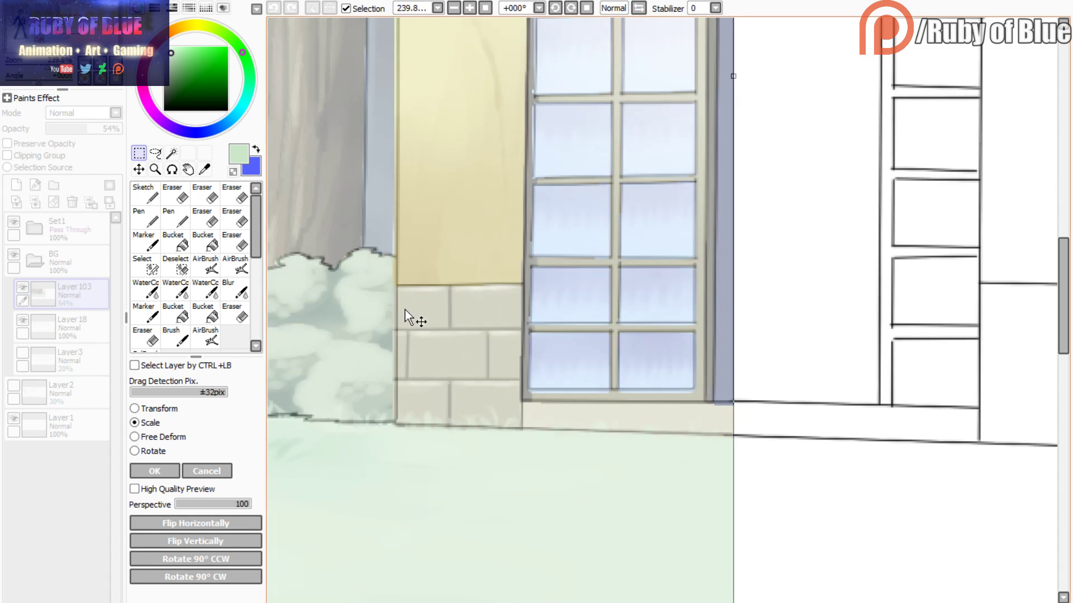
{"action": "left_click_drag", "start_coordinate": [404, 310], "coordinate": [404, 304]}
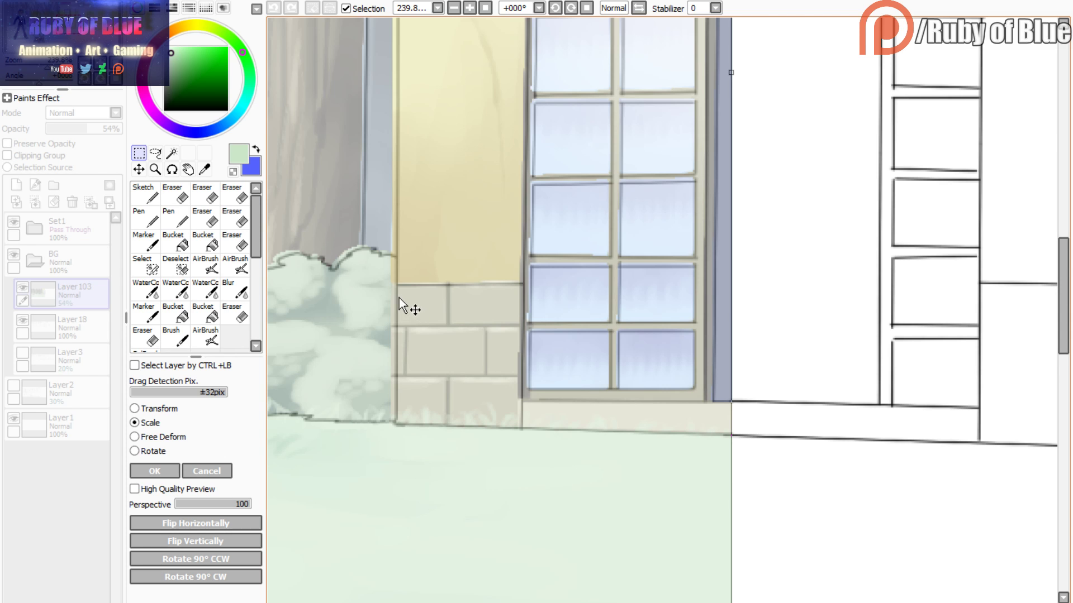
{"action": "key", "text": "Right"}
{"action": "key", "text": "Right"}
{"action": "key", "text": "Right"}
{"action": "left_click_drag", "start_coordinate": [405, 309], "coordinate": [403, 308]}
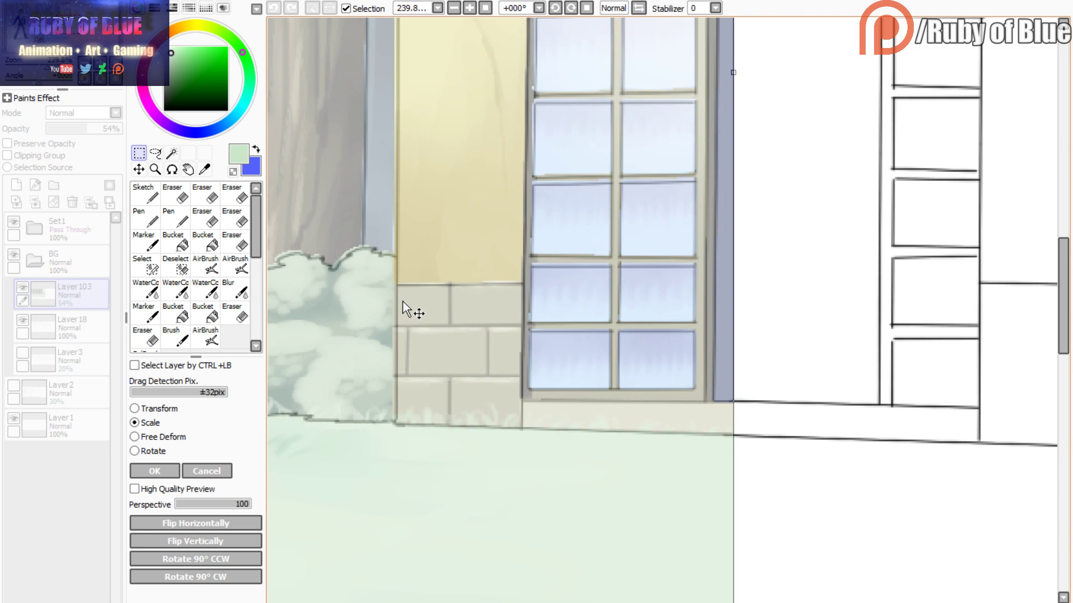
- Fine-tune the background's scale from its lower corner against the door and house outline, and apply the transformation
{"action": "left_click_drag", "start_coordinate": [60, 30], "coordinate": [62, 26]}
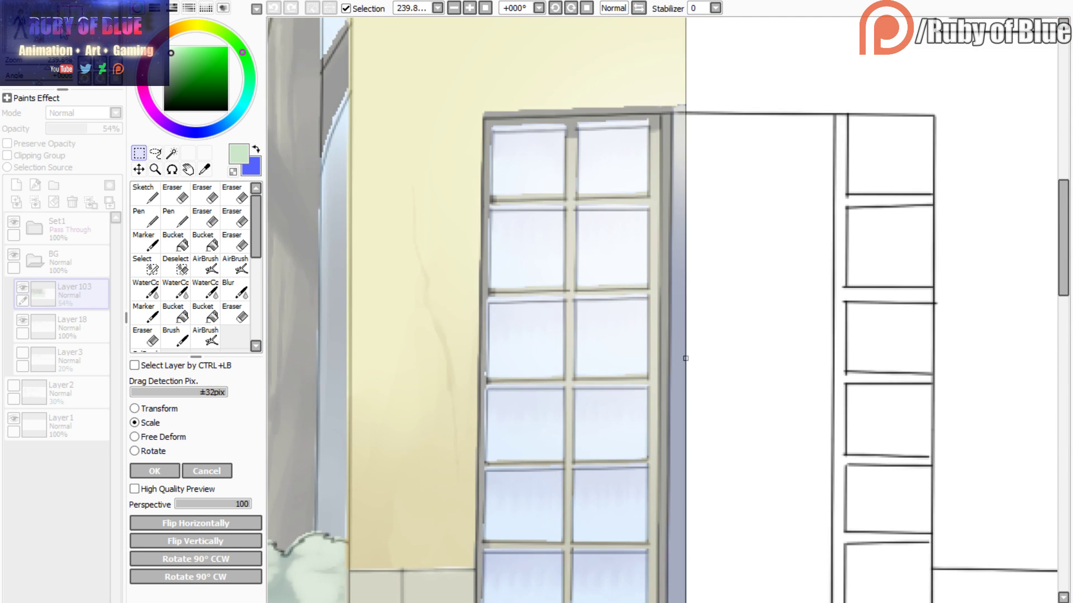
{"action": "left_click_drag", "start_coordinate": [47, 68], "coordinate": [40, 68]}
{"action": "left_click_drag", "start_coordinate": [63, 28], "coordinate": [63, 29]}
{"action": "left_click_drag", "start_coordinate": [673, 538], "coordinate": [659, 528]}
{"action": "left_click_drag", "start_coordinate": [604, 488], "coordinate": [616, 491]}
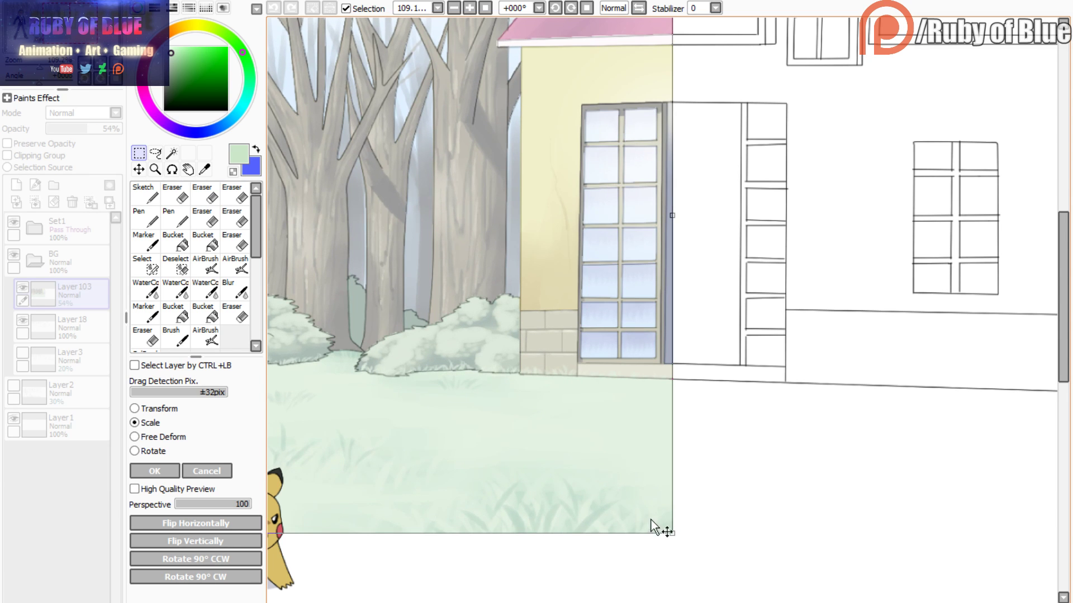
{"action": "left_click_drag", "start_coordinate": [673, 536], "coordinate": [640, 513]}
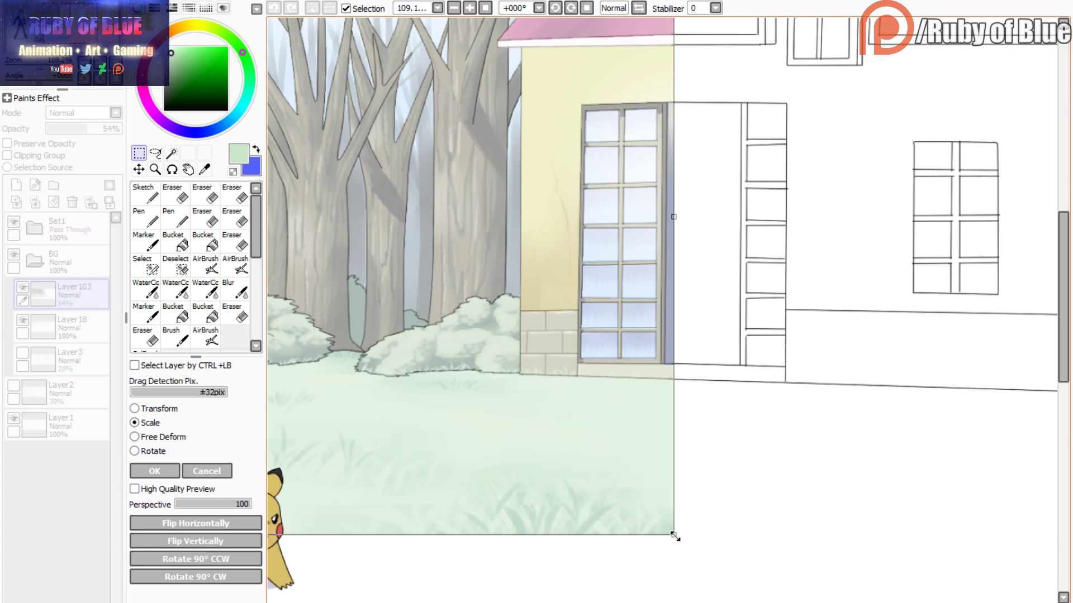
{"action": "left_click_drag", "start_coordinate": [673, 534], "coordinate": [654, 513]}
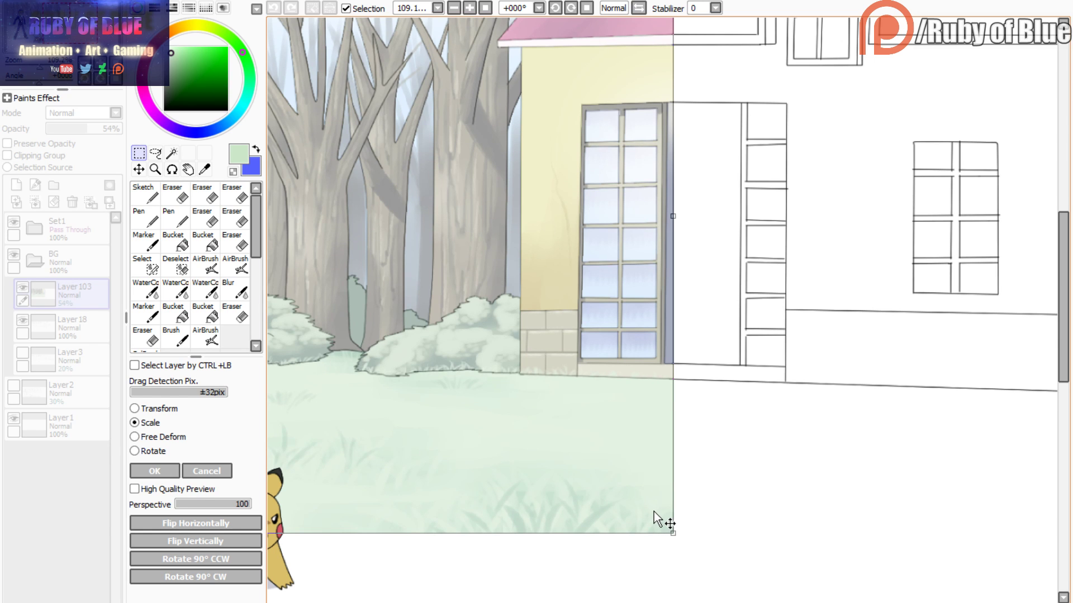
{"action": "left_click", "coordinate": [155, 471]}
{"action": "left_click", "coordinate": [177, 342]}
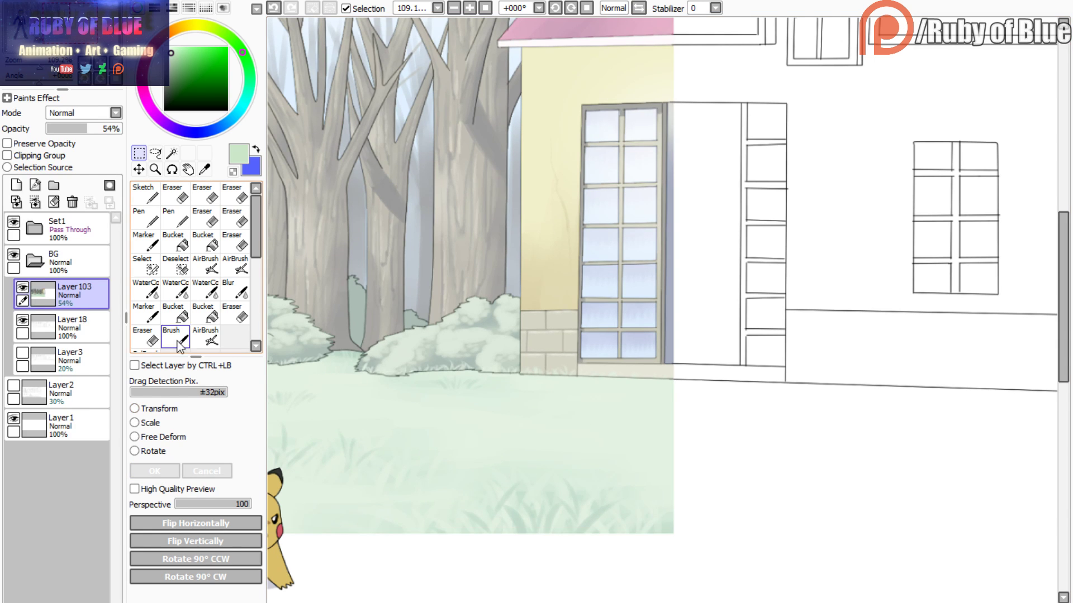
- Set the painted layer's opacity to 100% and toggle its visibility to compare the house with the line art
{"action": "left_click_drag", "start_coordinate": [94, 128], "coordinate": [161, 142]}
{"action": "left_click", "coordinate": [58, 21]}
{"action": "left_click", "coordinate": [23, 289]}
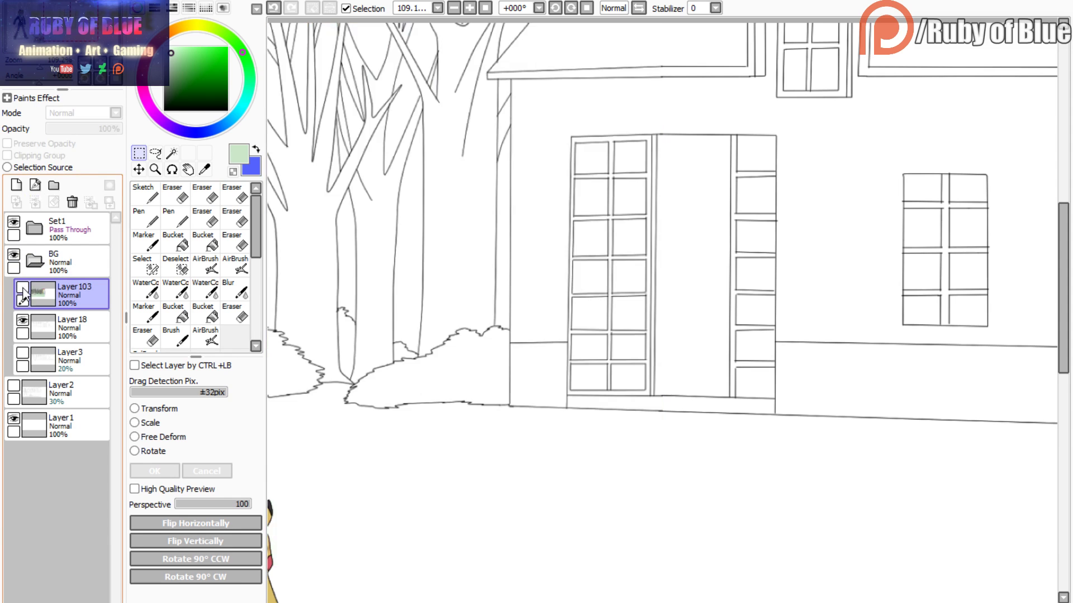
{"action": "left_click", "coordinate": [23, 288]}
{"action": "left_click", "coordinate": [23, 289]}
{"action": "left_click", "coordinate": [22, 289]}
{"action": "left_click", "coordinate": [23, 288]}
{"action": "left_click", "coordinate": [23, 289]}
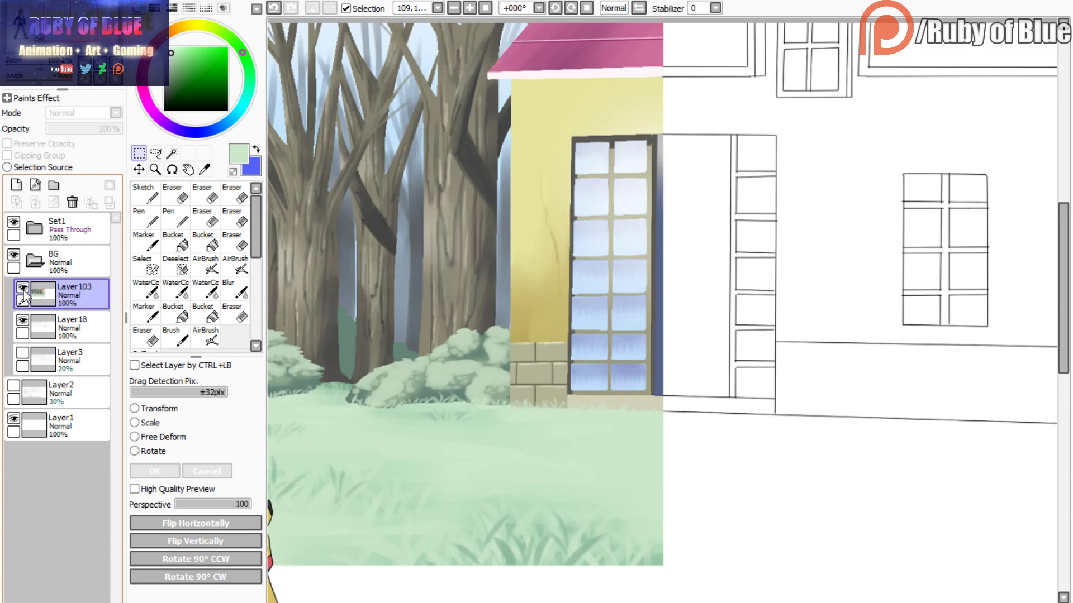
{"action": "key", "text": "Page_Down"}
{"action": "key", "text": "Page_Up"}
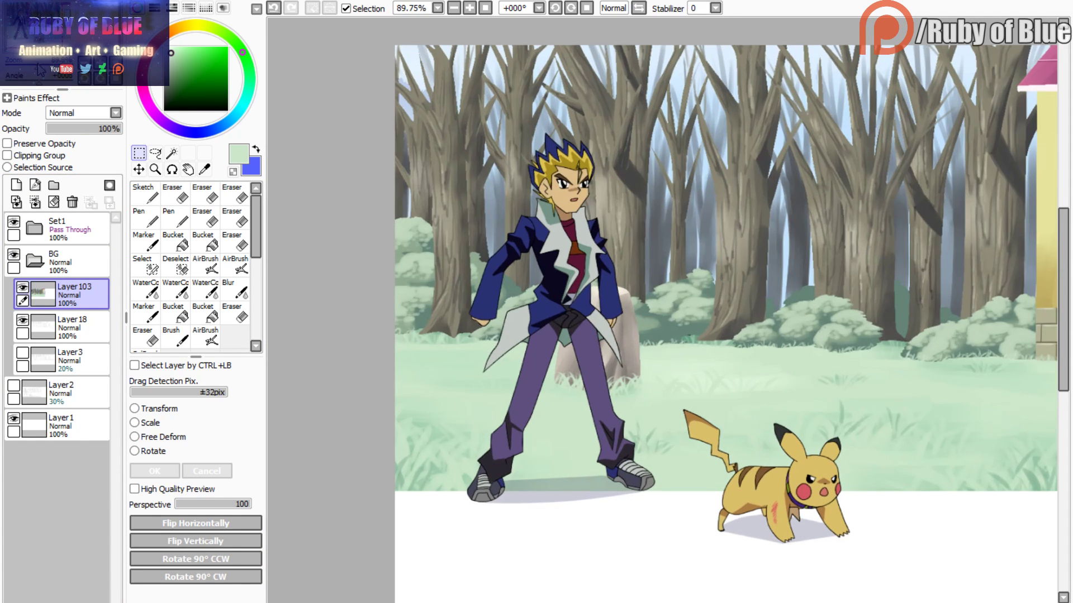
- Compare the painted trees, bushes and stump behind the characters with the line art by repeatedly hiding and showing the painted layer
{"action": "left_click", "coordinate": [23, 289]}
{"action": "left_click", "coordinate": [23, 289]}
{"action": "left_click", "coordinate": [23, 289]}
{"action": "left_click", "coordinate": [23, 288]}
{"action": "left_click", "coordinate": [23, 289]}
{"action": "left_click", "coordinate": [23, 289]}
{"action": "left_click", "coordinate": [23, 288]}
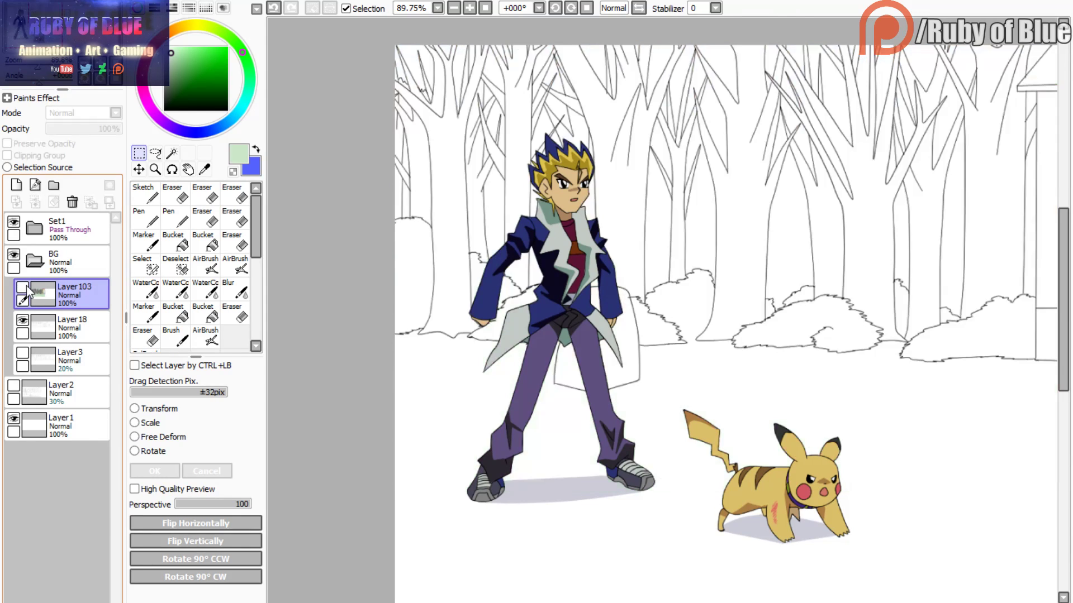
{"action": "left_click", "coordinate": [23, 289]}
- Check the painted layer against the line art at about 59% opacity and return it to 100%
{"action": "left_click", "coordinate": [78, 129]}
{"action": "left_click_drag", "start_coordinate": [76, 129], "coordinate": [92, 129]}
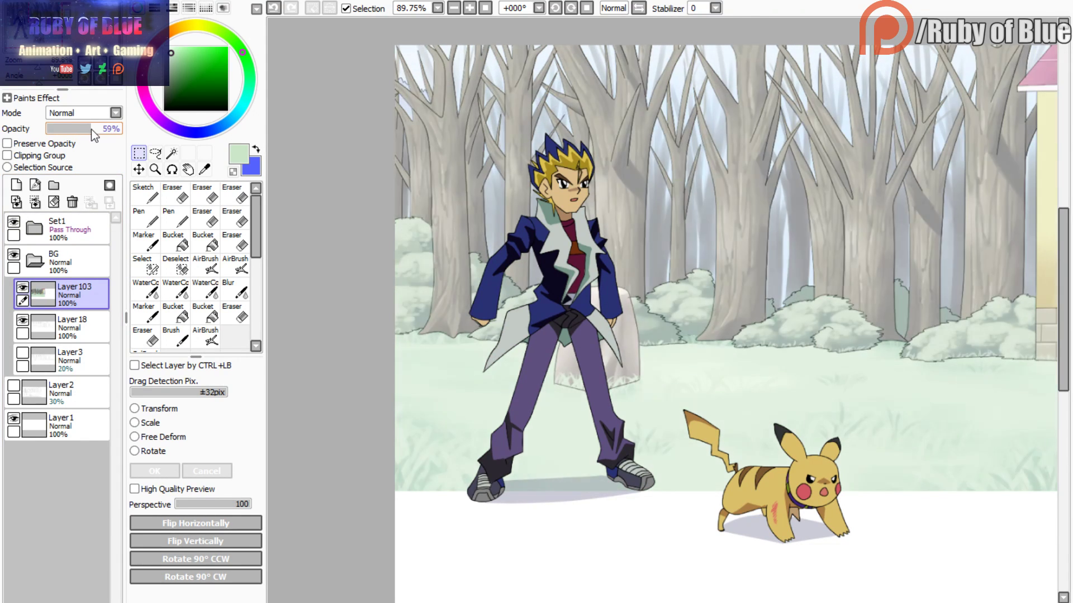
{"action": "left_click_drag", "start_coordinate": [35, 28], "coordinate": [73, 29]}
{"action": "left_click_drag", "start_coordinate": [83, 131], "coordinate": [122, 128]}
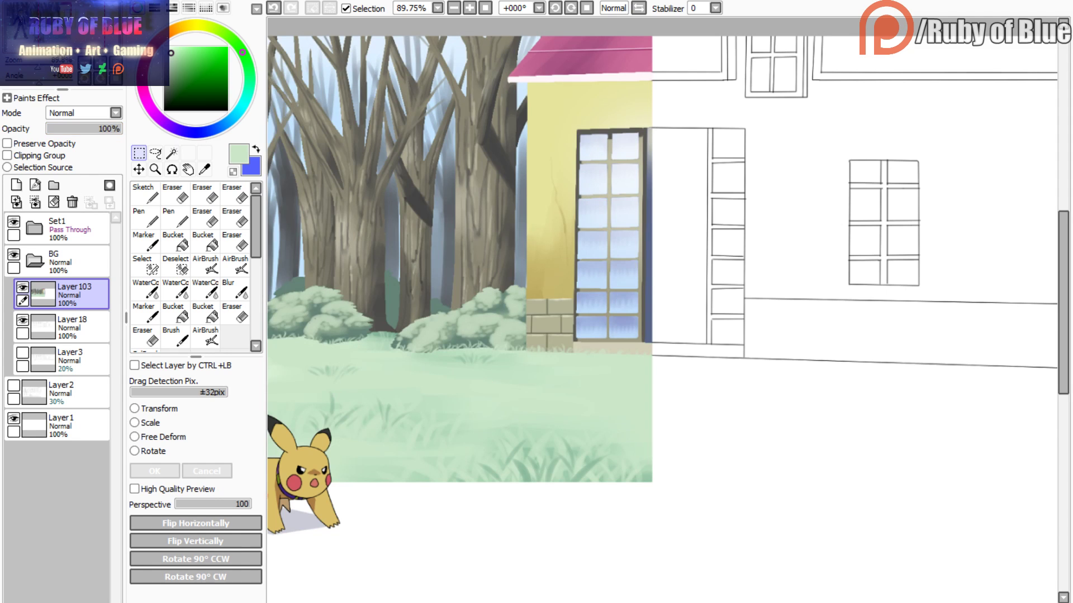
- Add a new layer directly above the line art layer and beneath the painted background layer
{"action": "left_click", "coordinate": [50, 37]}
{"action": "mouse_move", "coordinate": [38, 64]}
{"action": "left_mouse_down"}
{"action": "mouse_move", "coordinate": [24, 68]}
{"action": "mouse_move", "coordinate": [37, 74]}
{"action": "left_mouse_up"}
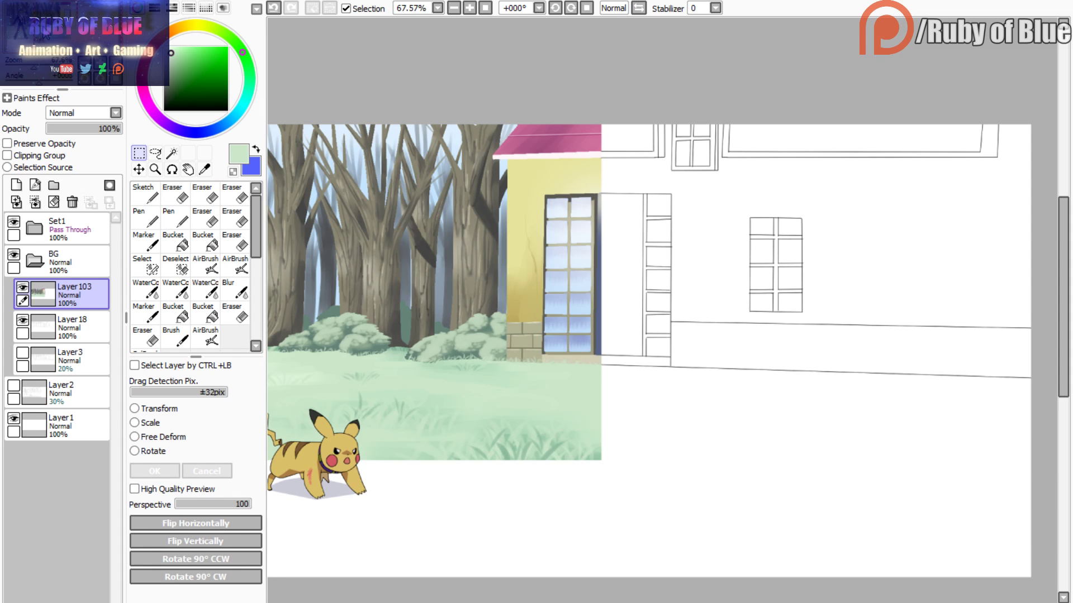
{"action": "left_click_drag", "start_coordinate": [45, 32], "coordinate": [40, 17]}
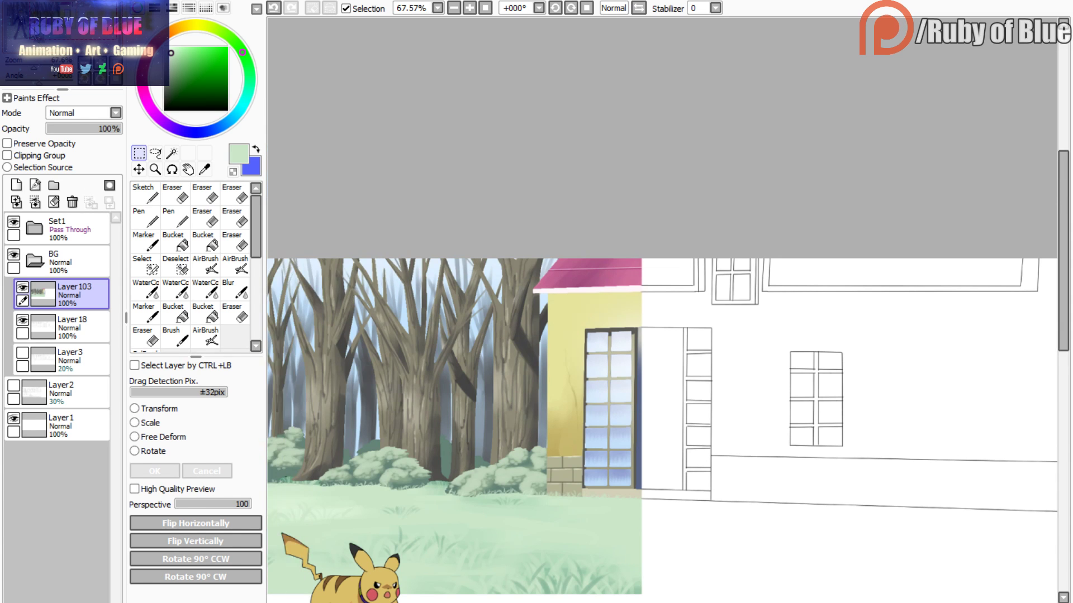
{"action": "left_click_drag", "start_coordinate": [42, 67], "coordinate": [36, 67]}
{"action": "left_click_drag", "start_coordinate": [37, 37], "coordinate": [43, 47]}
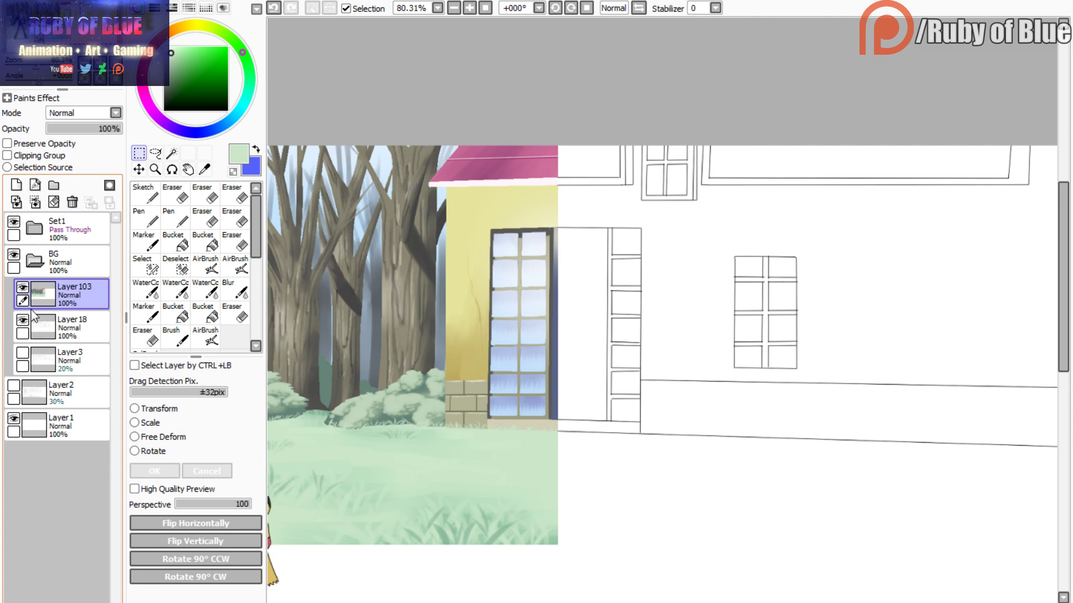
{"action": "left_click", "coordinate": [40, 324]}
{"action": "left_click", "coordinate": [16, 185]}
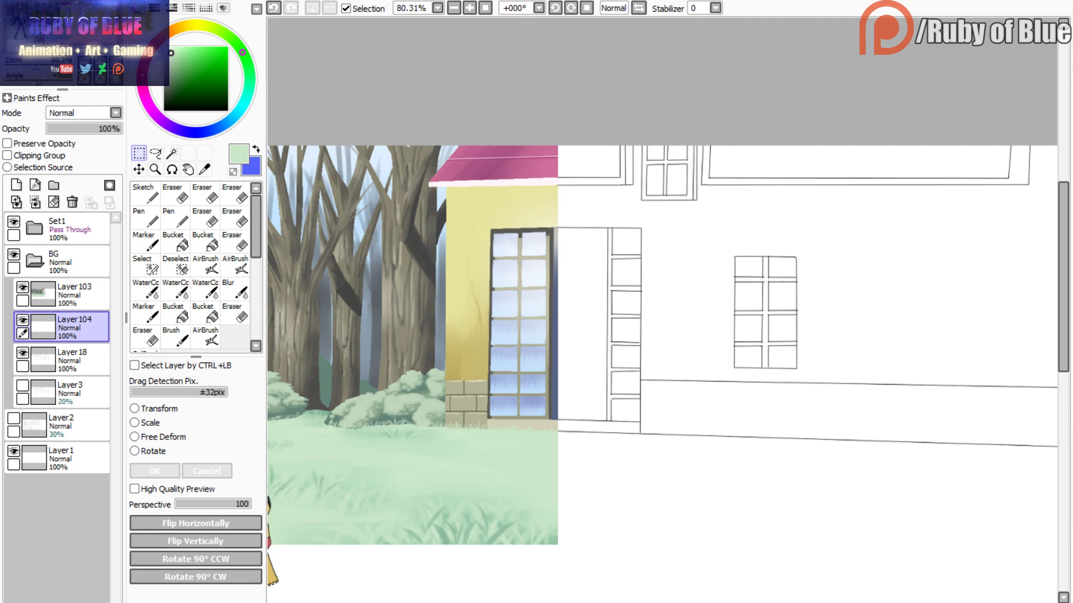
- Select the ground area from the line art with the Magic Wand while the painted layer is hidden, and show that layer again
{"action": "left_click_drag", "start_coordinate": [49, 46], "coordinate": [51, 50]}
{"action": "left_click", "coordinate": [23, 288]}
{"action": "left_click", "coordinate": [171, 153]}
{"action": "left_click", "coordinate": [380, 162]}
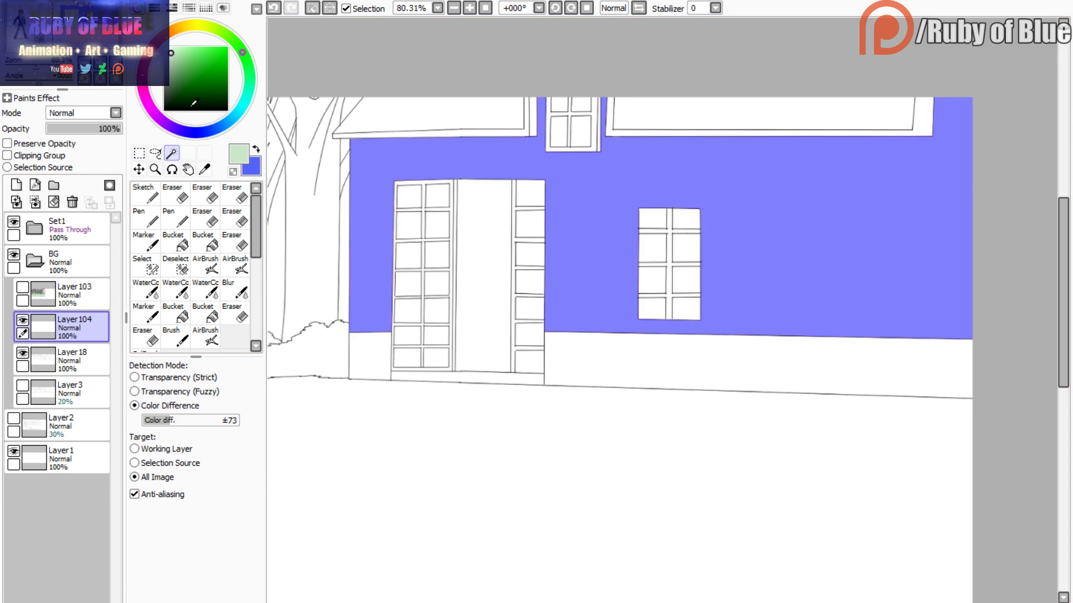
{"action": "left_click", "coordinate": [383, 411]}
{"action": "left_click", "coordinate": [23, 288]}
{"action": "left_click", "coordinate": [73, 294]}
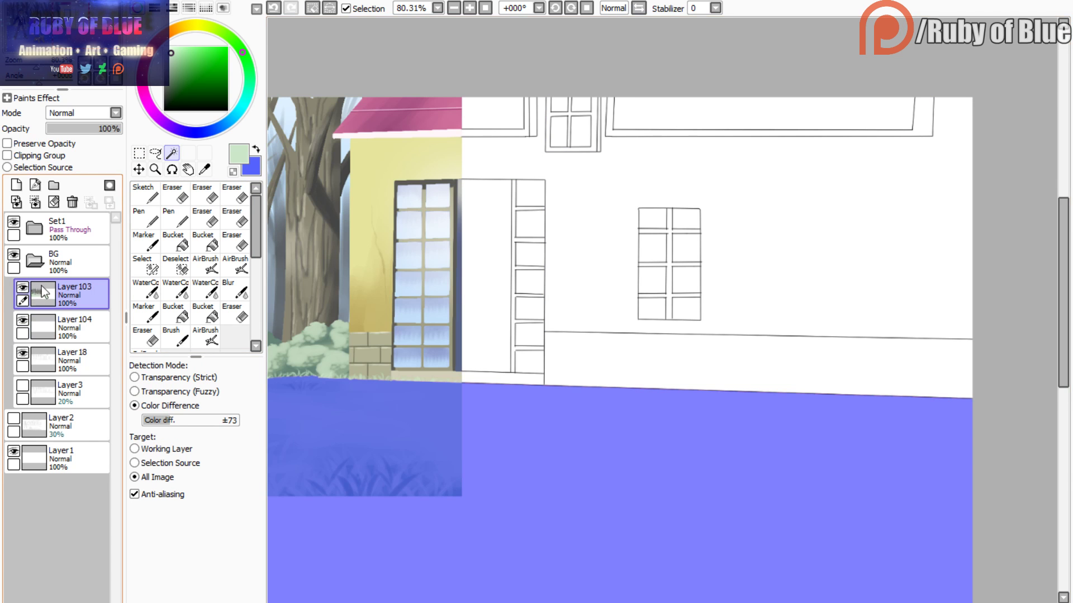
- Try painting the missing ground pale green with the Marker on the painted background layer, and undo it
{"action": "left_click_drag", "start_coordinate": [36, 68], "coordinate": [53, 48]}
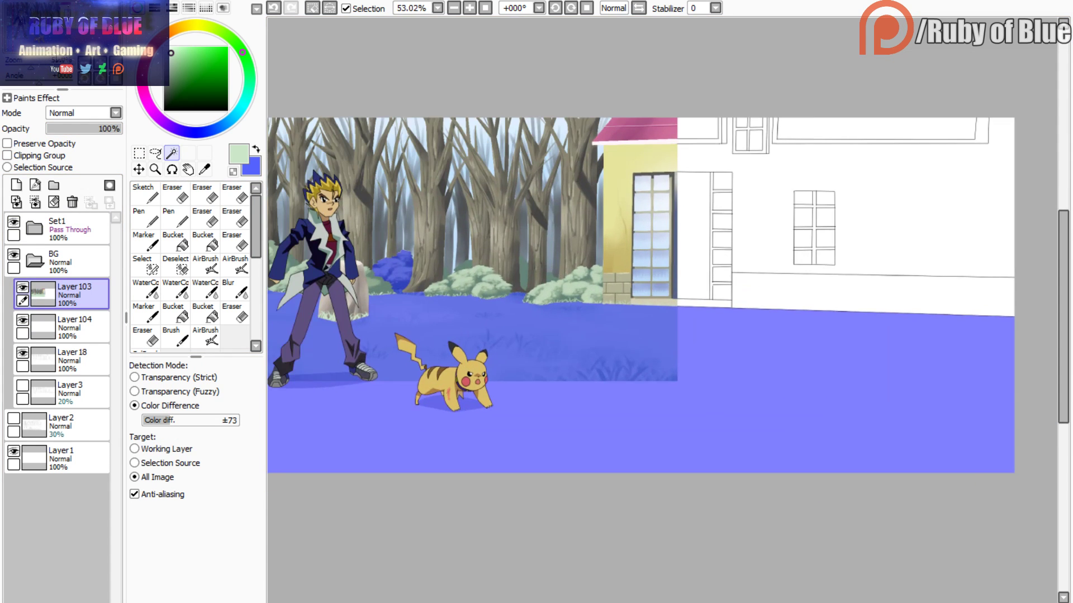
{"action": "left_click", "coordinate": [145, 241]}
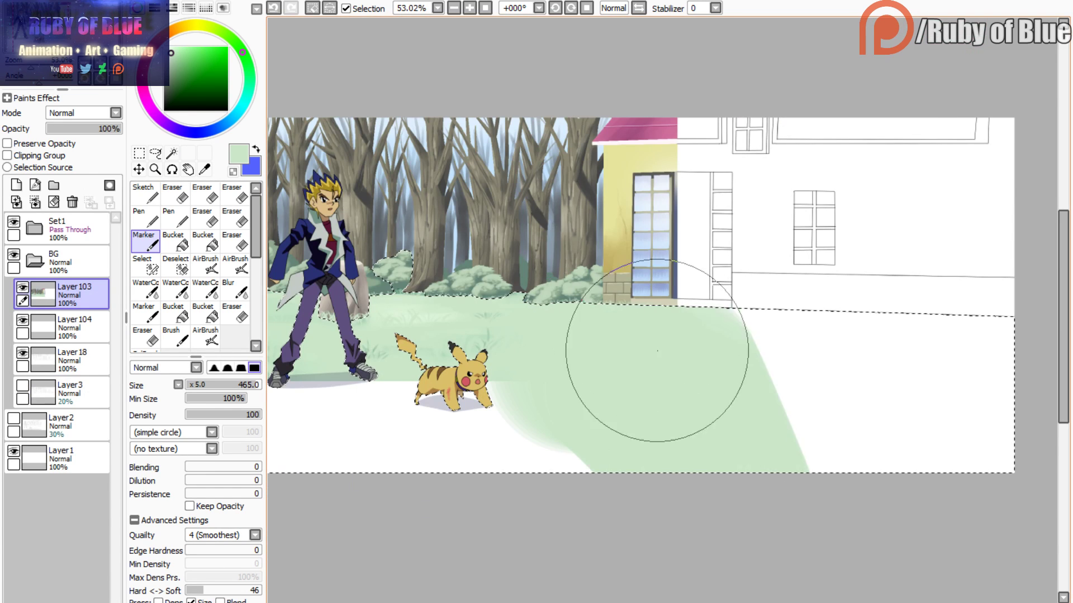
{"action": "left_click", "coordinate": [274, 8]}
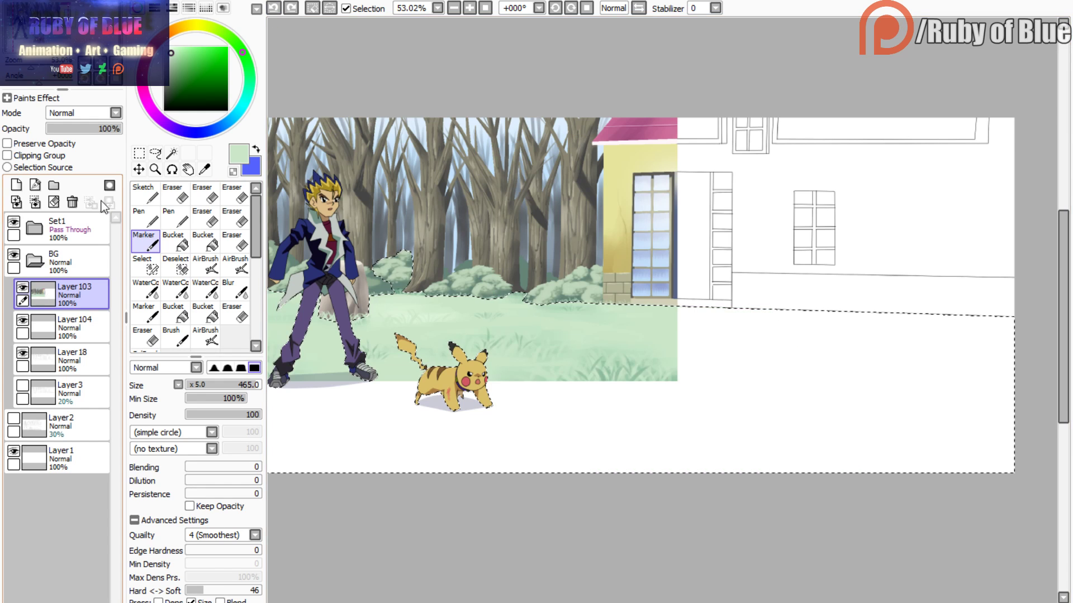
- Try painting the selected ground pale green on the new layer beneath the painted background
{"action": "left_click", "coordinate": [89, 328]}
{"action": "key", "text": "Home"}
{"action": "mouse_move", "coordinate": [325, 366]}
{"action": "left_mouse_down"}
{"action": "mouse_move", "coordinate": [317, 343]}
{"action": "mouse_move", "coordinate": [535, 345]}
{"action": "mouse_move", "coordinate": [595, 328]}
{"action": "mouse_move", "coordinate": [643, 425]}
{"action": "left_mouse_up"}
- Hide the character folder, undo the green ground painting and clear the selection that cuts around the characters
{"action": "left_click", "coordinate": [13, 222]}
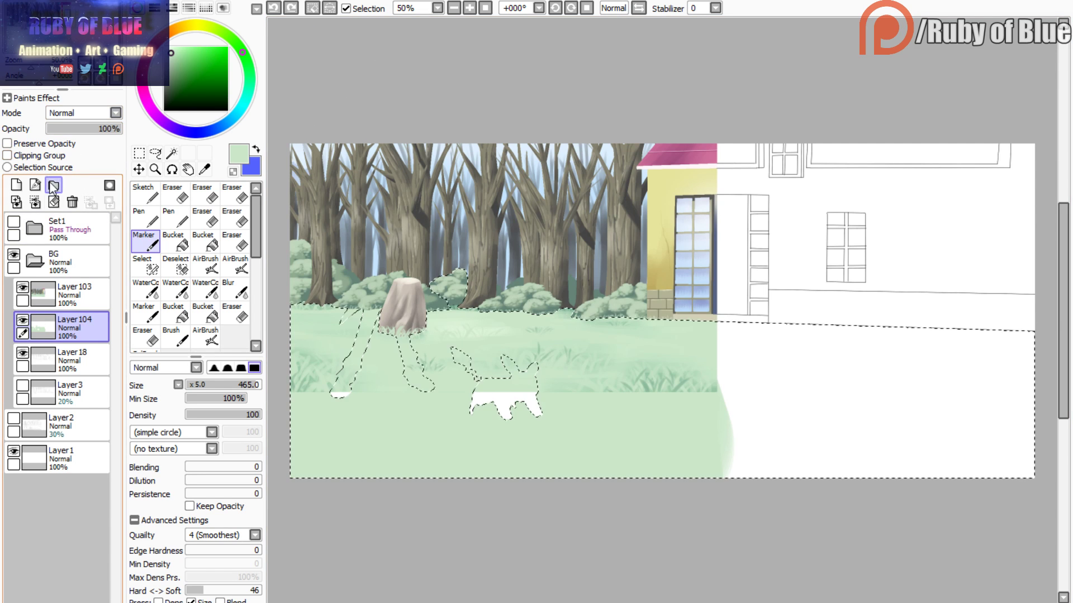
{"action": "key", "text": "ctrl+z"}
{"action": "left_click", "coordinate": [311, 8]}
- With the painted layer temporarily hidden, select the whole ground area of the line art with the Magic Wand
{"action": "left_click", "coordinate": [23, 287]}
{"action": "left_click", "coordinate": [171, 153]}
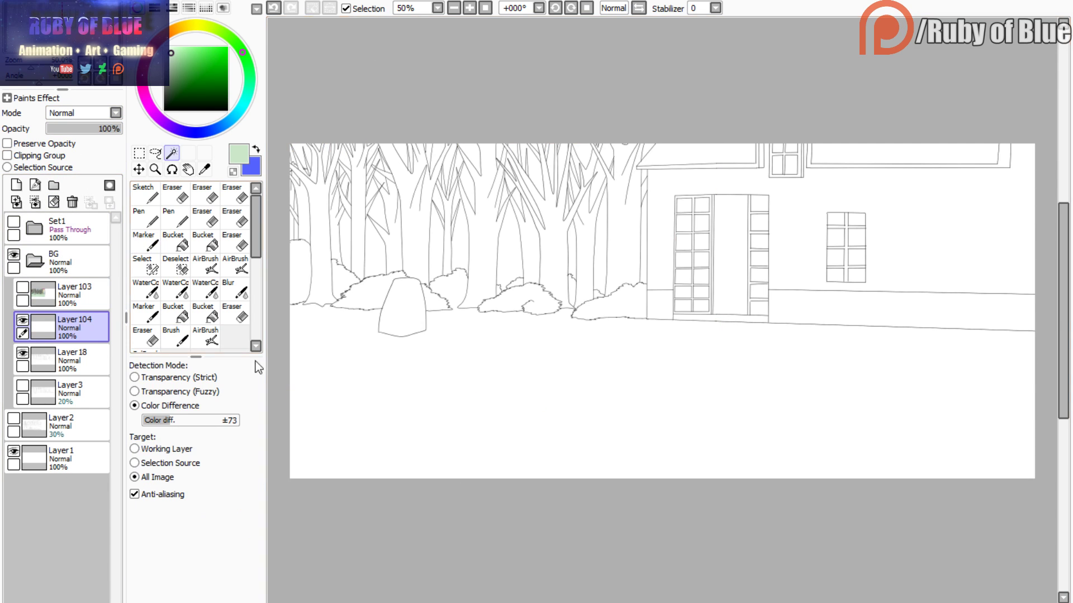
{"action": "left_click", "coordinate": [614, 402]}
{"action": "left_click", "coordinate": [22, 287]}
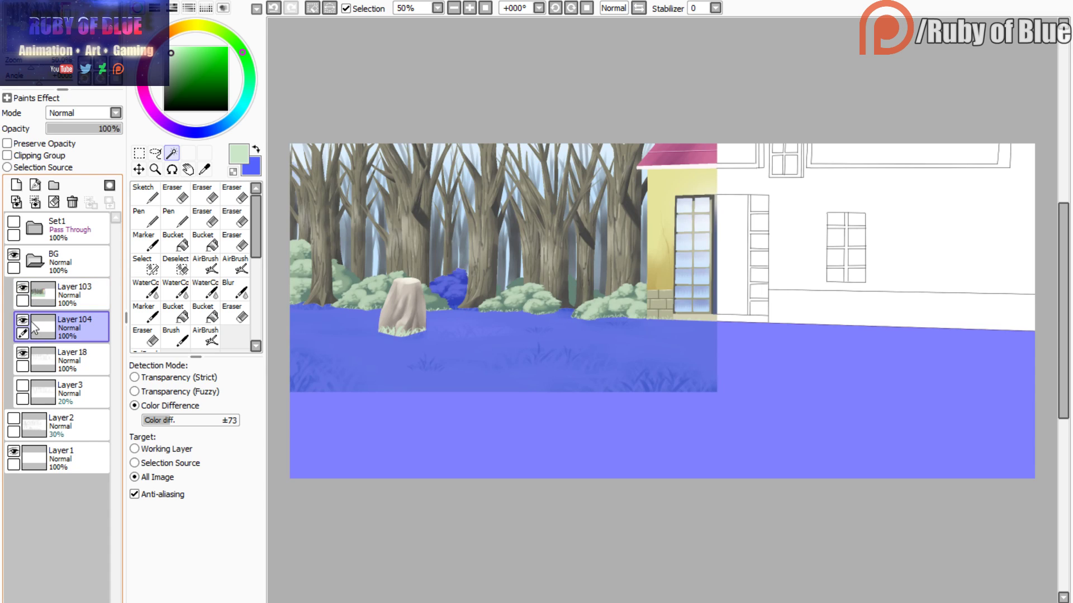
- Fill the selected ground with pale green using the Marker on the new layer, and hide the selection outline
{"action": "key", "text": "b"}
{"action": "left_click_drag", "start_coordinate": [329, 375], "coordinate": [309, 477]}
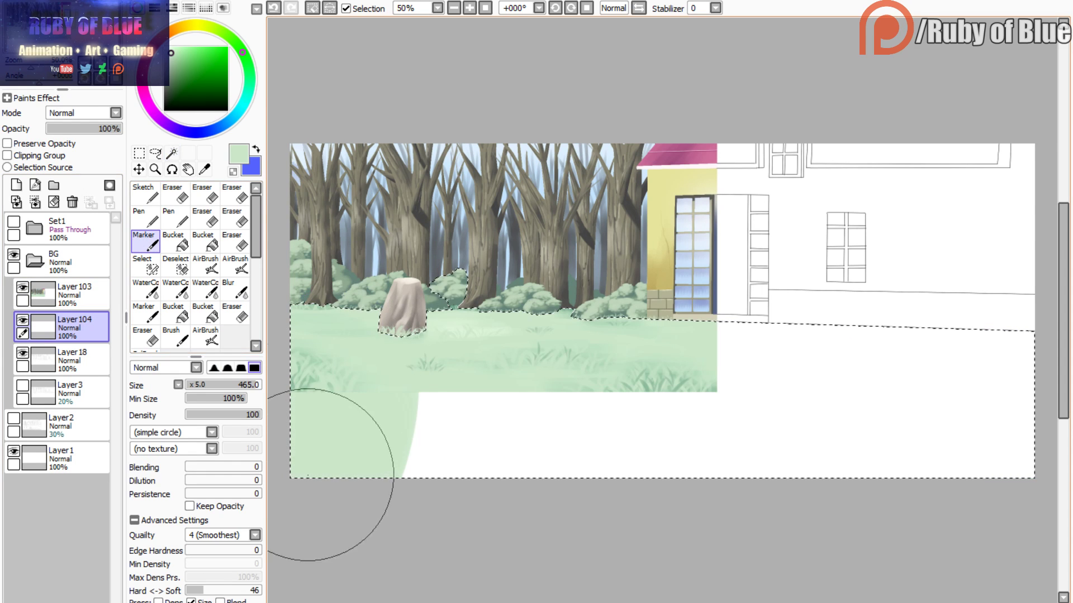
{"action": "left_click", "coordinate": [354, 8]}
{"action": "mouse_move", "coordinate": [380, 318]}
{"action": "left_mouse_down"}
{"action": "mouse_move", "coordinate": [453, 470]}
{"action": "mouse_move", "coordinate": [658, 534]}
{"action": "mouse_move", "coordinate": [734, 490]}
{"action": "mouse_move", "coordinate": [773, 393]}
{"action": "mouse_move", "coordinate": [825, 336]}
{"action": "mouse_move", "coordinate": [970, 352]}
{"action": "left_mouse_up"}
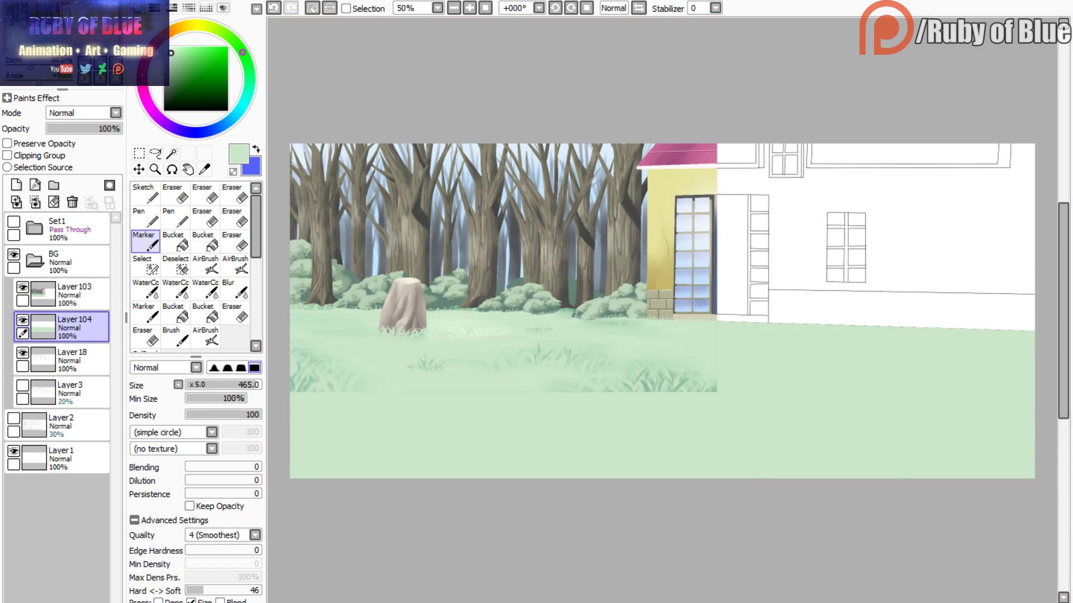
- Sample the darker grass green and paint shade beneath the grass tufts near the house with a size 40 watercolor brush
{"action": "left_click", "coordinate": [55, 33]}
{"action": "left_click_drag", "start_coordinate": [31, 67], "coordinate": [39, 74]}
{"action": "left_click_drag", "start_coordinate": [72, 37], "coordinate": [50, 38]}
{"action": "right_click", "coordinate": [708, 410]}
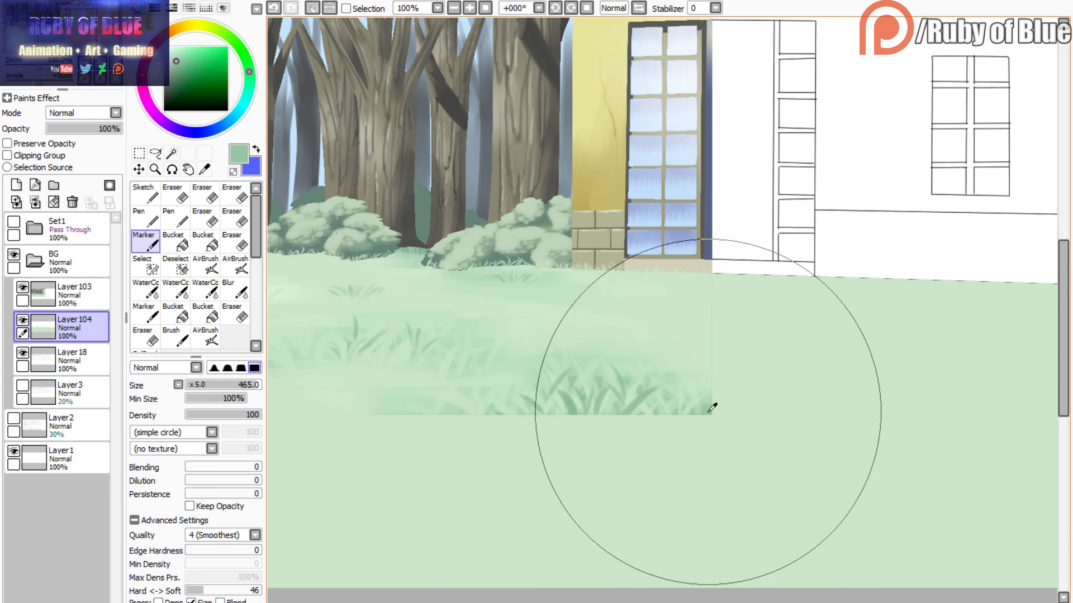
{"action": "key", "text": "c"}
{"action": "left_click_drag", "start_coordinate": [39, 67], "coordinate": [33, 69]}
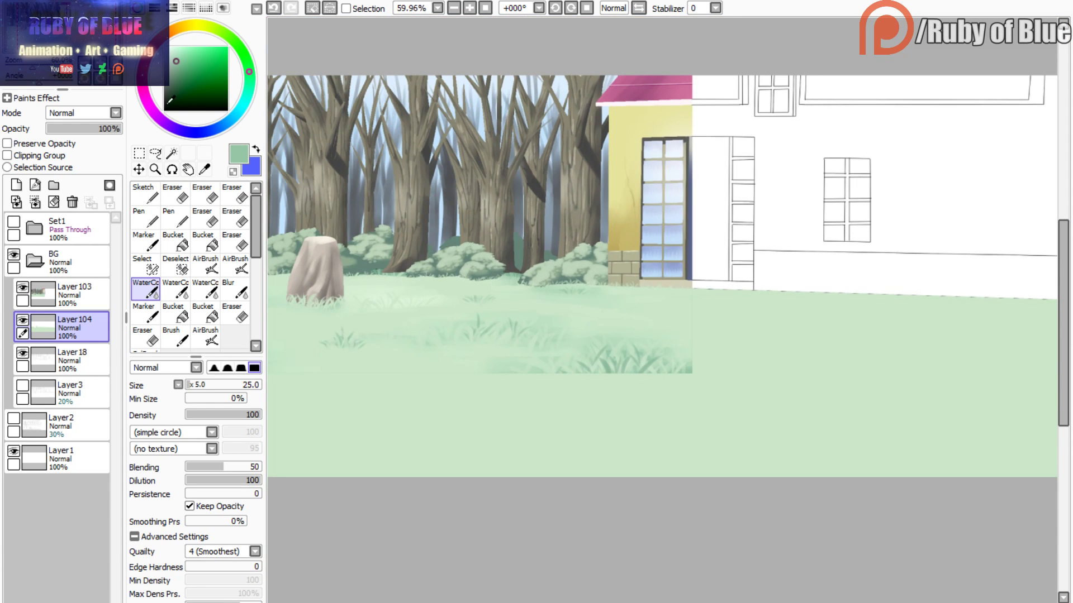
{"action": "left_click_drag", "start_coordinate": [196, 383], "coordinate": [193, 384]}
{"action": "key", "text": "c"}
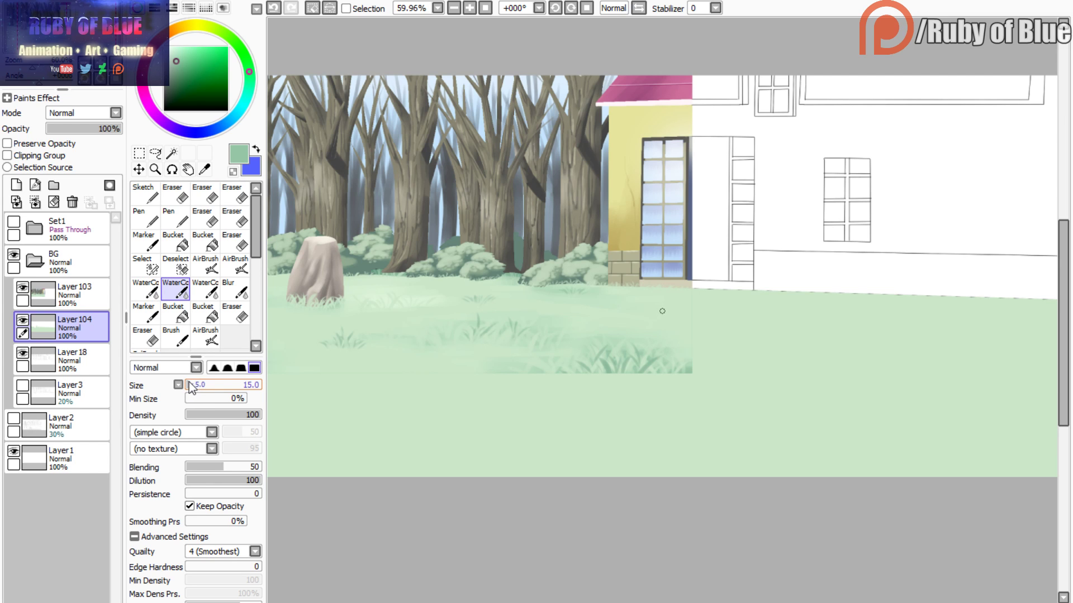
{"action": "key", "text": "c"}
{"action": "mouse_move", "coordinate": [637, 380]}
{"action": "left_mouse_down"}
{"action": "mouse_move", "coordinate": [698, 374]}
{"action": "mouse_move", "coordinate": [527, 371]}
{"action": "mouse_move", "coordinate": [654, 389]}
{"action": "left_mouse_up"}
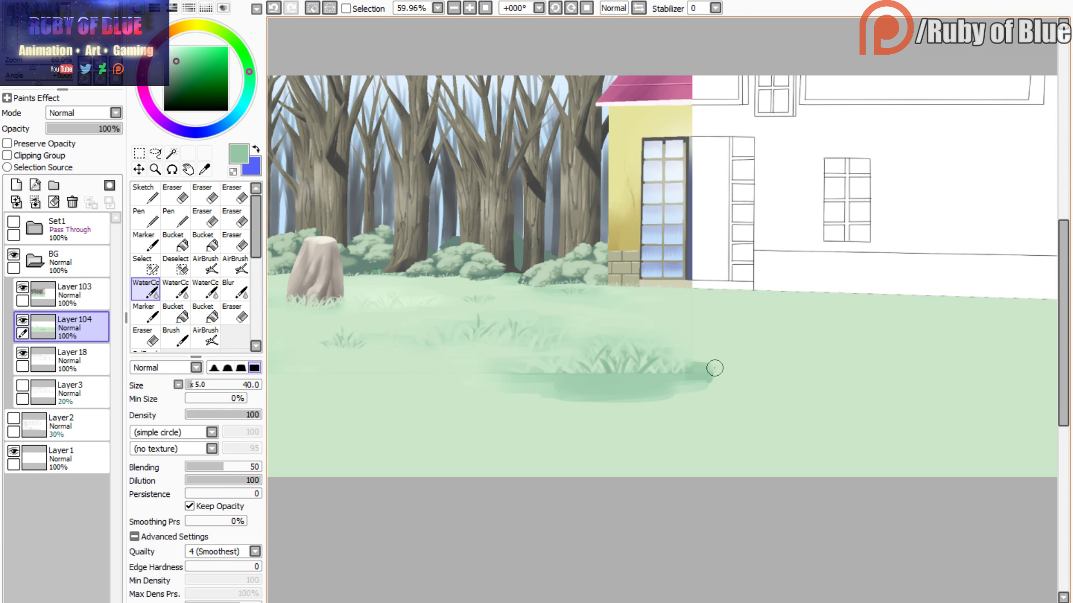
- Extend the shade past the painted edge near the house and soften it into the lawn, alternating the two watercolor brushes
{"action": "left_click_drag", "start_coordinate": [726, 377], "coordinate": [669, 377]}
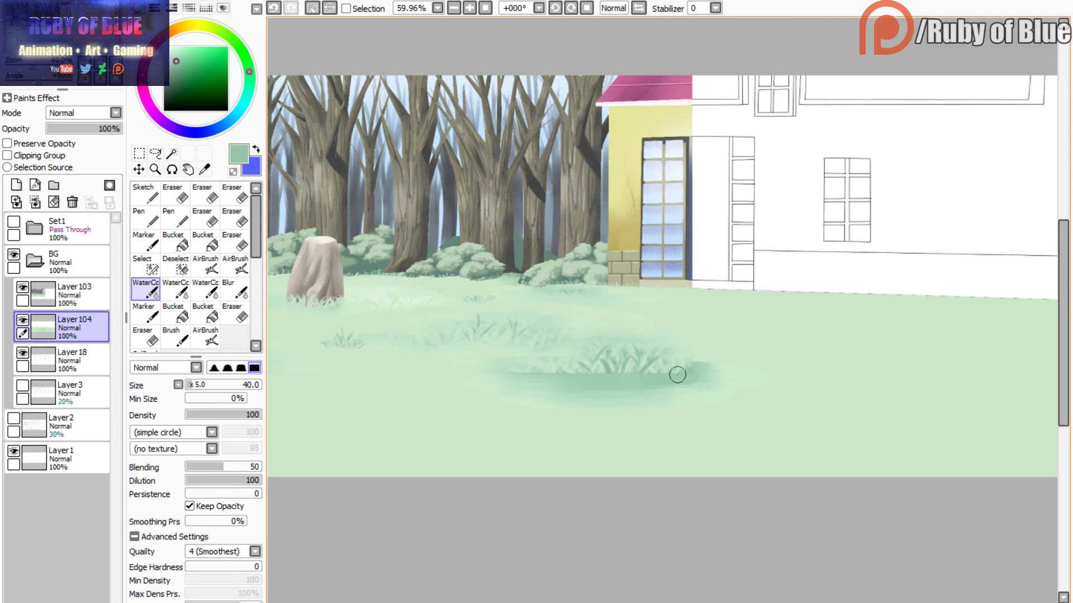
{"action": "key", "text": "c"}
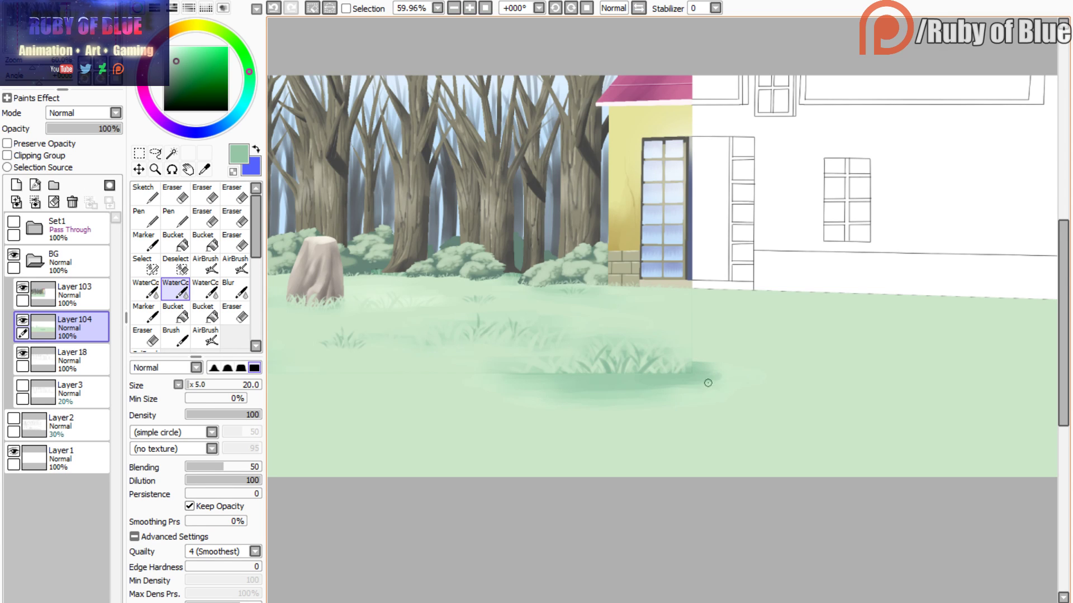
{"action": "key", "text": "c"}
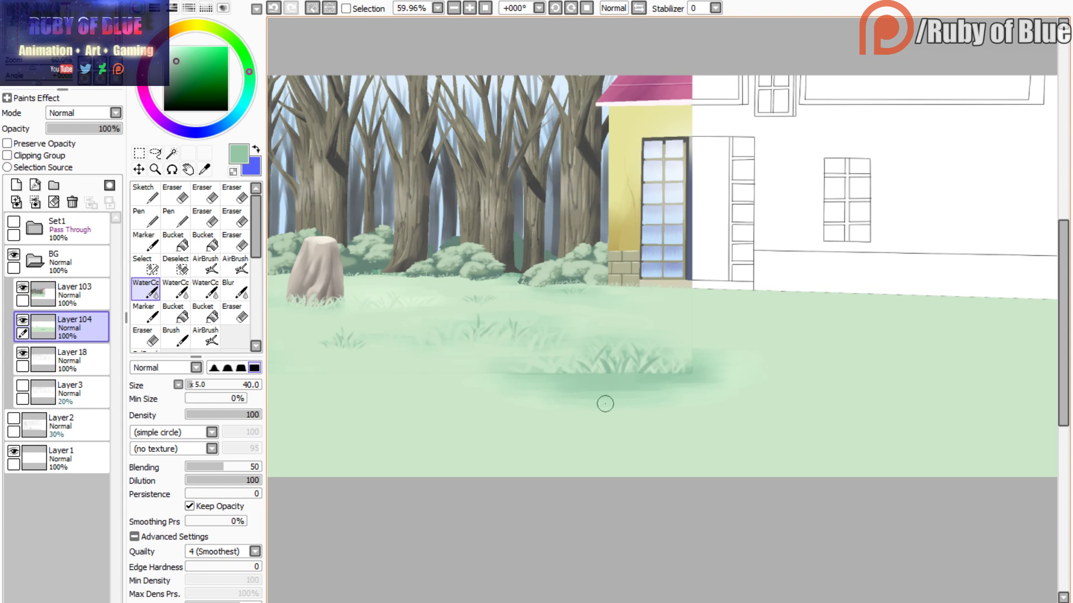
{"action": "key", "text": "c"}
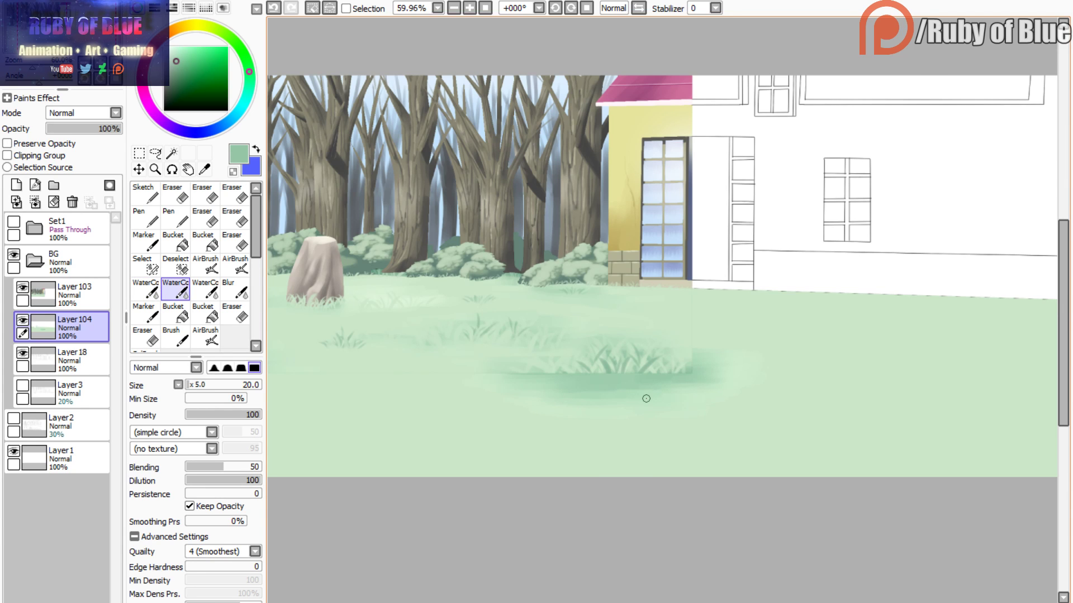
- Paint matching soft shade below the grass at the lawn's left end, and briefly show the characters to compare
{"action": "left_click_drag", "start_coordinate": [391, 279], "coordinate": [570, 243]}
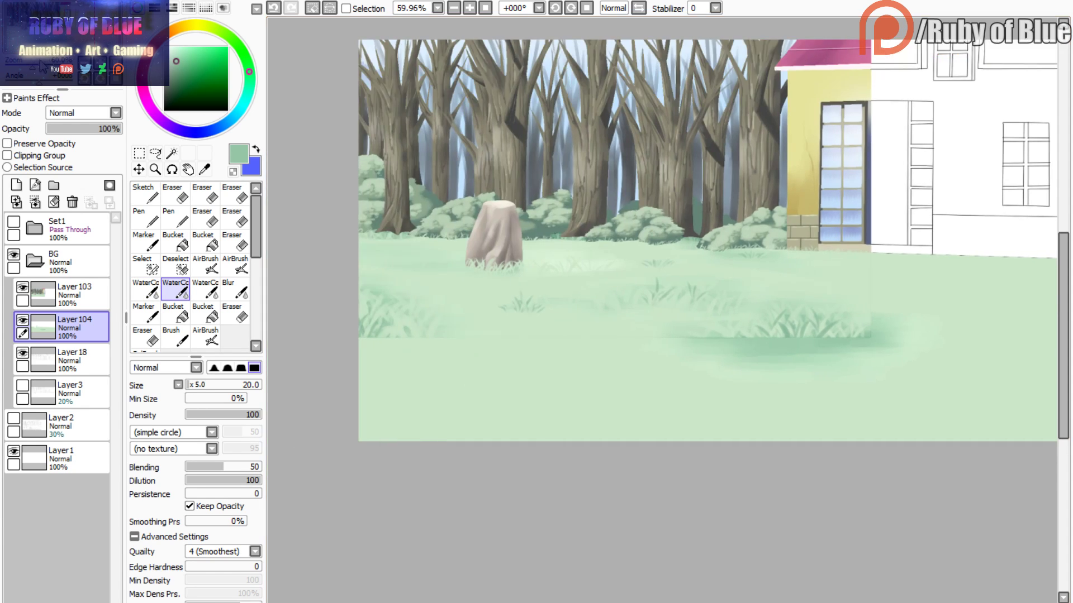
{"action": "key", "text": "c"}
{"action": "mouse_move", "coordinate": [358, 352]}
{"action": "left_mouse_down"}
{"action": "mouse_move", "coordinate": [415, 343]}
{"action": "mouse_move", "coordinate": [396, 354]}
{"action": "mouse_move", "coordinate": [362, 349]}
{"action": "mouse_move", "coordinate": [403, 371]}
{"action": "left_mouse_up"}
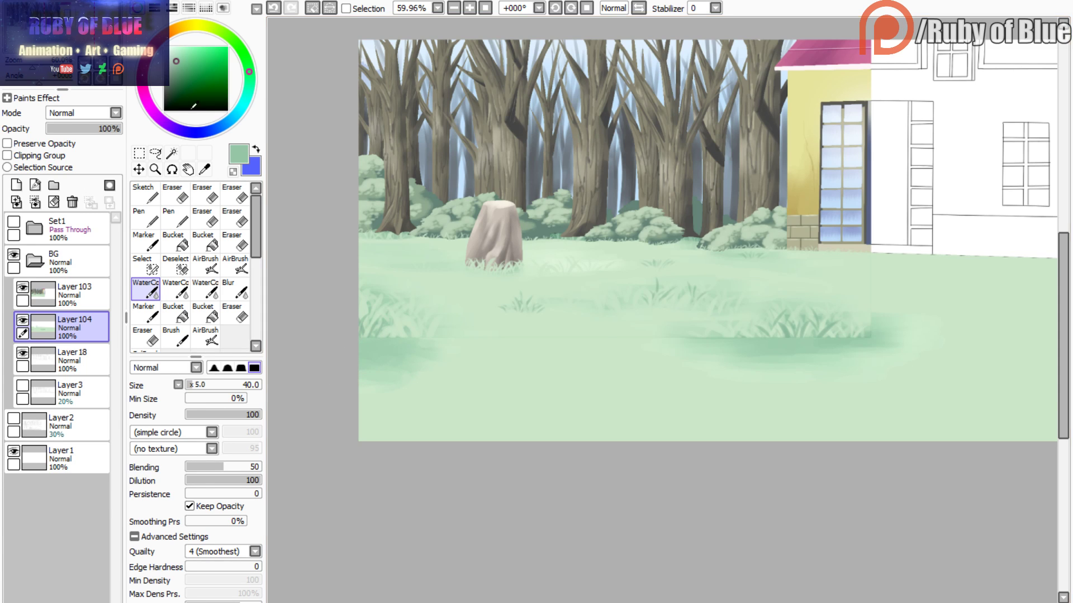
{"action": "left_click", "coordinate": [13, 223]}
{"action": "left_click", "coordinate": [14, 223]}
{"action": "left_click", "coordinate": [32, 72]}
{"action": "left_click_drag", "start_coordinate": [442, 357], "coordinate": [384, 362]}
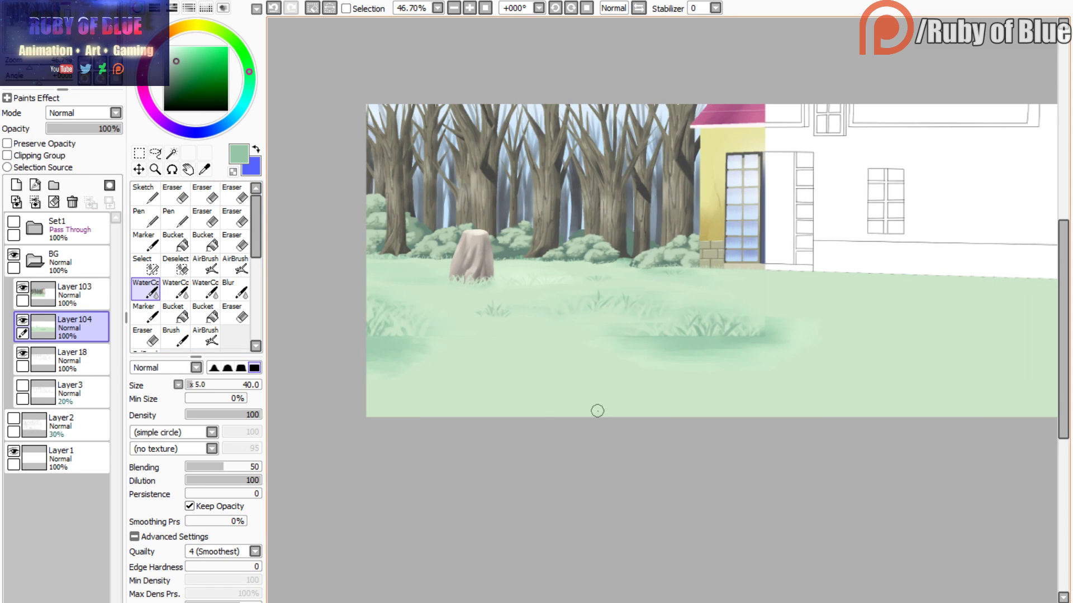
- Paint darker green patches in the lawn's middle and along its lower edge, and blend them with a size 55 watercolor brush
{"action": "mouse_move", "coordinate": [748, 416]}
{"action": "left_mouse_down"}
{"action": "mouse_move", "coordinate": [569, 405]}
{"action": "mouse_move", "coordinate": [537, 416]}
{"action": "mouse_move", "coordinate": [666, 409]}
{"action": "mouse_move", "coordinate": [653, 395]}
{"action": "mouse_move", "coordinate": [664, 374]}
{"action": "mouse_move", "coordinate": [703, 361]}
{"action": "mouse_move", "coordinate": [685, 374]}
{"action": "mouse_move", "coordinate": [829, 421]}
{"action": "mouse_move", "coordinate": [657, 409]}
{"action": "mouse_move", "coordinate": [791, 414]}
{"action": "mouse_move", "coordinate": [710, 395]}
{"action": "mouse_move", "coordinate": [862, 413]}
{"action": "mouse_move", "coordinate": [697, 384]}
{"action": "left_mouse_up"}
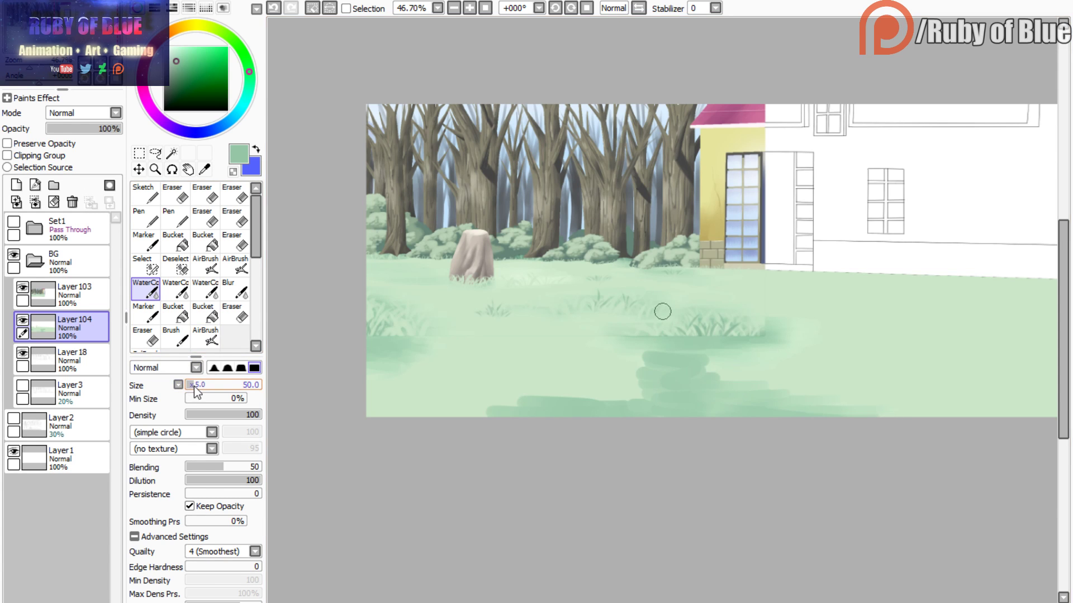
{"action": "key", "text": "c"}
{"action": "left_click_drag", "start_coordinate": [191, 387], "coordinate": [193, 387]}
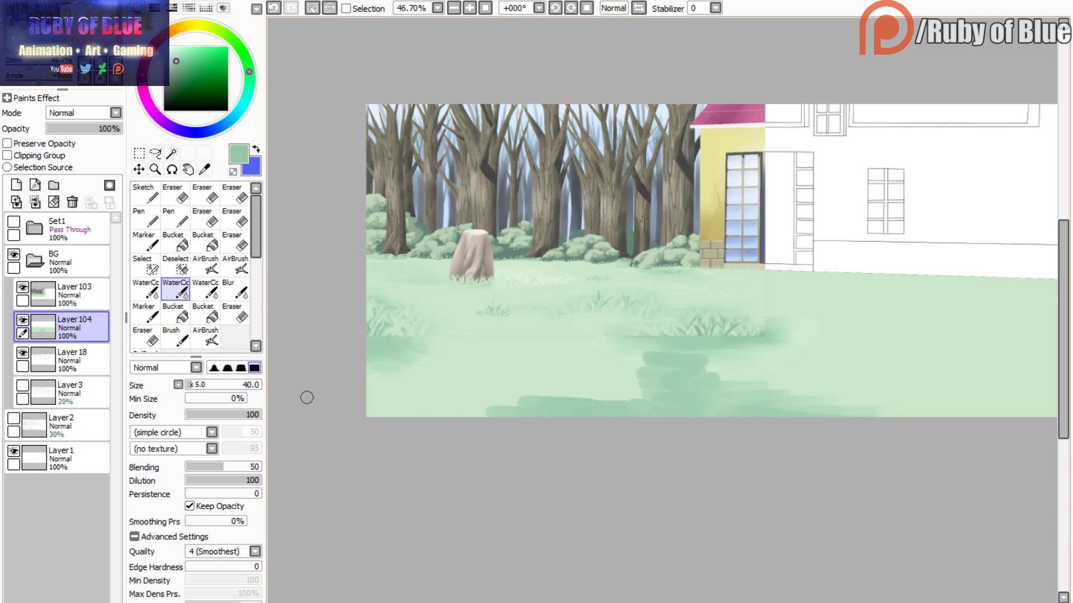
{"action": "key", "text": "c"}
{"action": "left_click_drag", "start_coordinate": [482, 412], "coordinate": [611, 402]}
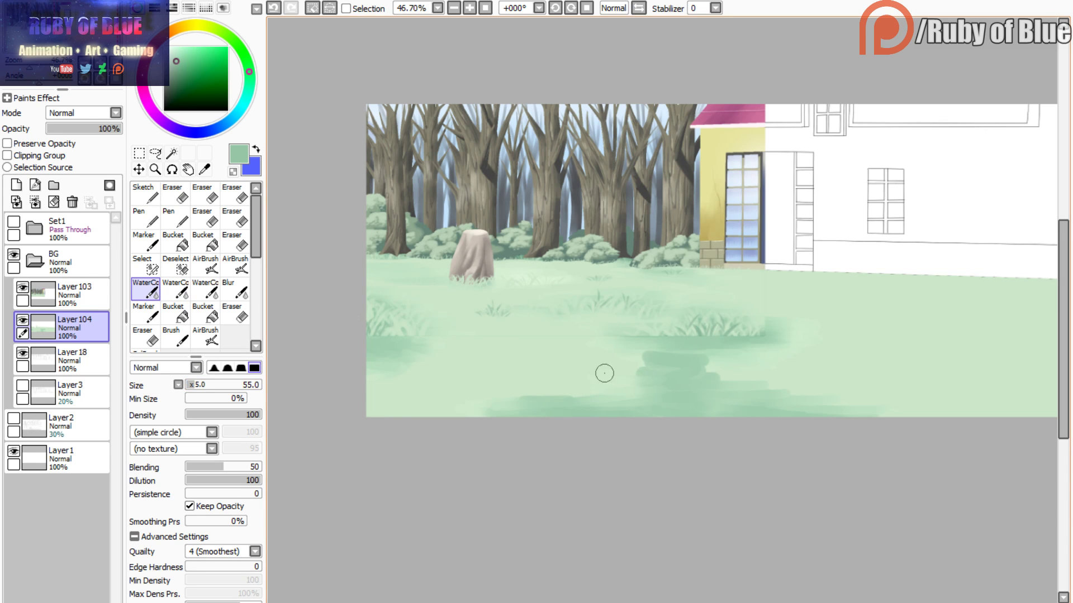
{"action": "left_click_drag", "start_coordinate": [633, 357], "coordinate": [691, 350]}
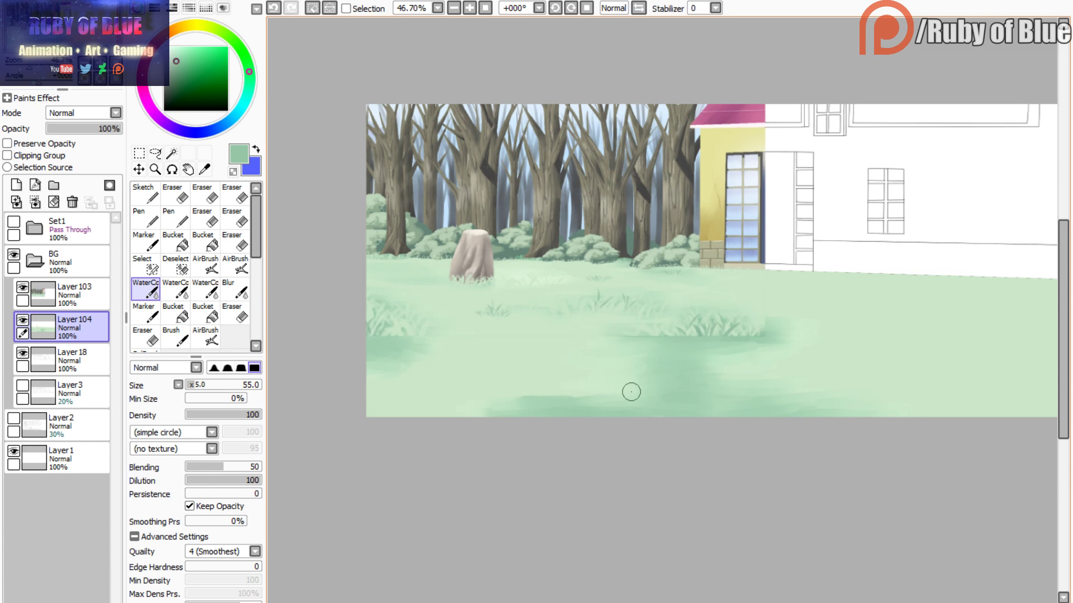
{"action": "left_click_drag", "start_coordinate": [631, 392], "coordinate": [524, 395]}
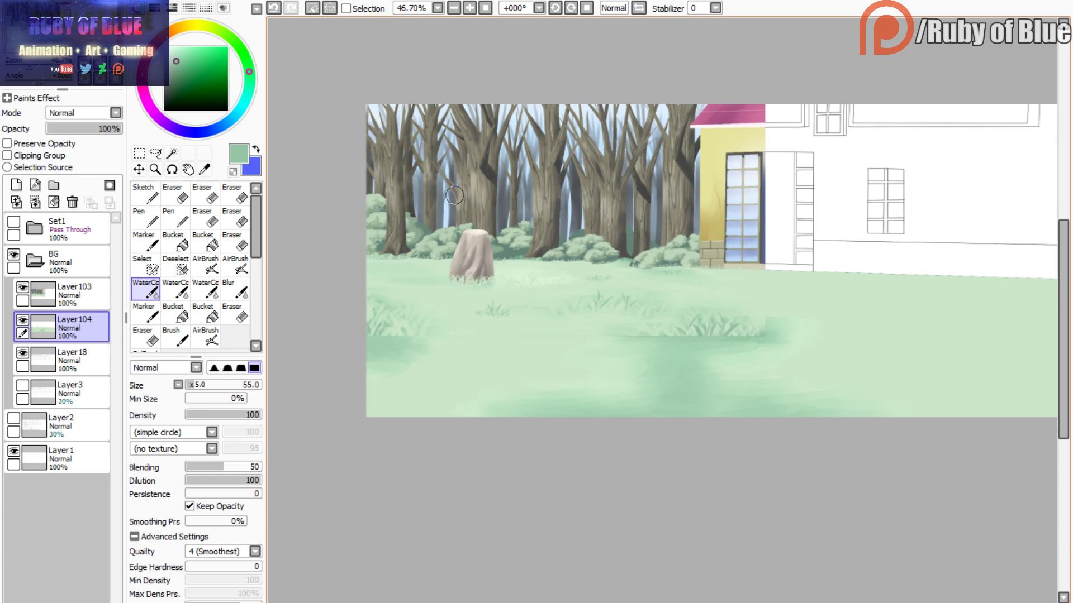
- Paint and blend darker green shading across the lawn in front of the unpainted house wall and at its right end
{"action": "left_click_drag", "start_coordinate": [454, 195], "coordinate": [277, 213]}
{"action": "mouse_move", "coordinate": [721, 339]}
{"action": "left_mouse_down"}
{"action": "mouse_move", "coordinate": [869, 308]}
{"action": "mouse_move", "coordinate": [800, 299]}
{"action": "mouse_move", "coordinate": [821, 304]}
{"action": "mouse_move", "coordinate": [759, 317]}
{"action": "left_mouse_up"}
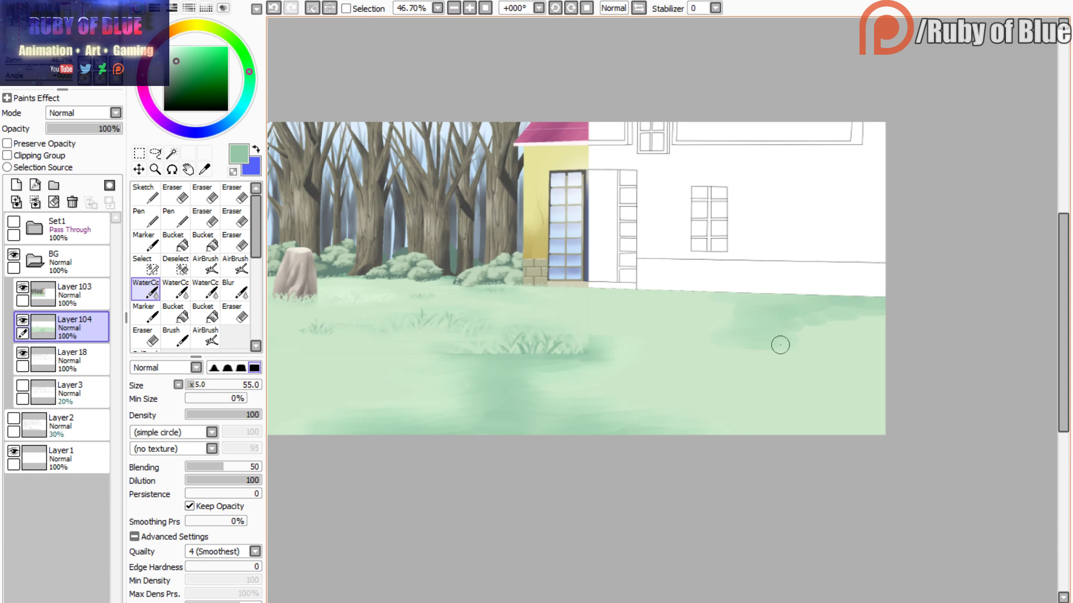
{"action": "left_click_drag", "start_coordinate": [867, 324], "coordinate": [671, 297]}
{"action": "mouse_move", "coordinate": [836, 361]}
{"action": "left_mouse_down"}
{"action": "mouse_move", "coordinate": [883, 340]}
{"action": "mouse_move", "coordinate": [899, 359]}
{"action": "mouse_move", "coordinate": [867, 382]}
{"action": "mouse_move", "coordinate": [718, 387]}
{"action": "mouse_move", "coordinate": [874, 394]}
{"action": "mouse_move", "coordinate": [846, 403]}
{"action": "mouse_move", "coordinate": [892, 411]}
{"action": "mouse_move", "coordinate": [810, 428]}
{"action": "left_mouse_up"}
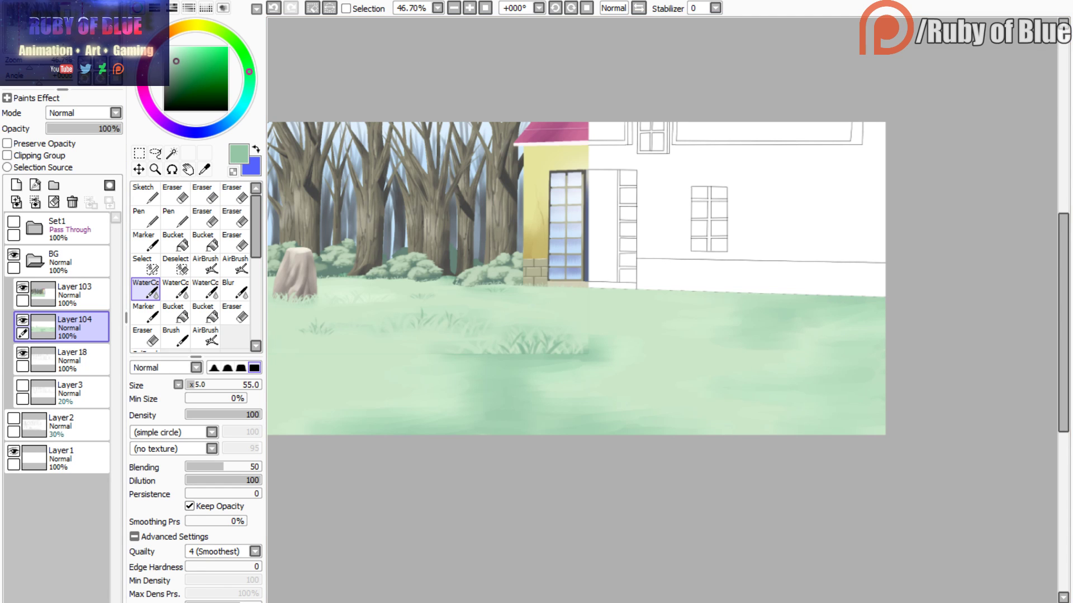
- Sample a light green from the lawn, and paint and blend highlight patches into the right part of the lawn
{"action": "left_click_drag", "start_coordinate": [492, 301], "coordinate": [602, 292]}
{"action": "left_click", "coordinate": [473, 290], "text": "alt"}
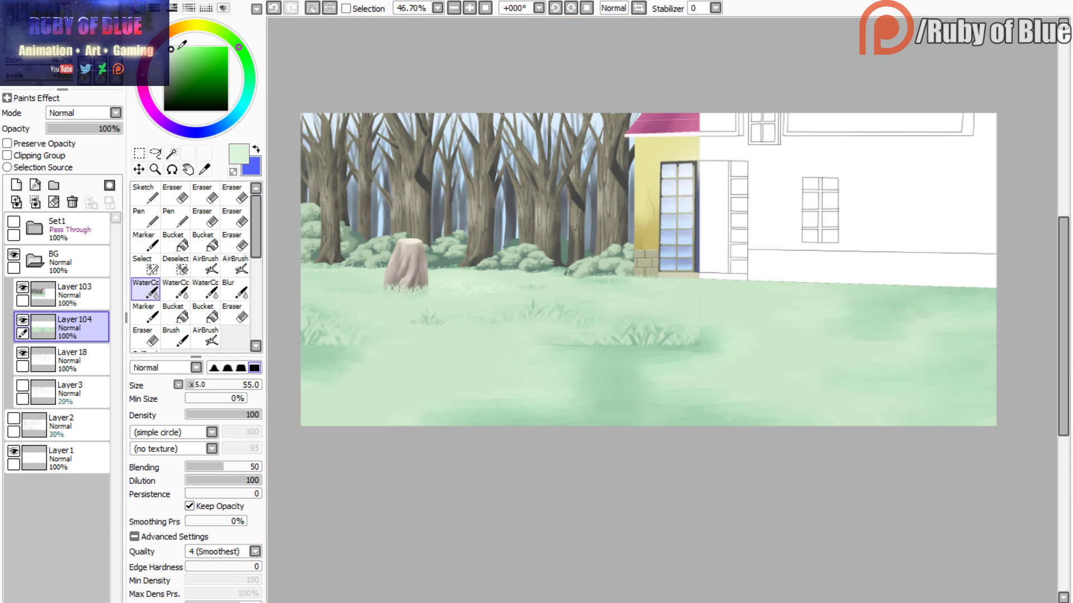
{"action": "mouse_move", "coordinate": [826, 350]}
{"action": "left_mouse_down"}
{"action": "mouse_move", "coordinate": [894, 350]}
{"action": "mouse_move", "coordinate": [957, 372]}
{"action": "mouse_move", "coordinate": [959, 395]}
{"action": "mouse_move", "coordinate": [996, 400]}
{"action": "mouse_move", "coordinate": [1014, 372]}
{"action": "left_mouse_up"}
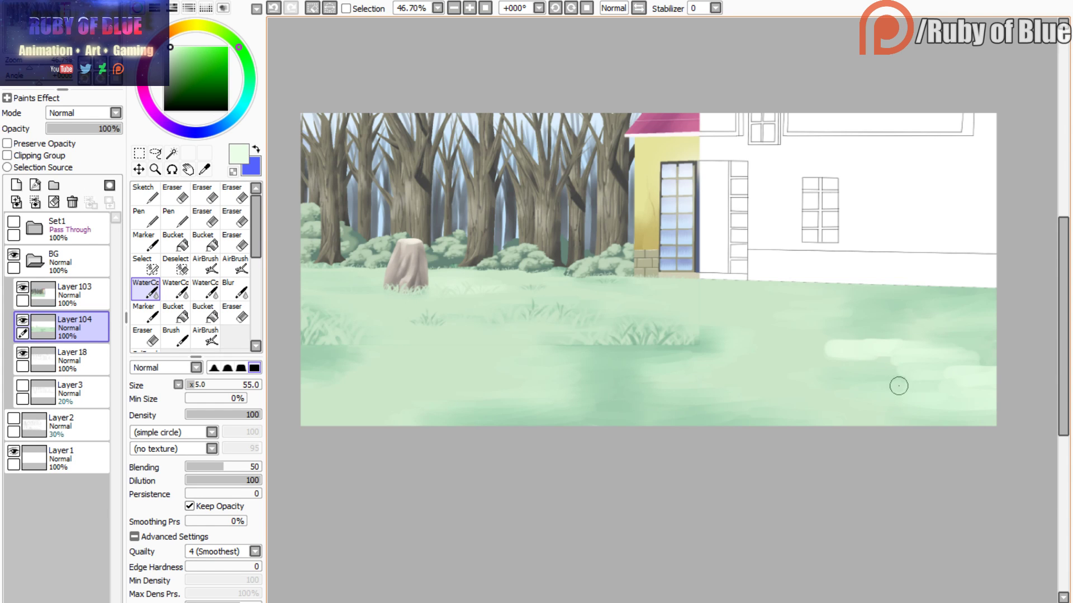
{"action": "mouse_move", "coordinate": [900, 366]}
{"action": "left_mouse_down"}
{"action": "mouse_move", "coordinate": [793, 350]}
{"action": "mouse_move", "coordinate": [883, 340]}
{"action": "left_mouse_up"}
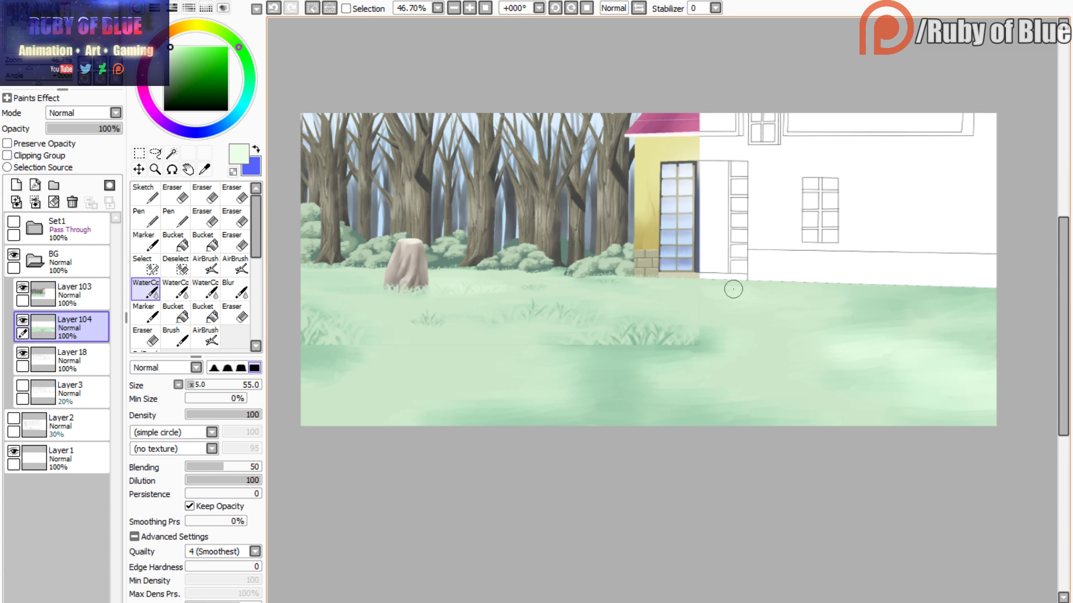
- Sample the grass clump's dark green and blend the shade along its lower edge with a size 40 watercolor brush
{"action": "left_click", "coordinate": [176, 290]}
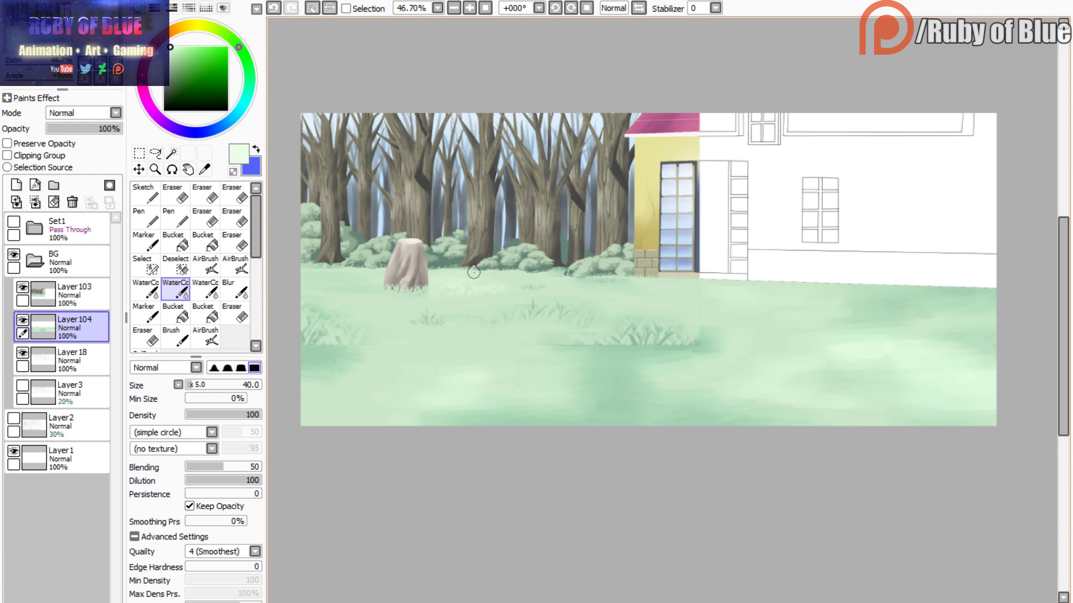
{"action": "left_click_drag", "start_coordinate": [43, 67], "coordinate": [38, 66]}
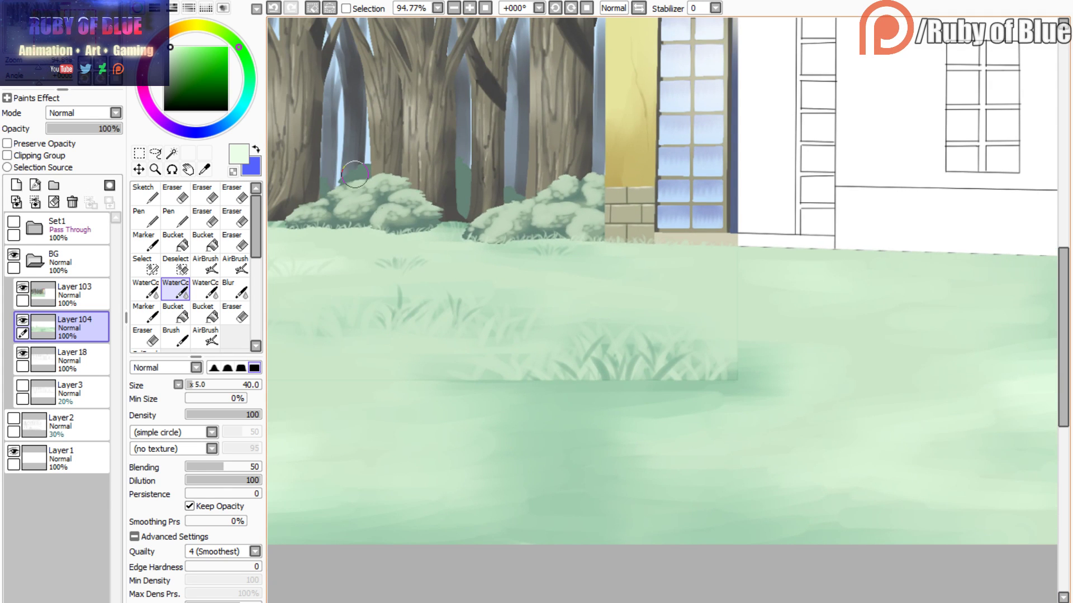
{"action": "left_click", "coordinate": [734, 377], "text": "alt"}
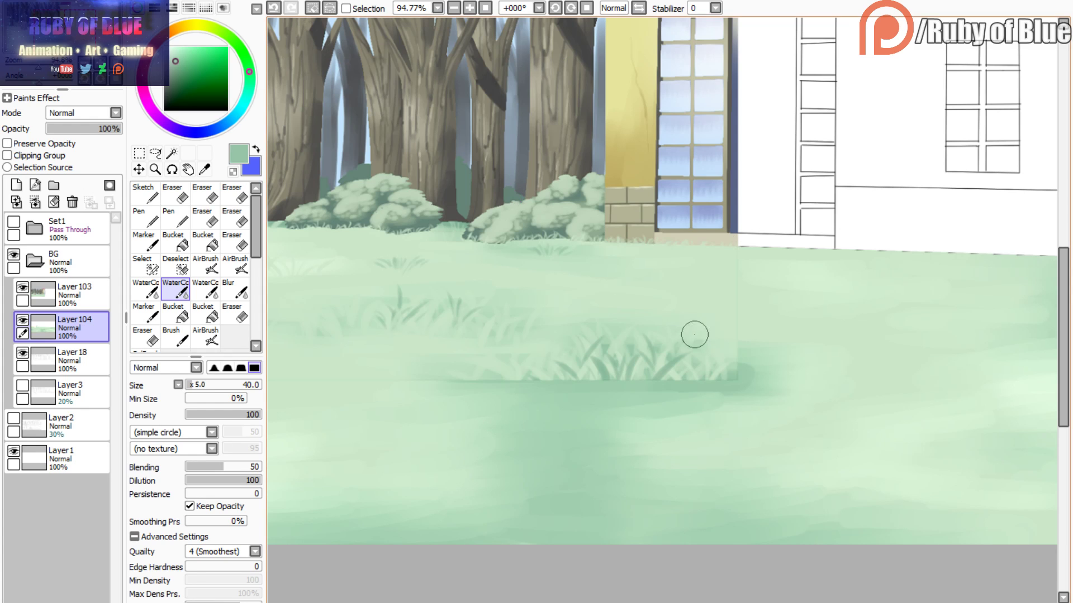
{"action": "key", "text": "ctrl+z"}
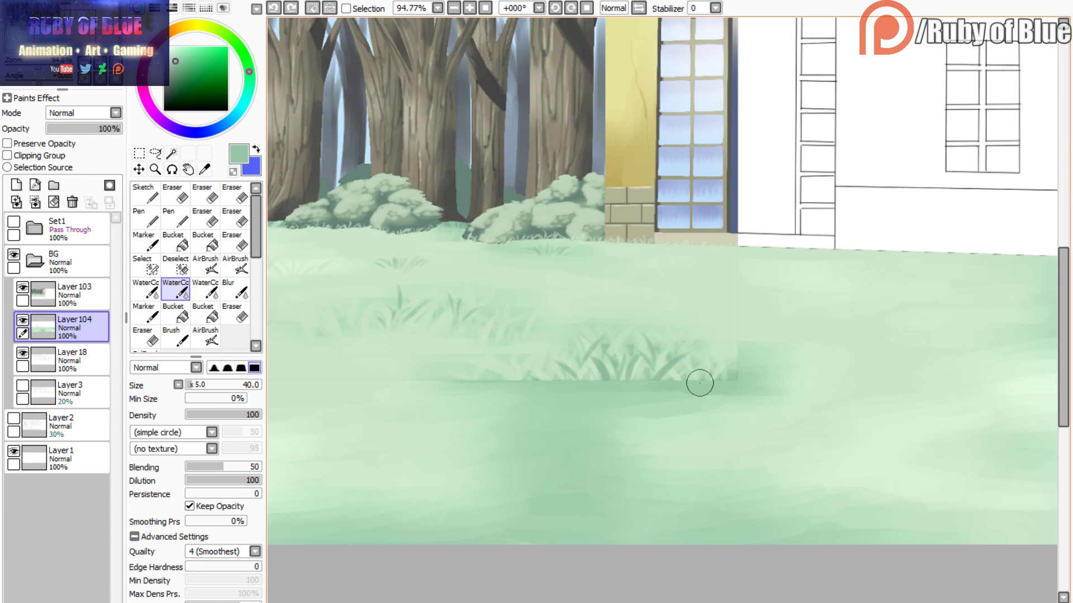
{"action": "left_click_drag", "start_coordinate": [690, 405], "coordinate": [657, 405]}
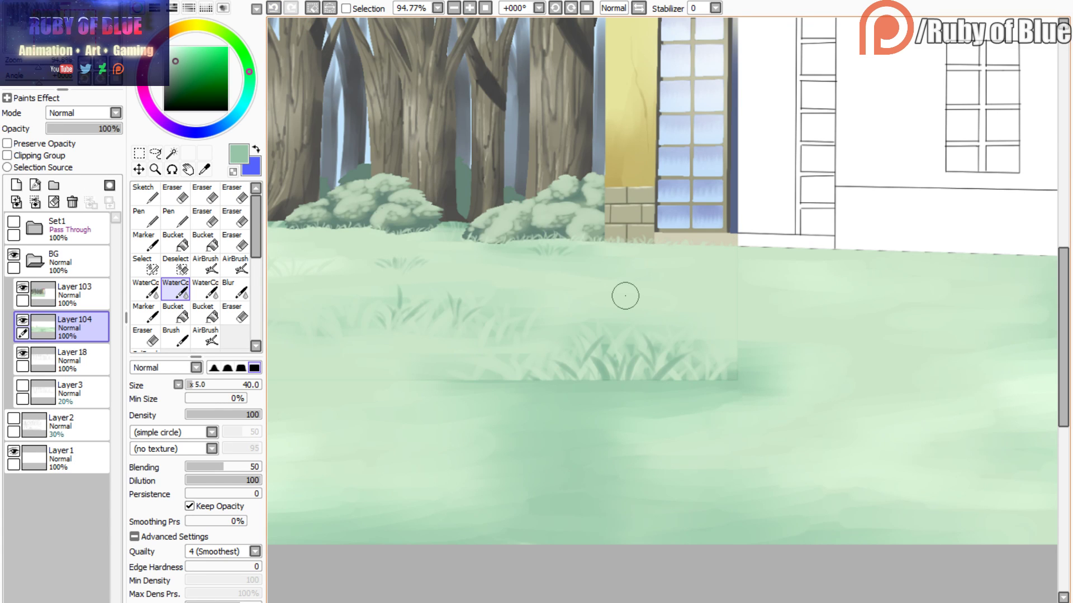
- With light lawn green and a size 65 hard watercolor brush, paint grass blades into the shade at the lawn's left end
{"action": "mouse_move", "coordinate": [39, 62]}
{"action": "left_mouse_down"}
{"action": "mouse_move", "coordinate": [24, 63]}
{"action": "mouse_move", "coordinate": [34, 62]}
{"action": "left_mouse_up"}
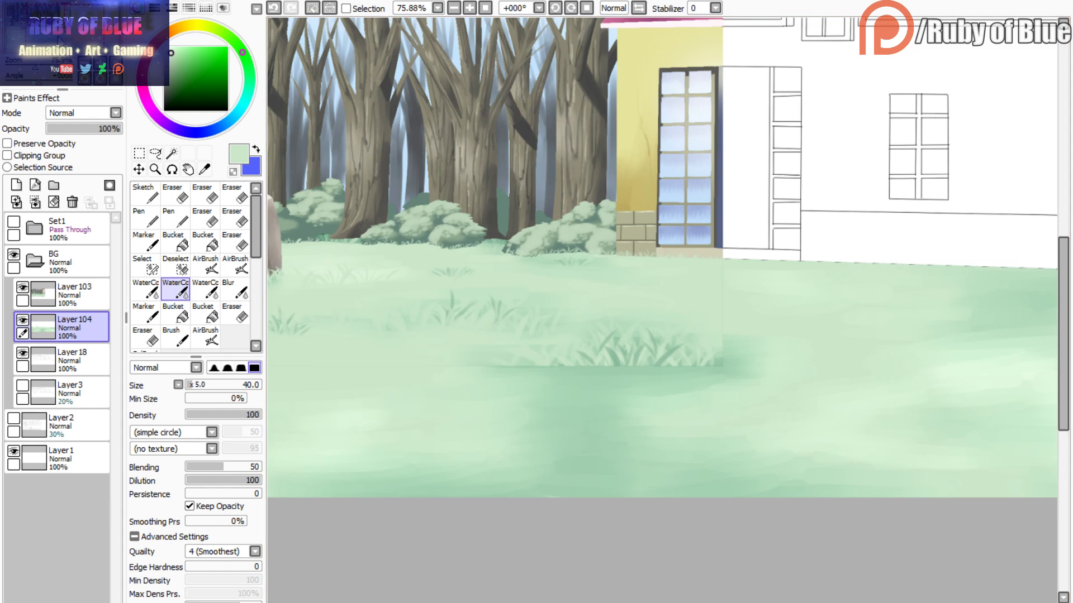
{"action": "left_click_drag", "start_coordinate": [60, 39], "coordinate": [38, 40]}
{"action": "key", "text": "c"}
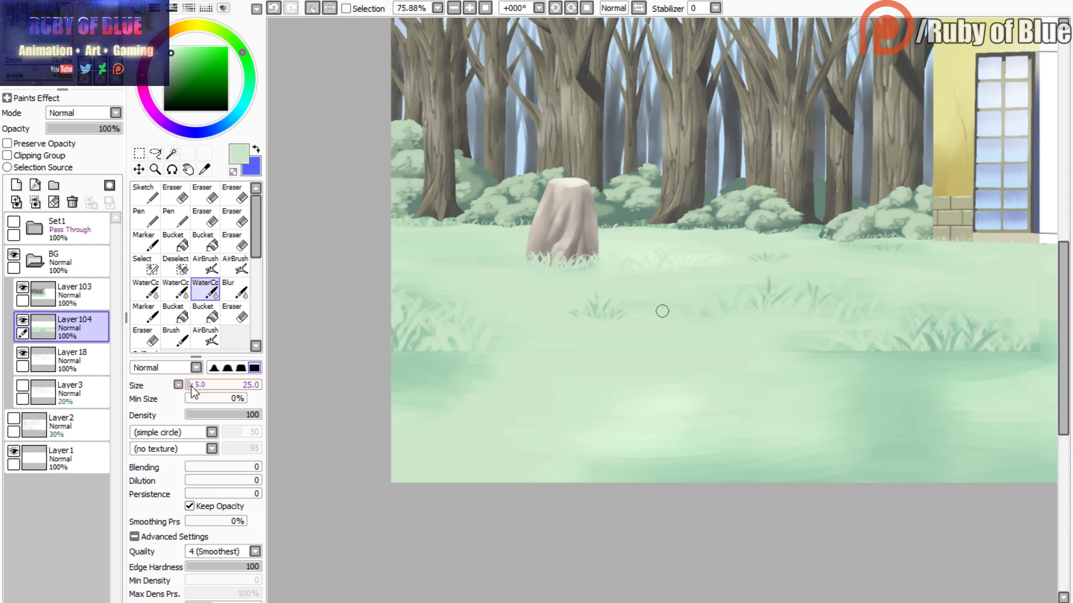
{"action": "left_click_drag", "start_coordinate": [191, 387], "coordinate": [197, 386]}
{"action": "mouse_move", "coordinate": [421, 365]}
{"action": "left_mouse_down"}
{"action": "mouse_move", "coordinate": [442, 337]}
{"action": "mouse_move", "coordinate": [431, 361]}
{"action": "mouse_move", "coordinate": [431, 328]}
{"action": "mouse_move", "coordinate": [428, 377]}
{"action": "mouse_move", "coordinate": [426, 340]}
{"action": "mouse_move", "coordinate": [448, 361]}
{"action": "mouse_move", "coordinate": [450, 348]}
{"action": "mouse_move", "coordinate": [426, 320]}
{"action": "mouse_move", "coordinate": [466, 356]}
{"action": "mouse_move", "coordinate": [462, 344]}
{"action": "mouse_move", "coordinate": [459, 366]}
{"action": "mouse_move", "coordinate": [461, 348]}
{"action": "mouse_move", "coordinate": [482, 337]}
{"action": "mouse_move", "coordinate": [473, 364]}
{"action": "mouse_move", "coordinate": [462, 321]}
{"action": "mouse_move", "coordinate": [434, 331]}
{"action": "mouse_move", "coordinate": [449, 370]}
{"action": "mouse_move", "coordinate": [437, 382]}
{"action": "mouse_move", "coordinate": [424, 362]}
{"action": "mouse_move", "coordinate": [404, 374]}
{"action": "mouse_move", "coordinate": [433, 349]}
{"action": "mouse_move", "coordinate": [418, 341]}
{"action": "mouse_move", "coordinate": [373, 364]}
{"action": "left_mouse_up"}
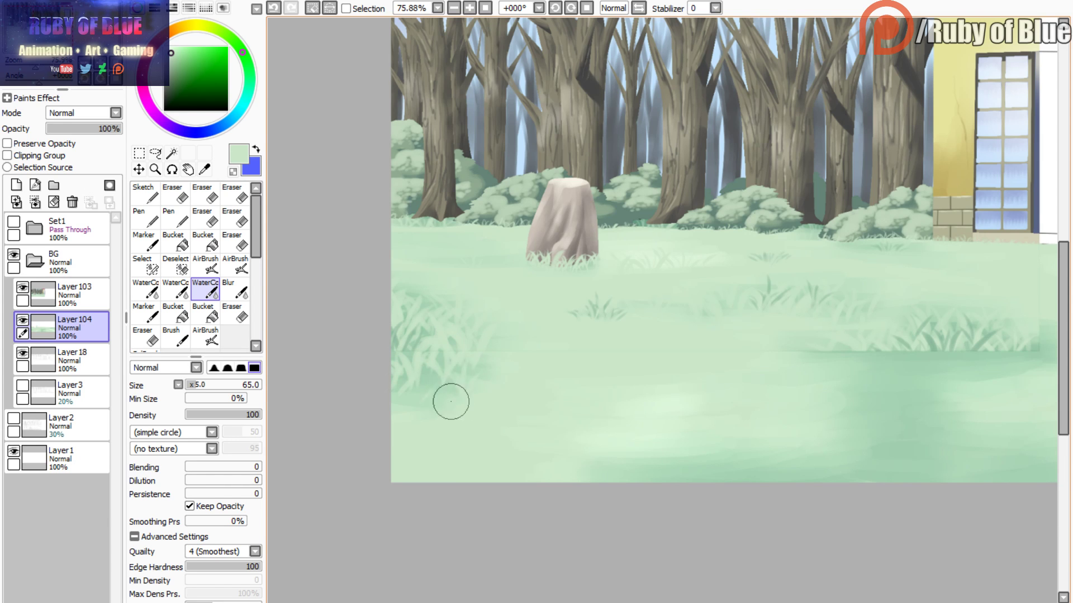
{"action": "mouse_move", "coordinate": [430, 419]}
{"action": "left_mouse_down"}
{"action": "mouse_move", "coordinate": [424, 390]}
{"action": "mouse_move", "coordinate": [415, 398]}
{"action": "mouse_move", "coordinate": [389, 391]}
{"action": "left_mouse_up"}
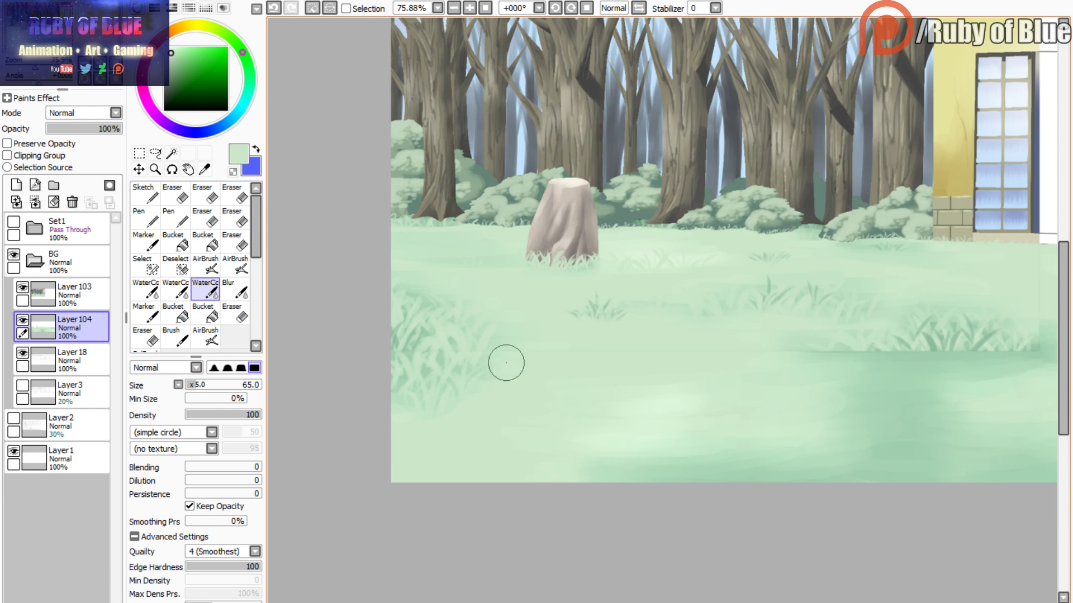
- Paint light grass blades along the lawn's lower edge below the stump and dark patch, and briefly show the characters to compare
{"action": "mouse_move", "coordinate": [706, 485]}
{"action": "left_mouse_down"}
{"action": "mouse_move", "coordinate": [724, 465]}
{"action": "mouse_move", "coordinate": [700, 457]}
{"action": "left_mouse_up"}
{"action": "mouse_move", "coordinate": [688, 484]}
{"action": "left_mouse_down"}
{"action": "mouse_move", "coordinate": [670, 466]}
{"action": "mouse_move", "coordinate": [643, 499]}
{"action": "mouse_move", "coordinate": [634, 480]}
{"action": "mouse_move", "coordinate": [624, 487]}
{"action": "mouse_move", "coordinate": [589, 469]}
{"action": "left_mouse_up"}
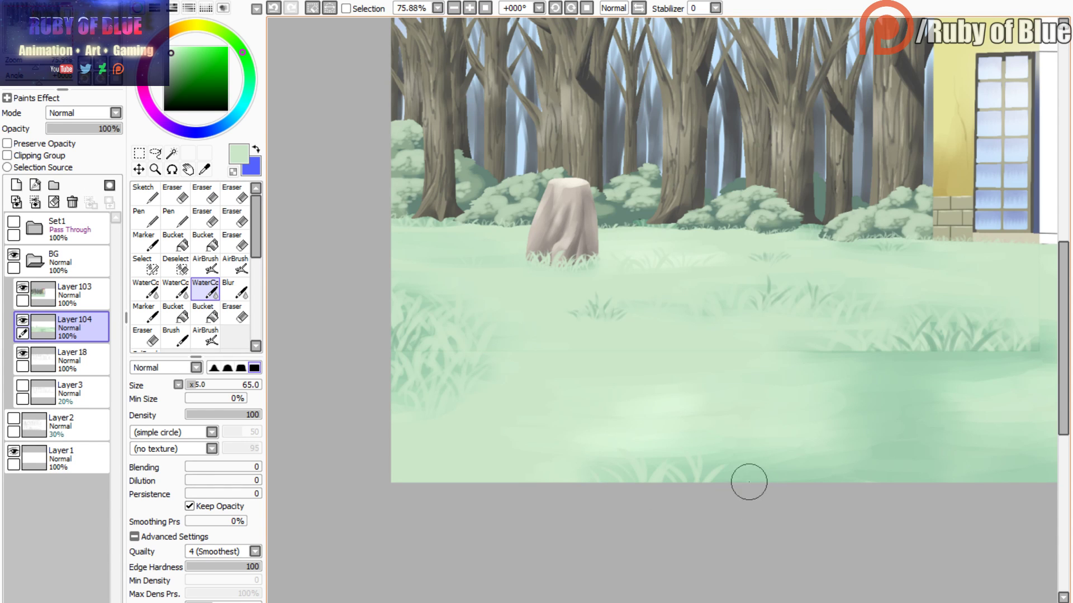
{"action": "left_click_drag", "start_coordinate": [749, 481], "coordinate": [729, 486]}
{"action": "left_click_drag", "start_coordinate": [62, 37], "coordinate": [67, 37]}
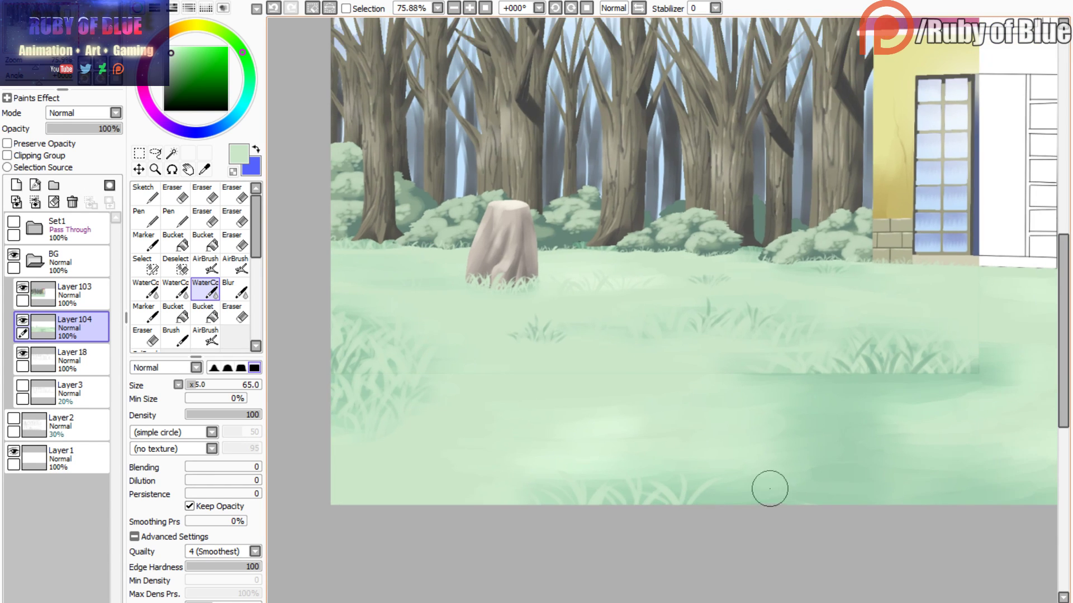
{"action": "mouse_move", "coordinate": [771, 506]}
{"action": "left_mouse_down"}
{"action": "mouse_move", "coordinate": [722, 505]}
{"action": "mouse_move", "coordinate": [745, 480]}
{"action": "left_mouse_up"}
{"action": "mouse_move", "coordinate": [725, 506]}
{"action": "left_mouse_down"}
{"action": "mouse_move", "coordinate": [755, 483]}
{"action": "mouse_move", "coordinate": [731, 472]}
{"action": "mouse_move", "coordinate": [708, 499]}
{"action": "mouse_move", "coordinate": [697, 477]}
{"action": "left_mouse_up"}
{"action": "mouse_move", "coordinate": [805, 507]}
{"action": "left_mouse_down"}
{"action": "mouse_move", "coordinate": [848, 489]}
{"action": "mouse_move", "coordinate": [817, 474]}
{"action": "left_mouse_up"}
{"action": "mouse_move", "coordinate": [803, 506]}
{"action": "left_mouse_down"}
{"action": "mouse_move", "coordinate": [789, 474]}
{"action": "mouse_move", "coordinate": [773, 469]}
{"action": "left_mouse_up"}
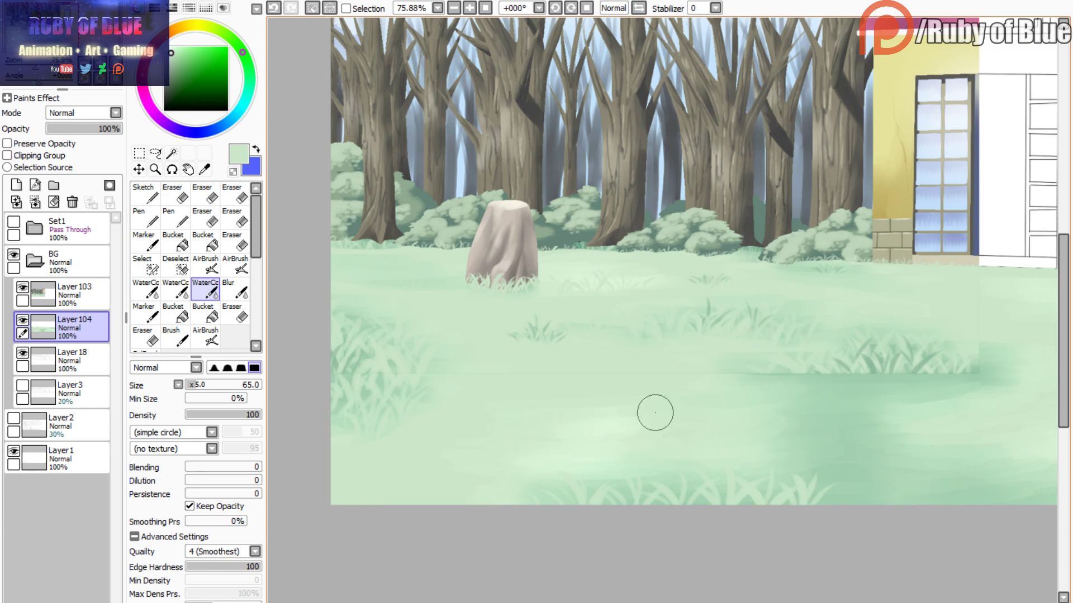
{"action": "left_click_drag", "start_coordinate": [856, 506], "coordinate": [903, 481]}
{"action": "mouse_move", "coordinate": [849, 507]}
{"action": "left_mouse_down"}
{"action": "mouse_move", "coordinate": [857, 461]}
{"action": "mouse_move", "coordinate": [836, 478]}
{"action": "left_mouse_up"}
{"action": "left_click_drag", "start_coordinate": [836, 507], "coordinate": [819, 488]}
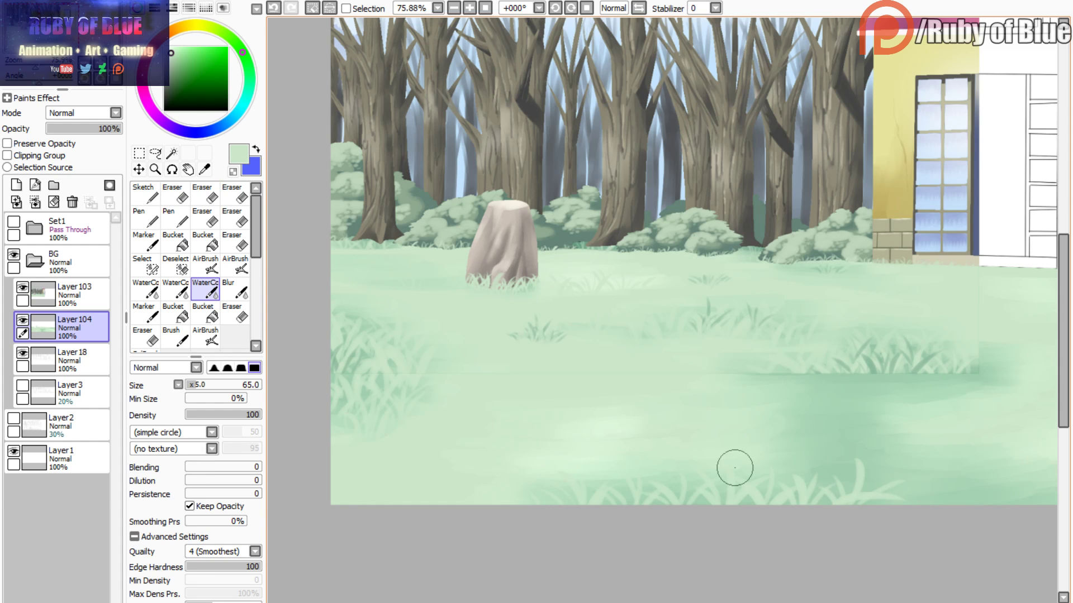
{"action": "left_click", "coordinate": [14, 223]}
{"action": "left_click", "coordinate": [14, 222]}
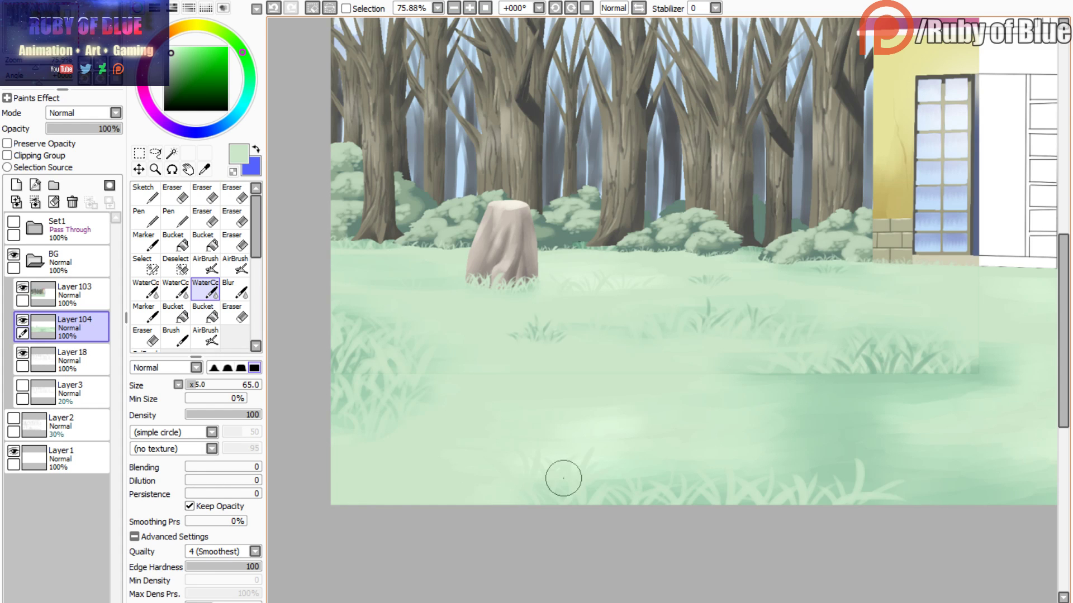
- Extend and thicken the light grass blades along the lawn's lower edge until they reach below the unpainted house wall
{"action": "left_click_drag", "start_coordinate": [839, 414], "coordinate": [620, 400]}
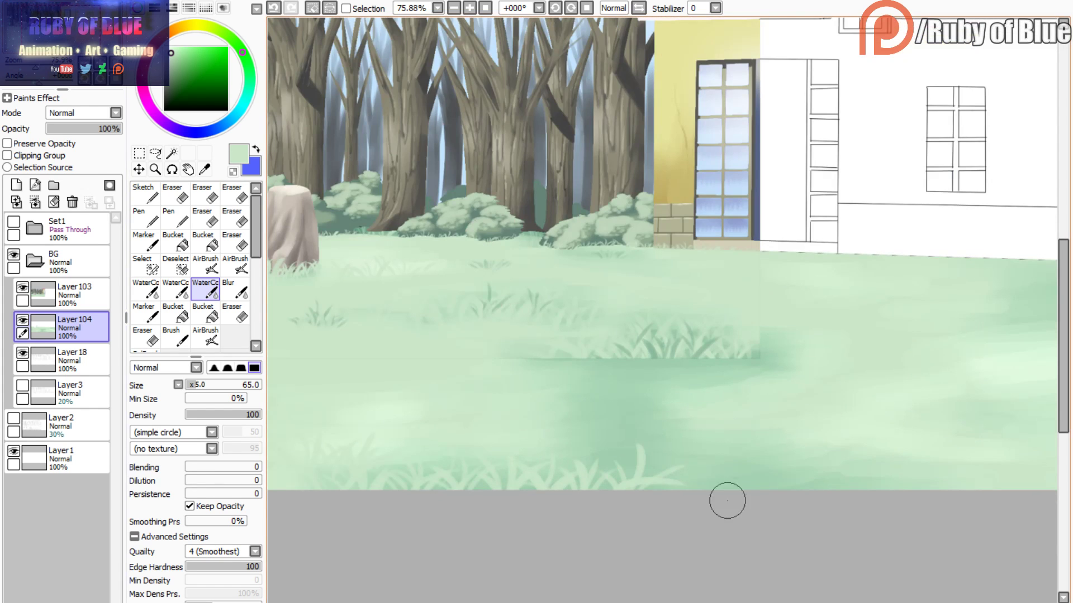
{"action": "left_click_drag", "start_coordinate": [731, 496], "coordinate": [769, 475]}
{"action": "mouse_move", "coordinate": [726, 492]}
{"action": "left_mouse_down"}
{"action": "mouse_move", "coordinate": [725, 457]}
{"action": "mouse_move", "coordinate": [706, 467]}
{"action": "mouse_move", "coordinate": [719, 473]}
{"action": "mouse_move", "coordinate": [696, 455]}
{"action": "left_mouse_up"}
{"action": "left_click_drag", "start_coordinate": [694, 490], "coordinate": [654, 462]}
{"action": "left_click_drag", "start_coordinate": [800, 489], "coordinate": [827, 469]}
{"action": "mouse_move", "coordinate": [792, 490]}
{"action": "left_mouse_down"}
{"action": "mouse_move", "coordinate": [827, 467]}
{"action": "mouse_move", "coordinate": [798, 456]}
{"action": "left_mouse_up"}
{"action": "left_click_drag", "start_coordinate": [789, 490], "coordinate": [770, 466]}
{"action": "mouse_move", "coordinate": [773, 489]}
{"action": "left_mouse_down"}
{"action": "mouse_move", "coordinate": [746, 482]}
{"action": "mouse_move", "coordinate": [791, 459]}
{"action": "left_mouse_up"}
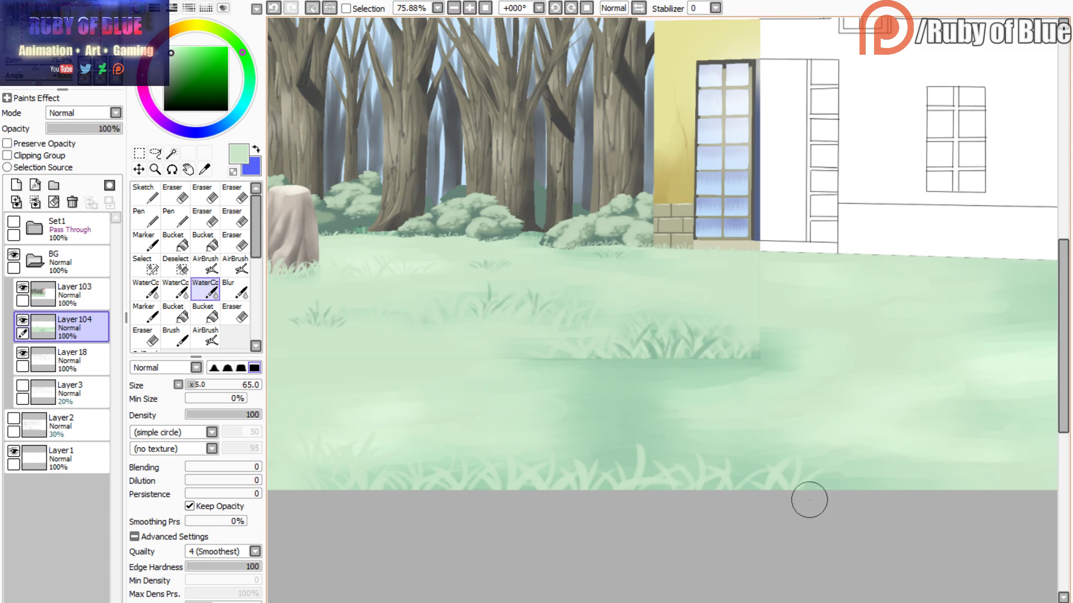
{"action": "mouse_move", "coordinate": [838, 490]}
{"action": "left_mouse_down"}
{"action": "mouse_move", "coordinate": [876, 477]}
{"action": "mouse_move", "coordinate": [872, 465]}
{"action": "mouse_move", "coordinate": [845, 471]}
{"action": "left_mouse_up"}
{"action": "mouse_move", "coordinate": [823, 493]}
{"action": "left_mouse_down"}
{"action": "mouse_move", "coordinate": [890, 463]}
{"action": "mouse_move", "coordinate": [836, 440]}
{"action": "mouse_move", "coordinate": [813, 463]}
{"action": "left_mouse_up"}
{"action": "left_click_drag", "start_coordinate": [803, 489], "coordinate": [784, 452]}
{"action": "left_click_drag", "start_coordinate": [813, 490], "coordinate": [784, 449]}
{"action": "mouse_move", "coordinate": [769, 486]}
{"action": "left_mouse_down"}
{"action": "mouse_move", "coordinate": [741, 452]}
{"action": "mouse_move", "coordinate": [767, 464]}
{"action": "left_mouse_up"}
{"action": "mouse_move", "coordinate": [742, 491]}
{"action": "left_mouse_down"}
{"action": "mouse_move", "coordinate": [705, 472]}
{"action": "mouse_move", "coordinate": [734, 479]}
{"action": "mouse_move", "coordinate": [727, 460]}
{"action": "mouse_move", "coordinate": [695, 444]}
{"action": "mouse_move", "coordinate": [665, 477]}
{"action": "mouse_move", "coordinate": [679, 456]}
{"action": "mouse_move", "coordinate": [659, 466]}
{"action": "mouse_move", "coordinate": [680, 455]}
{"action": "left_mouse_up"}
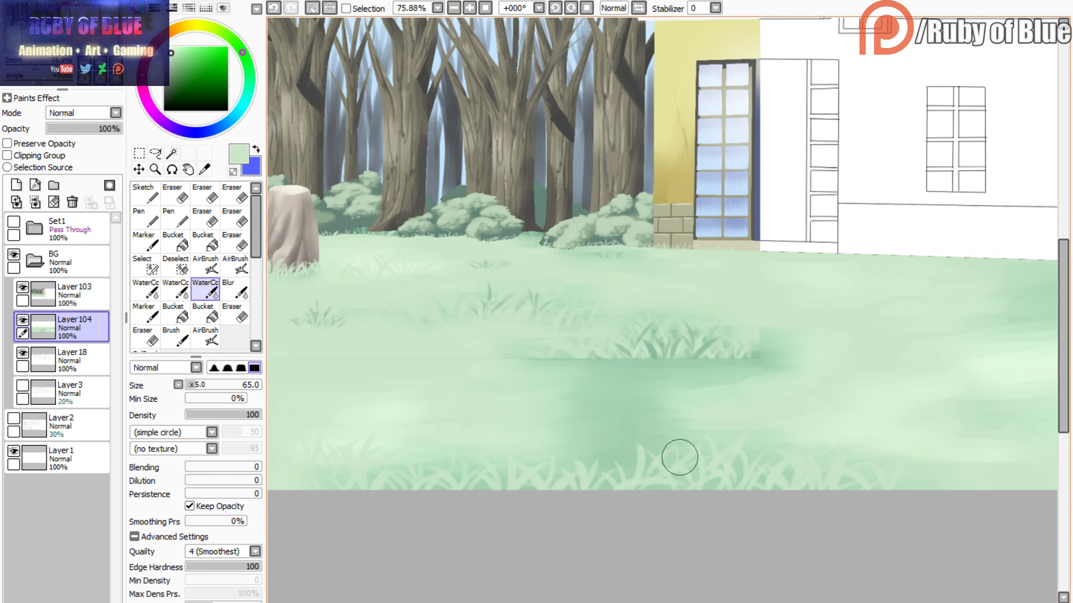
{"action": "mouse_move", "coordinate": [642, 490]}
{"action": "left_mouse_down"}
{"action": "mouse_move", "coordinate": [629, 471]}
{"action": "mouse_move", "coordinate": [590, 472]}
{"action": "left_mouse_up"}
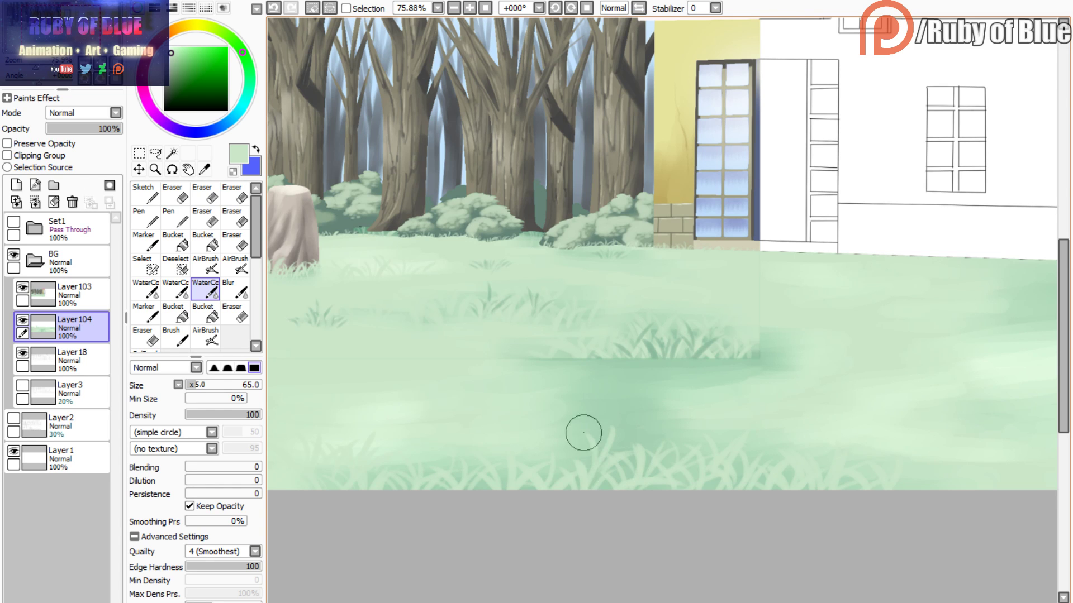
- Check the grass against the characters, and fill the dark patch with light blades up to the existing grass clump
{"action": "left_click", "coordinate": [13, 225]}
{"action": "left_click", "coordinate": [14, 225]}
{"action": "left_click_drag", "start_coordinate": [642, 449], "coordinate": [661, 431]}
{"action": "mouse_move", "coordinate": [632, 448]}
{"action": "left_mouse_down"}
{"action": "mouse_move", "coordinate": [638, 428]}
{"action": "mouse_move", "coordinate": [621, 431]}
{"action": "left_mouse_up"}
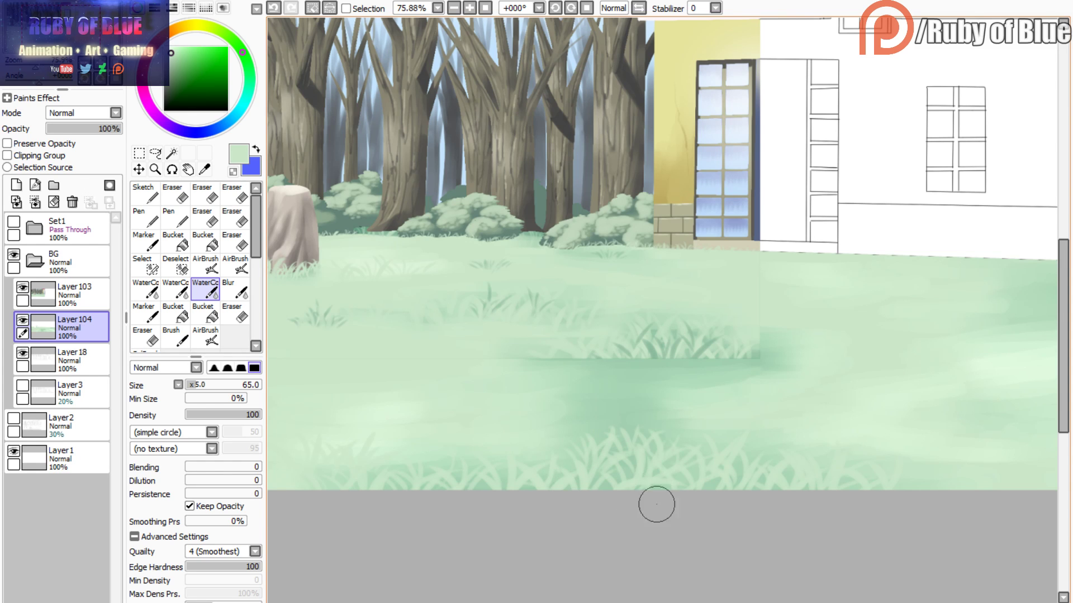
{"action": "mouse_move", "coordinate": [644, 429]}
{"action": "left_mouse_down"}
{"action": "mouse_move", "coordinate": [660, 415]}
{"action": "mouse_move", "coordinate": [651, 414]}
{"action": "left_mouse_up"}
{"action": "mouse_move", "coordinate": [636, 434]}
{"action": "left_mouse_down"}
{"action": "mouse_move", "coordinate": [623, 412]}
{"action": "mouse_move", "coordinate": [602, 414]}
{"action": "left_mouse_up"}
{"action": "mouse_move", "coordinate": [594, 433]}
{"action": "left_mouse_down"}
{"action": "mouse_move", "coordinate": [572, 432]}
{"action": "mouse_move", "coordinate": [610, 423]}
{"action": "mouse_move", "coordinate": [575, 428]}
{"action": "mouse_move", "coordinate": [557, 447]}
{"action": "mouse_move", "coordinate": [586, 404]}
{"action": "left_mouse_up"}
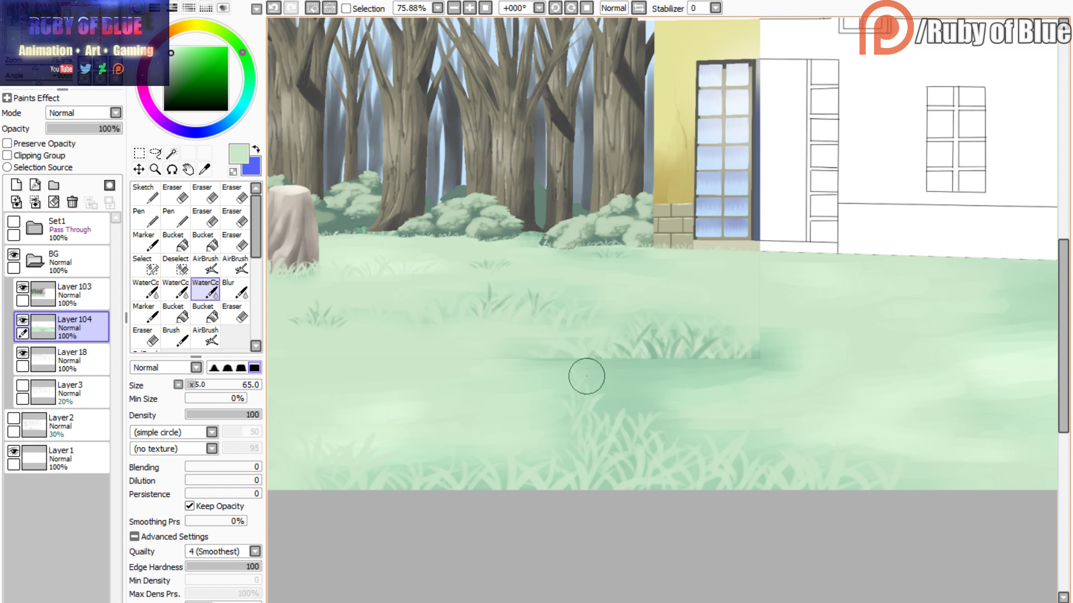
{"action": "mouse_move", "coordinate": [577, 386]}
{"action": "left_mouse_down"}
{"action": "mouse_move", "coordinate": [566, 351]}
{"action": "mouse_move", "coordinate": [618, 366]}
{"action": "left_mouse_up"}
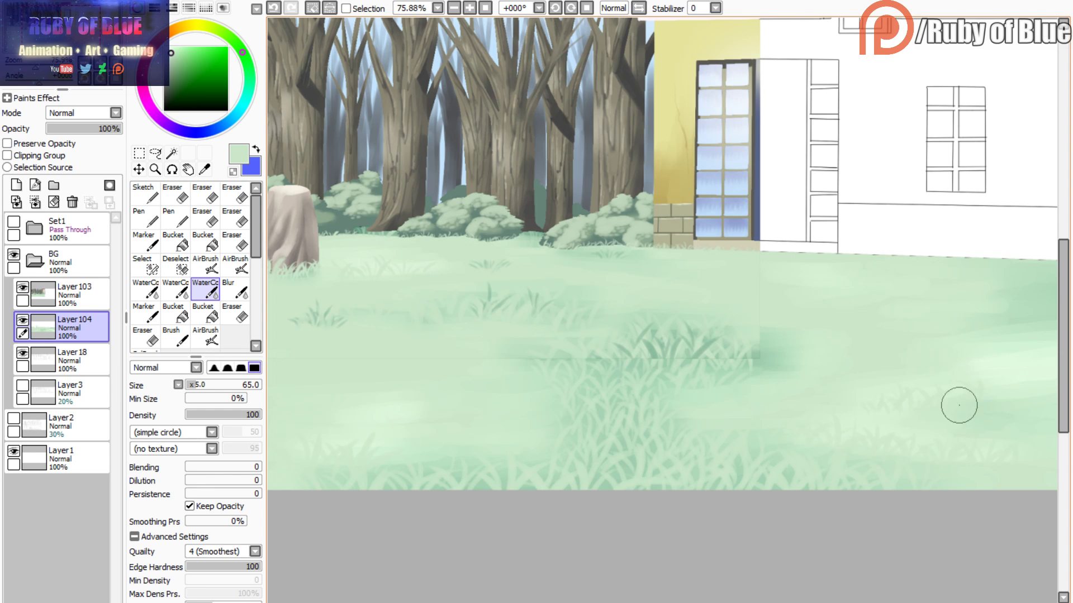
- Paint light grass blades over the dark patches in front of the unpainted wall and along the lawn's lower right edge
{"action": "left_click_drag", "start_coordinate": [61, 38], "coordinate": [90, 42]}
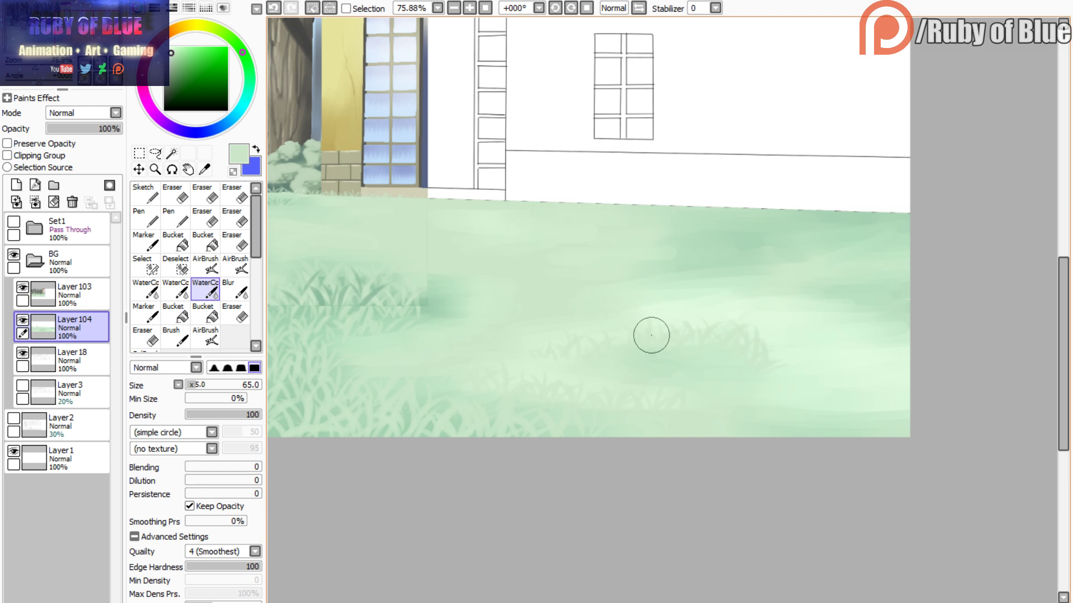
{"action": "mouse_move", "coordinate": [797, 394]}
{"action": "left_mouse_down"}
{"action": "mouse_move", "coordinate": [799, 420]}
{"action": "mouse_move", "coordinate": [815, 392]}
{"action": "mouse_move", "coordinate": [829, 421]}
{"action": "mouse_move", "coordinate": [895, 402]}
{"action": "mouse_move", "coordinate": [828, 397]}
{"action": "mouse_move", "coordinate": [894, 431]}
{"action": "mouse_move", "coordinate": [810, 417]}
{"action": "left_mouse_up"}
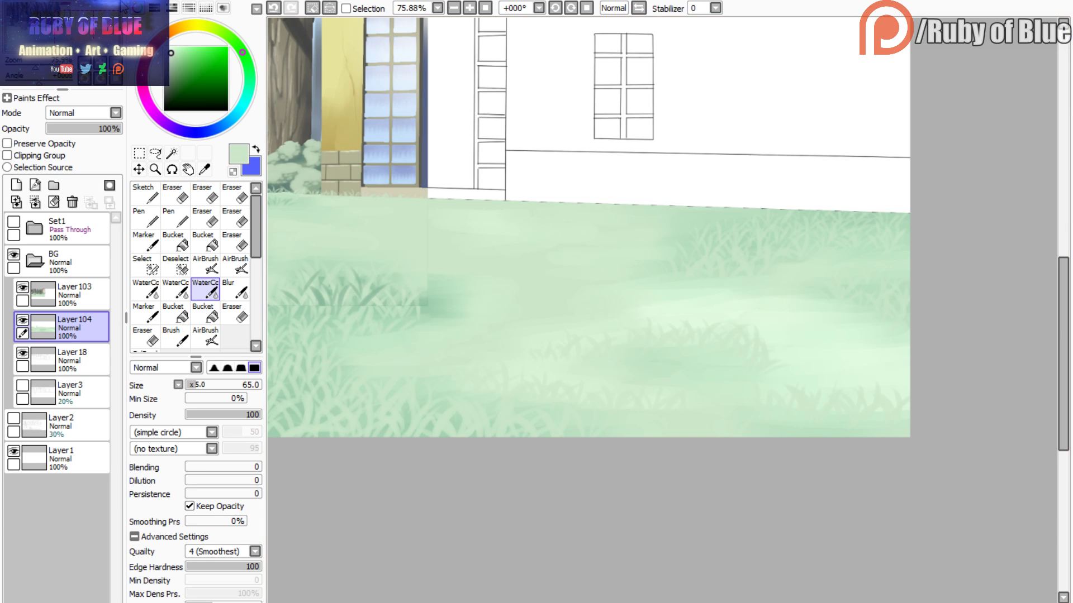
{"action": "left_click_drag", "start_coordinate": [36, 70], "coordinate": [44, 42]}
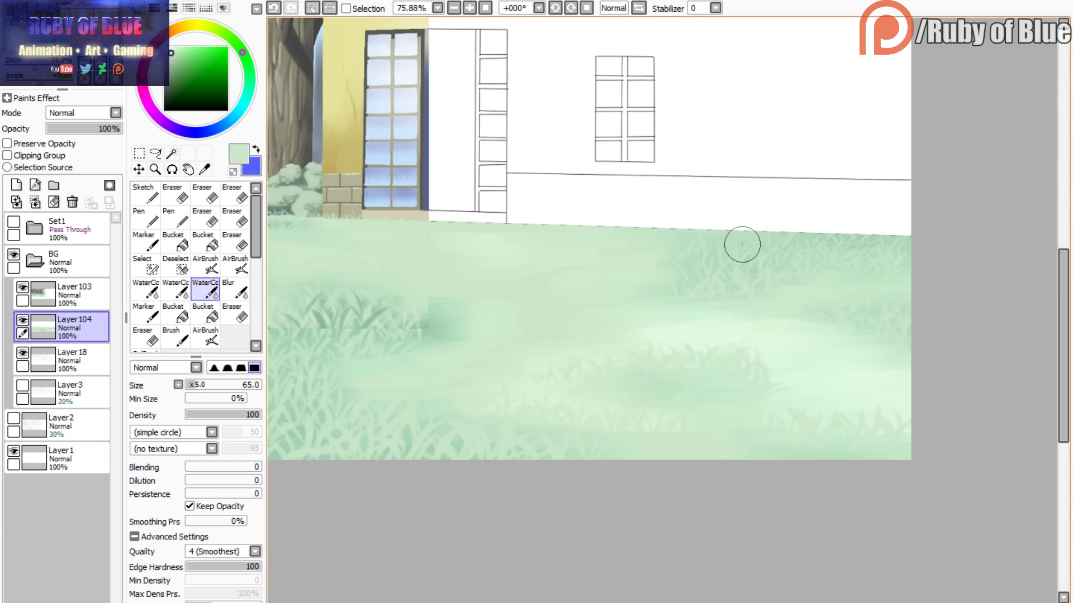
- Sample the grass clump's dark green and paint darker blades below the clump and along the lawn's lower edge
{"action": "left_click_drag", "start_coordinate": [88, 41], "coordinate": [74, 41]}
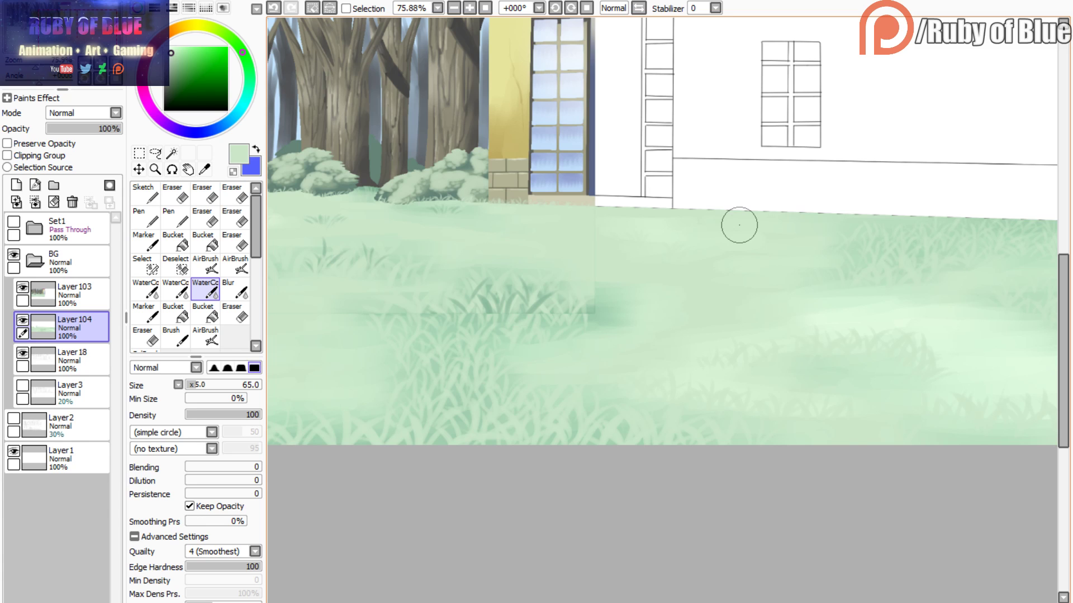
{"action": "left_click", "coordinate": [490, 302], "text": "alt"}
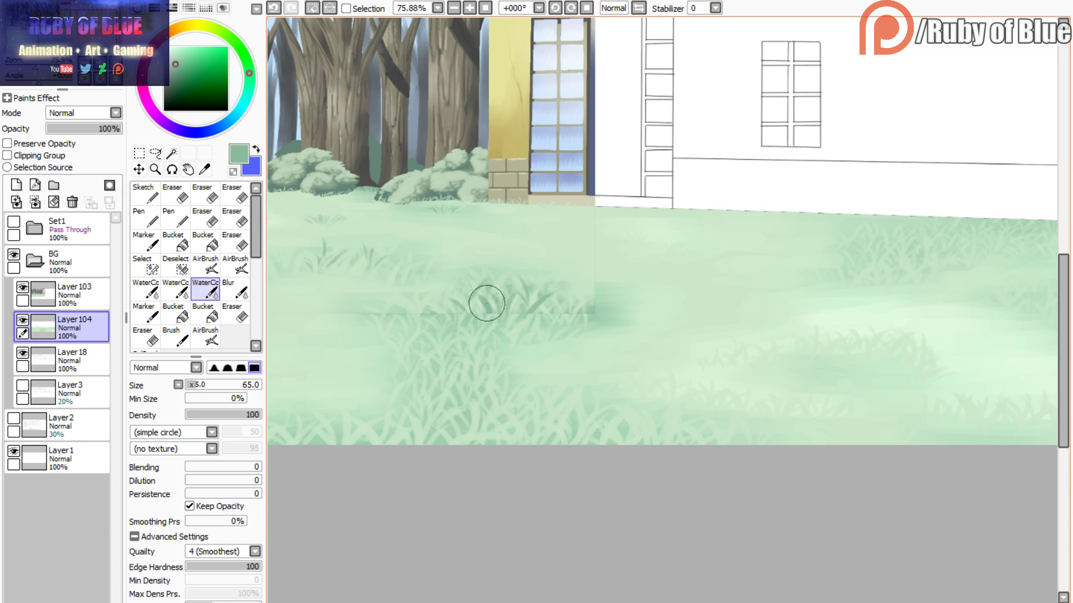
{"action": "mouse_move", "coordinate": [490, 324]}
{"action": "left_mouse_down"}
{"action": "mouse_move", "coordinate": [481, 301]}
{"action": "mouse_move", "coordinate": [507, 326]}
{"action": "mouse_move", "coordinate": [528, 317]}
{"action": "left_mouse_up"}
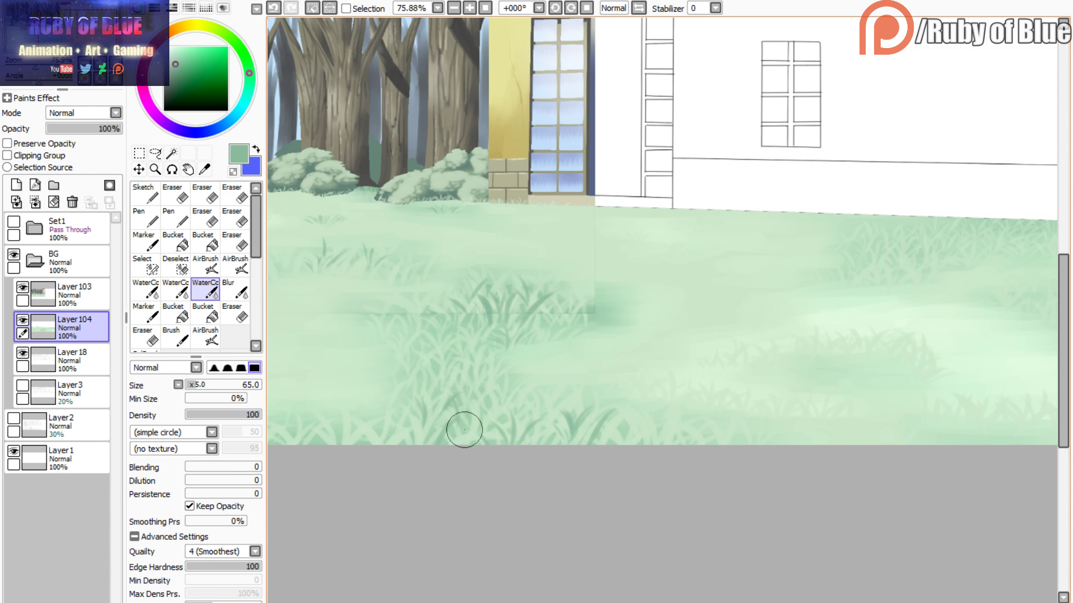
- Paint a wide tuft of dark grass blades on the open lawn between the stump and the lower edge
{"action": "left_click_drag", "start_coordinate": [78, 37], "coordinate": [62, 37]}
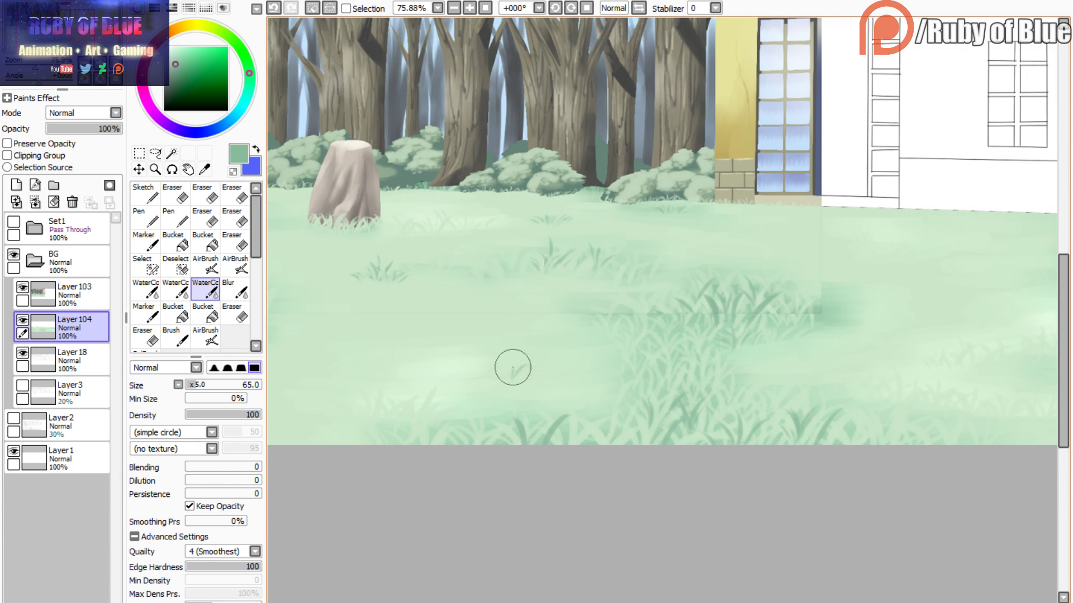
{"action": "mouse_move", "coordinate": [477, 381]}
{"action": "left_mouse_down"}
{"action": "mouse_move", "coordinate": [505, 368]}
{"action": "mouse_move", "coordinate": [503, 359]}
{"action": "mouse_move", "coordinate": [456, 366]}
{"action": "mouse_move", "coordinate": [458, 381]}
{"action": "mouse_move", "coordinate": [486, 361]}
{"action": "mouse_move", "coordinate": [465, 375]}
{"action": "mouse_move", "coordinate": [520, 378]}
{"action": "mouse_move", "coordinate": [501, 362]}
{"action": "mouse_move", "coordinate": [462, 363]}
{"action": "mouse_move", "coordinate": [486, 378]}
{"action": "mouse_move", "coordinate": [554, 383]}
{"action": "left_mouse_up"}
{"action": "mouse_move", "coordinate": [447, 374]}
{"action": "left_mouse_down"}
{"action": "mouse_move", "coordinate": [504, 395]}
{"action": "mouse_move", "coordinate": [521, 385]}
{"action": "mouse_move", "coordinate": [484, 393]}
{"action": "mouse_move", "coordinate": [462, 383]}
{"action": "left_mouse_up"}
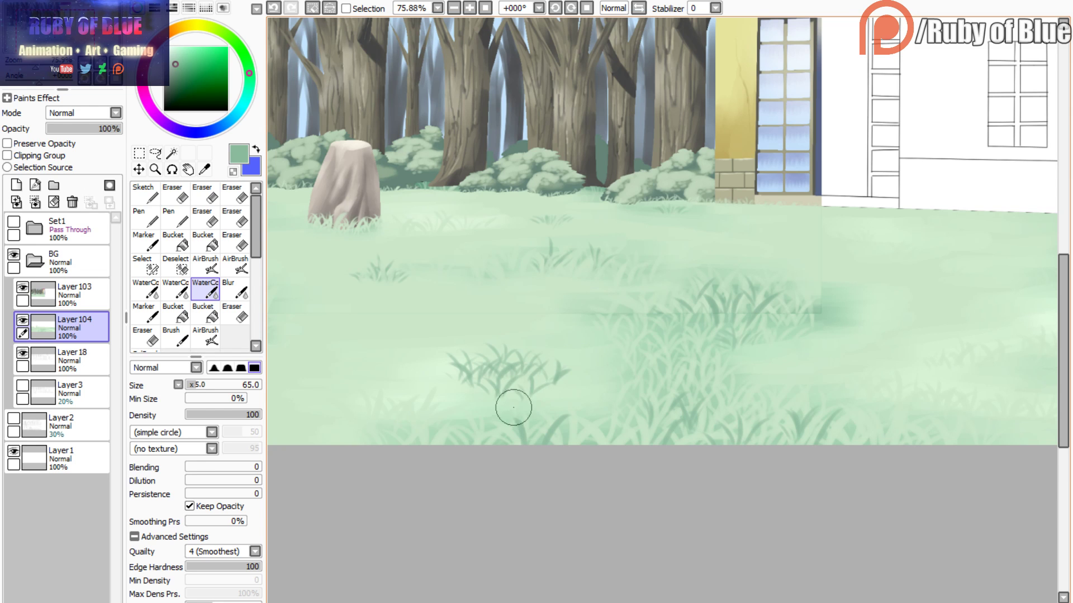
{"action": "mouse_move", "coordinate": [565, 395]}
{"action": "left_mouse_down"}
{"action": "mouse_move", "coordinate": [548, 403]}
{"action": "mouse_move", "coordinate": [534, 384]}
{"action": "left_mouse_up"}
{"action": "left_click_drag", "start_coordinate": [470, 403], "coordinate": [485, 386]}
{"action": "mouse_move", "coordinate": [459, 404]}
{"action": "left_mouse_down"}
{"action": "mouse_move", "coordinate": [455, 386]}
{"action": "mouse_move", "coordinate": [436, 385]}
{"action": "mouse_move", "coordinate": [456, 366]}
{"action": "mouse_move", "coordinate": [447, 399]}
{"action": "mouse_move", "coordinate": [402, 382]}
{"action": "mouse_move", "coordinate": [414, 371]}
{"action": "left_mouse_up"}
{"action": "left_click_drag", "start_coordinate": [579, 387], "coordinate": [589, 380]}
{"action": "mouse_move", "coordinate": [572, 393]}
{"action": "left_mouse_down"}
{"action": "mouse_move", "coordinate": [591, 380]}
{"action": "mouse_move", "coordinate": [550, 374]}
{"action": "mouse_move", "coordinate": [544, 348]}
{"action": "left_mouse_up"}
{"action": "left_click_drag", "start_coordinate": [316, 145], "coordinate": [504, 99]}
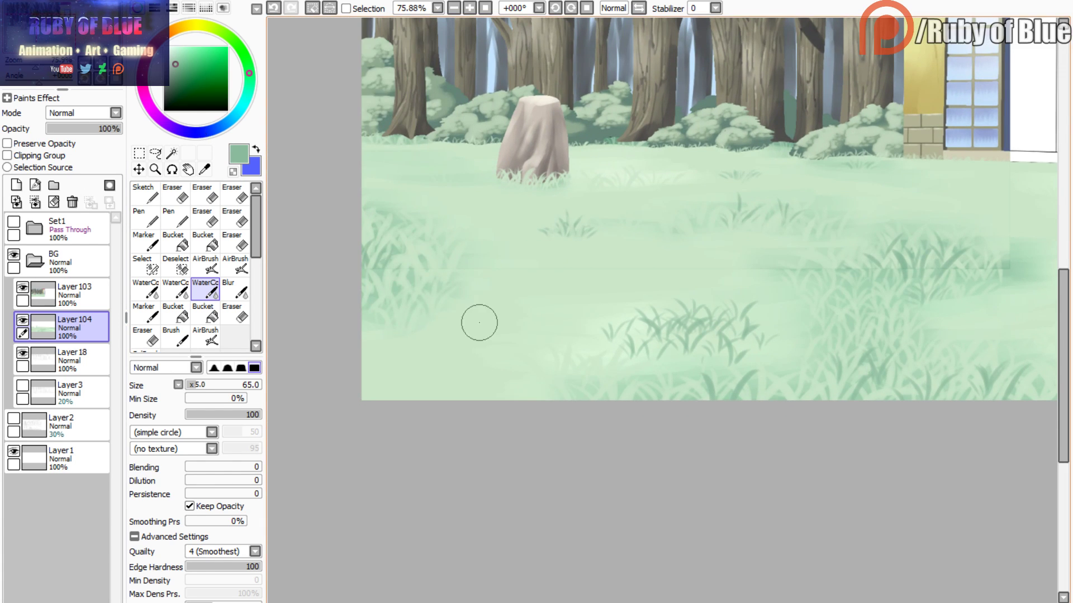
{"action": "mouse_move", "coordinate": [448, 354]}
{"action": "left_mouse_down"}
{"action": "mouse_move", "coordinate": [430, 333]}
{"action": "mouse_move", "coordinate": [447, 356]}
{"action": "mouse_move", "coordinate": [435, 355]}
{"action": "mouse_move", "coordinate": [430, 341]}
{"action": "mouse_move", "coordinate": [457, 333]}
{"action": "mouse_move", "coordinate": [461, 343]}
{"action": "mouse_move", "coordinate": [449, 354]}
{"action": "mouse_move", "coordinate": [429, 327]}
{"action": "mouse_move", "coordinate": [444, 342]}
{"action": "left_mouse_up"}
- Paint two small dark grass tufts on the open lawn in front of the unpainted house wall
{"action": "left_click_drag", "start_coordinate": [950, 256], "coordinate": [466, 194]}
{"action": "mouse_move", "coordinate": [668, 194]}
{"action": "left_mouse_down"}
{"action": "mouse_move", "coordinate": [504, 278]}
{"action": "mouse_move", "coordinate": [531, 278]}
{"action": "mouse_move", "coordinate": [513, 292]}
{"action": "mouse_move", "coordinate": [525, 292]}
{"action": "left_mouse_up"}
{"action": "left_click_drag", "start_coordinate": [504, 208], "coordinate": [497, 219]}
{"action": "left_click_drag", "start_coordinate": [487, 207], "coordinate": [486, 218]}
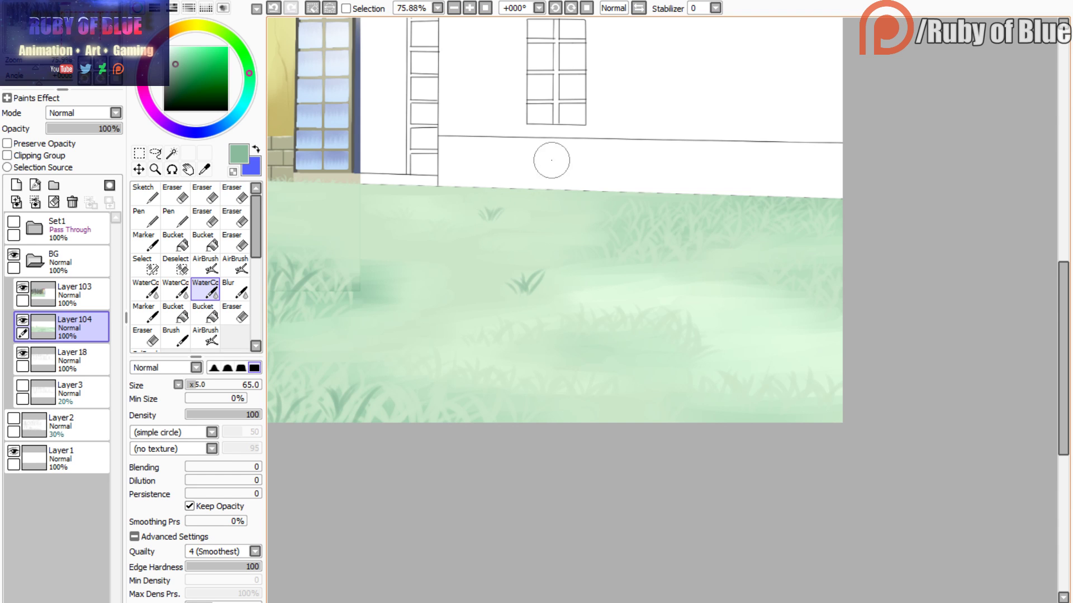
- Paint dark grass tufts at the lawn's right end and lower right edge, and sample light lawn green to soften them
{"action": "mouse_move", "coordinate": [790, 246]}
{"action": "left_mouse_down"}
{"action": "mouse_move", "coordinate": [786, 234]}
{"action": "mouse_move", "coordinate": [780, 254]}
{"action": "mouse_move", "coordinate": [765, 245]}
{"action": "left_mouse_up"}
{"action": "mouse_move", "coordinate": [819, 296]}
{"action": "left_mouse_down"}
{"action": "mouse_move", "coordinate": [831, 281]}
{"action": "mouse_move", "coordinate": [808, 287]}
{"action": "mouse_move", "coordinate": [837, 275]}
{"action": "left_mouse_up"}
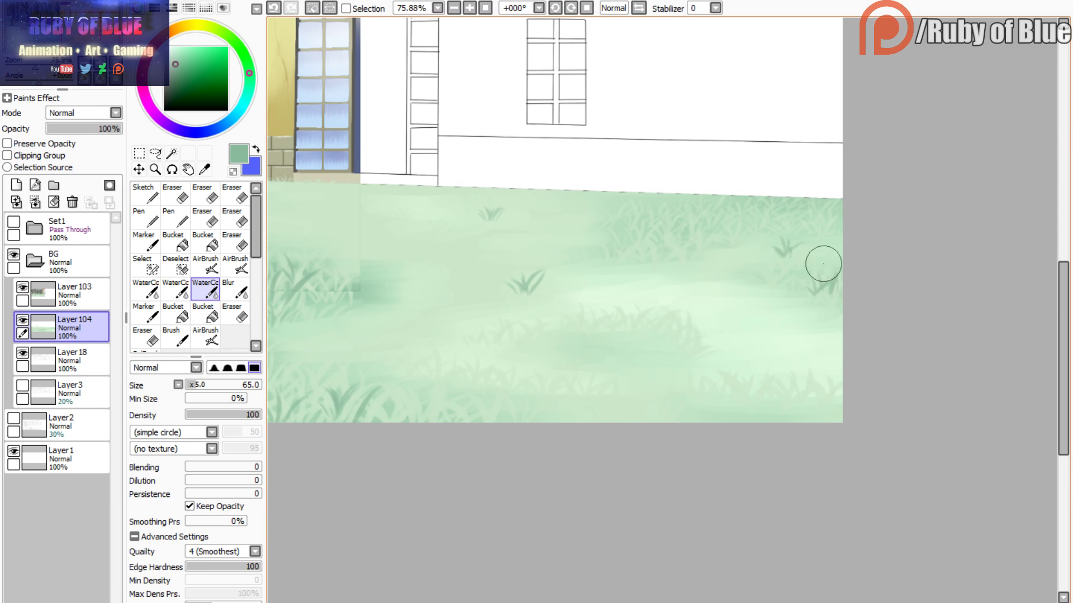
{"action": "left_click_drag", "start_coordinate": [791, 426], "coordinate": [779, 383]}
{"action": "mouse_move", "coordinate": [783, 424]}
{"action": "left_mouse_down"}
{"action": "mouse_move", "coordinate": [812, 407]}
{"action": "mouse_move", "coordinate": [800, 428]}
{"action": "left_mouse_up"}
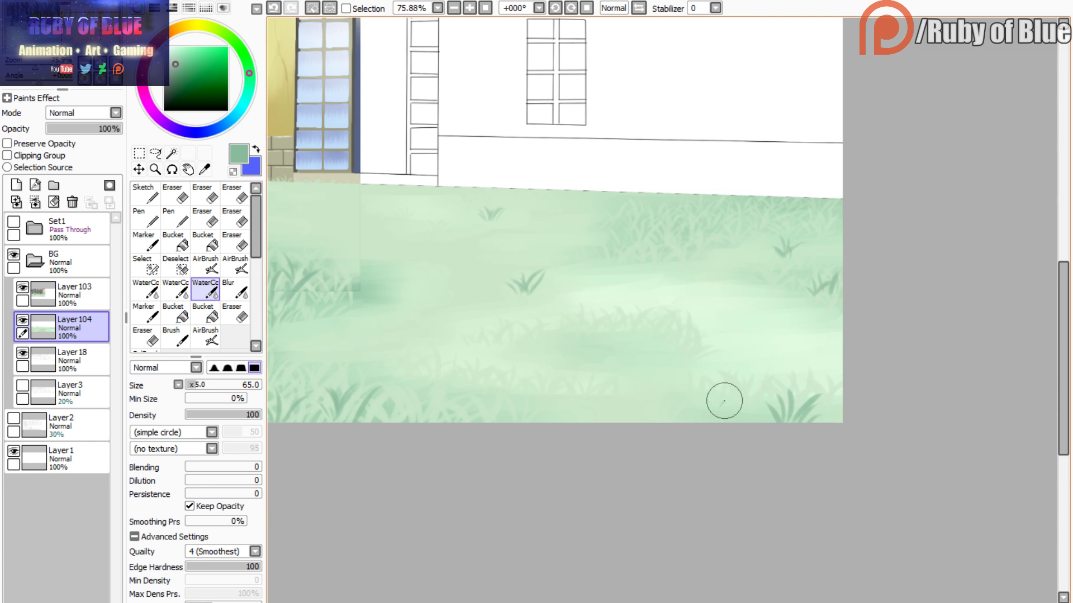
{"action": "mouse_move", "coordinate": [727, 387]}
{"action": "left_mouse_down"}
{"action": "mouse_move", "coordinate": [721, 409]}
{"action": "mouse_move", "coordinate": [703, 384]}
{"action": "left_mouse_up"}
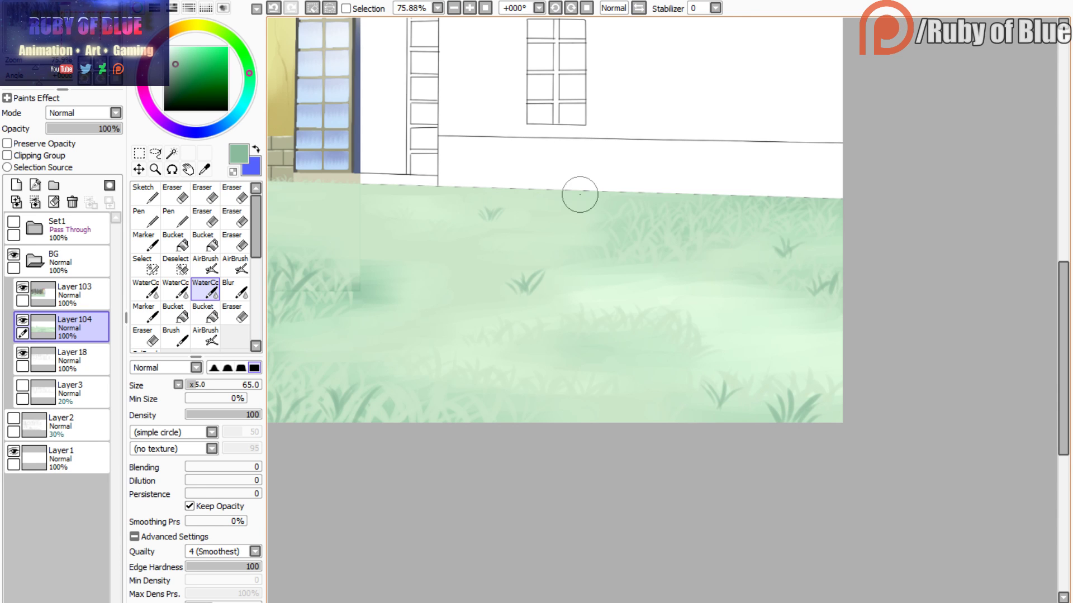
{"action": "left_click", "coordinate": [469, 231], "text": "alt"}
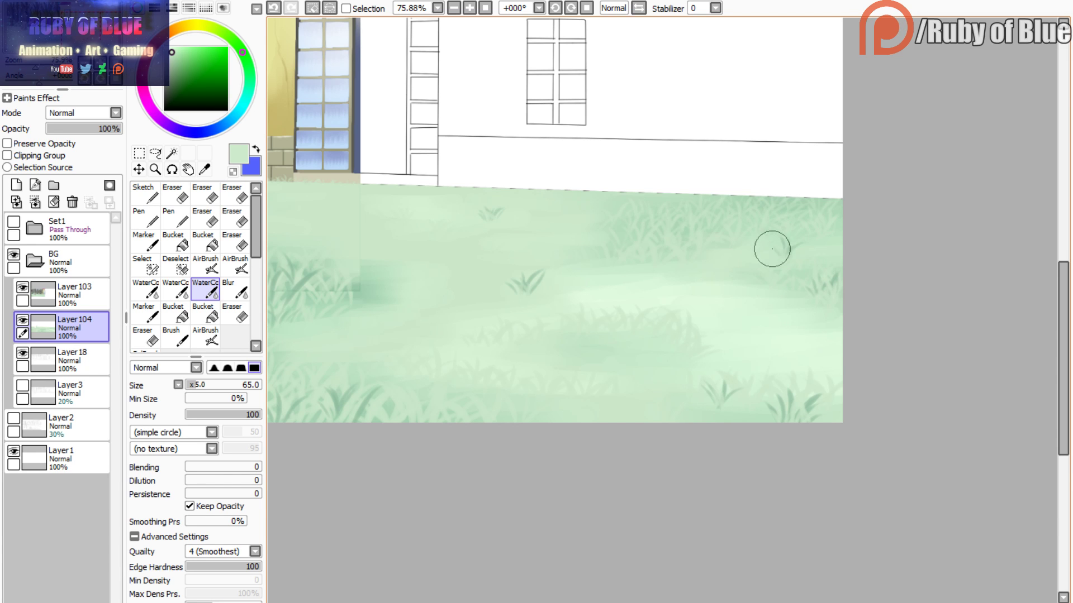
- Soften the bases of the dark grass tufts at both ends of the lawn with light green, undoing the last stroke
{"action": "left_click", "coordinate": [42, 38]}
{"action": "left_click_drag", "start_coordinate": [761, 274], "coordinate": [780, 267]}
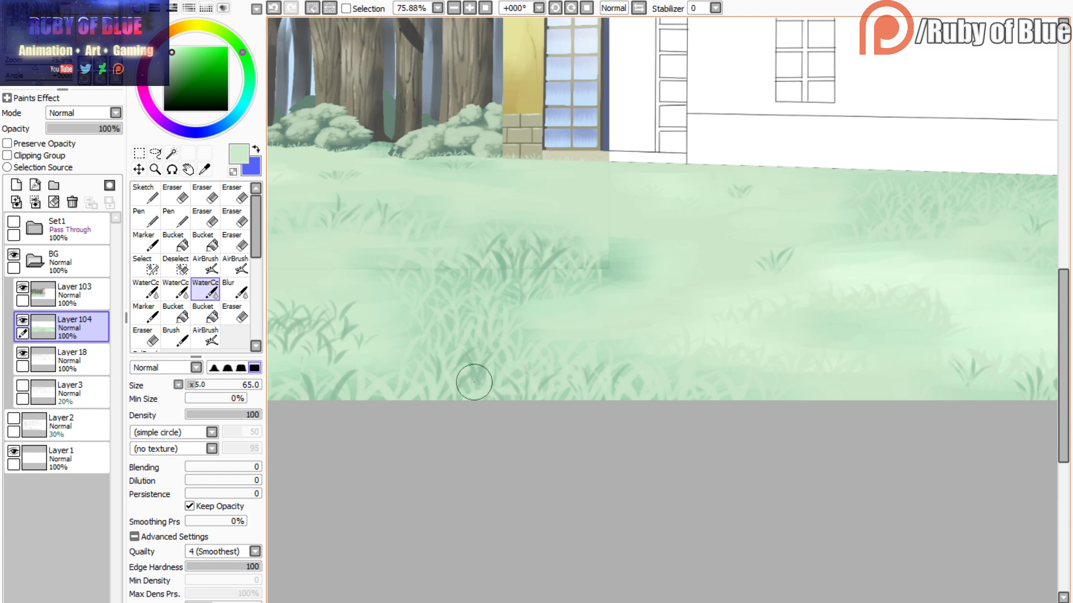
{"action": "left_click_drag", "start_coordinate": [314, 337], "coordinate": [496, 352]}
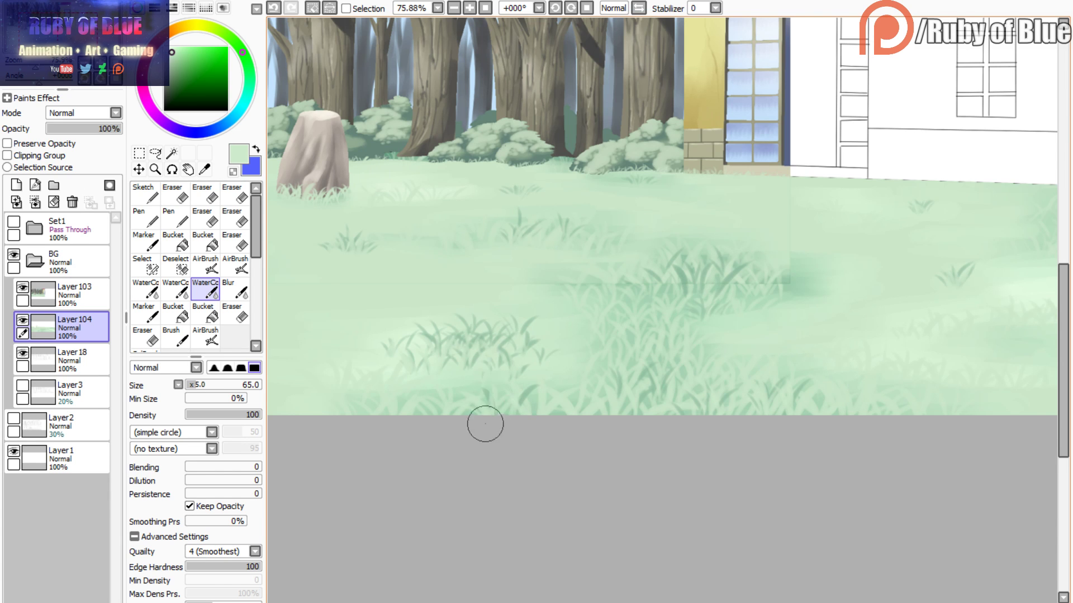
{"action": "left_click_drag", "start_coordinate": [64, 39], "coordinate": [24, 36]}
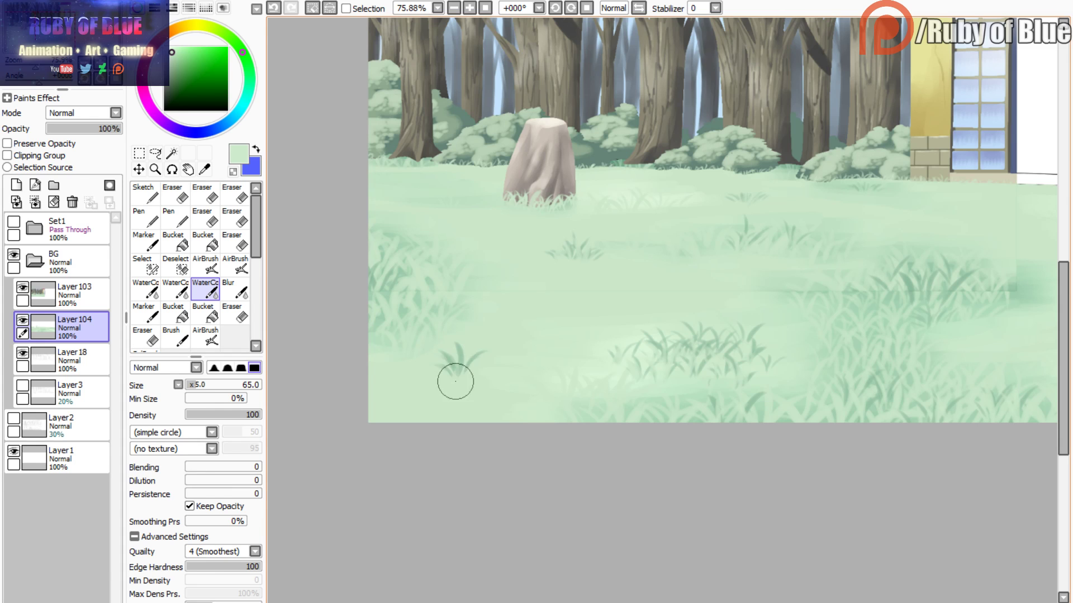
{"action": "left_click_drag", "start_coordinate": [458, 374], "coordinate": [459, 354]}
{"action": "key", "text": "ctrl+z"}
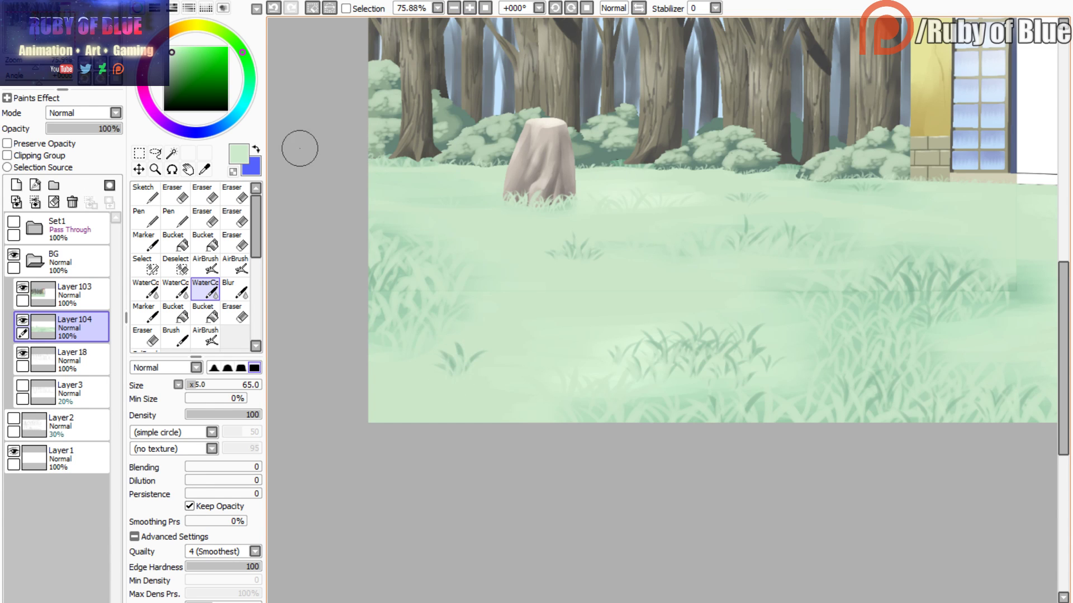
- Soften the small tuft in front of the unpainted wall and paint a faint tuft above the lawn's lower right corner
{"action": "left_click_drag", "start_coordinate": [35, 43], "coordinate": [91, 40]}
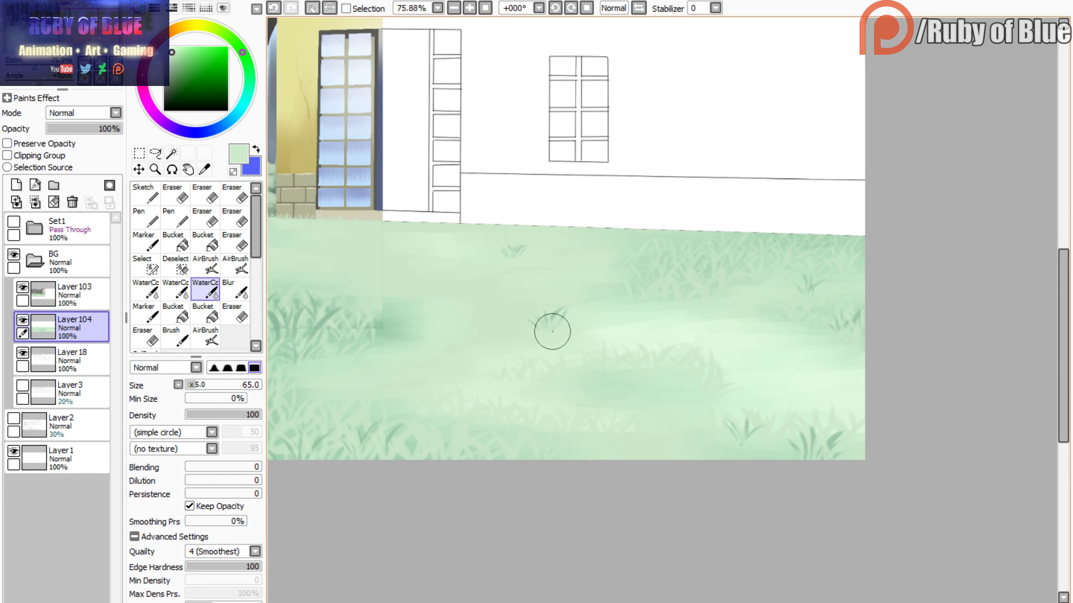
{"action": "left_click_drag", "start_coordinate": [535, 328], "coordinate": [566, 307]}
{"action": "left_click_drag", "start_coordinate": [798, 384], "coordinate": [819, 365]}
{"action": "left_click_drag", "start_coordinate": [797, 382], "coordinate": [799, 359]}
{"action": "mouse_move", "coordinate": [63, 38]}
{"action": "left_mouse_down"}
{"action": "mouse_move", "coordinate": [24, 39]}
{"action": "mouse_move", "coordinate": [45, 41]}
{"action": "left_mouse_up"}
- Sample the darker grass green and shade the two lower-left lawn tufts with the AirBrush at size 75
{"action": "left_click", "coordinate": [546, 435], "text": "alt"}
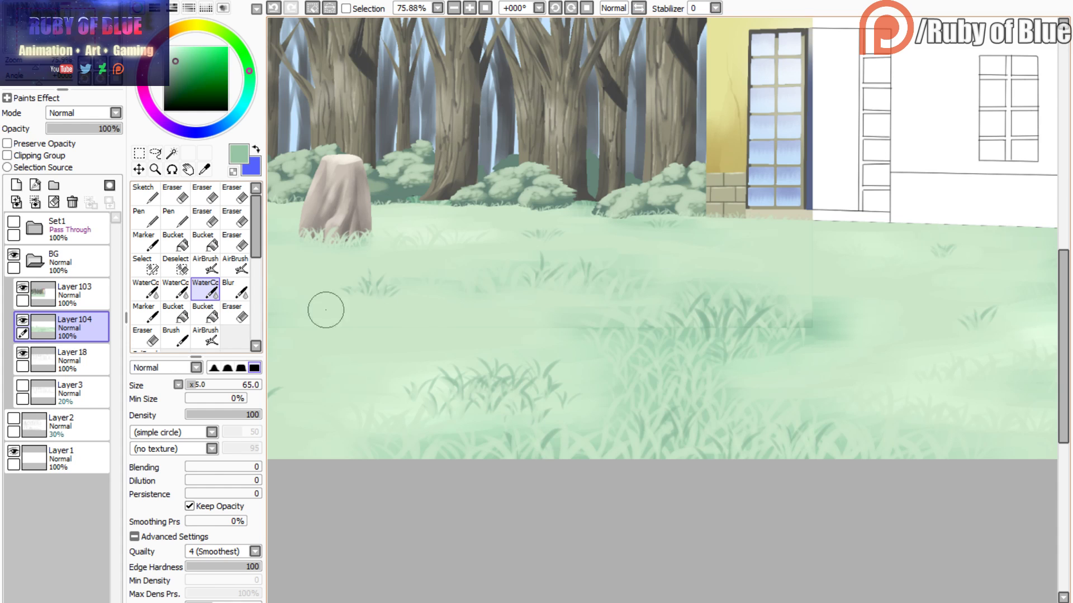
{"action": "left_click", "coordinate": [205, 336]}
{"action": "left_click_drag", "start_coordinate": [201, 386], "coordinate": [197, 387]}
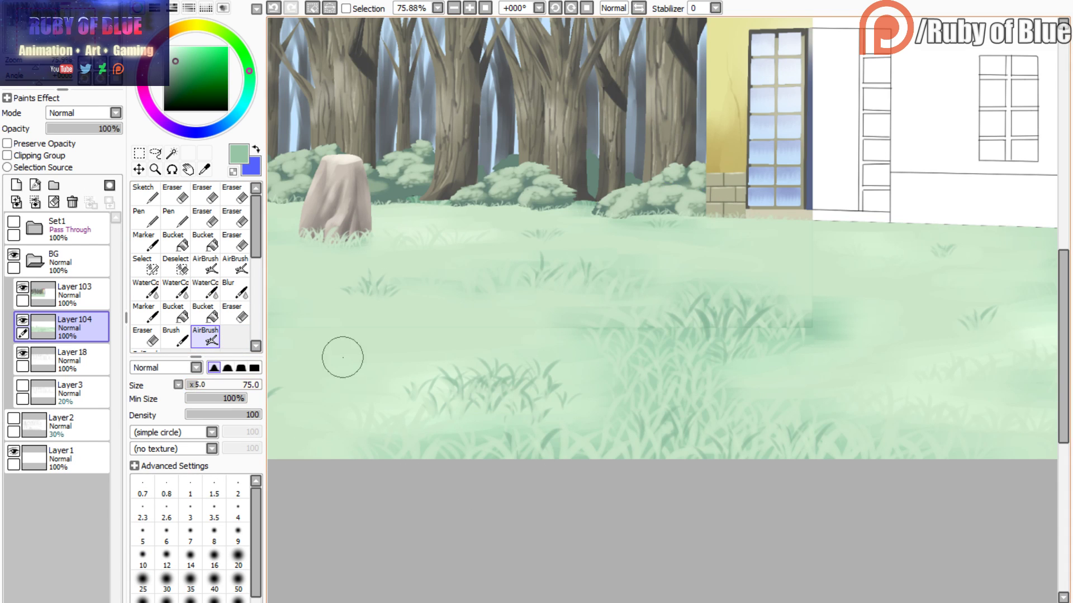
{"action": "left_click_drag", "start_coordinate": [528, 391], "coordinate": [477, 396]}
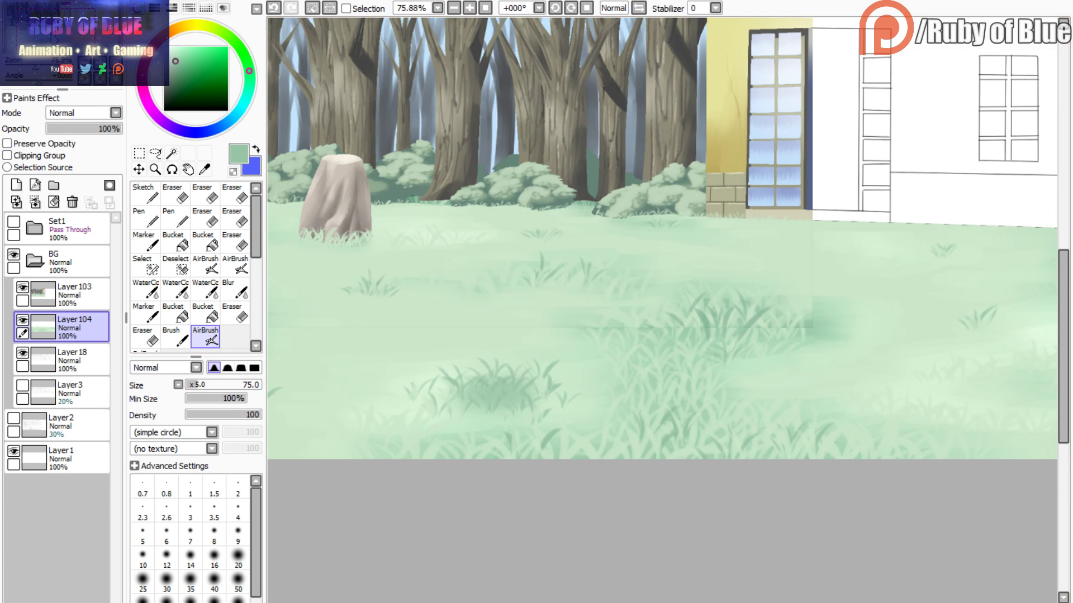
{"action": "left_click_drag", "start_coordinate": [64, 30], "coordinate": [32, 29]}
{"action": "left_click_drag", "start_coordinate": [416, 401], "coordinate": [402, 397]}
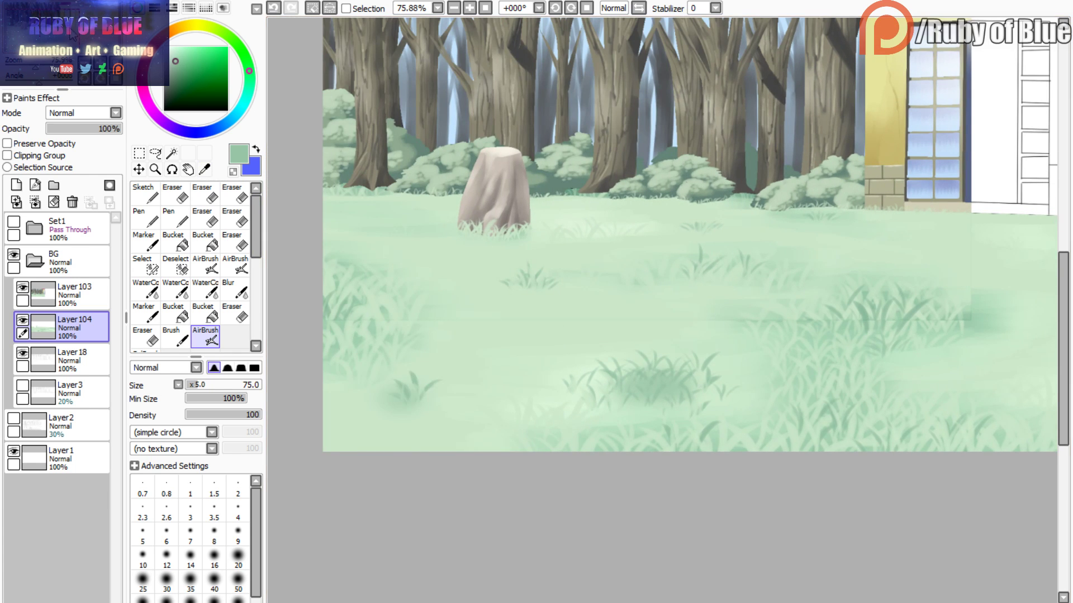
- Airbrush dark green shading around the grass in front of the unpainted wall, and sample light lawn green to soften it
{"action": "left_click_drag", "start_coordinate": [70, 30], "coordinate": [151, 35]}
{"action": "left_click_drag", "start_coordinate": [510, 235], "coordinate": [491, 237]}
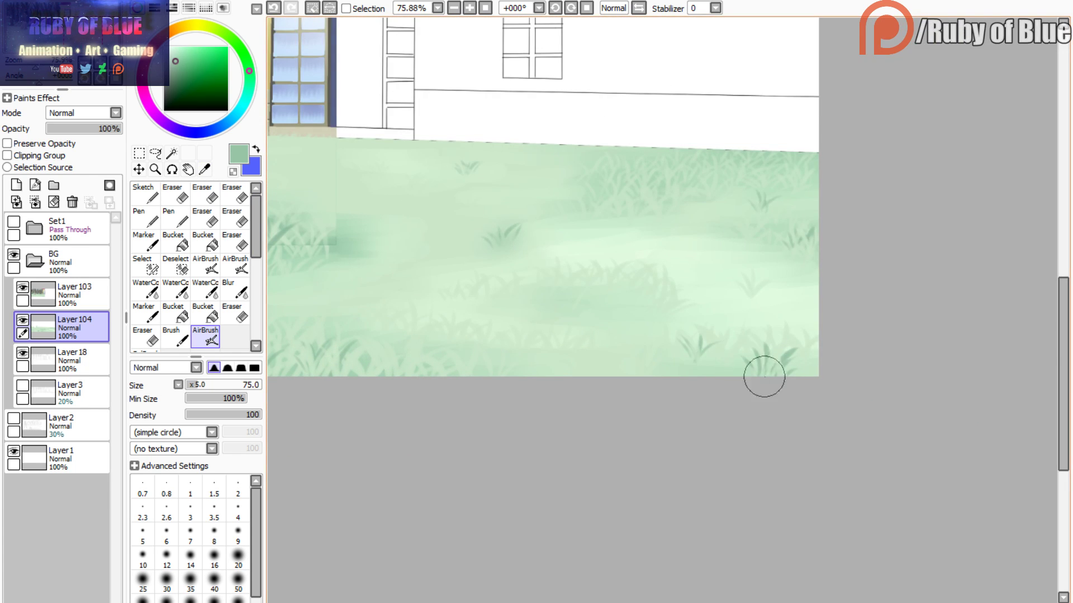
{"action": "left_click_drag", "start_coordinate": [58, 39], "coordinate": [62, 34]}
{"action": "left_click_drag", "start_coordinate": [609, 246], "coordinate": [621, 252]}
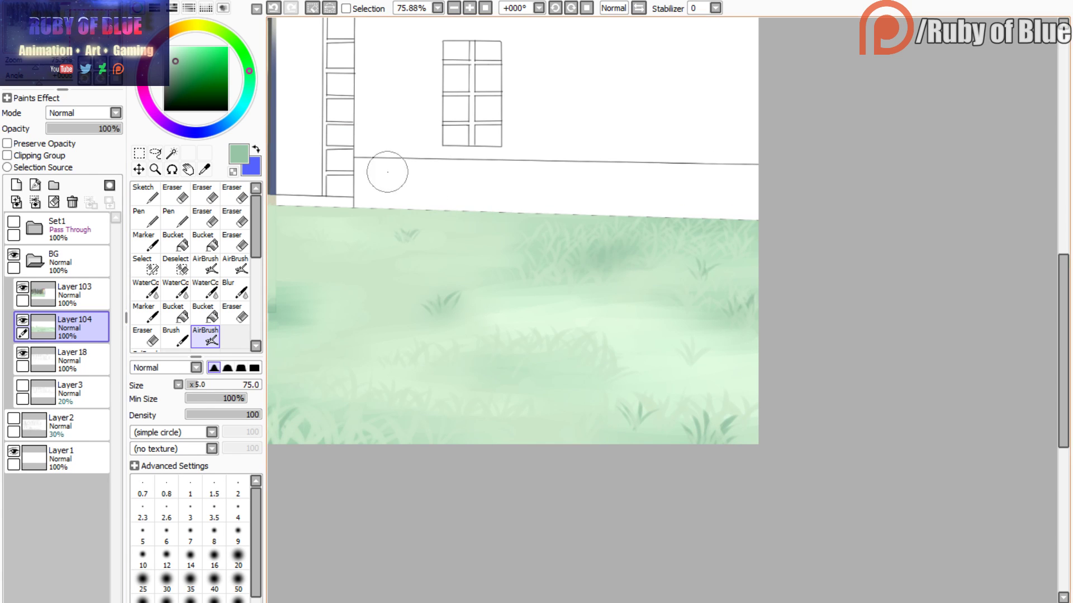
{"action": "left_click", "coordinate": [525, 215], "text": "alt"}
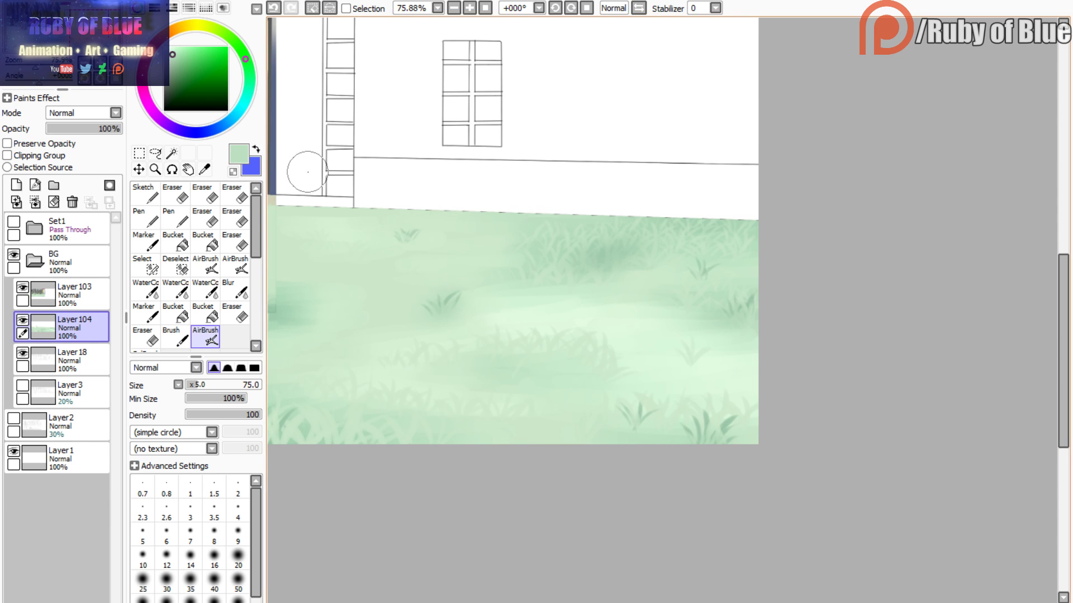
{"action": "key", "text": "c"}
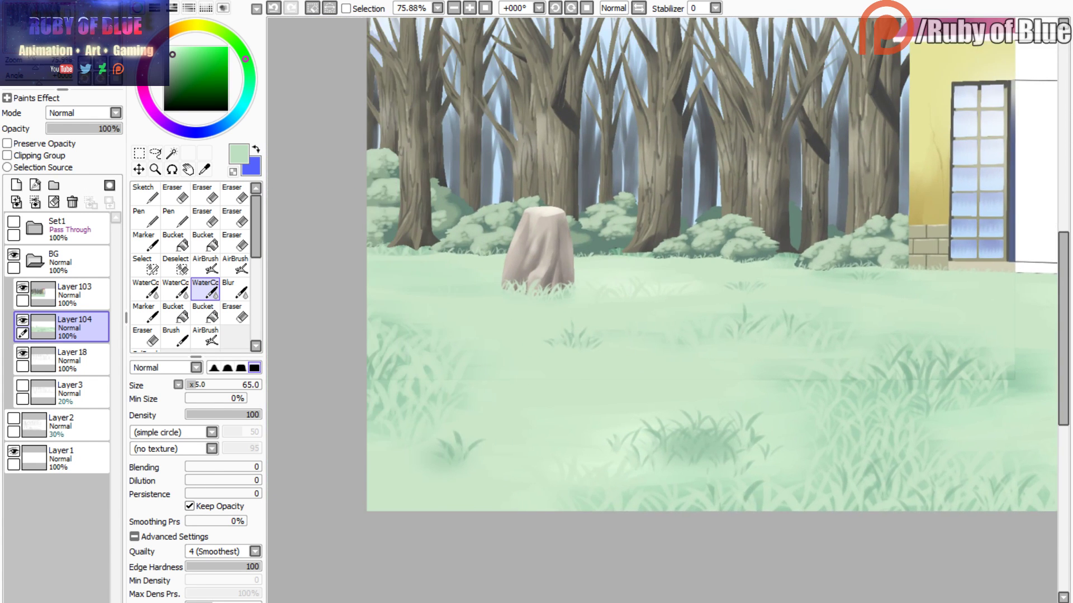
- Sample the pale yellow of the painted house wall, hide Layer103 and select the wall area in the line art
{"action": "left_click_drag", "start_coordinate": [838, 313], "coordinate": [363, 343]}
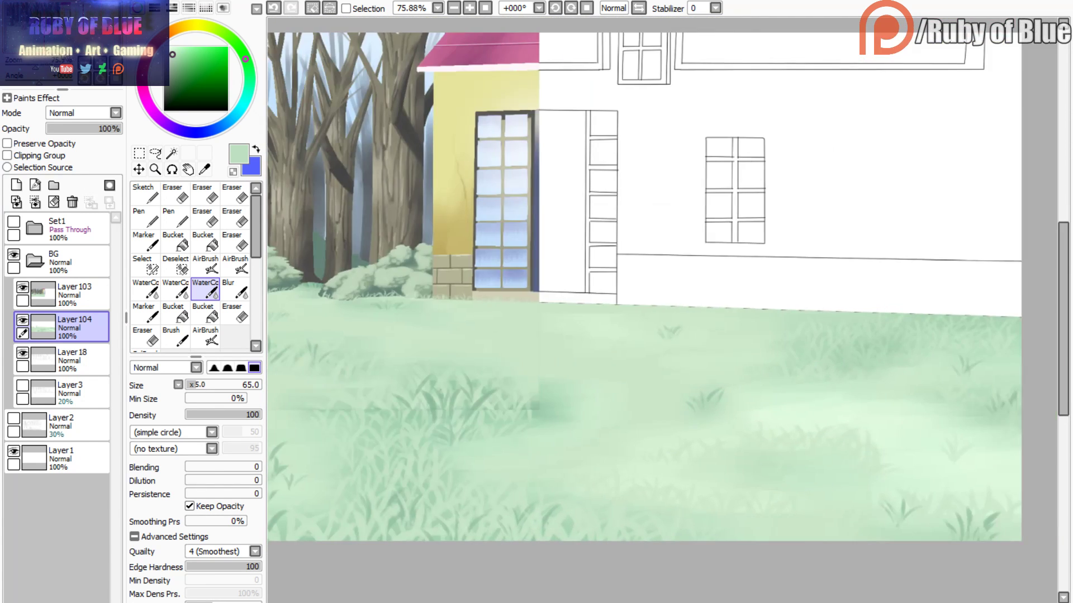
{"action": "left_click_drag", "start_coordinate": [77, 38], "coordinate": [78, 36]}
{"action": "left_click_drag", "start_coordinate": [36, 67], "coordinate": [37, 68]}
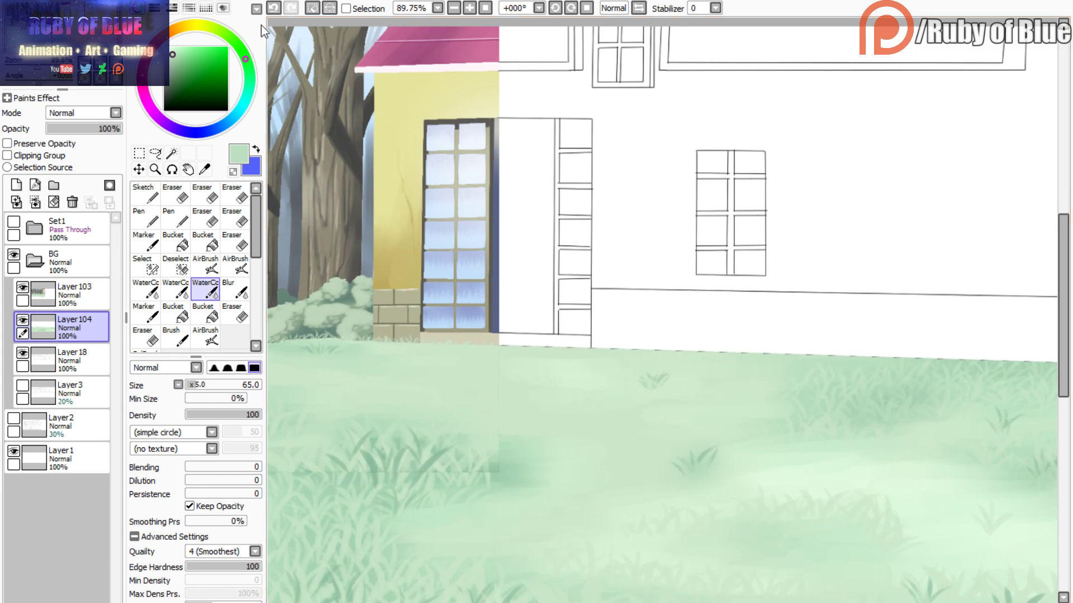
{"action": "left_click_drag", "start_coordinate": [99, 21], "coordinate": [103, 13]}
{"action": "right_click", "coordinate": [343, 177]}
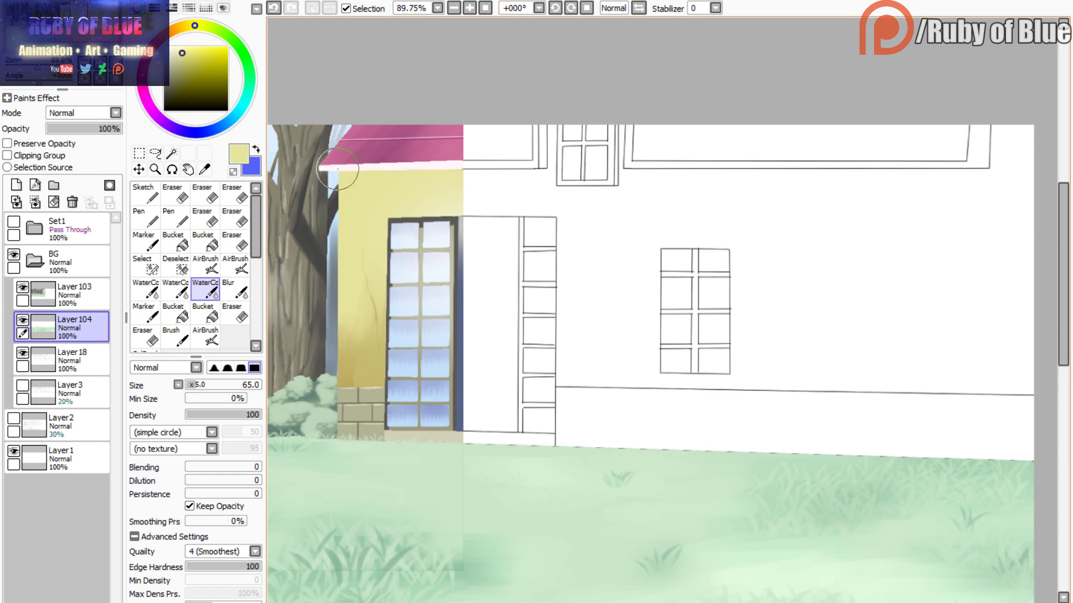
{"action": "left_click", "coordinate": [22, 320]}
{"action": "left_click", "coordinate": [21, 321]}
{"action": "left_click", "coordinate": [21, 288]}
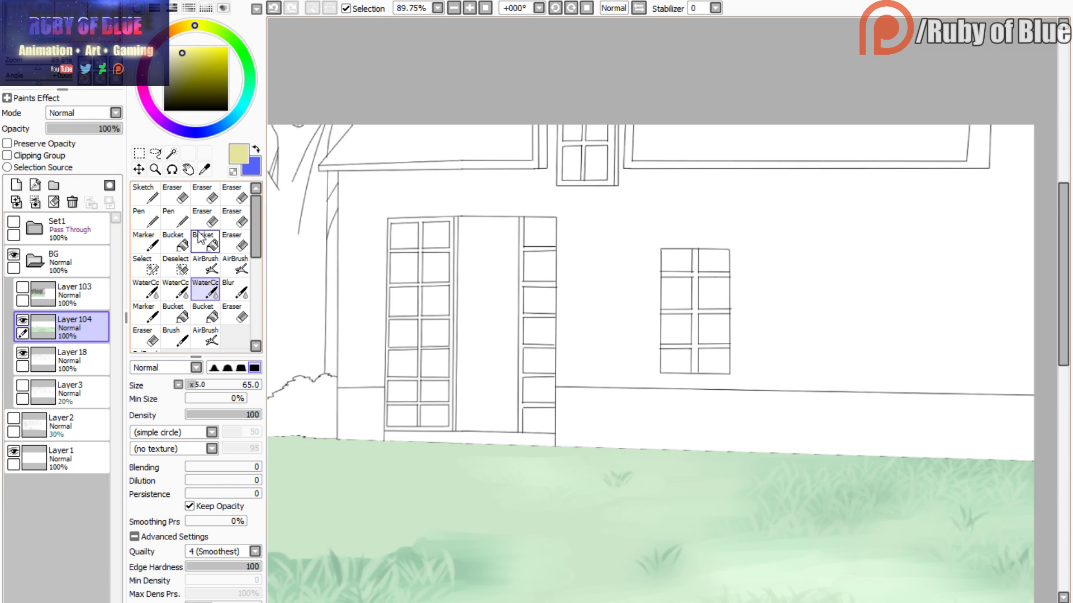
{"action": "key", "text": "w"}
{"action": "left_click", "coordinate": [592, 218]}
- Show and activate Layer103, fill the selected wall with yellow using the Marker at size 465, and turn off the selection display
{"action": "left_click", "coordinate": [19, 287]}
{"action": "left_click", "coordinate": [40, 292]}
{"action": "left_click", "coordinate": [144, 241]}
{"action": "mouse_move", "coordinate": [347, 234]}
{"action": "left_mouse_down"}
{"action": "mouse_move", "coordinate": [371, 132]}
{"action": "mouse_move", "coordinate": [455, 119]}
{"action": "mouse_move", "coordinate": [958, 371]}
{"action": "mouse_move", "coordinate": [814, 462]}
{"action": "left_mouse_up"}
{"action": "left_click", "coordinate": [346, 8]}
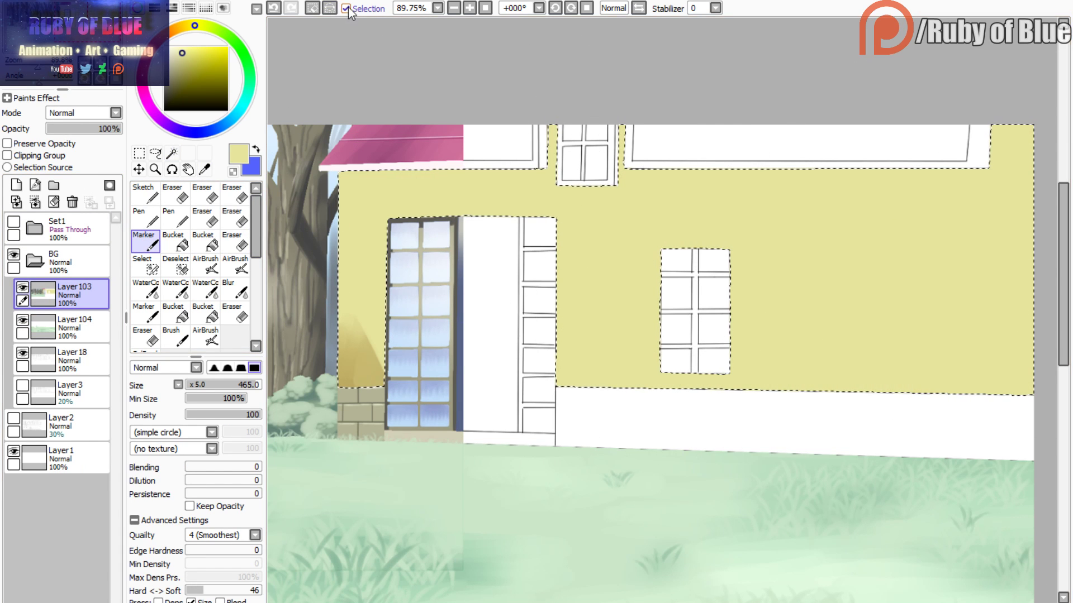
- Airbrush a soft white highlight on the right part of the yellow wall at size 440
{"action": "left_click", "coordinate": [205, 337]}
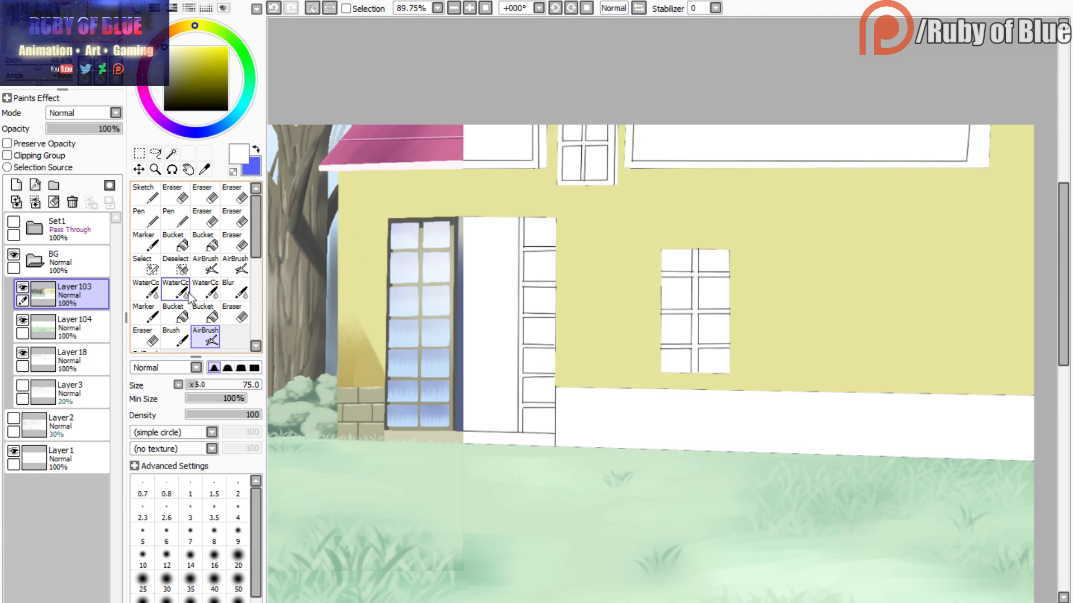
{"action": "left_click_drag", "start_coordinate": [210, 385], "coordinate": [283, 380]}
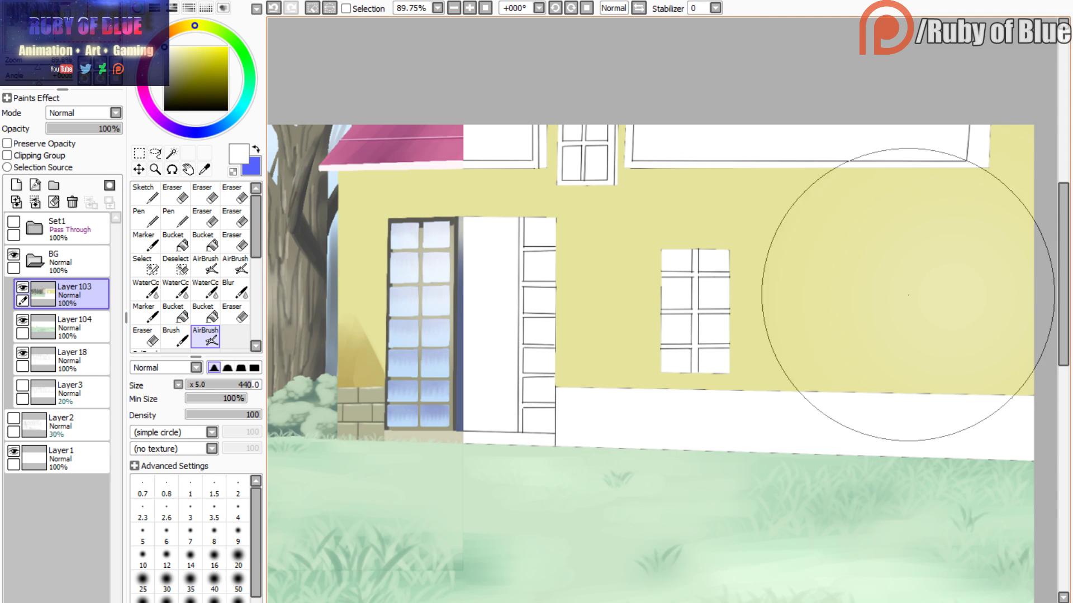
{"action": "left_click_drag", "start_coordinate": [909, 295], "coordinate": [1006, 312]}
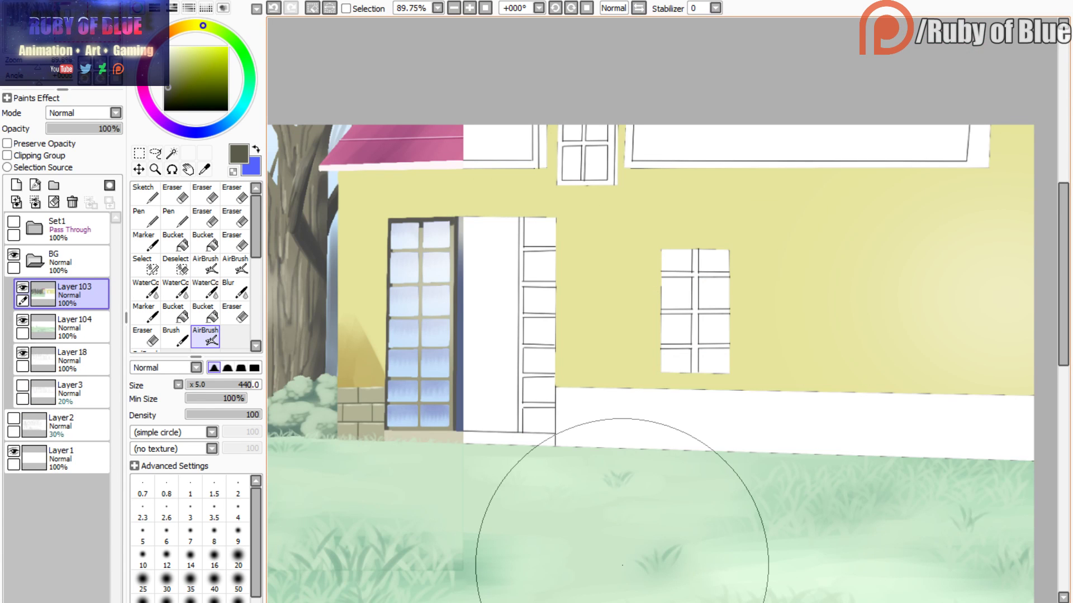
- Sample the tan wall shadow beside the glass door and paint blended vertical streaks along the yellow wall's lower edge with the watercolor brush
{"action": "left_click", "coordinate": [42, 42]}
{"action": "left_click_drag", "start_coordinate": [38, 68], "coordinate": [39, 68]}
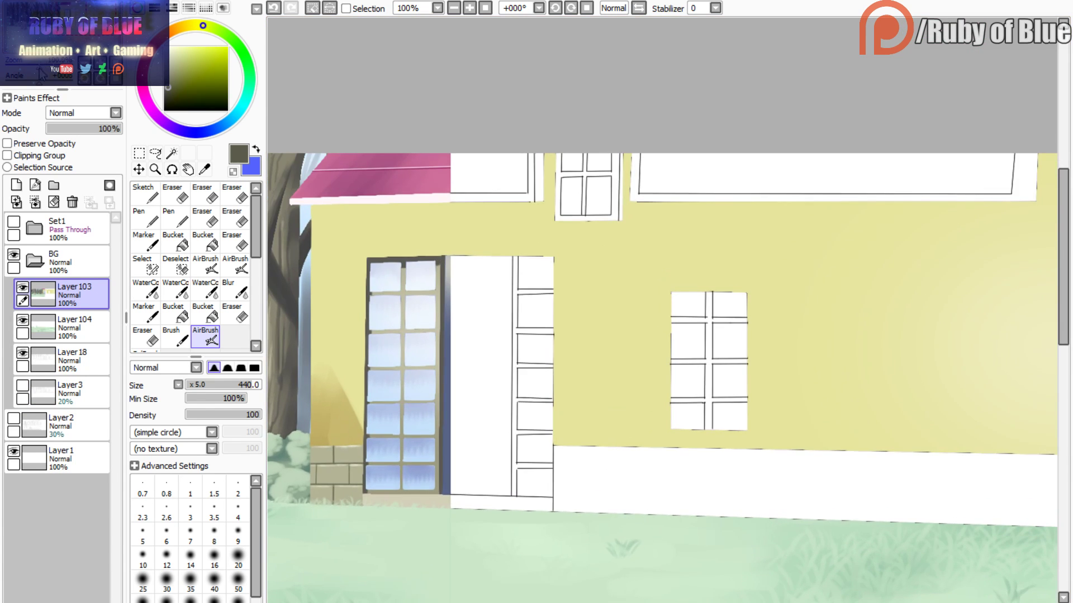
{"action": "left_click", "coordinate": [42, 43]}
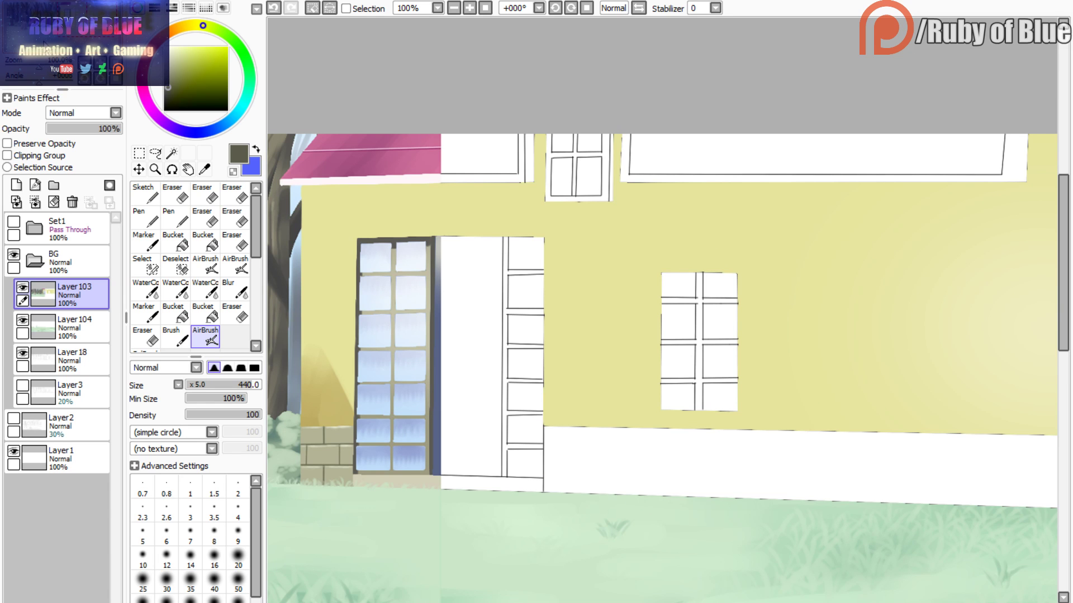
{"action": "left_click_drag", "start_coordinate": [44, 41], "coordinate": [42, 43]}
{"action": "right_click", "coordinate": [362, 376]}
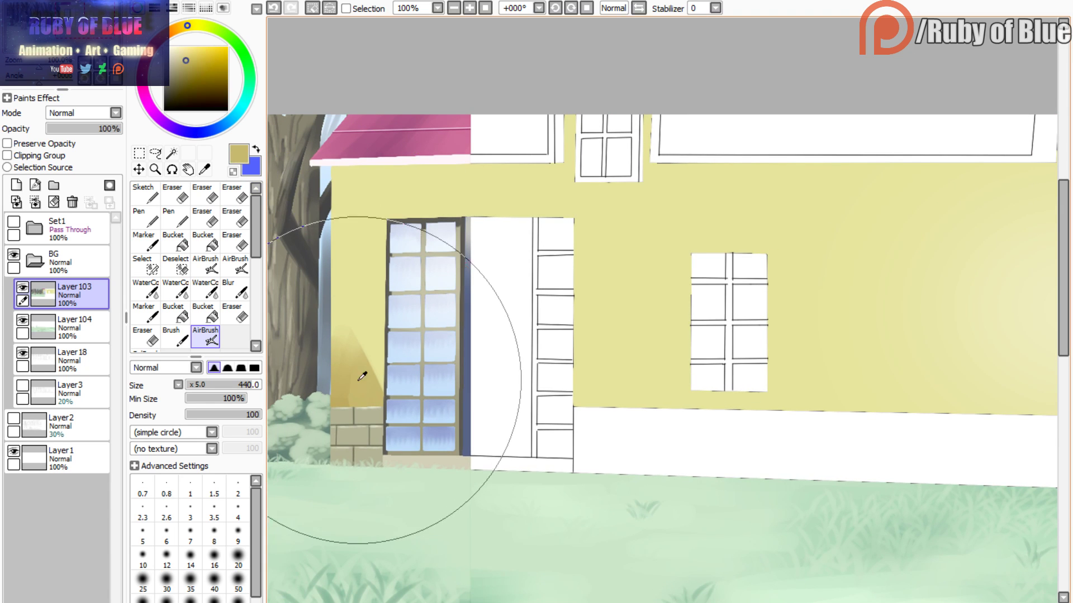
{"action": "key", "text": "c"}
{"action": "mouse_move", "coordinate": [379, 335]}
{"action": "left_mouse_down"}
{"action": "mouse_move", "coordinate": [373, 311]}
{"action": "mouse_move", "coordinate": [357, 304]}
{"action": "mouse_move", "coordinate": [377, 266]}
{"action": "left_mouse_up"}
{"action": "mouse_move", "coordinate": [589, 324]}
{"action": "left_mouse_down"}
{"action": "mouse_move", "coordinate": [575, 274]}
{"action": "mouse_move", "coordinate": [615, 429]}
{"action": "mouse_move", "coordinate": [631, 387]}
{"action": "mouse_move", "coordinate": [650, 442]}
{"action": "mouse_move", "coordinate": [659, 427]}
{"action": "mouse_move", "coordinate": [645, 411]}
{"action": "mouse_move", "coordinate": [601, 416]}
{"action": "mouse_move", "coordinate": [593, 394]}
{"action": "mouse_move", "coordinate": [593, 336]}
{"action": "mouse_move", "coordinate": [598, 366]}
{"action": "mouse_move", "coordinate": [605, 348]}
{"action": "mouse_move", "coordinate": [596, 278]}
{"action": "mouse_move", "coordinate": [580, 279]}
{"action": "mouse_move", "coordinate": [589, 260]}
{"action": "mouse_move", "coordinate": [663, 407]}
{"action": "mouse_move", "coordinate": [632, 371]}
{"action": "mouse_move", "coordinate": [618, 290]}
{"action": "left_mouse_up"}
{"action": "left_click_drag", "start_coordinate": [733, 292], "coordinate": [335, 252]}
{"action": "mouse_move", "coordinate": [409, 312]}
{"action": "left_mouse_down"}
{"action": "mouse_move", "coordinate": [423, 331]}
{"action": "mouse_move", "coordinate": [442, 402]}
{"action": "mouse_move", "coordinate": [473, 401]}
{"action": "mouse_move", "coordinate": [529, 351]}
{"action": "mouse_move", "coordinate": [553, 284]}
{"action": "mouse_move", "coordinate": [552, 366]}
{"action": "mouse_move", "coordinate": [573, 382]}
{"action": "mouse_move", "coordinate": [592, 344]}
{"action": "mouse_move", "coordinate": [616, 385]}
{"action": "mouse_move", "coordinate": [658, 344]}
{"action": "mouse_move", "coordinate": [707, 376]}
{"action": "mouse_move", "coordinate": [688, 332]}
{"action": "mouse_move", "coordinate": [646, 287]}
{"action": "mouse_move", "coordinate": [640, 309]}
{"action": "mouse_move", "coordinate": [664, 338]}
{"action": "mouse_move", "coordinate": [615, 373]}
{"action": "mouse_move", "coordinate": [600, 310]}
{"action": "mouse_move", "coordinate": [560, 283]}
{"action": "mouse_move", "coordinate": [544, 325]}
{"action": "mouse_move", "coordinate": [515, 294]}
{"action": "mouse_move", "coordinate": [500, 308]}
{"action": "mouse_move", "coordinate": [487, 382]}
{"action": "mouse_move", "coordinate": [462, 316]}
{"action": "mouse_move", "coordinate": [438, 315]}
{"action": "mouse_move", "coordinate": [442, 361]}
{"action": "mouse_move", "coordinate": [460, 300]}
{"action": "mouse_move", "coordinate": [455, 370]}
{"action": "mouse_move", "coordinate": [456, 311]}
{"action": "mouse_move", "coordinate": [435, 272]}
{"action": "mouse_move", "coordinate": [443, 312]}
{"action": "mouse_move", "coordinate": [417, 328]}
{"action": "mouse_move", "coordinate": [386, 271]}
{"action": "mouse_move", "coordinate": [373, 366]}
{"action": "mouse_move", "coordinate": [390, 327]}
{"action": "mouse_move", "coordinate": [375, 396]}
{"action": "mouse_move", "coordinate": [349, 335]}
{"action": "mouse_move", "coordinate": [333, 380]}
{"action": "mouse_move", "coordinate": [300, 401]}
{"action": "mouse_move", "coordinate": [304, 352]}
{"action": "mouse_move", "coordinate": [339, 326]}
{"action": "mouse_move", "coordinate": [391, 360]}
{"action": "mouse_move", "coordinate": [387, 345]}
{"action": "mouse_move", "coordinate": [428, 336]}
{"action": "mouse_move", "coordinate": [489, 349]}
{"action": "mouse_move", "coordinate": [525, 297]}
{"action": "left_mouse_up"}
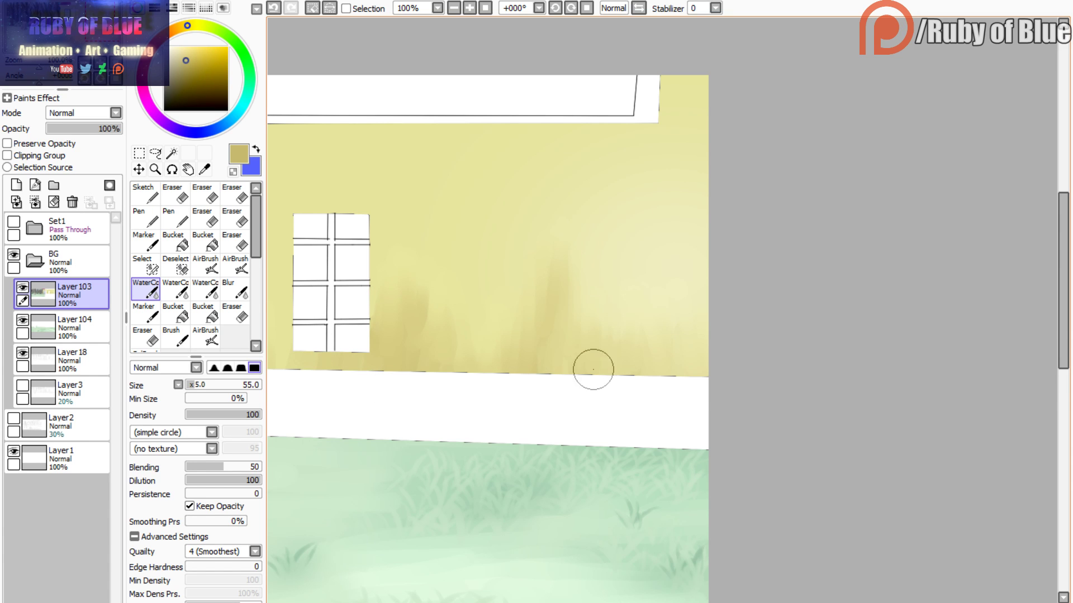
{"action": "left_click", "coordinate": [88, 46]}
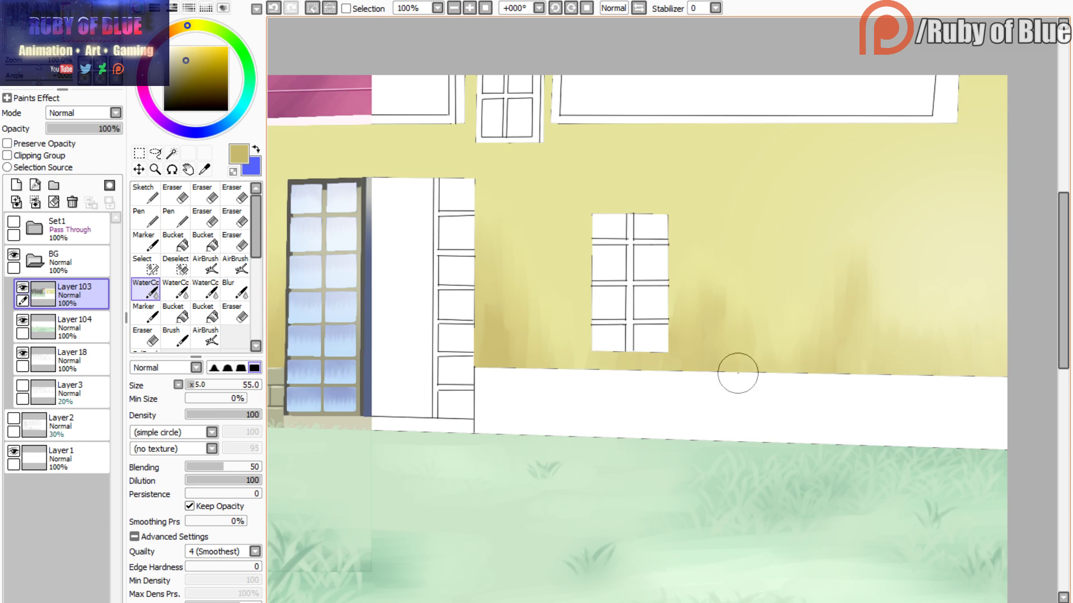
- Sample the dark eave shadow color from the reference house drawing and try a shadow stroke beside the eave's right end
{"action": "mouse_move", "coordinate": [60, 35]}
{"action": "left_mouse_down"}
{"action": "mouse_move", "coordinate": [50, 33]}
{"action": "mouse_move", "coordinate": [66, 32]}
{"action": "left_mouse_up"}
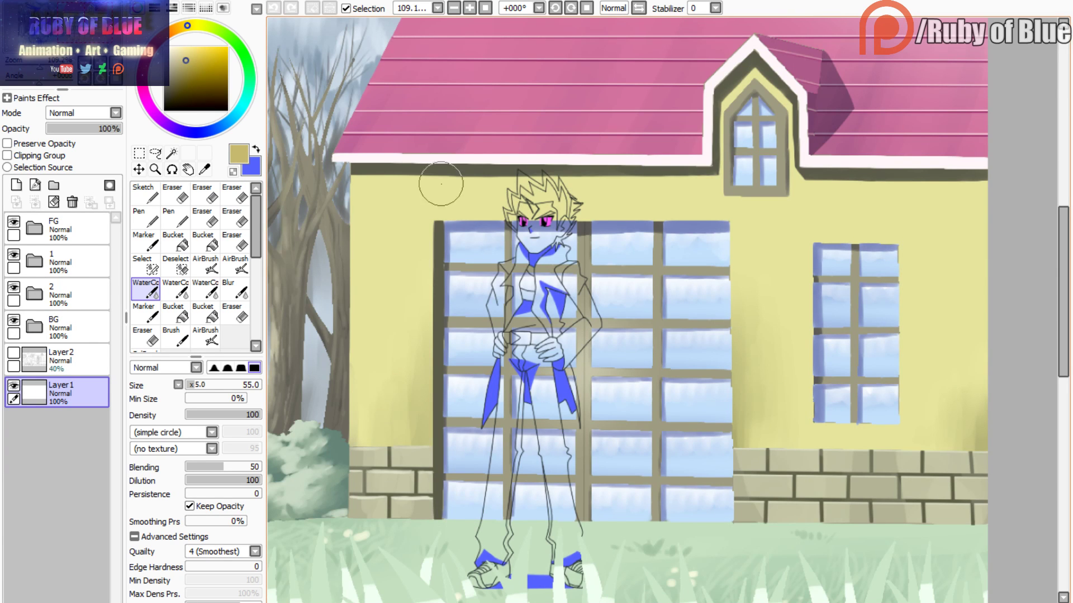
{"action": "left_click", "coordinate": [405, 172], "text": "alt"}
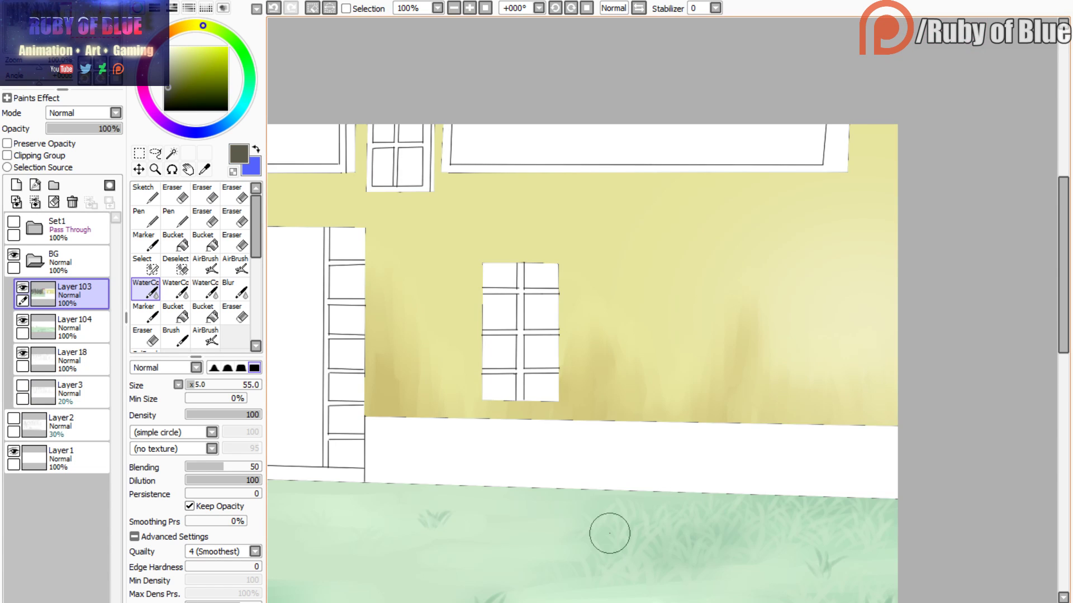
{"action": "left_click_drag", "start_coordinate": [61, 35], "coordinate": [54, 34]}
{"action": "left_click_drag", "start_coordinate": [646, 166], "coordinate": [644, 210]}
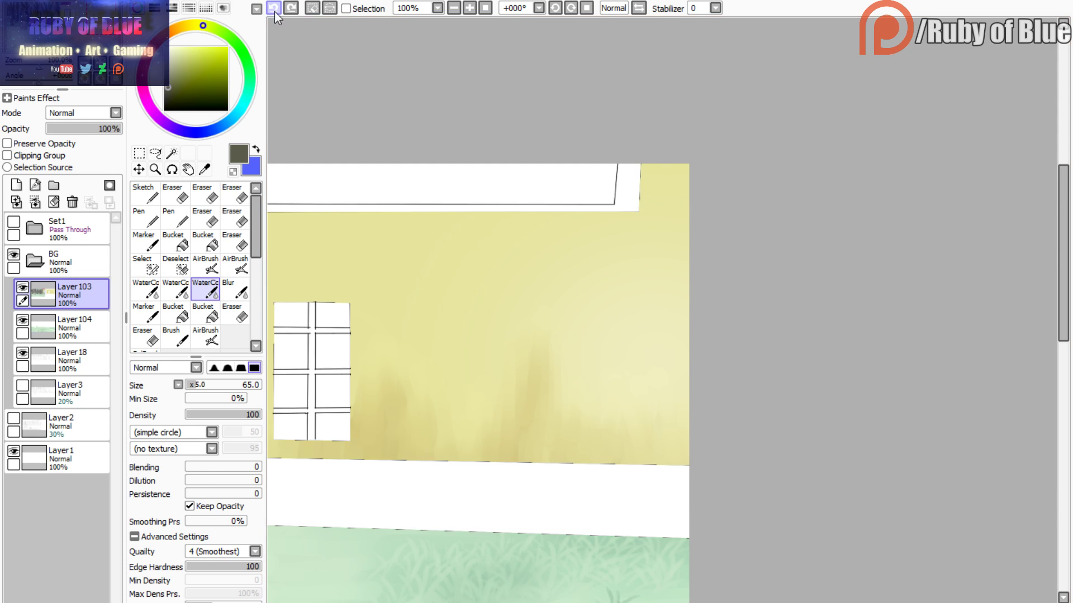
- Add a linework layer and outline the shadow beneath the eave right of the dormer window with the Line tool at size 1.7
{"action": "left_click", "coordinate": [53, 184]}
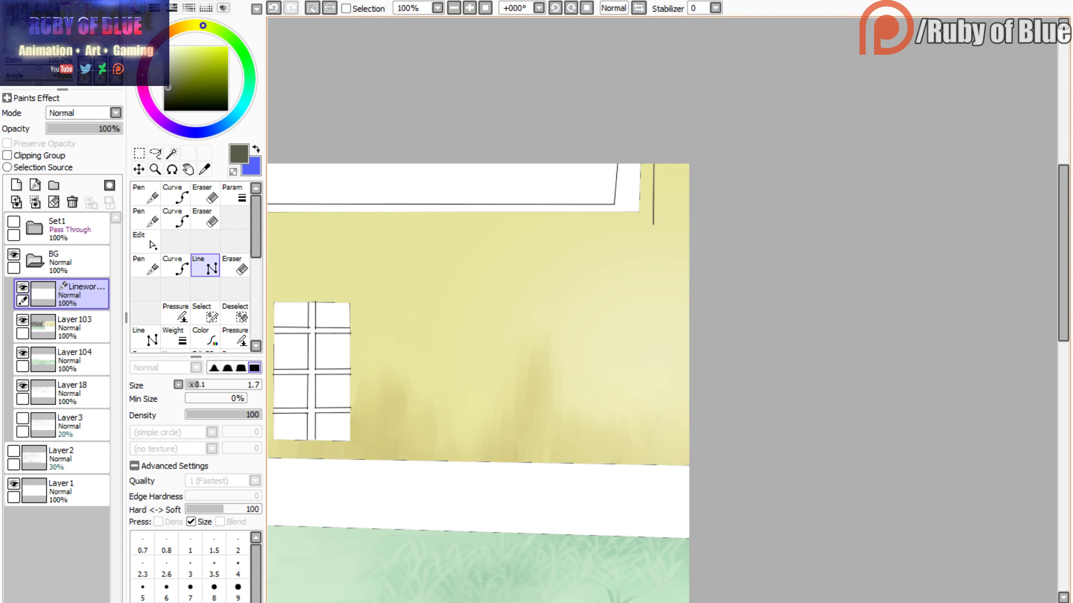
{"action": "double_click", "coordinate": [297, 111]}
{"action": "key", "text": "ctrl+z"}
{"action": "key", "text": "ctrl+z"}
{"action": "left_click", "coordinate": [654, 223]}
{"action": "left_click_drag", "start_coordinate": [392, 279], "coordinate": [680, 229]}
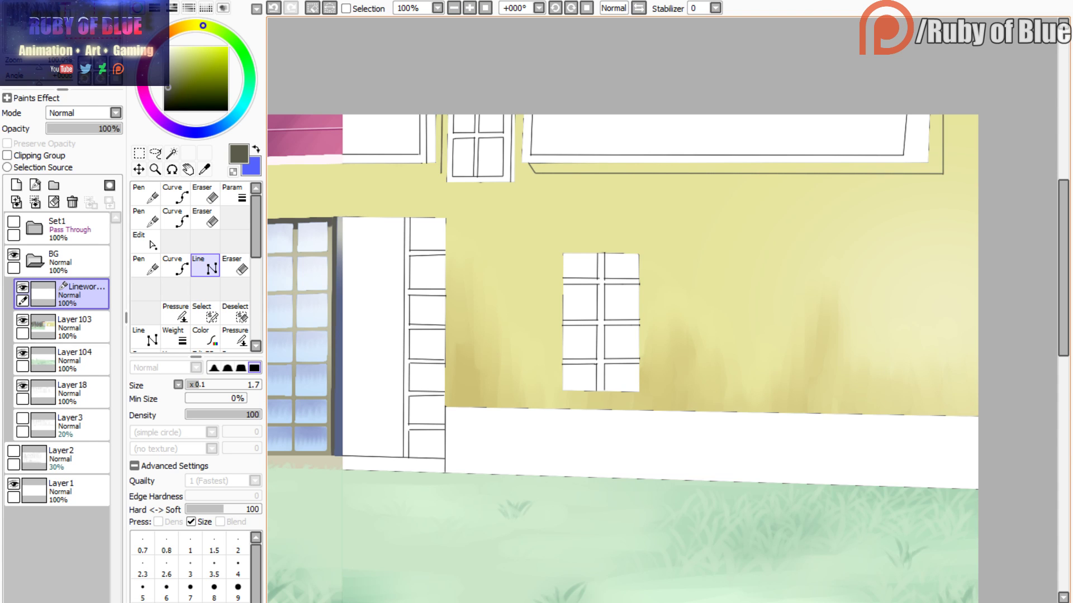
- Outline the shadow strip under the left eave, from beside the dormer window to the house's left corner
{"action": "left_click_drag", "start_coordinate": [79, 38], "coordinate": [67, 37]}
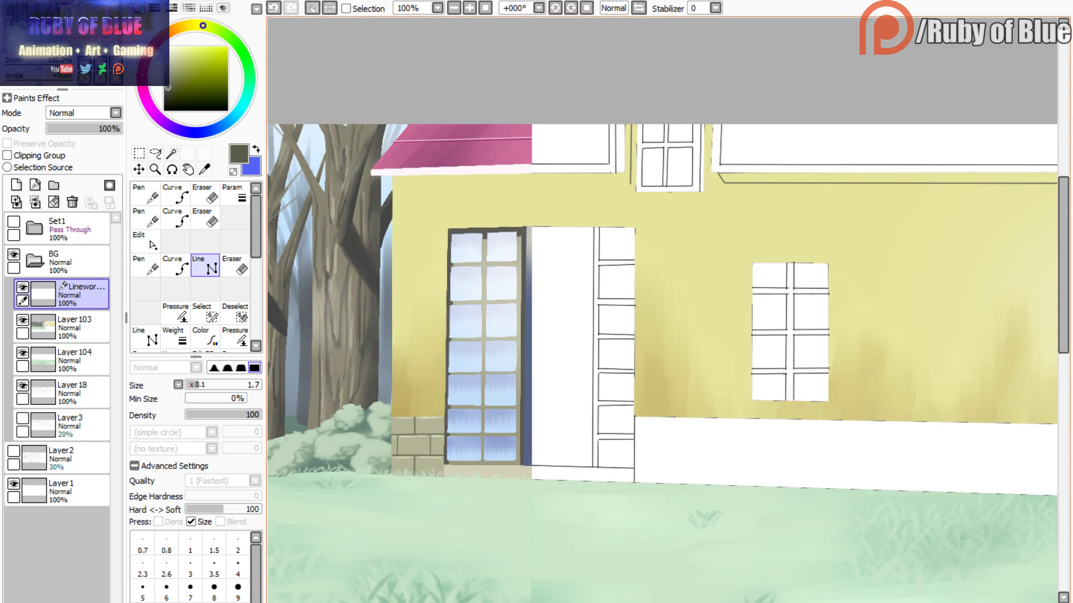
{"action": "left_click", "coordinate": [631, 184]}
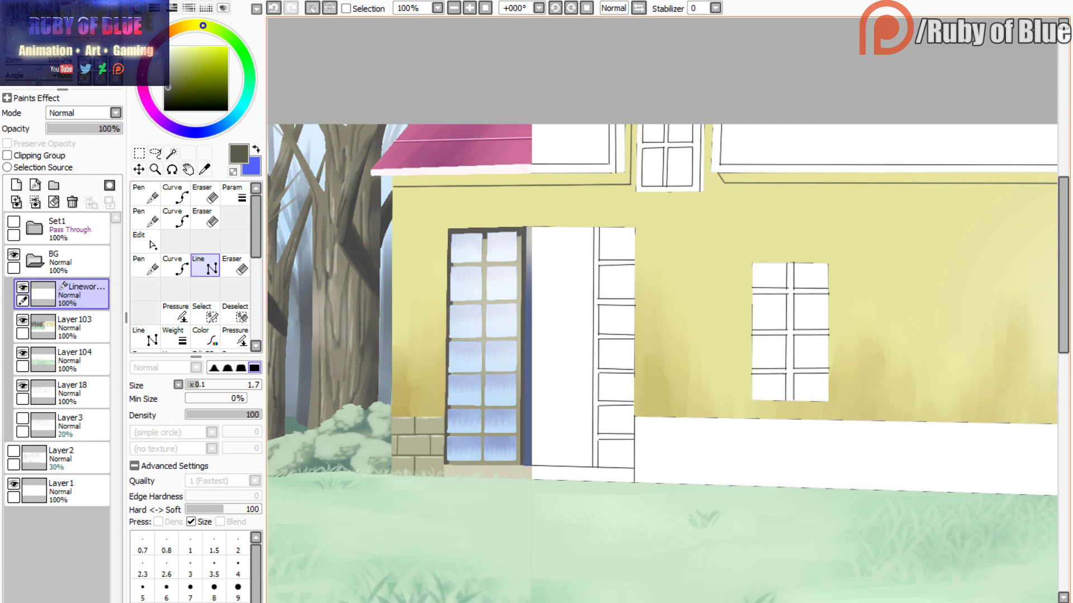
{"action": "double_click", "coordinate": [393, 188]}
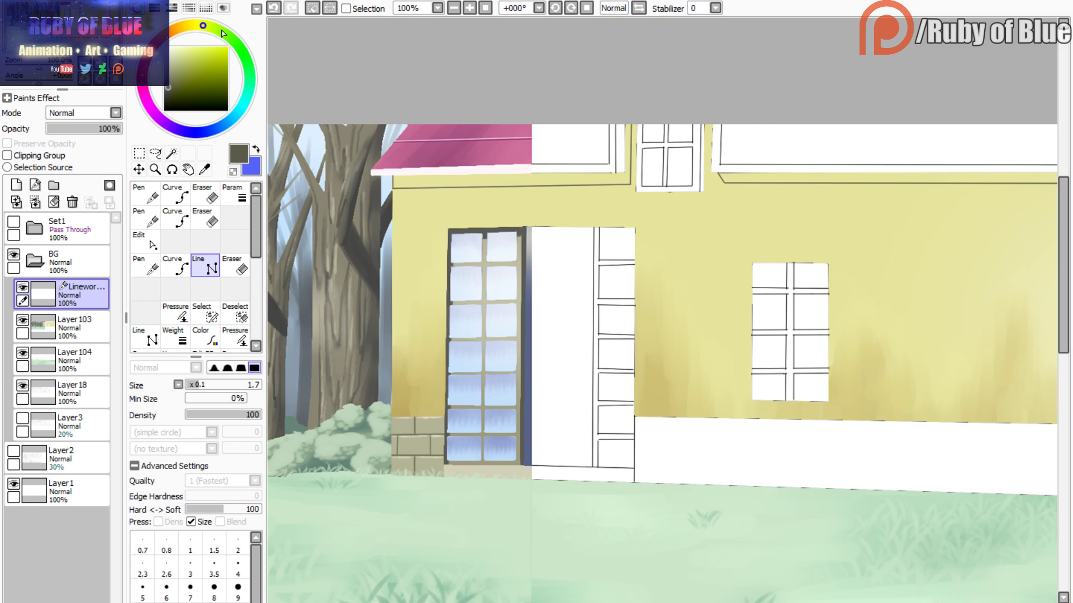
- Convert the linework layer to a normal layer and bucket-fill the left eave's shadow strip with dark olive
{"action": "left_click", "coordinate": [170, 169]}
{"action": "left_click", "coordinate": [175, 313]}
{"action": "left_click", "coordinate": [416, 181]}
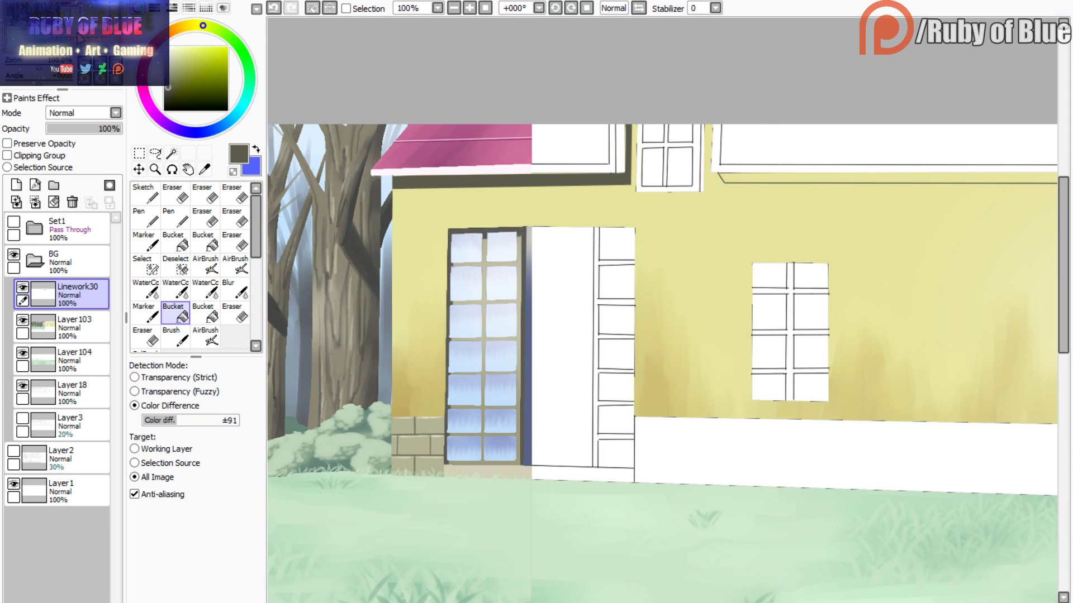
- Bucket-fill the right eave's shadow strip with dark olive and touch up its left corner with the size 32 Marker
{"action": "left_click_drag", "start_coordinate": [78, 35], "coordinate": [119, 35]}
{"action": "left_click", "coordinate": [403, 178]}
{"action": "left_click", "coordinate": [146, 313]}
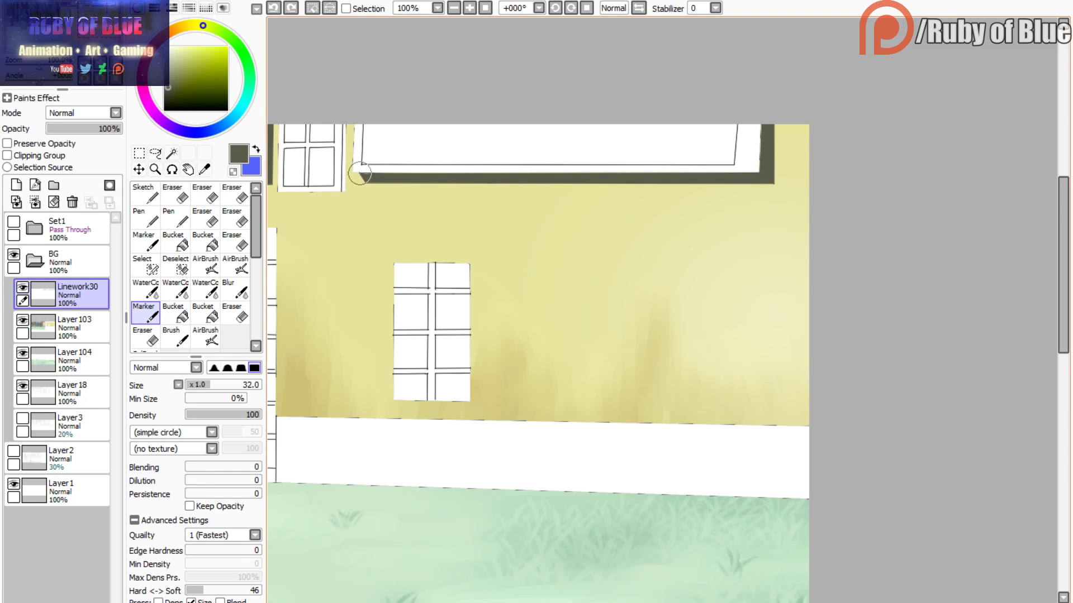
{"action": "left_click", "coordinate": [366, 175]}
{"action": "left_click_drag", "start_coordinate": [81, 36], "coordinate": [177, 50]}
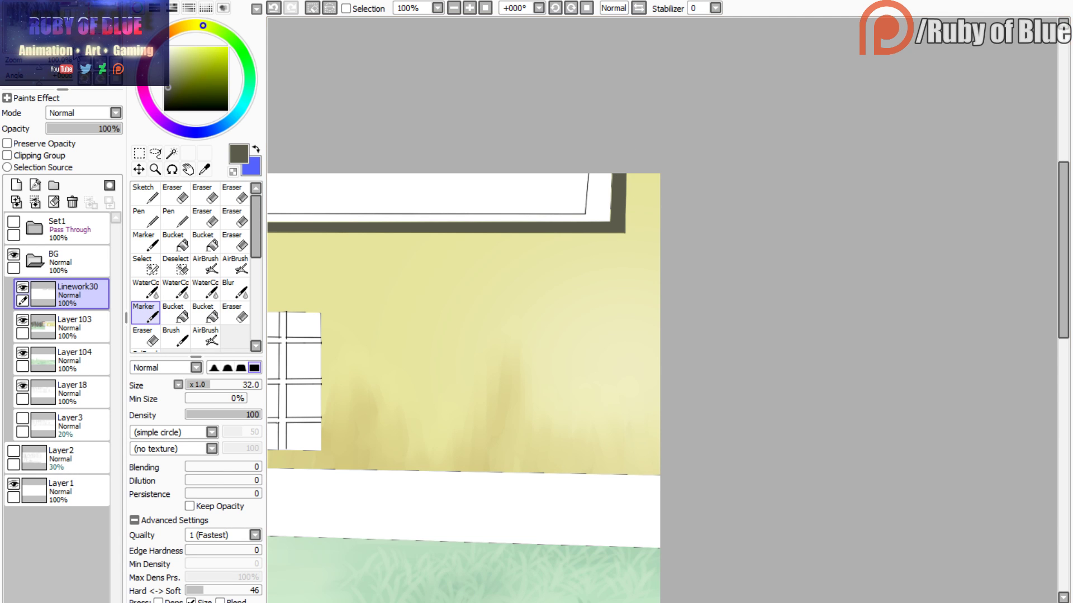
- Hide the Linework30 shadow layer and try selecting the right eave's white trim with the Magic Wand
{"action": "left_click", "coordinate": [22, 287]}
{"action": "left_click", "coordinate": [171, 153]}
{"action": "left_click", "coordinate": [328, 220]}
{"action": "mouse_move", "coordinate": [75, 39]}
{"action": "left_mouse_down"}
{"action": "mouse_move", "coordinate": [36, 39]}
{"action": "mouse_move", "coordinate": [62, 36]}
{"action": "left_mouse_up"}
{"action": "left_click", "coordinate": [312, 8]}
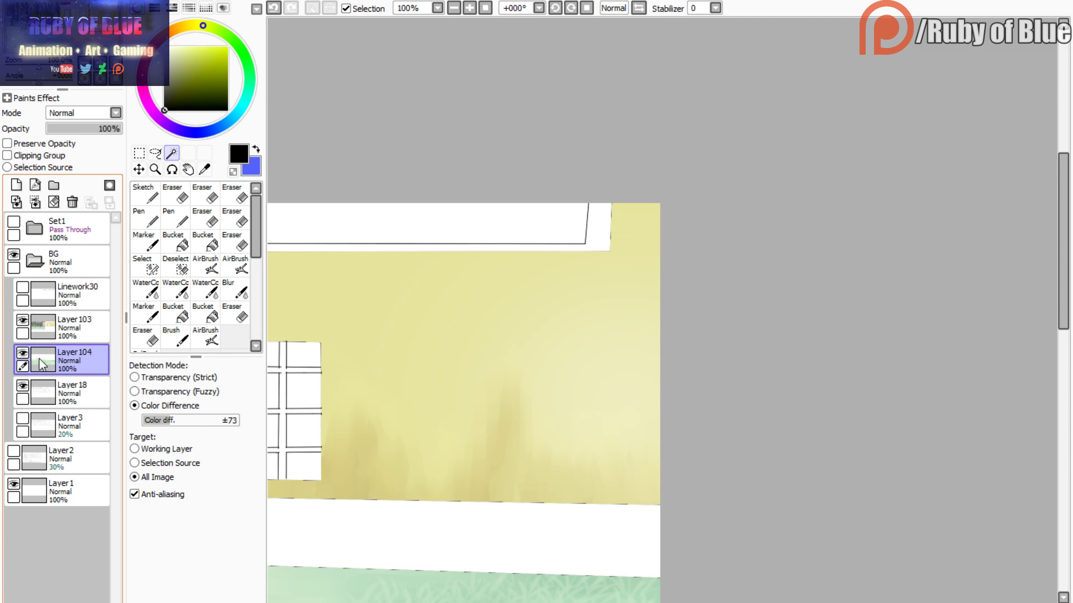
- Draw the missing vertical edge at the eave trim's right end on a new linework layer, merge it into Layer18 and erase the excess line
{"action": "left_click", "coordinate": [67, 392]}
{"action": "left_click", "coordinate": [35, 185]}
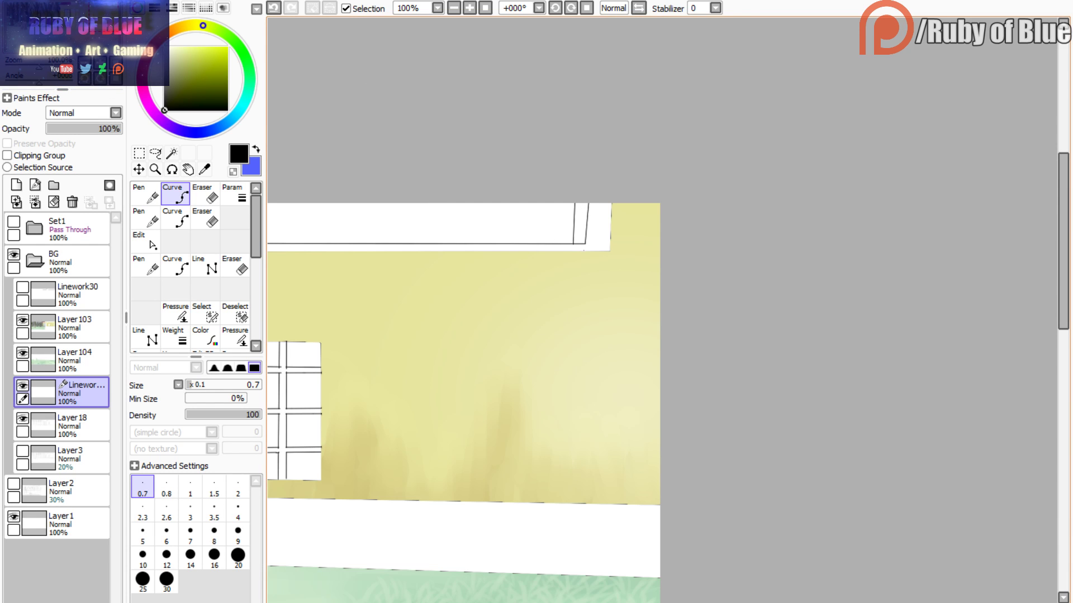
{"action": "left_click_drag", "start_coordinate": [585, 246], "coordinate": [584, 252]}
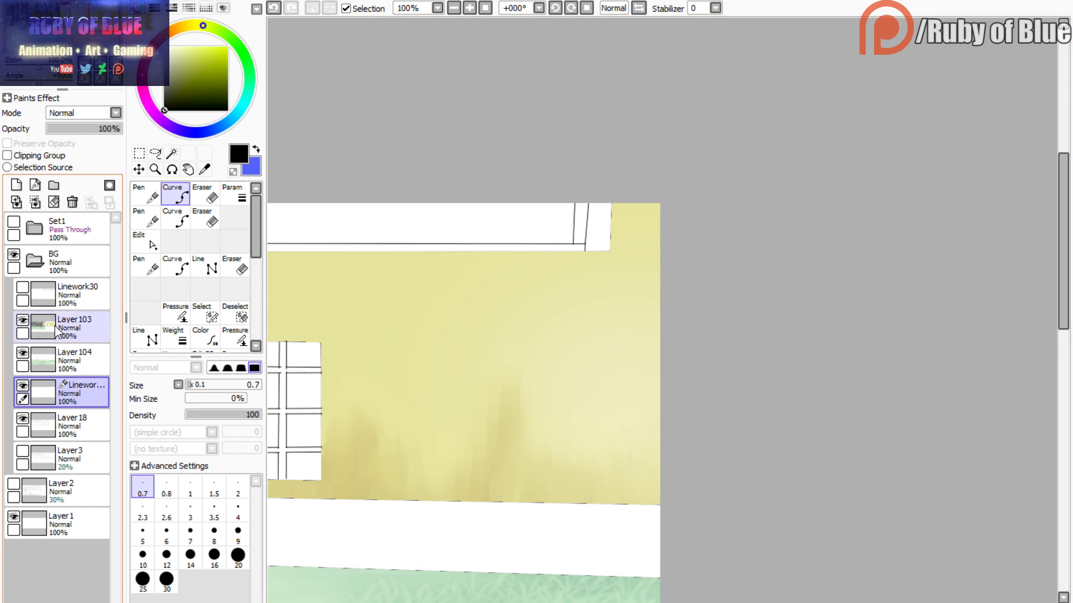
{"action": "left_click", "coordinate": [36, 202]}
{"action": "key", "text": "e"}
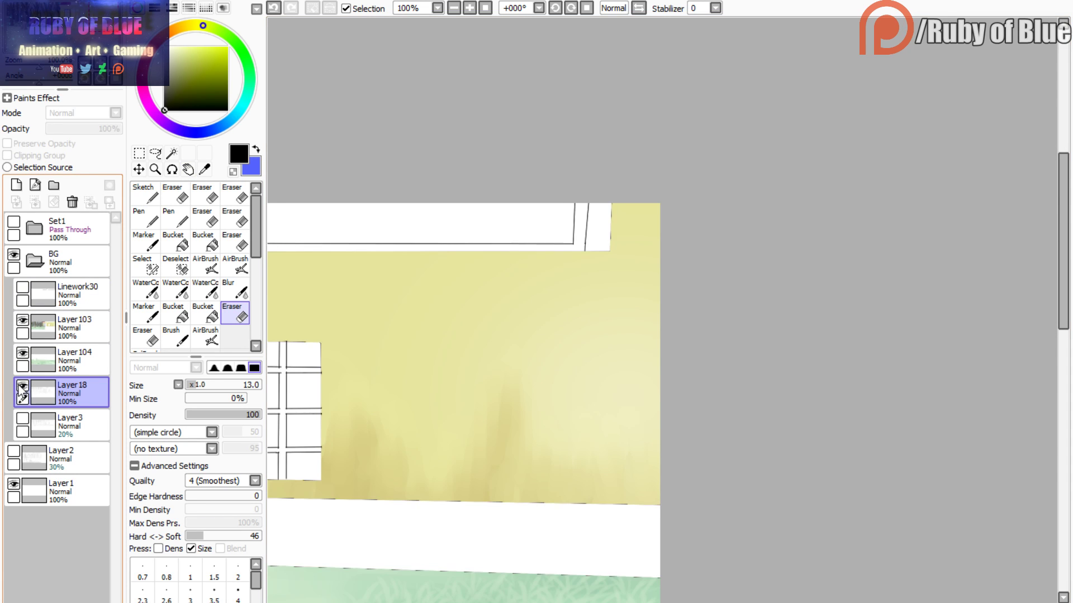
- Select the right eave's trim strip with the Magic Wand while Layer103 is hidden, and show and activate Layer103 for coloring
{"action": "left_click", "coordinate": [22, 322]}
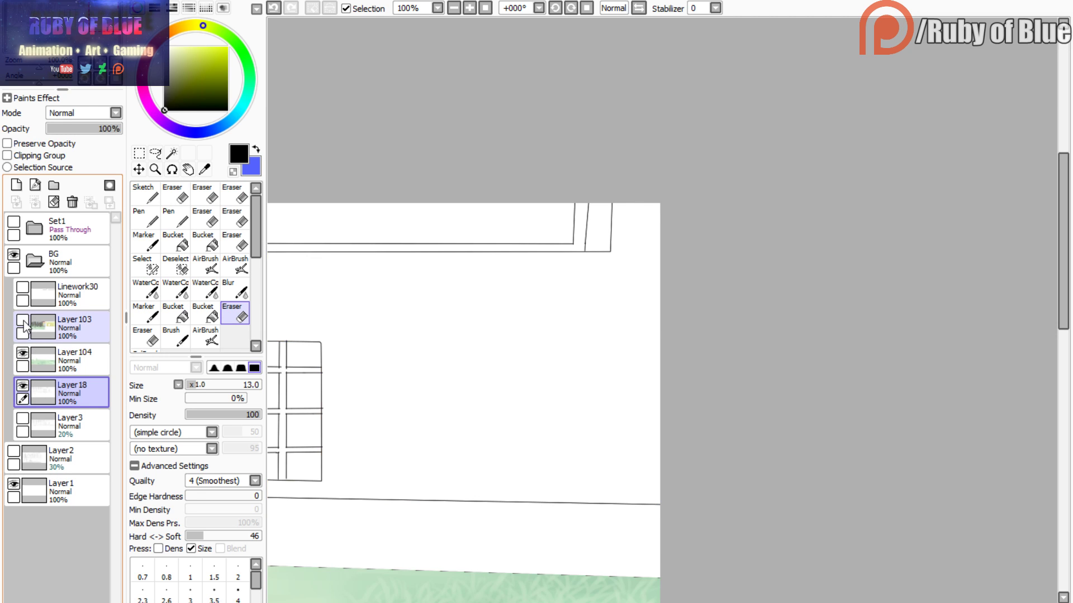
{"action": "key", "text": "w"}
{"action": "left_click", "coordinate": [320, 248]}
{"action": "left_click_drag", "start_coordinate": [93, 40], "coordinate": [63, 41]}
{"action": "left_click", "coordinate": [21, 320]}
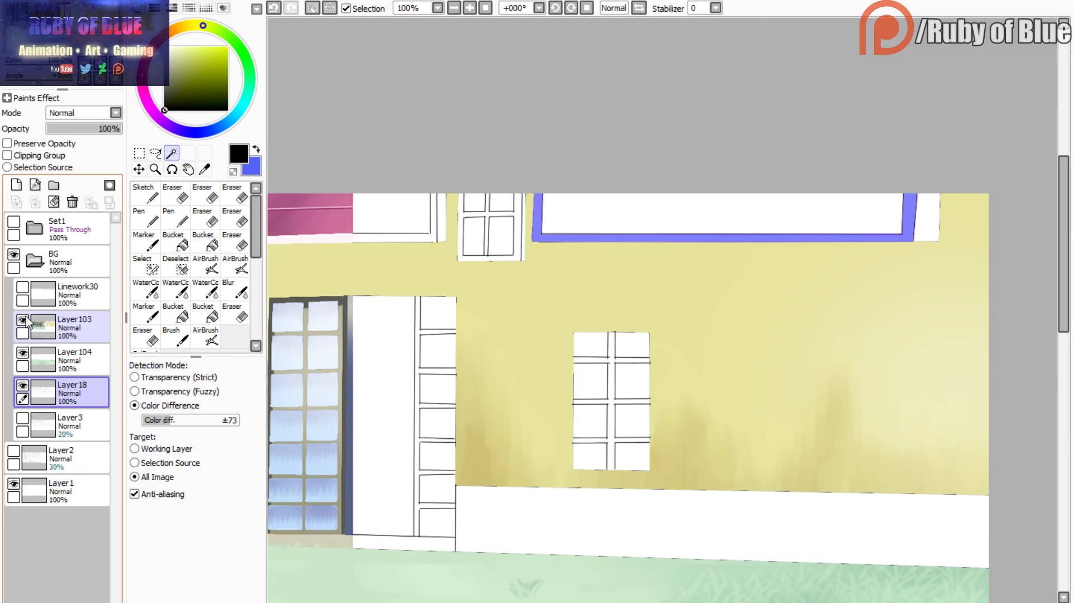
{"action": "left_click", "coordinate": [40, 336]}
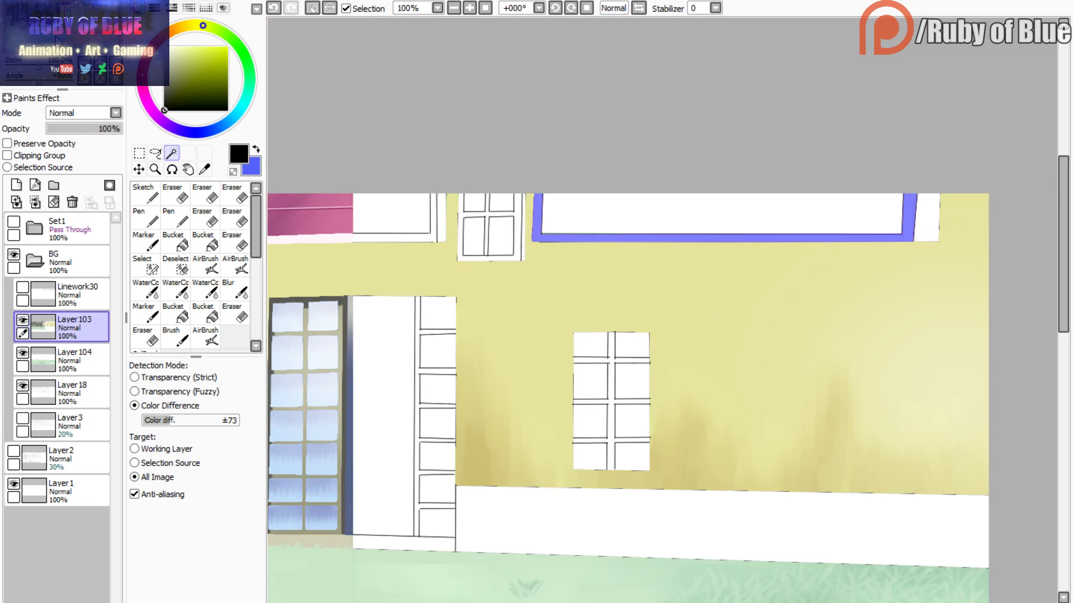
- Add the left roof section's trim to the selection and fill the selected trim with the existing pale pink using the Marker
{"action": "left_click_drag", "start_coordinate": [55, 37], "coordinate": [98, 37]}
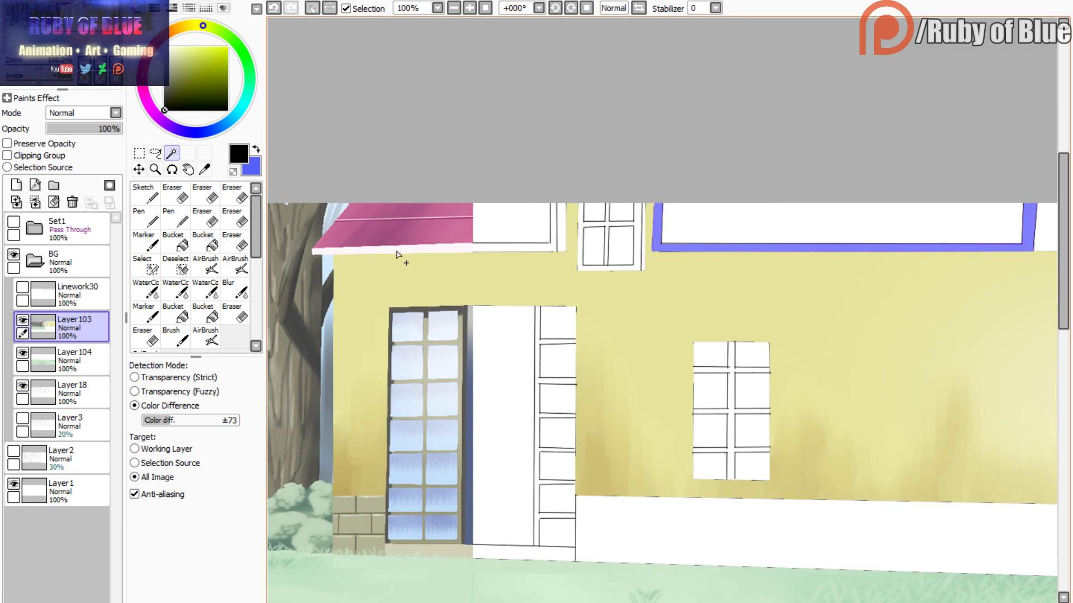
{"action": "right_click", "coordinate": [397, 250]}
{"action": "left_click", "coordinate": [22, 321]}
{"action": "left_click", "coordinate": [474, 249]}
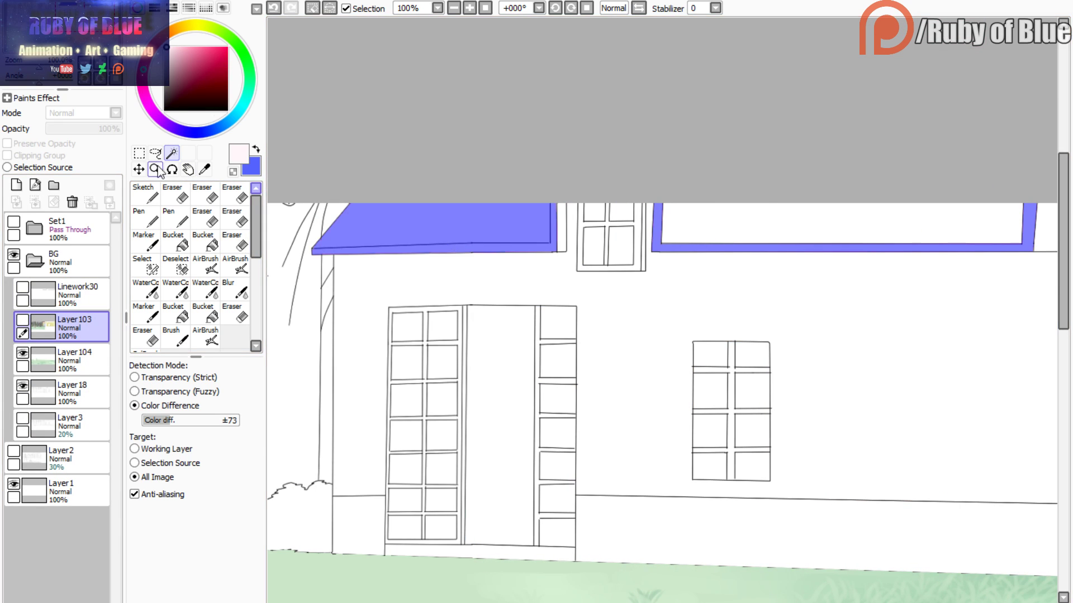
{"action": "key", "text": "ctrl+z"}
{"action": "left_click", "coordinate": [145, 266]}
{"action": "left_click", "coordinate": [171, 153]}
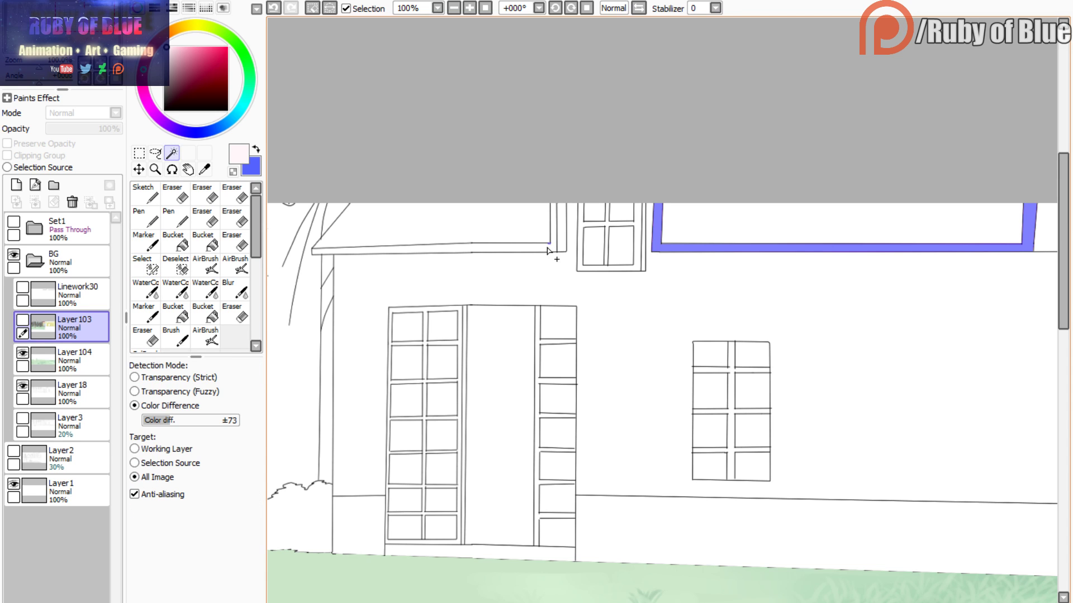
{"action": "left_click", "coordinate": [532, 235]}
{"action": "left_click", "coordinate": [23, 320]}
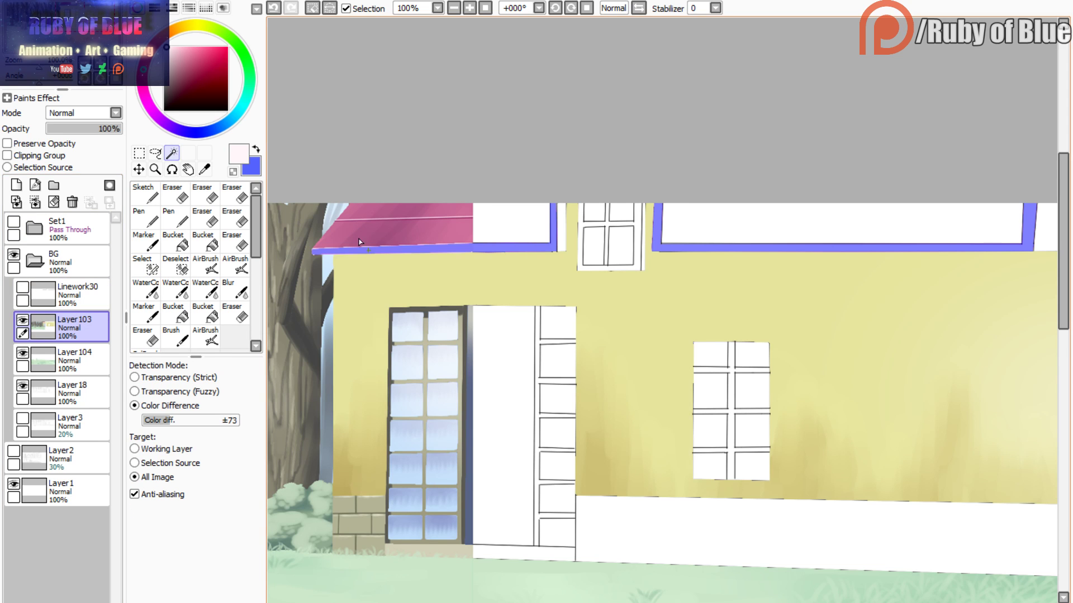
{"action": "left_click", "coordinate": [143, 240]}
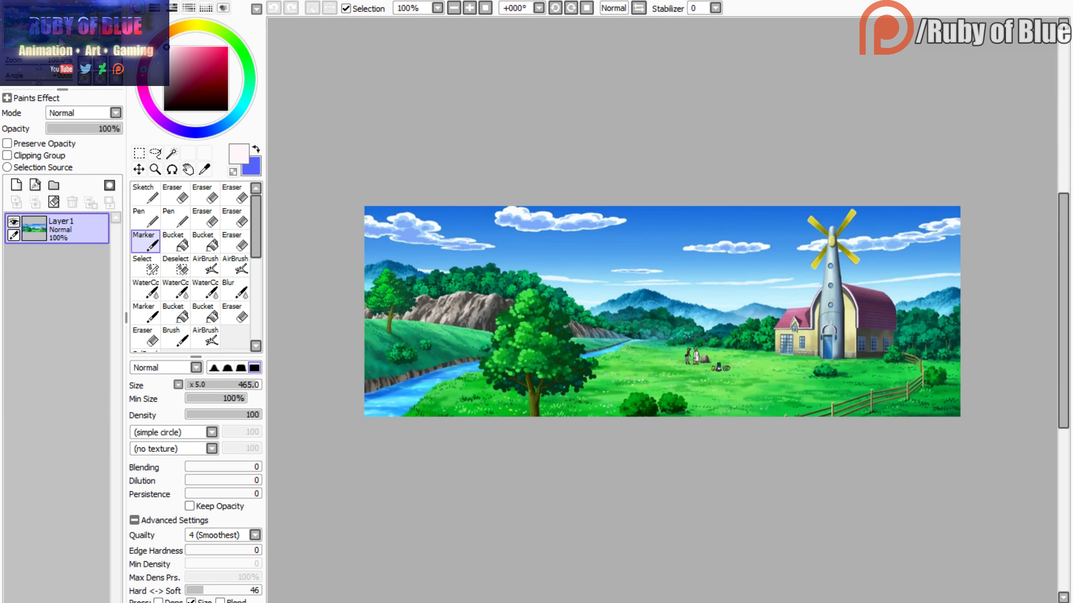
- Sample a dark blue-grey from the barn reference image and select the narrow strip at the outer end of the right roof trim
{"action": "scroll", "coordinate": [576, 291], "scroll_direction": "up", "scroll_amount": 5}
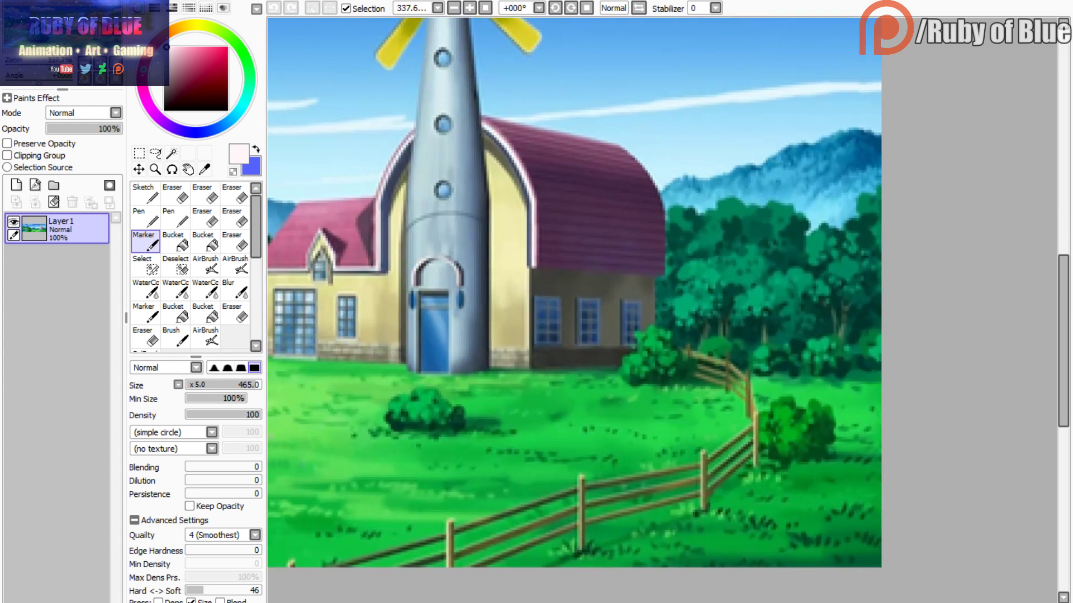
{"action": "left_click_drag", "start_coordinate": [508, 223], "coordinate": [558, 247]}
{"action": "right_click", "coordinate": [582, 273]}
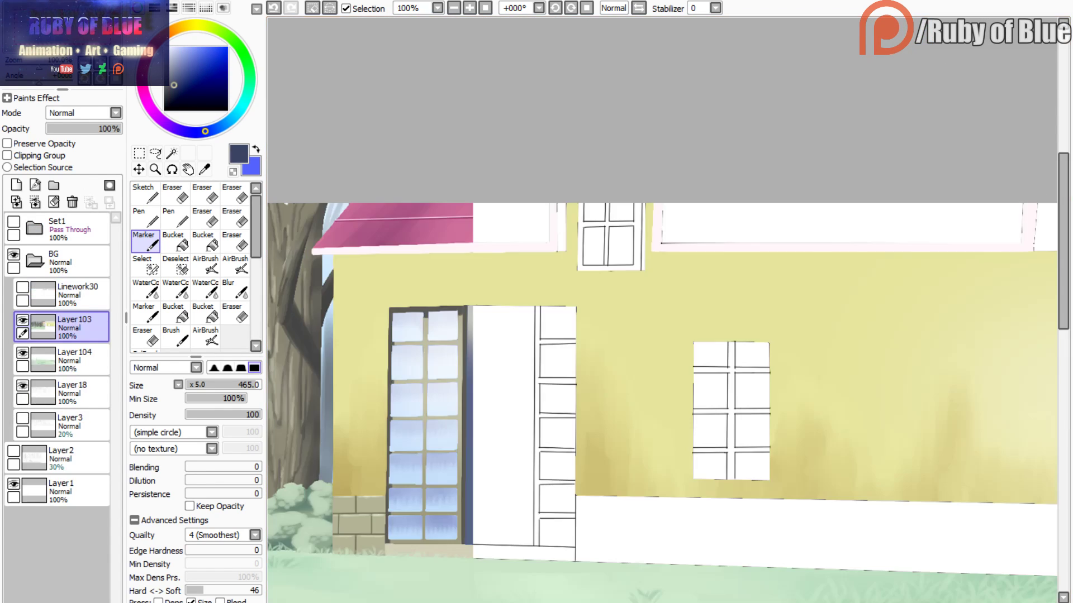
{"action": "left_click_drag", "start_coordinate": [36, 36], "coordinate": [54, 37]}
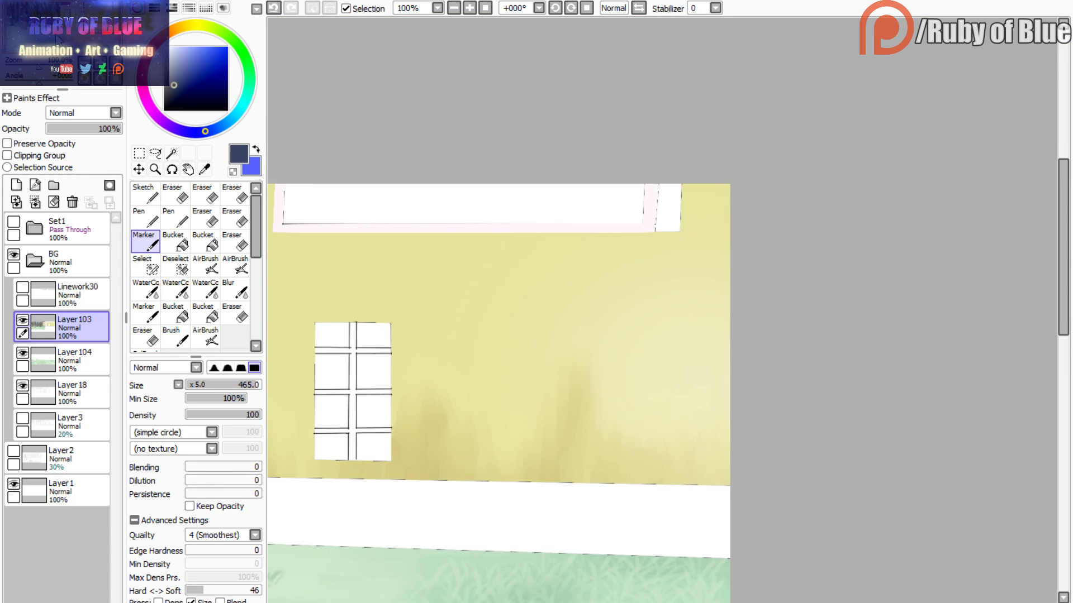
{"action": "left_click", "coordinate": [22, 320]}
{"action": "left_click", "coordinate": [172, 152]}
{"action": "left_click", "coordinate": [723, 223]}
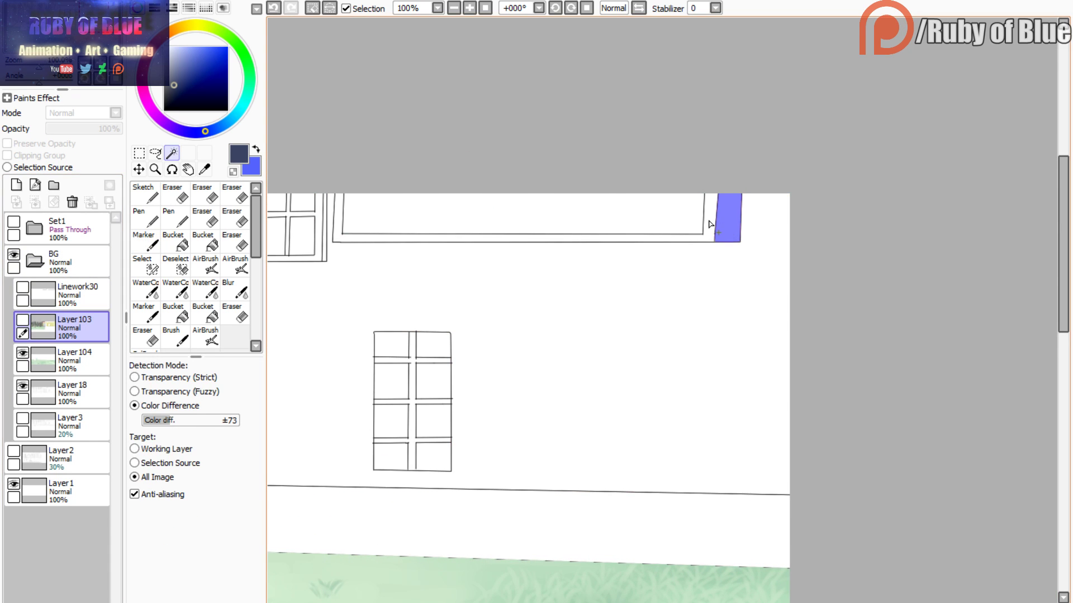
- Fill the selected strip with the dark blue-grey on Layer104 using the Marker, and clear the selection
{"action": "left_click", "coordinate": [23, 320]}
{"action": "left_click", "coordinate": [196, 313]}
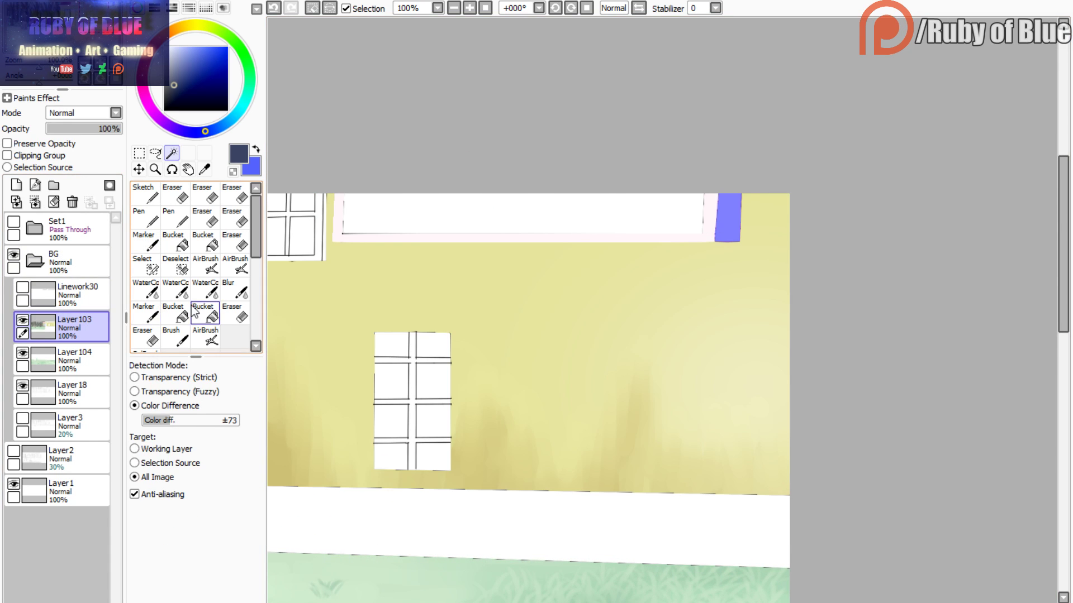
{"action": "left_click", "coordinate": [42, 358]}
{"action": "left_click", "coordinate": [144, 241]}
{"action": "left_click", "coordinate": [694, 179]}
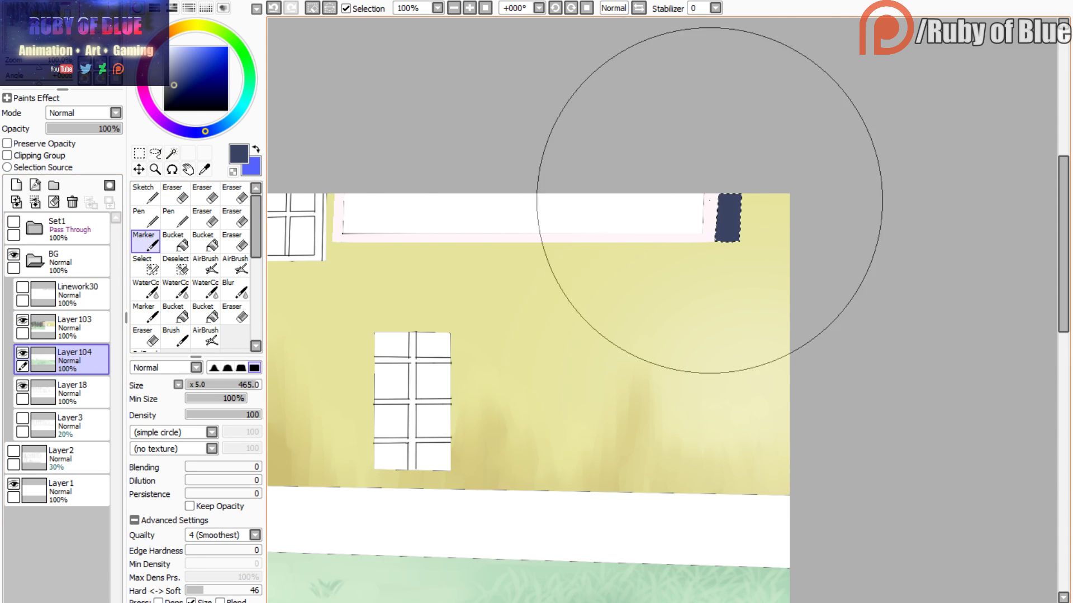
{"action": "left_click", "coordinate": [310, 7]}
- Hide Layer103 and, on Layer18, select the left roof surface enclosed by its trim
{"action": "left_click_drag", "start_coordinate": [100, 14], "coordinate": [81, 18]}
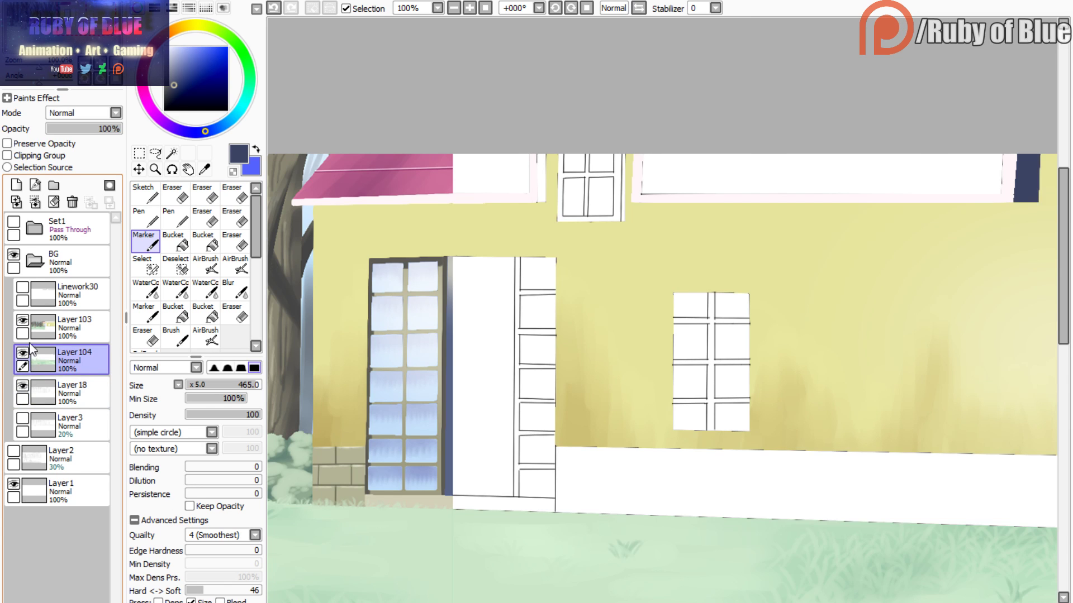
{"action": "left_click", "coordinate": [23, 320]}
{"action": "left_click", "coordinate": [42, 393]}
{"action": "key", "text": "s"}
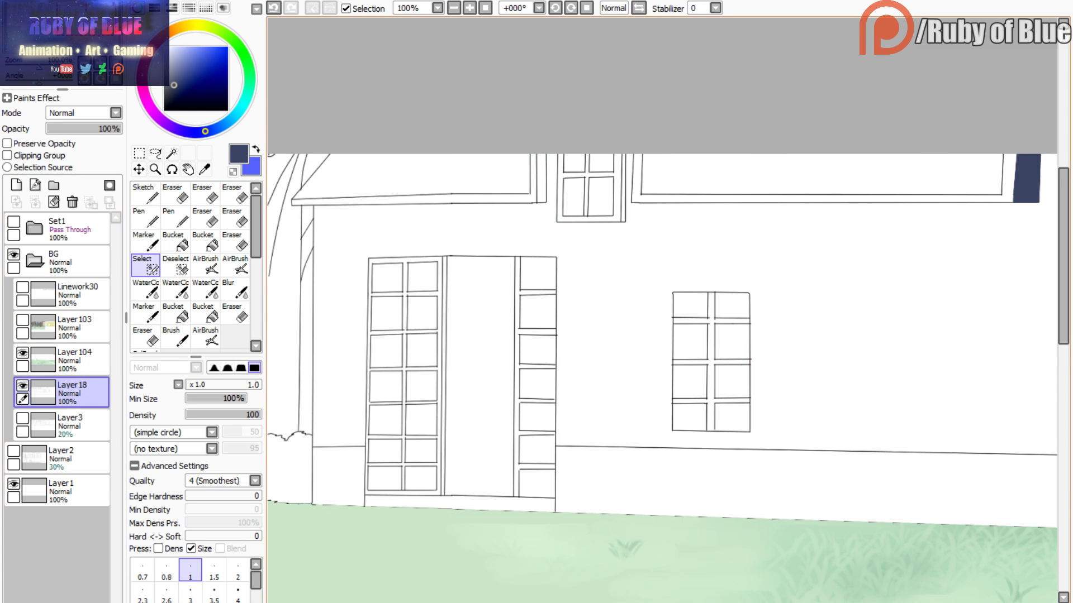
{"action": "key", "text": "w"}
{"action": "left_click", "coordinate": [522, 163]}
{"action": "key", "text": "d"}
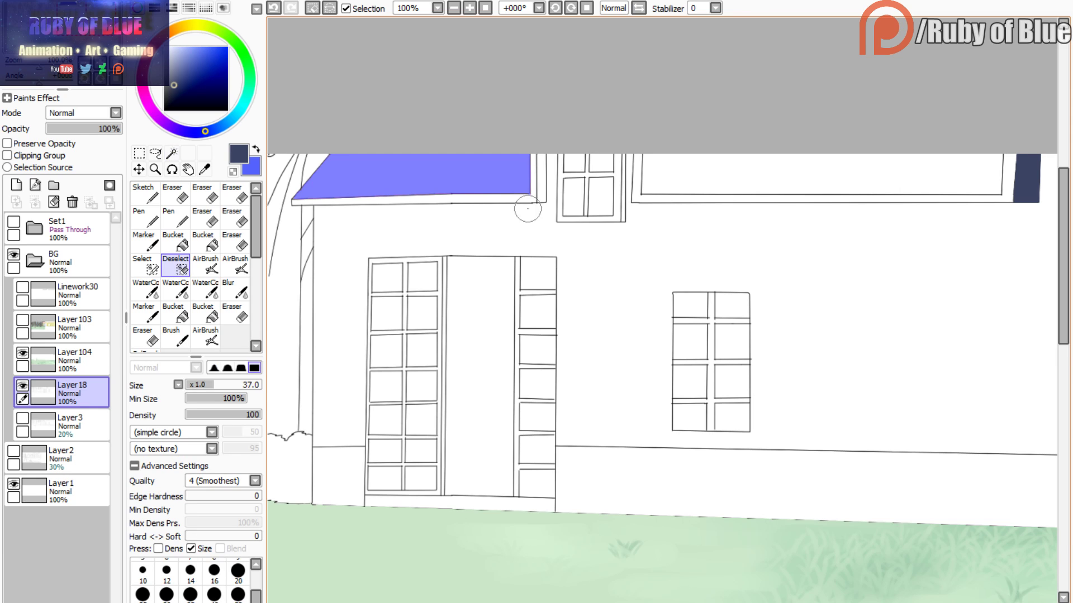
- Add the right roof surface inside its trim to the selection, and make Layer103 visible again
{"action": "key", "text": "s"}
{"action": "key", "text": "w"}
{"action": "left_click", "coordinate": [671, 175]}
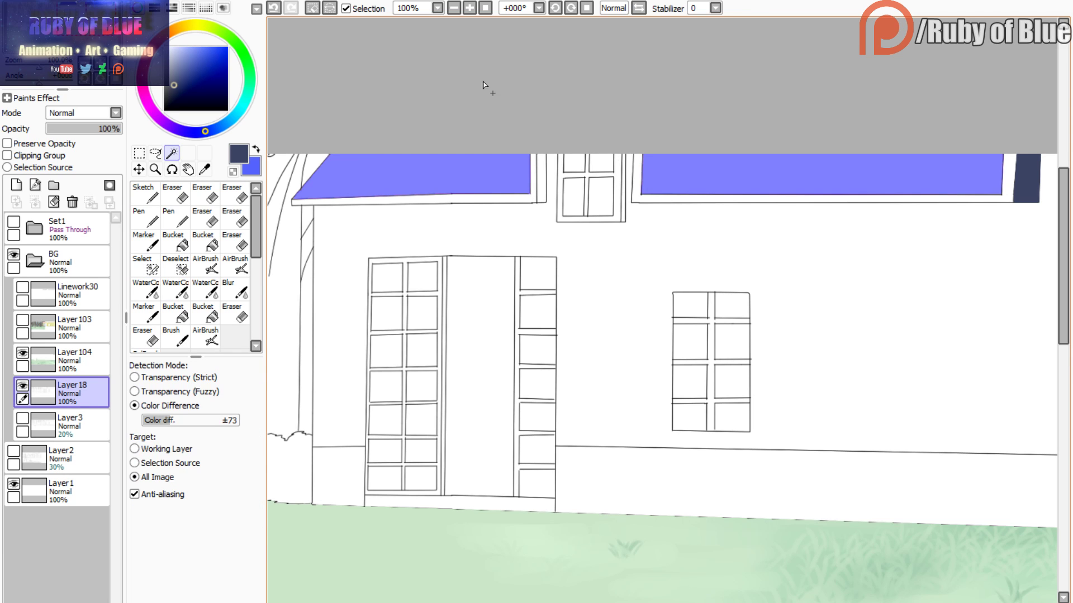
{"action": "left_click_drag", "start_coordinate": [486, 86], "coordinate": [496, 105]}
{"action": "left_click", "coordinate": [23, 320]}
{"action": "left_click", "coordinate": [69, 327]}
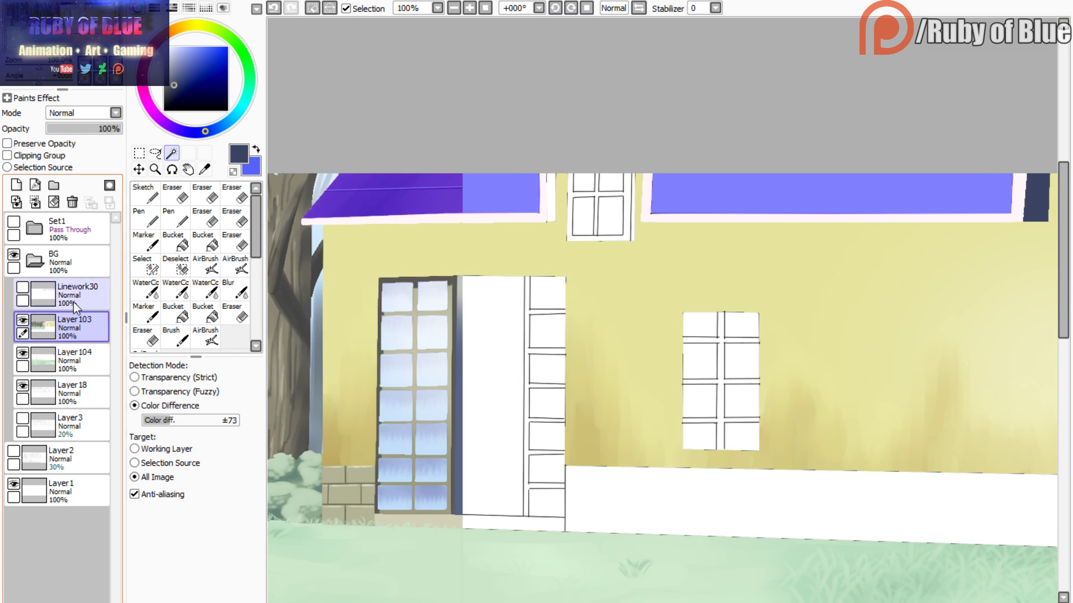
- Fill the selected roof surfaces on Layer104 with the pink sampled from the finished house picture, and hide the selection outline
{"action": "left_click", "coordinate": [145, 240]}
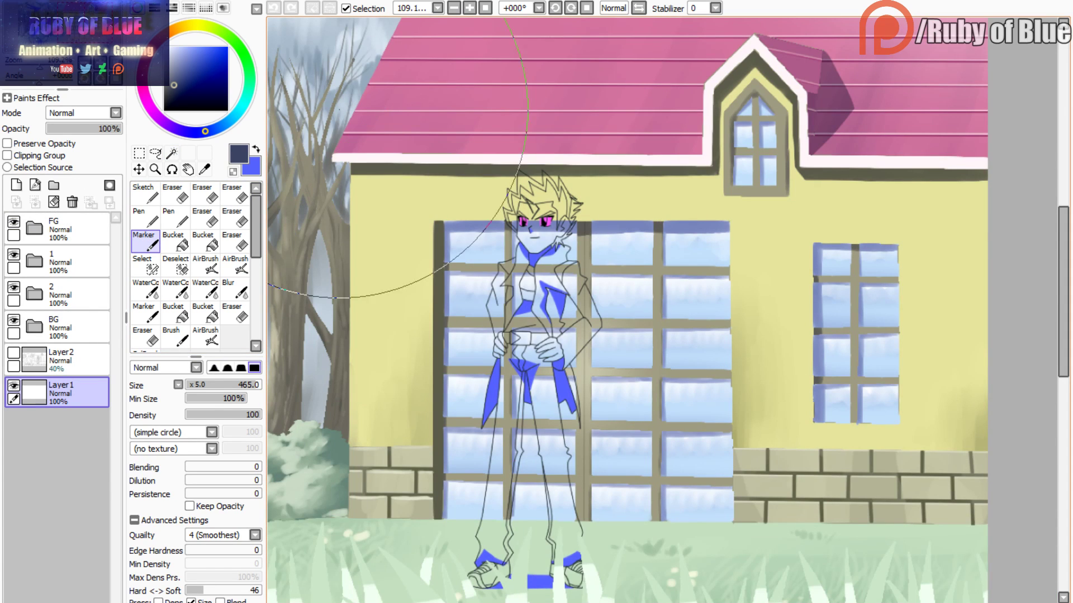
{"action": "left_click_drag", "start_coordinate": [335, 112], "coordinate": [324, 177]}
{"action": "right_click", "coordinate": [464, 193]}
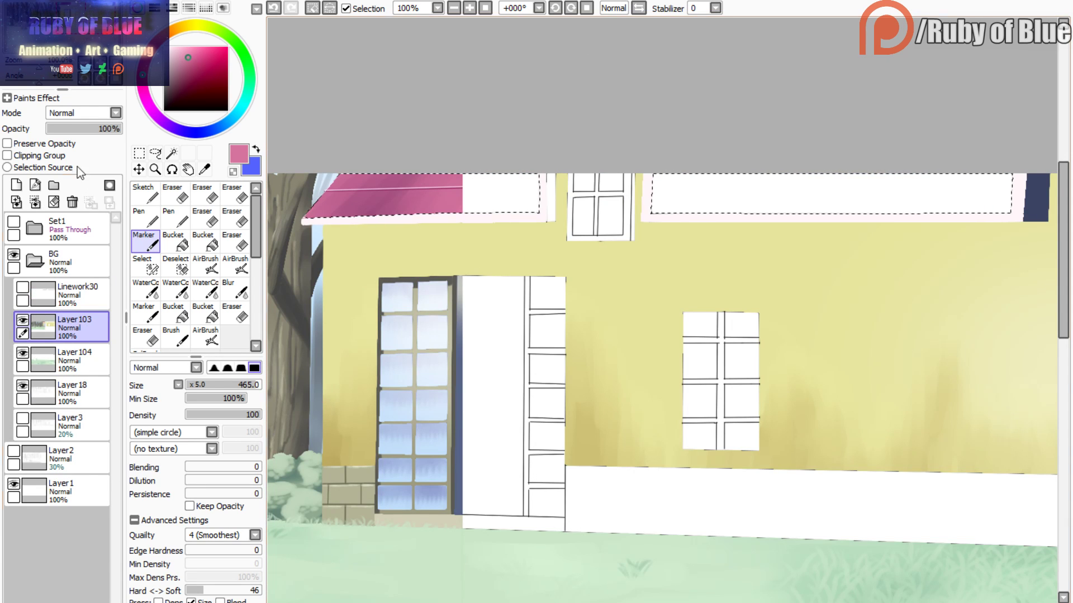
{"action": "left_click", "coordinate": [32, 350], "text": "ctrl"}
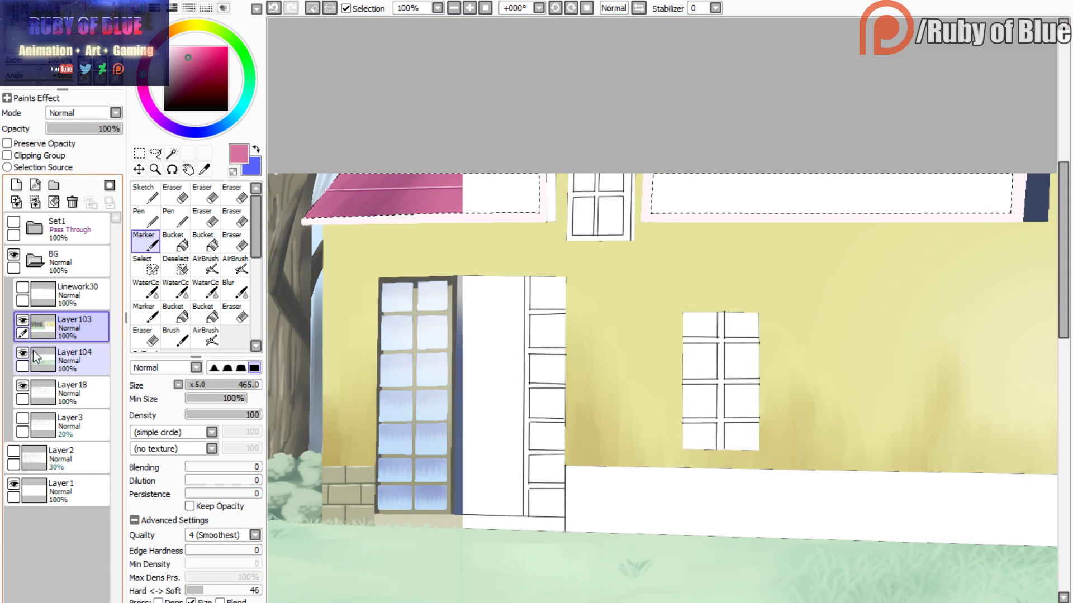
{"action": "left_click", "coordinate": [33, 353]}
{"action": "mouse_move", "coordinate": [534, 206]}
{"action": "left_mouse_down"}
{"action": "mouse_move", "coordinate": [444, 207]}
{"action": "mouse_move", "coordinate": [467, 245]}
{"action": "mouse_move", "coordinate": [719, 154]}
{"action": "mouse_move", "coordinate": [818, 337]}
{"action": "left_mouse_up"}
{"action": "left_click", "coordinate": [347, 9]}
{"action": "left_click_drag", "start_coordinate": [357, 196], "coordinate": [526, 200]}
- Shade both roof surfaces with diagonal watercolour streaks of a sampled darker pink, and sample a dark purple from the barn reference
{"action": "right_click", "coordinate": [384, 210]}
{"action": "left_click", "coordinate": [146, 289]}
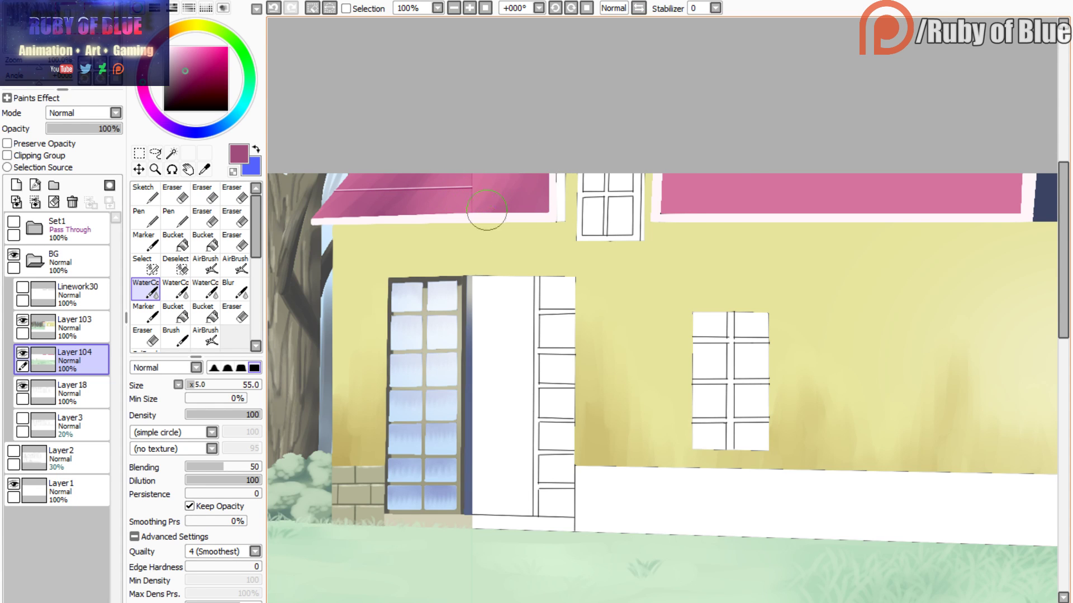
{"action": "mouse_move", "coordinate": [725, 172]}
{"action": "left_mouse_down"}
{"action": "mouse_move", "coordinate": [689, 219]}
{"action": "mouse_move", "coordinate": [728, 182]}
{"action": "left_mouse_up"}
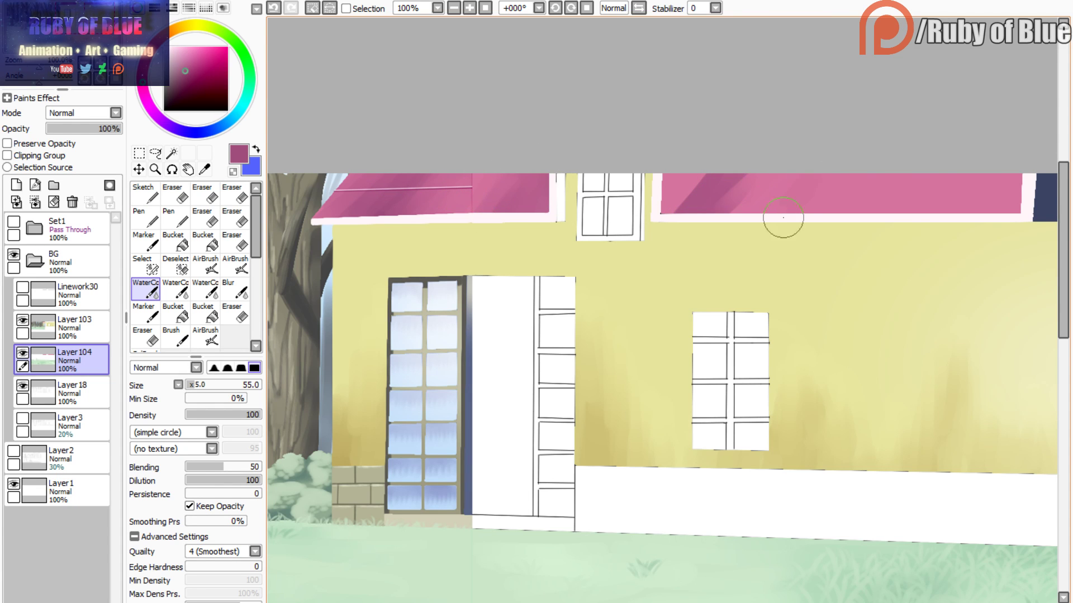
{"action": "mouse_move", "coordinate": [784, 217]}
{"action": "left_mouse_down"}
{"action": "mouse_move", "coordinate": [972, 202]}
{"action": "mouse_move", "coordinate": [961, 203]}
{"action": "mouse_move", "coordinate": [957, 174]}
{"action": "mouse_move", "coordinate": [841, 219]}
{"action": "left_mouse_up"}
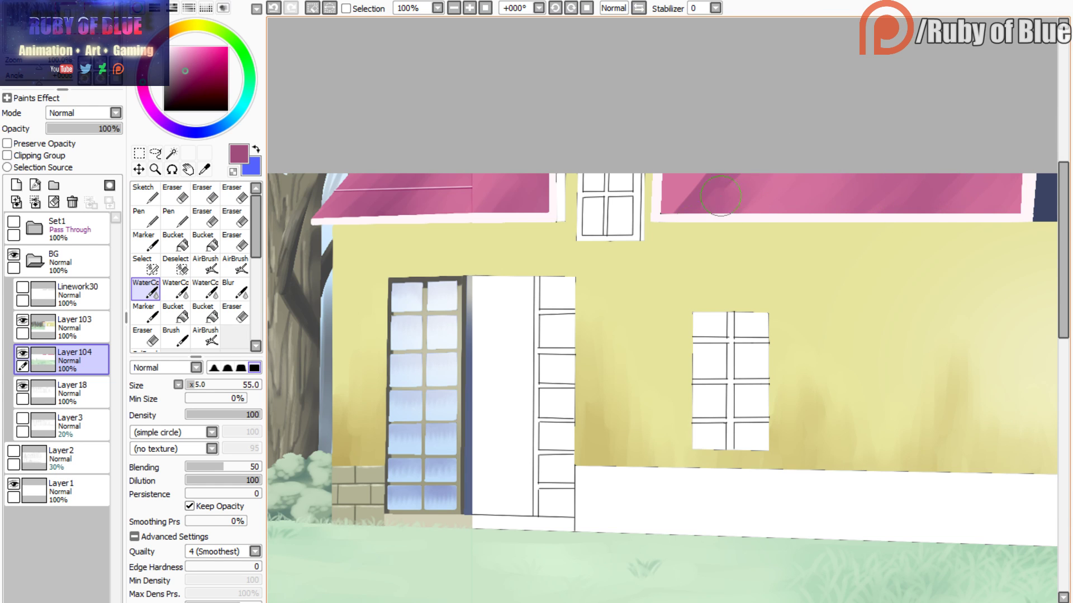
{"action": "mouse_move", "coordinate": [720, 196]}
{"action": "left_mouse_down"}
{"action": "mouse_move", "coordinate": [735, 142]}
{"action": "mouse_move", "coordinate": [700, 175]}
{"action": "left_mouse_up"}
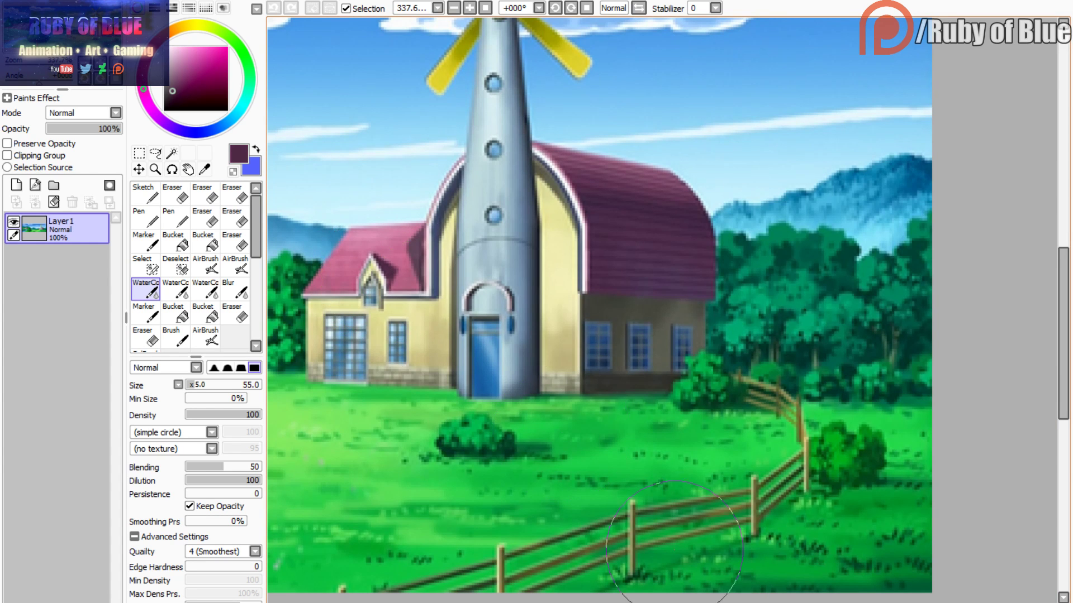
{"action": "left_click", "coordinate": [391, 266], "text": "alt"}
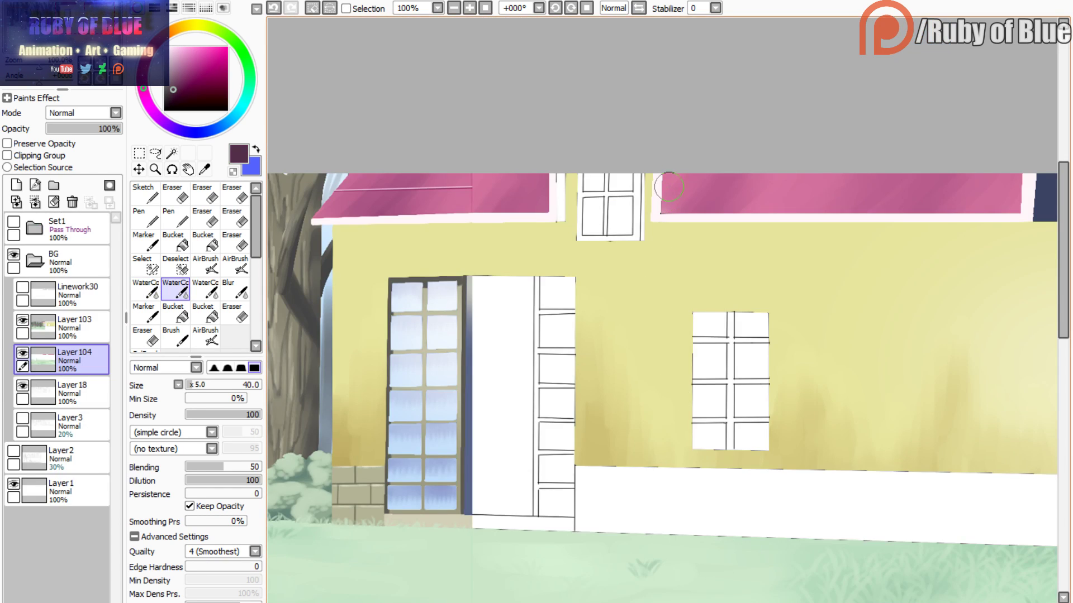
{"action": "mouse_move", "coordinate": [669, 188]}
{"action": "left_mouse_down"}
{"action": "mouse_move", "coordinate": [664, 195]}
{"action": "mouse_move", "coordinate": [697, 158]}
{"action": "left_mouse_up"}
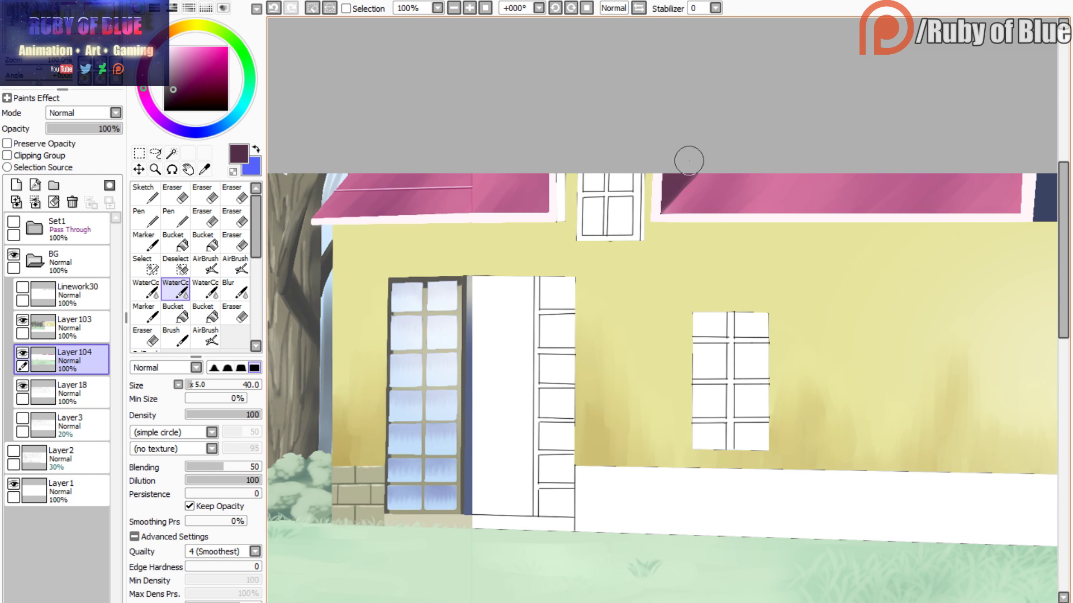
{"action": "key", "text": "ctrl+z"}
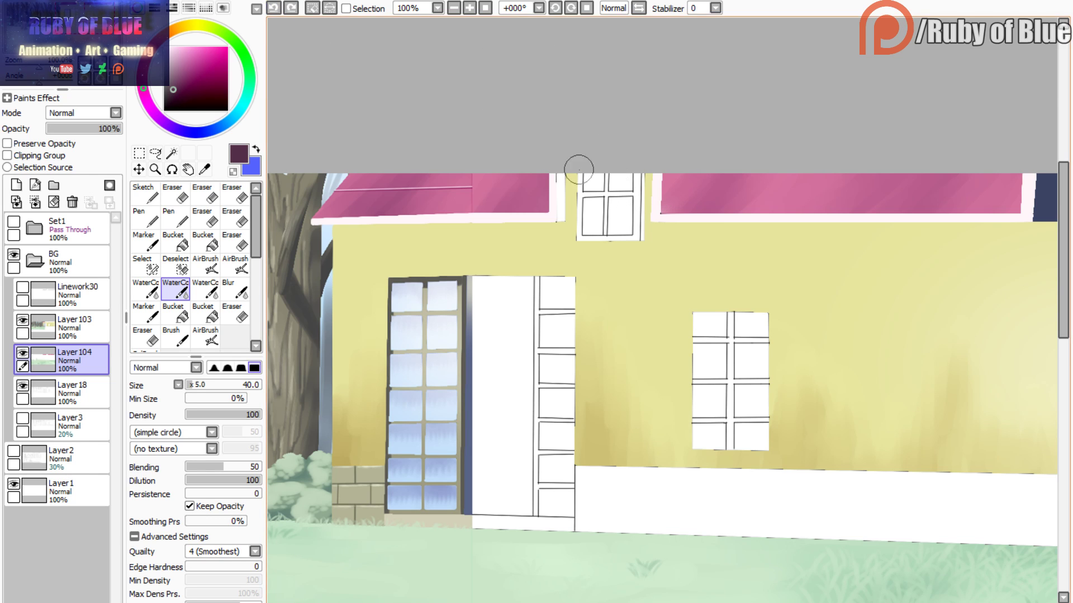
{"action": "mouse_move", "coordinate": [642, 208]}
{"action": "left_mouse_down"}
{"action": "mouse_move", "coordinate": [673, 185]}
{"action": "mouse_move", "coordinate": [666, 200]}
{"action": "mouse_move", "coordinate": [671, 180]}
{"action": "left_mouse_up"}
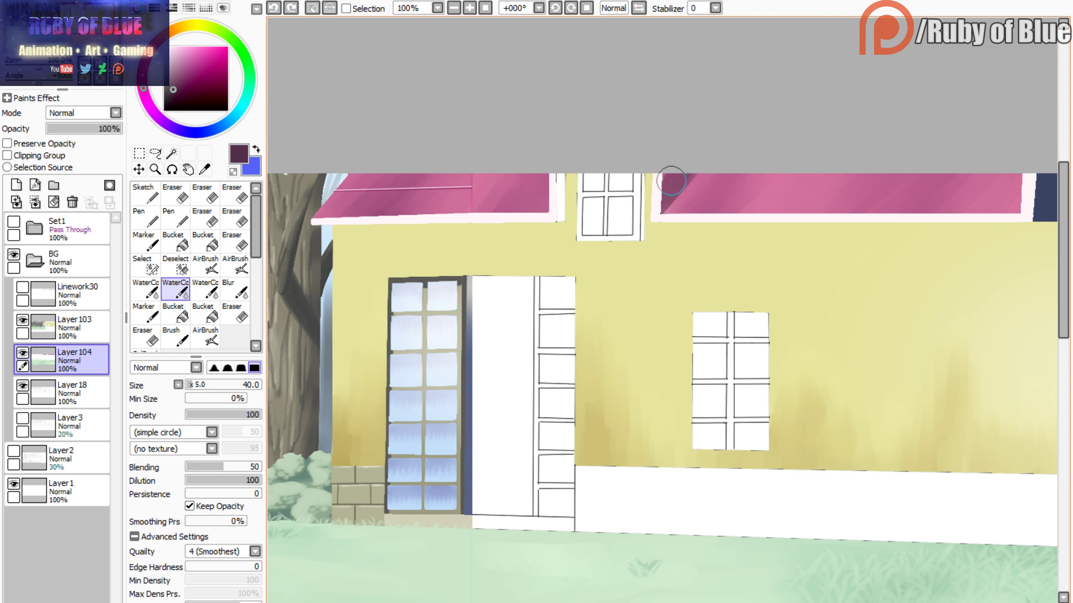
{"action": "mouse_move", "coordinate": [636, 214]}
{"action": "left_mouse_down"}
{"action": "mouse_move", "coordinate": [654, 212]}
{"action": "mouse_move", "coordinate": [681, 174]}
{"action": "left_mouse_up"}
{"action": "key", "text": "ctrl+z"}
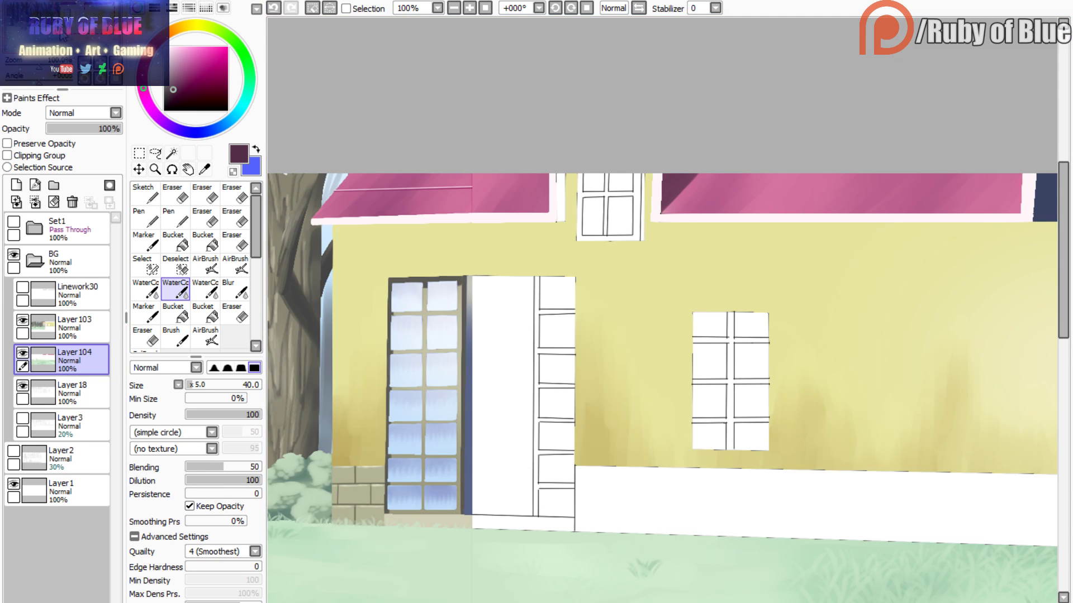
{"action": "left_click_drag", "start_coordinate": [60, 32], "coordinate": [73, 32]}
{"action": "left_click", "coordinate": [274, 8]}
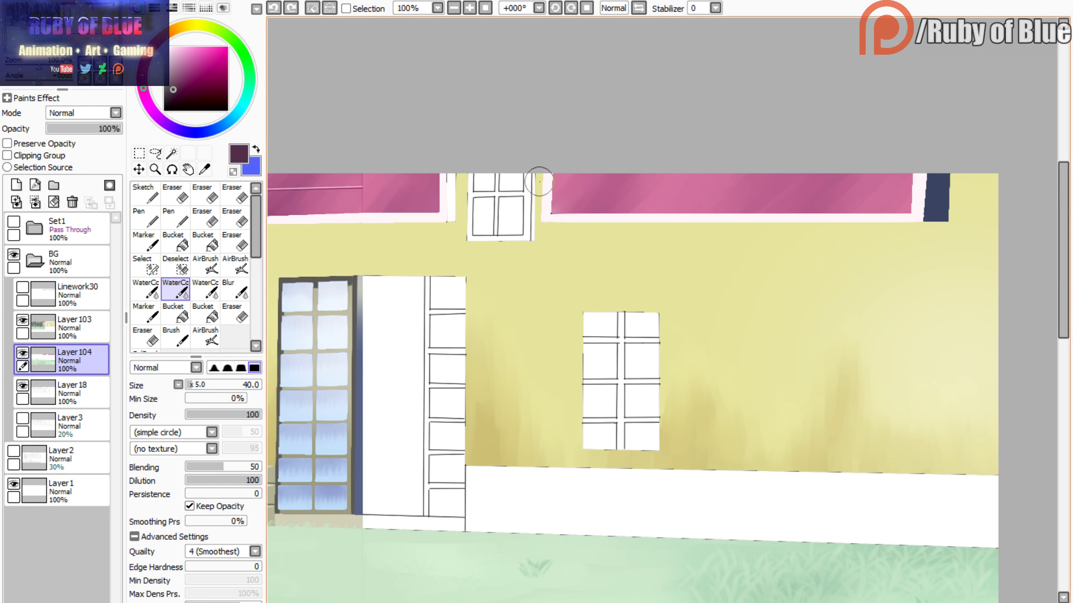
- Paint a small dark purple shadow along the inner left edge of the right roof surface, and clear the selection
{"action": "mouse_move", "coordinate": [556, 174]}
{"action": "left_mouse_down"}
{"action": "mouse_move", "coordinate": [559, 211]}
{"action": "mouse_move", "coordinate": [558, 190]}
{"action": "mouse_move", "coordinate": [537, 213]}
{"action": "mouse_move", "coordinate": [553, 187]}
{"action": "mouse_move", "coordinate": [546, 173]}
{"action": "left_mouse_up"}
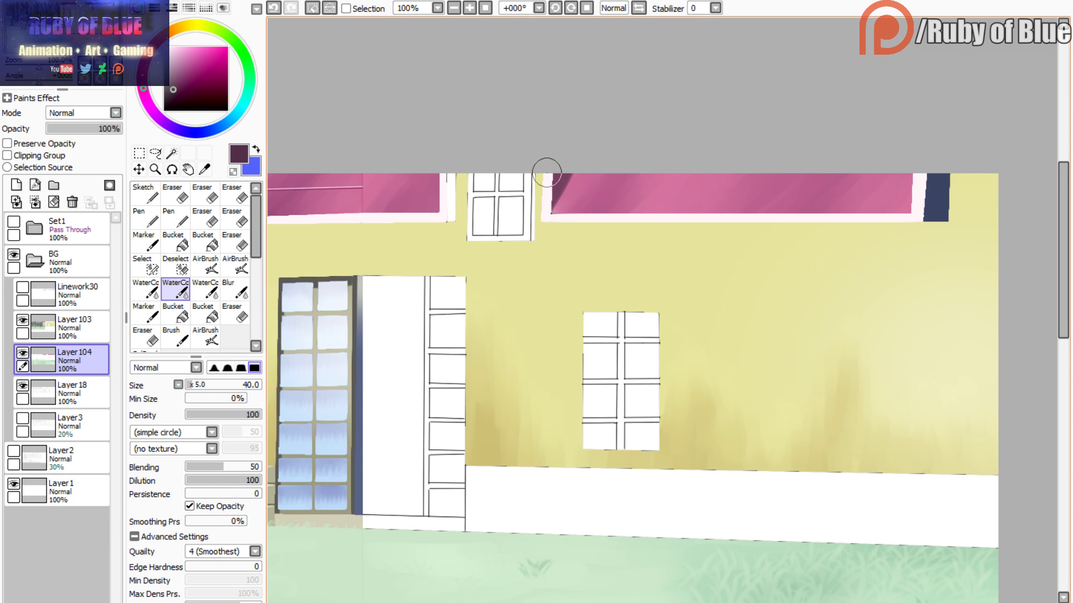
{"action": "left_click", "coordinate": [312, 9]}
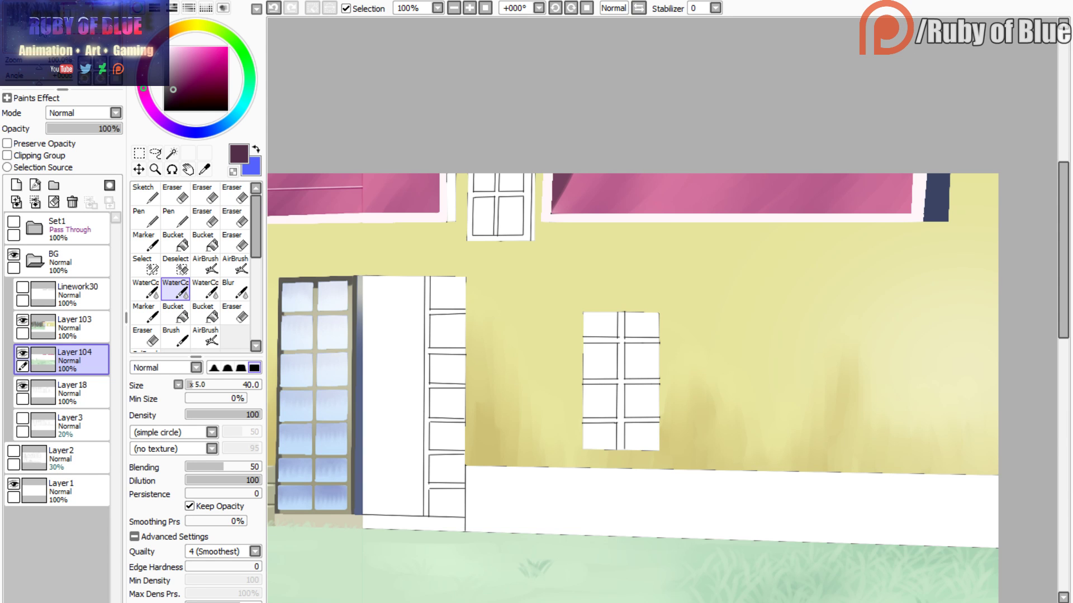
- Sample a deeper magenta from the left roof's horizontal line area, and add a new linework layer above Layer104
{"action": "left_click_drag", "start_coordinate": [39, 27], "coordinate": [24, 28]}
{"action": "left_click_drag", "start_coordinate": [40, 66], "coordinate": [42, 29]}
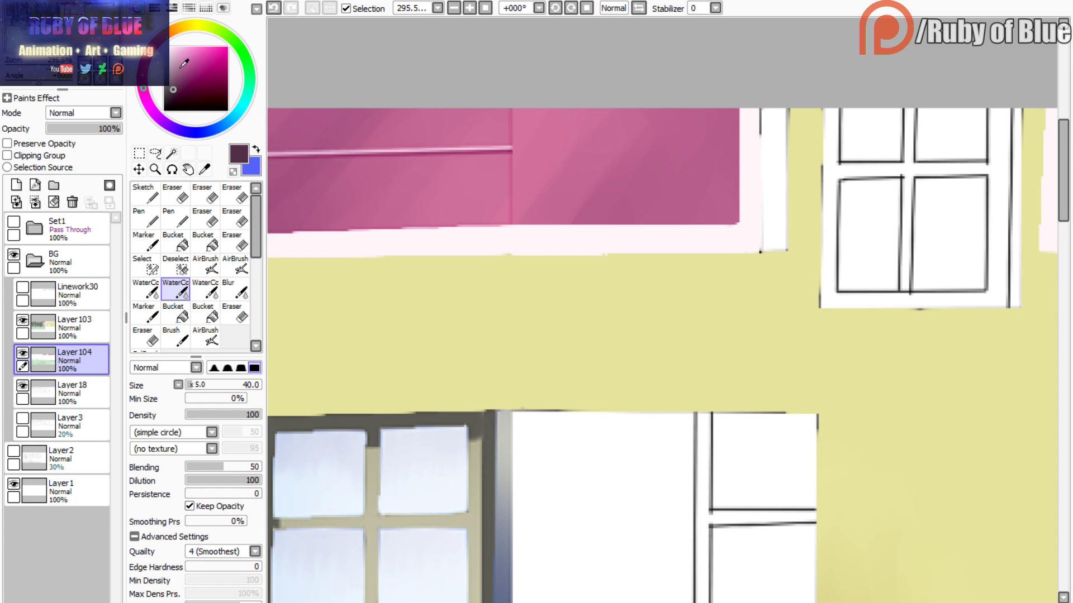
{"action": "right_click", "coordinate": [462, 152]}
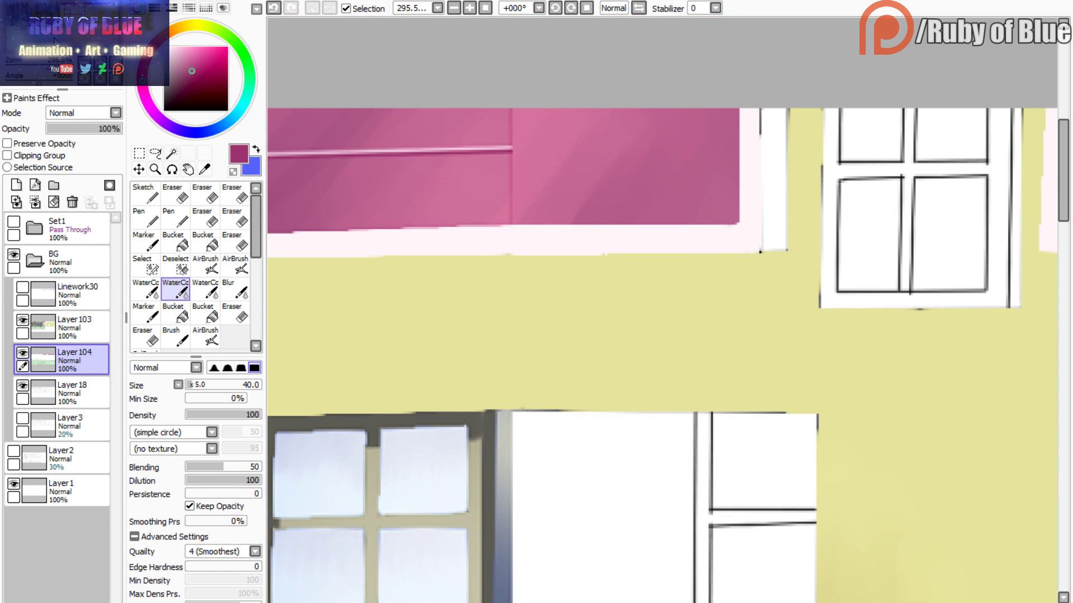
{"action": "mouse_move", "coordinate": [42, 66]}
{"action": "left_mouse_down"}
{"action": "mouse_move", "coordinate": [140, 63]}
{"action": "mouse_move", "coordinate": [46, 67]}
{"action": "left_mouse_up"}
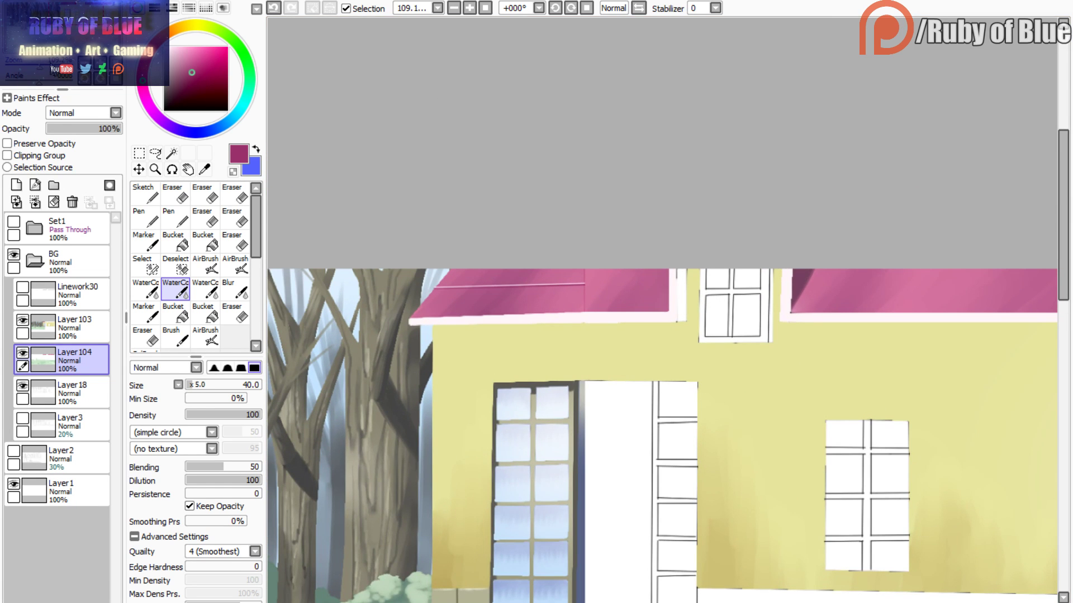
{"action": "left_click", "coordinate": [35, 185]}
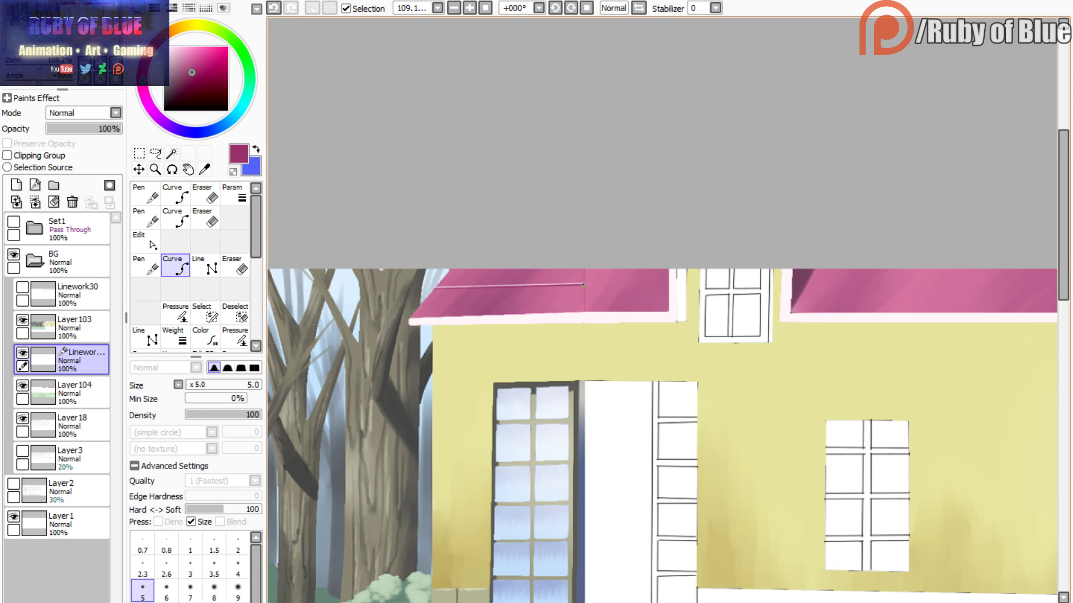
- Draw thin deep magenta horizontal lines across the left and right roof surfaces with the Line tool
{"action": "left_click", "coordinate": [205, 266]}
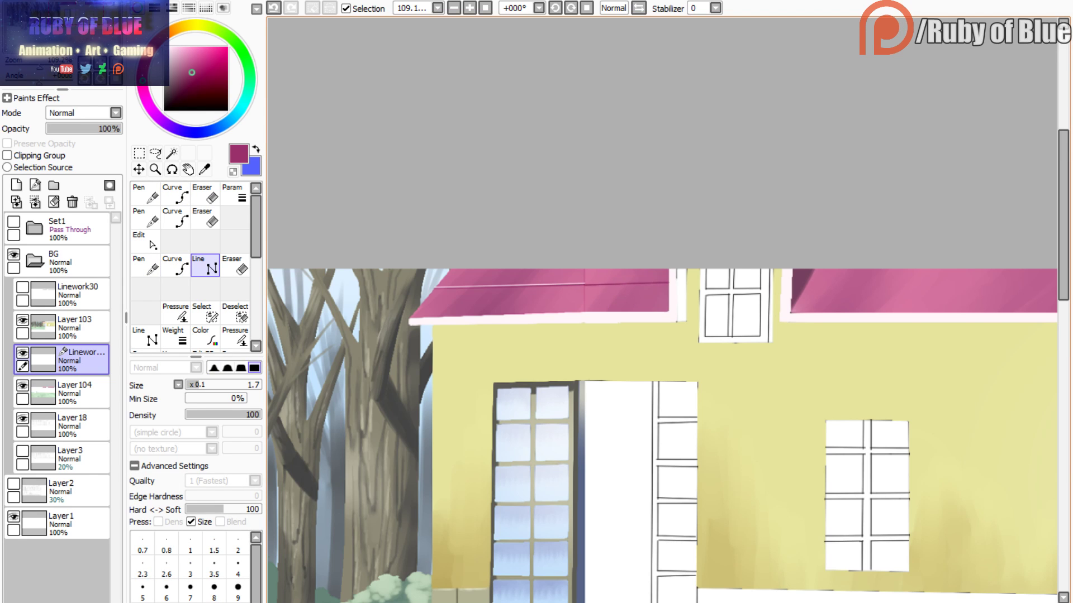
{"action": "left_click", "coordinate": [175, 266]}
{"action": "left_click", "coordinate": [145, 266]}
{"action": "left_click", "coordinate": [205, 266]}
{"action": "left_click_drag", "start_coordinate": [783, 391], "coordinate": [467, 326]}
{"action": "left_click", "coordinate": [145, 266]}
{"action": "left_click", "coordinate": [205, 266]}
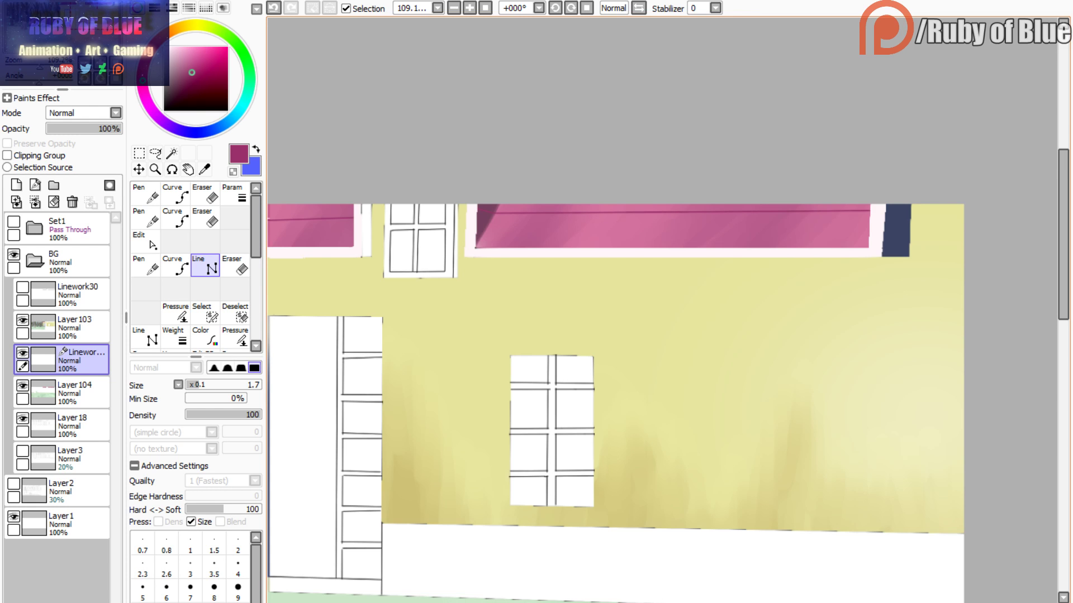
{"action": "double_click", "coordinate": [870, 212]}
- Sample the light pink of the left roof's existing highlight line and extend that highlight across the rest of the surface on the linework layer
{"action": "left_click_drag", "start_coordinate": [106, 27], "coordinate": [85, 10]}
{"action": "left_click_drag", "start_coordinate": [39, 67], "coordinate": [50, 67]}
{"action": "left_click_drag", "start_coordinate": [85, 10], "coordinate": [85, 9]}
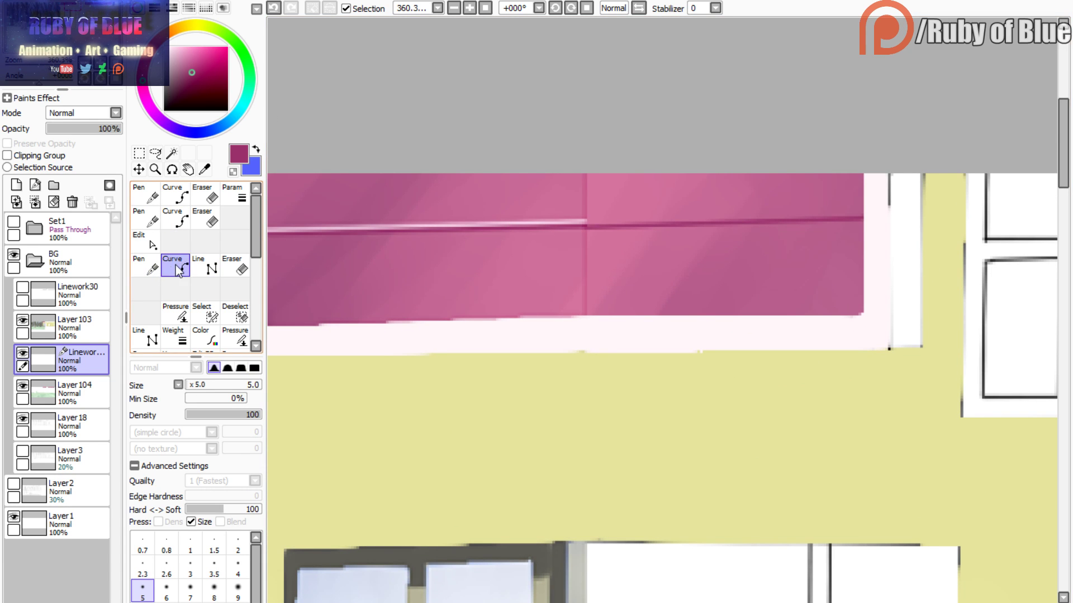
{"action": "left_click", "coordinate": [82, 383]}
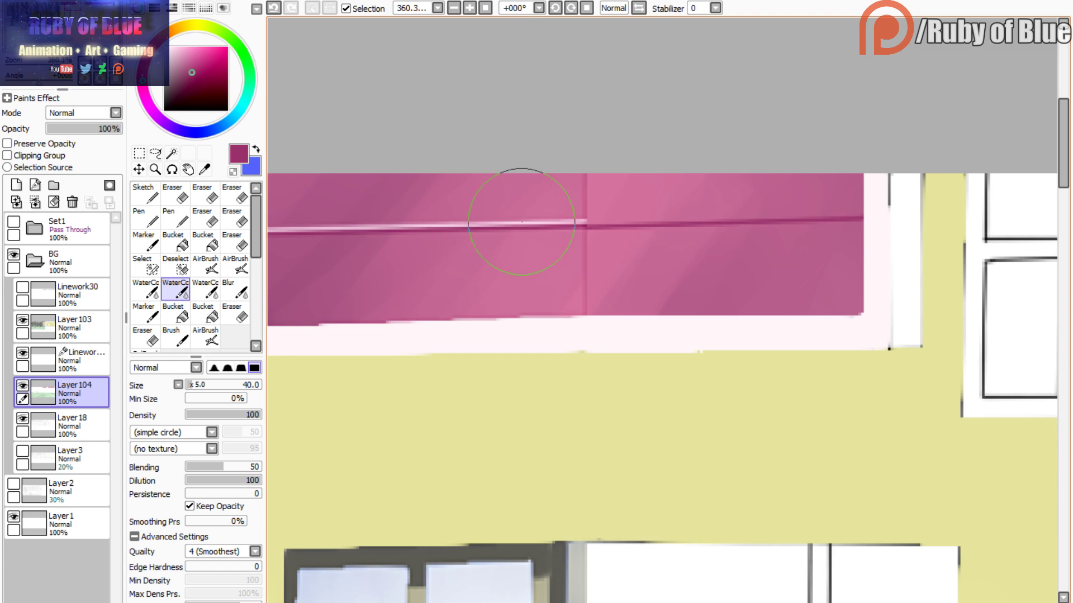
{"action": "left_click", "coordinate": [528, 224], "text": "alt"}
{"action": "left_click", "coordinate": [84, 360]}
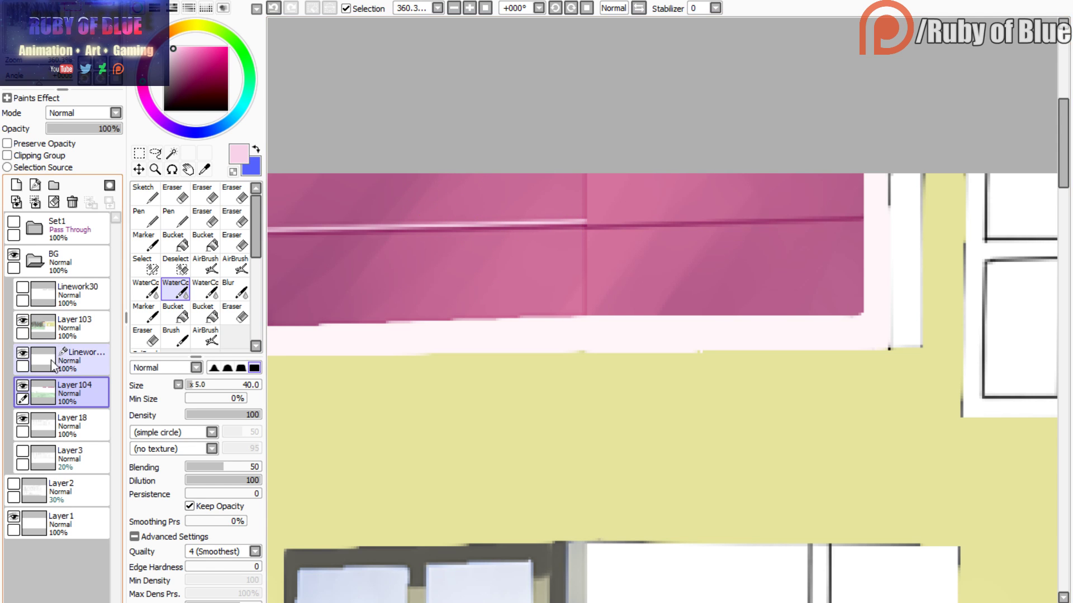
{"action": "left_click", "coordinate": [205, 267]}
{"action": "left_click", "coordinate": [579, 222]}
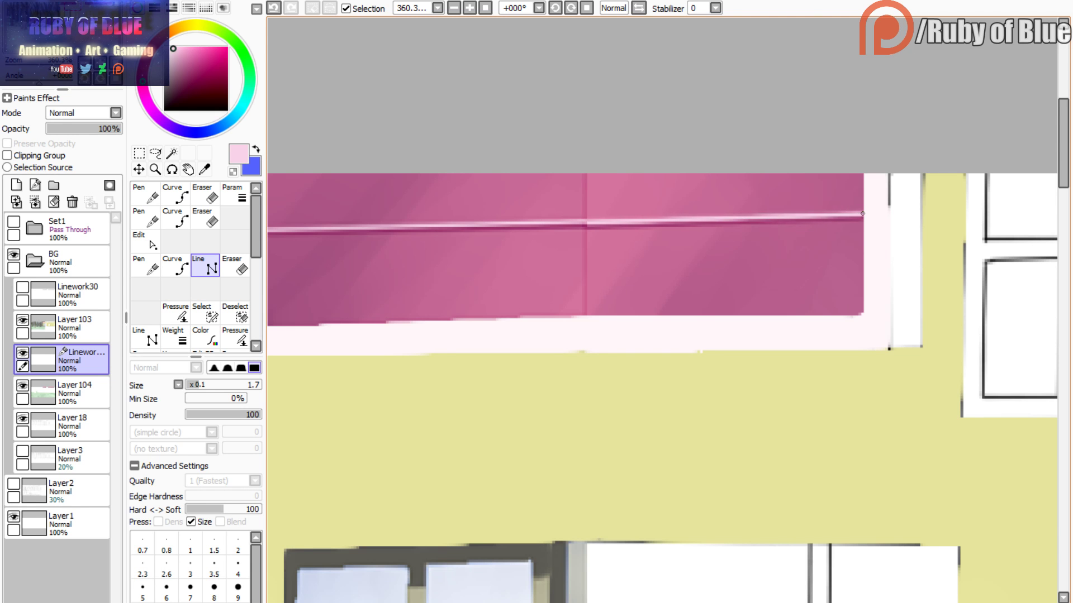
- Draw a light pink highlight line along the magenta line on the right roof surface
{"action": "left_click", "coordinate": [46, 37]}
{"action": "mouse_move", "coordinate": [51, 64]}
{"action": "left_mouse_down"}
{"action": "mouse_move", "coordinate": [38, 65]}
{"action": "mouse_move", "coordinate": [50, 44]}
{"action": "left_mouse_up"}
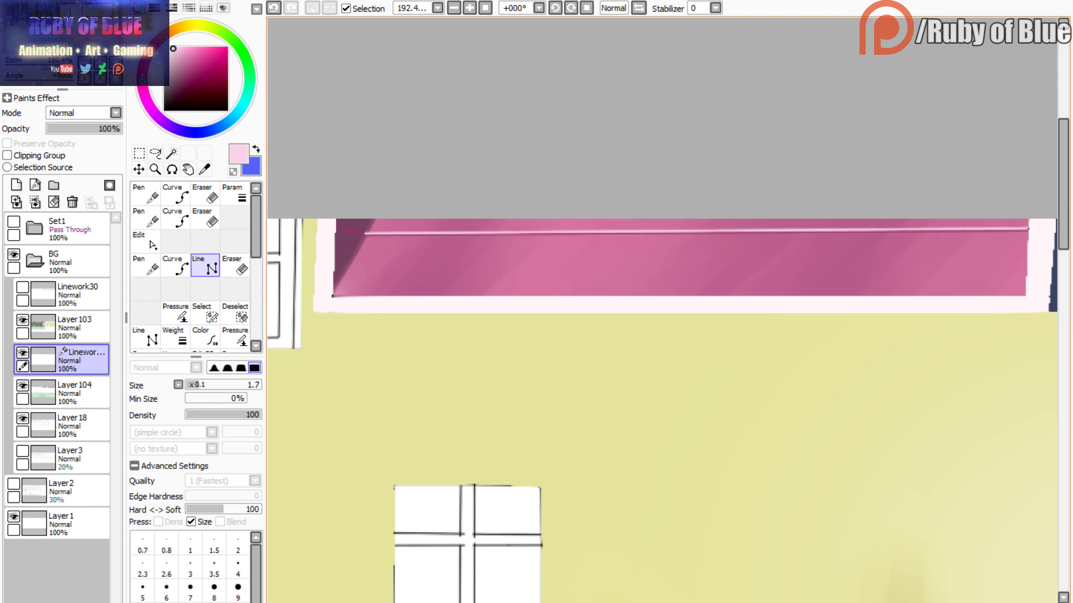
{"action": "double_click", "coordinate": [1028, 229]}
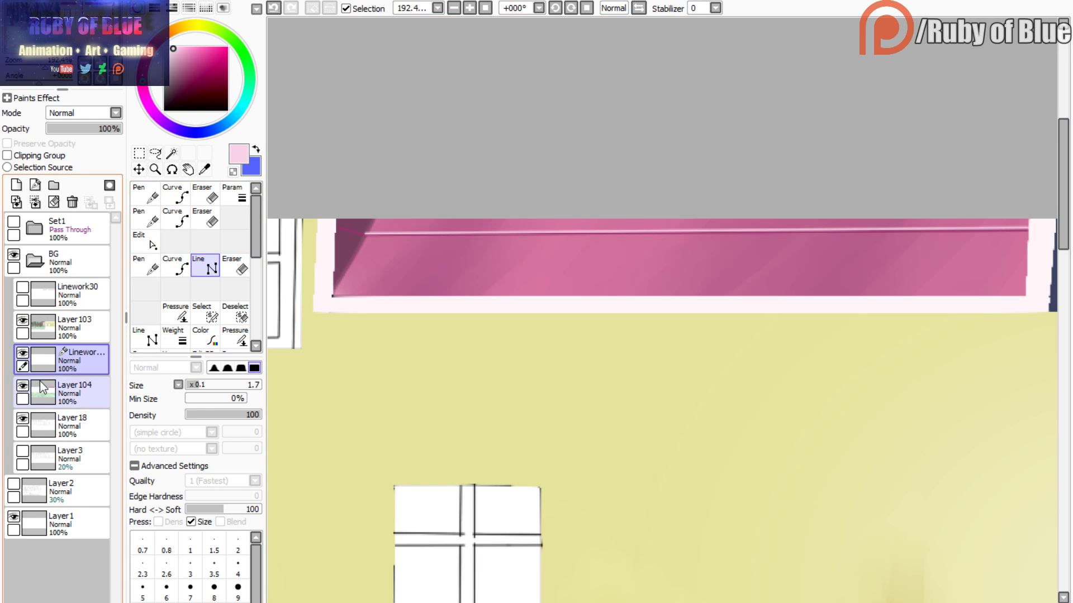
- Choose a dark purple and draw a short slanted line across the shadowed inner corner of the right roof
{"action": "left_click_drag", "start_coordinate": [193, 82], "coordinate": [180, 89]}
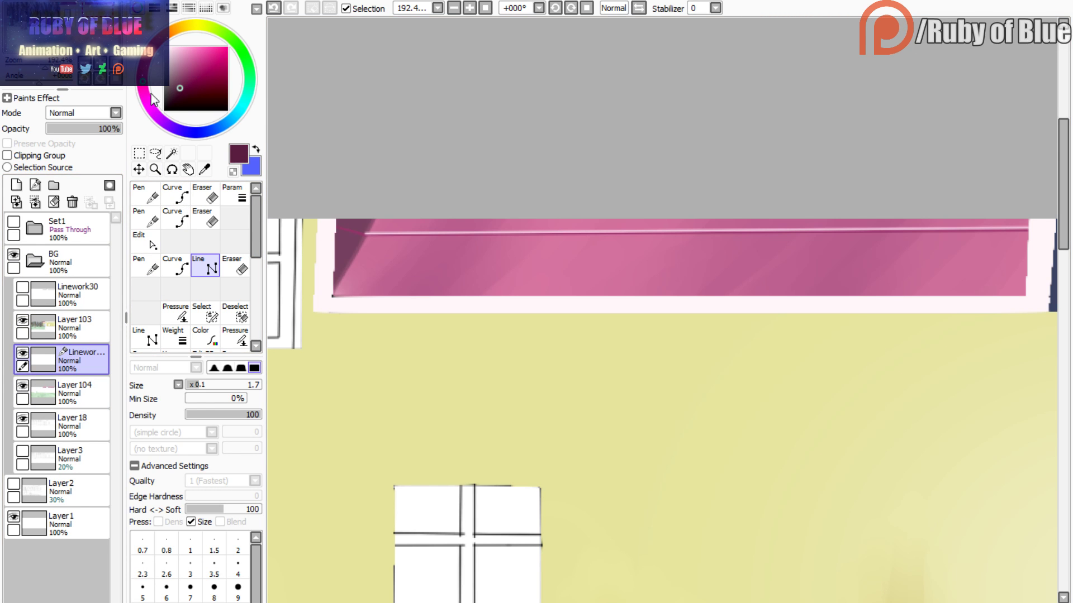
{"action": "left_click", "coordinate": [335, 226]}
{"action": "left_click", "coordinate": [363, 235]}
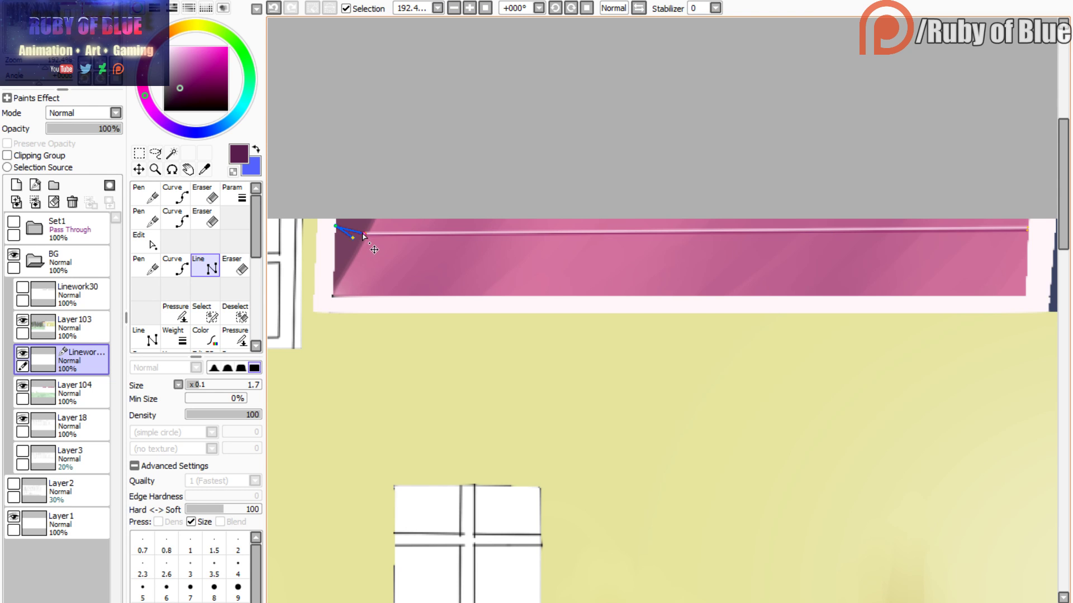
- Choose a muted pink and add a highlight to the short slanted line in the right roof's shadowed corner
{"action": "left_click_drag", "start_coordinate": [174, 83], "coordinate": [174, 62]}
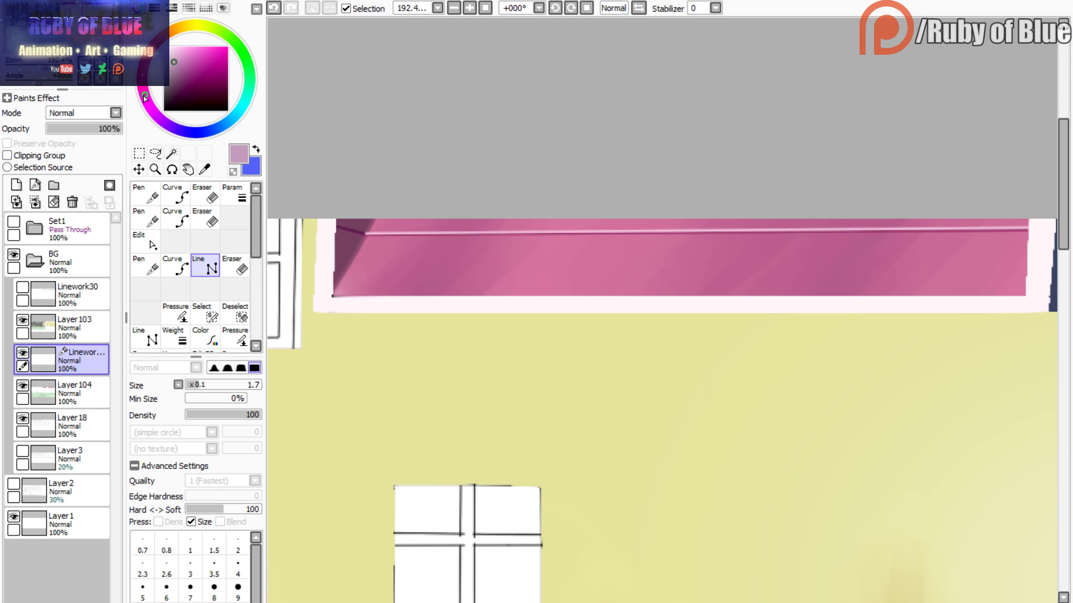
{"action": "left_click_drag", "start_coordinate": [174, 65], "coordinate": [177, 52]}
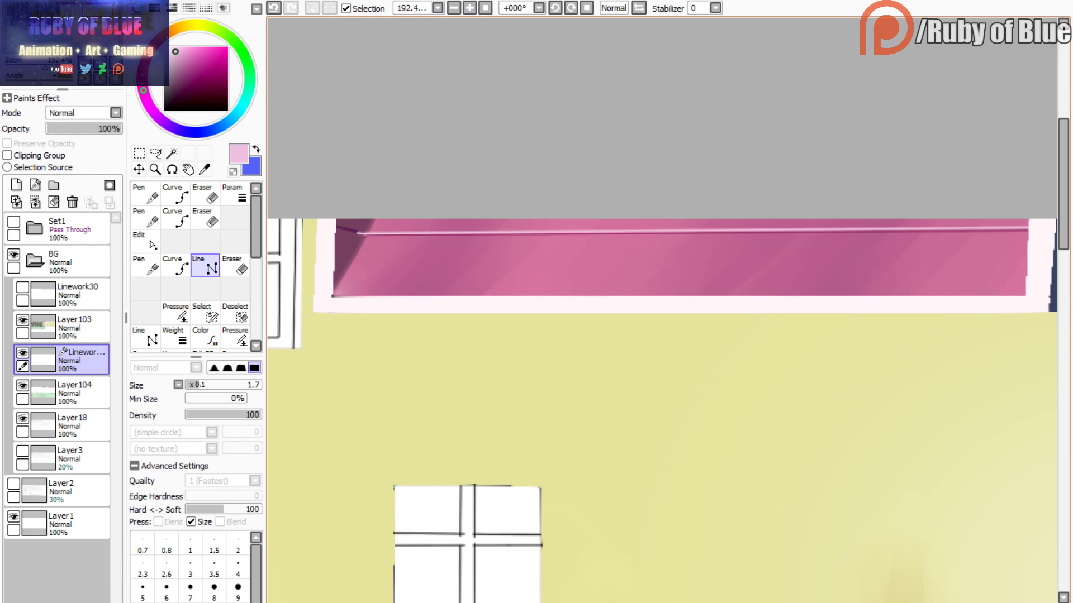
{"action": "left_click", "coordinate": [182, 63]}
{"action": "key", "text": "n"}
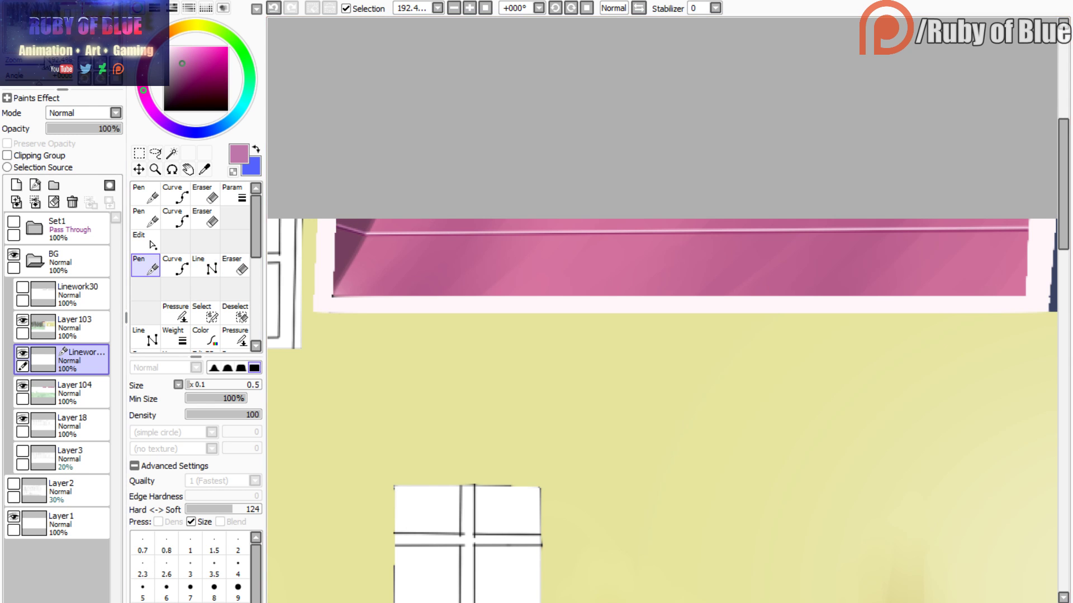
- Show the eave shadow layer Linework30 and merge it down into Layer103
{"action": "scroll", "coordinate": [668, 411], "scroll_direction": "down", "scroll_amount": 3}
{"action": "scroll", "coordinate": [668, 410], "scroll_direction": "up", "scroll_amount": 3}
{"action": "scroll", "coordinate": [668, 410], "scroll_direction": "down", "scroll_amount": 2}
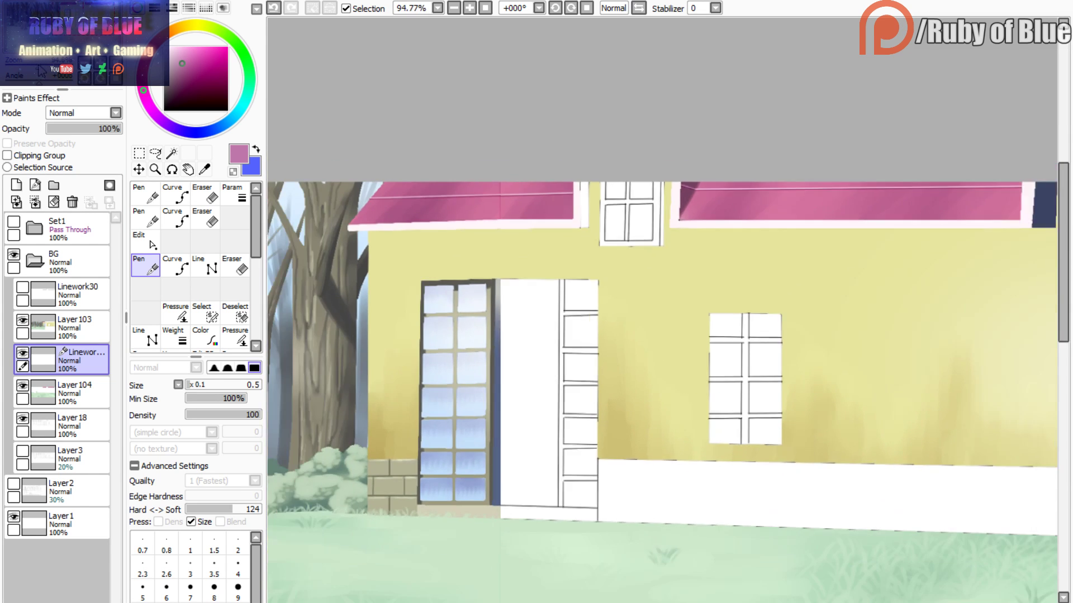
{"action": "scroll", "coordinate": [668, 411], "scroll_direction": "up", "scroll_amount": 2}
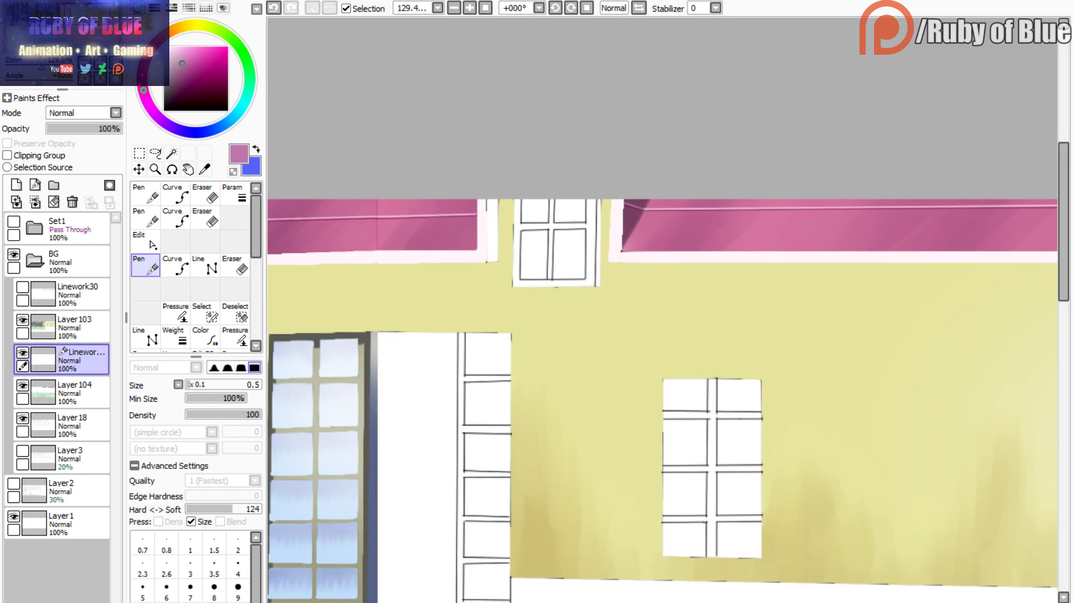
{"action": "scroll", "coordinate": [668, 411], "scroll_direction": "up", "scroll_amount": 1}
{"action": "left_click", "coordinate": [51, 294]}
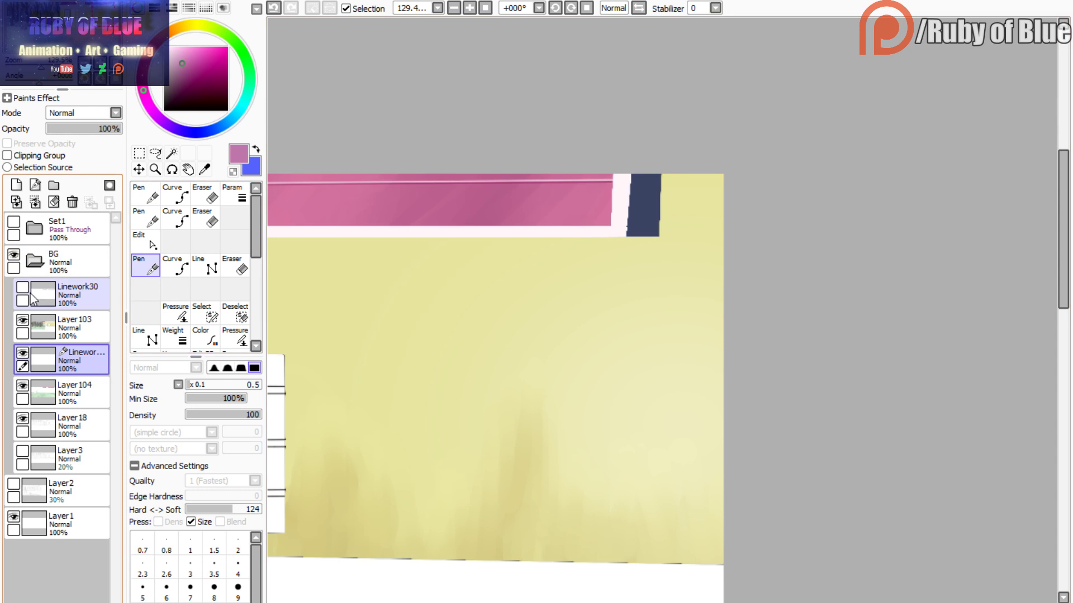
{"action": "left_click", "coordinate": [22, 287]}
{"action": "left_click", "coordinate": [25, 28]}
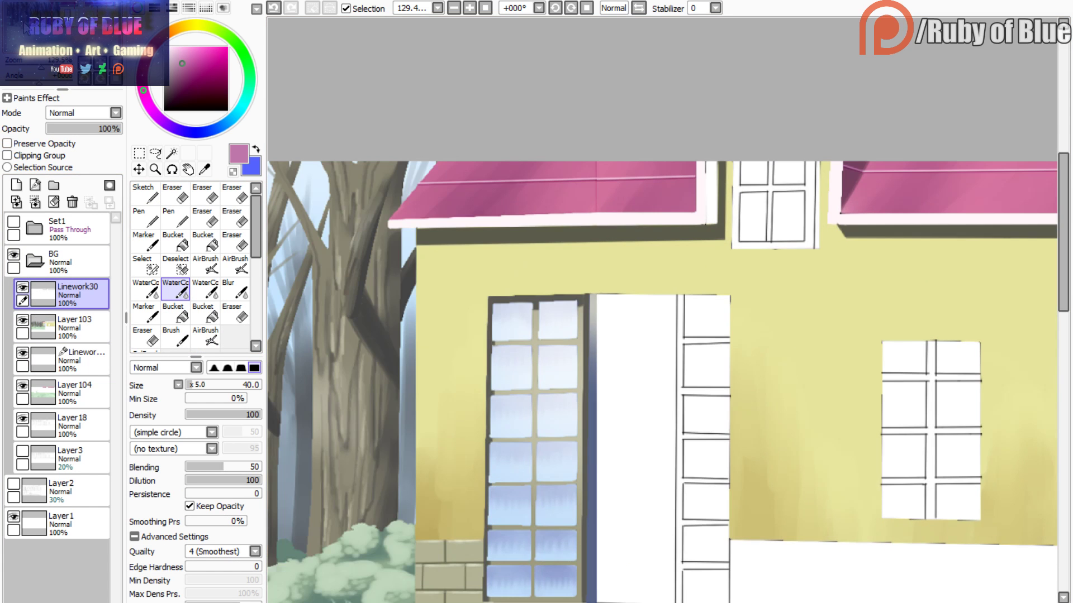
{"action": "left_click", "coordinate": [23, 288]}
{"action": "left_click", "coordinate": [23, 287]}
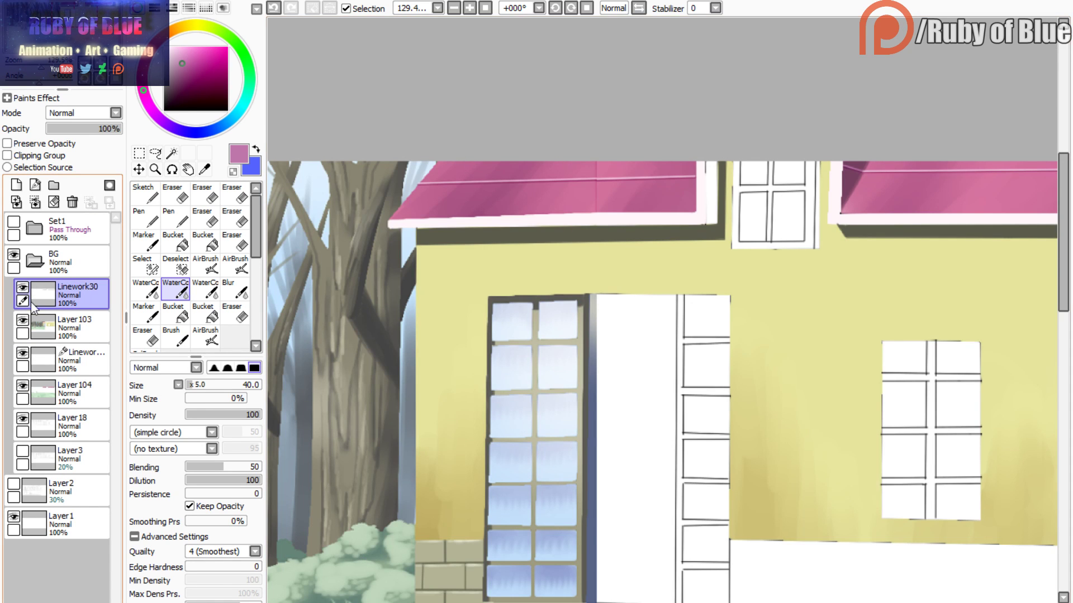
{"action": "left_click", "coordinate": [35, 202]}
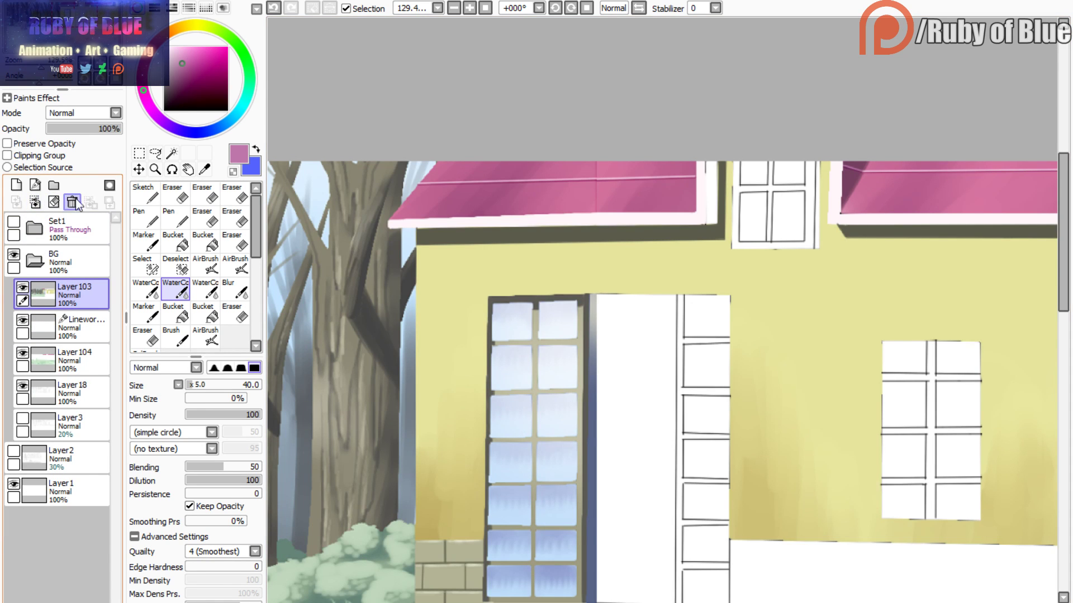
- Merge the roof linework layer down into Layer104, hiding Layer103 for a check and showing it again
{"action": "left_click", "coordinate": [64, 84]}
{"action": "left_click", "coordinate": [23, 287]}
{"action": "left_click", "coordinate": [39, 322]}
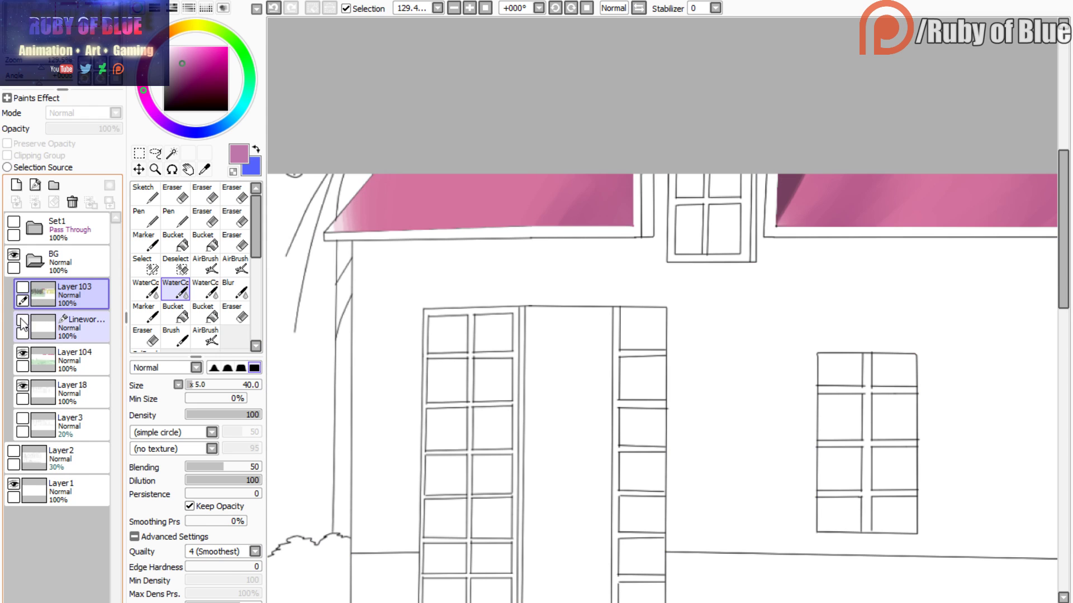
{"action": "left_click", "coordinate": [35, 202]}
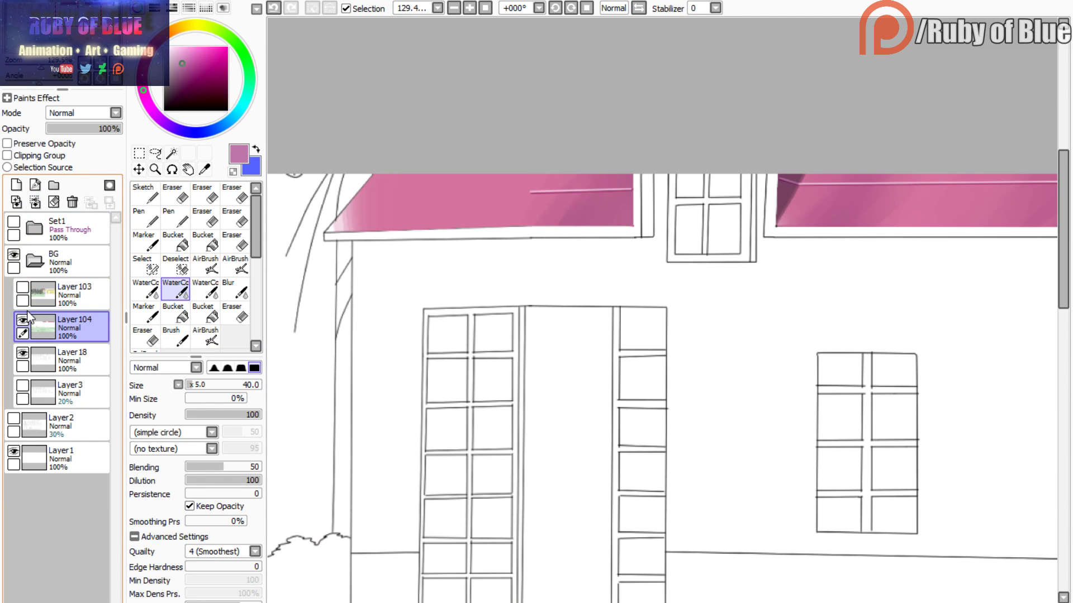
{"action": "left_click", "coordinate": [24, 287]}
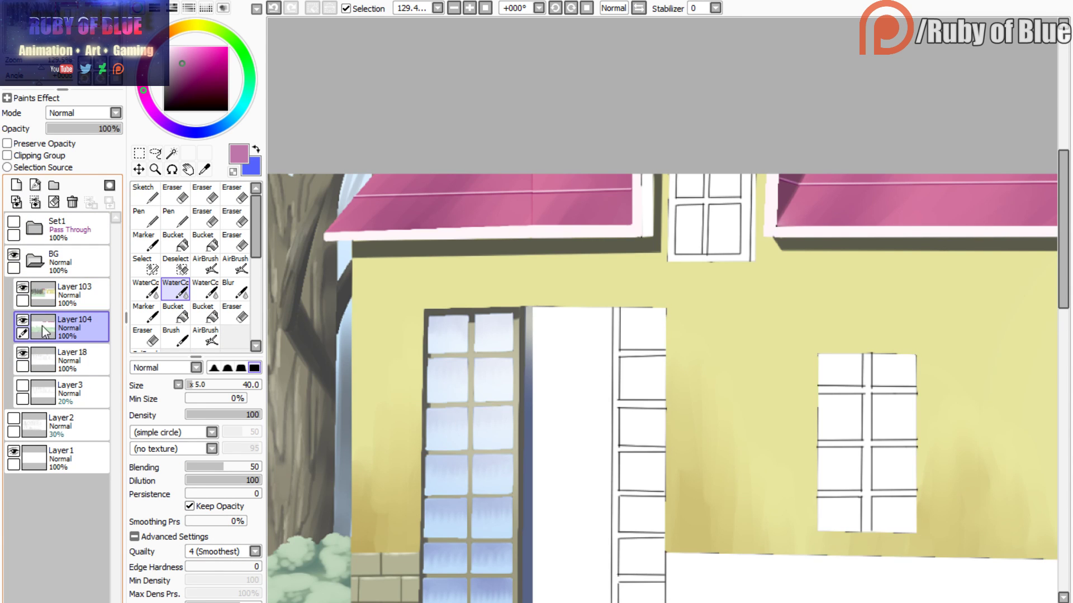
- With Layer103 hidden, fill the narrow strip beside the left roof on Layer104 with the sampled navy, and show Layer103 again
{"action": "left_click", "coordinate": [25, 321]}
{"action": "left_click", "coordinate": [23, 288]}
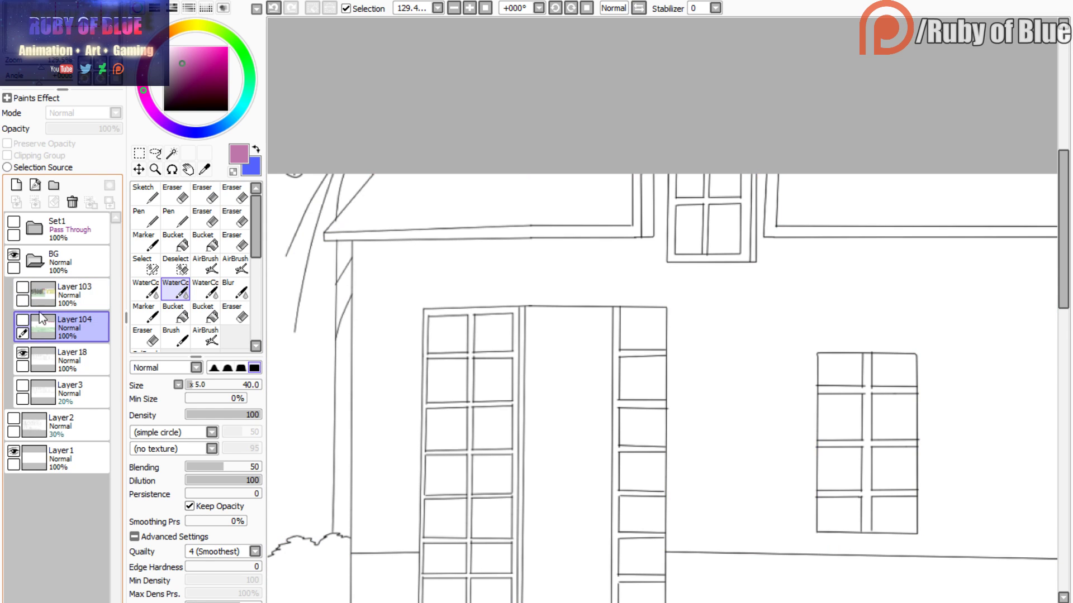
{"action": "left_click", "coordinate": [23, 320]}
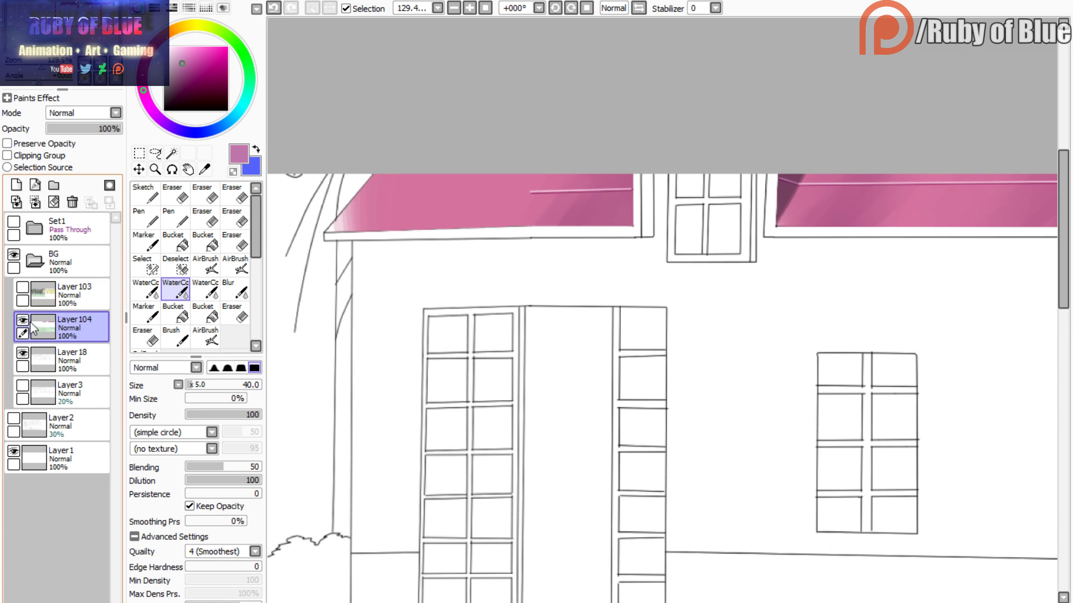
{"action": "key", "text": "g"}
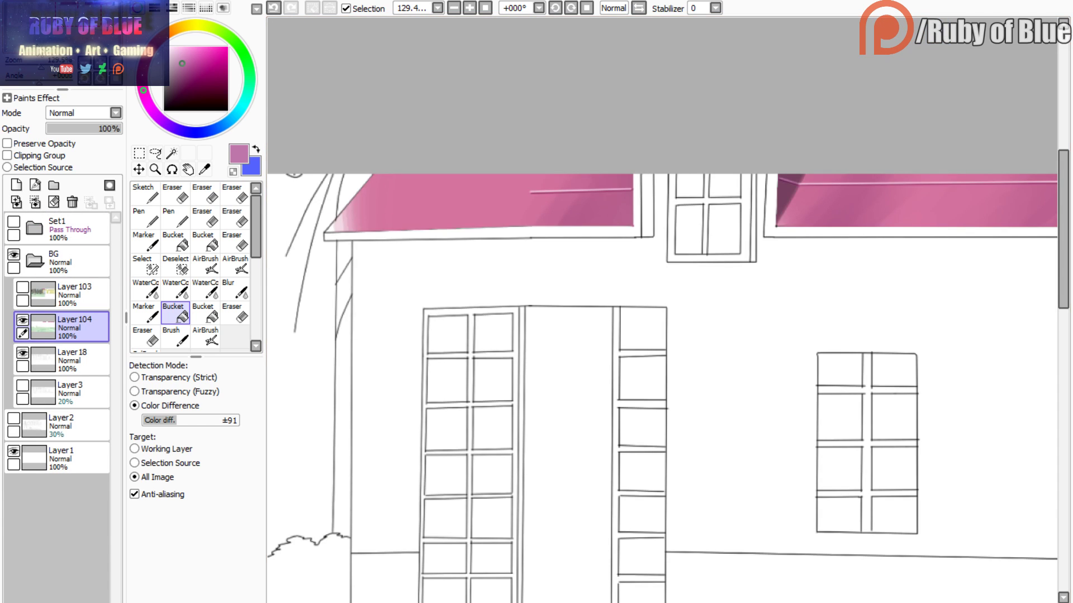
{"action": "left_click", "coordinate": [80, 45]}
{"action": "right_click", "coordinate": [573, 177]}
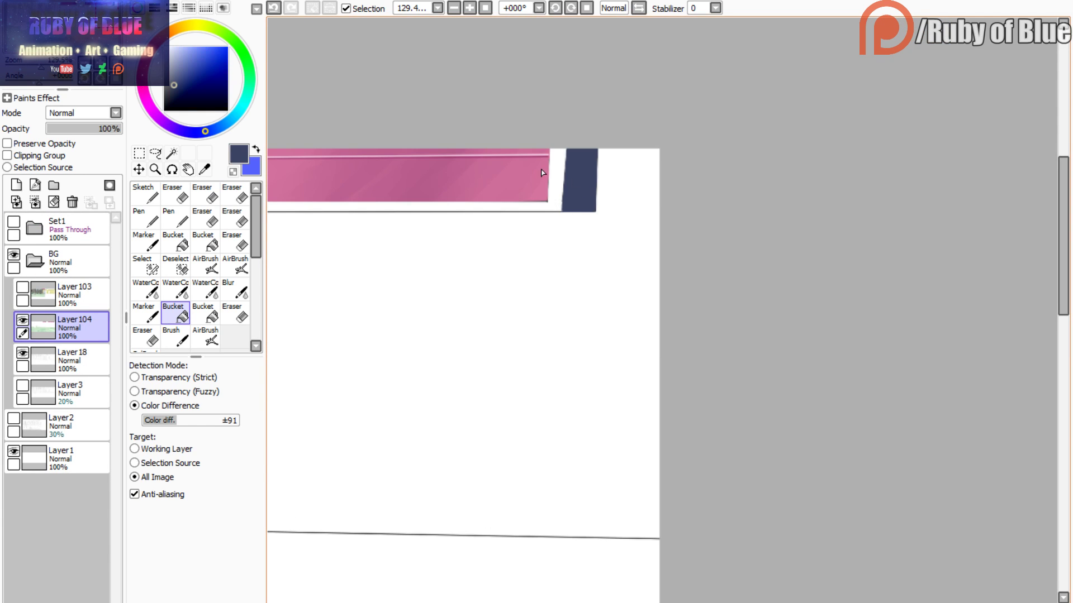
{"action": "left_click", "coordinate": [30, 36]}
{"action": "left_click", "coordinate": [510, 152]}
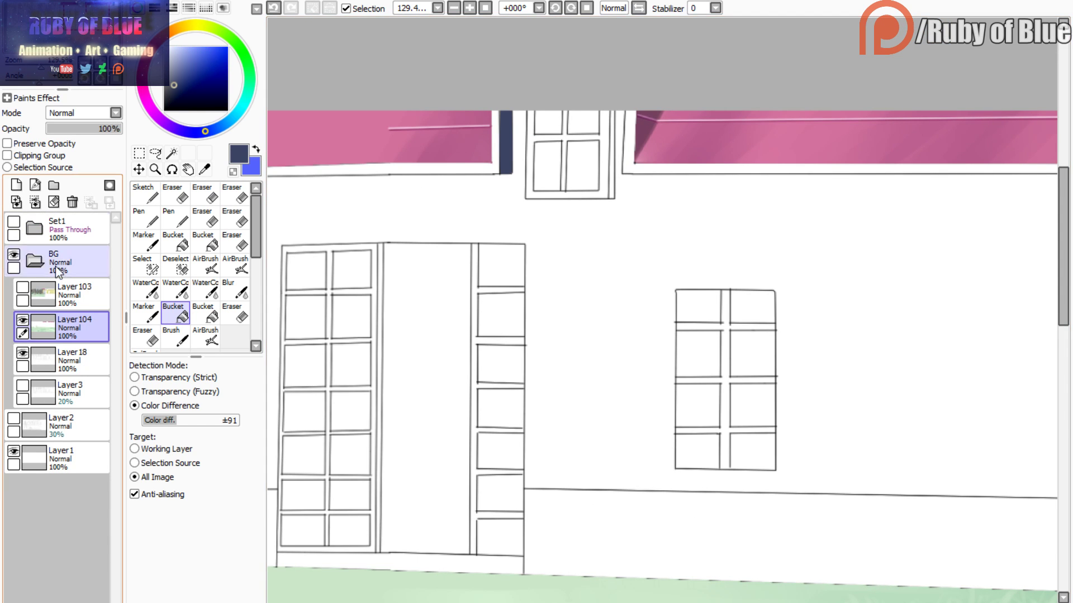
{"action": "left_click", "coordinate": [22, 287]}
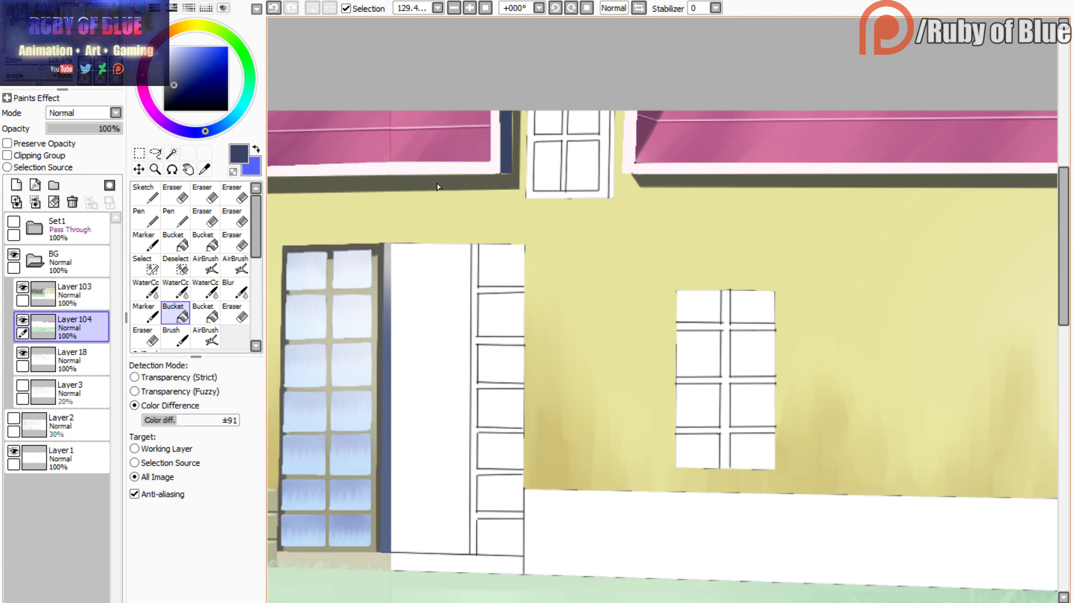
- Sample the dark olive eave shadow, and in the forest scene with two characters clear the selection and add a linework layer above Layer45
{"action": "left_click", "coordinate": [438, 187], "text": "alt"}
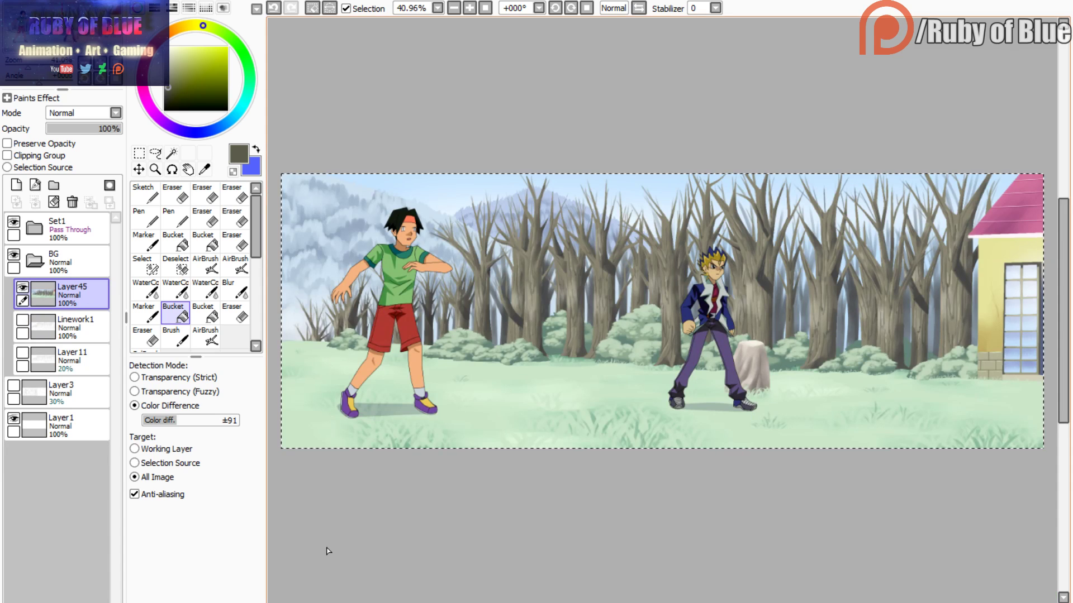
{"action": "left_click_drag", "start_coordinate": [38, 36], "coordinate": [78, 36]}
{"action": "left_click_drag", "start_coordinate": [28, 68], "coordinate": [56, 38]}
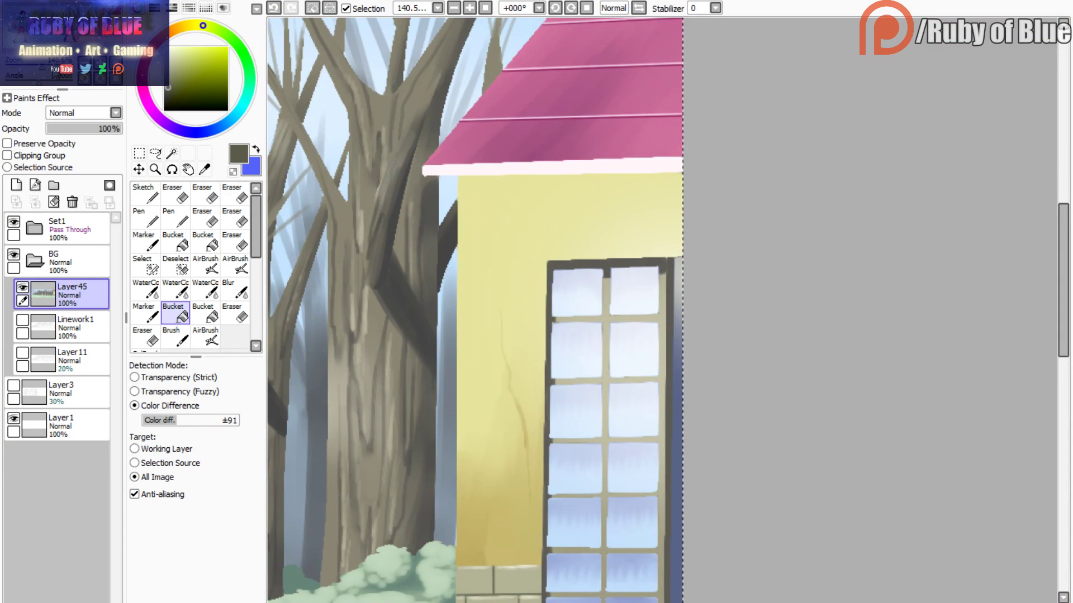
{"action": "left_click", "coordinate": [312, 8]}
{"action": "left_click", "coordinate": [35, 185]}
{"action": "key", "text": "l"}
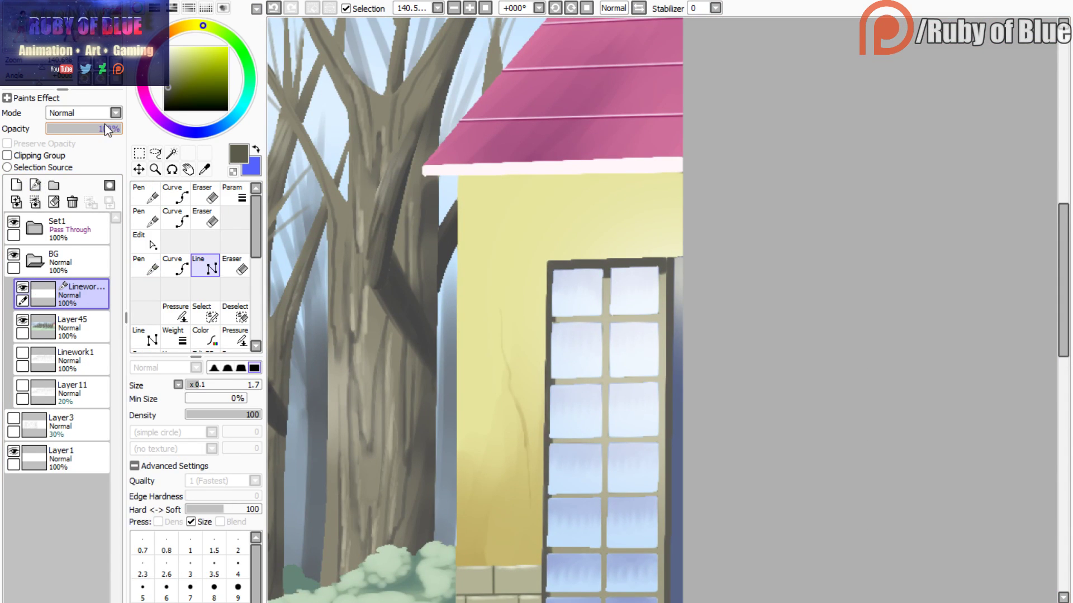
- Outline the wall strip directly beneath the roof's eave with straight lines and fill it with dark olive as a shadow
{"action": "left_click", "coordinate": [457, 204]}
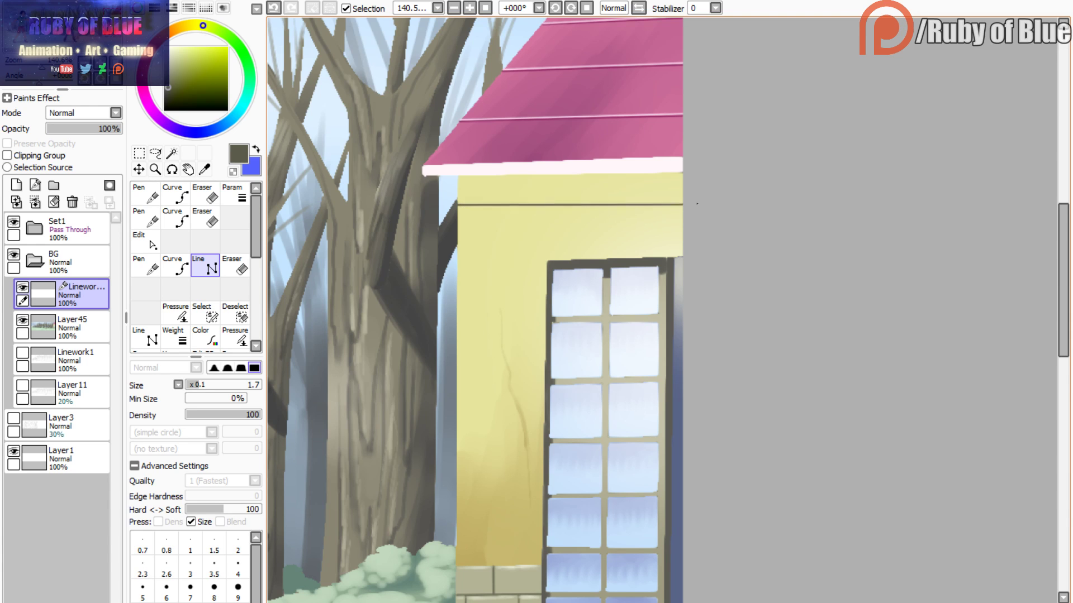
{"action": "double_click", "coordinate": [700, 199]}
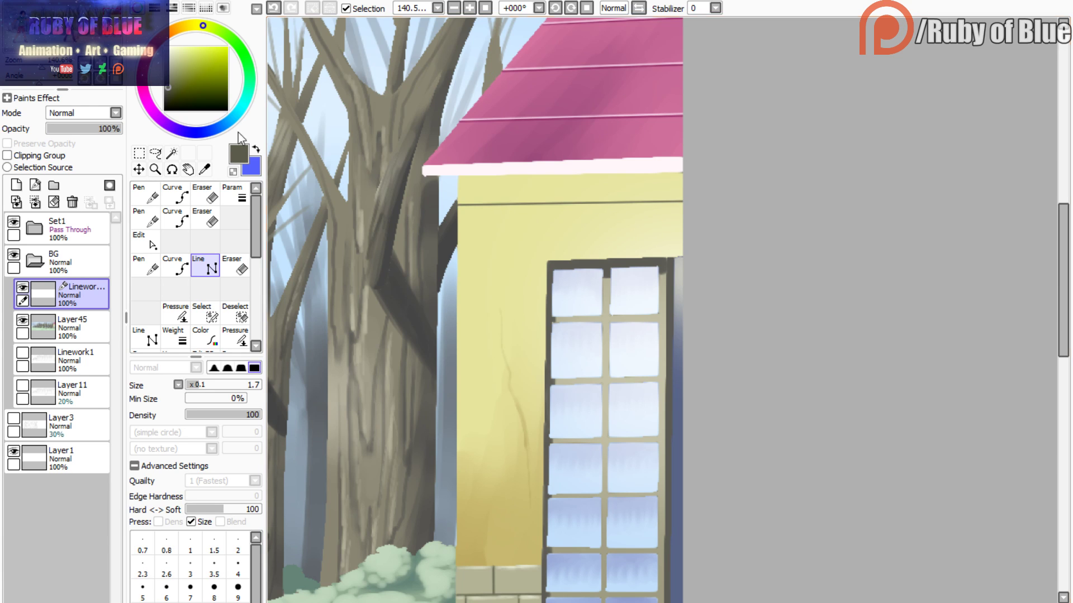
{"action": "left_click_drag", "start_coordinate": [457, 205], "coordinate": [457, 203]}
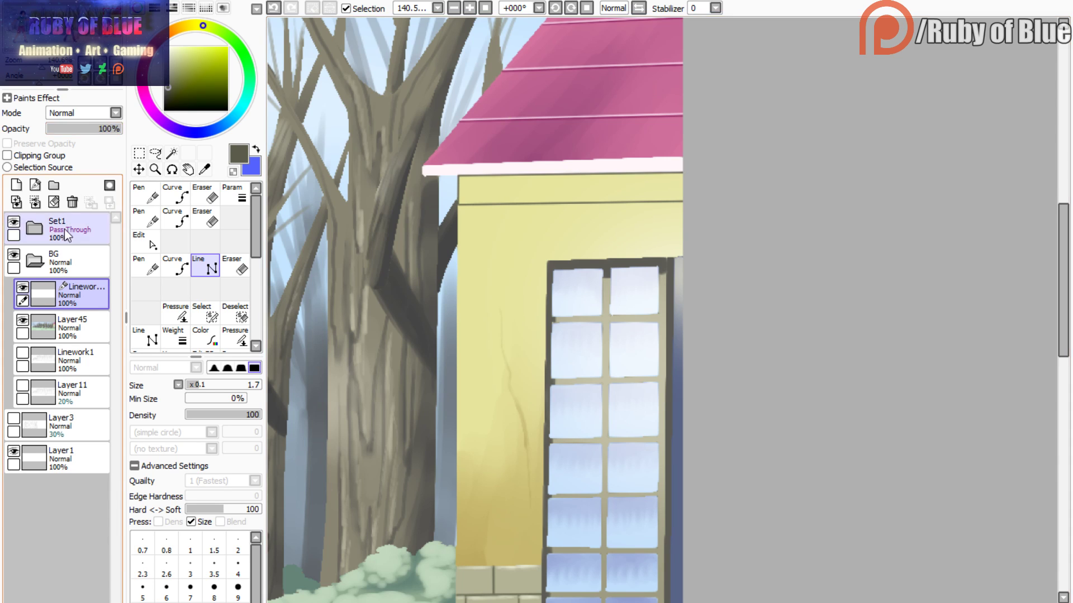
{"action": "left_click", "coordinate": [467, 188]}
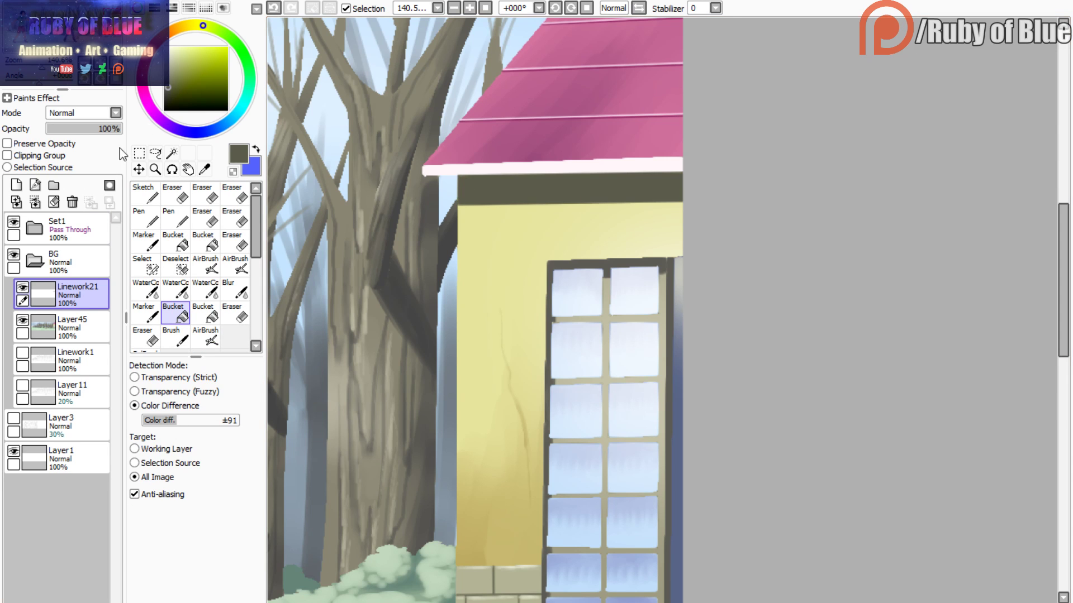
- Merge the eave shadow linework layer down into Layer45 and show the whole forest scene
{"action": "left_click", "coordinate": [35, 203]}
{"action": "left_click", "coordinate": [116, 64]}
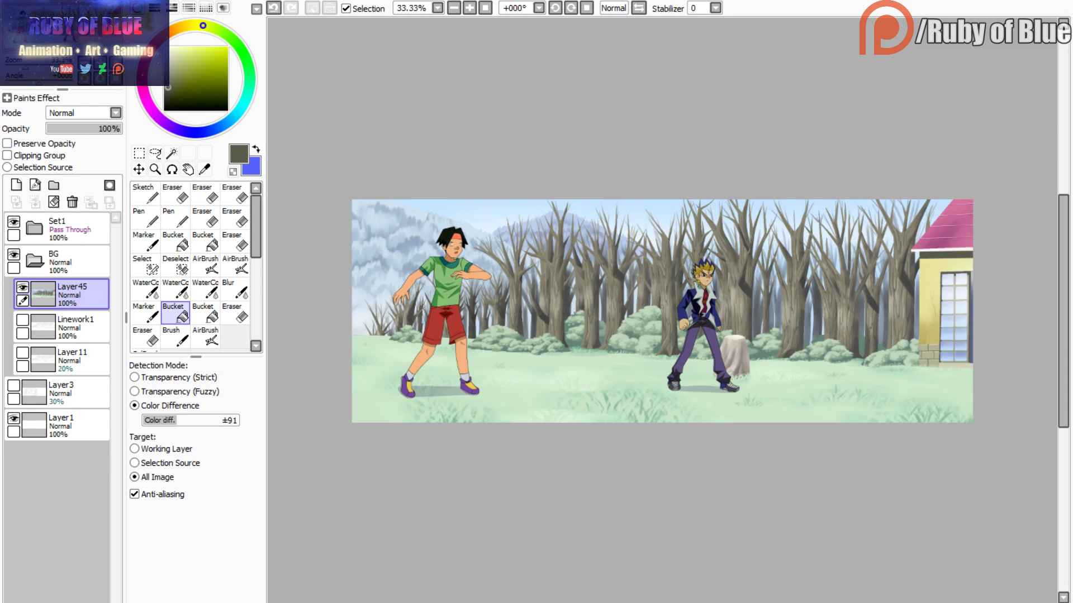
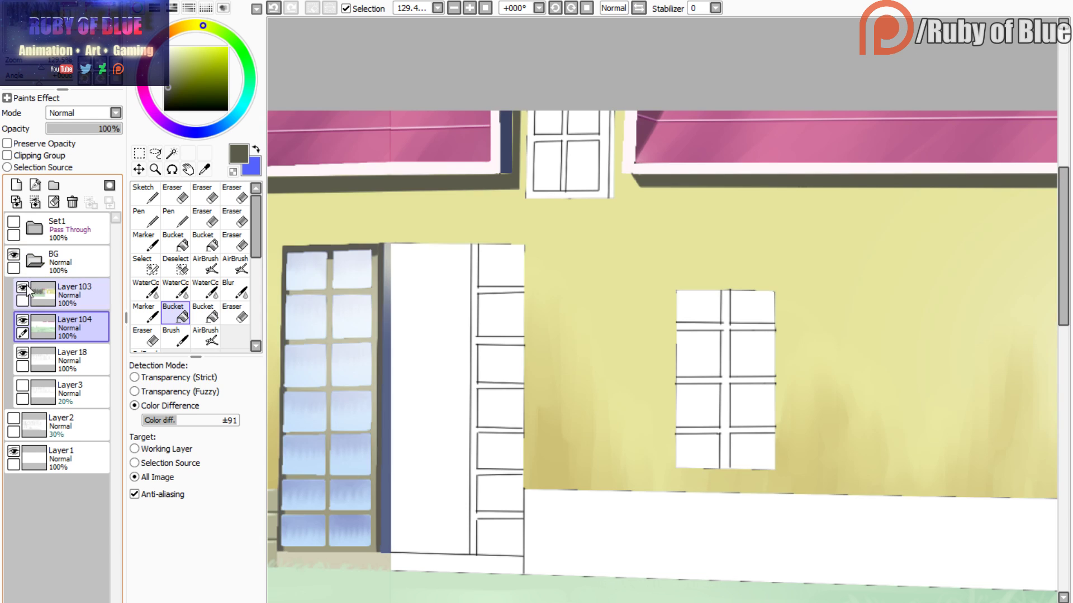
- On Layer103 of the house scene, touch up the dark olive shadow beside the left roof's navy strip, sampling the trim and eave shadow colours
{"action": "left_click", "coordinate": [73, 294]}
{"action": "left_click", "coordinate": [175, 241]}
{"action": "key", "text": "b"}
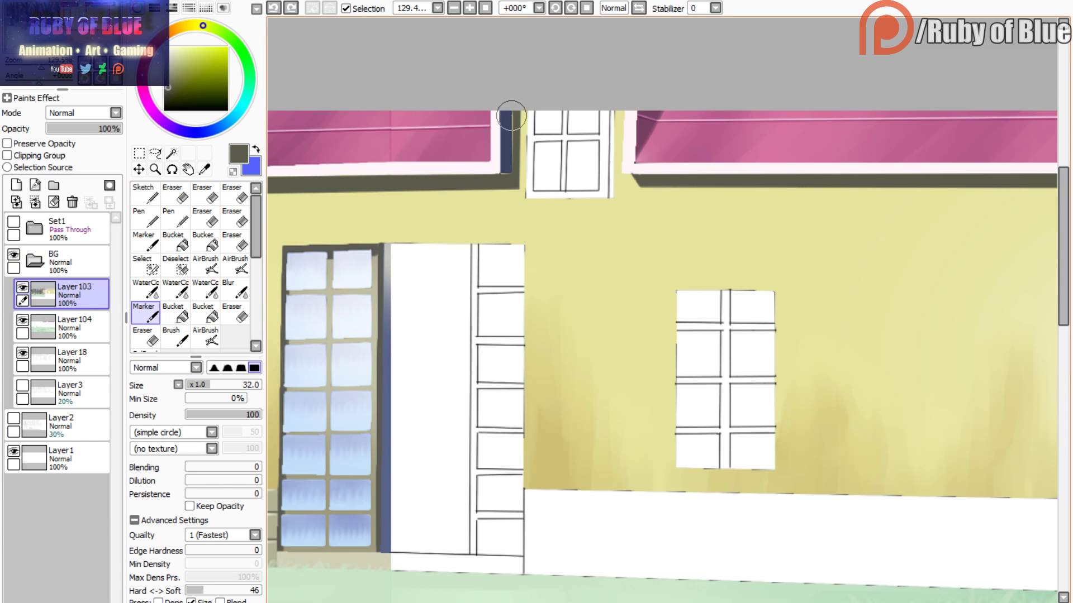
{"action": "left_click_drag", "start_coordinate": [514, 130], "coordinate": [503, 177]}
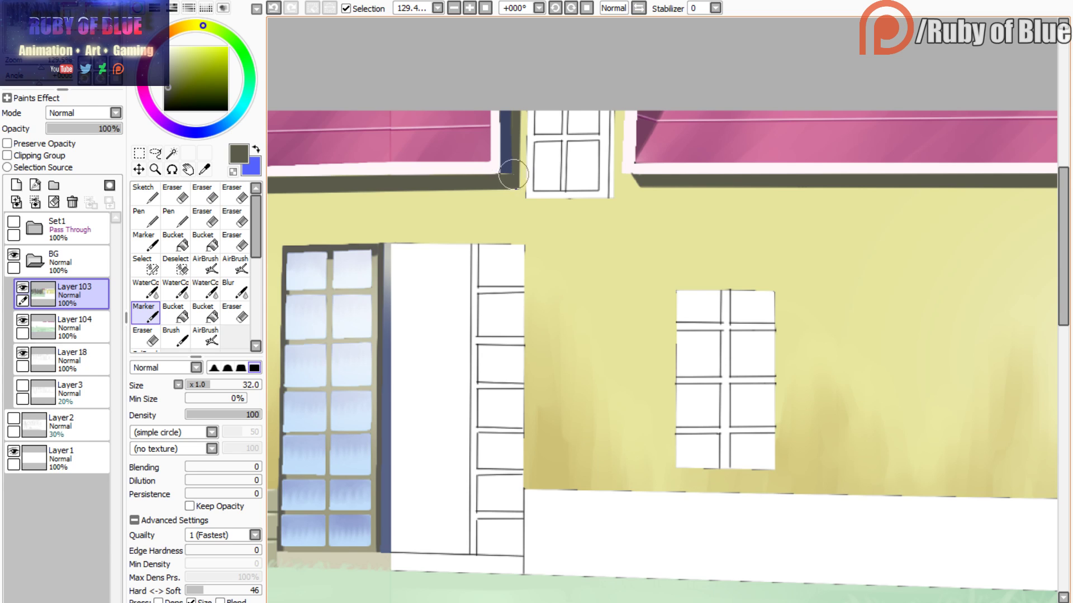
{"action": "right_click", "coordinate": [631, 171]}
{"action": "key", "text": "g"}
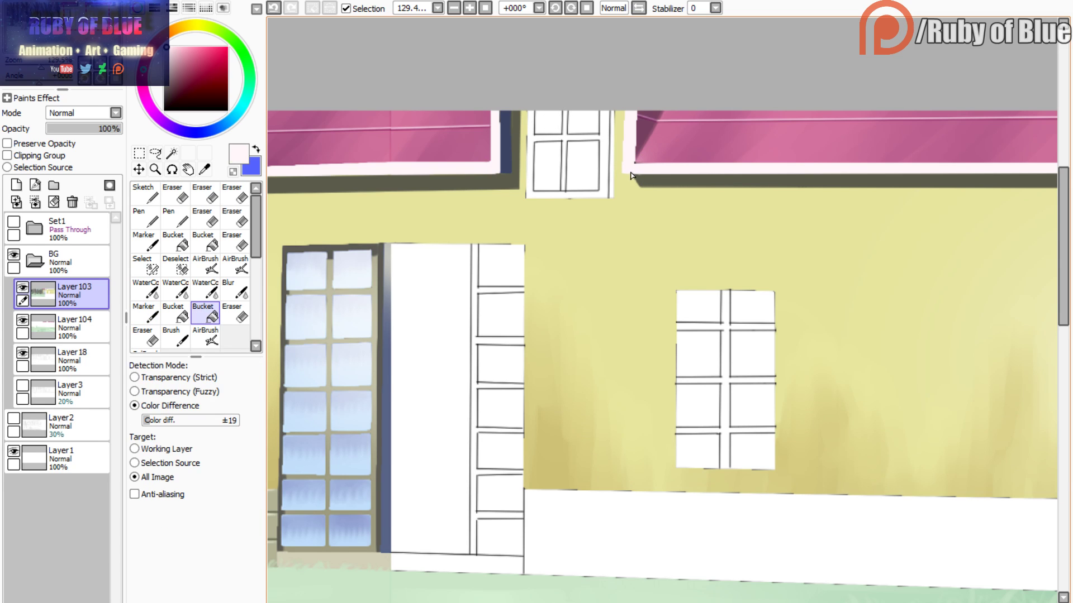
{"action": "key", "text": "b"}
{"action": "left_click_drag", "start_coordinate": [59, 34], "coordinate": [50, 34]}
{"action": "right_click", "coordinate": [354, 180]}
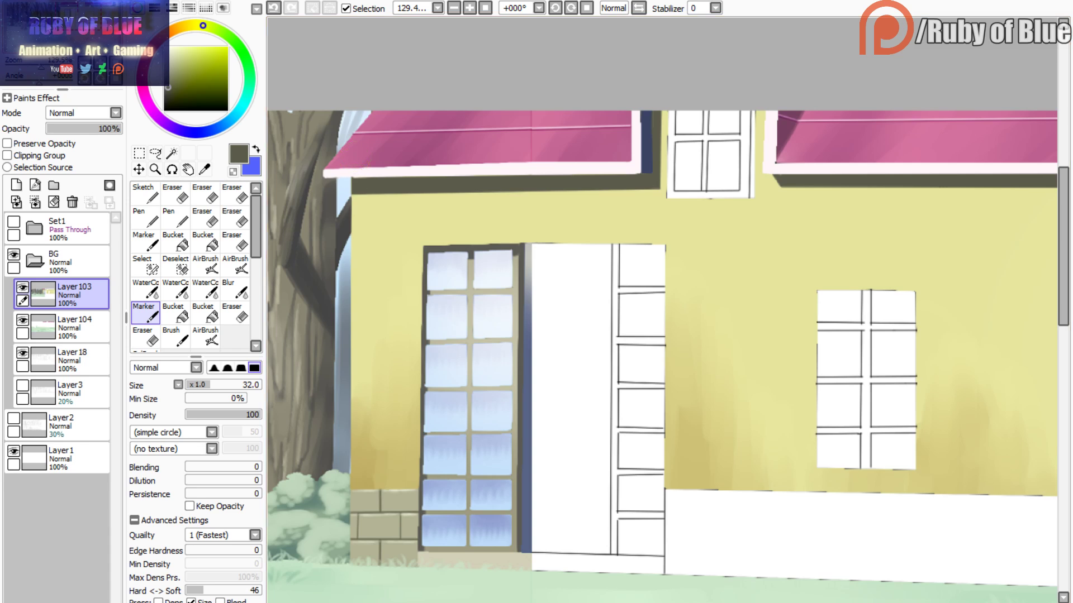
- Straighten the edge between the right roof's pale trim and navy strip with the sampled trim colour, and resample the dark olive shadow
{"action": "left_click_drag", "start_coordinate": [49, 27], "coordinate": [96, 25]}
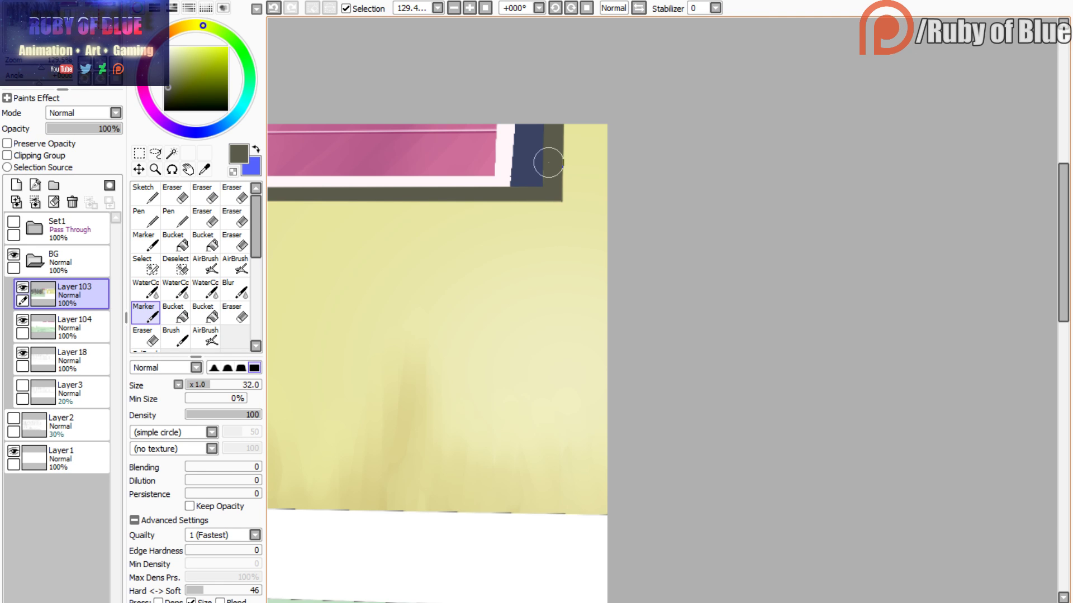
{"action": "mouse_move", "coordinate": [60, 30]}
{"action": "left_mouse_down"}
{"action": "mouse_move", "coordinate": [37, 66]}
{"action": "mouse_move", "coordinate": [60, 34]}
{"action": "left_mouse_up"}
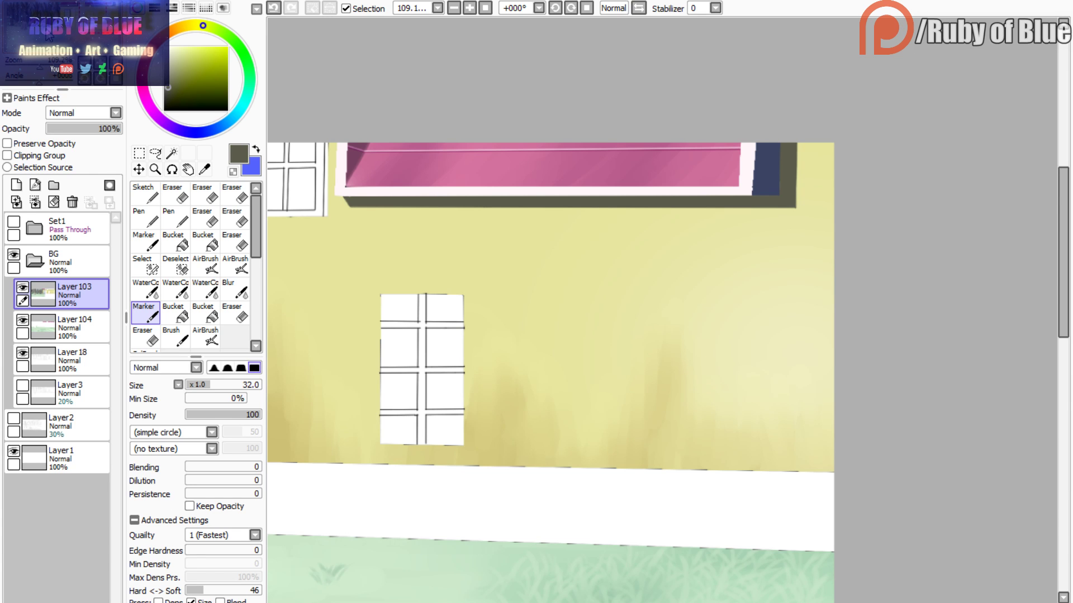
{"action": "left_click_drag", "start_coordinate": [43, 32], "coordinate": [61, 37]}
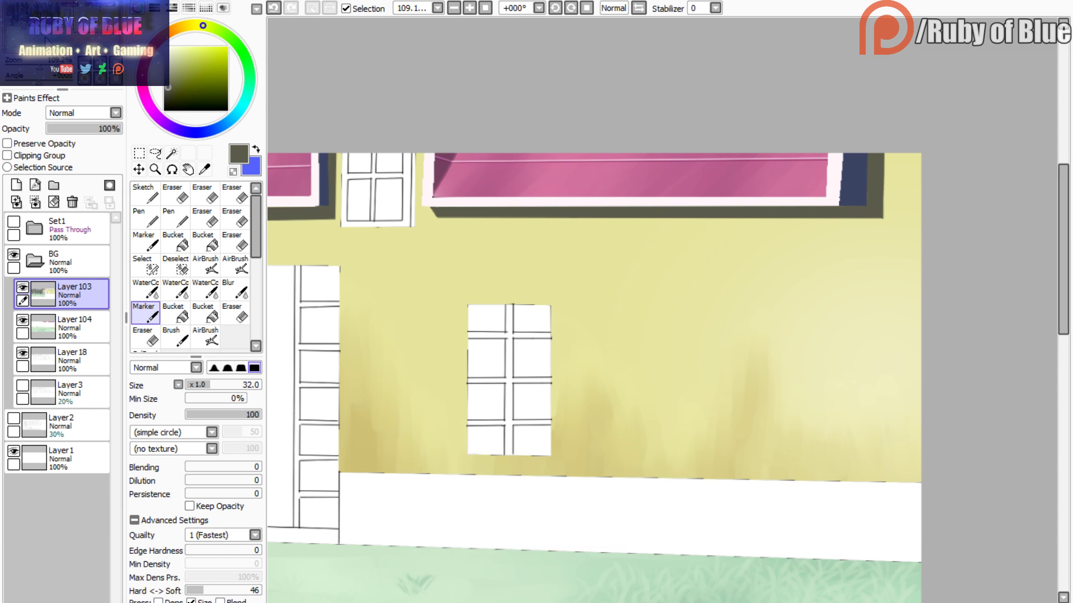
{"action": "left_click_drag", "start_coordinate": [46, 37], "coordinate": [66, 30]}
{"action": "left_click_drag", "start_coordinate": [40, 68], "coordinate": [43, 71]}
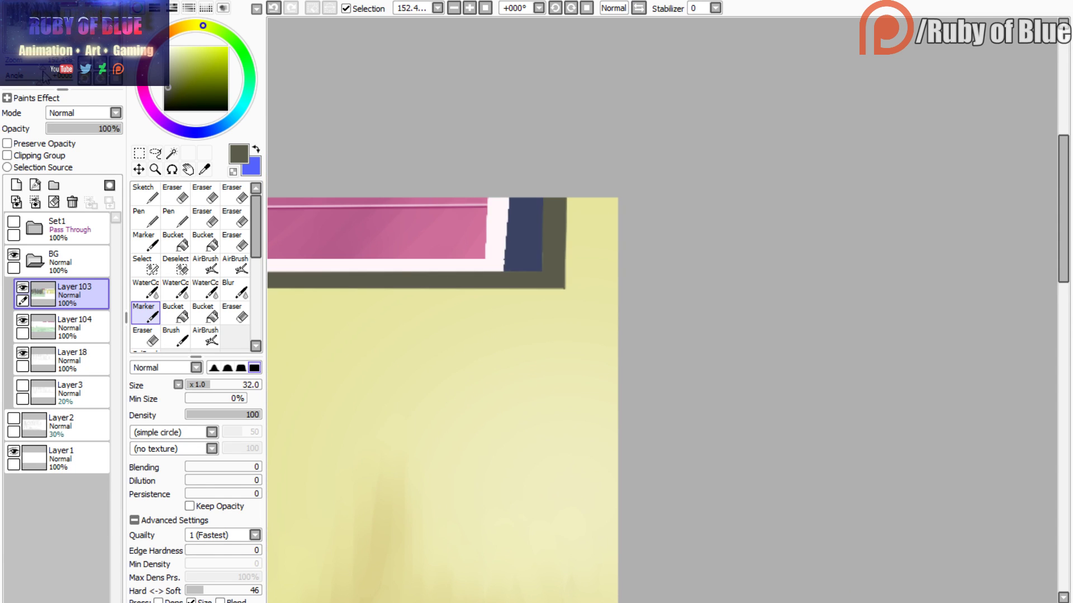
{"action": "left_click", "coordinate": [503, 233], "text": "alt"}
{"action": "mouse_move", "coordinate": [503, 232]}
{"action": "left_mouse_down"}
{"action": "mouse_move", "coordinate": [503, 271]}
{"action": "mouse_move", "coordinate": [504, 216]}
{"action": "left_mouse_up"}
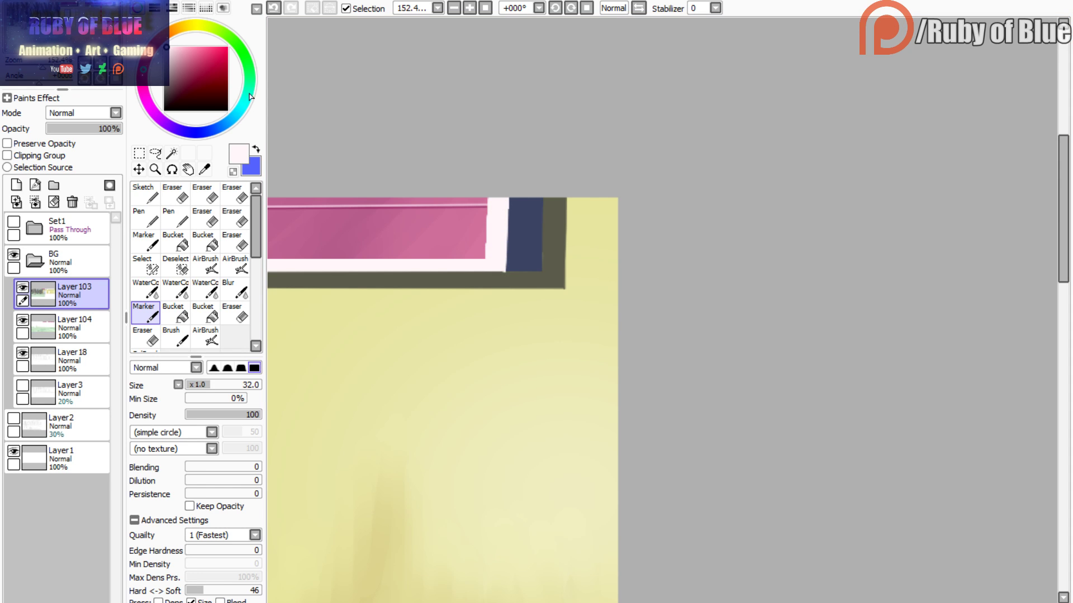
{"action": "left_click", "coordinate": [501, 280], "text": "alt"}
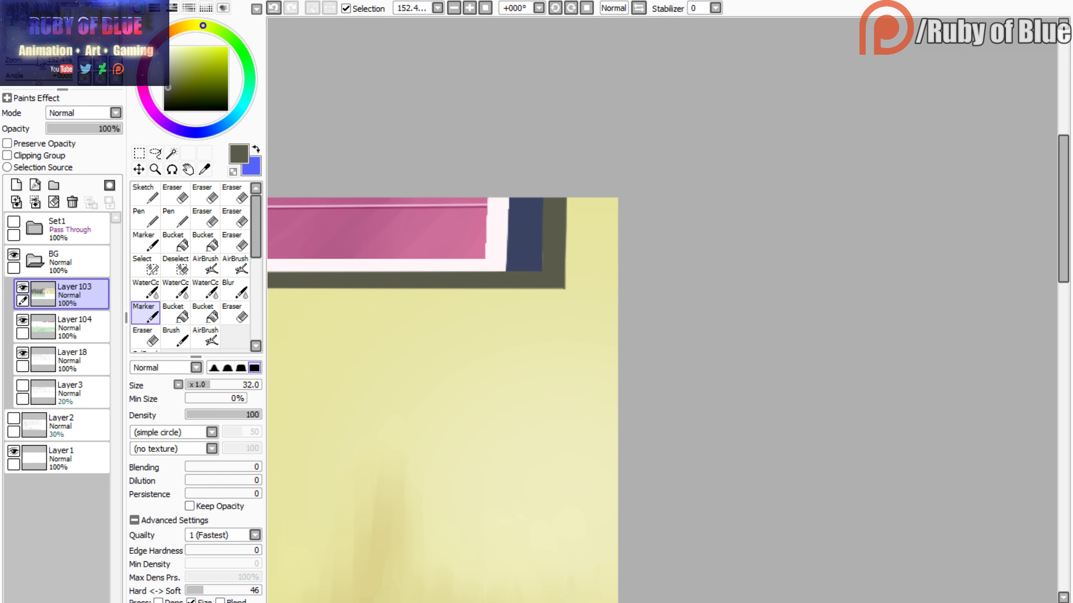
- Try extending the pale trim over the right roof's navy strip, undo the stroke, and refine that edge with the sampled navy
{"action": "left_click_drag", "start_coordinate": [45, 64], "coordinate": [45, 65]}
{"action": "left_click", "coordinate": [39, 289]}
{"action": "left_click_drag", "start_coordinate": [65, 20], "coordinate": [55, 25]}
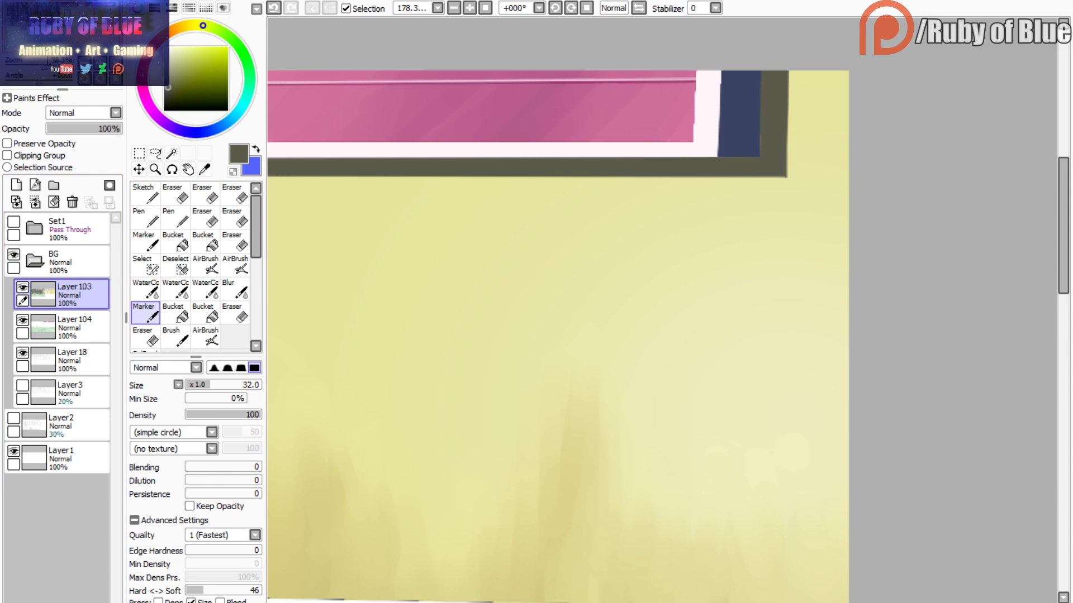
{"action": "left_click_drag", "start_coordinate": [45, 65], "coordinate": [40, 65]}
{"action": "mouse_move", "coordinate": [49, 32]}
{"action": "left_mouse_down"}
{"action": "mouse_move", "coordinate": [35, 32]}
{"action": "mouse_move", "coordinate": [59, 26]}
{"action": "left_mouse_up"}
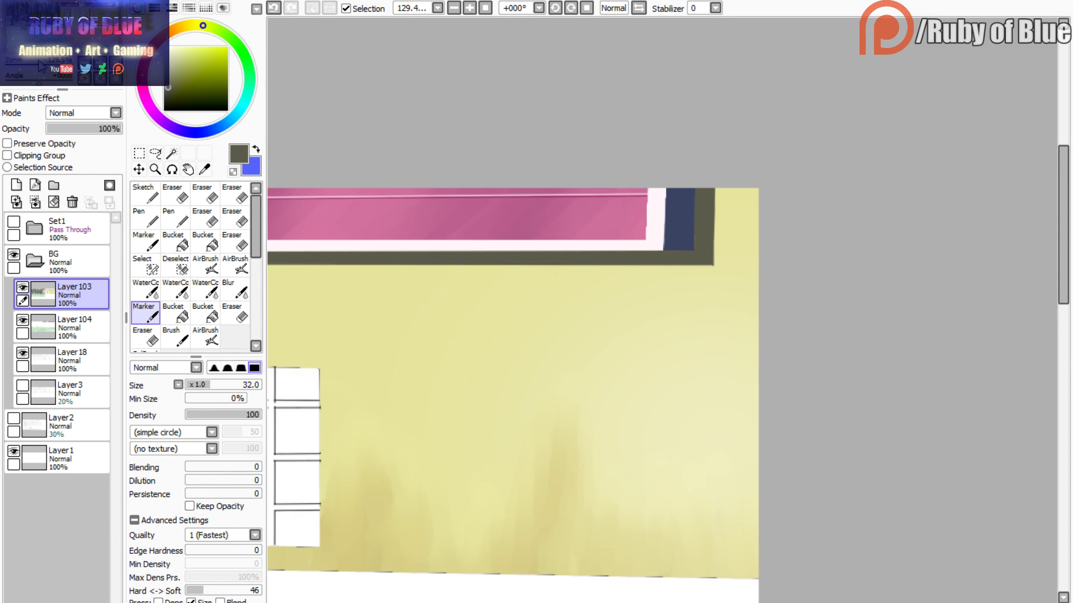
{"action": "left_click_drag", "start_coordinate": [41, 66], "coordinate": [75, 38]}
{"action": "left_click", "coordinate": [474, 184], "text": "alt"}
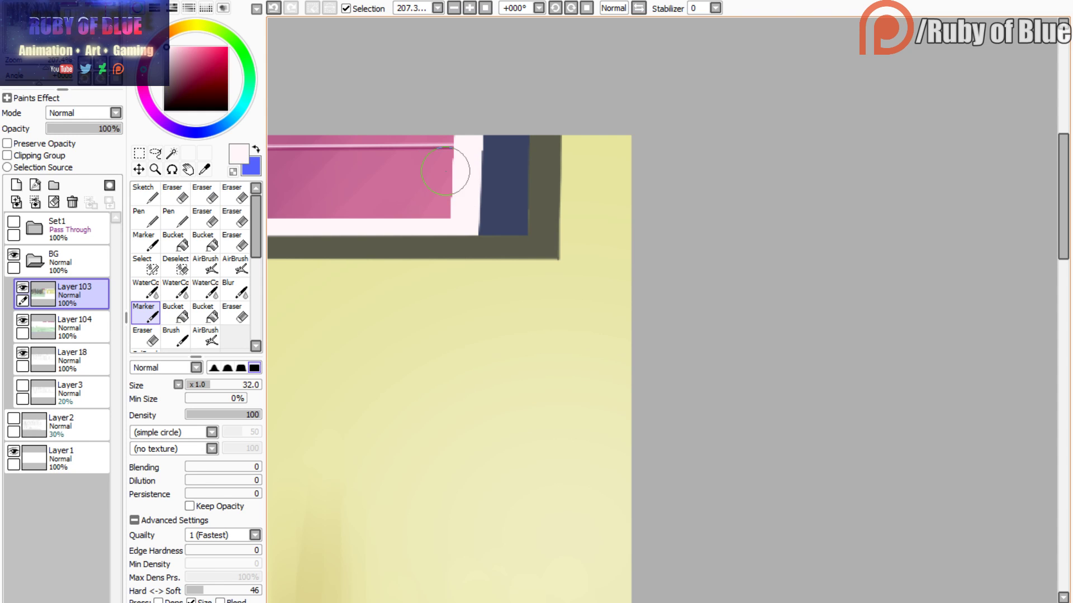
{"action": "left_click_drag", "start_coordinate": [483, 211], "coordinate": [485, 137]}
{"action": "key", "text": "ctrl+z"}
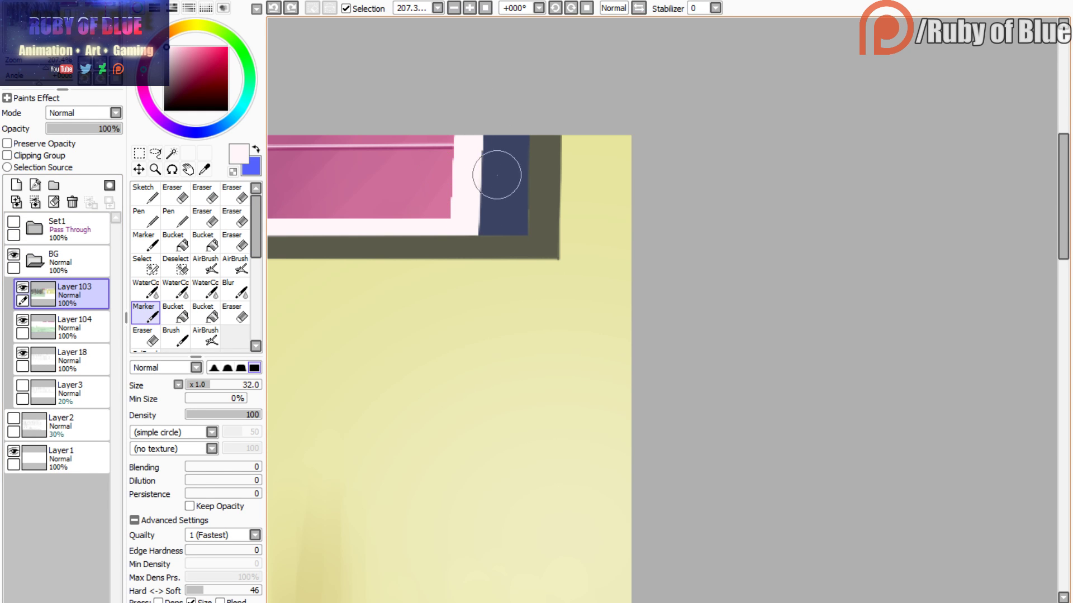
{"action": "left_click", "coordinate": [494, 168], "text": "alt"}
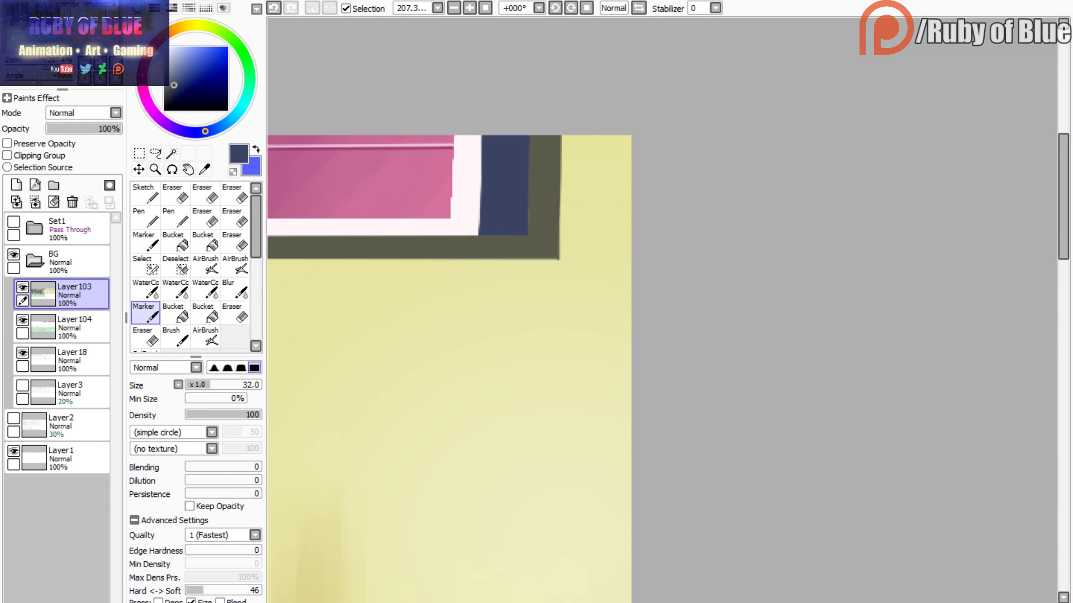
- With Layer103 hidden, select the narrow side strip of the upper window frame on Layer104 and fill it with dark grey-olive
{"action": "left_click_drag", "start_coordinate": [46, 67], "coordinate": [37, 67]}
{"action": "left_click_drag", "start_coordinate": [60, 39], "coordinate": [49, 68]}
{"action": "left_click", "coordinate": [23, 288]}
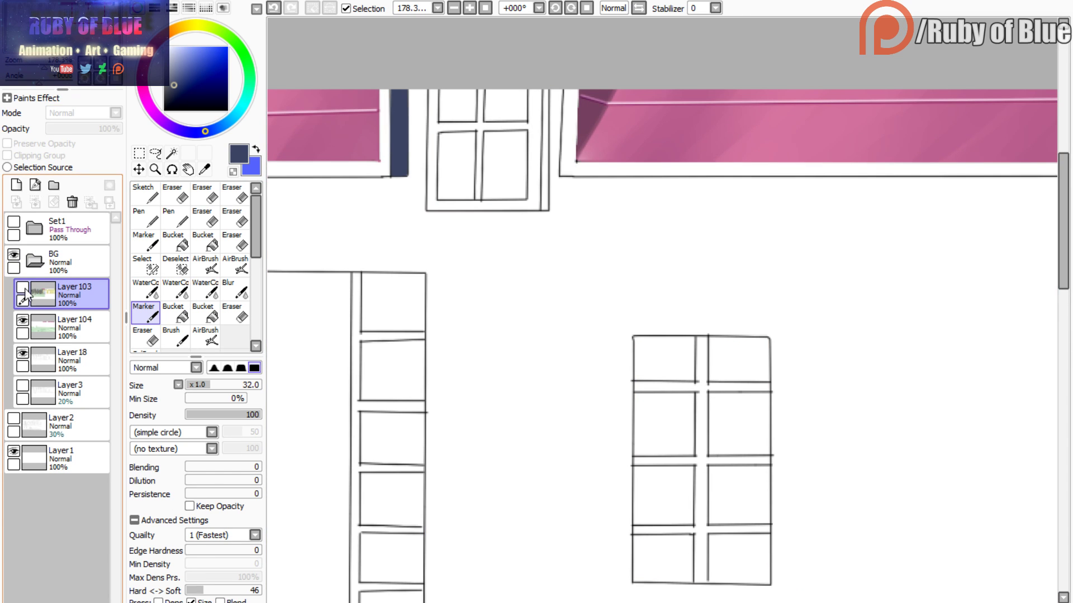
{"action": "left_click", "coordinate": [23, 288]}
{"action": "left_click", "coordinate": [23, 287]}
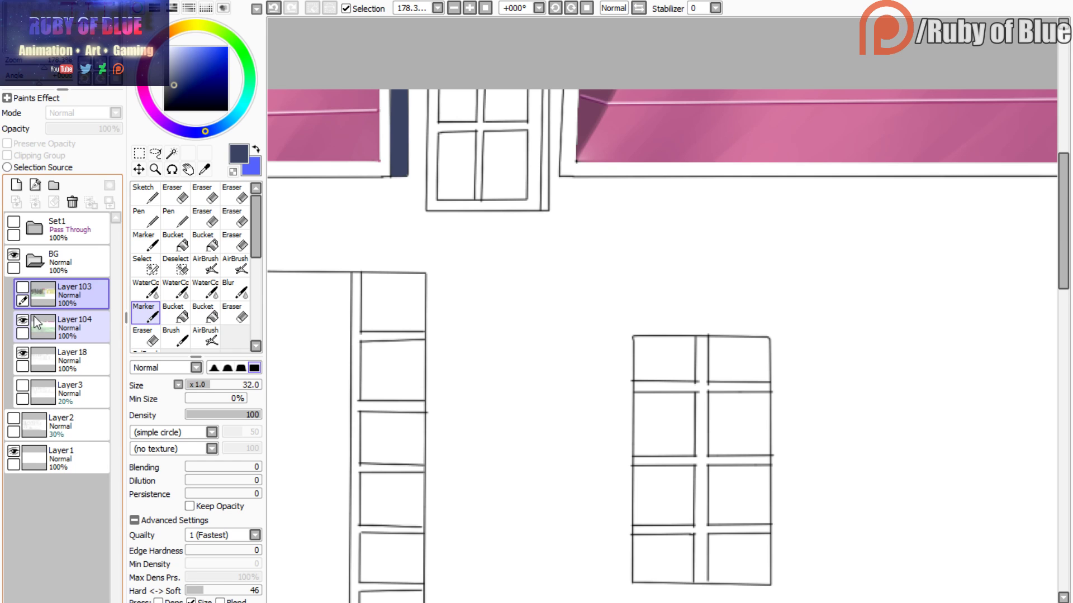
{"action": "left_click", "coordinate": [39, 324]}
{"action": "left_click", "coordinate": [172, 152]}
{"action": "left_click", "coordinate": [545, 201]}
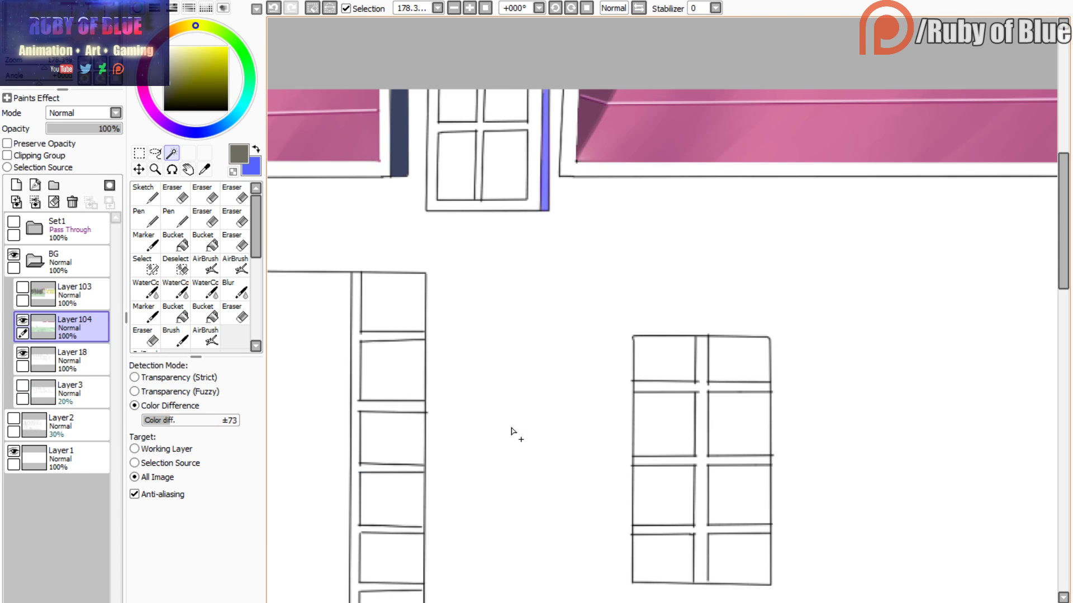
{"action": "key", "text": "b"}
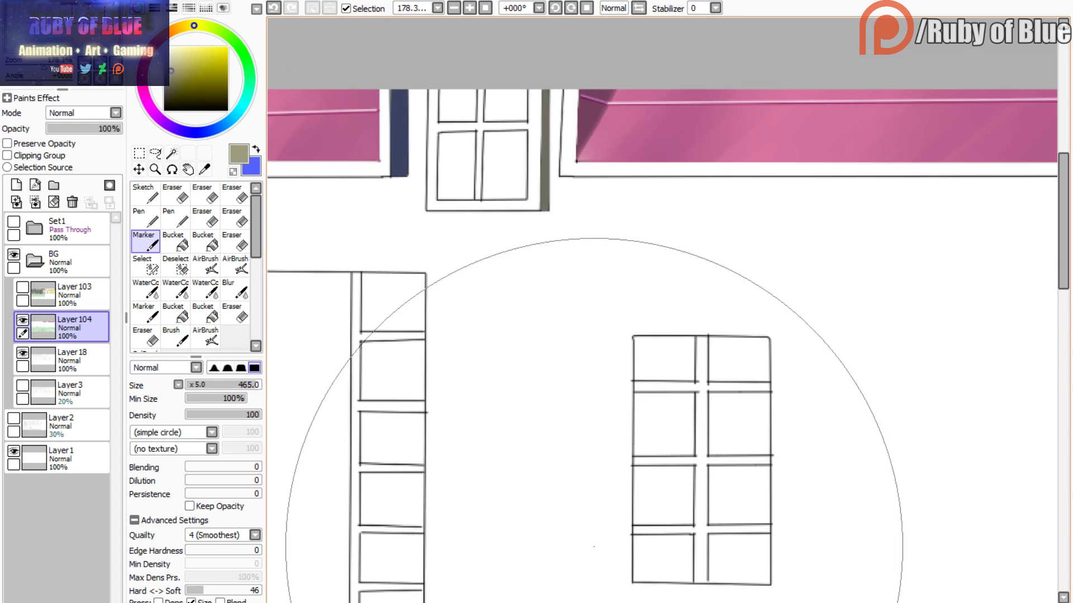
- Select the upper window's frame and crossbars on Layer104 and fill them with the lighter khaki, hiding the selection outline
{"action": "key", "text": "w"}
{"action": "left_click", "coordinate": [433, 199]}
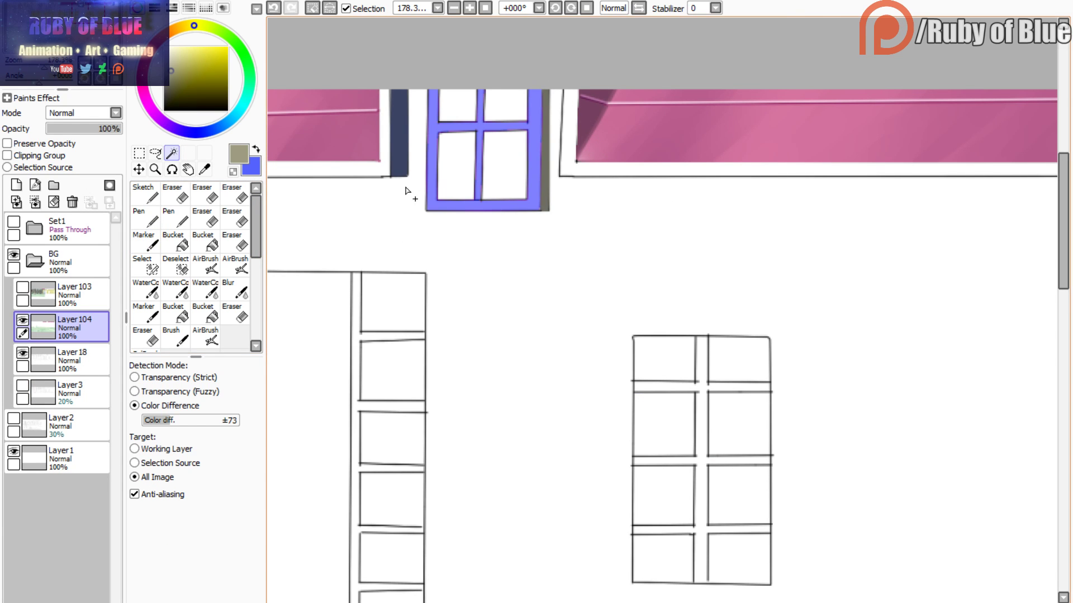
{"action": "key", "text": "b"}
{"action": "key", "text": "ctrl+h"}
{"action": "left_click", "coordinate": [551, 341]}
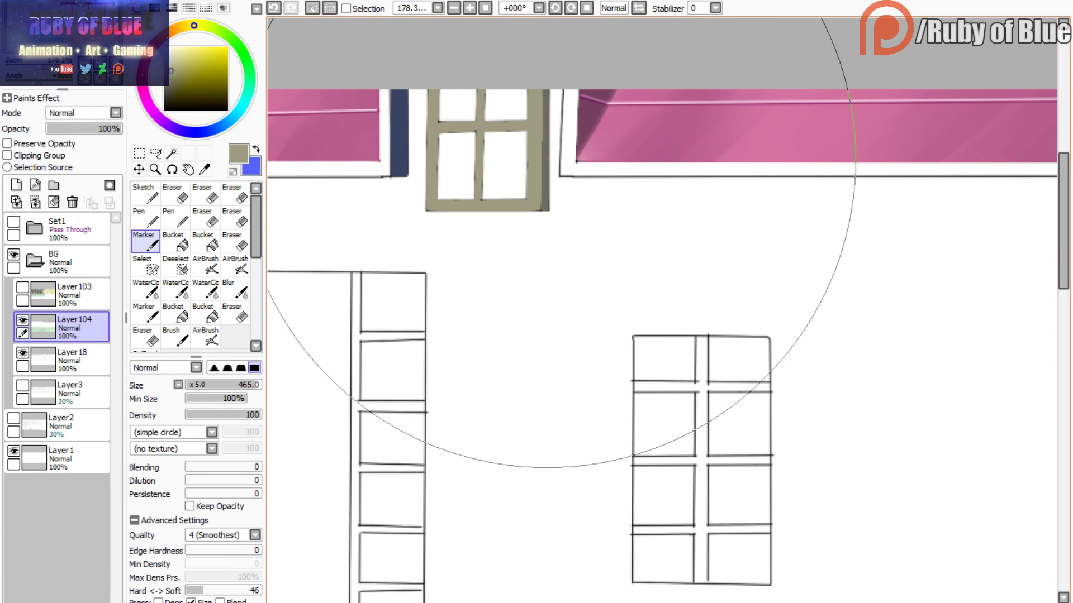
- Try shading the upper window frame's left side with a size 40 grey-olive watercolour brush, and clear the selection
{"action": "left_click", "coordinate": [205, 287]}
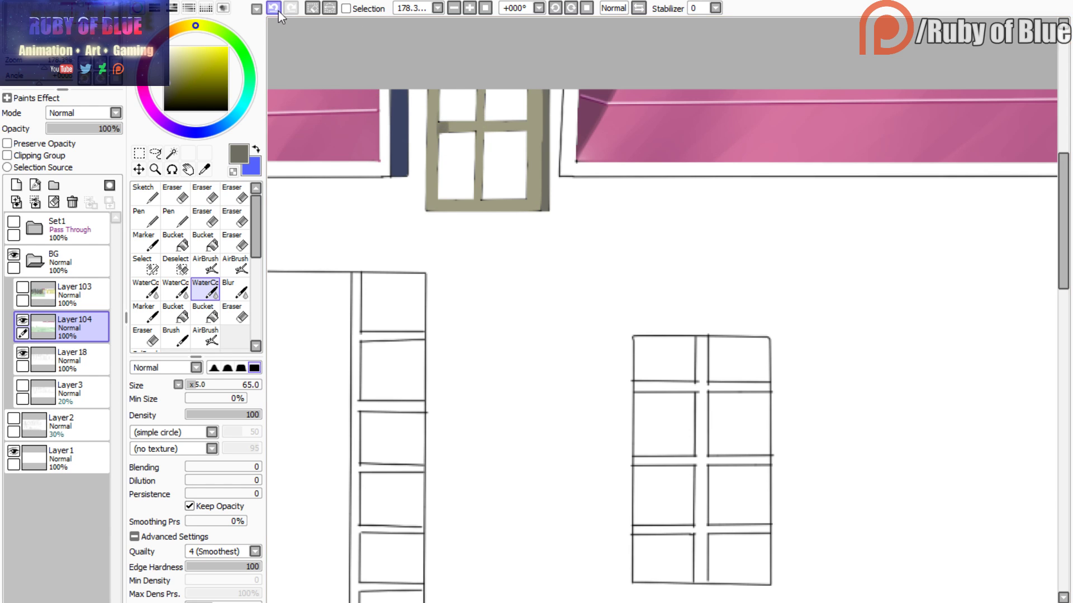
{"action": "key", "text": "bracketleft"}
{"action": "key", "text": "bracketleft"}
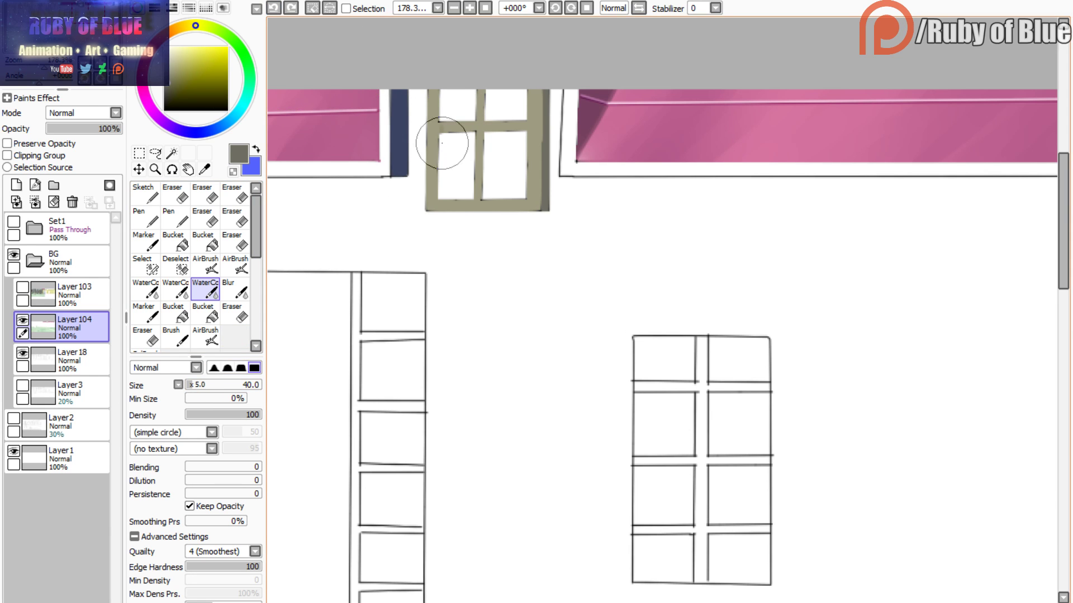
{"action": "key", "text": "ctrl+d"}
{"action": "key", "text": "ctrl+h"}
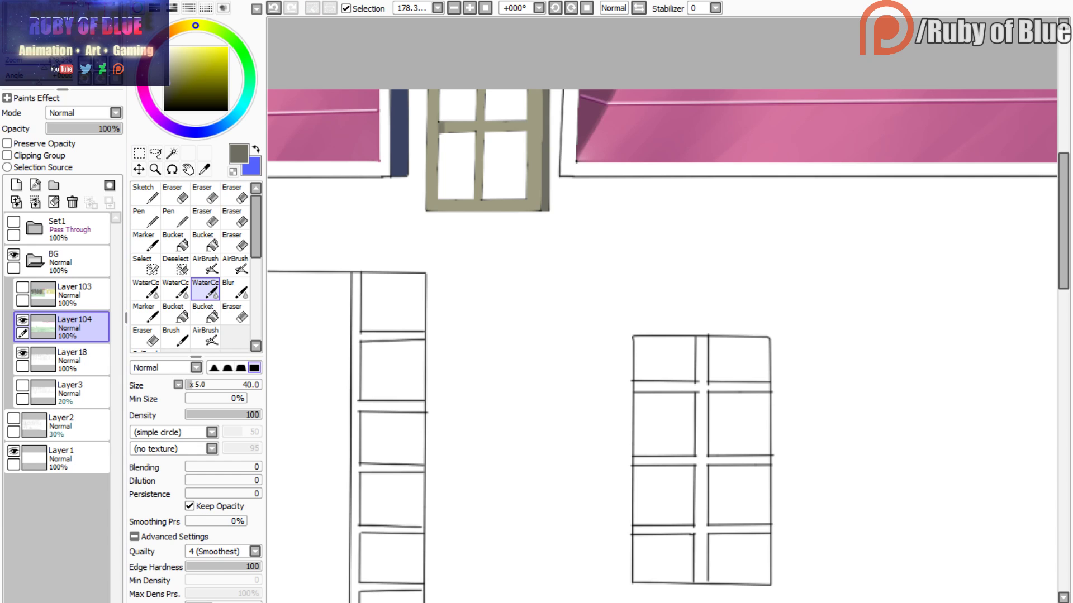
{"action": "left_click", "coordinate": [273, 8]}
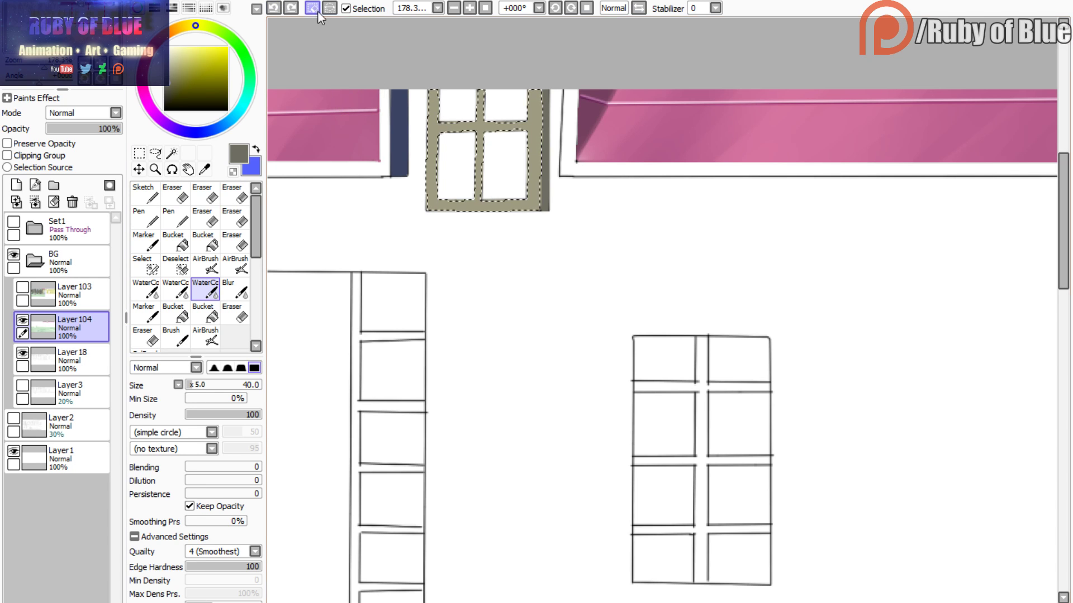
{"action": "left_click", "coordinate": [345, 8]}
{"action": "left_click_drag", "start_coordinate": [434, 193], "coordinate": [435, 101]}
{"action": "left_click", "coordinate": [273, 8]}
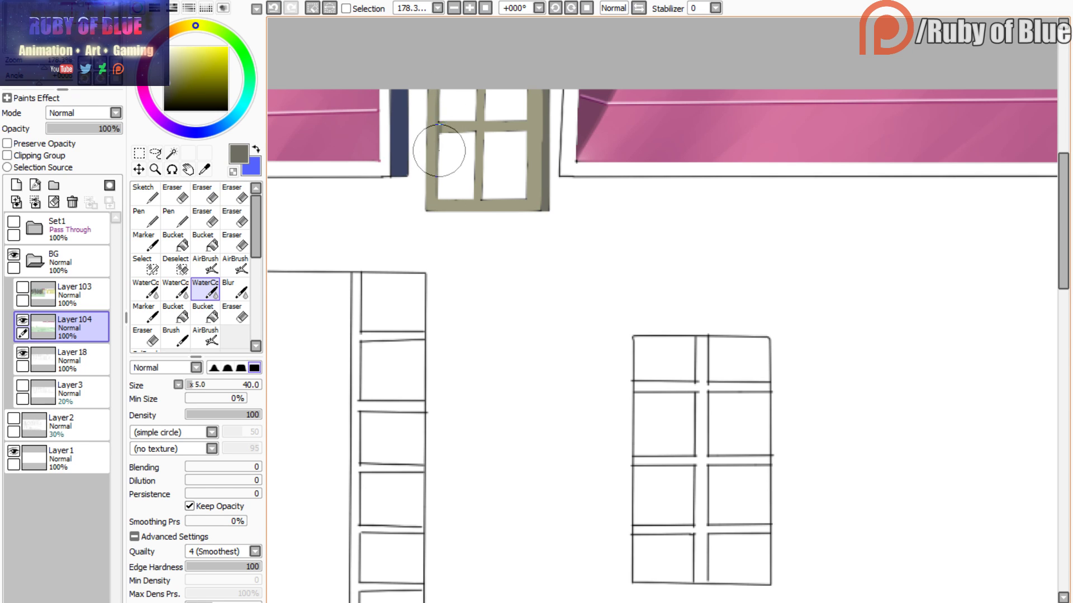
{"action": "left_click", "coordinate": [313, 8]}
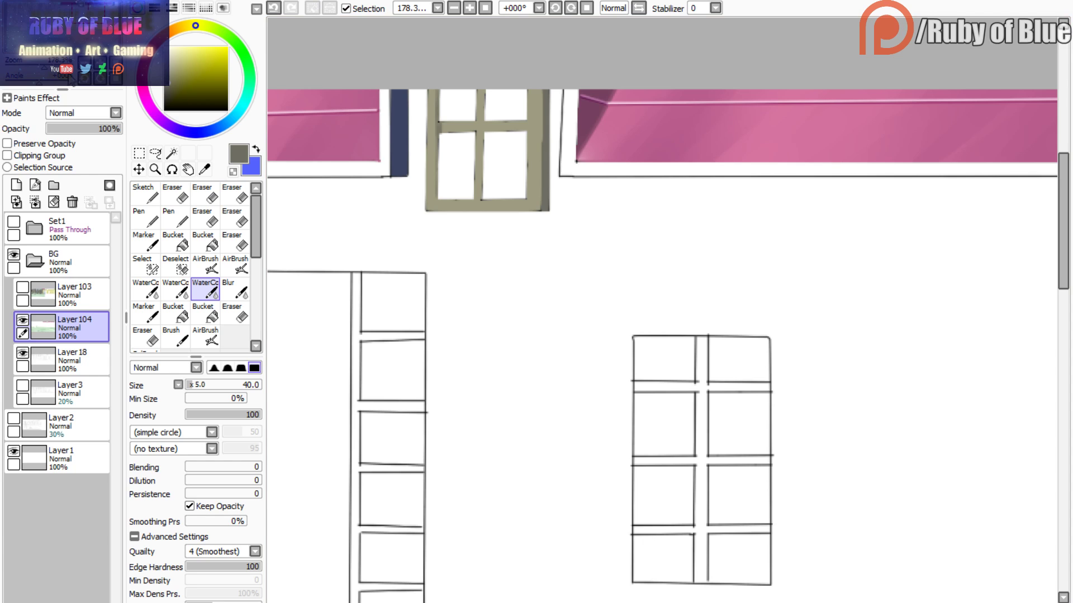
- With Layer103 shown and Layer104 hidden, select the upper window's four panes, and show Layer104 again
{"action": "left_click", "coordinate": [38, 293]}
{"action": "left_click", "coordinate": [22, 288]}
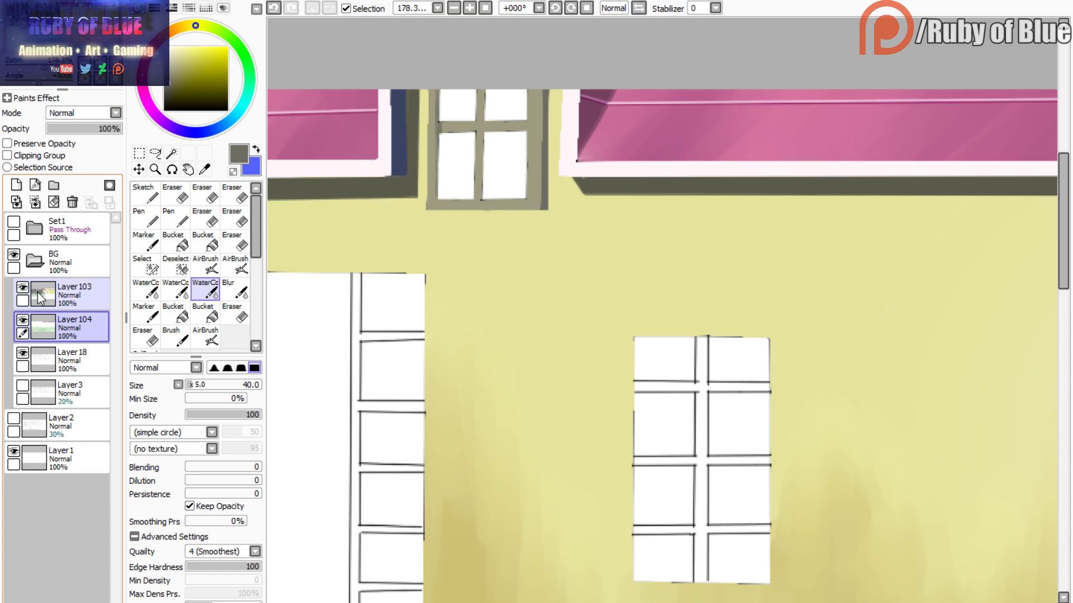
{"action": "left_click", "coordinate": [38, 325]}
{"action": "left_click", "coordinate": [23, 320]}
{"action": "left_click", "coordinate": [171, 152]}
{"action": "left_click", "coordinate": [455, 167]}
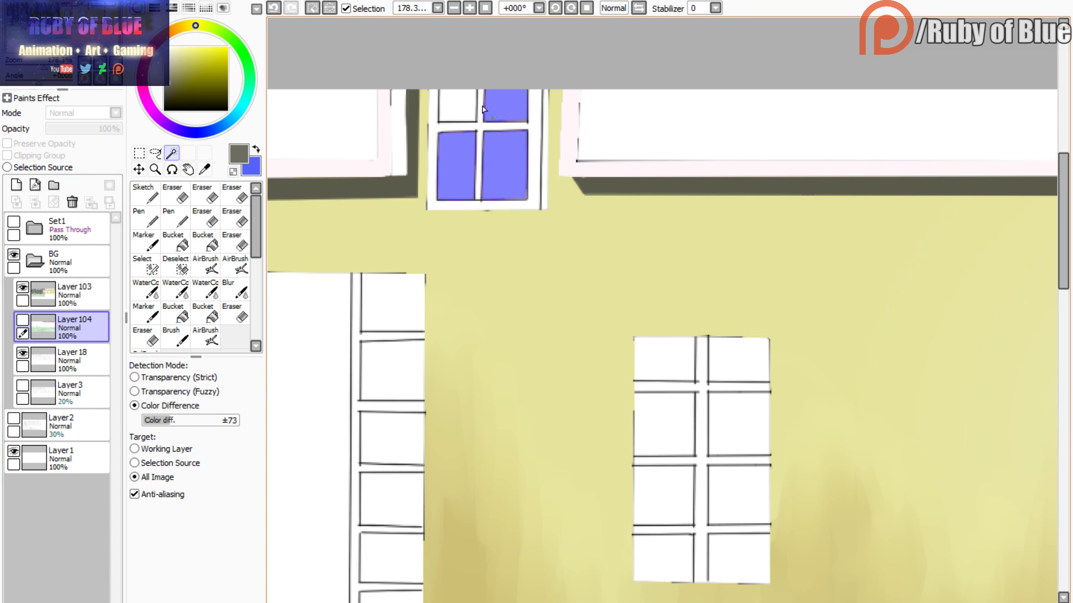
{"action": "left_click", "coordinate": [23, 320]}
- Sample the light blue glass of the dormer window in the matching house scene and fill the selected panes with it on Layer104
{"action": "left_click", "coordinate": [144, 313]}
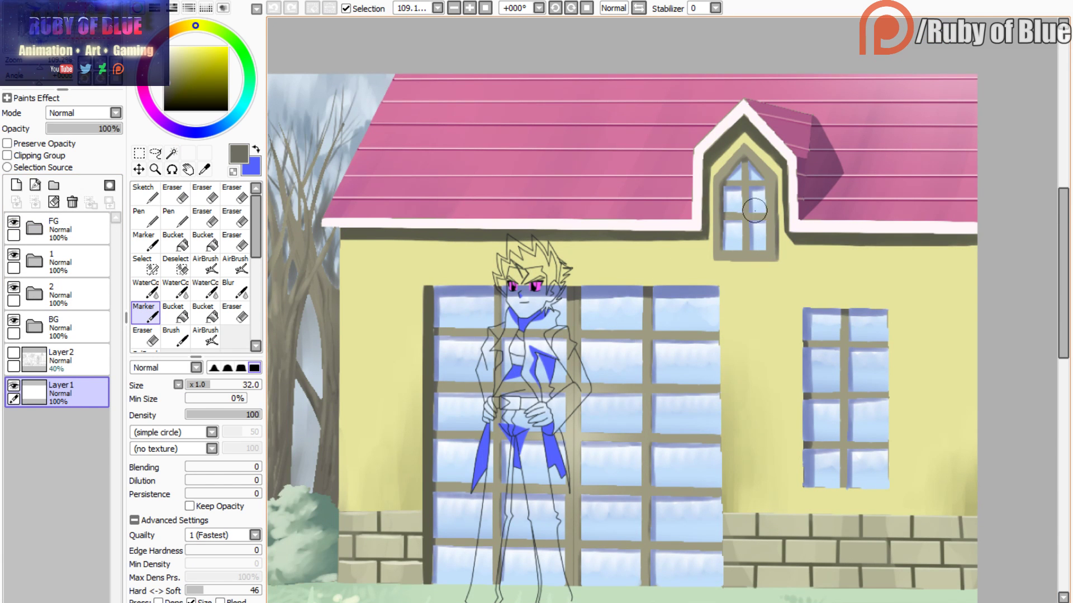
{"action": "left_click", "coordinate": [757, 210], "text": "alt"}
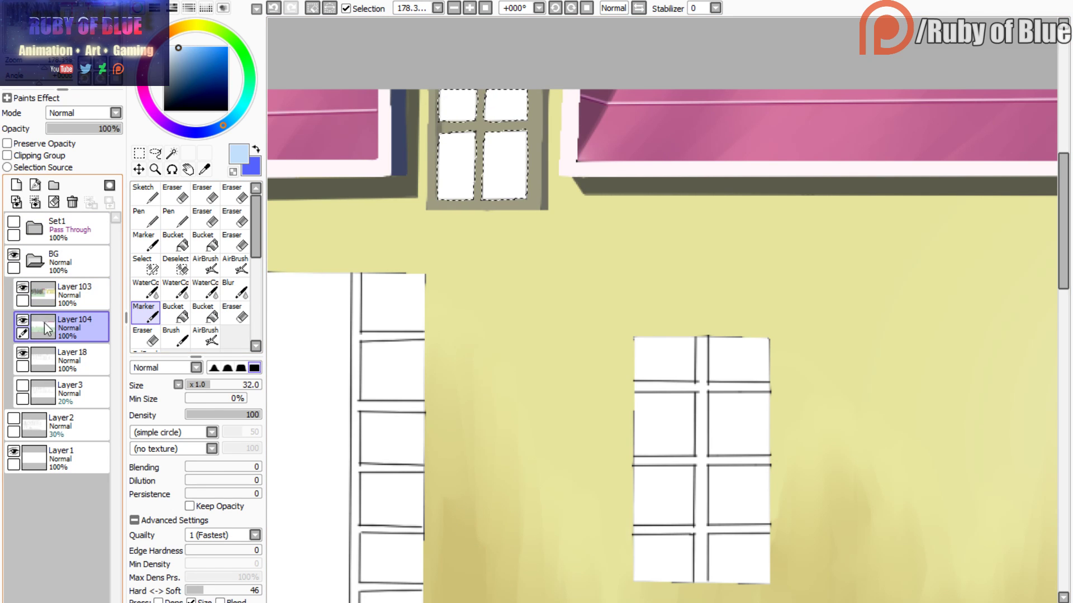
{"action": "left_click", "coordinate": [145, 243]}
{"action": "left_click", "coordinate": [480, 162]}
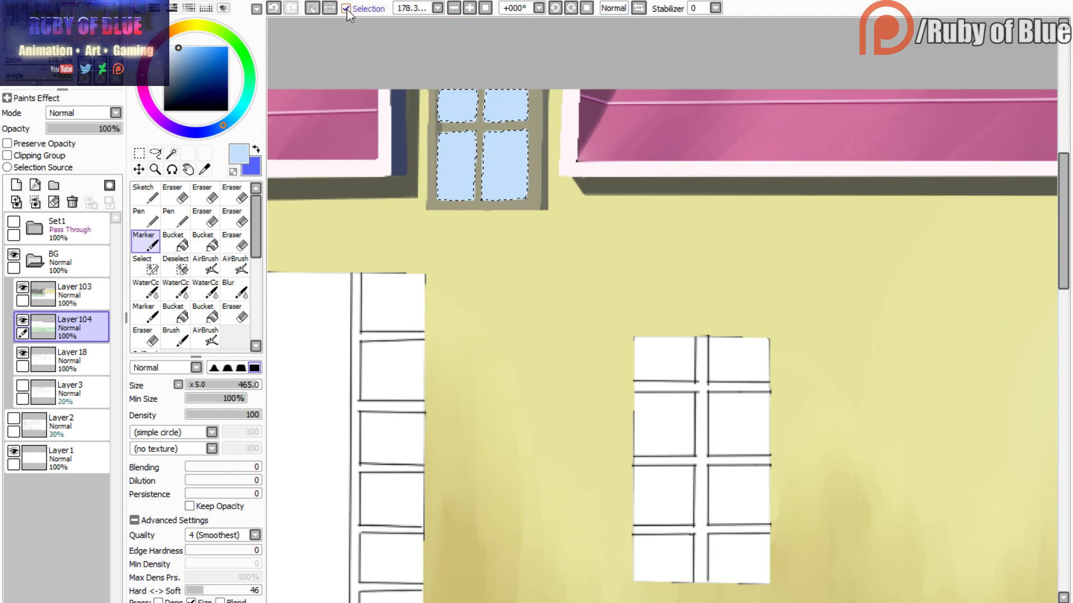
- Shade the upper parts of the upper window's selected panes with a darker blue watercolour brush, hiding the selection outline
{"action": "left_click", "coordinate": [347, 8]}
{"action": "left_click", "coordinate": [146, 290]}
{"action": "key", "text": "c"}
{"action": "left_click", "coordinate": [184, 76]}
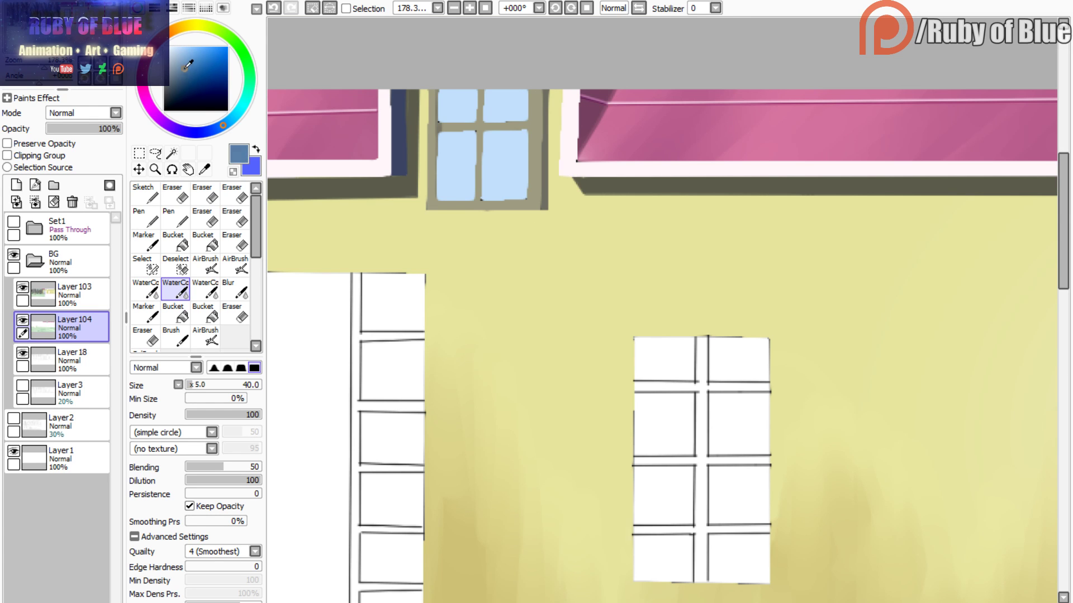
{"action": "left_click", "coordinate": [184, 69]}
{"action": "key", "text": "c"}
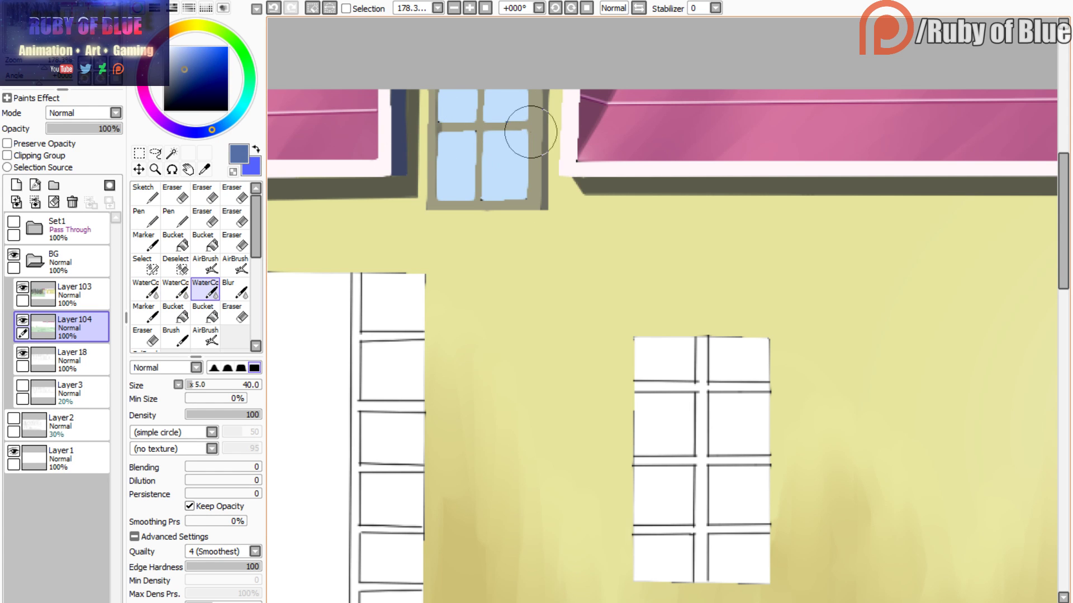
{"action": "left_click_drag", "start_coordinate": [530, 131], "coordinate": [443, 134]}
{"action": "key", "text": "c"}
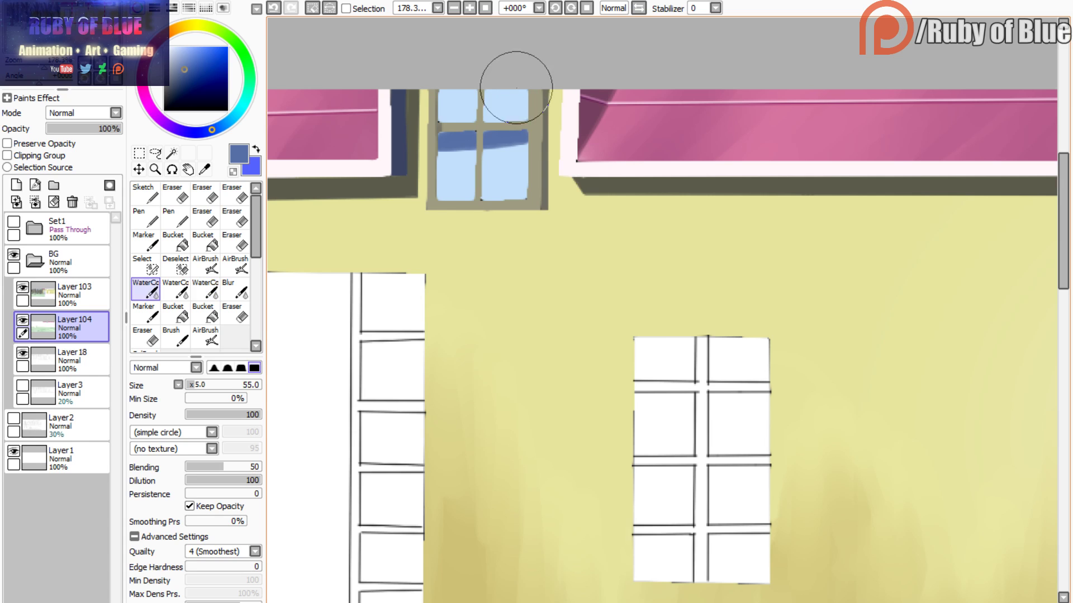
{"action": "key", "text": "c"}
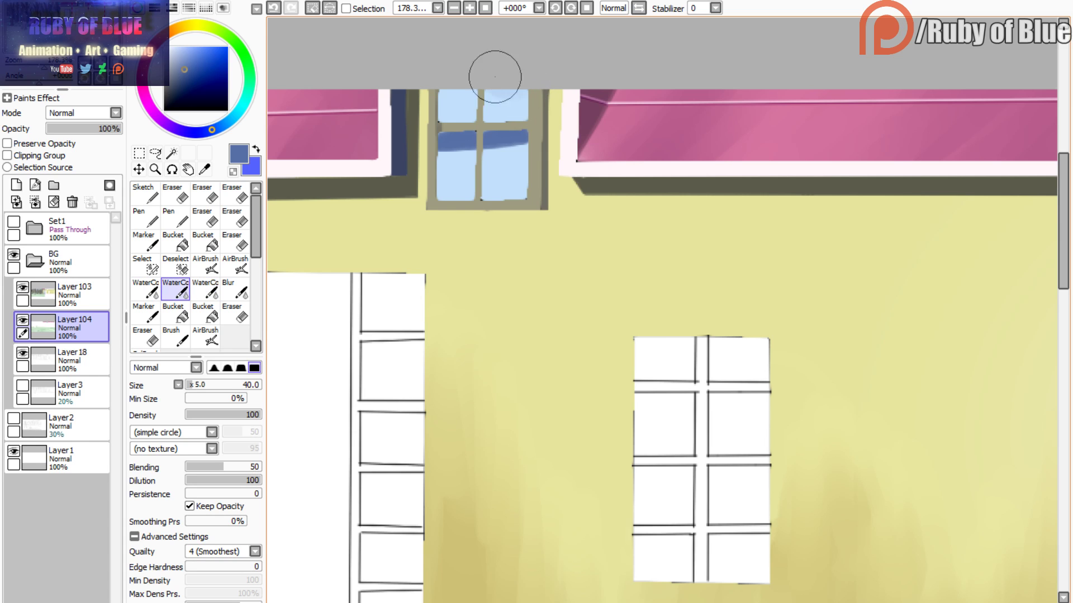
{"action": "left_click", "coordinate": [190, 384]}
{"action": "mouse_move", "coordinate": [442, 81]}
{"action": "left_mouse_down"}
{"action": "mouse_move", "coordinate": [451, 97]}
{"action": "mouse_move", "coordinate": [487, 81]}
{"action": "mouse_move", "coordinate": [524, 84]}
{"action": "mouse_move", "coordinate": [522, 162]}
{"action": "mouse_move", "coordinate": [466, 149]}
{"action": "mouse_move", "coordinate": [444, 168]}
{"action": "mouse_move", "coordinate": [525, 152]}
{"action": "mouse_move", "coordinate": [444, 179]}
{"action": "left_mouse_up"}
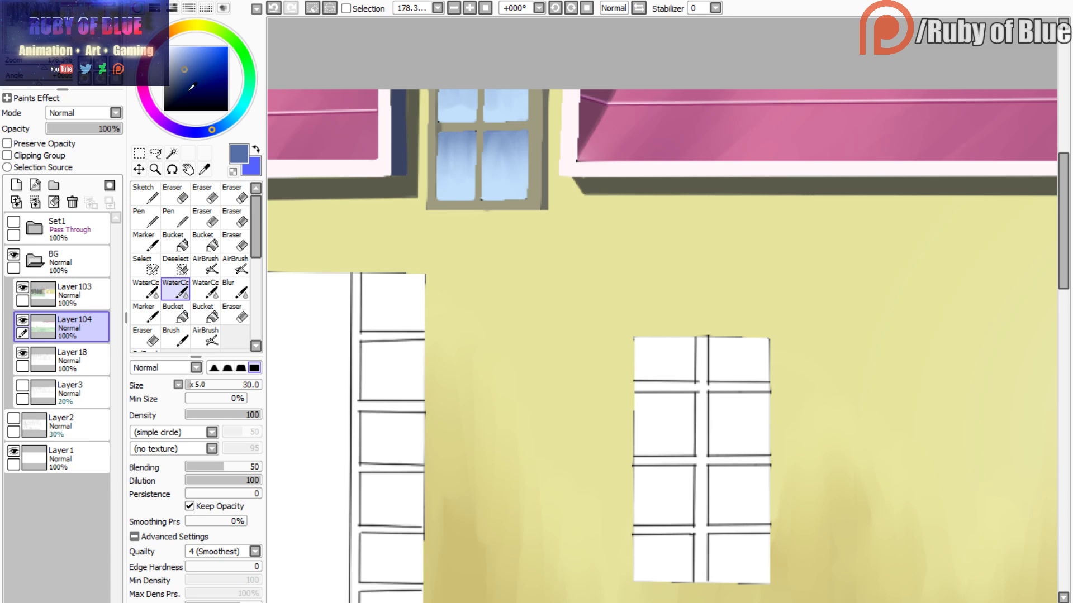
- Lighten the lower parts of the upper window's panes with a size 240 white airbrush, and clear the selection
{"action": "left_click", "coordinate": [209, 337]}
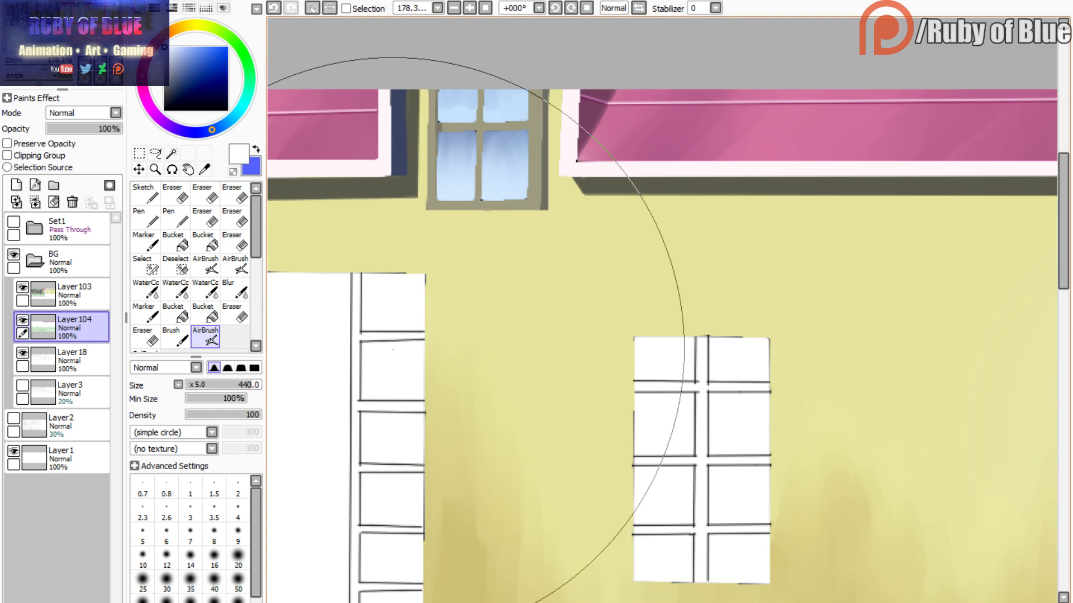
{"action": "left_click", "coordinate": [219, 386]}
{"action": "left_click_drag", "start_coordinate": [219, 386], "coordinate": [223, 386]}
{"action": "left_click_drag", "start_coordinate": [419, 300], "coordinate": [408, 266]}
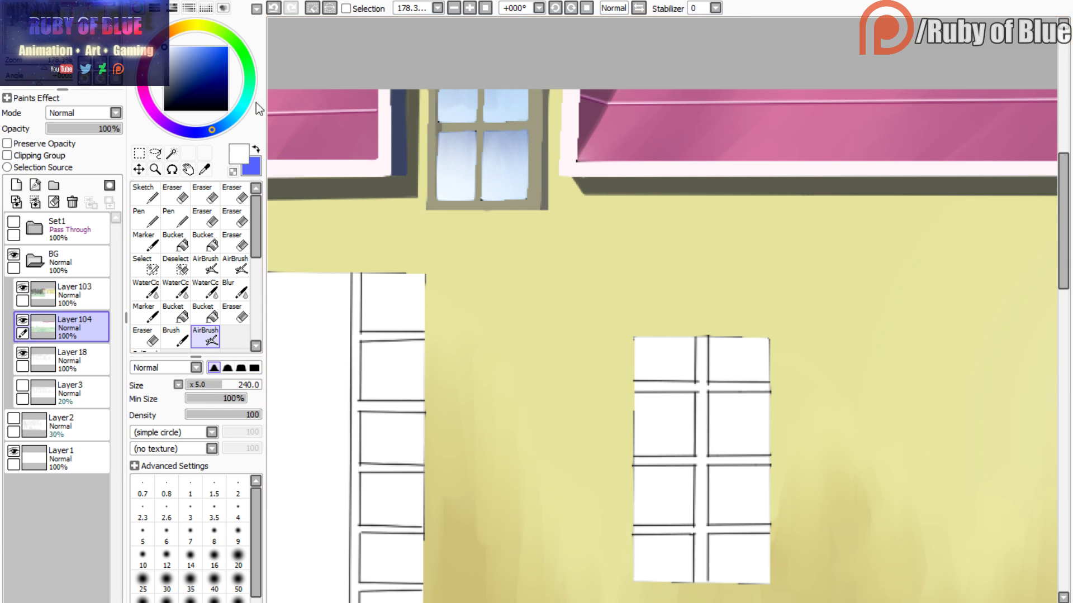
{"action": "left_click", "coordinate": [312, 8]}
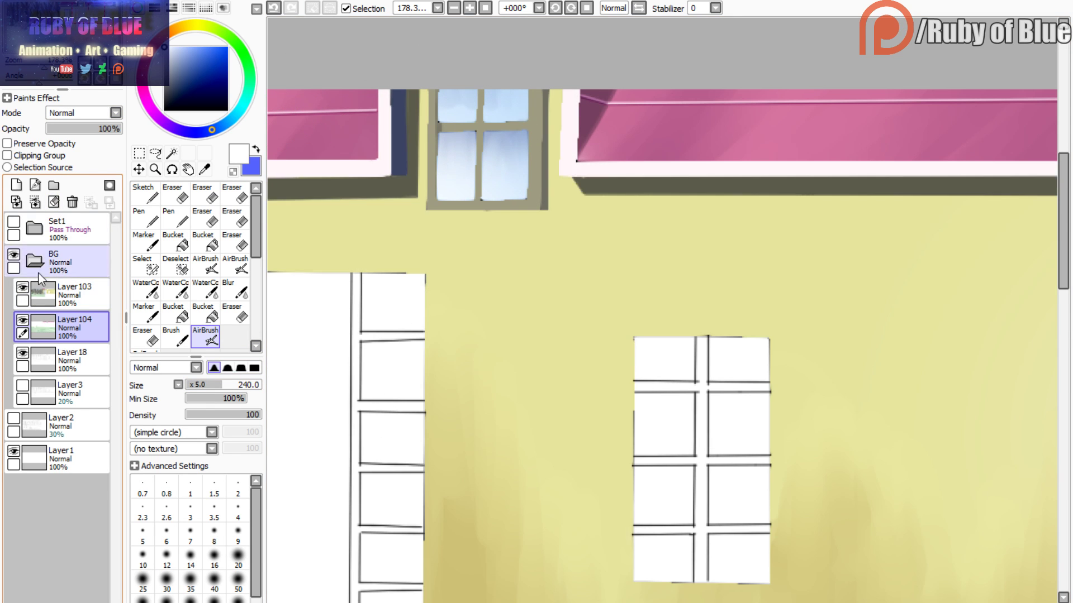
- Sample the grey-khaki stone colour from the finished brick base beside the house's tall glazed door
{"action": "mouse_move", "coordinate": [68, 38]}
{"action": "left_mouse_down"}
{"action": "mouse_move", "coordinate": [43, 33]}
{"action": "mouse_move", "coordinate": [43, 70]}
{"action": "mouse_move", "coordinate": [62, 46]}
{"action": "mouse_move", "coordinate": [30, 49]}
{"action": "mouse_move", "coordinate": [53, 48]}
{"action": "mouse_move", "coordinate": [43, 74]}
{"action": "left_mouse_up"}
{"action": "left_click", "coordinate": [52, 47]}
{"action": "right_click", "coordinate": [407, 307]}
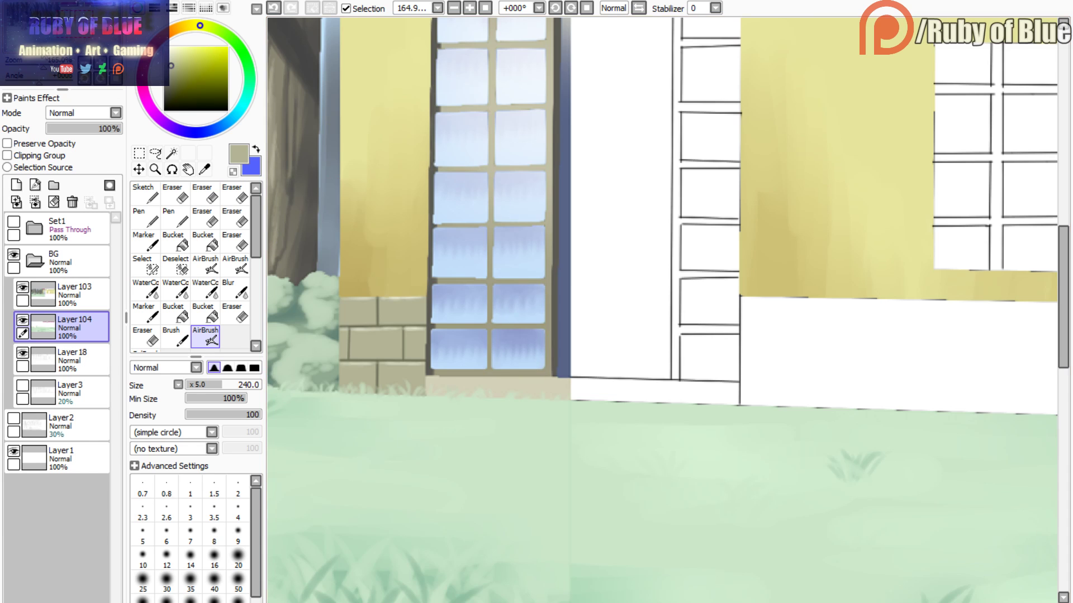
- With Layer104 hidden, select the blank foundation strip, show the layer again, fill the strip with the sampled khaki, and clear the selection
{"action": "left_click_drag", "start_coordinate": [64, 32], "coordinate": [80, 29]}
{"action": "left_click_drag", "start_coordinate": [44, 68], "coordinate": [38, 68]}
{"action": "left_click_drag", "start_coordinate": [80, 31], "coordinate": [88, 35]}
{"action": "left_click", "coordinate": [22, 320]}
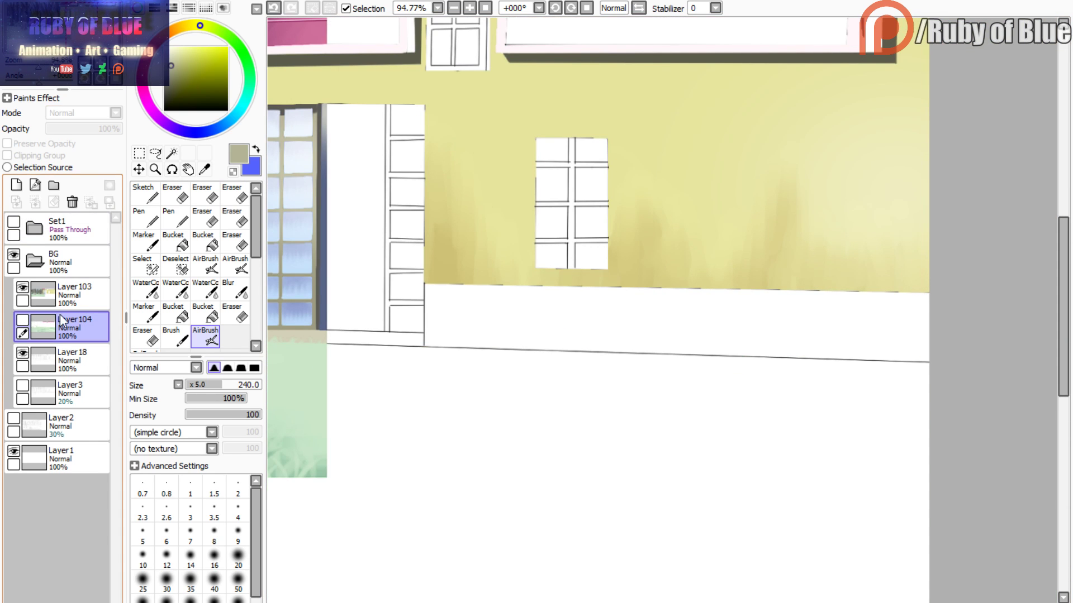
{"action": "key", "text": "w"}
{"action": "left_click", "coordinate": [443, 318]}
{"action": "left_click", "coordinate": [23, 321]}
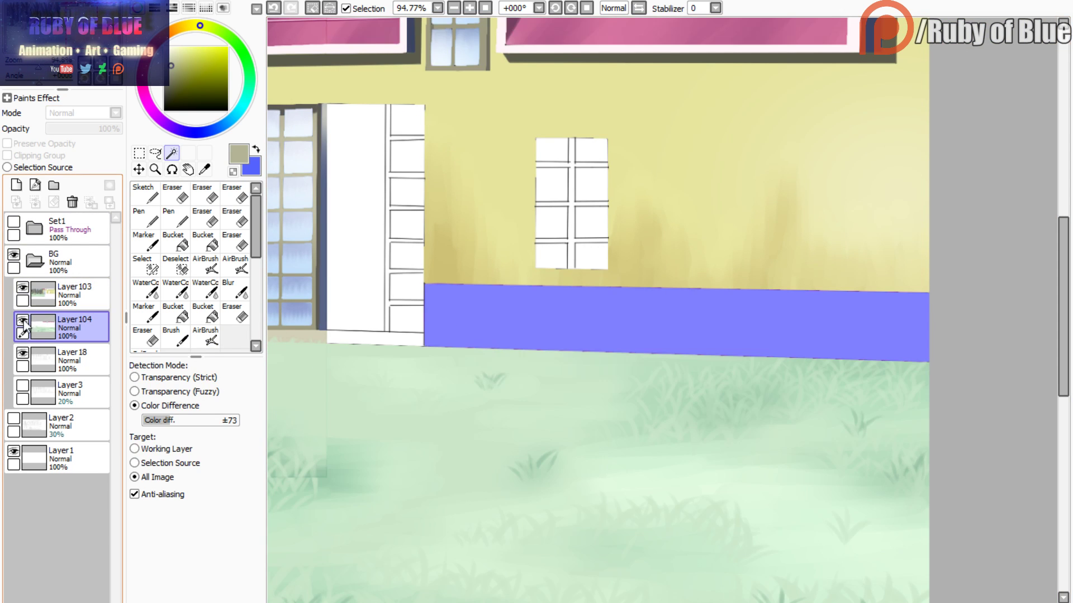
{"action": "key", "text": "m"}
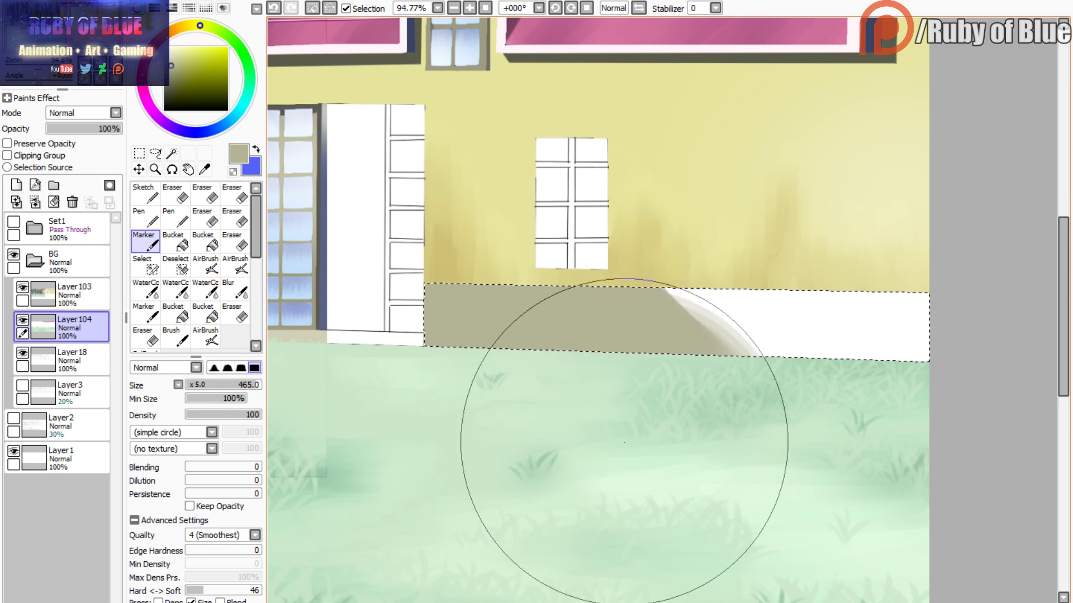
{"action": "key", "text": "ctrl+d"}
- Brush soft vertical light streaks along the foundation strip on Layer104 with a size 100 pale cream watercolour brush
{"action": "left_click", "coordinate": [67, 22]}
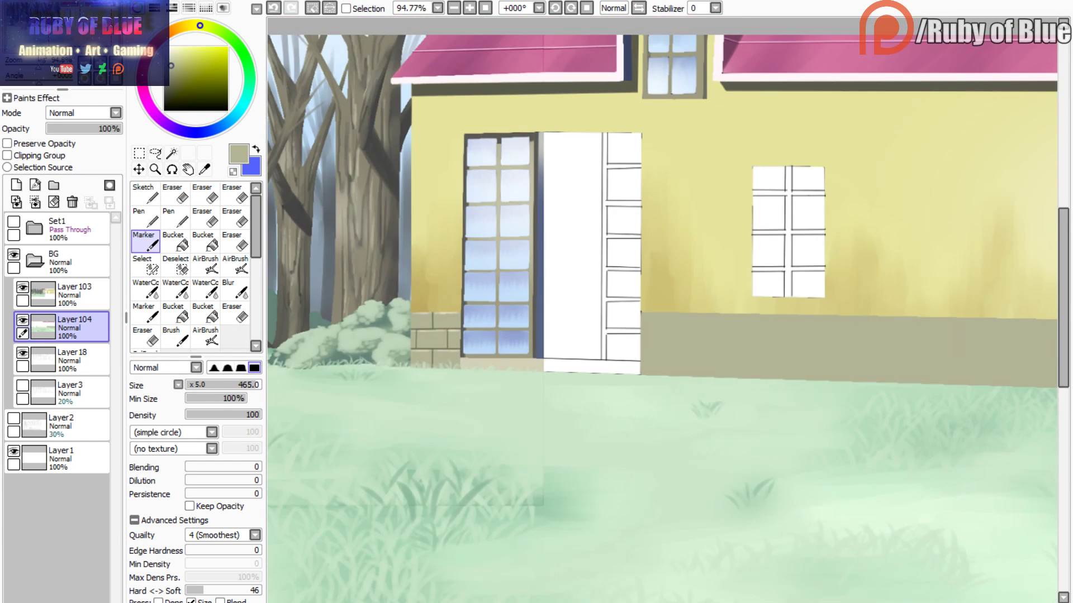
{"action": "left_click_drag", "start_coordinate": [38, 66], "coordinate": [43, 66]}
{"action": "left_click_drag", "start_coordinate": [67, 25], "coordinate": [65, 28]}
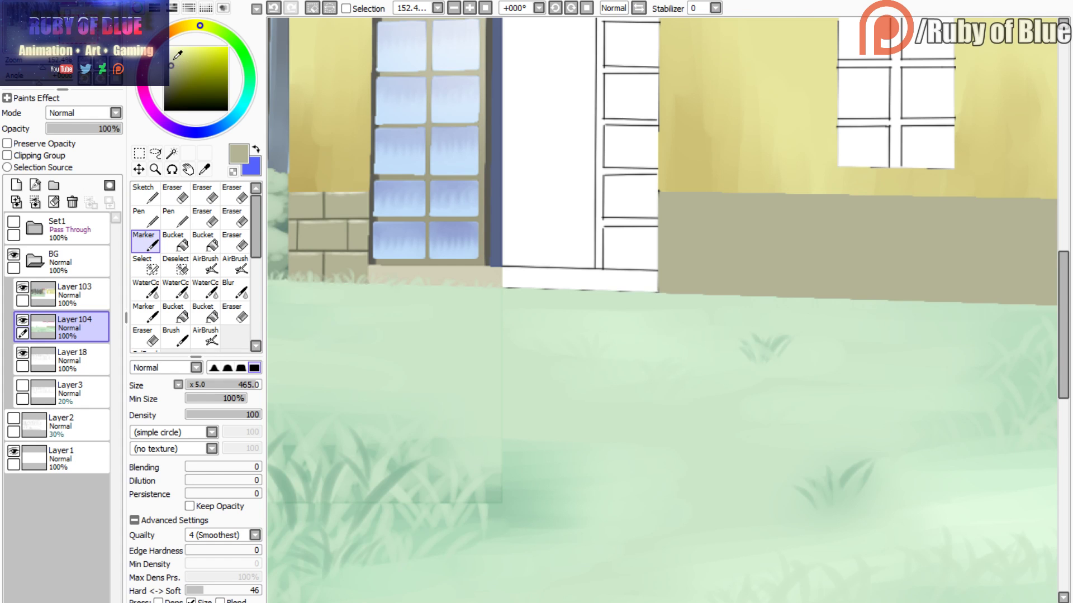
{"action": "left_click_drag", "start_coordinate": [174, 57], "coordinate": [171, 51]}
{"action": "left_click_drag", "start_coordinate": [66, 28], "coordinate": [71, 27]}
{"action": "left_click_drag", "start_coordinate": [43, 66], "coordinate": [39, 66]}
{"action": "left_click_drag", "start_coordinate": [72, 27], "coordinate": [77, 27]}
{"action": "left_click", "coordinate": [145, 289]}
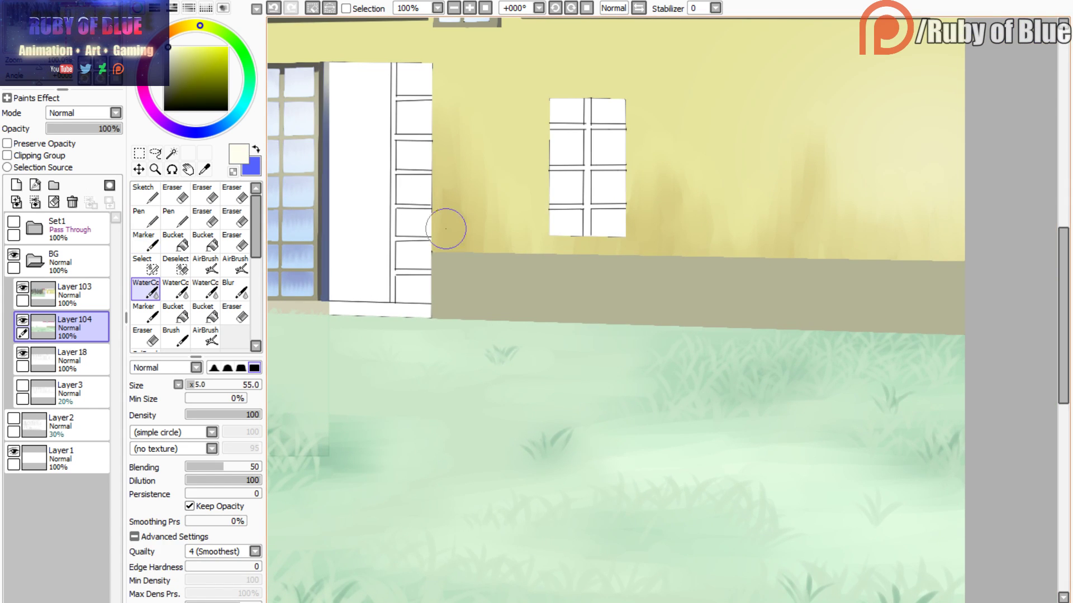
{"action": "left_click", "coordinate": [200, 385]}
{"action": "mouse_move", "coordinate": [475, 216]}
{"action": "left_mouse_down"}
{"action": "mouse_move", "coordinate": [486, 265]}
{"action": "mouse_move", "coordinate": [511, 264]}
{"action": "mouse_move", "coordinate": [539, 288]}
{"action": "left_mouse_up"}
{"action": "mouse_move", "coordinate": [726, 240]}
{"action": "left_mouse_down"}
{"action": "mouse_move", "coordinate": [687, 251]}
{"action": "mouse_move", "coordinate": [767, 231]}
{"action": "mouse_move", "coordinate": [811, 262]}
{"action": "left_mouse_up"}
{"action": "mouse_move", "coordinate": [870, 268]}
{"action": "left_mouse_down"}
{"action": "mouse_move", "coordinate": [905, 253]}
{"action": "mouse_move", "coordinate": [908, 331]}
{"action": "mouse_move", "coordinate": [843, 337]}
{"action": "mouse_move", "coordinate": [817, 237]}
{"action": "left_mouse_up"}
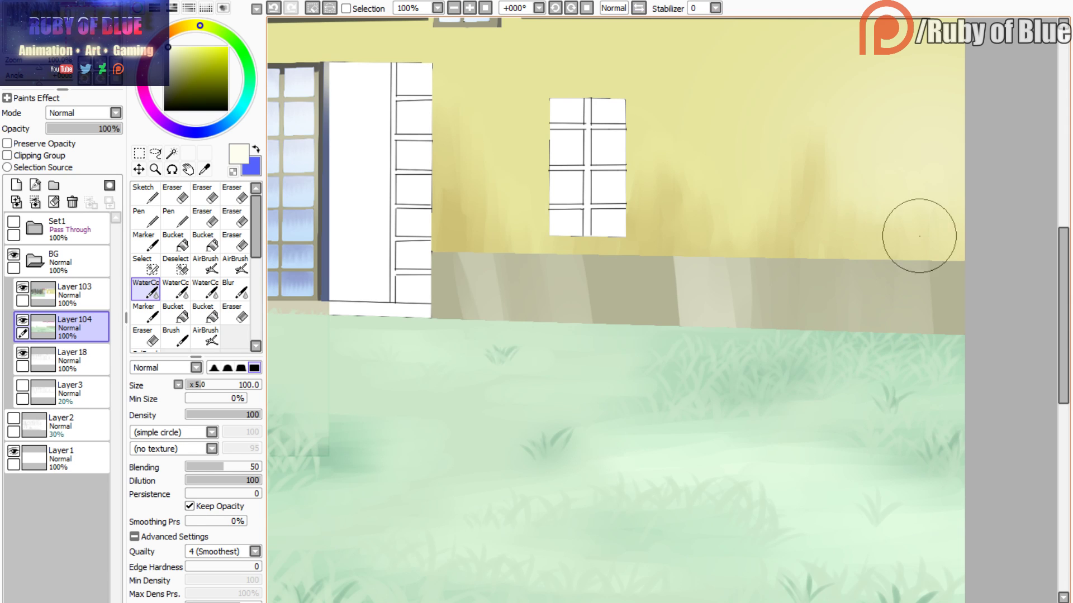
{"action": "left_click_drag", "start_coordinate": [920, 235], "coordinate": [937, 269]}
{"action": "mouse_move", "coordinate": [731, 217]}
{"action": "left_mouse_down"}
{"action": "mouse_move", "coordinate": [749, 304]}
{"action": "mouse_move", "coordinate": [754, 260]}
{"action": "mouse_move", "coordinate": [728, 271]}
{"action": "mouse_move", "coordinate": [762, 376]}
{"action": "mouse_move", "coordinate": [747, 352]}
{"action": "mouse_move", "coordinate": [767, 258]}
{"action": "mouse_move", "coordinate": [686, 237]}
{"action": "mouse_move", "coordinate": [681, 350]}
{"action": "mouse_move", "coordinate": [685, 244]}
{"action": "mouse_move", "coordinate": [661, 241]}
{"action": "mouse_move", "coordinate": [668, 340]}
{"action": "left_mouse_up"}
{"action": "mouse_move", "coordinate": [563, 259]}
{"action": "left_mouse_down"}
{"action": "mouse_move", "coordinate": [598, 332]}
{"action": "mouse_move", "coordinate": [575, 239]}
{"action": "mouse_move", "coordinate": [619, 335]}
{"action": "left_mouse_up"}
{"action": "mouse_move", "coordinate": [484, 229]}
{"action": "left_mouse_down"}
{"action": "mouse_move", "coordinate": [499, 261]}
{"action": "mouse_move", "coordinate": [490, 239]}
{"action": "mouse_move", "coordinate": [496, 259]}
{"action": "mouse_move", "coordinate": [488, 240]}
{"action": "mouse_move", "coordinate": [481, 286]}
{"action": "mouse_move", "coordinate": [458, 264]}
{"action": "left_mouse_up"}
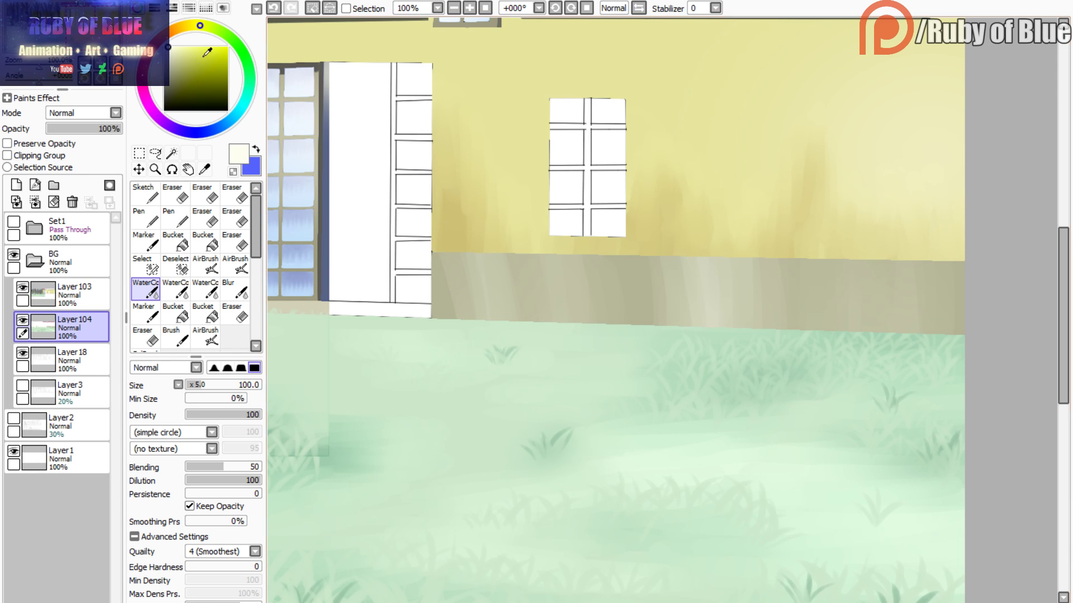
- Add a linework layer above Layer104 and sample the dark grey-olive of the finished brick joints as its line colour
{"action": "left_click", "coordinate": [37, 184]}
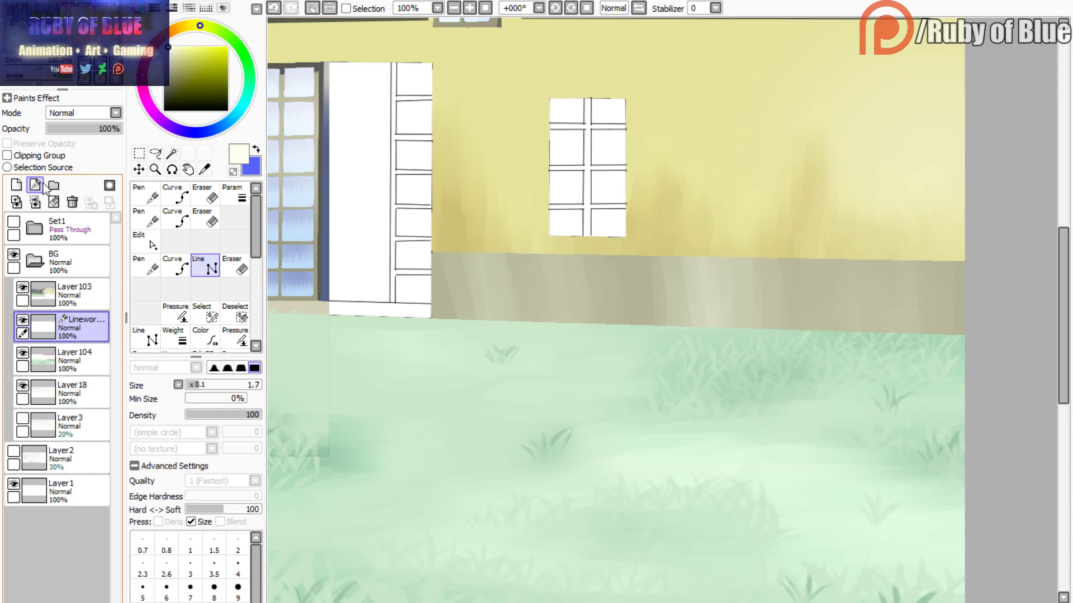
{"action": "mouse_move", "coordinate": [62, 42]}
{"action": "left_mouse_down"}
{"action": "mouse_move", "coordinate": [42, 39]}
{"action": "mouse_move", "coordinate": [51, 63]}
{"action": "left_mouse_up"}
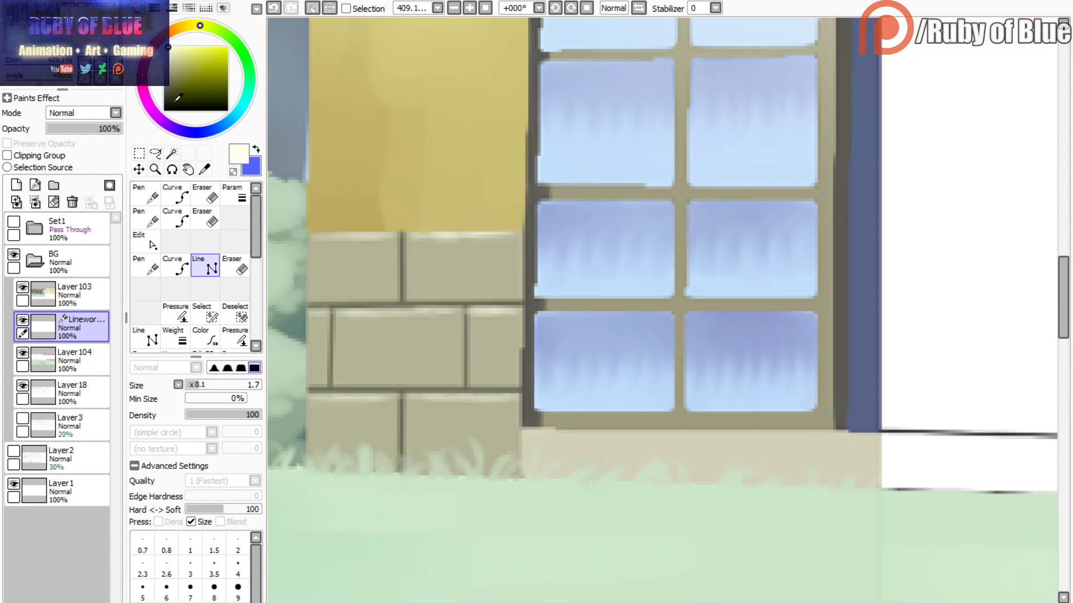
{"action": "left_click", "coordinate": [146, 265]}
{"action": "left_click", "coordinate": [74, 358]}
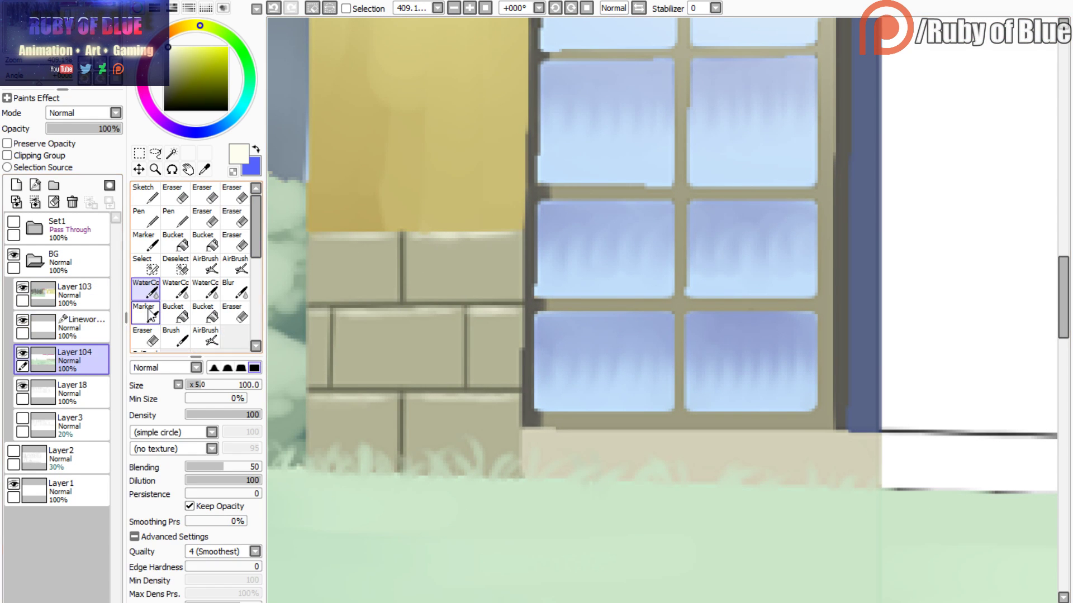
{"action": "left_click", "coordinate": [83, 326]}
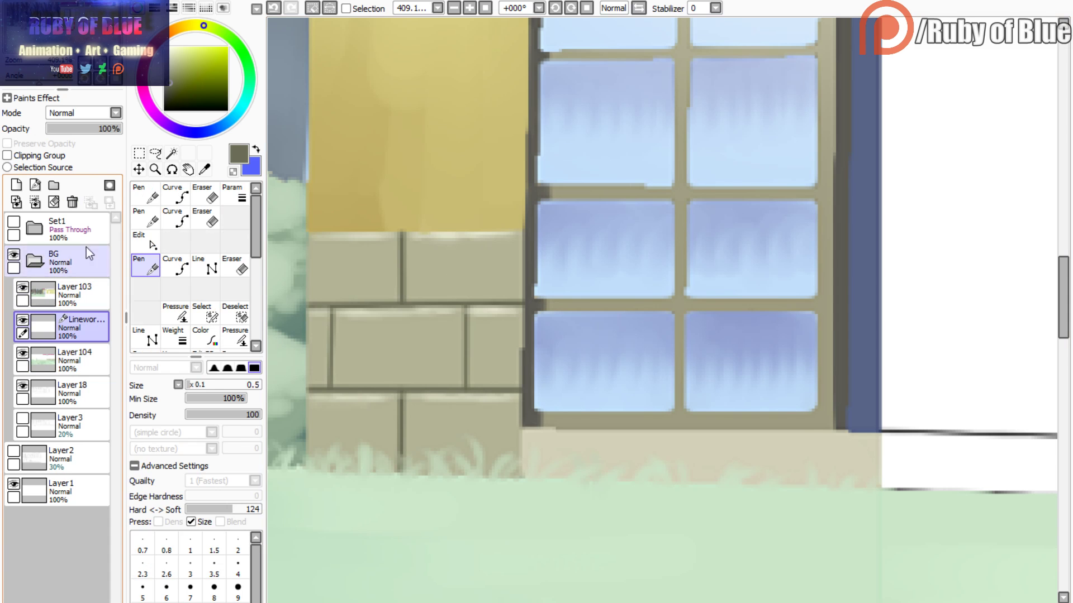
- Draw two straight lengthwise joint lines across the foundation strip on the linework layer with the size 1.7 Line tool
{"action": "left_click", "coordinate": [53, 33]}
{"action": "left_click_drag", "start_coordinate": [51, 64], "coordinate": [38, 66]}
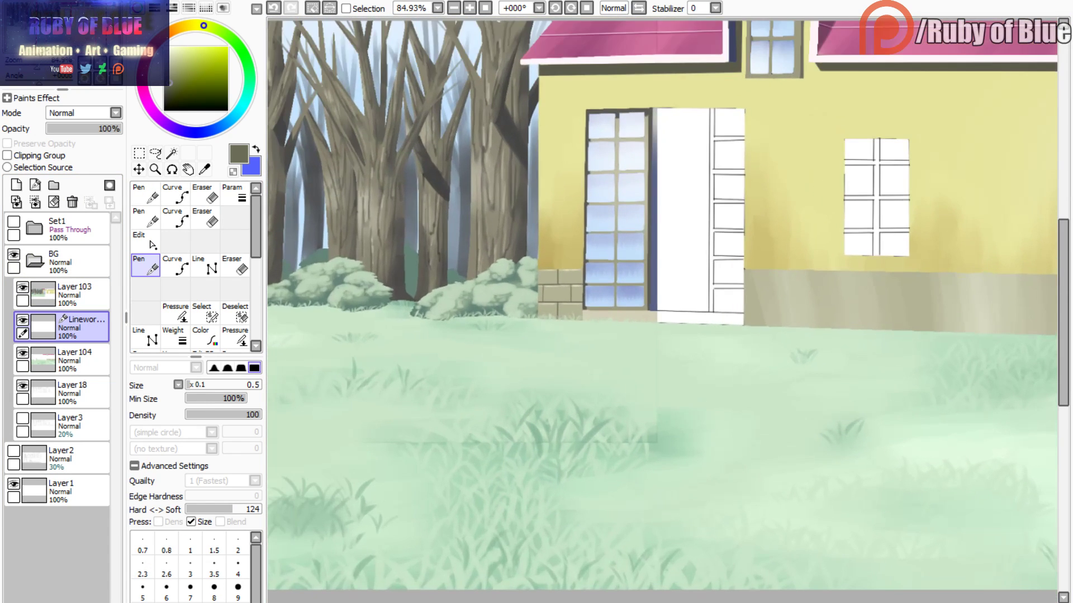
{"action": "left_click", "coordinate": [53, 40]}
{"action": "left_click", "coordinate": [205, 265]}
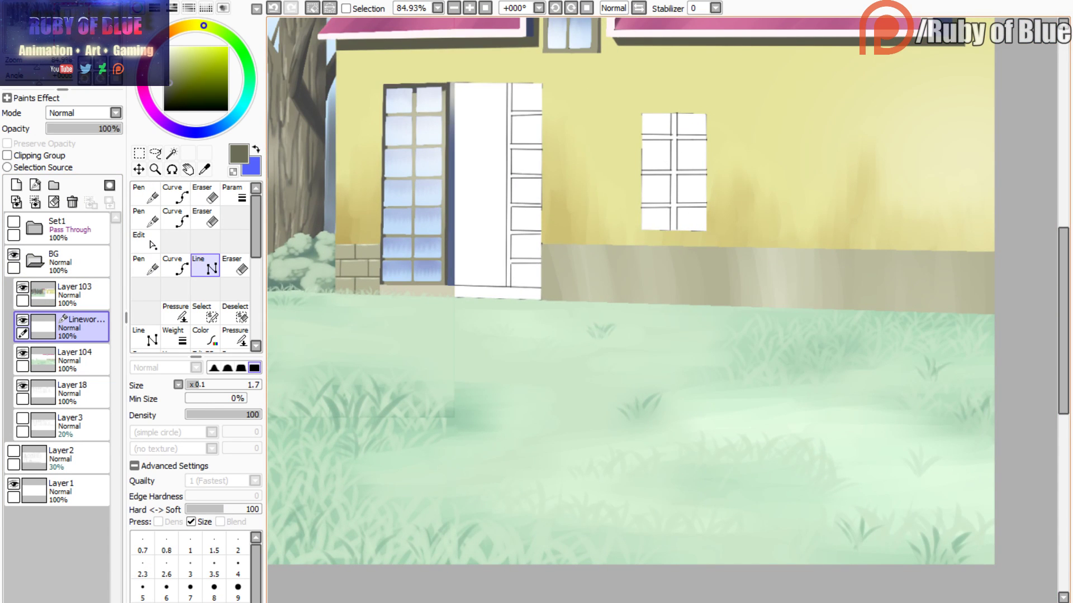
{"action": "left_click", "coordinate": [542, 258]}
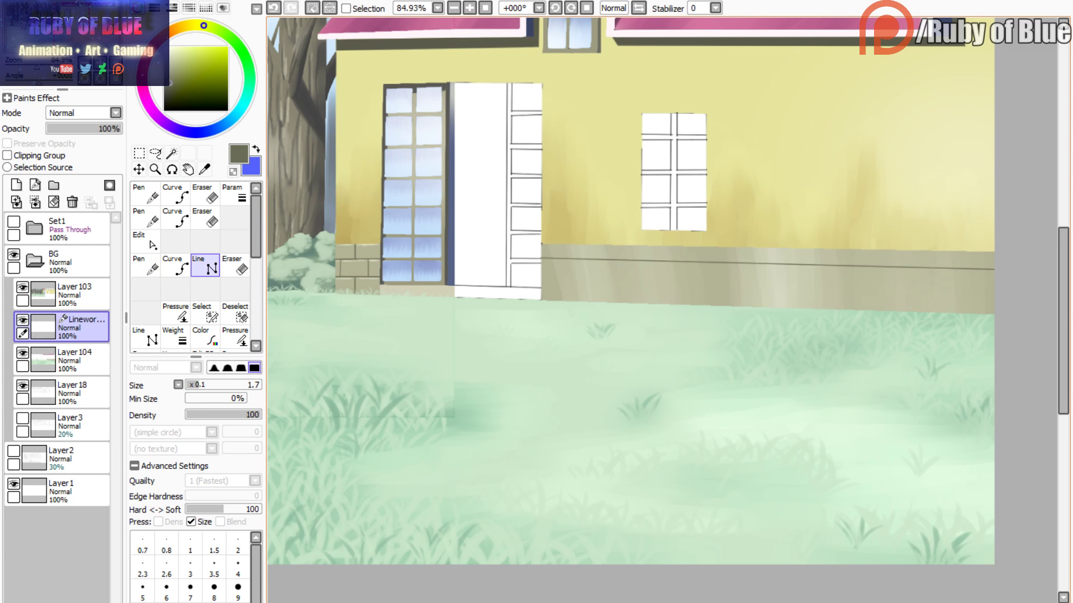
{"action": "left_click", "coordinate": [540, 280]}
{"action": "left_click", "coordinate": [1000, 291]}
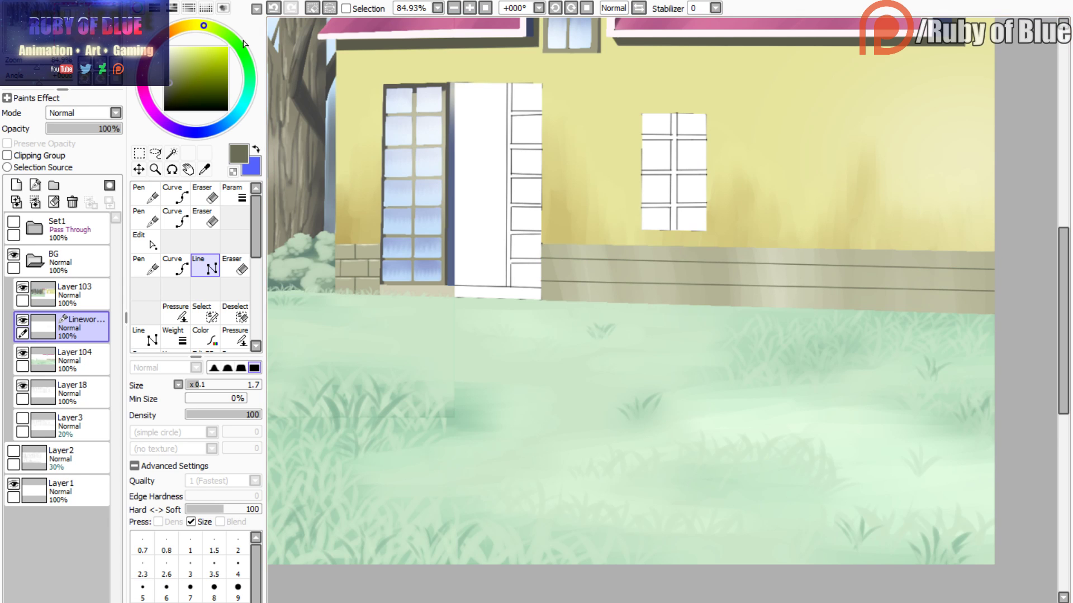
- Nudge the door-side ends of the two lengthwise joint lines slightly downward to even out the foundation's brick rows
{"action": "left_click_drag", "start_coordinate": [540, 258], "coordinate": [540, 260]}
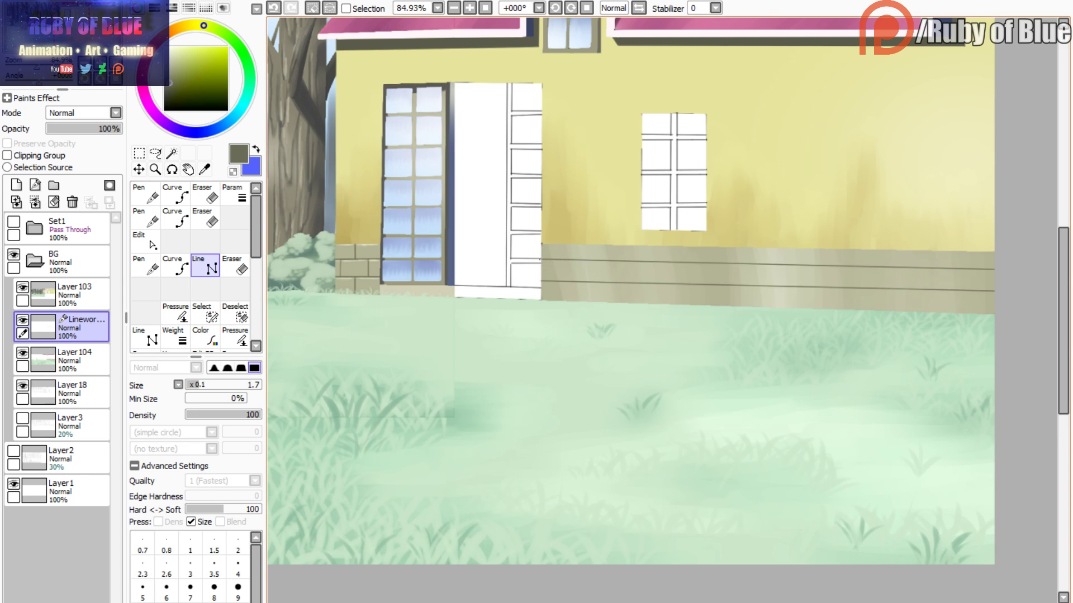
{"action": "left_click_drag", "start_coordinate": [37, 65], "coordinate": [44, 65]}
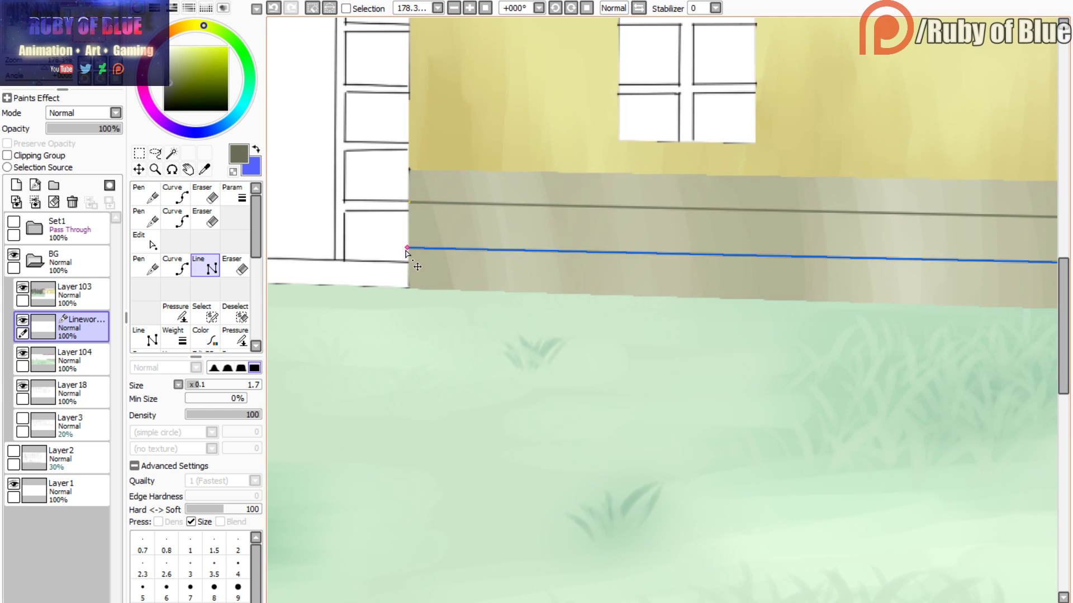
{"action": "left_click_drag", "start_coordinate": [407, 249], "coordinate": [408, 250]}
{"action": "left_click_drag", "start_coordinate": [44, 66], "coordinate": [41, 69]}
{"action": "left_click_drag", "start_coordinate": [99, 30], "coordinate": [102, 32]}
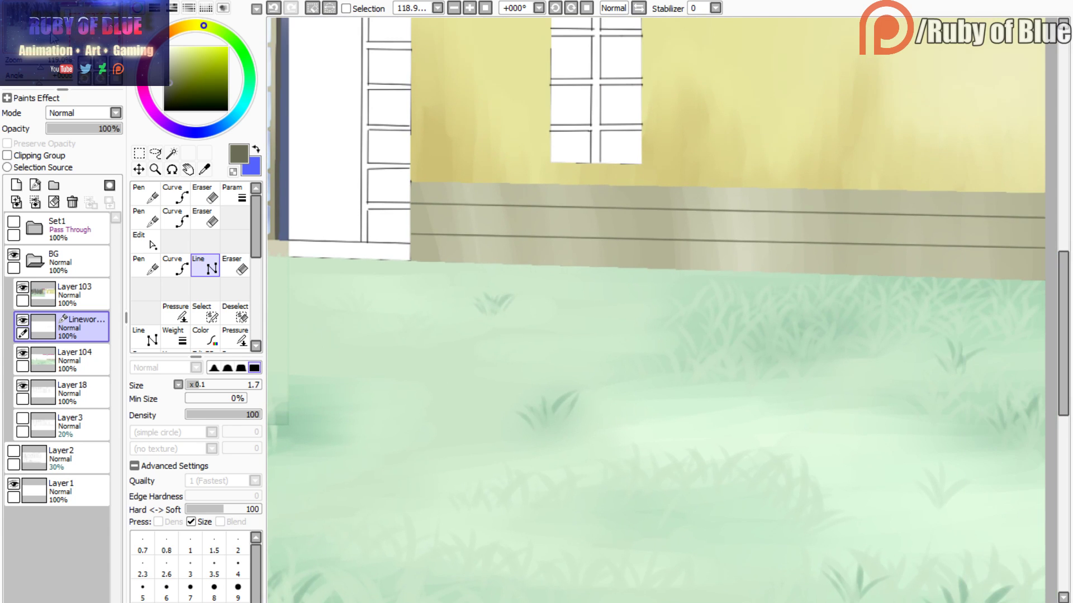
{"action": "left_click_drag", "start_coordinate": [414, 209], "coordinate": [414, 212]}
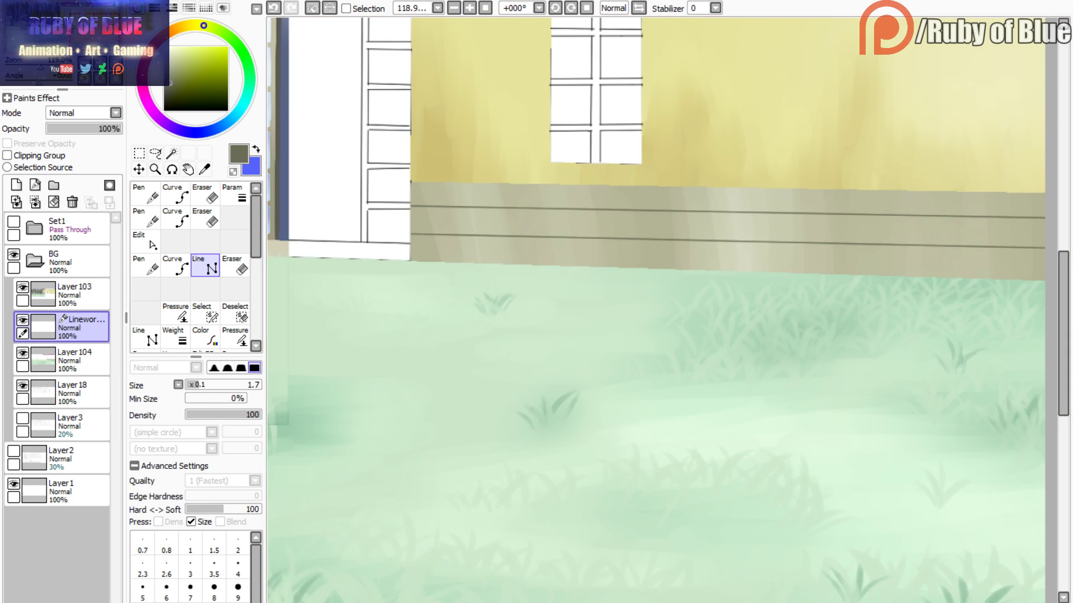
- Thicken the two lengthwise joint lines with a stroke size of 2.6, and set the Line tool's size to 2.5
{"action": "left_click", "coordinate": [112, 31]}
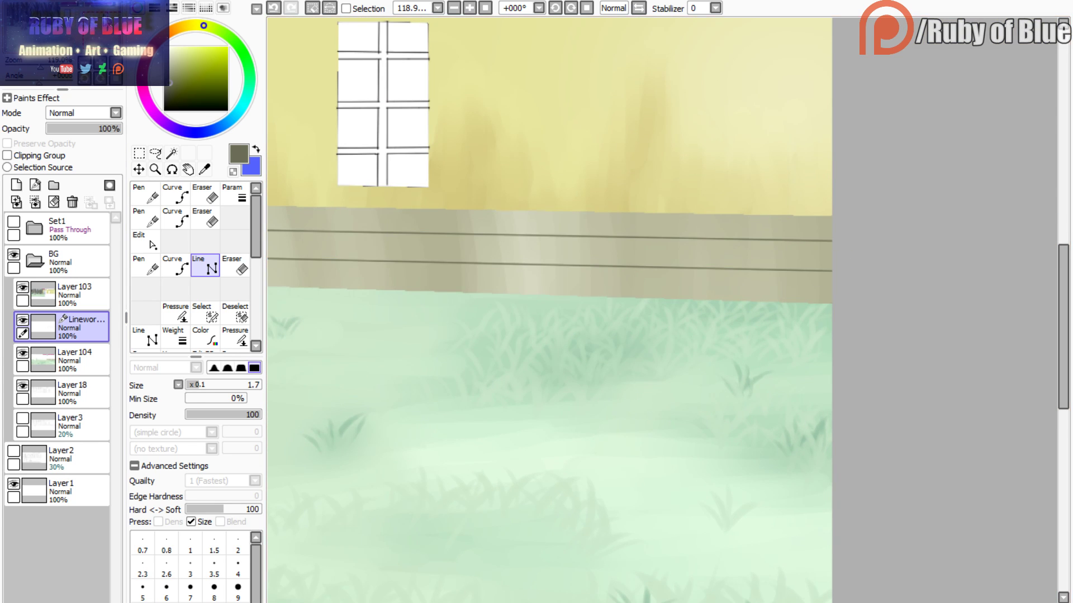
{"action": "left_click_drag", "start_coordinate": [108, 31], "coordinate": [62, 35]}
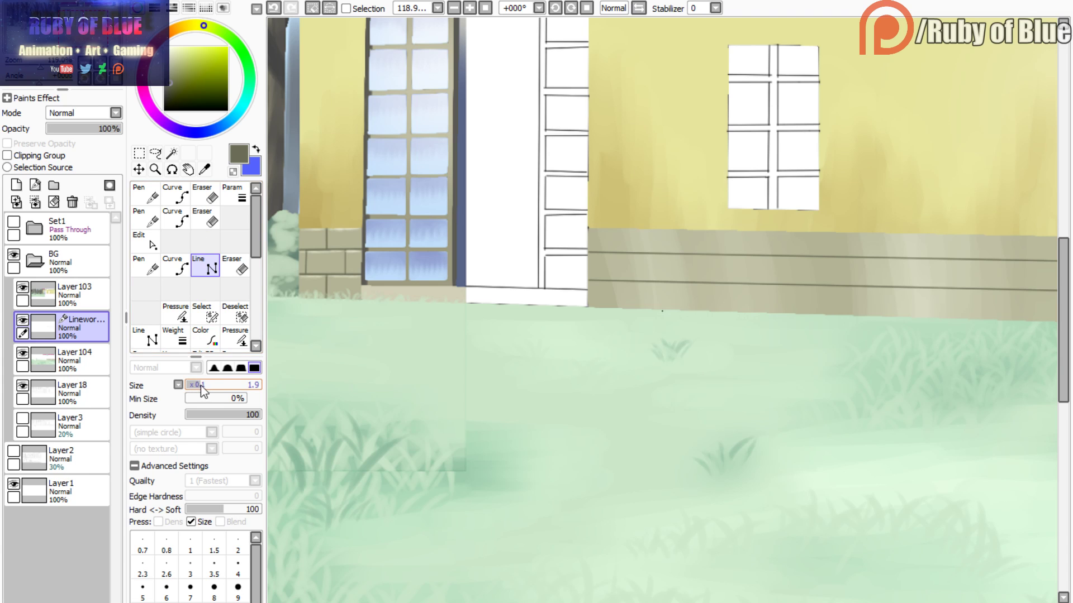
{"action": "left_click_drag", "start_coordinate": [200, 385], "coordinate": [206, 388]}
{"action": "left_click", "coordinate": [234, 193]}
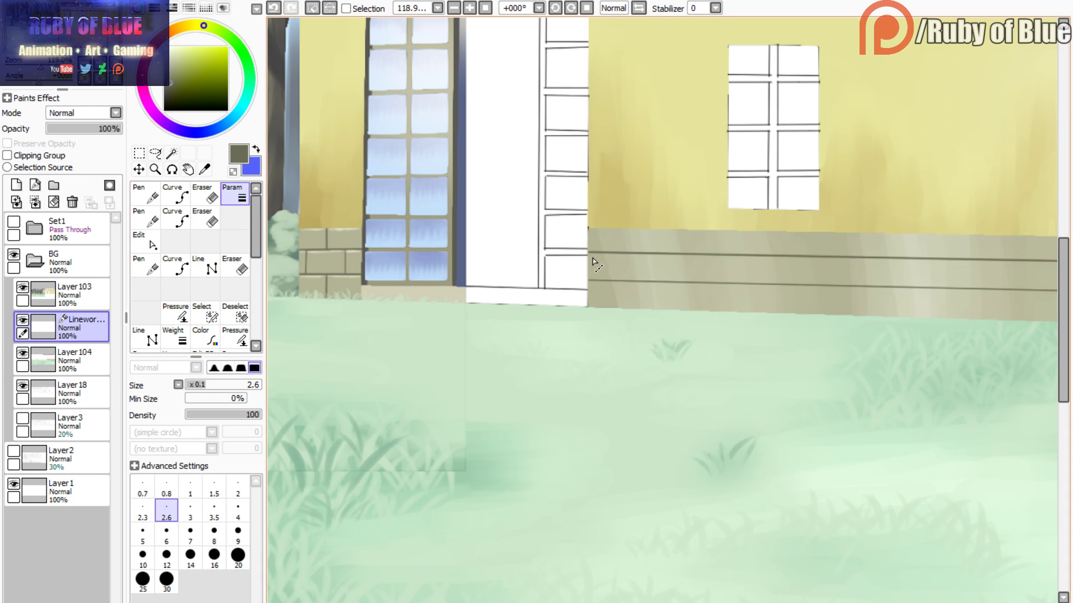
{"action": "left_click", "coordinate": [214, 268]}
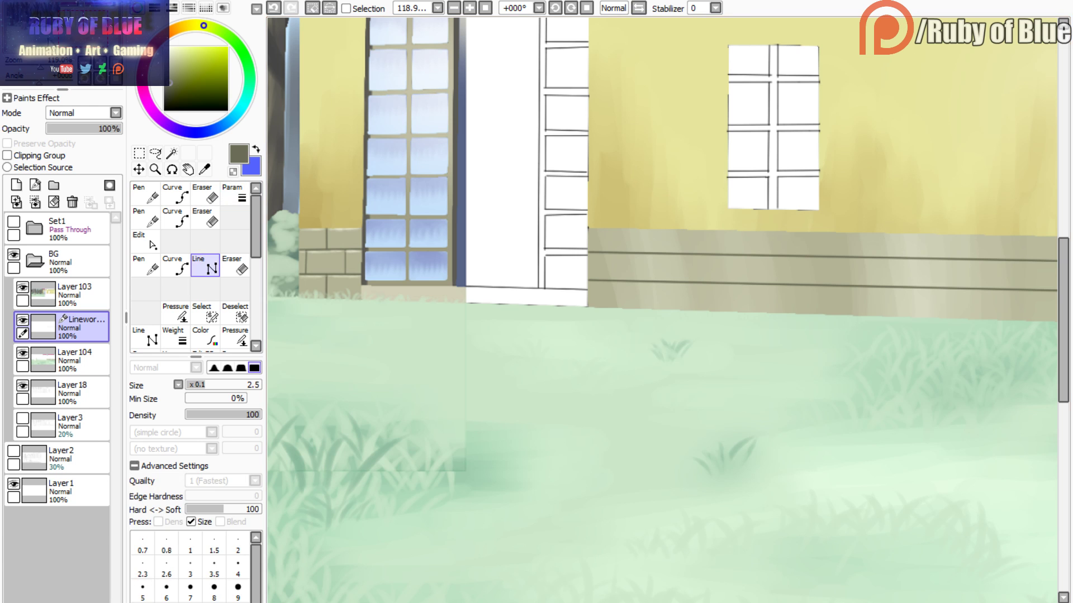
{"action": "left_click", "coordinate": [240, 198]}
{"action": "left_click", "coordinate": [216, 268]}
- Draw five evenly spaced vertical joint lines across the foundation's upper brick row, from beside the door to below the window
{"action": "mouse_move", "coordinate": [51, 46]}
{"action": "left_mouse_down"}
{"action": "mouse_move", "coordinate": [60, 46]}
{"action": "mouse_move", "coordinate": [49, 43]}
{"action": "left_mouse_up"}
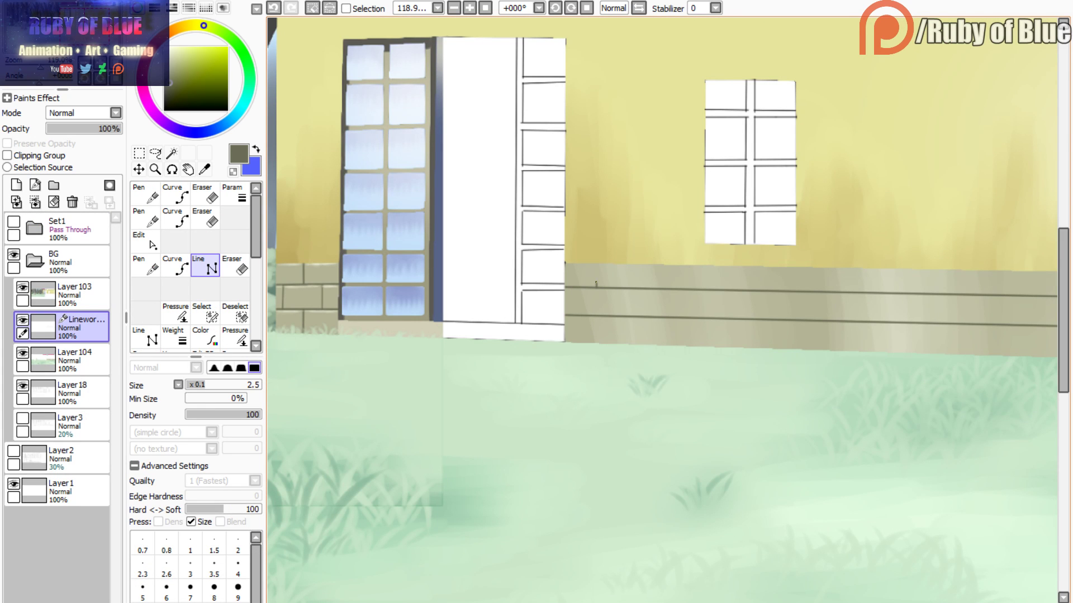
{"action": "left_click_drag", "start_coordinate": [597, 283], "coordinate": [596, 265]}
{"action": "left_click_drag", "start_coordinate": [651, 289], "coordinate": [651, 265]}
{"action": "left_click_drag", "start_coordinate": [705, 288], "coordinate": [705, 265]}
{"action": "left_click_drag", "start_coordinate": [755, 289], "coordinate": [756, 265]}
{"action": "left_click_drag", "start_coordinate": [813, 293], "coordinate": [813, 267]}
- Continue the upper brick row's vertical joints with six more, spaced slightly wider, out to the edge of the canvas
{"action": "left_click_drag", "start_coordinate": [527, 190], "coordinate": [254, 120]}
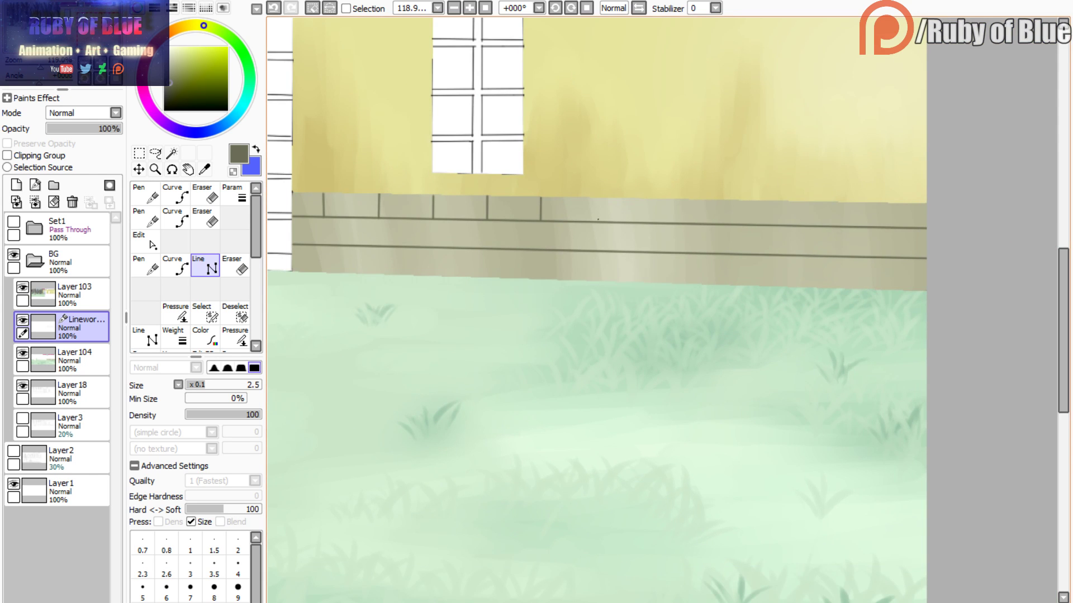
{"action": "left_click_drag", "start_coordinate": [596, 219], "coordinate": [599, 197]}
{"action": "left_click", "coordinate": [665, 223]}
{"action": "double_click", "coordinate": [665, 199]}
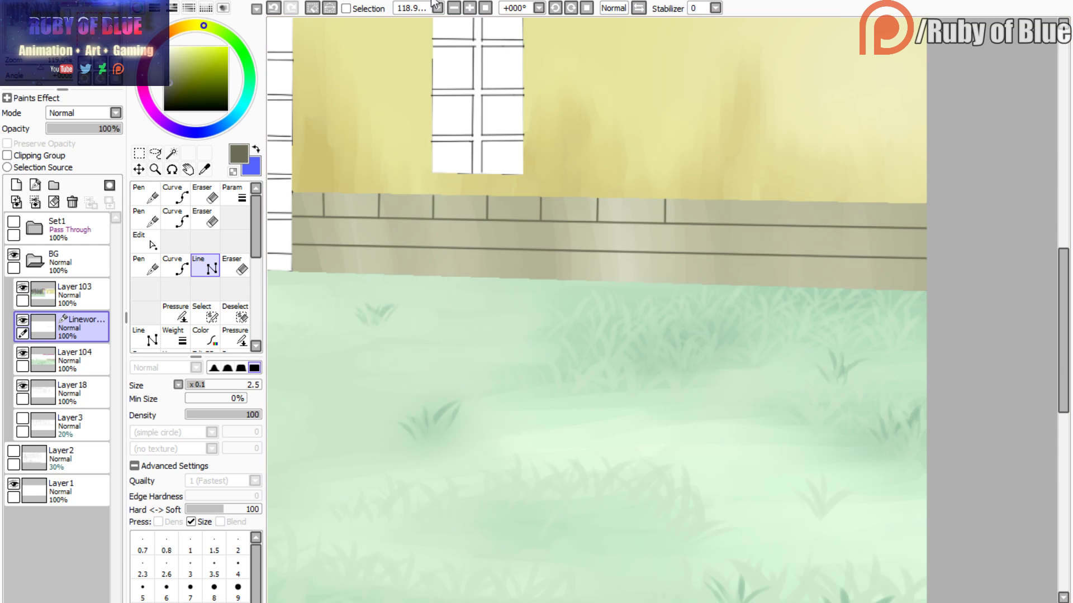
{"action": "key", "text": "ctrl+z"}
{"action": "key", "text": "ctrl+z"}
{"action": "left_click", "coordinate": [660, 223]}
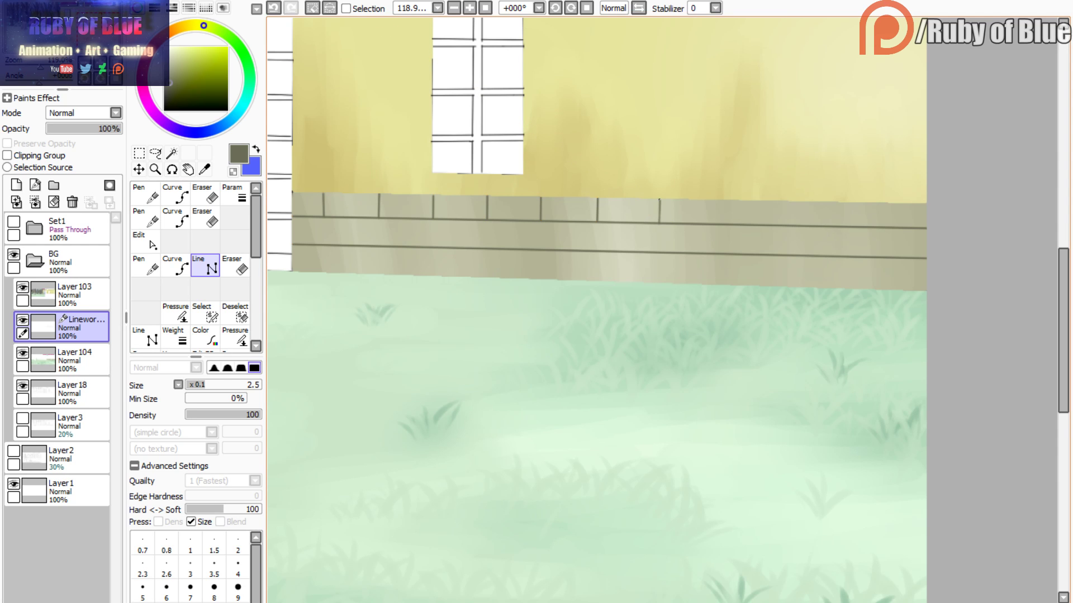
{"action": "left_click", "coordinate": [724, 223]}
{"action": "double_click", "coordinate": [727, 199]}
{"action": "left_click", "coordinate": [798, 226]}
{"action": "double_click", "coordinate": [799, 200]}
{"action": "key", "text": "ctrl+z"}
{"action": "left_click", "coordinate": [795, 226]}
{"action": "double_click", "coordinate": [792, 203]}
{"action": "left_click", "coordinate": [860, 226]}
{"action": "double_click", "coordinate": [859, 202]}
{"action": "left_click", "coordinate": [922, 224]}
{"action": "double_click", "coordinate": [921, 204]}
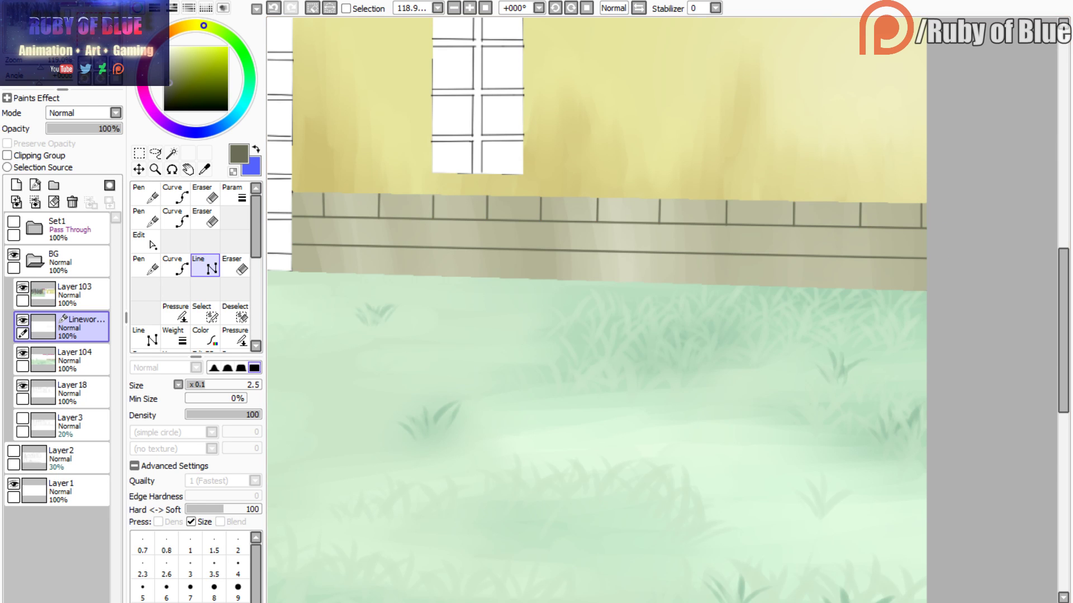
- Draw five vertical joint lines in the lowest brick row, aligned beneath the first five joints of the upper row
{"action": "left_click", "coordinate": [322, 255]}
{"action": "double_click", "coordinate": [321, 272]}
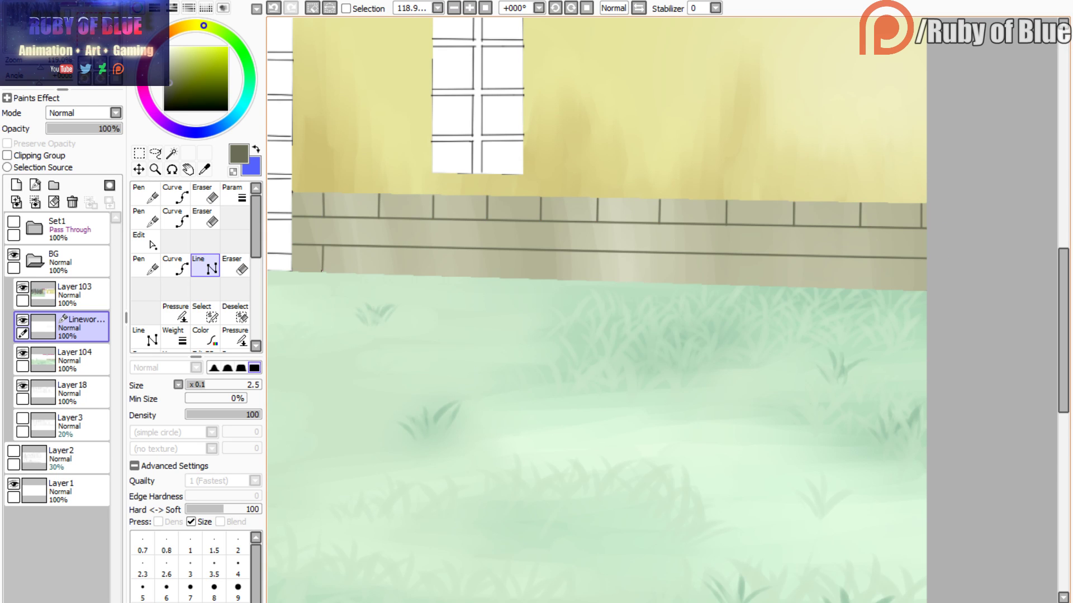
{"action": "left_click", "coordinate": [376, 253]}
{"action": "double_click", "coordinate": [377, 274]}
{"action": "left_click", "coordinate": [431, 250]}
{"action": "double_click", "coordinate": [432, 275]}
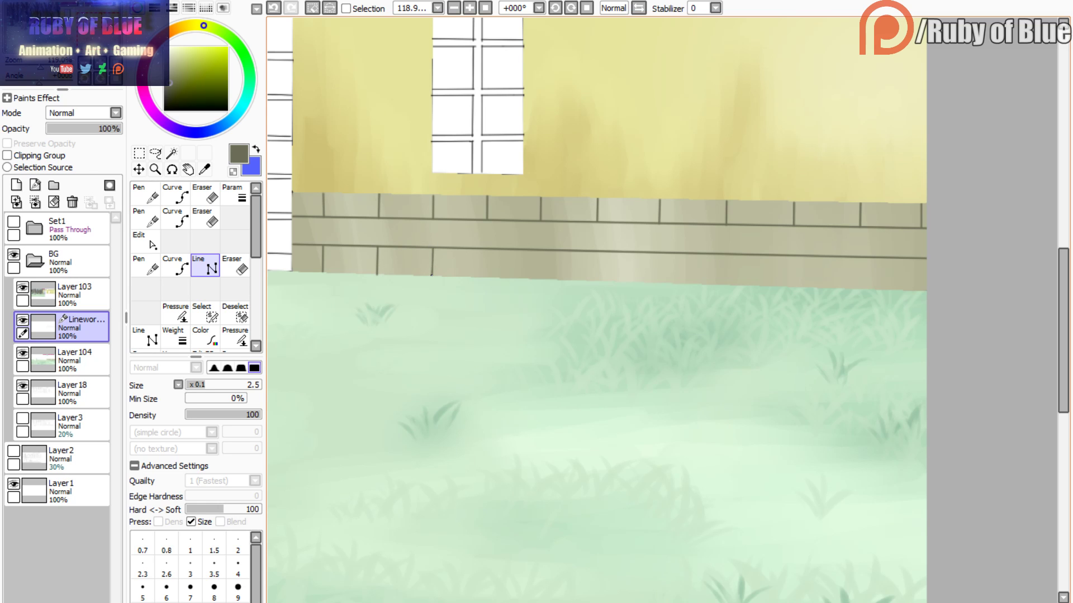
{"action": "left_click", "coordinate": [485, 249]}
{"action": "double_click", "coordinate": [486, 274]}
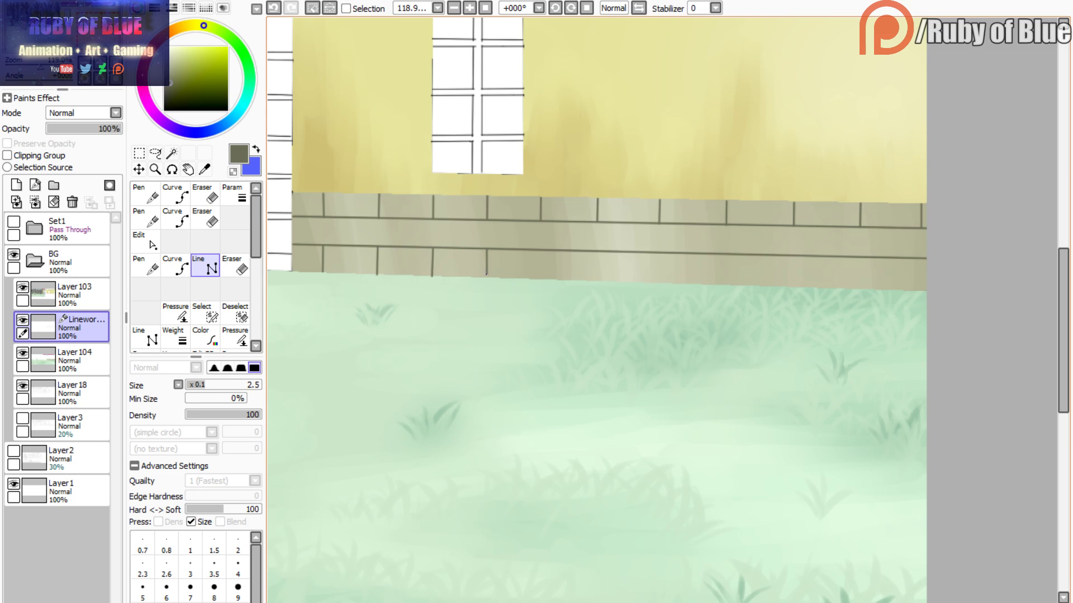
{"action": "left_click", "coordinate": [539, 249]}
{"action": "double_click", "coordinate": [539, 278]}
- Finish the lowest brick row with six more vertical joints aligned under the upper row's, out to the canvas edge
{"action": "left_click", "coordinate": [596, 252]}
{"action": "double_click", "coordinate": [597, 282]}
{"action": "left_click", "coordinate": [657, 253]}
{"action": "double_click", "coordinate": [661, 282]}
{"action": "left_click", "coordinate": [725, 259]}
{"action": "double_click", "coordinate": [726, 283]}
{"action": "left_click", "coordinate": [792, 257]}
{"action": "double_click", "coordinate": [794, 284]}
{"action": "key", "text": "ctrl+z"}
{"action": "left_click", "coordinate": [791, 257]}
{"action": "double_click", "coordinate": [791, 287]}
{"action": "left_click", "coordinate": [859, 258]}
{"action": "key", "text": "ctrl+z"}
{"action": "left_click", "coordinate": [857, 257]}
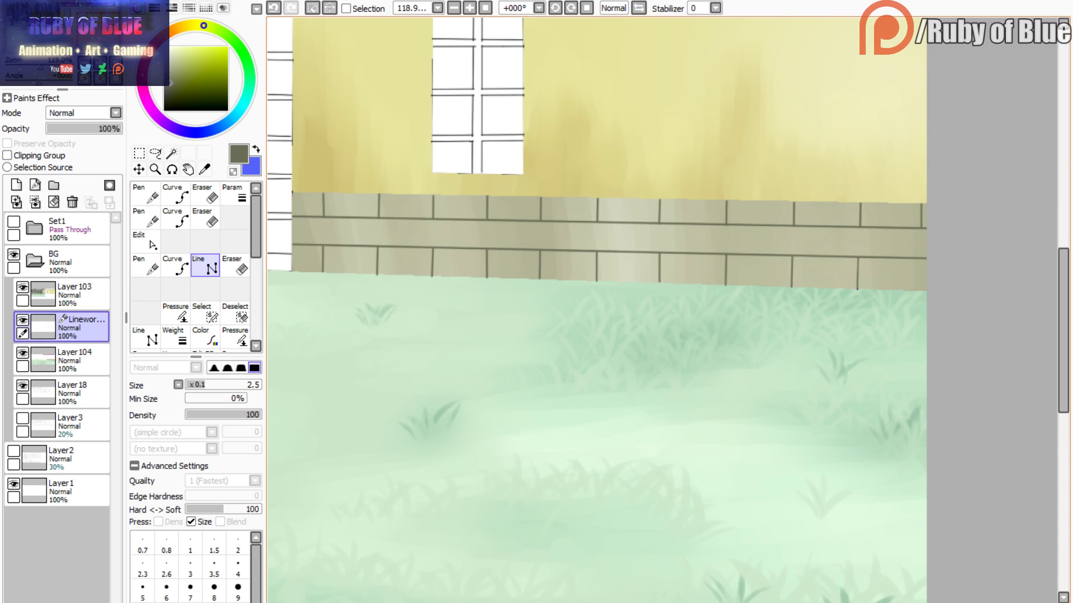
{"action": "left_click", "coordinate": [919, 259]}
{"action": "key", "text": "n"}
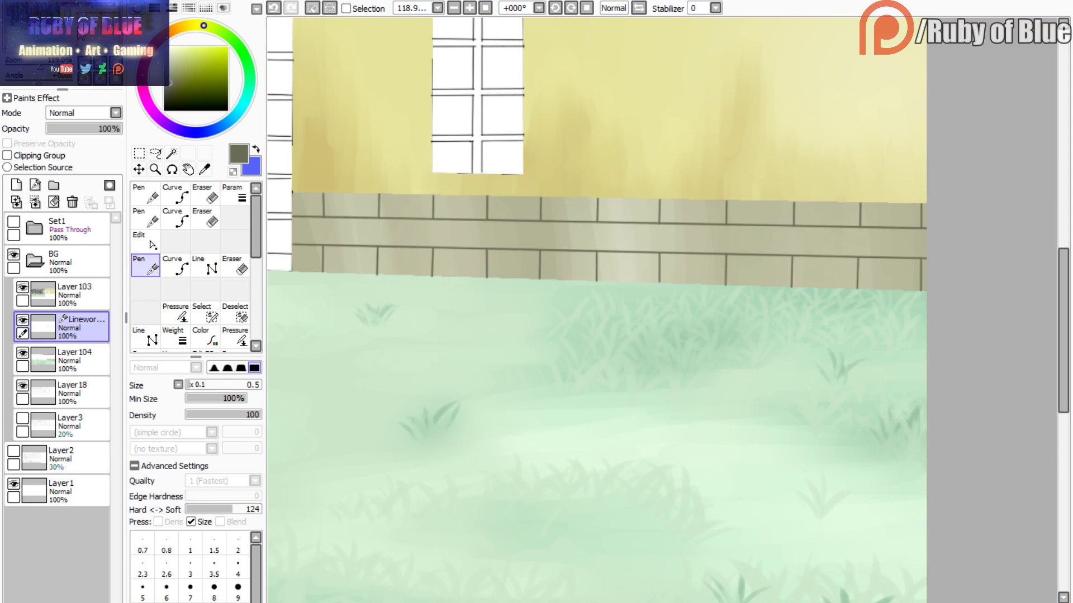
{"action": "key", "text": "e"}
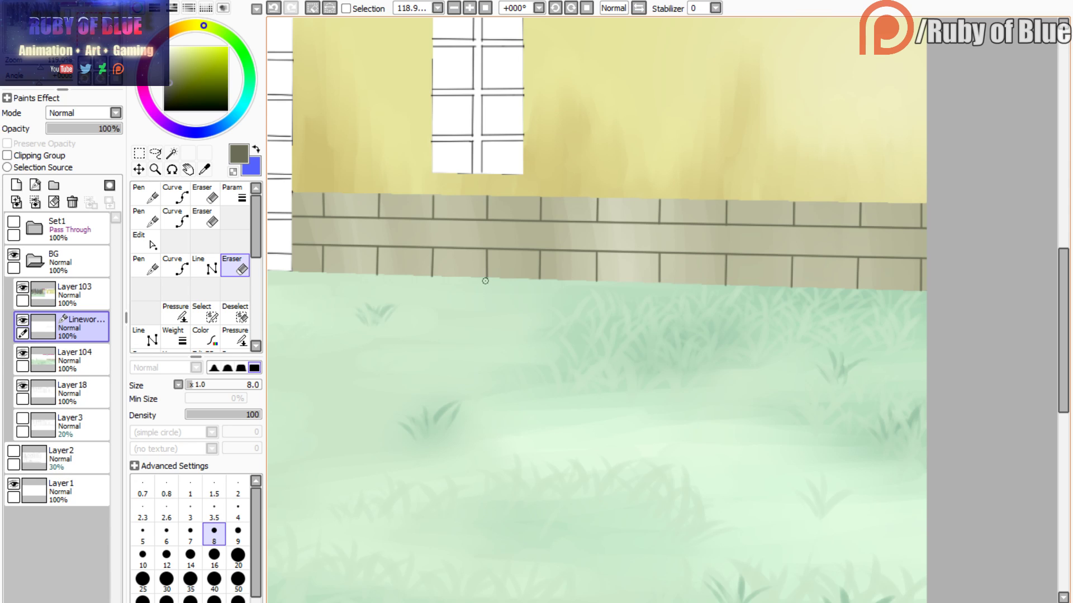
- Draw vertical joint lines across the middle brick row with the size 2.5 Line tool, offset half a brick from the other rows
{"action": "key", "text": "l"}
{"action": "left_click_drag", "start_coordinate": [348, 245], "coordinate": [350, 219]}
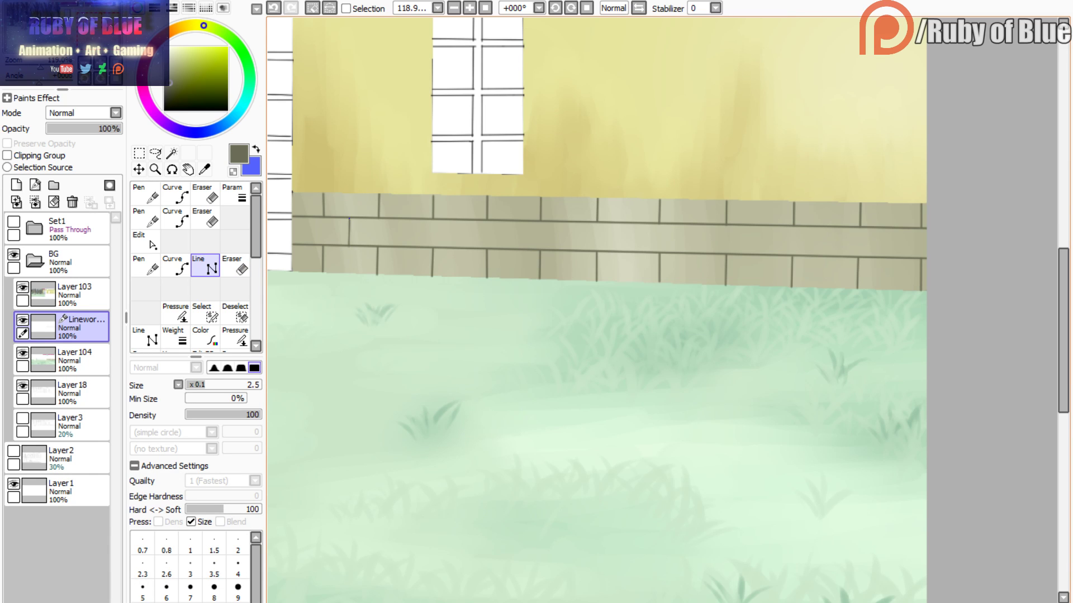
{"action": "left_click_drag", "start_coordinate": [409, 244], "coordinate": [406, 219]}
{"action": "mouse_move", "coordinate": [458, 248]}
{"action": "left_mouse_down"}
{"action": "mouse_move", "coordinate": [459, 220]}
{"action": "mouse_move", "coordinate": [513, 246]}
{"action": "left_mouse_up"}
{"action": "left_click_drag", "start_coordinate": [566, 223], "coordinate": [567, 251]}
{"action": "key", "text": "ctrl+z"}
{"action": "left_click_drag", "start_coordinate": [628, 224], "coordinate": [628, 252]}
{"action": "left_click_drag", "start_coordinate": [692, 225], "coordinate": [691, 252]}
{"action": "left_click_drag", "start_coordinate": [760, 225], "coordinate": [758, 253]}
{"action": "left_click_drag", "start_coordinate": [828, 227], "coordinate": [825, 258]}
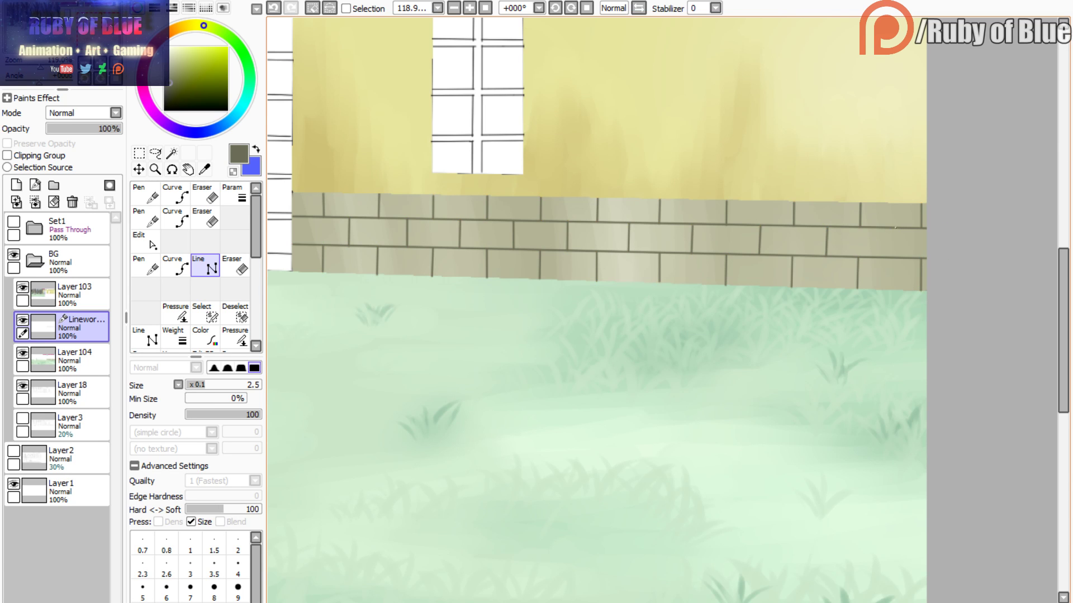
{"action": "left_click_drag", "start_coordinate": [893, 228], "coordinate": [892, 249]}
- Sample the pale highlight colour from the upper edge of the finished bricks beside the tall window
{"action": "key", "text": "ctrl"}
{"action": "mouse_move", "coordinate": [40, 66]}
{"action": "left_mouse_down"}
{"action": "mouse_move", "coordinate": [27, 67]}
{"action": "mouse_move", "coordinate": [38, 74]}
{"action": "left_mouse_up"}
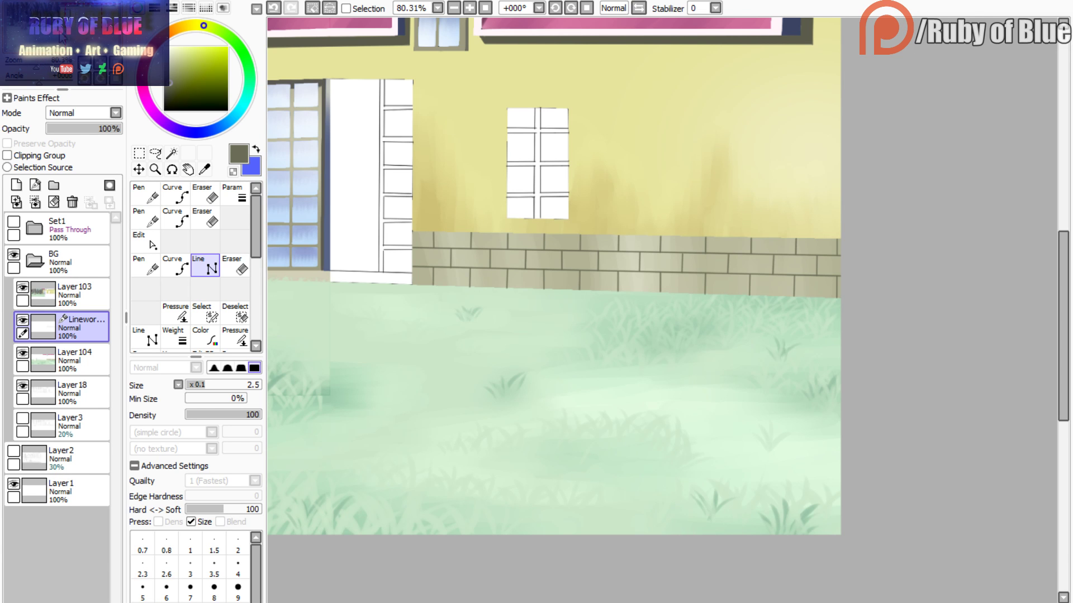
{"action": "left_click_drag", "start_coordinate": [61, 36], "coordinate": [39, 67]}
{"action": "left_click_drag", "start_coordinate": [43, 45], "coordinate": [51, 68]}
{"action": "left_click_drag", "start_coordinate": [32, 45], "coordinate": [24, 42]}
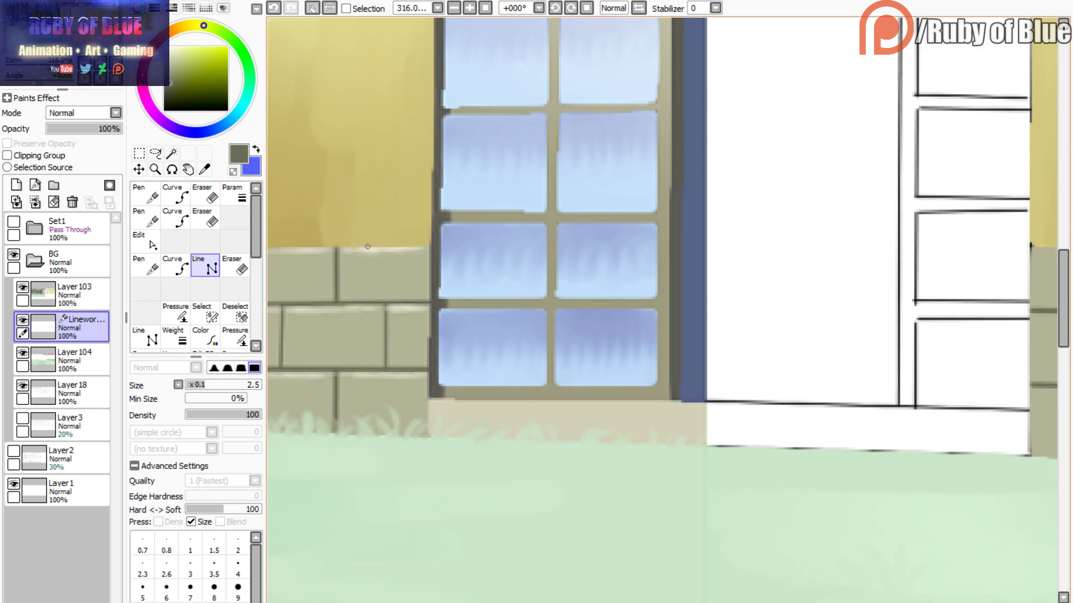
{"action": "left_click", "coordinate": [76, 361]}
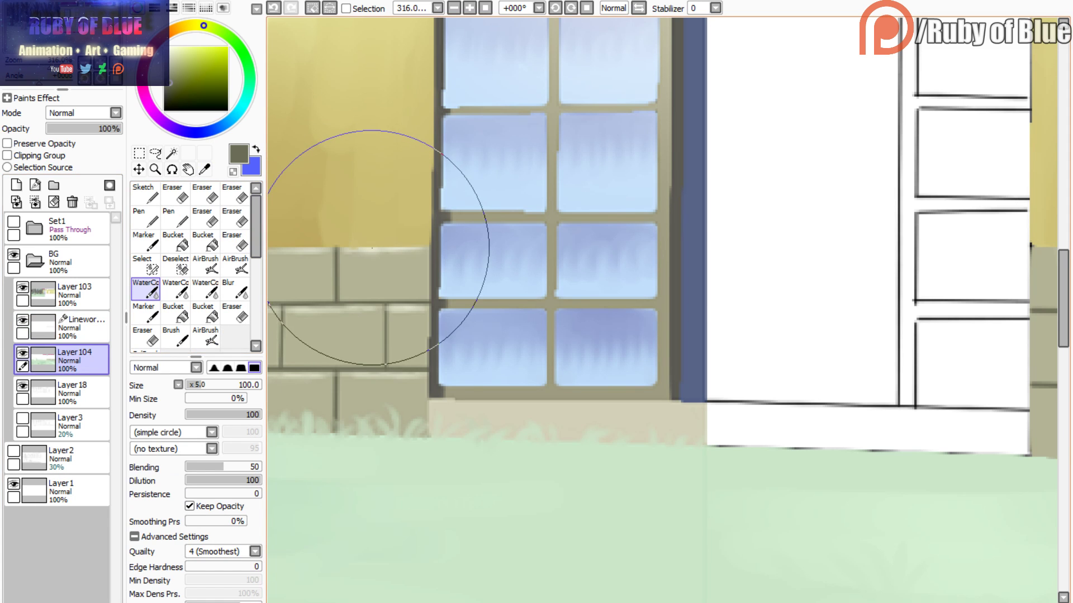
{"action": "left_click", "coordinate": [173, 50]}
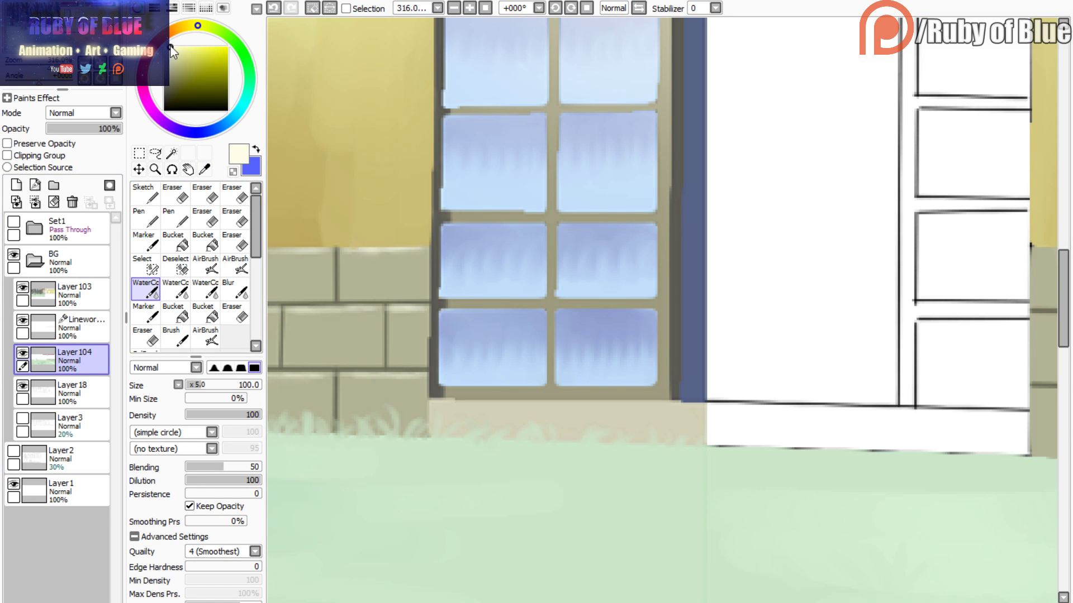
{"action": "left_click", "coordinate": [172, 58]}
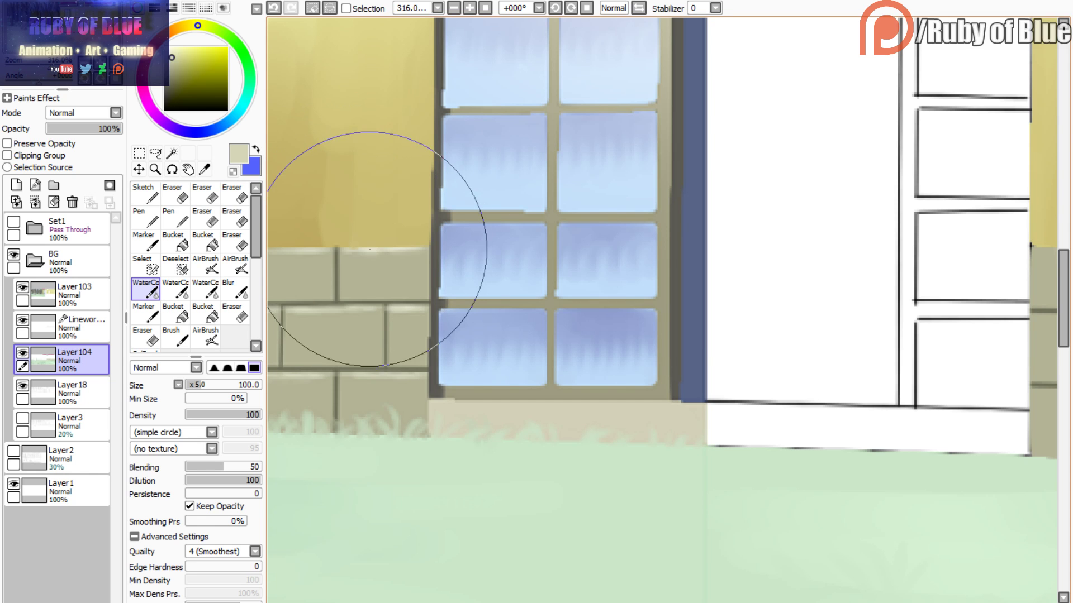
{"action": "right_click", "coordinate": [370, 249]}
- Draw pale straight highlight lines along the upper edges of all three foundation brick rows on the linework layer
{"action": "left_click", "coordinate": [57, 40]}
{"action": "mouse_move", "coordinate": [49, 67]}
{"action": "left_mouse_down"}
{"action": "mouse_move", "coordinate": [55, 40]}
{"action": "mouse_move", "coordinate": [42, 67]}
{"action": "left_mouse_up"}
{"action": "left_click_drag", "start_coordinate": [49, 42], "coordinate": [55, 43]}
{"action": "left_click", "coordinate": [84, 328]}
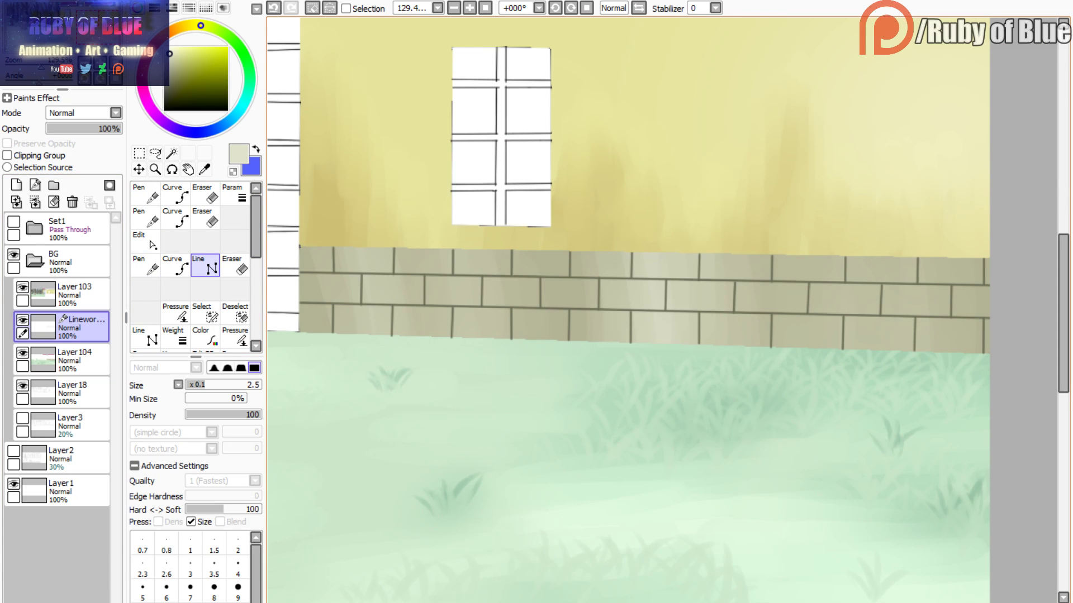
{"action": "left_click", "coordinate": [300, 247]}
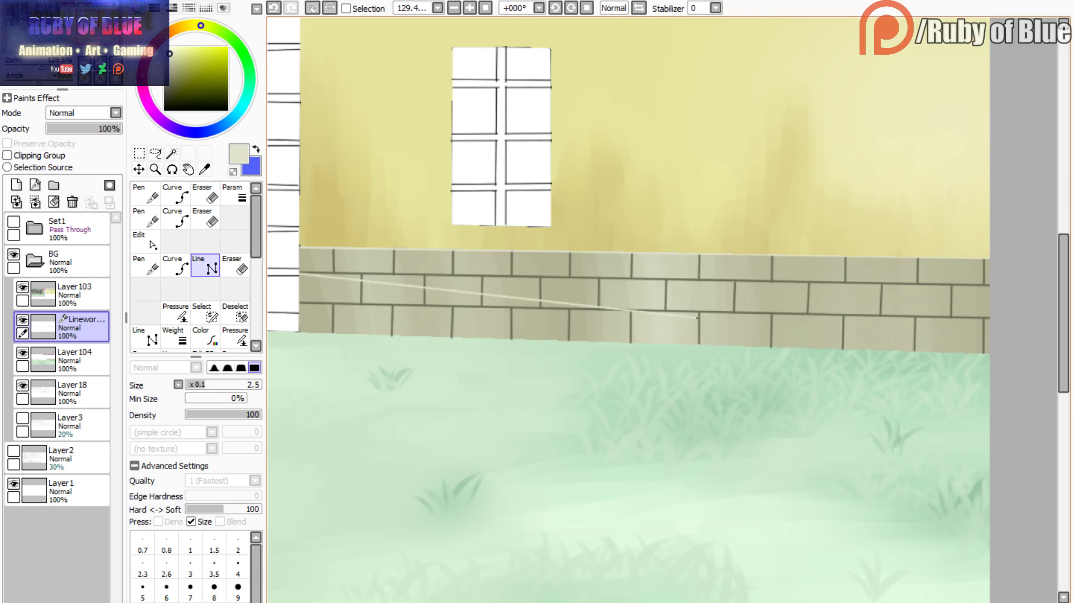
{"action": "double_click", "coordinate": [990, 286]}
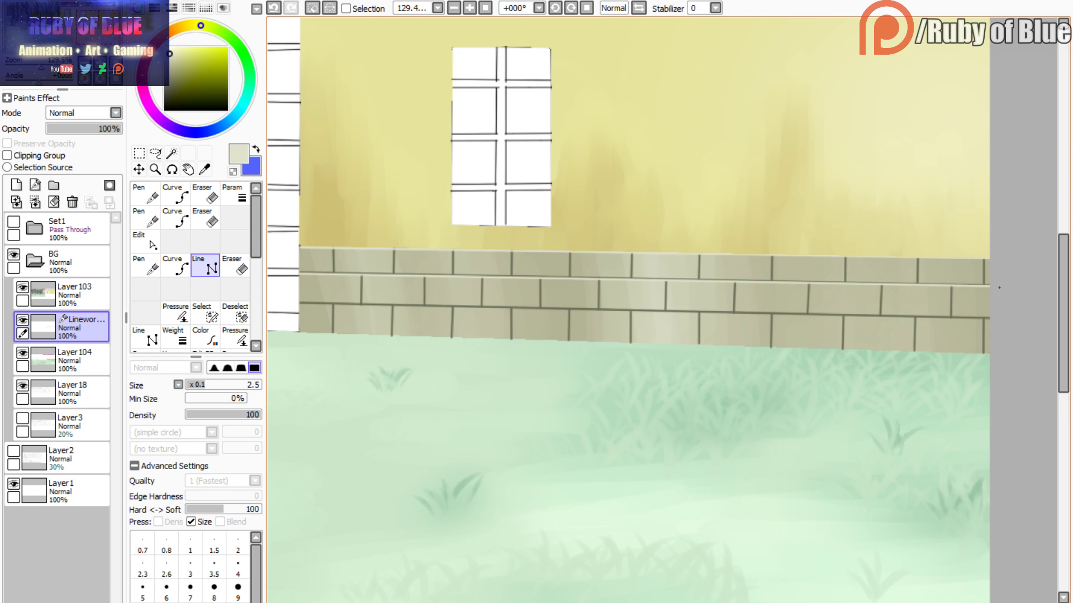
{"action": "left_click_drag", "start_coordinate": [995, 287], "coordinate": [997, 288]}
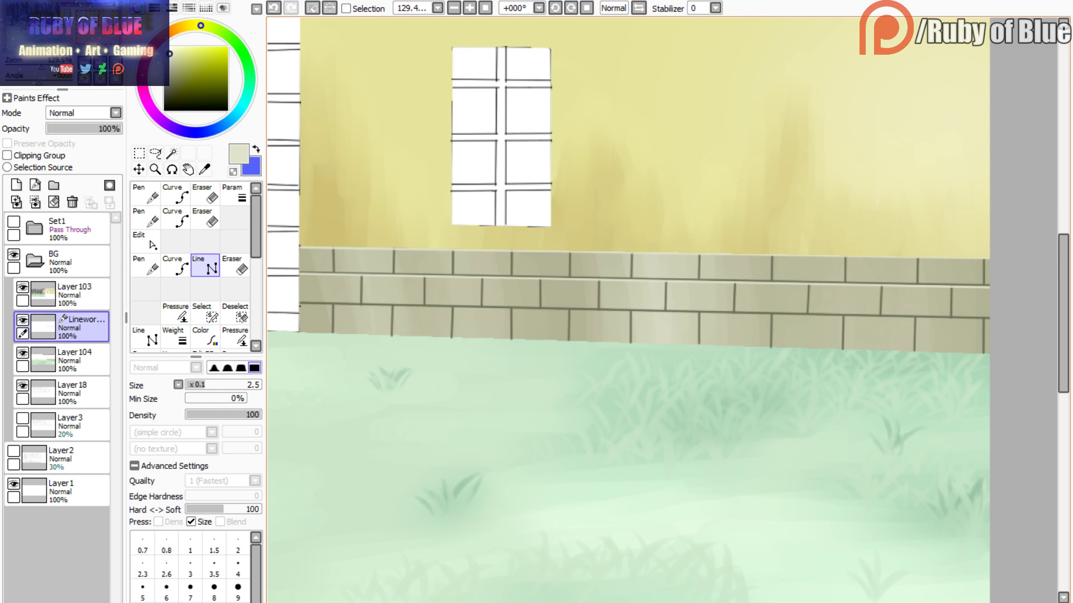
{"action": "left_click", "coordinate": [301, 305]}
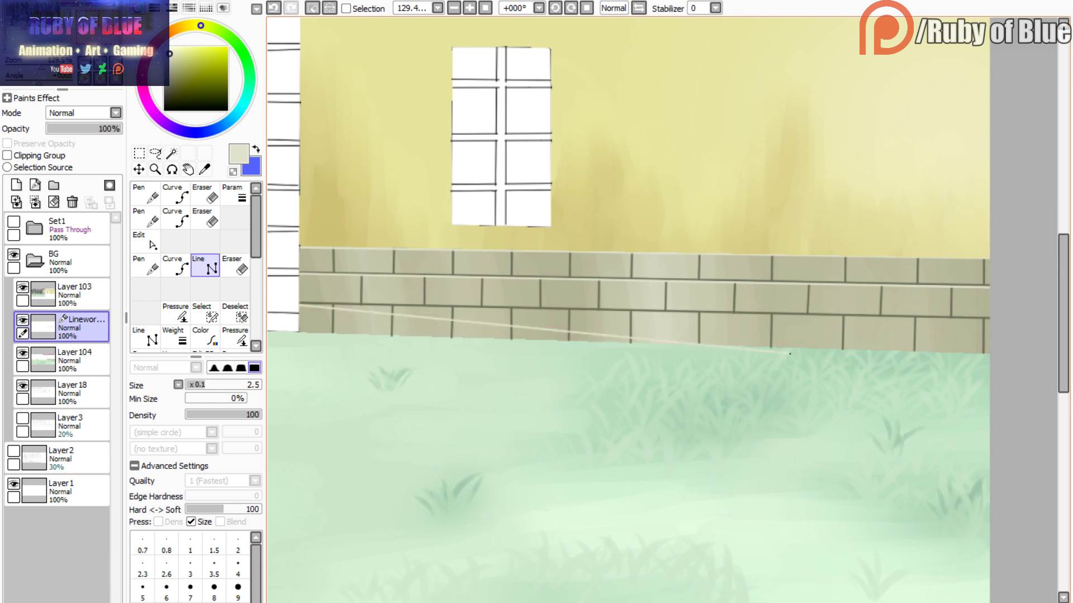
{"action": "double_click", "coordinate": [999, 320]}
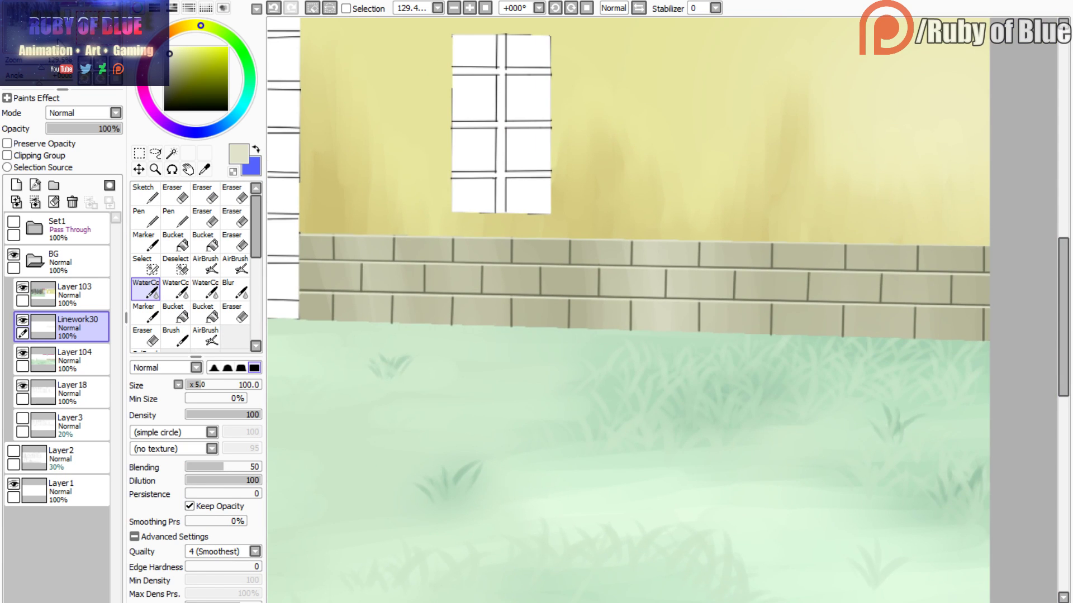
- Rasterize the brick linework layer, choose the size 13 Eraser, and toggle the layer's visibility to inspect its contents
{"action": "key", "text": "e"}
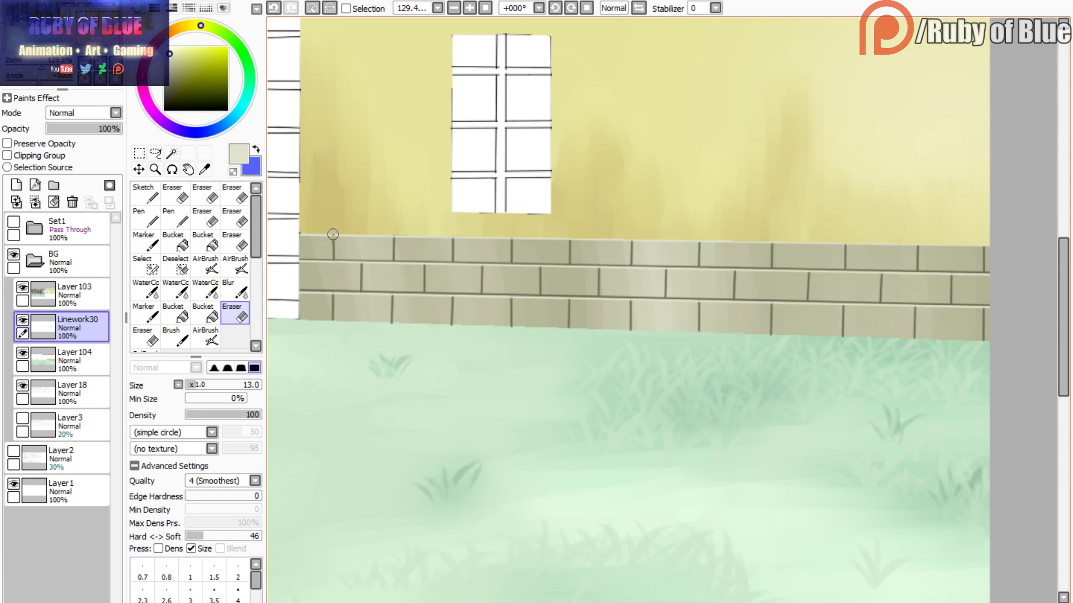
{"action": "left_click", "coordinate": [23, 321]}
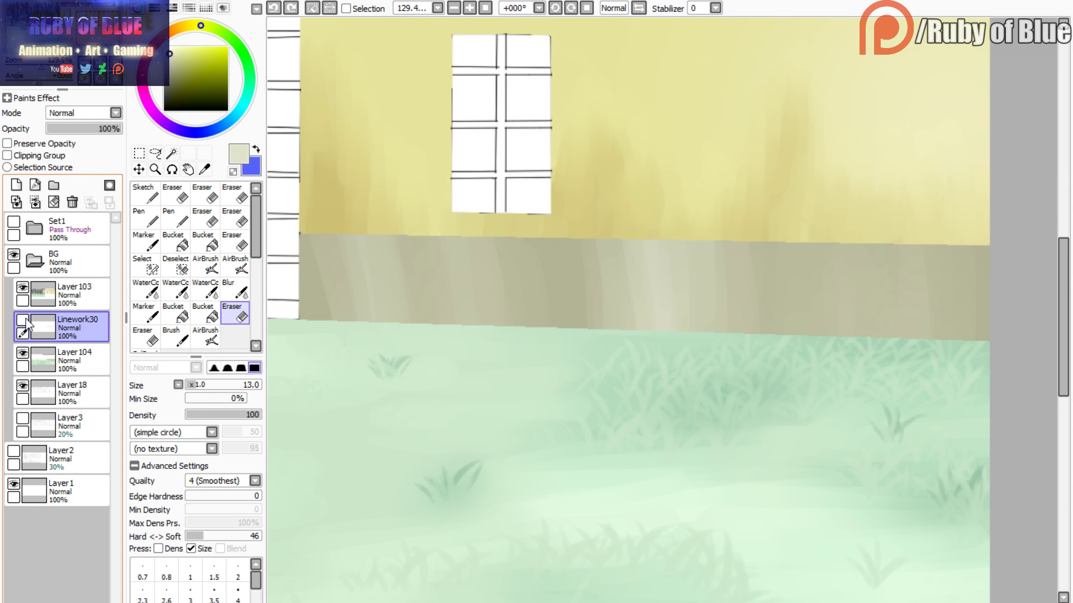
{"action": "left_click", "coordinate": [23, 320]}
{"action": "left_click", "coordinate": [23, 320]}
{"action": "left_click", "coordinate": [23, 320]}
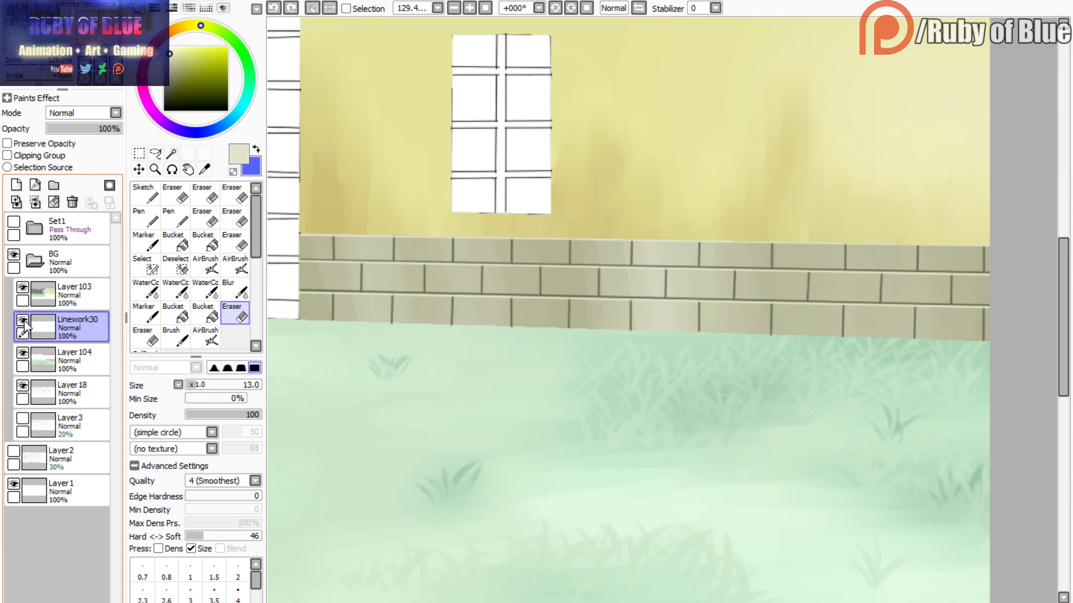
- Undo the linework layer's rasterization and the pale highlight lines, leaving only the dark brick joints
{"action": "key", "text": "ctrl+z"}
{"action": "left_click", "coordinate": [175, 180]}
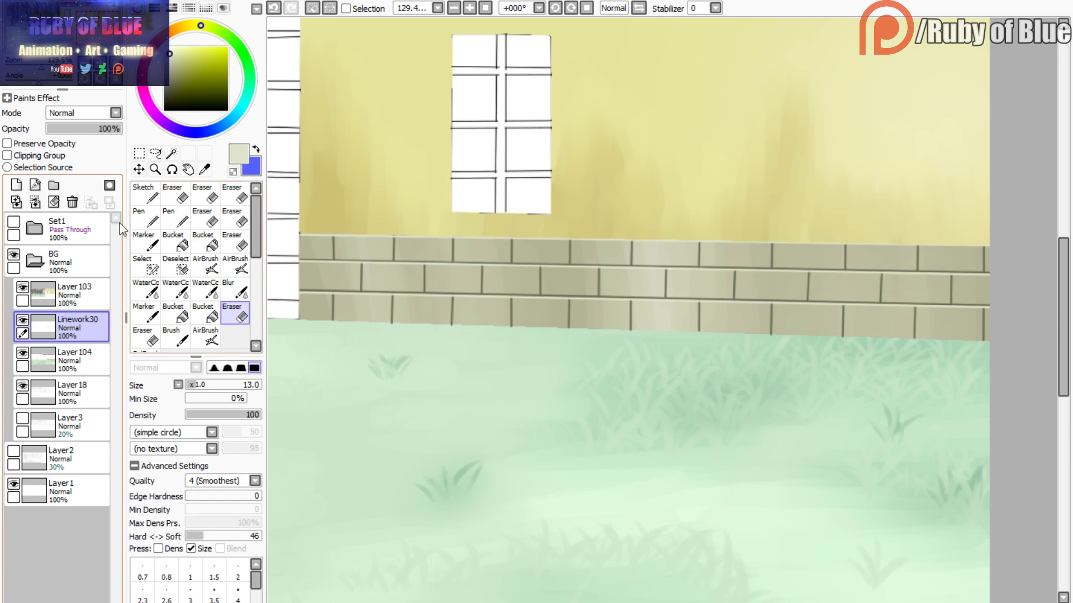
{"action": "left_click", "coordinate": [26, 320]}
{"action": "left_click", "coordinate": [27, 319]}
{"action": "left_click", "coordinate": [26, 320]}
{"action": "left_click", "coordinate": [26, 320]}
{"action": "key", "text": "ctrl+z"}
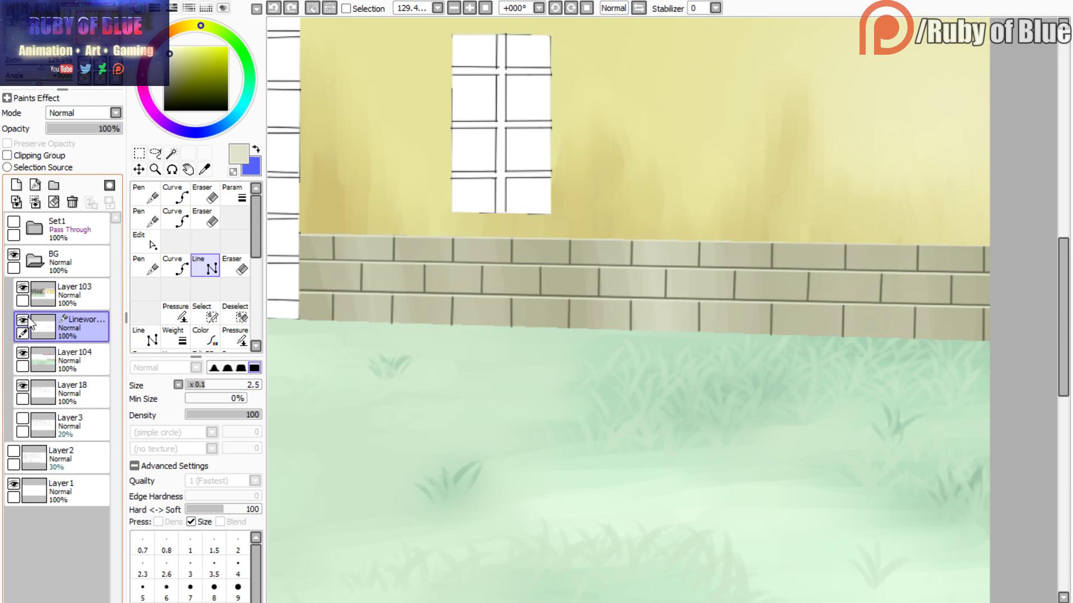
{"action": "key", "text": "ctrl+z"}
{"action": "left_click", "coordinate": [25, 323]}
{"action": "left_click", "coordinate": [26, 322]}
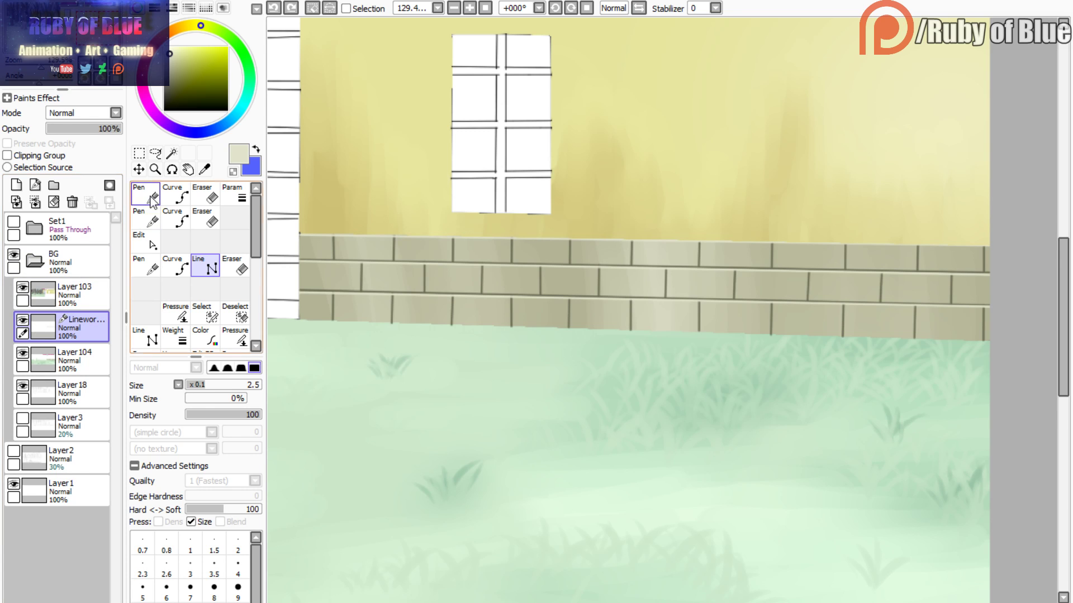
{"action": "key", "text": "ctrl+z"}
{"action": "key", "text": "ctrl+z"}
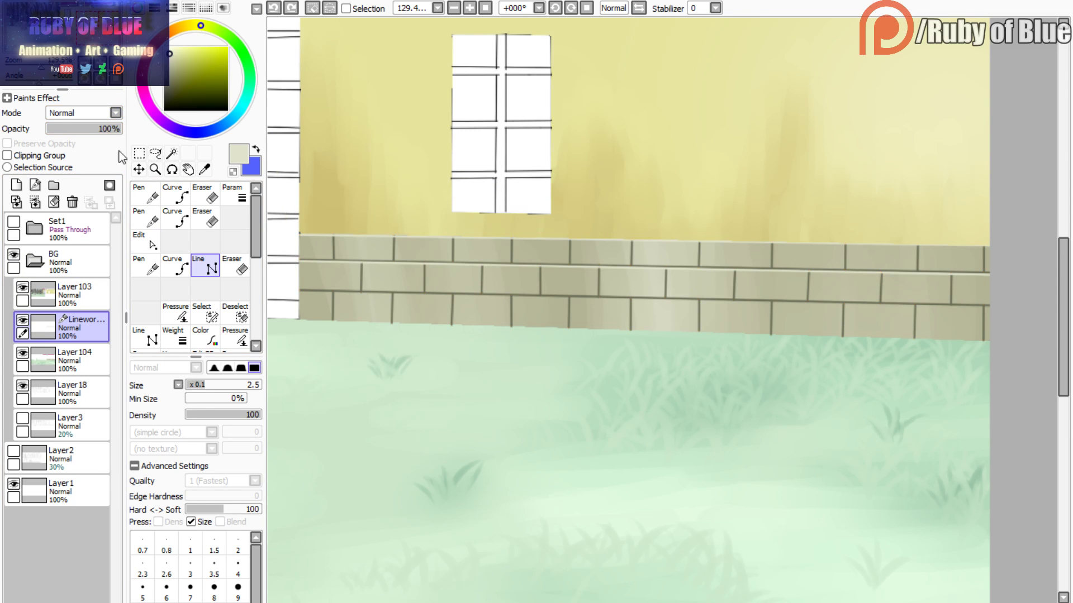
{"action": "key", "text": "ctrl+z"}
{"action": "key", "text": "ctrl+z"}
{"action": "key", "text": "ctrl+z"}
{"action": "key", "text": "ctrl+z"}
{"action": "key", "text": "ctrl+z"}
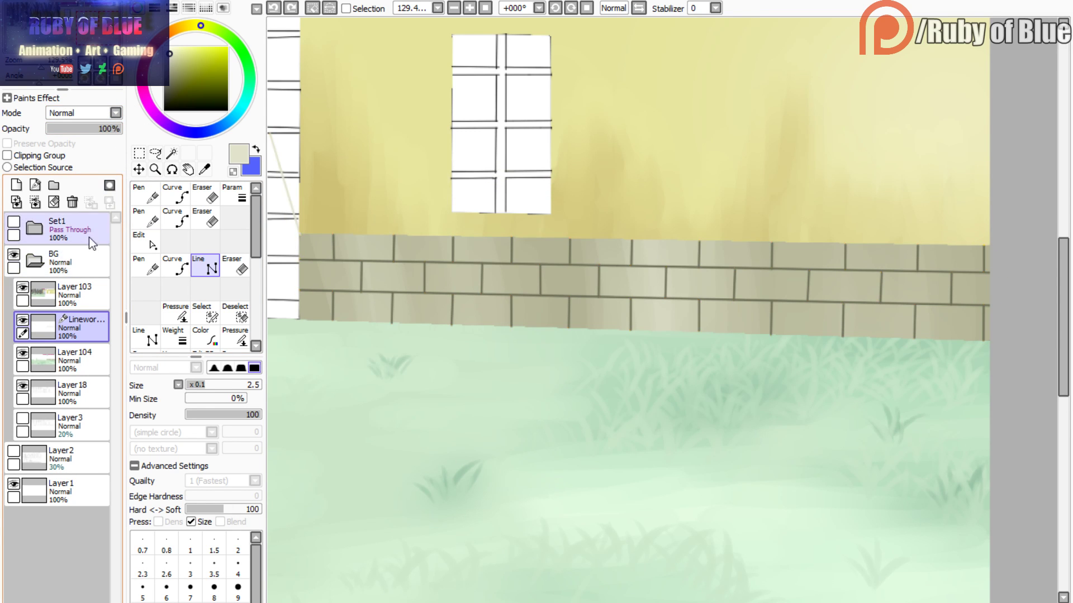
- Draw pale size 2.5 straight highlight lines along the upper edges of the three foundation brick rows
{"action": "left_click", "coordinate": [147, 266]}
{"action": "left_click", "coordinate": [36, 202]}
{"action": "key", "text": "ctrl+z"}
{"action": "left_click", "coordinate": [205, 265]}
{"action": "left_click", "coordinate": [301, 234]}
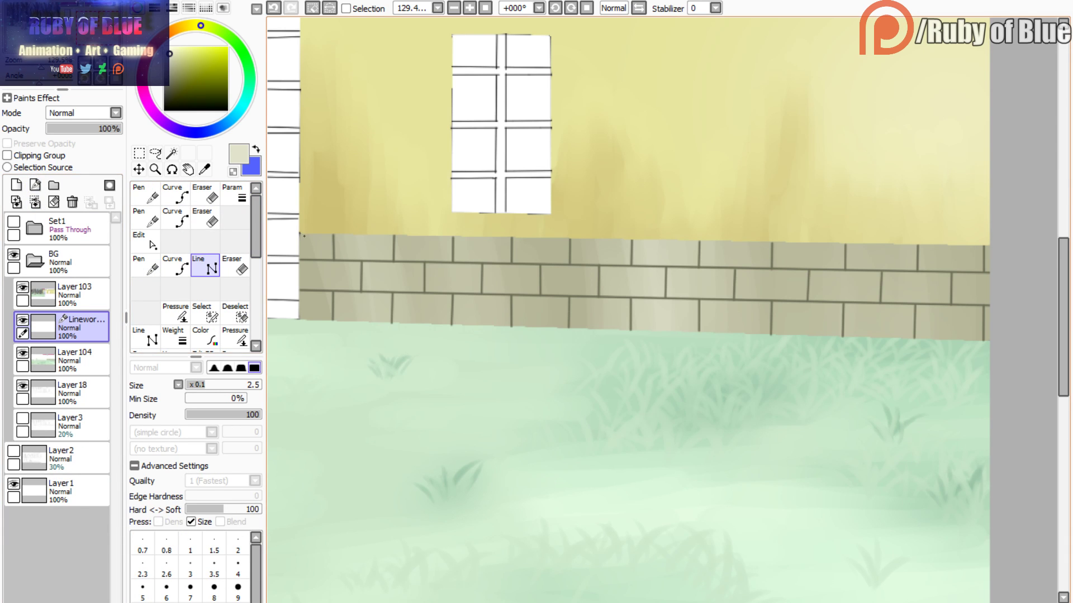
{"action": "left_click", "coordinate": [176, 265]}
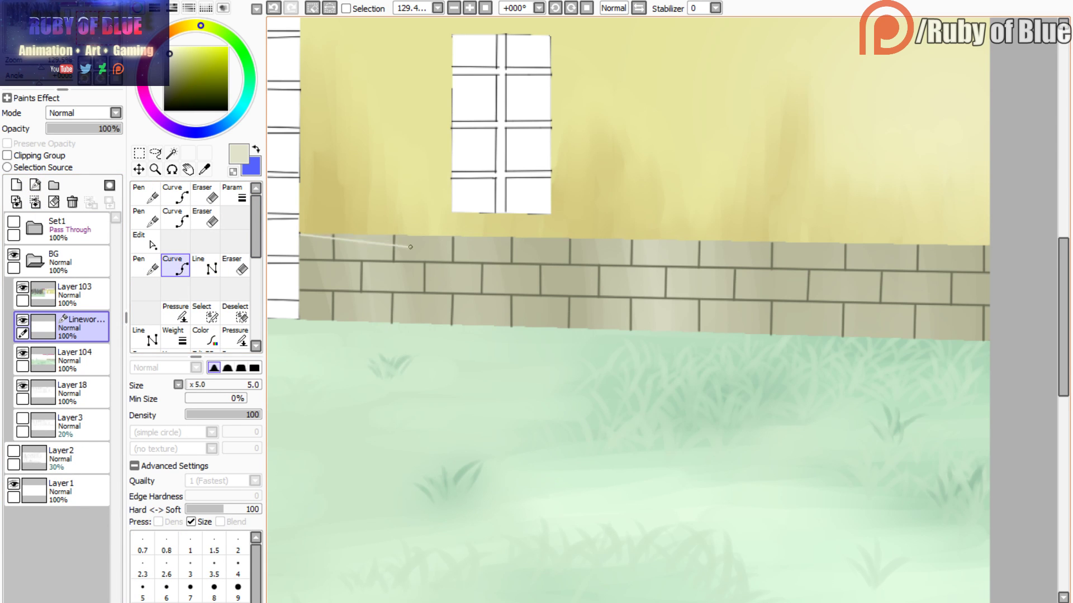
{"action": "left_click", "coordinate": [205, 266]}
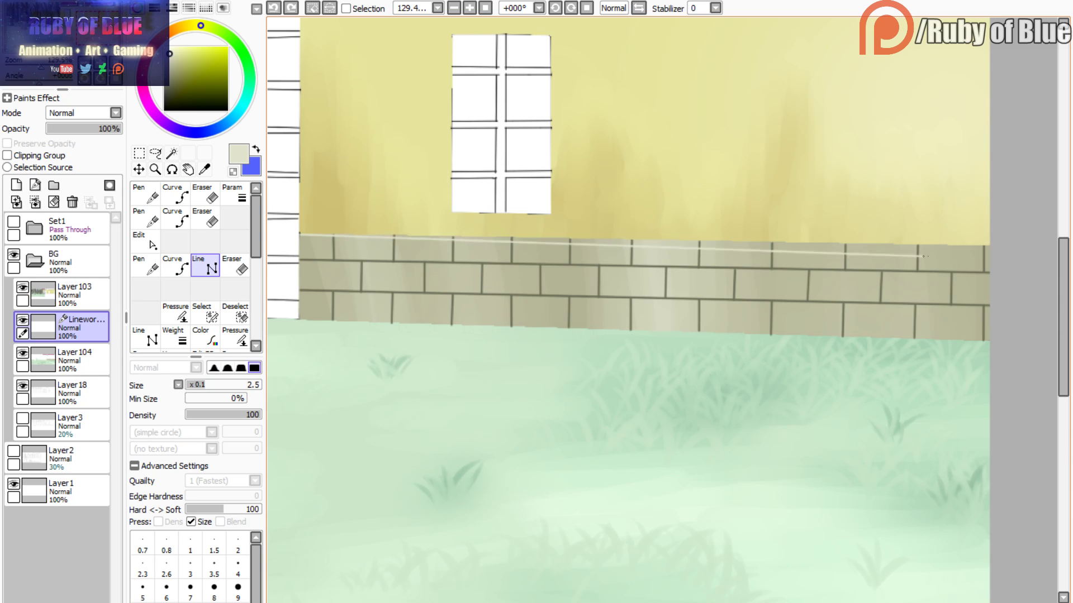
{"action": "left_click", "coordinate": [993, 247]}
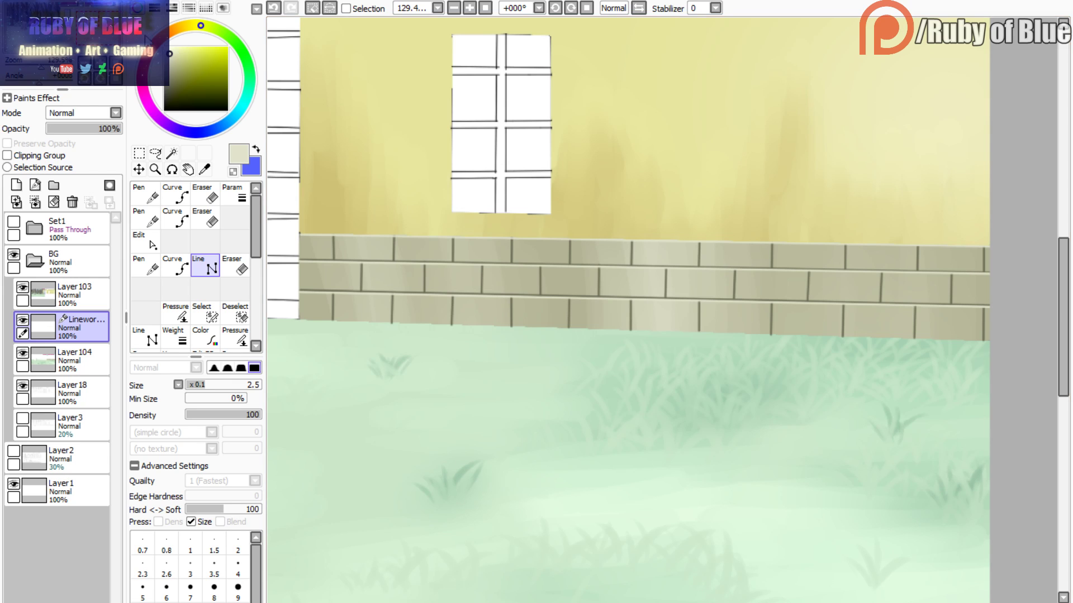
- Rasterize the brick linework layer and trim the pale highlight lines around the brick joints with the size 13 Eraser
{"action": "left_click", "coordinate": [166, 2]}
{"action": "left_click", "coordinate": [174, 185]}
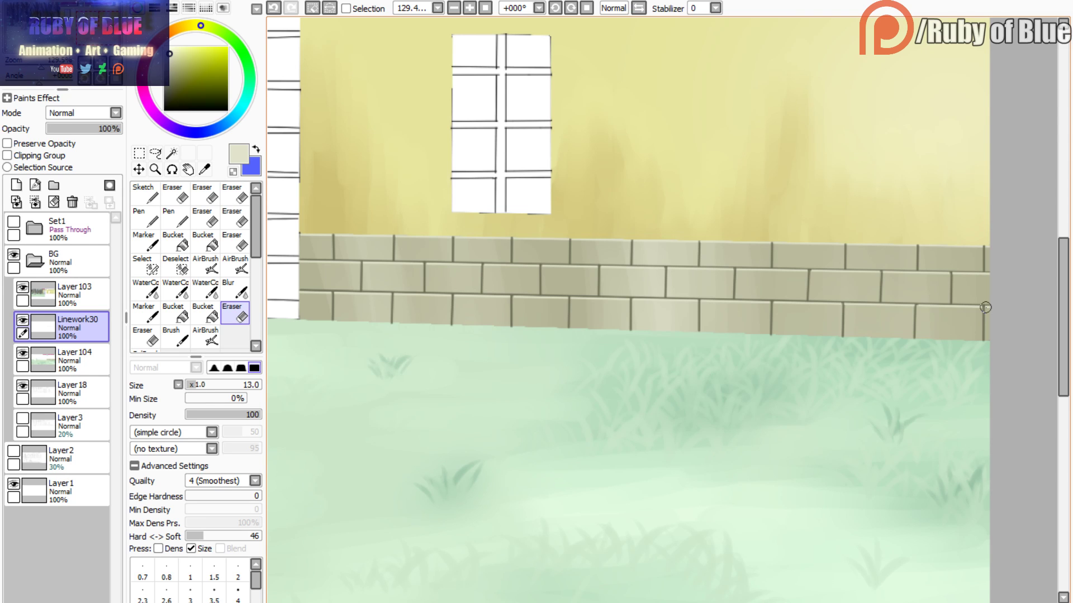
{"action": "left_click_drag", "start_coordinate": [43, 62], "coordinate": [43, 73]}
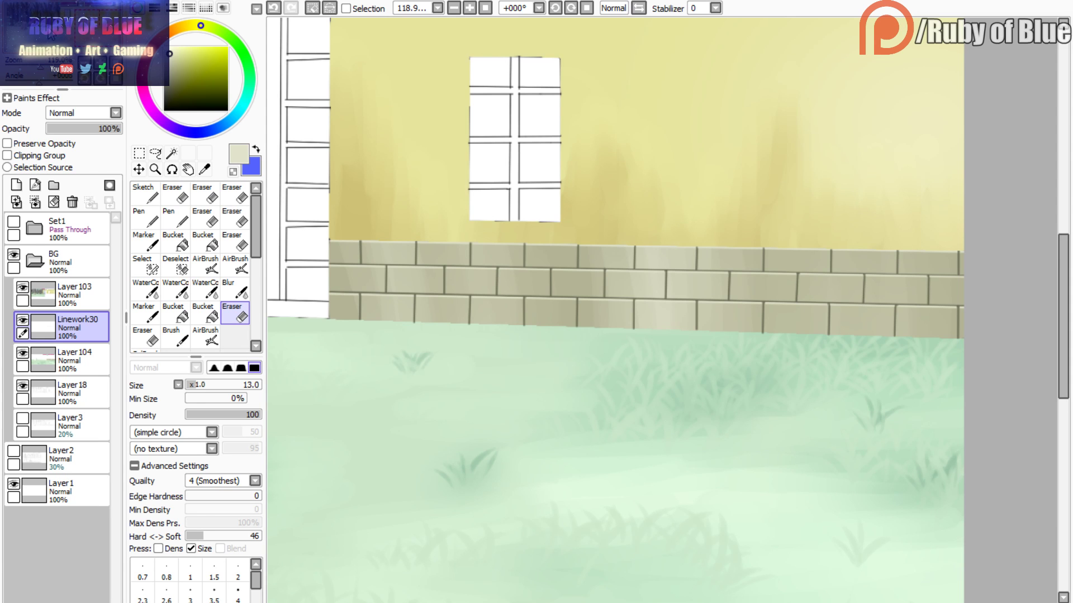
{"action": "left_click_drag", "start_coordinate": [43, 71], "coordinate": [42, 76]}
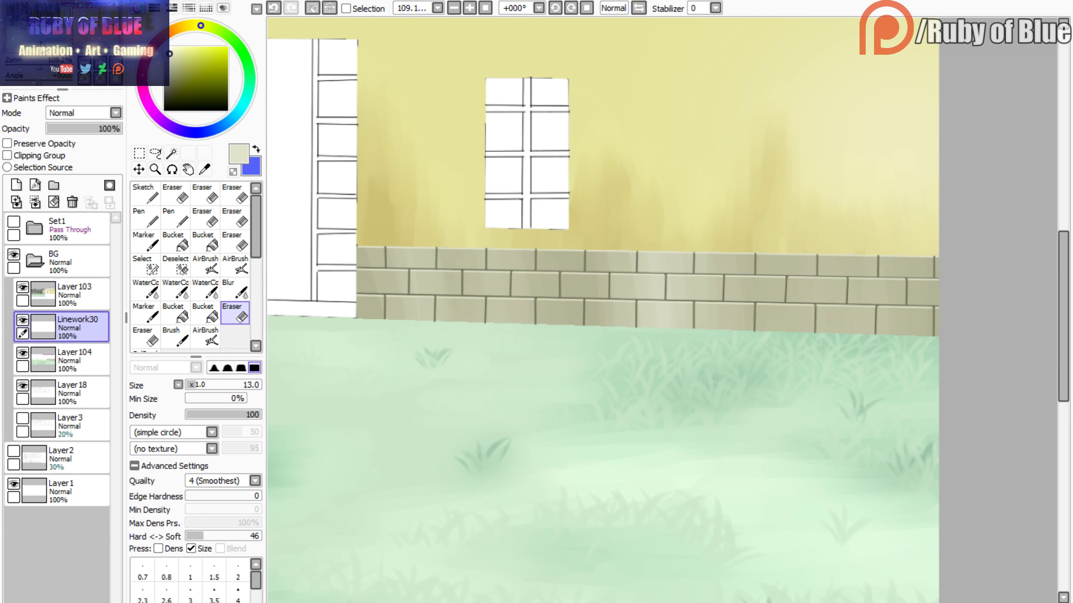
{"action": "mouse_move", "coordinate": [40, 66]}
{"action": "left_mouse_down"}
{"action": "mouse_move", "coordinate": [34, 35]}
{"action": "mouse_move", "coordinate": [56, 37]}
{"action": "mouse_move", "coordinate": [31, 66]}
{"action": "mouse_move", "coordinate": [42, 65]}
{"action": "left_mouse_up"}
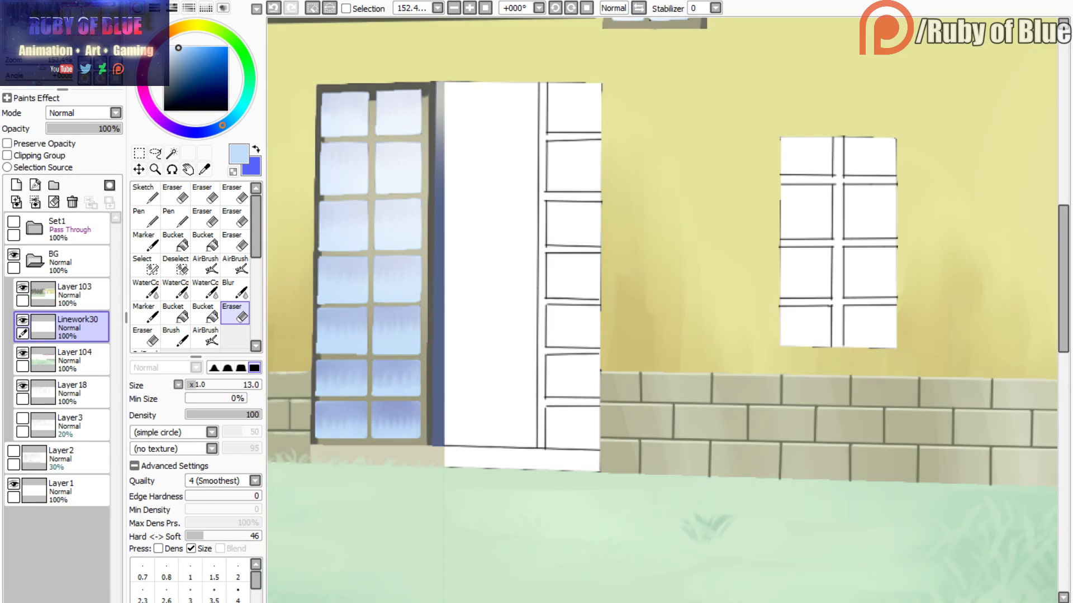
- Hide Layer103, check the visibility of the brick layers, and merge Linework30 down into Layer104
{"action": "scroll", "coordinate": [662, 310], "scroll_direction": "right", "scroll_amount": 3}
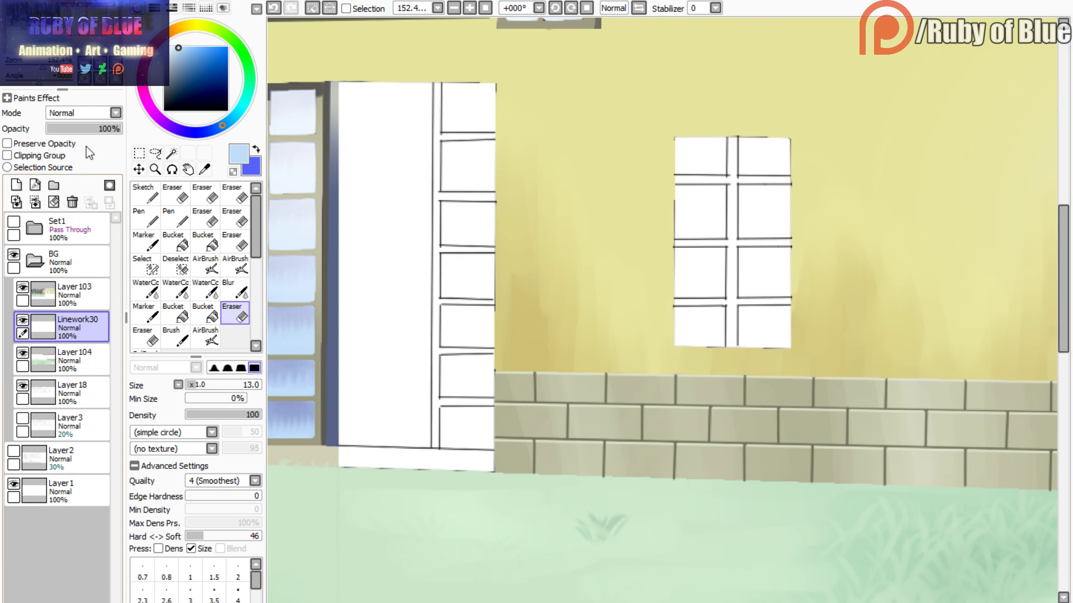
{"action": "left_click", "coordinate": [23, 322]}
{"action": "left_click", "coordinate": [22, 322]}
{"action": "left_click", "coordinate": [24, 353]}
{"action": "left_click", "coordinate": [23, 354]}
{"action": "left_click", "coordinate": [22, 287]}
{"action": "left_click", "coordinate": [22, 287]}
{"action": "left_click", "coordinate": [23, 287]}
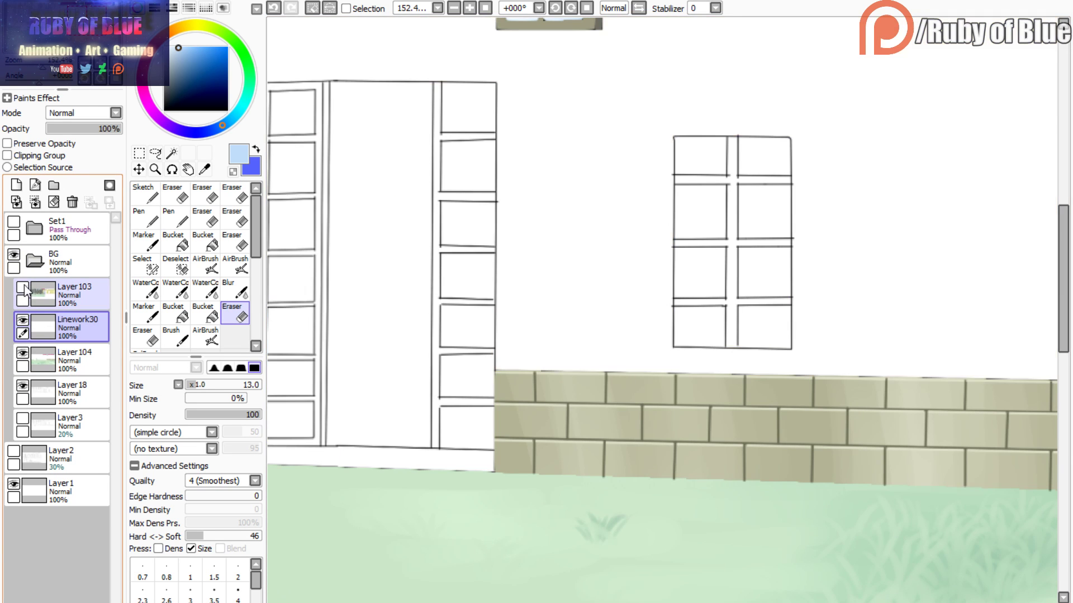
{"action": "left_click", "coordinate": [22, 320]}
{"action": "left_click", "coordinate": [22, 321]}
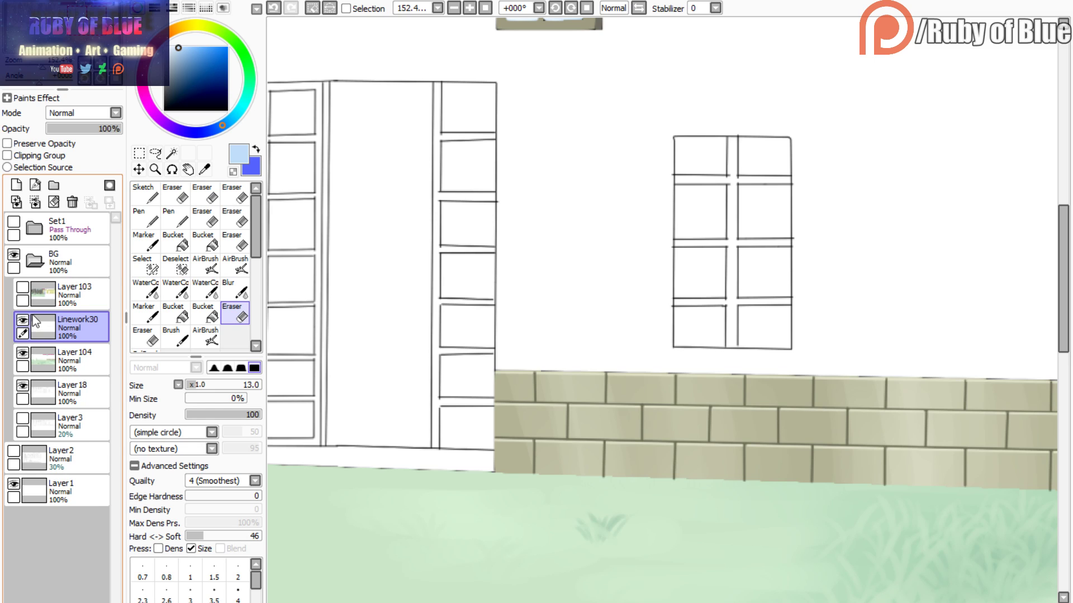
{"action": "left_click", "coordinate": [36, 203]}
{"action": "left_click", "coordinate": [22, 321]}
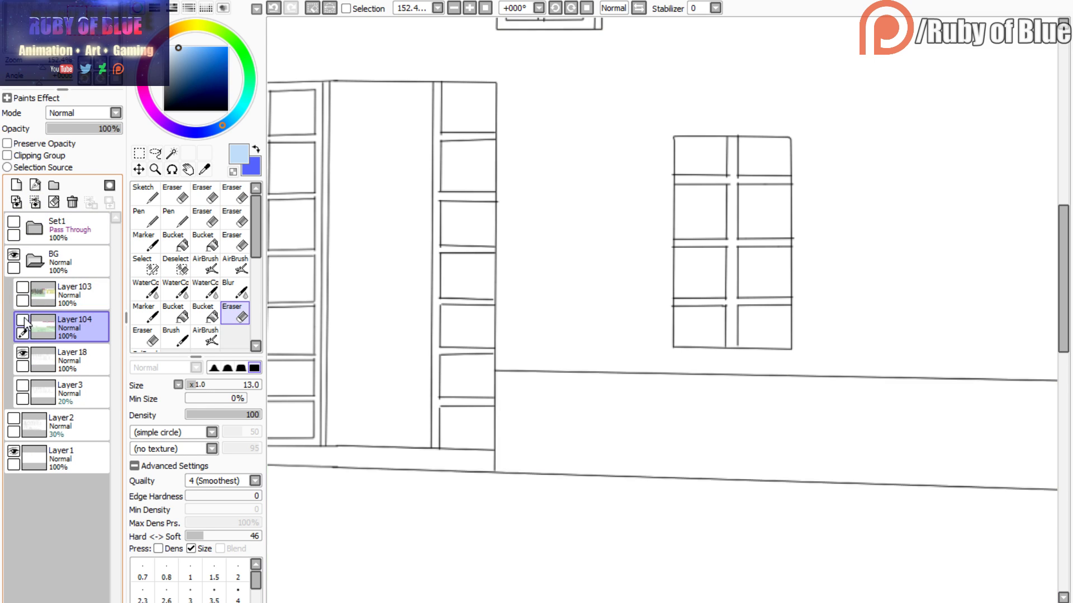
{"action": "left_click", "coordinate": [22, 320]}
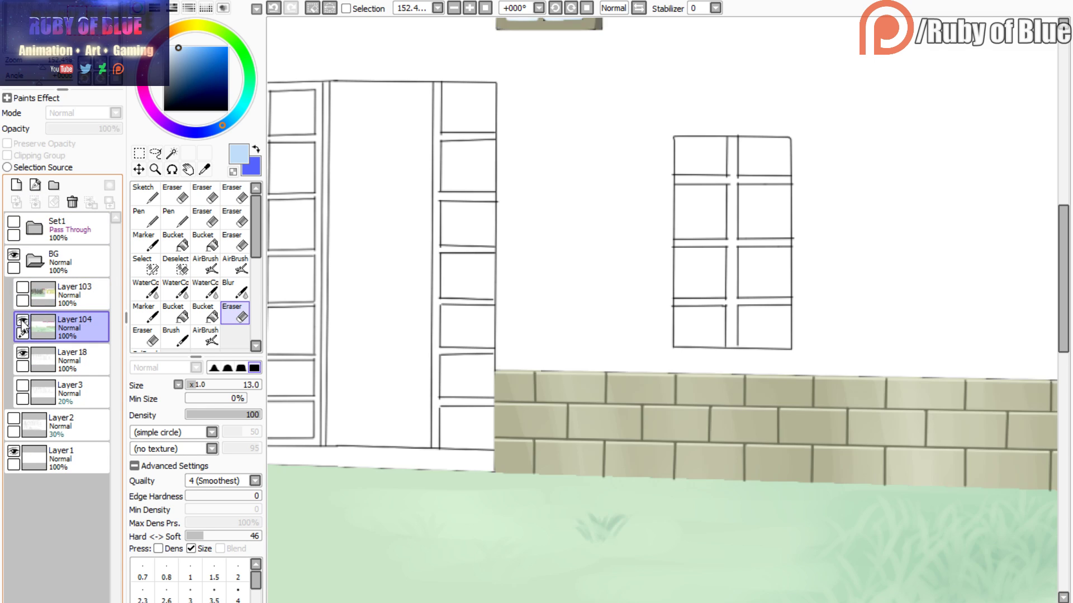
- Select the upper five glass panes in the uncoloured column beside the door with the Magic Wand, undoing any selection that leaks
{"action": "left_click", "coordinate": [171, 154]}
{"action": "left_click_drag", "start_coordinate": [461, 120], "coordinate": [463, 165]}
{"action": "left_click", "coordinate": [312, 7]}
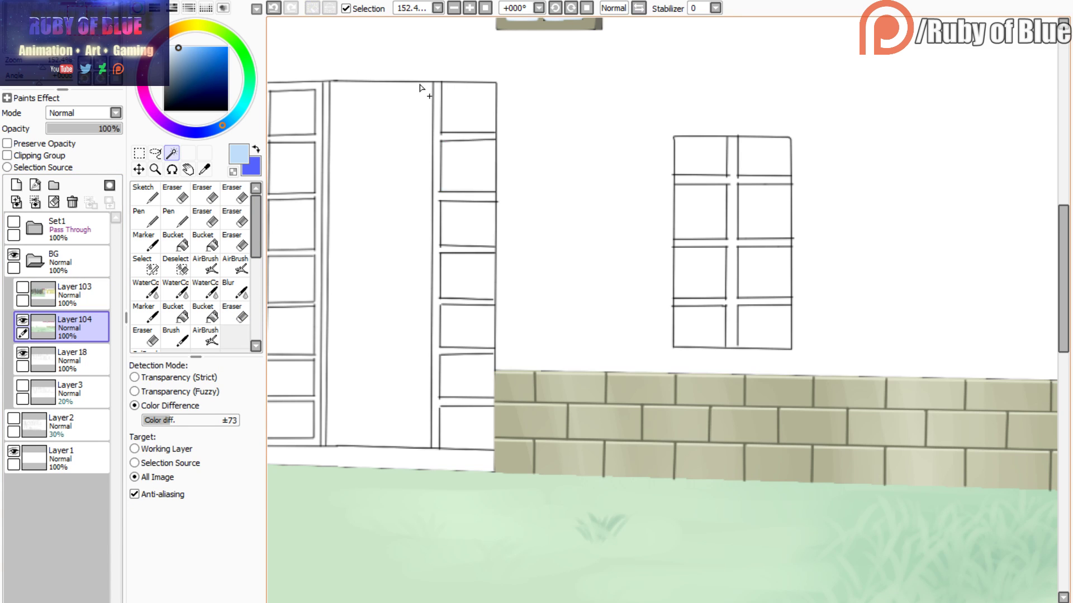
{"action": "left_click_drag", "start_coordinate": [463, 112], "coordinate": [461, 300]}
{"action": "key", "text": "ctrl+z"}
{"action": "key", "text": "s"}
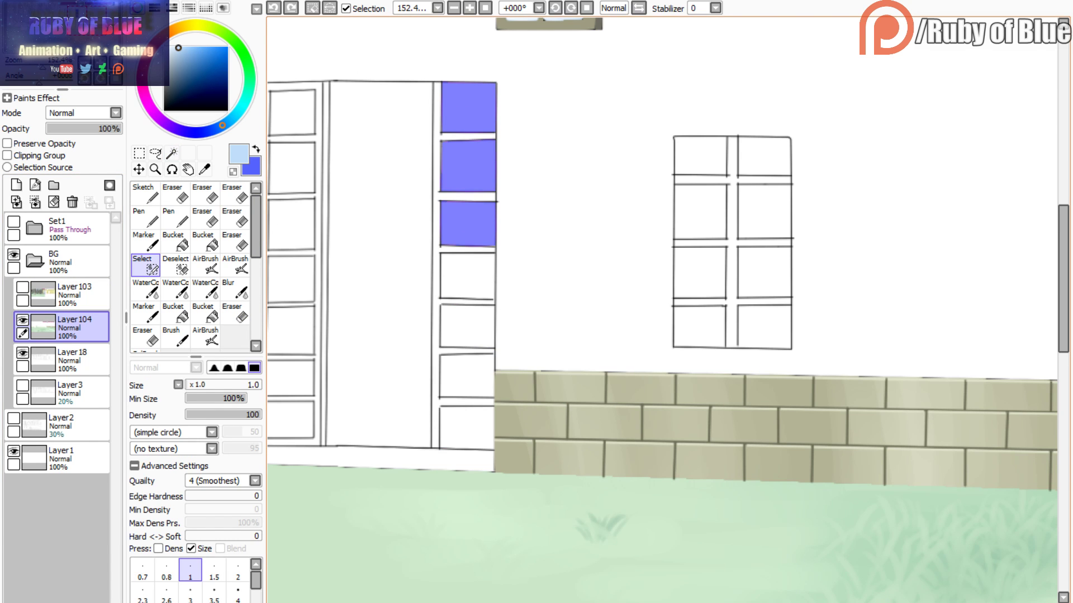
{"action": "key", "text": "w"}
{"action": "left_click", "coordinate": [485, 289]}
{"action": "left_click", "coordinate": [459, 323]}
{"action": "left_click", "coordinate": [461, 369]}
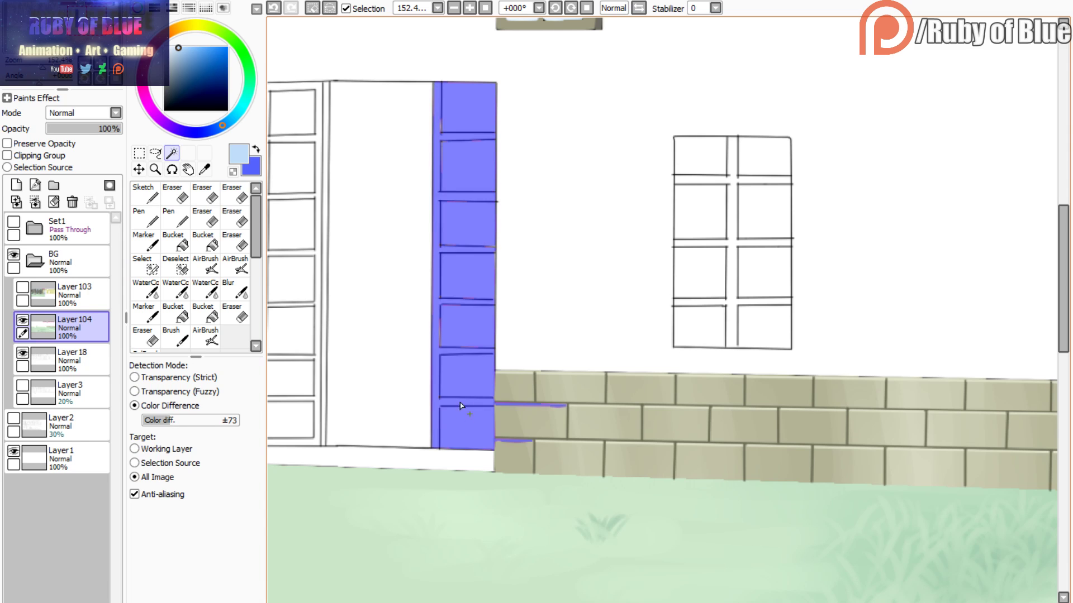
{"action": "key", "text": "ctrl+z"}
- Hide Layer104, add the column's lowest two panes to the selection, and show Layer104 and Layer103 again
{"action": "left_click", "coordinate": [22, 320]}
{"action": "left_click", "coordinate": [23, 320]}
{"action": "left_click", "coordinate": [22, 321]}
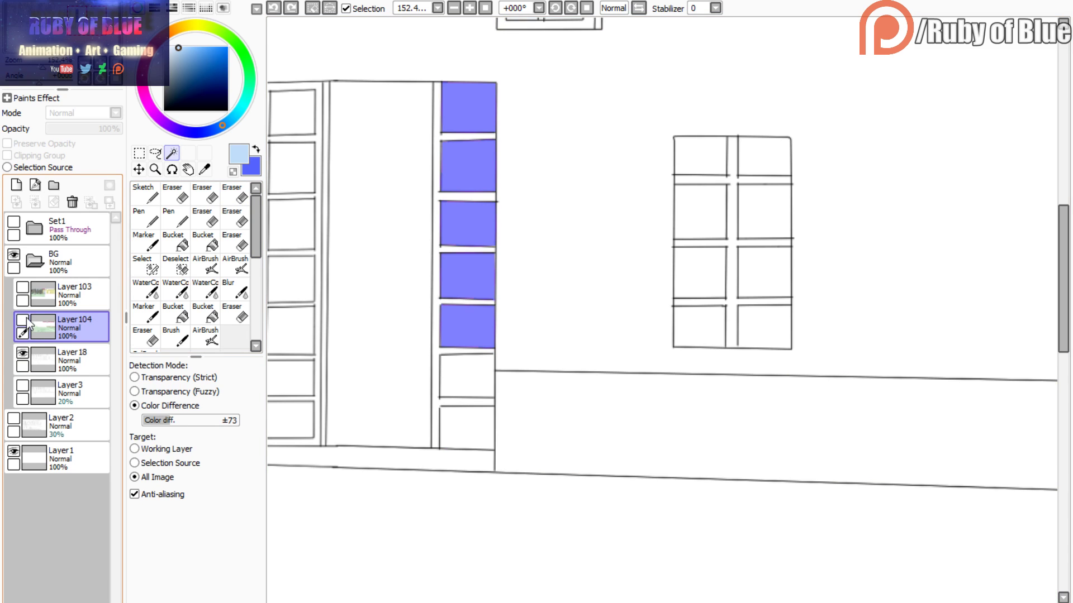
{"action": "key", "text": "s"}
{"action": "key", "text": "w"}
{"action": "left_click", "coordinate": [479, 392]}
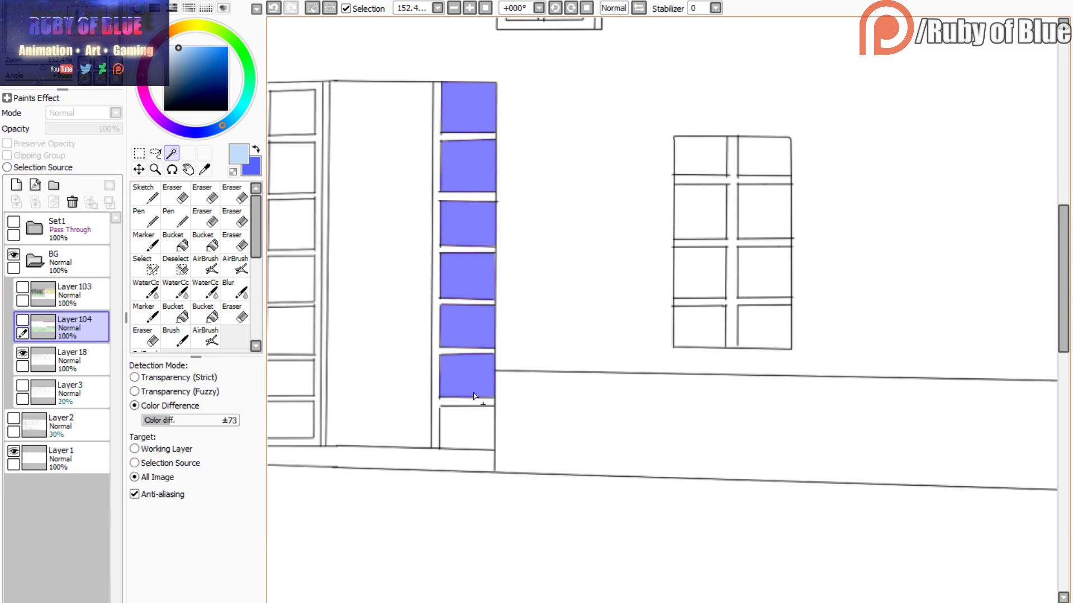
{"action": "left_click", "coordinate": [469, 402]}
{"action": "key", "text": "ctrl+z"}
{"action": "key", "text": "s"}
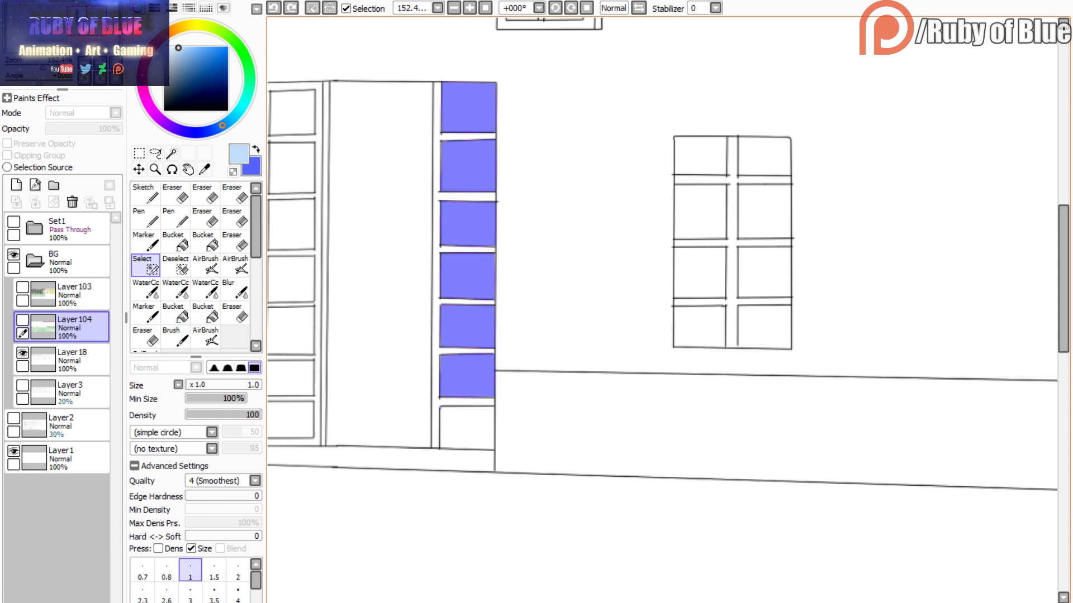
{"action": "key", "text": "w"}
{"action": "left_click", "coordinate": [447, 418]}
{"action": "left_click", "coordinate": [23, 320]}
{"action": "left_click", "coordinate": [23, 287]}
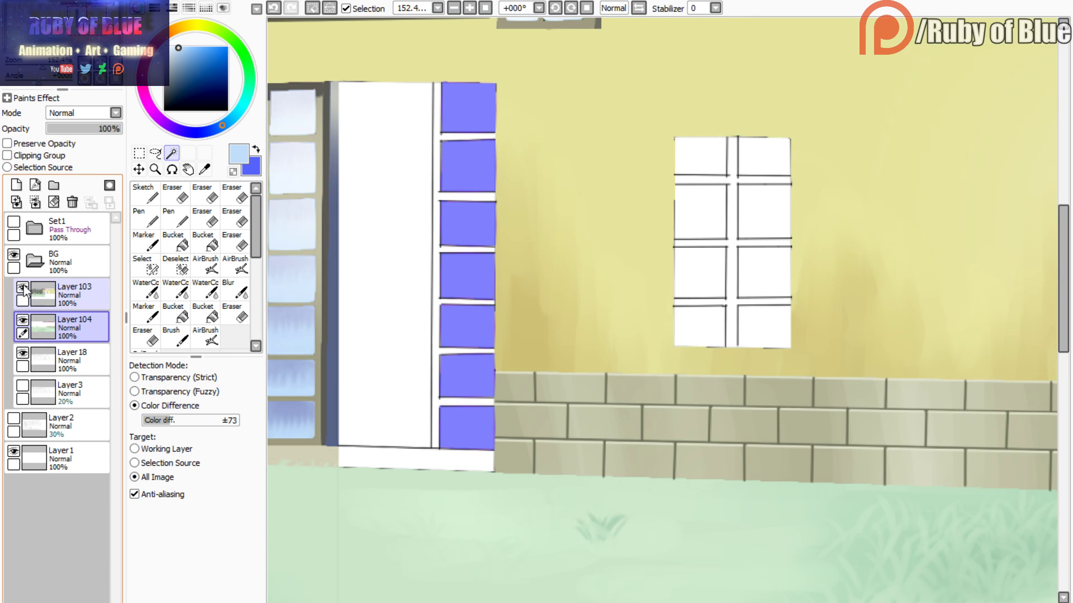
- Fill the seven selected panes with light blue sampled from the finished window, using the size 465 Marker, and hide the selection outline
{"action": "left_click_drag", "start_coordinate": [469, 279], "coordinate": [575, 294]}
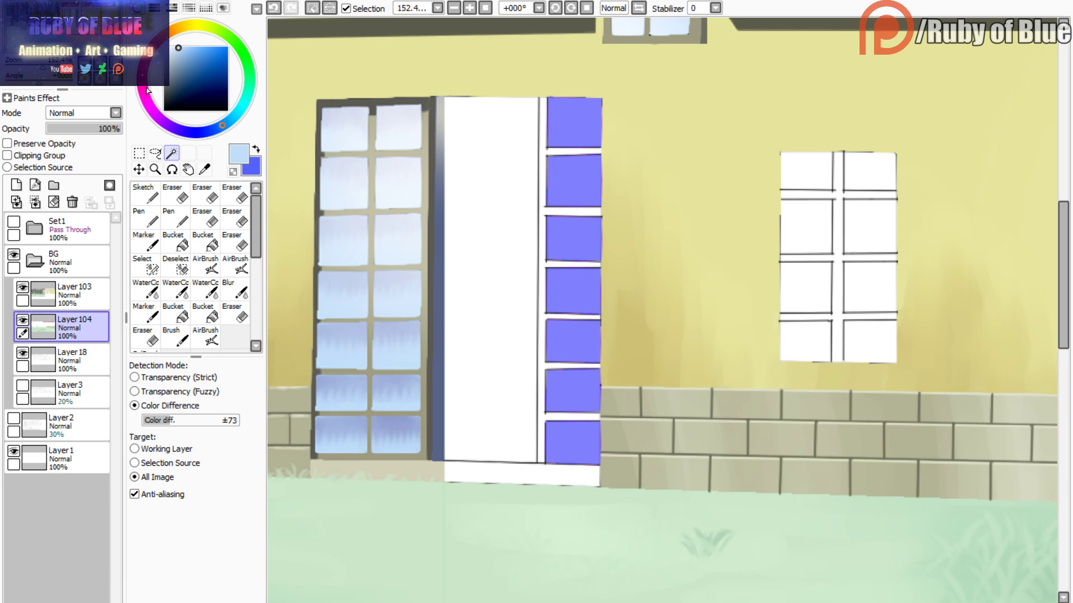
{"action": "left_click", "coordinate": [320, 456], "text": "alt"}
{"action": "left_click", "coordinate": [146, 240]}
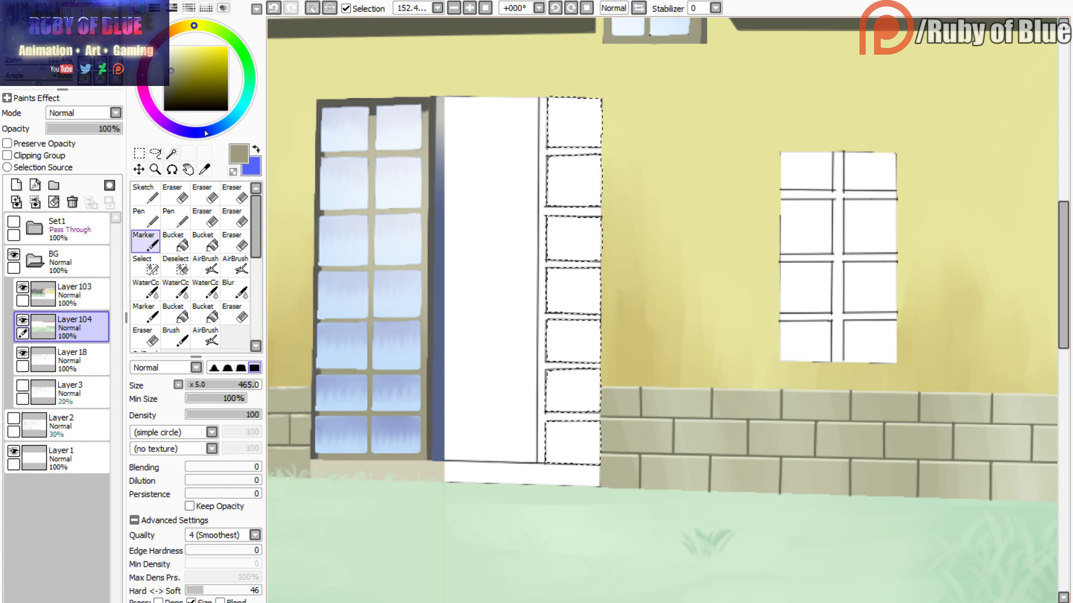
{"action": "left_click", "coordinate": [328, 445], "text": "alt"}
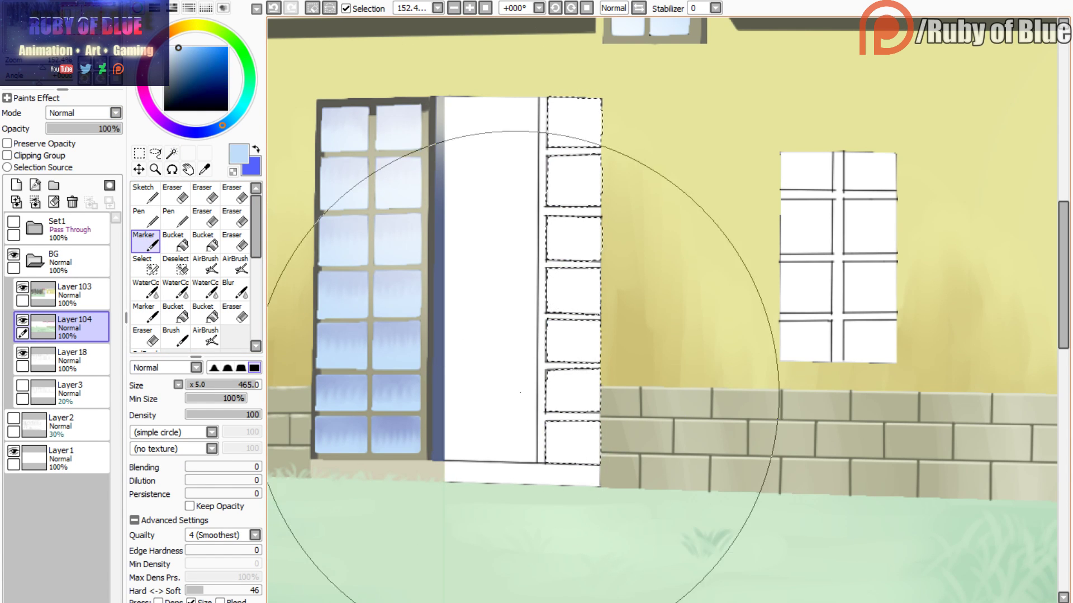
{"action": "left_click_drag", "start_coordinate": [503, 311], "coordinate": [507, 276]}
{"action": "left_click", "coordinate": [346, 9]}
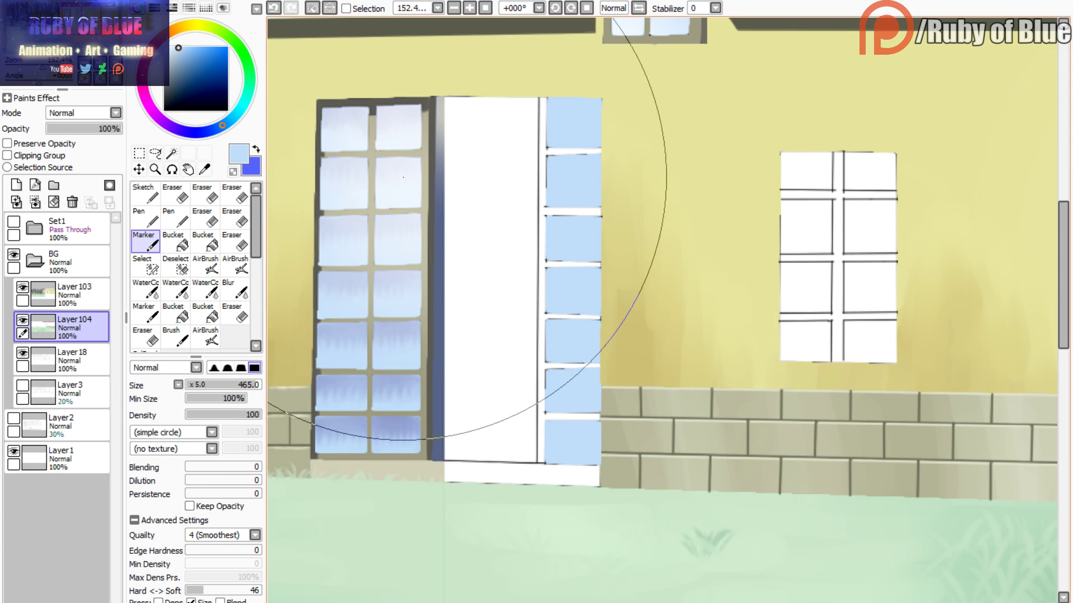
- Try to lighten the blue panes with a size 500 AirBrush in the pale blue of the finished window's upper panes
{"action": "left_click", "coordinate": [405, 176], "text": "alt"}
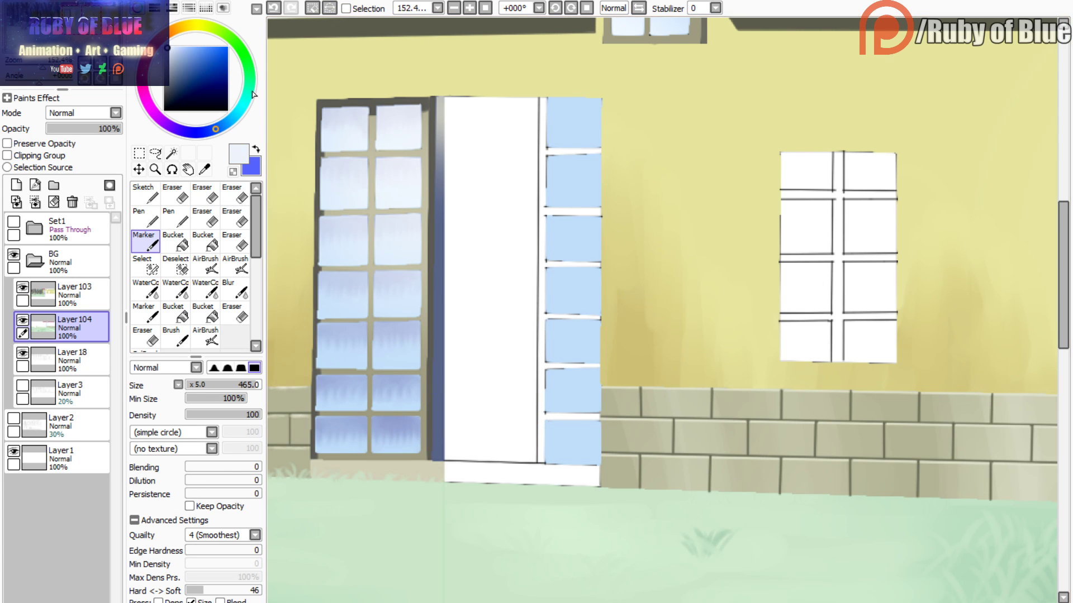
{"action": "left_click", "coordinate": [205, 336]}
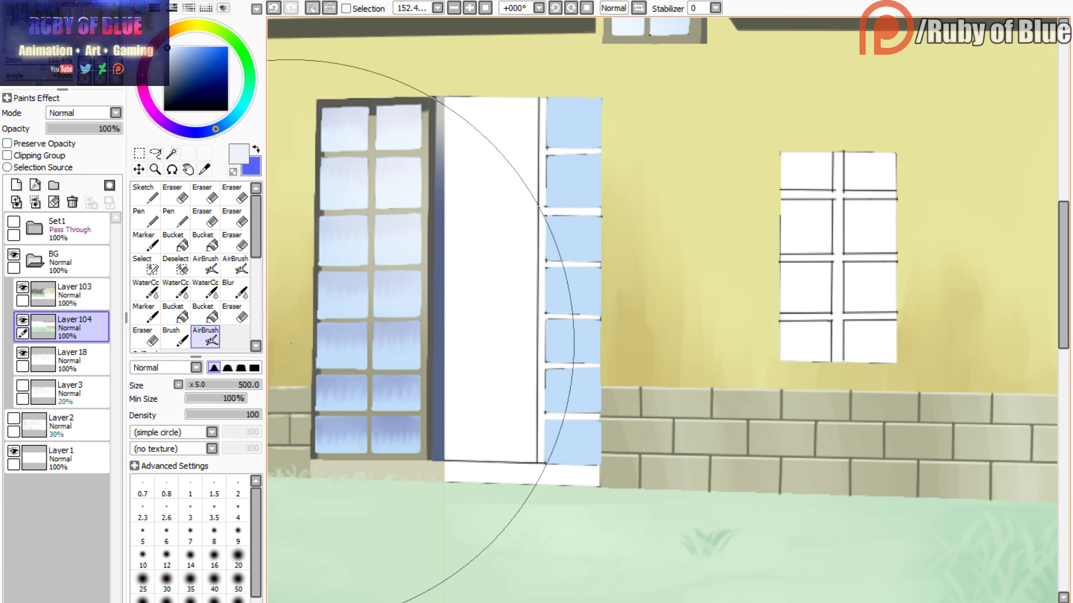
{"action": "mouse_move", "coordinate": [573, 123]}
{"action": "left_mouse_down"}
{"action": "mouse_move", "coordinate": [575, 268]}
{"action": "mouse_move", "coordinate": [481, 113]}
{"action": "left_mouse_up"}
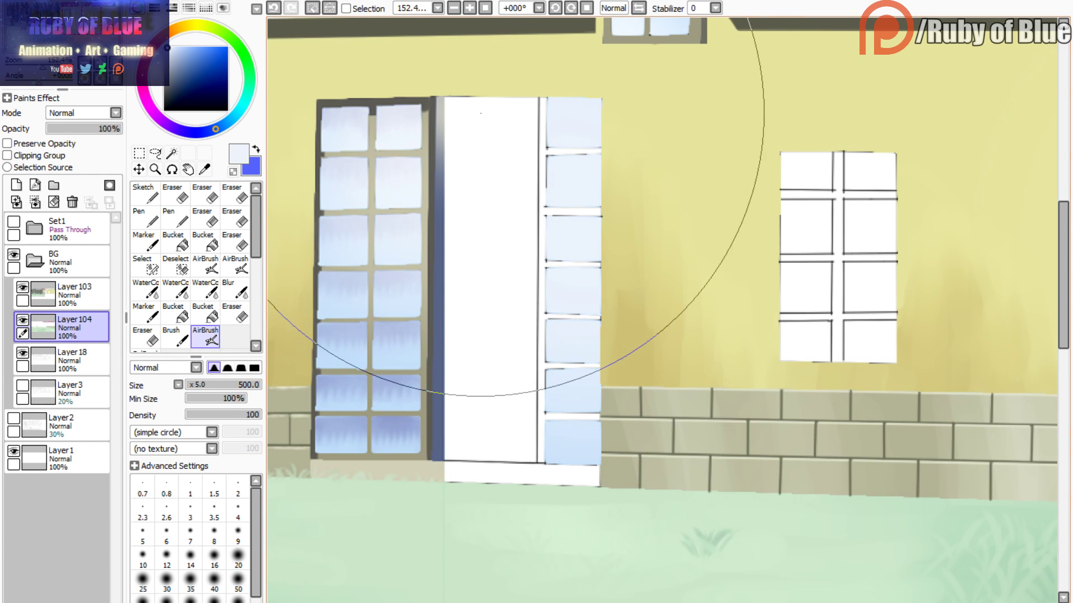
{"action": "key", "text": "ctrl+z"}
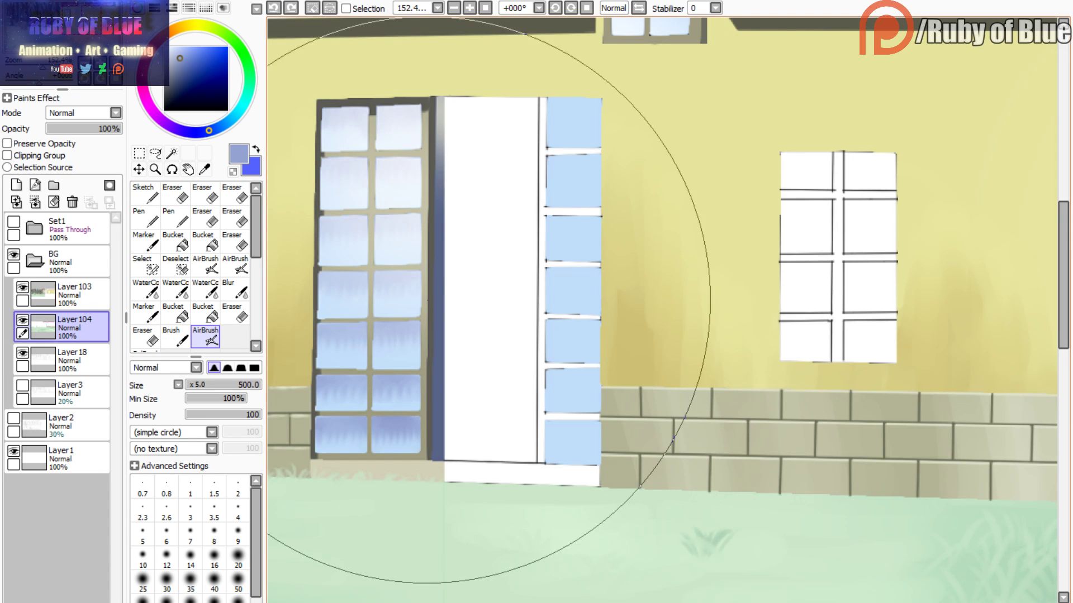
- Paint a muted blue-violet band along the top of each of the seven panes with the size 40 watercolour brush and blend it into downward streaks
{"action": "key", "text": "w"}
{"action": "mouse_move", "coordinate": [601, 159]}
{"action": "left_mouse_down"}
{"action": "mouse_move", "coordinate": [536, 159]}
{"action": "mouse_move", "coordinate": [607, 164]}
{"action": "mouse_move", "coordinate": [556, 169]}
{"action": "left_mouse_up"}
{"action": "left_click_drag", "start_coordinate": [593, 224], "coordinate": [550, 223]}
{"action": "left_click", "coordinate": [588, 274]}
{"action": "left_click_drag", "start_coordinate": [600, 275], "coordinate": [530, 278]}
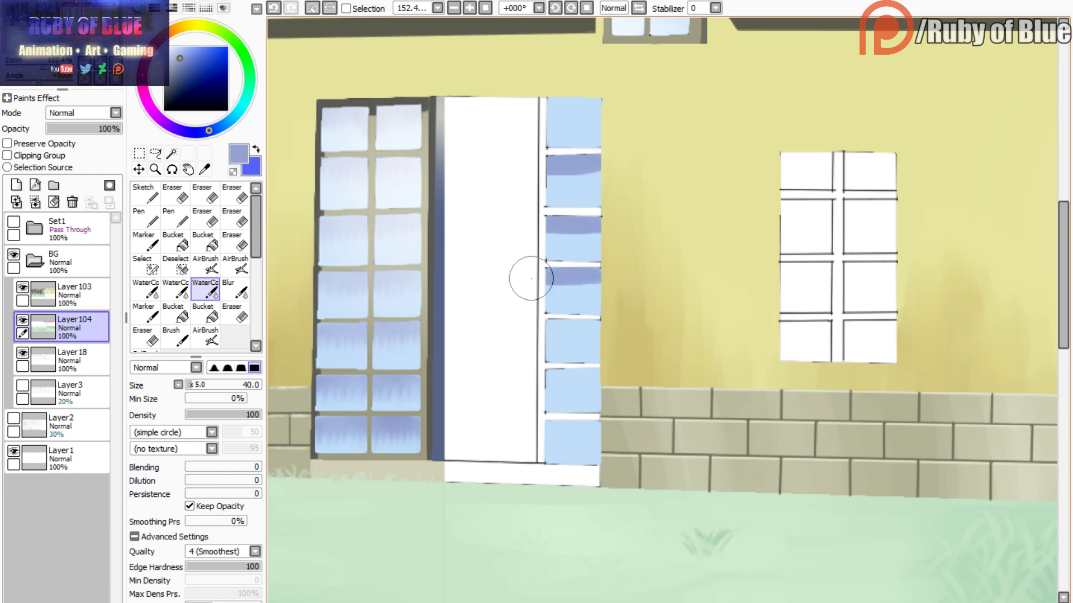
{"action": "left_click_drag", "start_coordinate": [594, 325], "coordinate": [536, 327]}
{"action": "left_click_drag", "start_coordinate": [601, 376], "coordinate": [564, 380]}
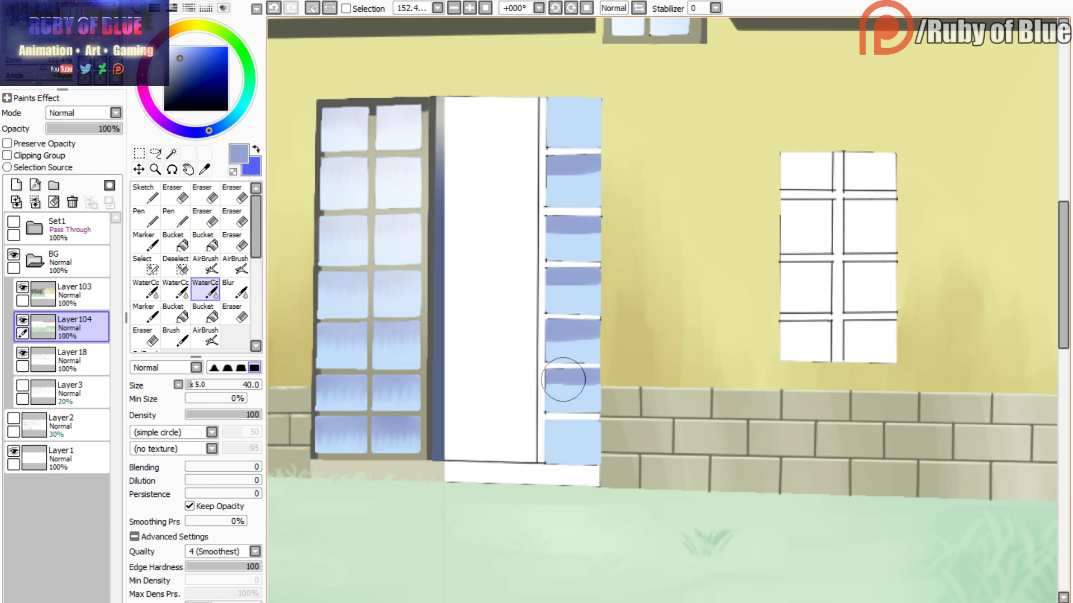
{"action": "left_click_drag", "start_coordinate": [598, 427], "coordinate": [536, 430]}
{"action": "mouse_move", "coordinate": [600, 104]}
{"action": "left_mouse_down"}
{"action": "mouse_move", "coordinate": [548, 109]}
{"action": "mouse_move", "coordinate": [559, 116]}
{"action": "left_mouse_up"}
{"action": "key", "text": "c"}
{"action": "key", "text": "c"}
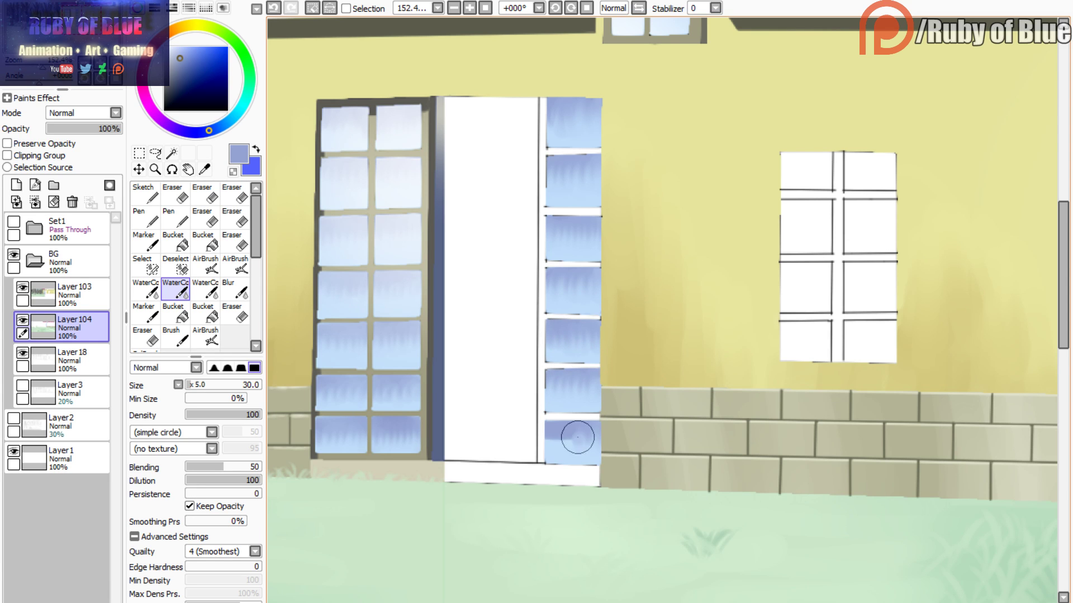
- Lighten the upper panes with a white size 500 AirBrush, clear the selection, and check Layer104 by toggling its visibility
{"action": "left_click", "coordinate": [205, 337]}
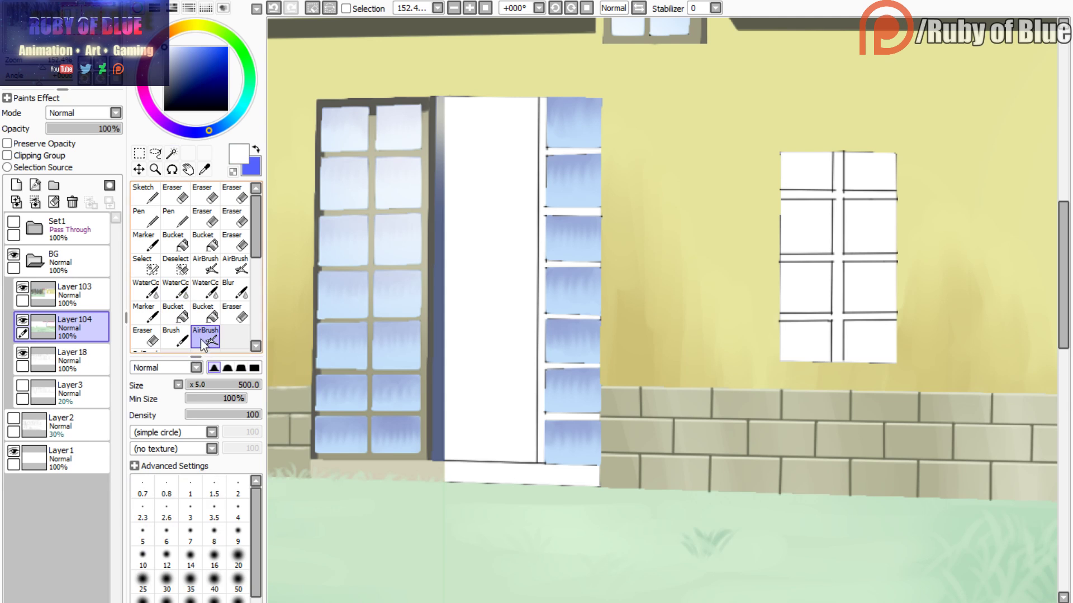
{"action": "left_click_drag", "start_coordinate": [601, 143], "coordinate": [581, 137]}
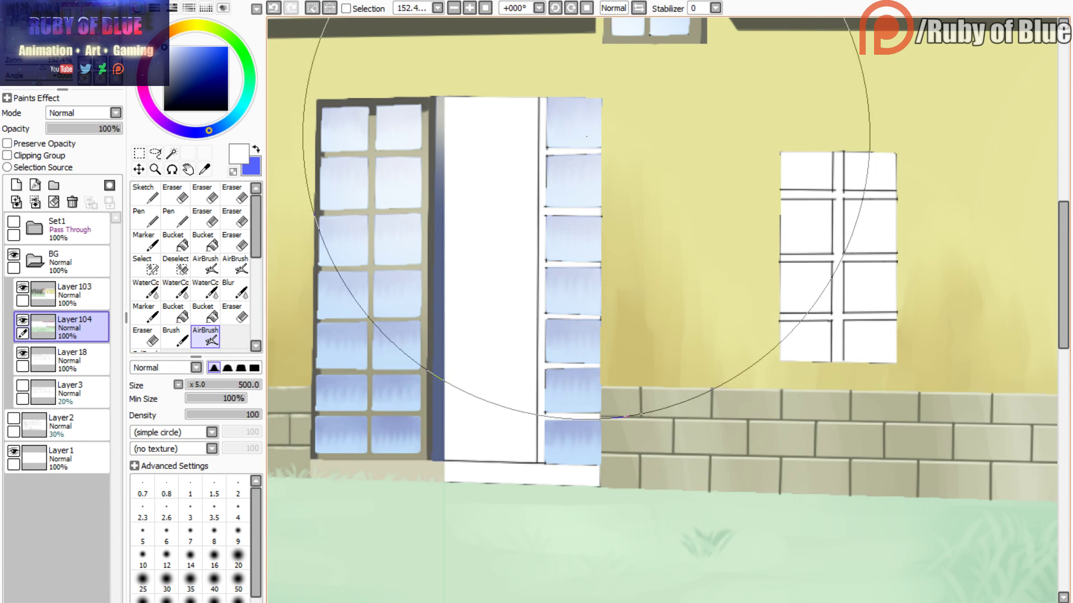
{"action": "key", "text": "ctrl+d"}
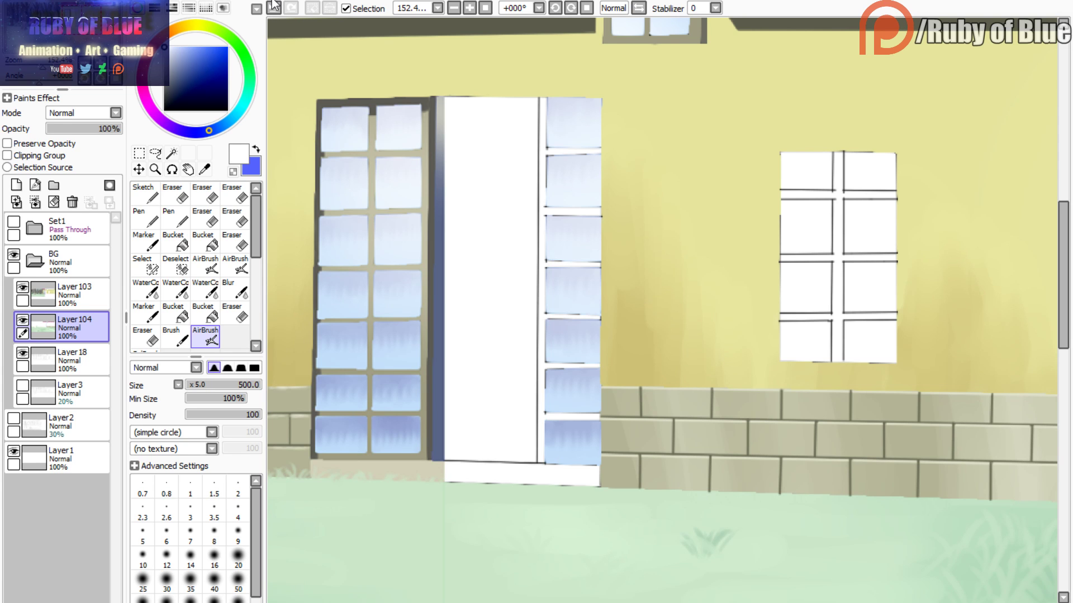
{"action": "left_click", "coordinate": [21, 322]}
{"action": "left_click", "coordinate": [21, 322]}
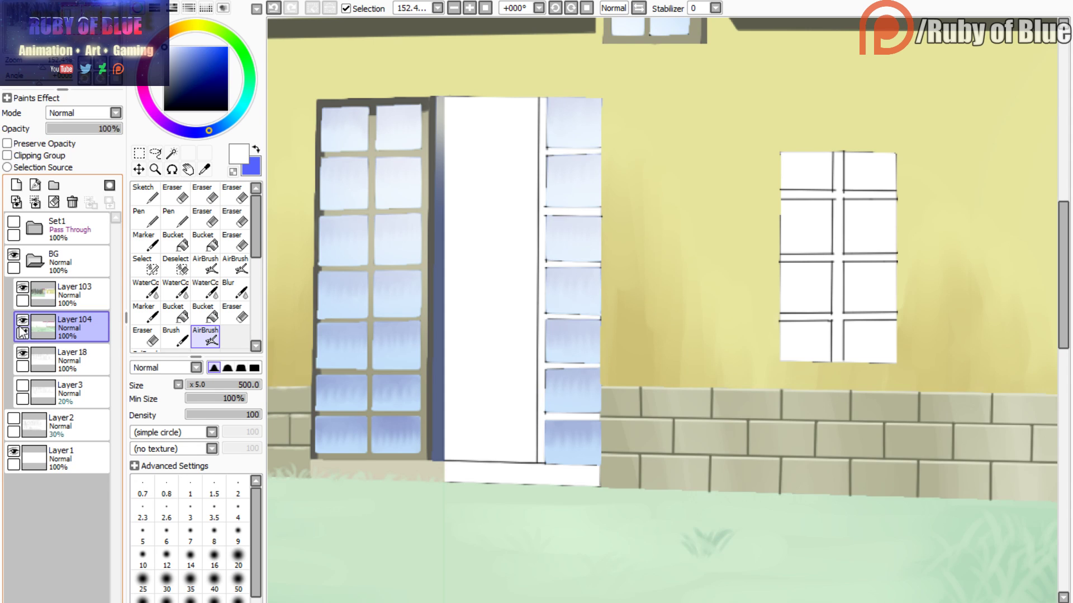
- Select the frame strip and crossbars around the seven door-side panes from the linework with the Magic Wand, closing gaps with the size 1 Select pen
{"action": "left_click", "coordinate": [25, 322]}
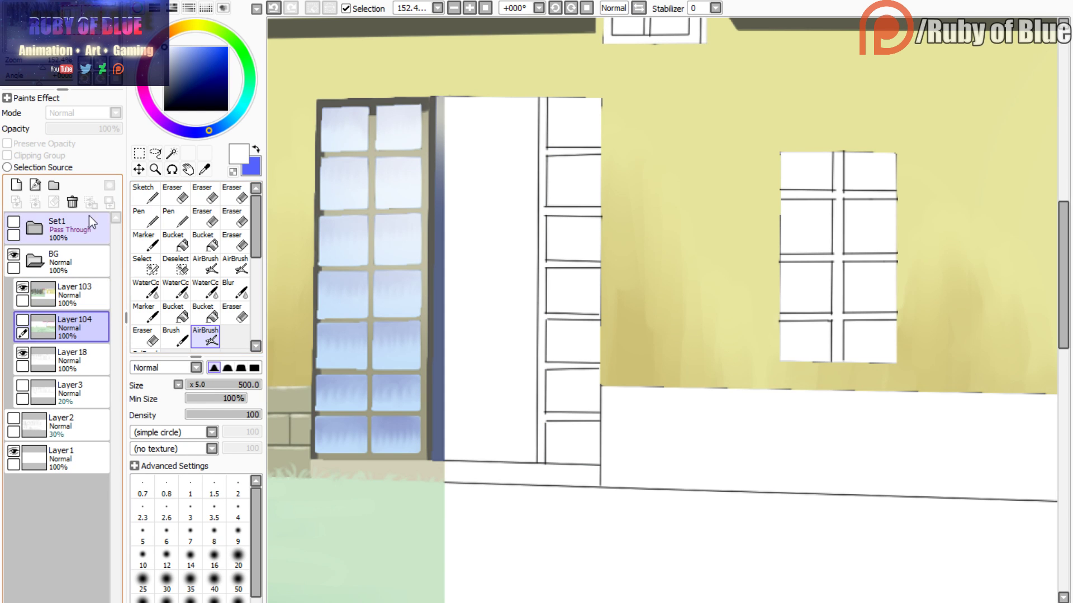
{"action": "key", "text": "s"}
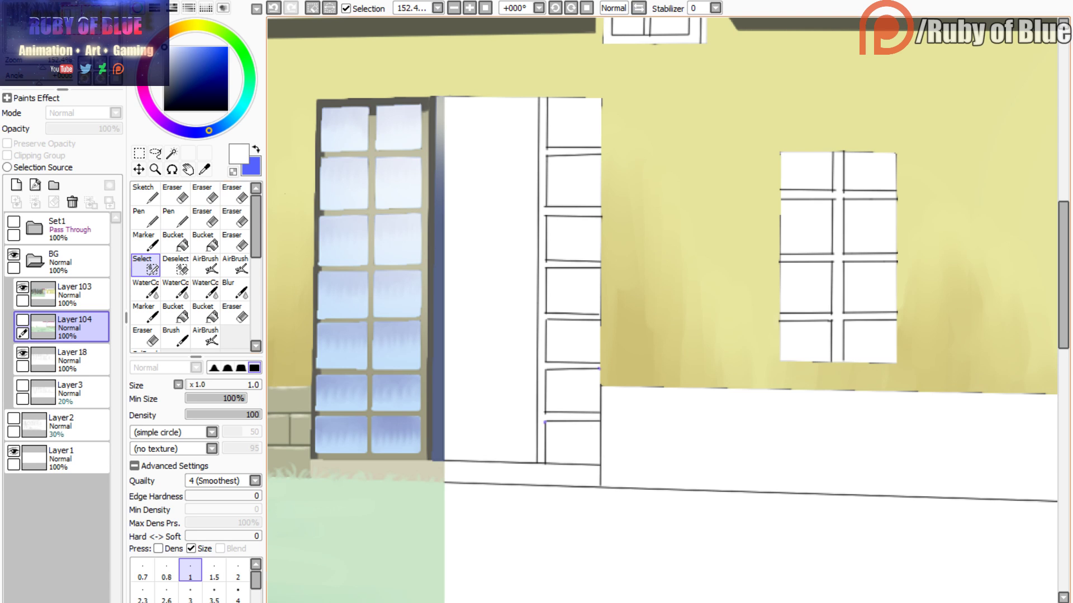
{"action": "left_click", "coordinate": [23, 287]}
{"action": "key", "text": "w"}
{"action": "left_click", "coordinate": [541, 286]}
{"action": "key", "text": "ctrl+z"}
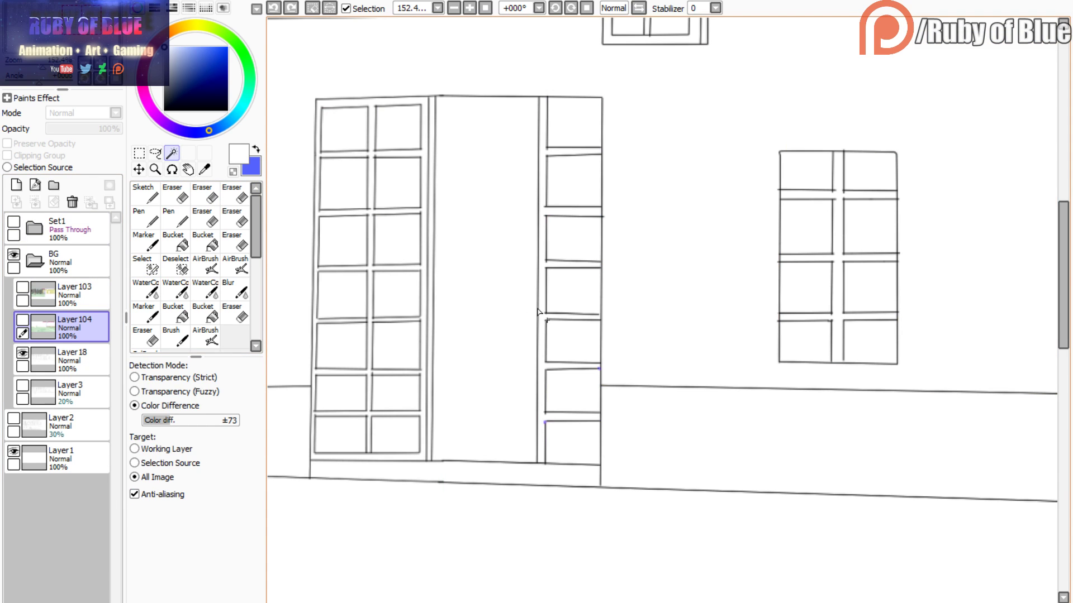
{"action": "key", "text": "s"}
{"action": "key", "text": "w"}
{"action": "left_click", "coordinate": [555, 278]}
{"action": "left_click", "coordinate": [22, 287]}
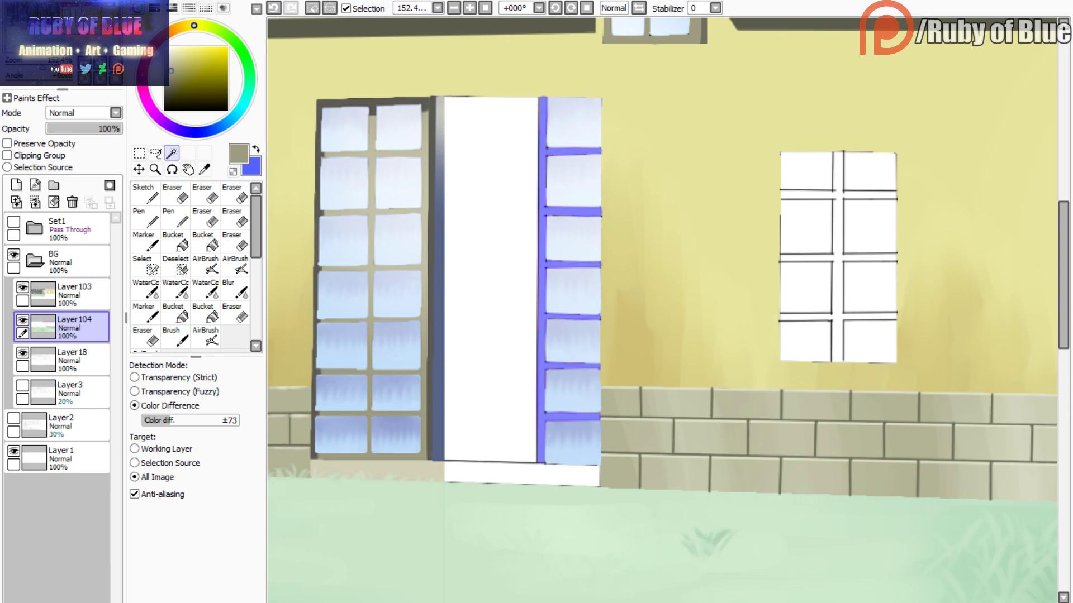
- Fill the selected frame grey-brown with the size 465 Marker, lighten its upper part with a beige size 500 AirBrush, and clear the selection
{"action": "key", "text": "b"}
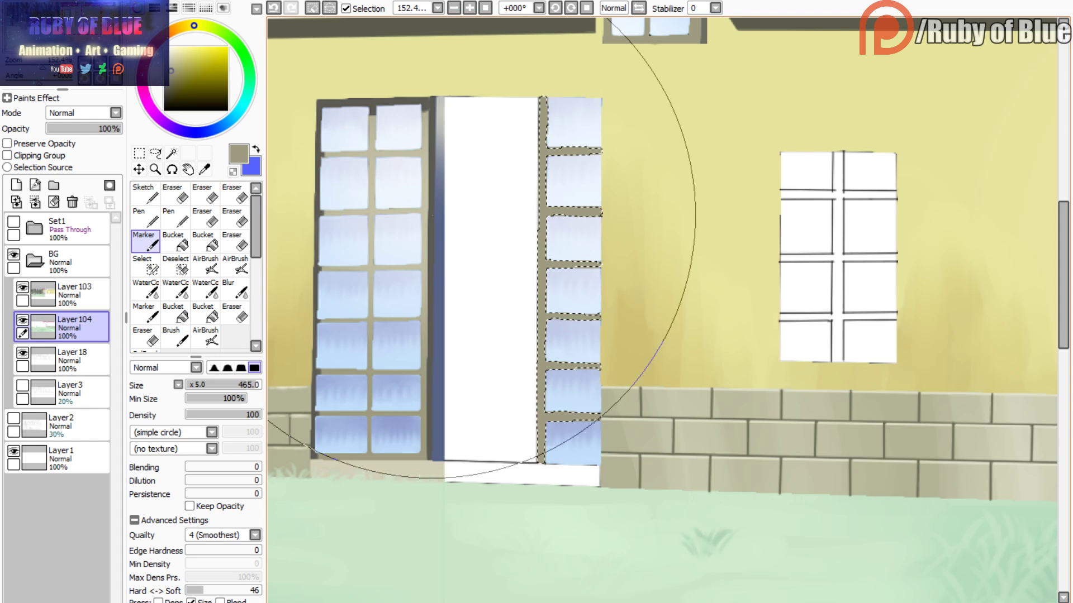
{"action": "left_click", "coordinate": [205, 337]}
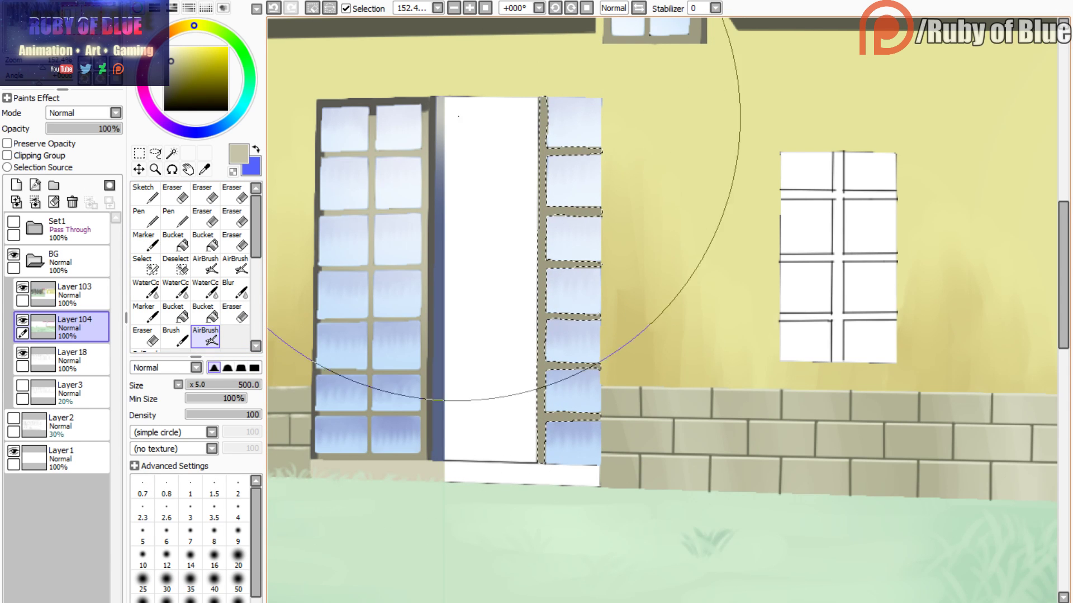
{"action": "key", "text": "ctrl+d"}
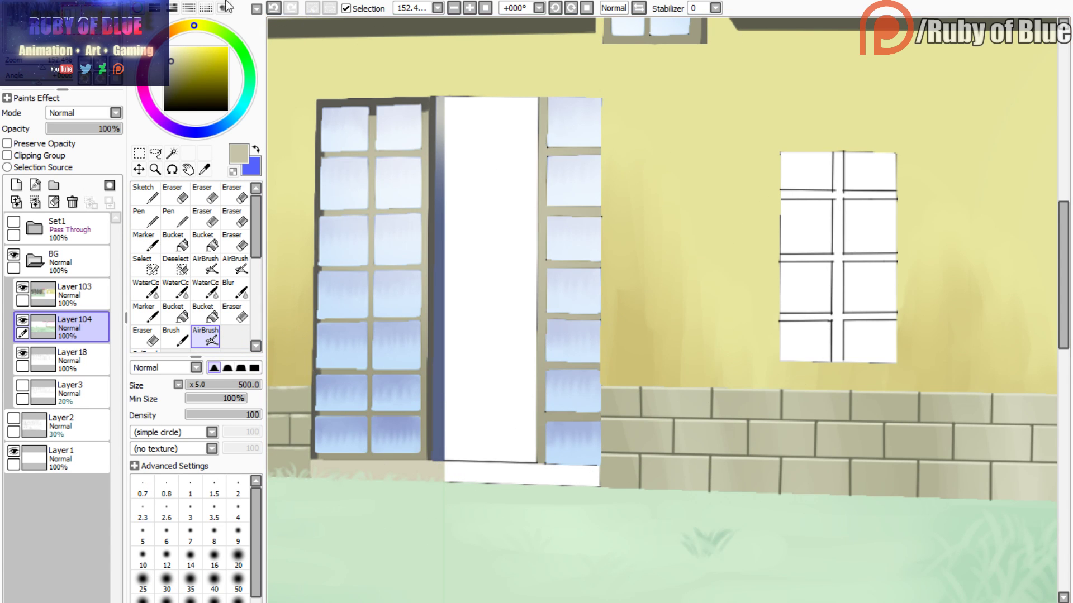
- Sample the slate blue of the already painted door edge and select the blank door area from the linework with the Magic Wand
{"action": "left_click_drag", "start_coordinate": [38, 63], "coordinate": [43, 66]}
{"action": "right_click", "coordinate": [420, 426]}
{"action": "left_click", "coordinate": [22, 321]}
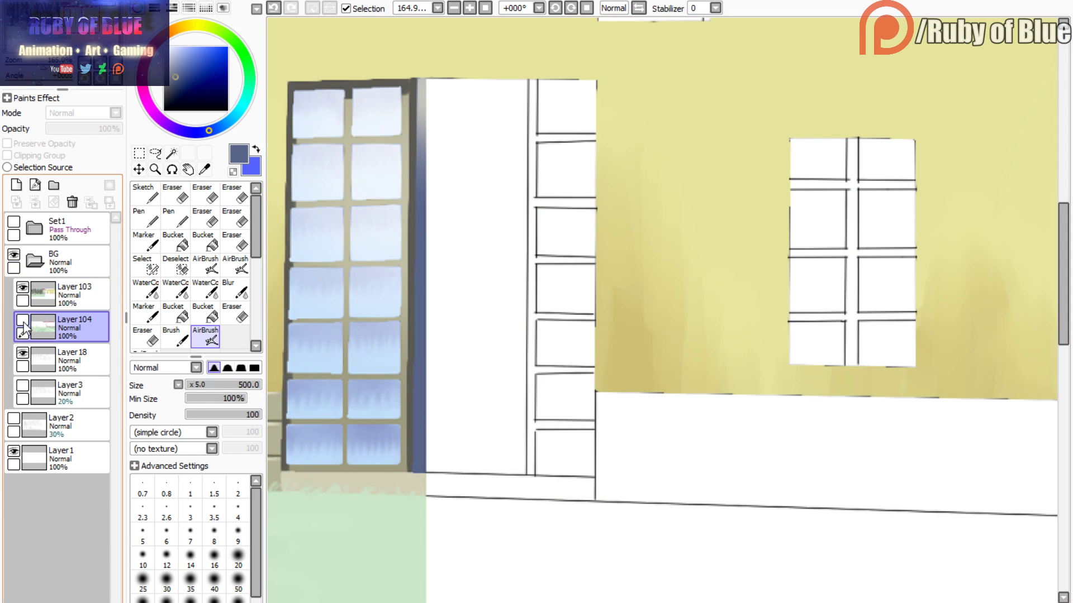
{"action": "key", "text": "w"}
{"action": "left_click", "coordinate": [23, 321]}
{"action": "left_click", "coordinate": [23, 321]}
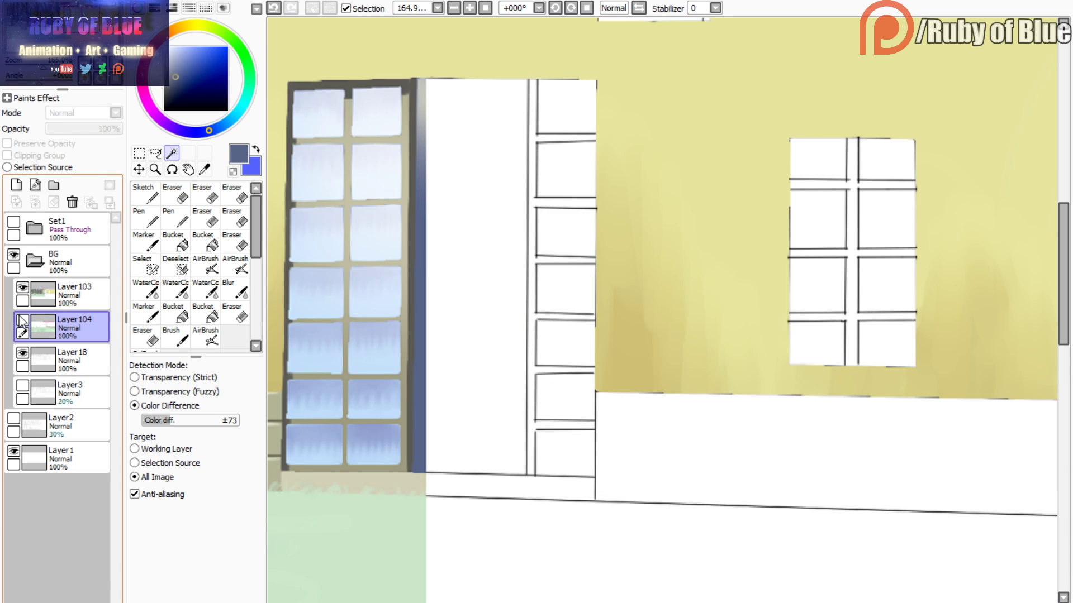
{"action": "left_click", "coordinate": [23, 288]}
{"action": "left_click", "coordinate": [447, 246]}
{"action": "left_click", "coordinate": [23, 321]}
{"action": "left_click", "coordinate": [22, 290]}
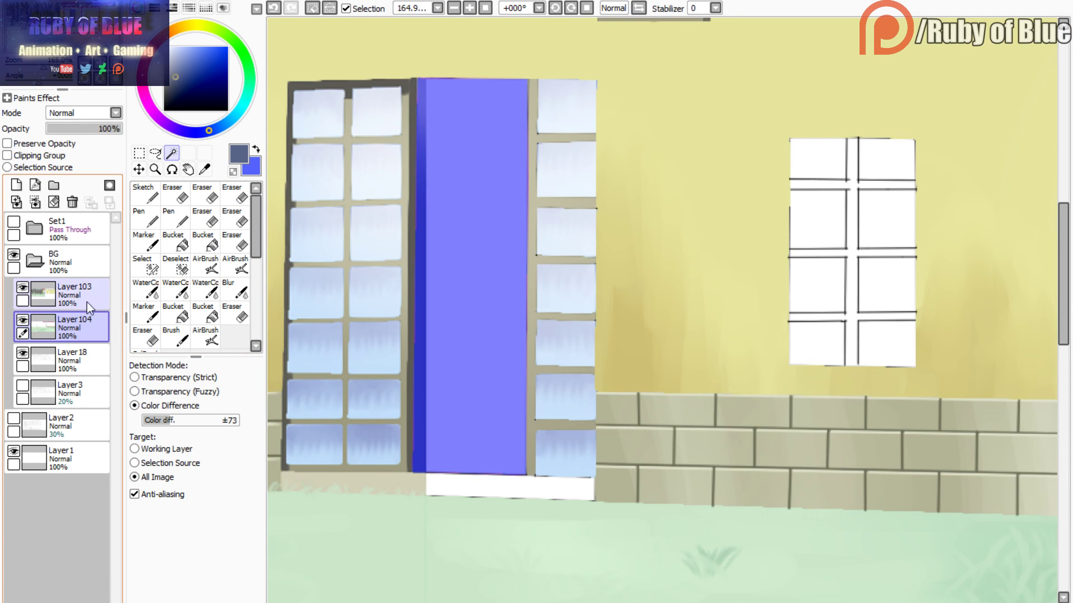
- Fill the selected door with slate blue using the size 465 Marker and hide the selection outline
{"action": "key", "text": "b"}
{"action": "left_click_drag", "start_coordinate": [308, 275], "coordinate": [479, 403]}
{"action": "left_click", "coordinate": [347, 9]}
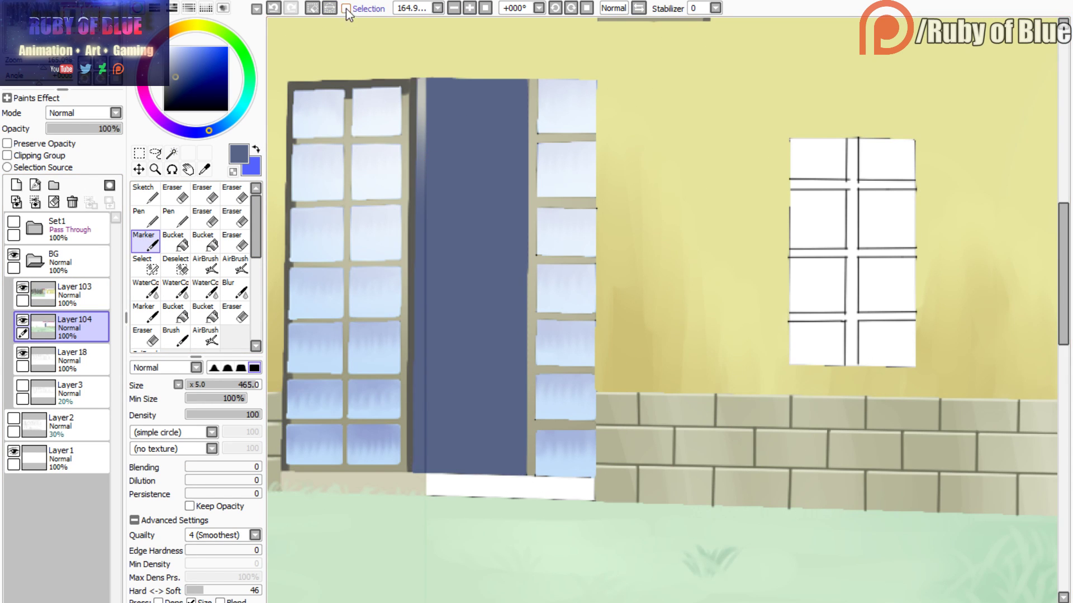
- Airbrush a soft light patch across the top of the door at size 135, in the light grey sampled from the painted door edge's top
{"action": "right_click", "coordinate": [421, 83]}
{"action": "left_click", "coordinate": [206, 339]}
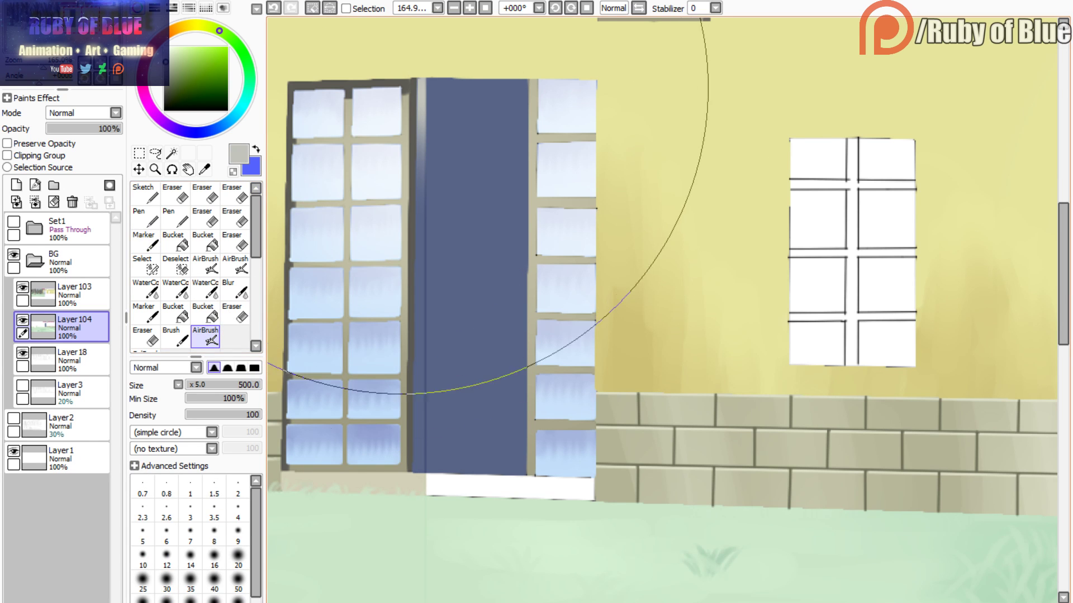
{"action": "left_click", "coordinate": [224, 385]}
{"action": "left_click_drag", "start_coordinate": [224, 385], "coordinate": [206, 384]}
{"action": "mouse_move", "coordinate": [475, 50]}
{"action": "left_mouse_down"}
{"action": "mouse_move", "coordinate": [454, 22]}
{"action": "mouse_move", "coordinate": [376, 28]}
{"action": "mouse_move", "coordinate": [408, 39]}
{"action": "mouse_move", "coordinate": [414, 80]}
{"action": "mouse_move", "coordinate": [432, 61]}
{"action": "mouse_move", "coordinate": [407, 96]}
{"action": "mouse_move", "coordinate": [440, 85]}
{"action": "mouse_move", "coordinate": [351, 109]}
{"action": "left_mouse_up"}
{"action": "left_click", "coordinate": [274, 8]}
{"action": "key", "text": "ctrl+z"}
{"action": "left_click", "coordinate": [419, 289], "text": "alt"}
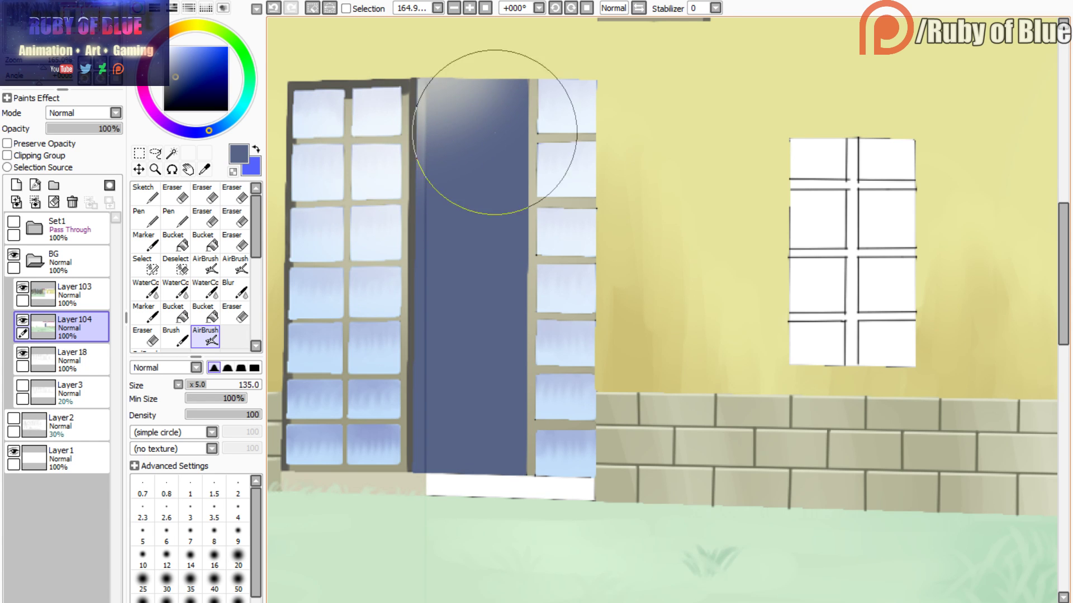
{"action": "left_click", "coordinate": [273, 8]}
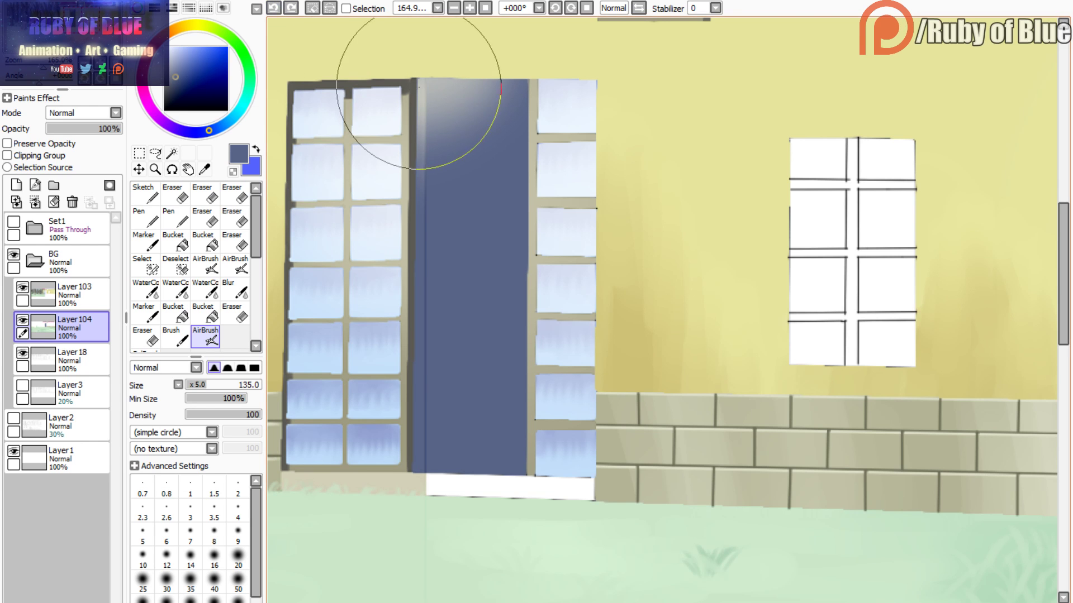
{"action": "left_click", "coordinate": [424, 82], "text": "alt"}
{"action": "mouse_move", "coordinate": [390, 68]}
{"action": "left_mouse_down"}
{"action": "mouse_move", "coordinate": [377, 78]}
{"action": "mouse_move", "coordinate": [488, 48]}
{"action": "mouse_move", "coordinate": [391, 33]}
{"action": "left_mouse_up"}
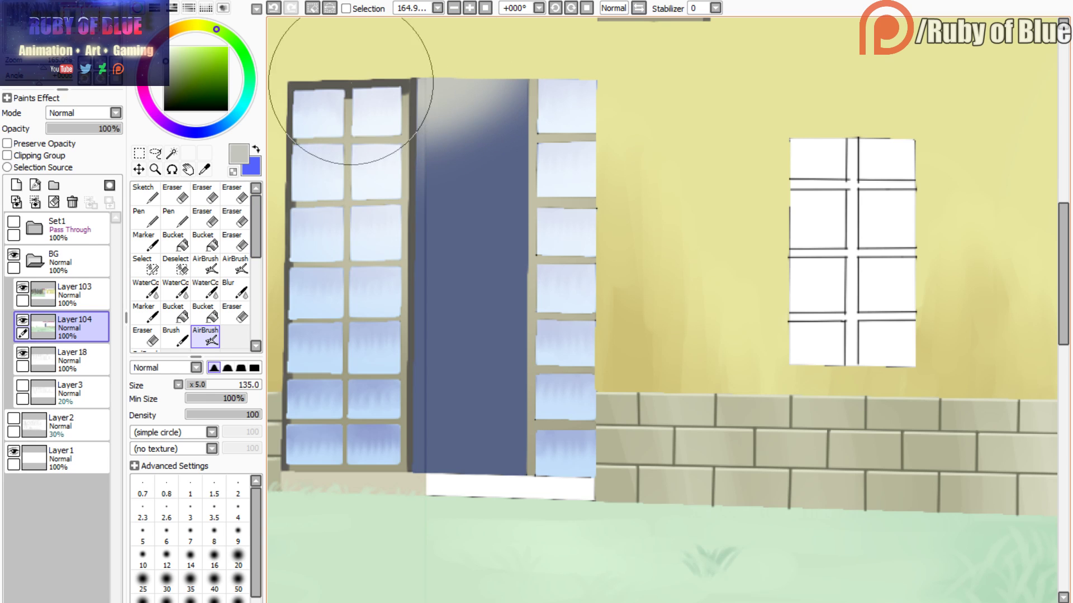
- Try to soften the lower edge of the door's light patch with a slate blue size 135 AirBrush, and clear the selection
{"action": "left_click", "coordinate": [237, 290]}
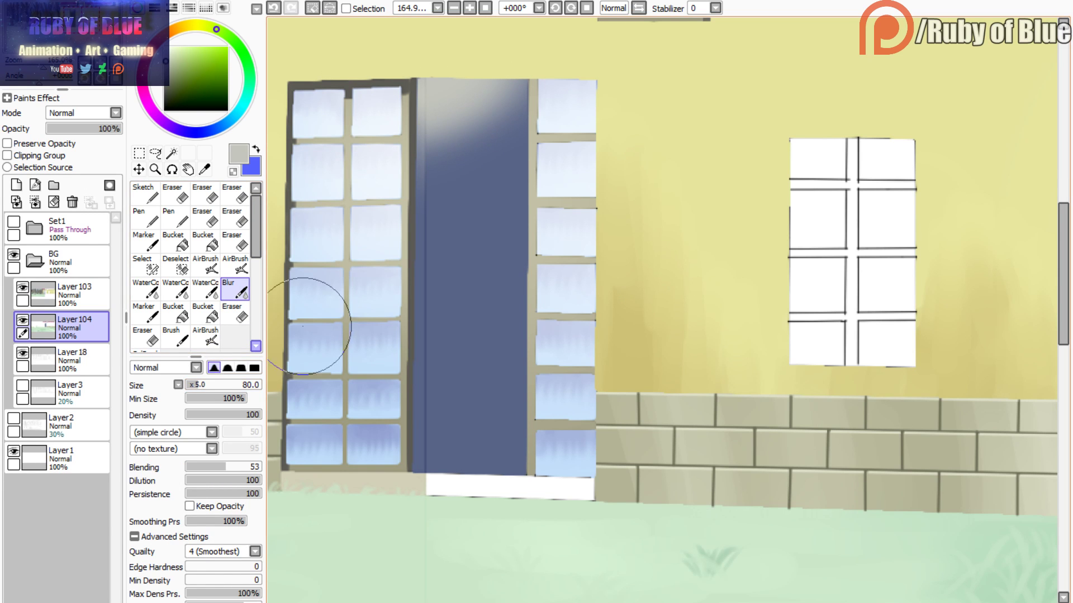
{"action": "left_click", "coordinate": [418, 296], "text": "alt"}
{"action": "left_click", "coordinate": [214, 339]}
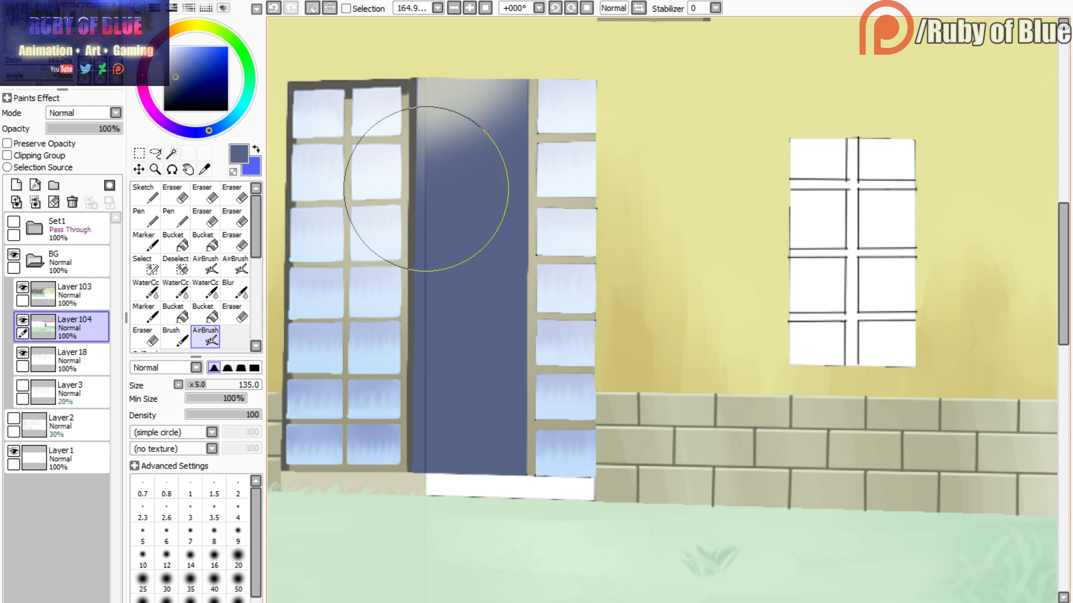
{"action": "left_click", "coordinate": [273, 8]}
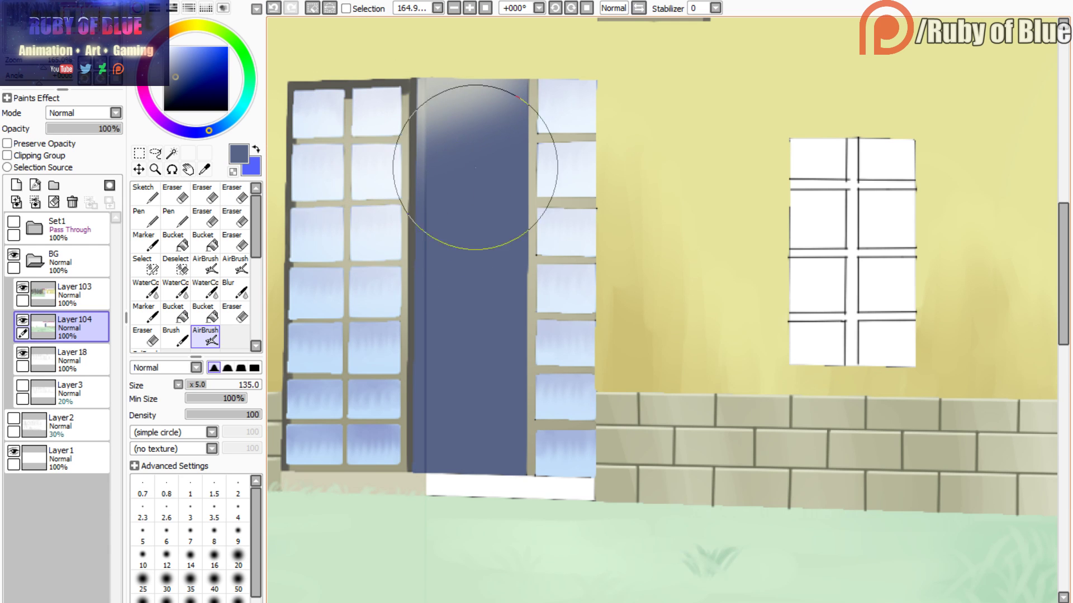
{"action": "left_click", "coordinate": [273, 8]}
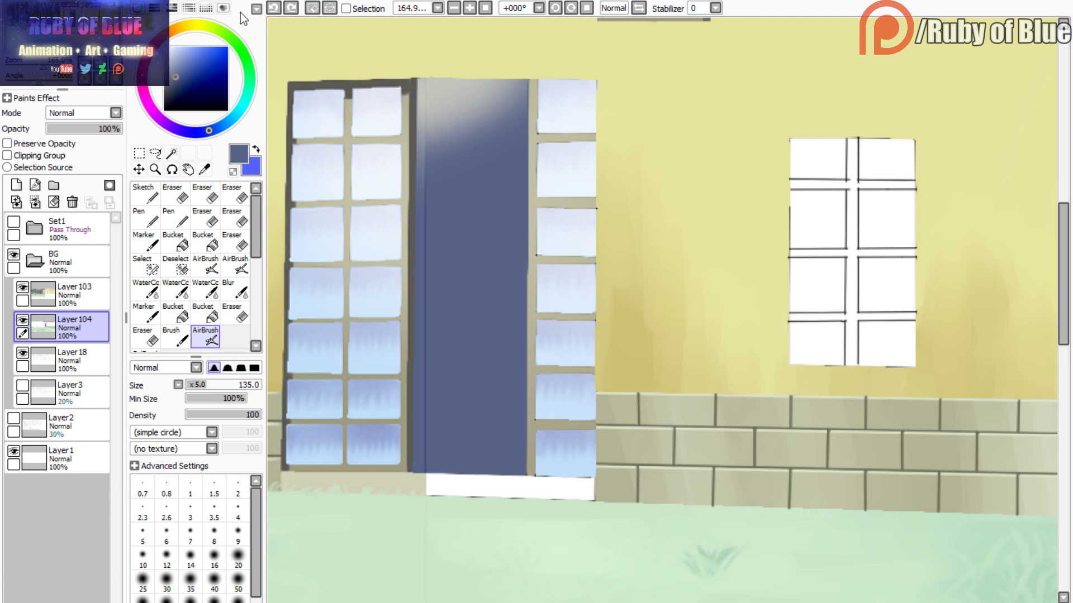
{"action": "left_click", "coordinate": [291, 8]}
{"action": "left_click_drag", "start_coordinate": [43, 67], "coordinate": [44, 69]}
{"action": "left_click_drag", "start_coordinate": [56, 18], "coordinate": [69, 18]}
{"action": "left_click_drag", "start_coordinate": [44, 67], "coordinate": [41, 68]}
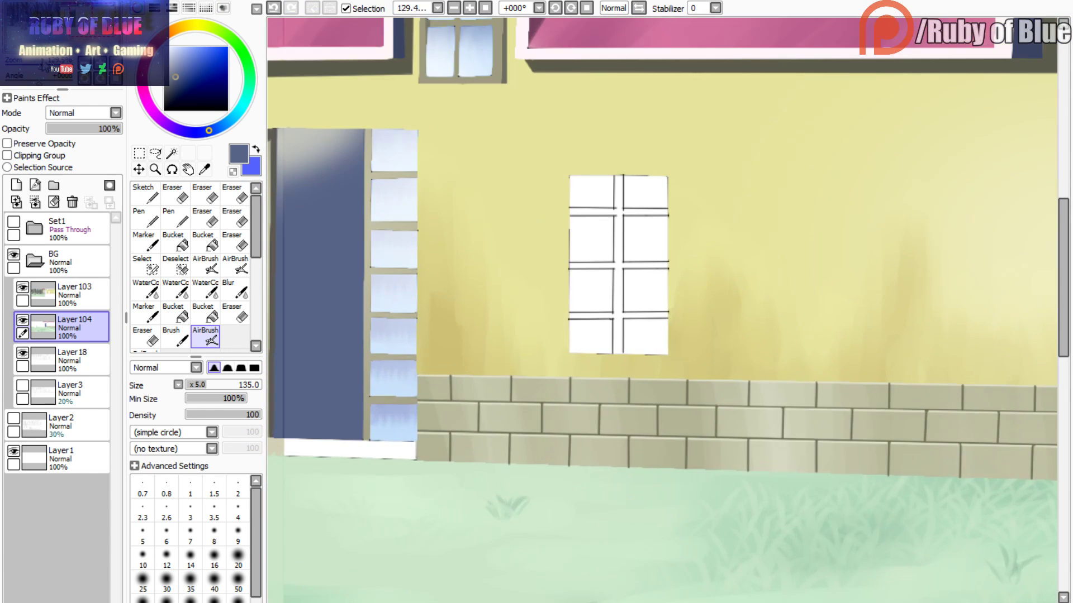
- Sample light blue from the finished picture's glass panes and hide Layer103 and Layer104 to expose the linework of the window beside the door
{"action": "left_click_drag", "start_coordinate": [67, 23], "coordinate": [65, 13]}
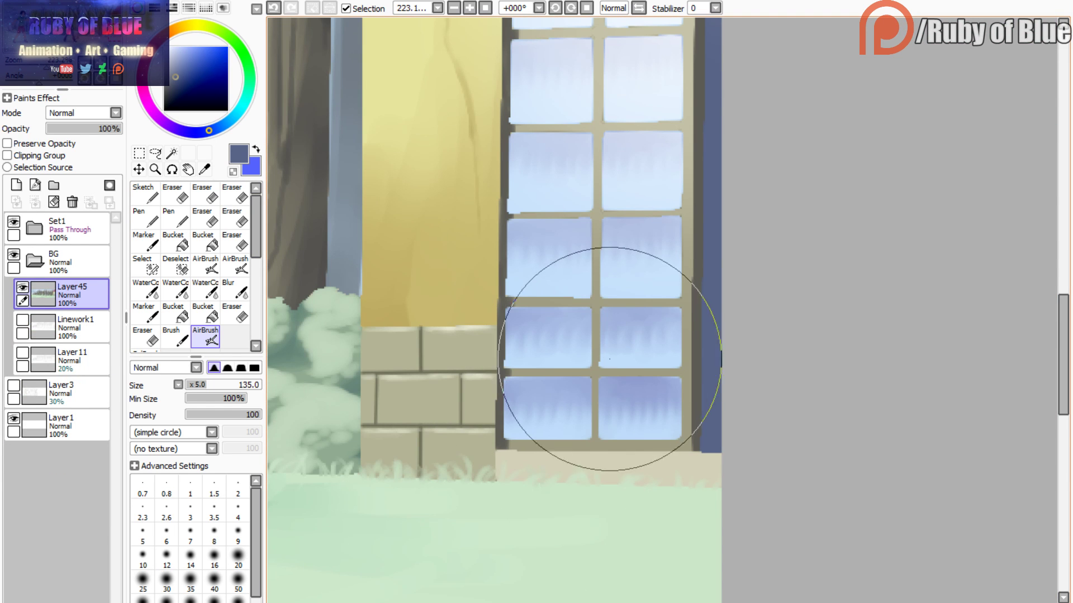
{"action": "left_click_drag", "start_coordinate": [598, 335], "coordinate": [643, 291]}
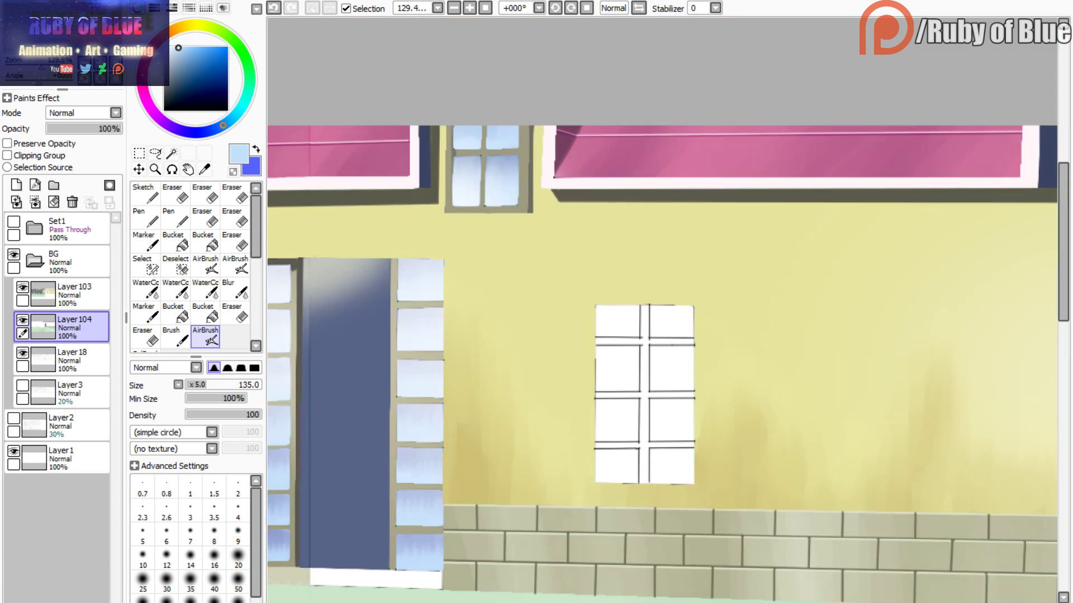
{"action": "left_click", "coordinate": [22, 320]}
{"action": "left_click", "coordinate": [22, 320]}
{"action": "left_click", "coordinate": [23, 320]}
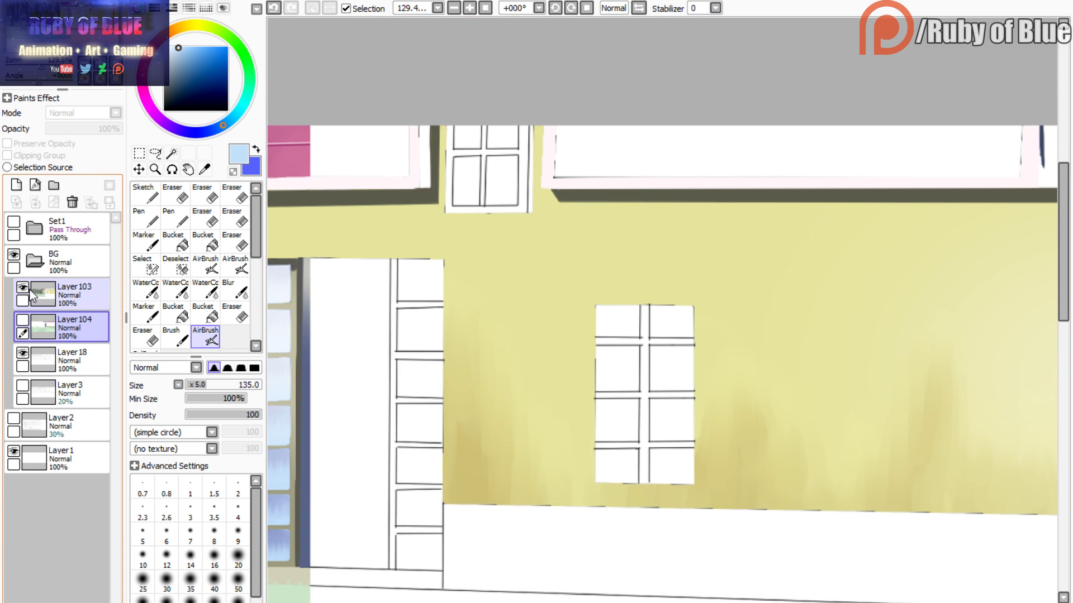
{"action": "left_click", "coordinate": [22, 288]}
{"action": "left_click_drag", "start_coordinate": [54, 4], "coordinate": [63, 10]}
{"action": "left_click_drag", "start_coordinate": [41, 68], "coordinate": [43, 67]}
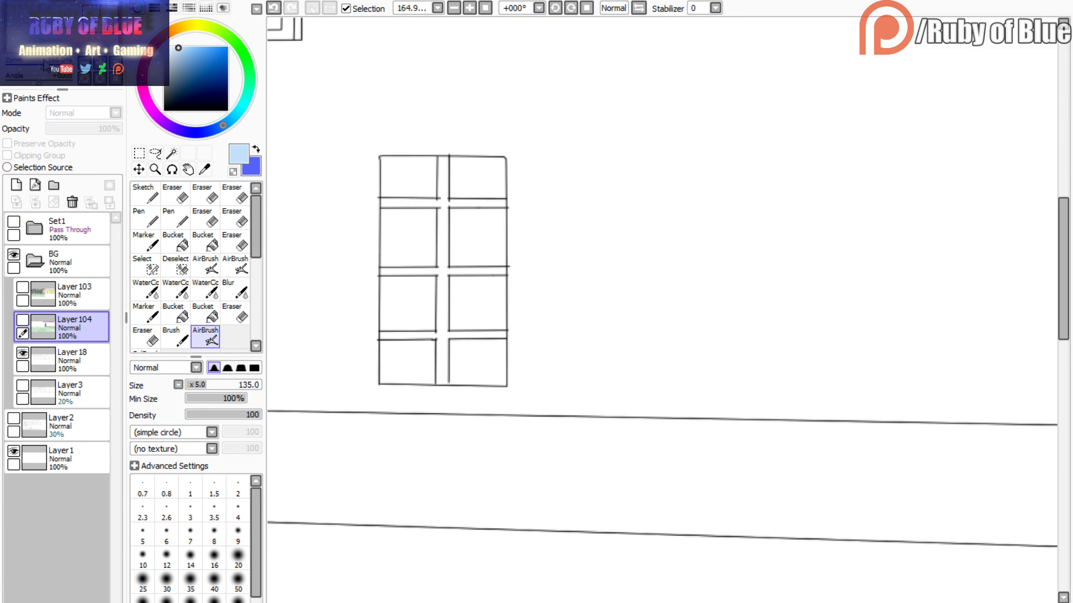
- Select the upper six panes of the window beside the door with the Magic Wand
{"action": "left_click", "coordinate": [171, 153]}
{"action": "left_click", "coordinate": [421, 181]}
{"action": "left_click", "coordinate": [462, 184]}
{"action": "left_click", "coordinate": [464, 236]}
{"action": "left_click", "coordinate": [412, 247]}
{"action": "left_click", "coordinate": [406, 302]}
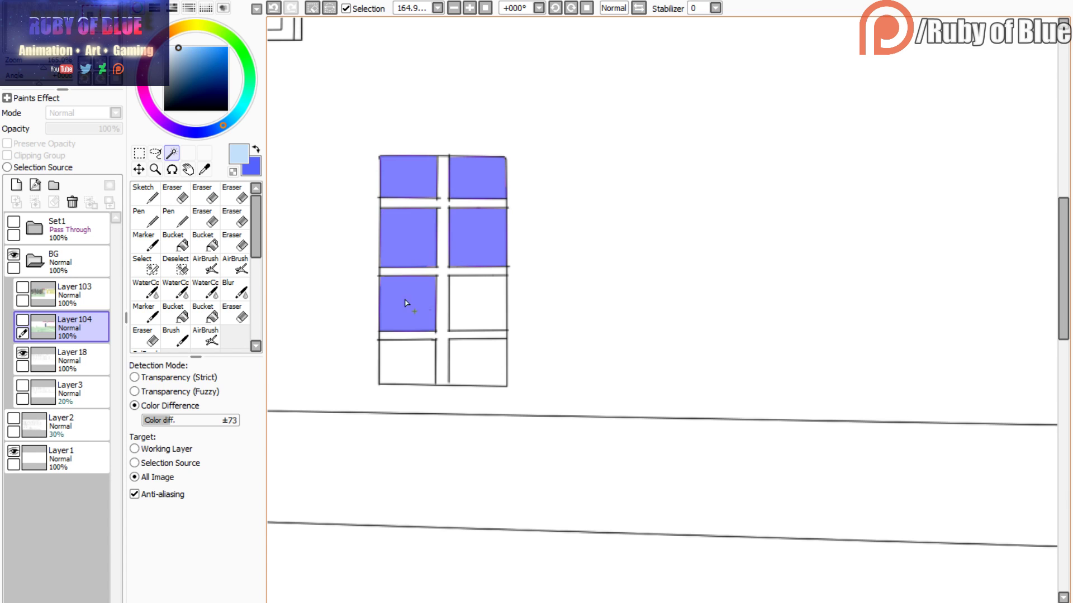
{"action": "left_click", "coordinate": [470, 304]}
{"action": "left_click", "coordinate": [469, 361]}
{"action": "left_click", "coordinate": [426, 366]}
{"action": "key", "text": "ctrl+z"}
{"action": "key", "text": "ctrl+z"}
- Close the linework gap with the Select pen, add the window's two bottom panes to the selection, and show Layer103 and Layer104 again
{"action": "left_click", "coordinate": [145, 265]}
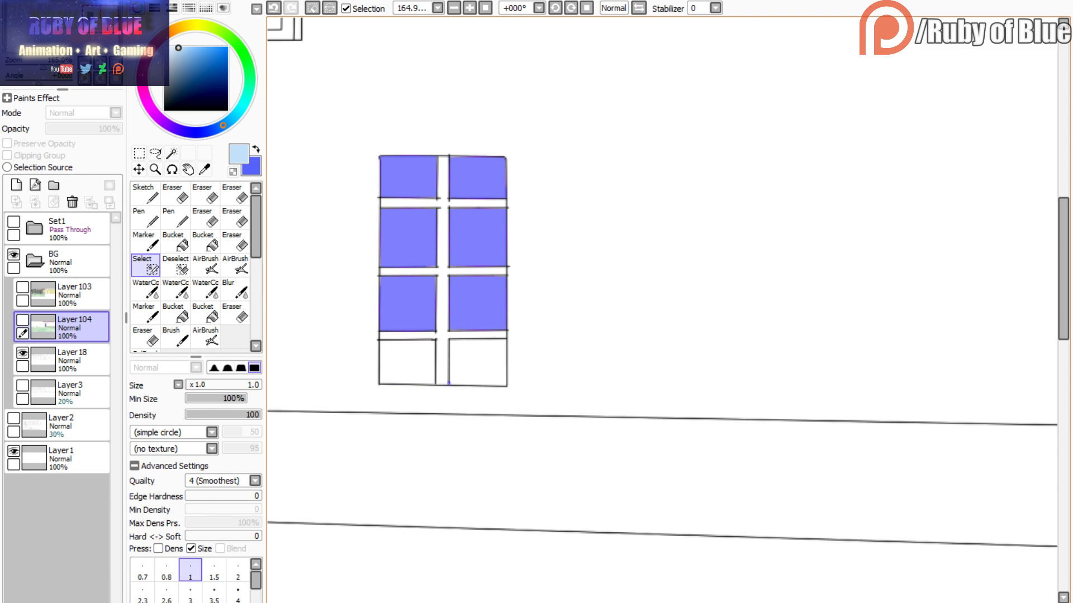
{"action": "left_click", "coordinate": [171, 153]}
{"action": "left_click", "coordinate": [475, 362]}
{"action": "left_click", "coordinate": [415, 363]}
{"action": "left_click", "coordinate": [22, 288]}
{"action": "left_click", "coordinate": [22, 320]}
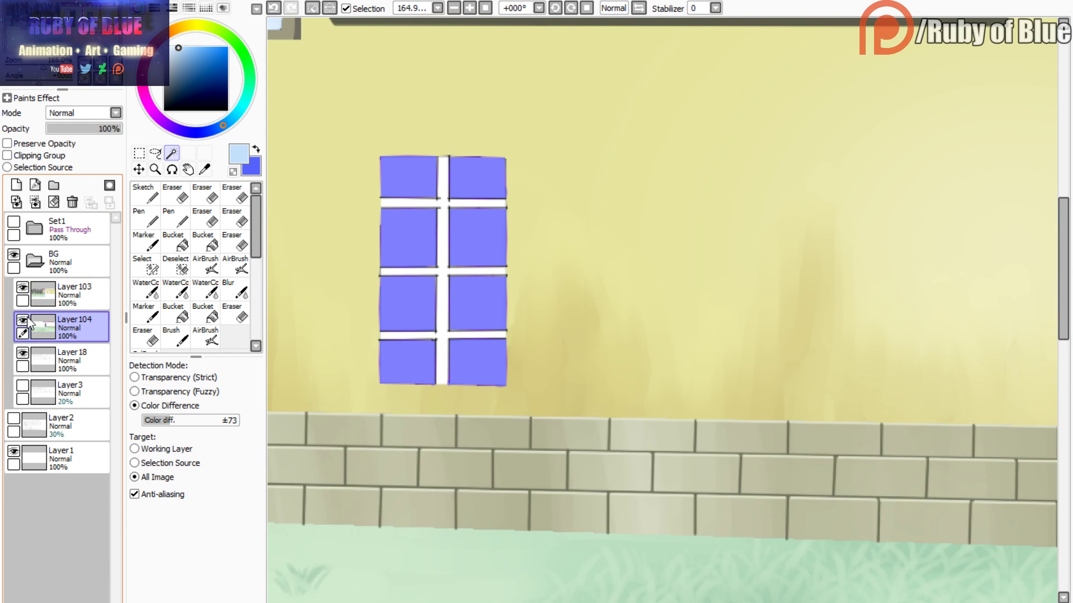
- Fill the window's eight selected panes with light blue using the size 465 Marker and hide the selection outline
{"action": "left_click", "coordinate": [144, 241]}
{"action": "left_click", "coordinate": [547, 400]}
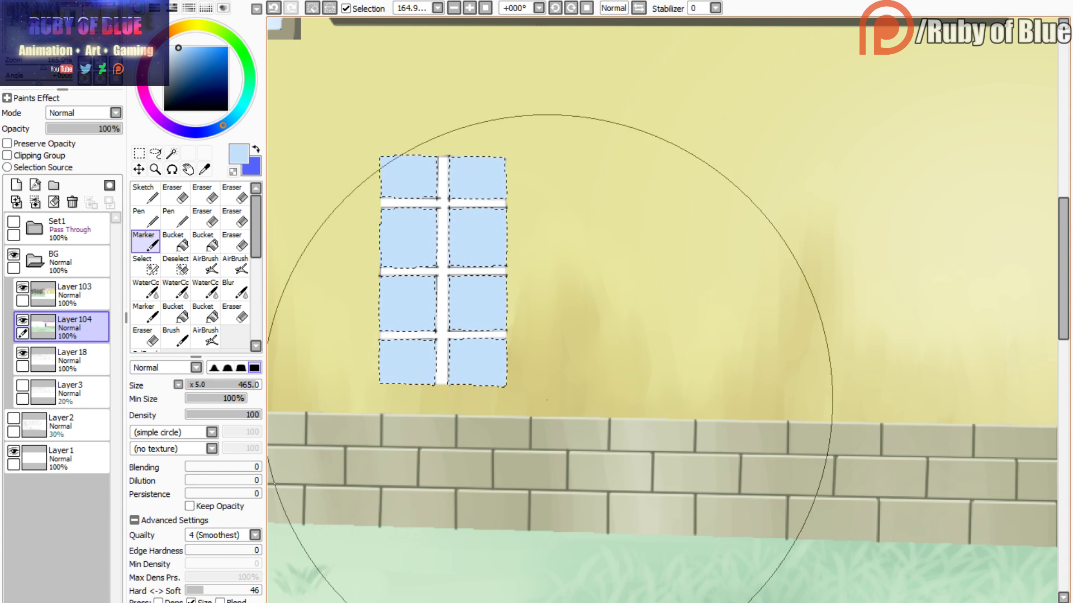
{"action": "left_click", "coordinate": [346, 9]}
- Paint a muted blue-violet band along the window's top two panes with the size 40 watercolour brush and blend it into downward streaks at size 30
{"action": "left_click_drag", "start_coordinate": [86, 23], "coordinate": [78, 22]}
{"action": "left_click_drag", "start_coordinate": [43, 64], "coordinate": [43, 63]}
{"action": "left_click_drag", "start_coordinate": [54, 37], "coordinate": [60, 30]}
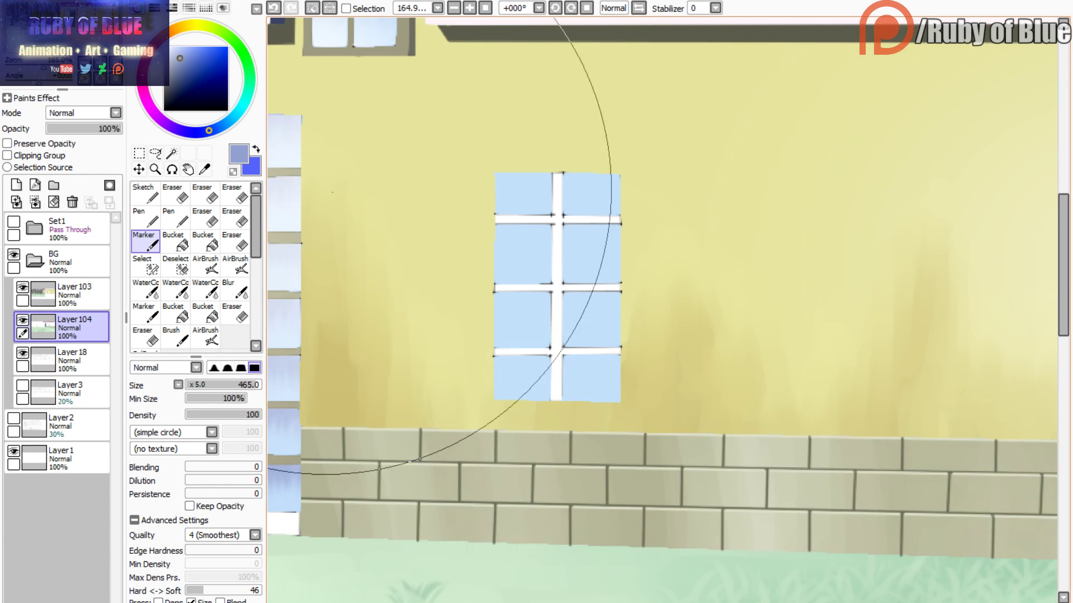
{"action": "left_click", "coordinate": [205, 290]}
{"action": "left_click_drag", "start_coordinate": [489, 179], "coordinate": [662, 180]}
{"action": "key", "text": "c"}
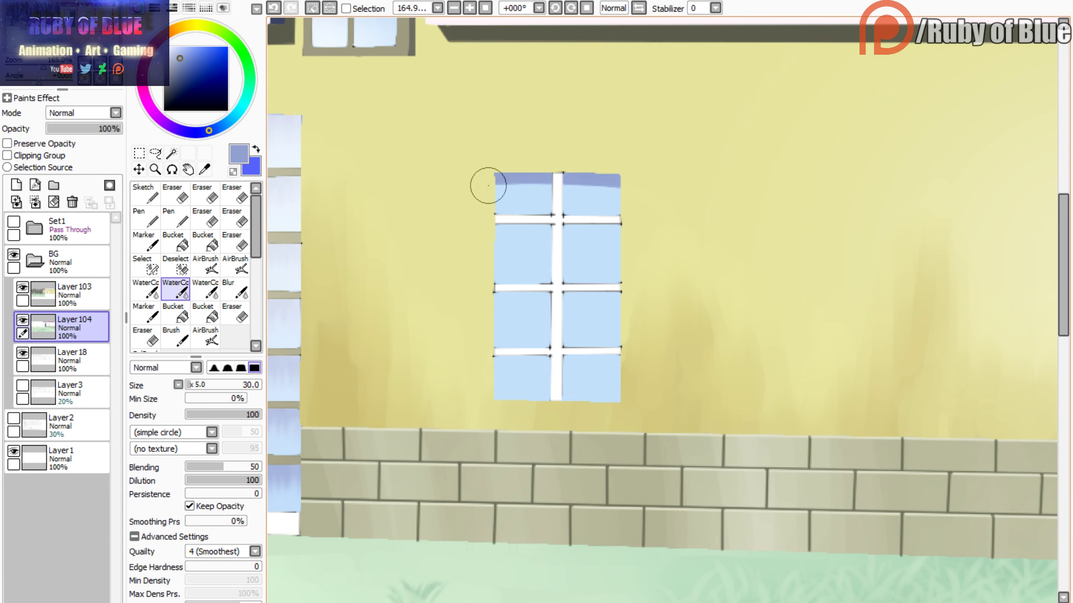
{"action": "mouse_move", "coordinate": [507, 196]}
{"action": "left_mouse_down"}
{"action": "mouse_move", "coordinate": [522, 175]}
{"action": "mouse_move", "coordinate": [541, 201]}
{"action": "mouse_move", "coordinate": [575, 186]}
{"action": "mouse_move", "coordinate": [590, 199]}
{"action": "mouse_move", "coordinate": [614, 179]}
{"action": "left_mouse_up"}
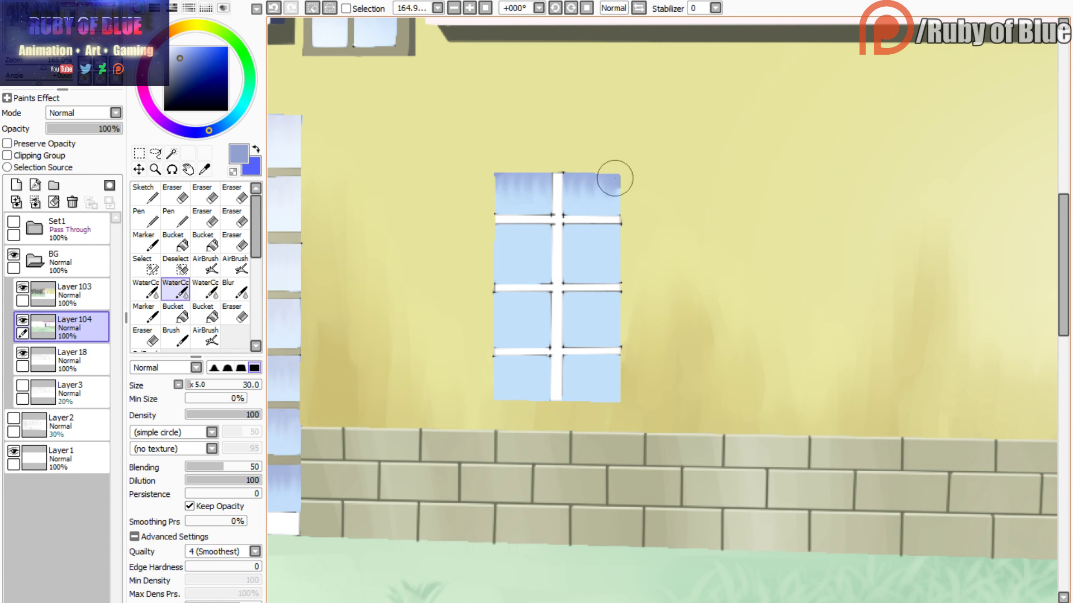
- Paint muted blue-violet bands along the tops of the window's second and third pane rows and blend them into downward streaks
{"action": "key", "text": "c"}
{"action": "mouse_move", "coordinate": [617, 229]}
{"action": "left_mouse_down"}
{"action": "mouse_move", "coordinate": [473, 233]}
{"action": "mouse_move", "coordinate": [641, 233]}
{"action": "mouse_move", "coordinate": [477, 236]}
{"action": "mouse_move", "coordinate": [512, 250]}
{"action": "mouse_move", "coordinate": [525, 229]}
{"action": "mouse_move", "coordinate": [561, 254]}
{"action": "mouse_move", "coordinate": [576, 231]}
{"action": "mouse_move", "coordinate": [609, 239]}
{"action": "left_mouse_up"}
{"action": "key", "text": "c"}
{"action": "key", "text": "c"}
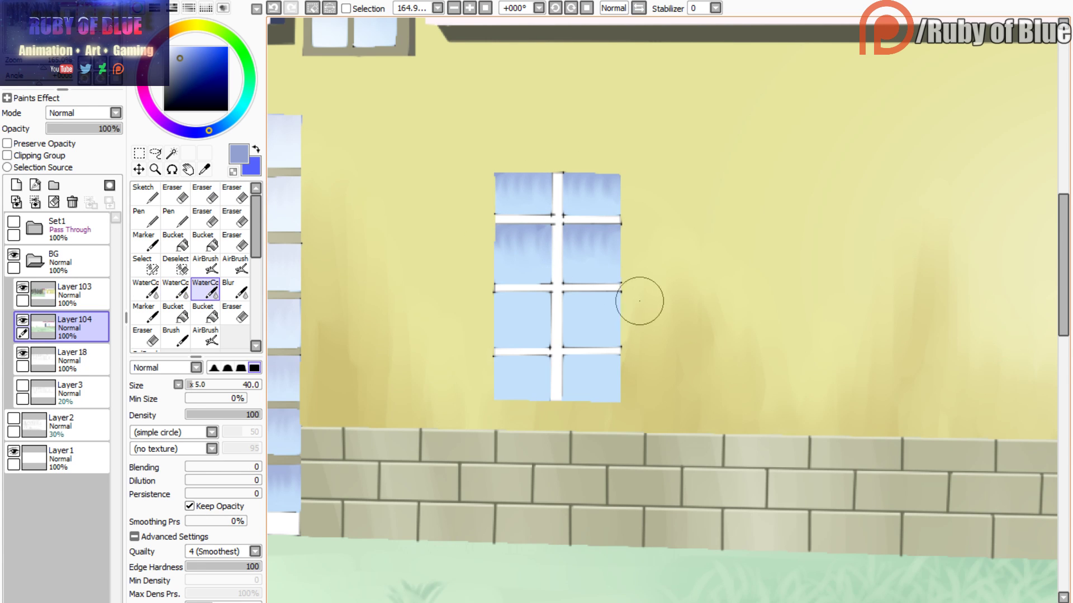
{"action": "mouse_move", "coordinate": [639, 302]}
{"action": "left_mouse_down"}
{"action": "mouse_move", "coordinate": [488, 303]}
{"action": "mouse_move", "coordinate": [624, 299]}
{"action": "left_mouse_up"}
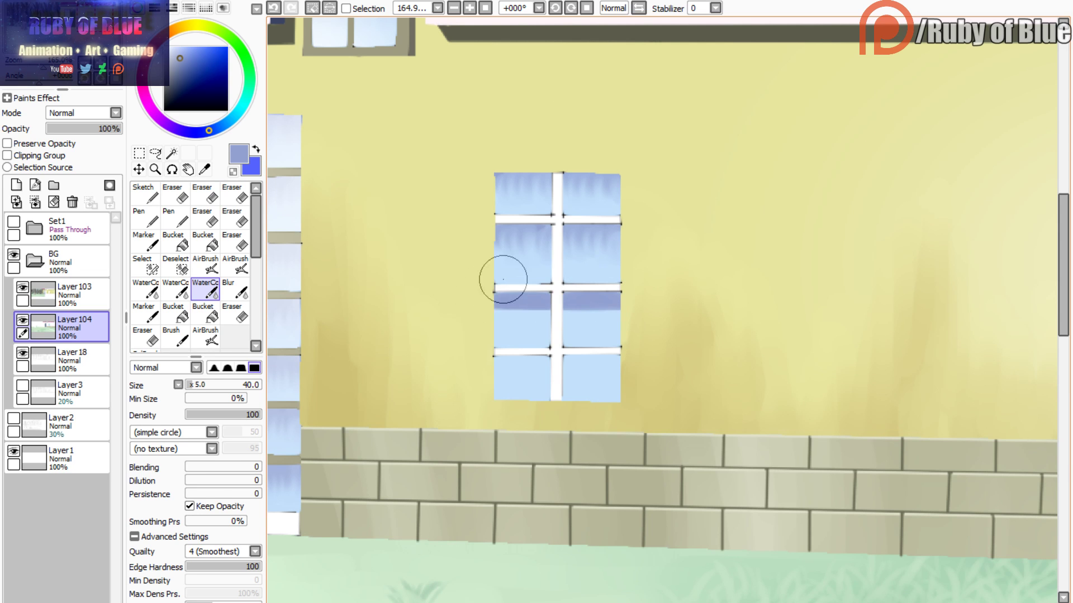
{"action": "key", "text": "c"}
{"action": "mouse_move", "coordinate": [491, 305]}
{"action": "left_mouse_down"}
{"action": "mouse_move", "coordinate": [505, 325]}
{"action": "mouse_move", "coordinate": [519, 306]}
{"action": "mouse_move", "coordinate": [537, 307]}
{"action": "mouse_move", "coordinate": [553, 323]}
{"action": "mouse_move", "coordinate": [564, 309]}
{"action": "mouse_move", "coordinate": [589, 326]}
{"action": "mouse_move", "coordinate": [604, 305]}
{"action": "left_mouse_up"}
- Shade the tops of the window's bottom two panes with a muted blue-violet band blended downward using the size 30 watercolour brush
{"action": "key", "text": "c"}
{"action": "mouse_move", "coordinate": [603, 360]}
{"action": "left_mouse_down"}
{"action": "mouse_move", "coordinate": [475, 359]}
{"action": "mouse_move", "coordinate": [637, 361]}
{"action": "mouse_move", "coordinate": [506, 333]}
{"action": "left_mouse_up"}
{"action": "key", "text": "c"}
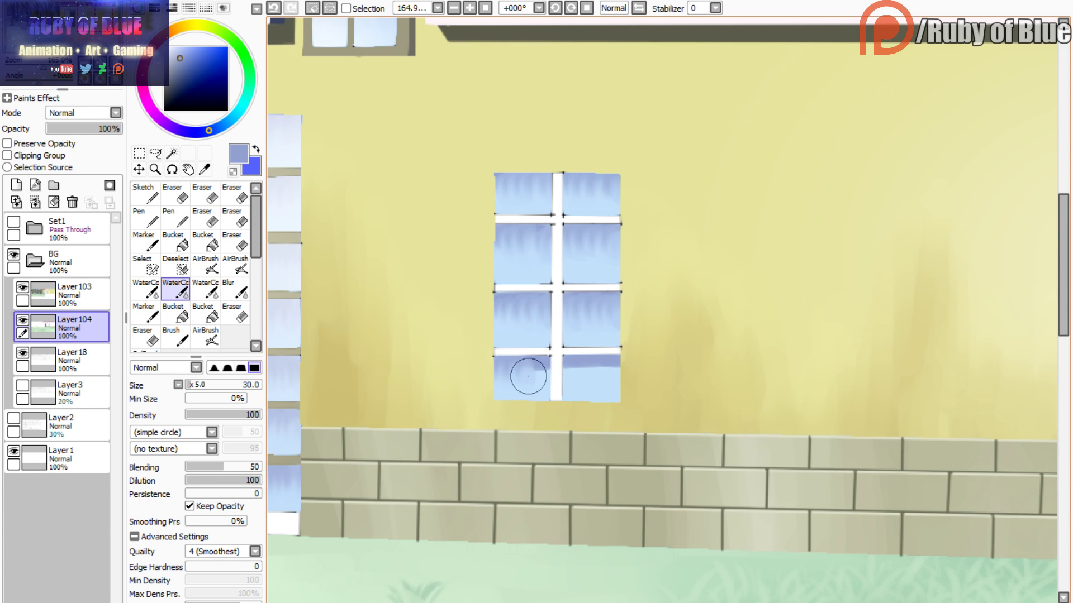
{"action": "mouse_move", "coordinate": [528, 376]}
{"action": "left_mouse_down"}
{"action": "mouse_move", "coordinate": [546, 355]}
{"action": "mouse_move", "coordinate": [562, 382]}
{"action": "mouse_move", "coordinate": [585, 356]}
{"action": "left_mouse_up"}
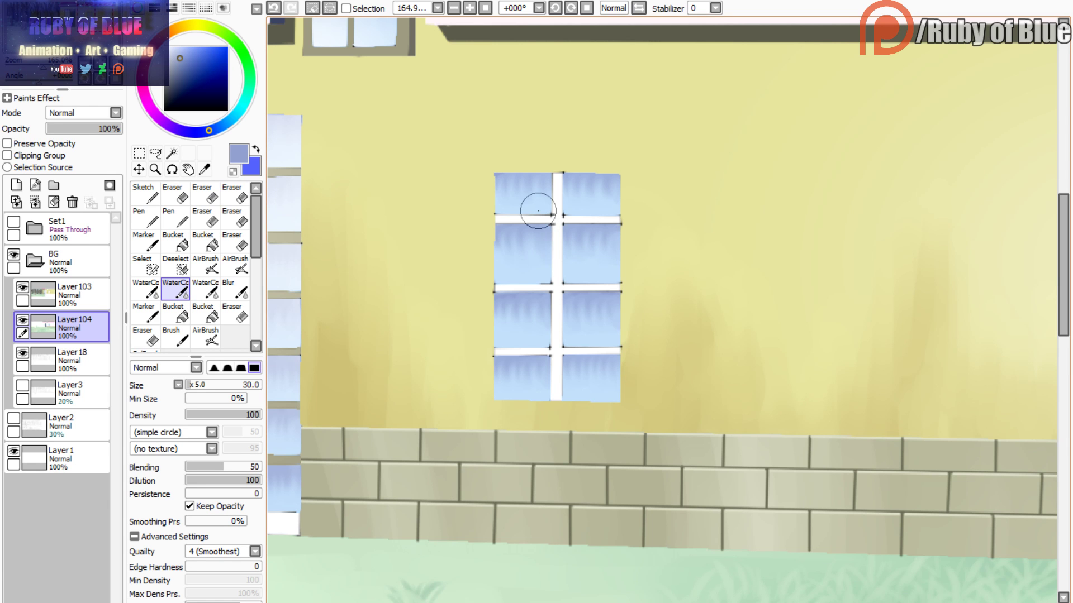
- Airbrush a soft white glow over the window's upper panes with the size 310 AirBrush and clear the selection
{"action": "mouse_move", "coordinate": [43, 63]}
{"action": "left_mouse_down"}
{"action": "mouse_move", "coordinate": [32, 62]}
{"action": "mouse_move", "coordinate": [41, 62]}
{"action": "left_mouse_up"}
{"action": "left_click", "coordinate": [205, 337]}
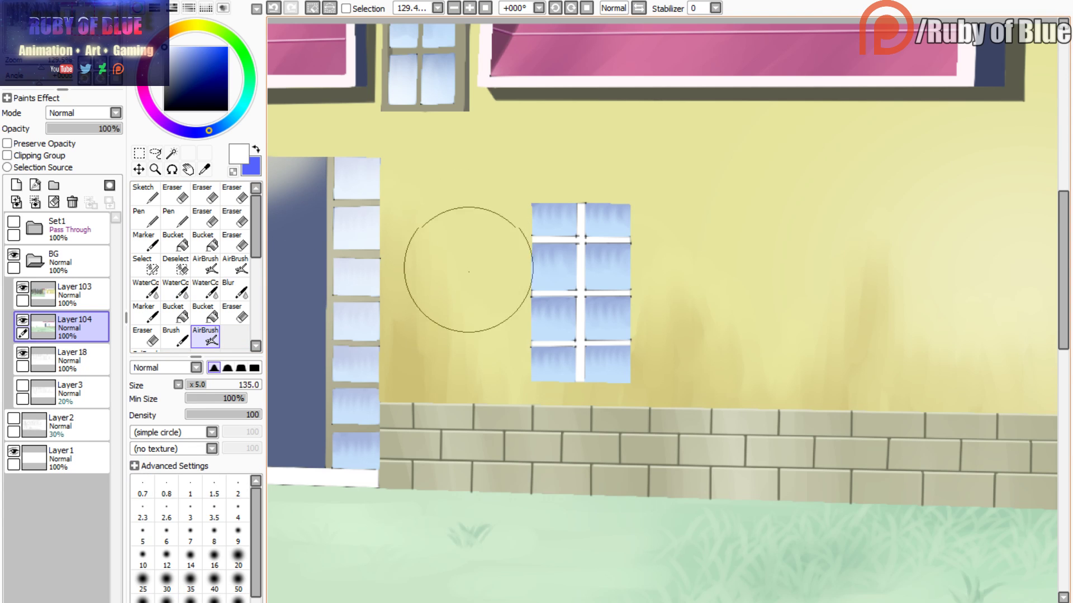
{"action": "left_click_drag", "start_coordinate": [214, 393], "coordinate": [232, 387]}
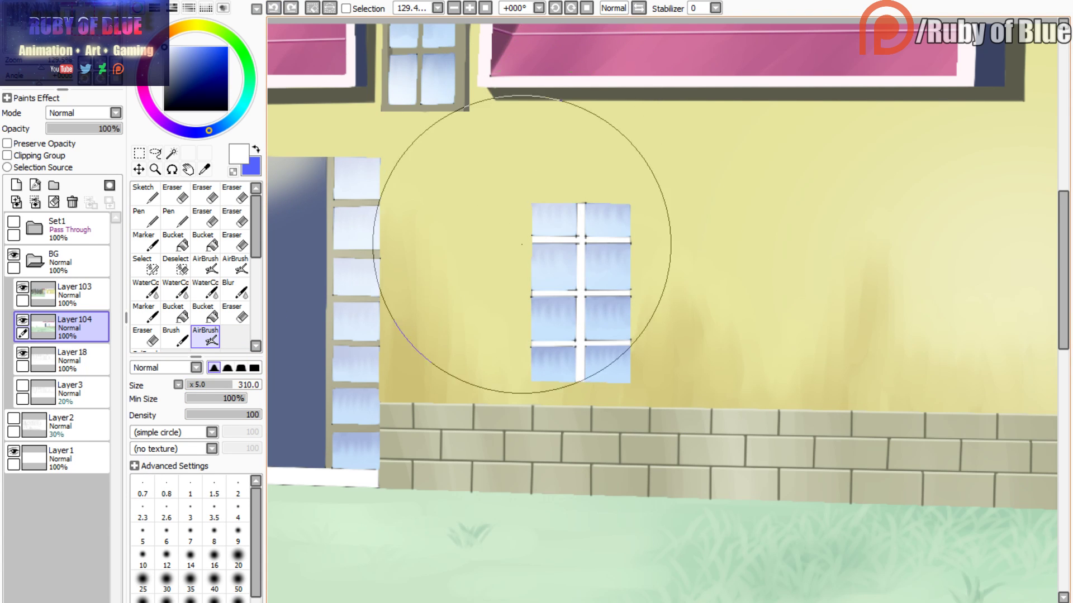
{"action": "left_click", "coordinate": [346, 9]}
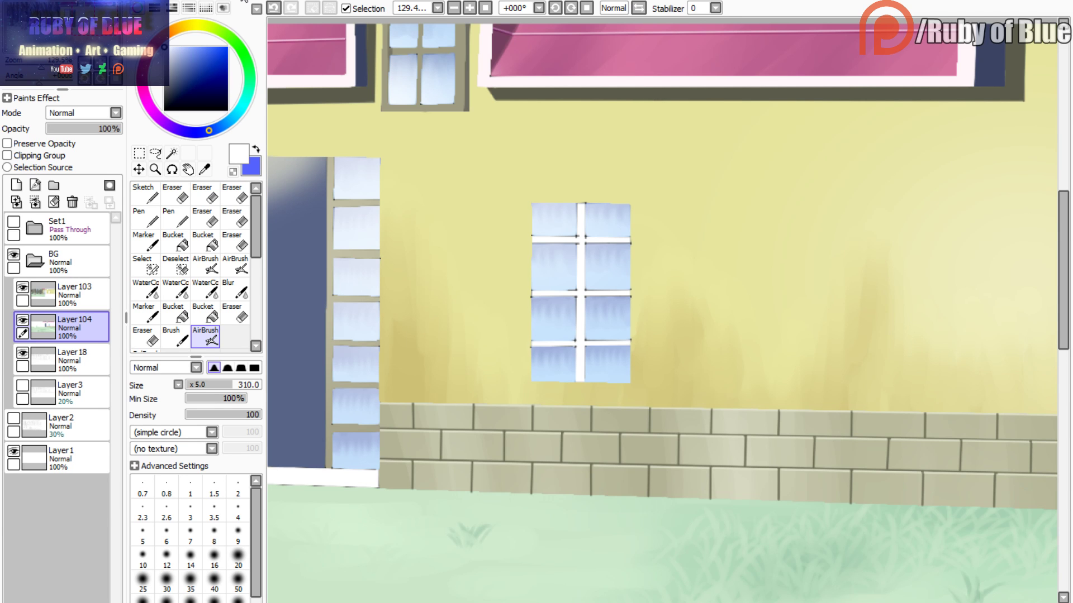
- Select the window's crossbars from the line art with the Magic Wand, closing the gap beside the bottom-right pane with the Select brush
{"action": "left_click_drag", "start_coordinate": [43, 70], "coordinate": [51, 77]}
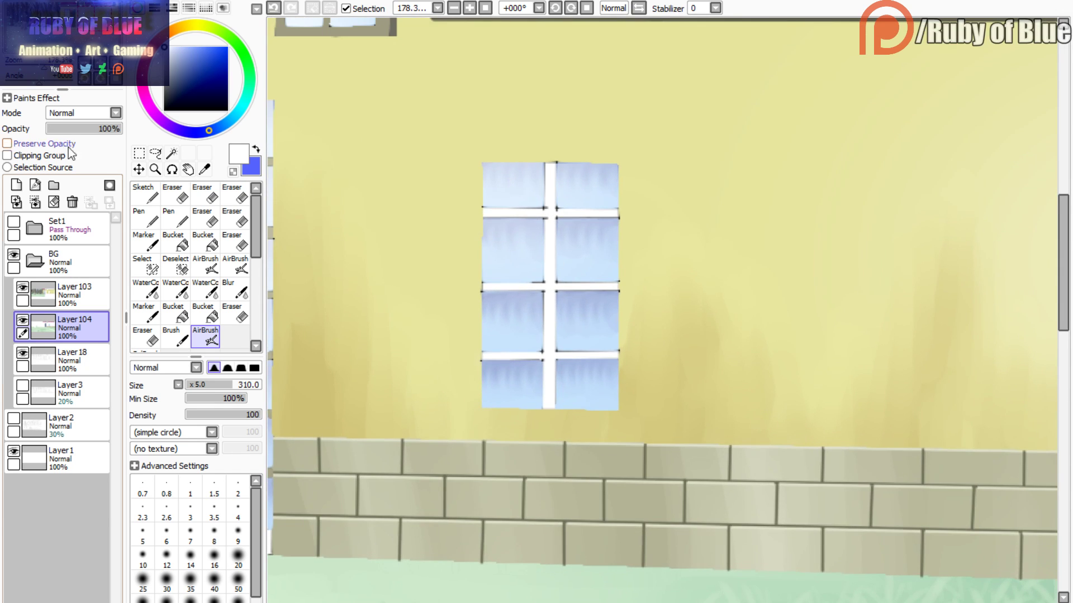
{"action": "left_click", "coordinate": [22, 321]}
{"action": "left_click", "coordinate": [22, 287]}
{"action": "key", "text": "w"}
{"action": "left_click", "coordinate": [493, 215]}
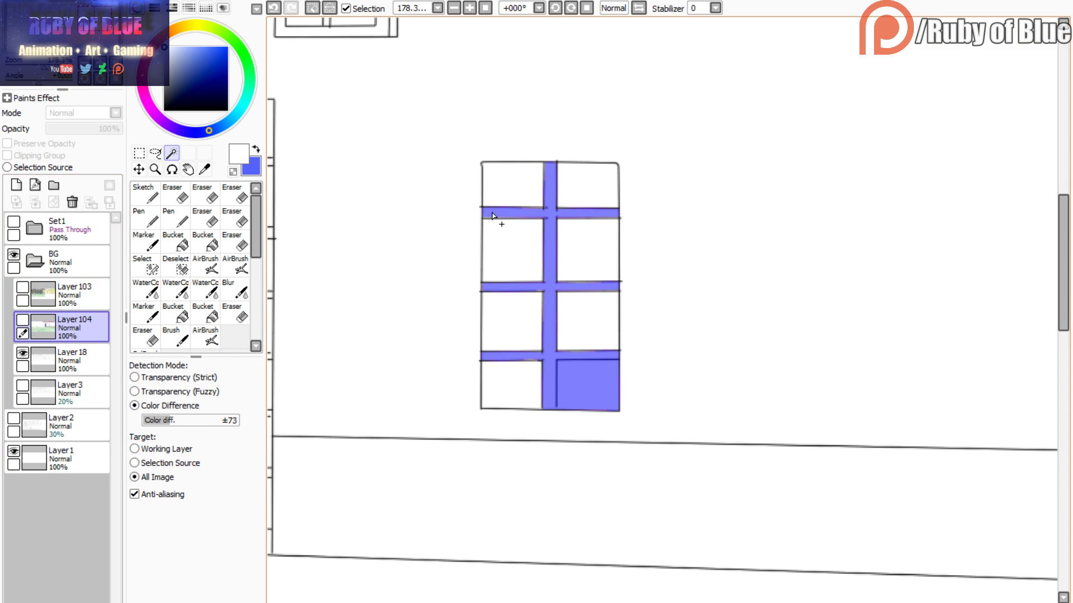
{"action": "key", "text": "ctrl+d"}
{"action": "left_click", "coordinate": [144, 266]}
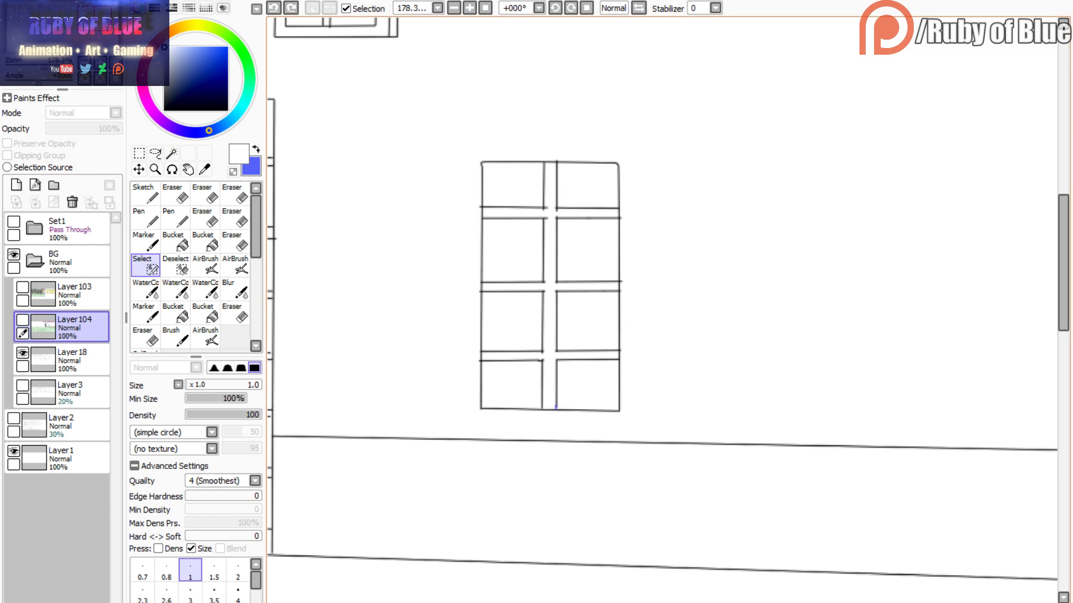
{"action": "key", "text": "ctrl+y"}
{"action": "key", "text": "w"}
{"action": "left_click", "coordinate": [22, 287]}
{"action": "left_click", "coordinate": [22, 320]}
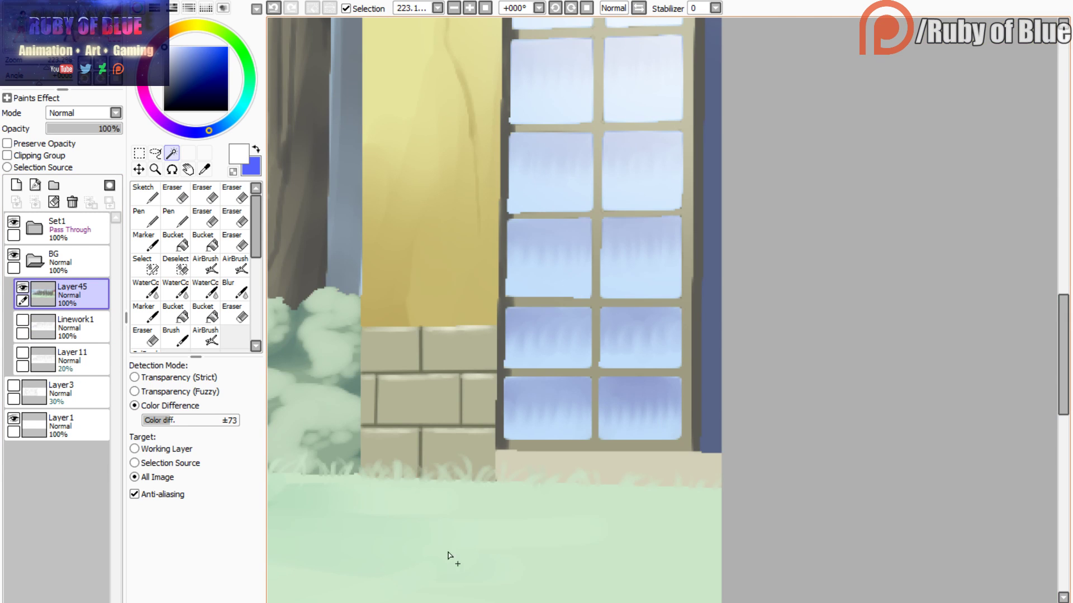
- Sample the grey-olive frame colour from the finished scene picture, fill the crossbars with the size 465 Marker, and hide the selection outline
{"action": "left_click", "coordinate": [513, 444], "text": "alt"}
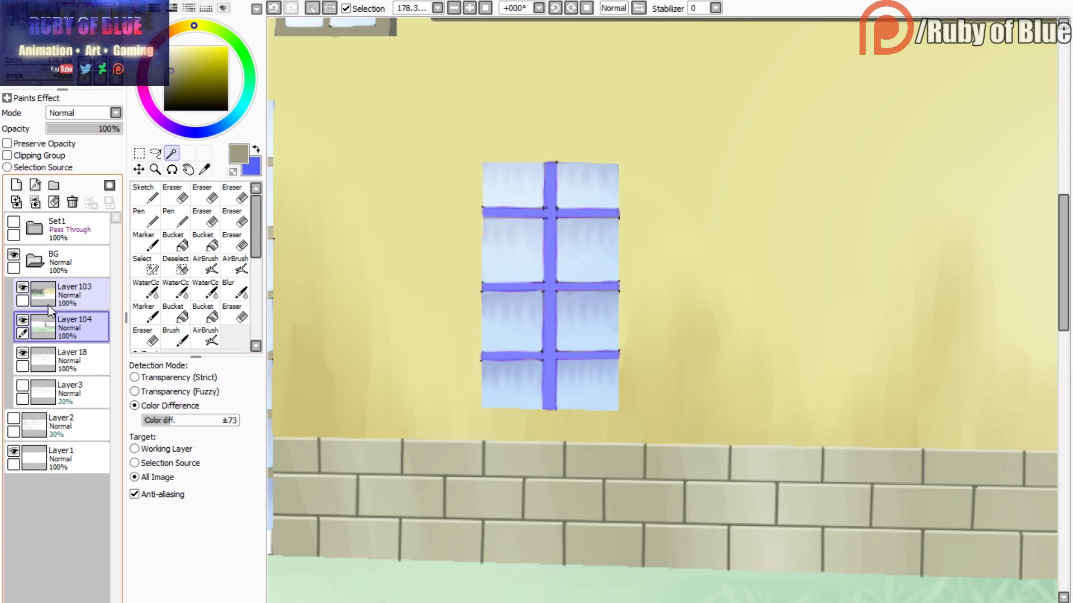
{"action": "left_click", "coordinate": [22, 287]}
{"action": "left_click", "coordinate": [23, 288]}
{"action": "left_click", "coordinate": [146, 242]}
{"action": "left_click", "coordinate": [603, 327]}
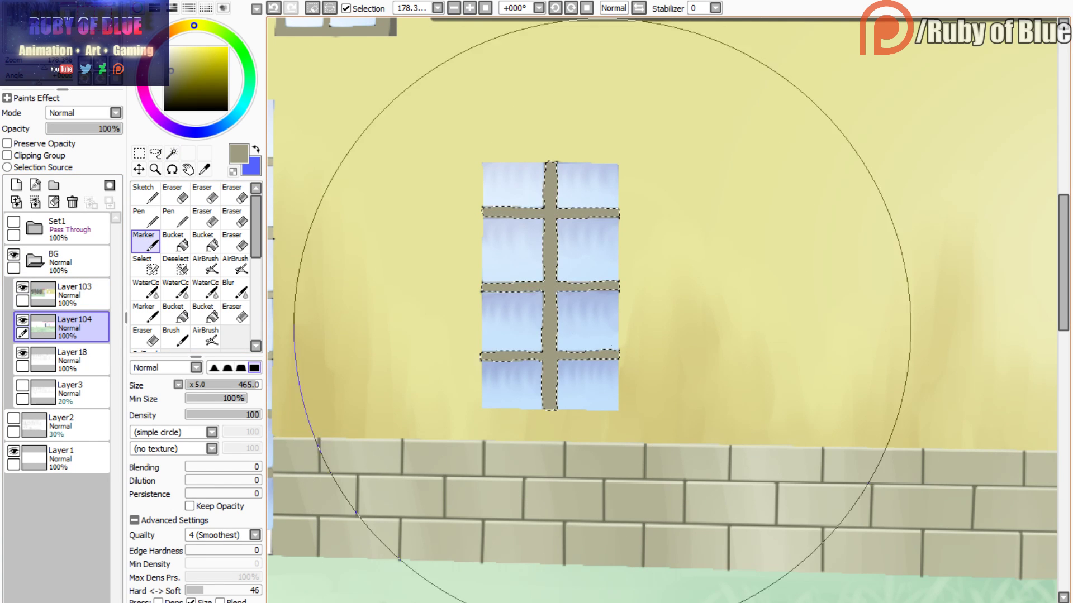
{"action": "left_click", "coordinate": [346, 8]}
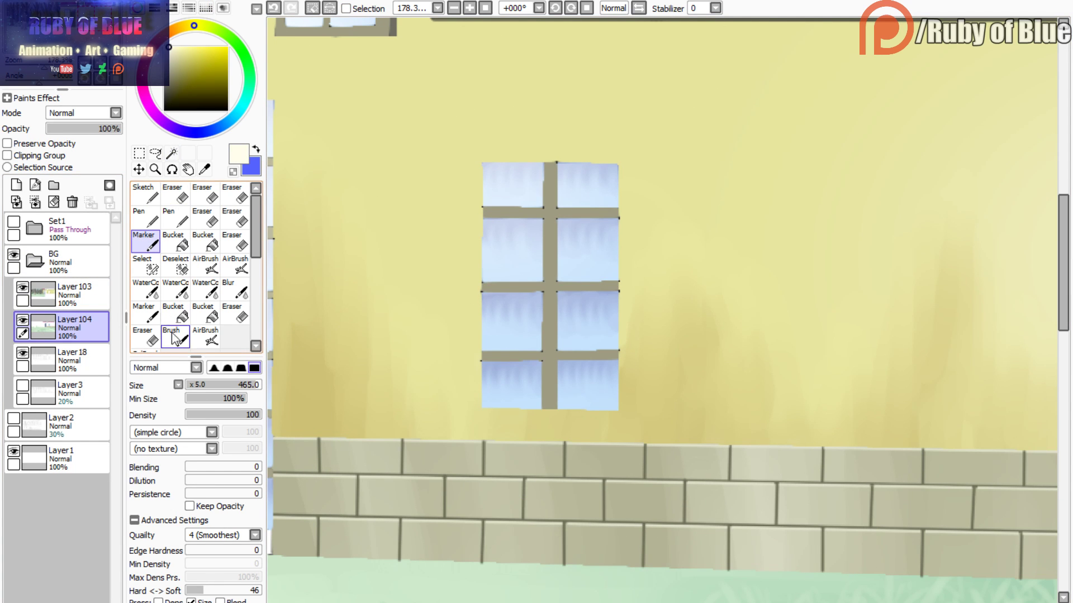
- Airbrush a soft pale yellow highlight over the window's crossbars with the size 230 AirBrush
{"action": "left_click", "coordinate": [206, 337]}
{"action": "mouse_move", "coordinate": [235, 385]}
{"action": "left_mouse_down"}
{"action": "mouse_move", "coordinate": [217, 388]}
{"action": "mouse_move", "coordinate": [225, 386]}
{"action": "left_mouse_up"}
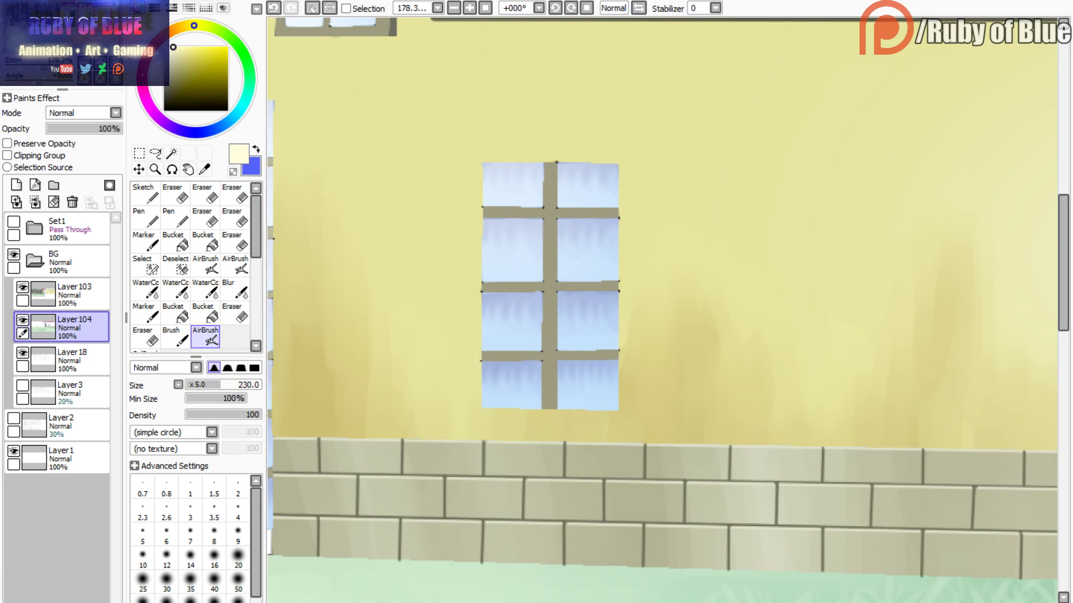
{"action": "mouse_move", "coordinate": [395, 192]}
{"action": "left_mouse_down"}
{"action": "mouse_move", "coordinate": [679, 241]}
{"action": "mouse_move", "coordinate": [466, 227]}
{"action": "left_mouse_up"}
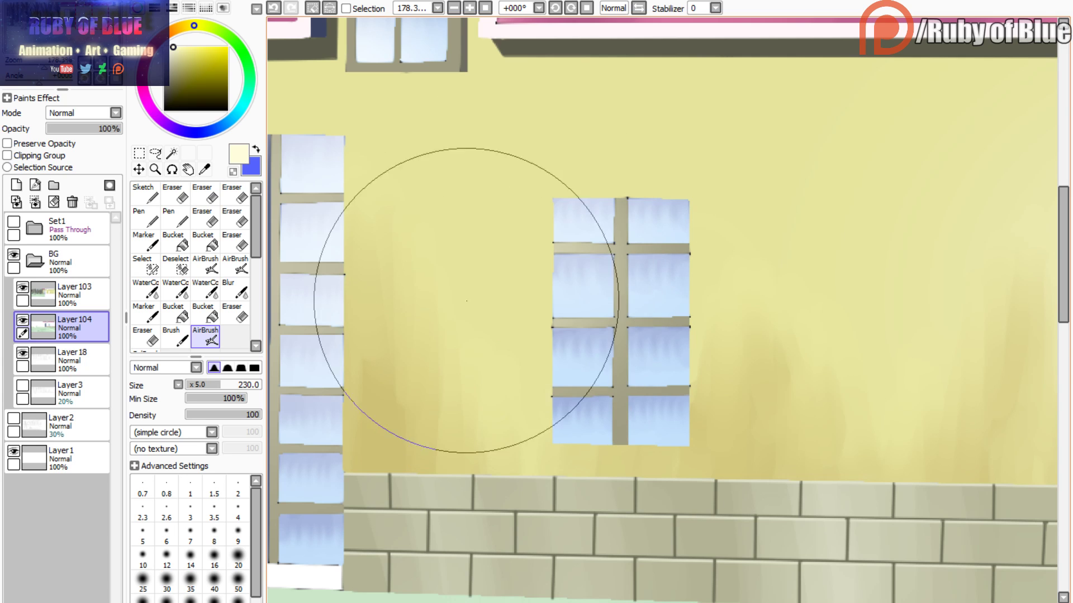
- Shade the window's crossbars with a muted blue-grey using the size 230 AirBrush and clear the selection
{"action": "left_click_drag", "start_coordinate": [175, 51], "coordinate": [174, 80]}
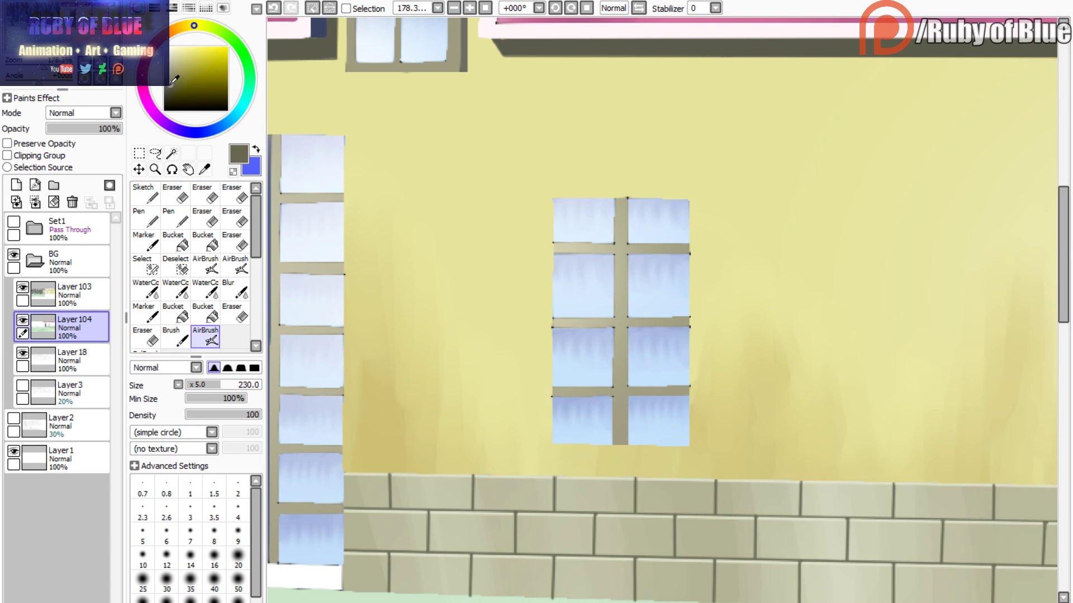
{"action": "left_click_drag", "start_coordinate": [202, 136], "coordinate": [191, 138]}
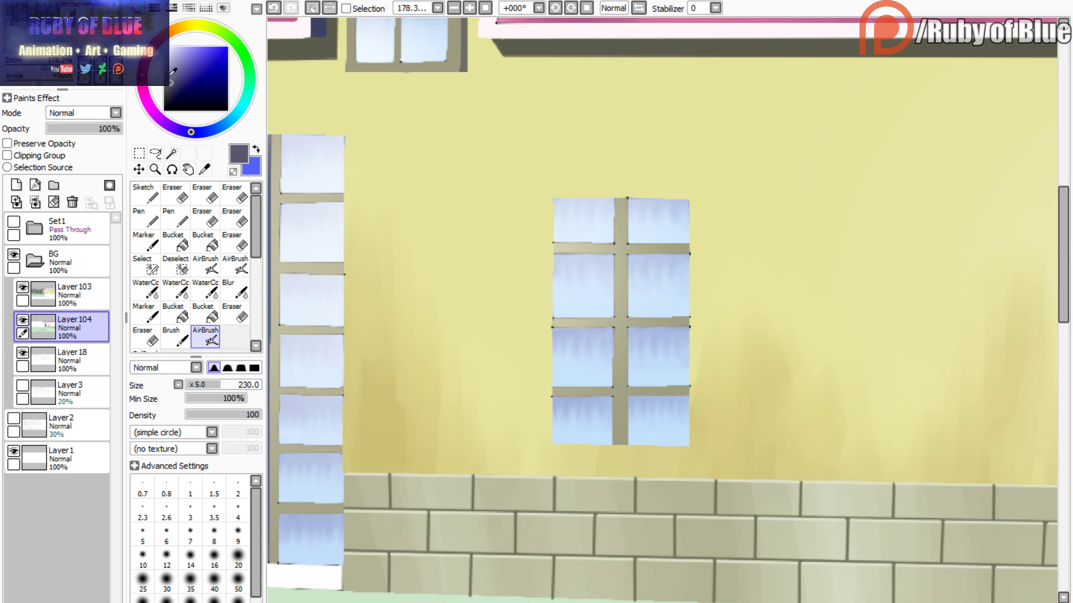
{"action": "left_click_drag", "start_coordinate": [171, 72], "coordinate": [165, 76]}
{"action": "left_click", "coordinate": [49, 35]}
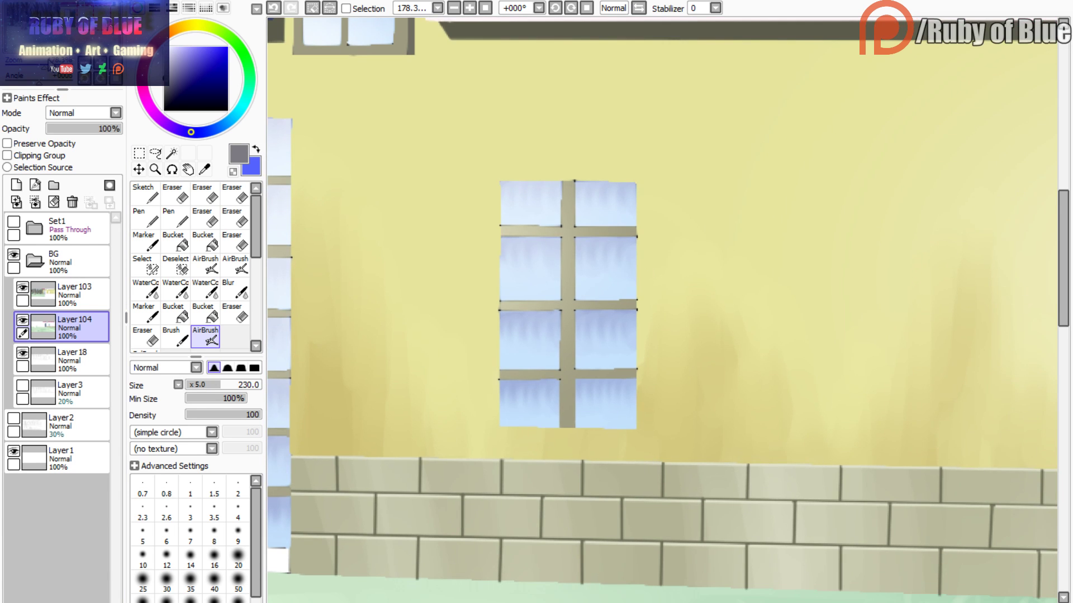
{"action": "left_click_drag", "start_coordinate": [45, 67], "coordinate": [46, 37]}
{"action": "left_click", "coordinate": [313, 8]}
{"action": "left_click_drag", "start_coordinate": [45, 66], "coordinate": [45, 65]}
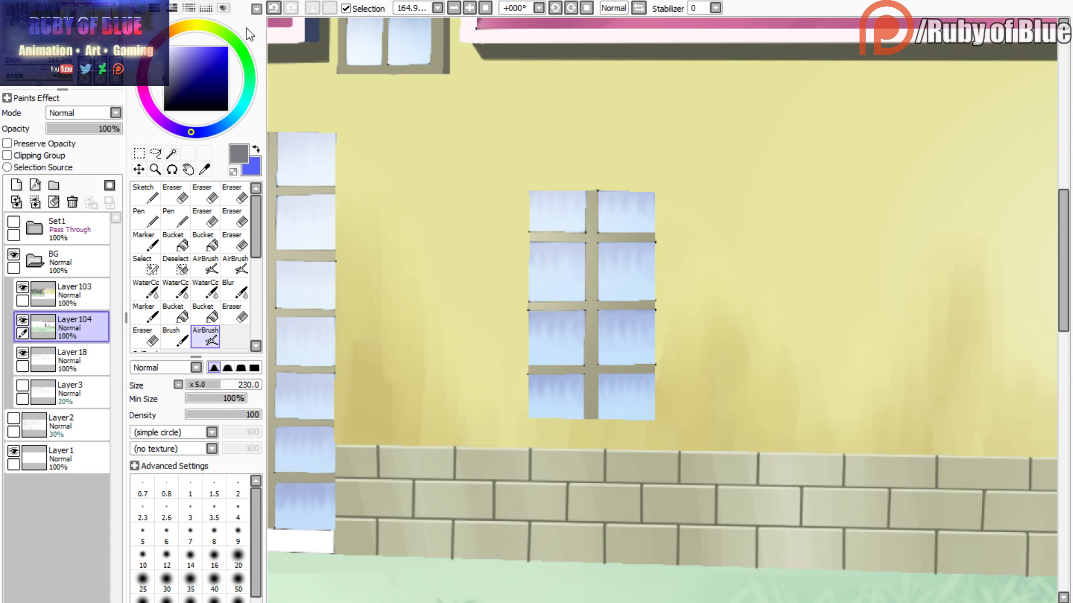
- Sample the dark olive of the roof's shadow for the size 32 Marker and select the wall around the window from the line art
{"action": "right_click", "coordinate": [492, 54]}
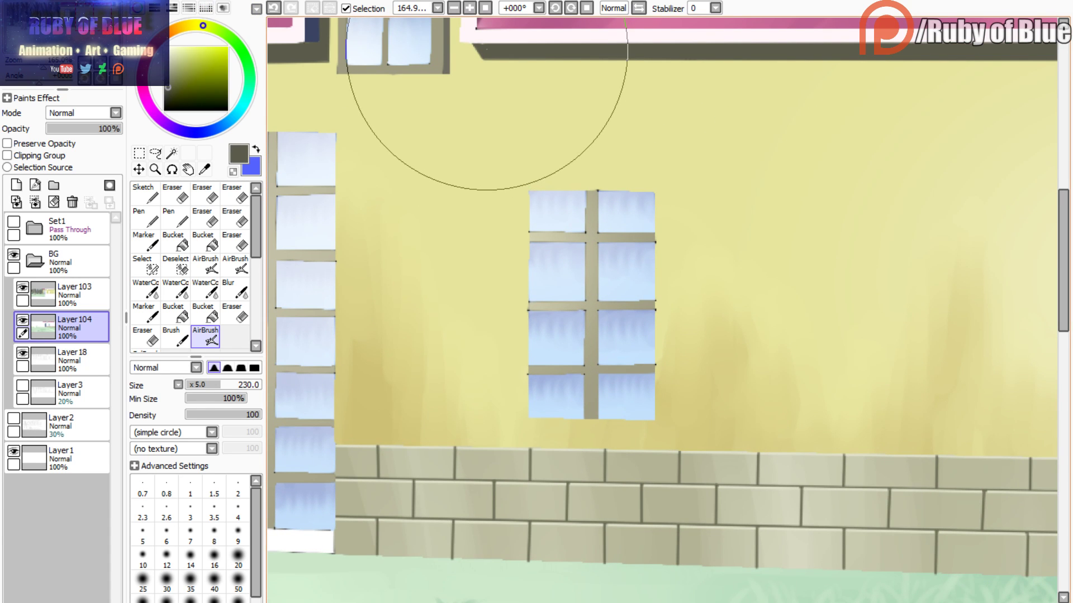
{"action": "key", "text": "m"}
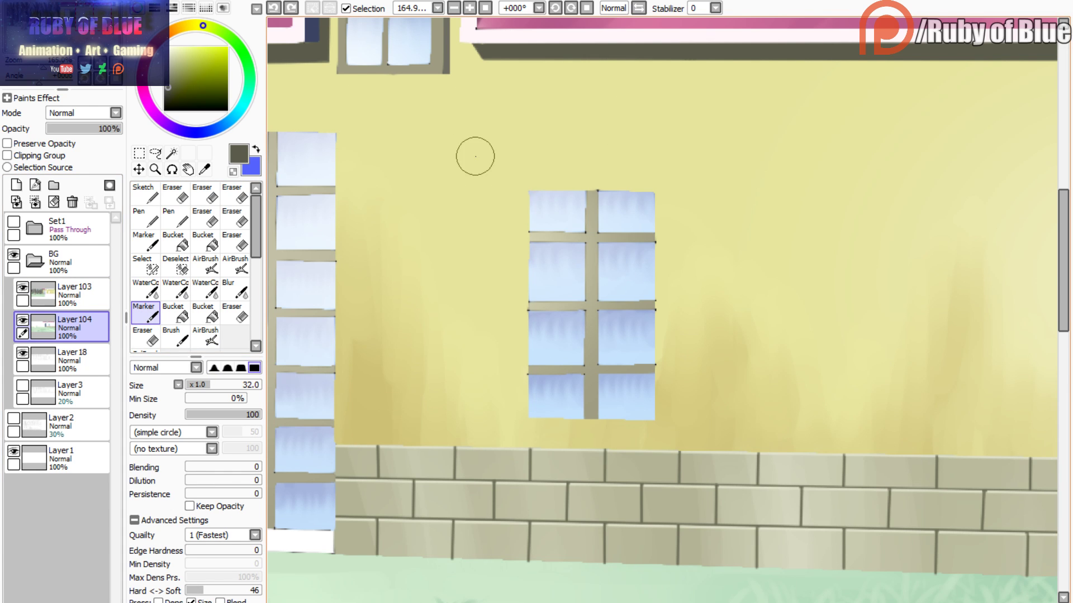
{"action": "left_click", "coordinate": [24, 320]}
{"action": "left_click", "coordinate": [22, 287]}
{"action": "left_click", "coordinate": [171, 153]}
{"action": "left_click", "coordinate": [414, 352]}
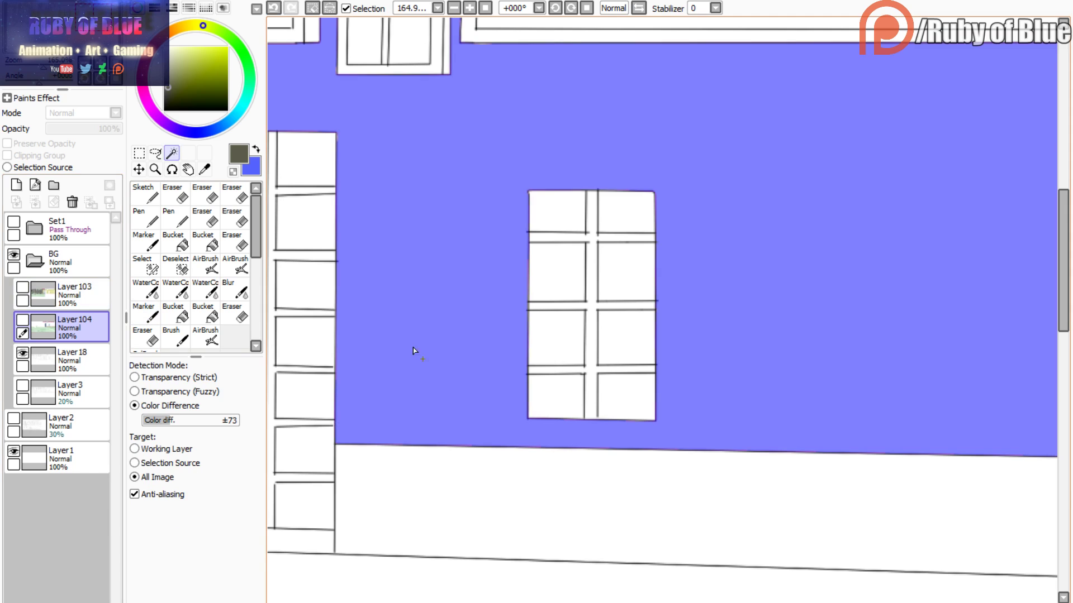
{"action": "left_click", "coordinate": [23, 320]}
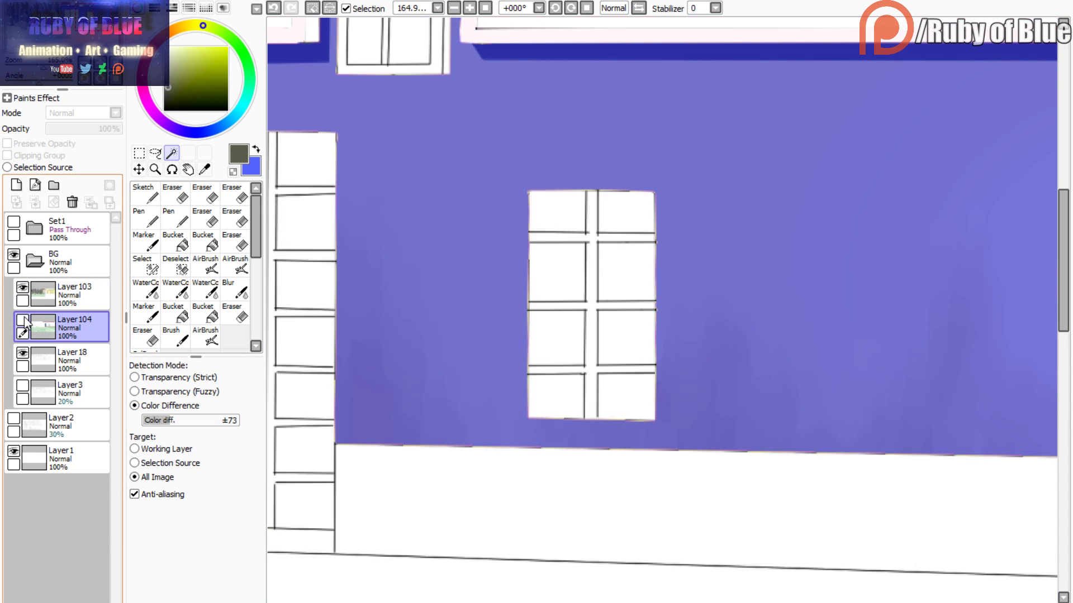
{"action": "left_click", "coordinate": [22, 287]}
{"action": "left_click", "coordinate": [143, 312]}
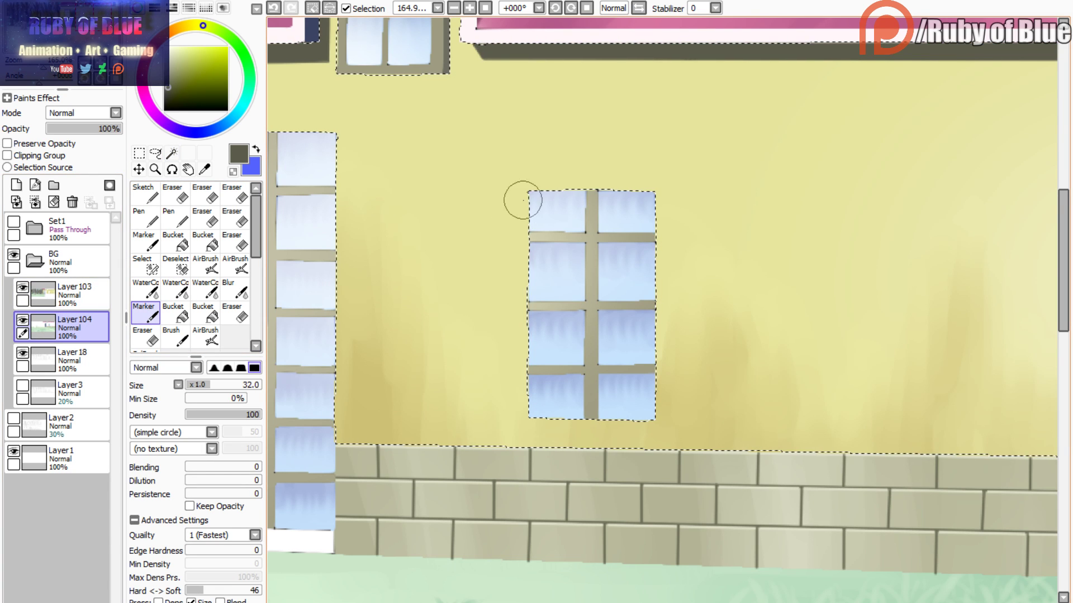
- Paint a thin dark olive strip along the window's left edge on Layer 103 with the selection outline hidden
{"action": "left_click", "coordinate": [55, 300]}
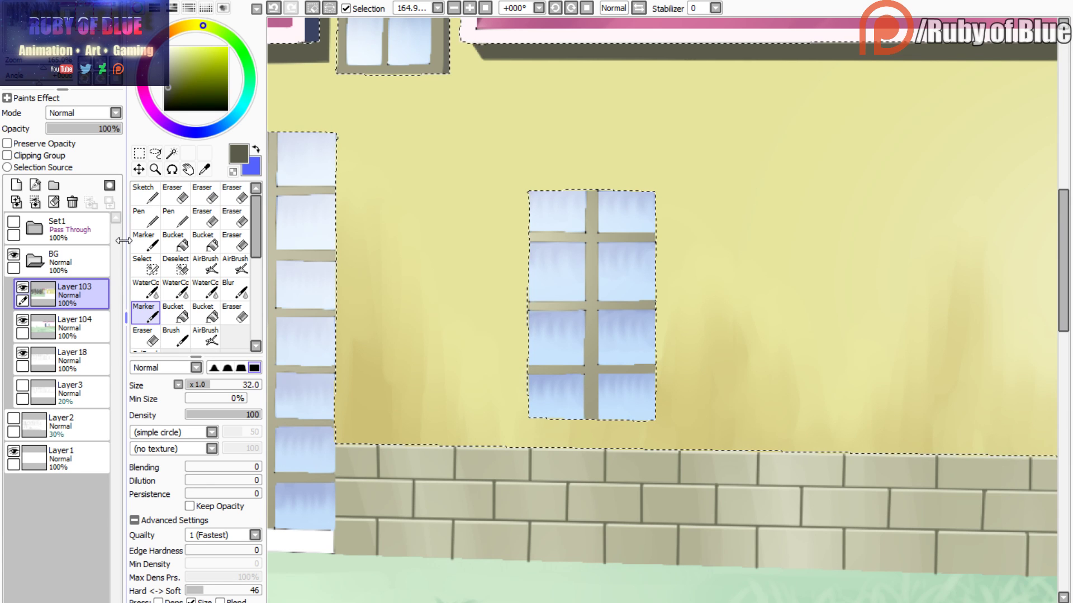
{"action": "key", "text": "ctrl+d"}
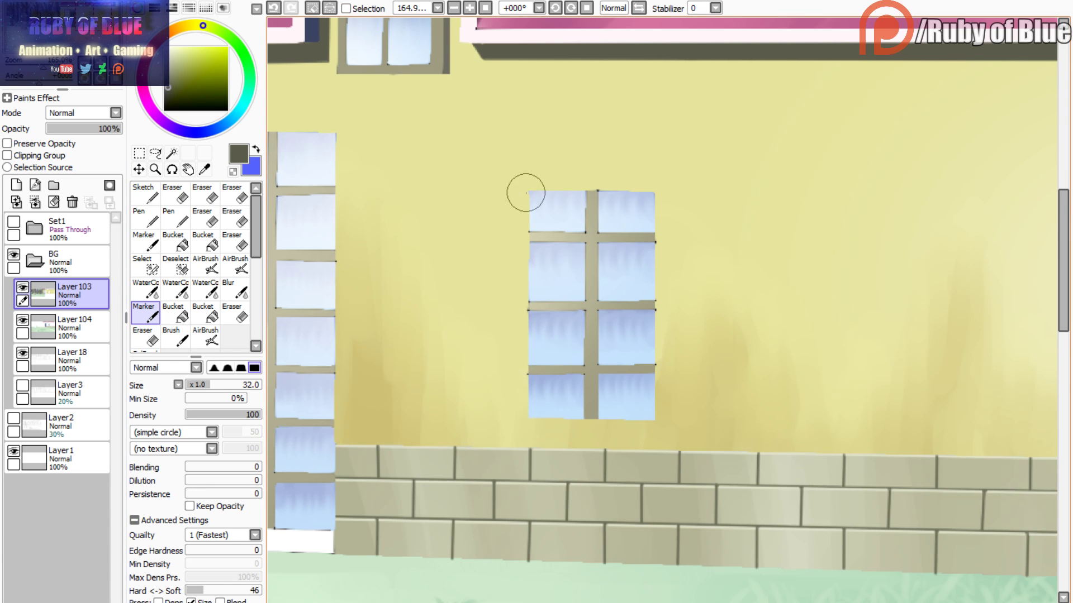
{"action": "mouse_move", "coordinate": [526, 191]}
{"action": "left_mouse_down"}
{"action": "mouse_move", "coordinate": [525, 417]}
{"action": "mouse_move", "coordinate": [522, 185]}
{"action": "mouse_move", "coordinate": [524, 234]}
{"action": "left_mouse_up"}
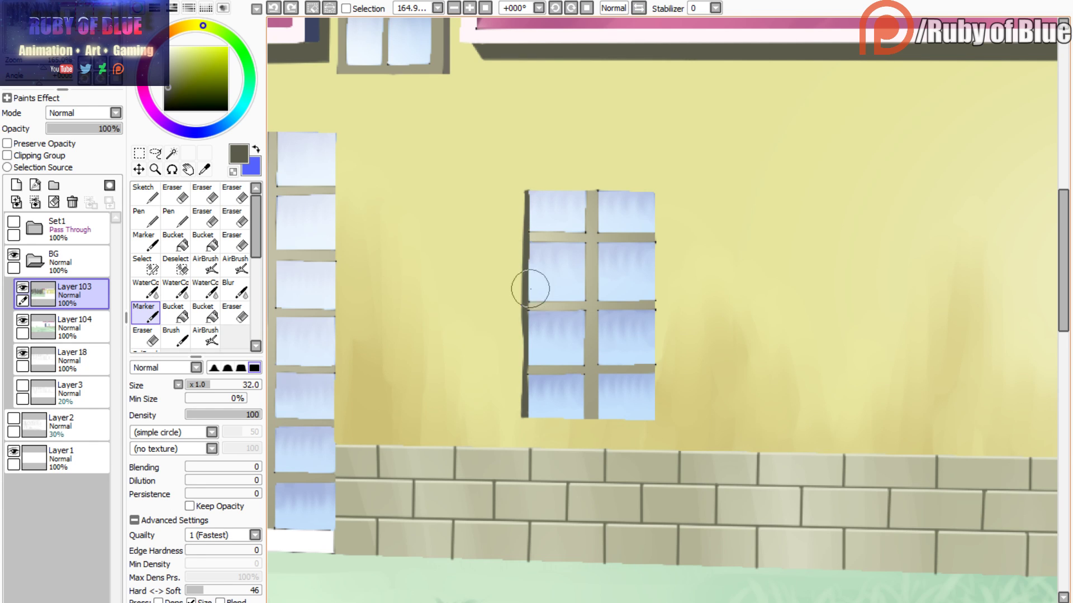
{"action": "left_click_drag", "start_coordinate": [531, 287], "coordinate": [524, 326]}
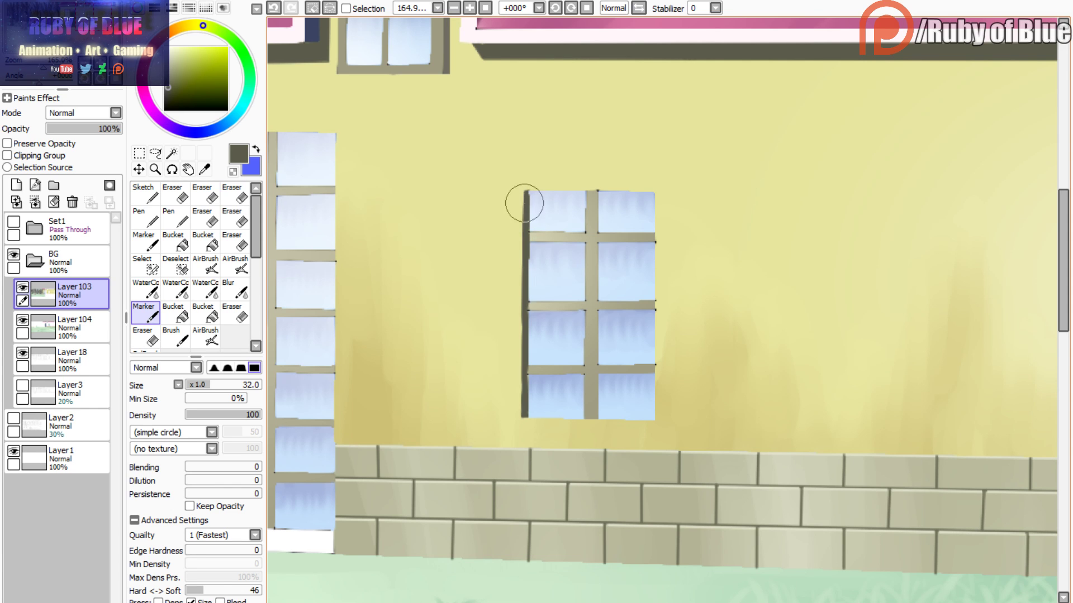
{"action": "key", "text": "ctrl+z"}
{"action": "left_click_drag", "start_coordinate": [523, 193], "coordinate": [524, 234]}
{"action": "key", "text": "ctrl+z"}
{"action": "left_click_drag", "start_coordinate": [524, 191], "coordinate": [524, 221]}
{"action": "key", "text": "ctrl+z"}
- Touch up the upper end of the window's dark side strip with the Marker and compare the picture with Layer 103 hidden and shown
{"action": "scroll", "coordinate": [662, 310], "scroll_direction": "down", "scroll_amount": 9}
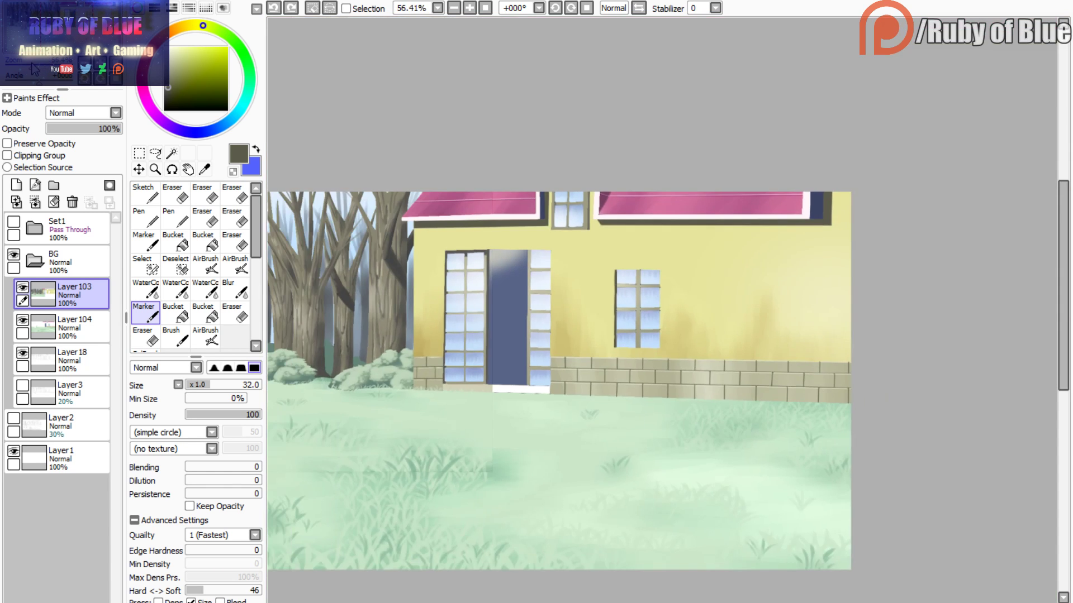
{"action": "scroll", "coordinate": [662, 310], "scroll_direction": "up", "scroll_amount": 7}
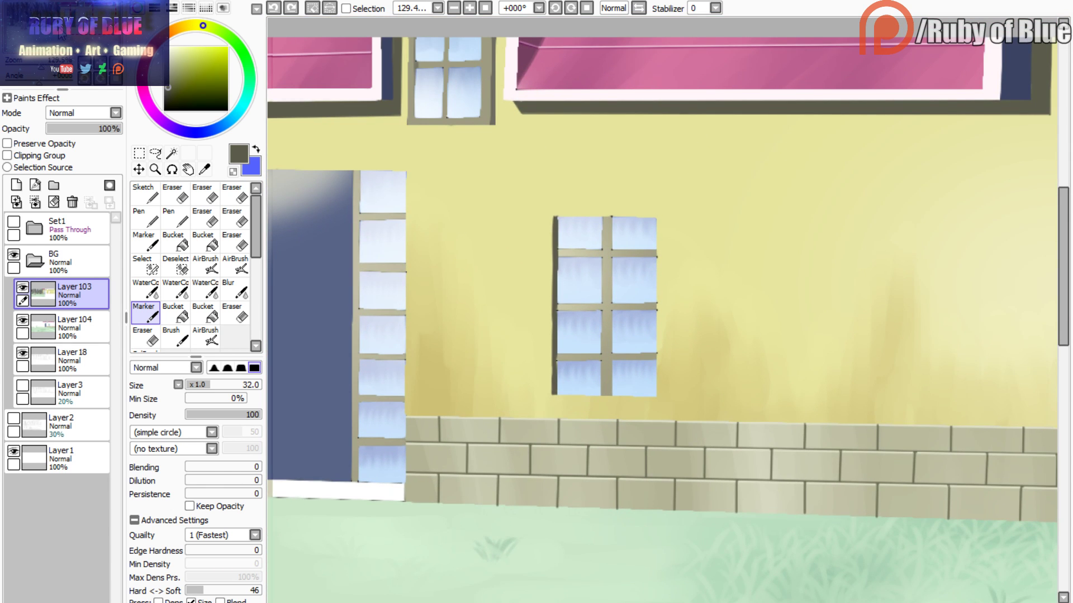
{"action": "scroll", "coordinate": [665, 311], "scroll_direction": "up", "scroll_amount": 3}
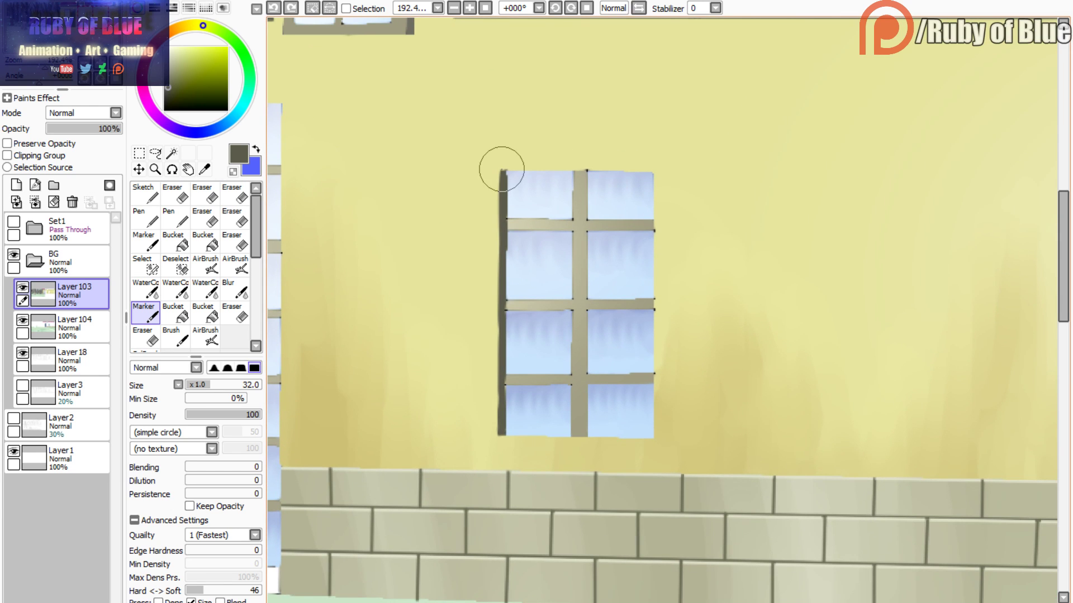
{"action": "left_click_drag", "start_coordinate": [500, 172], "coordinate": [502, 192]}
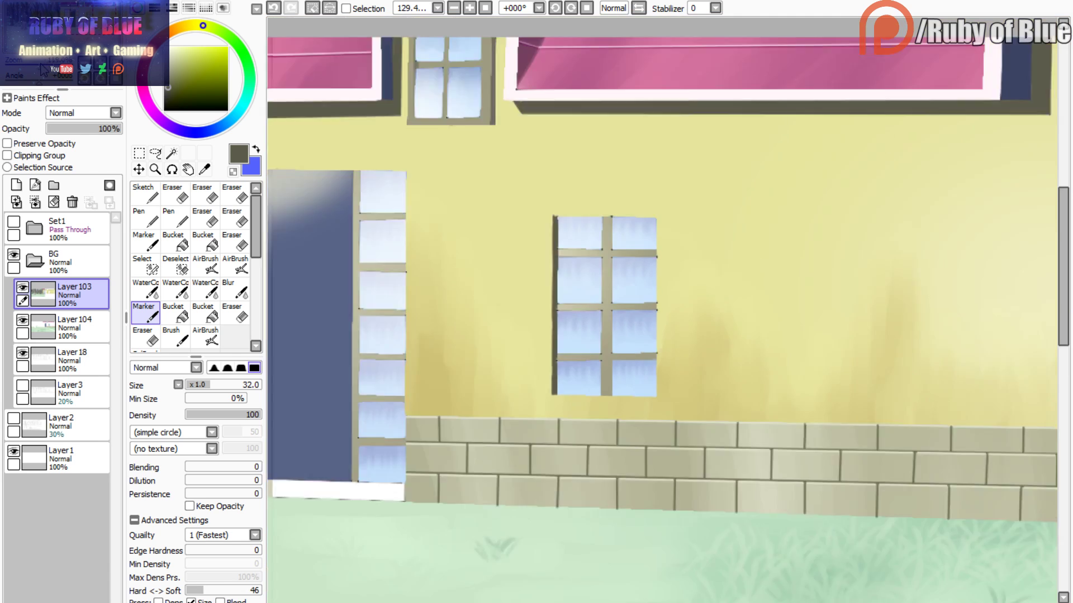
{"action": "left_click_drag", "start_coordinate": [49, 61], "coordinate": [47, 70]}
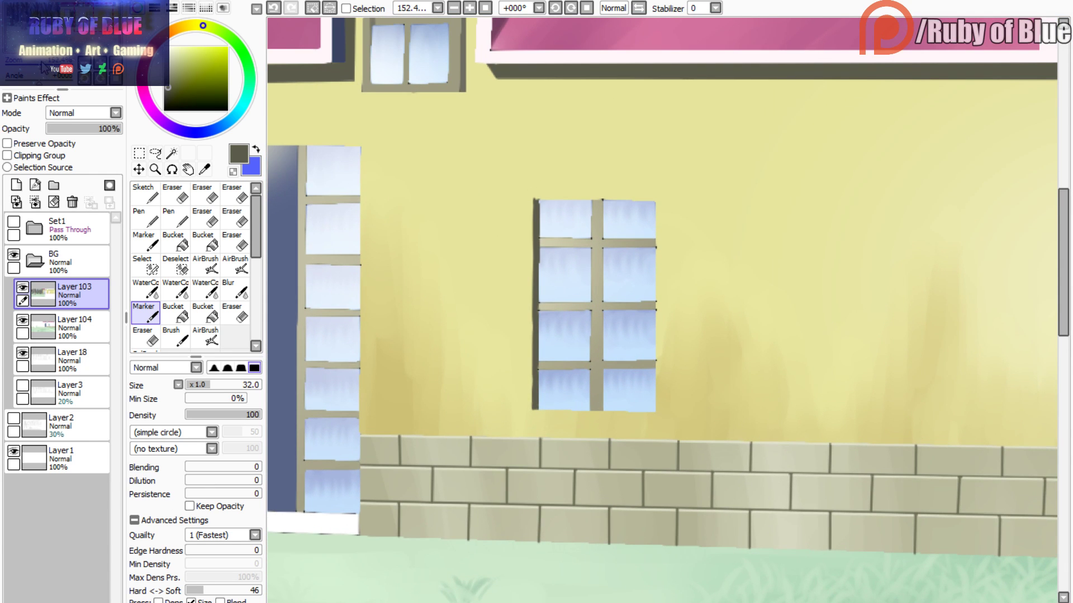
{"action": "left_click", "coordinate": [22, 288]}
{"action": "left_click", "coordinate": [22, 287]}
{"action": "left_click", "coordinate": [22, 287]}
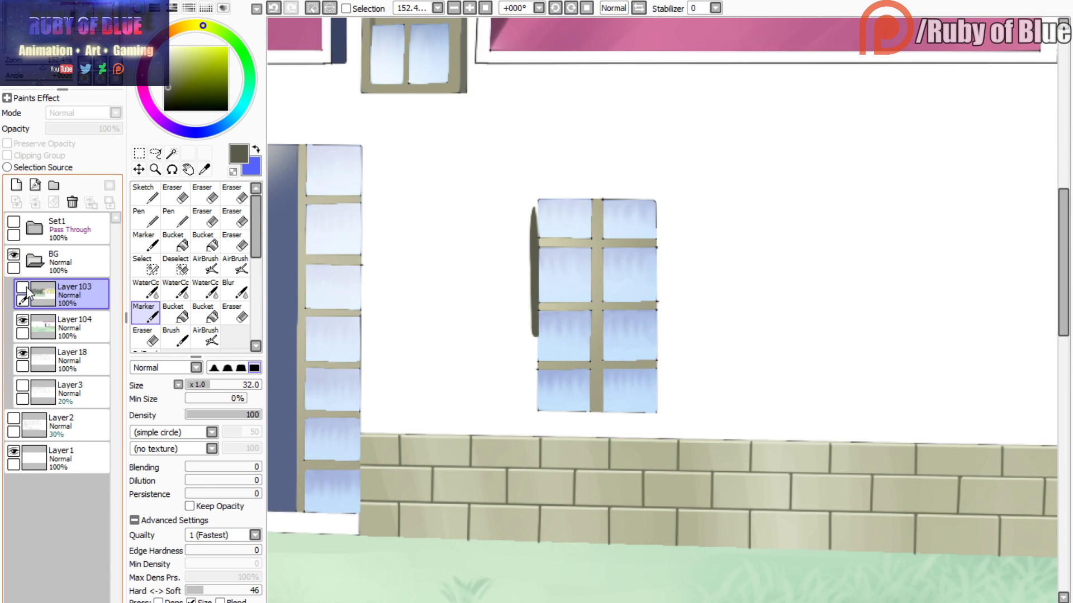
{"action": "left_click", "coordinate": [25, 324]}
{"action": "left_click", "coordinate": [22, 287]}
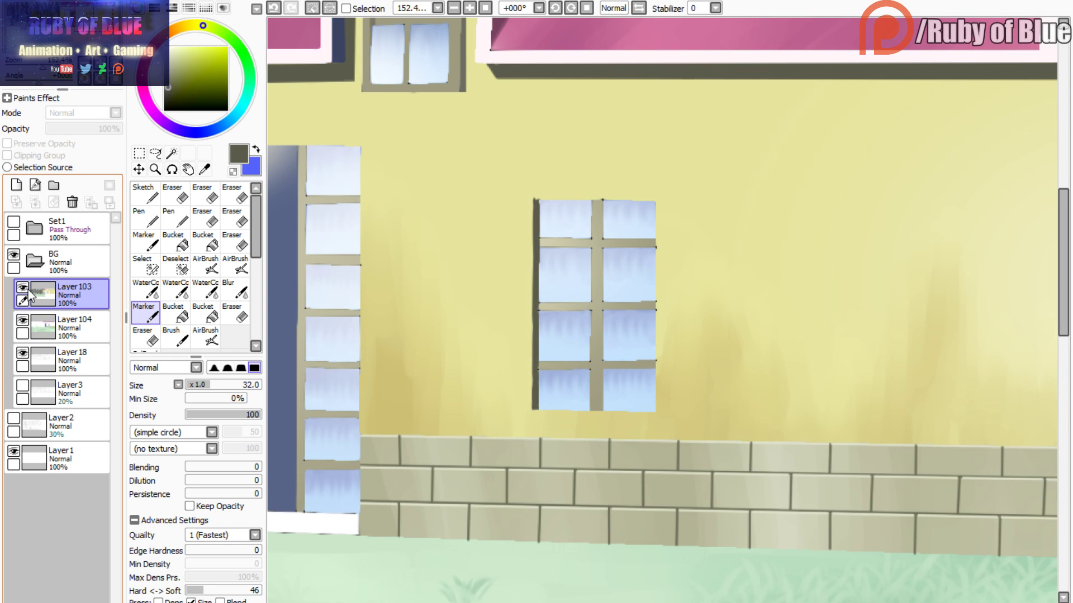
- Sample the wall's dull yellow, paint faint crack lines on the wall beside the window with the size 40 WaterColor brush, and soften them at size 30
{"action": "left_click_drag", "start_coordinate": [45, 61], "coordinate": [38, 66]}
{"action": "left_click_drag", "start_coordinate": [95, 22], "coordinate": [106, 24]}
{"action": "right_click", "coordinate": [568, 359]}
{"action": "key", "text": "c"}
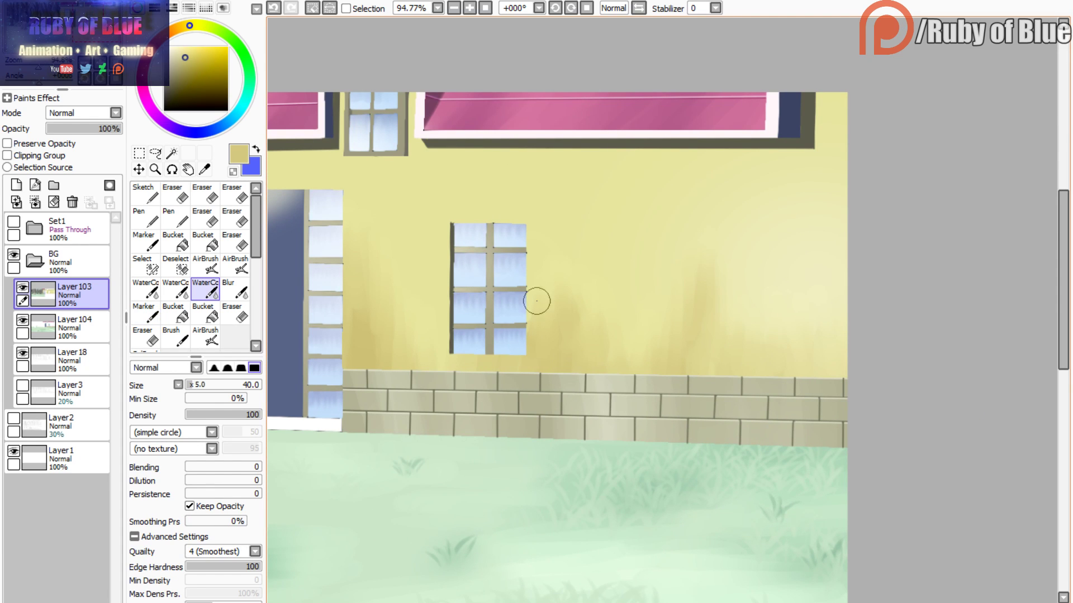
{"action": "left_click_drag", "start_coordinate": [609, 221], "coordinate": [614, 256]}
{"action": "left_click_drag", "start_coordinate": [637, 294], "coordinate": [659, 332]}
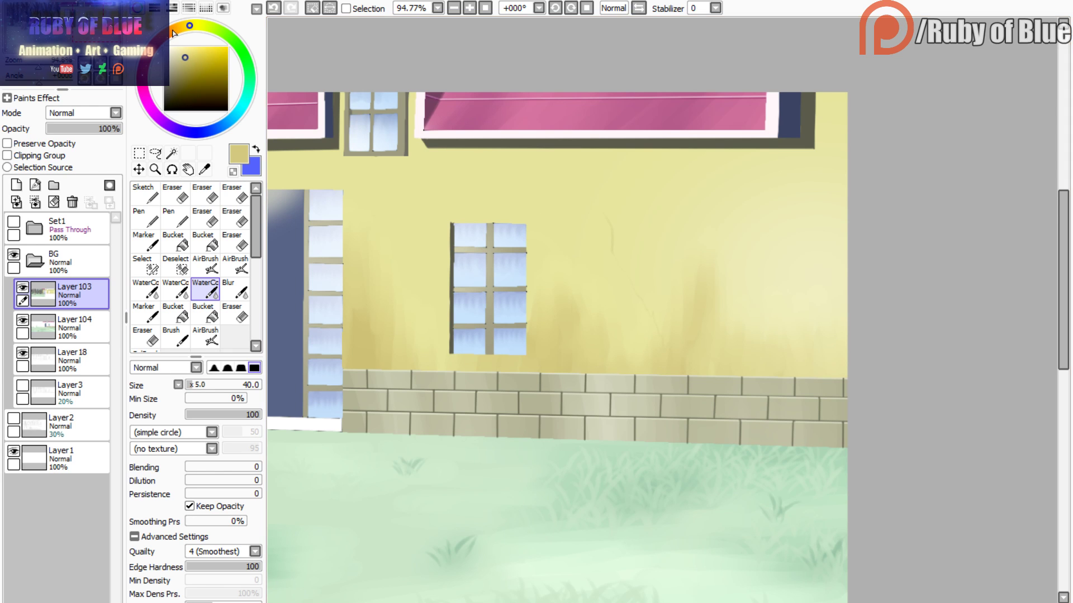
{"action": "key", "text": "v"}
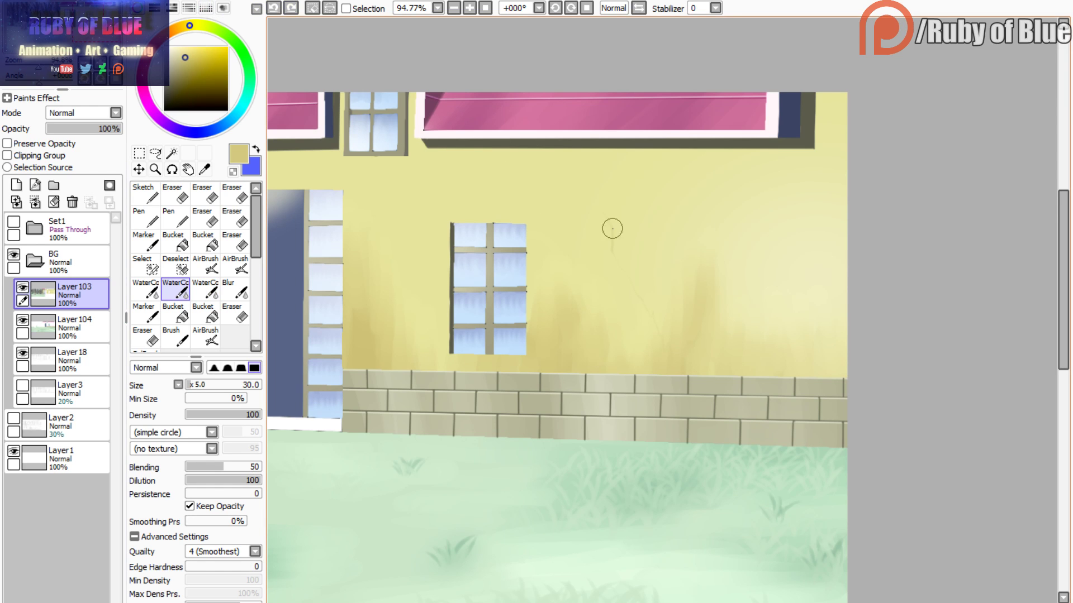
{"action": "left_click_drag", "start_coordinate": [62, 31], "coordinate": [57, 28]}
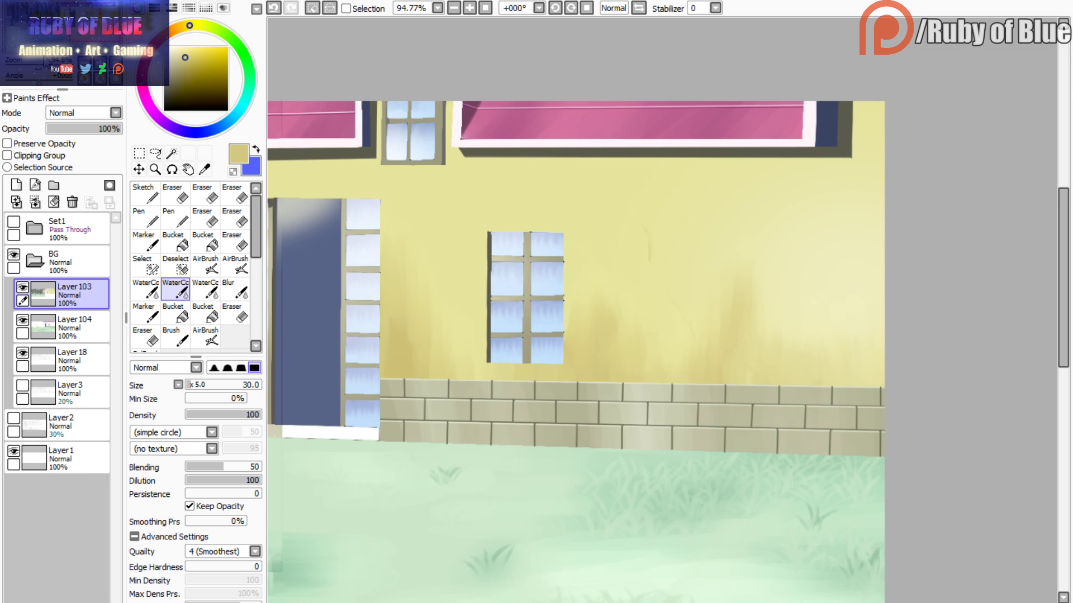
{"action": "left_click_drag", "start_coordinate": [39, 67], "coordinate": [42, 67]}
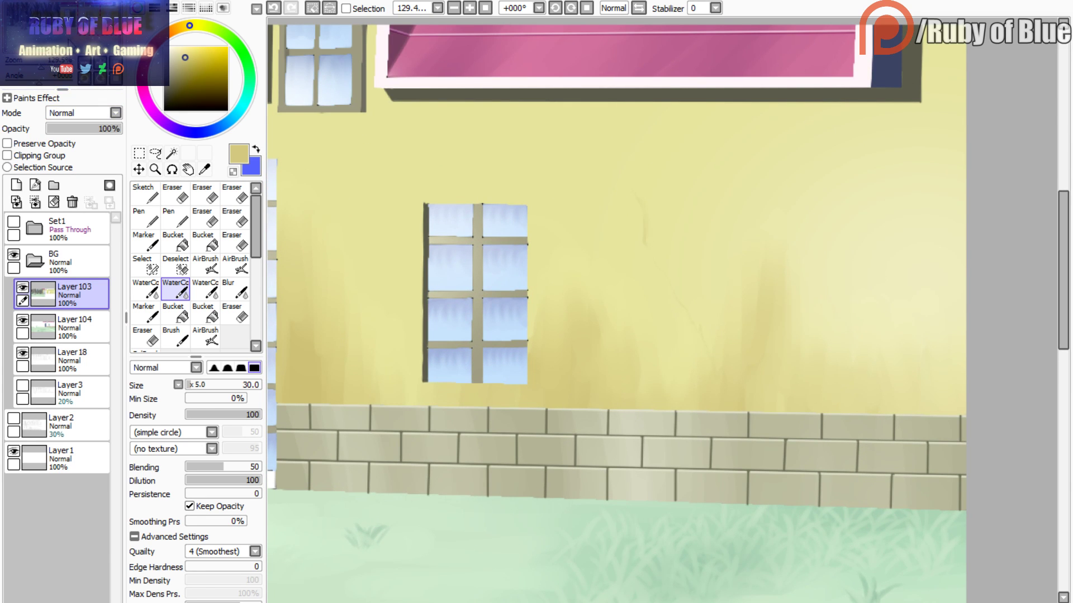
- Paint a faint crack line on the wall between the door's side panes and the window with the size 40 WaterColor brush
{"action": "left_click_drag", "start_coordinate": [41, 67], "coordinate": [41, 68]}
{"action": "left_click", "coordinate": [205, 289]}
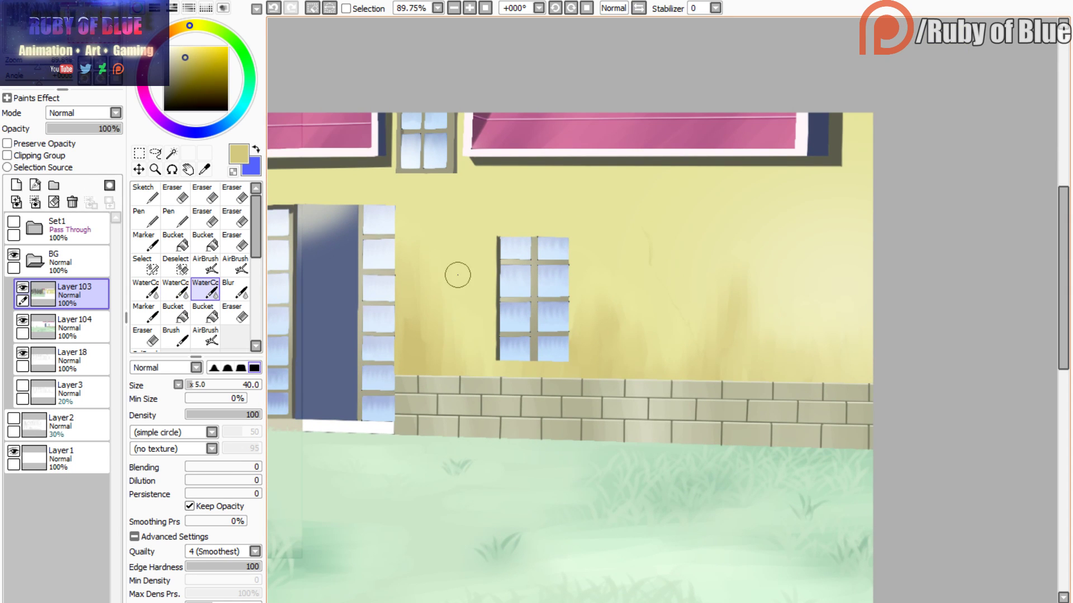
{"action": "left_click_drag", "start_coordinate": [96, 37], "coordinate": [35, 33]}
{"action": "left_click_drag", "start_coordinate": [34, 68], "coordinate": [44, 37]}
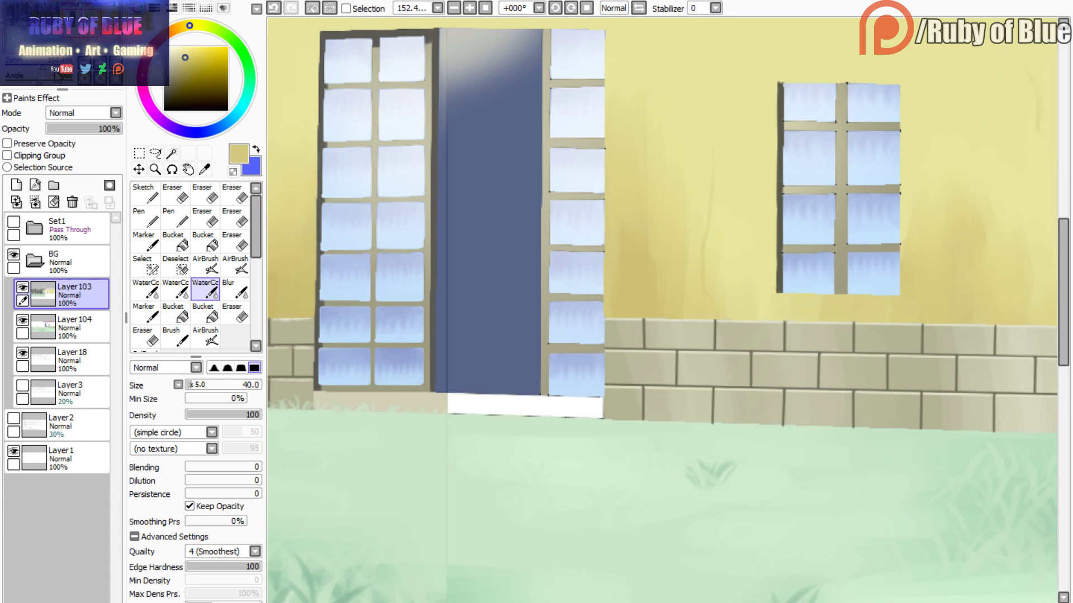
- Select the doorstep strip under the door from the line art with the Magic Wand while Layers 103 and 104 are hidden
{"action": "left_click", "coordinate": [22, 287]}
{"action": "left_click", "coordinate": [171, 153]}
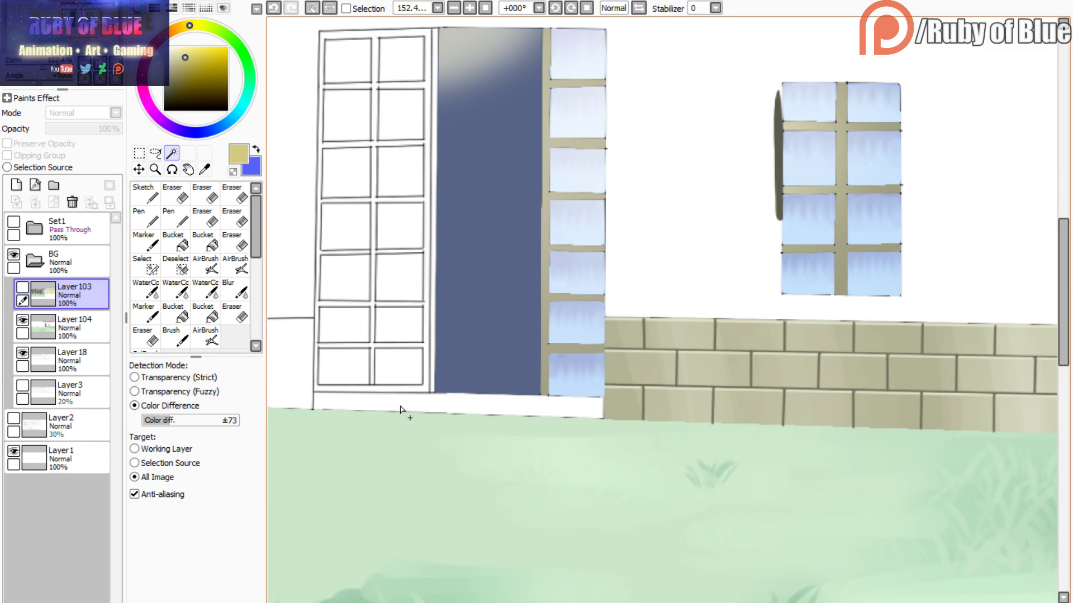
{"action": "left_click", "coordinate": [313, 349]}
{"action": "key", "text": "ctrl+d"}
{"action": "left_click", "coordinate": [22, 320]}
{"action": "left_click", "coordinate": [339, 400]}
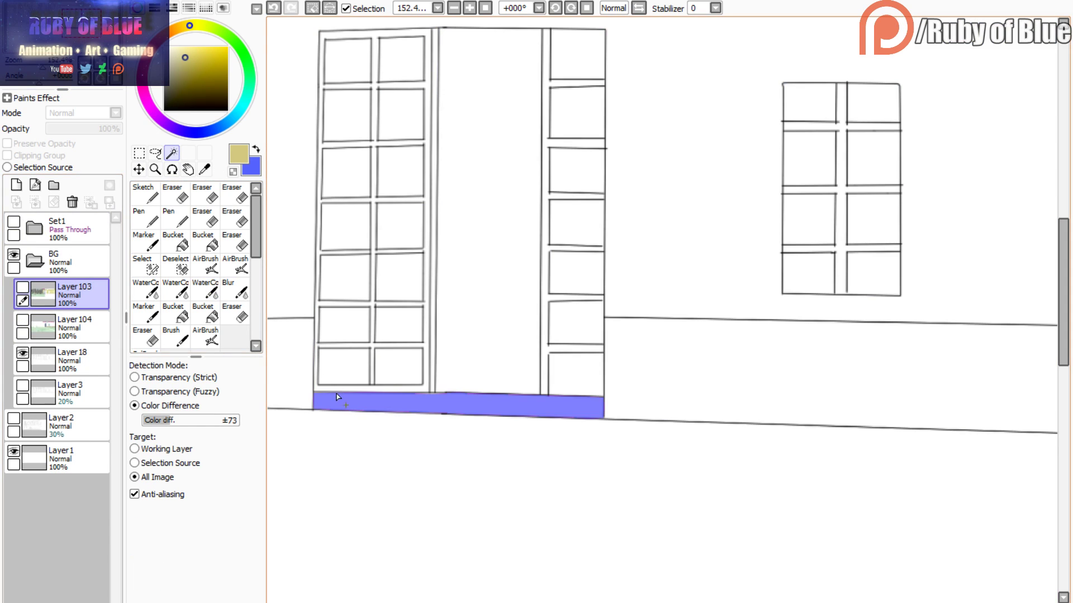
- Show both colour layers, fill the doorstep's white part on Layer 103 with its sampled beige using the size 32 Marker, and clear the selection
{"action": "left_click", "coordinate": [22, 321]}
{"action": "left_click", "coordinate": [23, 287]}
{"action": "left_click", "coordinate": [145, 313]}
{"action": "right_click", "coordinate": [381, 398]}
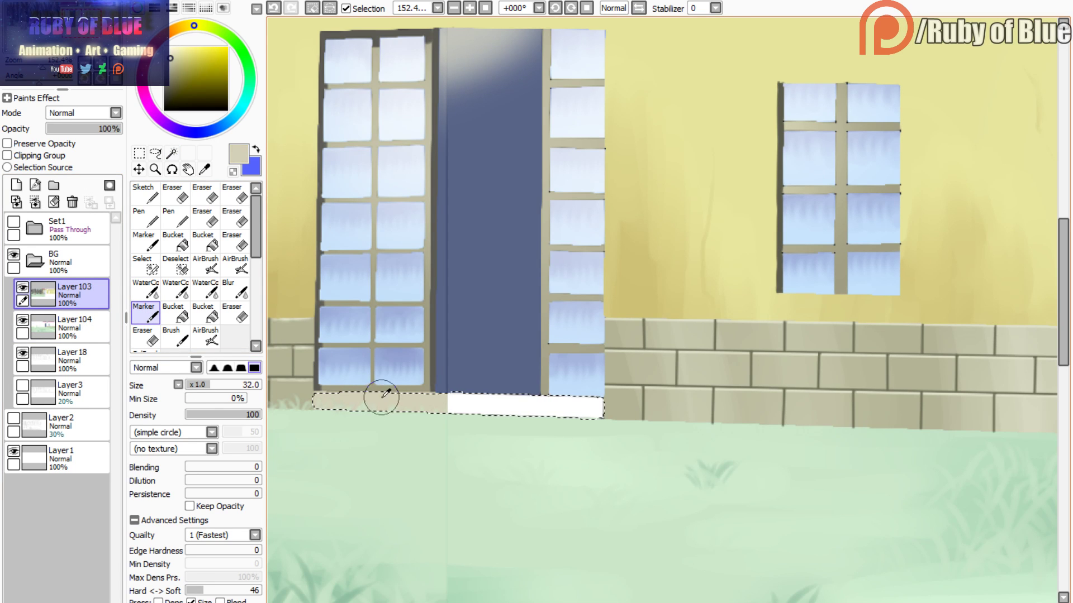
{"action": "mouse_move", "coordinate": [418, 393]}
{"action": "left_mouse_down"}
{"action": "mouse_move", "coordinate": [459, 425]}
{"action": "mouse_move", "coordinate": [496, 434]}
{"action": "mouse_move", "coordinate": [533, 391]}
{"action": "mouse_move", "coordinate": [607, 393]}
{"action": "left_mouse_up"}
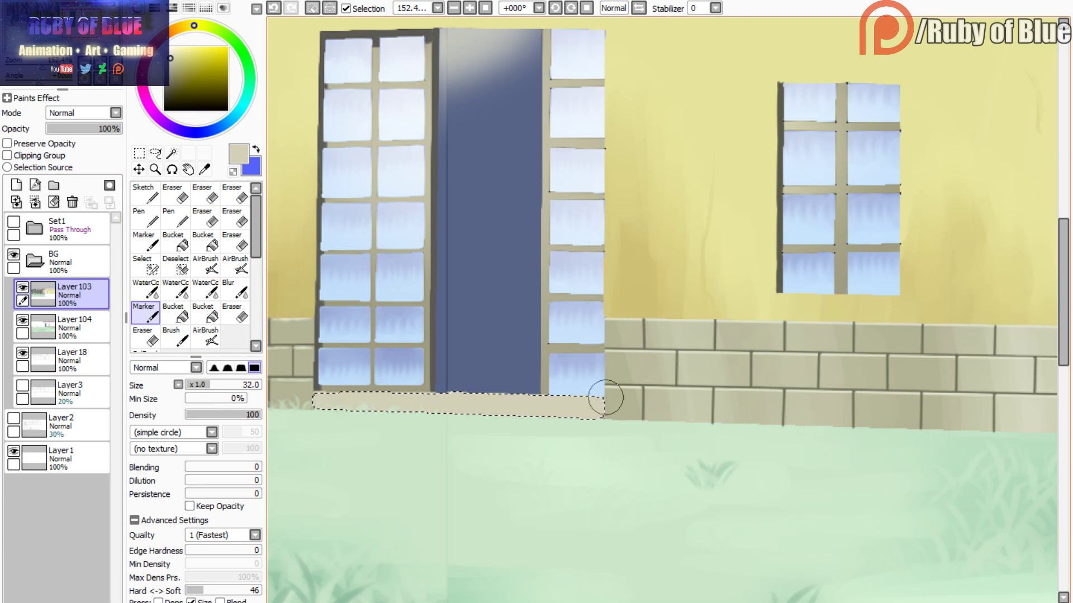
{"action": "left_click", "coordinate": [329, 8]}
- Paint pale green grass blades over the doorstep's lower edge with the size 15 WaterColor brush, and undo the stray blade over the bricks
{"action": "right_click", "coordinate": [439, 419]}
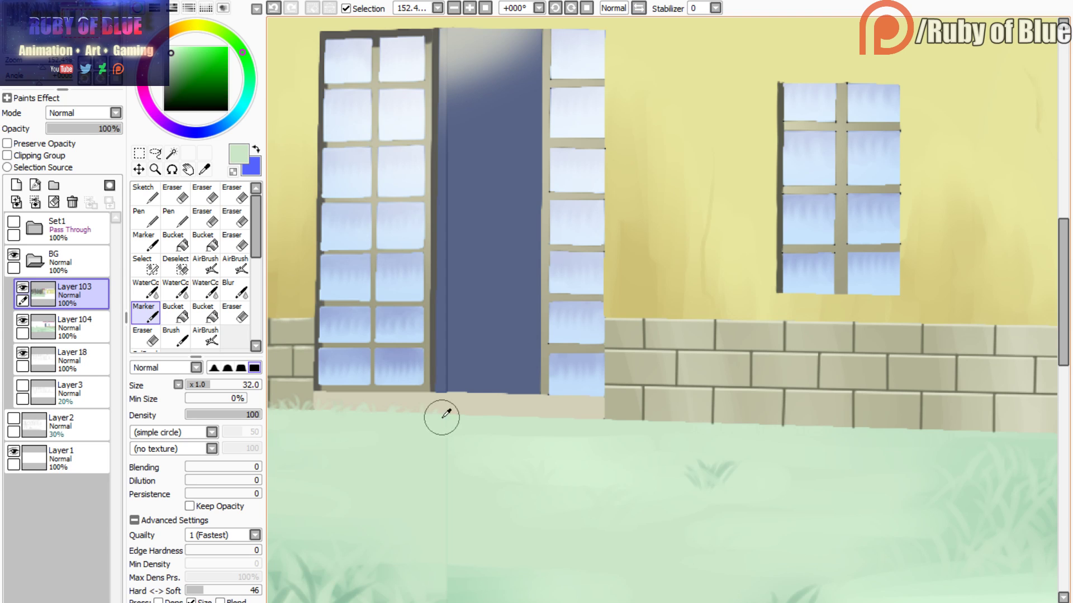
{"action": "mouse_move", "coordinate": [454, 420]}
{"action": "left_mouse_down"}
{"action": "mouse_move", "coordinate": [450, 410]}
{"action": "mouse_move", "coordinate": [483, 410]}
{"action": "mouse_move", "coordinate": [463, 412]}
{"action": "left_mouse_up"}
{"action": "key", "text": "c"}
{"action": "left_click_drag", "start_coordinate": [194, 387], "coordinate": [189, 386]}
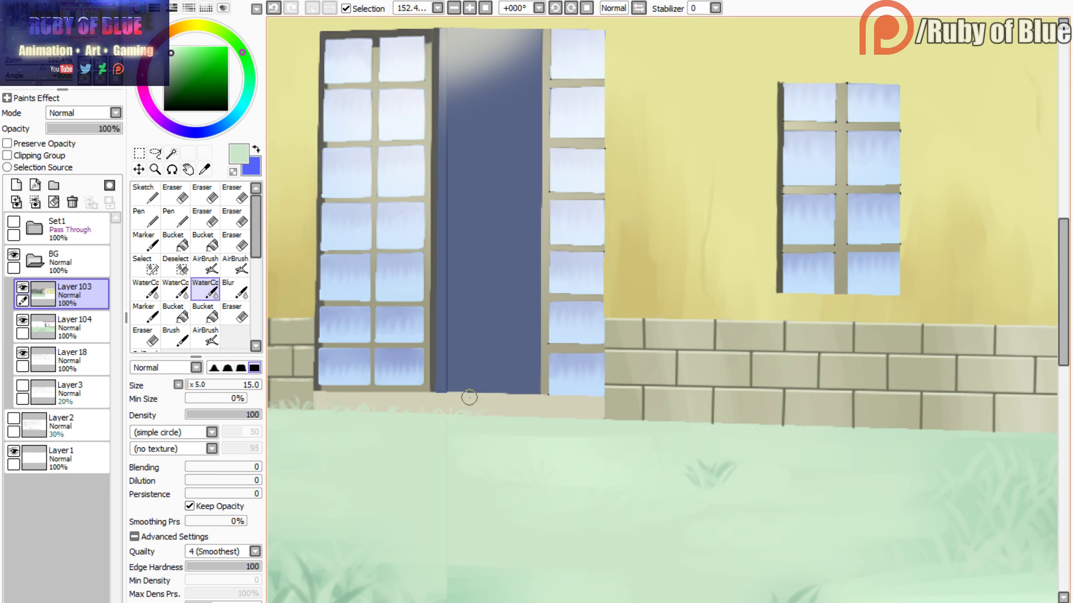
{"action": "mouse_move", "coordinate": [497, 421]}
{"action": "left_mouse_down"}
{"action": "mouse_move", "coordinate": [481, 402]}
{"action": "mouse_move", "coordinate": [464, 411]}
{"action": "mouse_move", "coordinate": [548, 407]}
{"action": "mouse_move", "coordinate": [529, 428]}
{"action": "mouse_move", "coordinate": [500, 421]}
{"action": "mouse_move", "coordinate": [527, 411]}
{"action": "mouse_move", "coordinate": [503, 405]}
{"action": "left_mouse_up"}
{"action": "mouse_move", "coordinate": [568, 421]}
{"action": "left_mouse_down"}
{"action": "mouse_move", "coordinate": [590, 412]}
{"action": "mouse_move", "coordinate": [535, 417]}
{"action": "mouse_move", "coordinate": [585, 409]}
{"action": "left_mouse_up"}
{"action": "scroll", "coordinate": [461, 242], "scroll_direction": "down", "scroll_amount": 4}
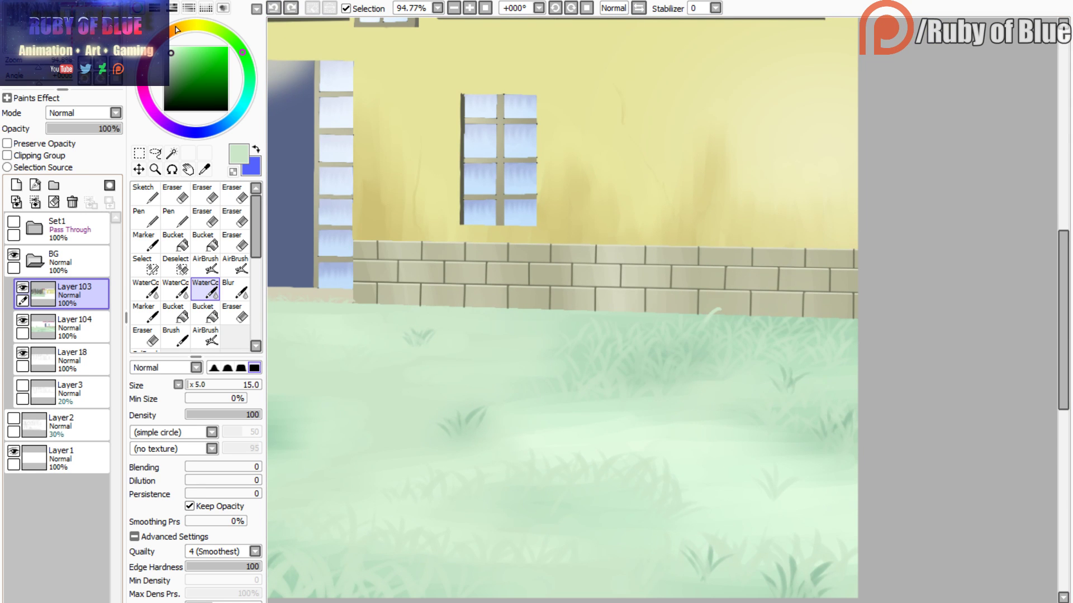
{"action": "key", "text": "ctrl+z"}
- Merge Layer 103 down into Layer 104 and hide the line art on Layer 18
{"action": "left_click", "coordinate": [23, 299]}
{"action": "left_click", "coordinate": [23, 300]}
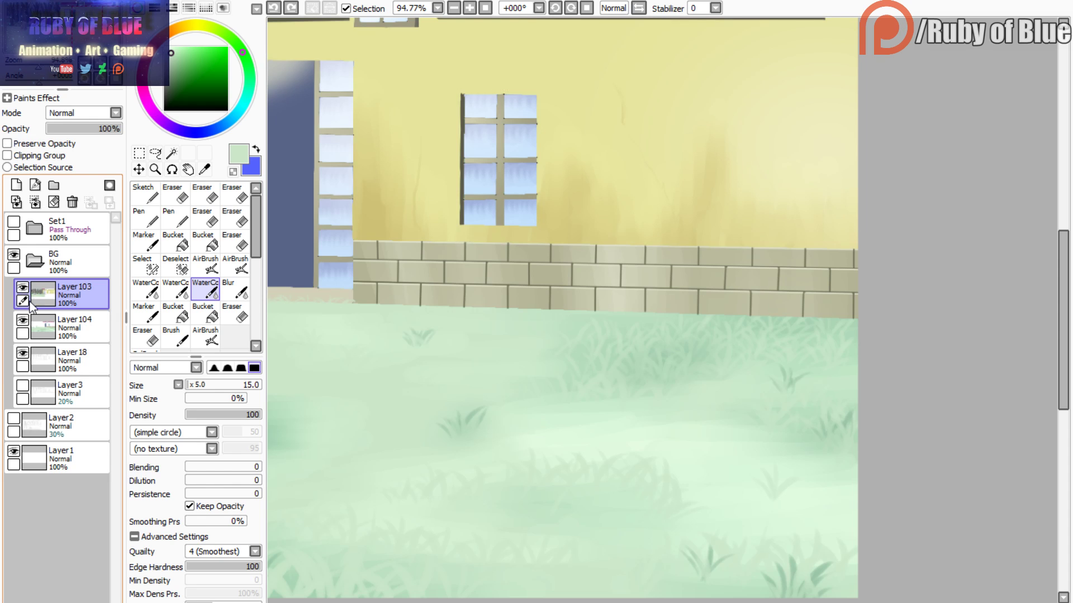
{"action": "left_click", "coordinate": [23, 333]}
{"action": "left_click", "coordinate": [39, 293]}
{"action": "left_click", "coordinate": [34, 201]}
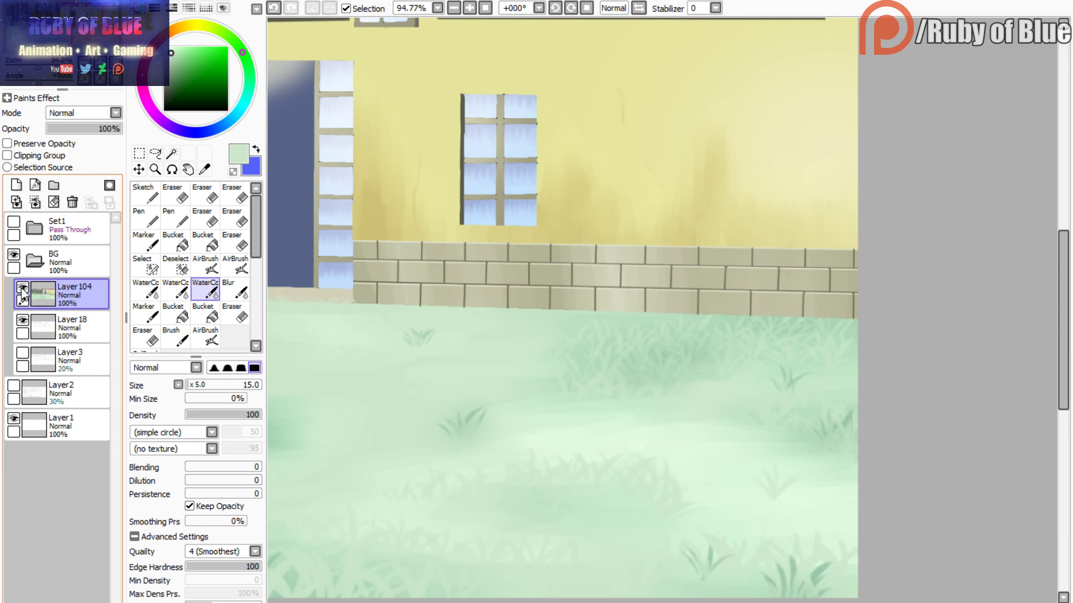
{"action": "left_click", "coordinate": [24, 320]}
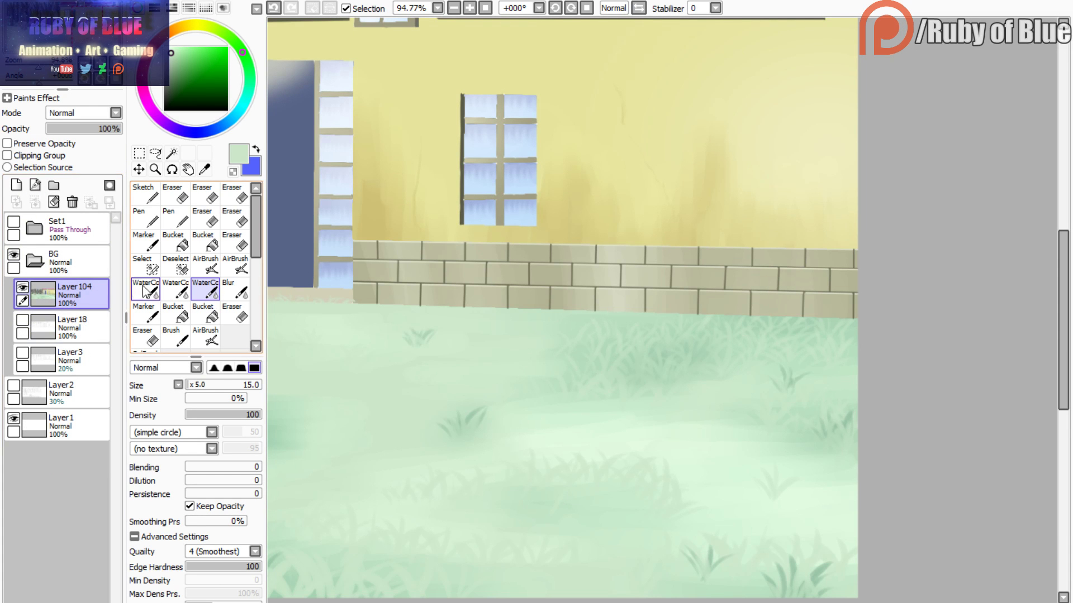
- Sample the lawn's green, paint grass blades along the base of the brick foundation at size 15, and enlarge the WaterColor brush to 25
{"action": "left_click", "coordinate": [706, 320], "text": "alt"}
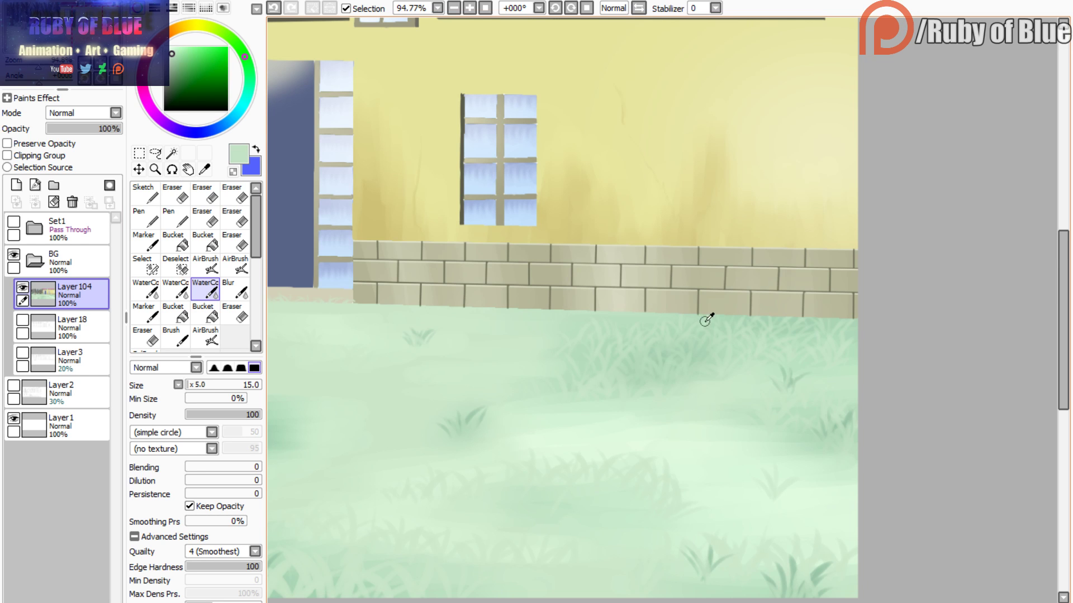
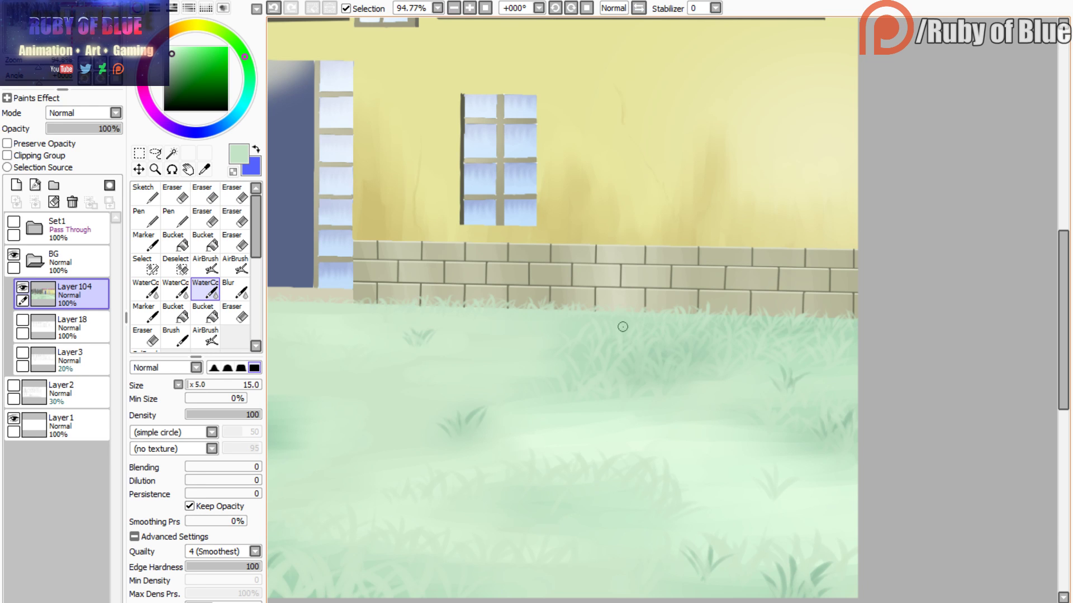
{"action": "key", "text": "bracketright"}
{"action": "key", "text": "bracketright"}
{"action": "key", "text": "bracketright"}
{"action": "left_click", "coordinate": [62, 40]}
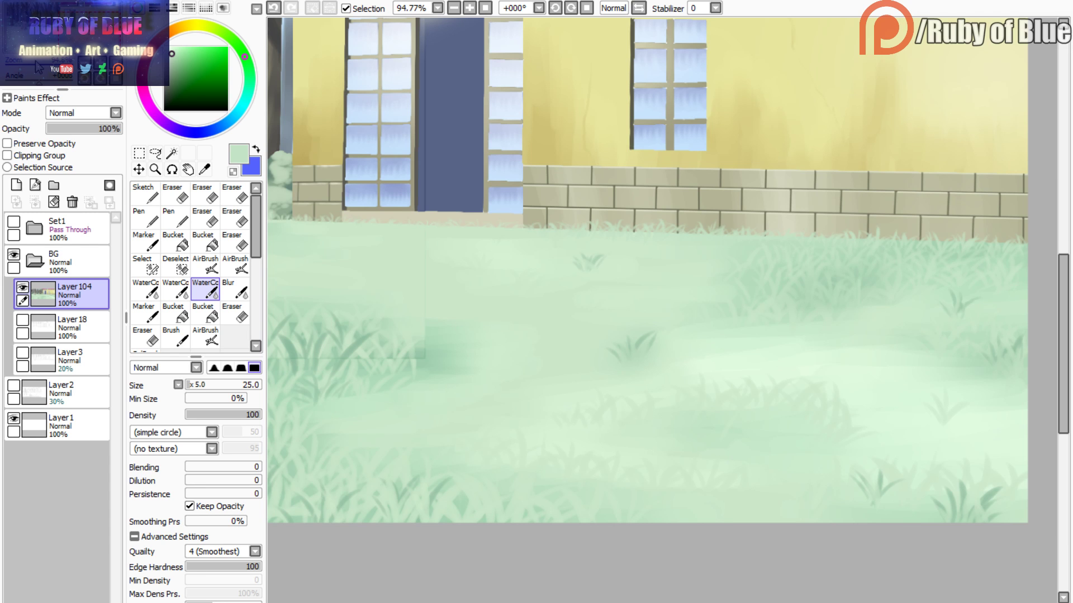
{"action": "left_click_drag", "start_coordinate": [56, 37], "coordinate": [65, 45]}
{"action": "left_click_drag", "start_coordinate": [57, 42], "coordinate": [49, 79]}
{"action": "left_click", "coordinate": [48, 35]}
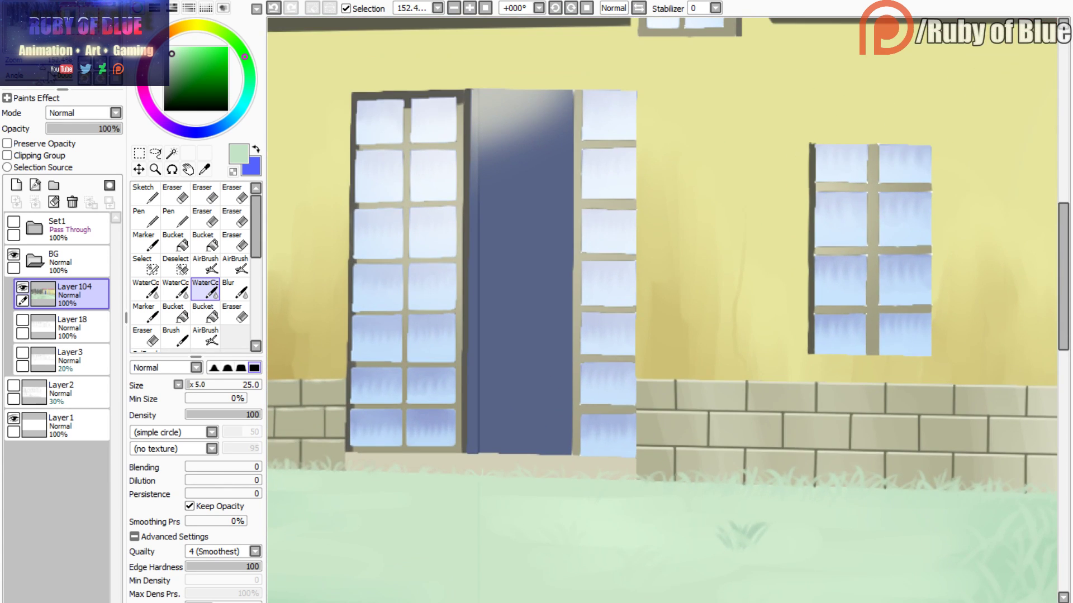
{"action": "left_click", "coordinate": [485, 96], "text": "alt"}
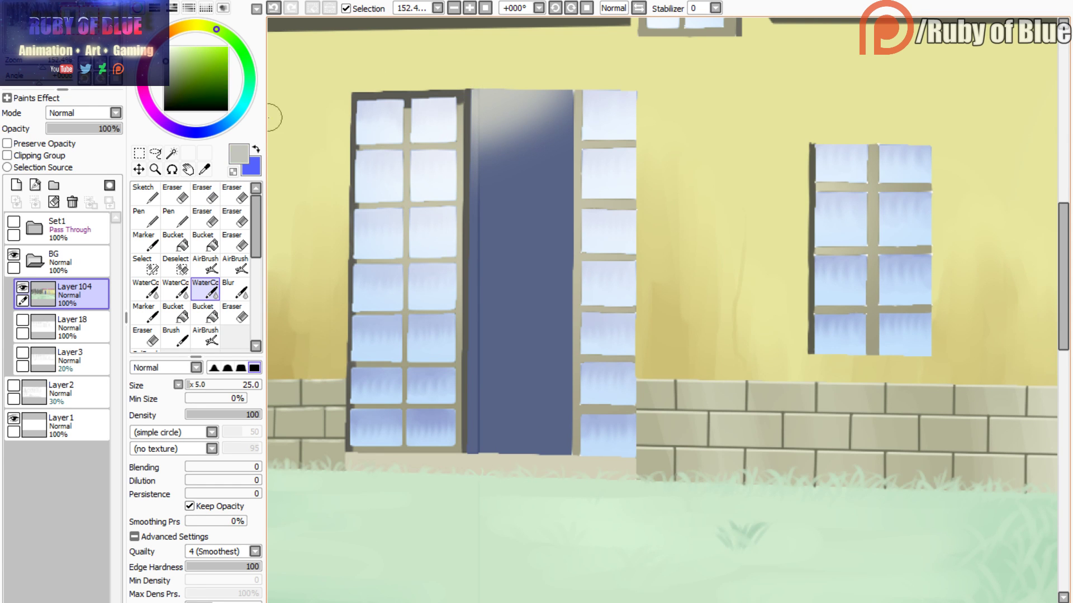
{"action": "left_click", "coordinate": [204, 335]}
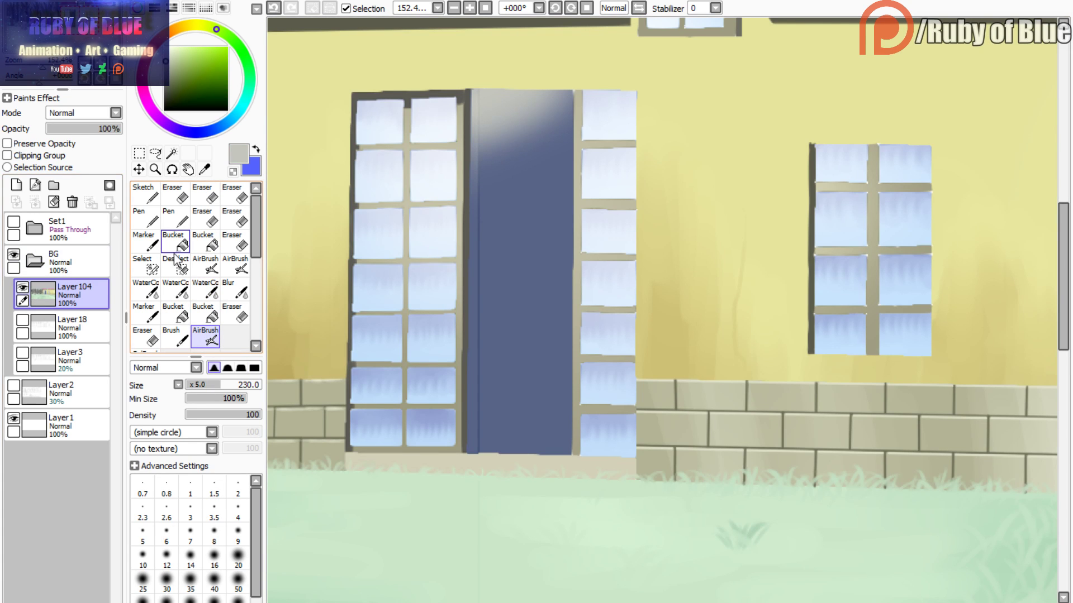
{"action": "left_click_drag", "start_coordinate": [42, 66], "coordinate": [46, 34]}
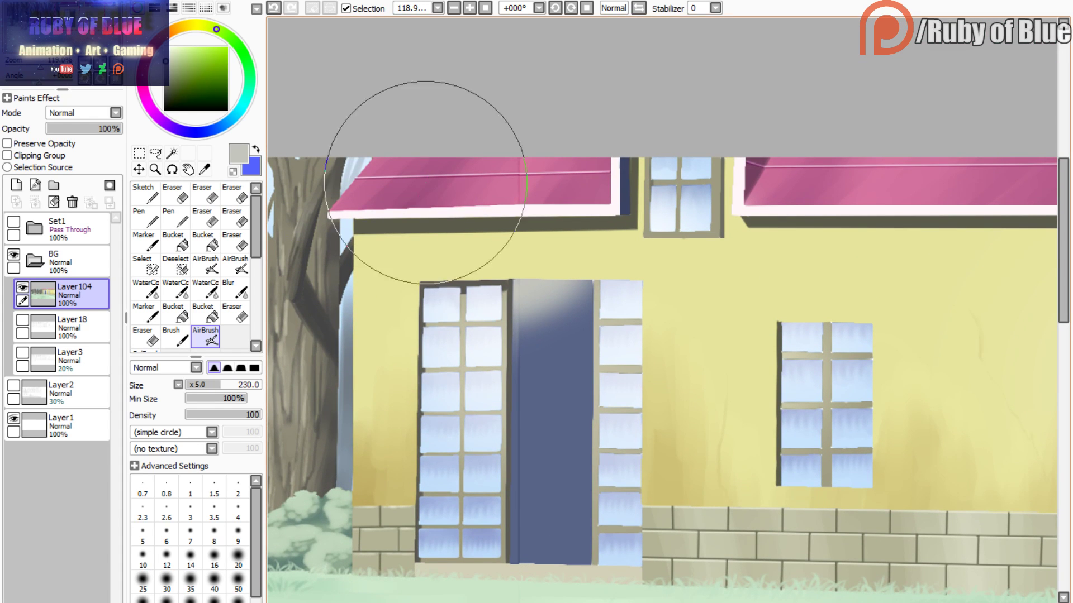
- Repair the break in the roof's light pink line using sampled roof pinks and the size 32 Marker
{"action": "left_click", "coordinate": [513, 191], "text": "alt"}
{"action": "key", "text": "c"}
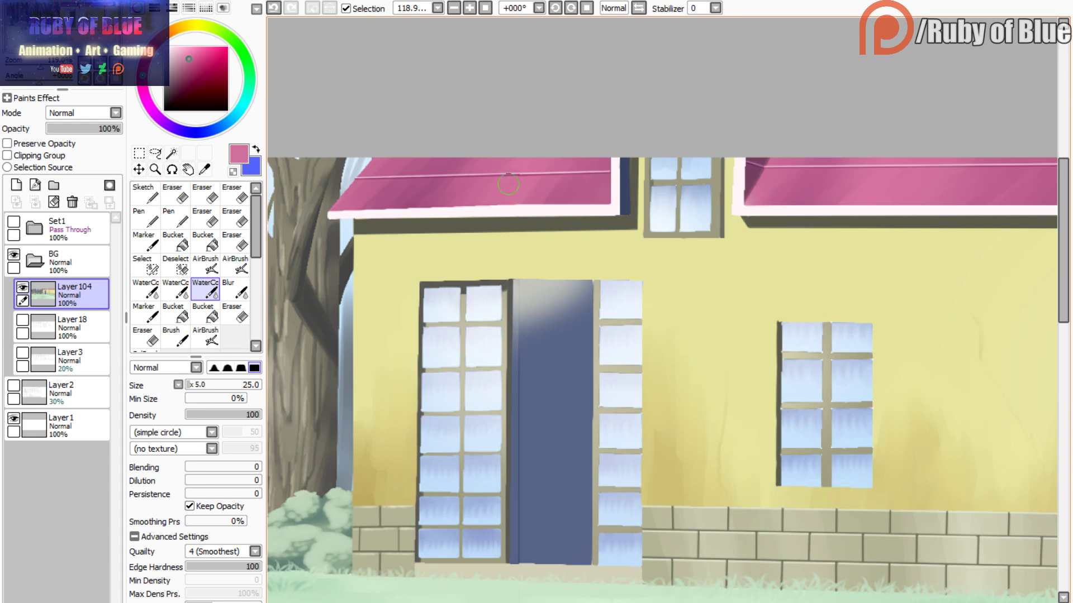
{"action": "scroll", "coordinate": [508, 185], "scroll_direction": "up", "scroll_amount": 5}
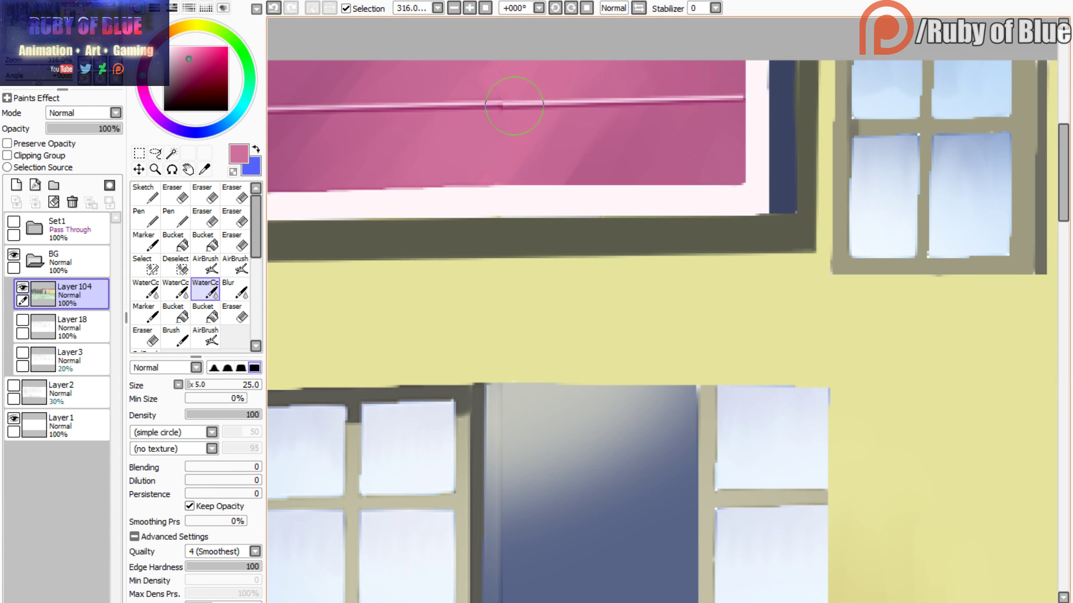
{"action": "left_click", "coordinate": [515, 105], "text": "alt"}
{"action": "left_click", "coordinate": [503, 103], "text": "alt"}
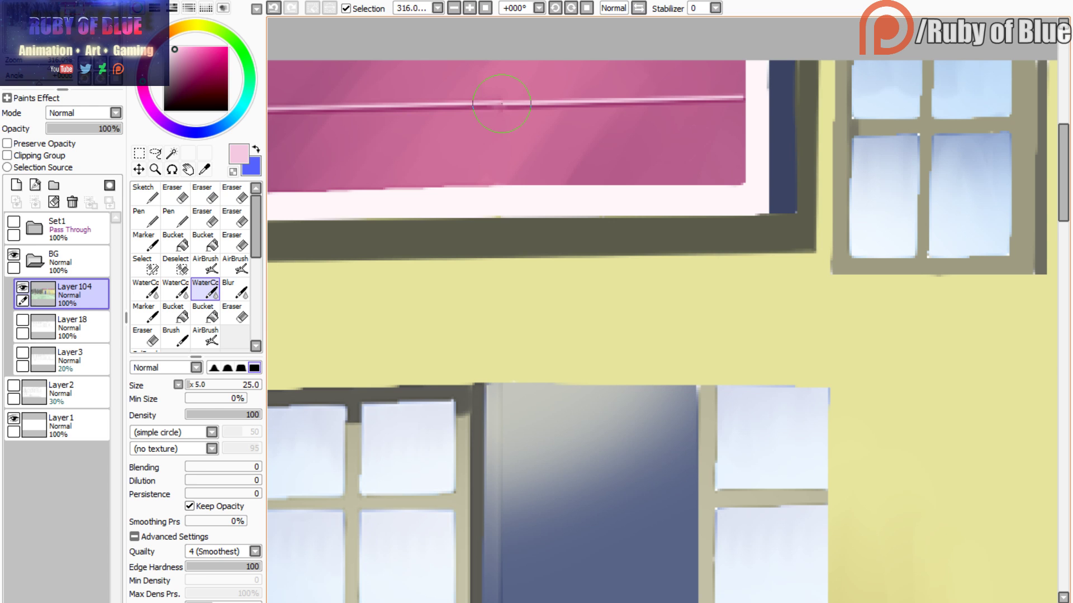
{"action": "left_click", "coordinate": [275, 11]}
{"action": "key", "text": "m"}
{"action": "left_click_drag", "start_coordinate": [494, 104], "coordinate": [517, 102]}
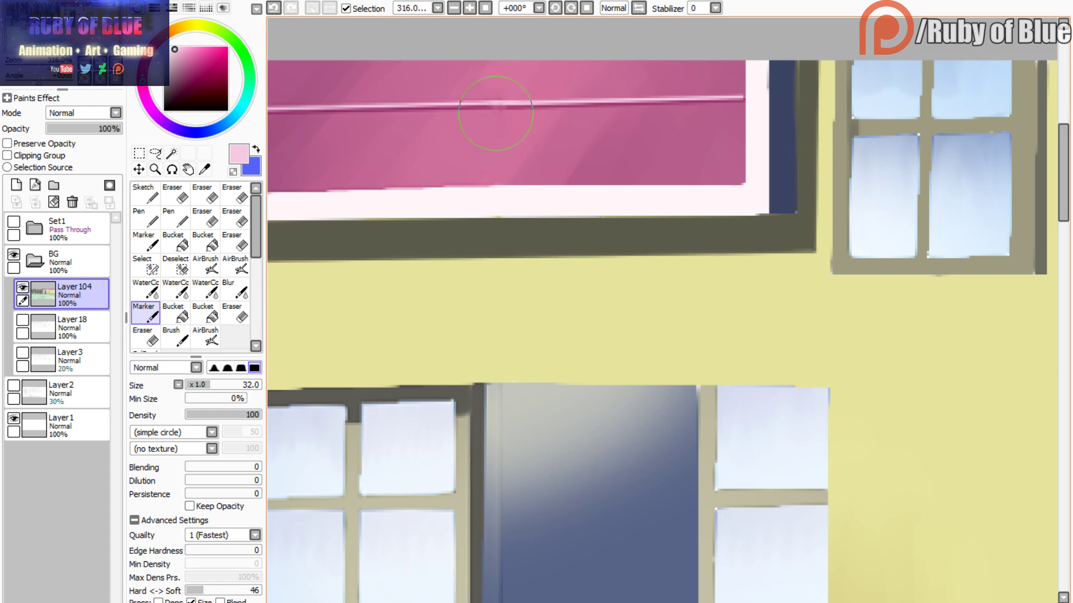
{"action": "left_click", "coordinate": [505, 116], "text": "alt"}
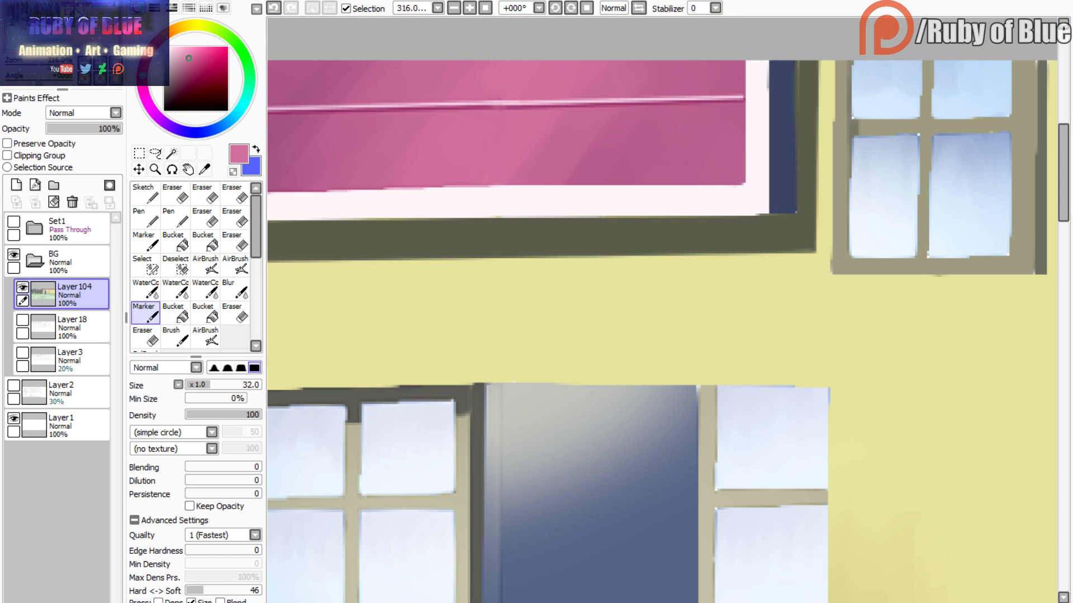
- Cover the vertical seam near the door's left edge with its sampled slate blue and light grey using the size 32 Marker
{"action": "left_click_drag", "start_coordinate": [48, 65], "coordinate": [42, 65]}
{"action": "left_click_drag", "start_coordinate": [41, 33], "coordinate": [42, 40]}
{"action": "left_click", "coordinate": [575, 351], "text": "alt"}
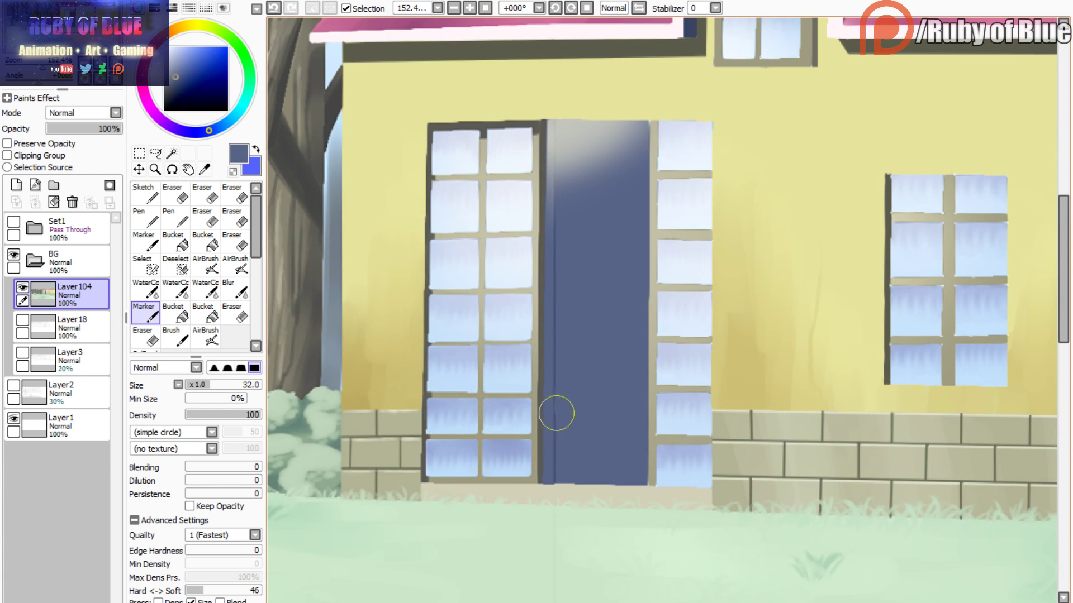
{"action": "mouse_move", "coordinate": [556, 413]}
{"action": "left_mouse_down"}
{"action": "mouse_move", "coordinate": [551, 481]}
{"action": "mouse_move", "coordinate": [546, 160]}
{"action": "left_mouse_up"}
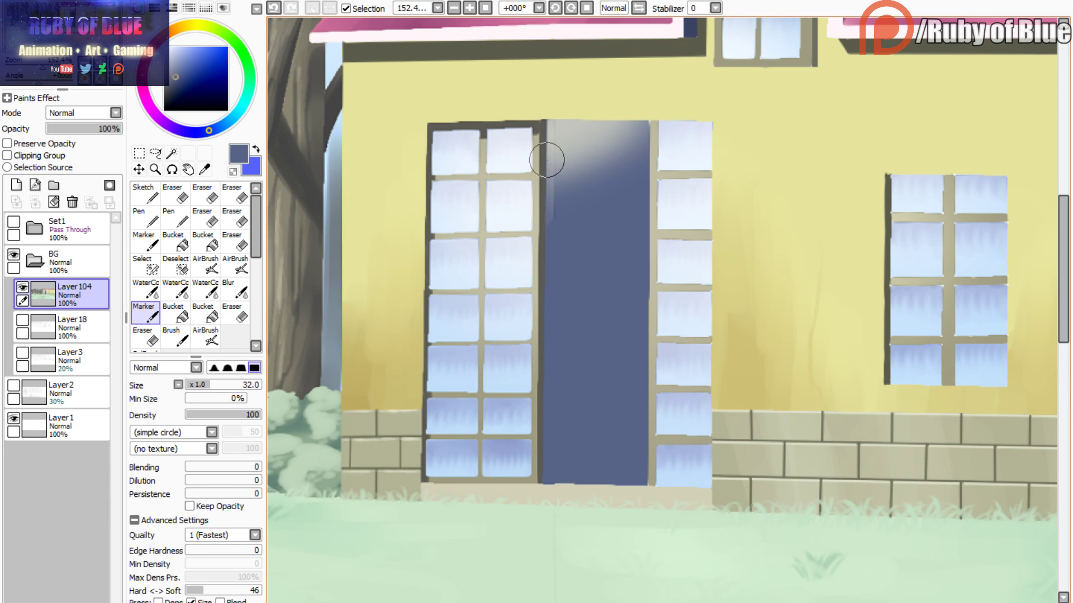
{"action": "left_click", "coordinate": [558, 124], "text": "alt"}
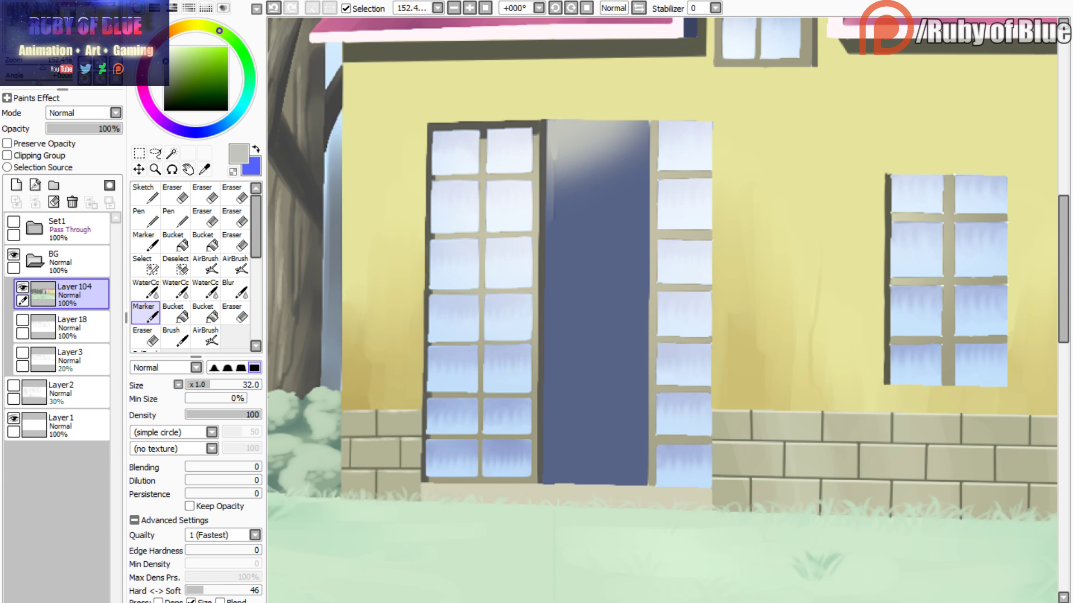
- Blend the retouched left edge of the door into its highlight with the size 30 Blur brush
{"action": "left_click_drag", "start_coordinate": [626, 251], "coordinate": [565, 327]}
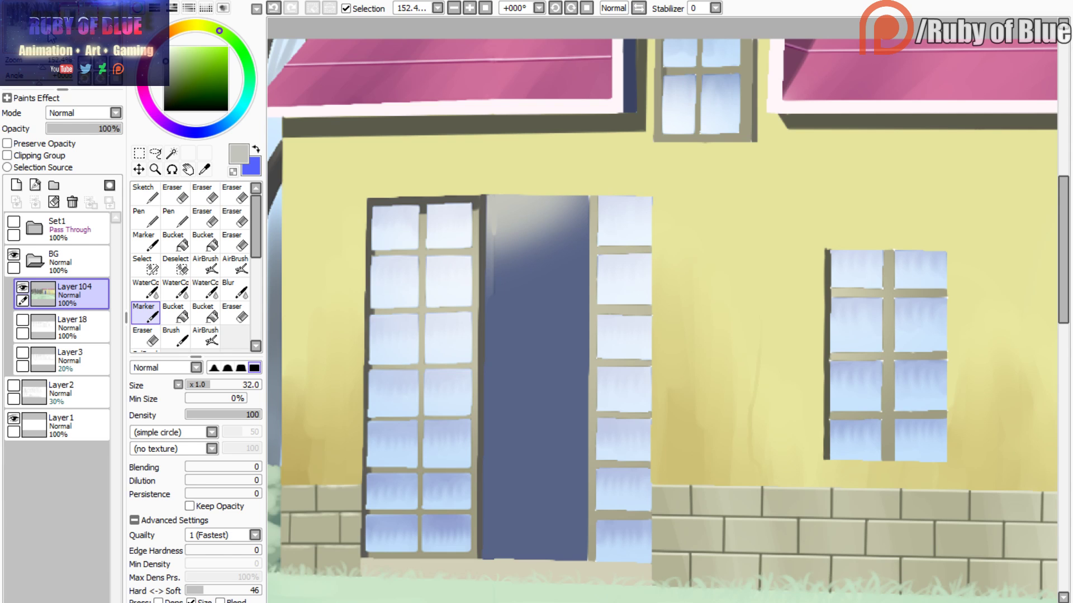
{"action": "left_click_drag", "start_coordinate": [47, 33], "coordinate": [49, 33]}
{"action": "right_click", "coordinate": [447, 294]}
{"action": "key", "text": "c"}
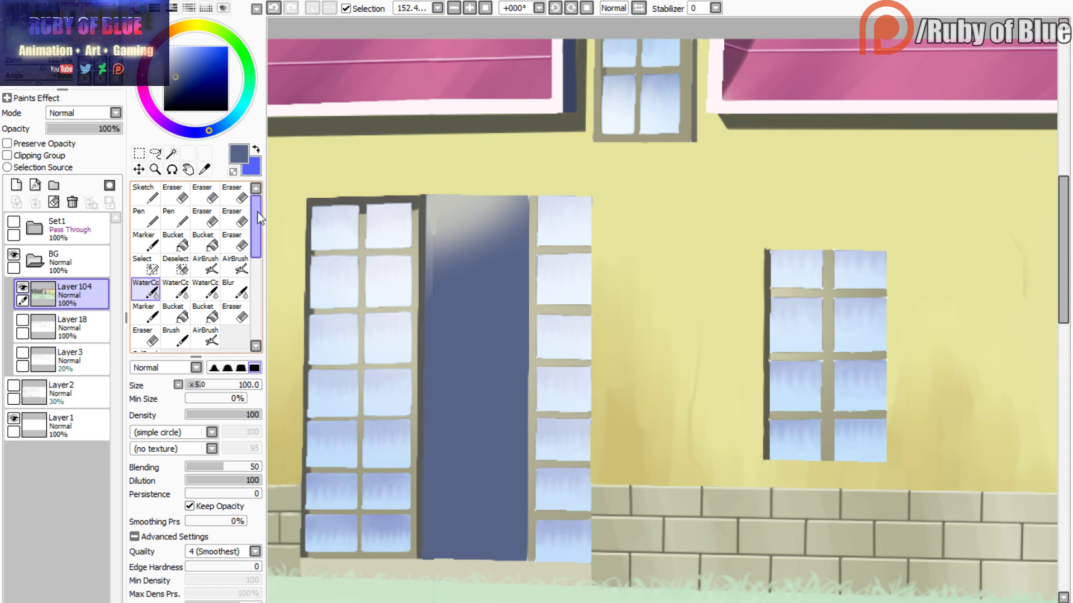
{"action": "left_click", "coordinate": [235, 289]}
{"action": "left_click_drag", "start_coordinate": [438, 222], "coordinate": [432, 323]}
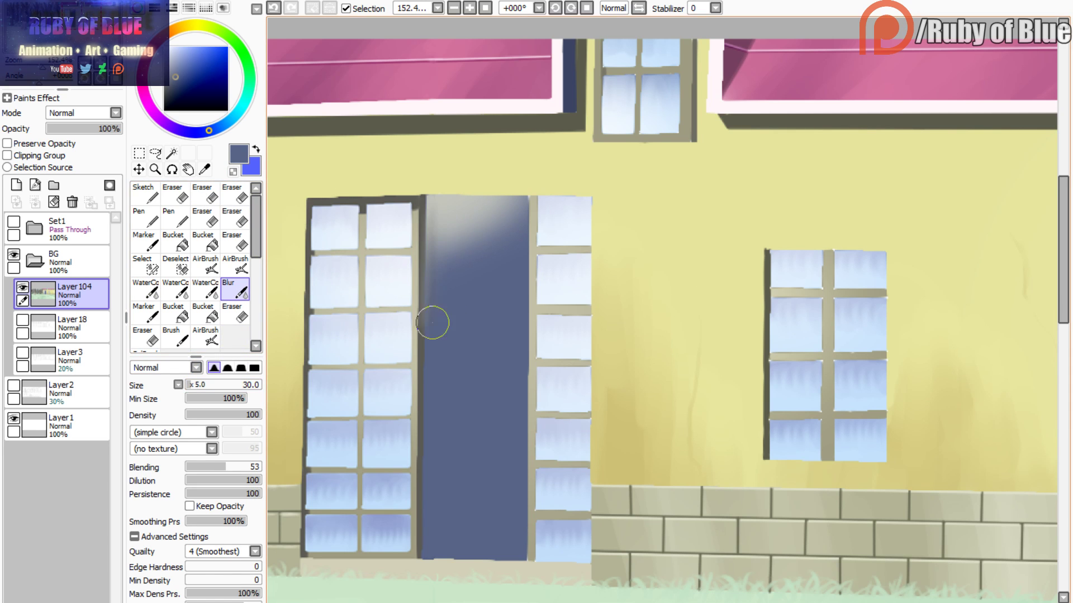
- Undo the last blur on the door and try blurring the upper-left corner of its highlight again
{"action": "left_click", "coordinate": [279, 8]}
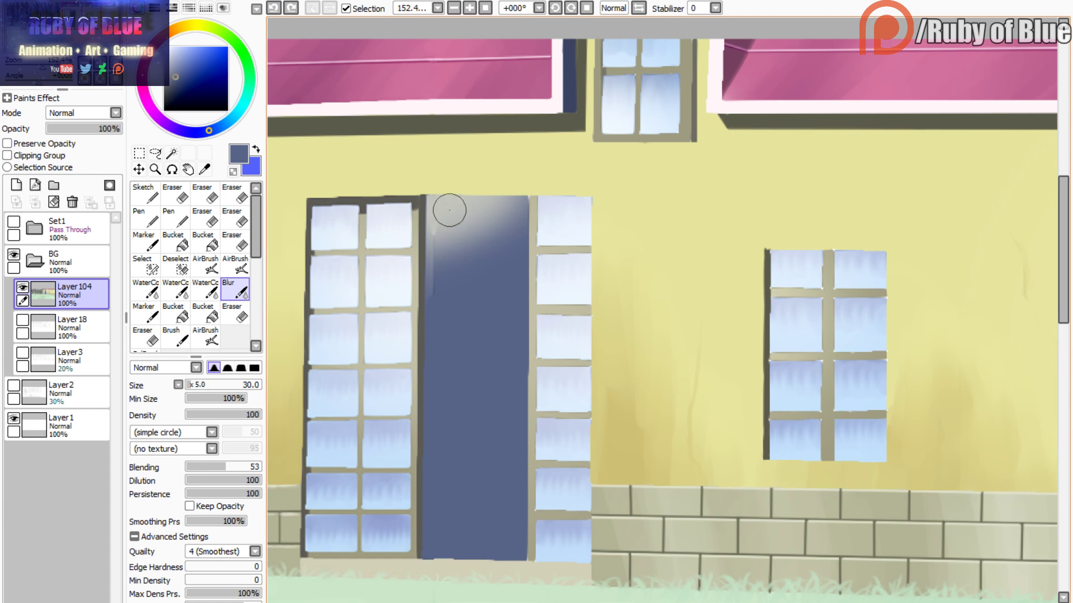
{"action": "mouse_move", "coordinate": [450, 210]}
{"action": "left_mouse_down"}
{"action": "mouse_move", "coordinate": [448, 296]}
{"action": "mouse_move", "coordinate": [447, 236]}
{"action": "left_mouse_up"}
{"action": "left_click", "coordinate": [273, 9]}
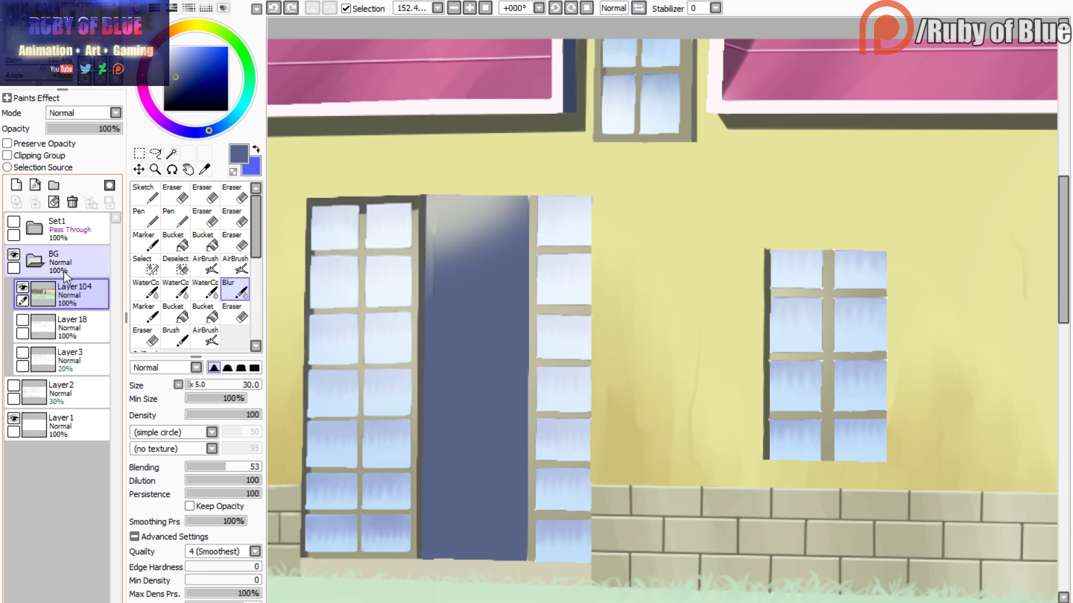
- Hide Layer 104, show the Layer 18 line art, and select the door panel's area with the Magic Wand
{"action": "left_click", "coordinate": [23, 287]}
{"action": "left_click", "coordinate": [23, 287]}
{"action": "left_click", "coordinate": [22, 320]}
{"action": "left_click", "coordinate": [23, 287]}
{"action": "left_click", "coordinate": [172, 153]}
{"action": "left_click", "coordinate": [467, 251]}
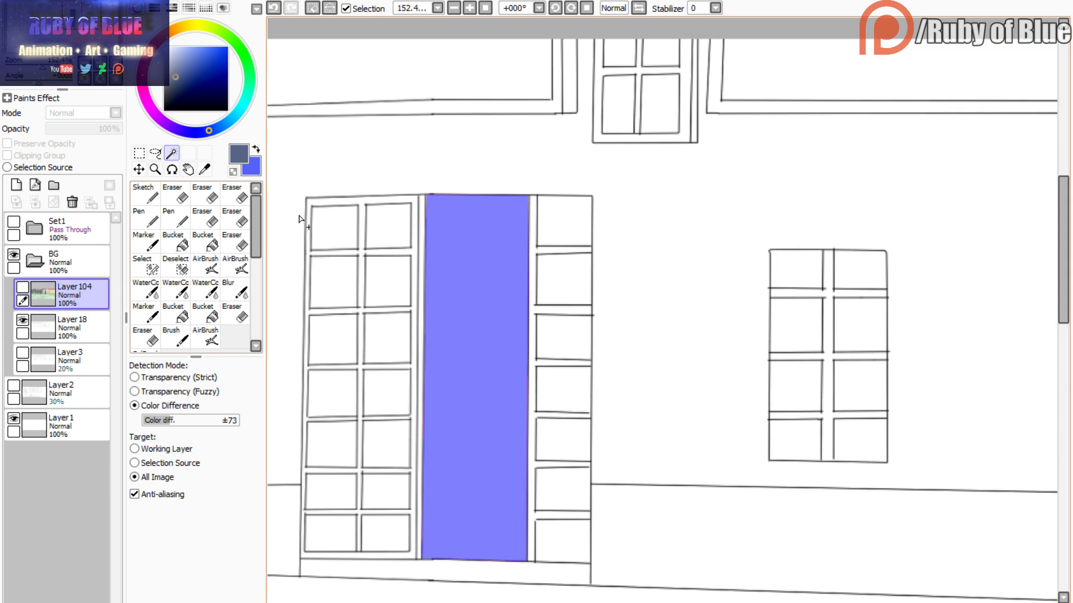
- Show Layer 104 again, blur the door's left edge inside the selection with the size 30 Blur brush, and deselect
{"action": "left_click", "coordinate": [23, 288]}
{"action": "left_click", "coordinate": [236, 289]}
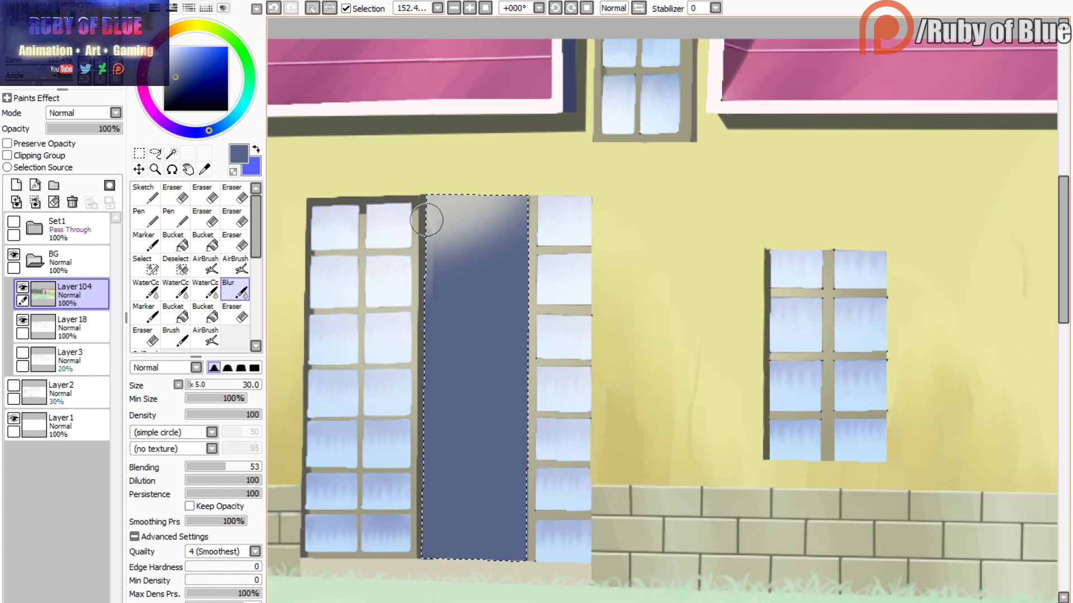
{"action": "left_click", "coordinate": [313, 9]}
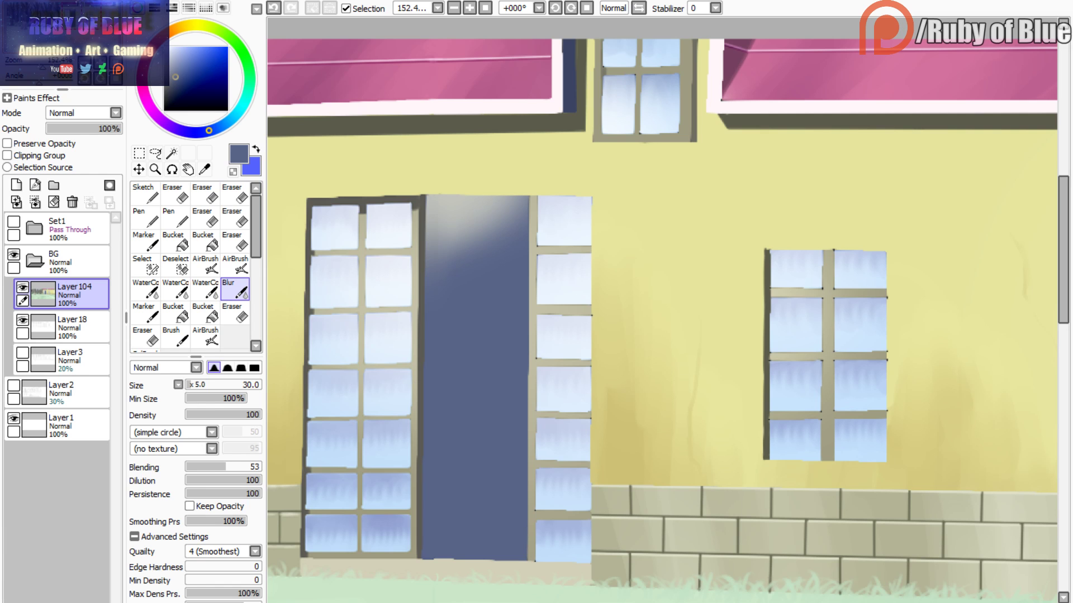
- Soften the hard vertical seam in the lawn below the door with the size 30 Blur brush
{"action": "left_click", "coordinate": [44, 36]}
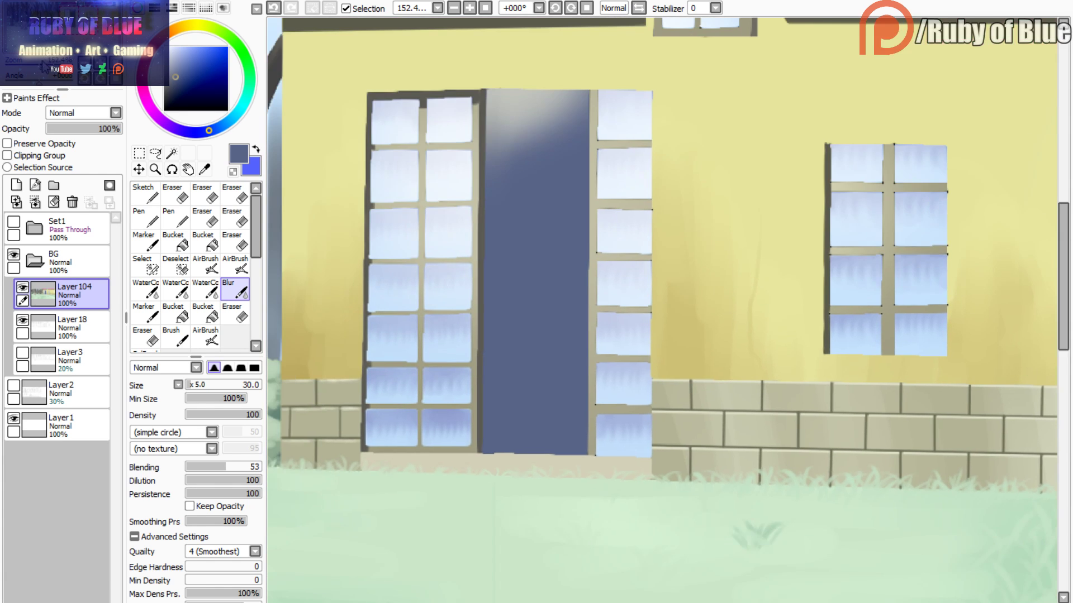
{"action": "left_click_drag", "start_coordinate": [43, 67], "coordinate": [36, 43]}
{"action": "left_click", "coordinate": [41, 39]}
{"action": "mouse_move", "coordinate": [38, 63]}
{"action": "left_mouse_down"}
{"action": "mouse_move", "coordinate": [38, 44]}
{"action": "mouse_move", "coordinate": [40, 64]}
{"action": "left_mouse_up"}
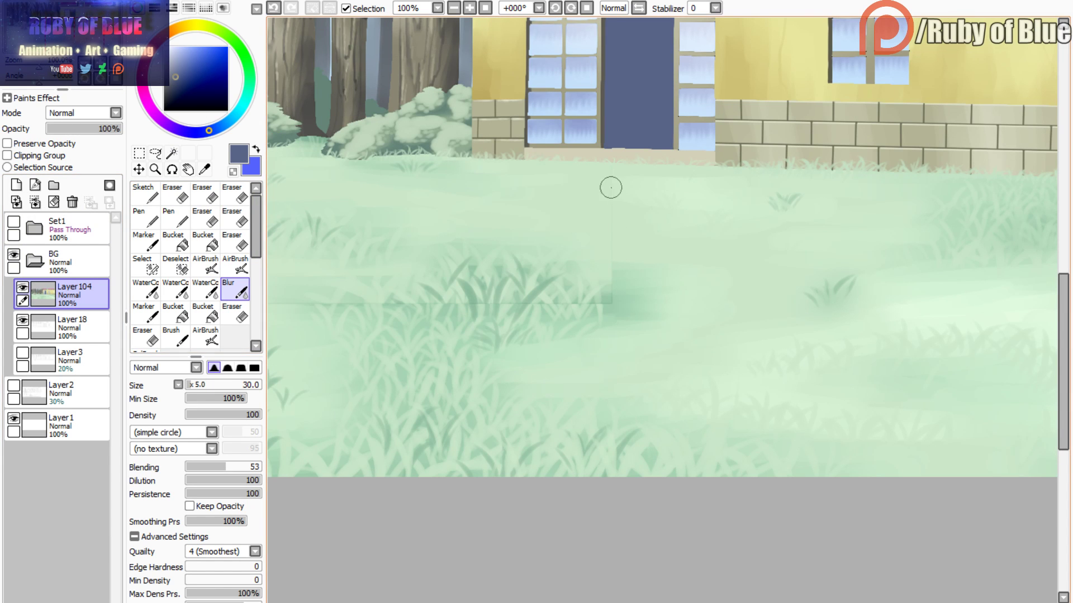
{"action": "left_click_drag", "start_coordinate": [611, 187], "coordinate": [620, 266]}
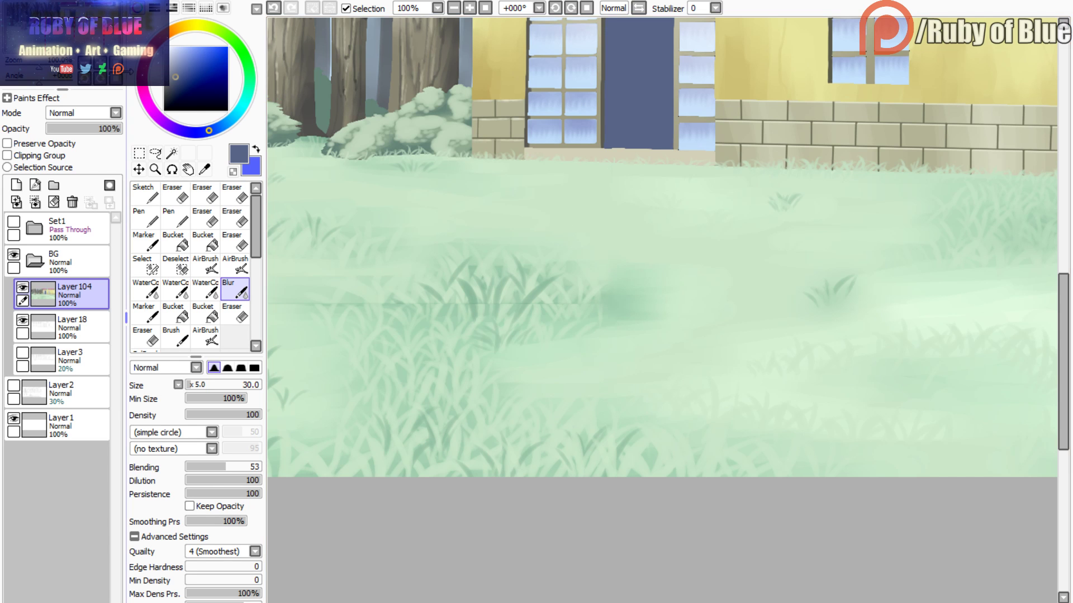
- Blend away the horizontal seam running across the lawn below the tree stump with the size 30 Blur brush
{"action": "left_click_drag", "start_coordinate": [70, 40], "coordinate": [29, 42]}
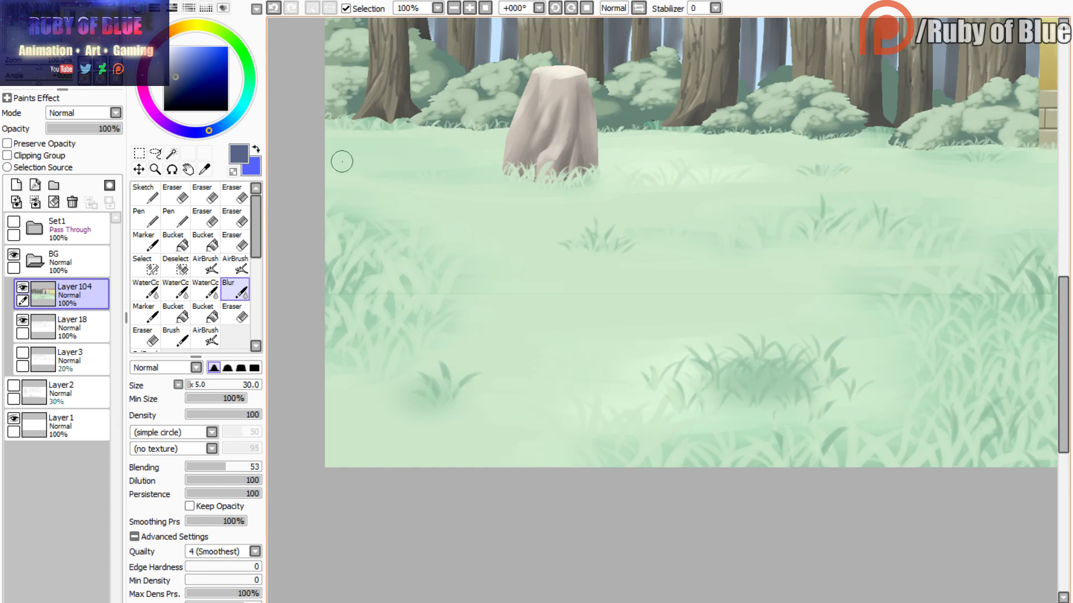
{"action": "left_click", "coordinate": [519, 307], "text": "alt"}
{"action": "left_click_drag", "start_coordinate": [515, 292], "coordinate": [653, 295]}
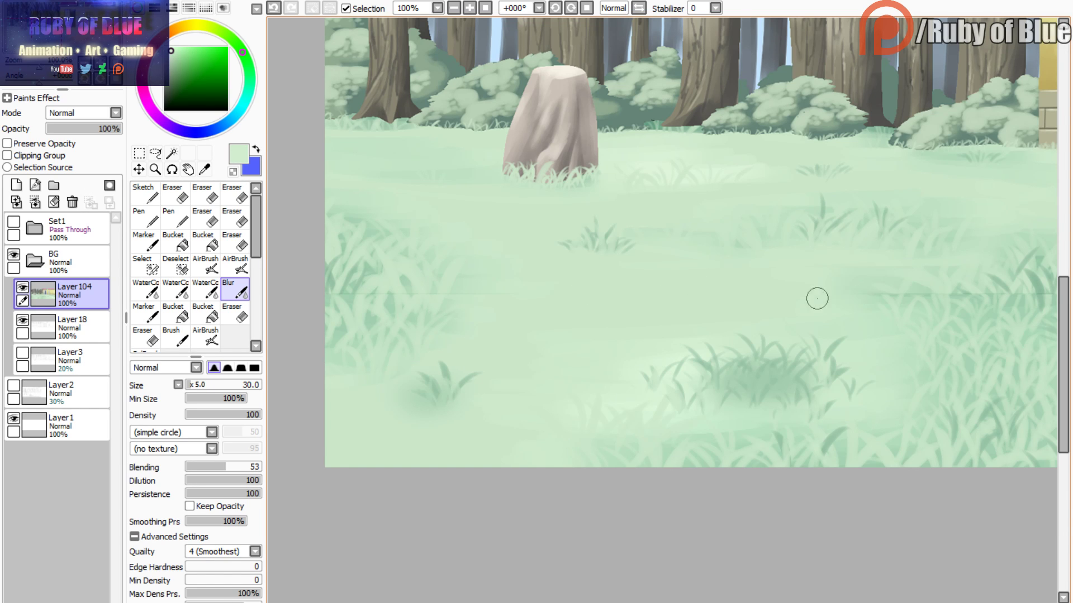
{"action": "key", "text": "c"}
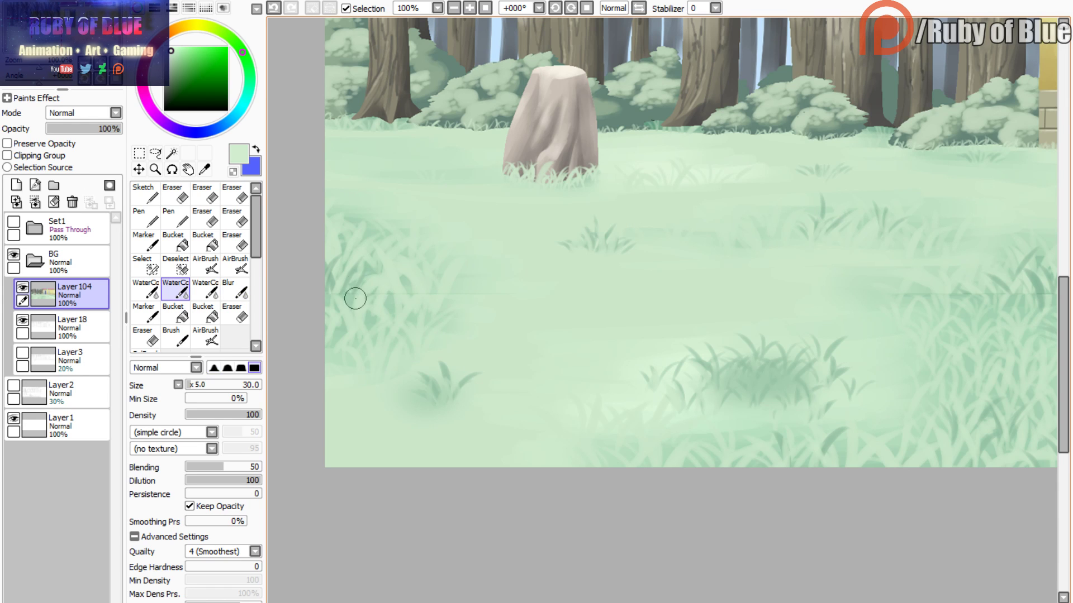
{"action": "key", "text": "c"}
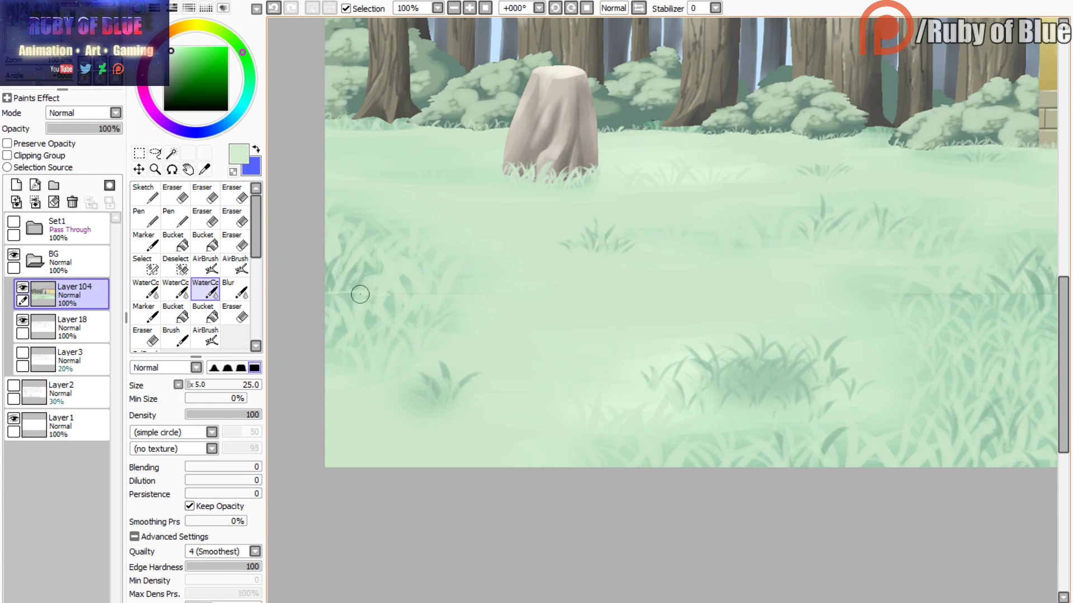
{"action": "key", "text": "ctrl+z"}
{"action": "left_click", "coordinate": [234, 289]}
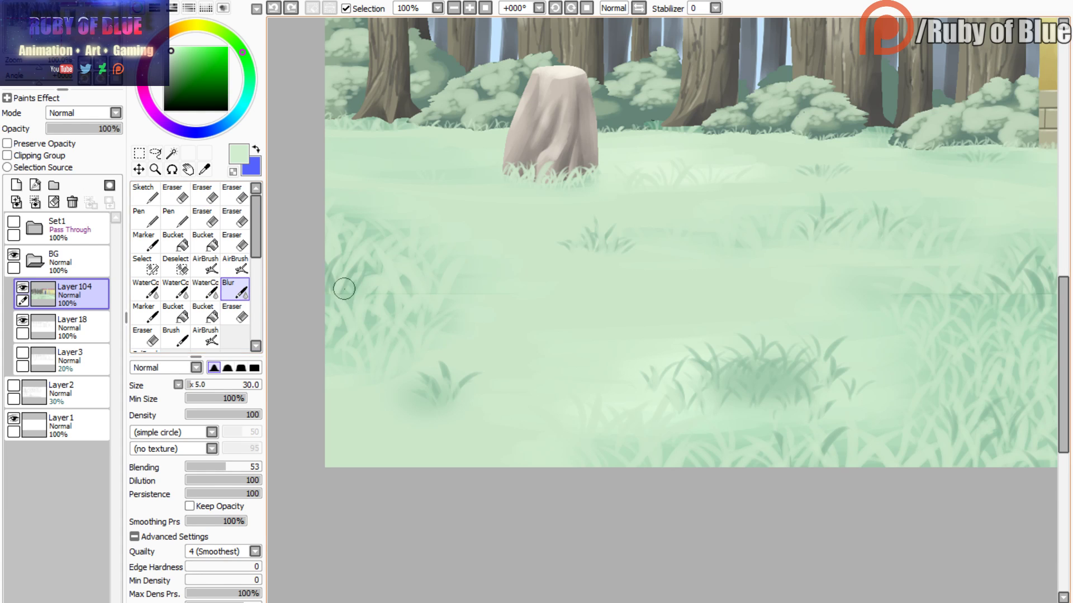
{"action": "left_click", "coordinate": [461, 294]}
{"action": "mouse_move", "coordinate": [866, 302]}
{"action": "left_mouse_down"}
{"action": "mouse_move", "coordinate": [397, 253]}
{"action": "mouse_move", "coordinate": [716, 243]}
{"action": "left_mouse_up"}
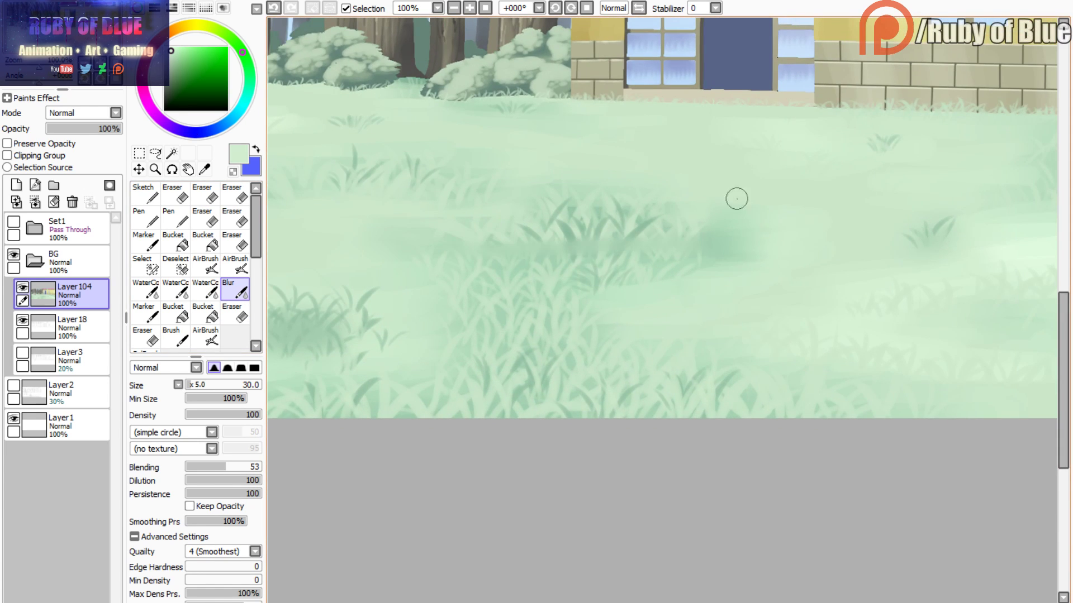
- Paint light grass blades over the dark tuft and shaded patch below the door using sampled lawn green and the size 25 WaterColor brush
{"action": "right_click", "coordinate": [633, 257]}
{"action": "key", "text": "c"}
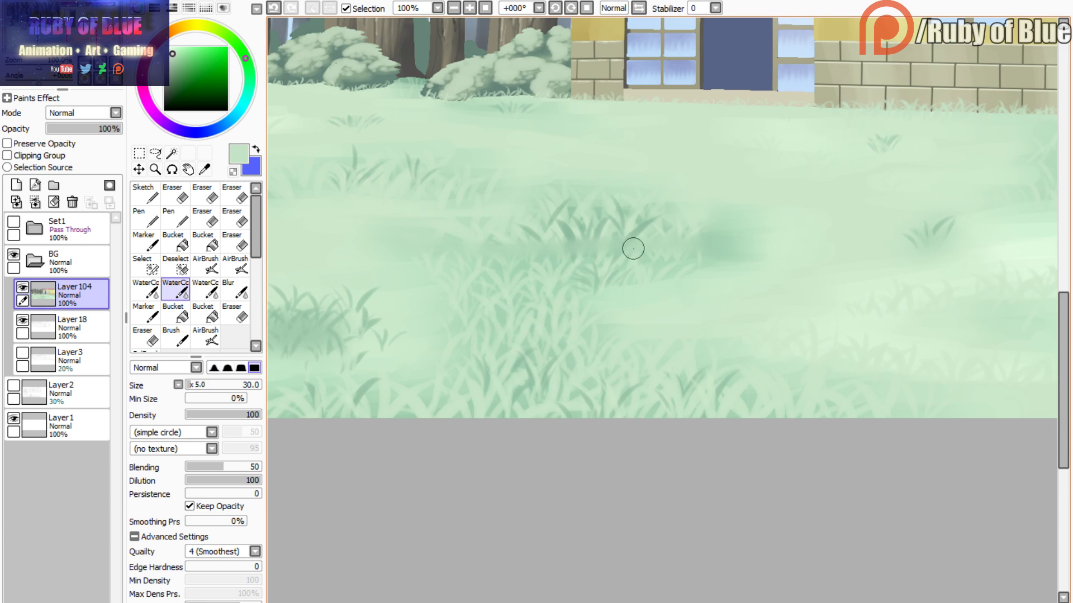
{"action": "key", "text": "ctrl+z"}
{"action": "key", "text": "v"}
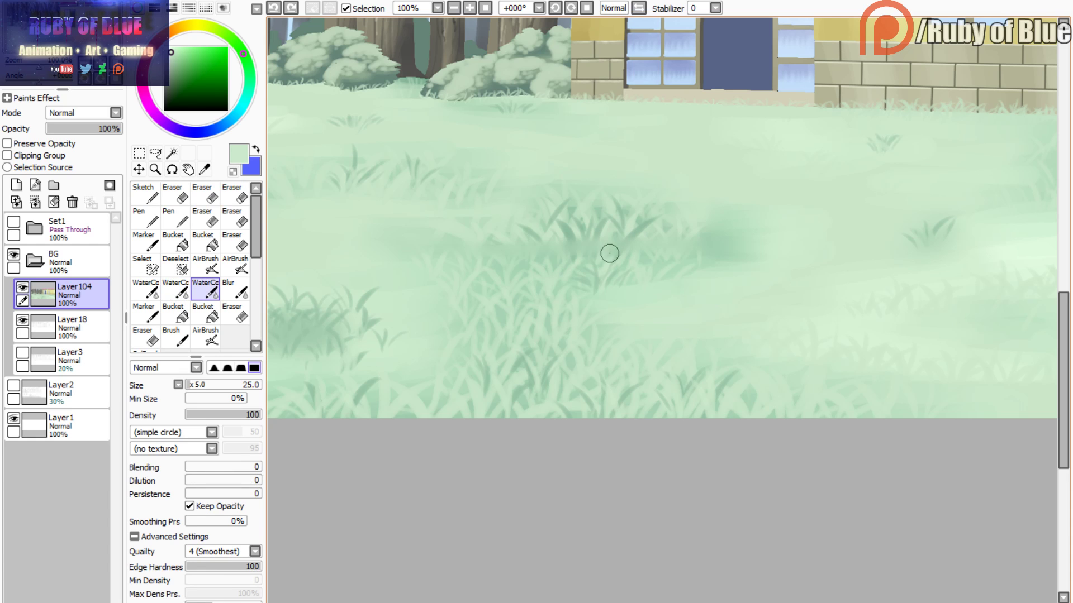
{"action": "left_click_drag", "start_coordinate": [600, 259], "coordinate": [584, 233]}
{"action": "left_click_drag", "start_coordinate": [558, 270], "coordinate": [592, 233]}
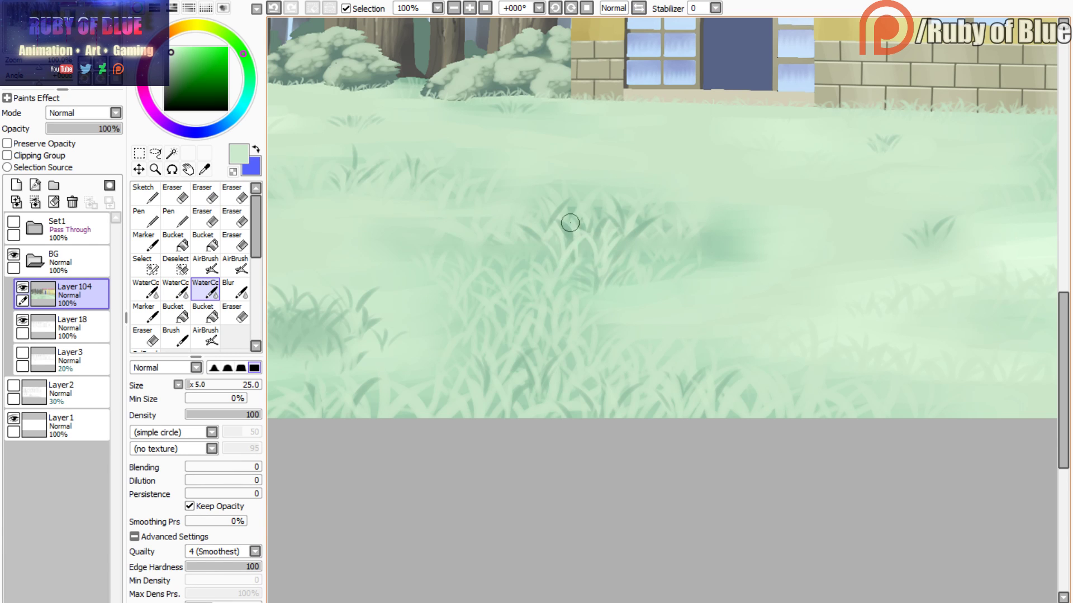
{"action": "mouse_move", "coordinate": [577, 270]}
{"action": "left_mouse_down"}
{"action": "mouse_move", "coordinate": [570, 229]}
{"action": "mouse_move", "coordinate": [597, 237]}
{"action": "left_mouse_up"}
{"action": "left_click_drag", "start_coordinate": [529, 276], "coordinate": [531, 251]}
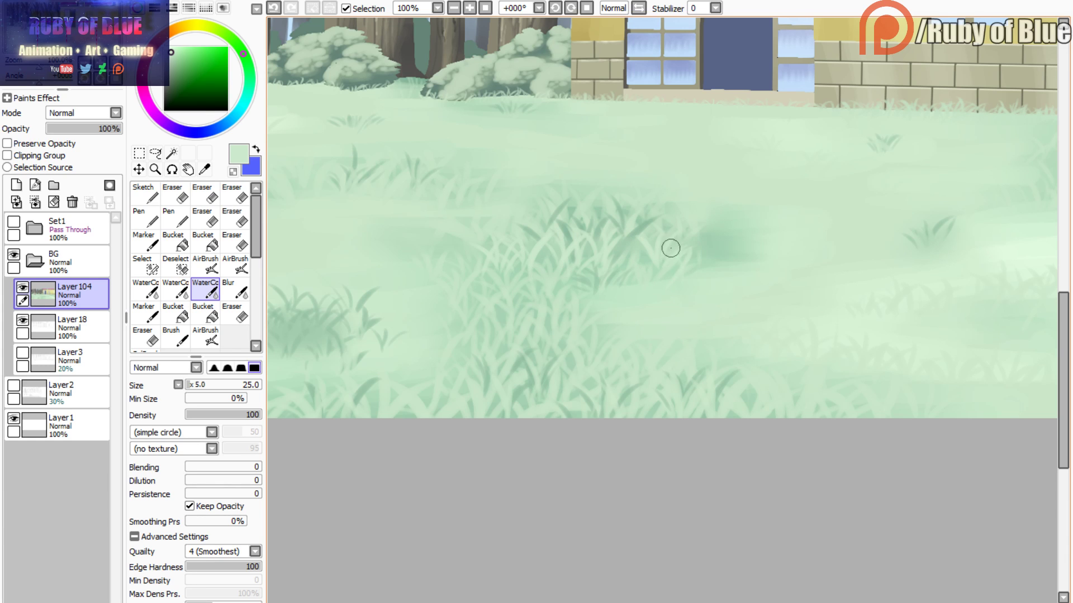
{"action": "mouse_move", "coordinate": [700, 267]}
{"action": "left_mouse_down"}
{"action": "mouse_move", "coordinate": [730, 249]}
{"action": "mouse_move", "coordinate": [726, 260]}
{"action": "mouse_move", "coordinate": [739, 266]}
{"action": "mouse_move", "coordinate": [739, 252]}
{"action": "left_mouse_up"}
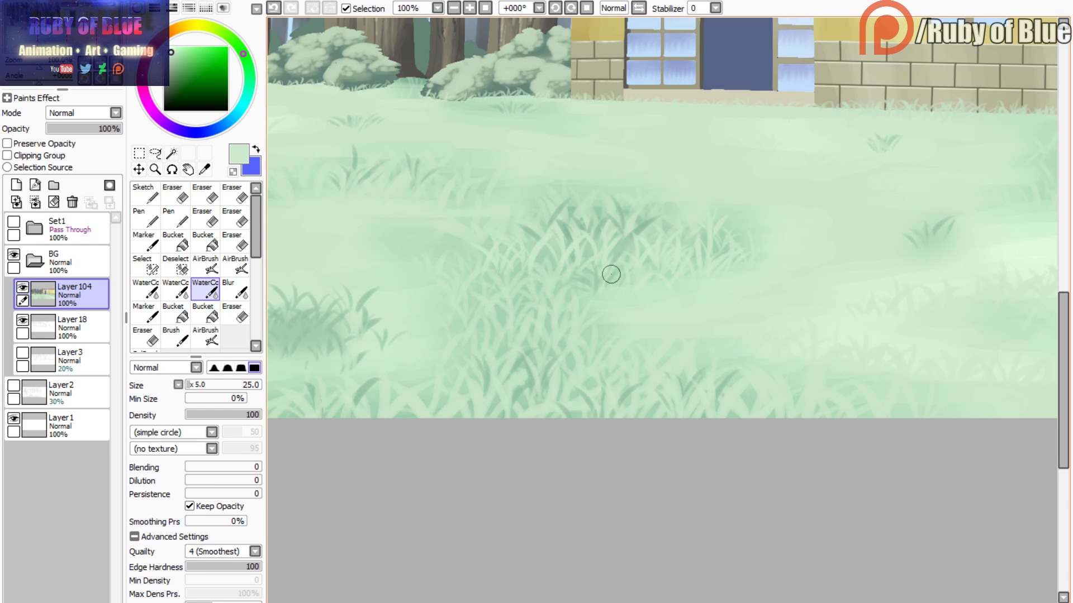
- Add a new layer between Layer 104 and Layer 18 and paint the sampled wall yellow on it behind the house
{"action": "scroll", "coordinate": [348, 235], "scroll_direction": "left", "scroll_amount": 8}
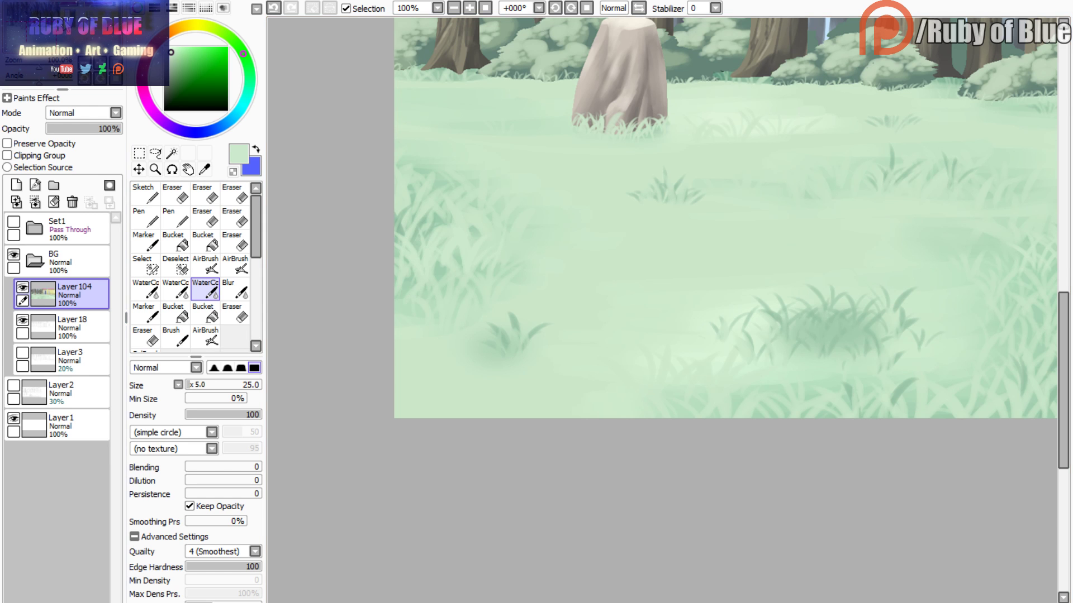
{"action": "left_click_drag", "start_coordinate": [25, 45], "coordinate": [53, 42]}
{"action": "left_click_drag", "start_coordinate": [38, 65], "coordinate": [58, 29]}
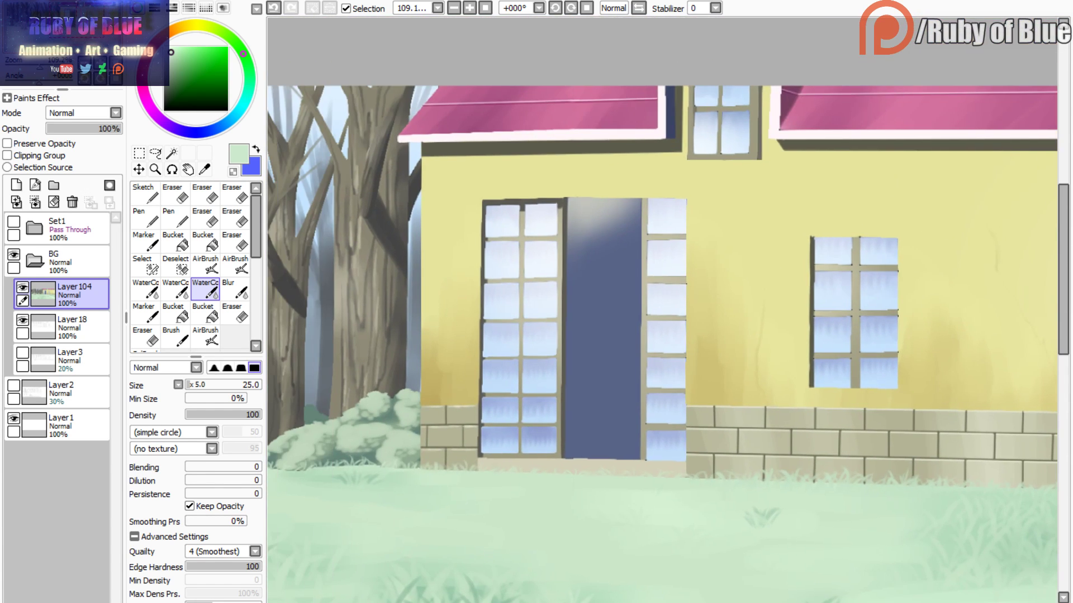
{"action": "left_click", "coordinate": [72, 327]}
{"action": "left_click", "coordinate": [17, 184]}
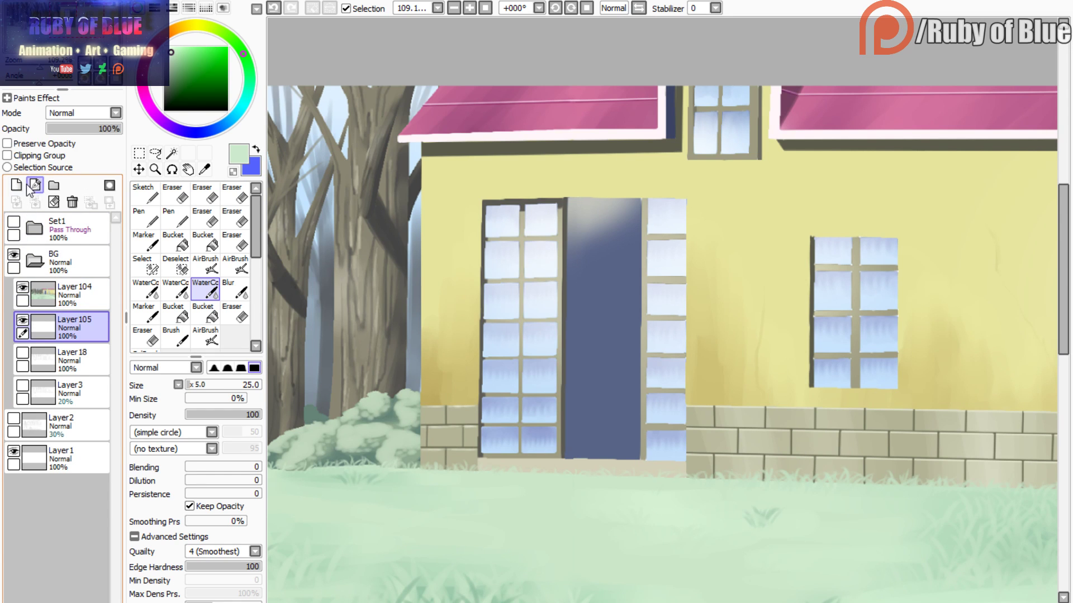
{"action": "left_click", "coordinate": [693, 219], "text": "alt"}
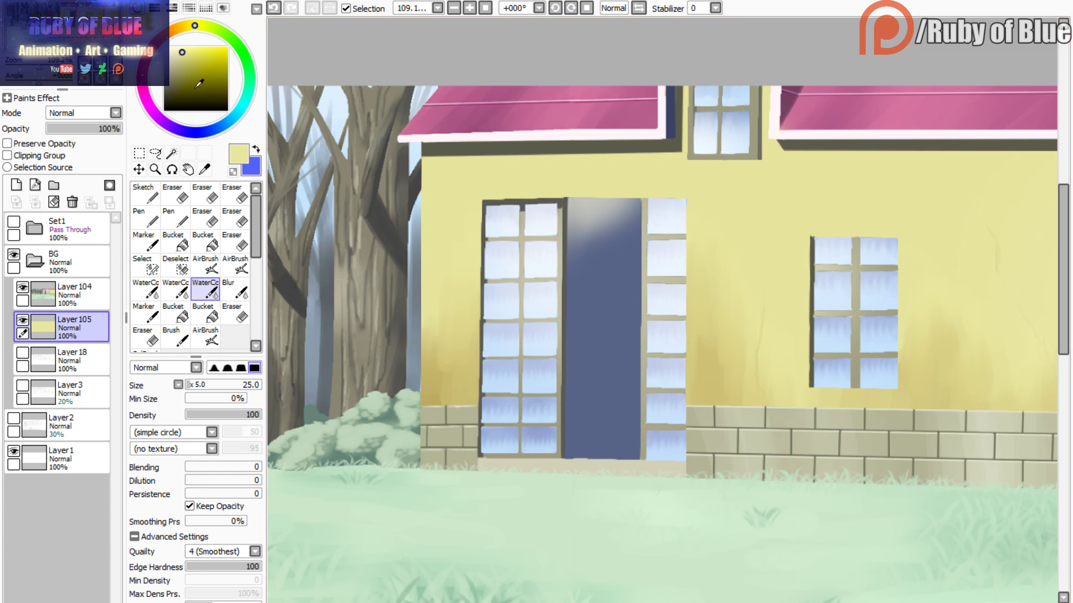
- Fill the gaps around the right-hand wall window's frame with its sampled beige and dark olive using the size 32 Marker
{"action": "left_click", "coordinate": [854, 313], "text": "alt"}
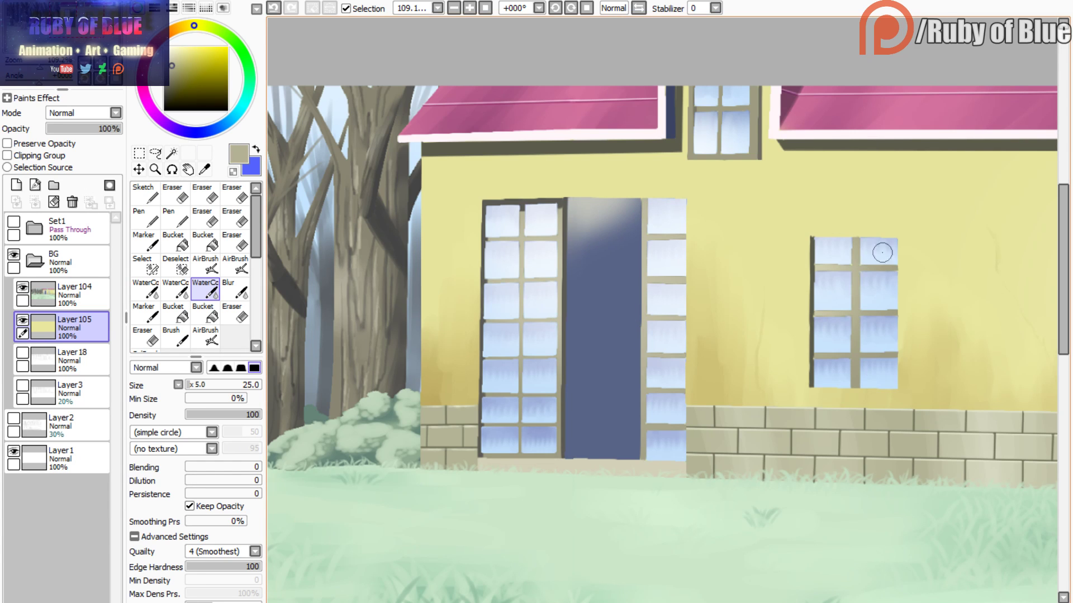
{"action": "left_click", "coordinate": [811, 330], "text": "alt"}
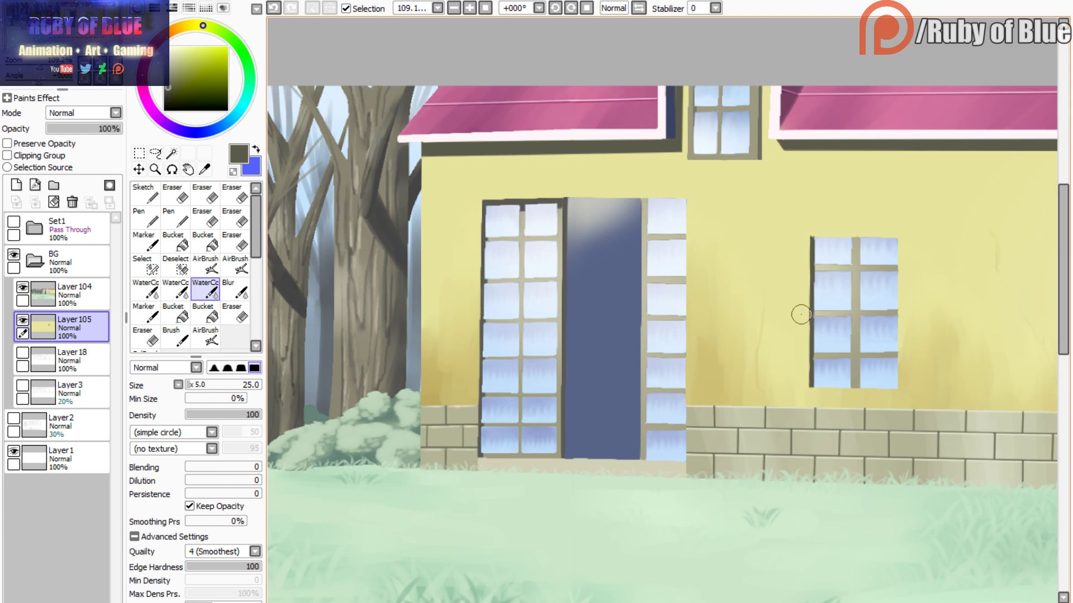
{"action": "mouse_move", "coordinate": [688, 283]}
{"action": "left_mouse_down"}
{"action": "mouse_move", "coordinate": [537, 305]}
{"action": "mouse_move", "coordinate": [473, 278]}
{"action": "left_mouse_up"}
{"action": "scroll", "coordinate": [536, 305], "scroll_direction": "up", "scroll_amount": 5}
{"action": "key", "text": "ctrl+z"}
{"action": "key", "text": "m"}
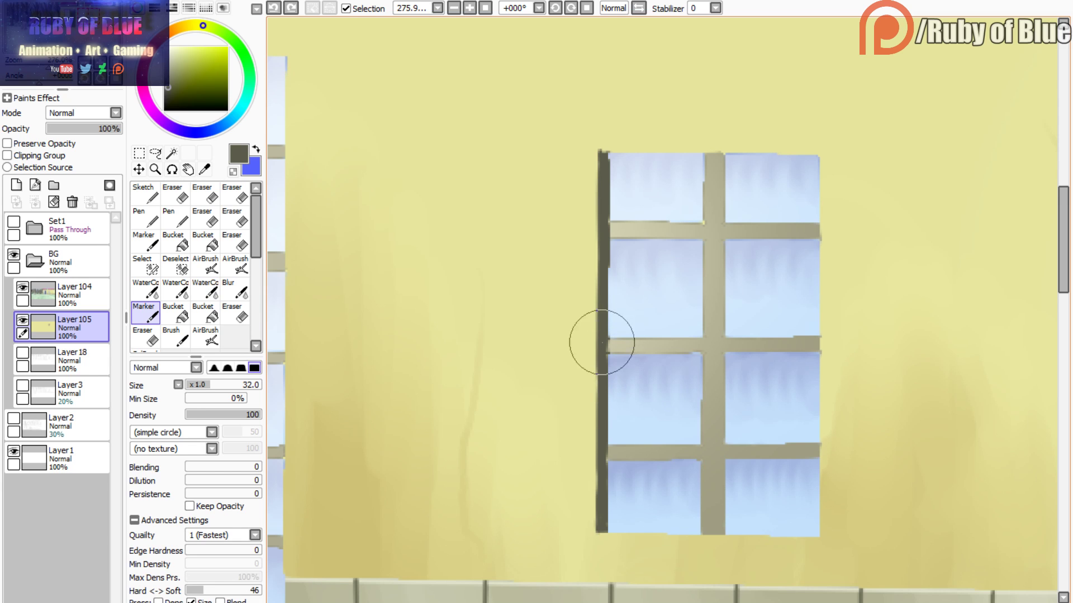
{"action": "left_click_drag", "start_coordinate": [610, 454], "coordinate": [608, 464]}
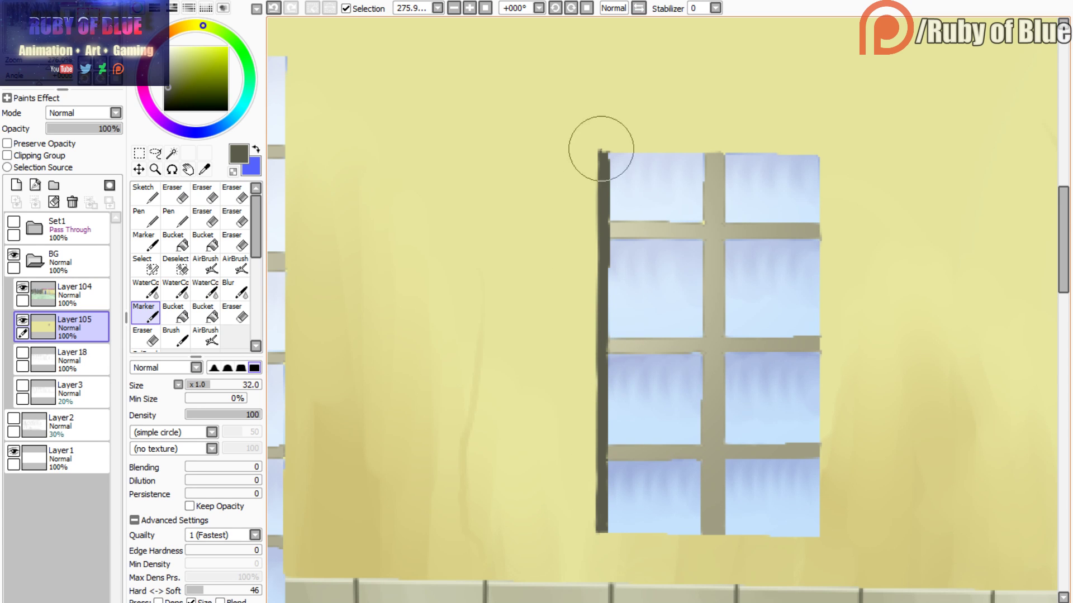
{"action": "left_click", "coordinate": [709, 203], "text": "alt"}
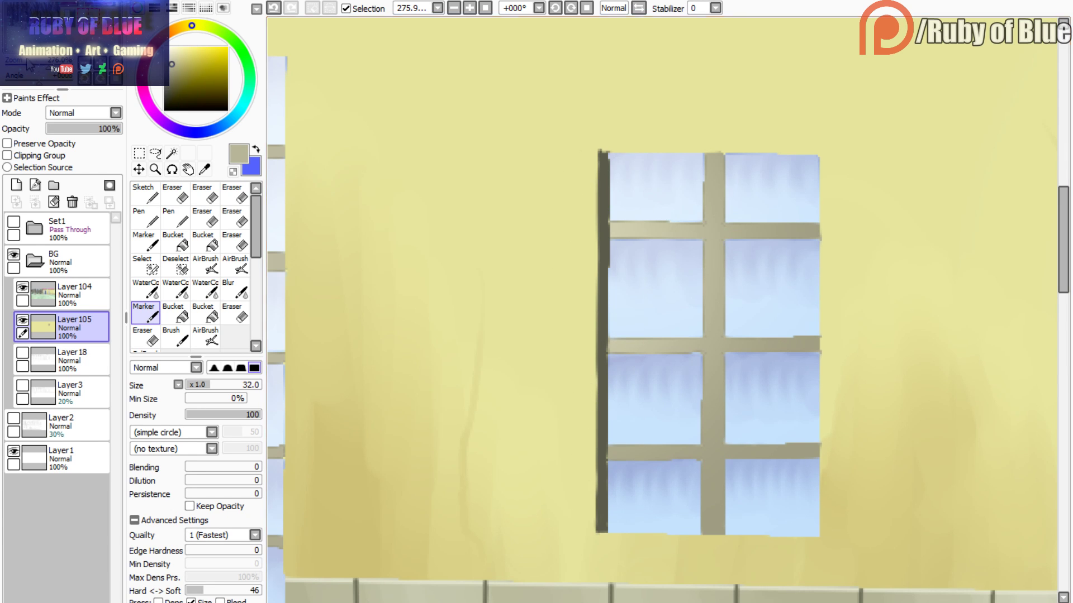
- Fill the remaining gaps in the upper window and door window frames with the sampled frame beige
{"action": "scroll", "coordinate": [699, 194], "scroll_direction": "down", "scroll_amount": 5}
{"action": "scroll", "coordinate": [281, 101], "scroll_direction": "up", "scroll_amount": 4}
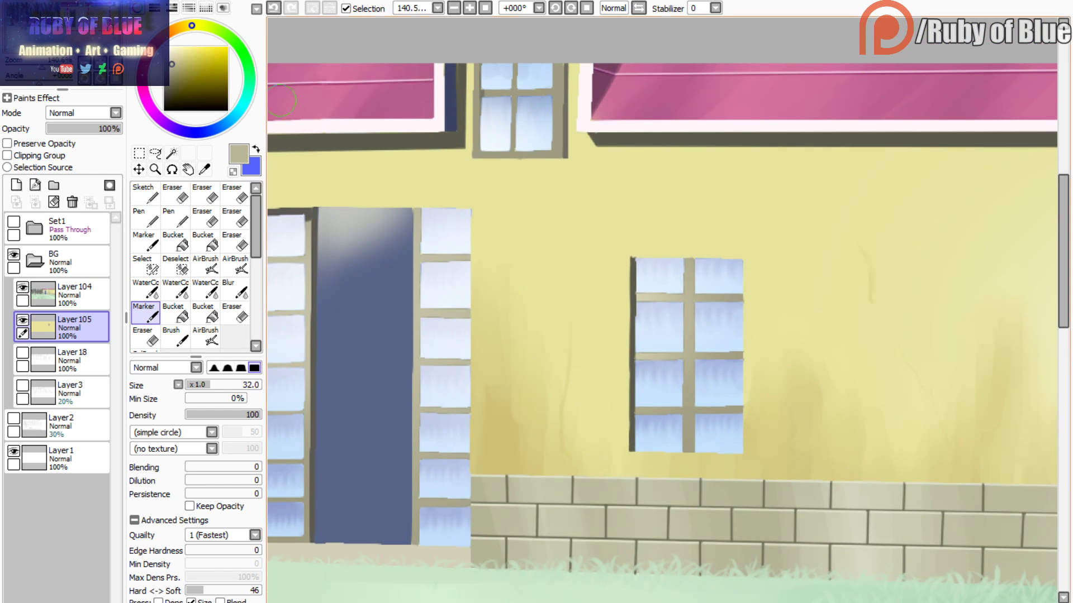
{"action": "left_click", "coordinate": [512, 139], "text": "alt"}
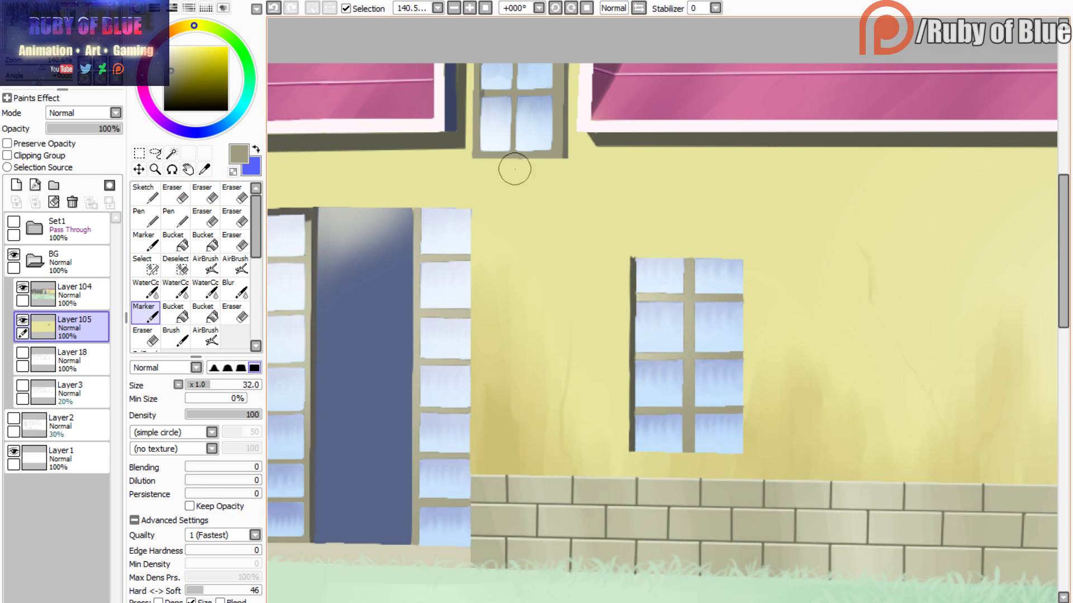
{"action": "left_click_drag", "start_coordinate": [466, 127], "coordinate": [606, 112]}
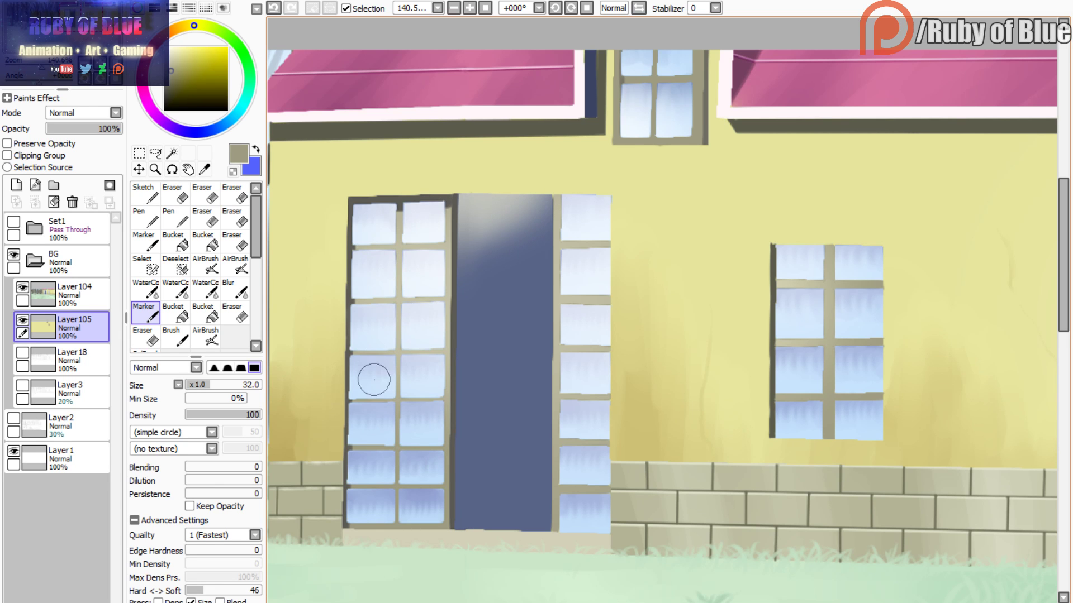
- Merge Layer 104 down into Layer 105
{"action": "left_click_drag", "start_coordinate": [39, 38], "coordinate": [33, 69]}
{"action": "key", "text": "Home"}
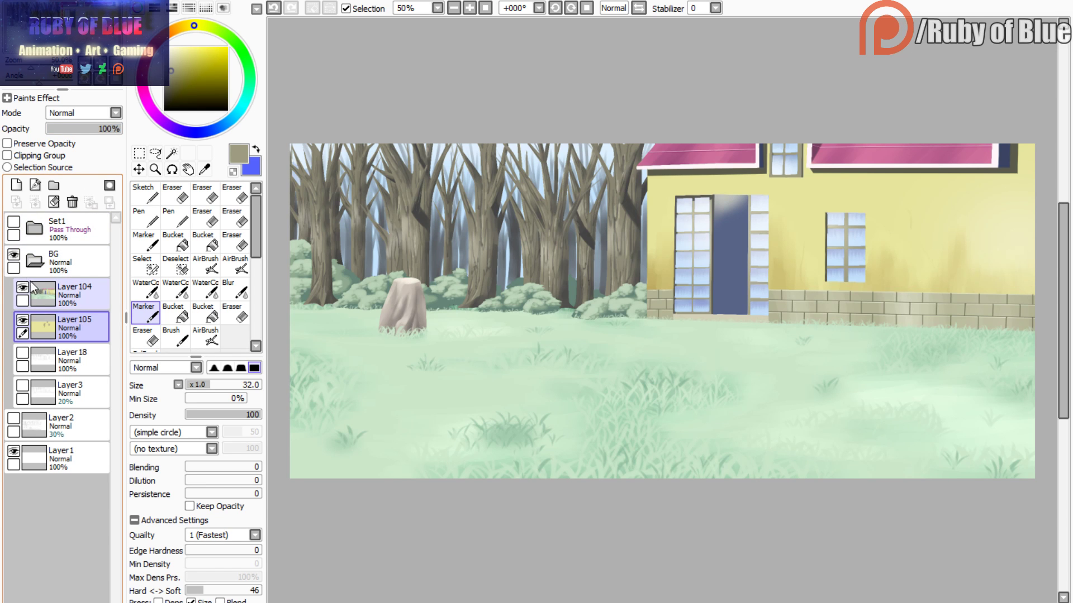
{"action": "left_click", "coordinate": [39, 292]}
{"action": "left_click", "coordinate": [35, 202]}
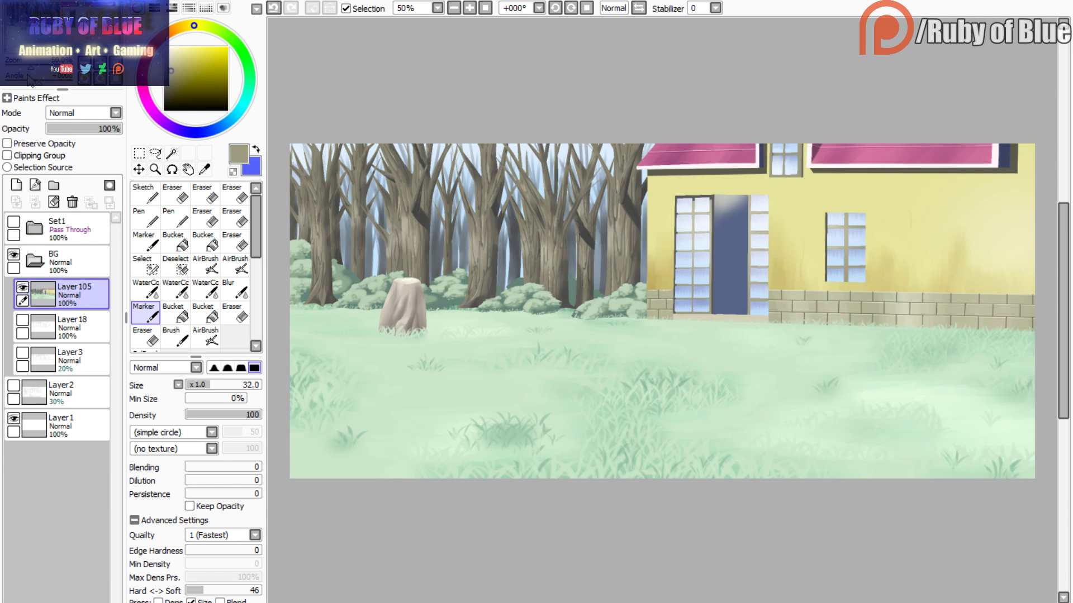
- Paint dark olive shadows on the left ends of the wall window's three horizontal bars with the size 32 Marker
{"action": "left_click_drag", "start_coordinate": [37, 67], "coordinate": [57, 42]}
{"action": "right_click", "coordinate": [420, 174]}
{"action": "left_click_drag", "start_coordinate": [43, 67], "coordinate": [47, 66]}
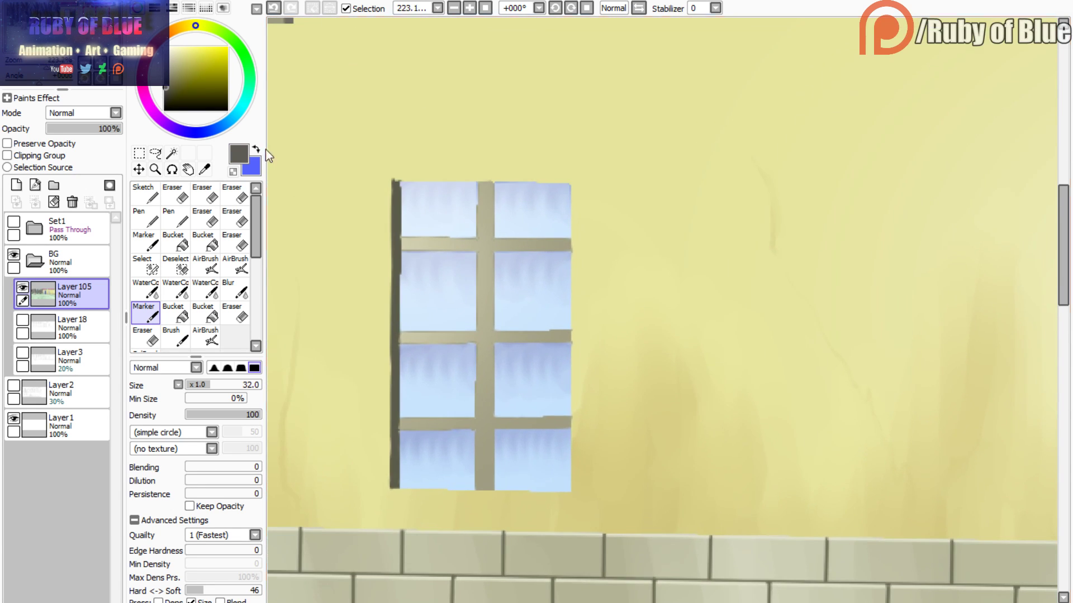
{"action": "left_click_drag", "start_coordinate": [411, 239], "coordinate": [398, 236]}
{"action": "key", "text": "g"}
{"action": "left_click", "coordinate": [406, 245]}
{"action": "key", "text": "ctrl+z"}
{"action": "key", "text": "g"}
{"action": "left_click", "coordinate": [405, 245]}
{"action": "key", "text": "g"}
{"action": "key", "text": "g"}
{"action": "key", "text": "ctrl+z"}
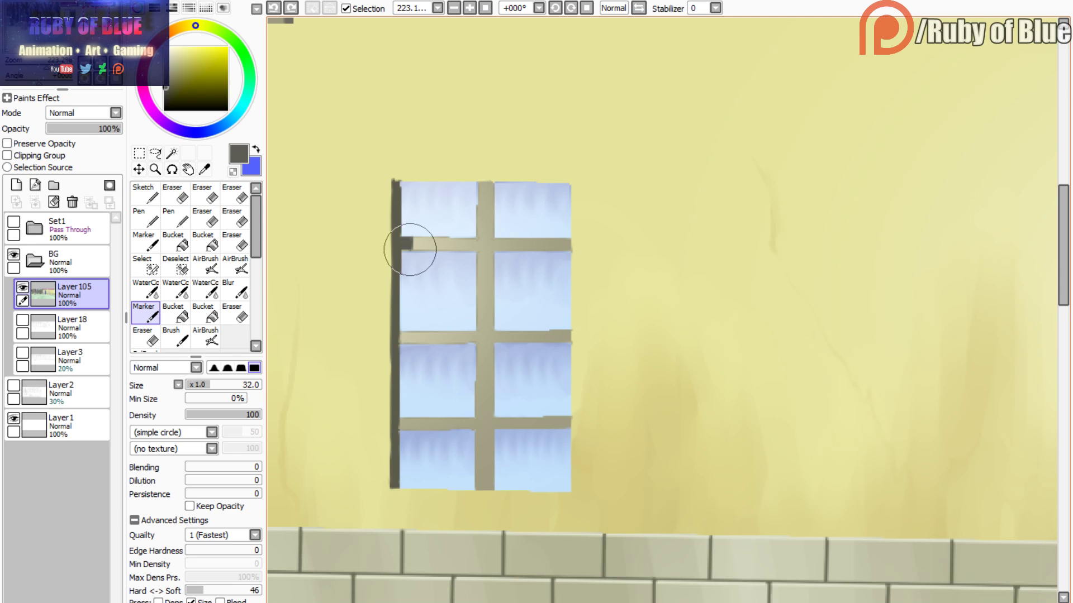
{"action": "left_click_drag", "start_coordinate": [411, 332], "coordinate": [403, 337]}
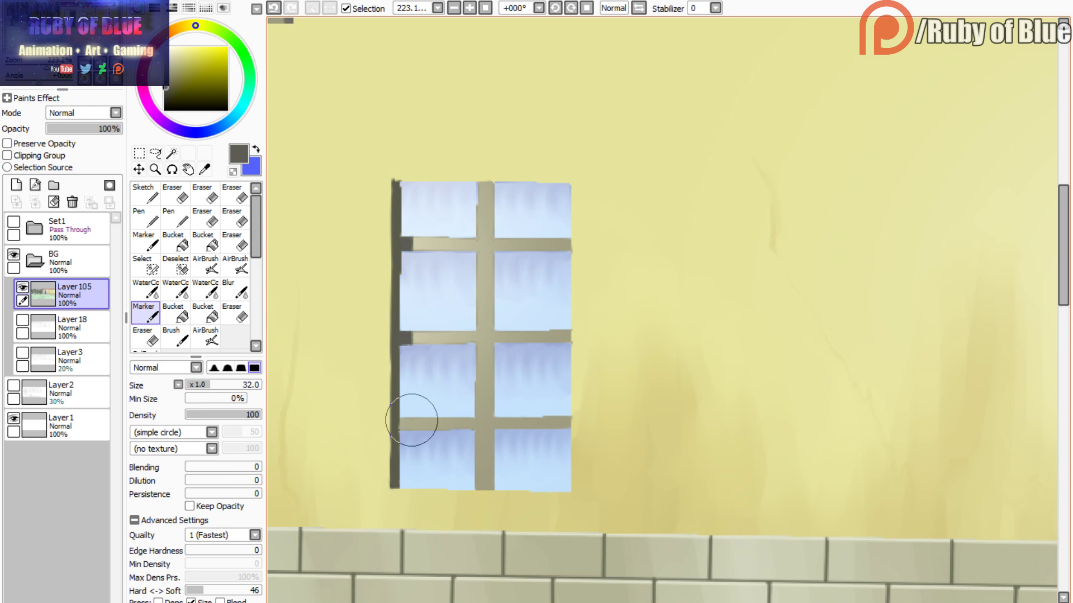
{"action": "left_click_drag", "start_coordinate": [411, 420], "coordinate": [403, 424]}
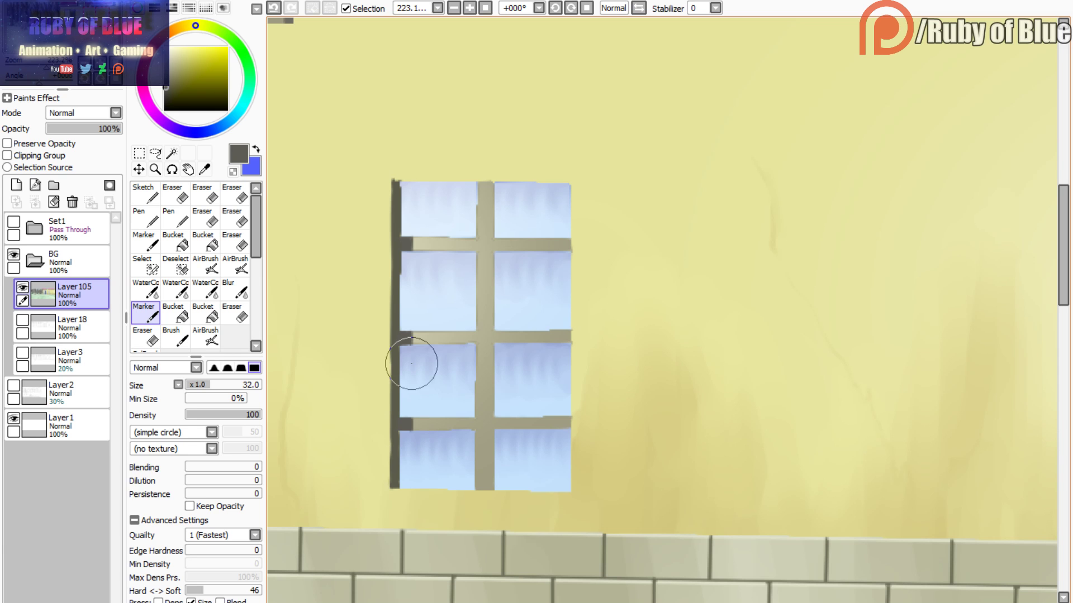
- Paint a dark olive shadow across the top end of the wall window's vertical bar and fill it in
{"action": "mouse_move", "coordinate": [47, 65]}
{"action": "left_mouse_down"}
{"action": "mouse_move", "coordinate": [31, 77]}
{"action": "mouse_move", "coordinate": [48, 77]}
{"action": "left_mouse_up"}
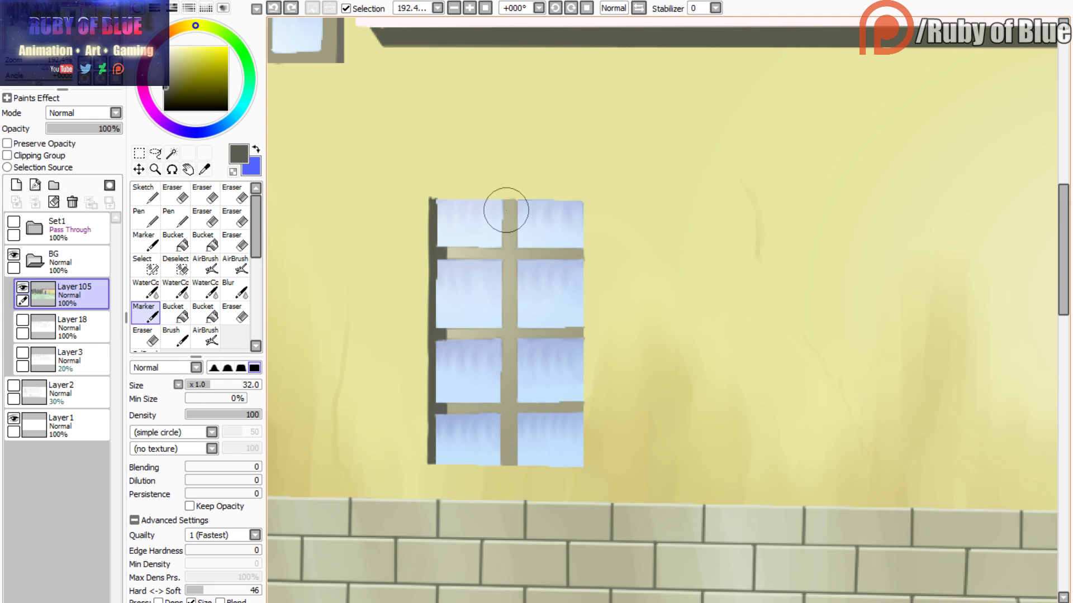
{"action": "left_click", "coordinate": [510, 205]}
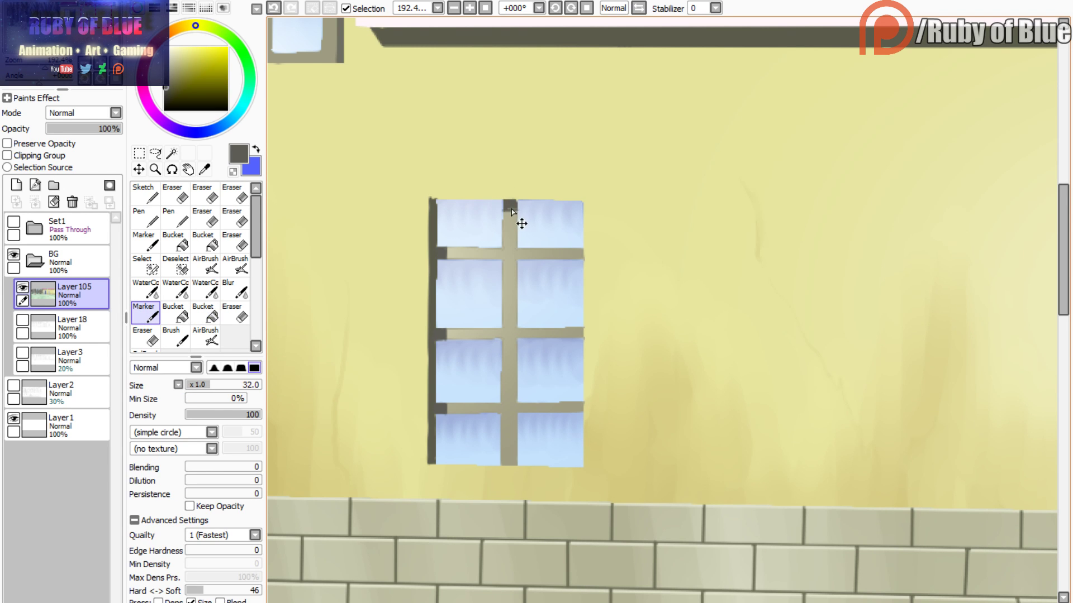
{"action": "key", "text": "ctrl+z"}
{"action": "key", "text": "ctrl+z"}
{"action": "left_click_drag", "start_coordinate": [504, 209], "coordinate": [519, 210]}
{"action": "key", "text": "g"}
{"action": "left_click", "coordinate": [509, 206]}
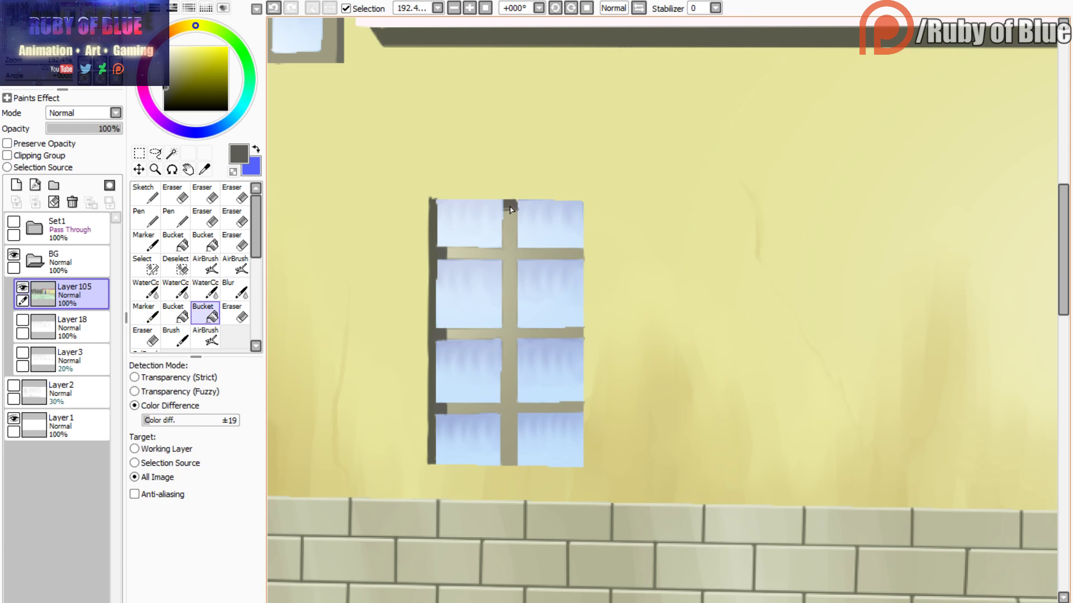
{"action": "key", "text": "b"}
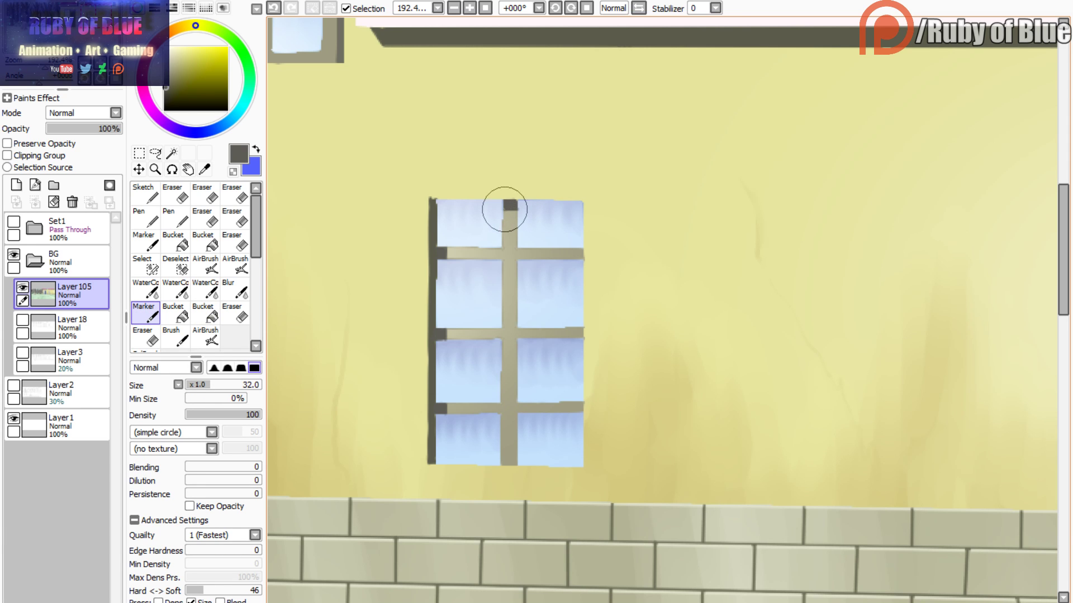
- Sample the muted blue pane shadow colour from the large window in the front-facing house drawing
{"action": "left_click_drag", "start_coordinate": [67, 38], "coordinate": [44, 39]}
{"action": "left_click", "coordinate": [46, 38]}
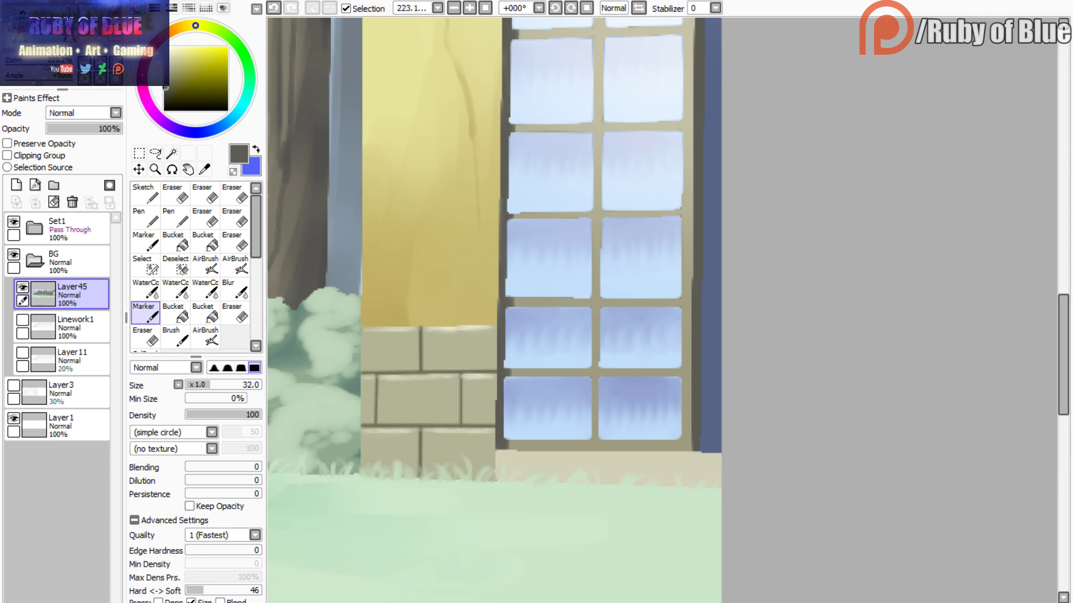
{"action": "left_click", "coordinate": [116, 34]}
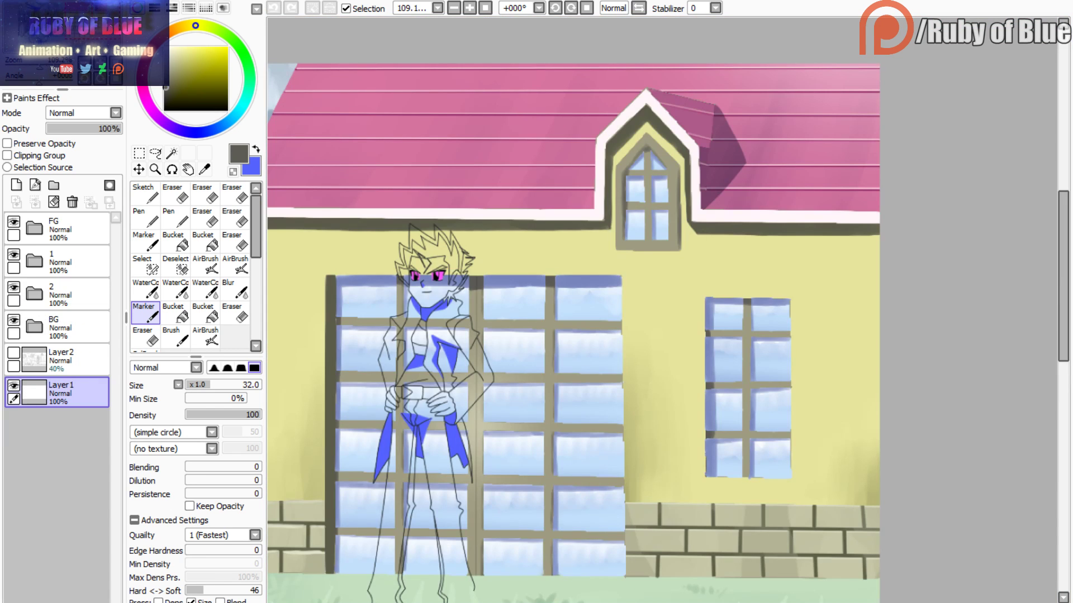
{"action": "left_click", "coordinate": [578, 281], "text": "alt"}
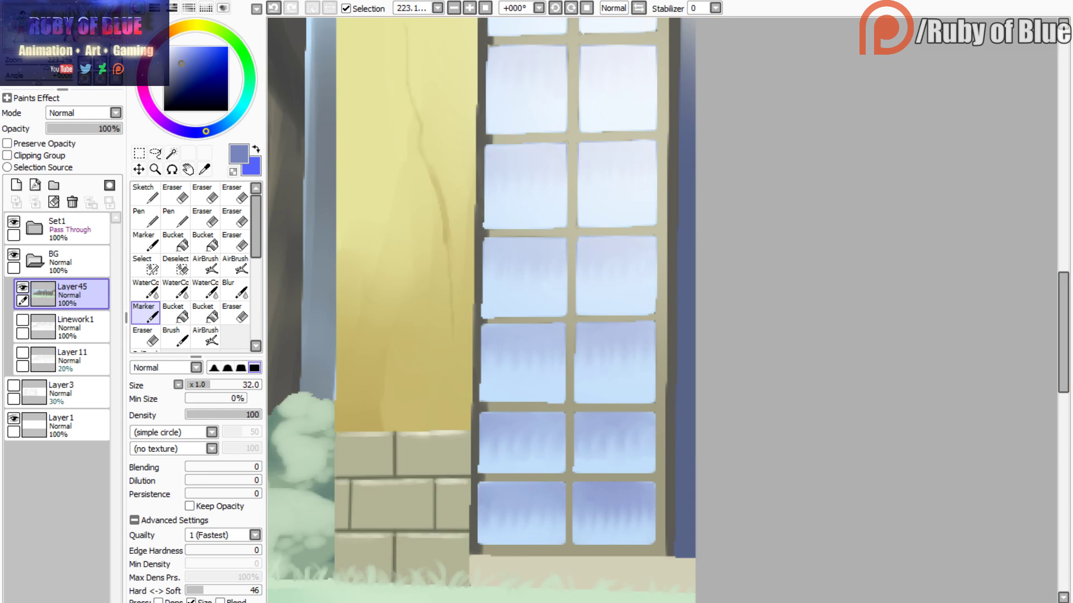
- On Layer45, draw the shadow's lower edge across the door window's top two panes and fill the right pane's strip muted blue
{"action": "left_click_drag", "start_coordinate": [629, 179], "coordinate": [466, 183]}
{"action": "key", "text": "g"}
{"action": "left_click", "coordinate": [578, 177]}
{"action": "key", "text": "b"}
{"action": "key", "text": "g"}
{"action": "left_click", "coordinate": [480, 183]}
{"action": "key", "text": "b"}
{"action": "key", "text": "ctrl+z"}
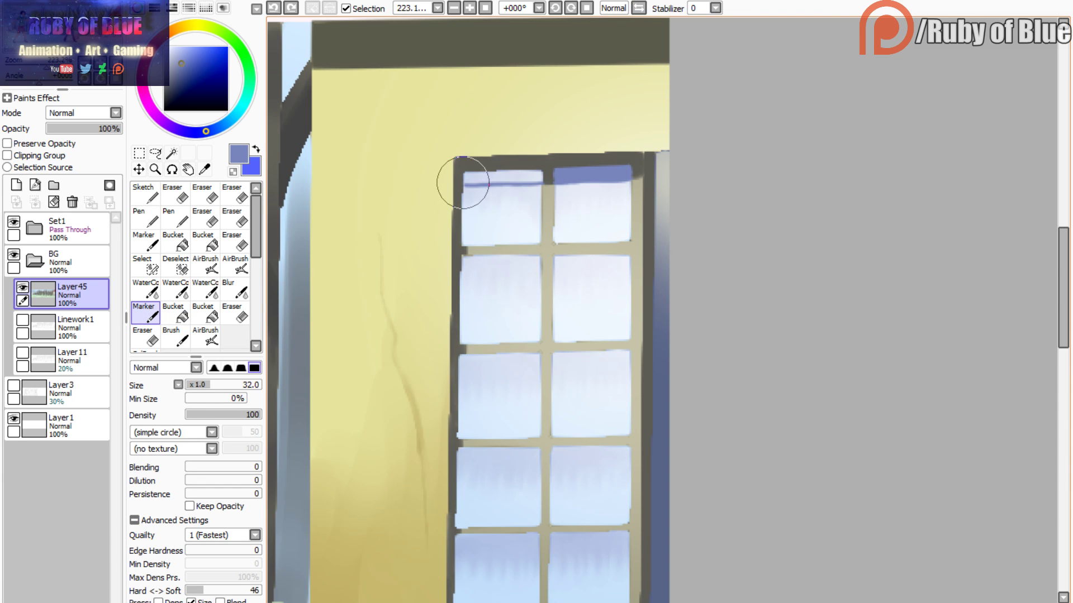
{"action": "key", "text": "g"}
{"action": "left_click", "coordinate": [466, 185]}
{"action": "key", "text": "b"}
{"action": "key", "text": "ctrl+z"}
{"action": "key", "text": "g"}
{"action": "left_click", "coordinate": [470, 177]}
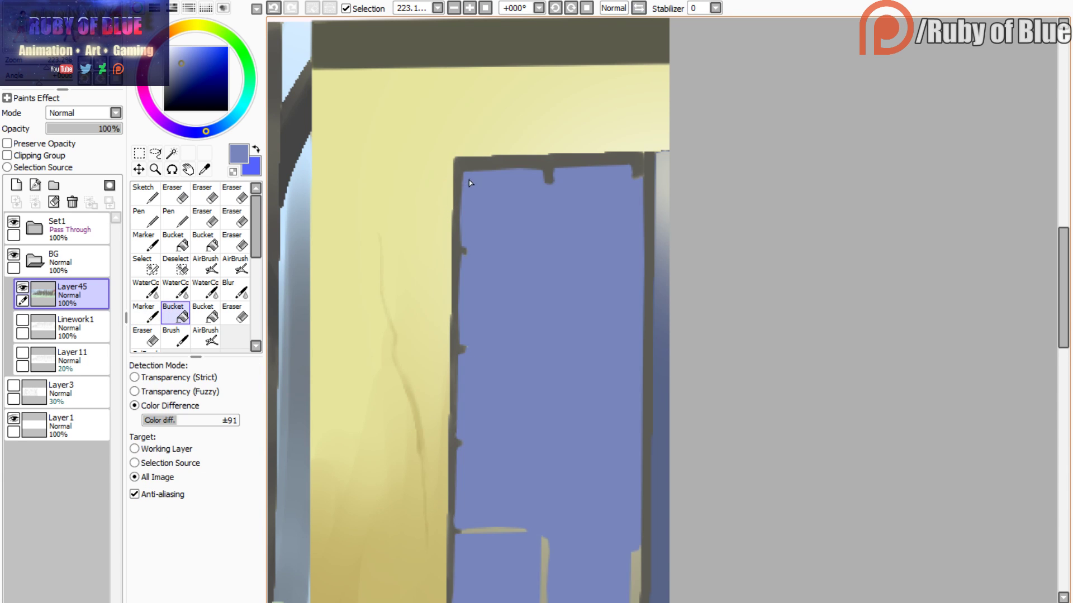
{"action": "key", "text": "ctrl+z"}
- Close the gap in the shadow edge on the top-left pane and fill its upper strip with the muted blue
{"action": "key", "text": "b"}
{"action": "left_click_drag", "start_coordinate": [542, 172], "coordinate": [542, 183]}
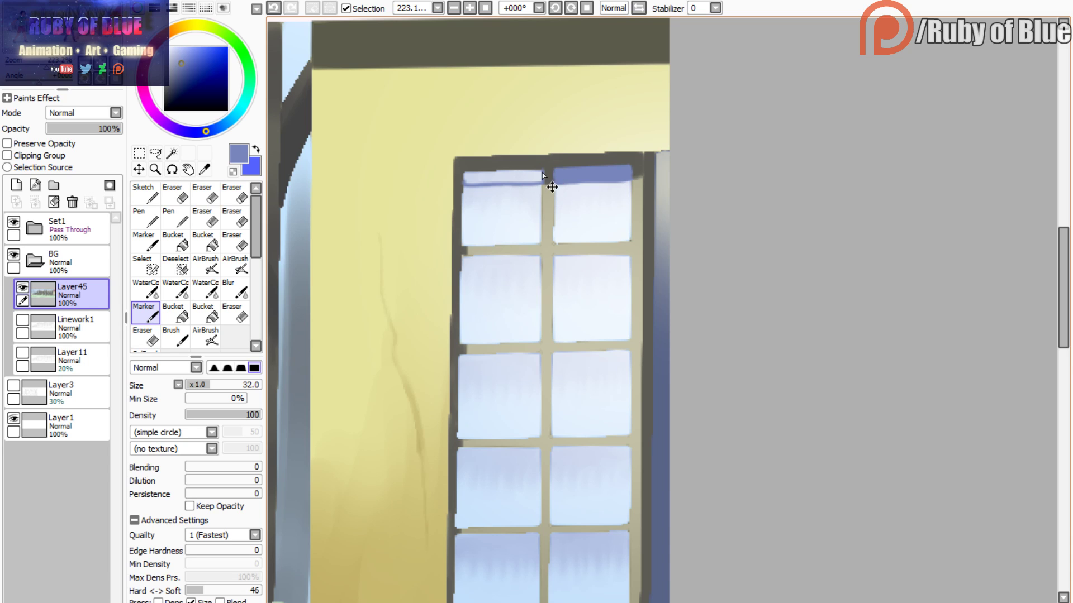
{"action": "key", "text": "ctrl+z"}
{"action": "key", "text": "g"}
{"action": "left_click", "coordinate": [534, 178]}
{"action": "key", "text": "b"}
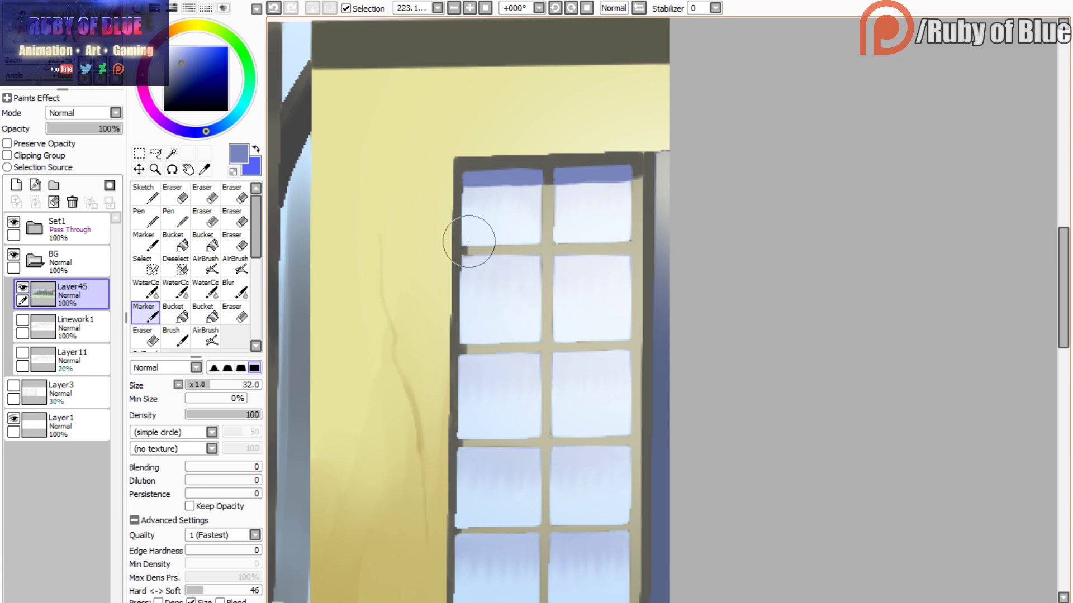
- Paint a muted blue shadow strip down the left edge of the door window's top-left pane with the size 32 Marker
{"action": "left_click_drag", "start_coordinate": [469, 245], "coordinate": [469, 175]}
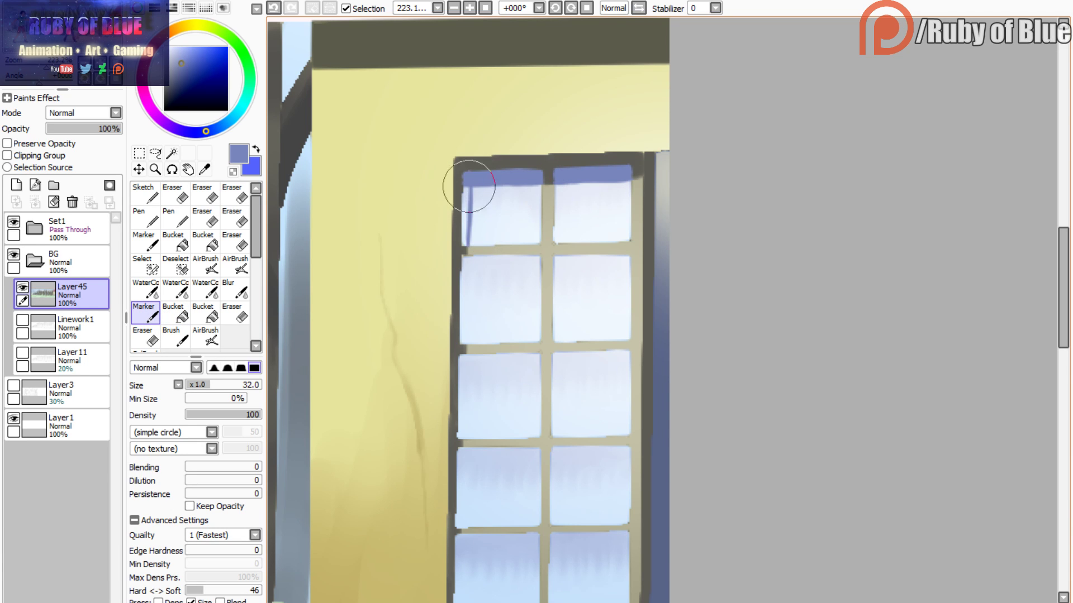
{"action": "key", "text": "g"}
{"action": "left_click", "coordinate": [467, 241]}
{"action": "key", "text": "ctrl+z"}
{"action": "key", "text": "b"}
{"action": "mouse_move", "coordinate": [463, 246]}
{"action": "left_mouse_down"}
{"action": "mouse_move", "coordinate": [465, 178]}
{"action": "mouse_move", "coordinate": [464, 245]}
{"action": "mouse_move", "coordinate": [466, 214]}
{"action": "left_mouse_up"}
{"action": "left_click", "coordinate": [50, 38]}
{"action": "left_click_drag", "start_coordinate": [49, 65], "coordinate": [47, 65]}
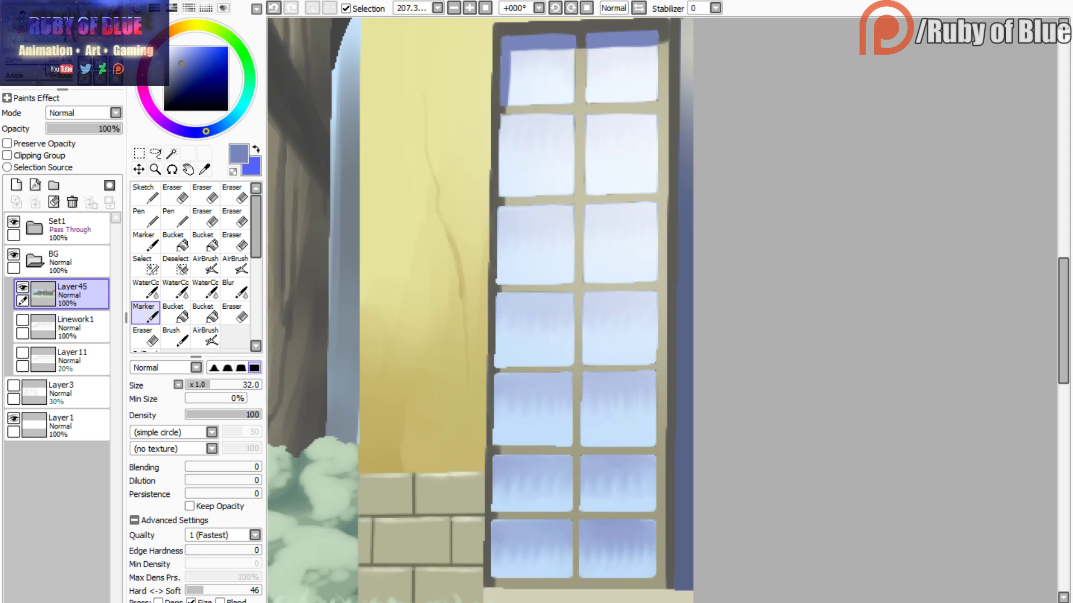
{"action": "mouse_move", "coordinate": [503, 130]}
{"action": "left_mouse_down"}
{"action": "mouse_move", "coordinate": [508, 59]}
{"action": "mouse_move", "coordinate": [508, 104]}
{"action": "left_mouse_up"}
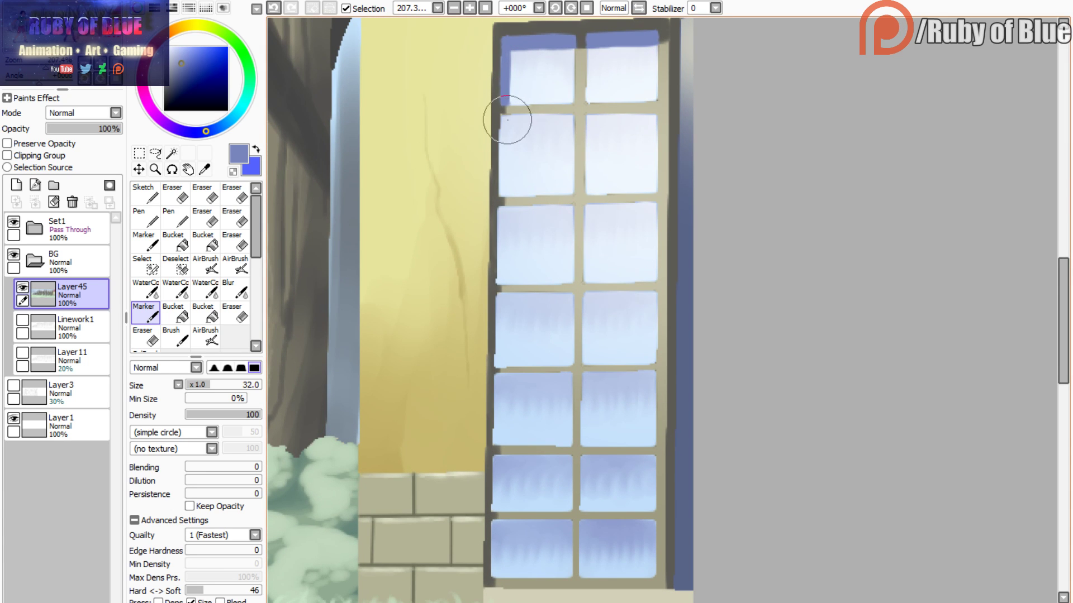
- Add a new layer above Layer45 and draw a blue vertical shadow edge line down the left column of window panes
{"action": "left_click", "coordinate": [16, 185]}
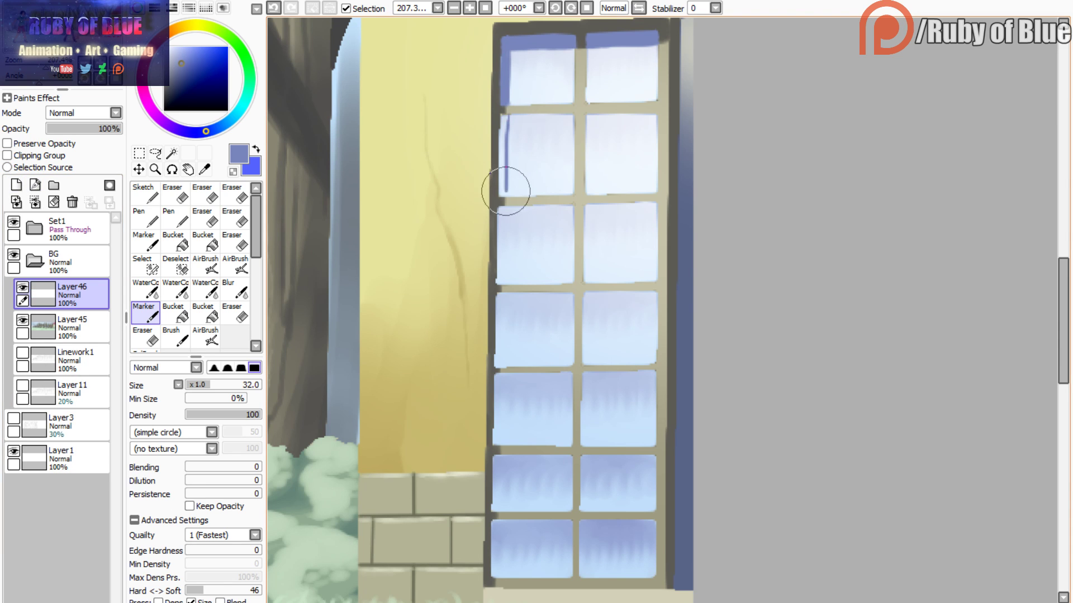
{"action": "left_click_drag", "start_coordinate": [510, 115], "coordinate": [504, 577]}
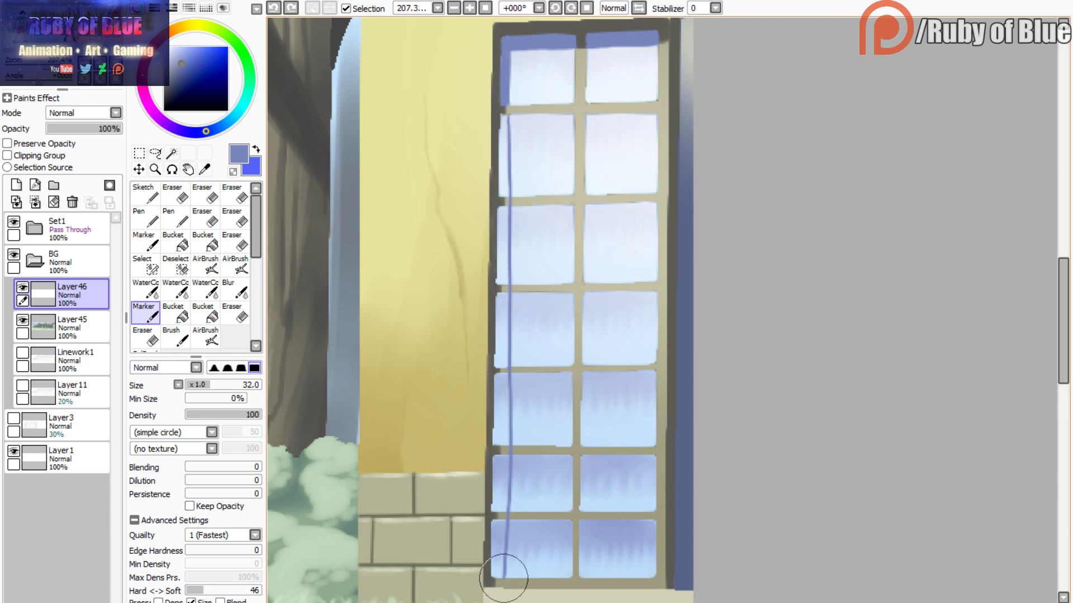
- Try to bucket-fill the narrow strip between the shadow line and the window frame, and undo the fills and the line
{"action": "key", "text": "g"}
{"action": "left_click", "coordinate": [504, 212]}
{"action": "key", "text": "ctrl+z"}
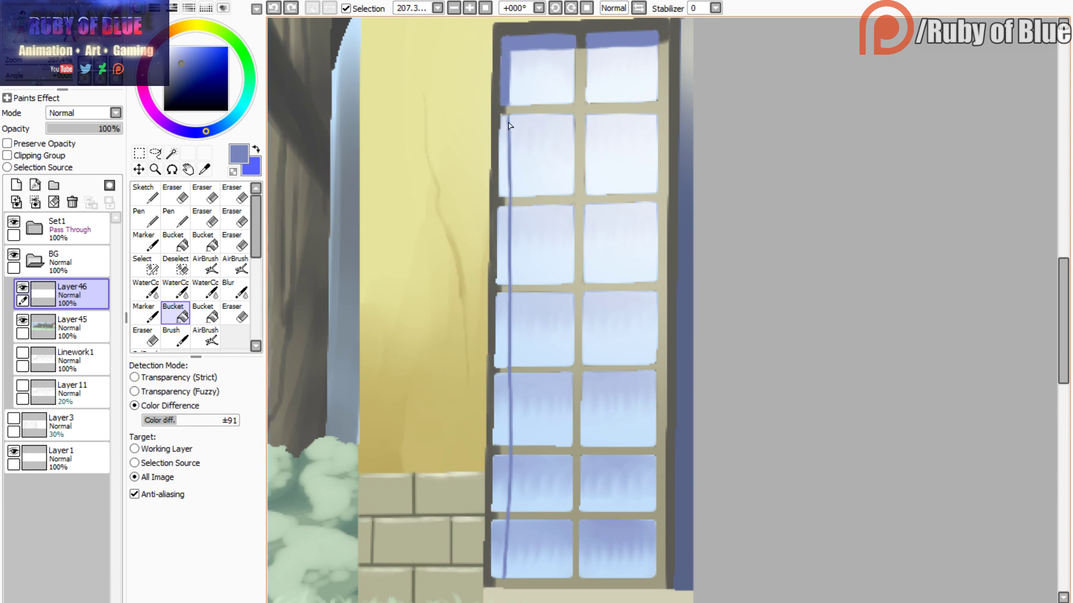
{"action": "key", "text": "g"}
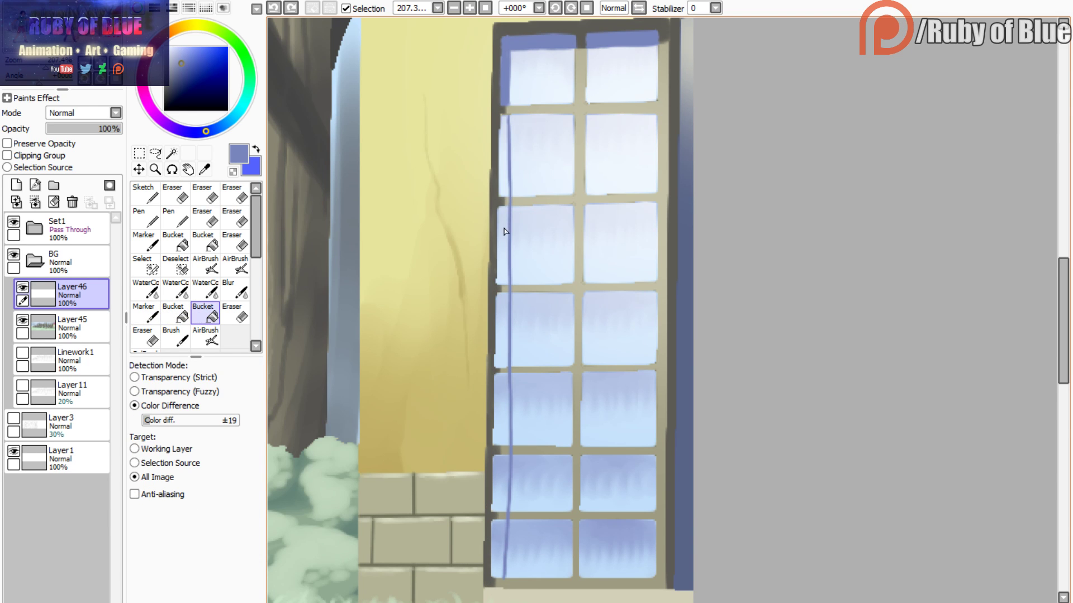
{"action": "key", "text": "g"}
{"action": "left_click", "coordinate": [504, 232]}
{"action": "key", "text": "ctrl+z"}
{"action": "key", "text": "ctrl+z"}
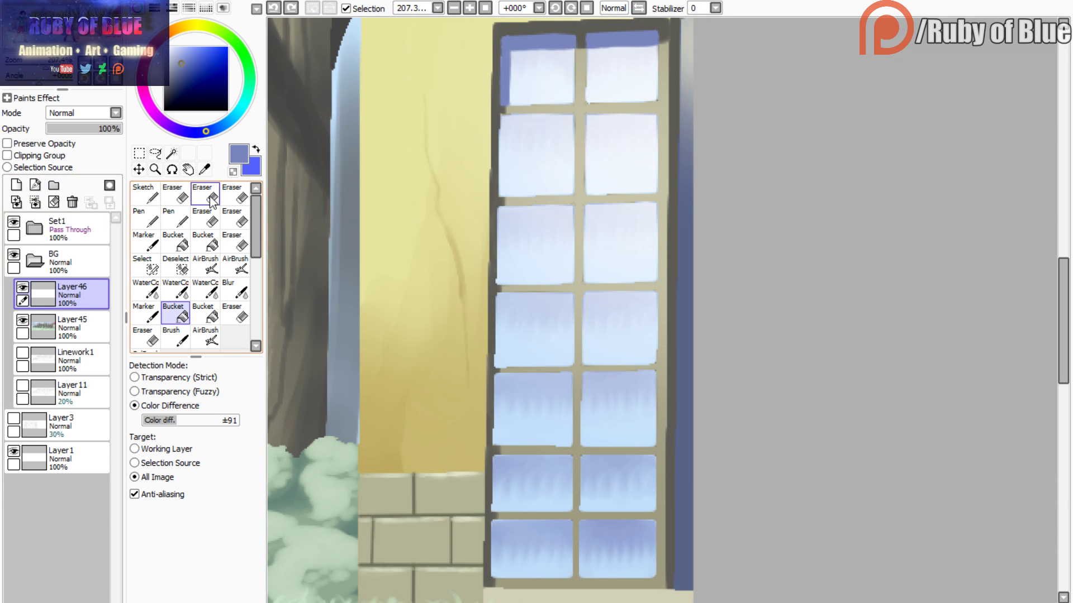
- Redraw the vertical shadow line down the left pane column with the Marker at stabilizer S-5 and close its upper end
{"action": "key", "text": "b"}
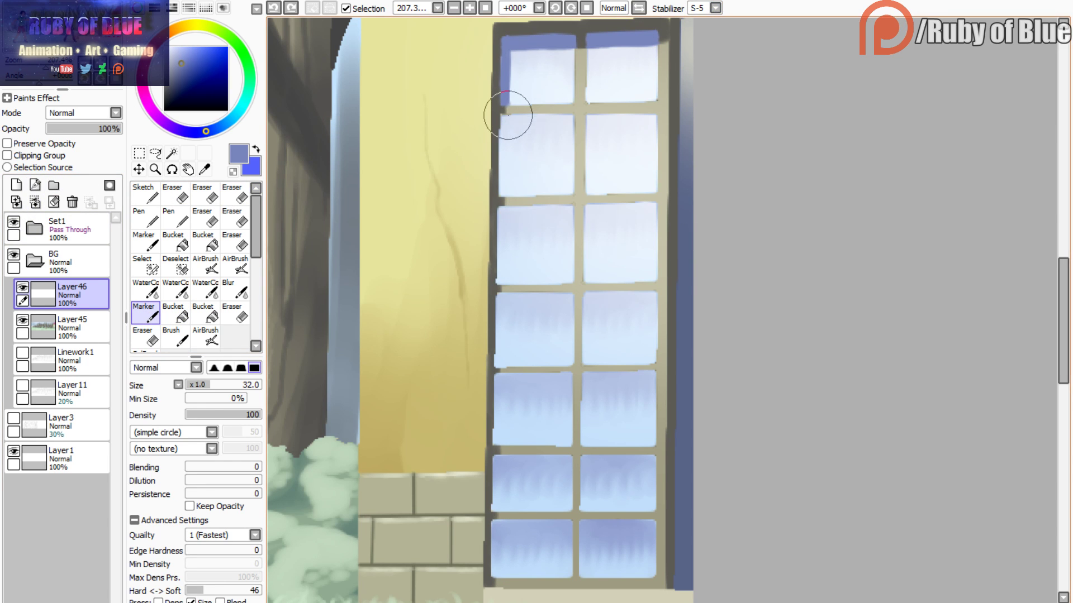
{"action": "mouse_move", "coordinate": [504, 114]}
{"action": "left_mouse_down"}
{"action": "mouse_move", "coordinate": [508, 578]}
{"action": "mouse_move", "coordinate": [516, 353]}
{"action": "mouse_move", "coordinate": [510, 126]}
{"action": "mouse_move", "coordinate": [505, 574]}
{"action": "left_mouse_up"}
{"action": "key", "text": "ctrl+z"}
{"action": "key", "text": "ctrl+z"}
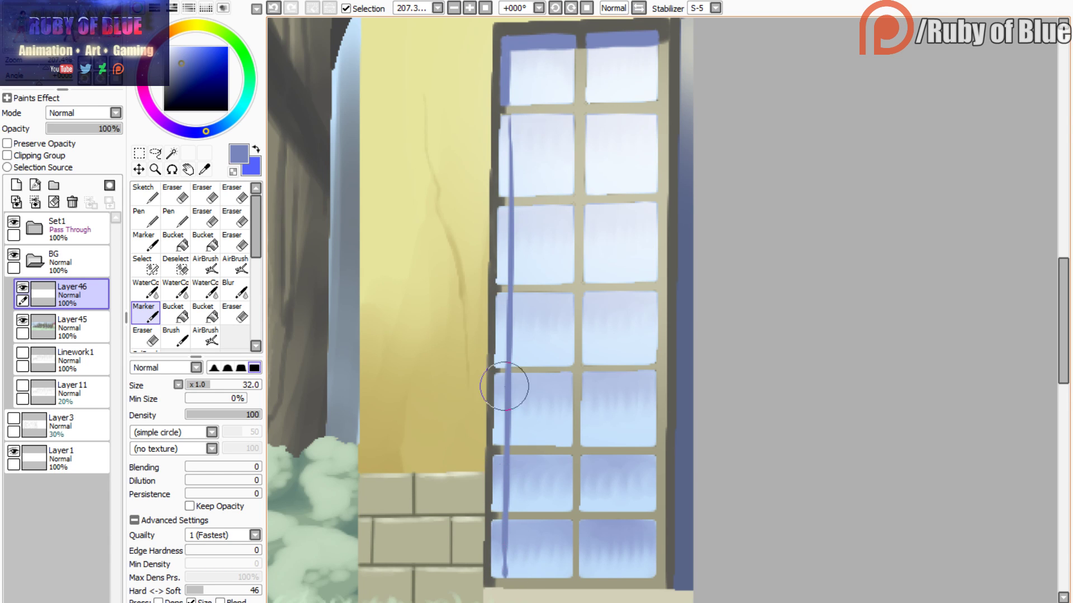
{"action": "key", "text": "g"}
{"action": "key", "text": "m"}
{"action": "left_click_drag", "start_coordinate": [510, 114], "coordinate": [505, 116]}
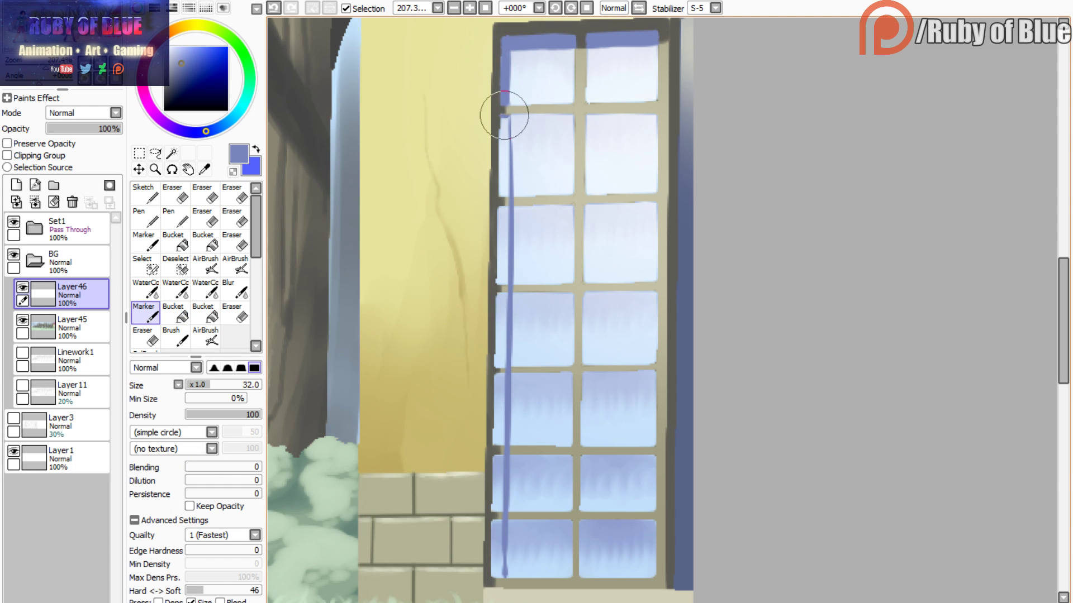
- Fill the shadow strip beside the second and third left panes with blue, undo the fills below, and close the line's foot
{"action": "key", "text": "g"}
{"action": "left_click", "coordinate": [503, 179]}
{"action": "left_click", "coordinate": [504, 319]}
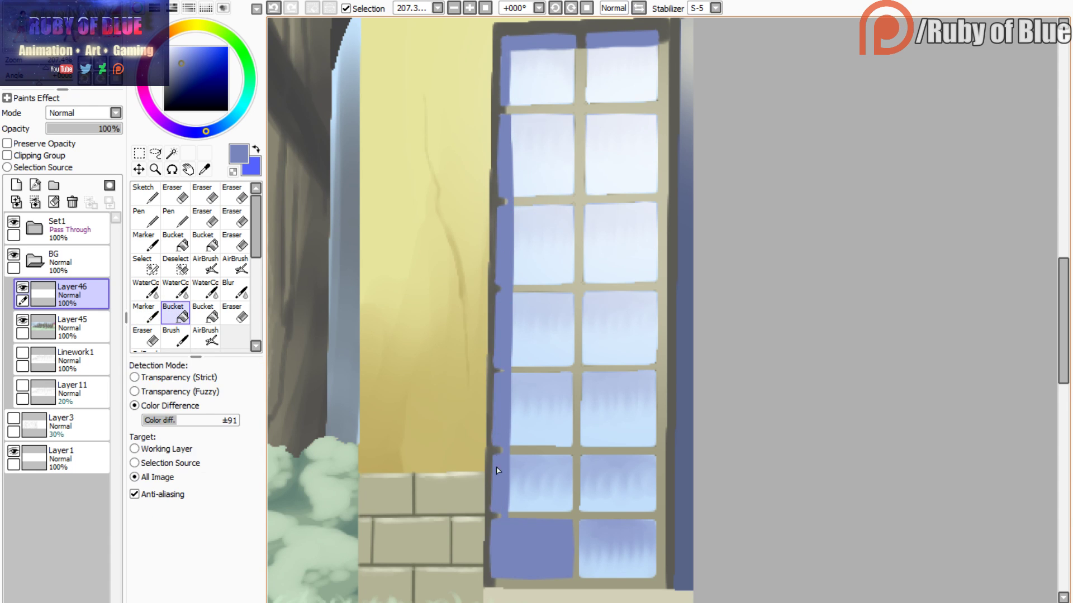
{"action": "key", "text": "ctrl+z"}
{"action": "key", "text": "m"}
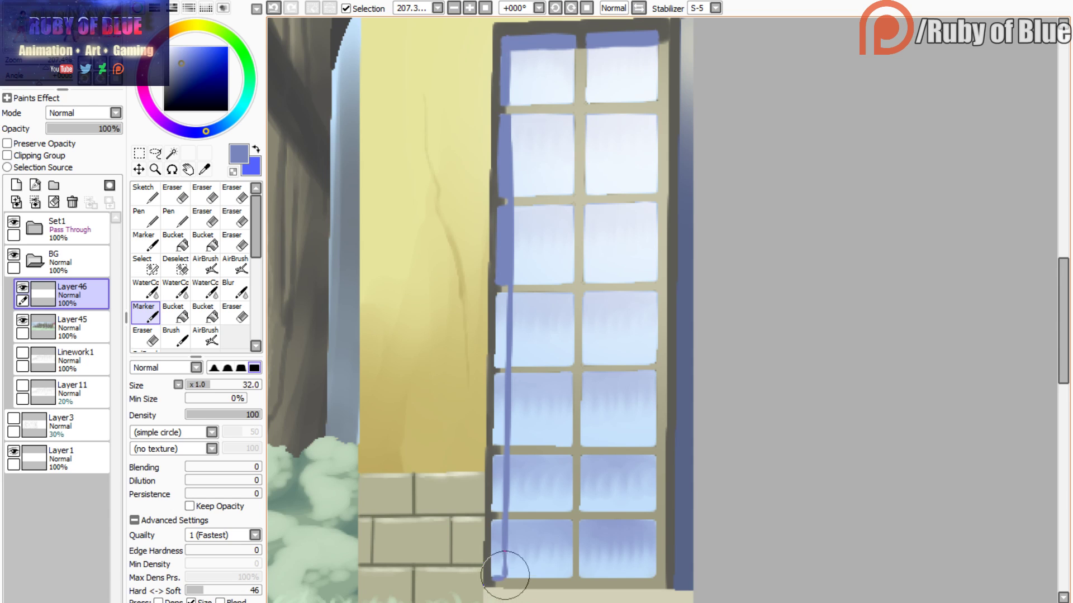
- Try to bucket-fill the shadow strip in the lowest left pane, touching up its outline with the Marker between attempts
{"action": "key", "text": "g"}
{"action": "left_click", "coordinate": [499, 576]}
{"action": "key", "text": "ctrl+z"}
{"action": "key", "text": "m"}
{"action": "key", "text": "g"}
{"action": "left_click", "coordinate": [500, 575]}
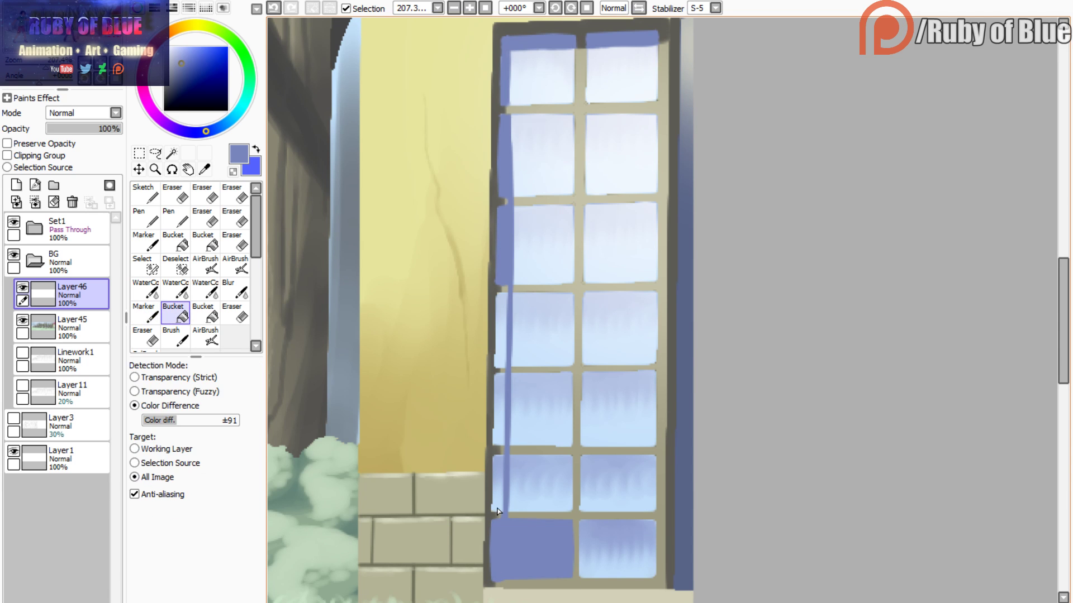
{"action": "key", "text": "ctrl+z"}
{"action": "key", "text": "m"}
{"action": "key", "text": "g"}
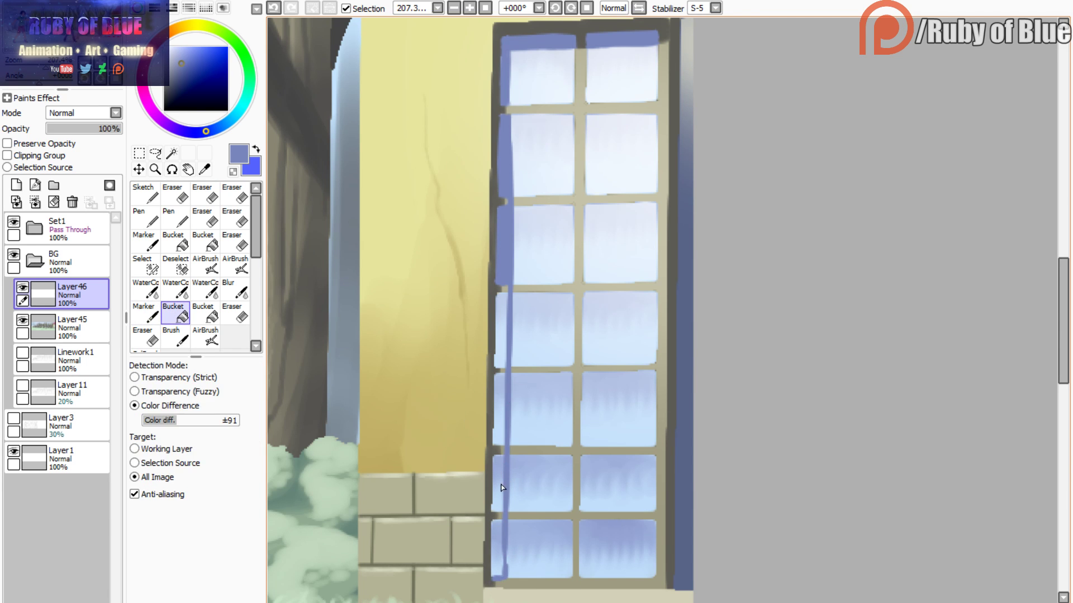
{"action": "left_click", "coordinate": [500, 561]}
{"action": "key", "text": "ctrl+z"}
- Try filling the fourth left pane's shadow strip using the bucket with a colour difference of ±19
{"action": "key", "text": "g"}
{"action": "left_click", "coordinate": [499, 332]}
{"action": "key", "text": "ctrl+z"}
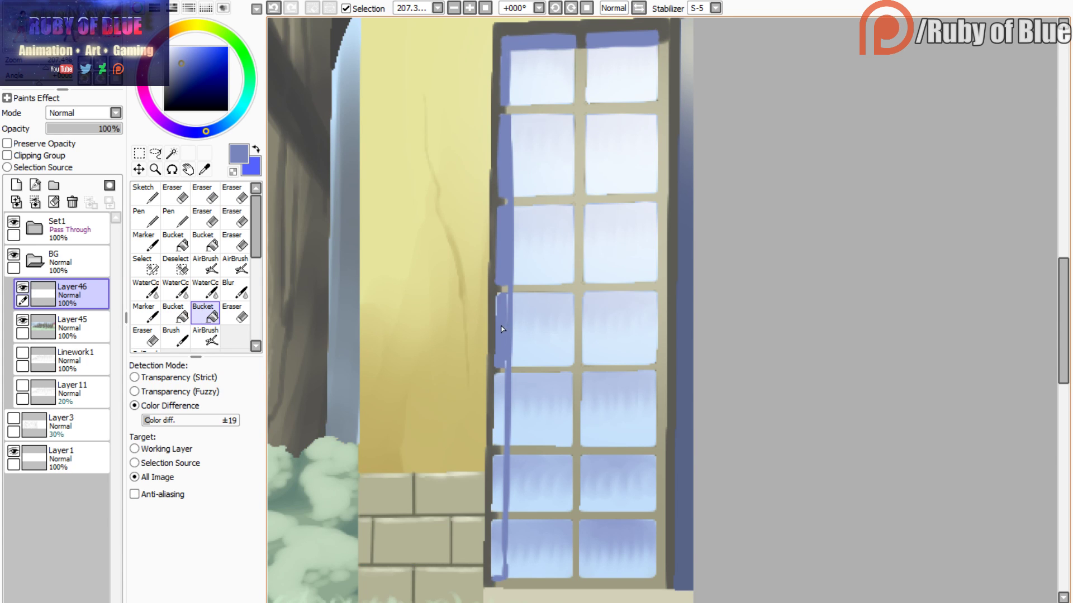
- Fill the shadow strip in the fourth and fifth left panes using the ±91 bucket, undoing the unwanted fill below them
{"action": "key", "text": "g"}
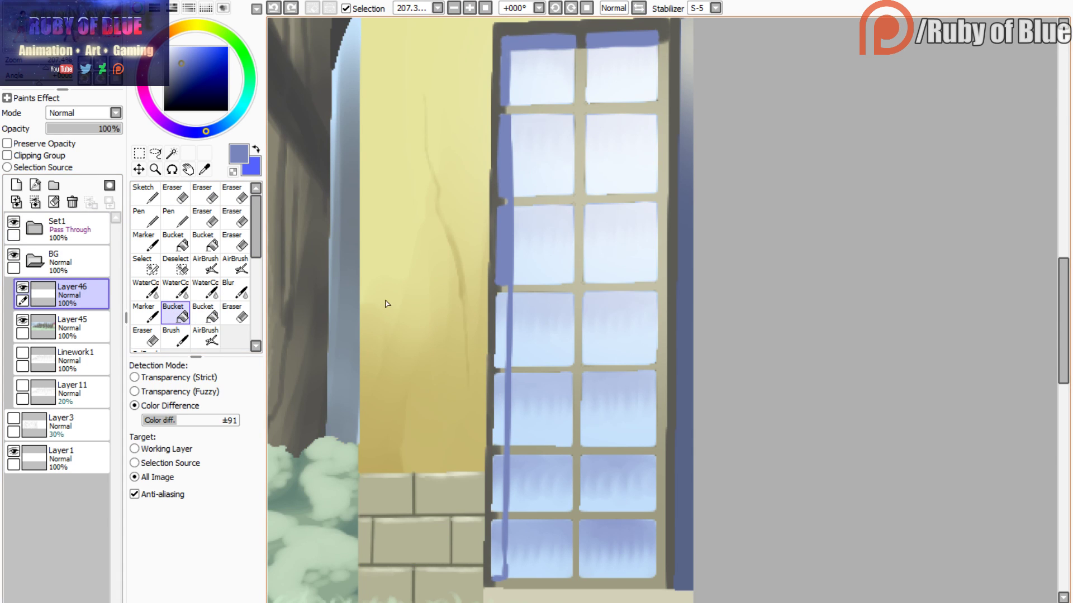
{"action": "left_click", "coordinate": [499, 337]}
{"action": "left_click", "coordinate": [493, 474]}
{"action": "key", "text": "ctrl+z"}
- Paint the shadow strip over the lowest two left panes with the Marker, undoing the bucket fills tried in between
{"action": "key", "text": "b"}
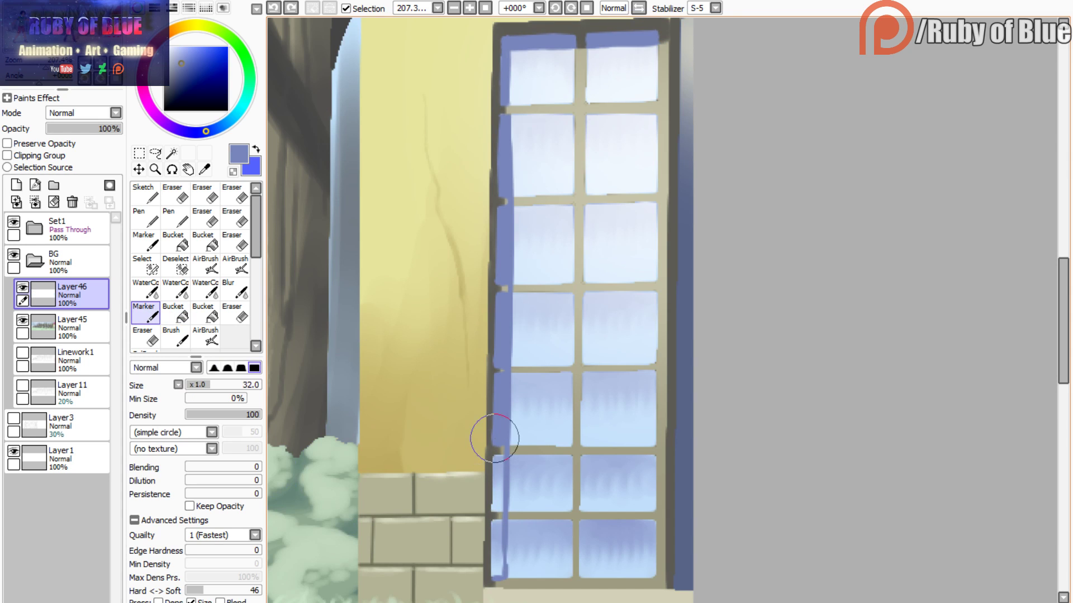
{"action": "mouse_move", "coordinate": [491, 438]}
{"action": "left_mouse_down"}
{"action": "mouse_move", "coordinate": [491, 570]}
{"action": "mouse_move", "coordinate": [493, 553]}
{"action": "left_mouse_up"}
{"action": "key", "text": "b"}
{"action": "left_click", "coordinate": [499, 521]}
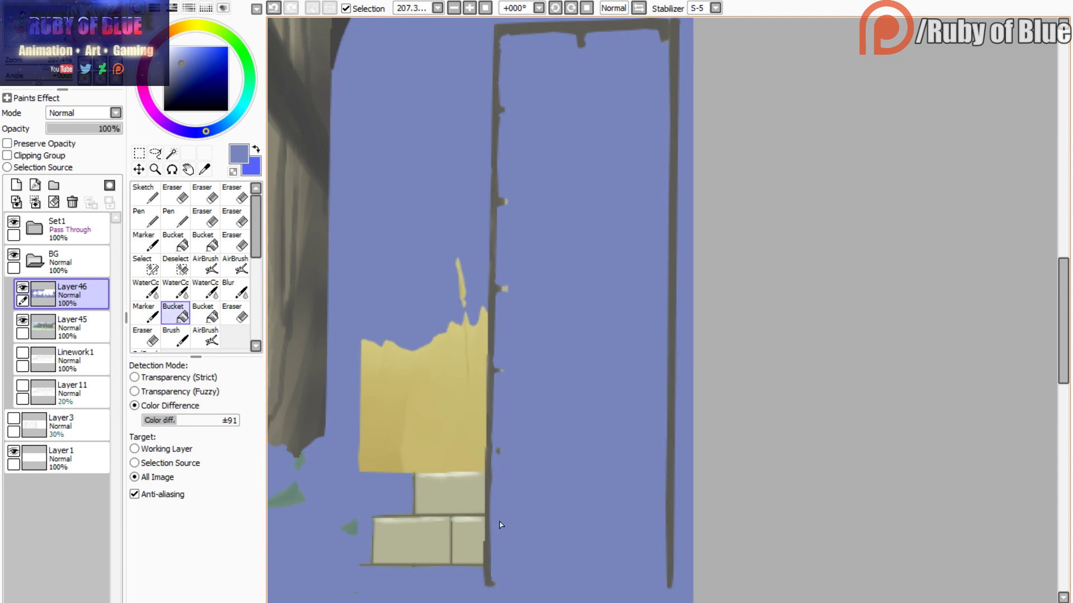
{"action": "key", "text": "ctrl+z"}
{"action": "left_click", "coordinate": [495, 573]}
{"action": "key", "text": "ctrl+z"}
{"action": "key", "text": "b"}
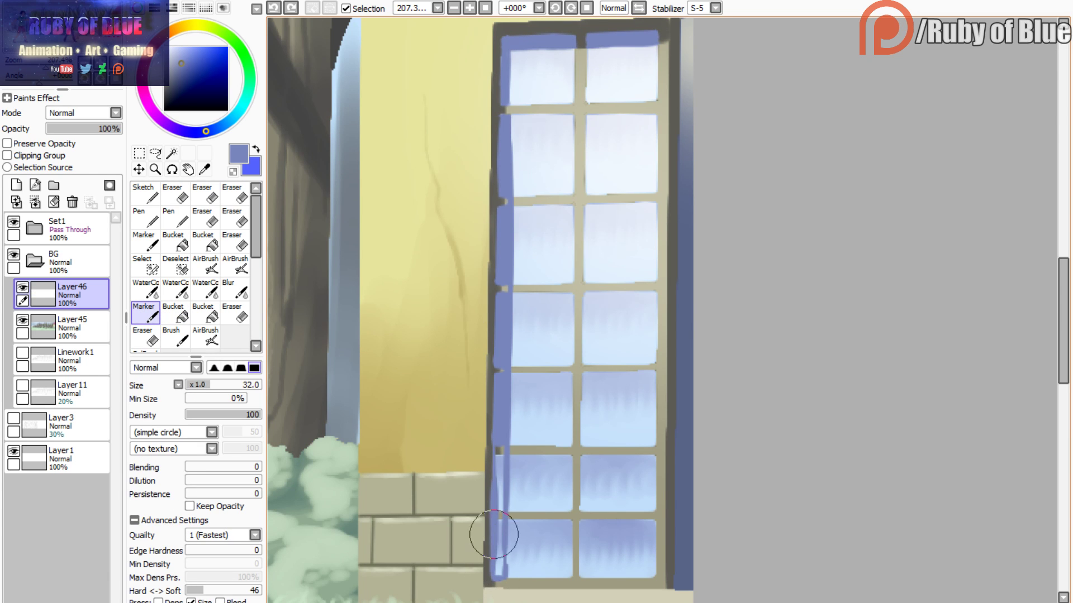
{"action": "left_click_drag", "start_coordinate": [501, 545], "coordinate": [496, 426]}
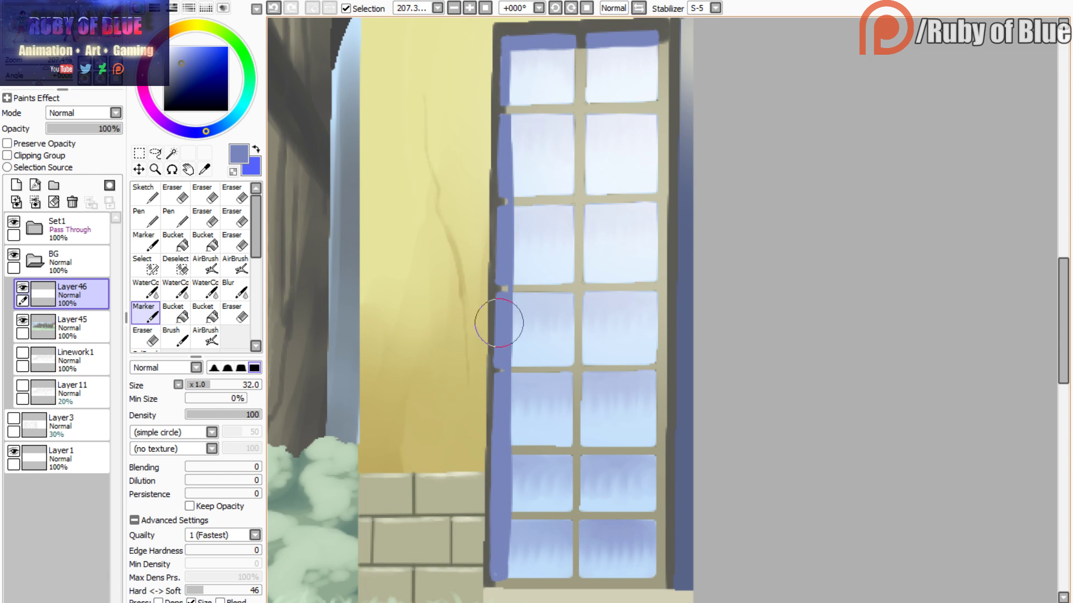
- Trim the inner edge of the blue shadow strip straight down the left pane column with the Eraser at size 13
{"action": "key", "text": "e"}
{"action": "left_click_drag", "start_coordinate": [512, 187], "coordinate": [508, 293]}
{"action": "key", "text": "ctrl+z"}
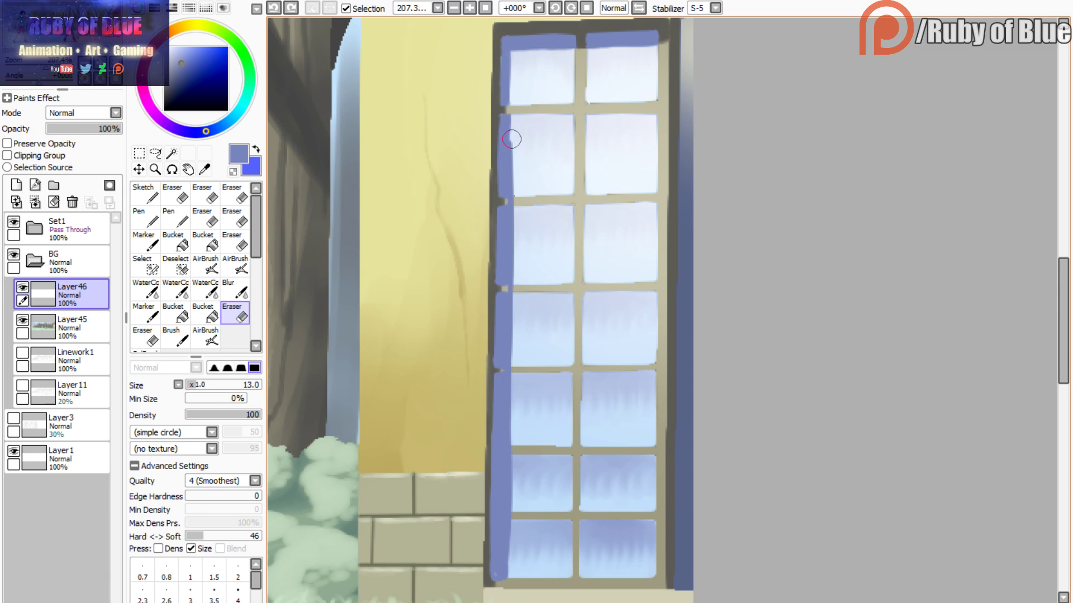
{"action": "left_click_drag", "start_coordinate": [512, 139], "coordinate": [515, 310]}
{"action": "key", "text": "ctrl+z"}
{"action": "mouse_move", "coordinate": [519, 251]}
{"action": "left_mouse_down"}
{"action": "mouse_move", "coordinate": [512, 118]}
{"action": "mouse_move", "coordinate": [515, 575]}
{"action": "left_mouse_up"}
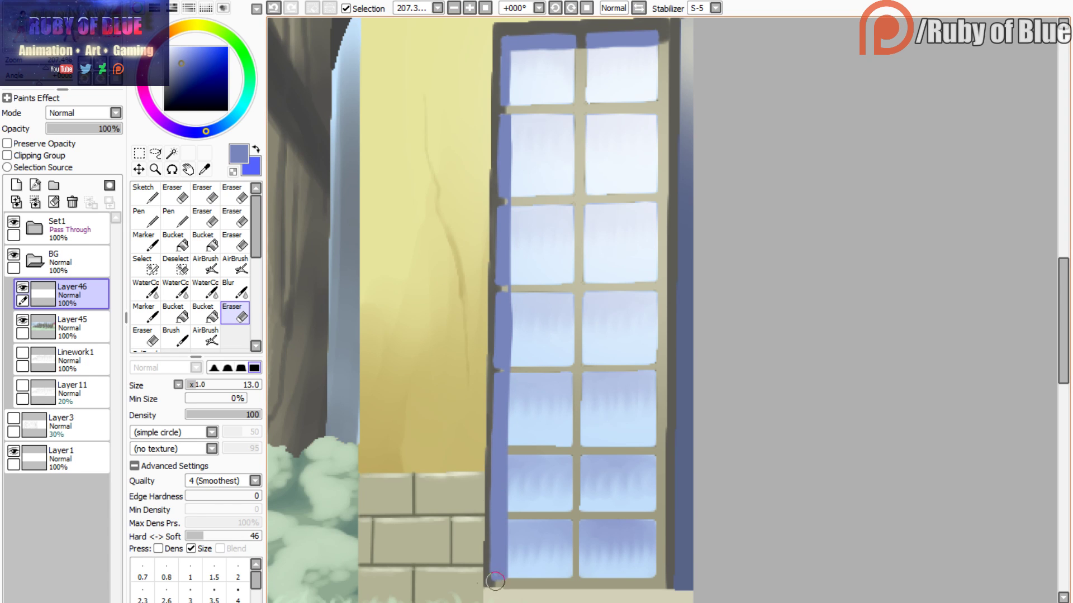
- Clean the shadow overlap off the window's crossbars at 79% layer opacity, and restore the layer's opacity to 100%
{"action": "left_click", "coordinate": [98, 128]}
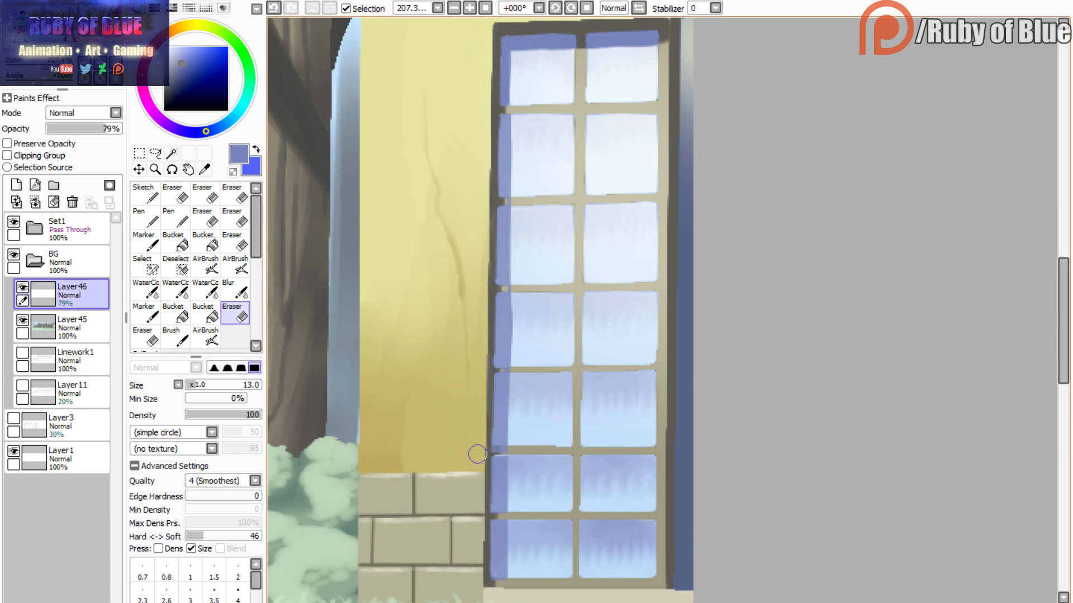
{"action": "key", "text": "ctrl+z"}
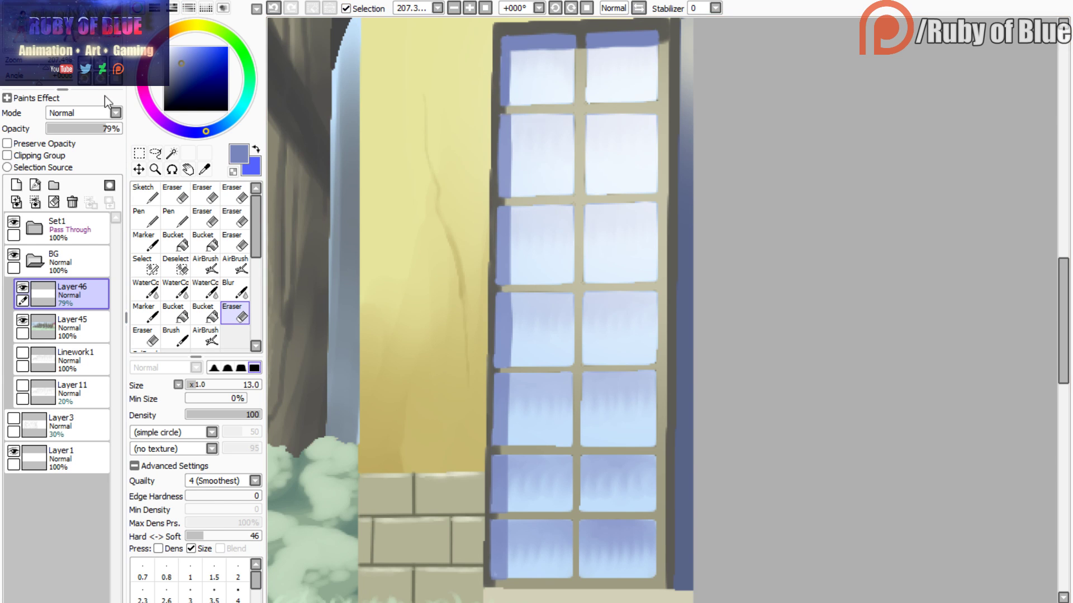
{"action": "left_click_drag", "start_coordinate": [116, 130], "coordinate": [126, 135]}
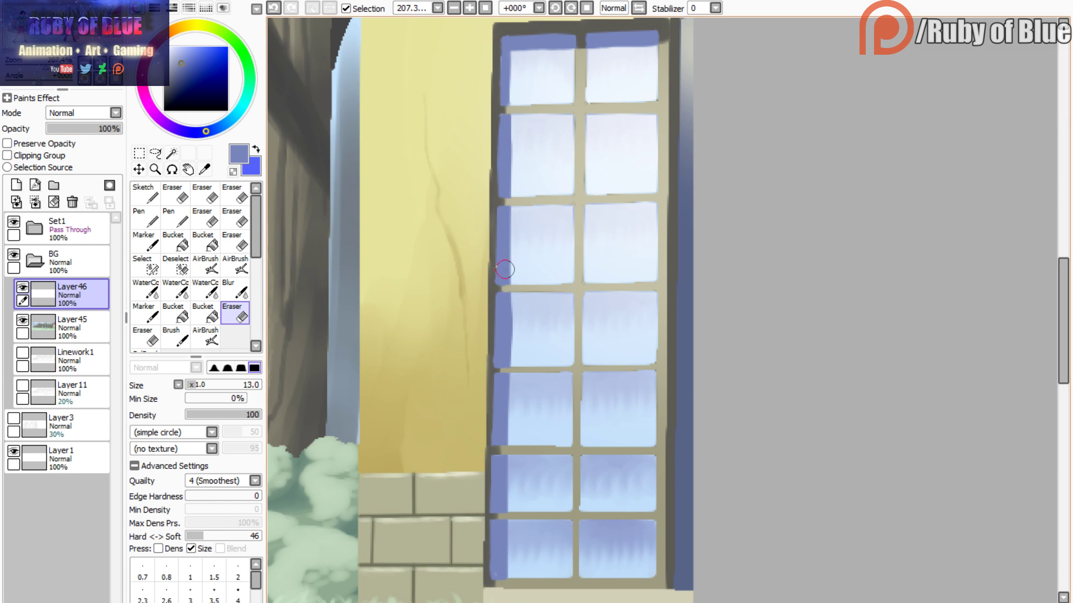
{"action": "key", "text": "e"}
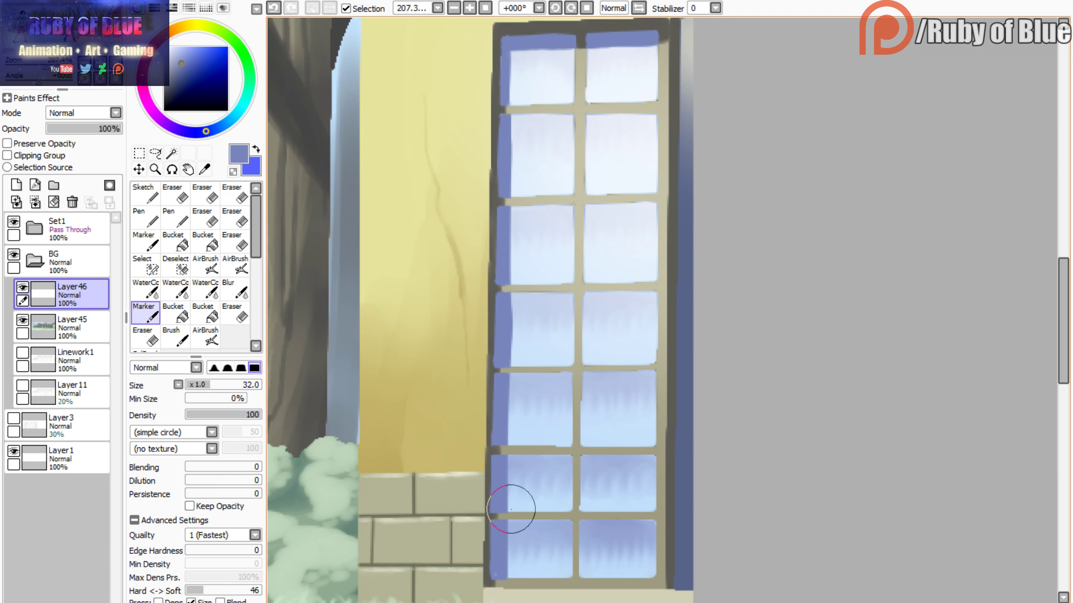
{"action": "key", "text": "e"}
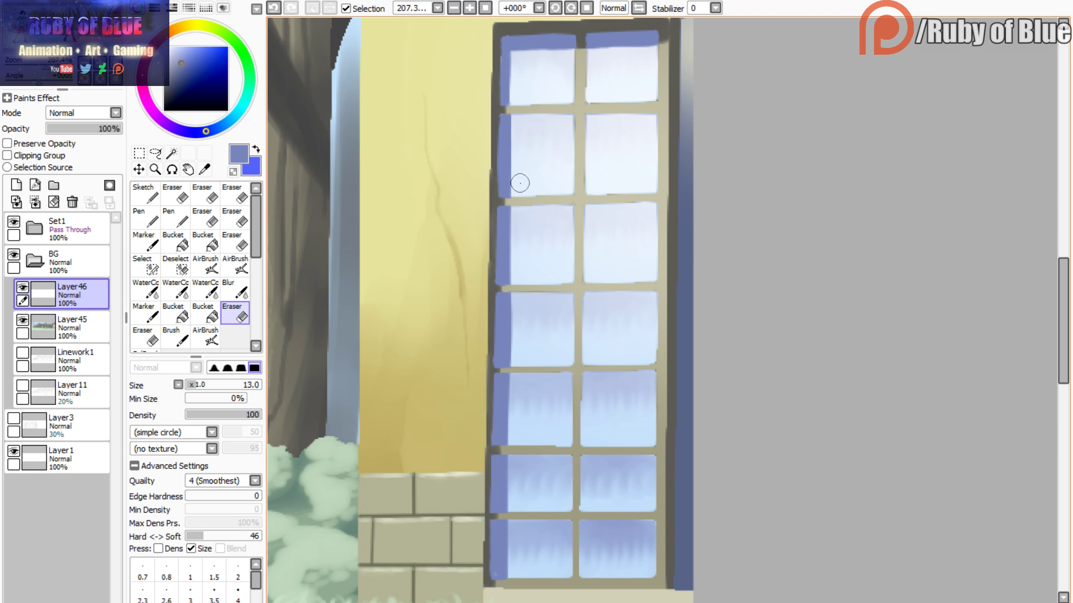
- In the other background drawing, add a linework layer above Layer105 and draw a size 2.5 line across the right window's top pane
{"action": "left_click_drag", "start_coordinate": [38, 67], "coordinate": [44, 69]}
{"action": "left_click", "coordinate": [72, 202]}
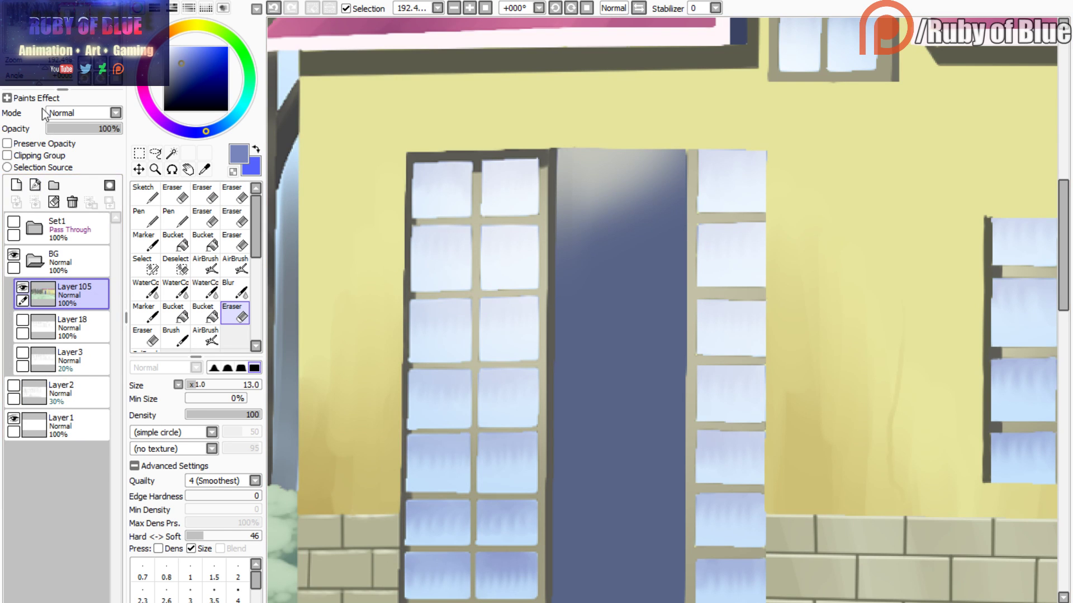
{"action": "left_click", "coordinate": [34, 185]}
{"action": "key", "text": "c"}
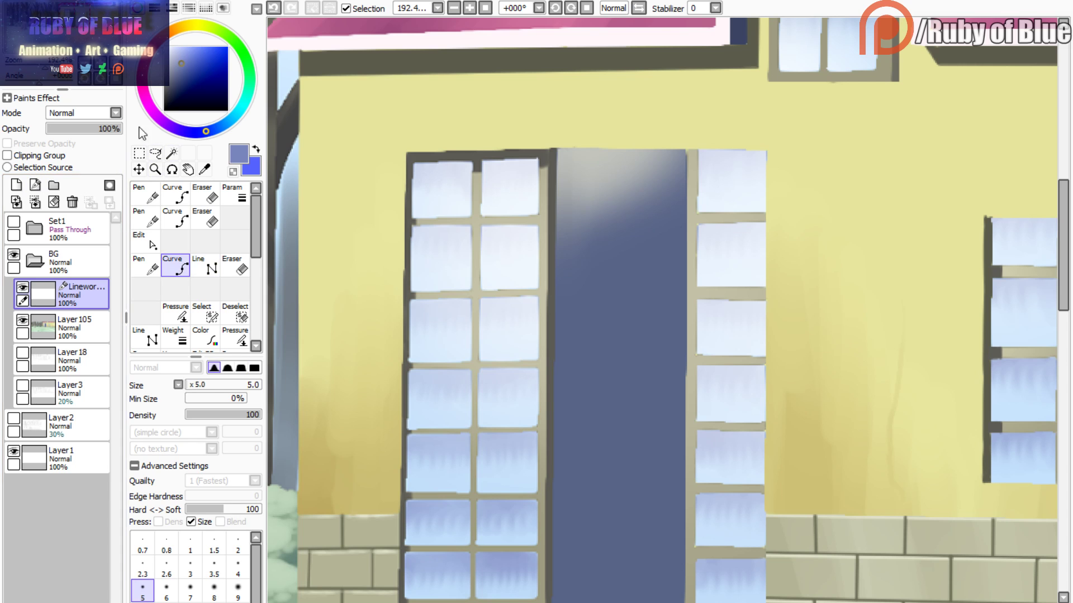
{"action": "key", "text": "l"}
{"action": "left_click_drag", "start_coordinate": [45, 67], "coordinate": [44, 75]}
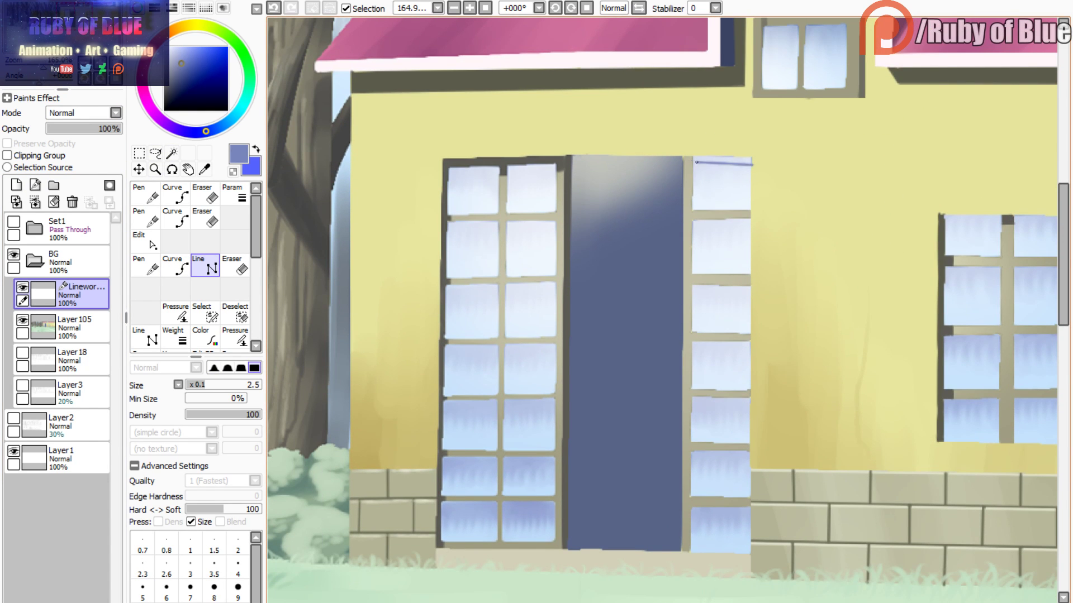
- Draw a connected shadow outline across the top and down the outer side of the left window, and end the line there
{"action": "left_click", "coordinate": [556, 169]}
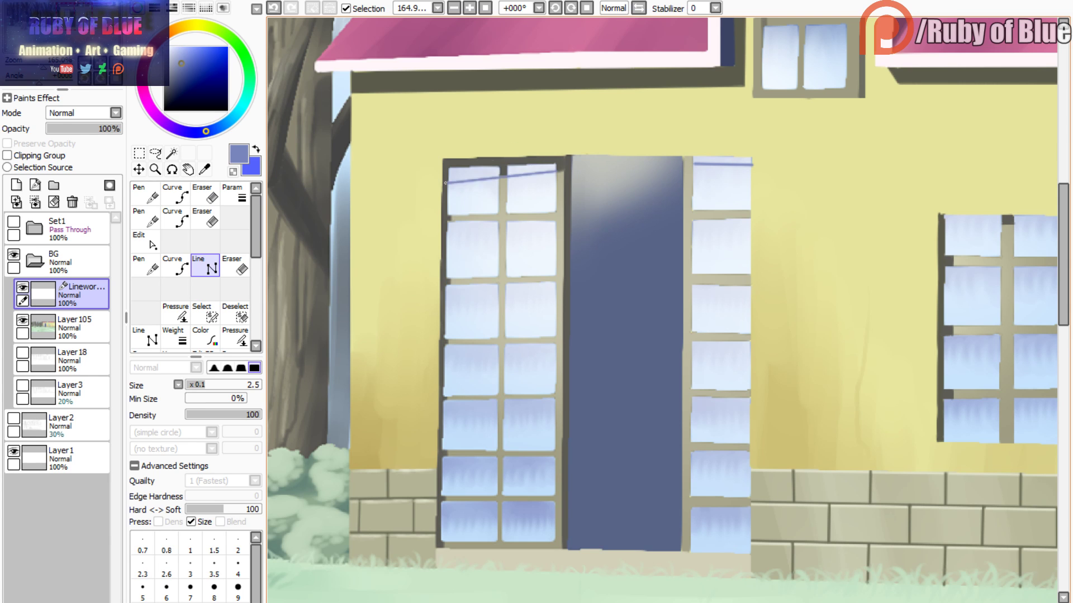
{"action": "left_click", "coordinate": [453, 175]}
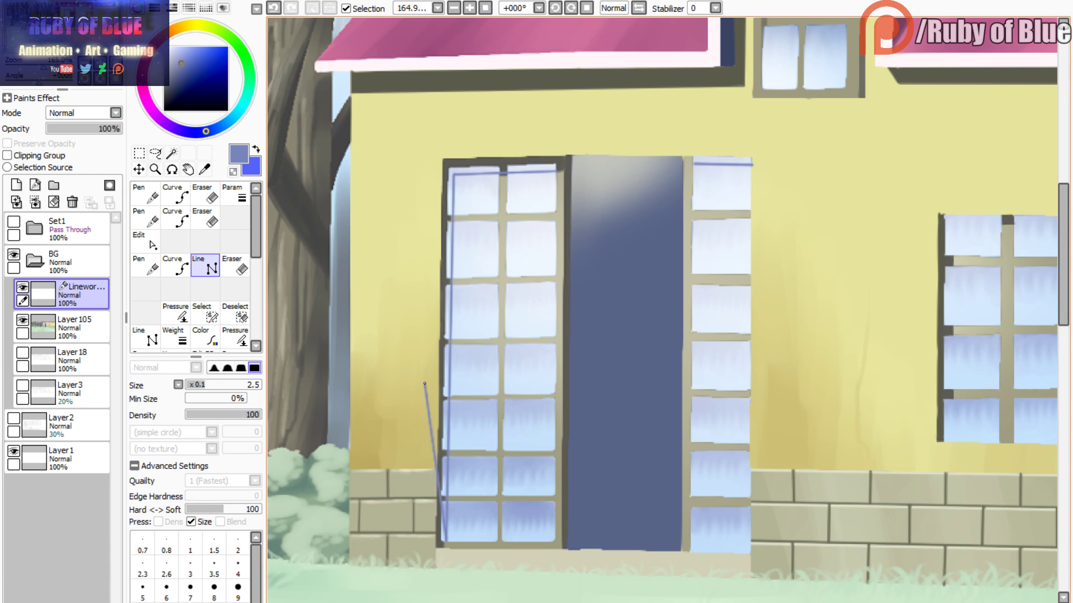
{"action": "key", "text": "n"}
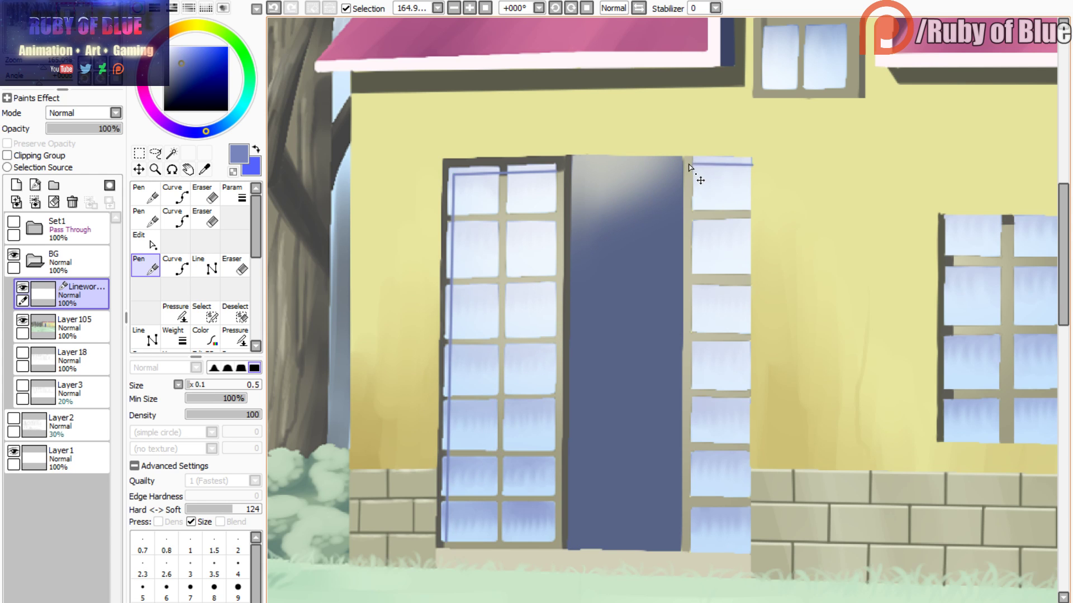
- On Layer105, sample the dark frame colour, touch up the right window frame's upper corner with the Marker, and reselect the linework layer
{"action": "left_click", "coordinate": [73, 327]}
{"action": "left_click", "coordinate": [558, 163], "text": "alt"}
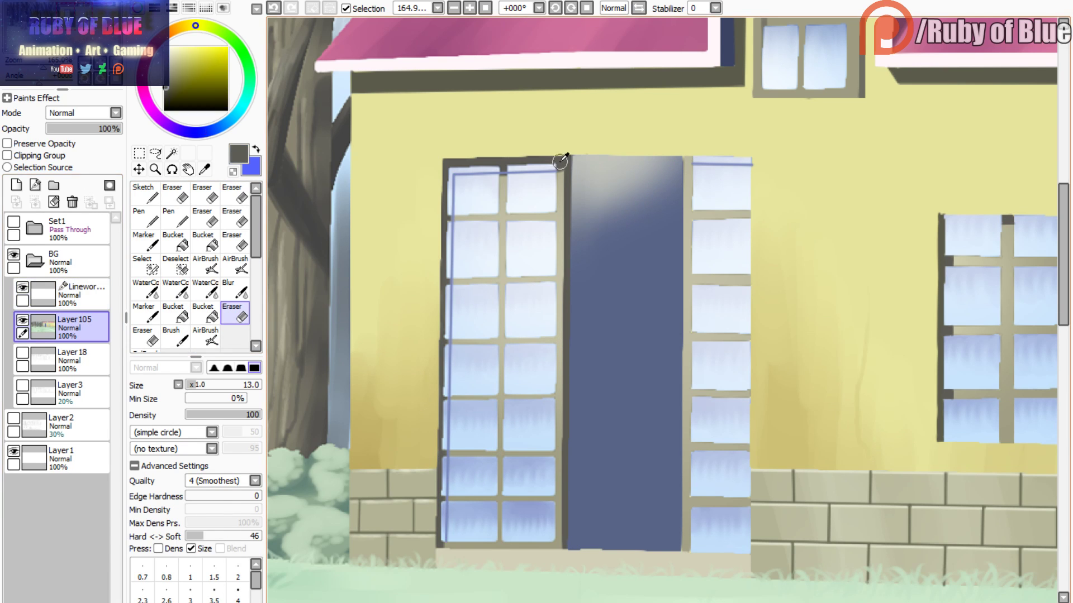
{"action": "key", "text": "ctrl+z"}
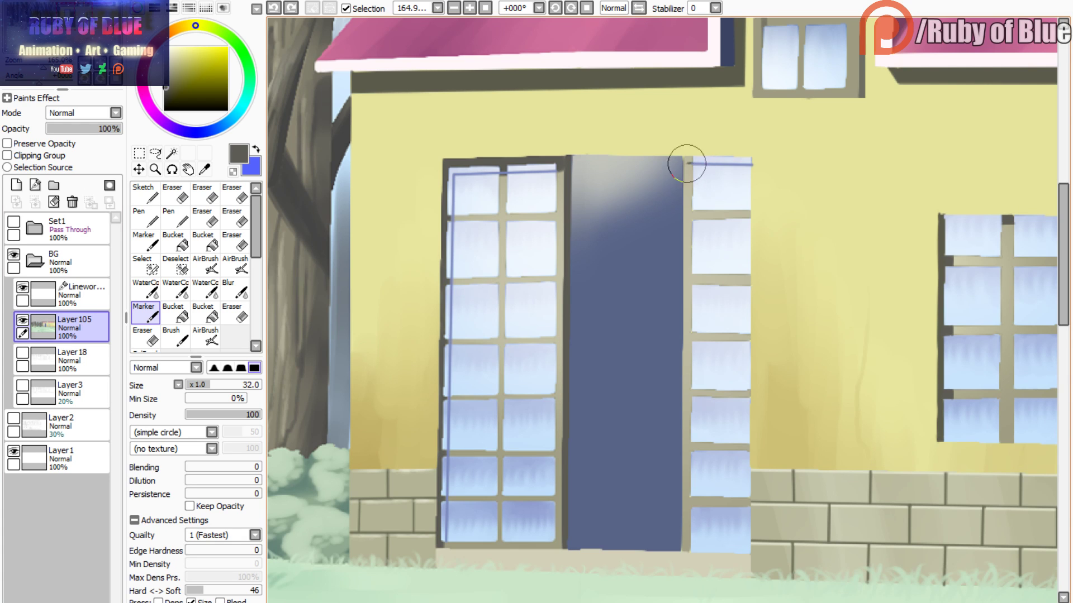
{"action": "key", "text": "g"}
{"action": "left_click", "coordinate": [687, 162]}
{"action": "key", "text": "b"}
{"action": "key", "text": "ctrl+z"}
{"action": "left_click", "coordinate": [691, 162]}
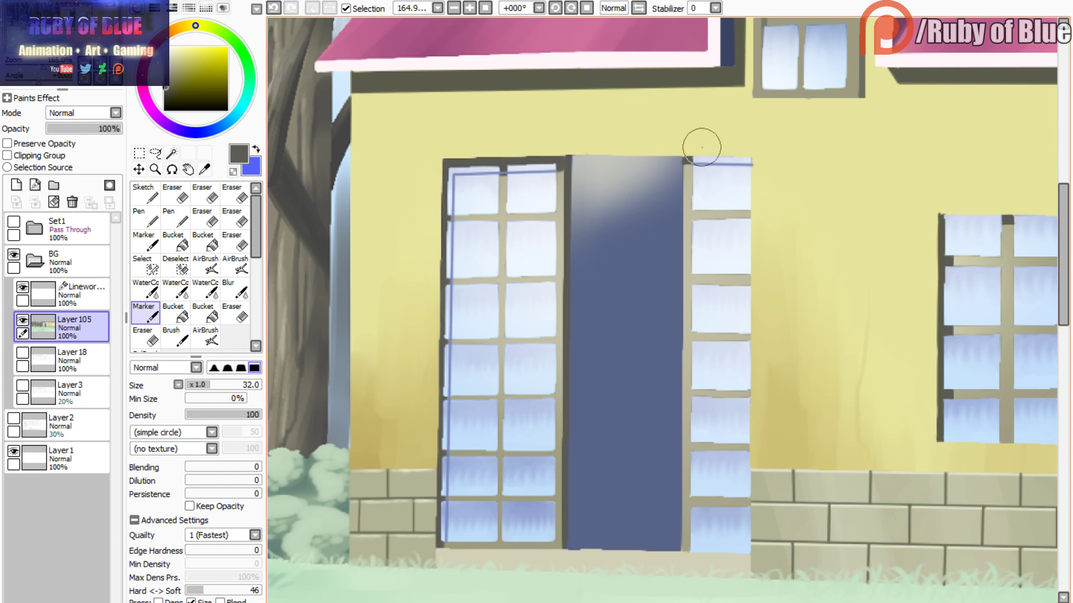
{"action": "left_click", "coordinate": [38, 297]}
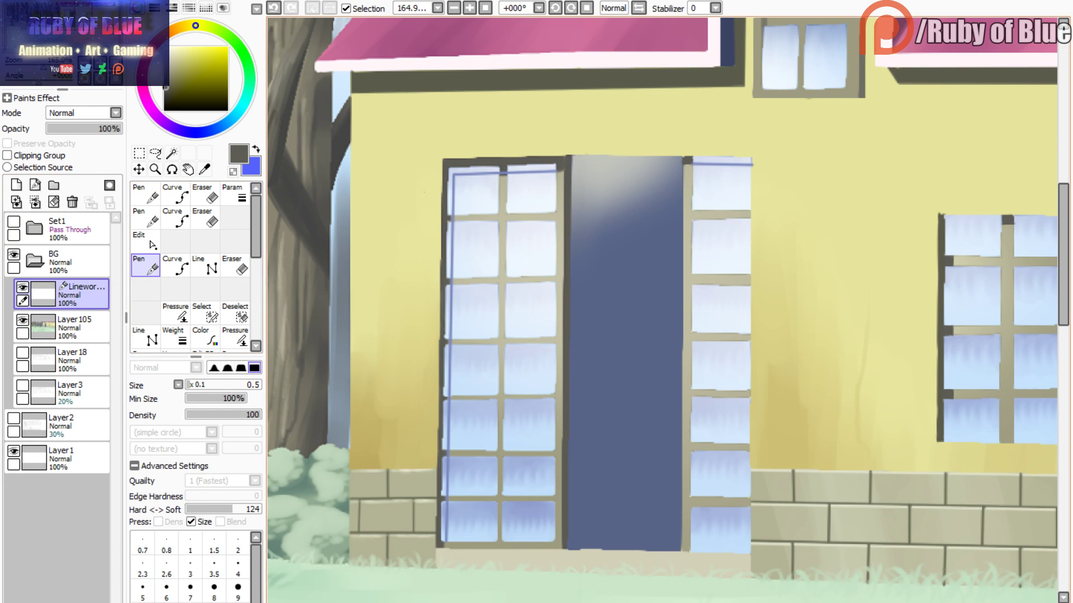
- Sample the blue outline's colour while on Layer105, undo the test stroke, and reselect the linework layer
{"action": "left_click", "coordinate": [72, 328]}
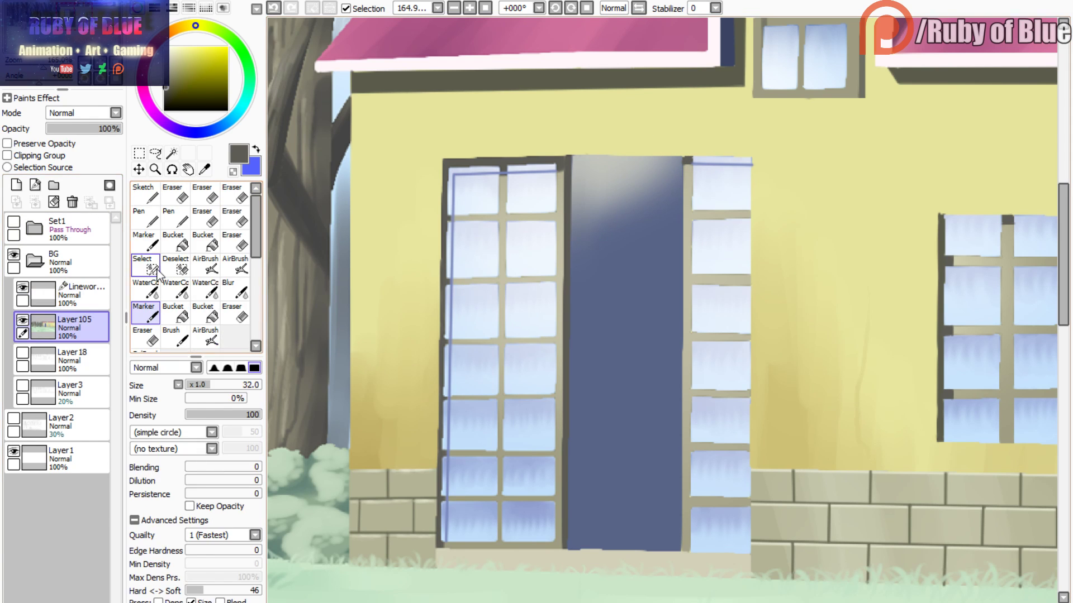
{"action": "left_click", "coordinate": [453, 174], "text": "alt"}
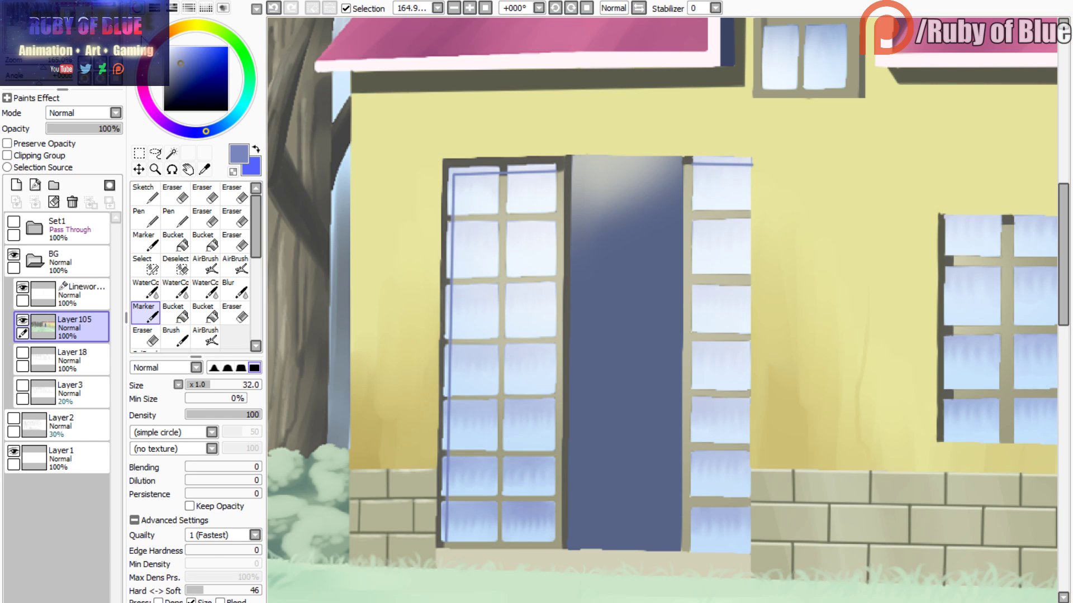
{"action": "left_click", "coordinate": [72, 297]}
{"action": "left_click", "coordinate": [100, 323]}
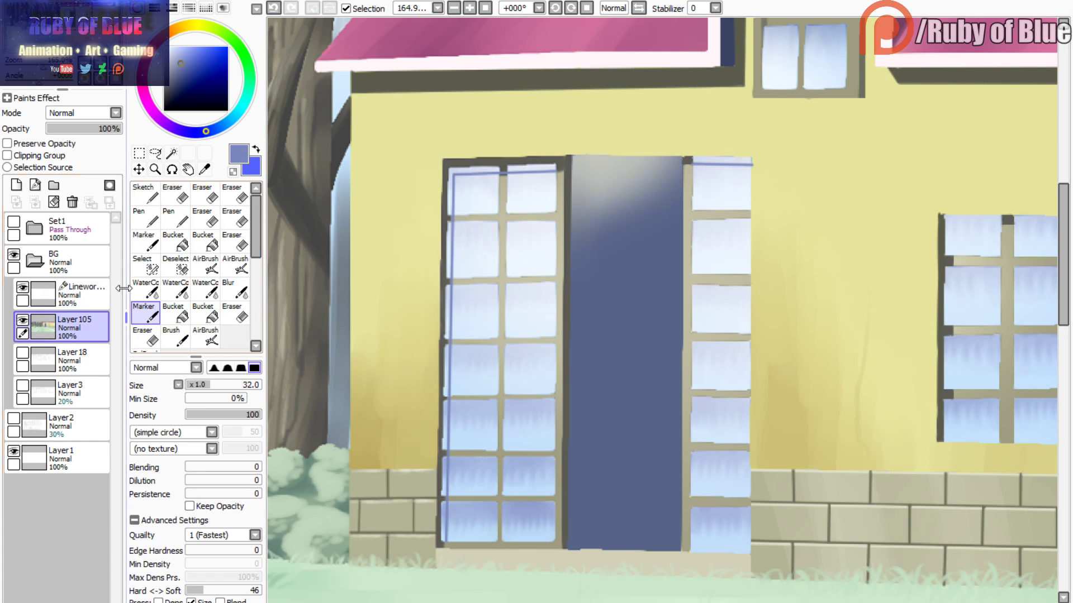
{"action": "left_click_drag", "start_coordinate": [467, 221], "coordinate": [485, 285]}
{"action": "key", "text": "ctrl+z"}
{"action": "left_click", "coordinate": [89, 295]}
- Draw a connected size 2.5 shadow outline across the top and down the left side of the small four-row window
{"action": "left_click_drag", "start_coordinate": [927, 279], "coordinate": [386, 263]}
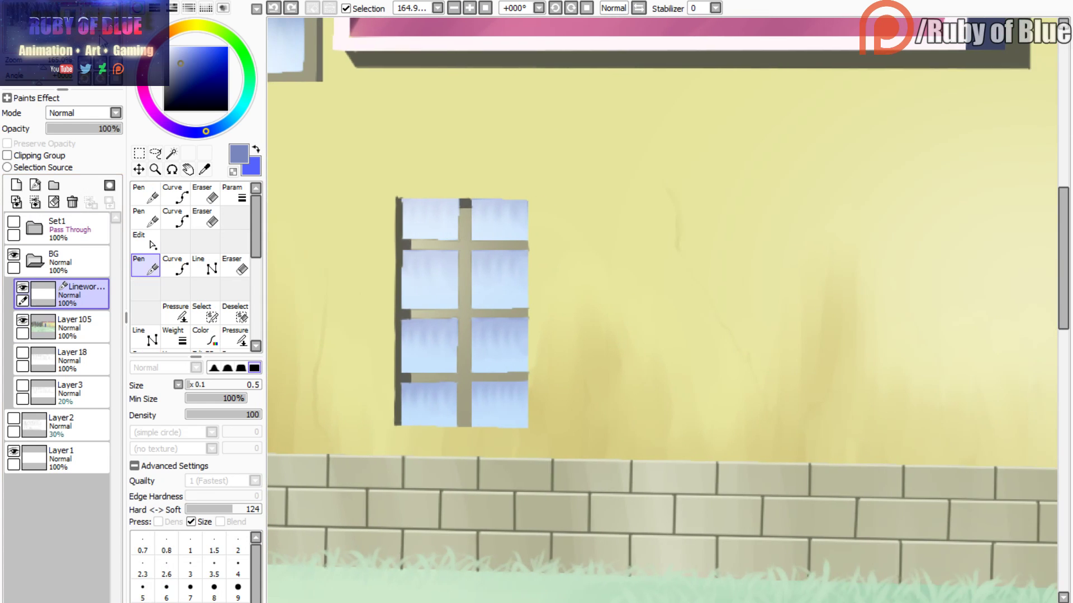
{"action": "left_click", "coordinate": [205, 265]}
{"action": "left_click", "coordinate": [526, 210]}
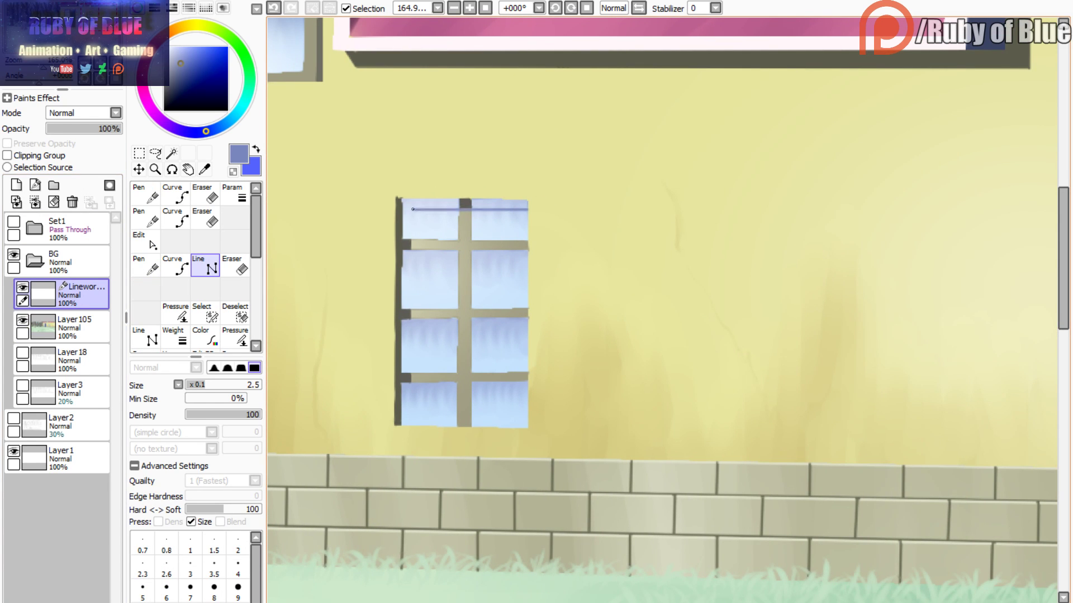
{"action": "left_click", "coordinate": [412, 210]}
{"action": "left_click", "coordinate": [412, 424]}
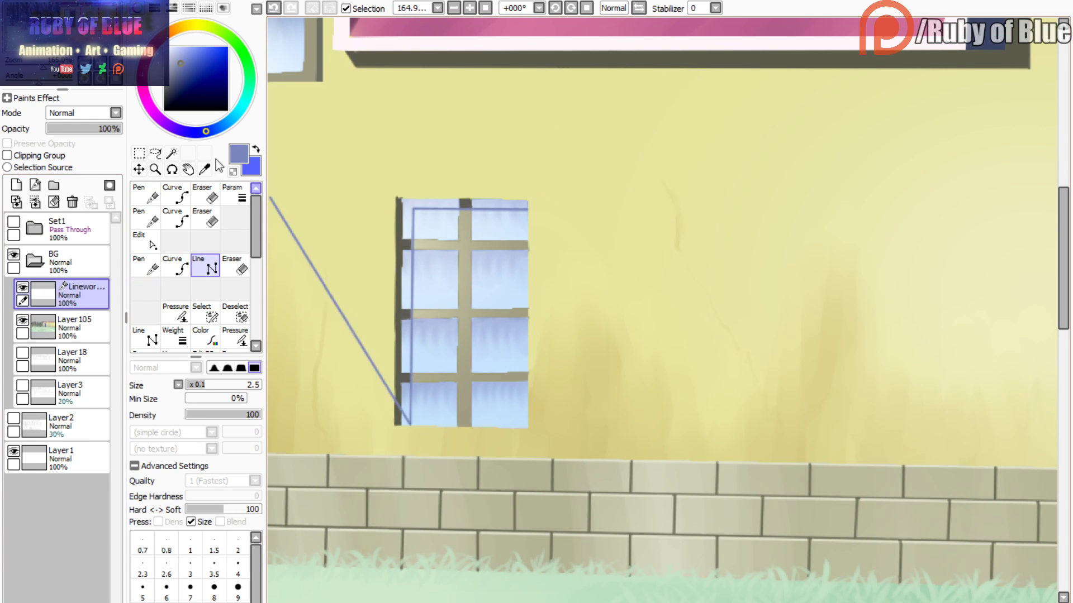
{"action": "left_click", "coordinate": [145, 266]}
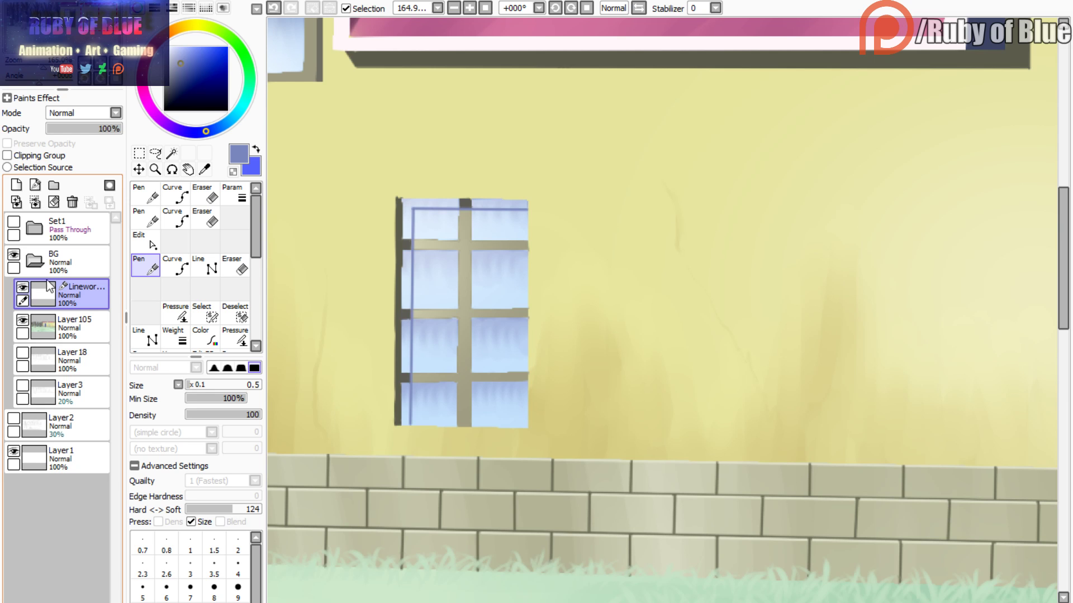
- Rasterize the linework layer and fill the small window's top-left and left-edge shadow strips using the Bucket with ±19 colour difference
{"action": "left_click", "coordinate": [172, 179]}
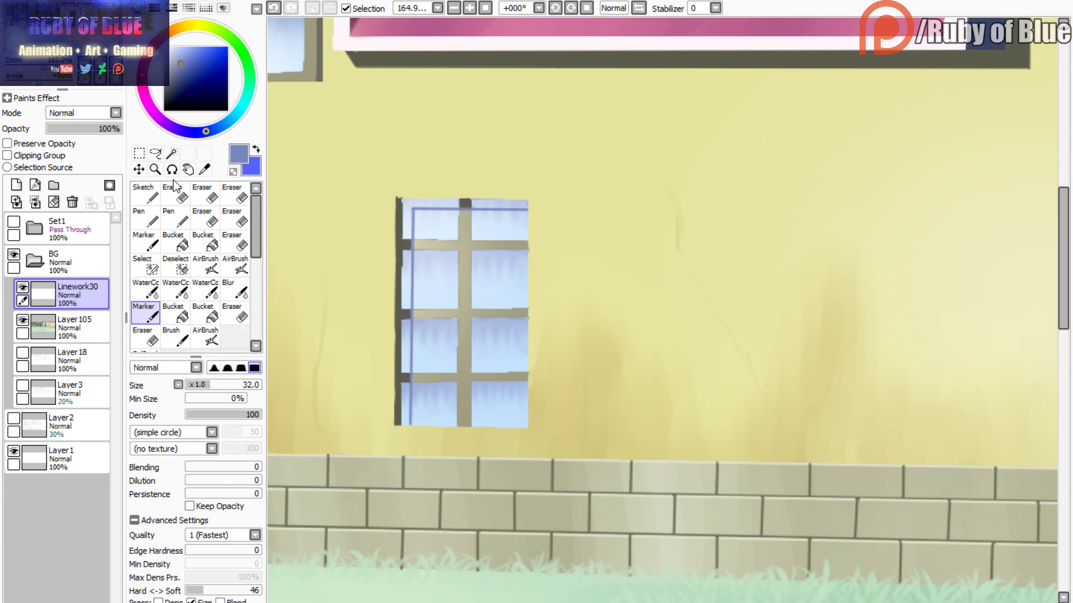
{"action": "key", "text": "e"}
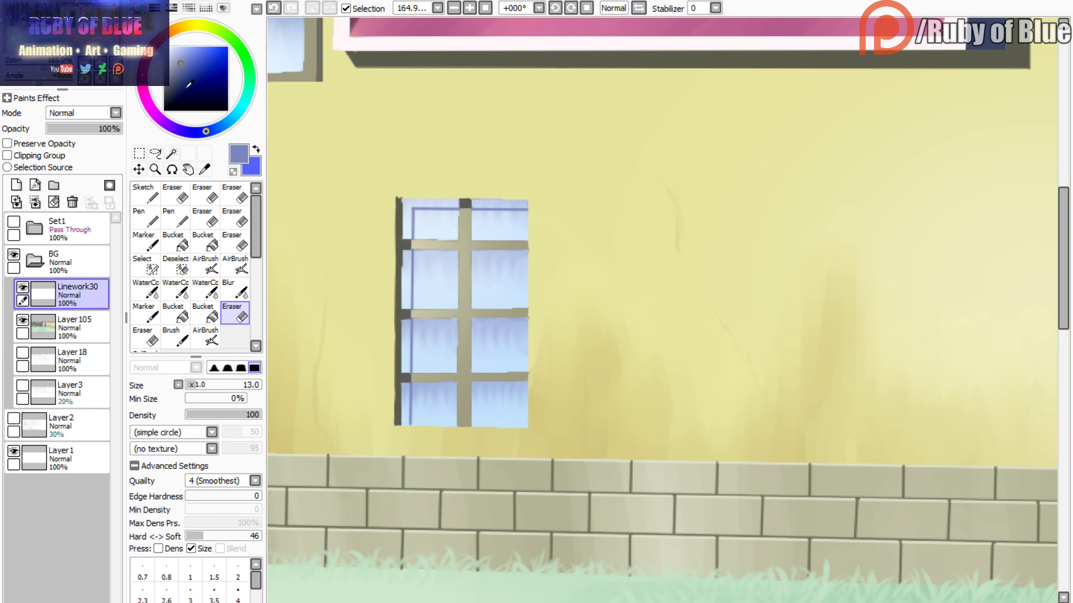
{"action": "left_click", "coordinate": [176, 313]}
{"action": "left_click", "coordinate": [409, 213]}
{"action": "key", "text": "ctrl+z"}
{"action": "left_click", "coordinate": [205, 313]}
{"action": "left_click", "coordinate": [411, 205]}
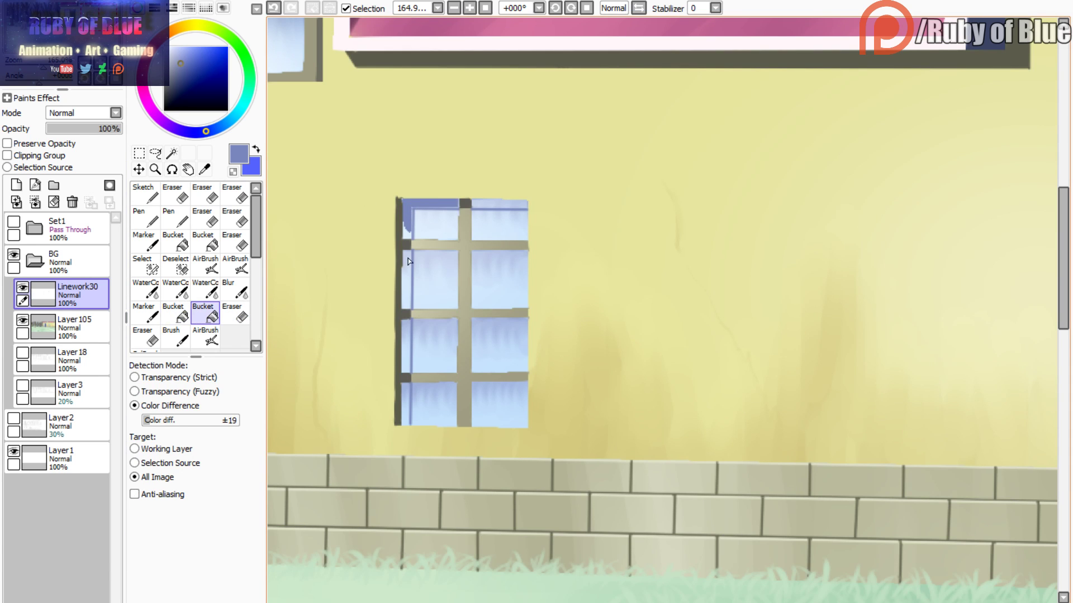
{"action": "left_click", "coordinate": [407, 264]}
{"action": "left_click", "coordinate": [411, 327]}
{"action": "left_click", "coordinate": [406, 391]}
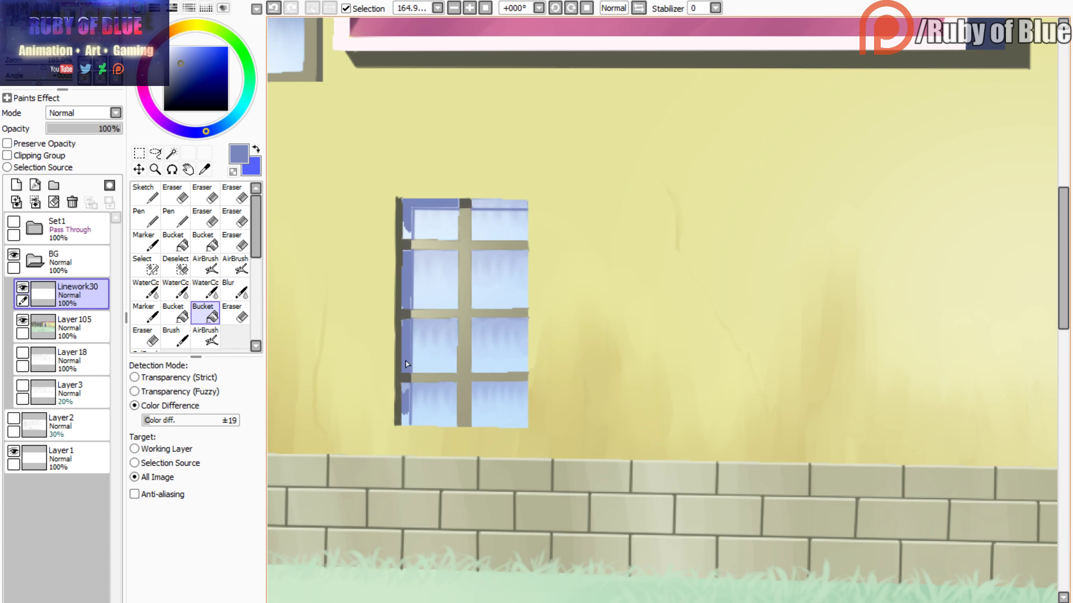
- Fill the remaining gaps in the small window's left shadow strip with the Marker and Bucket
{"action": "key", "text": "m"}
{"action": "key", "text": "g"}
{"action": "key", "text": "m"}
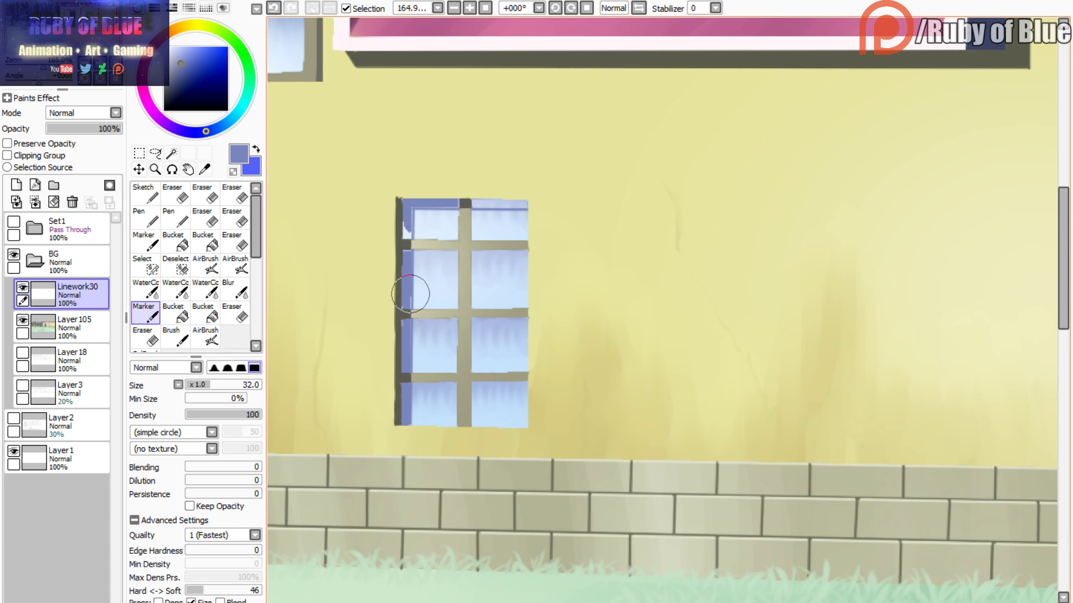
{"action": "key", "text": "g"}
{"action": "key", "text": "m"}
{"action": "key", "text": "g"}
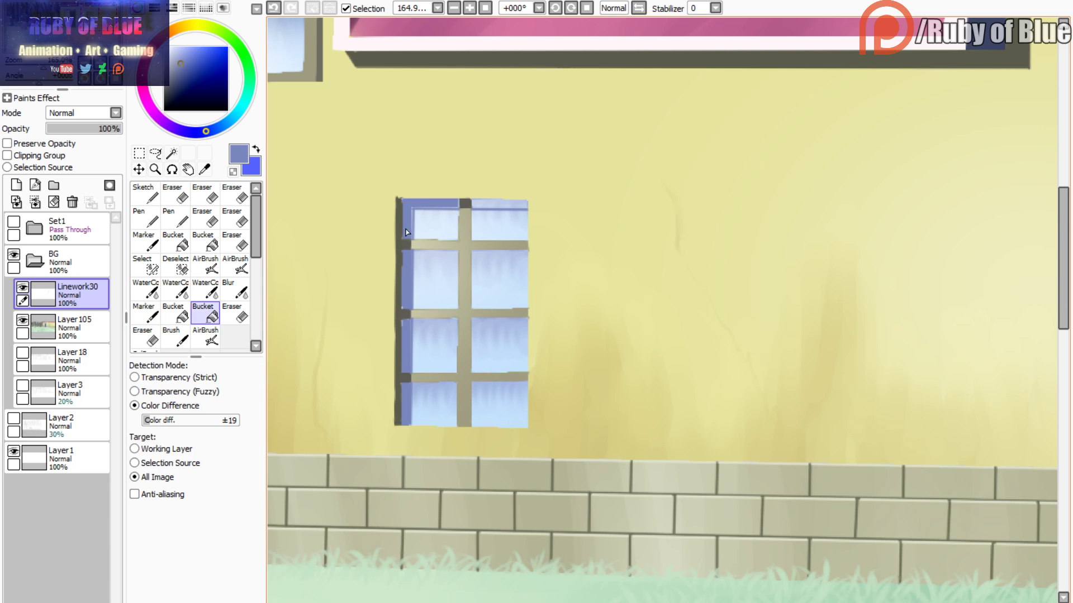
{"action": "key", "text": "m"}
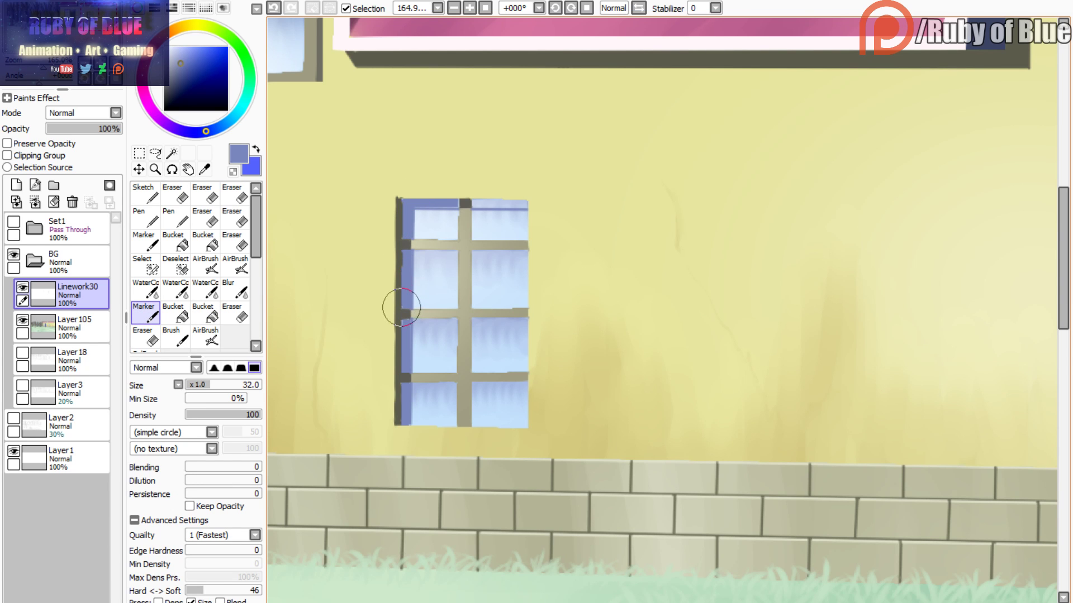
- Fill the shadow strip atop the small window's right pane and touch up the top shadow edge with the Marker
{"action": "key", "text": "g"}
{"action": "left_click", "coordinate": [475, 204]}
{"action": "key", "text": "m"}
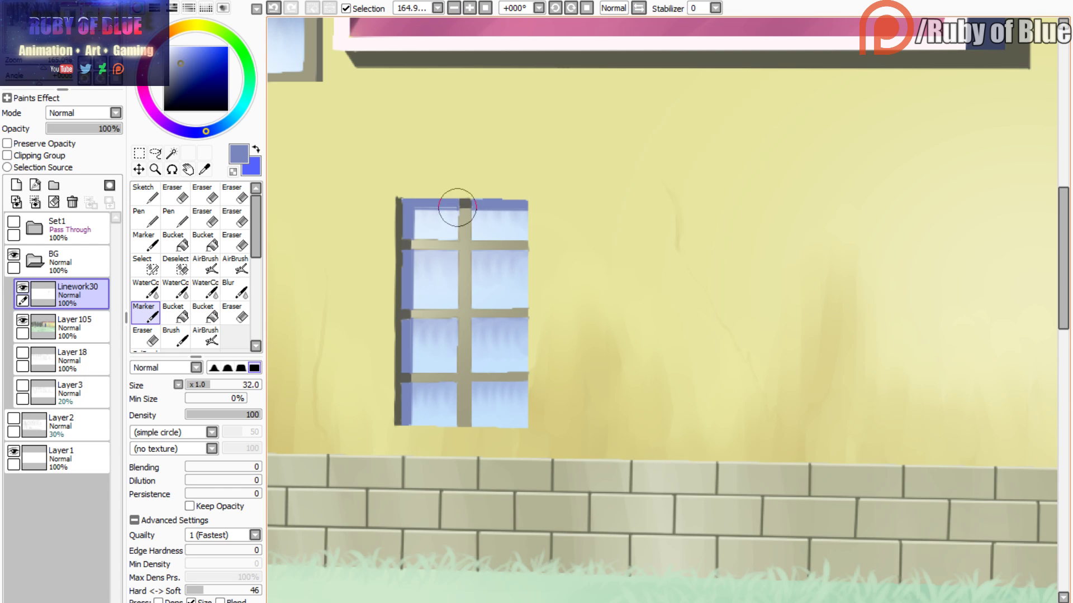
{"action": "key", "text": "ctrl+z"}
{"action": "left_click_drag", "start_coordinate": [421, 211], "coordinate": [470, 206]}
- Fill the shadow strip of the top-left pane in the tall window left of the door, using the anti-aliased Bucket
{"action": "left_click_drag", "start_coordinate": [69, 33], "coordinate": [41, 32]}
{"action": "left_click", "coordinate": [175, 313]}
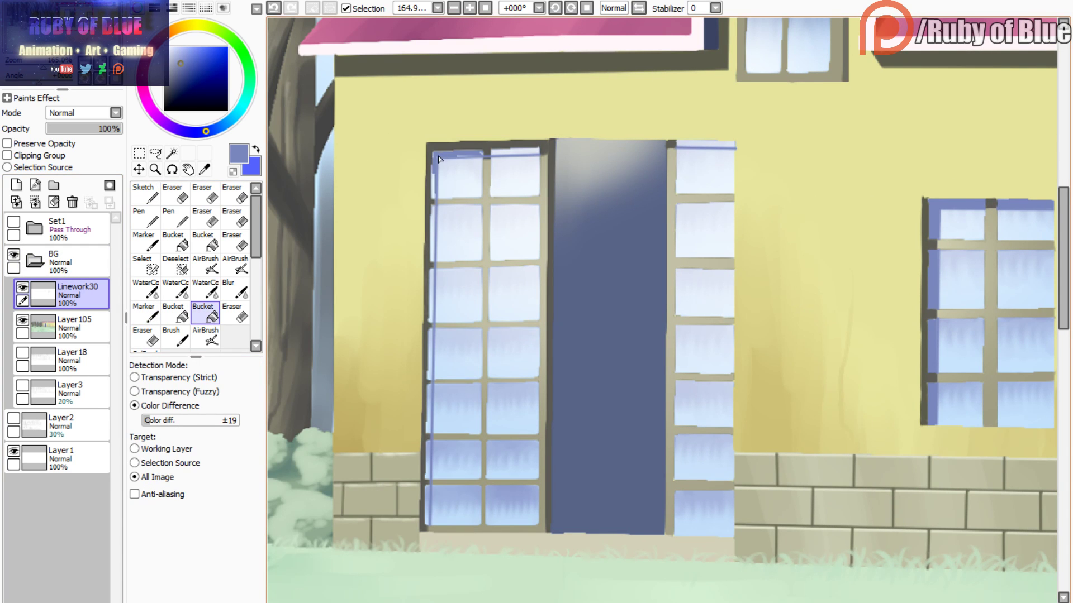
{"action": "key", "text": "ctrl+z"}
{"action": "left_click", "coordinate": [432, 187]}
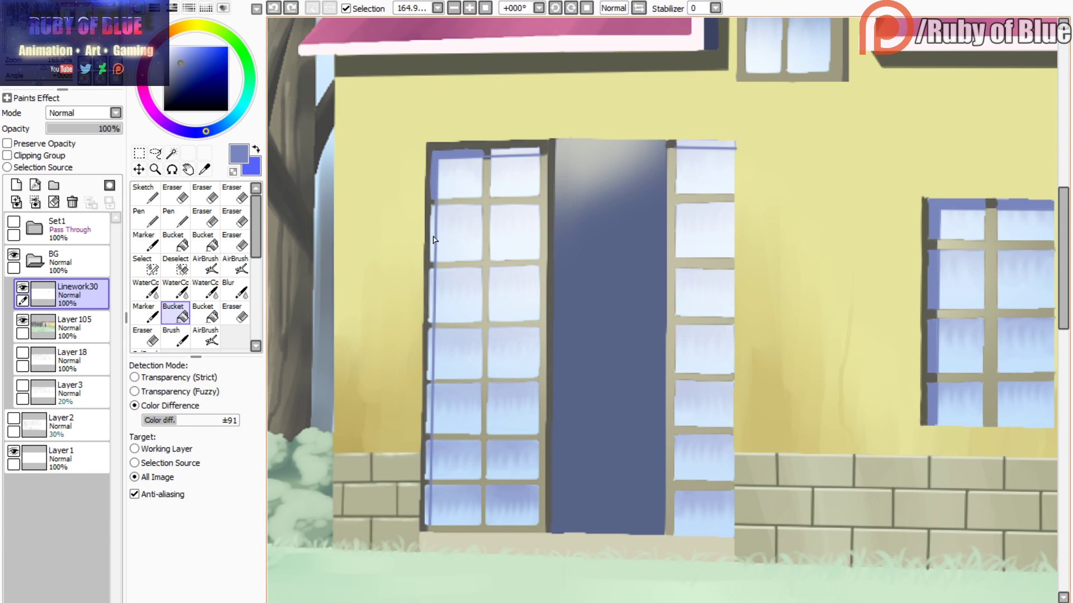
- Set the other Bucket's colour difference to ±47 and fill the lower panes' shadow strips along the tall window's left edge
{"action": "left_click", "coordinate": [204, 314]}
{"action": "left_click", "coordinate": [431, 348]}
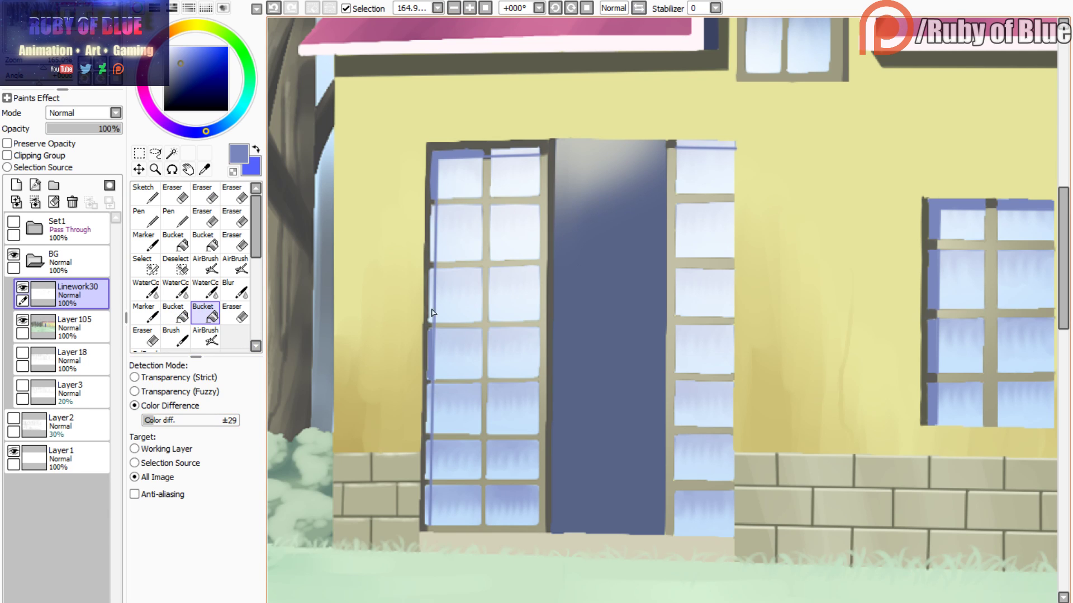
{"action": "key", "text": "ctrl+z"}
{"action": "key", "text": "ctrl+z"}
{"action": "left_click_drag", "start_coordinate": [161, 421], "coordinate": [166, 417]}
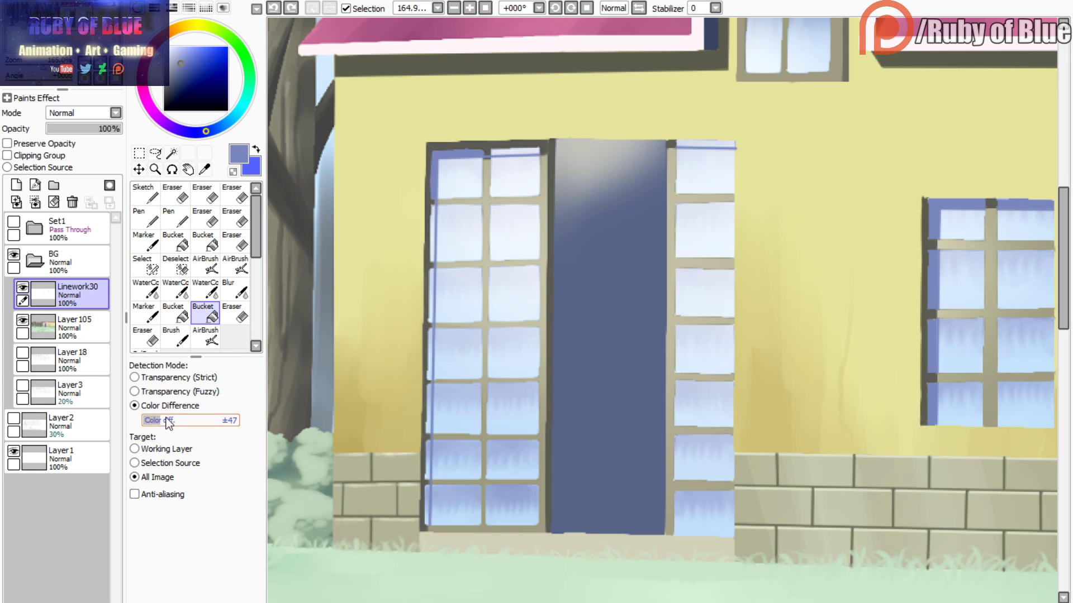
{"action": "left_click", "coordinate": [431, 340]}
{"action": "left_click", "coordinate": [429, 409]}
{"action": "left_click", "coordinate": [428, 470]}
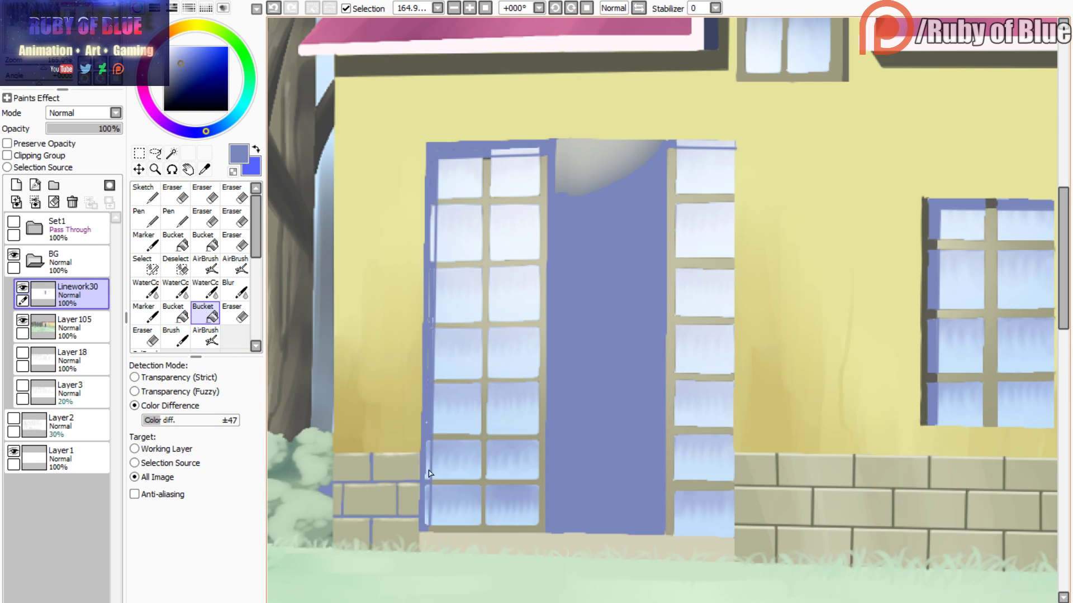
{"action": "key", "text": "ctrl+z"}
{"action": "left_click", "coordinate": [428, 463]}
{"action": "left_click", "coordinate": [428, 494]}
{"action": "key", "text": "ctrl+z"}
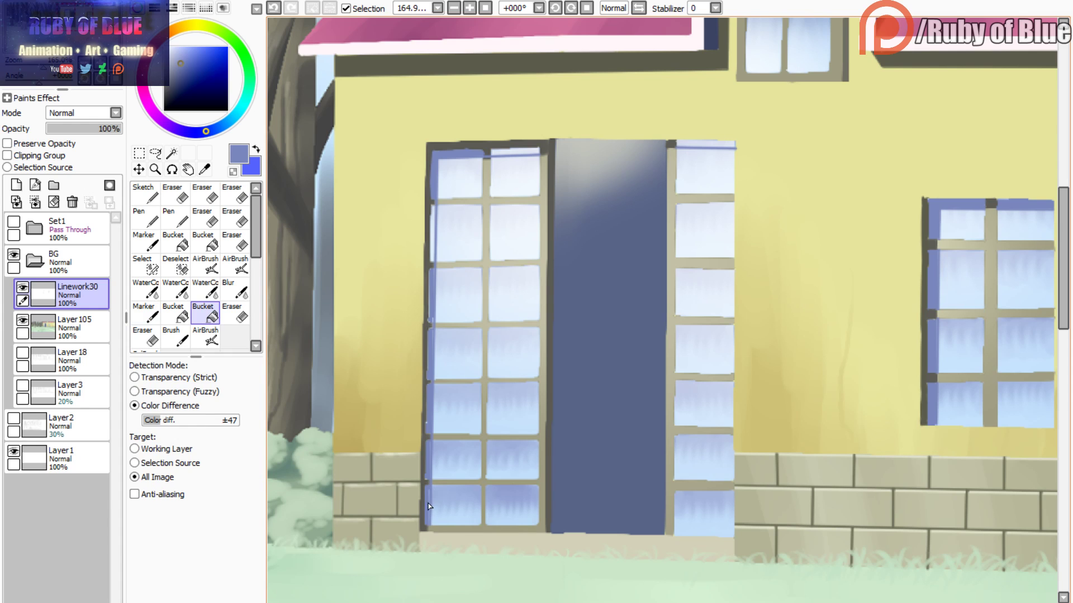
- Touch up the lower panes' left shadow strip with the Marker and erase overlap from the crossbars
{"action": "key", "text": "m"}
{"action": "key", "text": "e"}
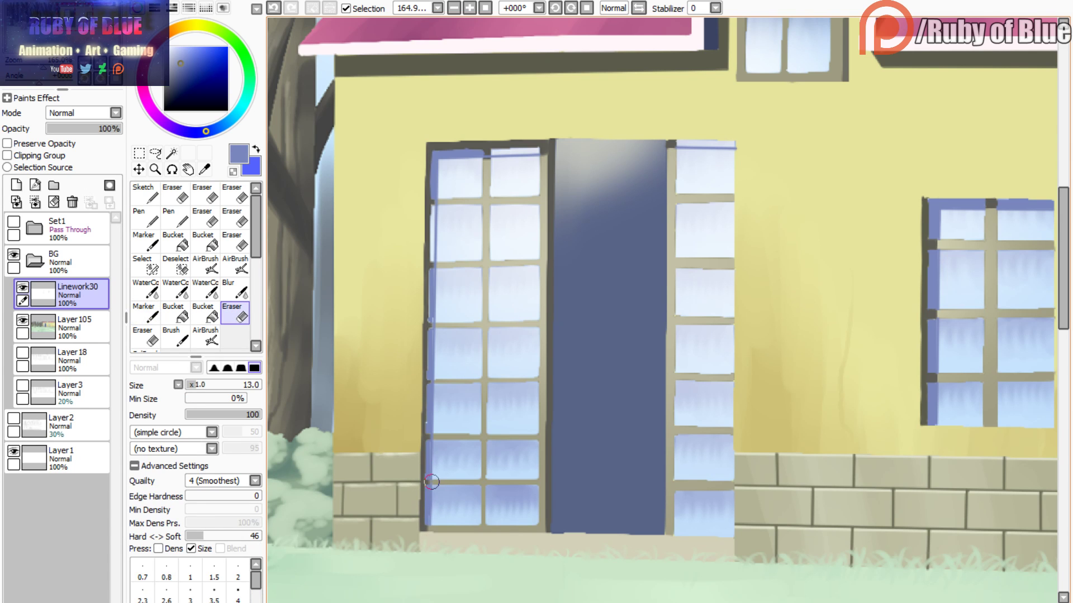
{"action": "key", "text": "m"}
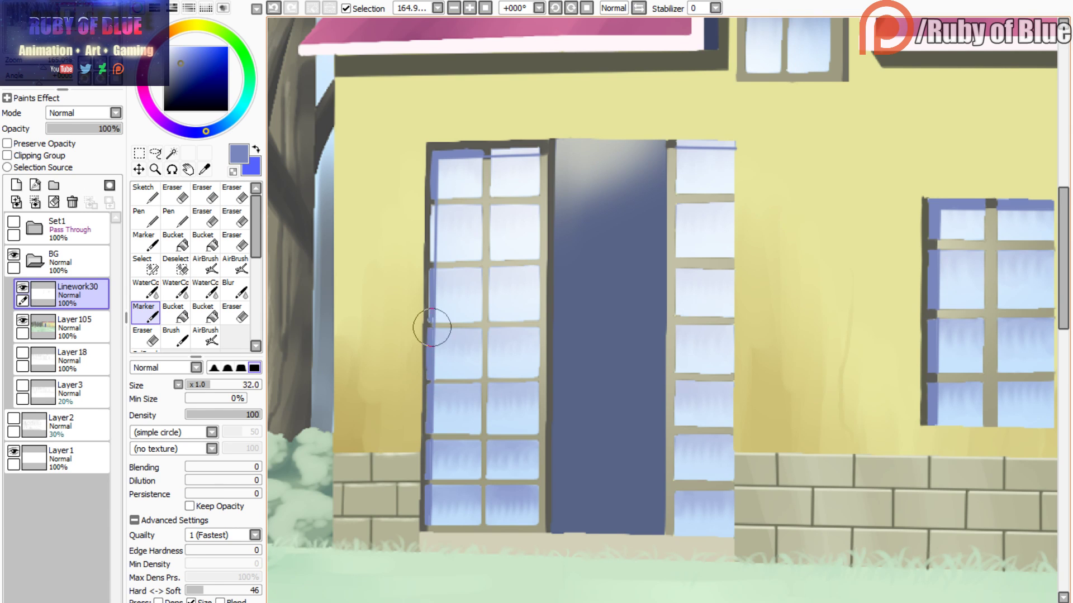
{"action": "key", "text": "e"}
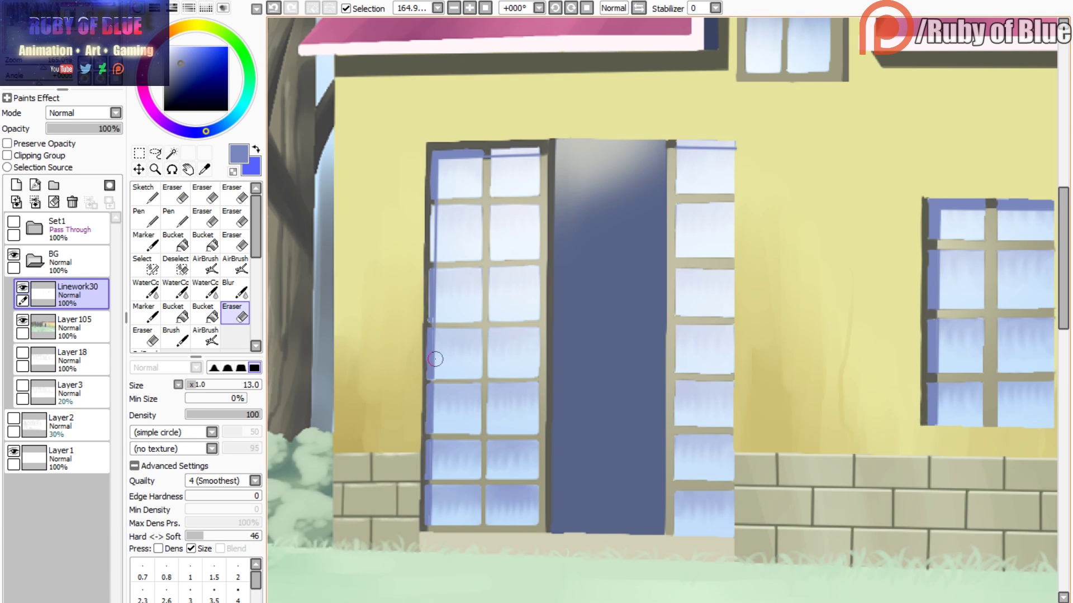
{"action": "key", "text": "ctrl+z"}
{"action": "key", "text": "ctrl+y"}
{"action": "key", "text": "m"}
{"action": "key", "text": "ctrl+z"}
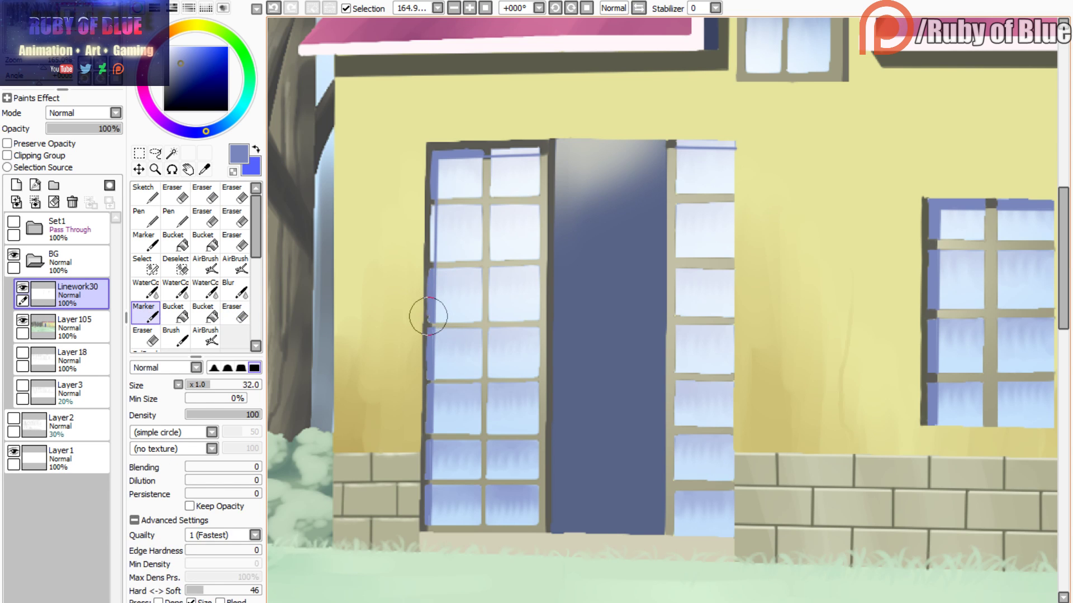
- Paint the left shadow strip through the tall window's upper panes with the Marker and clean the crossbars with the Eraser
{"action": "key", "text": "ctrl+z"}
{"action": "key", "text": "ctrl+y"}
{"action": "key", "text": "ctrl+z"}
{"action": "key", "text": "ctrl+y"}
{"action": "key", "text": "ctrl+z"}
{"action": "key", "text": "ctrl+y"}
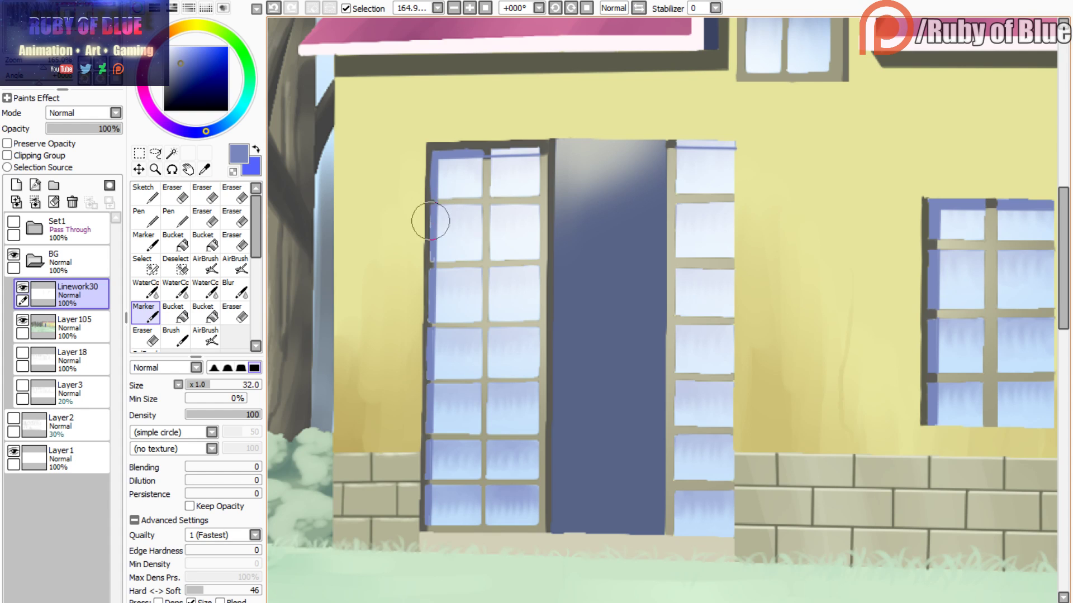
{"action": "key", "text": "e"}
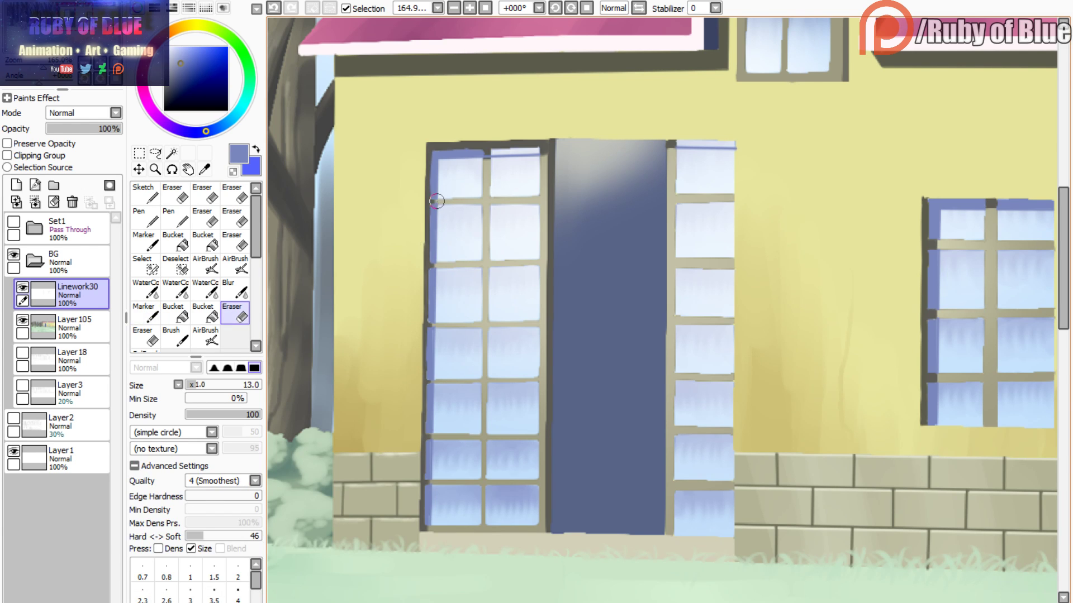
- Fill the shadow strip atop the tall window's upper-right pane and tidy its edges with the Marker and Eraser
{"action": "key", "text": "g"}
{"action": "left_click", "coordinate": [496, 152]}
{"action": "key", "text": "b"}
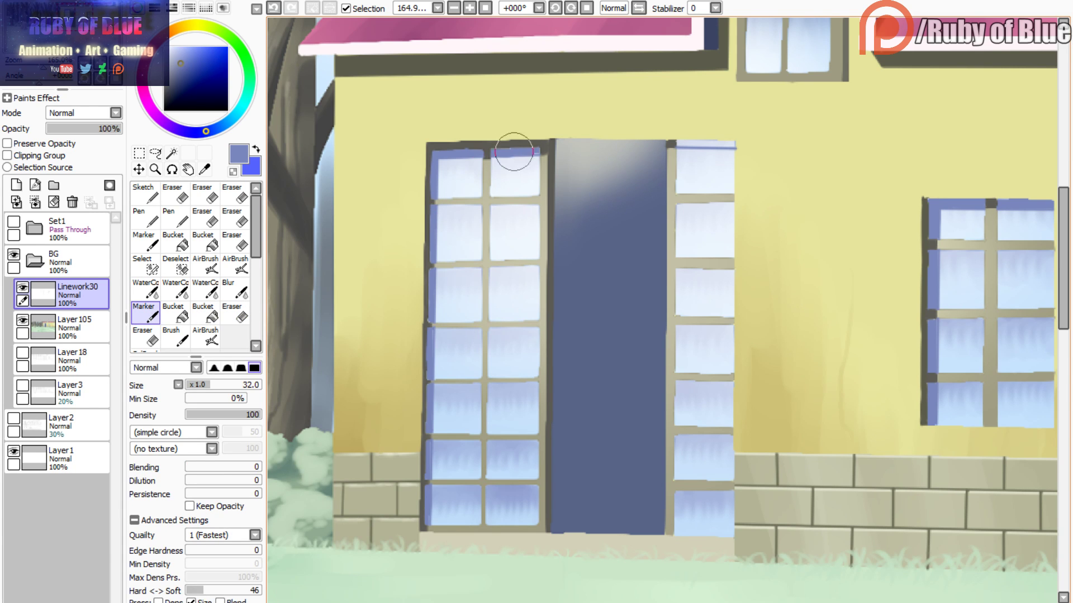
{"action": "key", "text": "e"}
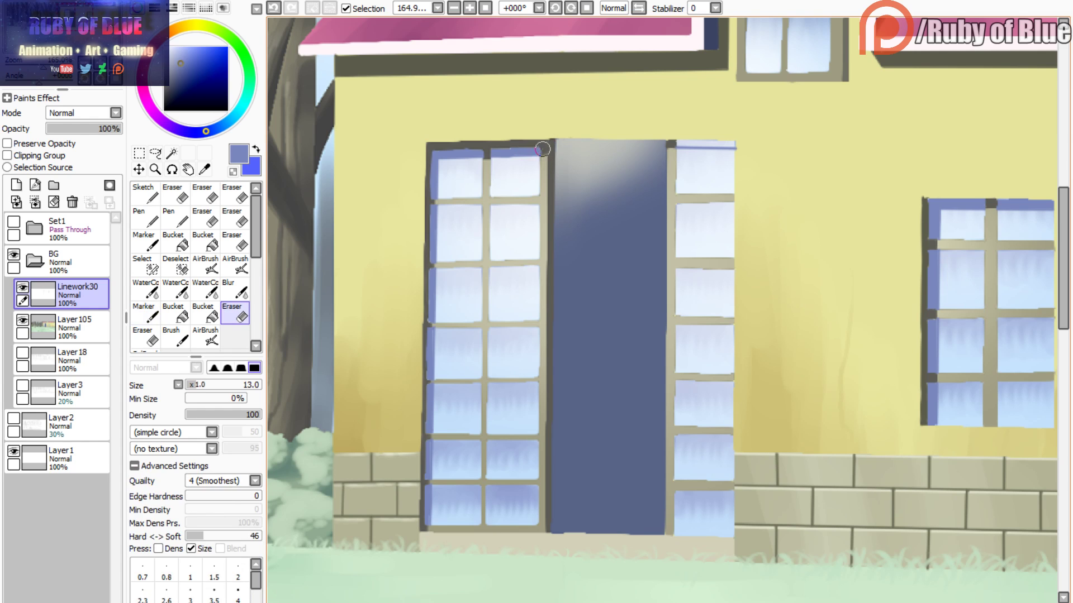
- Fill the top shadow strip of the narrow window right of the door and touch up its outer end
{"action": "key", "text": "g"}
{"action": "left_click", "coordinate": [692, 148]}
{"action": "key", "text": "b"}
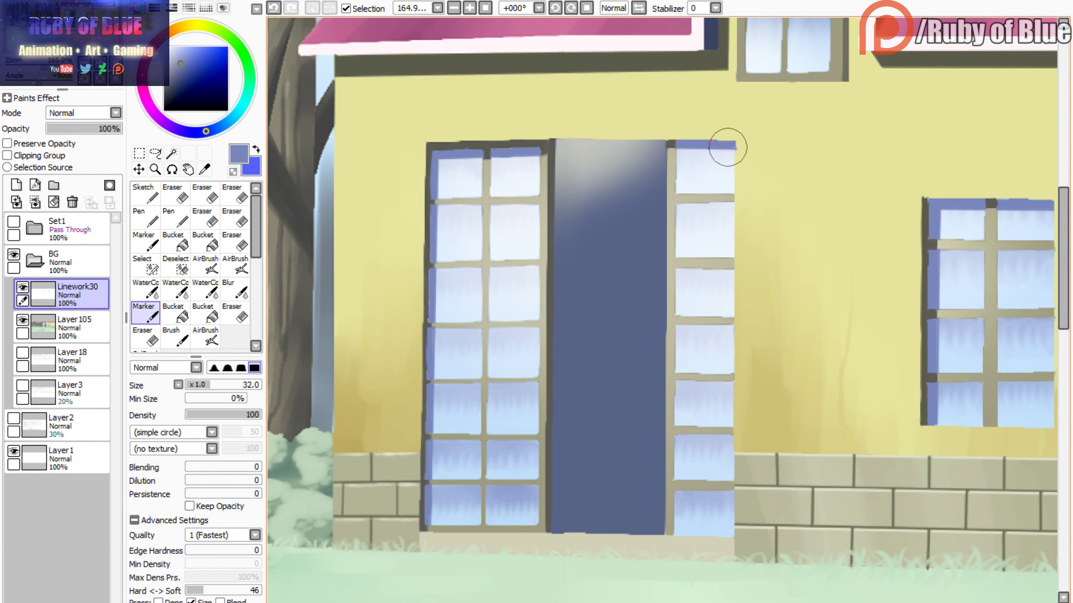
{"action": "key", "text": "e"}
{"action": "key", "text": "b"}
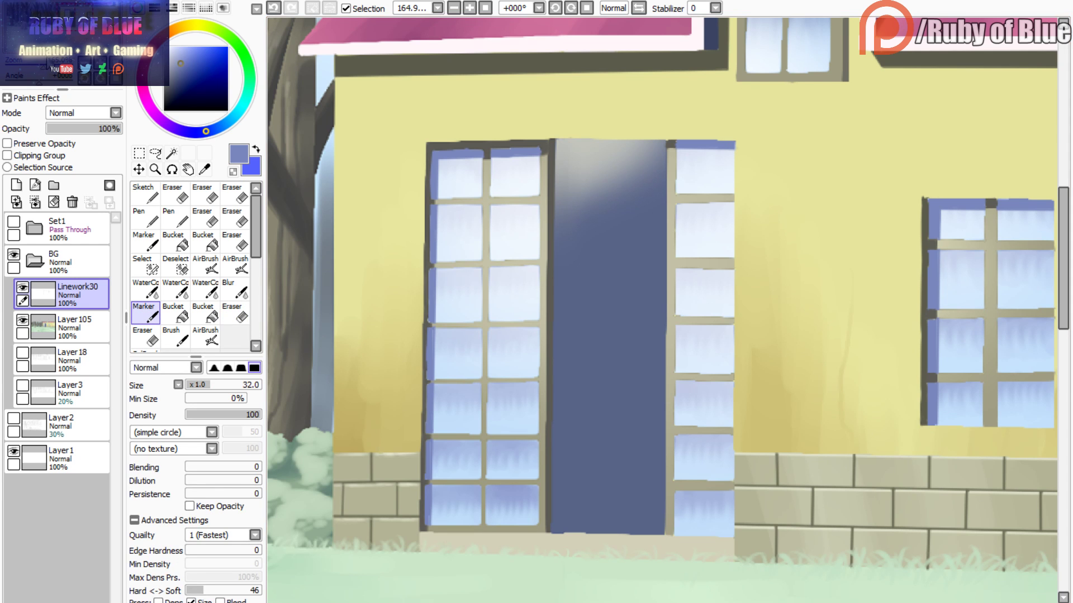
- Merge the shadow layer down into Layer105, collapse the BG folder, and show the Set1 folder
{"action": "left_click_drag", "start_coordinate": [43, 60], "coordinate": [31, 64]}
{"action": "left_click", "coordinate": [35, 202]}
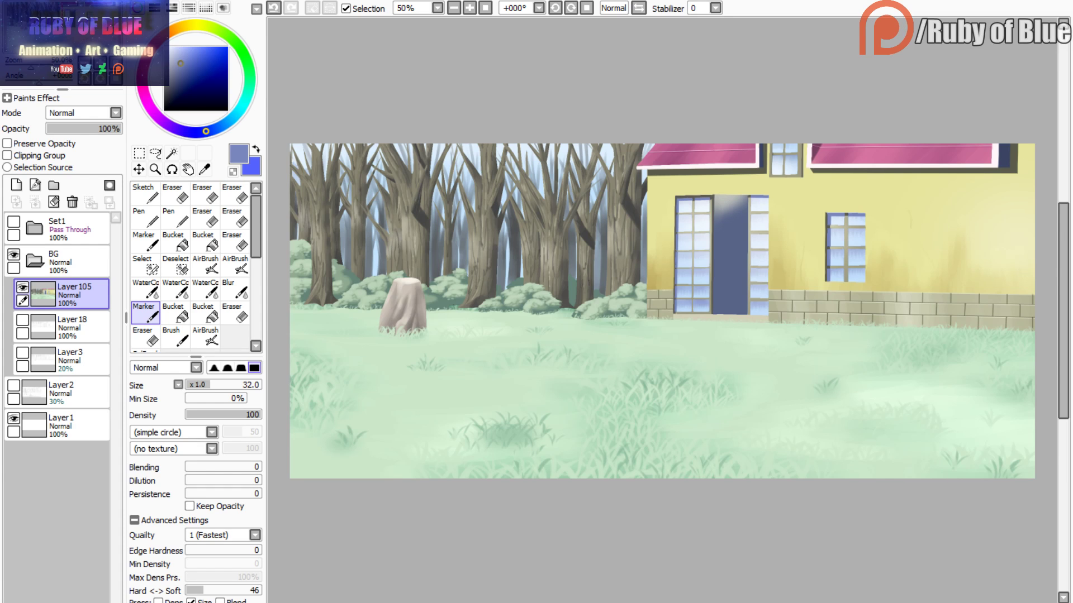
{"action": "left_click", "coordinate": [22, 287]}
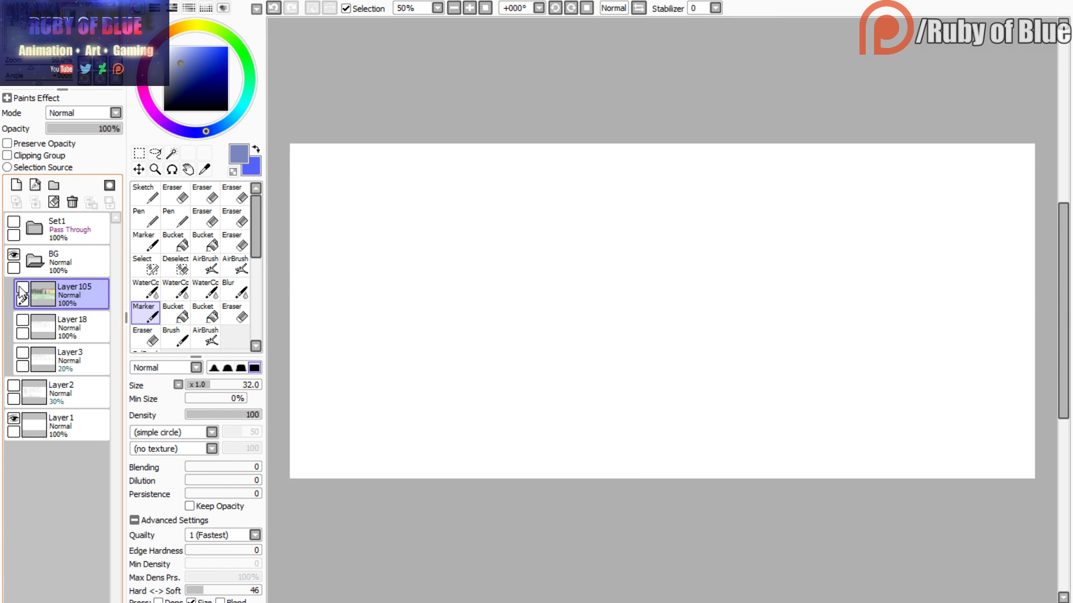
{"action": "left_click", "coordinate": [22, 287]}
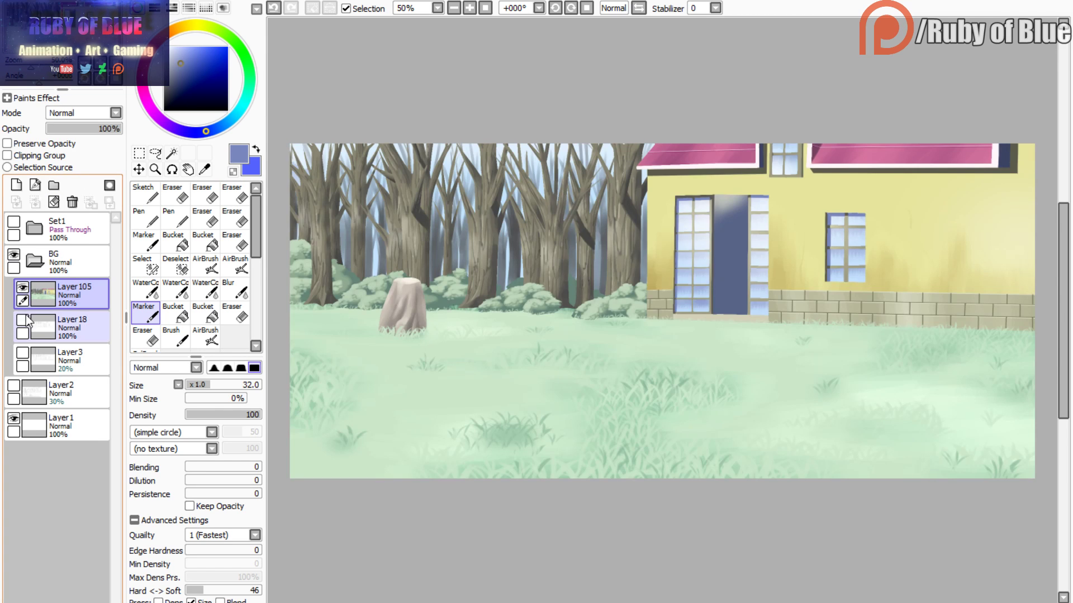
{"action": "left_click", "coordinate": [35, 261]}
{"action": "left_click", "coordinate": [13, 222]}
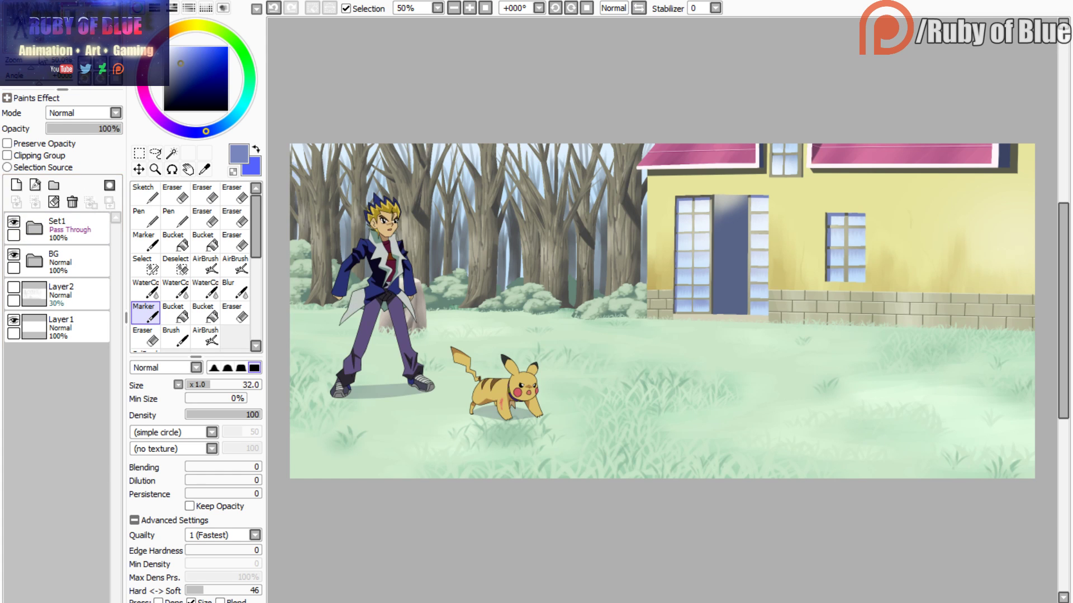
- Examine the house windows and the forest background up close to check the finished shadows
{"action": "mouse_move", "coordinate": [28, 42]}
{"action": "left_mouse_down"}
{"action": "mouse_move", "coordinate": [55, 39]}
{"action": "mouse_move", "coordinate": [35, 72]}
{"action": "mouse_move", "coordinate": [37, 41]}
{"action": "left_mouse_up"}
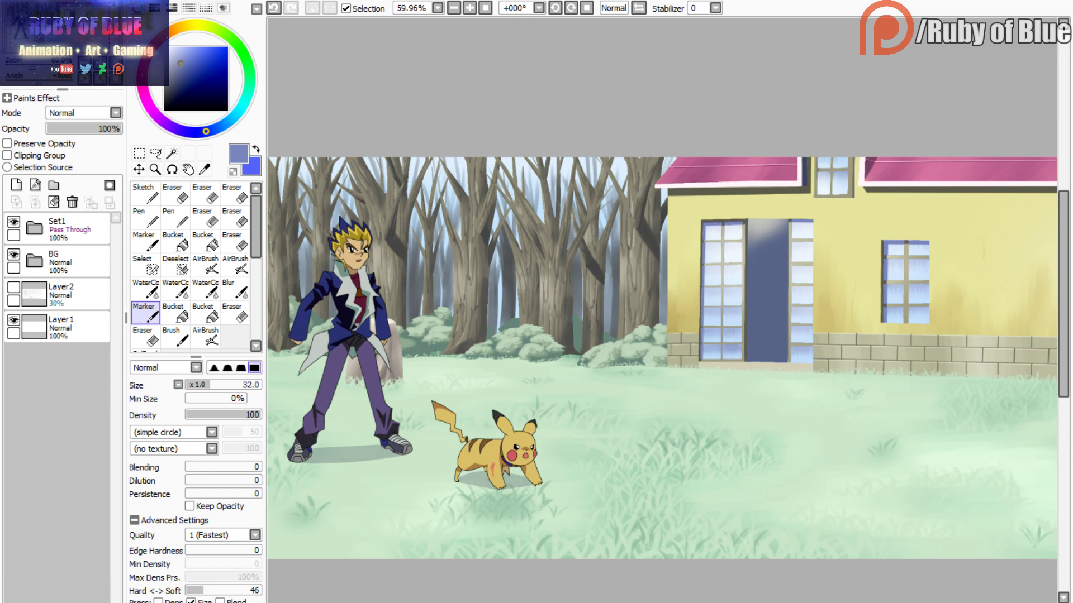
{"action": "left_click_drag", "start_coordinate": [32, 27], "coordinate": [63, 33]}
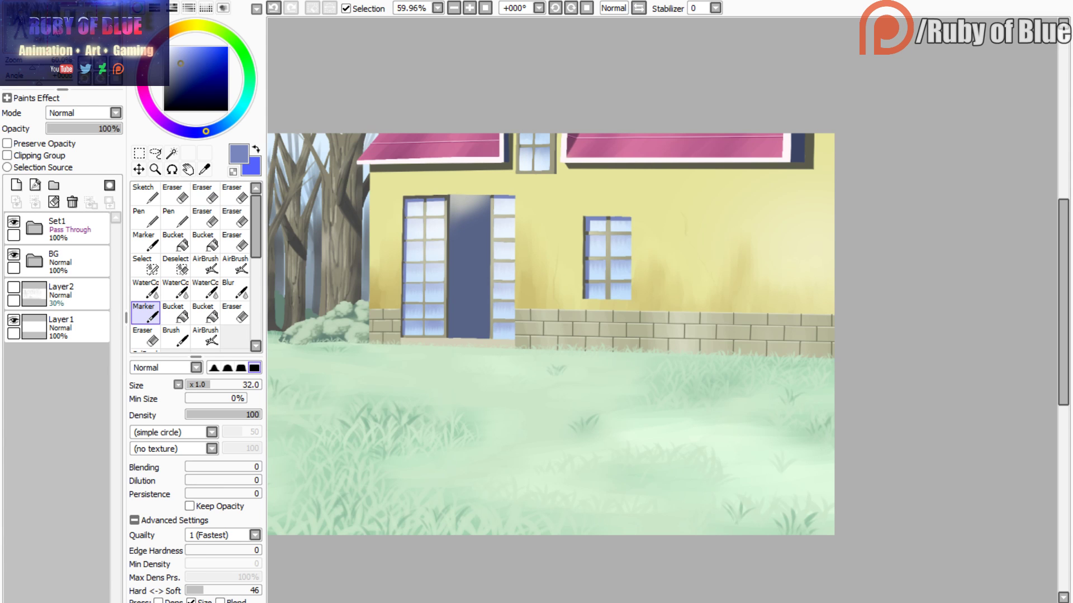
{"action": "mouse_move", "coordinate": [62, 33]}
{"action": "left_mouse_down"}
{"action": "mouse_move", "coordinate": [47, 34]}
{"action": "mouse_move", "coordinate": [78, 23]}
{"action": "left_mouse_up"}
{"action": "left_click_drag", "start_coordinate": [33, 67], "coordinate": [31, 66]}
{"action": "left_click", "coordinate": [115, 64]}
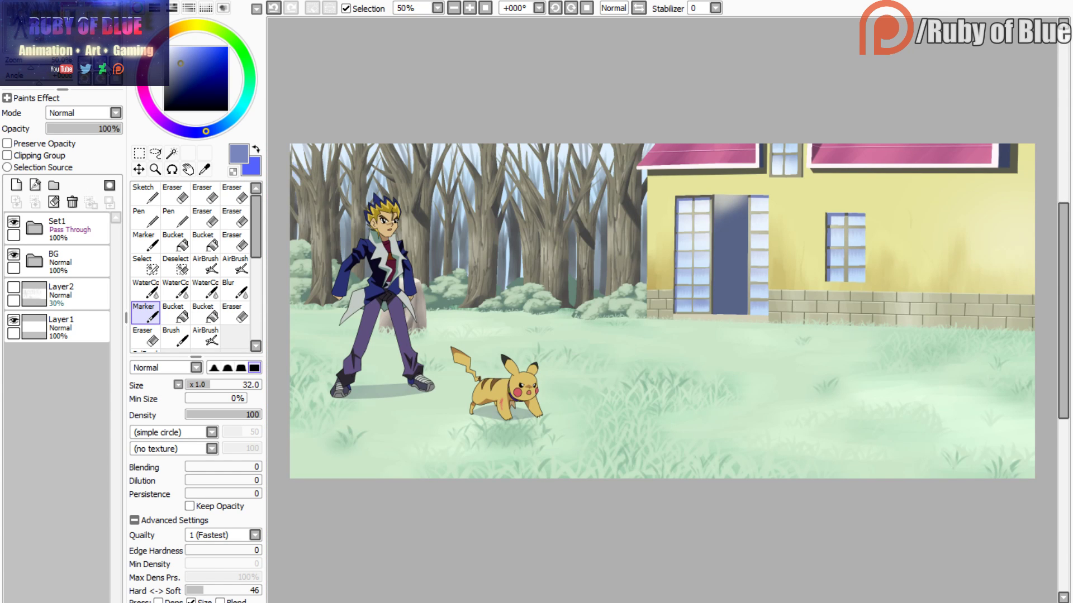
{"action": "left_click_drag", "start_coordinate": [45, 18], "coordinate": [34, 13]}
{"action": "left_click_drag", "start_coordinate": [31, 67], "coordinate": [46, 73]}
{"action": "left_click_drag", "start_coordinate": [34, 14], "coordinate": [41, 21]}
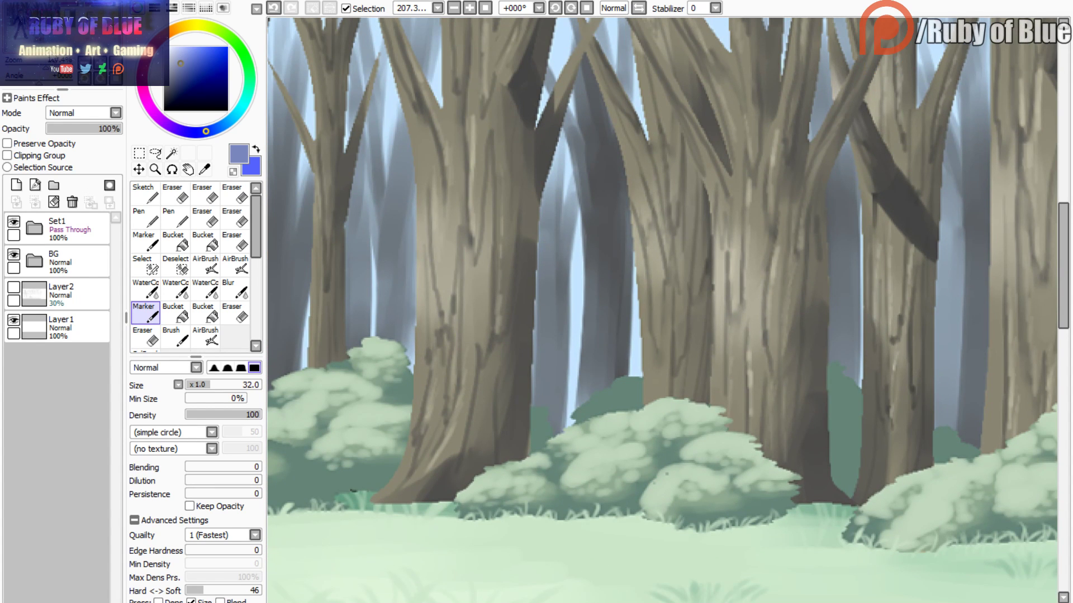
{"action": "left_click", "coordinate": [116, 64]}
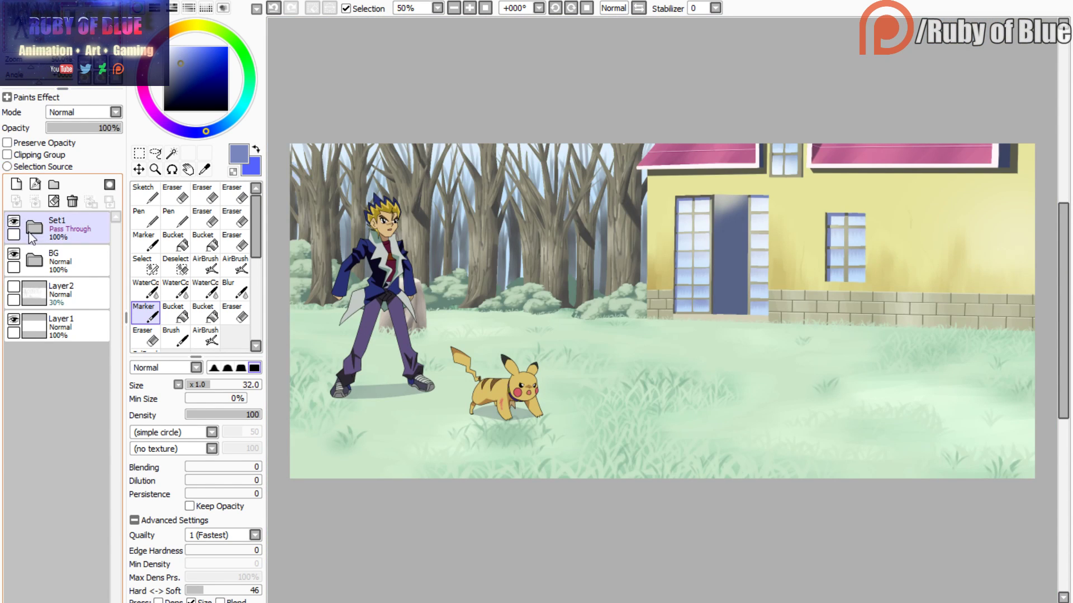
- Check the contents of the BG folder and compare the drawing with the folder hidden and shown
{"action": "left_click", "coordinate": [34, 260]}
{"action": "double_click", "coordinate": [14, 255]}
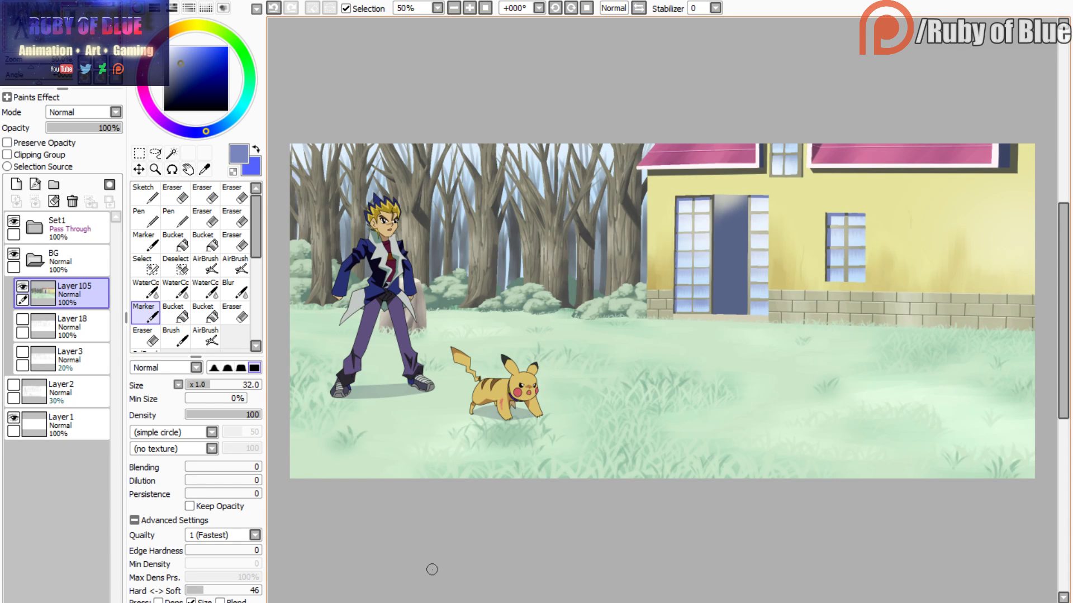
{"action": "left_click", "coordinate": [40, 238]}
{"action": "left_click", "coordinate": [32, 227]}
{"action": "left_click", "coordinate": [32, 227]}
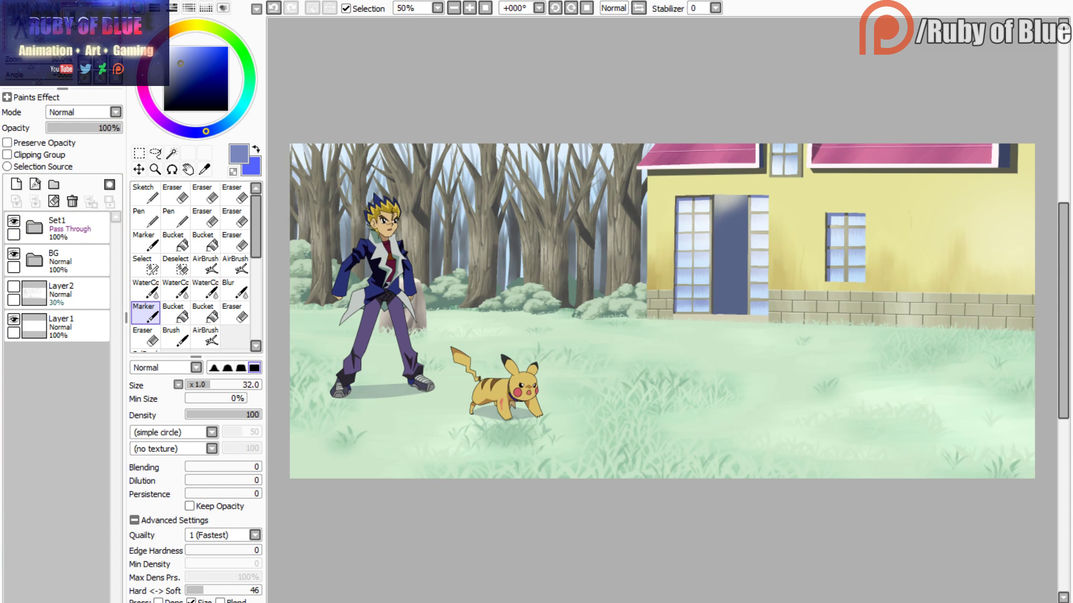
{"action": "left_click", "coordinate": [62, 294]}
{"action": "left_click", "coordinate": [61, 327]}
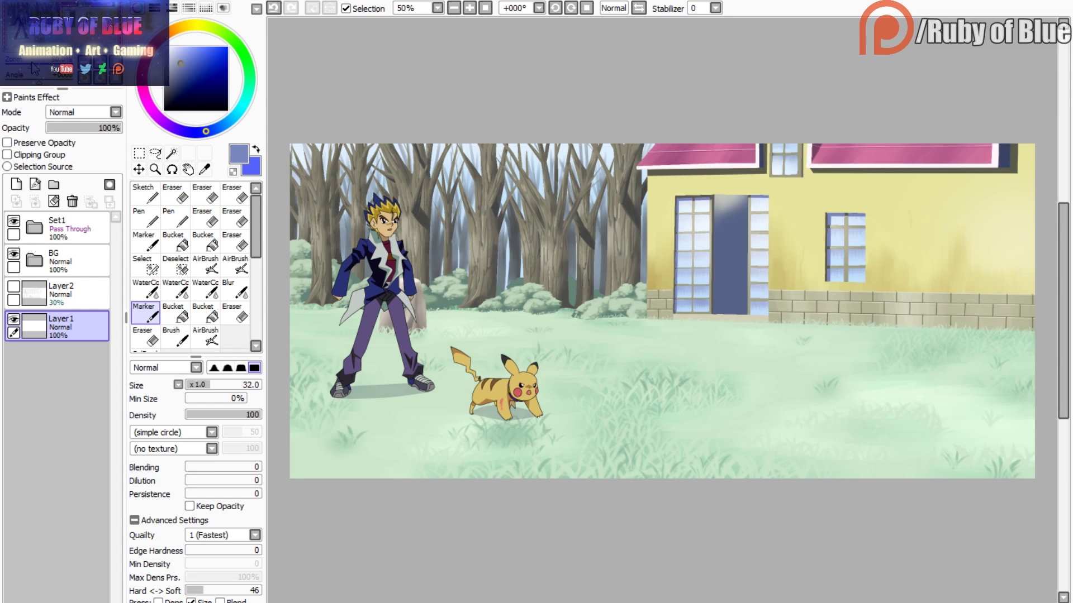
{"action": "left_click", "coordinate": [13, 254]}
{"action": "left_click", "coordinate": [14, 254]}
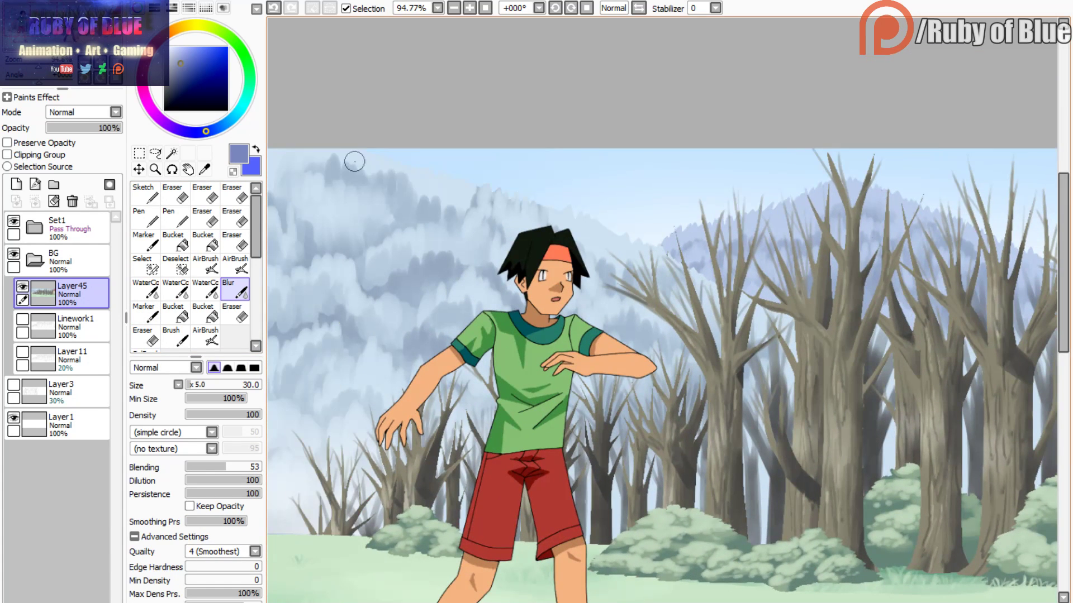
- Set the Blur brush size to 10, compare the last blur on the distant mountains before and after, and collapse the BG folder
{"action": "left_click", "coordinate": [188, 386]}
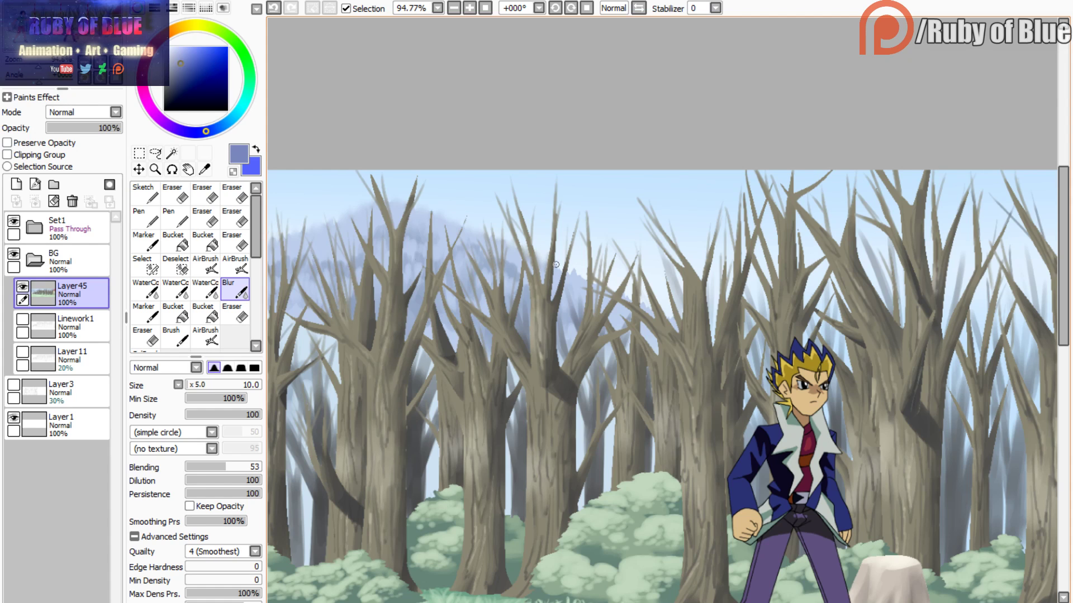
{"action": "key", "text": "ctrl+z"}
{"action": "key", "text": "ctrl+y"}
{"action": "left_click", "coordinate": [115, 62]}
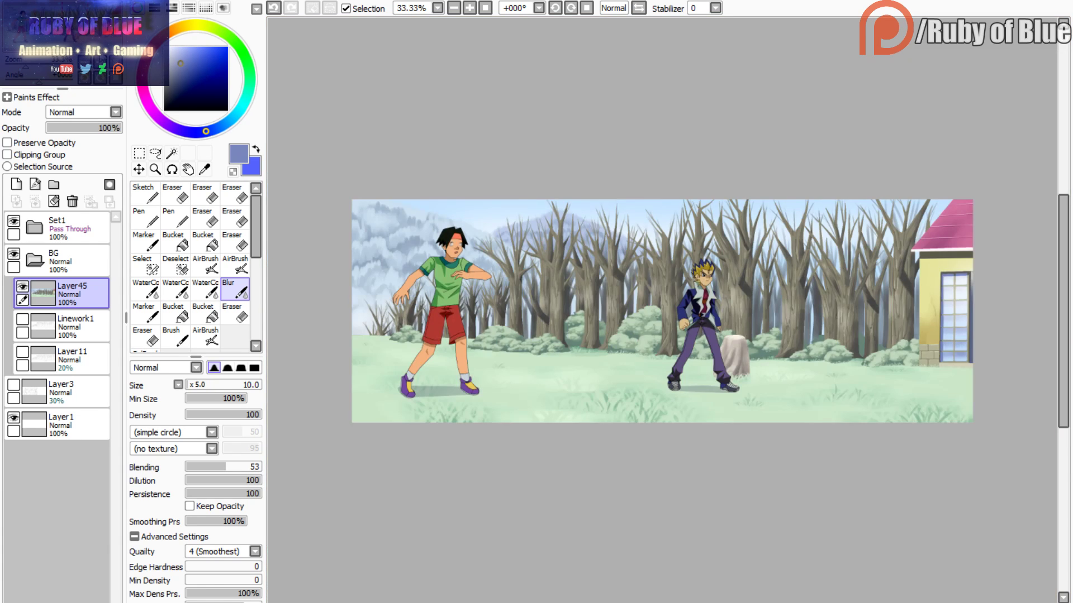
{"action": "left_click", "coordinate": [34, 259]}
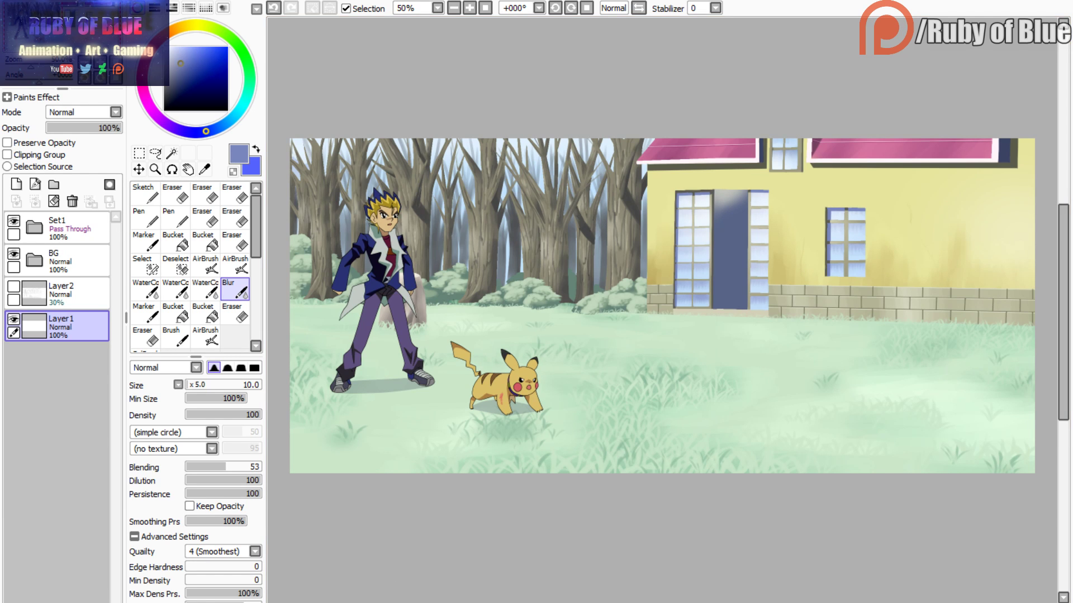
- In the fence drawing, collapse the Set4 folder and hide the Set2 and Set3 folders to leave only the background linework
{"action": "scroll", "coordinate": [662, 308], "scroll_direction": "up", "scroll_amount": 1}
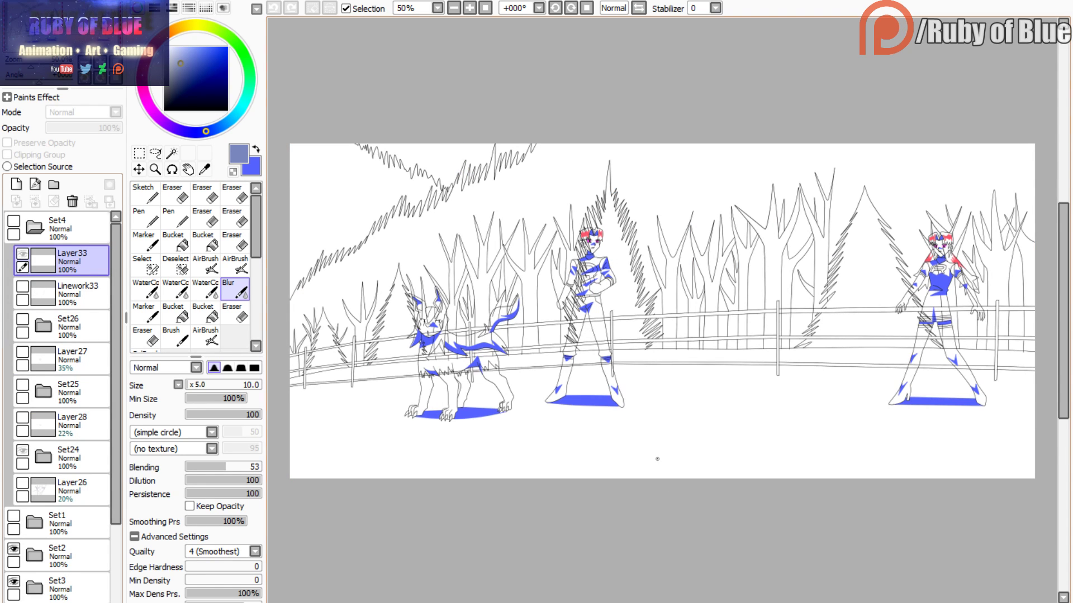
{"action": "left_click", "coordinate": [35, 226]}
{"action": "left_click", "coordinate": [14, 287]}
{"action": "left_click", "coordinate": [13, 319]}
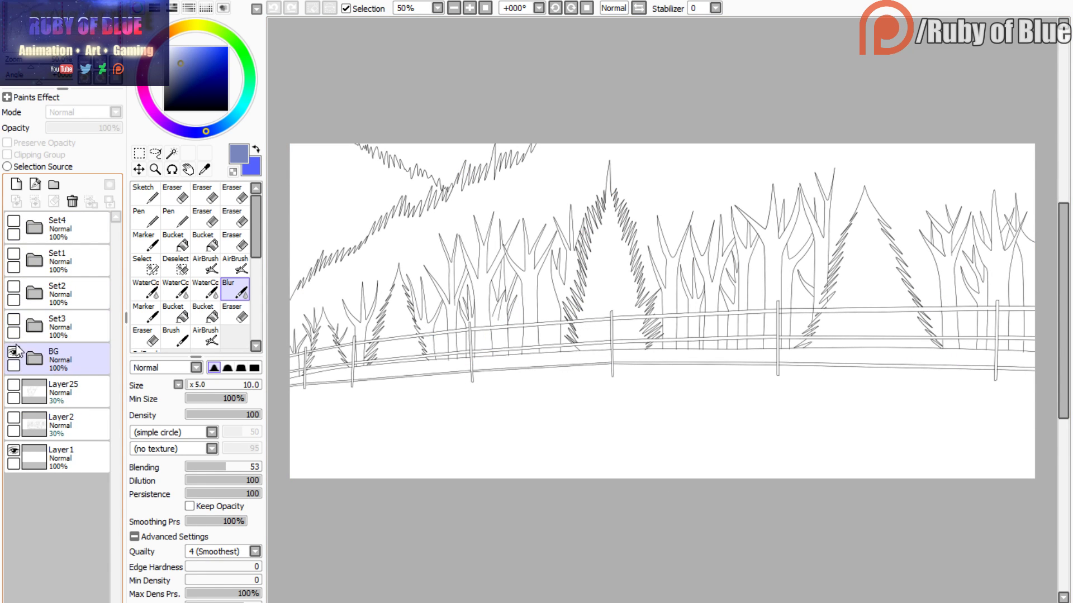
{"action": "left_click", "coordinate": [14, 352]}
{"action": "left_click", "coordinate": [14, 351]}
- Expand the BG folder and add a new layer directly above Linework2
{"action": "left_click", "coordinate": [34, 358]}
{"action": "left_click", "coordinate": [32, 391]}
{"action": "left_click", "coordinate": [23, 385]}
{"action": "left_click", "coordinate": [23, 386]}
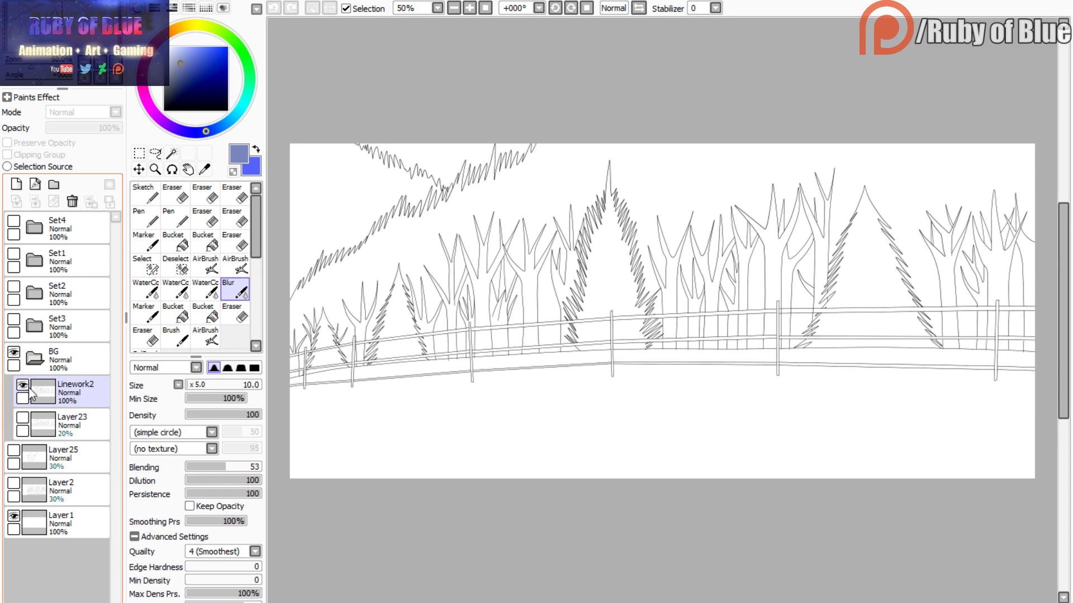
{"action": "left_click", "coordinate": [16, 184]}
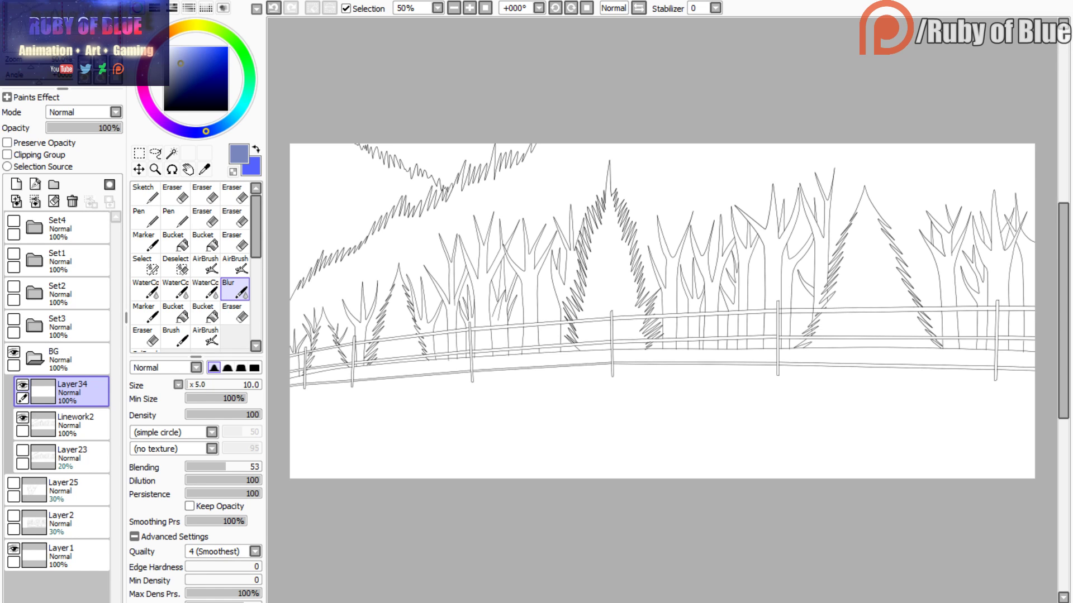
{"action": "scroll", "coordinate": [662, 310], "scroll_direction": "down", "scroll_amount": 2}
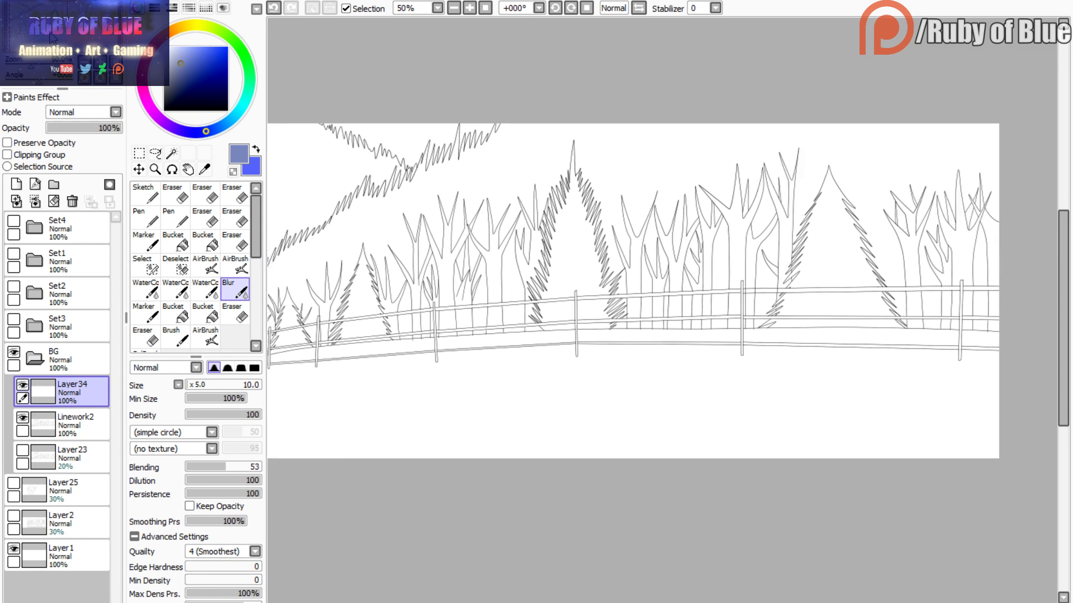
{"action": "left_click", "coordinate": [23, 386]}
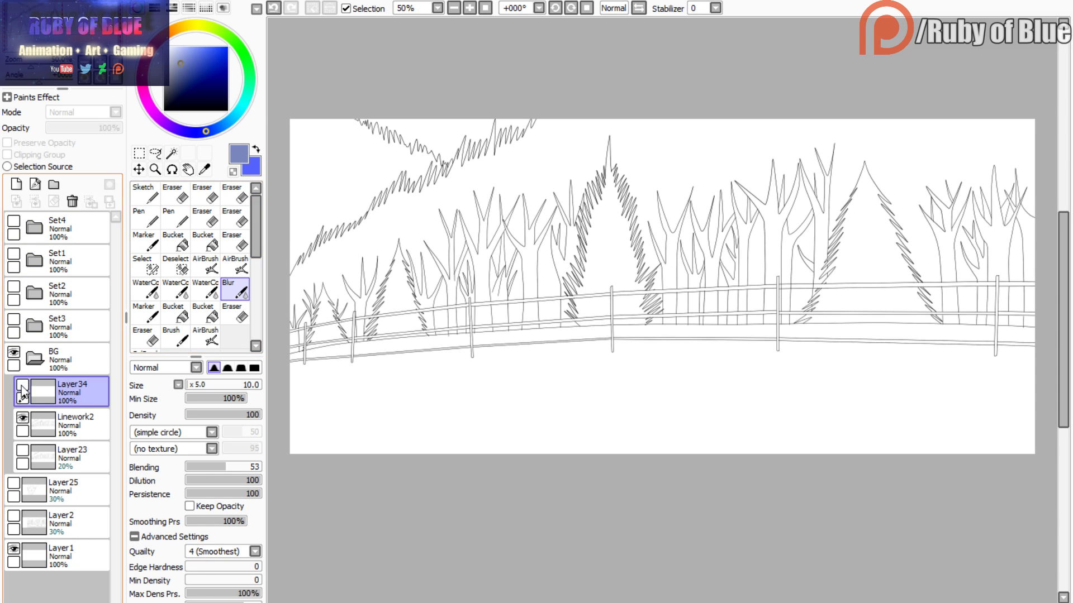
{"action": "left_click", "coordinate": [23, 386]}
{"action": "left_click", "coordinate": [23, 386]}
{"action": "left_click", "coordinate": [23, 385]}
{"action": "left_click", "coordinate": [23, 416]}
{"action": "left_click", "coordinate": [23, 416]}
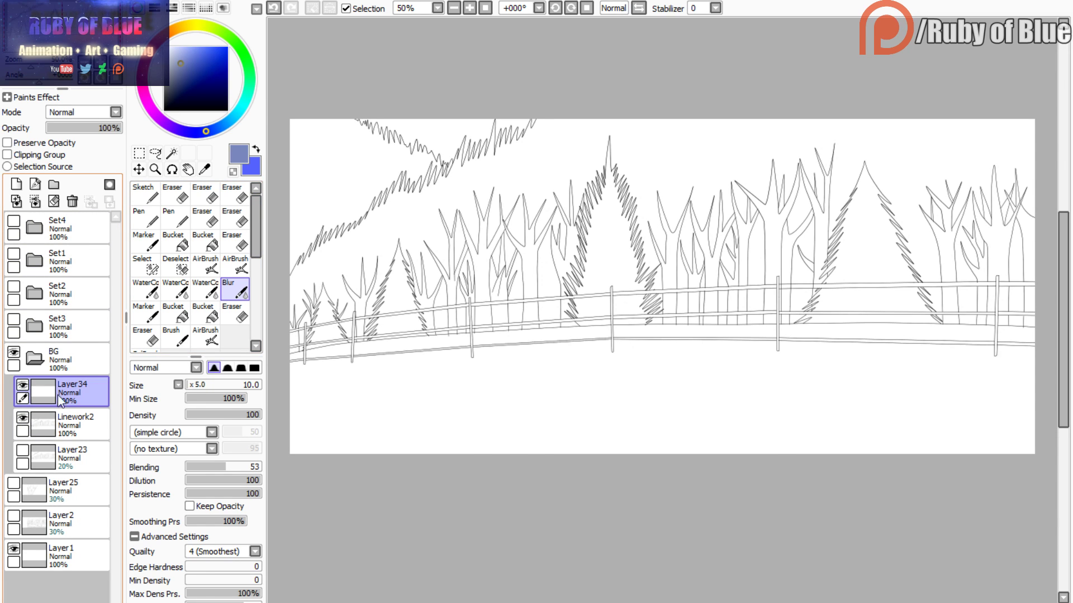
- Select the whole ground area below the tree line with the Magic Wand, including the gaps between the fence rails
{"action": "key", "text": "w"}
{"action": "left_click", "coordinate": [300, 417]}
{"action": "mouse_move", "coordinate": [300, 357]}
{"action": "left_mouse_down"}
{"action": "mouse_move", "coordinate": [337, 340]}
{"action": "mouse_move", "coordinate": [923, 334]}
{"action": "left_mouse_up"}
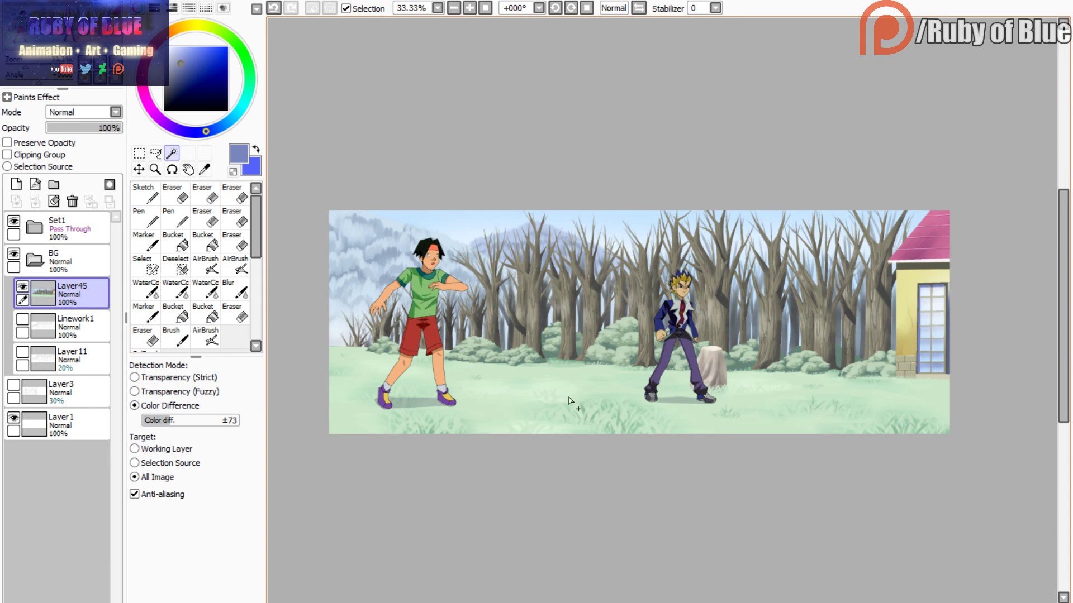
- Sample the pale green grass colour from a finished background, fill the selected ground with it using the Marker, and deselect
{"action": "left_click", "coordinate": [716, 426], "text": "alt"}
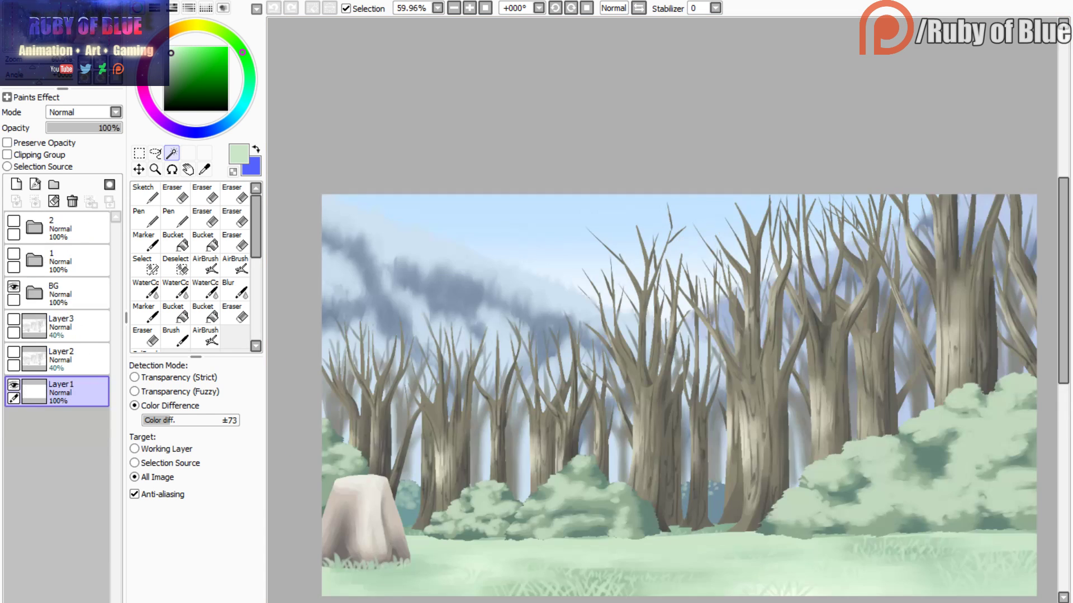
{"action": "mouse_move", "coordinate": [457, 503]}
{"action": "left_mouse_down"}
{"action": "mouse_move", "coordinate": [322, 399]}
{"action": "mouse_move", "coordinate": [372, 454]}
{"action": "left_mouse_up"}
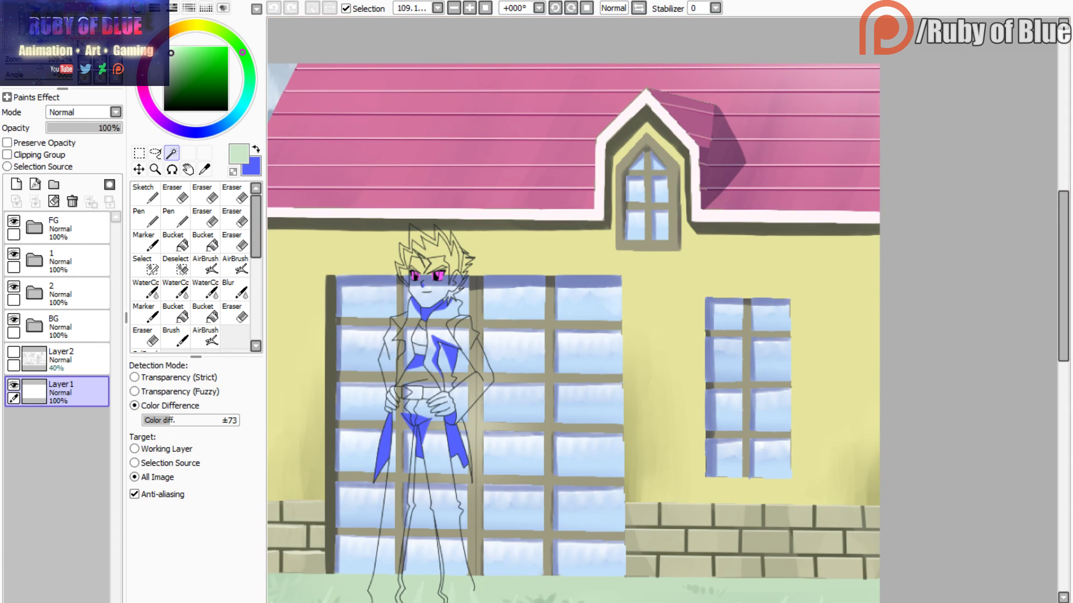
{"action": "left_click_drag", "start_coordinate": [607, 562], "coordinate": [518, 309]}
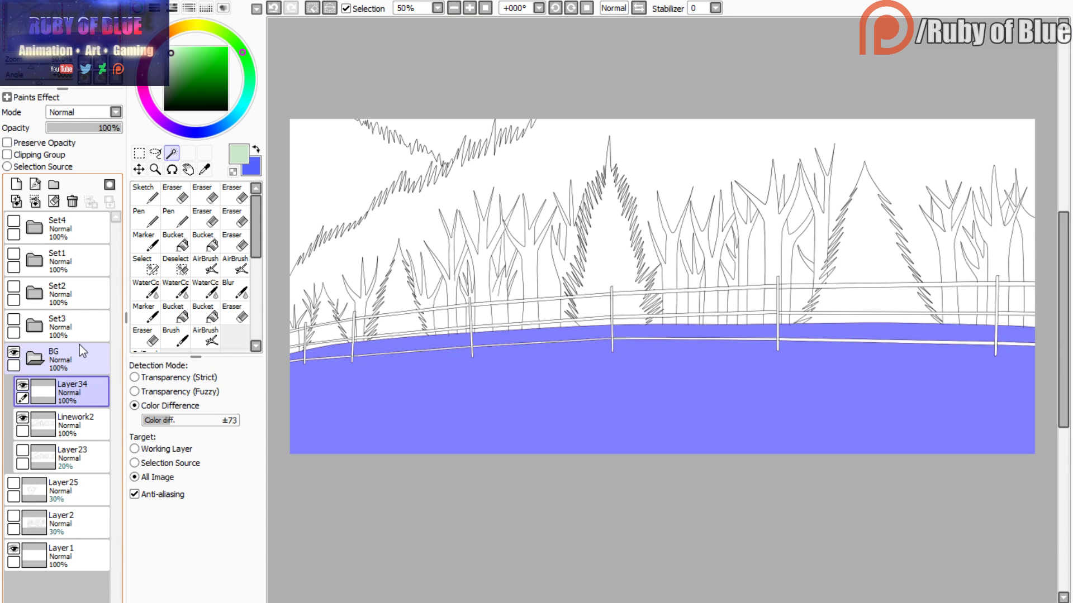
{"action": "left_click", "coordinate": [143, 241]}
{"action": "mouse_move", "coordinate": [335, 228]}
{"action": "left_mouse_down"}
{"action": "mouse_move", "coordinate": [340, 292]}
{"action": "mouse_move", "coordinate": [546, 474]}
{"action": "mouse_move", "coordinate": [777, 518]}
{"action": "mouse_move", "coordinate": [910, 384]}
{"action": "mouse_move", "coordinate": [849, 335]}
{"action": "left_mouse_up"}
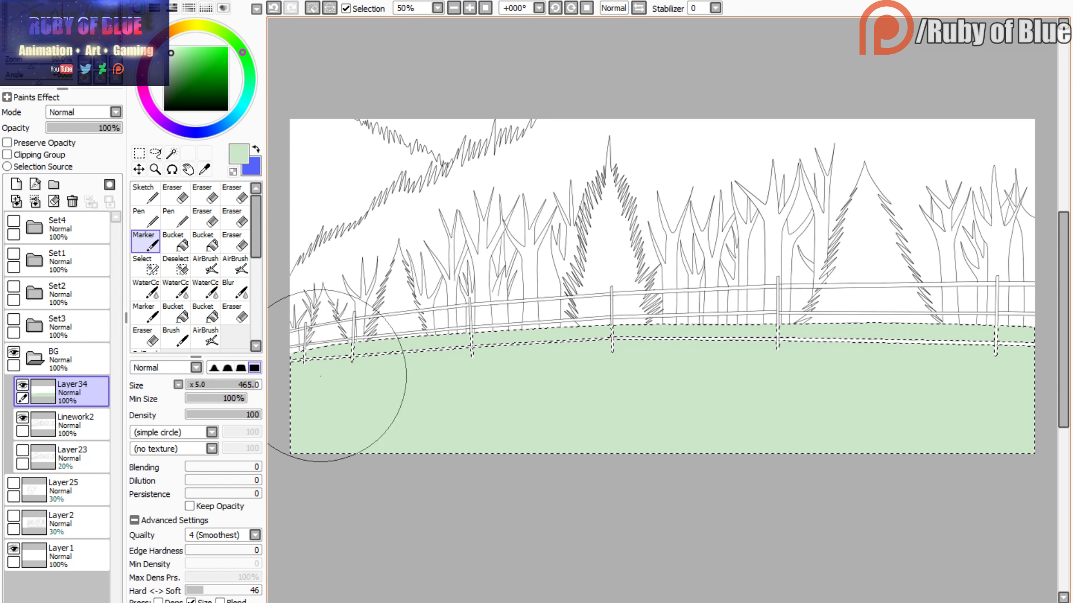
{"action": "key", "text": "ctrl+d"}
- Pick a darker green and paint soft shadow patches on the middle and lower-right corner of the ground with the WaterColor brush at size 70
{"action": "mouse_move", "coordinate": [59, 36]}
{"action": "left_mouse_down"}
{"action": "mouse_move", "coordinate": [35, 29]}
{"action": "mouse_move", "coordinate": [31, 70]}
{"action": "mouse_move", "coordinate": [44, 43]}
{"action": "mouse_move", "coordinate": [31, 67]}
{"action": "mouse_move", "coordinate": [34, 46]}
{"action": "mouse_move", "coordinate": [30, 67]}
{"action": "mouse_move", "coordinate": [27, 54]}
{"action": "left_mouse_up"}
{"action": "left_click_drag", "start_coordinate": [249, 82], "coordinate": [249, 75]}
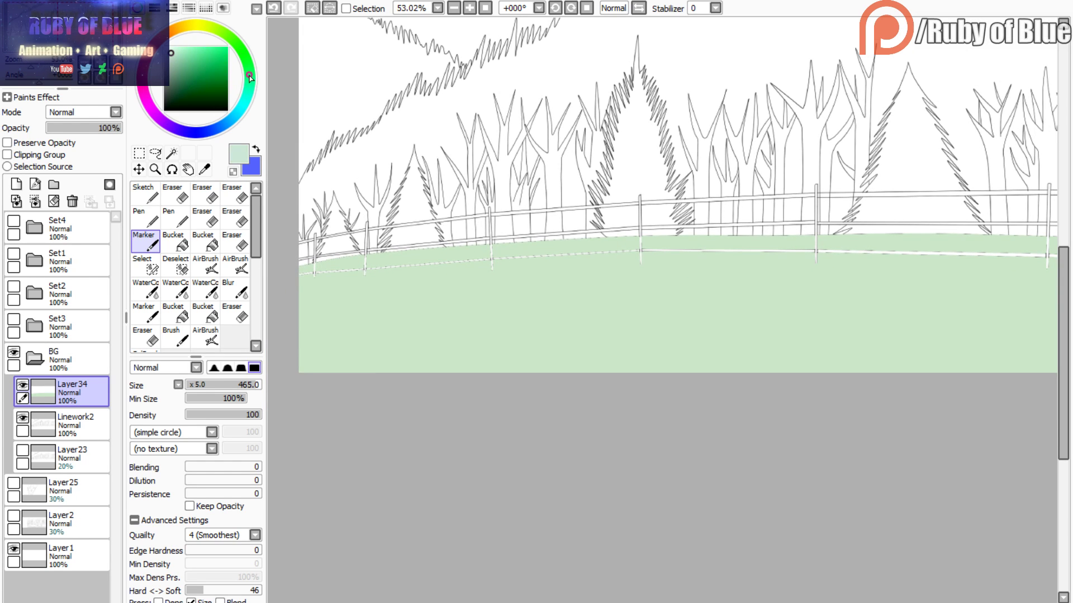
{"action": "left_click", "coordinate": [183, 76]}
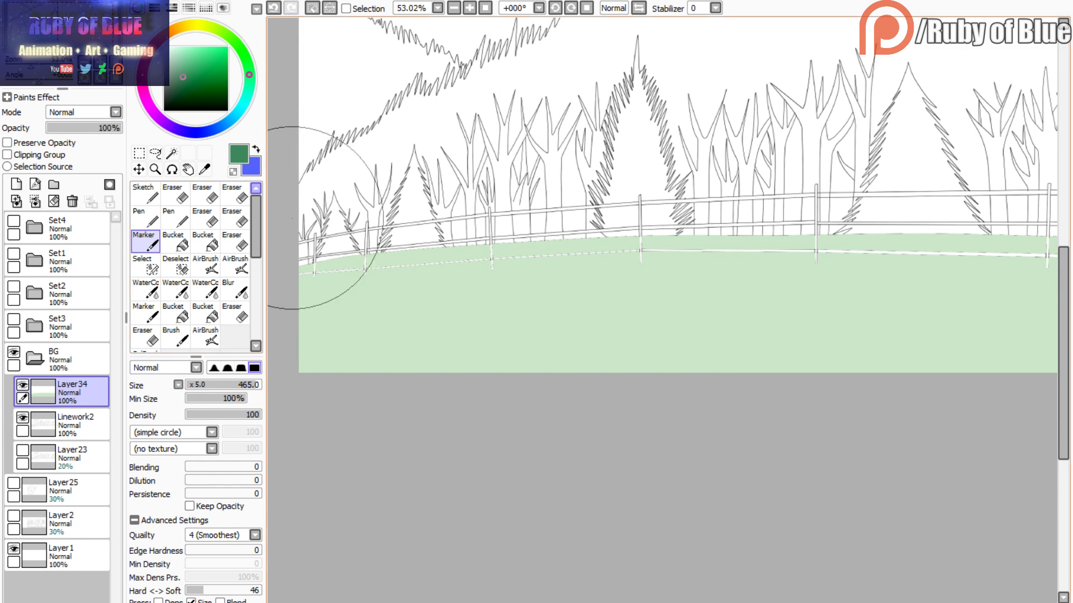
{"action": "key", "text": "c"}
{"action": "key", "text": "bracketleft"}
{"action": "key", "text": "bracketleft"}
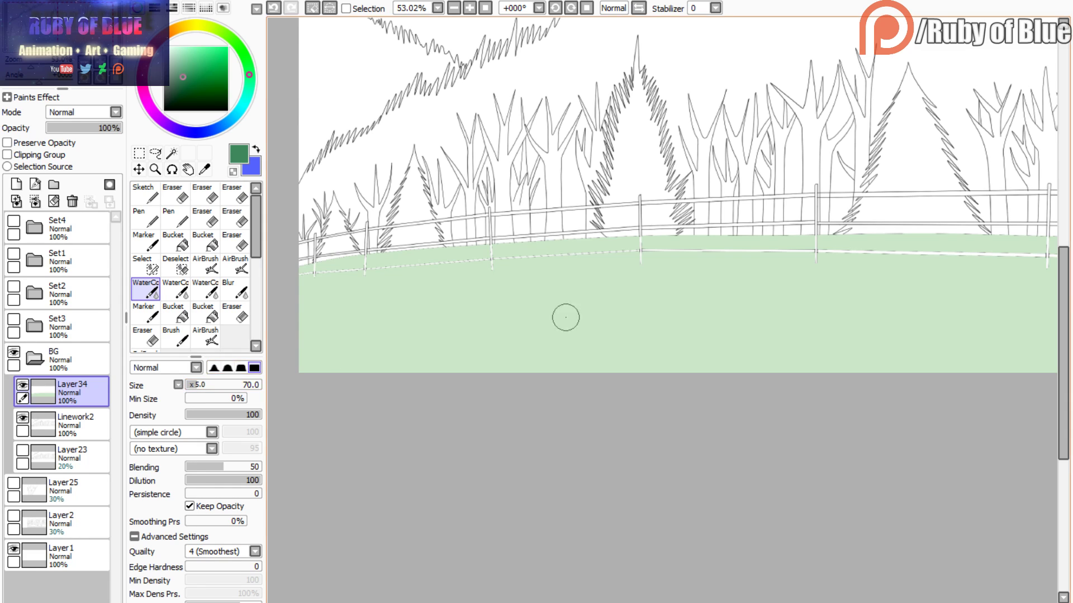
{"action": "mouse_move", "coordinate": [530, 308]}
{"action": "left_mouse_down"}
{"action": "mouse_move", "coordinate": [668, 318]}
{"action": "mouse_move", "coordinate": [508, 313]}
{"action": "mouse_move", "coordinate": [623, 328]}
{"action": "mouse_move", "coordinate": [486, 325]}
{"action": "mouse_move", "coordinate": [522, 316]}
{"action": "mouse_move", "coordinate": [514, 311]}
{"action": "mouse_move", "coordinate": [527, 304]}
{"action": "mouse_move", "coordinate": [628, 304]}
{"action": "mouse_move", "coordinate": [534, 290]}
{"action": "mouse_move", "coordinate": [582, 283]}
{"action": "mouse_move", "coordinate": [586, 301]}
{"action": "mouse_move", "coordinate": [424, 326]}
{"action": "mouse_move", "coordinate": [522, 323]}
{"action": "mouse_move", "coordinate": [491, 343]}
{"action": "mouse_move", "coordinate": [551, 338]}
{"action": "mouse_move", "coordinate": [450, 340]}
{"action": "mouse_move", "coordinate": [631, 326]}
{"action": "mouse_move", "coordinate": [538, 313]}
{"action": "mouse_move", "coordinate": [619, 326]}
{"action": "mouse_move", "coordinate": [464, 326]}
{"action": "mouse_move", "coordinate": [503, 308]}
{"action": "mouse_move", "coordinate": [452, 303]}
{"action": "mouse_move", "coordinate": [521, 288]}
{"action": "mouse_move", "coordinate": [650, 291]}
{"action": "mouse_move", "coordinate": [700, 316]}
{"action": "mouse_move", "coordinate": [547, 302]}
{"action": "mouse_move", "coordinate": [586, 295]}
{"action": "mouse_move", "coordinate": [687, 338]}
{"action": "mouse_move", "coordinate": [540, 348]}
{"action": "mouse_move", "coordinate": [580, 342]}
{"action": "mouse_move", "coordinate": [434, 328]}
{"action": "mouse_move", "coordinate": [599, 297]}
{"action": "mouse_move", "coordinate": [514, 292]}
{"action": "mouse_move", "coordinate": [522, 307]}
{"action": "mouse_move", "coordinate": [443, 319]}
{"action": "mouse_move", "coordinate": [557, 318]}
{"action": "left_mouse_up"}
{"action": "scroll", "coordinate": [651, 178], "scroll_direction": "right", "scroll_amount": 10}
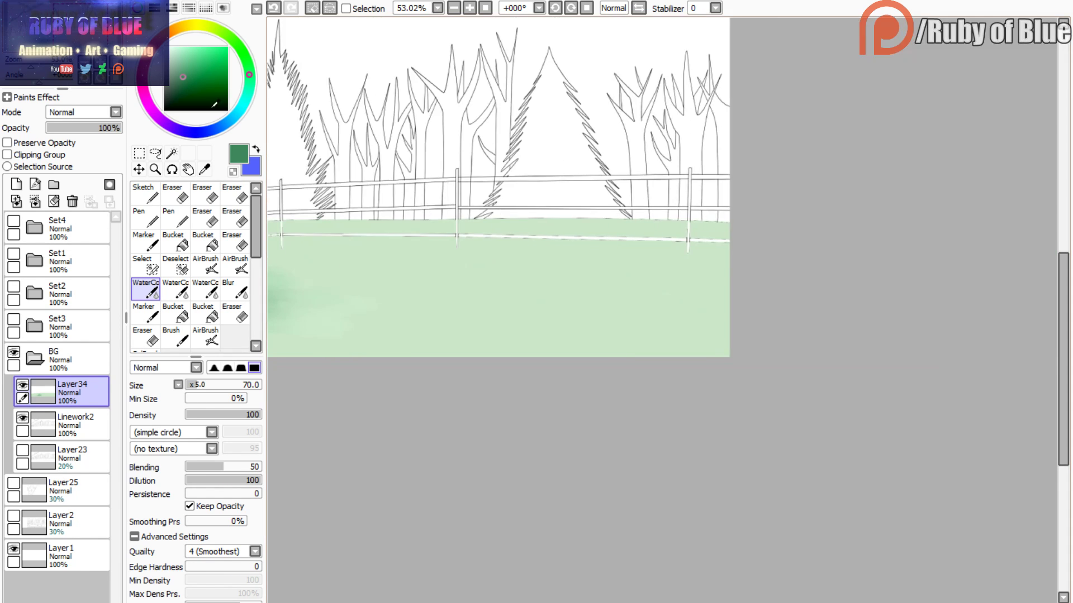
{"action": "mouse_move", "coordinate": [751, 342]}
{"action": "left_mouse_down"}
{"action": "mouse_move", "coordinate": [630, 353]}
{"action": "mouse_move", "coordinate": [585, 349]}
{"action": "mouse_move", "coordinate": [739, 333]}
{"action": "mouse_move", "coordinate": [607, 324]}
{"action": "mouse_move", "coordinate": [663, 317]}
{"action": "mouse_move", "coordinate": [586, 310]}
{"action": "mouse_move", "coordinate": [413, 312]}
{"action": "mouse_move", "coordinate": [481, 308]}
{"action": "mouse_move", "coordinate": [473, 295]}
{"action": "mouse_move", "coordinate": [647, 300]}
{"action": "mouse_move", "coordinate": [736, 355]}
{"action": "mouse_move", "coordinate": [582, 344]}
{"action": "mouse_move", "coordinate": [609, 343]}
{"action": "mouse_move", "coordinate": [581, 334]}
{"action": "mouse_move", "coordinate": [725, 340]}
{"action": "mouse_move", "coordinate": [550, 328]}
{"action": "mouse_move", "coordinate": [609, 319]}
{"action": "mouse_move", "coordinate": [569, 310]}
{"action": "mouse_move", "coordinate": [590, 318]}
{"action": "mouse_move", "coordinate": [481, 317]}
{"action": "mouse_move", "coordinate": [560, 286]}
{"action": "mouse_move", "coordinate": [668, 287]}
{"action": "mouse_move", "coordinate": [723, 302]}
{"action": "mouse_move", "coordinate": [623, 314]}
{"action": "mouse_move", "coordinate": [683, 325]}
{"action": "mouse_move", "coordinate": [647, 357]}
{"action": "mouse_move", "coordinate": [627, 358]}
{"action": "mouse_move", "coordinate": [697, 334]}
{"action": "mouse_move", "coordinate": [684, 328]}
{"action": "mouse_move", "coordinate": [688, 315]}
{"action": "mouse_move", "coordinate": [557, 308]}
{"action": "mouse_move", "coordinate": [477, 314]}
{"action": "mouse_move", "coordinate": [548, 313]}
{"action": "mouse_move", "coordinate": [470, 326]}
{"action": "mouse_move", "coordinate": [619, 322]}
{"action": "mouse_move", "coordinate": [582, 319]}
{"action": "mouse_move", "coordinate": [592, 312]}
{"action": "mouse_move", "coordinate": [582, 301]}
{"action": "mouse_move", "coordinate": [548, 297]}
{"action": "mouse_move", "coordinate": [638, 318]}
{"action": "mouse_move", "coordinate": [668, 317]}
{"action": "mouse_move", "coordinate": [592, 313]}
{"action": "mouse_move", "coordinate": [711, 317]}
{"action": "mouse_move", "coordinate": [732, 330]}
{"action": "left_mouse_up"}
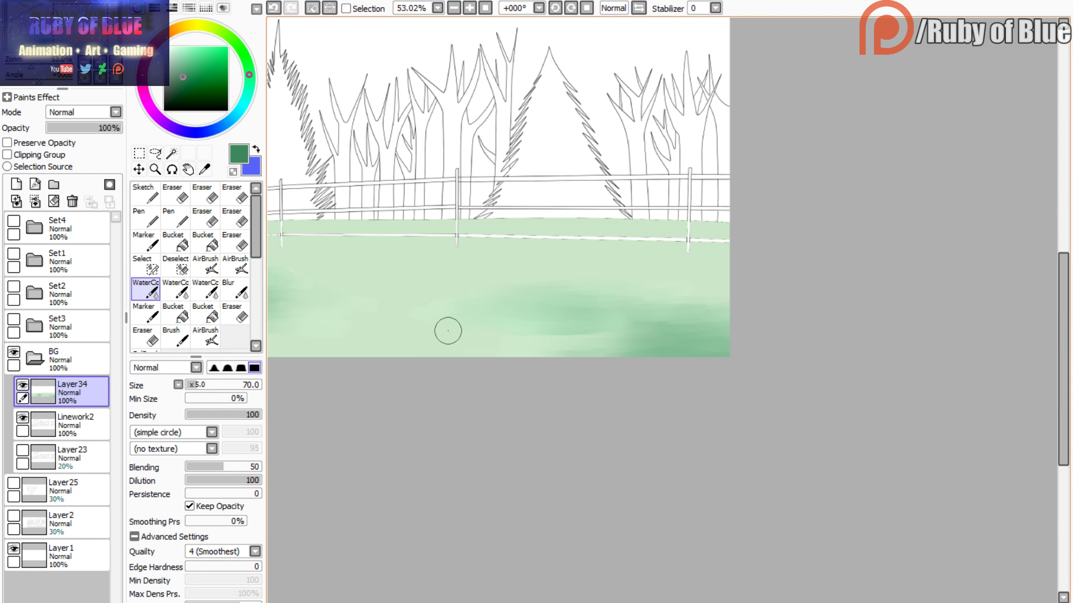
- Sample the pale ground green and blend it over the edges of the central dark patch to break up its shape
{"action": "scroll", "coordinate": [341, 206], "scroll_direction": "up", "scroll_amount": 3}
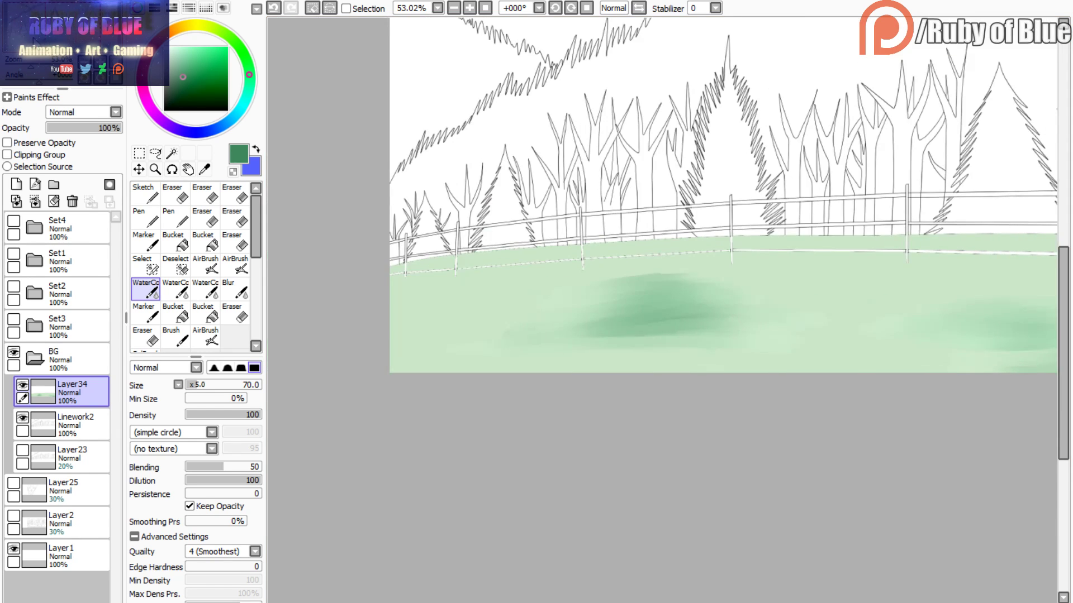
{"action": "left_click", "coordinate": [378, 320], "text": "alt"}
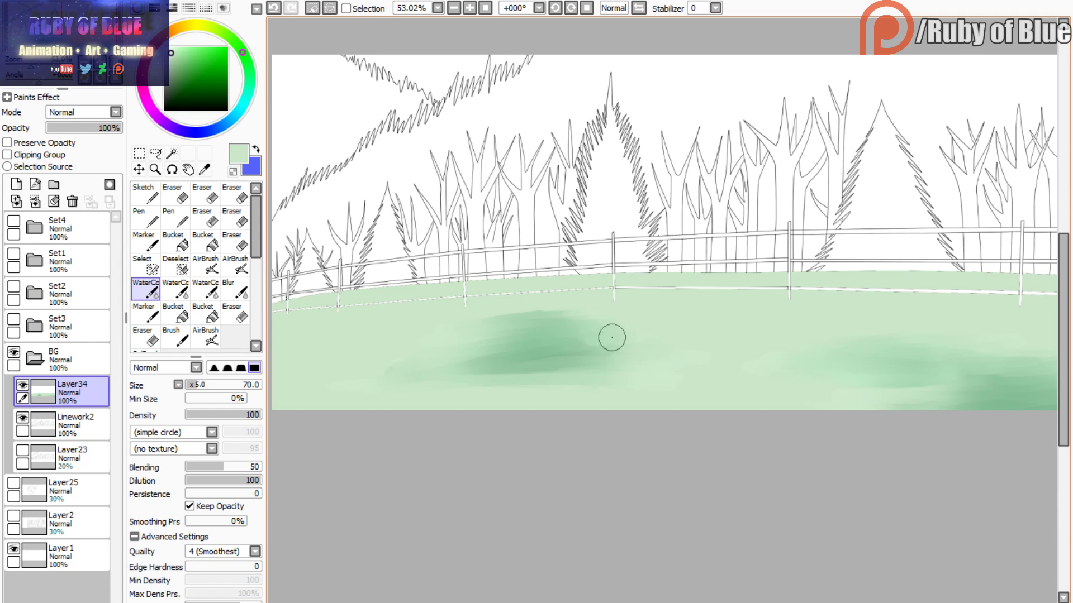
{"action": "mouse_move", "coordinate": [610, 337]}
{"action": "left_mouse_down"}
{"action": "mouse_move", "coordinate": [513, 349]}
{"action": "mouse_move", "coordinate": [573, 354]}
{"action": "mouse_move", "coordinate": [576, 365]}
{"action": "mouse_move", "coordinate": [514, 365]}
{"action": "mouse_move", "coordinate": [590, 367]}
{"action": "mouse_move", "coordinate": [638, 385]}
{"action": "mouse_move", "coordinate": [602, 361]}
{"action": "mouse_move", "coordinate": [493, 361]}
{"action": "mouse_move", "coordinate": [440, 346]}
{"action": "mouse_move", "coordinate": [480, 327]}
{"action": "mouse_move", "coordinate": [450, 326]}
{"action": "mouse_move", "coordinate": [553, 325]}
{"action": "mouse_move", "coordinate": [423, 347]}
{"action": "mouse_move", "coordinate": [487, 326]}
{"action": "mouse_move", "coordinate": [626, 328]}
{"action": "mouse_move", "coordinate": [567, 318]}
{"action": "mouse_move", "coordinate": [574, 348]}
{"action": "mouse_move", "coordinate": [542, 347]}
{"action": "mouse_move", "coordinate": [642, 340]}
{"action": "mouse_move", "coordinate": [563, 335]}
{"action": "mouse_move", "coordinate": [437, 375]}
{"action": "mouse_move", "coordinate": [592, 385]}
{"action": "mouse_move", "coordinate": [306, 392]}
{"action": "left_mouse_up"}
{"action": "left_click_drag", "start_coordinate": [96, 40], "coordinate": [93, 41]}
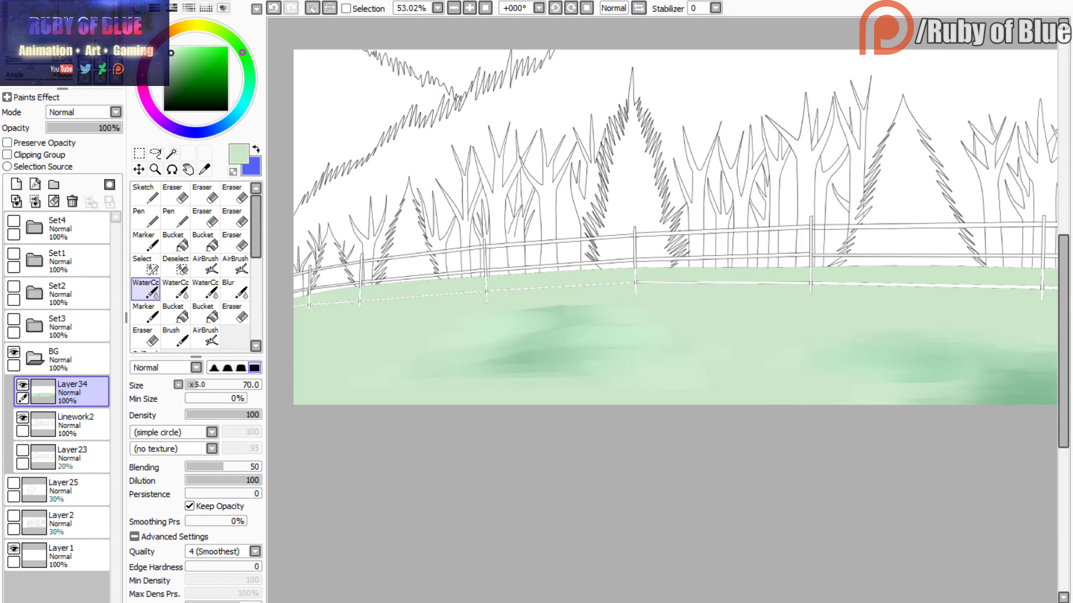
- Pick a darker bluish green and paint soft shadow strokes along the ground's left edge with the second WaterColor brush at size 30
{"action": "left_click", "coordinate": [249, 83]}
{"action": "left_click_drag", "start_coordinate": [189, 72], "coordinate": [181, 76]}
{"action": "left_click_drag", "start_coordinate": [56, 38], "coordinate": [46, 38]}
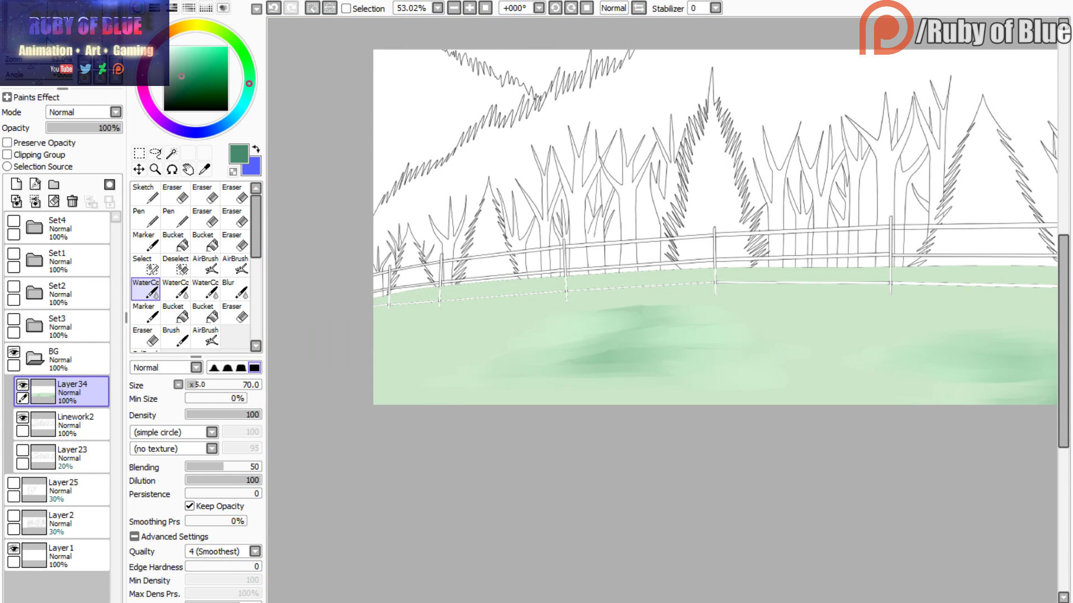
{"action": "key", "text": "c"}
{"action": "left_click_drag", "start_coordinate": [386, 335], "coordinate": [364, 342]}
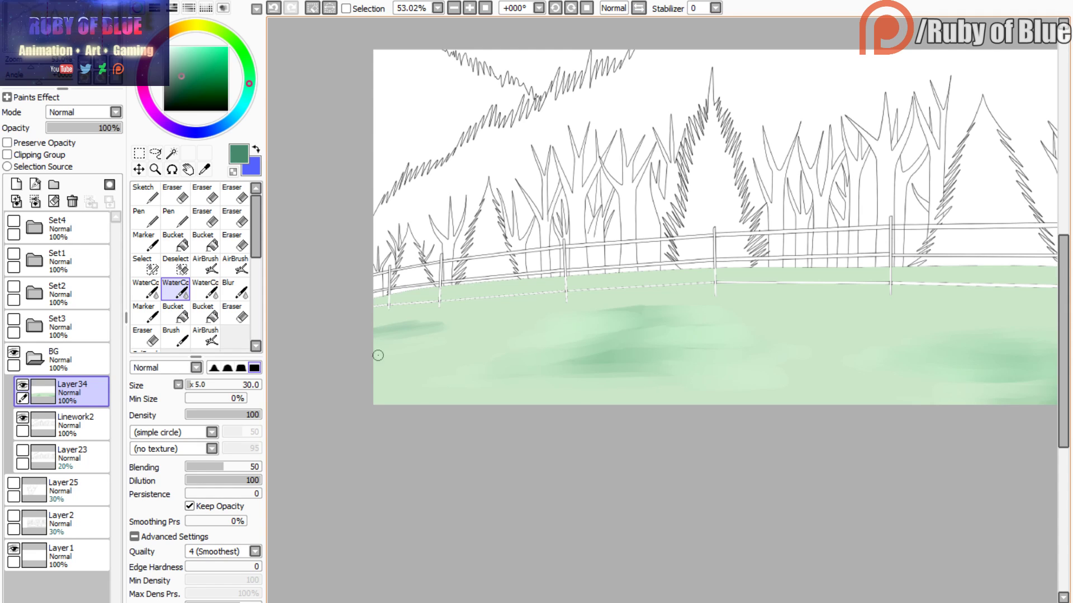
{"action": "mouse_move", "coordinate": [415, 368]}
{"action": "left_mouse_down"}
{"action": "mouse_move", "coordinate": [382, 389]}
{"action": "mouse_move", "coordinate": [409, 395]}
{"action": "mouse_move", "coordinate": [401, 407]}
{"action": "mouse_move", "coordinate": [481, 397]}
{"action": "mouse_move", "coordinate": [400, 392]}
{"action": "mouse_move", "coordinate": [450, 404]}
{"action": "left_mouse_up"}
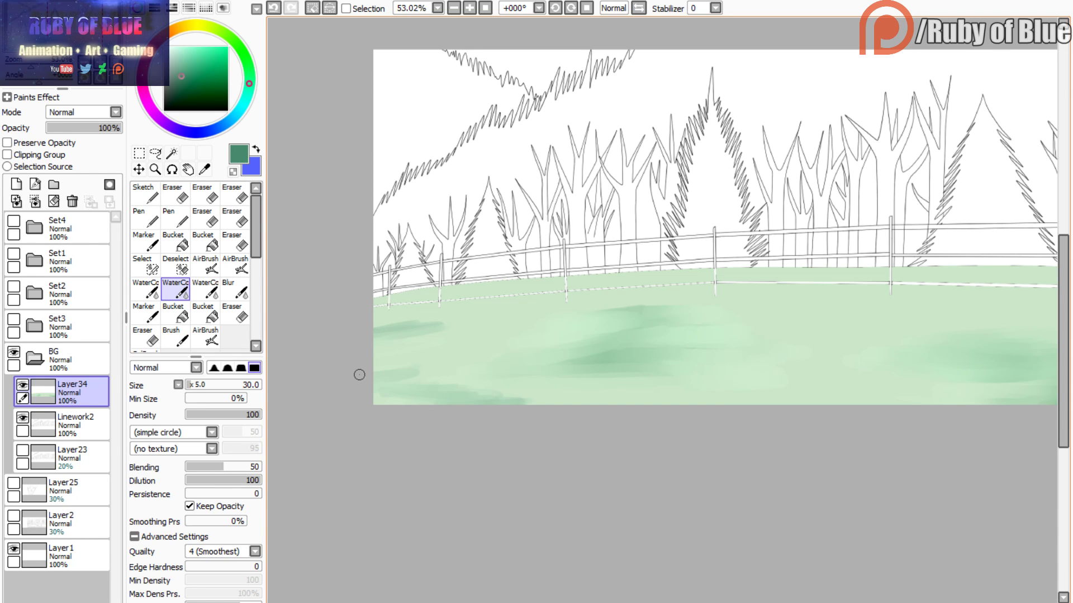
- Paint more soft bluish-green shadow strokes on the ground's left side and lower-left edge with the second WaterColor brush at size 30
{"action": "key", "text": "c"}
{"action": "left_click_drag", "start_coordinate": [541, 400], "coordinate": [462, 395]}
{"action": "key", "text": "c"}
{"action": "key", "text": "c"}
{"action": "mouse_move", "coordinate": [395, 322]}
{"action": "left_mouse_down"}
{"action": "mouse_move", "coordinate": [441, 322]}
{"action": "mouse_move", "coordinate": [408, 324]}
{"action": "mouse_move", "coordinate": [409, 338]}
{"action": "mouse_move", "coordinate": [432, 324]}
{"action": "left_mouse_up"}
{"action": "key", "text": "c"}
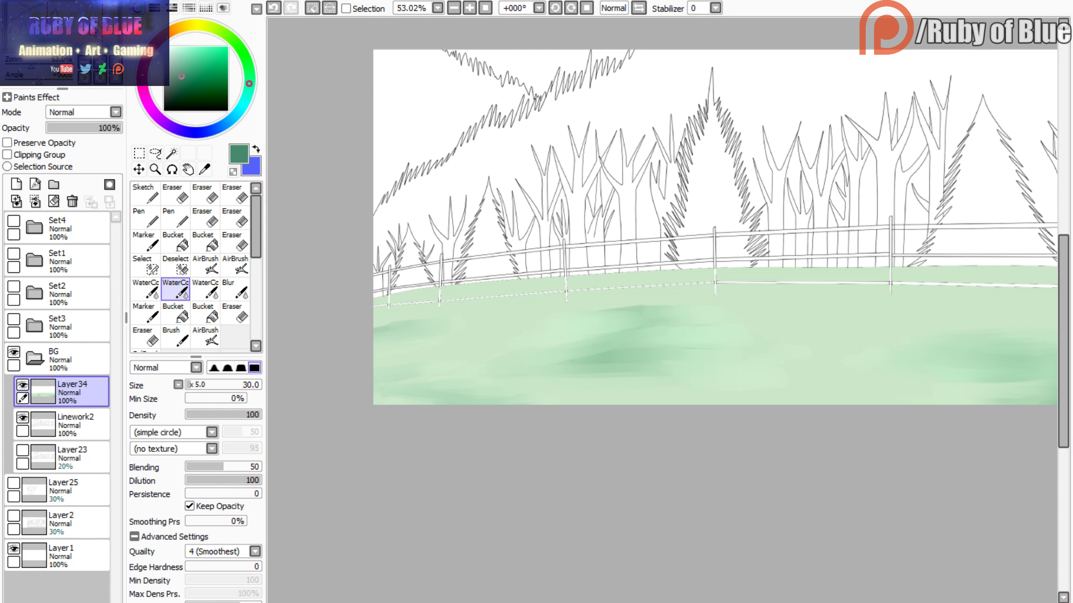
- Paint soft green shadow patches below the fence post right of centre and on the ground's right edge with the WaterColor brush at size 70
{"action": "key", "text": "c"}
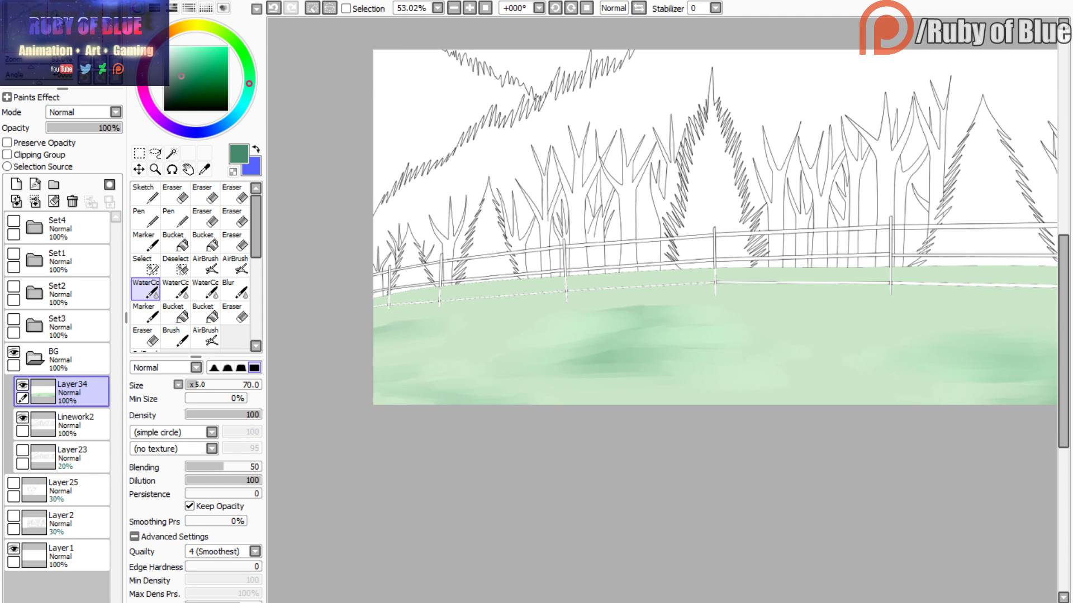
{"action": "left_click_drag", "start_coordinate": [782, 336], "coordinate": [676, 330]}
{"action": "left_click_drag", "start_coordinate": [559, 336], "coordinate": [490, 335]}
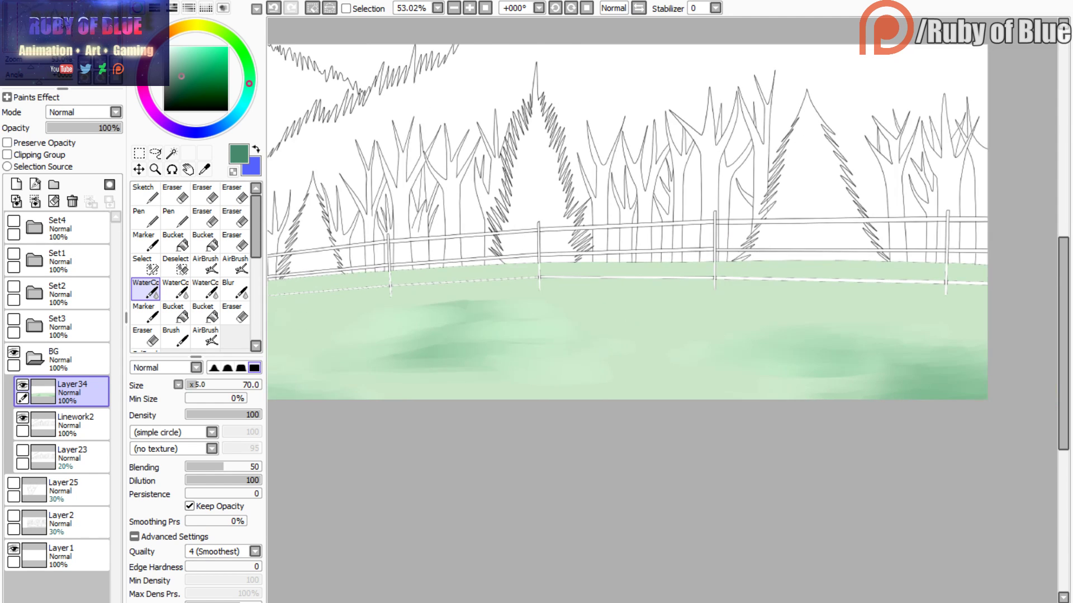
{"action": "key", "text": "c"}
{"action": "mouse_move", "coordinate": [744, 300]}
{"action": "left_mouse_down"}
{"action": "mouse_move", "coordinate": [663, 299]}
{"action": "mouse_move", "coordinate": [804, 290]}
{"action": "mouse_move", "coordinate": [704, 286]}
{"action": "mouse_move", "coordinate": [752, 278]}
{"action": "mouse_move", "coordinate": [704, 272]}
{"action": "mouse_move", "coordinate": [688, 281]}
{"action": "mouse_move", "coordinate": [715, 301]}
{"action": "mouse_move", "coordinate": [656, 302]}
{"action": "mouse_move", "coordinate": [766, 284]}
{"action": "mouse_move", "coordinate": [697, 272]}
{"action": "mouse_move", "coordinate": [818, 280]}
{"action": "mouse_move", "coordinate": [665, 272]}
{"action": "left_mouse_up"}
{"action": "key", "text": "c"}
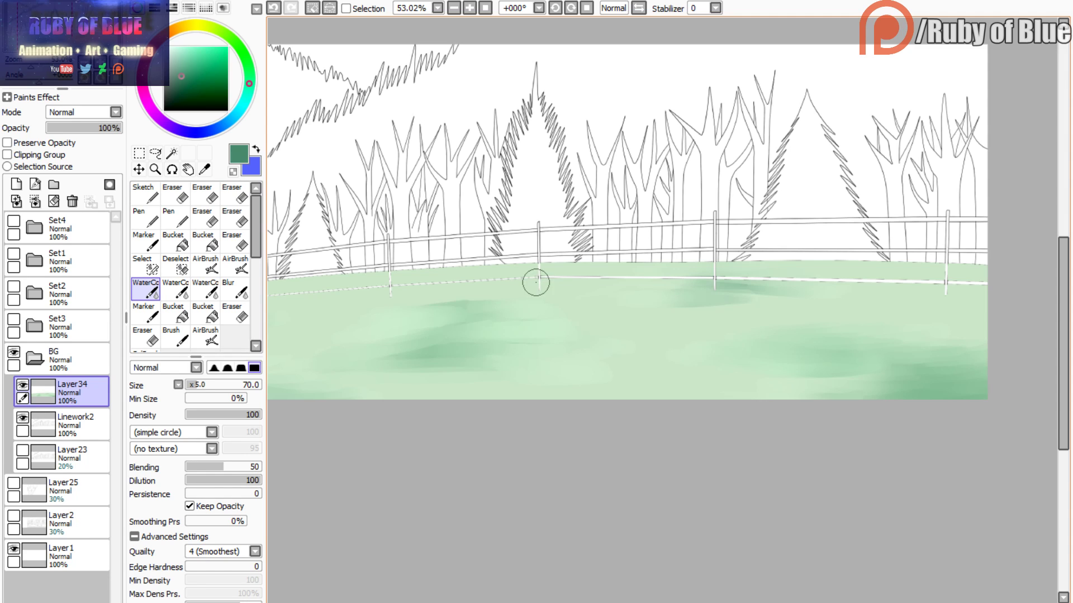
{"action": "mouse_move", "coordinate": [931, 304]}
{"action": "left_mouse_down"}
{"action": "mouse_move", "coordinate": [974, 306]}
{"action": "mouse_move", "coordinate": [883, 311]}
{"action": "mouse_move", "coordinate": [971, 309]}
{"action": "mouse_move", "coordinate": [894, 310]}
{"action": "mouse_move", "coordinate": [990, 321]}
{"action": "mouse_move", "coordinate": [933, 308]}
{"action": "mouse_move", "coordinate": [847, 316]}
{"action": "mouse_move", "coordinate": [984, 313]}
{"action": "mouse_move", "coordinate": [864, 314]}
{"action": "mouse_move", "coordinate": [971, 308]}
{"action": "mouse_move", "coordinate": [871, 307]}
{"action": "mouse_move", "coordinate": [950, 316]}
{"action": "mouse_move", "coordinate": [886, 317]}
{"action": "left_mouse_up"}
{"action": "key", "text": "c"}
- Sample the pale ground green and soften the shadow strokes on the ground's left side with the second WaterColor brush at size 30
{"action": "key", "text": "c"}
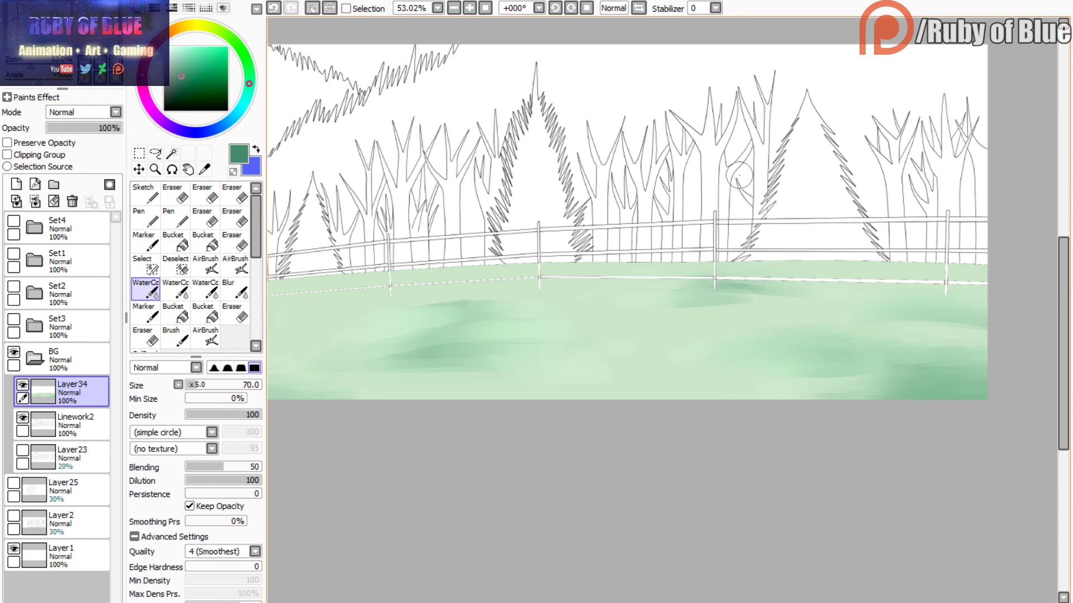
{"action": "key", "text": "c"}
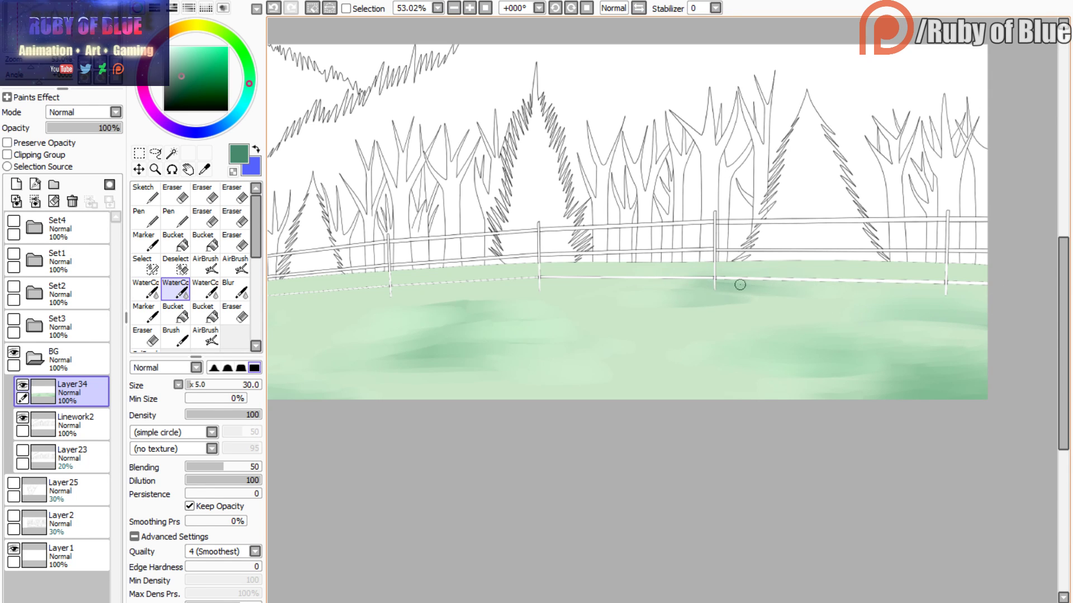
{"action": "mouse_move", "coordinate": [455, 314]}
{"action": "left_mouse_down"}
{"action": "mouse_move", "coordinate": [508, 319]}
{"action": "mouse_move", "coordinate": [578, 299]}
{"action": "left_mouse_up"}
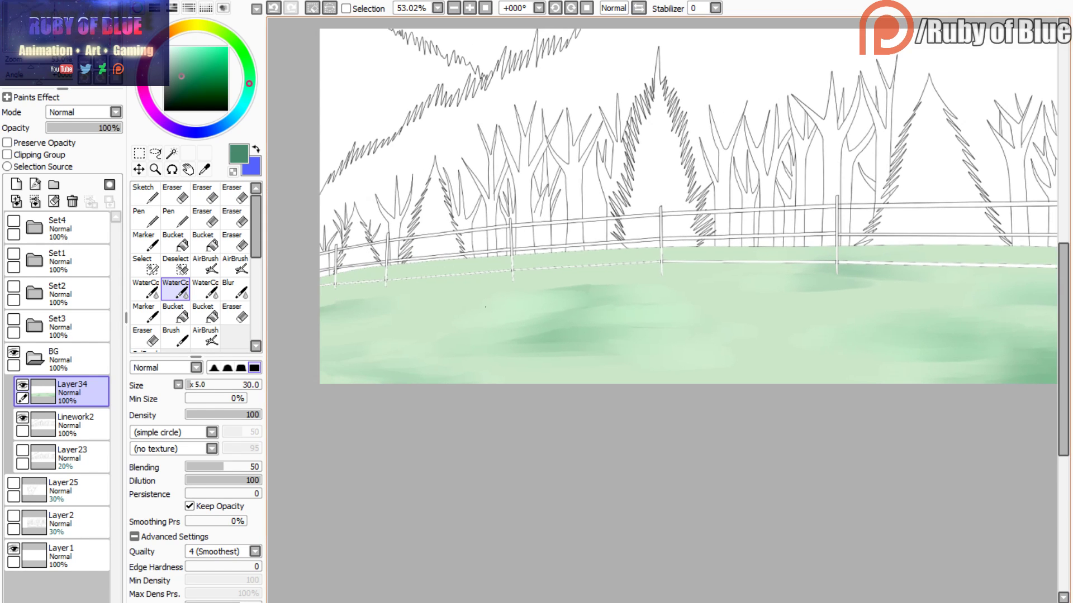
{"action": "key", "text": "c"}
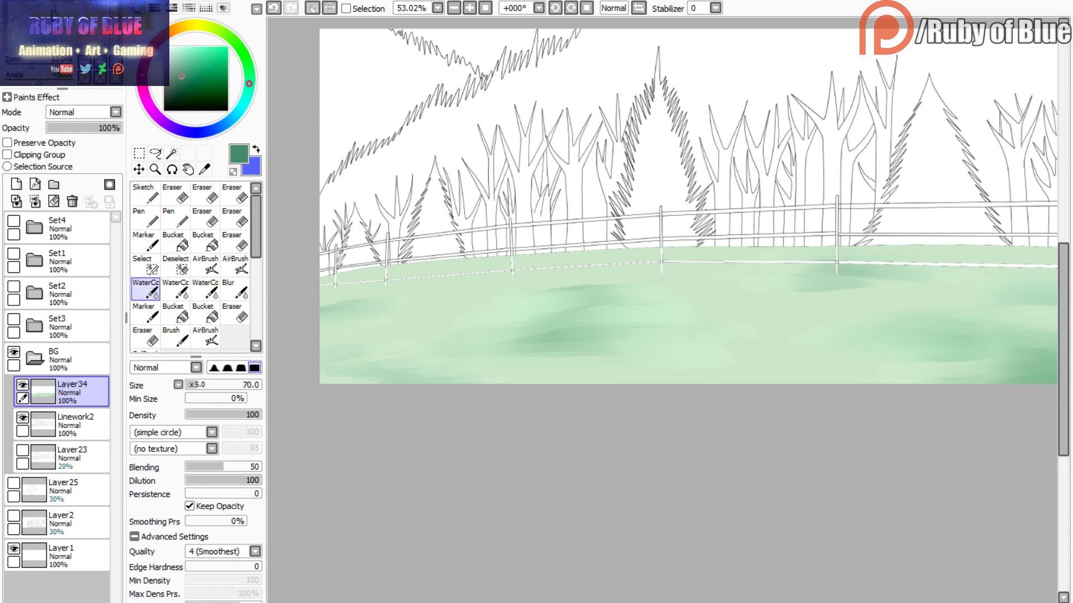
{"action": "right_click", "coordinate": [701, 272]}
{"action": "key", "text": "c"}
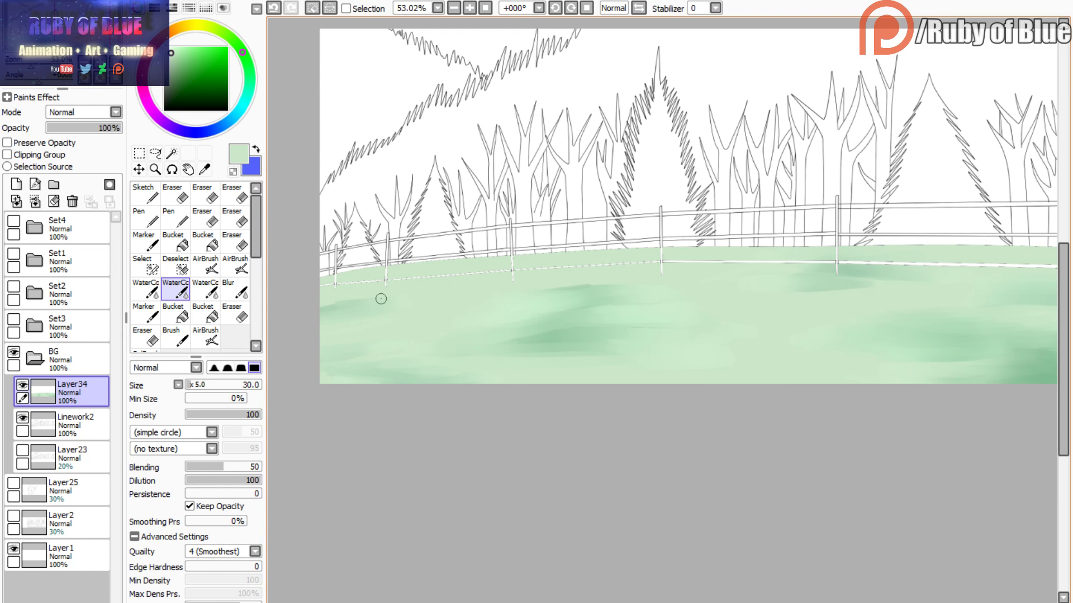
{"action": "left_click_drag", "start_coordinate": [46, 6], "coordinate": [56, 41]}
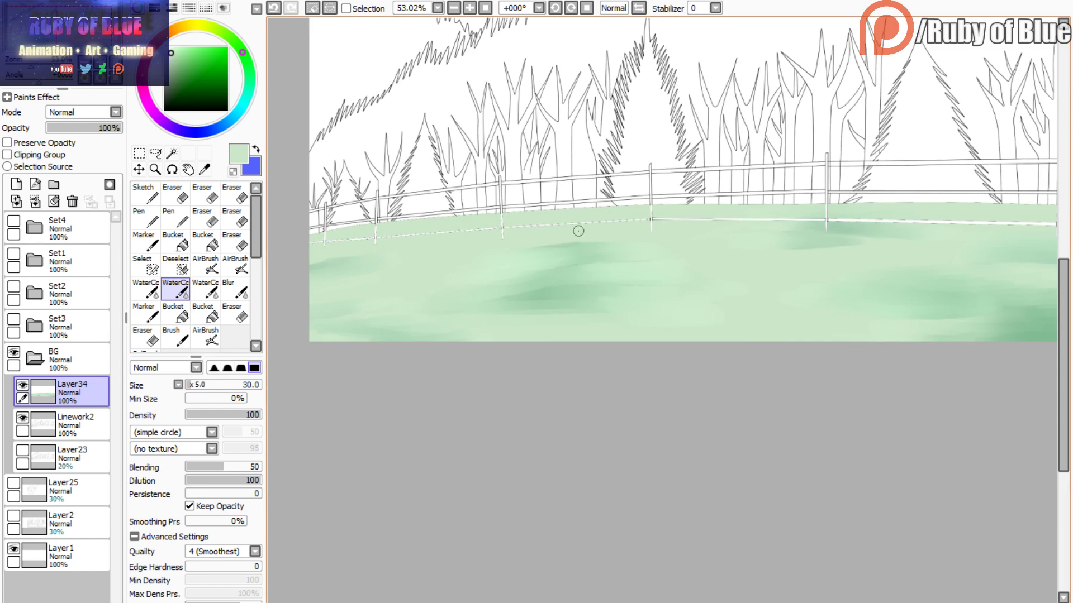
- Shade the ground's far edge behind the fence with a sampled mid green and break up the dark lower-right corner with the pale green
{"action": "left_click", "coordinate": [813, 240], "text": "alt"}
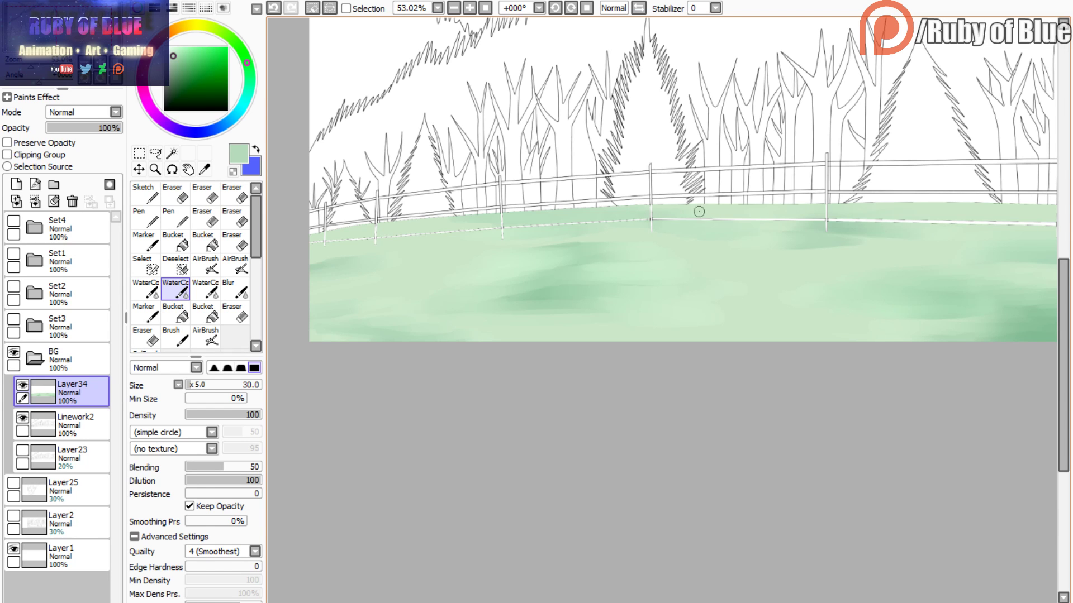
{"action": "mouse_move", "coordinate": [648, 224]}
{"action": "left_mouse_down"}
{"action": "mouse_move", "coordinate": [588, 288]}
{"action": "mouse_move", "coordinate": [680, 288]}
{"action": "mouse_move", "coordinate": [537, 303]}
{"action": "mouse_move", "coordinate": [473, 287]}
{"action": "left_mouse_up"}
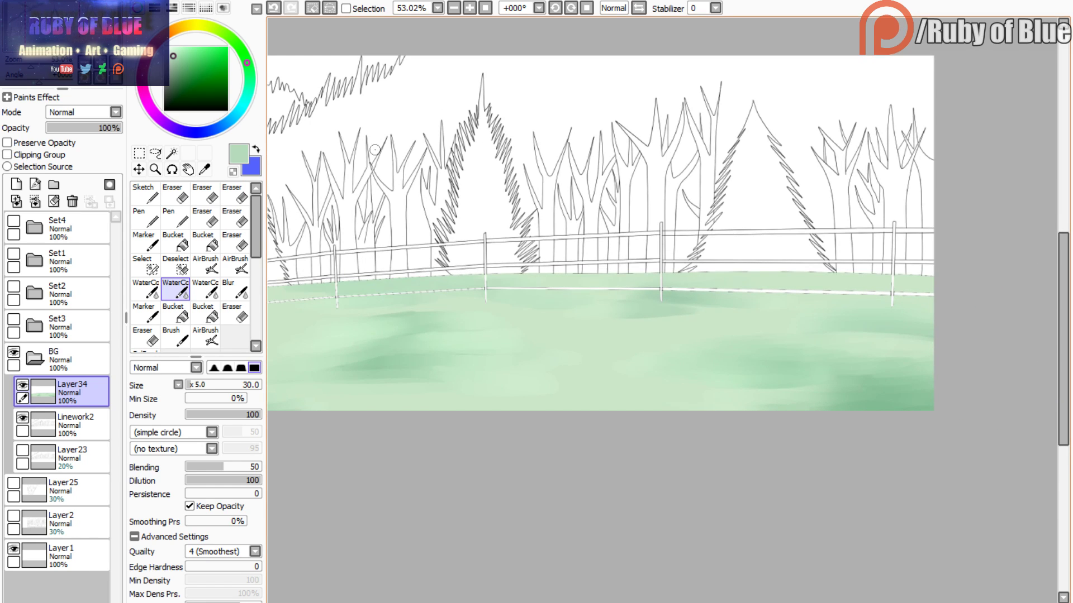
{"action": "left_click", "coordinate": [519, 281], "text": "alt"}
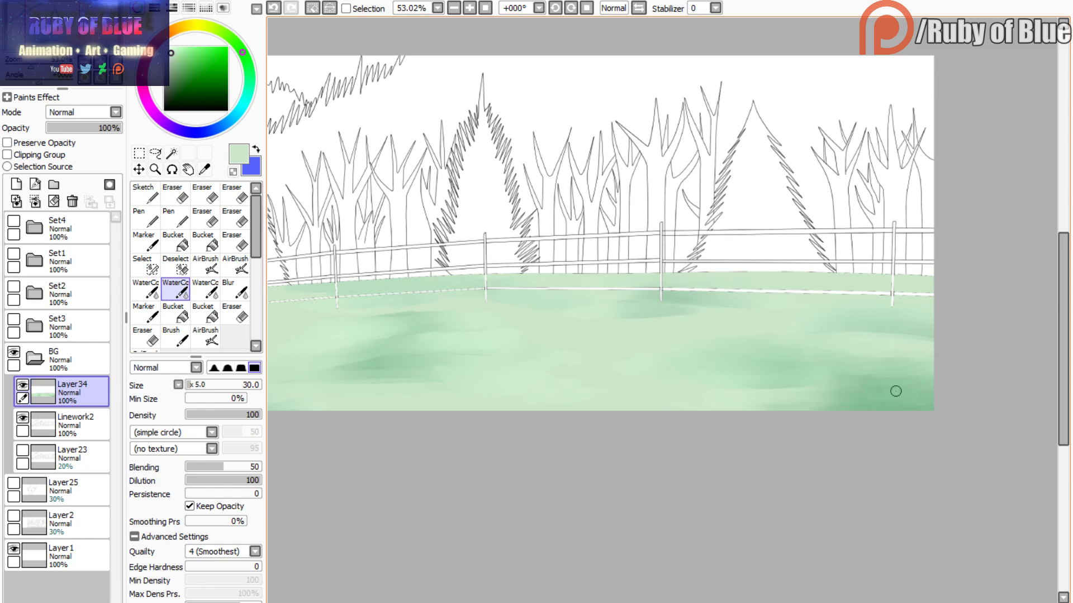
{"action": "left_click_drag", "start_coordinate": [894, 390], "coordinate": [919, 388]}
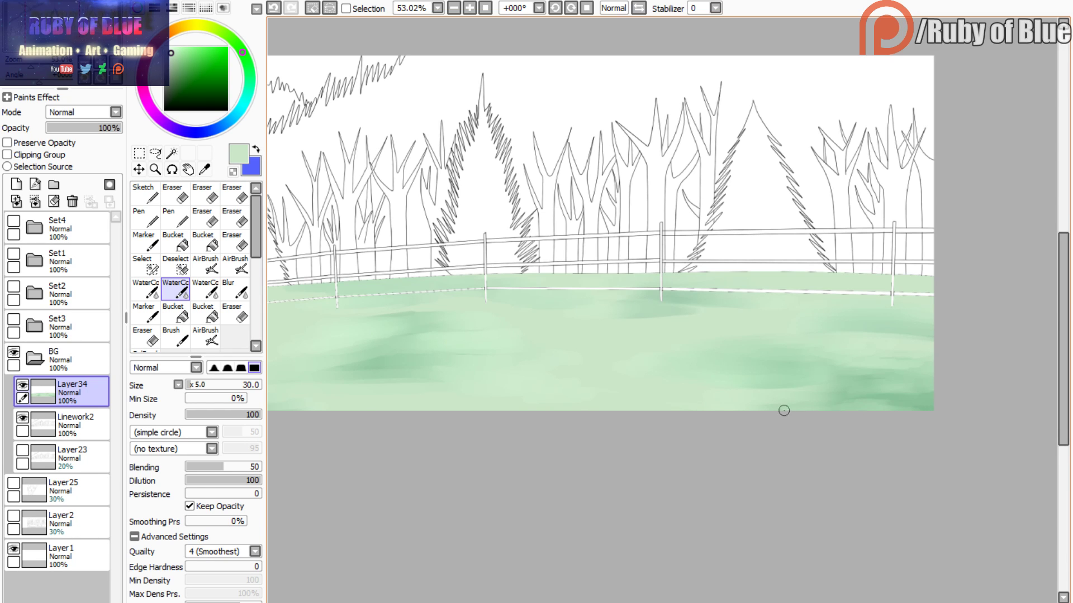
- Blend the pale green over the left and middle shadow patches of the ground with the second WaterColor brush at size 30
{"action": "mouse_move", "coordinate": [88, 43]}
{"action": "left_mouse_down"}
{"action": "mouse_move", "coordinate": [20, 49]}
{"action": "mouse_move", "coordinate": [86, 36]}
{"action": "left_mouse_up"}
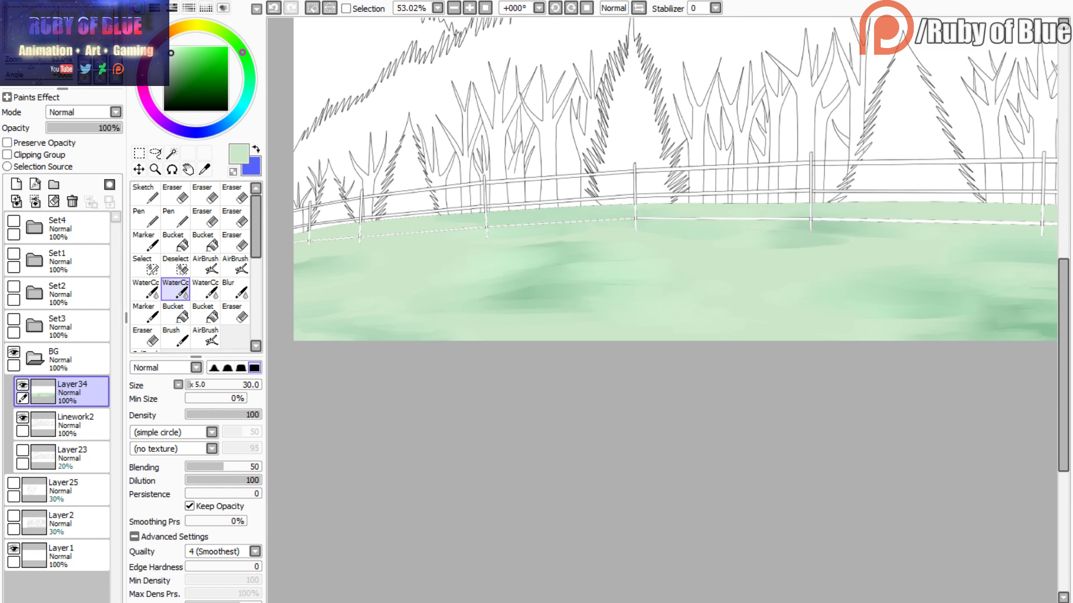
{"action": "left_click_drag", "start_coordinate": [37, 58], "coordinate": [39, 46]}
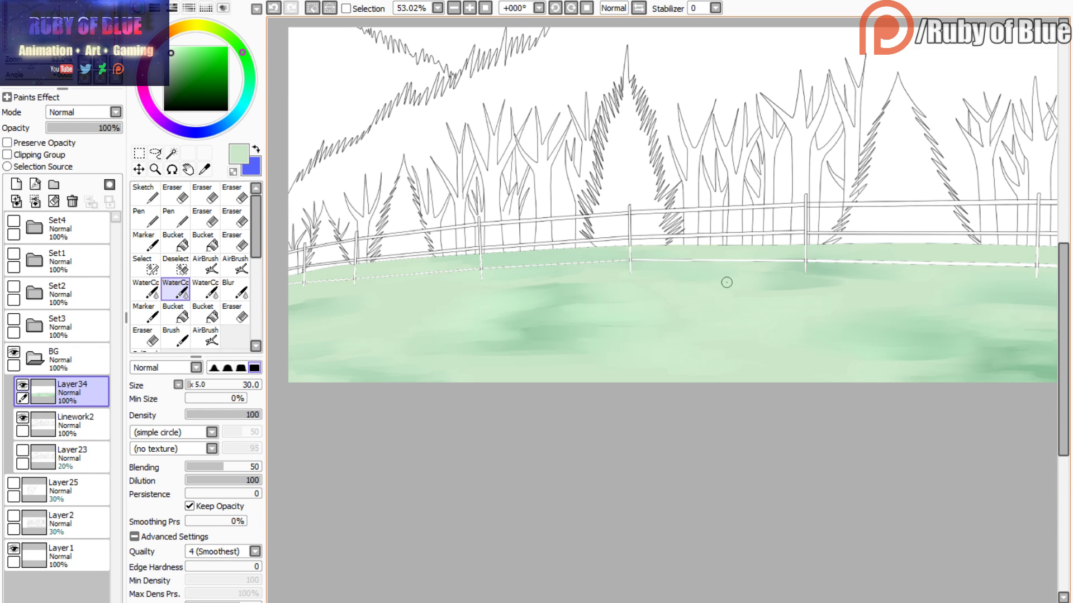
{"action": "left_click_drag", "start_coordinate": [727, 282], "coordinate": [807, 314]}
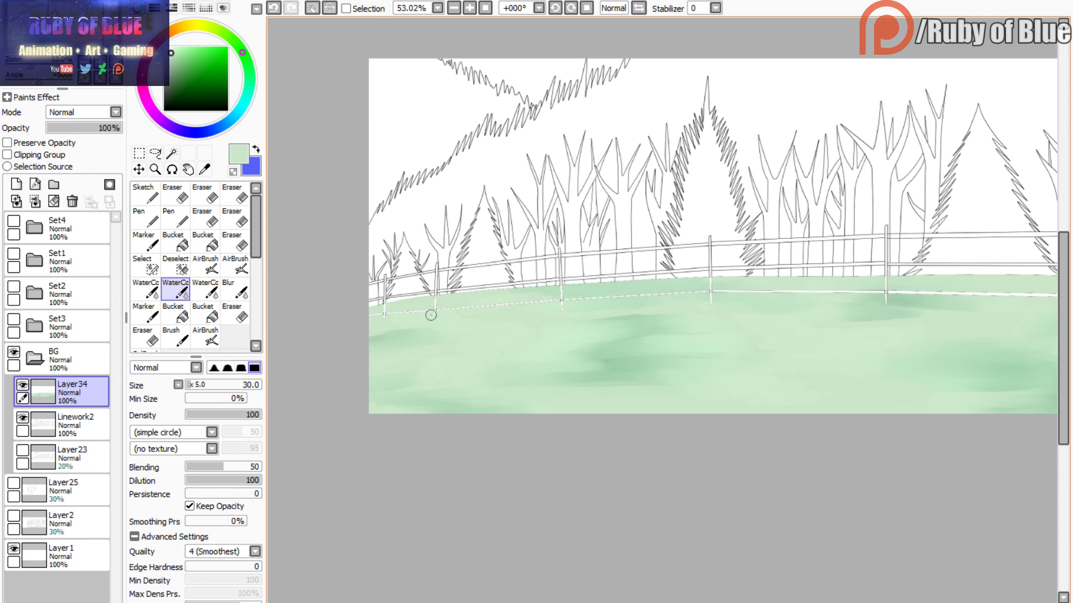
{"action": "left_click_drag", "start_coordinate": [721, 306], "coordinate": [491, 321]}
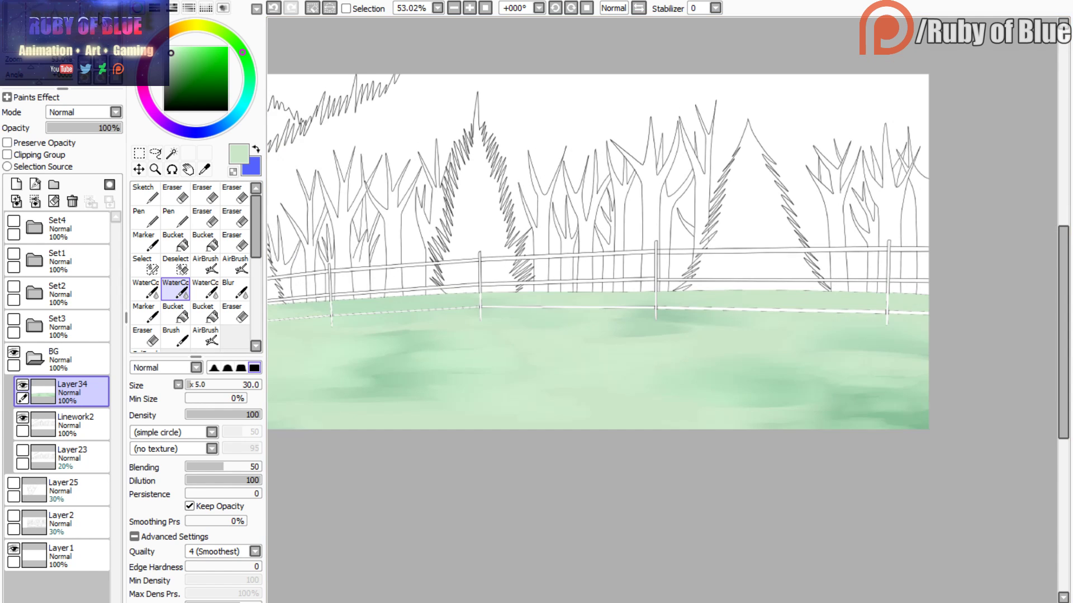
{"action": "key", "text": "c"}
{"action": "key", "text": "c"}
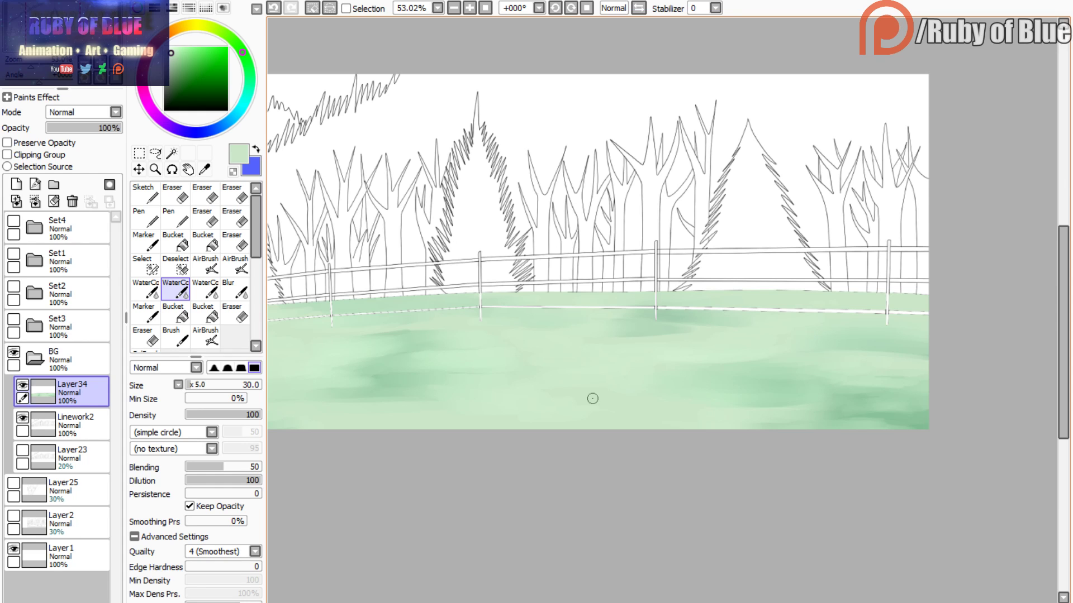
{"action": "left_click", "coordinate": [145, 290]}
{"action": "mouse_move", "coordinate": [73, 40]}
{"action": "left_mouse_down"}
{"action": "mouse_move", "coordinate": [58, 37]}
{"action": "mouse_move", "coordinate": [29, 67]}
{"action": "mouse_move", "coordinate": [37, 43]}
{"action": "left_mouse_up"}
{"action": "left_click", "coordinate": [176, 289]}
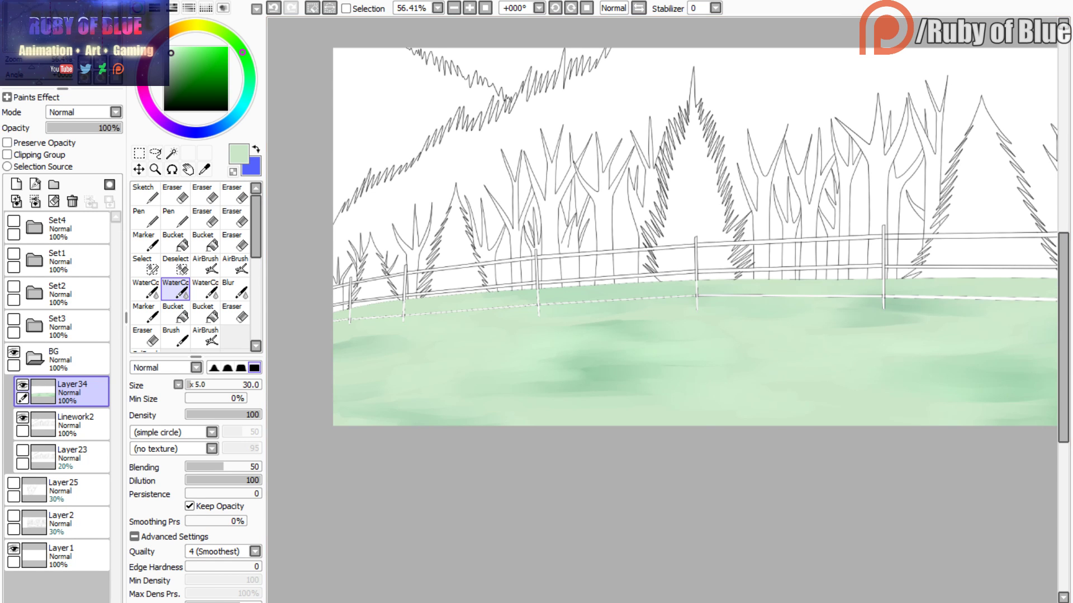
{"action": "left_click_drag", "start_coordinate": [670, 318], "coordinate": [585, 324]}
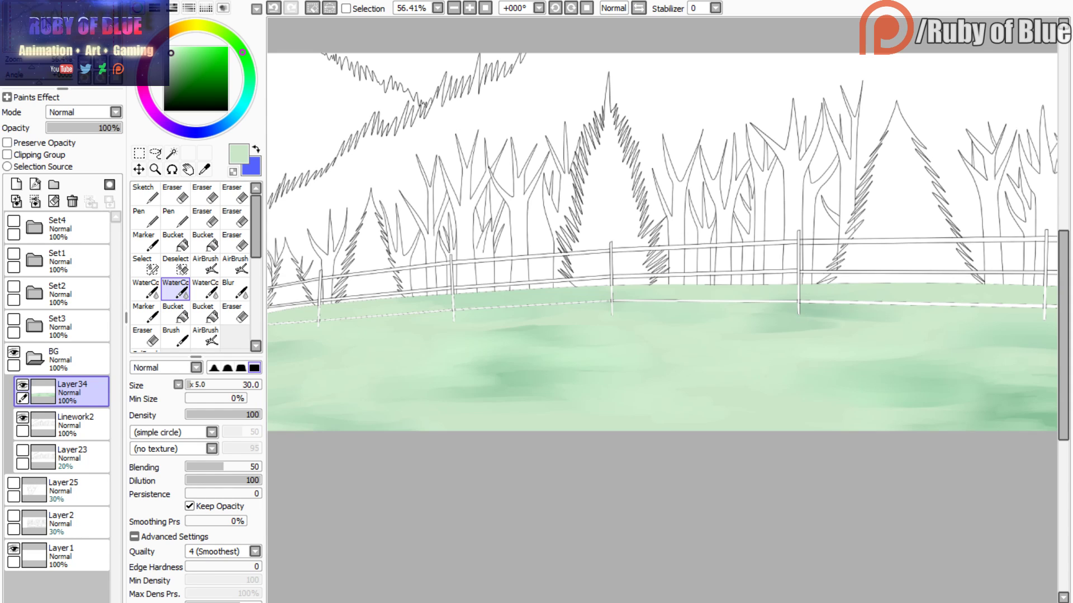
{"action": "left_click_drag", "start_coordinate": [46, 20], "coordinate": [54, 20]}
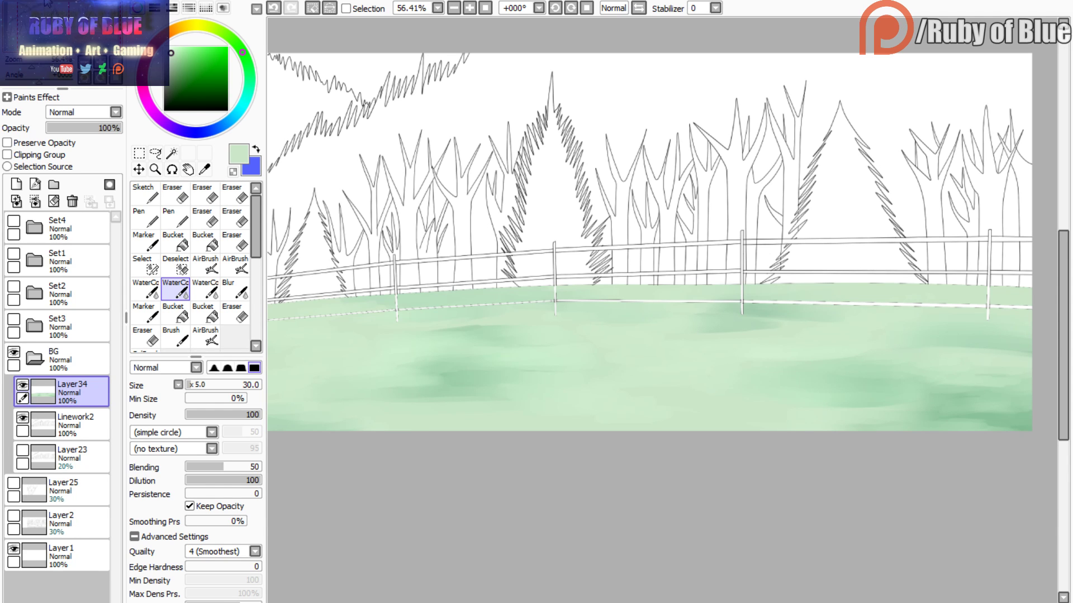
{"action": "mouse_move", "coordinate": [45, 1]}
{"action": "left_mouse_down"}
{"action": "mouse_move", "coordinate": [30, 8]}
{"action": "mouse_move", "coordinate": [57, 6]}
{"action": "left_mouse_up"}
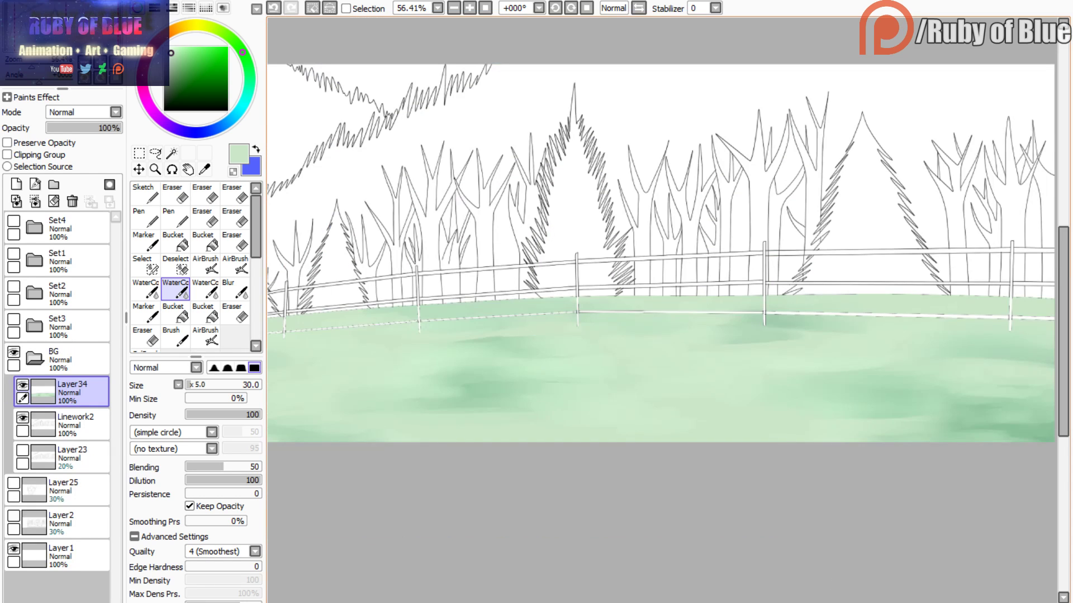
{"action": "left_click_drag", "start_coordinate": [90, 33], "coordinate": [53, 29]}
- Set the third WaterColor brush to size 60 and show the Set1, Set2 and Set3 character folders over the background, keeping Set4 hidden
{"action": "key", "text": "c"}
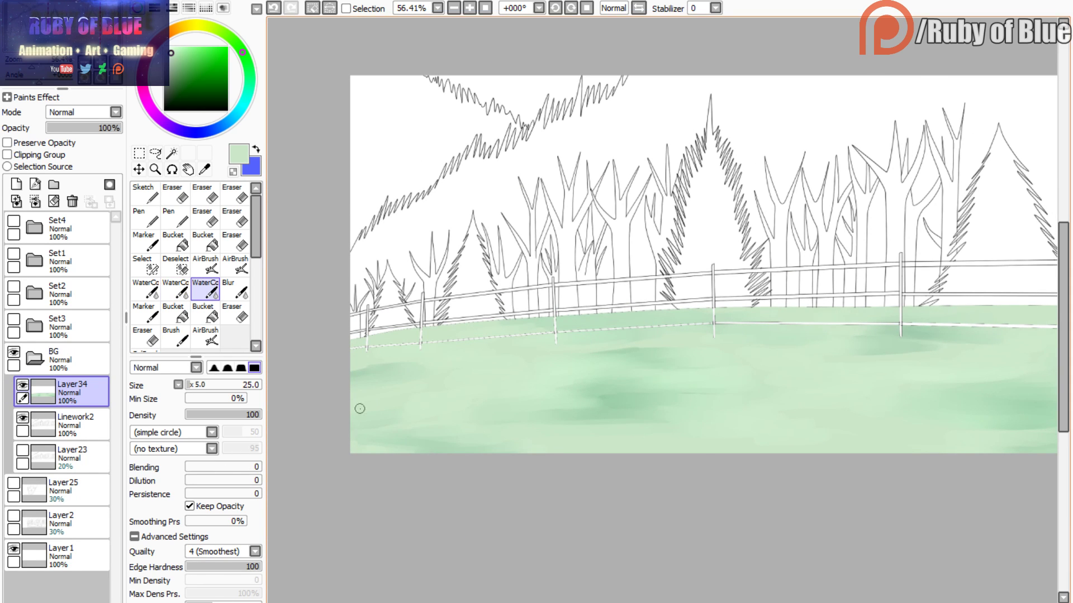
{"action": "left_click_drag", "start_coordinate": [186, 391], "coordinate": [193, 384]}
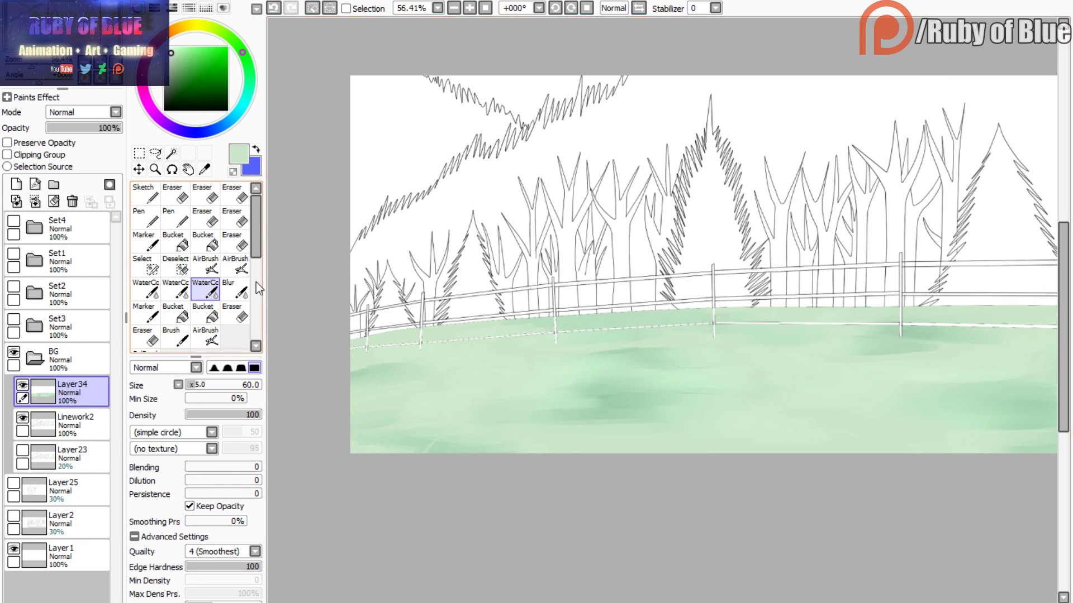
{"action": "left_click_drag", "start_coordinate": [13, 287], "coordinate": [14, 316]}
{"action": "left_click_drag", "start_coordinate": [13, 254], "coordinate": [13, 222]}
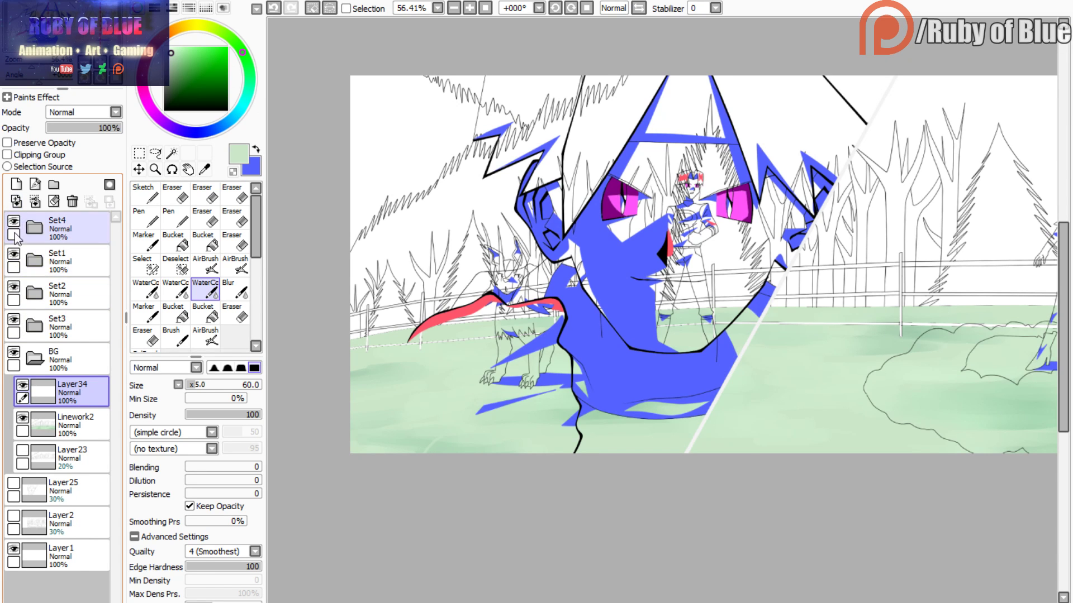
{"action": "left_click", "coordinate": [274, 8]}
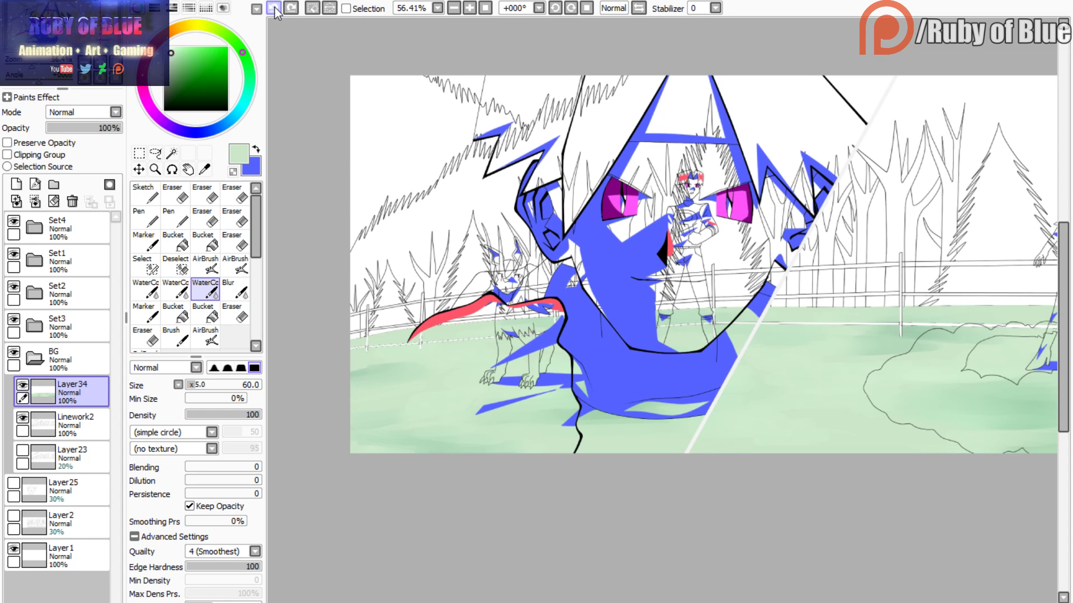
{"action": "left_click", "coordinate": [291, 7]}
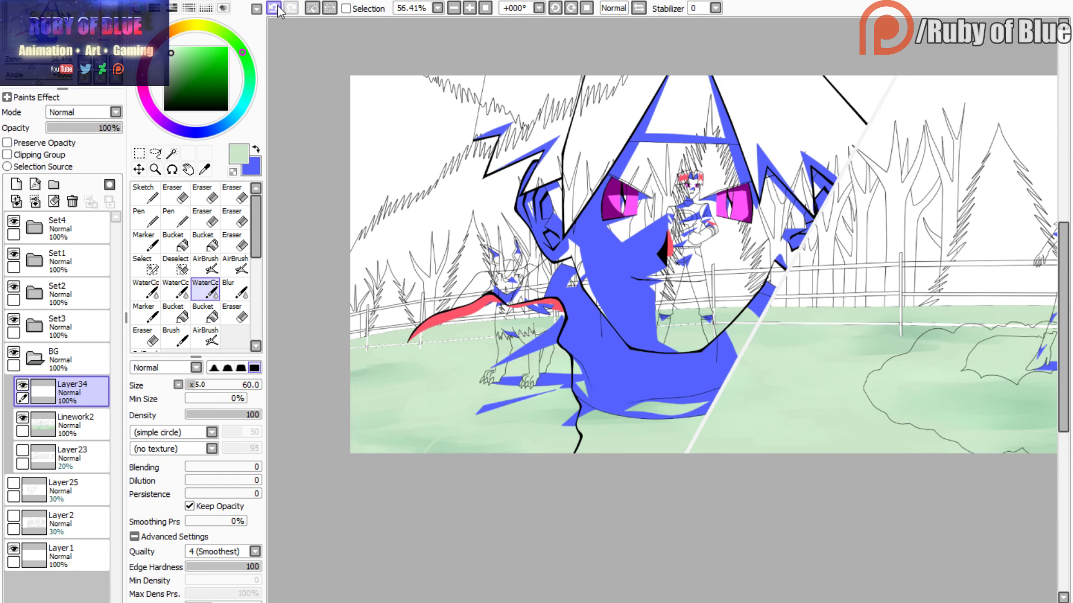
{"action": "left_click", "coordinate": [274, 8]}
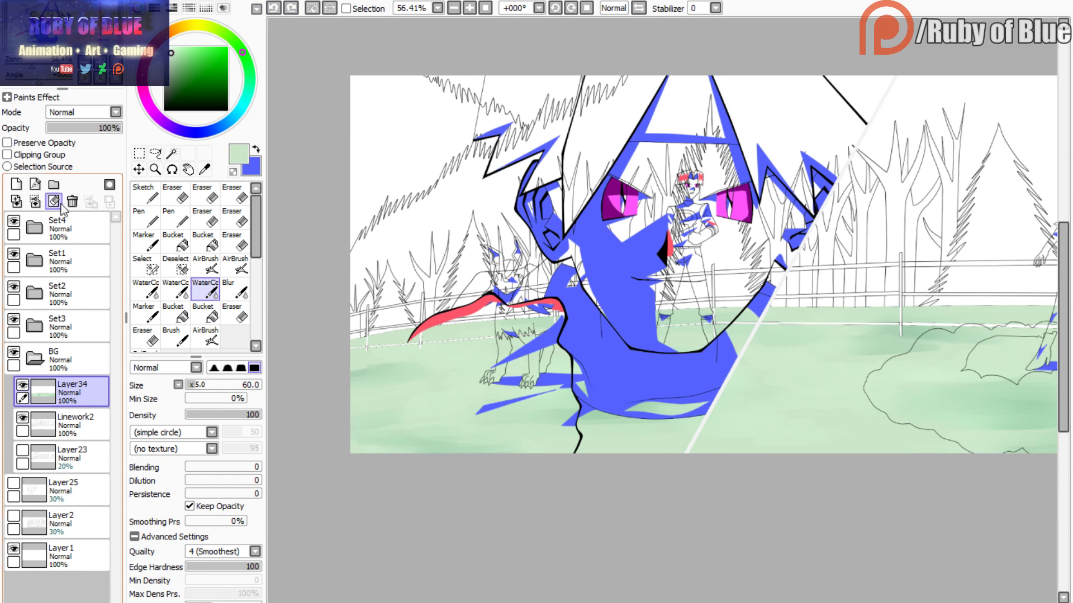
{"action": "left_click", "coordinate": [14, 221]}
- Paint thin pale green grass blades along the ground's lower-left edge and over the central dark patch with the third WaterColor brush
{"action": "mouse_move", "coordinate": [440, 460]}
{"action": "left_mouse_down"}
{"action": "mouse_move", "coordinate": [424, 442]}
{"action": "mouse_move", "coordinate": [385, 454]}
{"action": "mouse_move", "coordinate": [415, 447]}
{"action": "mouse_move", "coordinate": [397, 459]}
{"action": "mouse_move", "coordinate": [405, 442]}
{"action": "mouse_move", "coordinate": [371, 442]}
{"action": "mouse_move", "coordinate": [375, 464]}
{"action": "mouse_move", "coordinate": [407, 440]}
{"action": "mouse_move", "coordinate": [455, 455]}
{"action": "left_mouse_up"}
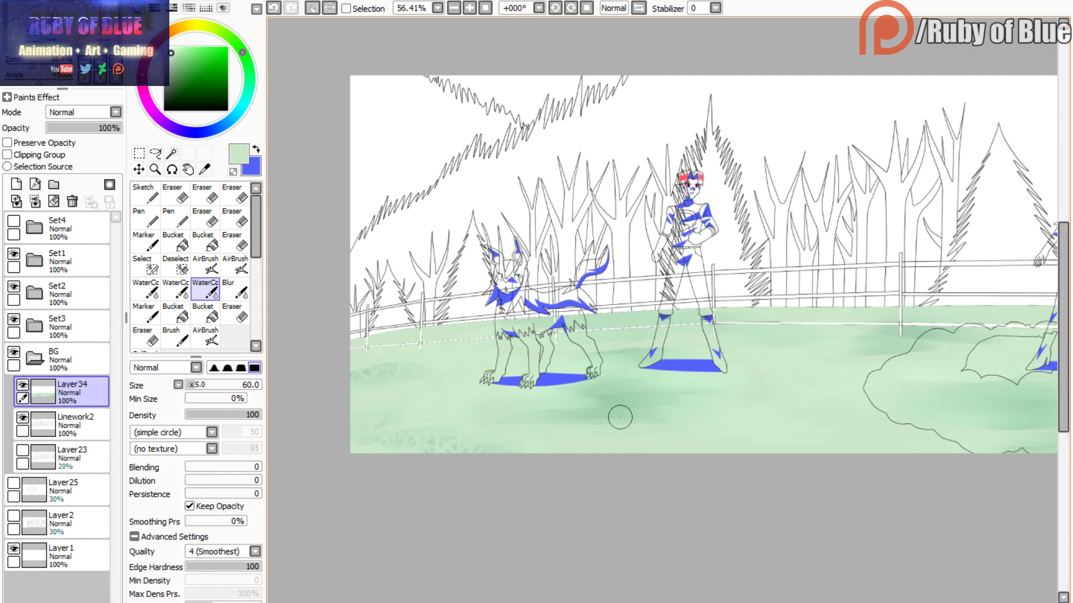
{"action": "left_click_drag", "start_coordinate": [606, 427], "coordinate": [610, 403]}
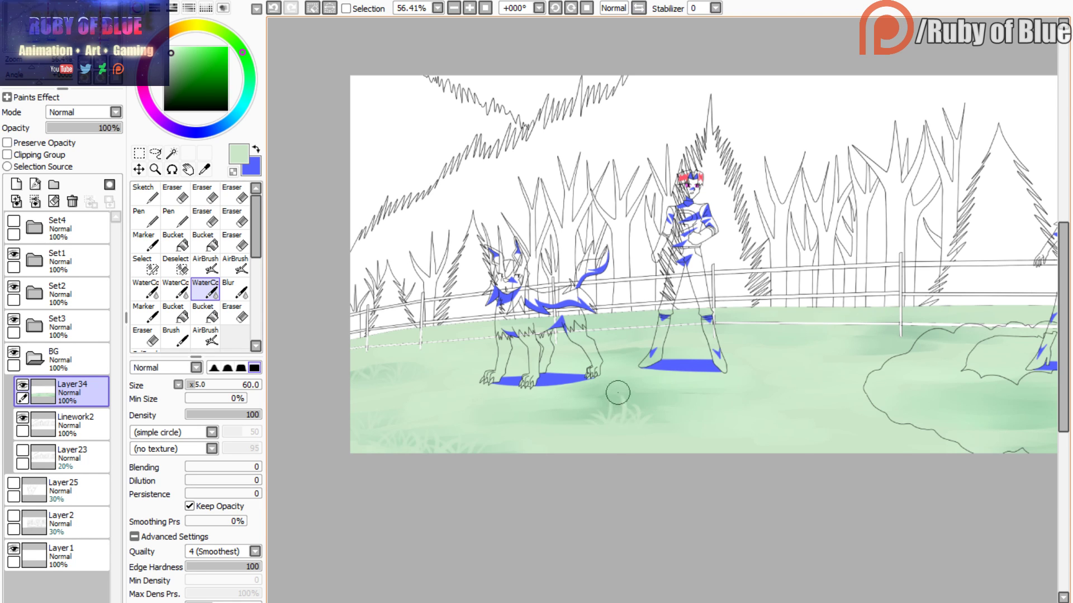
{"action": "left_click_drag", "start_coordinate": [595, 424], "coordinate": [571, 407]}
{"action": "left_click_drag", "start_coordinate": [574, 423], "coordinate": [541, 414]}
{"action": "mouse_move", "coordinate": [627, 420]}
{"action": "left_mouse_down"}
{"action": "mouse_move", "coordinate": [635, 396]}
{"action": "mouse_move", "coordinate": [656, 391]}
{"action": "left_mouse_up"}
{"action": "mouse_move", "coordinate": [640, 423]}
{"action": "left_mouse_down"}
{"action": "mouse_move", "coordinate": [659, 411]}
{"action": "mouse_move", "coordinate": [635, 389]}
{"action": "mouse_move", "coordinate": [591, 413]}
{"action": "mouse_move", "coordinate": [617, 407]}
{"action": "mouse_move", "coordinate": [608, 424]}
{"action": "mouse_move", "coordinate": [615, 411]}
{"action": "mouse_move", "coordinate": [590, 418]}
{"action": "mouse_move", "coordinate": [609, 392]}
{"action": "left_mouse_up"}
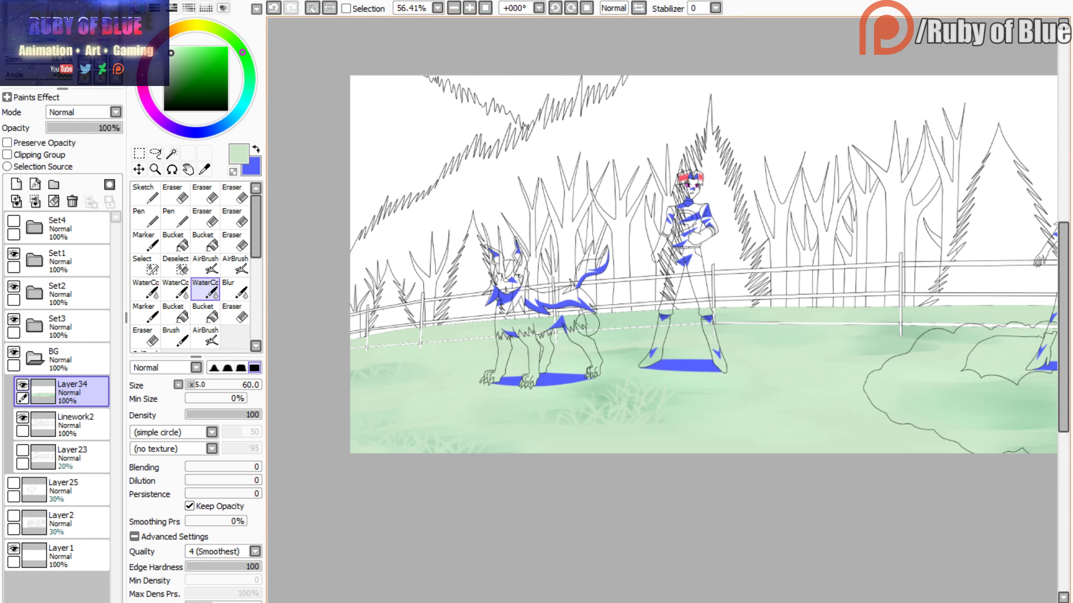
- Hide the Set1, Set2 and Set3 character folders
{"action": "left_click", "coordinate": [13, 254]}
{"action": "left_click", "coordinate": [14, 287]}
{"action": "left_click", "coordinate": [14, 319]}
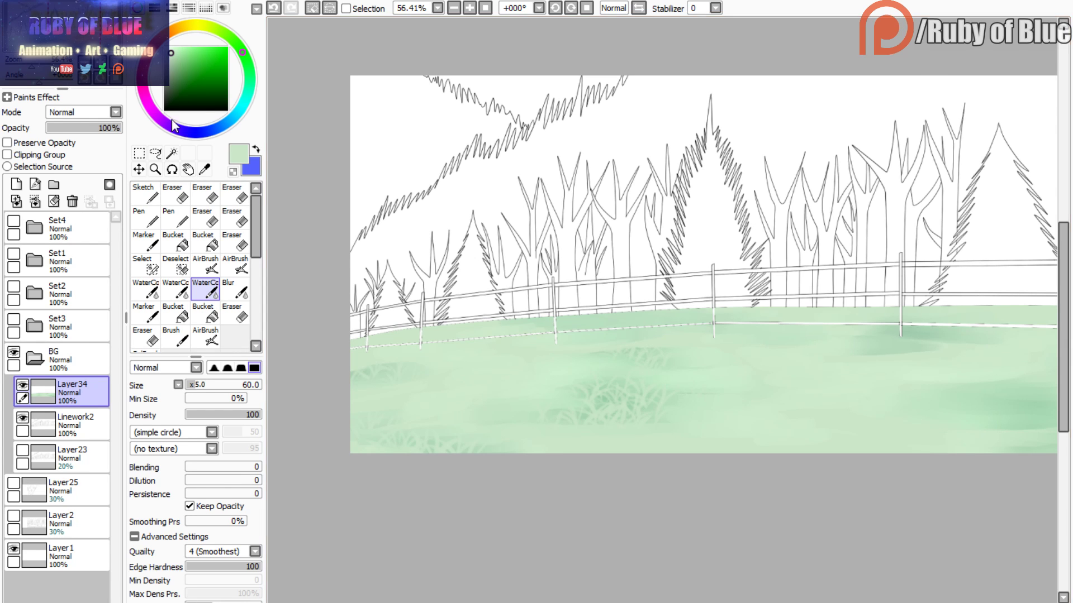
- Paint pale green grass blades over the dark shading in the ground's lower-right corner with the third WaterColor brush at size 60
{"action": "left_click_drag", "start_coordinate": [28, 35], "coordinate": [58, 34]}
{"action": "mouse_move", "coordinate": [694, 433]}
{"action": "left_mouse_down"}
{"action": "mouse_move", "coordinate": [678, 414]}
{"action": "mouse_move", "coordinate": [665, 426]}
{"action": "left_mouse_up"}
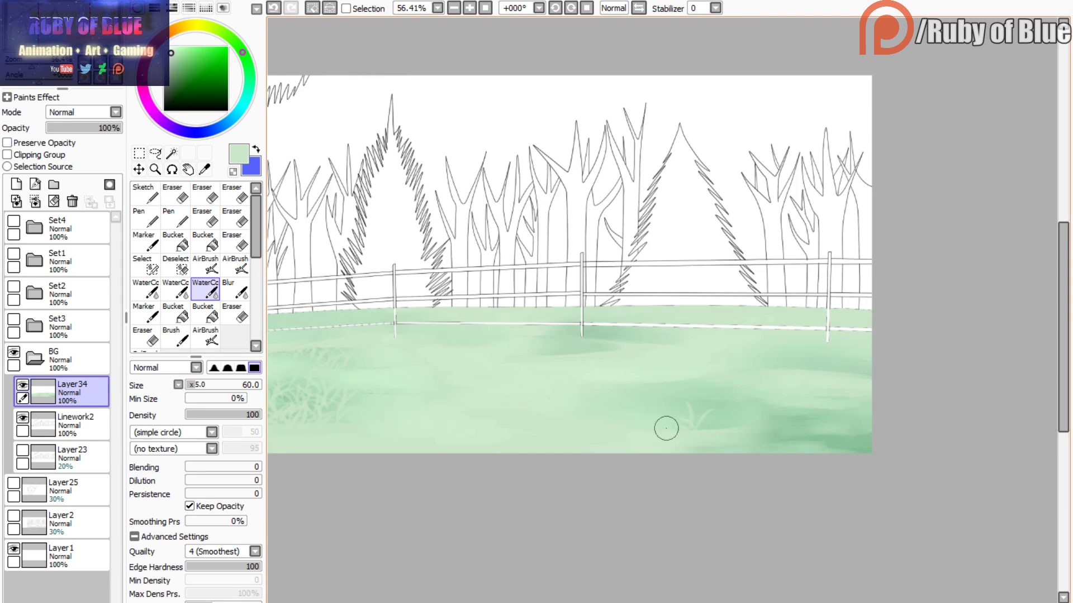
{"action": "mouse_move", "coordinate": [835, 453]}
{"action": "left_mouse_down"}
{"action": "mouse_move", "coordinate": [880, 437]}
{"action": "mouse_move", "coordinate": [839, 453]}
{"action": "mouse_move", "coordinate": [881, 435]}
{"action": "mouse_move", "coordinate": [852, 424]}
{"action": "mouse_move", "coordinate": [845, 434]}
{"action": "mouse_move", "coordinate": [869, 426]}
{"action": "mouse_move", "coordinate": [848, 413]}
{"action": "mouse_move", "coordinate": [800, 440]}
{"action": "mouse_move", "coordinate": [823, 443]}
{"action": "mouse_move", "coordinate": [804, 429]}
{"action": "mouse_move", "coordinate": [773, 453]}
{"action": "mouse_move", "coordinate": [752, 442]}
{"action": "mouse_move", "coordinate": [771, 448]}
{"action": "mouse_move", "coordinate": [762, 460]}
{"action": "mouse_move", "coordinate": [775, 454]}
{"action": "mouse_move", "coordinate": [775, 445]}
{"action": "mouse_move", "coordinate": [735, 455]}
{"action": "mouse_move", "coordinate": [751, 457]}
{"action": "mouse_move", "coordinate": [725, 448]}
{"action": "mouse_move", "coordinate": [702, 467]}
{"action": "mouse_move", "coordinate": [711, 445]}
{"action": "mouse_move", "coordinate": [739, 444]}
{"action": "mouse_move", "coordinate": [637, 439]}
{"action": "left_mouse_up"}
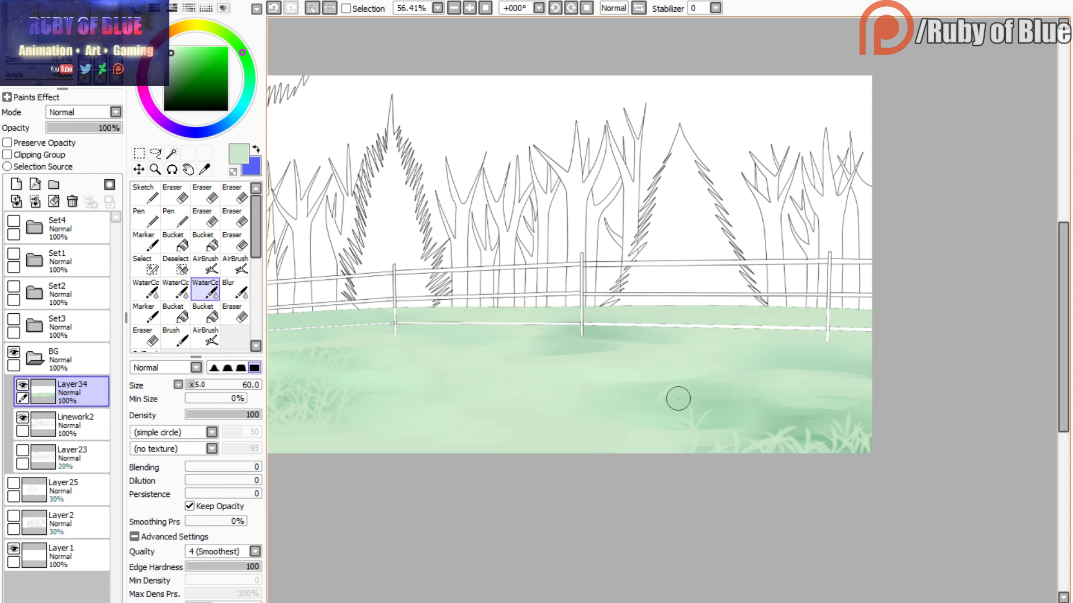
- Paint pale green grass blades over the remaining dark patches on the ground's right half and beneath the middle fence post
{"action": "mouse_move", "coordinate": [672, 385]}
{"action": "left_mouse_down"}
{"action": "mouse_move", "coordinate": [632, 400]}
{"action": "mouse_move", "coordinate": [672, 401]}
{"action": "mouse_move", "coordinate": [654, 413]}
{"action": "mouse_move", "coordinate": [647, 398]}
{"action": "mouse_move", "coordinate": [620, 398]}
{"action": "mouse_move", "coordinate": [720, 432]}
{"action": "mouse_move", "coordinate": [731, 422]}
{"action": "mouse_move", "coordinate": [710, 407]}
{"action": "mouse_move", "coordinate": [687, 425]}
{"action": "mouse_move", "coordinate": [691, 411]}
{"action": "mouse_move", "coordinate": [800, 426]}
{"action": "mouse_move", "coordinate": [768, 415]}
{"action": "mouse_move", "coordinate": [733, 442]}
{"action": "mouse_move", "coordinate": [755, 426]}
{"action": "mouse_move", "coordinate": [750, 439]}
{"action": "mouse_move", "coordinate": [833, 430]}
{"action": "mouse_move", "coordinate": [821, 407]}
{"action": "mouse_move", "coordinate": [804, 420]}
{"action": "mouse_move", "coordinate": [825, 451]}
{"action": "mouse_move", "coordinate": [844, 435]}
{"action": "mouse_move", "coordinate": [812, 417]}
{"action": "mouse_move", "coordinate": [858, 422]}
{"action": "mouse_move", "coordinate": [836, 408]}
{"action": "mouse_move", "coordinate": [863, 439]}
{"action": "mouse_move", "coordinate": [807, 408]}
{"action": "mouse_move", "coordinate": [784, 427]}
{"action": "mouse_move", "coordinate": [771, 421]}
{"action": "mouse_move", "coordinate": [820, 414]}
{"action": "mouse_move", "coordinate": [785, 406]}
{"action": "mouse_move", "coordinate": [748, 414]}
{"action": "mouse_move", "coordinate": [751, 432]}
{"action": "mouse_move", "coordinate": [753, 417]}
{"action": "mouse_move", "coordinate": [733, 437]}
{"action": "mouse_move", "coordinate": [725, 429]}
{"action": "mouse_move", "coordinate": [755, 414]}
{"action": "mouse_move", "coordinate": [753, 389]}
{"action": "mouse_move", "coordinate": [733, 406]}
{"action": "mouse_move", "coordinate": [719, 402]}
{"action": "mouse_move", "coordinate": [743, 417]}
{"action": "mouse_move", "coordinate": [722, 427]}
{"action": "mouse_move", "coordinate": [711, 406]}
{"action": "mouse_move", "coordinate": [684, 415]}
{"action": "mouse_move", "coordinate": [711, 400]}
{"action": "mouse_move", "coordinate": [686, 415]}
{"action": "mouse_move", "coordinate": [698, 394]}
{"action": "mouse_move", "coordinate": [670, 380]}
{"action": "mouse_move", "coordinate": [665, 388]}
{"action": "mouse_move", "coordinate": [699, 403]}
{"action": "mouse_move", "coordinate": [728, 390]}
{"action": "left_mouse_up"}
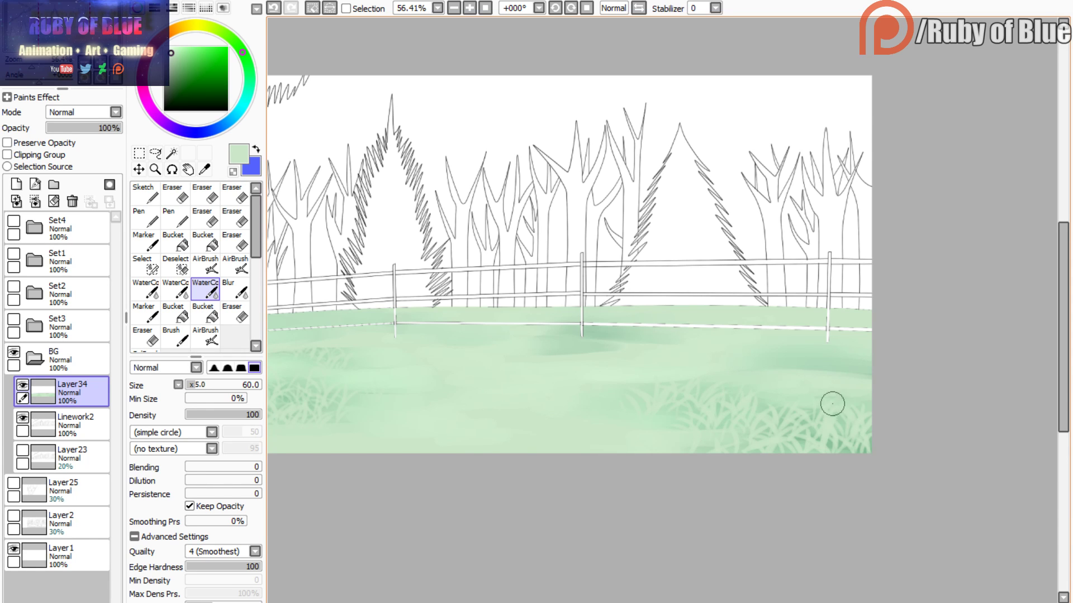
{"action": "mouse_move", "coordinate": [830, 371]}
{"action": "left_mouse_down"}
{"action": "mouse_move", "coordinate": [772, 349]}
{"action": "mouse_move", "coordinate": [844, 363]}
{"action": "mouse_move", "coordinate": [805, 371]}
{"action": "mouse_move", "coordinate": [865, 375]}
{"action": "left_mouse_up"}
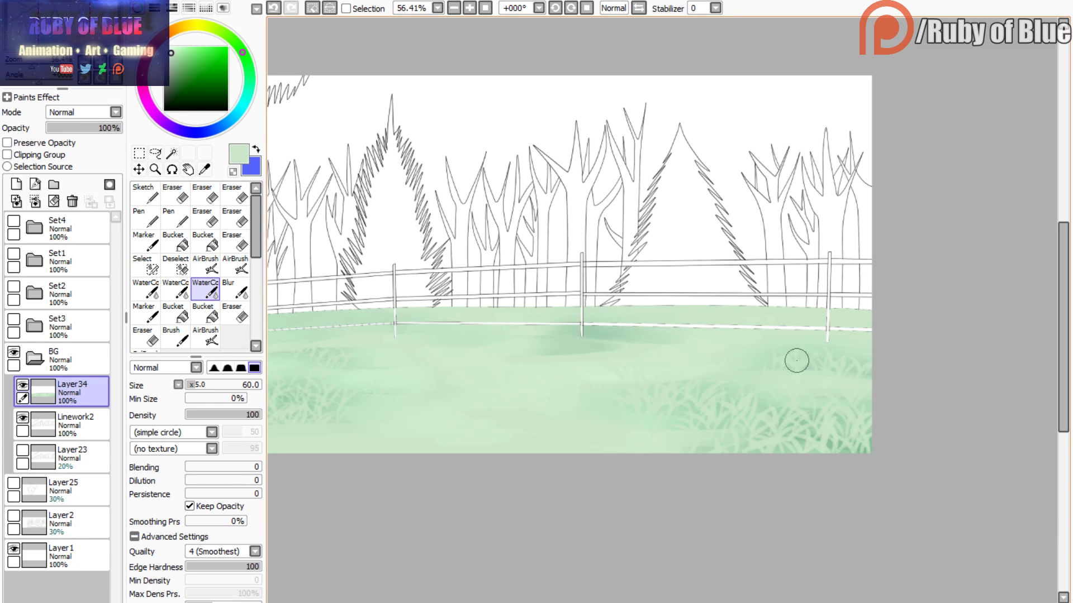
{"action": "mouse_move", "coordinate": [68, 38]}
{"action": "left_mouse_down"}
{"action": "mouse_move", "coordinate": [52, 39]}
{"action": "mouse_move", "coordinate": [64, 39]}
{"action": "left_mouse_up"}
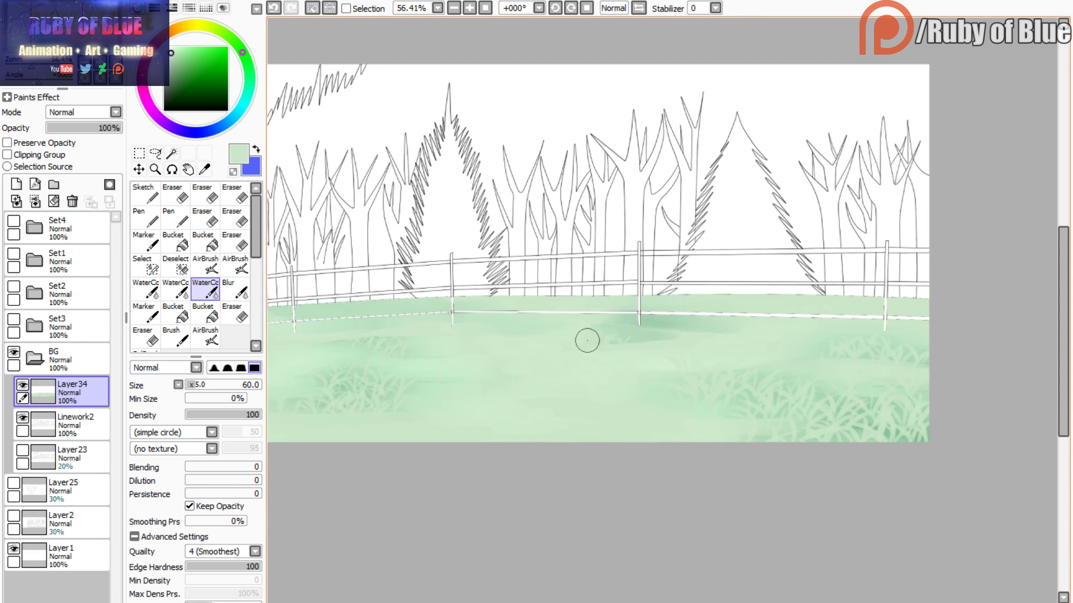
{"action": "left_click_drag", "start_coordinate": [632, 336], "coordinate": [656, 334]}
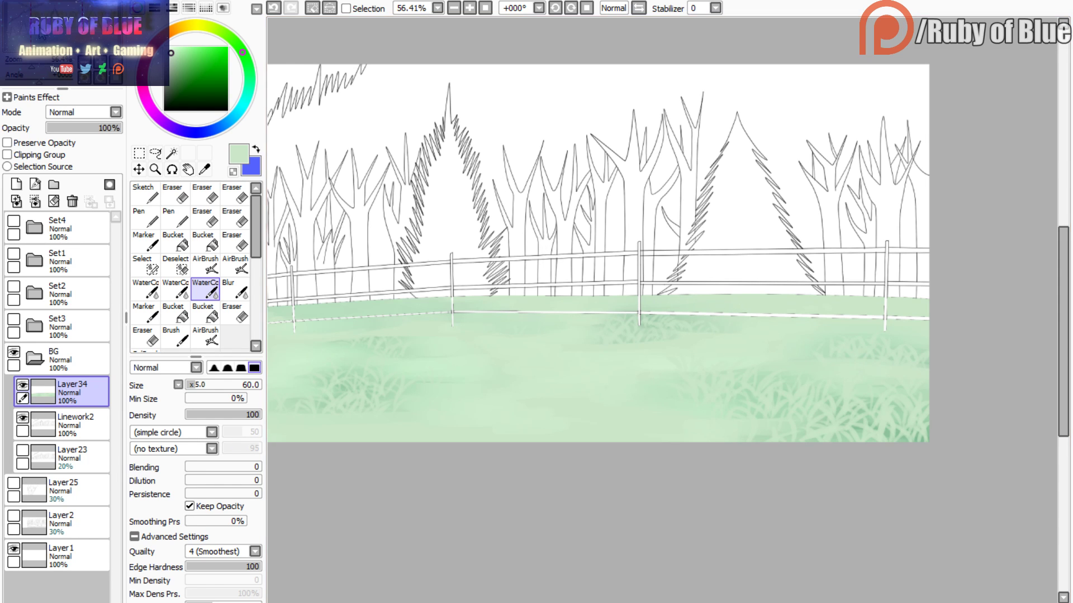
- Examine the grass blades and shading across the full width of the fence background's ground
{"action": "left_click", "coordinate": [39, 31]}
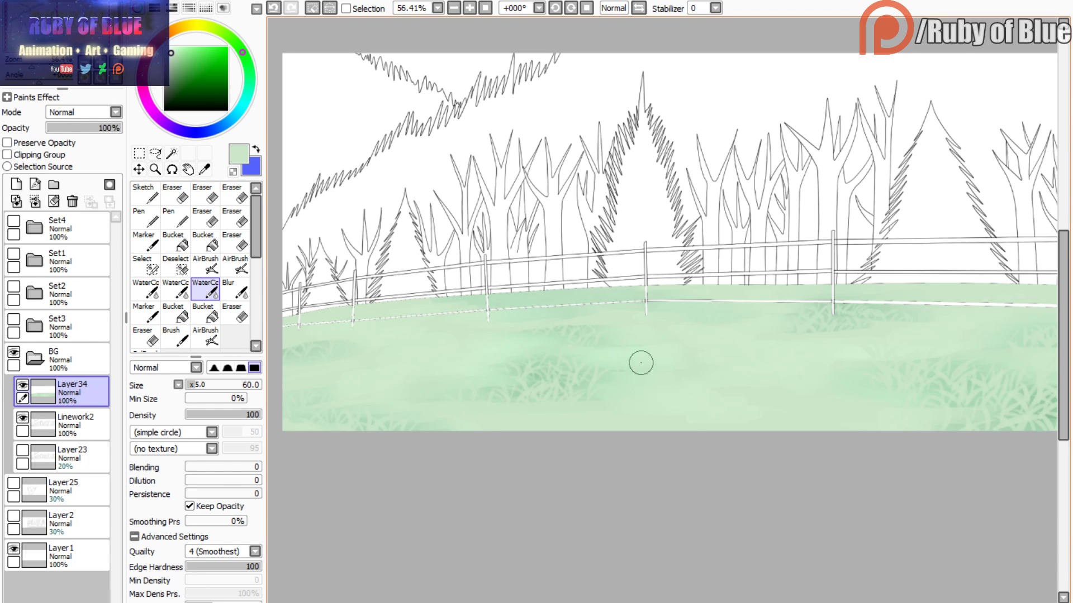
{"action": "left_click", "coordinate": [88, 31]}
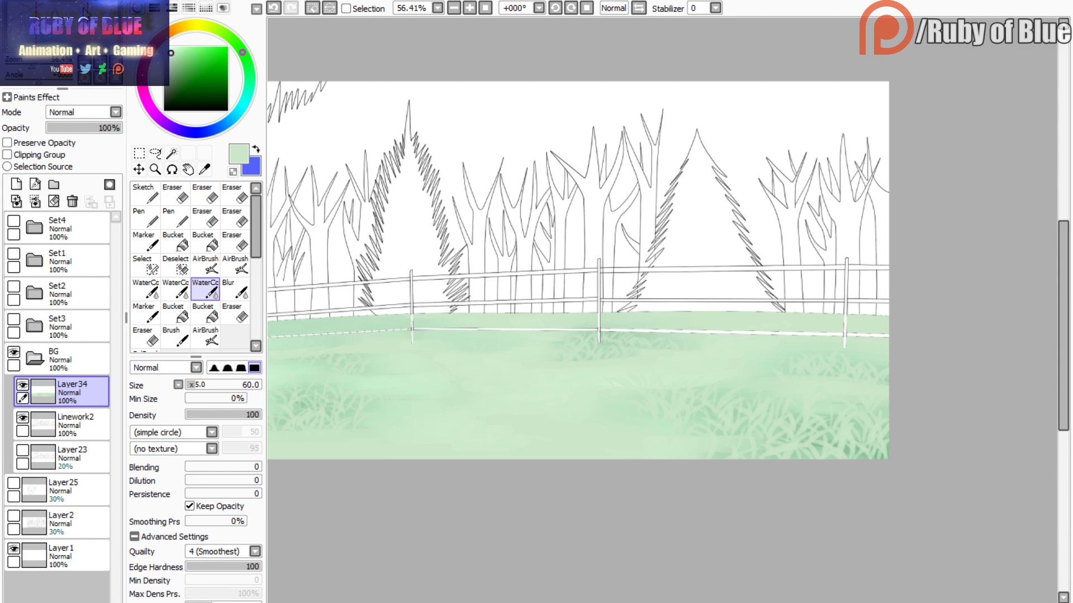
{"action": "mouse_move", "coordinate": [88, 32]}
{"action": "left_mouse_down"}
{"action": "mouse_move", "coordinate": [45, 38]}
{"action": "mouse_move", "coordinate": [55, 35]}
{"action": "left_mouse_up"}
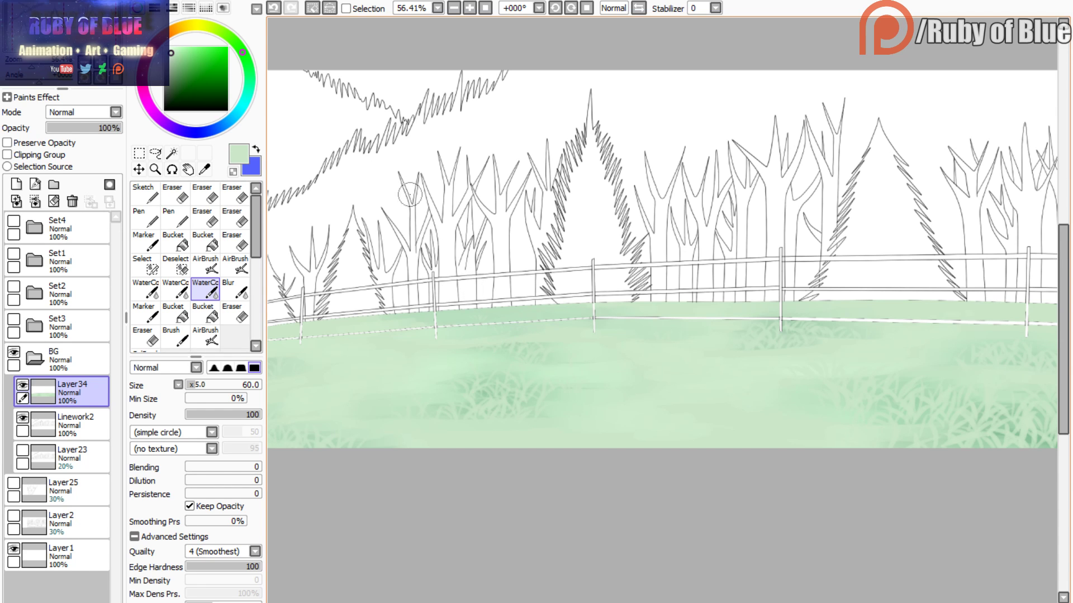
{"action": "left_click_drag", "start_coordinate": [490, 347], "coordinate": [569, 340]}
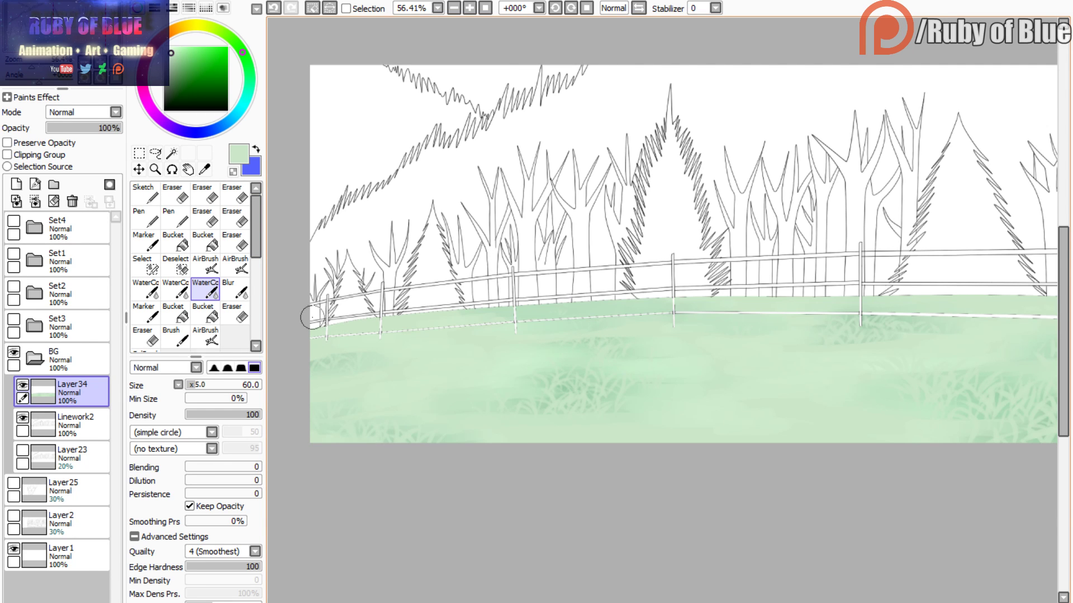
{"action": "left_click_drag", "start_coordinate": [46, 38], "coordinate": [58, 38]}
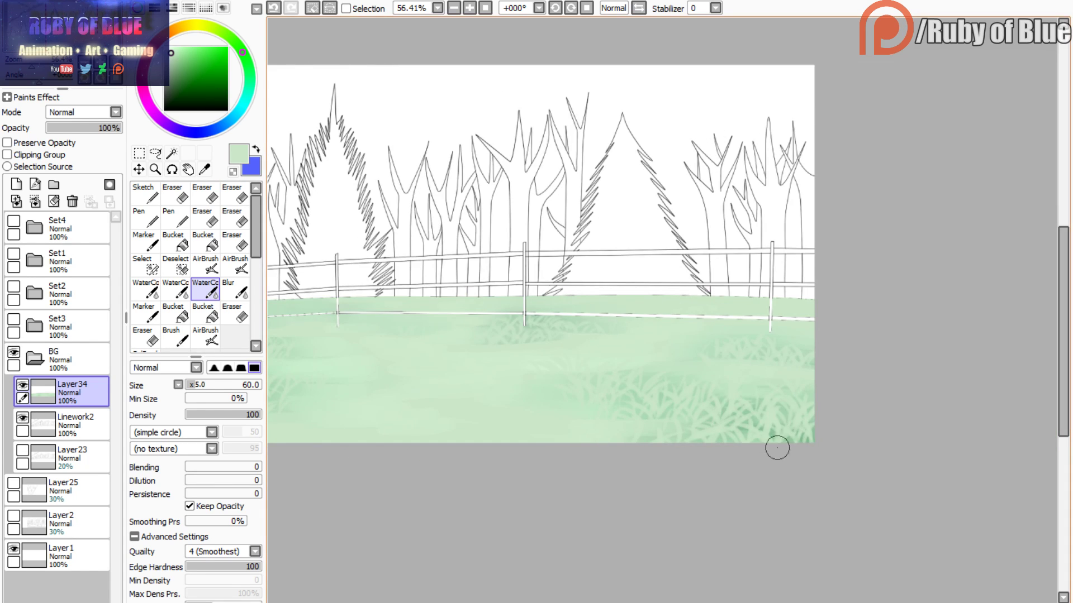
{"action": "left_click_drag", "start_coordinate": [49, 38], "coordinate": [51, 39]}
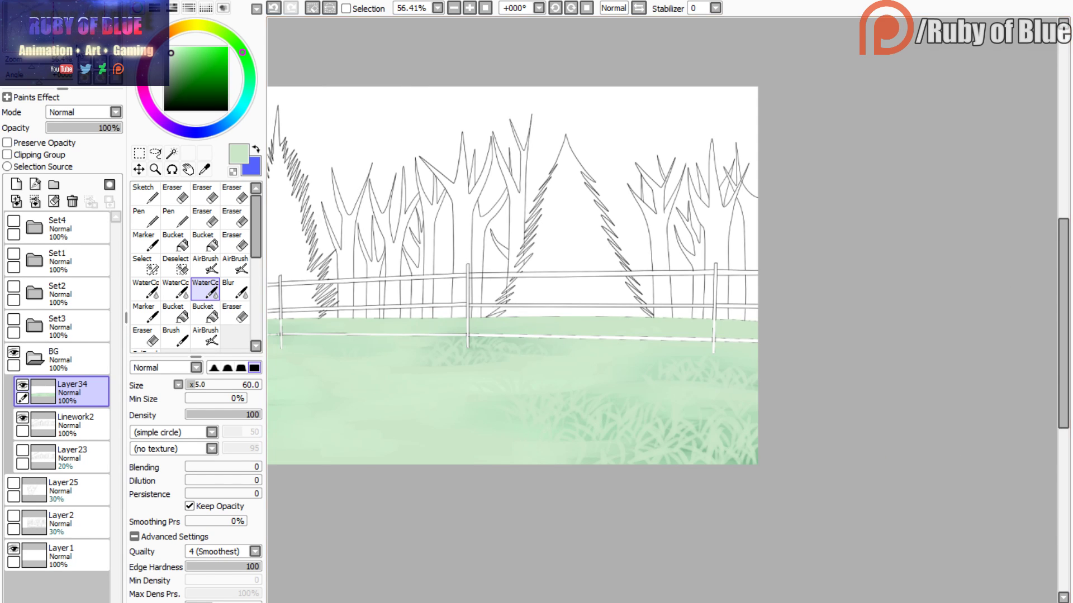
{"action": "left_click_drag", "start_coordinate": [51, 40], "coordinate": [42, 39]}
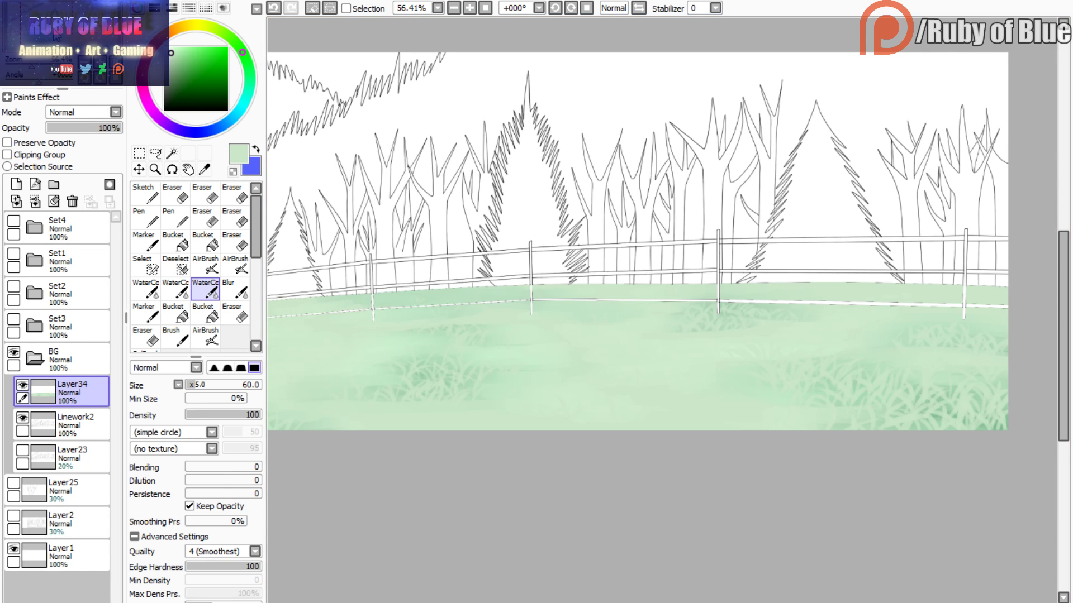
{"action": "left_click_drag", "start_coordinate": [54, 32], "coordinate": [50, 34]}
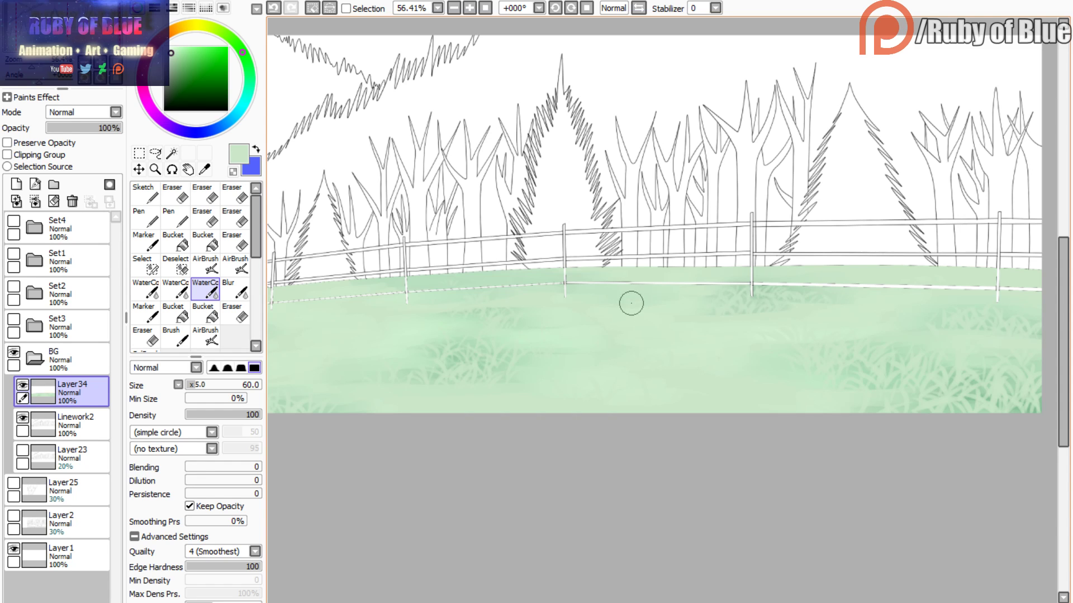
{"action": "left_click_drag", "start_coordinate": [559, 335], "coordinate": [660, 324]}
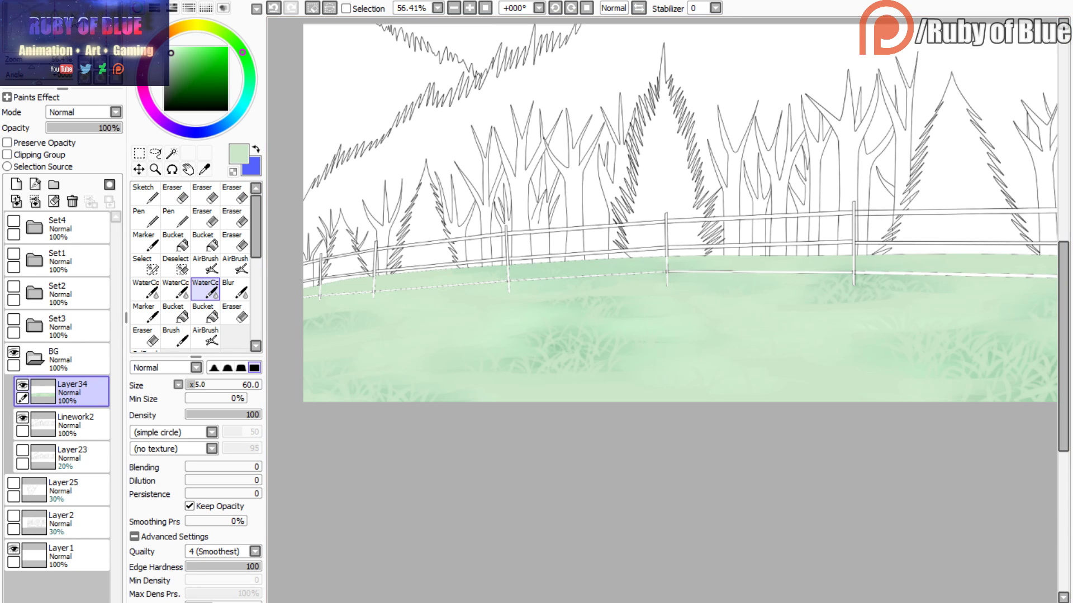
{"action": "left_click_drag", "start_coordinate": [49, 23], "coordinate": [67, 28]}
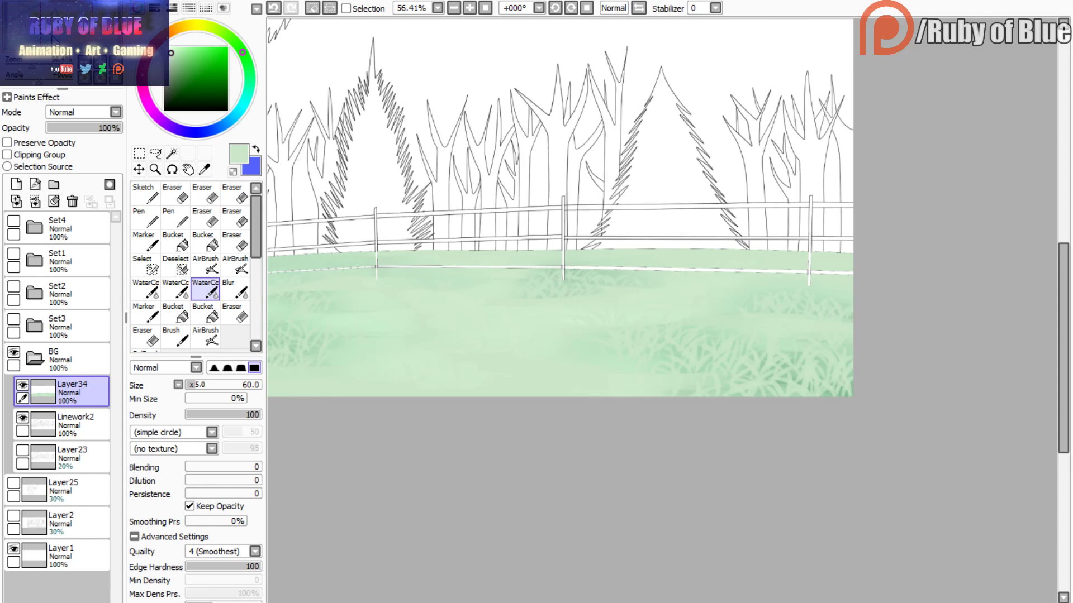
- Sample the darker green from the central grass patch and paint a spiky tuft along the ground's lower edge beneath it
{"action": "left_click_drag", "start_coordinate": [38, 64], "coordinate": [48, 38]}
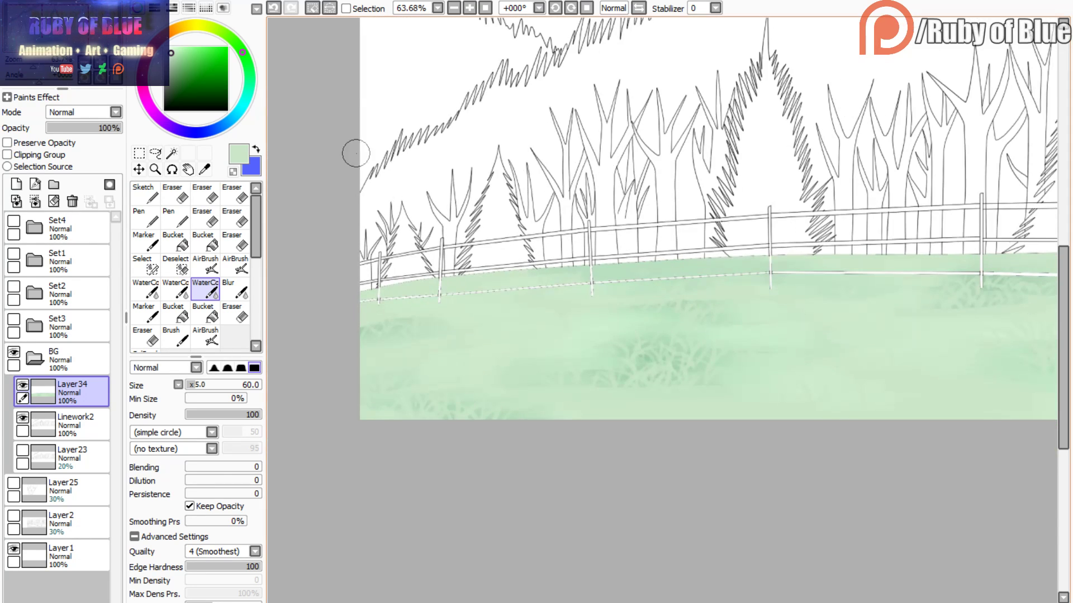
{"action": "left_click", "coordinate": [647, 352], "text": "alt"}
{"action": "mouse_move", "coordinate": [647, 412]}
{"action": "left_mouse_down"}
{"action": "mouse_move", "coordinate": [705, 401]}
{"action": "mouse_move", "coordinate": [656, 424]}
{"action": "mouse_move", "coordinate": [678, 433]}
{"action": "mouse_move", "coordinate": [673, 408]}
{"action": "mouse_move", "coordinate": [616, 407]}
{"action": "mouse_move", "coordinate": [626, 417]}
{"action": "mouse_move", "coordinate": [601, 428]}
{"action": "mouse_move", "coordinate": [572, 421]}
{"action": "mouse_move", "coordinate": [621, 397]}
{"action": "mouse_move", "coordinate": [613, 428]}
{"action": "mouse_move", "coordinate": [631, 425]}
{"action": "mouse_move", "coordinate": [588, 418]}
{"action": "mouse_move", "coordinate": [581, 394]}
{"action": "mouse_move", "coordinate": [570, 419]}
{"action": "left_mouse_up"}
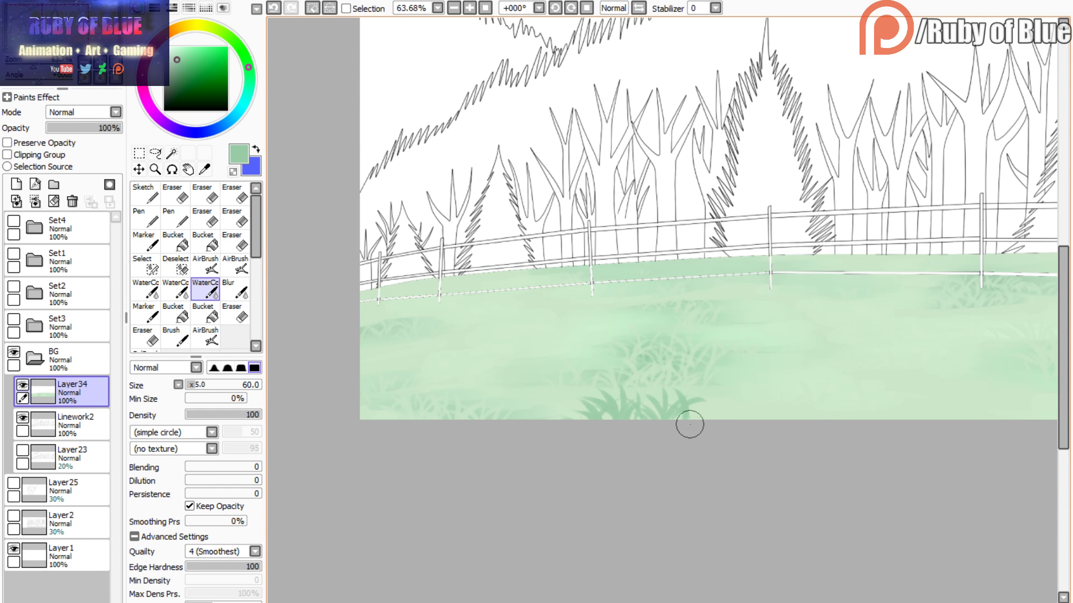
{"action": "left_click_drag", "start_coordinate": [689, 425], "coordinate": [722, 407]}
- Paint darker green grass tufts on the ground's left side, in the lower-left corner and over the central patch
{"action": "mouse_move", "coordinate": [497, 341]}
{"action": "left_mouse_down"}
{"action": "mouse_move", "coordinate": [460, 337]}
{"action": "mouse_move", "coordinate": [490, 337]}
{"action": "mouse_move", "coordinate": [461, 345]}
{"action": "mouse_move", "coordinate": [503, 351]}
{"action": "mouse_move", "coordinate": [495, 333]}
{"action": "mouse_move", "coordinate": [479, 361]}
{"action": "mouse_move", "coordinate": [447, 351]}
{"action": "mouse_move", "coordinate": [487, 331]}
{"action": "mouse_move", "coordinate": [528, 333]}
{"action": "left_mouse_up"}
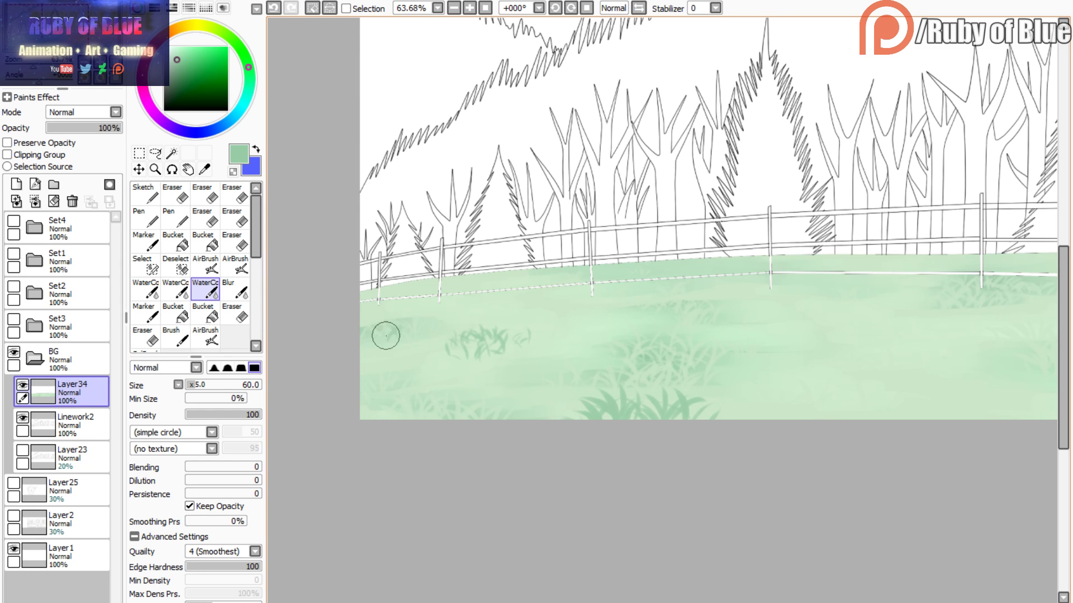
{"action": "left_click_drag", "start_coordinate": [386, 336], "coordinate": [424, 320]}
{"action": "left_click_drag", "start_coordinate": [436, 429], "coordinate": [435, 404]}
{"action": "mouse_move", "coordinate": [424, 429]}
{"action": "left_mouse_down"}
{"action": "mouse_move", "coordinate": [415, 407]}
{"action": "mouse_move", "coordinate": [389, 414]}
{"action": "left_mouse_up"}
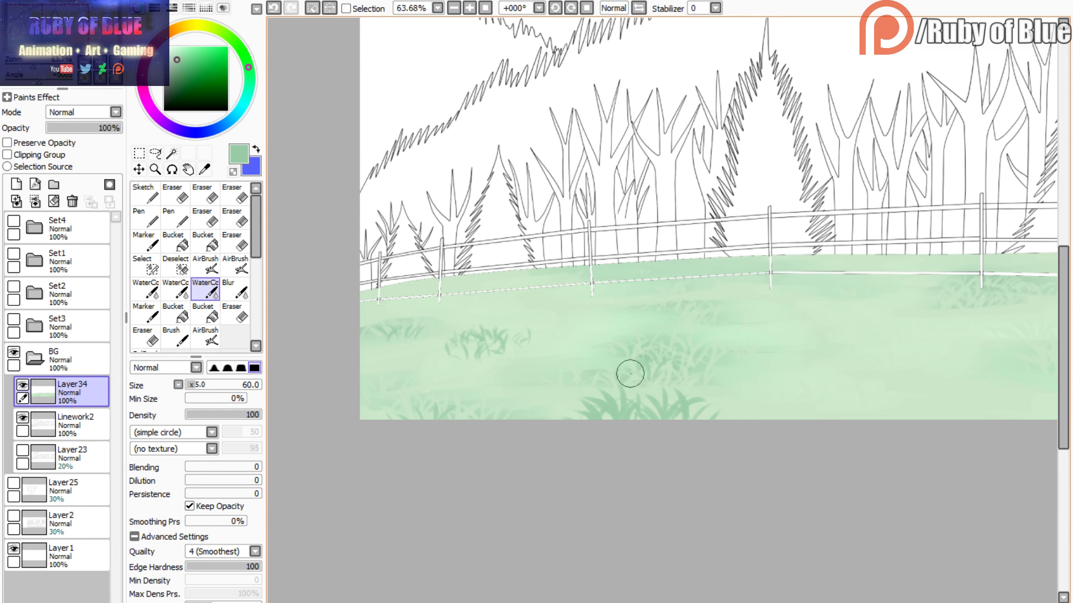
{"action": "mouse_move", "coordinate": [630, 374]}
{"action": "left_mouse_down"}
{"action": "mouse_move", "coordinate": [684, 365]}
{"action": "mouse_move", "coordinate": [662, 358]}
{"action": "left_mouse_up"}
- Paint darker green grass blades among the pale ones in the ground's lower-right corner and the patch above it
{"action": "left_click_drag", "start_coordinate": [782, 318], "coordinate": [365, 293], "text": "space"}
{"action": "mouse_move", "coordinate": [691, 363]}
{"action": "left_mouse_down"}
{"action": "mouse_move", "coordinate": [720, 341]}
{"action": "mouse_move", "coordinate": [681, 363]}
{"action": "mouse_move", "coordinate": [665, 340]}
{"action": "mouse_move", "coordinate": [657, 346]}
{"action": "mouse_move", "coordinate": [709, 324]}
{"action": "left_mouse_up"}
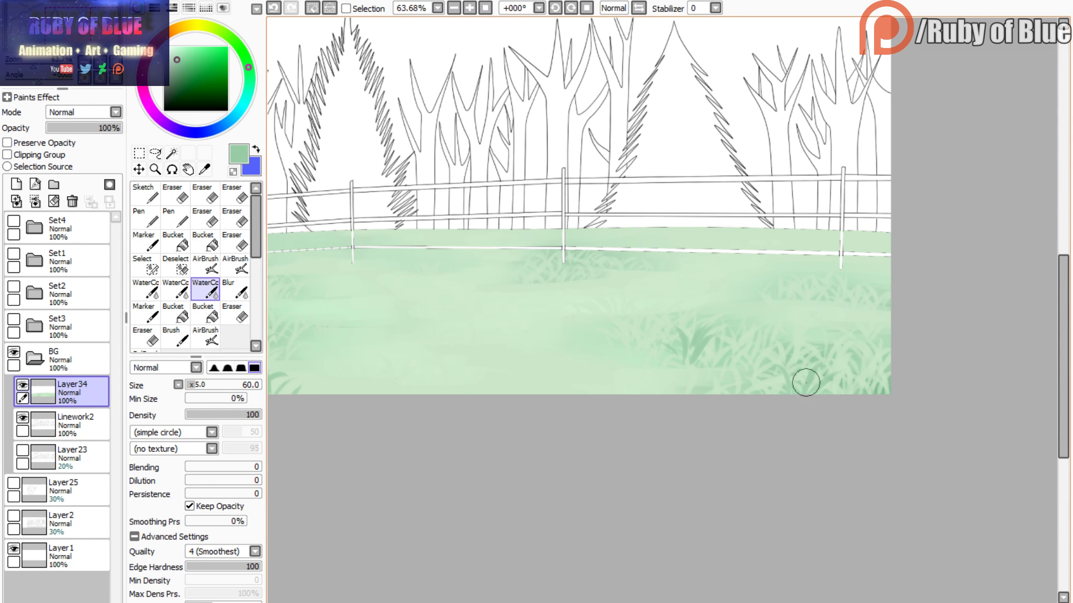
{"action": "mouse_move", "coordinate": [806, 382]}
{"action": "left_mouse_down"}
{"action": "mouse_move", "coordinate": [828, 334]}
{"action": "mouse_move", "coordinate": [854, 359]}
{"action": "mouse_move", "coordinate": [847, 391]}
{"action": "mouse_move", "coordinate": [827, 370]}
{"action": "left_mouse_up"}
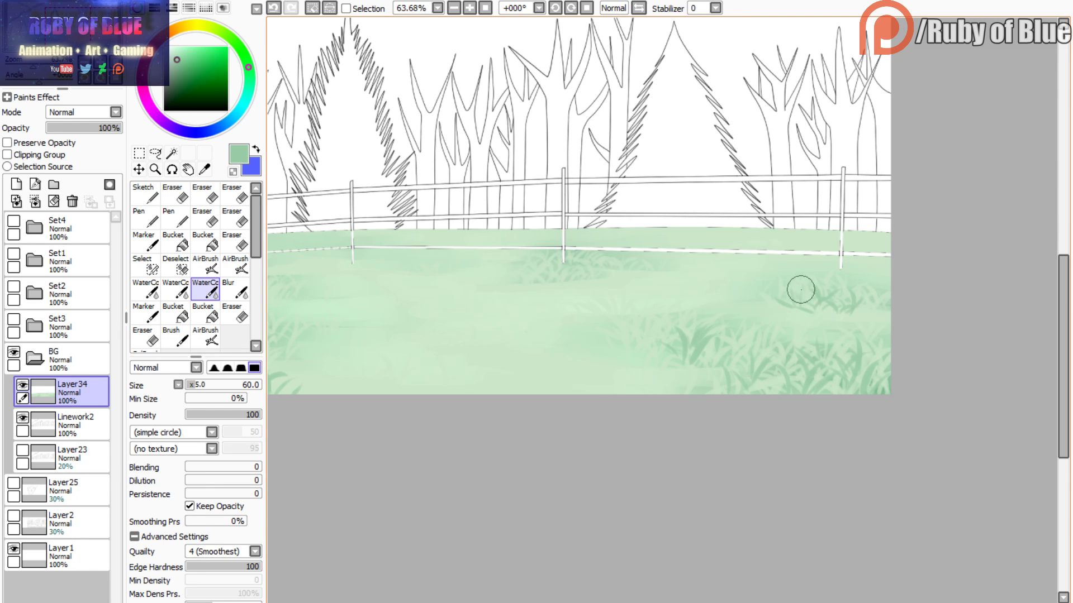
- Paint small darker green grass tufts along the fence's base, from the right-hand section to left of the middle post
{"action": "left_click_drag", "start_coordinate": [747, 250], "coordinate": [755, 242]}
{"action": "left_click_drag", "start_coordinate": [744, 249], "coordinate": [738, 240]}
{"action": "left_click_drag", "start_coordinate": [737, 247], "coordinate": [730, 242]}
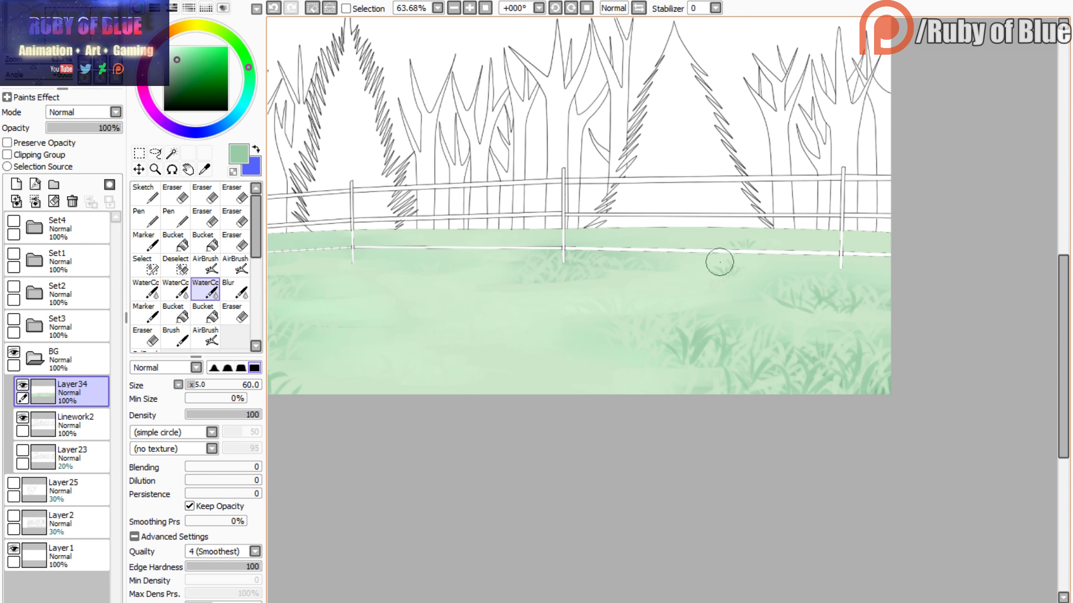
{"action": "left_click_drag", "start_coordinate": [68, 24], "coordinate": [51, 24]}
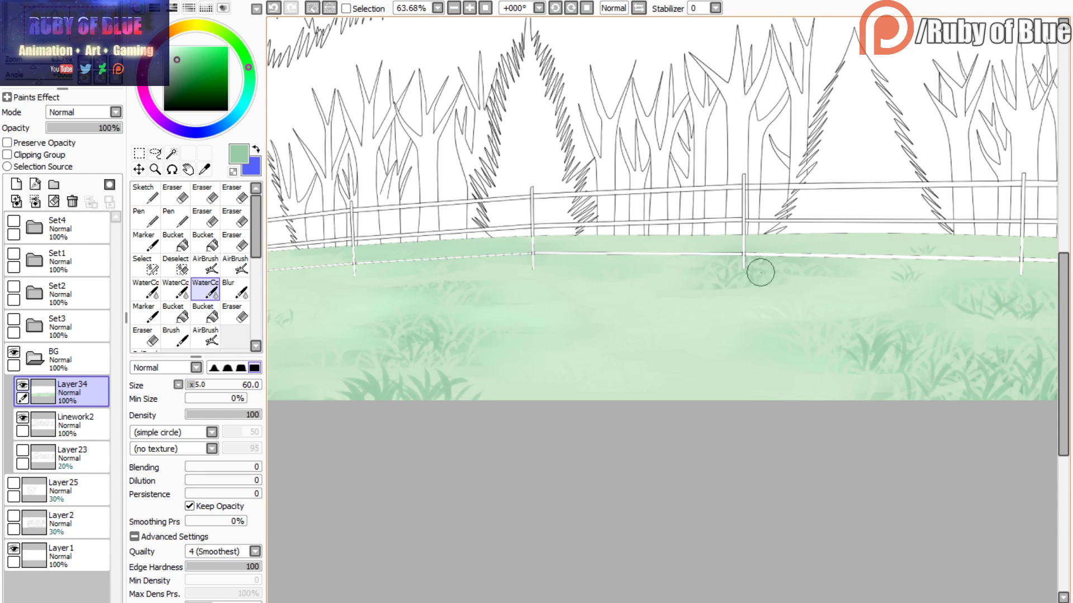
{"action": "left_click_drag", "start_coordinate": [95, 38], "coordinate": [103, 37]}
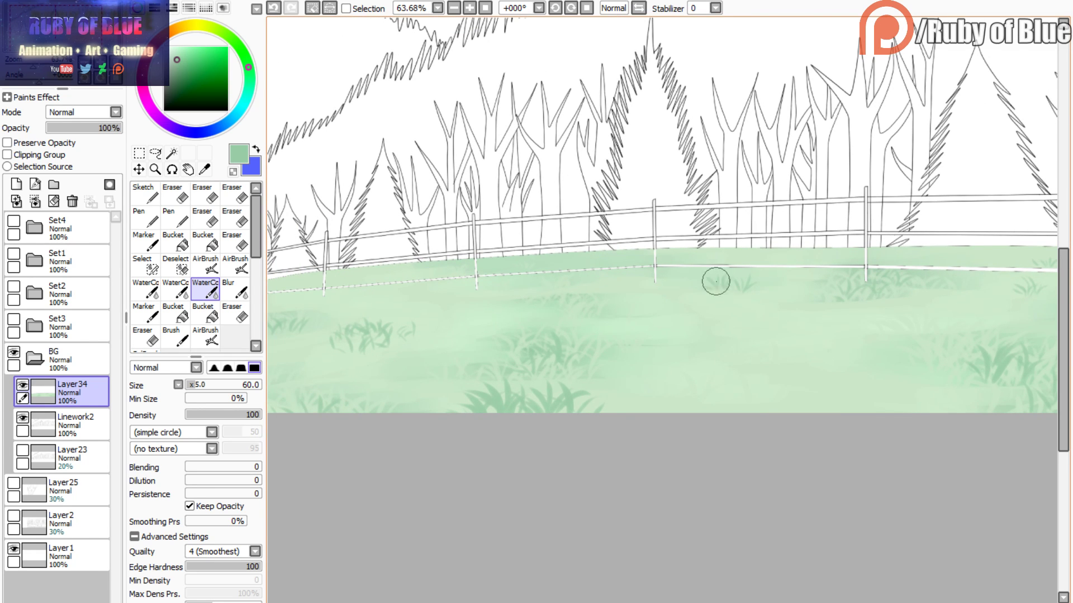
{"action": "mouse_move", "coordinate": [67, 38]}
{"action": "left_mouse_down"}
{"action": "mouse_move", "coordinate": [41, 35]}
{"action": "mouse_move", "coordinate": [92, 37]}
{"action": "left_mouse_up"}
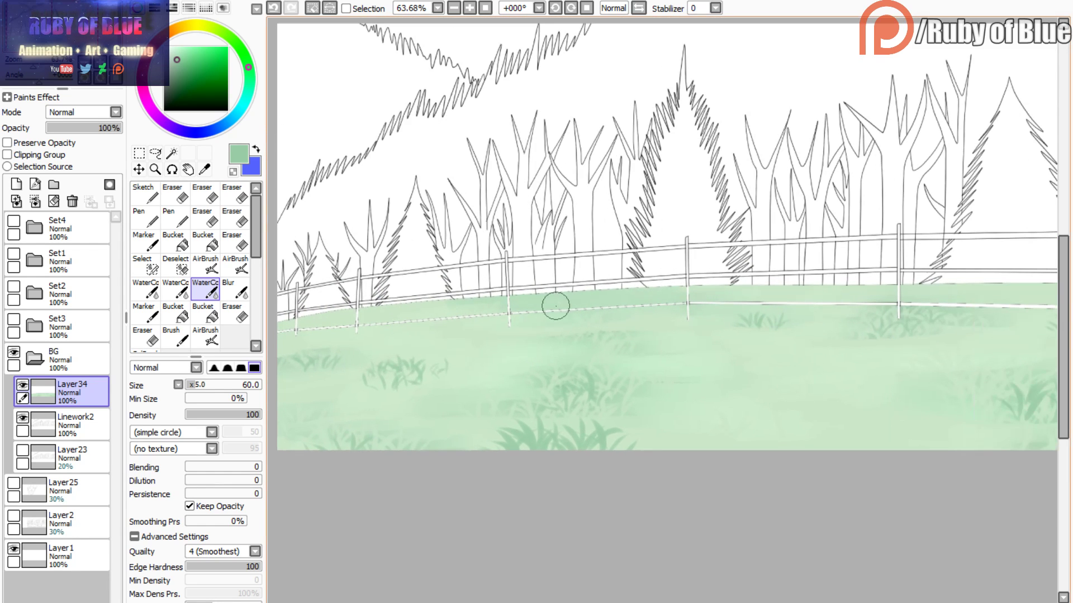
- Paint isolated darker green grass tufts on the open ground right of centre, below the fence and near the left-hand posts
{"action": "mouse_move", "coordinate": [805, 400]}
{"action": "left_mouse_down"}
{"action": "mouse_move", "coordinate": [845, 403]}
{"action": "mouse_move", "coordinate": [822, 418]}
{"action": "mouse_move", "coordinate": [799, 397]}
{"action": "mouse_move", "coordinate": [848, 409]}
{"action": "mouse_move", "coordinate": [835, 382]}
{"action": "mouse_move", "coordinate": [824, 409]}
{"action": "mouse_move", "coordinate": [823, 394]}
{"action": "mouse_move", "coordinate": [800, 414]}
{"action": "left_mouse_up"}
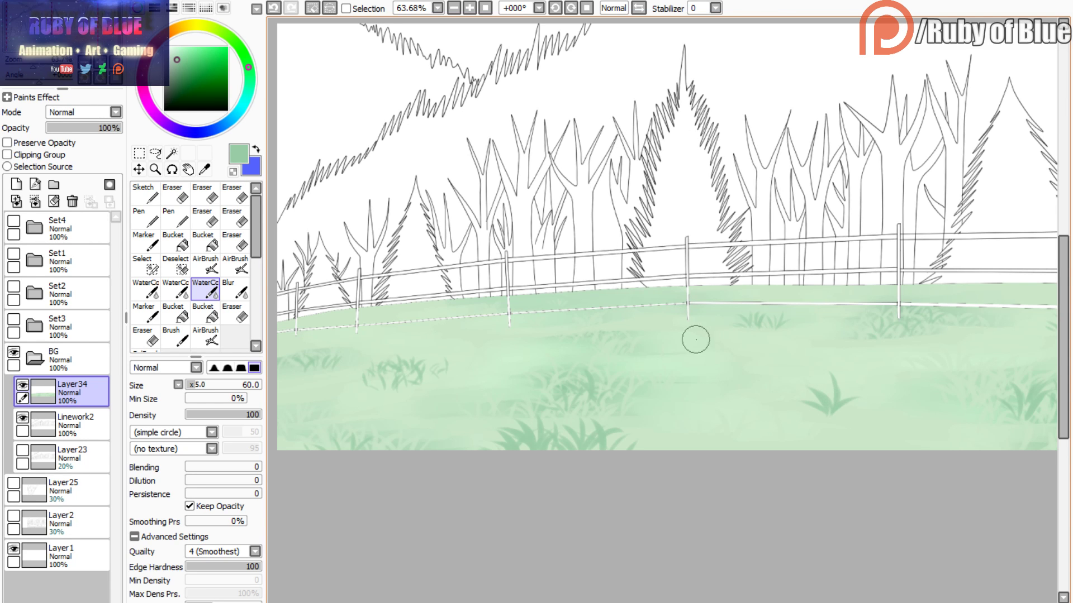
{"action": "mouse_move", "coordinate": [695, 339]}
{"action": "left_mouse_down"}
{"action": "mouse_move", "coordinate": [738, 340]}
{"action": "mouse_move", "coordinate": [692, 334]}
{"action": "left_mouse_up"}
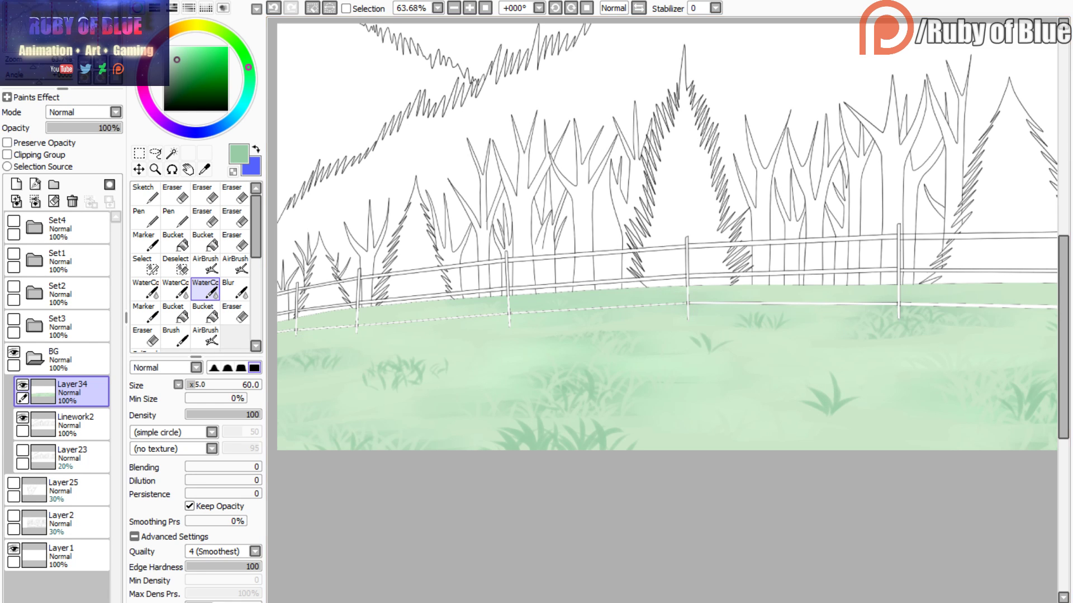
{"action": "mouse_move", "coordinate": [567, 227]}
{"action": "left_mouse_down"}
{"action": "mouse_move", "coordinate": [451, 227]}
{"action": "mouse_move", "coordinate": [412, 214]}
{"action": "left_mouse_up"}
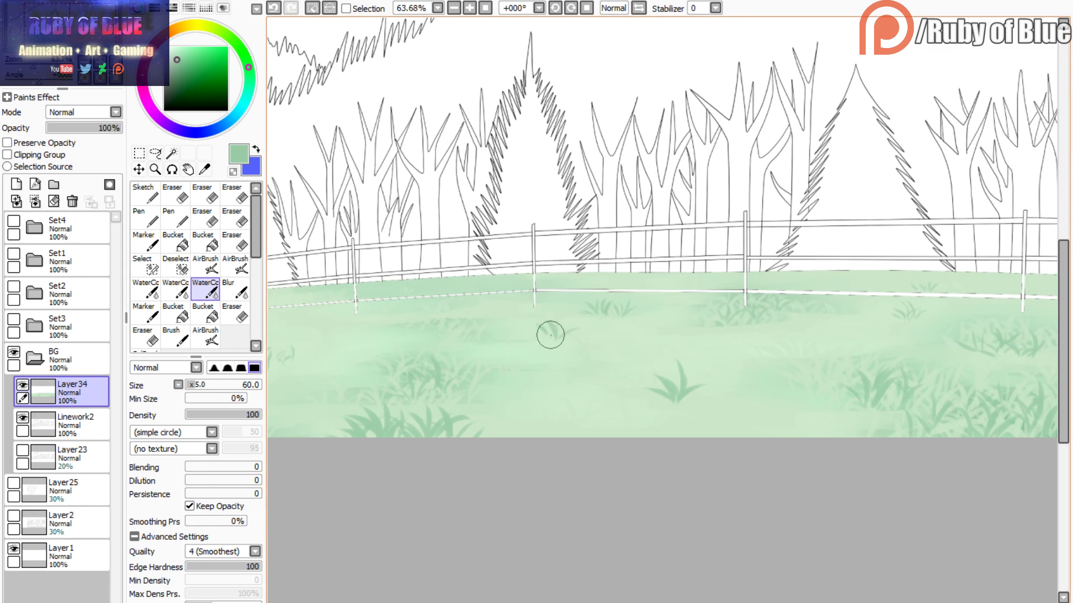
{"action": "left_click_drag", "start_coordinate": [486, 198], "coordinate": [659, 203]}
{"action": "mouse_move", "coordinate": [481, 328]}
{"action": "left_mouse_down"}
{"action": "mouse_move", "coordinate": [470, 327]}
{"action": "mouse_move", "coordinate": [500, 326]}
{"action": "mouse_move", "coordinate": [472, 339]}
{"action": "left_mouse_up"}
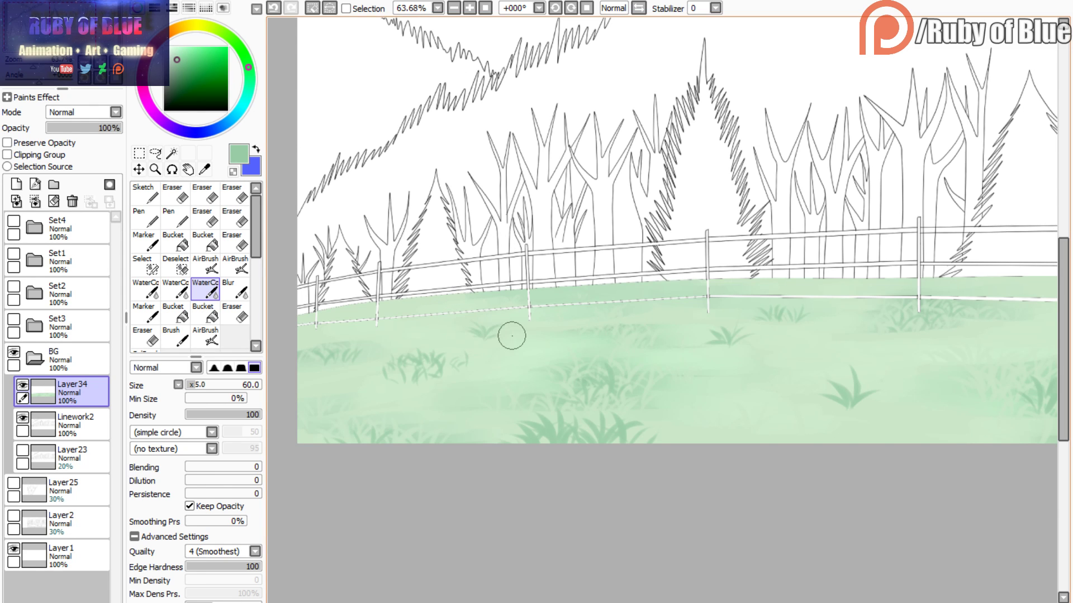
- Sample the pale green beside the fence and paint light blades over the darker tufts to blend them into the ground
{"action": "left_click", "coordinate": [493, 302], "text": "alt"}
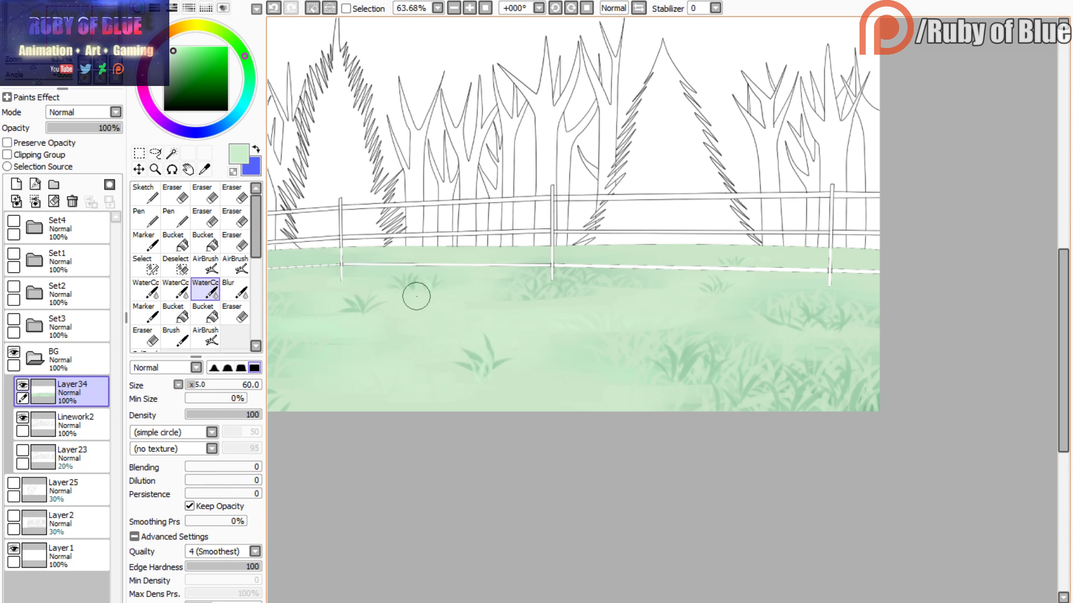
{"action": "mouse_move", "coordinate": [416, 296]}
{"action": "left_mouse_down"}
{"action": "mouse_move", "coordinate": [400, 284]}
{"action": "mouse_move", "coordinate": [354, 299]}
{"action": "left_mouse_up"}
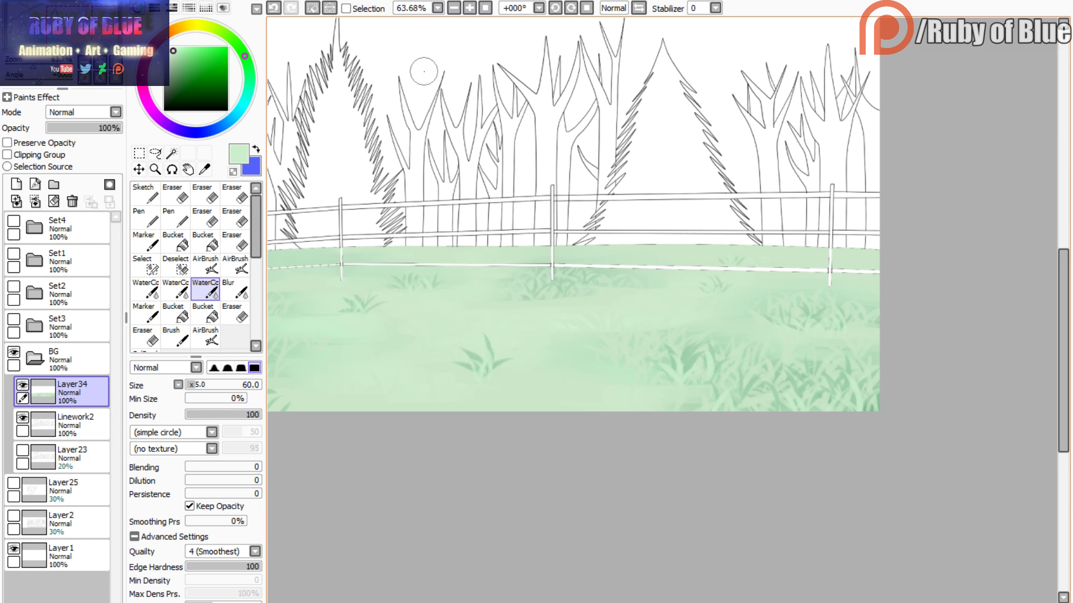
{"action": "mouse_move", "coordinate": [424, 71]}
{"action": "left_mouse_down"}
{"action": "mouse_move", "coordinate": [624, 103]}
{"action": "mouse_move", "coordinate": [906, 112]}
{"action": "left_mouse_up"}
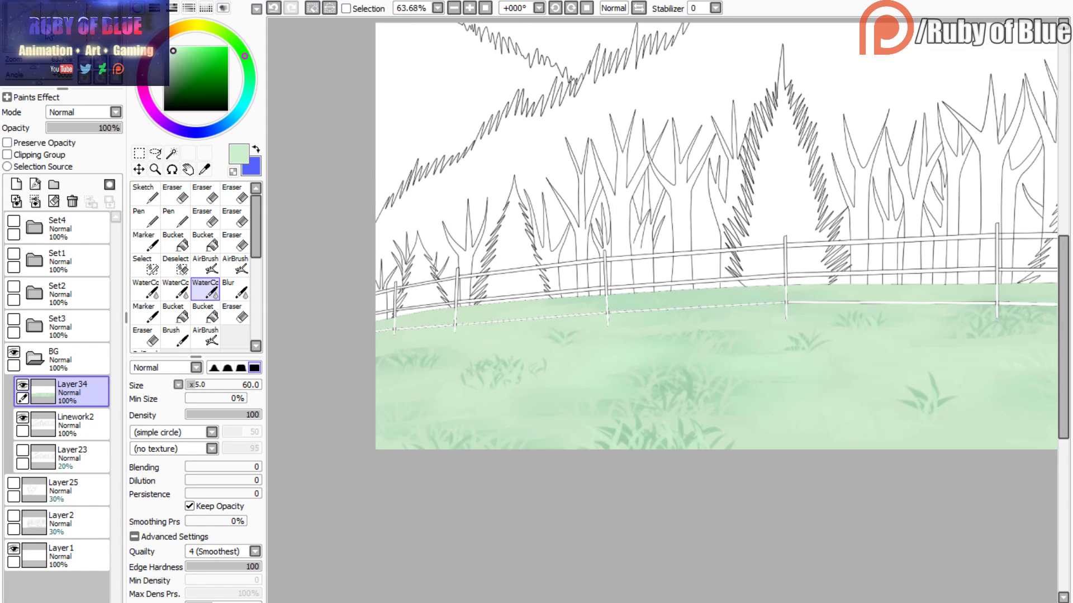
{"action": "left_click_drag", "start_coordinate": [45, 34], "coordinate": [53, 37]}
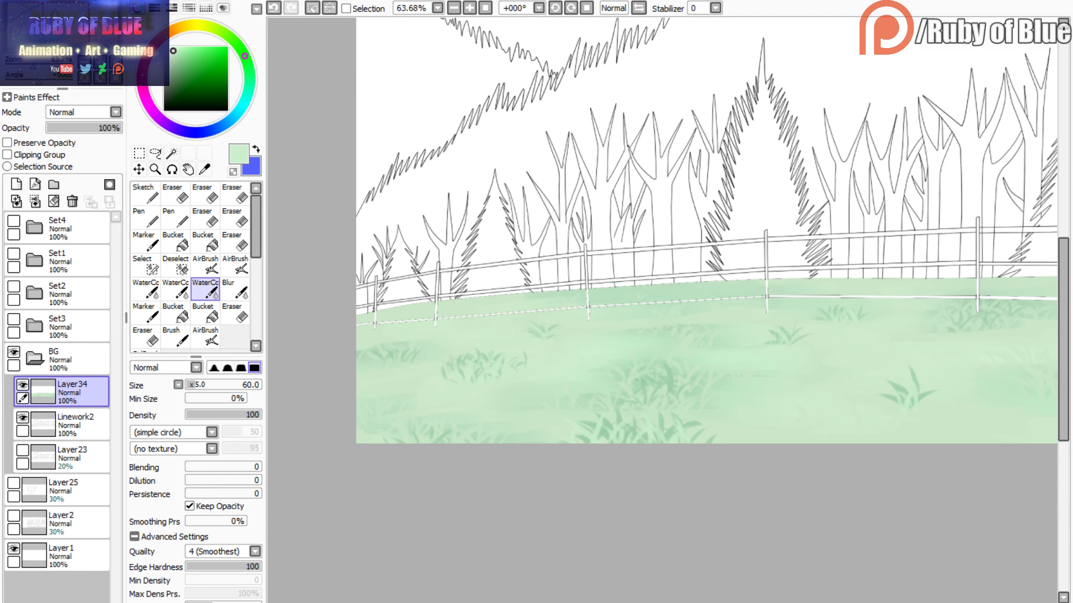
{"action": "left_click_drag", "start_coordinate": [782, 280], "coordinate": [590, 196]}
{"action": "left_click_drag", "start_coordinate": [52, 46], "coordinate": [81, 40]}
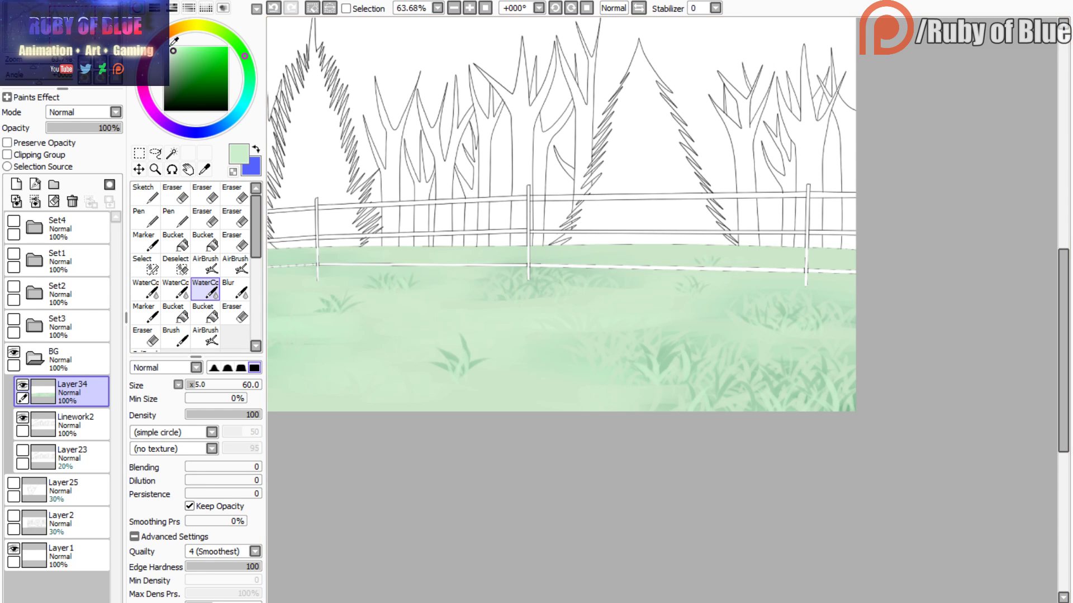
{"action": "left_click_drag", "start_coordinate": [66, 35], "coordinate": [78, 34]}
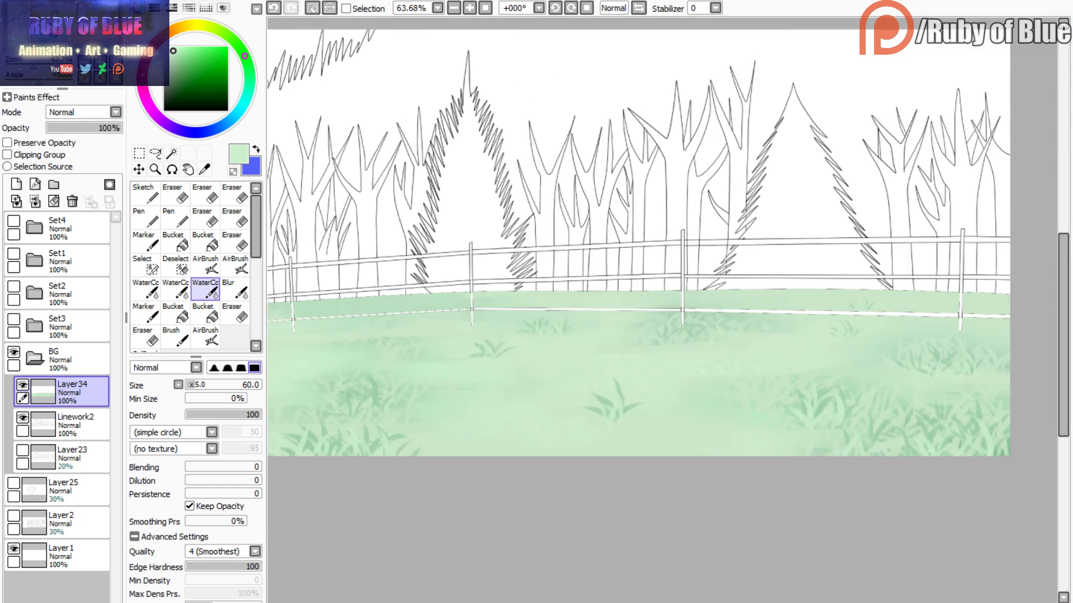
{"action": "mouse_move", "coordinate": [54, 34]}
{"action": "left_mouse_down"}
{"action": "mouse_move", "coordinate": [66, 38]}
{"action": "mouse_move", "coordinate": [37, 37]}
{"action": "mouse_move", "coordinate": [53, 38]}
{"action": "left_mouse_up"}
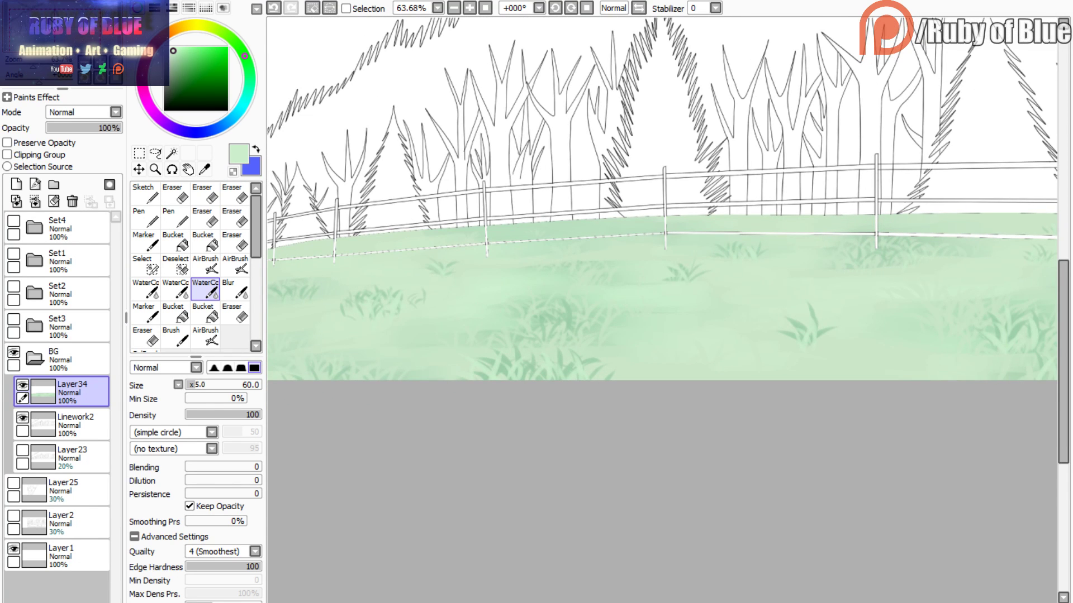
- Show the Set1 to Set4 character folders over the fence background to check the composition, and hide them again
{"action": "mouse_move", "coordinate": [67, 40]}
{"action": "left_mouse_down"}
{"action": "mouse_move", "coordinate": [32, 63]}
{"action": "mouse_move", "coordinate": [49, 33]}
{"action": "left_mouse_up"}
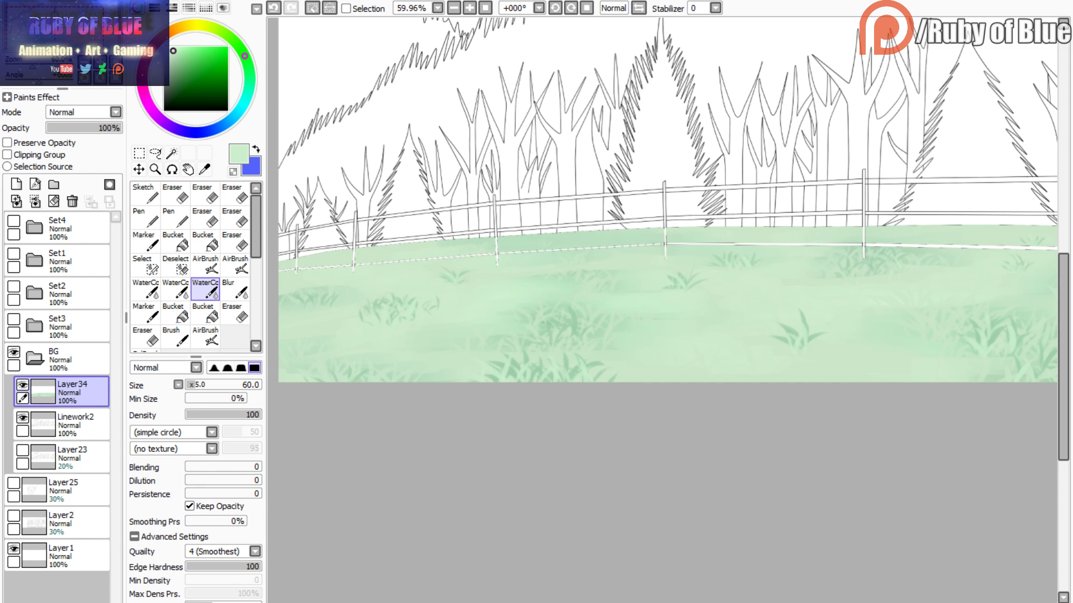
{"action": "left_click_drag", "start_coordinate": [58, 36], "coordinate": [44, 35]}
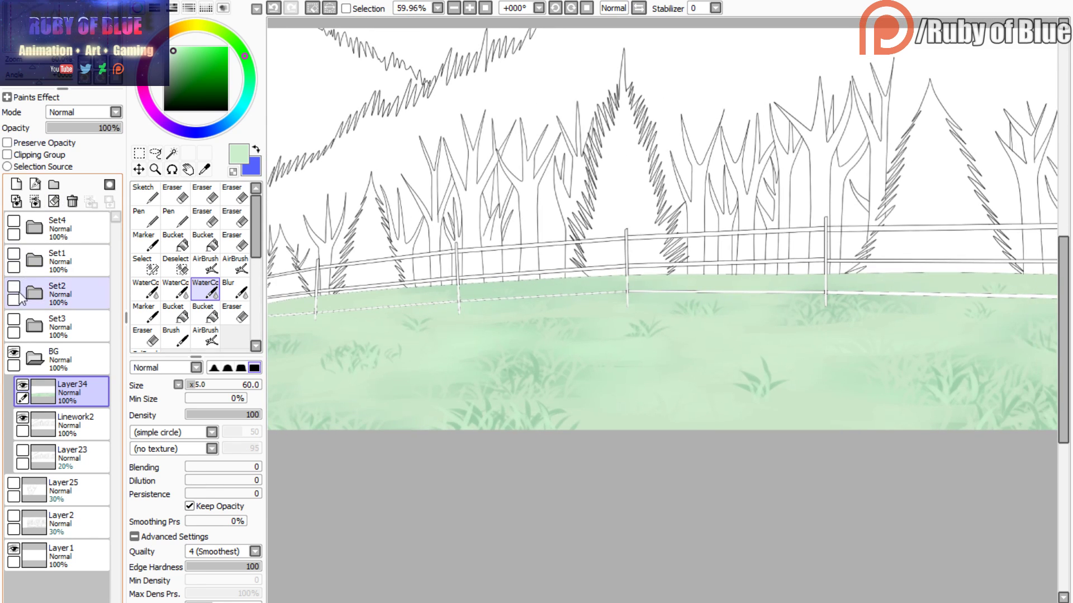
{"action": "left_click", "coordinate": [13, 320]}
{"action": "left_click", "coordinate": [13, 287]}
{"action": "left_click", "coordinate": [13, 255]}
{"action": "left_click", "coordinate": [13, 221]}
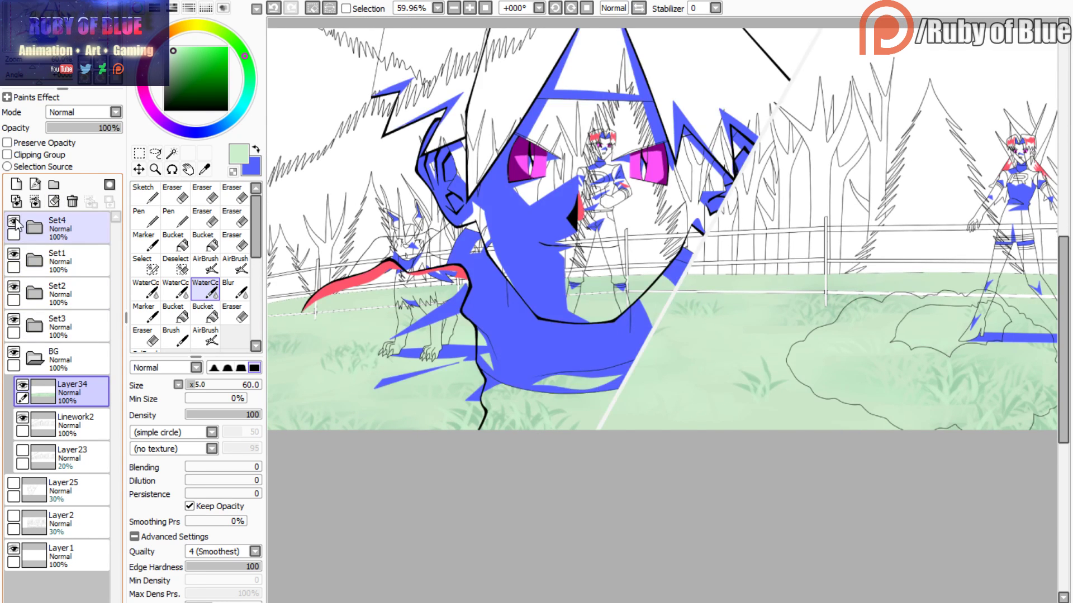
{"action": "left_click", "coordinate": [13, 222]}
{"action": "left_click", "coordinate": [14, 255]}
{"action": "left_click", "coordinate": [14, 287]}
{"action": "left_click", "coordinate": [14, 320]}
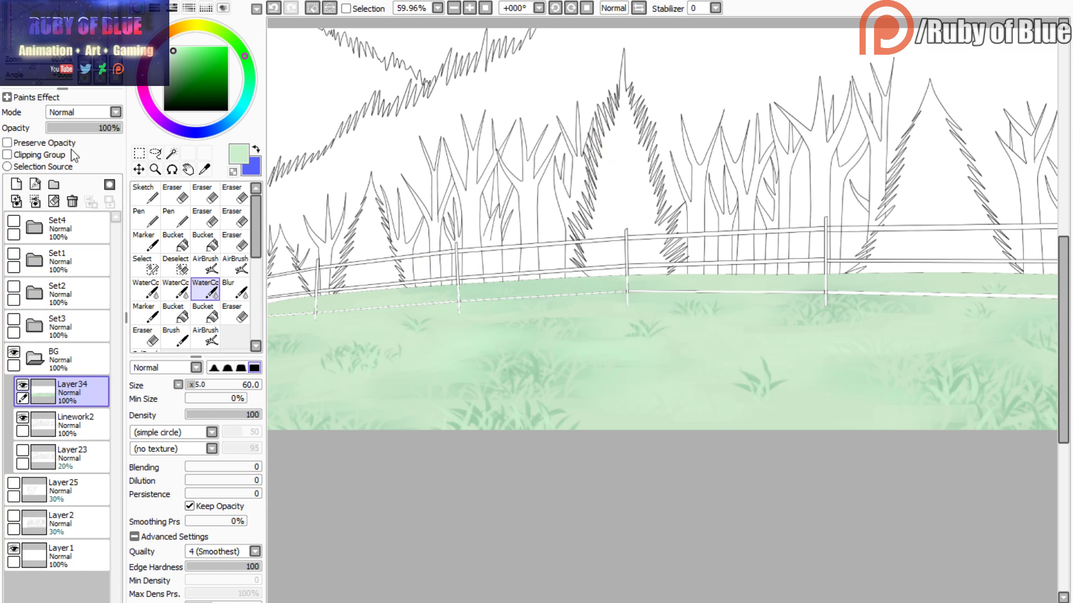
- Hide the painted ground on Layer34 so the Magic Wand can pick areas from the fence and tree linework
{"action": "mouse_move", "coordinate": [46, 42]}
{"action": "left_mouse_down"}
{"action": "mouse_move", "coordinate": [66, 39]}
{"action": "mouse_move", "coordinate": [43, 32]}
{"action": "mouse_move", "coordinate": [37, 70]}
{"action": "mouse_move", "coordinate": [64, 40]}
{"action": "mouse_move", "coordinate": [50, 40]}
{"action": "left_mouse_up"}
{"action": "mouse_move", "coordinate": [33, 66]}
{"action": "left_mouse_down"}
{"action": "mouse_move", "coordinate": [18, 41]}
{"action": "mouse_move", "coordinate": [45, 37]}
{"action": "left_mouse_up"}
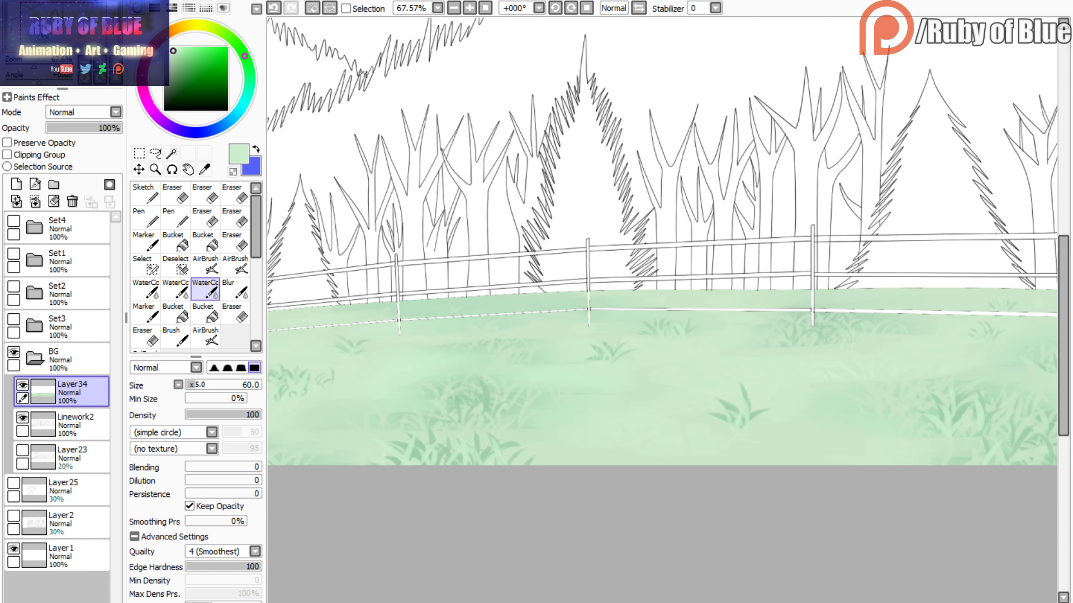
{"action": "mouse_move", "coordinate": [43, 34]}
{"action": "left_mouse_down"}
{"action": "mouse_move", "coordinate": [65, 31]}
{"action": "mouse_move", "coordinate": [40, 37]}
{"action": "mouse_move", "coordinate": [32, 24]}
{"action": "left_mouse_up"}
{"action": "left_click", "coordinate": [22, 385]}
{"action": "left_click", "coordinate": [22, 385]}
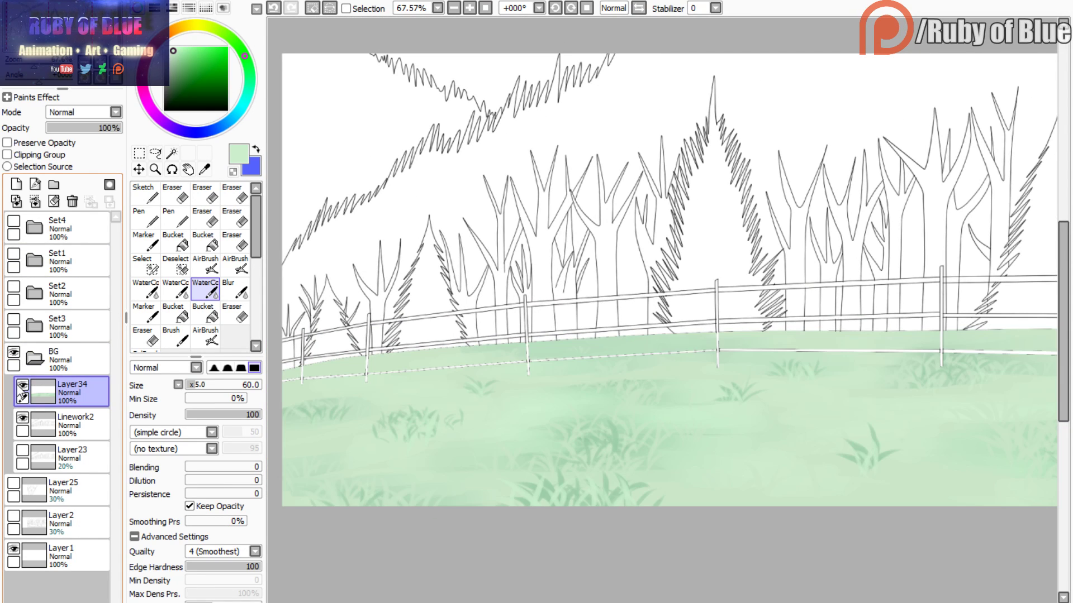
{"action": "left_click", "coordinate": [23, 385]}
{"action": "left_click", "coordinate": [22, 385]}
{"action": "left_click", "coordinate": [22, 385]}
{"action": "key", "text": "w"}
{"action": "left_click", "coordinate": [309, 362]}
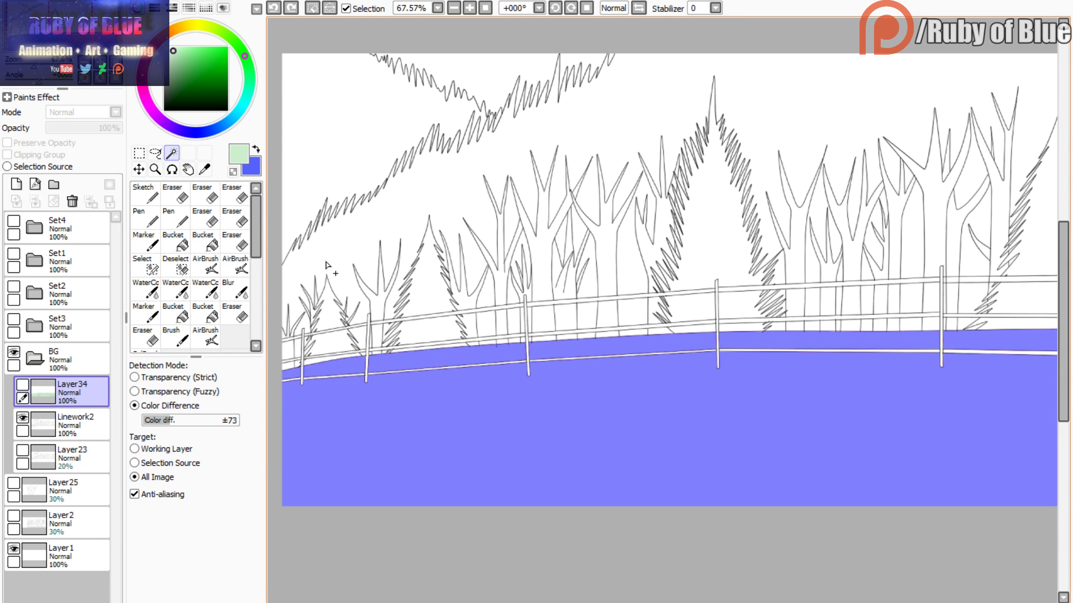
{"action": "left_click", "coordinate": [291, 8]}
{"action": "left_click", "coordinate": [312, 9]}
- Select the interiors of the two small pines at the far left and the large pine on the right, including parts between fence rails
{"action": "left_click", "coordinate": [311, 359]}
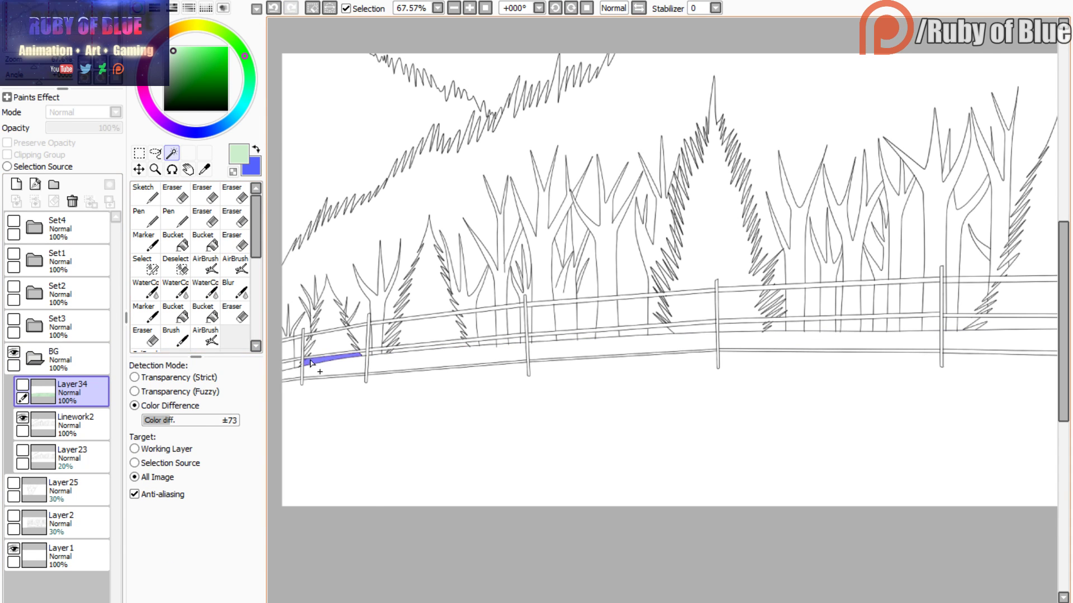
{"action": "left_click", "coordinate": [330, 301], "text": "shift"}
{"action": "scroll", "coordinate": [336, 313], "scroll_direction": "up", "scroll_amount": 3}
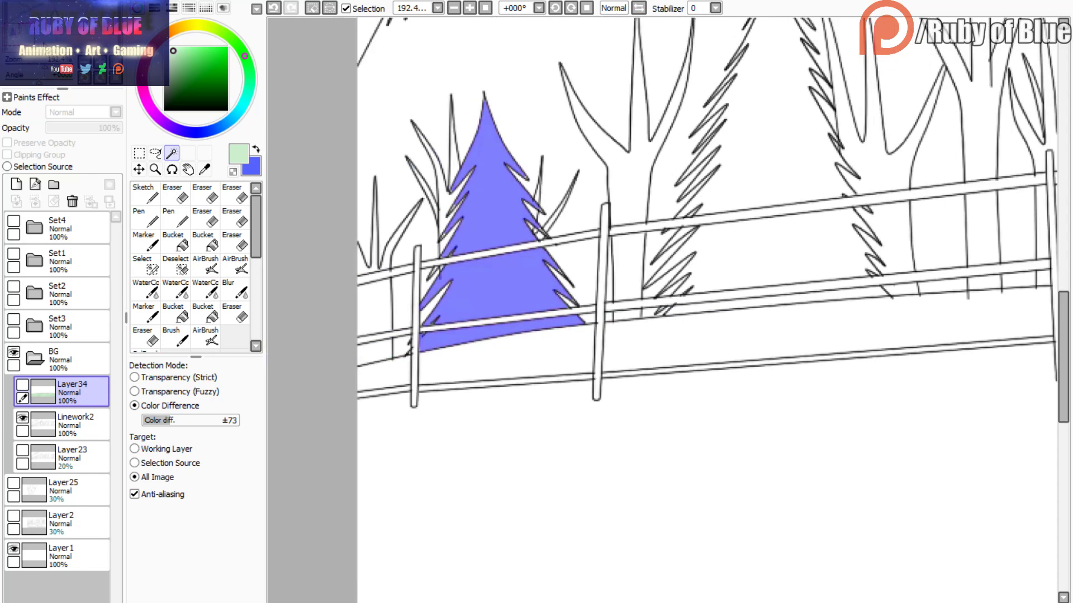
{"action": "left_click", "coordinate": [176, 265]}
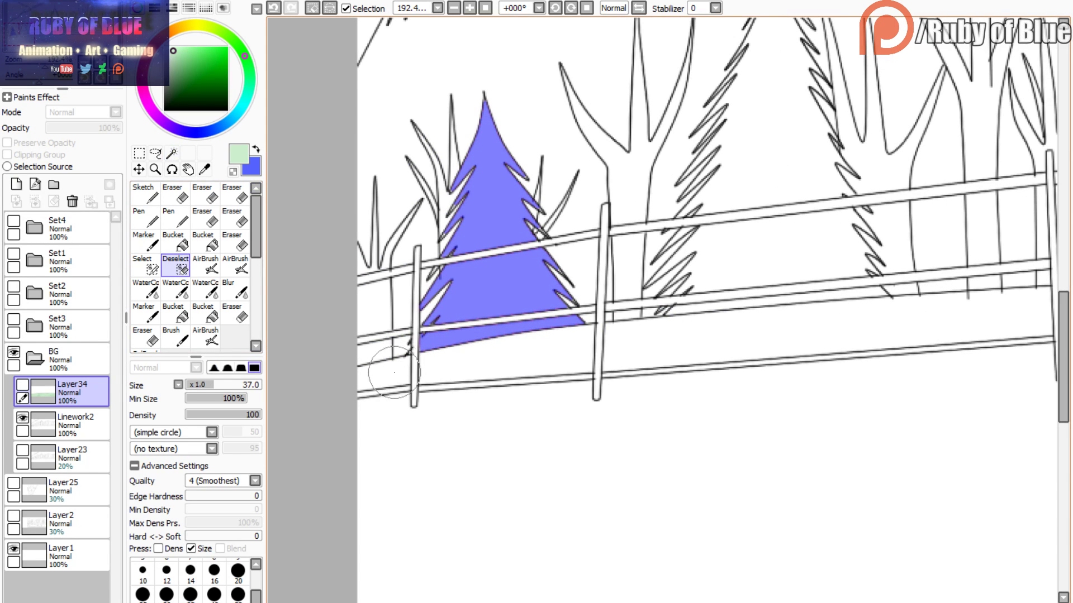
{"action": "key", "text": "w"}
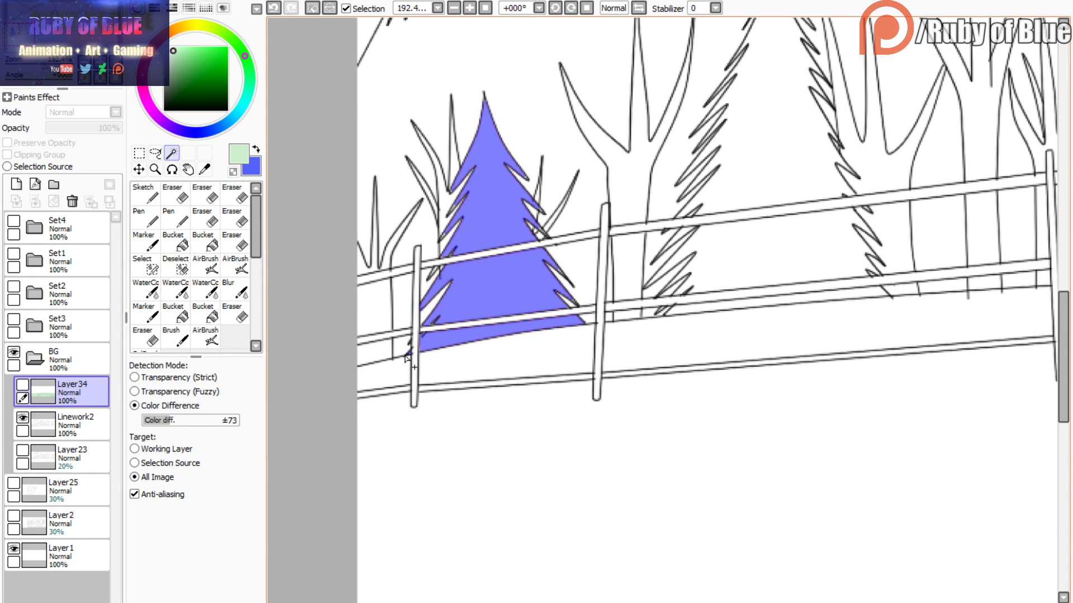
{"action": "scroll", "coordinate": [406, 358], "scroll_direction": "down", "scroll_amount": 2}
{"action": "left_click", "coordinate": [472, 265], "text": "shift"}
{"action": "left_click", "coordinate": [455, 313], "text": "shift"}
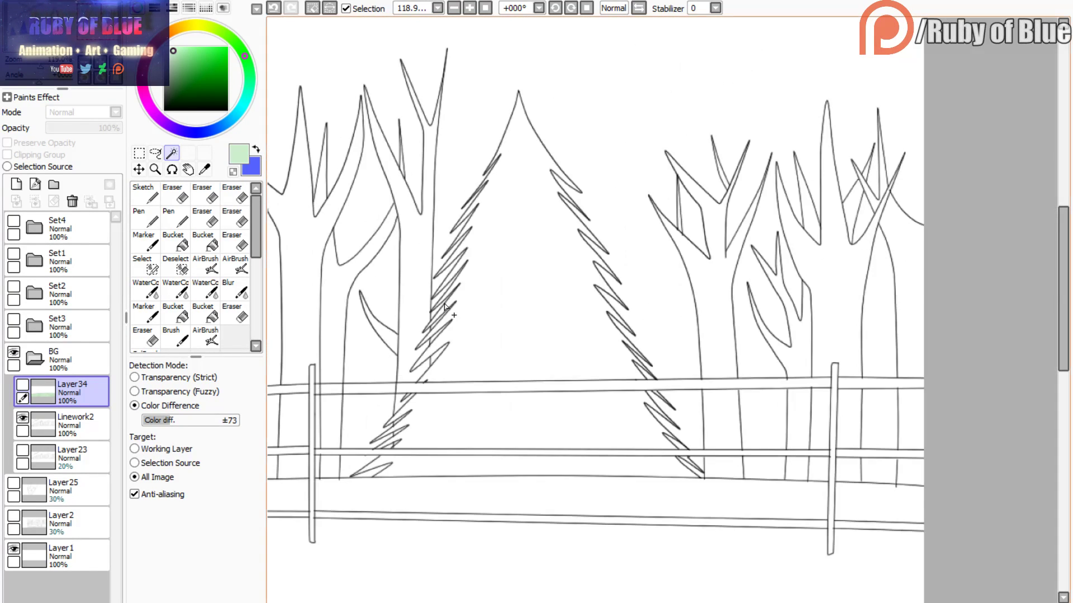
{"action": "left_click", "coordinate": [444, 305]}
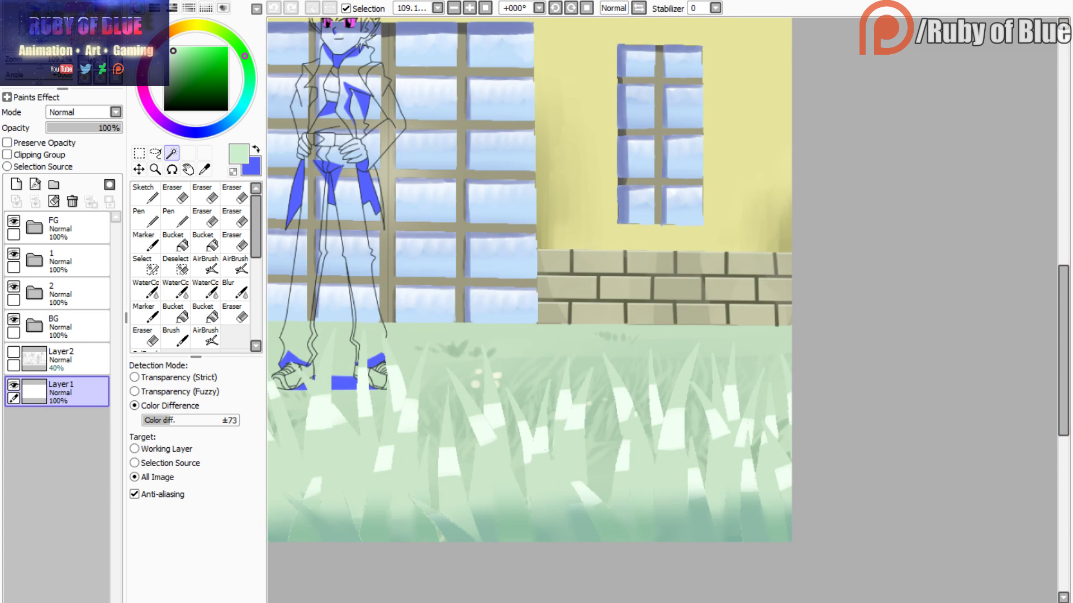
- In the forest cliff background, hide the FG and Set1 folders and sample the muted green of the lighter pine
{"action": "left_click_drag", "start_coordinate": [56, 66], "coordinate": [32, 66]}
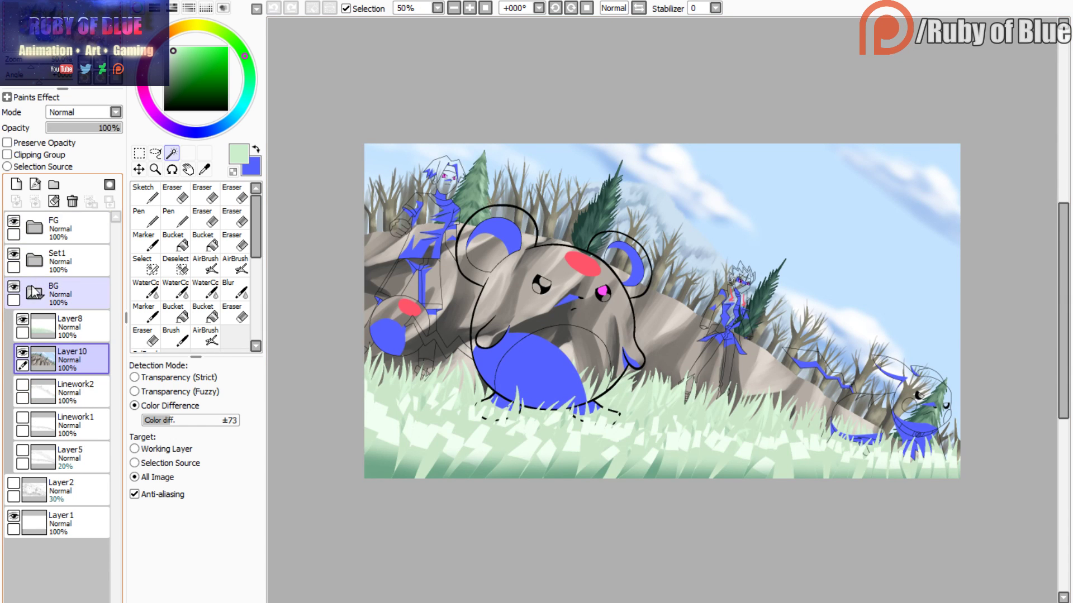
{"action": "left_click", "coordinate": [12, 230]}
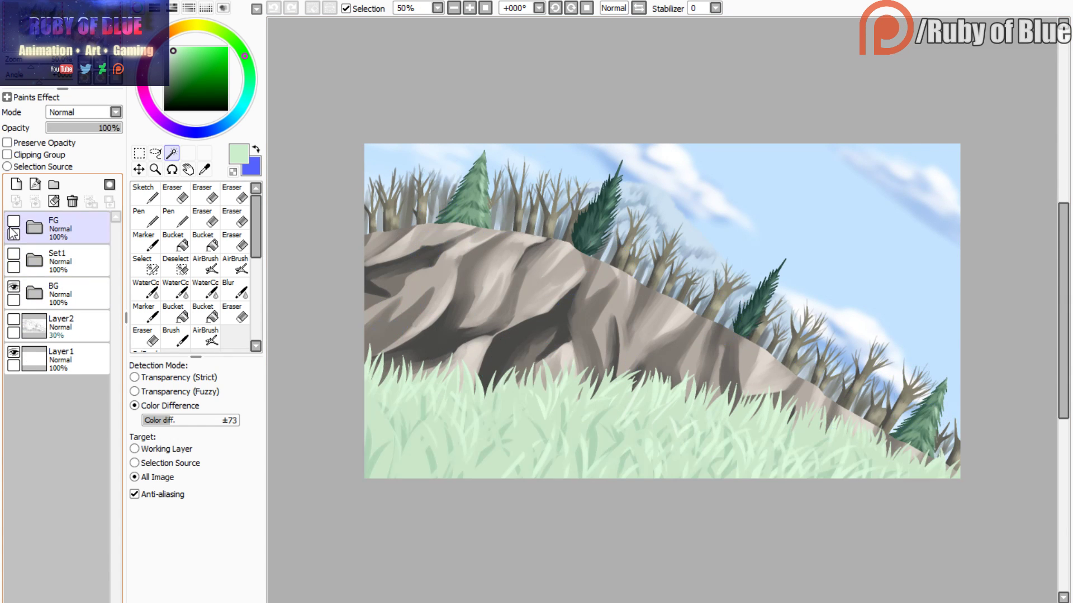
{"action": "left_click", "coordinate": [34, 293]}
{"action": "left_click", "coordinate": [34, 292]}
{"action": "left_click", "coordinate": [34, 292]}
{"action": "left_click", "coordinate": [34, 293]}
{"action": "scroll", "coordinate": [486, 171], "scroll_direction": "up", "scroll_amount": 5}
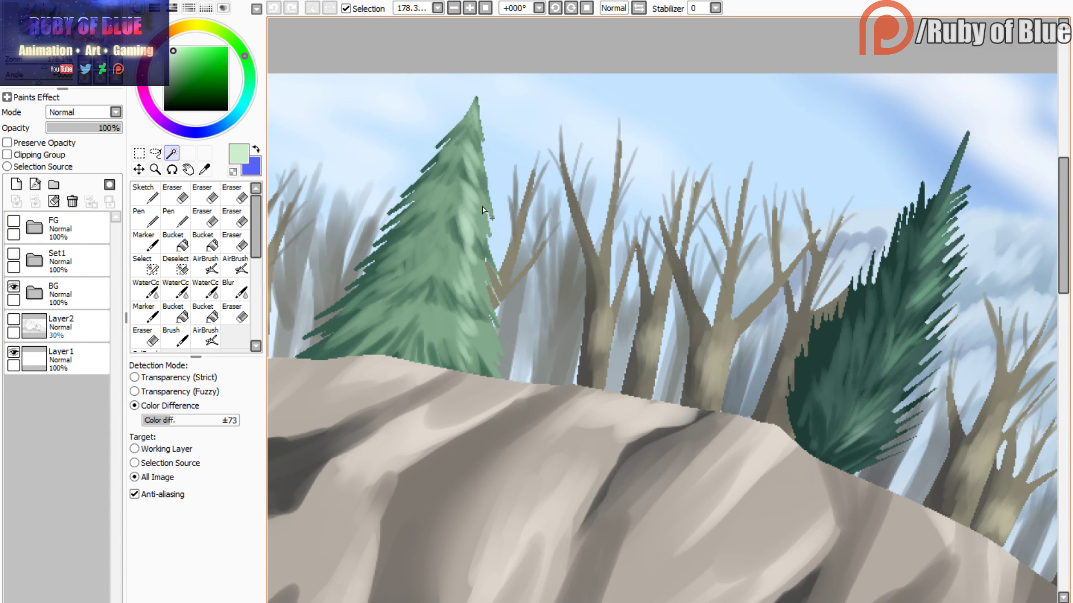
{"action": "left_click", "coordinate": [481, 206], "text": "alt"}
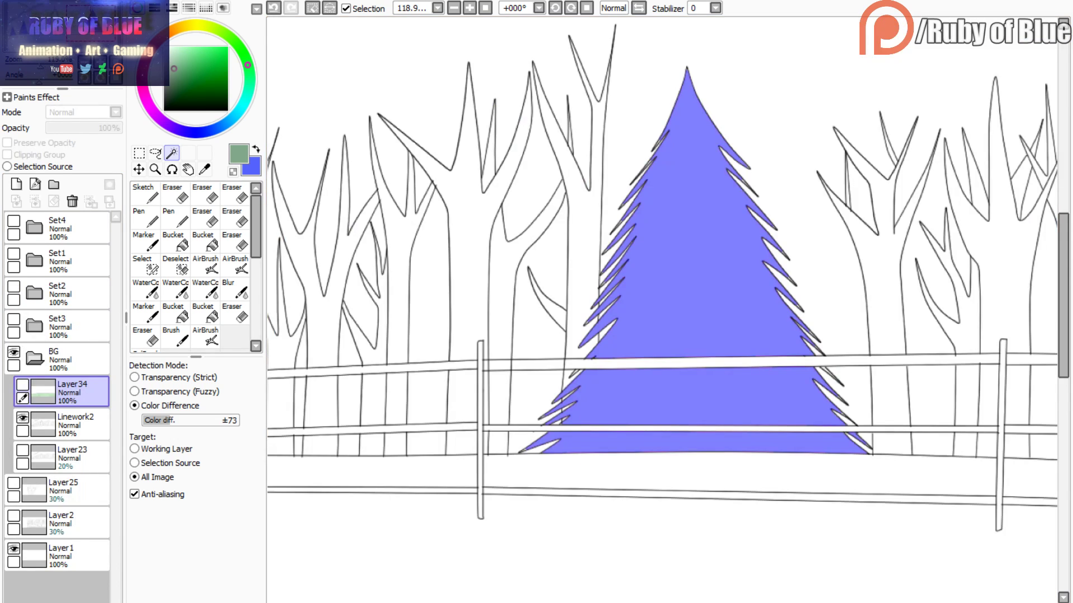
- Show Layer34 again in the fence background and fill the three selected pines with the muted green using the size 465 Marker
{"action": "left_click", "coordinate": [22, 385]}
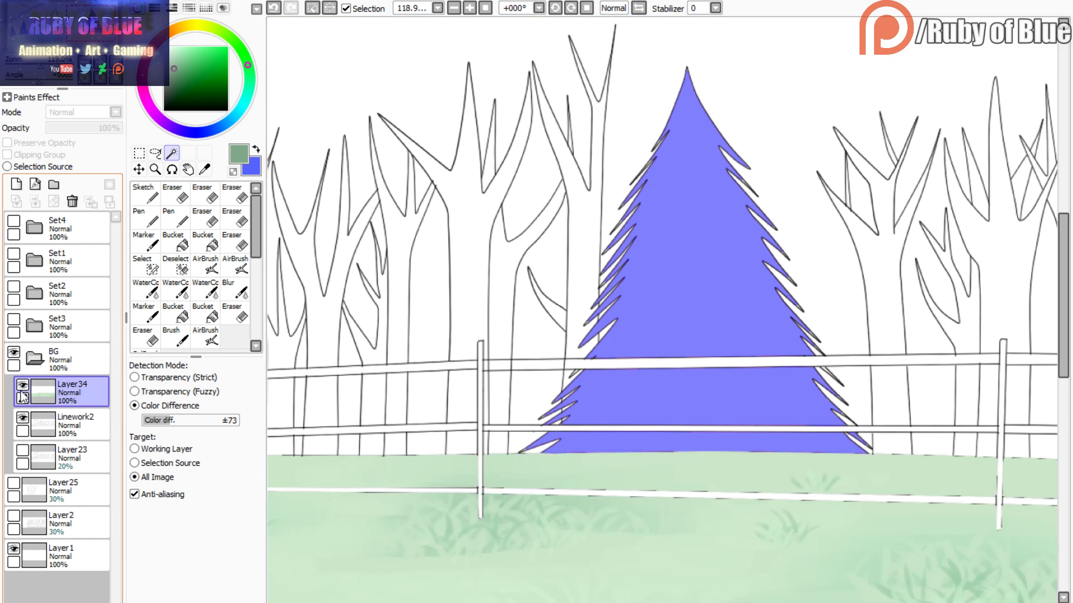
{"action": "left_click", "coordinate": [118, 66]}
{"action": "left_click", "coordinate": [144, 239]}
{"action": "left_click_drag", "start_coordinate": [357, 329], "coordinate": [336, 395]}
{"action": "left_click_drag", "start_coordinate": [827, 291], "coordinate": [898, 408]}
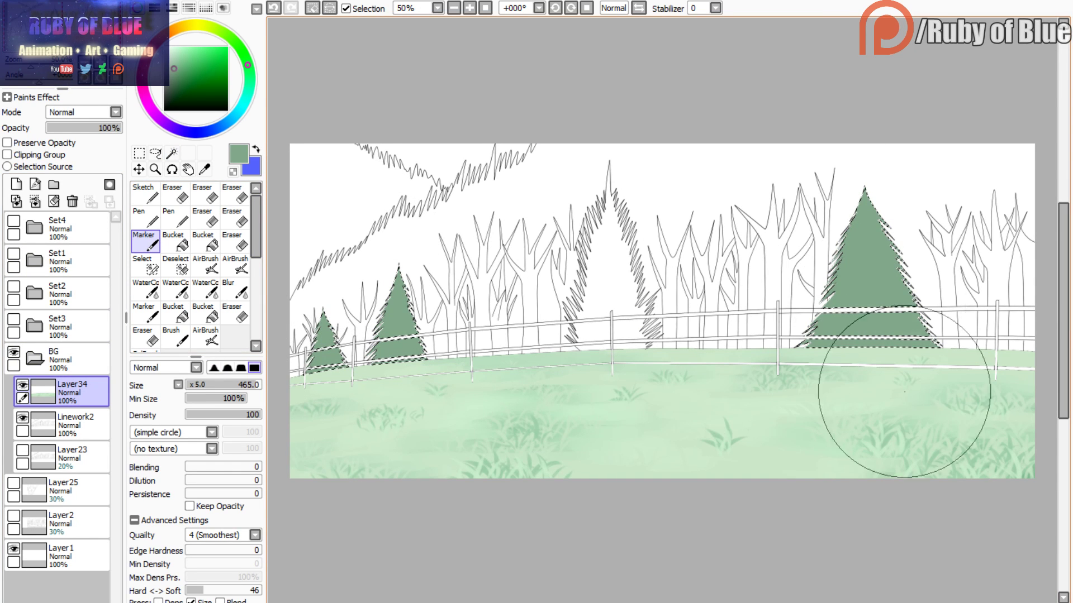
- Inspect the large pine's filled edge along the fence and hide the selection outline
{"action": "left_click_drag", "start_coordinate": [68, 25], "coordinate": [107, 25]}
{"action": "left_click_drag", "start_coordinate": [30, 67], "coordinate": [53, 67]}
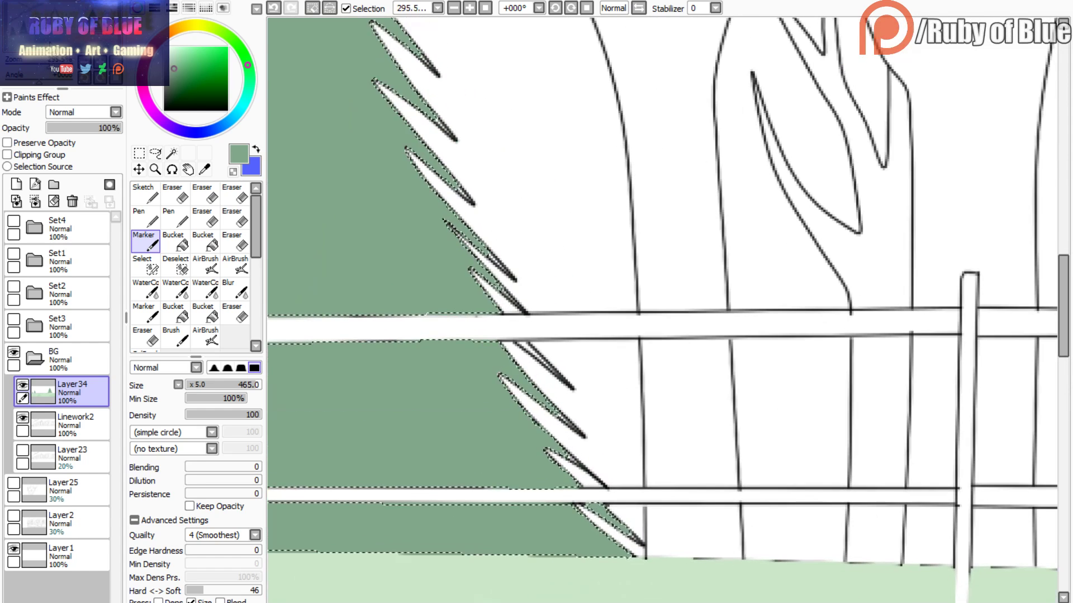
{"action": "left_click", "coordinate": [171, 153]}
{"action": "key", "text": "m"}
{"action": "left_click_drag", "start_coordinate": [664, 368], "coordinate": [531, 252]}
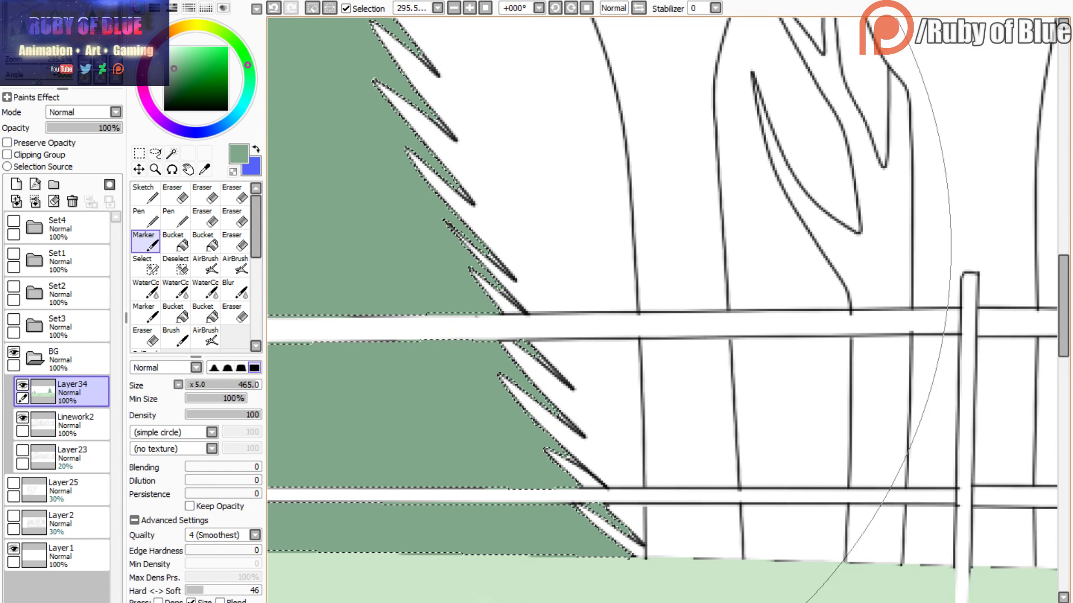
{"action": "key", "text": "w"}
{"action": "key", "text": "c"}
{"action": "left_click", "coordinate": [344, 12]}
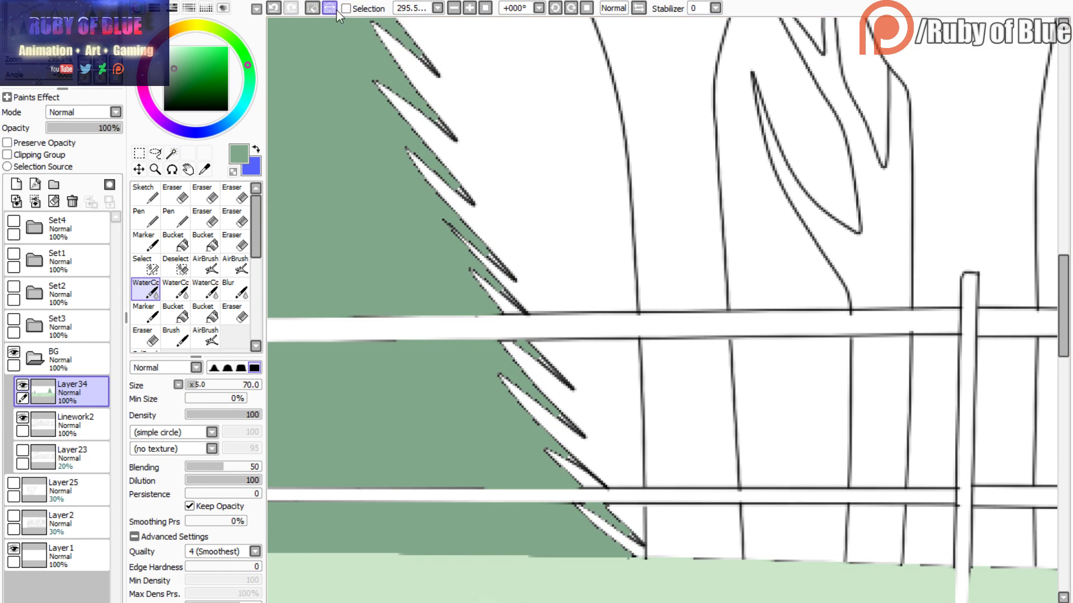
- Sample the dark green shadow of the forest background's pine and repaint the three selected pines with it using the Marker
{"action": "mouse_move", "coordinate": [47, 31]}
{"action": "left_mouse_down"}
{"action": "mouse_move", "coordinate": [74, 30]}
{"action": "mouse_move", "coordinate": [62, 30]}
{"action": "left_mouse_up"}
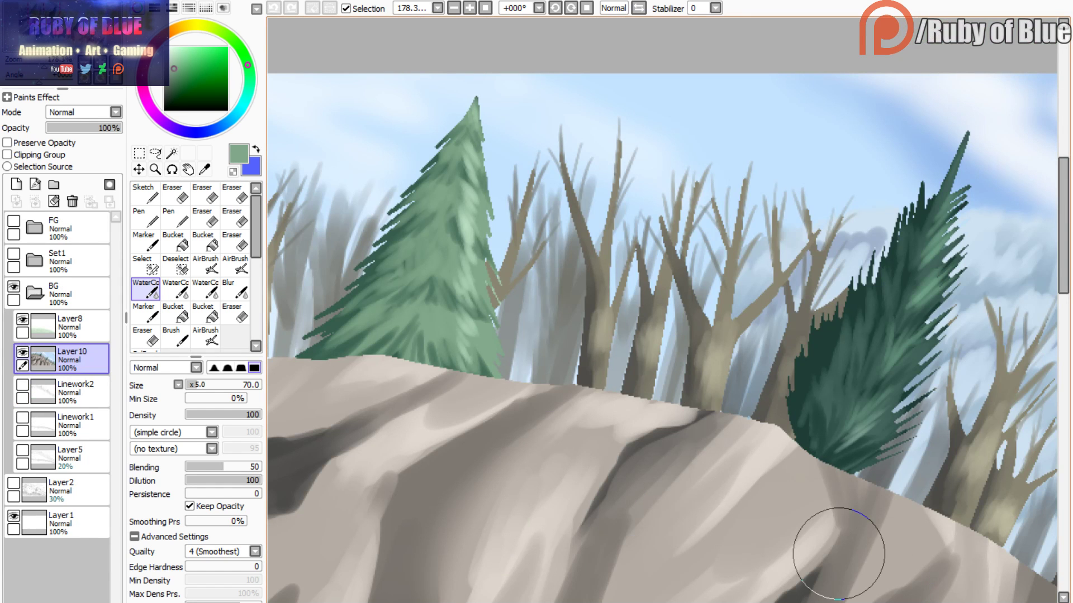
{"action": "left_click", "coordinate": [336, 311], "text": "alt"}
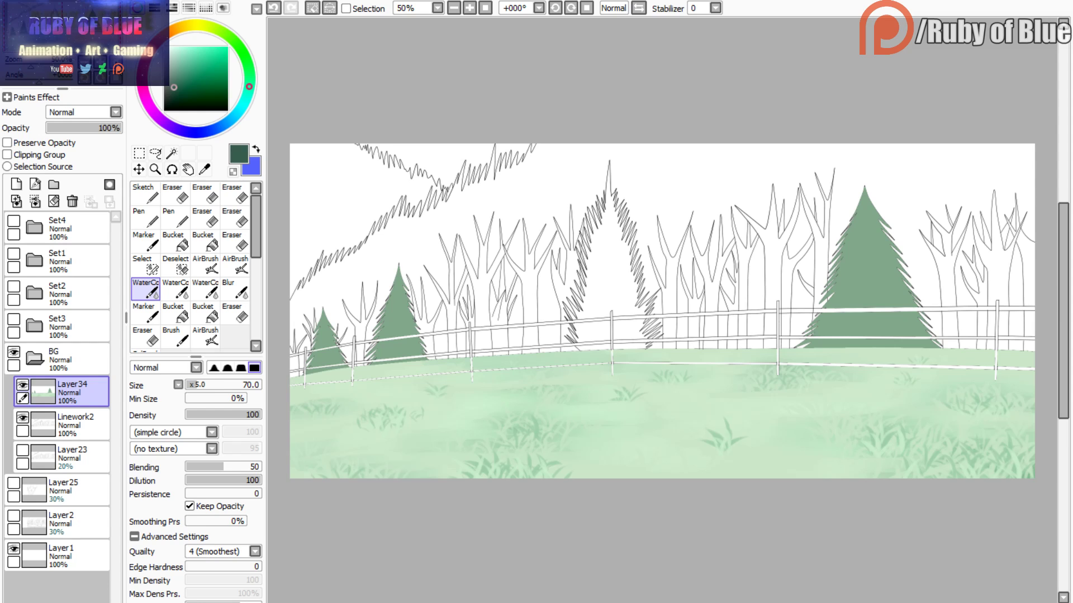
{"action": "left_click", "coordinate": [145, 241]}
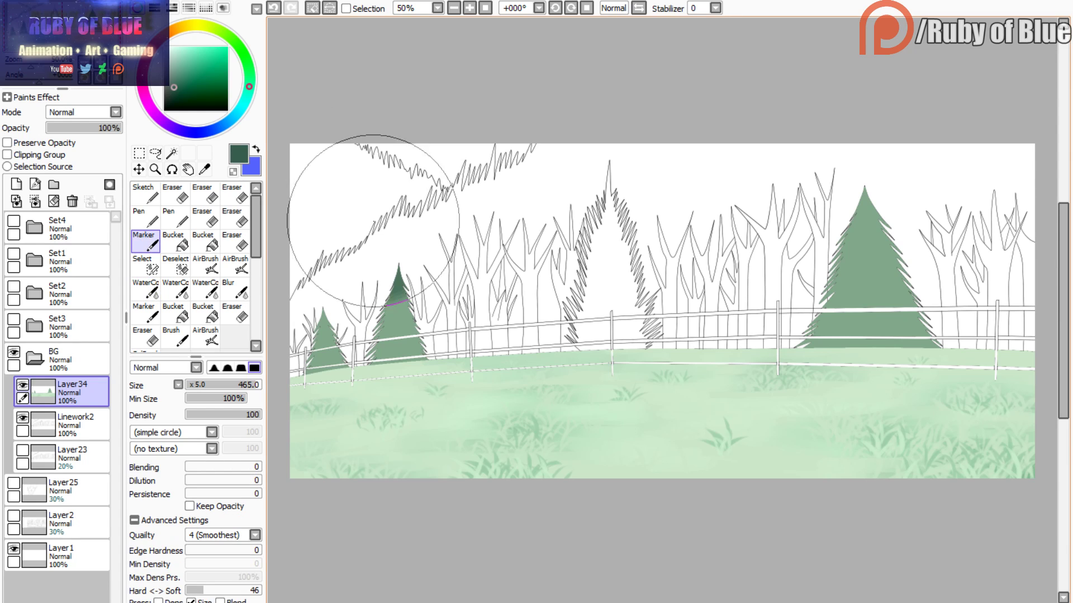
{"action": "left_click_drag", "start_coordinate": [359, 216], "coordinate": [476, 272]}
{"action": "left_click_drag", "start_coordinate": [861, 313], "coordinate": [887, 342]}
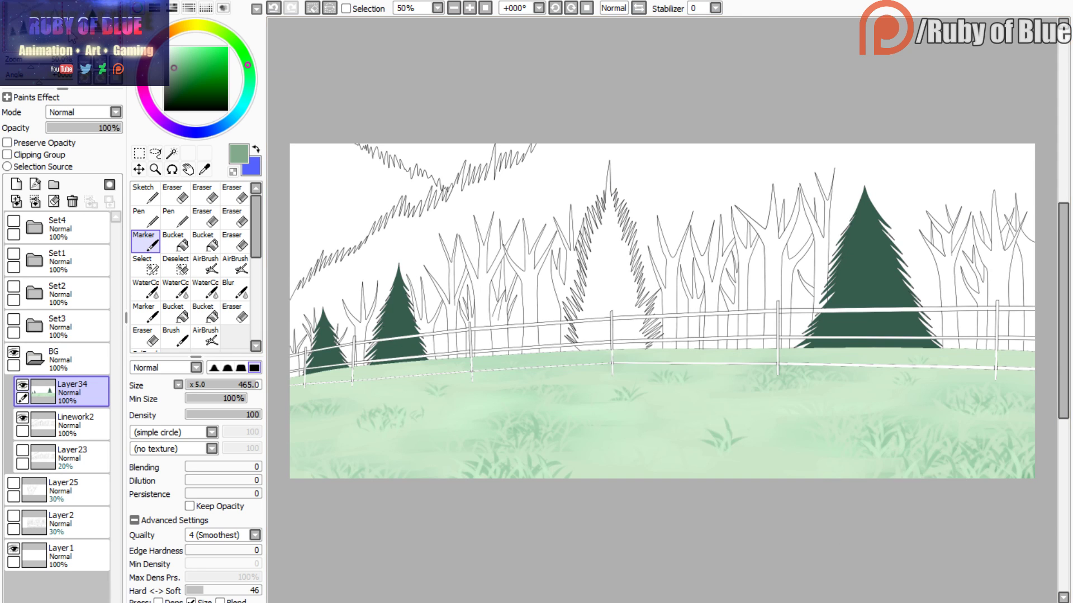
- Paint muted light green needle strokes over the large pine with the size 60 watercolour brush, leaving its right edge dark
{"action": "left_click_drag", "start_coordinate": [30, 67], "coordinate": [38, 64]}
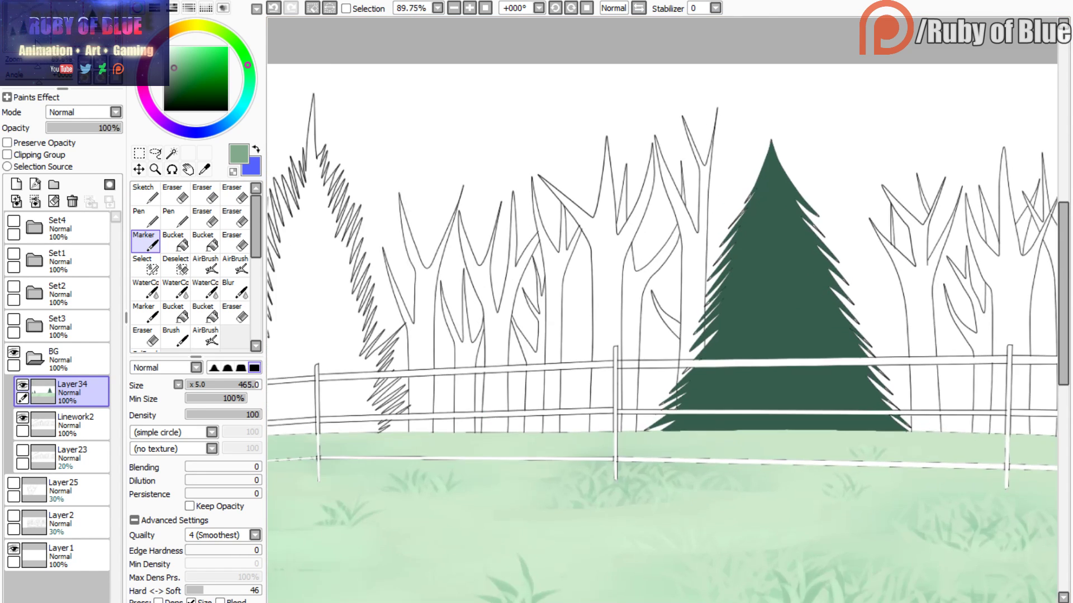
{"action": "left_click", "coordinate": [57, 40]}
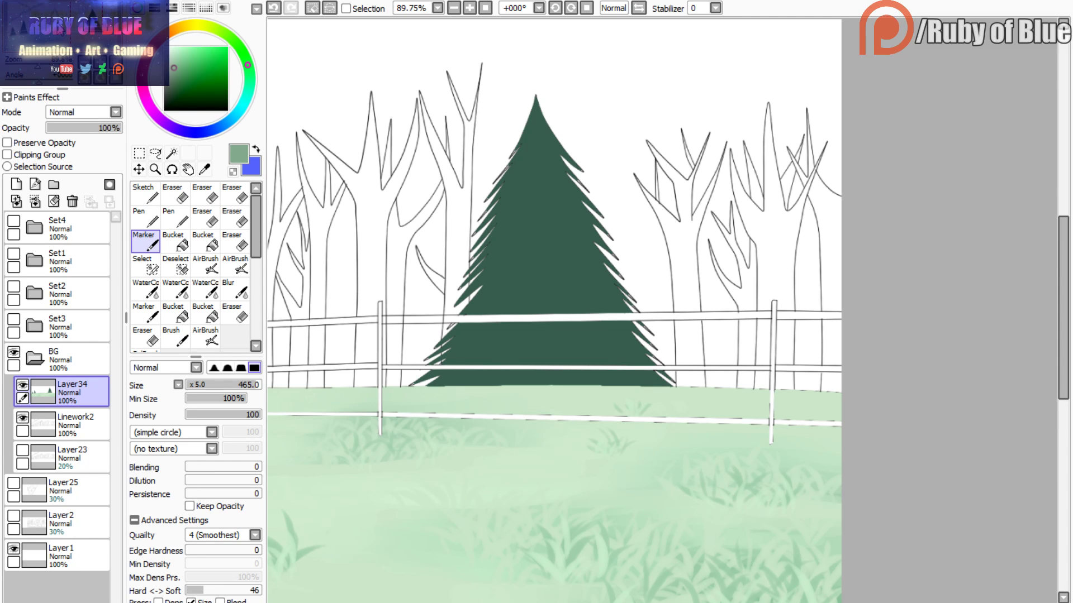
{"action": "key", "text": "c"}
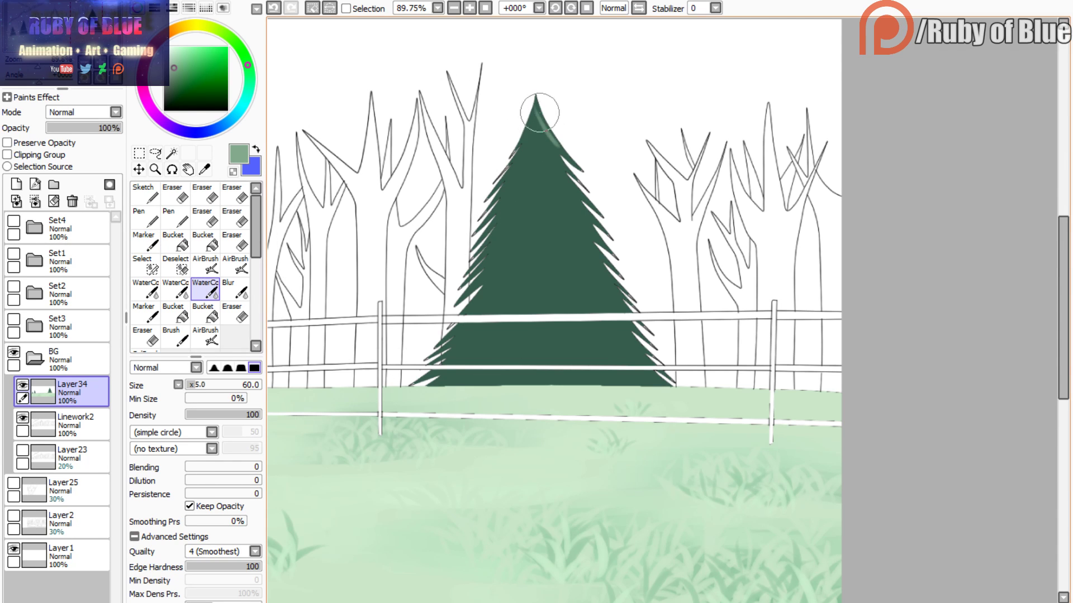
{"action": "left_click_drag", "start_coordinate": [538, 110], "coordinate": [560, 172]}
{"action": "mouse_move", "coordinate": [504, 128]}
{"action": "left_mouse_down"}
{"action": "mouse_move", "coordinate": [528, 119]}
{"action": "mouse_move", "coordinate": [465, 250]}
{"action": "mouse_move", "coordinate": [466, 308]}
{"action": "mouse_move", "coordinate": [437, 349]}
{"action": "mouse_move", "coordinate": [445, 349]}
{"action": "mouse_move", "coordinate": [400, 386]}
{"action": "mouse_move", "coordinate": [416, 388]}
{"action": "mouse_move", "coordinate": [409, 402]}
{"action": "mouse_move", "coordinate": [521, 381]}
{"action": "mouse_move", "coordinate": [549, 318]}
{"action": "mouse_move", "coordinate": [524, 330]}
{"action": "mouse_move", "coordinate": [523, 309]}
{"action": "mouse_move", "coordinate": [483, 339]}
{"action": "mouse_move", "coordinate": [467, 329]}
{"action": "mouse_move", "coordinate": [551, 216]}
{"action": "mouse_move", "coordinate": [527, 229]}
{"action": "mouse_move", "coordinate": [532, 204]}
{"action": "mouse_move", "coordinate": [516, 215]}
{"action": "mouse_move", "coordinate": [528, 172]}
{"action": "mouse_move", "coordinate": [509, 190]}
{"action": "mouse_move", "coordinate": [528, 164]}
{"action": "mouse_move", "coordinate": [532, 120]}
{"action": "mouse_move", "coordinate": [551, 204]}
{"action": "mouse_move", "coordinate": [541, 161]}
{"action": "mouse_move", "coordinate": [576, 202]}
{"action": "mouse_move", "coordinate": [536, 117]}
{"action": "mouse_move", "coordinate": [592, 239]}
{"action": "mouse_move", "coordinate": [553, 202]}
{"action": "mouse_move", "coordinate": [554, 219]}
{"action": "mouse_move", "coordinate": [630, 362]}
{"action": "mouse_move", "coordinate": [578, 322]}
{"action": "mouse_move", "coordinate": [586, 315]}
{"action": "mouse_move", "coordinate": [635, 386]}
{"action": "mouse_move", "coordinate": [565, 313]}
{"action": "mouse_move", "coordinate": [568, 296]}
{"action": "mouse_move", "coordinate": [577, 338]}
{"action": "mouse_move", "coordinate": [571, 287]}
{"action": "mouse_move", "coordinate": [575, 331]}
{"action": "mouse_move", "coordinate": [571, 287]}
{"action": "mouse_move", "coordinate": [522, 398]}
{"action": "mouse_move", "coordinate": [585, 303]}
{"action": "mouse_move", "coordinate": [552, 270]}
{"action": "mouse_move", "coordinate": [544, 198]}
{"action": "mouse_move", "coordinate": [546, 246]}
{"action": "mouse_move", "coordinate": [525, 253]}
{"action": "mouse_move", "coordinate": [517, 272]}
{"action": "mouse_move", "coordinate": [516, 168]}
{"action": "mouse_move", "coordinate": [539, 210]}
{"action": "left_mouse_up"}
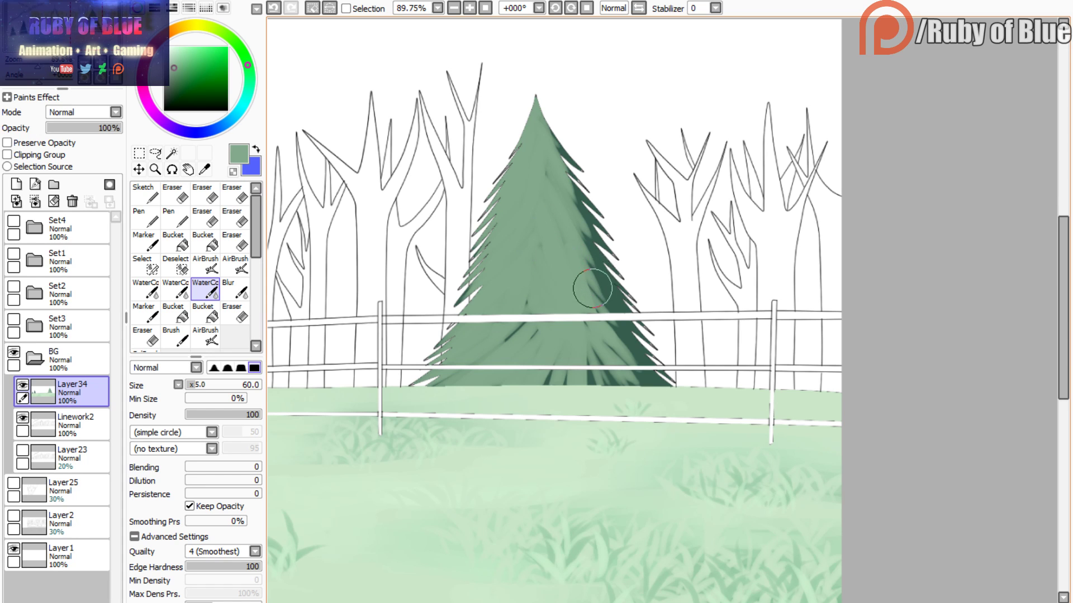
- Sample the dark green at the large pine's right edge and paint jagged shadow bands across its upper and middle sections
{"action": "left_click", "coordinate": [610, 276], "text": "alt"}
{"action": "mouse_move", "coordinate": [495, 158]}
{"action": "left_mouse_down"}
{"action": "mouse_move", "coordinate": [534, 134]}
{"action": "mouse_move", "coordinate": [559, 159]}
{"action": "left_mouse_up"}
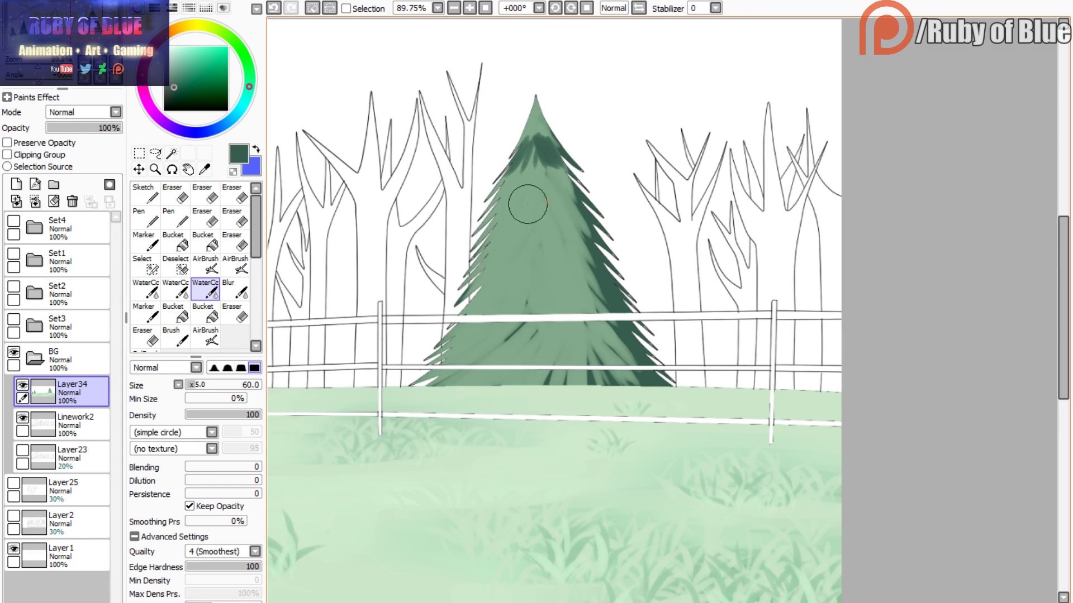
{"action": "mouse_move", "coordinate": [508, 219]}
{"action": "left_mouse_down"}
{"action": "mouse_move", "coordinate": [461, 269]}
{"action": "mouse_move", "coordinate": [492, 235]}
{"action": "mouse_move", "coordinate": [506, 245]}
{"action": "mouse_move", "coordinate": [548, 214]}
{"action": "mouse_move", "coordinate": [561, 229]}
{"action": "mouse_move", "coordinate": [586, 226]}
{"action": "left_mouse_up"}
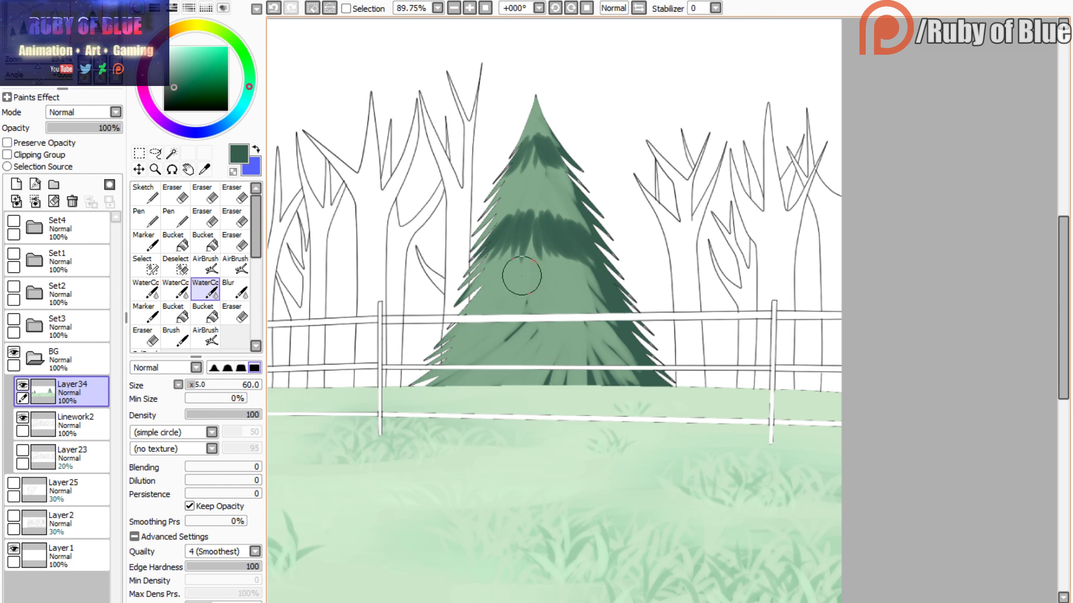
{"action": "key", "text": "w"}
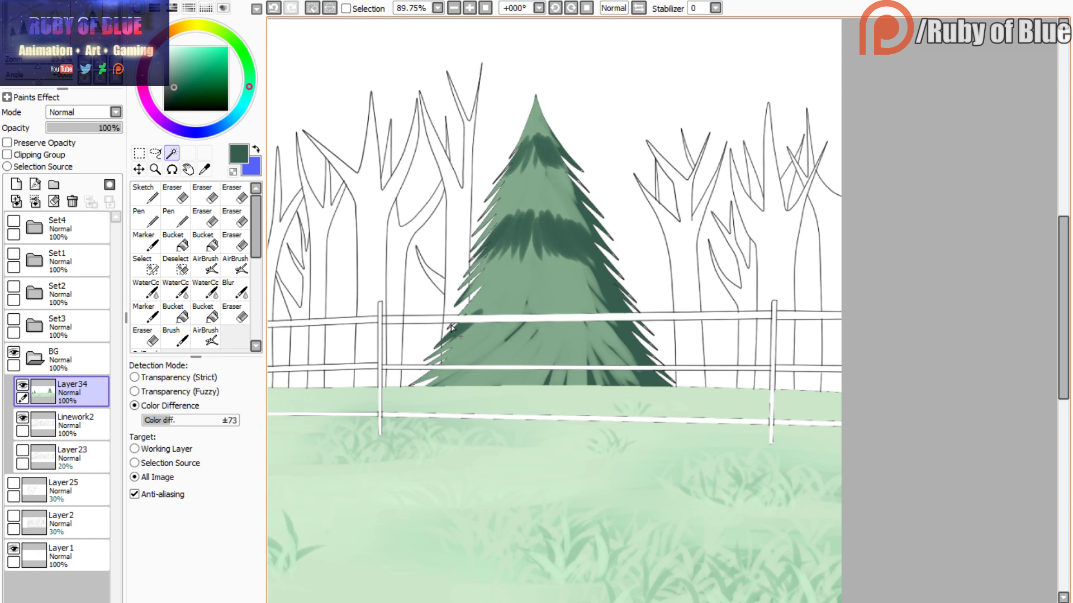
{"action": "left_click", "coordinate": [449, 329]}
{"action": "key", "text": "ctrl+z"}
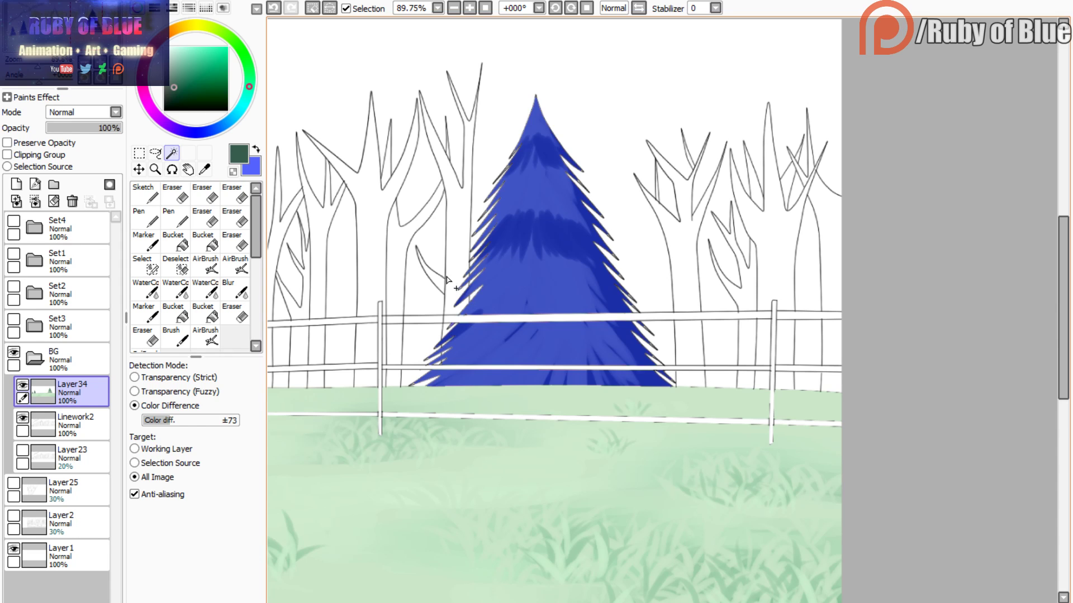
- Hide the selection outline, sample the dark green of the large pine's shaded edge and paint a jagged shadow band across its lower section
{"action": "key", "text": "c"}
{"action": "right_click", "coordinate": [485, 285]}
{"action": "left_click", "coordinate": [346, 9]}
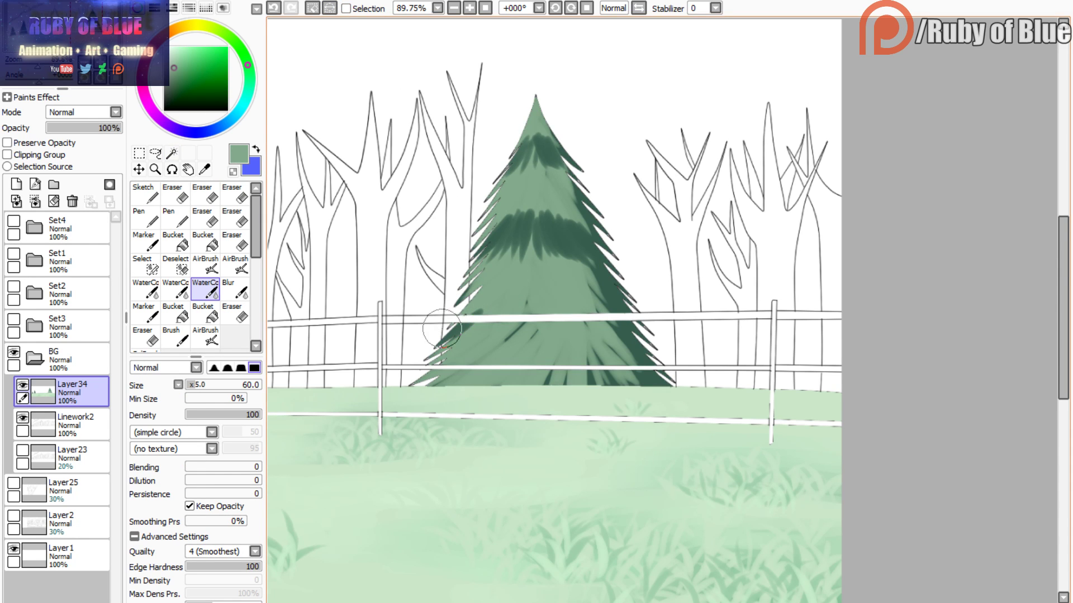
{"action": "right_click", "coordinate": [612, 292]}
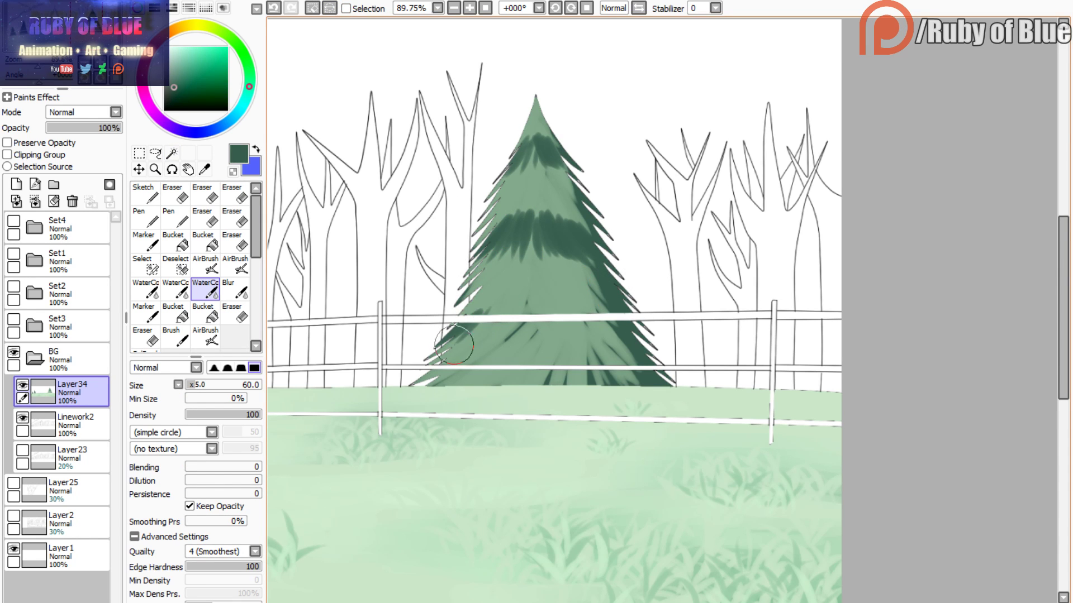
{"action": "left_click_drag", "start_coordinate": [485, 323], "coordinate": [454, 348]}
{"action": "mouse_move", "coordinate": [493, 313]}
{"action": "left_mouse_down"}
{"action": "mouse_move", "coordinate": [470, 340]}
{"action": "mouse_move", "coordinate": [484, 336]}
{"action": "left_mouse_up"}
{"action": "left_click_drag", "start_coordinate": [509, 311], "coordinate": [494, 330]}
{"action": "mouse_move", "coordinate": [517, 301]}
{"action": "left_mouse_down"}
{"action": "mouse_move", "coordinate": [523, 345]}
{"action": "mouse_move", "coordinate": [532, 311]}
{"action": "mouse_move", "coordinate": [550, 305]}
{"action": "mouse_move", "coordinate": [605, 328]}
{"action": "mouse_move", "coordinate": [656, 383]}
{"action": "left_mouse_up"}
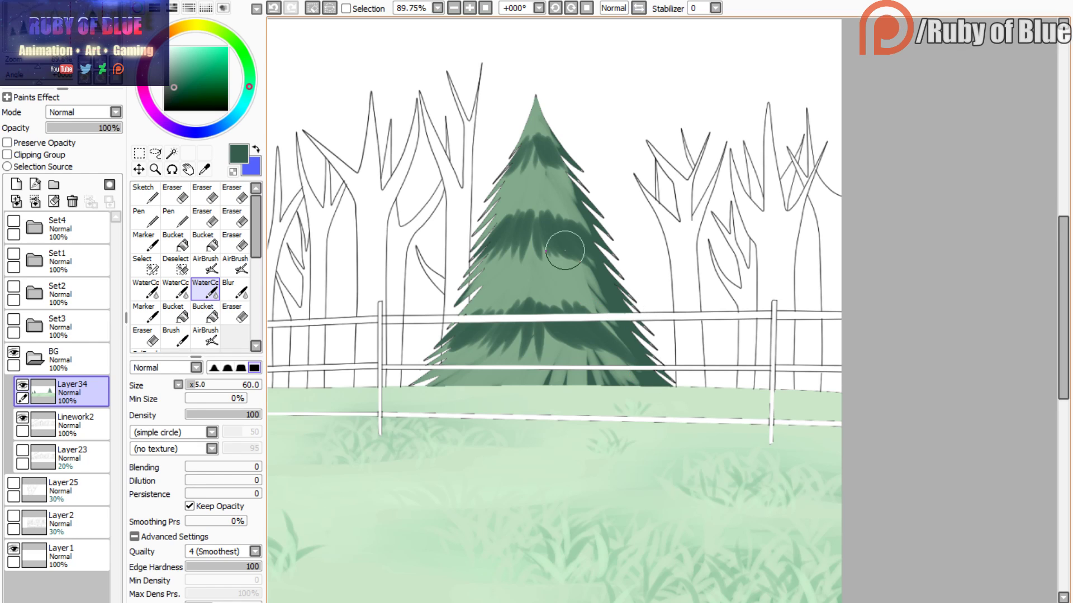
- Paint further dark green needle strokes between the shadow bands in the large pine's middle and lower sections
{"action": "mouse_move", "coordinate": [469, 296]}
{"action": "left_mouse_down"}
{"action": "mouse_move", "coordinate": [522, 279]}
{"action": "mouse_move", "coordinate": [529, 290]}
{"action": "mouse_move", "coordinate": [494, 338]}
{"action": "mouse_move", "coordinate": [547, 285]}
{"action": "mouse_move", "coordinate": [556, 337]}
{"action": "mouse_move", "coordinate": [585, 328]}
{"action": "mouse_move", "coordinate": [559, 279]}
{"action": "mouse_move", "coordinate": [568, 293]}
{"action": "mouse_move", "coordinate": [546, 276]}
{"action": "mouse_move", "coordinate": [569, 324]}
{"action": "mouse_move", "coordinate": [479, 377]}
{"action": "mouse_move", "coordinate": [487, 363]}
{"action": "mouse_move", "coordinate": [458, 386]}
{"action": "mouse_move", "coordinate": [387, 403]}
{"action": "mouse_move", "coordinate": [429, 382]}
{"action": "mouse_move", "coordinate": [525, 384]}
{"action": "left_mouse_up"}
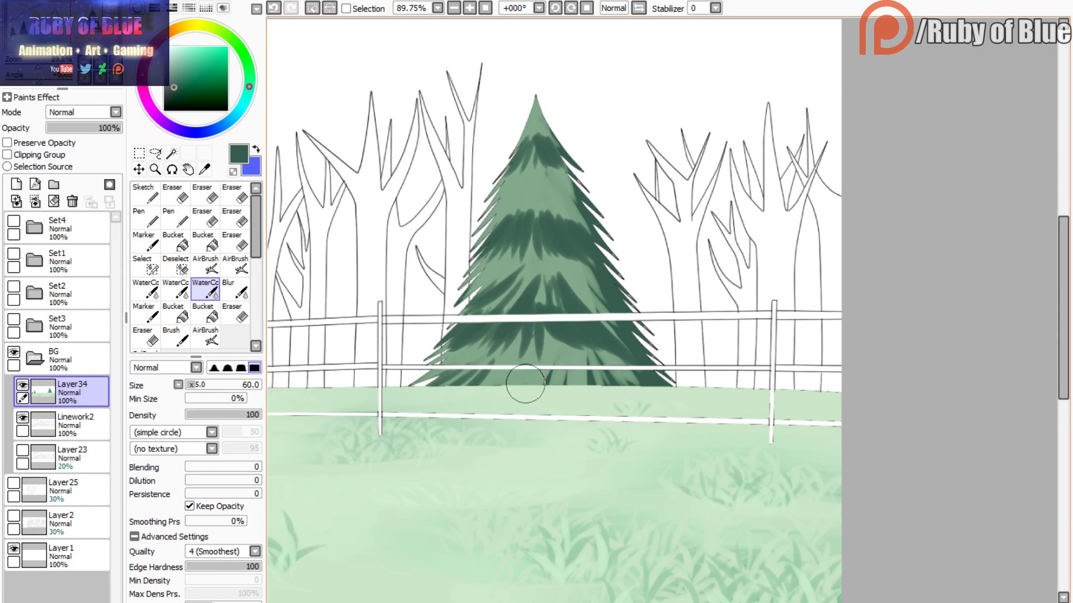
{"action": "mouse_move", "coordinate": [516, 235]}
{"action": "left_mouse_down"}
{"action": "mouse_move", "coordinate": [506, 201]}
{"action": "mouse_move", "coordinate": [461, 248]}
{"action": "mouse_move", "coordinate": [525, 198]}
{"action": "mouse_move", "coordinate": [535, 207]}
{"action": "mouse_move", "coordinate": [527, 251]}
{"action": "mouse_move", "coordinate": [542, 190]}
{"action": "mouse_move", "coordinate": [603, 258]}
{"action": "mouse_move", "coordinate": [560, 200]}
{"action": "mouse_move", "coordinate": [602, 239]}
{"action": "left_mouse_up"}
{"action": "left_click_drag", "start_coordinate": [565, 292], "coordinate": [606, 329]}
{"action": "left_click_drag", "start_coordinate": [574, 273], "coordinate": [632, 342]}
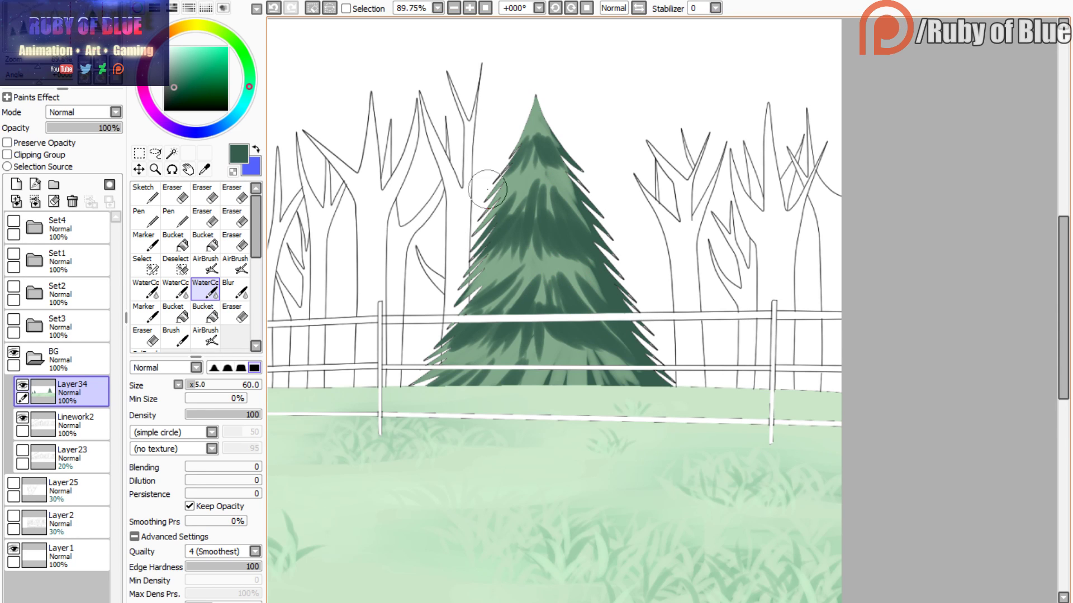
- Sample the large pine's light green and paint needle strokes over its shadow bands to break them into layered branches
{"action": "right_click", "coordinate": [506, 181]}
{"action": "mouse_move", "coordinate": [505, 188]}
{"action": "left_mouse_down"}
{"action": "mouse_move", "coordinate": [477, 240]}
{"action": "mouse_move", "coordinate": [513, 198]}
{"action": "mouse_move", "coordinate": [498, 228]}
{"action": "mouse_move", "coordinate": [511, 223]}
{"action": "mouse_move", "coordinate": [534, 178]}
{"action": "mouse_move", "coordinate": [524, 241]}
{"action": "mouse_move", "coordinate": [549, 207]}
{"action": "mouse_move", "coordinate": [572, 239]}
{"action": "left_mouse_up"}
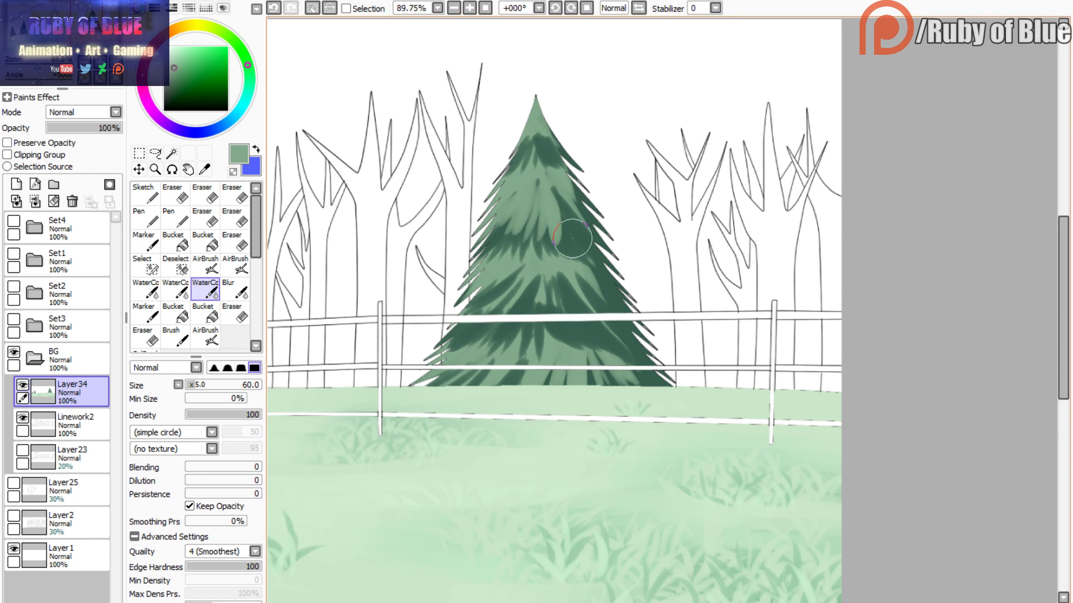
{"action": "left_click_drag", "start_coordinate": [555, 189], "coordinate": [576, 241]}
{"action": "left_click_drag", "start_coordinate": [567, 197], "coordinate": [591, 245]}
{"action": "left_click_drag", "start_coordinate": [550, 179], "coordinate": [566, 226]}
{"action": "mouse_move", "coordinate": [531, 122]}
{"action": "left_mouse_down"}
{"action": "mouse_move", "coordinate": [513, 157]}
{"action": "mouse_move", "coordinate": [540, 117]}
{"action": "mouse_move", "coordinate": [547, 152]}
{"action": "mouse_move", "coordinate": [552, 145]}
{"action": "mouse_move", "coordinate": [574, 163]}
{"action": "mouse_move", "coordinate": [553, 134]}
{"action": "left_mouse_up"}
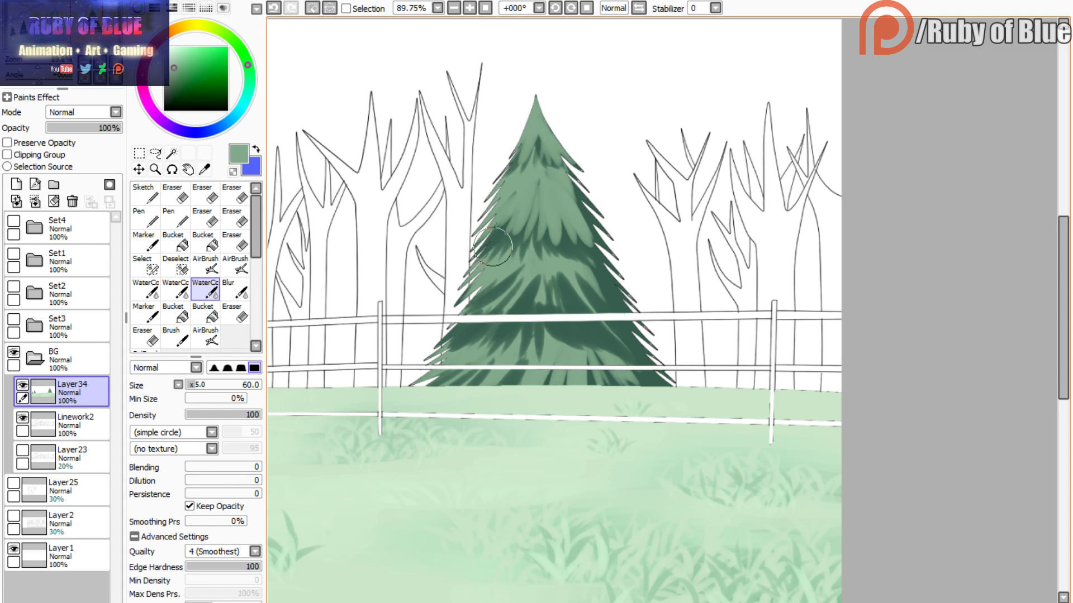
{"action": "mouse_move", "coordinate": [491, 246]}
{"action": "left_mouse_down"}
{"action": "mouse_move", "coordinate": [458, 312]}
{"action": "mouse_move", "coordinate": [518, 257]}
{"action": "mouse_move", "coordinate": [468, 330]}
{"action": "mouse_move", "coordinate": [517, 296]}
{"action": "mouse_move", "coordinate": [540, 290]}
{"action": "mouse_move", "coordinate": [557, 303]}
{"action": "mouse_move", "coordinate": [544, 272]}
{"action": "mouse_move", "coordinate": [604, 343]}
{"action": "mouse_move", "coordinate": [593, 293]}
{"action": "mouse_move", "coordinate": [552, 230]}
{"action": "mouse_move", "coordinate": [563, 311]}
{"action": "mouse_move", "coordinate": [546, 271]}
{"action": "mouse_move", "coordinate": [489, 297]}
{"action": "mouse_move", "coordinate": [495, 285]}
{"action": "mouse_move", "coordinate": [467, 343]}
{"action": "mouse_move", "coordinate": [525, 278]}
{"action": "mouse_move", "coordinate": [470, 372]}
{"action": "mouse_move", "coordinate": [487, 389]}
{"action": "mouse_move", "coordinate": [531, 255]}
{"action": "left_mouse_up"}
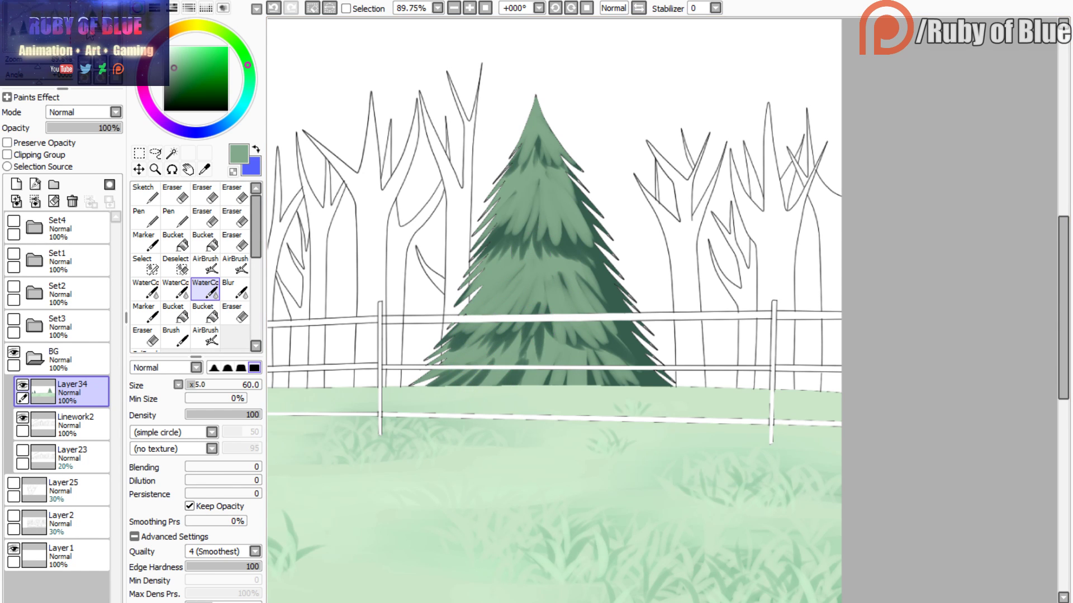
- Paint light green needle tiers over the taller of the two small pines along the fence, leaving dark gaps between them
{"action": "left_click_drag", "start_coordinate": [88, 32], "coordinate": [35, 37]}
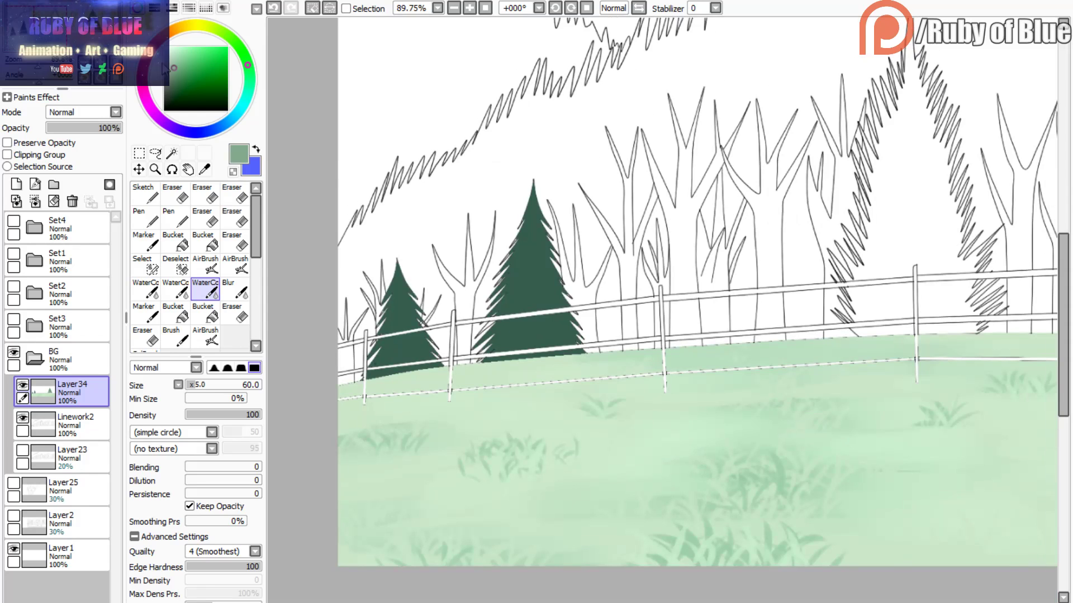
{"action": "mouse_move", "coordinate": [527, 223]}
{"action": "left_mouse_down"}
{"action": "mouse_move", "coordinate": [532, 179]}
{"action": "mouse_move", "coordinate": [508, 262]}
{"action": "mouse_move", "coordinate": [533, 215]}
{"action": "mouse_move", "coordinate": [525, 246]}
{"action": "mouse_move", "coordinate": [537, 224]}
{"action": "mouse_move", "coordinate": [548, 269]}
{"action": "mouse_move", "coordinate": [533, 226]}
{"action": "mouse_move", "coordinate": [500, 274]}
{"action": "mouse_move", "coordinate": [519, 239]}
{"action": "left_mouse_up"}
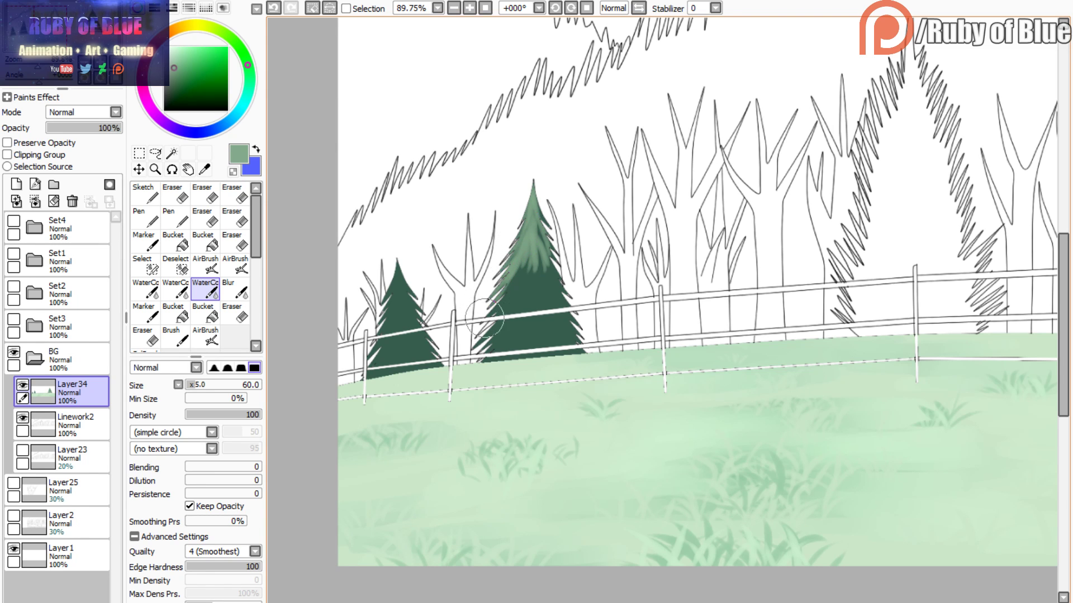
{"action": "mouse_move", "coordinate": [484, 319]}
{"action": "left_mouse_down"}
{"action": "mouse_move", "coordinate": [506, 298]}
{"action": "mouse_move", "coordinate": [481, 335]}
{"action": "left_mouse_up"}
{"action": "key", "text": "w"}
{"action": "left_click", "coordinate": [478, 339]}
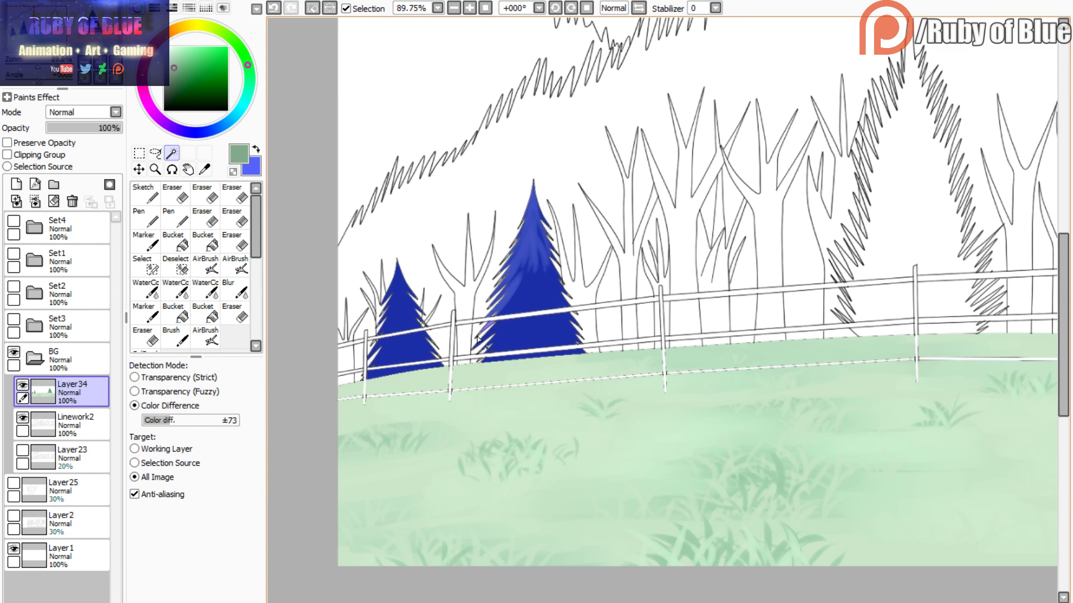
{"action": "key", "text": "c"}
{"action": "left_click", "coordinate": [346, 8]}
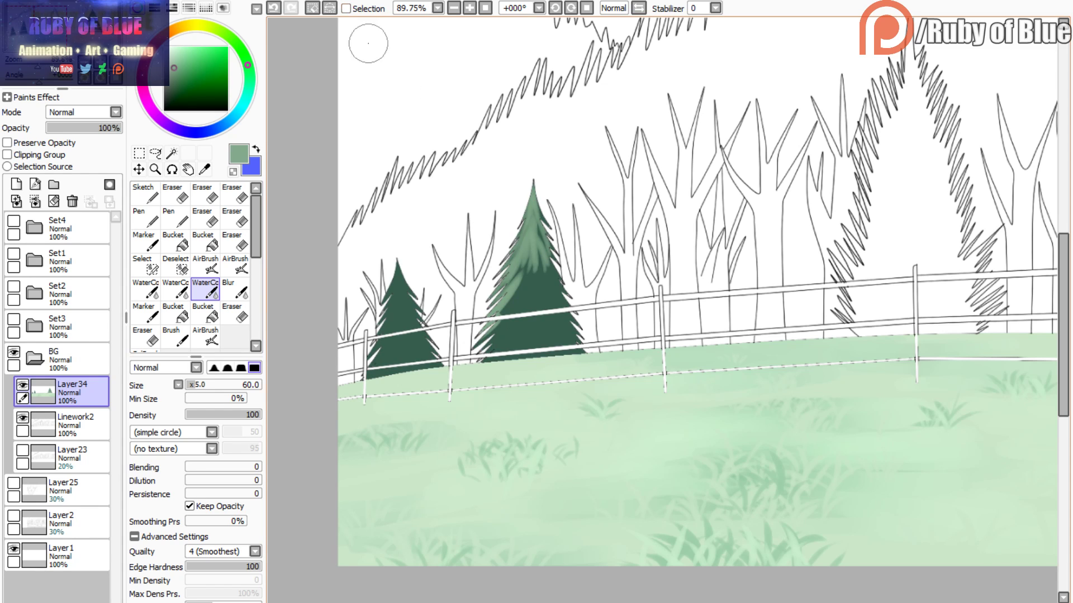
{"action": "mouse_move", "coordinate": [497, 327]}
{"action": "left_mouse_down"}
{"action": "mouse_move", "coordinate": [525, 285]}
{"action": "mouse_move", "coordinate": [533, 312]}
{"action": "mouse_move", "coordinate": [544, 296]}
{"action": "mouse_move", "coordinate": [539, 279]}
{"action": "mouse_move", "coordinate": [572, 317]}
{"action": "mouse_move", "coordinate": [559, 299]}
{"action": "left_mouse_up"}
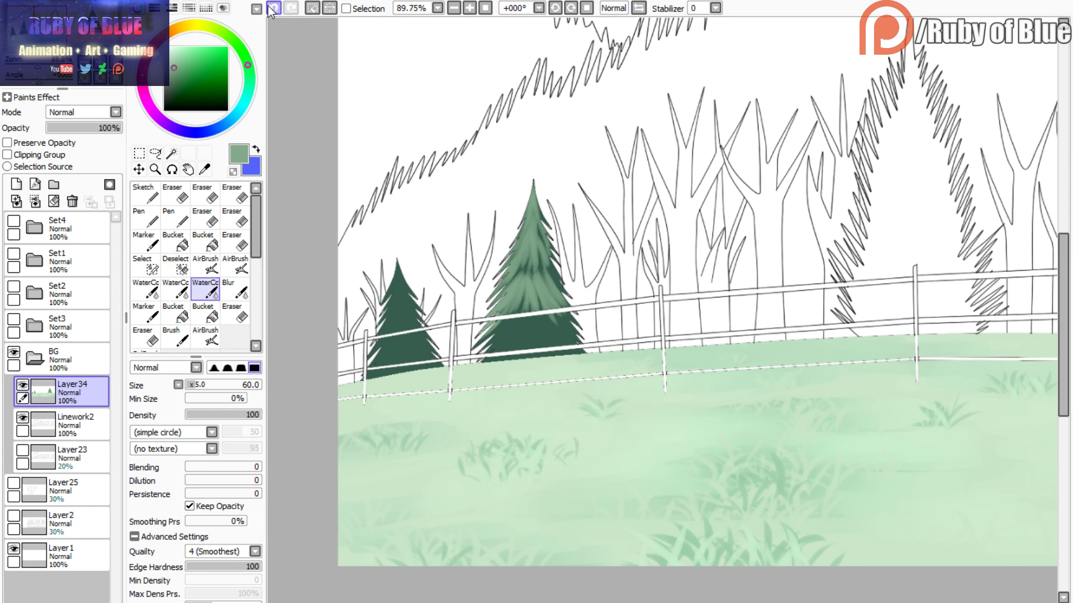
{"action": "mouse_move", "coordinate": [503, 341]}
{"action": "left_mouse_down"}
{"action": "mouse_move", "coordinate": [495, 322]}
{"action": "mouse_move", "coordinate": [481, 335]}
{"action": "mouse_move", "coordinate": [507, 361]}
{"action": "mouse_move", "coordinate": [539, 335]}
{"action": "mouse_move", "coordinate": [536, 344]}
{"action": "mouse_move", "coordinate": [550, 341]}
{"action": "mouse_move", "coordinate": [554, 327]}
{"action": "mouse_move", "coordinate": [567, 336]}
{"action": "mouse_move", "coordinate": [553, 282]}
{"action": "mouse_move", "coordinate": [556, 293]}
{"action": "left_mouse_up"}
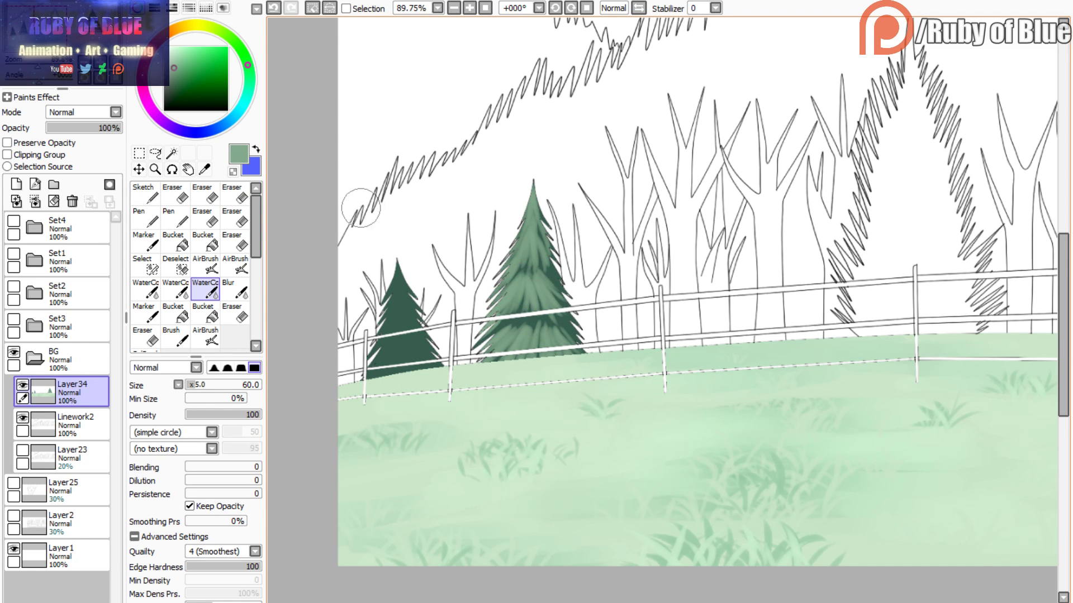
- Paint light green needle tiers over the smallest pine, checking the selected area around its lower edge and hiding the outline again
{"action": "mouse_move", "coordinate": [400, 285]}
{"action": "left_mouse_down"}
{"action": "mouse_move", "coordinate": [381, 303]}
{"action": "mouse_move", "coordinate": [393, 304]}
{"action": "mouse_move", "coordinate": [401, 282]}
{"action": "mouse_move", "coordinate": [390, 323]}
{"action": "mouse_move", "coordinate": [398, 316]}
{"action": "mouse_move", "coordinate": [373, 341]}
{"action": "left_mouse_up"}
{"action": "key", "text": "w"}
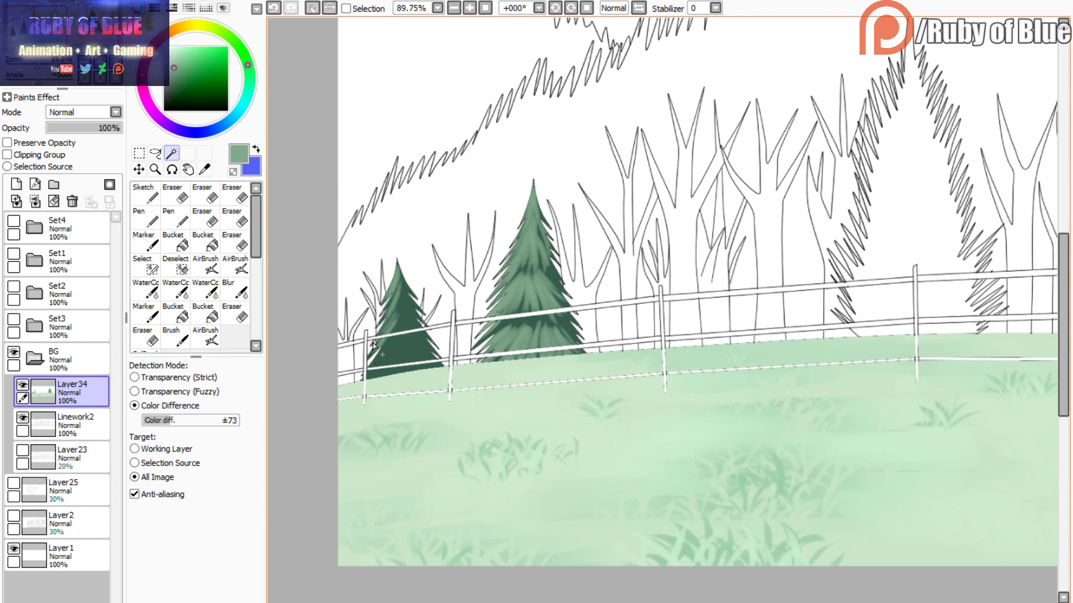
{"action": "left_click", "coordinate": [374, 350]}
{"action": "key", "text": "ctrl+z"}
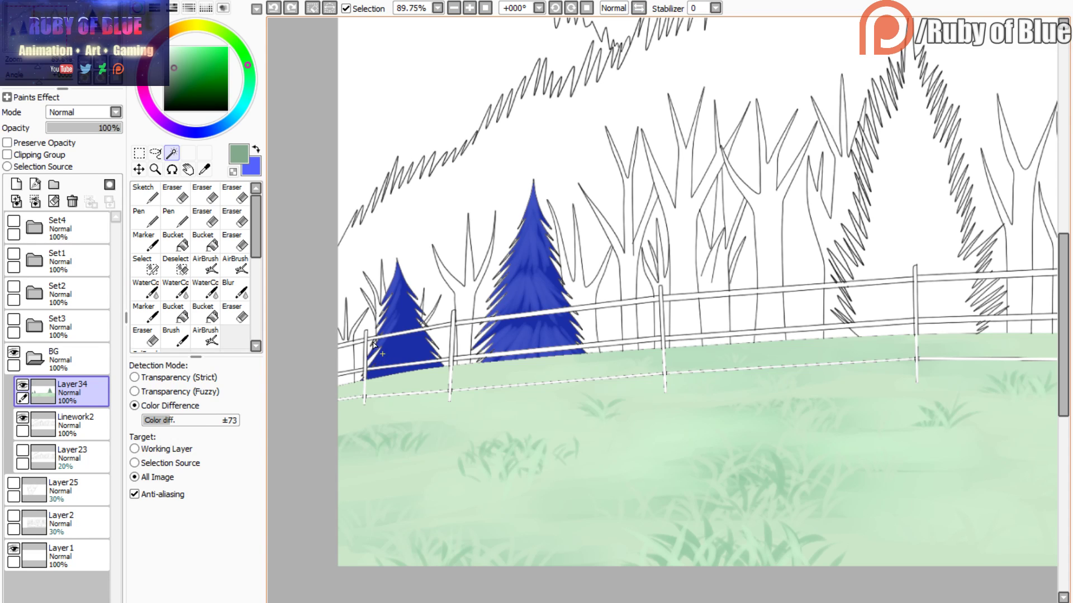
{"action": "key", "text": "s"}
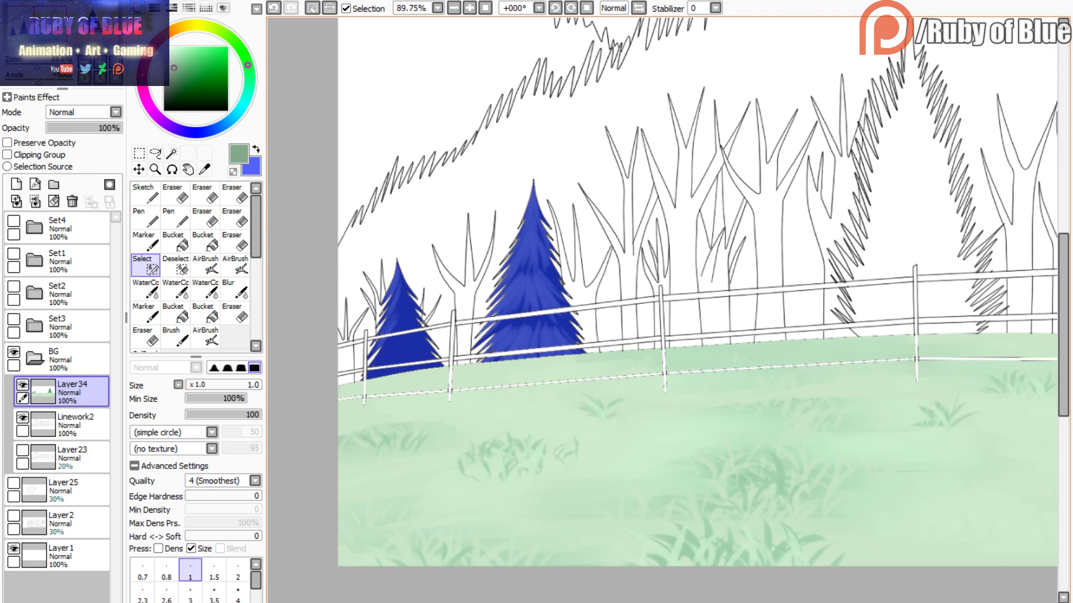
{"action": "key", "text": "c"}
{"action": "left_click", "coordinate": [346, 8]}
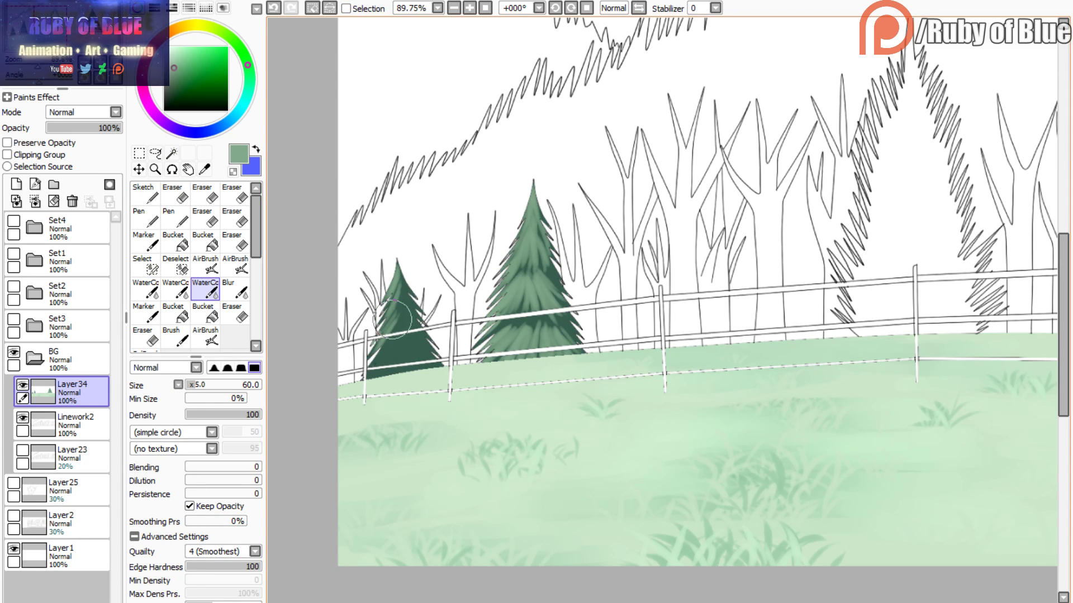
{"action": "mouse_move", "coordinate": [405, 296]}
{"action": "left_mouse_down"}
{"action": "mouse_move", "coordinate": [368, 374]}
{"action": "mouse_move", "coordinate": [381, 367]}
{"action": "mouse_move", "coordinate": [373, 382]}
{"action": "mouse_move", "coordinate": [390, 397]}
{"action": "mouse_move", "coordinate": [426, 388]}
{"action": "mouse_move", "coordinate": [433, 366]}
{"action": "mouse_move", "coordinate": [401, 314]}
{"action": "mouse_move", "coordinate": [389, 337]}
{"action": "mouse_move", "coordinate": [410, 292]}
{"action": "left_mouse_up"}
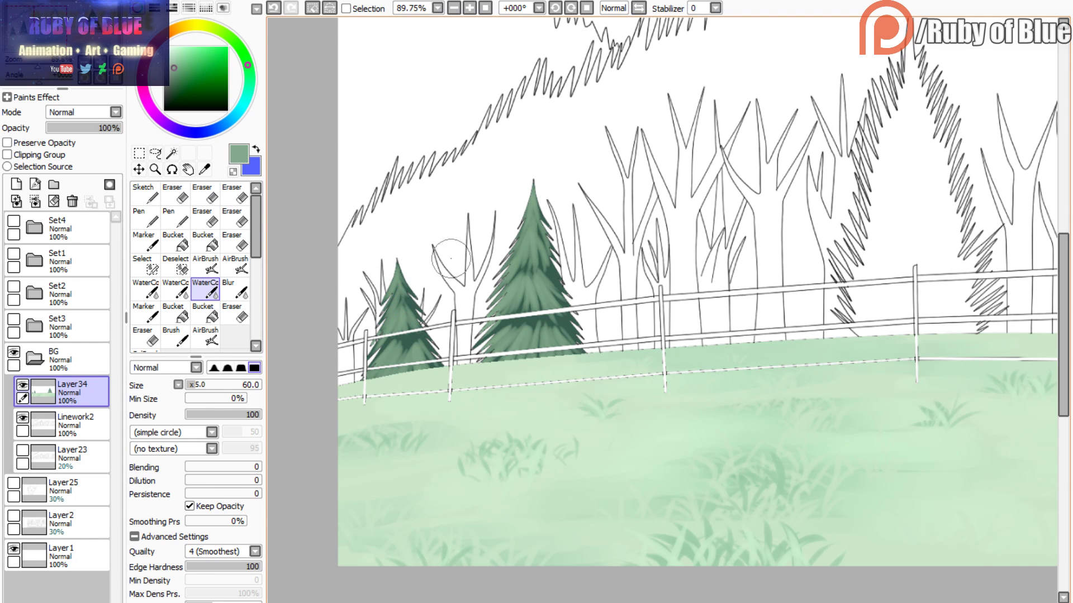
- Sample the dark green shadow and paint jagged needle shadows between the branch tiers of the two small pines
{"action": "left_click", "coordinate": [557, 277], "text": "alt"}
{"action": "mouse_move", "coordinate": [506, 278]}
{"action": "left_mouse_down"}
{"action": "mouse_move", "coordinate": [540, 252]}
{"action": "mouse_move", "coordinate": [553, 269]}
{"action": "mouse_move", "coordinate": [523, 233]}
{"action": "mouse_move", "coordinate": [510, 254]}
{"action": "mouse_move", "coordinate": [533, 241]}
{"action": "mouse_move", "coordinate": [567, 263]}
{"action": "left_mouse_up"}
{"action": "left_click_drag", "start_coordinate": [419, 268], "coordinate": [389, 304]}
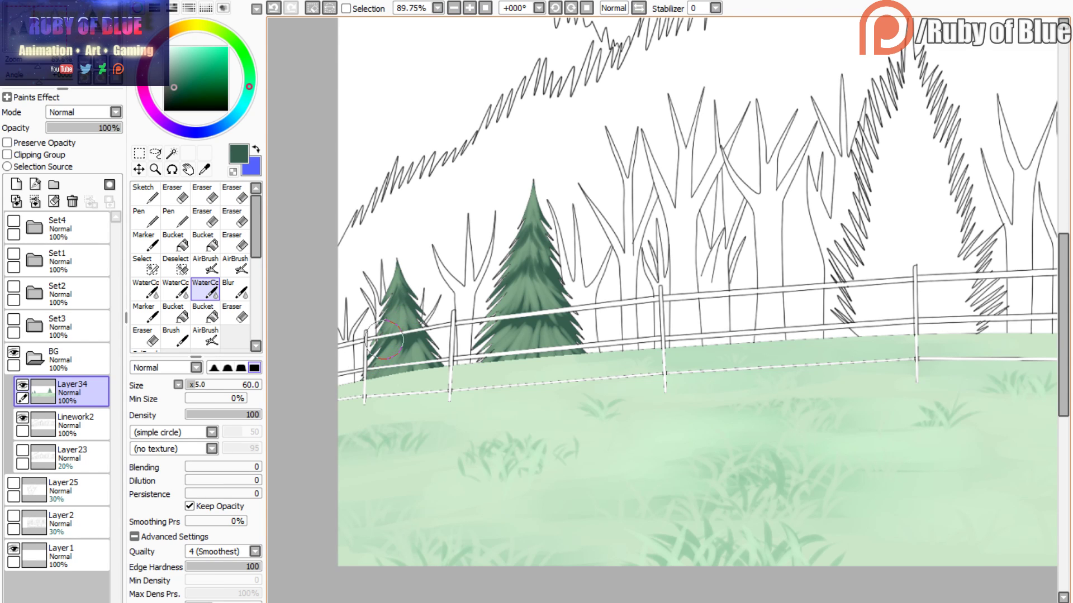
{"action": "left_click_drag", "start_coordinate": [397, 319], "coordinate": [398, 338]}
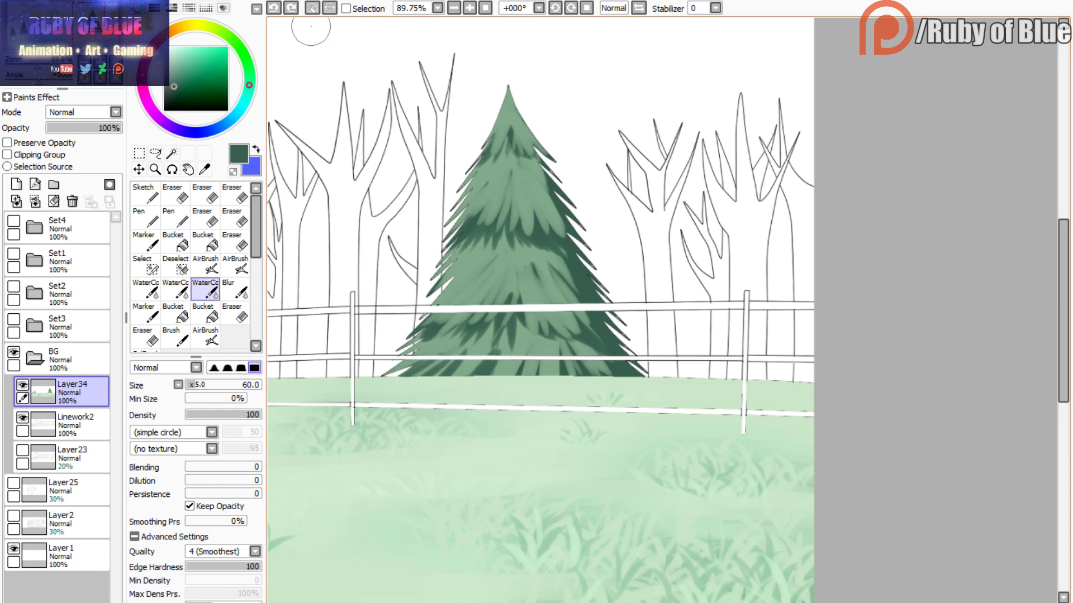
- Sample the large pine's light green and paint fine needle strokes over its remaining dark bands, from the upper section to the base
{"action": "left_click", "coordinate": [525, 193], "text": "alt"}
{"action": "mouse_move", "coordinate": [496, 177]}
{"action": "left_mouse_down"}
{"action": "mouse_move", "coordinate": [493, 241]}
{"action": "mouse_move", "coordinate": [534, 238]}
{"action": "mouse_move", "coordinate": [525, 196]}
{"action": "mouse_move", "coordinate": [564, 207]}
{"action": "mouse_move", "coordinate": [525, 140]}
{"action": "mouse_move", "coordinate": [501, 142]}
{"action": "mouse_move", "coordinate": [514, 112]}
{"action": "mouse_move", "coordinate": [502, 152]}
{"action": "mouse_move", "coordinate": [473, 166]}
{"action": "mouse_move", "coordinate": [490, 135]}
{"action": "mouse_move", "coordinate": [484, 187]}
{"action": "left_mouse_up"}
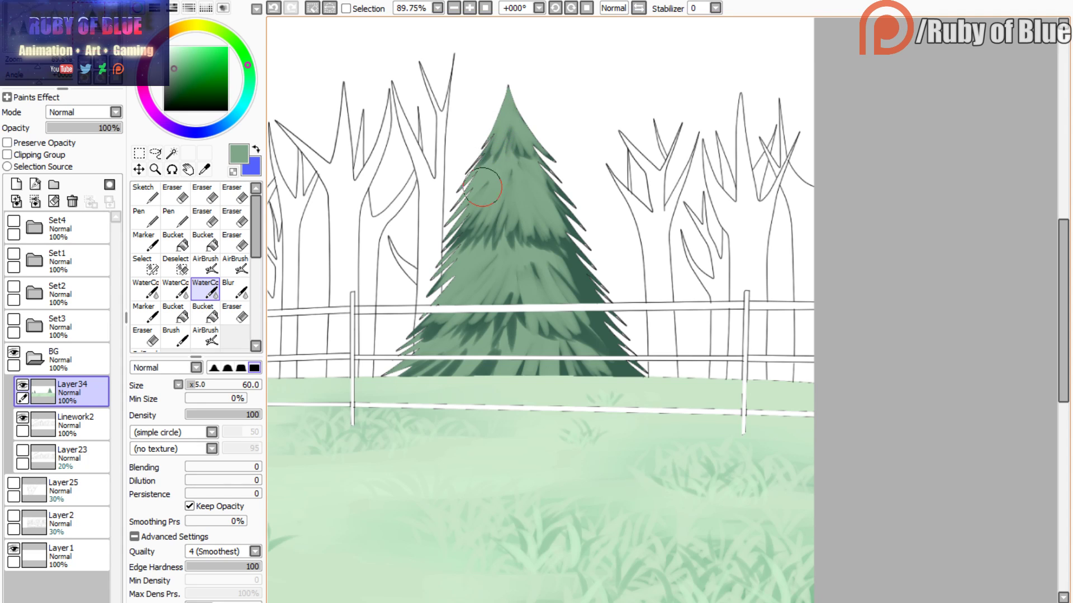
{"action": "mouse_move", "coordinate": [415, 323]}
{"action": "left_mouse_down"}
{"action": "mouse_move", "coordinate": [455, 338]}
{"action": "mouse_move", "coordinate": [481, 307]}
{"action": "mouse_move", "coordinate": [466, 342]}
{"action": "mouse_move", "coordinate": [486, 341]}
{"action": "mouse_move", "coordinate": [501, 318]}
{"action": "mouse_move", "coordinate": [524, 336]}
{"action": "mouse_move", "coordinate": [548, 337]}
{"action": "mouse_move", "coordinate": [547, 322]}
{"action": "mouse_move", "coordinate": [557, 329]}
{"action": "mouse_move", "coordinate": [544, 316]}
{"action": "mouse_move", "coordinate": [564, 327]}
{"action": "mouse_move", "coordinate": [548, 305]}
{"action": "mouse_move", "coordinate": [546, 264]}
{"action": "mouse_move", "coordinate": [554, 253]}
{"action": "mouse_move", "coordinate": [569, 268]}
{"action": "mouse_move", "coordinate": [572, 250]}
{"action": "mouse_move", "coordinate": [560, 226]}
{"action": "mouse_move", "coordinate": [538, 222]}
{"action": "mouse_move", "coordinate": [545, 236]}
{"action": "mouse_move", "coordinate": [525, 221]}
{"action": "mouse_move", "coordinate": [527, 192]}
{"action": "mouse_move", "coordinate": [548, 203]}
{"action": "mouse_move", "coordinate": [536, 189]}
{"action": "mouse_move", "coordinate": [550, 267]}
{"action": "mouse_move", "coordinate": [601, 361]}
{"action": "mouse_move", "coordinate": [569, 320]}
{"action": "mouse_move", "coordinate": [580, 351]}
{"action": "left_mouse_up"}
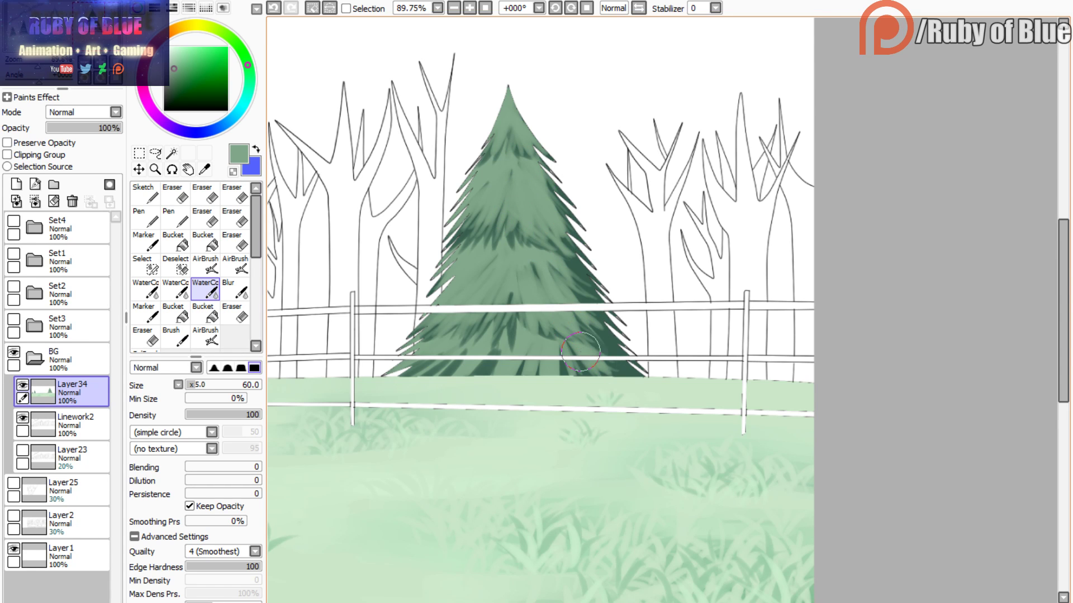
{"action": "mouse_move", "coordinate": [471, 298]}
{"action": "left_mouse_down"}
{"action": "mouse_move", "coordinate": [457, 377]}
{"action": "mouse_move", "coordinate": [419, 349]}
{"action": "mouse_move", "coordinate": [385, 371]}
{"action": "left_mouse_up"}
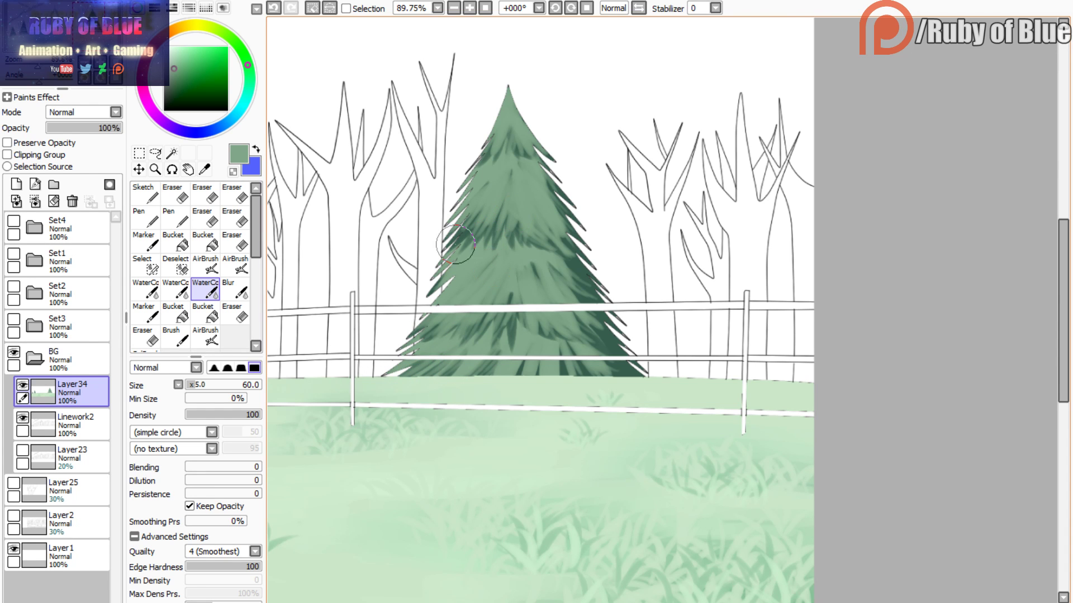
- Compare the small pines' shading, sample the large pine's dark green and paint thin needle shadows from its middle up to its tip
{"action": "left_click_drag", "start_coordinate": [108, 27], "coordinate": [96, 27]}
{"action": "left_click_drag", "start_coordinate": [38, 67], "coordinate": [36, 67]}
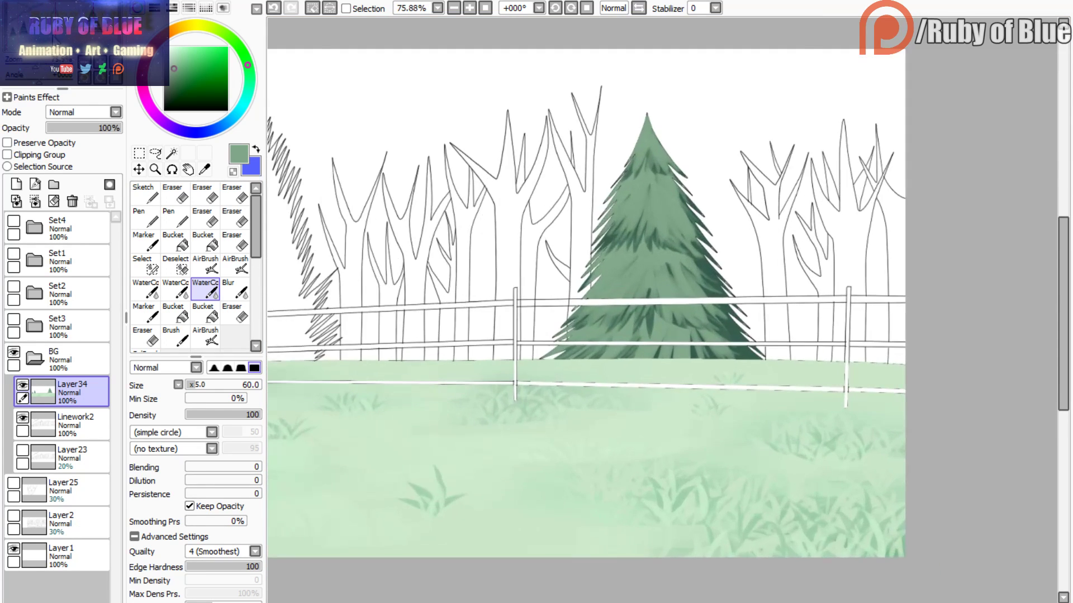
{"action": "left_click_drag", "start_coordinate": [97, 28], "coordinate": [48, 34]}
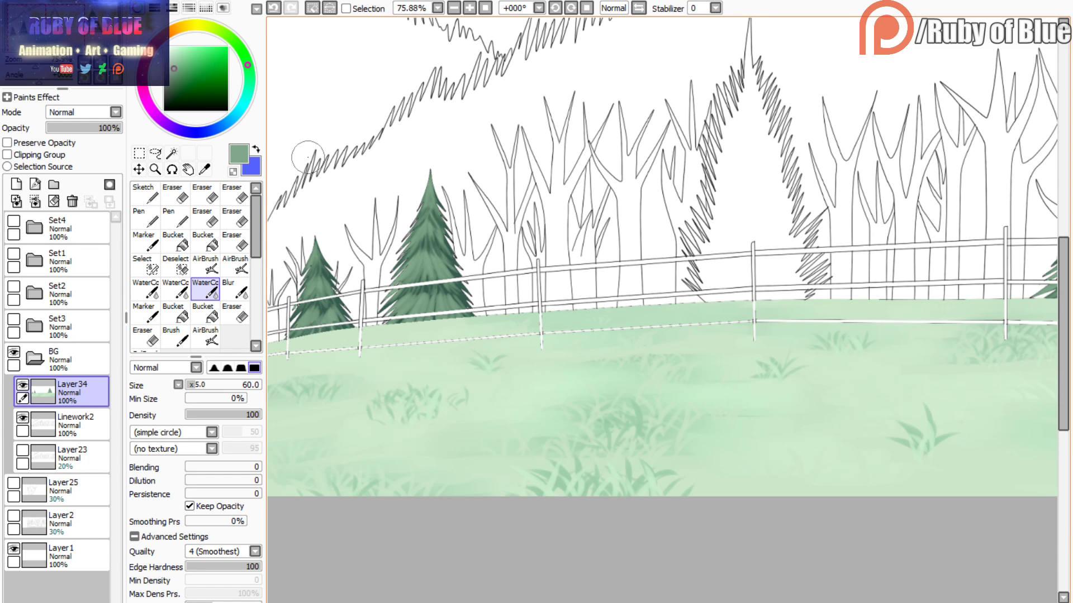
{"action": "left_click_drag", "start_coordinate": [58, 30], "coordinate": [68, 26]}
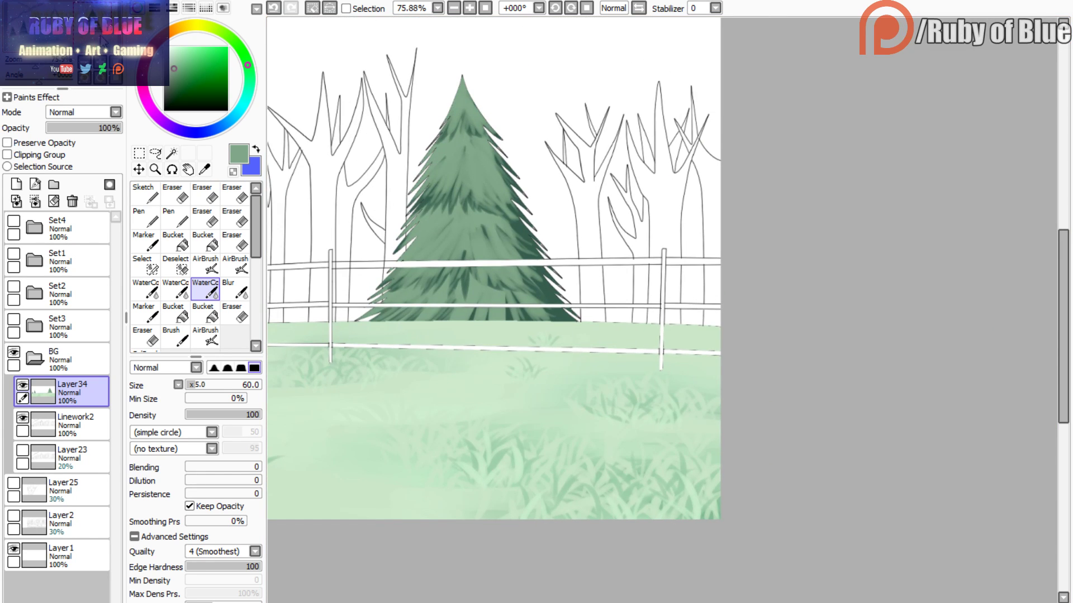
{"action": "left_click", "coordinate": [523, 233], "text": "alt"}
{"action": "left_click_drag", "start_coordinate": [441, 218], "coordinate": [393, 264]}
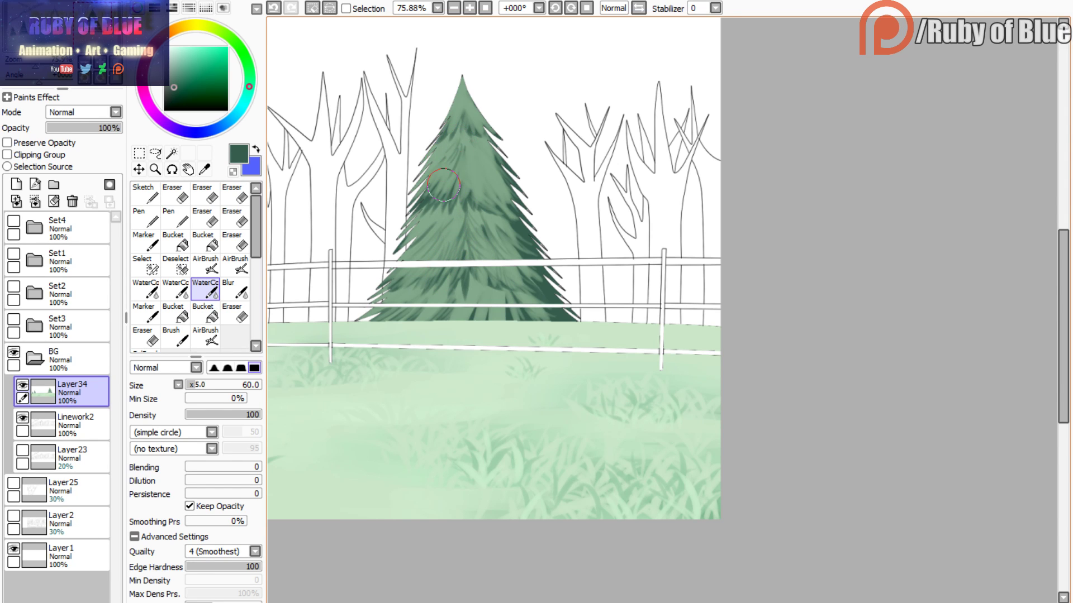
{"action": "left_click_drag", "start_coordinate": [445, 167], "coordinate": [439, 162]}
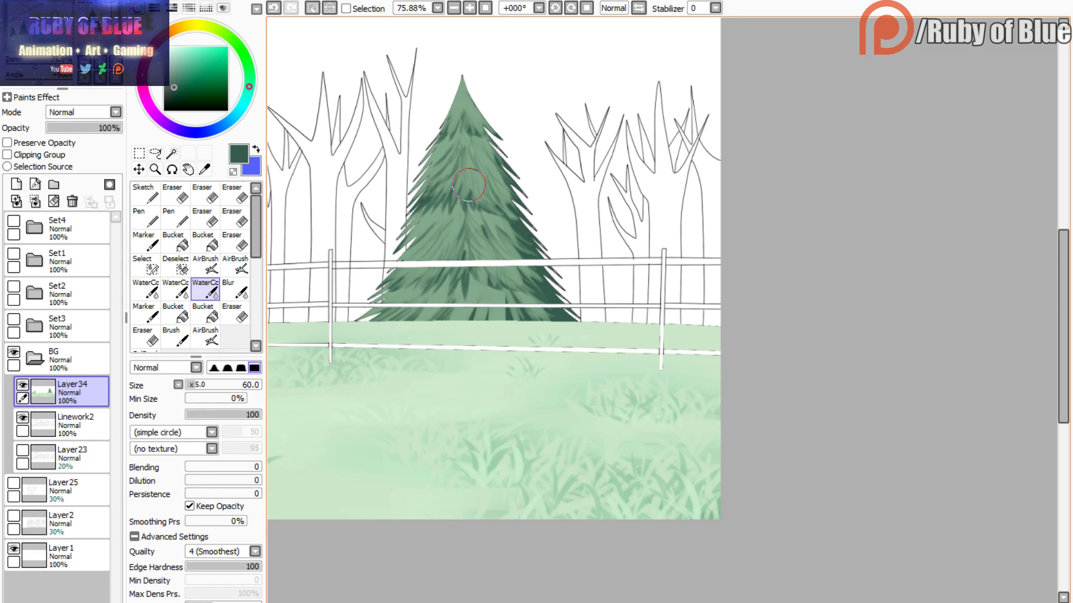
{"action": "left_click_drag", "start_coordinate": [461, 98], "coordinate": [458, 117]}
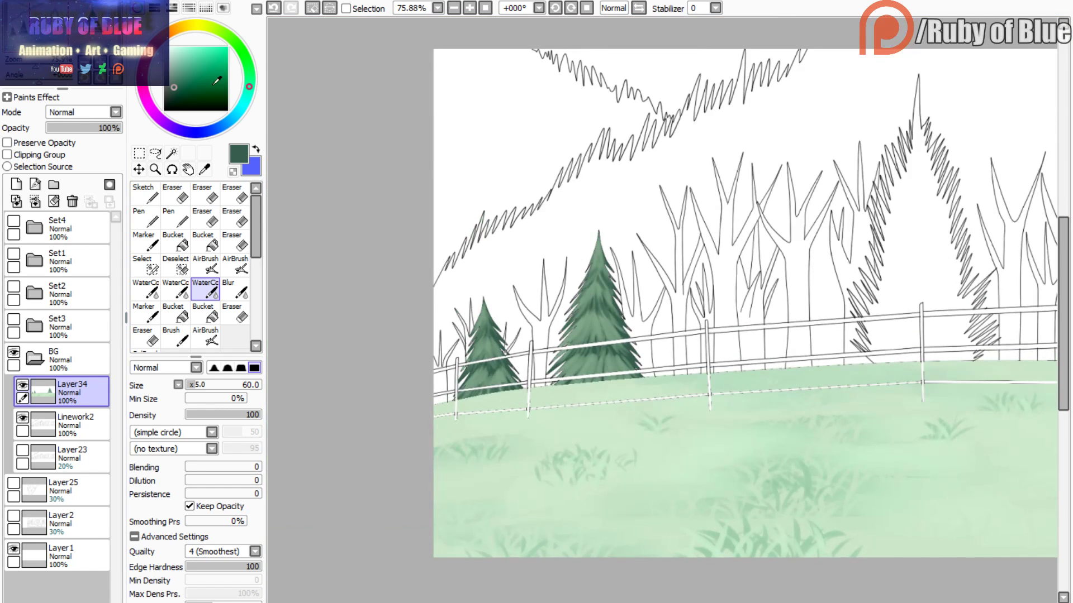
- Step back through the latest changes to check the large pine, and clear the selection around the pines
{"action": "left_click", "coordinate": [310, 8]}
{"action": "mouse_move", "coordinate": [16, 5]}
{"action": "left_mouse_down"}
{"action": "mouse_move", "coordinate": [83, 4]}
{"action": "mouse_move", "coordinate": [74, 27]}
{"action": "left_mouse_up"}
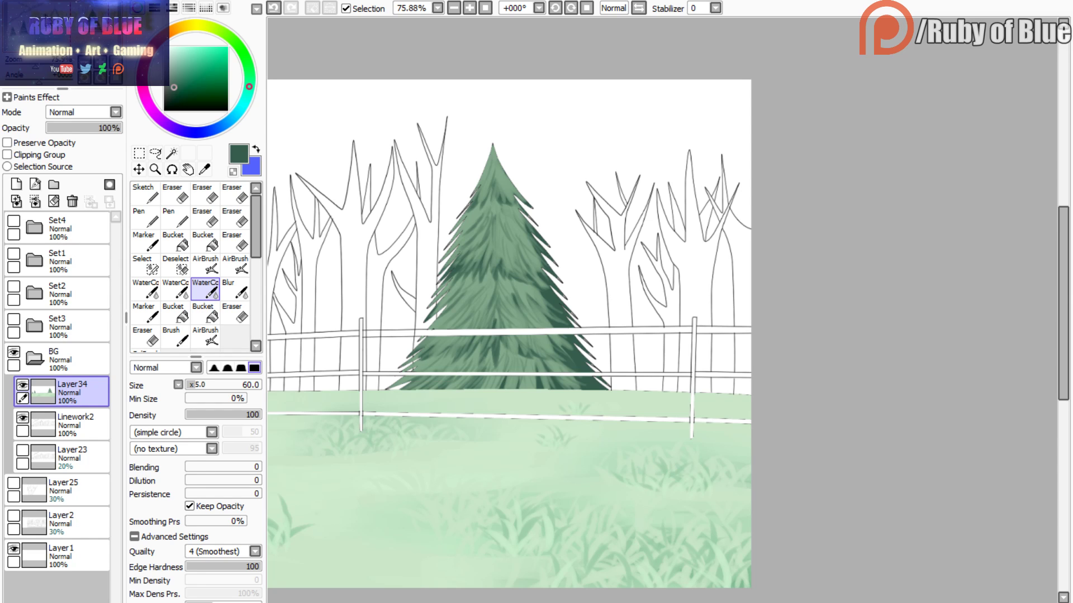
{"action": "left_click", "coordinate": [274, 9]}
{"action": "left_click", "coordinate": [274, 9]}
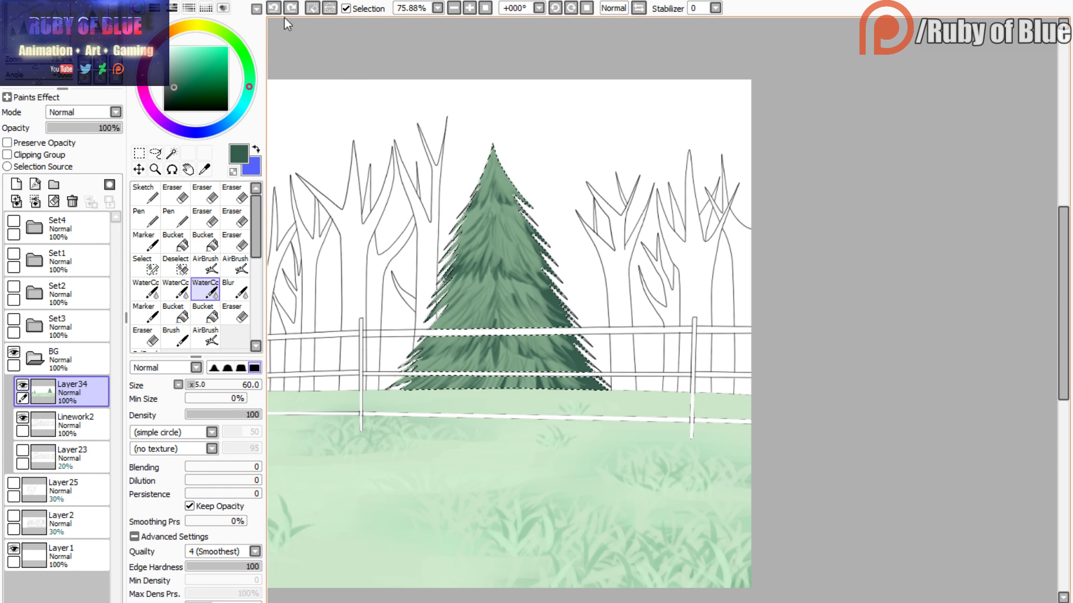
{"action": "left_click", "coordinate": [274, 8]}
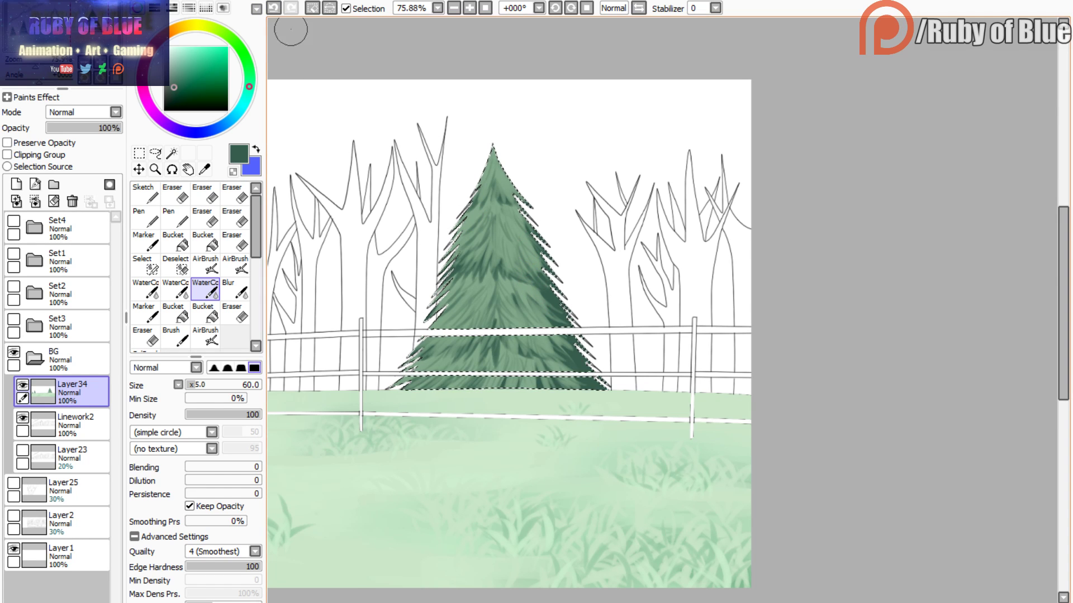
{"action": "left_click", "coordinate": [312, 8]}
{"action": "left_click_drag", "start_coordinate": [402, 269], "coordinate": [395, 306]}
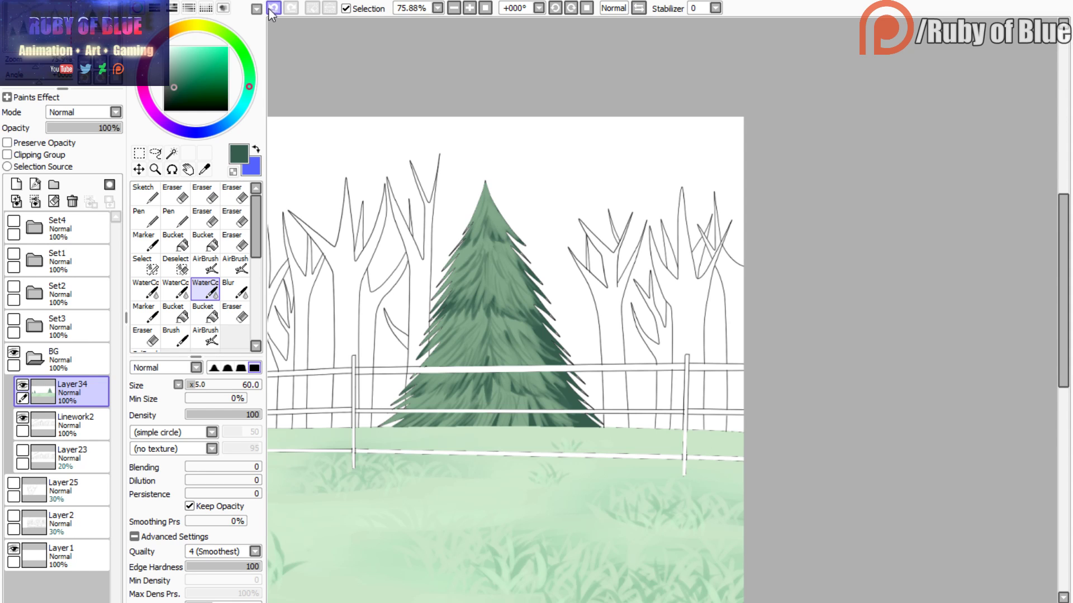
- Hide the colour layer Layer34 to show only the linework of the fence background
{"action": "left_click_drag", "start_coordinate": [57, 25], "coordinate": [39, 66]}
{"action": "left_click", "coordinate": [22, 385]}
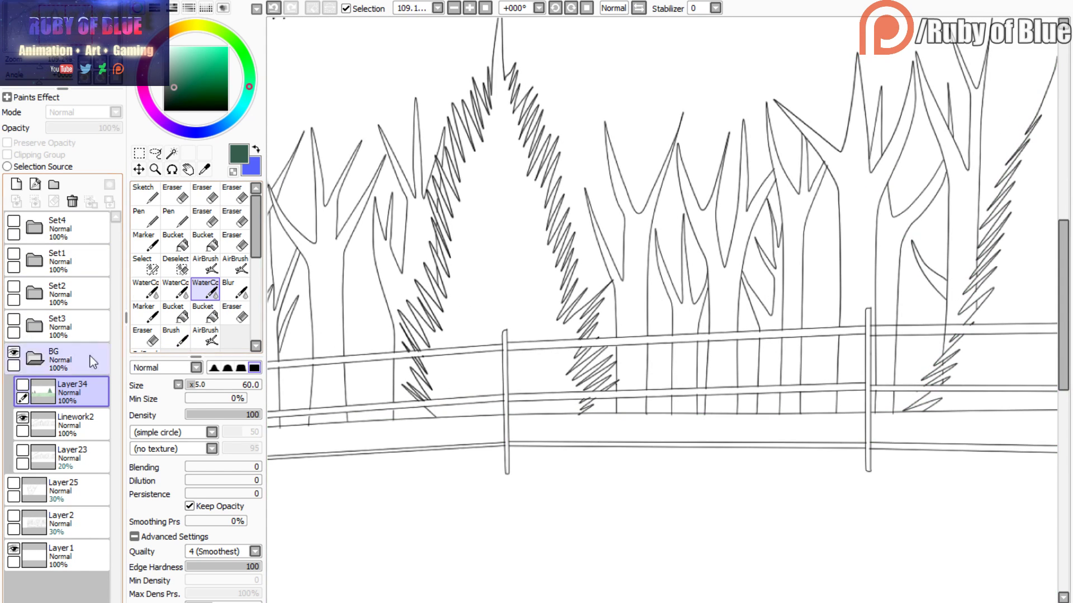
- Select the tall middle pine's interior with the Magic Wand, including the areas between the fence rails
{"action": "key", "text": "w"}
{"action": "left_click", "coordinate": [470, 312]}
{"action": "left_click", "coordinate": [471, 370]}
{"action": "left_click", "coordinate": [528, 372]}
{"action": "left_click", "coordinate": [520, 407]}
{"action": "left_click", "coordinate": [489, 409]}
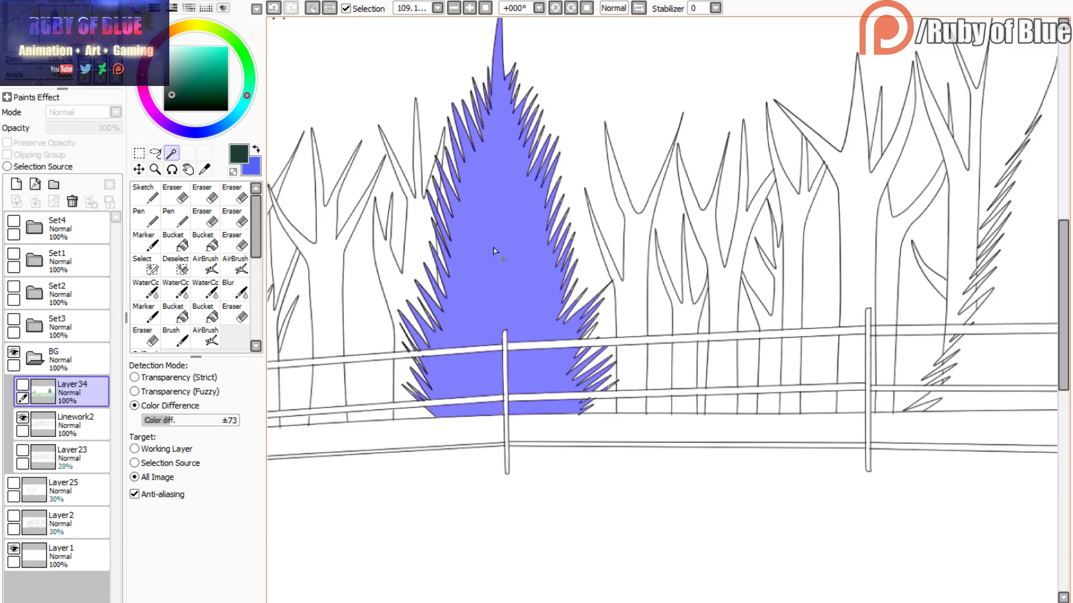
{"action": "scroll", "coordinate": [496, 251], "scroll_direction": "down", "scroll_amount": 2}
- Show Layer34 again, fill the selected middle pine with flat dark green using the Marker, and hide the selection outline
{"action": "left_click", "coordinate": [37, 386]}
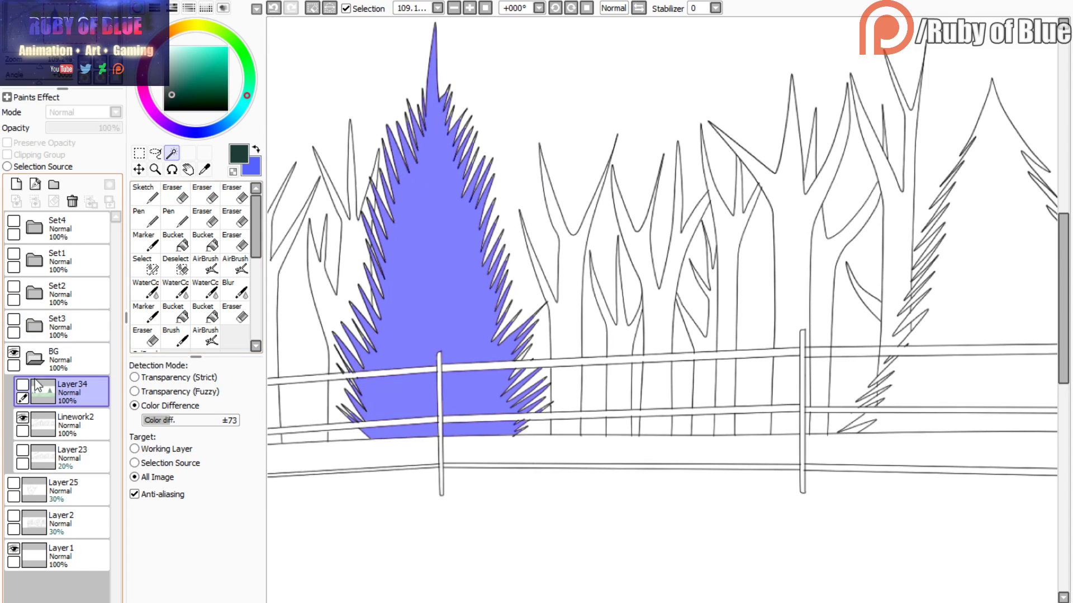
{"action": "left_click", "coordinate": [22, 385]}
{"action": "left_click", "coordinate": [146, 241]}
{"action": "mouse_move", "coordinate": [413, 123]}
{"action": "left_mouse_down"}
{"action": "mouse_move", "coordinate": [484, 140]}
{"action": "mouse_move", "coordinate": [443, 385]}
{"action": "left_mouse_up"}
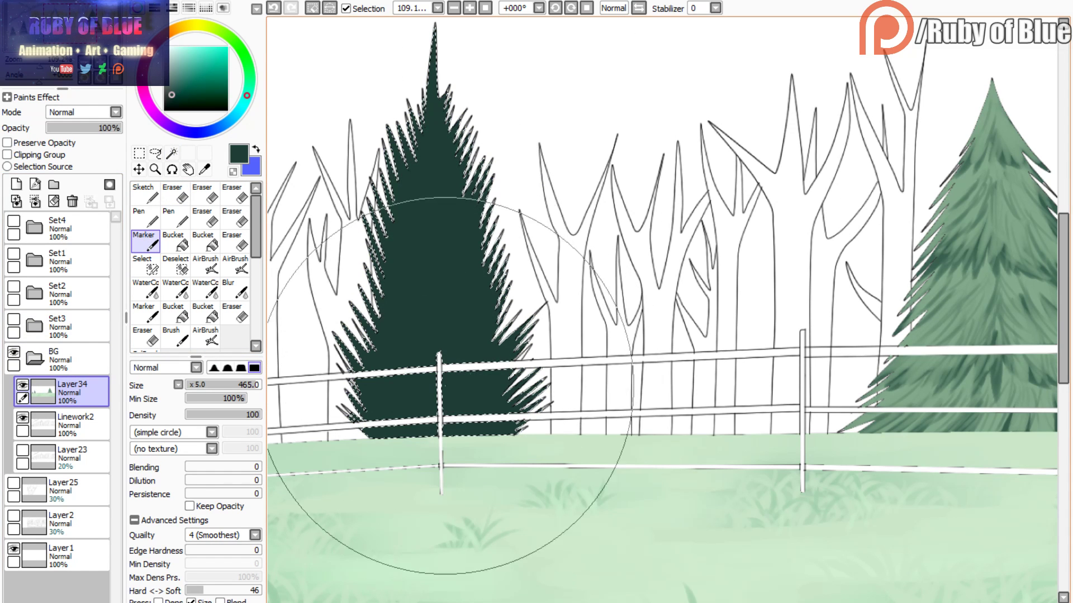
{"action": "left_click", "coordinate": [346, 8]}
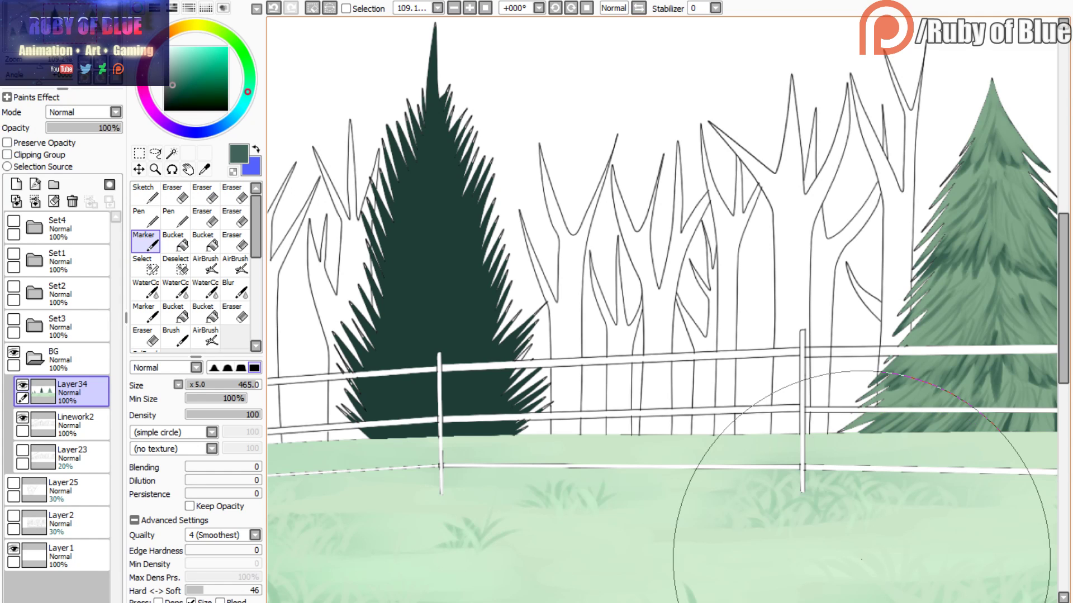
- Paint lighter green needle strokes over the right side of the middle pine's base with the size 60 watercolour brush
{"action": "left_click", "coordinate": [205, 289]}
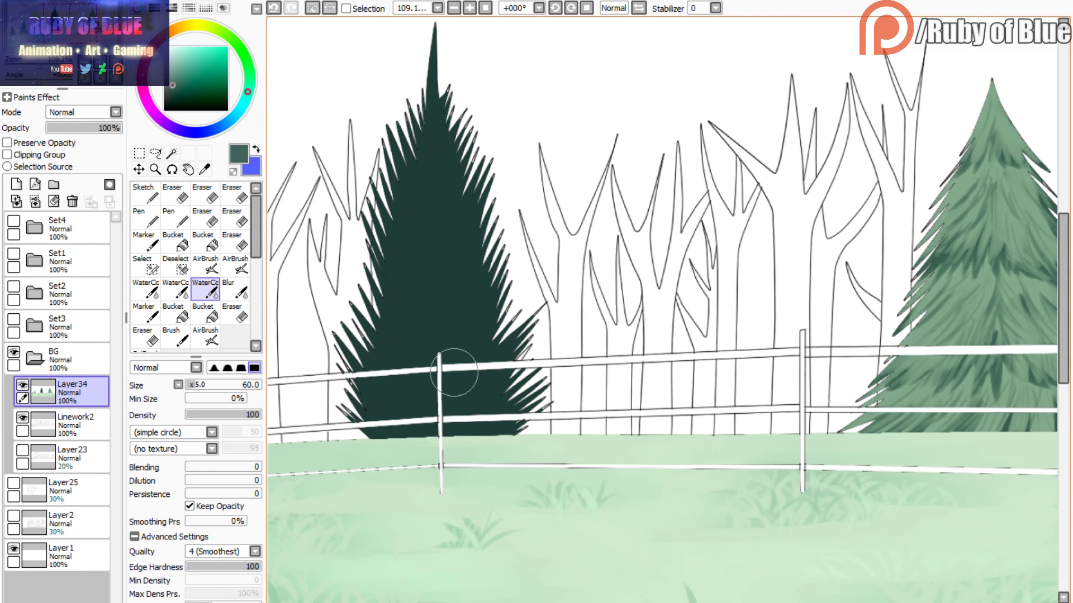
{"action": "mouse_move", "coordinate": [472, 430]}
{"action": "left_mouse_down"}
{"action": "mouse_move", "coordinate": [500, 405]}
{"action": "mouse_move", "coordinate": [462, 436]}
{"action": "left_mouse_up"}
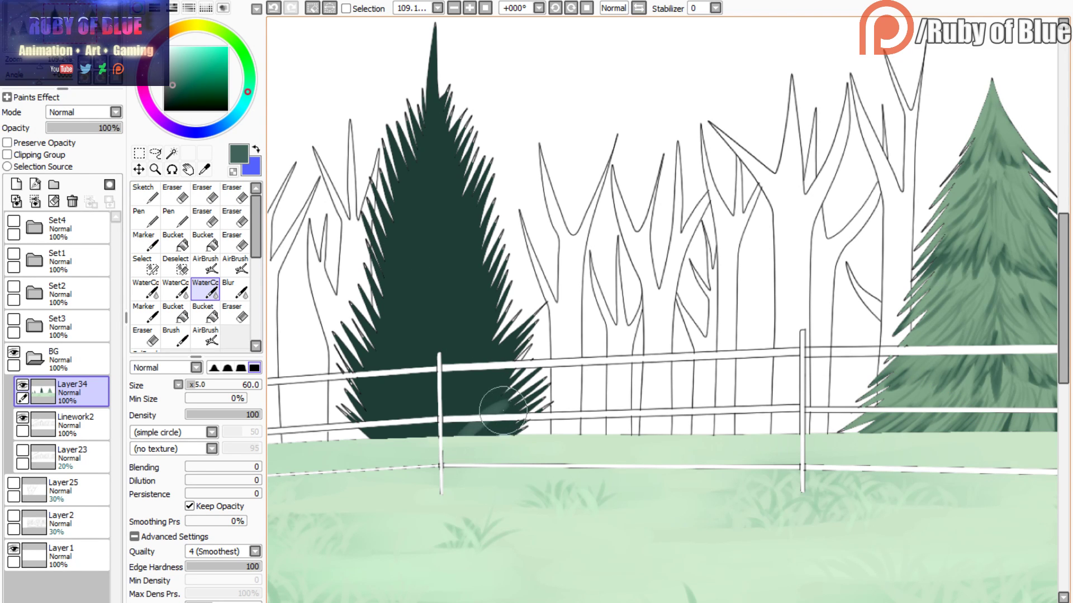
{"action": "left_click_drag", "start_coordinate": [497, 403], "coordinate": [436, 451]}
{"action": "left_click_drag", "start_coordinate": [510, 386], "coordinate": [461, 416]}
{"action": "left_click_drag", "start_coordinate": [506, 364], "coordinate": [464, 416]}
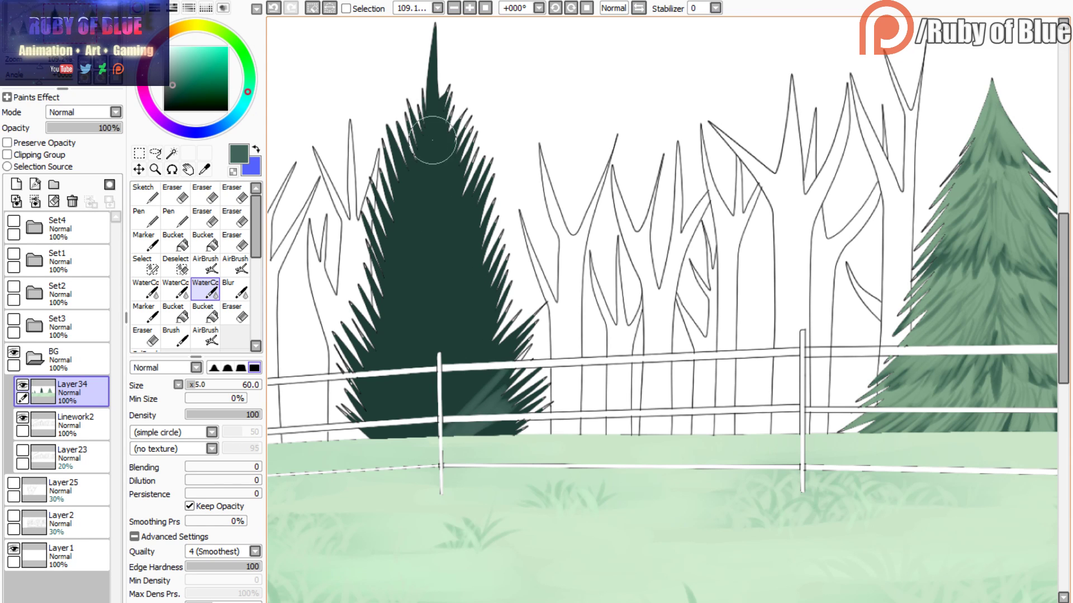
- Paint lighter green needle strokes from the middle pine's tip down through its upper section
{"action": "mouse_move", "coordinate": [433, 141]}
{"action": "left_mouse_down"}
{"action": "mouse_move", "coordinate": [431, 48]}
{"action": "mouse_move", "coordinate": [430, 71]}
{"action": "mouse_move", "coordinate": [421, 49]}
{"action": "left_mouse_up"}
{"action": "mouse_move", "coordinate": [429, 193]}
{"action": "left_mouse_down"}
{"action": "mouse_move", "coordinate": [460, 133]}
{"action": "mouse_move", "coordinate": [455, 117]}
{"action": "left_mouse_up"}
{"action": "mouse_move", "coordinate": [435, 176]}
{"action": "left_mouse_down"}
{"action": "mouse_move", "coordinate": [439, 109]}
{"action": "mouse_move", "coordinate": [427, 92]}
{"action": "mouse_move", "coordinate": [400, 134]}
{"action": "mouse_move", "coordinate": [412, 182]}
{"action": "mouse_move", "coordinate": [434, 211]}
{"action": "left_mouse_up"}
{"action": "left_click_drag", "start_coordinate": [481, 134], "coordinate": [447, 234]}
{"action": "mouse_move", "coordinate": [472, 184]}
{"action": "left_mouse_down"}
{"action": "mouse_move", "coordinate": [439, 279]}
{"action": "mouse_move", "coordinate": [453, 238]}
{"action": "left_mouse_up"}
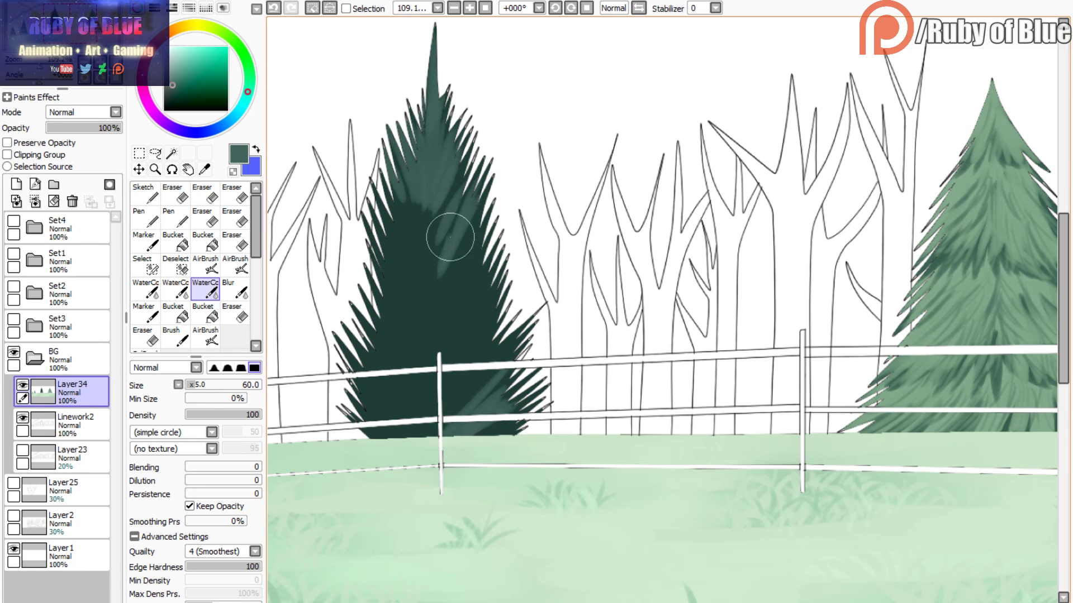
{"action": "left_click_drag", "start_coordinate": [446, 163], "coordinate": [428, 279]}
{"action": "left_click_drag", "start_coordinate": [431, 184], "coordinate": [411, 285]}
{"action": "left_click_drag", "start_coordinate": [419, 209], "coordinate": [401, 304]}
{"action": "mouse_move", "coordinate": [419, 230]}
{"action": "left_mouse_down"}
{"action": "mouse_move", "coordinate": [426, 212]}
{"action": "mouse_move", "coordinate": [414, 265]}
{"action": "left_mouse_up"}
{"action": "left_click_drag", "start_coordinate": [381, 176], "coordinate": [413, 275]}
{"action": "left_click_drag", "start_coordinate": [378, 224], "coordinate": [398, 272]}
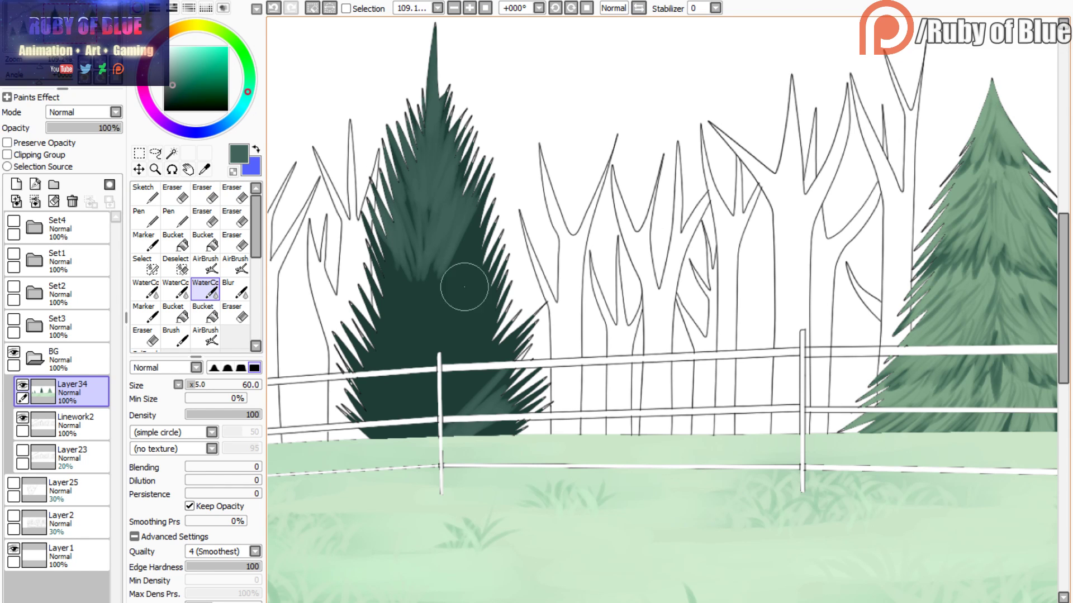
- Continue the lighter green needle strokes through the middle pine's midsection and down both sides towards the base
{"action": "mouse_move", "coordinate": [456, 323]}
{"action": "left_mouse_down"}
{"action": "mouse_move", "coordinate": [479, 304]}
{"action": "mouse_move", "coordinate": [497, 229]}
{"action": "left_mouse_up"}
{"action": "mouse_move", "coordinate": [465, 291]}
{"action": "left_mouse_down"}
{"action": "mouse_move", "coordinate": [488, 215]}
{"action": "mouse_move", "coordinate": [469, 244]}
{"action": "mouse_move", "coordinate": [482, 260]}
{"action": "mouse_move", "coordinate": [416, 352]}
{"action": "left_mouse_up"}
{"action": "mouse_move", "coordinate": [441, 259]}
{"action": "left_mouse_down"}
{"action": "mouse_move", "coordinate": [402, 355]}
{"action": "mouse_move", "coordinate": [401, 241]}
{"action": "mouse_move", "coordinate": [386, 318]}
{"action": "left_mouse_up"}
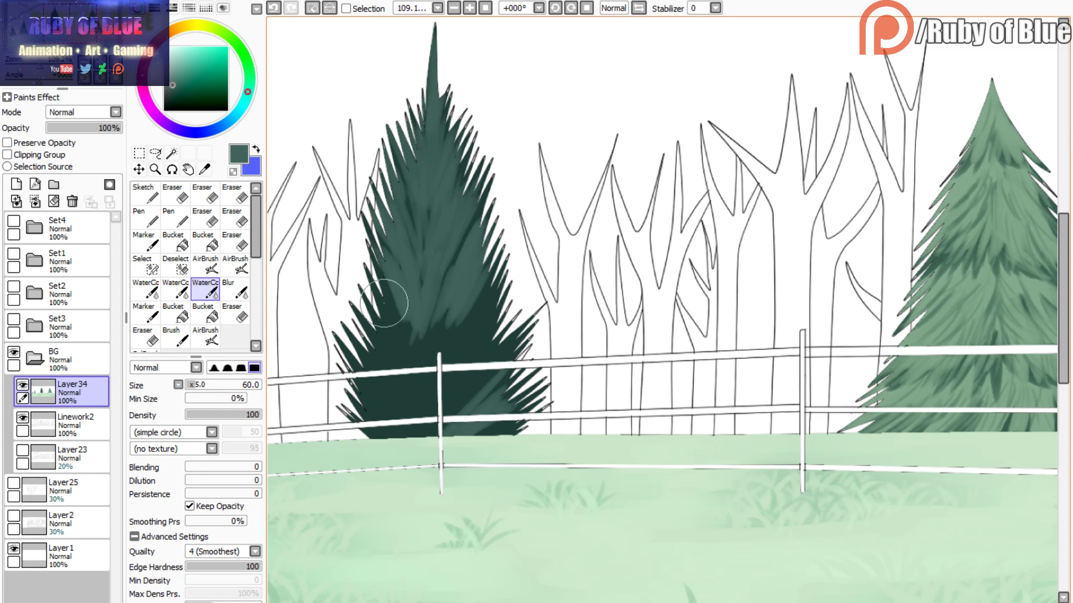
{"action": "left_click_drag", "start_coordinate": [391, 249], "coordinate": [380, 323]}
{"action": "left_click_drag", "start_coordinate": [405, 268], "coordinate": [364, 330]}
{"action": "mouse_move", "coordinate": [481, 316]}
{"action": "left_mouse_down"}
{"action": "mouse_move", "coordinate": [427, 364]}
{"action": "mouse_move", "coordinate": [481, 291]}
{"action": "mouse_move", "coordinate": [441, 335]}
{"action": "mouse_move", "coordinate": [428, 312]}
{"action": "mouse_move", "coordinate": [413, 396]}
{"action": "mouse_move", "coordinate": [368, 279]}
{"action": "mouse_move", "coordinate": [386, 363]}
{"action": "mouse_move", "coordinate": [346, 269]}
{"action": "mouse_move", "coordinate": [394, 381]}
{"action": "left_mouse_up"}
{"action": "left_click_drag", "start_coordinate": [384, 342], "coordinate": [385, 390]}
{"action": "left_click_drag", "start_coordinate": [448, 432], "coordinate": [487, 386]}
{"action": "left_click_drag", "start_coordinate": [530, 321], "coordinate": [509, 340]}
- Add the missed gap near the middle pine's right edge to the selection and cover the remaining base with lighter needle strokes
{"action": "key", "text": "w"}
{"action": "left_click", "coordinate": [511, 369]}
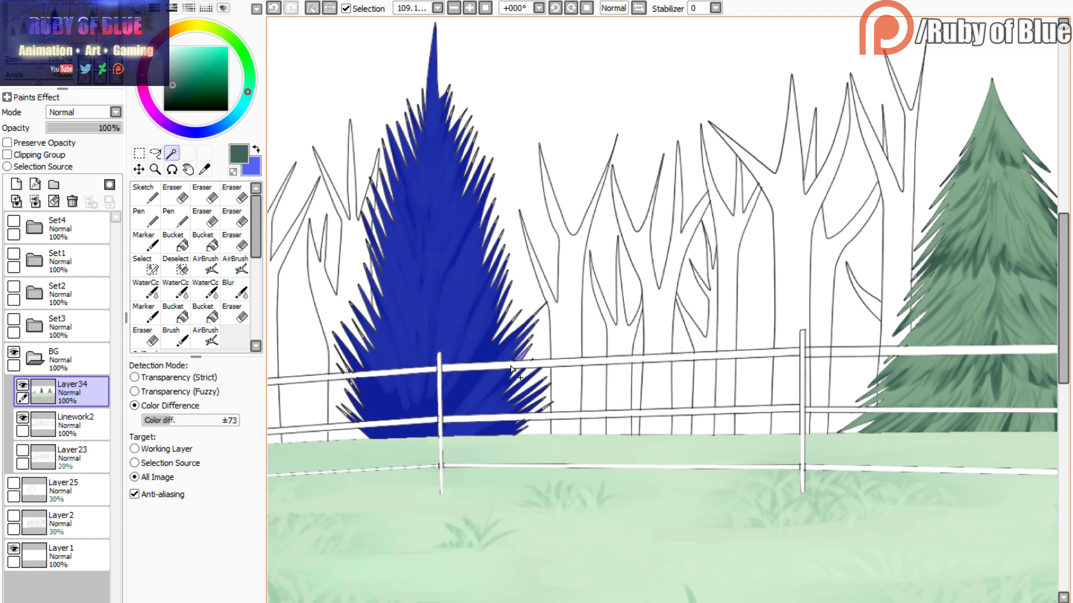
{"action": "key", "text": "c"}
{"action": "mouse_move", "coordinate": [503, 380]}
{"action": "left_mouse_down"}
{"action": "mouse_move", "coordinate": [481, 406]}
{"action": "mouse_move", "coordinate": [453, 405]}
{"action": "mouse_move", "coordinate": [421, 435]}
{"action": "mouse_move", "coordinate": [431, 413]}
{"action": "mouse_move", "coordinate": [408, 339]}
{"action": "mouse_move", "coordinate": [387, 340]}
{"action": "mouse_move", "coordinate": [400, 440]}
{"action": "mouse_move", "coordinate": [386, 418]}
{"action": "left_mouse_up"}
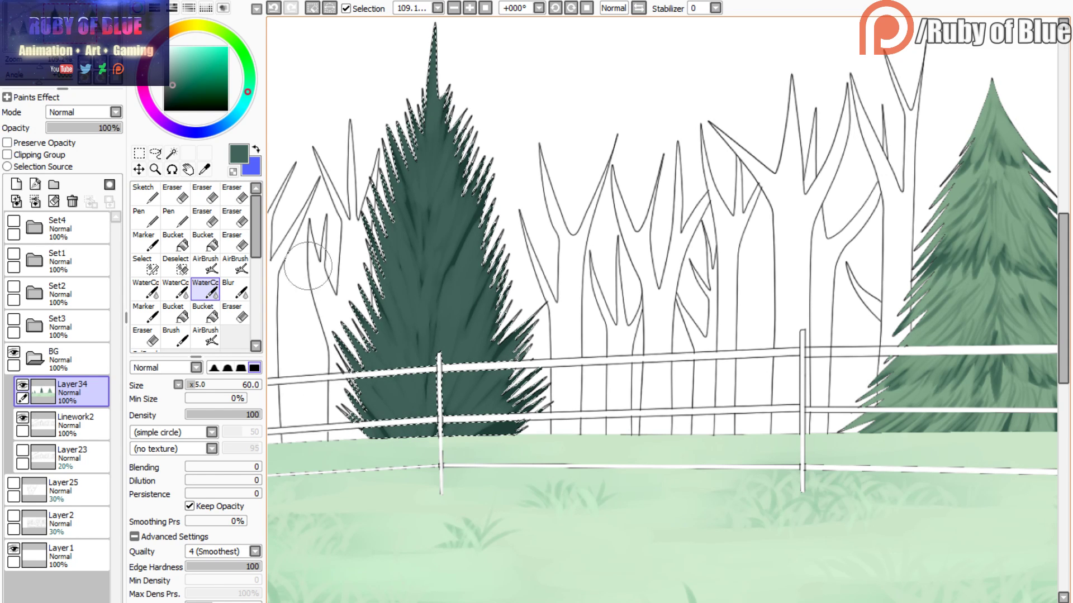
{"action": "left_click_drag", "start_coordinate": [465, 210], "coordinate": [463, 172]}
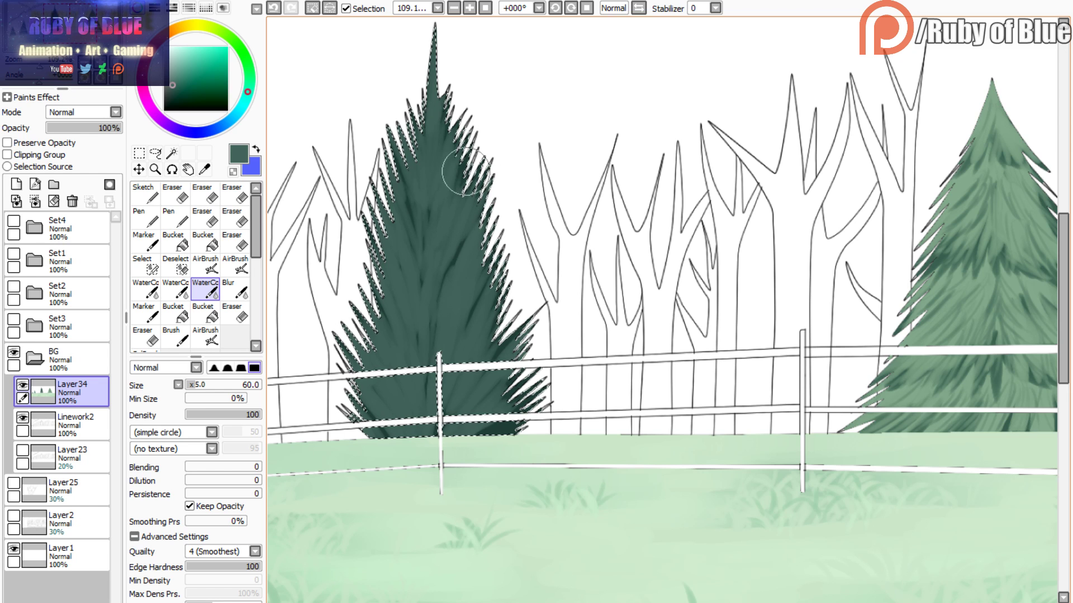
- Sample the middle pine's dark green, hide the selection outline and paint dark needle shadows across its lower and upper sections
{"action": "right_click", "coordinate": [509, 432]}
{"action": "left_click", "coordinate": [346, 9]}
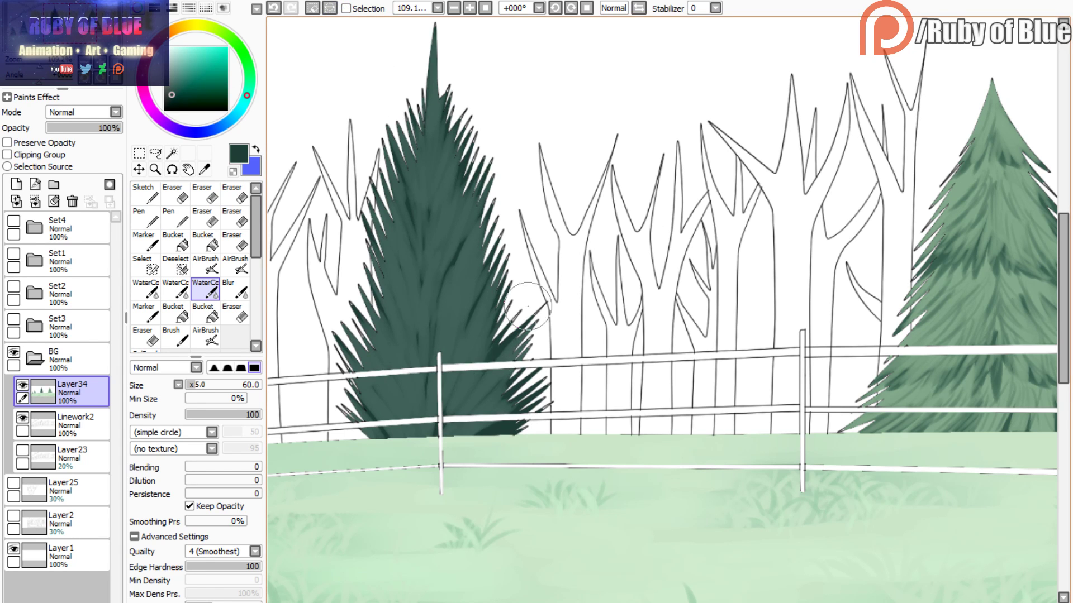
{"action": "left_click_drag", "start_coordinate": [518, 304], "coordinate": [468, 364]}
{"action": "mouse_move", "coordinate": [462, 324]}
{"action": "left_mouse_down"}
{"action": "mouse_move", "coordinate": [453, 366]}
{"action": "mouse_move", "coordinate": [426, 268]}
{"action": "mouse_move", "coordinate": [391, 360]}
{"action": "mouse_move", "coordinate": [380, 318]}
{"action": "mouse_move", "coordinate": [370, 355]}
{"action": "left_mouse_up"}
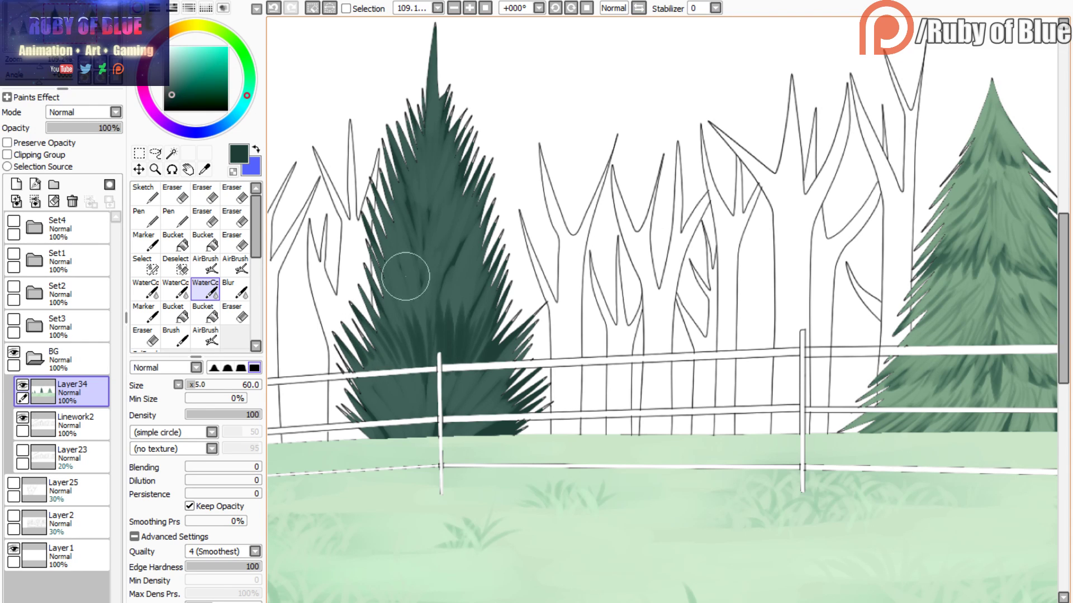
{"action": "mouse_move", "coordinate": [479, 254]}
{"action": "left_mouse_down"}
{"action": "mouse_move", "coordinate": [486, 235]}
{"action": "mouse_move", "coordinate": [453, 246]}
{"action": "mouse_move", "coordinate": [431, 203]}
{"action": "mouse_move", "coordinate": [411, 263]}
{"action": "mouse_move", "coordinate": [377, 235]}
{"action": "mouse_move", "coordinate": [391, 278]}
{"action": "mouse_move", "coordinate": [380, 252]}
{"action": "mouse_move", "coordinate": [463, 115]}
{"action": "mouse_move", "coordinate": [429, 153]}
{"action": "mouse_move", "coordinate": [409, 102]}
{"action": "mouse_move", "coordinate": [395, 109]}
{"action": "left_mouse_up"}
- Resample greens from the middle pine's base and deepen the needle shading over its base, right side and upper section
{"action": "right_click", "coordinate": [484, 409]}
{"action": "mouse_move", "coordinate": [484, 408]}
{"action": "left_mouse_down"}
{"action": "mouse_move", "coordinate": [483, 362]}
{"action": "mouse_move", "coordinate": [508, 338]}
{"action": "mouse_move", "coordinate": [475, 351]}
{"action": "mouse_move", "coordinate": [474, 327]}
{"action": "mouse_move", "coordinate": [453, 316]}
{"action": "mouse_move", "coordinate": [415, 337]}
{"action": "mouse_move", "coordinate": [395, 320]}
{"action": "mouse_move", "coordinate": [377, 334]}
{"action": "mouse_move", "coordinate": [384, 394]}
{"action": "mouse_move", "coordinate": [456, 263]}
{"action": "mouse_move", "coordinate": [455, 294]}
{"action": "mouse_move", "coordinate": [484, 244]}
{"action": "mouse_move", "coordinate": [469, 258]}
{"action": "mouse_move", "coordinate": [462, 245]}
{"action": "mouse_move", "coordinate": [426, 304]}
{"action": "mouse_move", "coordinate": [383, 241]}
{"action": "left_mouse_up"}
{"action": "mouse_move", "coordinate": [447, 140]}
{"action": "left_mouse_down"}
{"action": "mouse_move", "coordinate": [428, 159]}
{"action": "mouse_move", "coordinate": [423, 196]}
{"action": "left_mouse_up"}
{"action": "left_click", "coordinate": [503, 423], "text": "alt"}
{"action": "mouse_move", "coordinate": [503, 423]}
{"action": "left_mouse_down"}
{"action": "mouse_move", "coordinate": [472, 425]}
{"action": "mouse_move", "coordinate": [480, 394]}
{"action": "mouse_move", "coordinate": [439, 478]}
{"action": "left_mouse_up"}
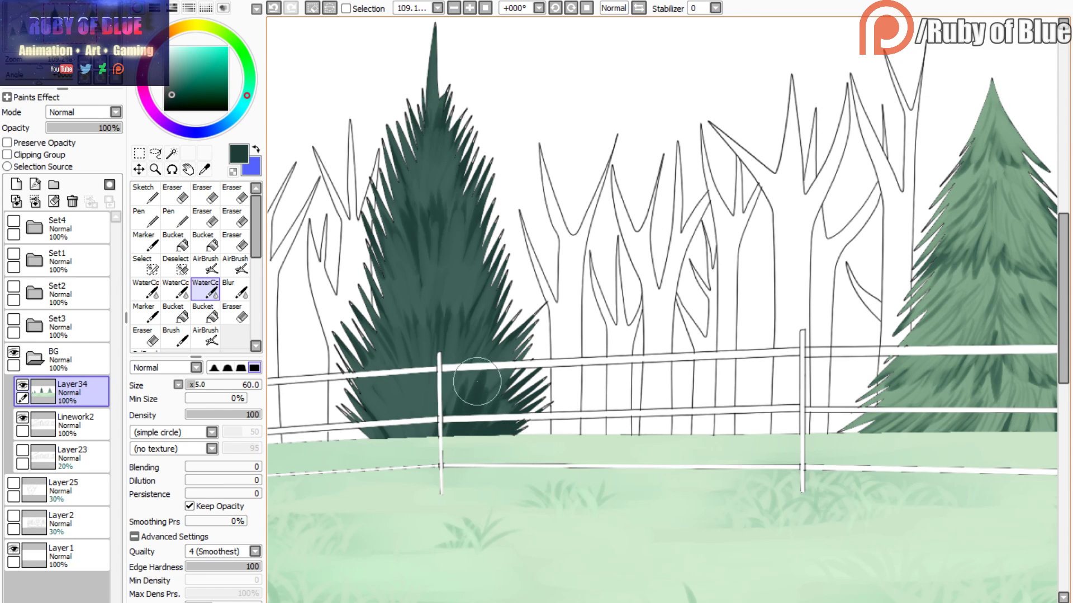
{"action": "mouse_move", "coordinate": [486, 327]}
{"action": "left_mouse_down"}
{"action": "mouse_move", "coordinate": [491, 266]}
{"action": "mouse_move", "coordinate": [458, 335]}
{"action": "mouse_move", "coordinate": [480, 291]}
{"action": "mouse_move", "coordinate": [465, 354]}
{"action": "mouse_move", "coordinate": [480, 252]}
{"action": "mouse_move", "coordinate": [506, 247]}
{"action": "left_mouse_up"}
{"action": "mouse_move", "coordinate": [465, 212]}
{"action": "left_mouse_down"}
{"action": "mouse_move", "coordinate": [457, 224]}
{"action": "mouse_move", "coordinate": [460, 133]}
{"action": "mouse_move", "coordinate": [412, 43]}
{"action": "mouse_move", "coordinate": [447, 220]}
{"action": "mouse_move", "coordinate": [470, 252]}
{"action": "mouse_move", "coordinate": [483, 209]}
{"action": "left_mouse_up"}
{"action": "mouse_move", "coordinate": [480, 369]}
{"action": "left_mouse_down"}
{"action": "mouse_move", "coordinate": [490, 409]}
{"action": "mouse_move", "coordinate": [516, 327]}
{"action": "mouse_move", "coordinate": [525, 380]}
{"action": "mouse_move", "coordinate": [549, 348]}
{"action": "left_mouse_up"}
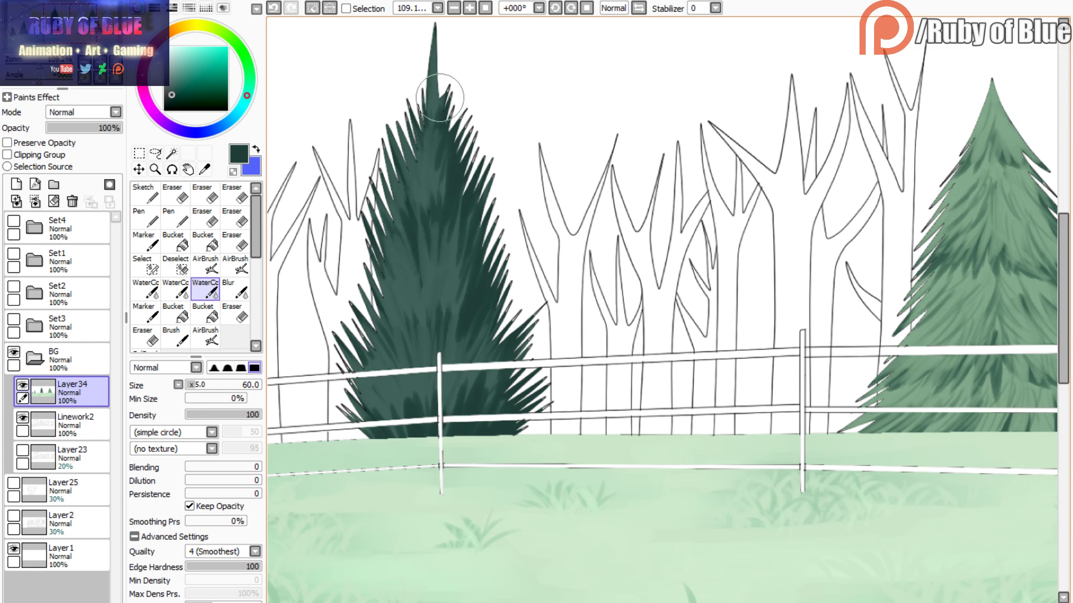
- Sample the middle pine's lighter green and paint needle strokes over its right side and lower left, checking the selection outline
{"action": "right_click", "coordinate": [427, 392]}
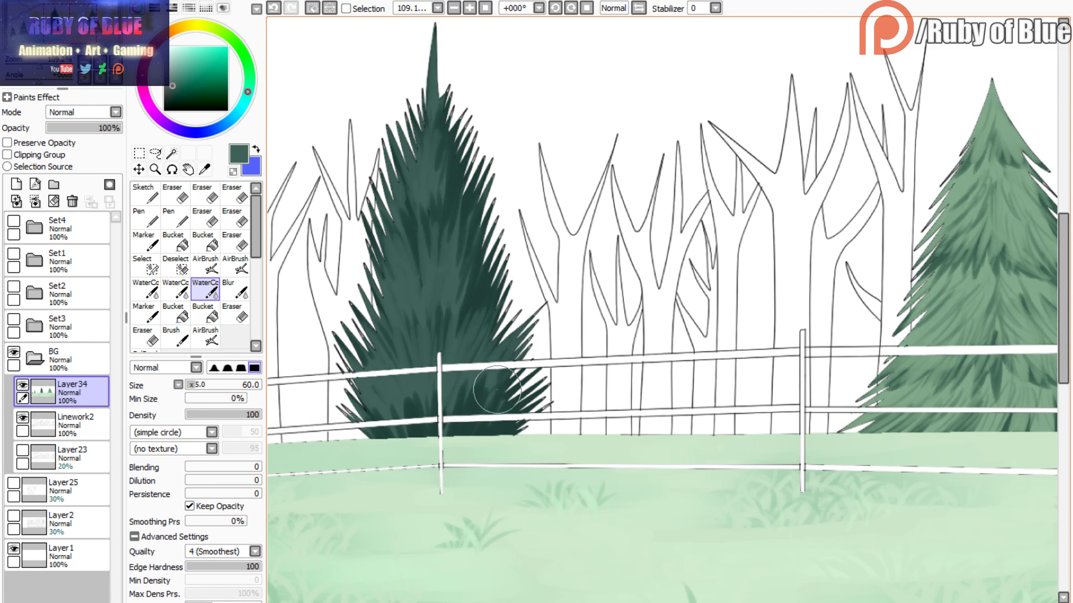
{"action": "mouse_move", "coordinate": [496, 218]}
{"action": "left_mouse_down"}
{"action": "mouse_move", "coordinate": [498, 247]}
{"action": "mouse_move", "coordinate": [485, 208]}
{"action": "mouse_move", "coordinate": [467, 223]}
{"action": "mouse_move", "coordinate": [465, 169]}
{"action": "mouse_move", "coordinate": [445, 215]}
{"action": "mouse_move", "coordinate": [463, 149]}
{"action": "mouse_move", "coordinate": [461, 101]}
{"action": "mouse_move", "coordinate": [434, 181]}
{"action": "mouse_move", "coordinate": [432, 165]}
{"action": "mouse_move", "coordinate": [447, 213]}
{"action": "left_mouse_up"}
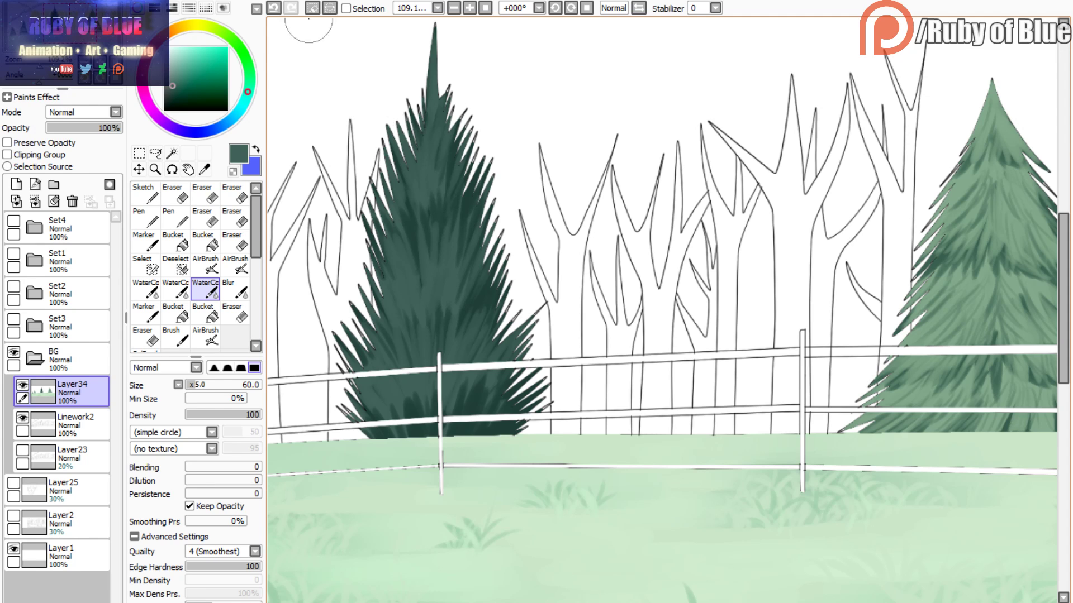
{"action": "left_click", "coordinate": [312, 8]}
{"action": "left_click", "coordinate": [346, 8]}
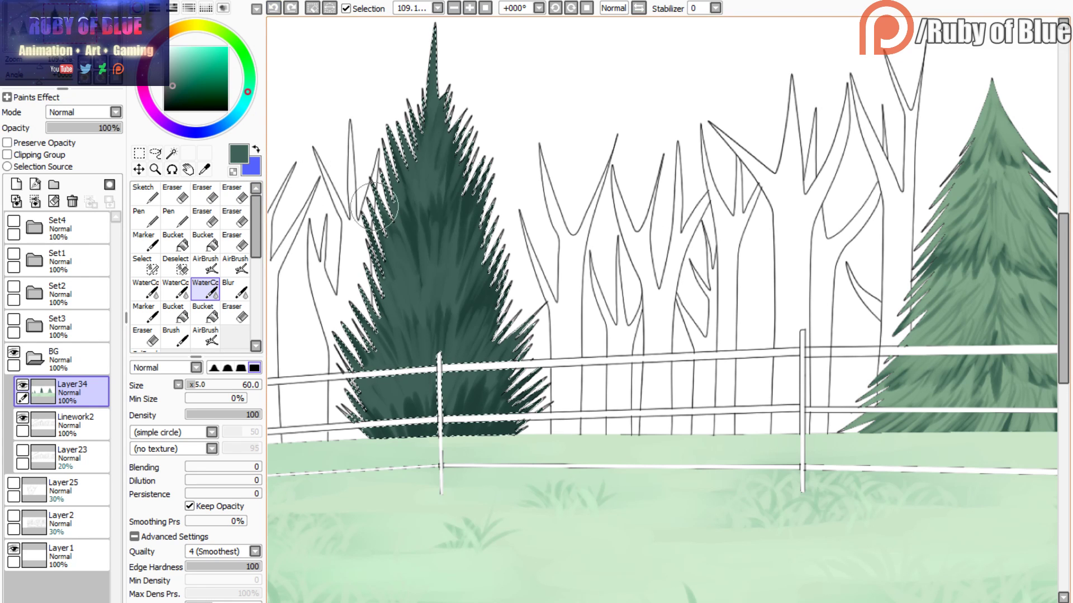
{"action": "left_click", "coordinate": [345, 9]}
{"action": "mouse_move", "coordinate": [364, 351]}
{"action": "left_mouse_down"}
{"action": "mouse_move", "coordinate": [325, 300]}
{"action": "mouse_move", "coordinate": [362, 312]}
{"action": "left_mouse_up"}
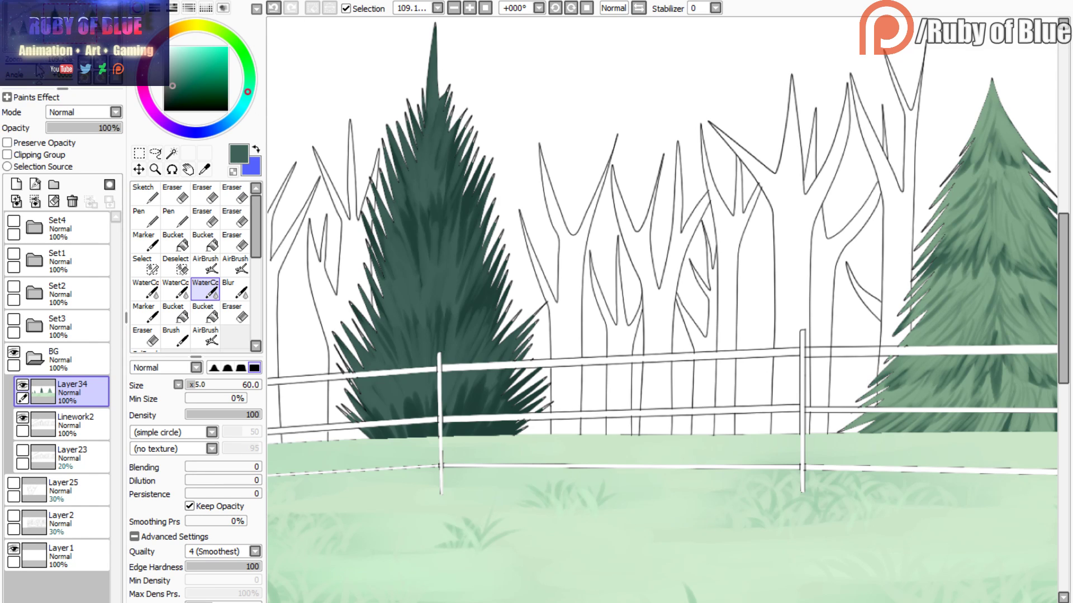
- Step back through the latest changes to restore the middle pine's selection
{"action": "left_click_drag", "start_coordinate": [39, 68], "coordinate": [42, 83]}
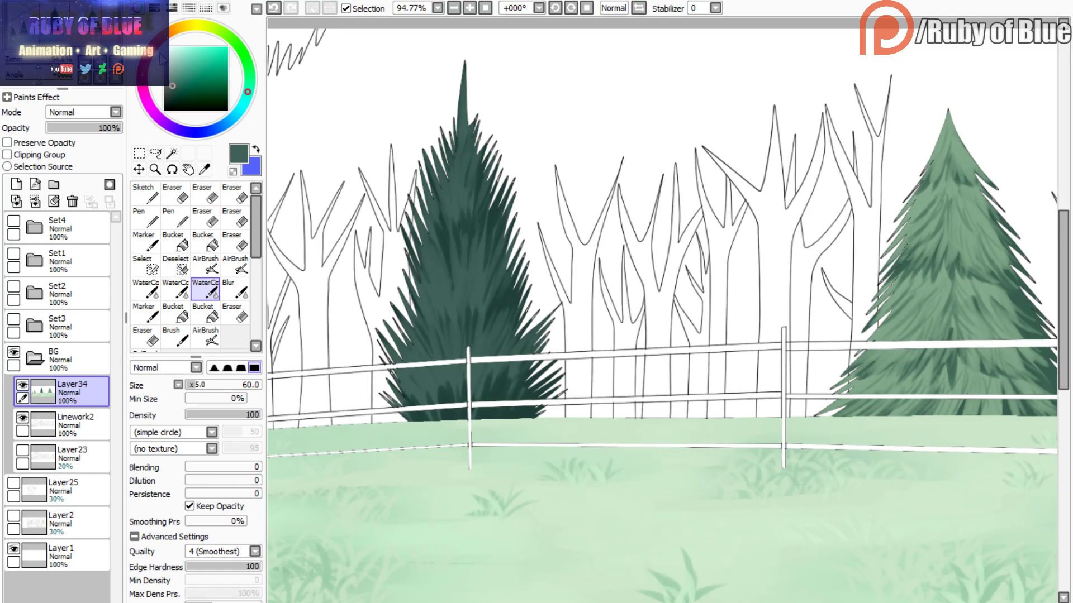
{"action": "key", "text": "ctrl+z"}
{"action": "key", "text": "ctrl+z"}
{"action": "key", "text": "ctrl+z"}
{"action": "key", "text": "ctrl+z"}
{"action": "key", "text": "ctrl+z"}
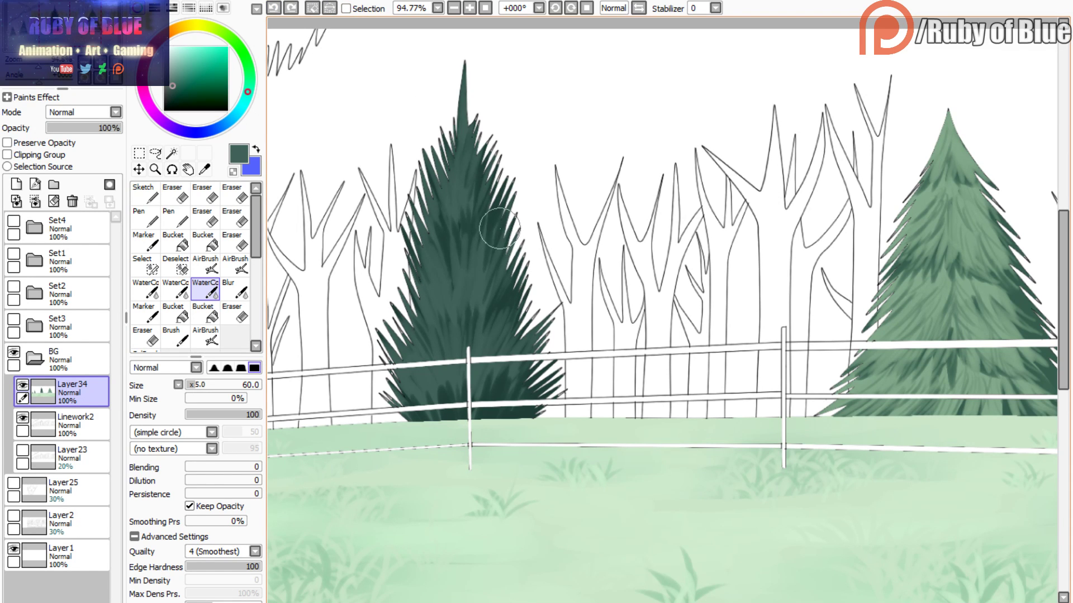
- Soften the dark patches on both sides of the middle pine's upper half with lighter green strokes, and clear the selection
{"action": "left_click_drag", "start_coordinate": [499, 228], "coordinate": [495, 248]}
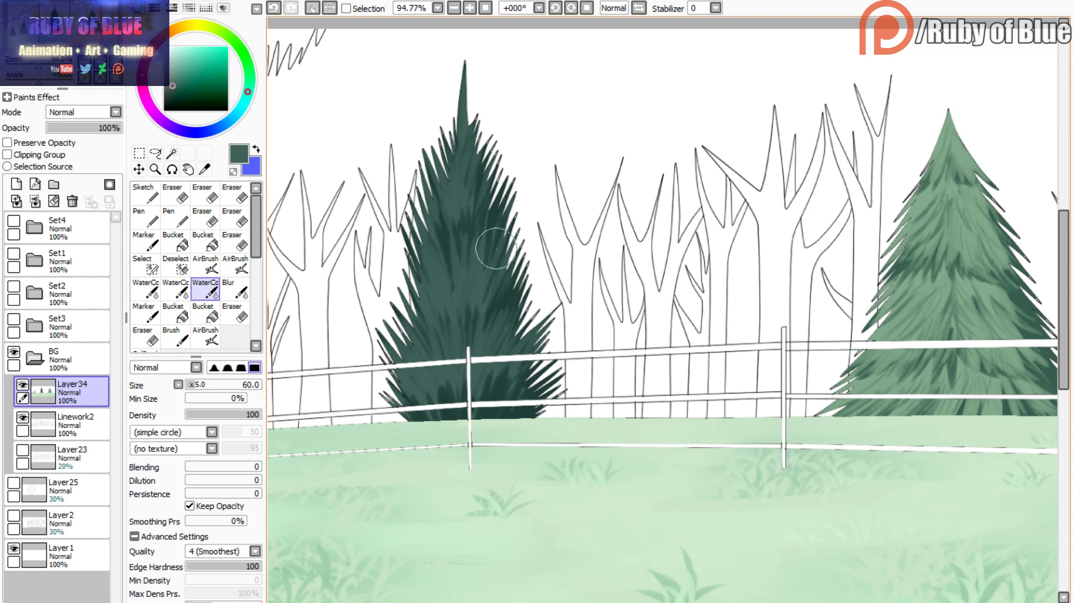
{"action": "left_click", "coordinate": [273, 8]}
{"action": "left_click_drag", "start_coordinate": [492, 219], "coordinate": [491, 244]}
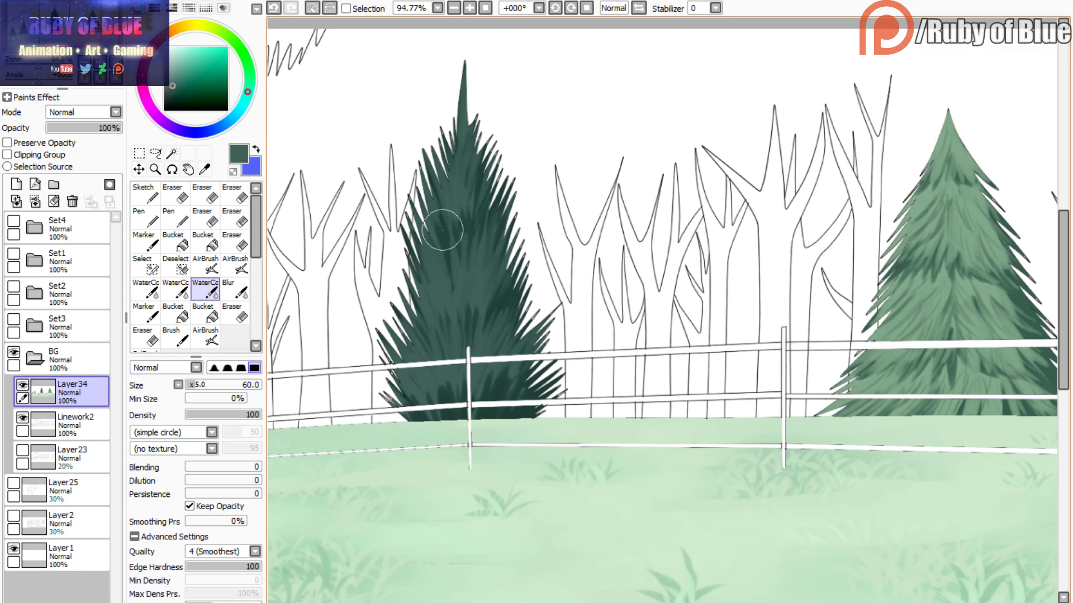
{"action": "left_click_drag", "start_coordinate": [443, 231], "coordinate": [455, 312]}
{"action": "left_click", "coordinate": [346, 9]}
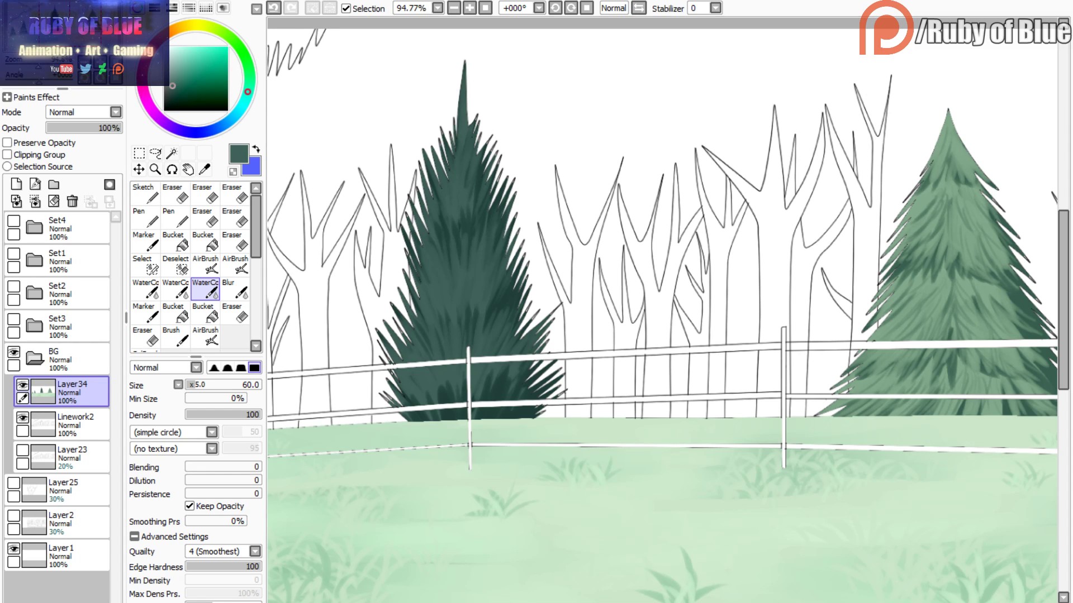
- Hide the colour layer Layer34 and select the fence's three leftmost posts with the Magic Wand
{"action": "mouse_move", "coordinate": [38, 66]}
{"action": "left_mouse_down"}
{"action": "mouse_move", "coordinate": [21, 67]}
{"action": "mouse_move", "coordinate": [30, 66]}
{"action": "left_mouse_up"}
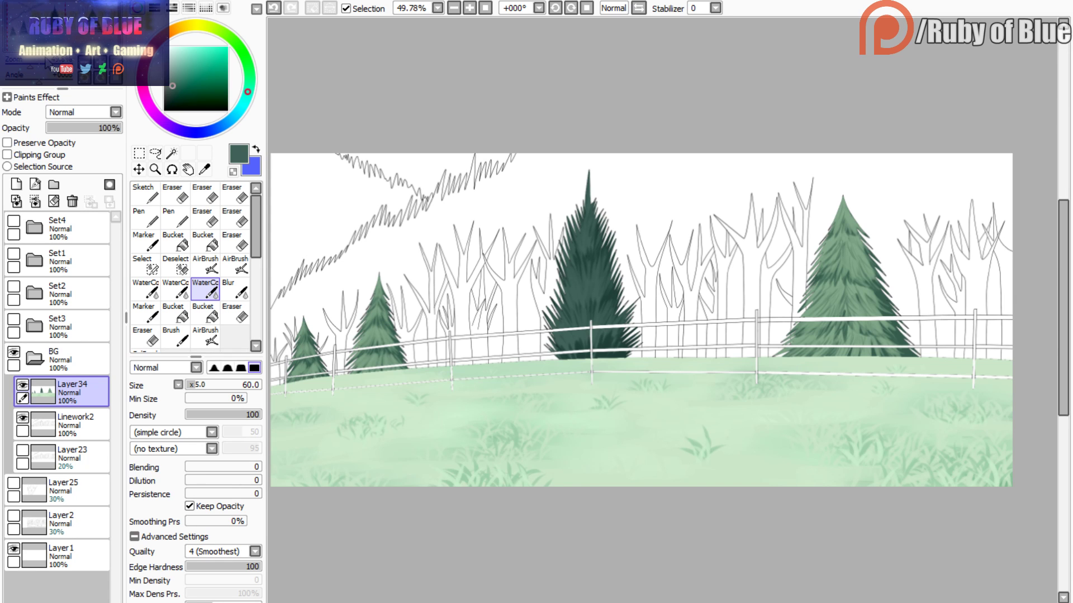
{"action": "left_click_drag", "start_coordinate": [46, 63], "coordinate": [39, 73]}
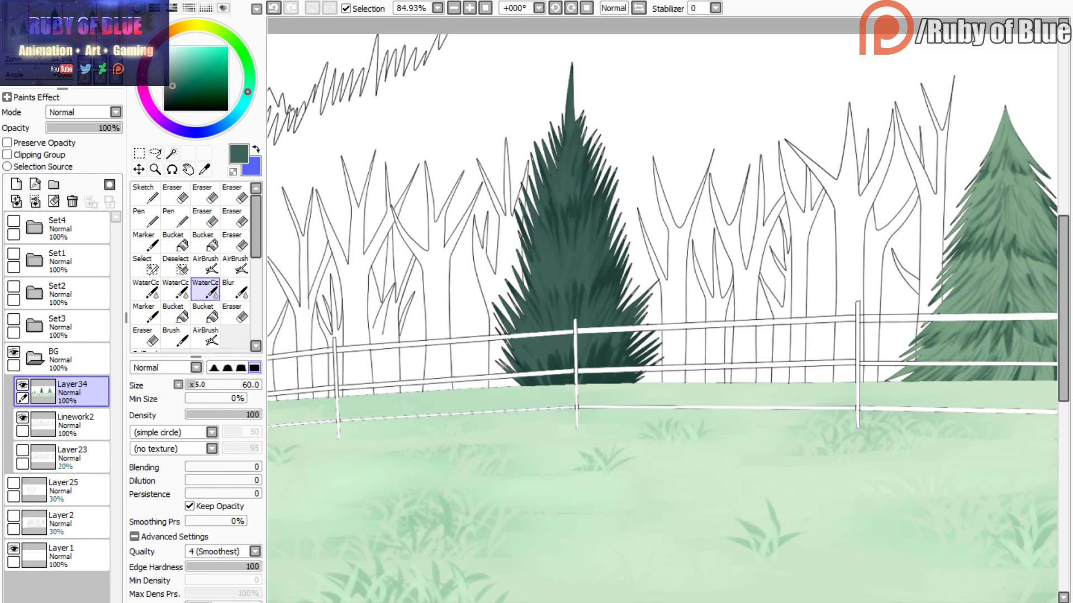
{"action": "left_click_drag", "start_coordinate": [36, 43], "coordinate": [38, 66]}
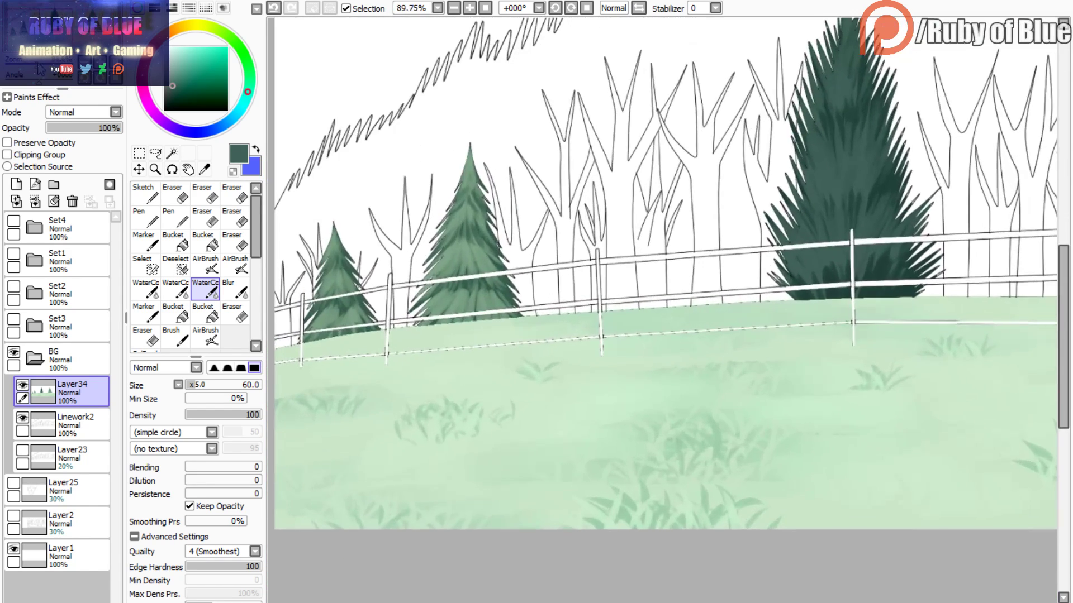
{"action": "left_click", "coordinate": [22, 386]}
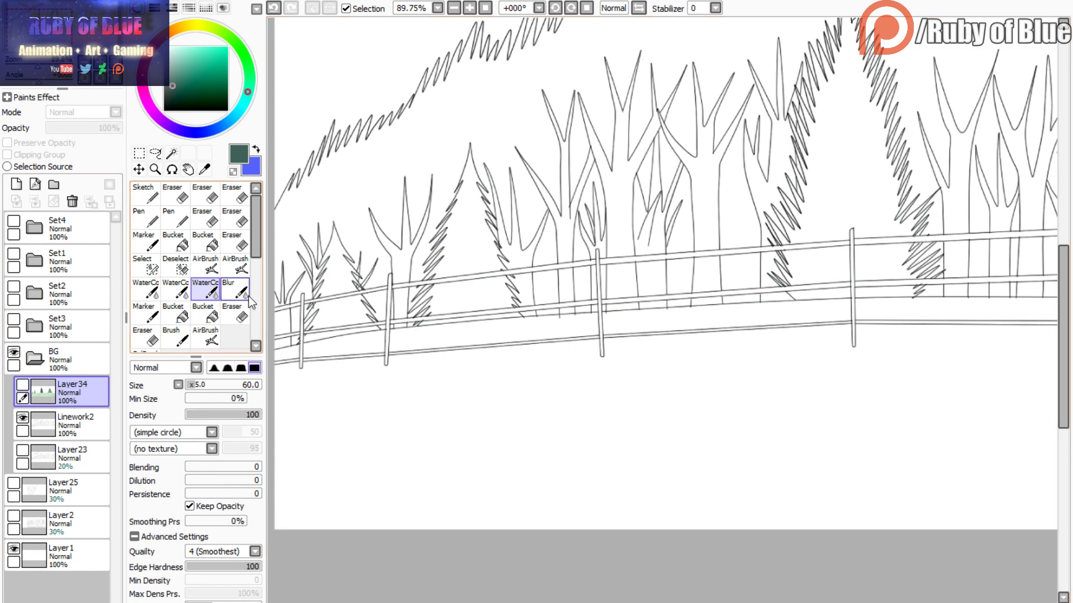
{"action": "key", "text": "w"}
{"action": "left_click", "coordinate": [305, 307]}
{"action": "left_click", "coordinate": [391, 294], "text": "shift"}
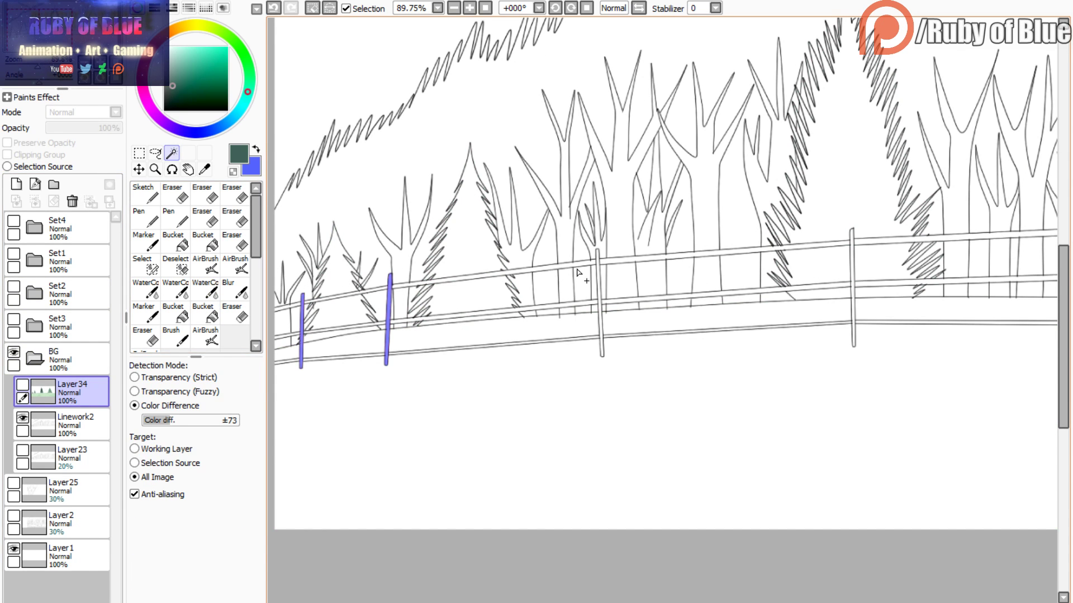
{"action": "left_click", "coordinate": [596, 259], "text": "shift"}
{"action": "key", "text": "ctrl+z"}
{"action": "left_click", "coordinate": [597, 259]}
- Select the fence's remaining posts through to the far right one, and show Layer34 again
{"action": "left_click_drag", "start_coordinate": [845, 238], "coordinate": [411, 293]}
{"action": "left_click", "coordinate": [418, 295]}
{"action": "key", "text": "ctrl+z"}
{"action": "left_click", "coordinate": [418, 305]}
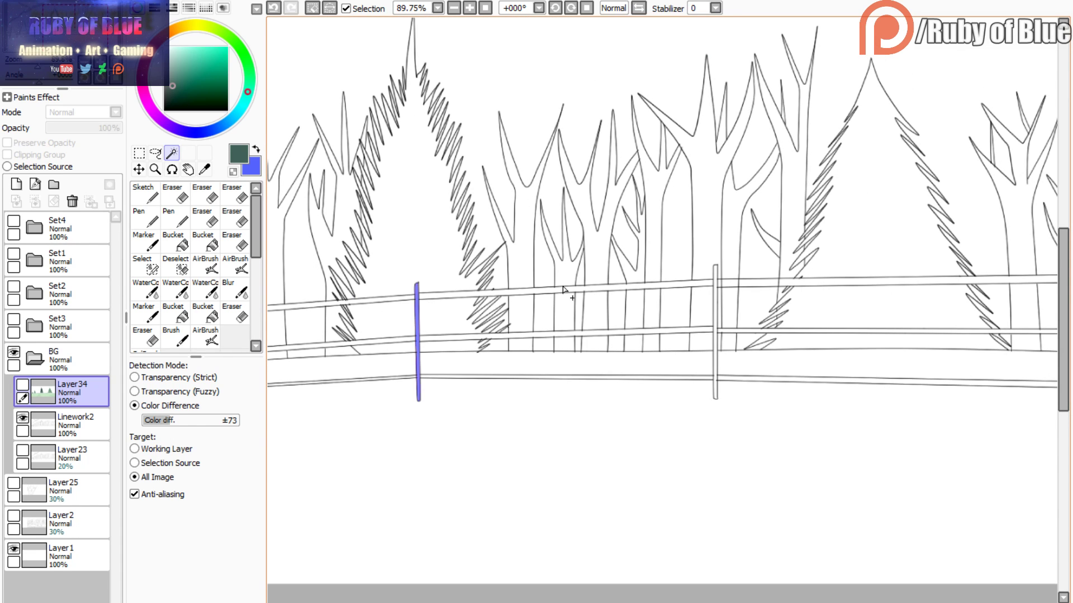
{"action": "left_click", "coordinate": [708, 283], "text": "shift"}
{"action": "key", "text": "ctrl+z"}
{"action": "left_click", "coordinate": [715, 294], "text": "shift"}
{"action": "left_click", "coordinate": [167, 38]}
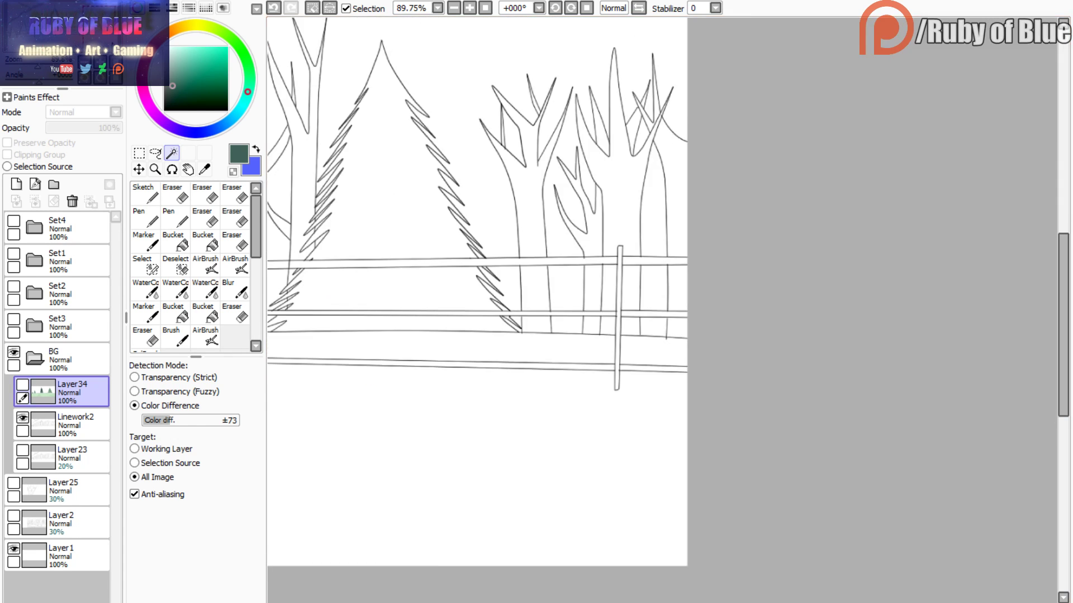
{"action": "left_click", "coordinate": [627, 262]}
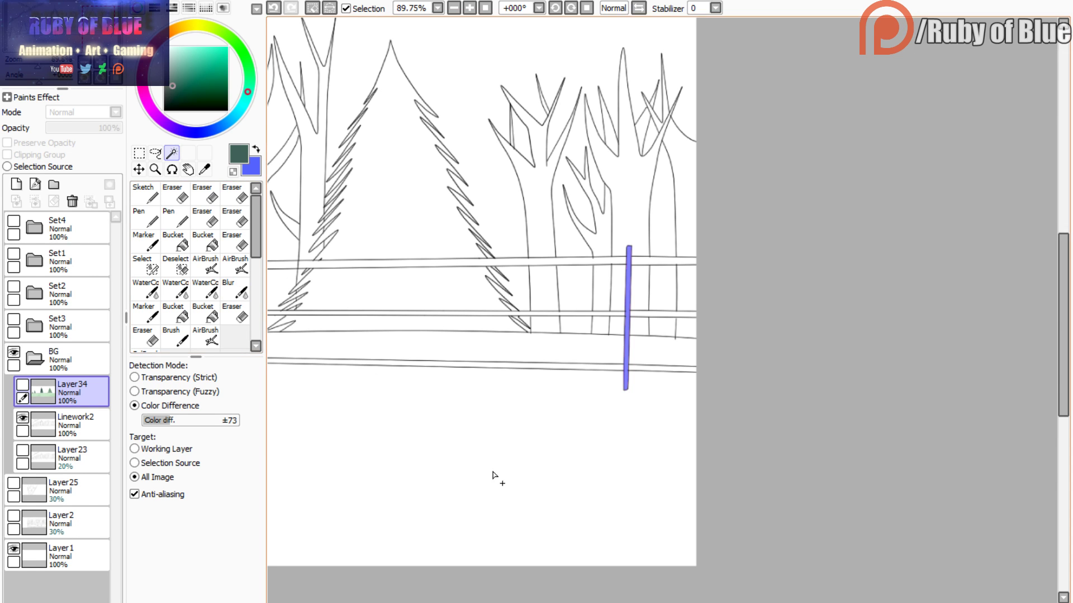
{"action": "left_click", "coordinate": [22, 385]}
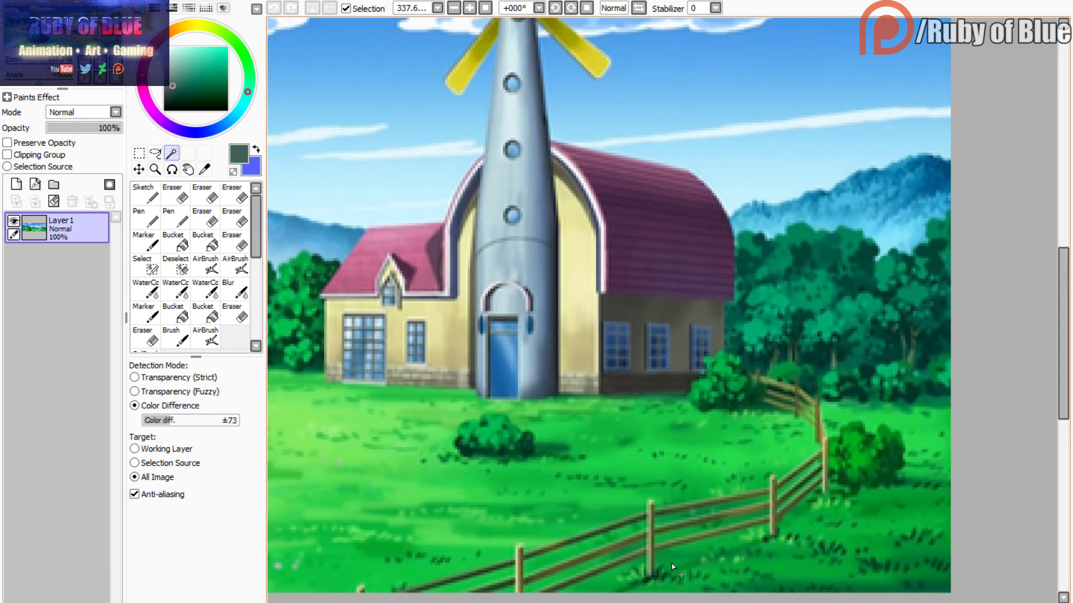
- Sample the light tan of the reference image's fence post and fill the selected posts with it using the Marker
{"action": "scroll", "coordinate": [673, 566], "scroll_direction": "up", "scroll_amount": 3}
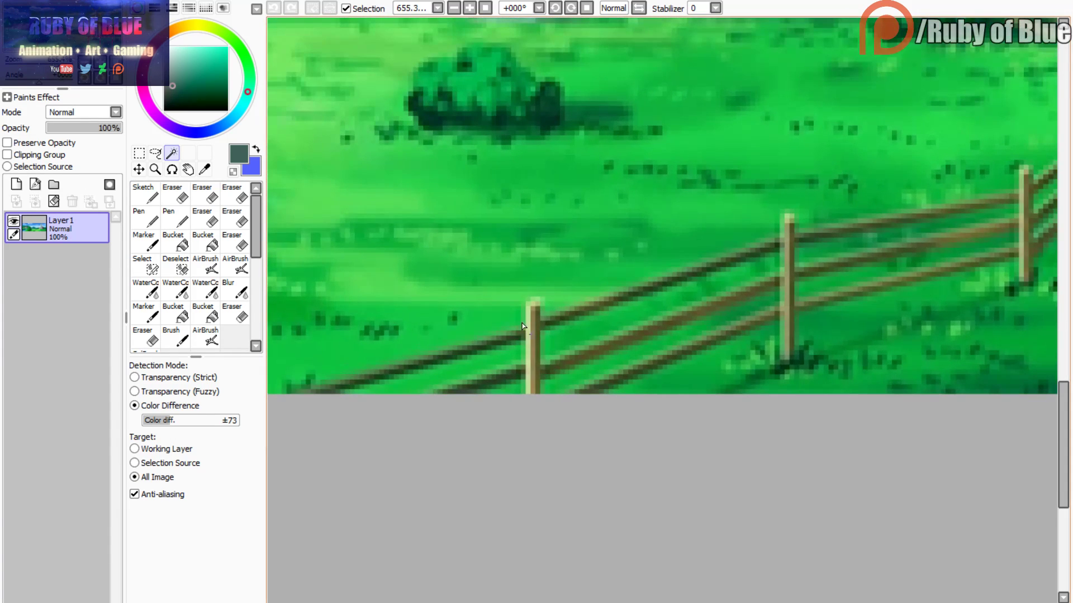
{"action": "left_click", "coordinate": [531, 336], "text": "alt"}
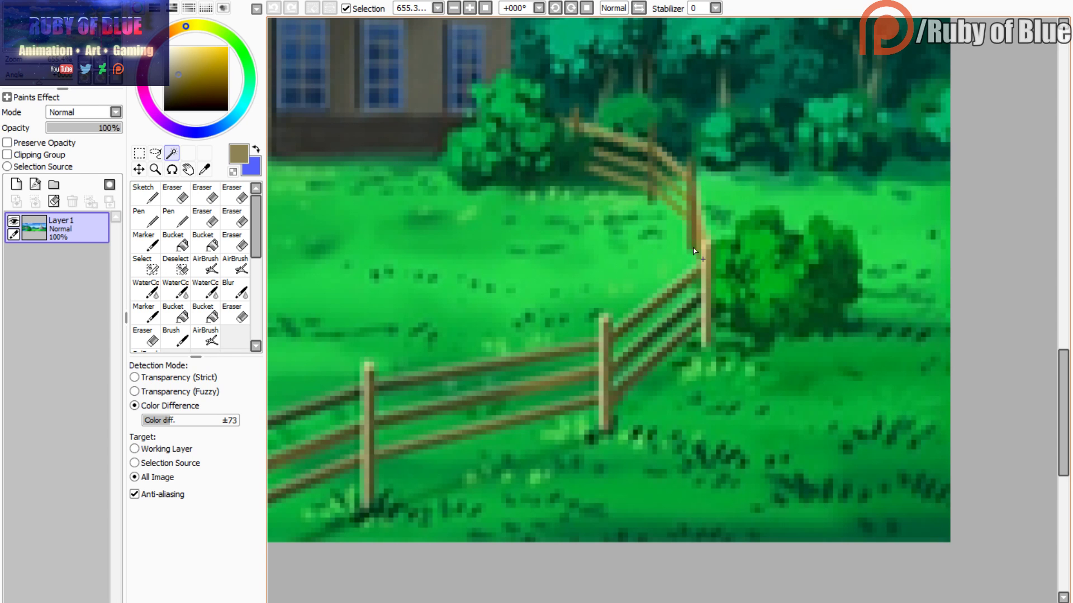
{"action": "left_click", "coordinate": [698, 356], "text": "alt"}
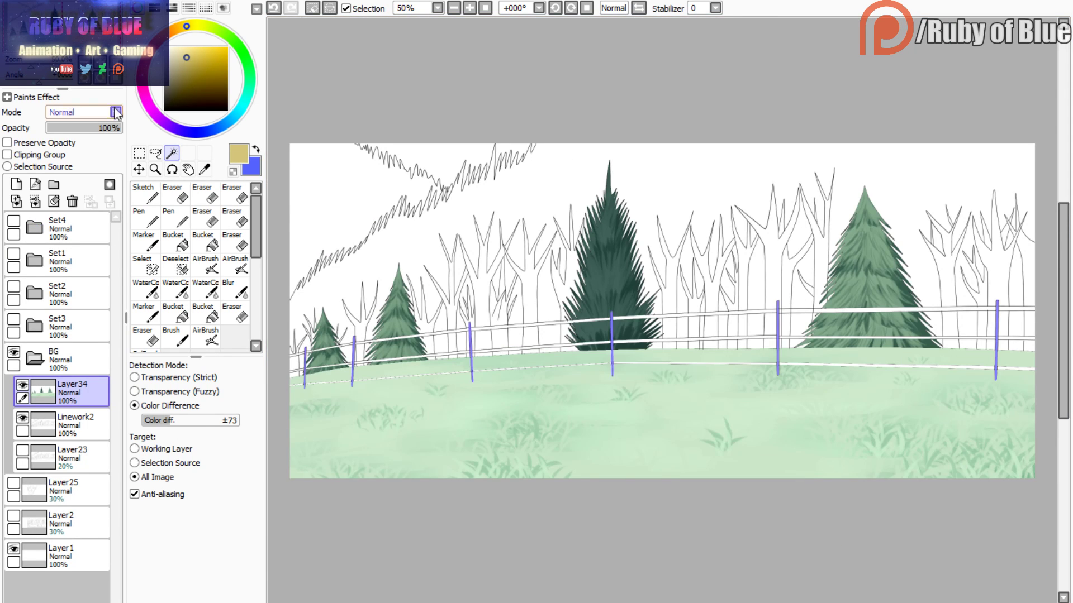
{"action": "left_click", "coordinate": [144, 241]}
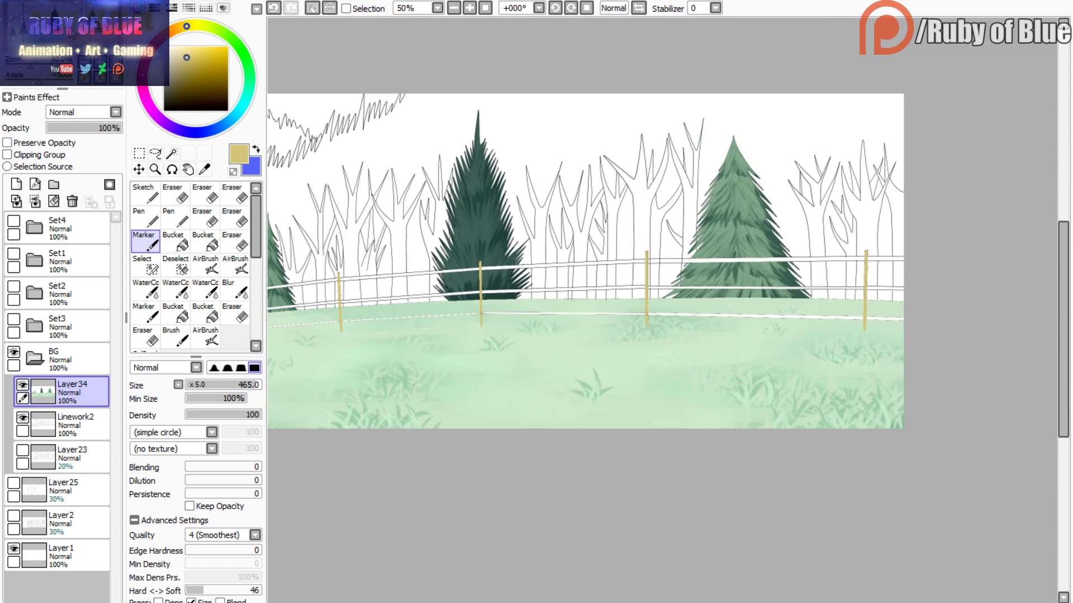
- Paint a pale cream highlight down the left edge of the far right post with the size 60 watercolour brush
{"action": "left_click", "coordinate": [68, 26]}
{"action": "left_click_drag", "start_coordinate": [34, 65], "coordinate": [43, 65]}
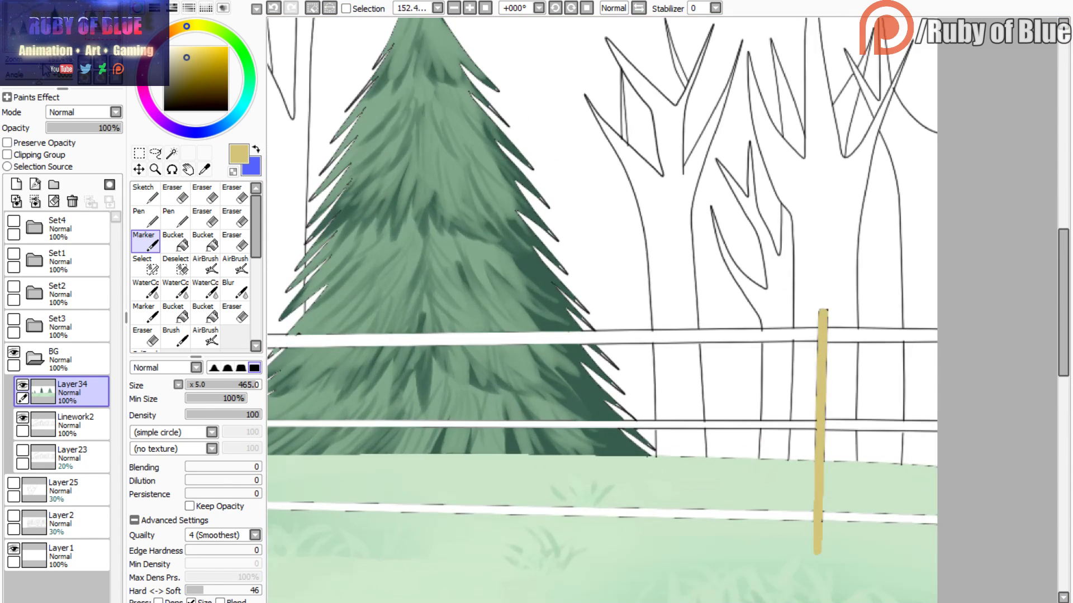
{"action": "left_click", "coordinate": [84, 30]}
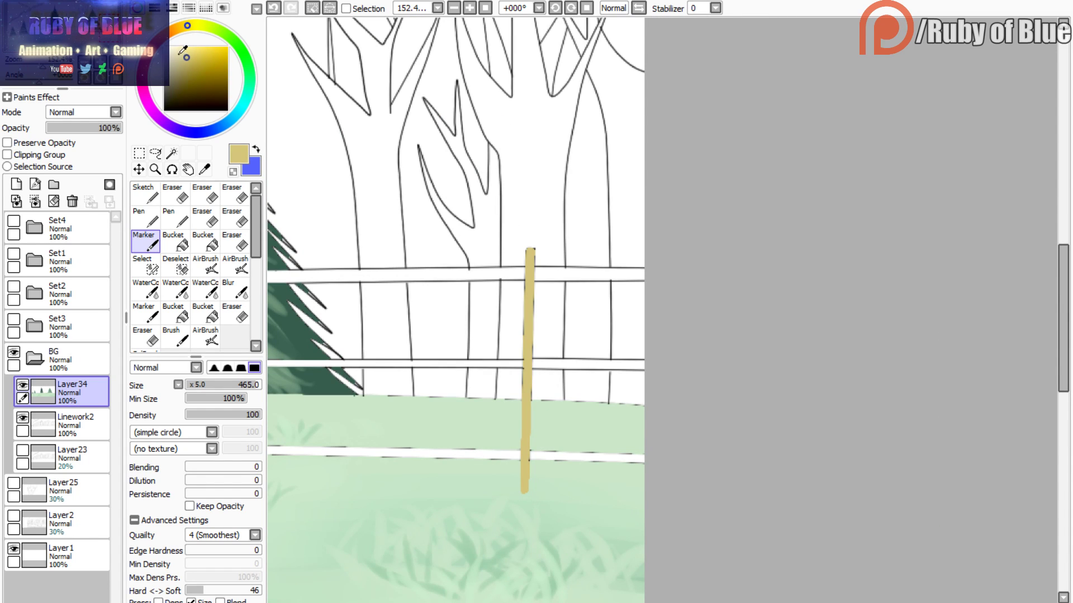
{"action": "left_click", "coordinate": [175, 48]}
{"action": "left_click", "coordinate": [205, 289]}
{"action": "left_click_drag", "start_coordinate": [522, 251], "coordinate": [518, 407]}
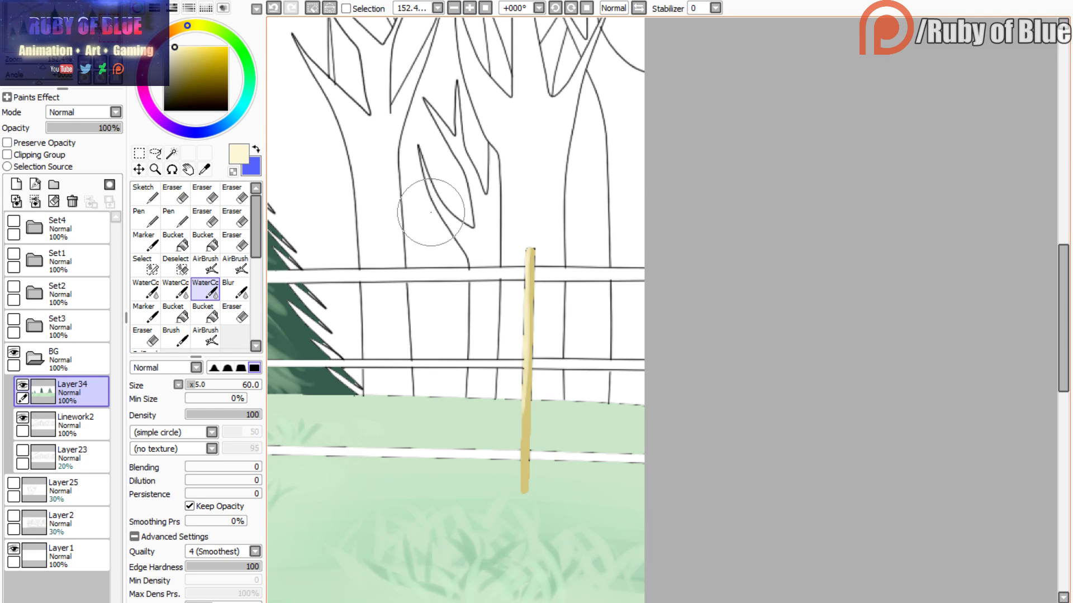
{"action": "mouse_move", "coordinate": [525, 247]}
{"action": "left_mouse_down"}
{"action": "mouse_move", "coordinate": [405, 222]}
{"action": "mouse_move", "coordinate": [411, 268]}
{"action": "mouse_move", "coordinate": [401, 254]}
{"action": "left_mouse_up"}
{"action": "key", "text": "ctrl+z"}
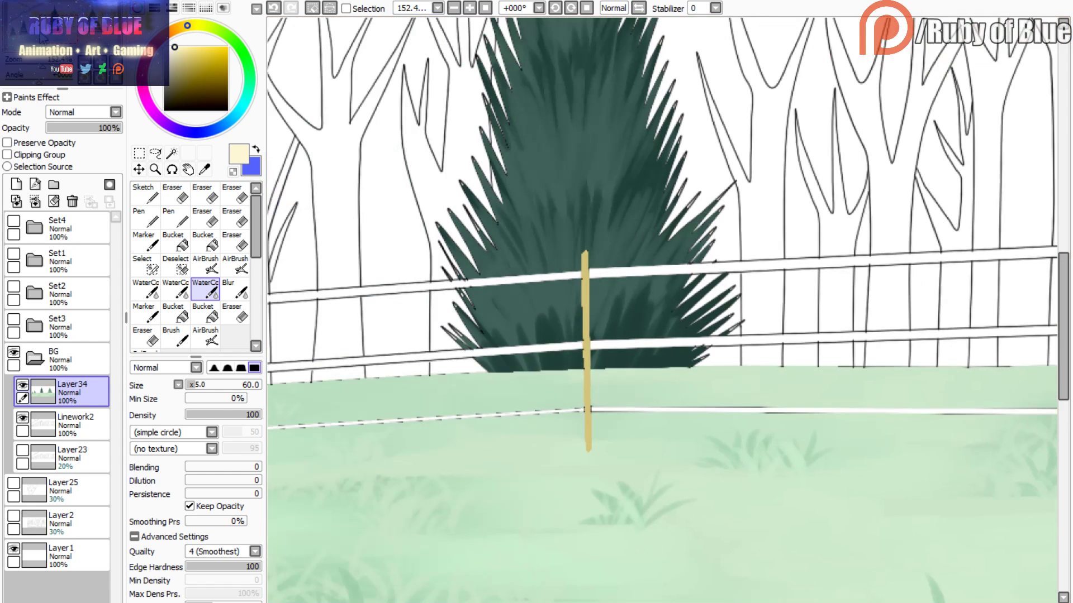
- Add pale cream highlights to the left edges of the four leftmost posts and clear the selection
{"action": "left_click_drag", "start_coordinate": [585, 253], "coordinate": [583, 346]}
{"action": "left_click_drag", "start_coordinate": [583, 336], "coordinate": [584, 400]}
{"action": "left_click_drag", "start_coordinate": [72, 32], "coordinate": [48, 32]}
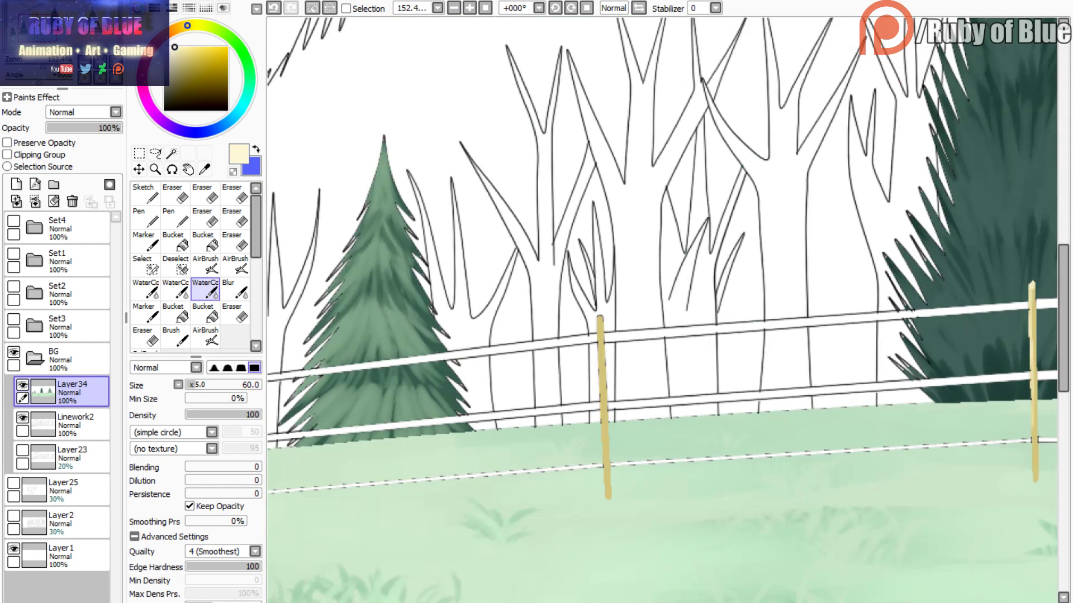
{"action": "left_click_drag", "start_coordinate": [599, 321], "coordinate": [603, 438]}
{"action": "left_click_drag", "start_coordinate": [53, 30], "coordinate": [35, 33]}
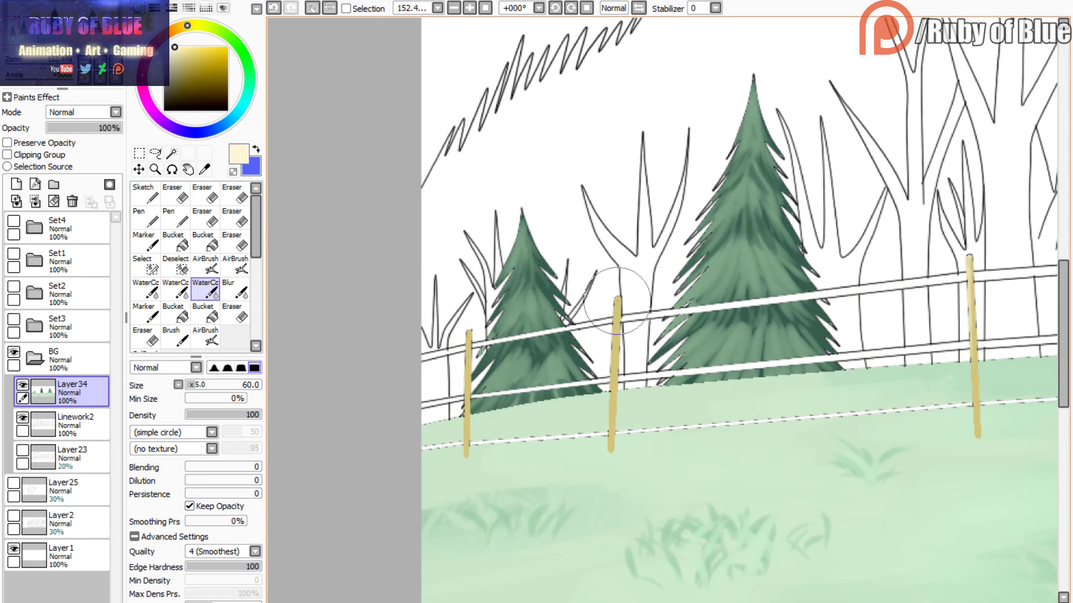
{"action": "left_click_drag", "start_coordinate": [616, 302], "coordinate": [613, 391]}
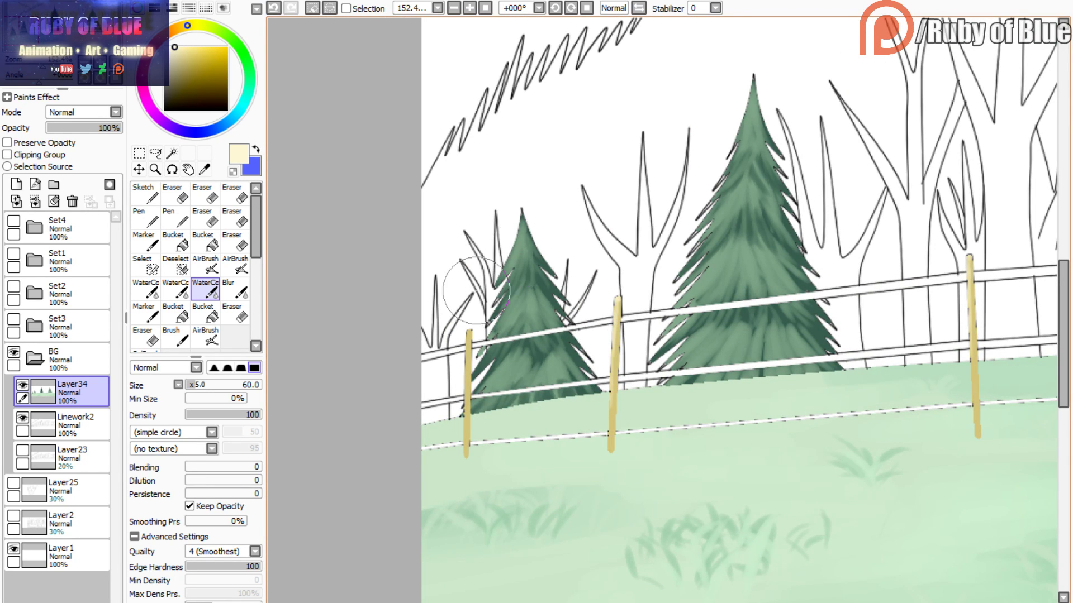
{"action": "left_click_drag", "start_coordinate": [465, 331], "coordinate": [468, 392]}
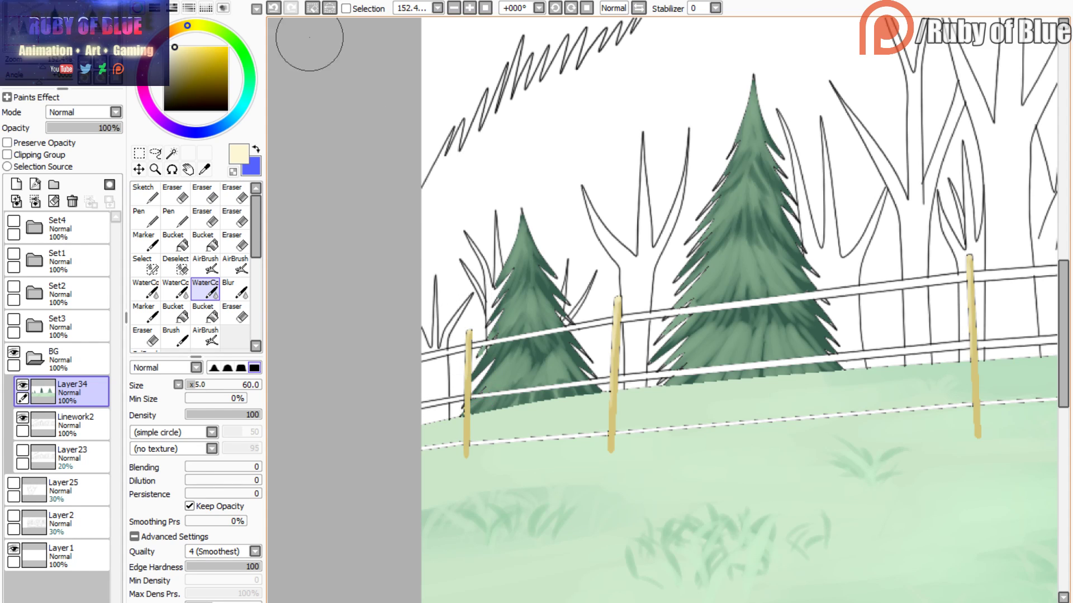
{"action": "left_click", "coordinate": [312, 8]}
- Hide the colour layer Layer34 and select the top rail's sections around the two leftmost posts with the Magic Wand
{"action": "left_click_drag", "start_coordinate": [58, 20], "coordinate": [71, 20]}
{"action": "left_click_drag", "start_coordinate": [43, 66], "coordinate": [42, 66]}
{"action": "left_click_drag", "start_coordinate": [50, 22], "coordinate": [45, 28]}
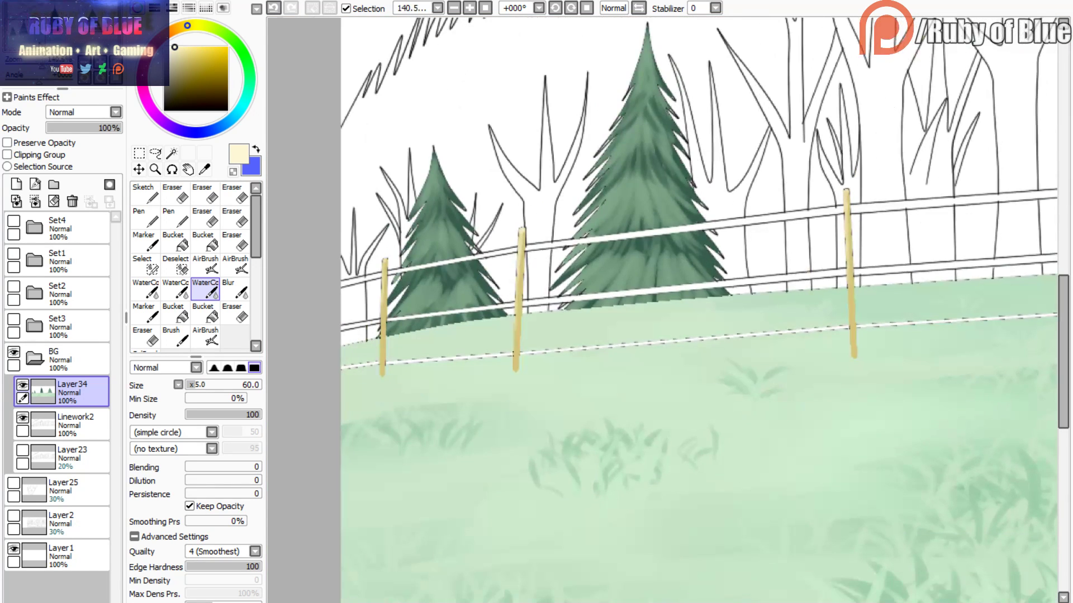
{"action": "left_click", "coordinate": [66, 389]}
{"action": "left_click", "coordinate": [22, 385]}
{"action": "key", "text": "w"}
{"action": "left_click", "coordinate": [358, 282]}
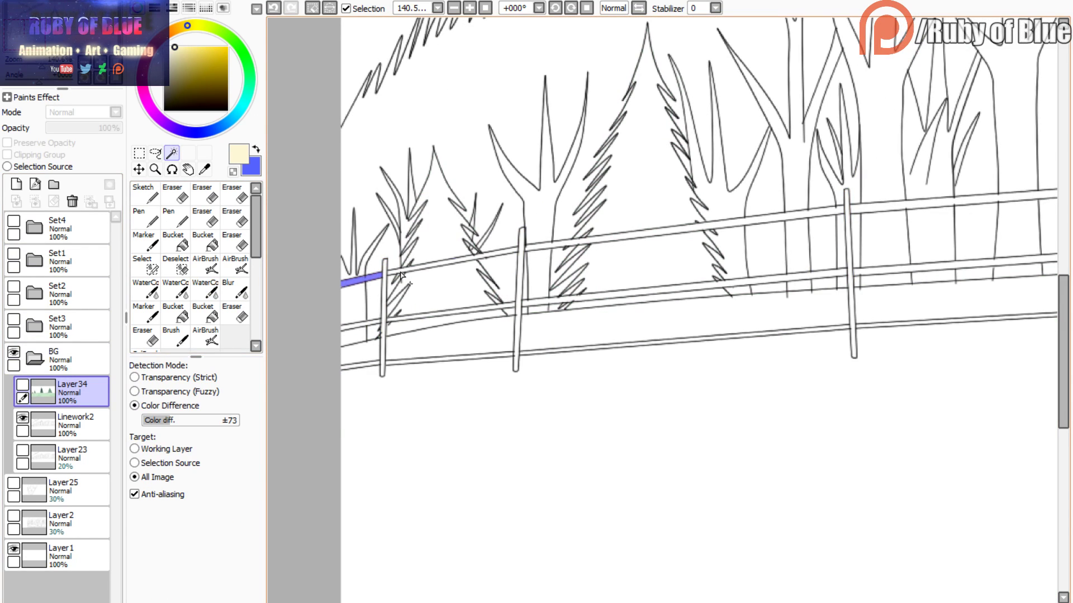
{"action": "left_click", "coordinate": [402, 275], "text": "shift"}
{"action": "left_click", "coordinate": [542, 247], "text": "shift"}
- Add the top rail's remaining sections from the third post to the far right post to the selection
{"action": "scroll", "coordinate": [497, 223], "scroll_direction": "right", "scroll_amount": 10}
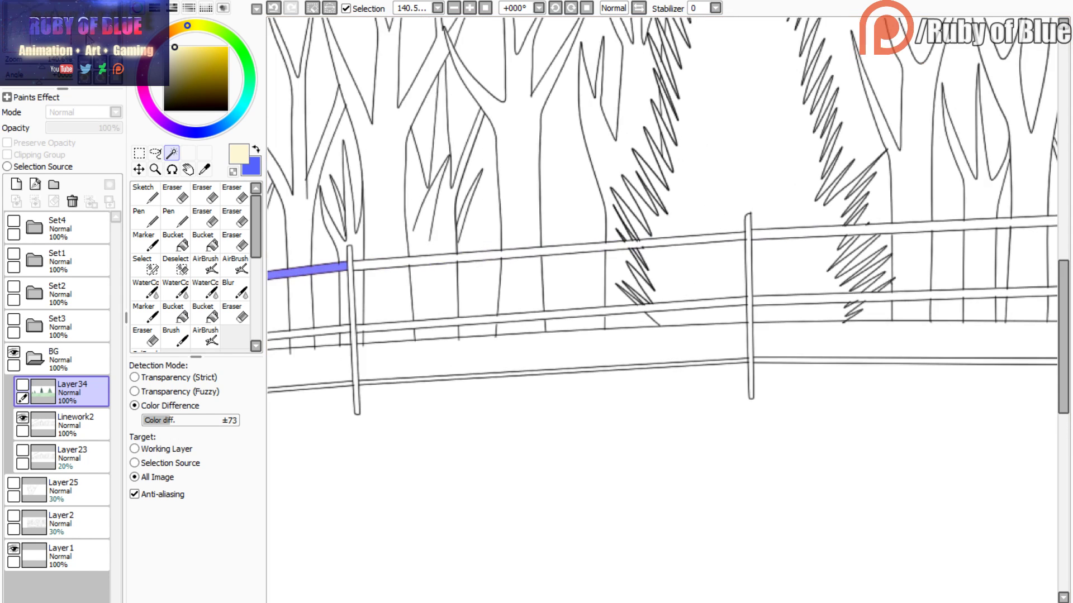
{"action": "left_click", "coordinate": [388, 265], "text": "shift"}
{"action": "scroll", "coordinate": [342, 235], "scroll_direction": "right", "scroll_amount": 3}
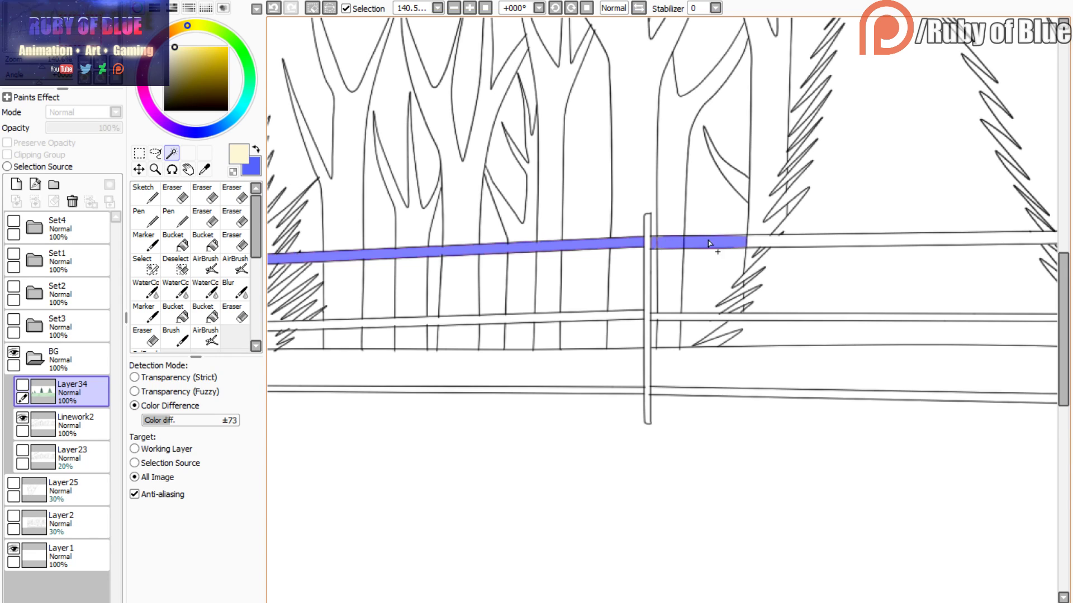
{"action": "left_click", "coordinate": [743, 239], "text": "shift"}
{"action": "key", "text": "s"}
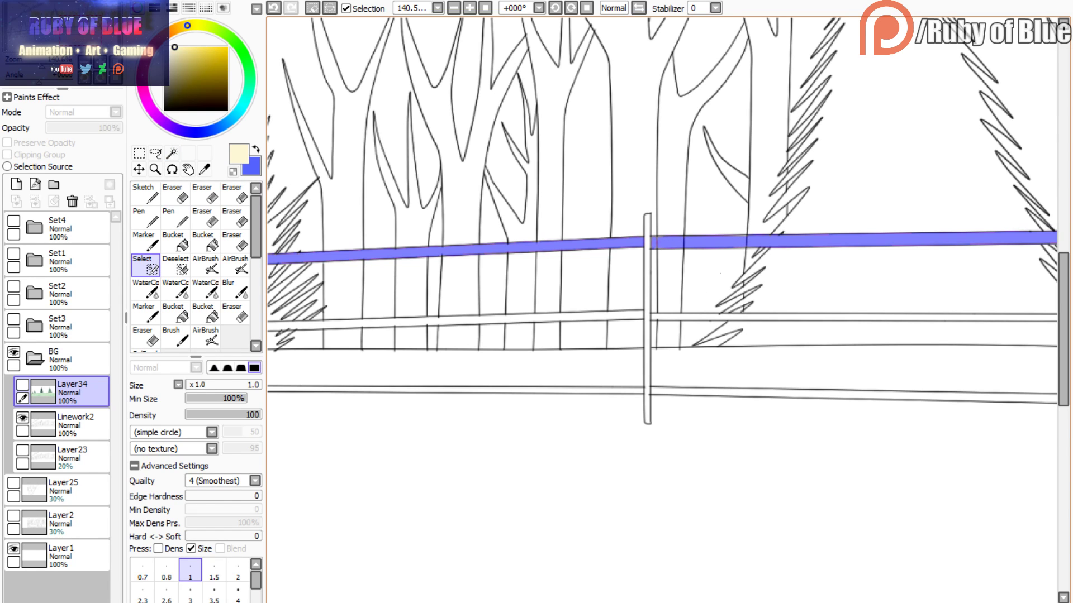
- Select the middle and bottom rails on both sides of the fifth post, plus all three rails beyond the far right post
{"action": "key", "text": "w"}
{"action": "left_click", "coordinate": [661, 315], "text": "shift"}
{"action": "left_click", "coordinate": [620, 322], "text": "shift"}
{"action": "left_click", "coordinate": [636, 391], "text": "shift"}
{"action": "left_click", "coordinate": [657, 394], "text": "shift"}
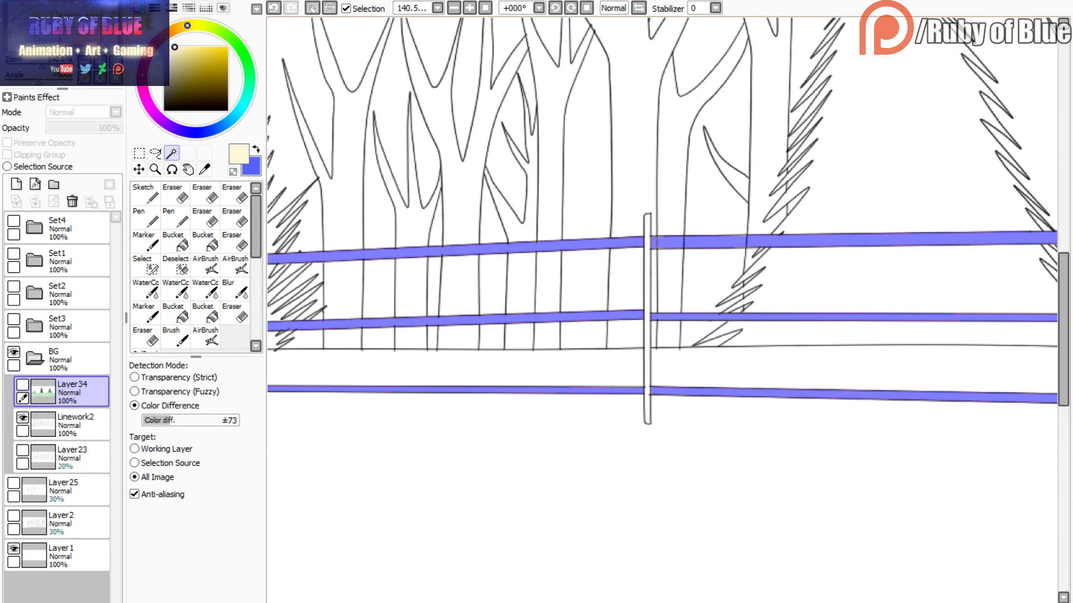
{"action": "mouse_move", "coordinate": [1053, 125]}
{"action": "left_mouse_down"}
{"action": "mouse_move", "coordinate": [303, 68]}
{"action": "mouse_move", "coordinate": [246, 96]}
{"action": "left_mouse_up"}
{"action": "left_click", "coordinate": [421, 207]}
{"action": "left_click", "coordinate": [424, 292]}
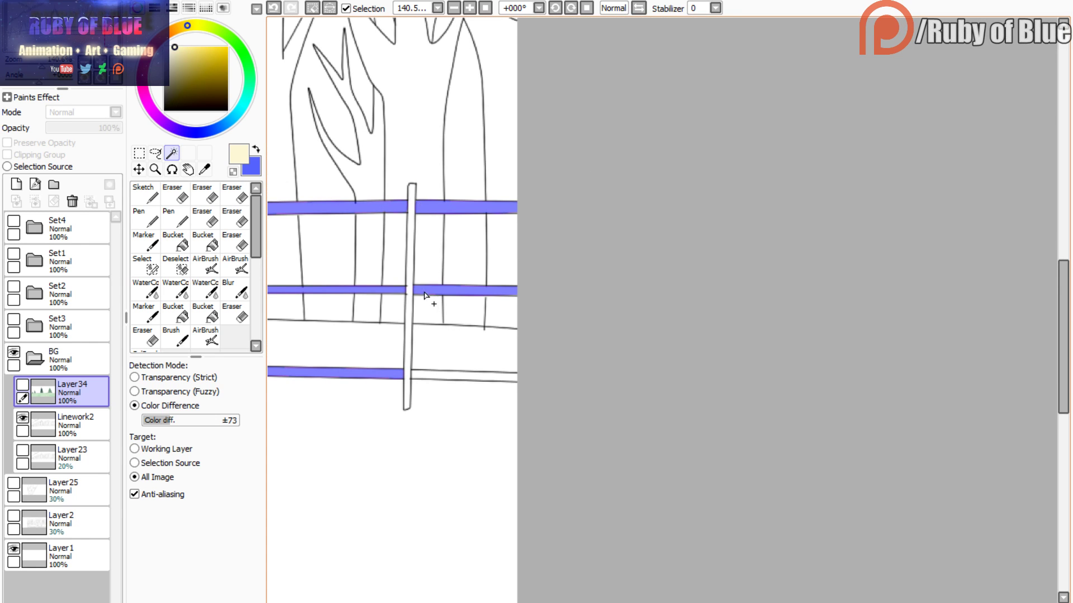
{"action": "left_click", "coordinate": [414, 369], "text": "shift"}
- Add the middle and bottom rails from the fourth post back past the second post to the selection
{"action": "scroll", "coordinate": [402, 309], "scroll_direction": "left", "scroll_amount": 10}
{"action": "left_click", "coordinate": [444, 301], "text": "shift"}
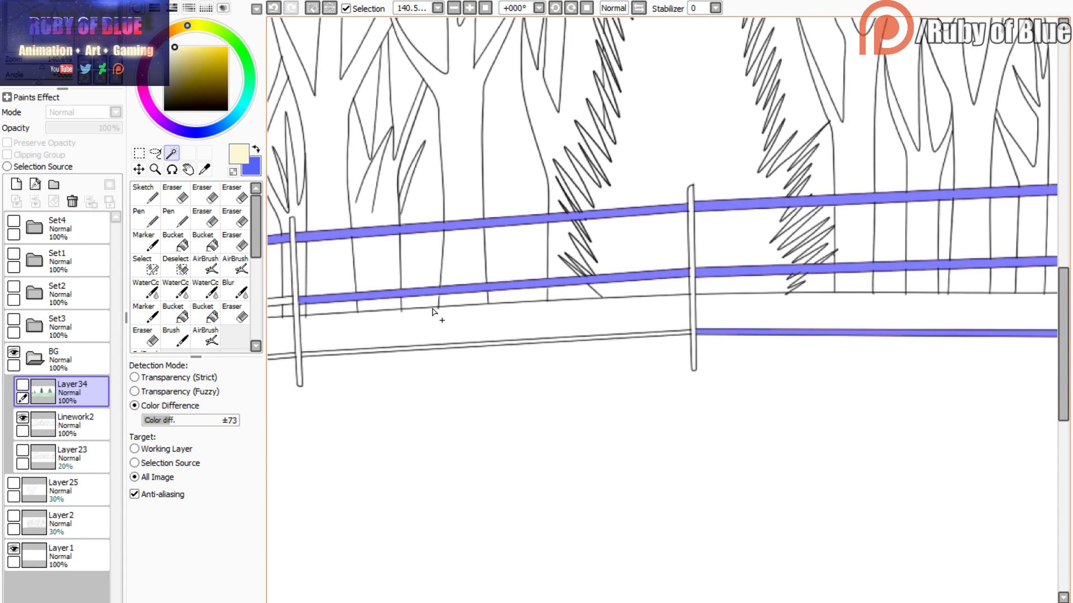
{"action": "left_click", "coordinate": [398, 349], "text": "shift"}
{"action": "scroll", "coordinate": [394, 335], "scroll_direction": "left", "scroll_amount": 15}
{"action": "scroll", "coordinate": [394, 336], "scroll_direction": "down", "scroll_amount": 3}
{"action": "left_click", "coordinate": [368, 250], "text": "shift"}
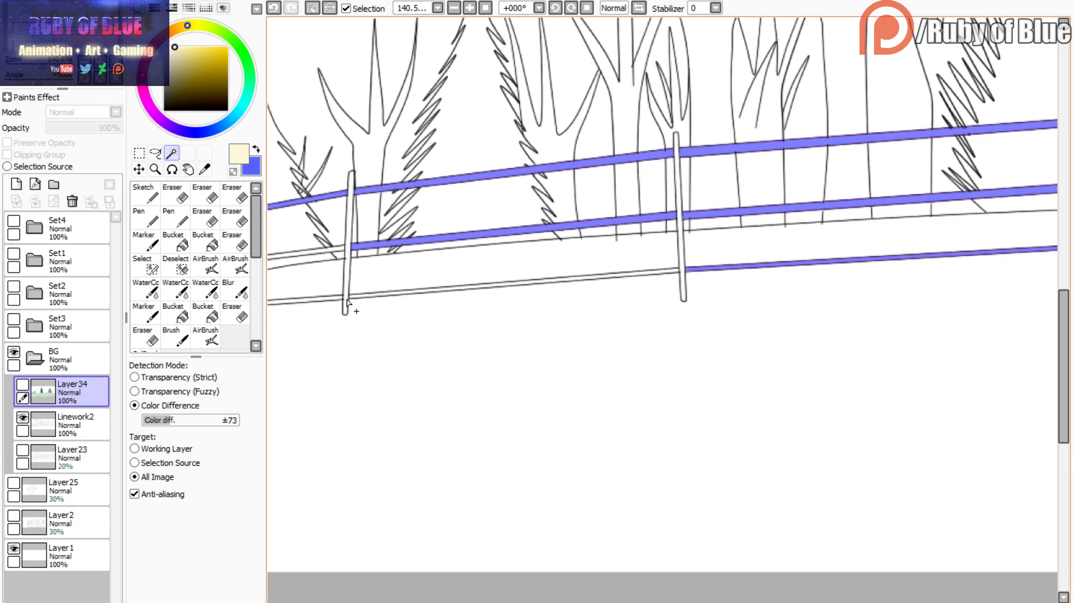
{"action": "left_click", "coordinate": [355, 295], "text": "shift"}
{"action": "left_click", "coordinate": [338, 303], "text": "shift"}
{"action": "left_click", "coordinate": [336, 254], "text": "shift"}
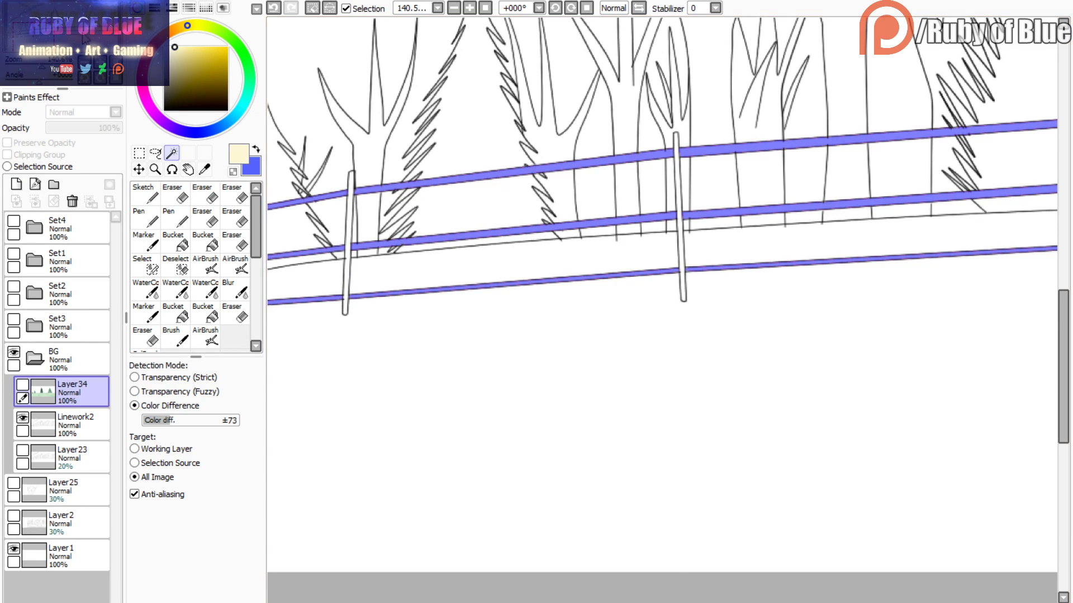
- Select the middle and bottom rail ends beyond the first post and show Layer34 again
{"action": "scroll", "coordinate": [461, 281], "scroll_direction": "left", "scroll_amount": 10}
{"action": "left_click", "coordinate": [491, 285], "text": "shift"}
{"action": "left_click", "coordinate": [488, 322], "text": "shift"}
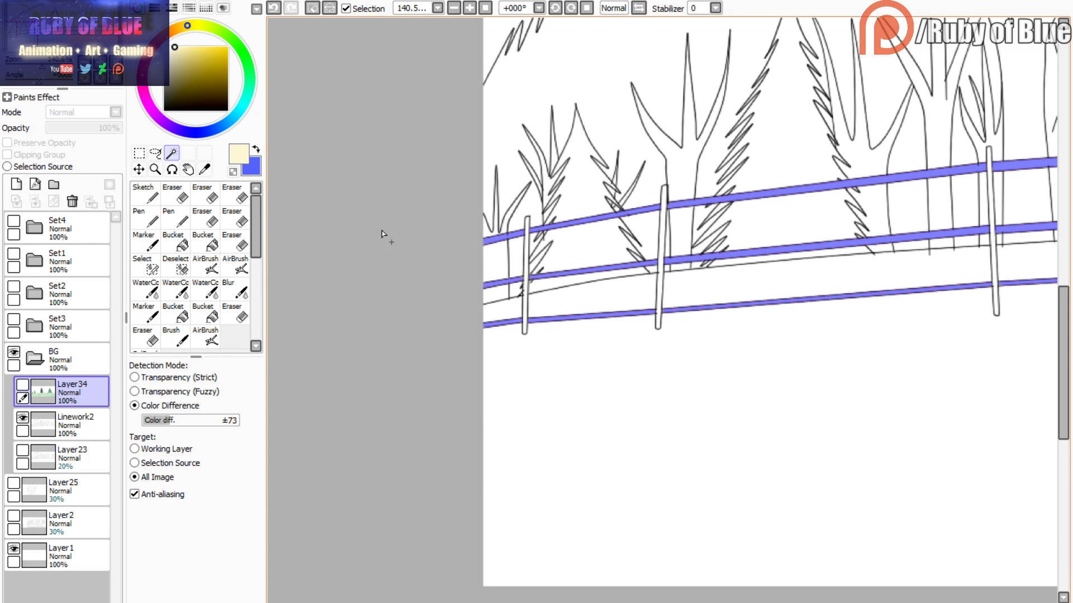
{"action": "left_click", "coordinate": [23, 385]}
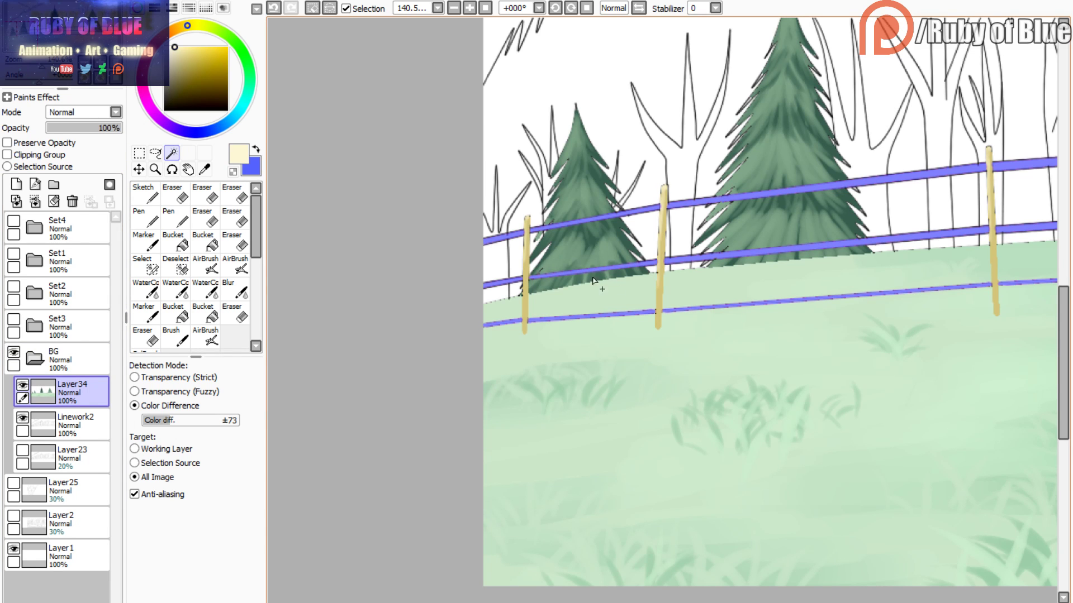
- Sample the posts' tan colour, fill the selected rails with it using the Marker, and hide the selection outline
{"action": "right_click", "coordinate": [661, 240]}
{"action": "left_click", "coordinate": [116, 64]}
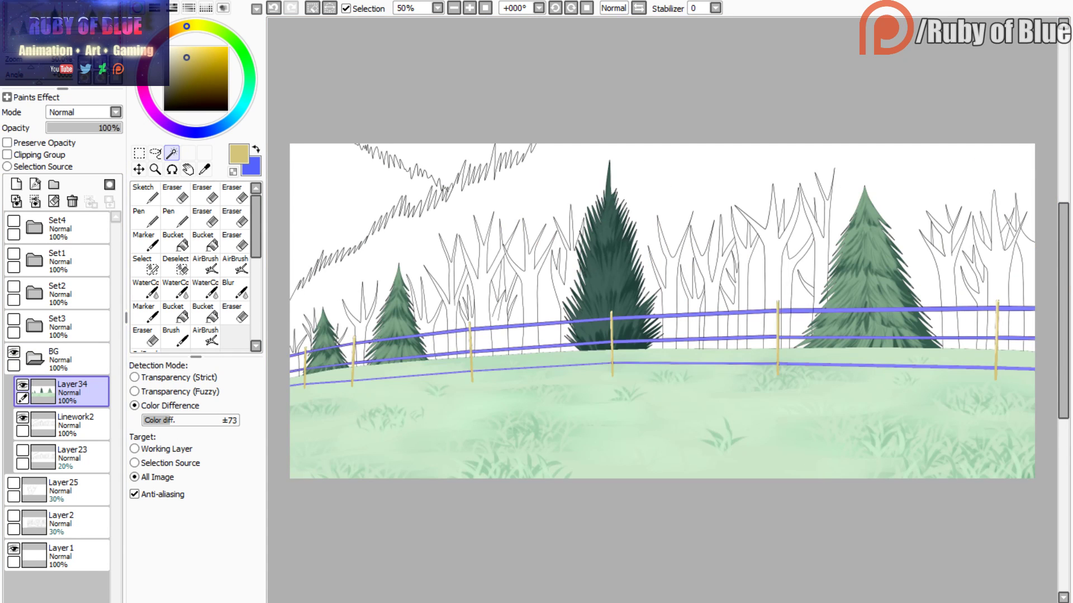
{"action": "left_click", "coordinate": [146, 241]}
{"action": "left_click_drag", "start_coordinate": [328, 319], "coordinate": [327, 383]}
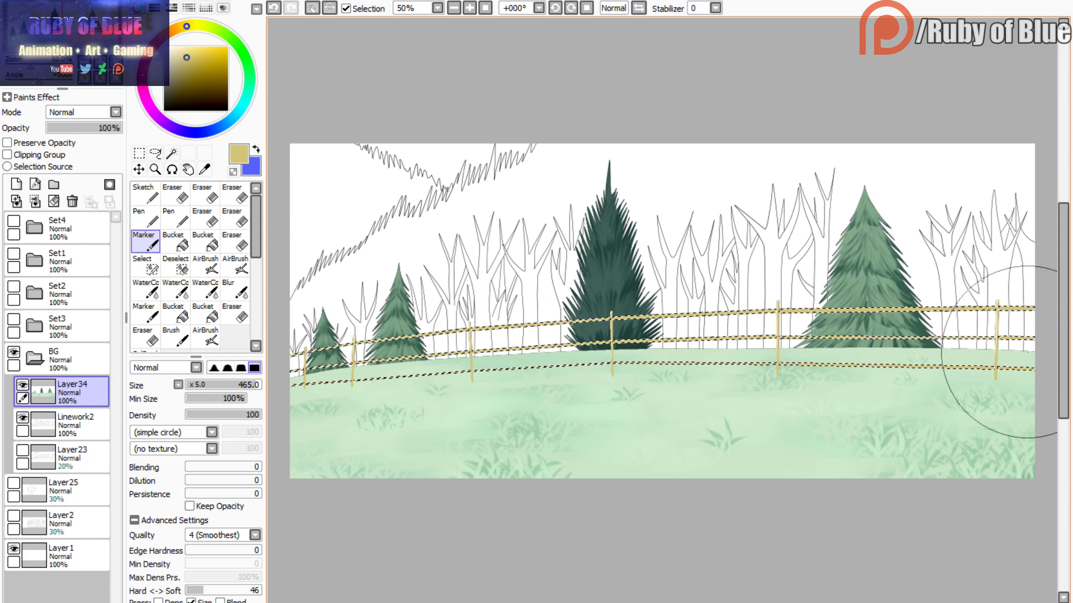
{"action": "left_click", "coordinate": [346, 9]}
- Lighten the middle stretch of the rails softly with white using the AirBrush at size 500
{"action": "left_click_drag", "start_coordinate": [188, 67], "coordinate": [162, 46]}
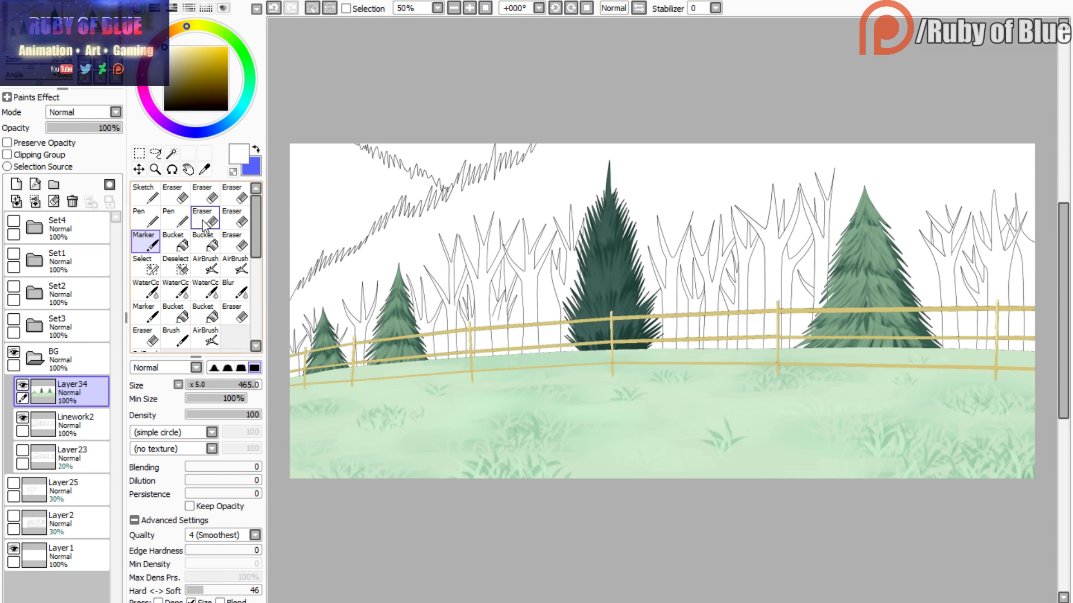
{"action": "left_click", "coordinate": [206, 337]}
{"action": "left_click_drag", "start_coordinate": [215, 386], "coordinate": [267, 384]}
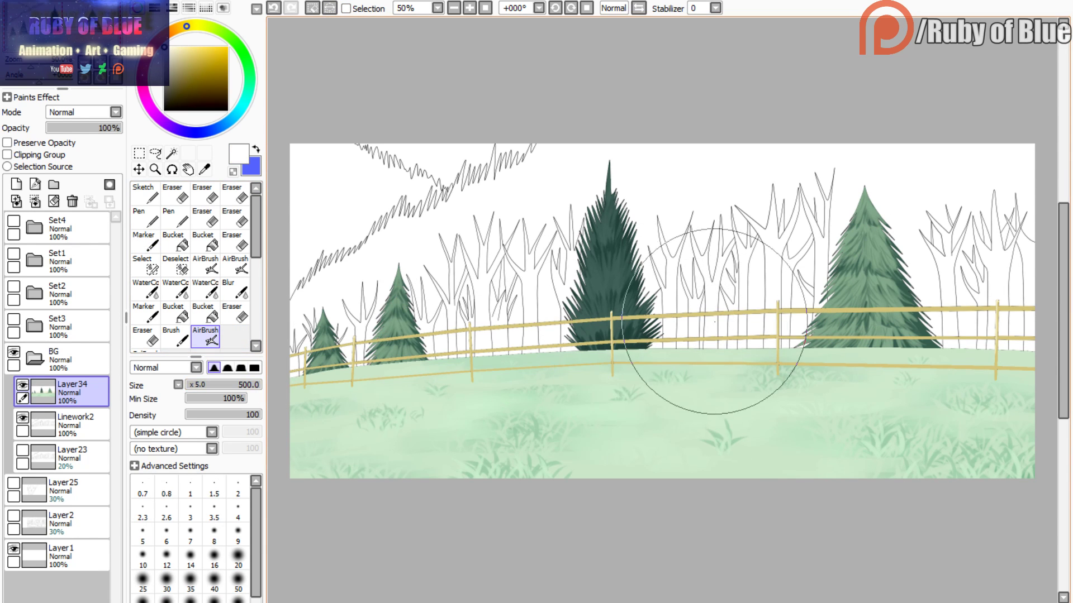
{"action": "left_click_drag", "start_coordinate": [694, 354], "coordinate": [587, 347]}
{"action": "key", "text": "ctrl+z"}
{"action": "left_click_drag", "start_coordinate": [686, 293], "coordinate": [463, 291]}
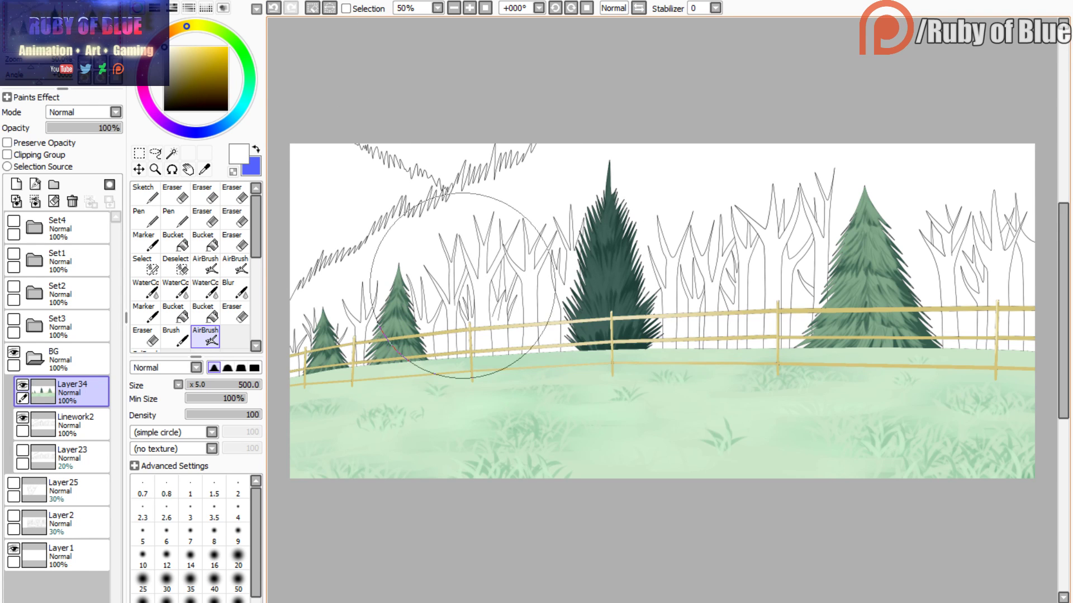
{"action": "left_click", "coordinate": [309, 8]}
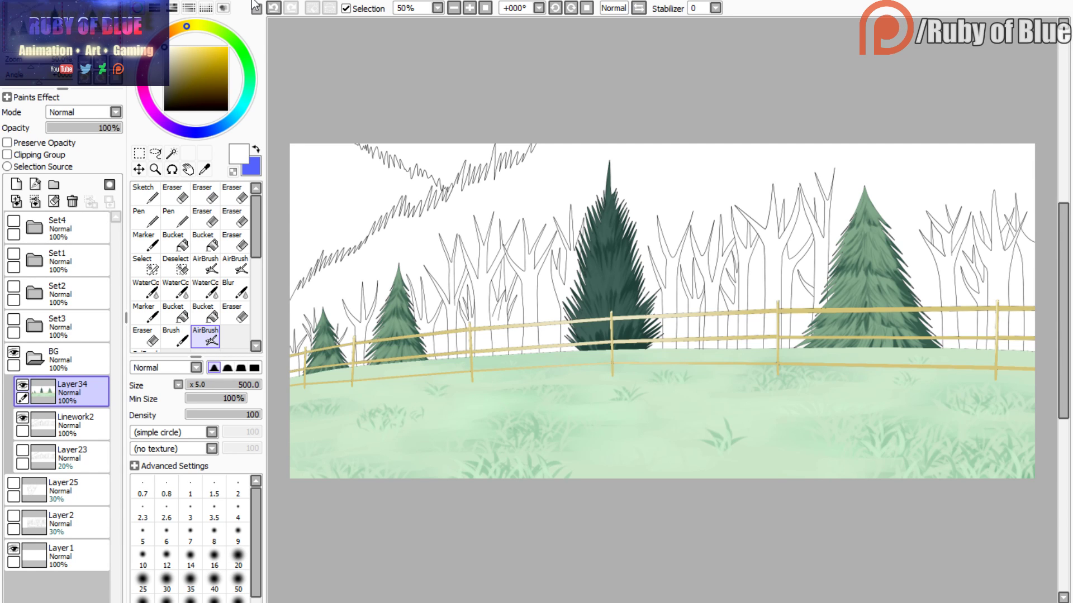
{"action": "left_click_drag", "start_coordinate": [32, 64], "coordinate": [41, 65]}
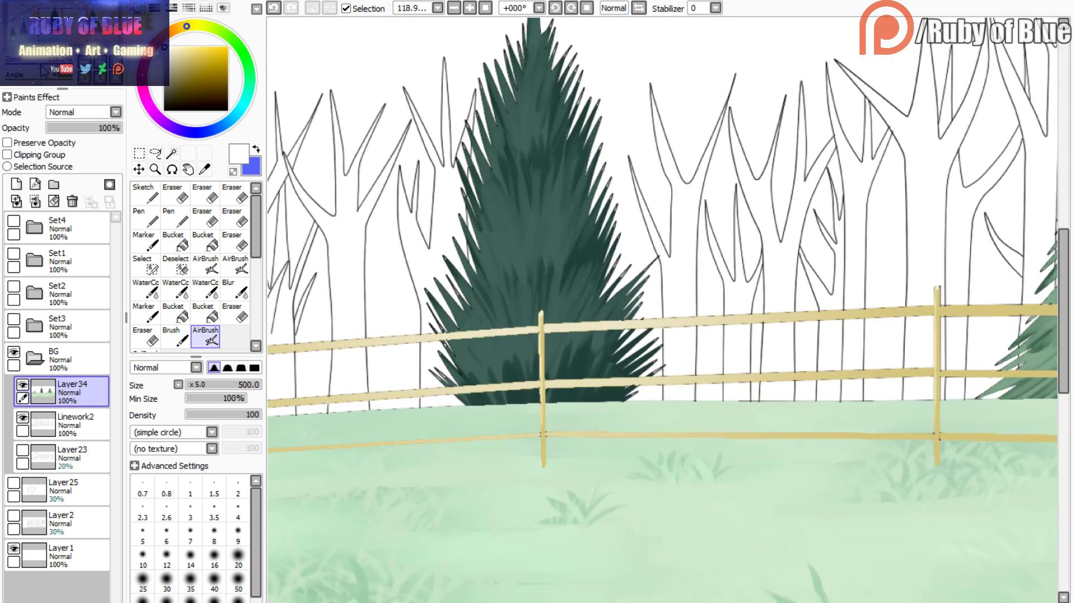
{"action": "left_click", "coordinate": [273, 8]}
- Sample the dark olive shade from the reference fence and dab it on the rightmost post's three rail joints with the WaterColor brush at size 60
{"action": "left_click_drag", "start_coordinate": [186, 60], "coordinate": [180, 72]}
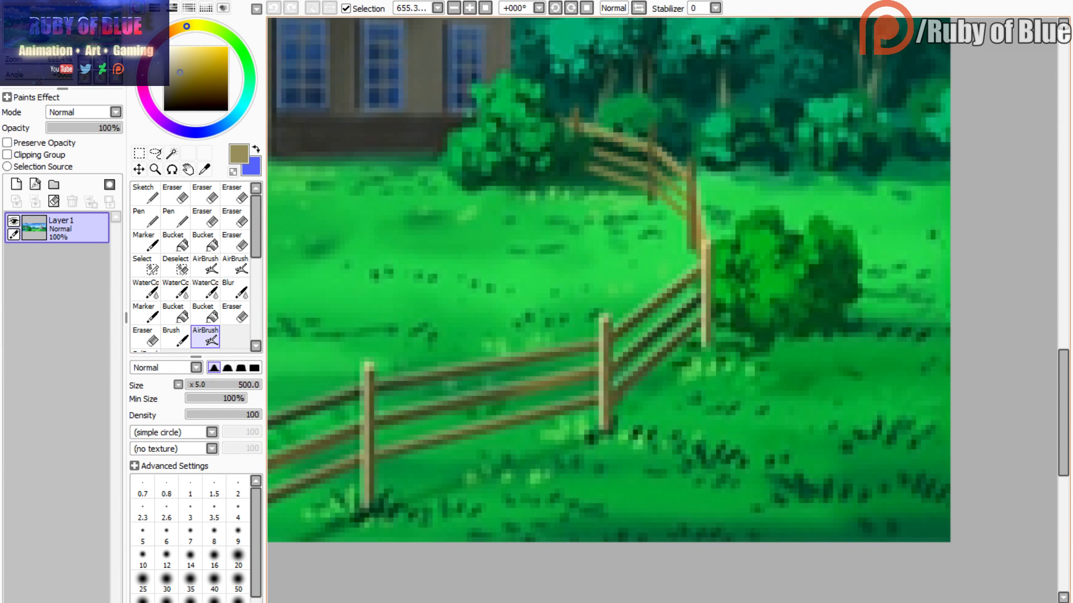
{"action": "right_click", "coordinate": [478, 399]}
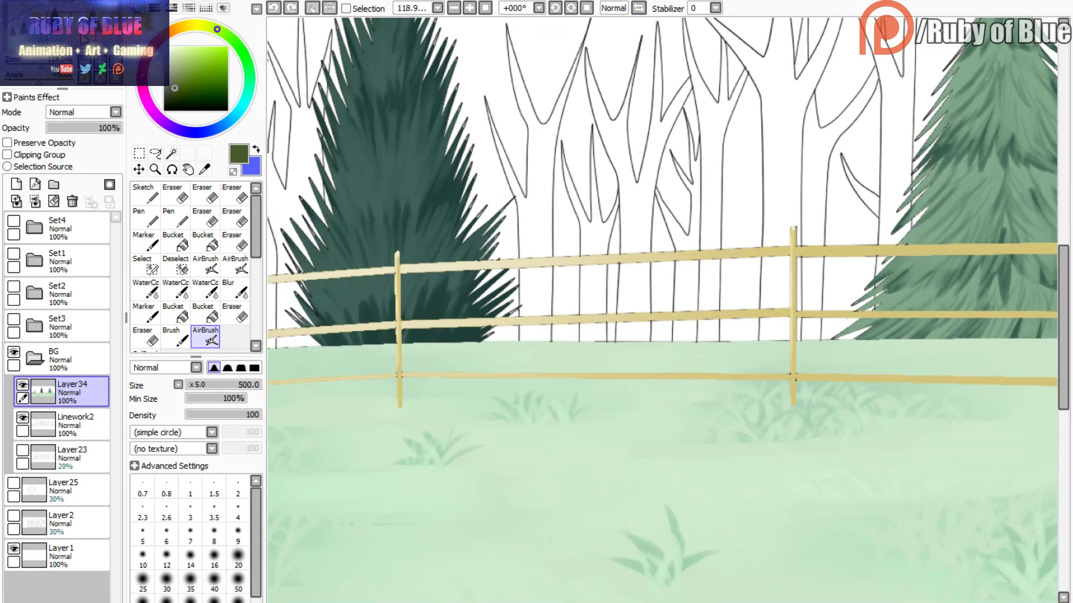
{"action": "left_click", "coordinate": [205, 289]}
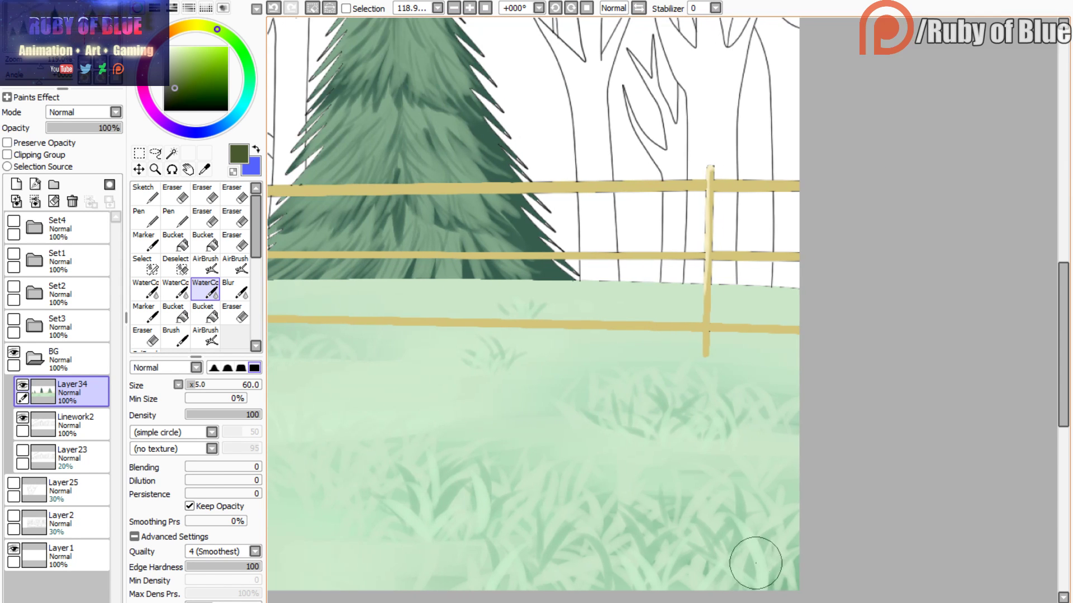
{"action": "left_click", "coordinate": [714, 186]}
{"action": "left_click", "coordinate": [713, 257]}
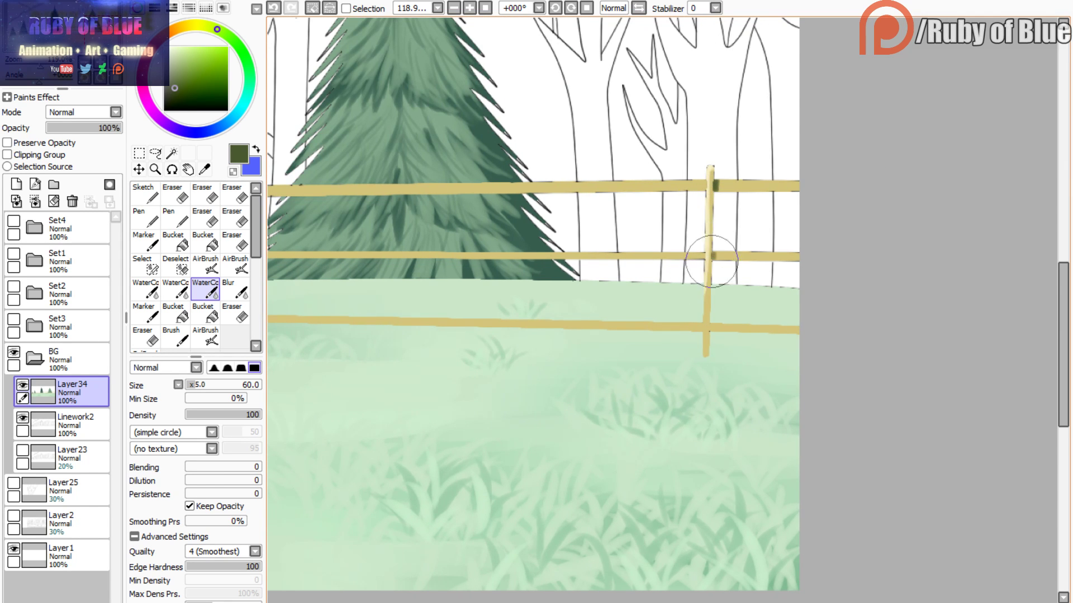
{"action": "left_click", "coordinate": [711, 327]}
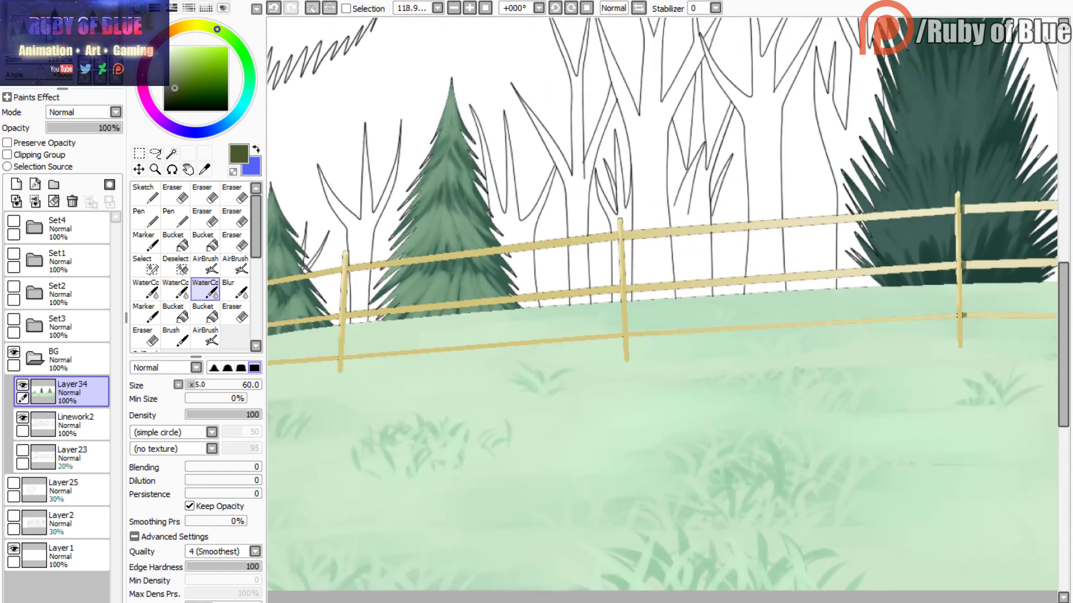
- Dab dark olive joint shadows where the three rails meet each of the first three posts
{"action": "left_click", "coordinate": [624, 234]}
{"action": "left_click", "coordinate": [625, 289]}
{"action": "left_click", "coordinate": [628, 334]}
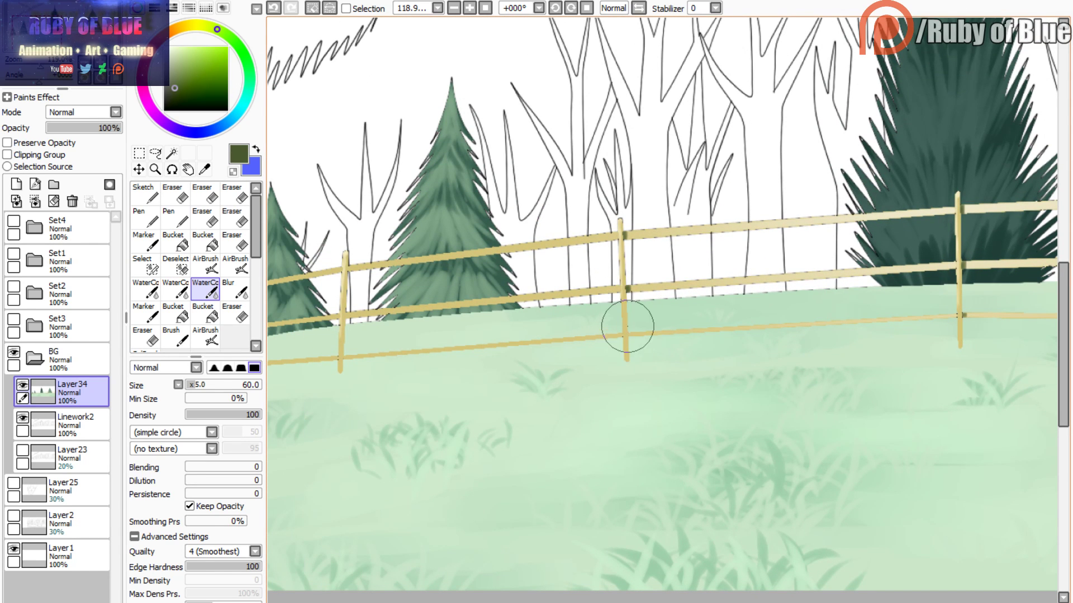
{"action": "left_click", "coordinate": [349, 269]}
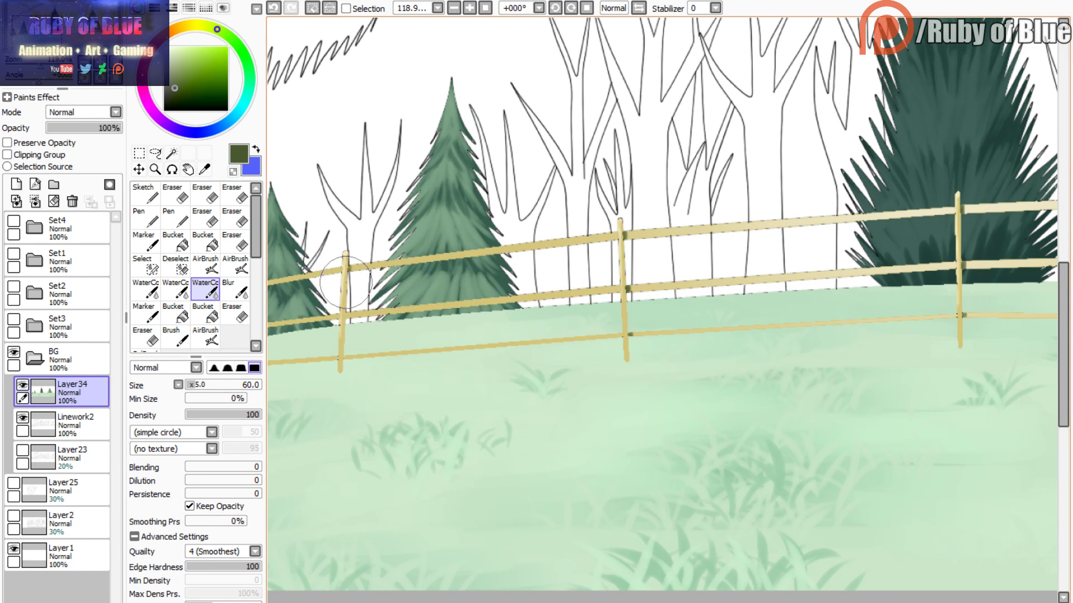
{"action": "left_click", "coordinate": [348, 316]}
{"action": "left_click", "coordinate": [342, 353]}
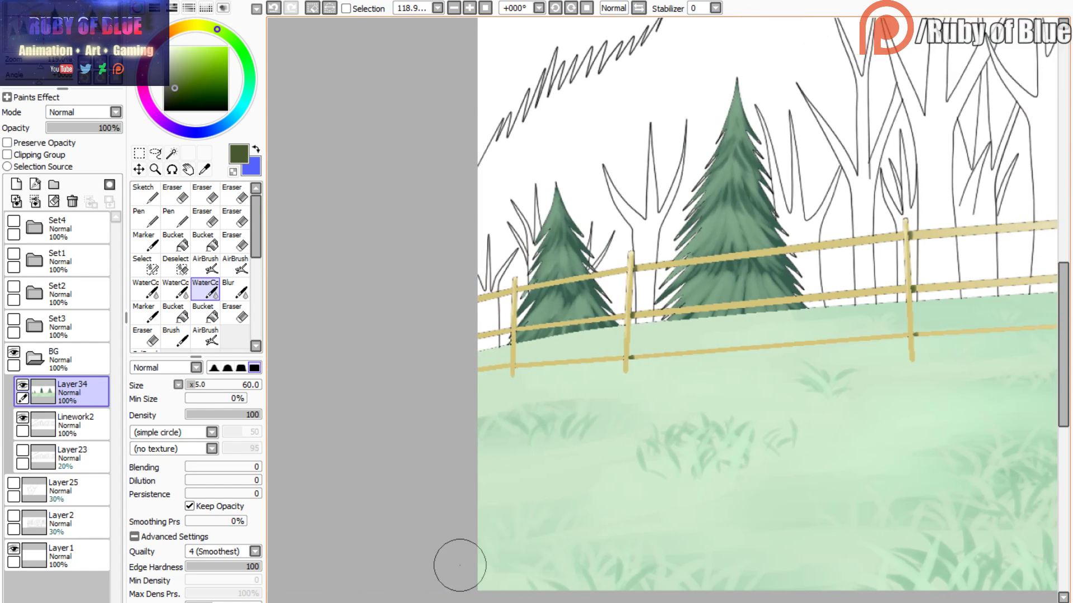
{"action": "left_click", "coordinate": [518, 289]}
{"action": "left_click", "coordinate": [517, 329]}
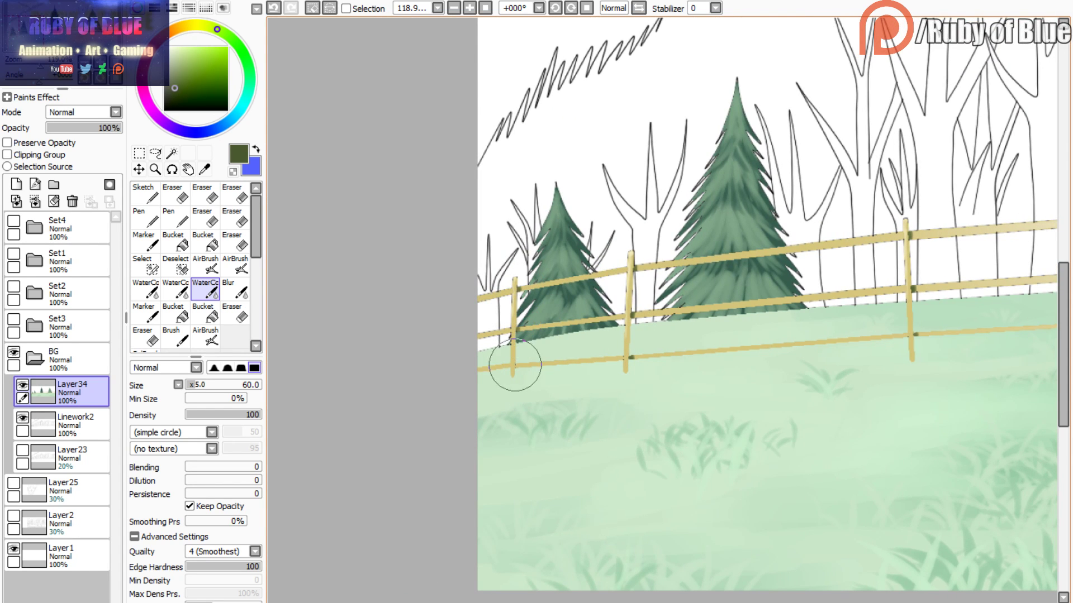
{"action": "left_click", "coordinate": [515, 366]}
- Examine the fence shading, pines and grass across the whole background
{"action": "left_click", "coordinate": [57, 40]}
{"action": "left_click_drag", "start_coordinate": [40, 66], "coordinate": [35, 66]}
{"action": "left_click", "coordinate": [52, 40]}
{"action": "left_click", "coordinate": [600, 472], "text": "alt"}
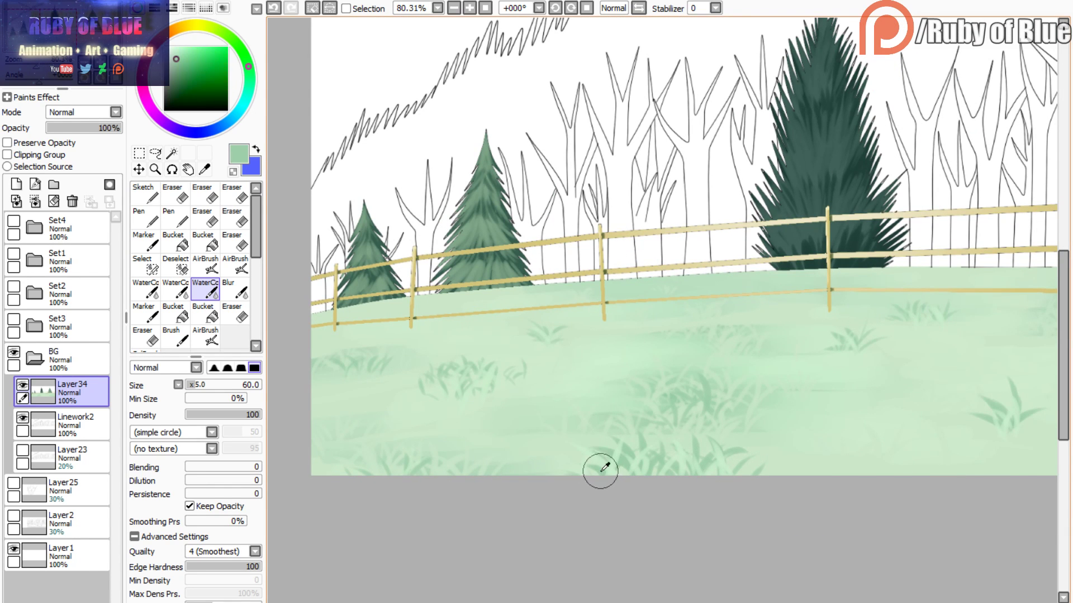
{"action": "left_click_drag", "start_coordinate": [49, 43], "coordinate": [29, 73]}
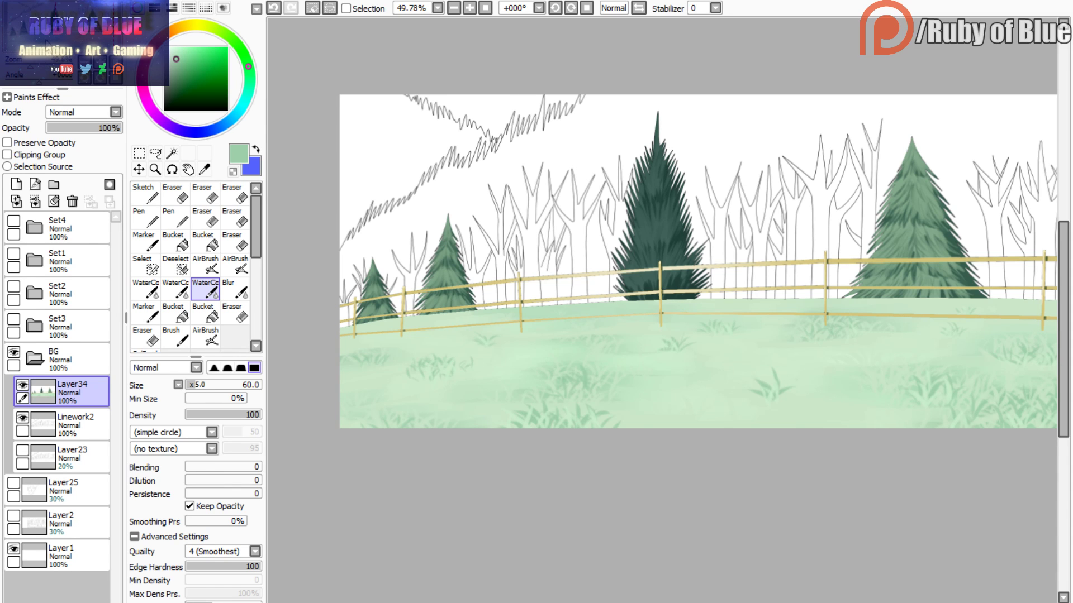
{"action": "mouse_move", "coordinate": [47, 40]}
{"action": "left_mouse_down"}
{"action": "mouse_move", "coordinate": [37, 68]}
{"action": "mouse_move", "coordinate": [54, 40]}
{"action": "mouse_move", "coordinate": [35, 40]}
{"action": "mouse_move", "coordinate": [20, 66]}
{"action": "mouse_move", "coordinate": [38, 66]}
{"action": "mouse_move", "coordinate": [35, 38]}
{"action": "mouse_move", "coordinate": [47, 36]}
{"action": "left_mouse_up"}
{"action": "left_click_drag", "start_coordinate": [38, 66], "coordinate": [40, 31]}
{"action": "left_click_drag", "start_coordinate": [38, 66], "coordinate": [28, 35]}
{"action": "left_click_drag", "start_coordinate": [32, 66], "coordinate": [38, 67]}
{"action": "left_click_drag", "start_coordinate": [30, 33], "coordinate": [27, 36]}
- Hide Layer34 and select the leftmost tree's trunk section between the top and middle rails with the Magic Wand
{"action": "left_click", "coordinate": [22, 384]}
{"action": "left_click", "coordinate": [171, 153]}
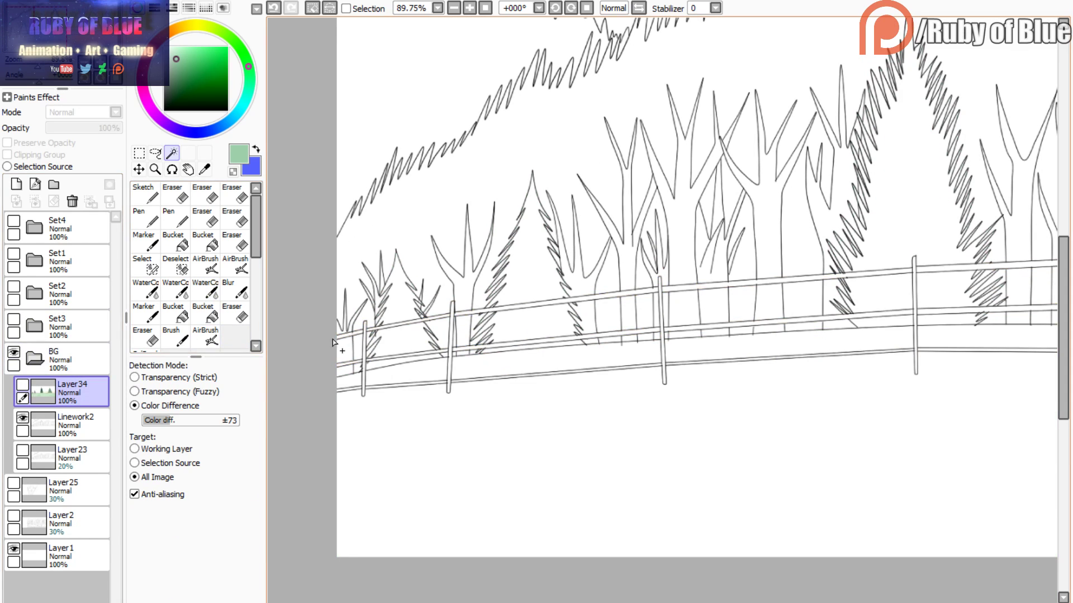
{"action": "left_click", "coordinate": [345, 332]}
{"action": "left_click", "coordinate": [312, 8]}
{"action": "left_click_drag", "start_coordinate": [44, 36], "coordinate": [34, 40]}
{"action": "left_click_drag", "start_coordinate": [38, 66], "coordinate": [47, 66]}
{"action": "left_click", "coordinate": [412, 212]}
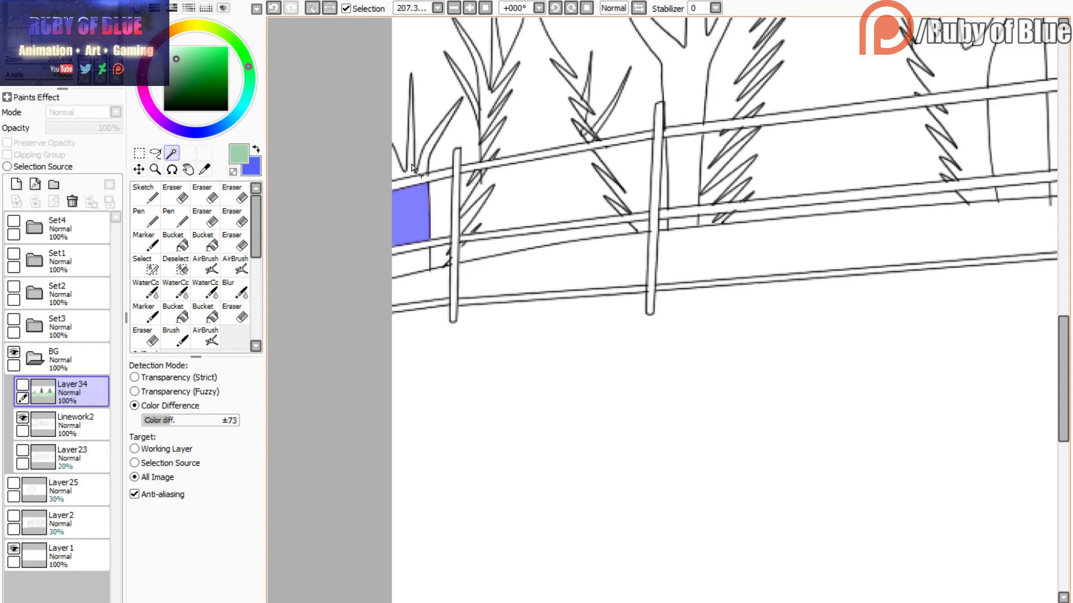
- Add the leftmost tree's branches above the top rail and its base below the middle rail to the selection
{"action": "left_click", "coordinate": [411, 176]}
{"action": "left_click", "coordinate": [422, 166]}
{"action": "key", "text": "ctrl+z"}
{"action": "key", "text": "ctrl+z"}
{"action": "left_click", "coordinate": [410, 173]}
{"action": "left_click", "coordinate": [420, 169]}
{"action": "left_click", "coordinate": [412, 262]}
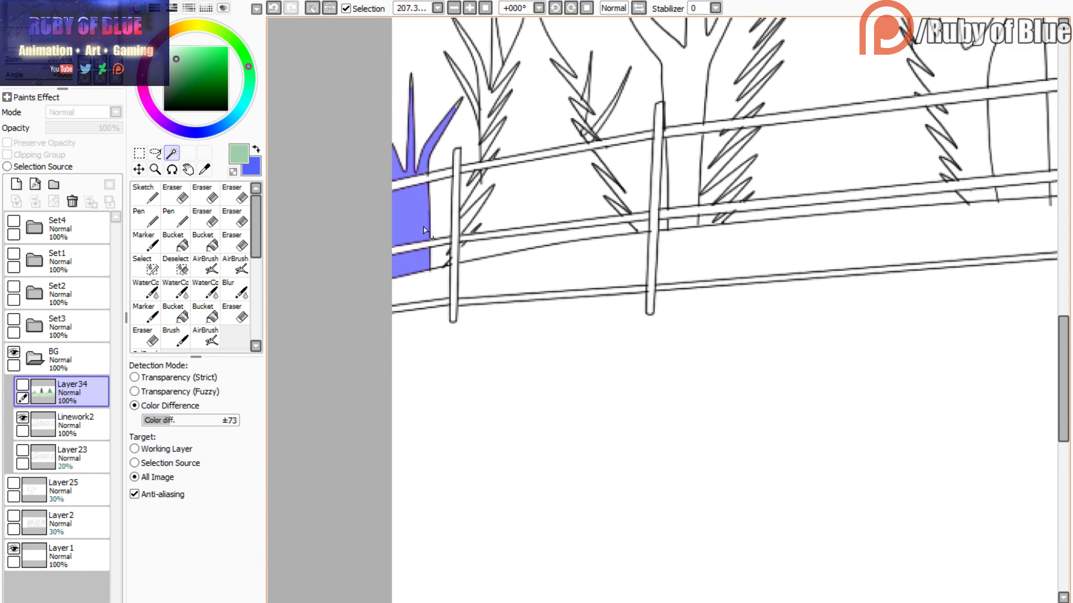
- Add the front trees on both sides of the second pine to the selection, above, between and below the upper rails
{"action": "left_click_drag", "start_coordinate": [20, 38], "coordinate": [32, 35]}
{"action": "left_click", "coordinate": [495, 176]}
{"action": "left_click", "coordinate": [488, 282]}
{"action": "left_click", "coordinate": [488, 329]}
{"action": "left_click_drag", "start_coordinate": [46, 67], "coordinate": [35, 28]}
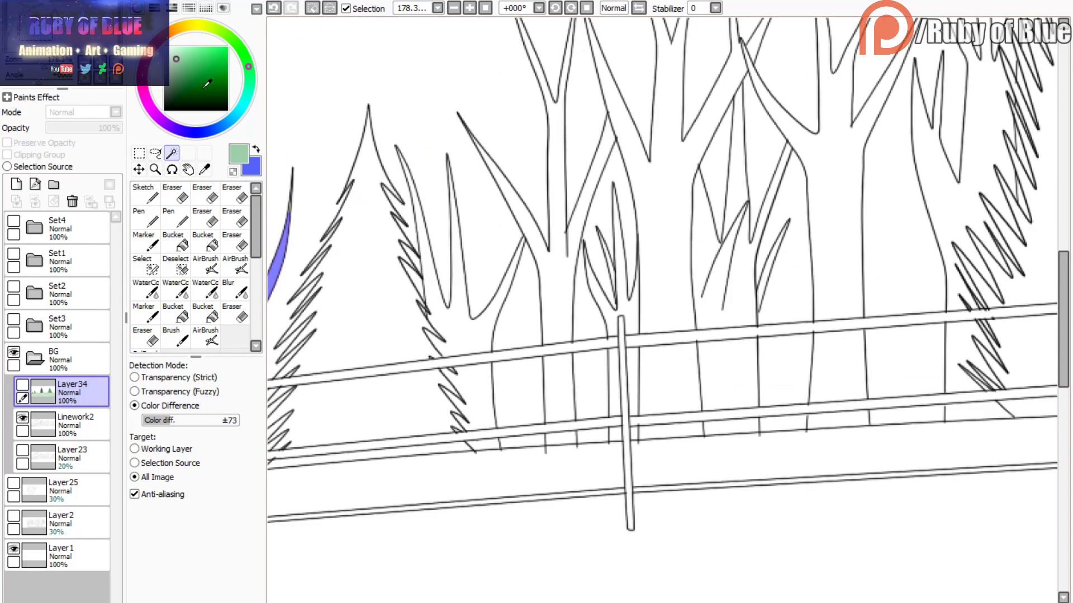
{"action": "left_click", "coordinate": [465, 339]}
{"action": "left_click", "coordinate": [469, 373]}
{"action": "left_click", "coordinate": [487, 447]}
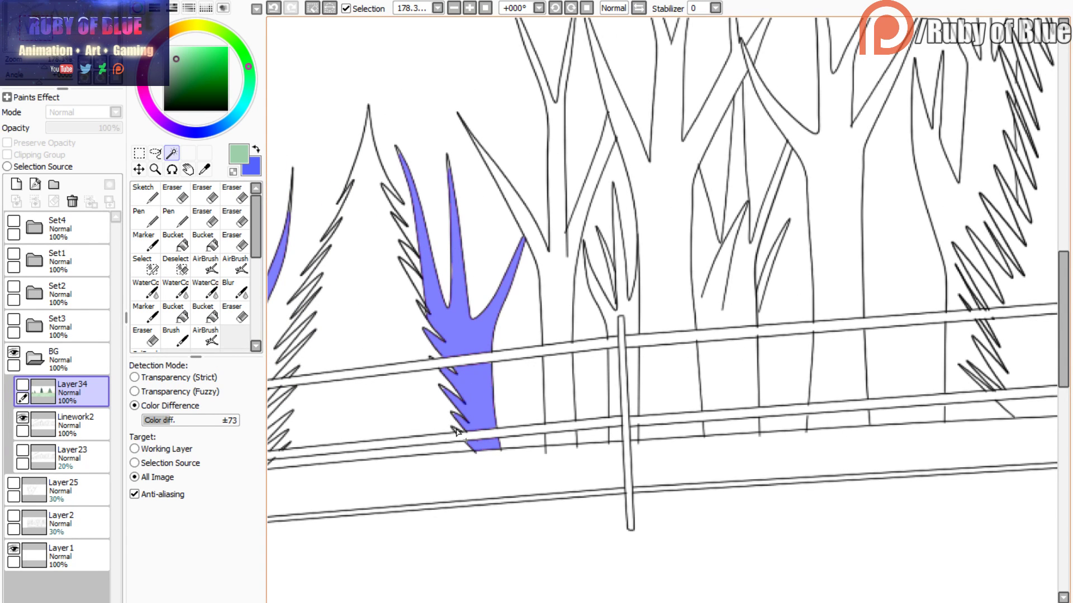
- Close the open crown of the next tree with the Select brush, then add its branches and trunk sections to the selection
{"action": "left_click", "coordinate": [544, 294]}
{"action": "left_click", "coordinate": [273, 8]}
{"action": "left_click", "coordinate": [146, 266]}
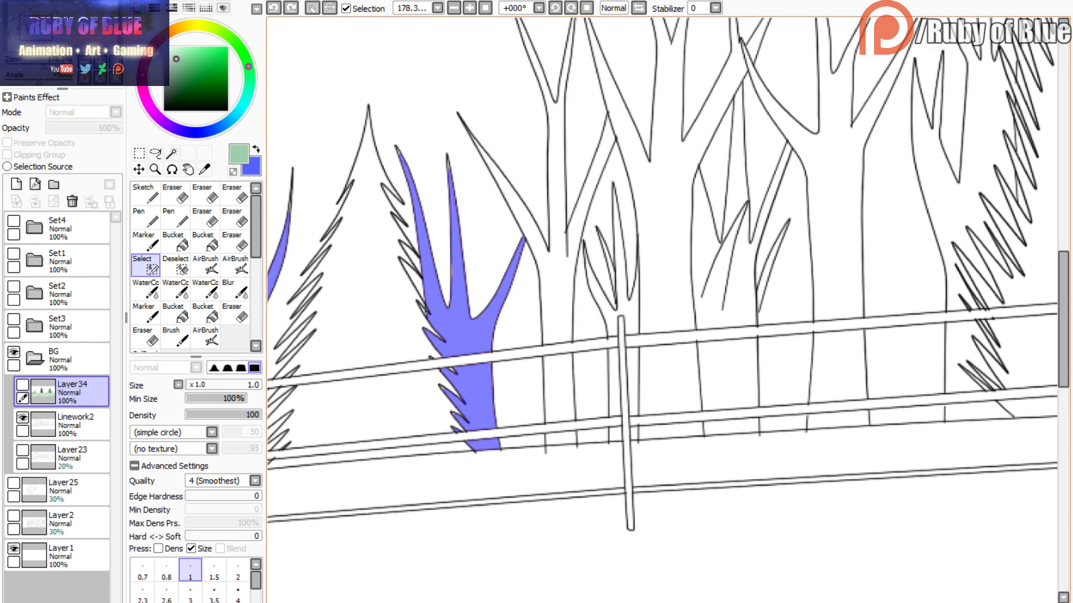
{"action": "key", "text": "ctrl+z"}
{"action": "left_click_drag", "start_coordinate": [568, 264], "coordinate": [555, 266]}
{"action": "key", "text": "ctrl+y"}
{"action": "key", "text": "w"}
{"action": "left_click", "coordinate": [552, 179]}
{"action": "key", "text": "ctrl+z"}
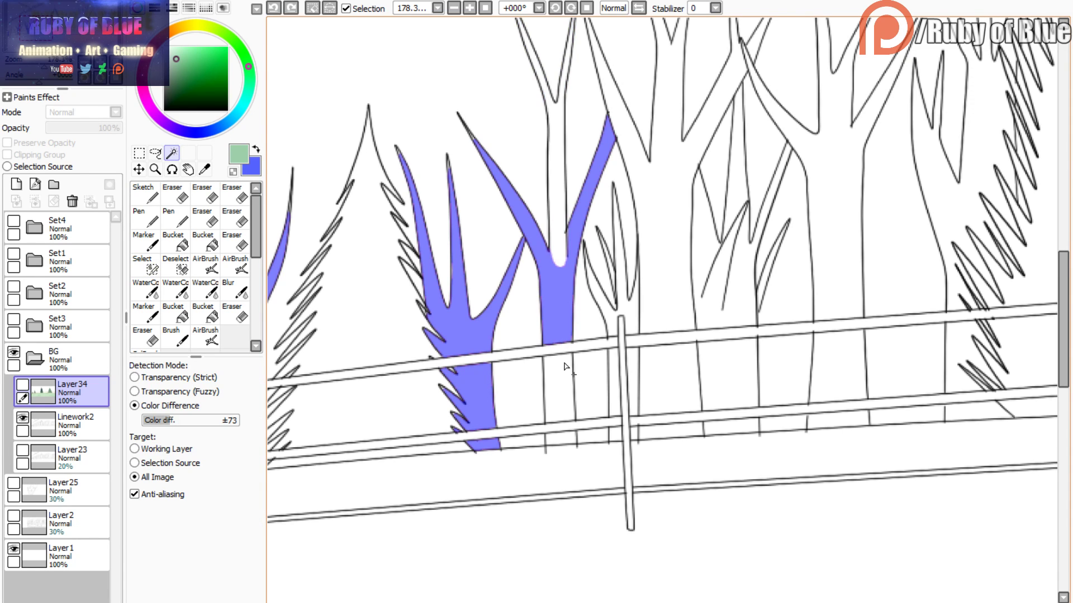
{"action": "left_click", "coordinate": [558, 391]}
{"action": "left_click", "coordinate": [554, 443]}
- Add the tall front tree before the dark pine to the selection, limiting its base to the trunk's outline
{"action": "scroll", "coordinate": [558, 441], "scroll_direction": "down", "scroll_amount": 4}
{"action": "scroll", "coordinate": [558, 442], "scroll_direction": "up", "scroll_amount": 3}
{"action": "left_click_drag", "start_coordinate": [782, 347], "coordinate": [472, 342]}
{"action": "left_click", "coordinate": [499, 217]}
{"action": "left_click", "coordinate": [487, 369]}
{"action": "left_click", "coordinate": [488, 406]}
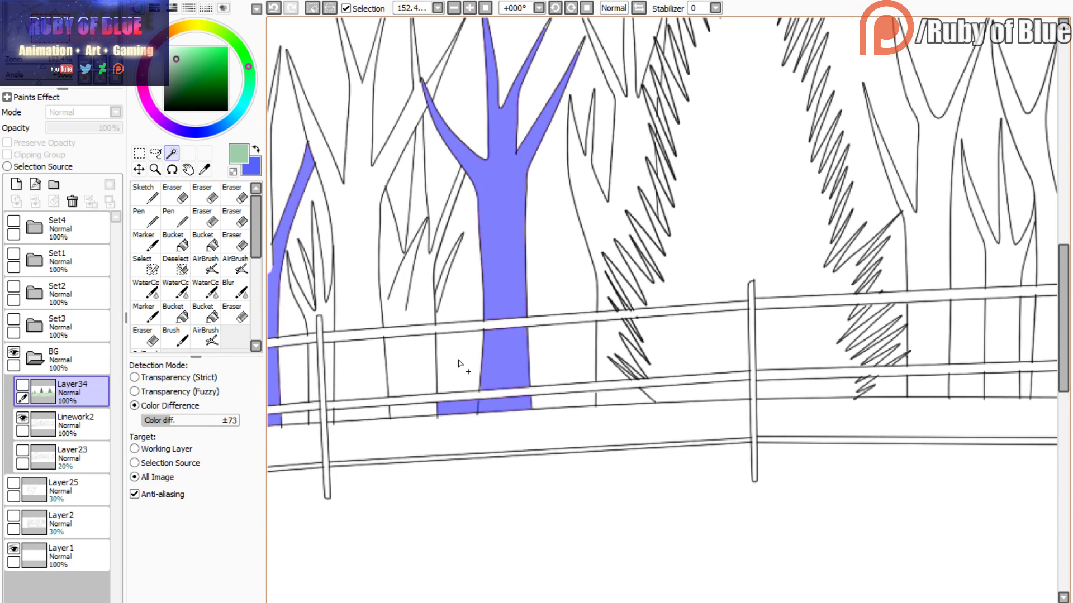
{"action": "key", "text": "ctrl+z"}
{"action": "key", "text": "s"}
{"action": "key", "text": "w"}
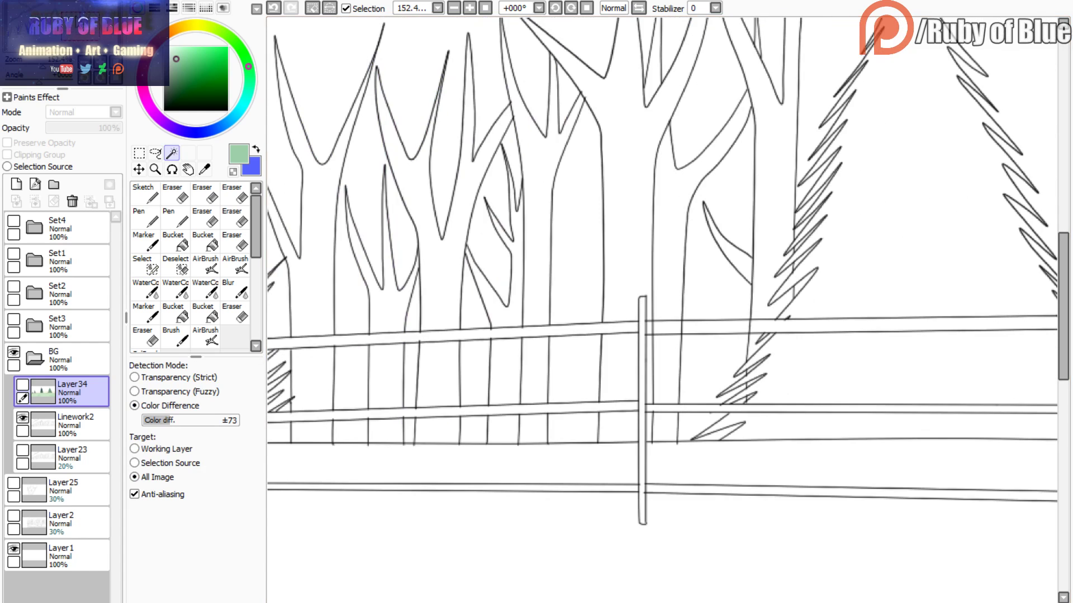
- Add the two front trees just past the dark pine to the selection, from their branches down to the ground line
{"action": "scroll", "coordinate": [559, 335], "scroll_direction": "down", "scroll_amount": 2}
{"action": "left_click_drag", "start_coordinate": [559, 336], "coordinate": [441, 335]}
{"action": "left_click", "coordinate": [440, 293]}
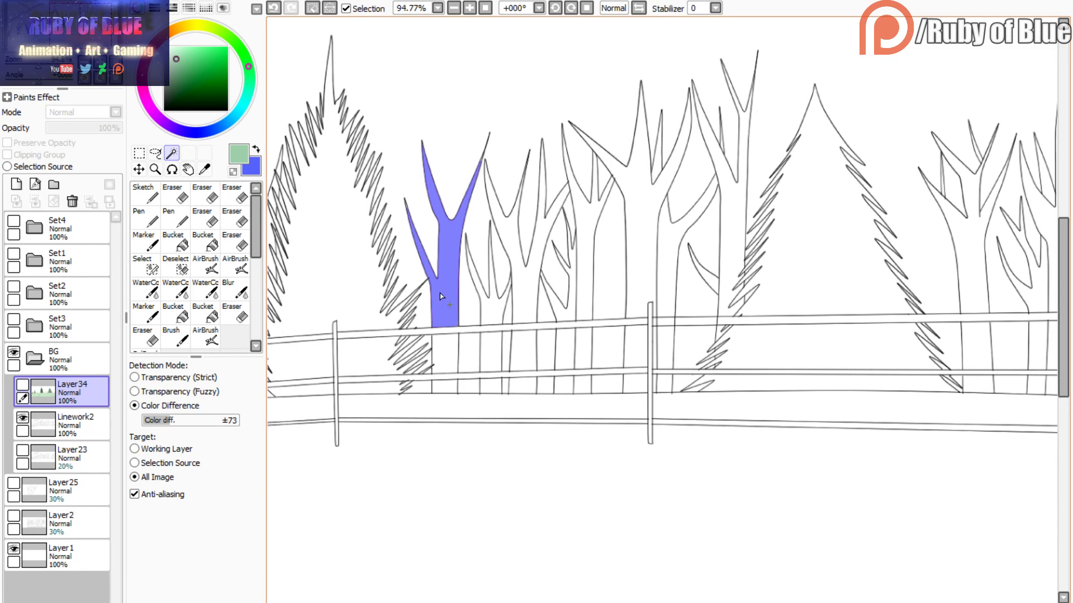
{"action": "left_click", "coordinate": [442, 355]}
{"action": "left_click", "coordinate": [519, 286]}
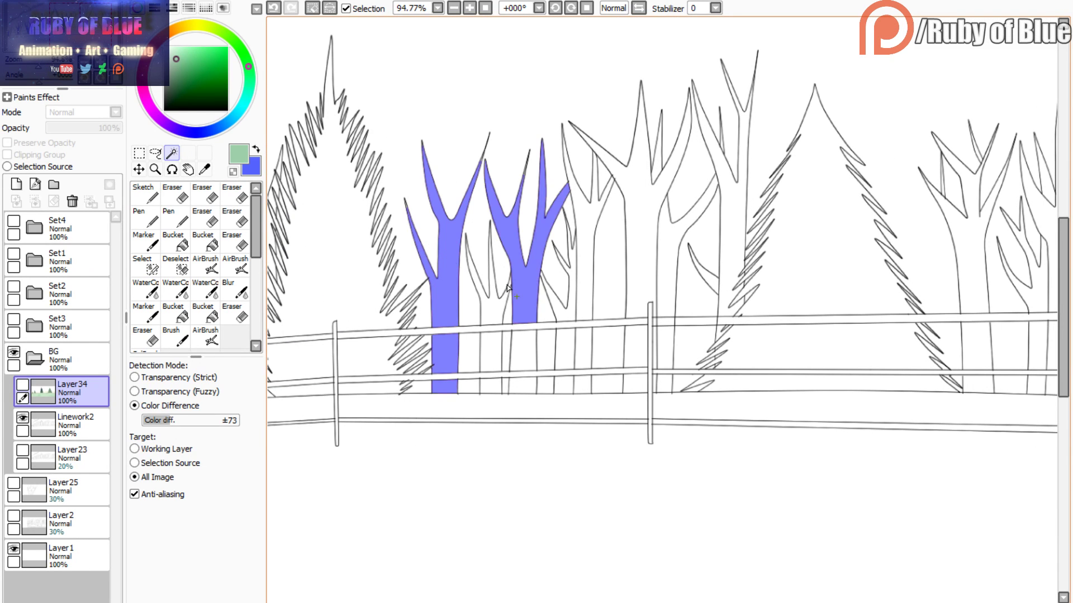
{"action": "left_click", "coordinate": [522, 334]}
{"action": "left_click", "coordinate": [519, 387]}
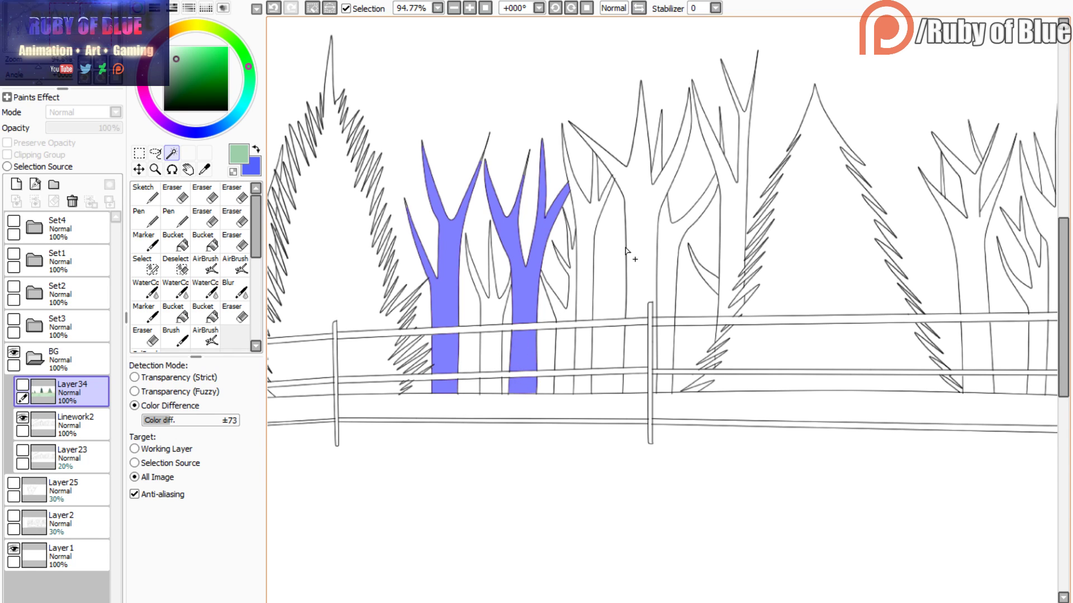
- Add the wide tree behind the fifth post to the selection, including the trunk slivers beside the post
{"action": "left_click", "coordinate": [640, 229]}
{"action": "left_click", "coordinate": [642, 338]}
{"action": "left_click", "coordinate": [657, 349]}
{"action": "left_click", "coordinate": [643, 389]}
{"action": "left_click", "coordinate": [653, 383]}
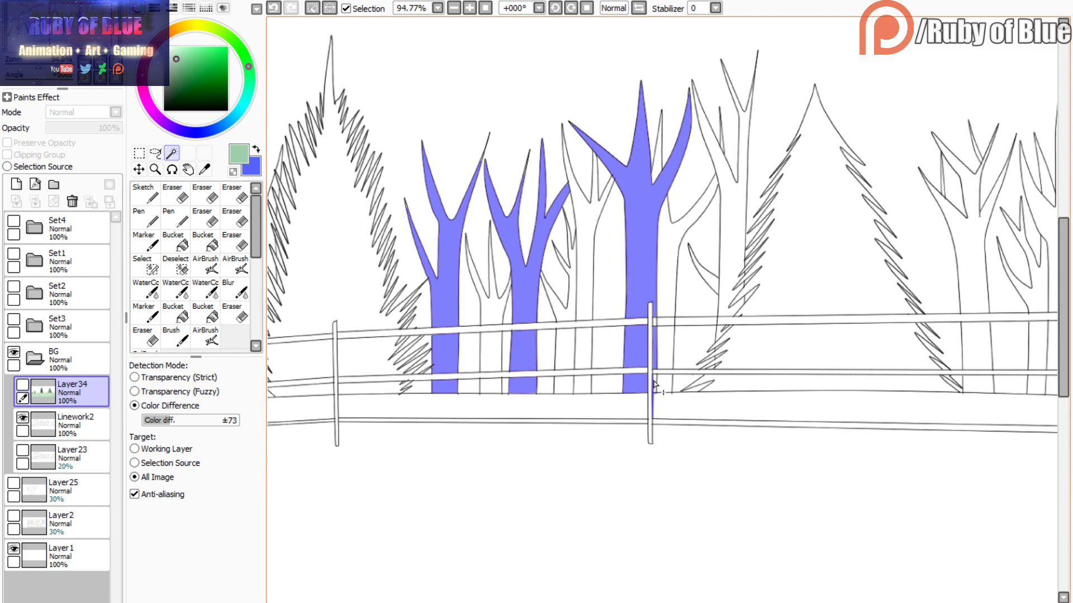
{"action": "key", "text": "ctrl+z"}
- Add the tree partly hidden by the large light pine to the selection, including the small trunk pieces between its needles
{"action": "left_click", "coordinate": [729, 238]}
{"action": "left_click", "coordinate": [717, 334]}
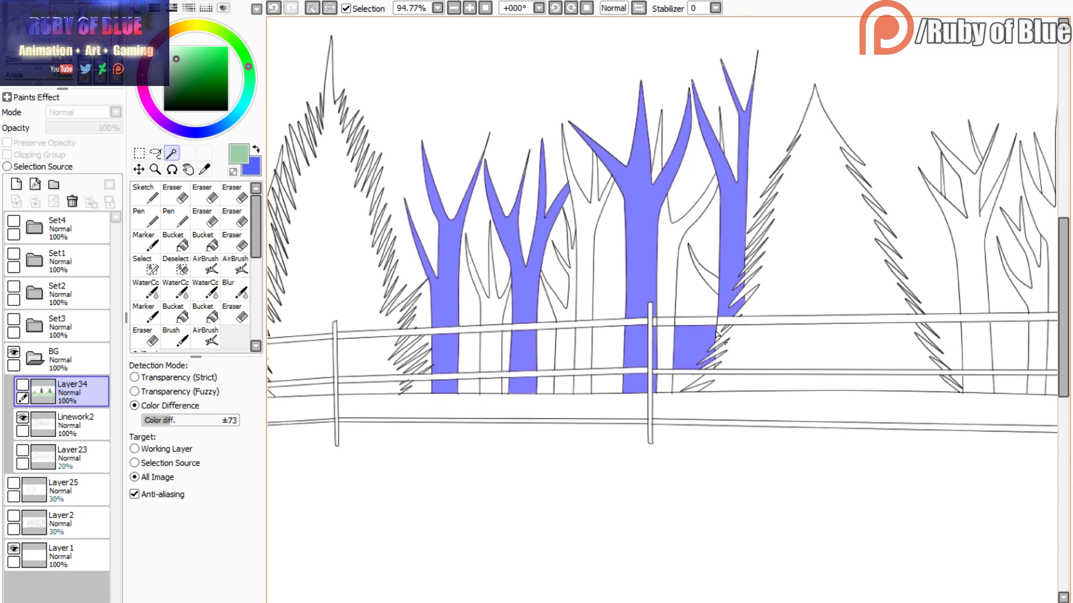
{"action": "key", "text": "ctrl+z"}
{"action": "left_click", "coordinate": [719, 334]}
{"action": "left_click_drag", "start_coordinate": [719, 334], "coordinate": [593, 314]}
{"action": "scroll", "coordinate": [472, 329], "scroll_direction": "up", "scroll_amount": 4}
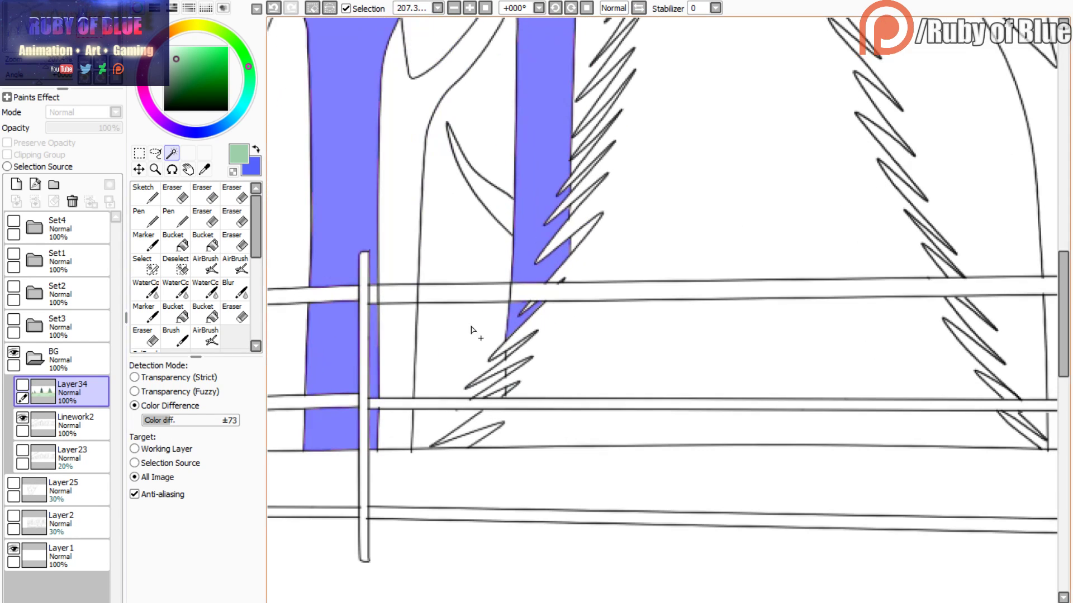
{"action": "left_click", "coordinate": [513, 350]}
{"action": "left_click", "coordinate": [510, 369]}
{"action": "key", "text": "ctrl+z"}
{"action": "left_click", "coordinate": [514, 366]}
- Add the first tree past the large light pine to the selection, closing the gap at its base with the Select brush
{"action": "left_click_drag", "start_coordinate": [90, 35], "coordinate": [97, 34]}
{"action": "left_click_drag", "start_coordinate": [44, 66], "coordinate": [41, 66]}
{"action": "left_click_drag", "start_coordinate": [37, 33], "coordinate": [65, 17]}
{"action": "left_click", "coordinate": [381, 289]}
{"action": "left_click", "coordinate": [388, 396]}
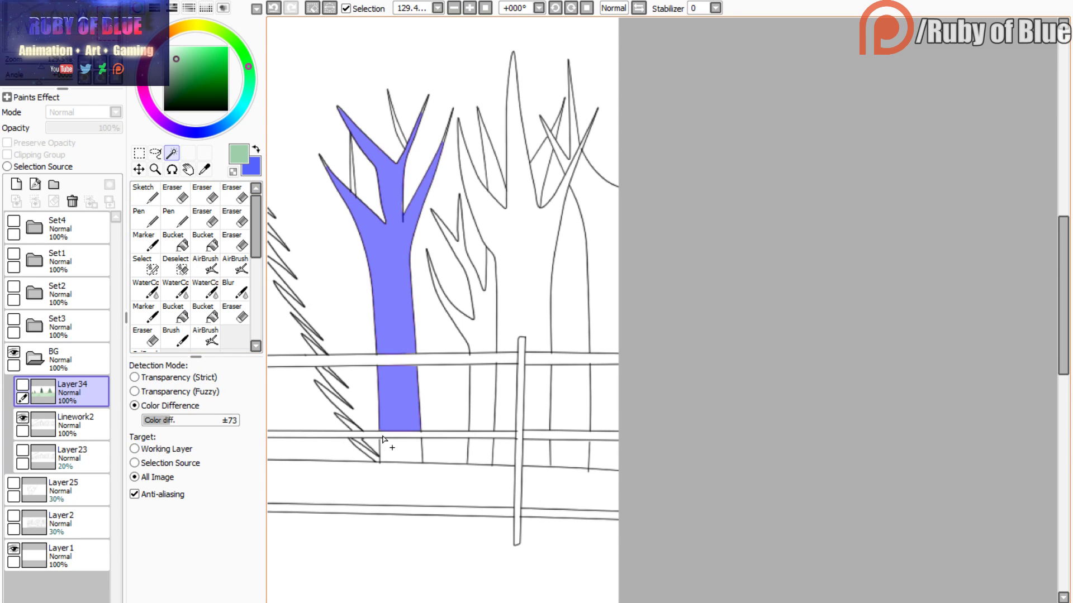
{"action": "left_click", "coordinate": [383, 451]}
{"action": "key", "text": "ctrl+z"}
{"action": "key", "text": "s"}
{"action": "left_click_drag", "start_coordinate": [380, 439], "coordinate": [379, 445]}
{"action": "key", "text": "w"}
{"action": "left_click", "coordinate": [396, 451]}
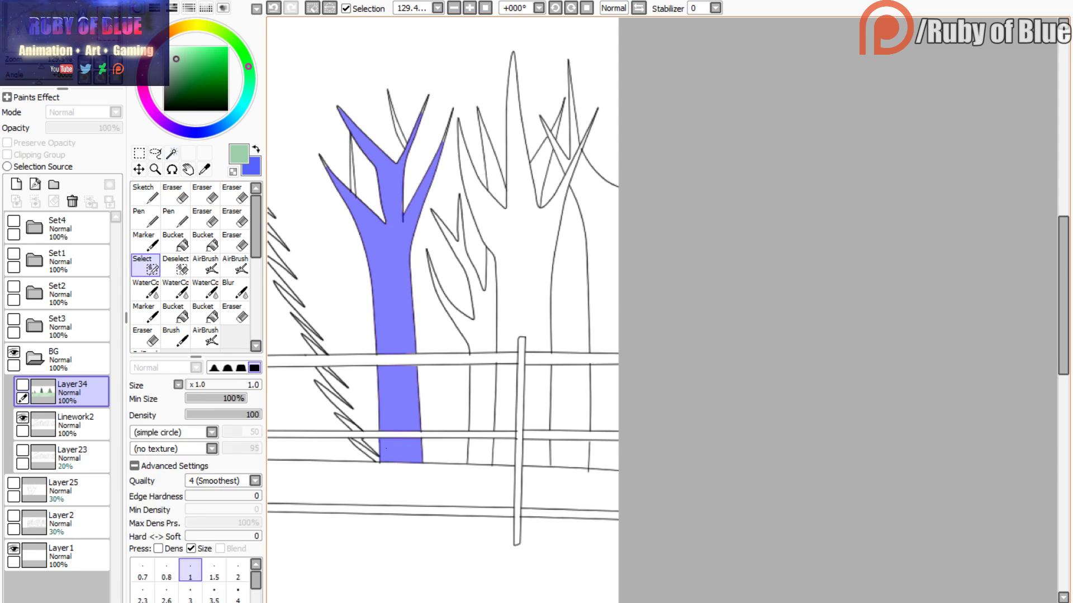
- Add the tree at the right canvas edge and another trunk's sections to the selection, bounding the edge tree's base with the Select brush
{"action": "left_click", "coordinate": [610, 300]}
{"action": "left_click", "coordinate": [606, 398]}
{"action": "left_click", "coordinate": [609, 450]}
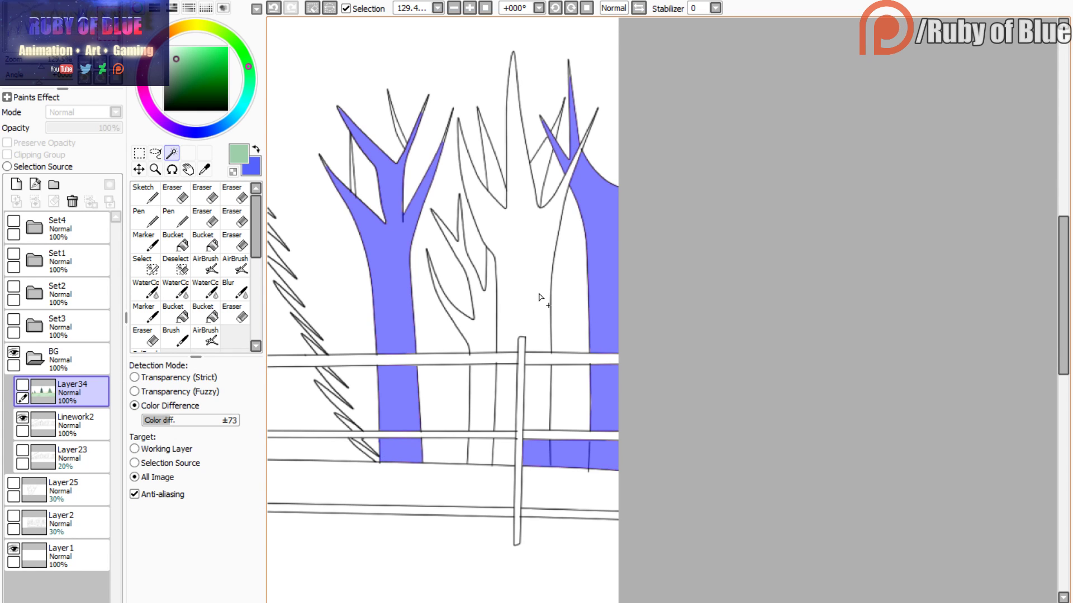
{"action": "key", "text": "ctrl+z"}
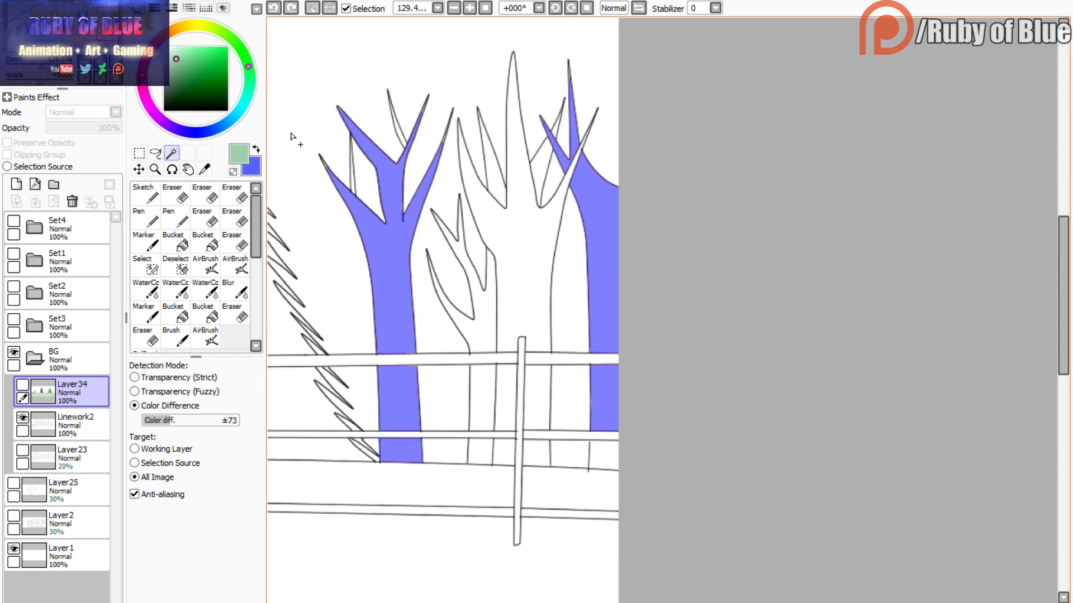
{"action": "key", "text": "s"}
{"action": "left_click_drag", "start_coordinate": [589, 439], "coordinate": [588, 445]}
{"action": "key", "text": "w"}
{"action": "left_click", "coordinate": [592, 450]}
{"action": "mouse_move", "coordinate": [61, 34]}
{"action": "left_mouse_down"}
{"action": "mouse_move", "coordinate": [49, 38]}
{"action": "mouse_move", "coordinate": [57, 21]}
{"action": "mouse_move", "coordinate": [36, 46]}
{"action": "mouse_move", "coordinate": [60, 44]}
{"action": "left_mouse_up"}
{"action": "left_click", "coordinate": [576, 360]}
{"action": "left_click", "coordinate": [570, 436]}
{"action": "left_click", "coordinate": [570, 487]}
- Close the open branch fork of the tree between the third post and the tall selected tree using the Select brush
{"action": "key", "text": "s"}
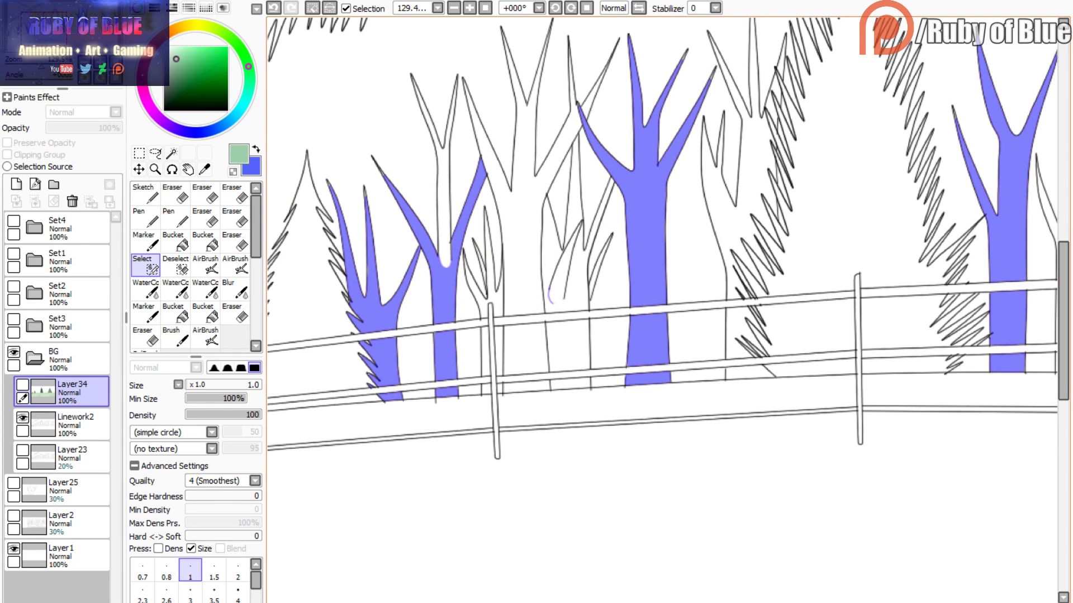
{"action": "key", "text": "ctrl+z"}
{"action": "left_click_drag", "start_coordinate": [556, 297], "coordinate": [580, 224]}
{"action": "key", "text": "ctrl+z"}
{"action": "left_click_drag", "start_coordinate": [555, 299], "coordinate": [580, 225]}
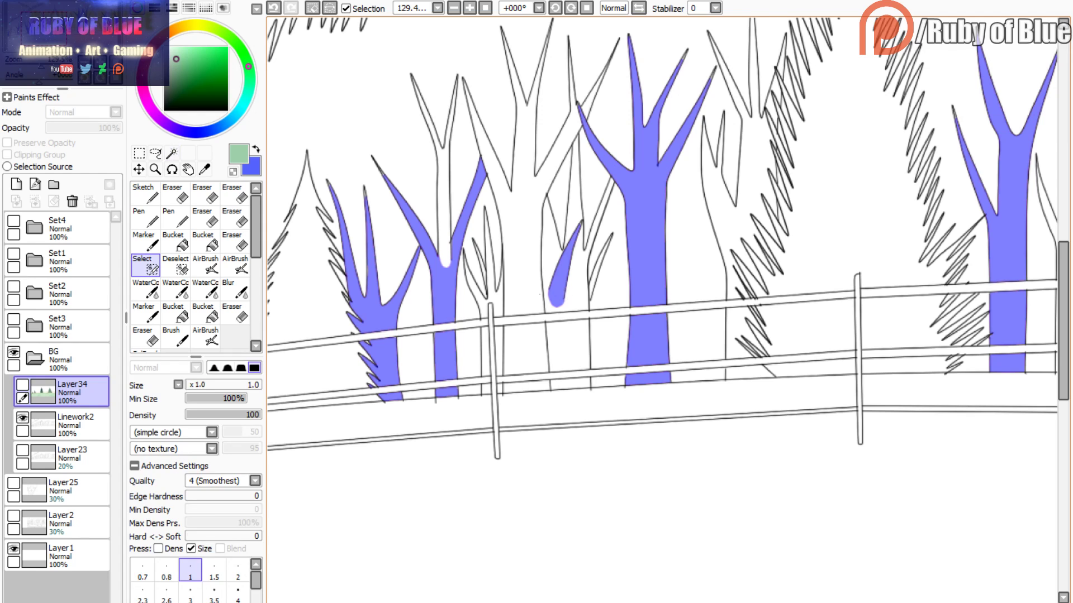
{"action": "key", "text": "ctrl+z"}
- Add the closed-off tree's branches and its trunk down to the ground line to the selection
{"action": "key", "text": "w"}
{"action": "left_click", "coordinate": [573, 290]}
{"action": "key", "text": "s"}
{"action": "key", "text": "w"}
{"action": "left_click", "coordinate": [571, 219]}
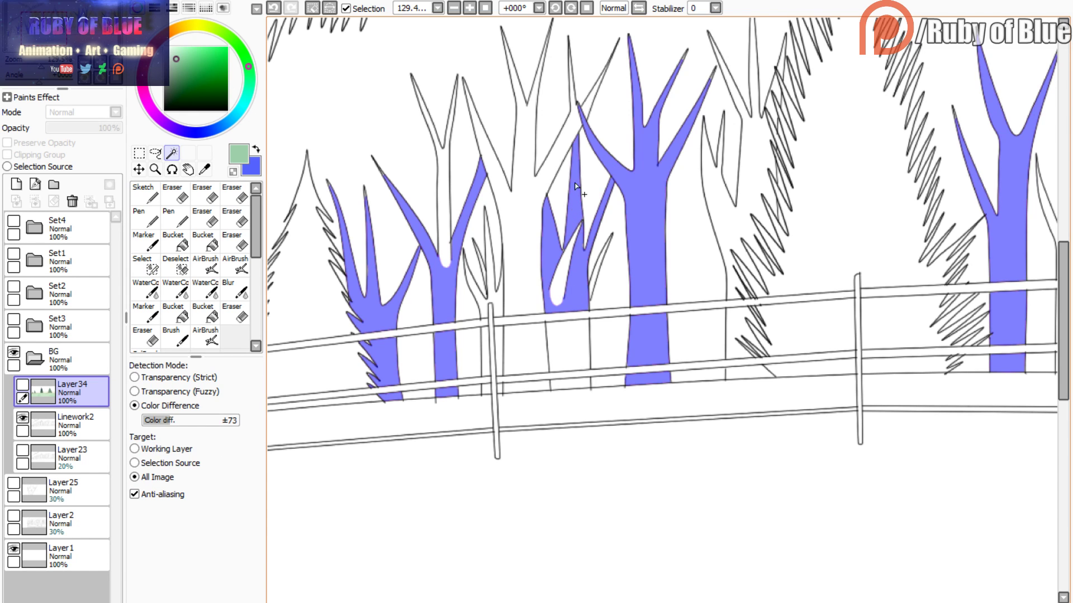
{"action": "left_click", "coordinate": [566, 385]}
- Add the tree tucked against the near side of the dark pine to the selection, including its sections between and below the rails
{"action": "left_click_drag", "start_coordinate": [49, 38], "coordinate": [60, 34]}
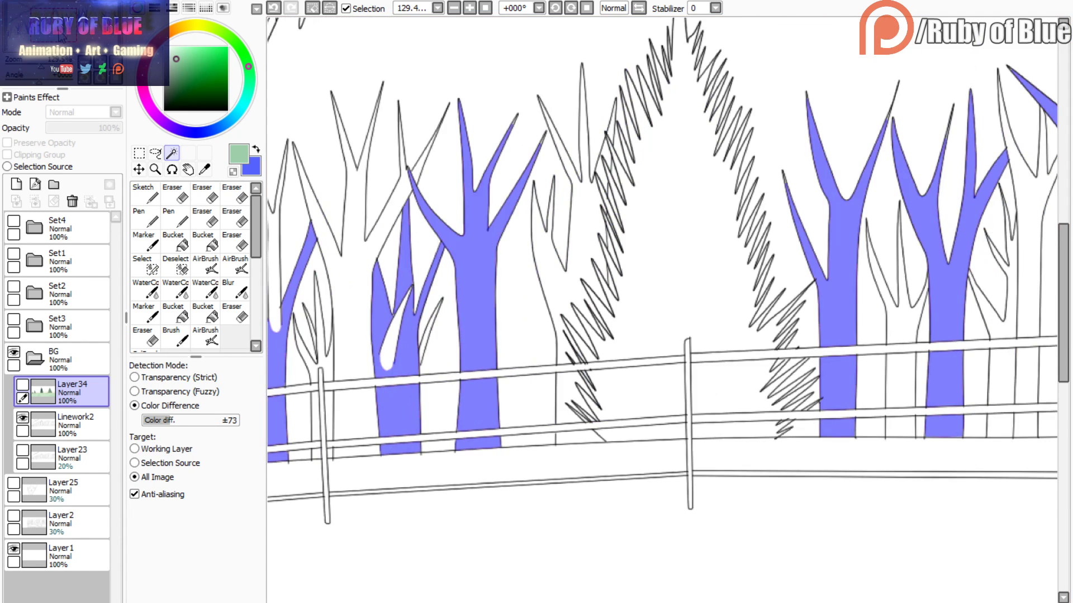
{"action": "left_click", "coordinate": [547, 276]}
{"action": "left_click", "coordinate": [565, 405]}
{"action": "left_click", "coordinate": [566, 442]}
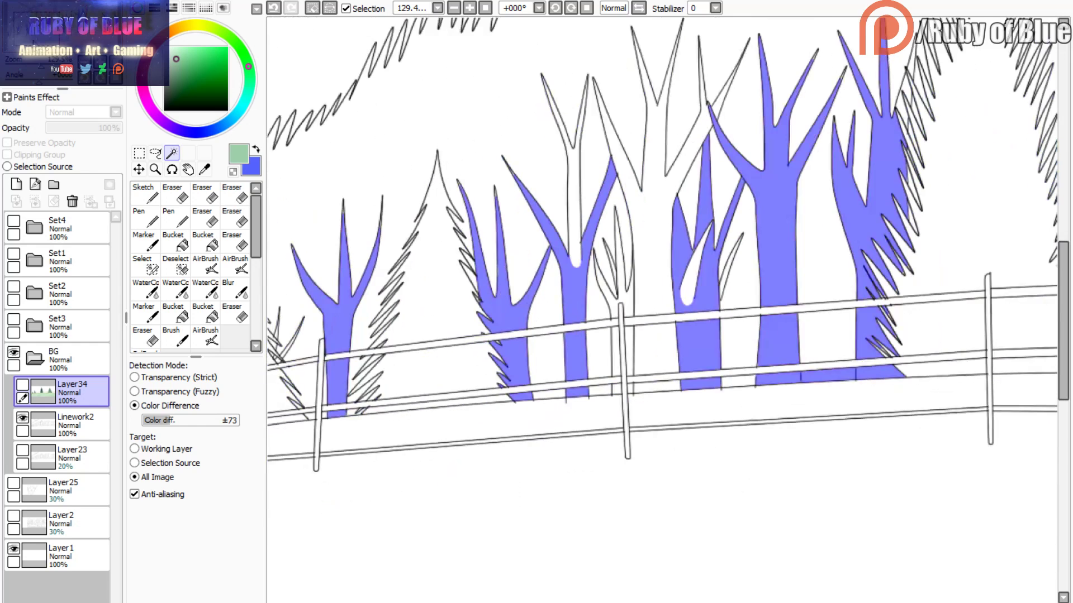
- Add the small forked tree behind the third fence post to the selection, including its trunk sections between and below the rails
{"action": "left_click_drag", "start_coordinate": [48, 41], "coordinate": [51, 40]}
{"action": "left_click", "coordinate": [584, 313]}
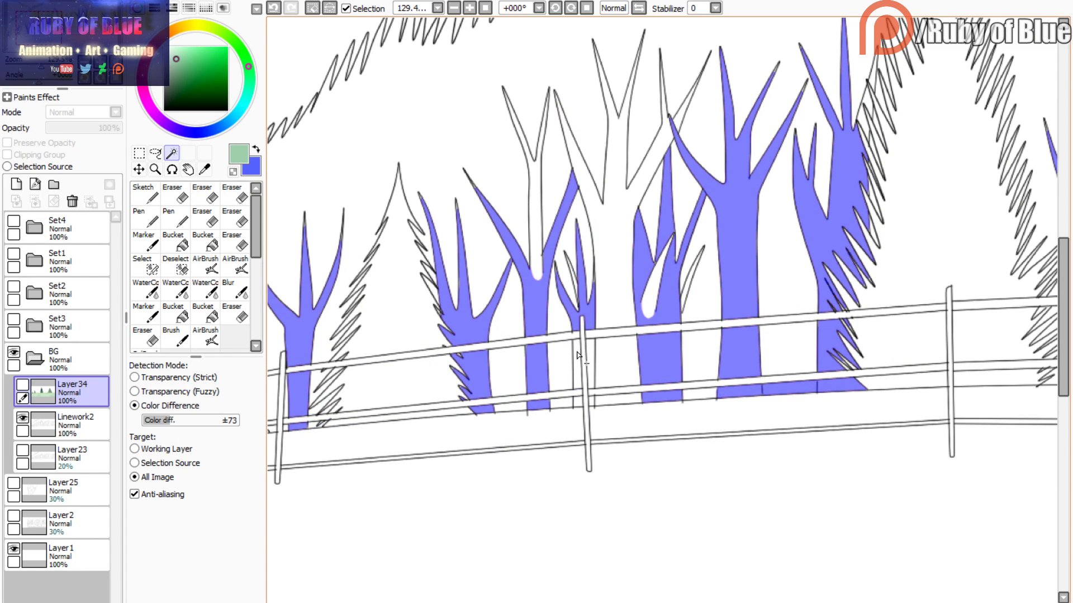
{"action": "left_click", "coordinate": [579, 358]}
{"action": "left_click", "coordinate": [591, 363]}
{"action": "left_click", "coordinate": [578, 403]}
{"action": "left_click", "coordinate": [592, 402]}
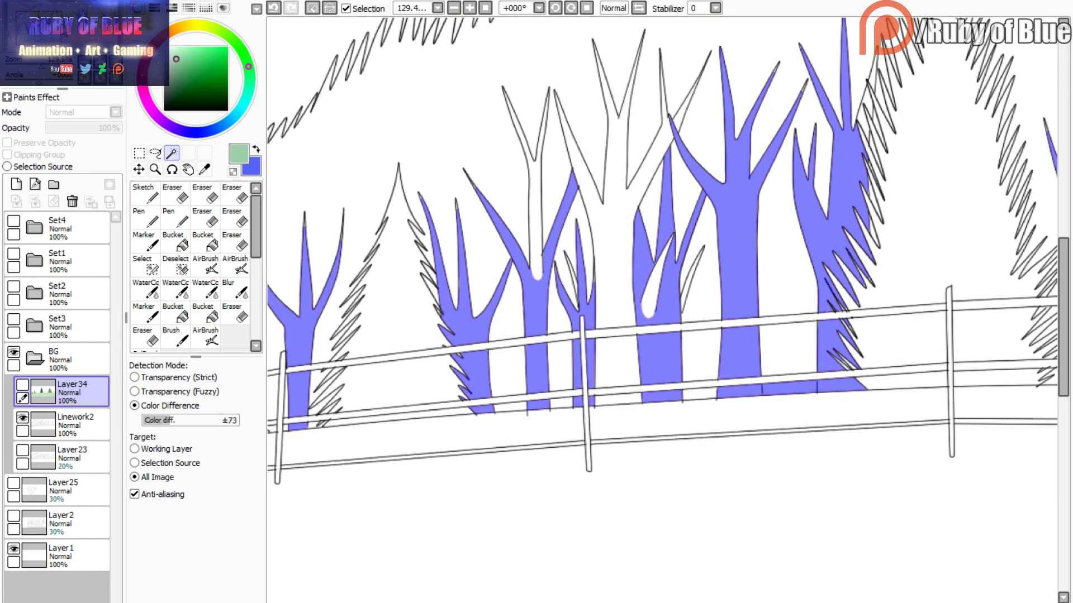
- Add the small tree's pieces on the far side of the smallest pine, near the second post, to the selection
{"action": "left_click_drag", "start_coordinate": [48, 40], "coordinate": [33, 41]}
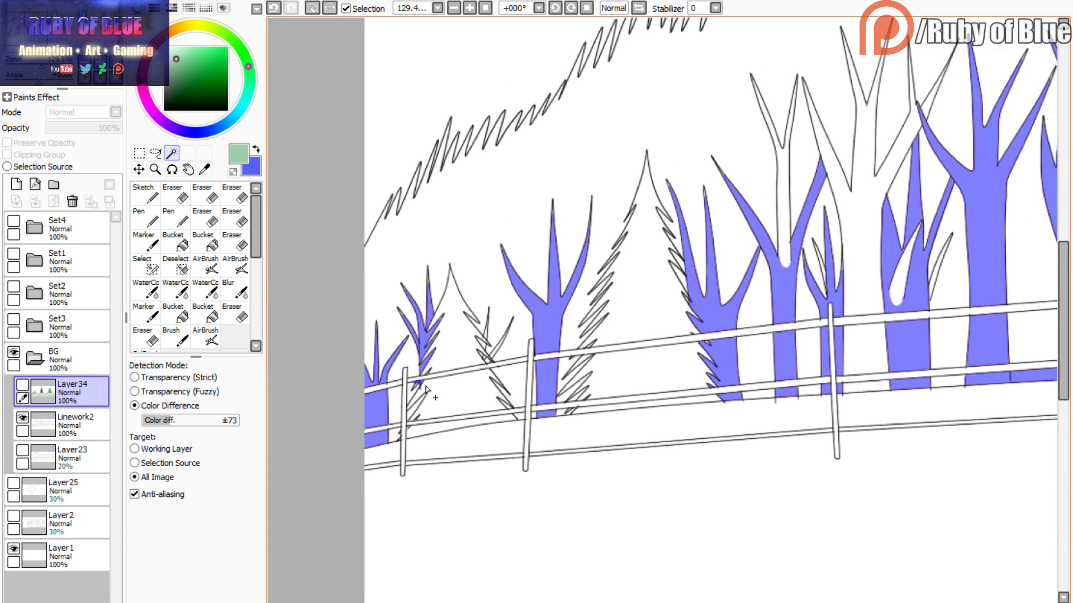
{"action": "left_click", "coordinate": [495, 353]}
{"action": "left_click", "coordinate": [485, 343]}
- Fill the selected trees on Layer34 with the grey-brown trunk colour sampled from the forest background, using the Marker
{"action": "key", "text": "Home"}
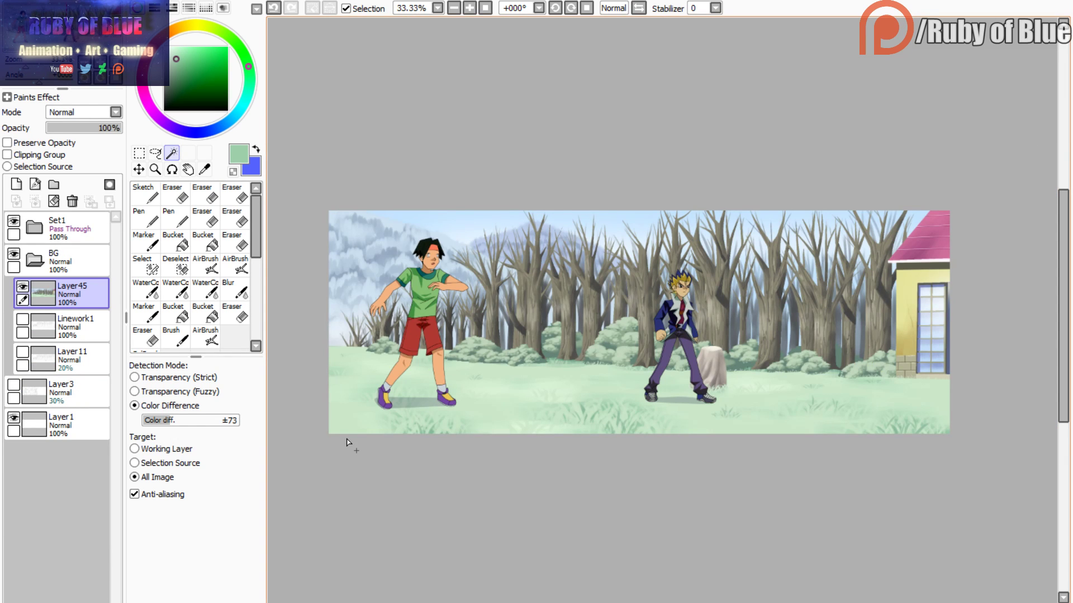
{"action": "left_click", "coordinate": [60, 15]}
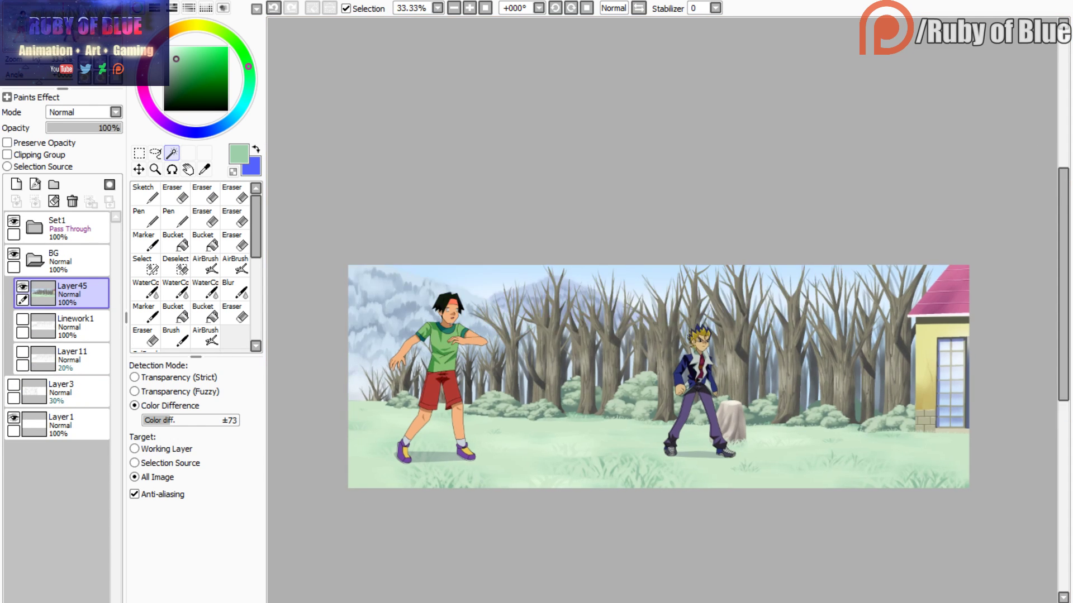
{"action": "left_click_drag", "start_coordinate": [25, 66], "coordinate": [42, 63]}
{"action": "left_click", "coordinate": [559, 285], "text": "alt"}
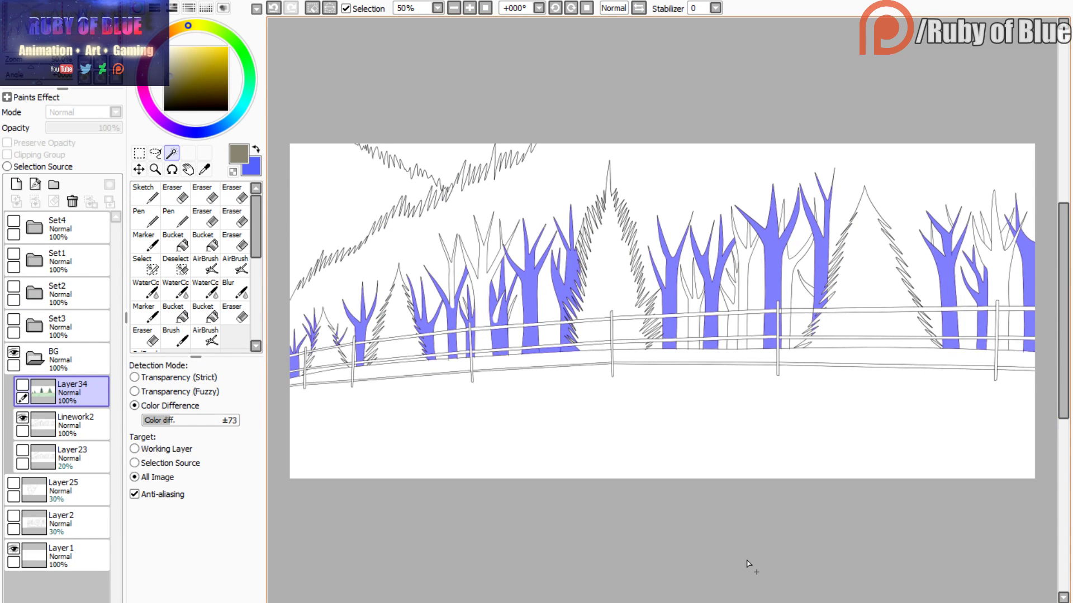
{"action": "left_click", "coordinate": [23, 384]}
{"action": "left_click", "coordinate": [144, 239]}
{"action": "mouse_move", "coordinate": [357, 313]}
{"action": "left_mouse_down"}
{"action": "mouse_move", "coordinate": [326, 335]}
{"action": "mouse_move", "coordinate": [553, 292]}
{"action": "mouse_move", "coordinate": [652, 216]}
{"action": "mouse_move", "coordinate": [850, 395]}
{"action": "mouse_move", "coordinate": [1017, 187]}
{"action": "left_mouse_up"}
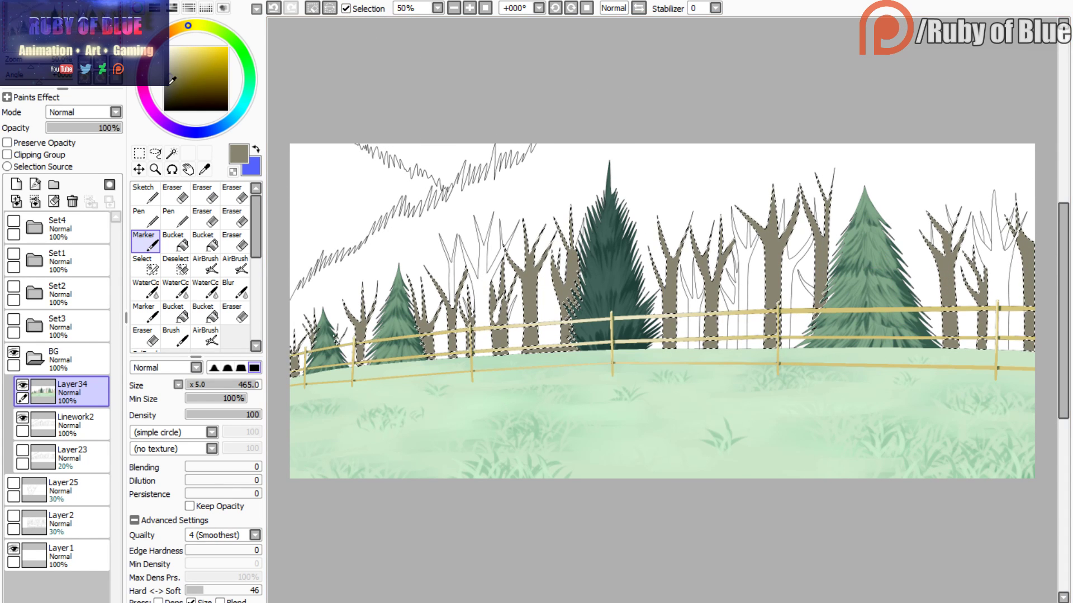
{"action": "left_click", "coordinate": [163, 97]}
{"action": "left_click", "coordinate": [345, 8]}
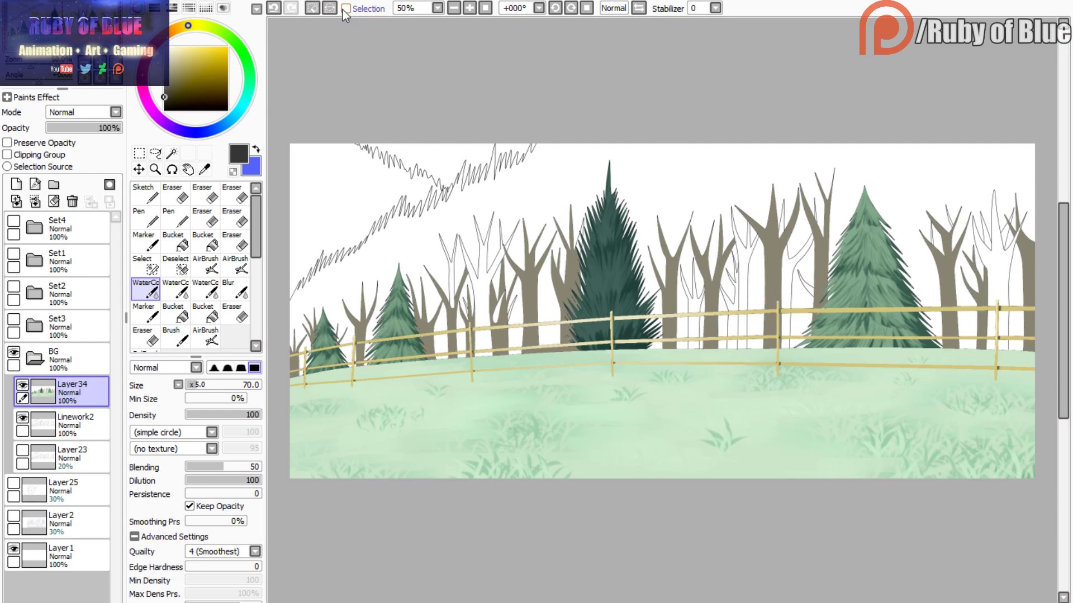
{"action": "left_click", "coordinate": [54, 24]}
{"action": "left_click_drag", "start_coordinate": [32, 67], "coordinate": [41, 68]}
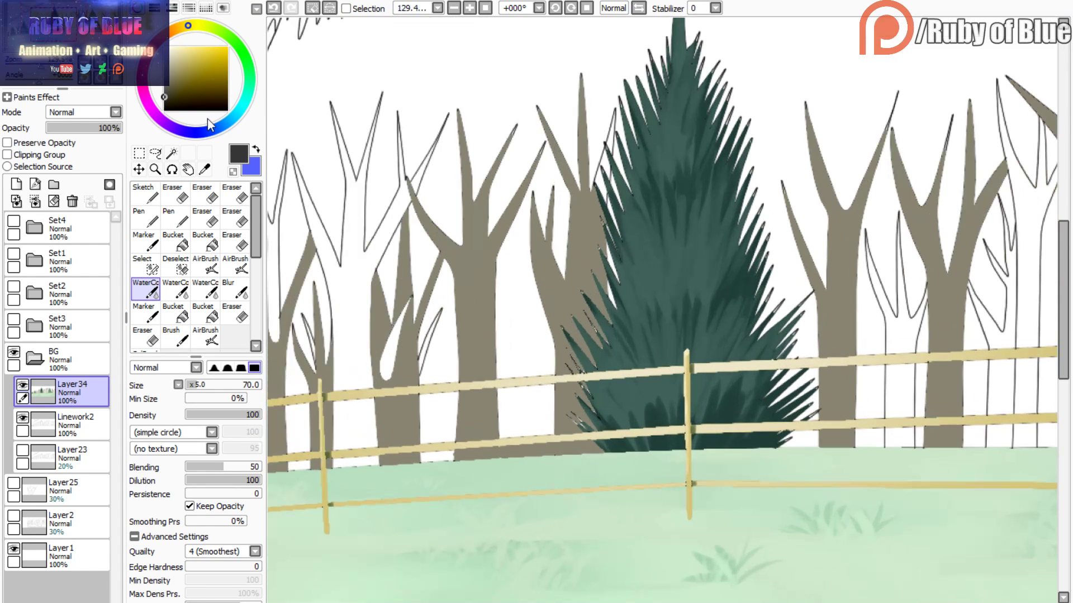
{"action": "left_click", "coordinate": [175, 289]}
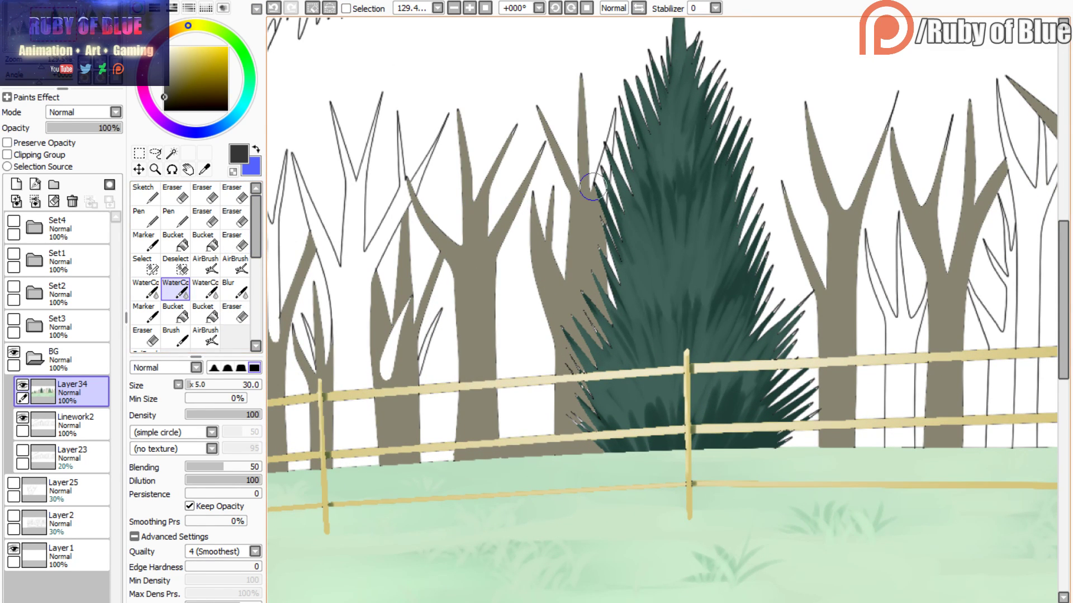
- Add the missed branch beside the dark pine to the selection and fill it with the neighbouring trunk's grey-brown using the Marker
{"action": "key", "text": "w"}
{"action": "left_click", "coordinate": [590, 213], "text": "alt"}
{"action": "left_click", "coordinate": [604, 184]}
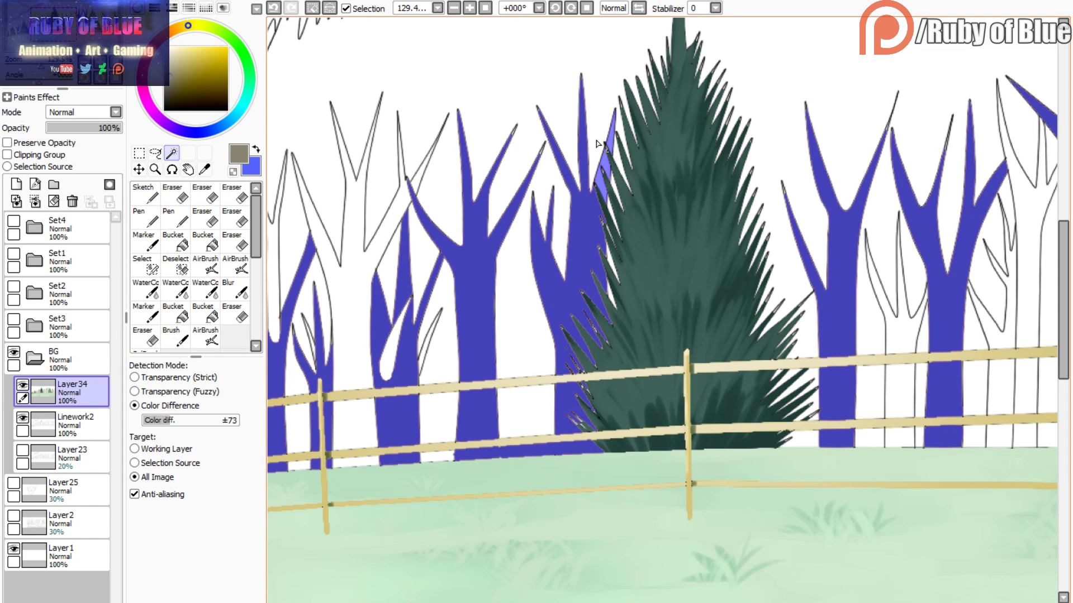
{"action": "key", "text": "b"}
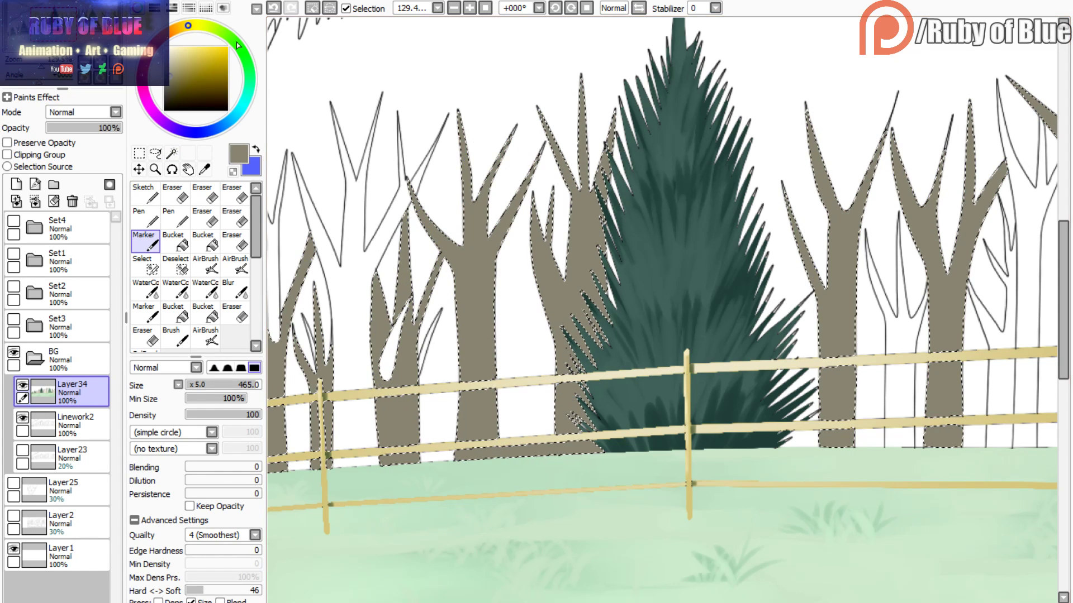